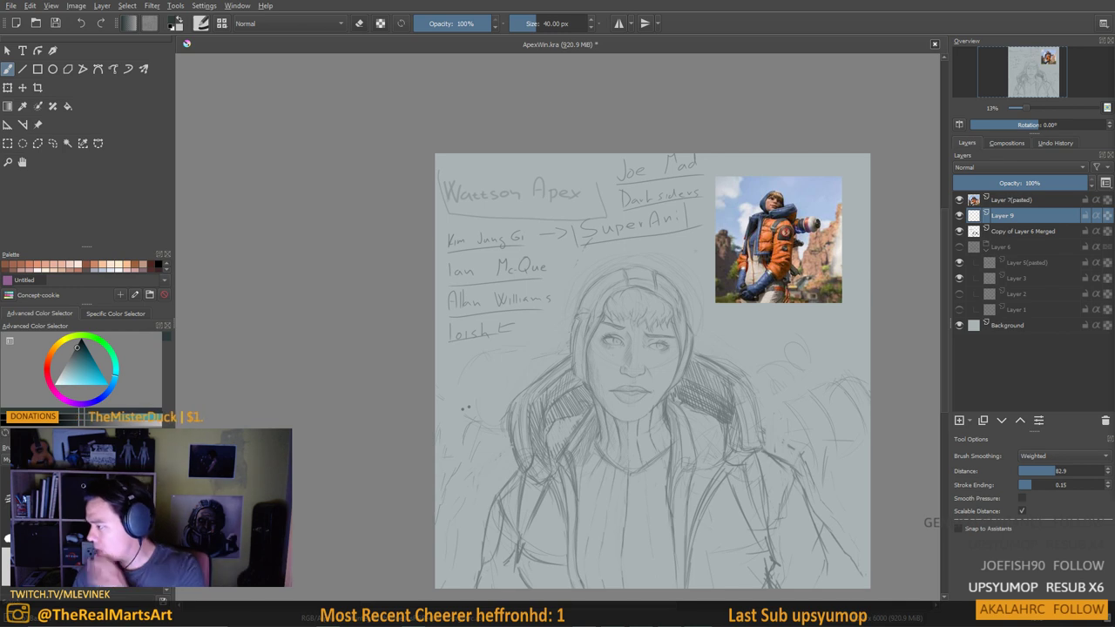
Check the Grip Pen settings in Wacom Tablet Properties and minimize them to return to the sketch
{"action": "left_click_drag", "start_coordinate": [588, 342], "coordinate": [490, 302]}
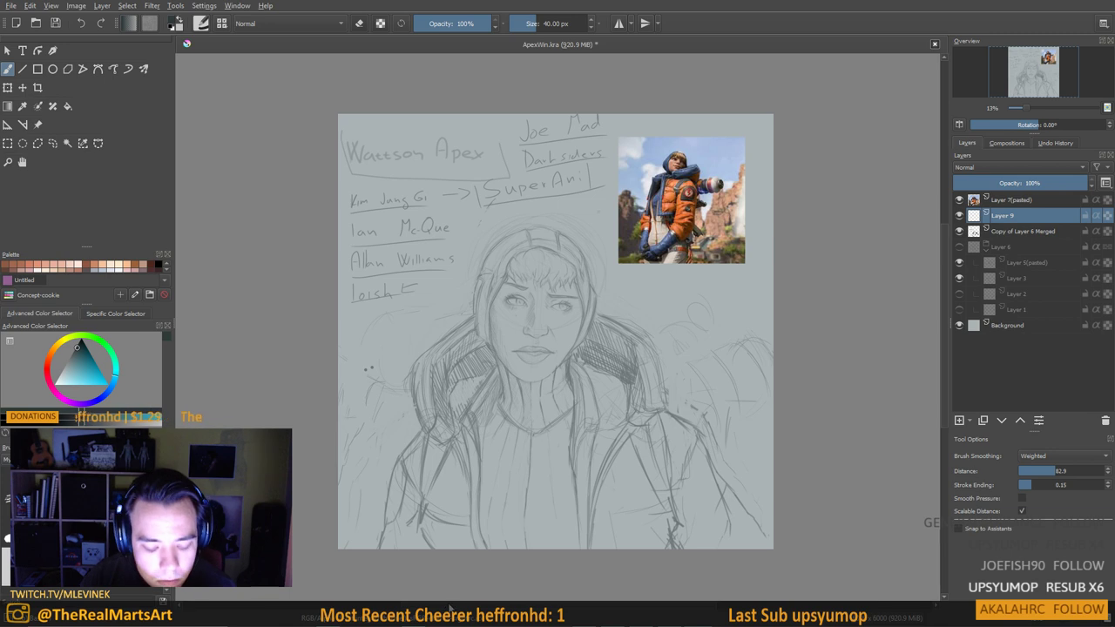
{"action": "key", "text": "super"}
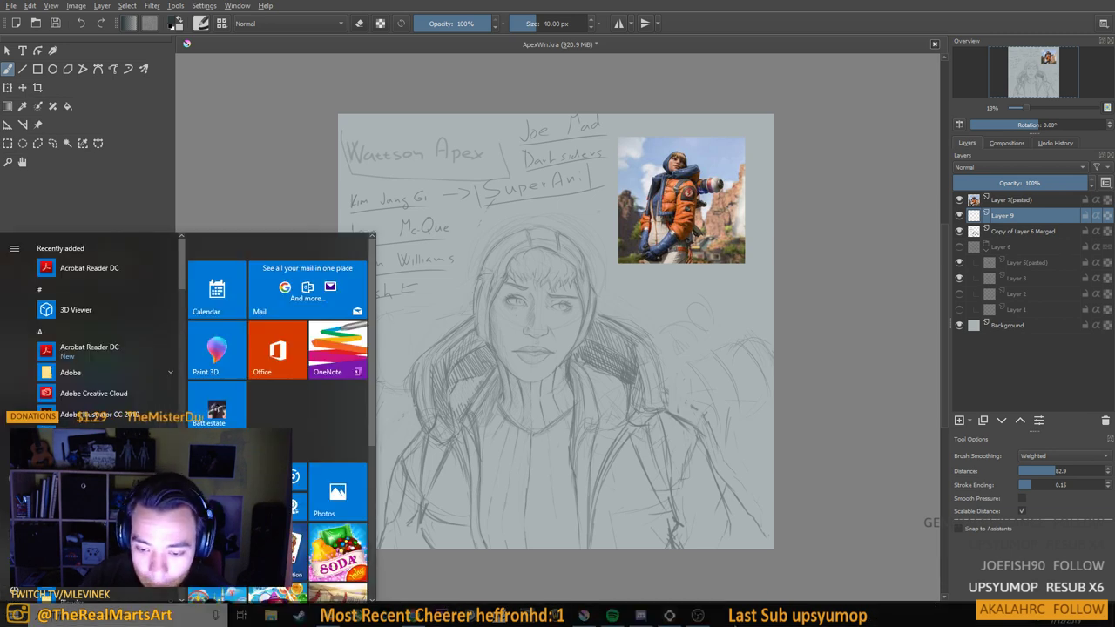
{"action": "left_click", "coordinate": [704, 621]}
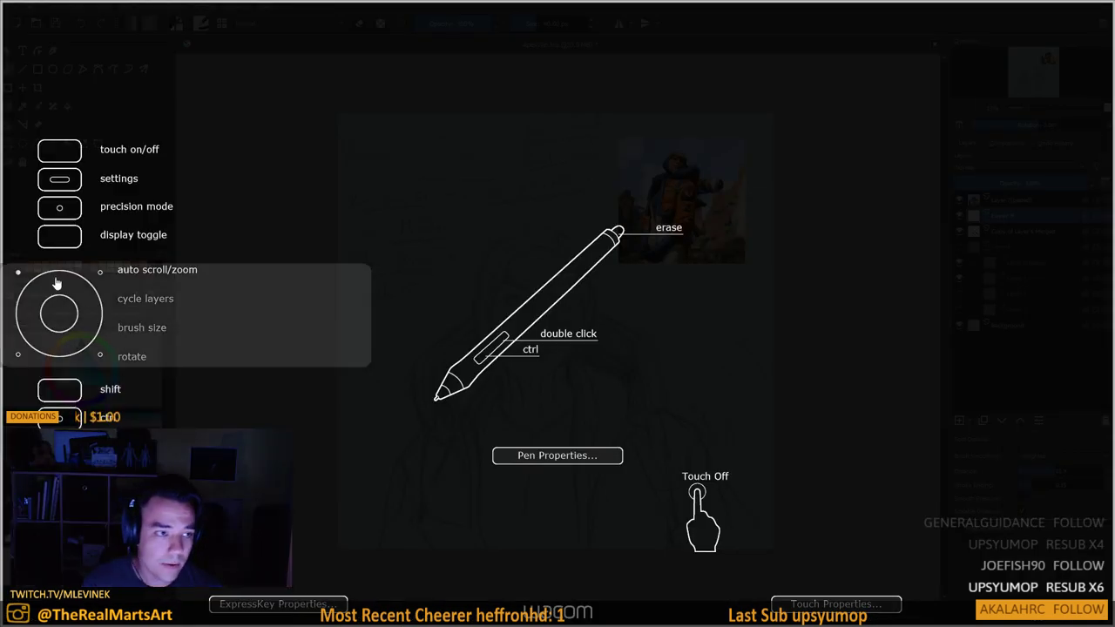
{"action": "left_click", "coordinate": [526, 457]}
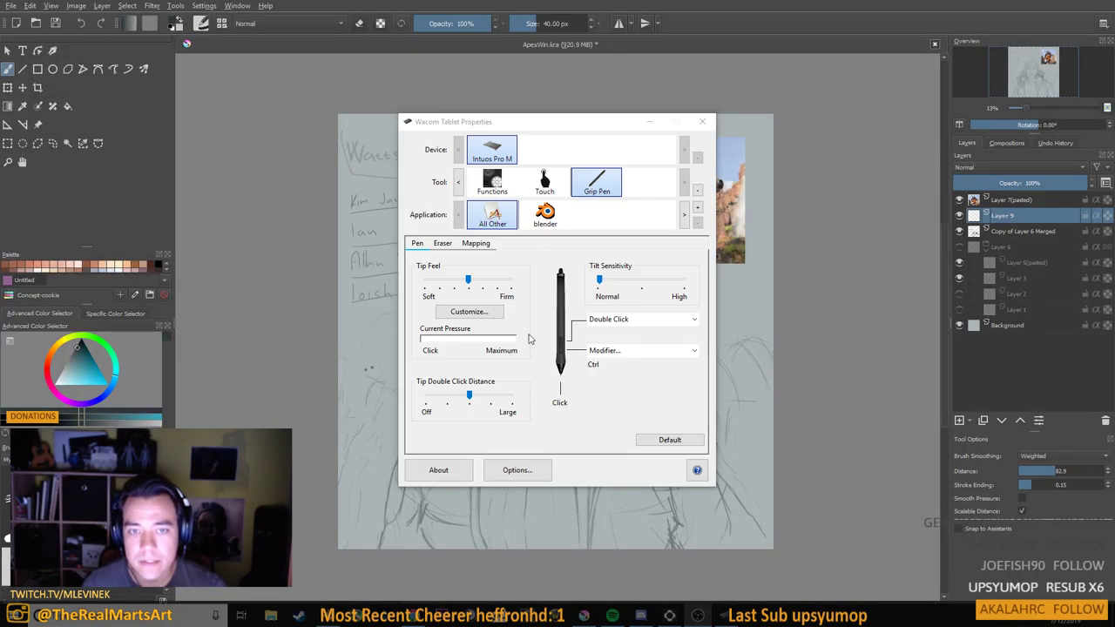
{"action": "left_click", "coordinate": [594, 186]}
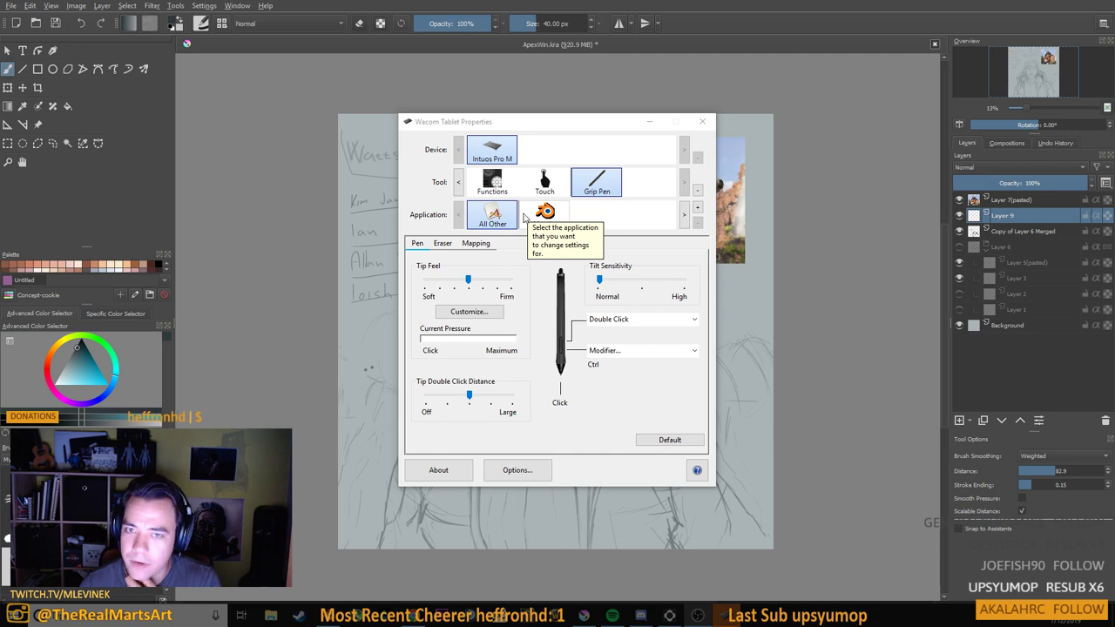
{"action": "left_click", "coordinate": [649, 125]}
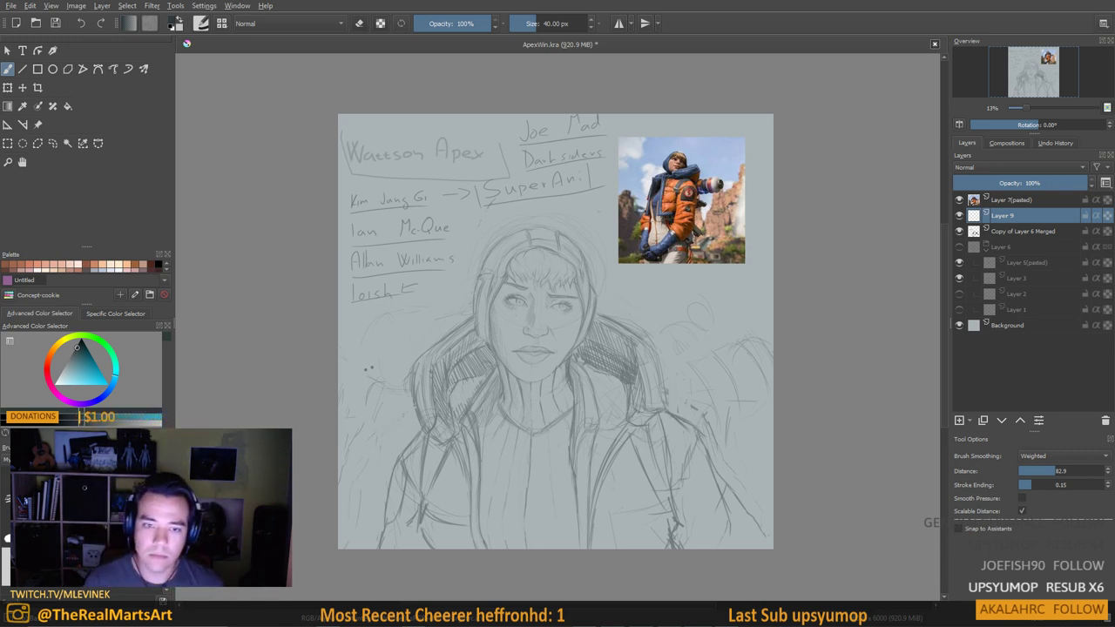
Choose the brush preset with 15% opacity and raise the Copy of Layer 6 Merged layer's opacity to 100%
{"action": "scroll", "coordinate": [532, 323], "scroll_direction": "up", "scroll_amount": 2, "text": "ctrl"}
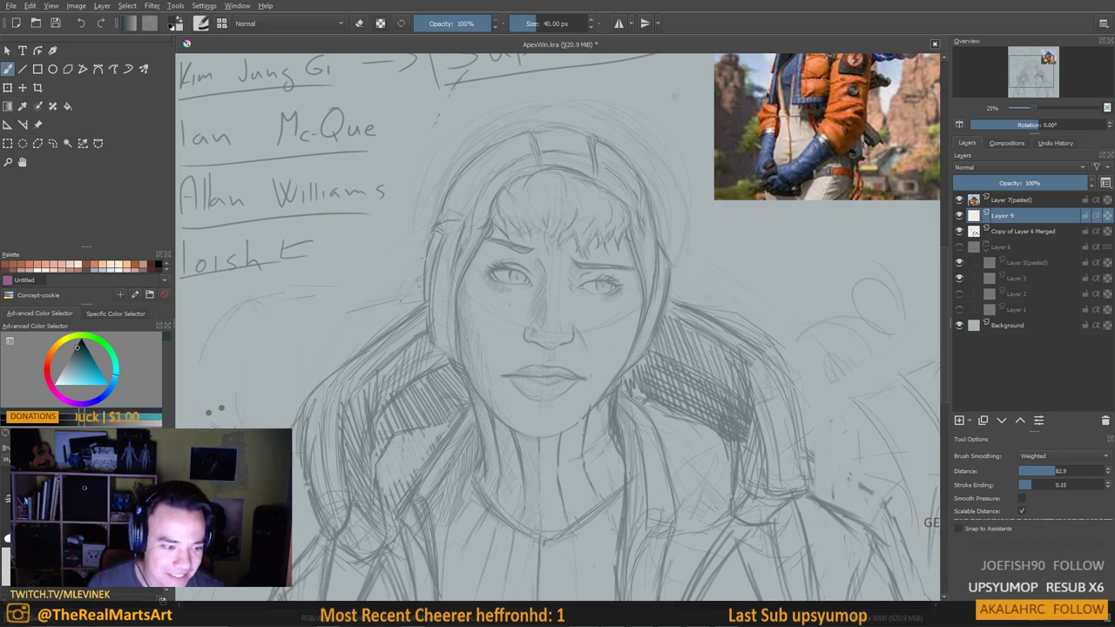
{"action": "left_click", "coordinate": [66, 587]}
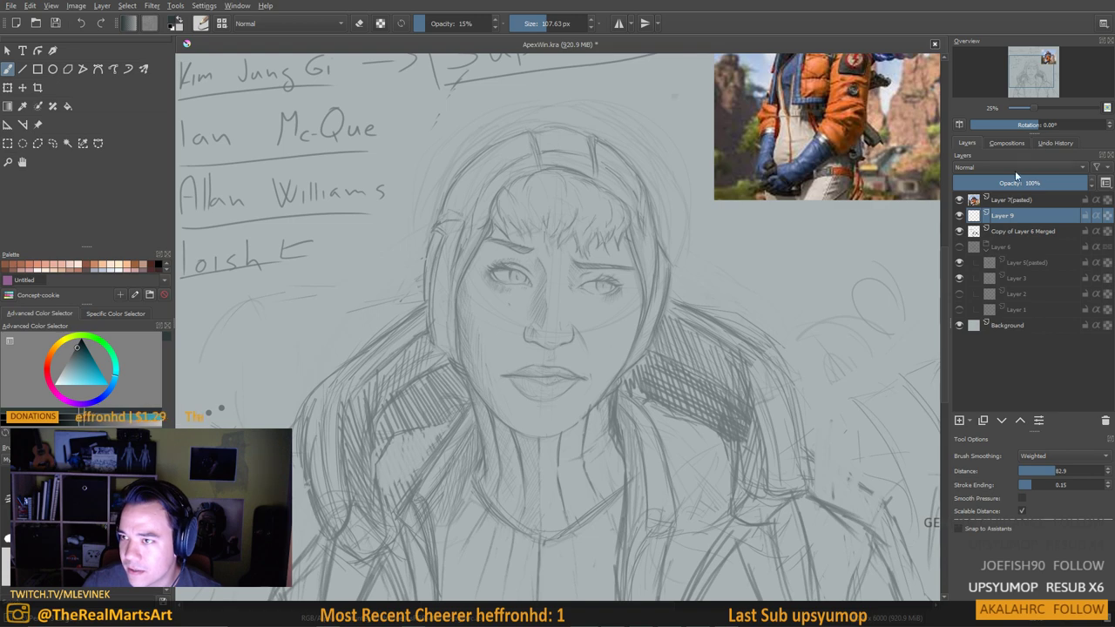
{"action": "left_click", "coordinate": [1015, 201]}
{"action": "left_click", "coordinate": [1026, 231]}
{"action": "left_click_drag", "start_coordinate": [1048, 184], "coordinate": [1088, 183]}
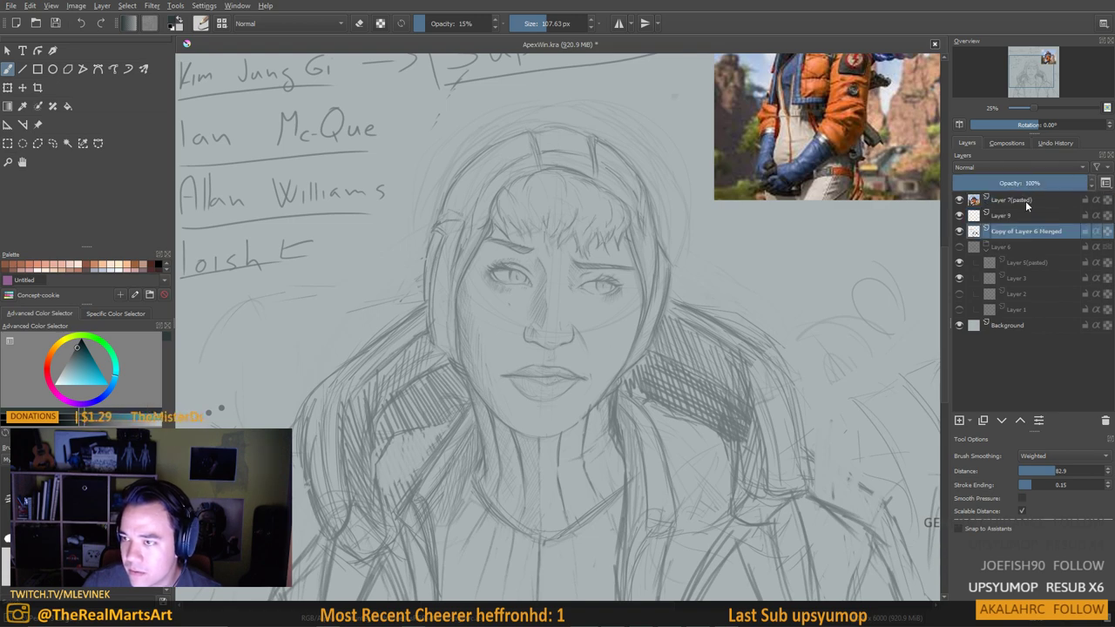
Sample the dark line colour from the eyelashes and lower Copy of Layer 6 Merged to 42% opacity
{"action": "scroll", "coordinate": [473, 249], "scroll_direction": "up", "scroll_amount": 5}
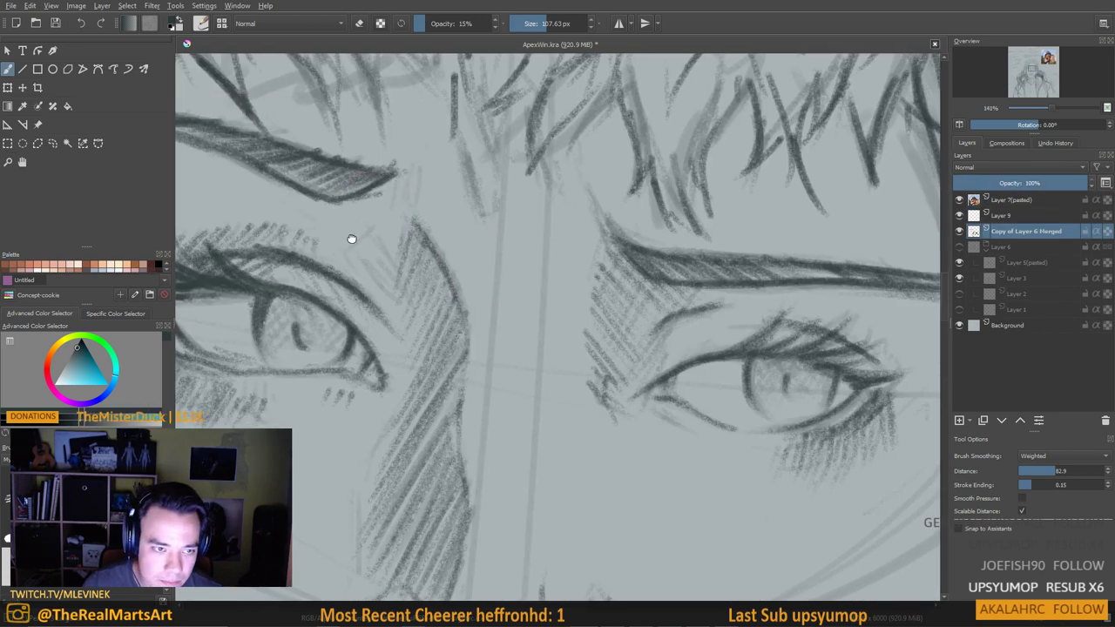
{"action": "scroll", "coordinate": [351, 237], "scroll_direction": "up", "scroll_amount": 2}
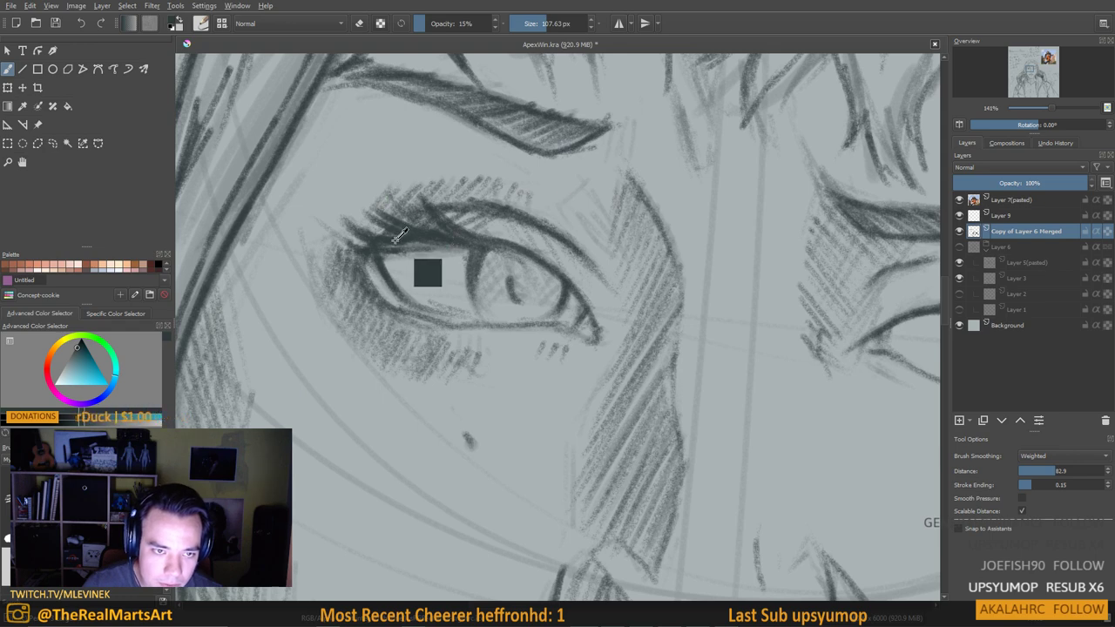
{"action": "left_click", "coordinate": [395, 240], "text": "ctrl"}
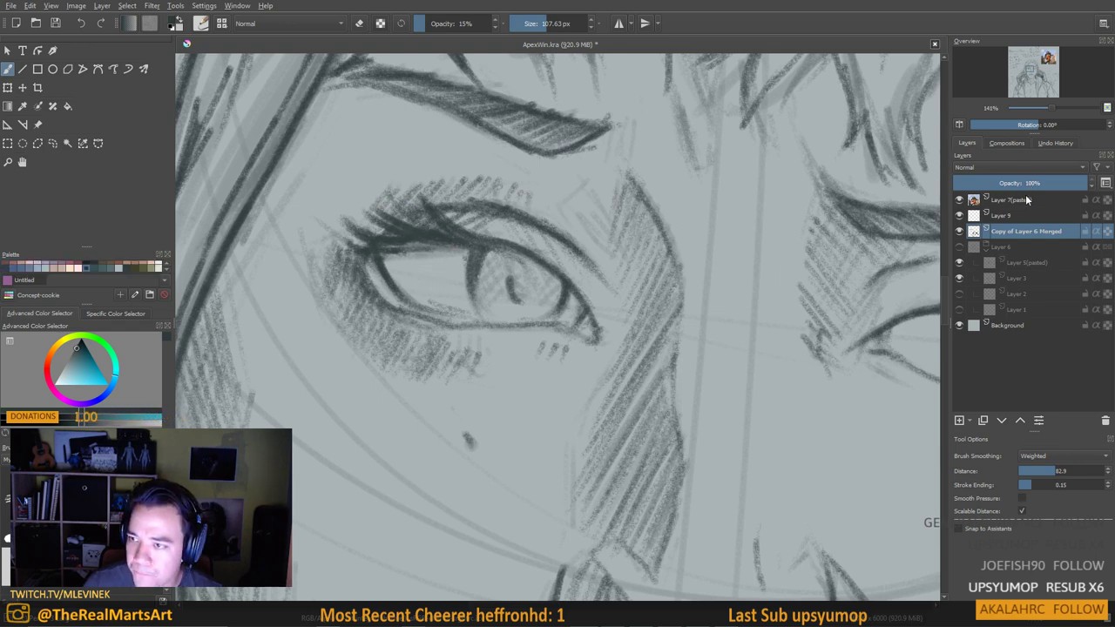
{"action": "left_click", "coordinate": [1009, 182]}
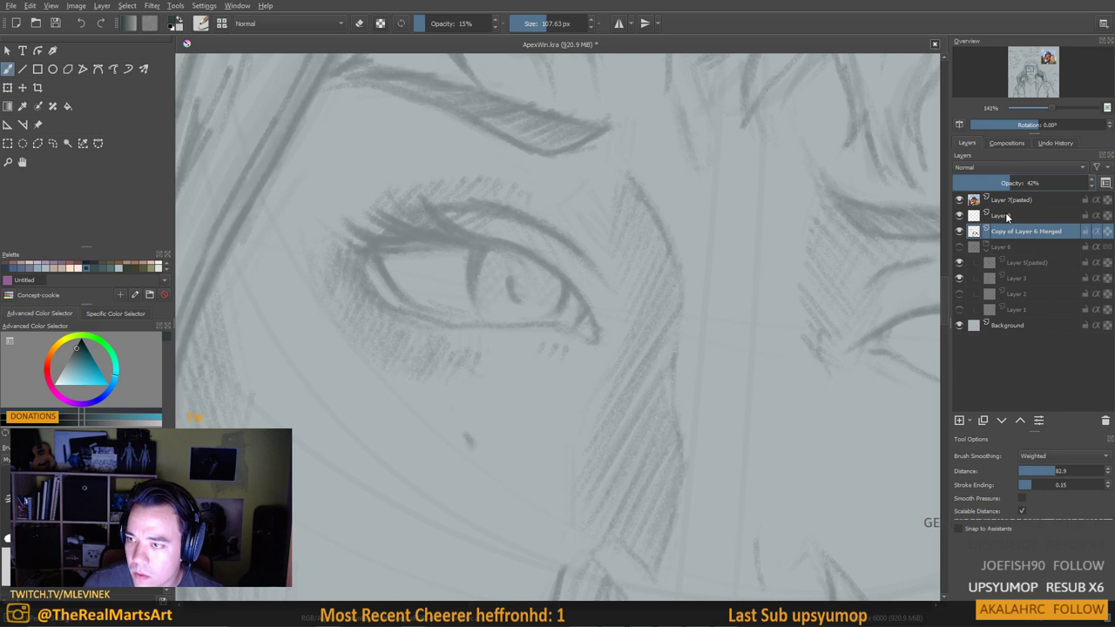
Make Layer 9 active and reduce the brush size to about 12 px
{"action": "left_click", "coordinate": [1006, 217]}
{"action": "scroll", "coordinate": [754, 244], "scroll_direction": "down", "scroll_amount": 5}
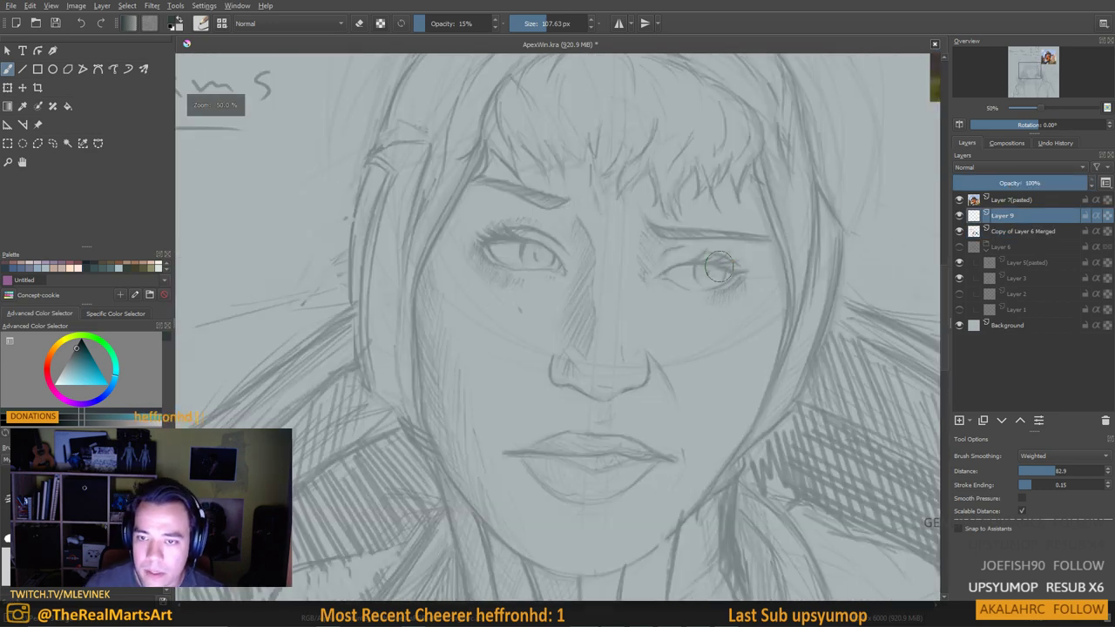
{"action": "left_click_drag", "start_coordinate": [667, 270], "coordinate": [614, 270]}
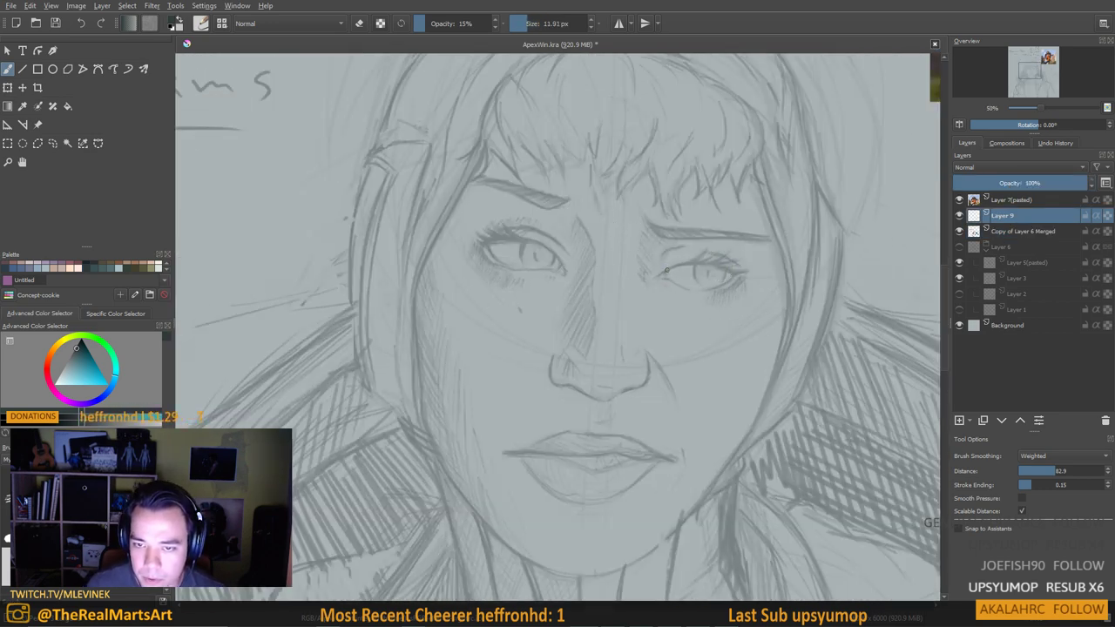
{"action": "left_click_drag", "start_coordinate": [524, 279], "coordinate": [588, 250]}
{"action": "key", "text": "ctrl+z"}
{"action": "mouse_move", "coordinate": [523, 318]}
{"action": "left_mouse_down"}
{"action": "mouse_move", "coordinate": [644, 261]}
{"action": "mouse_move", "coordinate": [435, 402]}
{"action": "left_mouse_up"}
{"action": "key", "text": "ctrl+z"}
{"action": "left_click_drag", "start_coordinate": [589, 297], "coordinate": [447, 424]}
{"action": "mouse_move", "coordinate": [595, 316]}
{"action": "left_mouse_down"}
{"action": "mouse_move", "coordinate": [522, 409]}
{"action": "mouse_move", "coordinate": [493, 479]}
{"action": "left_mouse_up"}
{"action": "mouse_move", "coordinate": [553, 380]}
{"action": "left_mouse_down"}
{"action": "mouse_move", "coordinate": [577, 405]}
{"action": "mouse_move", "coordinate": [612, 463]}
{"action": "left_mouse_up"}
{"action": "key", "text": "ctrl+z"}
{"action": "key", "text": "ctrl+z"}
{"action": "key", "text": "ctrl+z"}
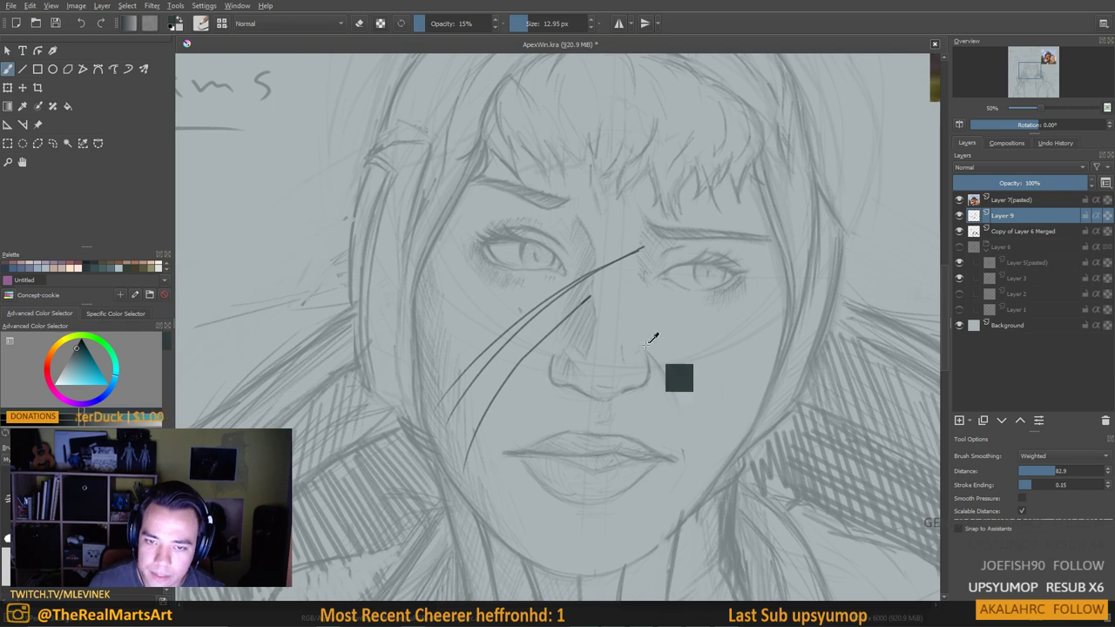
{"action": "key", "text": "ctrl+z"}
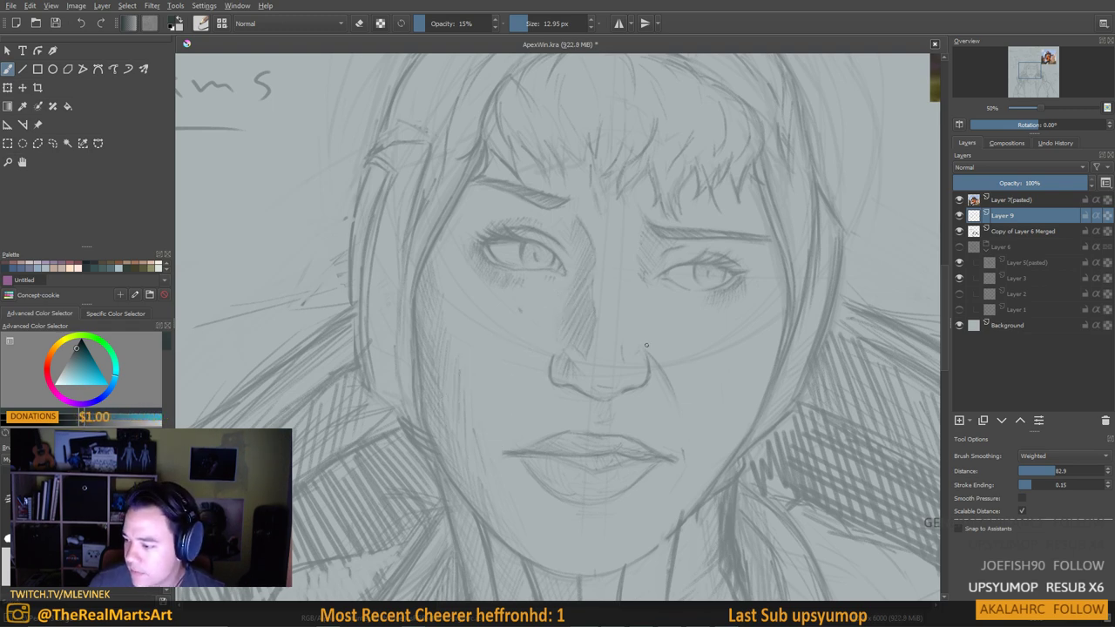
Draw dark upper eyelid and eyelash lines over the sketched eye on the right side of the face, on Layer 9
{"action": "scroll", "coordinate": [714, 331], "scroll_direction": "up", "scroll_amount": 2}
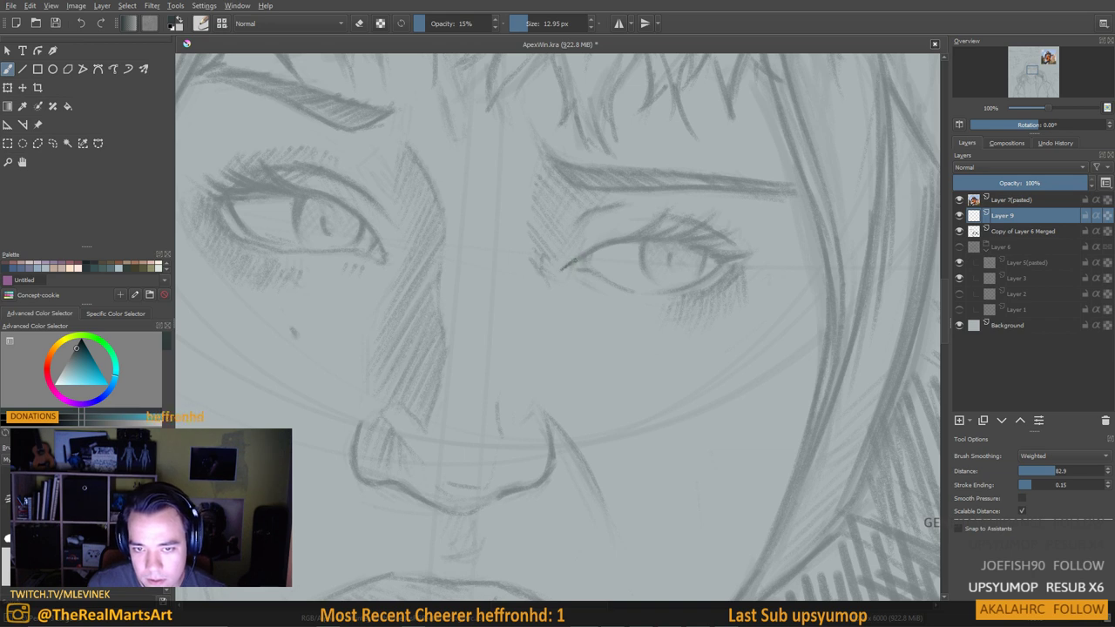
{"action": "left_click_drag", "start_coordinate": [561, 269], "coordinate": [646, 236]}
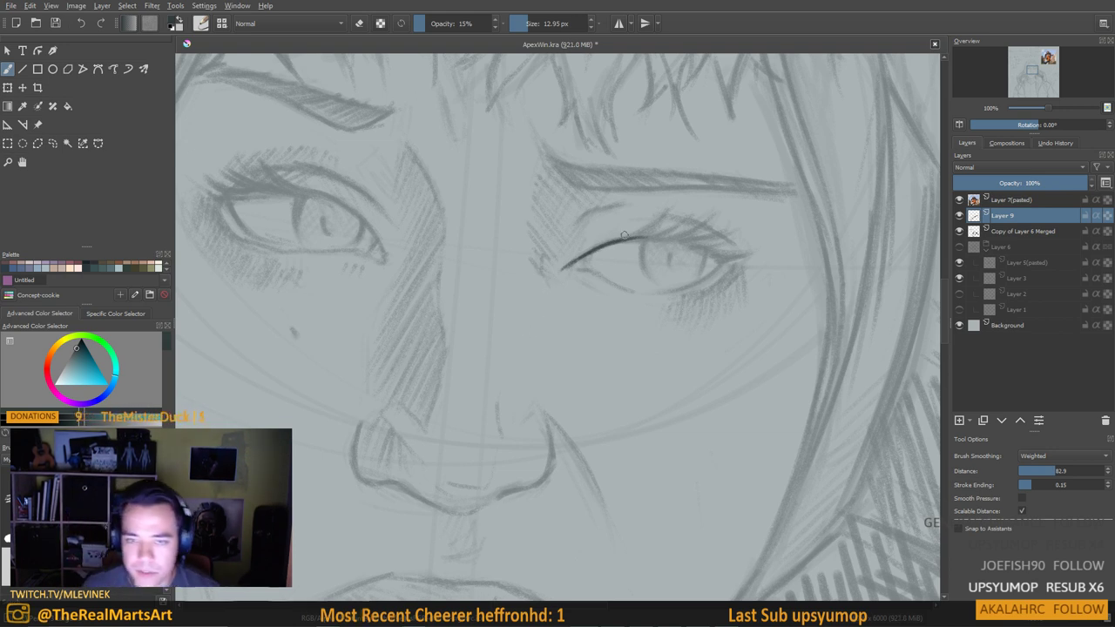
{"action": "key", "text": "ctrl+z"}
{"action": "mouse_move", "coordinate": [621, 241]}
{"action": "left_mouse_down"}
{"action": "mouse_move", "coordinate": [650, 234]}
{"action": "mouse_move", "coordinate": [628, 240]}
{"action": "mouse_move", "coordinate": [665, 209]}
{"action": "mouse_move", "coordinate": [694, 211]}
{"action": "left_mouse_up"}
{"action": "mouse_move", "coordinate": [635, 237]}
{"action": "left_mouse_down"}
{"action": "mouse_move", "coordinate": [714, 213]}
{"action": "mouse_move", "coordinate": [652, 232]}
{"action": "mouse_move", "coordinate": [693, 229]}
{"action": "mouse_move", "coordinate": [657, 236]}
{"action": "mouse_move", "coordinate": [687, 244]}
{"action": "mouse_move", "coordinate": [671, 238]}
{"action": "mouse_move", "coordinate": [736, 234]}
{"action": "mouse_move", "coordinate": [694, 237]}
{"action": "mouse_move", "coordinate": [718, 252]}
{"action": "mouse_move", "coordinate": [692, 238]}
{"action": "mouse_move", "coordinate": [734, 259]}
{"action": "left_mouse_up"}
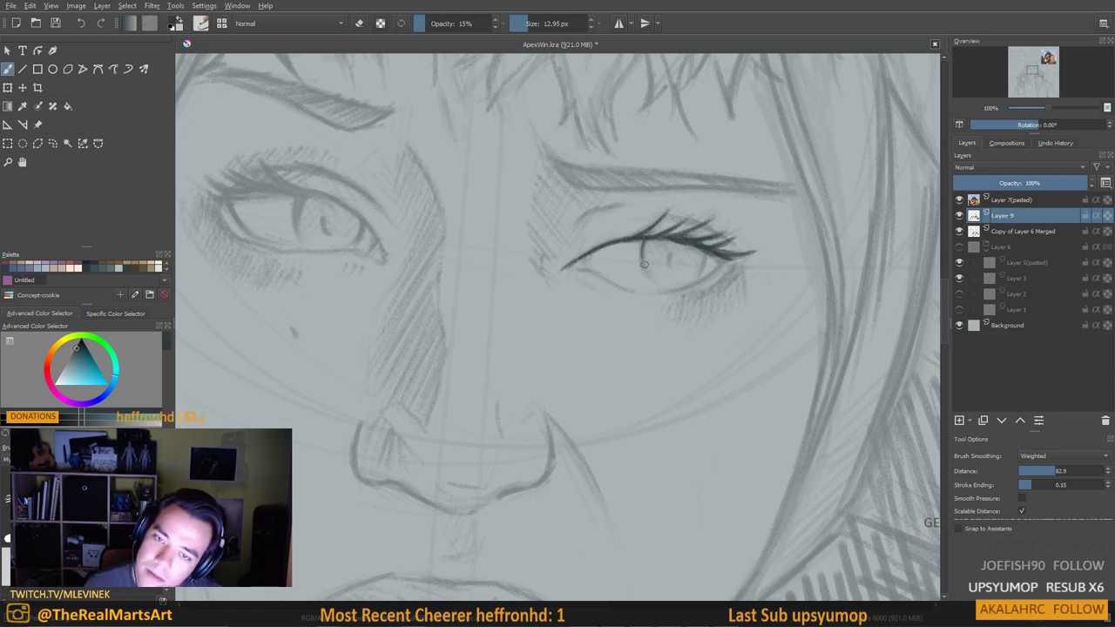
Outline the iris of the same eye, fill in its pupil and hatch the shadow across the upper iris
{"action": "left_click_drag", "start_coordinate": [644, 249], "coordinate": [647, 272]}
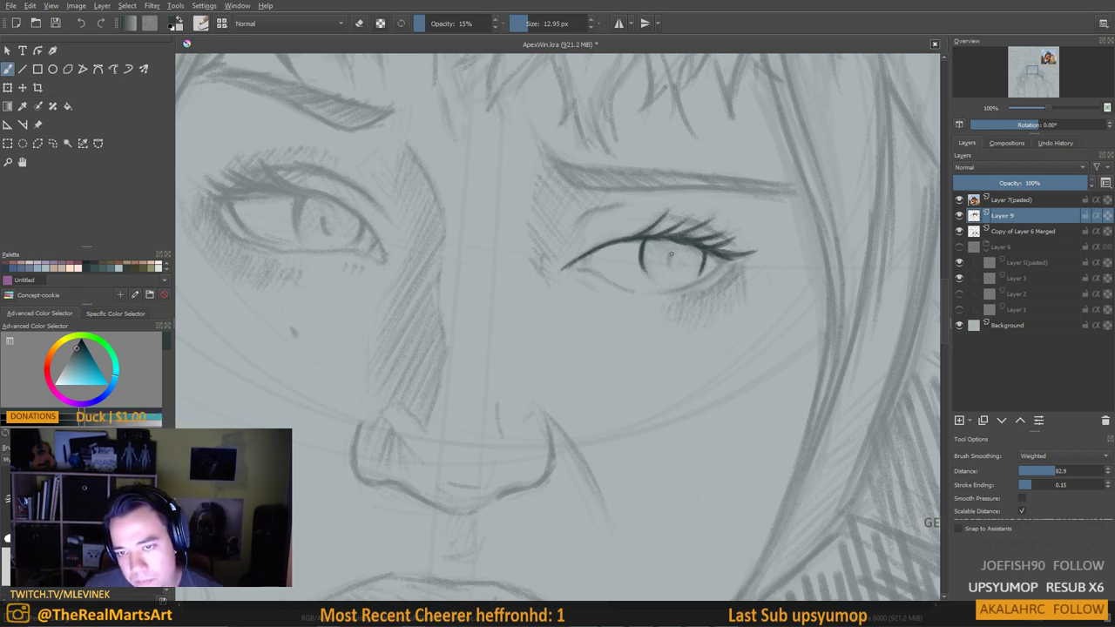
{"action": "left_click_drag", "start_coordinate": [667, 253], "coordinate": [666, 264]}
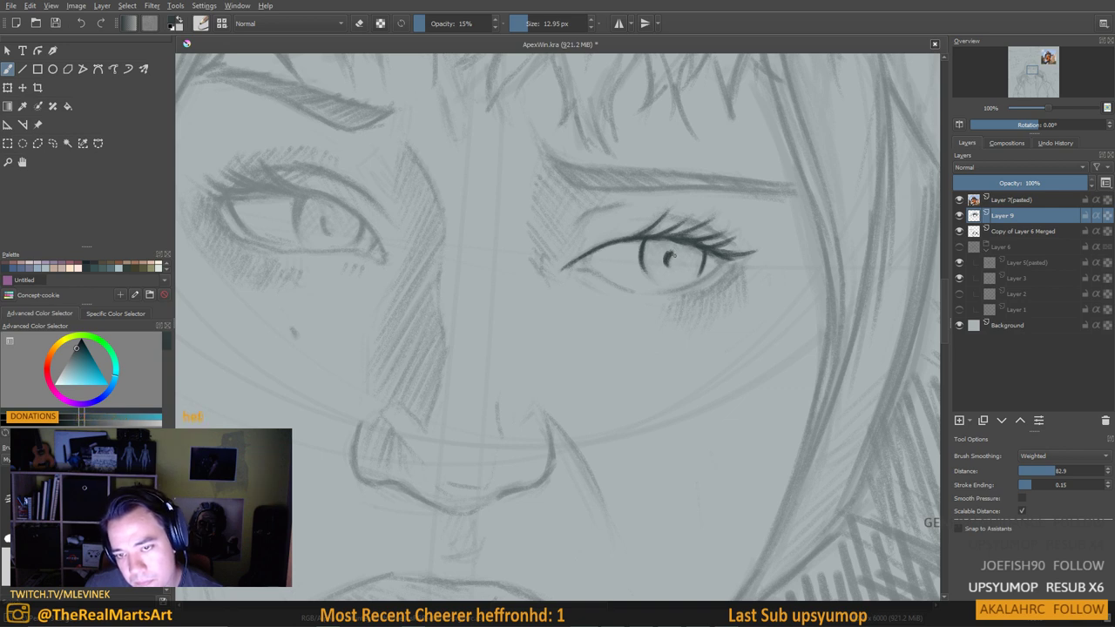
{"action": "left_click_drag", "start_coordinate": [671, 254], "coordinate": [671, 254]}
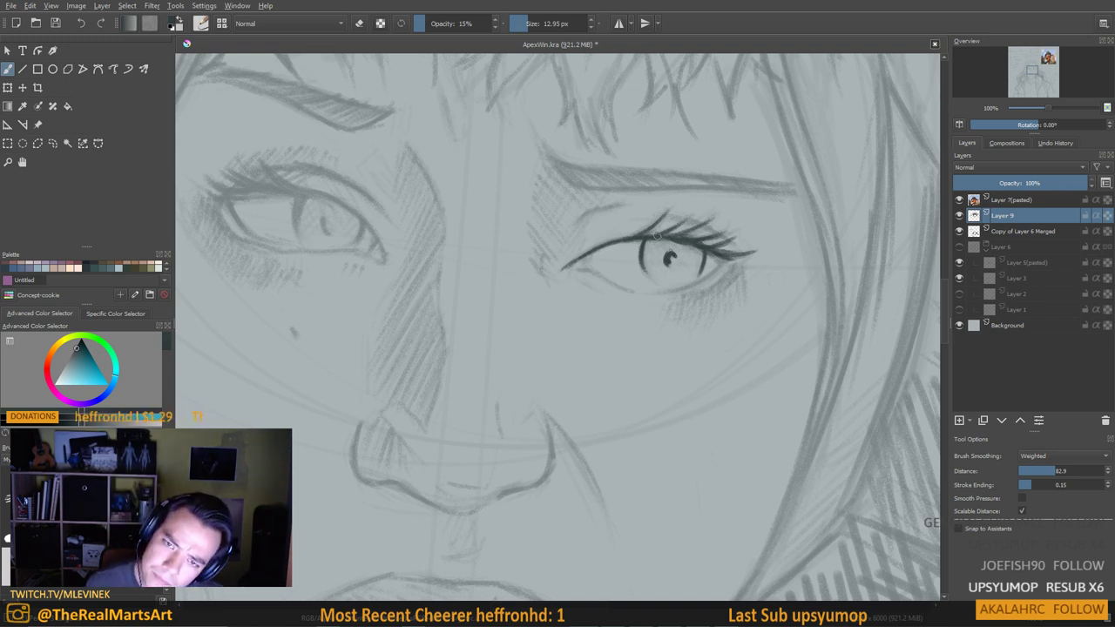
{"action": "mouse_move", "coordinate": [644, 254]}
{"action": "left_mouse_down"}
{"action": "mouse_move", "coordinate": [668, 241]}
{"action": "mouse_move", "coordinate": [654, 256]}
{"action": "left_mouse_up"}
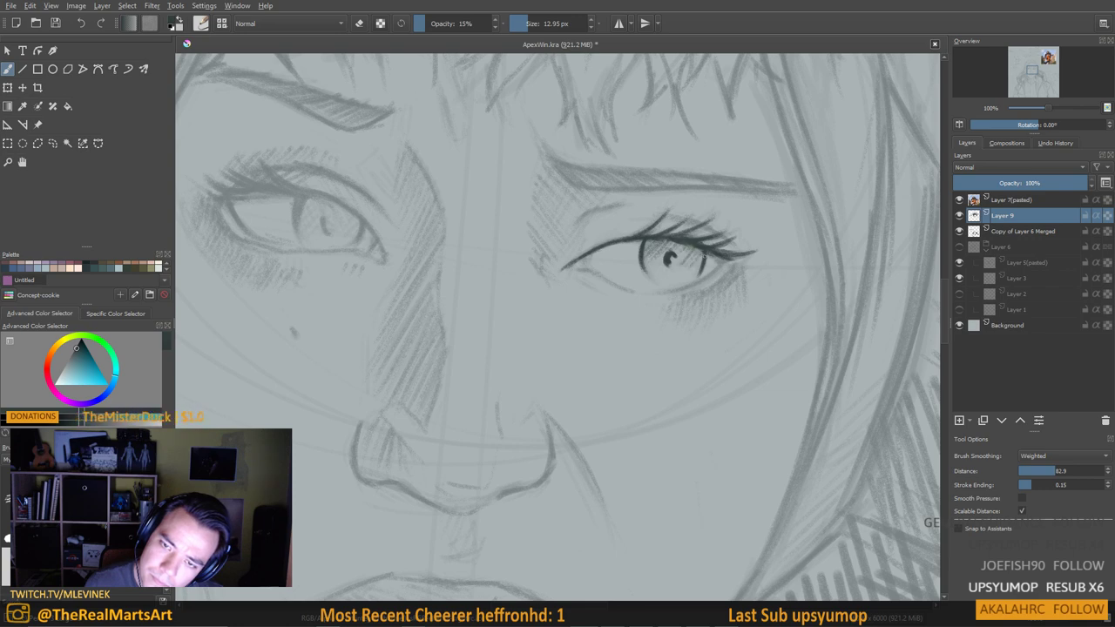
Mirror the canvas view and draw the inked eye's lower eyelid line with hatched shading beneath its outer corner
{"action": "scroll", "coordinate": [717, 251], "scroll_direction": "down", "scroll_amount": 4}
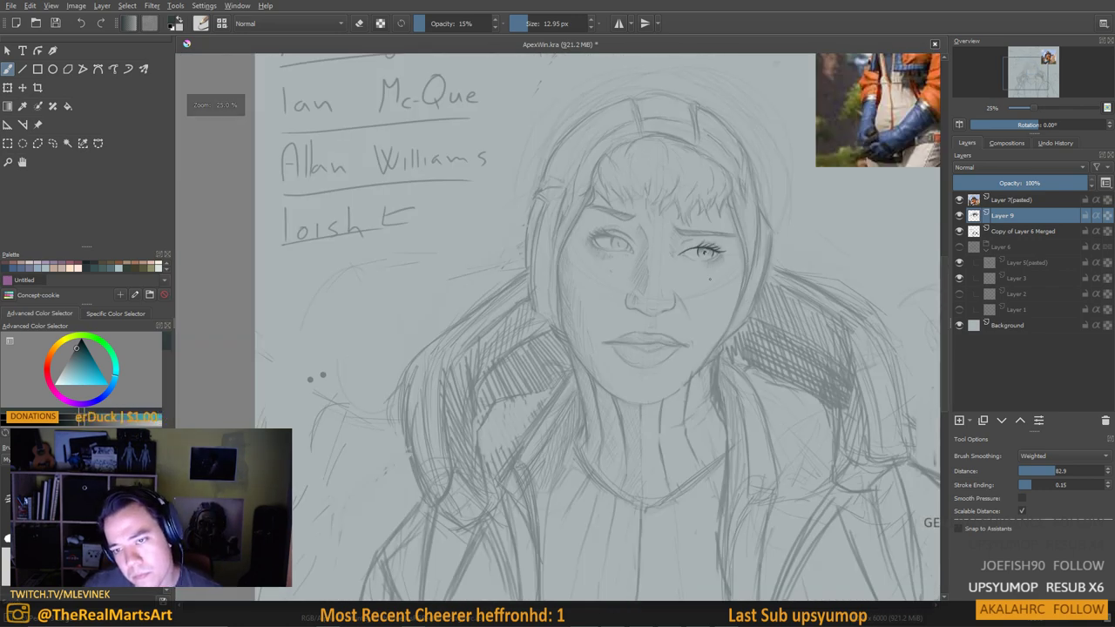
{"action": "scroll", "coordinate": [687, 260], "scroll_direction": "up", "scroll_amount": 3}
{"action": "scroll", "coordinate": [684, 256], "scroll_direction": "down", "scroll_amount": 1}
{"action": "scroll", "coordinate": [685, 259], "scroll_direction": "up", "scroll_amount": 1}
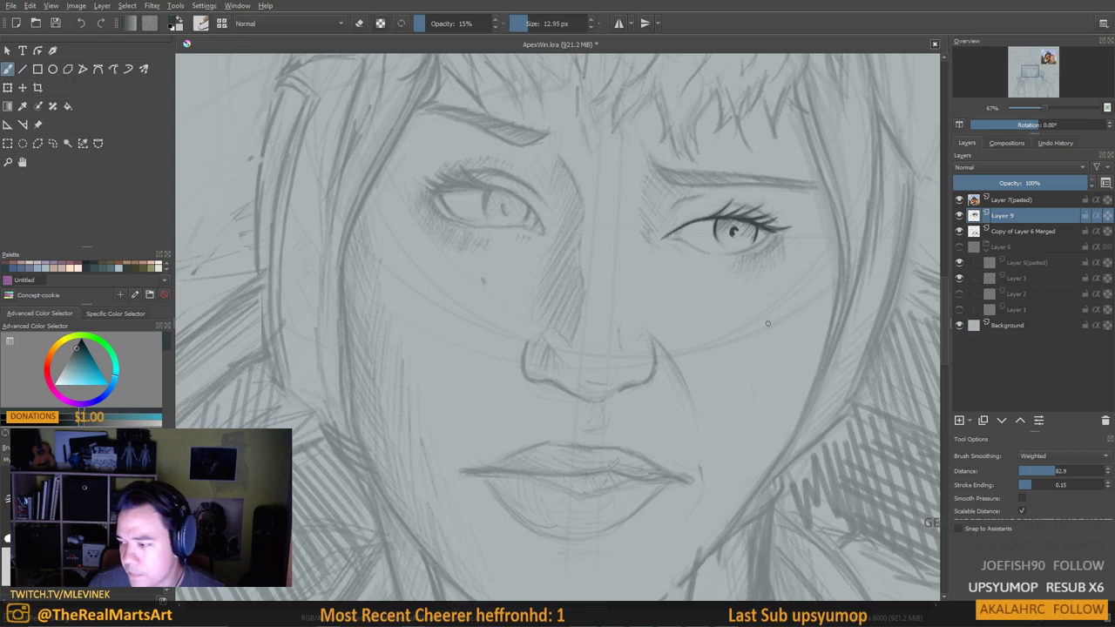
{"action": "key", "text": "m"}
{"action": "mouse_move", "coordinate": [360, 236]}
{"action": "left_mouse_down"}
{"action": "mouse_move", "coordinate": [412, 243]}
{"action": "mouse_move", "coordinate": [390, 219]}
{"action": "left_mouse_up"}
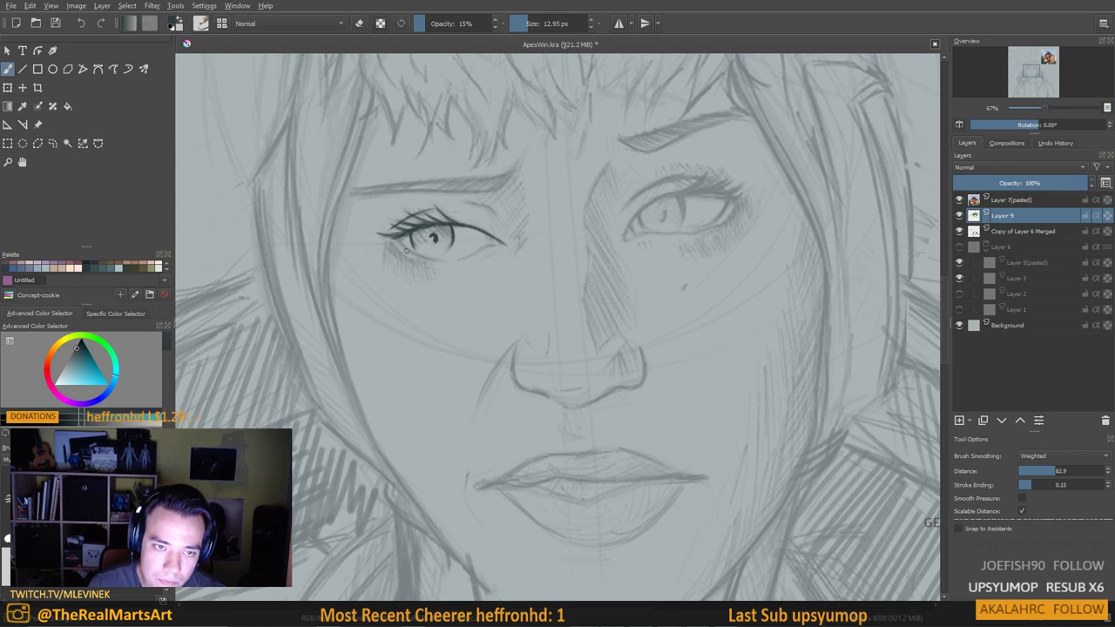
{"action": "mouse_move", "coordinate": [409, 233]}
{"action": "left_mouse_down"}
{"action": "mouse_move", "coordinate": [400, 238]}
{"action": "mouse_move", "coordinate": [408, 248]}
{"action": "left_mouse_up"}
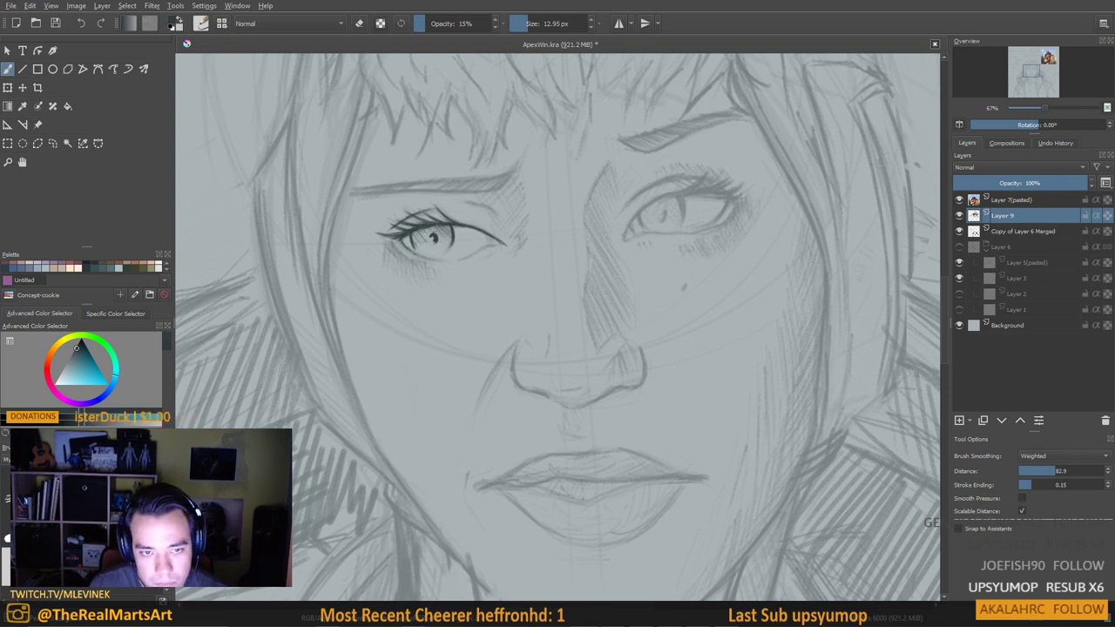
{"action": "mouse_move", "coordinate": [412, 259]}
{"action": "left_mouse_down"}
{"action": "mouse_move", "coordinate": [461, 261]}
{"action": "mouse_move", "coordinate": [447, 260]}
{"action": "mouse_move", "coordinate": [513, 248]}
{"action": "mouse_move", "coordinate": [488, 255]}
{"action": "left_mouse_up"}
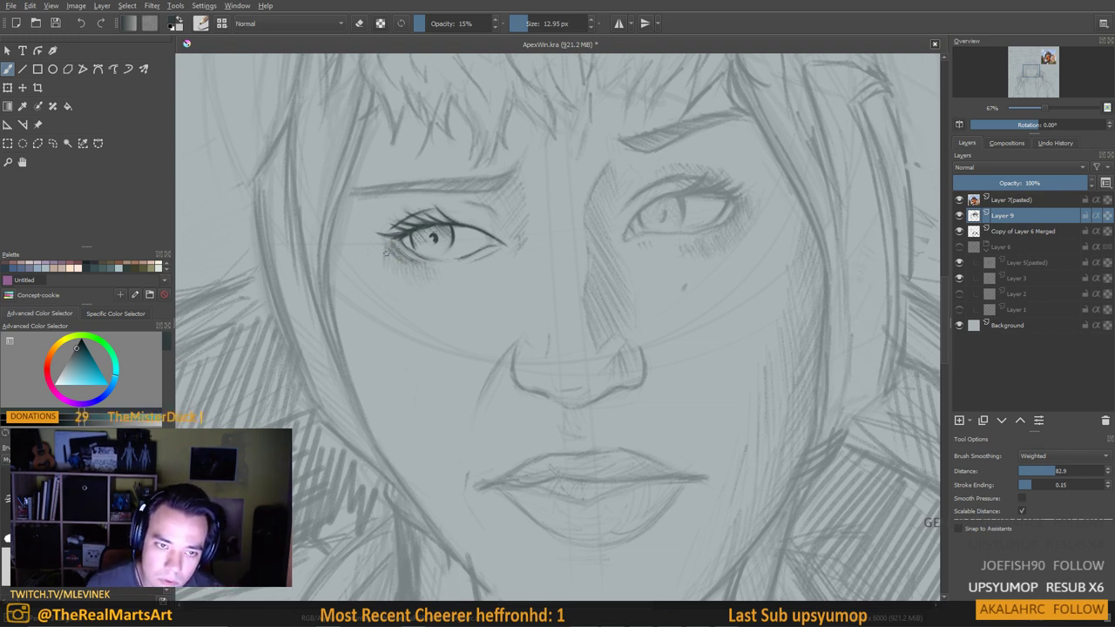
{"action": "left_click_drag", "start_coordinate": [387, 251], "coordinate": [406, 263]}
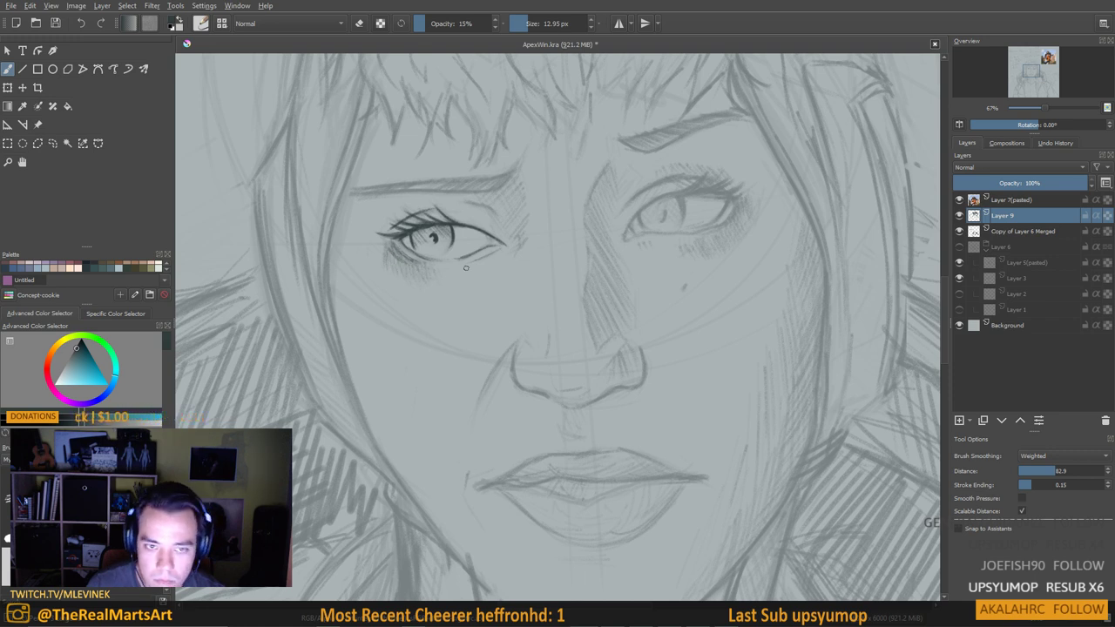
Draw the eyelid crease above the inked eye and cross-hatch the shadow between its inner corner and the nose bridge
{"action": "mouse_move", "coordinate": [470, 199]}
{"action": "left_mouse_down"}
{"action": "mouse_move", "coordinate": [494, 215]}
{"action": "mouse_move", "coordinate": [495, 188]}
{"action": "mouse_move", "coordinate": [502, 227]}
{"action": "left_mouse_up"}
{"action": "mouse_move", "coordinate": [521, 188]}
{"action": "left_mouse_down"}
{"action": "mouse_move", "coordinate": [506, 238]}
{"action": "mouse_move", "coordinate": [518, 247]}
{"action": "left_mouse_up"}
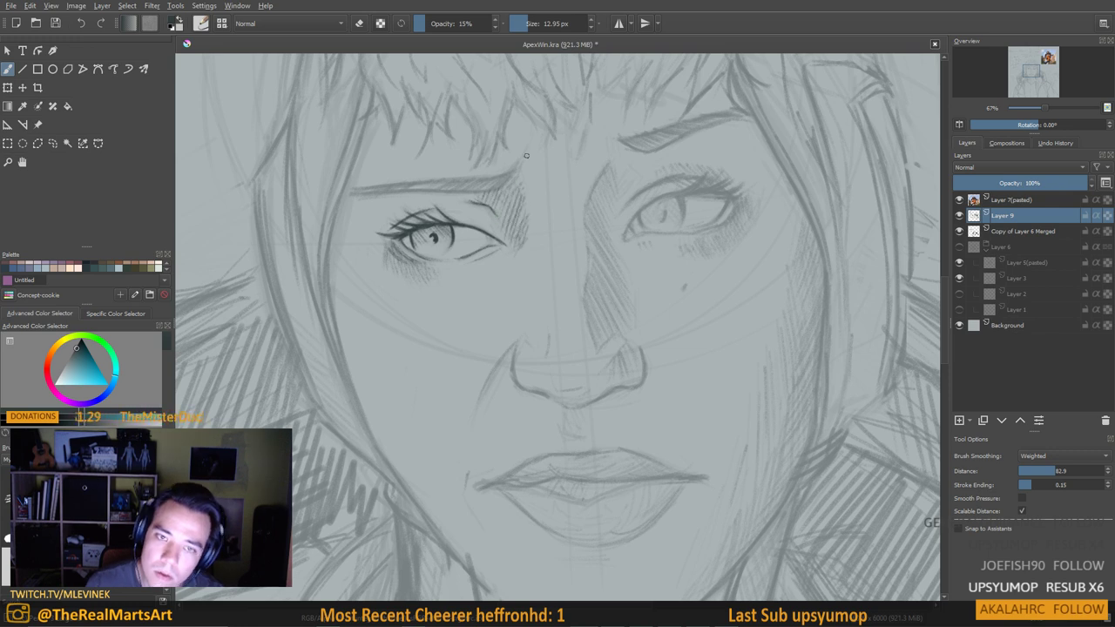
{"action": "left_click_drag", "start_coordinate": [503, 190], "coordinate": [488, 213]}
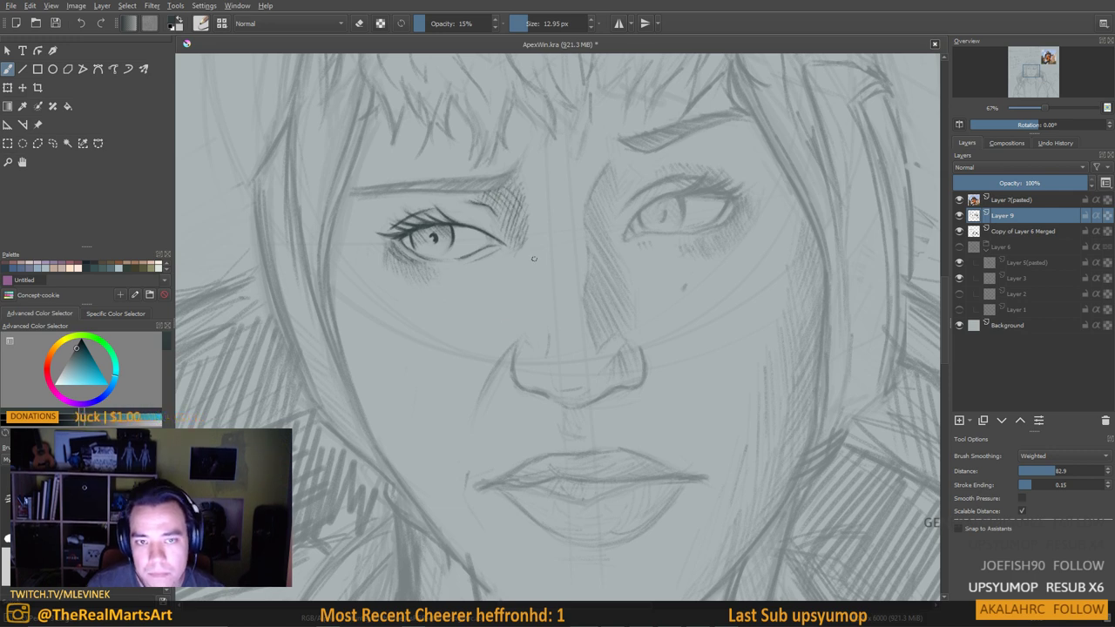
{"action": "scroll", "coordinate": [534, 257], "scroll_direction": "up", "scroll_amount": 1}
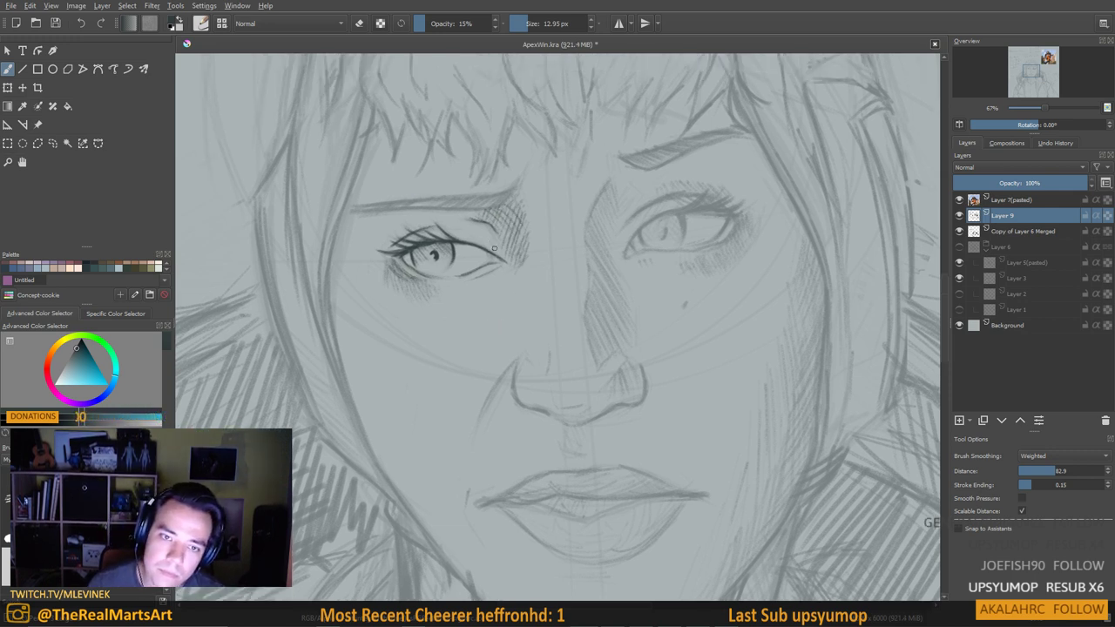
{"action": "left_click_drag", "start_coordinate": [481, 294], "coordinate": [488, 283]}
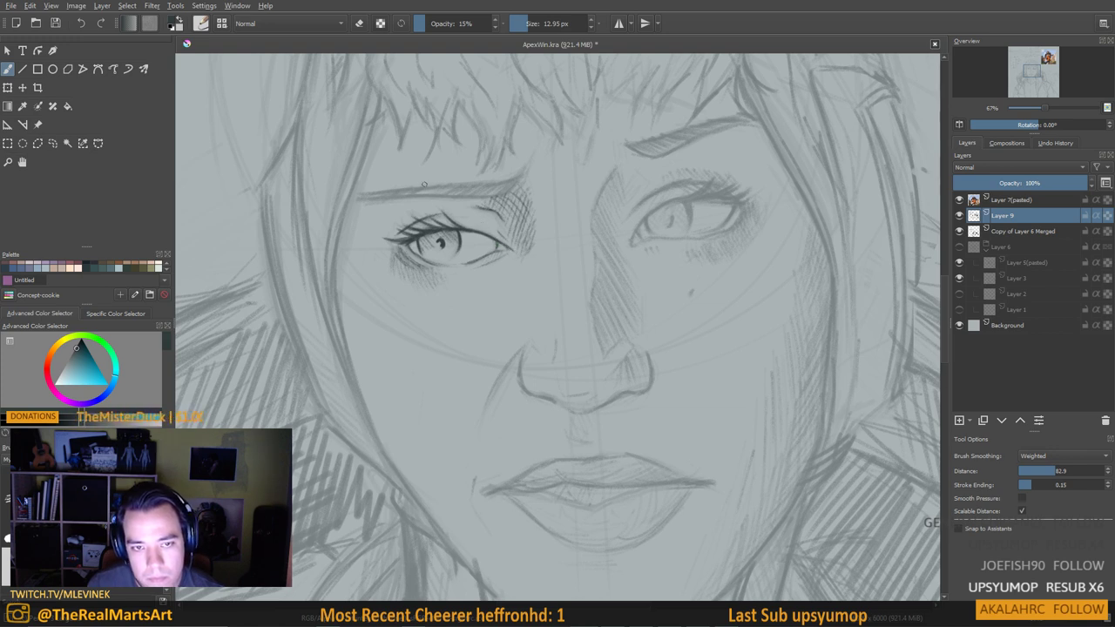
{"action": "left_click_drag", "start_coordinate": [355, 199], "coordinate": [428, 187]}
{"action": "key", "text": "ctrl+z"}
{"action": "key", "text": "ctrl+z"}
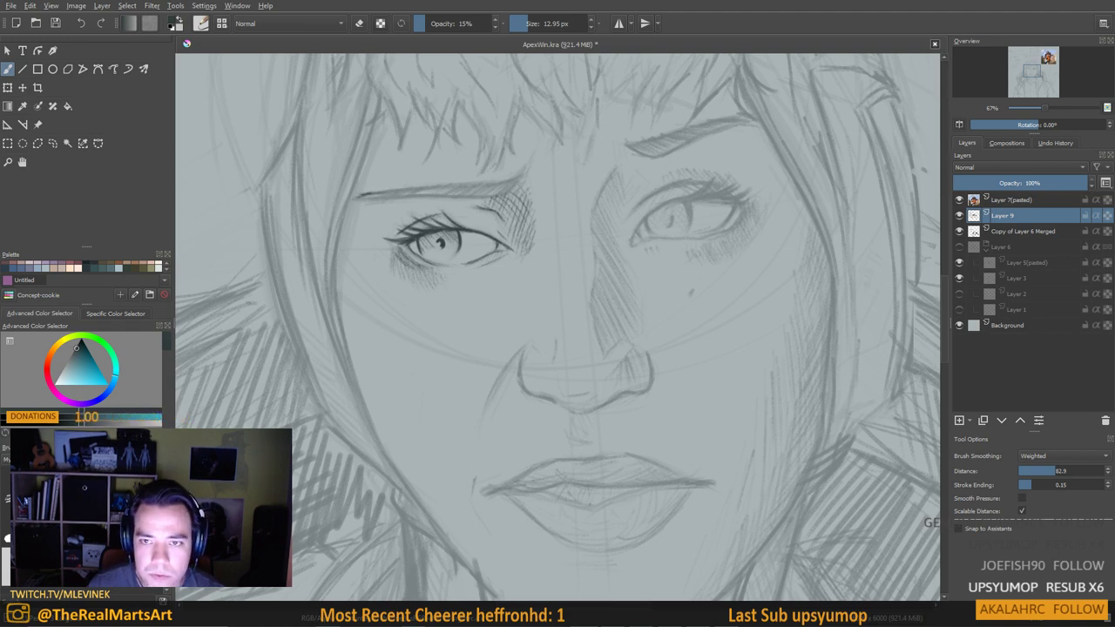
Mirror and tilt the canvas view and outline the eyebrow above the inked eye with dark tapered lines along both edges
{"action": "key", "text": "m"}
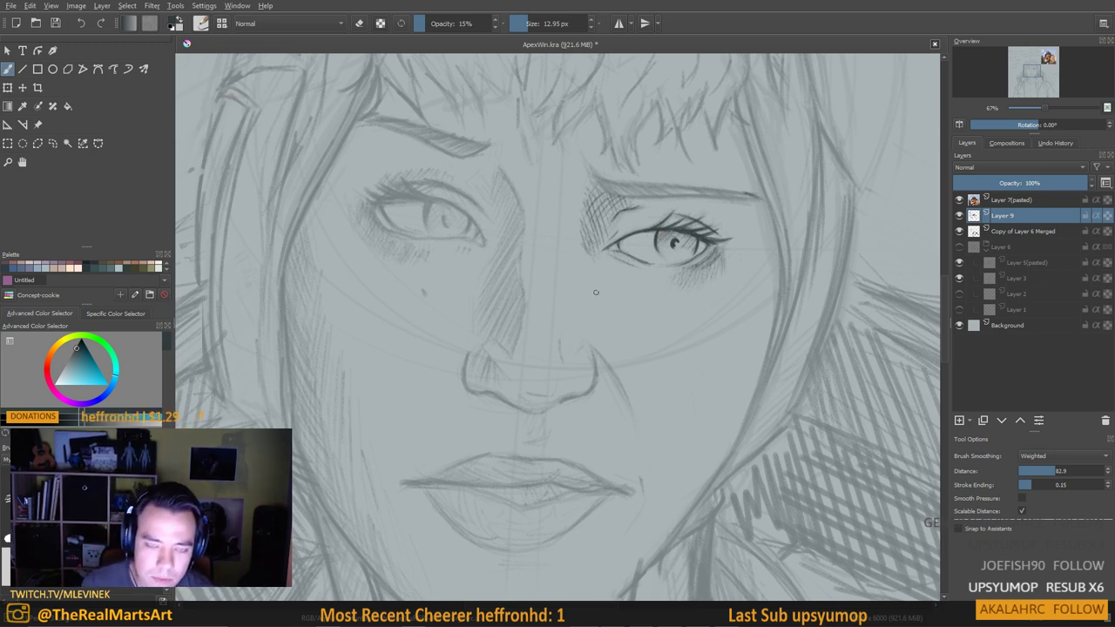
{"action": "key", "text": "6"}
{"action": "key", "text": "6"}
{"action": "key", "text": "6"}
{"action": "key", "text": "4"}
{"action": "key", "text": "4"}
{"action": "key", "text": "4"}
{"action": "key", "text": "4"}
{"action": "key", "text": "4"}
{"action": "key", "text": "4"}
{"action": "key", "text": "4"}
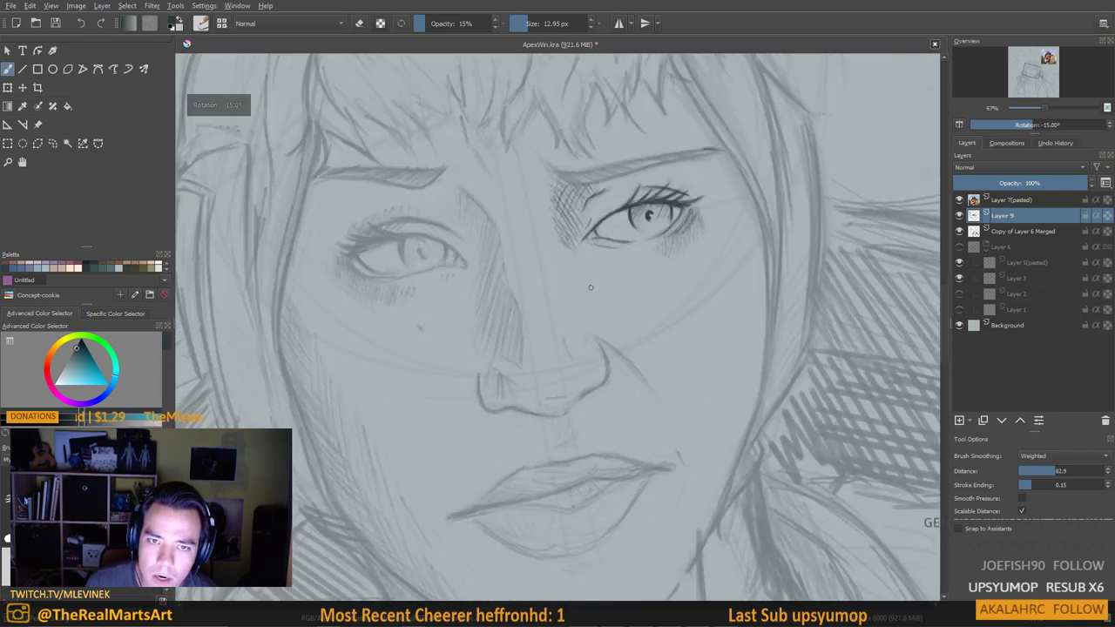
{"action": "left_click_drag", "start_coordinate": [605, 290], "coordinate": [668, 316]}
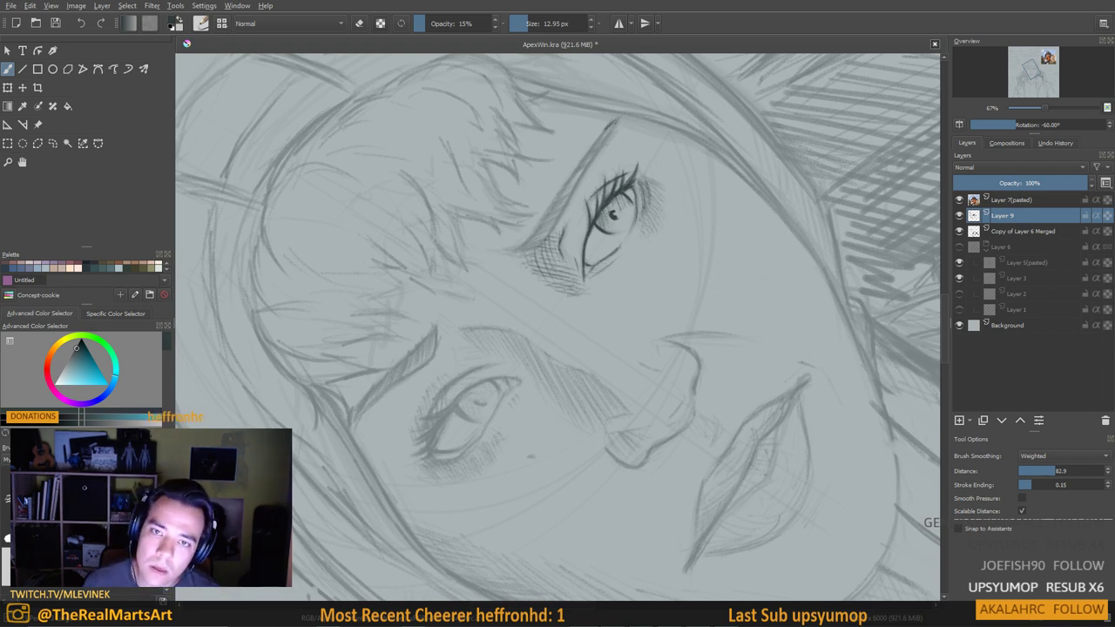
{"action": "mouse_move", "coordinate": [614, 123]}
{"action": "left_mouse_down"}
{"action": "mouse_move", "coordinate": [521, 246]}
{"action": "mouse_move", "coordinate": [499, 249]}
{"action": "mouse_move", "coordinate": [536, 241]}
{"action": "mouse_move", "coordinate": [510, 250]}
{"action": "mouse_move", "coordinate": [570, 195]}
{"action": "left_mouse_up"}
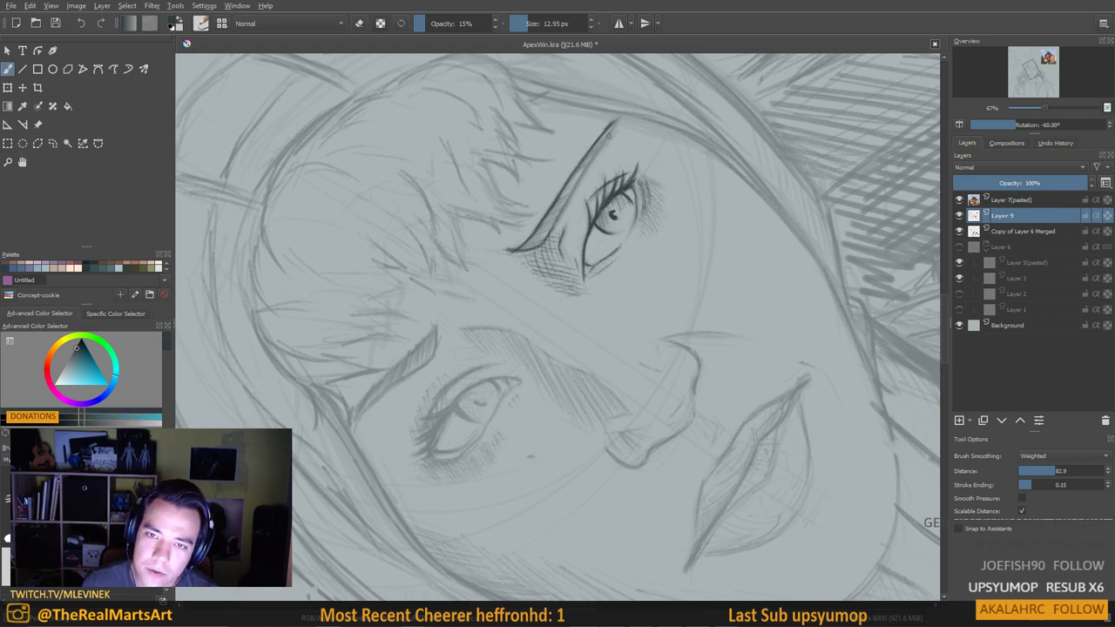
{"action": "left_click_drag", "start_coordinate": [616, 123], "coordinate": [570, 197]}
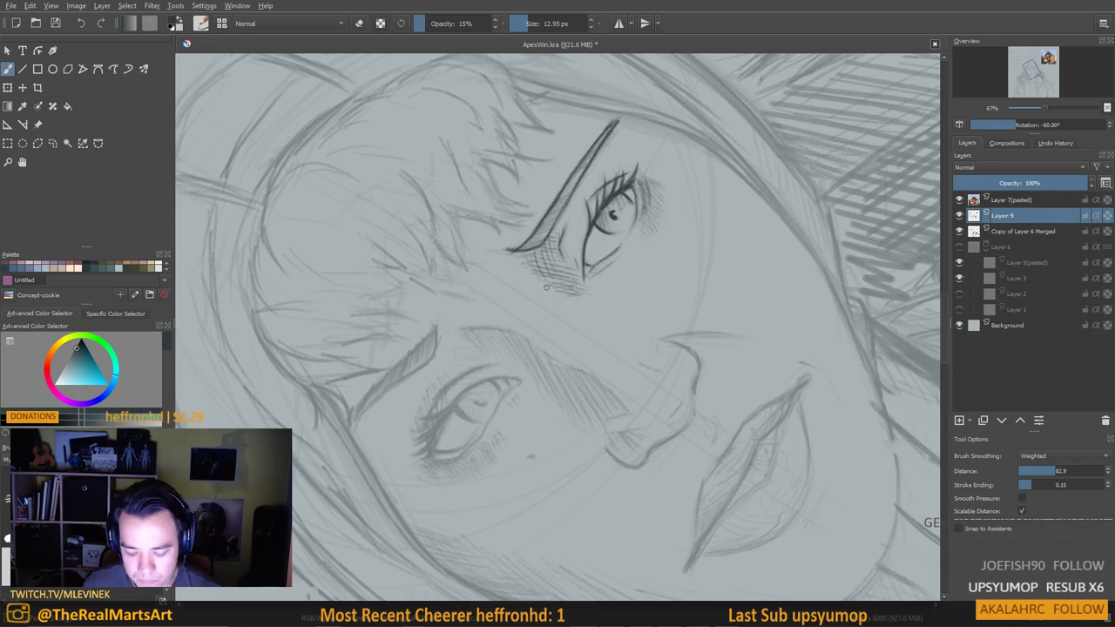
Rotate the canvas view to a comfortable hatching angle and fill the outlined eyebrow above the inked eye with short dark strokes
{"action": "key", "text": "m"}
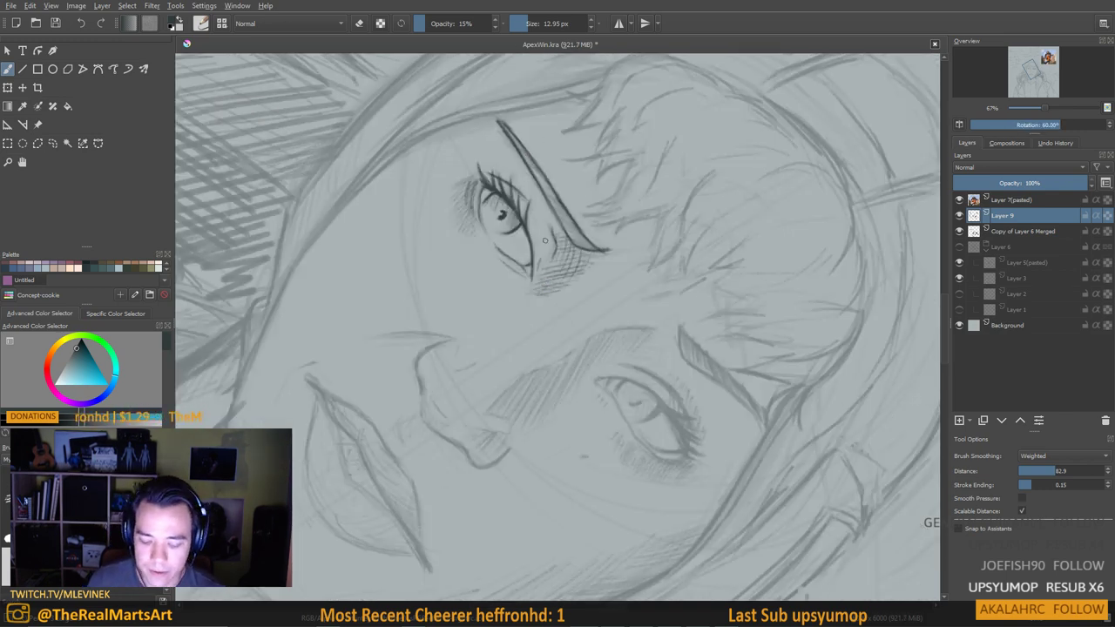
{"action": "key", "text": "4"}
{"action": "key", "text": "4"}
{"action": "key", "text": "4"}
{"action": "key", "text": "4"}
{"action": "key", "text": "4"}
{"action": "key", "text": "4"}
{"action": "key", "text": "m"}
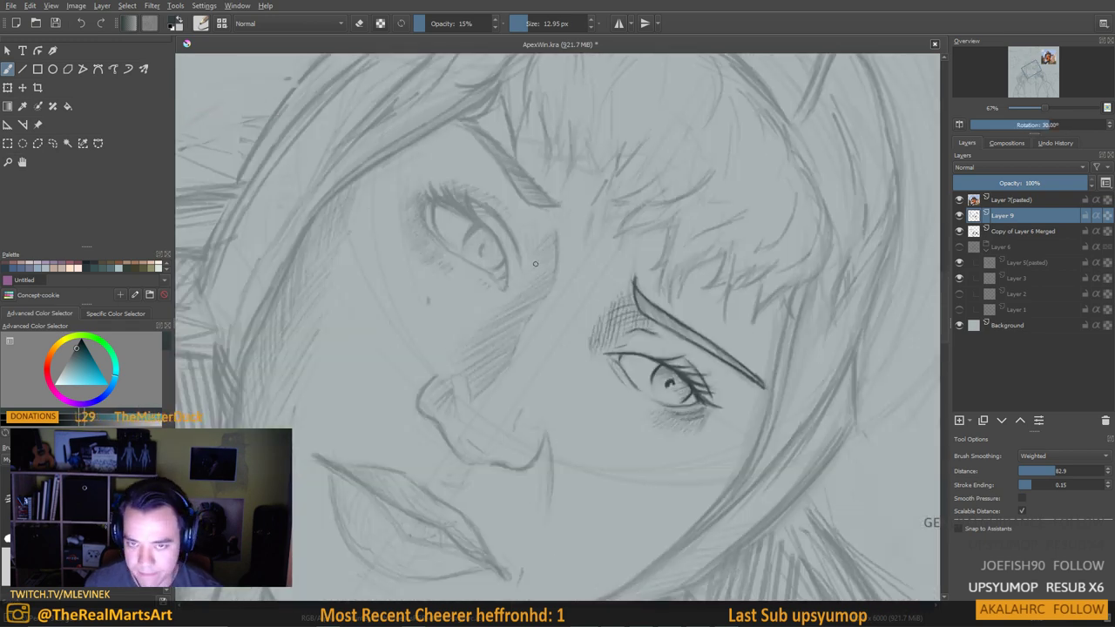
{"action": "key", "text": "6"}
{"action": "mouse_move", "coordinate": [626, 330]}
{"action": "left_mouse_down"}
{"action": "mouse_move", "coordinate": [600, 294]}
{"action": "mouse_move", "coordinate": [652, 320]}
{"action": "mouse_move", "coordinate": [674, 350]}
{"action": "left_mouse_up"}
{"action": "left_click_drag", "start_coordinate": [669, 340], "coordinate": [681, 360]}
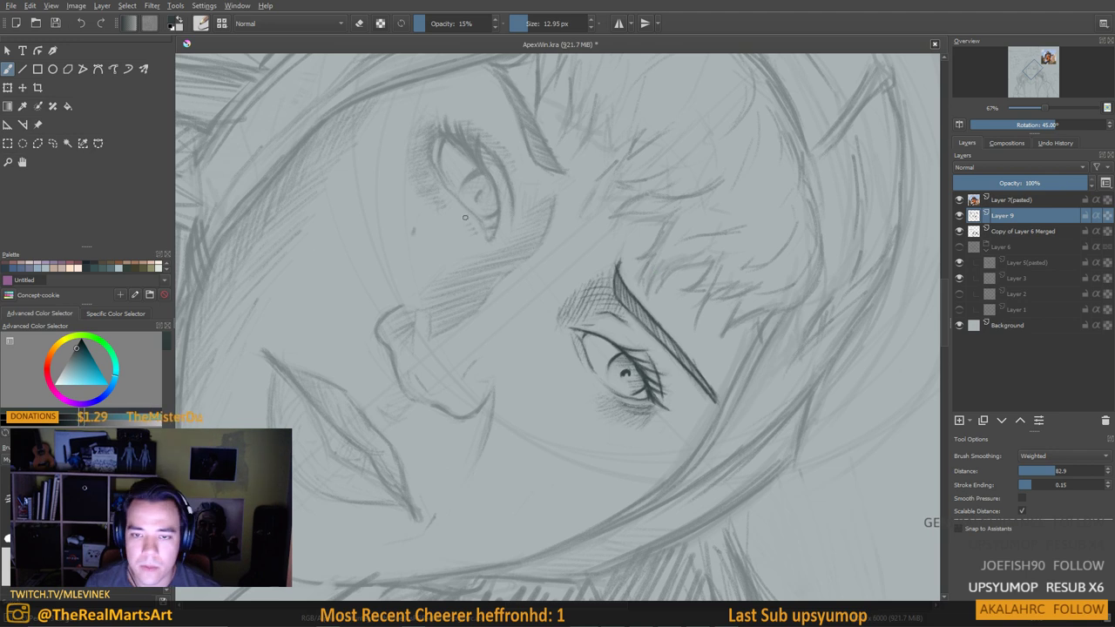
Outline the opposite eyebrow, above the eye that is still only sketched, with dark lines along both edges
{"action": "scroll", "coordinate": [612, 238], "scroll_direction": "up", "scroll_amount": 4}
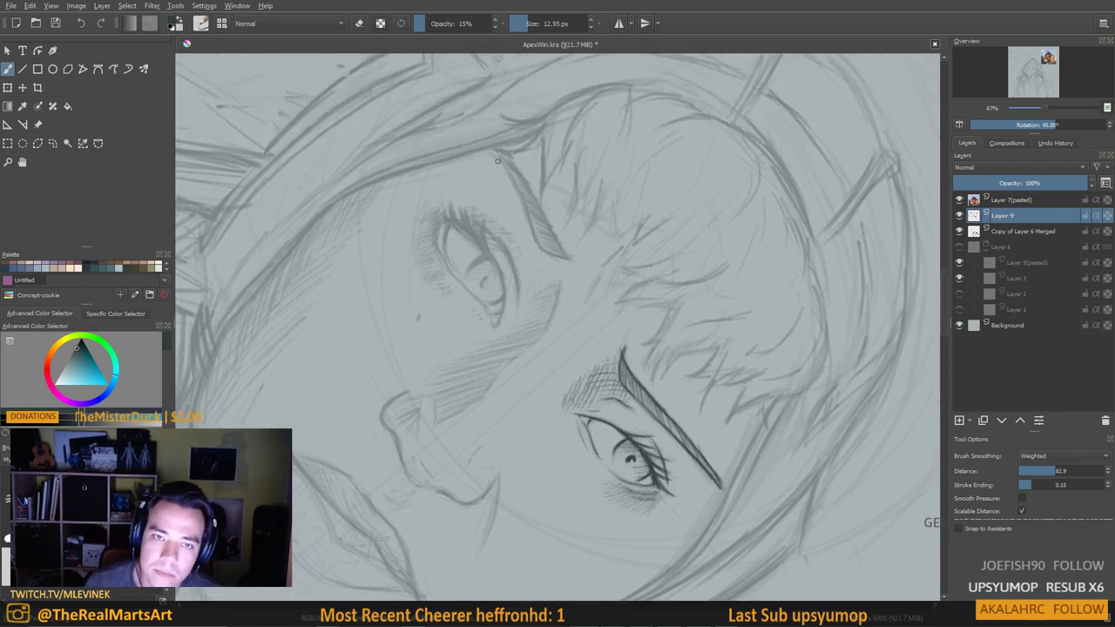
{"action": "mouse_move", "coordinate": [500, 164]}
{"action": "left_mouse_down"}
{"action": "mouse_move", "coordinate": [540, 242]}
{"action": "mouse_move", "coordinate": [567, 257]}
{"action": "left_mouse_up"}
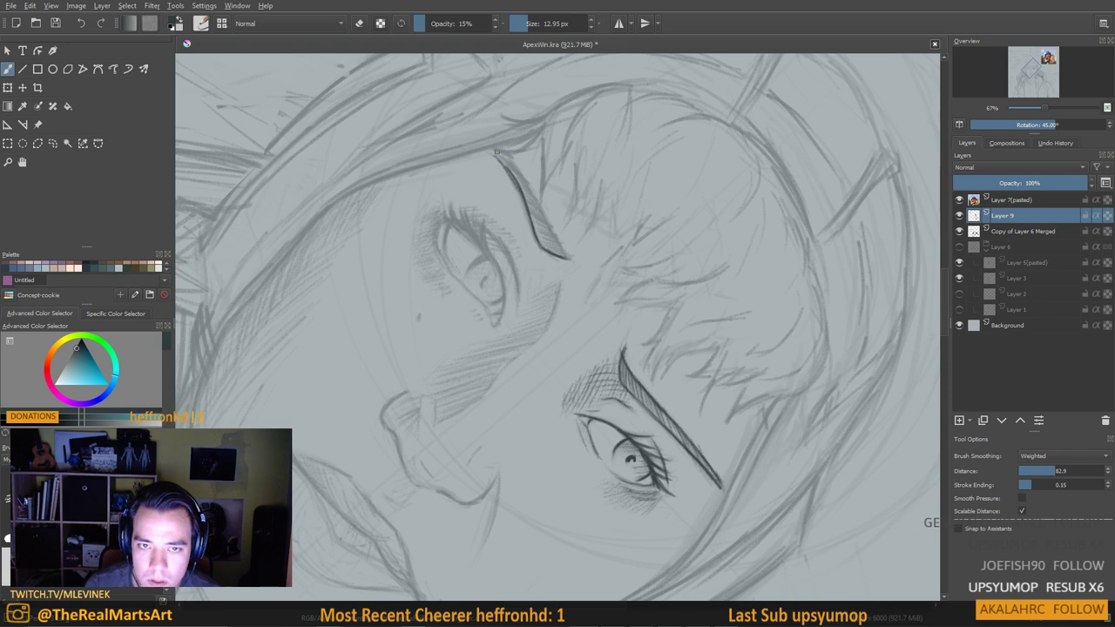
{"action": "left_click_drag", "start_coordinate": [500, 156], "coordinate": [568, 256]}
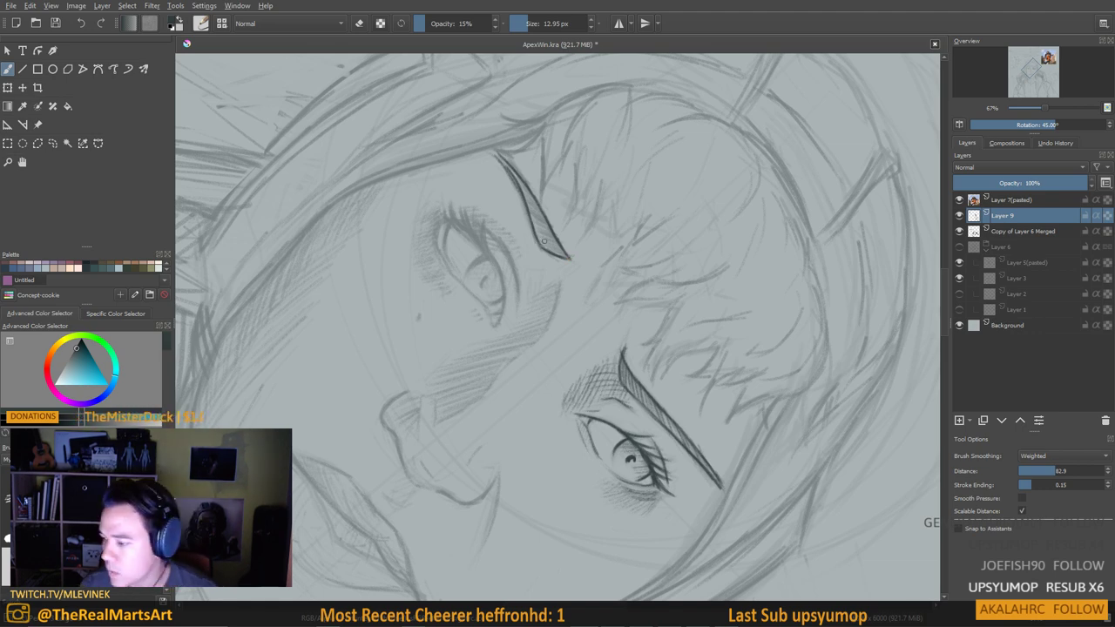
Rotate the canvas view to 75°, hatch the inside of the second eyebrow and extend its outer end to a thin point
{"action": "key", "text": "4"}
{"action": "key", "text": "4"}
{"action": "key", "text": "6"}
{"action": "key", "text": "6"}
{"action": "key", "text": "6"}
{"action": "key", "text": "6"}
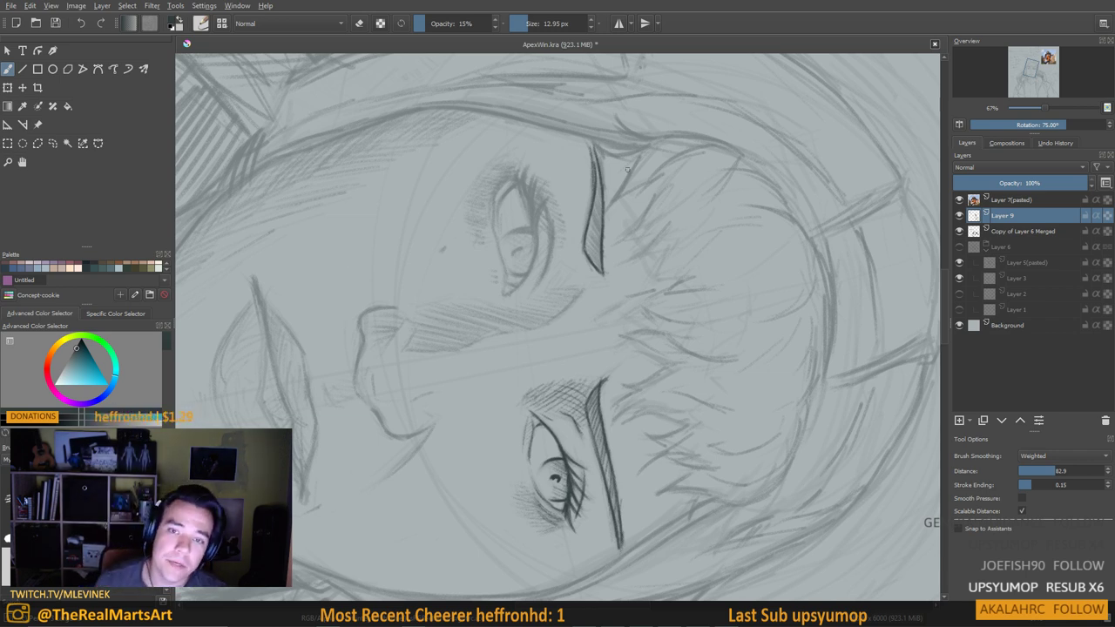
{"action": "mouse_move", "coordinate": [584, 249]}
{"action": "left_mouse_down"}
{"action": "mouse_move", "coordinate": [599, 262]}
{"action": "mouse_move", "coordinate": [587, 135]}
{"action": "left_mouse_up"}
{"action": "left_click_drag", "start_coordinate": [595, 164], "coordinate": [585, 139]}
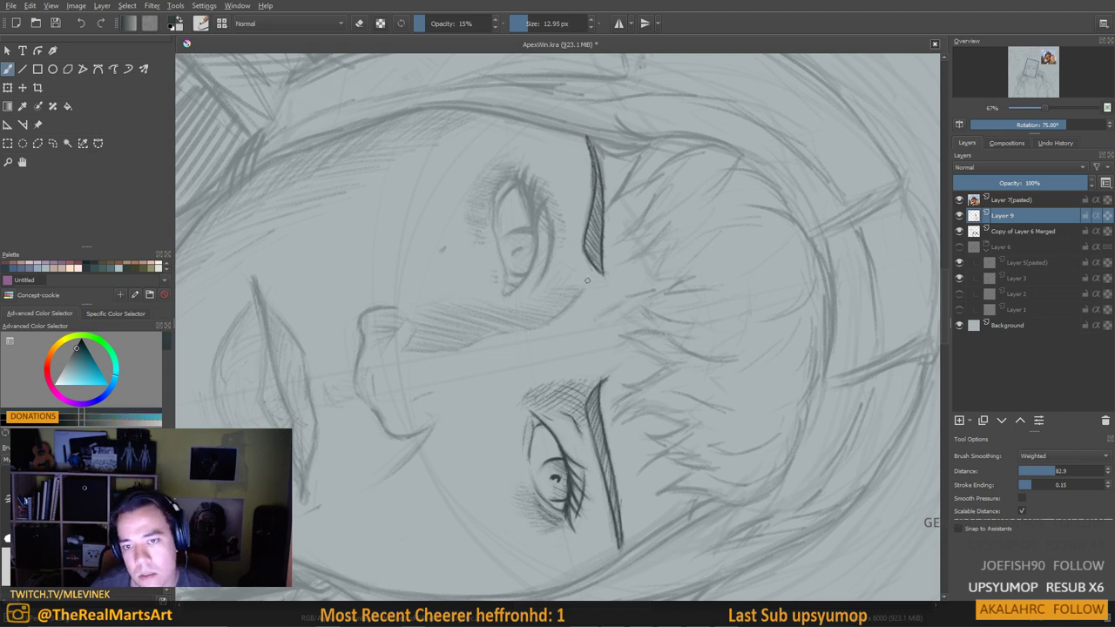
Examine the inked eye and both eyebrows within the whole page, in the normal and the mirrored view
{"action": "scroll", "coordinate": [587, 280], "scroll_direction": "down", "scroll_amount": 3}
{"action": "scroll", "coordinate": [580, 275], "scroll_direction": "up", "scroll_amount": 2}
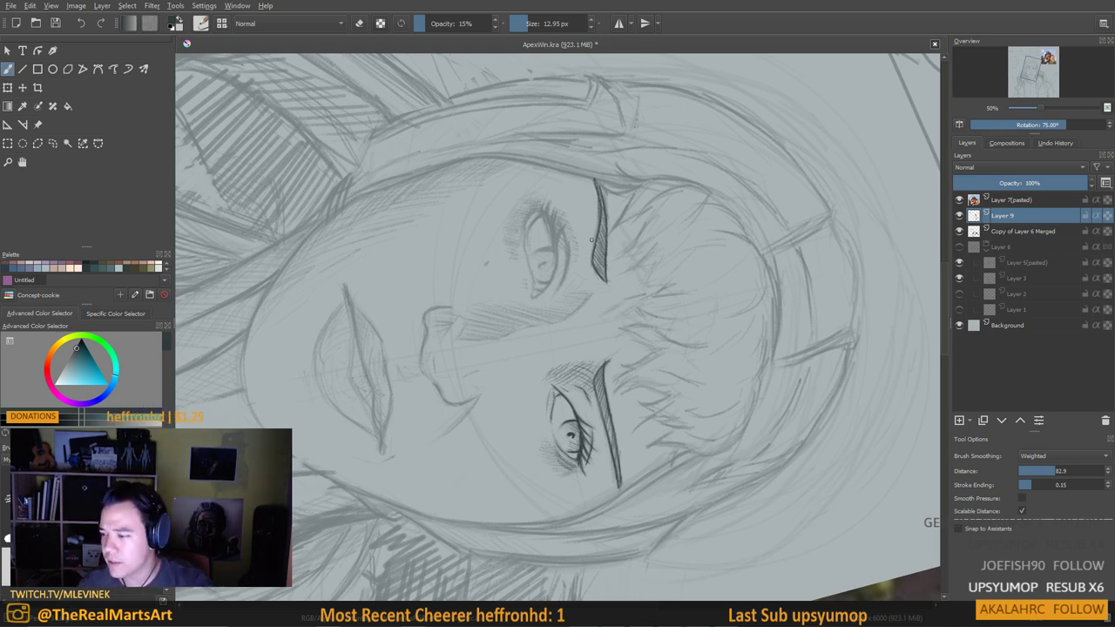
{"action": "key", "text": "3"}
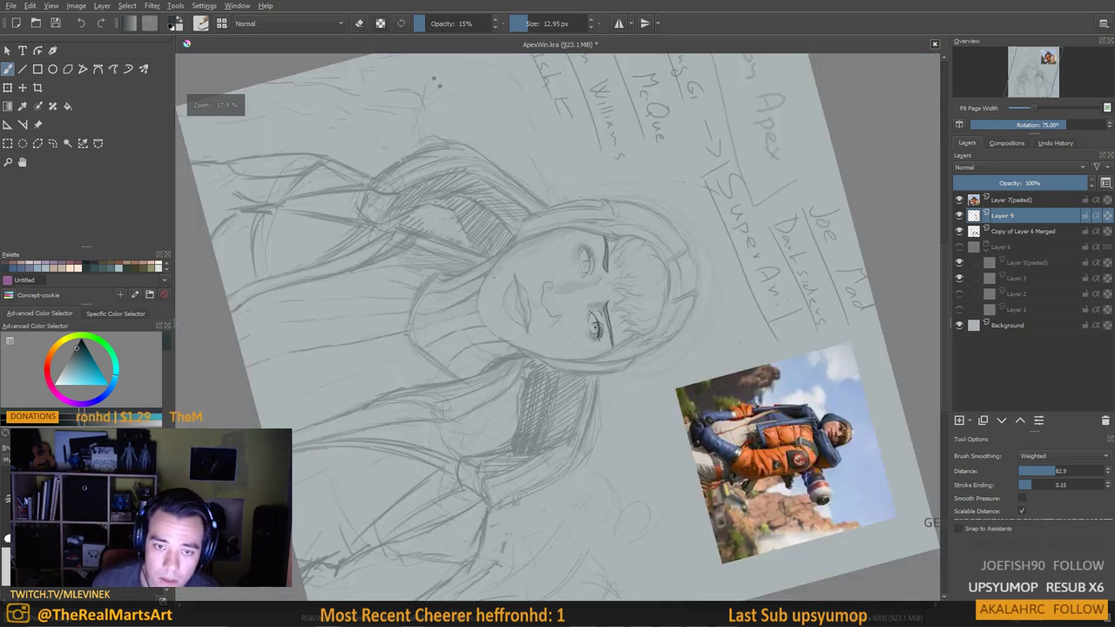
{"action": "key", "text": "m"}
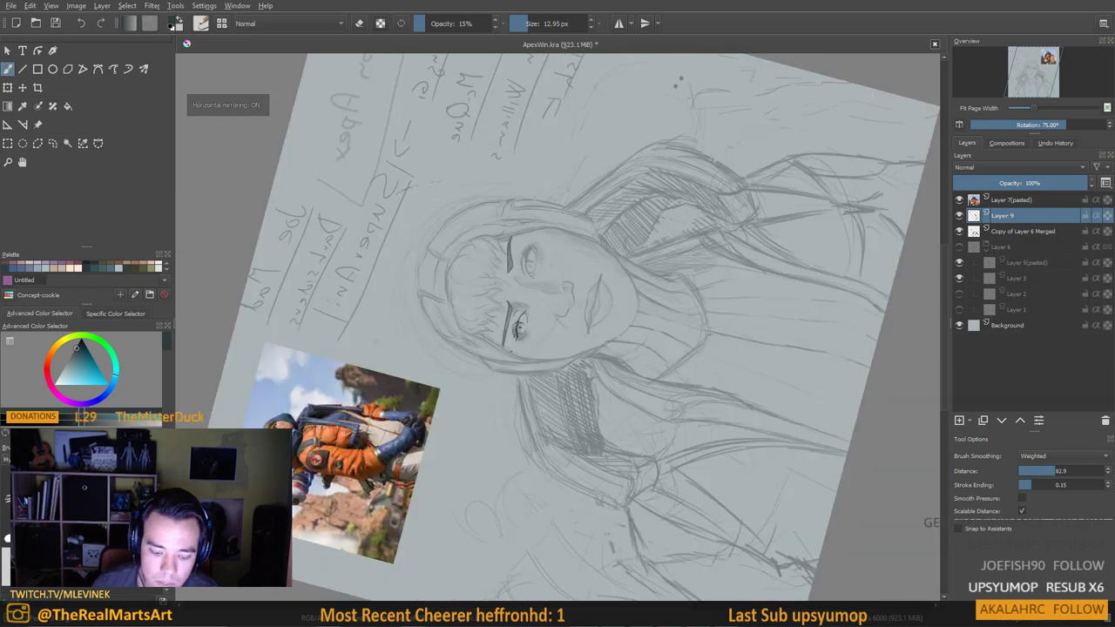
{"action": "key", "text": "4"}
{"action": "key", "text": "4"}
{"action": "key", "text": "6"}
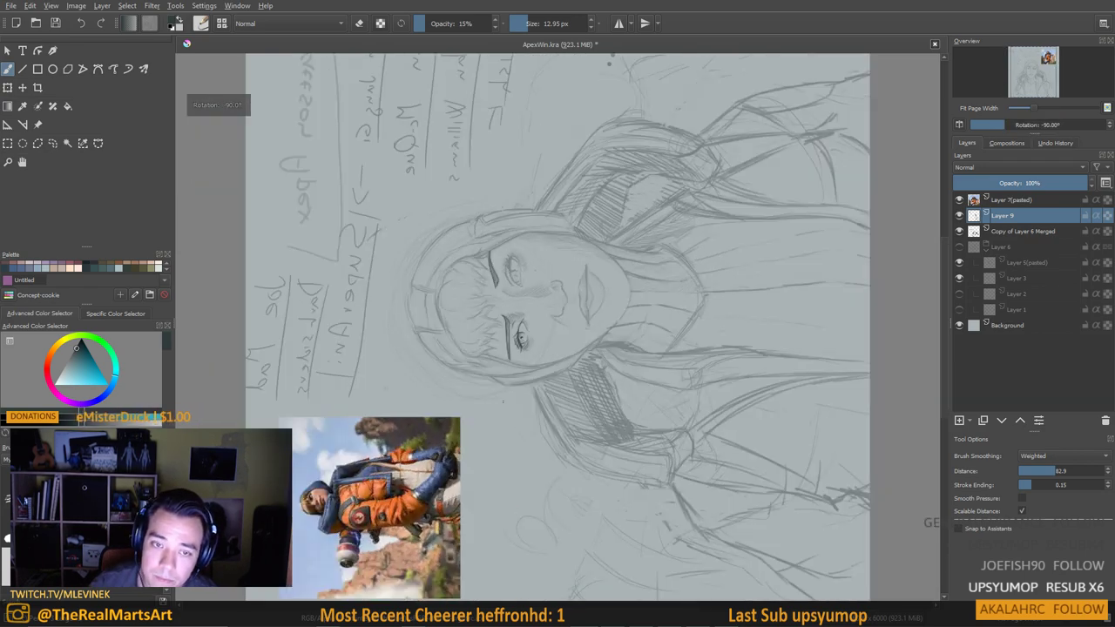
{"action": "key", "text": "6"}
{"action": "key", "text": "6"}
{"action": "key", "text": "6"}
{"action": "key", "text": "6"}
{"action": "key", "text": "6"}
Draw the dark upper eyelid line, eyelashes and eyelid crease of the second eye over the sketch
{"action": "scroll", "coordinate": [607, 266], "scroll_direction": "up", "scroll_amount": 3}
{"action": "left_click_drag", "start_coordinate": [607, 261], "coordinate": [608, 268]}
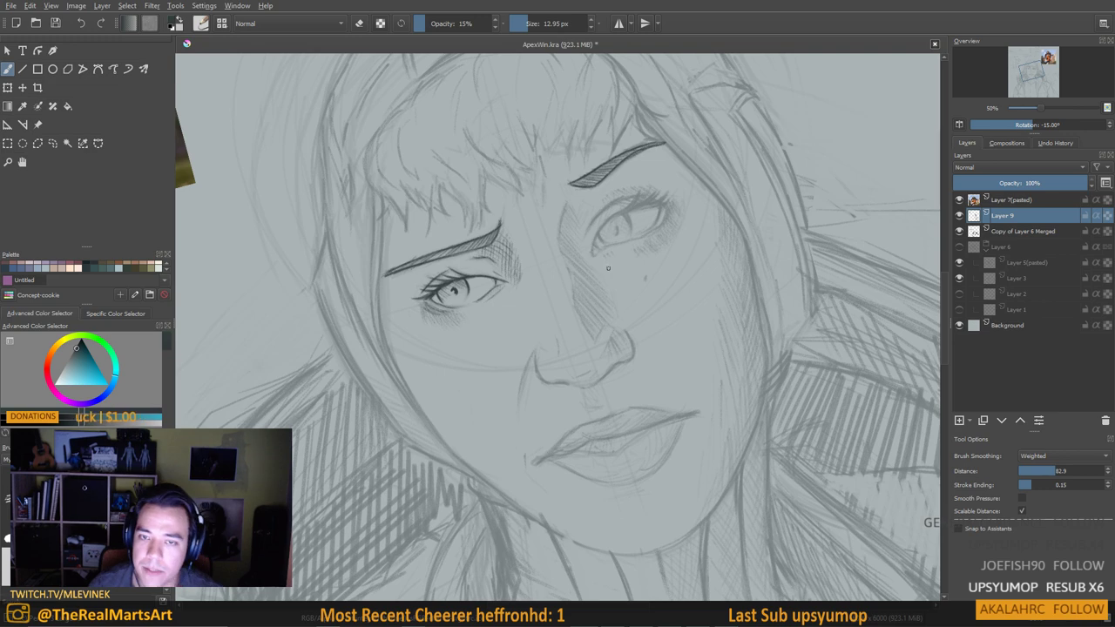
{"action": "scroll", "coordinate": [608, 268], "scroll_direction": "up", "scroll_amount": 1}
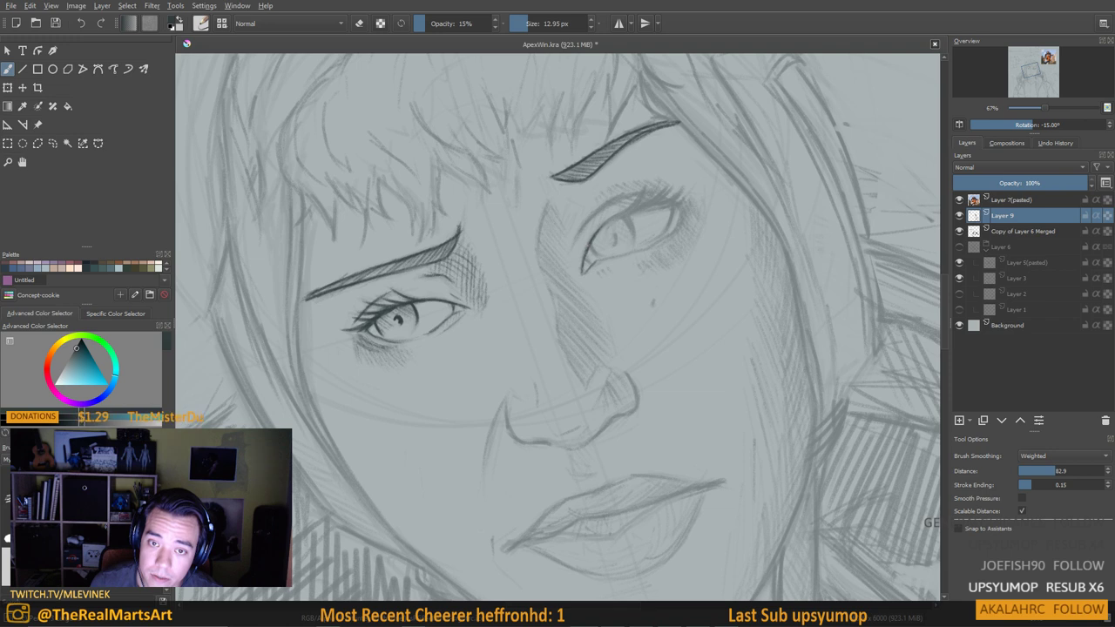
{"action": "mouse_move", "coordinate": [595, 236]}
{"action": "left_mouse_down"}
{"action": "mouse_move", "coordinate": [631, 199]}
{"action": "mouse_move", "coordinate": [640, 198]}
{"action": "mouse_move", "coordinate": [629, 211]}
{"action": "mouse_move", "coordinate": [661, 191]}
{"action": "mouse_move", "coordinate": [634, 210]}
{"action": "mouse_move", "coordinate": [673, 187]}
{"action": "left_mouse_up"}
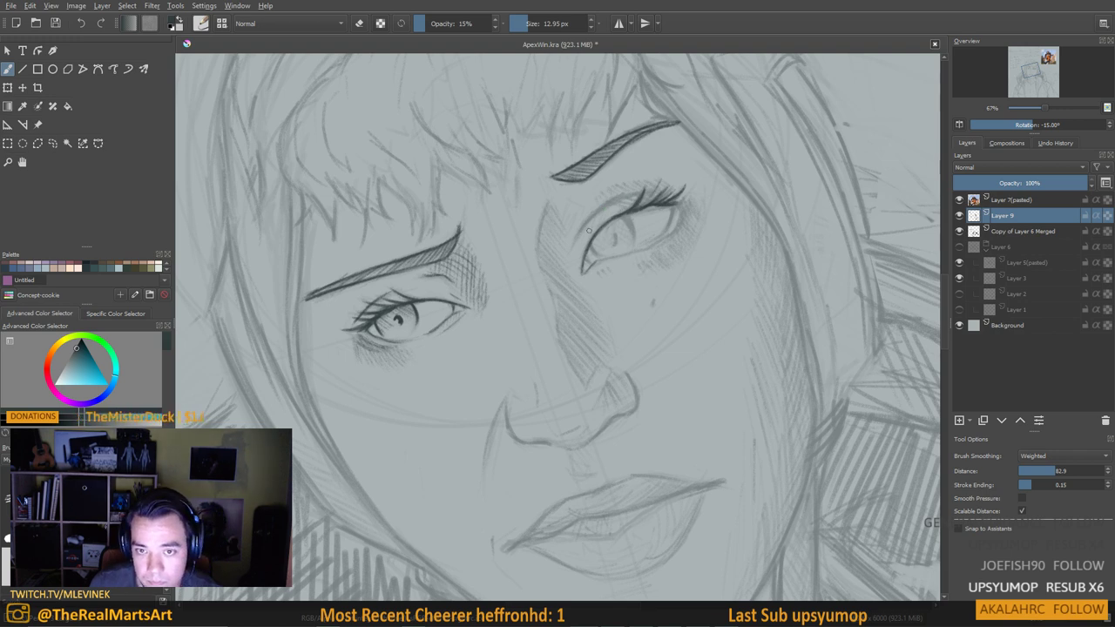
{"action": "mouse_move", "coordinate": [627, 209]}
{"action": "left_mouse_down"}
{"action": "mouse_move", "coordinate": [588, 221]}
{"action": "mouse_move", "coordinate": [568, 250]}
{"action": "mouse_move", "coordinate": [614, 200]}
{"action": "mouse_move", "coordinate": [586, 220]}
{"action": "mouse_move", "coordinate": [641, 192]}
{"action": "left_mouse_up"}
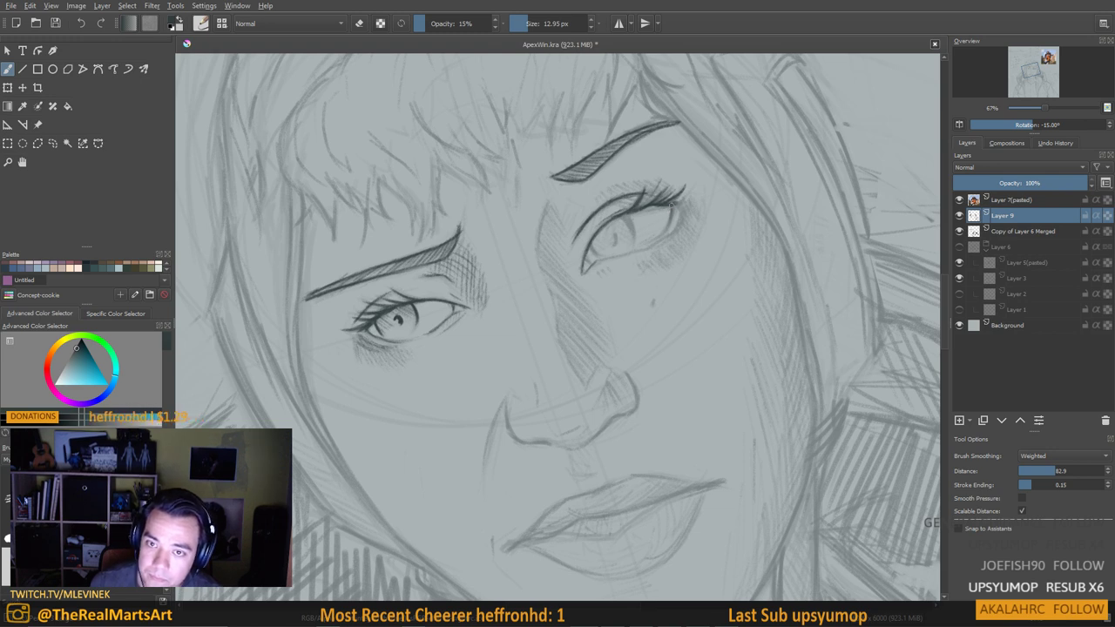
Outline the second eye's iris, fill in its pupil and hatch the shadow across the upper iris
{"action": "left_click_drag", "start_coordinate": [672, 204], "coordinate": [643, 254]}
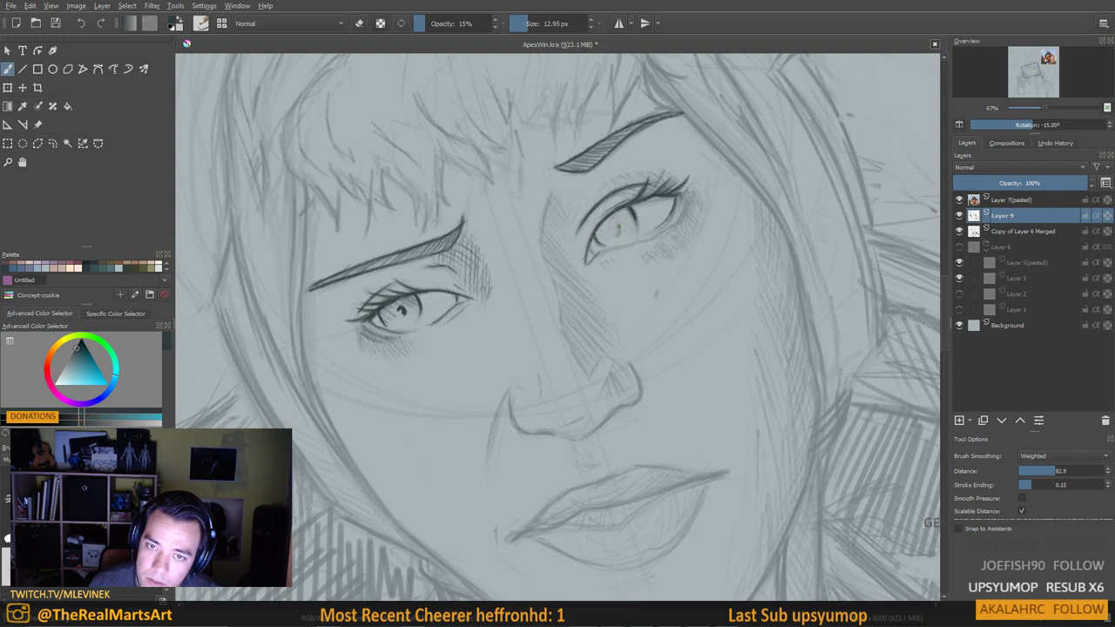
{"action": "left_click_drag", "start_coordinate": [616, 225], "coordinate": [617, 233]}
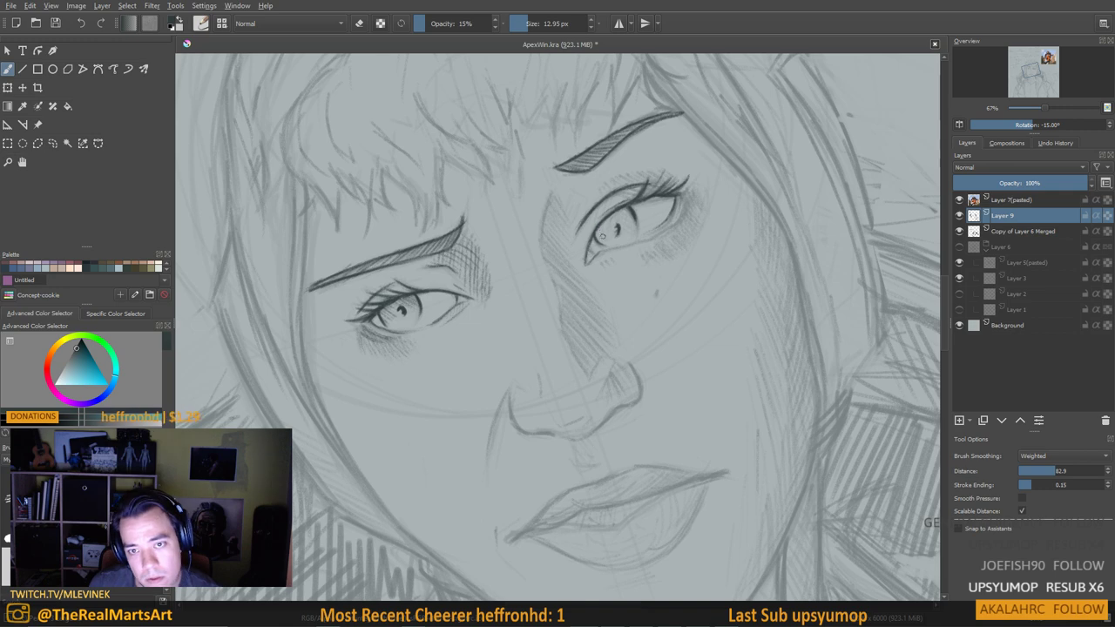
{"action": "key", "text": "m"}
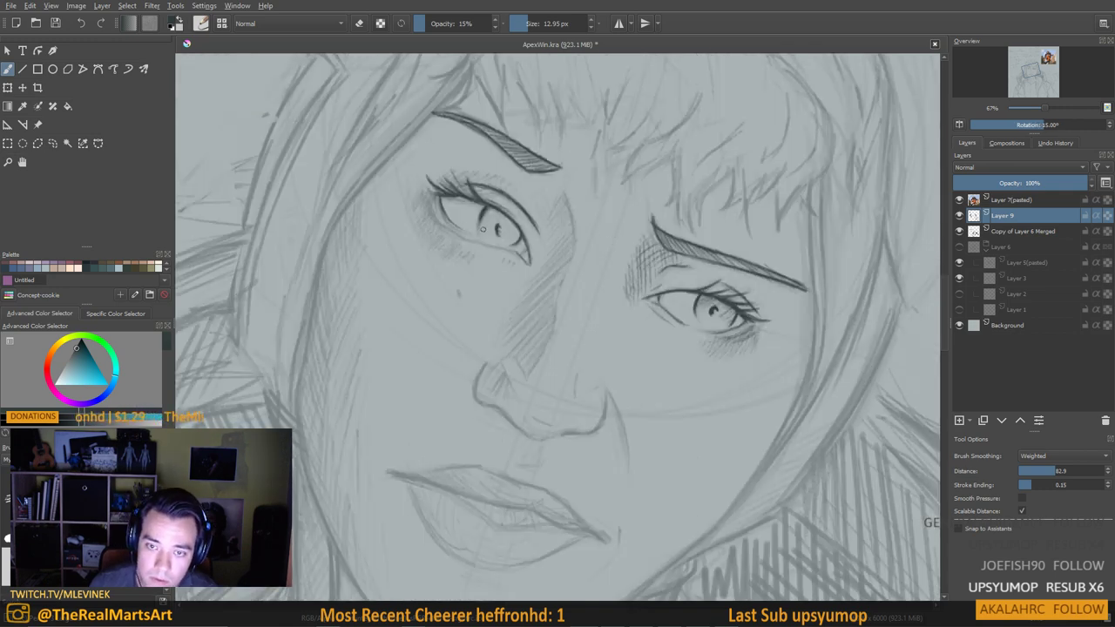
{"action": "left_click_drag", "start_coordinate": [489, 212], "coordinate": [512, 240]}
Ink the nose's lower contour in dark lines, from the shaded nostril wing around the tip to the opposite wing
{"action": "scroll", "coordinate": [527, 257], "scroll_direction": "down", "scroll_amount": 1}
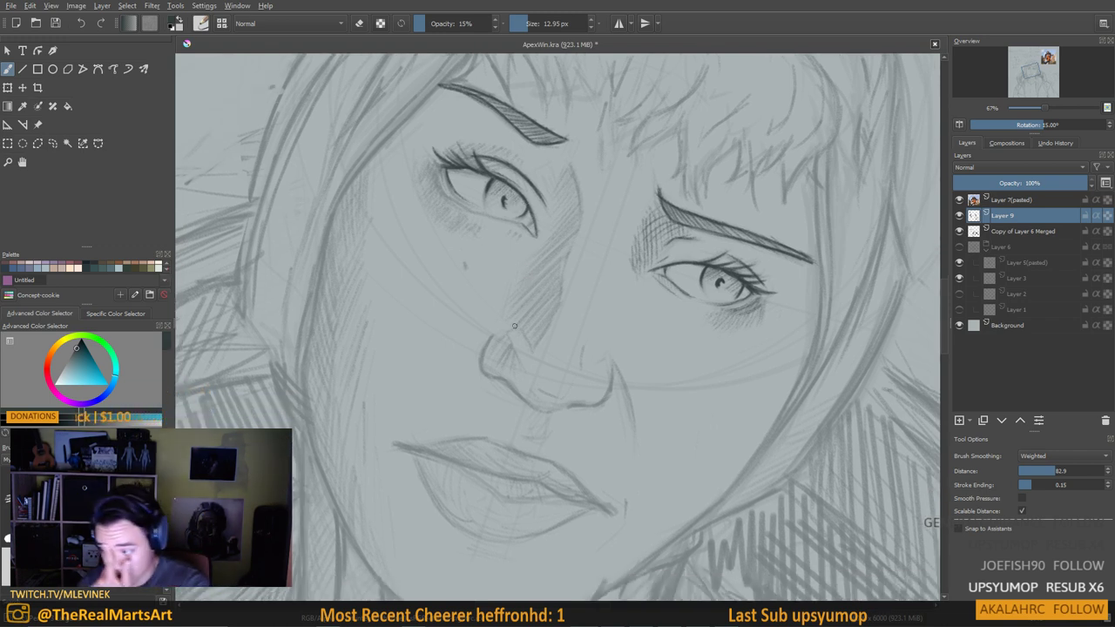
{"action": "left_click_drag", "start_coordinate": [560, 288], "coordinate": [561, 295]}
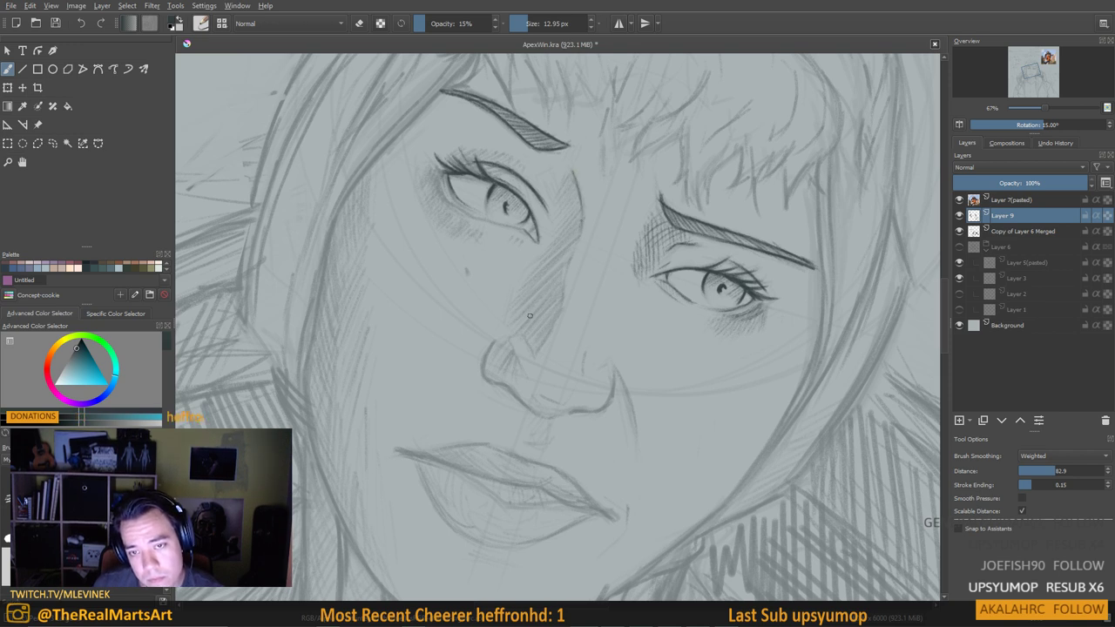
{"action": "left_click_drag", "start_coordinate": [575, 258], "coordinate": [567, 341]}
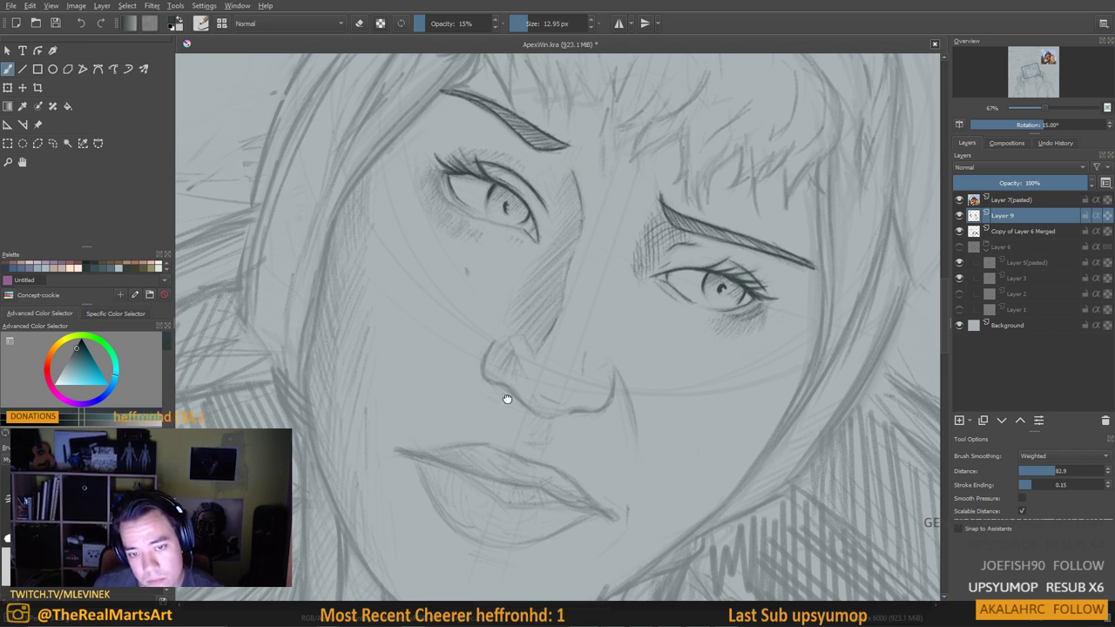
{"action": "scroll", "coordinate": [505, 396], "scroll_direction": "down", "scroll_amount": 1}
{"action": "mouse_move", "coordinate": [497, 297]}
{"action": "left_mouse_down"}
{"action": "mouse_move", "coordinate": [487, 330]}
{"action": "mouse_move", "coordinate": [536, 366]}
{"action": "mouse_move", "coordinate": [578, 364]}
{"action": "left_mouse_up"}
{"action": "left_click_drag", "start_coordinate": [592, 410], "coordinate": [599, 402]}
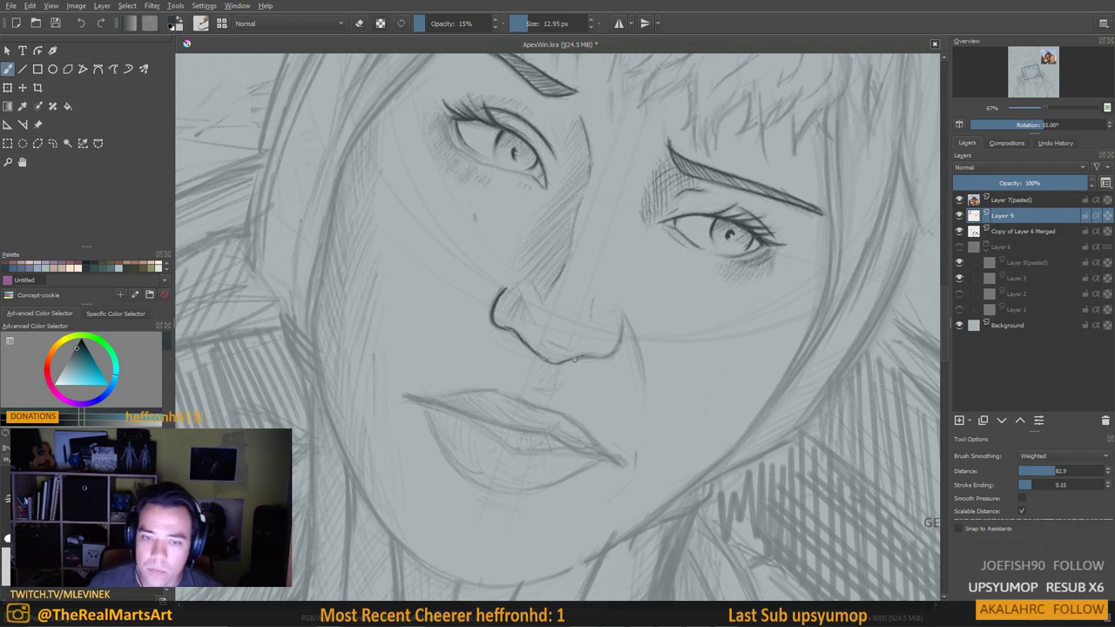
{"action": "mouse_move", "coordinate": [583, 357]}
{"action": "left_mouse_down"}
{"action": "mouse_move", "coordinate": [618, 347]}
{"action": "mouse_move", "coordinate": [623, 323]}
{"action": "left_mouse_up"}
{"action": "left_click_drag", "start_coordinate": [587, 364], "coordinate": [589, 384]}
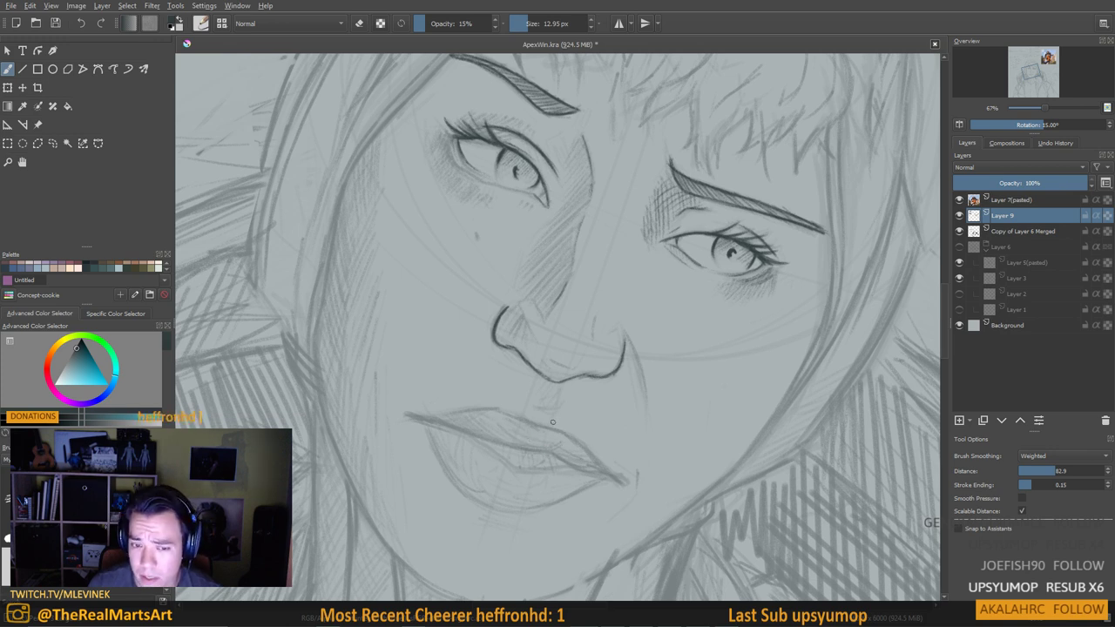
{"action": "scroll", "coordinate": [538, 436], "scroll_direction": "up", "scroll_amount": 2}
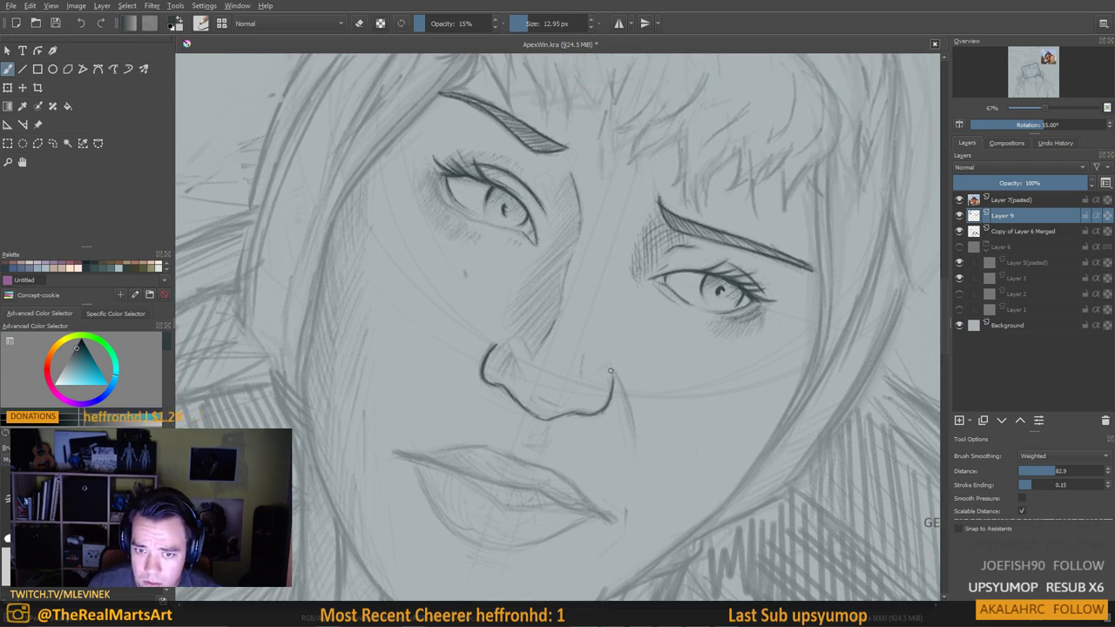
{"action": "left_click_drag", "start_coordinate": [611, 367], "coordinate": [619, 382]}
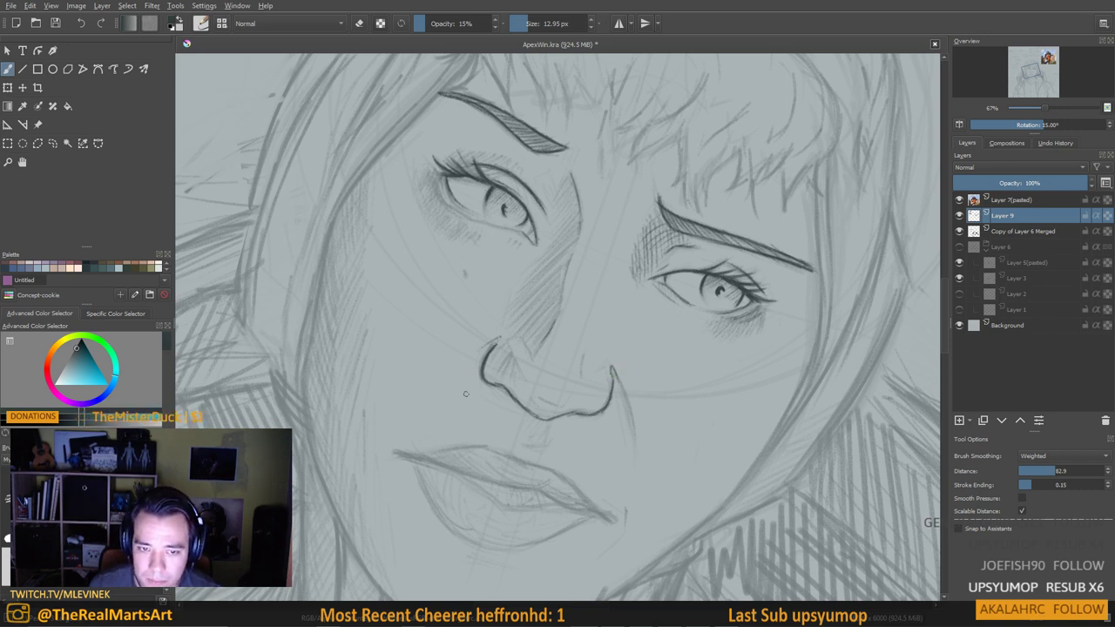
Hatch the shaded nostril wing and the long shadow running down the side of the nose bridge
{"action": "scroll", "coordinate": [513, 353], "scroll_direction": "up", "scroll_amount": 1}
{"action": "scroll", "coordinate": [531, 356], "scroll_direction": "up", "scroll_amount": 1}
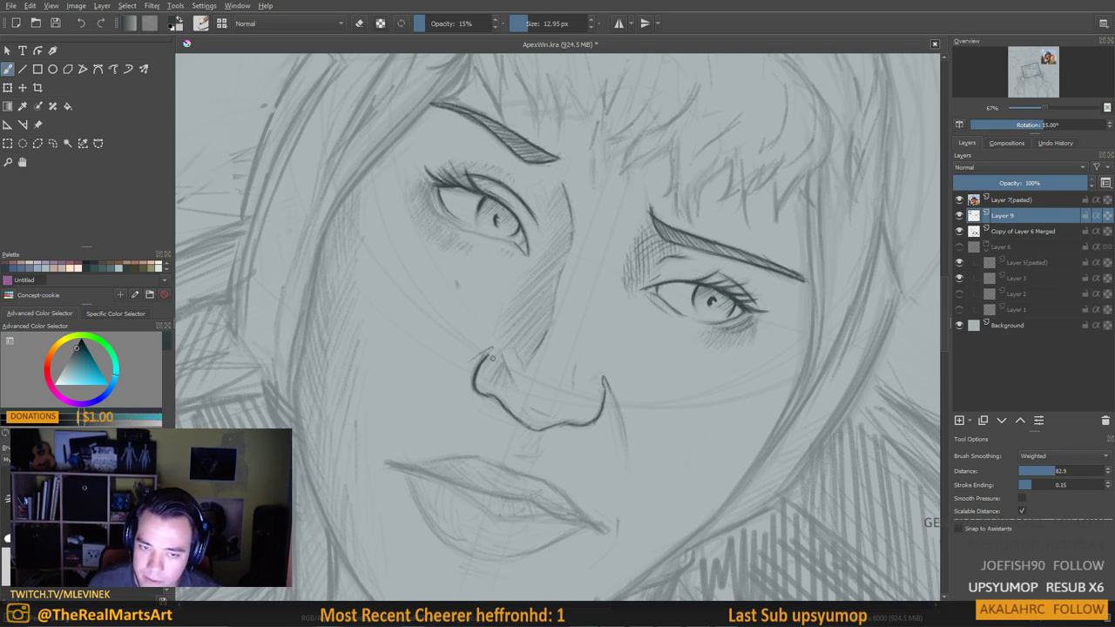
{"action": "mouse_move", "coordinate": [493, 353]}
{"action": "left_mouse_down"}
{"action": "mouse_move", "coordinate": [479, 383]}
{"action": "mouse_move", "coordinate": [499, 357]}
{"action": "mouse_move", "coordinate": [486, 388]}
{"action": "mouse_move", "coordinate": [537, 377]}
{"action": "mouse_move", "coordinate": [534, 417]}
{"action": "left_mouse_up"}
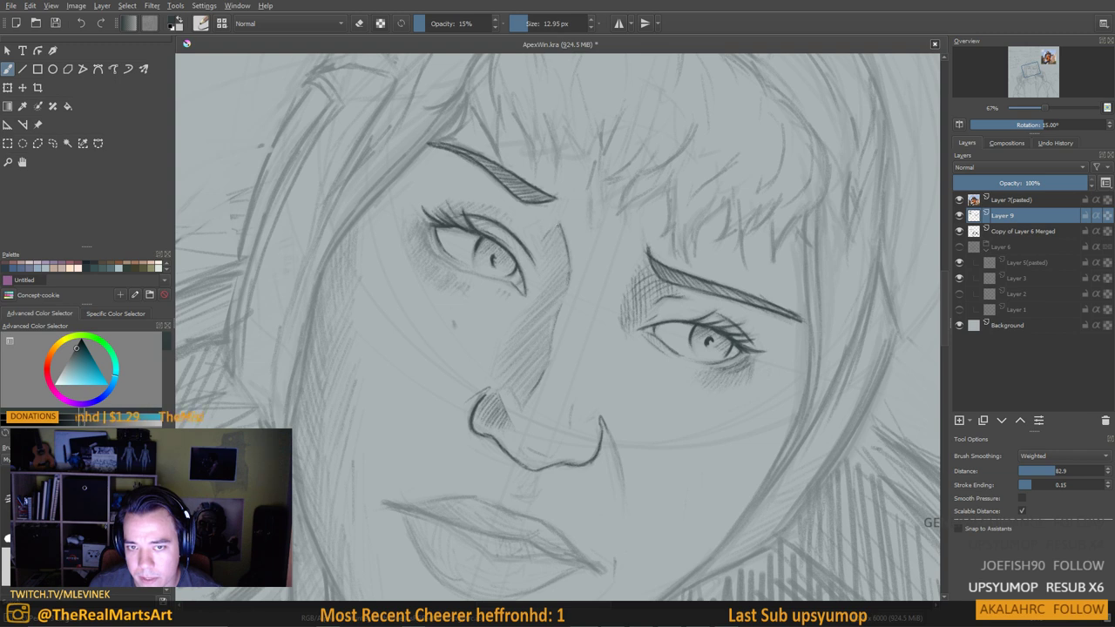
{"action": "mouse_move", "coordinate": [564, 237]}
{"action": "left_mouse_down"}
{"action": "mouse_move", "coordinate": [542, 278]}
{"action": "mouse_move", "coordinate": [559, 262]}
{"action": "mouse_move", "coordinate": [543, 304]}
{"action": "mouse_move", "coordinate": [566, 296]}
{"action": "mouse_move", "coordinate": [535, 314]}
{"action": "left_mouse_up"}
{"action": "mouse_move", "coordinate": [562, 299]}
{"action": "left_mouse_down"}
{"action": "mouse_move", "coordinate": [533, 316]}
{"action": "mouse_move", "coordinate": [549, 317]}
{"action": "mouse_move", "coordinate": [510, 357]}
{"action": "mouse_move", "coordinate": [553, 329]}
{"action": "mouse_move", "coordinate": [509, 372]}
{"action": "left_mouse_up"}
{"action": "mouse_move", "coordinate": [549, 341]}
{"action": "left_mouse_down"}
{"action": "mouse_move", "coordinate": [510, 378]}
{"action": "mouse_move", "coordinate": [523, 397]}
{"action": "mouse_move", "coordinate": [499, 393]}
{"action": "left_mouse_up"}
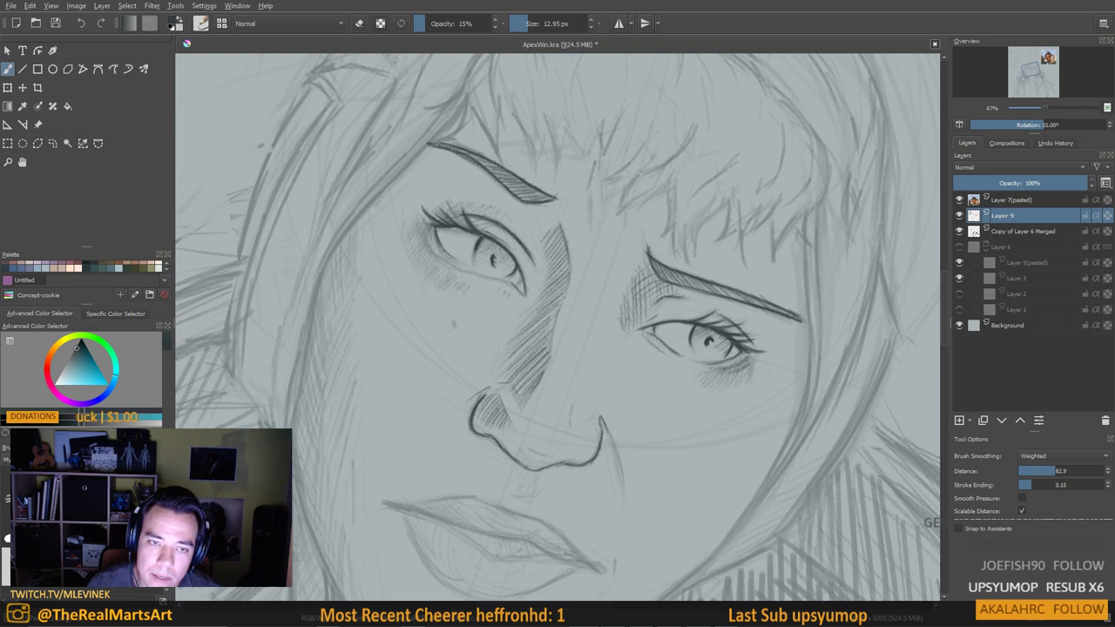
Add fine dark strokes at the outer corner and along the lower lid of the first eye
{"action": "left_click_drag", "start_coordinate": [430, 231], "coordinate": [434, 246]}
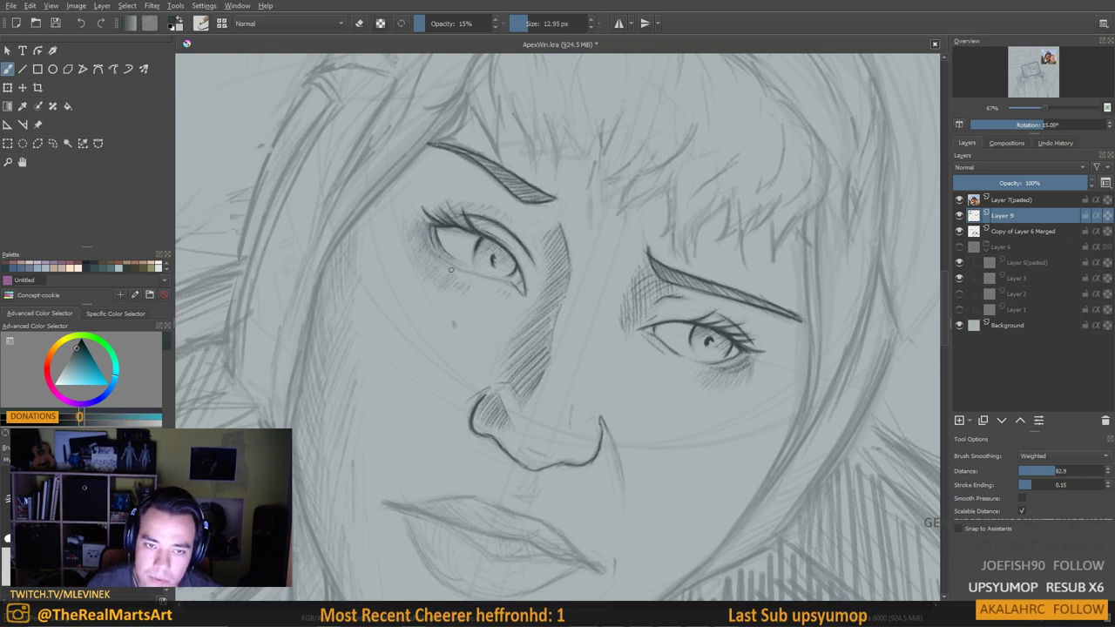
{"action": "left_click", "coordinate": [475, 280]}
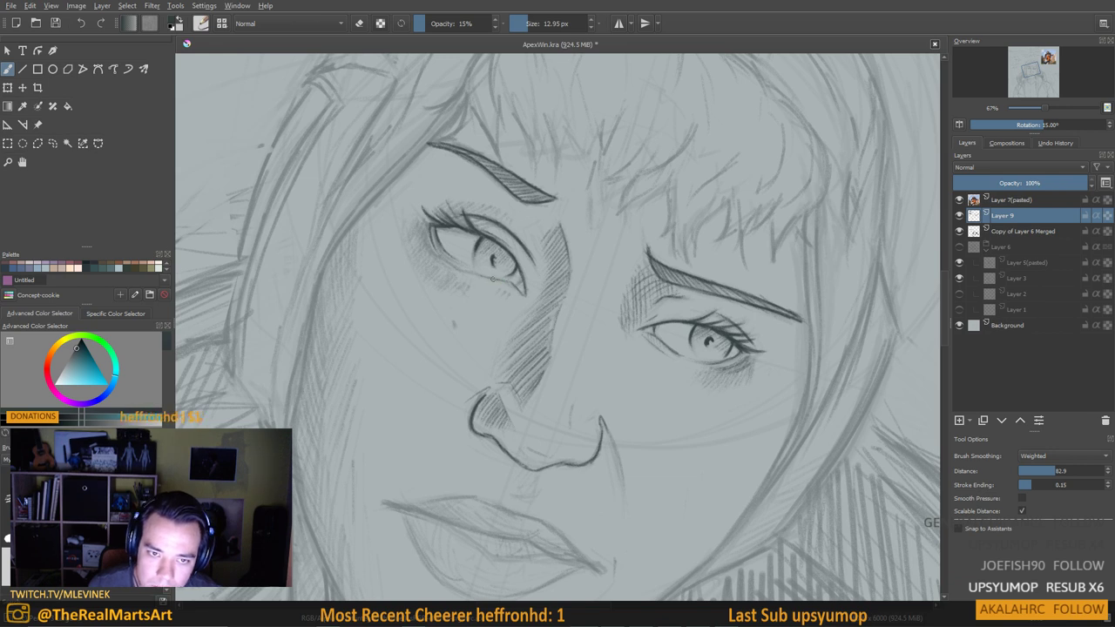
{"action": "left_click_drag", "start_coordinate": [436, 291], "coordinate": [426, 316]}
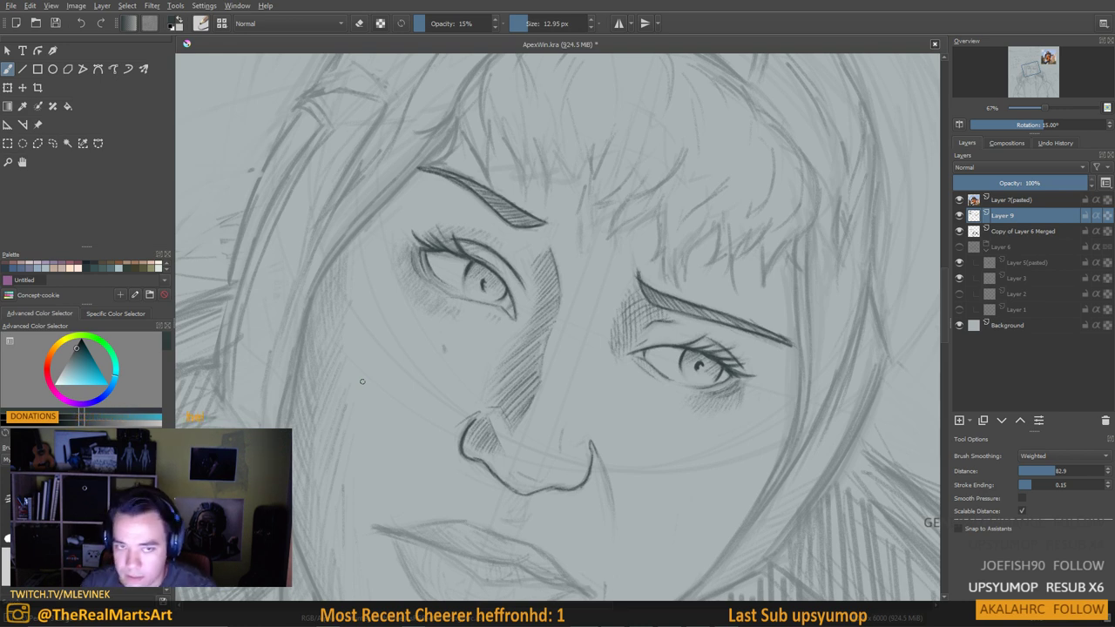
Sketch the bones of a small arm in the empty space beside the hood, from the shoulder joint through the elbow to the hand
{"action": "left_click_drag", "start_coordinate": [576, 257], "coordinate": [646, 296]}
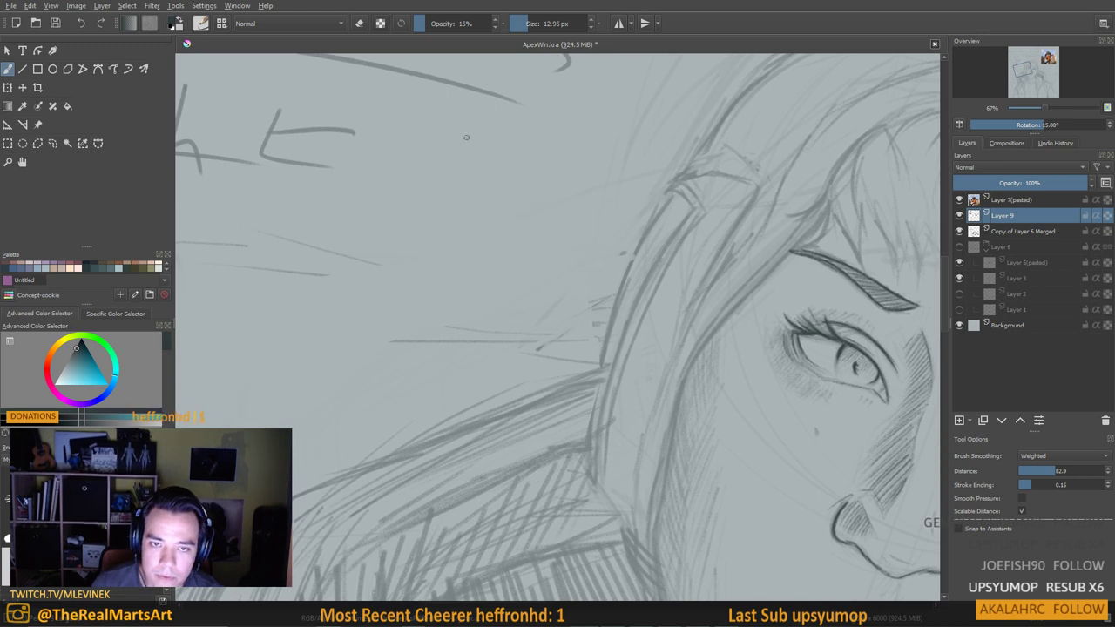
{"action": "mouse_move", "coordinate": [454, 144]}
{"action": "left_mouse_down"}
{"action": "mouse_move", "coordinate": [470, 181]}
{"action": "mouse_move", "coordinate": [449, 161]}
{"action": "mouse_move", "coordinate": [424, 191]}
{"action": "mouse_move", "coordinate": [449, 230]}
{"action": "left_mouse_up"}
{"action": "left_click_drag", "start_coordinate": [457, 166], "coordinate": [441, 233]}
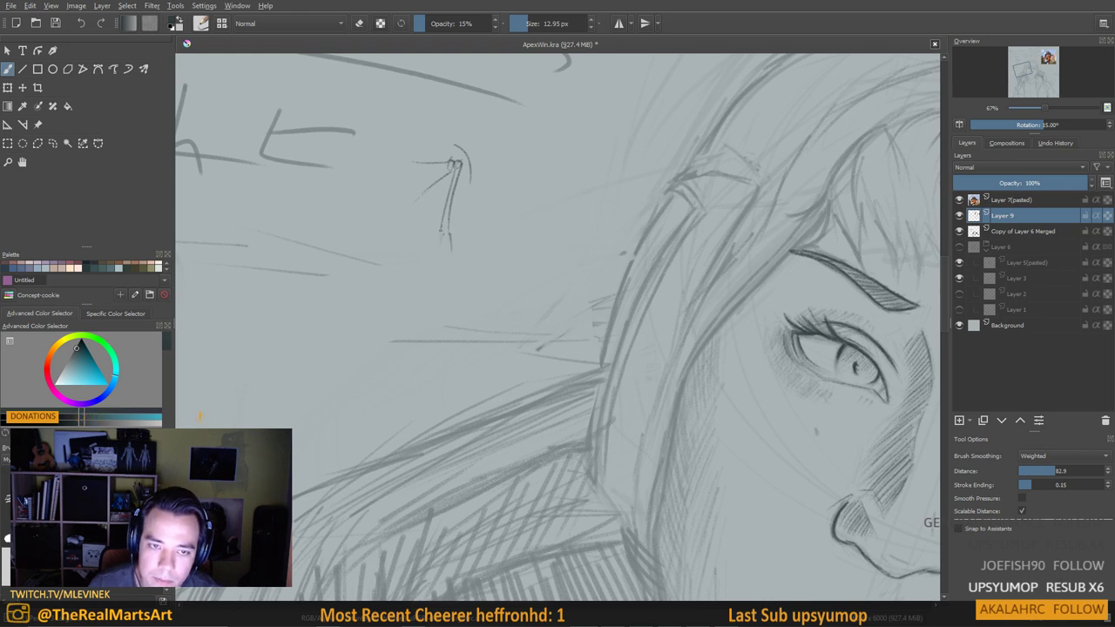
{"action": "left_click_drag", "start_coordinate": [443, 230], "coordinate": [438, 250]}
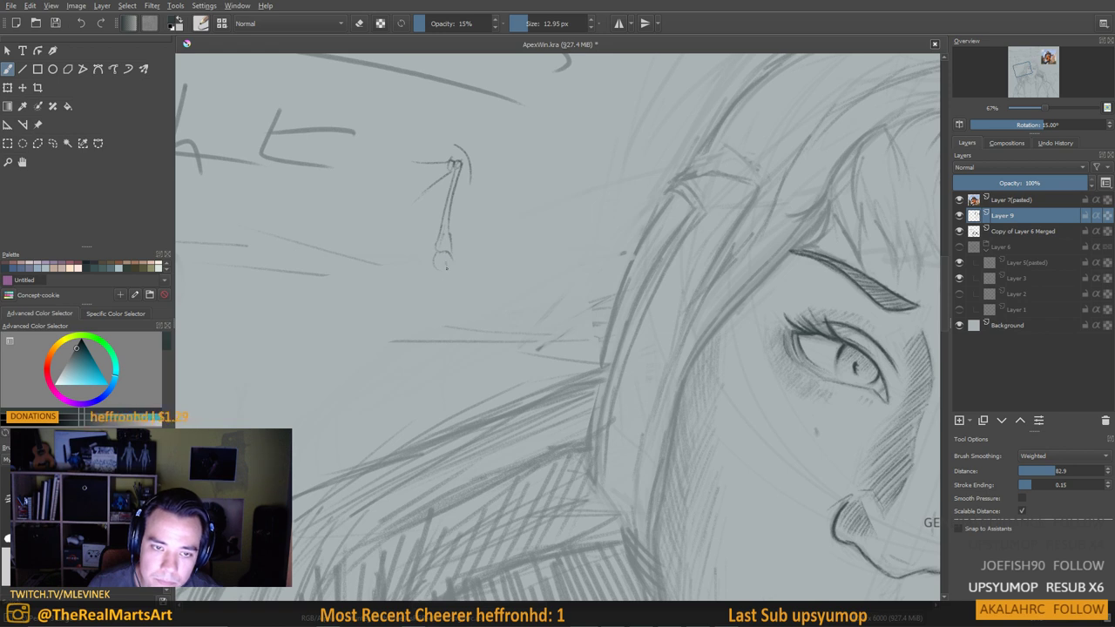
{"action": "left_click_drag", "start_coordinate": [447, 268], "coordinate": [438, 341]}
{"action": "mouse_move", "coordinate": [437, 271]}
{"action": "left_mouse_down"}
{"action": "mouse_move", "coordinate": [439, 379]}
{"action": "mouse_move", "coordinate": [443, 357]}
{"action": "left_mouse_up"}
{"action": "scroll", "coordinate": [457, 192], "scroll_direction": "up", "scroll_amount": 1}
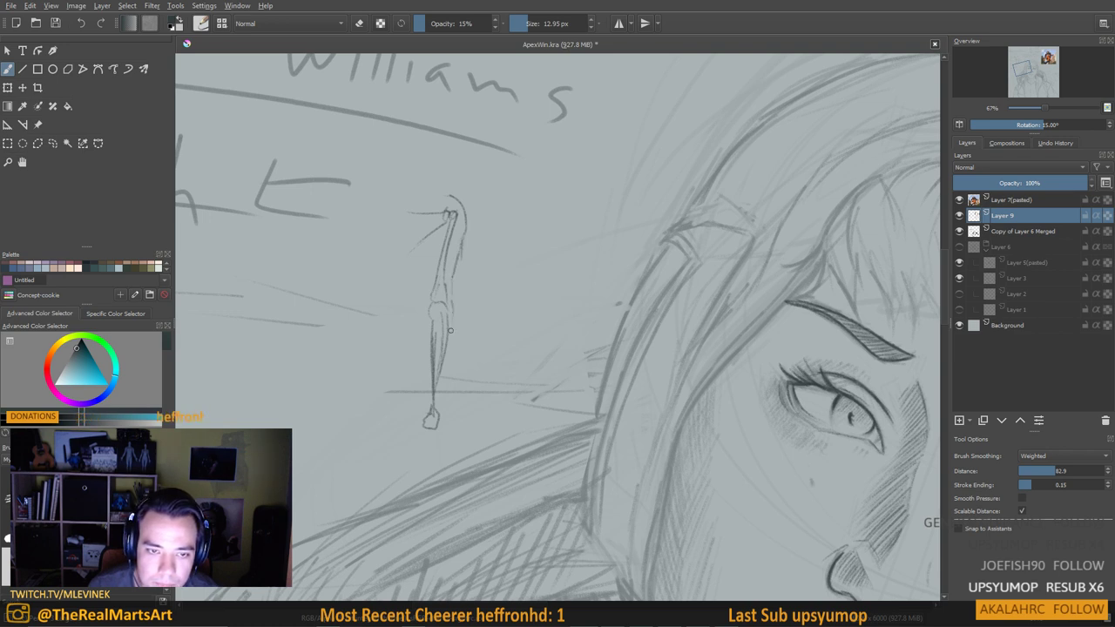
Add the muscle outlines and shading around the upper arm and forearm bones of the small arm sketch
{"action": "mouse_move", "coordinate": [438, 246]}
{"action": "left_mouse_down"}
{"action": "mouse_move", "coordinate": [422, 296]}
{"action": "mouse_move", "coordinate": [427, 408]}
{"action": "left_mouse_up"}
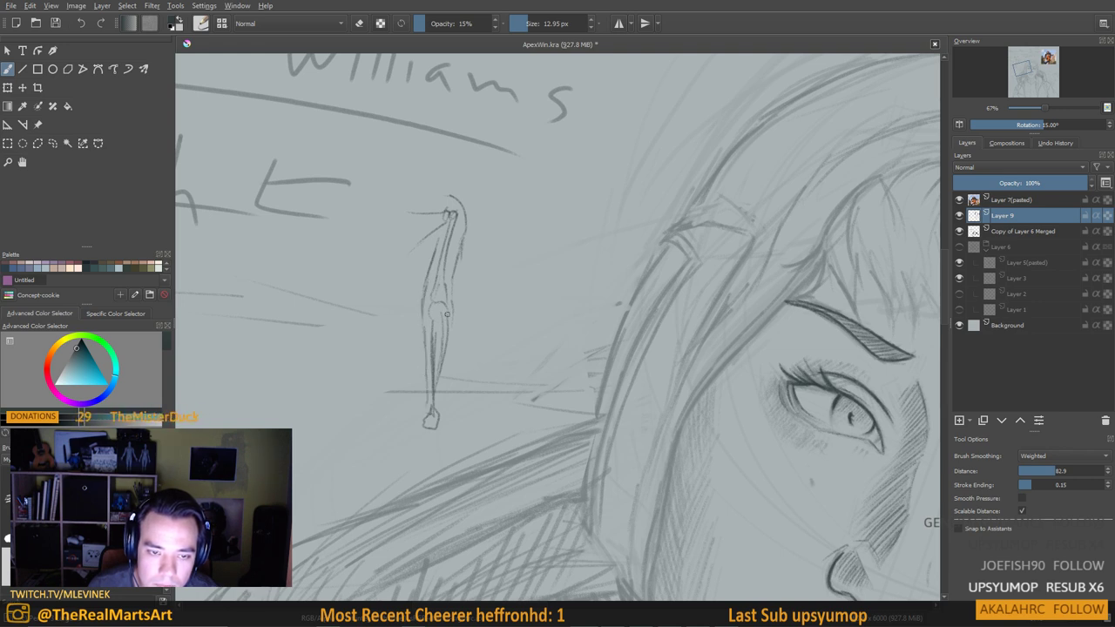
{"action": "left_click_drag", "start_coordinate": [447, 315], "coordinate": [430, 439]}
{"action": "mouse_move", "coordinate": [434, 242]}
{"action": "left_mouse_down"}
{"action": "mouse_move", "coordinate": [438, 370]}
{"action": "mouse_move", "coordinate": [449, 369]}
{"action": "left_mouse_up"}
{"action": "left_click_drag", "start_coordinate": [464, 315], "coordinate": [454, 354]}
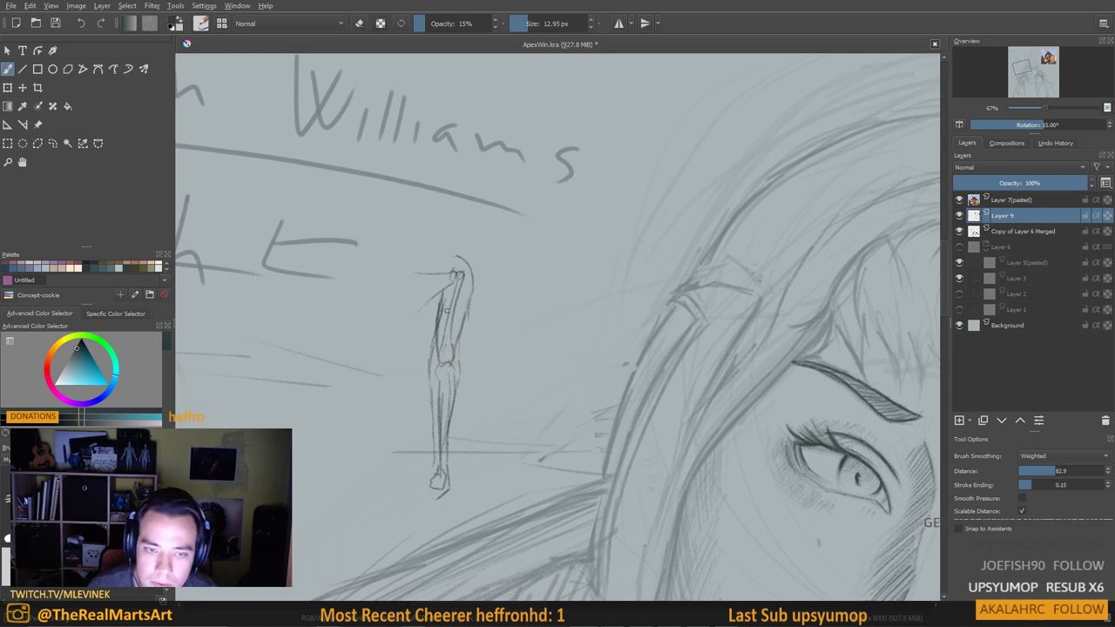
{"action": "mouse_move", "coordinate": [454, 295]}
{"action": "left_mouse_down"}
{"action": "mouse_move", "coordinate": [452, 324]}
{"action": "mouse_move", "coordinate": [440, 322]}
{"action": "mouse_move", "coordinate": [459, 327]}
{"action": "left_mouse_up"}
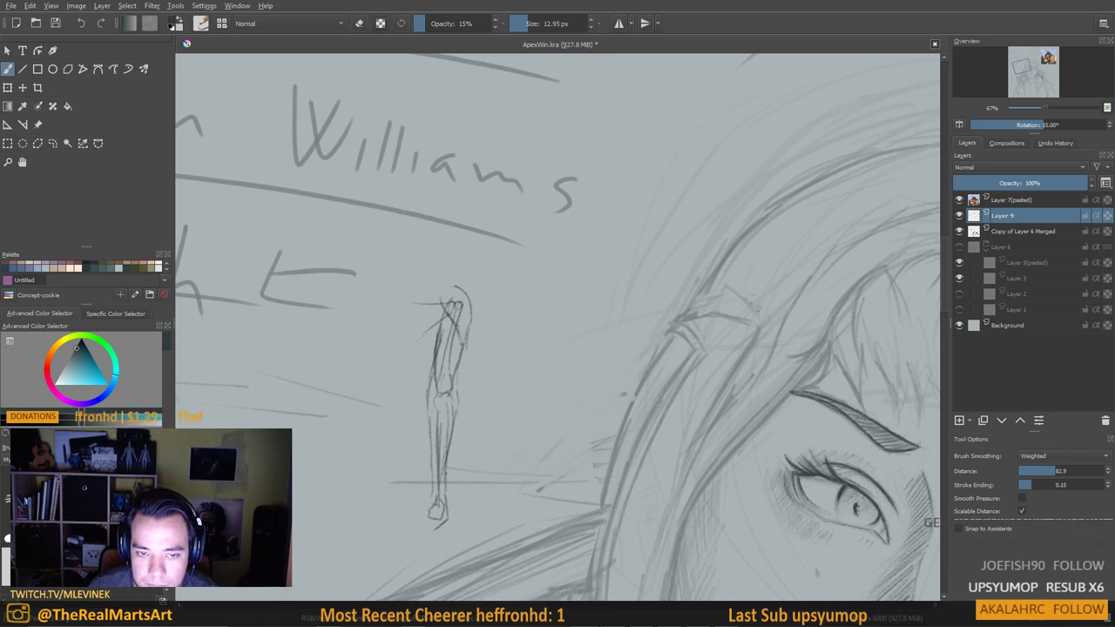
{"action": "left_click_drag", "start_coordinate": [492, 373], "coordinate": [502, 378]}
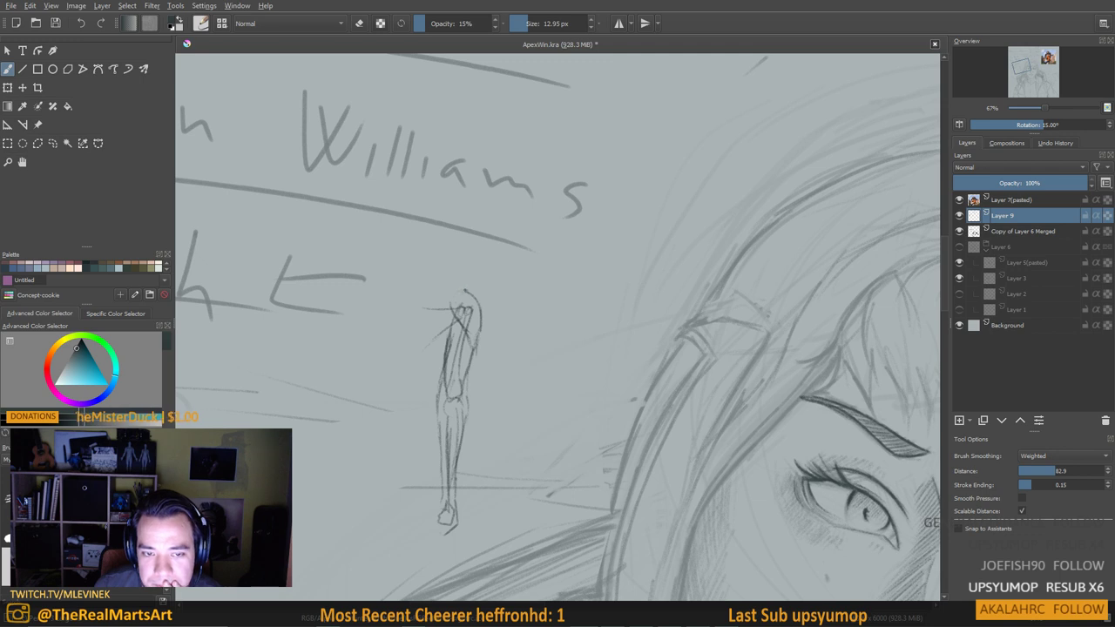
Extend the small arm sketch with the shoulder line, neck slope, chest and ribcage contours
{"action": "left_click_drag", "start_coordinate": [463, 288], "coordinate": [448, 290]}
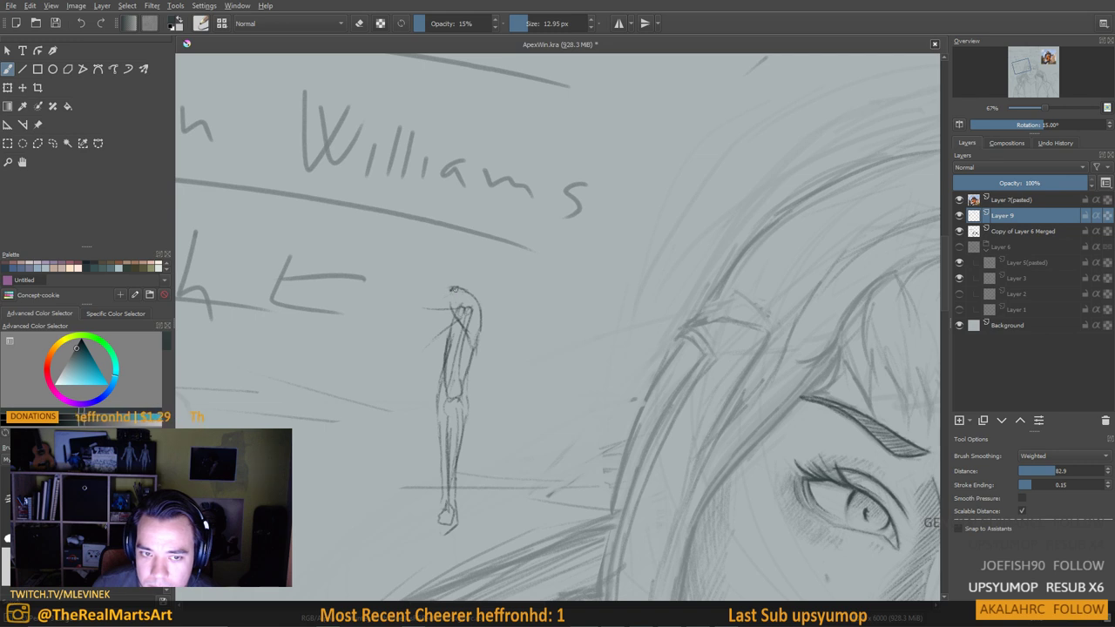
{"action": "left_click_drag", "start_coordinate": [447, 285], "coordinate": [427, 275]}
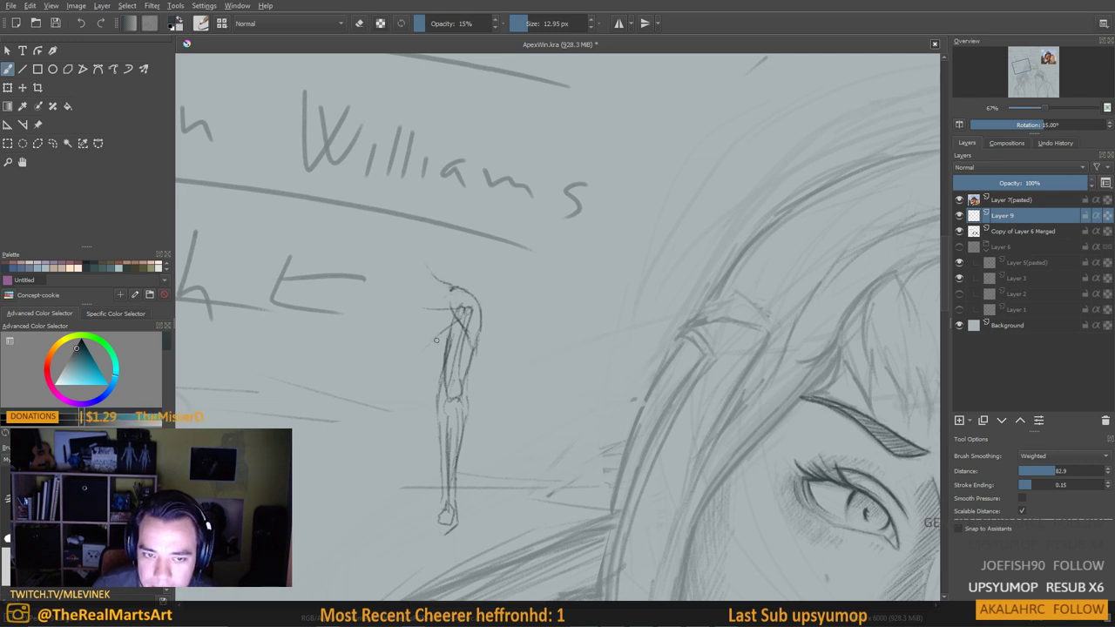
{"action": "mouse_move", "coordinate": [416, 279]}
{"action": "left_mouse_down"}
{"action": "mouse_move", "coordinate": [396, 282]}
{"action": "mouse_move", "coordinate": [421, 282]}
{"action": "mouse_move", "coordinate": [437, 355]}
{"action": "left_mouse_up"}
{"action": "mouse_move", "coordinate": [391, 292]}
{"action": "left_mouse_down"}
{"action": "mouse_move", "coordinate": [365, 354]}
{"action": "mouse_move", "coordinate": [369, 326]}
{"action": "mouse_move", "coordinate": [357, 380]}
{"action": "mouse_move", "coordinate": [411, 393]}
{"action": "mouse_move", "coordinate": [430, 370]}
{"action": "left_mouse_up"}
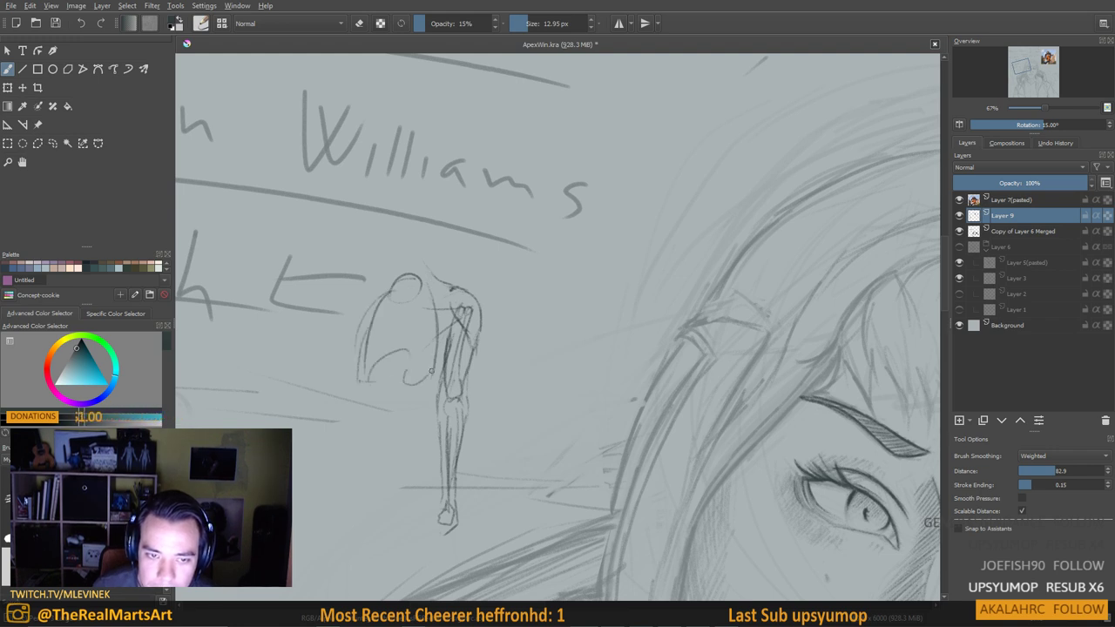
{"action": "mouse_move", "coordinate": [390, 245]}
{"action": "left_mouse_down"}
{"action": "mouse_move", "coordinate": [380, 263]}
{"action": "mouse_move", "coordinate": [415, 376]}
{"action": "left_mouse_up"}
{"action": "left_click_drag", "start_coordinate": [404, 276], "coordinate": [409, 361]}
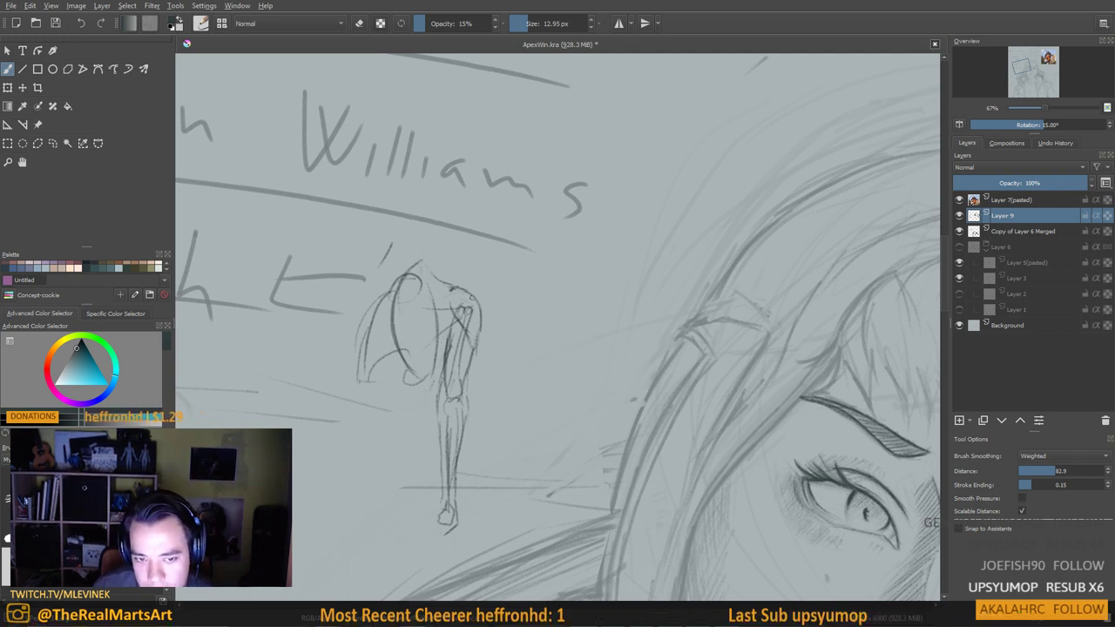
Draw an arrow pointing at the sketched arm and erase most of it at 100% opacity
{"action": "left_click_drag", "start_coordinate": [573, 277], "coordinate": [503, 330]}
{"action": "left_click_drag", "start_coordinate": [514, 285], "coordinate": [524, 352]}
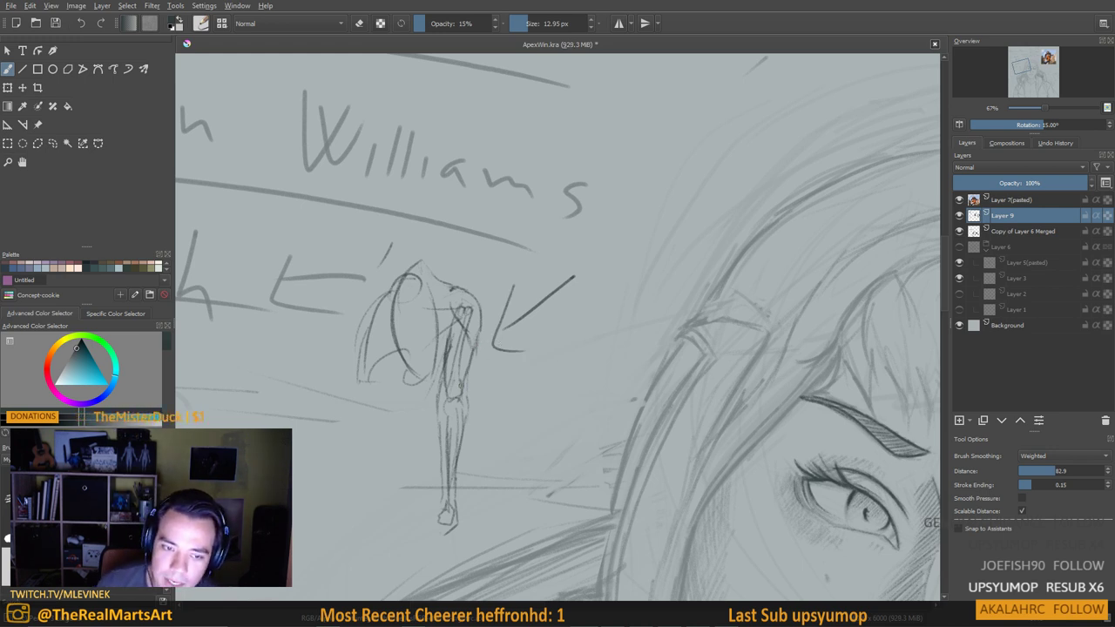
{"action": "key", "text": "e"}
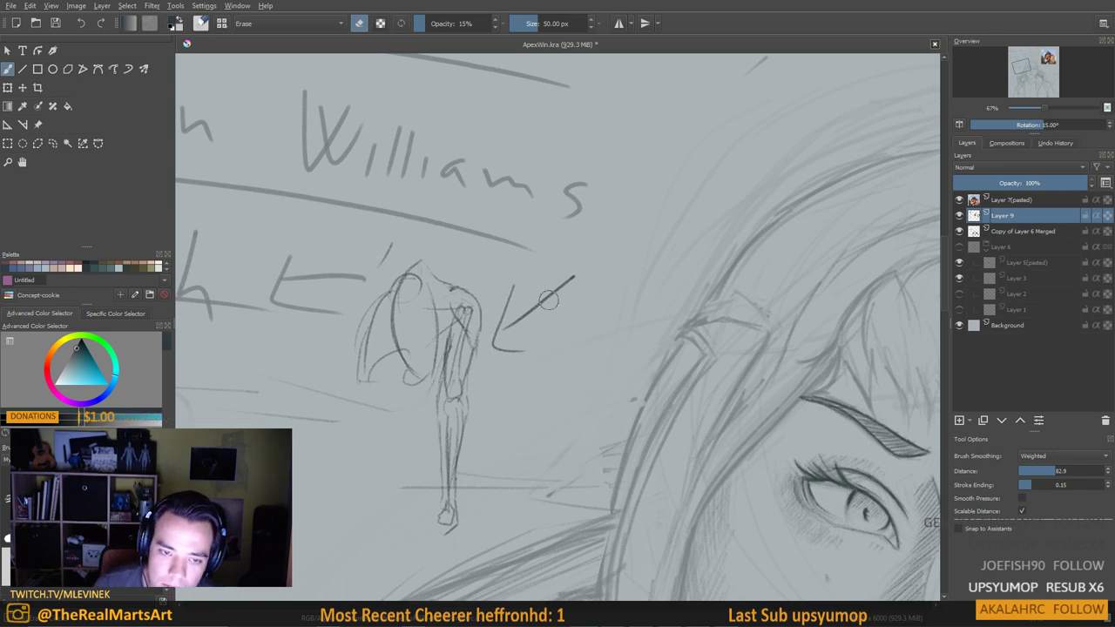
{"action": "key", "text": "e"}
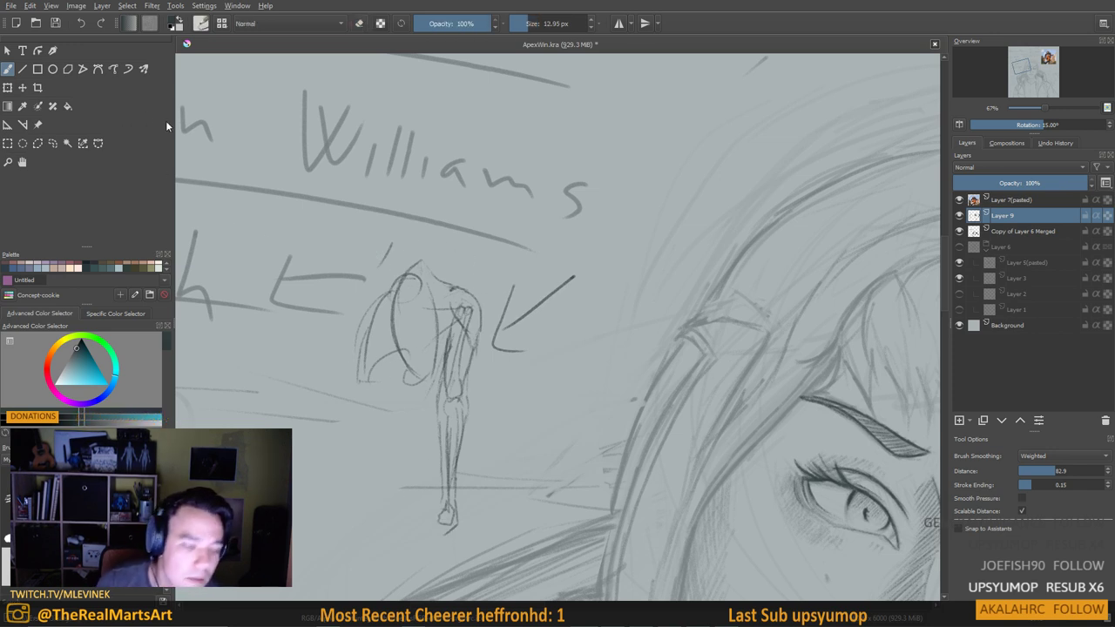
{"action": "left_click_drag", "start_coordinate": [477, 346], "coordinate": [573, 277]}
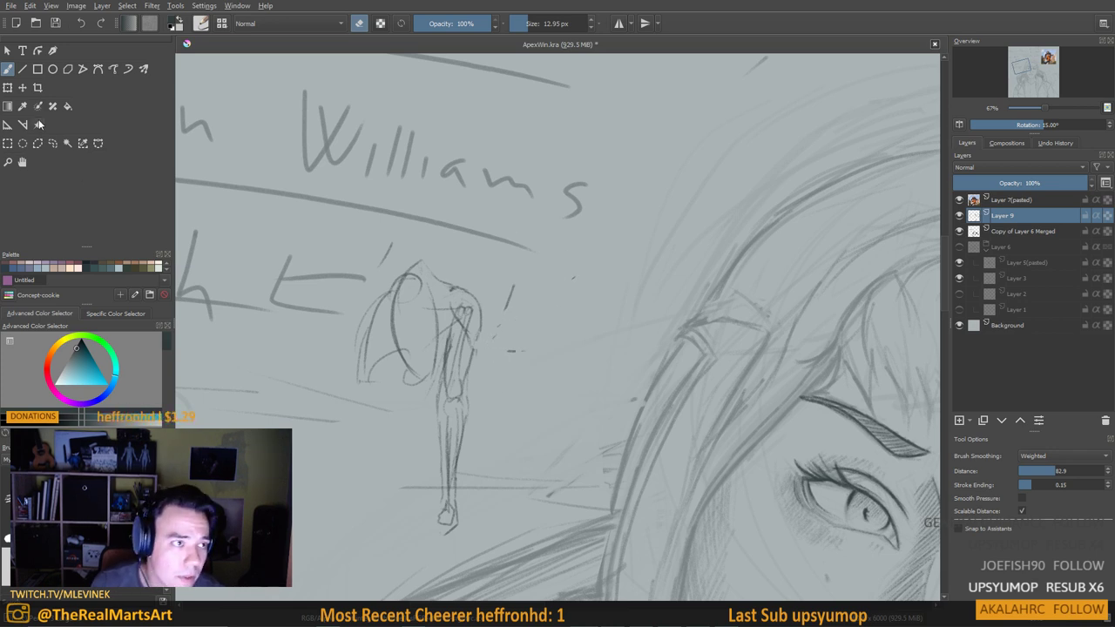
Select the small arm and torso sketch with a freehand outline, delete it and clear the selection
{"action": "left_click", "coordinate": [53, 142]}
{"action": "mouse_move", "coordinate": [416, 203]}
{"action": "left_mouse_down"}
{"action": "mouse_move", "coordinate": [418, 570]}
{"action": "mouse_move", "coordinate": [540, 256]}
{"action": "mouse_move", "coordinate": [418, 207]}
{"action": "left_mouse_up"}
{"action": "key", "text": "4"}
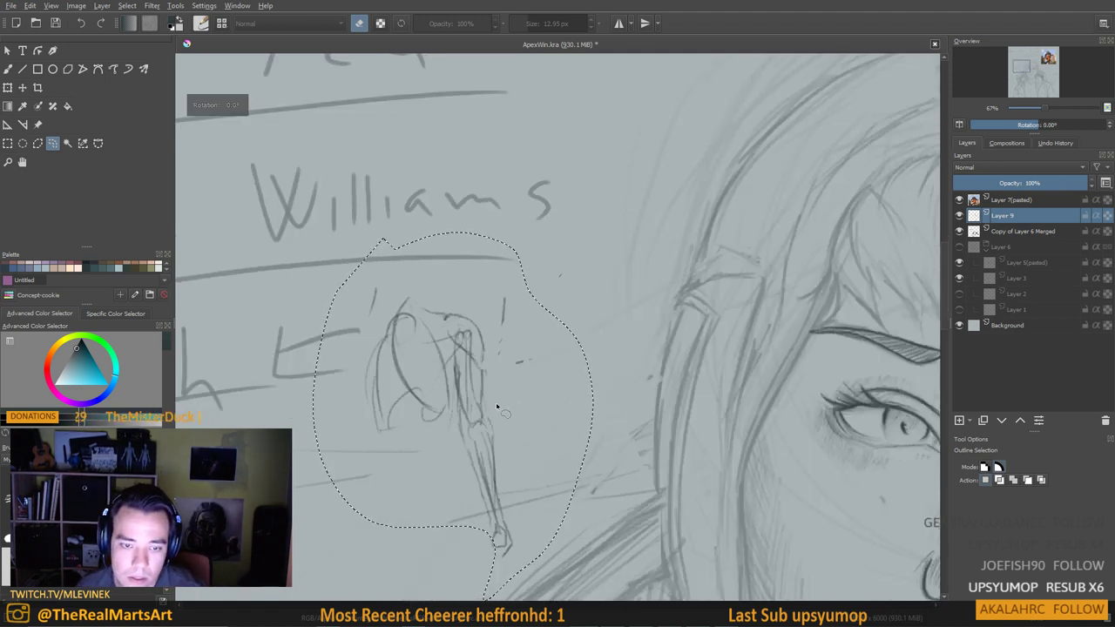
{"action": "key", "text": "6"}
{"action": "key", "text": "Delete"}
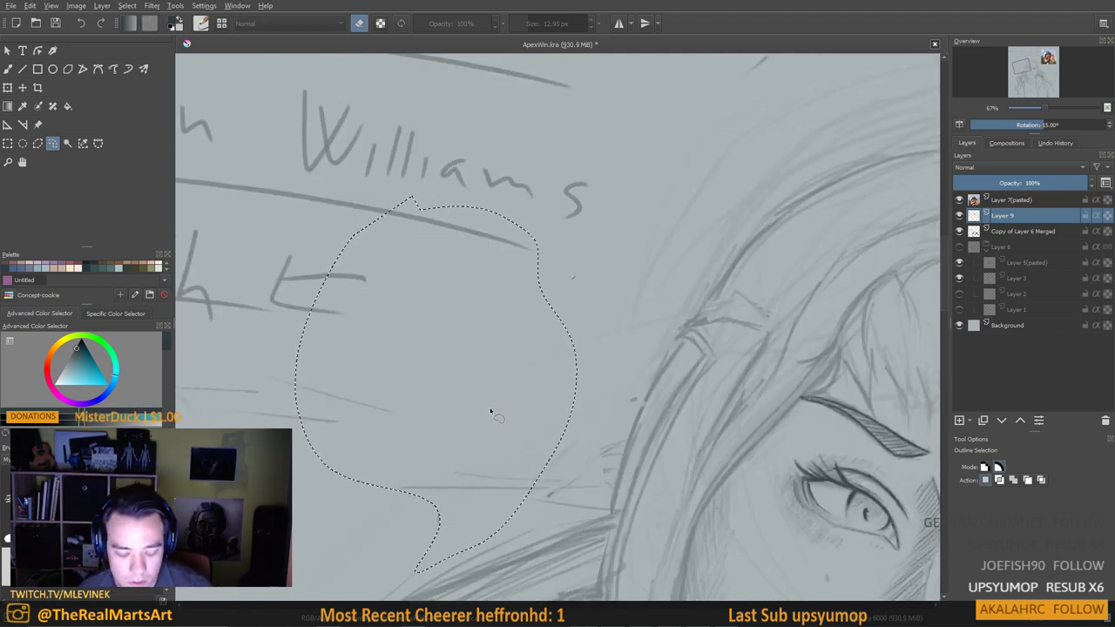
{"action": "key", "text": "ctrl+shift+a"}
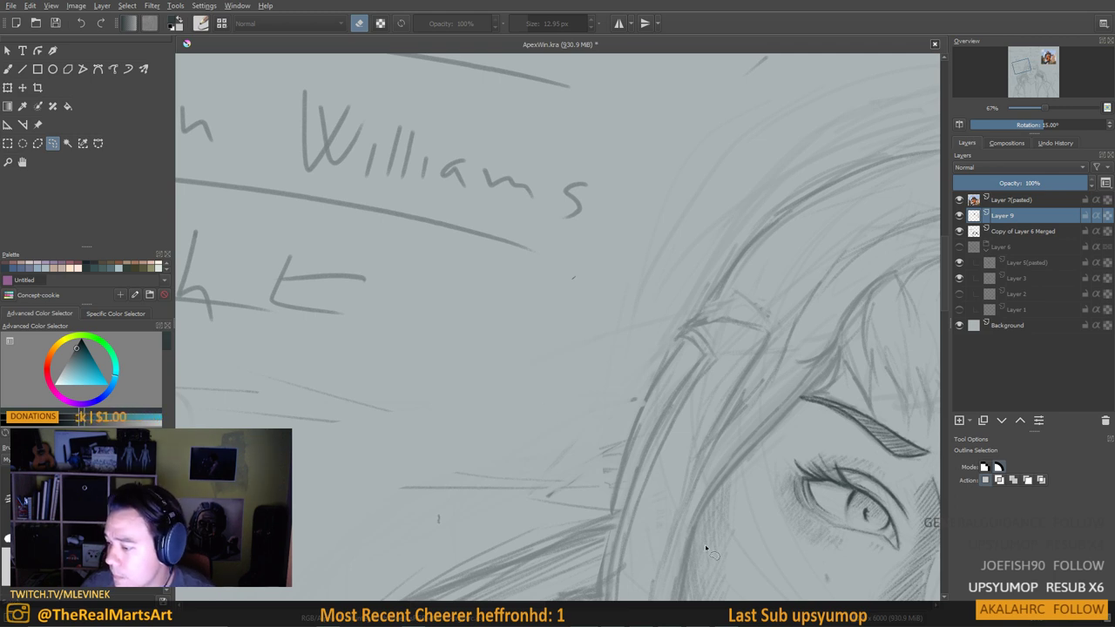
Return to the first eye, set the drawing brush to 11.27 px with erasing off, and sample the dark line colour from the lashes
{"action": "left_click_drag", "start_coordinate": [775, 401], "coordinate": [572, 298]}
{"action": "left_click_drag", "start_coordinate": [709, 373], "coordinate": [643, 323]}
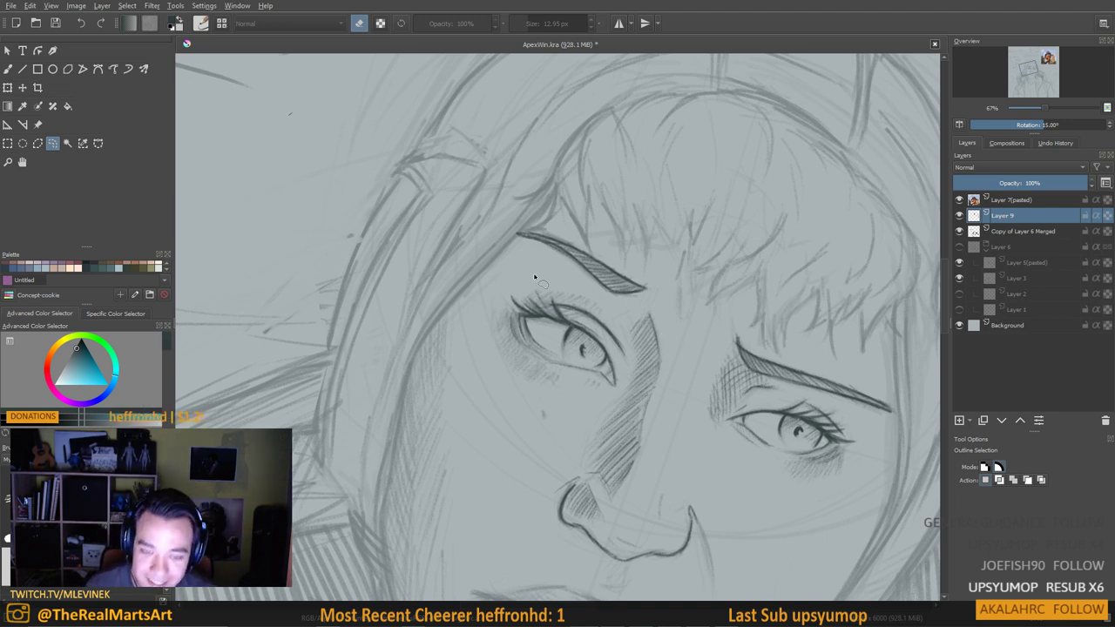
{"action": "key", "text": "b"}
{"action": "left_click_drag", "start_coordinate": [535, 323], "coordinate": [562, 277]}
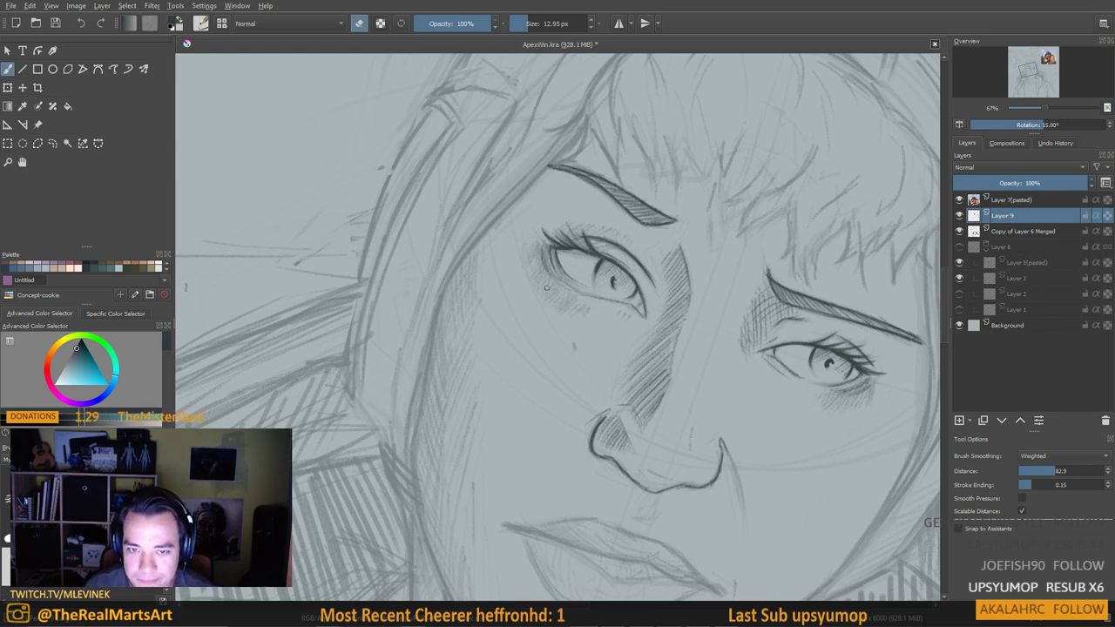
{"action": "key", "text": "bracketleft"}
{"action": "key", "text": "bracketright"}
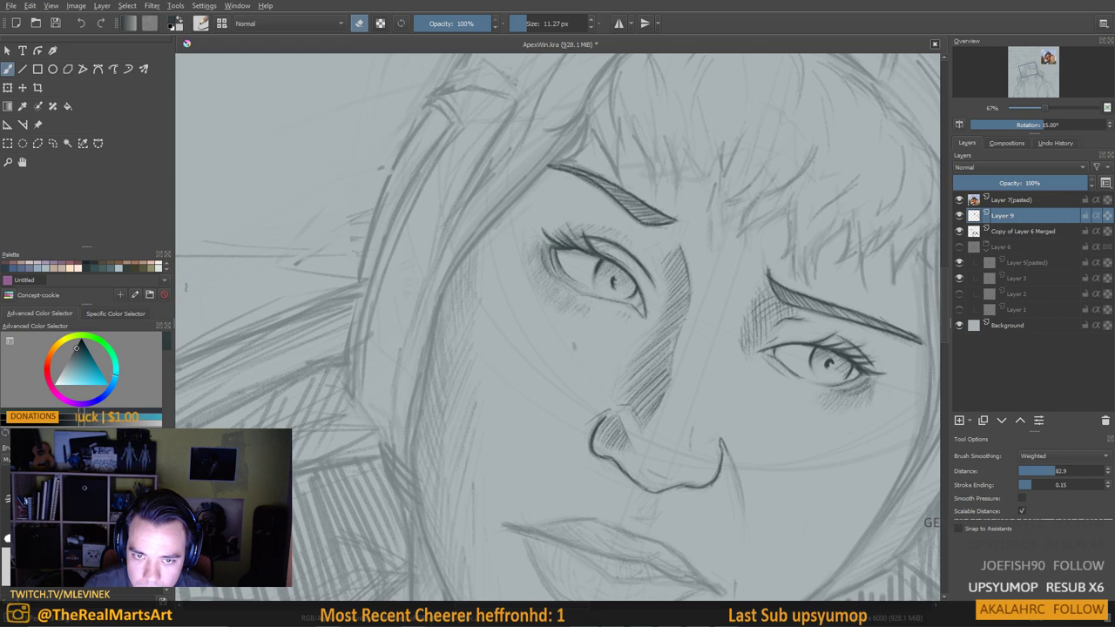
{"action": "key", "text": "e"}
{"action": "left_click_drag", "start_coordinate": [546, 240], "coordinate": [551, 260]}
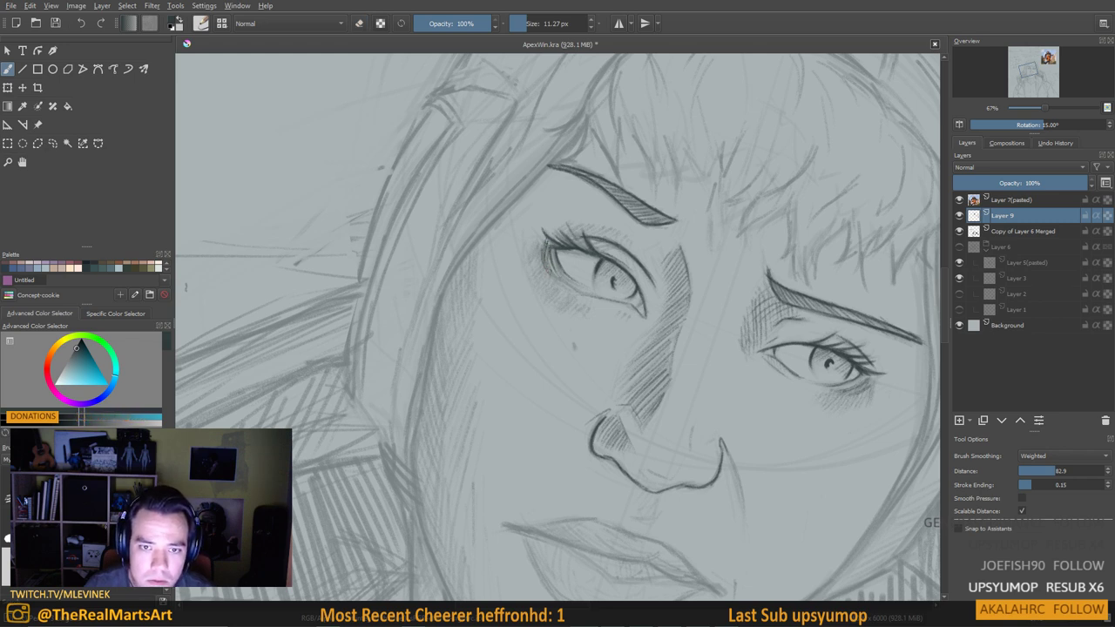
{"action": "left_click", "coordinate": [578, 251], "text": "ctrl"}
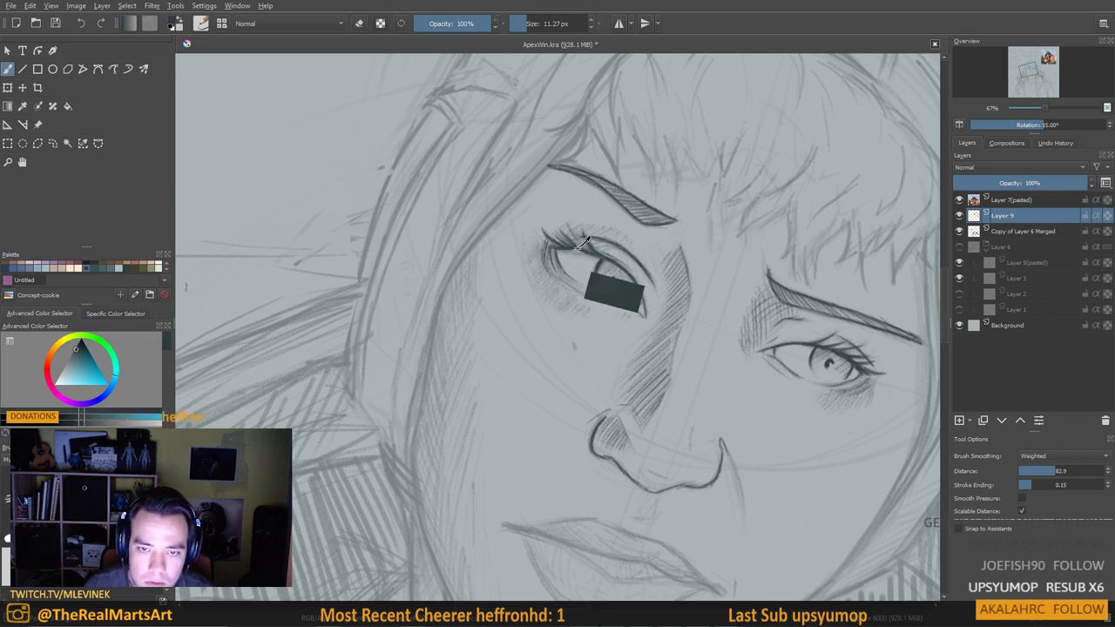
{"action": "left_click", "coordinate": [164, 345]}
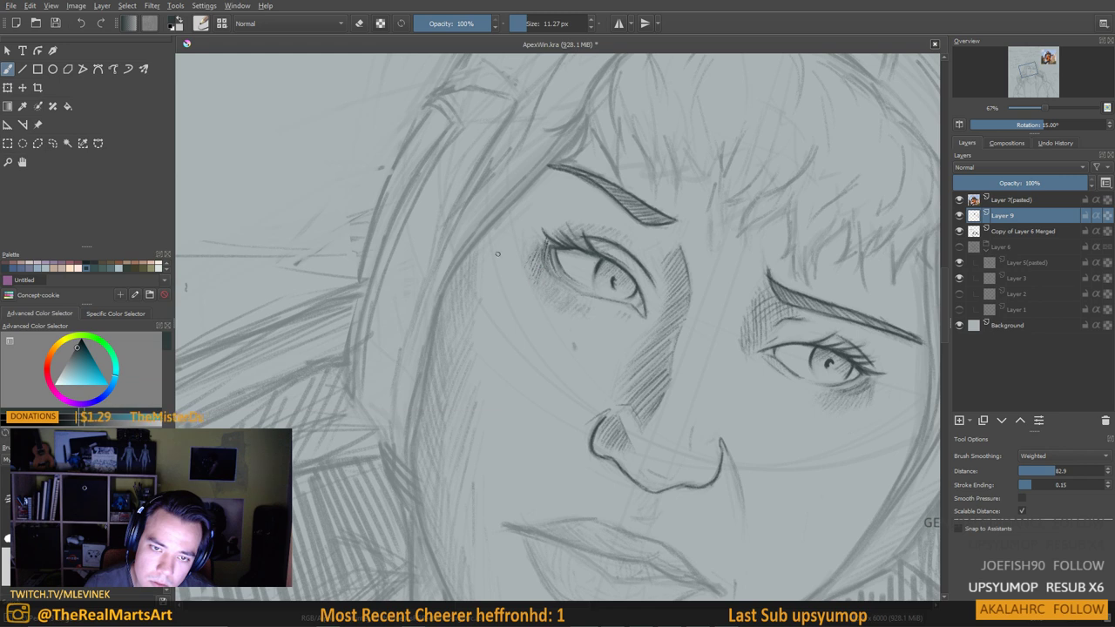
Try short test strokes at 100% opacity in the empty space beside the hood
{"action": "mouse_move", "coordinate": [364, 151]}
{"action": "left_mouse_down"}
{"action": "mouse_move", "coordinate": [305, 232]}
{"action": "mouse_move", "coordinate": [339, 268]}
{"action": "left_mouse_up"}
{"action": "key", "text": "ctrl+z"}
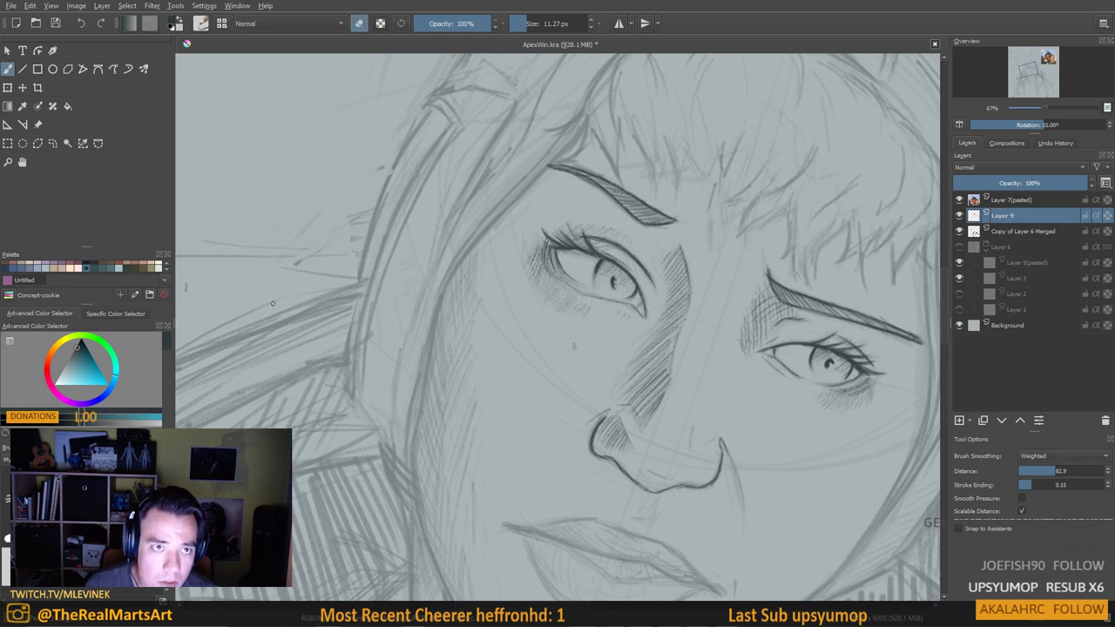
{"action": "left_click_drag", "start_coordinate": [318, 298], "coordinate": [343, 239]}
{"action": "left_click_drag", "start_coordinate": [324, 277], "coordinate": [355, 231]}
{"action": "mouse_move", "coordinate": [364, 272]}
{"action": "left_mouse_down"}
{"action": "mouse_move", "coordinate": [384, 366]}
{"action": "mouse_move", "coordinate": [425, 305]}
{"action": "left_mouse_up"}
{"action": "key", "text": "ctrl+z"}
Set the brush to 12.38 px at 15% opacity and undo the test strokes beside the hood
{"action": "key", "text": "slash"}
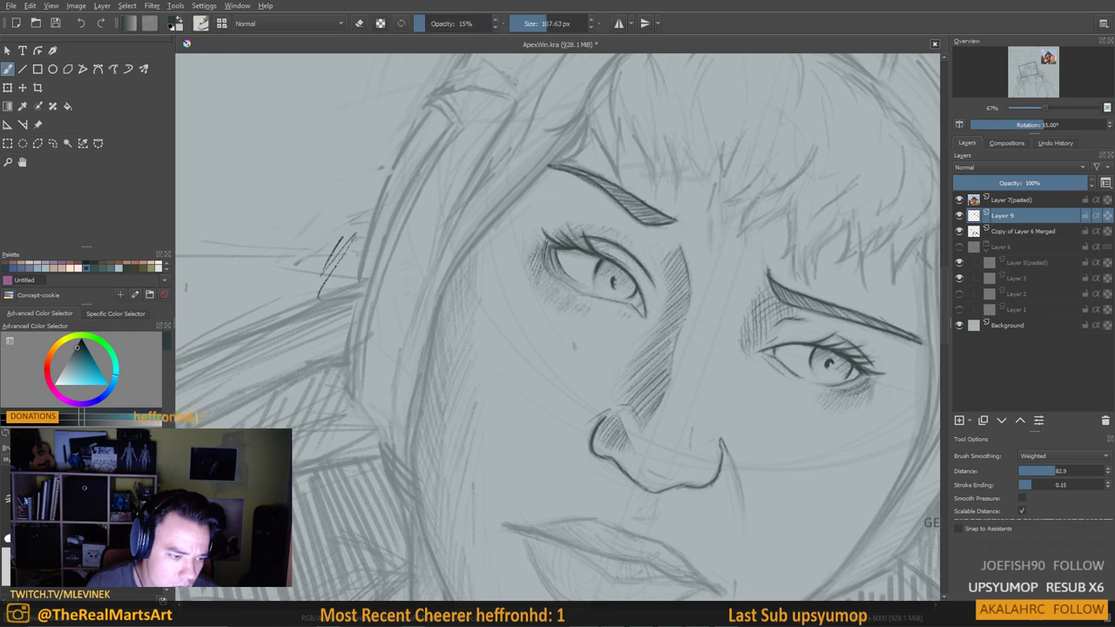
{"action": "mouse_move", "coordinate": [335, 254]}
{"action": "left_mouse_down"}
{"action": "mouse_move", "coordinate": [359, 340]}
{"action": "mouse_move", "coordinate": [294, 313]}
{"action": "left_mouse_up"}
{"action": "key", "text": "ctrl+z"}
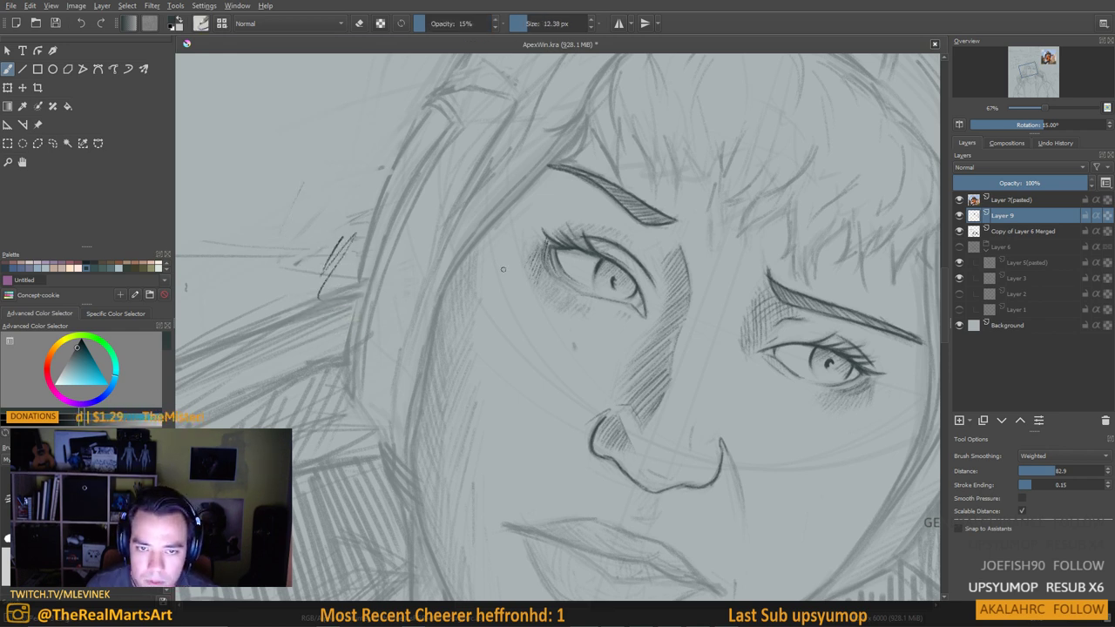
{"action": "key", "text": "ctrl+z"}
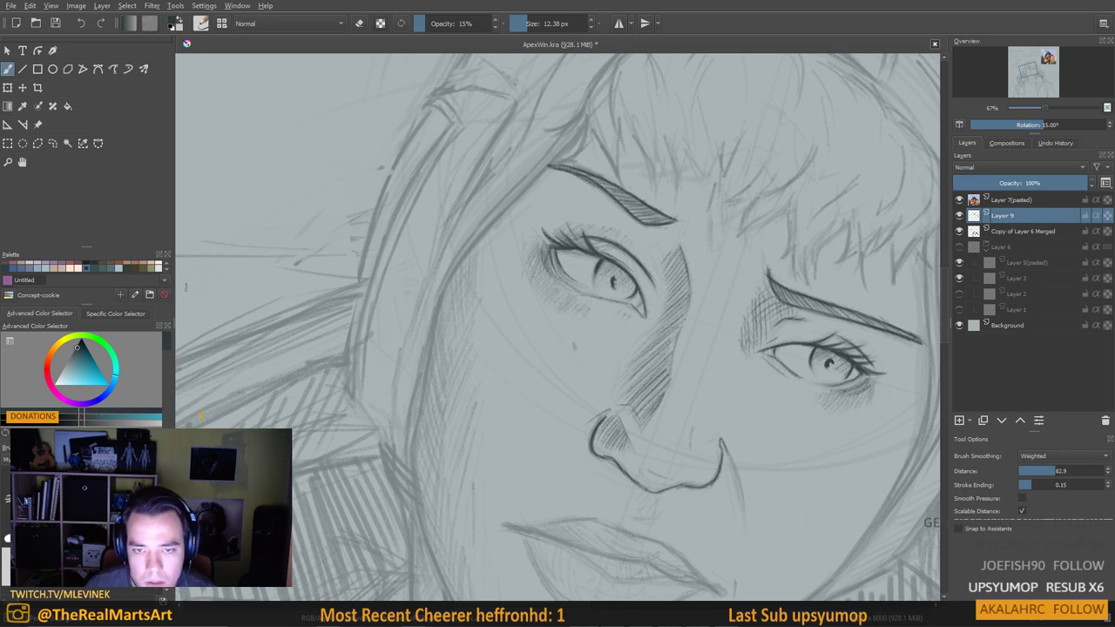
Hatch soft shading around the first eye's outer corner and above its upper lashes
{"action": "mouse_move", "coordinate": [535, 294]}
{"action": "left_mouse_down"}
{"action": "mouse_move", "coordinate": [540, 267]}
{"action": "mouse_move", "coordinate": [552, 274]}
{"action": "left_mouse_up"}
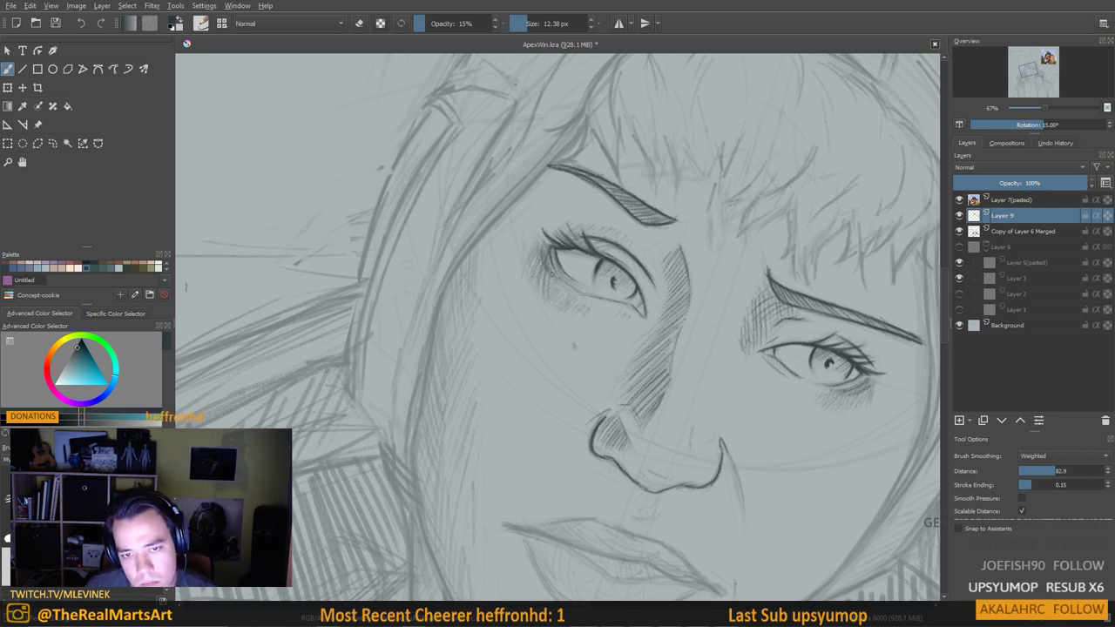
{"action": "left_click_drag", "start_coordinate": [552, 333], "coordinate": [539, 336]}
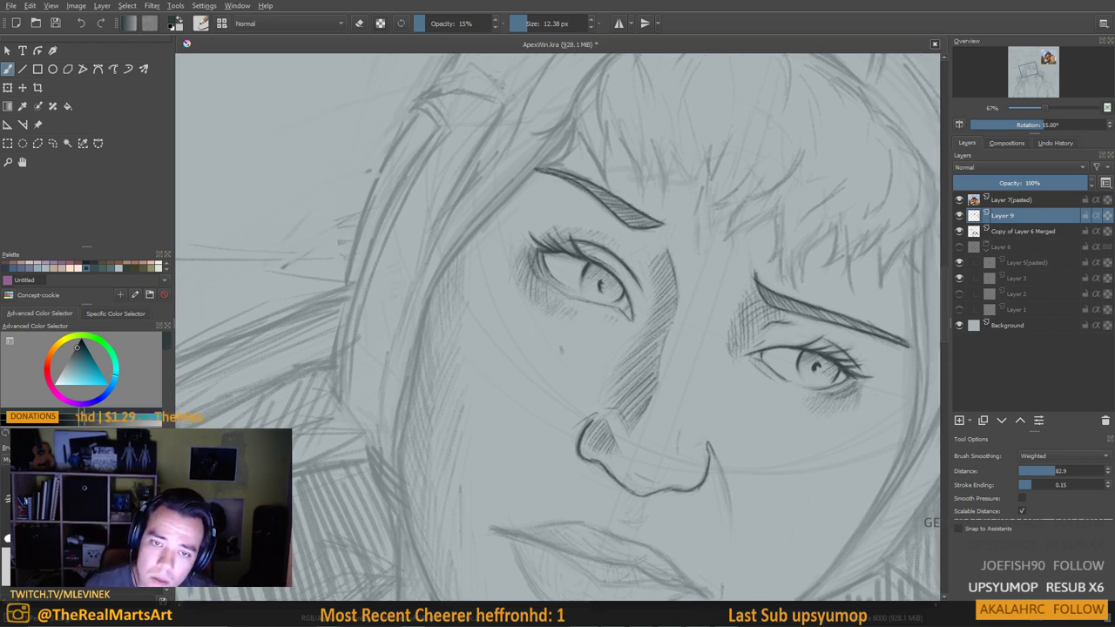
{"action": "left_click_drag", "start_coordinate": [557, 229], "coordinate": [546, 240]}
{"action": "left_click_drag", "start_coordinate": [563, 228], "coordinate": [554, 237]}
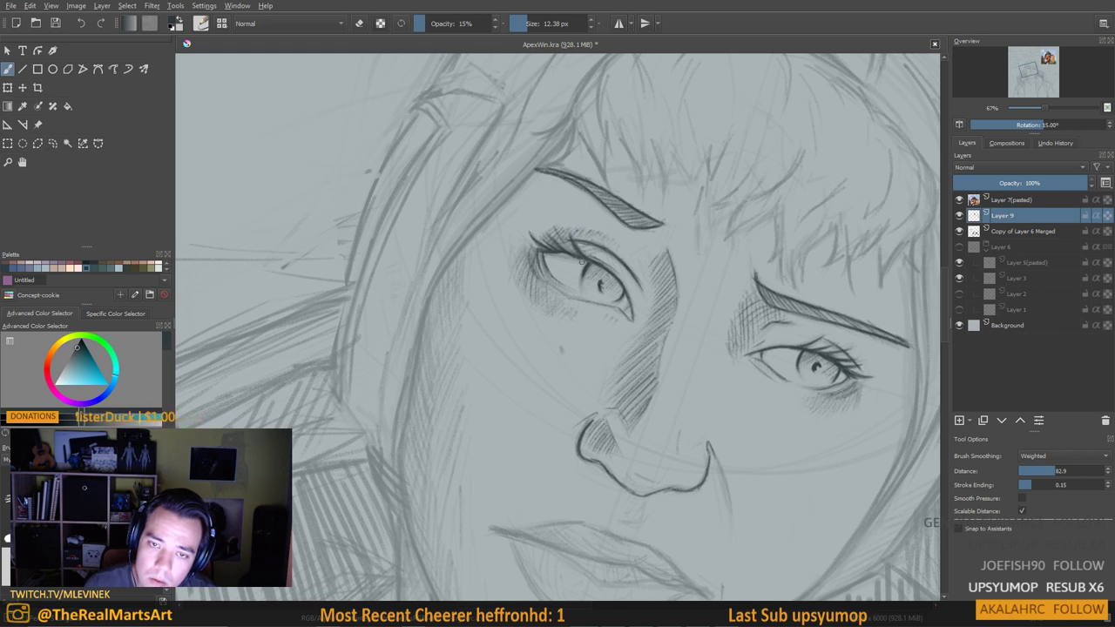
Add light hatching along the first eye's upper lid toward its inner corner
{"action": "mouse_move", "coordinate": [592, 243]}
{"action": "left_mouse_down"}
{"action": "mouse_move", "coordinate": [580, 249]}
{"action": "mouse_move", "coordinate": [618, 255]}
{"action": "left_mouse_up"}
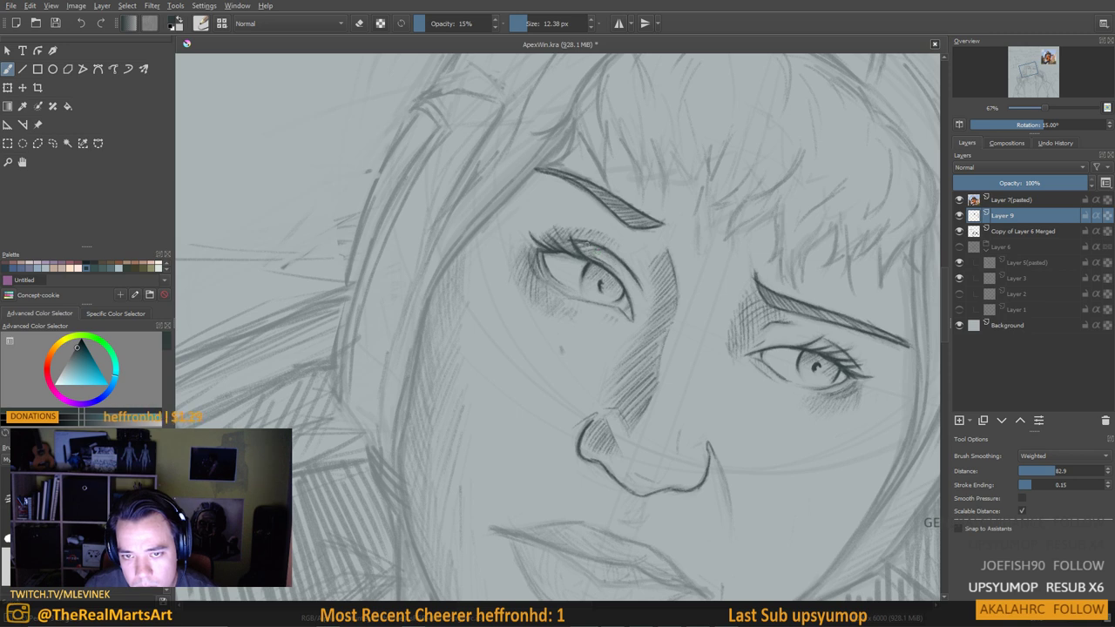
{"action": "scroll", "coordinate": [627, 357], "scroll_direction": "down", "scroll_amount": 2}
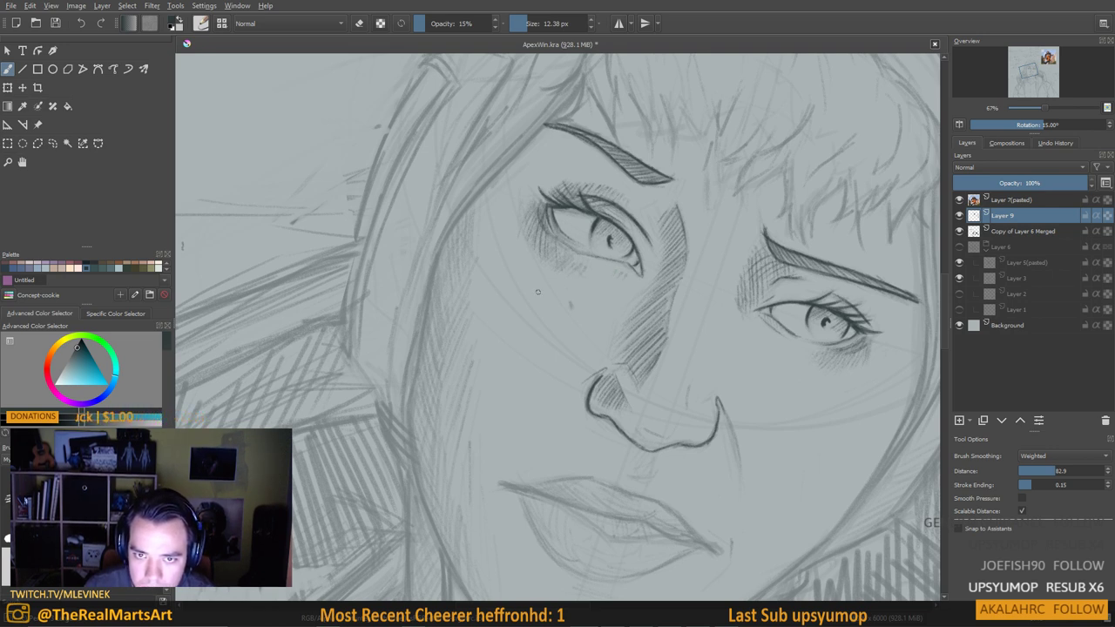
{"action": "left_click_drag", "start_coordinate": [567, 245], "coordinate": [565, 242]}
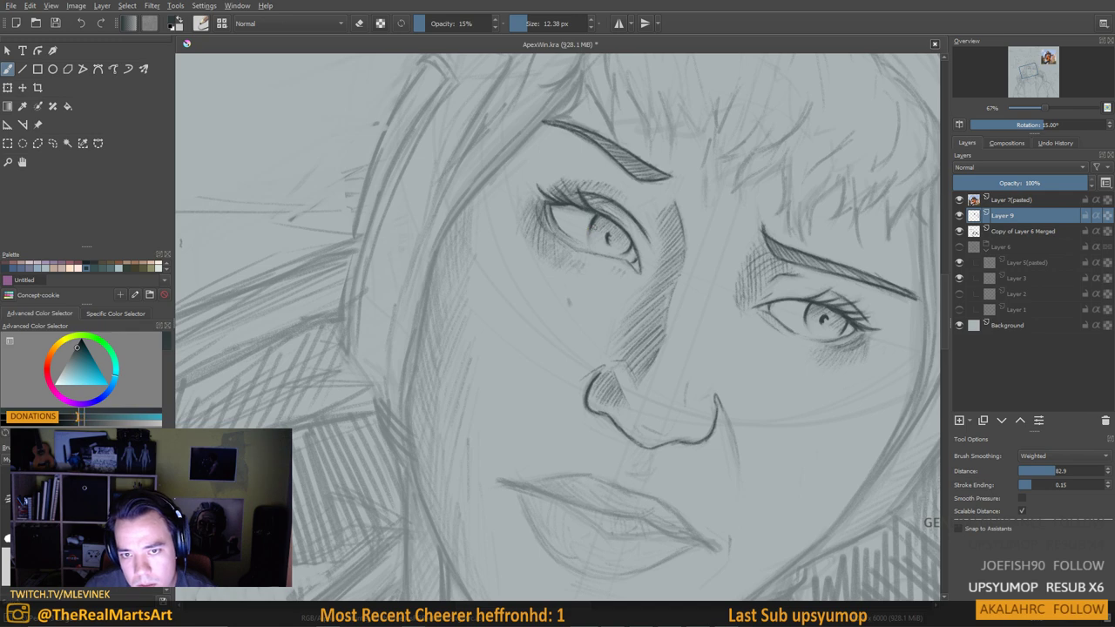
{"action": "scroll", "coordinate": [614, 272], "scroll_direction": "down", "scroll_amount": 2}
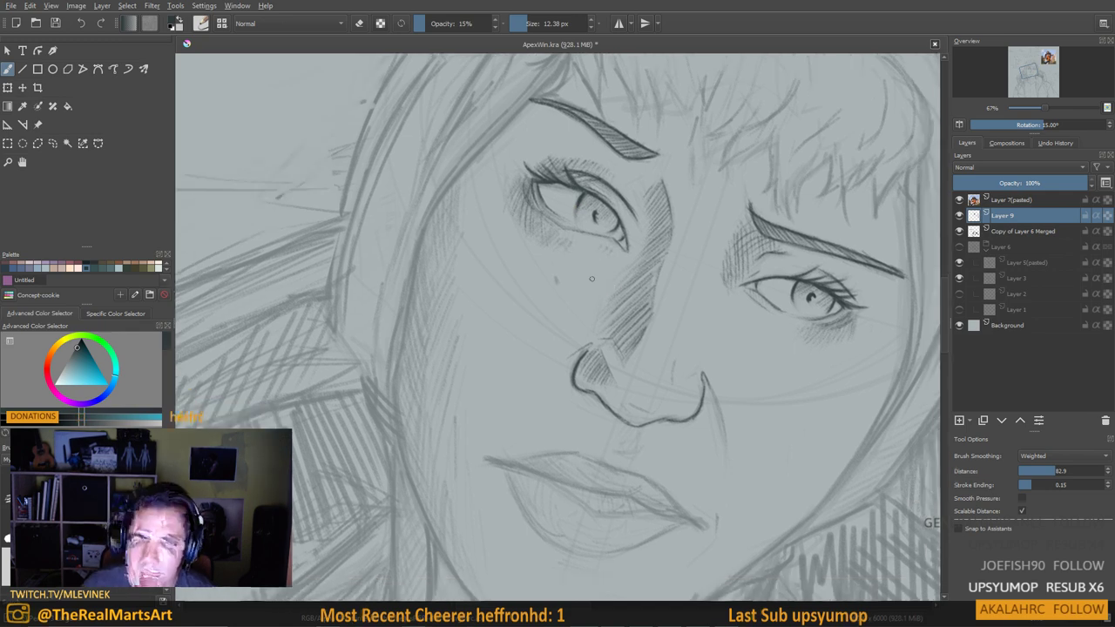
{"action": "scroll", "coordinate": [572, 274], "scroll_direction": "down", "scroll_amount": 1}
{"action": "scroll", "coordinate": [572, 274], "scroll_direction": "up", "scroll_amount": 3}
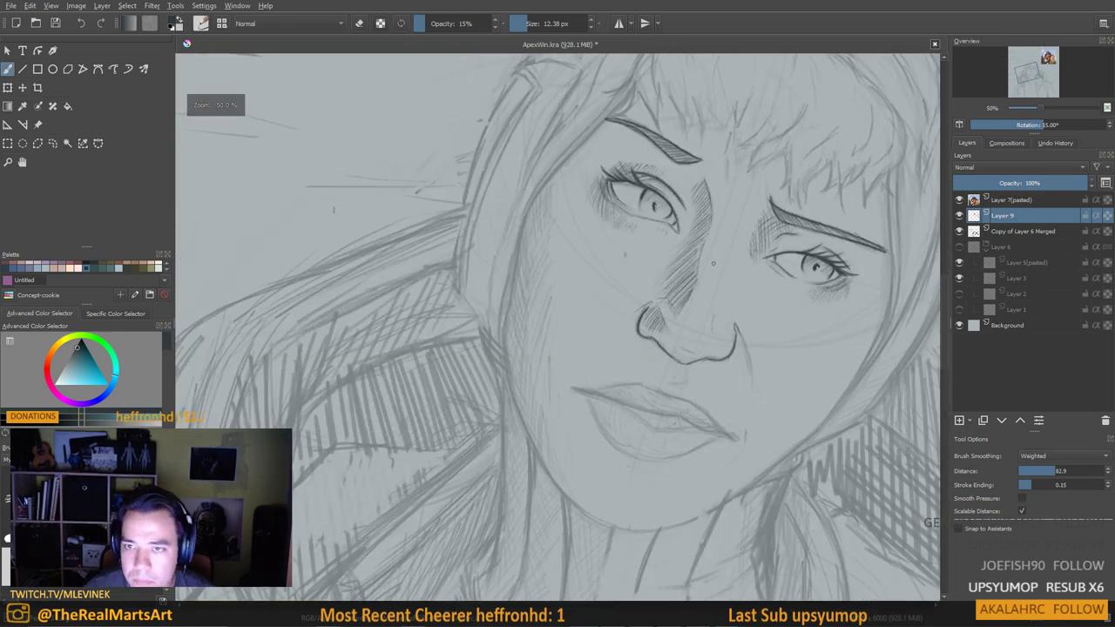
Mirror the canvas view and hatch shading down the temple and outer cheek beside the hood, enlarging the brush to 18.30 px
{"action": "key", "text": "m"}
{"action": "scroll", "coordinate": [562, 237], "scroll_direction": "up", "scroll_amount": 1}
{"action": "left_click_drag", "start_coordinate": [563, 237], "coordinate": [577, 221]}
{"action": "left_click_drag", "start_coordinate": [478, 234], "coordinate": [486, 273]}
{"action": "scroll", "coordinate": [497, 288], "scroll_direction": "down", "scroll_amount": 3}
{"action": "scroll", "coordinate": [486, 273], "scroll_direction": "up", "scroll_amount": 2}
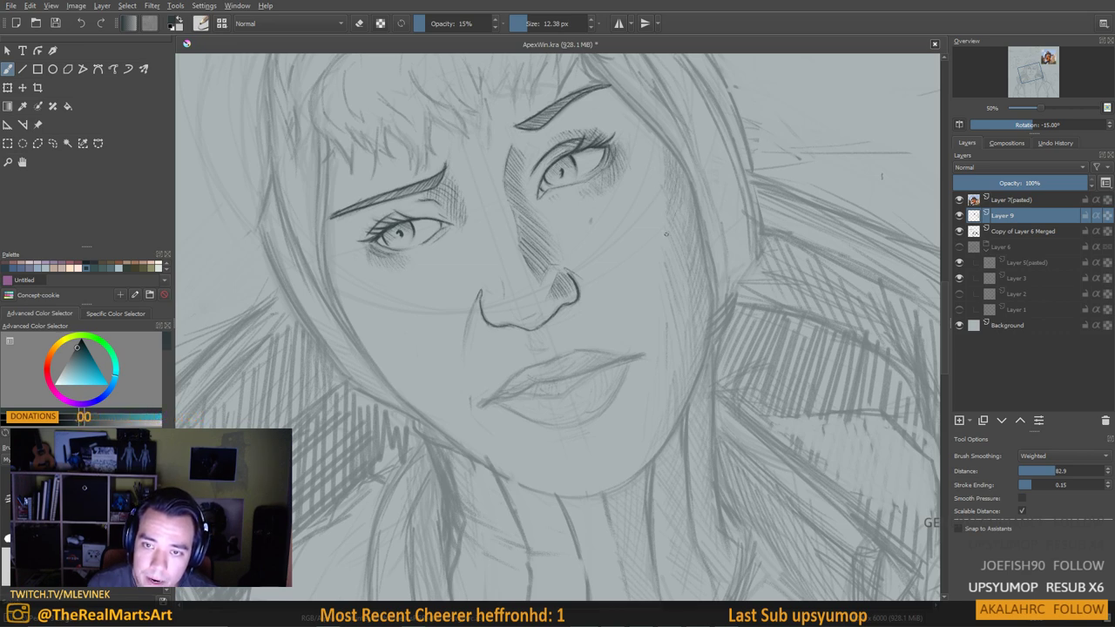
{"action": "left_click_drag", "start_coordinate": [688, 198], "coordinate": [676, 235]}
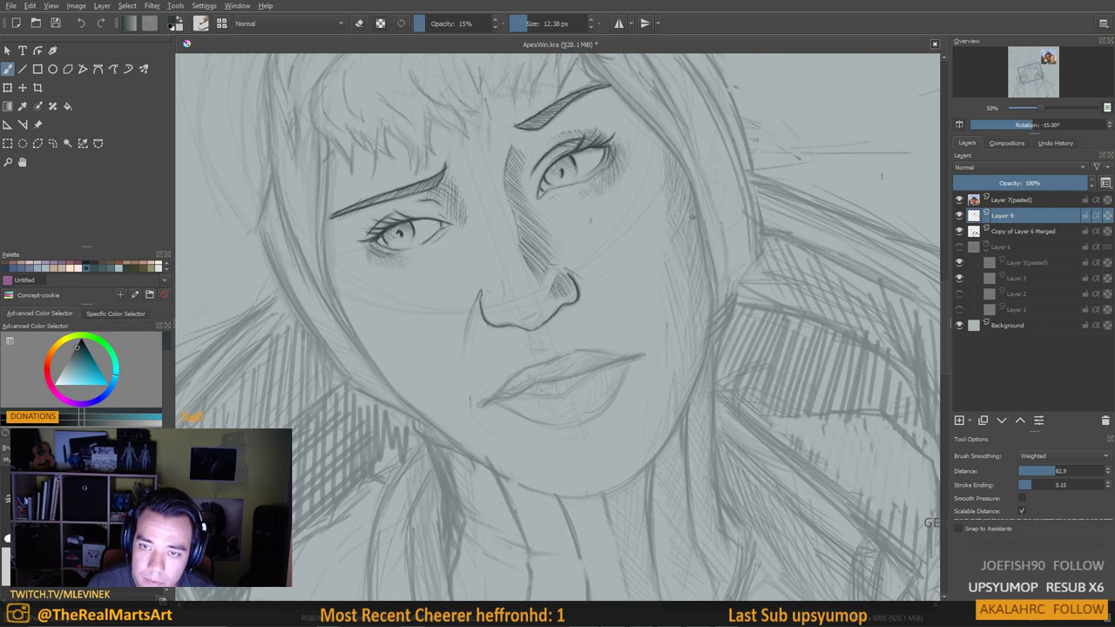
{"action": "key", "text": "bracketright"}
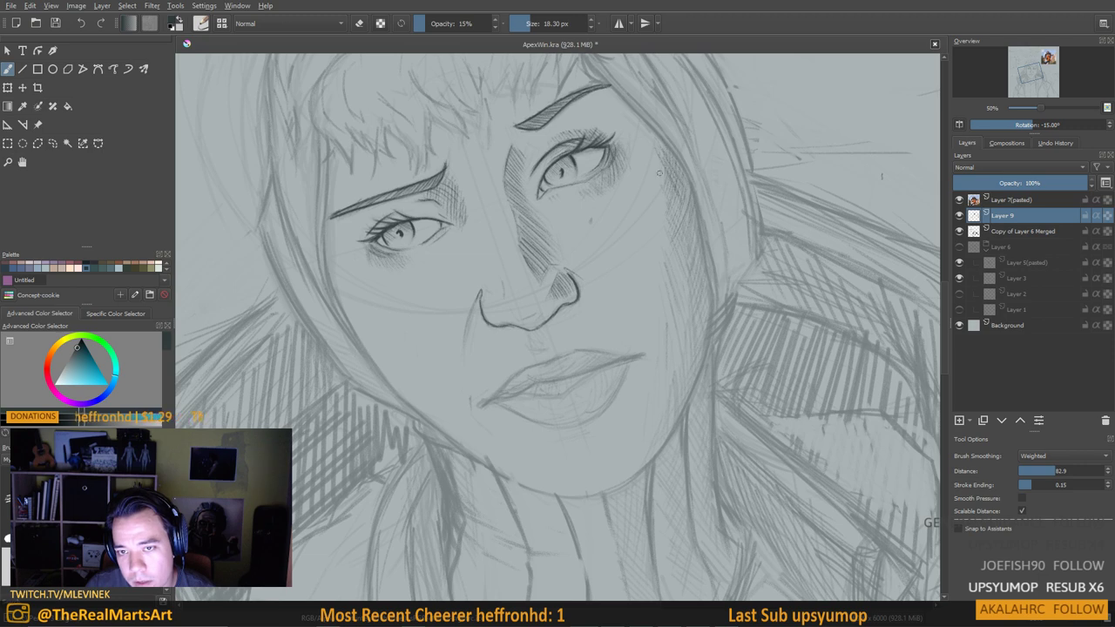
{"action": "left_click_drag", "start_coordinate": [647, 259], "coordinate": [656, 320]}
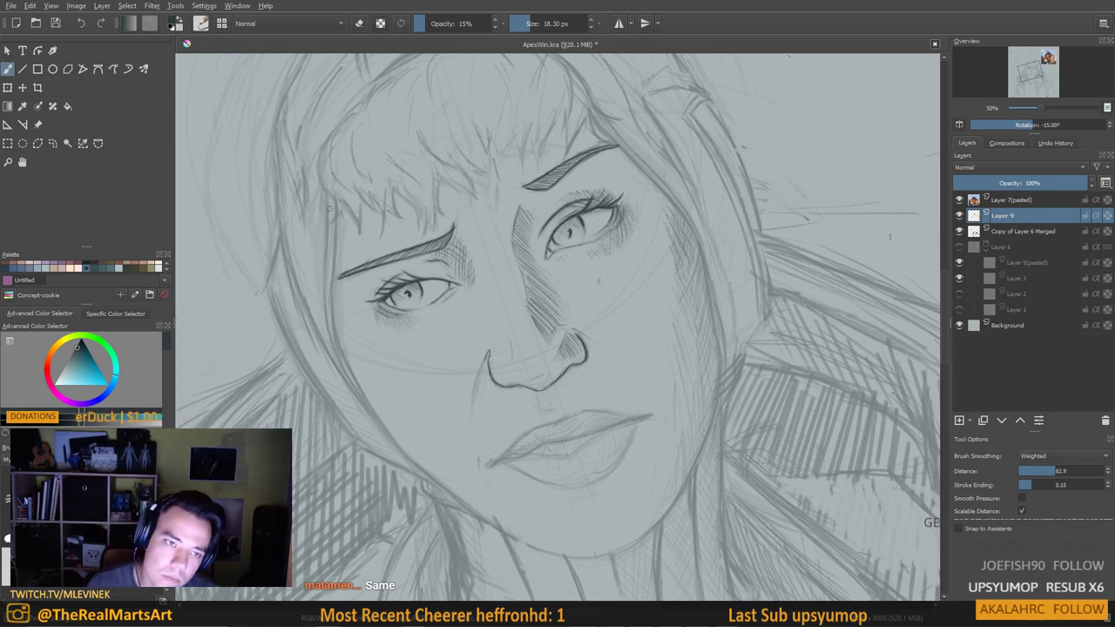
Hatch shading across the underside of the nose and mark the groove above the upper lip
{"action": "scroll", "coordinate": [390, 189], "scroll_direction": "down", "scroll_amount": 4}
{"action": "scroll", "coordinate": [431, 237], "scroll_direction": "up", "scroll_amount": 5}
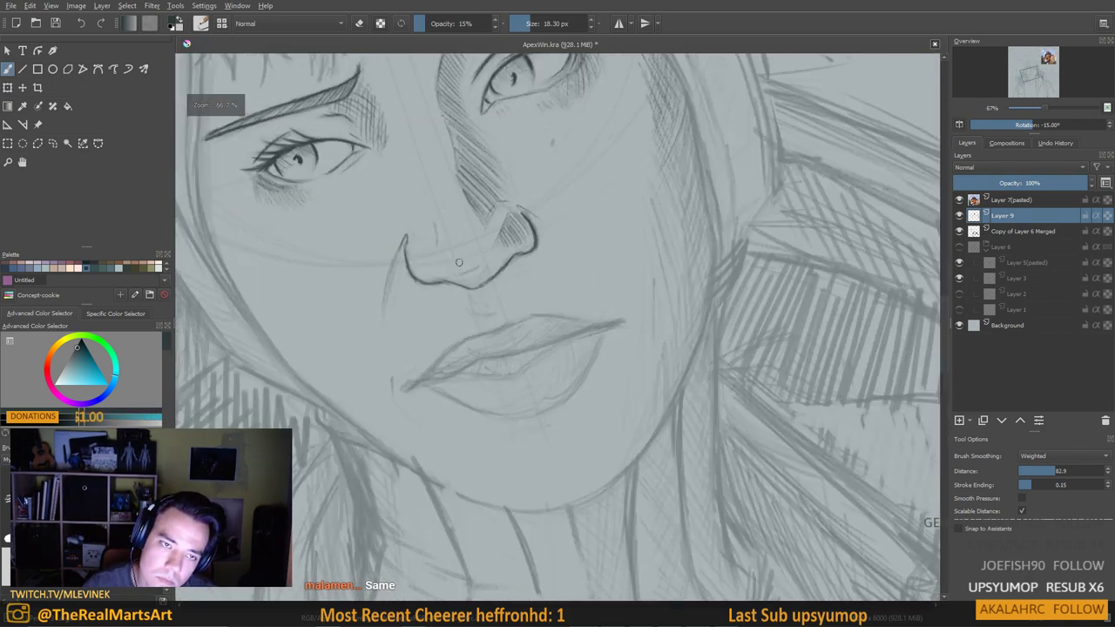
{"action": "scroll", "coordinate": [473, 268], "scroll_direction": "down", "scroll_amount": 1}
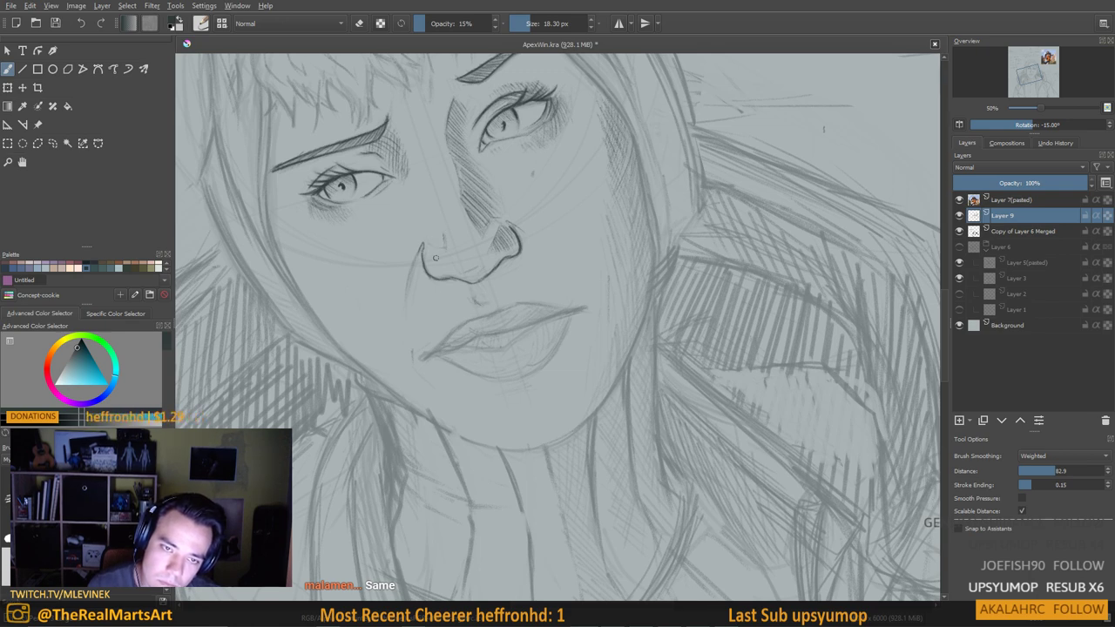
{"action": "scroll", "coordinate": [438, 238], "scroll_direction": "down", "scroll_amount": 1}
{"action": "mouse_move", "coordinate": [442, 247]}
{"action": "left_mouse_down"}
{"action": "mouse_move", "coordinate": [432, 243]}
{"action": "mouse_move", "coordinate": [487, 244]}
{"action": "mouse_move", "coordinate": [508, 226]}
{"action": "left_mouse_up"}
{"action": "left_click_drag", "start_coordinate": [503, 282], "coordinate": [508, 282]}
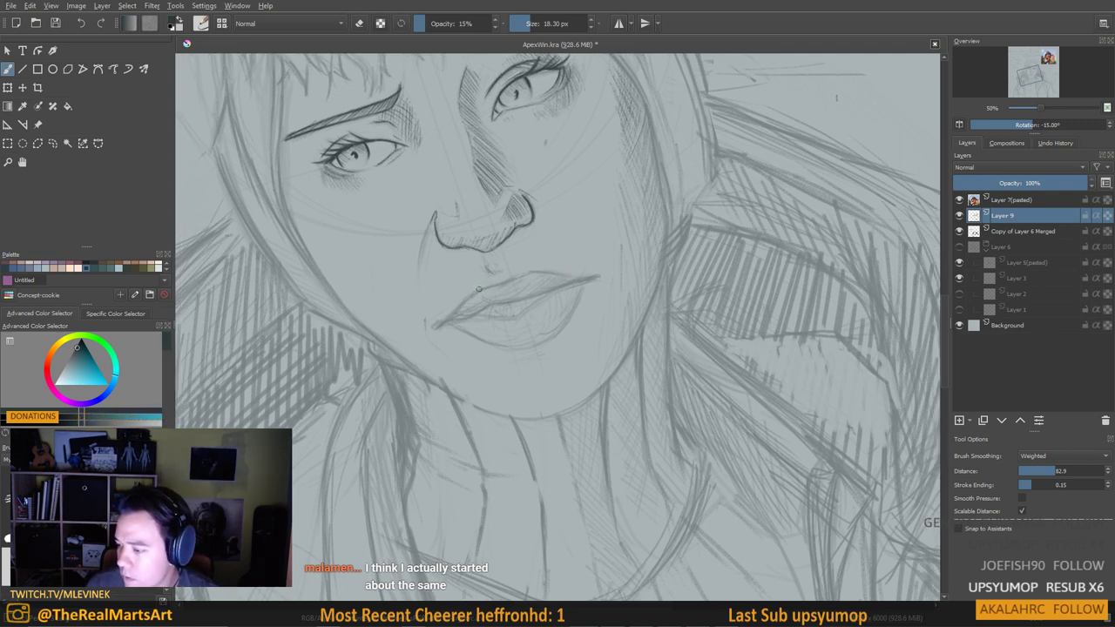
Draw the curved crease running down from the nostril and the short crease beside the mouth corner
{"action": "left_click_drag", "start_coordinate": [482, 274], "coordinate": [500, 297]}
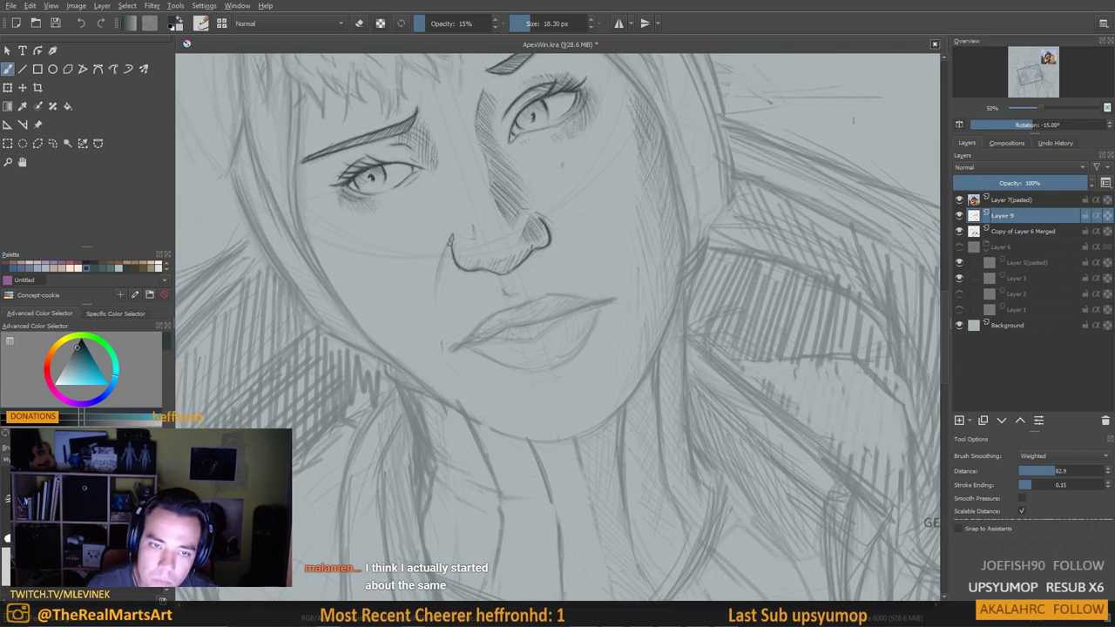
{"action": "left_click_drag", "start_coordinate": [451, 244], "coordinate": [440, 273]}
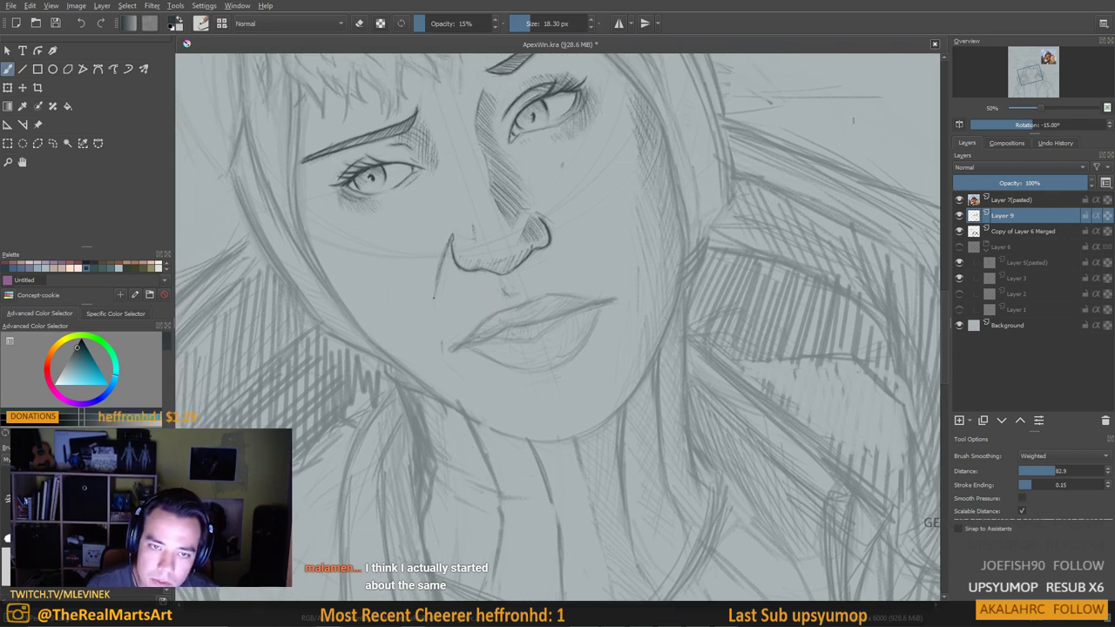
{"action": "left_click_drag", "start_coordinate": [443, 341], "coordinate": [442, 360]}
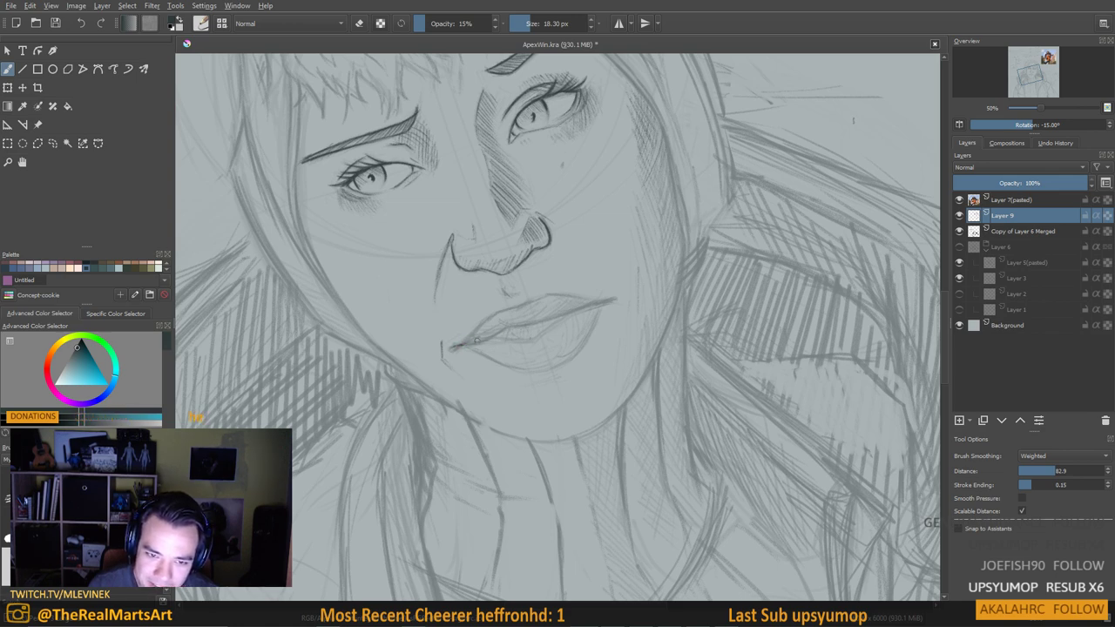
Darken the line between the lips, unmirror the view, and outline the upper and lower lips from corner to corner
{"action": "left_click_drag", "start_coordinate": [502, 330], "coordinate": [529, 323]}
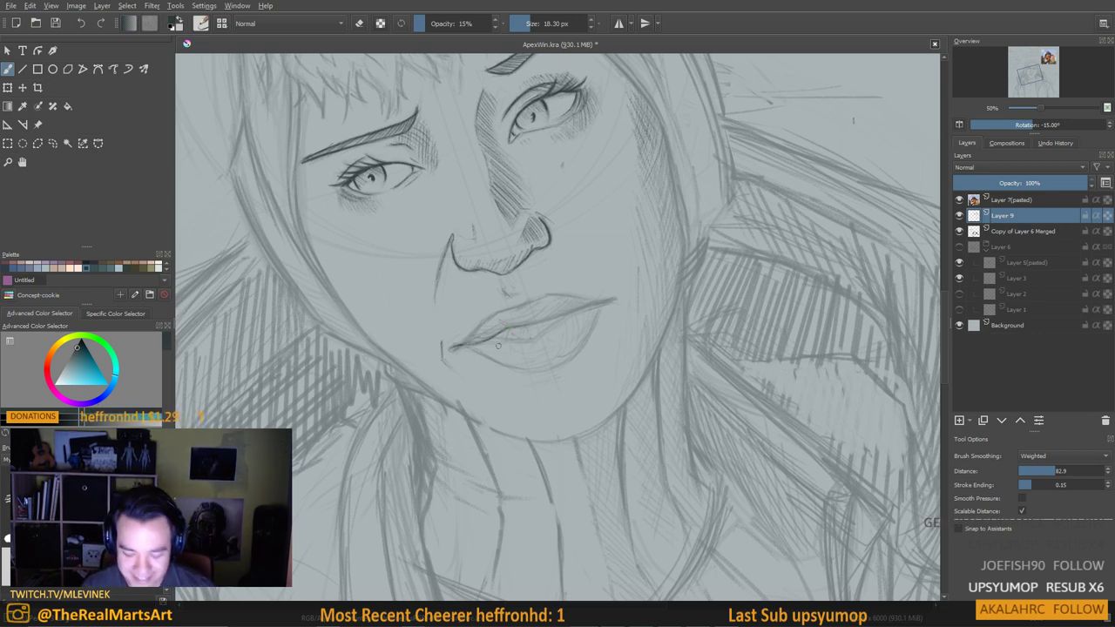
{"action": "key", "text": "m"}
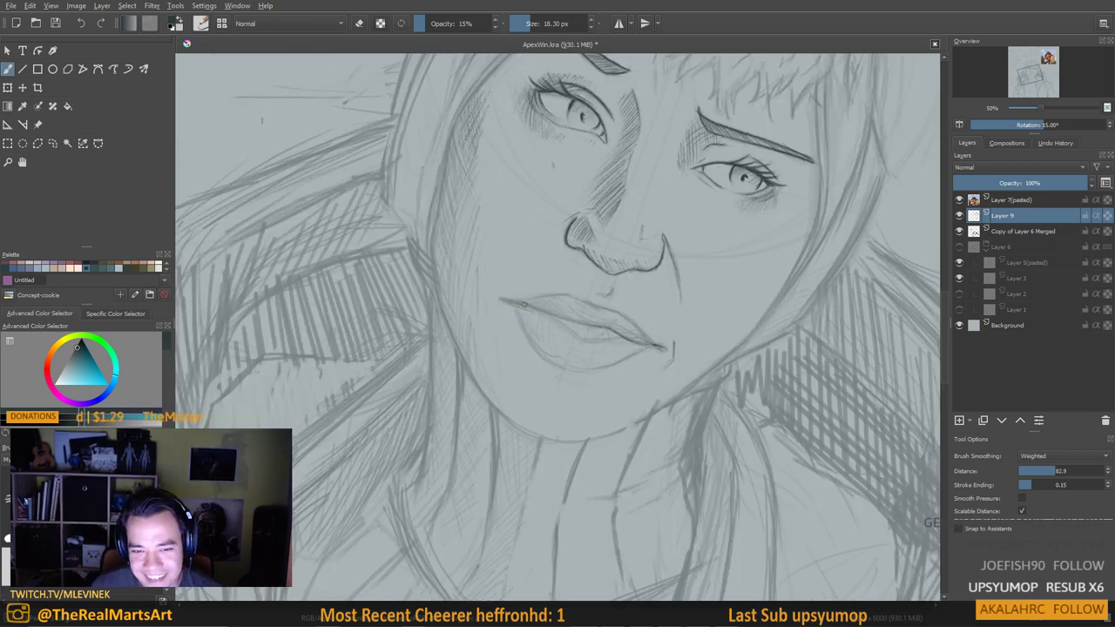
{"action": "left_click_drag", "start_coordinate": [502, 301], "coordinate": [520, 307]}
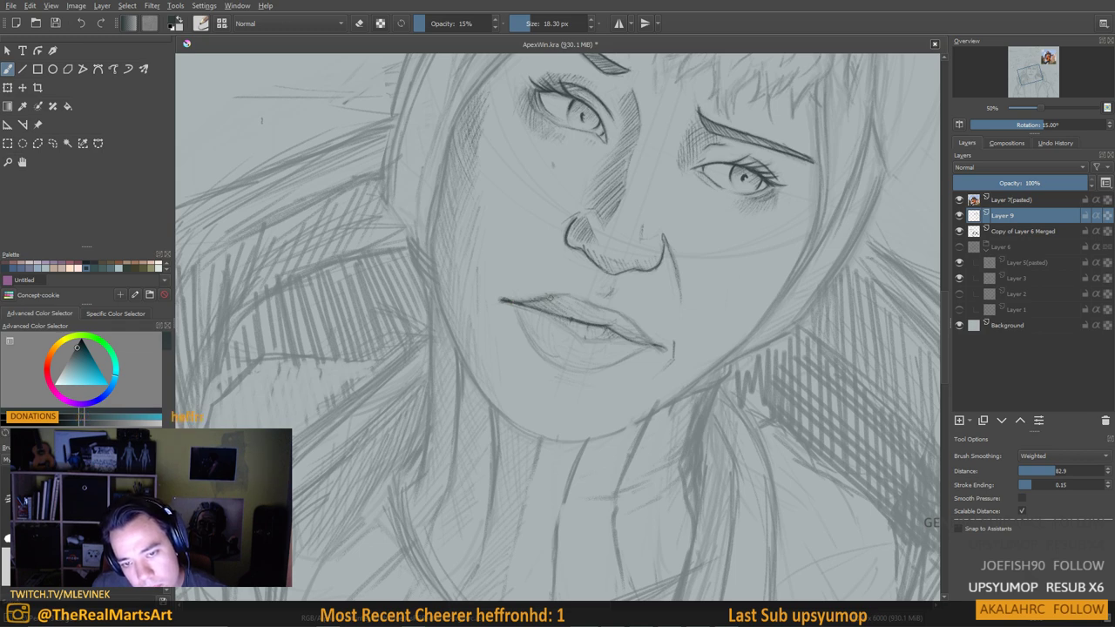
{"action": "left_click_drag", "start_coordinate": [551, 297], "coordinate": [580, 298]}
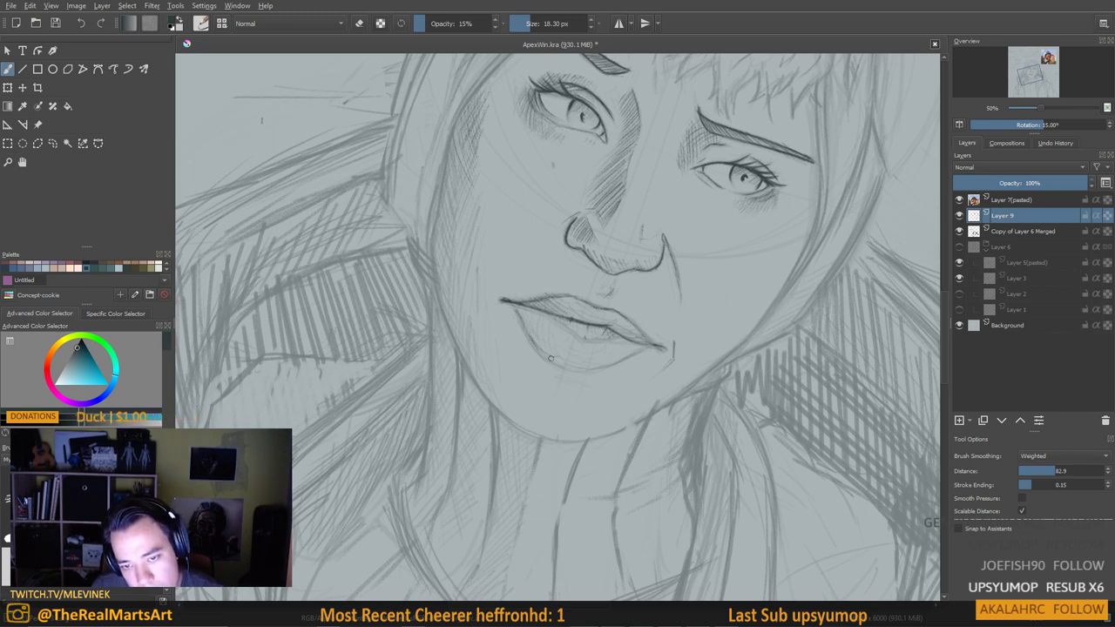
{"action": "mouse_move", "coordinate": [544, 353]}
{"action": "left_mouse_down"}
{"action": "mouse_move", "coordinate": [597, 369]}
{"action": "mouse_move", "coordinate": [647, 350]}
{"action": "left_mouse_up"}
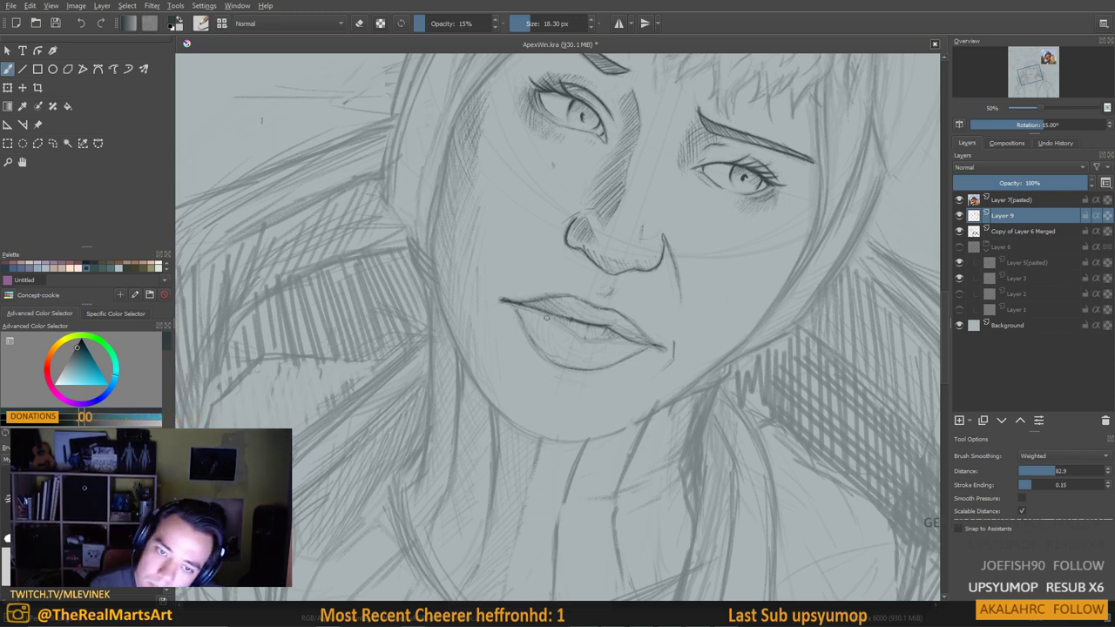
{"action": "mouse_move", "coordinate": [533, 312]}
{"action": "left_mouse_down"}
{"action": "mouse_move", "coordinate": [578, 337]}
{"action": "mouse_move", "coordinate": [645, 347]}
{"action": "left_mouse_up"}
Outline the shaded side of the face from the cheek down along the jaw toward the chin
{"action": "scroll", "coordinate": [697, 336], "scroll_direction": "down", "scroll_amount": 4}
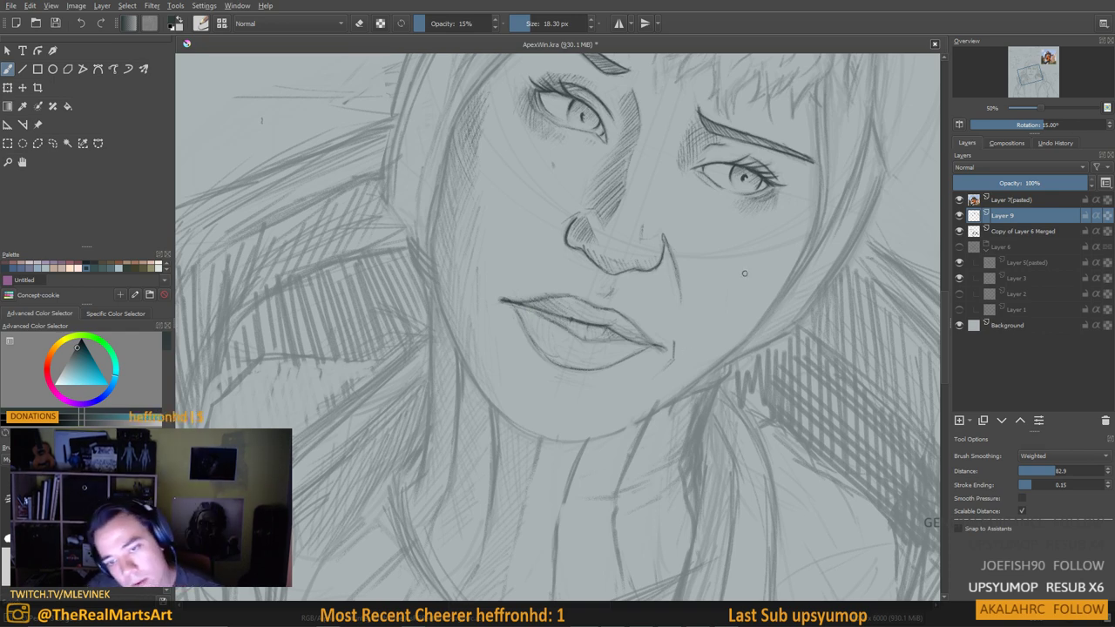
{"action": "scroll", "coordinate": [687, 314], "scroll_direction": "up", "scroll_amount": 1}
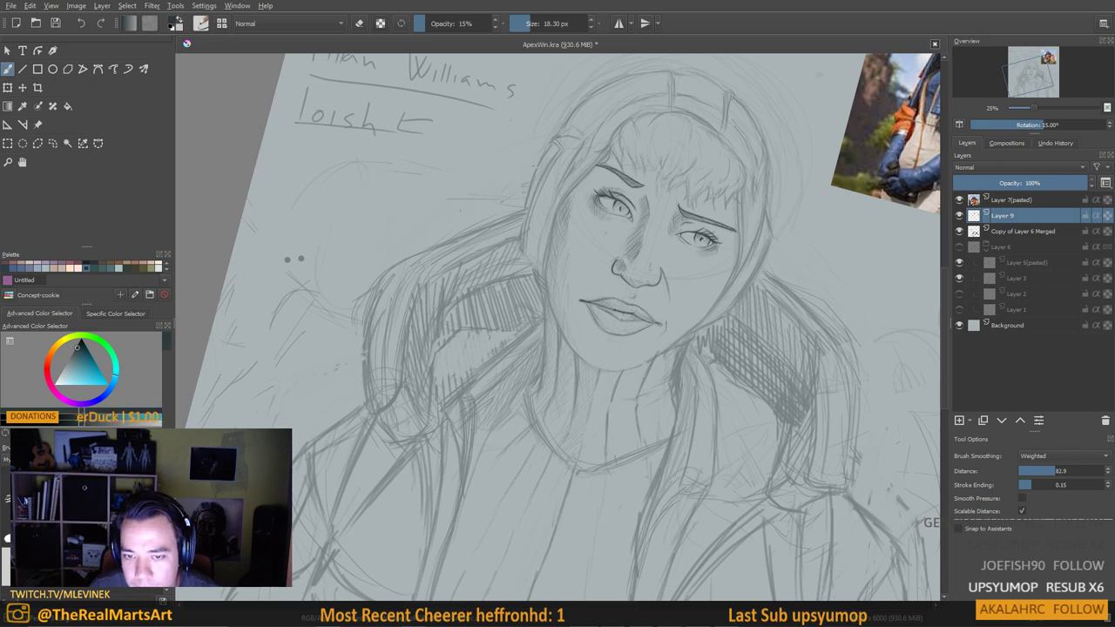
{"action": "scroll", "coordinate": [610, 336], "scroll_direction": "down", "scroll_amount": 1}
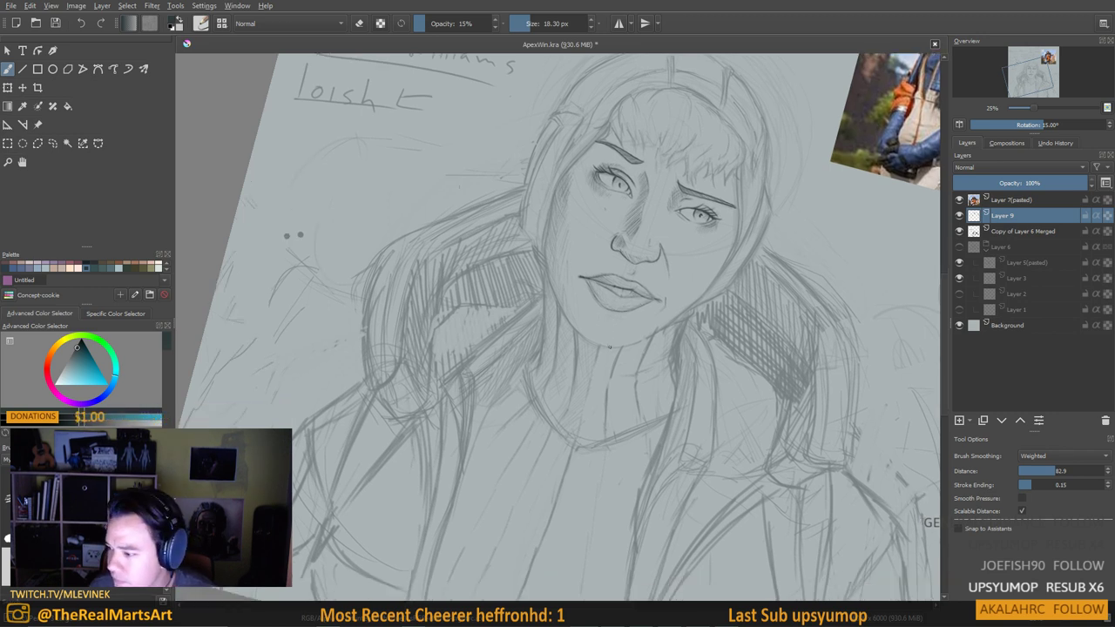
{"action": "scroll", "coordinate": [611, 318], "scroll_direction": "up", "scroll_amount": 2}
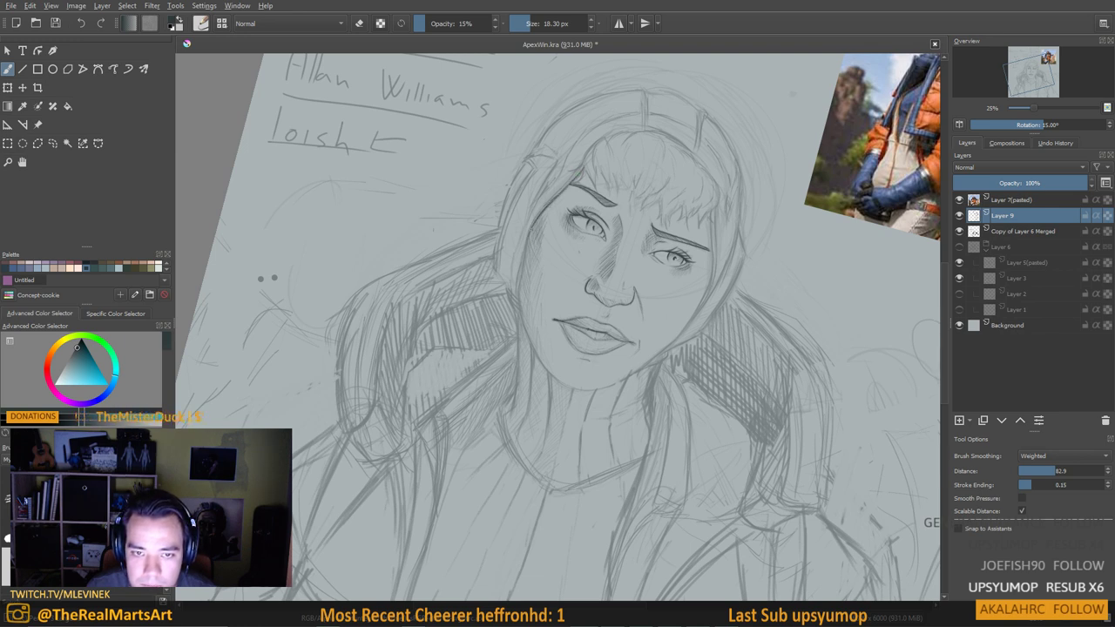
{"action": "mouse_move", "coordinate": [521, 265]}
{"action": "left_mouse_down"}
{"action": "mouse_move", "coordinate": [532, 338]}
{"action": "mouse_move", "coordinate": [551, 371]}
{"action": "left_mouse_up"}
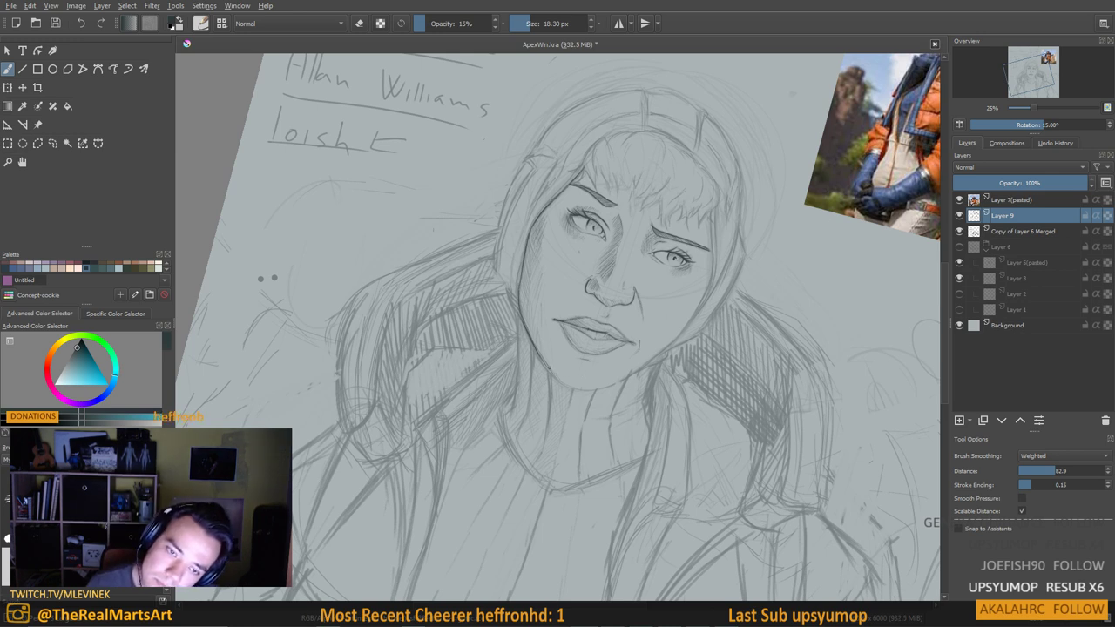
Draw the chin and the opposite jaw line, undoing the last two strokes and redrawing the jaw from the chin upward
{"action": "mouse_move", "coordinate": [527, 333]}
{"action": "left_mouse_down"}
{"action": "mouse_move", "coordinate": [566, 384]}
{"action": "mouse_move", "coordinate": [602, 389]}
{"action": "mouse_move", "coordinate": [668, 342]}
{"action": "left_mouse_up"}
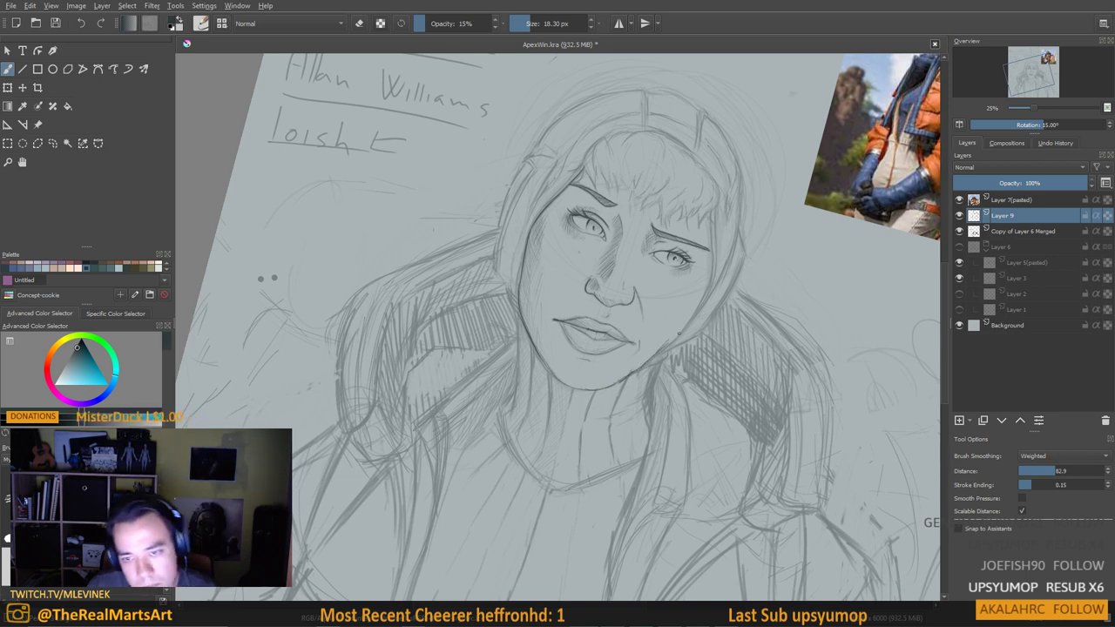
{"action": "key", "text": "ctrl+z"}
{"action": "key", "text": "ctrl+z"}
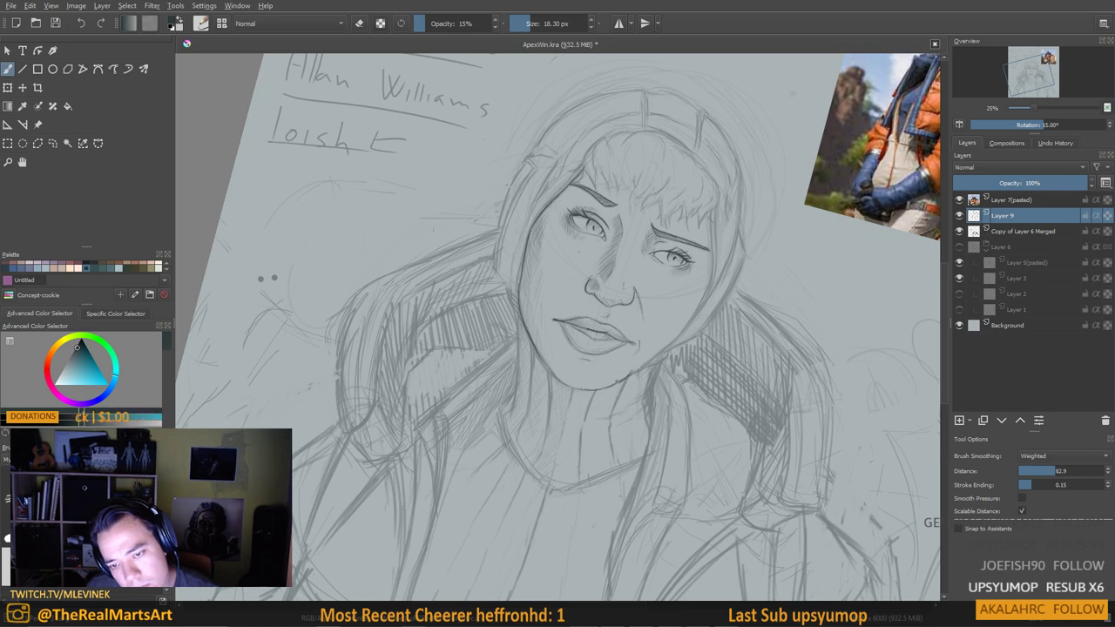
{"action": "left_click_drag", "start_coordinate": [628, 376], "coordinate": [664, 348]}
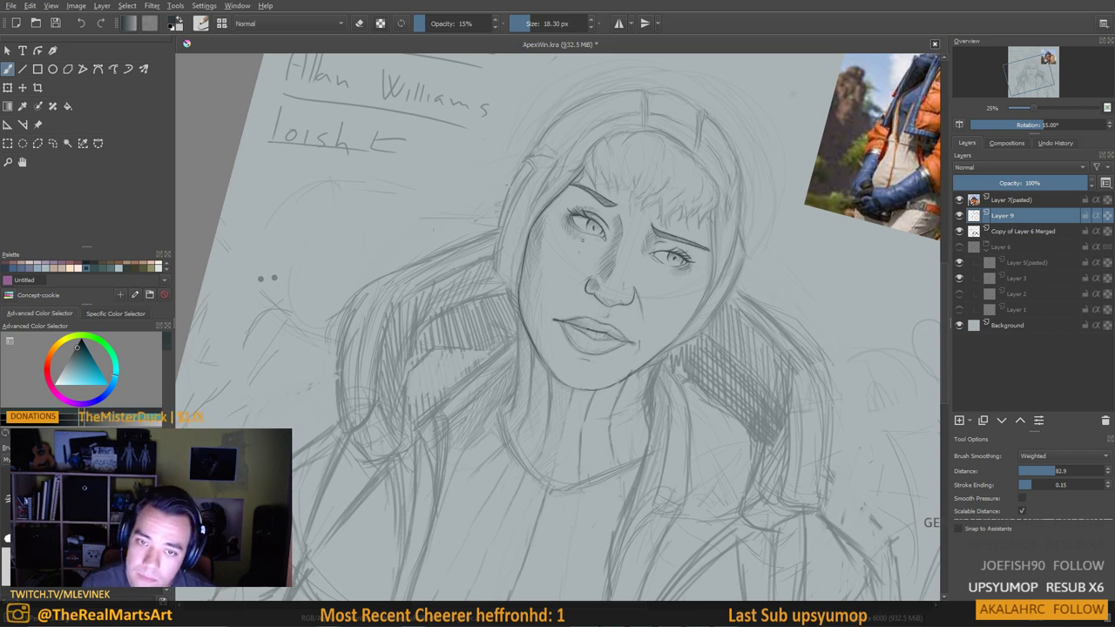
Trace the hood's inner edge from beside the fringe down along the shaded cheek
{"action": "mouse_move", "coordinate": [566, 204]}
{"action": "left_mouse_down"}
{"action": "mouse_move", "coordinate": [531, 165]}
{"action": "mouse_move", "coordinate": [556, 173]}
{"action": "mouse_move", "coordinate": [545, 188]}
{"action": "mouse_move", "coordinate": [560, 161]}
{"action": "mouse_move", "coordinate": [528, 331]}
{"action": "mouse_move", "coordinate": [539, 357]}
{"action": "left_mouse_up"}
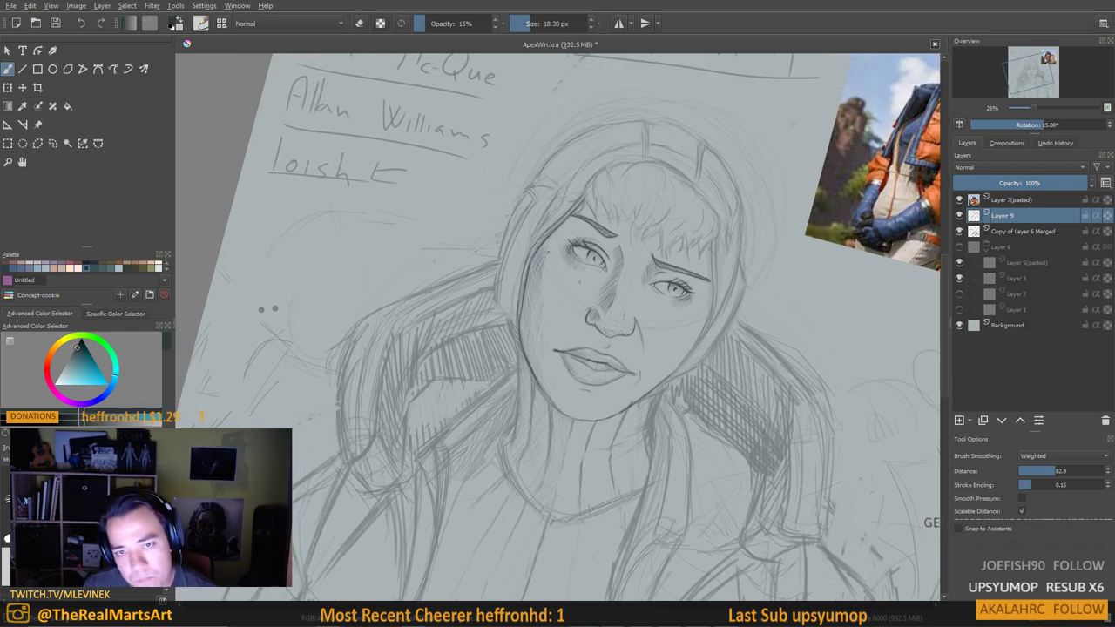
{"action": "scroll", "coordinate": [572, 255], "scroll_direction": "up", "scroll_amount": 2}
{"action": "left_click_drag", "start_coordinate": [571, 254], "coordinate": [577, 265]}
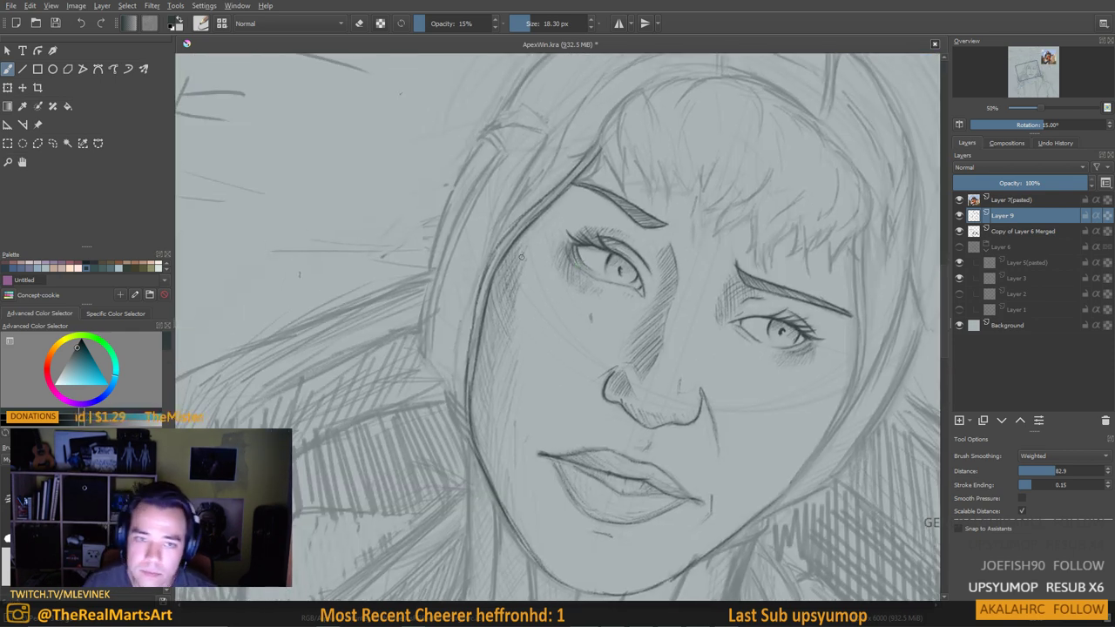
{"action": "left_click_drag", "start_coordinate": [517, 149], "coordinate": [538, 175]}
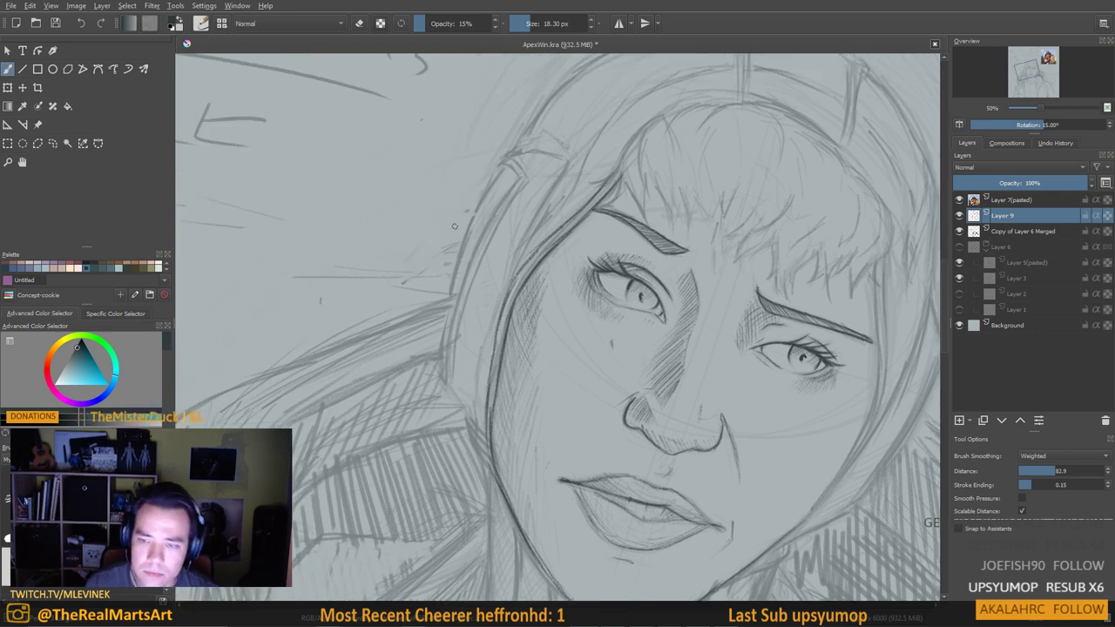
Outline the hood's outer edge on the shaded side, bulging out from the temple down to below the cheek
{"action": "scroll", "coordinate": [560, 203], "scroll_direction": "down", "scroll_amount": 4}
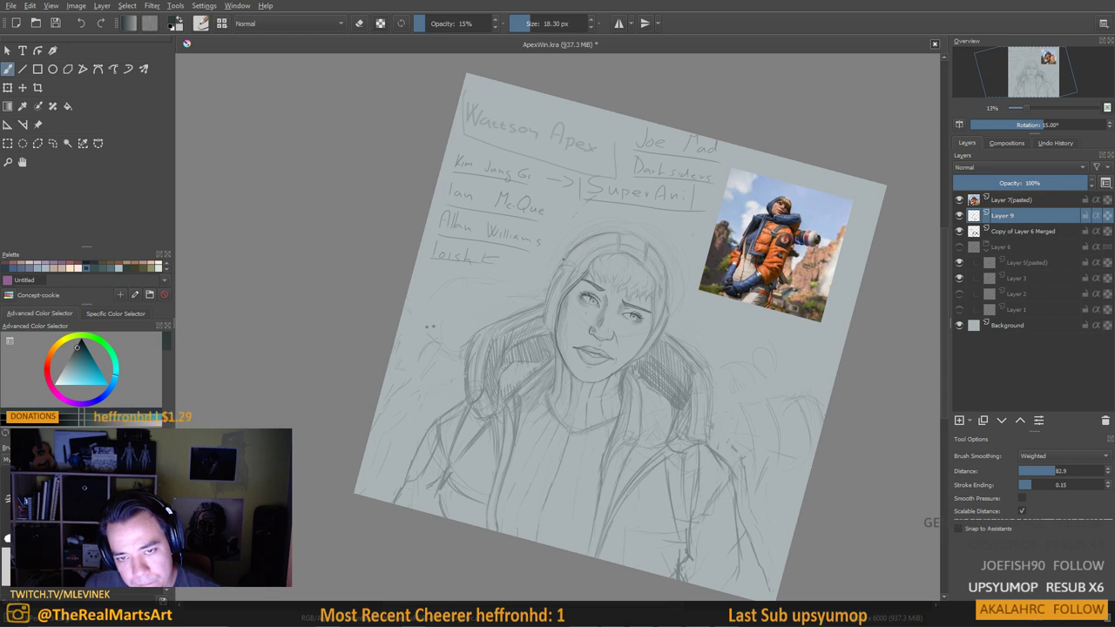
{"action": "left_click_drag", "start_coordinate": [564, 260], "coordinate": [537, 294]}
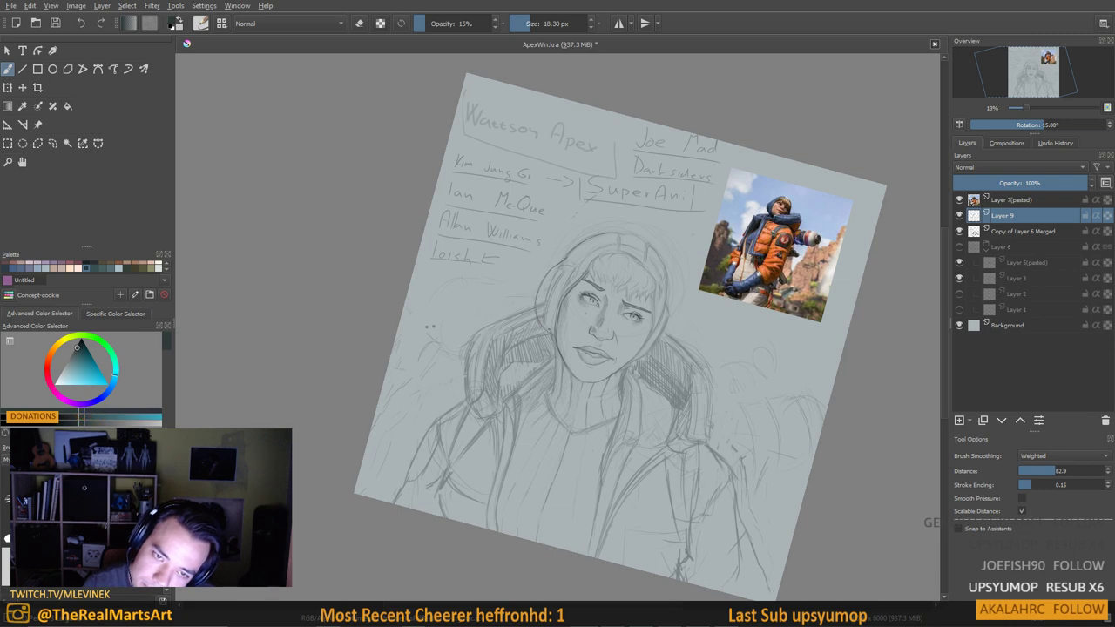
{"action": "scroll", "coordinate": [538, 306], "scroll_direction": "up", "scroll_amount": 4}
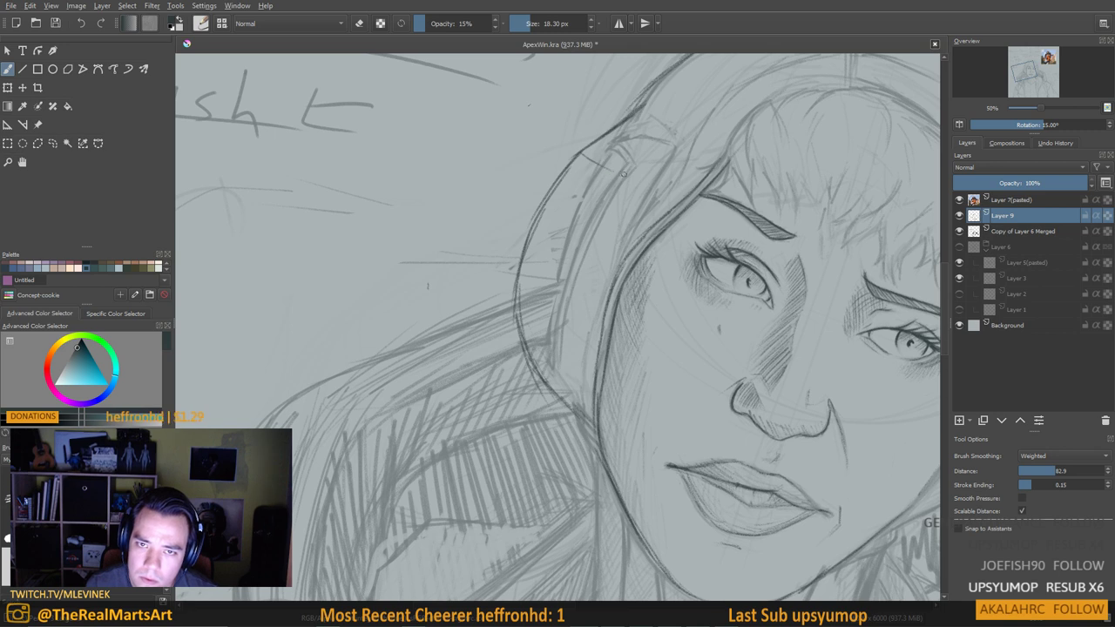
Draw the seam inside the hood's shaded side as a double line, undoing the first strokes and redrawing it downward
{"action": "mouse_move", "coordinate": [571, 161]}
{"action": "left_mouse_down"}
{"action": "mouse_move", "coordinate": [609, 146]}
{"action": "mouse_move", "coordinate": [625, 154]}
{"action": "mouse_move", "coordinate": [613, 188]}
{"action": "mouse_move", "coordinate": [629, 161]}
{"action": "mouse_move", "coordinate": [605, 201]}
{"action": "left_mouse_up"}
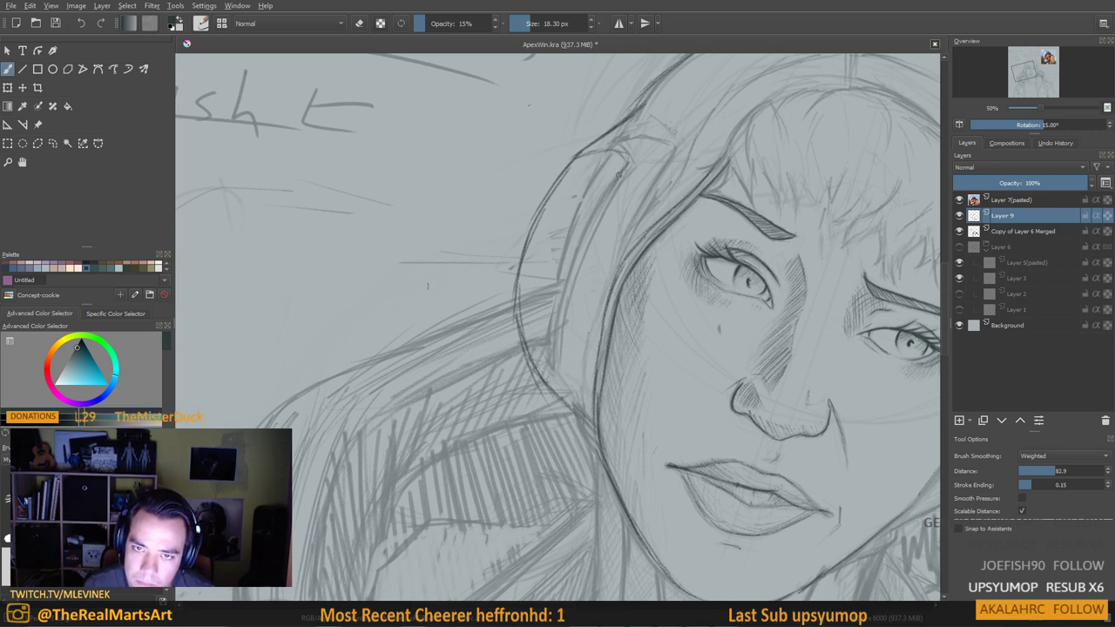
{"action": "key", "text": "ctrl+z"}
{"action": "key", "text": "ctrl+z"}
{"action": "mouse_move", "coordinate": [587, 156]}
{"action": "left_mouse_down"}
{"action": "mouse_move", "coordinate": [620, 167]}
{"action": "mouse_move", "coordinate": [591, 151]}
{"action": "mouse_move", "coordinate": [619, 173]}
{"action": "mouse_move", "coordinate": [607, 199]}
{"action": "mouse_move", "coordinate": [622, 173]}
{"action": "mouse_move", "coordinate": [600, 189]}
{"action": "mouse_move", "coordinate": [617, 169]}
{"action": "mouse_move", "coordinate": [542, 329]}
{"action": "mouse_move", "coordinate": [519, 312]}
{"action": "mouse_move", "coordinate": [541, 356]}
{"action": "left_mouse_up"}
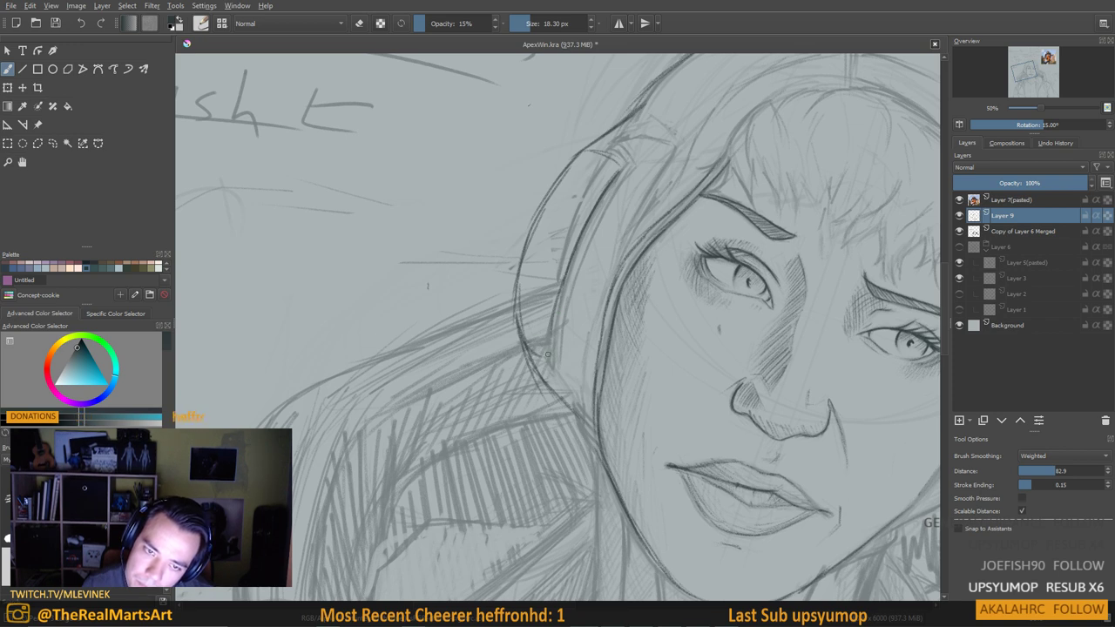
{"action": "mouse_move", "coordinate": [554, 315]}
{"action": "left_mouse_down"}
{"action": "mouse_move", "coordinate": [540, 358]}
{"action": "mouse_move", "coordinate": [550, 362]}
{"action": "left_mouse_up"}
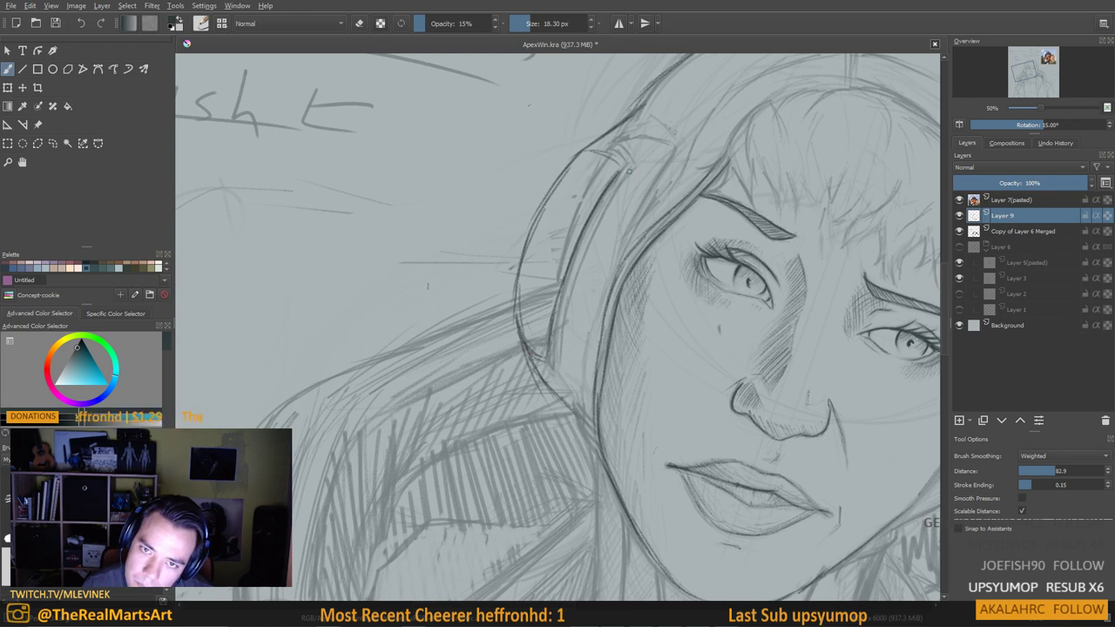
{"action": "left_click_drag", "start_coordinate": [622, 176], "coordinate": [559, 324]}
{"action": "left_click_drag", "start_coordinate": [574, 267], "coordinate": [559, 317]}
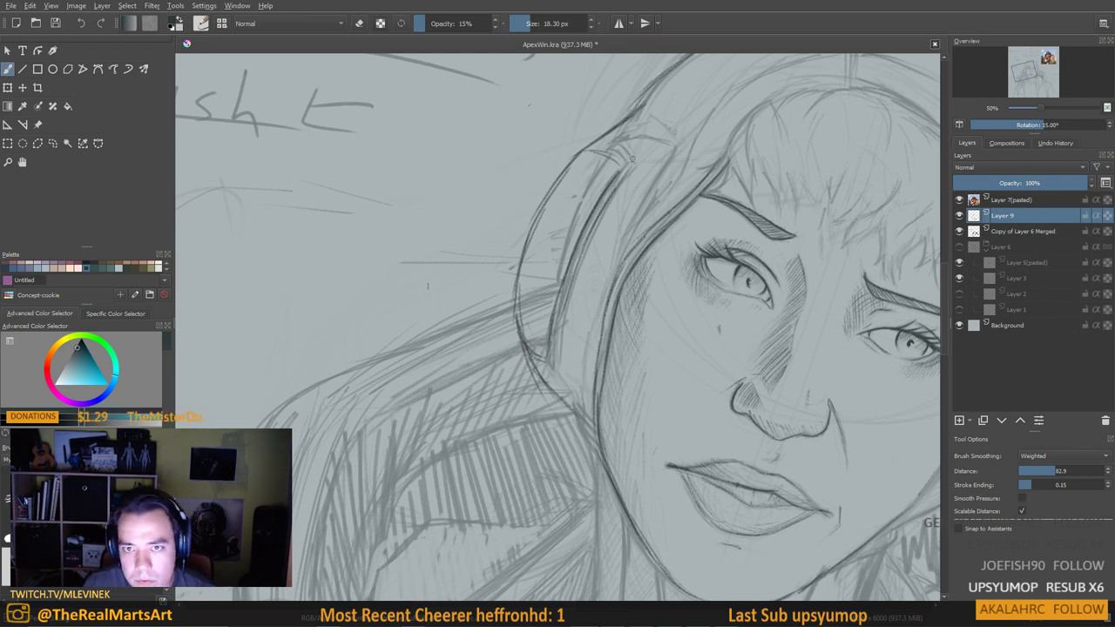
Draw the small folded tab where the hood's seam meets its outer edge above the shaded temple
{"action": "left_click_drag", "start_coordinate": [632, 166], "coordinate": [687, 148]}
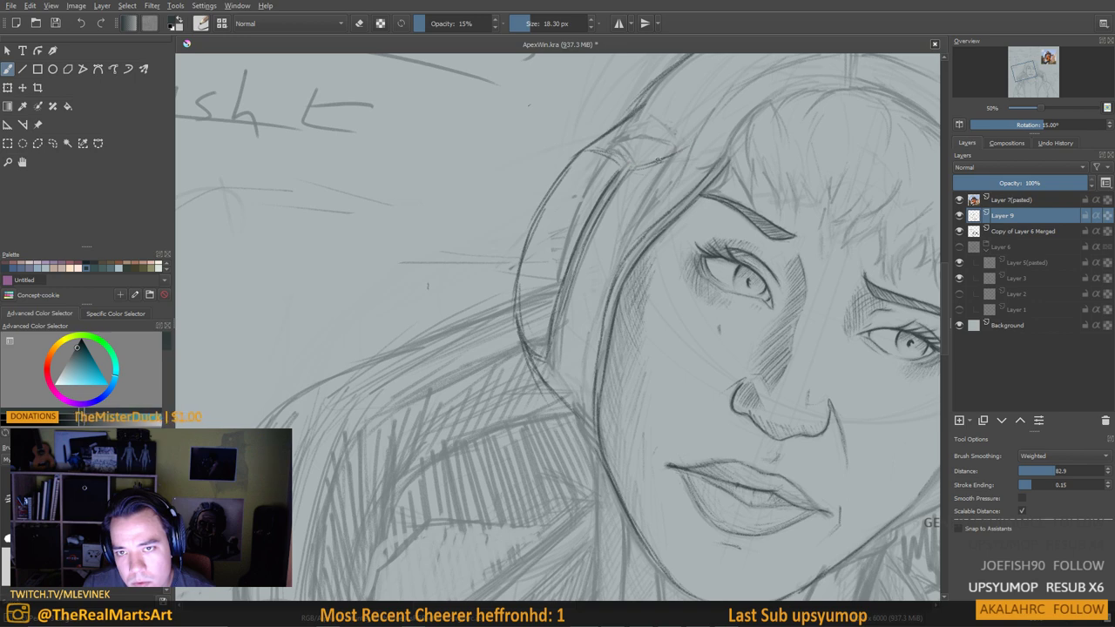
{"action": "left_click_drag", "start_coordinate": [648, 111], "coordinate": [679, 127]}
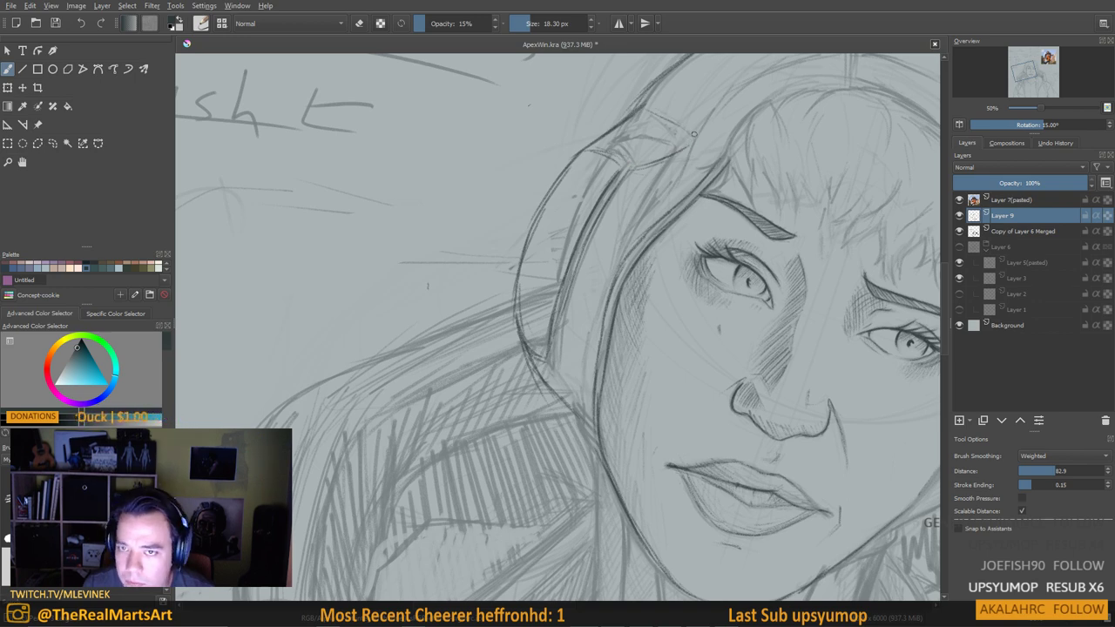
{"action": "left_click_drag", "start_coordinate": [677, 178], "coordinate": [687, 150]}
{"action": "scroll", "coordinate": [687, 150], "scroll_direction": "down", "scroll_amount": 4}
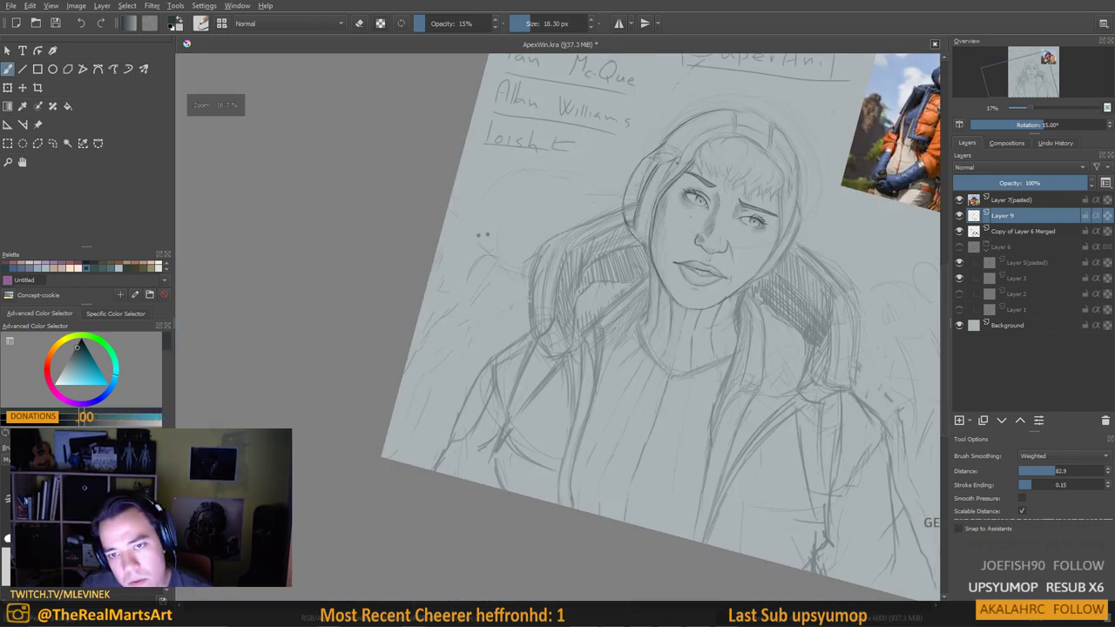
{"action": "scroll", "coordinate": [692, 204], "scroll_direction": "up", "scroll_amount": 1}
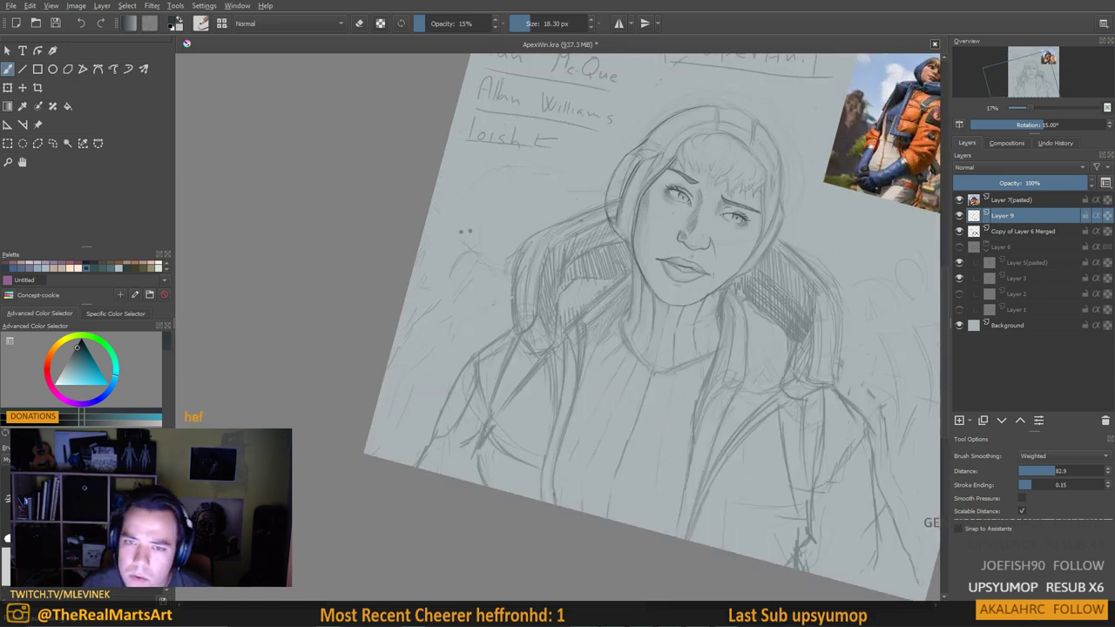
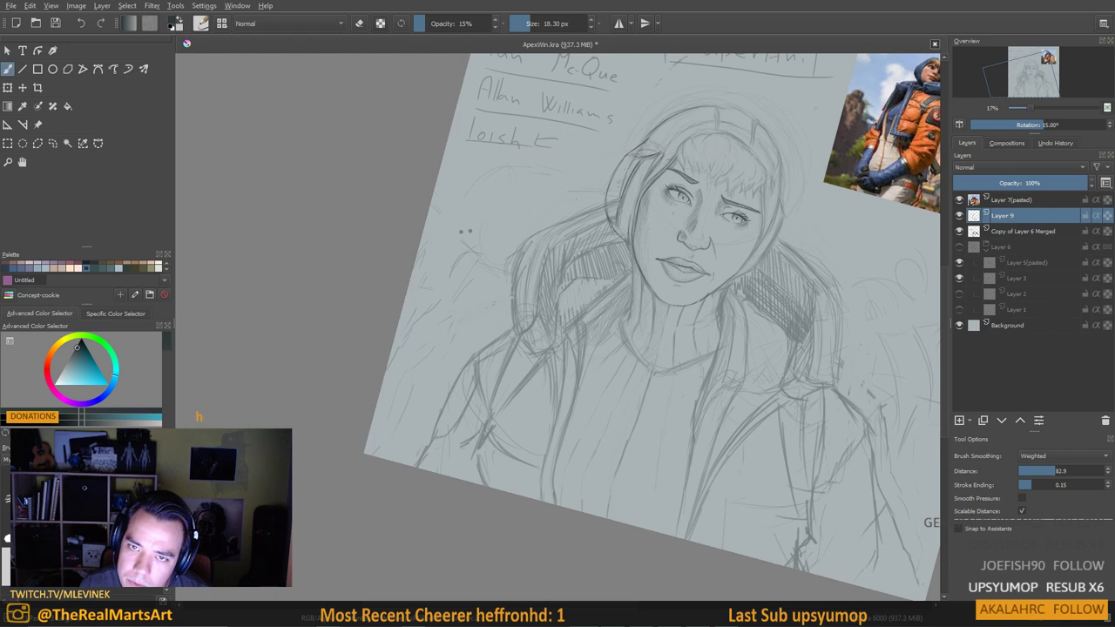
Darken and clean up the hood's outer contour on the shaded side, alternating between brush and eraser
{"action": "left_click_drag", "start_coordinate": [632, 160], "coordinate": [611, 212]}
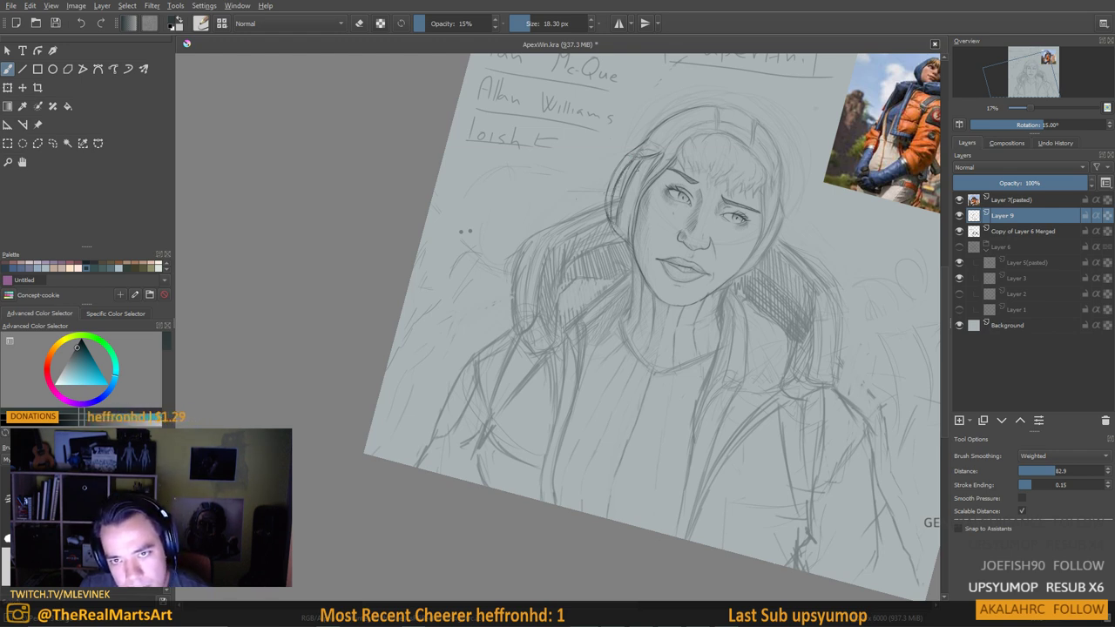
{"action": "key", "text": "e"}
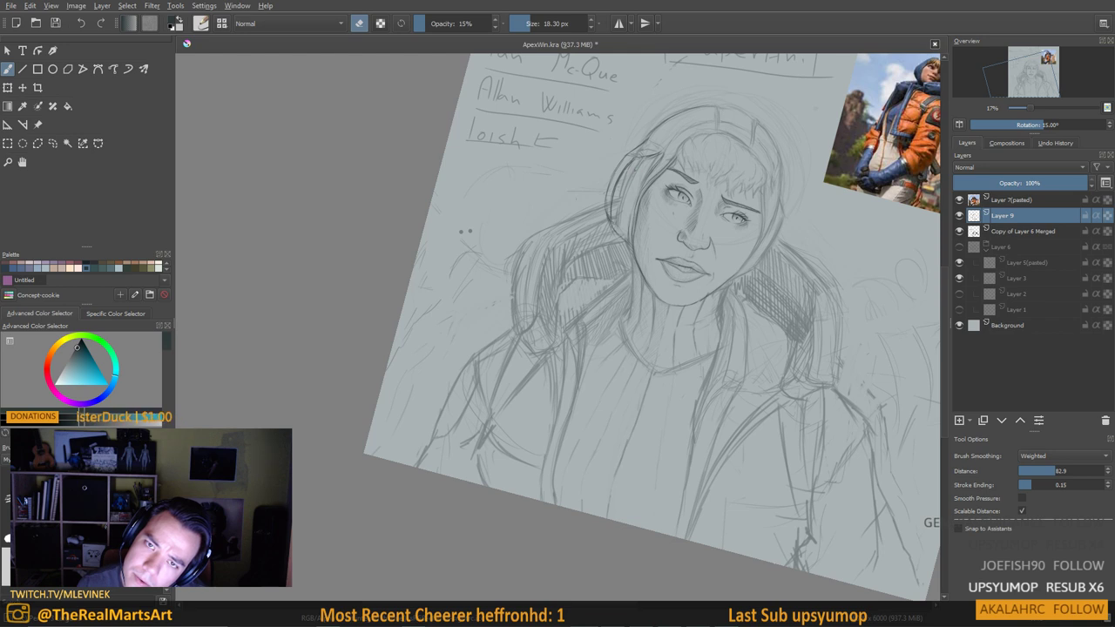
{"action": "key", "text": "e"}
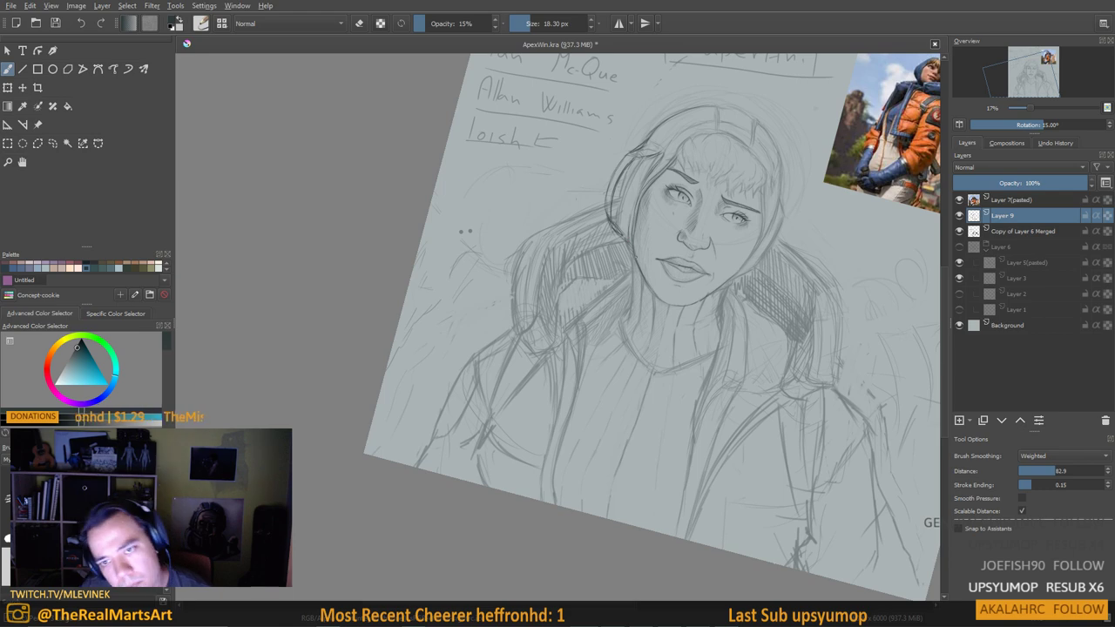
{"action": "scroll", "coordinate": [628, 193], "scroll_direction": "down", "scroll_amount": 2}
{"action": "scroll", "coordinate": [648, 233], "scroll_direction": "up", "scroll_amount": 2}
{"action": "key", "text": "e"}
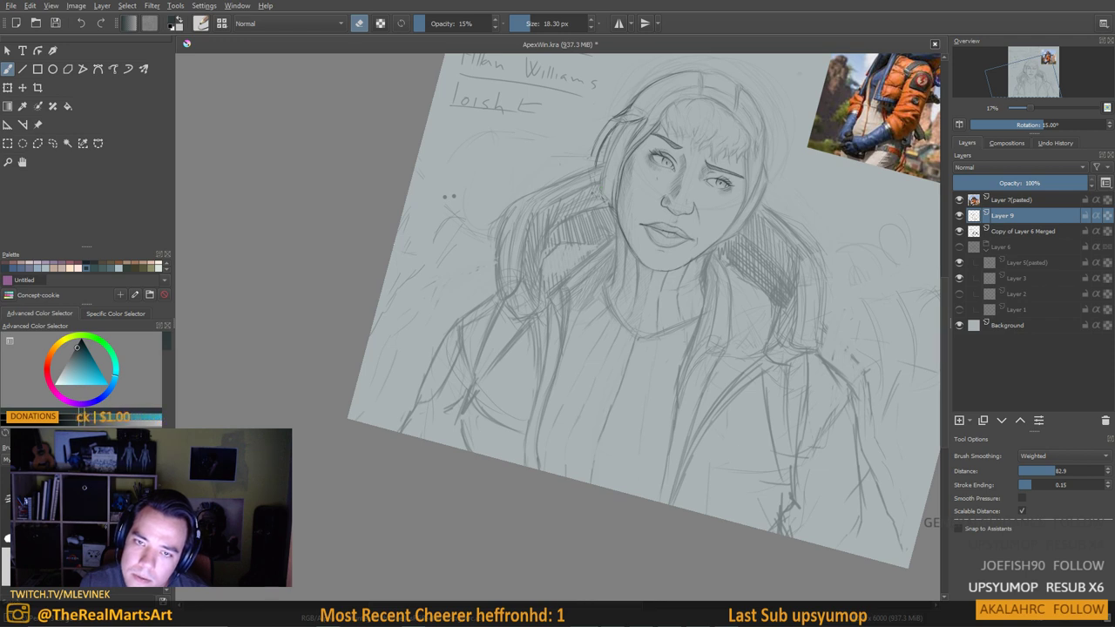
{"action": "key", "text": "e"}
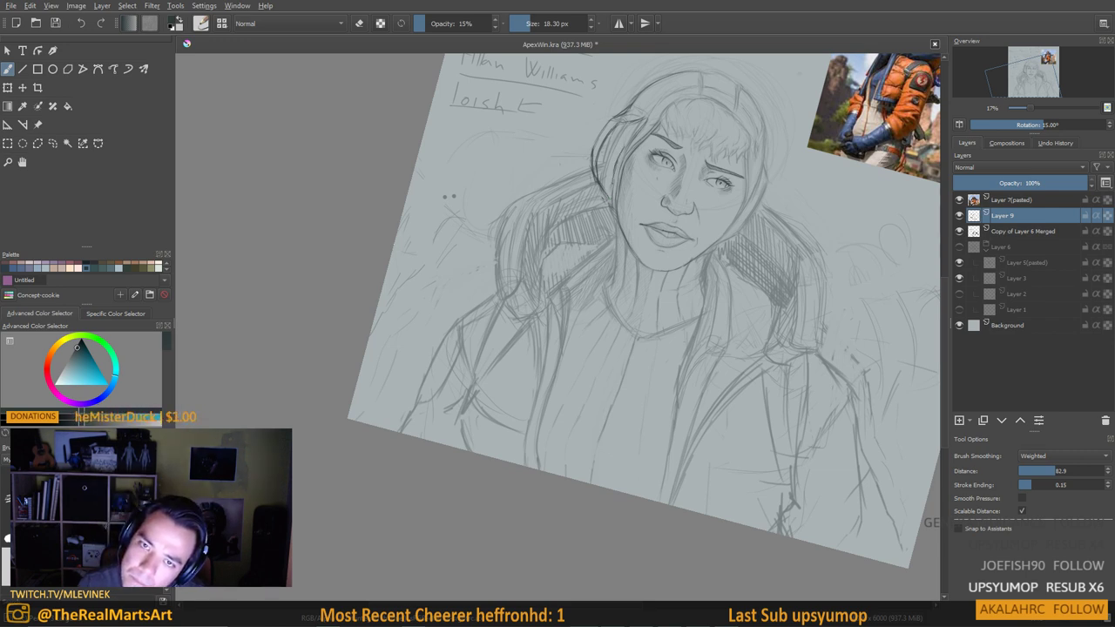
Check the drawing flipped, then in mirrored view trace the hood's outer edge from the crown down the lit side
{"action": "scroll", "coordinate": [666, 196], "scroll_direction": "down", "scroll_amount": 2}
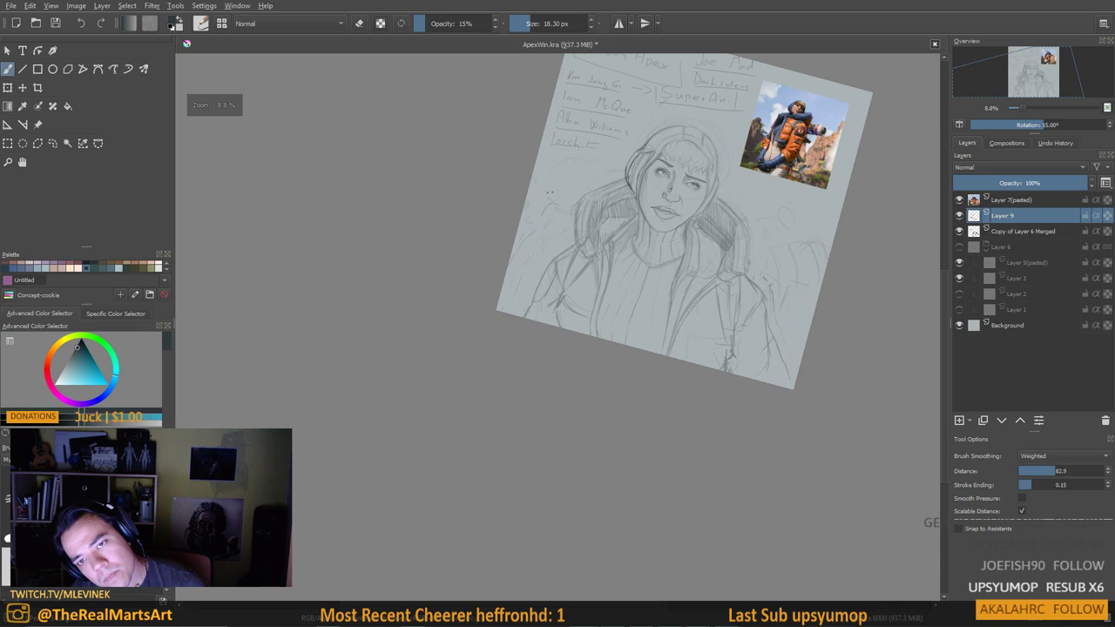
{"action": "key", "text": "m"}
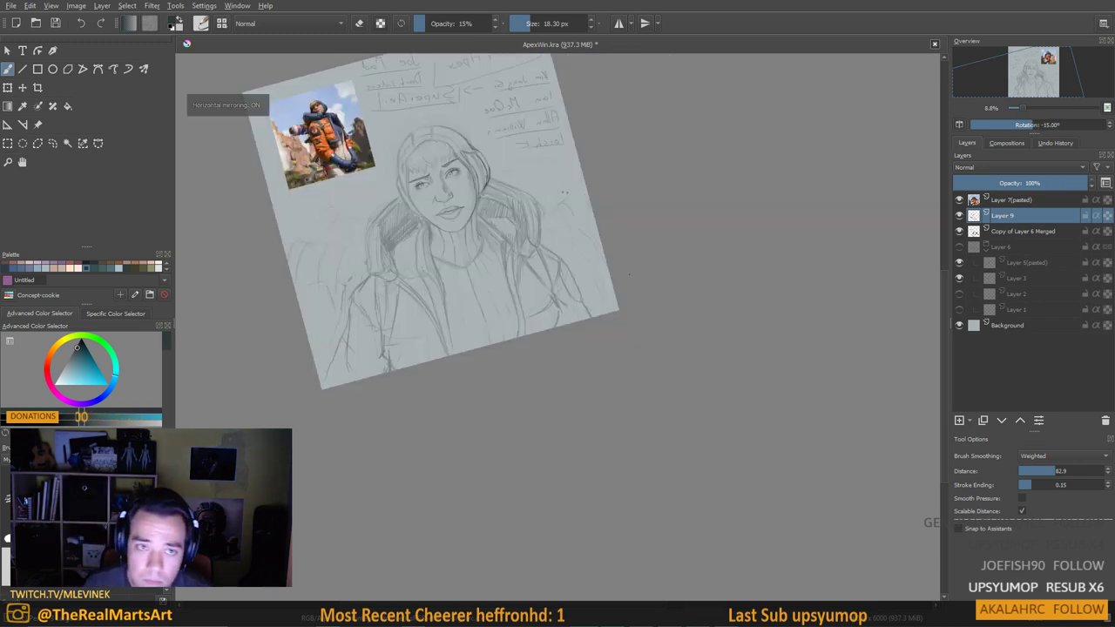
{"action": "key", "text": "m"}
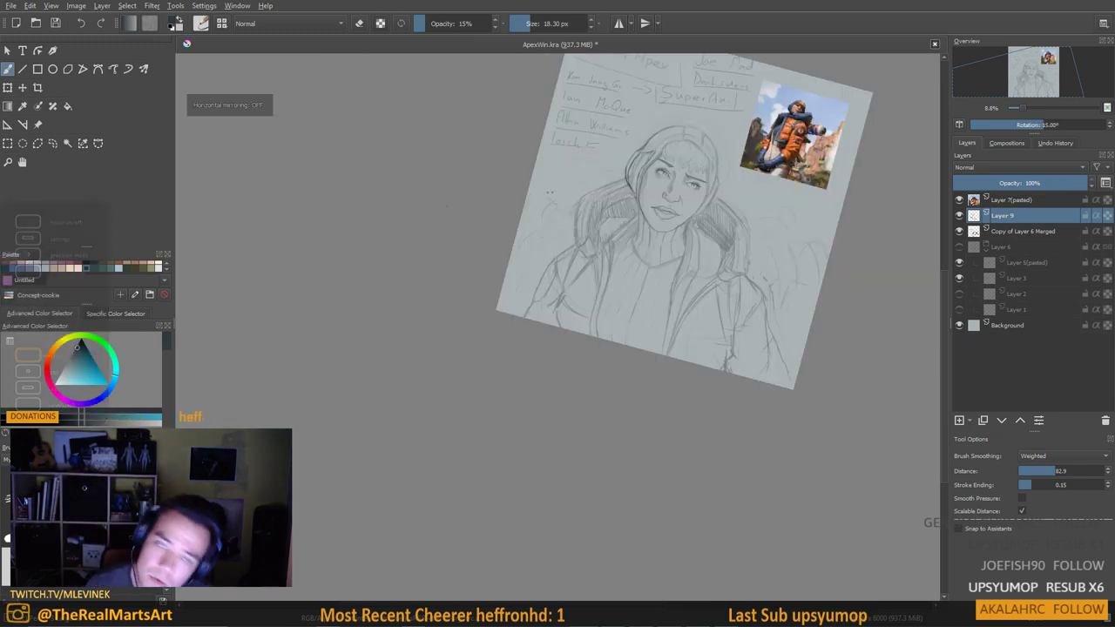
{"action": "scroll", "coordinate": [783, 200], "scroll_direction": "up", "scroll_amount": 3}
{"action": "left_click_drag", "start_coordinate": [535, 293], "coordinate": [389, 394]}
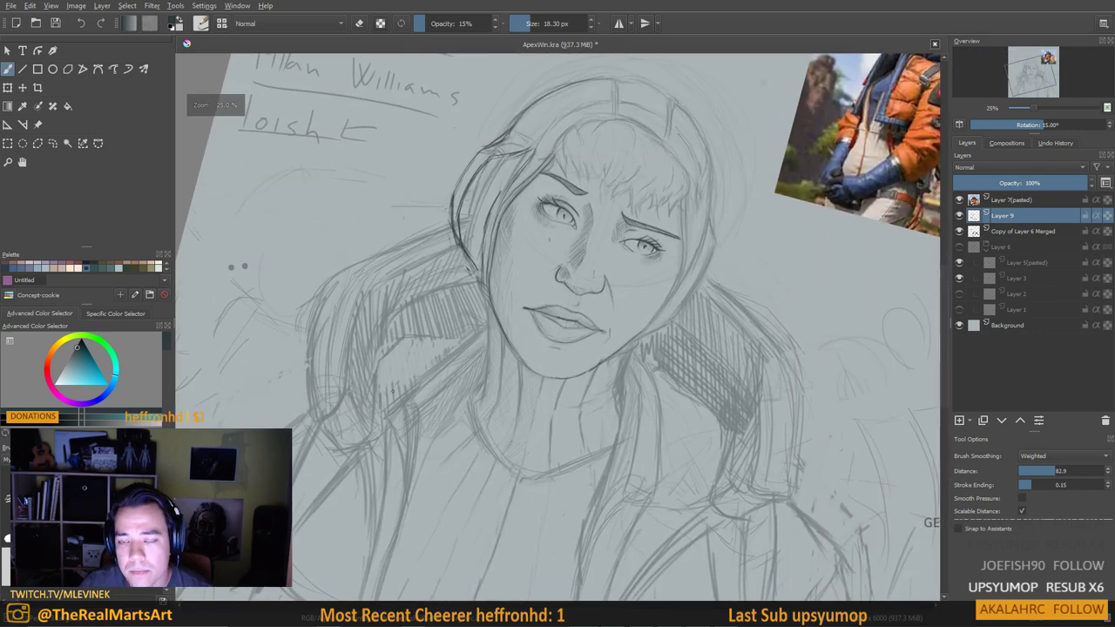
{"action": "key", "text": "m"}
{"action": "left_click_drag", "start_coordinate": [507, 202], "coordinate": [540, 193]}
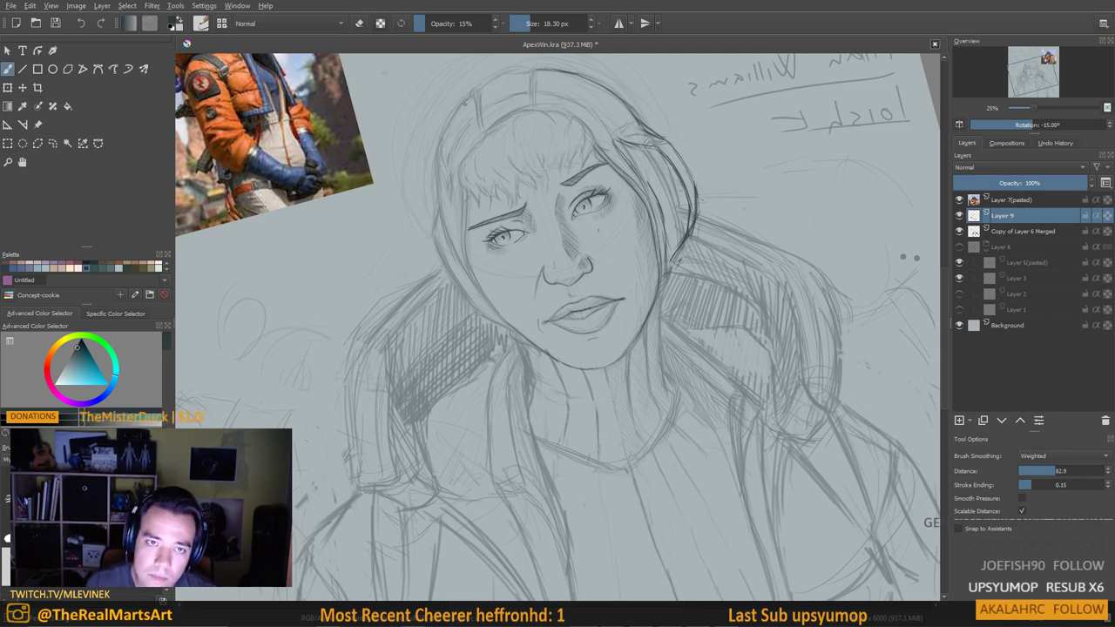
{"action": "left_click_drag", "start_coordinate": [457, 117], "coordinate": [437, 191]}
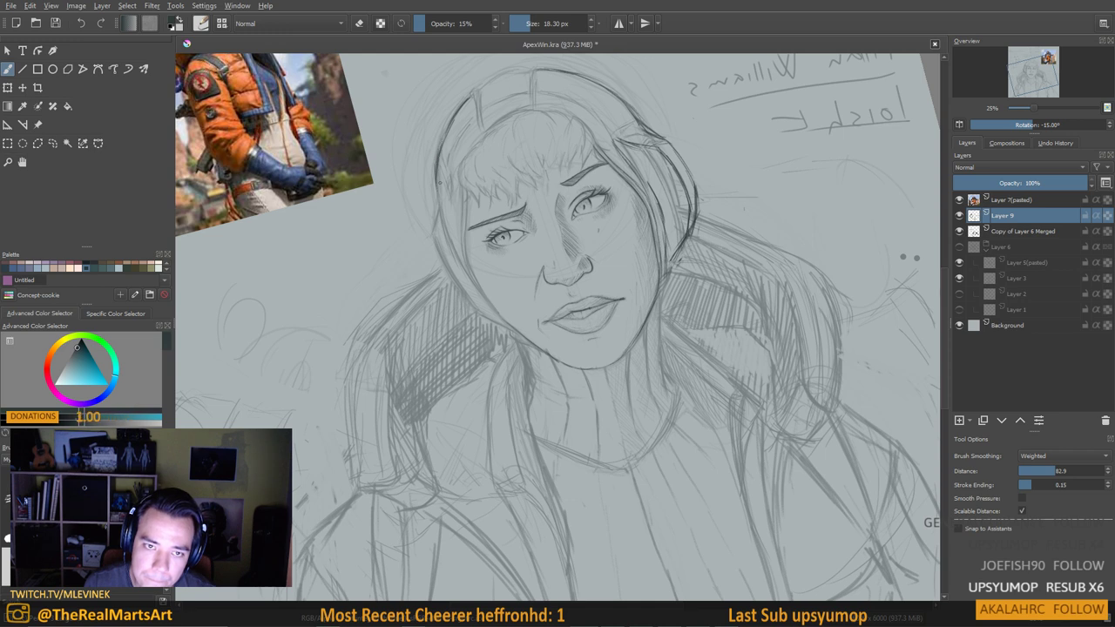
{"action": "left_click_drag", "start_coordinate": [455, 234], "coordinate": [451, 226]}
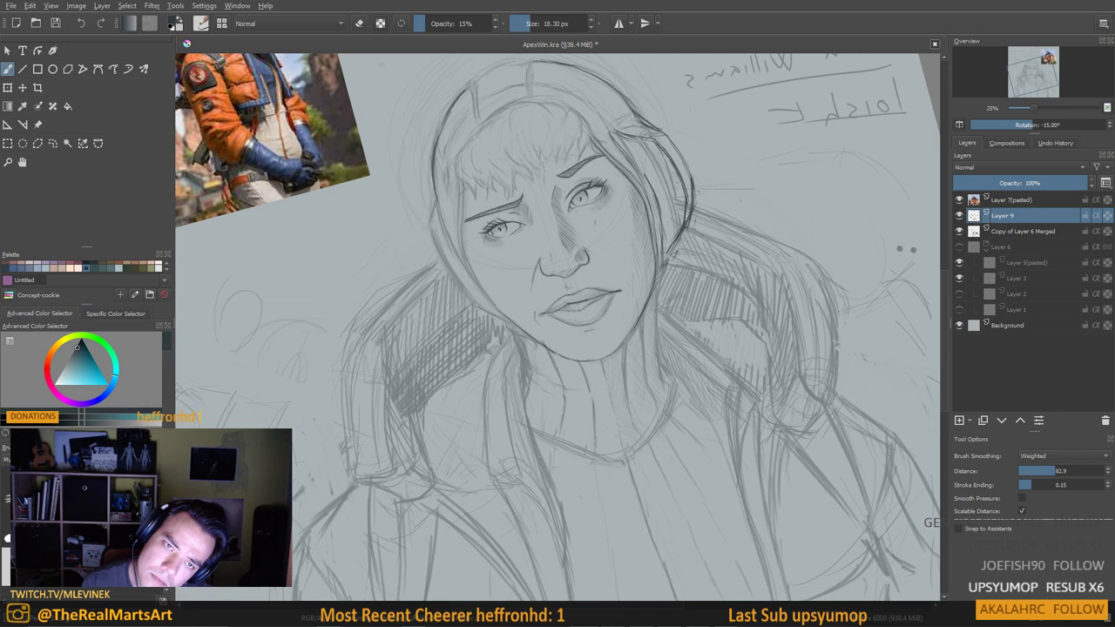
Trace the hood's inner edge on the lit side from beside the fringe down along the cheek to the jaw
{"action": "left_click_drag", "start_coordinate": [465, 179], "coordinate": [464, 253]}
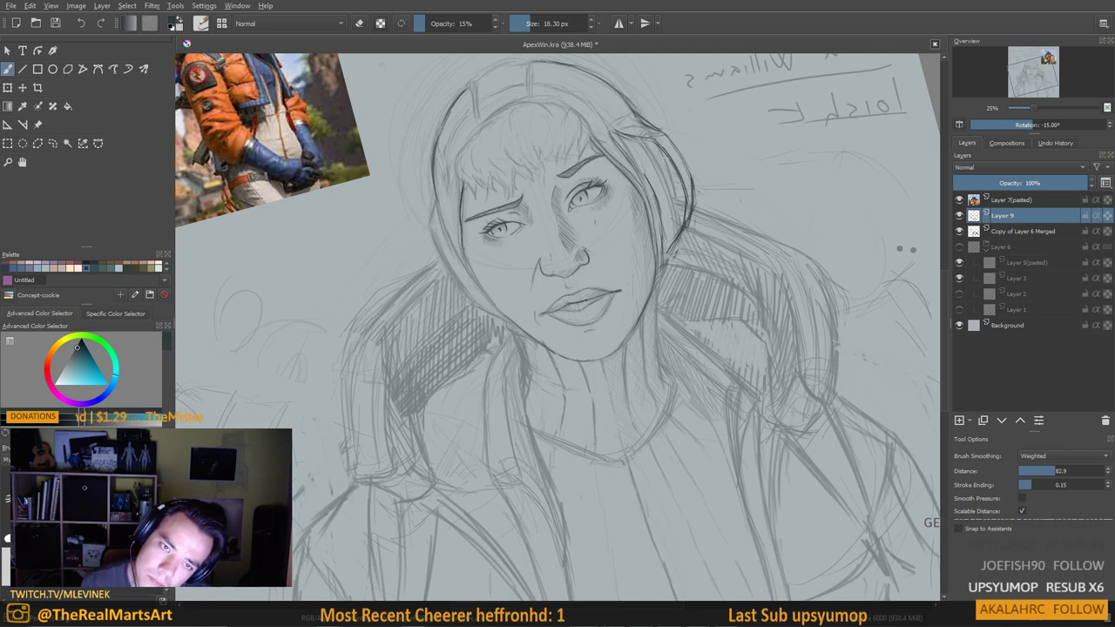
{"action": "mouse_move", "coordinate": [462, 183]}
{"action": "left_mouse_down"}
{"action": "mouse_move", "coordinate": [457, 241]}
{"action": "mouse_move", "coordinate": [497, 308]}
{"action": "left_mouse_up"}
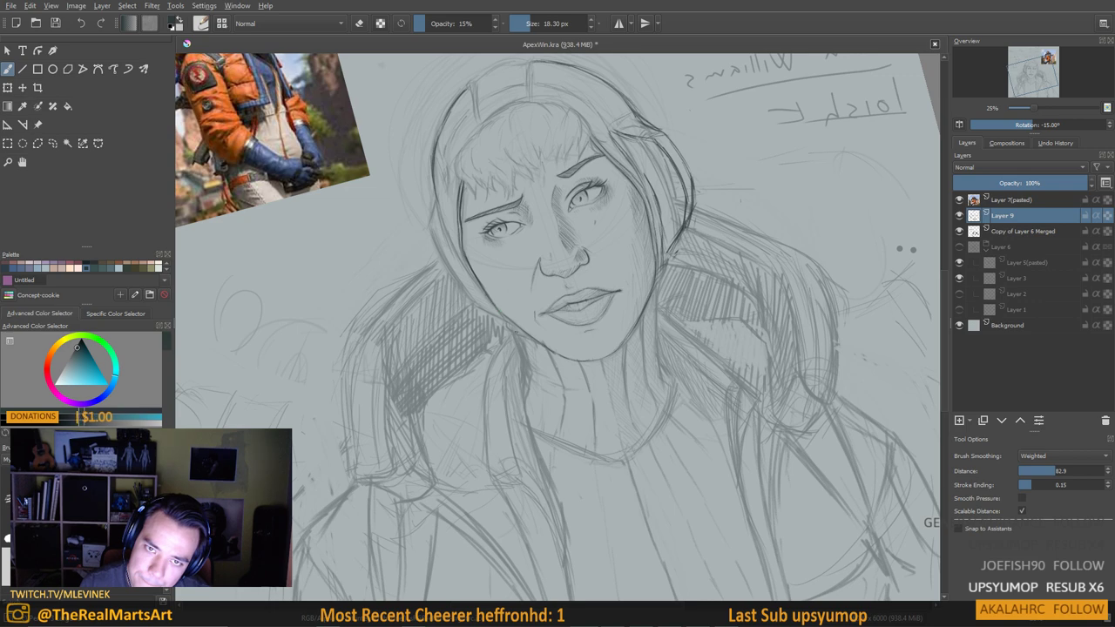
{"action": "left_click_drag", "start_coordinate": [492, 360], "coordinate": [483, 338]}
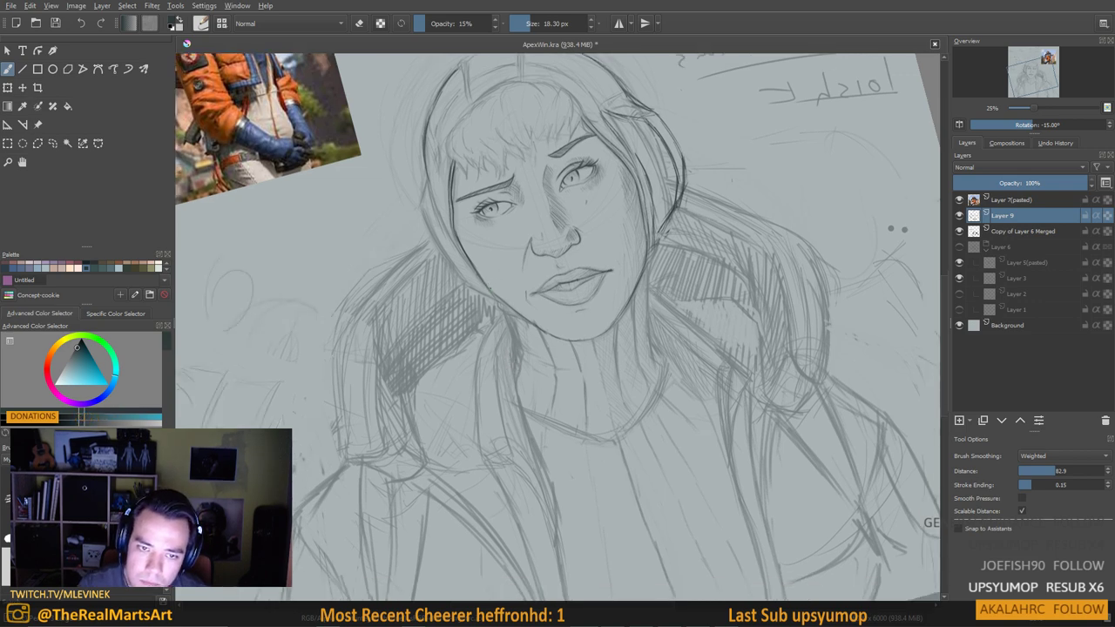
Extend and darken the hood's outer edge on the lit side down to where it meets the collar below the jaw
{"action": "scroll", "coordinate": [540, 299], "scroll_direction": "down", "scroll_amount": 4}
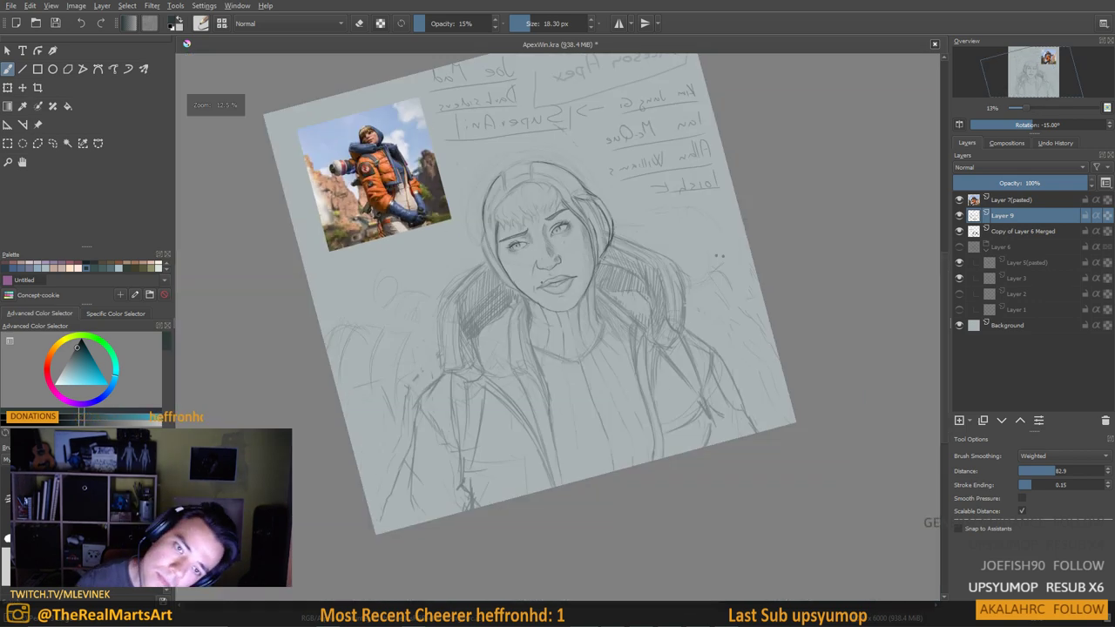
{"action": "scroll", "coordinate": [544, 288], "scroll_direction": "up", "scroll_amount": 3}
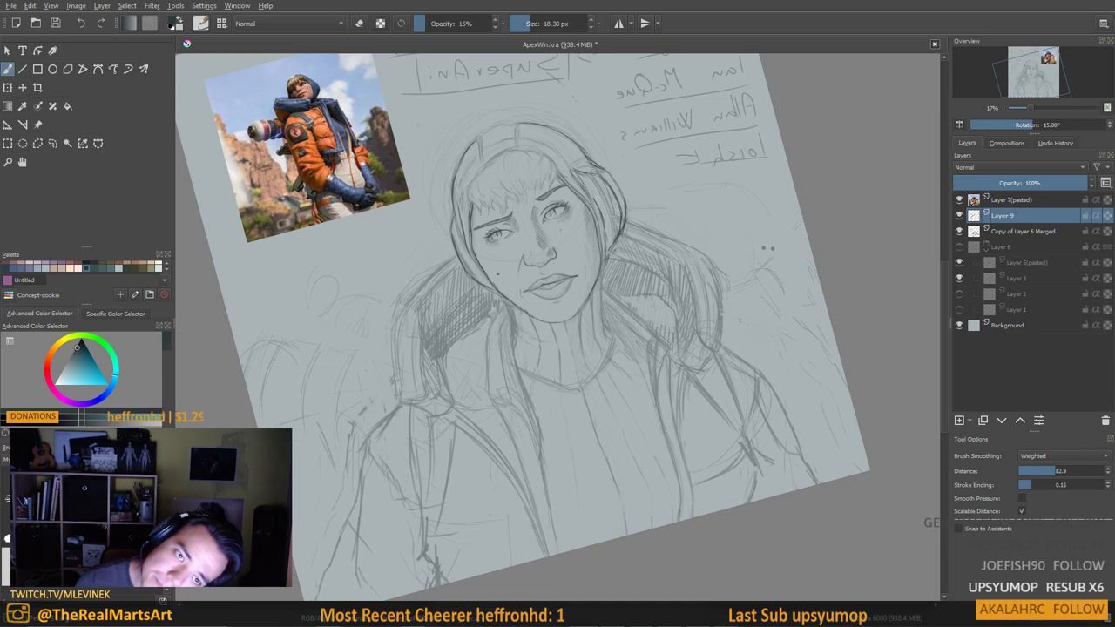
{"action": "scroll", "coordinate": [501, 215], "scroll_direction": "down", "scroll_amount": 3}
{"action": "scroll", "coordinate": [508, 214], "scroll_direction": "up", "scroll_amount": 3}
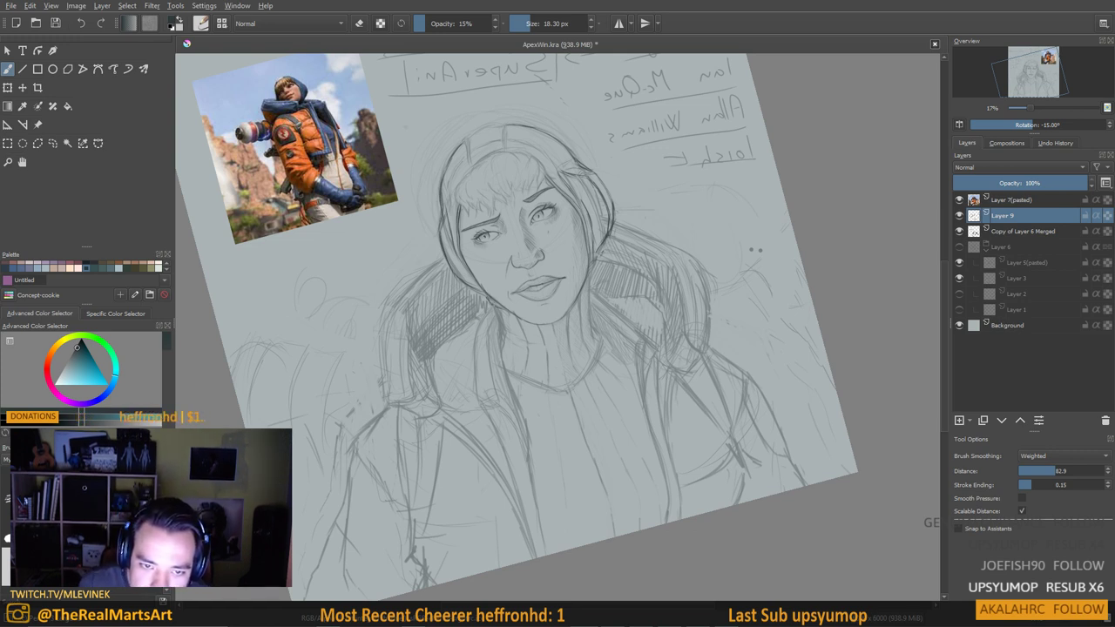
{"action": "left_click_drag", "start_coordinate": [605, 320], "coordinate": [602, 334]}
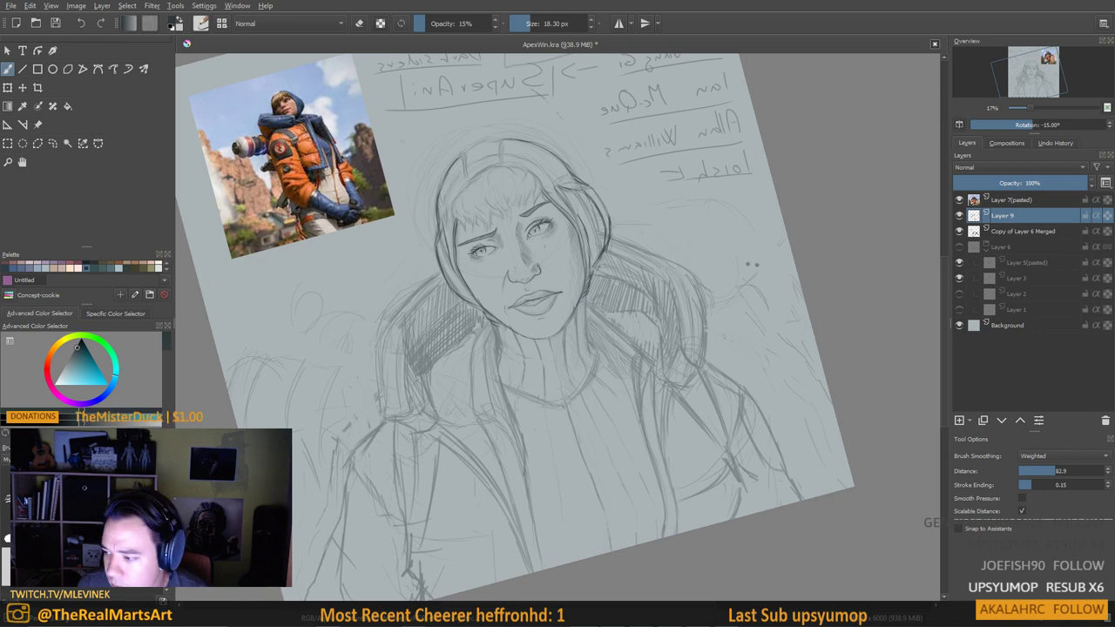
{"action": "scroll", "coordinate": [611, 214], "scroll_direction": "down", "scroll_amount": 1}
{"action": "left_click_drag", "start_coordinate": [586, 211], "coordinate": [586, 217]}
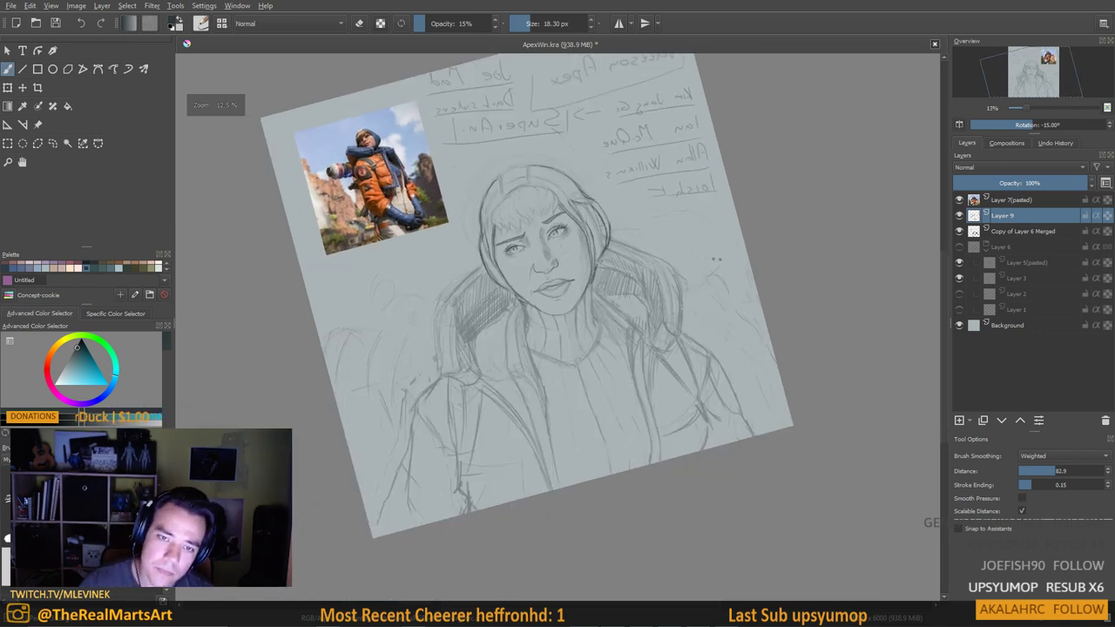
Unmirror the view and draw the short seam line across the hood's band at the top of the head
{"action": "scroll", "coordinate": [585, 218], "scroll_direction": "up", "scroll_amount": 1}
{"action": "key", "text": "m"}
{"action": "scroll", "coordinate": [554, 366], "scroll_direction": "down", "scroll_amount": 1}
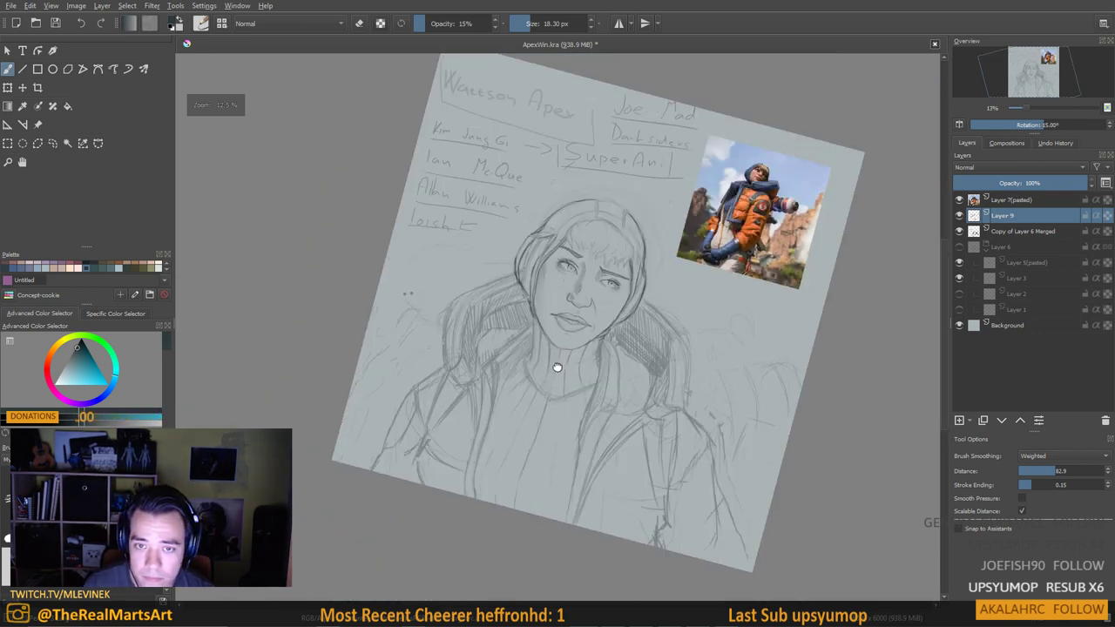
{"action": "left_click_drag", "start_coordinate": [555, 365], "coordinate": [521, 427]}
{"action": "scroll", "coordinate": [540, 376], "scroll_direction": "up", "scroll_amount": 2}
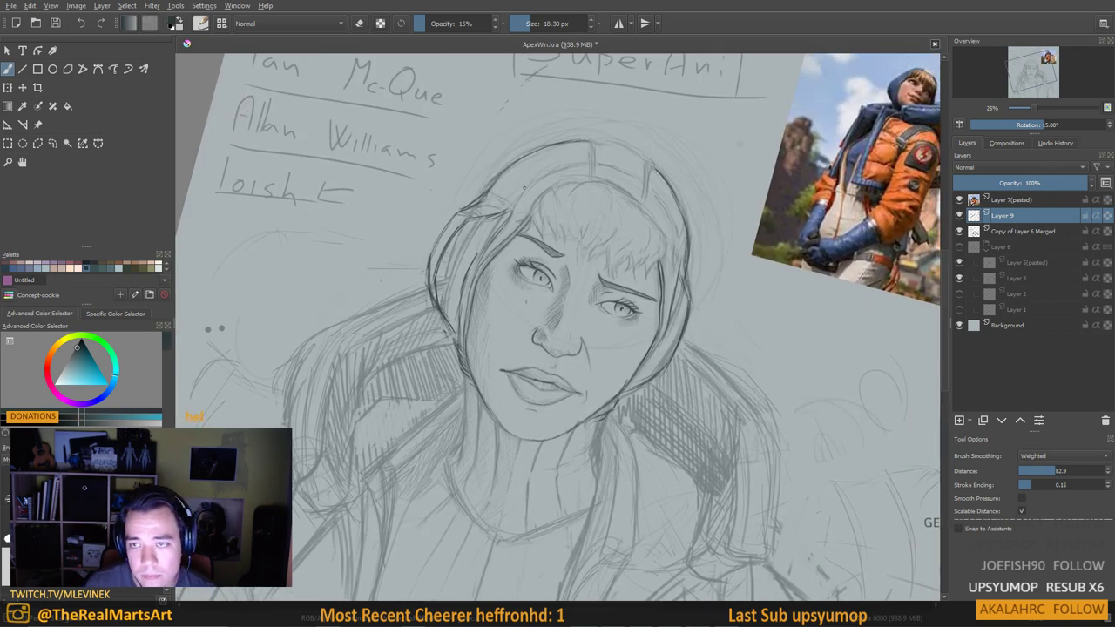
{"action": "mouse_move", "coordinate": [589, 147]}
{"action": "left_mouse_down"}
{"action": "mouse_move", "coordinate": [541, 200]}
{"action": "mouse_move", "coordinate": [540, 235]}
{"action": "left_mouse_up"}
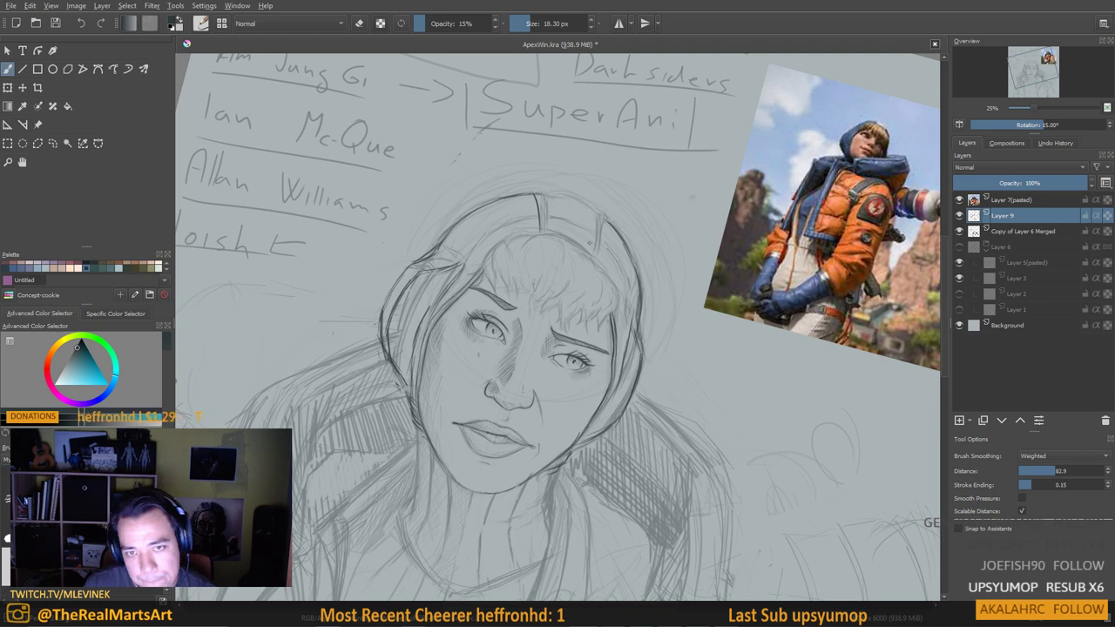
Draw the second seam across the hood's band on the lit side and double both seam lines, working in mirrored view
{"action": "left_click_drag", "start_coordinate": [611, 224], "coordinate": [601, 265]}
{"action": "key", "text": "m"}
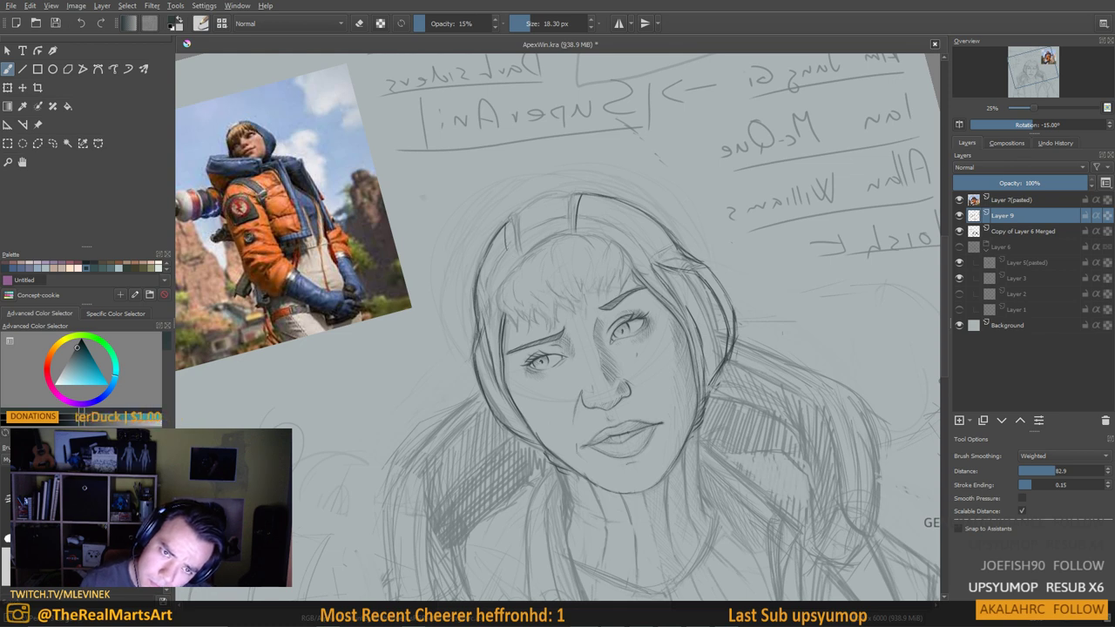
{"action": "left_click_drag", "start_coordinate": [502, 227], "coordinate": [511, 255]}
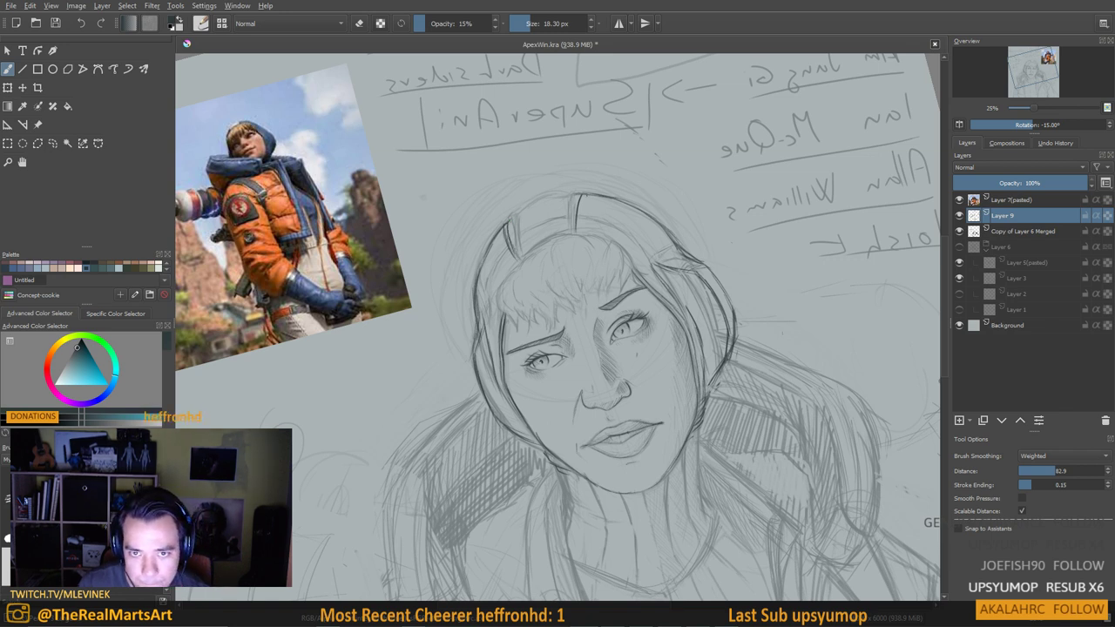
{"action": "left_click_drag", "start_coordinate": [582, 195], "coordinate": [579, 233]}
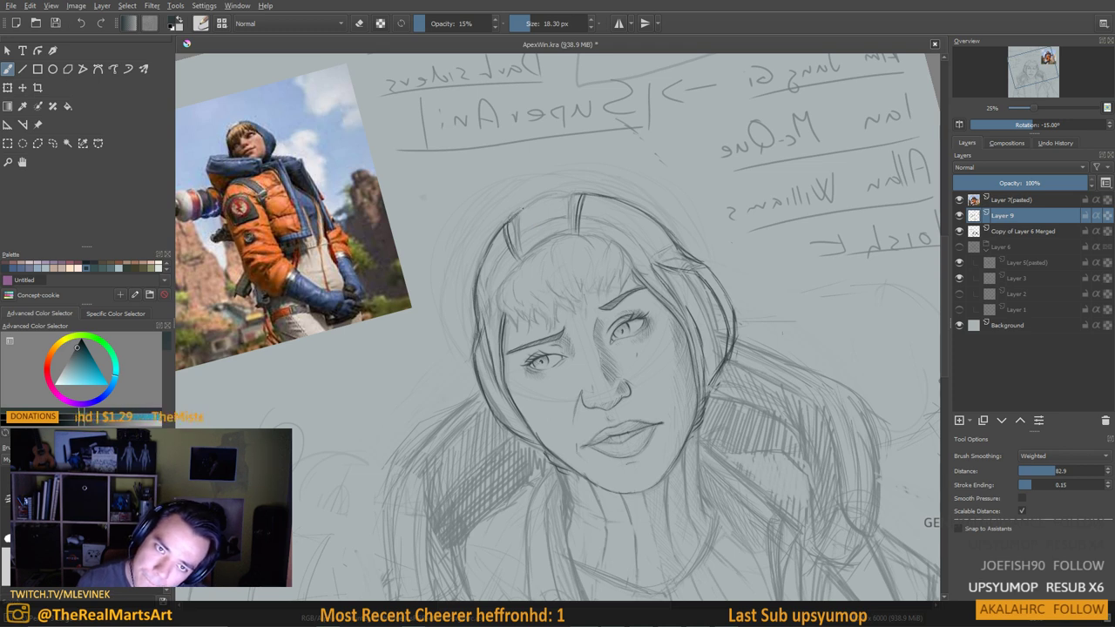
Darken the outer and inner edges of the hood's band between the two seams and down beside the fringe
{"action": "left_click_drag", "start_coordinate": [514, 217], "coordinate": [571, 194]}
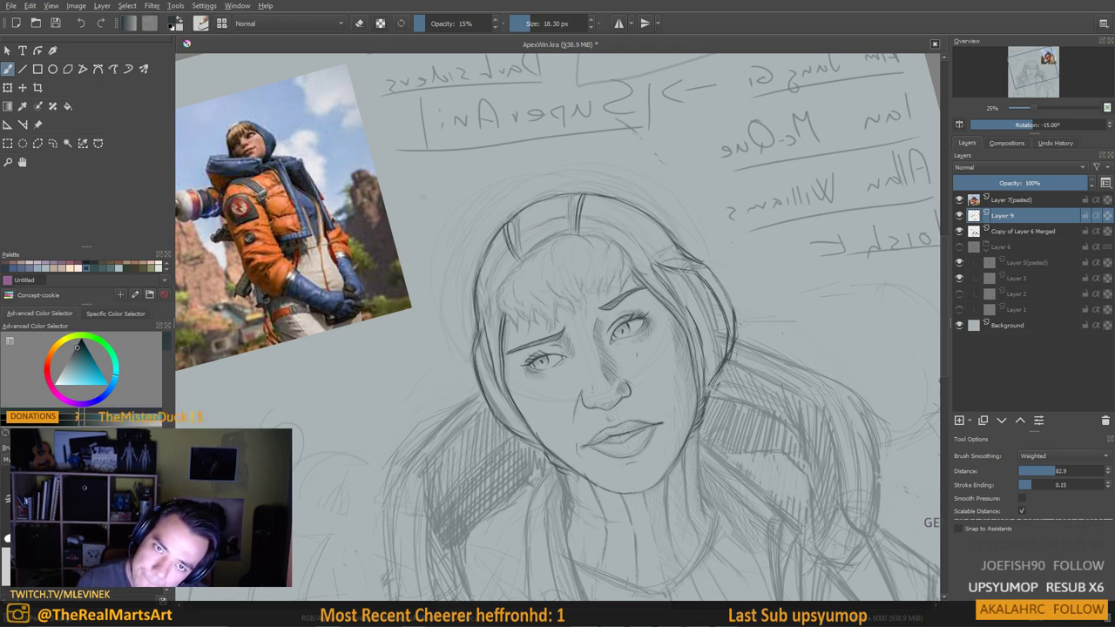
{"action": "left_click_drag", "start_coordinate": [522, 261], "coordinate": [556, 239]}
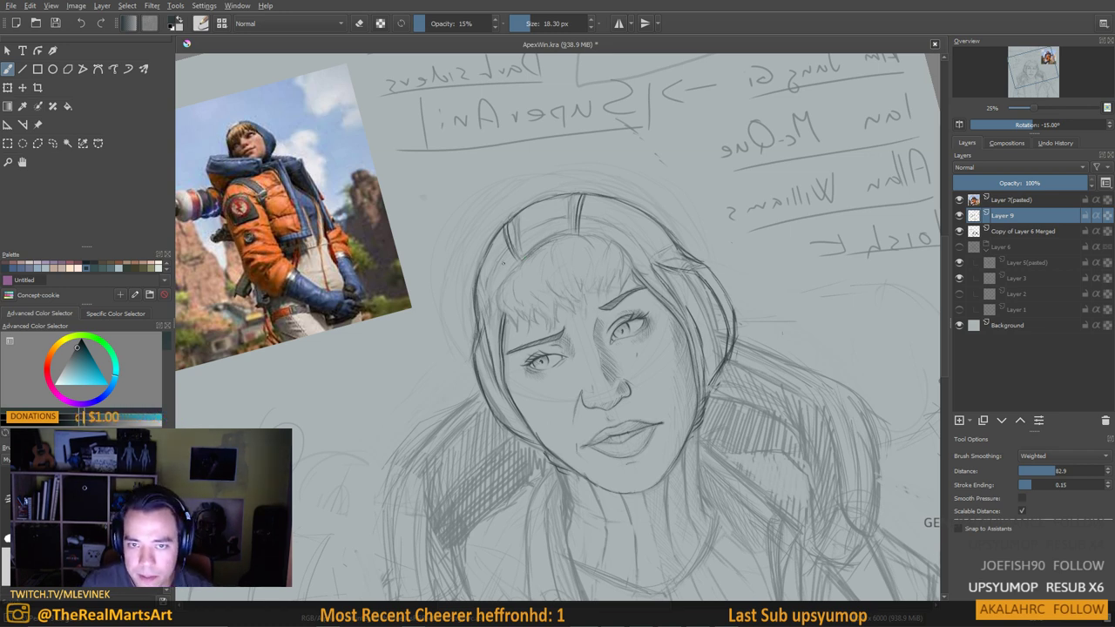
{"action": "left_click_drag", "start_coordinate": [511, 246], "coordinate": [492, 286]}
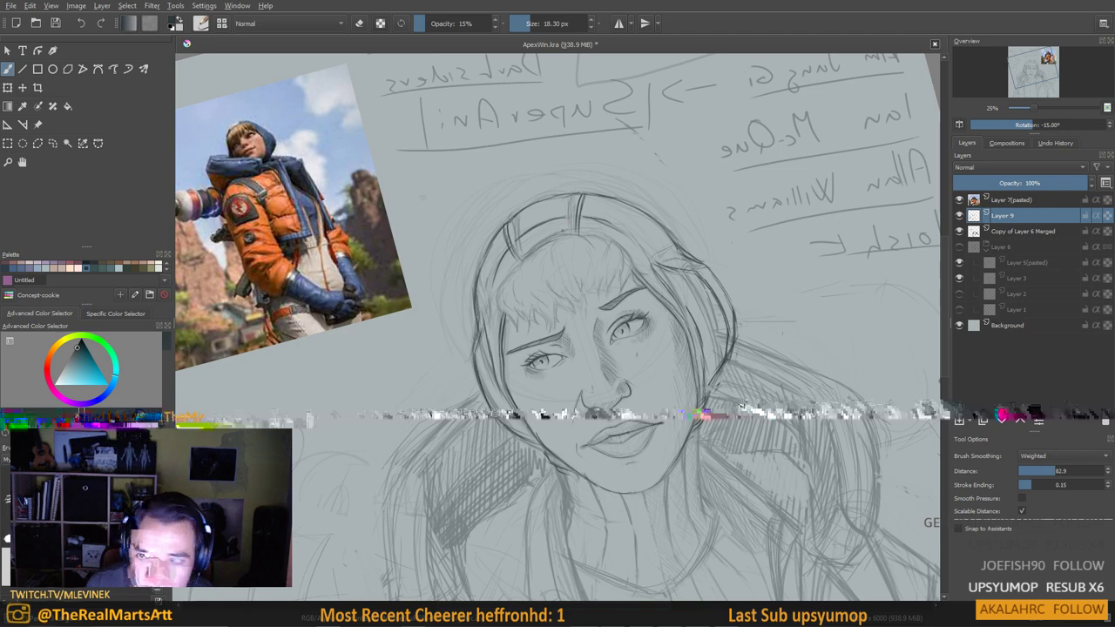
Line the pointed locks of the fringe on the lit side, from the hood's inner edge toward the middle of the forehead
{"action": "scroll", "coordinate": [542, 268], "scroll_direction": "down", "scroll_amount": 3}
{"action": "scroll", "coordinate": [537, 283], "scroll_direction": "up", "scroll_amount": 3}
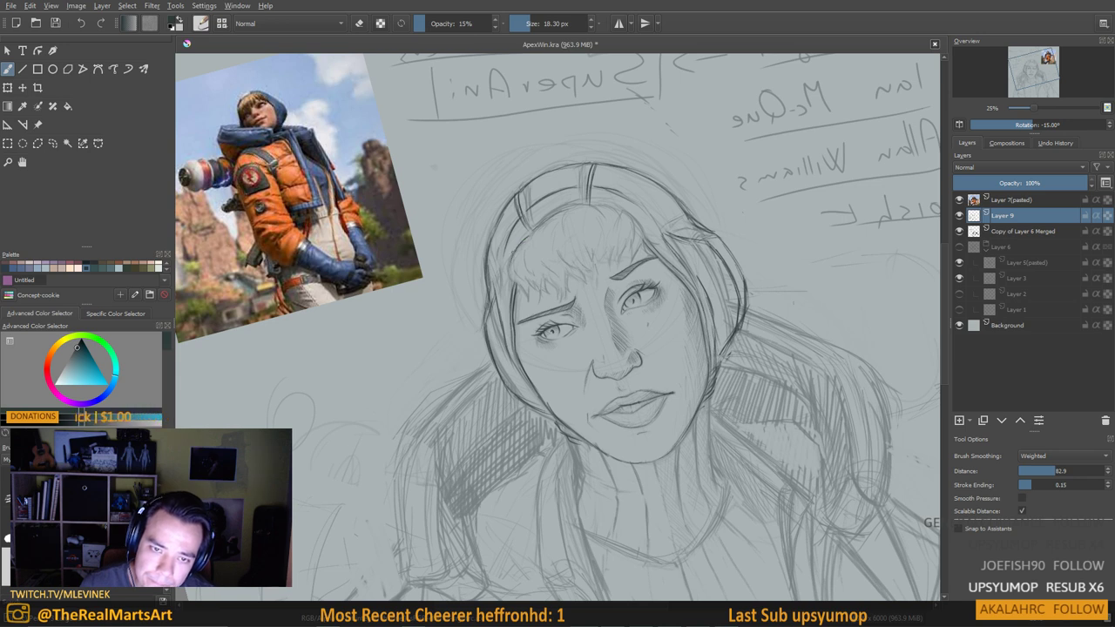
{"action": "left_click_drag", "start_coordinate": [511, 253], "coordinate": [510, 282]}
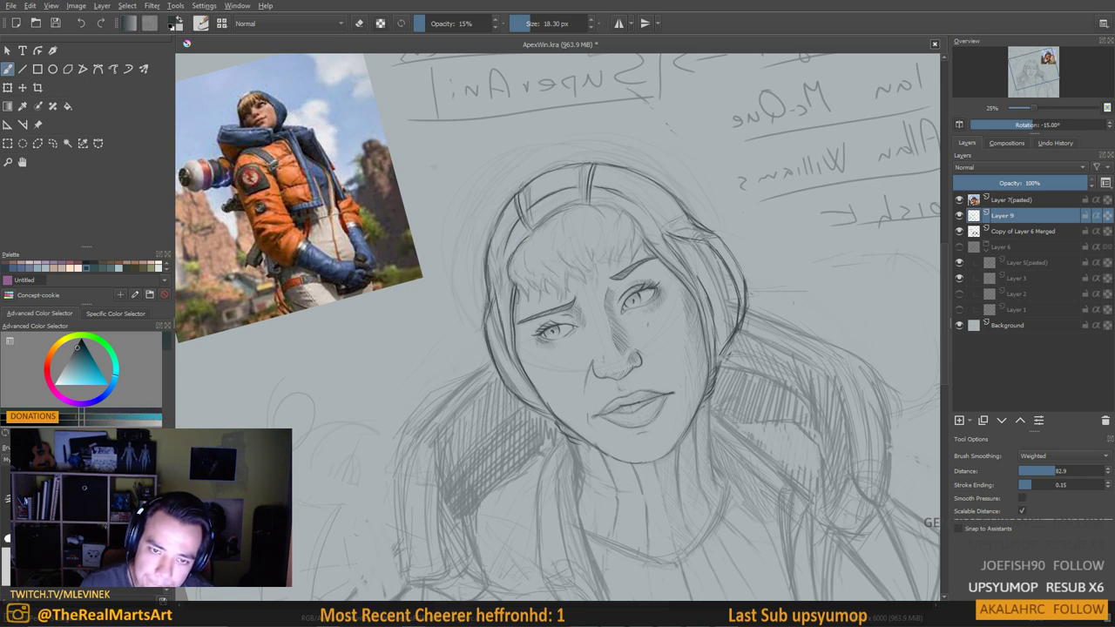
{"action": "left_click_drag", "start_coordinate": [515, 276], "coordinate": [527, 304]}
{"action": "mouse_move", "coordinate": [526, 253]}
{"action": "left_mouse_down"}
{"action": "mouse_move", "coordinate": [529, 300]}
{"action": "mouse_move", "coordinate": [541, 289]}
{"action": "left_mouse_up"}
{"action": "mouse_move", "coordinate": [541, 254]}
{"action": "left_mouse_down"}
{"action": "mouse_move", "coordinate": [537, 279]}
{"action": "mouse_move", "coordinate": [552, 301]}
{"action": "mouse_move", "coordinate": [563, 280]}
{"action": "left_mouse_up"}
{"action": "left_click_drag", "start_coordinate": [569, 238], "coordinate": [550, 265]}
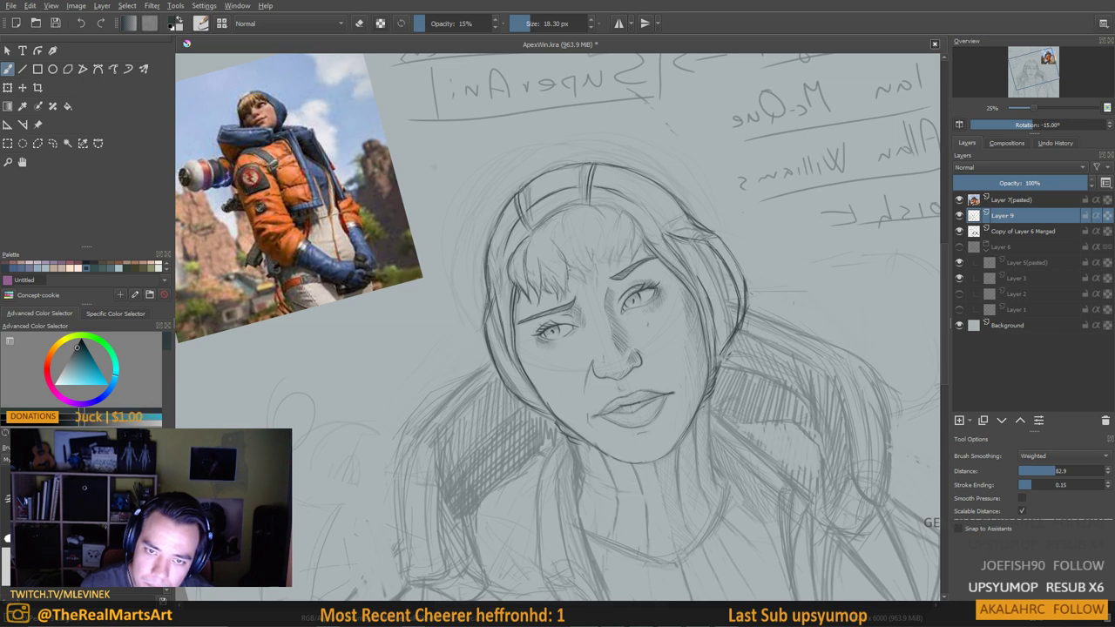
Trace the top of the fringe under the hood and the remaining hair tips above the shaded-side eyebrow
{"action": "mouse_move", "coordinate": [571, 213]}
{"action": "left_mouse_down"}
{"action": "mouse_move", "coordinate": [542, 238]}
{"action": "mouse_move", "coordinate": [601, 222]}
{"action": "left_mouse_up"}
{"action": "mouse_move", "coordinate": [633, 211]}
{"action": "left_mouse_down"}
{"action": "mouse_move", "coordinate": [617, 231]}
{"action": "mouse_move", "coordinate": [645, 247]}
{"action": "mouse_move", "coordinate": [631, 265]}
{"action": "mouse_move", "coordinate": [625, 255]}
{"action": "left_mouse_up"}
{"action": "mouse_move", "coordinate": [629, 243]}
{"action": "left_mouse_down"}
{"action": "mouse_move", "coordinate": [606, 273]}
{"action": "mouse_move", "coordinate": [594, 263]}
{"action": "mouse_move", "coordinate": [585, 277]}
{"action": "mouse_move", "coordinate": [589, 259]}
{"action": "left_mouse_up"}
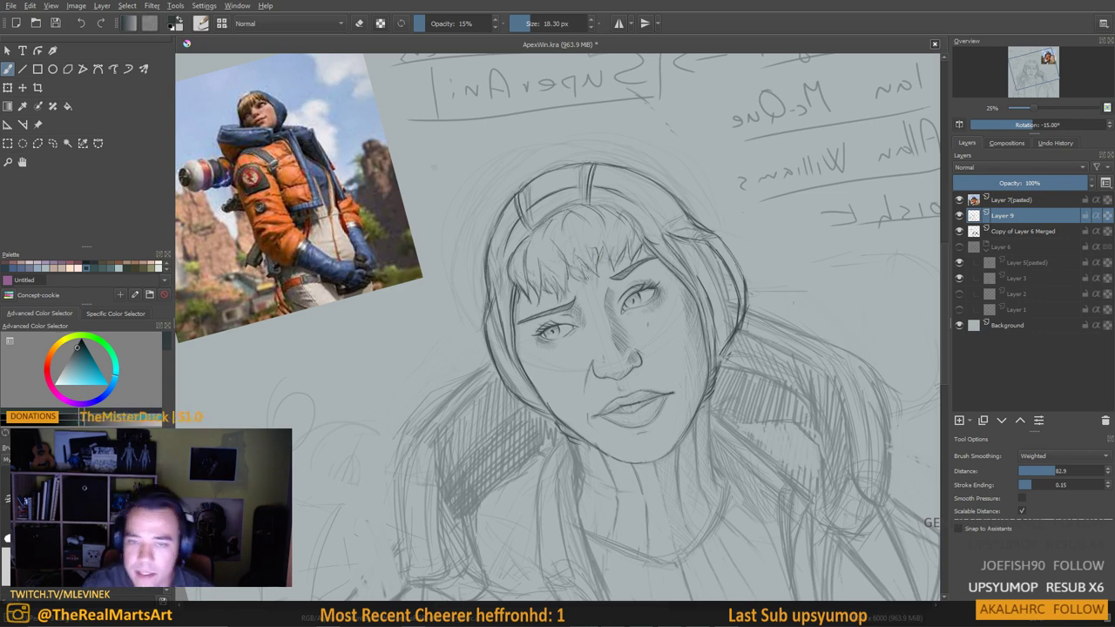
Line the neck's outer edge and the adjacent collar fold on the shaded side, from the jaw down to the neckline
{"action": "scroll", "coordinate": [505, 164], "scroll_direction": "down", "scroll_amount": 1}
{"action": "scroll", "coordinate": [537, 287], "scroll_direction": "up", "scroll_amount": 1}
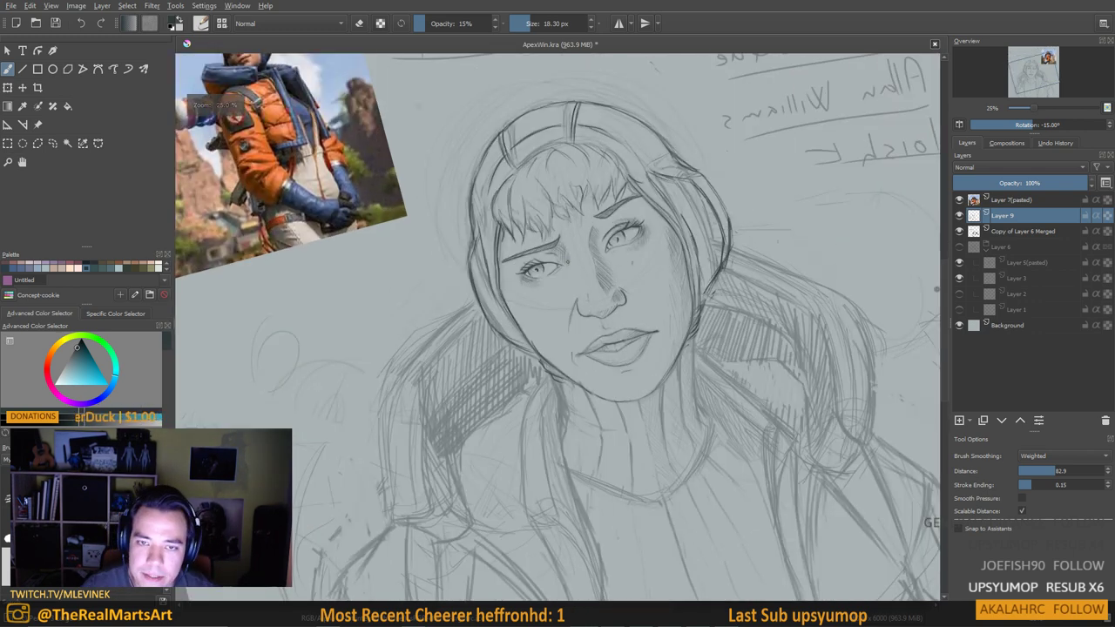
{"action": "scroll", "coordinate": [633, 246], "scroll_direction": "up", "scroll_amount": 1}
{"action": "scroll", "coordinate": [586, 296], "scroll_direction": "down", "scroll_amount": 2}
{"action": "scroll", "coordinate": [645, 392], "scroll_direction": "up", "scroll_amount": 2}
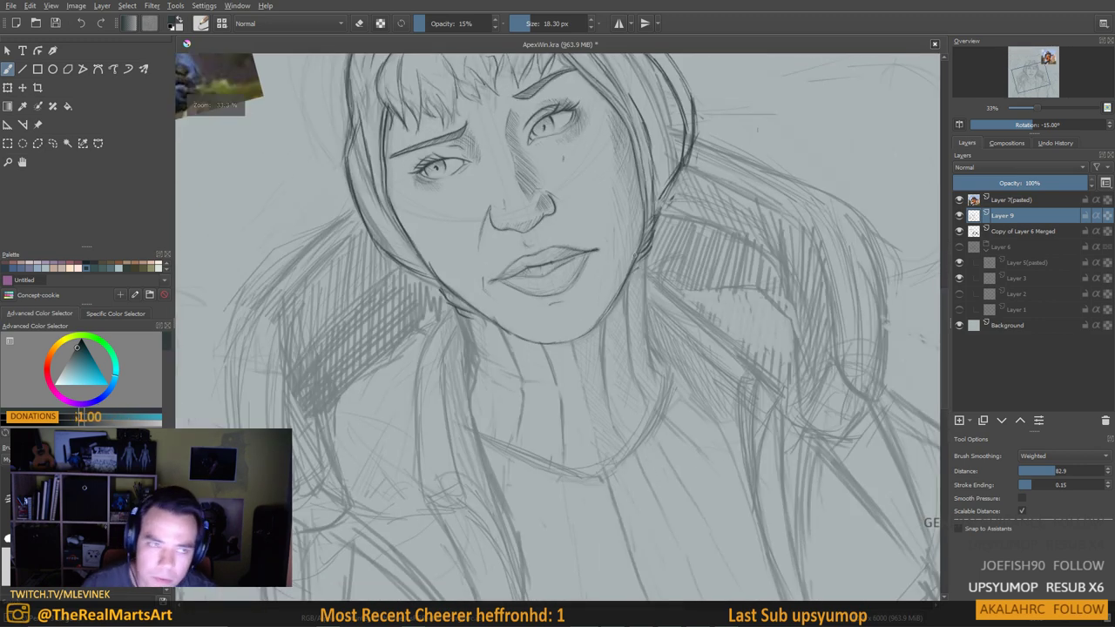
{"action": "left_click_drag", "start_coordinate": [522, 385], "coordinate": [525, 309]}
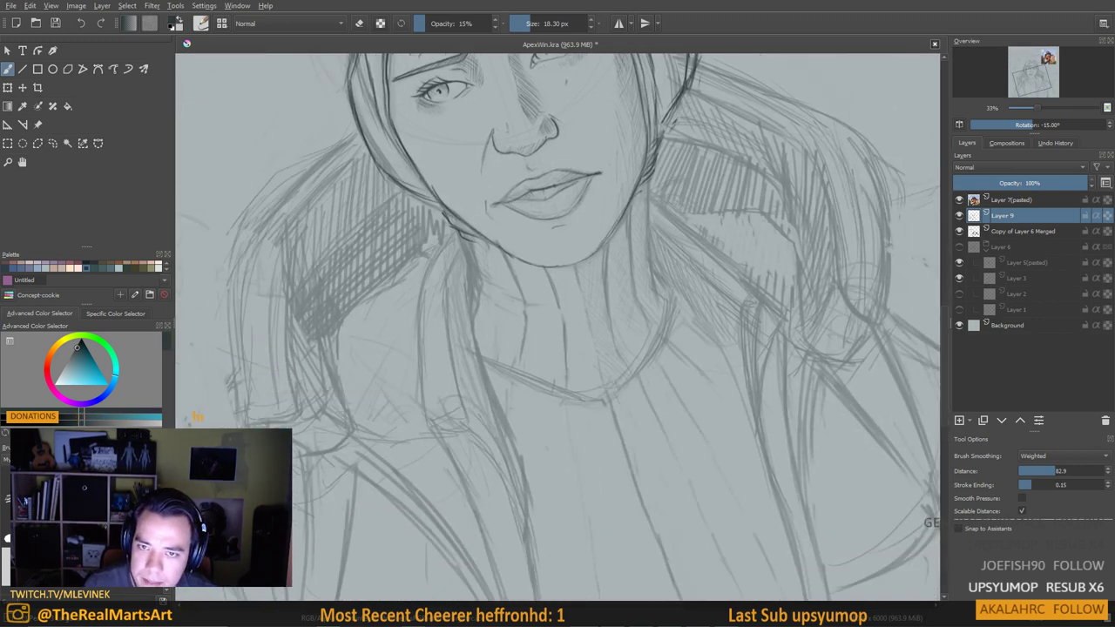
{"action": "mouse_move", "coordinate": [650, 176]}
{"action": "left_mouse_down"}
{"action": "mouse_move", "coordinate": [650, 277]}
{"action": "mouse_move", "coordinate": [667, 296]}
{"action": "mouse_move", "coordinate": [620, 275]}
{"action": "left_mouse_up"}
{"action": "left_click_drag", "start_coordinate": [627, 178], "coordinate": [632, 289]}
{"action": "left_click_drag", "start_coordinate": [633, 249], "coordinate": [634, 296]}
Draw the long vertical fold lines down the middle of the high collar, from under the chin to the neckline
{"action": "scroll", "coordinate": [615, 253], "scroll_direction": "down", "scroll_amount": 2}
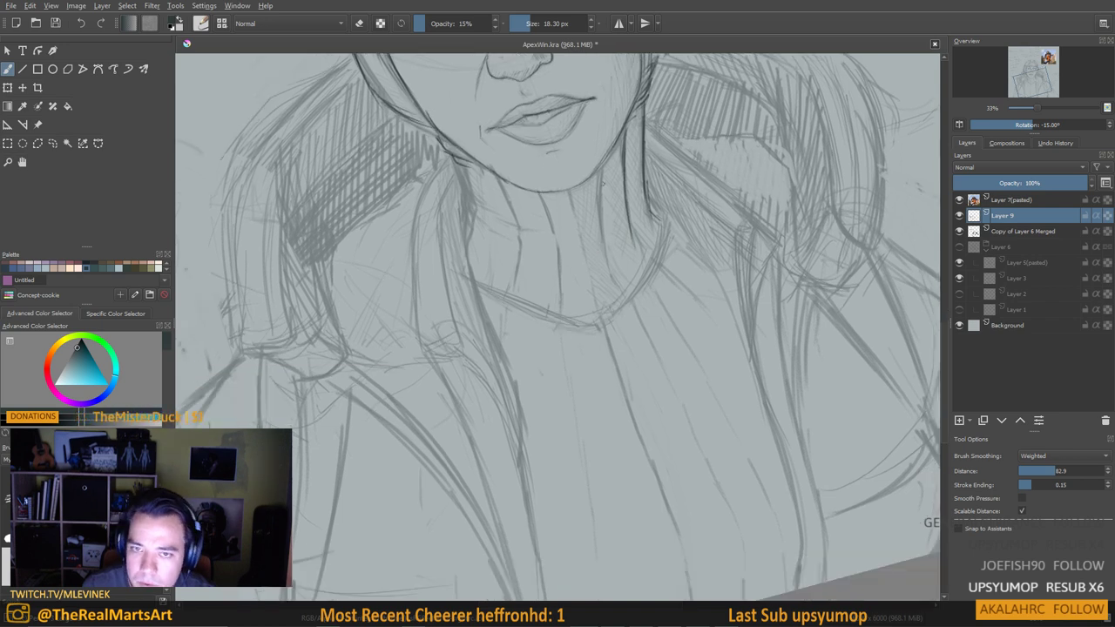
{"action": "left_click_drag", "start_coordinate": [602, 160], "coordinate": [601, 242]}
{"action": "left_click_drag", "start_coordinate": [603, 206], "coordinate": [613, 284]}
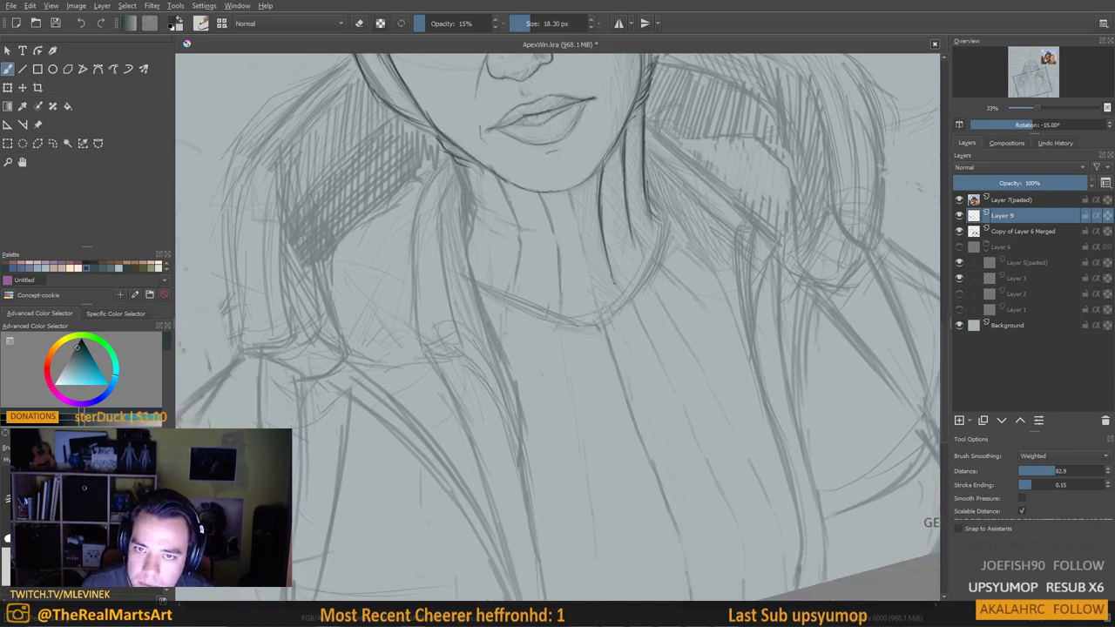
{"action": "left_click_drag", "start_coordinate": [567, 186], "coordinate": [585, 258]}
{"action": "left_click_drag", "start_coordinate": [578, 221], "coordinate": [592, 282]}
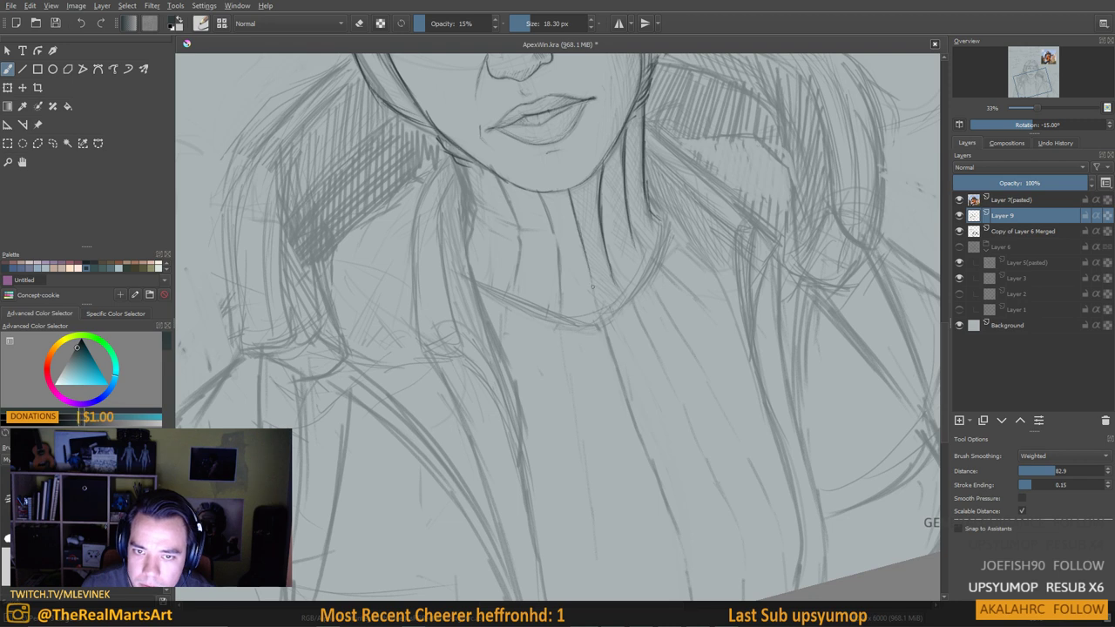
{"action": "left_click_drag", "start_coordinate": [540, 194], "coordinate": [563, 304]}
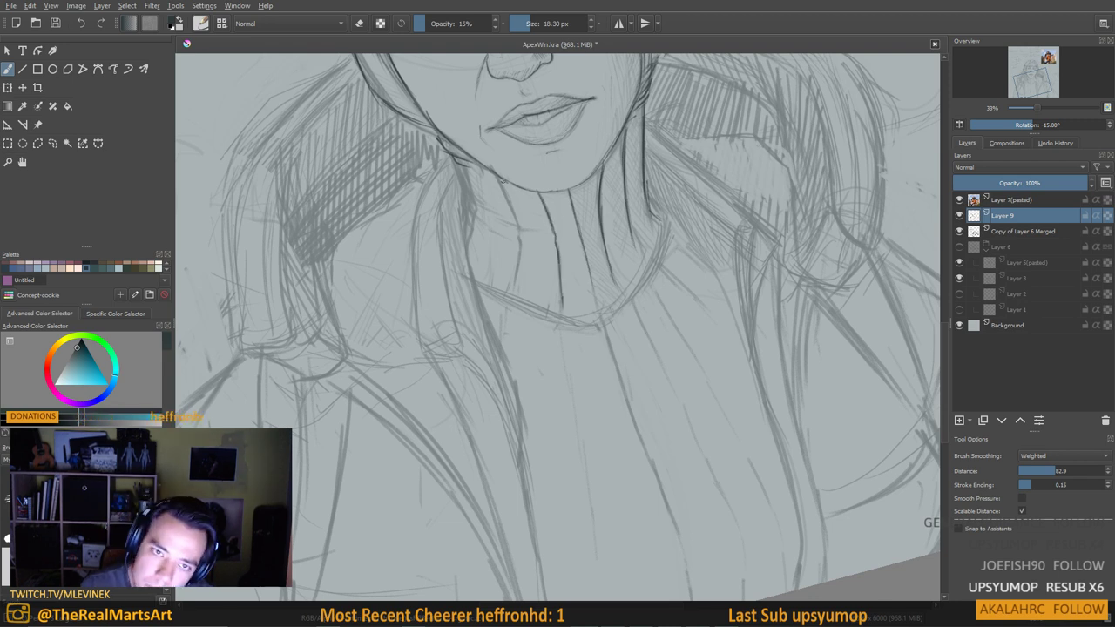
Line the bent folds and the outer edge of the high collar on the lit side below the jaw
{"action": "left_click_drag", "start_coordinate": [497, 174], "coordinate": [506, 206]}
{"action": "mouse_move", "coordinate": [501, 186]}
{"action": "left_mouse_down"}
{"action": "mouse_move", "coordinate": [519, 233]}
{"action": "mouse_move", "coordinate": [516, 223]}
{"action": "mouse_move", "coordinate": [513, 276]}
{"action": "left_mouse_up"}
{"action": "mouse_move", "coordinate": [516, 226]}
{"action": "left_mouse_down"}
{"action": "mouse_move", "coordinate": [527, 229]}
{"action": "mouse_move", "coordinate": [496, 215]}
{"action": "mouse_move", "coordinate": [503, 236]}
{"action": "left_mouse_up"}
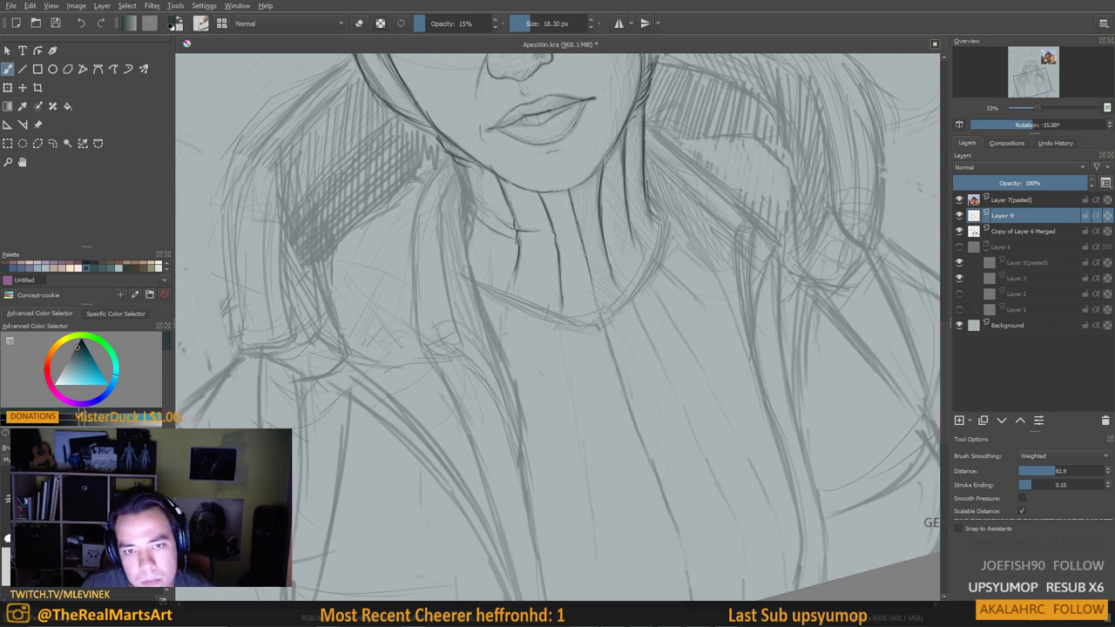
{"action": "scroll", "coordinate": [496, 309], "scroll_direction": "up", "scroll_amount": 1}
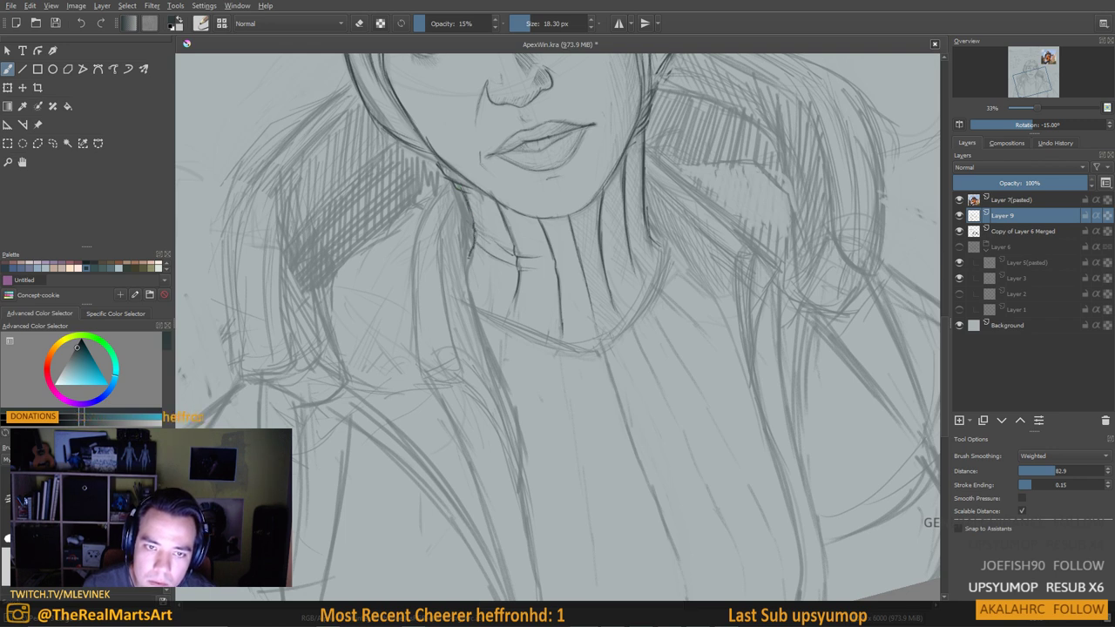
{"action": "left_click_drag", "start_coordinate": [451, 184], "coordinate": [466, 219]}
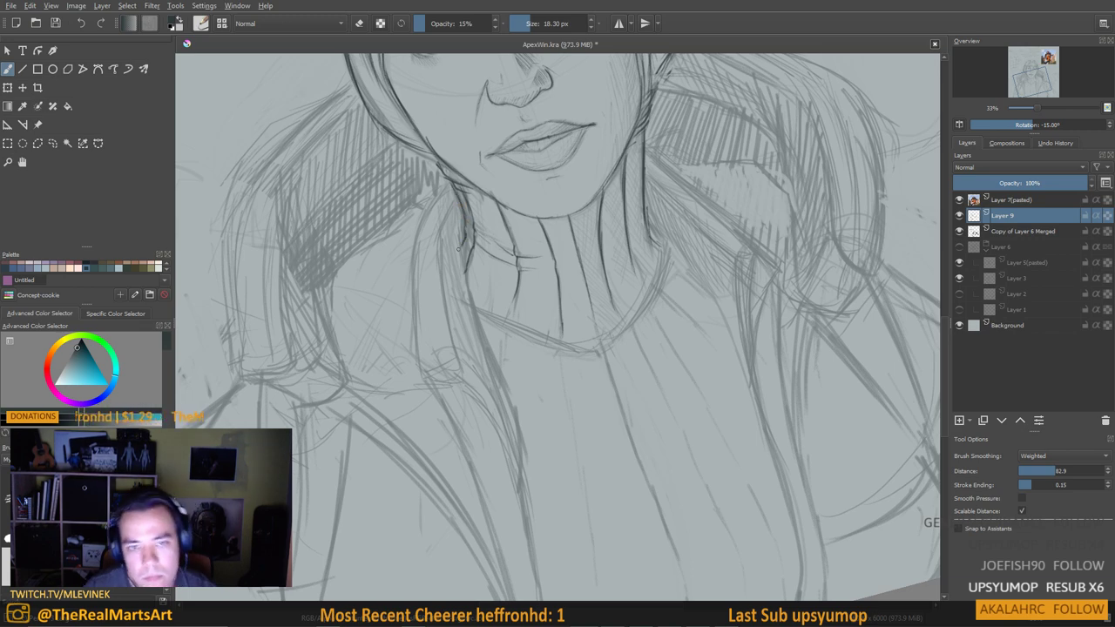
Outline the narrow strap hanging beside the neck on the lit side, with its squared lower end and inner detail lines
{"action": "scroll", "coordinate": [475, 239], "scroll_direction": "down", "scroll_amount": 4}
{"action": "scroll", "coordinate": [515, 209], "scroll_direction": "up", "scroll_amount": 2}
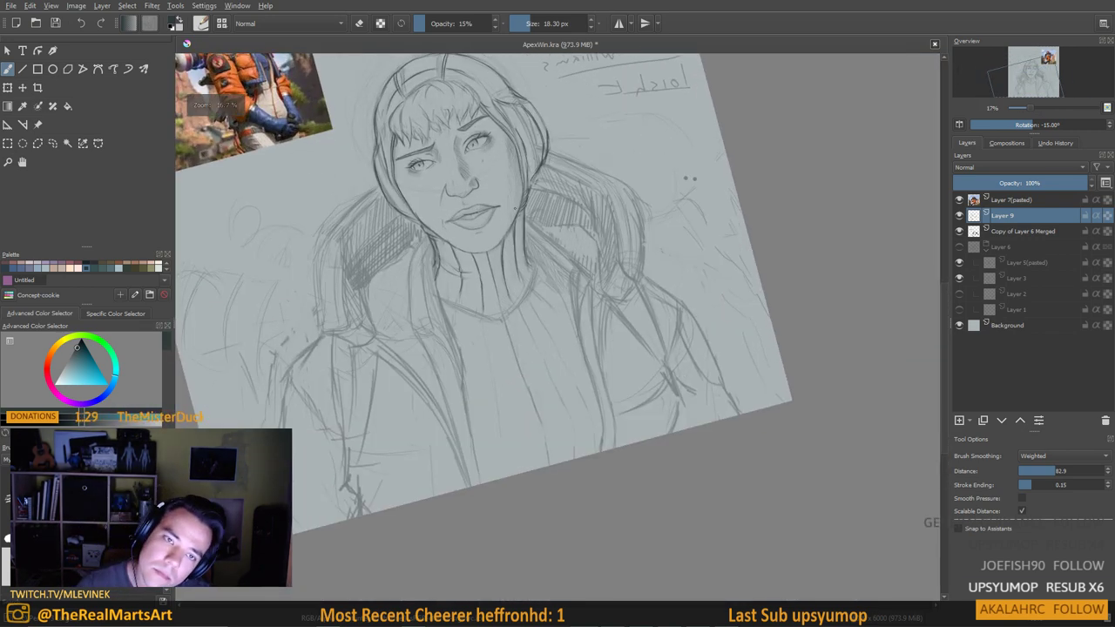
{"action": "left_click_drag", "start_coordinate": [478, 401], "coordinate": [510, 435]}
{"action": "left_click_drag", "start_coordinate": [413, 289], "coordinate": [423, 308]}
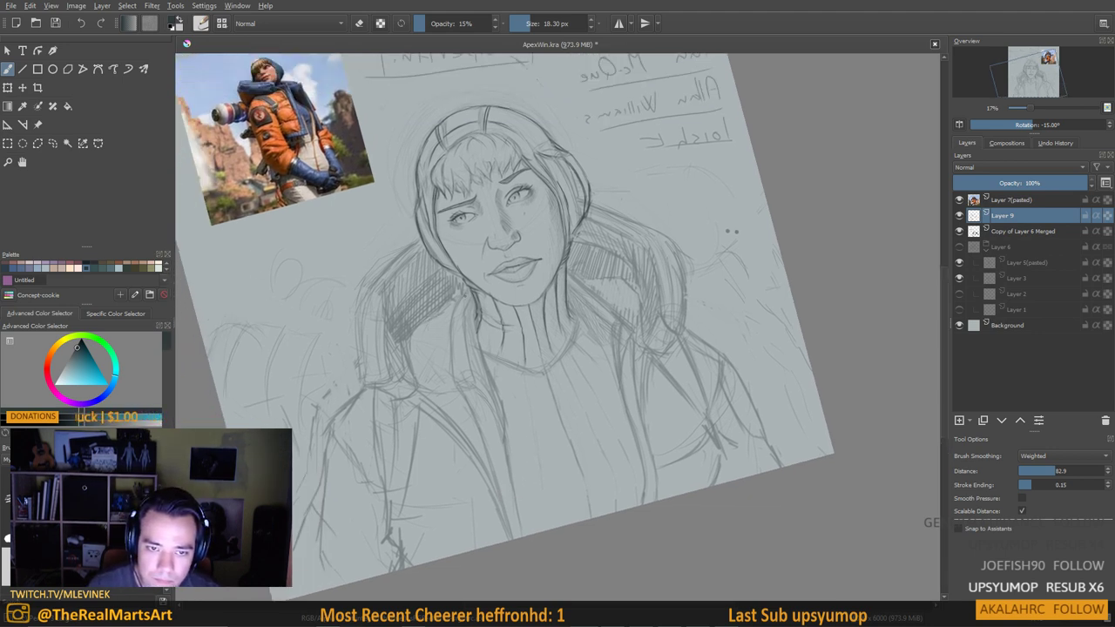
{"action": "left_click_drag", "start_coordinate": [452, 314], "coordinate": [454, 373]}
{"action": "left_click_drag", "start_coordinate": [452, 334], "coordinate": [453, 380]}
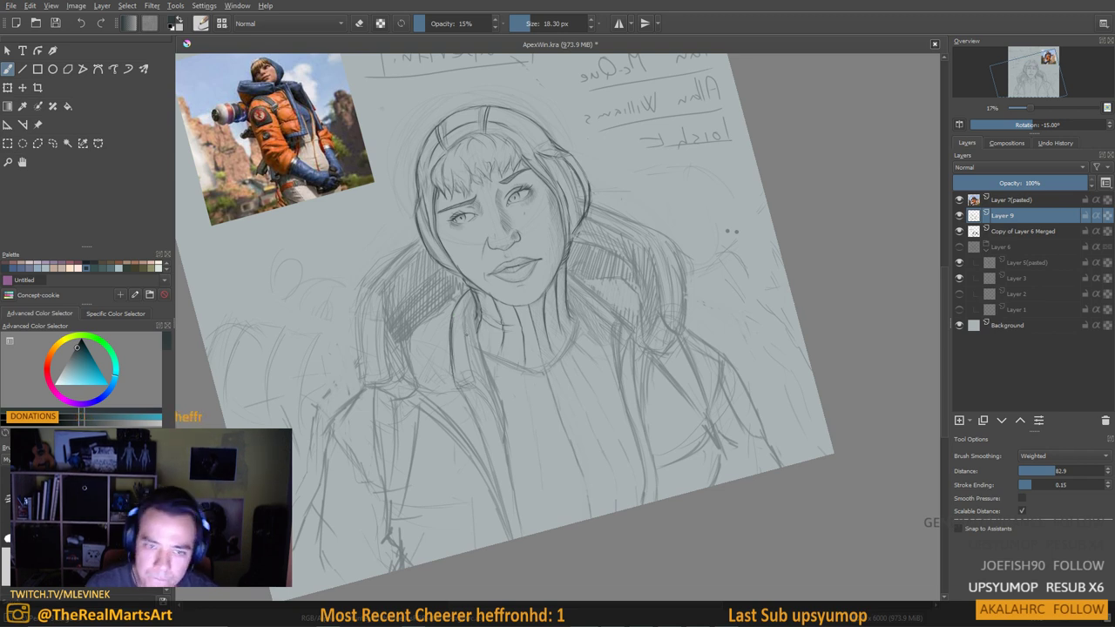
{"action": "left_click_drag", "start_coordinate": [468, 301], "coordinate": [464, 347]}
{"action": "left_click_drag", "start_coordinate": [464, 328], "coordinate": [475, 382]}
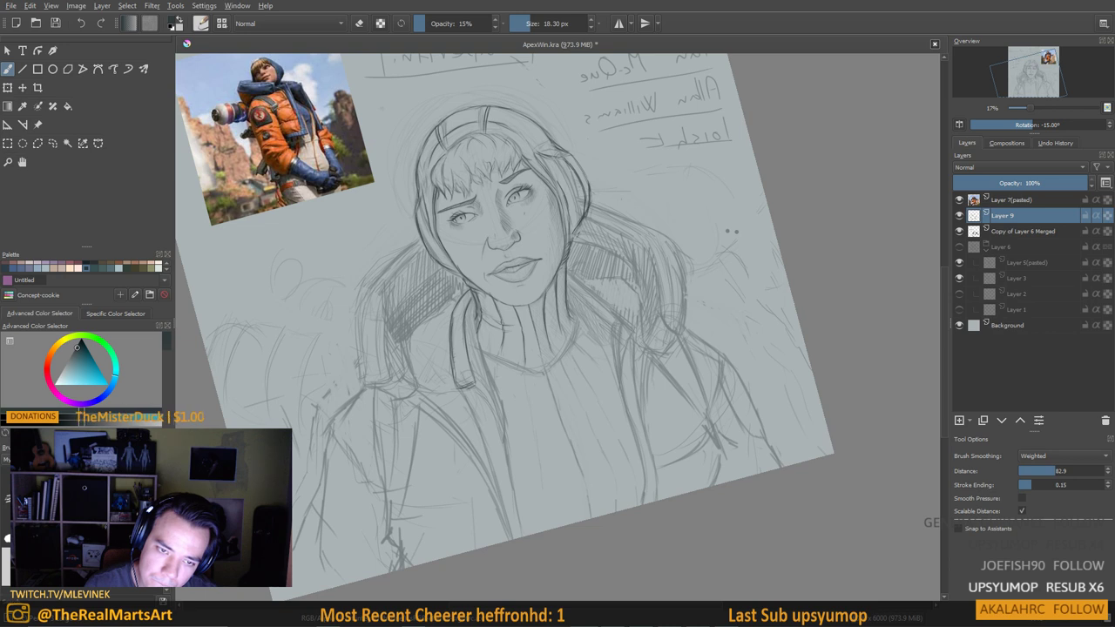
{"action": "left_click_drag", "start_coordinate": [456, 318], "coordinate": [464, 372]}
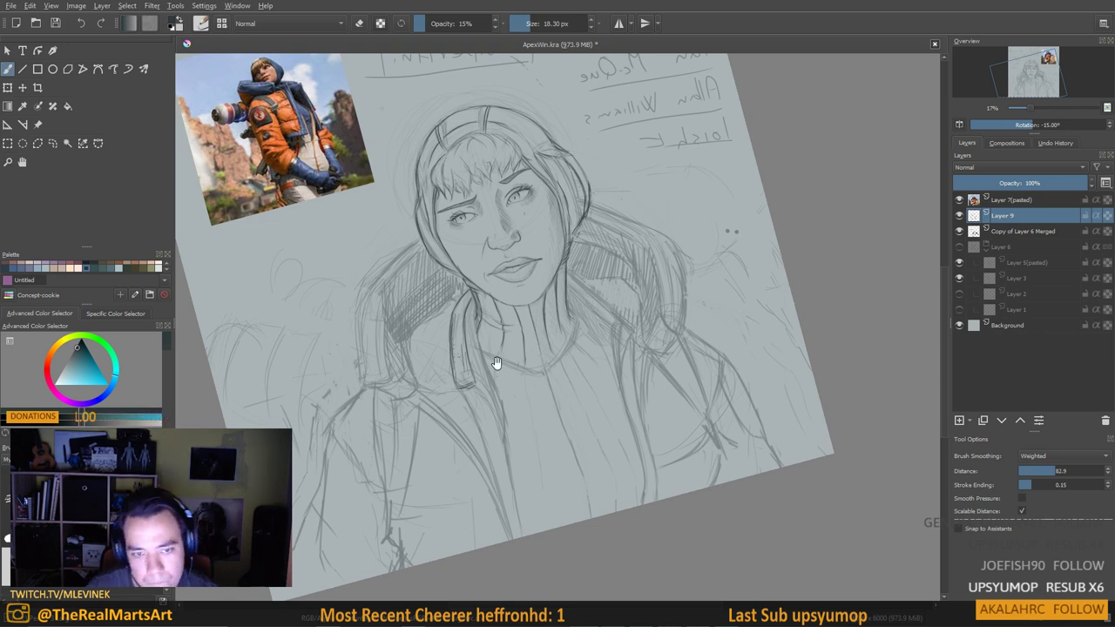
Darken the jacket's opening edge between the strap and the collar on the lit side, down past the neckline
{"action": "scroll", "coordinate": [470, 335], "scroll_direction": "up", "scroll_amount": 2}
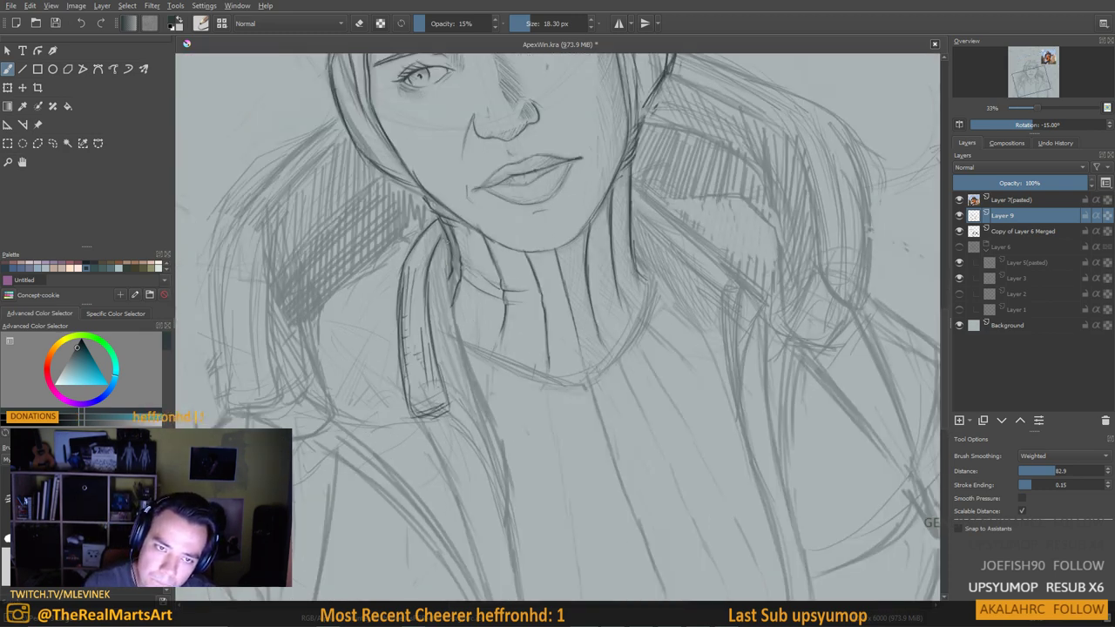
{"action": "mouse_move", "coordinate": [446, 249]}
{"action": "left_mouse_down"}
{"action": "mouse_move", "coordinate": [439, 299]}
{"action": "mouse_move", "coordinate": [452, 319]}
{"action": "left_mouse_up"}
{"action": "left_click_drag", "start_coordinate": [478, 426], "coordinate": [466, 382]}
{"action": "left_click_drag", "start_coordinate": [439, 270], "coordinate": [464, 336]}
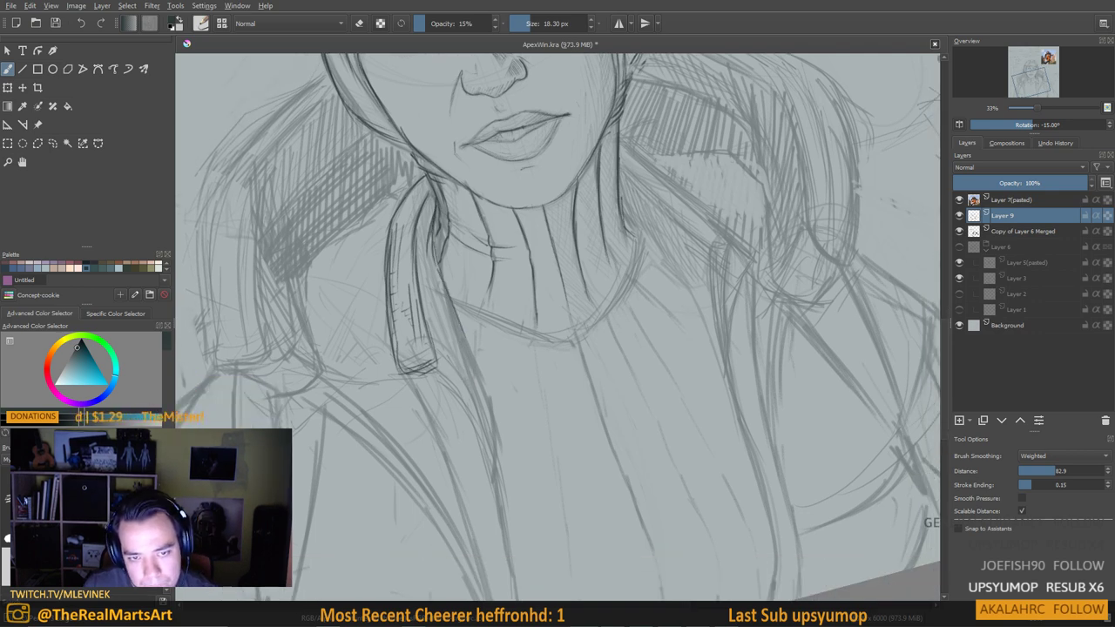
Examine the whole portrait at several zoom levels, flipping the view back from mirrored to check its proportions
{"action": "scroll", "coordinate": [485, 312], "scroll_direction": "down", "scroll_amount": 3}
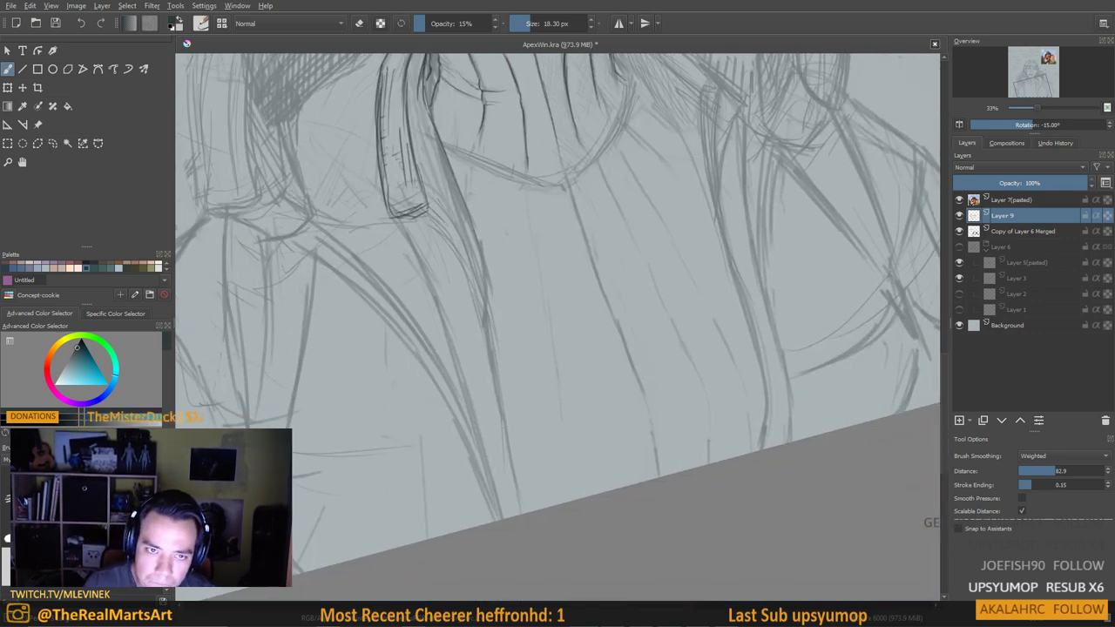
{"action": "scroll", "coordinate": [459, 269], "scroll_direction": "up", "scroll_amount": 1}
{"action": "scroll", "coordinate": [466, 279], "scroll_direction": "down", "scroll_amount": 5}
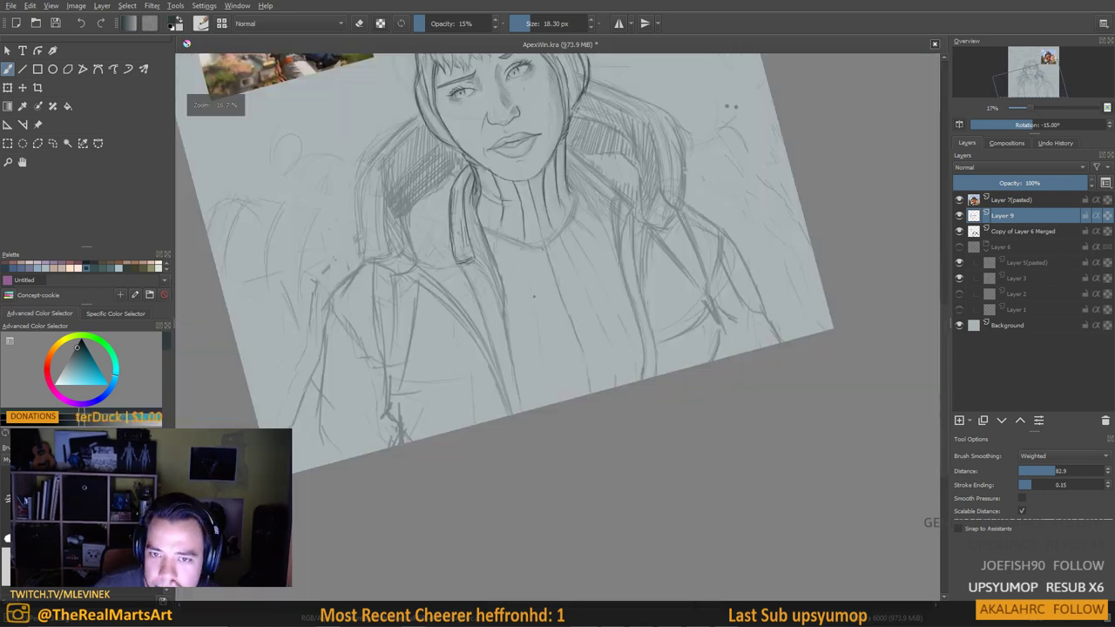
{"action": "key", "text": "m"}
{"action": "scroll", "coordinate": [554, 280], "scroll_direction": "up", "scroll_amount": 4}
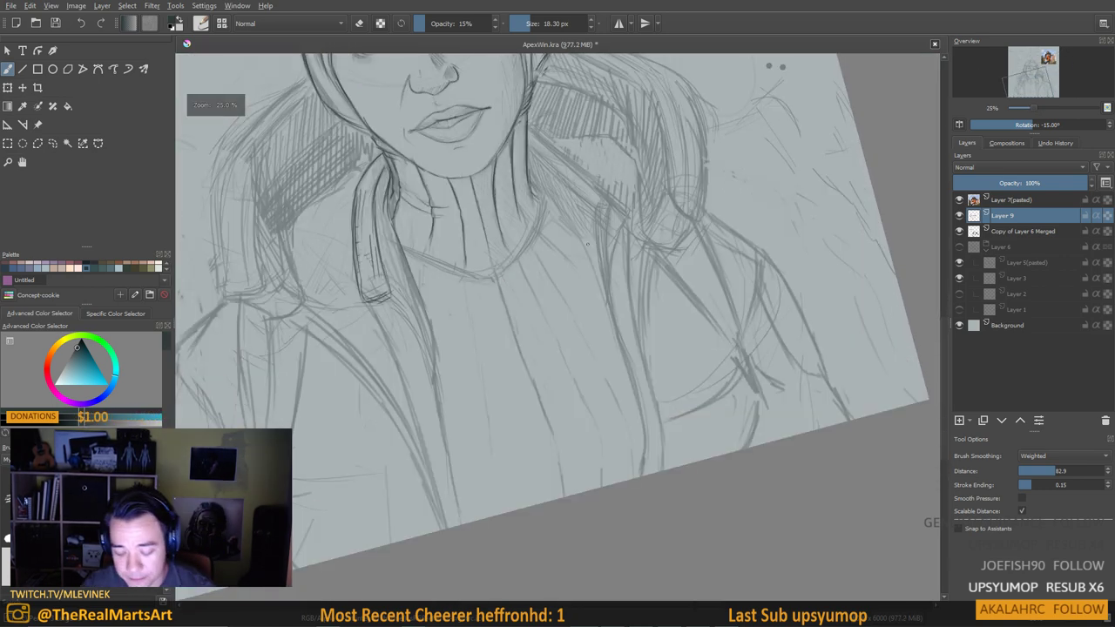
{"action": "scroll", "coordinate": [554, 281], "scroll_direction": "up", "scroll_amount": 3}
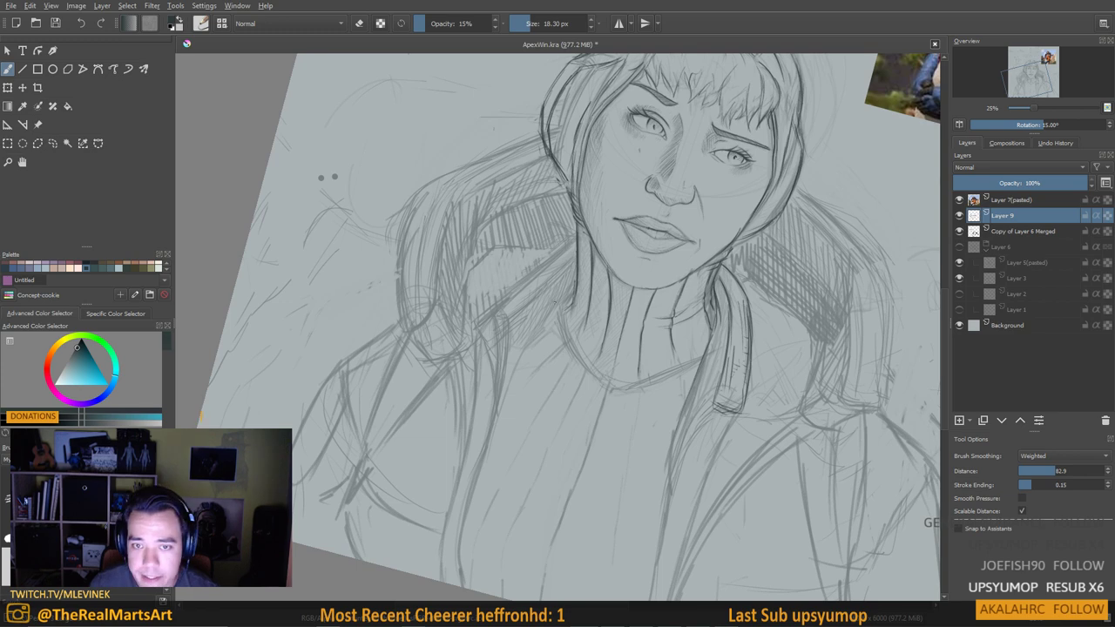
{"action": "scroll", "coordinate": [527, 274], "scroll_direction": "down", "scroll_amount": 3}
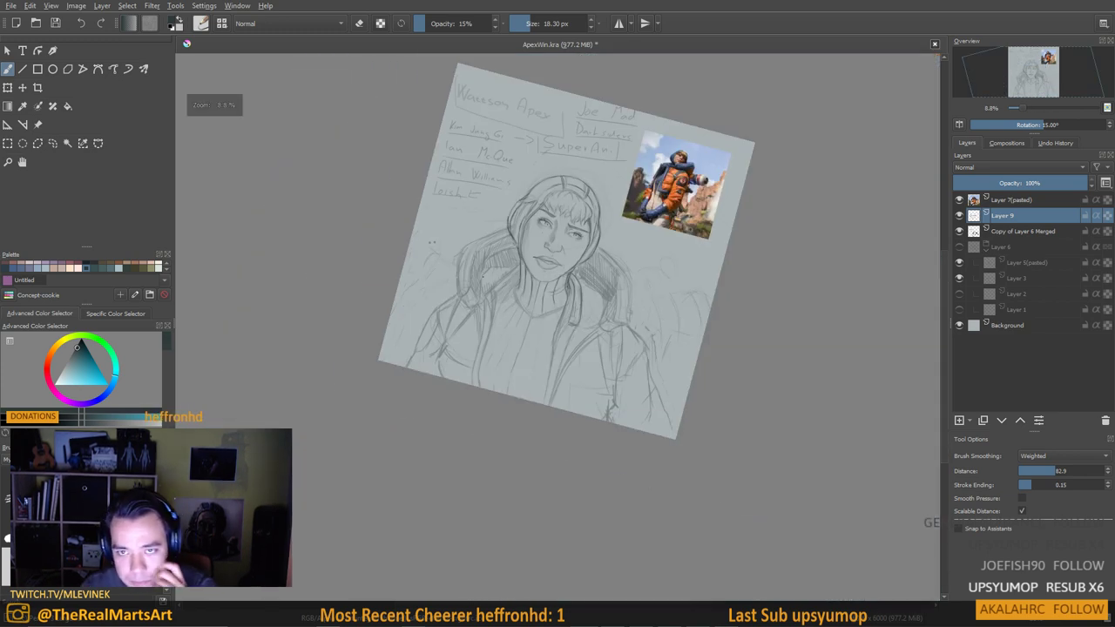
{"action": "scroll", "coordinate": [579, 248], "scroll_direction": "up", "scroll_amount": 3}
{"action": "scroll", "coordinate": [557, 322], "scroll_direction": "down", "scroll_amount": 4}
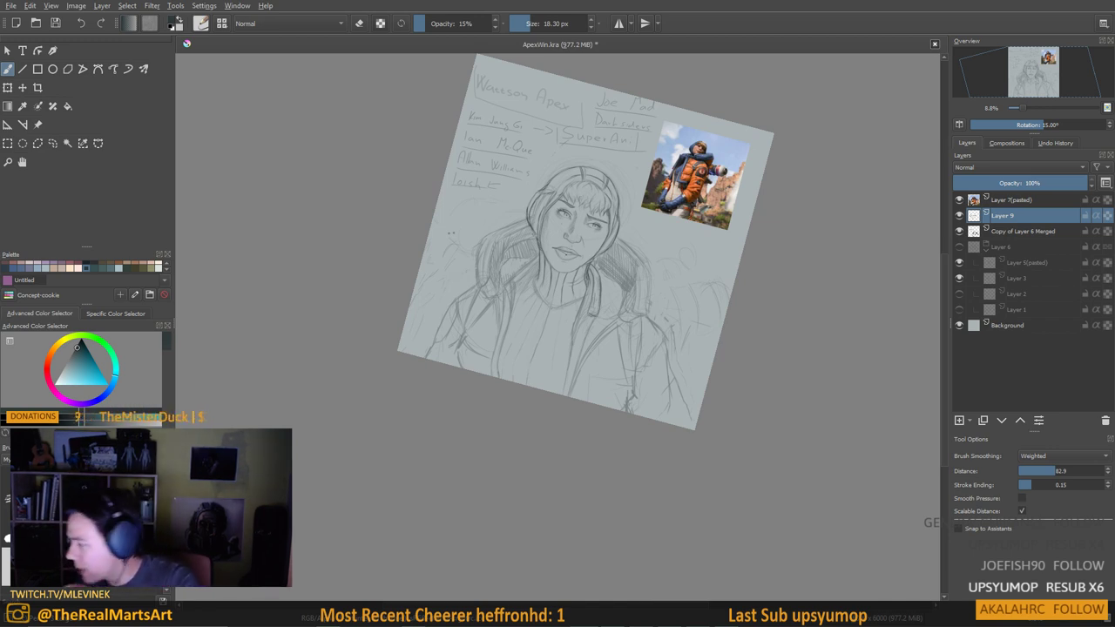
{"action": "scroll", "coordinate": [567, 236], "scroll_direction": "up", "scroll_amount": 3}
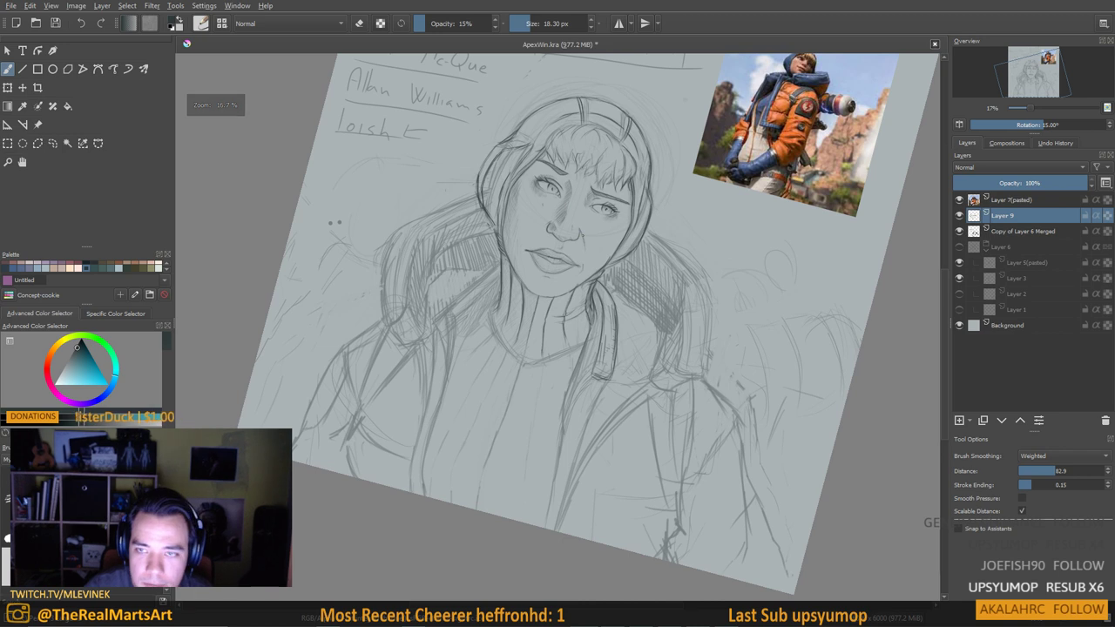
{"action": "scroll", "coordinate": [465, 391], "scroll_direction": "up", "scroll_amount": 3}
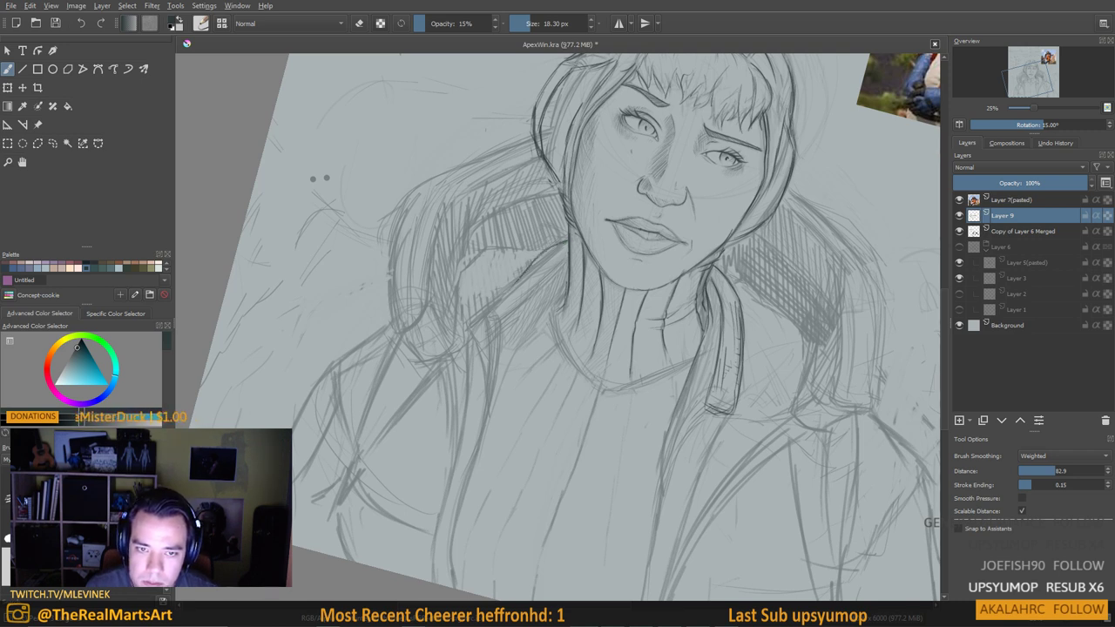
Line the jacket's folded lapel and its squared lower end beside the neck on the shadow side
{"action": "left_click_drag", "start_coordinate": [517, 283], "coordinate": [489, 308]}
{"action": "left_click_drag", "start_coordinate": [506, 359], "coordinate": [511, 355]}
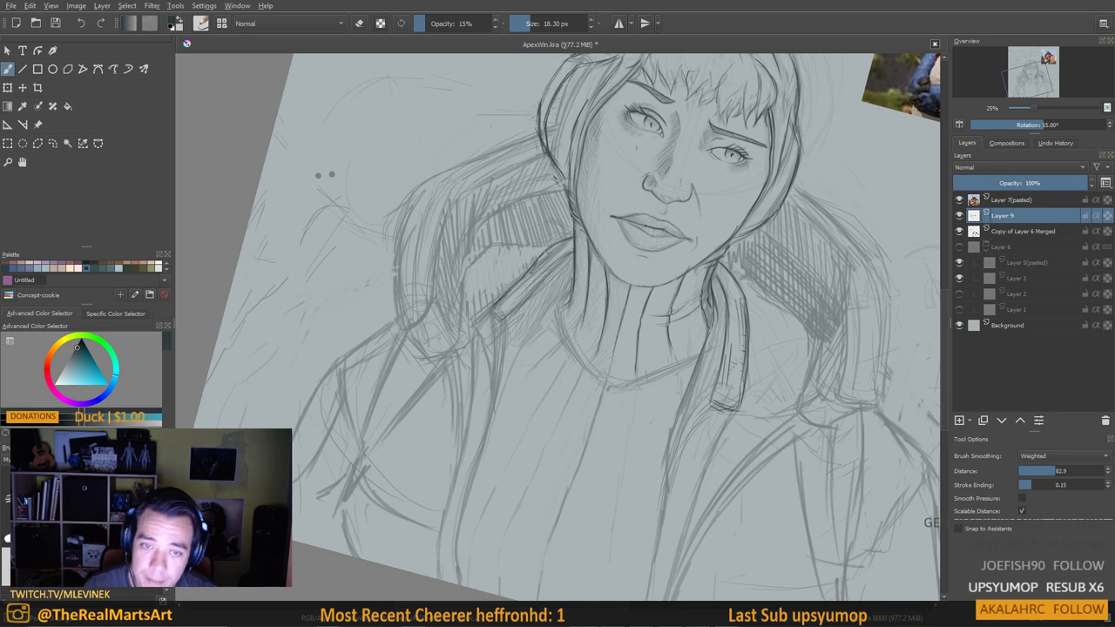
{"action": "left_click_drag", "start_coordinate": [569, 291], "coordinate": [597, 252]}
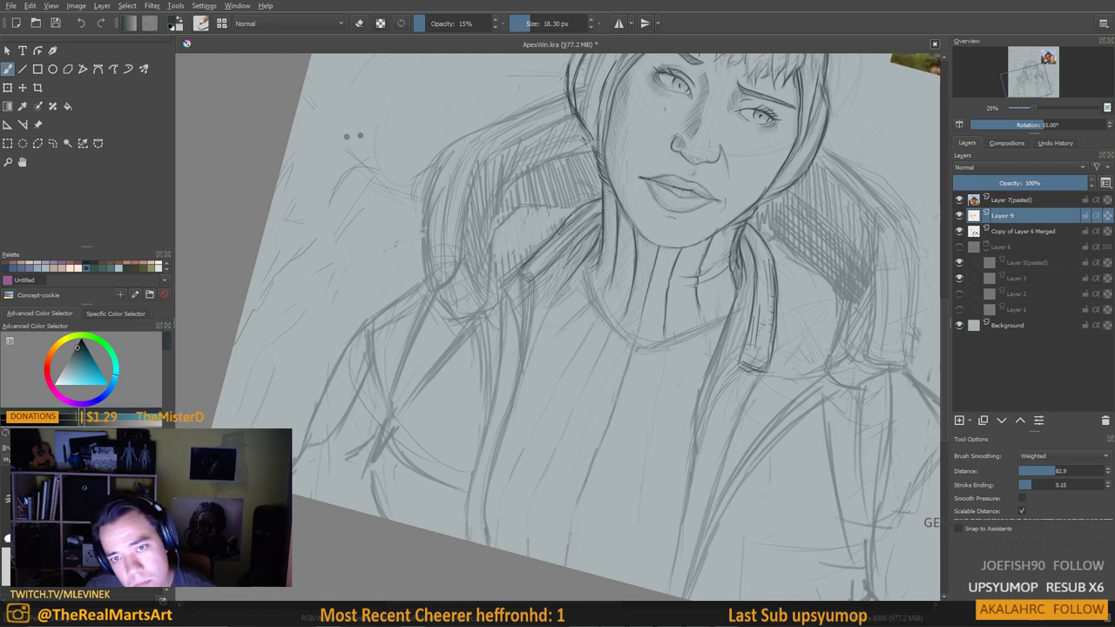
Darken the curved base of the high collar on the shadow side, from the jacket down to the front point
{"action": "scroll", "coordinate": [592, 336], "scroll_direction": "down", "scroll_amount": 2}
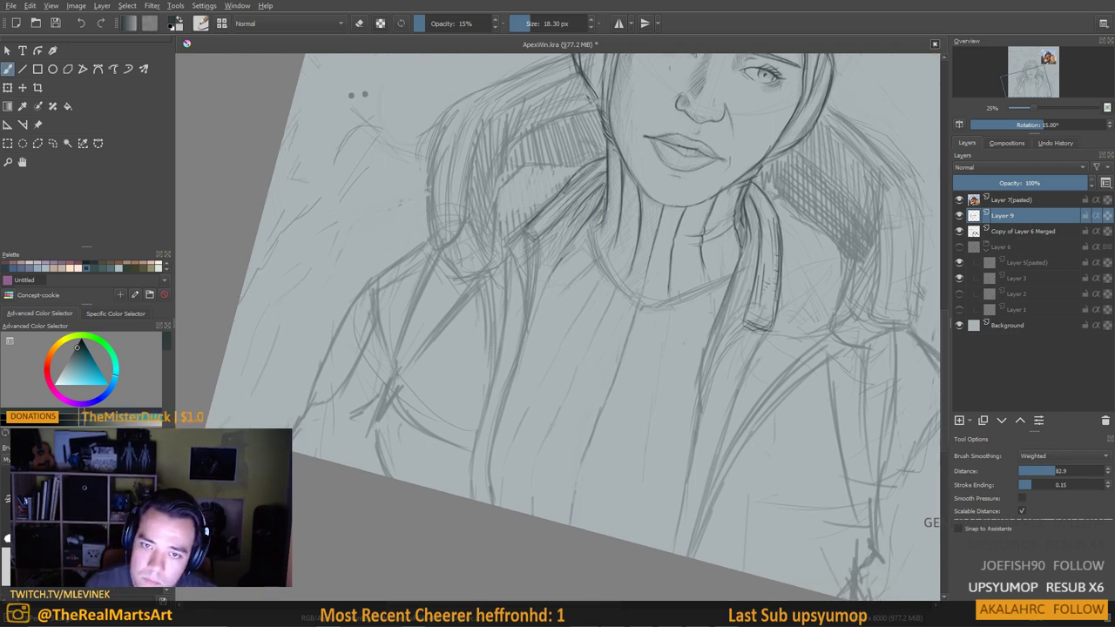
{"action": "mouse_move", "coordinate": [596, 213]}
{"action": "left_mouse_down"}
{"action": "mouse_move", "coordinate": [597, 255]}
{"action": "mouse_move", "coordinate": [623, 297]}
{"action": "left_mouse_up"}
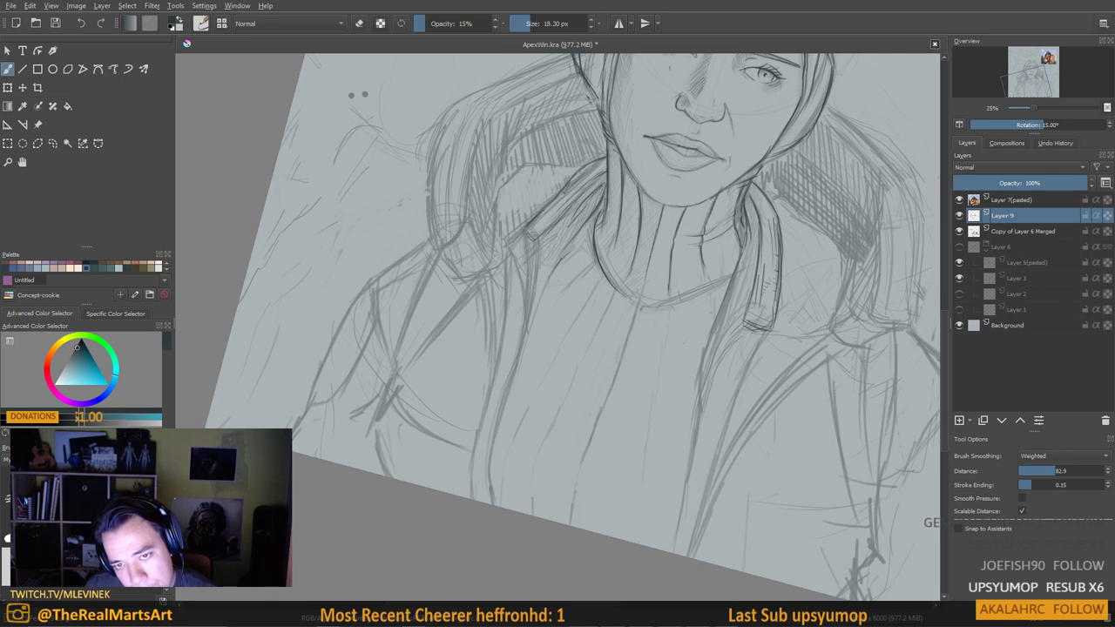
{"action": "mouse_move", "coordinate": [597, 216]}
{"action": "left_mouse_down"}
{"action": "mouse_move", "coordinate": [601, 267]}
{"action": "mouse_move", "coordinate": [634, 302]}
{"action": "left_mouse_up"}
{"action": "left_click_drag", "start_coordinate": [682, 344], "coordinate": [693, 336]}
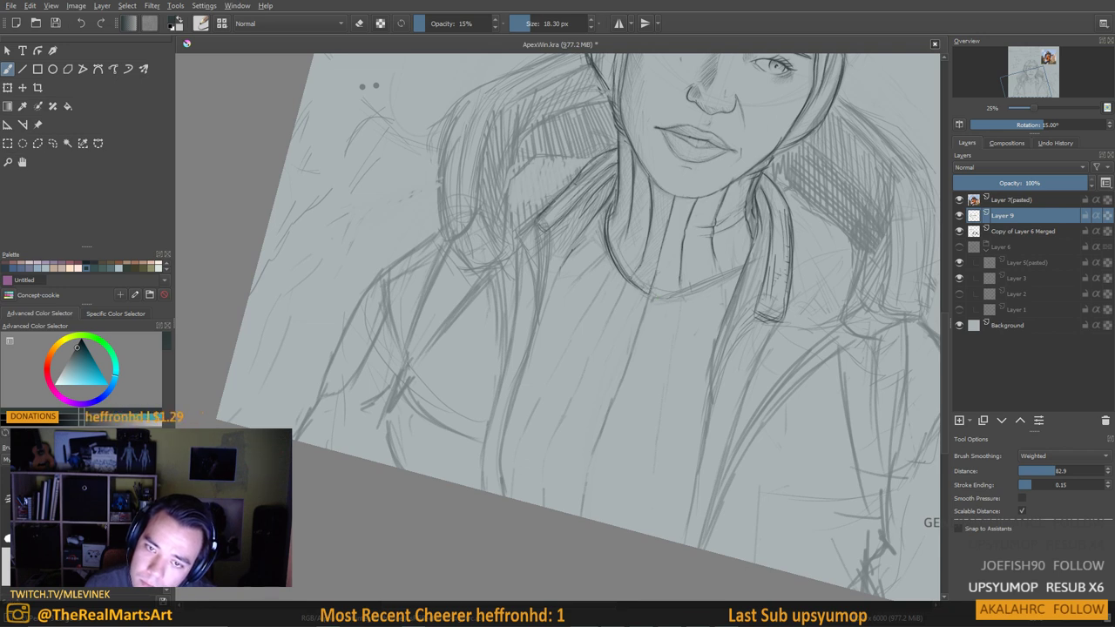
{"action": "left_click_drag", "start_coordinate": [653, 298], "coordinate": [735, 270]}
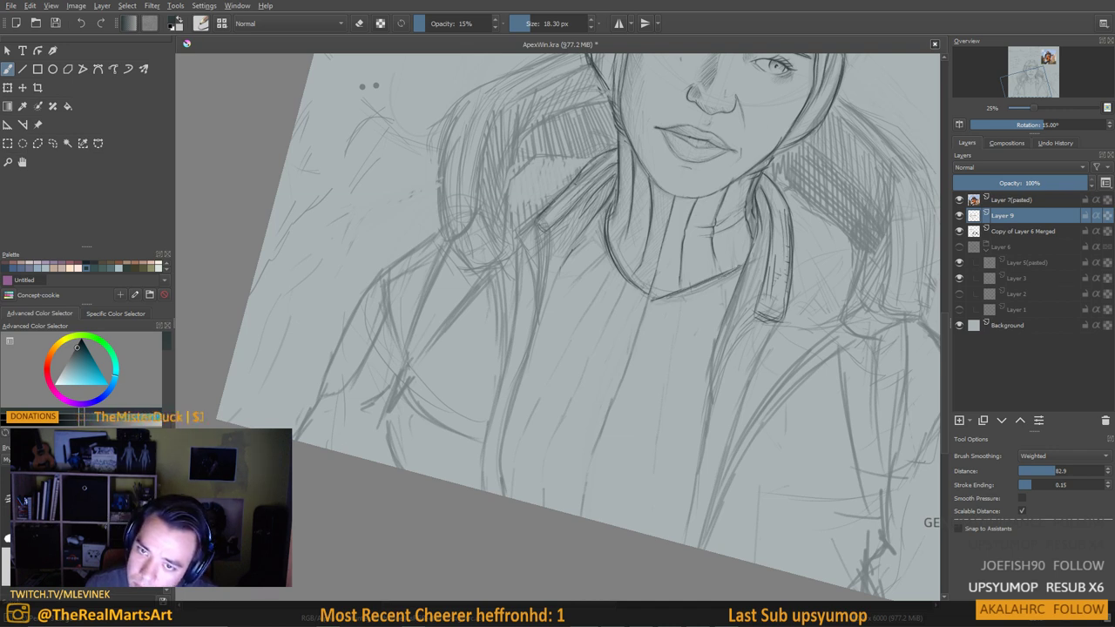
{"action": "key", "text": "ctrl+z"}
{"action": "key", "text": "ctrl+z"}
{"action": "key", "text": "ctrl+z"}
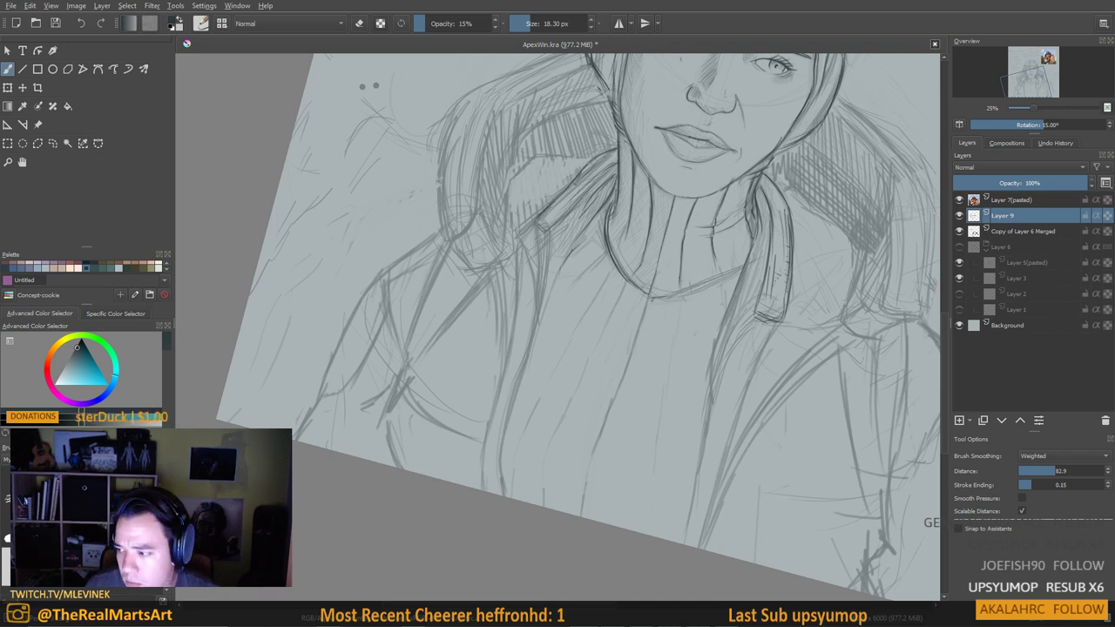
Darken the base of the high collar on the lit side, from the front point up to the jacket edge
{"action": "left_click_drag", "start_coordinate": [666, 297], "coordinate": [749, 259]}
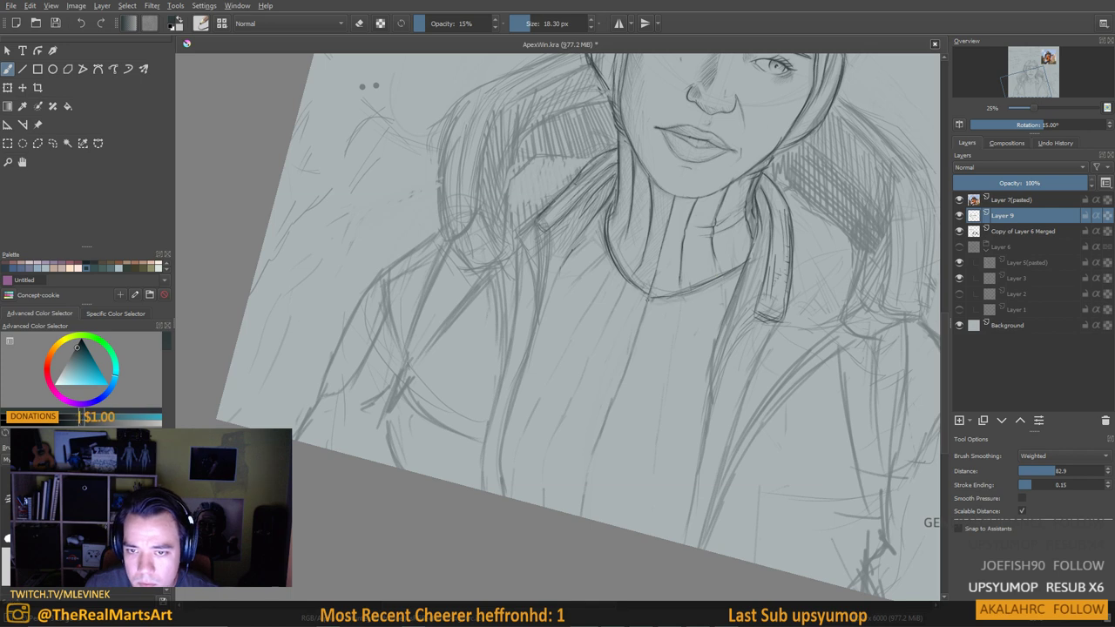
{"action": "left_click_drag", "start_coordinate": [700, 287], "coordinate": [727, 277]}
{"action": "mouse_move", "coordinate": [686, 290]}
{"action": "left_mouse_down"}
{"action": "mouse_move", "coordinate": [721, 274]}
{"action": "mouse_move", "coordinate": [696, 289]}
{"action": "left_mouse_up"}
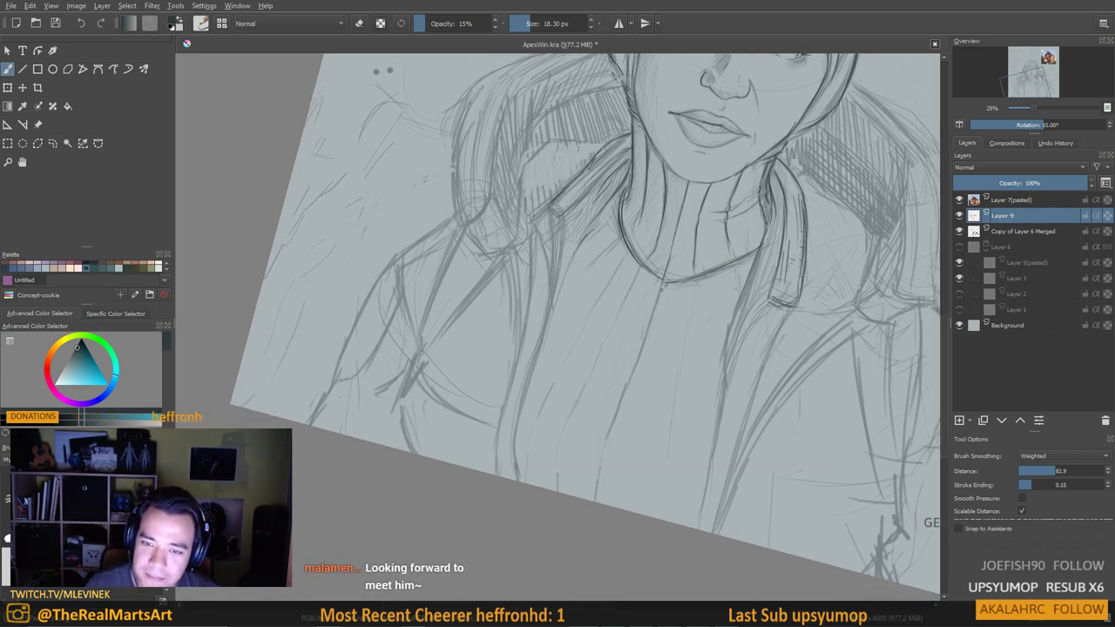
Line the shirt's centre seam from the collar's front point down to the bottom edge of the canvas
{"action": "mouse_move", "coordinate": [660, 287]}
{"action": "left_mouse_down"}
{"action": "mouse_move", "coordinate": [603, 451]}
{"action": "mouse_move", "coordinate": [600, 507]}
{"action": "left_mouse_up"}
{"action": "scroll", "coordinate": [610, 366], "scroll_direction": "up", "scroll_amount": 1}
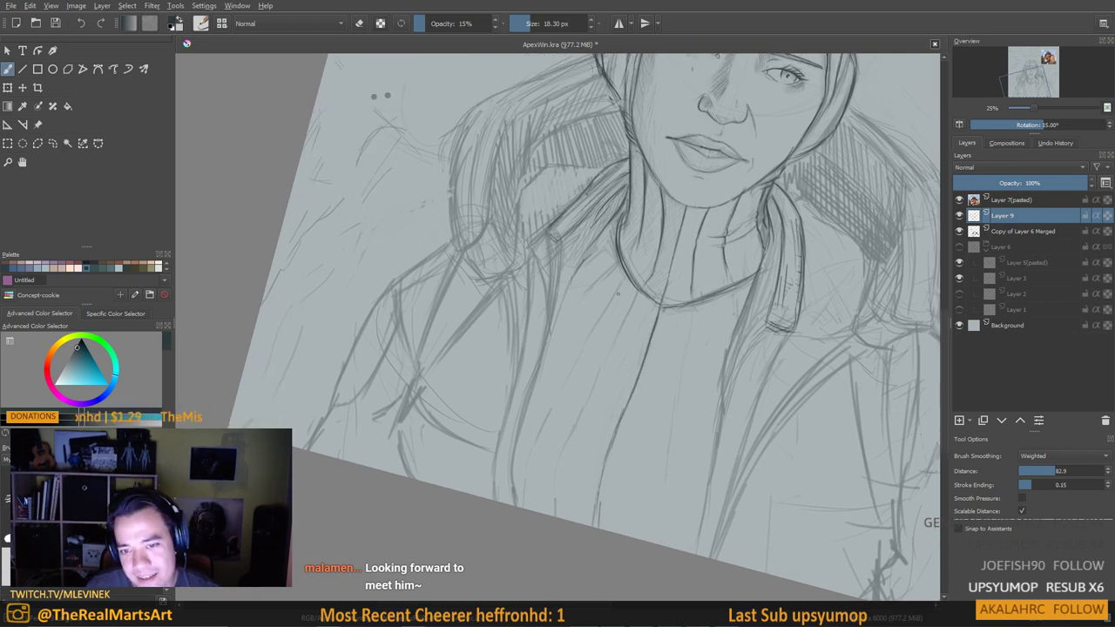
{"action": "left_click_drag", "start_coordinate": [661, 309], "coordinate": [601, 497]}
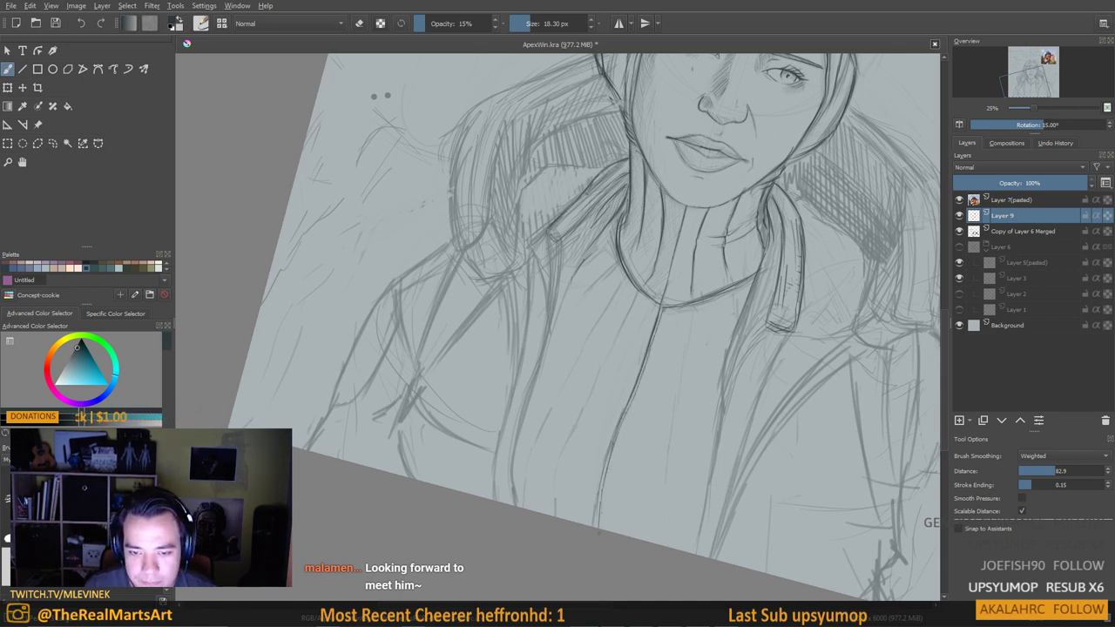
Line the shirt fold below the shadow-side lapel and the jacket's opening edge beside it, down to the canvas edge
{"action": "left_click_drag", "start_coordinate": [604, 309], "coordinate": [611, 341]}
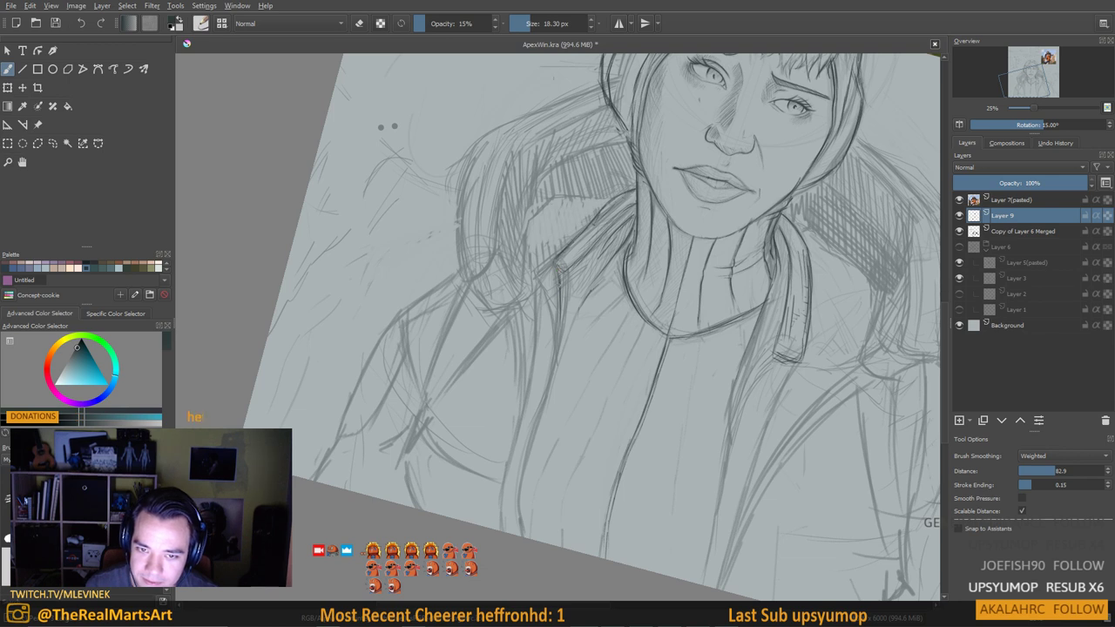
{"action": "left_click_drag", "start_coordinate": [597, 274], "coordinate": [564, 342]}
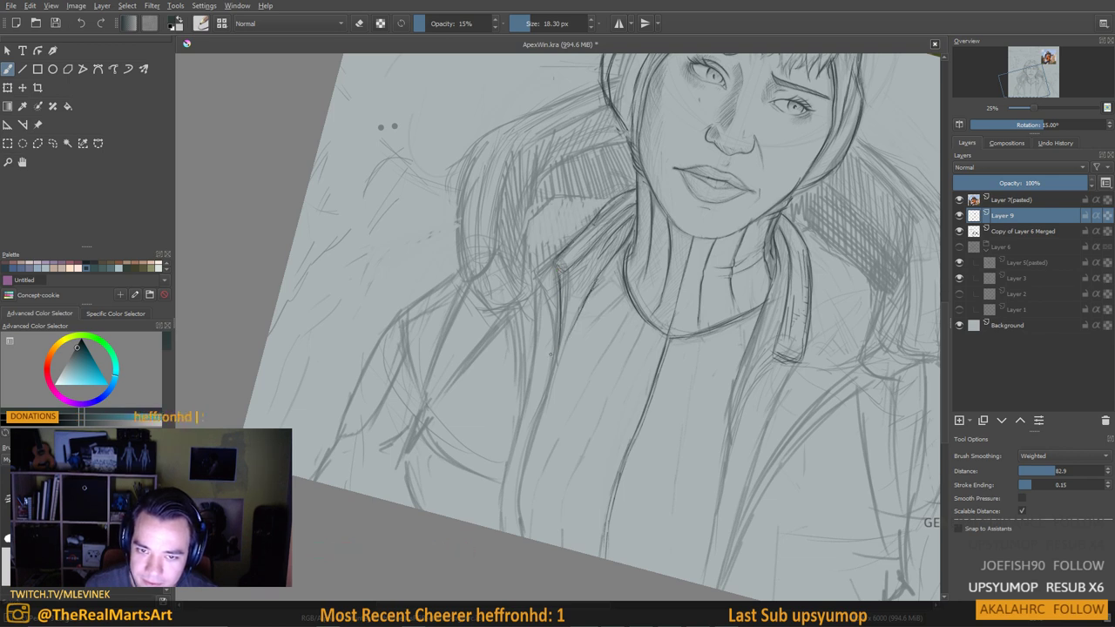
{"action": "left_click_drag", "start_coordinate": [559, 299], "coordinate": [550, 376]}
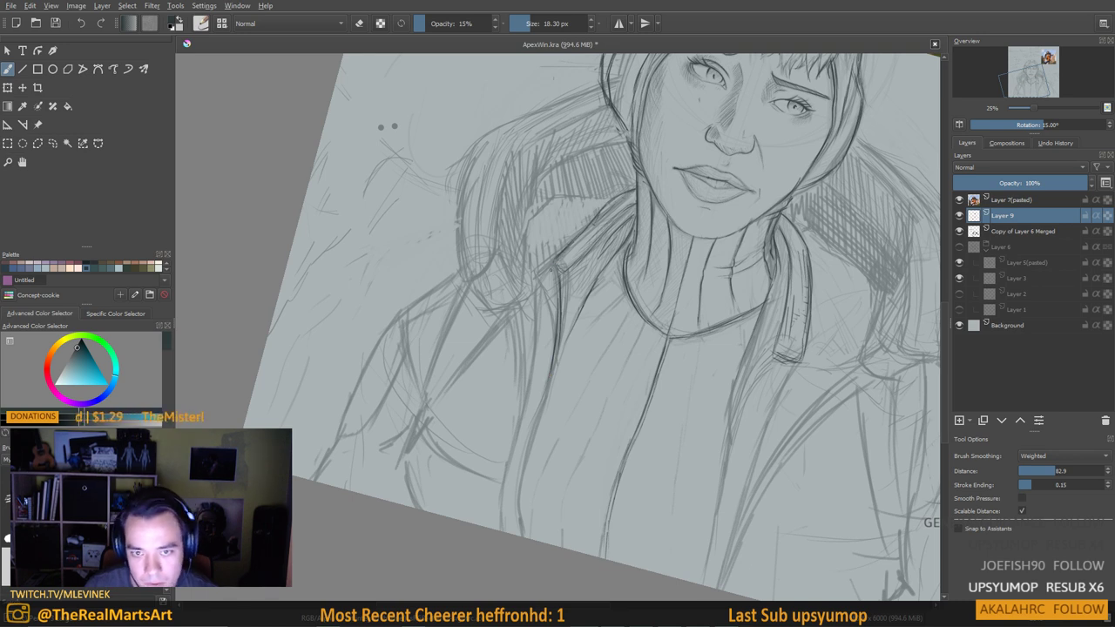
{"action": "mouse_move", "coordinate": [557, 268]}
{"action": "left_mouse_down"}
{"action": "mouse_move", "coordinate": [538, 297]}
{"action": "mouse_move", "coordinate": [502, 527]}
{"action": "left_mouse_up"}
{"action": "left_click_drag", "start_coordinate": [545, 397], "coordinate": [513, 526]}
{"action": "left_click_drag", "start_coordinate": [523, 508], "coordinate": [517, 536]}
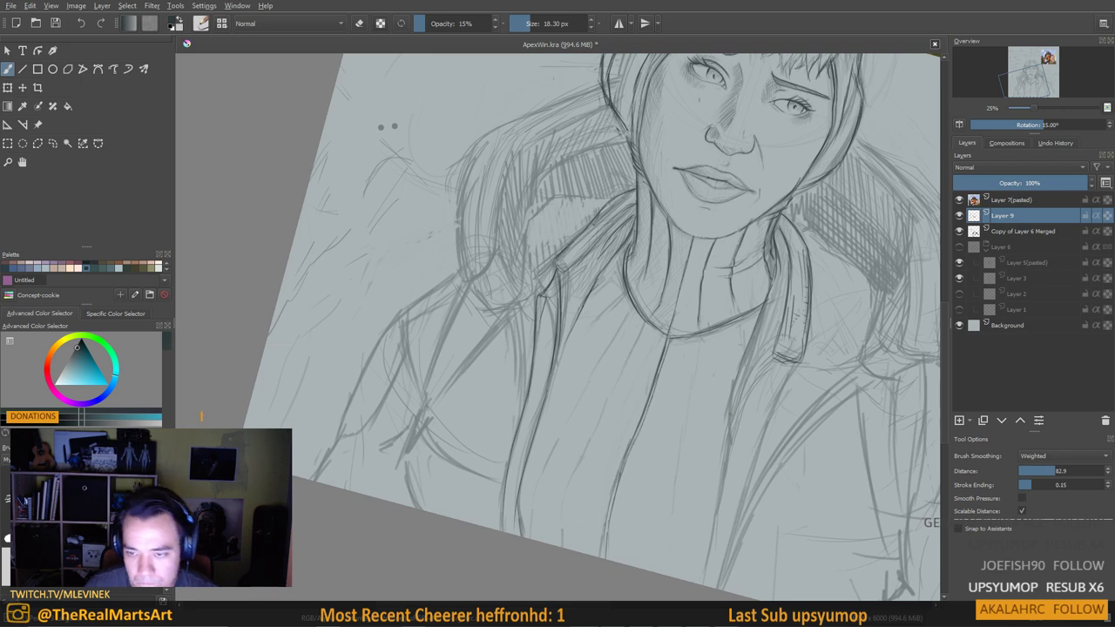
Line the jacket's opening on the lit side with two long edges running from the strap down to the canvas edge
{"action": "left_click_drag", "start_coordinate": [742, 361], "coordinate": [699, 583]}
{"action": "mouse_move", "coordinate": [792, 360]}
{"action": "left_mouse_down"}
{"action": "mouse_move", "coordinate": [756, 385]}
{"action": "mouse_move", "coordinate": [742, 432]}
{"action": "left_mouse_up"}
{"action": "mouse_move", "coordinate": [792, 362]}
{"action": "left_mouse_down"}
{"action": "mouse_move", "coordinate": [790, 398]}
{"action": "mouse_move", "coordinate": [756, 445]}
{"action": "mouse_move", "coordinate": [712, 588]}
{"action": "left_mouse_up"}
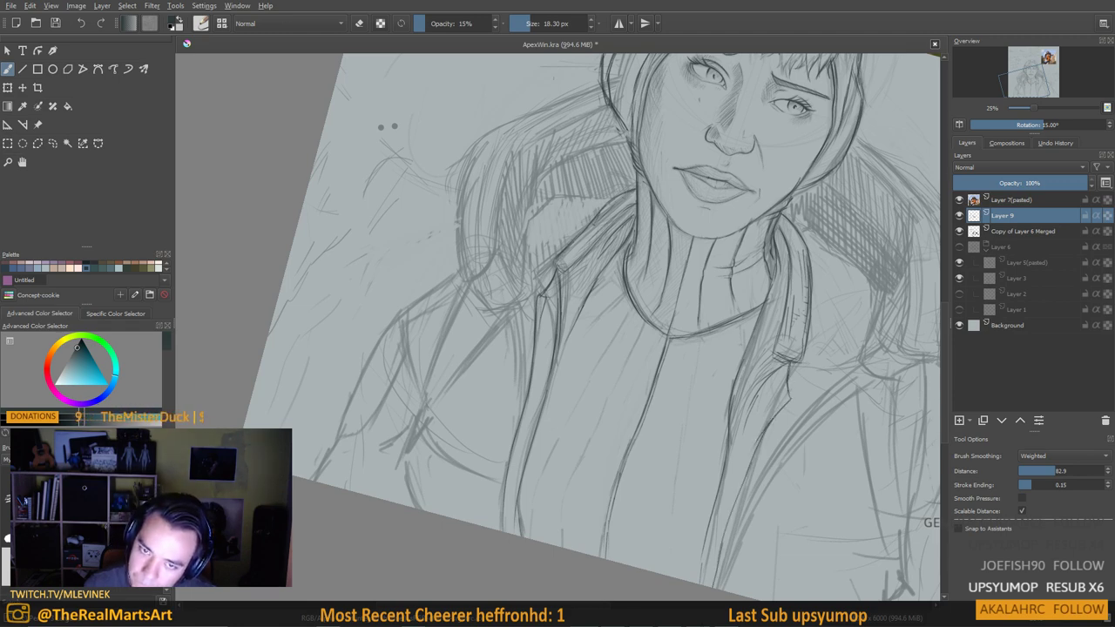
Outline the padded hood and its folds behind the shoulder on the shadow side
{"action": "scroll", "coordinate": [691, 320], "scroll_direction": "down", "scroll_amount": 3}
{"action": "scroll", "coordinate": [695, 317], "scroll_direction": "up", "scroll_amount": 1}
{"action": "left_click_drag", "start_coordinate": [695, 314], "coordinate": [683, 342]}
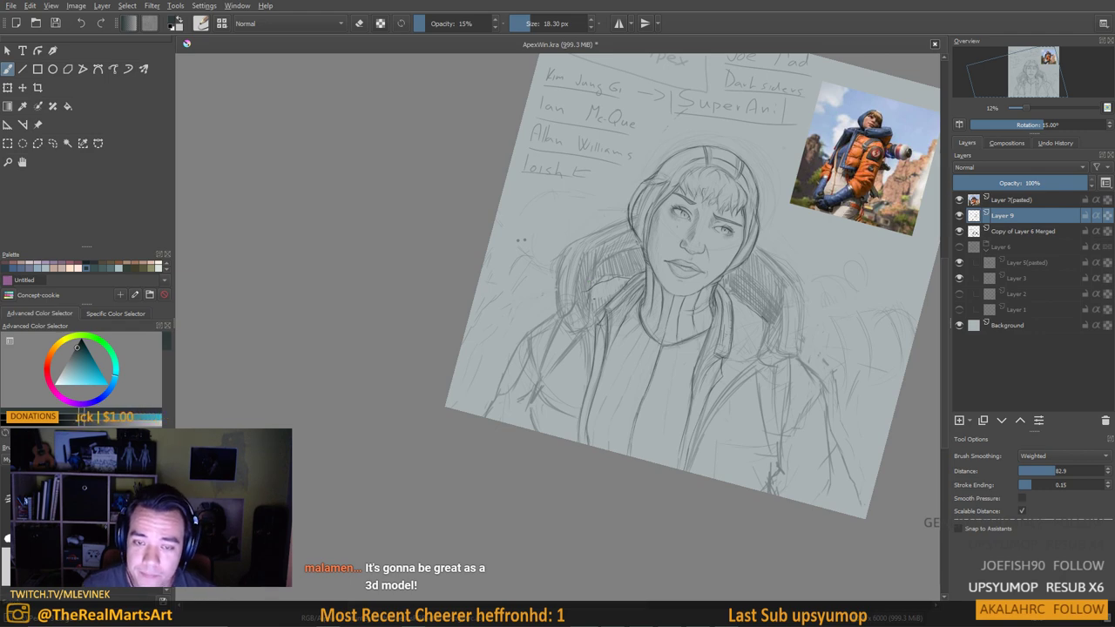
{"action": "scroll", "coordinate": [607, 356], "scroll_direction": "up", "scroll_amount": 3}
{"action": "scroll", "coordinate": [607, 356], "scroll_direction": "down", "scroll_amount": 3}
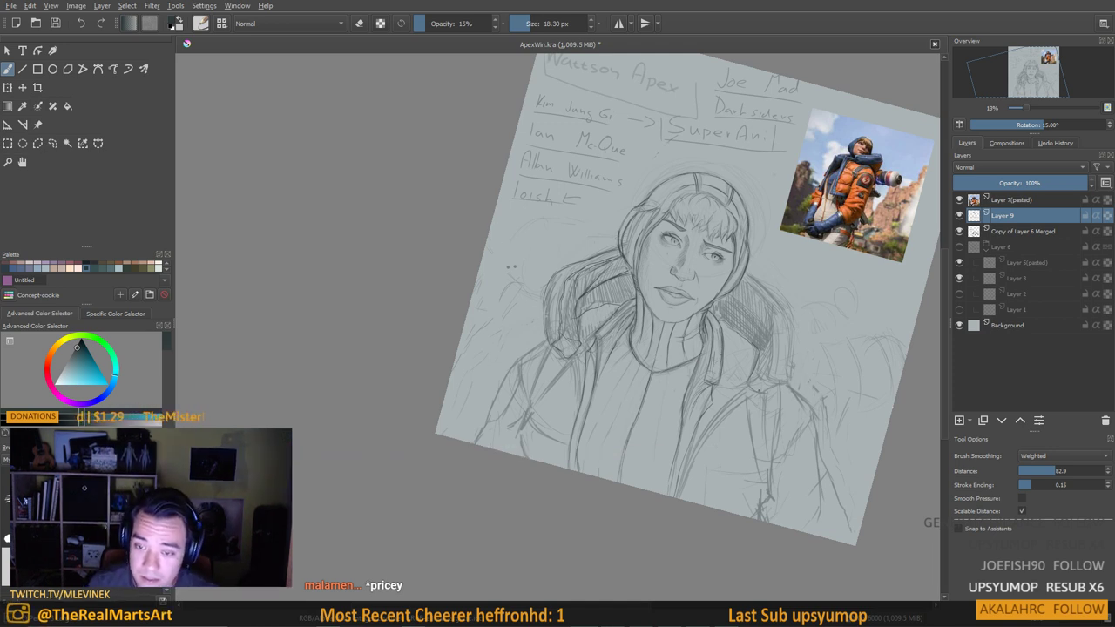
Darken the shading inside the hood beside the jaw on the lit side
{"action": "left_click_drag", "start_coordinate": [755, 381], "coordinate": [761, 380]}
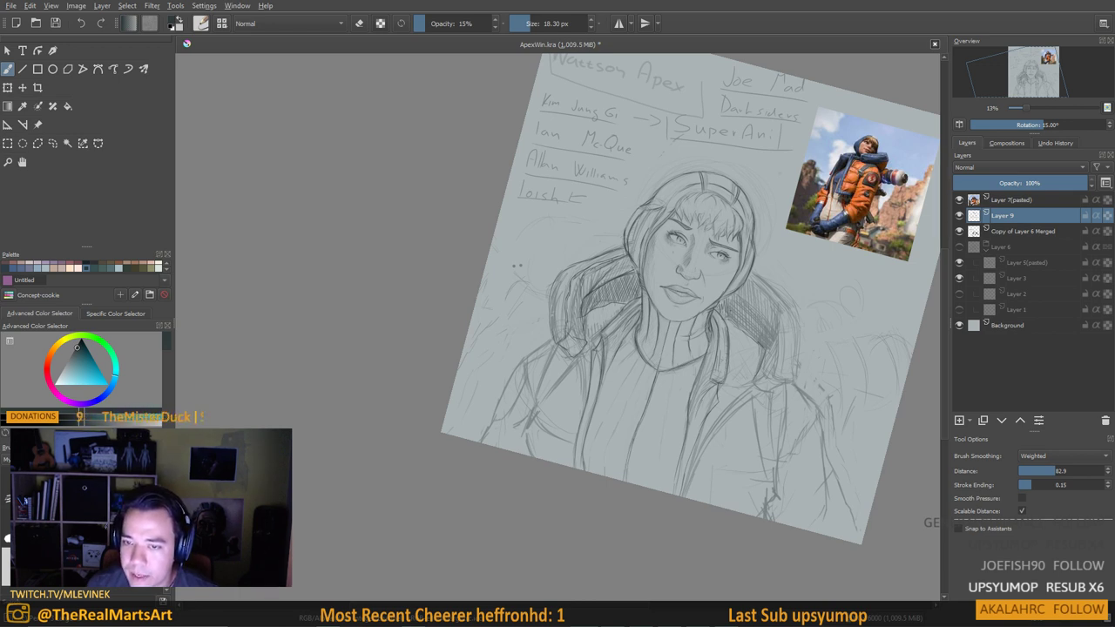
{"action": "mouse_move", "coordinate": [741, 296]}
{"action": "left_mouse_down"}
{"action": "mouse_move", "coordinate": [741, 326]}
{"action": "mouse_move", "coordinate": [758, 330]}
{"action": "left_mouse_up"}
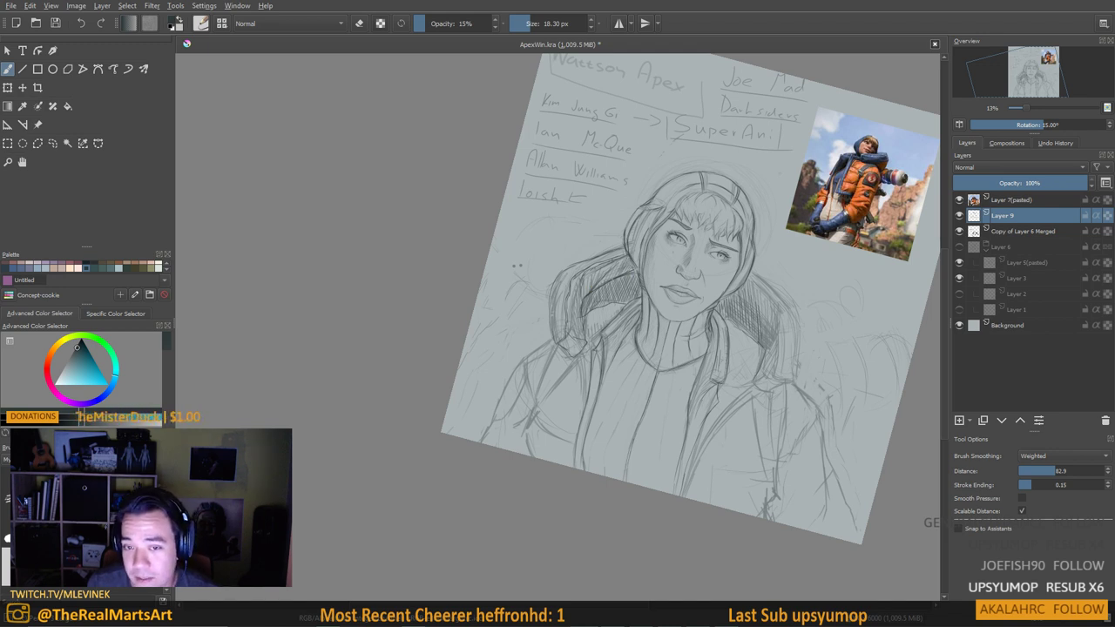
{"action": "left_click_drag", "start_coordinate": [702, 329], "coordinate": [687, 330]}
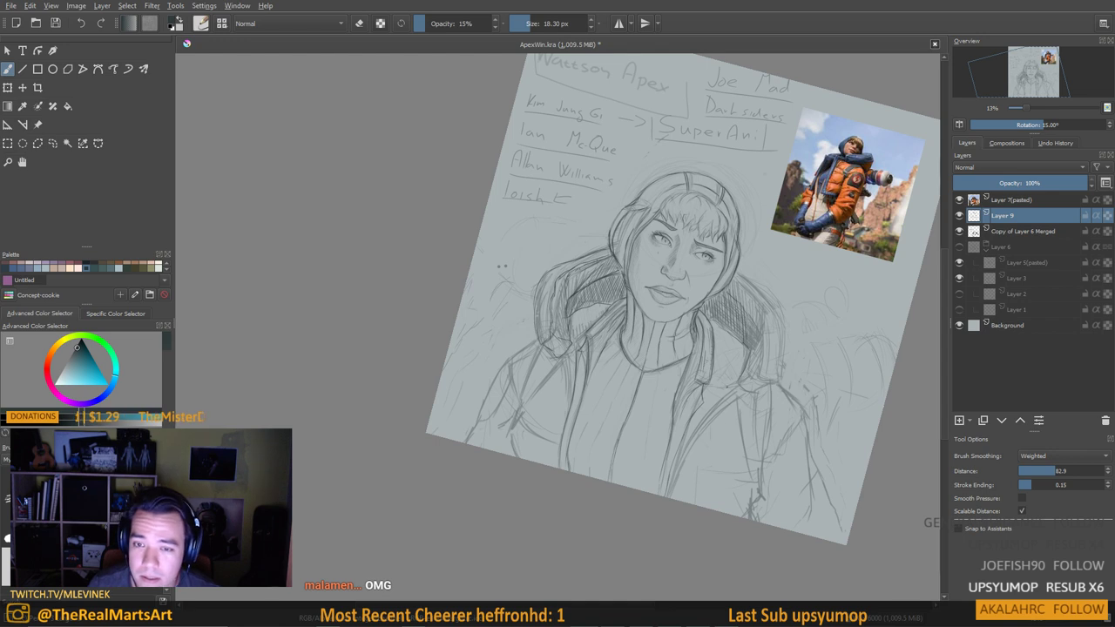
Line the shadow-side shoulder and the outer contour of the upper sleeve down to the canvas edge
{"action": "left_click_drag", "start_coordinate": [730, 385], "coordinate": [734, 330]}
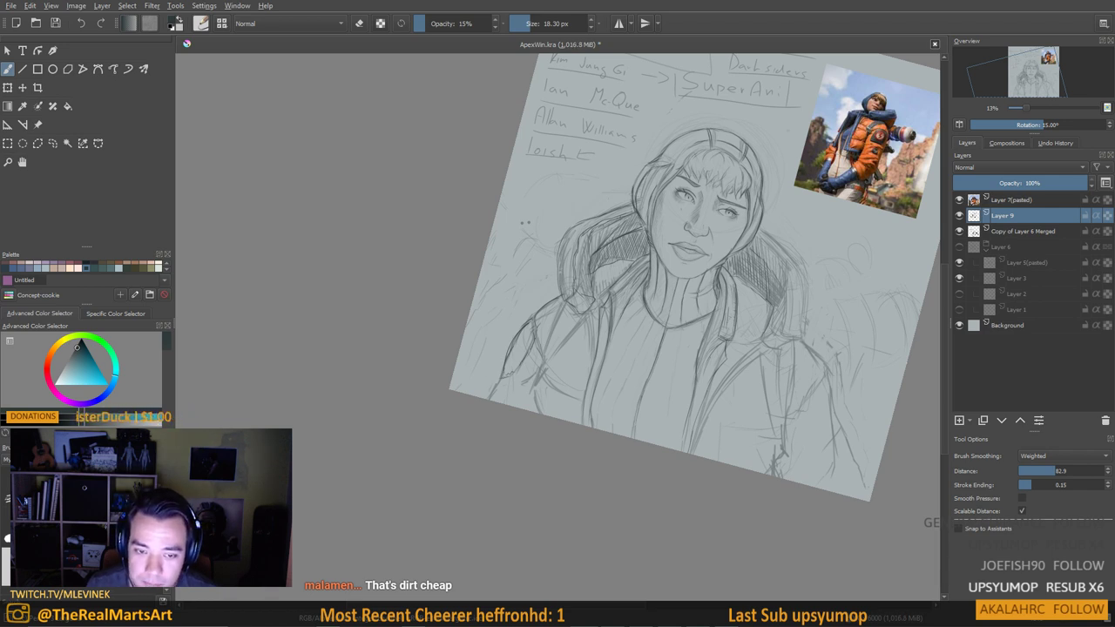
{"action": "left_click_drag", "start_coordinate": [504, 377], "coordinate": [489, 397]}
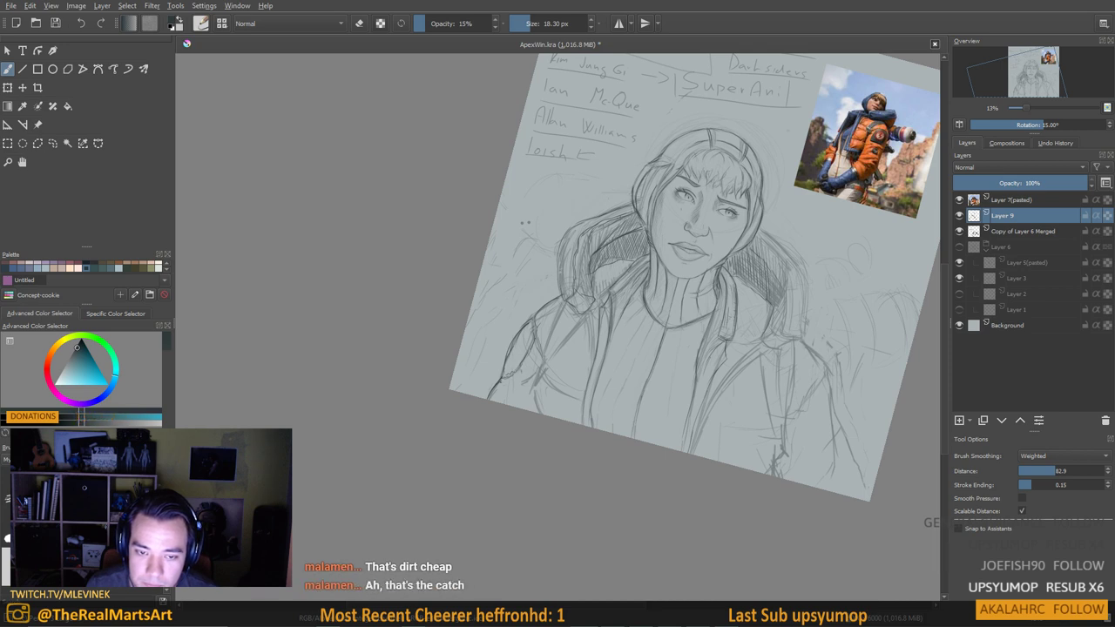
{"action": "left_click_drag", "start_coordinate": [527, 419], "coordinate": [526, 397]}
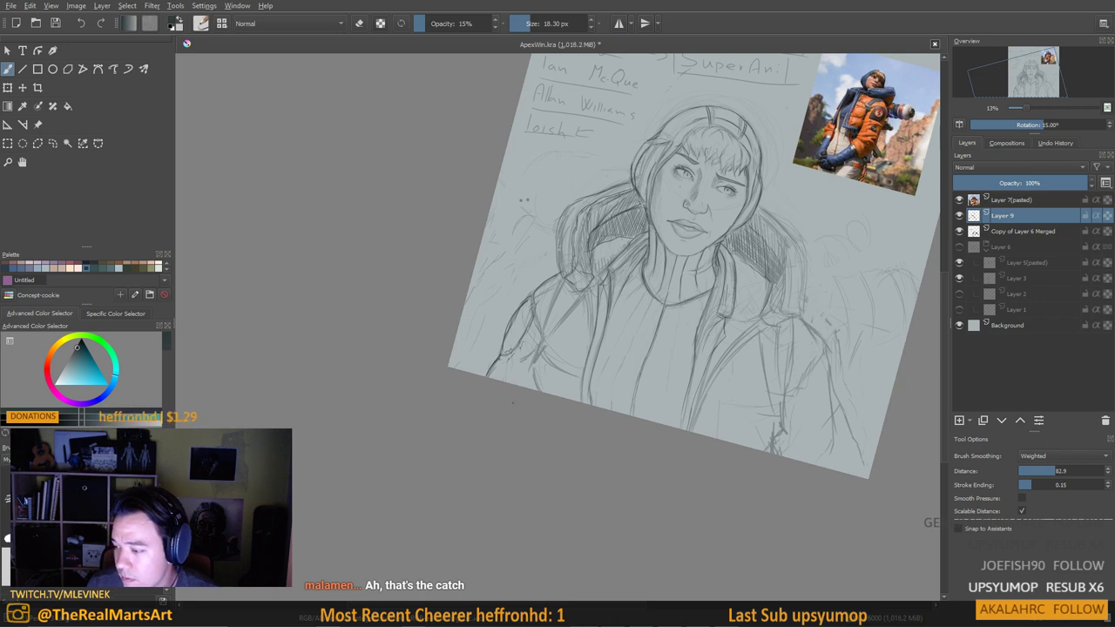
{"action": "left_click_drag", "start_coordinate": [553, 351], "coordinate": [552, 356]}
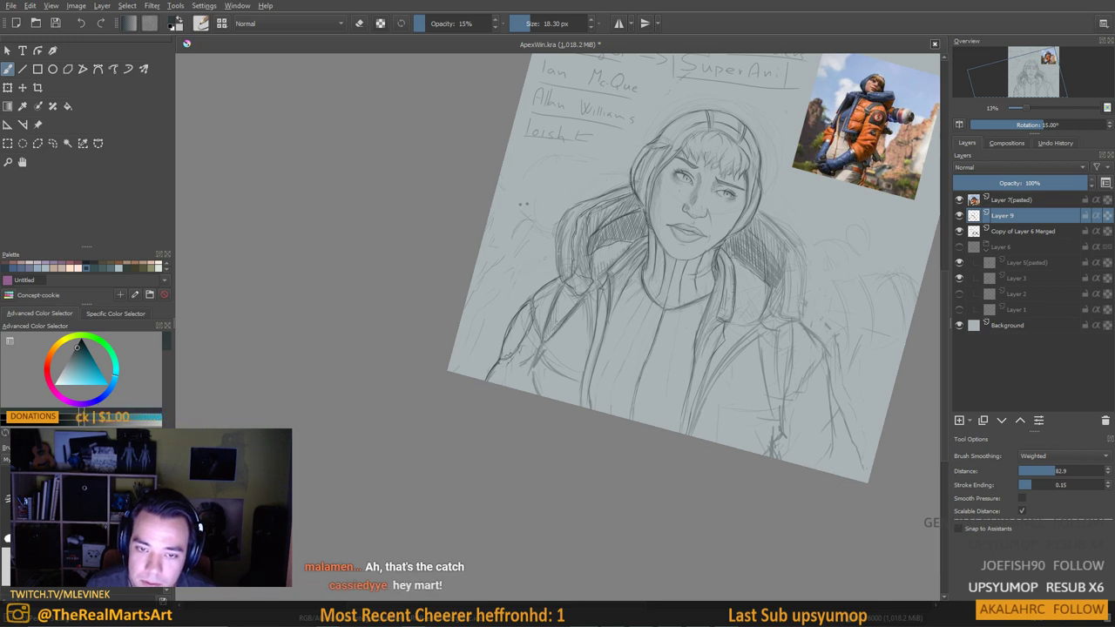
Darken the jacket's diagonal chest seam and the armpit folds on the shadow side
{"action": "left_click_drag", "start_coordinate": [538, 375], "coordinate": [527, 367]}
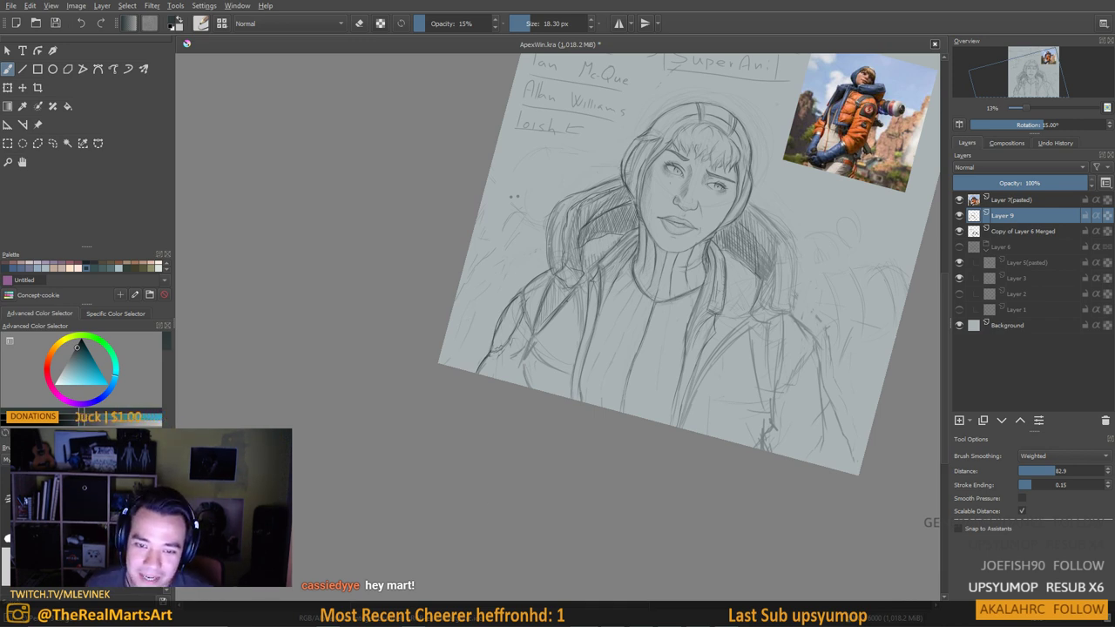
{"action": "left_click_drag", "start_coordinate": [534, 343], "coordinate": [538, 326]}
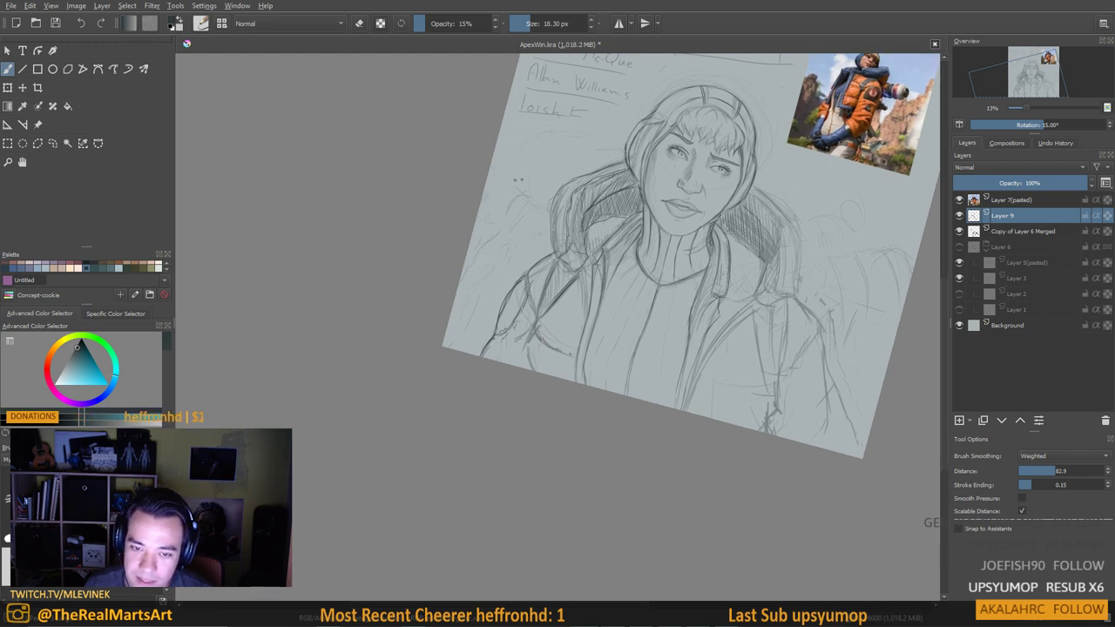
{"action": "left_click_drag", "start_coordinate": [532, 331], "coordinate": [530, 353]}
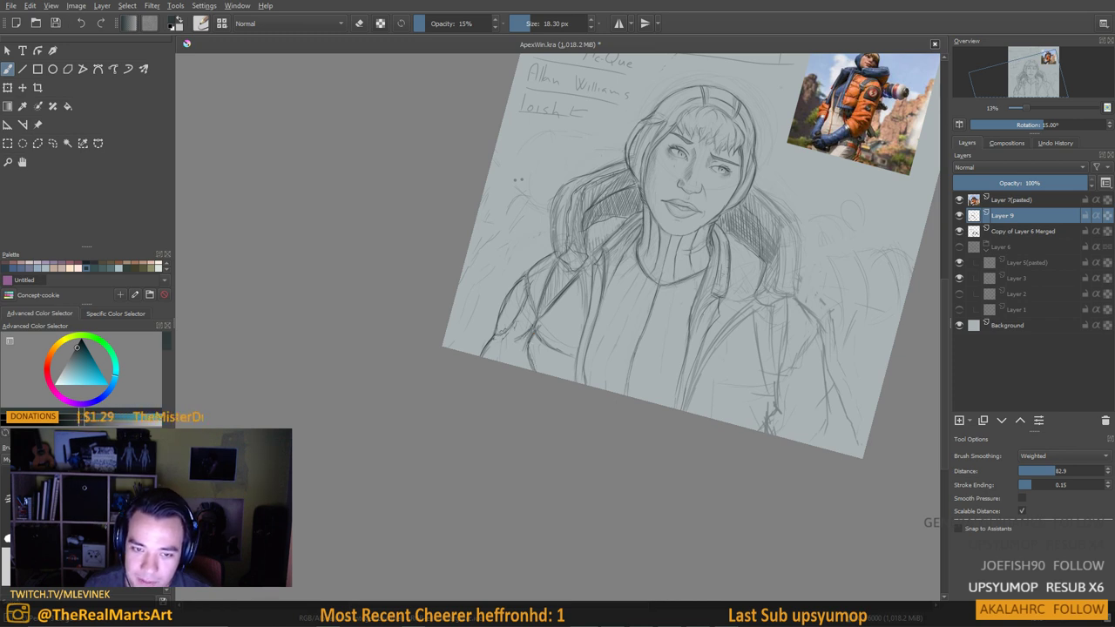
{"action": "left_click_drag", "start_coordinate": [534, 321], "coordinate": [528, 344]}
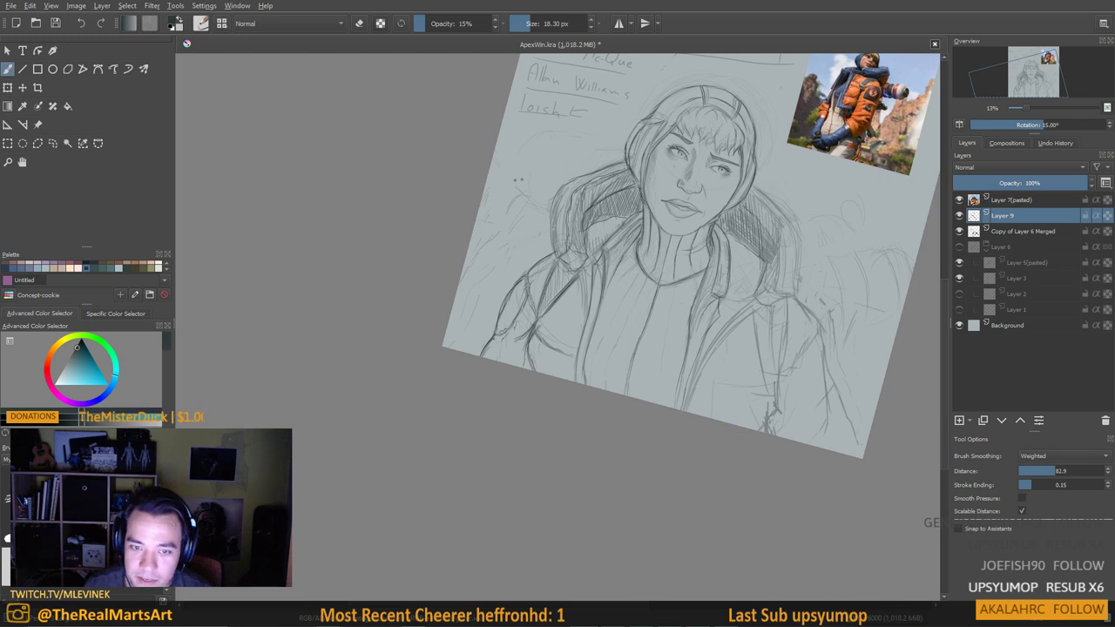
Line the shirt's vertical ribs, and the jacket's front panel edge and shoulder on the lit side
{"action": "left_click_drag", "start_coordinate": [616, 367], "coordinate": [618, 358]}
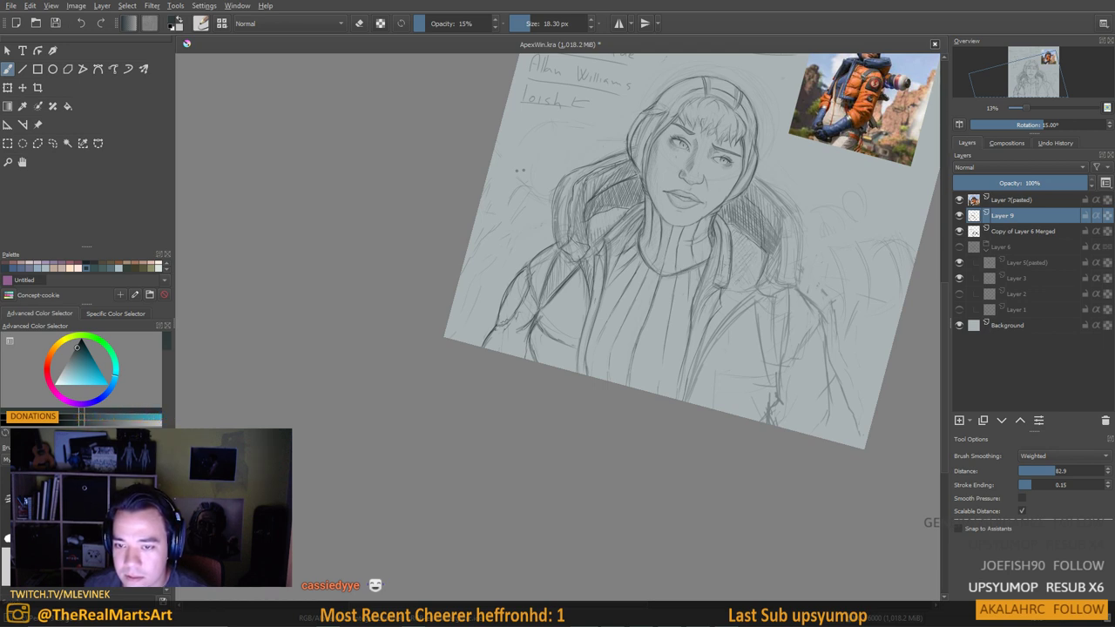
{"action": "mouse_move", "coordinate": [770, 291]}
{"action": "left_mouse_down"}
{"action": "mouse_move", "coordinate": [734, 312]}
{"action": "mouse_move", "coordinate": [699, 375]}
{"action": "left_mouse_up"}
{"action": "left_click_drag", "start_coordinate": [798, 288], "coordinate": [816, 313]}
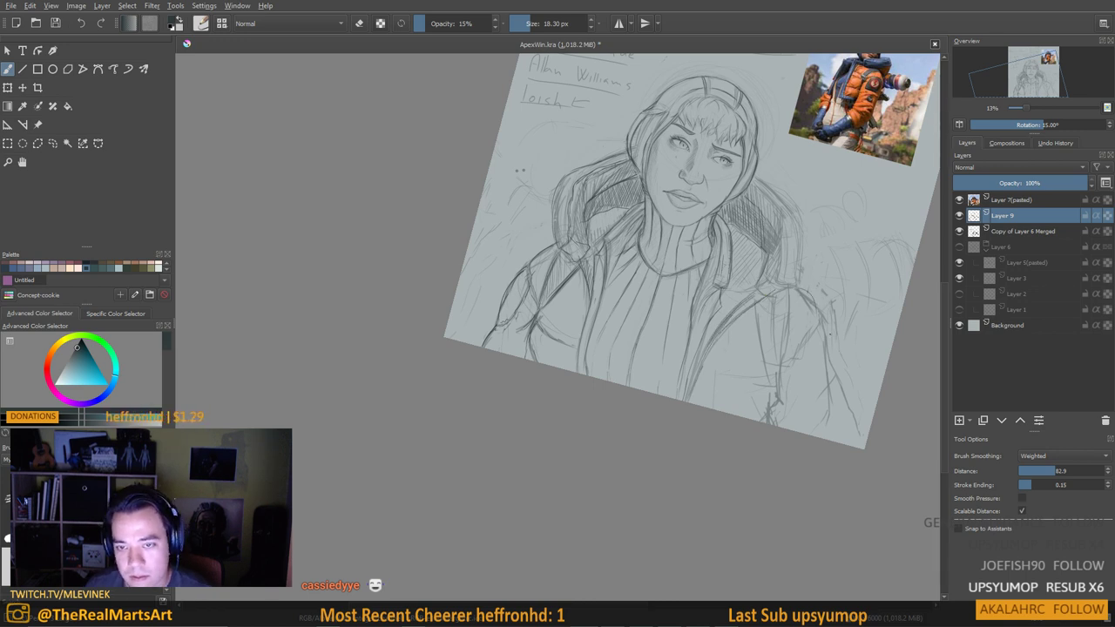
Mirror the canvas view and darken the outer shoulder curve of the jacket on the lit side
{"action": "scroll", "coordinate": [803, 321], "scroll_direction": "down", "scroll_amount": 2}
{"action": "scroll", "coordinate": [720, 249], "scroll_direction": "up", "scroll_amount": 1}
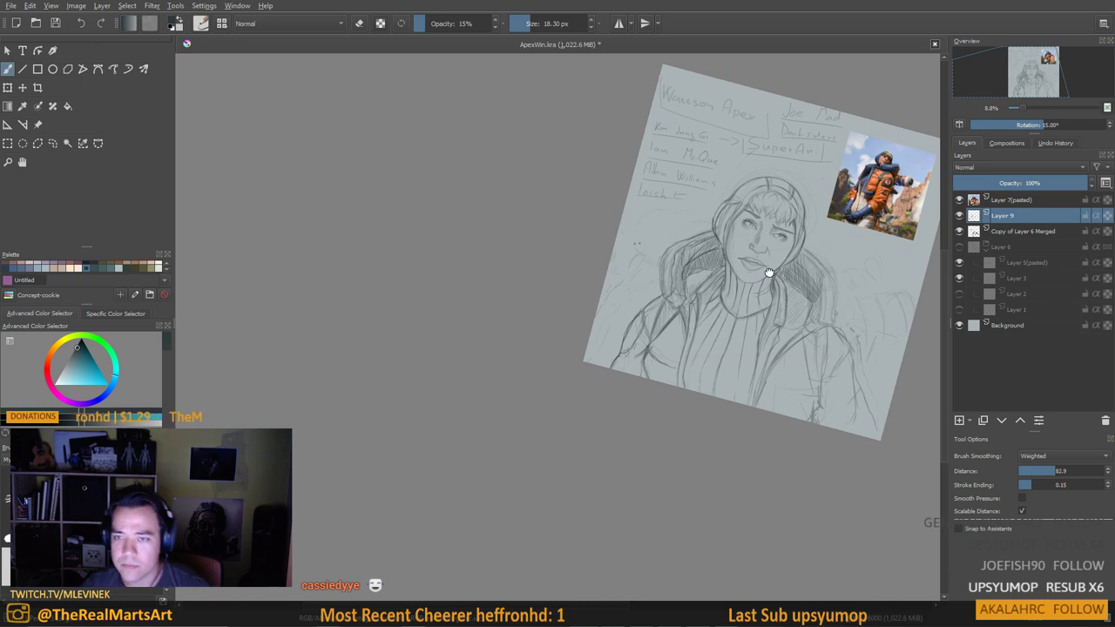
{"action": "left_click_drag", "start_coordinate": [769, 273], "coordinate": [670, 314]}
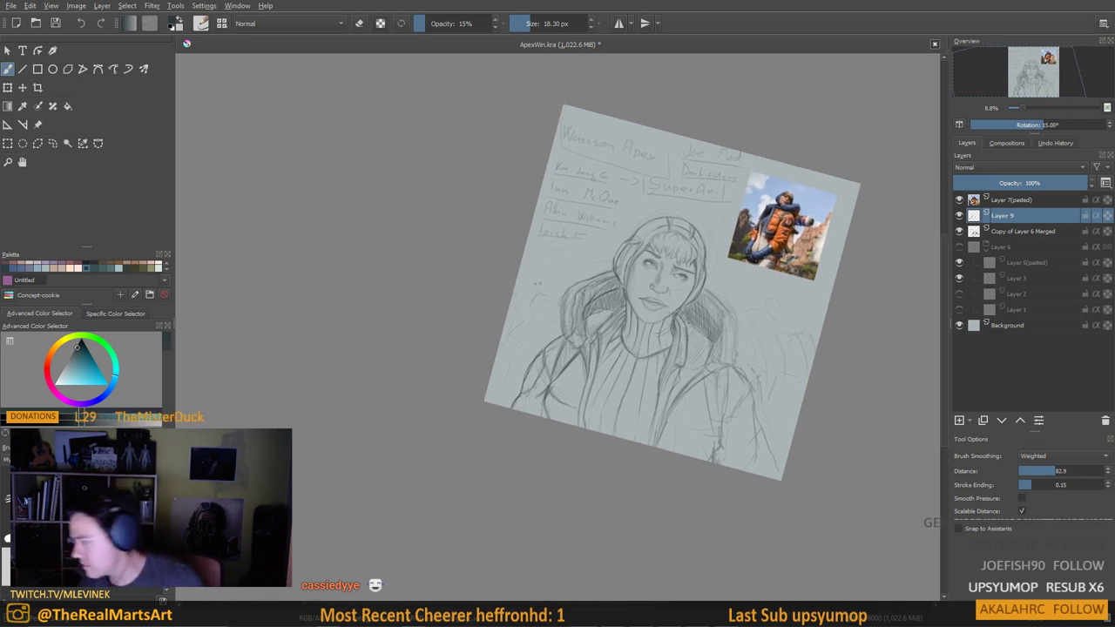
{"action": "key", "text": "m"}
{"action": "scroll", "coordinate": [468, 299], "scroll_direction": "up", "scroll_amount": 4}
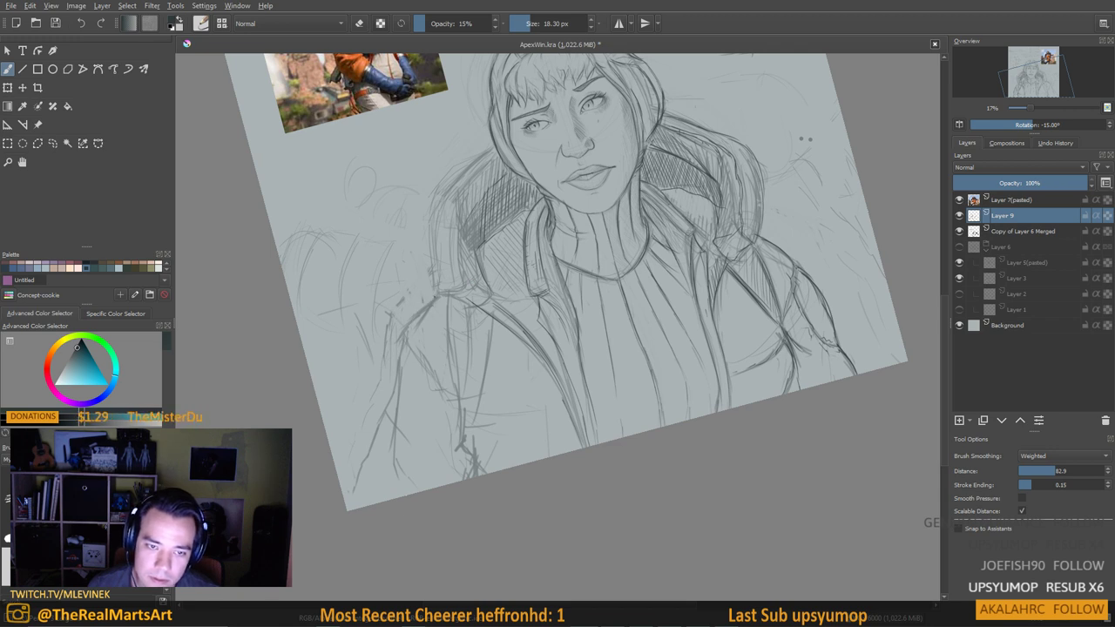
{"action": "left_click_drag", "start_coordinate": [439, 297], "coordinate": [412, 339]}
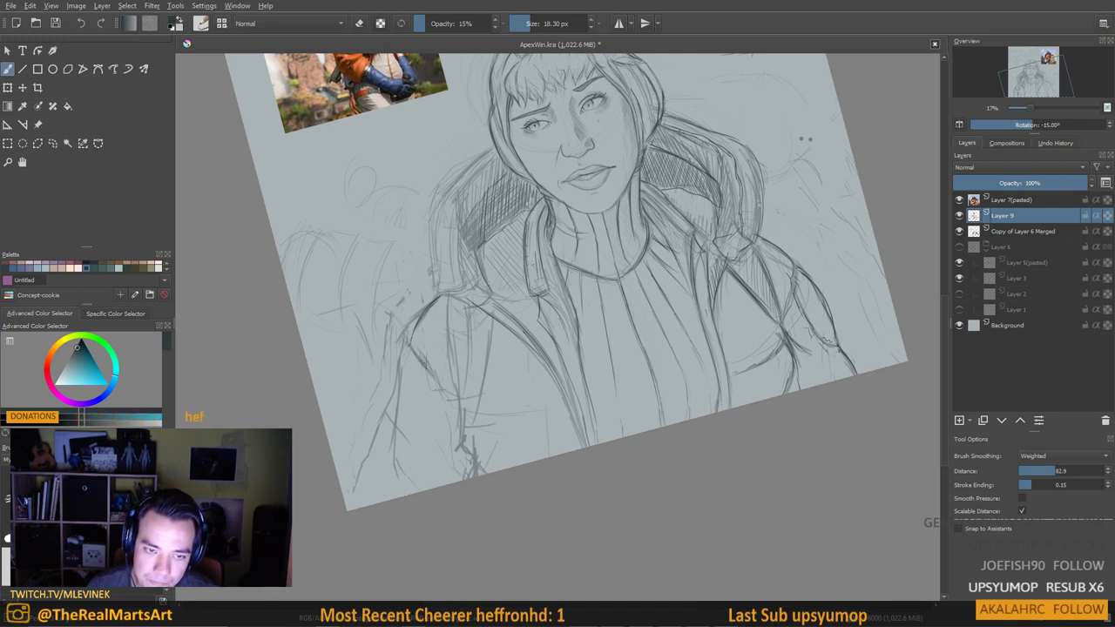
Line the upper sleeve on the lit side, adding its crossing fold and extending the contour down to the canvas edge
{"action": "left_click_drag", "start_coordinate": [441, 380], "coordinate": [460, 402]}
{"action": "mouse_move", "coordinate": [410, 345]}
{"action": "left_mouse_down"}
{"action": "mouse_move", "coordinate": [396, 400]}
{"action": "mouse_move", "coordinate": [406, 436]}
{"action": "left_mouse_up"}
{"action": "left_click_drag", "start_coordinate": [430, 398], "coordinate": [398, 432]}
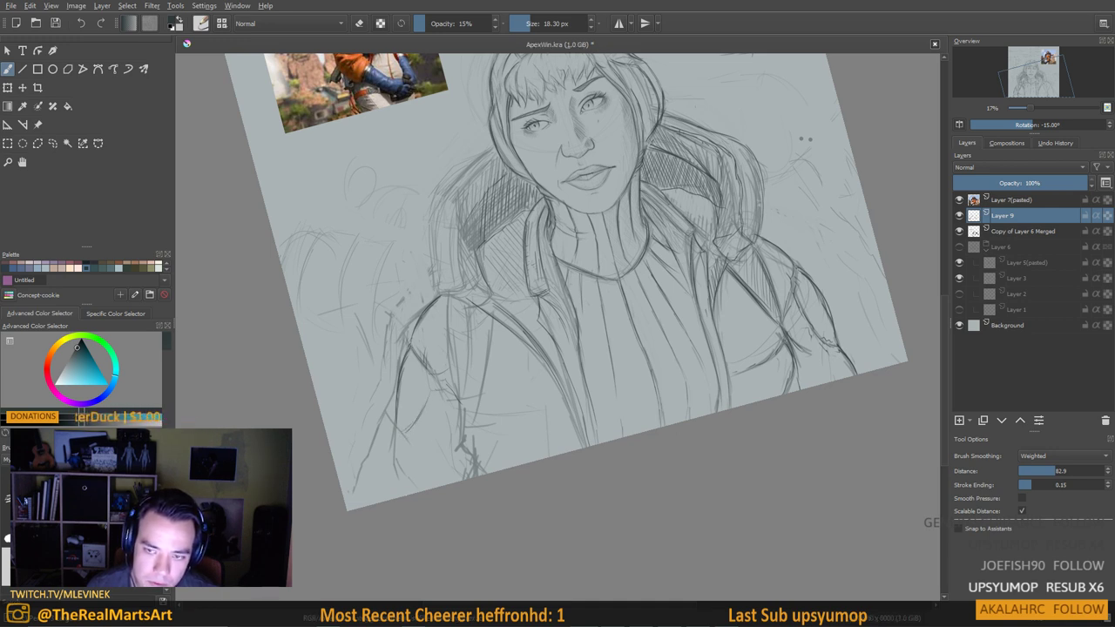
{"action": "left_click_drag", "start_coordinate": [427, 373], "coordinate": [395, 484]}
{"action": "left_click_drag", "start_coordinate": [396, 446], "coordinate": [397, 496]}
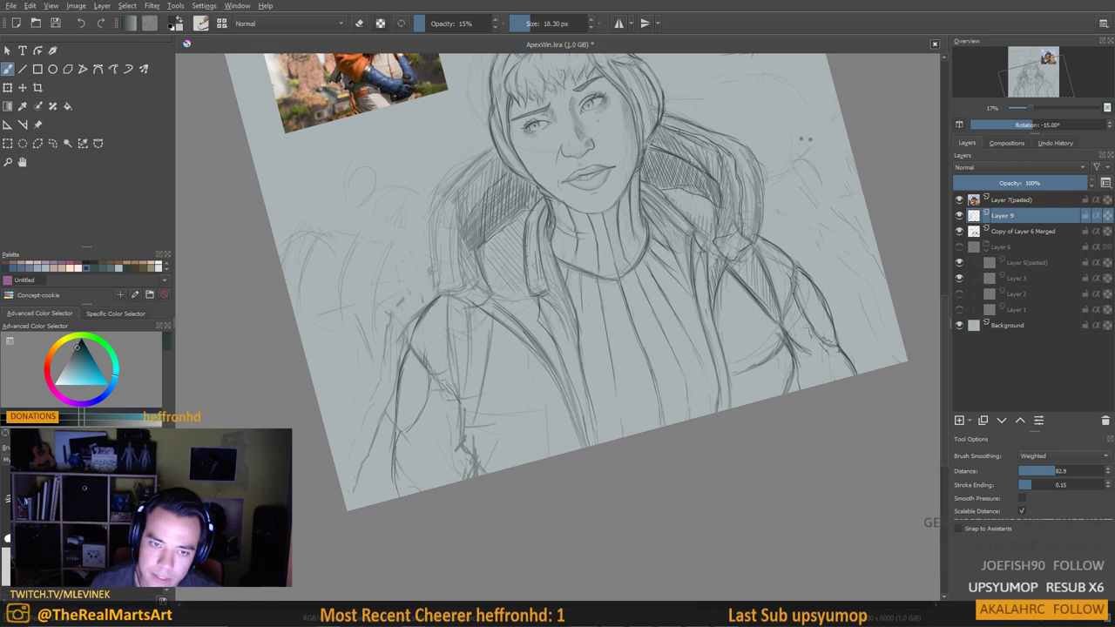
{"action": "left_click_drag", "start_coordinate": [554, 309], "coordinate": [513, 333]}
{"action": "left_click_drag", "start_coordinate": [802, 209], "coordinate": [779, 247]}
{"action": "mouse_move", "coordinate": [755, 250]}
{"action": "left_mouse_down"}
{"action": "mouse_move", "coordinate": [766, 276]}
{"action": "mouse_move", "coordinate": [812, 266]}
{"action": "left_mouse_up"}
{"action": "key", "text": "ctrl+z"}
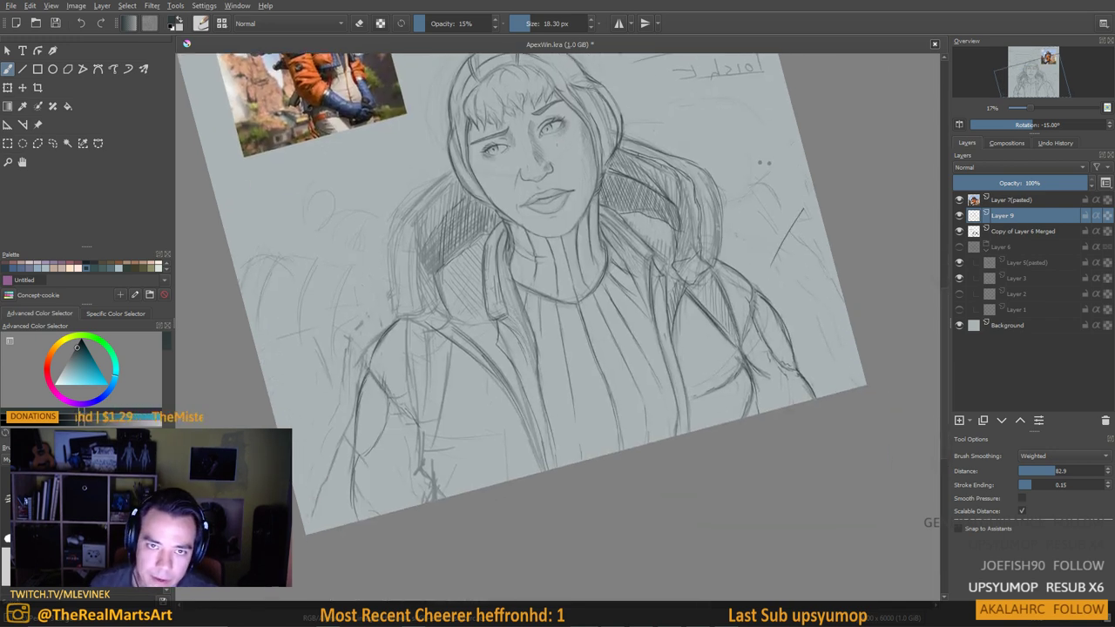
{"action": "left_click_drag", "start_coordinate": [605, 199], "coordinate": [610, 271]}
{"action": "key", "text": "ctrl+z"}
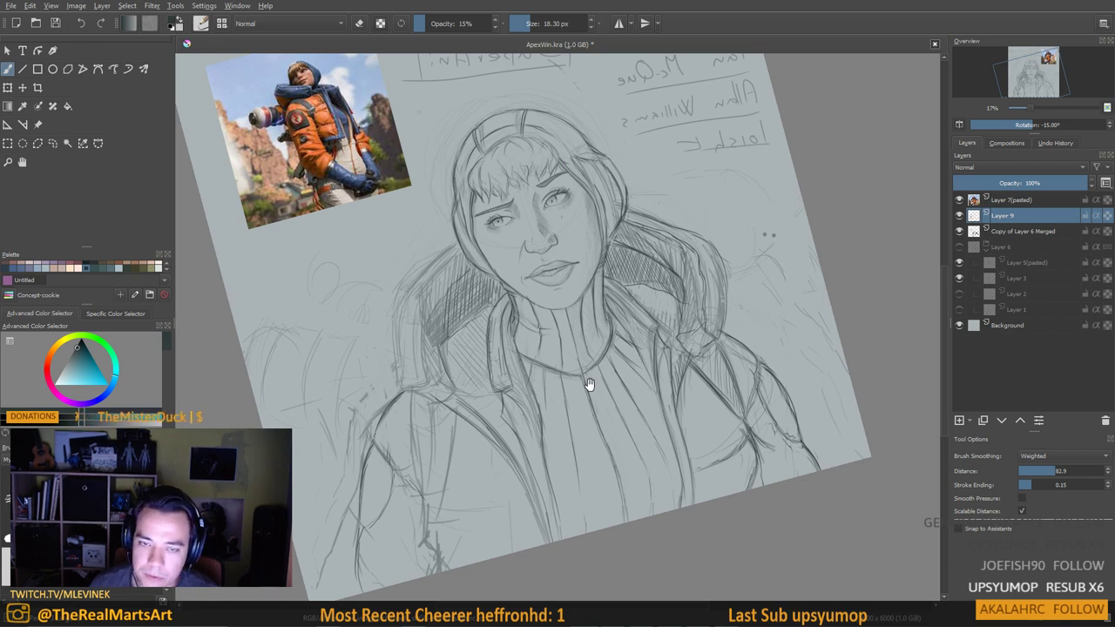
Line the two long seams running from the top of the shoulder down to the armpit on the jacket's lit side
{"action": "left_click_drag", "start_coordinate": [590, 384], "coordinate": [680, 221]}
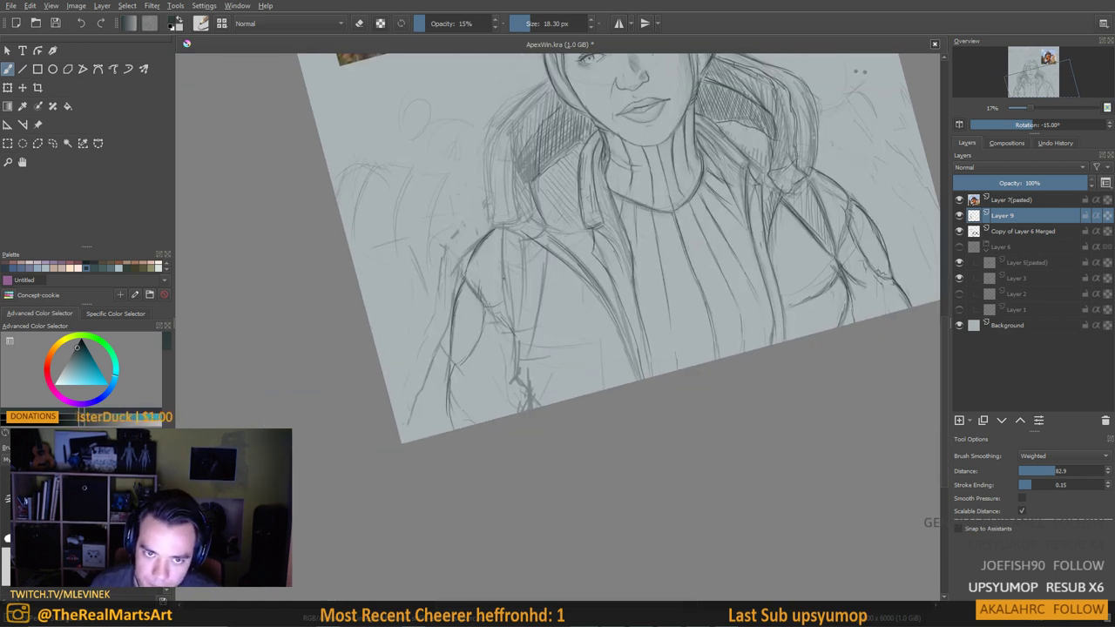
{"action": "left_click_drag", "start_coordinate": [503, 232], "coordinate": [510, 328]}
{"action": "mouse_move", "coordinate": [531, 251]}
{"action": "left_mouse_down"}
{"action": "mouse_move", "coordinate": [529, 304]}
{"action": "mouse_move", "coordinate": [544, 328]}
{"action": "left_mouse_up"}
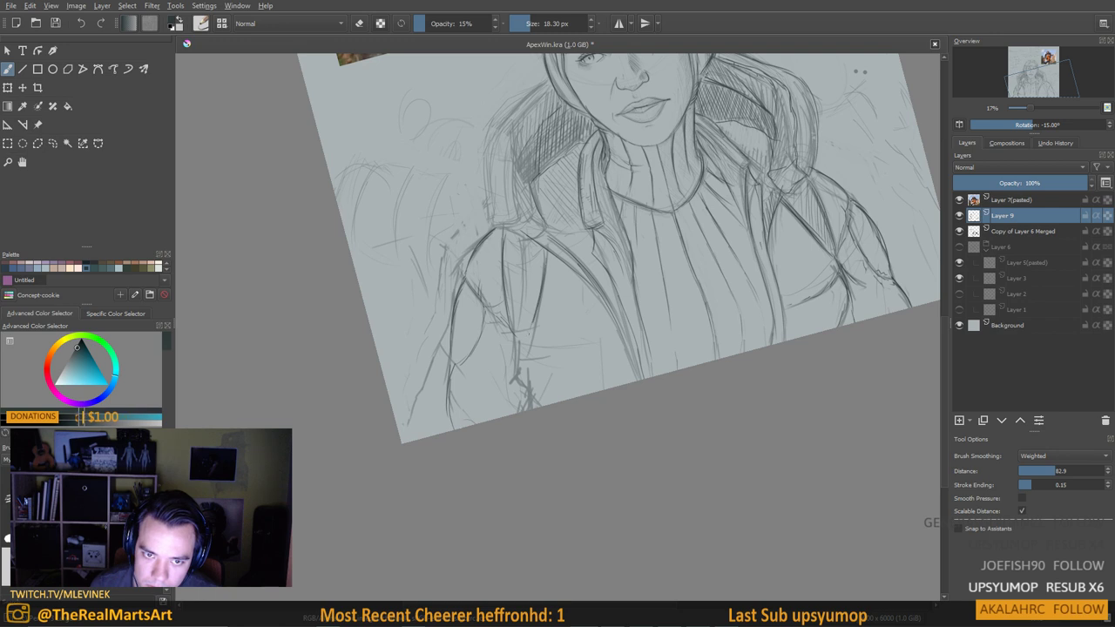
{"action": "left_click_drag", "start_coordinate": [504, 233], "coordinate": [511, 321]}
{"action": "mouse_move", "coordinate": [544, 258]}
{"action": "left_mouse_down"}
{"action": "mouse_move", "coordinate": [525, 336]}
{"action": "mouse_move", "coordinate": [561, 300]}
{"action": "mouse_move", "coordinate": [528, 305]}
{"action": "left_mouse_up"}
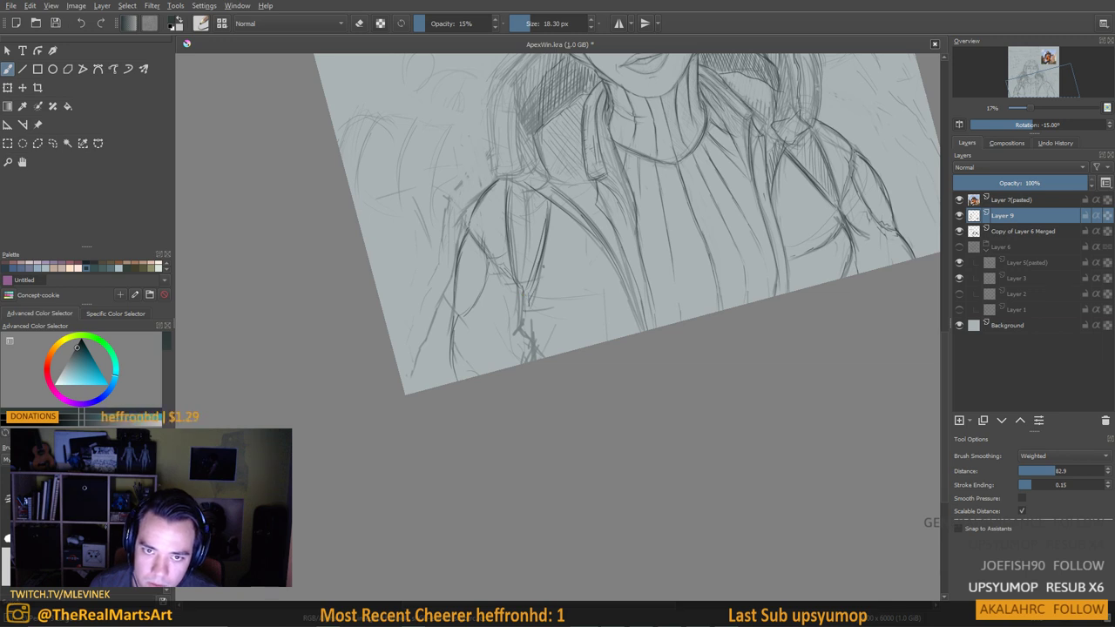
Line the horizontal chest seam and the armpit folds on the jacket's lit side down to the canvas edge
{"action": "left_click_drag", "start_coordinate": [759, 278], "coordinate": [752, 288]}
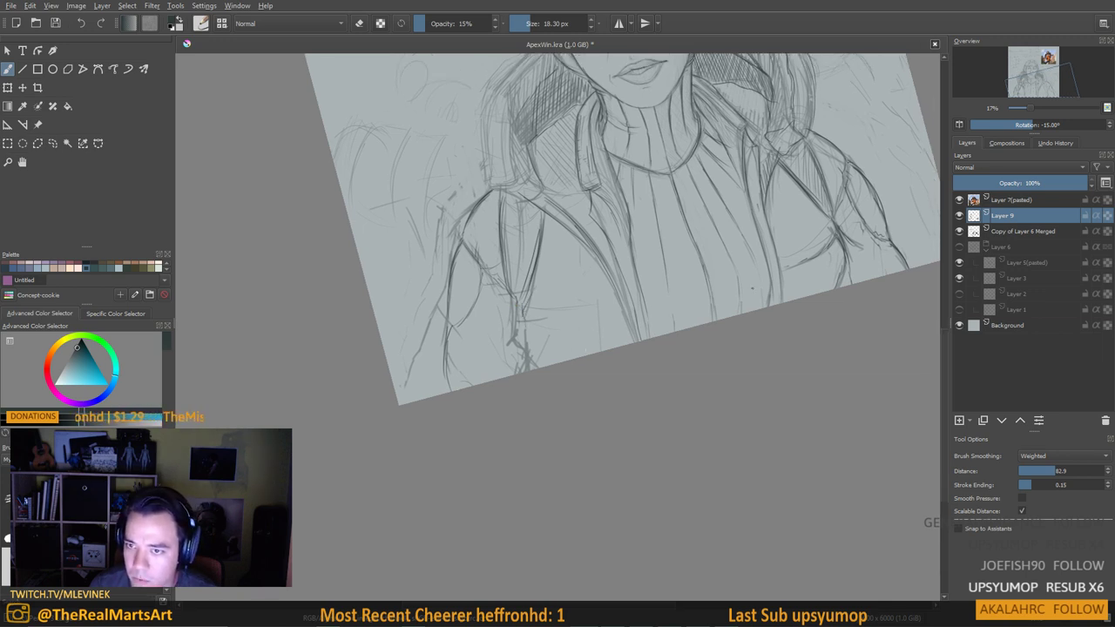
{"action": "mouse_move", "coordinate": [523, 322]}
{"action": "left_mouse_down"}
{"action": "mouse_move", "coordinate": [622, 310]}
{"action": "mouse_move", "coordinate": [540, 334]}
{"action": "mouse_move", "coordinate": [540, 363]}
{"action": "left_mouse_up"}
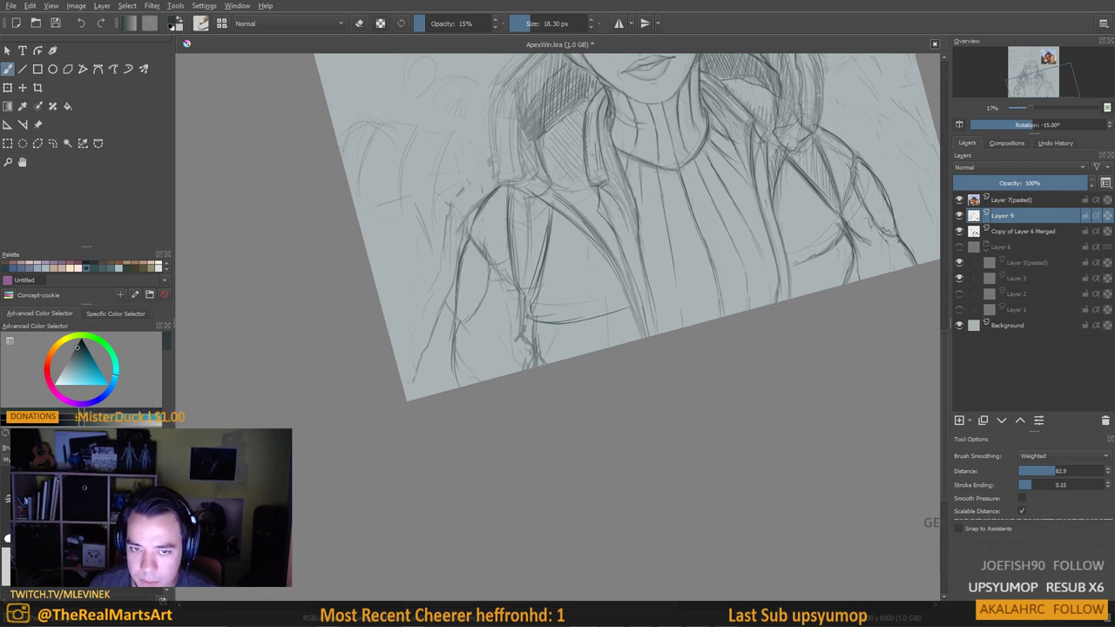
{"action": "left_click_drag", "start_coordinate": [525, 297], "coordinate": [532, 344]}
Examine the whole mirrored portrait at several zoom levels to check the jacket and shoulder proportions
{"action": "left_click_drag", "start_coordinate": [656, 303], "coordinate": [599, 410]}
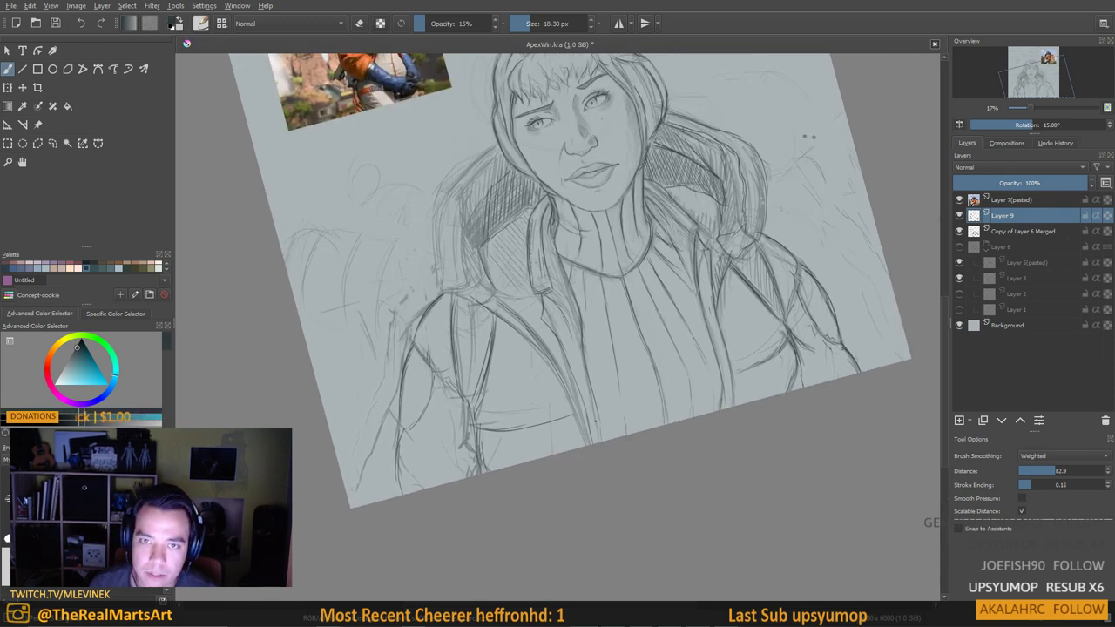
{"action": "key", "text": "minus"}
{"action": "left_click_drag", "start_coordinate": [599, 253], "coordinate": [583, 348]}
{"action": "key", "text": "plus"}
{"action": "key", "text": "plus"}
{"action": "key", "text": "minus"}
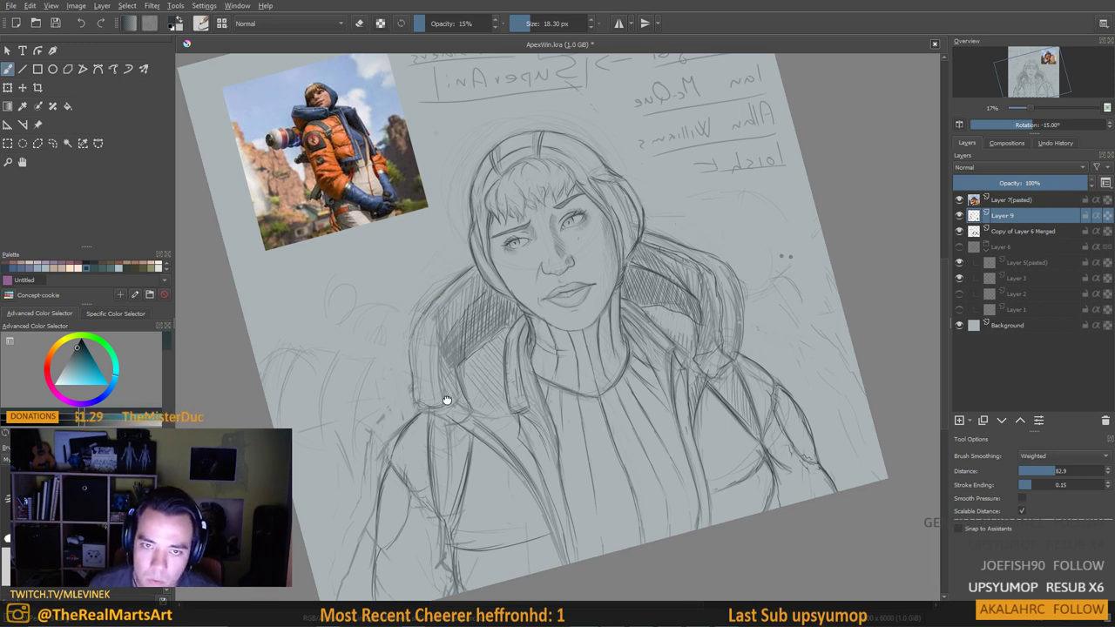
{"action": "left_click_drag", "start_coordinate": [445, 399], "coordinate": [448, 409]}
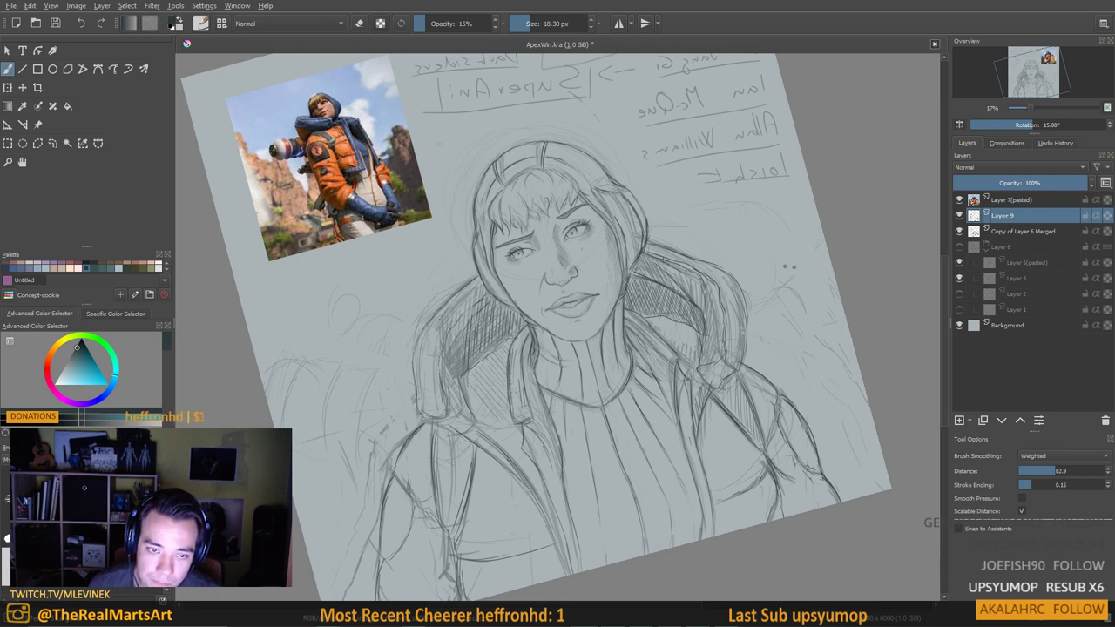
{"action": "scroll", "coordinate": [481, 481], "scroll_direction": "down", "scroll_amount": 1}
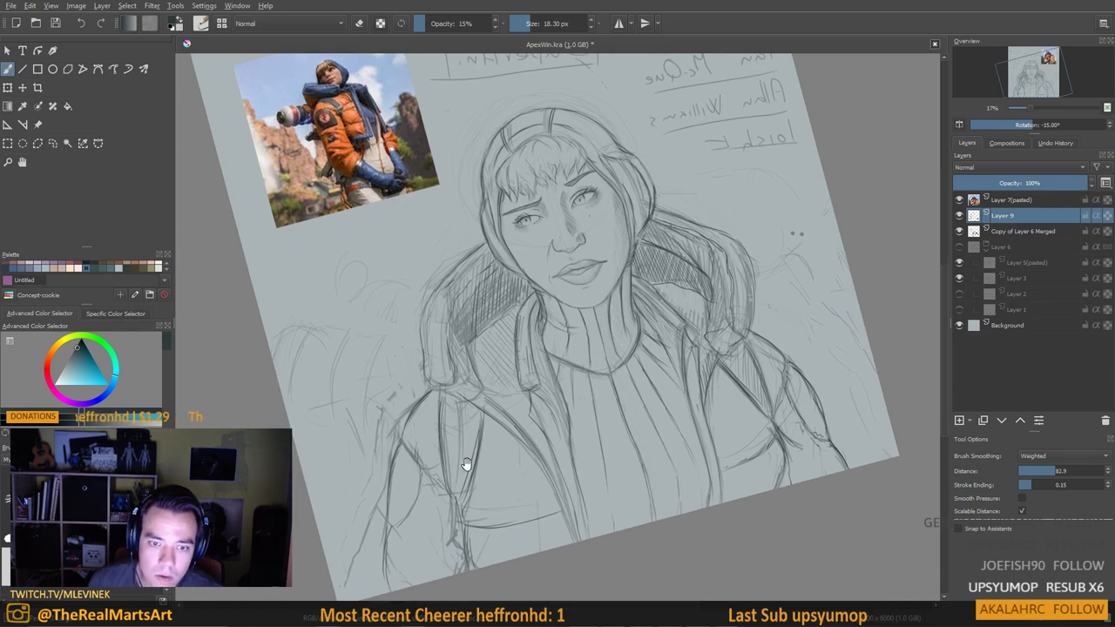
{"action": "scroll", "coordinate": [467, 462], "scroll_direction": "down", "scroll_amount": 2}
{"action": "scroll", "coordinate": [539, 352], "scroll_direction": "down", "scroll_amount": 2}
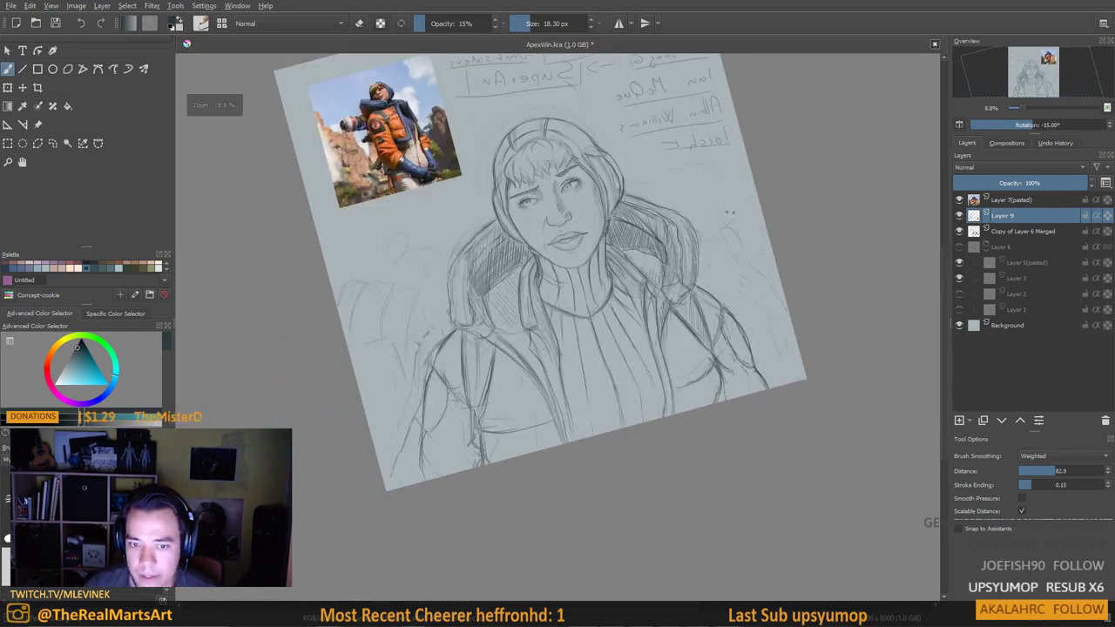
{"action": "left_click_drag", "start_coordinate": [571, 343], "coordinate": [565, 393]}
{"action": "scroll", "coordinate": [564, 393], "scroll_direction": "up", "scroll_amount": 1}
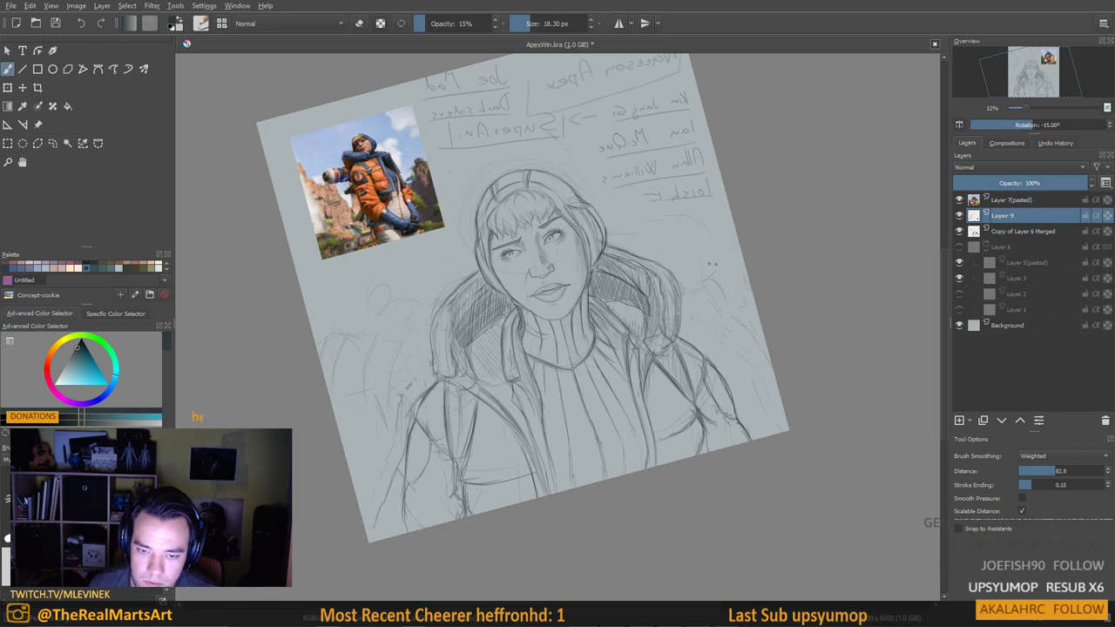
{"action": "scroll", "coordinate": [543, 375], "scroll_direction": "down", "scroll_amount": 1}
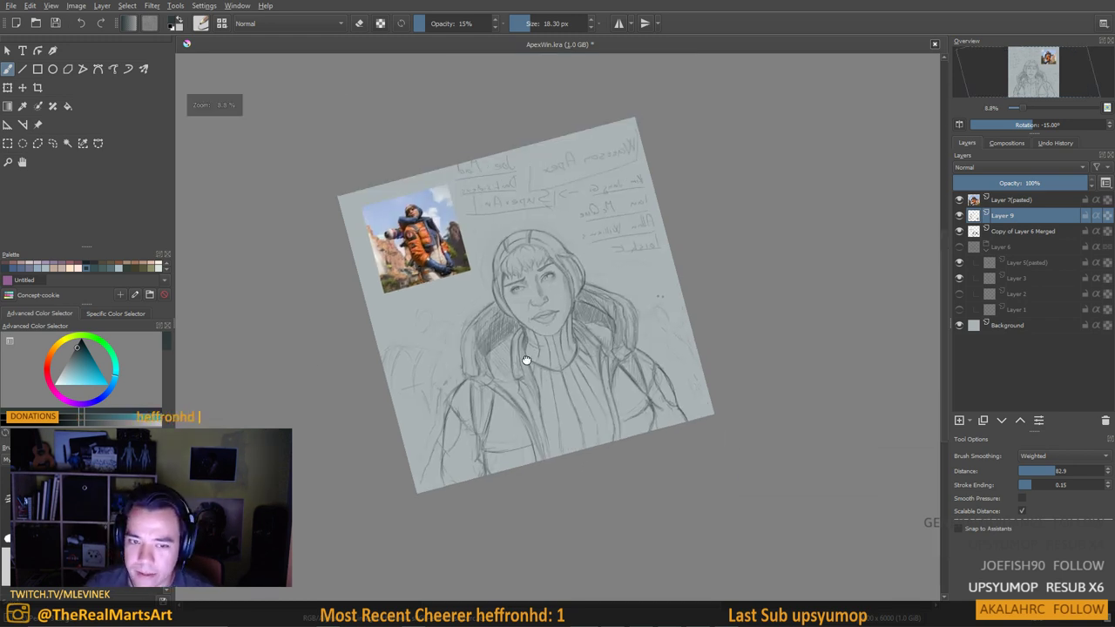
{"action": "left_click_drag", "start_coordinate": [527, 358], "coordinate": [516, 384]}
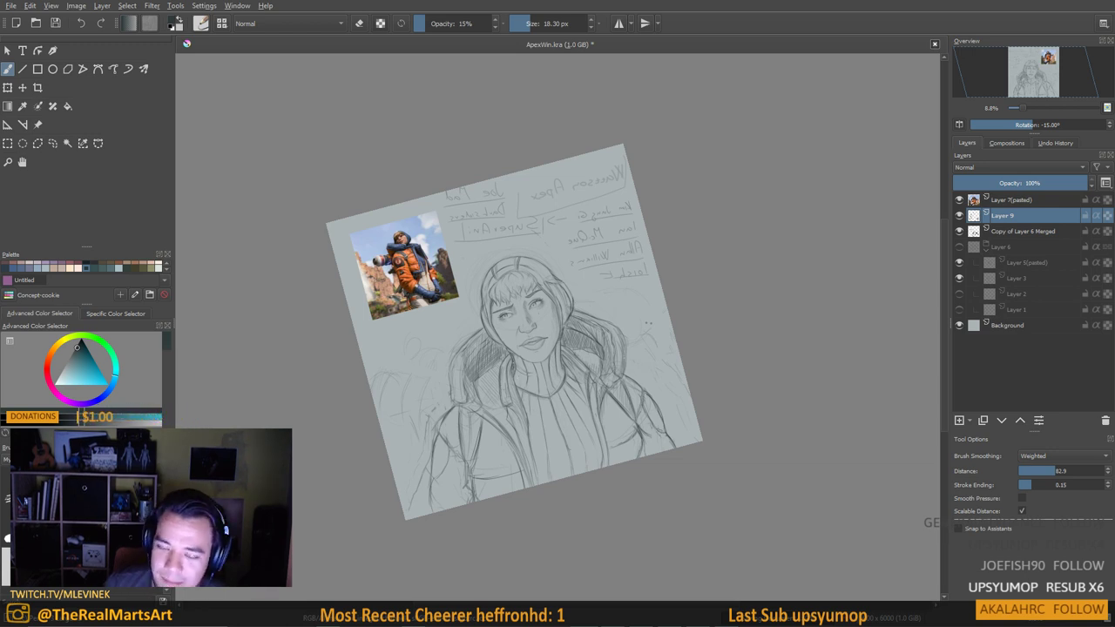
{"action": "scroll", "coordinate": [624, 295], "scroll_direction": "up", "scroll_amount": 1}
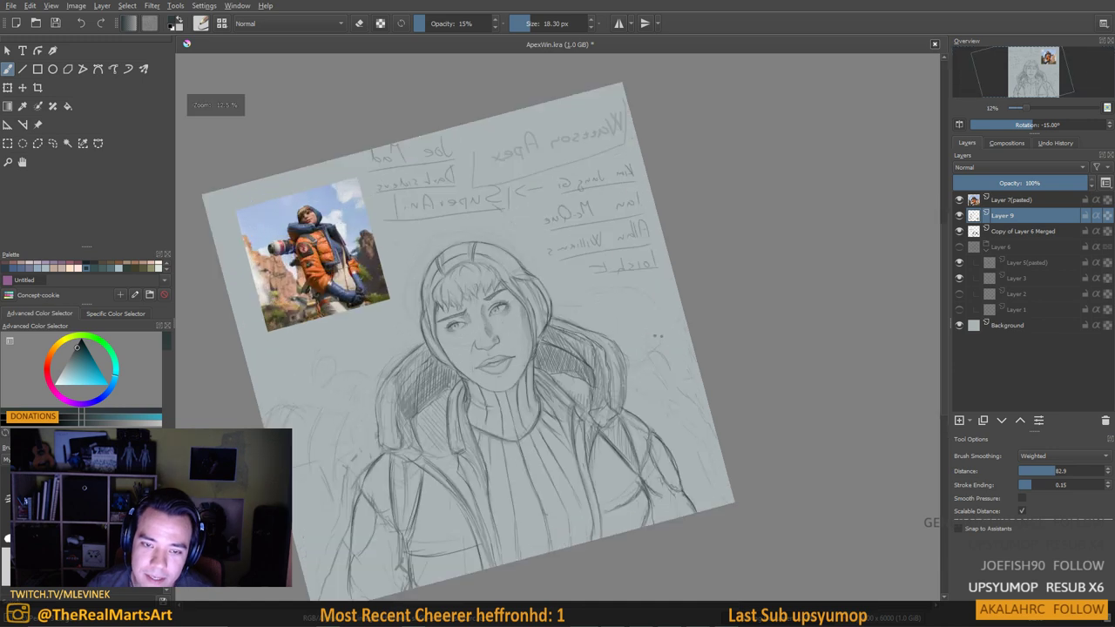
{"action": "left_click_drag", "start_coordinate": [624, 295], "coordinate": [685, 236]}
{"action": "left_click_drag", "start_coordinate": [665, 346], "coordinate": [674, 335]}
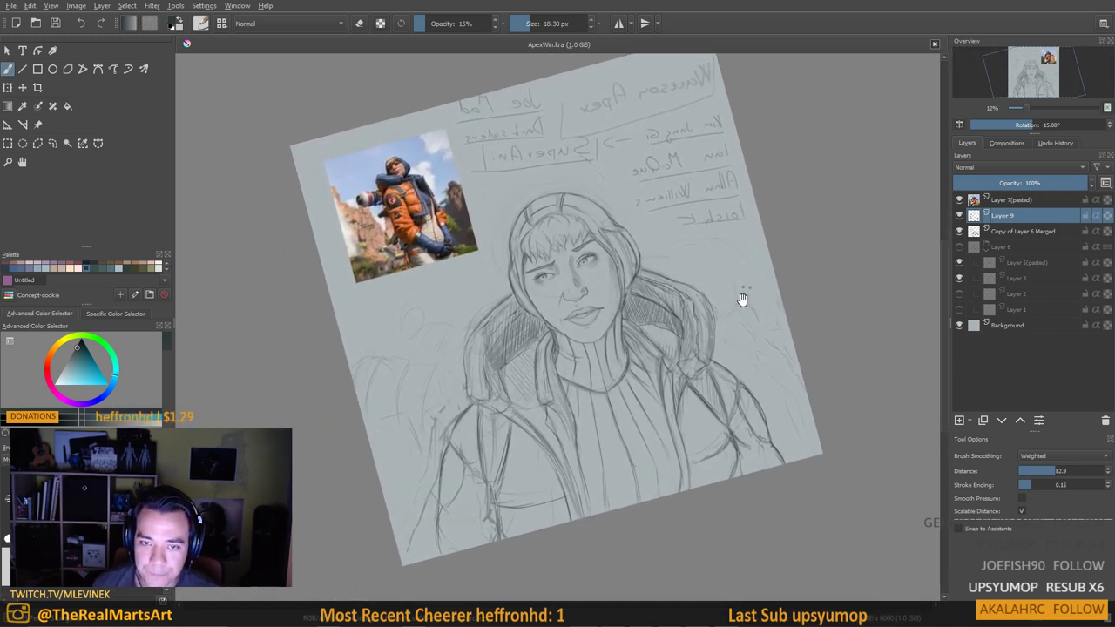
Turn off the mirrored canvas view and reset the canvas rotation to 0°
{"action": "scroll", "coordinate": [739, 299], "scroll_direction": "down", "scroll_amount": 4}
{"action": "scroll", "coordinate": [722, 300], "scroll_direction": "down", "scroll_amount": 1}
{"action": "left_click_drag", "start_coordinate": [723, 301], "coordinate": [648, 322]}
{"action": "scroll", "coordinate": [659, 317], "scroll_direction": "up", "scroll_amount": 3}
{"action": "key", "text": "m"}
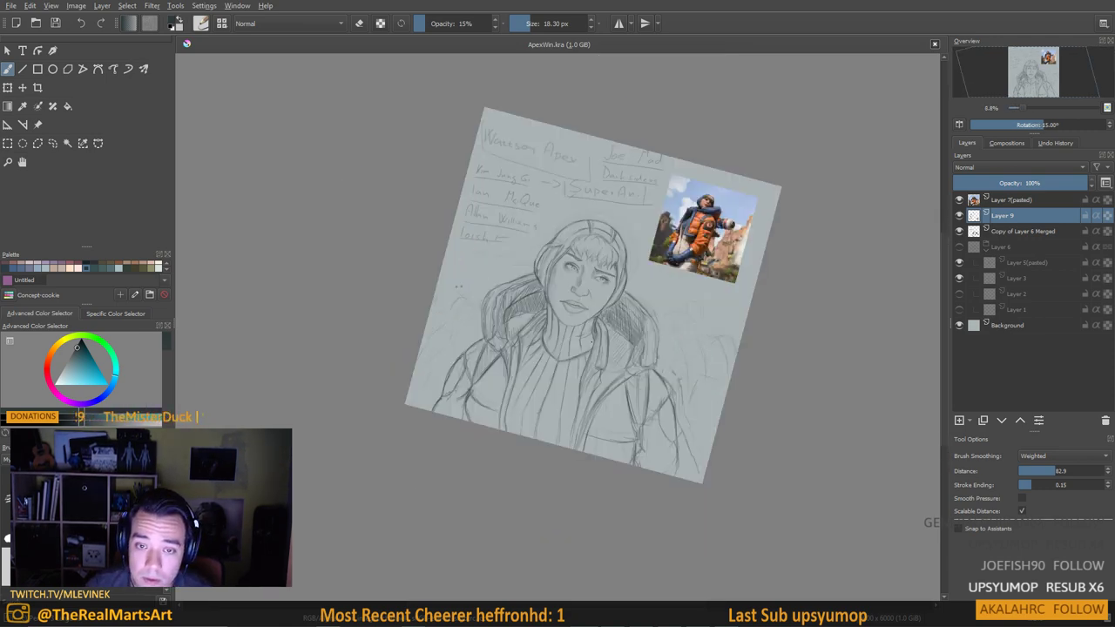
{"action": "scroll", "coordinate": [599, 336], "scroll_direction": "up", "scroll_amount": 3}
{"action": "key", "text": "5"}
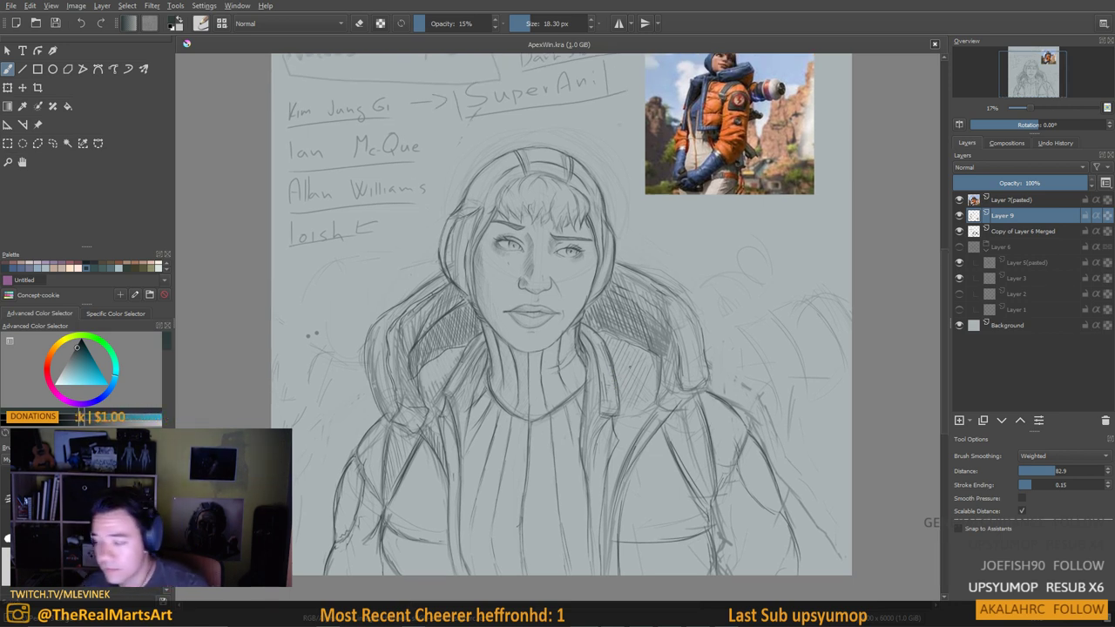
Darken the lower outer edge of the hood where it meets the shoulder on the lit side
{"action": "left_click_drag", "start_coordinate": [572, 393], "coordinate": [580, 390]}
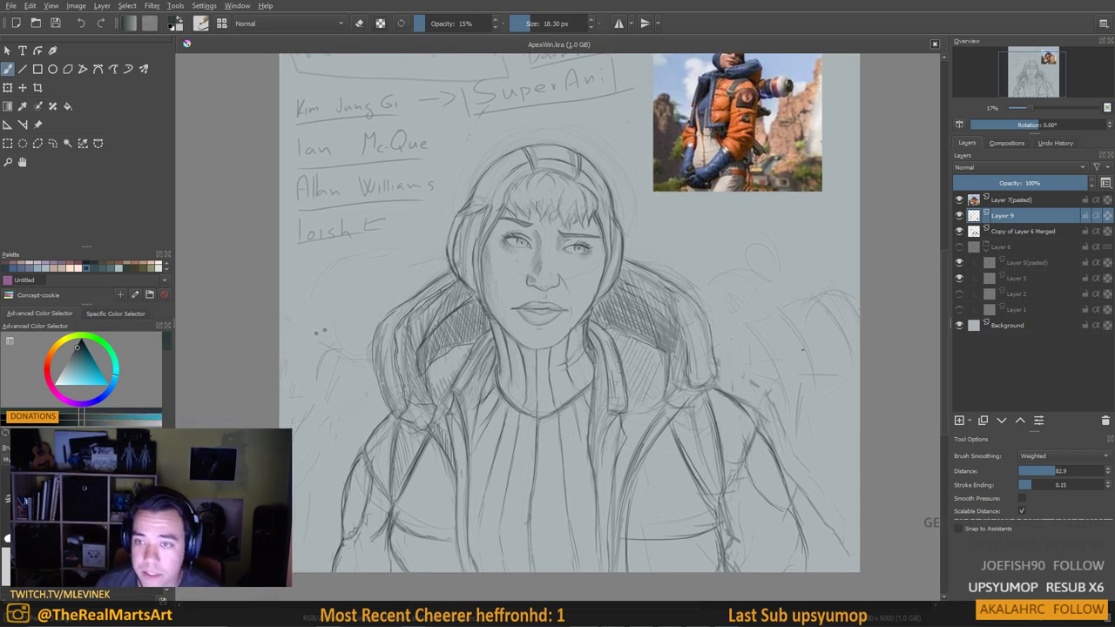
{"action": "left_click_drag", "start_coordinate": [780, 347], "coordinate": [777, 377]}
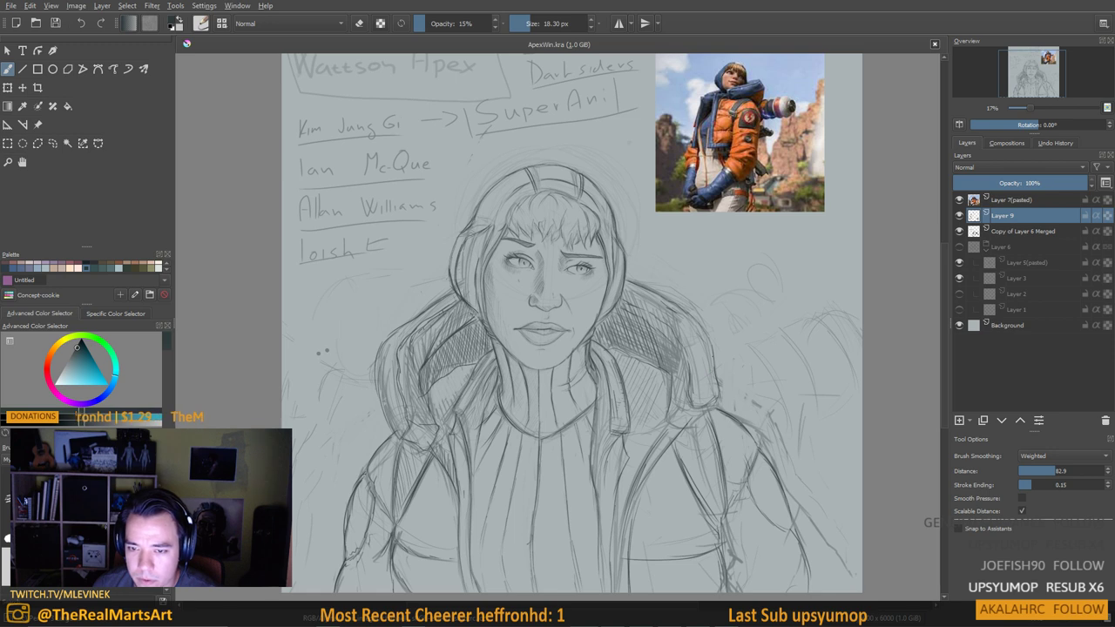
{"action": "left_click_drag", "start_coordinate": [720, 372], "coordinate": [723, 397]}
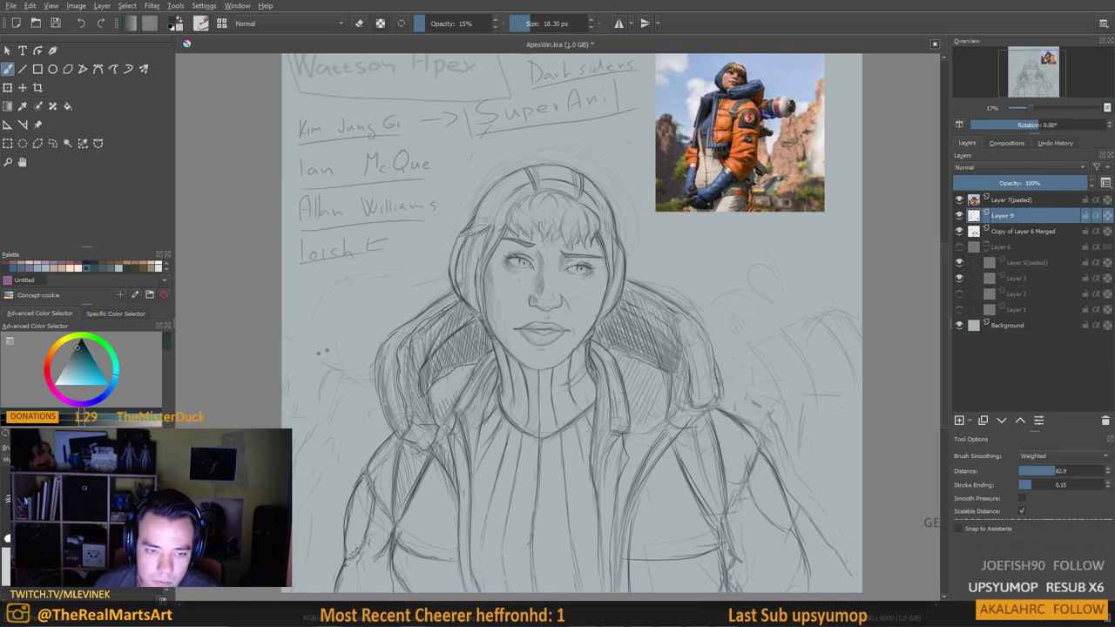
{"action": "left_click_drag", "start_coordinate": [717, 511], "coordinate": [721, 491]}
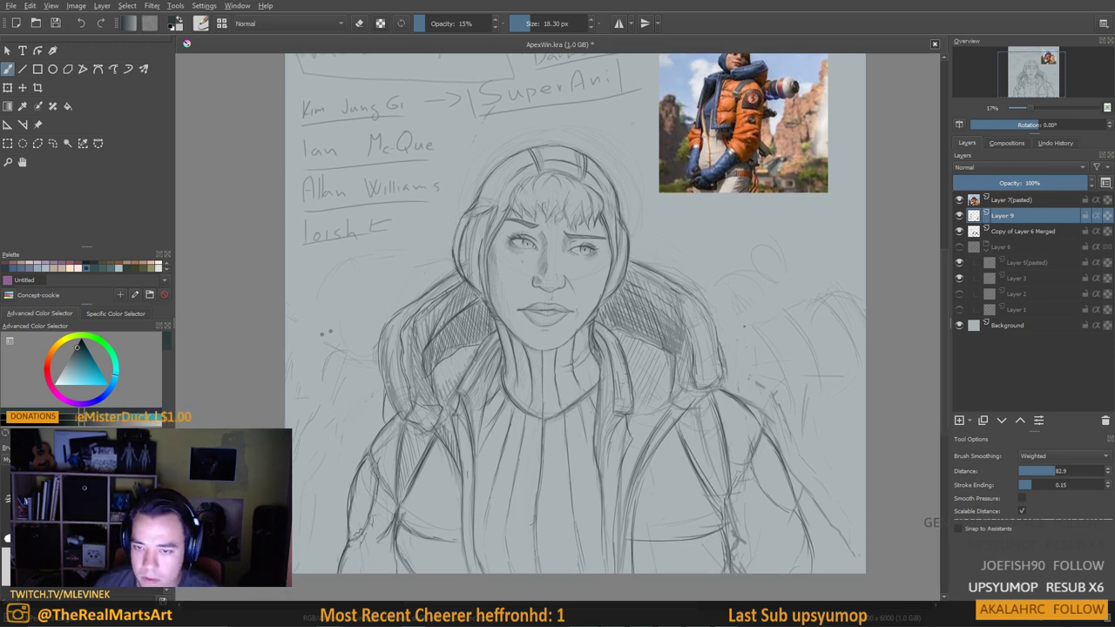
{"action": "left_click_drag", "start_coordinate": [726, 369], "coordinate": [731, 402]}
{"action": "left_click_drag", "start_coordinate": [757, 438], "coordinate": [762, 421]}
{"action": "left_click_drag", "start_coordinate": [764, 375], "coordinate": [736, 458]}
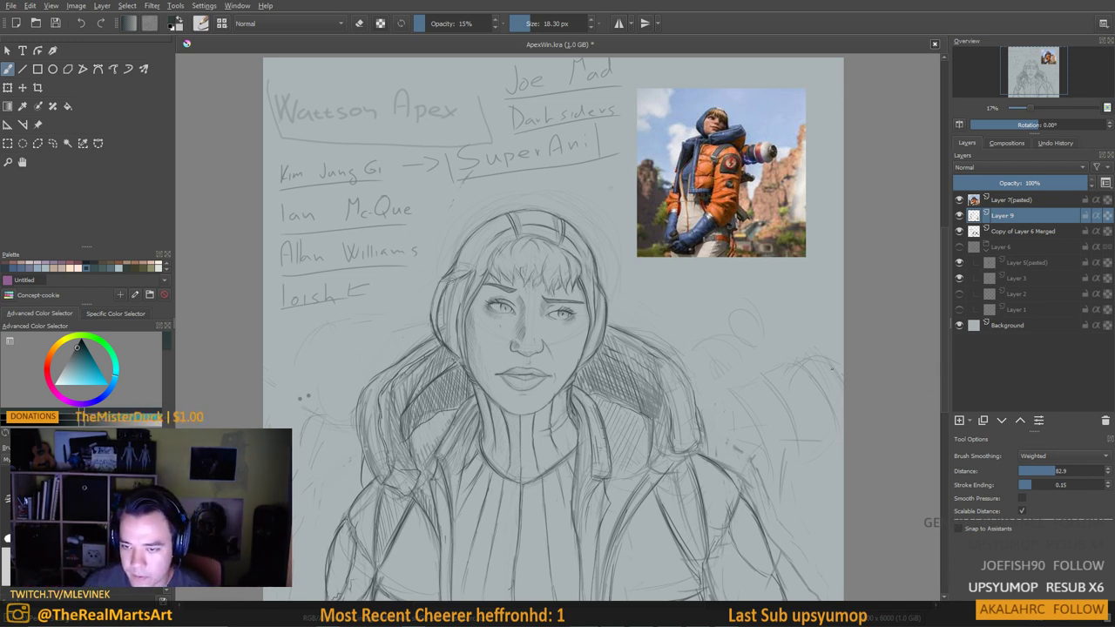
Examine the face up close and the full portrait beside the reference picture to judge the finished line work
{"action": "mouse_move", "coordinate": [838, 350]}
{"action": "left_mouse_down"}
{"action": "mouse_move", "coordinate": [845, 409]}
{"action": "mouse_move", "coordinate": [856, 293]}
{"action": "mouse_move", "coordinate": [871, 331]}
{"action": "left_mouse_up"}
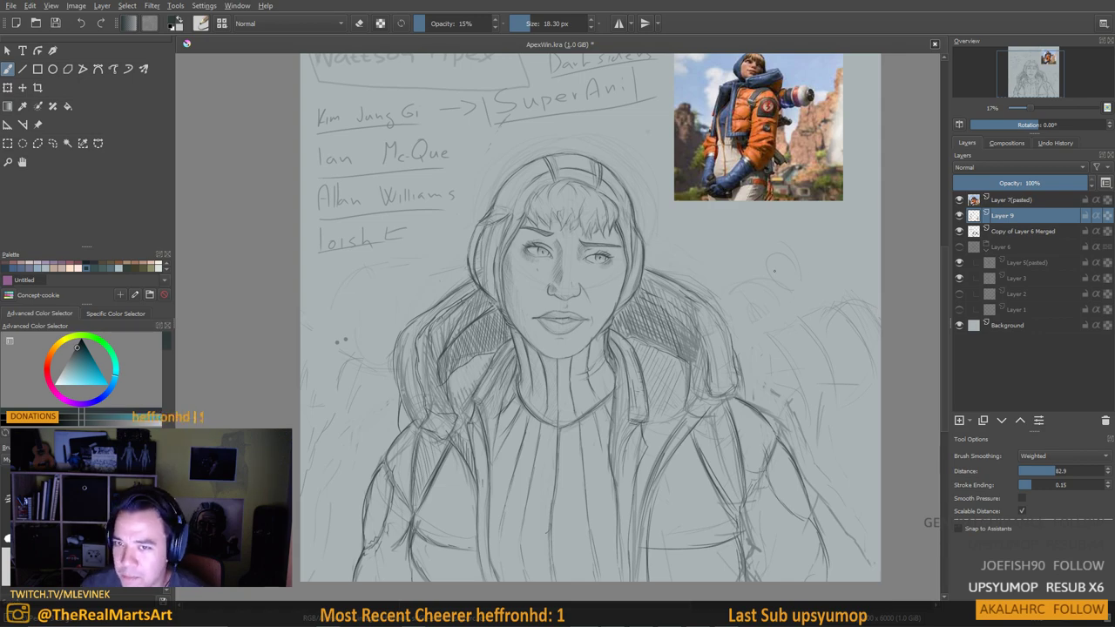
{"action": "scroll", "coordinate": [609, 267], "scroll_direction": "up", "scroll_amount": 1}
{"action": "scroll", "coordinate": [609, 267], "scroll_direction": "down", "scroll_amount": 1}
{"action": "left_click_drag", "start_coordinate": [609, 267], "coordinate": [579, 353]}
{"action": "scroll", "coordinate": [579, 353], "scroll_direction": "up", "scroll_amount": 1}
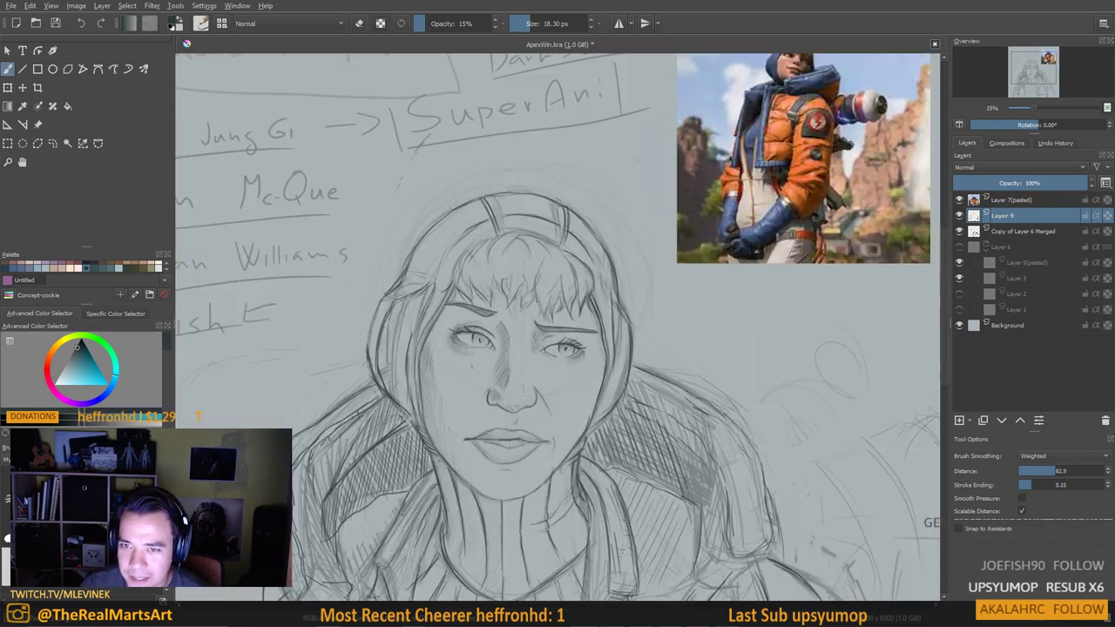
{"action": "scroll", "coordinate": [583, 300], "scroll_direction": "down", "scroll_amount": 1}
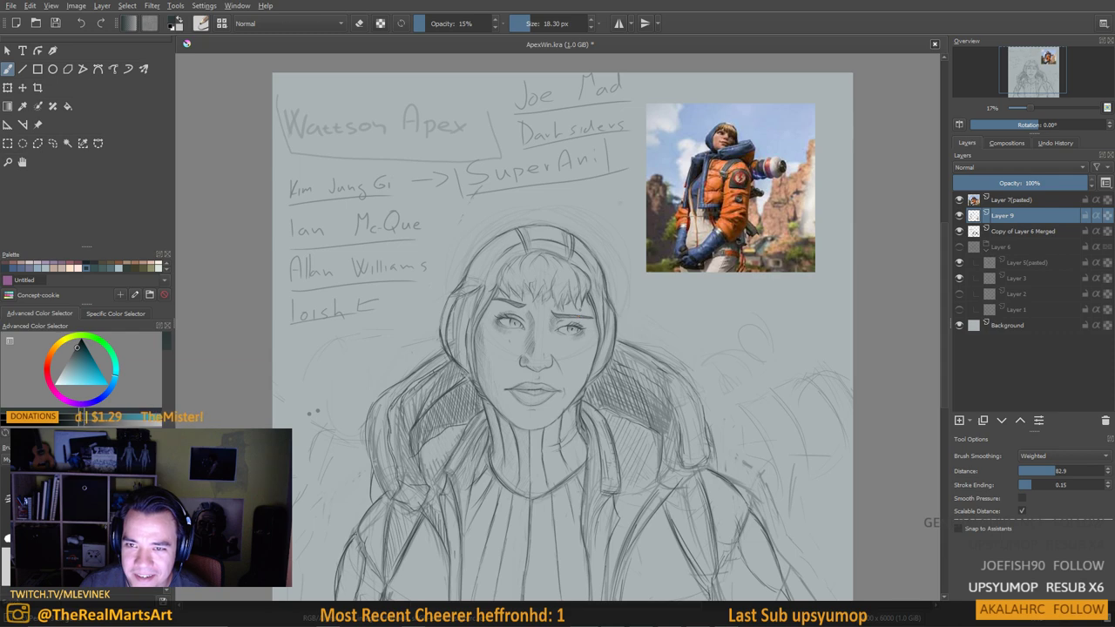
{"action": "scroll", "coordinate": [530, 284], "scroll_direction": "up", "scroll_amount": 1}
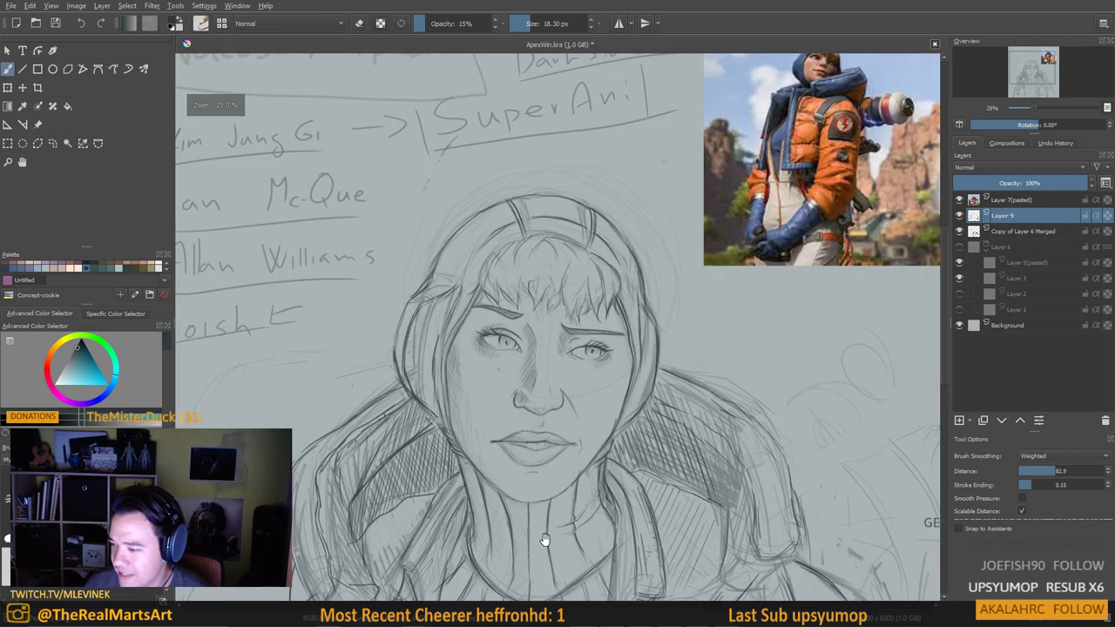
{"action": "left_click_drag", "start_coordinate": [545, 540], "coordinate": [546, 475]}
{"action": "scroll", "coordinate": [560, 431], "scroll_direction": "down", "scroll_amount": 1}
{"action": "scroll", "coordinate": [560, 430], "scroll_direction": "up", "scroll_amount": 2}
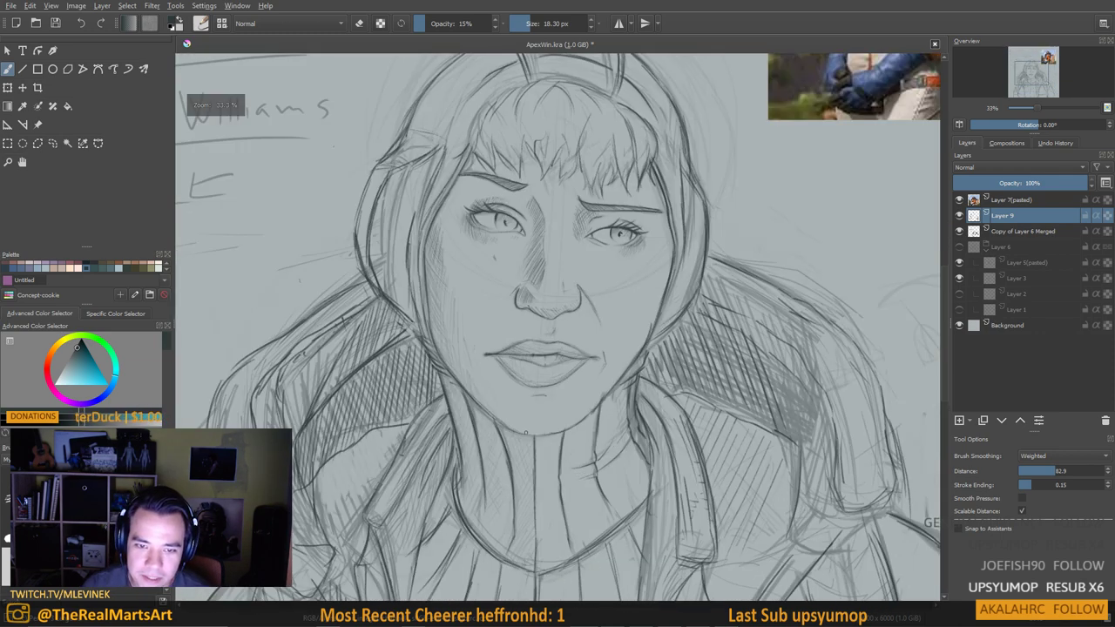
{"action": "left_click_drag", "start_coordinate": [514, 410], "coordinate": [502, 371]}
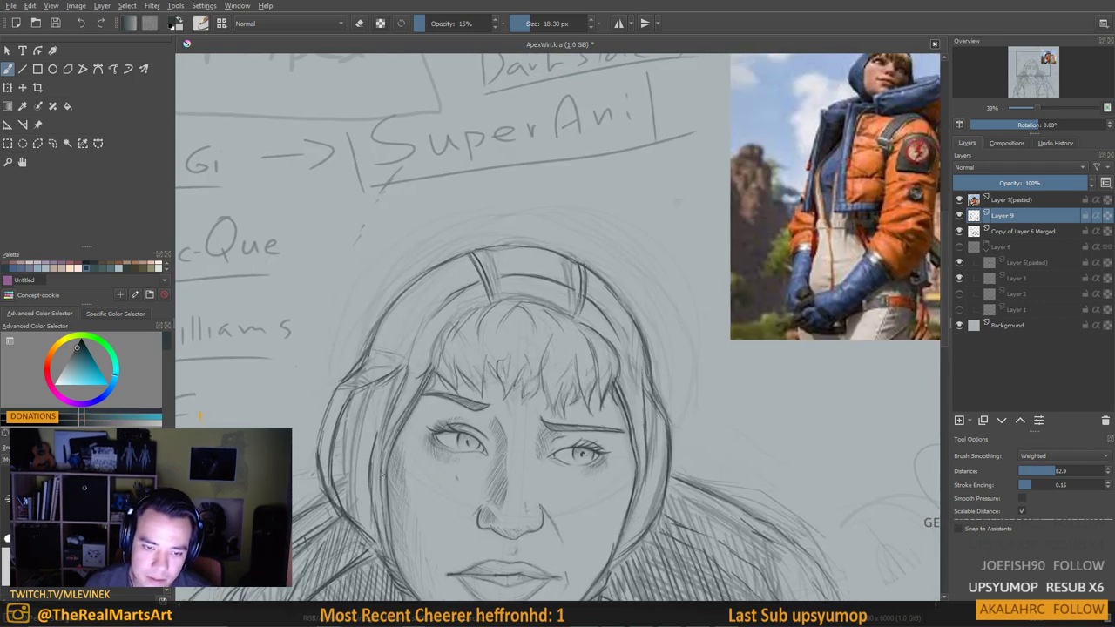
{"action": "scroll", "coordinate": [383, 478], "scroll_direction": "down", "scroll_amount": 4}
{"action": "left_click_drag", "start_coordinate": [450, 513], "coordinate": [537, 382]}
{"action": "scroll", "coordinate": [547, 418], "scroll_direction": "up", "scroll_amount": 1}
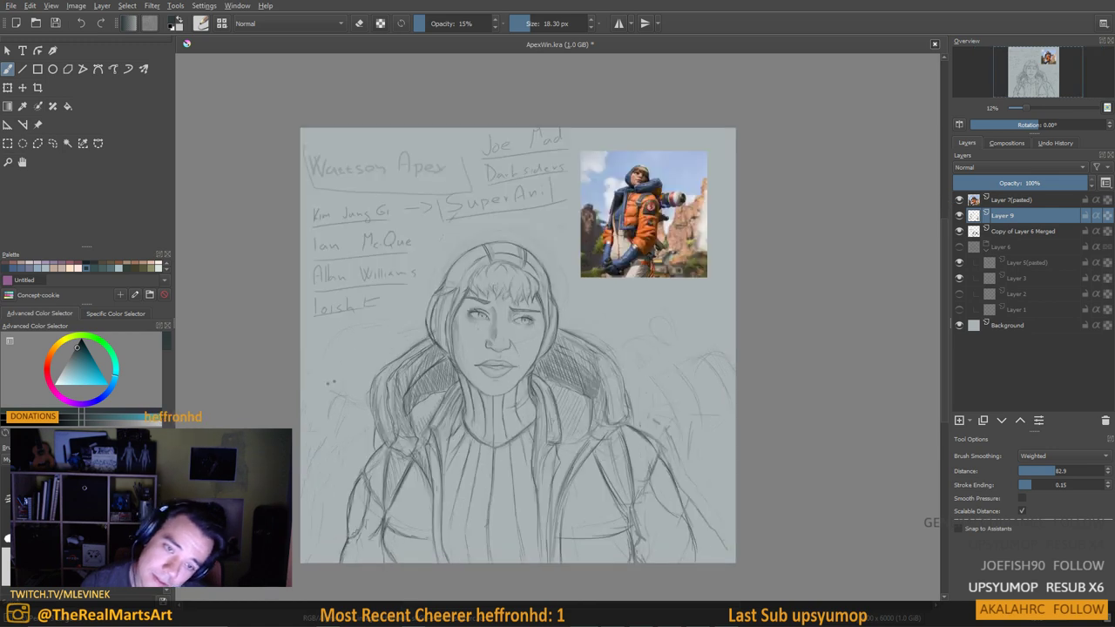
{"action": "left_click_drag", "start_coordinate": [534, 421], "coordinate": [590, 400]}
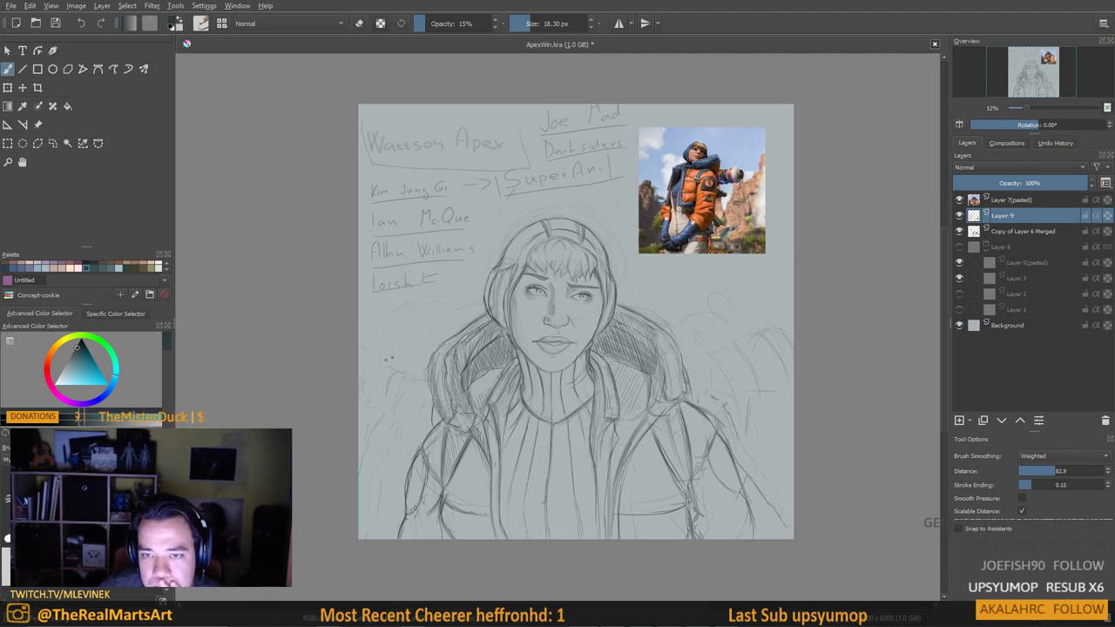
{"action": "scroll", "coordinate": [620, 348], "scroll_direction": "down", "scroll_amount": 2}
{"action": "scroll", "coordinate": [621, 348], "scroll_direction": "up", "scroll_amount": 2}
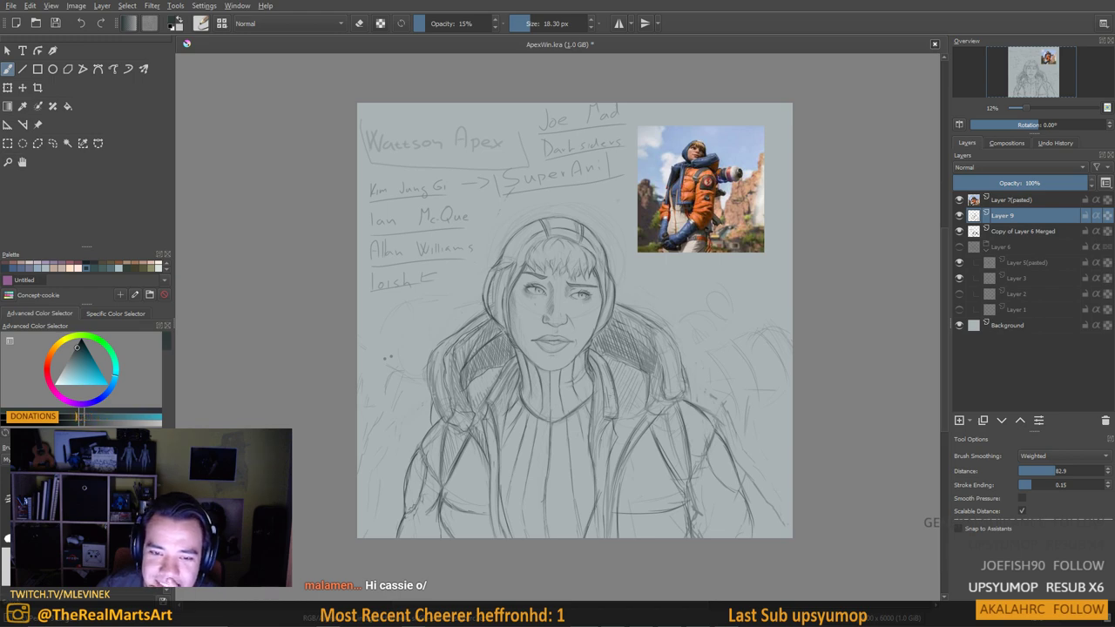
Refine the parting line between the lips and the upper lip's edges with dark strokes on Layer 9
{"action": "scroll", "coordinate": [513, 339], "scroll_direction": "up", "scroll_amount": 3}
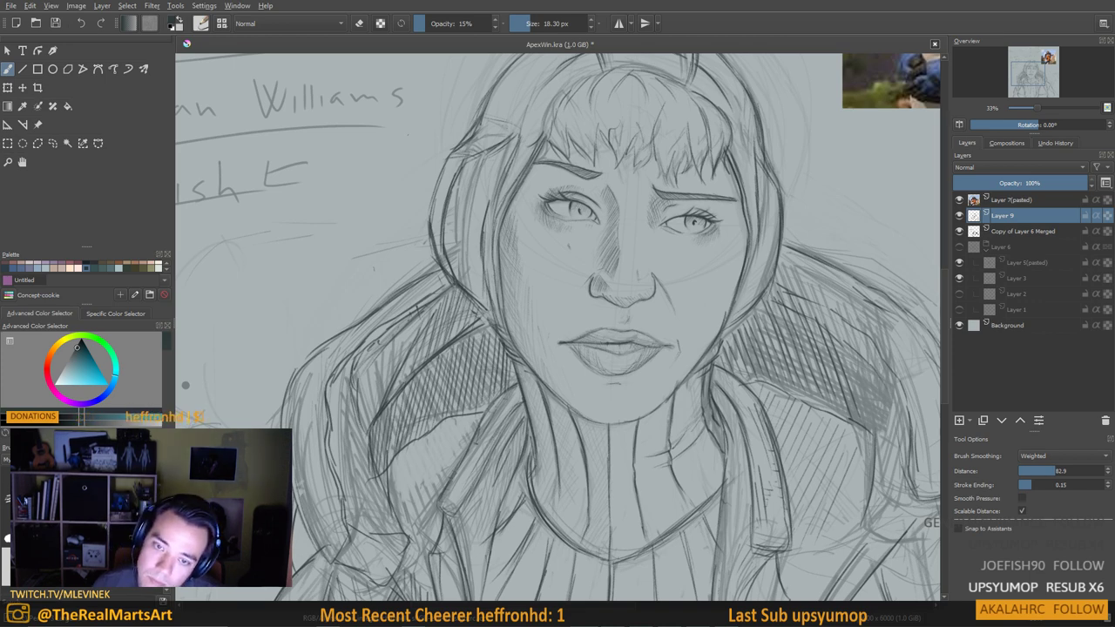
{"action": "left_click_drag", "start_coordinate": [644, 348], "coordinate": [664, 345]}
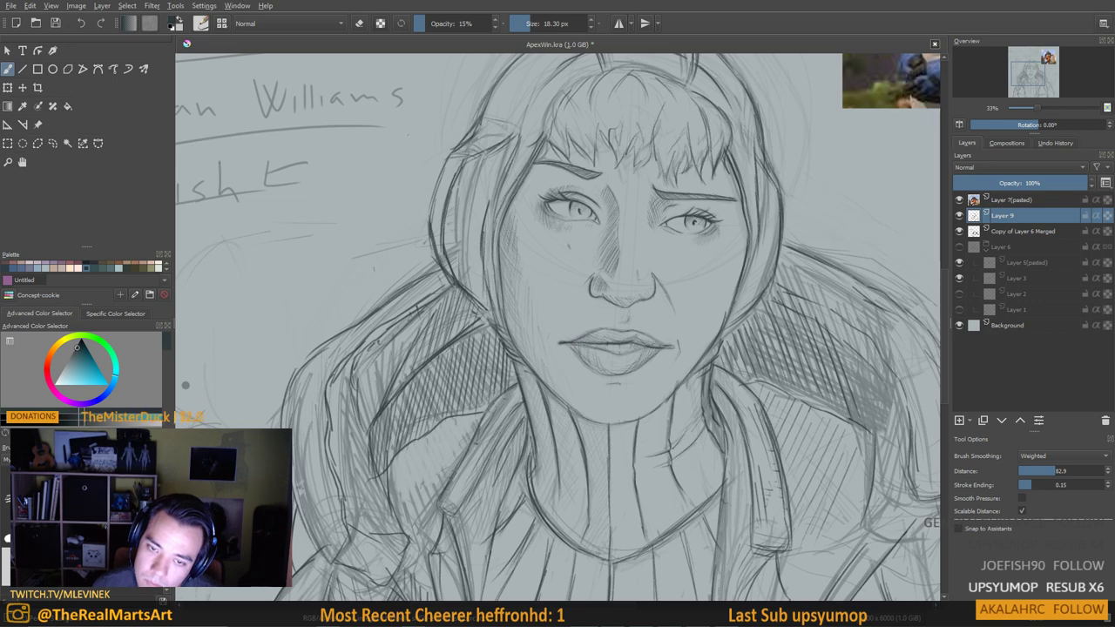
{"action": "left_click_drag", "start_coordinate": [586, 347], "coordinate": [626, 348]}
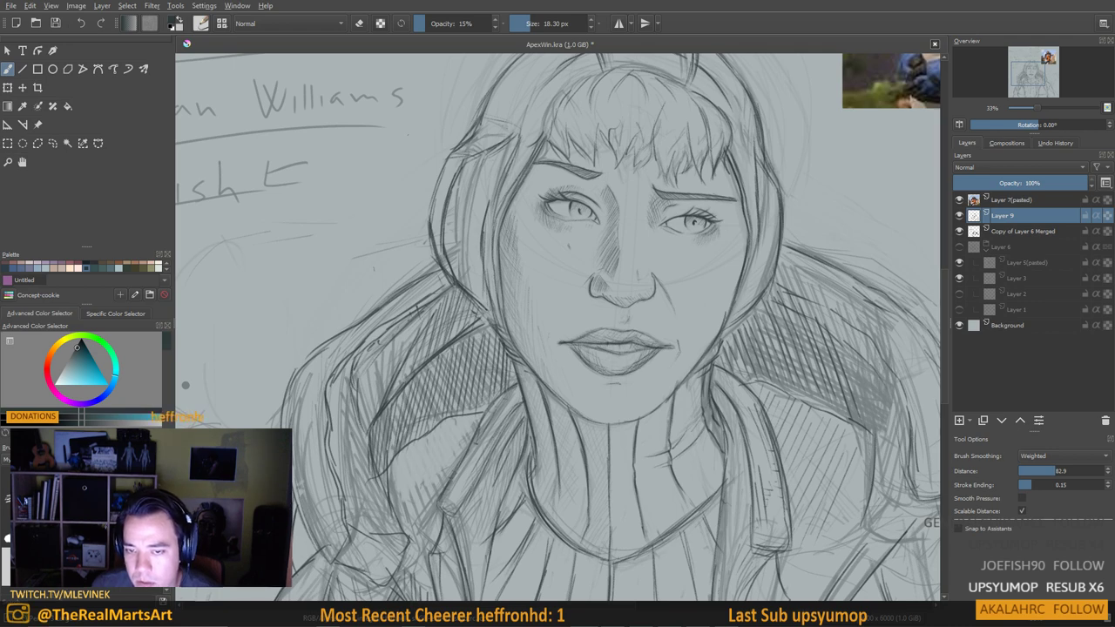
{"action": "scroll", "coordinate": [680, 320], "scroll_direction": "down", "scroll_amount": 2}
{"action": "left_click_drag", "start_coordinate": [680, 320], "coordinate": [619, 345]}
{"action": "scroll", "coordinate": [619, 345], "scroll_direction": "up", "scroll_amount": 2}
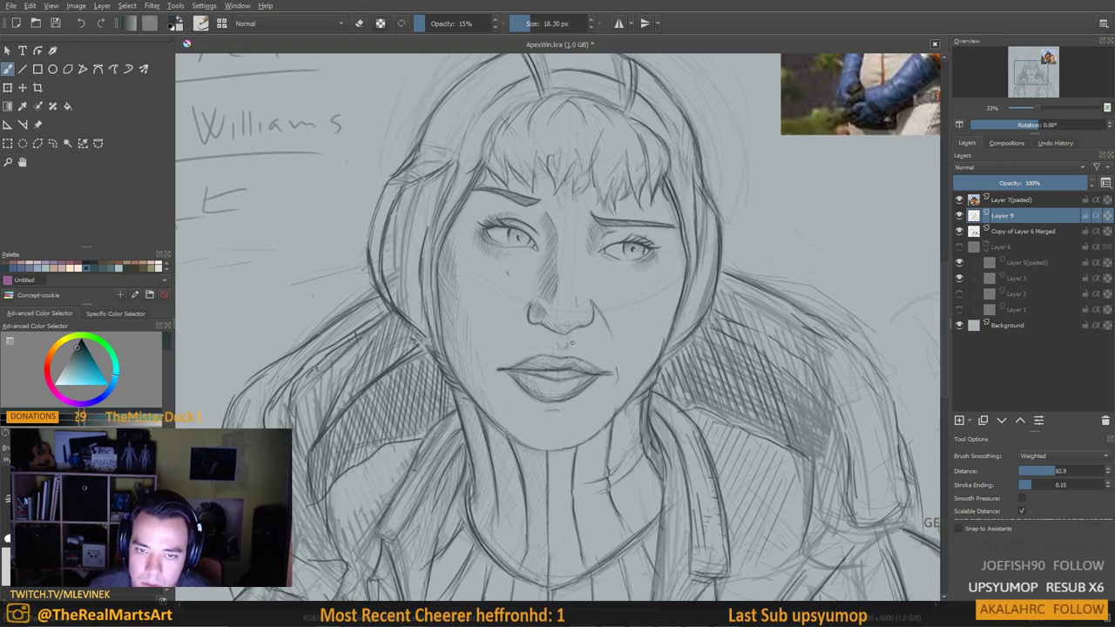
Define the crease running from the nostril toward the mouth on the lit side and sample the light canvas colour
{"action": "left_click_drag", "start_coordinate": [575, 316], "coordinate": [579, 293]}
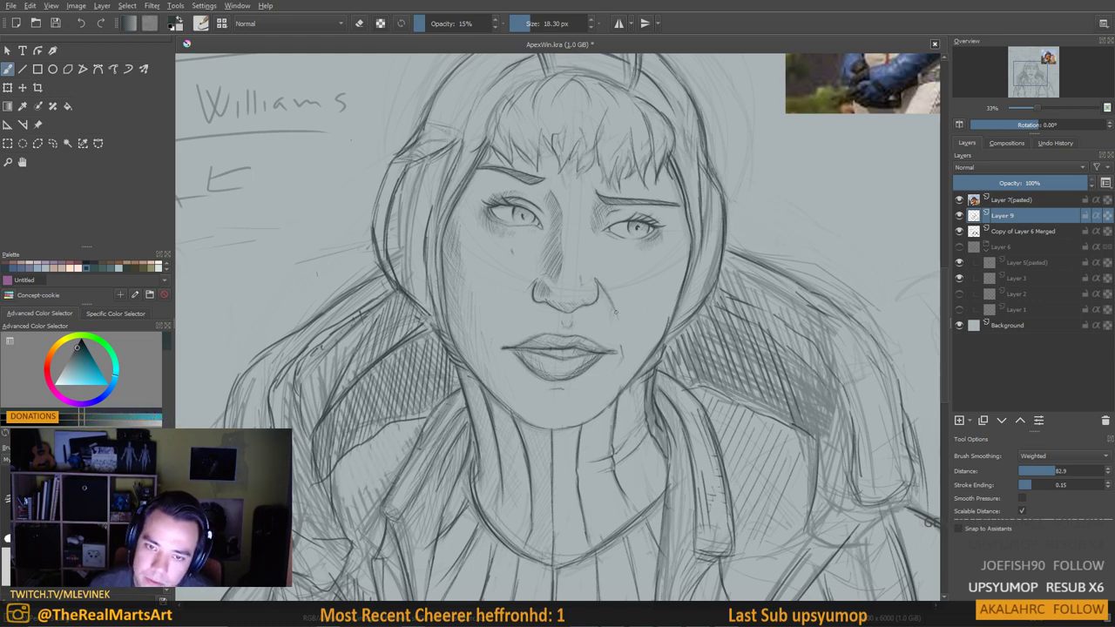
{"action": "left_click_drag", "start_coordinate": [535, 275], "coordinate": [544, 294]}
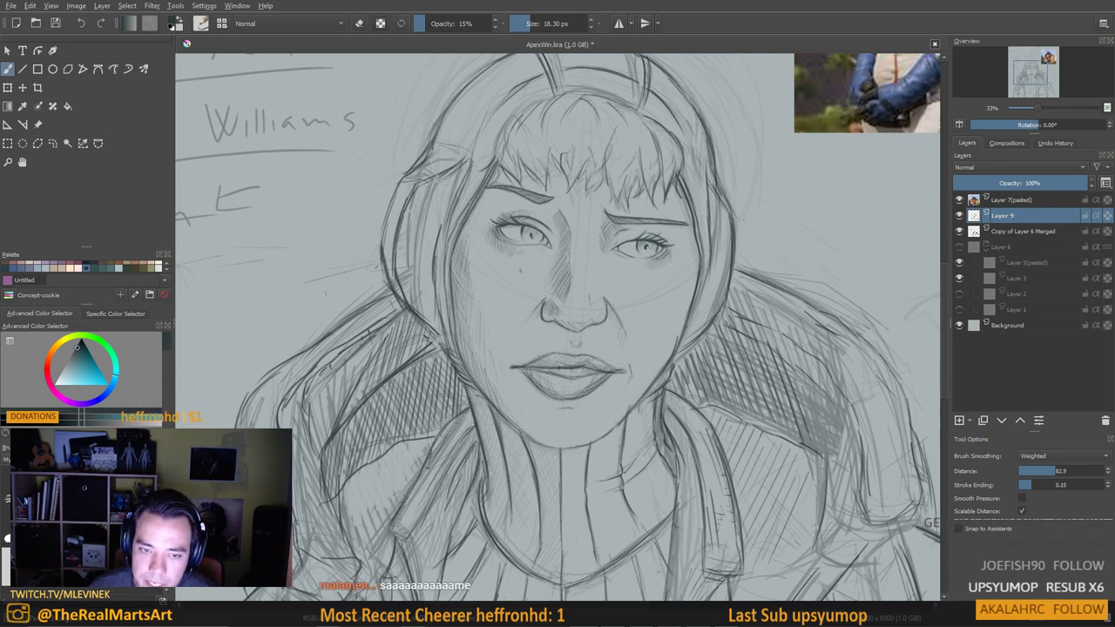
{"action": "left_click", "coordinate": [513, 417], "text": "ctrl"}
{"action": "left_click_drag", "start_coordinate": [525, 422], "coordinate": [537, 445]}
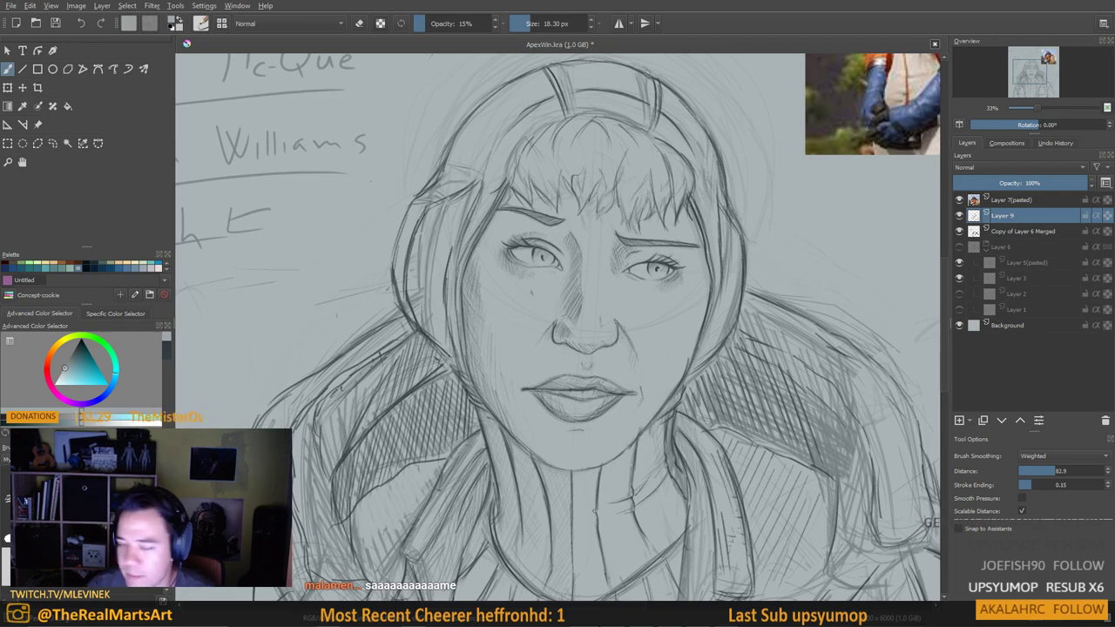
Examine the whole portrait and the face up close to judge the nose and mouth line work
{"action": "scroll", "coordinate": [622, 454], "scroll_direction": "down", "scroll_amount": 3}
{"action": "scroll", "coordinate": [605, 439], "scroll_direction": "up", "scroll_amount": 3}
{"action": "scroll", "coordinate": [561, 383], "scroll_direction": "down", "scroll_amount": 3}
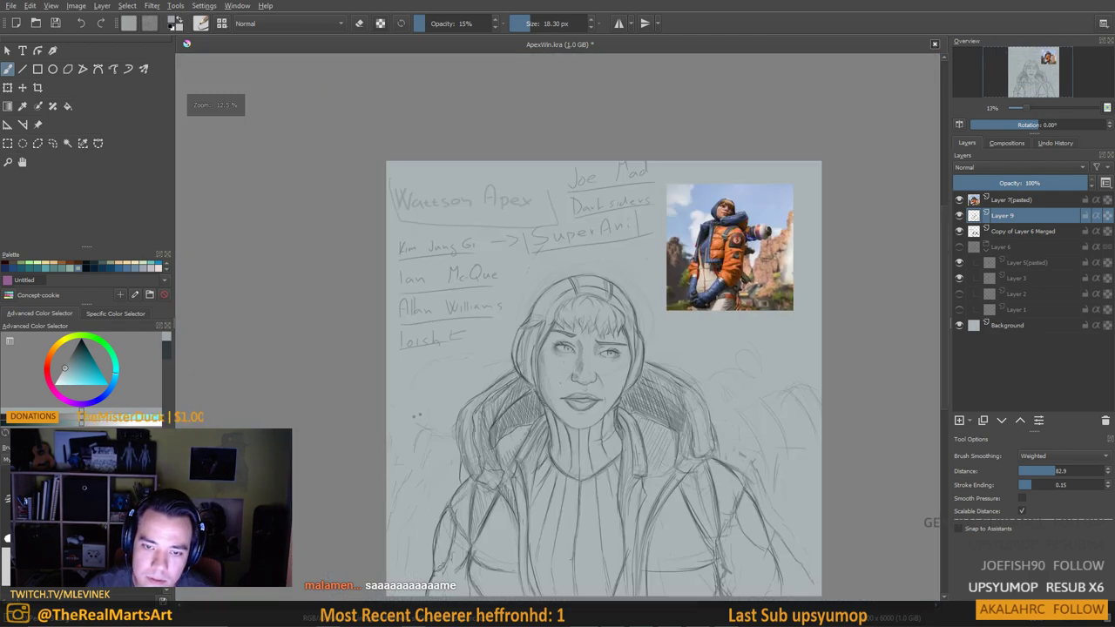
{"action": "left_click_drag", "start_coordinate": [592, 414], "coordinate": [565, 299]}
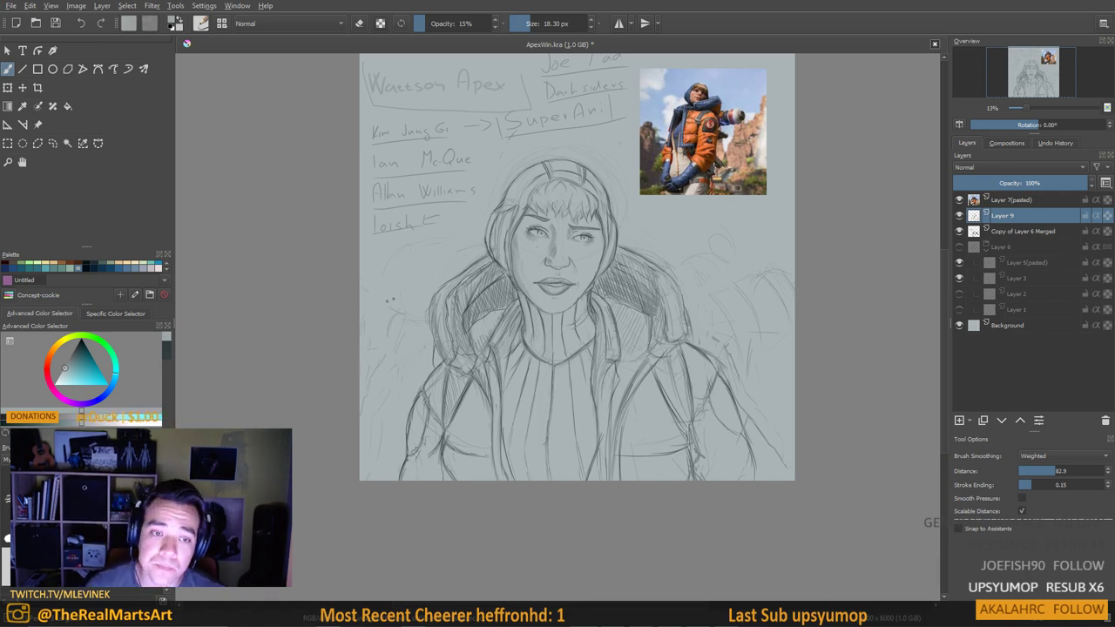
{"action": "scroll", "coordinate": [531, 256], "scroll_direction": "up", "scroll_amount": 3}
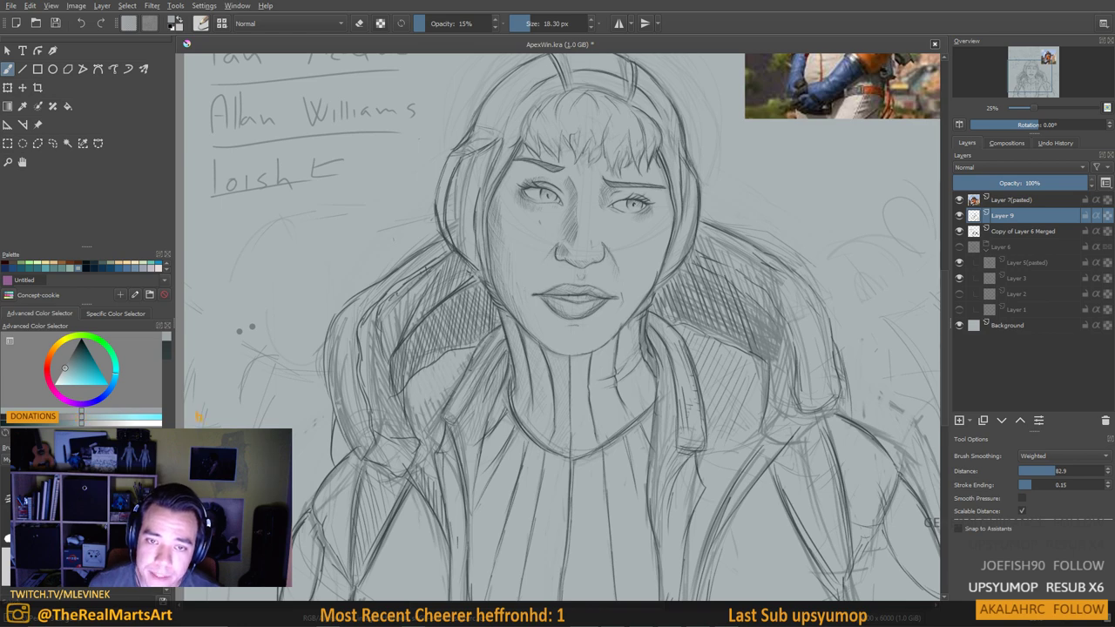
{"action": "scroll", "coordinate": [525, 282], "scroll_direction": "up", "scroll_amount": 1}
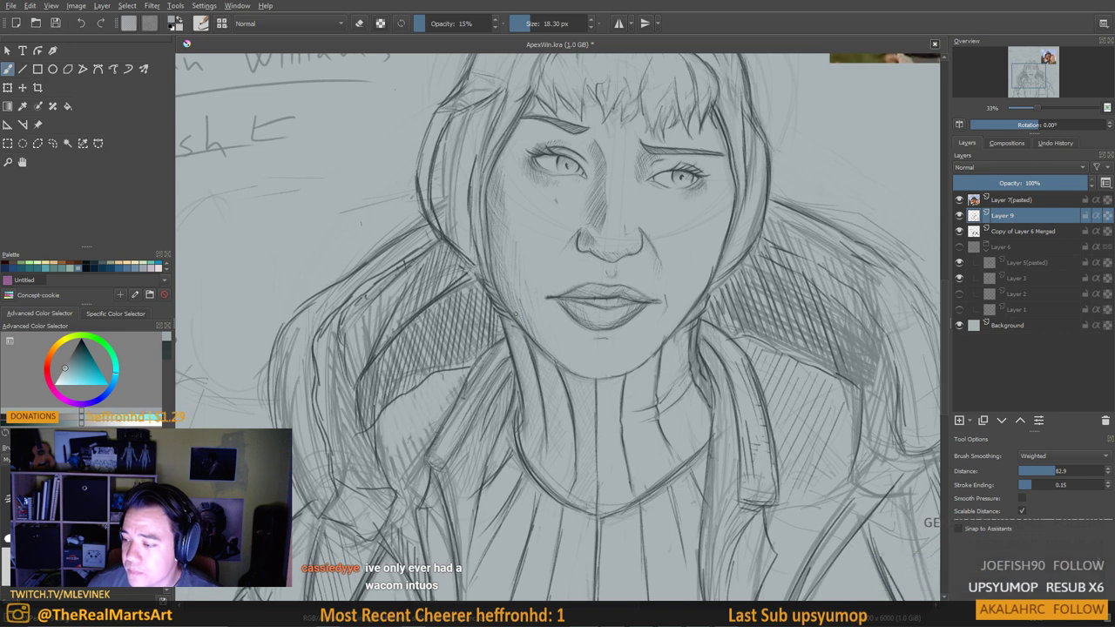
{"action": "left_click_drag", "start_coordinate": [587, 291], "coordinate": [562, 318]}
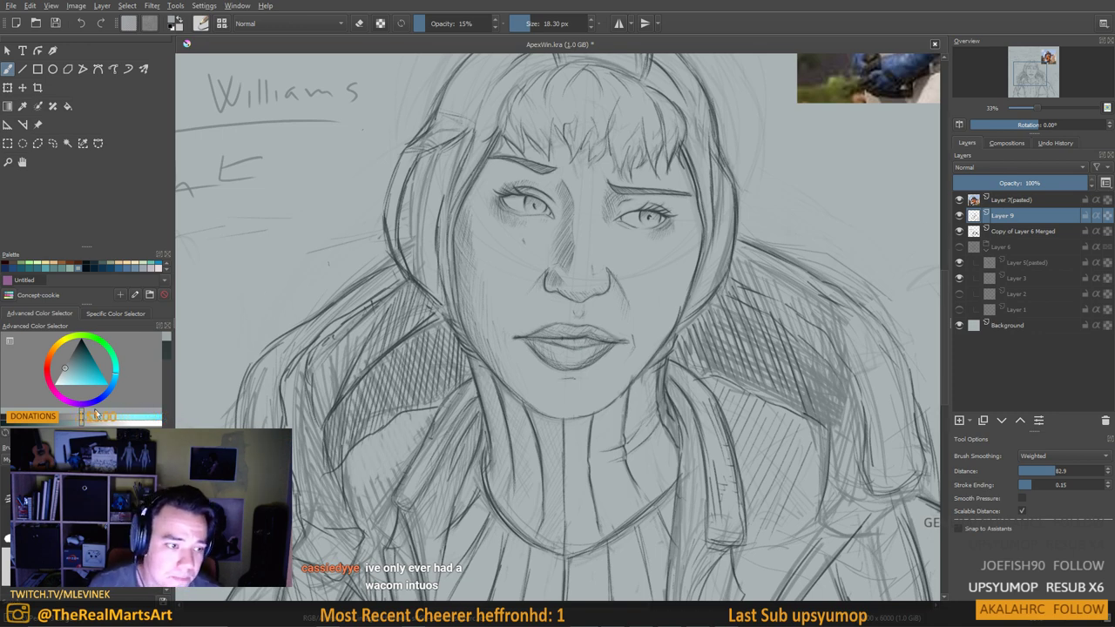
Restore the dark line colour and add a short crease beside the mouth's corner on the shaded side of the face
{"action": "left_click", "coordinate": [166, 352]}
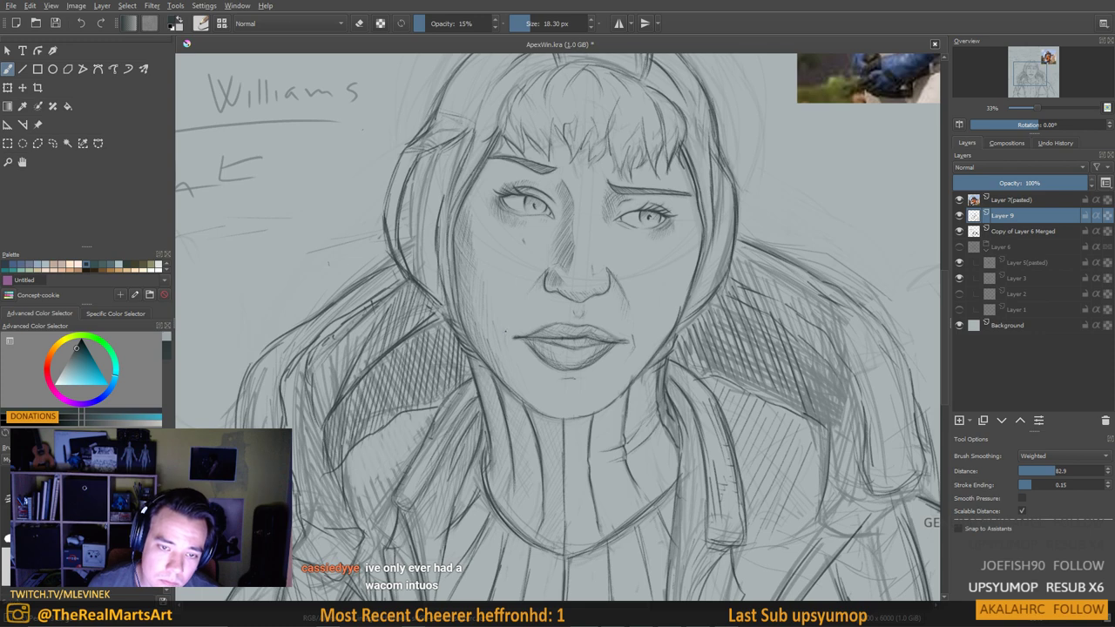
{"action": "left_click_drag", "start_coordinate": [600, 365], "coordinate": [597, 376]}
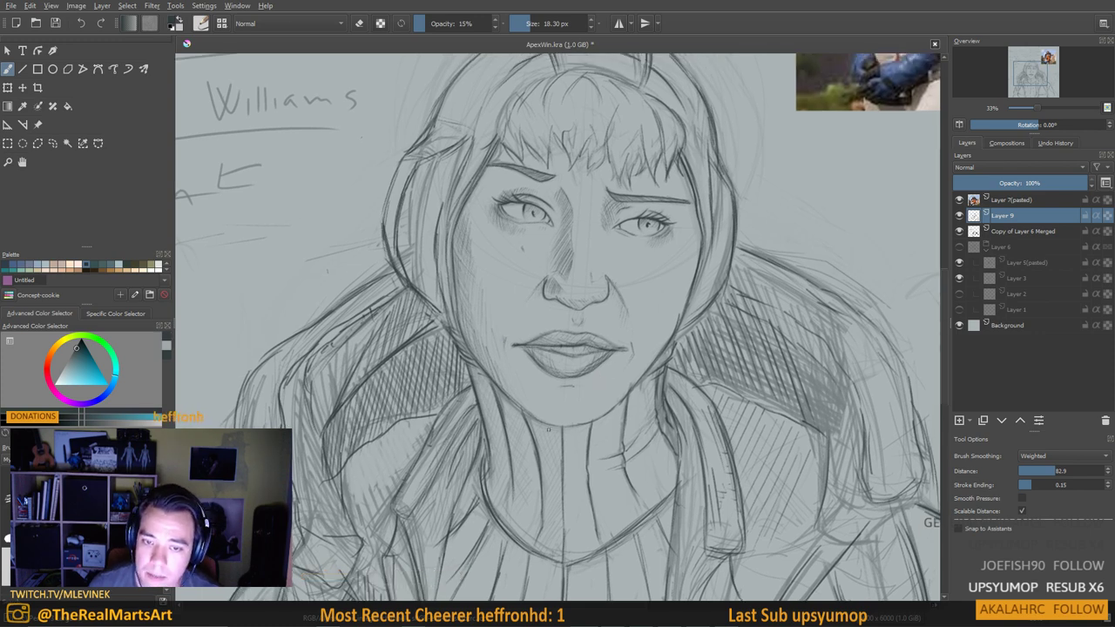
{"action": "mouse_move", "coordinate": [564, 460]}
{"action": "left_mouse_down"}
{"action": "mouse_move", "coordinate": [571, 436]}
{"action": "mouse_move", "coordinate": [575, 480]}
{"action": "left_mouse_up"}
{"action": "left_click_drag", "start_coordinate": [524, 379], "coordinate": [533, 450]}
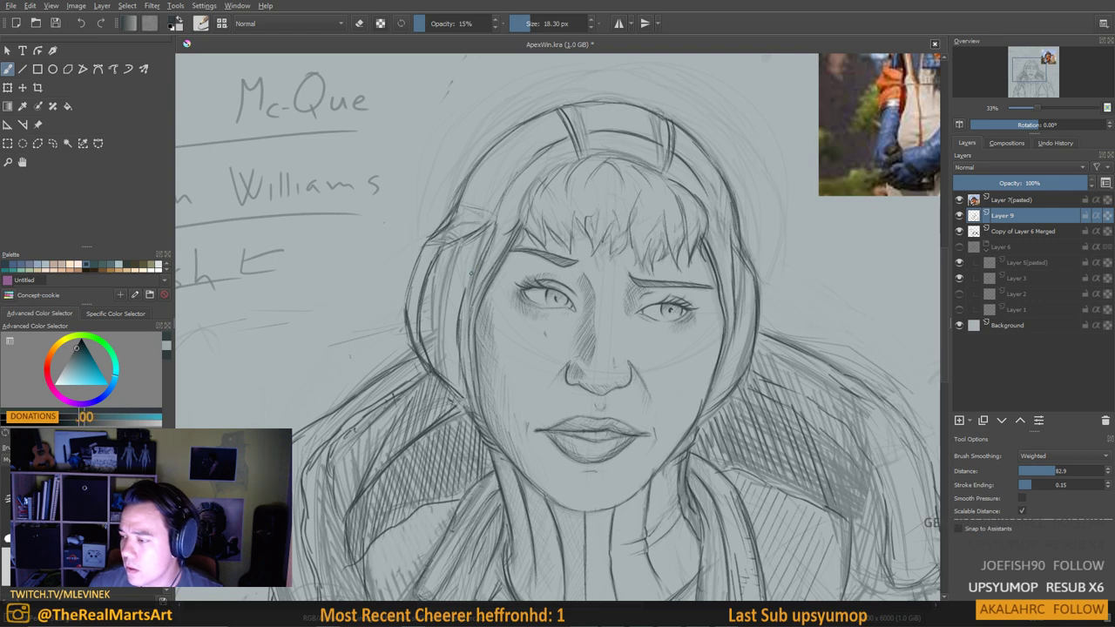
Examine the mouth, neck and jacket lines up close and the full figure to check the overall drawing
{"action": "scroll", "coordinate": [477, 261], "scroll_direction": "down", "scroll_amount": 3}
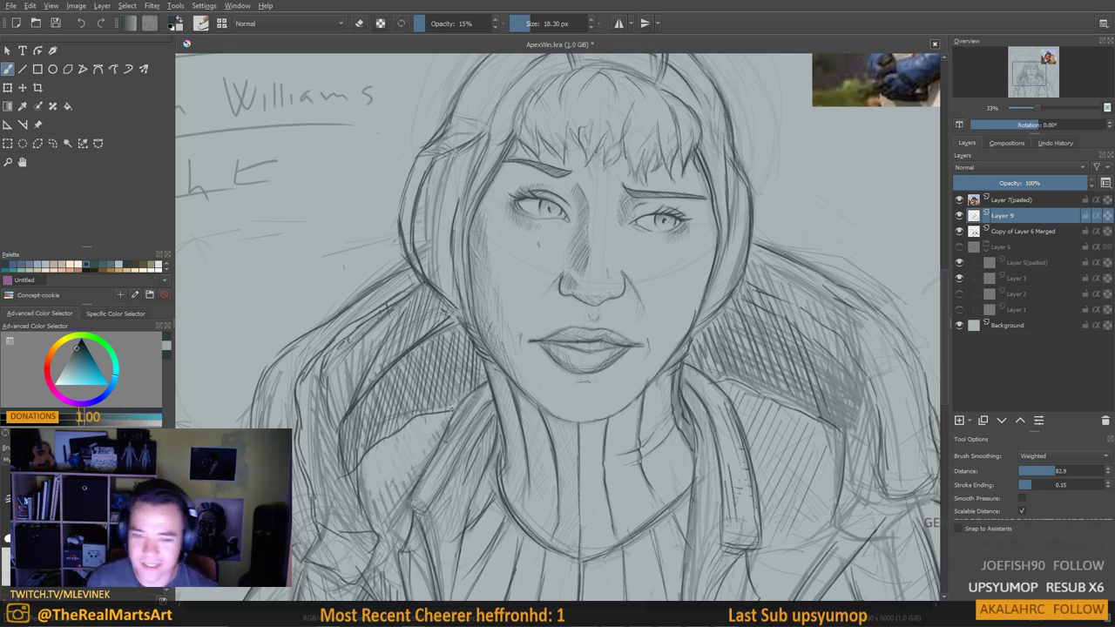
{"action": "left_click_drag", "start_coordinate": [447, 386], "coordinate": [450, 303]}
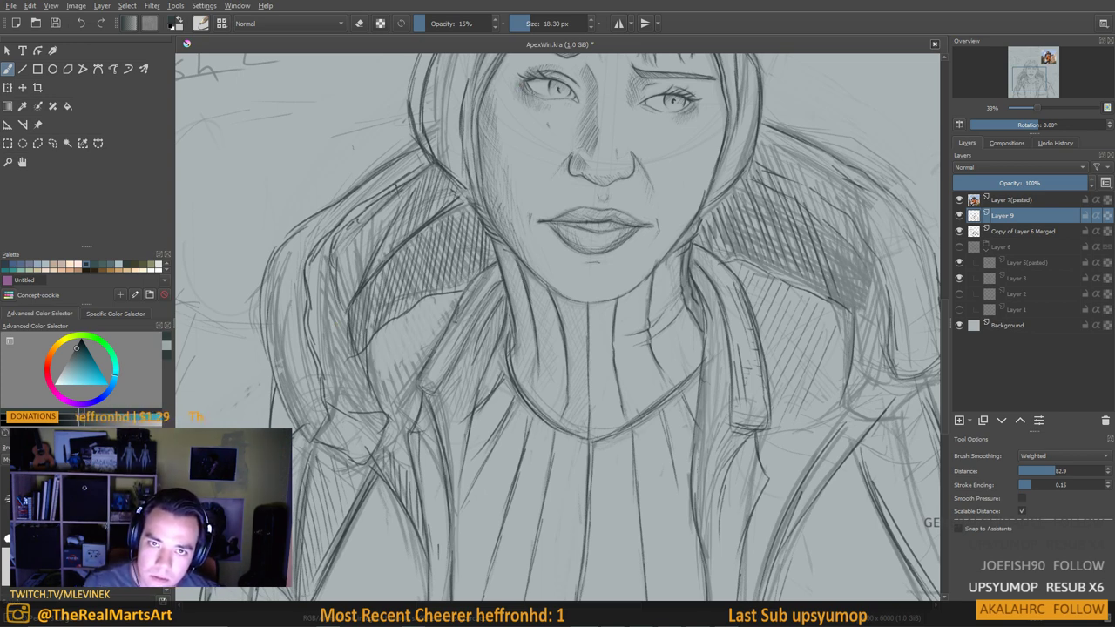
{"action": "scroll", "coordinate": [577, 112], "scroll_direction": "up", "scroll_amount": 2}
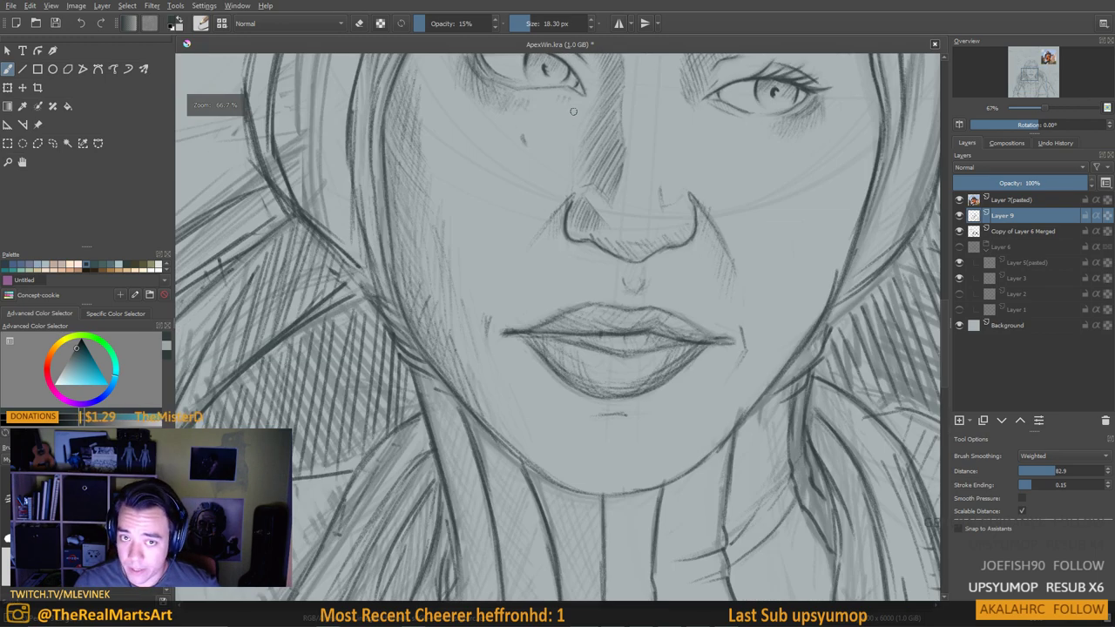
{"action": "left_click_drag", "start_coordinate": [568, 117], "coordinate": [572, 211]}
{"action": "scroll", "coordinate": [587, 156], "scroll_direction": "down", "scroll_amount": 2}
{"action": "scroll", "coordinate": [572, 211], "scroll_direction": "down", "scroll_amount": 2}
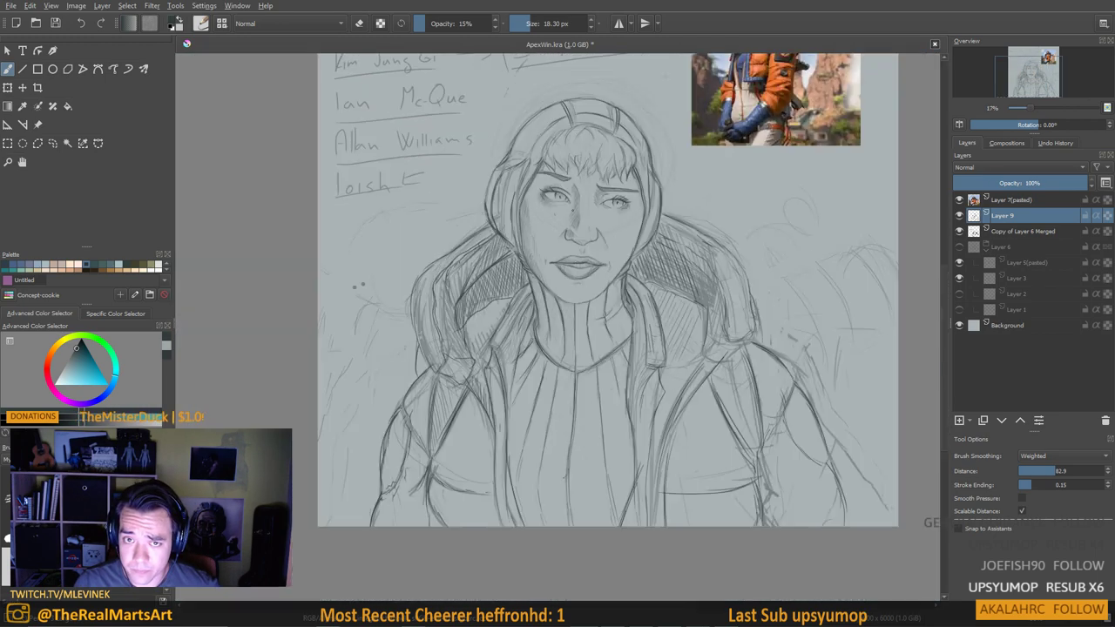
{"action": "scroll", "coordinate": [572, 210], "scroll_direction": "up", "scroll_amount": 2}
{"action": "scroll", "coordinate": [572, 211], "scroll_direction": "down", "scroll_amount": 3}
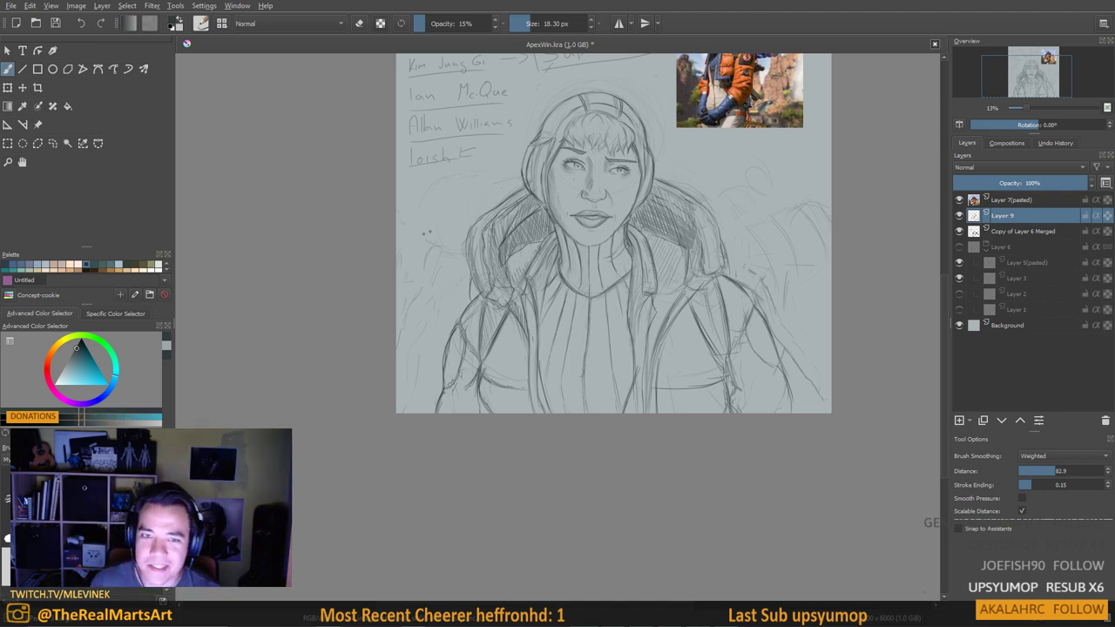
{"action": "scroll", "coordinate": [502, 158], "scroll_direction": "up", "scroll_amount": 2}
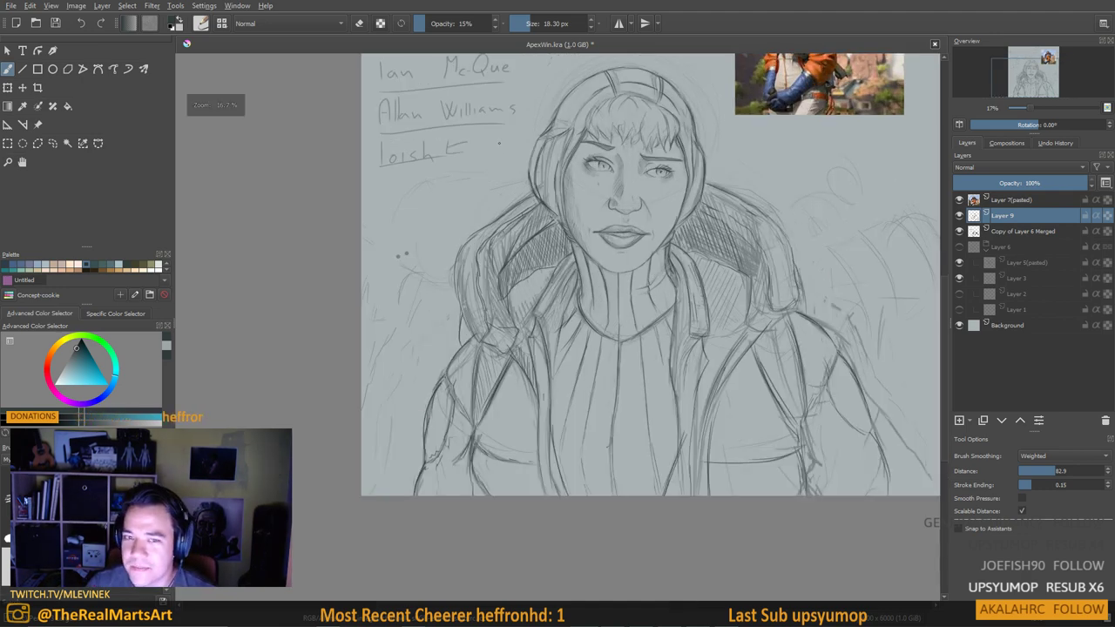
Clean up the hood's outline around the temples, alternating between erasing stray lines and redrawing the edges
{"action": "left_click_drag", "start_coordinate": [573, 173], "coordinate": [480, 176]}
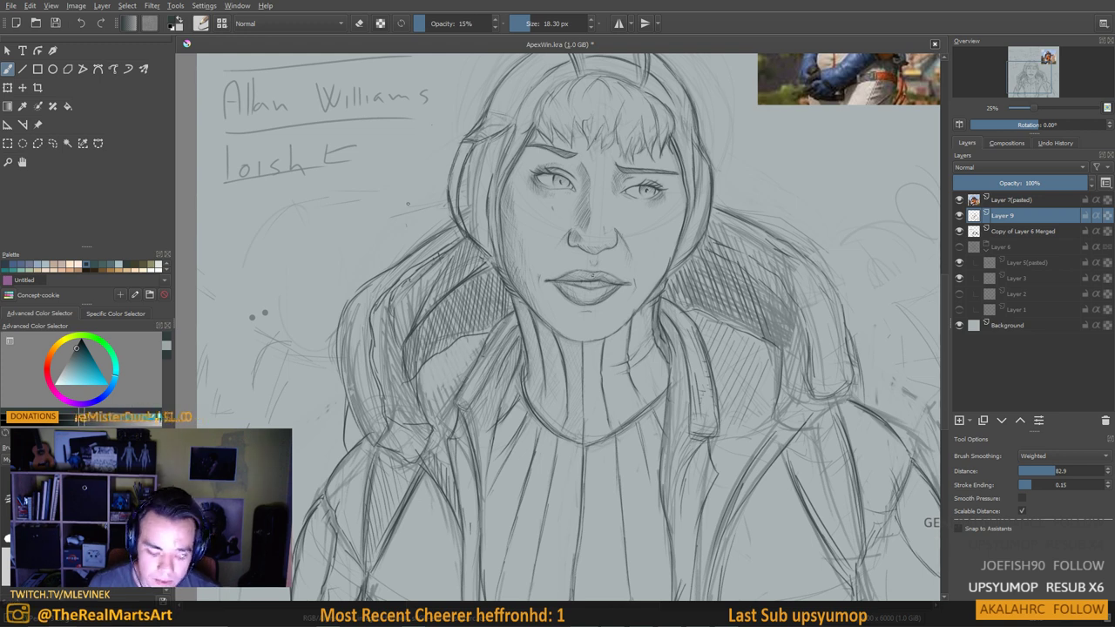
{"action": "key", "text": "e"}
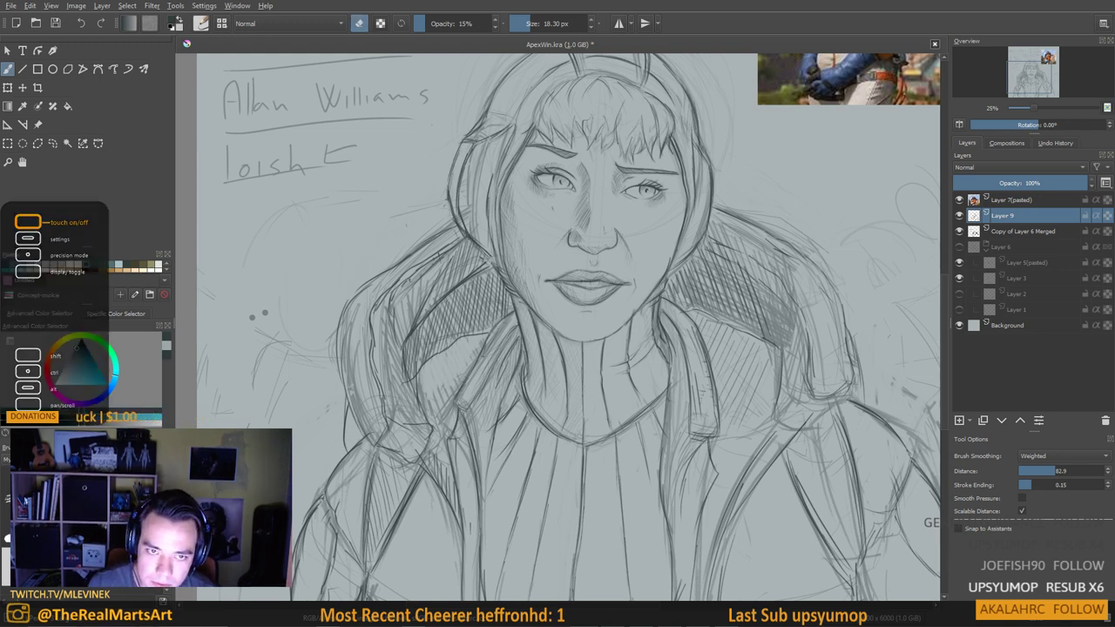
{"action": "key", "text": "e"}
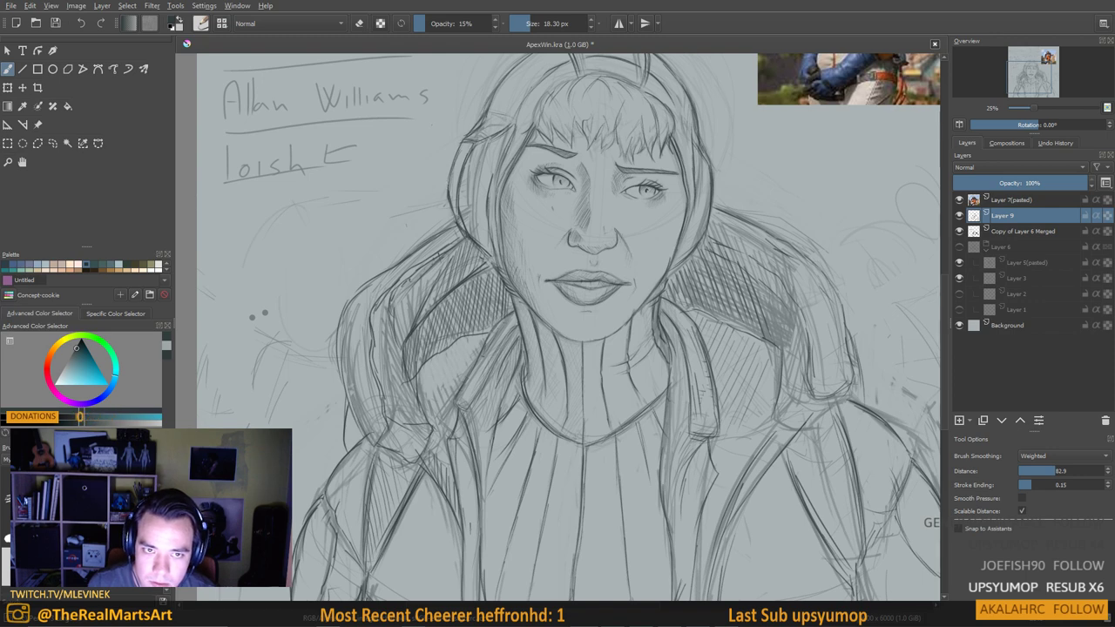
{"action": "scroll", "coordinate": [629, 202], "scroll_direction": "down", "scroll_amount": 1}
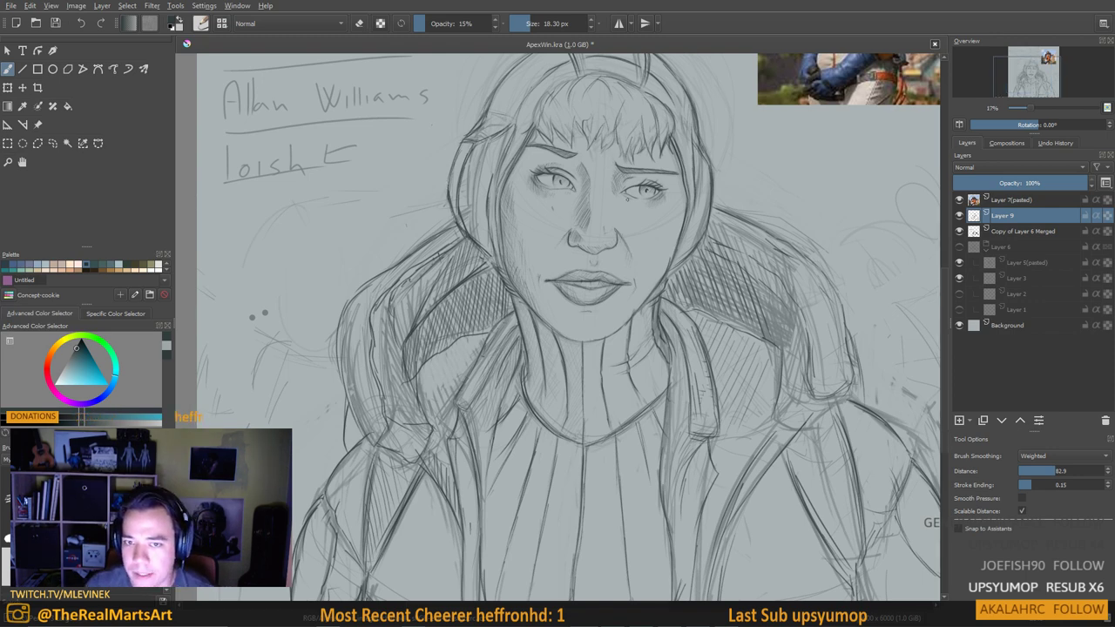
{"action": "scroll", "coordinate": [645, 235], "scroll_direction": "up", "scroll_amount": 1}
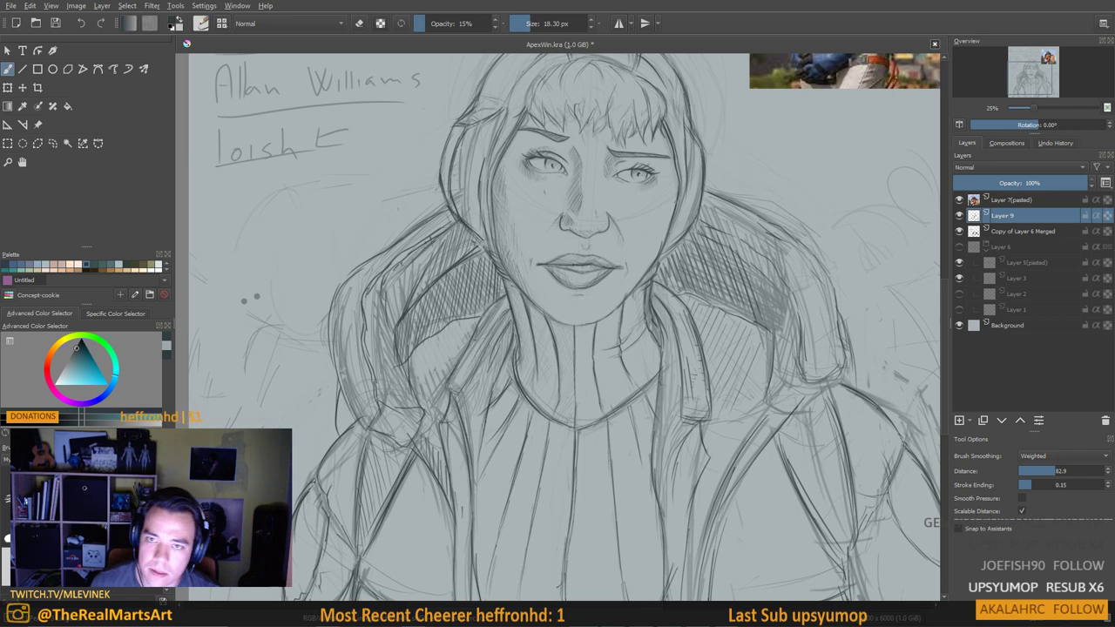
{"action": "left_click_drag", "start_coordinate": [666, 255], "coordinate": [648, 296]}
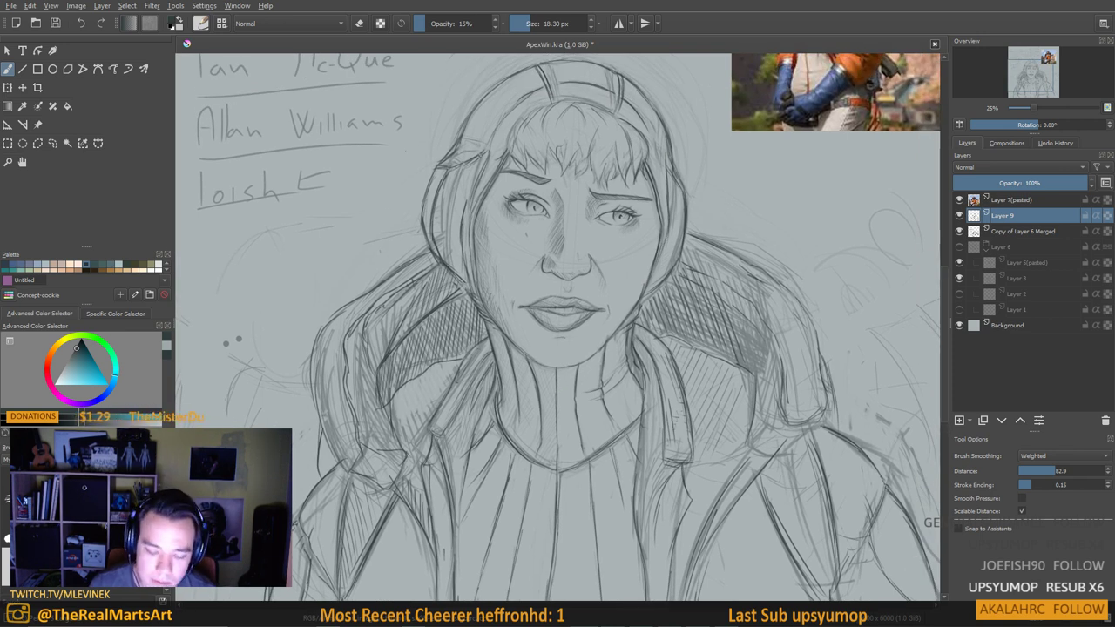
{"action": "key", "text": "e"}
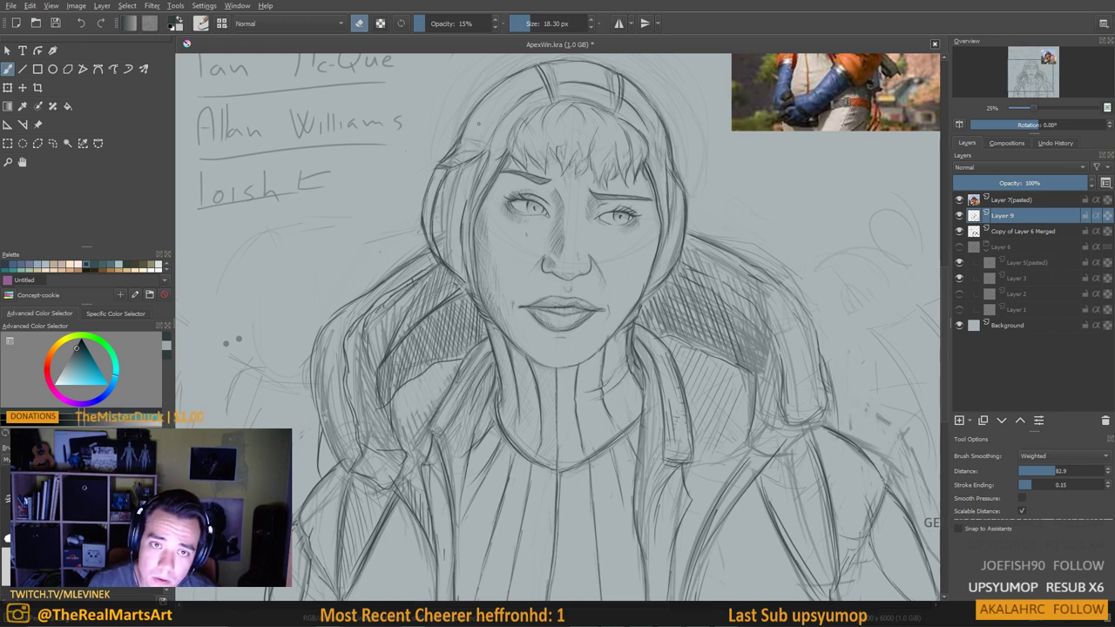
{"action": "key", "text": "e"}
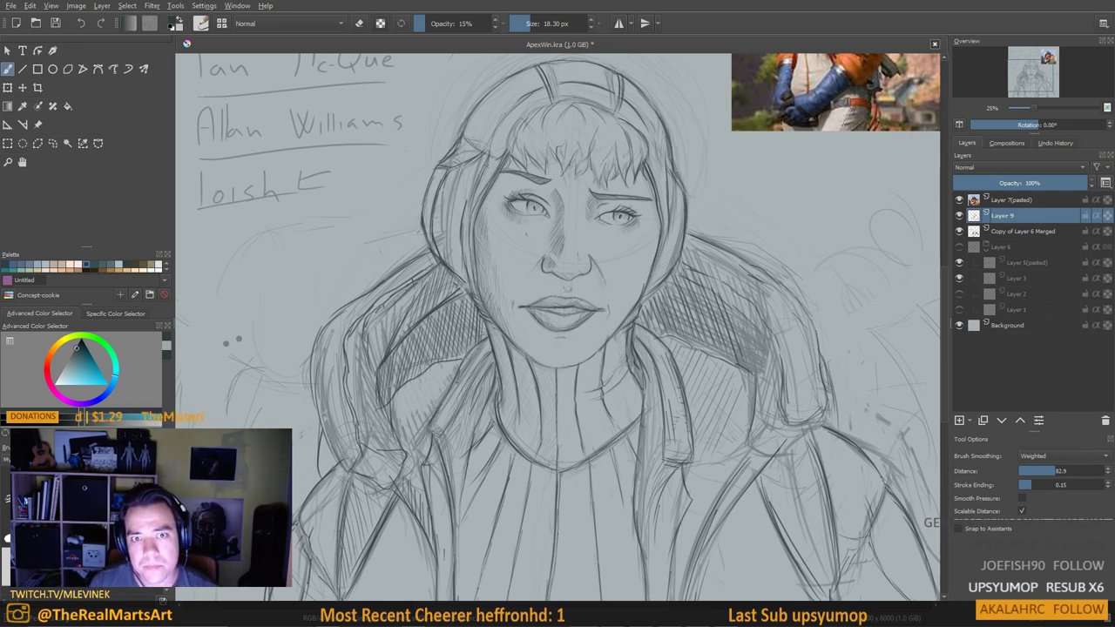
{"action": "key", "text": "e"}
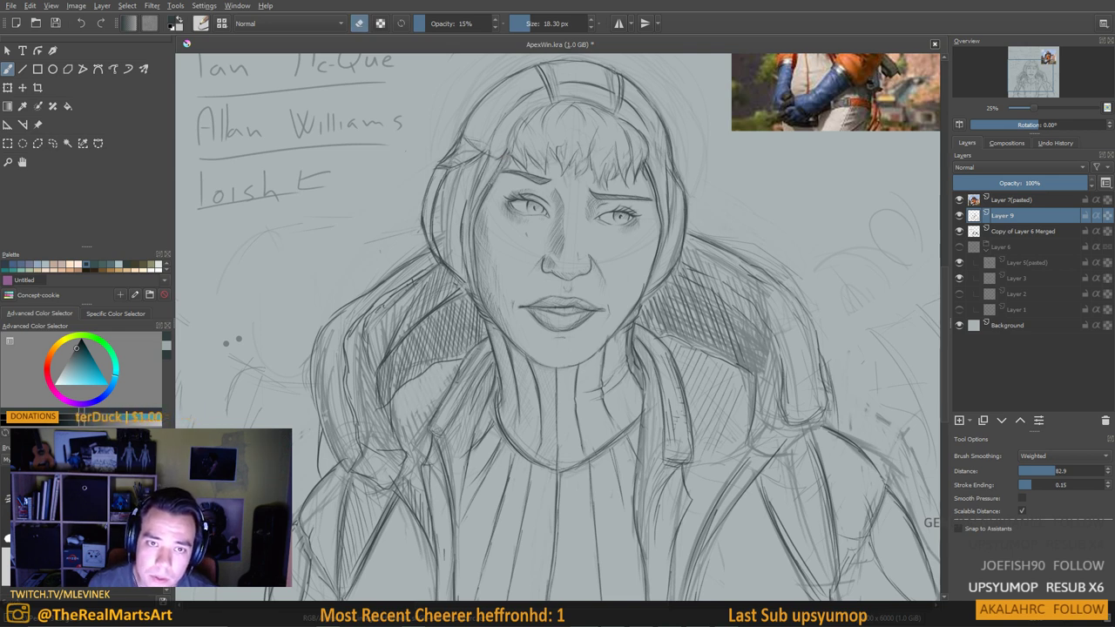
{"action": "key", "text": "e"}
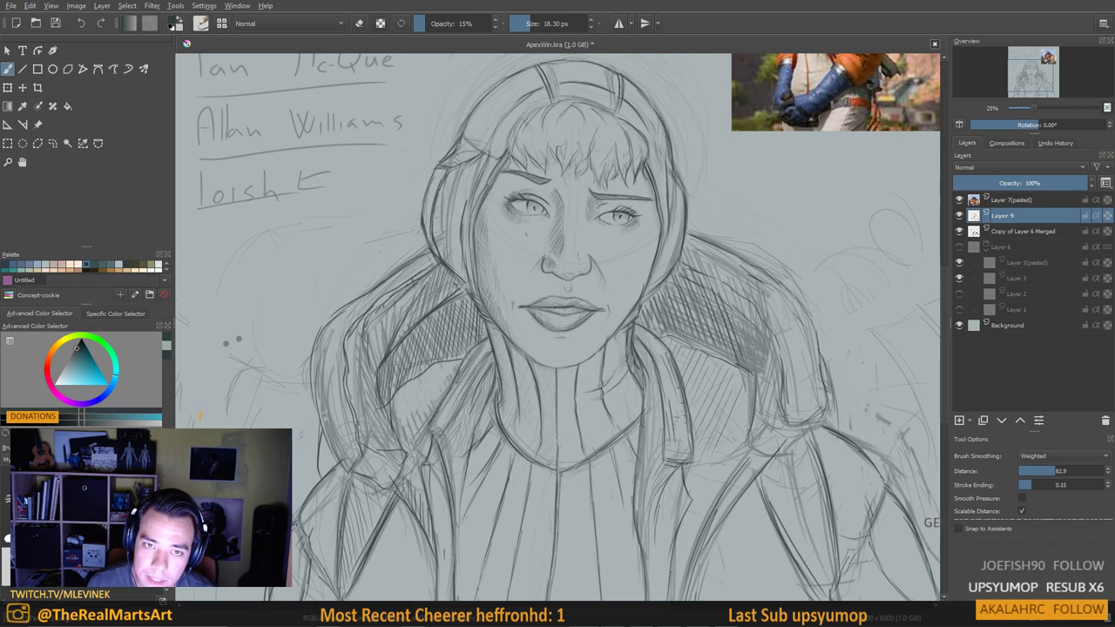
{"action": "key", "text": "e"}
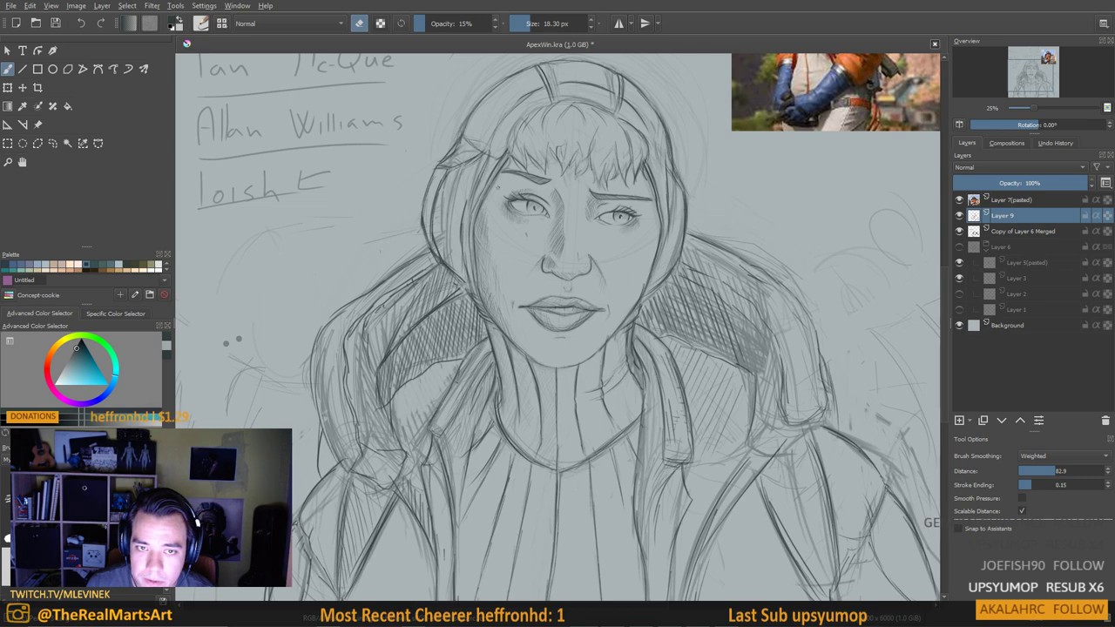
{"action": "key", "text": "minus"}
{"action": "key", "text": "plus"}
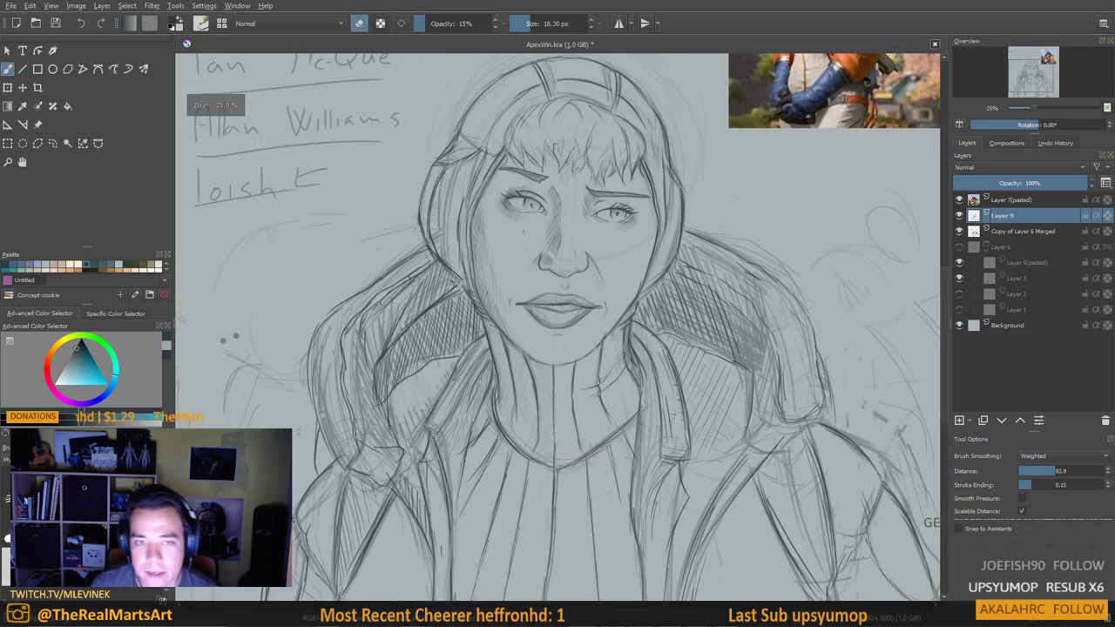
{"action": "left_click_drag", "start_coordinate": [451, 178], "coordinate": [436, 199]}
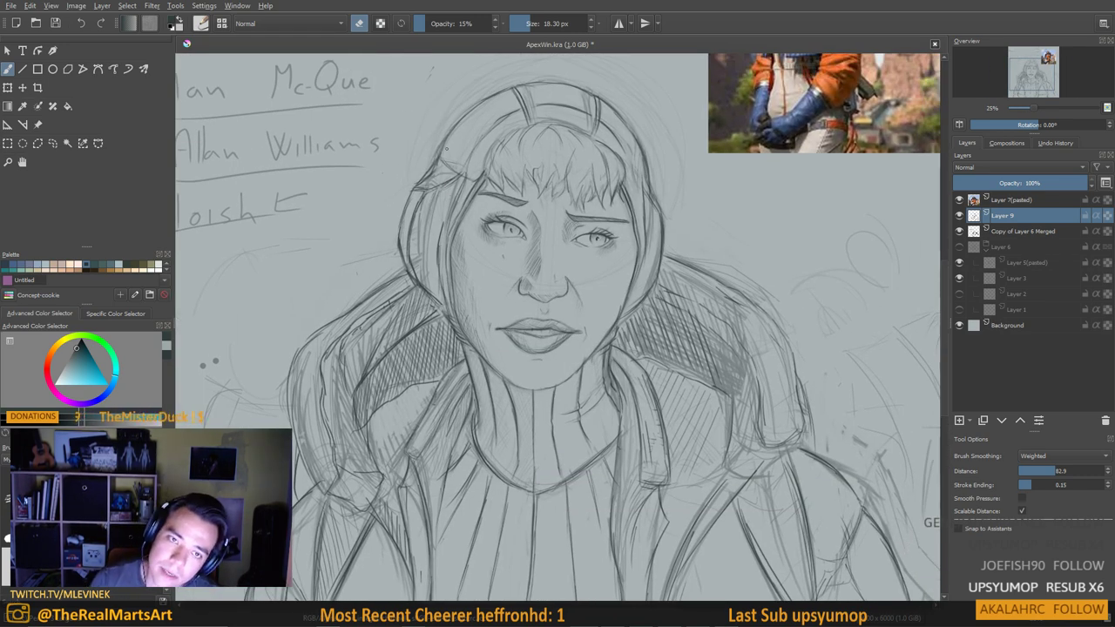
{"action": "key", "text": "e"}
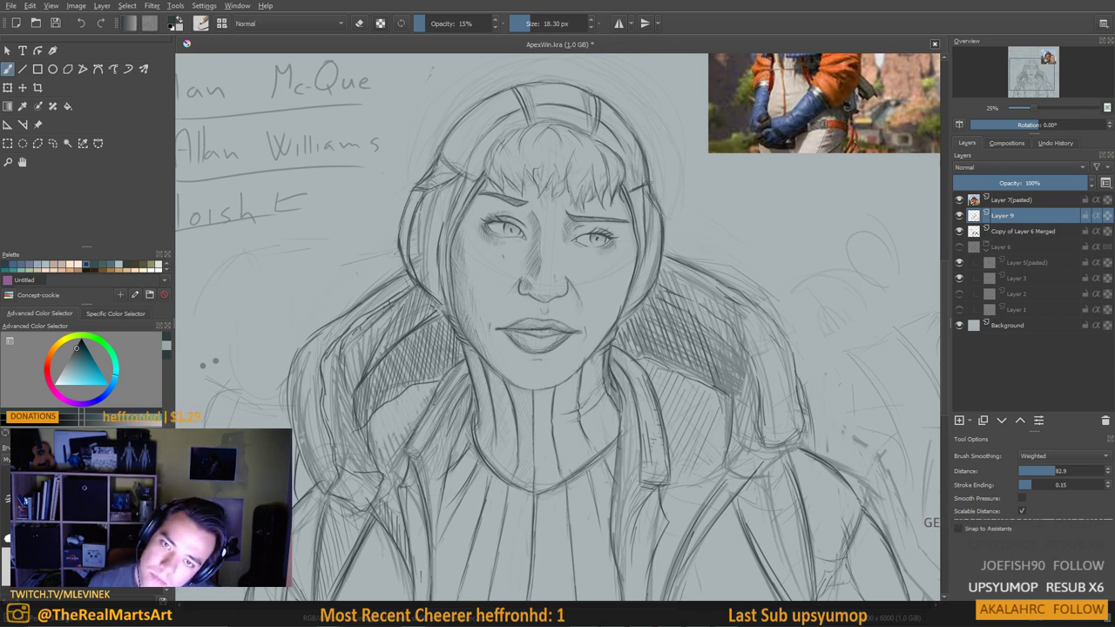
Refine the hood's band beside the temple on the shaded side of the face, alternately erasing stray lines and redrawing its edges
{"action": "scroll", "coordinate": [642, 164], "scroll_direction": "down", "scroll_amount": 3}
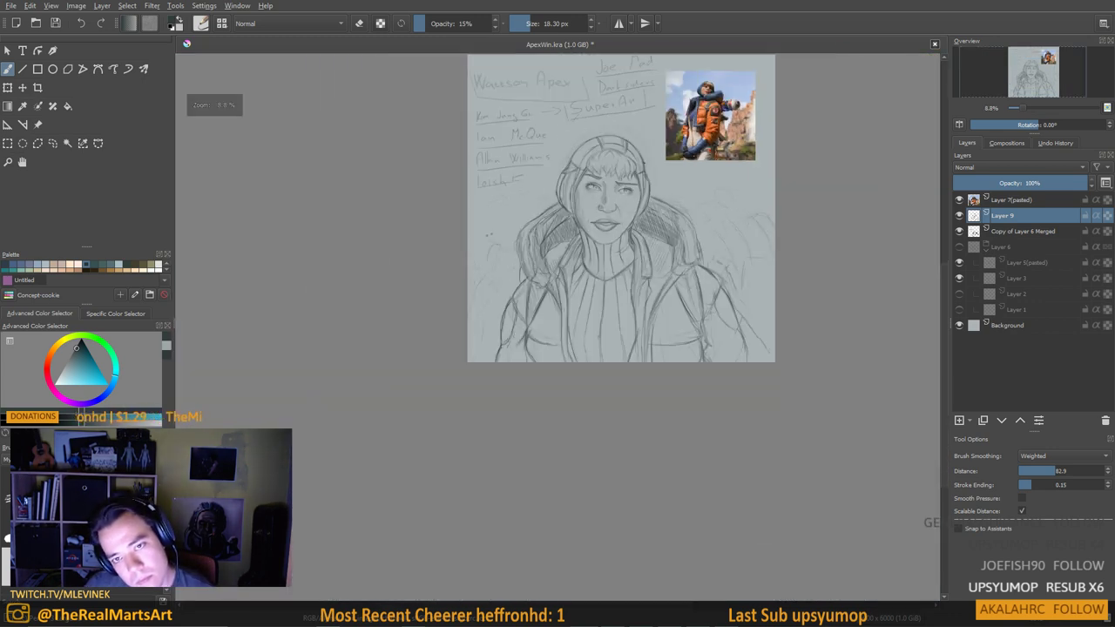
{"action": "key", "text": "plus"}
{"action": "key", "text": "plus"}
{"action": "key", "text": "plus"}
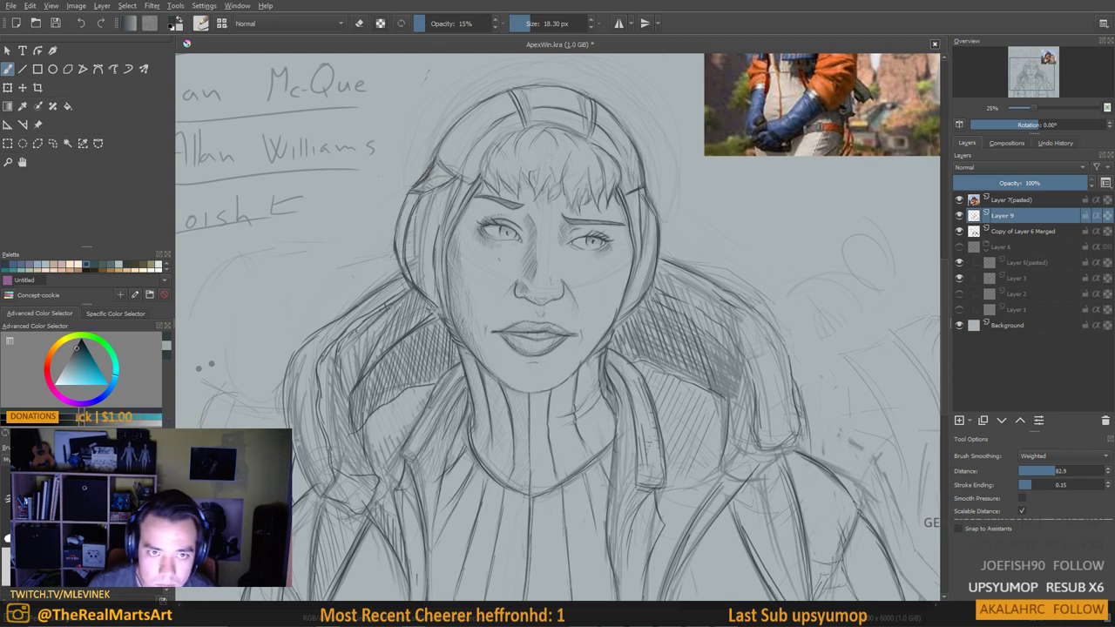
{"action": "key", "text": "e"}
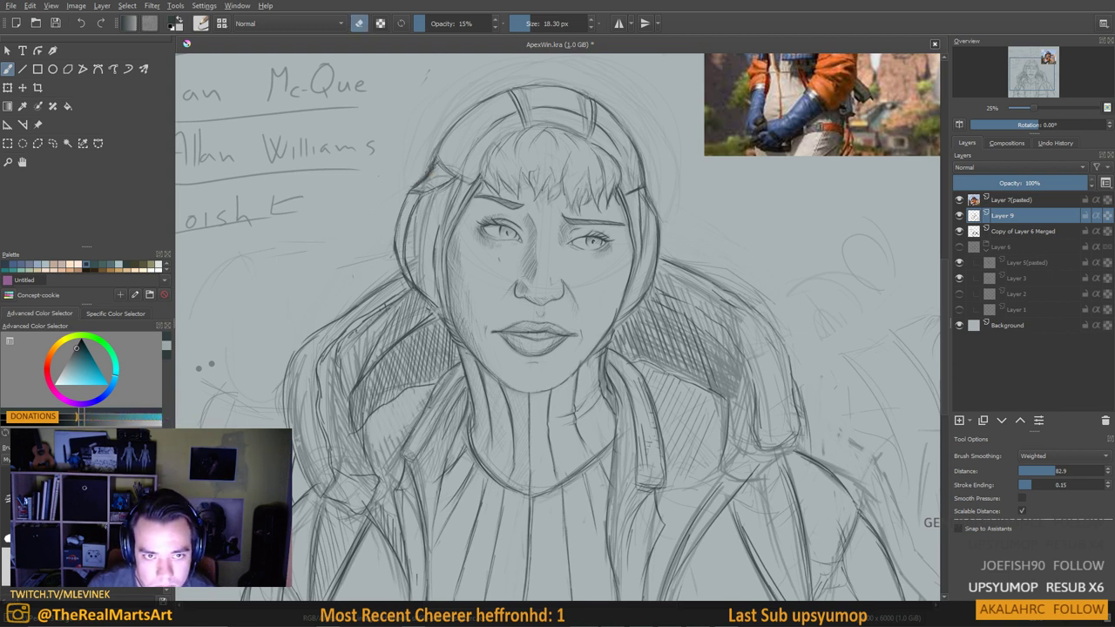
{"action": "key", "text": "e"}
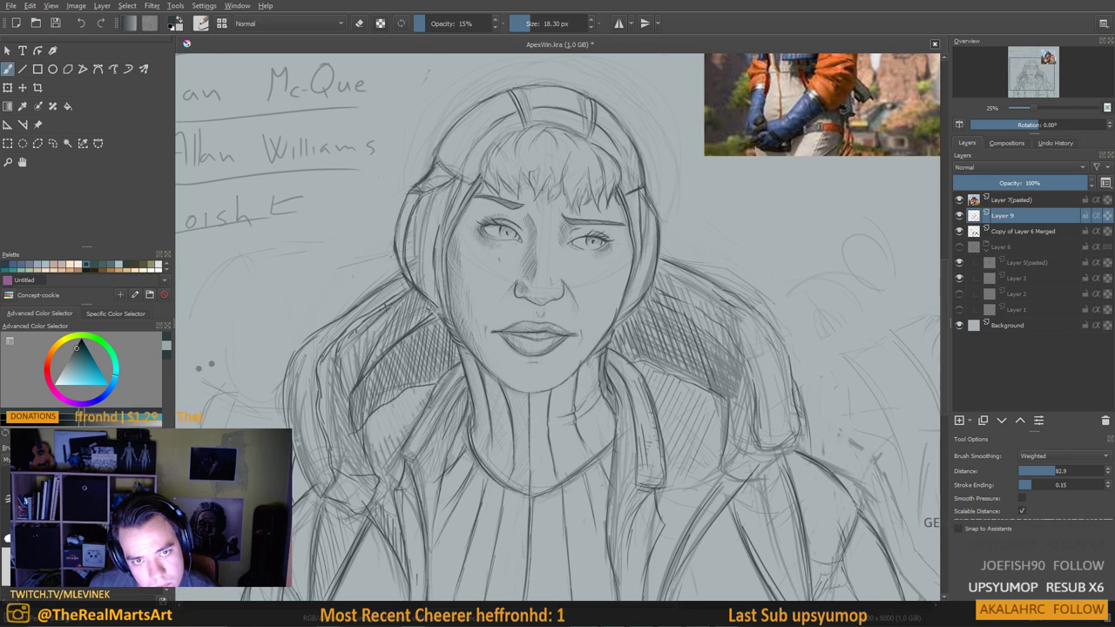
{"action": "key", "text": "e"}
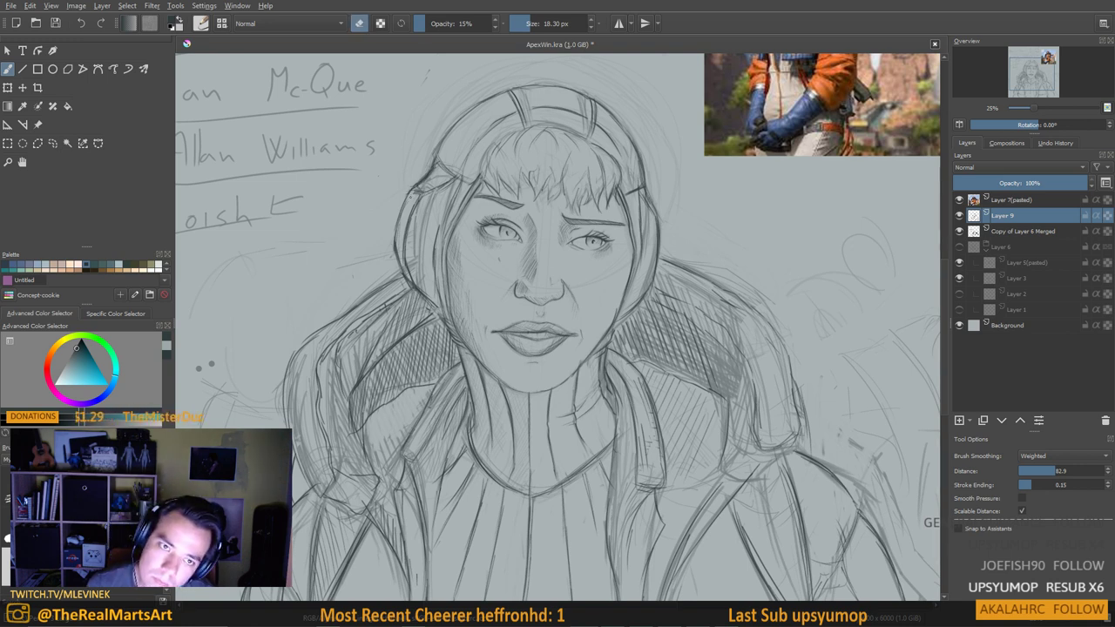
{"action": "key", "text": "e"}
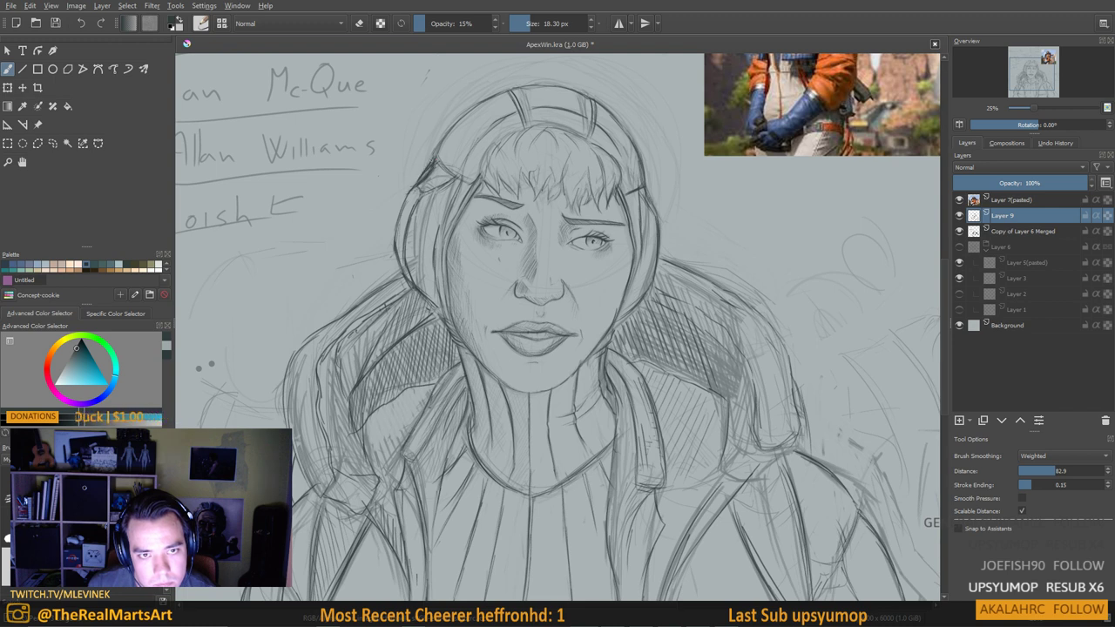
{"action": "key", "text": "e"}
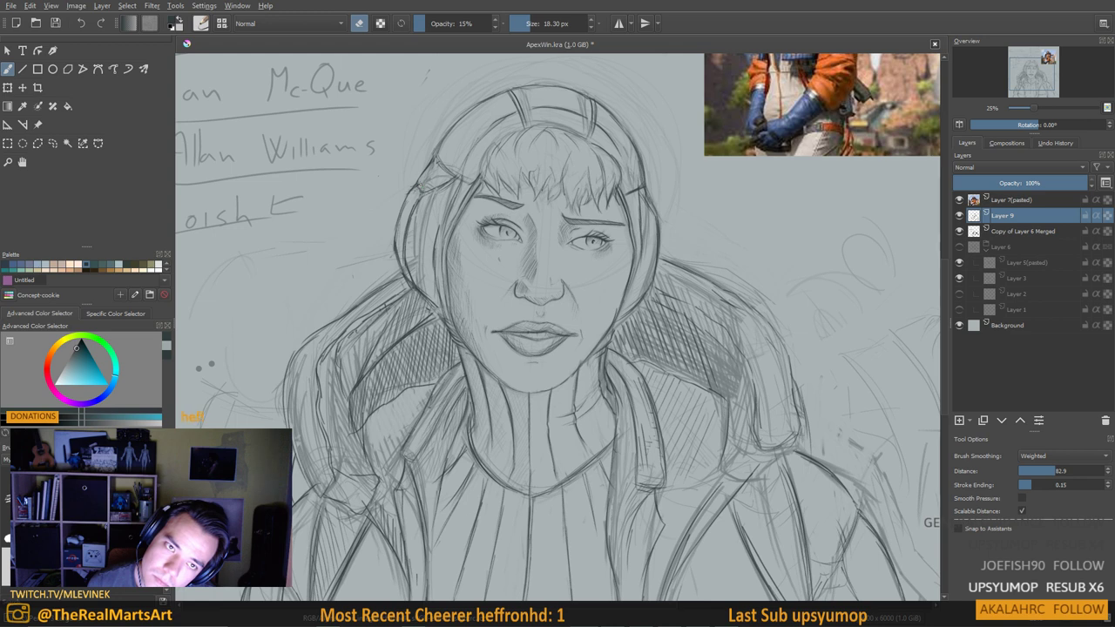
{"action": "key", "text": "e"}
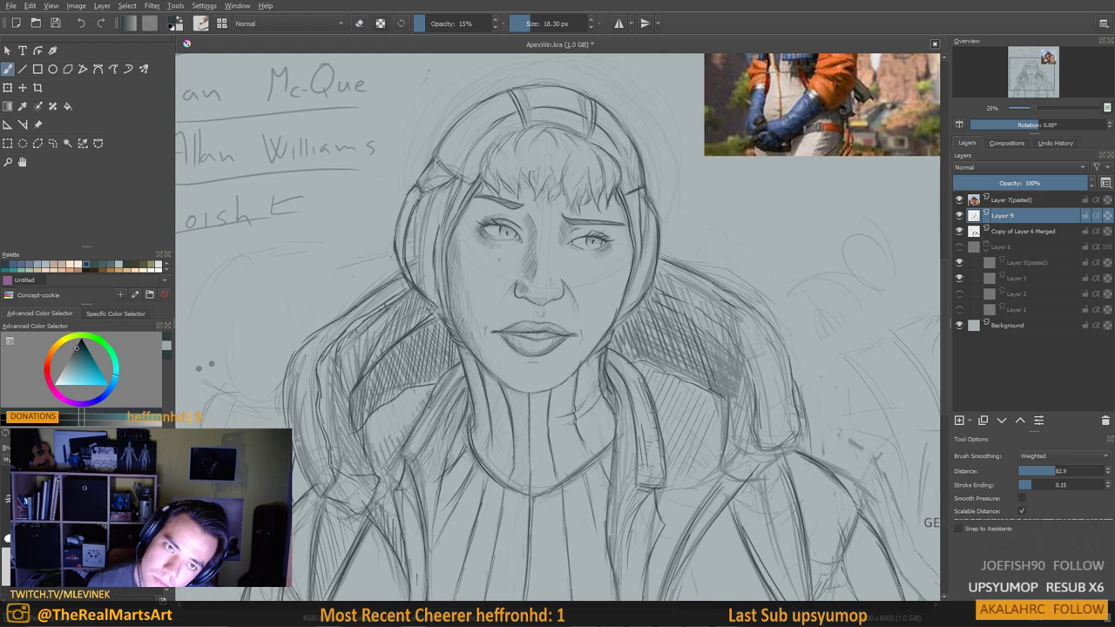
{"action": "key", "text": "e"}
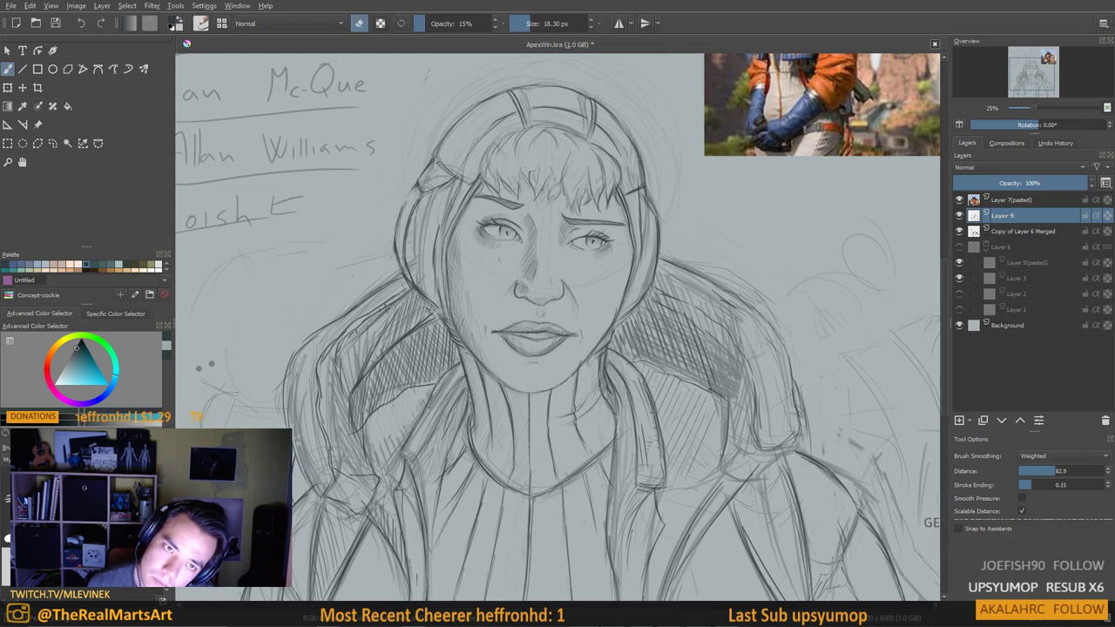
{"action": "key", "text": "e"}
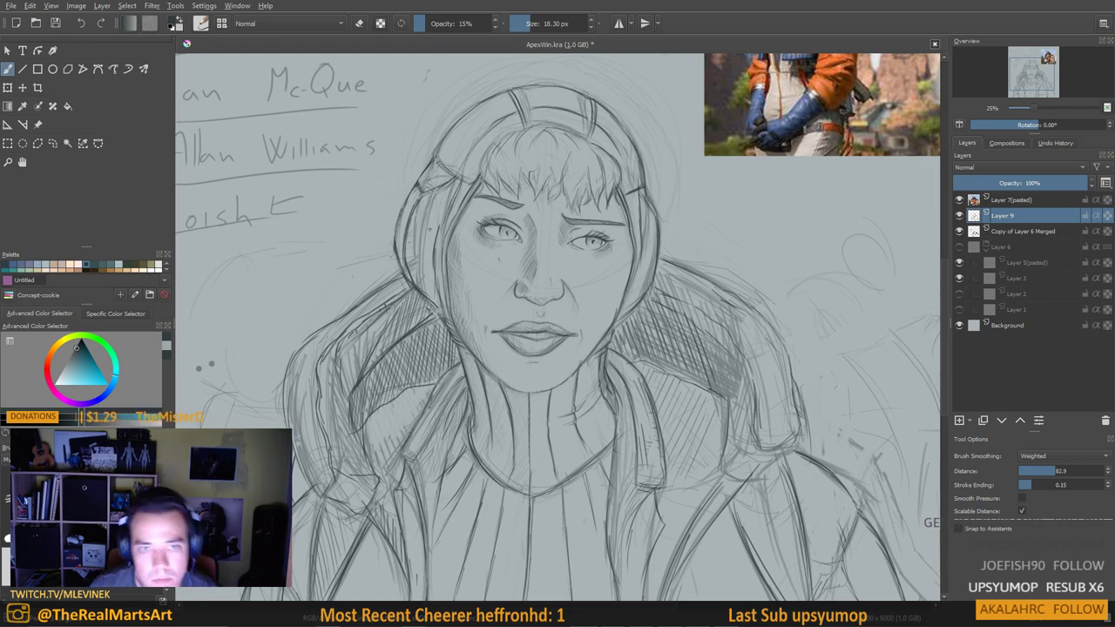
Tidy the hood's outer contour beside the shaded cheek, alternating between erasing the rough edge and drawing a cleaner line
{"action": "scroll", "coordinate": [431, 187], "scroll_direction": "down", "scroll_amount": 3}
{"action": "scroll", "coordinate": [457, 193], "scroll_direction": "up", "scroll_amount": 3}
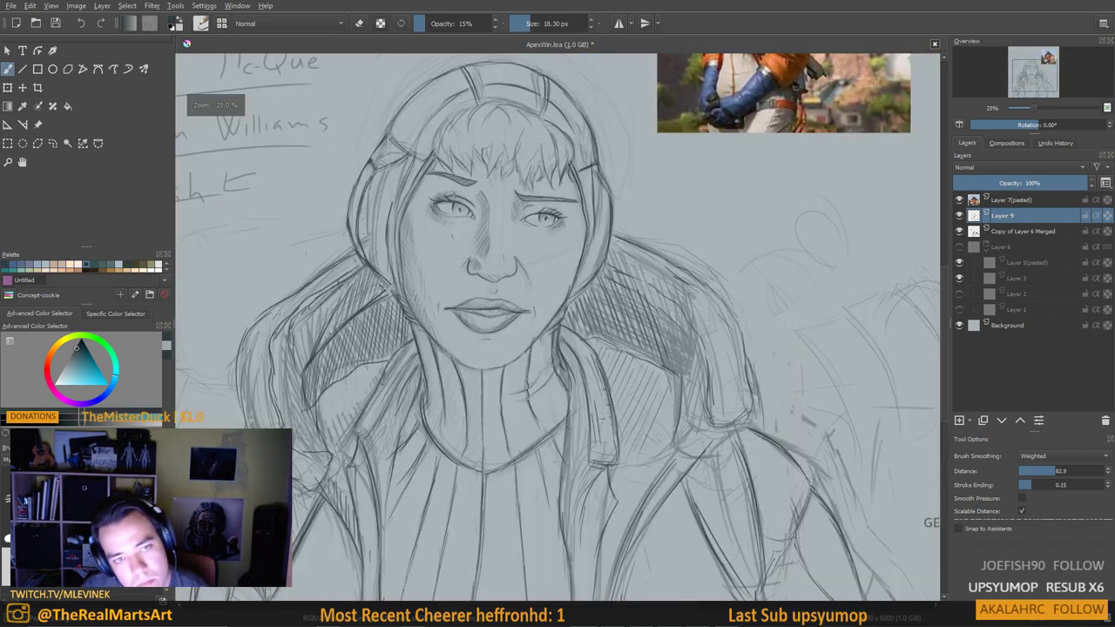
{"action": "key", "text": "e"}
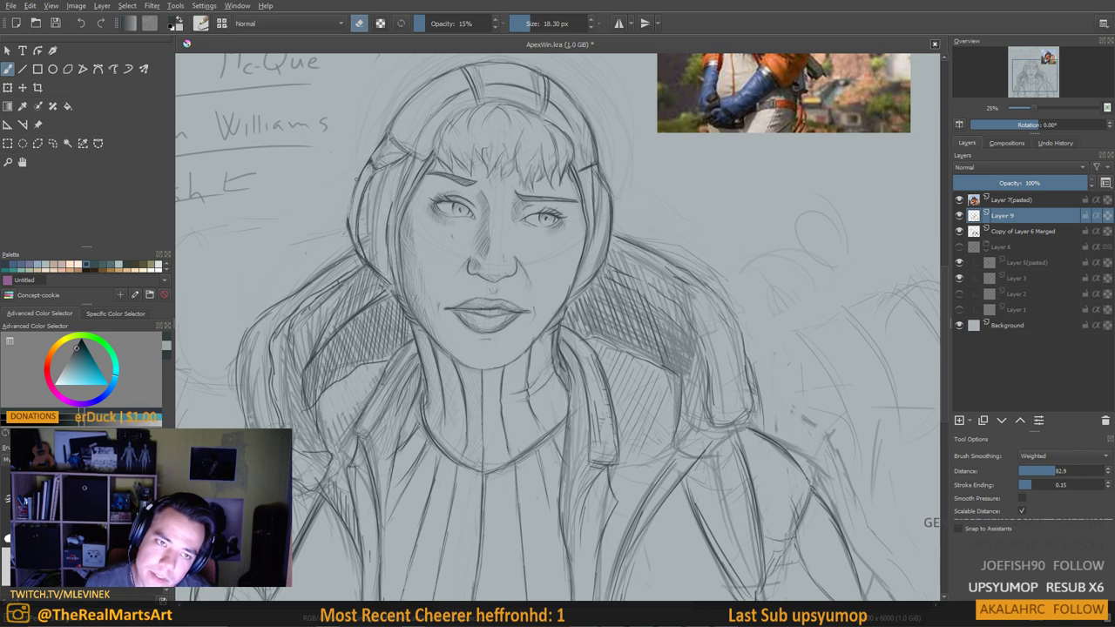
{"action": "key", "text": "e"}
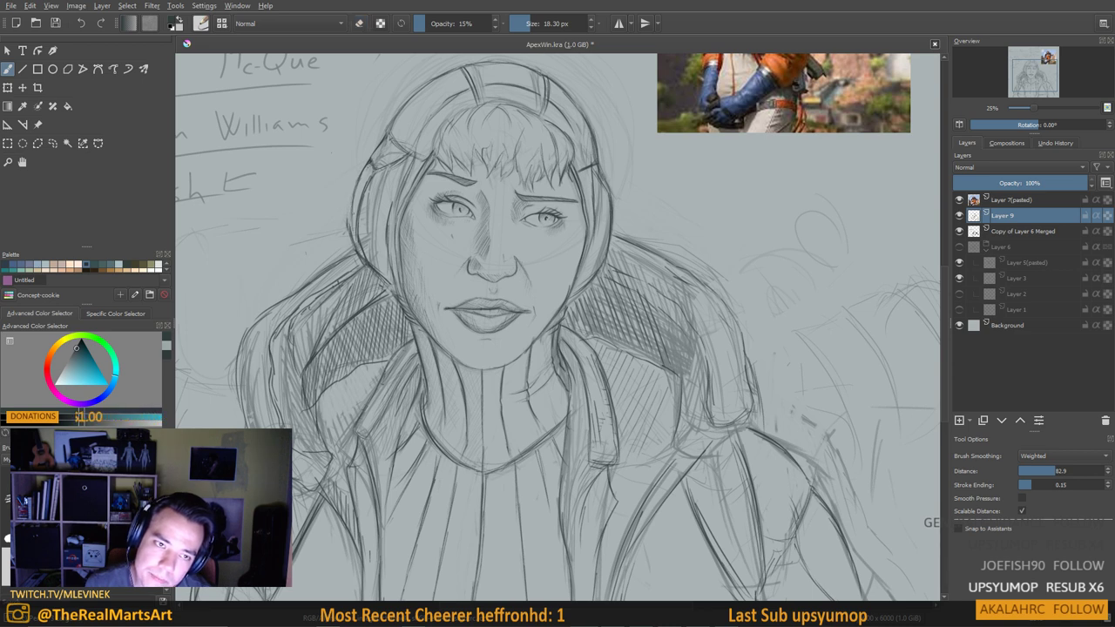
{"action": "key", "text": "e"}
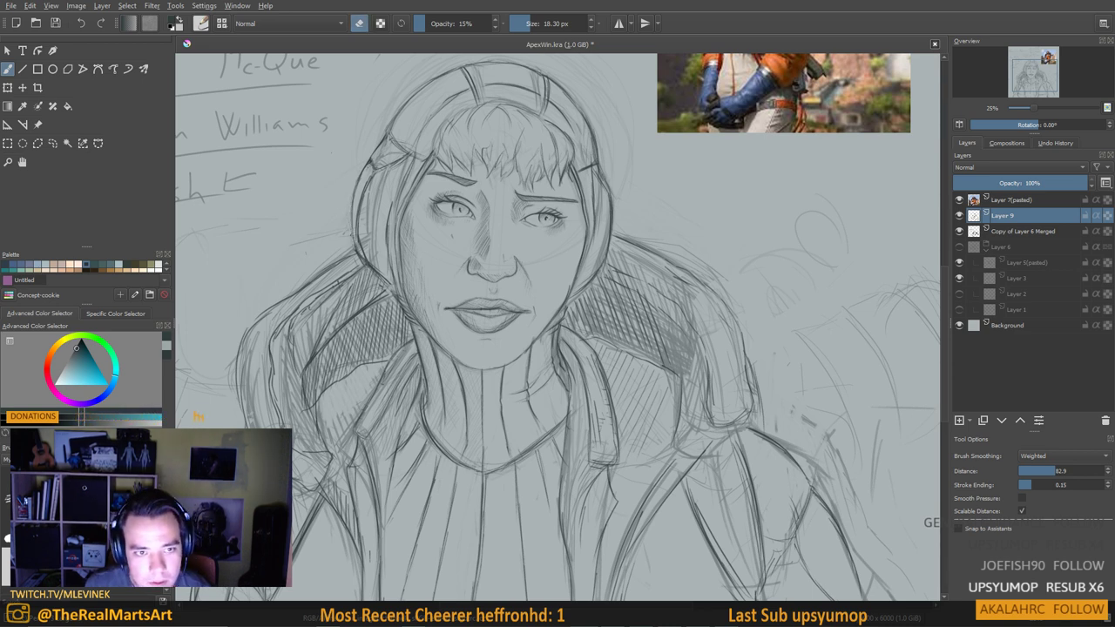
{"action": "key", "text": "e"}
{"action": "key", "text": "e"}
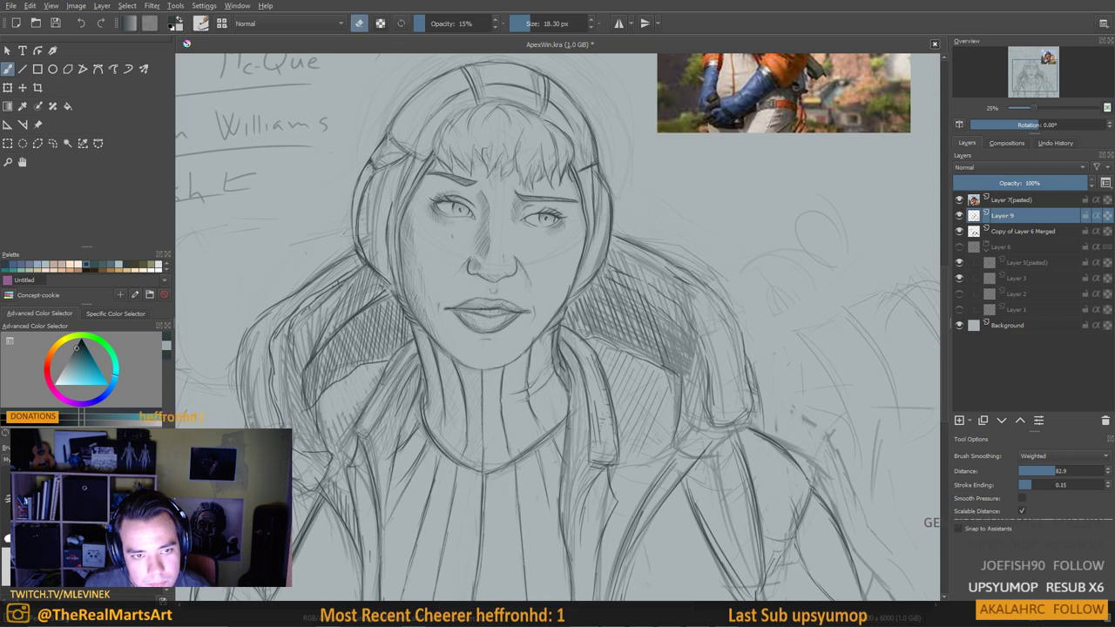
{"action": "key", "text": "e"}
{"action": "key", "text": "e"}
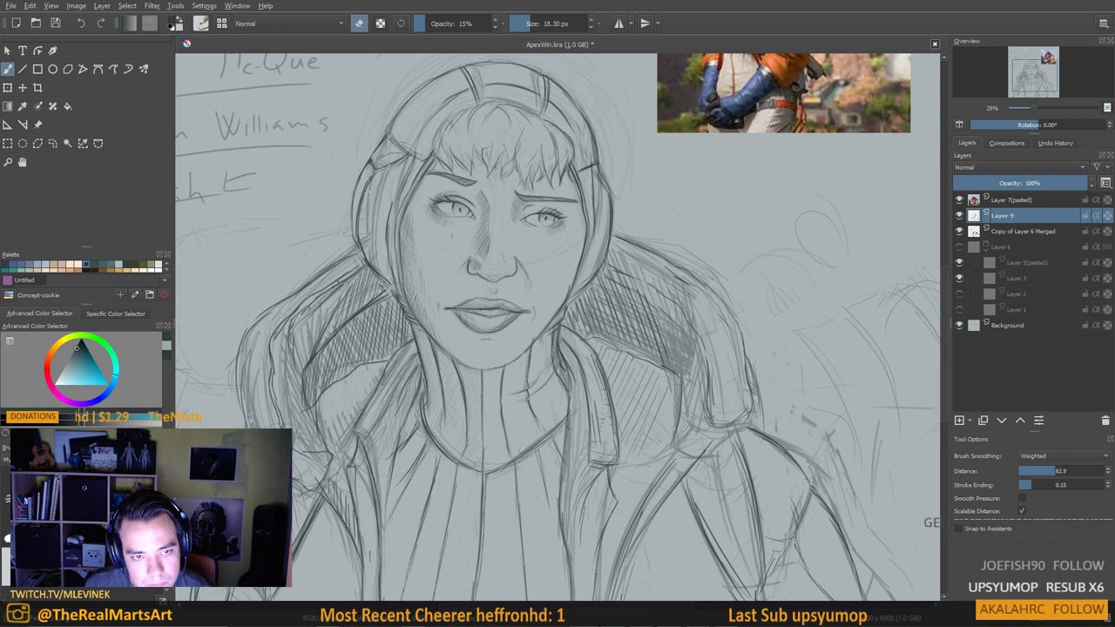
{"action": "key", "text": "e"}
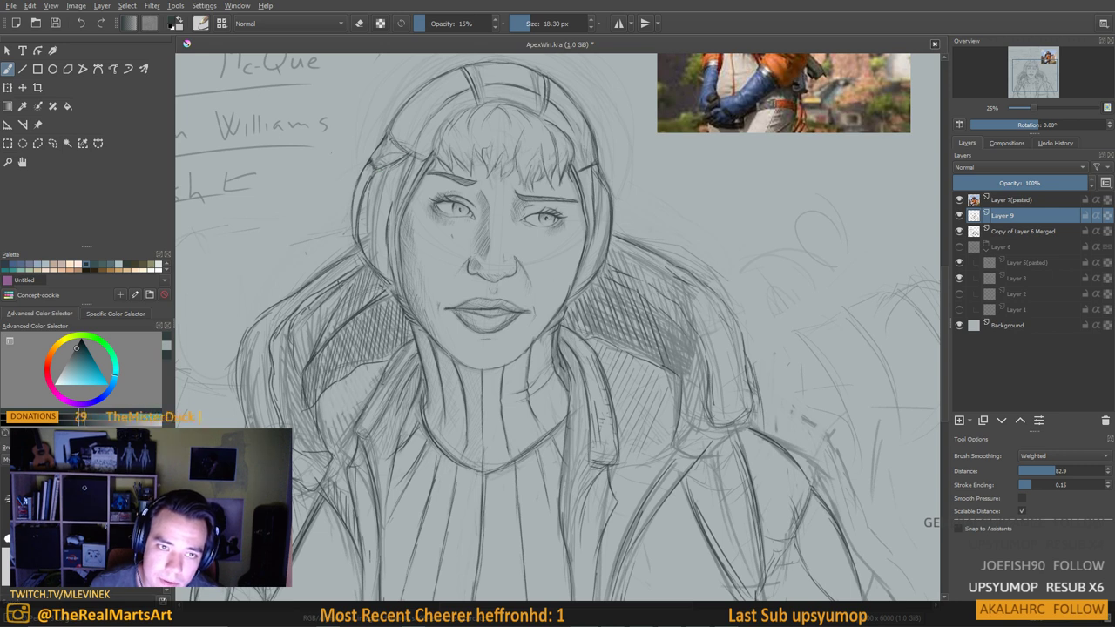
{"action": "key", "text": "e"}
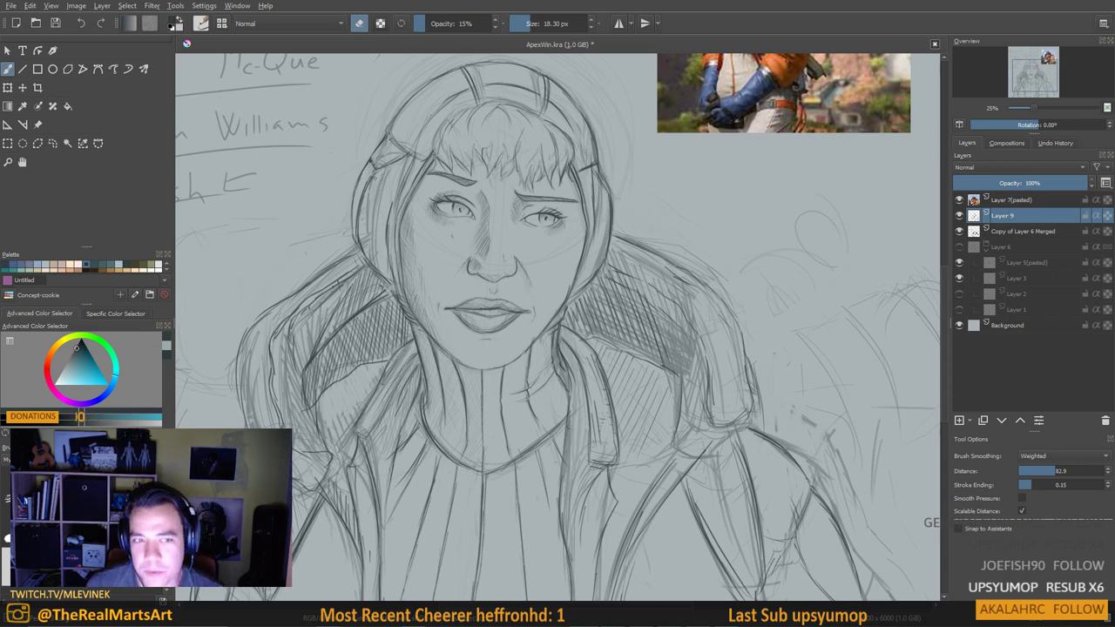
{"action": "key", "text": "e"}
{"action": "key", "text": "e"}
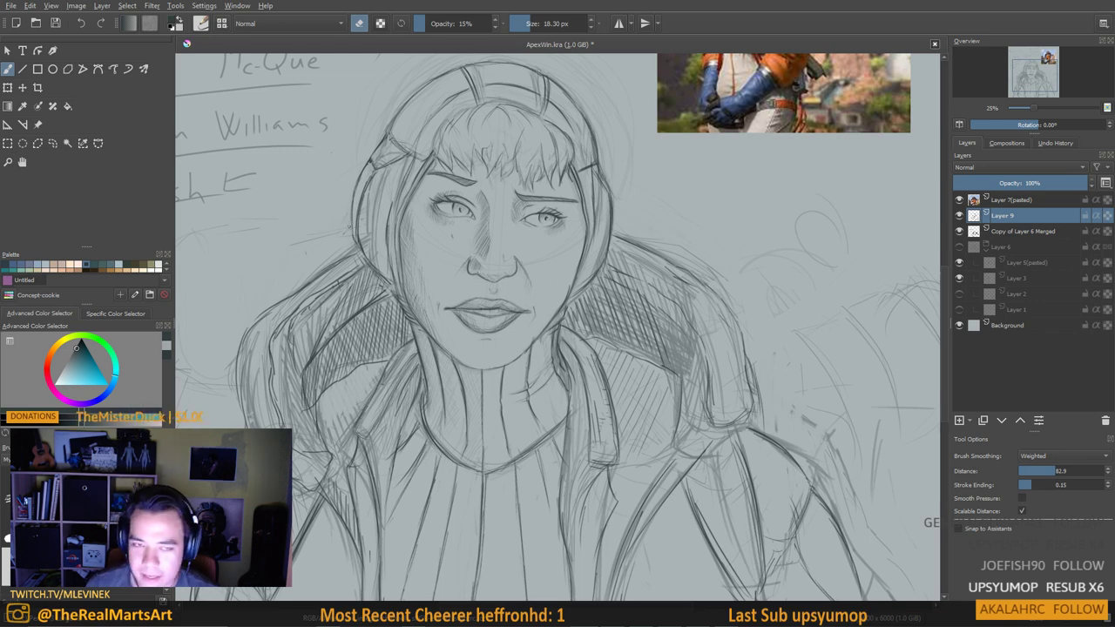
Examine the full figure together with the reference photo and the head up close to judge the hood's shape
{"action": "scroll", "coordinate": [383, 206], "scroll_direction": "down", "scroll_amount": 2}
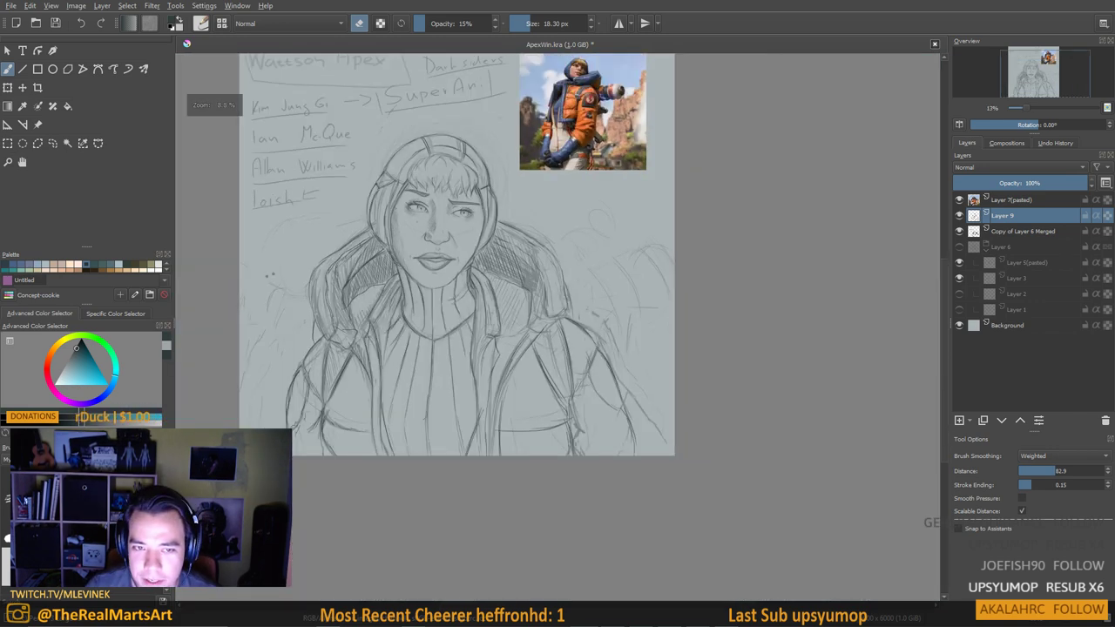
{"action": "scroll", "coordinate": [470, 186], "scroll_direction": "up", "scroll_amount": 2}
{"action": "left_click_drag", "start_coordinate": [270, 243], "coordinate": [283, 242]}
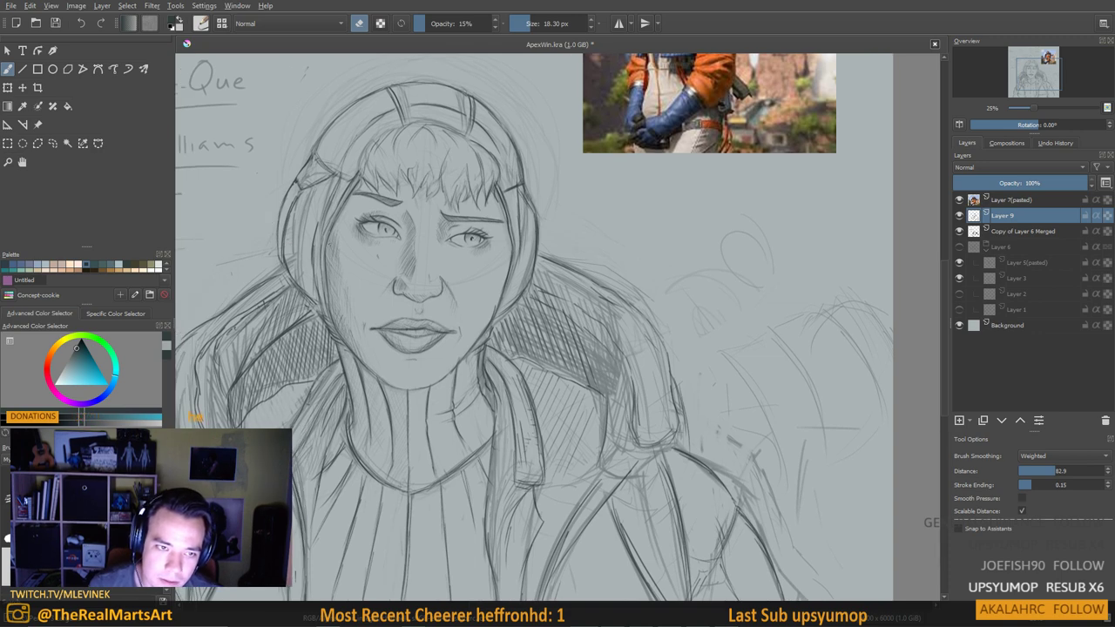
{"action": "scroll", "coordinate": [522, 328], "scroll_direction": "down", "scroll_amount": 4}
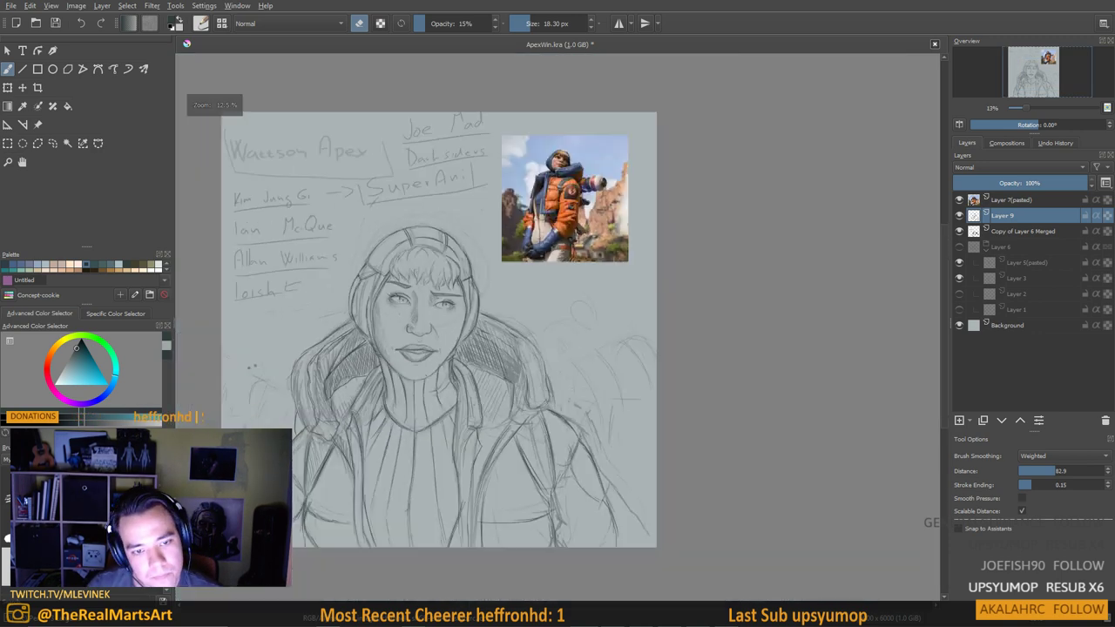
{"action": "scroll", "coordinate": [487, 348], "scroll_direction": "up", "scroll_amount": 2}
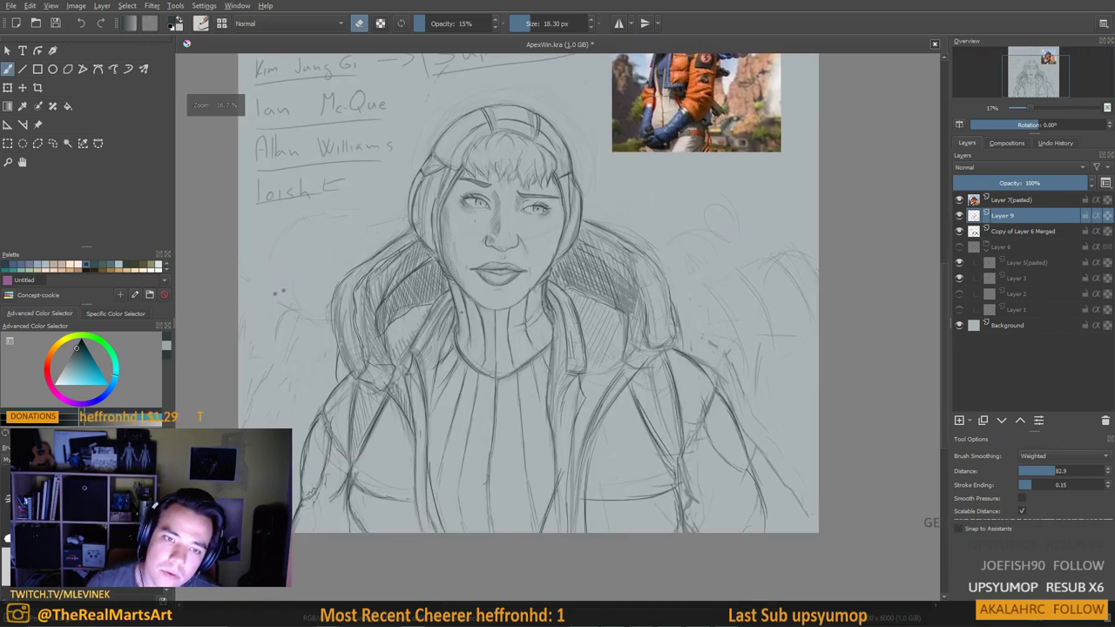
{"action": "left_click_drag", "start_coordinate": [479, 288], "coordinate": [490, 336]}
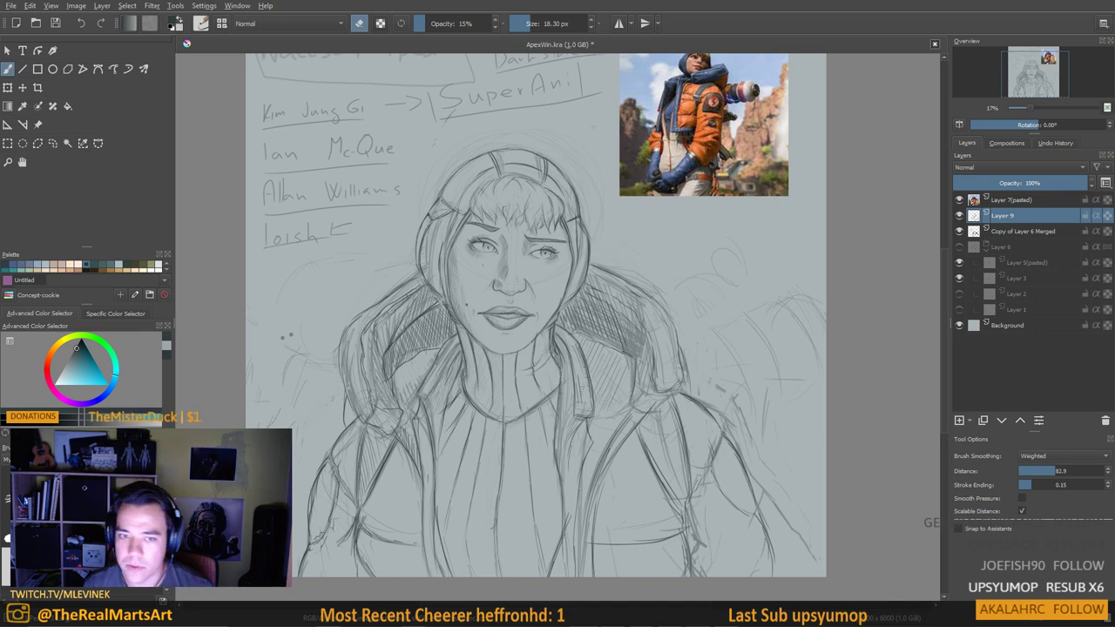
{"action": "scroll", "coordinate": [507, 249], "scroll_direction": "up", "scroll_amount": 2}
{"action": "left_click_drag", "start_coordinate": [507, 250], "coordinate": [517, 264]}
{"action": "scroll", "coordinate": [535, 274], "scroll_direction": "down", "scroll_amount": 2}
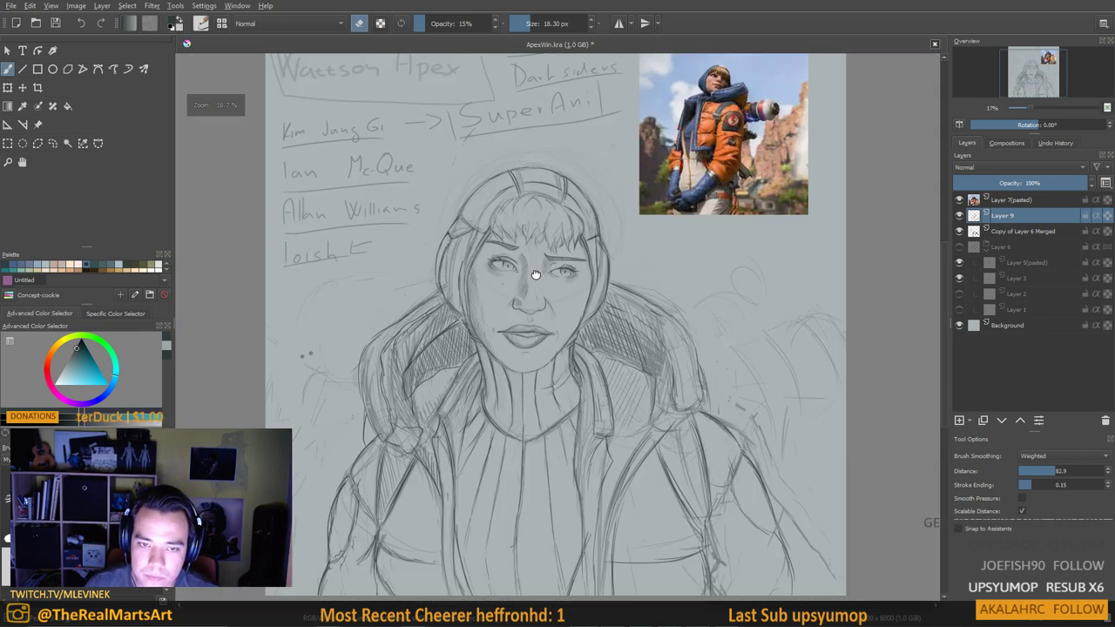
{"action": "scroll", "coordinate": [535, 274], "scroll_direction": "up", "scroll_amount": 1}
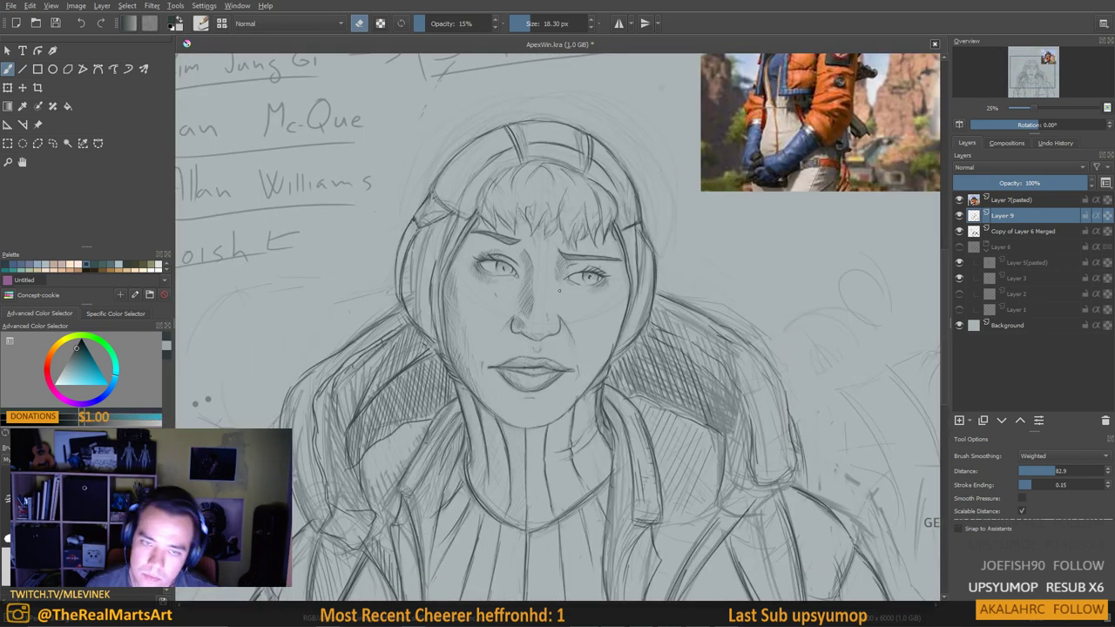
{"action": "left_click_drag", "start_coordinate": [469, 311], "coordinate": [494, 267]}
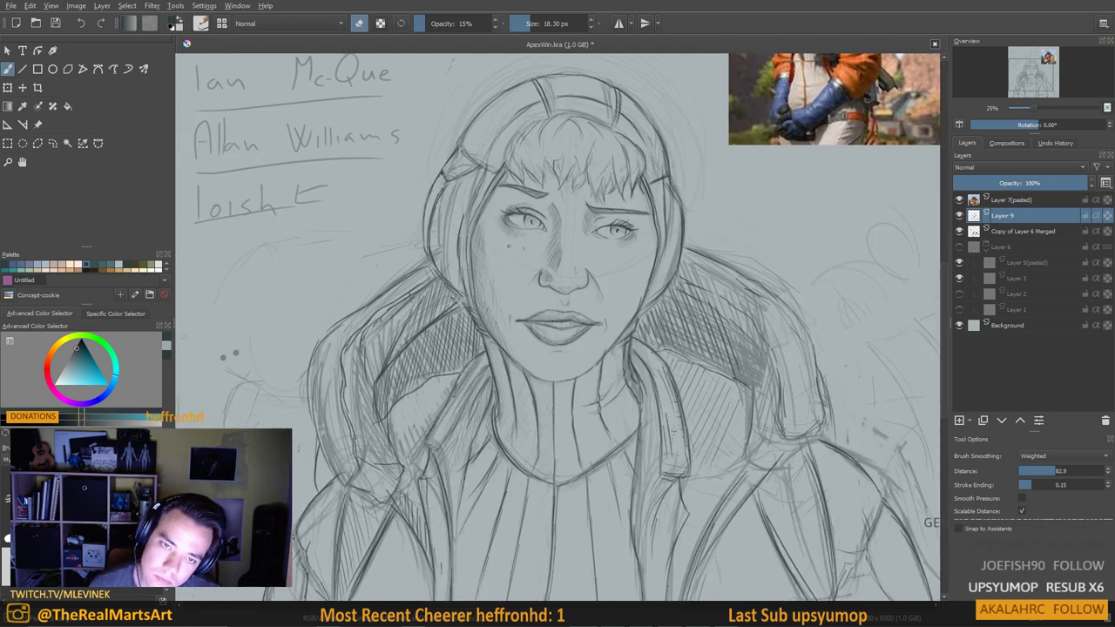
Return from erasing to drawing and examine the face, the hood and the whole portrait to check the line work
{"action": "key", "text": "e"}
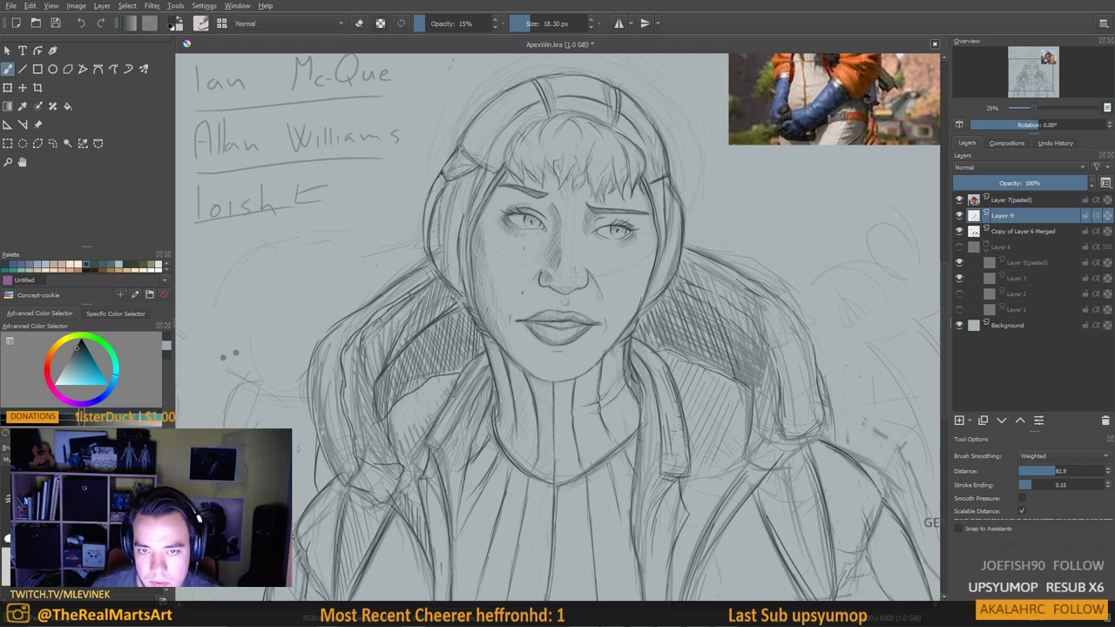
{"action": "left_click_drag", "start_coordinate": [525, 316], "coordinate": [529, 299]}
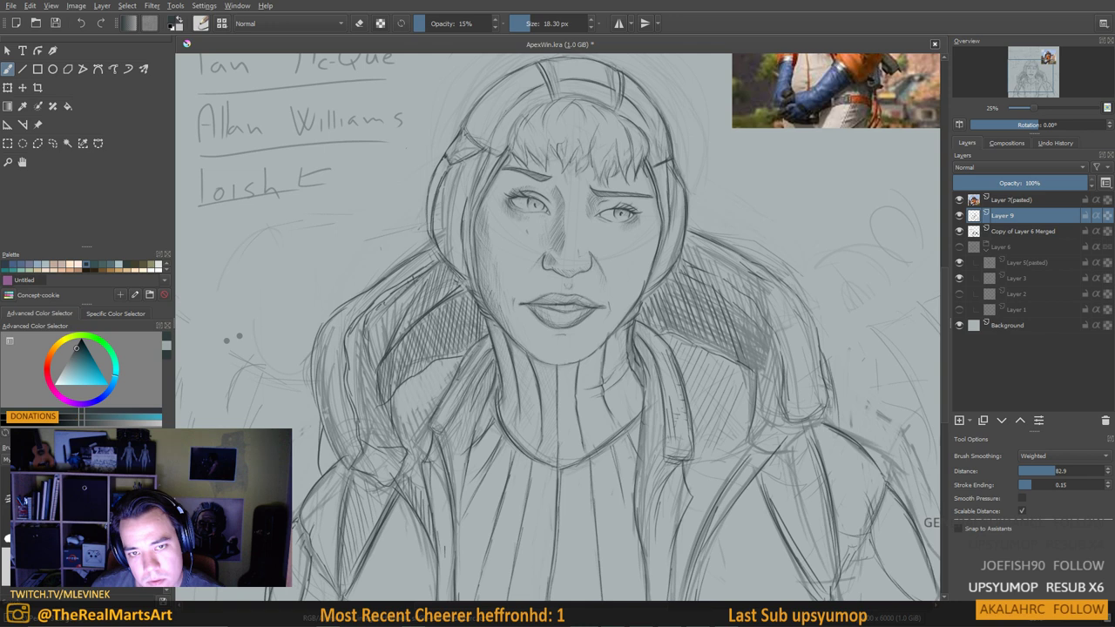
{"action": "scroll", "coordinate": [613, 255], "scroll_direction": "up", "scroll_amount": 1}
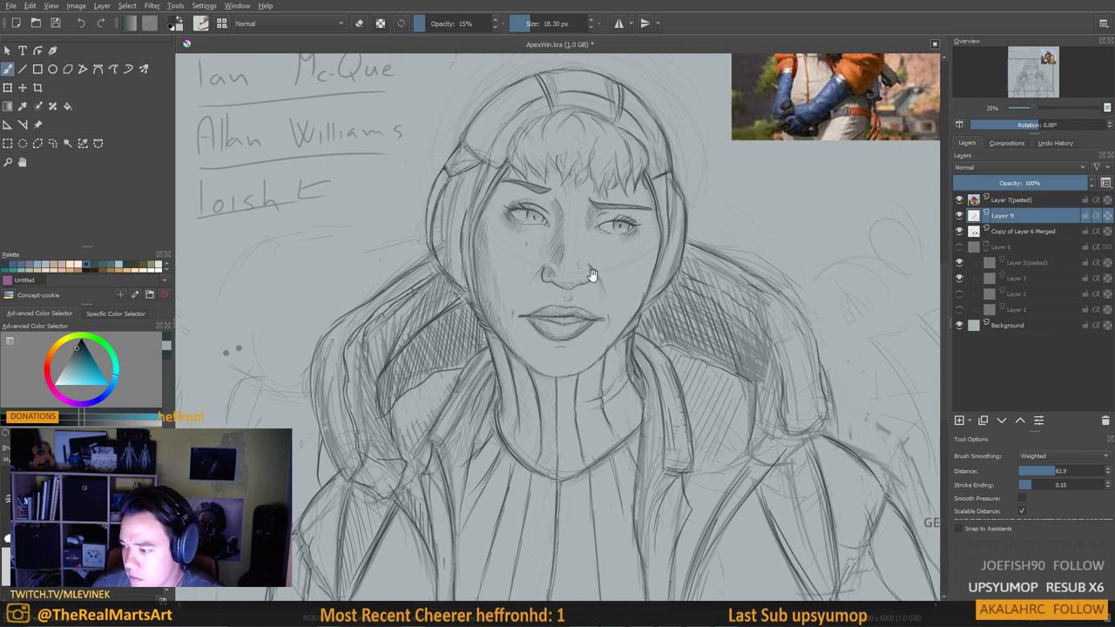
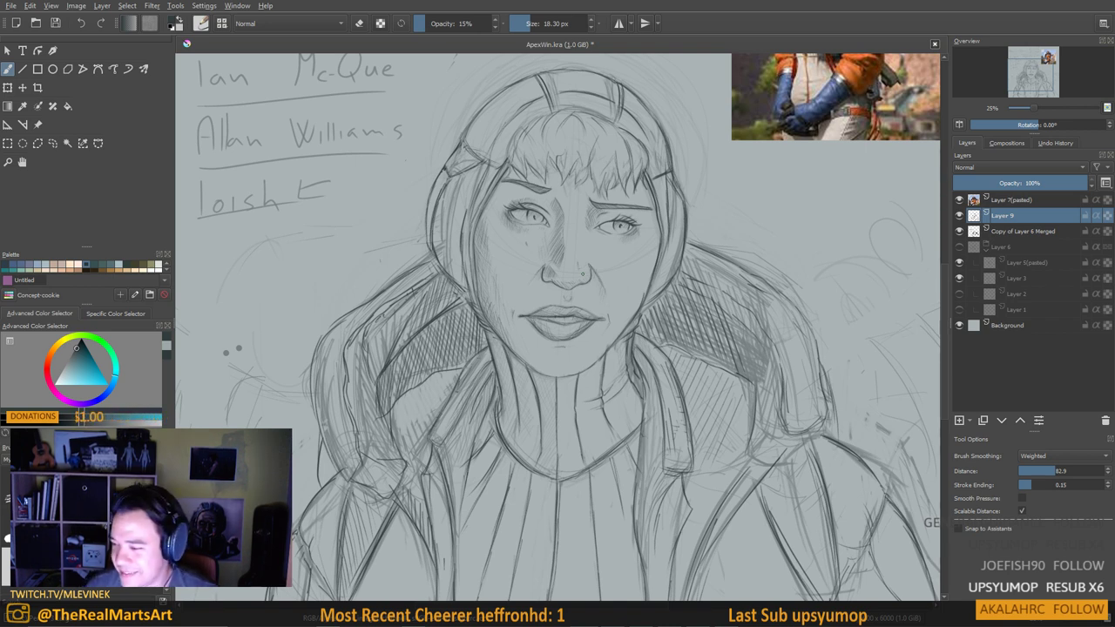
{"action": "left_click_drag", "start_coordinate": [462, 163], "coordinate": [457, 196]}
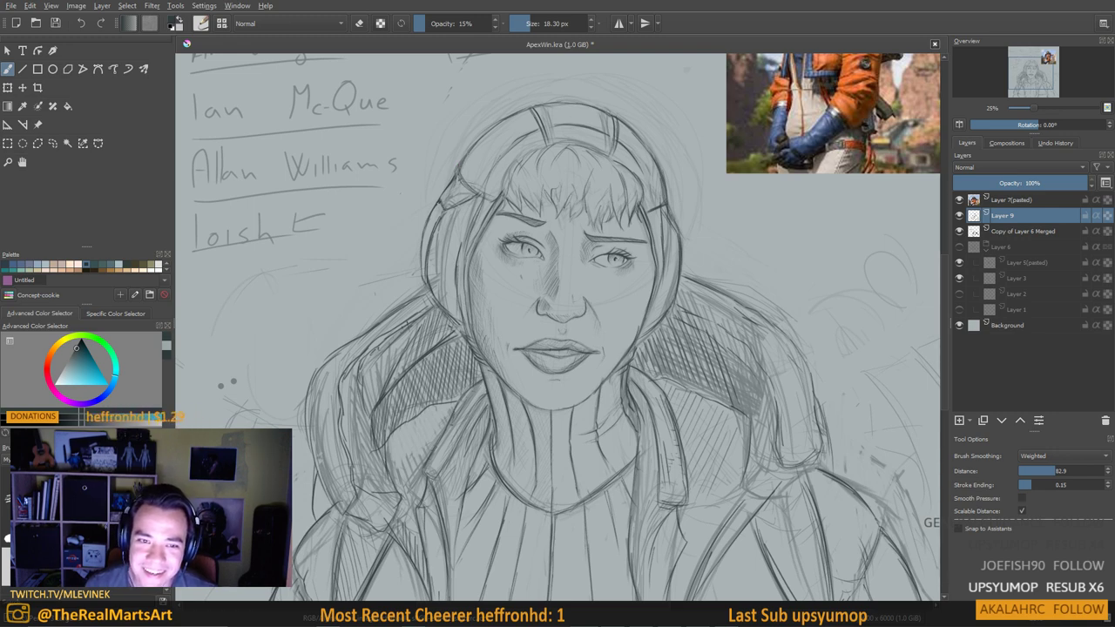
{"action": "scroll", "coordinate": [484, 402], "scroll_direction": "down", "scroll_amount": 2}
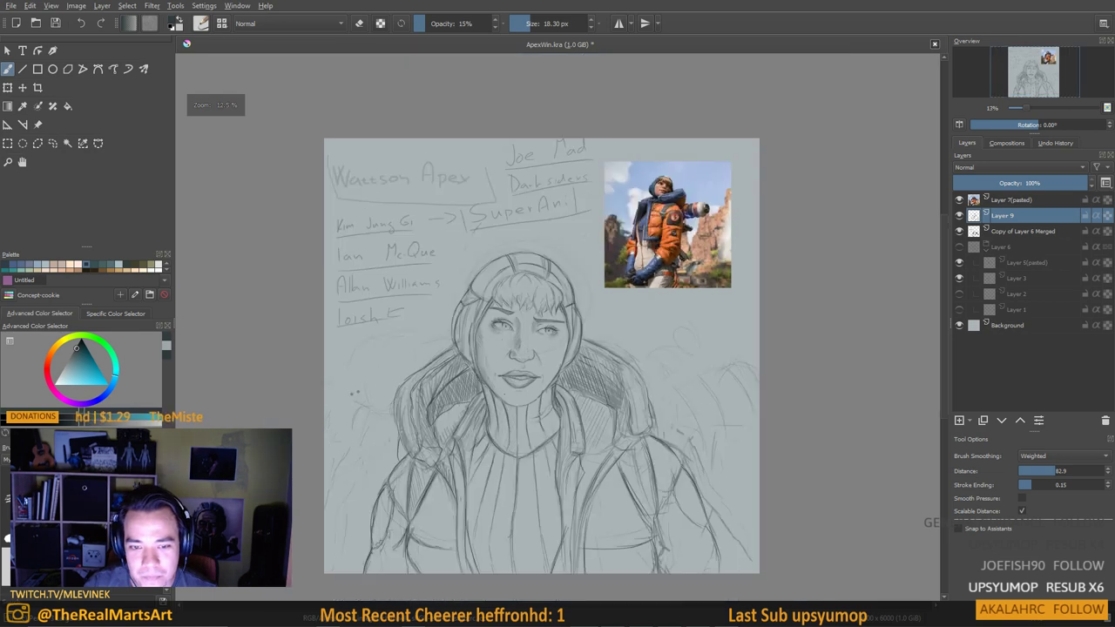
{"action": "scroll", "coordinate": [509, 393], "scroll_direction": "up", "scroll_amount": 2}
{"action": "left_click_drag", "start_coordinate": [510, 389], "coordinate": [519, 402]}
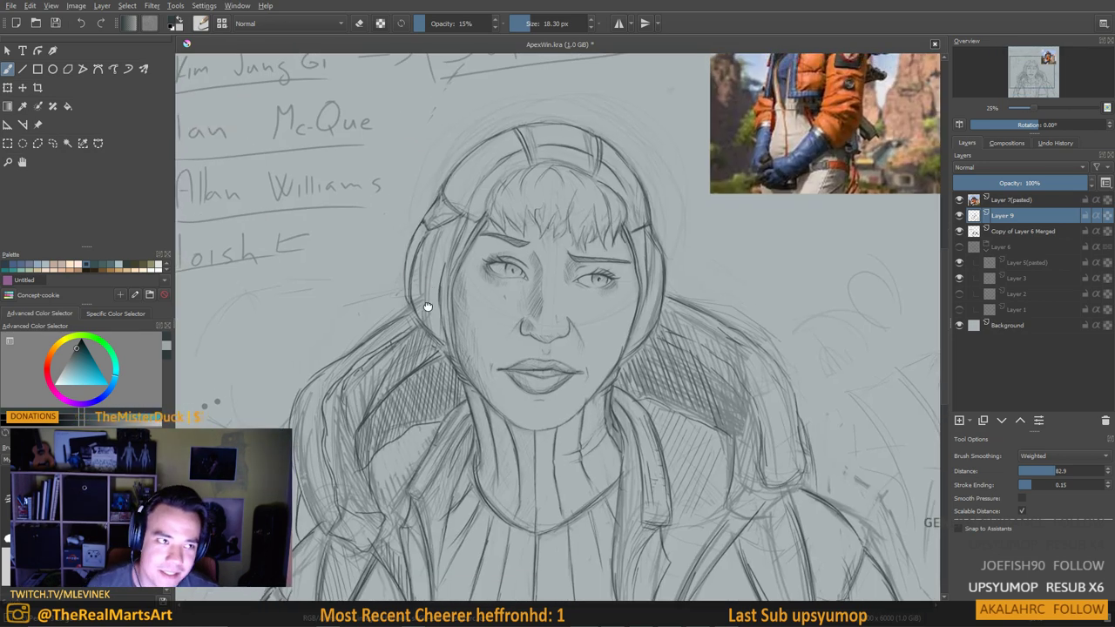
{"action": "mouse_move", "coordinate": [411, 366]}
{"action": "left_mouse_down"}
{"action": "mouse_move", "coordinate": [412, 437]}
{"action": "mouse_move", "coordinate": [450, 339]}
{"action": "mouse_move", "coordinate": [430, 377]}
{"action": "left_mouse_up"}
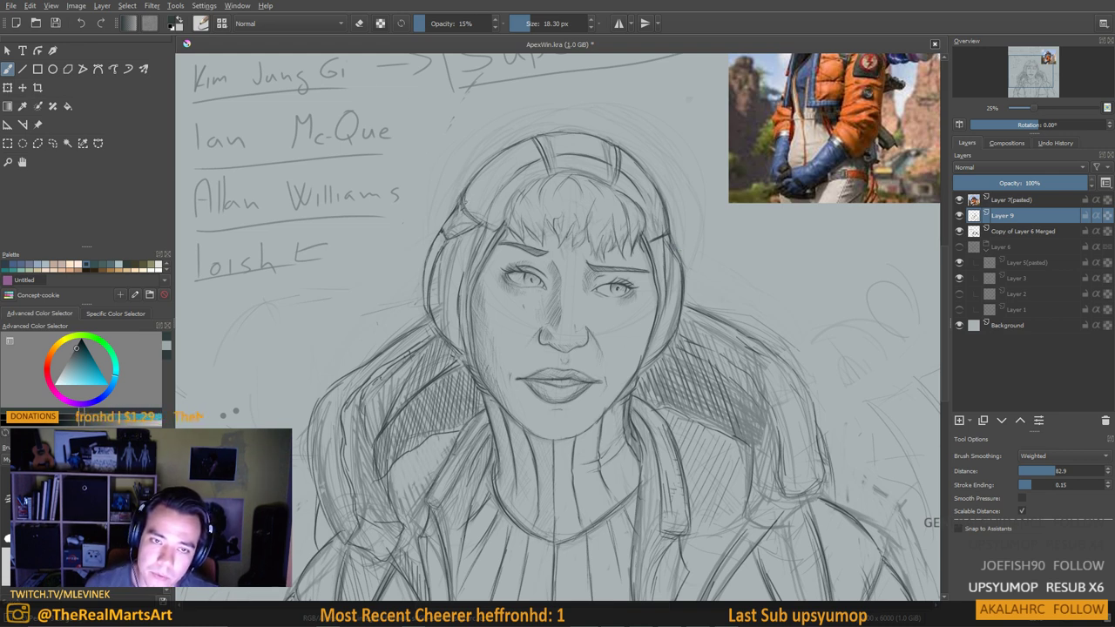
{"action": "key", "text": "e"}
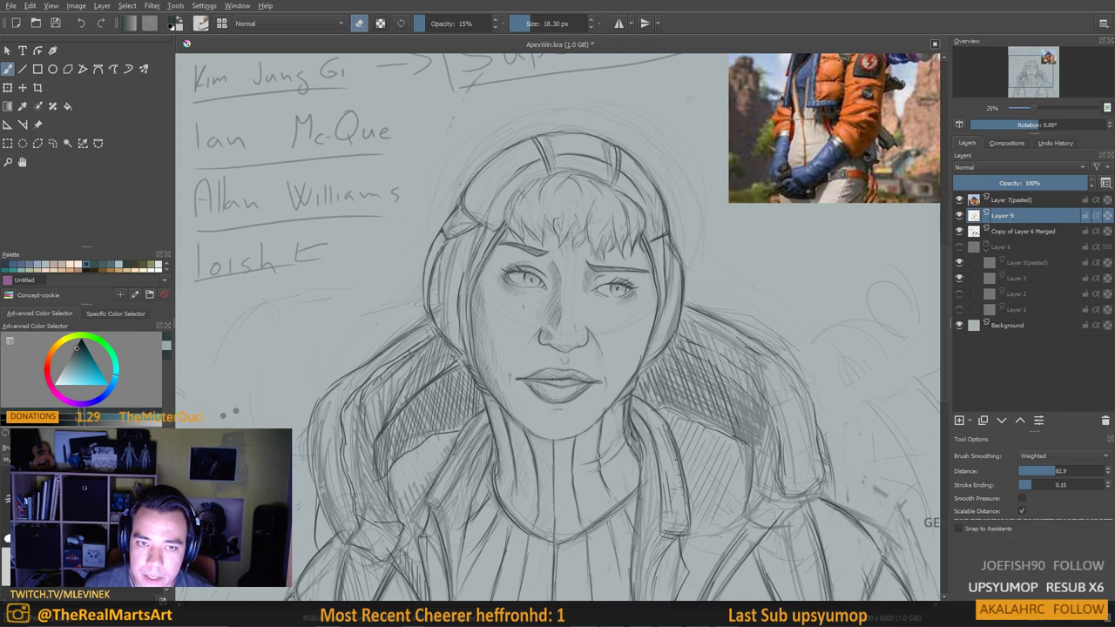
{"action": "key", "text": "e"}
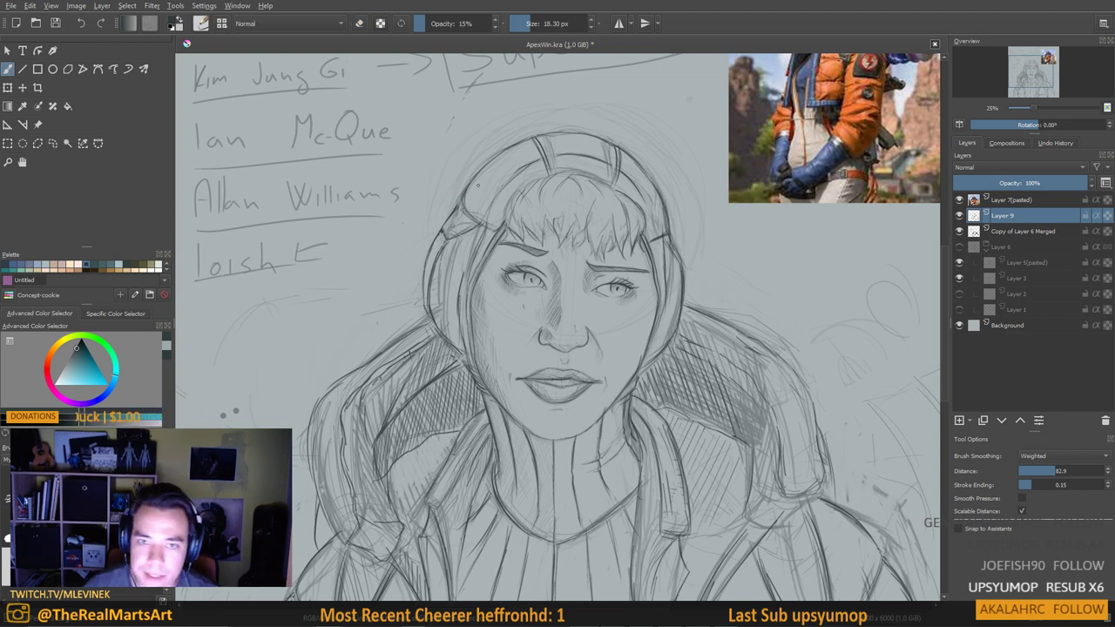
{"action": "scroll", "coordinate": [493, 277], "scroll_direction": "down", "scroll_amount": 1}
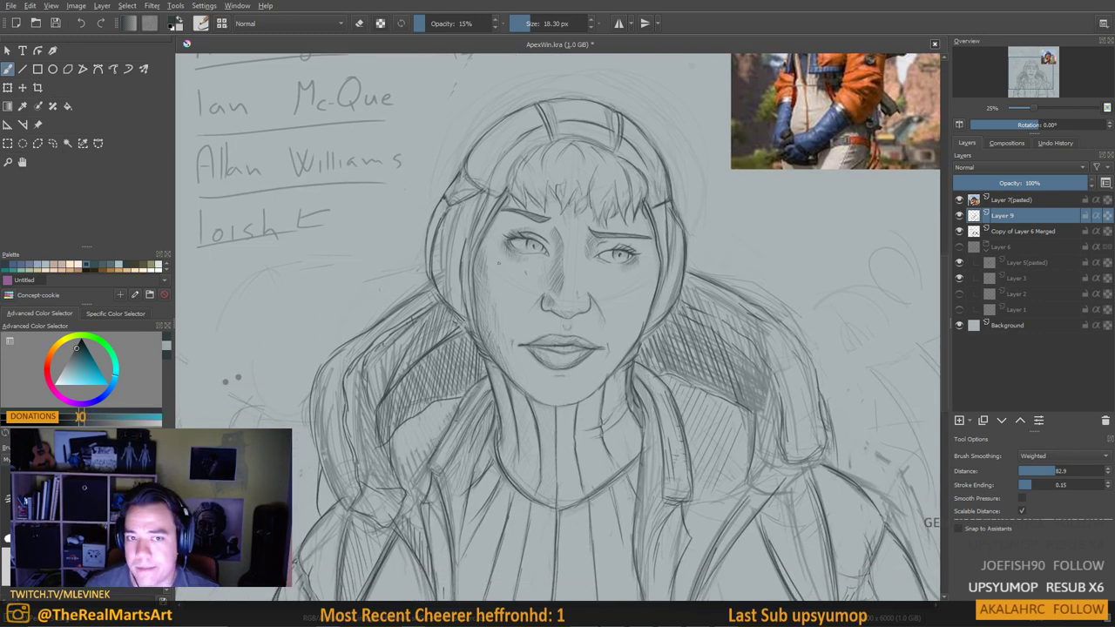
{"action": "key", "text": "e"}
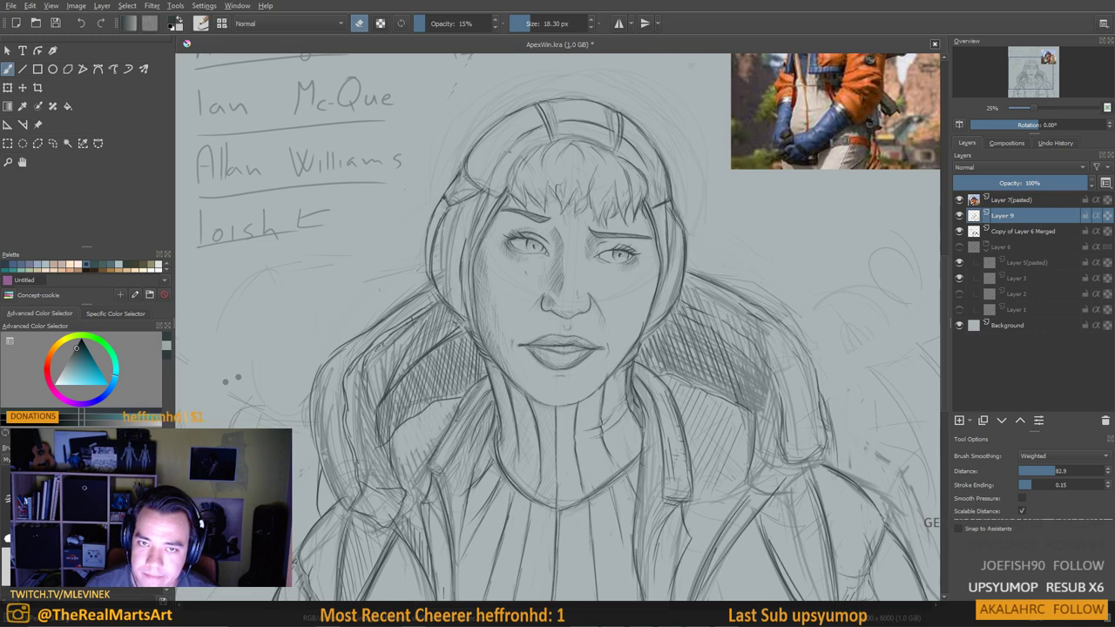
{"action": "key", "text": "e"}
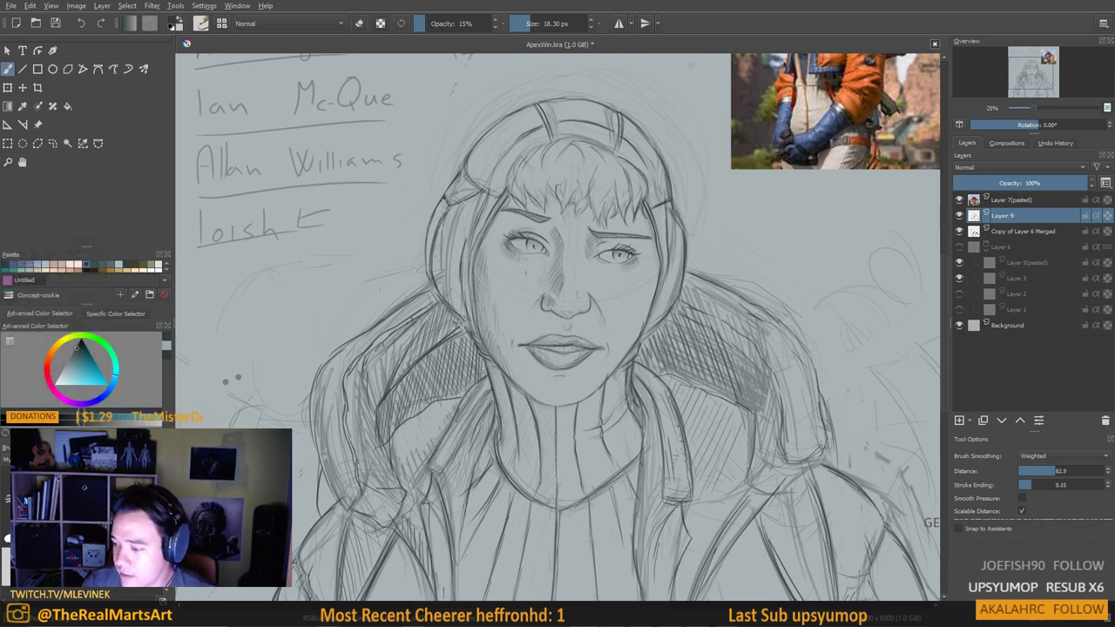
{"action": "scroll", "coordinate": [558, 220], "scroll_direction": "down", "scroll_amount": 1}
{"action": "scroll", "coordinate": [559, 229], "scroll_direction": "down", "scroll_amount": 2}
{"action": "scroll", "coordinate": [583, 253], "scroll_direction": "up", "scroll_amount": 3}
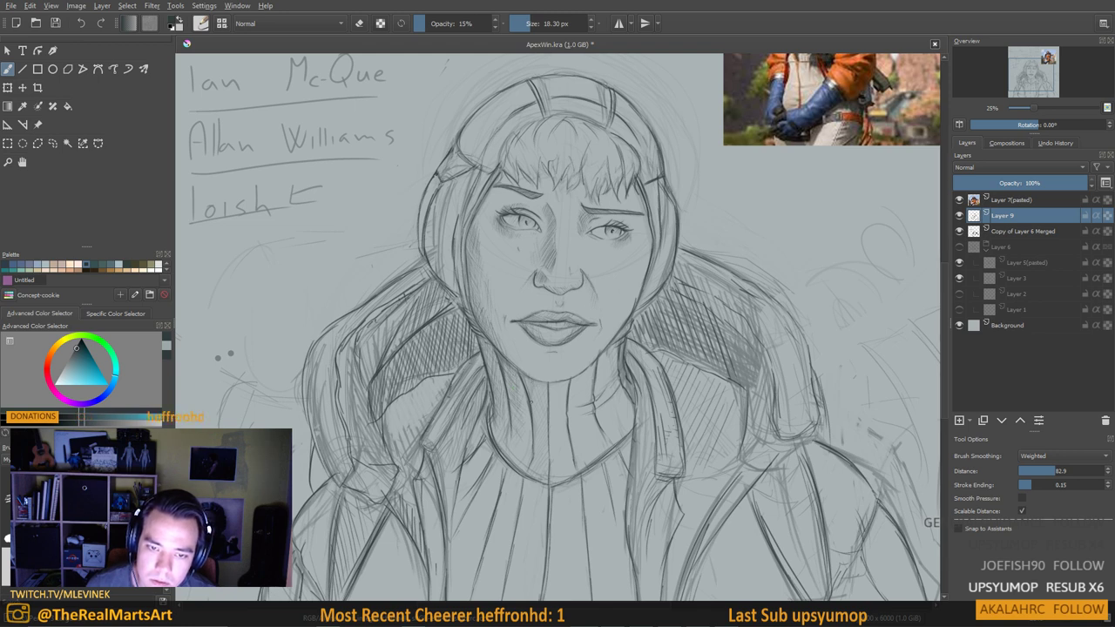
Strengthen the short vertical line down the middle of the neck just below the chin
{"action": "left_click_drag", "start_coordinate": [544, 395], "coordinate": [542, 421]}
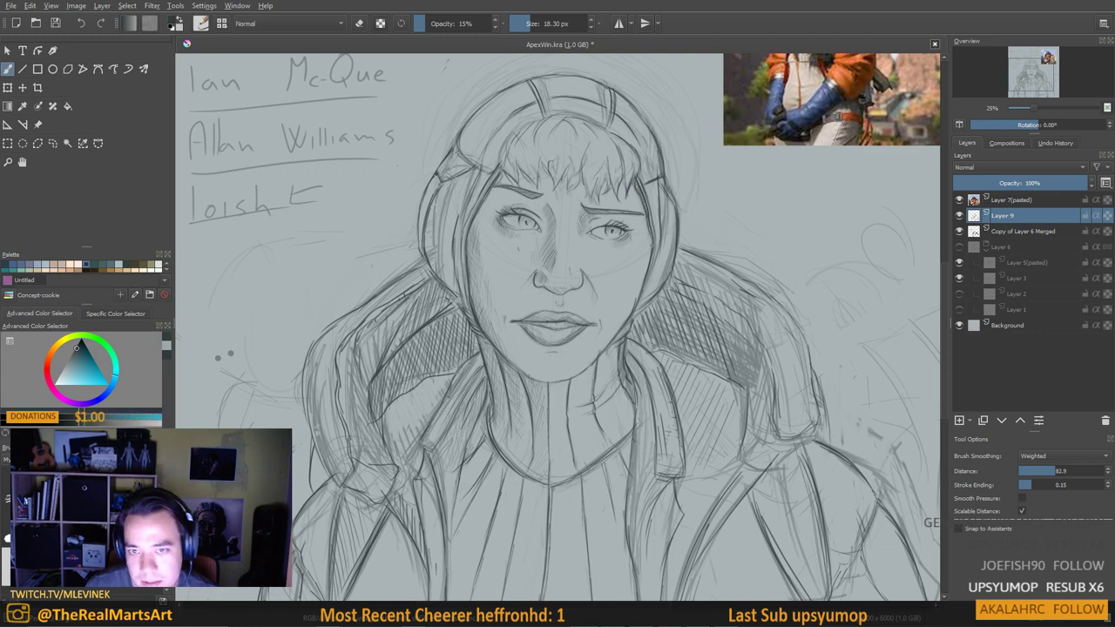
{"action": "scroll", "coordinate": [570, 372], "scroll_direction": "down", "scroll_amount": 3}
{"action": "scroll", "coordinate": [555, 374], "scroll_direction": "up", "scroll_amount": 2}
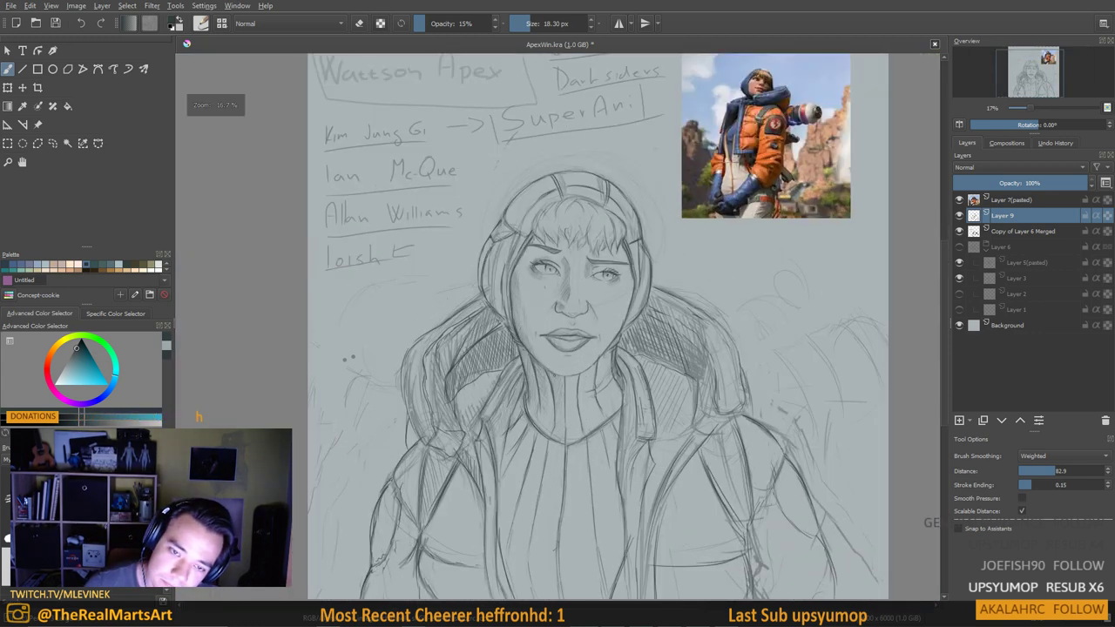
Darken the line between the lips near the mouth's corner on the shaded side and reinforce the lower lip's outer edge
{"action": "key", "text": "plus"}
{"action": "key", "text": "plus"}
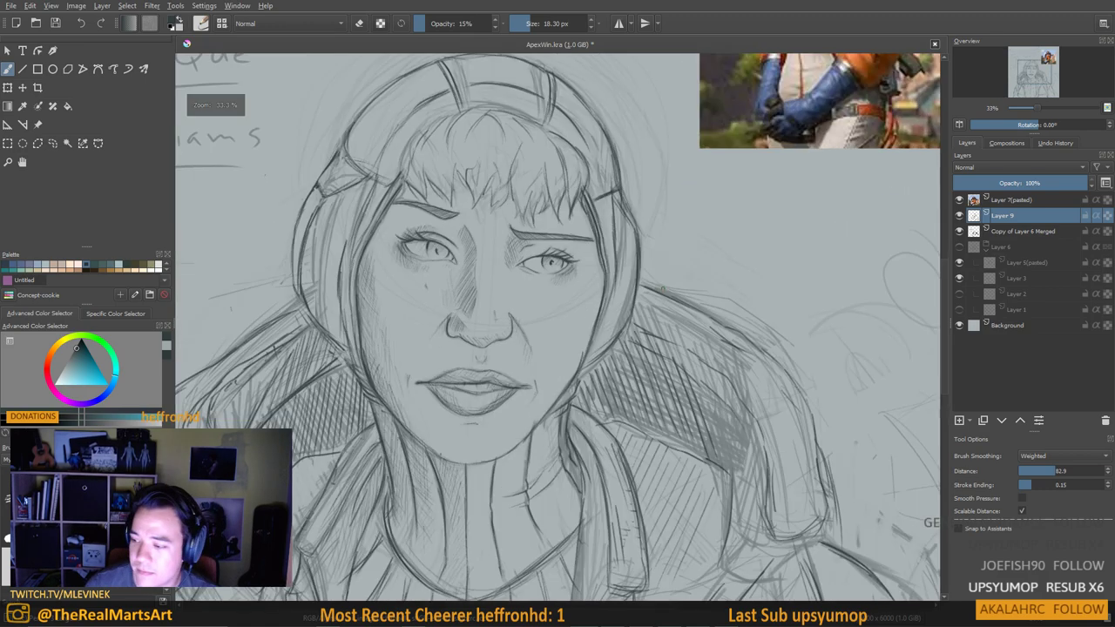
{"action": "key", "text": "6"}
{"action": "key", "text": "6"}
{"action": "key", "text": "6"}
{"action": "key", "text": "6"}
{"action": "key", "text": "6"}
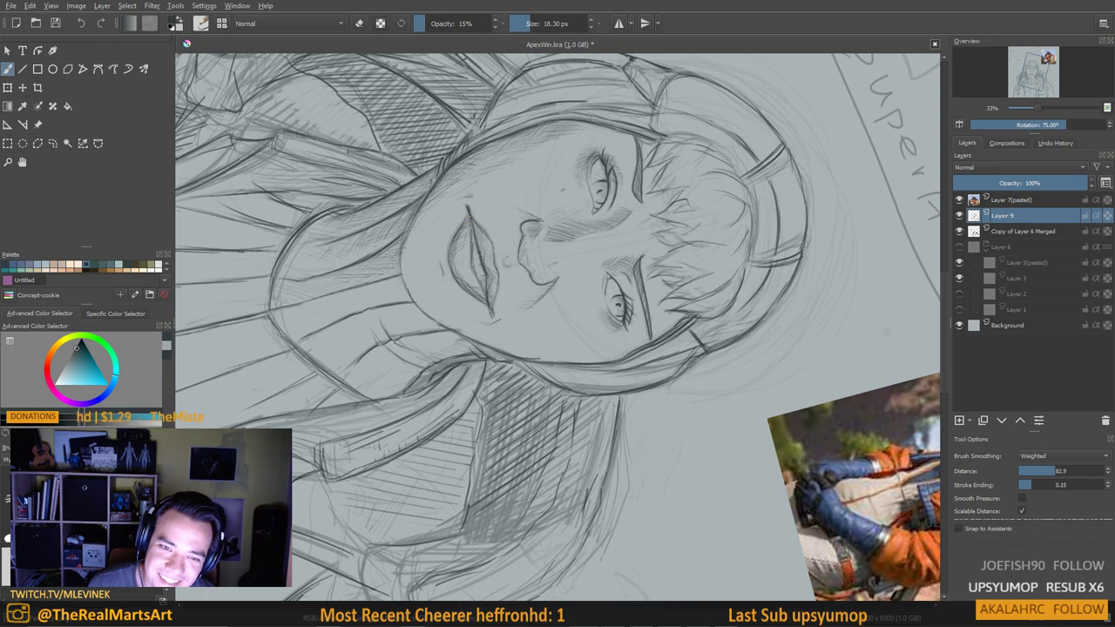
{"action": "left_click_drag", "start_coordinate": [471, 217], "coordinate": [480, 242]}
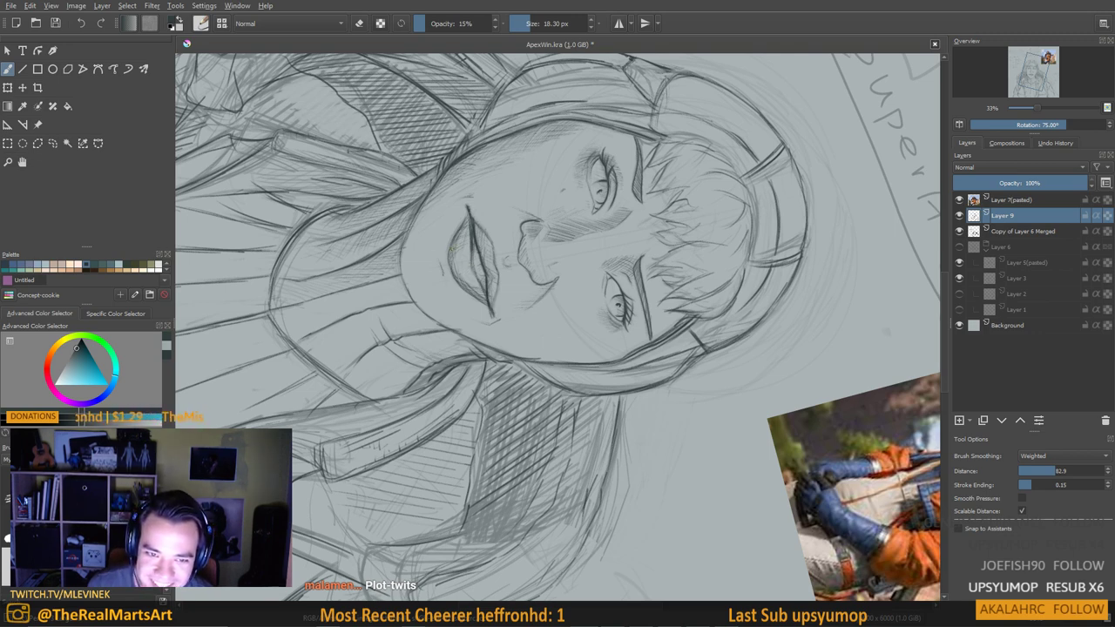
{"action": "left_click_drag", "start_coordinate": [451, 244], "coordinate": [452, 267]}
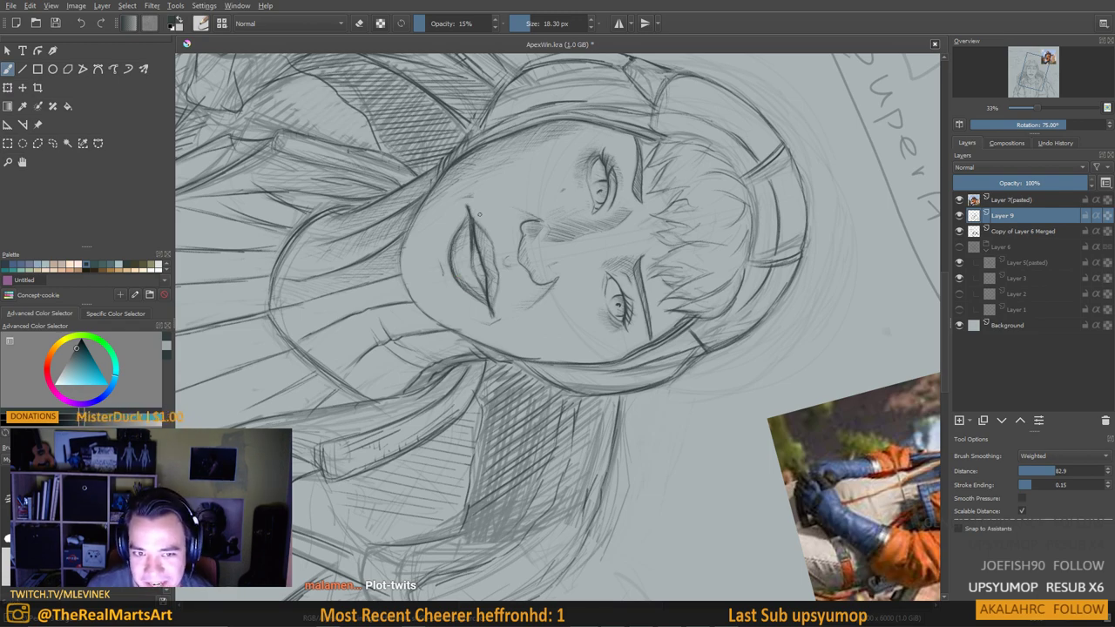
Reinforce the underside of the nose with a short stroke between the nostrils, above the upper lip
{"action": "scroll", "coordinate": [514, 216], "scroll_direction": "down", "scroll_amount": 4}
{"action": "scroll", "coordinate": [514, 216], "scroll_direction": "up", "scroll_amount": 2}
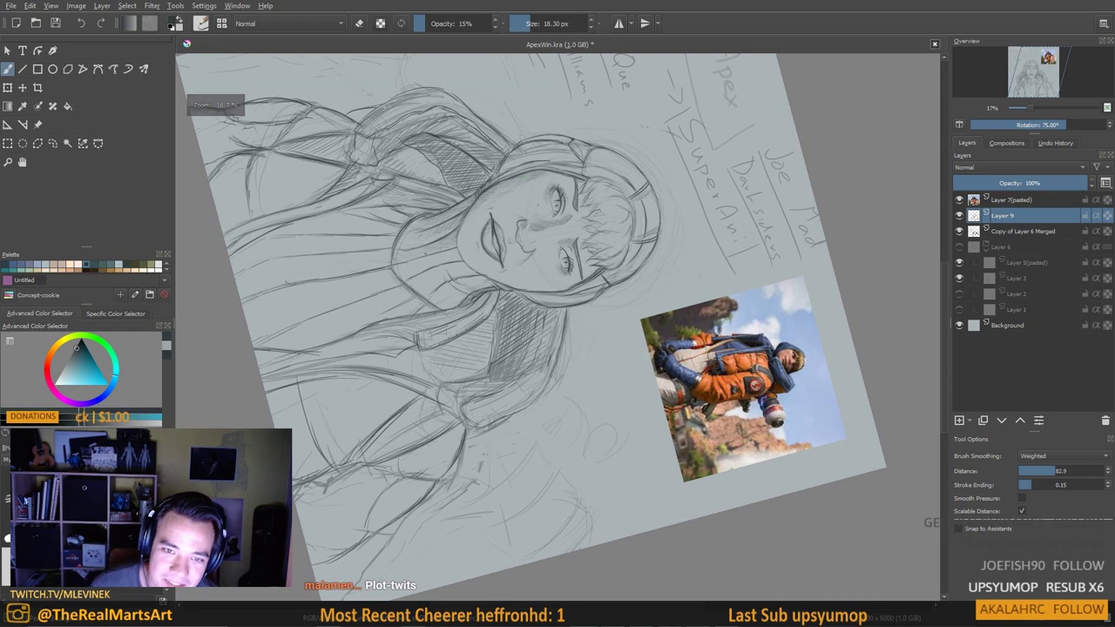
{"action": "key", "text": "plus"}
{"action": "key", "text": "plus"}
{"action": "key", "text": "plus"}
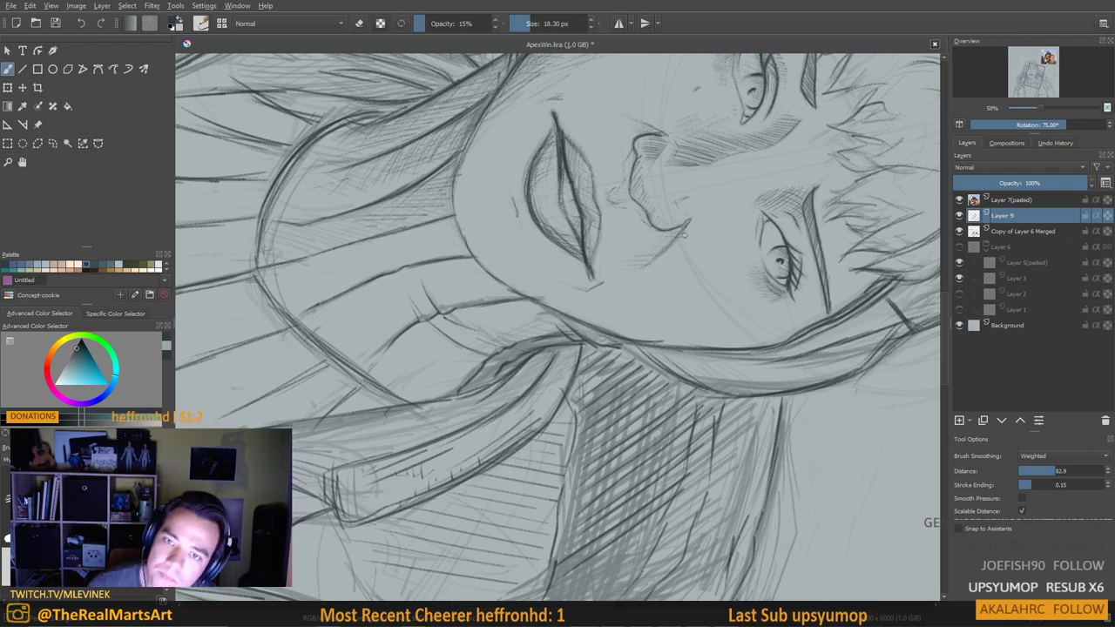
{"action": "key", "text": "minus"}
{"action": "key", "text": "minus"}
{"action": "key", "text": "minus"}
{"action": "key", "text": "plus"}
{"action": "key", "text": "plus"}
{"action": "key", "text": "plus"}
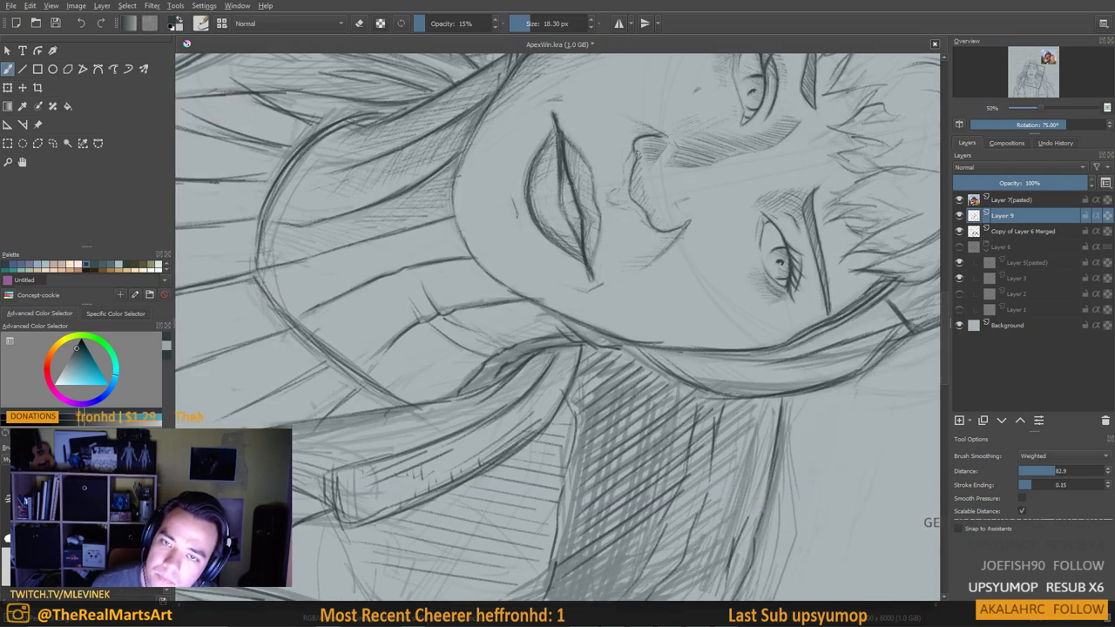
{"action": "left_click_drag", "start_coordinate": [632, 168], "coordinate": [625, 183]}
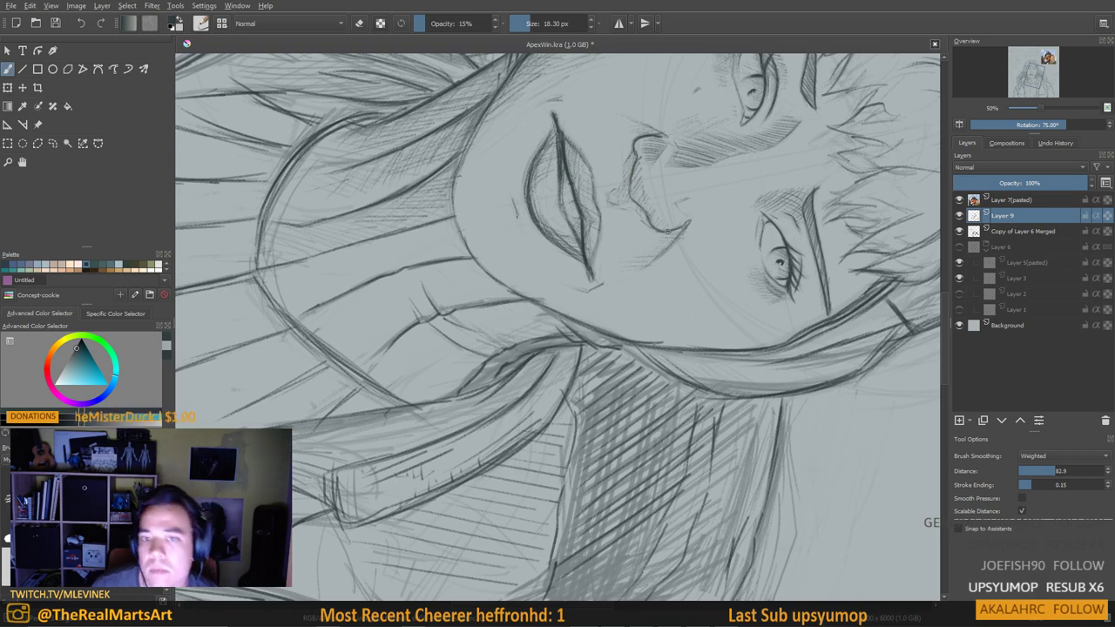
Reset the canvas rotation and undo the stray stroke beside the jaw over the hood's right side
{"action": "scroll", "coordinate": [667, 212], "scroll_direction": "down", "scroll_amount": 4}
{"action": "key", "text": "5"}
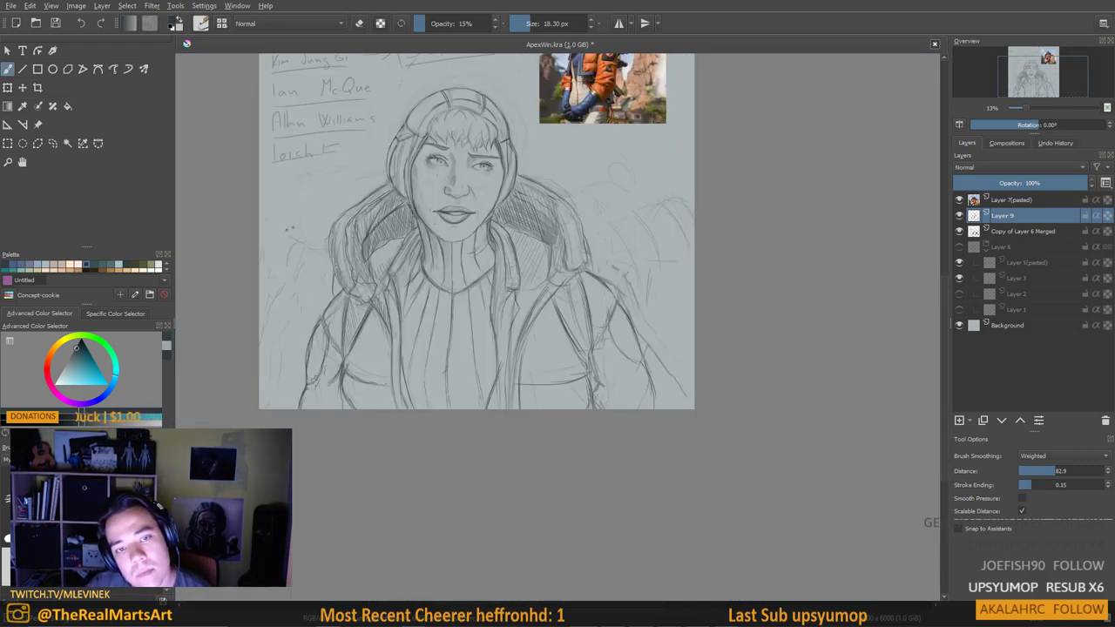
{"action": "scroll", "coordinate": [451, 206], "scroll_direction": "up", "scroll_amount": 1}
{"action": "left_click_drag", "start_coordinate": [459, 190], "coordinate": [473, 202]}
{"action": "scroll", "coordinate": [473, 202], "scroll_direction": "up", "scroll_amount": 1}
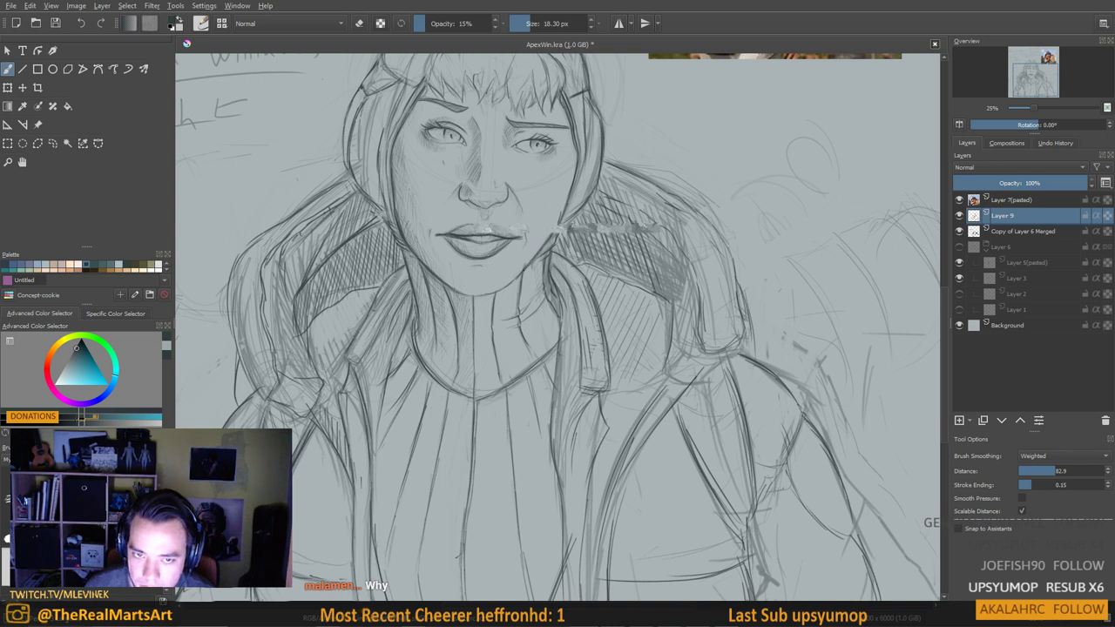
{"action": "key", "text": "ctrl+z"}
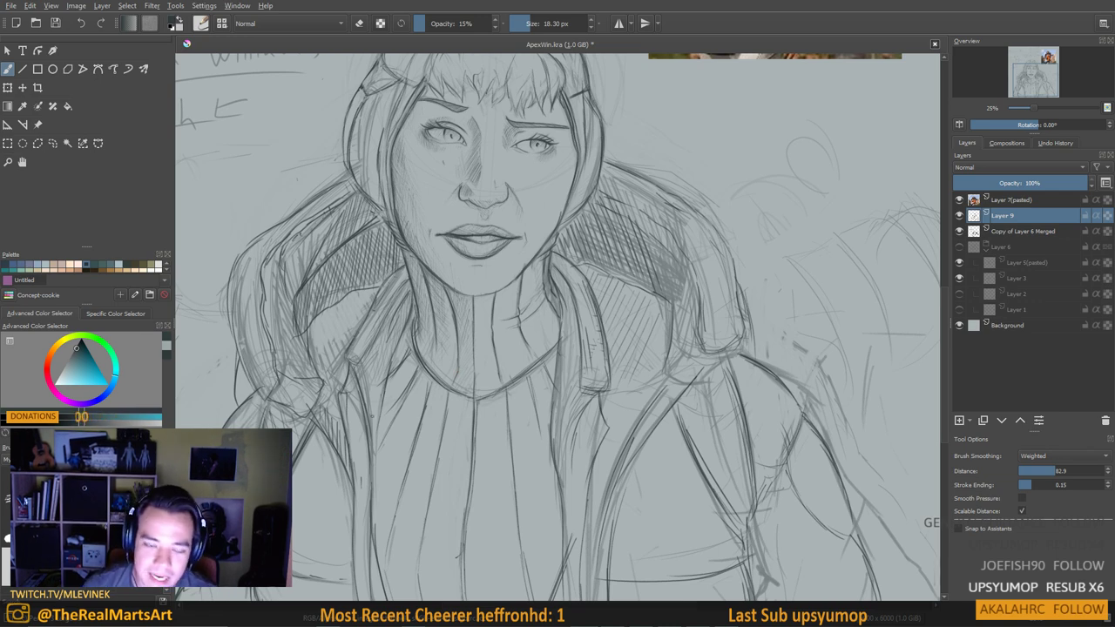
Examine the whole portrait sketch alongside the reference image of the character in the orange jacket
{"action": "scroll", "coordinate": [474, 260], "scroll_direction": "down", "scroll_amount": 3}
{"action": "left_click_drag", "start_coordinate": [474, 260], "coordinate": [557, 290]}
{"action": "scroll", "coordinate": [557, 290], "scroll_direction": "up", "scroll_amount": 2}
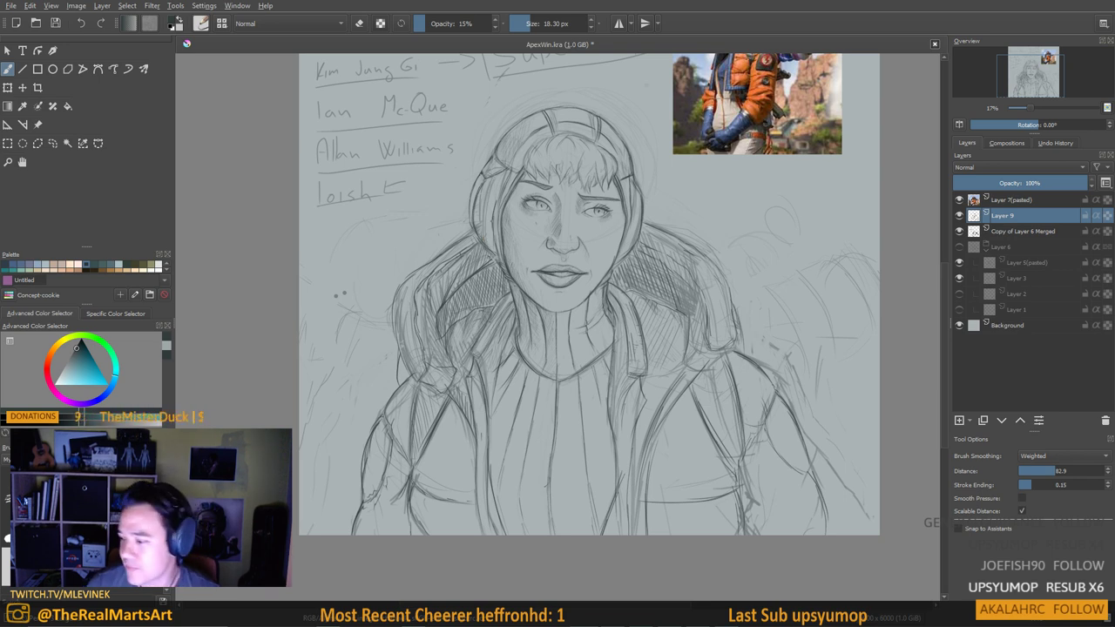
{"action": "left_click_drag", "start_coordinate": [599, 297], "coordinate": [608, 285]}
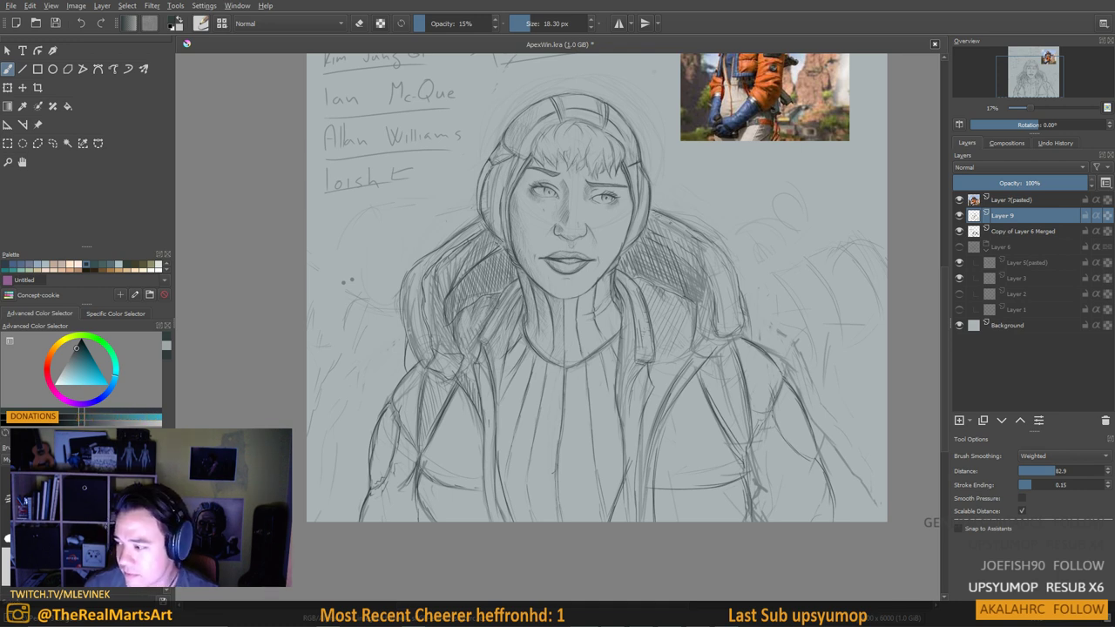
{"action": "left_click_drag", "start_coordinate": [646, 195], "coordinate": [648, 205]}
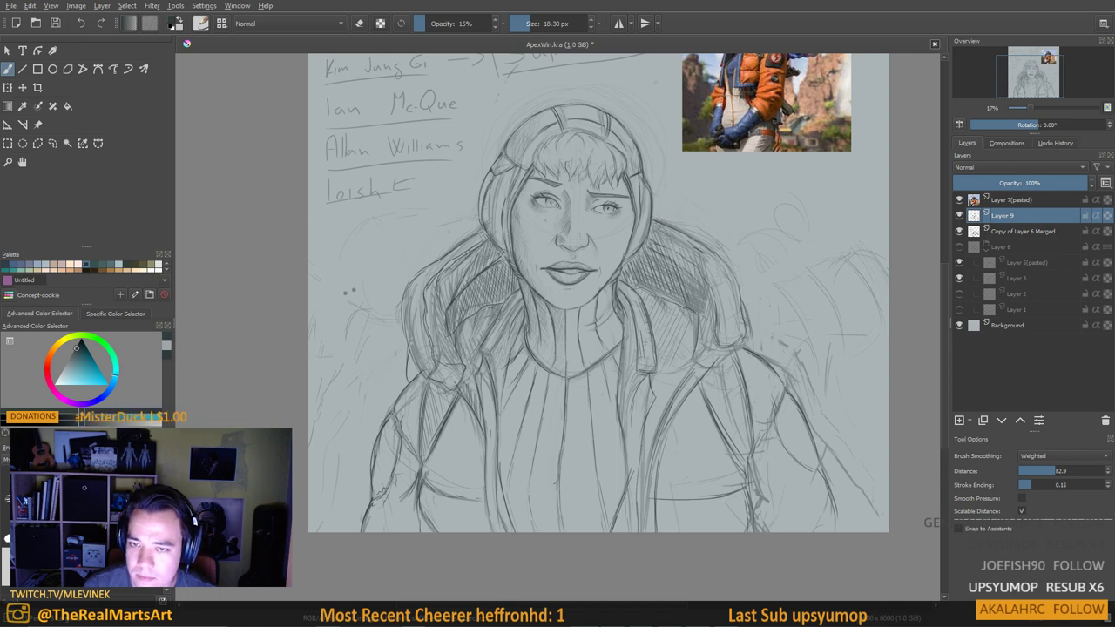
{"action": "scroll", "coordinate": [710, 314], "scroll_direction": "down", "scroll_amount": 1}
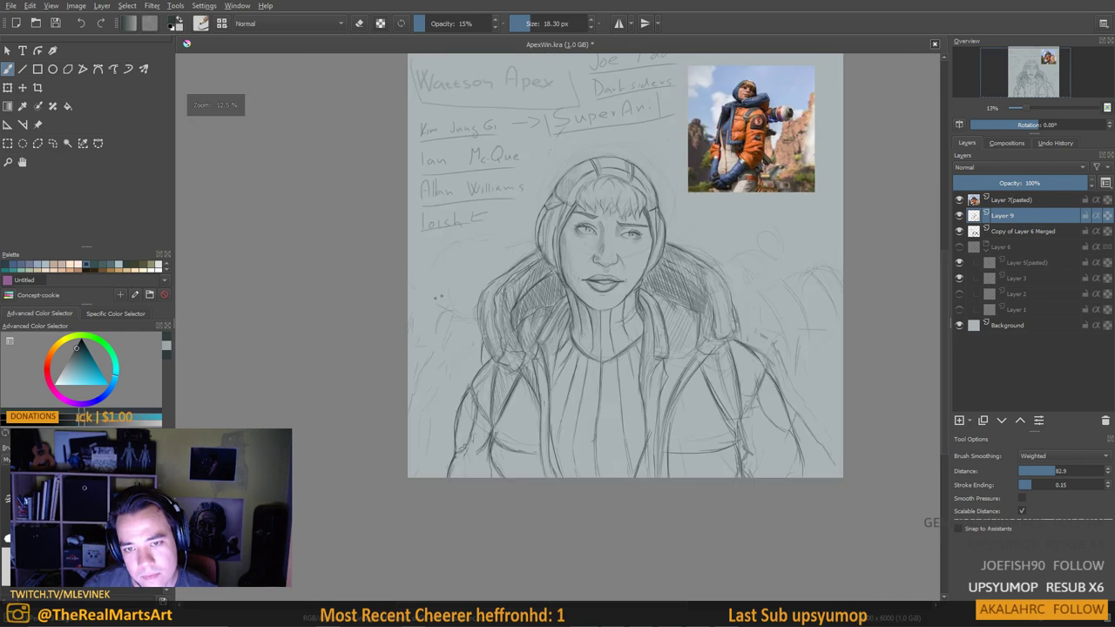
{"action": "scroll", "coordinate": [710, 314], "scroll_direction": "up", "scroll_amount": 1}
{"action": "left_click_drag", "start_coordinate": [522, 322], "coordinate": [529, 298]}
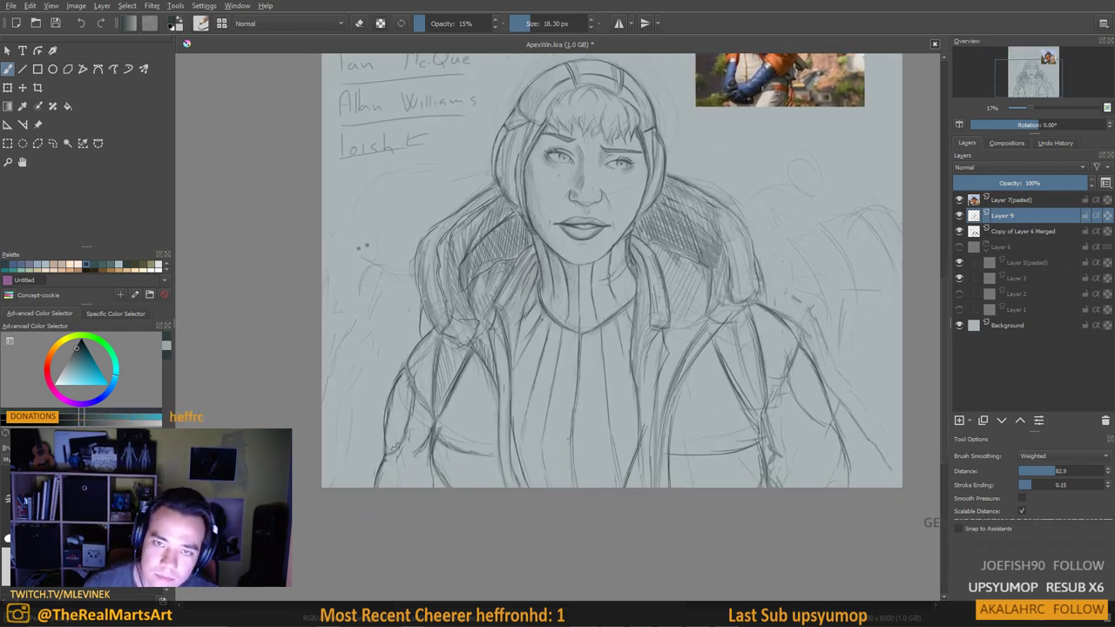
Add a new paint layer inside the Layer 6 group and set its opacity to 41%
{"action": "left_click", "coordinate": [998, 232]}
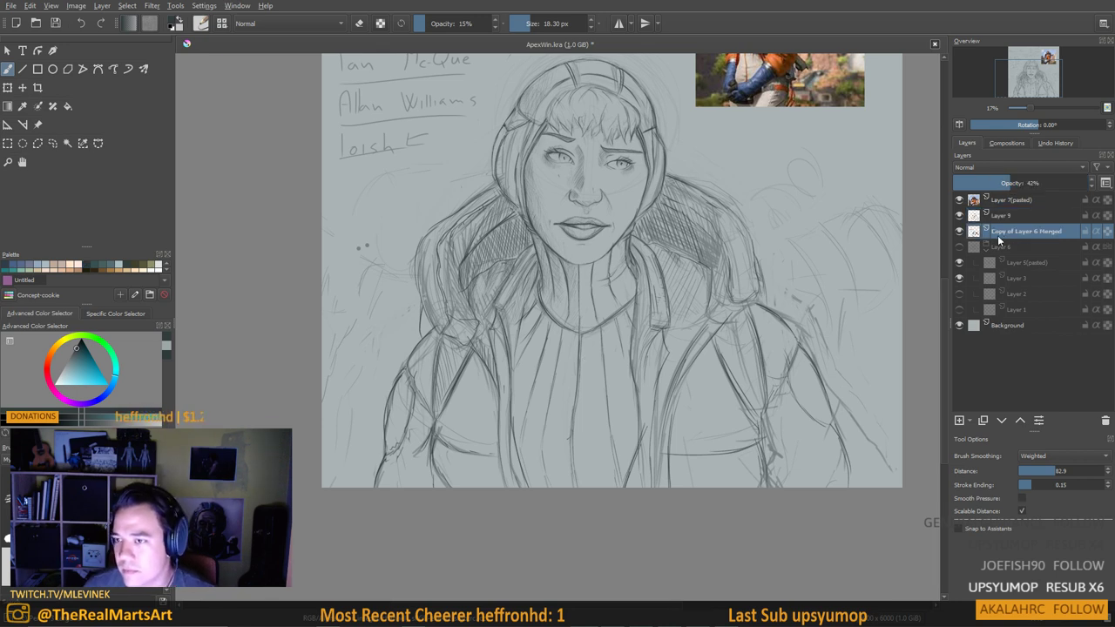
{"action": "left_click", "coordinate": [979, 247]}
{"action": "left_click", "coordinate": [959, 419]}
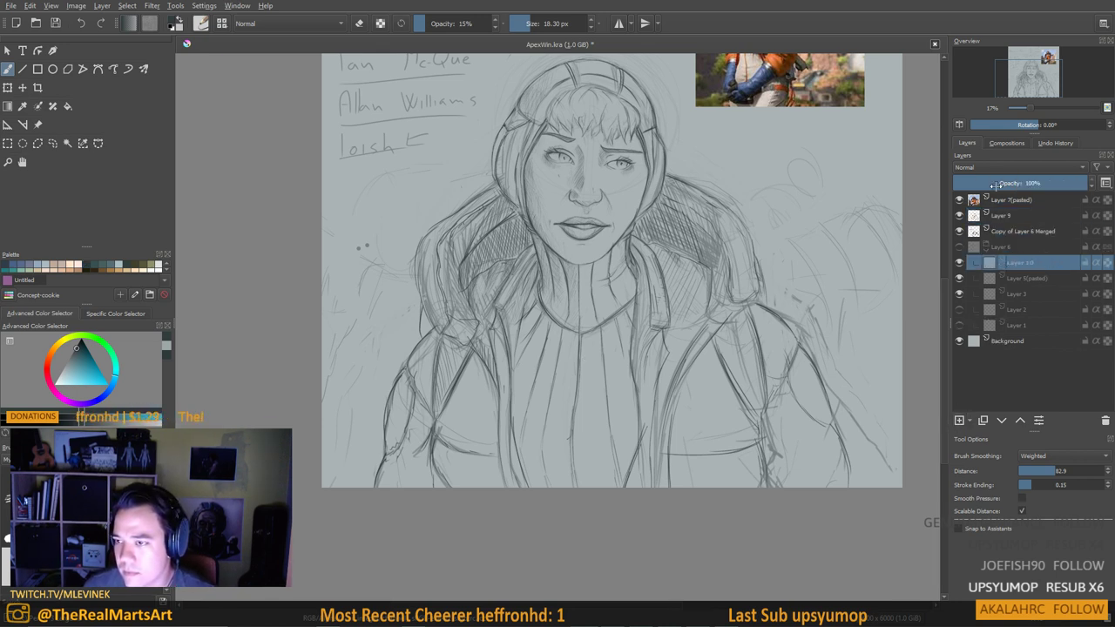
{"action": "mouse_move", "coordinate": [993, 185]}
{"action": "left_mouse_down"}
{"action": "mouse_move", "coordinate": [1033, 184]}
{"action": "mouse_move", "coordinate": [1008, 184]}
{"action": "left_mouse_up"}
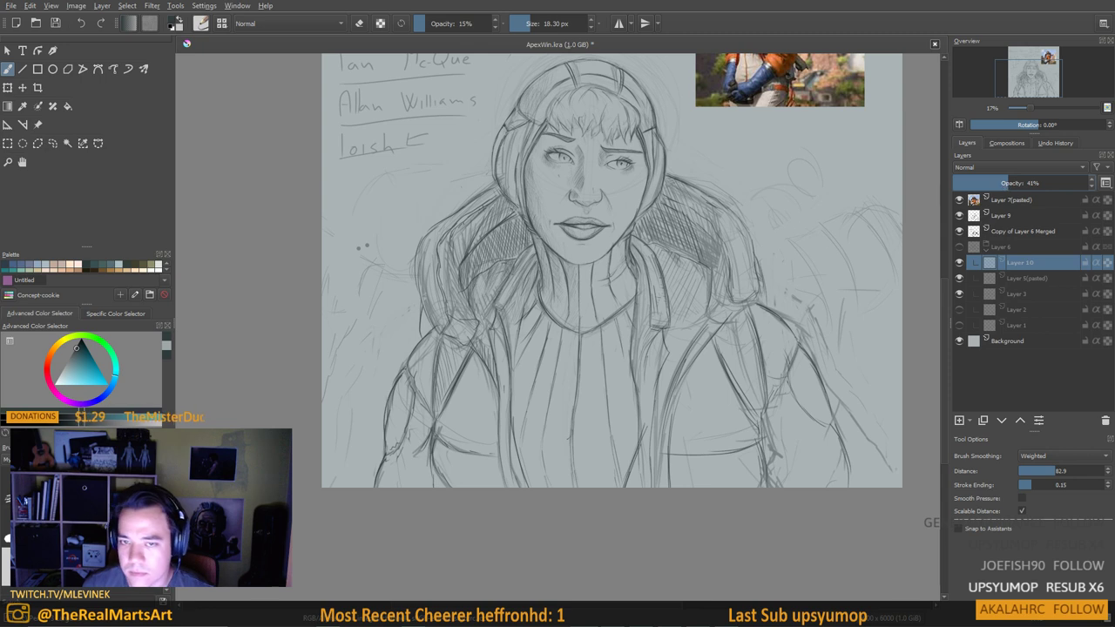
Enlarge the brush to 365.77 px for broad shading
{"action": "key", "text": "bracketright"}
{"action": "key", "text": "bracketright"}
{"action": "key", "text": "bracketright"}
{"action": "key", "text": "bracketright"}
{"action": "key", "text": "bracketright"}
{"action": "key", "text": "bracketright"}
{"action": "key", "text": "bracketright"}
{"action": "key", "text": "bracketright"}
{"action": "key", "text": "bracketright"}
{"action": "key", "text": "bracketright"}
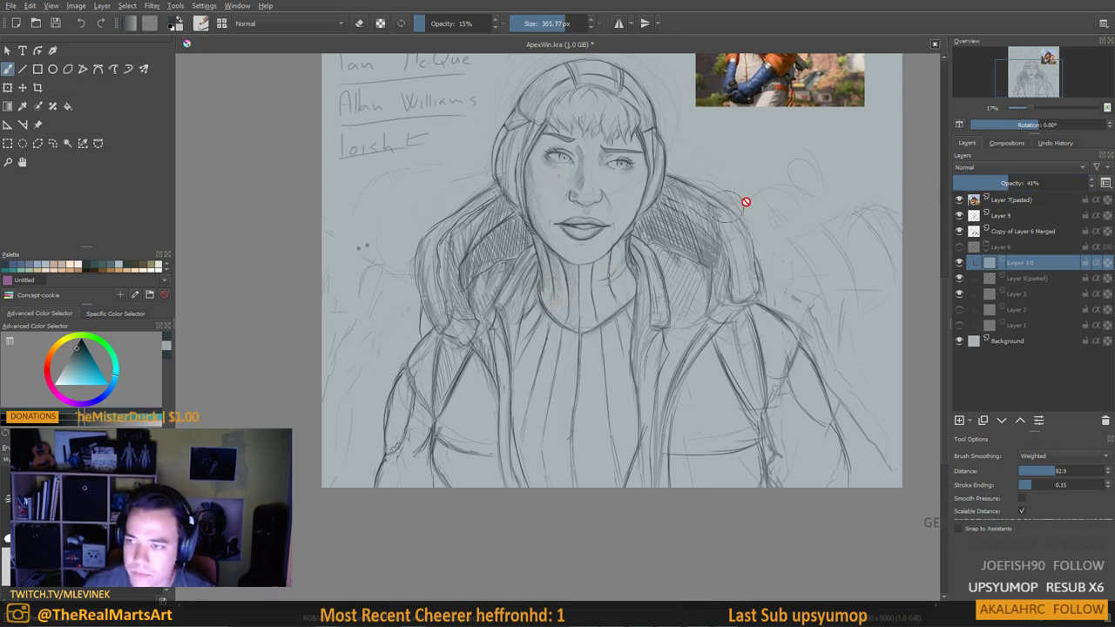
Add a new paint layer directly beneath Copy of Layer 6 Merged and set its opacity to 48%
{"action": "left_click", "coordinate": [1014, 230]}
{"action": "left_click", "coordinate": [960, 419]}
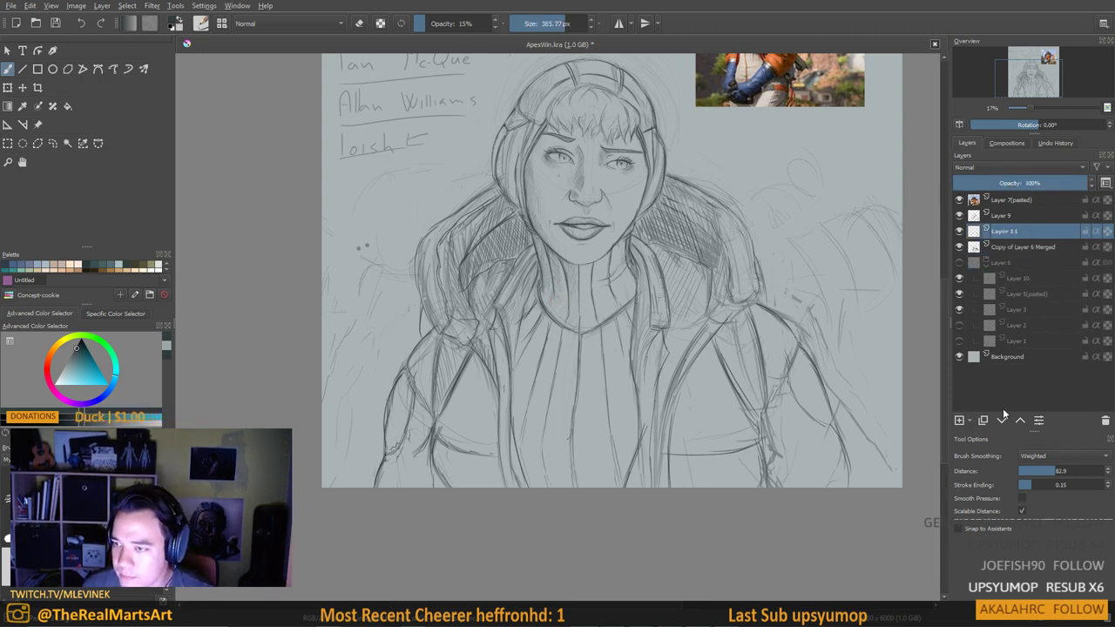
{"action": "left_click", "coordinate": [1001, 420]}
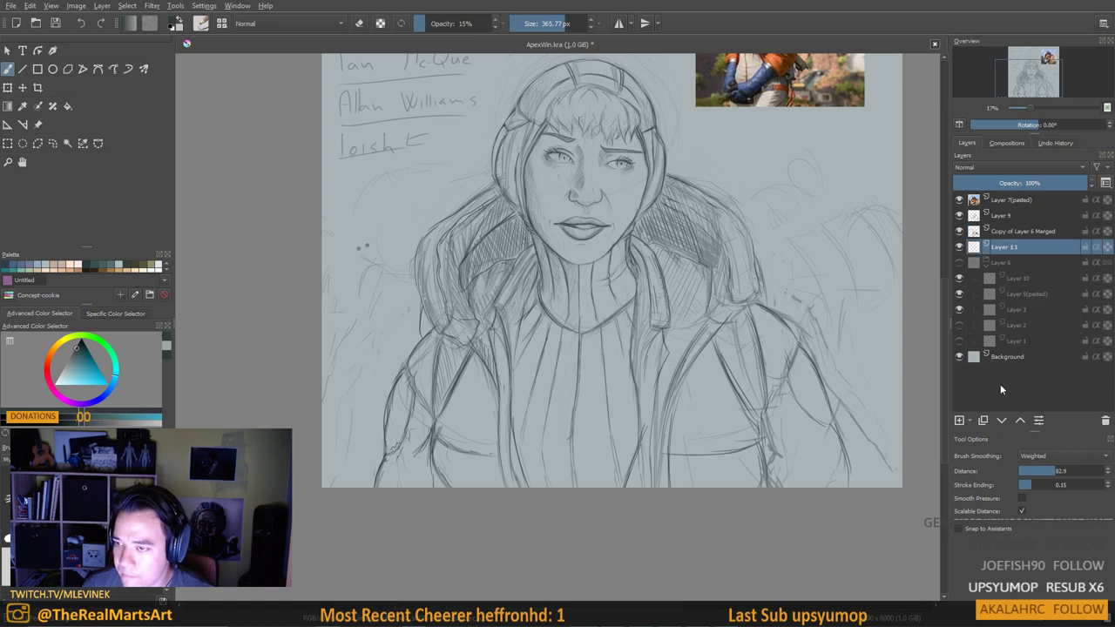
{"action": "mouse_move", "coordinate": [1028, 183]}
{"action": "left_mouse_down"}
{"action": "mouse_move", "coordinate": [1045, 183]}
{"action": "mouse_move", "coordinate": [1016, 183]}
{"action": "left_mouse_up"}
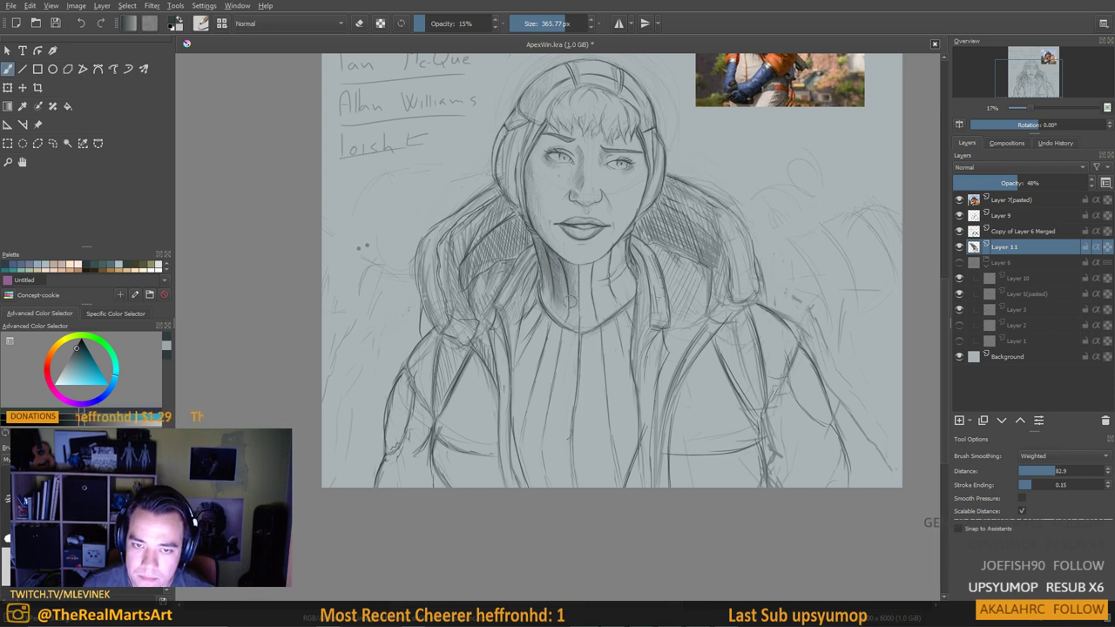
Shade both sides of the turtleneck collar under the chin and the left side panel of the cap
{"action": "mouse_move", "coordinate": [539, 287]}
{"action": "left_mouse_down"}
{"action": "mouse_move", "coordinate": [565, 292]}
{"action": "mouse_move", "coordinate": [568, 324]}
{"action": "left_mouse_up"}
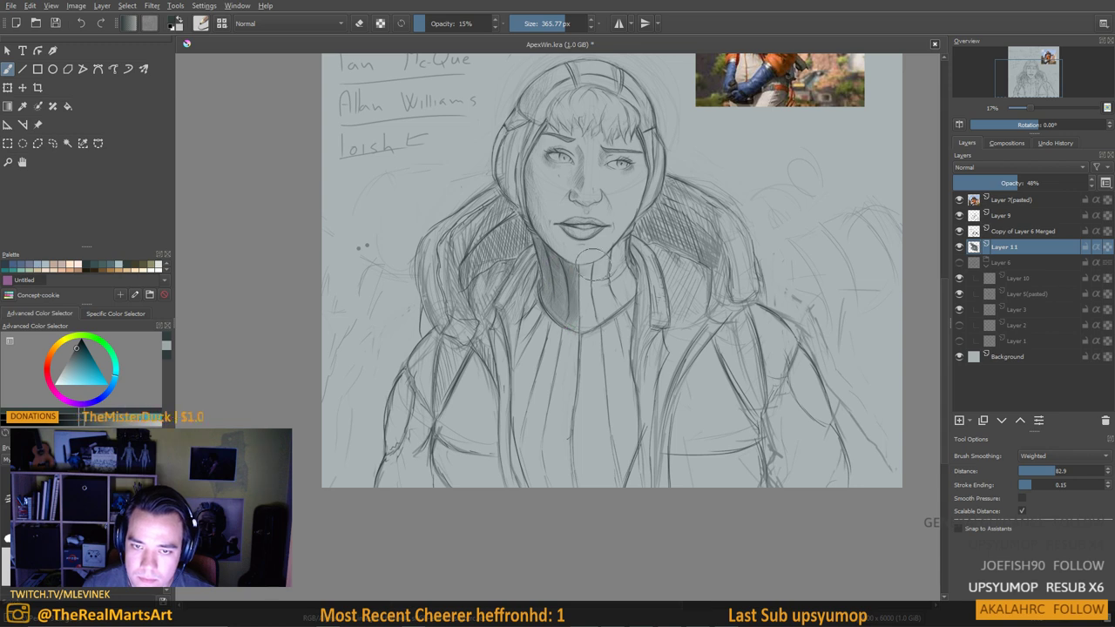
{"action": "mouse_move", "coordinate": [620, 254]}
{"action": "left_mouse_down"}
{"action": "mouse_move", "coordinate": [599, 276]}
{"action": "mouse_move", "coordinate": [610, 301]}
{"action": "mouse_move", "coordinate": [601, 285]}
{"action": "left_mouse_up"}
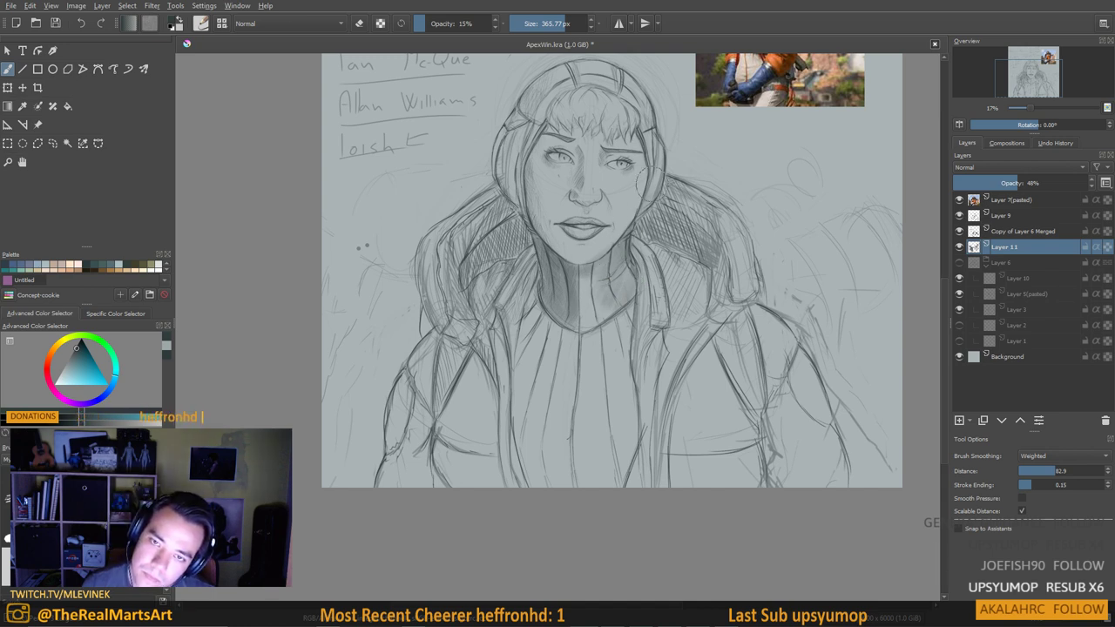
{"action": "mouse_move", "coordinate": [520, 129]}
{"action": "left_mouse_down"}
{"action": "mouse_move", "coordinate": [510, 168]}
{"action": "mouse_move", "coordinate": [519, 148]}
{"action": "mouse_move", "coordinate": [528, 153]}
{"action": "mouse_move", "coordinate": [514, 122]}
{"action": "left_mouse_up"}
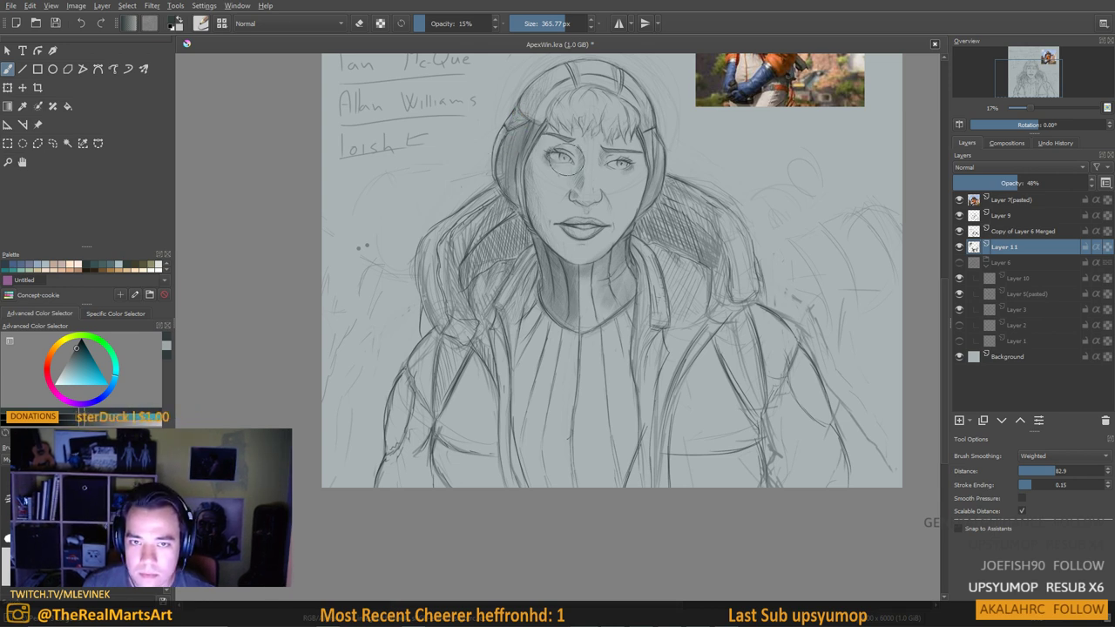
Refine the shading on the face and cap with smaller brush sizes, choose a dark blue-grey, and set the brush size to 265.33 px
{"action": "mouse_move", "coordinate": [566, 158]}
{"action": "left_mouse_down"}
{"action": "mouse_move", "coordinate": [540, 159]}
{"action": "mouse_move", "coordinate": [565, 160]}
{"action": "left_mouse_up"}
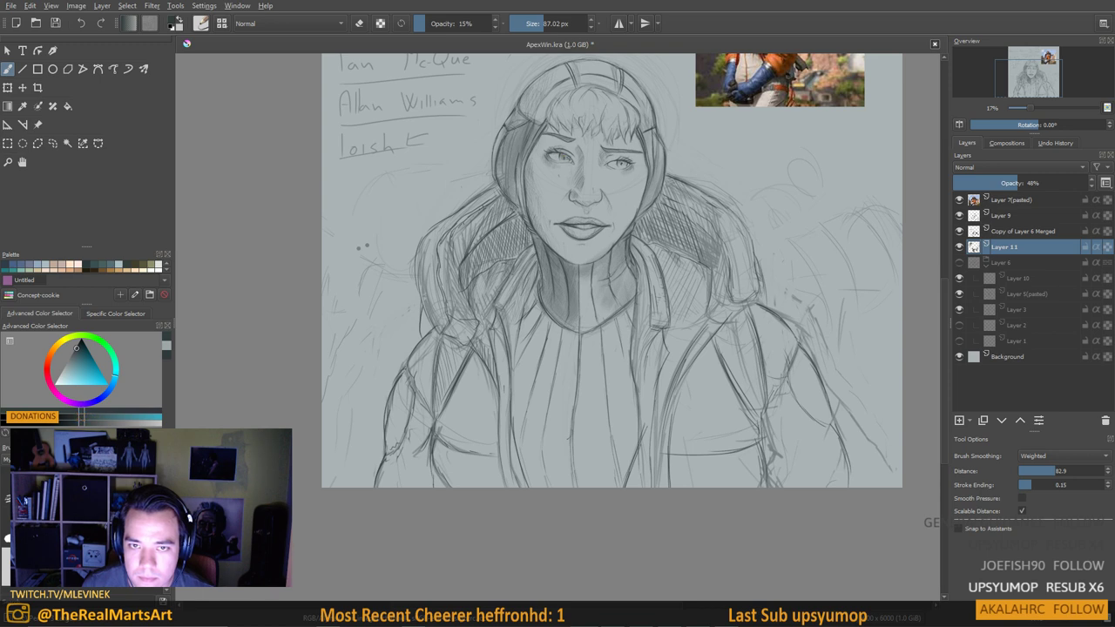
{"action": "left_click_drag", "start_coordinate": [577, 159], "coordinate": [581, 153]}
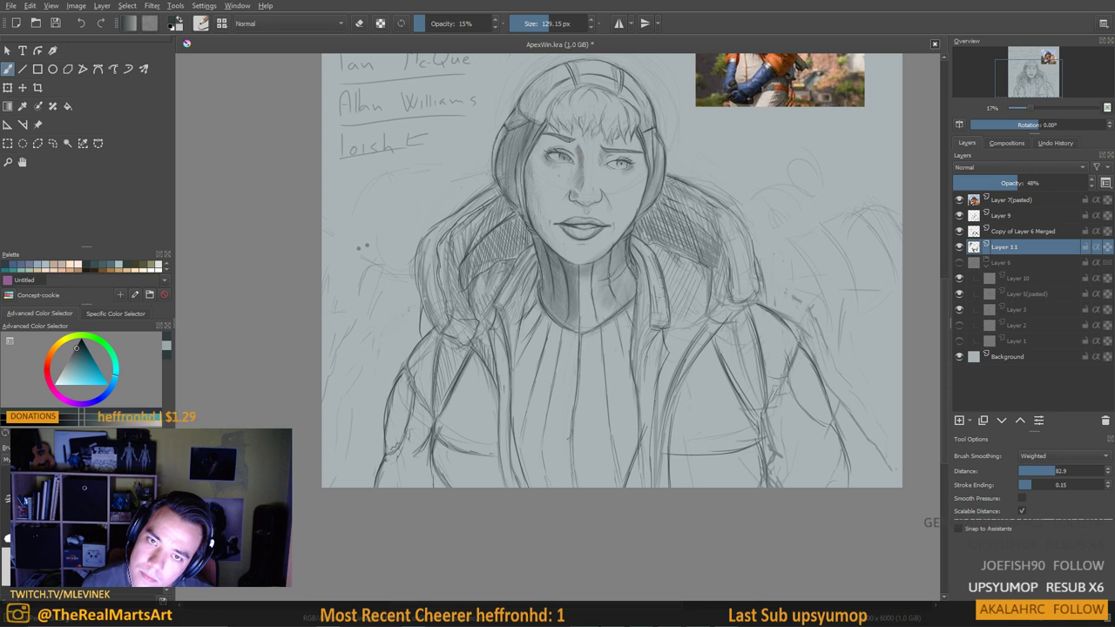
{"action": "left_click_drag", "start_coordinate": [597, 156], "coordinate": [643, 156]}
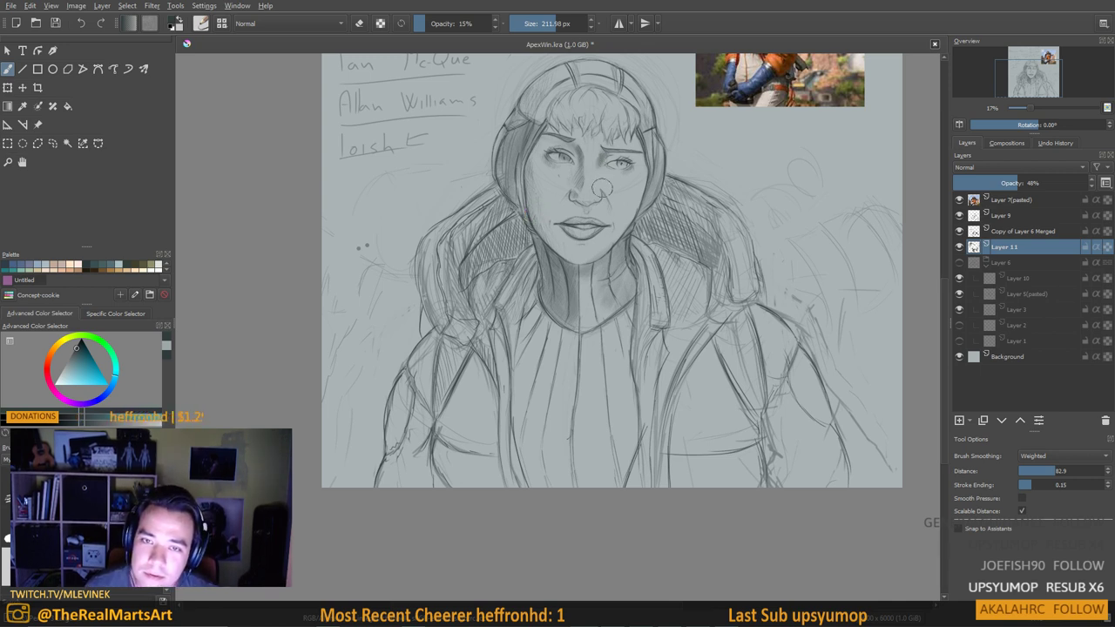
{"action": "left_click", "coordinate": [598, 152], "text": "ctrl"}
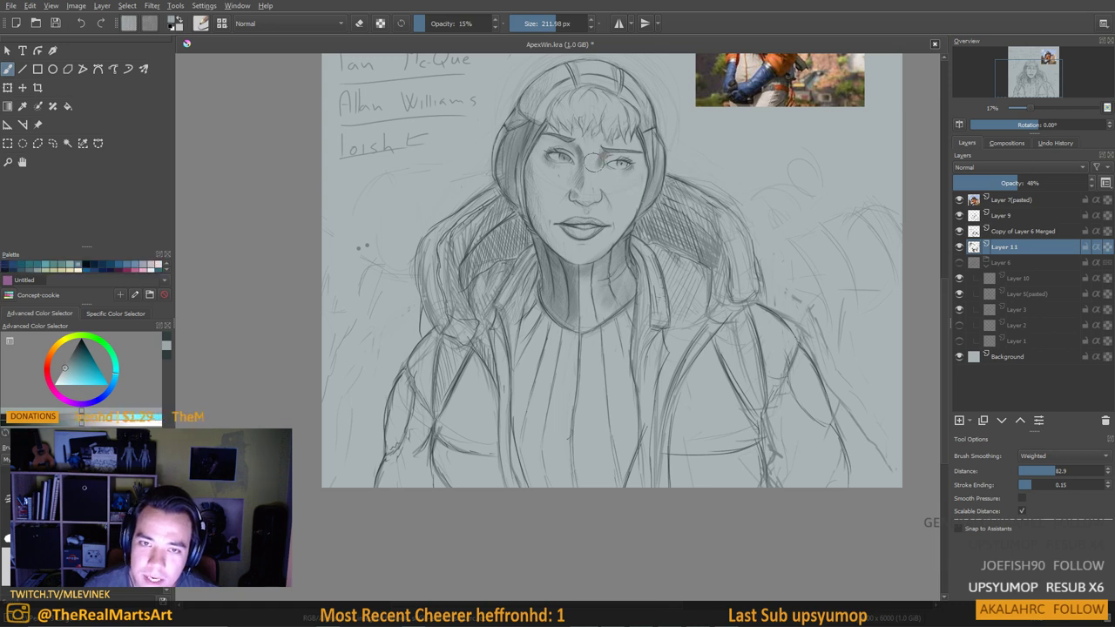
{"action": "left_click", "coordinate": [76, 349]}
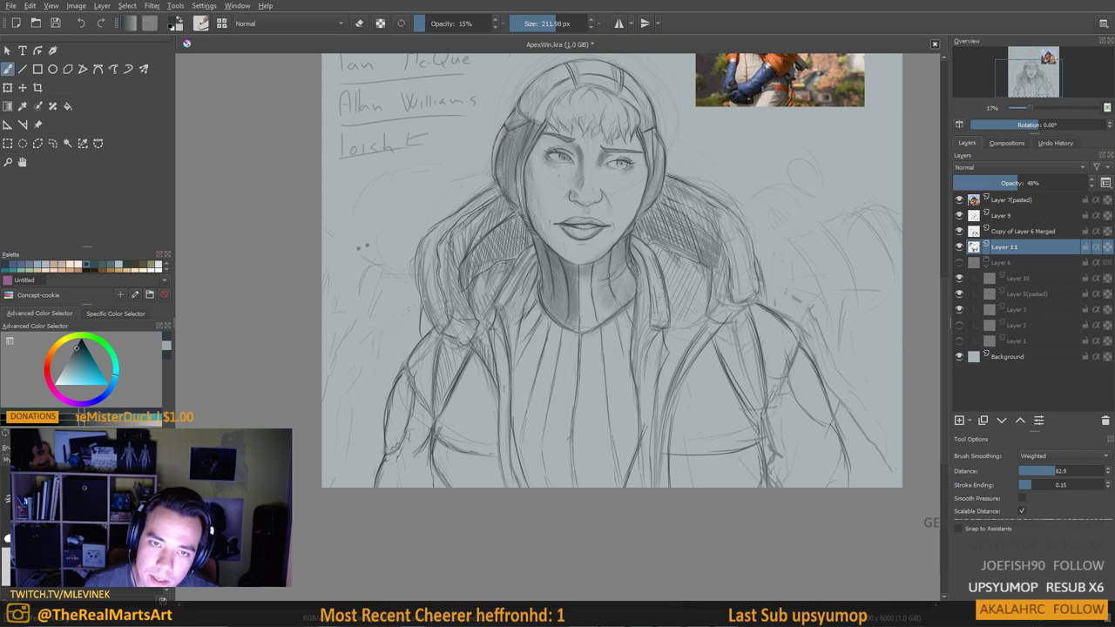
{"action": "key", "text": "bracketright"}
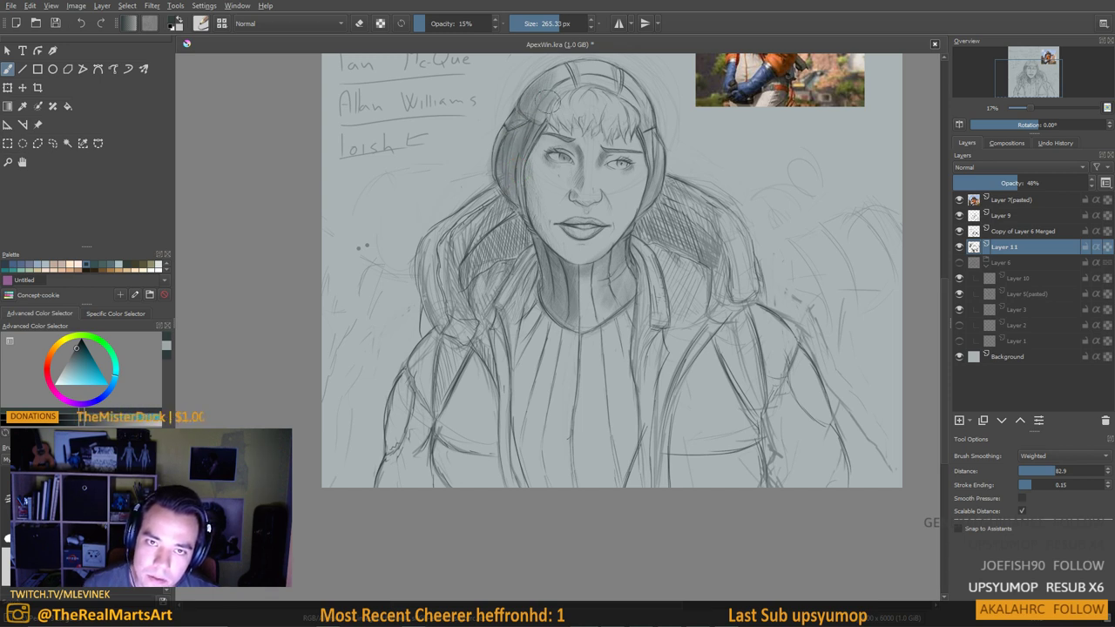
Darken the interior of the jacket hood on the figure's left side of the drawing, down to its gathered fold
{"action": "left_click_drag", "start_coordinate": [704, 191], "coordinate": [718, 175]}
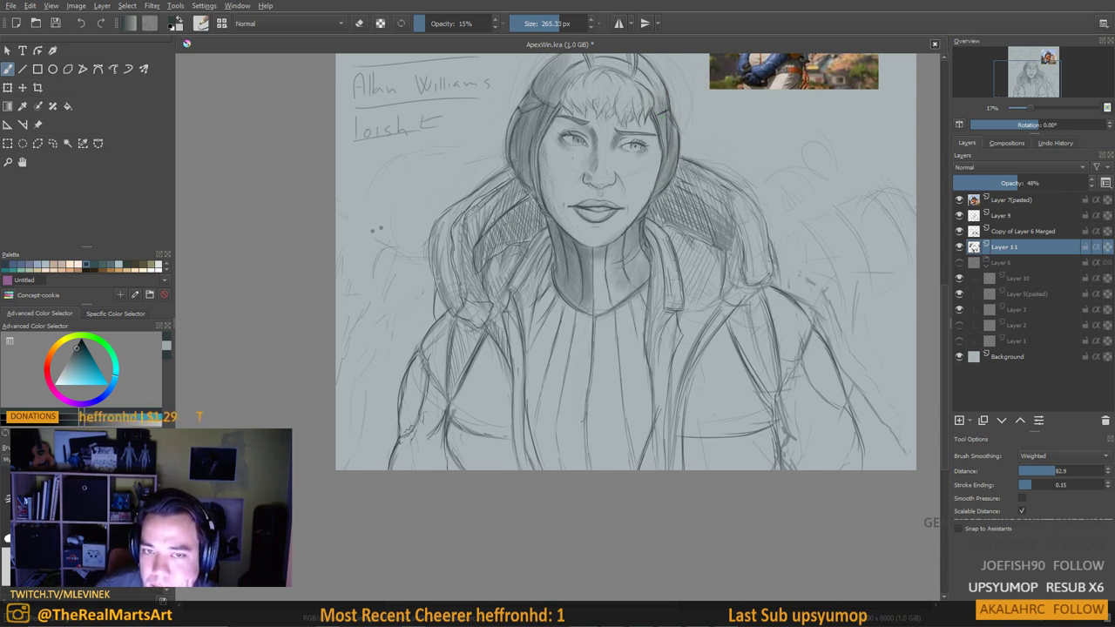
{"action": "mouse_move", "coordinate": [531, 198]}
{"action": "left_mouse_down"}
{"action": "mouse_move", "coordinate": [545, 222]}
{"action": "mouse_move", "coordinate": [539, 205]}
{"action": "mouse_move", "coordinate": [489, 255]}
{"action": "mouse_move", "coordinate": [546, 225]}
{"action": "mouse_move", "coordinate": [519, 235]}
{"action": "mouse_move", "coordinate": [532, 212]}
{"action": "mouse_move", "coordinate": [502, 228]}
{"action": "mouse_move", "coordinate": [542, 228]}
{"action": "mouse_move", "coordinate": [478, 267]}
{"action": "left_mouse_up"}
{"action": "mouse_move", "coordinate": [533, 208]}
{"action": "left_mouse_down"}
{"action": "mouse_move", "coordinate": [520, 186]}
{"action": "mouse_move", "coordinate": [514, 202]}
{"action": "mouse_move", "coordinate": [499, 183]}
{"action": "left_mouse_up"}
{"action": "mouse_move", "coordinate": [491, 229]}
{"action": "left_mouse_down"}
{"action": "mouse_move", "coordinate": [501, 186]}
{"action": "mouse_move", "coordinate": [488, 190]}
{"action": "left_mouse_up"}
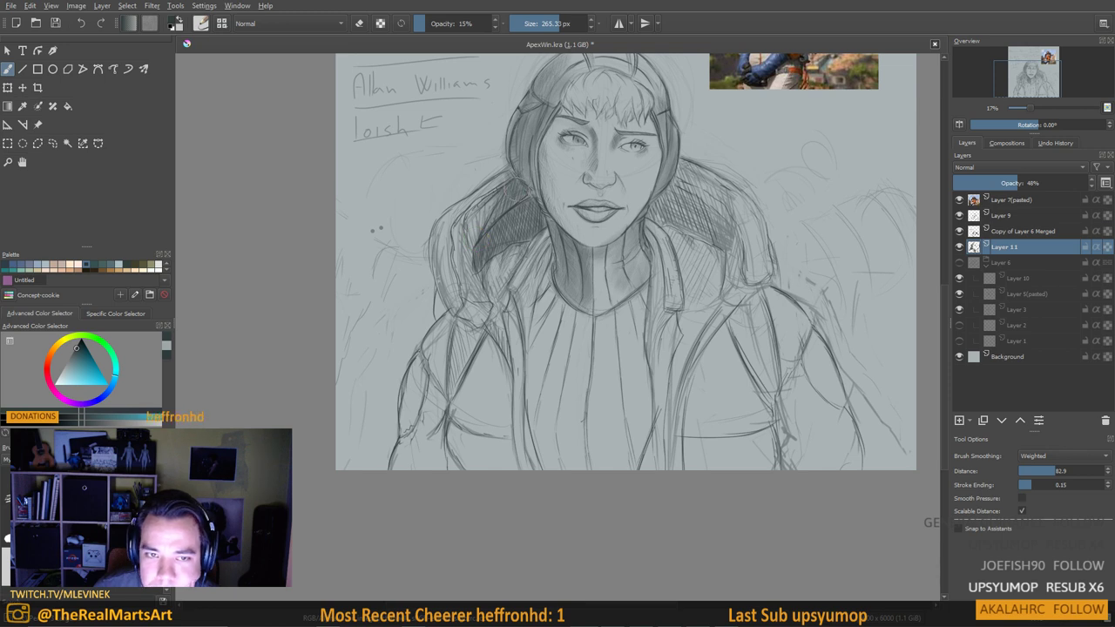
{"action": "mouse_move", "coordinate": [467, 291]}
{"action": "left_mouse_down"}
{"action": "mouse_move", "coordinate": [450, 253]}
{"action": "mouse_move", "coordinate": [467, 261]}
{"action": "left_mouse_up"}
{"action": "left_click_drag", "start_coordinate": [485, 303], "coordinate": [474, 266]}
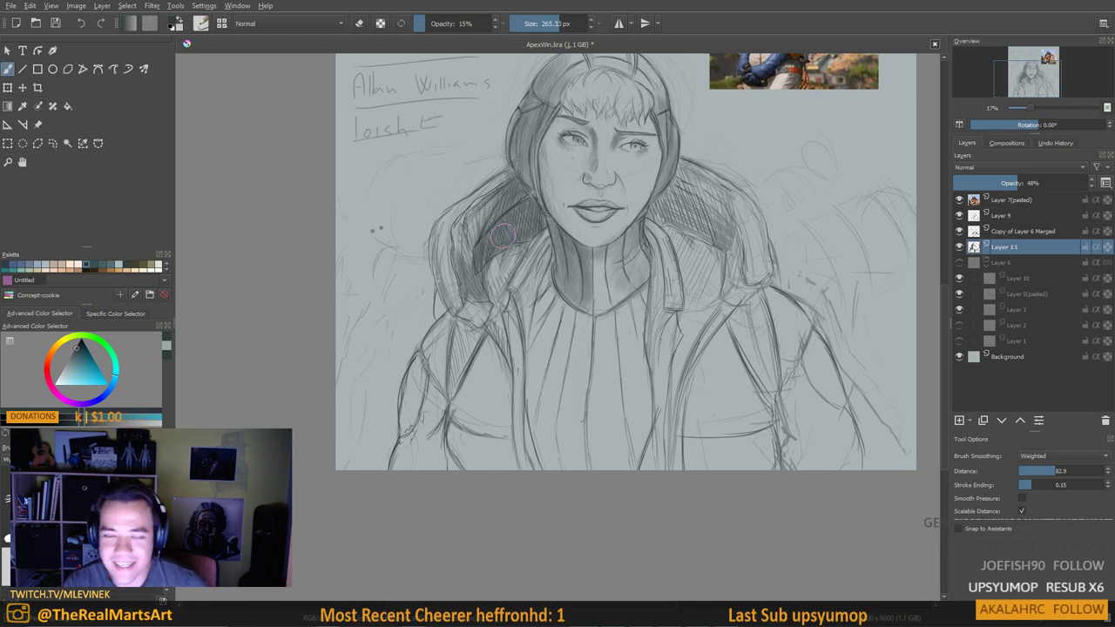
{"action": "mouse_move", "coordinate": [467, 310]}
{"action": "left_mouse_down"}
{"action": "mouse_move", "coordinate": [481, 326]}
{"action": "mouse_move", "coordinate": [466, 306]}
{"action": "mouse_move", "coordinate": [492, 319]}
{"action": "mouse_move", "coordinate": [510, 352]}
{"action": "mouse_move", "coordinate": [492, 301]}
{"action": "left_mouse_up"}
Shade the left inner edge of the open jacket from the collar down to the bottom of the canvas
{"action": "mouse_move", "coordinate": [506, 341]}
{"action": "left_mouse_down"}
{"action": "mouse_move", "coordinate": [482, 312]}
{"action": "mouse_move", "coordinate": [499, 289]}
{"action": "mouse_move", "coordinate": [516, 315]}
{"action": "left_mouse_up"}
{"action": "left_click_drag", "start_coordinate": [547, 247], "coordinate": [517, 341]}
{"action": "mouse_move", "coordinate": [534, 301]}
{"action": "left_mouse_down"}
{"action": "mouse_move", "coordinate": [513, 352]}
{"action": "mouse_move", "coordinate": [519, 382]}
{"action": "left_mouse_up"}
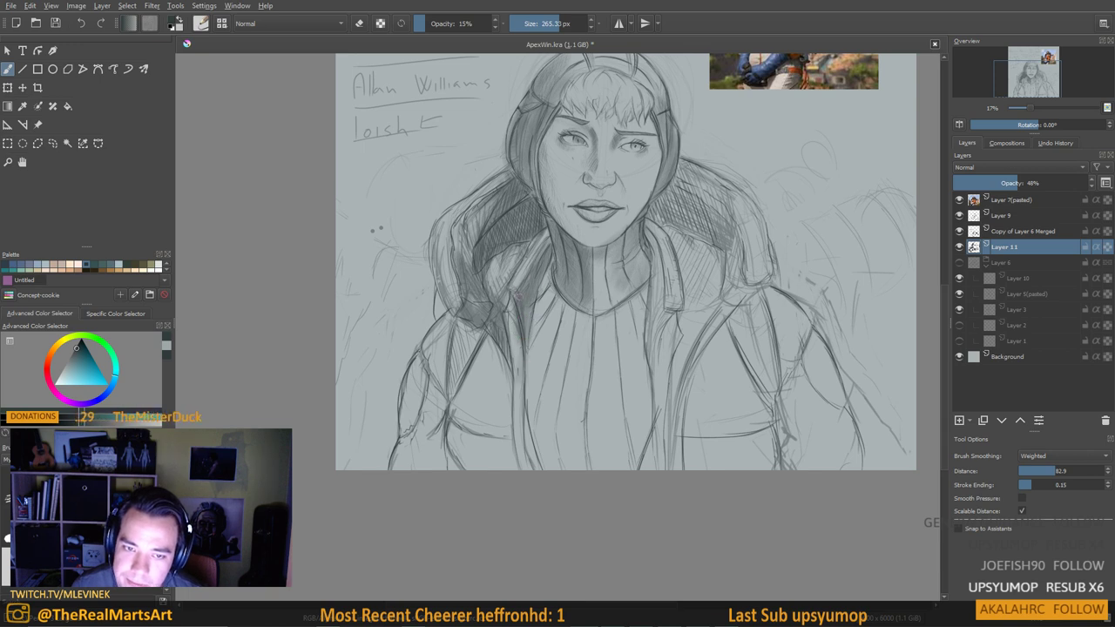
{"action": "mouse_move", "coordinate": [521, 318]}
{"action": "left_mouse_down"}
{"action": "mouse_move", "coordinate": [514, 388]}
{"action": "mouse_move", "coordinate": [508, 340]}
{"action": "left_mouse_up"}
{"action": "left_click_drag", "start_coordinate": [521, 390], "coordinate": [514, 414]}
{"action": "left_click_drag", "start_coordinate": [532, 346], "coordinate": [516, 469]}
{"action": "left_click_drag", "start_coordinate": [523, 429], "coordinate": [533, 476]}
{"action": "left_click_drag", "start_coordinate": [519, 401], "coordinate": [528, 470]}
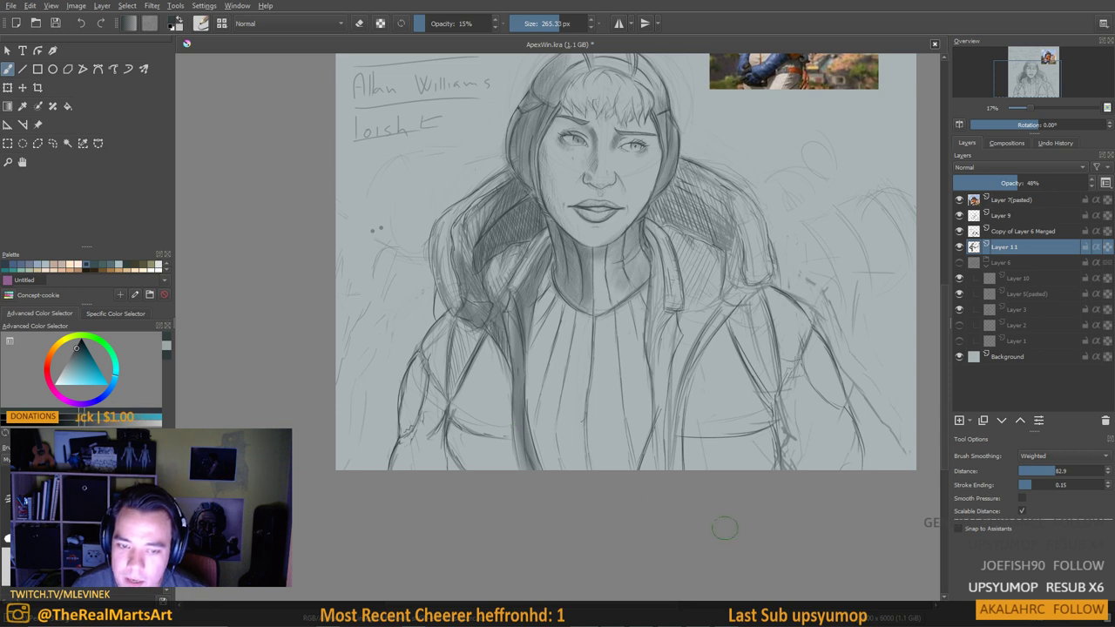
Shade the right inner edge of the open jacket from beside the neck down along the chest
{"action": "left_click_drag", "start_coordinate": [644, 228], "coordinate": [655, 327]}
{"action": "left_click_drag", "start_coordinate": [654, 285], "coordinate": [653, 356]}
{"action": "left_click_drag", "start_coordinate": [667, 315], "coordinate": [650, 362]}
{"action": "left_click_drag", "start_coordinate": [664, 301], "coordinate": [660, 376]}
{"action": "left_click_drag", "start_coordinate": [667, 305], "coordinate": [655, 397]}
{"action": "left_click_drag", "start_coordinate": [662, 342], "coordinate": [657, 409]}
{"action": "left_click_drag", "start_coordinate": [688, 303], "coordinate": [670, 366]}
{"action": "left_click_drag", "start_coordinate": [682, 314], "coordinate": [667, 366]}
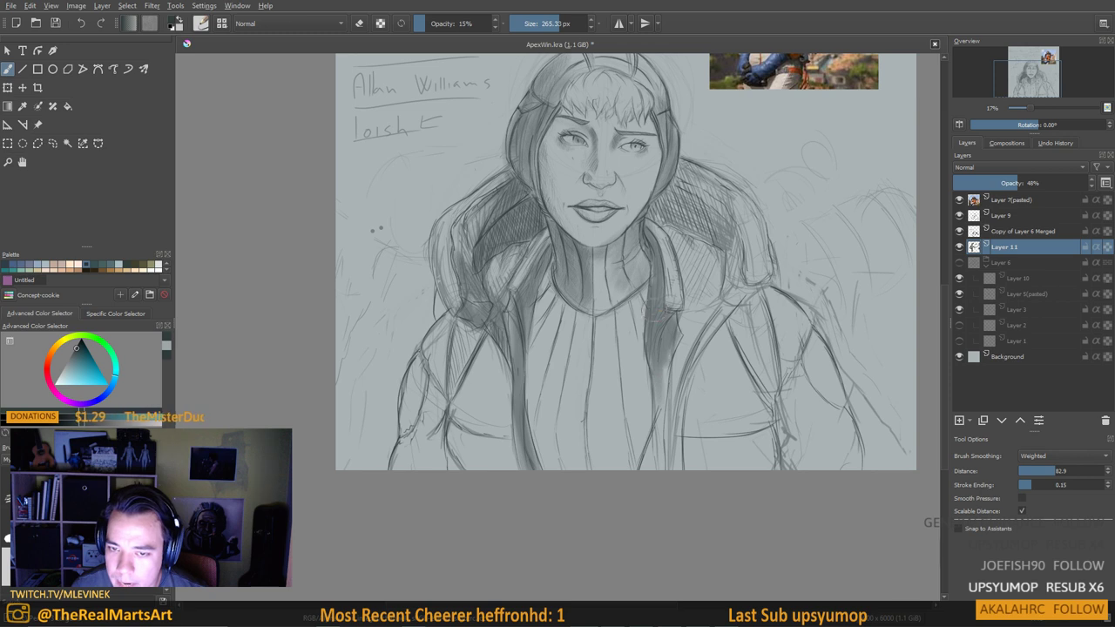
{"action": "left_click_drag", "start_coordinate": [658, 317], "coordinate": [655, 369]}
{"action": "left_click_drag", "start_coordinate": [653, 288], "coordinate": [657, 389]}
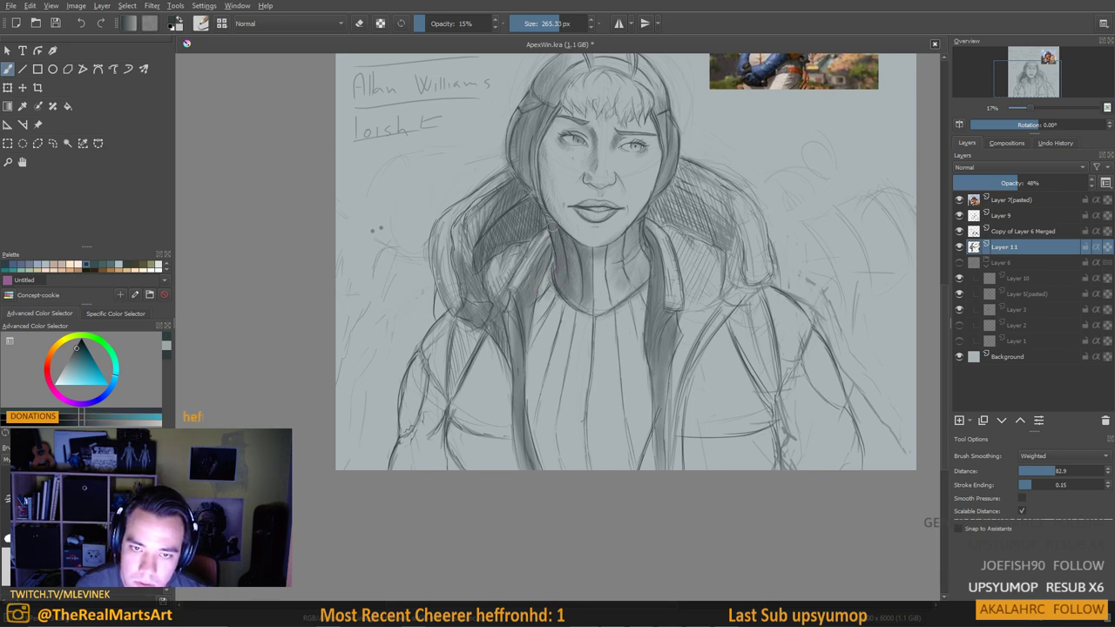
Deepen the shadow on the left half of the turtleneck and shade the cap's dark panels on both sides of the central band
{"action": "left_click_drag", "start_coordinate": [574, 262], "coordinate": [575, 303]}
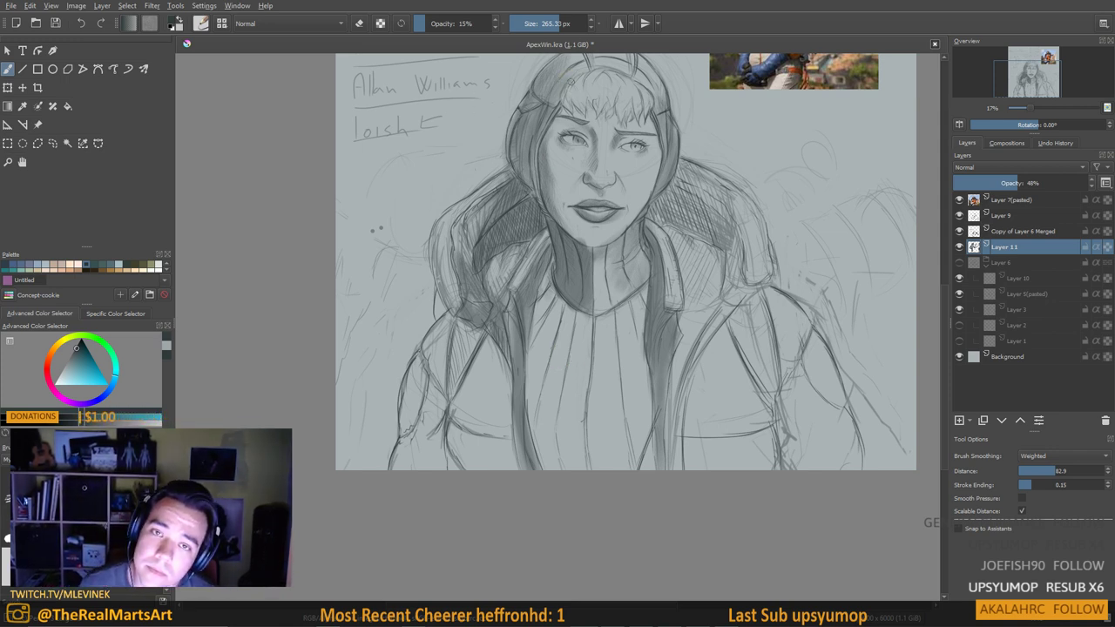
{"action": "mouse_move", "coordinate": [573, 77]}
{"action": "left_mouse_down"}
{"action": "mouse_move", "coordinate": [544, 139]}
{"action": "mouse_move", "coordinate": [559, 161]}
{"action": "mouse_move", "coordinate": [514, 162]}
{"action": "mouse_move", "coordinate": [514, 183]}
{"action": "mouse_move", "coordinate": [537, 180]}
{"action": "left_mouse_up"}
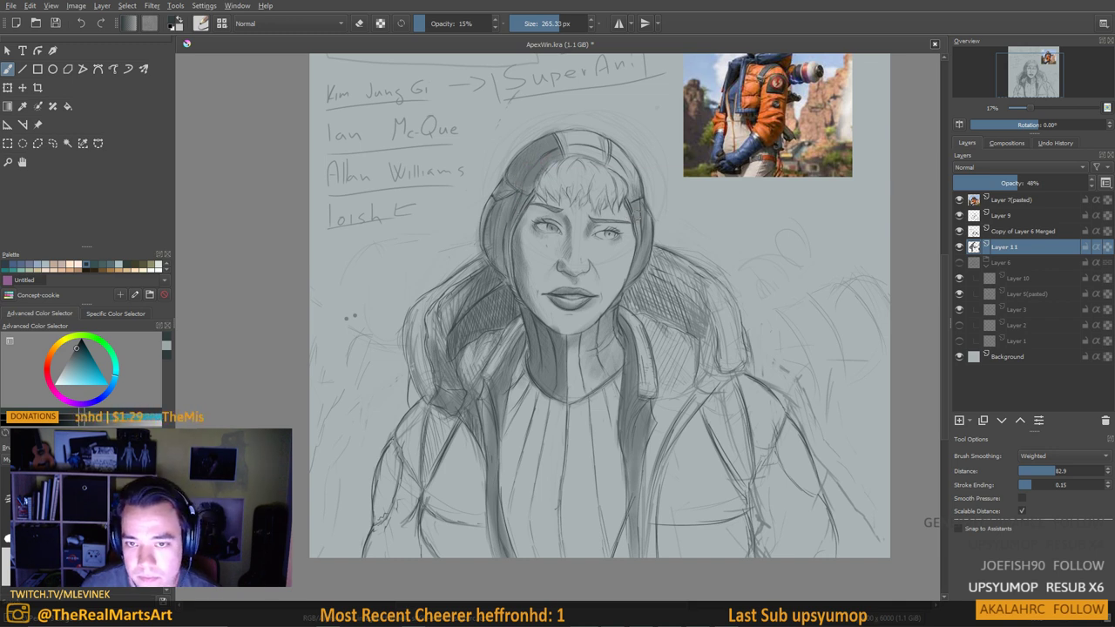
{"action": "left_click_drag", "start_coordinate": [635, 184], "coordinate": [641, 191]}
{"action": "mouse_move", "coordinate": [616, 150]}
{"action": "left_mouse_down"}
{"action": "mouse_move", "coordinate": [615, 175]}
{"action": "mouse_move", "coordinate": [613, 162]}
{"action": "left_mouse_up"}
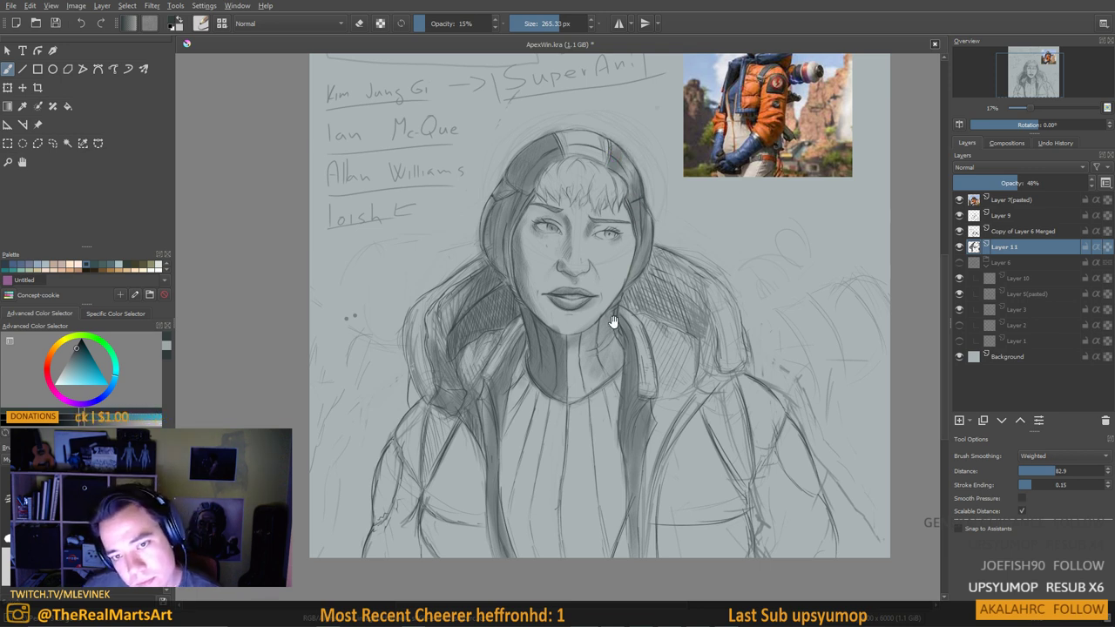
{"action": "left_click_drag", "start_coordinate": [619, 253], "coordinate": [630, 212]}
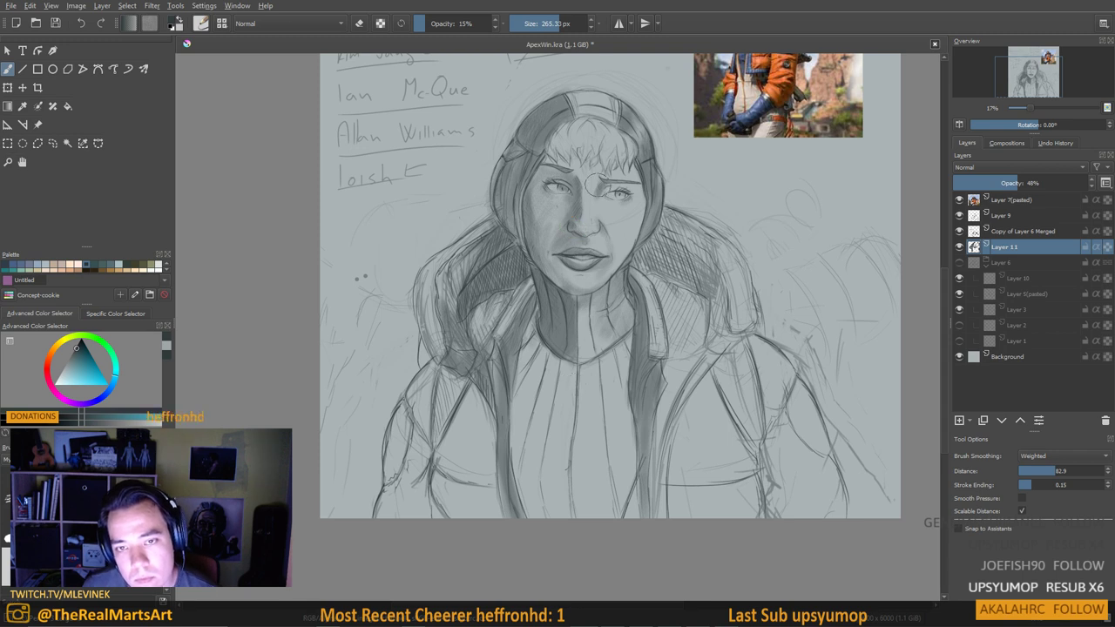
Darken the iris of the eye on the shadowed left side of the face with a brush of about 87 px
{"action": "key", "text": "e"}
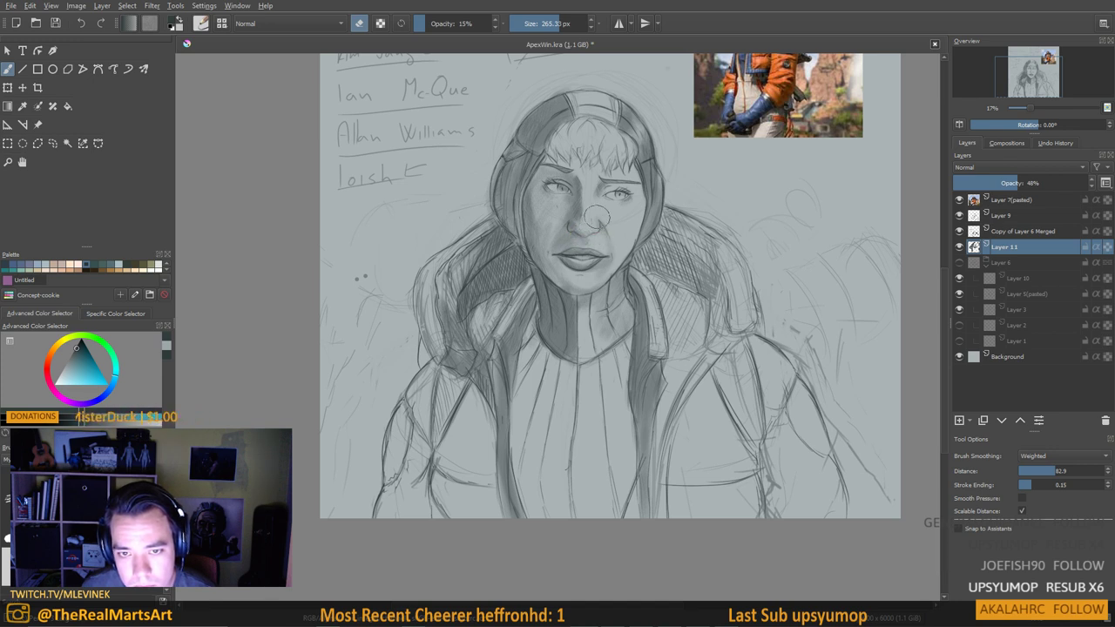
{"action": "key", "text": "e"}
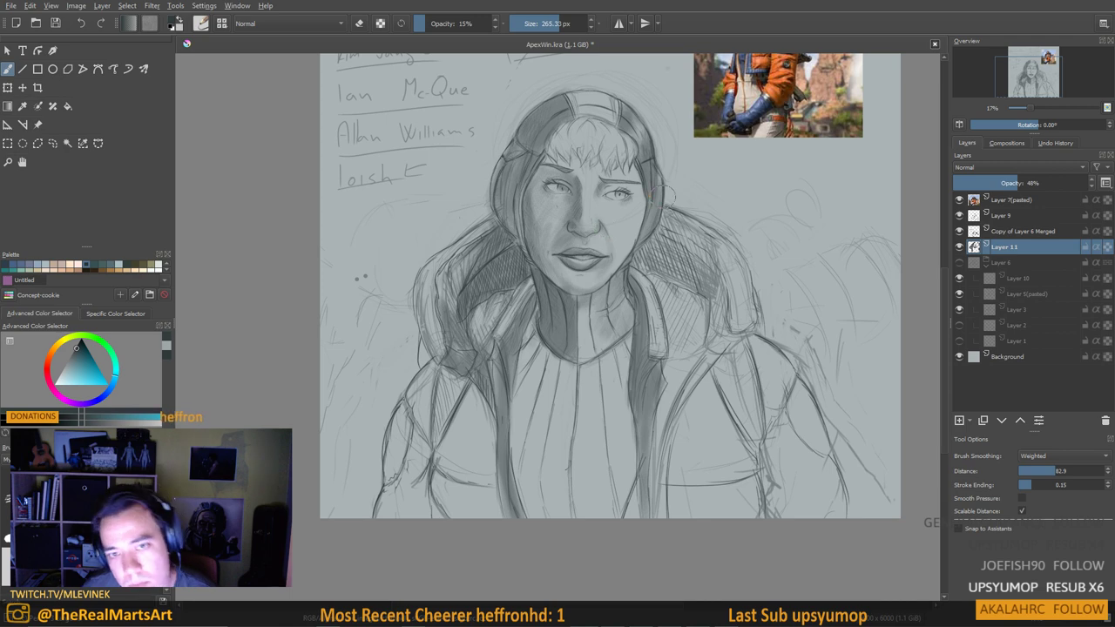
{"action": "scroll", "coordinate": [589, 230], "scroll_direction": "down", "scroll_amount": 4}
{"action": "scroll", "coordinate": [657, 197], "scroll_direction": "up", "scroll_amount": 4}
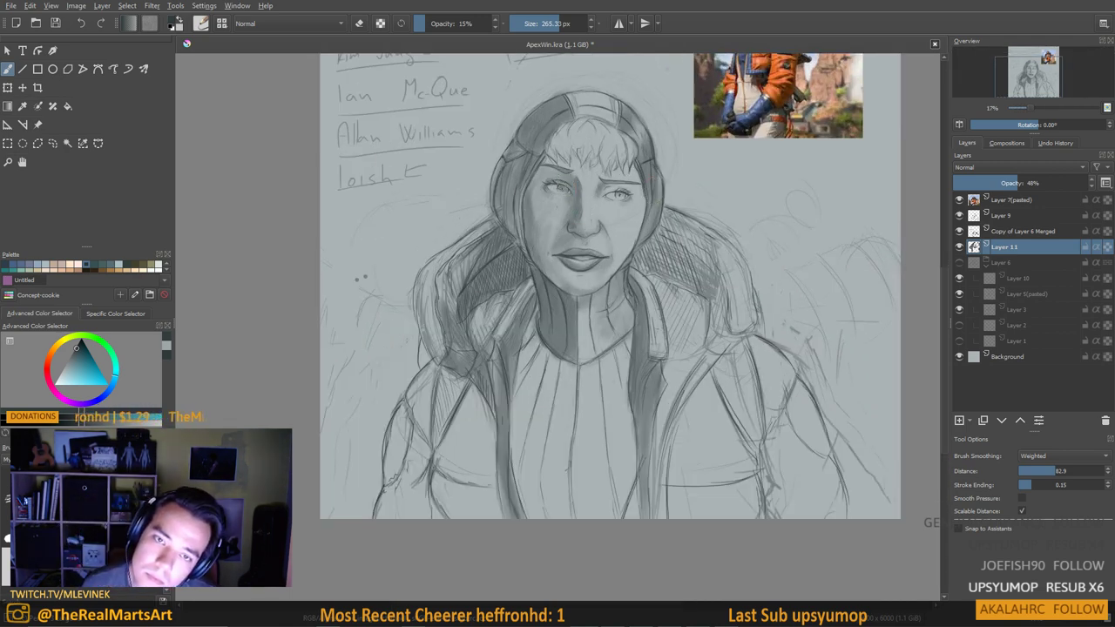
{"action": "scroll", "coordinate": [561, 191], "scroll_direction": "up", "scroll_amount": 6}
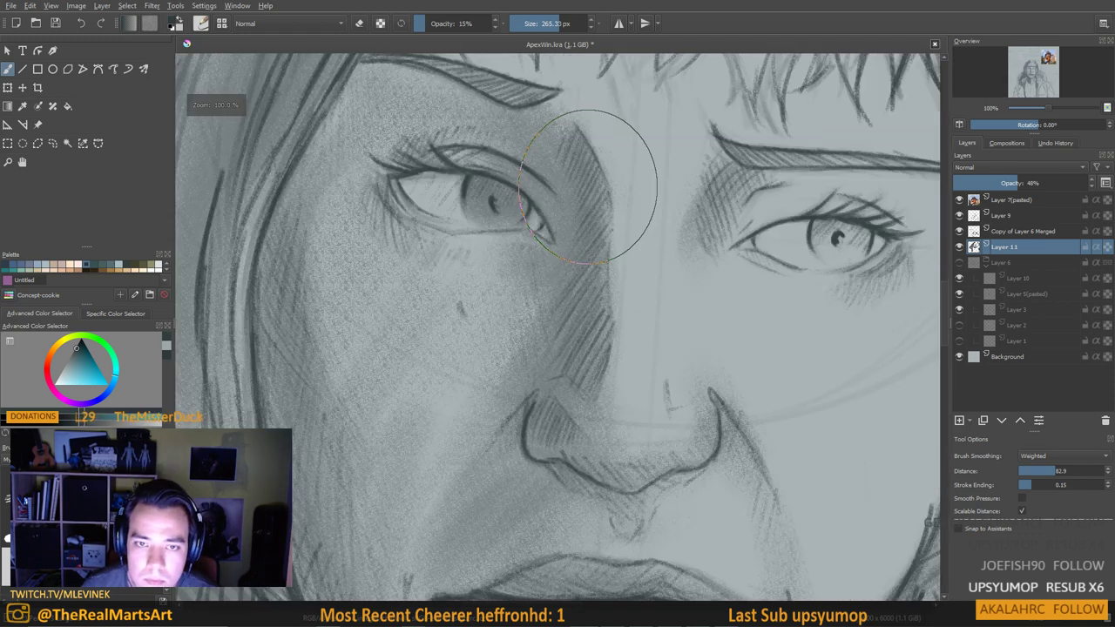
{"action": "mouse_move", "coordinate": [510, 226]}
{"action": "left_mouse_down"}
{"action": "mouse_move", "coordinate": [424, 200]}
{"action": "mouse_move", "coordinate": [490, 198]}
{"action": "left_mouse_up"}
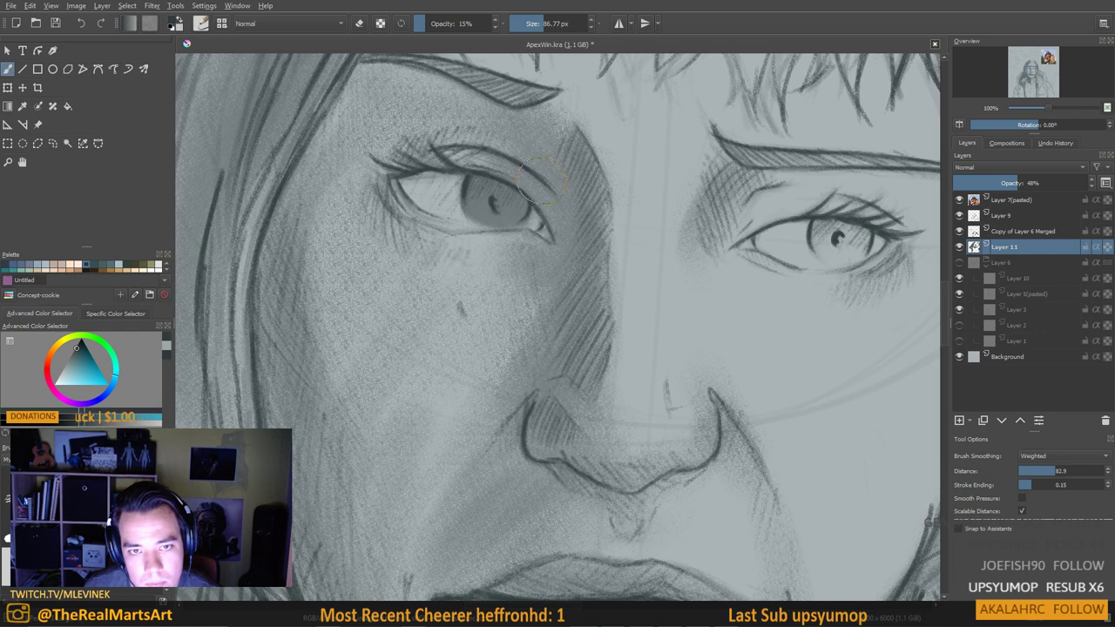
Lighten the white and lower lid of the shadowed eye with an 11 px eraser, then set the brush to about 60 px
{"action": "key", "text": "e"}
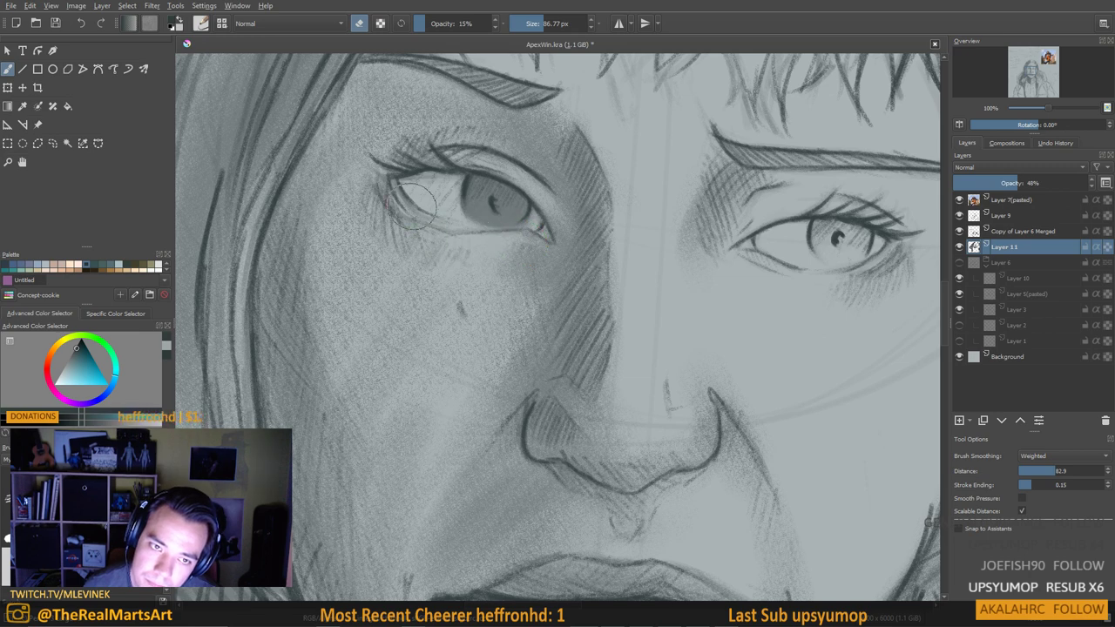
{"action": "left_click_drag", "start_coordinate": [513, 24], "coordinate": [526, 24]}
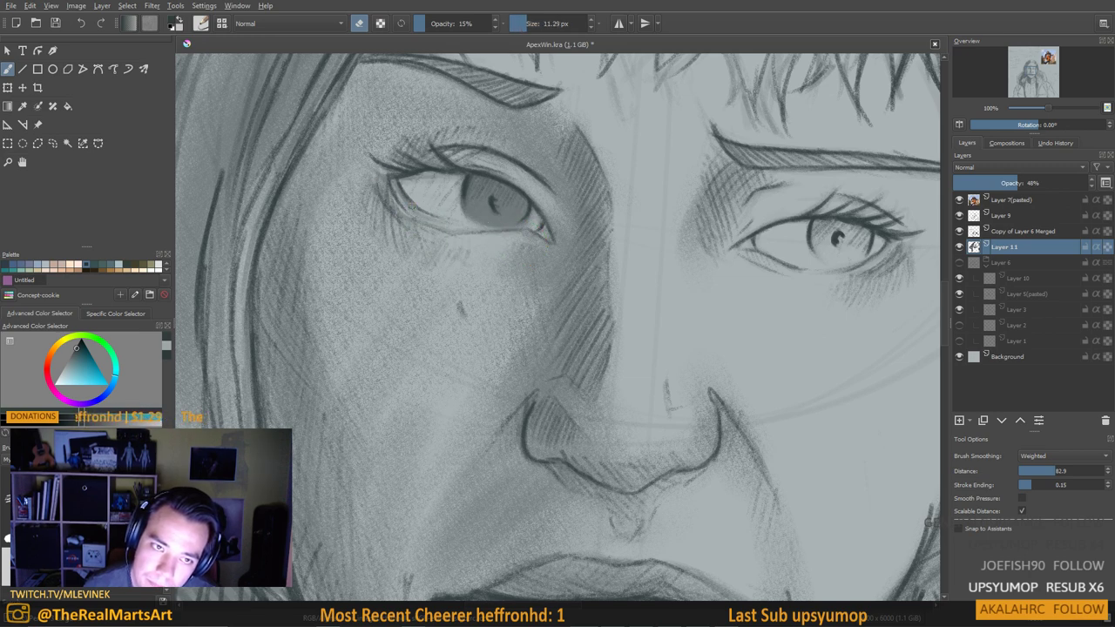
{"action": "key", "text": "bracketright"}
{"action": "key", "text": "bracketright"}
{"action": "key", "text": "bracketright"}
{"action": "key", "text": "bracketright"}
{"action": "key", "text": "e"}
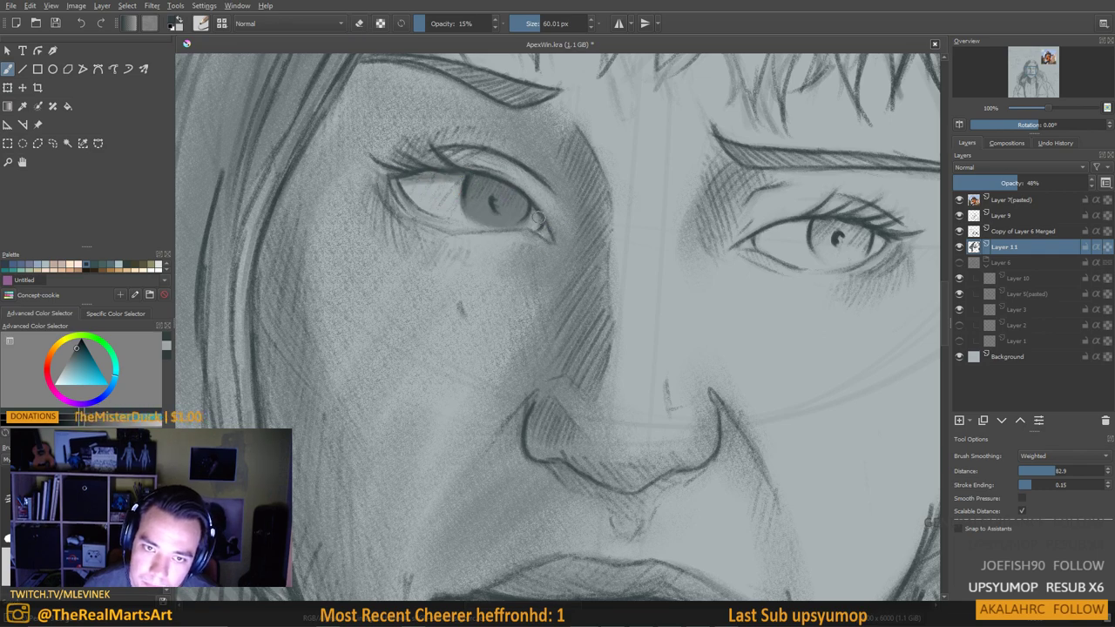
Erase small highlights into the shadowed eye with an eraser of about 18 px
{"action": "scroll", "coordinate": [558, 223], "scroll_direction": "down", "scroll_amount": 5}
{"action": "scroll", "coordinate": [575, 212], "scroll_direction": "up", "scroll_amount": 3}
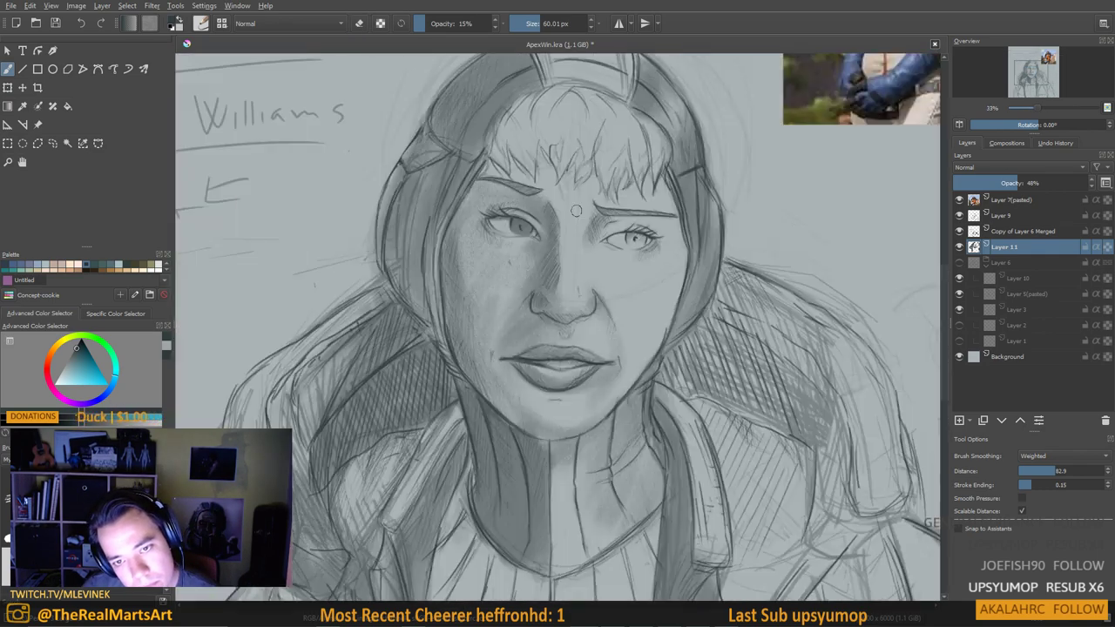
{"action": "scroll", "coordinate": [576, 210], "scroll_direction": "up", "scroll_amount": 2}
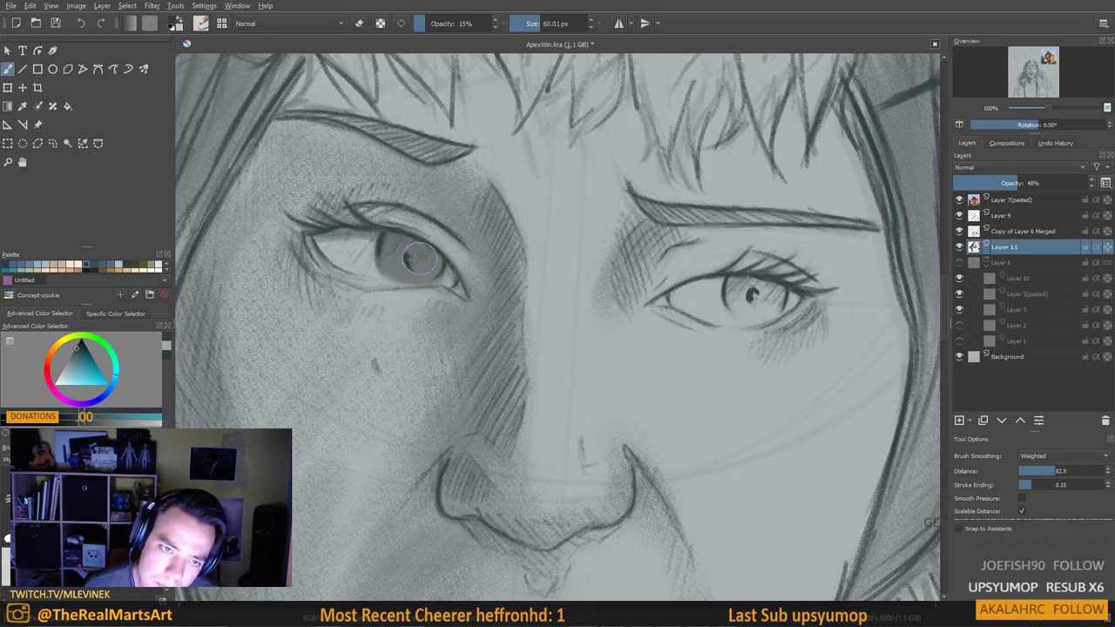
{"action": "key", "text": "e"}
{"action": "mouse_move", "coordinate": [403, 255]}
{"action": "left_mouse_down", "text": "shift"}
{"action": "mouse_move", "coordinate": [414, 259]}
{"action": "mouse_move", "coordinate": [465, 287]}
{"action": "mouse_move", "coordinate": [497, 282]}
{"action": "left_mouse_up", "text": "shift"}
{"action": "scroll", "coordinate": [429, 267], "scroll_direction": "down", "scroll_amount": 6}
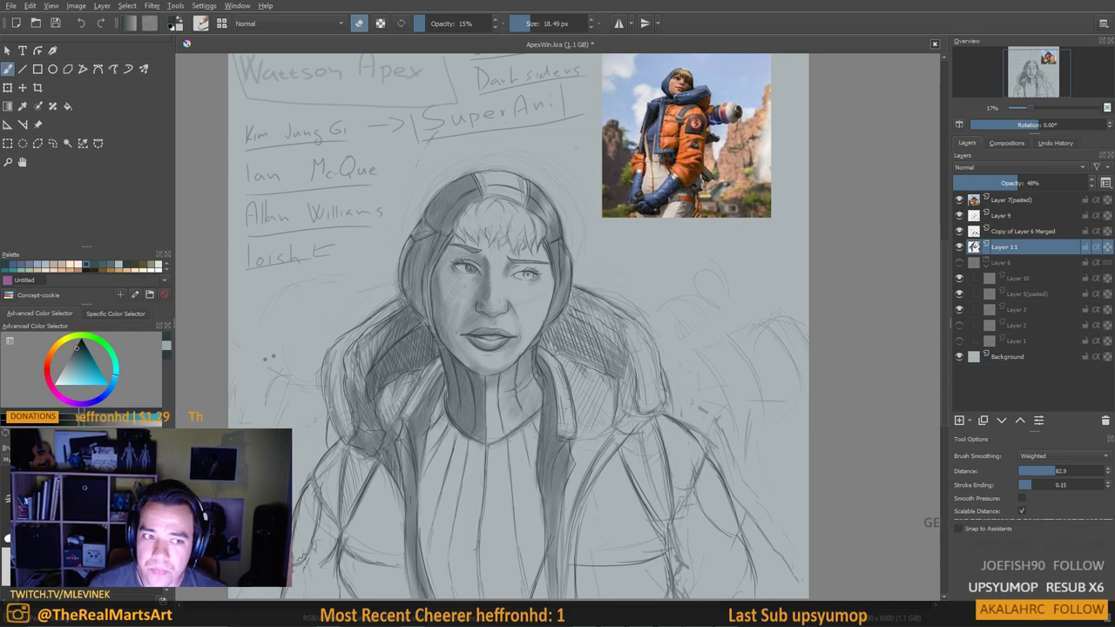
Shade the iris of the eye on the lit right side of the face with a brush of about 70 px
{"action": "scroll", "coordinate": [485, 295], "scroll_direction": "up", "scroll_amount": 2}
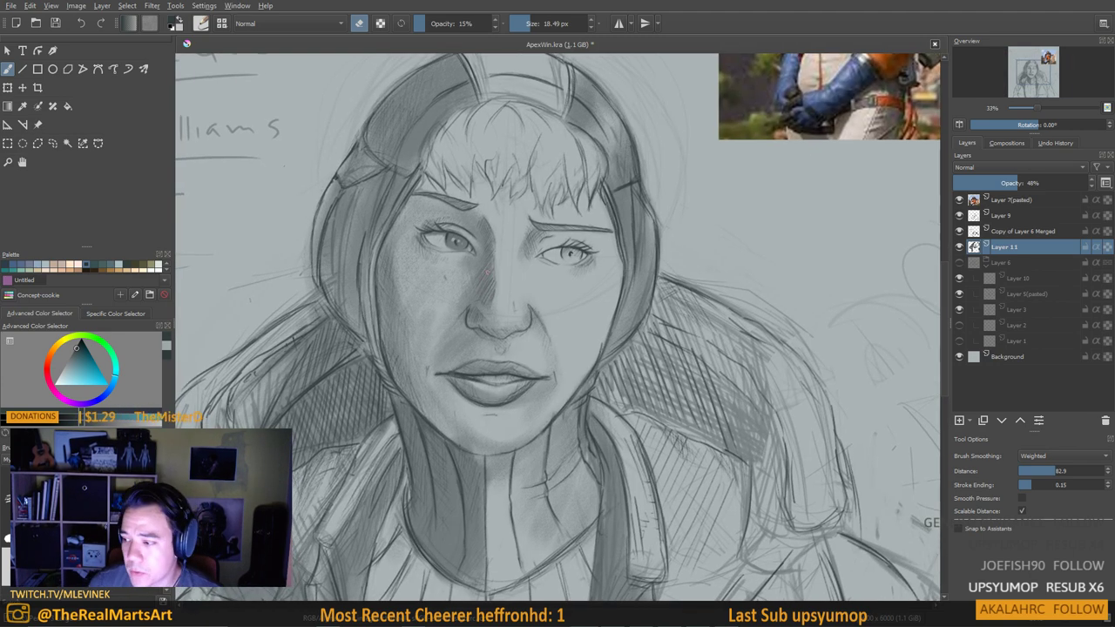
{"action": "mouse_move", "coordinate": [524, 277]}
{"action": "left_mouse_down"}
{"action": "mouse_move", "coordinate": [552, 273]}
{"action": "mouse_move", "coordinate": [567, 255]}
{"action": "left_mouse_up"}
{"action": "key", "text": "ctrl+z"}
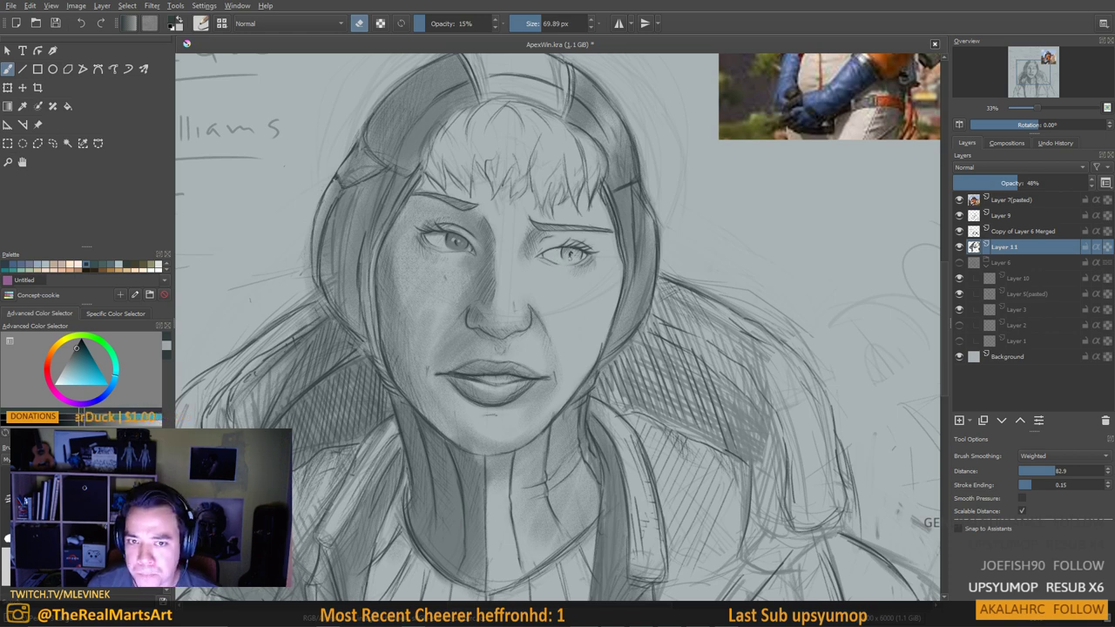
{"action": "key", "text": "e"}
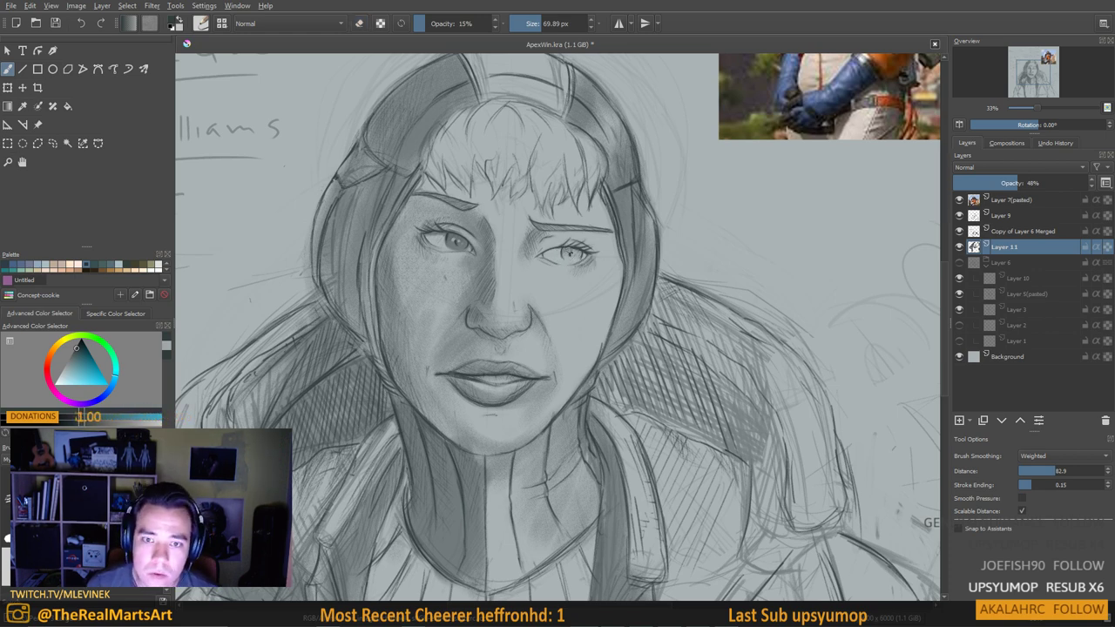
{"action": "left_click_drag", "start_coordinate": [569, 253], "coordinate": [574, 254]}
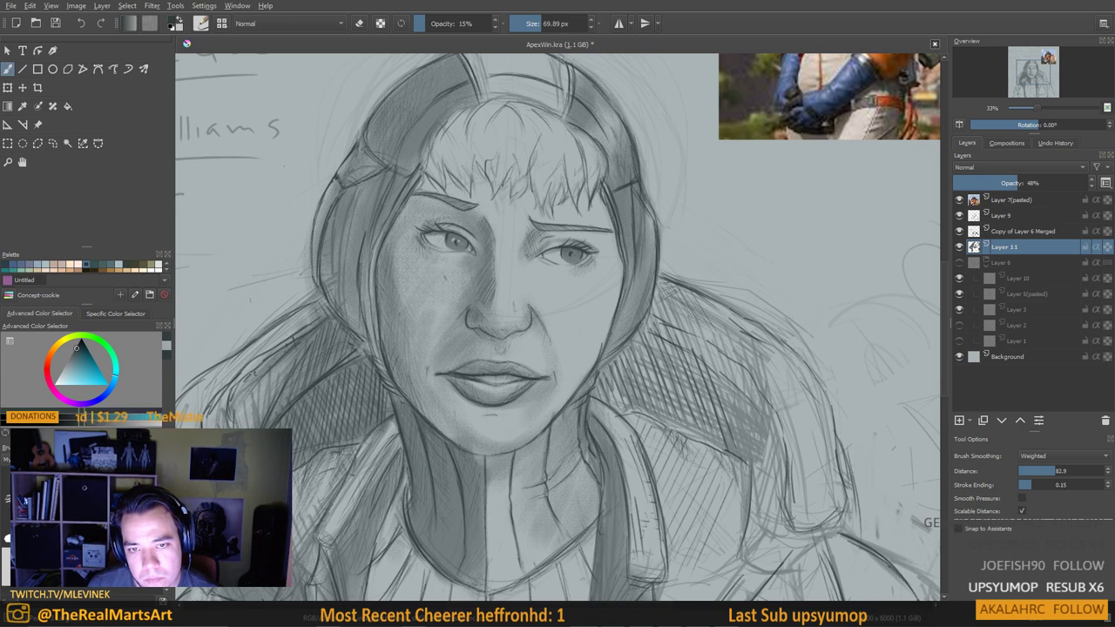
Sample a light grey from below the shadowed eye, then lighten and smooth the textured shadow on that cheek
{"action": "left_click_drag", "start_coordinate": [559, 233], "coordinate": [601, 235], "text": "shift"}
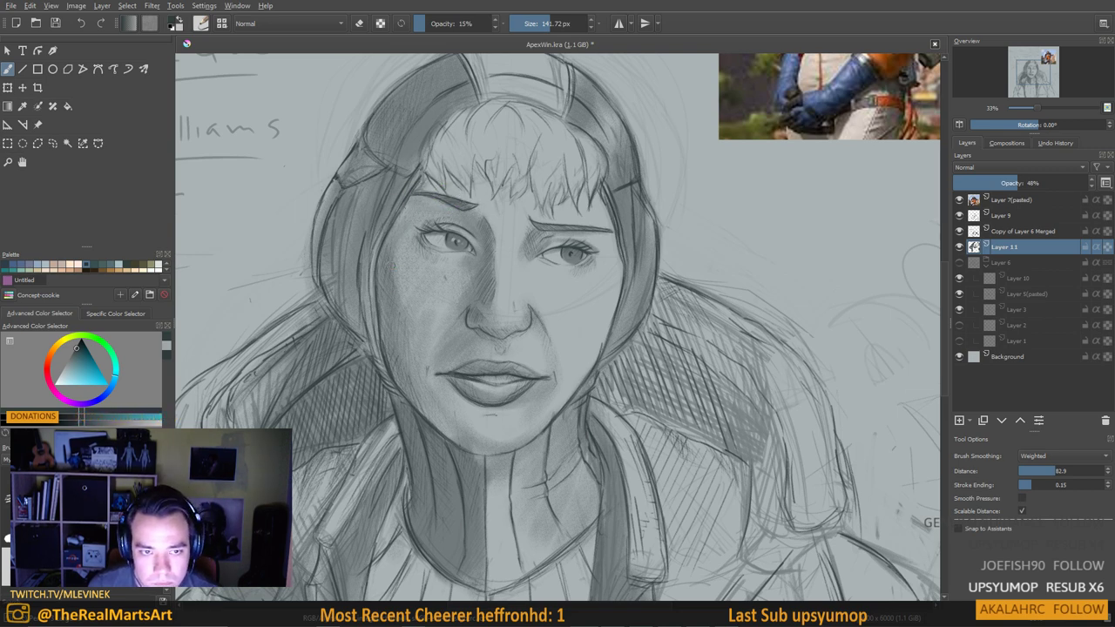
{"action": "left_click", "coordinate": [460, 254], "text": "ctrl"}
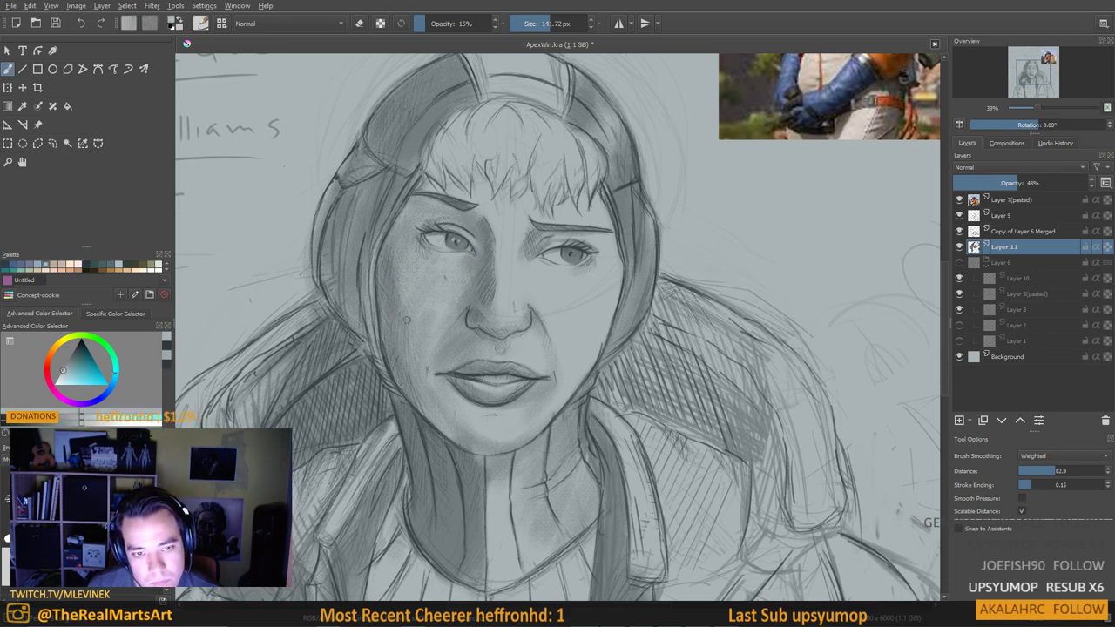
{"action": "left_click_drag", "start_coordinate": [393, 311], "coordinate": [442, 308]}
{"action": "mouse_move", "coordinate": [409, 245]}
{"action": "left_mouse_down"}
{"action": "mouse_move", "coordinate": [415, 296]}
{"action": "mouse_move", "coordinate": [410, 253]}
{"action": "mouse_move", "coordinate": [397, 279]}
{"action": "left_mouse_up"}
{"action": "key", "text": "e"}
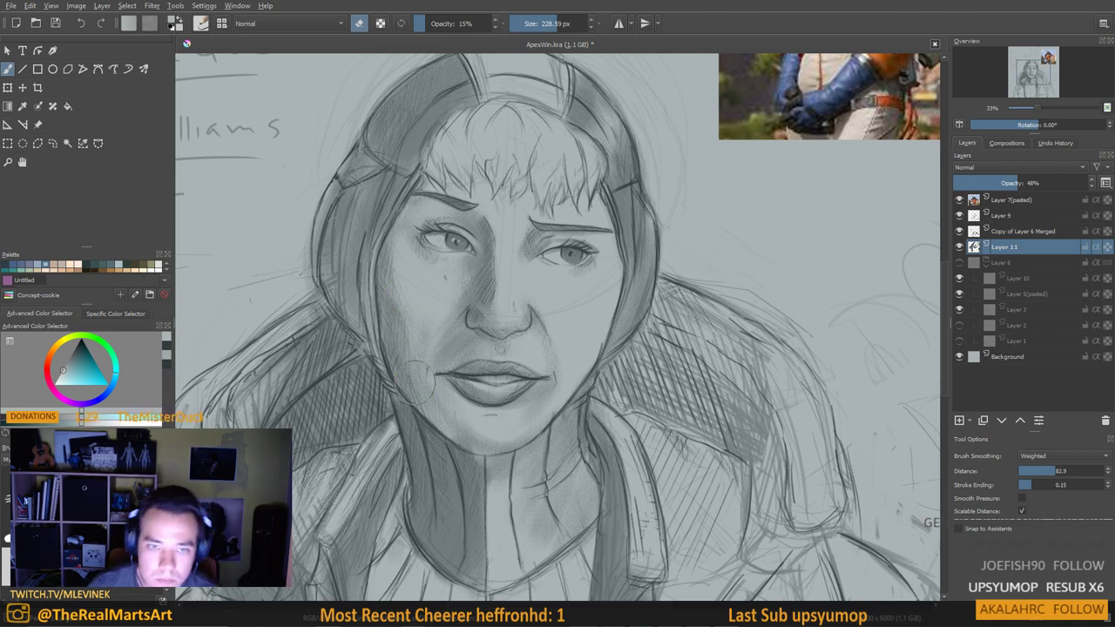
{"action": "scroll", "coordinate": [417, 314], "scroll_direction": "down", "scroll_amount": 3}
{"action": "scroll", "coordinate": [435, 320], "scroll_direction": "up", "scroll_amount": 1}
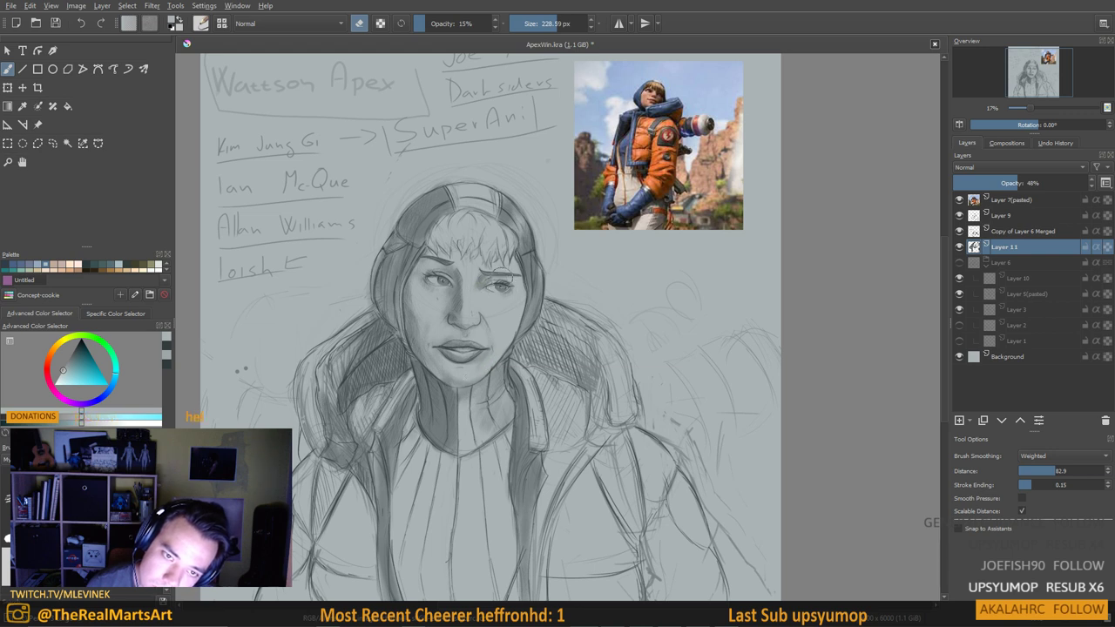
Return to the dark shading colour and softly shade around the eye on the lit side of the face
{"action": "key", "text": "e"}
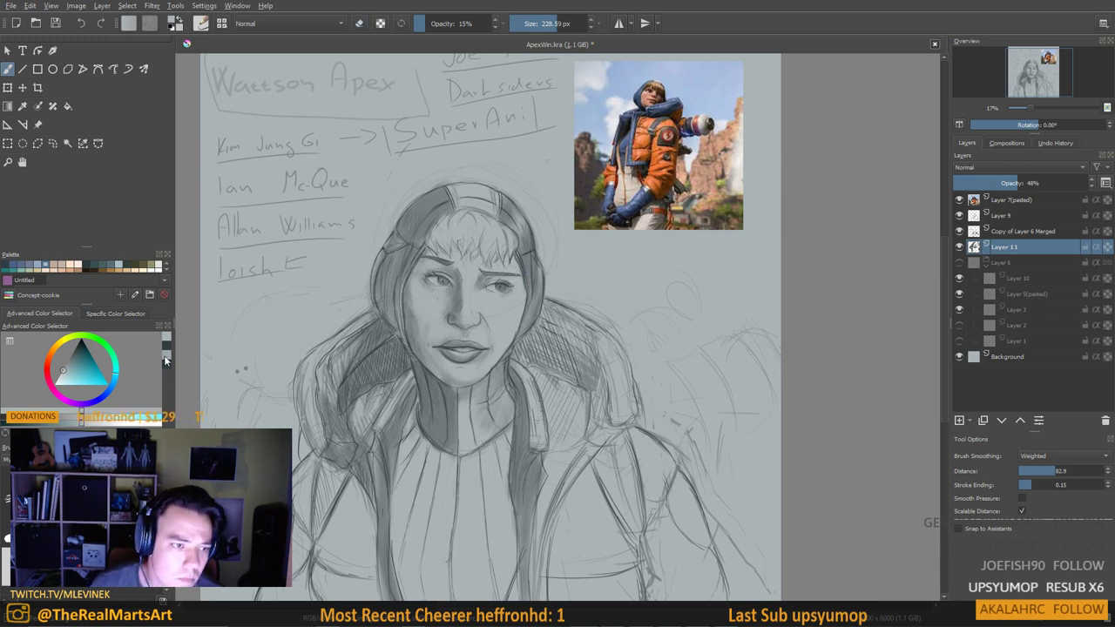
{"action": "left_click", "coordinate": [167, 346]}
{"action": "left_click_drag", "start_coordinate": [496, 282], "coordinate": [524, 277]}
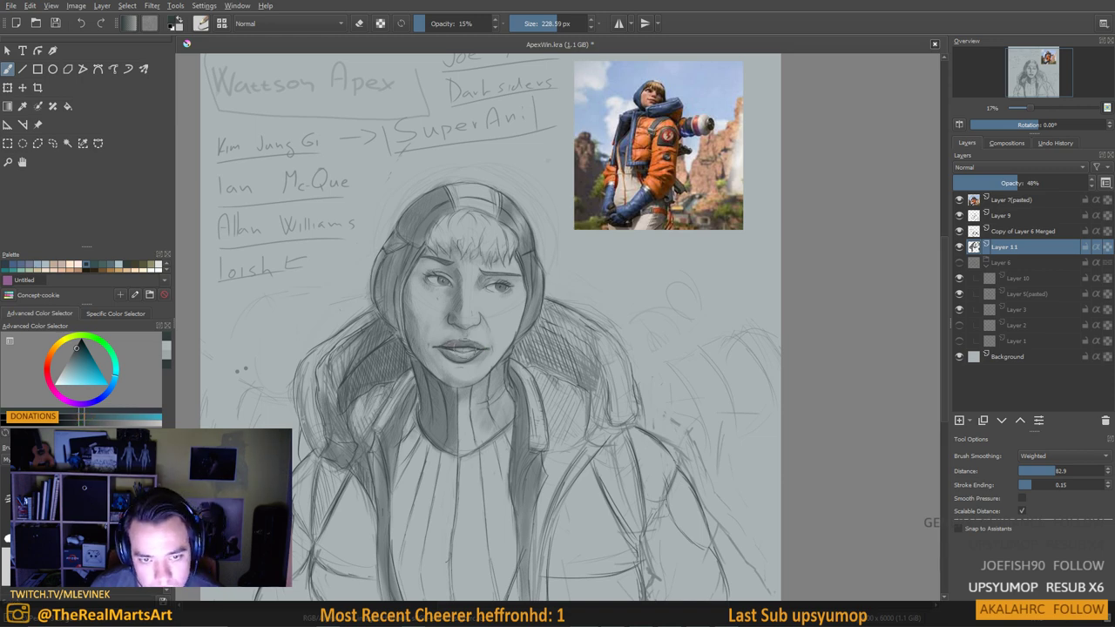
{"action": "scroll", "coordinate": [415, 361], "scroll_direction": "down", "scroll_amount": 3}
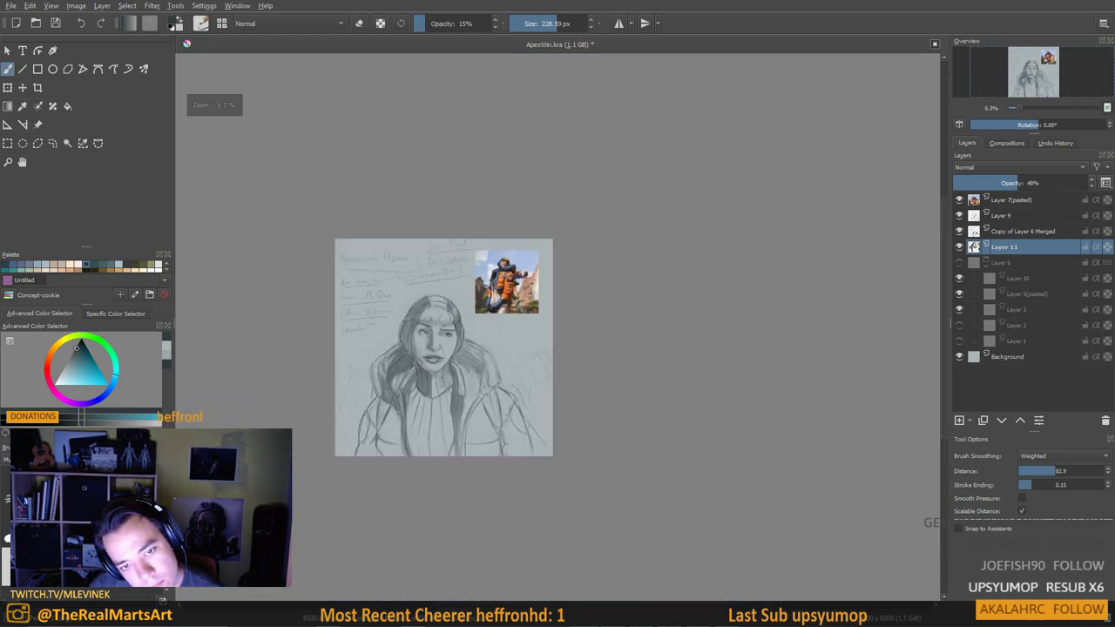
{"action": "scroll", "coordinate": [416, 361], "scroll_direction": "up", "scroll_amount": 3}
Fill the ribbed chest of the sweater with a dark tone between the jacket edges, using a brush of about 327 px
{"action": "left_click_drag", "start_coordinate": [418, 461], "coordinate": [439, 387]}
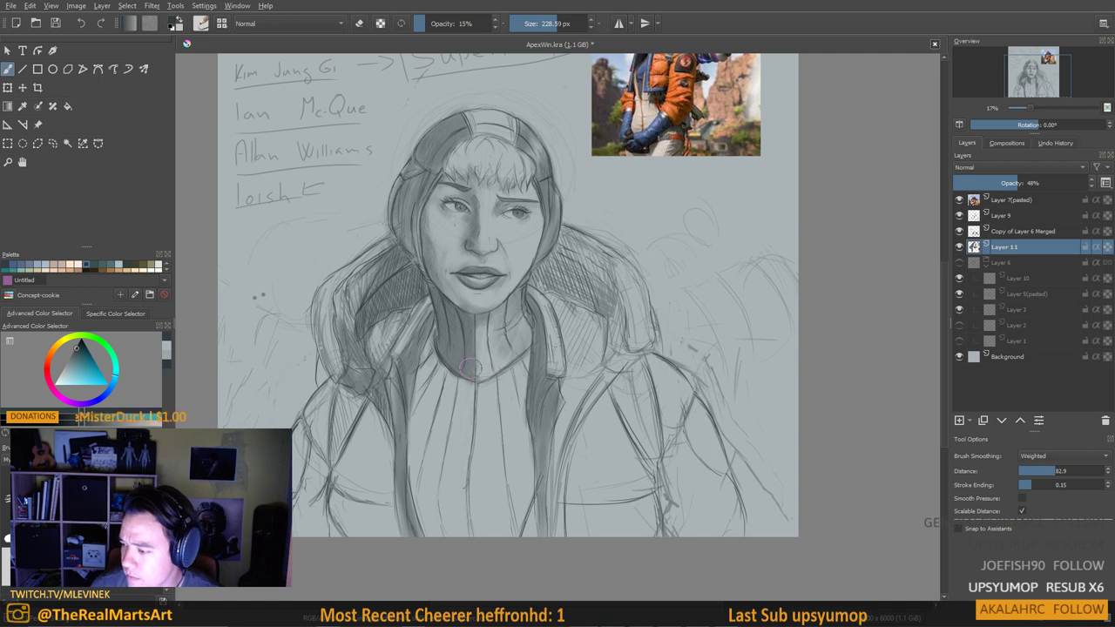
{"action": "mouse_move", "coordinate": [470, 368]}
{"action": "left_mouse_down"}
{"action": "mouse_move", "coordinate": [423, 364]}
{"action": "mouse_move", "coordinate": [432, 475]}
{"action": "left_mouse_up"}
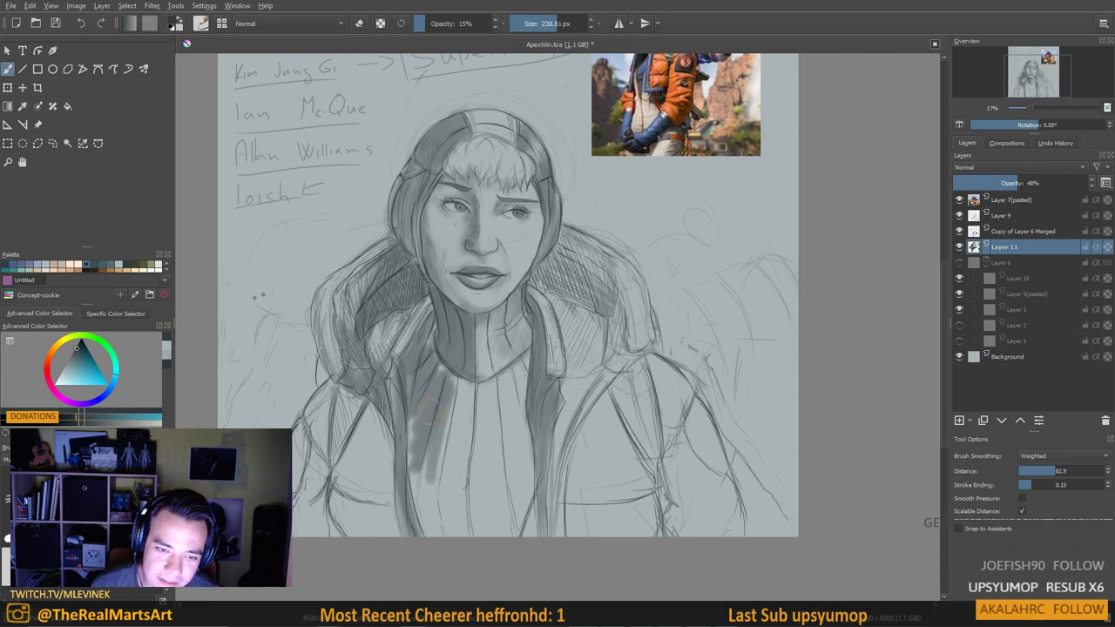
{"action": "left_click_drag", "start_coordinate": [425, 382], "coordinate": [434, 382]}
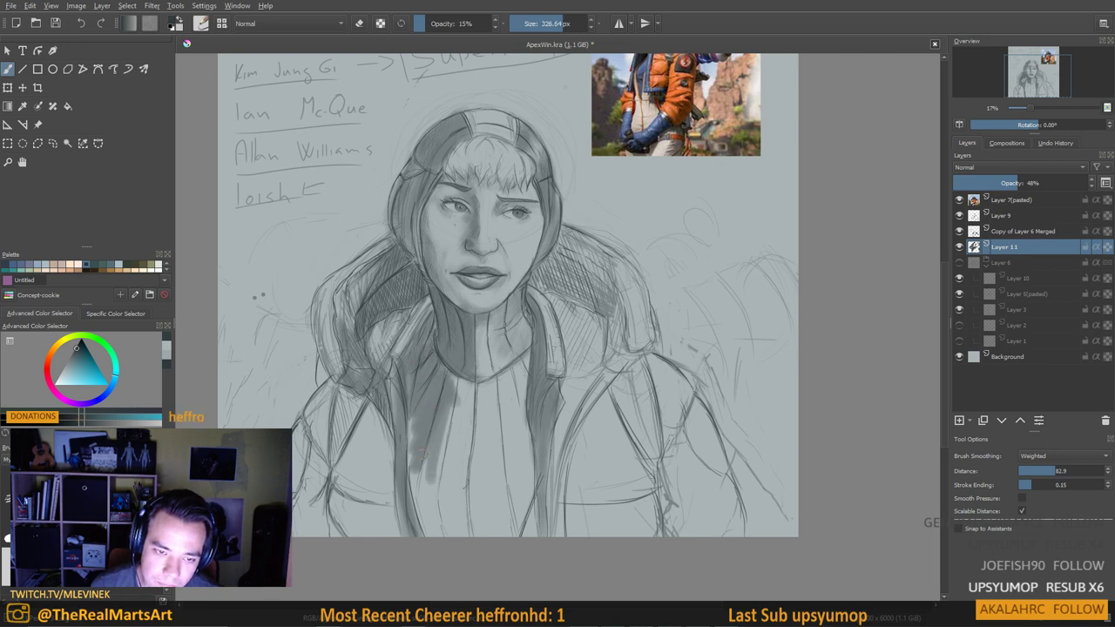
{"action": "mouse_move", "coordinate": [414, 420]}
{"action": "left_mouse_down"}
{"action": "mouse_move", "coordinate": [445, 556]}
{"action": "mouse_move", "coordinate": [461, 528]}
{"action": "mouse_move", "coordinate": [477, 544]}
{"action": "mouse_move", "coordinate": [513, 461]}
{"action": "mouse_move", "coordinate": [522, 477]}
{"action": "mouse_move", "coordinate": [519, 377]}
{"action": "mouse_move", "coordinate": [530, 356]}
{"action": "mouse_move", "coordinate": [488, 383]}
{"action": "mouse_move", "coordinate": [440, 388]}
{"action": "mouse_move", "coordinate": [437, 378]}
{"action": "mouse_move", "coordinate": [451, 381]}
{"action": "mouse_move", "coordinate": [465, 425]}
{"action": "mouse_move", "coordinate": [500, 455]}
{"action": "left_mouse_up"}
Erase light streaks along the sweater ribs on the right half of the chest, from below the collar downward
{"action": "key", "text": "e"}
{"action": "mouse_move", "coordinate": [524, 340]}
{"action": "left_mouse_down"}
{"action": "mouse_move", "coordinate": [519, 374]}
{"action": "mouse_move", "coordinate": [516, 358]}
{"action": "left_mouse_up"}
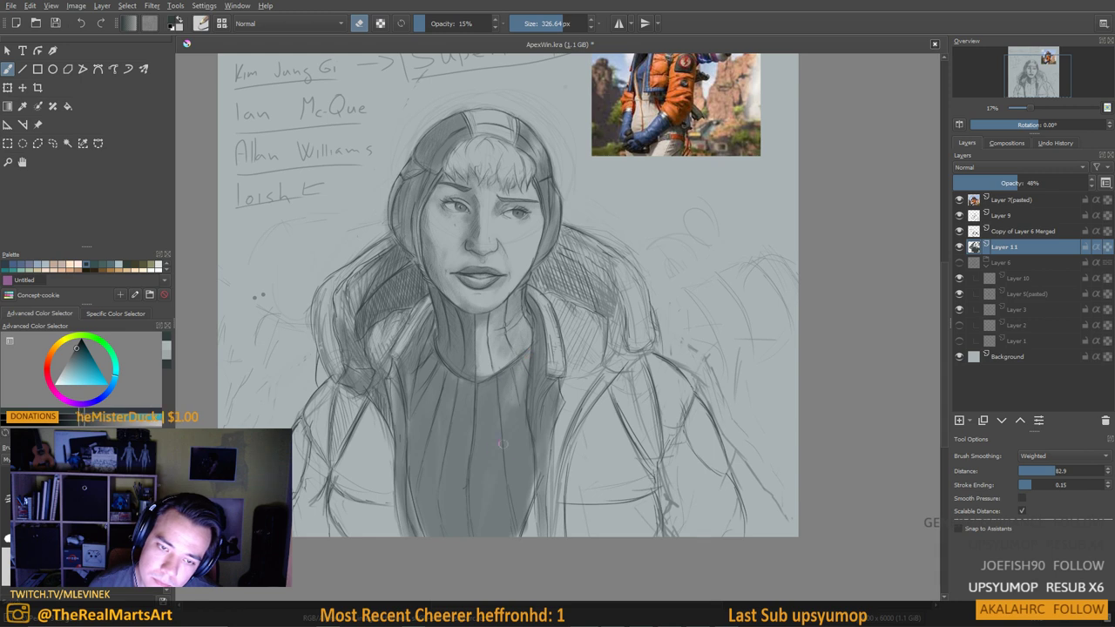
{"action": "mouse_move", "coordinate": [501, 443]}
{"action": "left_mouse_down"}
{"action": "mouse_move", "coordinate": [522, 376]}
{"action": "mouse_move", "coordinate": [516, 364]}
{"action": "left_mouse_up"}
{"action": "mouse_move", "coordinate": [514, 412]}
{"action": "left_mouse_down"}
{"action": "mouse_move", "coordinate": [506, 380]}
{"action": "mouse_move", "coordinate": [519, 501]}
{"action": "left_mouse_up"}
{"action": "mouse_move", "coordinate": [520, 451]}
{"action": "left_mouse_down"}
{"action": "mouse_move", "coordinate": [506, 376]}
{"action": "mouse_move", "coordinate": [493, 475]}
{"action": "mouse_move", "coordinate": [479, 383]}
{"action": "mouse_move", "coordinate": [473, 496]}
{"action": "mouse_move", "coordinate": [501, 488]}
{"action": "mouse_move", "coordinate": [501, 501]}
{"action": "mouse_move", "coordinate": [489, 497]}
{"action": "mouse_move", "coordinate": [485, 467]}
{"action": "mouse_move", "coordinate": [493, 442]}
{"action": "left_mouse_up"}
Lift out the lighter patch on the lower right part of the sweater's chest
{"action": "key", "text": "e"}
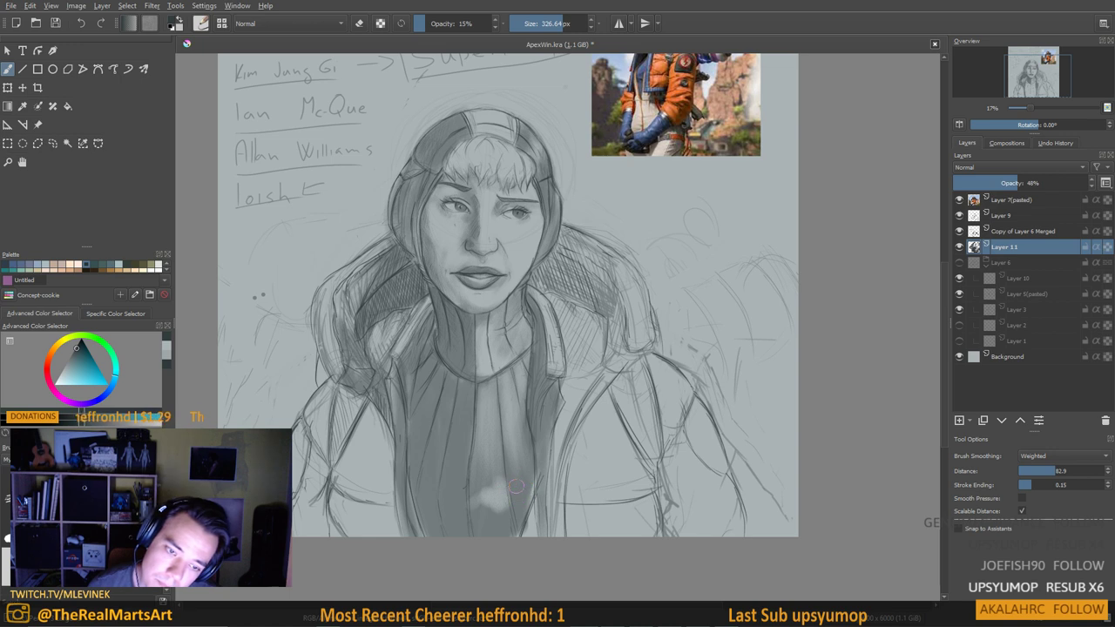
{"action": "key", "text": "e"}
{"action": "left_click_drag", "start_coordinate": [516, 496], "coordinate": [521, 480]}
{"action": "key", "text": "e"}
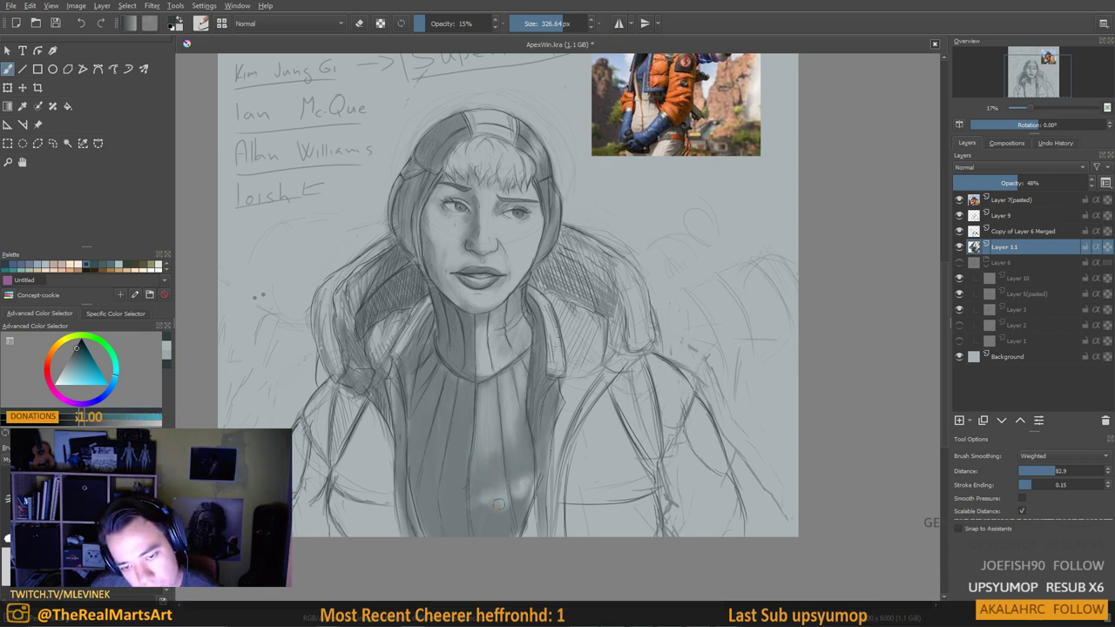
Erase soft highlights between the sweater ribs on the left half of the chest and darken over them to blend
{"action": "key", "text": "e"}
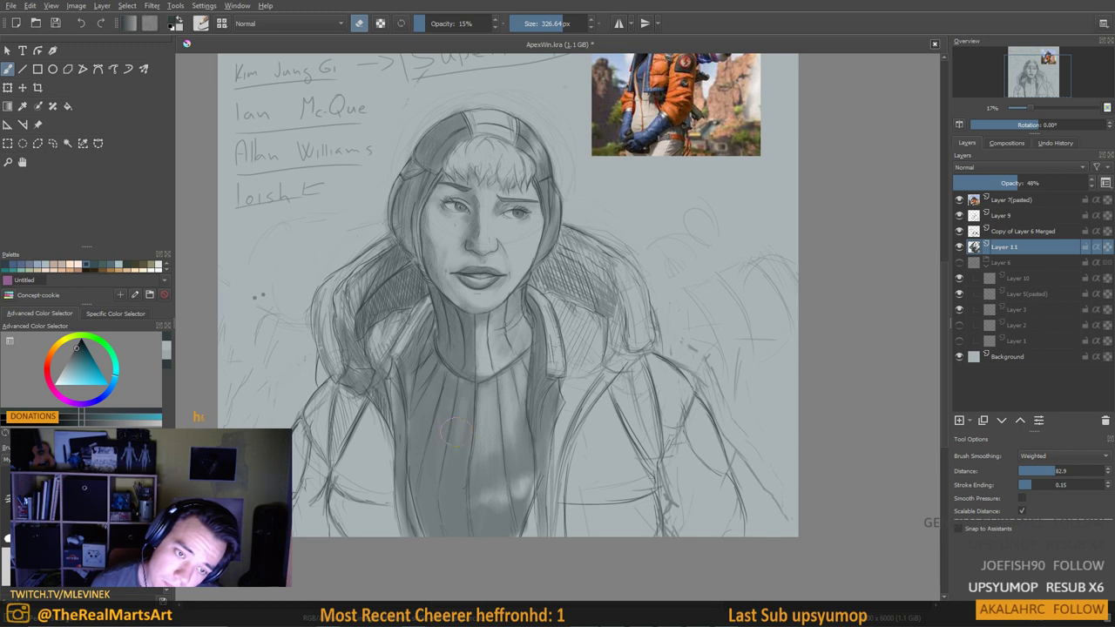
{"action": "mouse_move", "coordinate": [467, 381]}
{"action": "left_mouse_down"}
{"action": "mouse_move", "coordinate": [466, 448]}
{"action": "mouse_move", "coordinate": [458, 440]}
{"action": "left_mouse_up"}
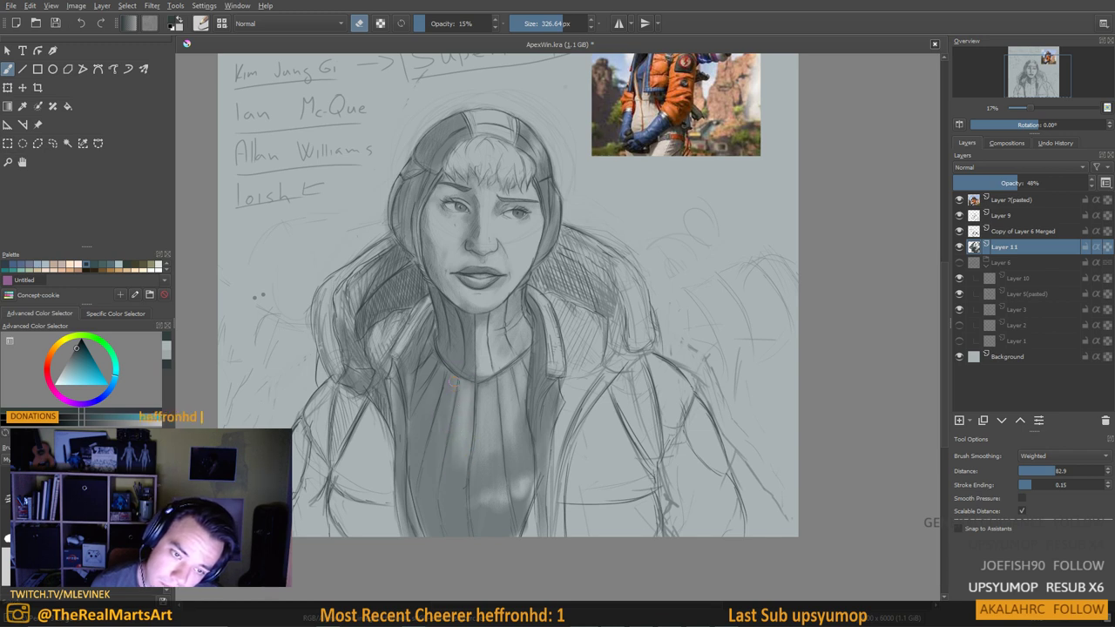
{"action": "left_click_drag", "start_coordinate": [454, 381], "coordinate": [447, 428]}
{"action": "left_click_drag", "start_coordinate": [448, 386], "coordinate": [435, 446]}
{"action": "left_click_drag", "start_coordinate": [434, 382], "coordinate": [425, 412]}
{"action": "key", "text": "e"}
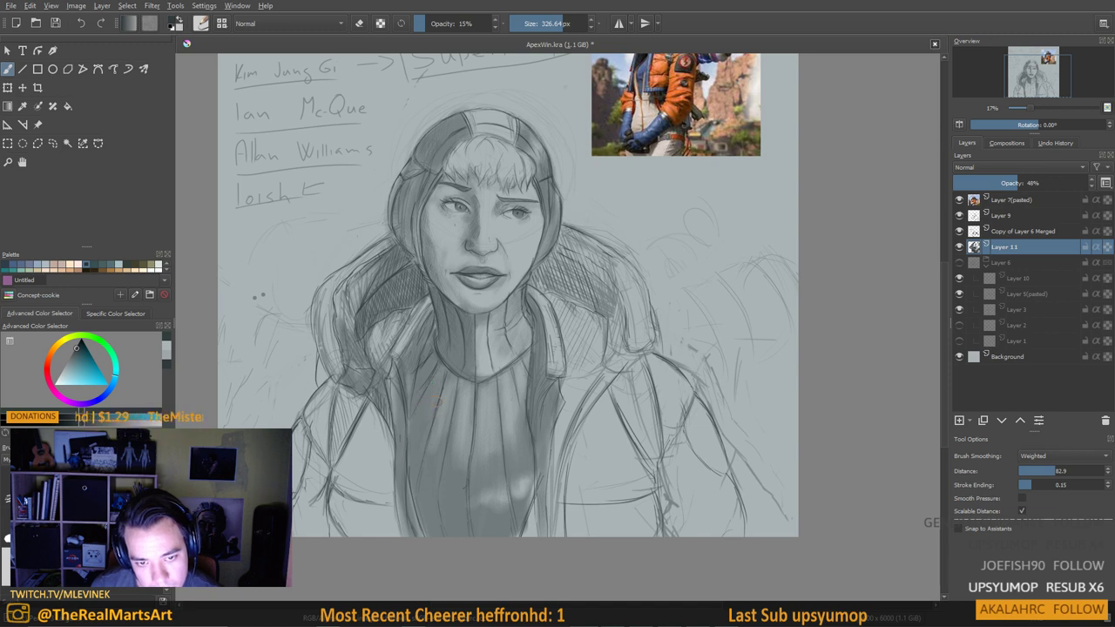
{"action": "left_click_drag", "start_coordinate": [454, 458], "coordinate": [465, 399]}
{"action": "scroll", "coordinate": [537, 319], "scroll_direction": "down", "scroll_amount": 4}
{"action": "scroll", "coordinate": [540, 340], "scroll_direction": "up", "scroll_amount": 5}
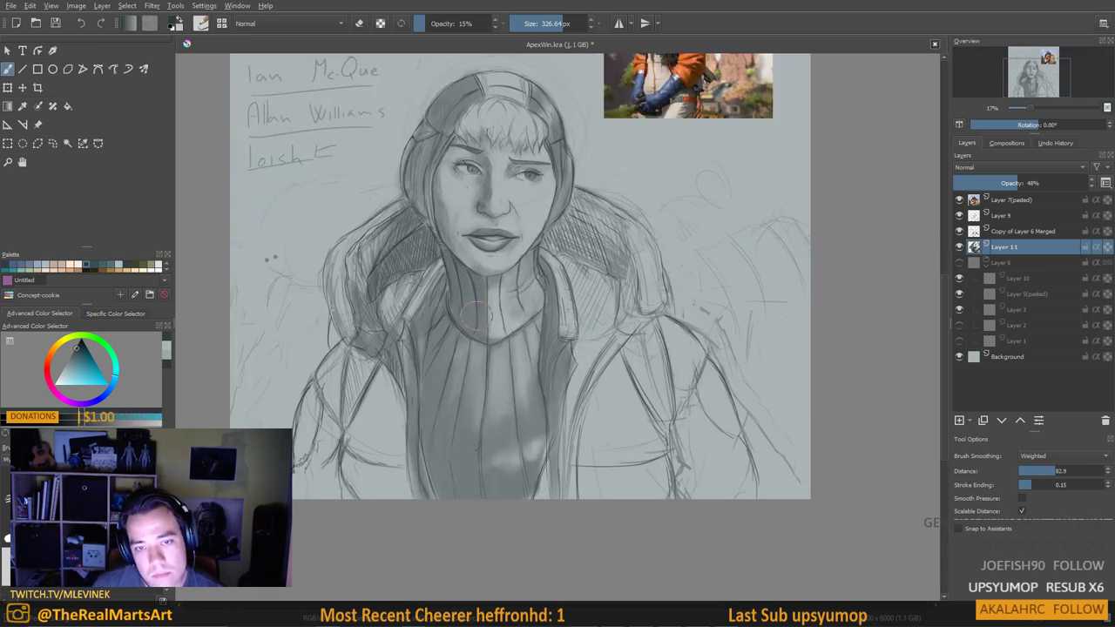
Shade the folds on the right half of the turtleneck collar with a brush of about 190 px
{"action": "key", "text": "e"}
{"action": "key", "text": "e"}
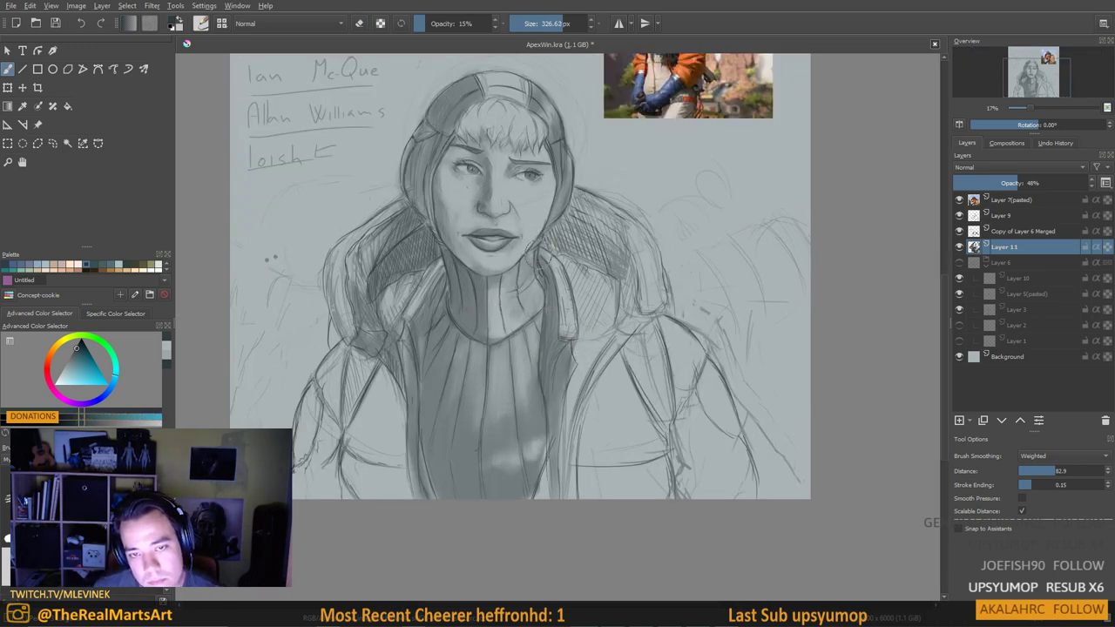
{"action": "left_click_drag", "start_coordinate": [540, 254], "coordinate": [466, 250], "text": "shift"}
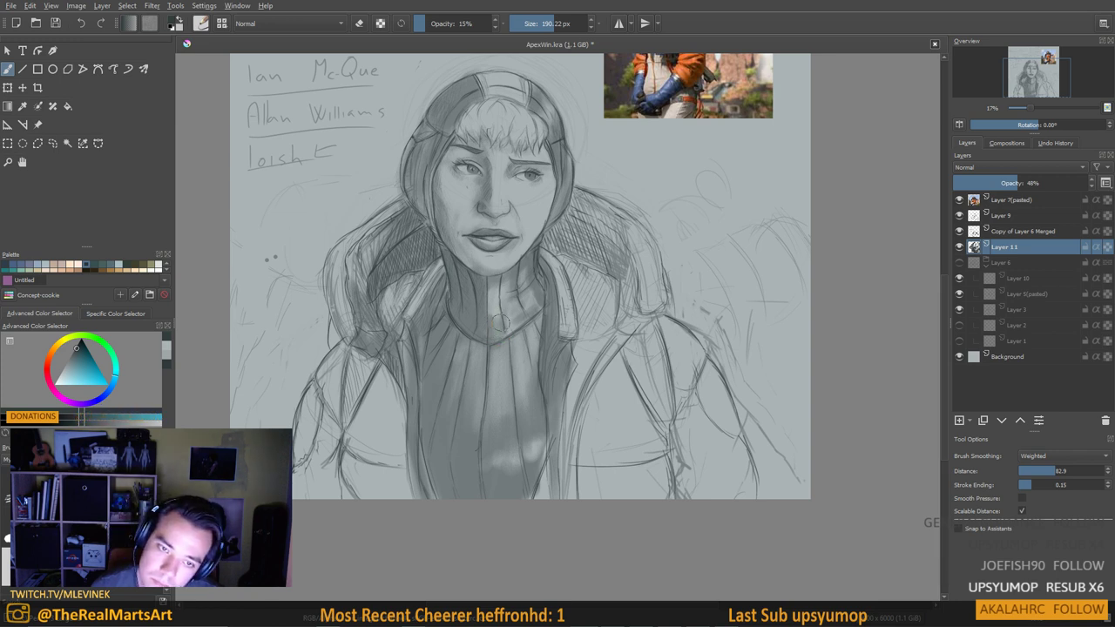
{"action": "scroll", "coordinate": [518, 163], "scroll_direction": "down", "scroll_amount": 3}
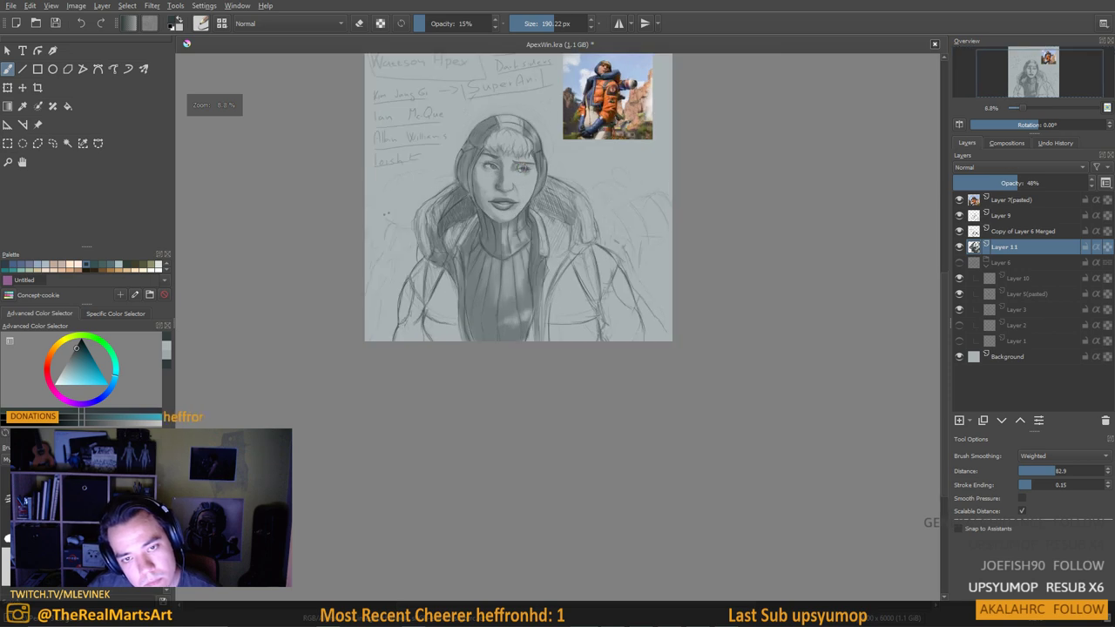
Shade the inner lining of the hood on the right side and darken its left side
{"action": "key", "text": "e"}
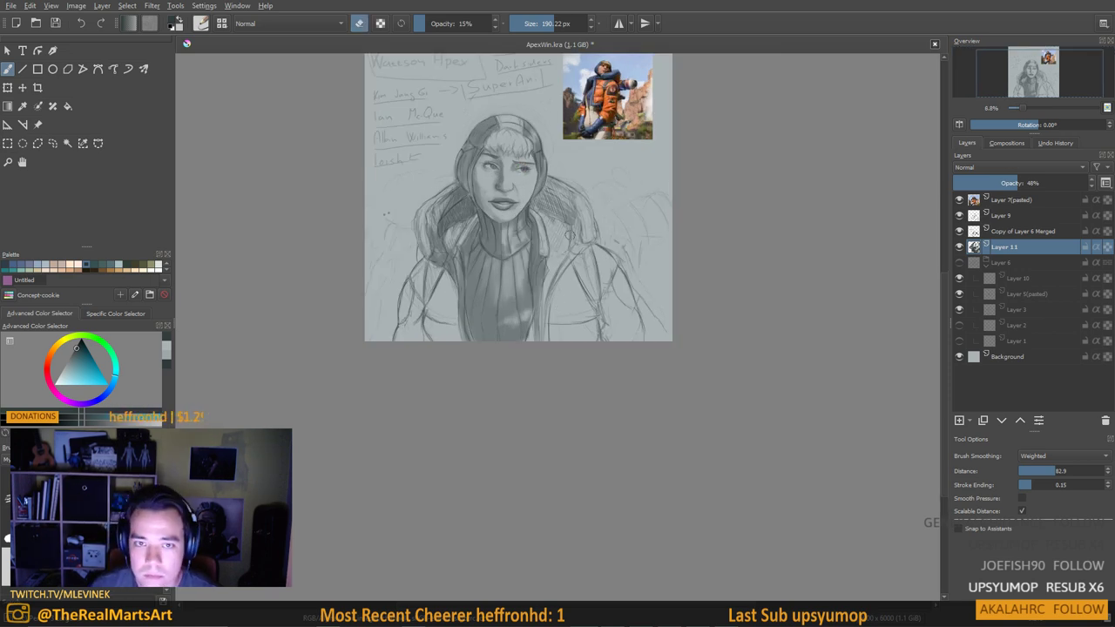
{"action": "key", "text": "e"}
{"action": "mouse_move", "coordinate": [537, 205]}
{"action": "left_mouse_down"}
{"action": "mouse_move", "coordinate": [555, 207]}
{"action": "mouse_move", "coordinate": [575, 252]}
{"action": "left_mouse_up"}
{"action": "left_click_drag", "start_coordinate": [434, 203], "coordinate": [425, 214]}
Shade the jacket's left front panel and the lower left sleeve with an enlarged brush
{"action": "key", "text": "bracketright"}
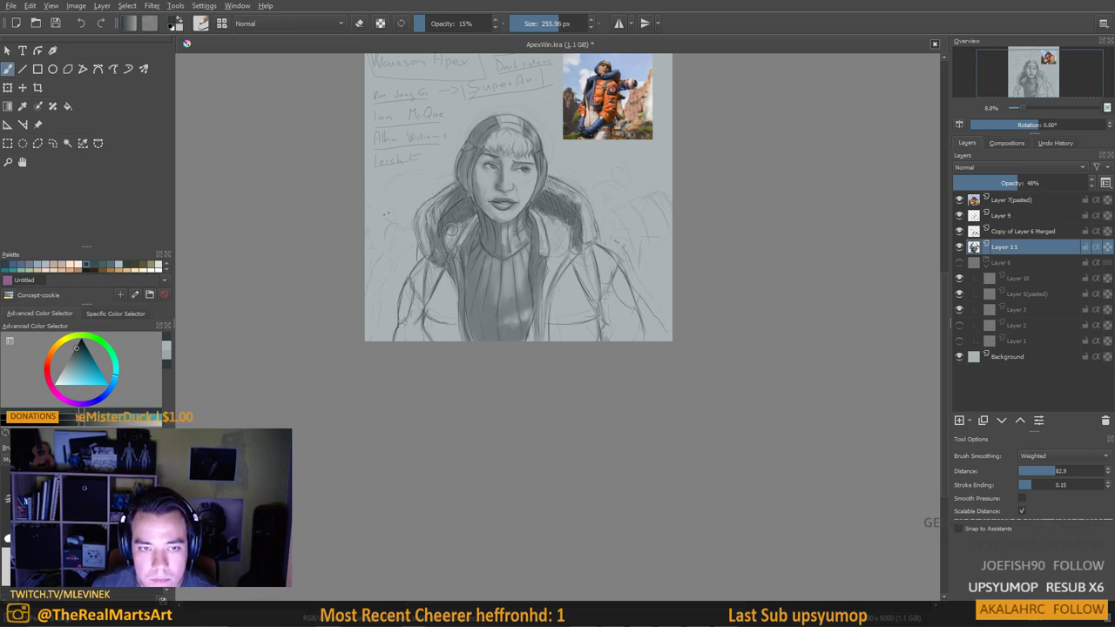
{"action": "mouse_move", "coordinate": [436, 271]}
{"action": "left_mouse_down"}
{"action": "mouse_move", "coordinate": [423, 298]}
{"action": "mouse_move", "coordinate": [447, 318]}
{"action": "left_mouse_up"}
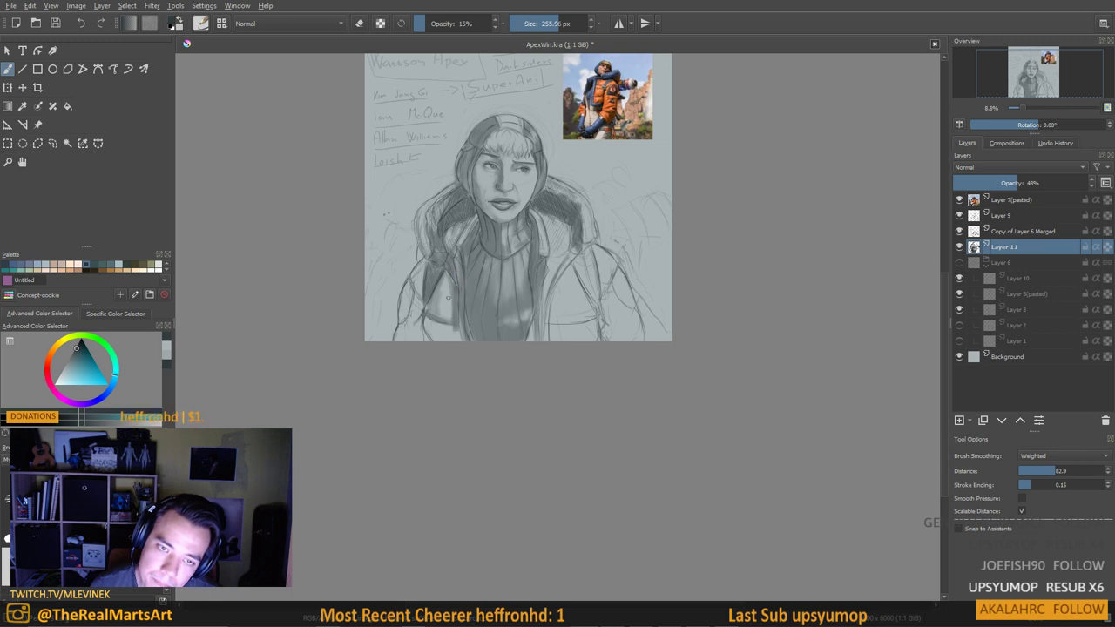
{"action": "mouse_move", "coordinate": [452, 271]}
{"action": "left_mouse_down"}
{"action": "mouse_move", "coordinate": [443, 321]}
{"action": "mouse_move", "coordinate": [449, 308]}
{"action": "mouse_move", "coordinate": [423, 328]}
{"action": "mouse_move", "coordinate": [433, 341]}
{"action": "left_mouse_up"}
{"action": "mouse_move", "coordinate": [422, 324]}
{"action": "left_mouse_down"}
{"action": "mouse_move", "coordinate": [414, 276]}
{"action": "mouse_move", "coordinate": [427, 267]}
{"action": "mouse_move", "coordinate": [415, 312]}
{"action": "left_mouse_up"}
{"action": "left_click_drag", "start_coordinate": [413, 332], "coordinate": [422, 317]}
Lift soft highlights out of the jacket's left front panel with an eraser of about 308 px and blend their lower edges
{"action": "key", "text": "e"}
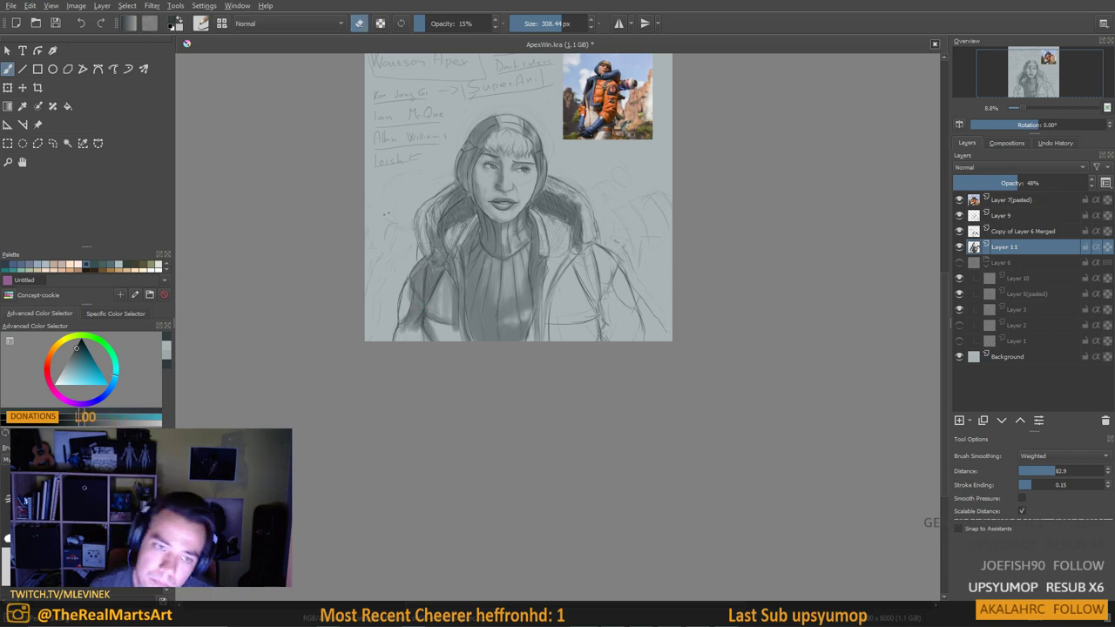
{"action": "mouse_move", "coordinate": [424, 275]}
{"action": "left_mouse_down"}
{"action": "mouse_move", "coordinate": [411, 322]}
{"action": "mouse_move", "coordinate": [453, 315]}
{"action": "mouse_move", "coordinate": [432, 273]}
{"action": "mouse_move", "coordinate": [444, 337]}
{"action": "left_mouse_up"}
{"action": "key", "text": "e"}
{"action": "mouse_move", "coordinate": [452, 327]}
{"action": "left_mouse_down"}
{"action": "mouse_move", "coordinate": [452, 339]}
{"action": "mouse_move", "coordinate": [452, 322]}
{"action": "mouse_move", "coordinate": [453, 337]}
{"action": "mouse_move", "coordinate": [402, 341]}
{"action": "mouse_move", "coordinate": [422, 337]}
{"action": "left_mouse_up"}
{"action": "key", "text": "e"}
{"action": "key", "text": "e"}
{"action": "key", "text": "e"}
{"action": "key", "text": "e"}
Model the left sleeve's shading and blend its tone across the upper part of the left front panel
{"action": "left_click_drag", "start_coordinate": [413, 279], "coordinate": [402, 331]}
{"action": "key", "text": "e"}
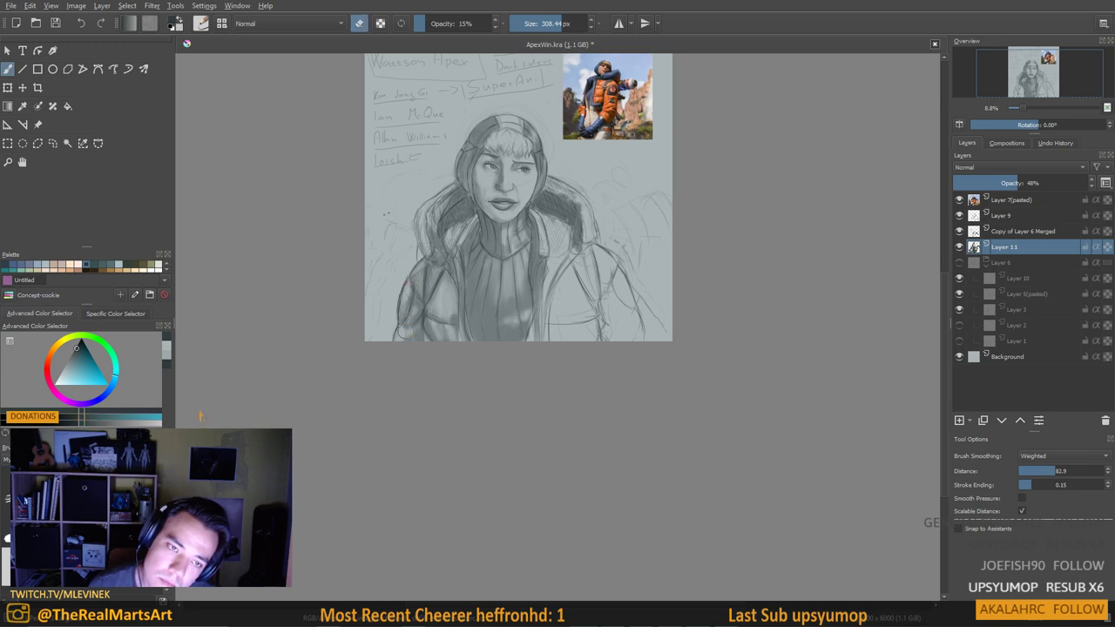
{"action": "key", "text": "e"}
{"action": "mouse_move", "coordinate": [408, 283]}
{"action": "left_mouse_down"}
{"action": "mouse_move", "coordinate": [406, 303]}
{"action": "mouse_move", "coordinate": [424, 275]}
{"action": "mouse_move", "coordinate": [440, 292]}
{"action": "mouse_move", "coordinate": [447, 279]}
{"action": "left_mouse_up"}
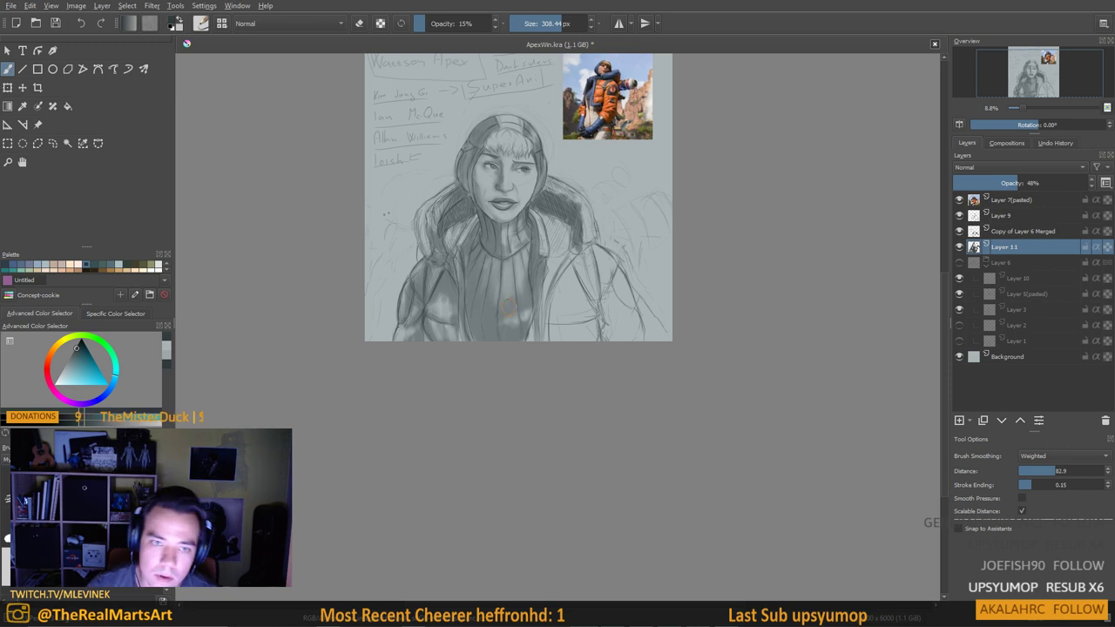
{"action": "scroll", "coordinate": [491, 285], "scroll_direction": "down", "scroll_amount": 2}
{"action": "scroll", "coordinate": [489, 284], "scroll_direction": "up", "scroll_amount": 2}
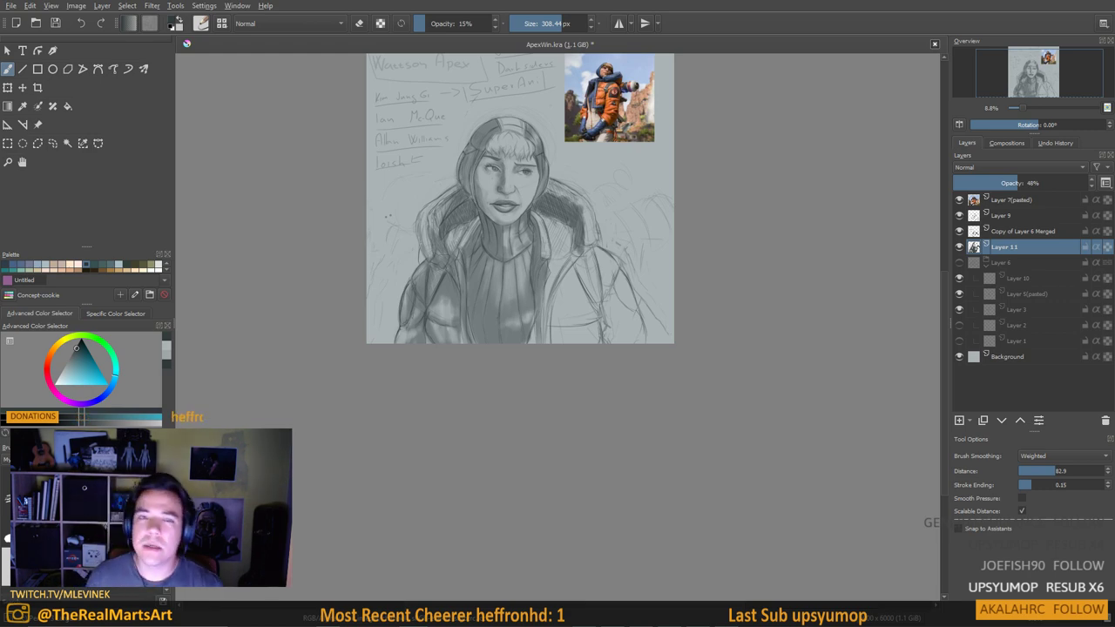
Set the brush to about 173 px and darken the right lapel edge beside the turtleneck with the dark tone
{"action": "scroll", "coordinate": [557, 222], "scroll_direction": "up", "scroll_amount": 2}
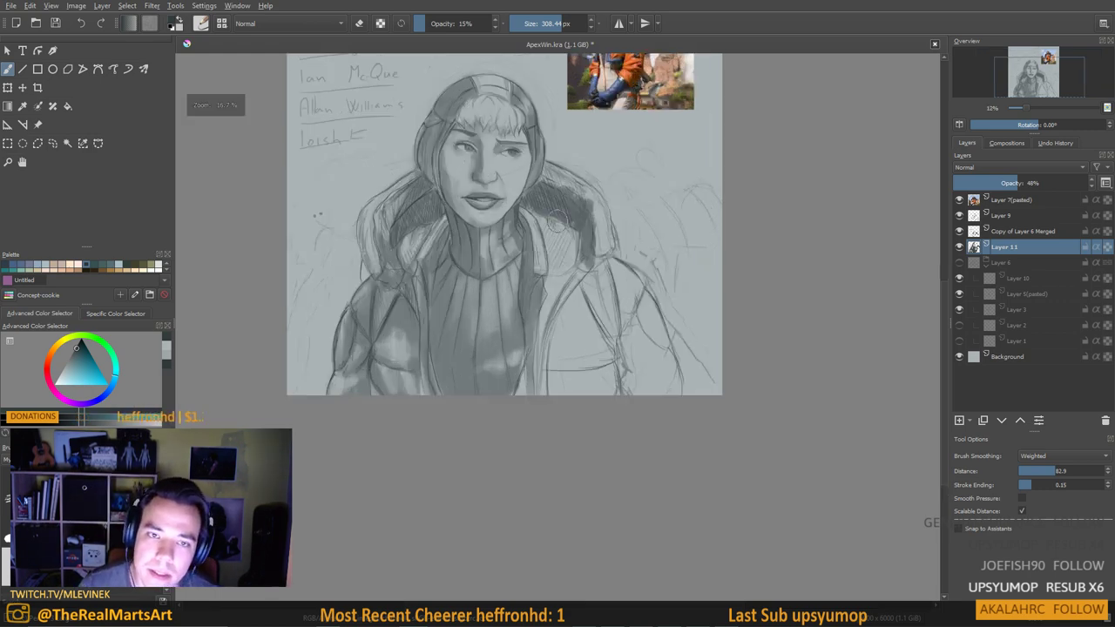
{"action": "scroll", "coordinate": [558, 220], "scroll_direction": "up", "scroll_amount": 3}
{"action": "scroll", "coordinate": [558, 220], "scroll_direction": "down", "scroll_amount": 2}
{"action": "left_click_drag", "start_coordinate": [556, 234], "coordinate": [631, 278]}
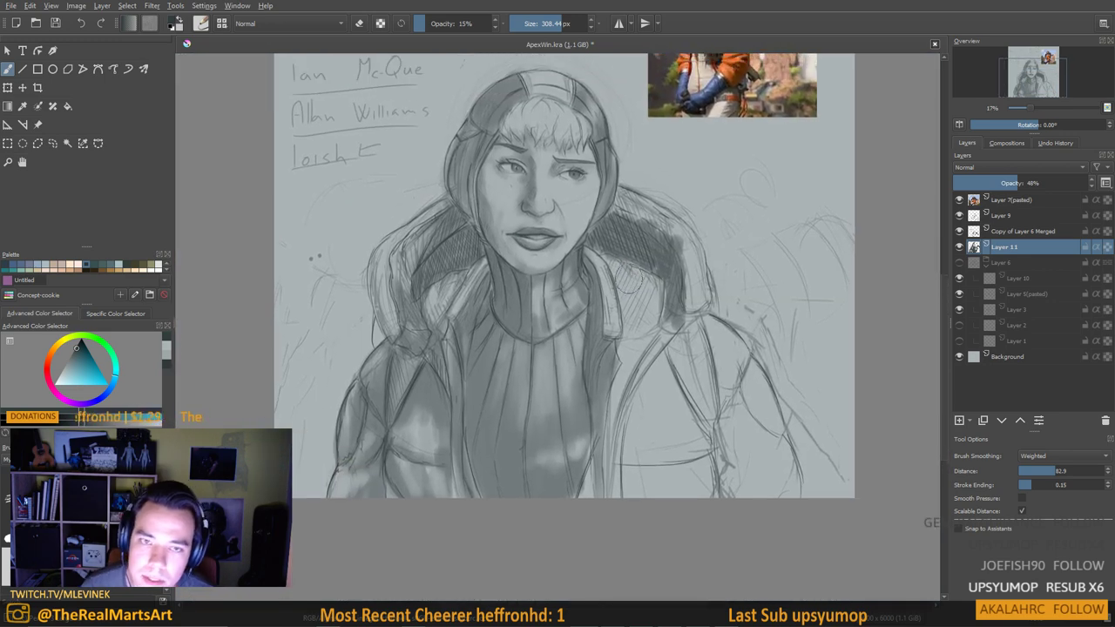
{"action": "left_click_drag", "start_coordinate": [566, 227], "coordinate": [472, 226]}
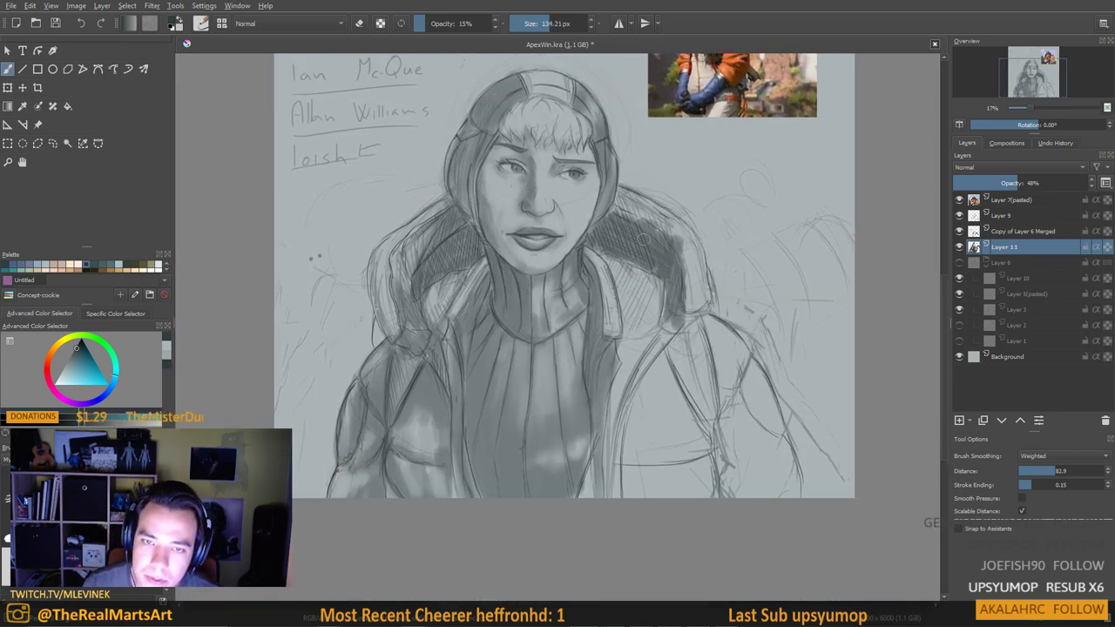
{"action": "left_click", "coordinate": [640, 248], "text": "ctrl"}
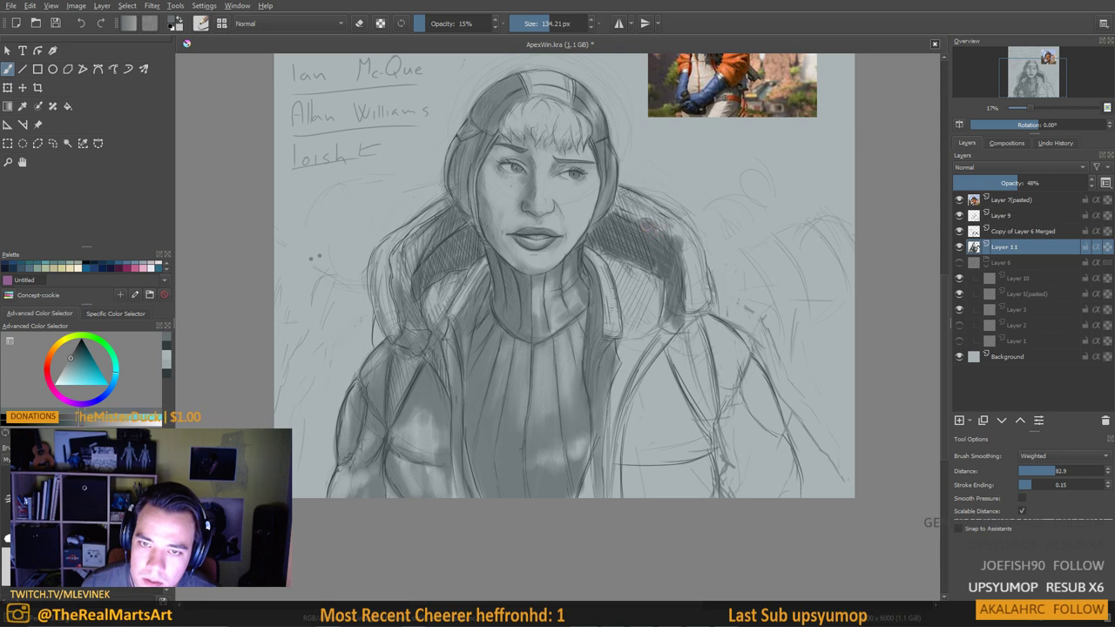
{"action": "left_click", "coordinate": [166, 348]}
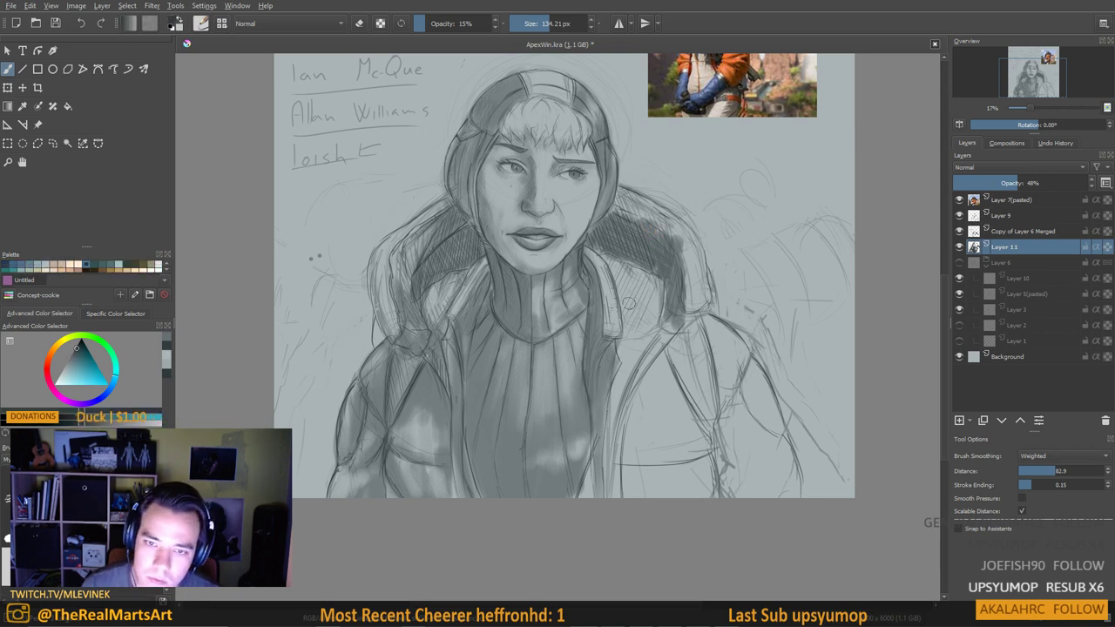
{"action": "key", "text": "bracketright"}
{"action": "left_click_drag", "start_coordinate": [620, 274], "coordinate": [622, 306]}
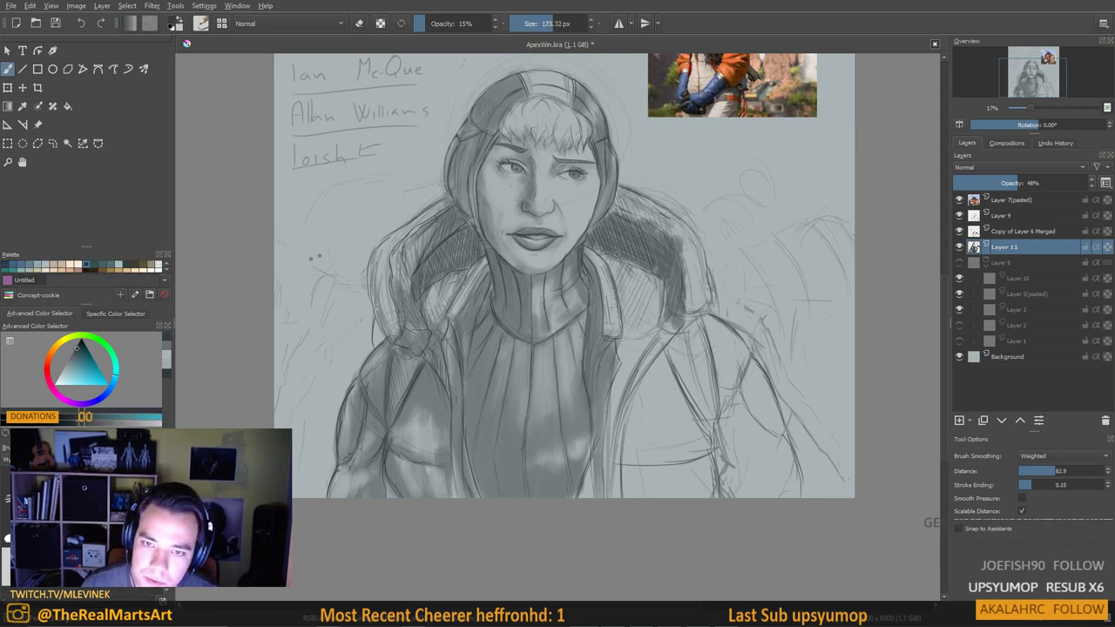
{"action": "left_click_drag", "start_coordinate": [601, 249], "coordinate": [626, 317]}
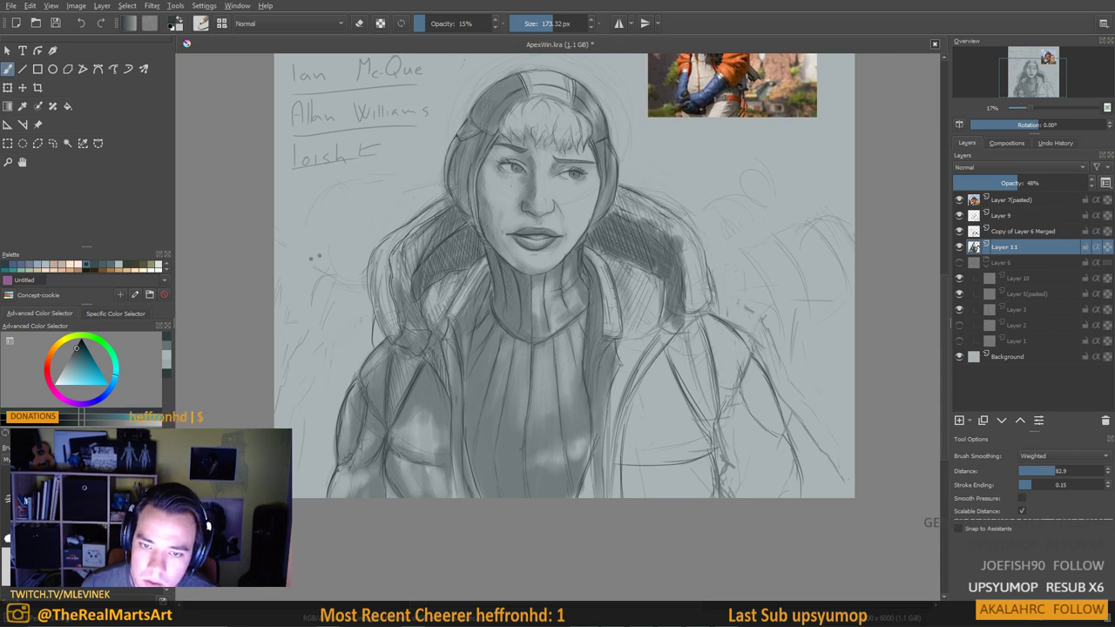
Shade the inside of the jacket below the right lapel, continuing along the opening to the canvas edge
{"action": "mouse_move", "coordinate": [620, 357]}
{"action": "left_mouse_down"}
{"action": "mouse_move", "coordinate": [631, 350]}
{"action": "mouse_move", "coordinate": [639, 367]}
{"action": "left_mouse_up"}
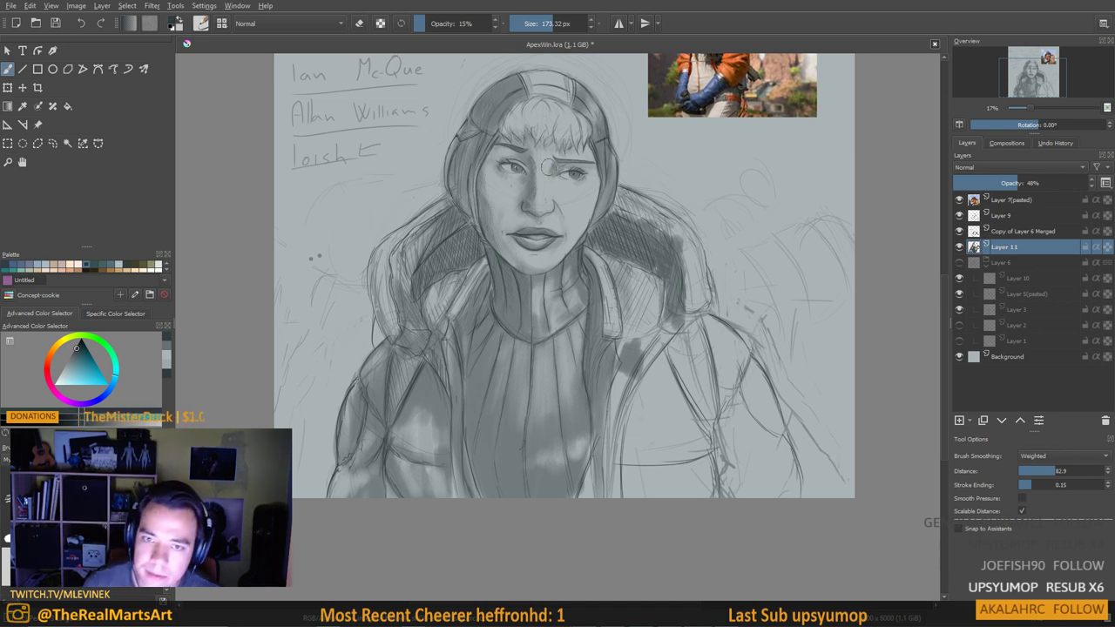
{"action": "mouse_move", "coordinate": [608, 263]}
{"action": "left_mouse_down"}
{"action": "mouse_move", "coordinate": [631, 299]}
{"action": "mouse_move", "coordinate": [639, 281]}
{"action": "mouse_move", "coordinate": [660, 280]}
{"action": "mouse_move", "coordinate": [663, 324]}
{"action": "mouse_move", "coordinate": [667, 274]}
{"action": "left_mouse_up"}
{"action": "mouse_move", "coordinate": [629, 311]}
{"action": "left_mouse_down"}
{"action": "mouse_move", "coordinate": [612, 370]}
{"action": "mouse_move", "coordinate": [617, 328]}
{"action": "mouse_move", "coordinate": [629, 311]}
{"action": "mouse_move", "coordinate": [619, 414]}
{"action": "left_mouse_up"}
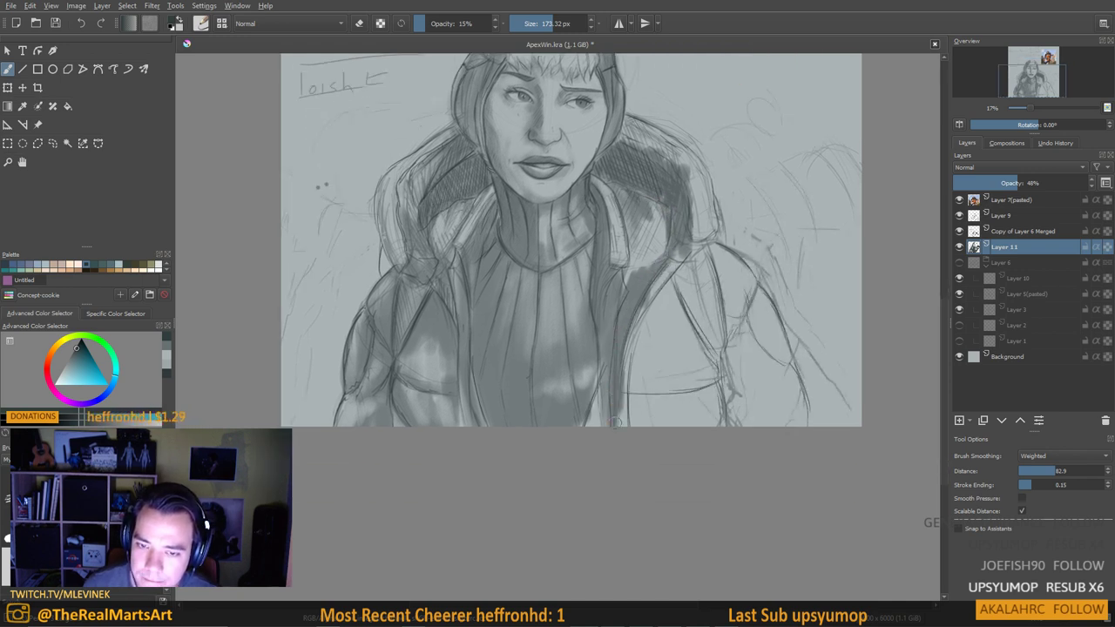
{"action": "left_click_drag", "start_coordinate": [625, 338], "coordinate": [615, 425]}
{"action": "left_click_drag", "start_coordinate": [634, 315], "coordinate": [620, 427]}
Fill the jacket's right front panel with dark tone using a brush of about 309 px
{"action": "mouse_move", "coordinate": [658, 281]}
{"action": "left_mouse_down"}
{"action": "mouse_move", "coordinate": [646, 287]}
{"action": "mouse_move", "coordinate": [676, 254]}
{"action": "left_mouse_up"}
{"action": "left_click_drag", "start_coordinate": [648, 310], "coordinate": [679, 251]}
{"action": "mouse_move", "coordinate": [659, 287]}
{"action": "left_mouse_down"}
{"action": "mouse_move", "coordinate": [671, 246]}
{"action": "mouse_move", "coordinate": [718, 210]}
{"action": "left_mouse_up"}
{"action": "left_click_drag", "start_coordinate": [687, 244], "coordinate": [763, 244]}
{"action": "mouse_move", "coordinate": [721, 206]}
{"action": "left_mouse_down"}
{"action": "mouse_move", "coordinate": [743, 266]}
{"action": "mouse_move", "coordinate": [719, 203]}
{"action": "mouse_move", "coordinate": [732, 186]}
{"action": "mouse_move", "coordinate": [681, 243]}
{"action": "mouse_move", "coordinate": [662, 299]}
{"action": "mouse_move", "coordinate": [689, 259]}
{"action": "mouse_move", "coordinate": [699, 318]}
{"action": "mouse_move", "coordinate": [732, 280]}
{"action": "mouse_move", "coordinate": [748, 334]}
{"action": "mouse_move", "coordinate": [716, 362]}
{"action": "mouse_move", "coordinate": [678, 283]}
{"action": "mouse_move", "coordinate": [668, 364]}
{"action": "left_mouse_up"}
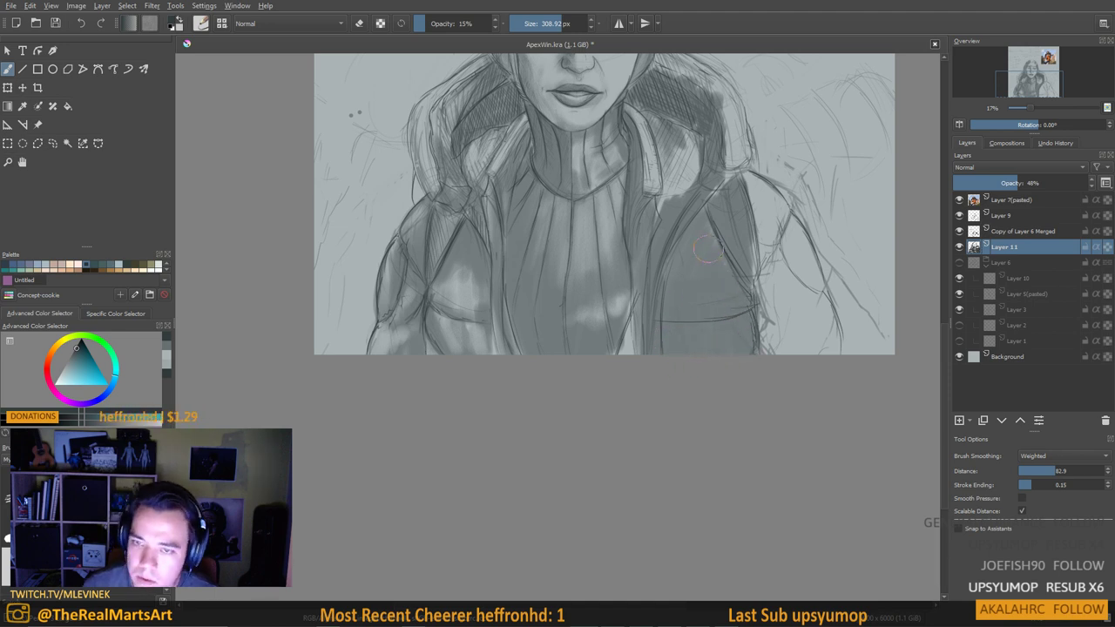
Soften the tone on the jacket's right front panel and shade the whole right sleeve
{"action": "key", "text": "e"}
{"action": "mouse_move", "coordinate": [701, 225]}
{"action": "left_mouse_down"}
{"action": "mouse_move", "coordinate": [682, 266]}
{"action": "mouse_move", "coordinate": [692, 292]}
{"action": "mouse_move", "coordinate": [713, 273]}
{"action": "mouse_move", "coordinate": [733, 305]}
{"action": "left_mouse_up"}
{"action": "key", "text": "e"}
{"action": "mouse_move", "coordinate": [754, 185]}
{"action": "left_mouse_down"}
{"action": "mouse_move", "coordinate": [758, 261]}
{"action": "mouse_move", "coordinate": [777, 259]}
{"action": "mouse_move", "coordinate": [780, 223]}
{"action": "mouse_move", "coordinate": [756, 291]}
{"action": "mouse_move", "coordinate": [774, 284]}
{"action": "mouse_move", "coordinate": [788, 349]}
{"action": "left_mouse_up"}
{"action": "left_click_drag", "start_coordinate": [771, 288], "coordinate": [814, 357]}
{"action": "mouse_move", "coordinate": [806, 292]}
{"action": "left_mouse_down"}
{"action": "mouse_move", "coordinate": [833, 316]}
{"action": "mouse_move", "coordinate": [787, 201]}
{"action": "mouse_move", "coordinate": [823, 329]}
{"action": "left_mouse_up"}
{"action": "scroll", "coordinate": [623, 287], "scroll_direction": "down", "scroll_amount": 3}
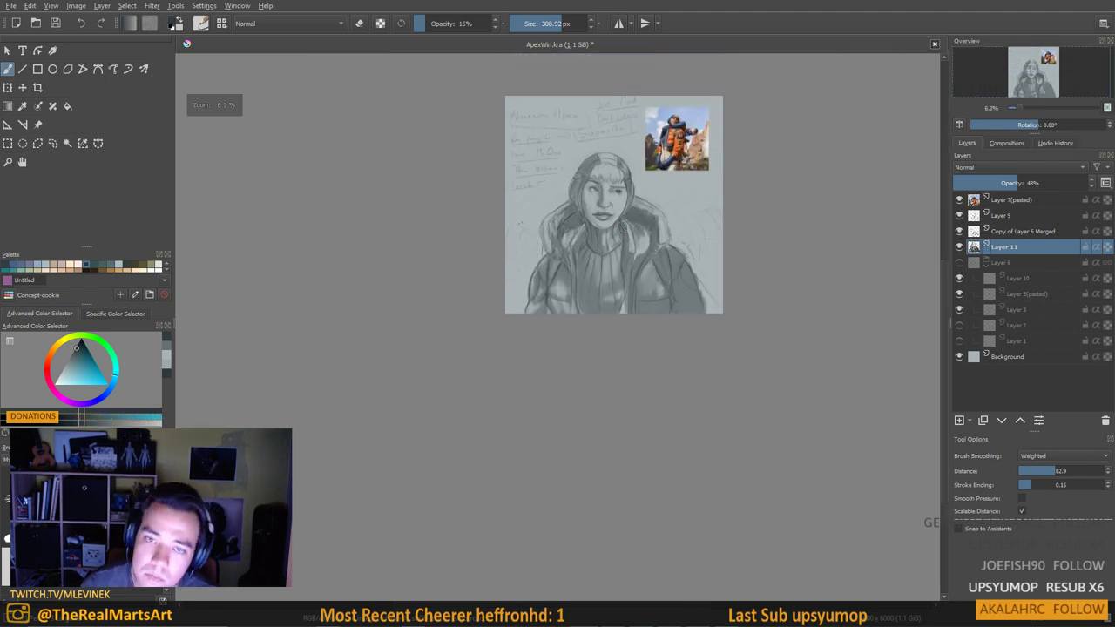
Erase broad light streaks from the jacket's right front panel and right sleeve
{"action": "scroll", "coordinate": [622, 226], "scroll_direction": "up", "scroll_amount": 2}
{"action": "left_click_drag", "start_coordinate": [564, 384], "coordinate": [561, 424]}
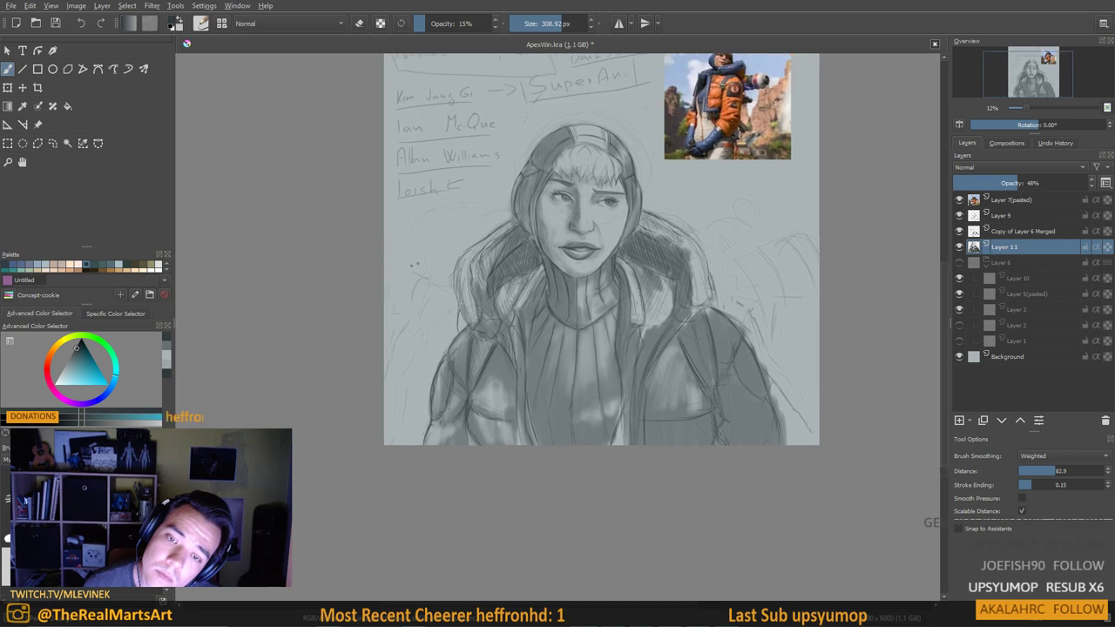
{"action": "key", "text": "e"}
{"action": "mouse_move", "coordinate": [680, 347]}
{"action": "left_mouse_down"}
{"action": "mouse_move", "coordinate": [658, 440]}
{"action": "mouse_move", "coordinate": [697, 317]}
{"action": "mouse_move", "coordinate": [684, 444]}
{"action": "mouse_move", "coordinate": [732, 338]}
{"action": "mouse_move", "coordinate": [723, 440]}
{"action": "mouse_move", "coordinate": [744, 349]}
{"action": "mouse_move", "coordinate": [751, 440]}
{"action": "mouse_move", "coordinate": [767, 366]}
{"action": "mouse_move", "coordinate": [727, 324]}
{"action": "mouse_move", "coordinate": [705, 317]}
{"action": "mouse_move", "coordinate": [653, 359]}
{"action": "left_mouse_up"}
{"action": "key", "text": "e"}
Lay an even dark tone over both sides of the hood and the lapels around the neck
{"action": "mouse_move", "coordinate": [707, 275]}
{"action": "left_mouse_down"}
{"action": "mouse_move", "coordinate": [702, 307]}
{"action": "mouse_move", "coordinate": [692, 243]}
{"action": "mouse_move", "coordinate": [640, 224]}
{"action": "mouse_move", "coordinate": [658, 235]}
{"action": "mouse_move", "coordinate": [475, 261]}
{"action": "mouse_move", "coordinate": [470, 283]}
{"action": "left_mouse_up"}
{"action": "mouse_move", "coordinate": [496, 236]}
{"action": "left_mouse_down"}
{"action": "mouse_move", "coordinate": [496, 270]}
{"action": "mouse_move", "coordinate": [480, 286]}
{"action": "mouse_move", "coordinate": [510, 234]}
{"action": "mouse_move", "coordinate": [487, 293]}
{"action": "mouse_move", "coordinate": [493, 259]}
{"action": "mouse_move", "coordinate": [535, 288]}
{"action": "mouse_move", "coordinate": [521, 303]}
{"action": "mouse_move", "coordinate": [540, 269]}
{"action": "mouse_move", "coordinate": [522, 336]}
{"action": "mouse_move", "coordinate": [577, 322]}
{"action": "left_mouse_up"}
{"action": "mouse_move", "coordinate": [620, 279]}
{"action": "left_mouse_down"}
{"action": "mouse_move", "coordinate": [631, 266]}
{"action": "mouse_move", "coordinate": [646, 341]}
{"action": "mouse_move", "coordinate": [658, 288]}
{"action": "mouse_move", "coordinate": [672, 334]}
{"action": "mouse_move", "coordinate": [633, 277]}
{"action": "left_mouse_up"}
{"action": "mouse_move", "coordinate": [527, 283]}
{"action": "left_mouse_down"}
{"action": "mouse_move", "coordinate": [501, 322]}
{"action": "mouse_move", "coordinate": [509, 318]}
{"action": "mouse_move", "coordinate": [513, 353]}
{"action": "left_mouse_up"}
Erase soft highlights on the right lapel and along the outer folds of the hood on both sides
{"action": "key", "text": "e"}
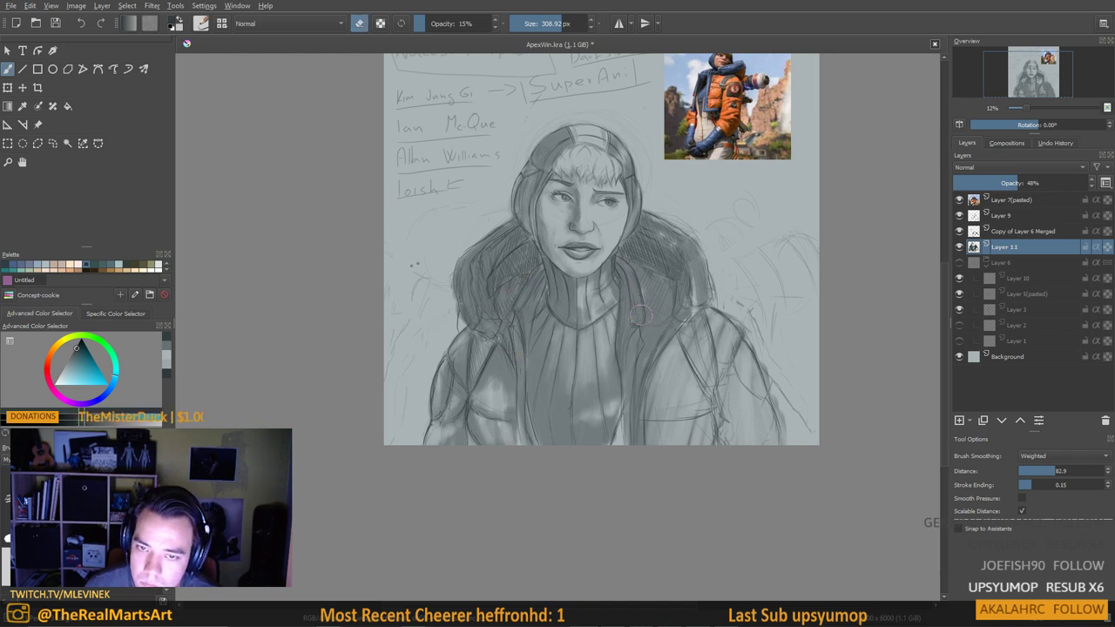
{"action": "left_click_drag", "start_coordinate": [633, 283], "coordinate": [633, 323]}
{"action": "mouse_move", "coordinate": [707, 266]}
{"action": "left_mouse_down"}
{"action": "mouse_move", "coordinate": [673, 306]}
{"action": "mouse_move", "coordinate": [643, 321]}
{"action": "mouse_move", "coordinate": [666, 311]}
{"action": "left_mouse_up"}
{"action": "key", "text": "e"}
{"action": "key", "text": "e"}
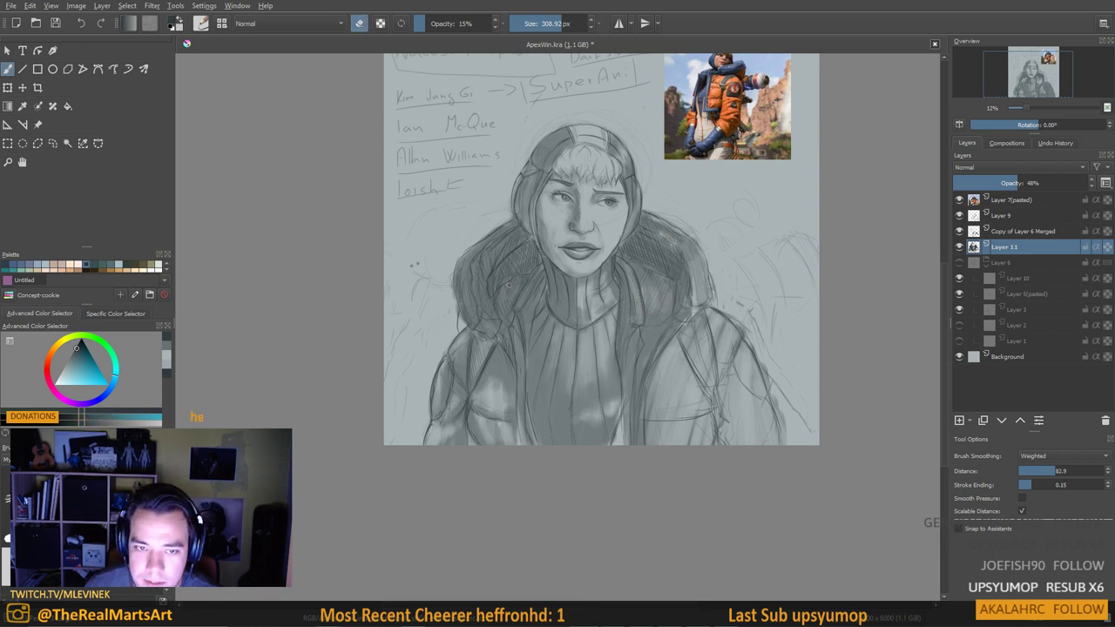
{"action": "mouse_move", "coordinate": [511, 284]}
{"action": "left_mouse_down"}
{"action": "mouse_move", "coordinate": [505, 313]}
{"action": "mouse_move", "coordinate": [517, 292]}
{"action": "mouse_move", "coordinate": [493, 312]}
{"action": "mouse_move", "coordinate": [489, 283]}
{"action": "left_mouse_up"}
{"action": "mouse_move", "coordinate": [506, 225]}
{"action": "left_mouse_down"}
{"action": "mouse_move", "coordinate": [474, 257]}
{"action": "mouse_move", "coordinate": [462, 315]}
{"action": "left_mouse_up"}
Darken the jacket's left front panel and left sleeve to an even tone, covering the light patches
{"action": "key", "text": "e"}
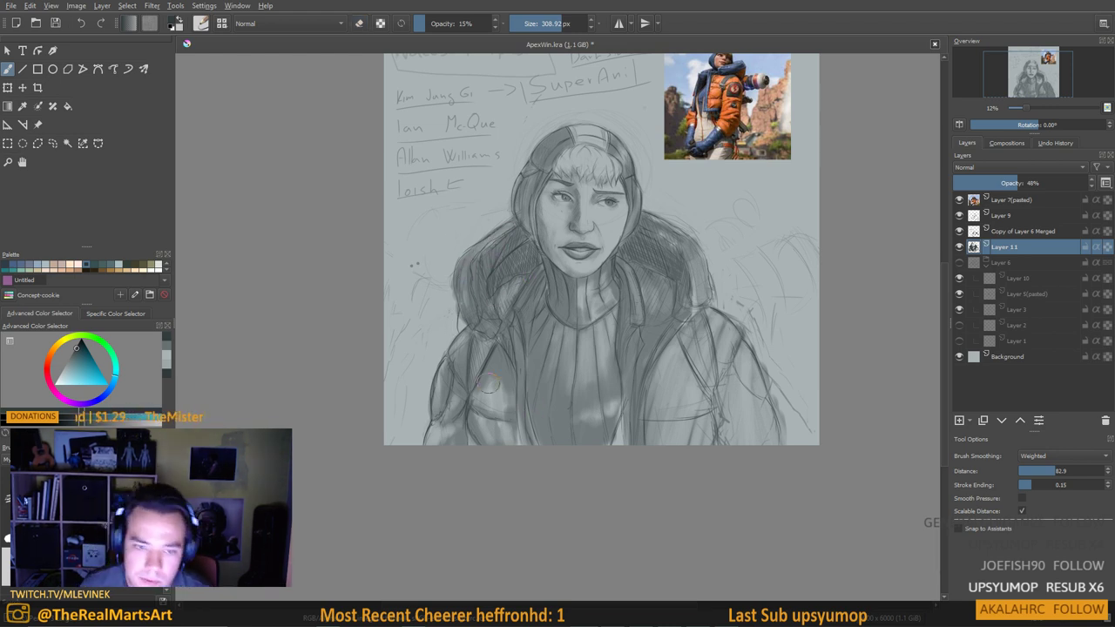
{"action": "left_click_drag", "start_coordinate": [493, 442], "coordinate": [501, 384]}
{"action": "mouse_move", "coordinate": [514, 444]}
{"action": "left_mouse_down"}
{"action": "mouse_move", "coordinate": [503, 384]}
{"action": "mouse_move", "coordinate": [510, 411]}
{"action": "left_mouse_up"}
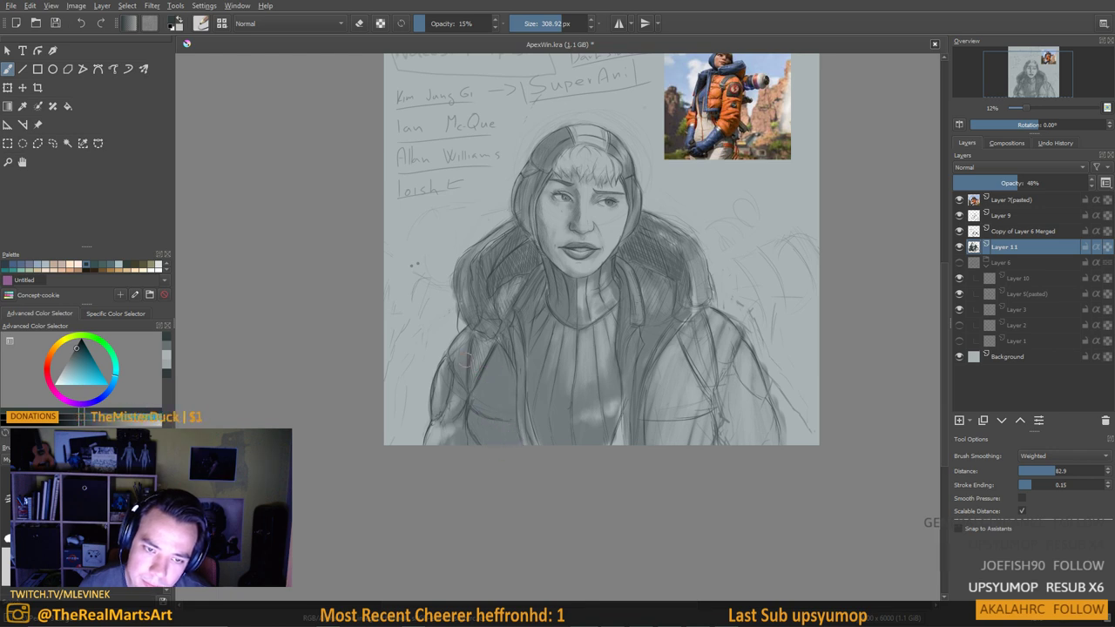
{"action": "left_click_drag", "start_coordinate": [456, 444], "coordinate": [444, 396]}
{"action": "left_click_drag", "start_coordinate": [470, 342], "coordinate": [456, 356]}
{"action": "left_click_drag", "start_coordinate": [435, 444], "coordinate": [454, 364]}
{"action": "left_click_drag", "start_coordinate": [423, 444], "coordinate": [464, 404]}
Erase the shading that spills outside the outline of the left shoulder and sleeve
{"action": "key", "text": "e"}
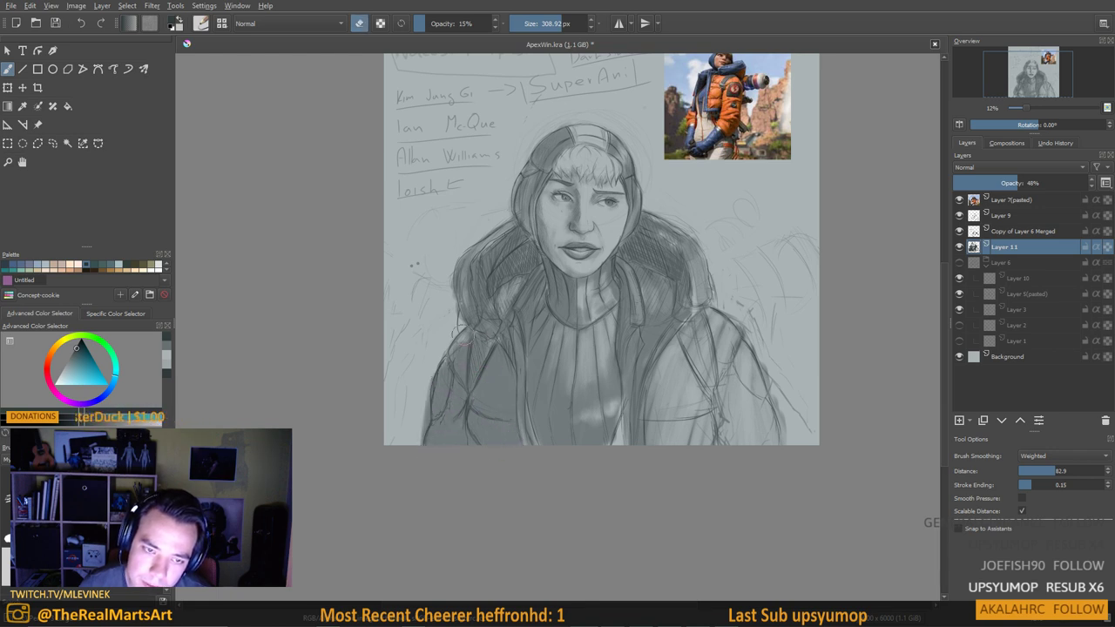
{"action": "mouse_move", "coordinate": [467, 329]}
{"action": "left_mouse_down"}
{"action": "mouse_move", "coordinate": [440, 374]}
{"action": "mouse_move", "coordinate": [438, 361]}
{"action": "mouse_move", "coordinate": [445, 349]}
{"action": "mouse_move", "coordinate": [430, 409]}
{"action": "left_mouse_up"}
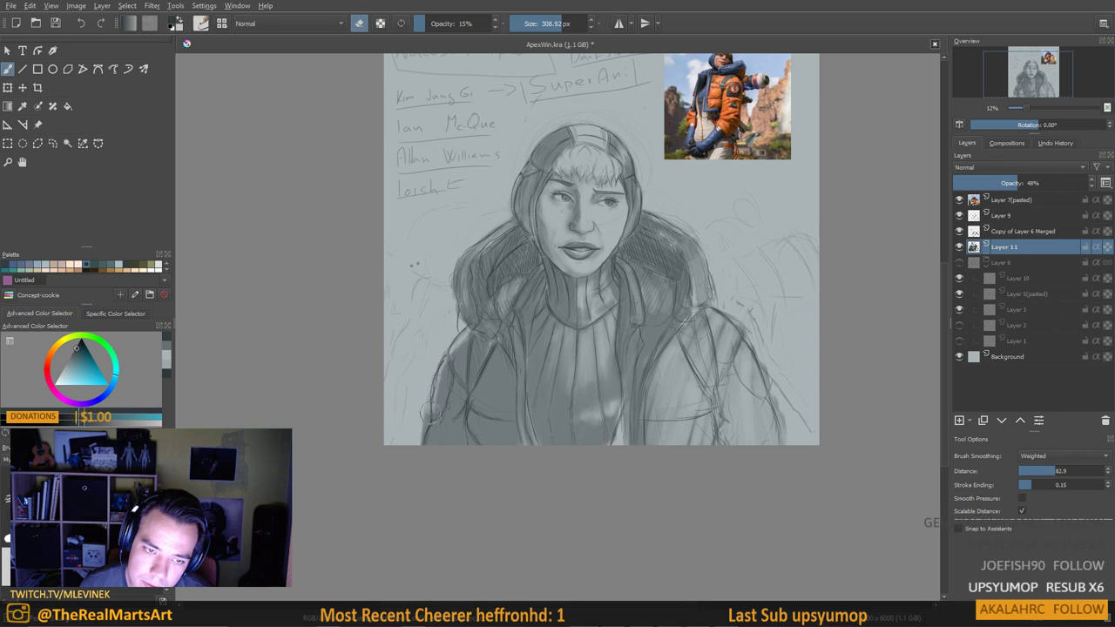
{"action": "left_click_drag", "start_coordinate": [437, 355], "coordinate": [417, 442]}
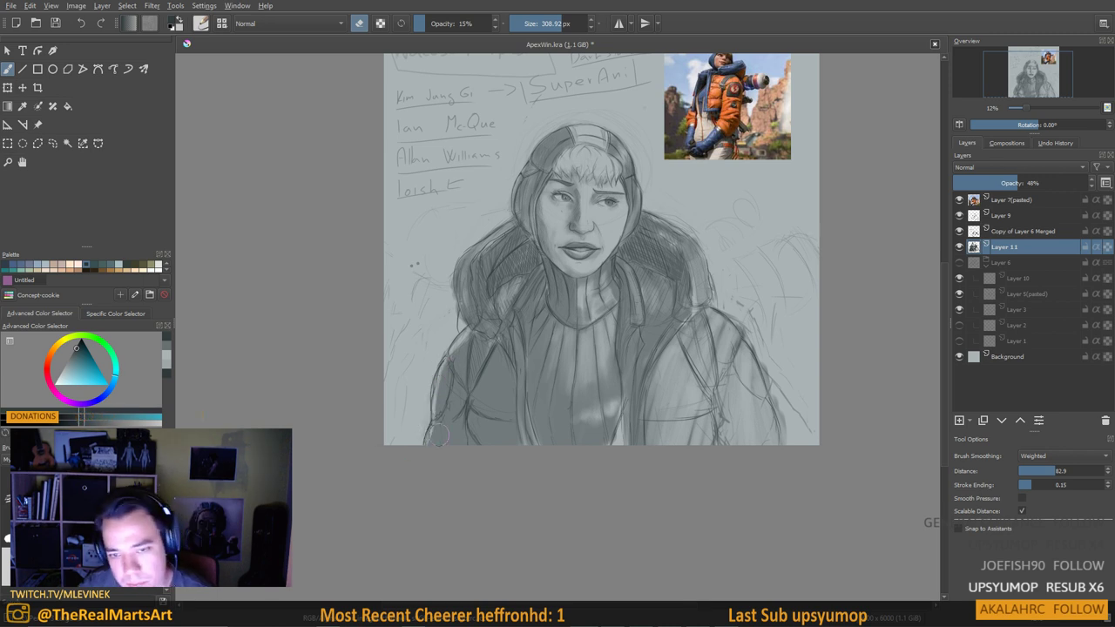
Reduce the eraser size to about 80 px for finer highlights
{"action": "scroll", "coordinate": [519, 362], "scroll_direction": "down", "scroll_amount": 2}
{"action": "key", "text": "plus"}
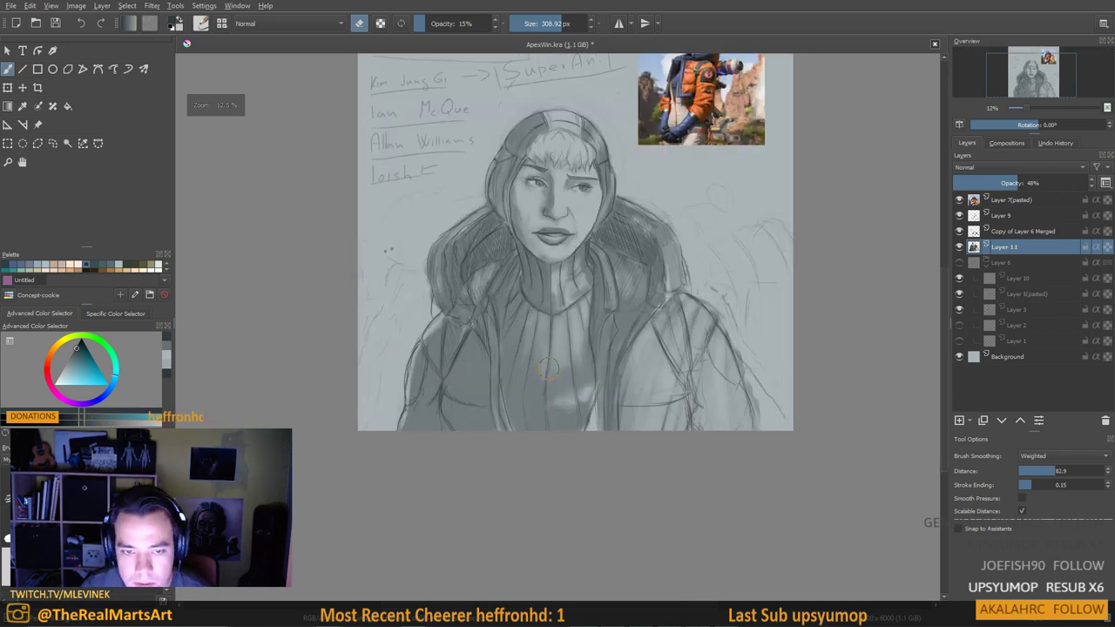
{"action": "key", "text": "bracketleft"}
{"action": "key", "text": "bracketleft"}
{"action": "key", "text": "bracketleft"}
{"action": "key", "text": "bracketleft"}
{"action": "key", "text": "bracketleft"}
{"action": "key", "text": "bracketleft"}
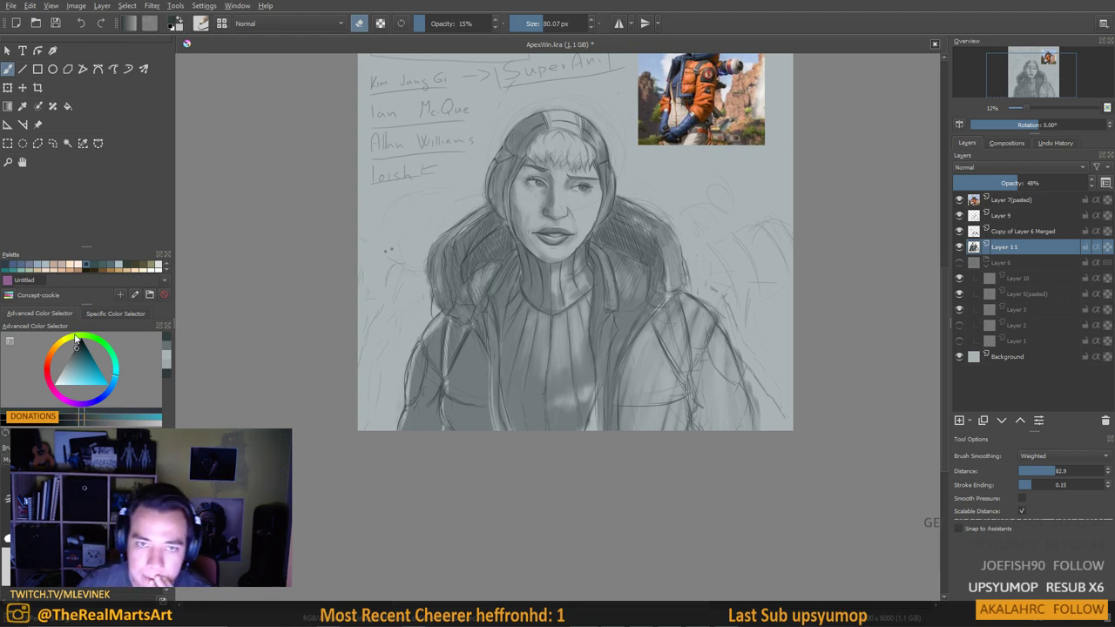
Refine the shading at the outer corner of the left eye with brush and eraser at about 62 px
{"action": "scroll", "coordinate": [553, 277], "scroll_direction": "down", "scroll_amount": 2}
{"action": "scroll", "coordinate": [572, 258], "scroll_direction": "up", "scroll_amount": 1}
{"action": "left_click_drag", "start_coordinate": [572, 256], "coordinate": [567, 281]}
{"action": "scroll", "coordinate": [526, 235], "scroll_direction": "up", "scroll_amount": 2}
{"action": "scroll", "coordinate": [501, 253], "scroll_direction": "up", "scroll_amount": 1}
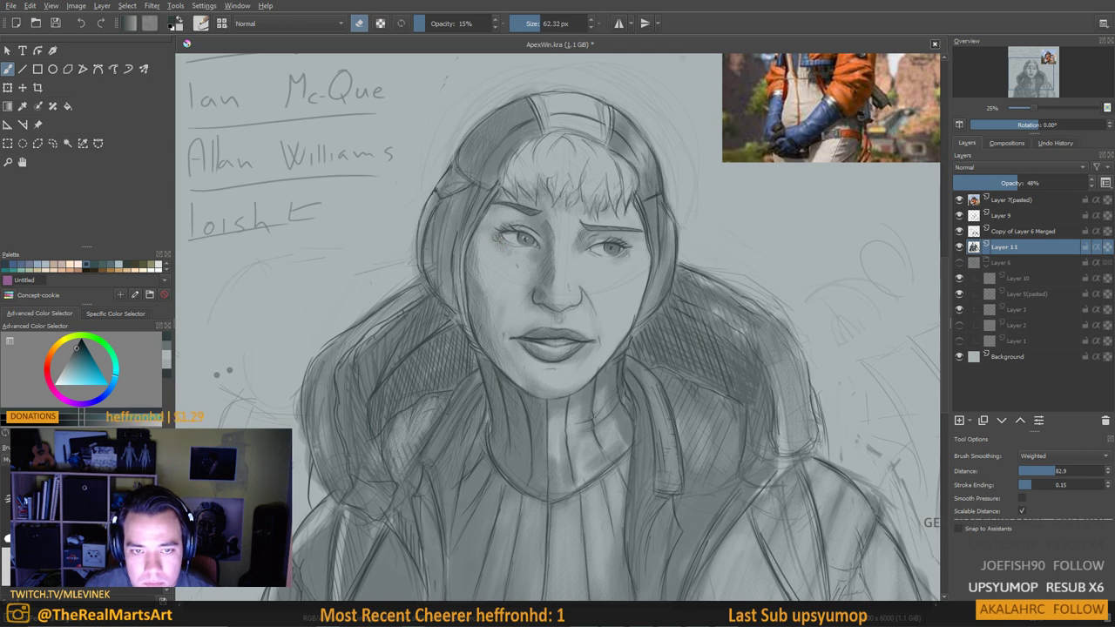
{"action": "key", "text": "e"}
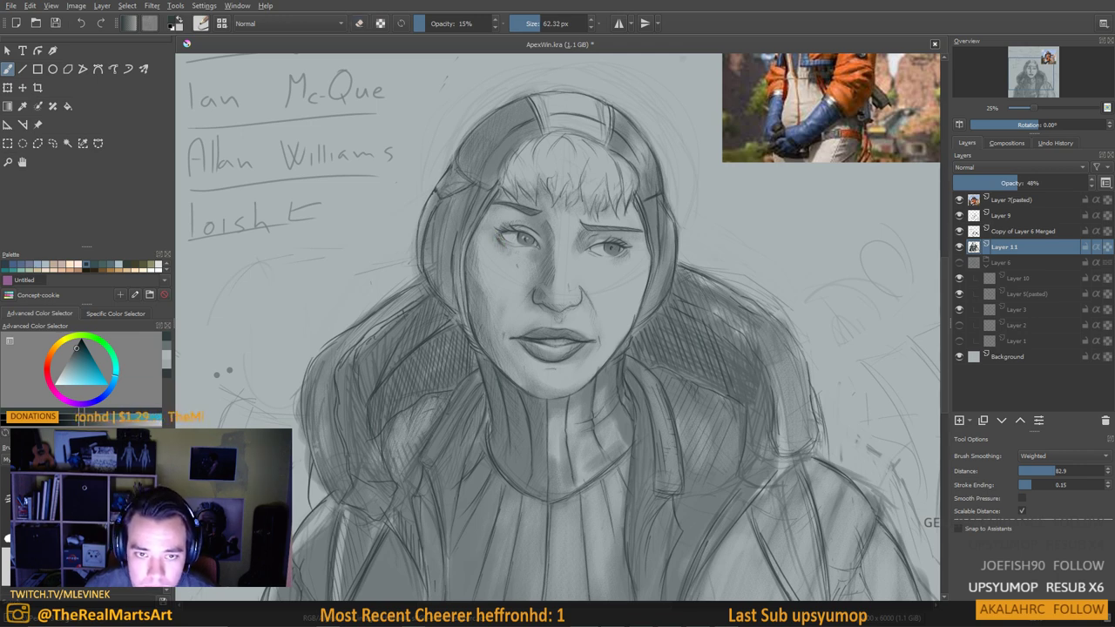
{"action": "left_click_drag", "start_coordinate": [498, 234], "coordinate": [510, 247]}
{"action": "key", "text": "e"}
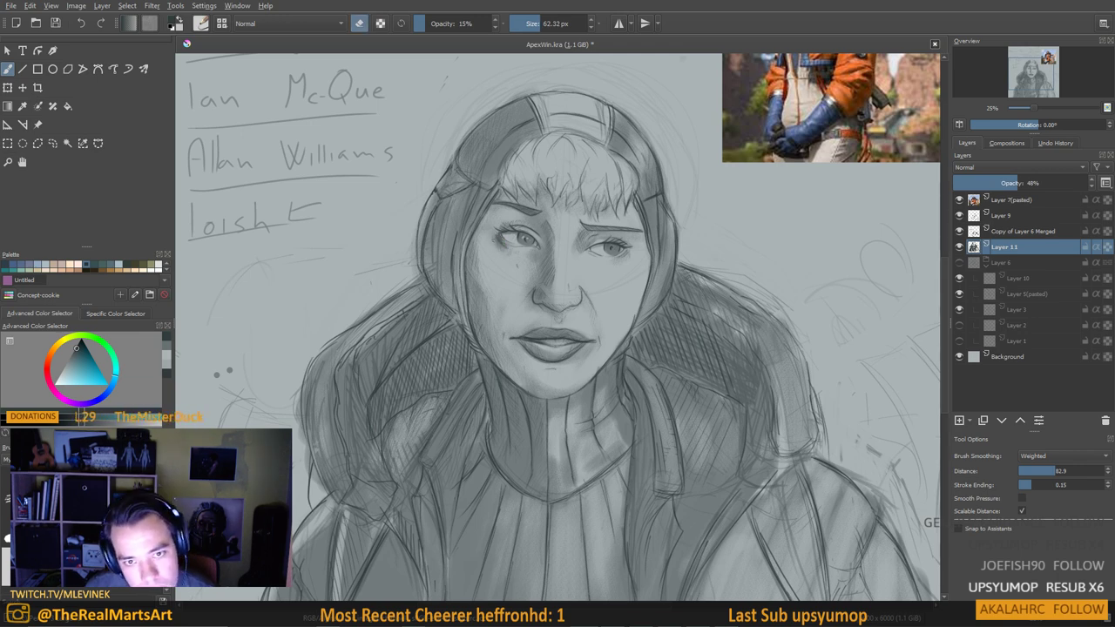
{"action": "key", "text": "e"}
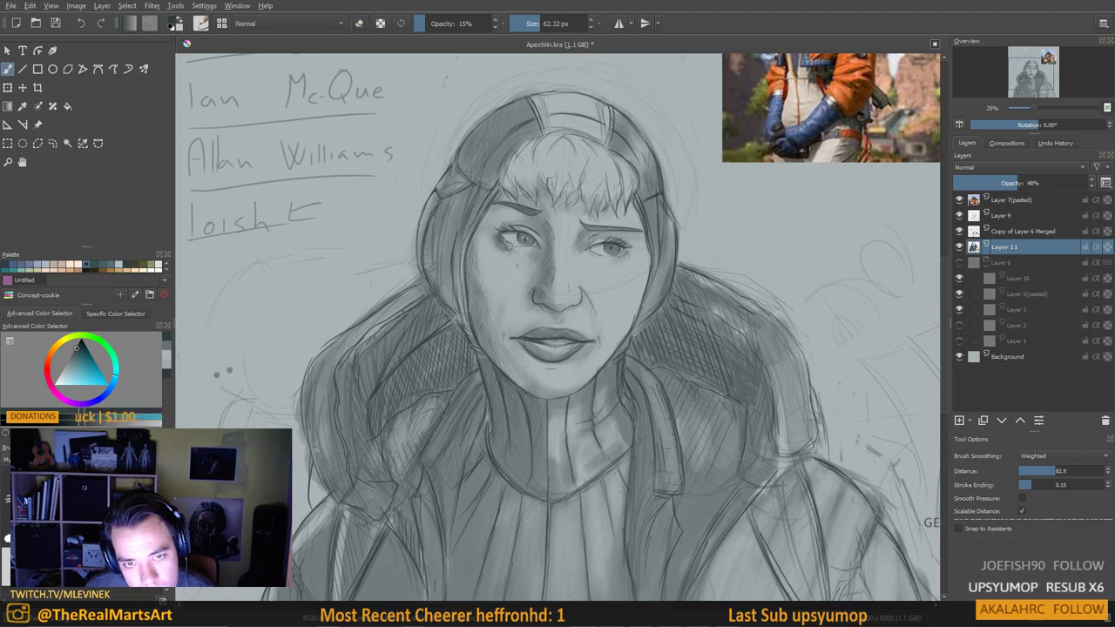
{"action": "mouse_move", "coordinate": [508, 246]}
{"action": "left_mouse_down"}
{"action": "mouse_move", "coordinate": [509, 226]}
{"action": "mouse_move", "coordinate": [486, 232]}
{"action": "left_mouse_up"}
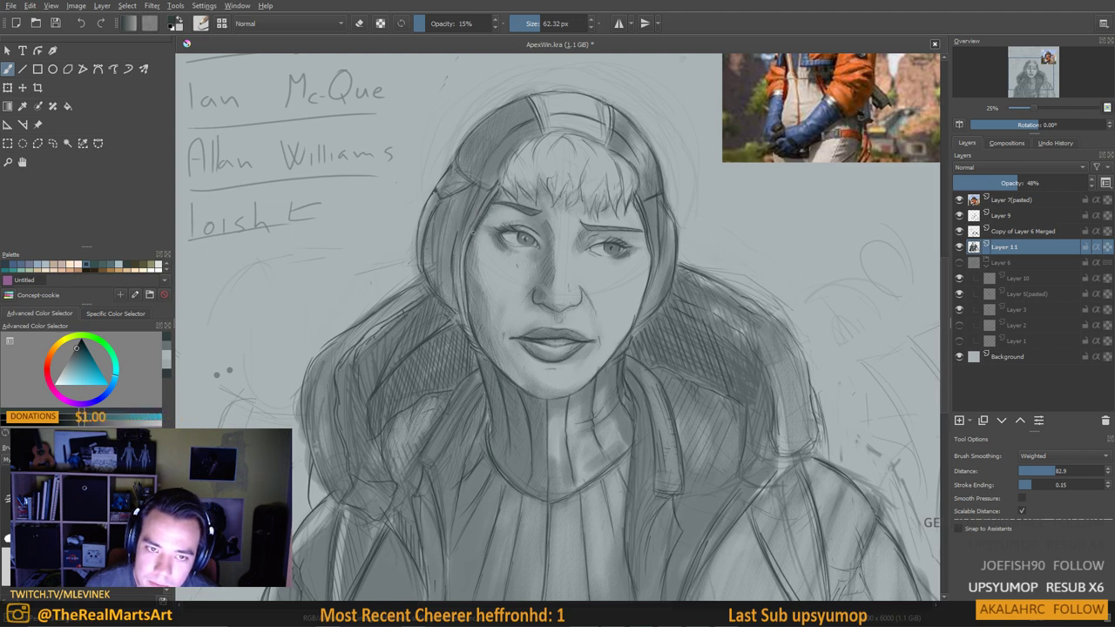
Shade the left edge of the face from the temple down the jaw to the chin
{"action": "mouse_move", "coordinate": [474, 249]}
{"action": "left_mouse_down"}
{"action": "mouse_move", "coordinate": [487, 295]}
{"action": "mouse_move", "coordinate": [466, 268]}
{"action": "mouse_move", "coordinate": [468, 290]}
{"action": "mouse_move", "coordinate": [492, 342]}
{"action": "mouse_move", "coordinate": [476, 326]}
{"action": "mouse_move", "coordinate": [535, 399]}
{"action": "left_mouse_up"}
{"action": "scroll", "coordinate": [562, 345], "scroll_direction": "down", "scroll_amount": 4}
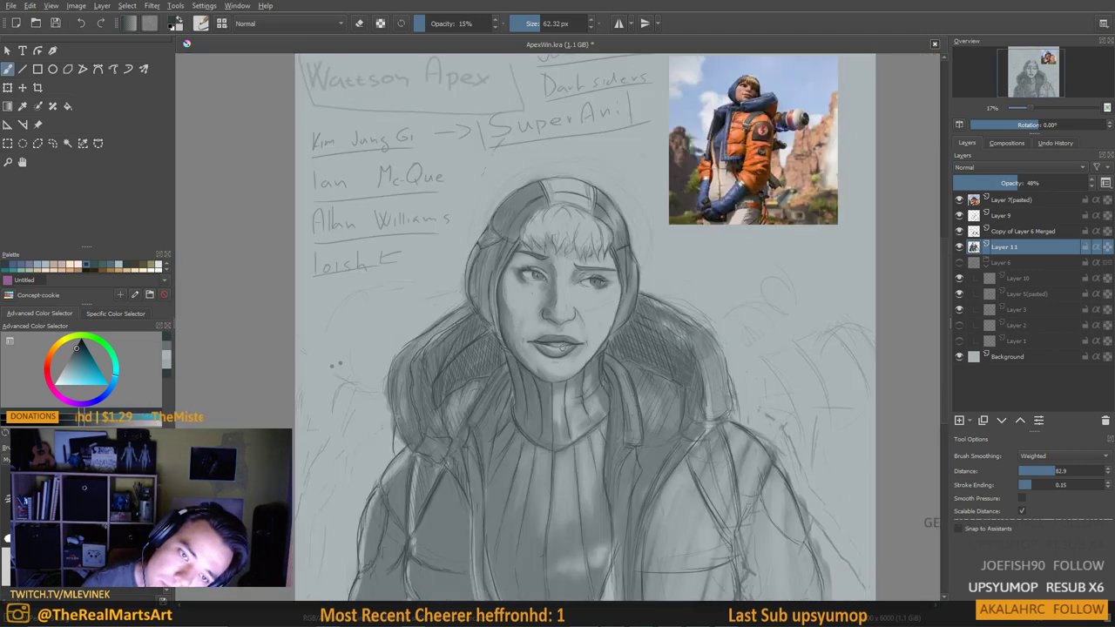
{"action": "scroll", "coordinate": [563, 345], "scroll_direction": "up", "scroll_amount": 3}
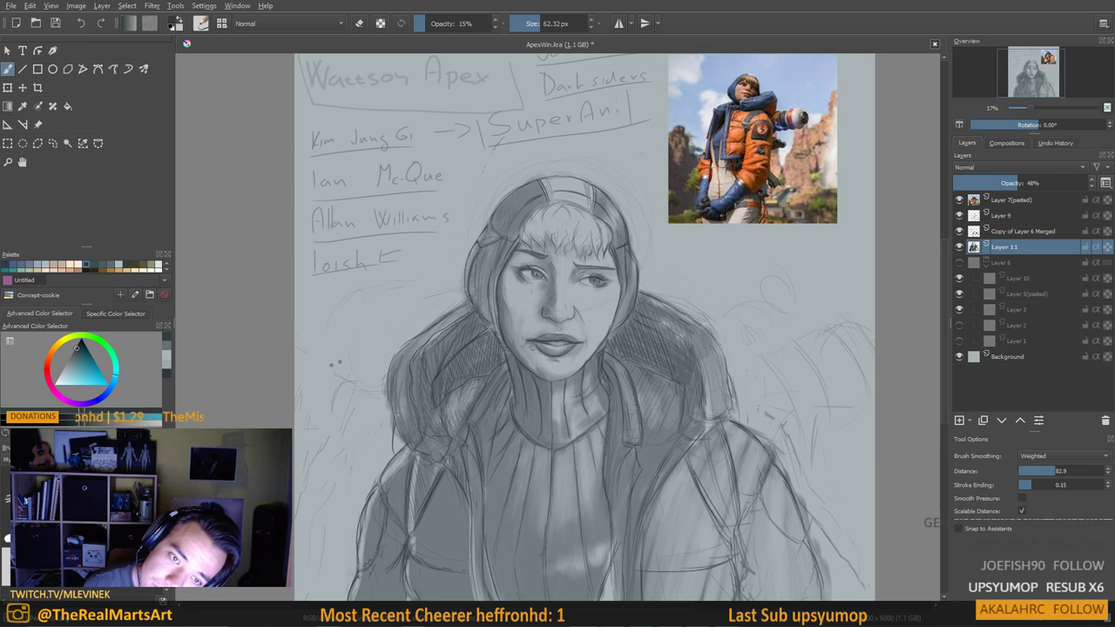
Touch up the shading around the portrait's right-hand eye with the brush at about 82 px and the eraser at about 24 px
{"action": "left_click_drag", "start_coordinate": [532, 349], "coordinate": [541, 349], "text": "shift"}
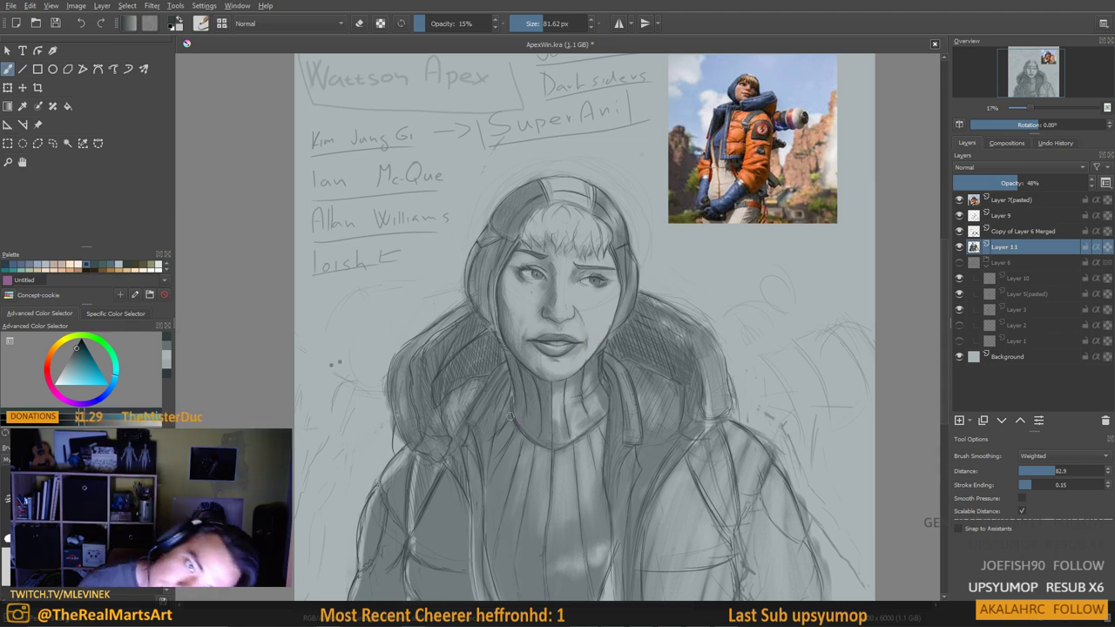
{"action": "scroll", "coordinate": [520, 422], "scroll_direction": "down", "scroll_amount": 2}
{"action": "scroll", "coordinate": [519, 409], "scroll_direction": "up", "scroll_amount": 3}
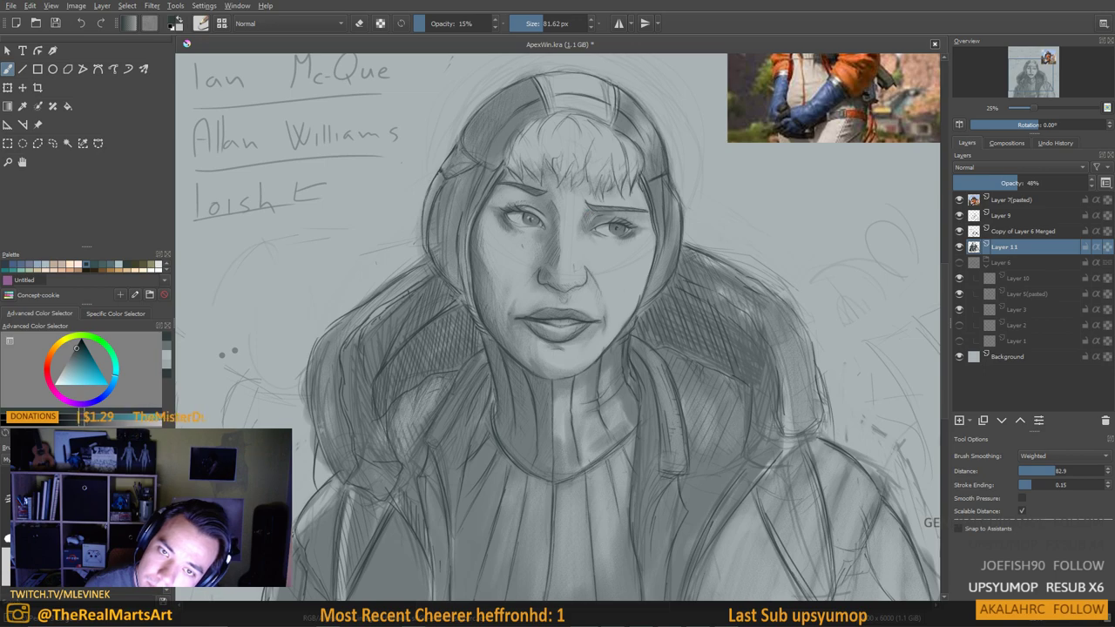
{"action": "scroll", "coordinate": [714, 134], "scroll_direction": "down", "scroll_amount": 2}
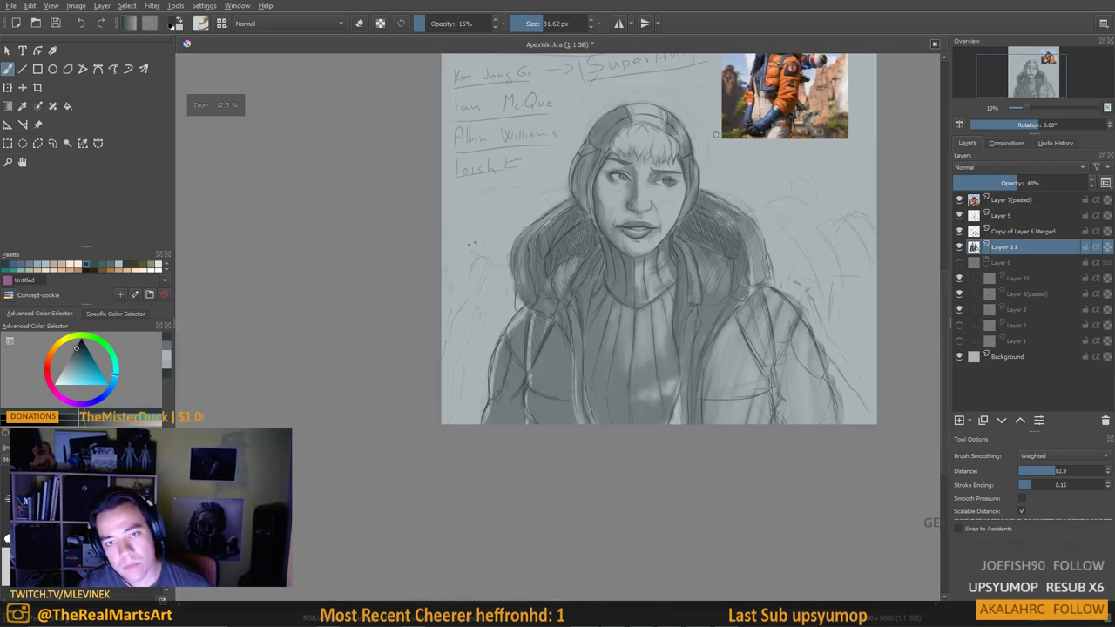
{"action": "scroll", "coordinate": [714, 138], "scroll_direction": "up", "scroll_amount": 5}
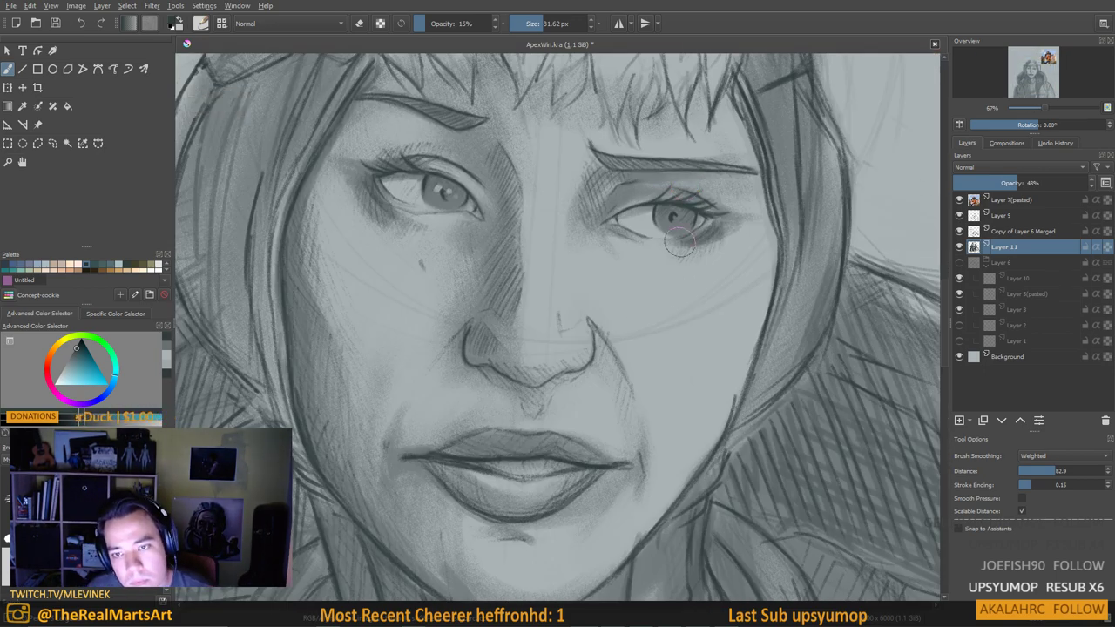
{"action": "key", "text": "e"}
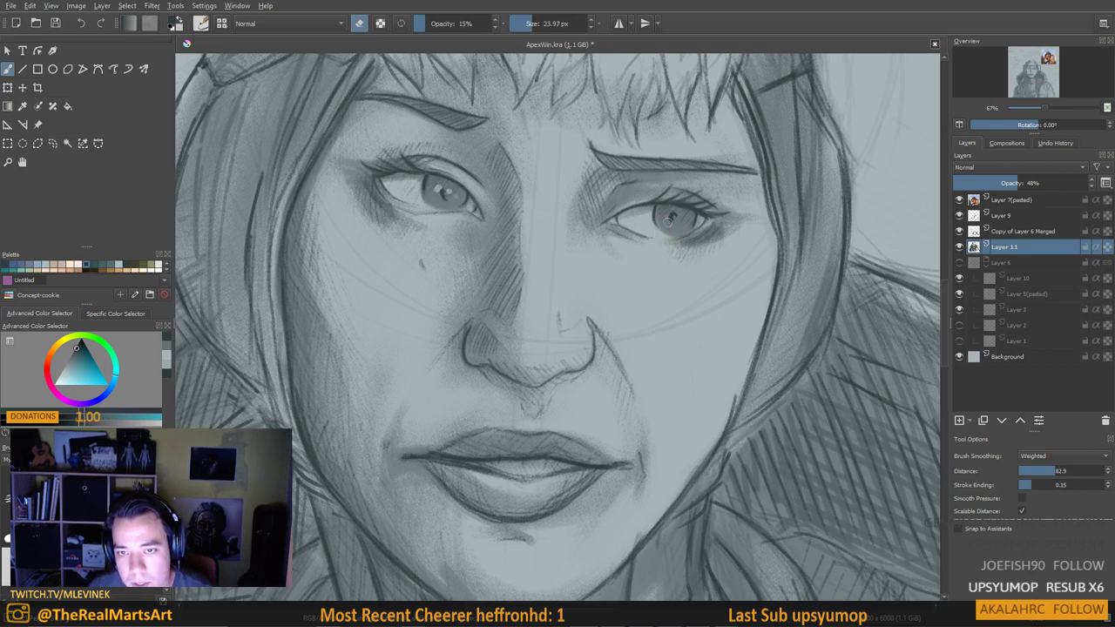
Review the whole shaded portrait and save the file
{"action": "scroll", "coordinate": [672, 222], "scroll_direction": "down", "scroll_amount": 5}
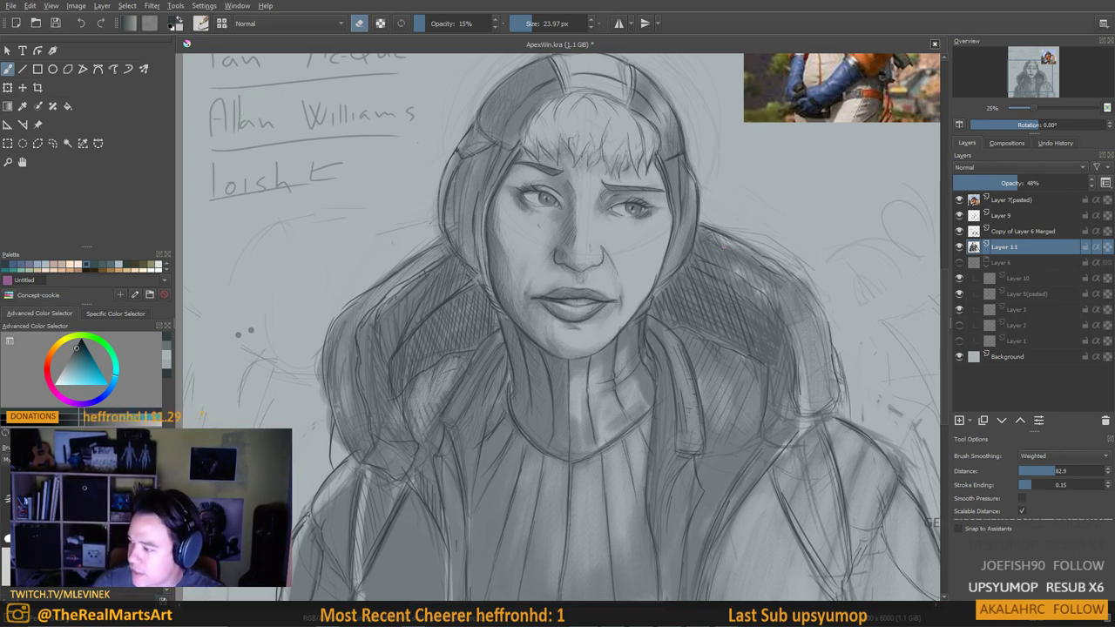
{"action": "scroll", "coordinate": [705, 57], "scroll_direction": "down", "scroll_amount": 5}
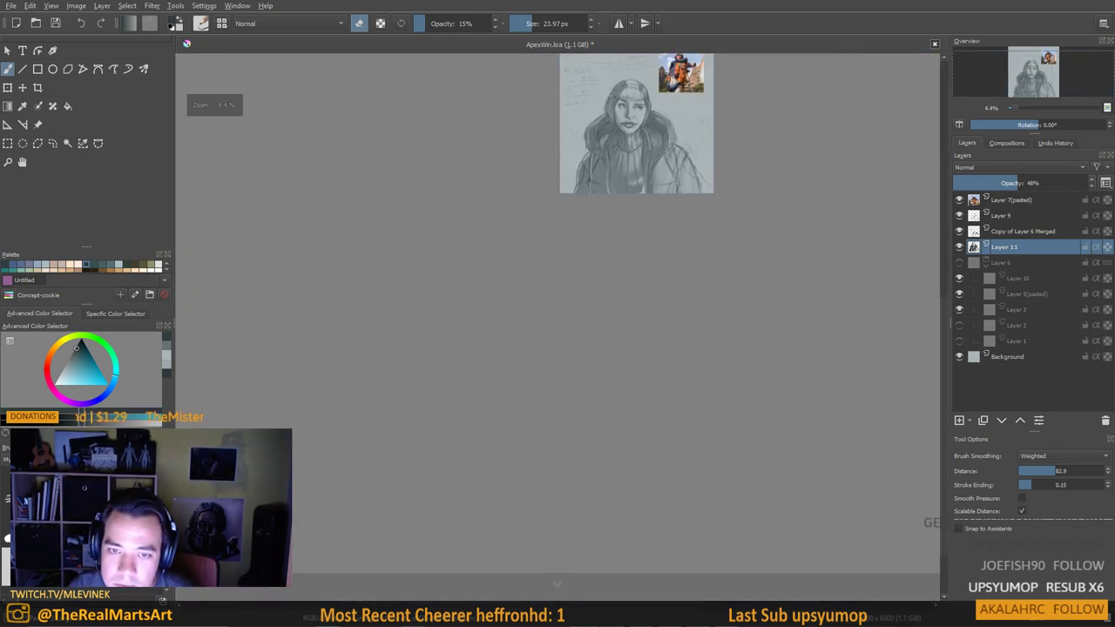
{"action": "scroll", "coordinate": [756, 61], "scroll_direction": "up", "scroll_amount": 2}
{"action": "left_click_drag", "start_coordinate": [451, 168], "coordinate": [451, 198]}
{"action": "scroll", "coordinate": [451, 199], "scroll_direction": "up", "scroll_amount": 1}
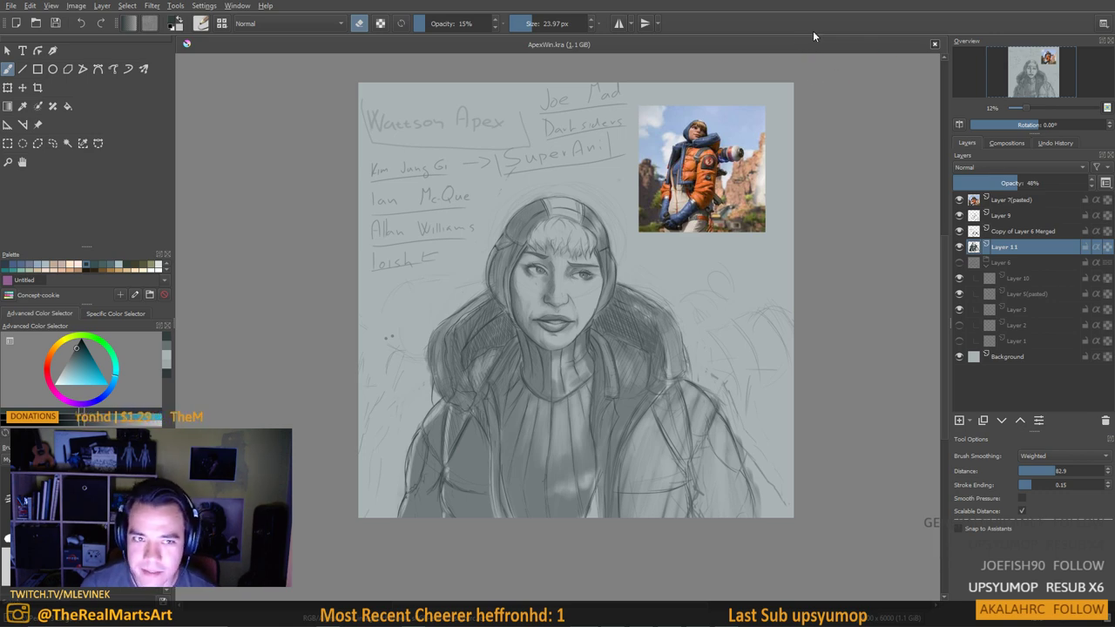
Switch to Blender with PotatoMAn.blend open and change the 3D view to orthographic projection
{"action": "key", "text": "super"}
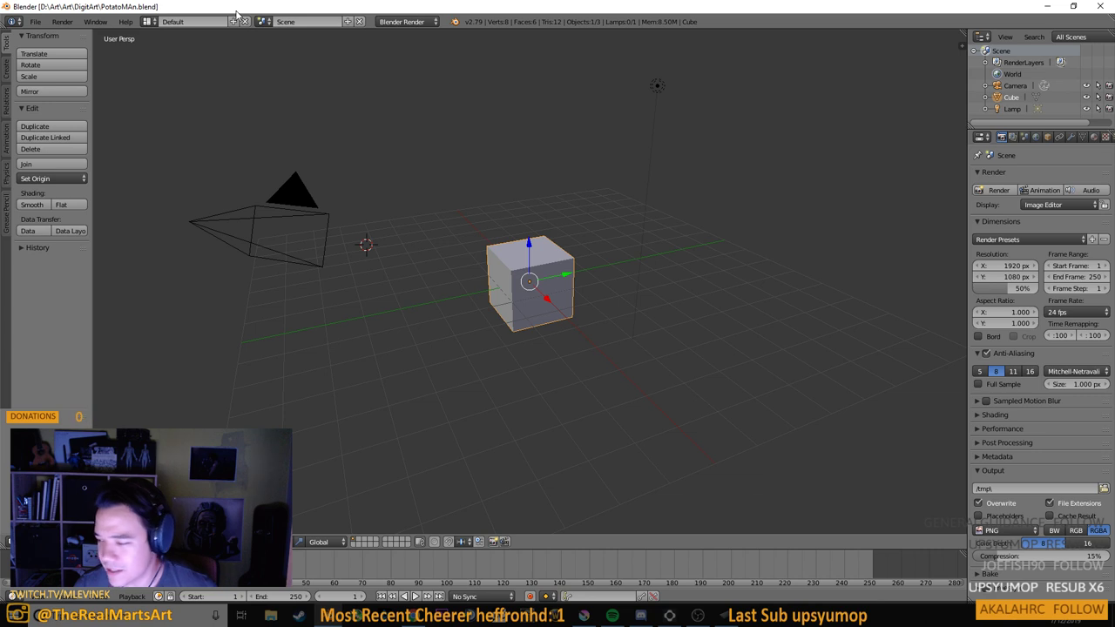
{"action": "scroll", "coordinate": [425, 252], "scroll_direction": "up", "scroll_amount": 2}
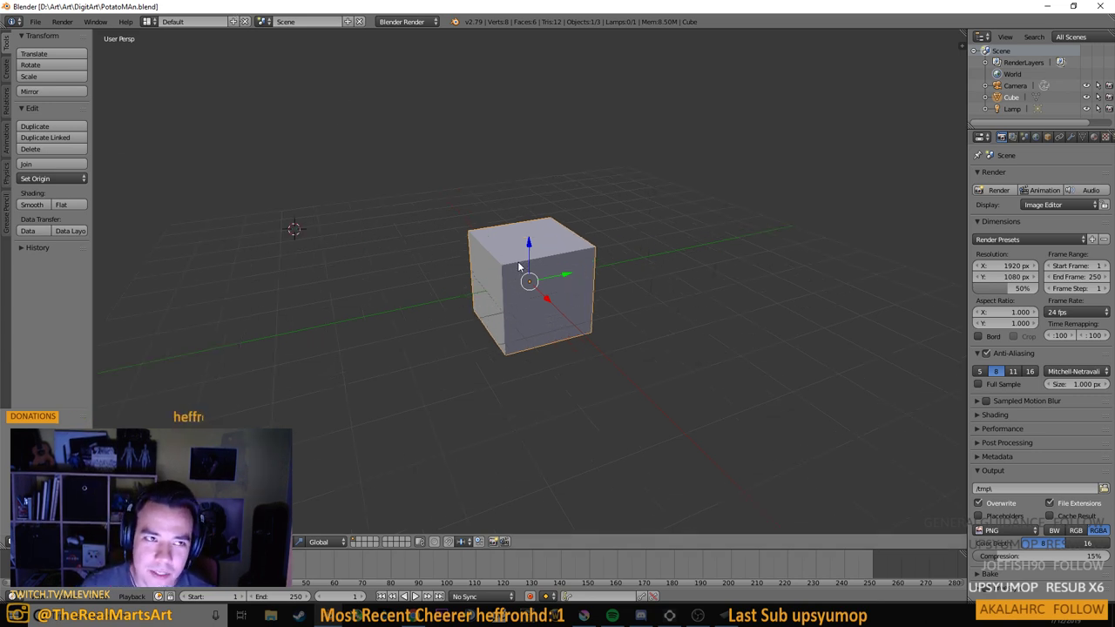
{"action": "scroll", "coordinate": [518, 266], "scroll_direction": "down", "scroll_amount": 4}
{"action": "scroll", "coordinate": [518, 263], "scroll_direction": "up", "scroll_amount": 2}
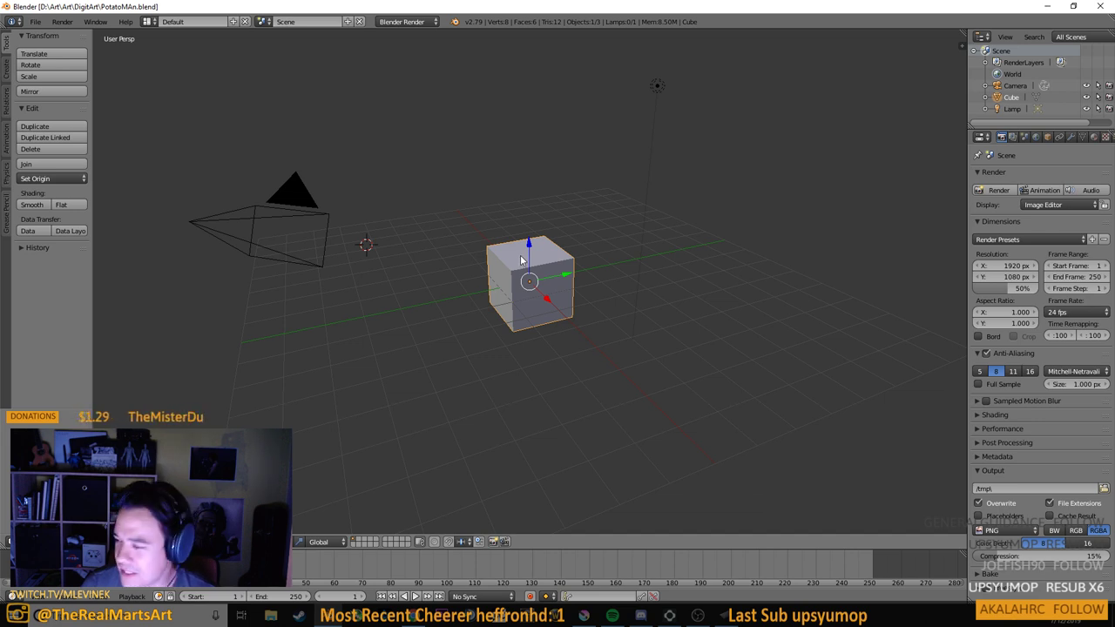
{"action": "scroll", "coordinate": [523, 257], "scroll_direction": "down", "scroll_amount": 1}
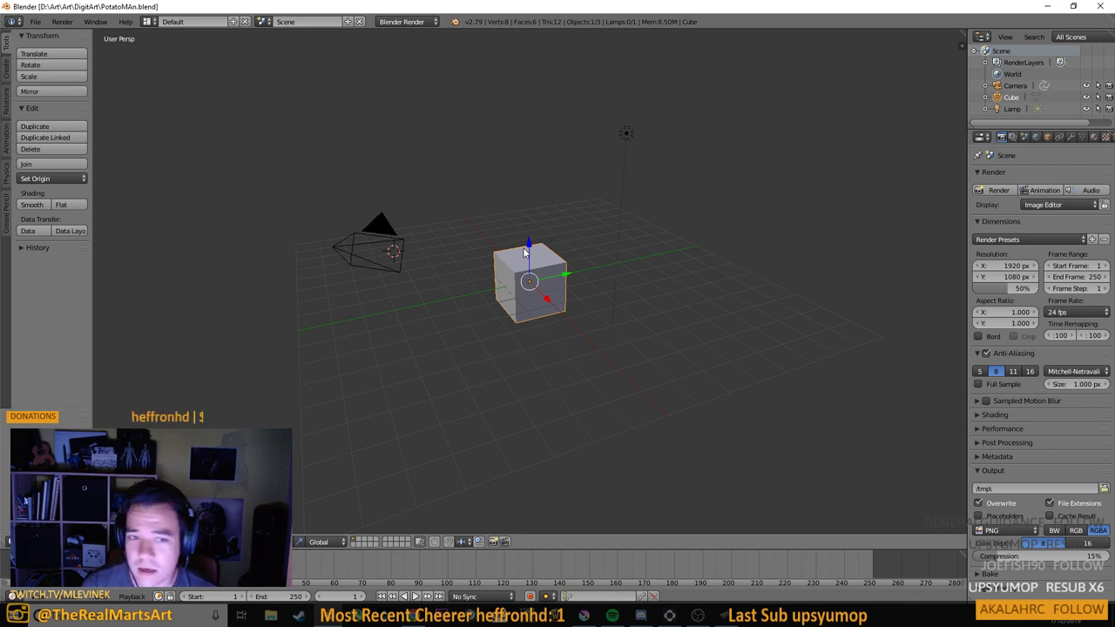
{"action": "scroll", "coordinate": [568, 275], "scroll_direction": "up", "scroll_amount": 4}
{"action": "scroll", "coordinate": [469, 283], "scroll_direction": "down", "scroll_amount": 5}
{"action": "left_click_drag", "start_coordinate": [470, 288], "coordinate": [544, 313]}
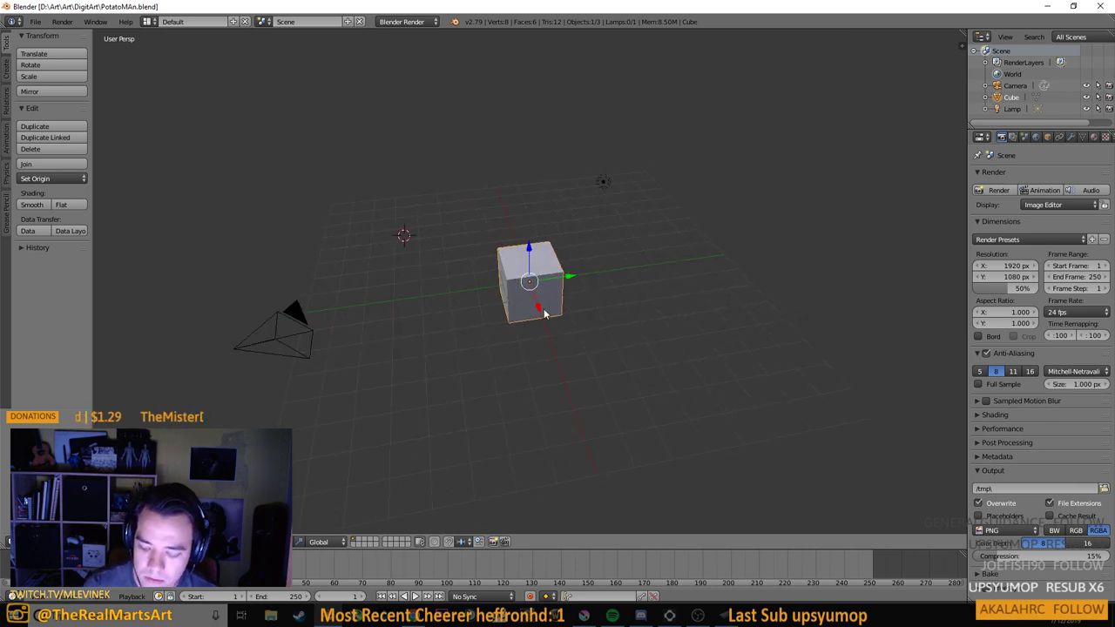
{"action": "key", "text": "KP_5"}
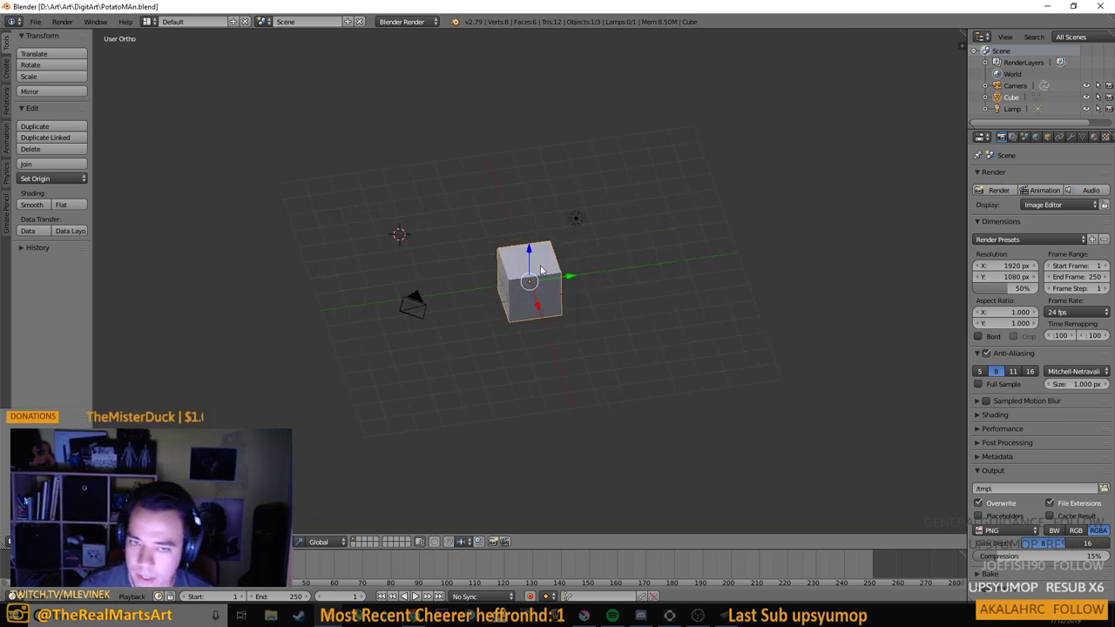
Delete the default cube and add a UV sphere mesh to the scene
{"action": "scroll", "coordinate": [566, 298], "scroll_direction": "up", "scroll_amount": 2}
{"action": "left_click_drag", "start_coordinate": [569, 296], "coordinate": [536, 333]}
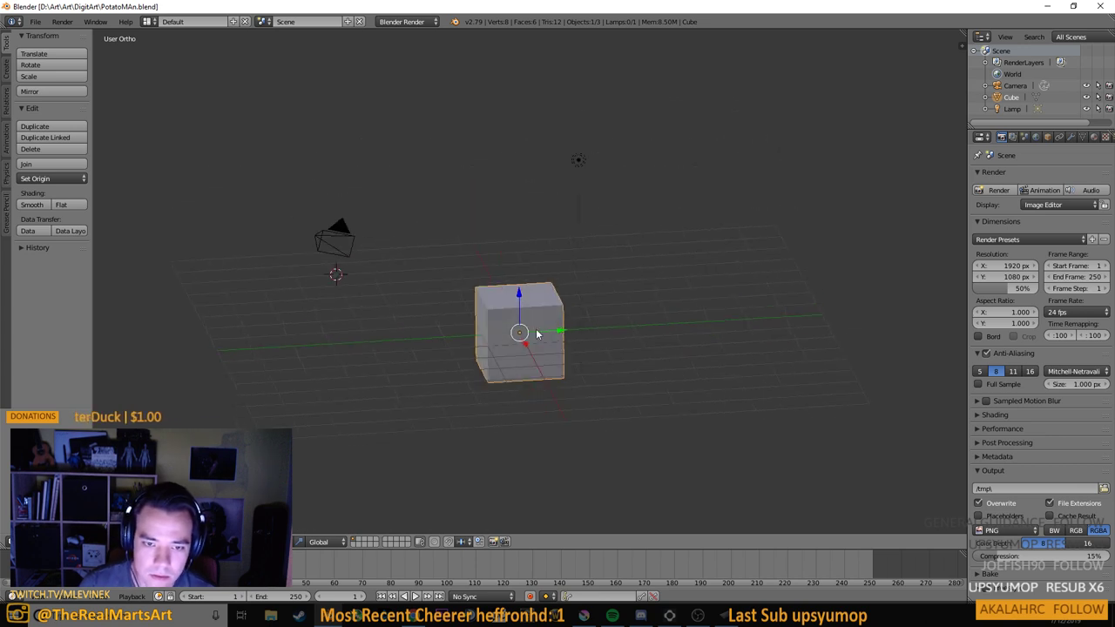
{"action": "key", "text": "x"}
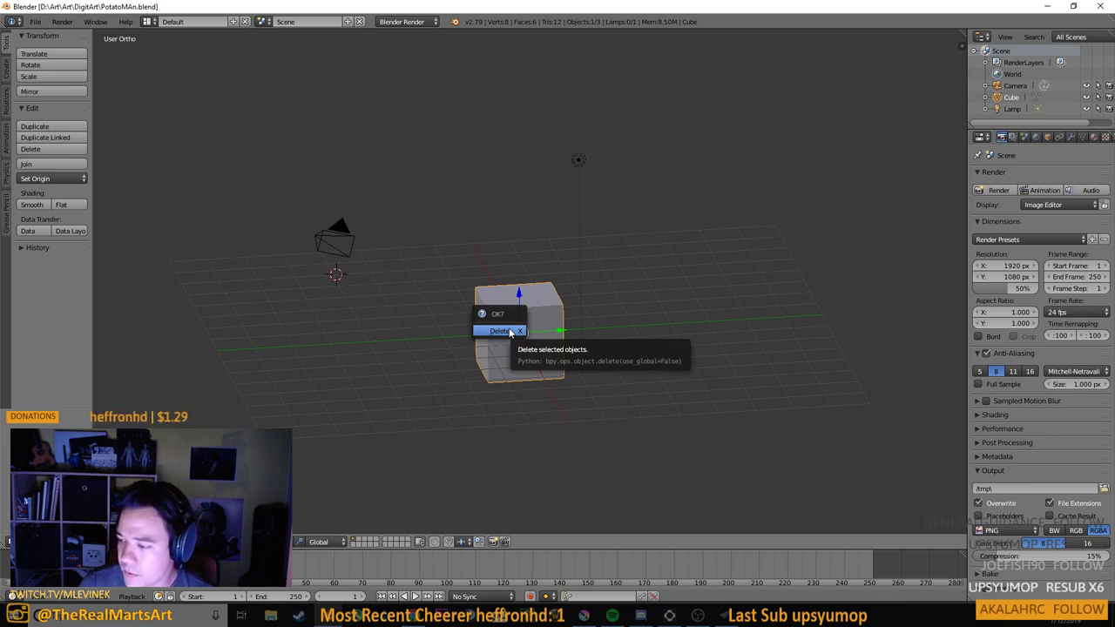
{"action": "left_click", "coordinate": [511, 332]}
{"action": "key", "text": "shift+a"}
{"action": "mouse_move", "coordinate": [527, 345]}
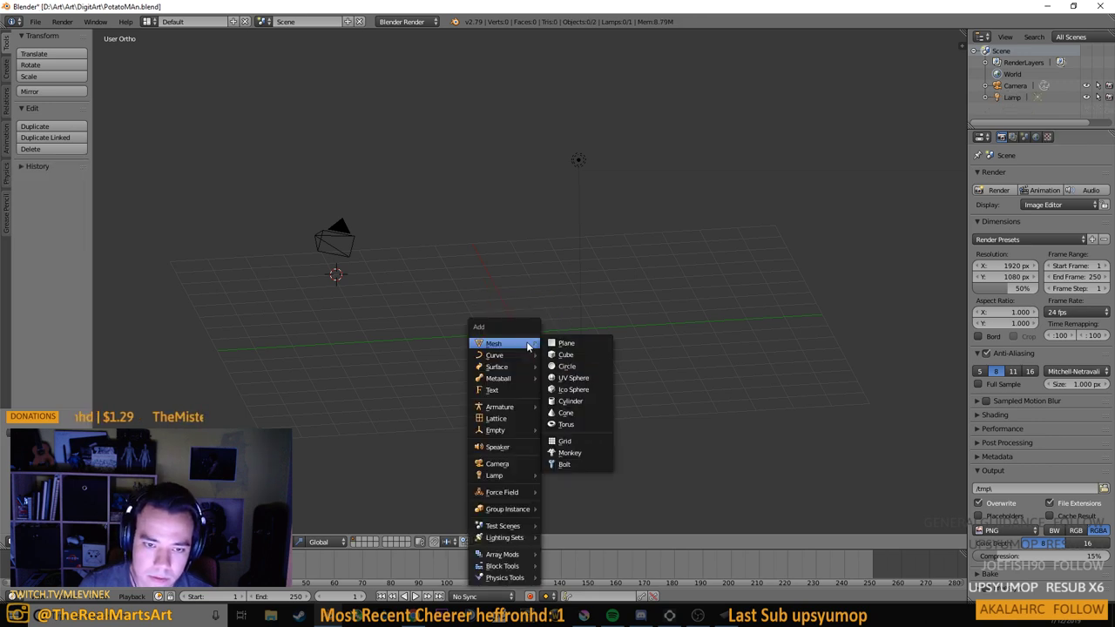
{"action": "left_click", "coordinate": [572, 377]}
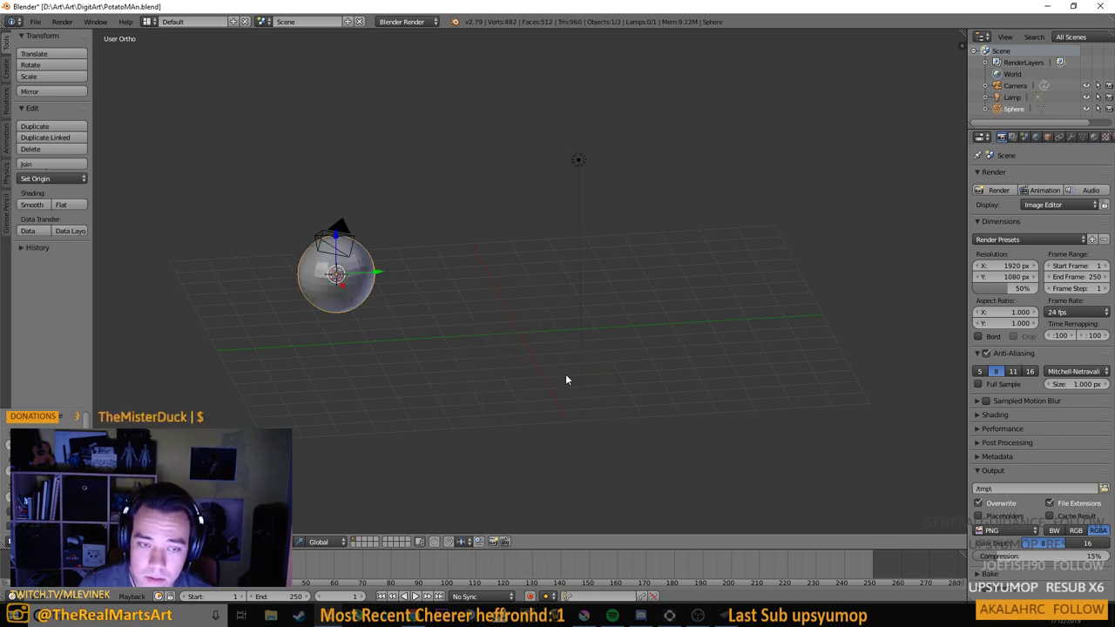
Move the sphere along its axes towards the centre of the grid
{"action": "left_click_drag", "start_coordinate": [377, 272], "coordinate": [574, 286]}
{"action": "left_click_drag", "start_coordinate": [519, 229], "coordinate": [677, 389]}
{"action": "scroll", "coordinate": [524, 301], "scroll_direction": "up", "scroll_amount": 3}
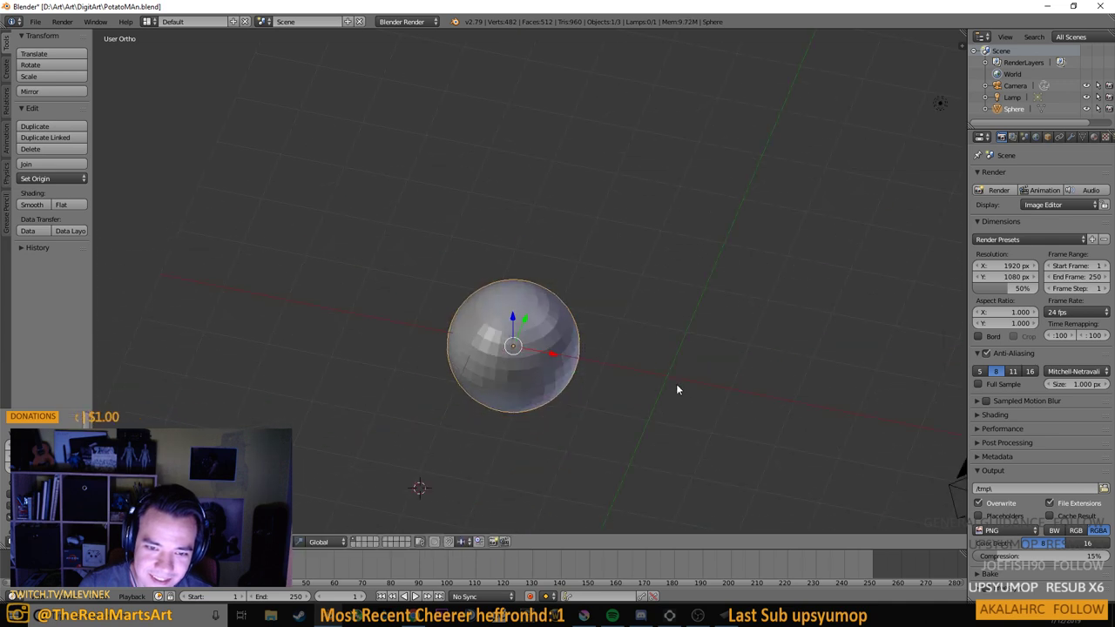
{"action": "left_click_drag", "start_coordinate": [567, 355], "coordinate": [823, 409]}
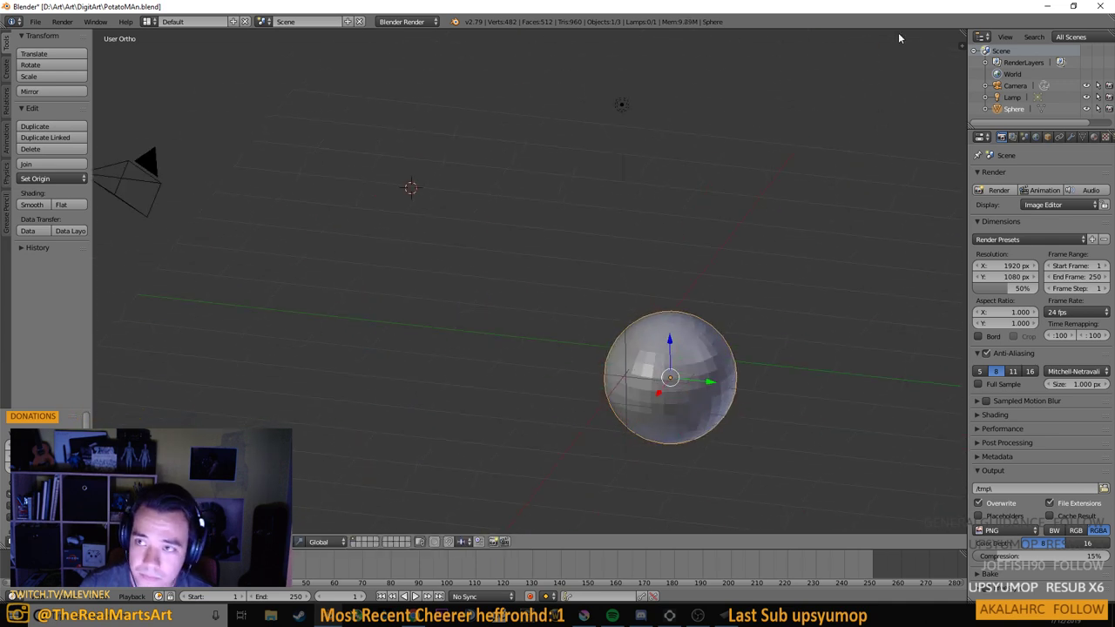
Set the sphere's location to 0 on the X, Y and Z axes in its transform properties
{"action": "key", "text": "n"}
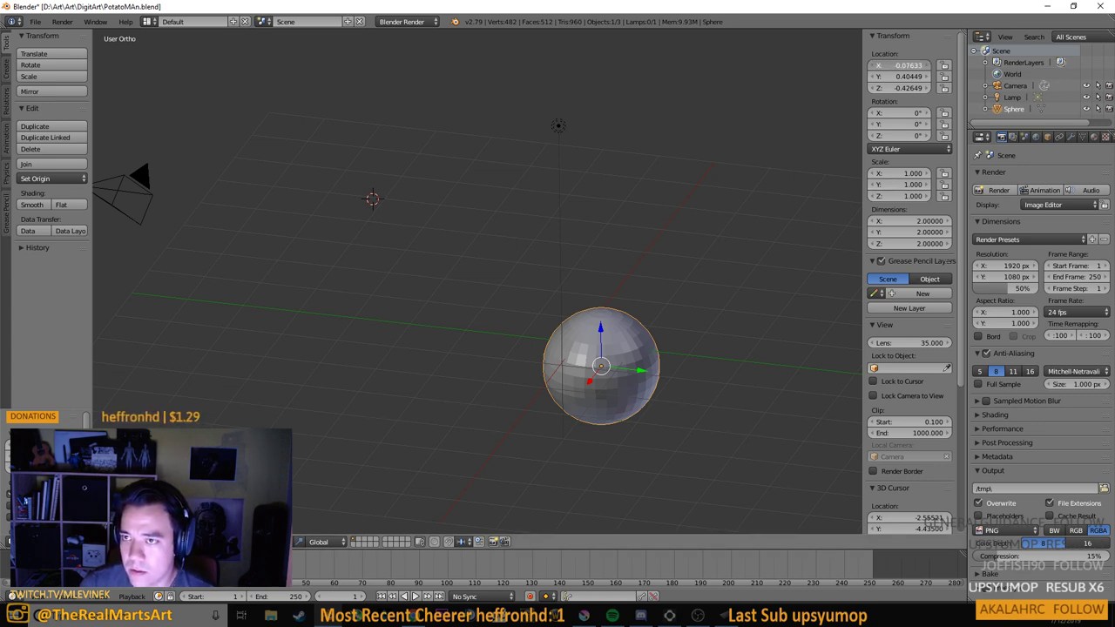
{"action": "left_click", "coordinate": [916, 66]}
{"action": "type", "text": "0"}
{"action": "key", "text": "Tab"}
{"action": "type", "text": "0"}
{"action": "key", "text": "Tab"}
{"action": "type", "text": "0"}
{"action": "key", "text": "Return"}
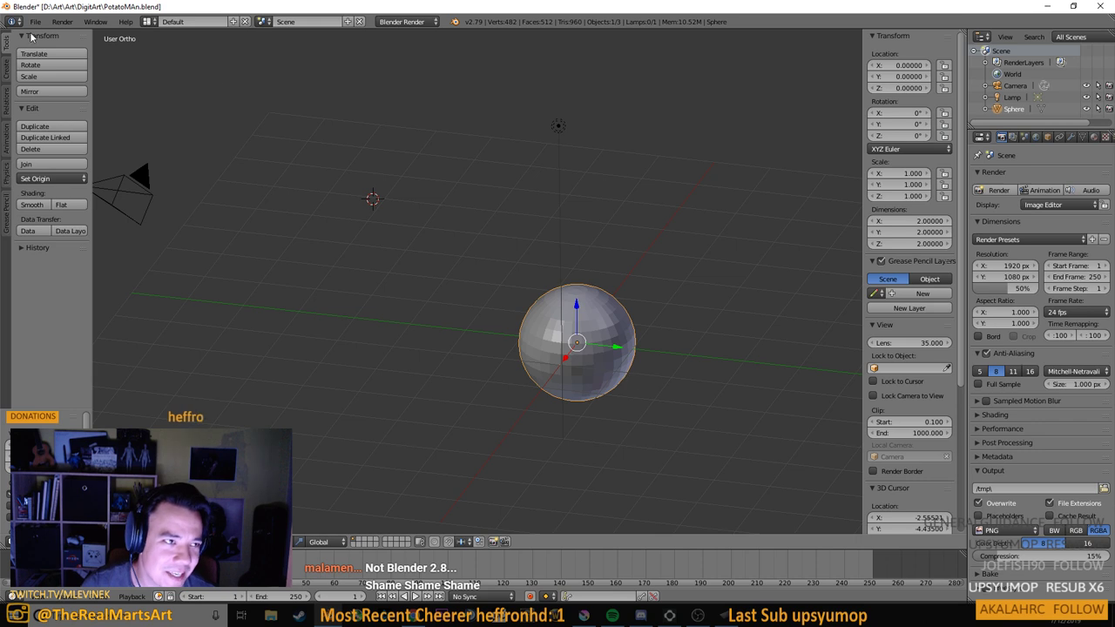
Show the splash screen to check the Blender version and dismiss it again
{"action": "left_click", "coordinate": [122, 22]}
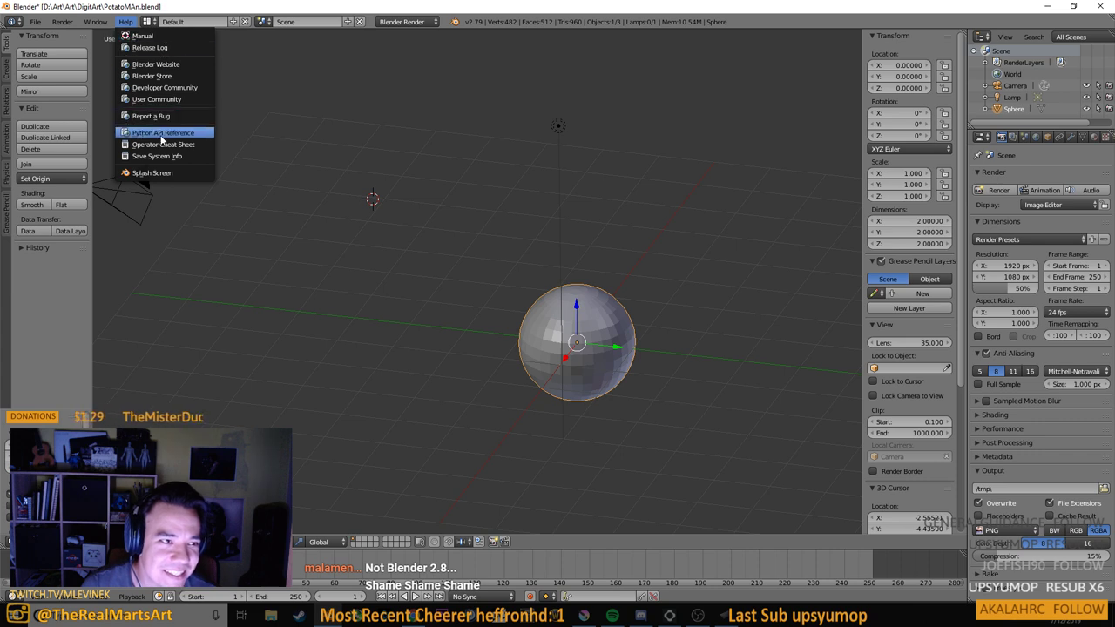
{"action": "left_click", "coordinate": [35, 21]}
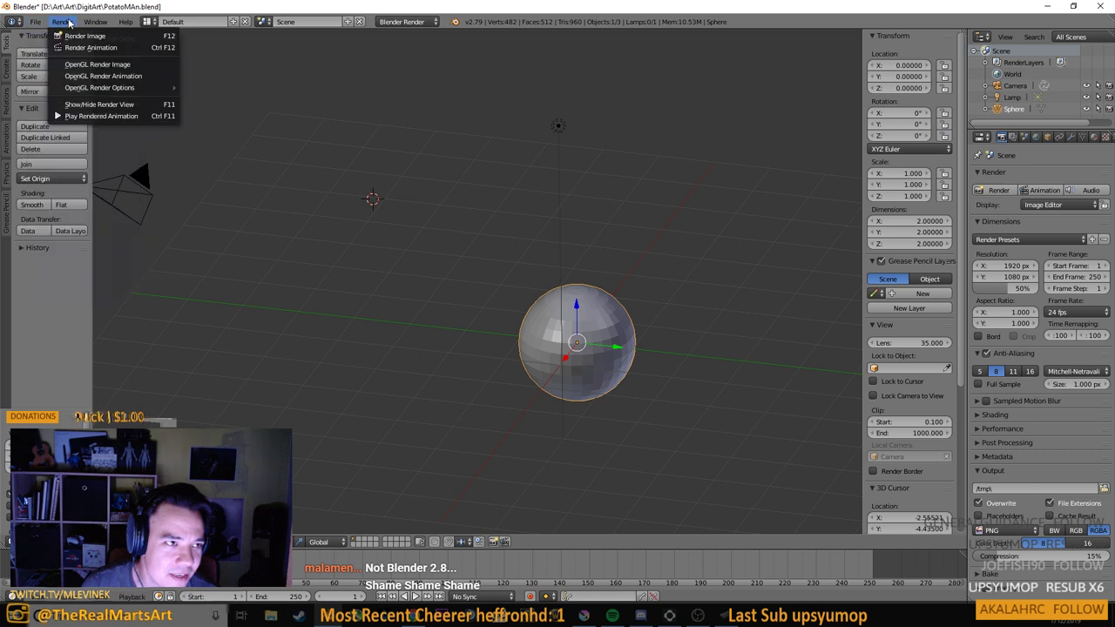
{"action": "mouse_move", "coordinate": [107, 24]}
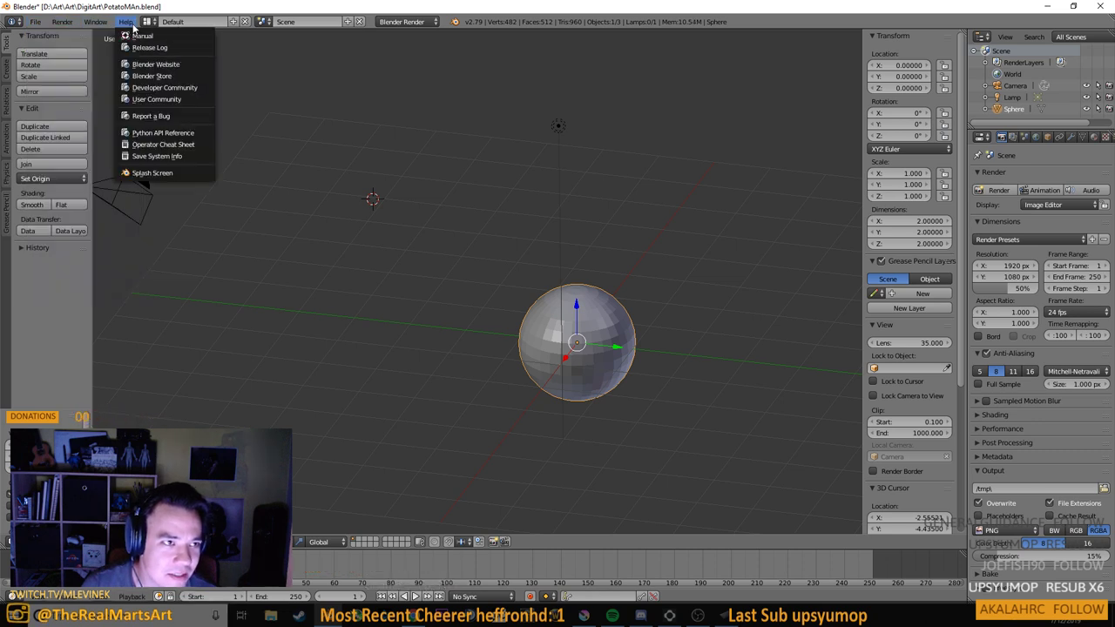
{"action": "left_click", "coordinate": [160, 172]}
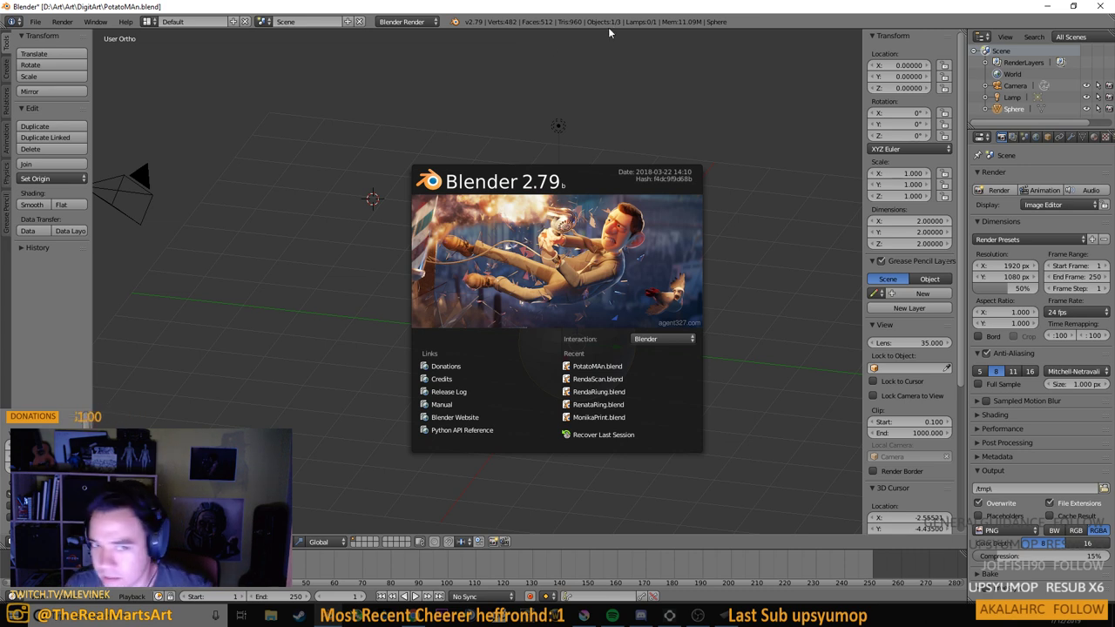
{"action": "left_click", "coordinate": [652, 99]}
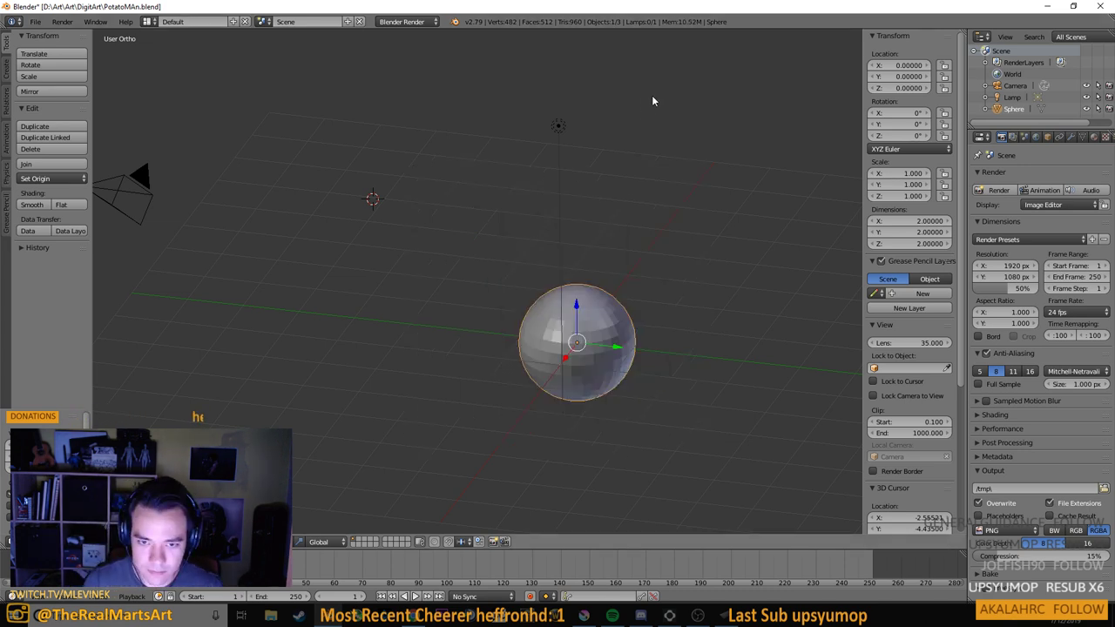
Set the 3D view to front orthographic and centre it more closely on the sphere
{"action": "left_click_drag", "start_coordinate": [637, 149], "coordinate": [646, 277]}
{"action": "key", "text": "KP_1"}
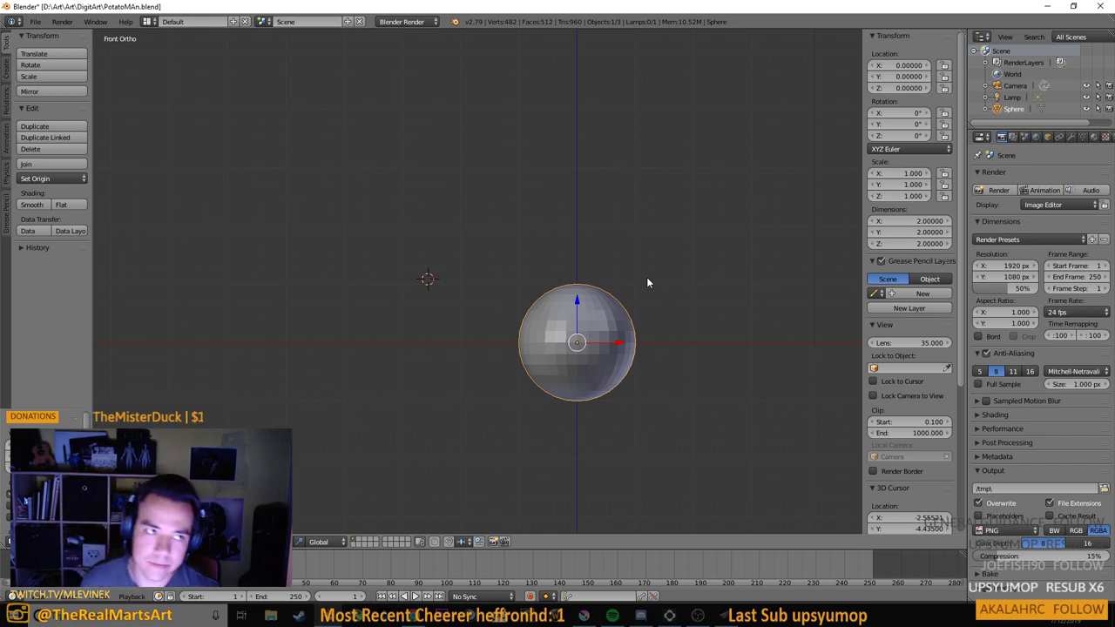
{"action": "left_click_drag", "start_coordinate": [634, 351], "coordinate": [623, 309]}
{"action": "scroll", "coordinate": [634, 324], "scroll_direction": "up", "scroll_amount": 1}
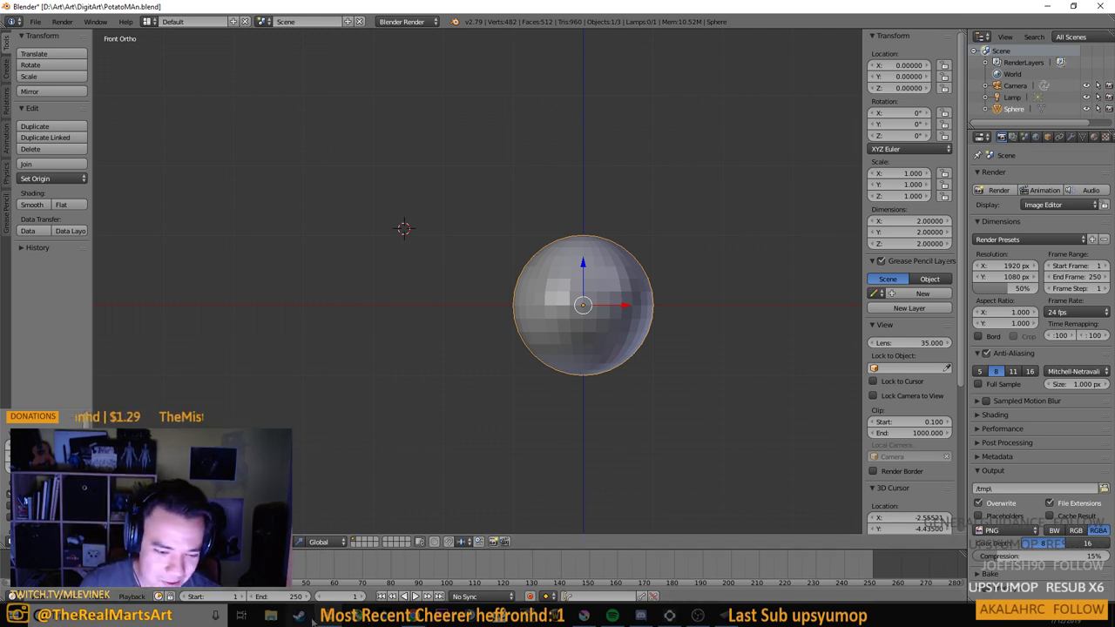
Switch to Krita, open Badges and Emotes.kra as the Potato Man reference and move the Krita window aside to uncover Blender
{"action": "left_click", "coordinate": [583, 614]}
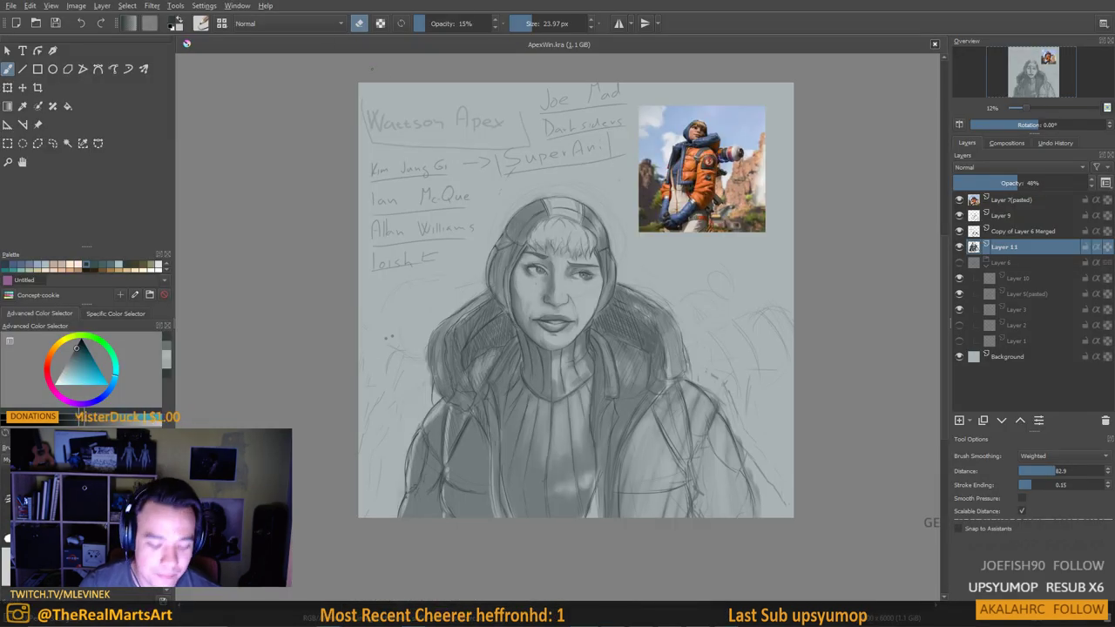
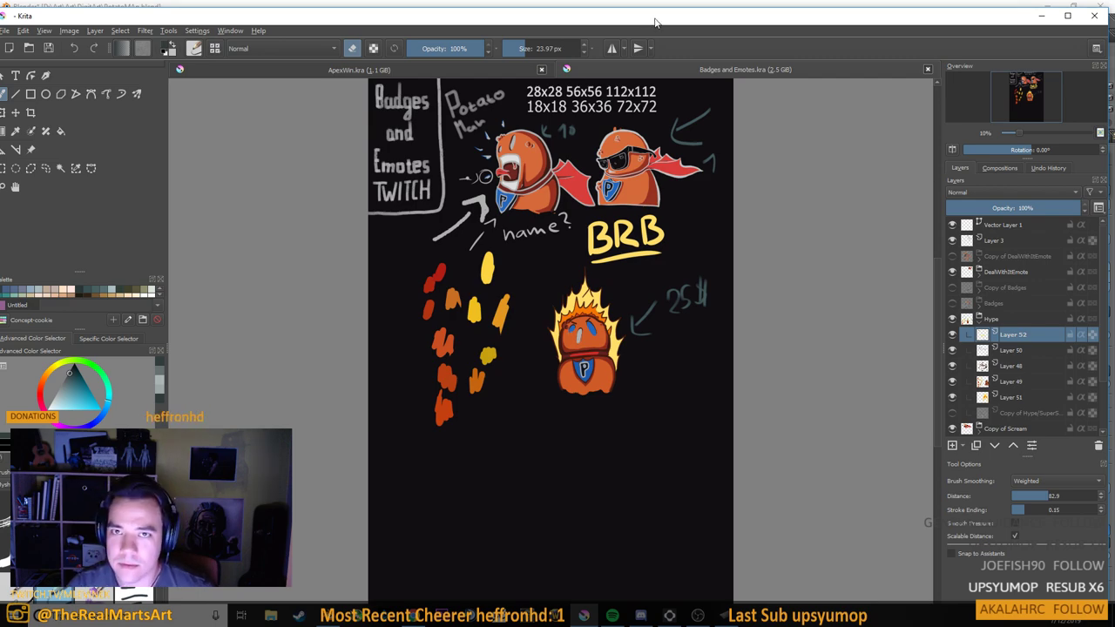
{"action": "left_click_drag", "start_coordinate": [657, 23], "coordinate": [1114, 81]}
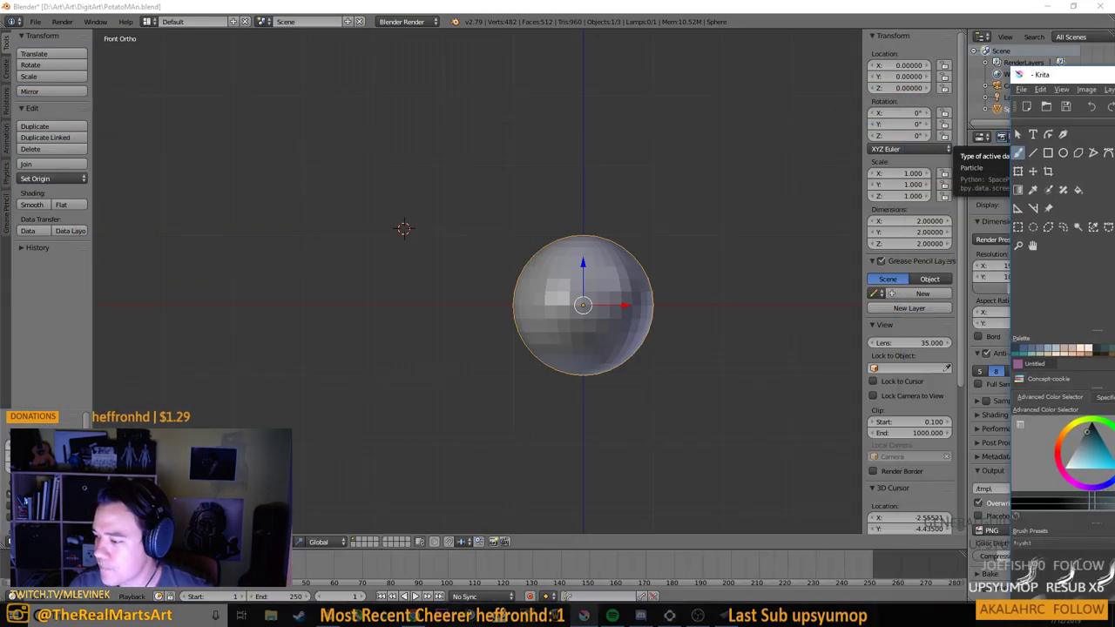
{"action": "left_click_drag", "start_coordinate": [1044, 75], "coordinate": [938, 124]}
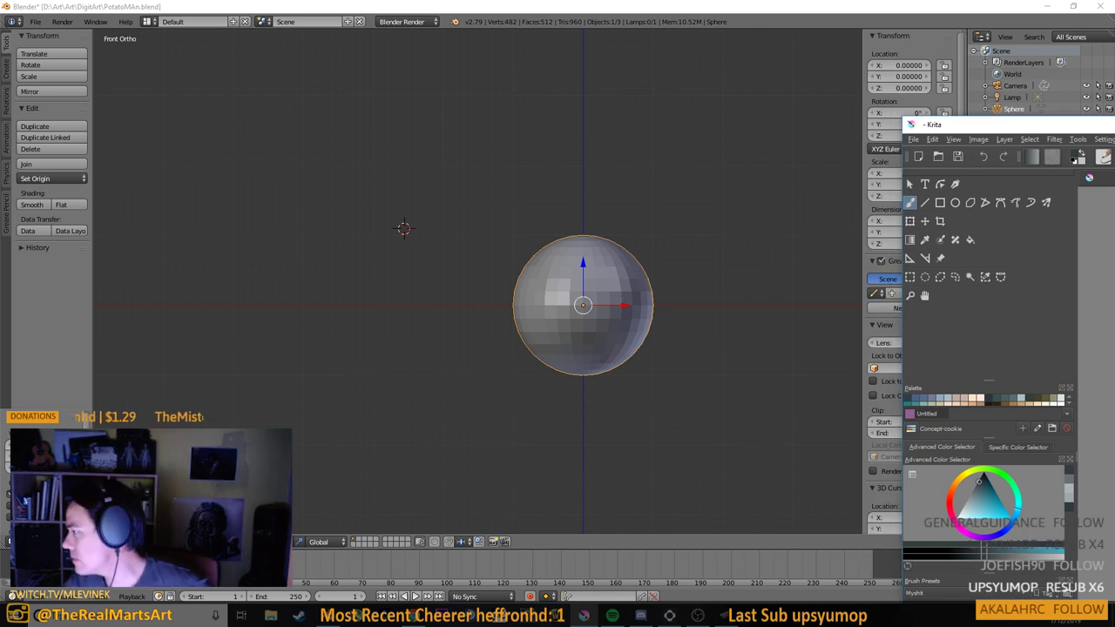
Switch back to Blender and put the sphere into Edit Mode
{"action": "key", "text": "alt+Tab"}
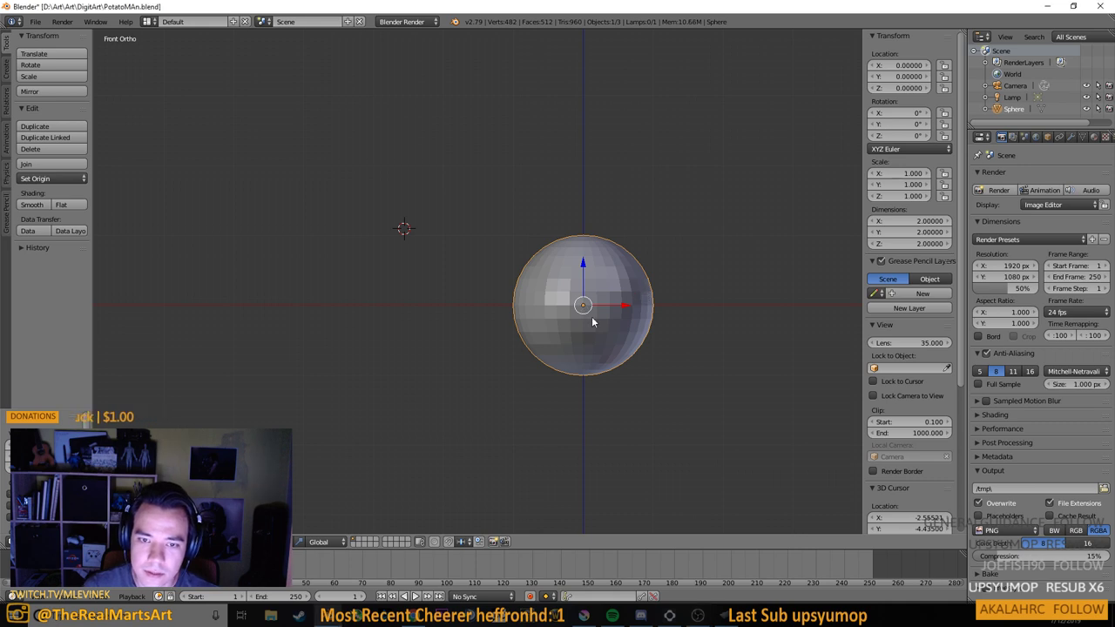
{"action": "key", "text": "Tab"}
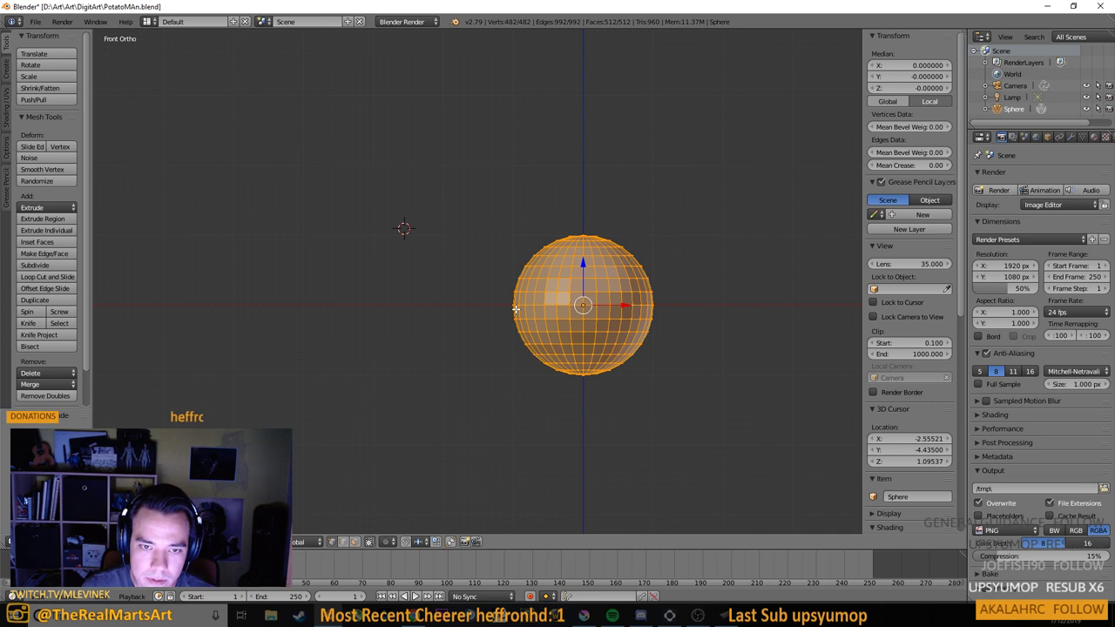
{"action": "key", "text": "shift+d"}
{"action": "key", "text": "Escape"}
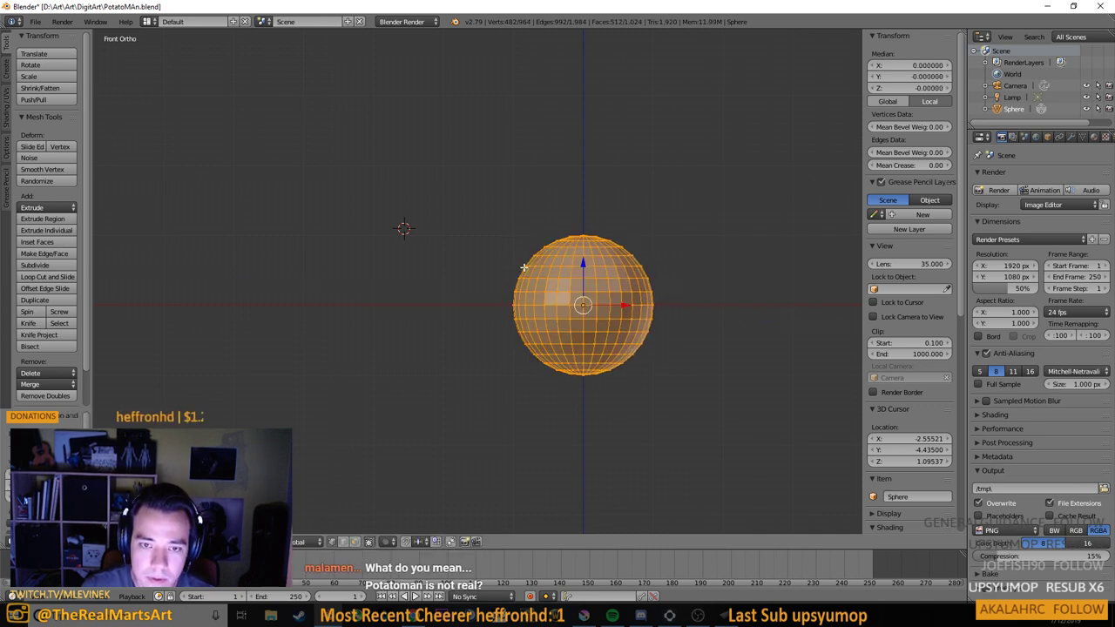
{"action": "key", "text": "ctrl+z"}
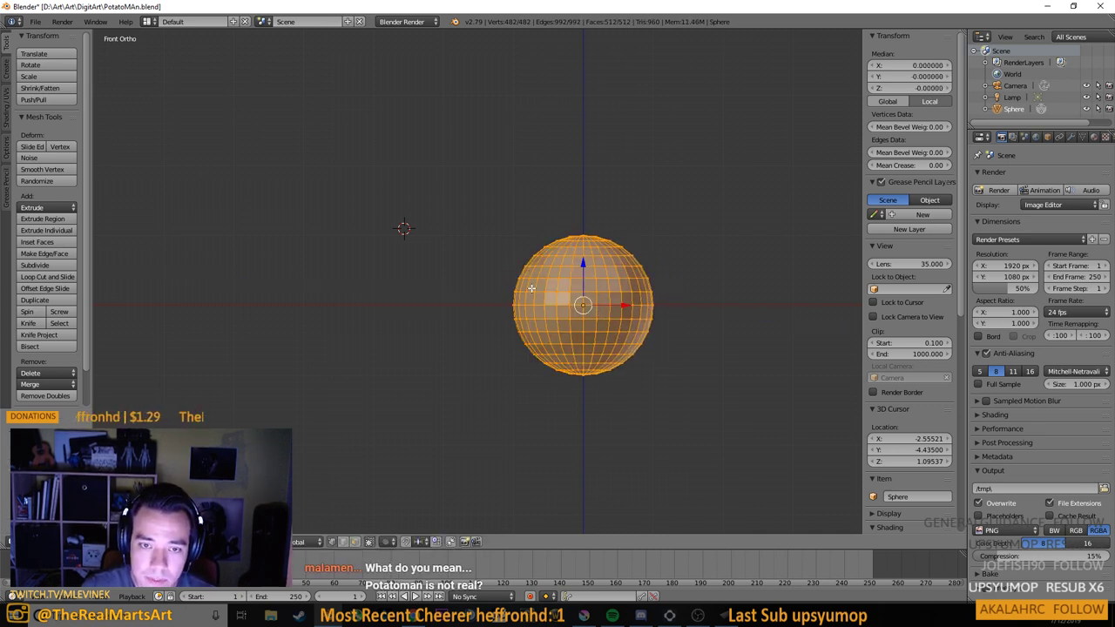
Select all vertices of the sphere's upper half in the front view, including those on the far side
{"action": "right_click", "coordinate": [510, 311]}
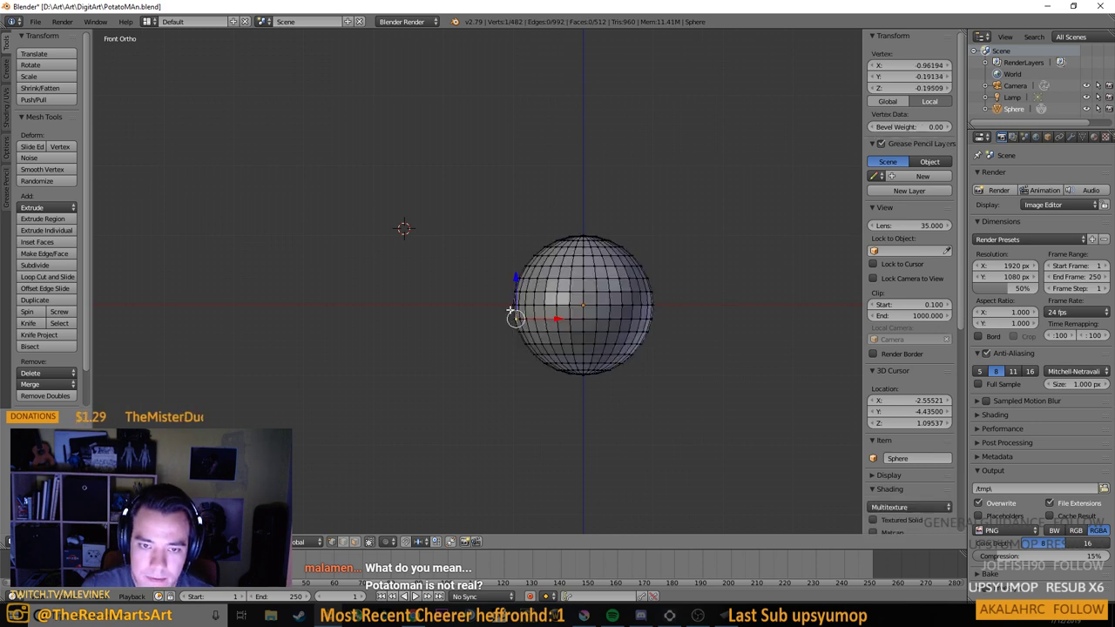
{"action": "right_click", "coordinate": [537, 279]}
{"action": "key", "text": "b"}
{"action": "left_click_drag", "start_coordinate": [488, 222], "coordinate": [696, 308]}
{"action": "key", "text": "b"}
{"action": "left_click_drag", "start_coordinate": [473, 207], "coordinate": [699, 307]}
Extrude the selected upper half and raise it about 1.83 units along Z to stretch the sphere into a capsule
{"action": "key", "text": "e"}
{"action": "right_click", "coordinate": [697, 306]}
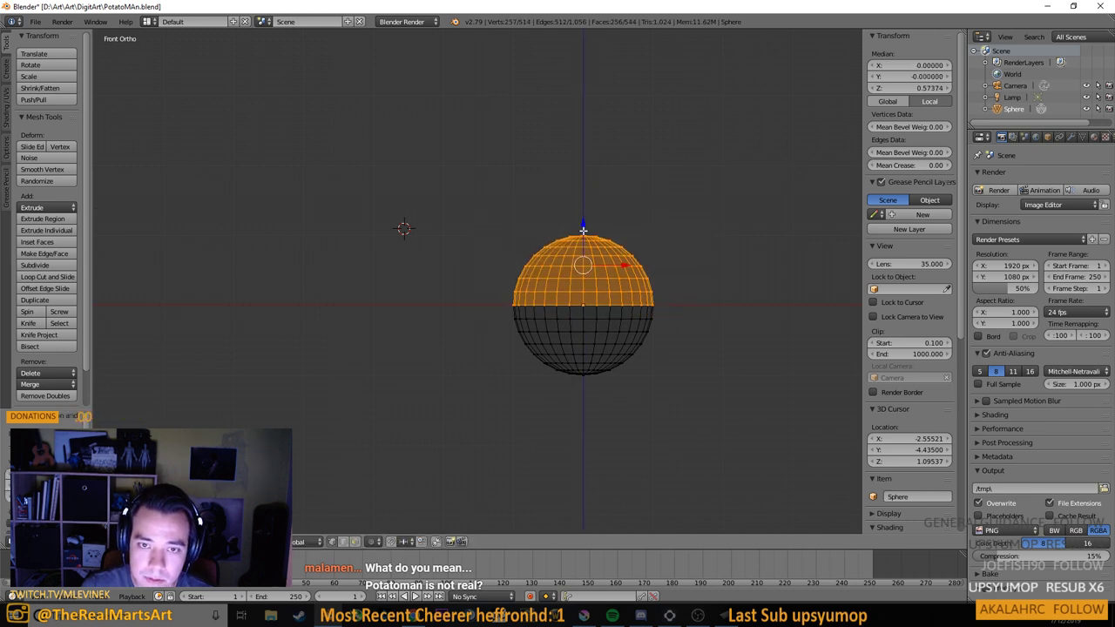
{"action": "left_click_drag", "start_coordinate": [583, 228], "coordinate": [585, 93]}
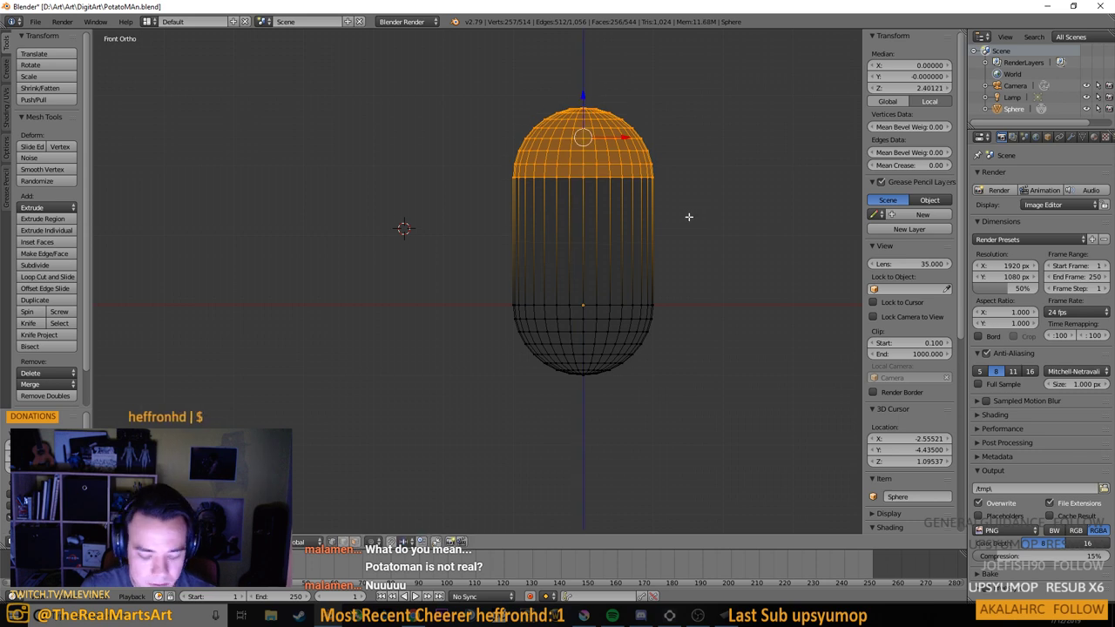
{"action": "key", "text": "Tab"}
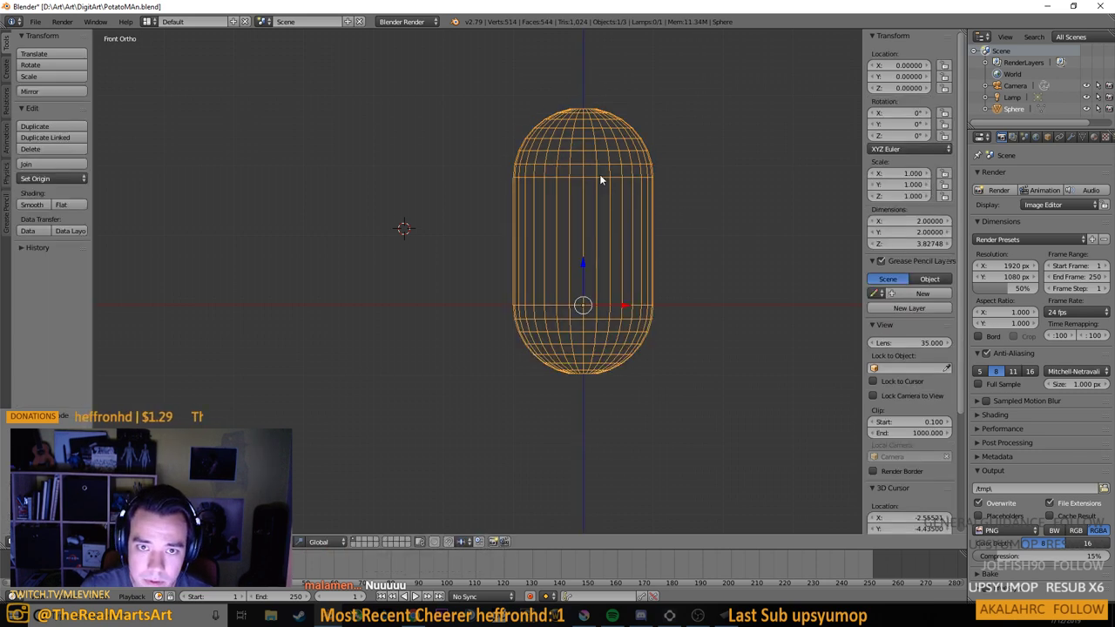
Select the entire capsule mesh in Edit Mode and move it down to a median Z of 0
{"action": "key", "text": "Tab"}
{"action": "key", "text": "b"}
{"action": "left_click_drag", "start_coordinate": [693, 80], "coordinate": [506, 424]}
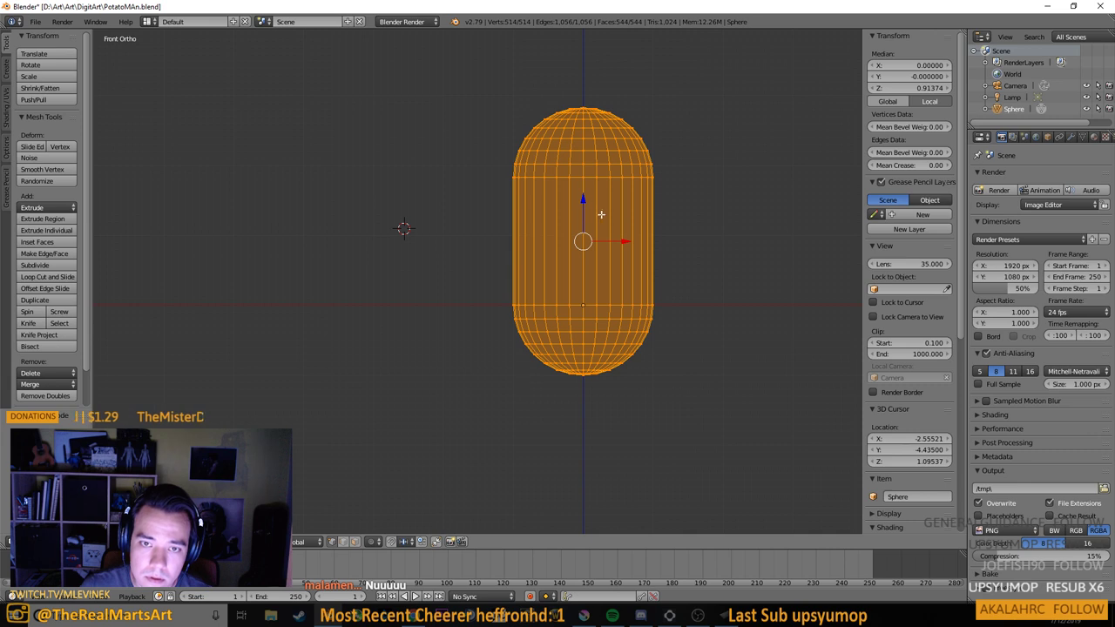
{"action": "left_click_drag", "start_coordinate": [582, 200], "coordinate": [588, 255]}
{"action": "left_click", "coordinate": [947, 88]}
{"action": "type", "text": "00000"}
{"action": "key", "text": "Return"}
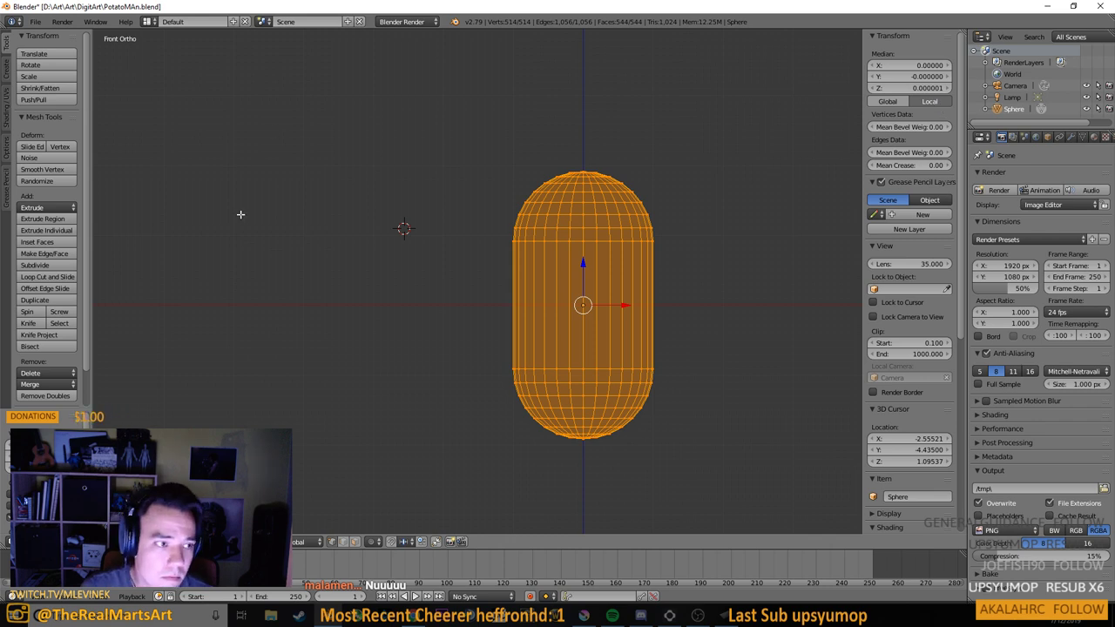
Return the capsule to Object Mode and save over PotatoMAn.blend
{"action": "key", "text": "Tab"}
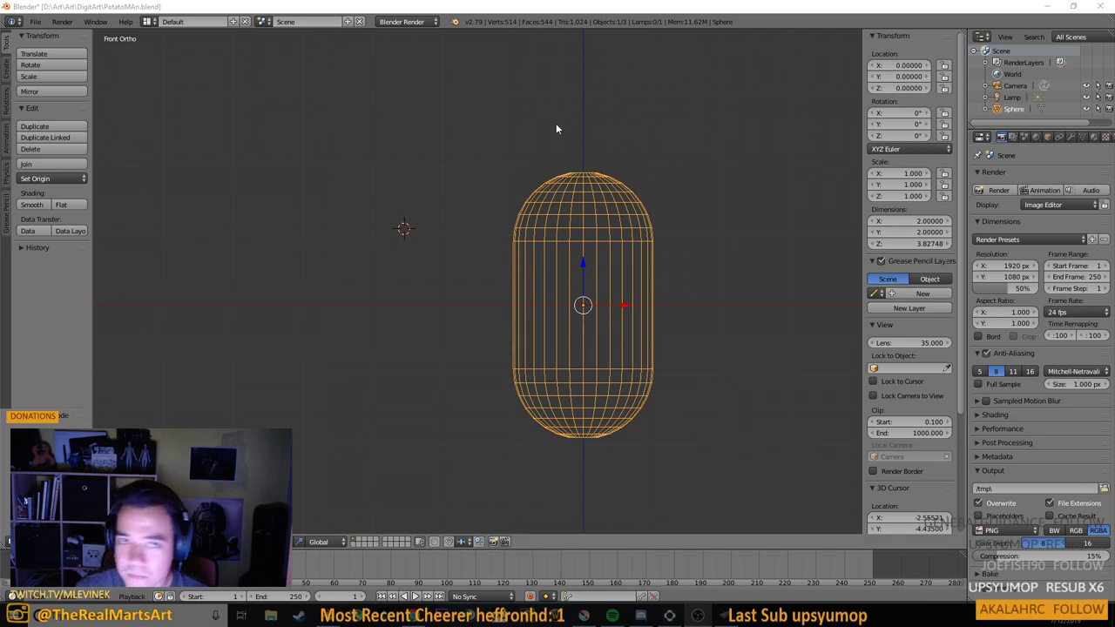
{"action": "key", "text": "ctrl+s"}
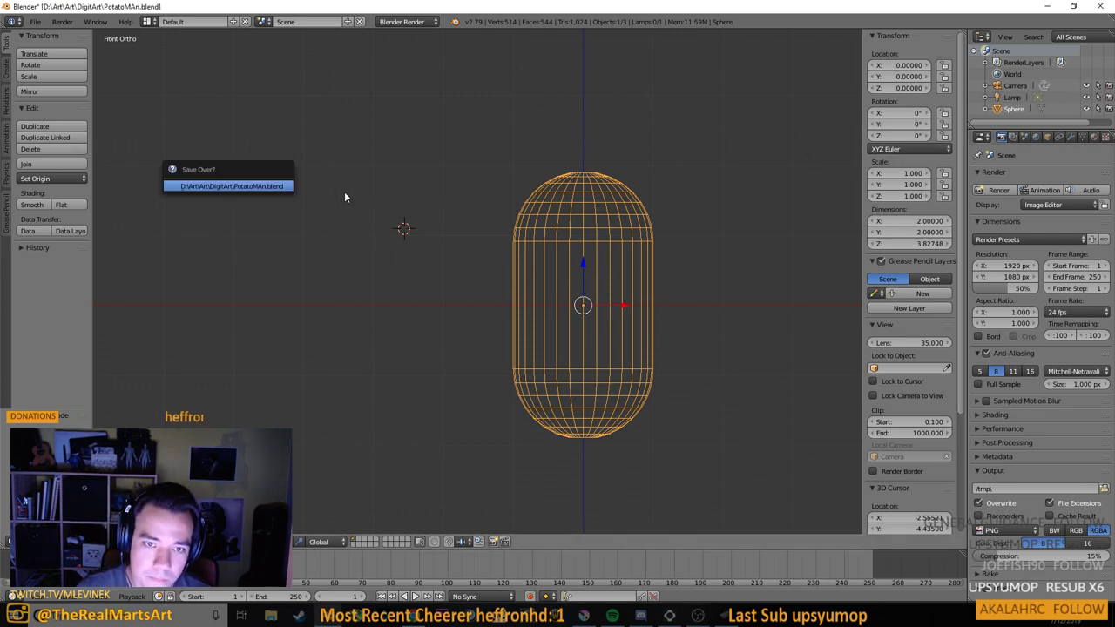
{"action": "left_click", "coordinate": [229, 180]}
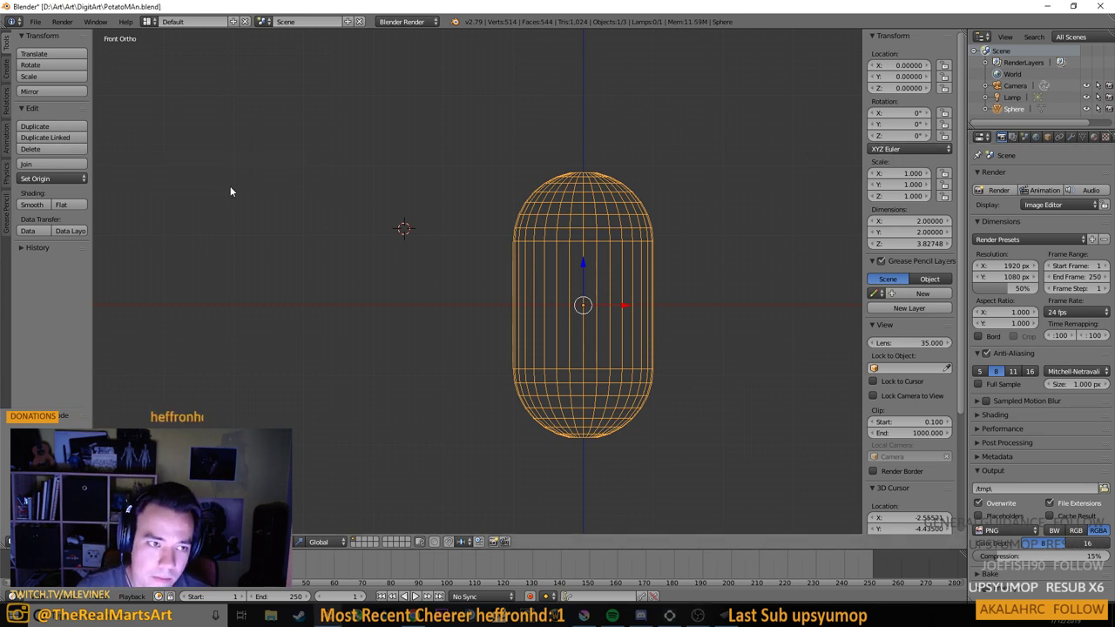
{"action": "left_click", "coordinate": [9, 224]}
{"action": "left_click", "coordinate": [7, 152]}
{"action": "left_click", "coordinate": [7, 135]}
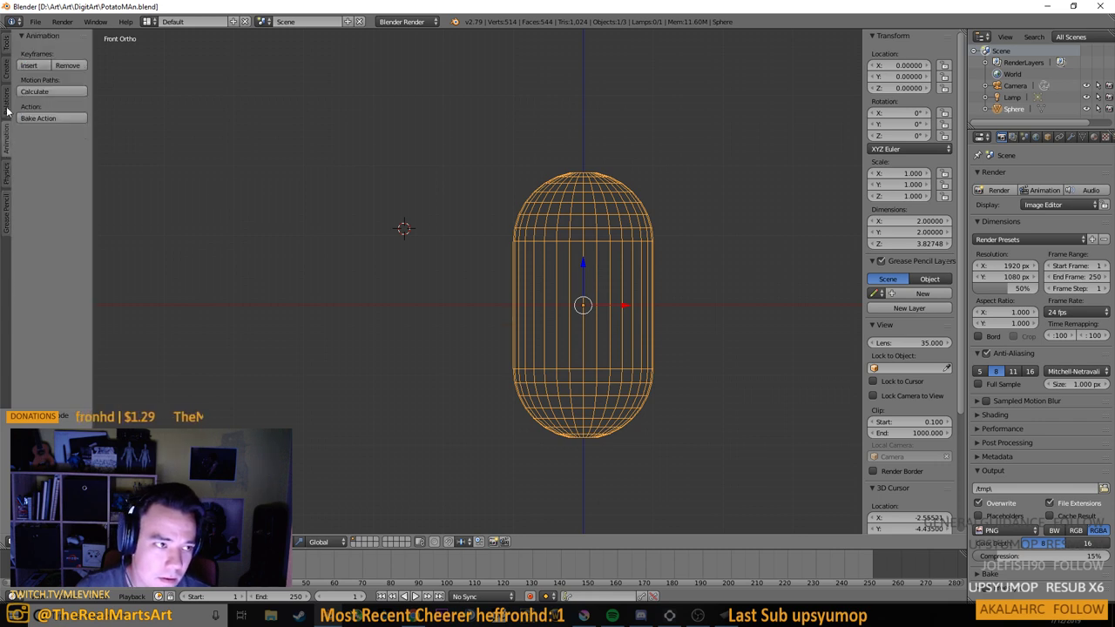
{"action": "left_click", "coordinate": [7, 101]}
{"action": "left_click", "coordinate": [7, 67]}
{"action": "left_click", "coordinate": [7, 44]}
{"action": "left_click", "coordinate": [6, 76]}
{"action": "left_click", "coordinate": [7, 100]}
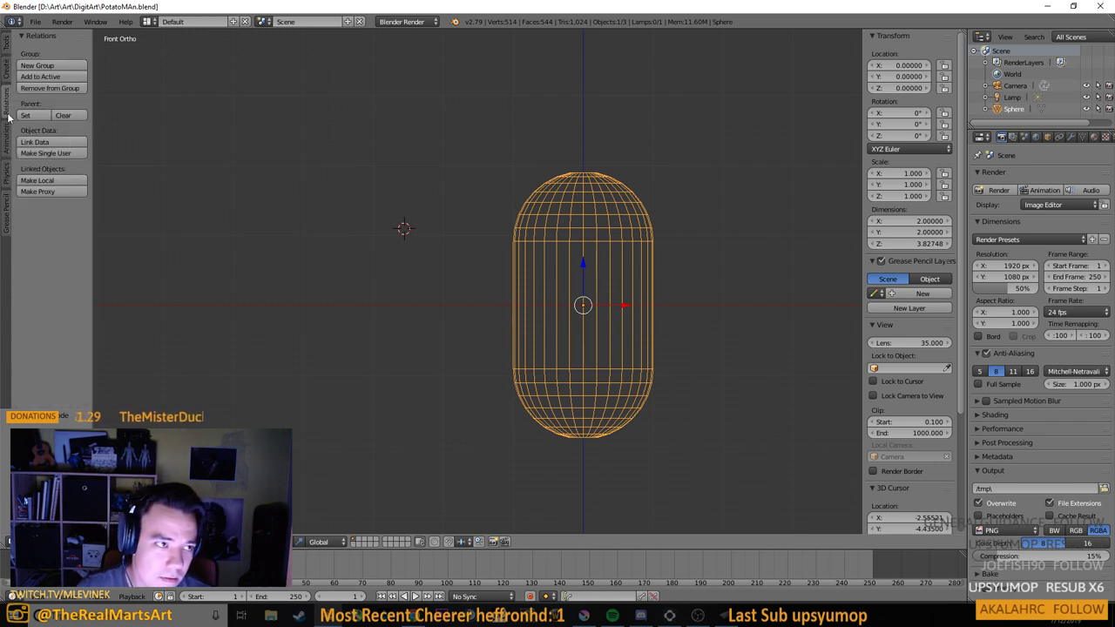
{"action": "left_click", "coordinate": [4, 71]}
{"action": "left_click", "coordinate": [6, 43]}
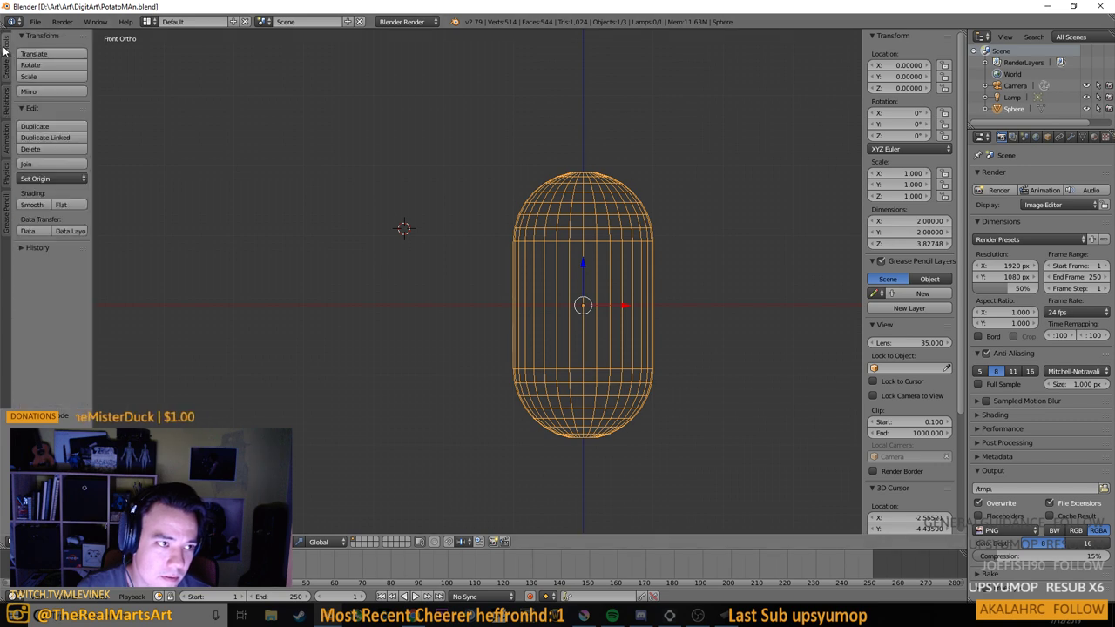
Put the capsule into Sculpt Mode with solid shading and enable Dyntopo
{"action": "left_click", "coordinate": [165, 506]}
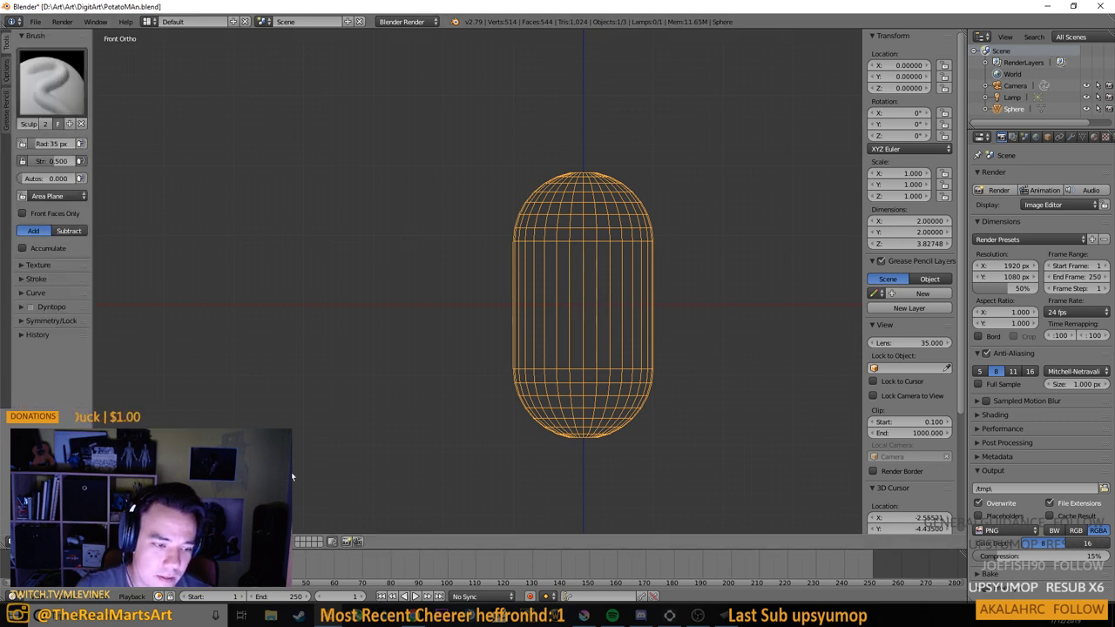
{"action": "key", "text": "z"}
{"action": "left_click", "coordinate": [24, 308]}
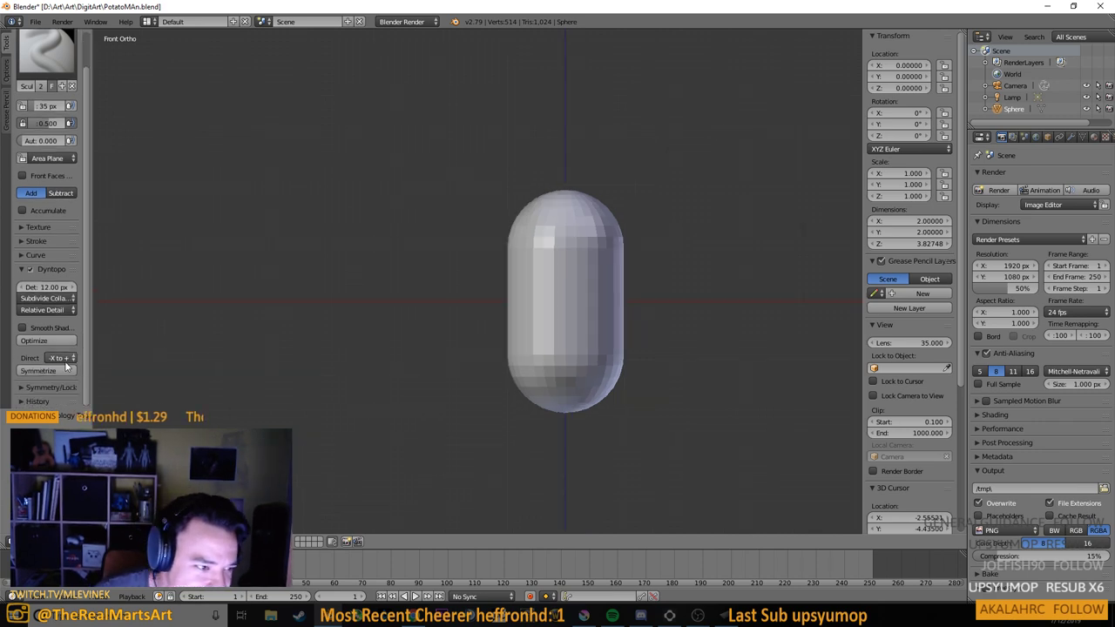
{"action": "scroll", "coordinate": [54, 373], "scroll_direction": "down", "scroll_amount": 1}
{"action": "left_click_drag", "start_coordinate": [671, 314], "coordinate": [716, 334]}
{"action": "key", "text": "KP_1"}
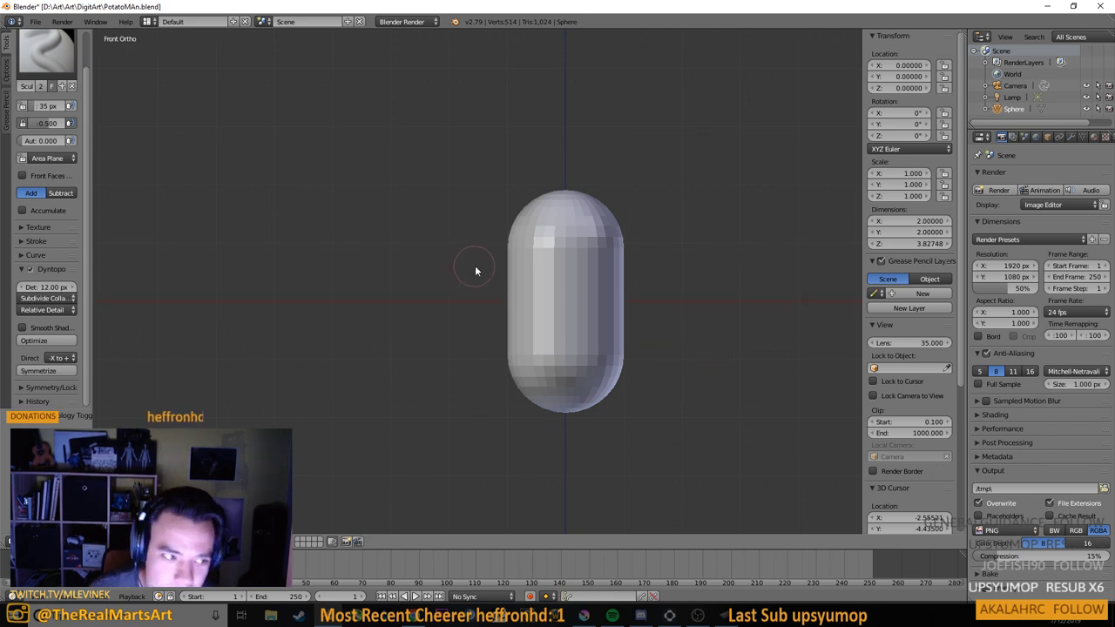
Choose the Clay brush and sculpt strokes across the capsule's middle in the right orthographic view
{"action": "left_click_drag", "start_coordinate": [571, 286], "coordinate": [463, 333]}
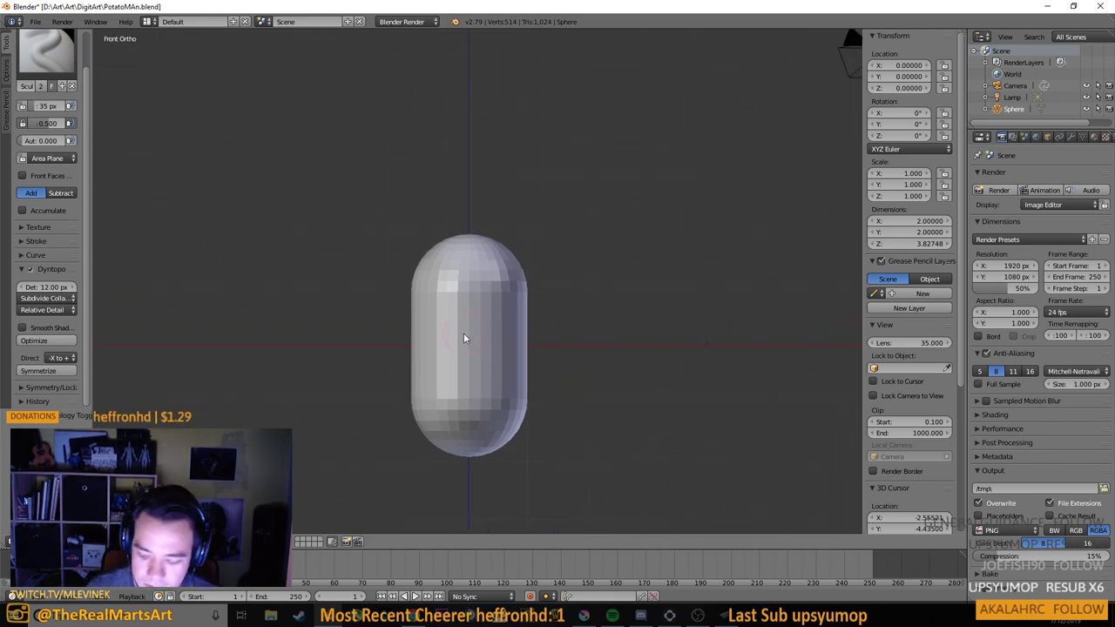
{"action": "key", "text": "KP_3"}
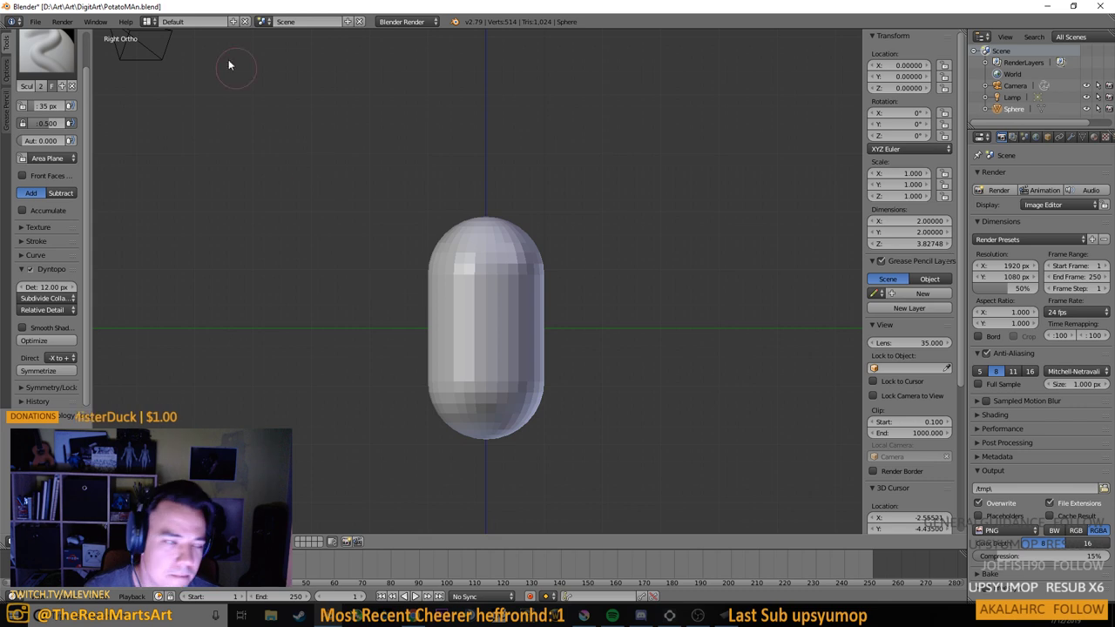
{"action": "left_click", "coordinate": [48, 50]}
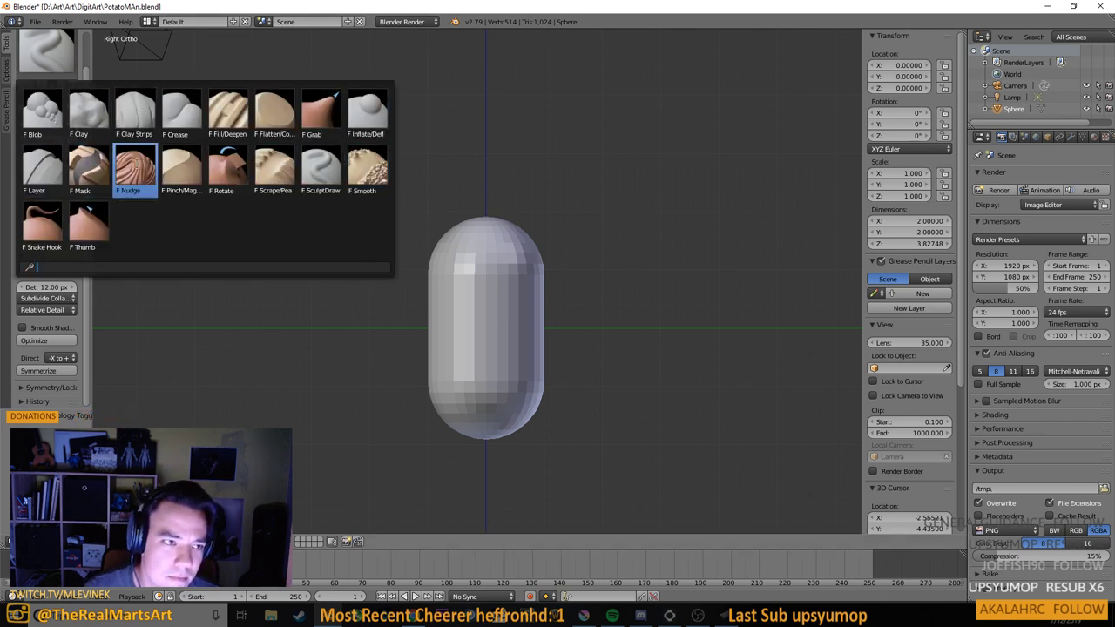
{"action": "left_click", "coordinate": [73, 101]}
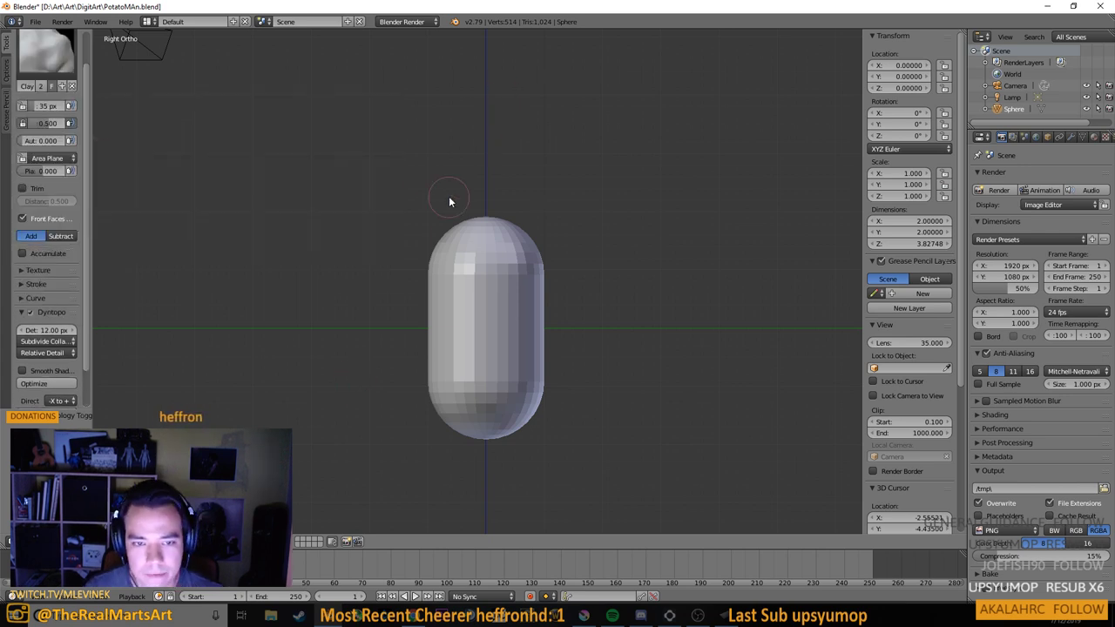
{"action": "mouse_move", "coordinate": [573, 281]}
{"action": "left_mouse_down"}
{"action": "mouse_move", "coordinate": [495, 431]}
{"action": "mouse_move", "coordinate": [498, 451]}
{"action": "mouse_move", "coordinate": [586, 329]}
{"action": "mouse_move", "coordinate": [497, 343]}
{"action": "mouse_move", "coordinate": [388, 415]}
{"action": "left_mouse_up"}
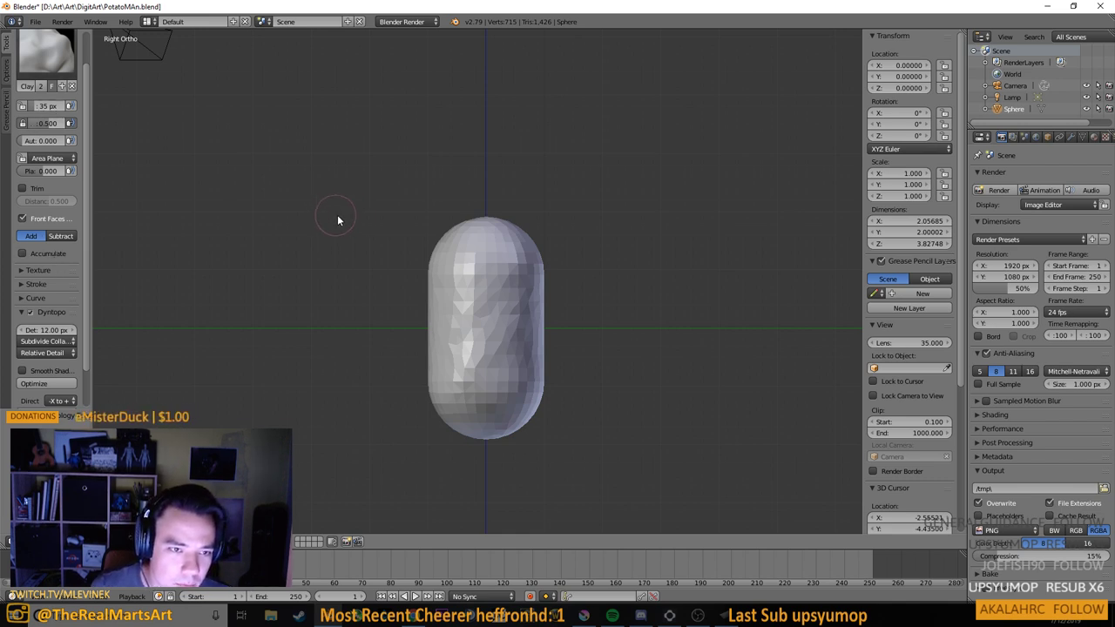
{"action": "key", "text": "alt+space"}
{"action": "key", "text": "Escape"}
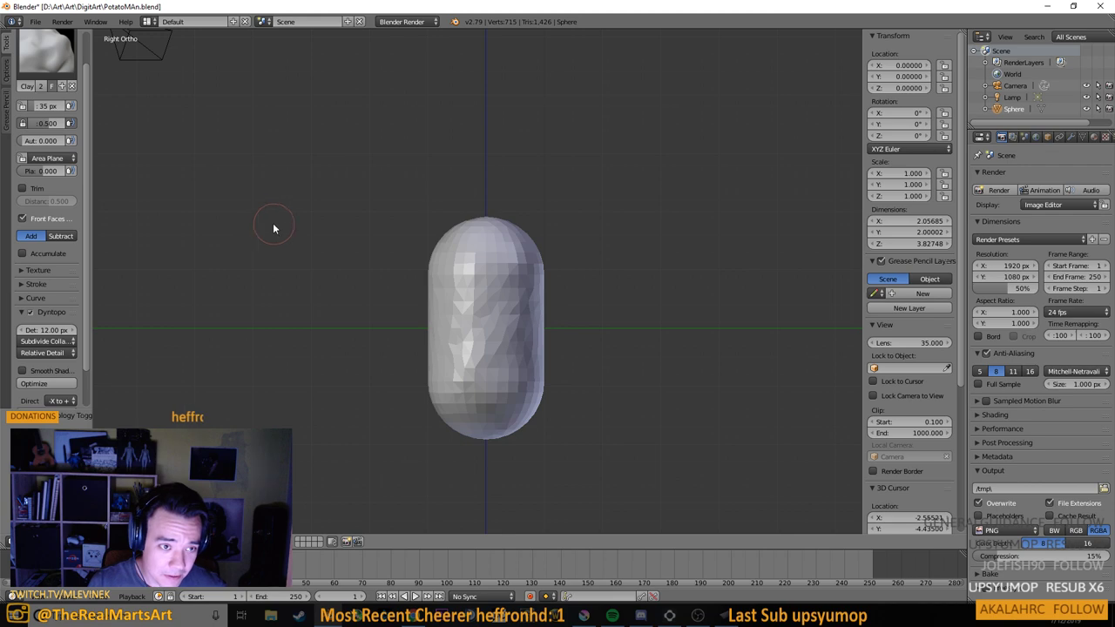
Add more Clay brush strokes around the capsule's sides and upper dome from several angles
{"action": "left_click_drag", "start_coordinate": [302, 218], "coordinate": [490, 296]}
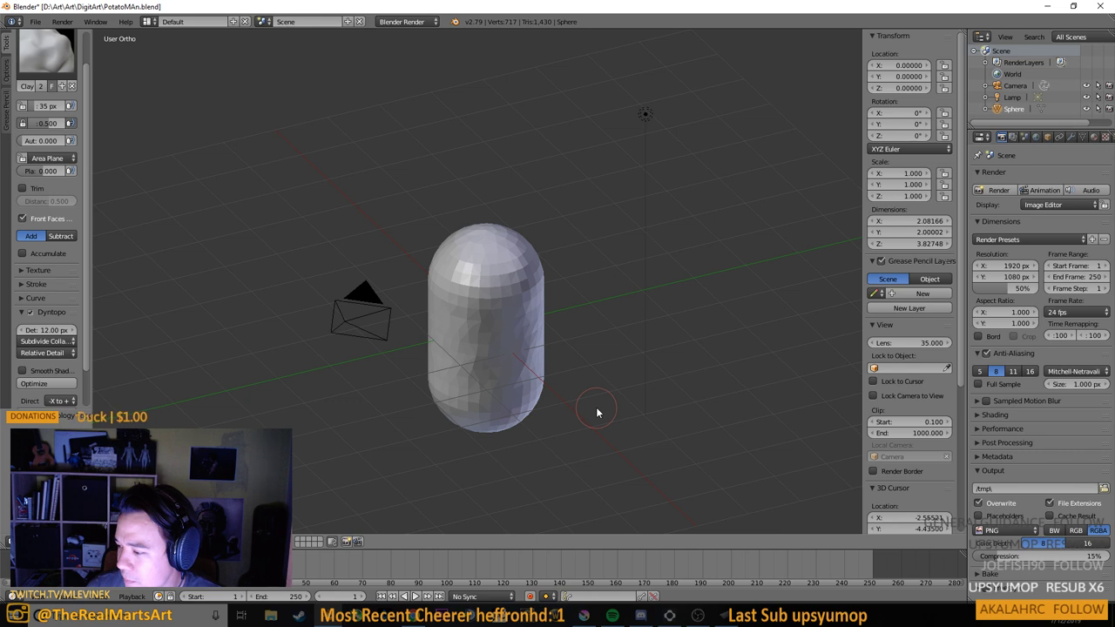
{"action": "left_click_drag", "start_coordinate": [648, 455], "coordinate": [610, 366]}
{"action": "mouse_move", "coordinate": [535, 231]}
{"action": "left_mouse_down"}
{"action": "mouse_move", "coordinate": [526, 240]}
{"action": "mouse_move", "coordinate": [572, 224]}
{"action": "left_mouse_up"}
{"action": "scroll", "coordinate": [505, 399], "scroll_direction": "up", "scroll_amount": 2}
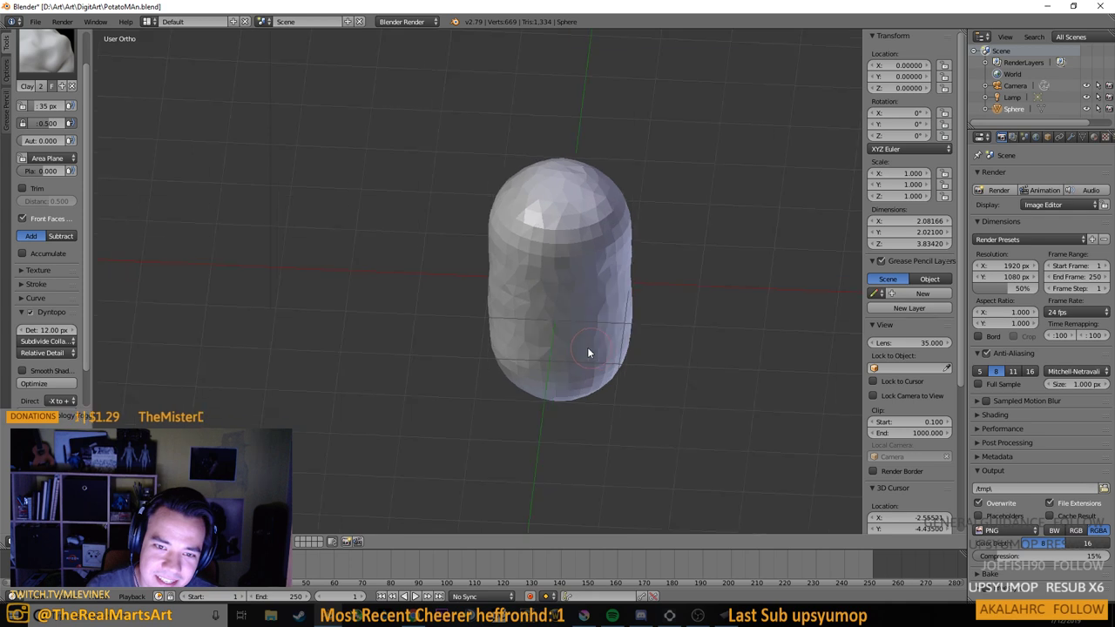
{"action": "left_click_drag", "start_coordinate": [589, 350], "coordinate": [458, 310]}
Choose the Clay Strips brush and sculpt strokes along the capsule's side and lower part
{"action": "left_click", "coordinate": [46, 52]}
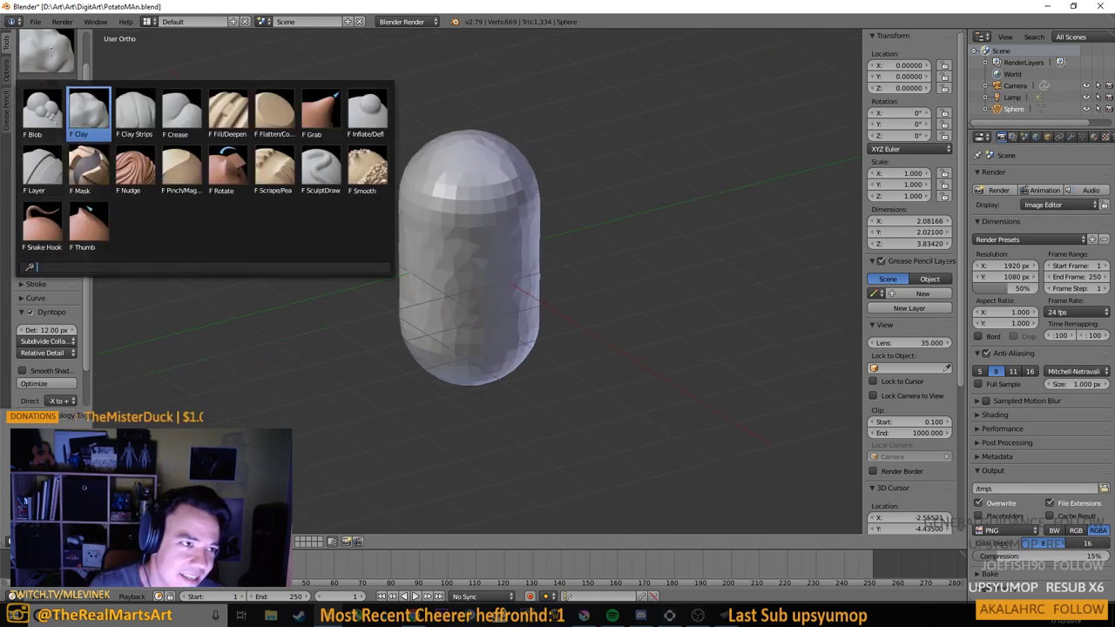
{"action": "left_click", "coordinate": [186, 168]}
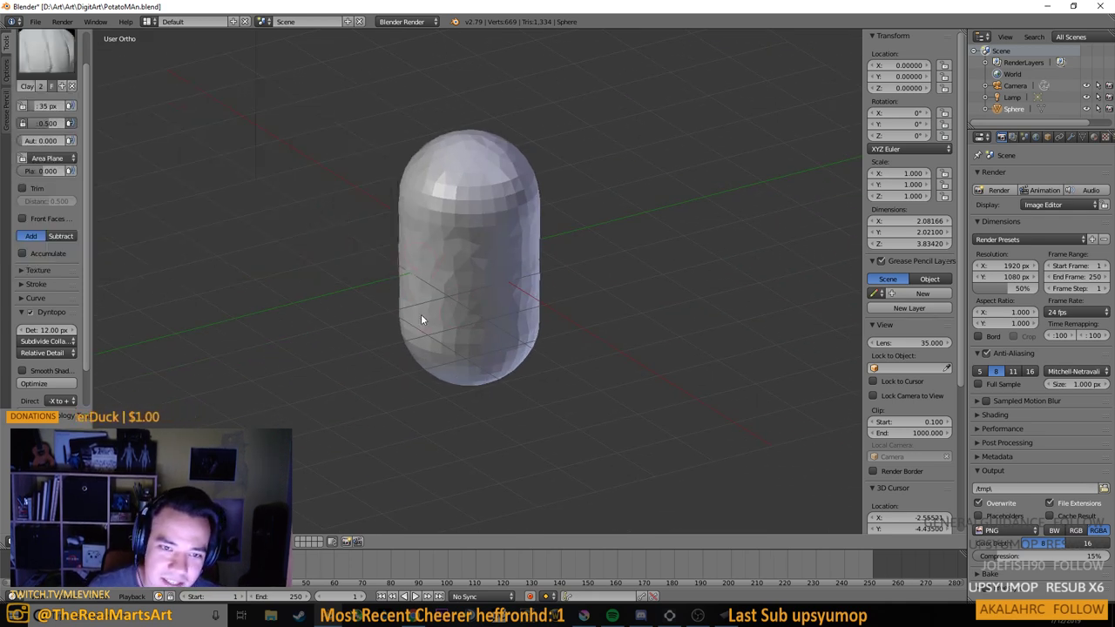
{"action": "mouse_move", "coordinate": [421, 314]}
{"action": "left_mouse_down"}
{"action": "mouse_move", "coordinate": [434, 242]}
{"action": "mouse_move", "coordinate": [446, 280]}
{"action": "mouse_move", "coordinate": [476, 176]}
{"action": "mouse_move", "coordinate": [470, 352]}
{"action": "mouse_move", "coordinate": [505, 387]}
{"action": "left_mouse_up"}
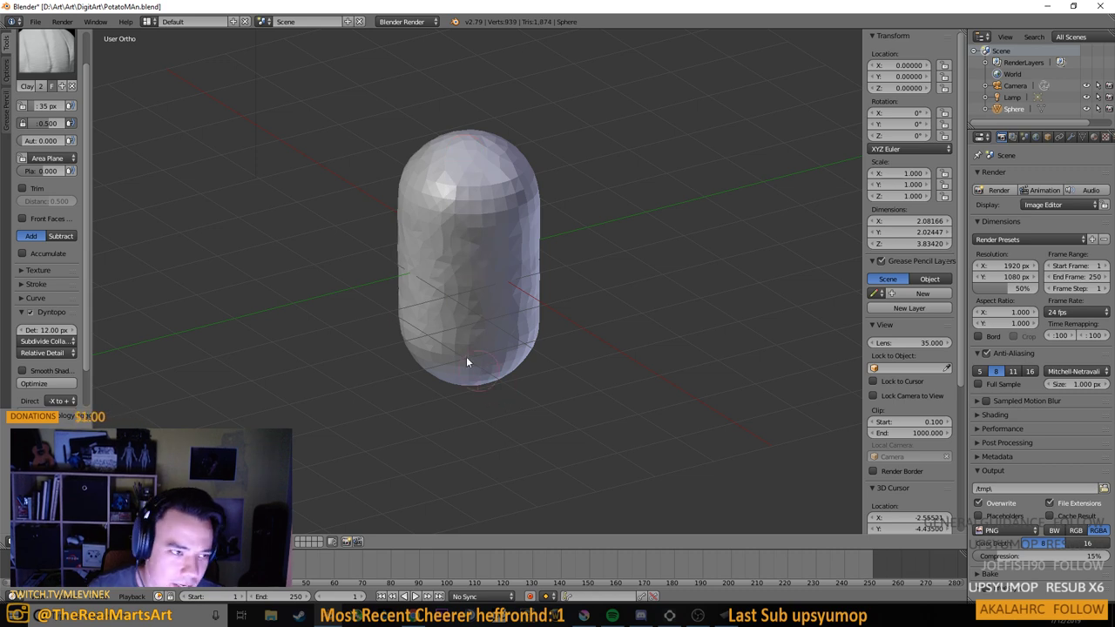
{"action": "left_click_drag", "start_coordinate": [411, 317], "coordinate": [456, 296]}
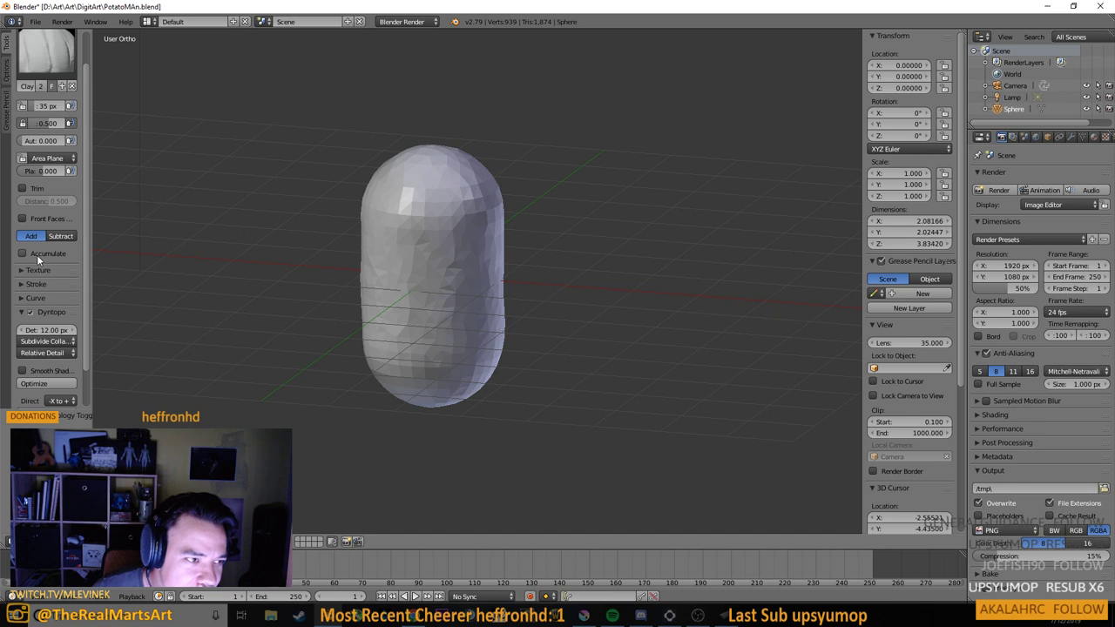
Symmetrize the sculpted capsule from -X to +X and inspect it from the front, the right and an angle
{"action": "scroll", "coordinate": [39, 254], "scroll_direction": "down", "scroll_amount": 1}
{"action": "scroll", "coordinate": [38, 254], "scroll_direction": "down", "scroll_amount": 1}
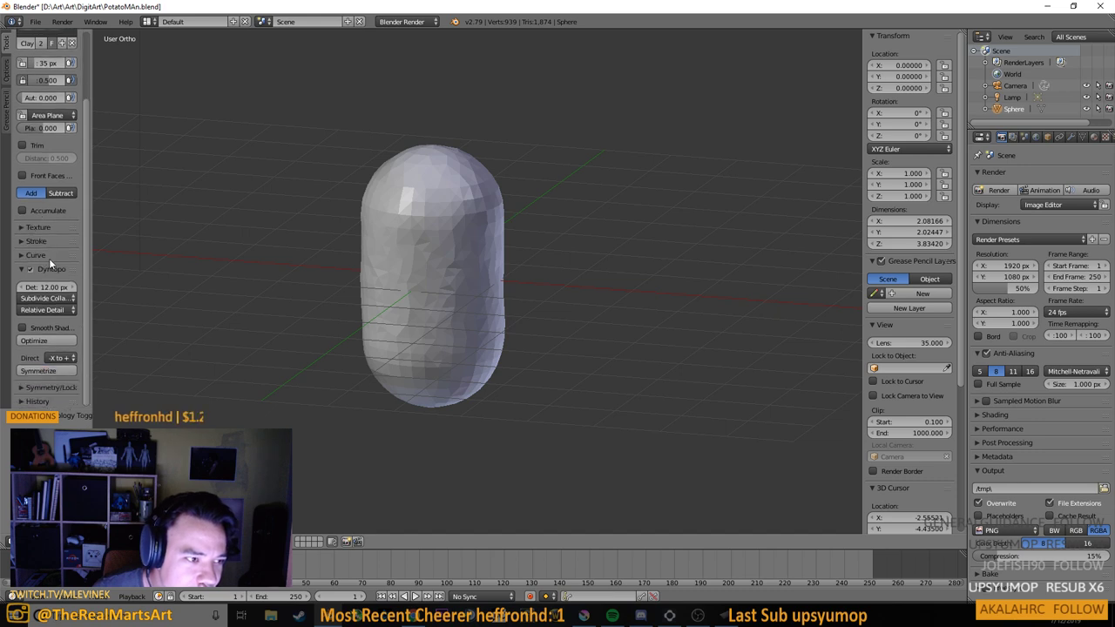
{"action": "left_click", "coordinate": [42, 369]}
{"action": "left_click_drag", "start_coordinate": [342, 331], "coordinate": [513, 311]}
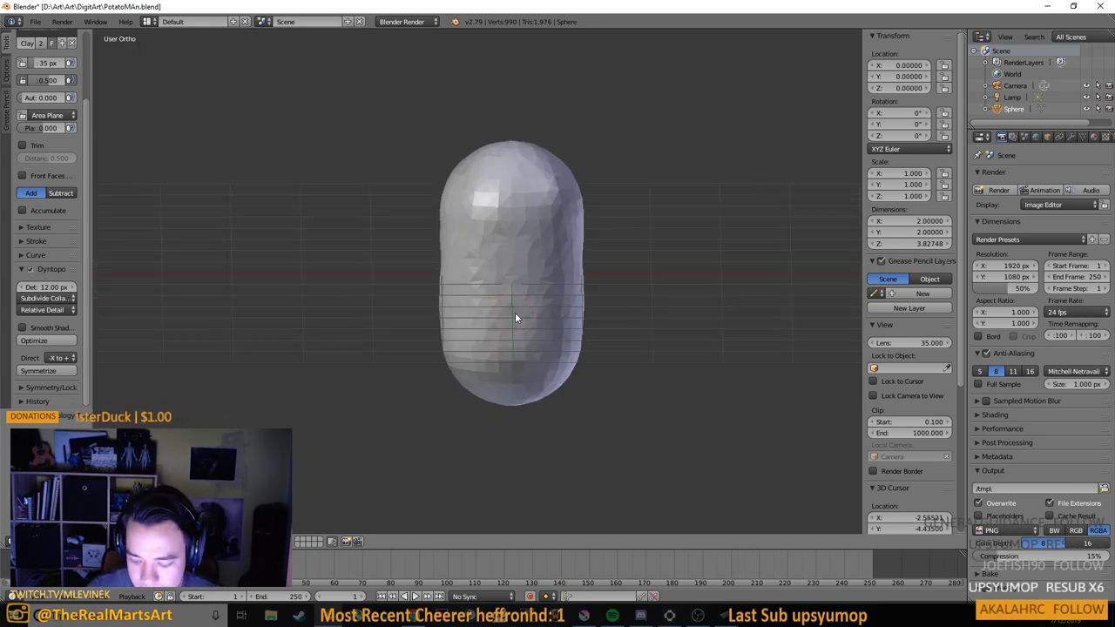
{"action": "key", "text": "KP_1"}
{"action": "key", "text": "KP_3"}
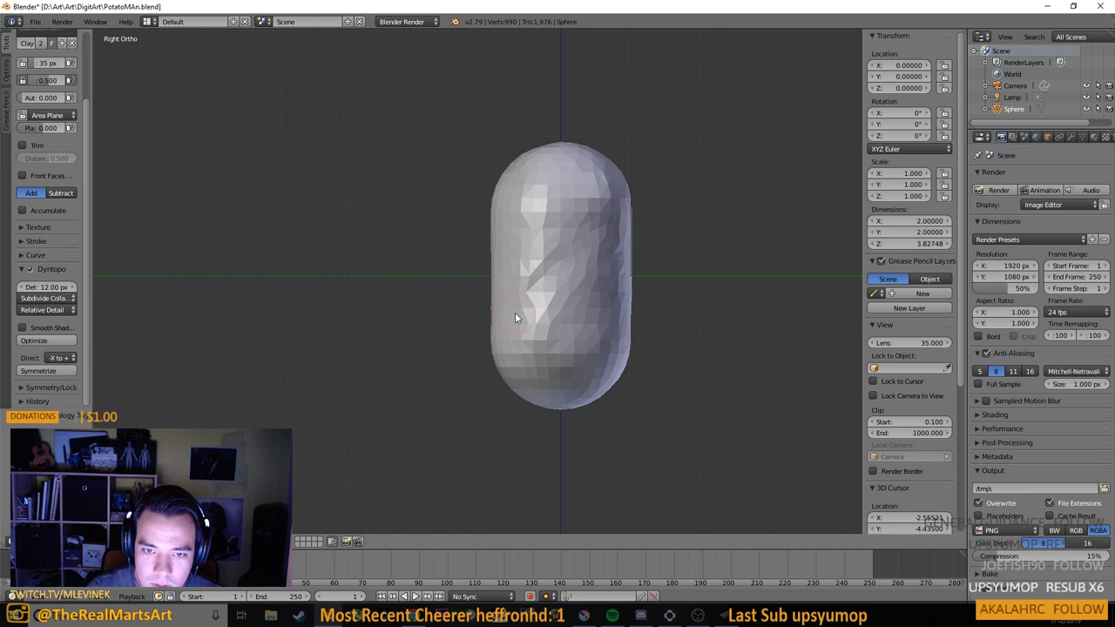
{"action": "key", "text": "KP_1"}
{"action": "left_click_drag", "start_coordinate": [515, 312], "coordinate": [519, 289]}
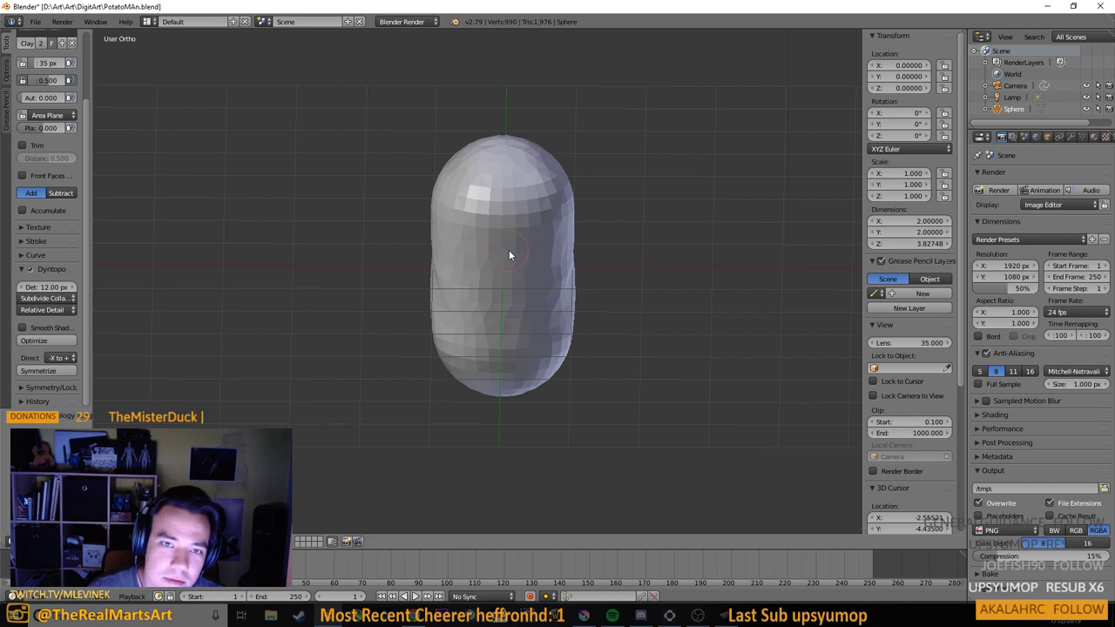
Turn on smooth shading for dynamic topology and add Clay Strips strokes on the capsule's upper side
{"action": "left_click_drag", "start_coordinate": [509, 254], "coordinate": [525, 279]}
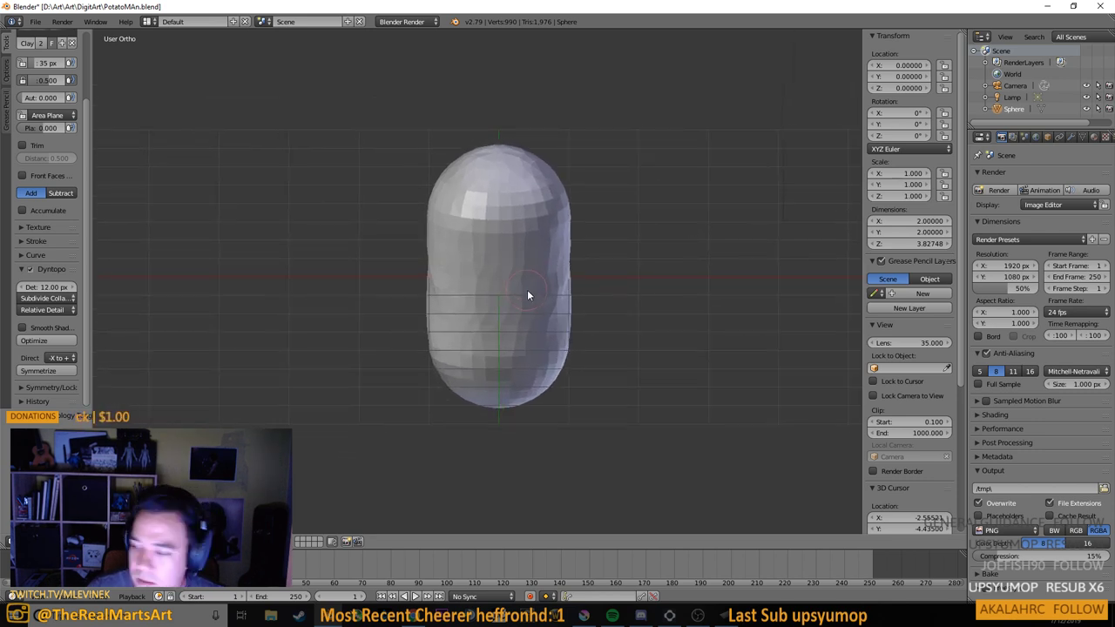
{"action": "left_click_drag", "start_coordinate": [527, 295], "coordinate": [526, 331]}
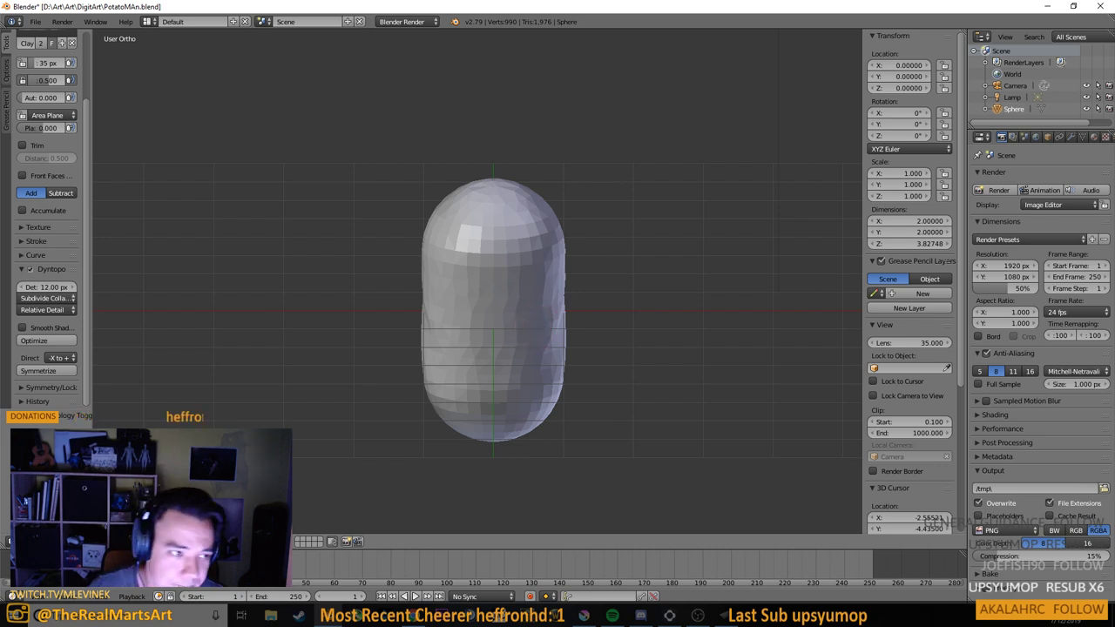
{"action": "left_click", "coordinate": [22, 328]}
{"action": "left_click_drag", "start_coordinate": [537, 249], "coordinate": [545, 244]}
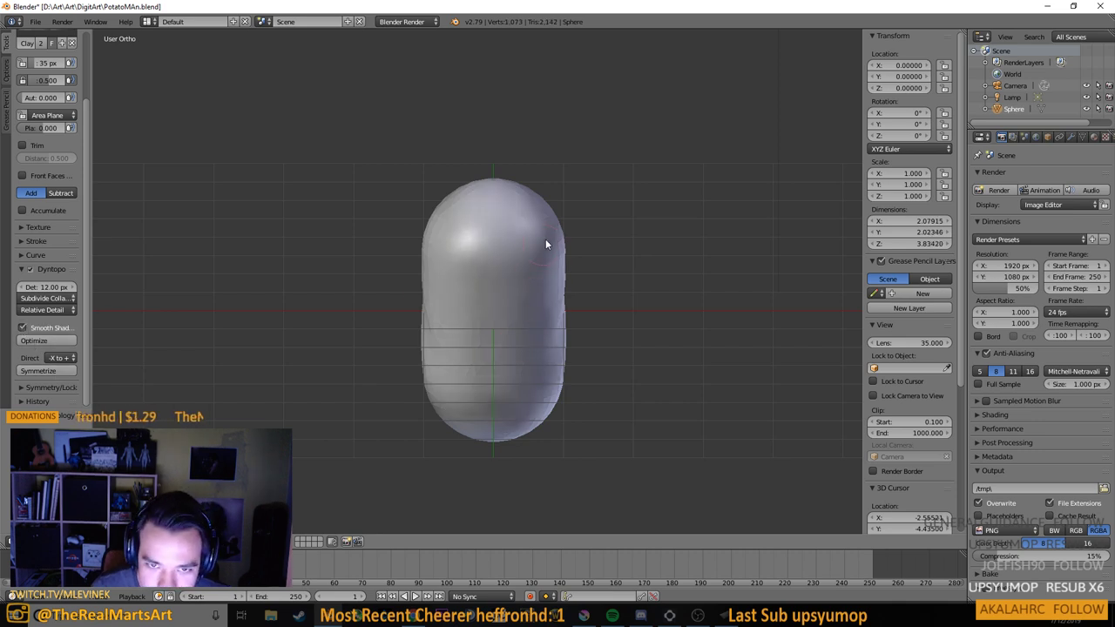
{"action": "left_click_drag", "start_coordinate": [591, 348], "coordinate": [508, 334]}
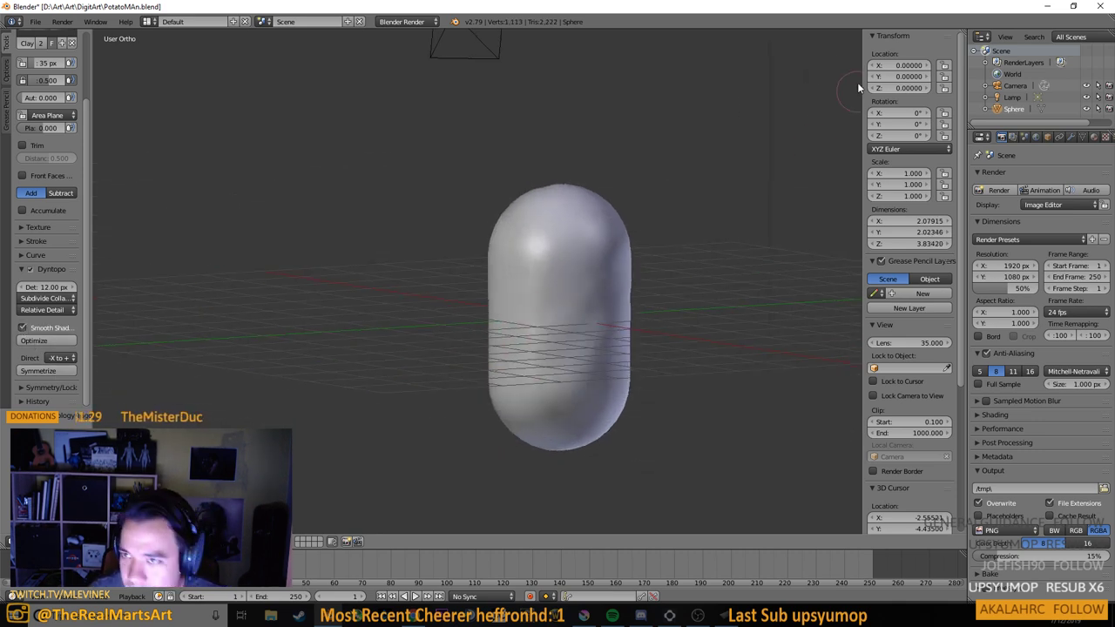
Enable matcap display for the viewport and set the material mode to GLSL
{"action": "scroll", "coordinate": [859, 465], "scroll_direction": "down", "scroll_amount": 3}
{"action": "scroll", "coordinate": [929, 473], "scroll_direction": "down", "scroll_amount": 6}
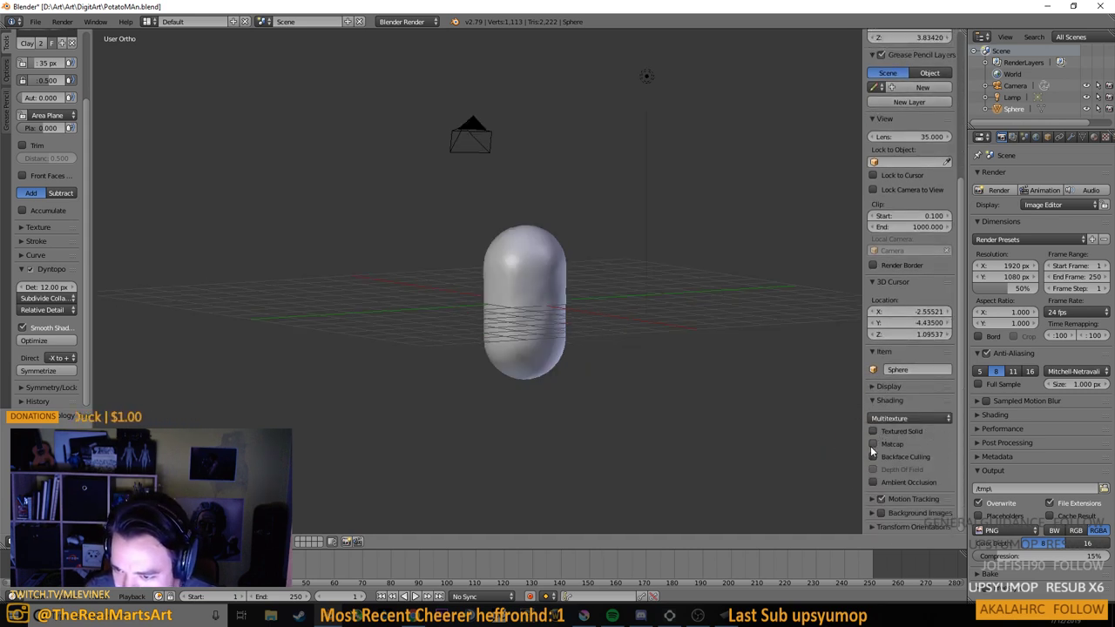
{"action": "left_click", "coordinate": [872, 444]}
{"action": "left_click", "coordinate": [892, 422]}
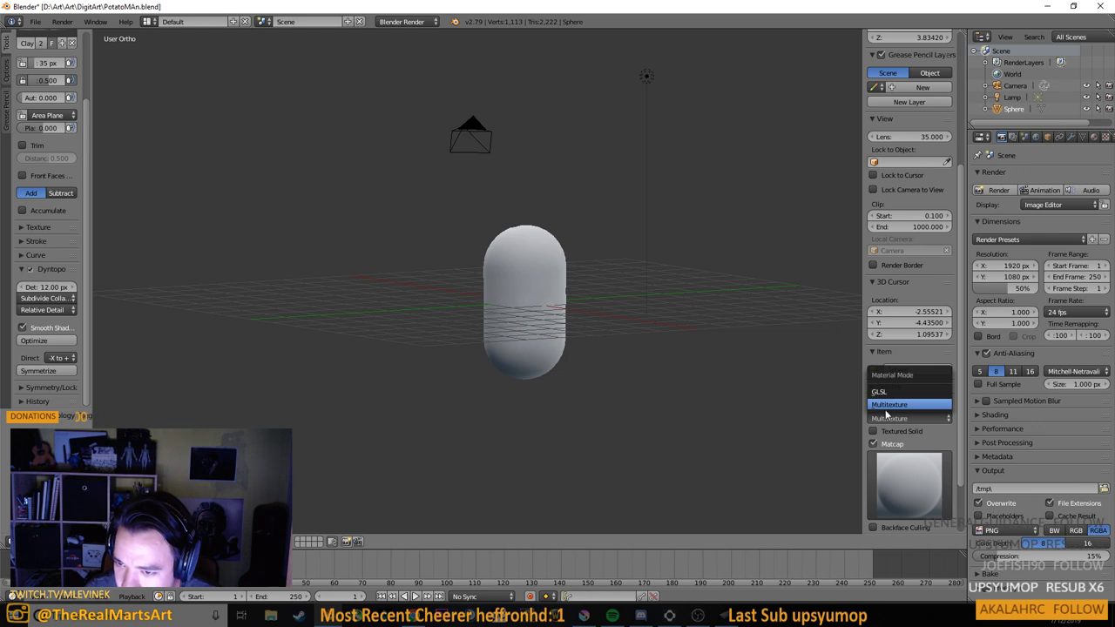
{"action": "left_click", "coordinate": [914, 394]}
{"action": "left_click", "coordinate": [916, 417]}
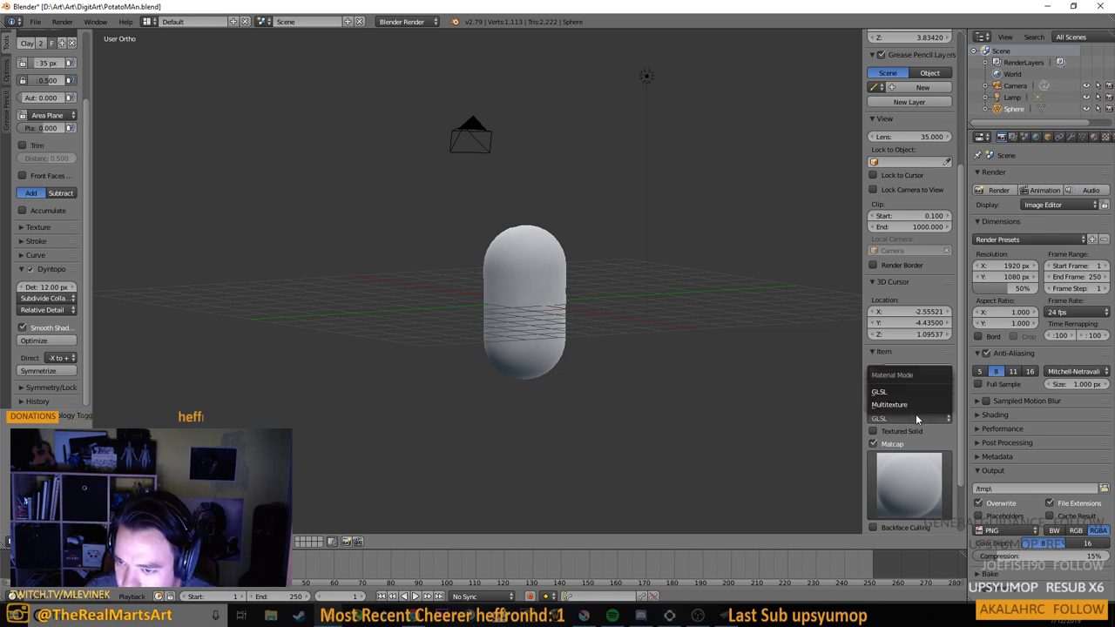
{"action": "left_click", "coordinate": [913, 407]}
{"action": "left_click", "coordinate": [912, 408]}
{"action": "left_click", "coordinate": [907, 388]}
{"action": "scroll", "coordinate": [925, 439], "scroll_direction": "down", "scroll_amount": 2}
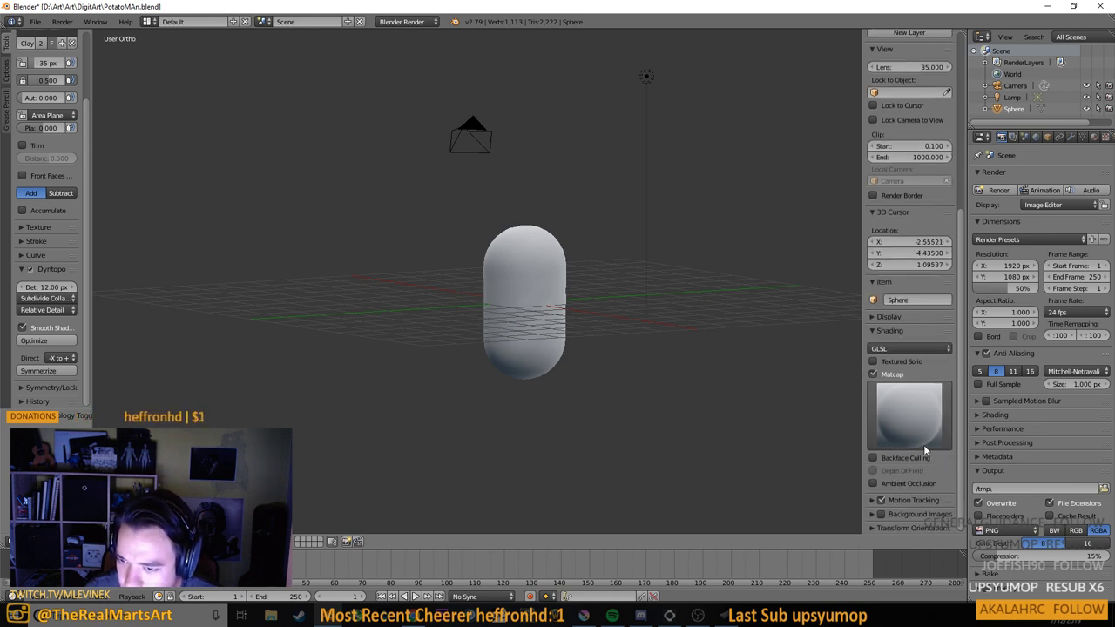
Try the matte brown-red, glossy red, violet and black-rimmed grey matcaps on the capsule
{"action": "left_click", "coordinate": [914, 435]}
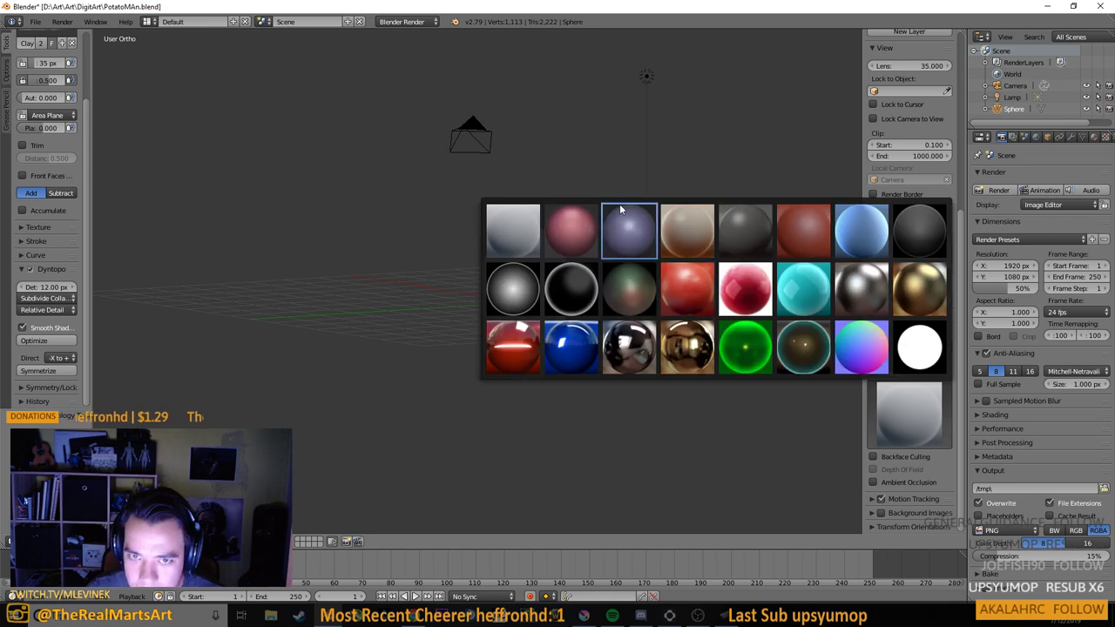
{"action": "left_click", "coordinate": [809, 237]}
{"action": "left_click_drag", "start_coordinate": [519, 313], "coordinate": [603, 324]}
{"action": "scroll", "coordinate": [513, 312], "scroll_direction": "up", "scroll_amount": 2}
{"action": "left_click", "coordinate": [937, 432]}
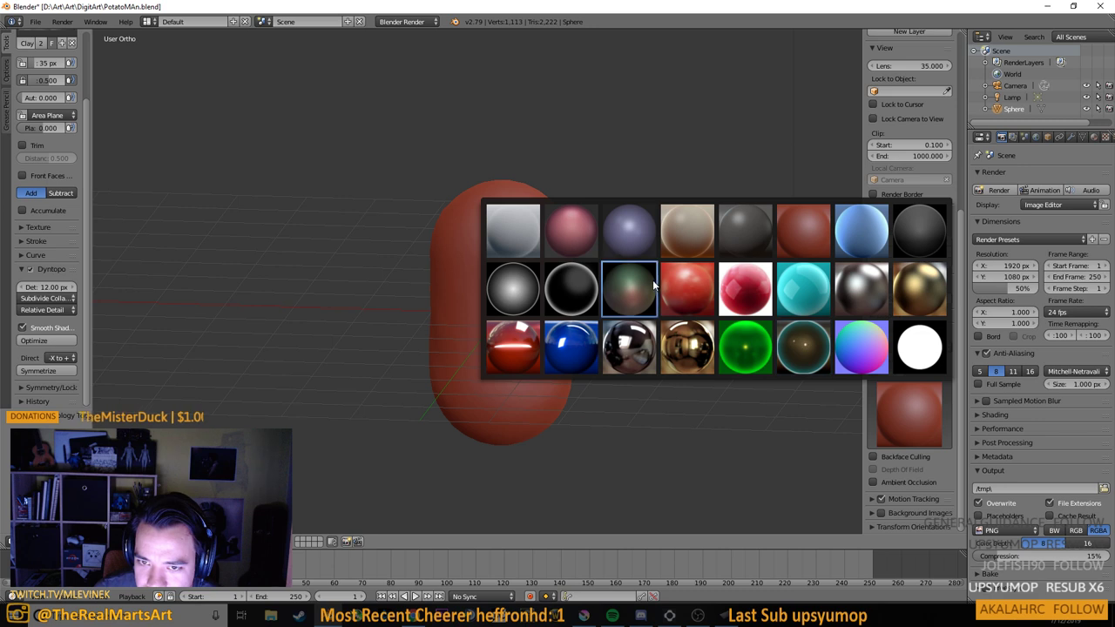
{"action": "left_click", "coordinate": [676, 290]}
{"action": "left_click", "coordinate": [884, 416]}
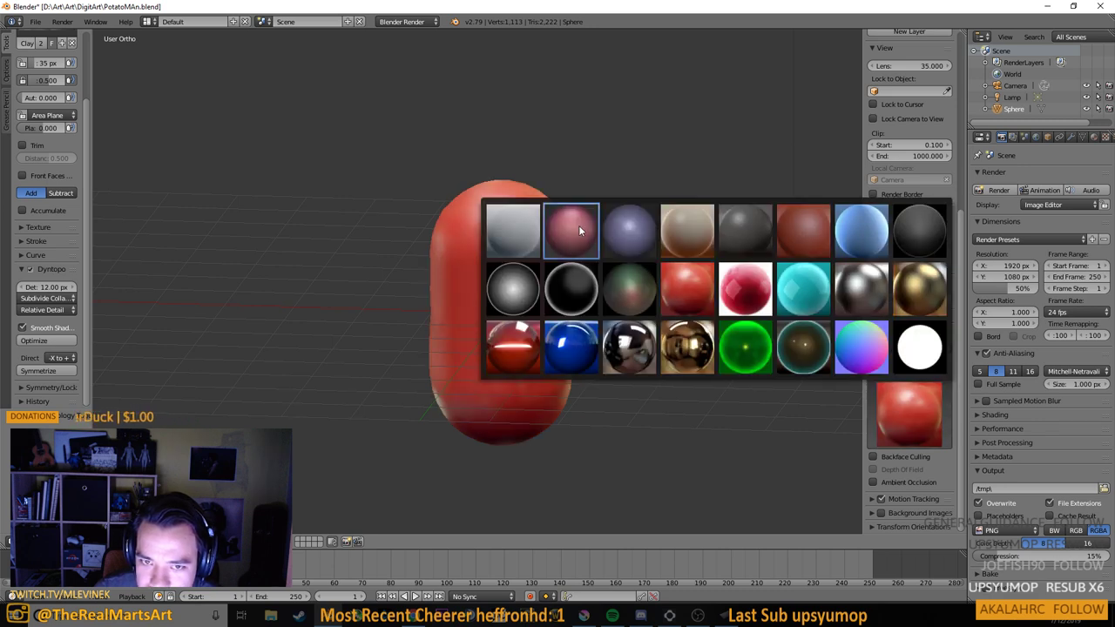
{"action": "left_click", "coordinate": [629, 231]}
{"action": "left_click", "coordinate": [930, 413]}
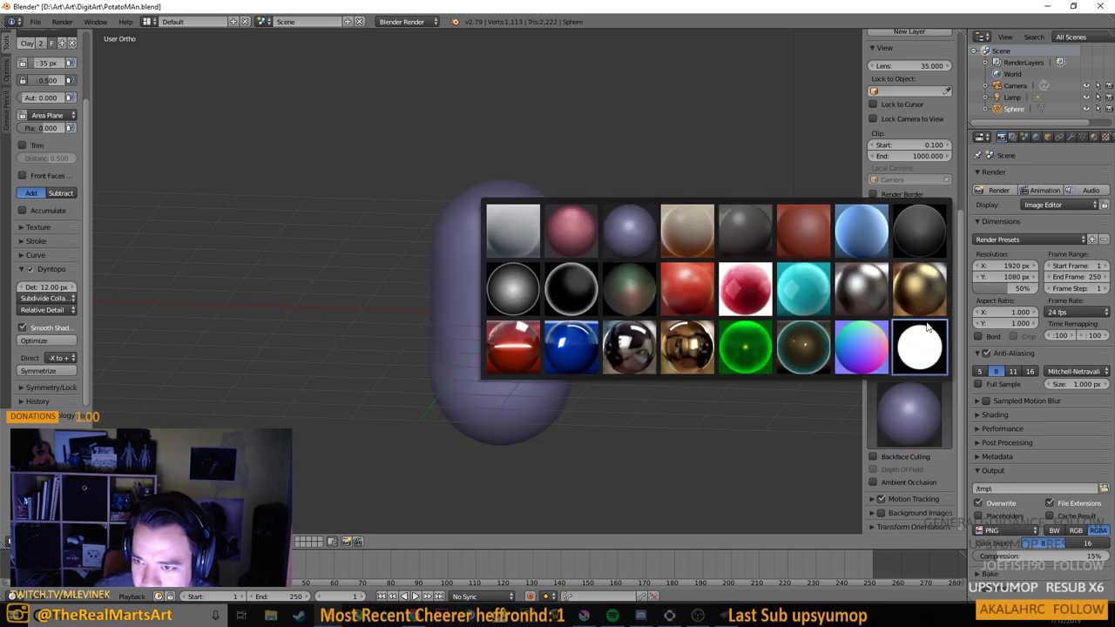
{"action": "left_click", "coordinate": [514, 280]}
Apply the soft pink matcap to the capsule and inspect it from the front and at an angle
{"action": "left_click", "coordinate": [905, 413]}
{"action": "left_click", "coordinate": [565, 228]}
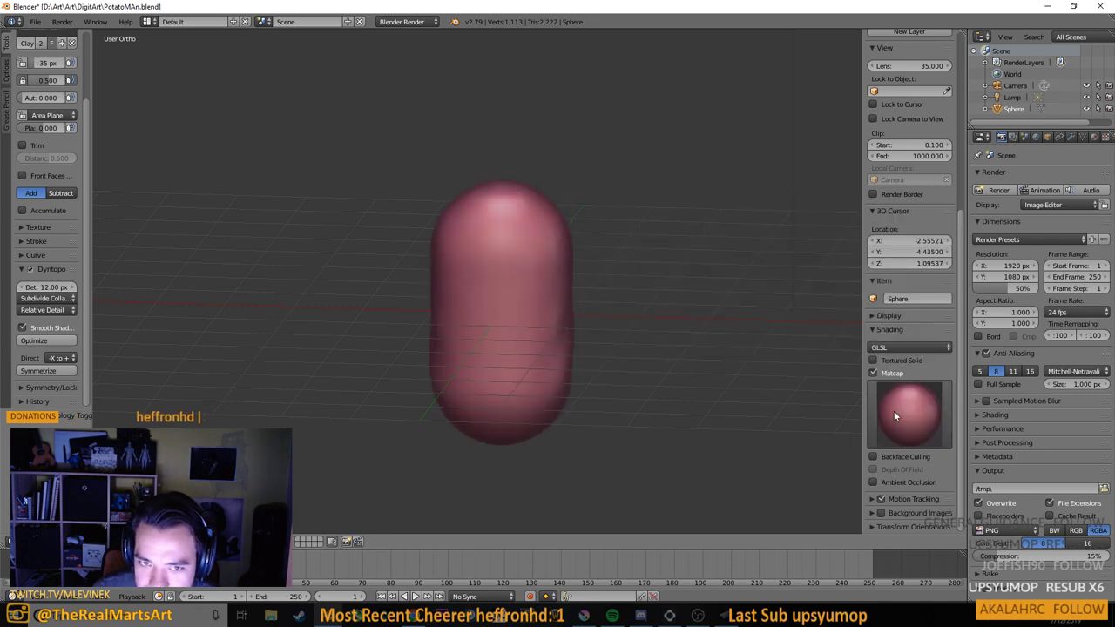
{"action": "mouse_move", "coordinate": [712, 336]}
{"action": "left_mouse_down"}
{"action": "mouse_move", "coordinate": [622, 311]}
{"action": "mouse_move", "coordinate": [564, 261]}
{"action": "mouse_move", "coordinate": [646, 250]}
{"action": "mouse_move", "coordinate": [739, 317]}
{"action": "mouse_move", "coordinate": [597, 303]}
{"action": "left_mouse_up"}
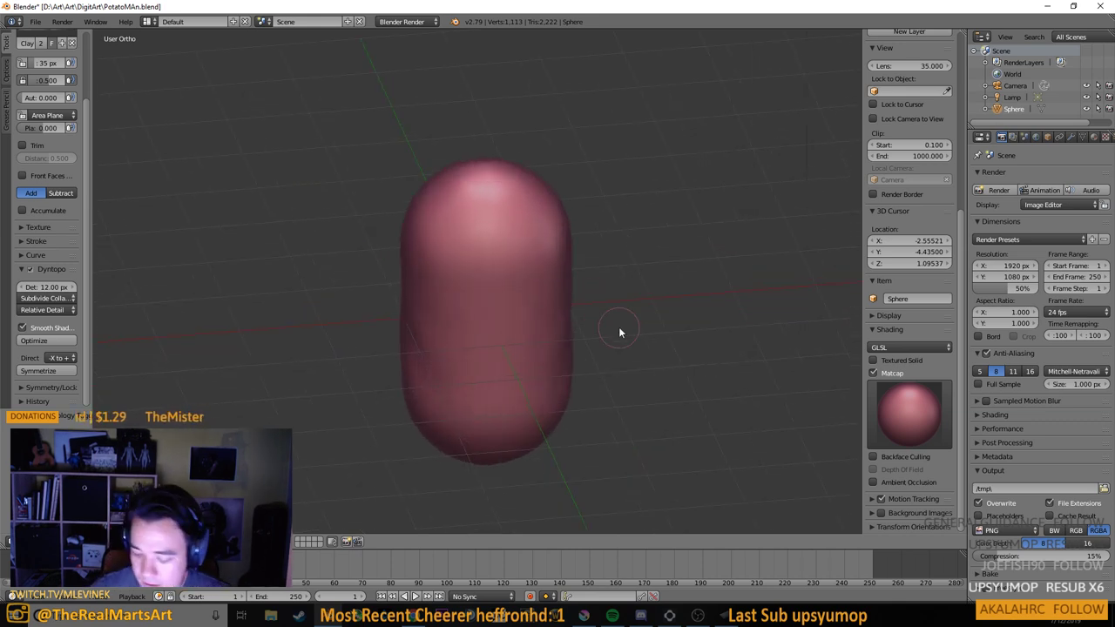
{"action": "key", "text": "KP_3"}
{"action": "key", "text": "KP_1"}
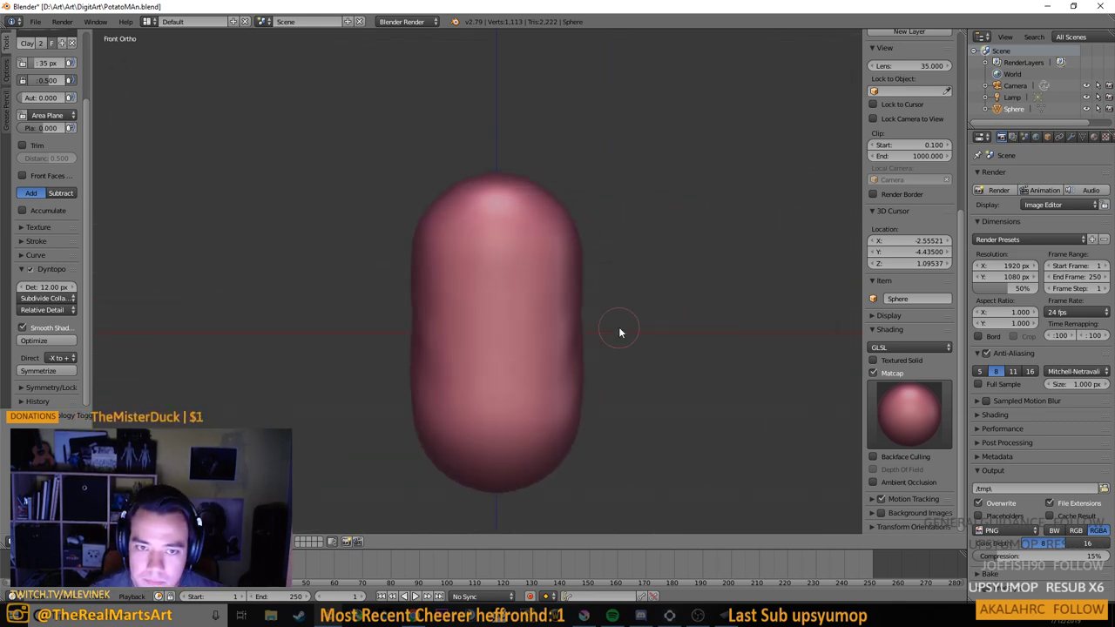
{"action": "left_click_drag", "start_coordinate": [620, 332], "coordinate": [570, 358]}
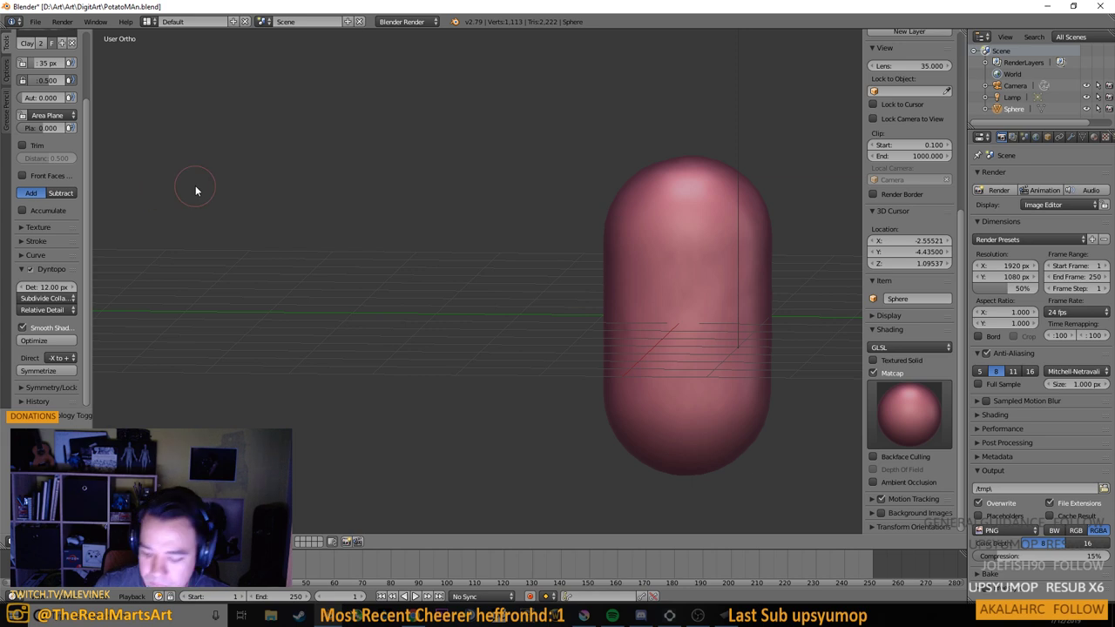
Show the capsule in the right orthographic view and choose the Grab brush
{"action": "key", "text": "KP_3"}
{"action": "left_click_drag", "start_coordinate": [463, 236], "coordinate": [468, 236]}
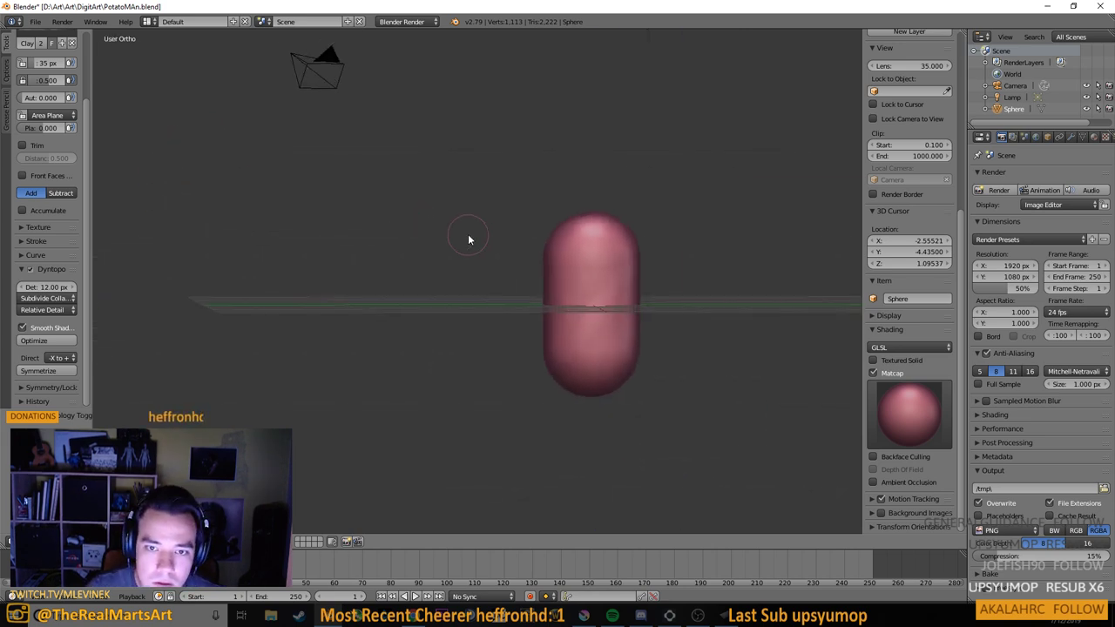
{"action": "key", "text": "KP_3"}
{"action": "left_click_drag", "start_coordinate": [406, 187], "coordinate": [400, 237]}
{"action": "scroll", "coordinate": [48, 175], "scroll_direction": "up", "scroll_amount": 3}
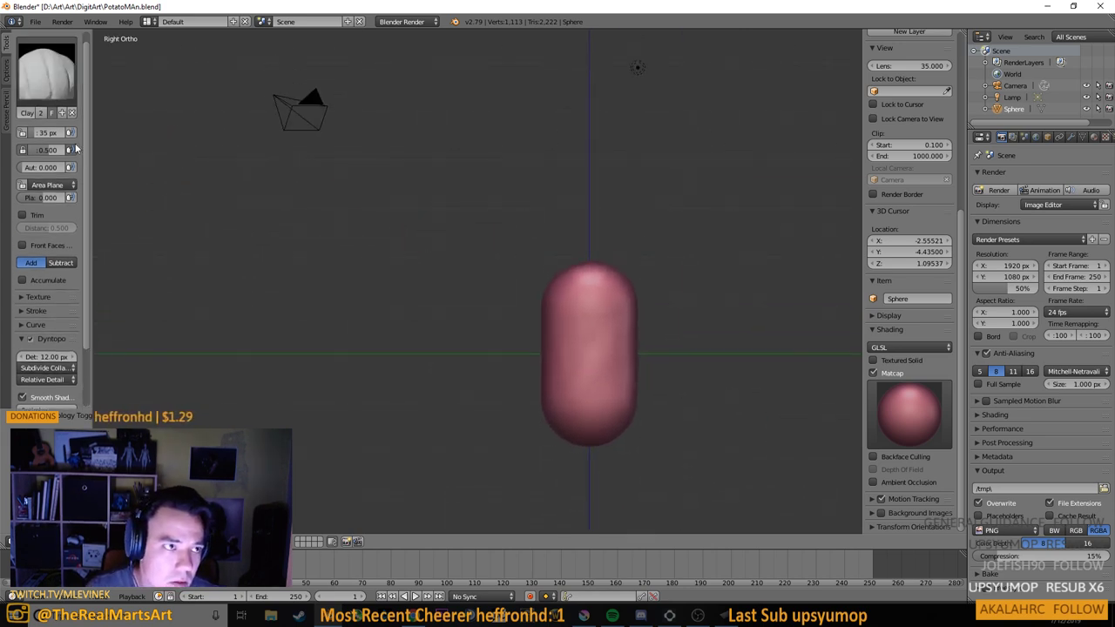
{"action": "left_click", "coordinate": [47, 83]}
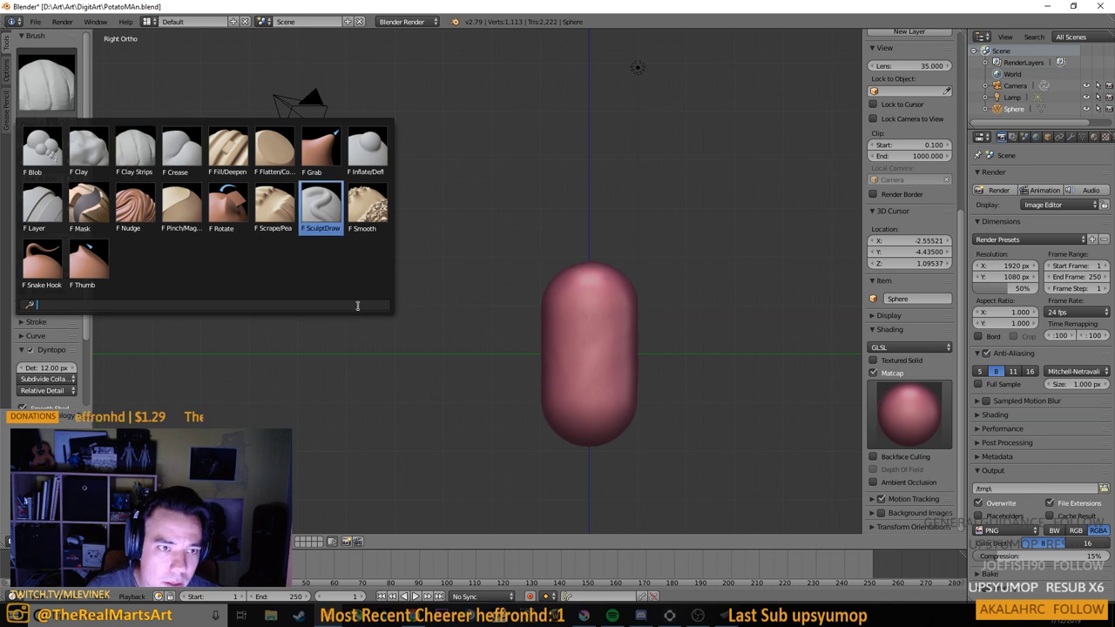
{"action": "left_click", "coordinate": [331, 154]}
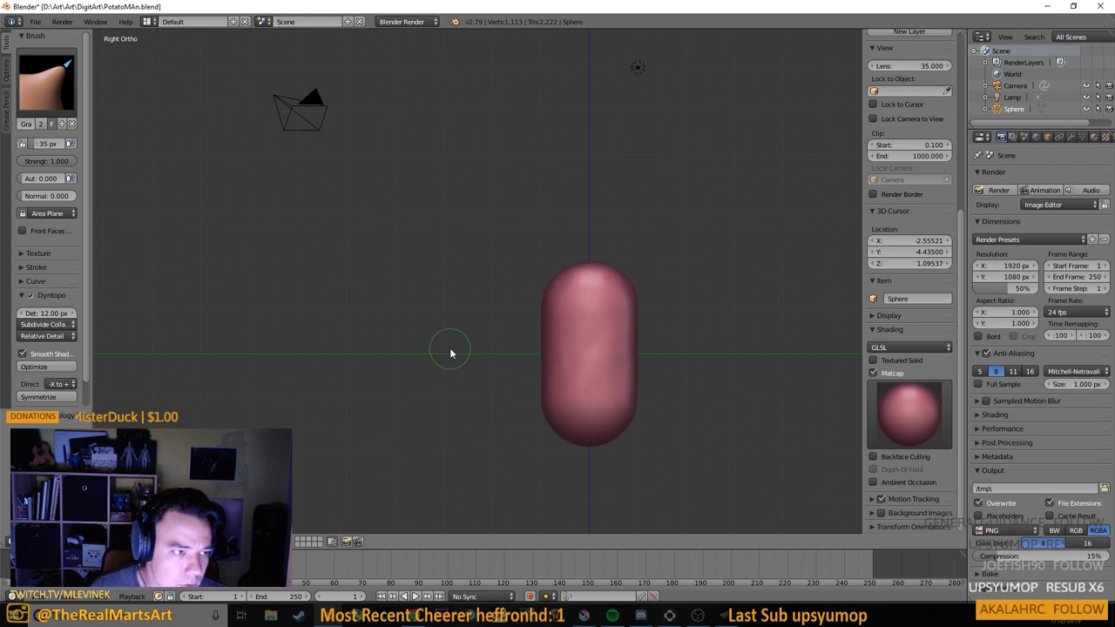
{"action": "left_click", "coordinate": [21, 268]}
{"action": "left_click", "coordinate": [22, 268]}
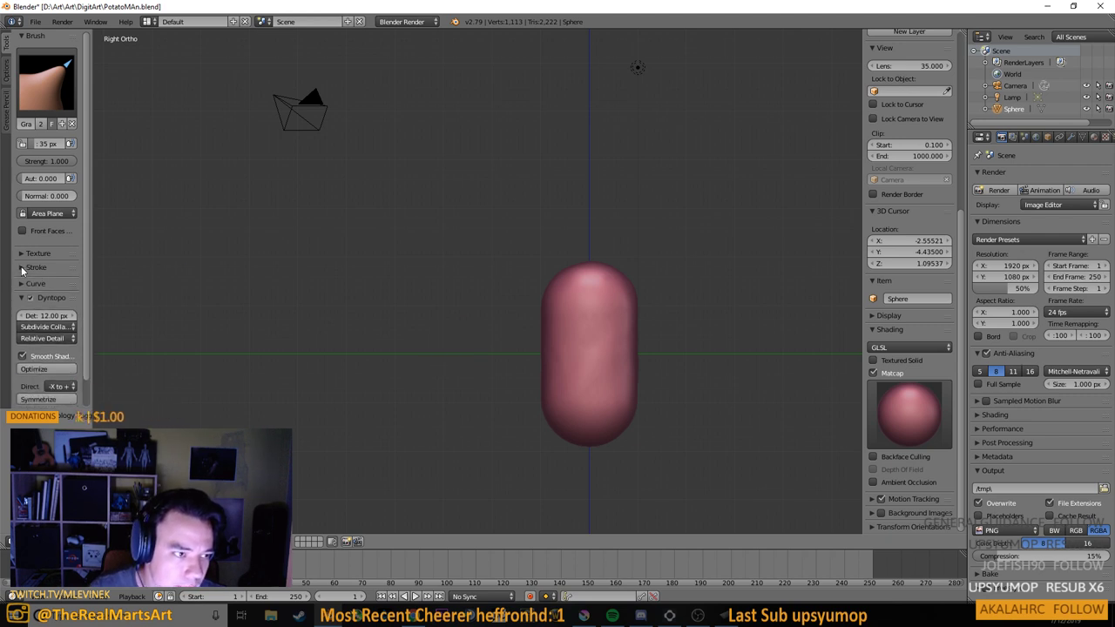
{"action": "left_click", "coordinate": [20, 253]}
{"action": "left_click", "coordinate": [19, 250]}
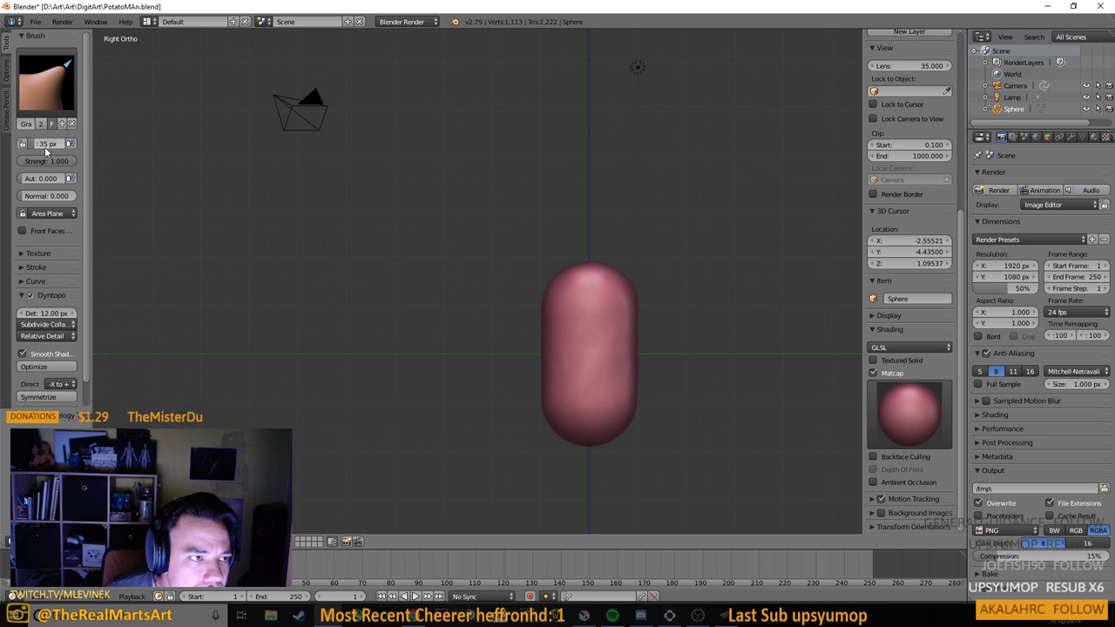
Set the Grab brush radius to 153 px and pull the capsule's lower front outward into a belly
{"action": "mouse_move", "coordinate": [45, 146]}
{"action": "left_mouse_down"}
{"action": "mouse_move", "coordinate": [96, 146]}
{"action": "mouse_move", "coordinate": [158, 247]}
{"action": "left_mouse_up"}
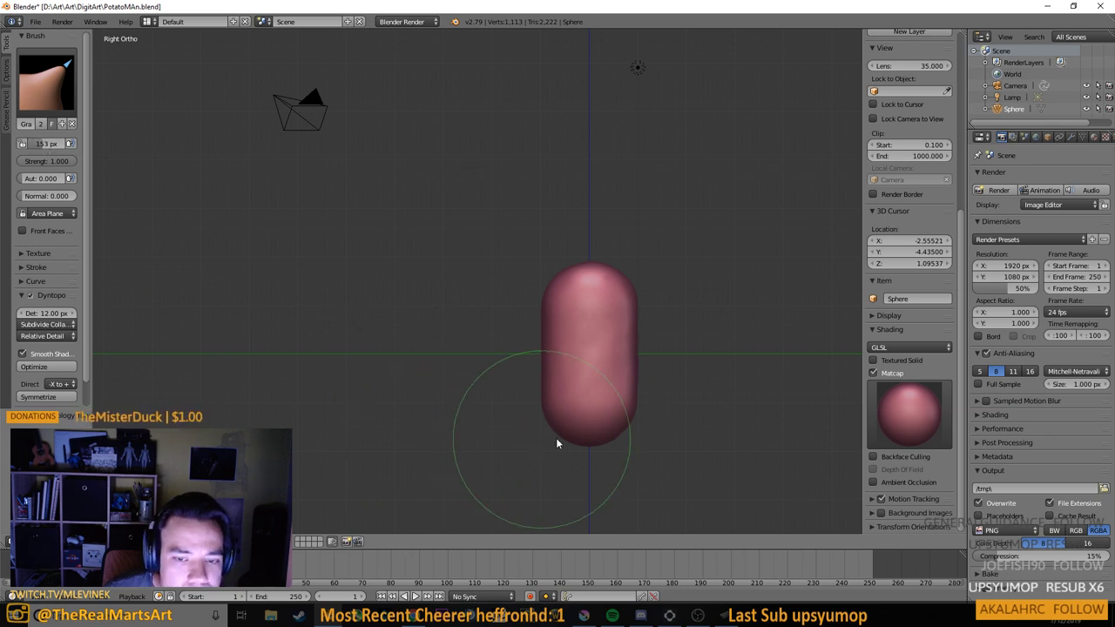
{"action": "mouse_move", "coordinate": [592, 437]}
{"action": "left_mouse_down"}
{"action": "mouse_move", "coordinate": [550, 411]}
{"action": "mouse_move", "coordinate": [575, 434]}
{"action": "mouse_move", "coordinate": [571, 446]}
{"action": "mouse_move", "coordinate": [602, 430]}
{"action": "left_mouse_up"}
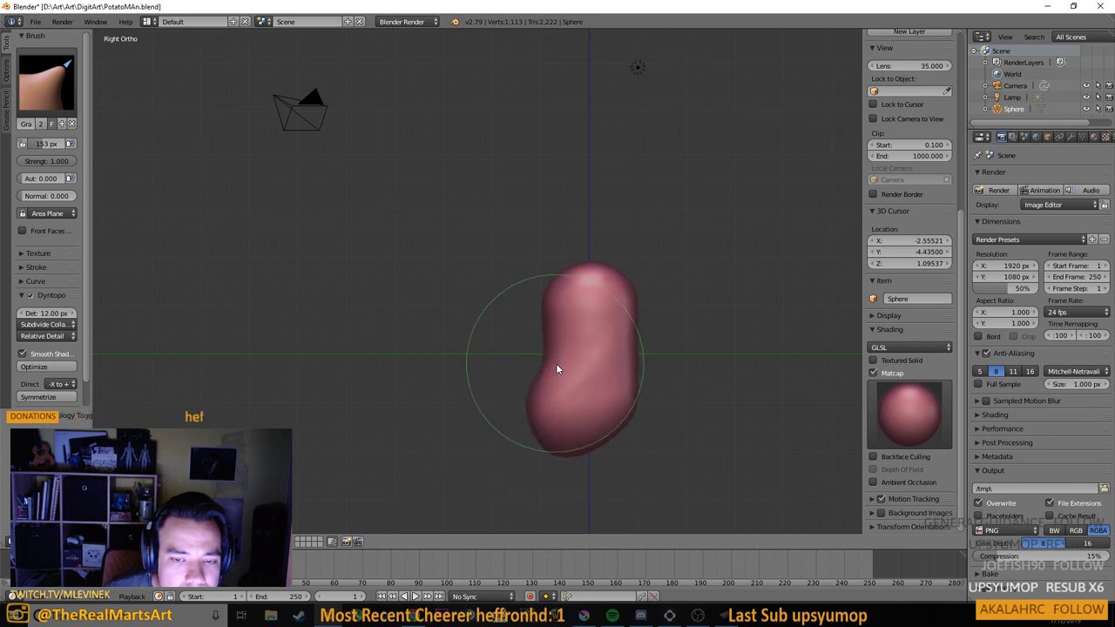
{"action": "left_click_drag", "start_coordinate": [547, 358], "coordinate": [545, 381]}
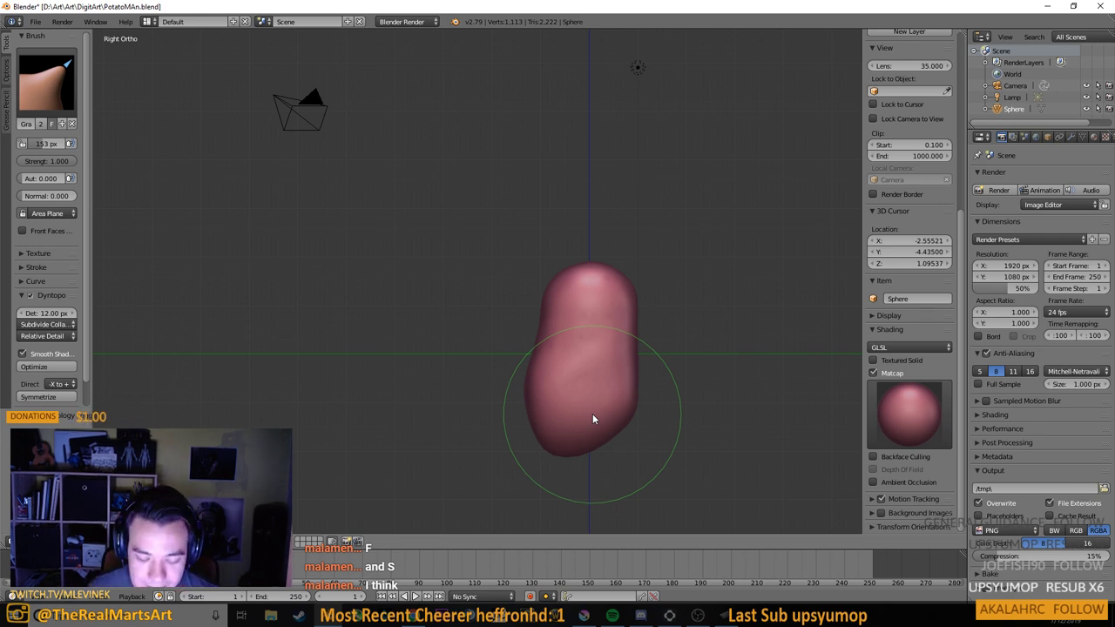
Reduce the brush radius to 130 px and make Grab the active brush again
{"action": "key", "text": "f"}
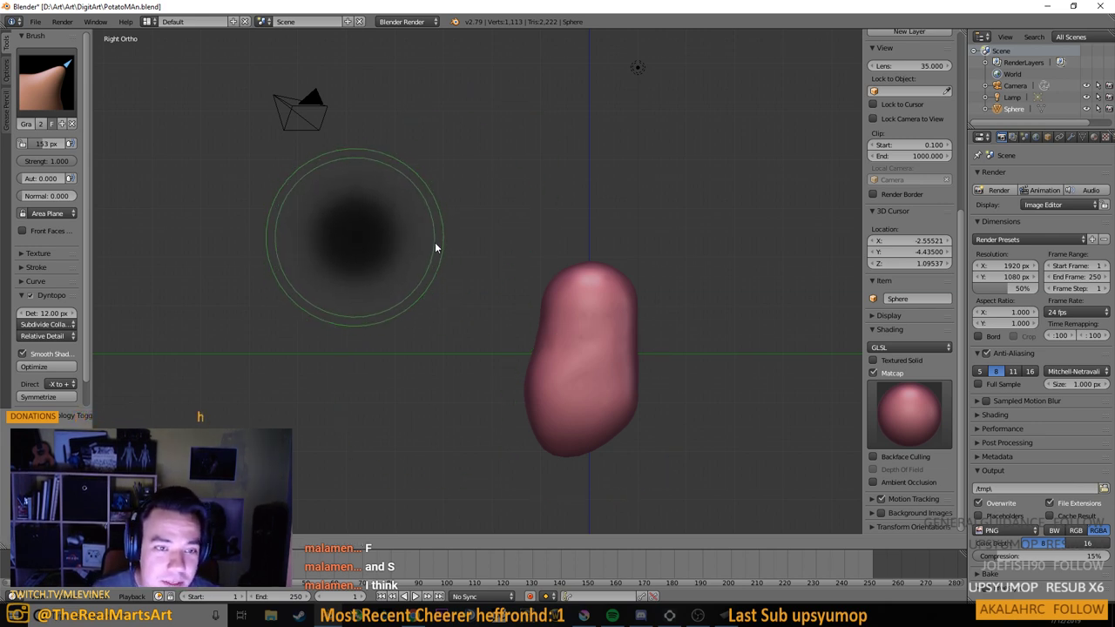
{"action": "left_click", "coordinate": [435, 245]}
{"action": "key", "text": "s"}
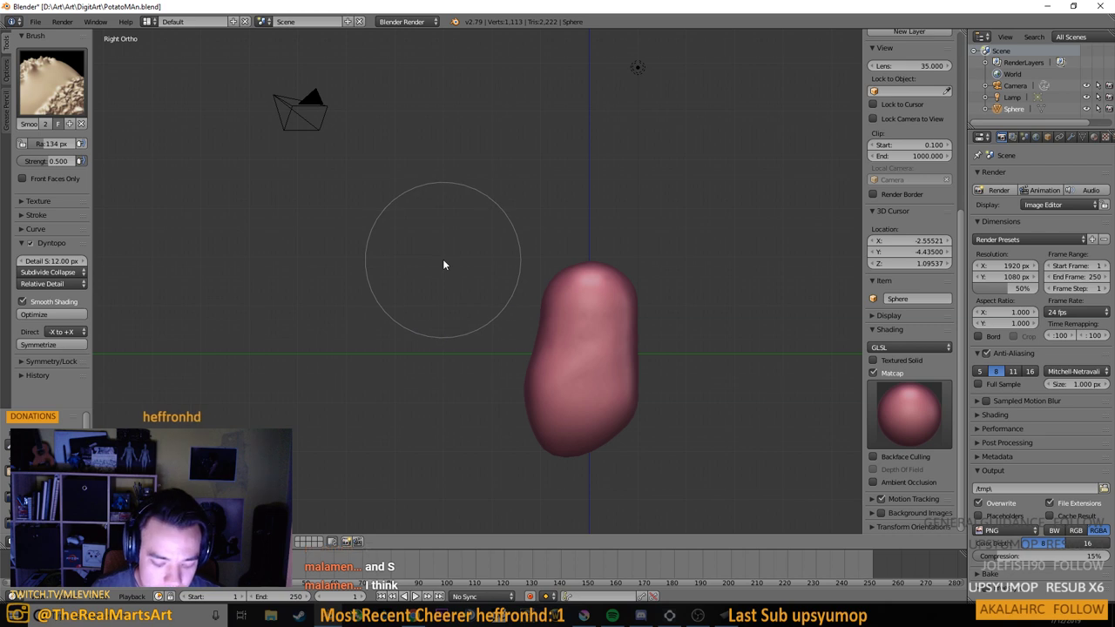
{"action": "key", "text": "f"}
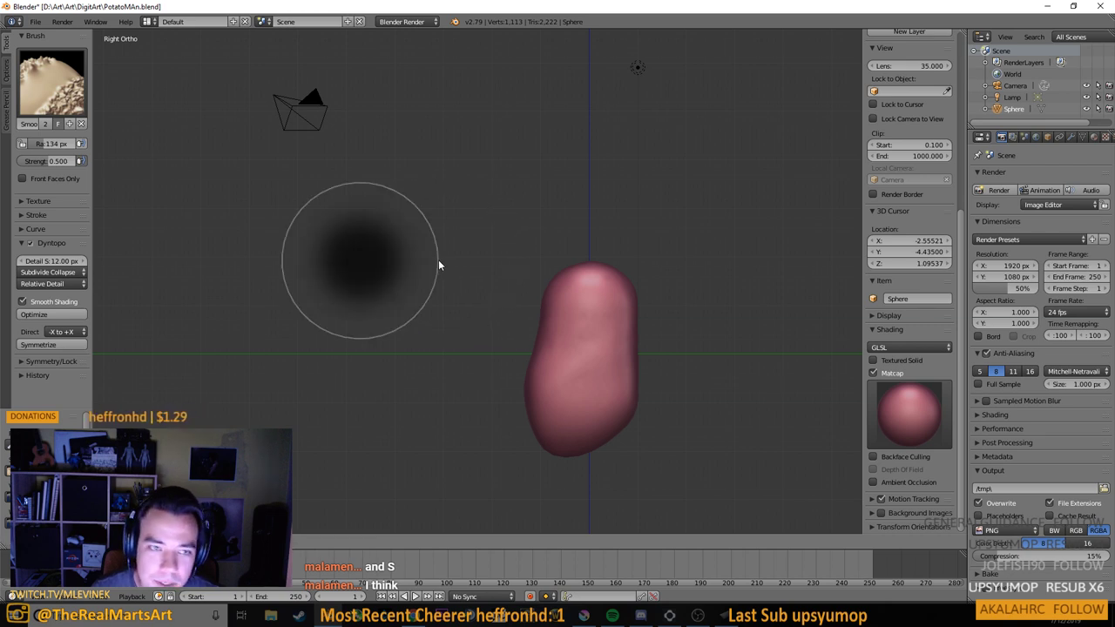
{"action": "left_click", "coordinate": [436, 265]}
{"action": "left_click", "coordinate": [73, 108]}
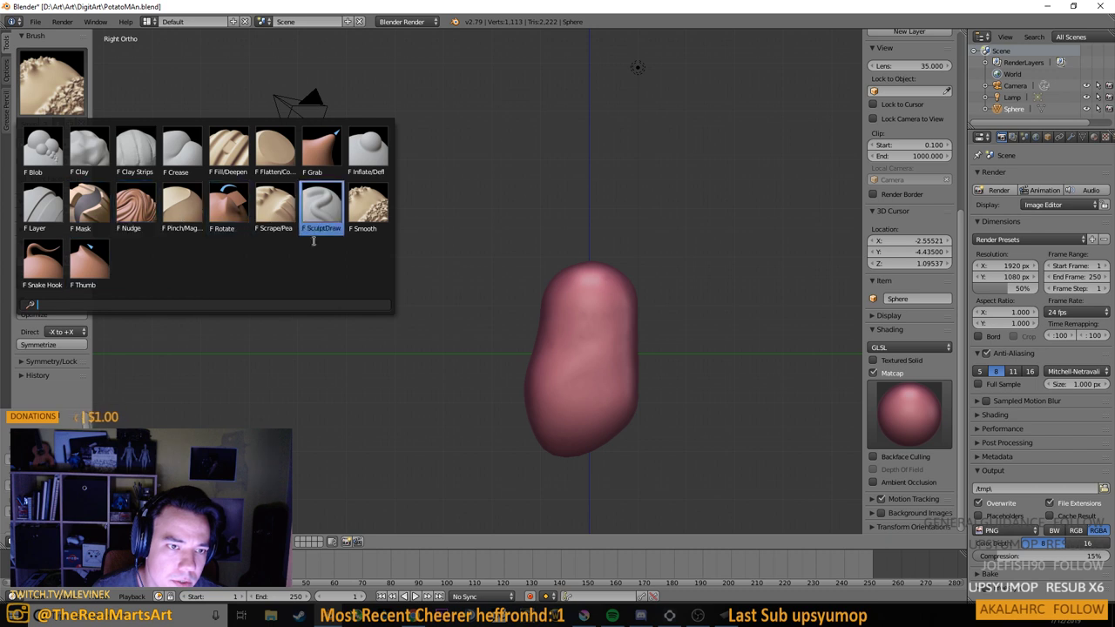
{"action": "left_click", "coordinate": [322, 150]}
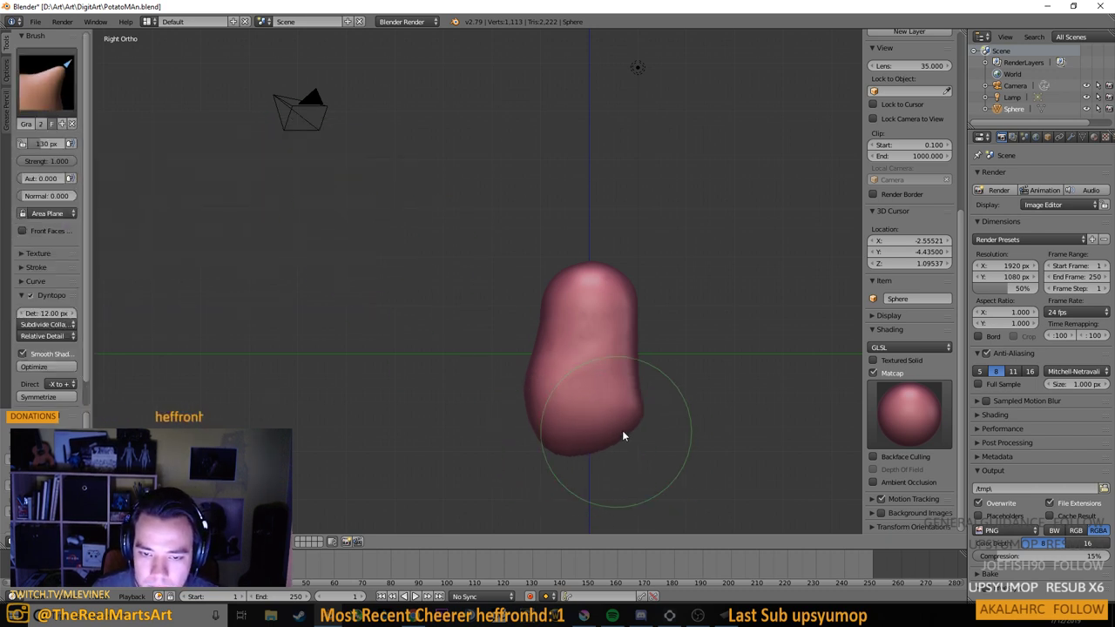
Shape the body's lower end with the Grab brush, widening its sides and rounding the base from several views
{"action": "mouse_move", "coordinate": [619, 437]}
{"action": "left_mouse_down"}
{"action": "mouse_move", "coordinate": [637, 388]}
{"action": "mouse_move", "coordinate": [633, 351]}
{"action": "mouse_move", "coordinate": [597, 364]}
{"action": "mouse_move", "coordinate": [620, 409]}
{"action": "mouse_move", "coordinate": [616, 439]}
{"action": "mouse_move", "coordinate": [636, 373]}
{"action": "mouse_move", "coordinate": [592, 446]}
{"action": "mouse_move", "coordinate": [545, 439]}
{"action": "left_mouse_up"}
{"action": "key", "text": "KP_7"}
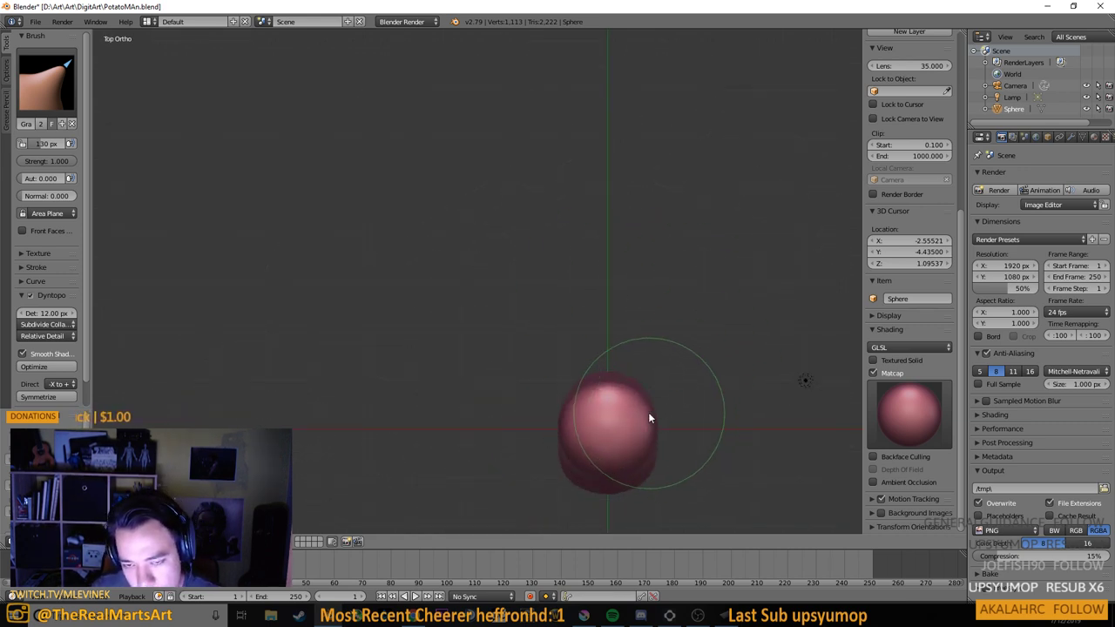
{"action": "left_click_drag", "start_coordinate": [649, 391], "coordinate": [594, 265]}
{"action": "left_click_drag", "start_coordinate": [634, 315], "coordinate": [598, 241]}
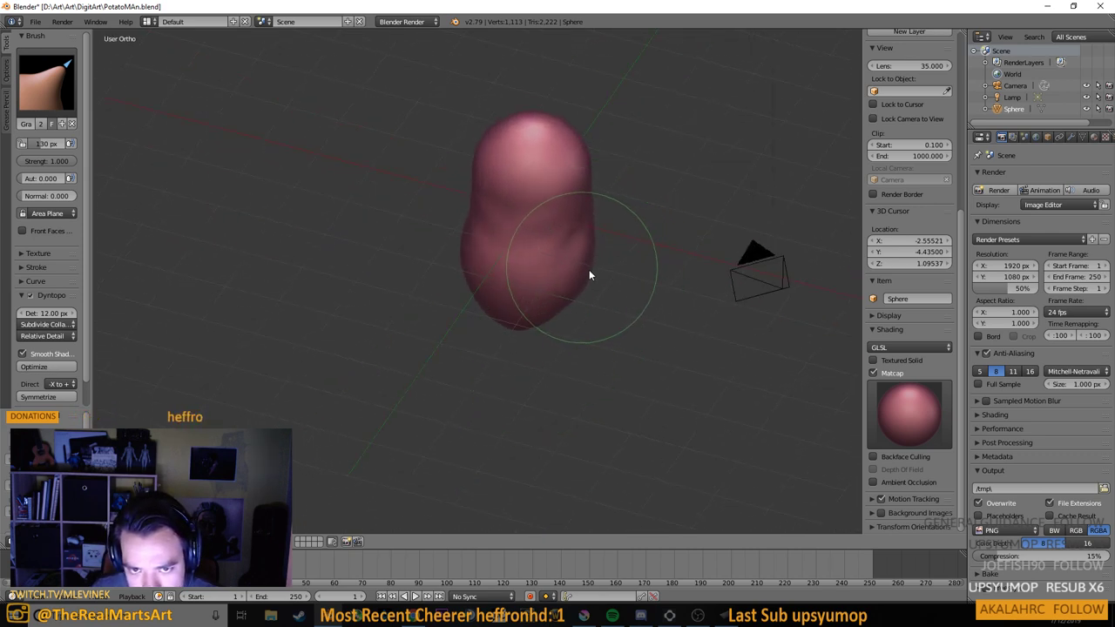
{"action": "mouse_move", "coordinate": [604, 273]}
{"action": "left_mouse_down"}
{"action": "mouse_move", "coordinate": [613, 232]}
{"action": "mouse_move", "coordinate": [505, 195]}
{"action": "mouse_move", "coordinate": [381, 177]}
{"action": "mouse_move", "coordinate": [428, 204]}
{"action": "mouse_move", "coordinate": [433, 221]}
{"action": "left_mouse_up"}
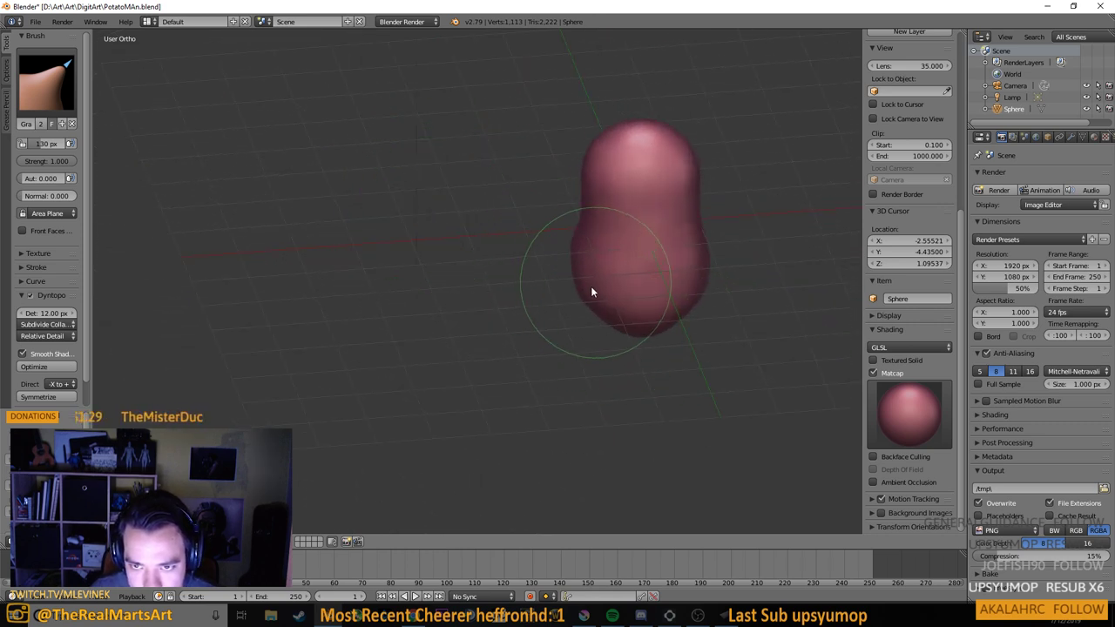
{"action": "mouse_move", "coordinate": [604, 296]}
{"action": "left_mouse_down"}
{"action": "mouse_move", "coordinate": [561, 291]}
{"action": "mouse_move", "coordinate": [599, 302]}
{"action": "left_mouse_up"}
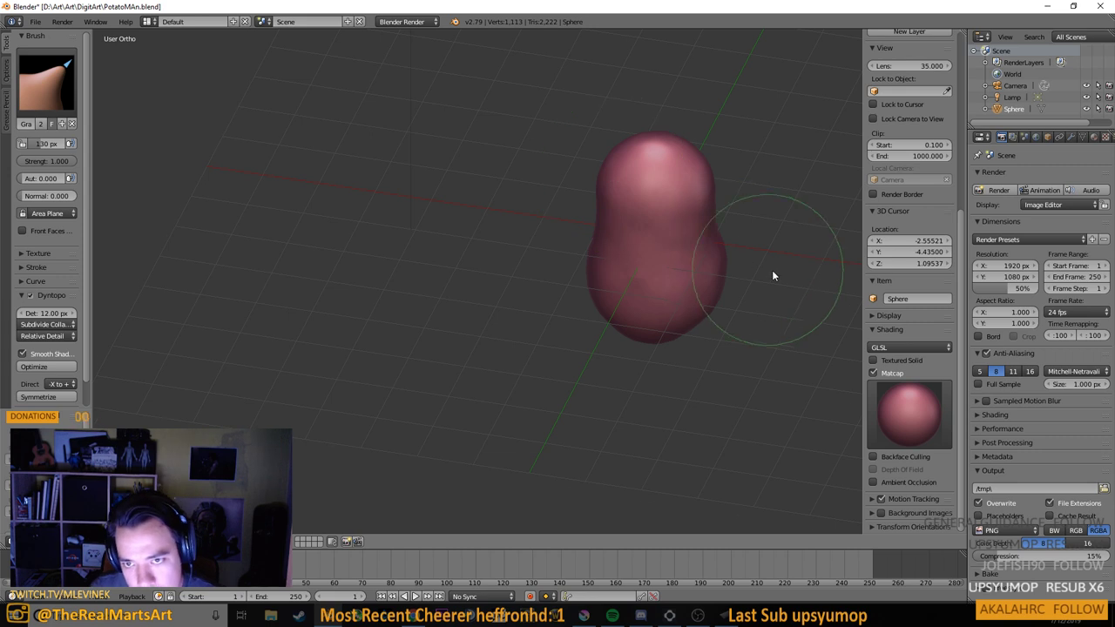
{"action": "mouse_move", "coordinate": [771, 269]}
{"action": "left_mouse_down"}
{"action": "mouse_move", "coordinate": [700, 228]}
{"action": "mouse_move", "coordinate": [683, 201]}
{"action": "mouse_move", "coordinate": [684, 210]}
{"action": "left_mouse_up"}
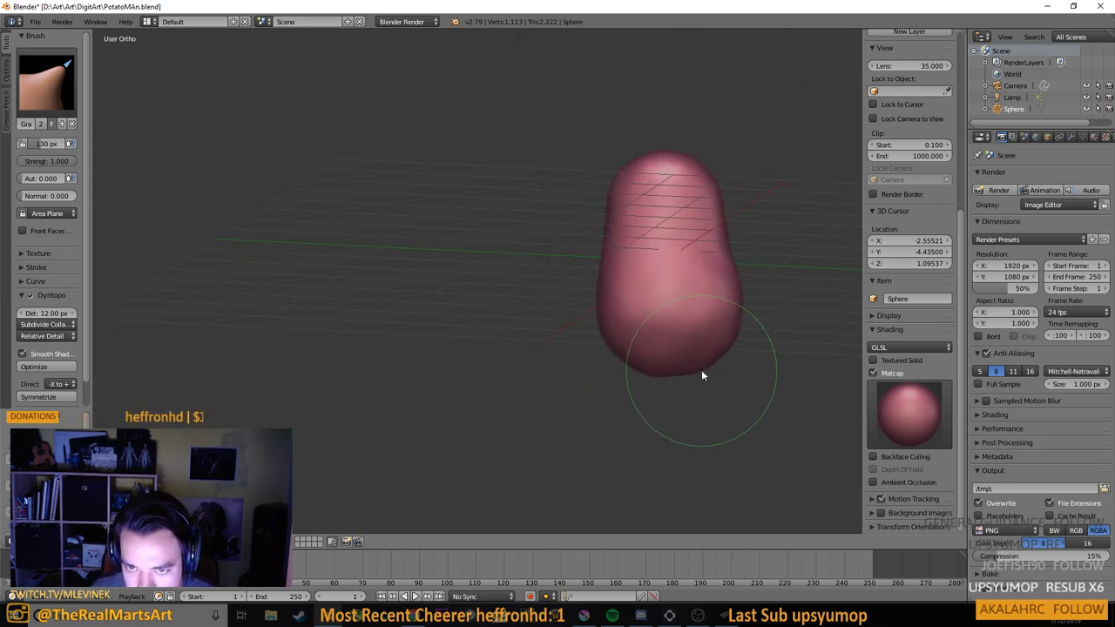
Shape the lower part of the body further with the Grab brush from different angles
{"action": "mouse_move", "coordinate": [749, 359]}
{"action": "left_mouse_down"}
{"action": "mouse_move", "coordinate": [561, 336]}
{"action": "mouse_move", "coordinate": [687, 373]}
{"action": "left_mouse_up"}
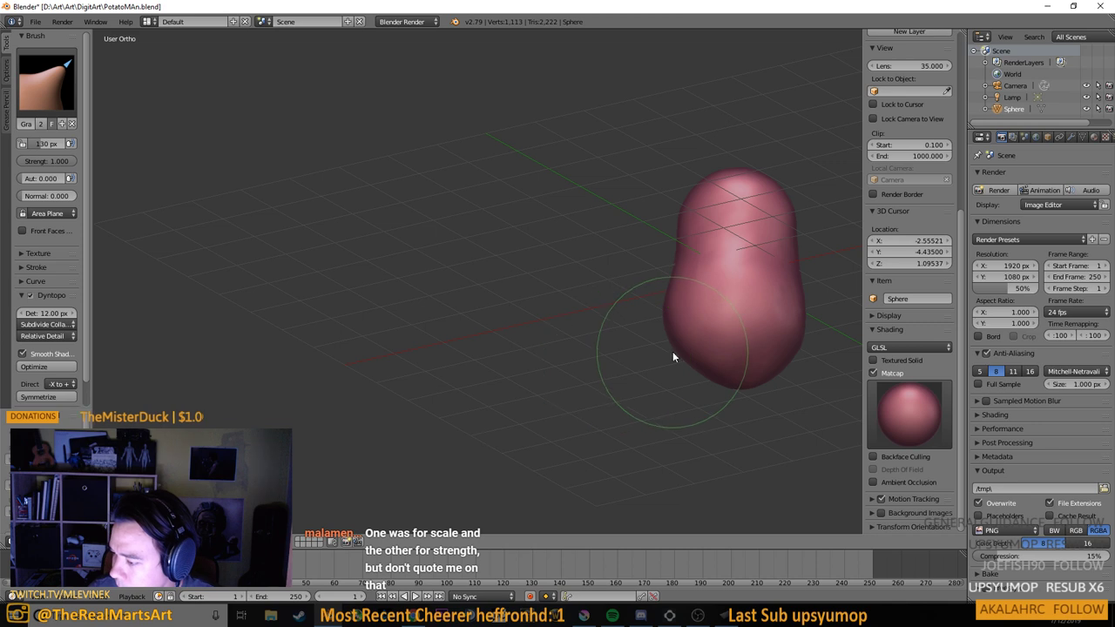
{"action": "mouse_move", "coordinate": [766, 332]}
{"action": "left_mouse_down"}
{"action": "mouse_move", "coordinate": [662, 337]}
{"action": "mouse_move", "coordinate": [634, 371]}
{"action": "left_mouse_up"}
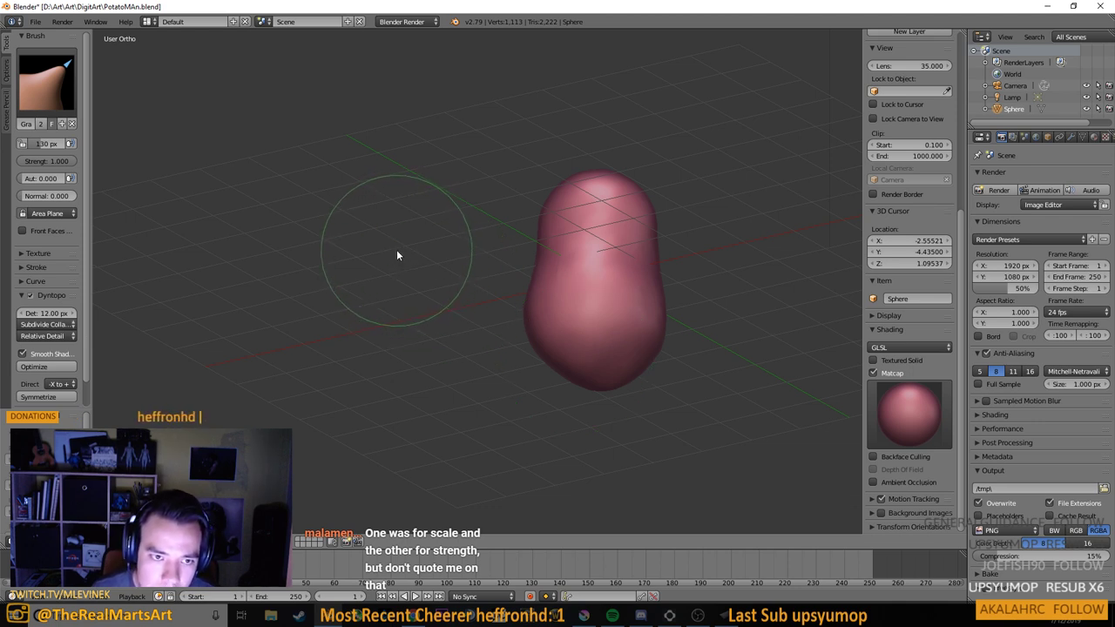
Try a Grab brush strength of about 0.6, then restore it to 1.000
{"action": "key", "text": "shift+f"}
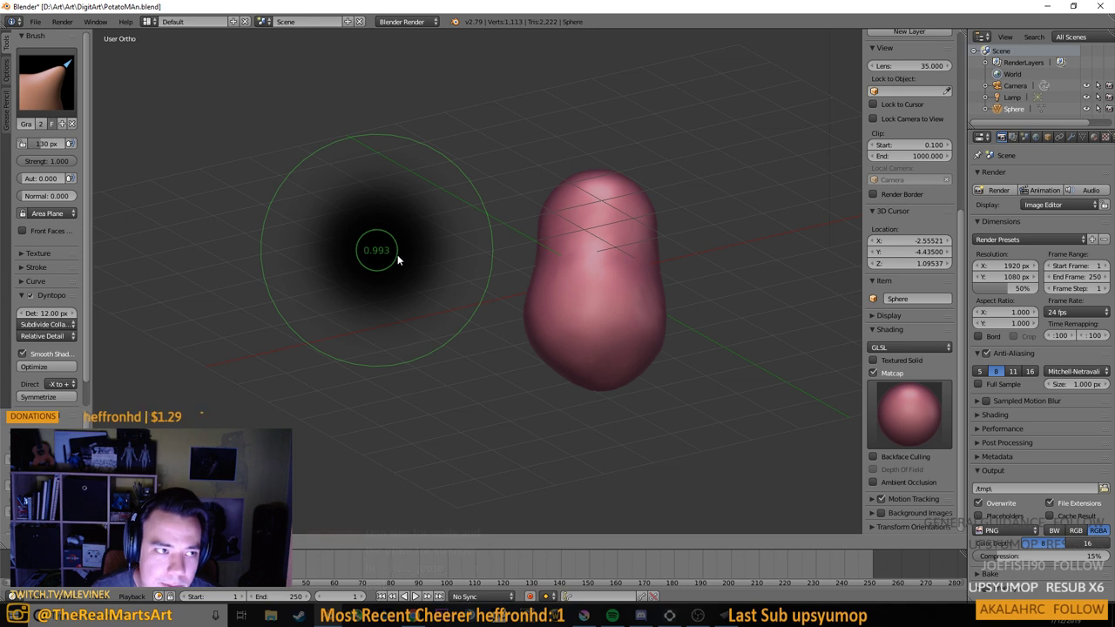
{"action": "left_click", "coordinate": [416, 295]}
{"action": "key", "text": "shift+f"}
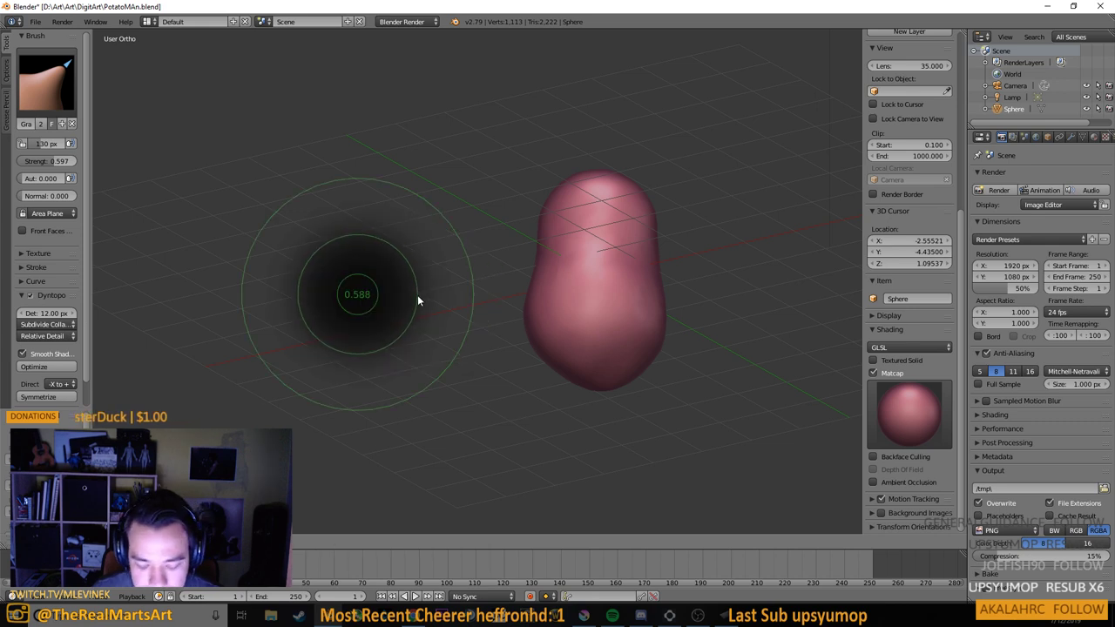
{"action": "left_click", "coordinate": [356, 299]}
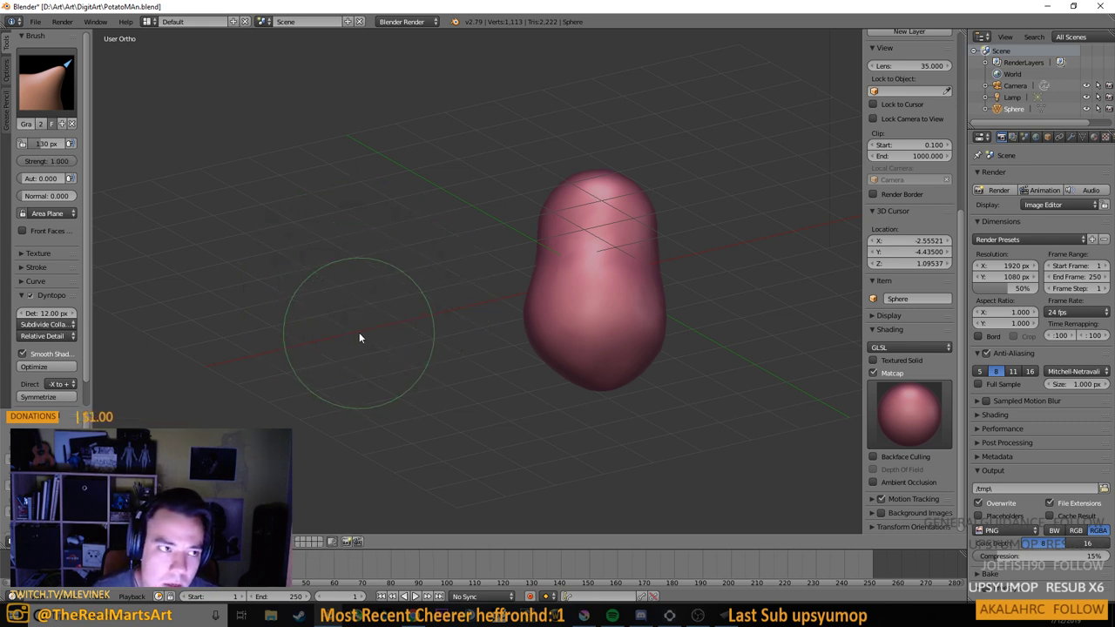
Switch to the Smooth brush, then return to the Grab brush and keep its radius at 130 px
{"action": "key", "text": "s"}
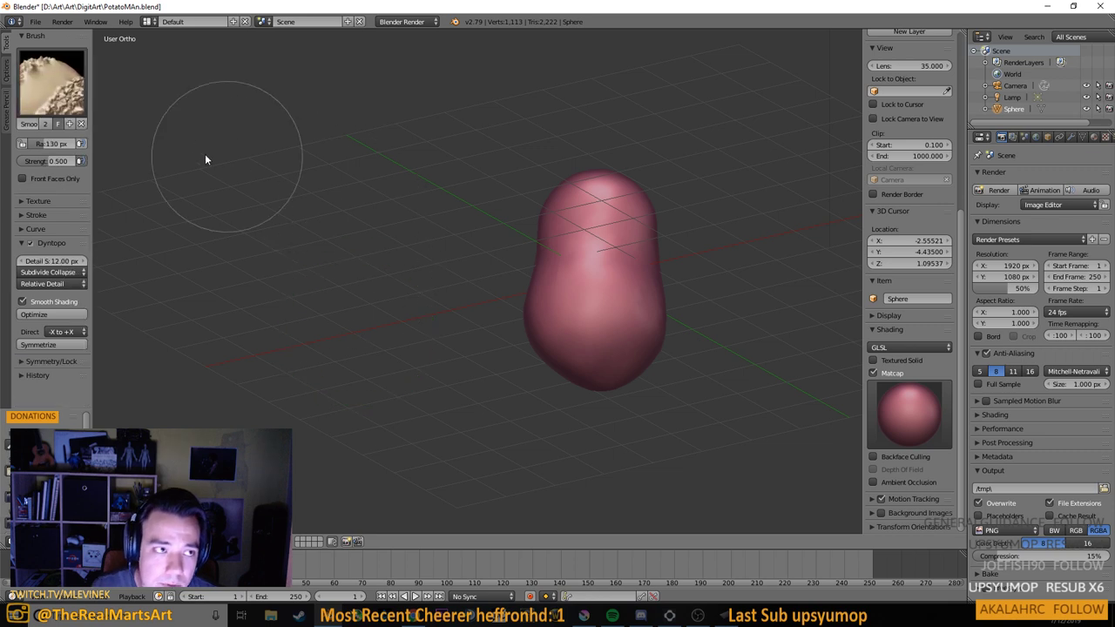
{"action": "left_click", "coordinate": [62, 106]}
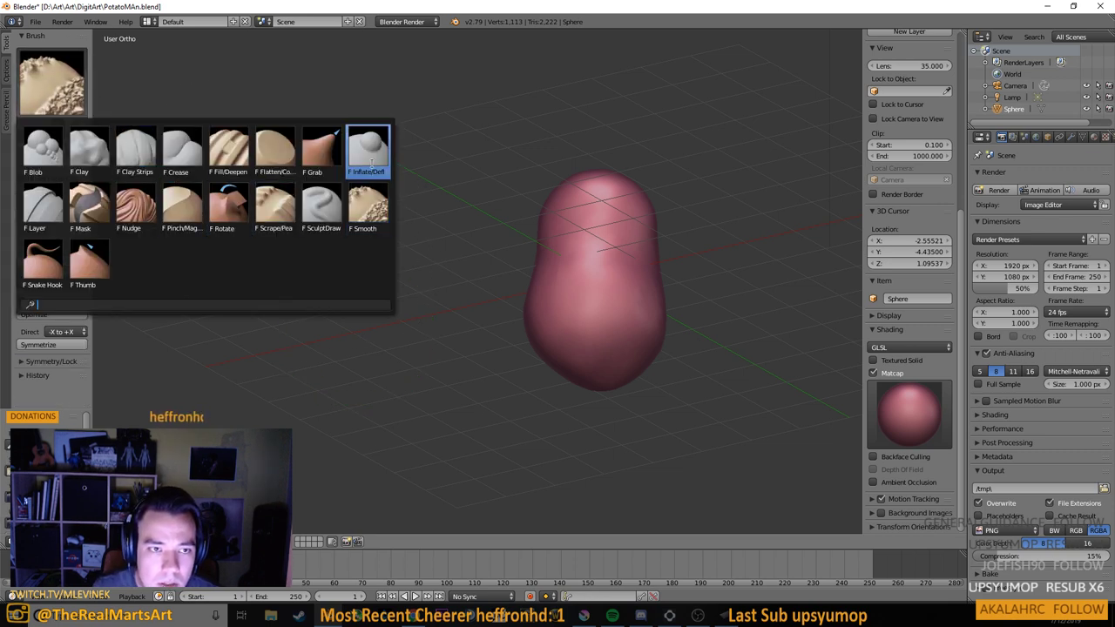
{"action": "left_click", "coordinate": [323, 148]}
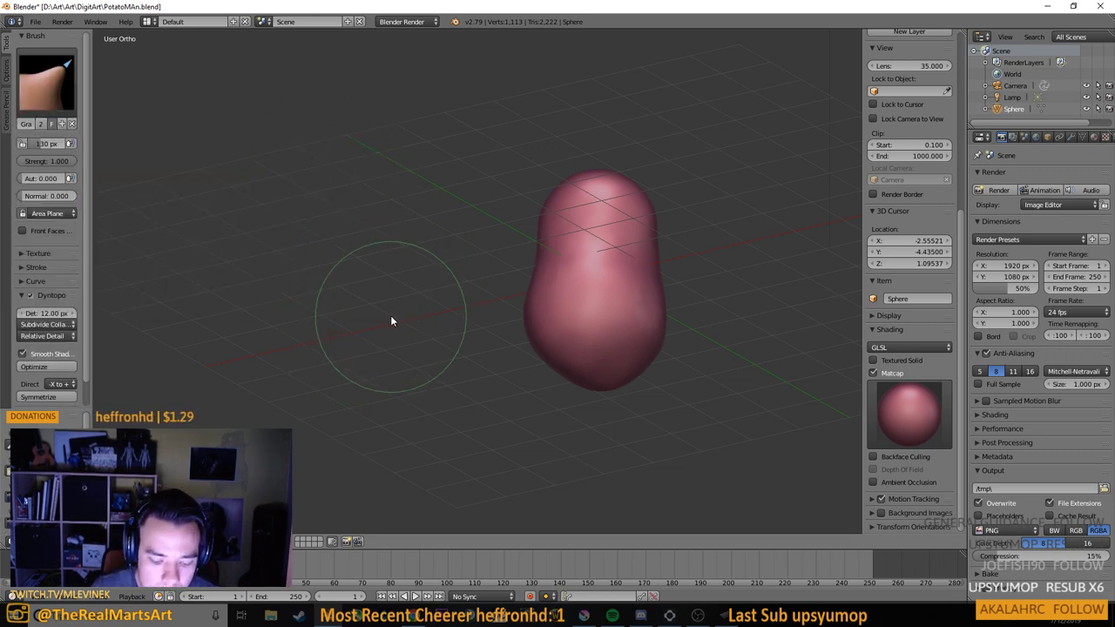
{"action": "key", "text": "f"}
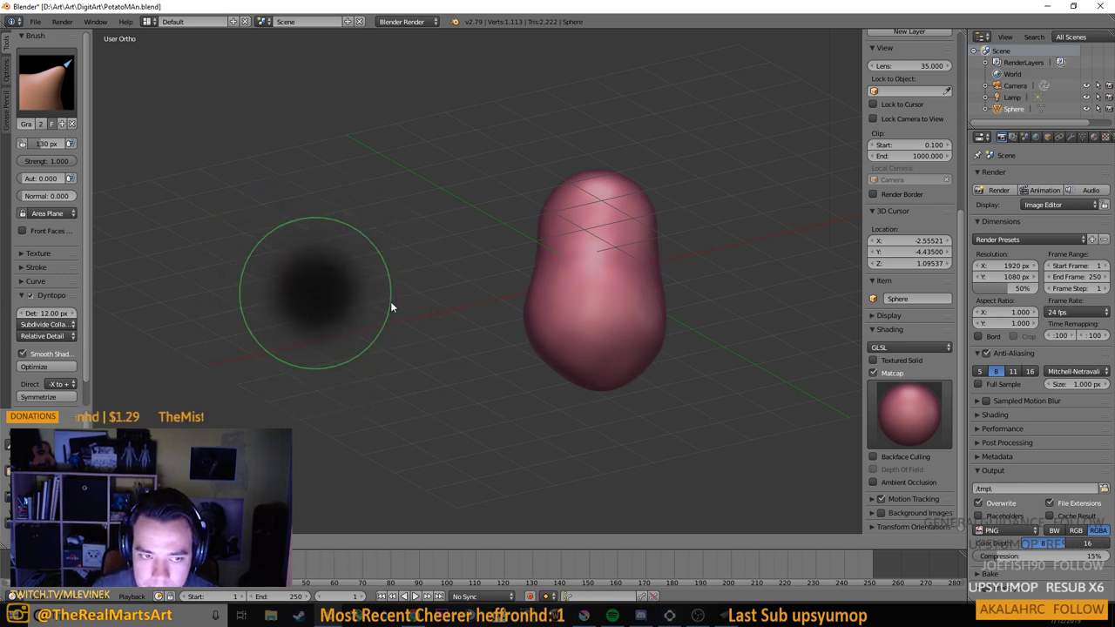
{"action": "left_click", "coordinate": [383, 316]}
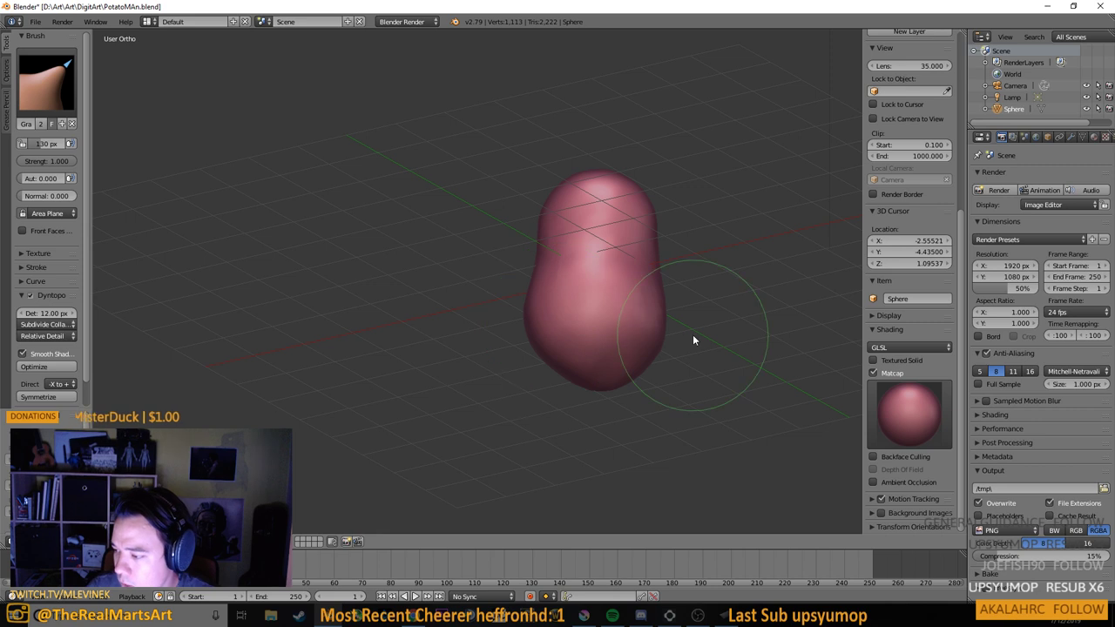
Widen and round the body's lower half with the Grab brush, working from the sides and from below
{"action": "mouse_move", "coordinate": [698, 336]}
{"action": "left_mouse_down"}
{"action": "mouse_move", "coordinate": [668, 313]}
{"action": "mouse_move", "coordinate": [578, 320]}
{"action": "mouse_move", "coordinate": [589, 327]}
{"action": "left_mouse_up"}
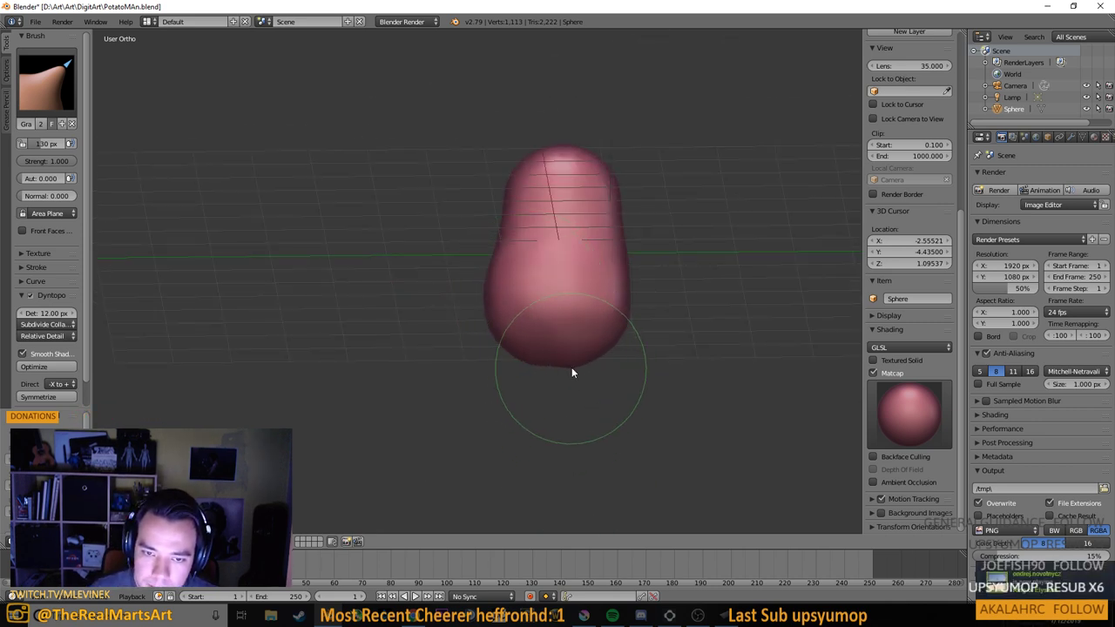
{"action": "left_click_drag", "start_coordinate": [572, 329], "coordinate": [443, 378]}
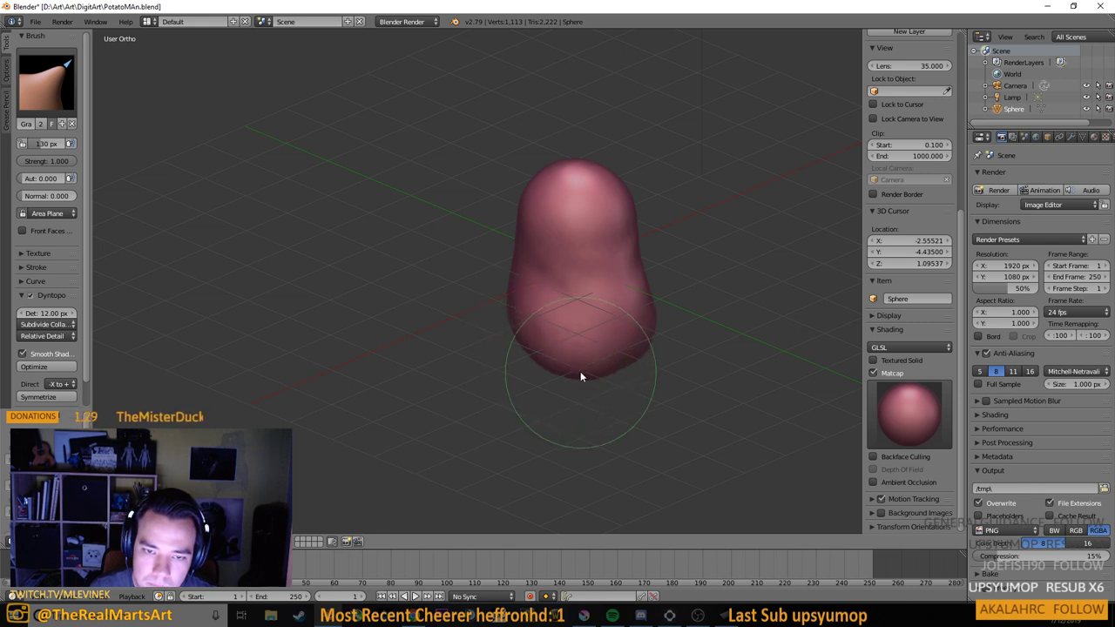
{"action": "mouse_move", "coordinate": [578, 354]}
{"action": "left_mouse_down"}
{"action": "mouse_move", "coordinate": [607, 299]}
{"action": "mouse_move", "coordinate": [552, 229]}
{"action": "mouse_move", "coordinate": [602, 218]}
{"action": "mouse_move", "coordinate": [614, 229]}
{"action": "mouse_move", "coordinate": [593, 350]}
{"action": "left_mouse_up"}
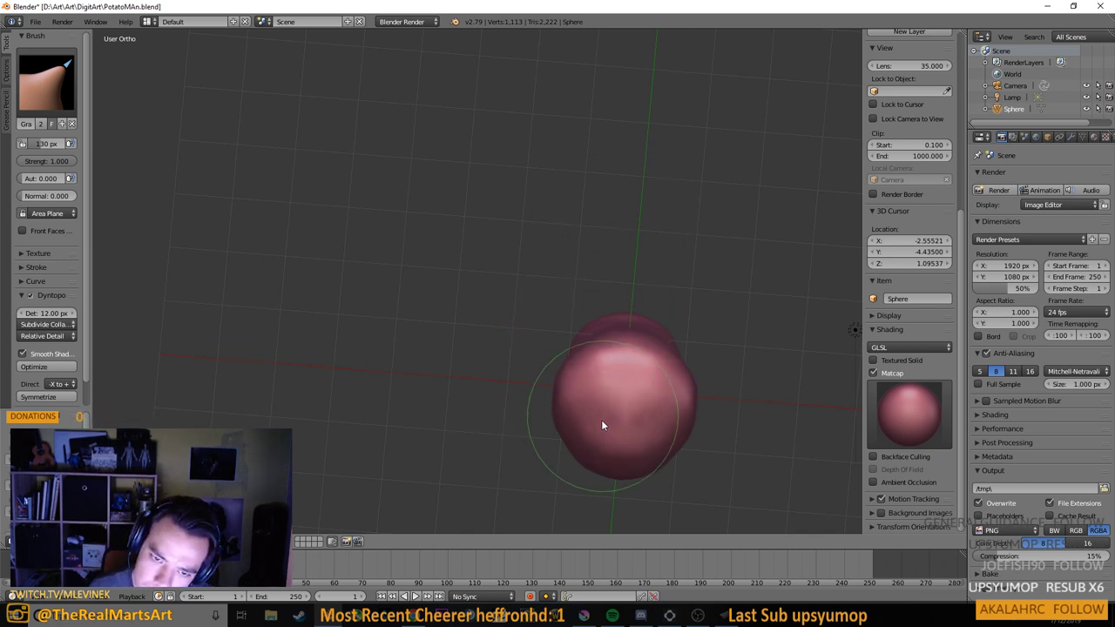
{"action": "left_click_drag", "start_coordinate": [597, 418], "coordinate": [512, 372]}
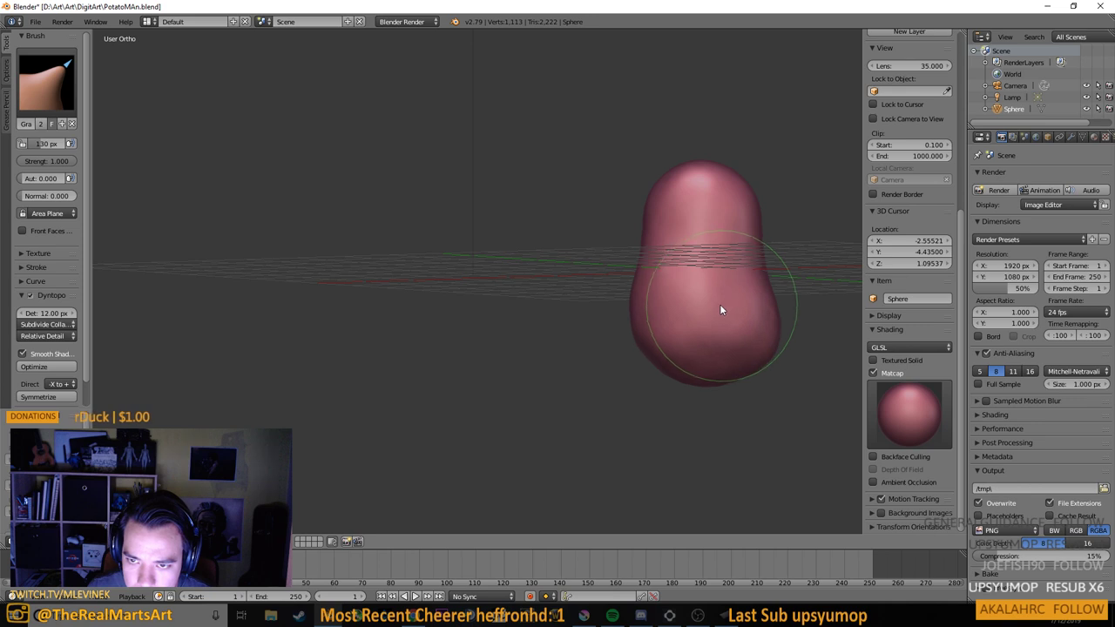
{"action": "mouse_move", "coordinate": [779, 295]}
{"action": "left_mouse_down"}
{"action": "mouse_move", "coordinate": [608, 307]}
{"action": "mouse_move", "coordinate": [705, 274]}
{"action": "mouse_move", "coordinate": [728, 294]}
{"action": "mouse_move", "coordinate": [533, 292]}
{"action": "mouse_move", "coordinate": [550, 286]}
{"action": "mouse_move", "coordinate": [651, 359]}
{"action": "left_mouse_up"}
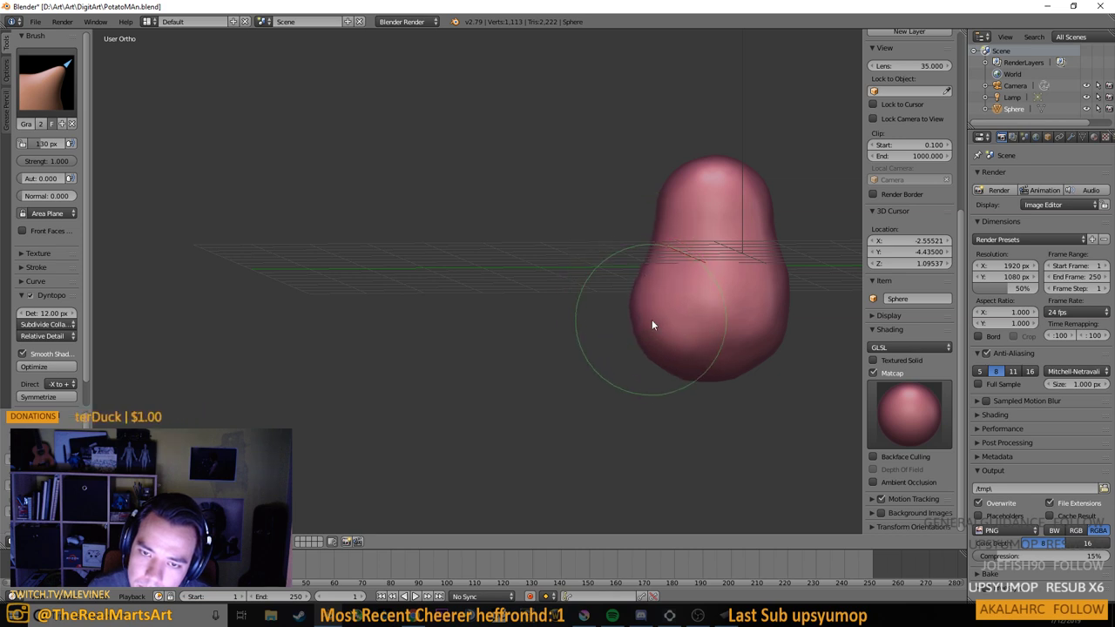
Push and pull the lower bulge with the Grab brush in a zoomed-out view to refine the pear-shaped silhouette
{"action": "scroll", "coordinate": [714, 322], "scroll_direction": "down", "scroll_amount": 3}
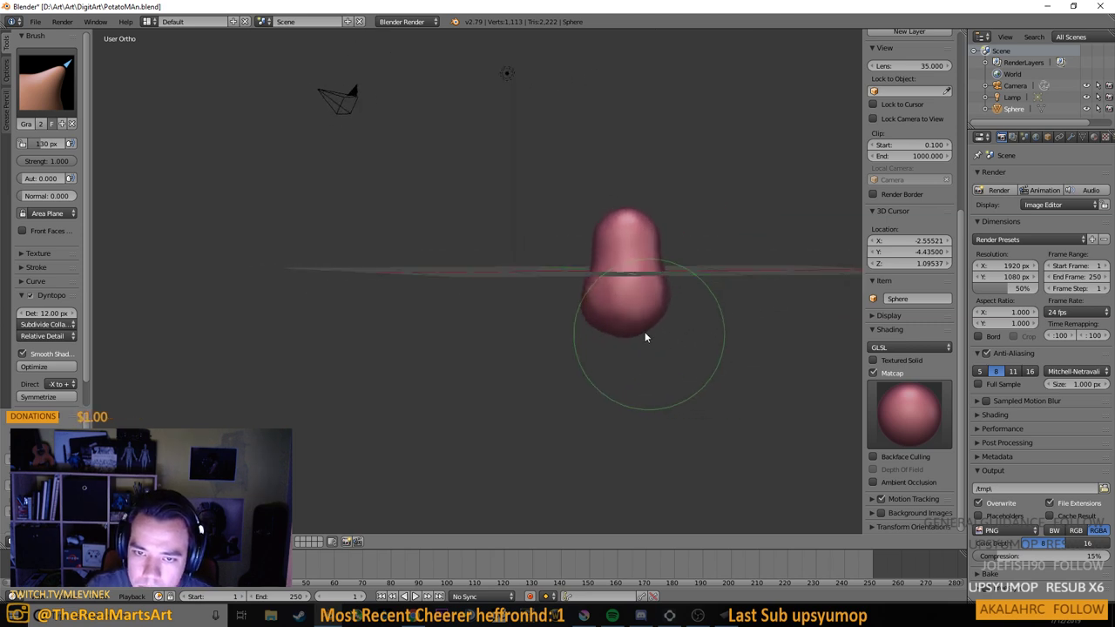
{"action": "mouse_move", "coordinate": [644, 337]}
{"action": "left_mouse_down"}
{"action": "mouse_move", "coordinate": [669, 329]}
{"action": "mouse_move", "coordinate": [649, 224]}
{"action": "mouse_move", "coordinate": [617, 205]}
{"action": "mouse_move", "coordinate": [774, 266]}
{"action": "mouse_move", "coordinate": [736, 346]}
{"action": "mouse_move", "coordinate": [645, 362]}
{"action": "mouse_move", "coordinate": [525, 336]}
{"action": "mouse_move", "coordinate": [614, 318]}
{"action": "mouse_move", "coordinate": [346, 291]}
{"action": "mouse_move", "coordinate": [282, 239]}
{"action": "mouse_move", "coordinate": [374, 209]}
{"action": "mouse_move", "coordinate": [392, 241]}
{"action": "mouse_move", "coordinate": [383, 301]}
{"action": "mouse_move", "coordinate": [430, 336]}
{"action": "mouse_move", "coordinate": [522, 368]}
{"action": "mouse_move", "coordinate": [499, 370]}
{"action": "left_mouse_up"}
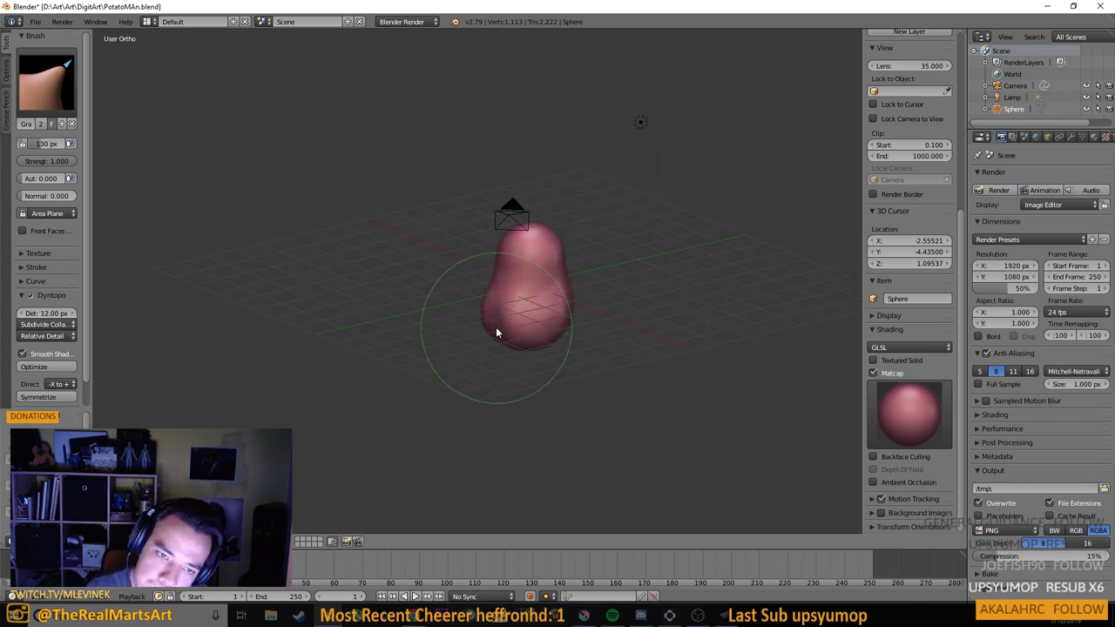
{"action": "left_click_drag", "start_coordinate": [495, 327], "coordinate": [499, 327]}
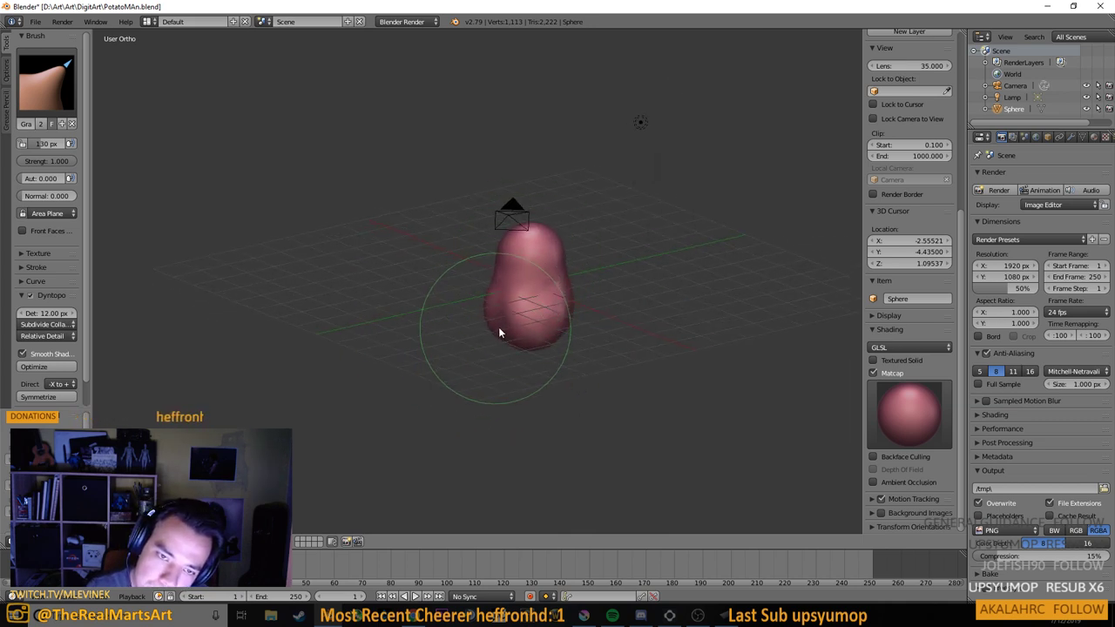
{"action": "left_click_drag", "start_coordinate": [592, 323], "coordinate": [524, 192]}
{"action": "mouse_move", "coordinate": [628, 226]}
{"action": "left_mouse_down"}
{"action": "mouse_move", "coordinate": [527, 230]}
{"action": "mouse_move", "coordinate": [507, 256]}
{"action": "mouse_move", "coordinate": [507, 320]}
{"action": "mouse_move", "coordinate": [459, 340]}
{"action": "left_mouse_up"}
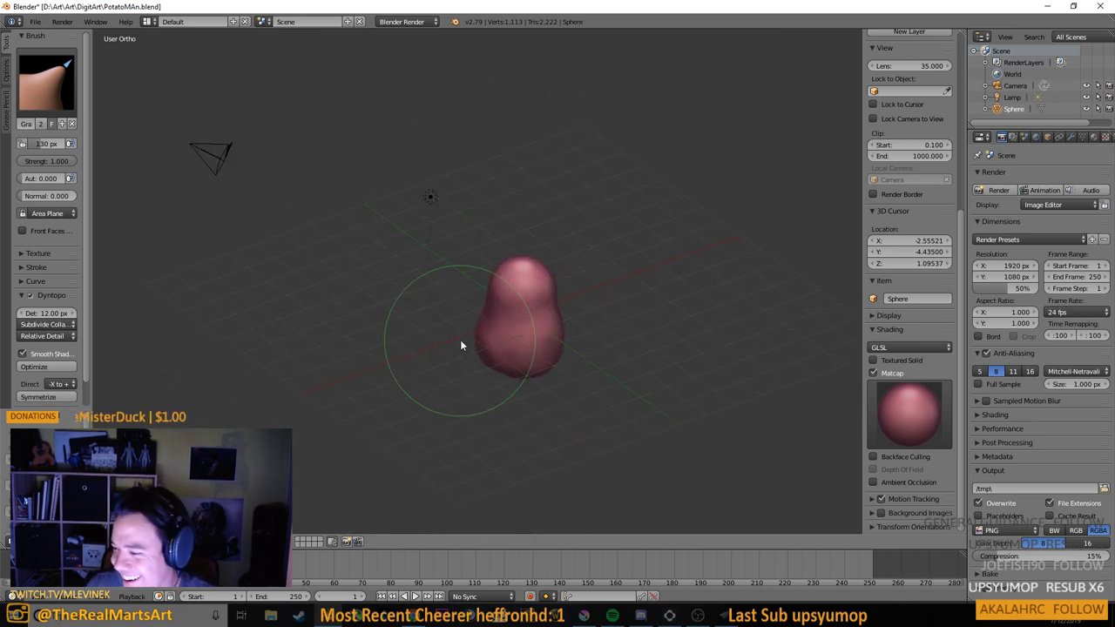
Symmetrize the sculpt in the +Y to -Y direction
{"action": "mouse_move", "coordinate": [569, 366]}
{"action": "left_mouse_down"}
{"action": "mouse_move", "coordinate": [534, 318]}
{"action": "mouse_move", "coordinate": [567, 346]}
{"action": "mouse_move", "coordinate": [641, 339]}
{"action": "mouse_move", "coordinate": [627, 249]}
{"action": "mouse_move", "coordinate": [670, 221]}
{"action": "left_mouse_up"}
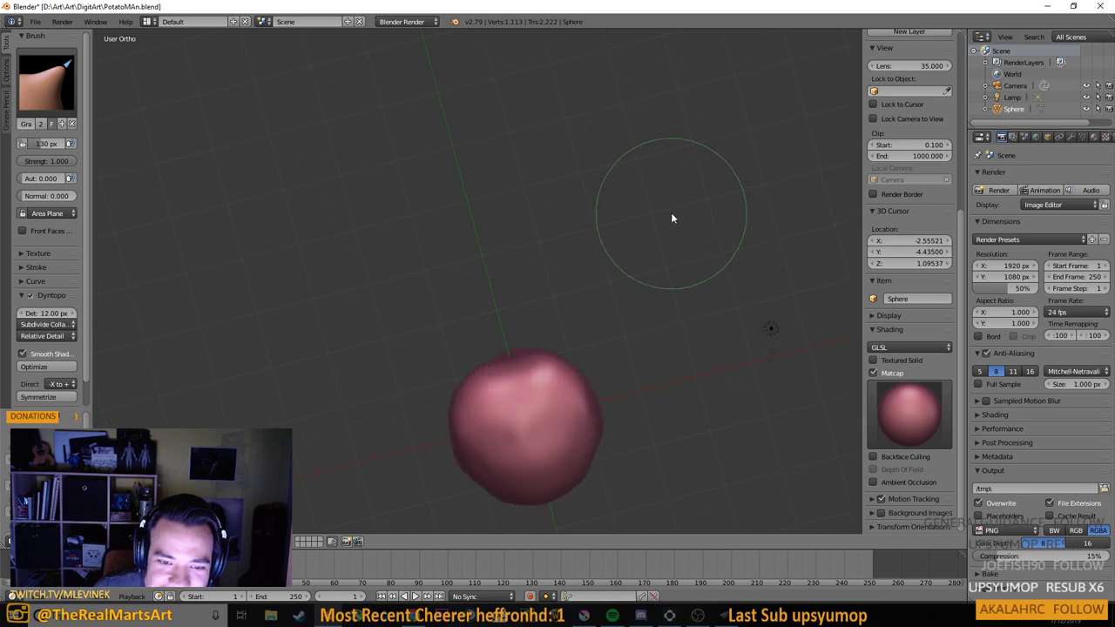
{"action": "left_click", "coordinate": [37, 77]}
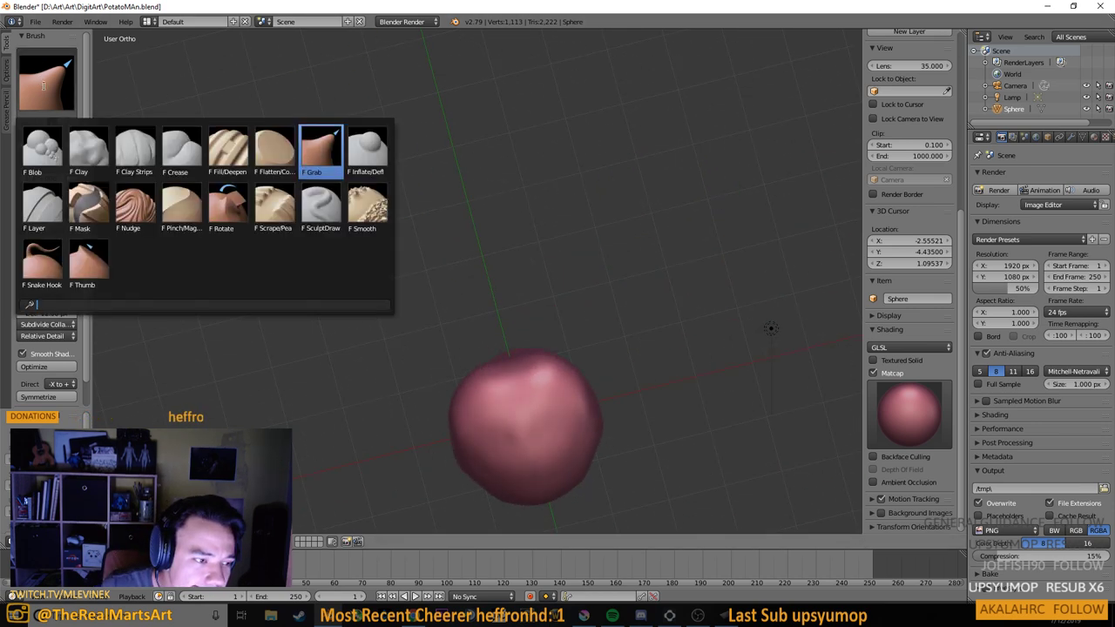
{"action": "left_click", "coordinate": [72, 384]}
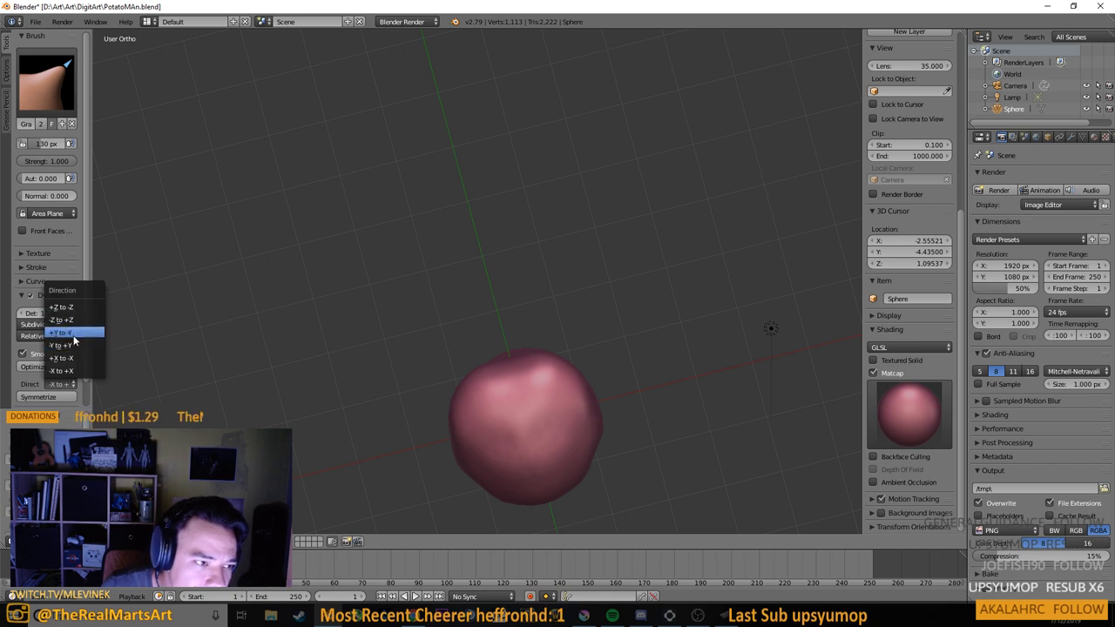
{"action": "left_click", "coordinate": [71, 333]}
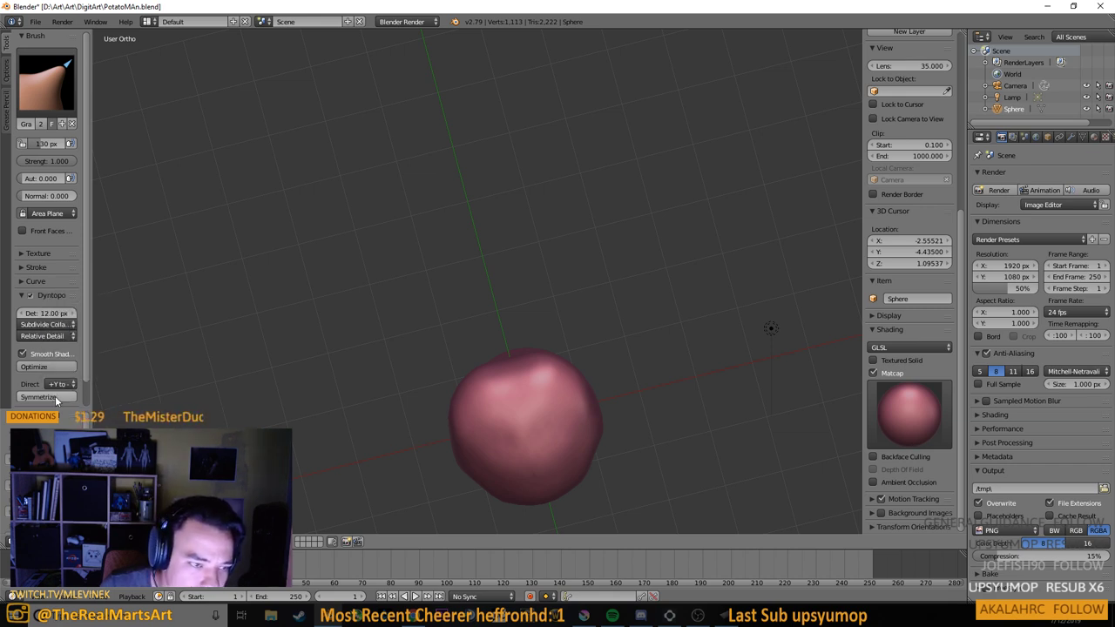
{"action": "left_click", "coordinate": [56, 397]}
Pull the symmetrized body's lower side slightly outward with the Grab brush
{"action": "left_click_drag", "start_coordinate": [440, 373], "coordinate": [480, 338]}
{"action": "mouse_move", "coordinate": [568, 378]}
{"action": "left_mouse_down"}
{"action": "mouse_move", "coordinate": [506, 279]}
{"action": "mouse_move", "coordinate": [624, 241]}
{"action": "mouse_move", "coordinate": [711, 276]}
{"action": "mouse_move", "coordinate": [687, 475]}
{"action": "mouse_move", "coordinate": [601, 343]}
{"action": "mouse_move", "coordinate": [503, 391]}
{"action": "mouse_move", "coordinate": [442, 385]}
{"action": "left_mouse_up"}
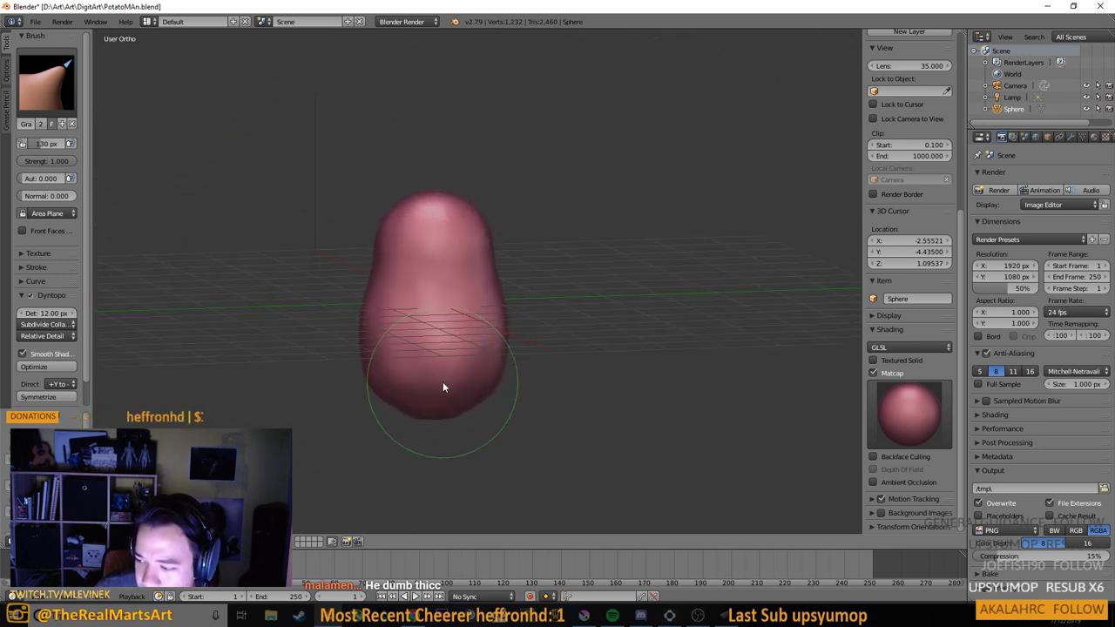
{"action": "left_click_drag", "start_coordinate": [373, 367], "coordinate": [367, 365]}
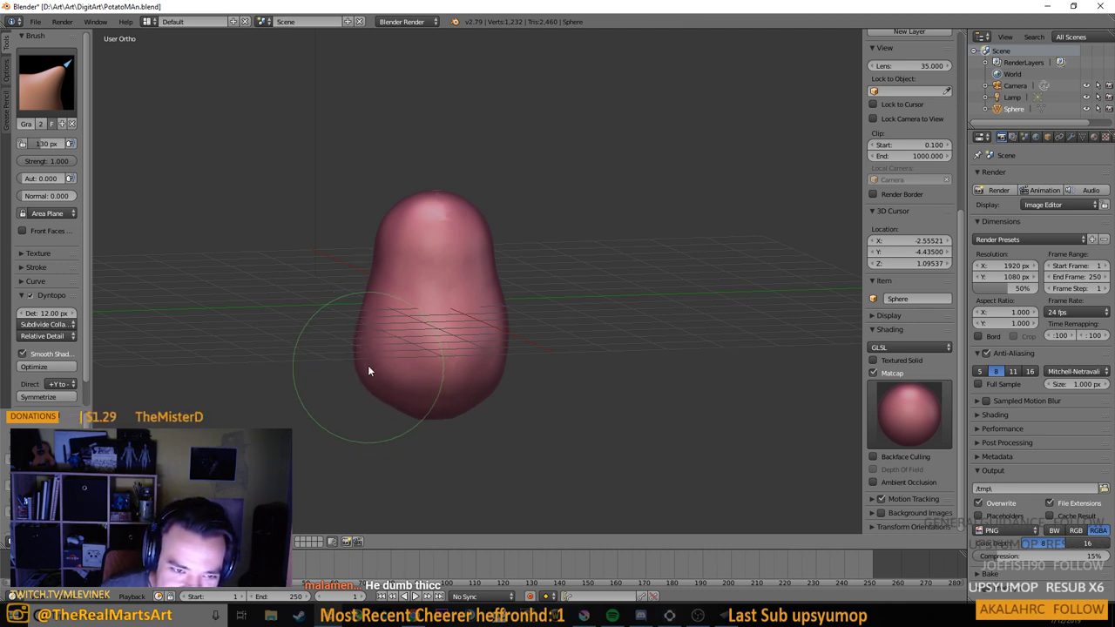
{"action": "left_click_drag", "start_coordinate": [439, 362], "coordinate": [534, 340]}
Choose the Clay Strips brush and build up volume around the lower half of the body
{"action": "left_click", "coordinate": [46, 83]}
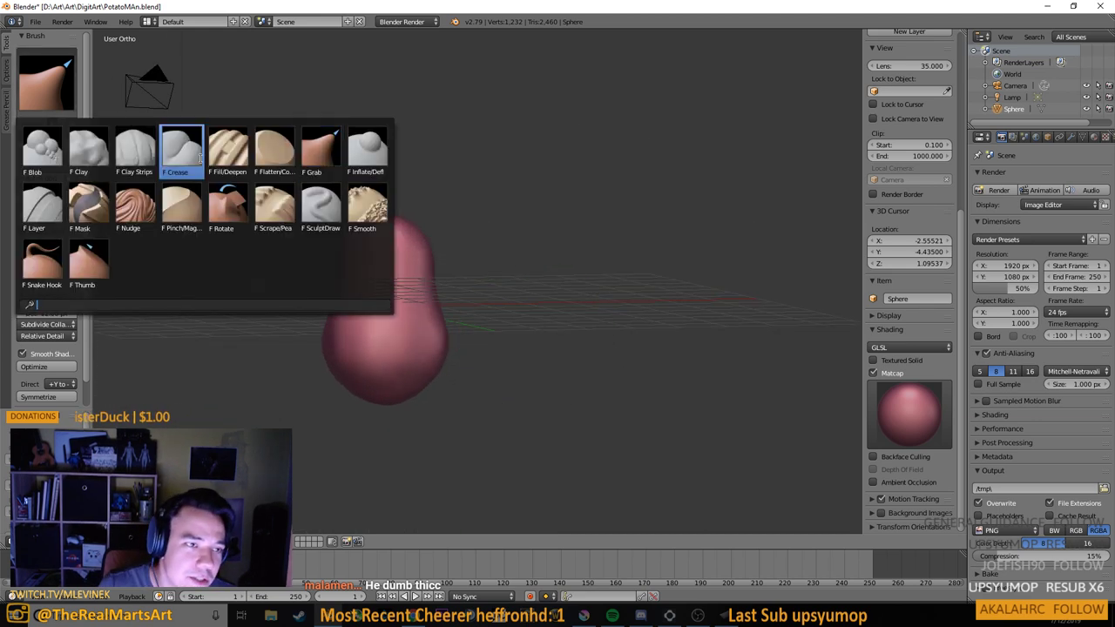
{"action": "left_click", "coordinate": [135, 154]}
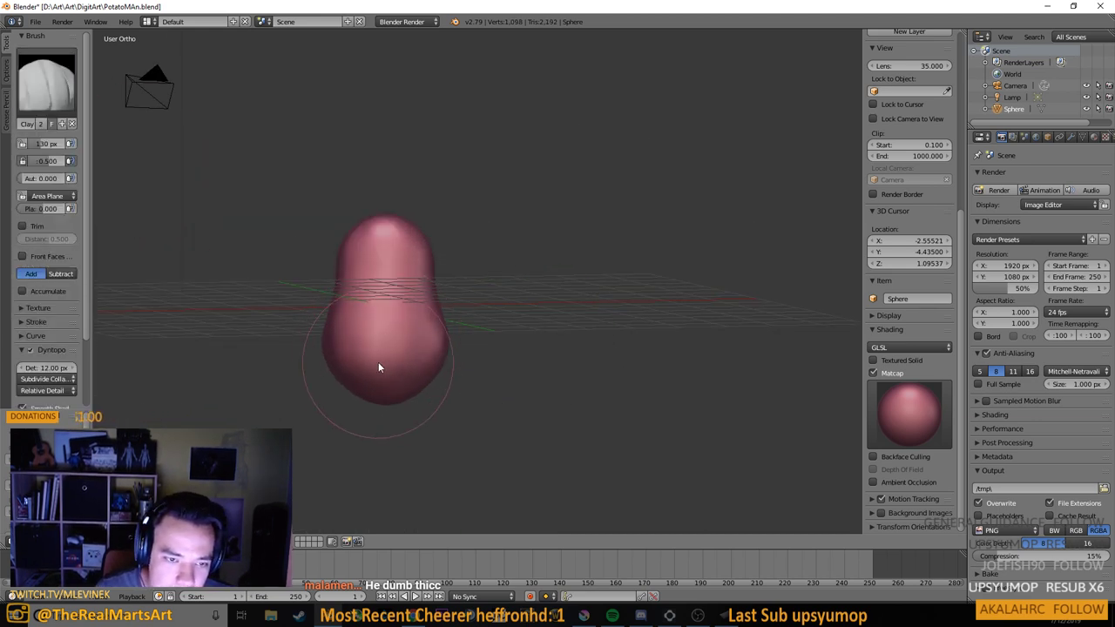
{"action": "mouse_move", "coordinate": [386, 353]}
{"action": "left_mouse_down"}
{"action": "mouse_move", "coordinate": [246, 340]}
{"action": "mouse_move", "coordinate": [319, 368]}
{"action": "mouse_move", "coordinate": [331, 391]}
{"action": "mouse_move", "coordinate": [378, 415]}
{"action": "mouse_move", "coordinate": [393, 405]}
{"action": "left_mouse_up"}
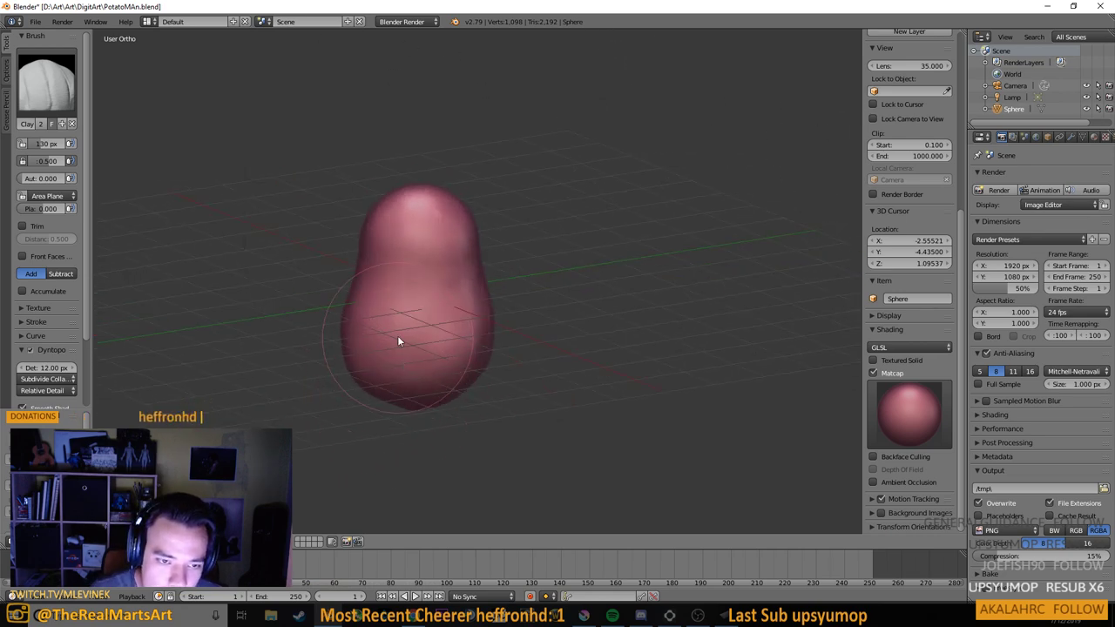
{"action": "mouse_move", "coordinate": [427, 355]}
{"action": "left_mouse_down"}
{"action": "mouse_move", "coordinate": [413, 273]}
{"action": "mouse_move", "coordinate": [500, 241]}
{"action": "mouse_move", "coordinate": [487, 271]}
{"action": "mouse_move", "coordinate": [439, 301]}
{"action": "left_mouse_up"}
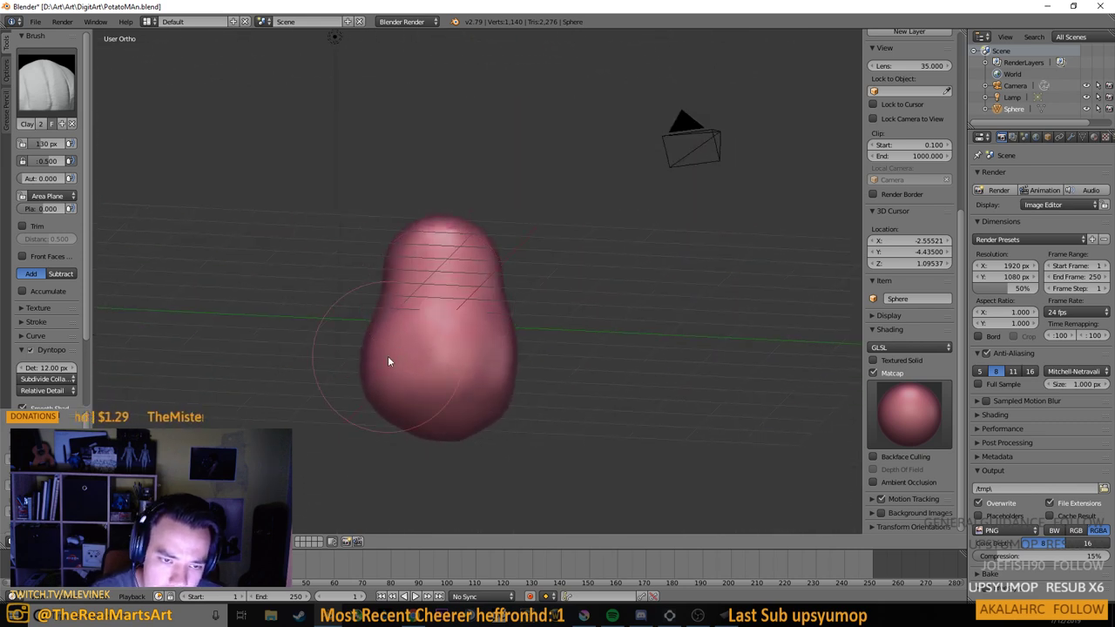
{"action": "mouse_move", "coordinate": [490, 356]}
{"action": "left_mouse_down"}
{"action": "mouse_move", "coordinate": [348, 378]}
{"action": "mouse_move", "coordinate": [370, 372]}
{"action": "left_mouse_up"}
{"action": "left_click_drag", "start_coordinate": [438, 366], "coordinate": [455, 359]}
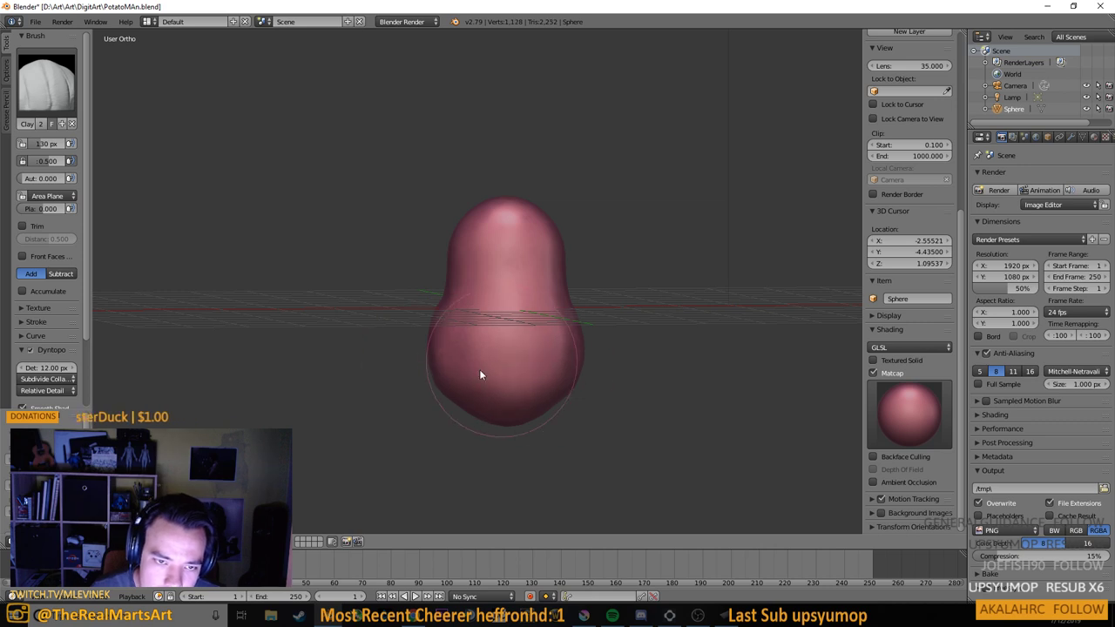
Add more volume with Clay Strips at the waist and along the sides of the lower bulge
{"action": "left_click_drag", "start_coordinate": [552, 319], "coordinate": [604, 318]}
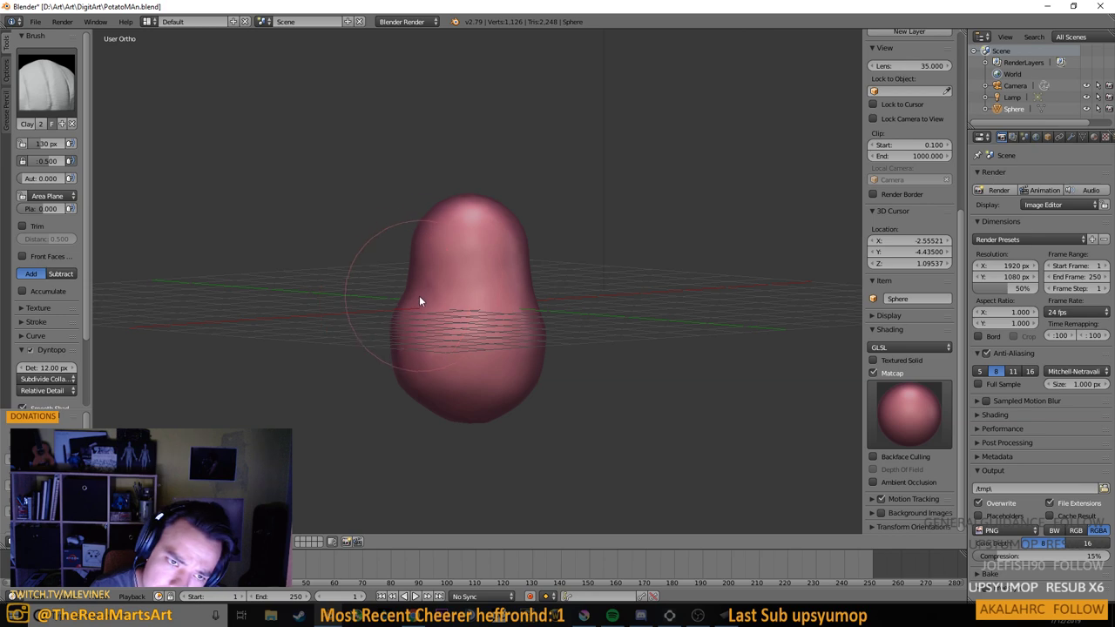
{"action": "left_click_drag", "start_coordinate": [428, 302], "coordinate": [218, 310]}
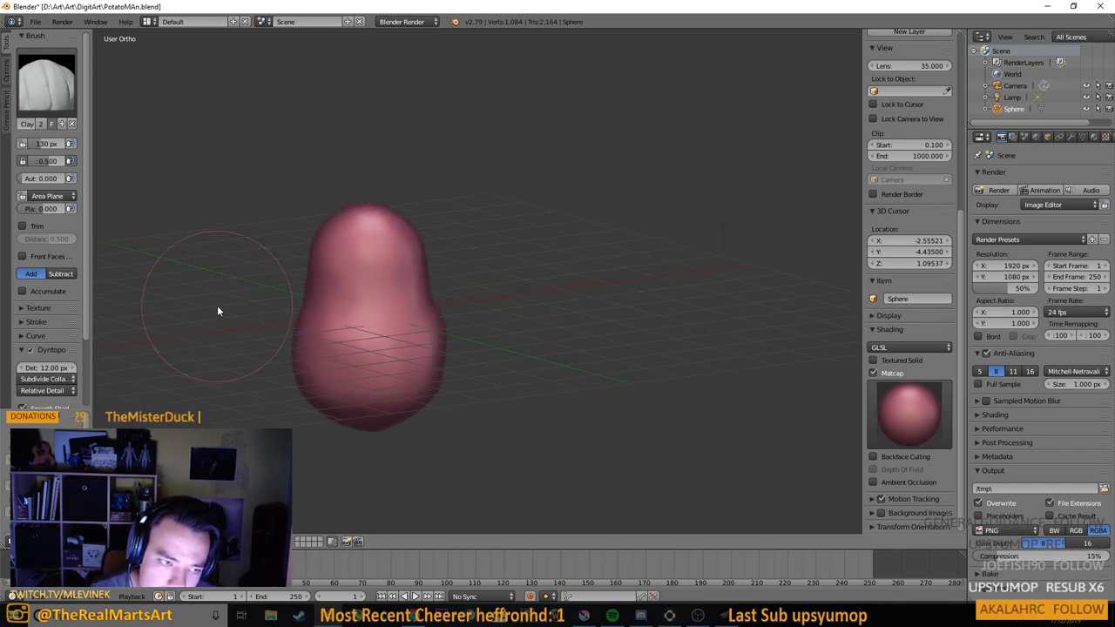
{"action": "mouse_move", "coordinate": [413, 344]}
{"action": "left_mouse_down"}
{"action": "mouse_move", "coordinate": [406, 372]}
{"action": "mouse_move", "coordinate": [525, 348]}
{"action": "mouse_move", "coordinate": [333, 351]}
{"action": "mouse_move", "coordinate": [360, 359]}
{"action": "left_mouse_up"}
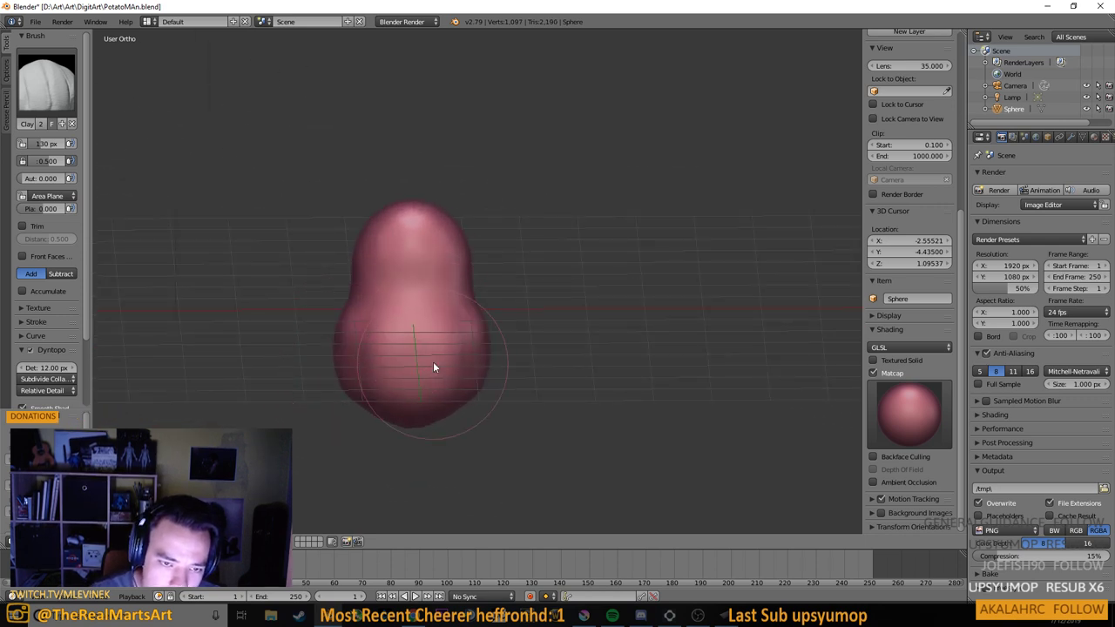
{"action": "left_click_drag", "start_coordinate": [462, 366], "coordinate": [415, 415]}
Symmetrize the sculpt in the -X to +X direction
{"action": "scroll", "coordinate": [52, 348], "scroll_direction": "down", "scroll_amount": 4}
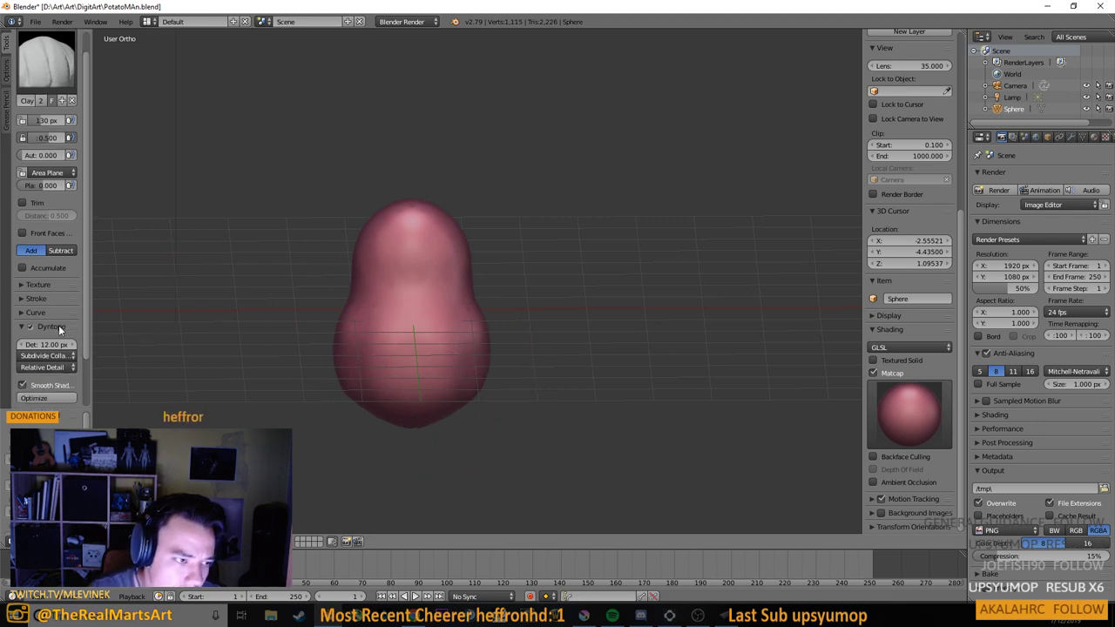
{"action": "left_click", "coordinate": [70, 358]}
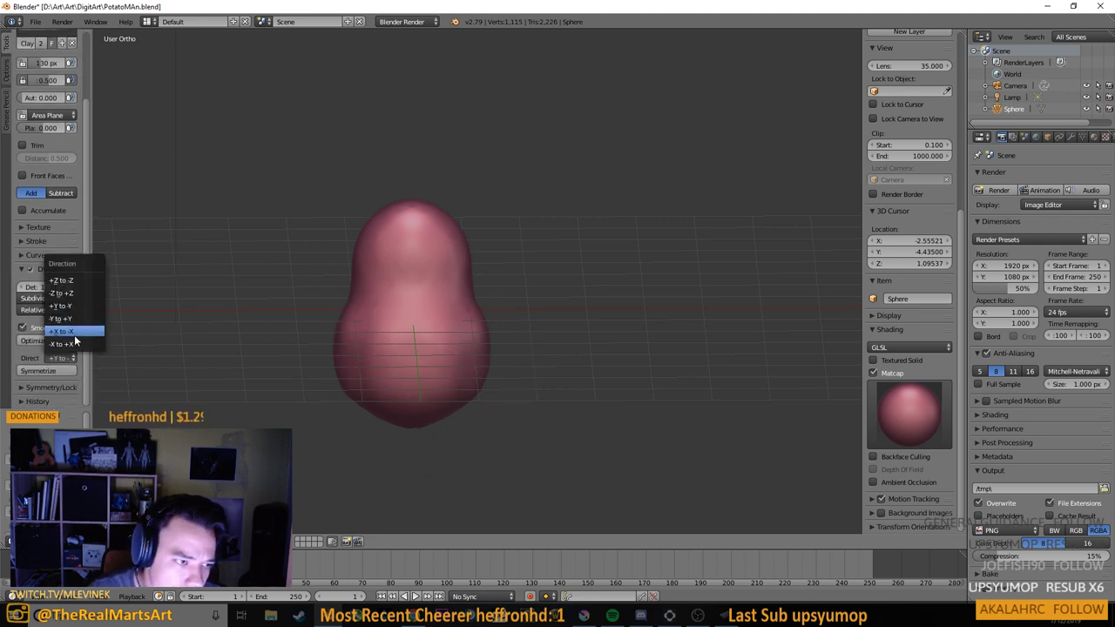
{"action": "left_click", "coordinate": [77, 344]}
{"action": "left_click_drag", "start_coordinate": [473, 396], "coordinate": [360, 373]}
{"action": "left_click", "coordinate": [58, 372]}
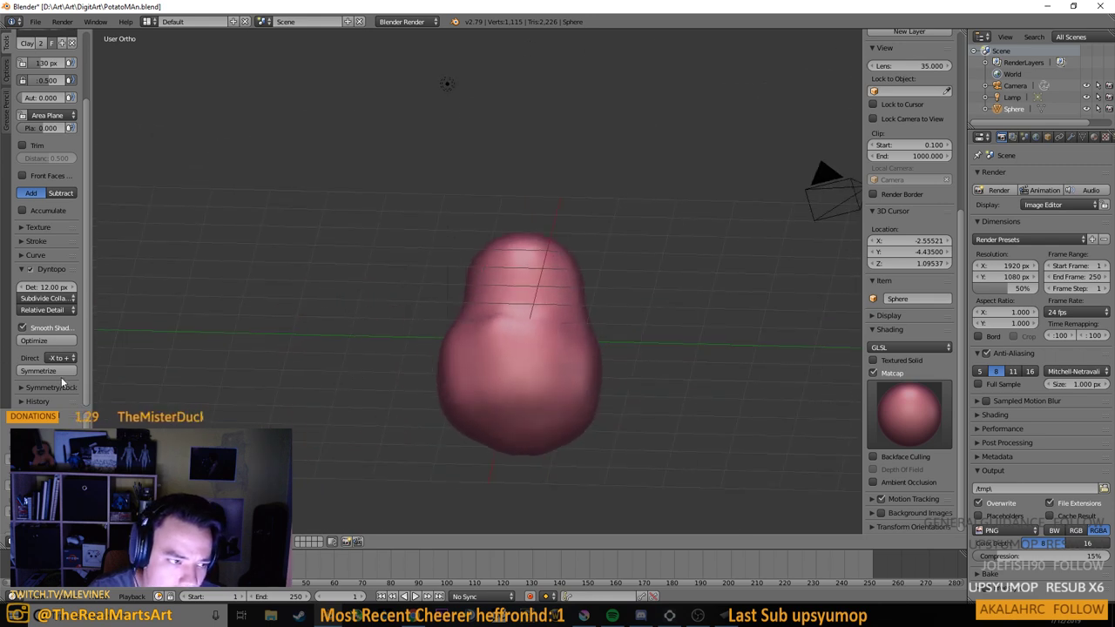
Choose the Smooth brush and soften the body's waist and lower bulge
{"action": "left_click_drag", "start_coordinate": [455, 395], "coordinate": [514, 344]}
{"action": "scroll", "coordinate": [55, 81], "scroll_direction": "up", "scroll_amount": 4}
{"action": "left_click", "coordinate": [54, 81]}
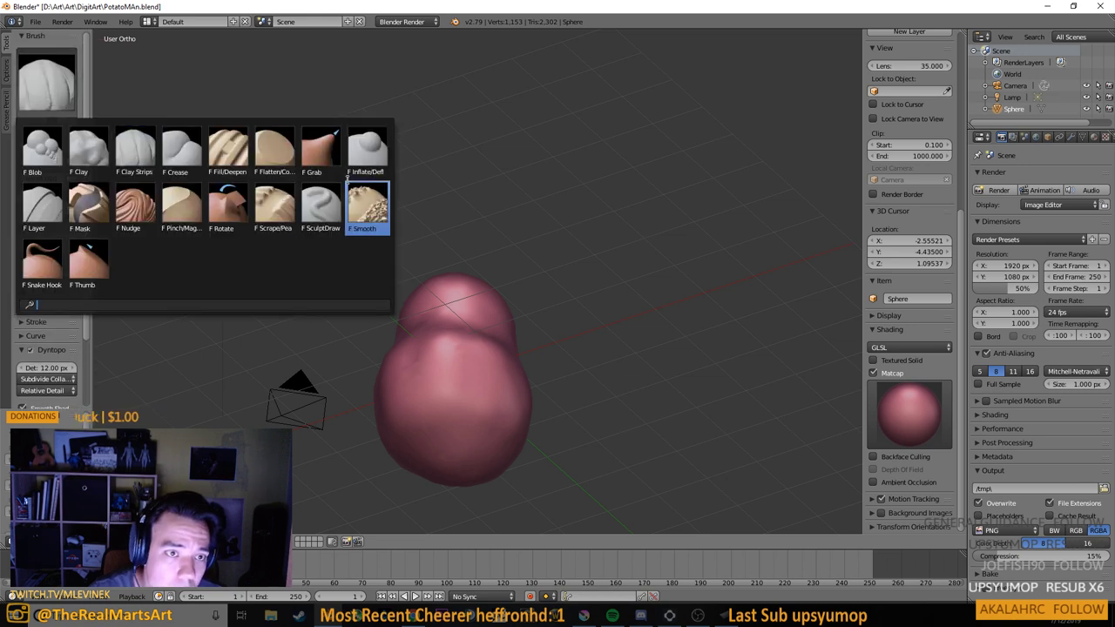
{"action": "left_click", "coordinate": [366, 209]}
{"action": "mouse_move", "coordinate": [475, 376]}
{"action": "left_mouse_down"}
{"action": "mouse_move", "coordinate": [375, 416]}
{"action": "mouse_move", "coordinate": [458, 330]}
{"action": "left_mouse_up"}
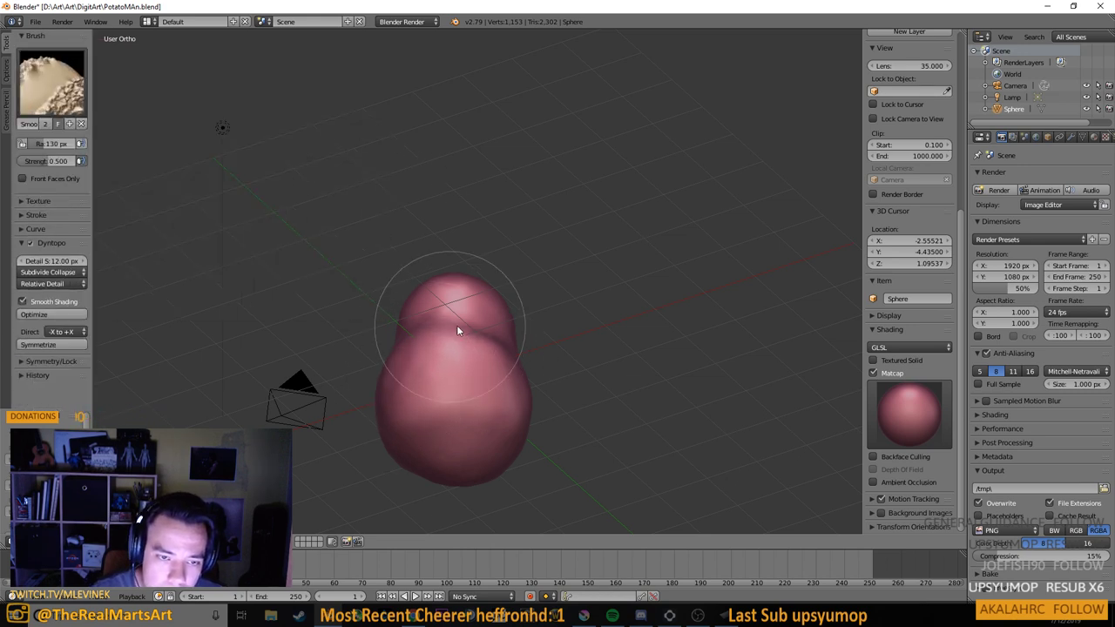
{"action": "mouse_move", "coordinate": [582, 450]}
{"action": "left_mouse_down"}
{"action": "mouse_move", "coordinate": [557, 405]}
{"action": "mouse_move", "coordinate": [468, 426]}
{"action": "mouse_move", "coordinate": [500, 427]}
{"action": "left_mouse_up"}
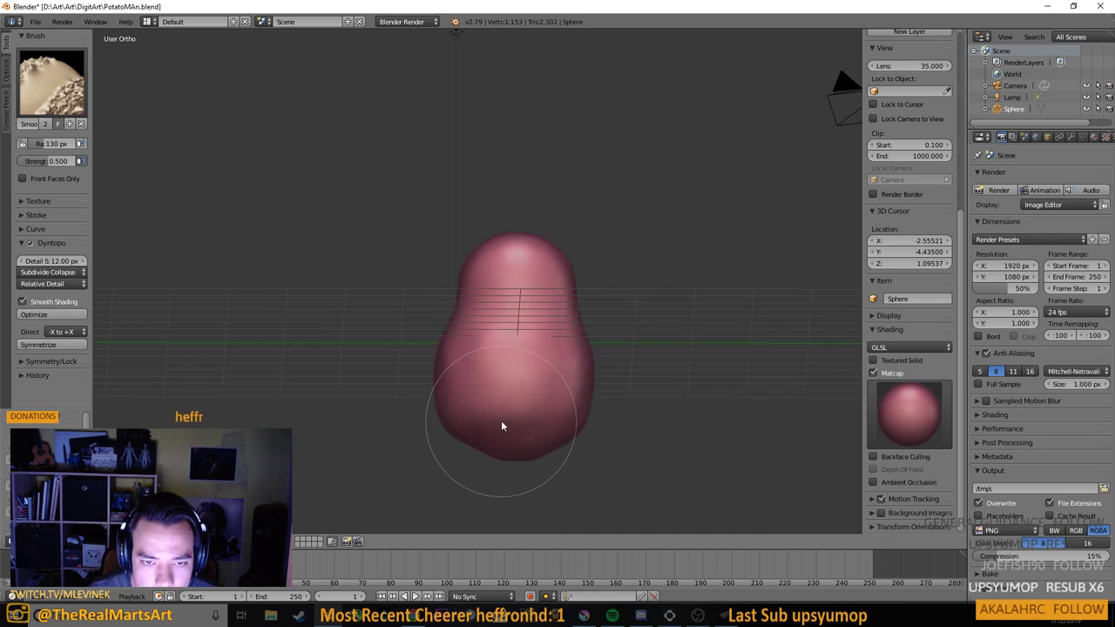
{"action": "mouse_move", "coordinate": [699, 374]}
{"action": "left_mouse_down"}
{"action": "mouse_move", "coordinate": [694, 384]}
{"action": "mouse_move", "coordinate": [527, 341]}
{"action": "mouse_move", "coordinate": [565, 371]}
{"action": "mouse_move", "coordinate": [439, 342]}
{"action": "left_mouse_up"}
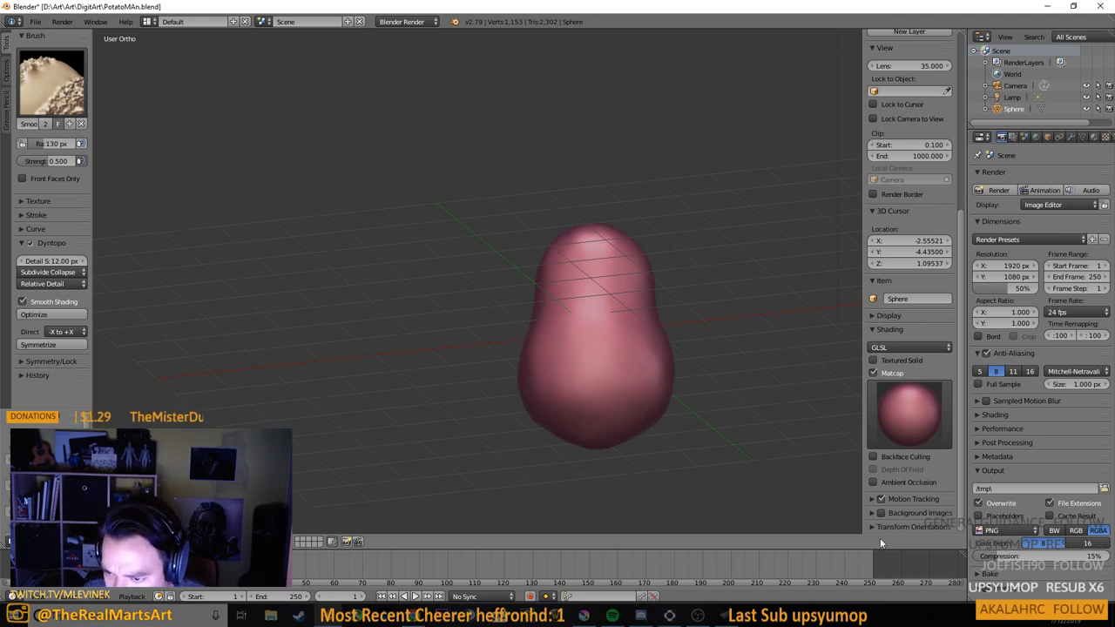
Turn off the Outline Selected, Relationship Lines and Grid Floor display options in the 3D view
{"action": "left_click", "coordinate": [875, 315]}
{"action": "scroll", "coordinate": [902, 438], "scroll_direction": "down", "scroll_amount": 2}
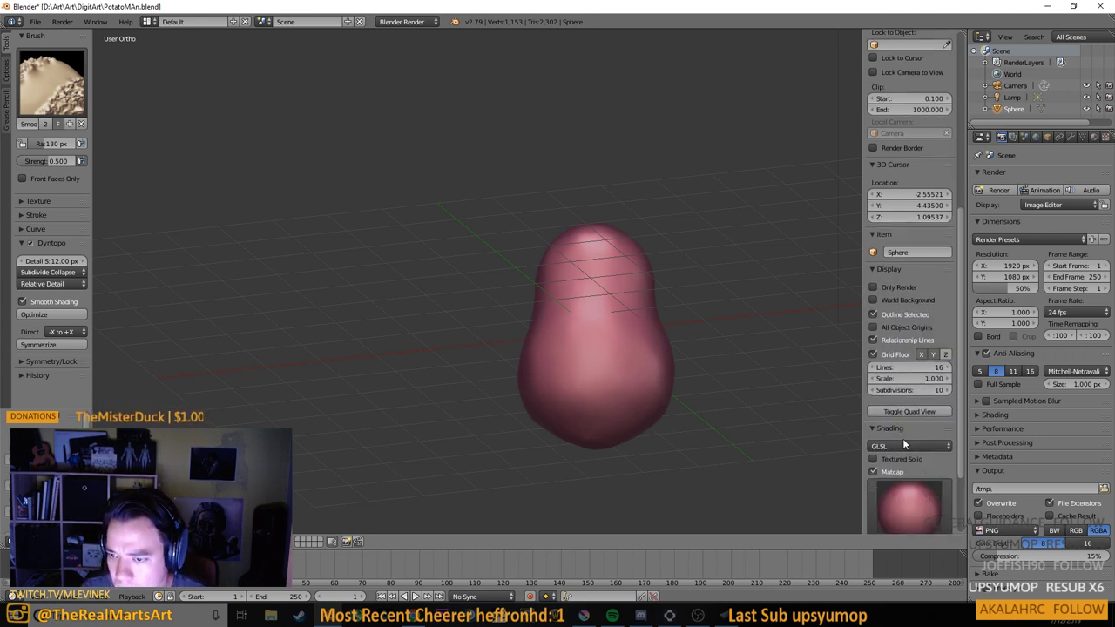
{"action": "left_click", "coordinate": [873, 354]}
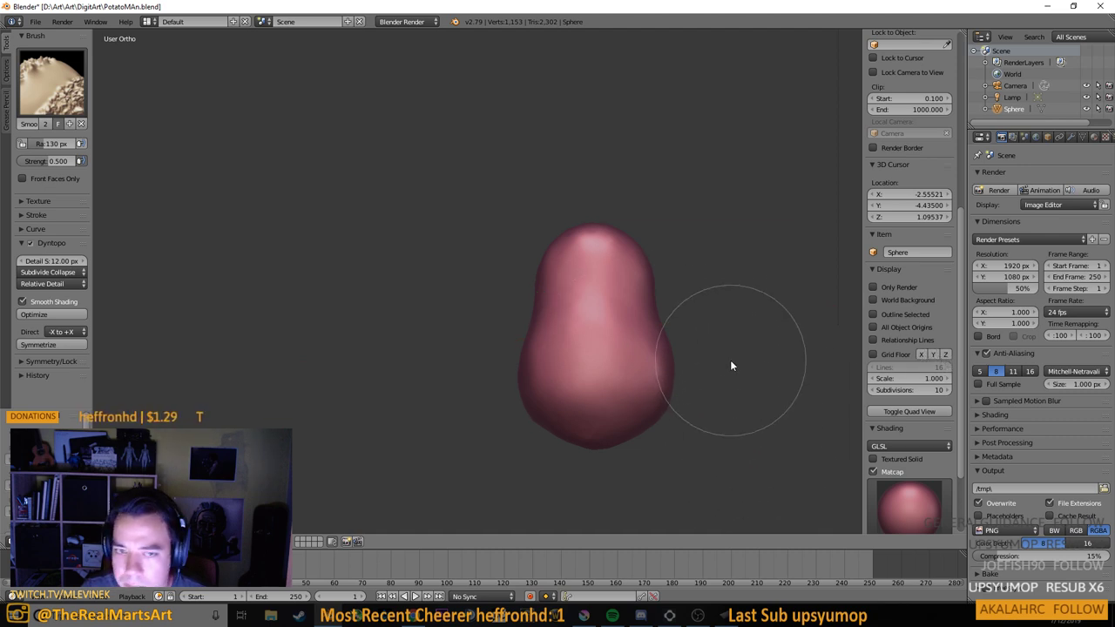
Examine the body's mesh density in wireframe display and return to solid shading
{"action": "mouse_move", "coordinate": [732, 362]}
{"action": "left_mouse_down"}
{"action": "mouse_move", "coordinate": [714, 358]}
{"action": "mouse_move", "coordinate": [761, 405]}
{"action": "mouse_move", "coordinate": [639, 346]}
{"action": "mouse_move", "coordinate": [532, 326]}
{"action": "mouse_move", "coordinate": [528, 241]}
{"action": "mouse_move", "coordinate": [584, 183]}
{"action": "mouse_move", "coordinate": [687, 304]}
{"action": "mouse_move", "coordinate": [686, 351]}
{"action": "mouse_move", "coordinate": [578, 315]}
{"action": "mouse_move", "coordinate": [531, 328]}
{"action": "mouse_move", "coordinate": [560, 311]}
{"action": "mouse_move", "coordinate": [578, 328]}
{"action": "mouse_move", "coordinate": [620, 323]}
{"action": "mouse_move", "coordinate": [641, 342]}
{"action": "mouse_move", "coordinate": [604, 336]}
{"action": "mouse_move", "coordinate": [634, 323]}
{"action": "left_mouse_up"}
{"action": "key", "text": "z"}
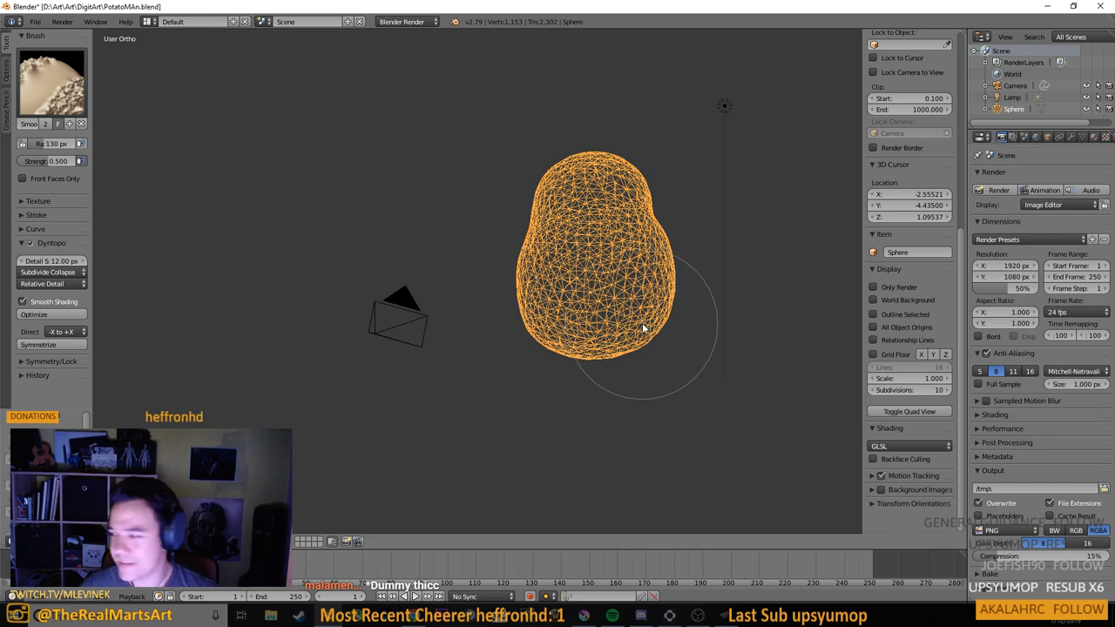
{"action": "key", "text": "z"}
{"action": "key", "text": "z"}
{"action": "mouse_move", "coordinate": [617, 272]}
{"action": "left_mouse_down"}
{"action": "mouse_move", "coordinate": [627, 287]}
{"action": "mouse_move", "coordinate": [610, 269]}
{"action": "mouse_move", "coordinate": [699, 252]}
{"action": "mouse_move", "coordinate": [656, 252]}
{"action": "left_mouse_up"}
{"action": "key", "text": "z"}
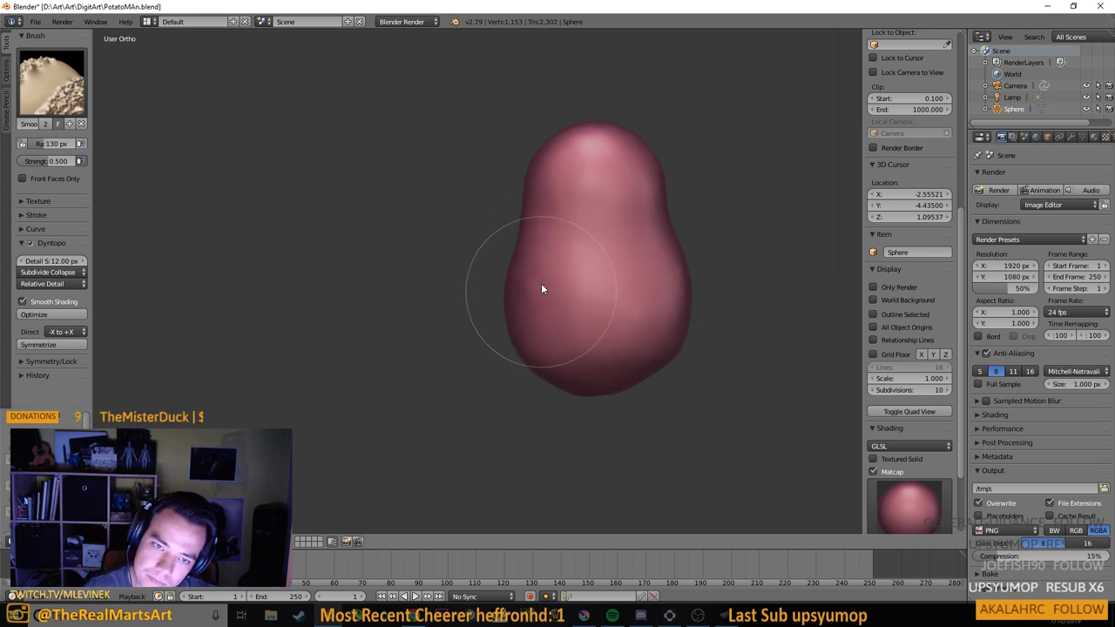
{"action": "mouse_move", "coordinate": [642, 271]}
{"action": "left_mouse_down"}
{"action": "mouse_move", "coordinate": [572, 273]}
{"action": "mouse_move", "coordinate": [568, 285]}
{"action": "mouse_move", "coordinate": [609, 286]}
{"action": "left_mouse_up"}
Choose the Clay Strips brush and build up more volume around the middle and lower half of the body
{"action": "left_click", "coordinate": [50, 78]}
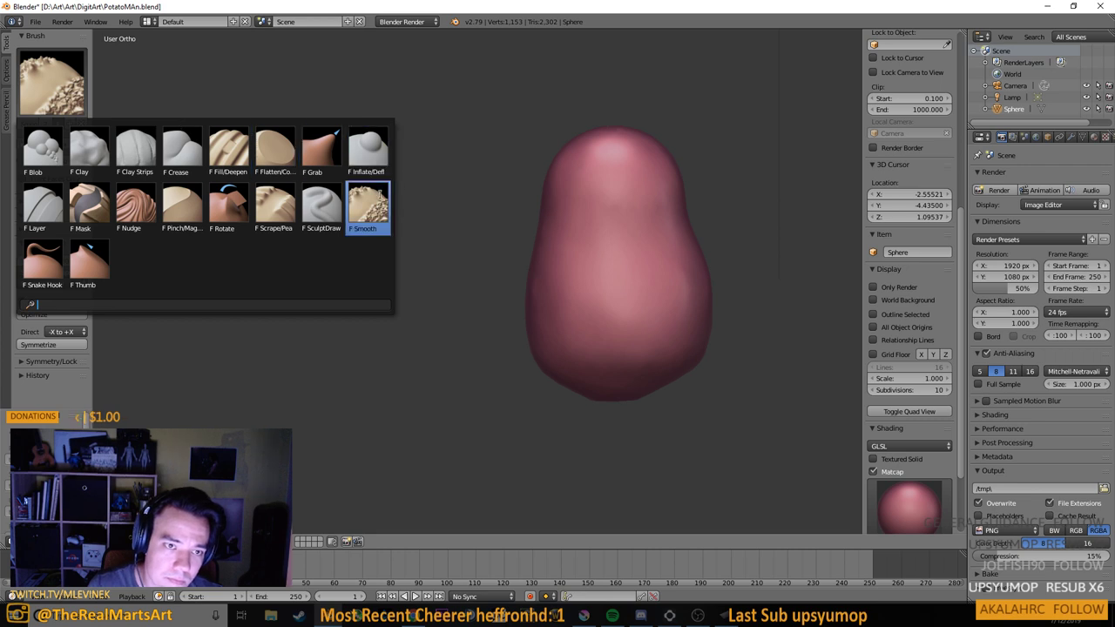
{"action": "left_click", "coordinate": [137, 150]}
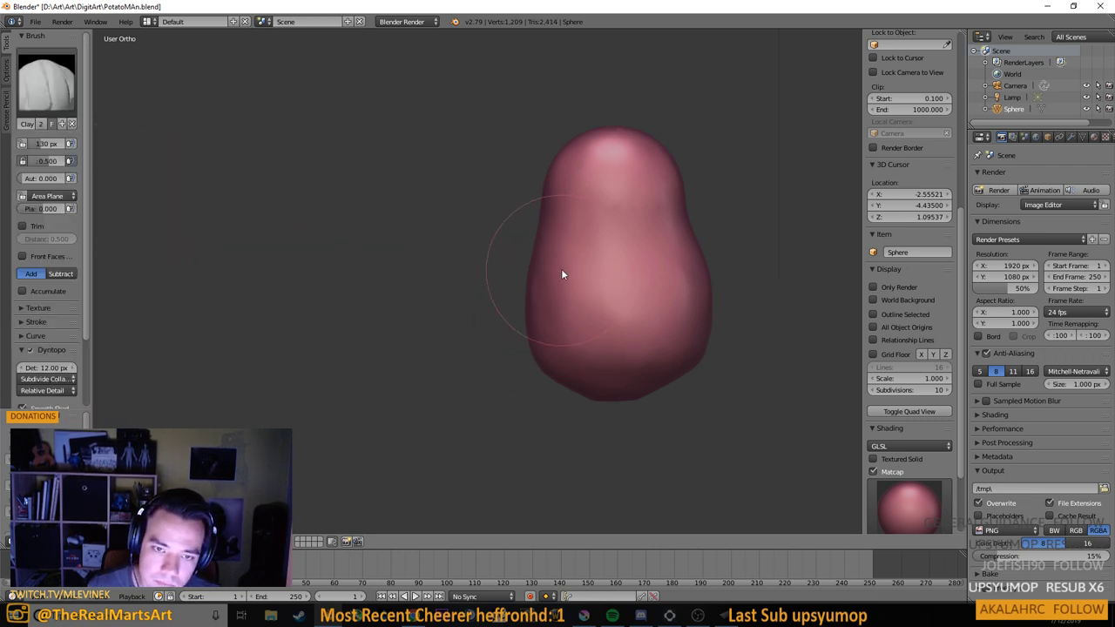
{"action": "mouse_move", "coordinate": [530, 315]}
{"action": "left_mouse_down"}
{"action": "mouse_move", "coordinate": [545, 326]}
{"action": "mouse_move", "coordinate": [603, 313]}
{"action": "left_mouse_up"}
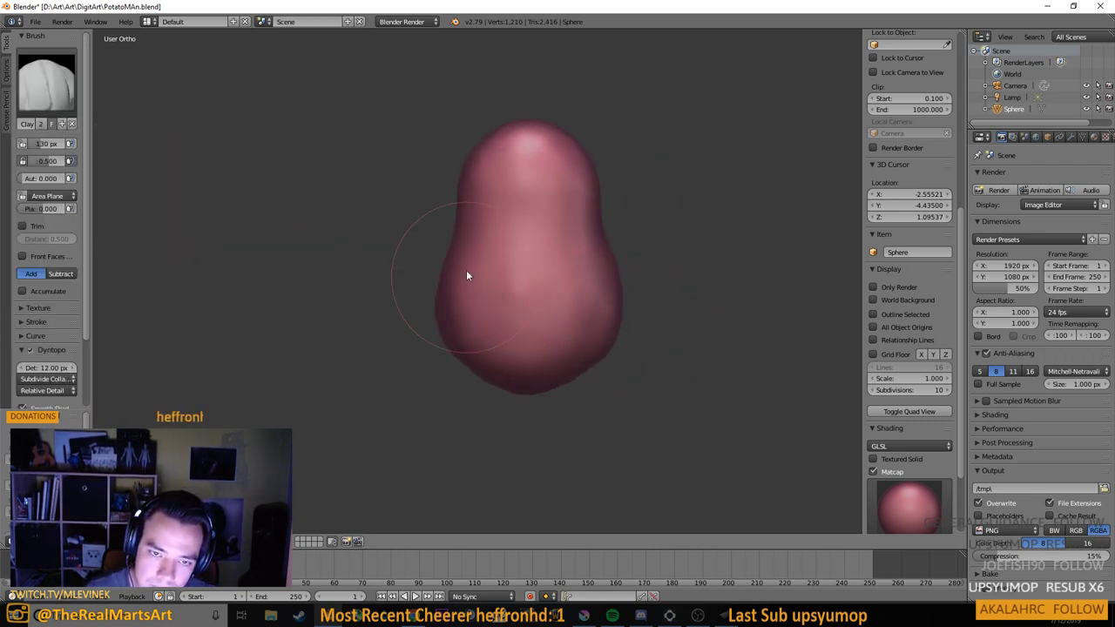
{"action": "mouse_move", "coordinate": [519, 330]}
{"action": "left_mouse_down"}
{"action": "mouse_move", "coordinate": [517, 275]}
{"action": "mouse_move", "coordinate": [509, 300]}
{"action": "mouse_move", "coordinate": [522, 349]}
{"action": "mouse_move", "coordinate": [560, 273]}
{"action": "left_mouse_up"}
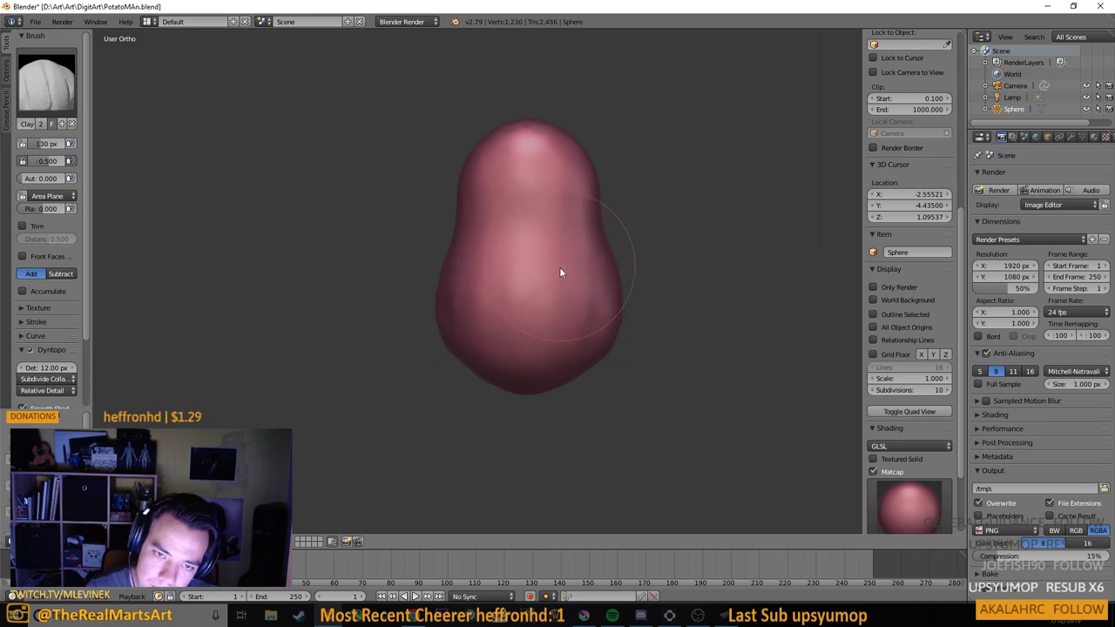
{"action": "mouse_move", "coordinate": [582, 342]}
{"action": "left_mouse_down"}
{"action": "mouse_move", "coordinate": [580, 368]}
{"action": "mouse_move", "coordinate": [468, 323]}
{"action": "mouse_move", "coordinate": [416, 331]}
{"action": "mouse_move", "coordinate": [552, 314]}
{"action": "mouse_move", "coordinate": [497, 322]}
{"action": "left_mouse_up"}
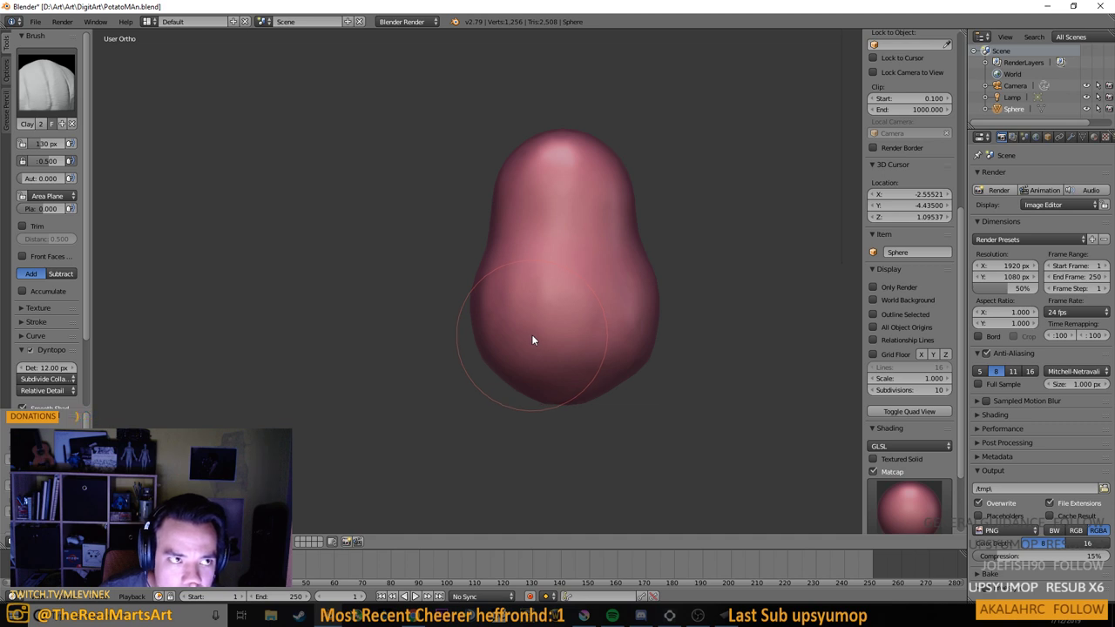
{"action": "mouse_move", "coordinate": [572, 325]}
{"action": "left_mouse_down"}
{"action": "mouse_move", "coordinate": [592, 311]}
{"action": "mouse_move", "coordinate": [555, 311]}
{"action": "mouse_move", "coordinate": [577, 355]}
{"action": "mouse_move", "coordinate": [558, 357]}
{"action": "left_mouse_up"}
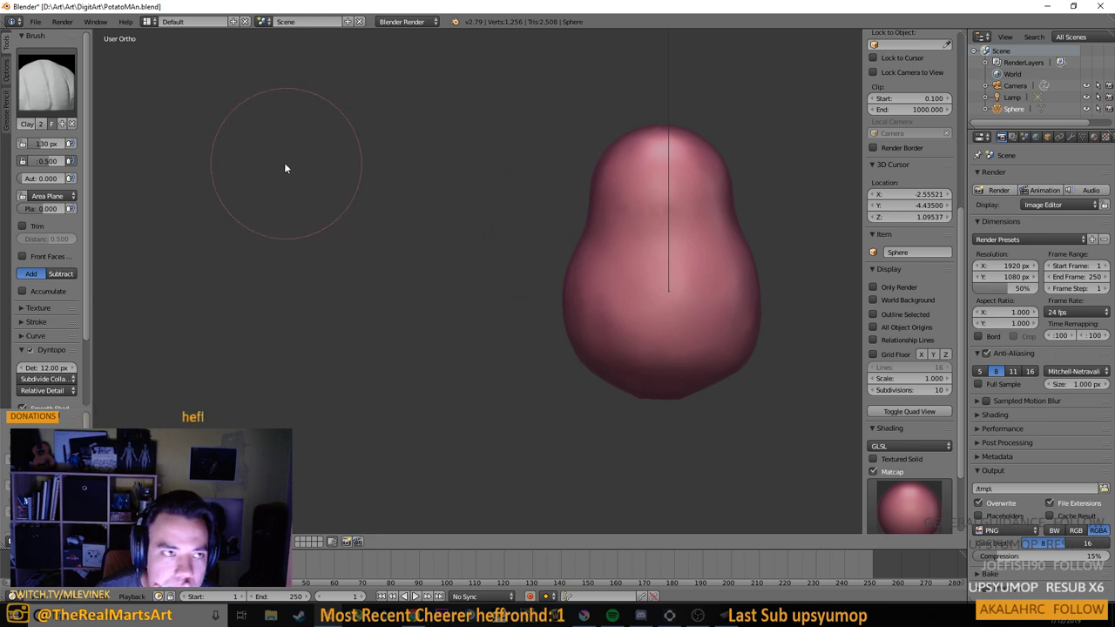
Choose the Grab brush, enlarge its radius to 364 px and pull the head over toward one side of the body
{"action": "left_click", "coordinate": [47, 91]}
{"action": "left_click", "coordinate": [316, 155]}
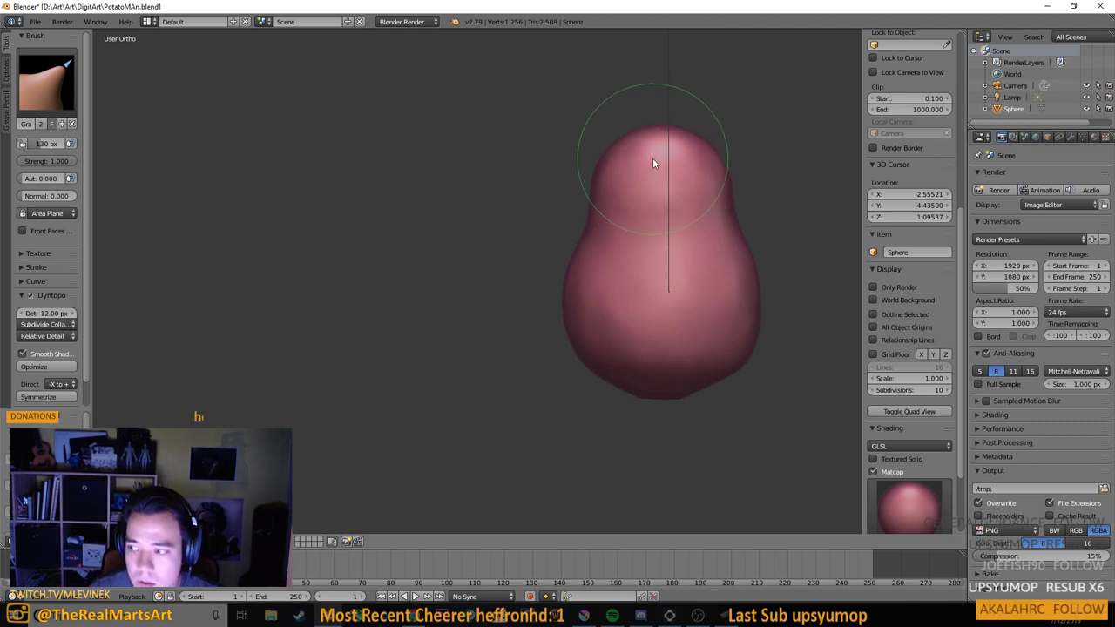
{"action": "key", "text": "f"}
{"action": "left_click", "coordinate": [698, 164]}
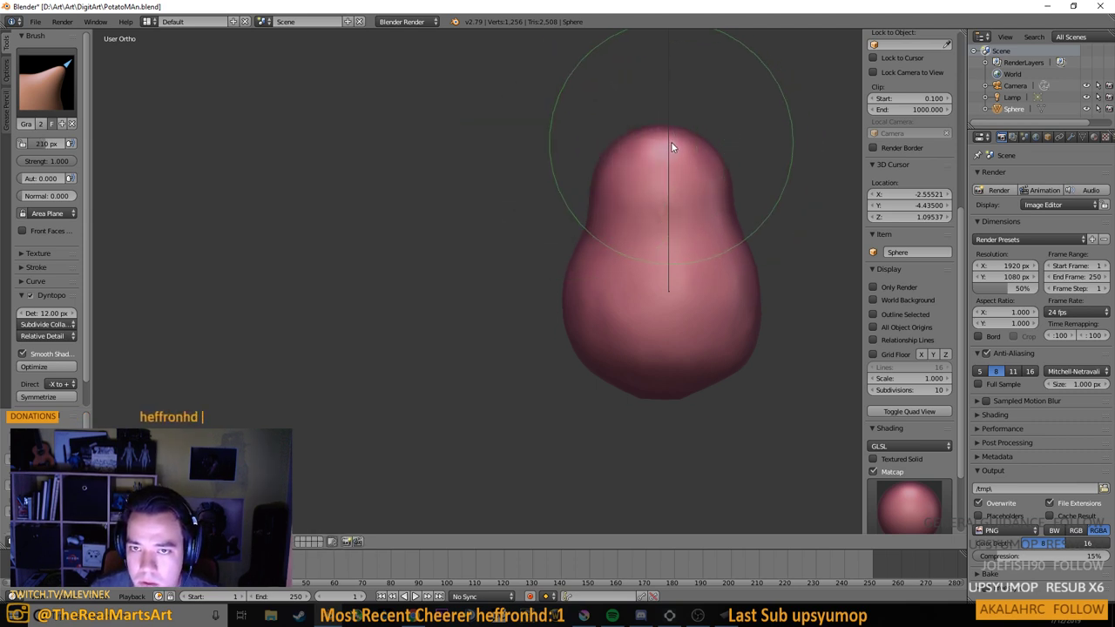
{"action": "key", "text": "f"}
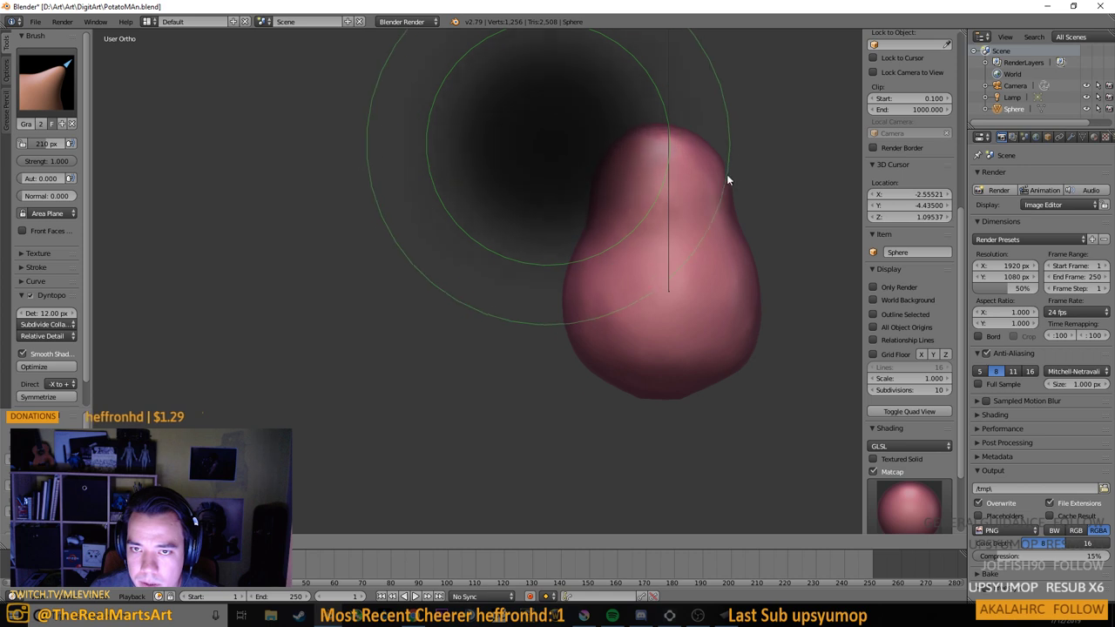
{"action": "left_click", "coordinate": [727, 175]}
{"action": "mouse_move", "coordinate": [659, 140]}
{"action": "left_mouse_down"}
{"action": "mouse_move", "coordinate": [644, 146]}
{"action": "mouse_move", "coordinate": [648, 137]}
{"action": "mouse_move", "coordinate": [693, 160]}
{"action": "left_mouse_up"}
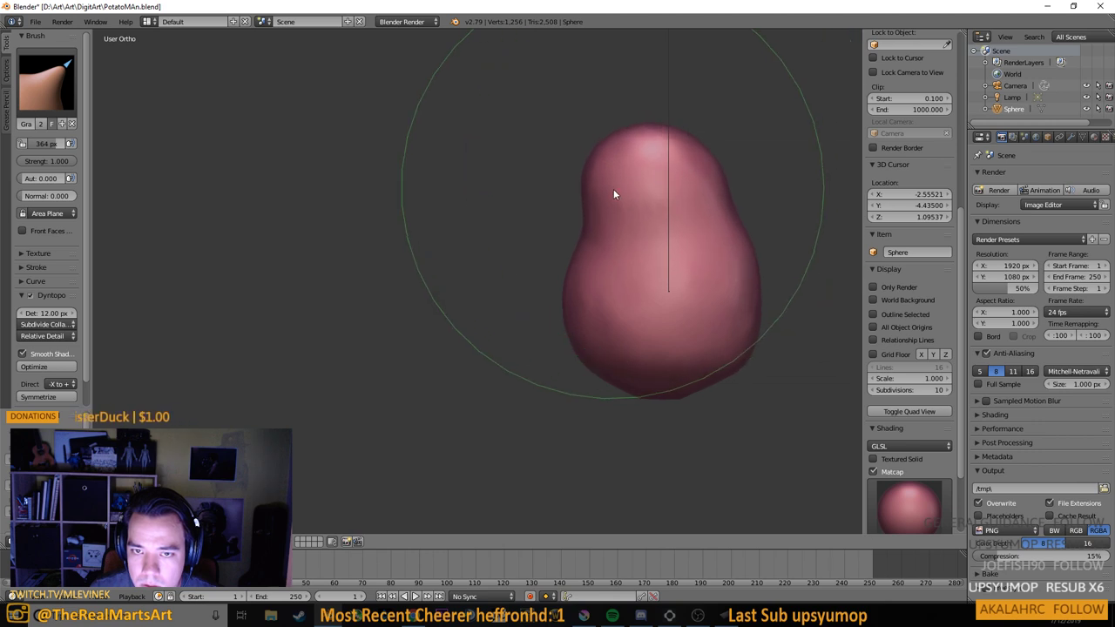
{"action": "mouse_move", "coordinate": [613, 188]}
{"action": "left_mouse_down"}
{"action": "mouse_move", "coordinate": [604, 179]}
{"action": "mouse_move", "coordinate": [640, 162]}
{"action": "left_mouse_up"}
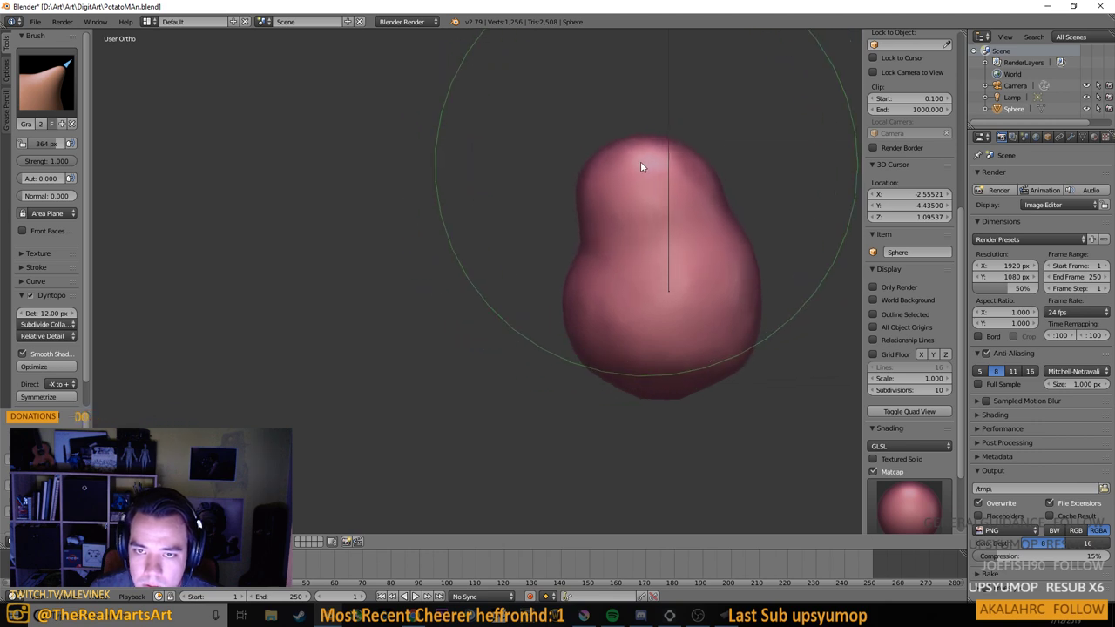
Choose the Rotate brush and twist the head to bend the body into a kidney-bean shape
{"action": "left_click", "coordinate": [43, 76]}
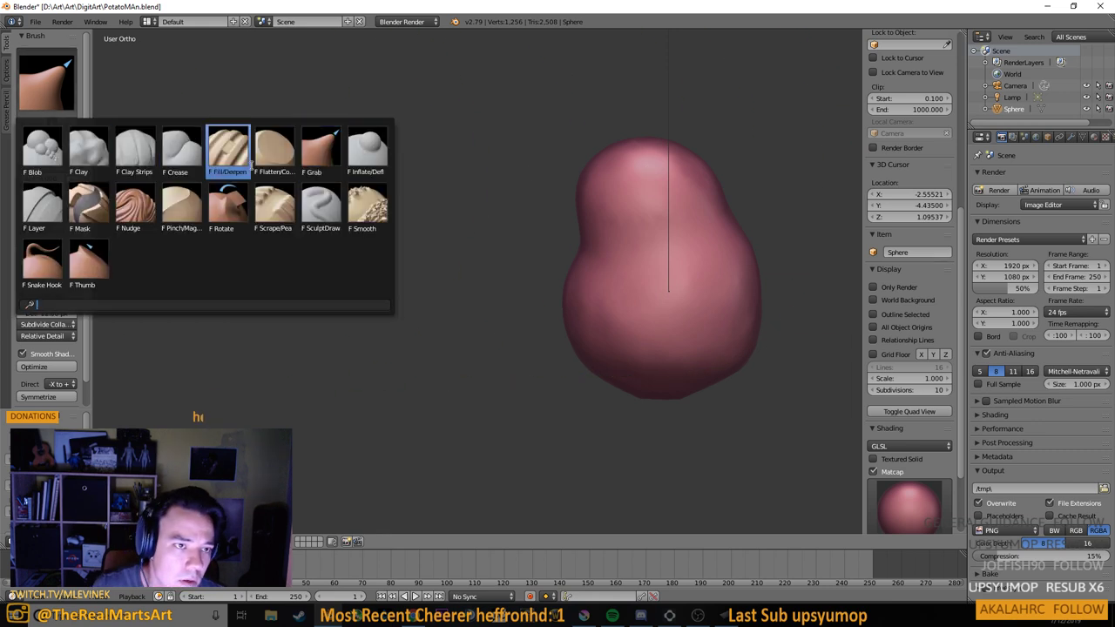
{"action": "left_click", "coordinate": [237, 206]}
{"action": "mouse_move", "coordinate": [645, 183]}
{"action": "left_mouse_down"}
{"action": "mouse_move", "coordinate": [657, 224]}
{"action": "mouse_move", "coordinate": [622, 195]}
{"action": "mouse_move", "coordinate": [644, 236]}
{"action": "mouse_move", "coordinate": [769, 232]}
{"action": "mouse_move", "coordinate": [828, 213]}
{"action": "mouse_move", "coordinate": [780, 195]}
{"action": "mouse_move", "coordinate": [703, 203]}
{"action": "mouse_move", "coordinate": [727, 212]}
{"action": "mouse_move", "coordinate": [595, 192]}
{"action": "left_mouse_up"}
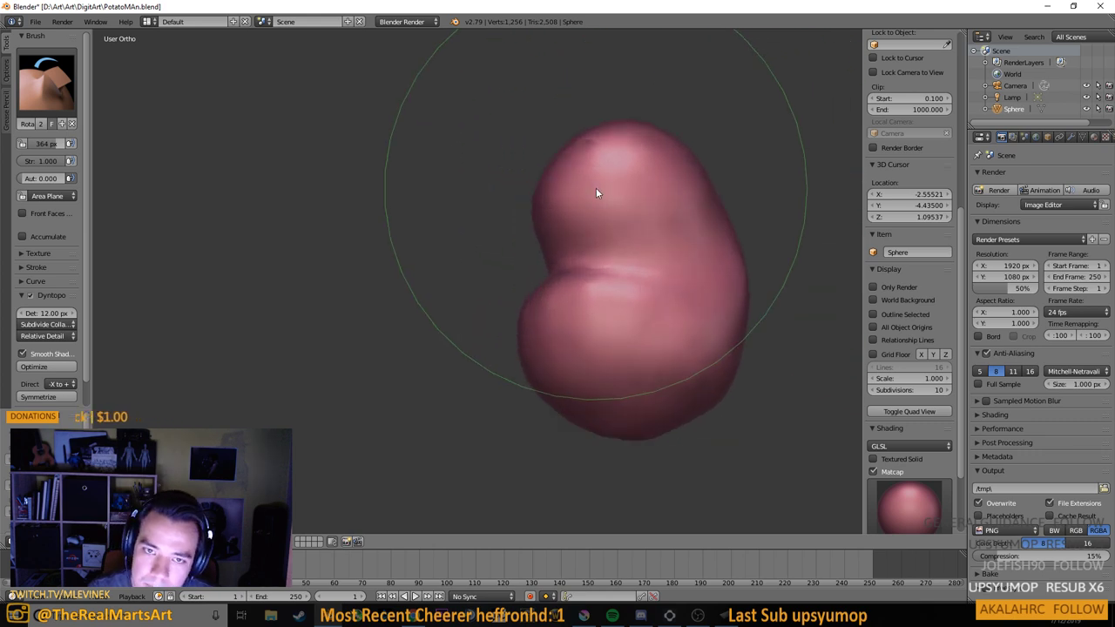
Choose the Grab brush and pull the top of the bent head slightly upward
{"action": "left_click", "coordinate": [47, 80]}
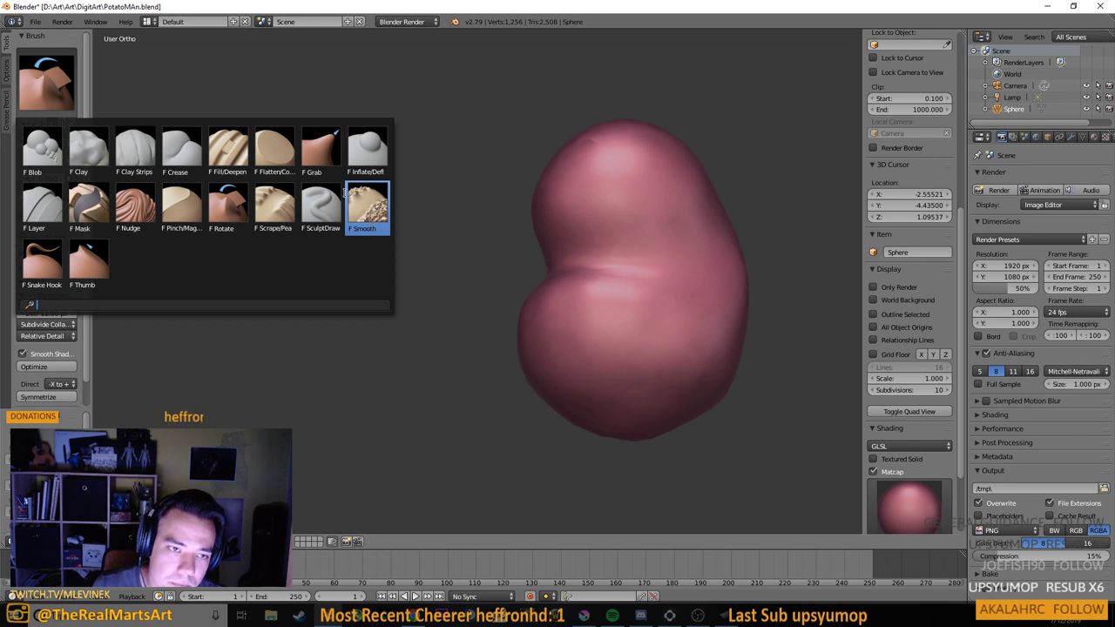
{"action": "left_click", "coordinate": [321, 148]}
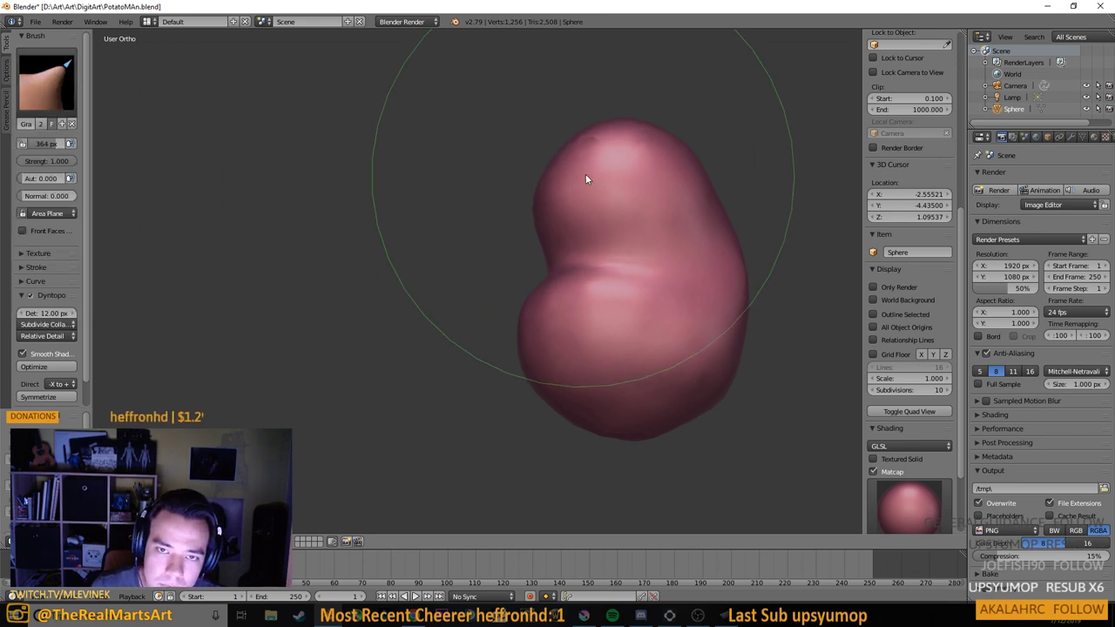
{"action": "left_click_drag", "start_coordinate": [667, 218], "coordinate": [684, 222]}
{"action": "scroll", "coordinate": [661, 230], "scroll_direction": "up", "scroll_amount": 2}
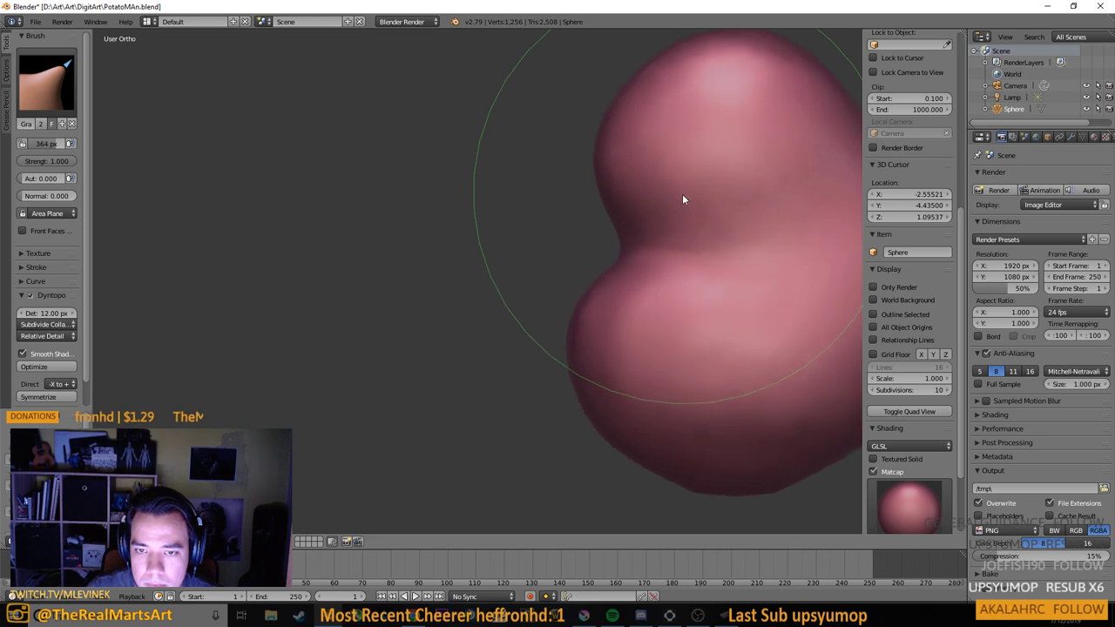
{"action": "left_click_drag", "start_coordinate": [707, 168], "coordinate": [561, 284]}
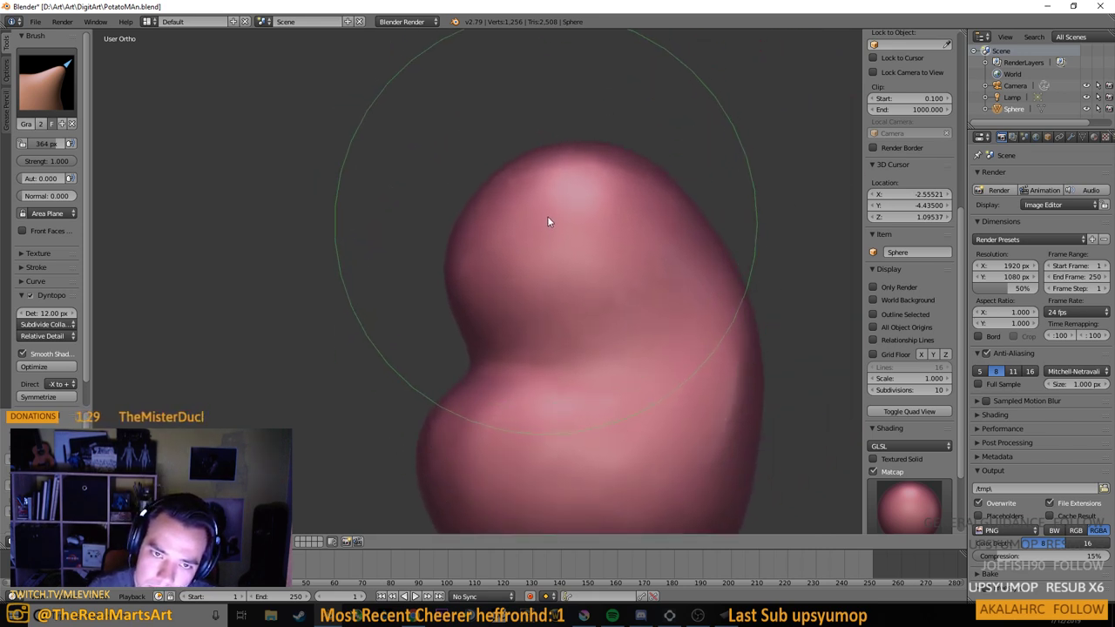
{"action": "mouse_move", "coordinate": [566, 190]}
{"action": "left_mouse_down"}
{"action": "mouse_move", "coordinate": [568, 175]}
{"action": "mouse_move", "coordinate": [517, 202]}
{"action": "mouse_move", "coordinate": [589, 178]}
{"action": "left_mouse_up"}
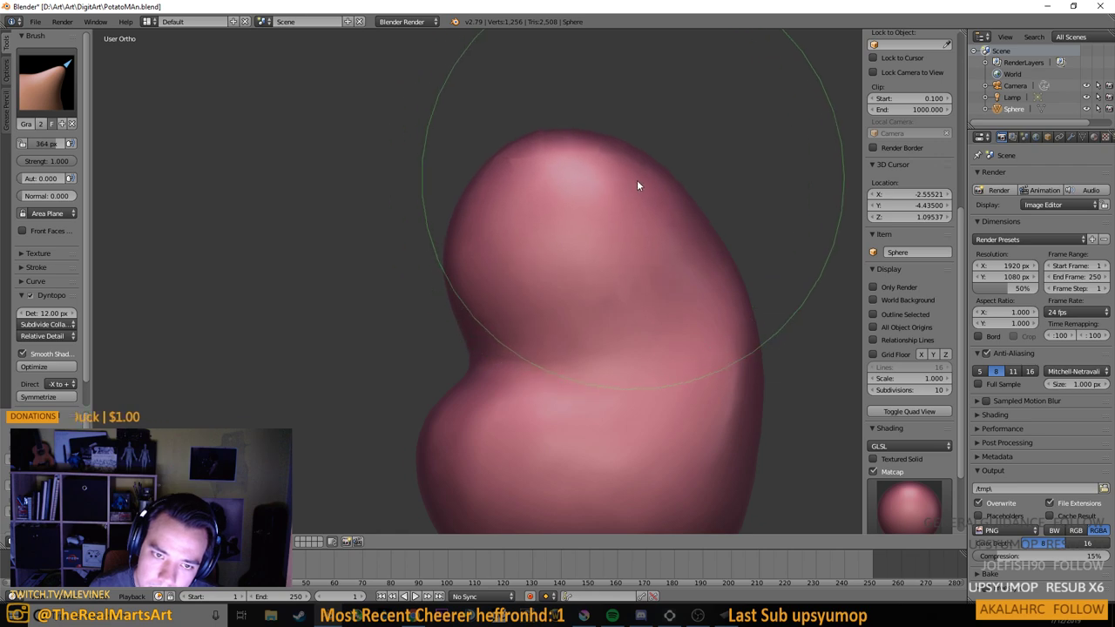
{"action": "scroll", "coordinate": [609, 209], "scroll_direction": "down", "scroll_amount": 2}
Examine the bent body's mesh topology in Edit Mode with wireframe display
{"action": "key", "text": "Tab"}
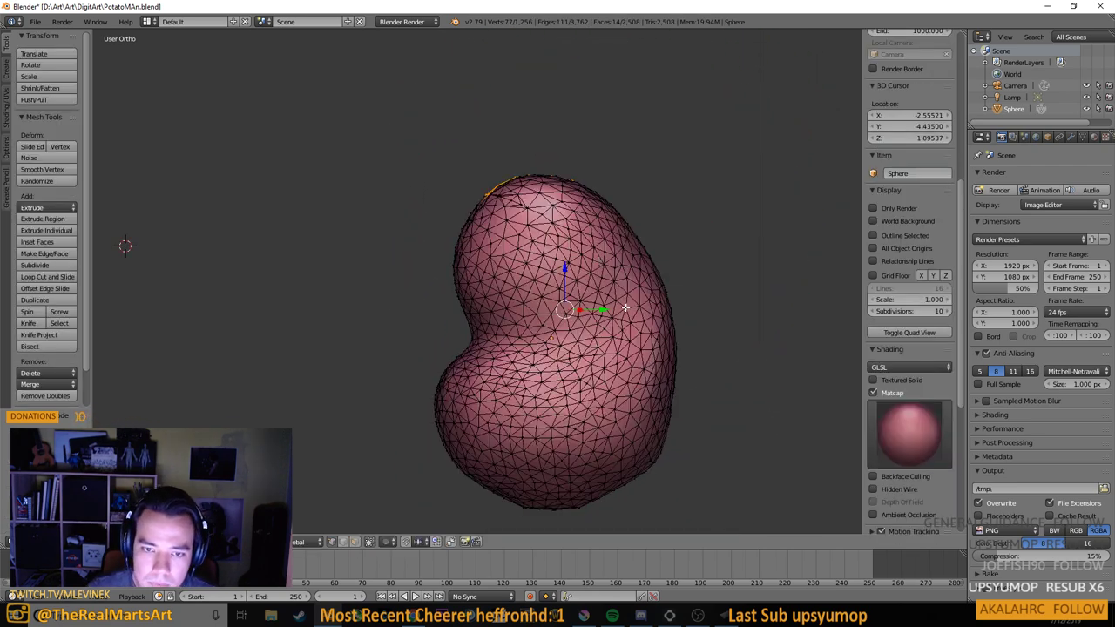
{"action": "key", "text": "Tab"}
{"action": "key", "text": "Tab"}
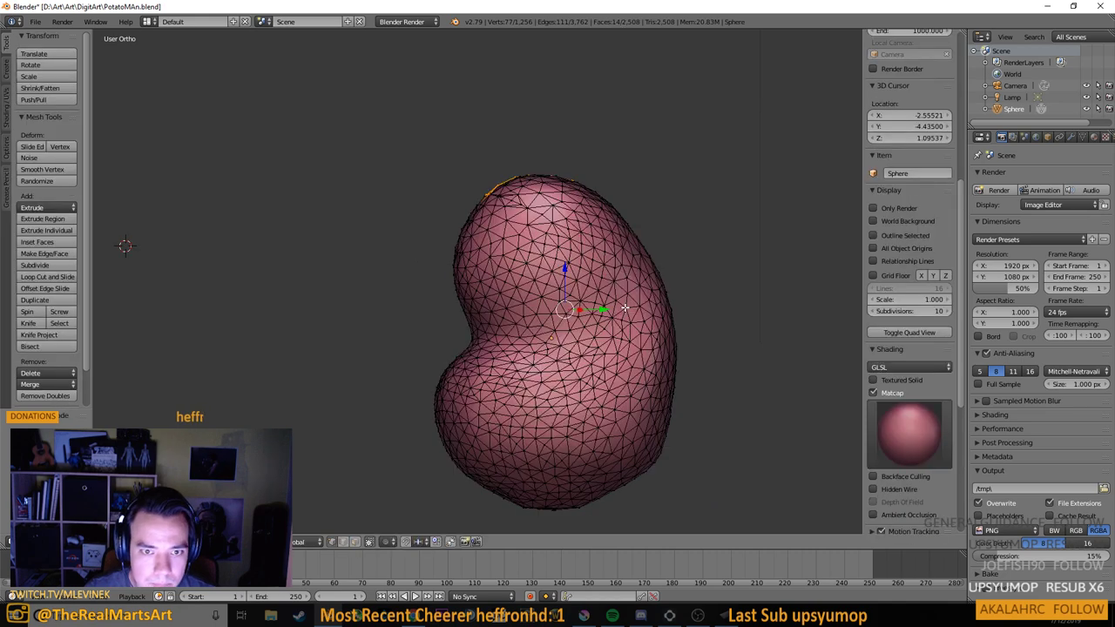
{"action": "key", "text": "z"}
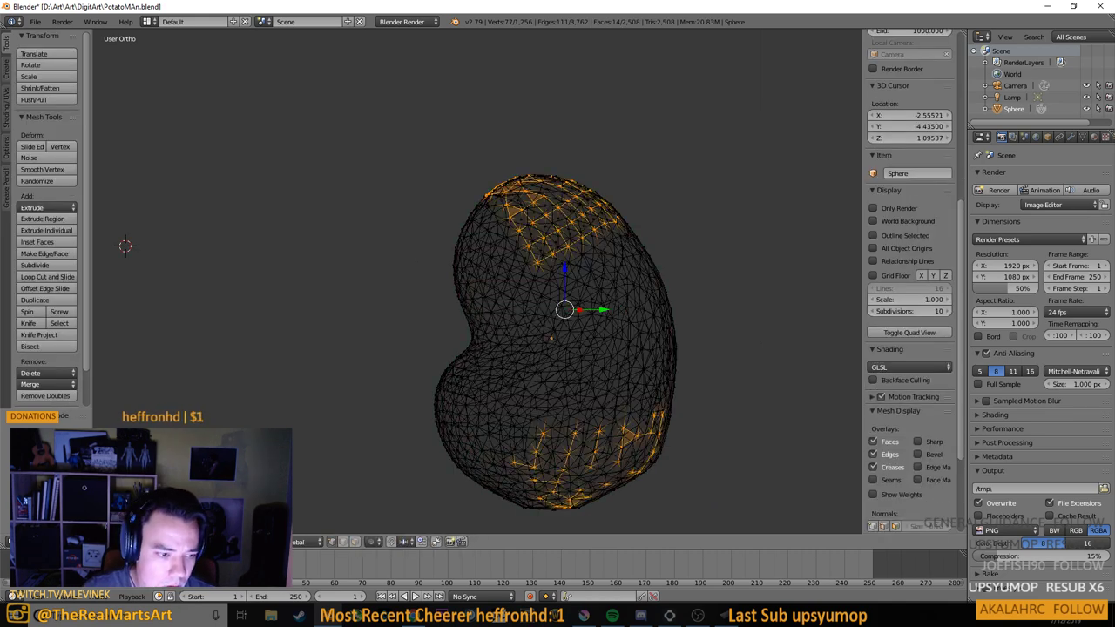
Rotate the whole body in Object Mode so the head leans back over the base, and restore solid shading
{"action": "key", "text": "Tab"}
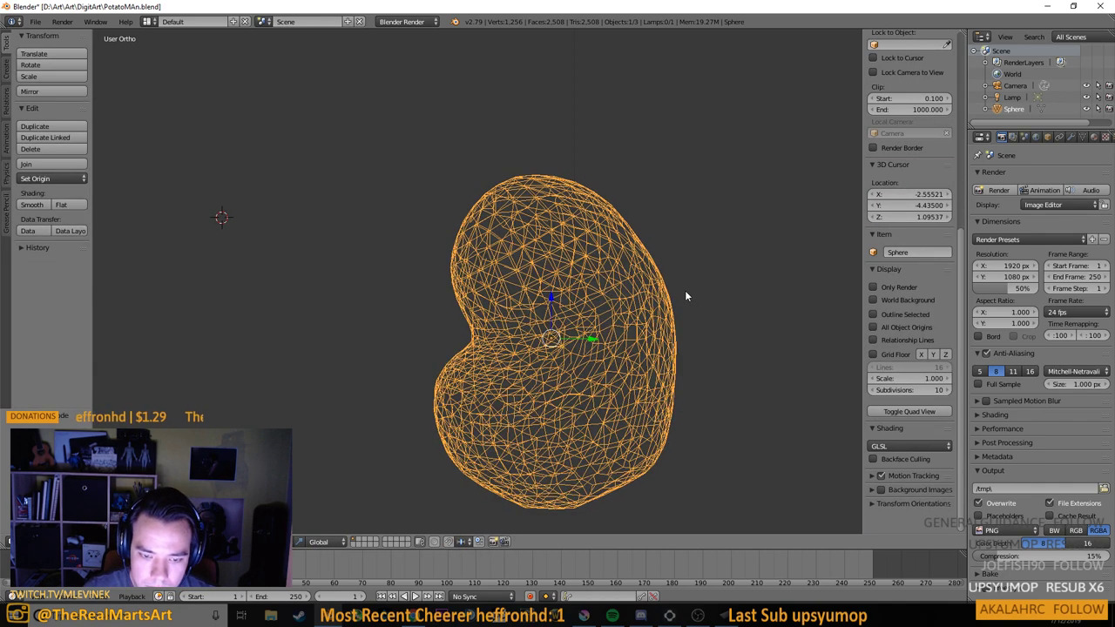
{"action": "key", "text": "r"}
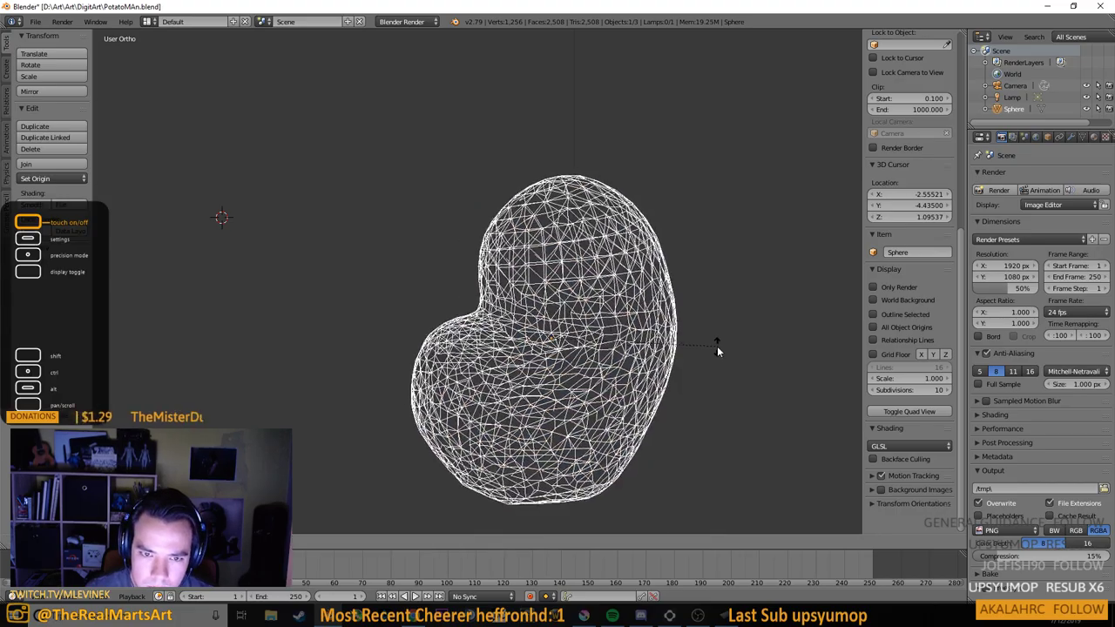
{"action": "left_click", "coordinate": [716, 347]}
{"action": "mouse_move", "coordinate": [664, 363]}
{"action": "left_mouse_down"}
{"action": "mouse_move", "coordinate": [759, 352]}
{"action": "mouse_move", "coordinate": [651, 359]}
{"action": "mouse_move", "coordinate": [761, 370]}
{"action": "mouse_move", "coordinate": [692, 371]}
{"action": "mouse_move", "coordinate": [705, 383]}
{"action": "left_mouse_up"}
{"action": "key", "text": "Tab"}
{"action": "key", "text": "Tab"}
{"action": "key", "text": "z"}
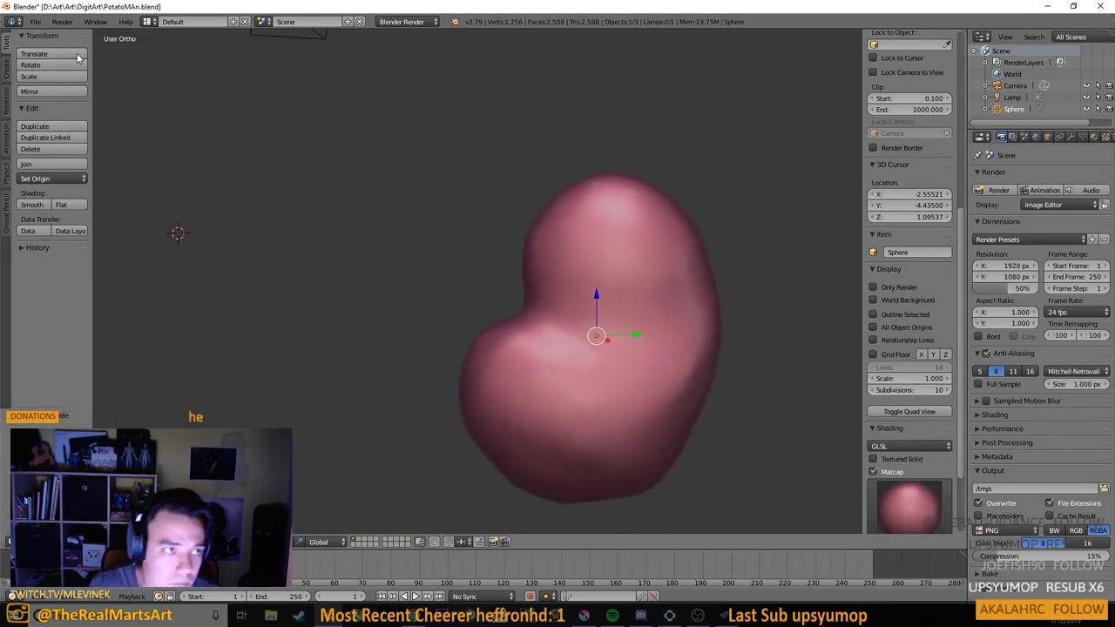
Return to Sculpt Mode and reshape the front and underside of the lower body with the Grab brush in side view
{"action": "left_click", "coordinate": [6, 75]}
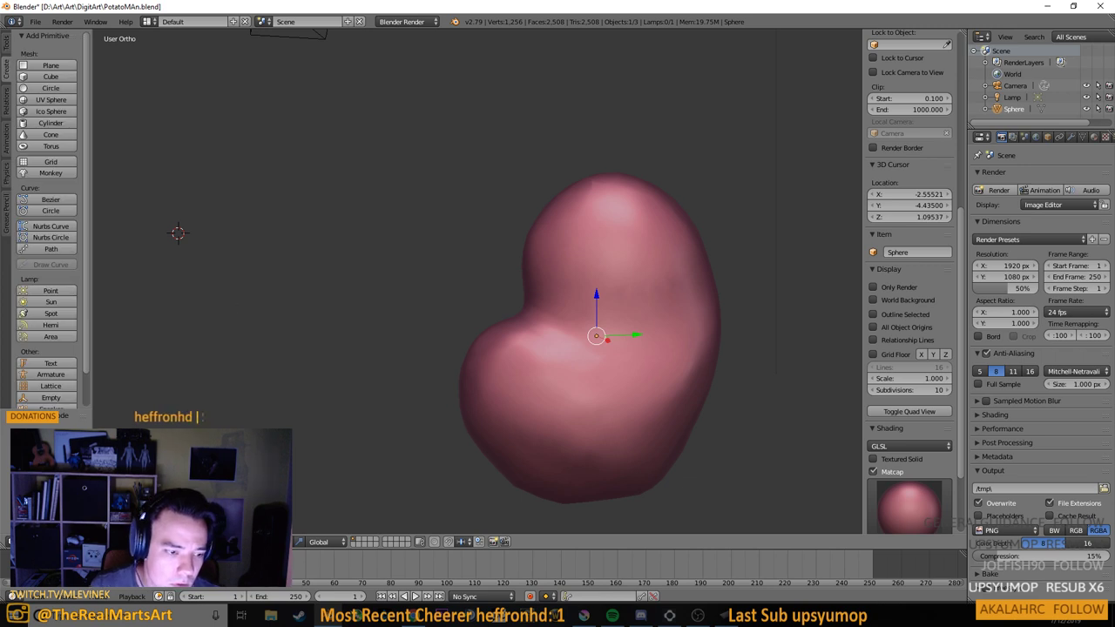
{"action": "left_click", "coordinate": [174, 503]}
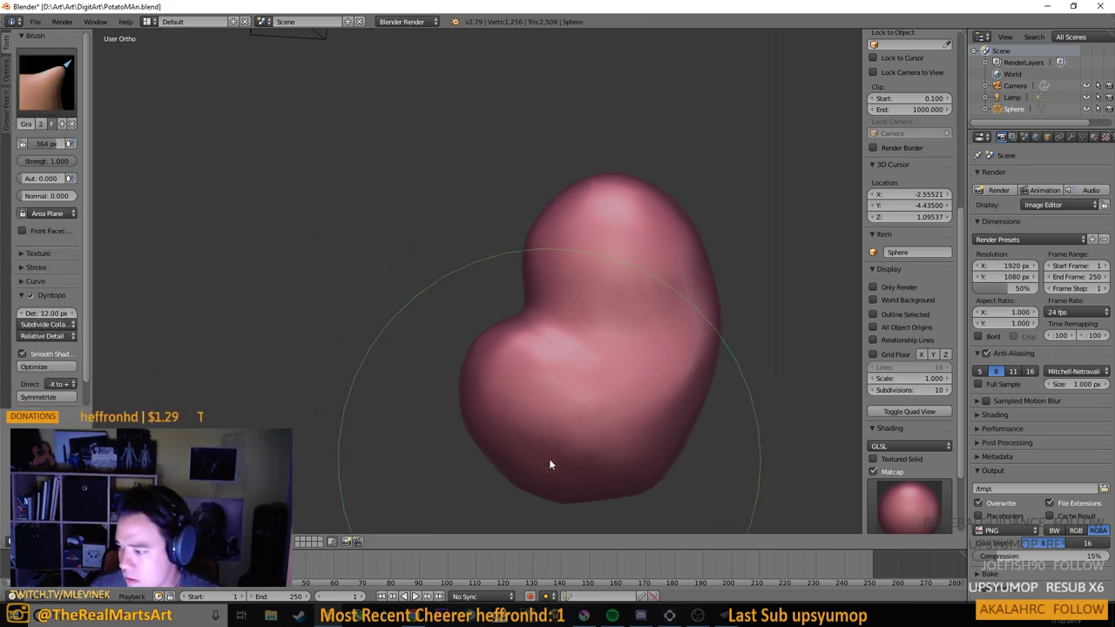
{"action": "left_click_drag", "start_coordinate": [572, 444], "coordinate": [583, 402]}
{"action": "mouse_move", "coordinate": [490, 386]}
{"action": "left_mouse_down"}
{"action": "mouse_move", "coordinate": [505, 329]}
{"action": "mouse_move", "coordinate": [543, 282]}
{"action": "mouse_move", "coordinate": [506, 356]}
{"action": "mouse_move", "coordinate": [492, 359]}
{"action": "mouse_move", "coordinate": [536, 296]}
{"action": "mouse_move", "coordinate": [538, 309]}
{"action": "mouse_move", "coordinate": [565, 252]}
{"action": "left_mouse_up"}
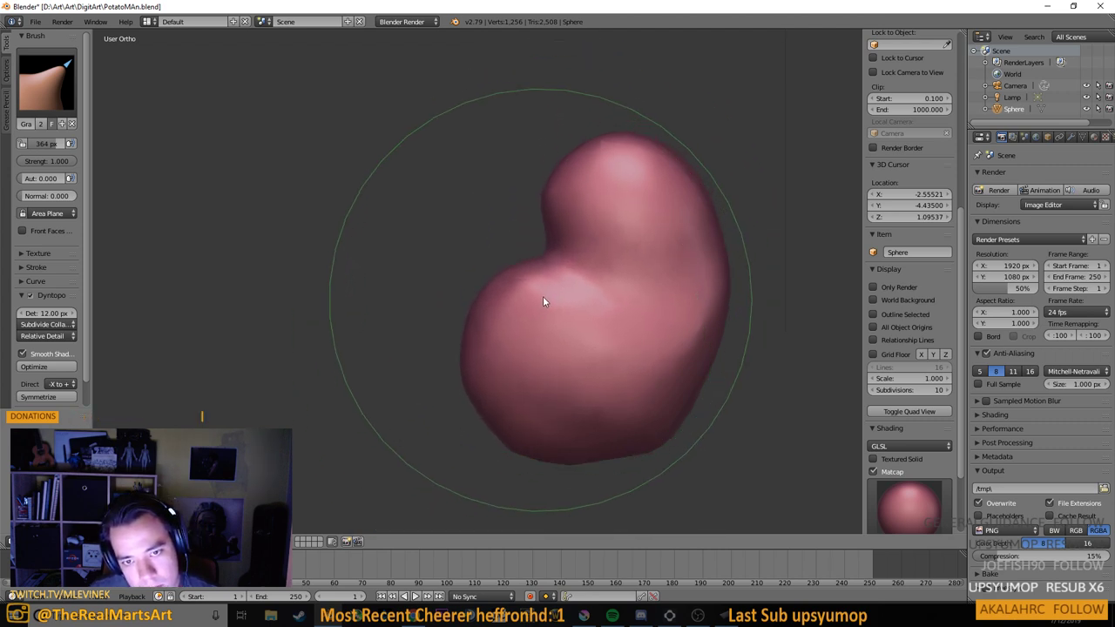
{"action": "left_click_drag", "start_coordinate": [509, 407], "coordinate": [499, 416]}
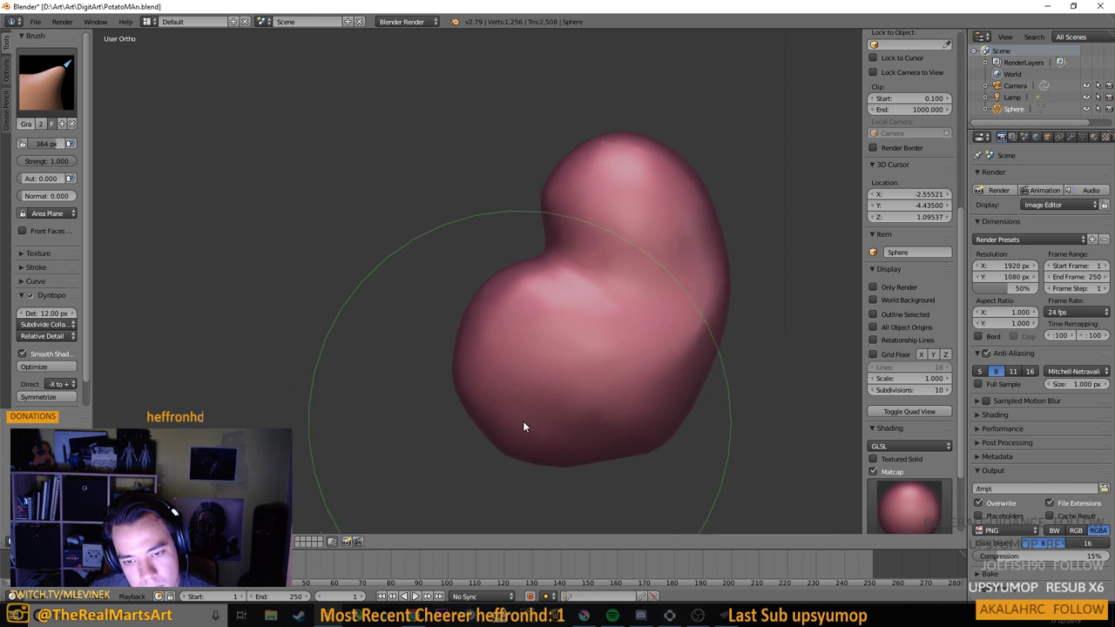
Pull the tip of the base slightly upward and its lower sides outward with the Grab brush from the front
{"action": "mouse_move", "coordinate": [590, 431]}
{"action": "left_mouse_down"}
{"action": "mouse_move", "coordinate": [669, 380]}
{"action": "mouse_move", "coordinate": [720, 384]}
{"action": "left_mouse_up"}
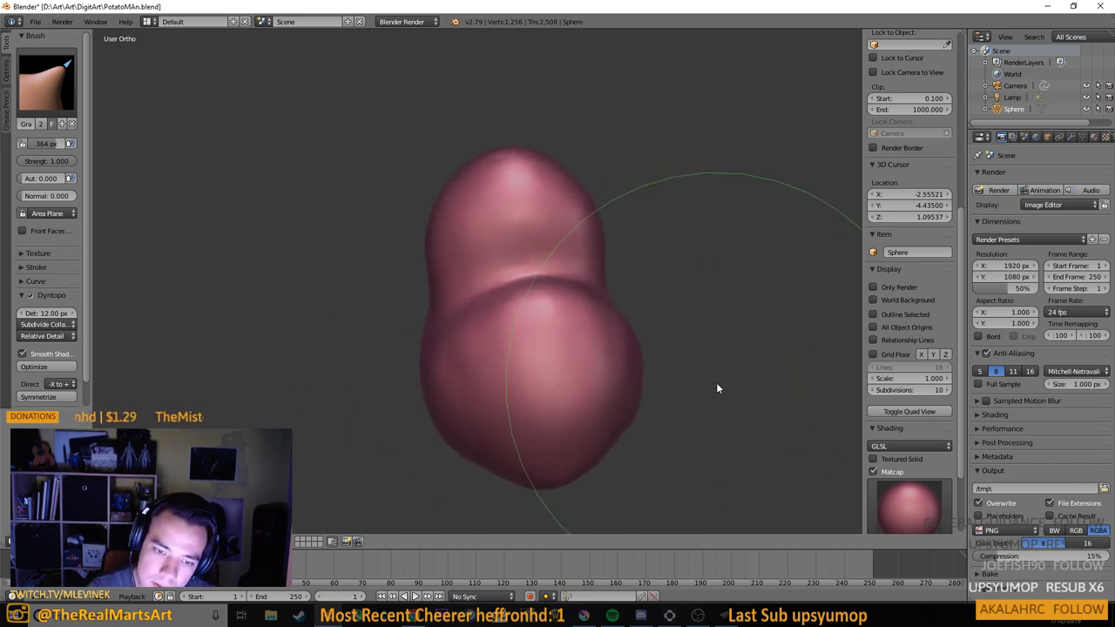
{"action": "left_click_drag", "start_coordinate": [556, 484], "coordinate": [557, 480]}
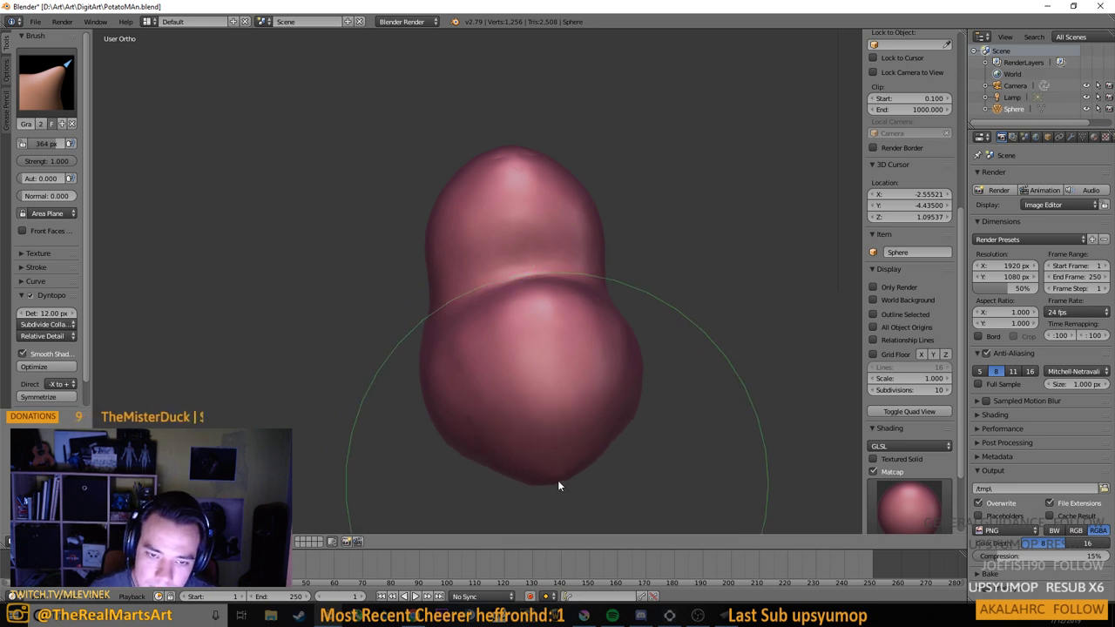
{"action": "left_click_drag", "start_coordinate": [485, 461], "coordinate": [473, 464]}
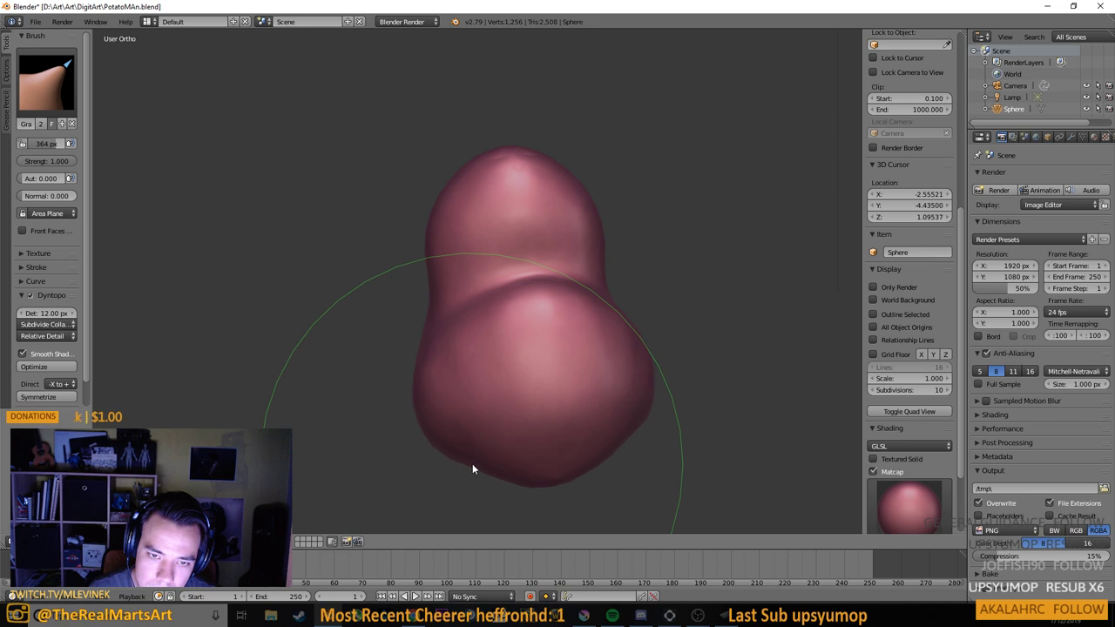
{"action": "mouse_move", "coordinate": [440, 364]}
{"action": "left_mouse_down"}
{"action": "mouse_move", "coordinate": [483, 344]}
{"action": "mouse_move", "coordinate": [396, 347]}
{"action": "mouse_move", "coordinate": [580, 373]}
{"action": "left_mouse_up"}
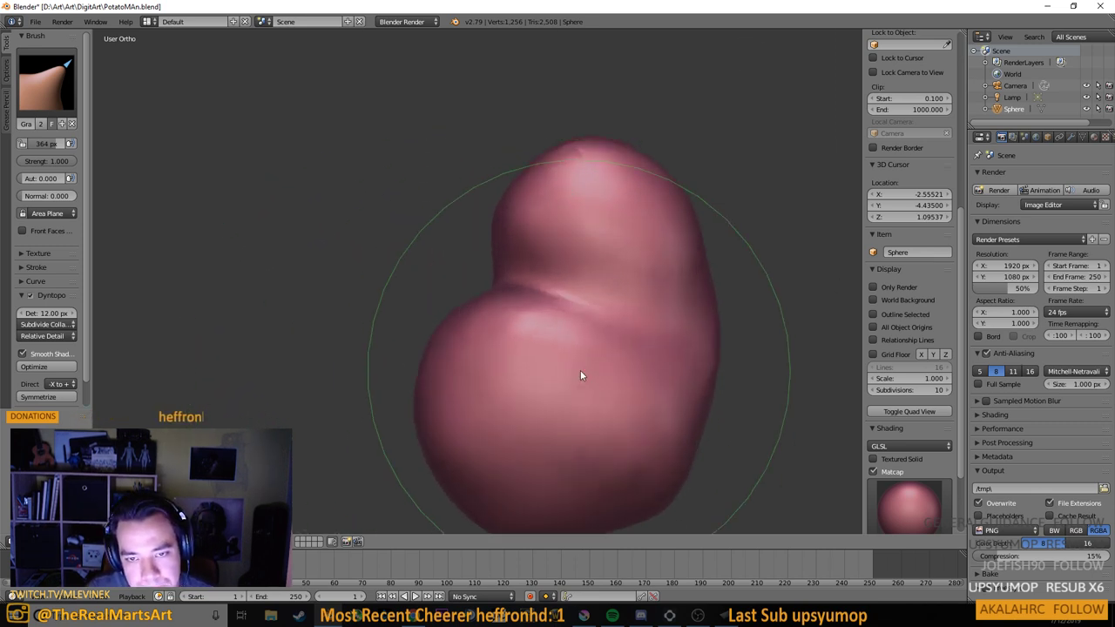
Try to carve a crease along the fold between head and belly with the Crease brush at a 26 px radius
{"action": "left_click", "coordinate": [38, 63]}
{"action": "left_click", "coordinate": [184, 150]}
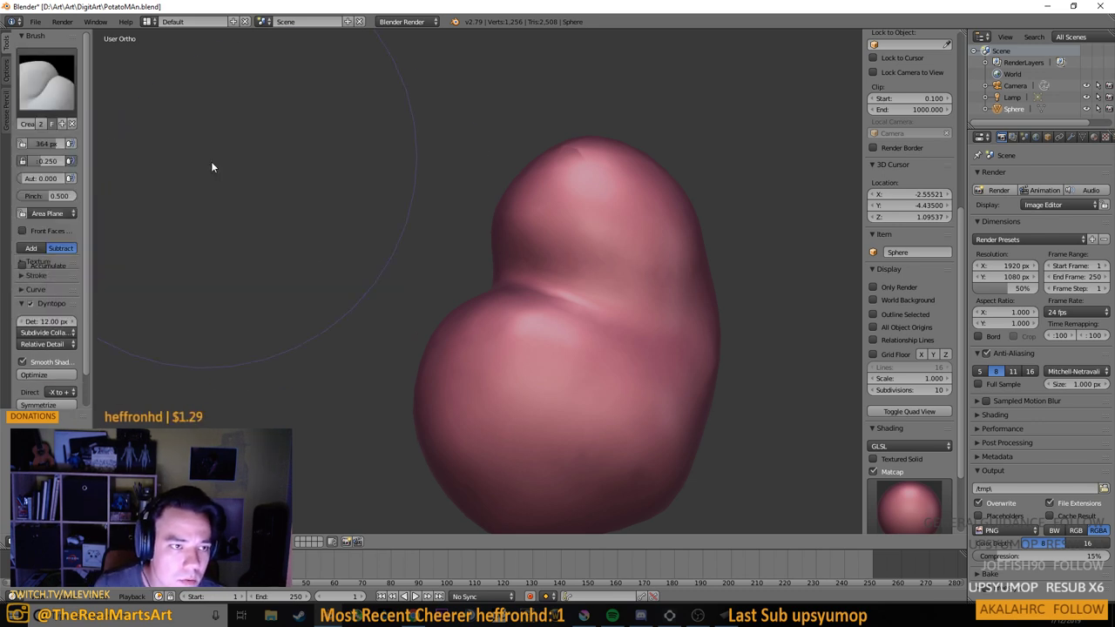
{"action": "scroll", "coordinate": [649, 375], "scroll_direction": "up", "scroll_amount": 2}
{"action": "left_click_drag", "start_coordinate": [647, 364], "coordinate": [544, 342]}
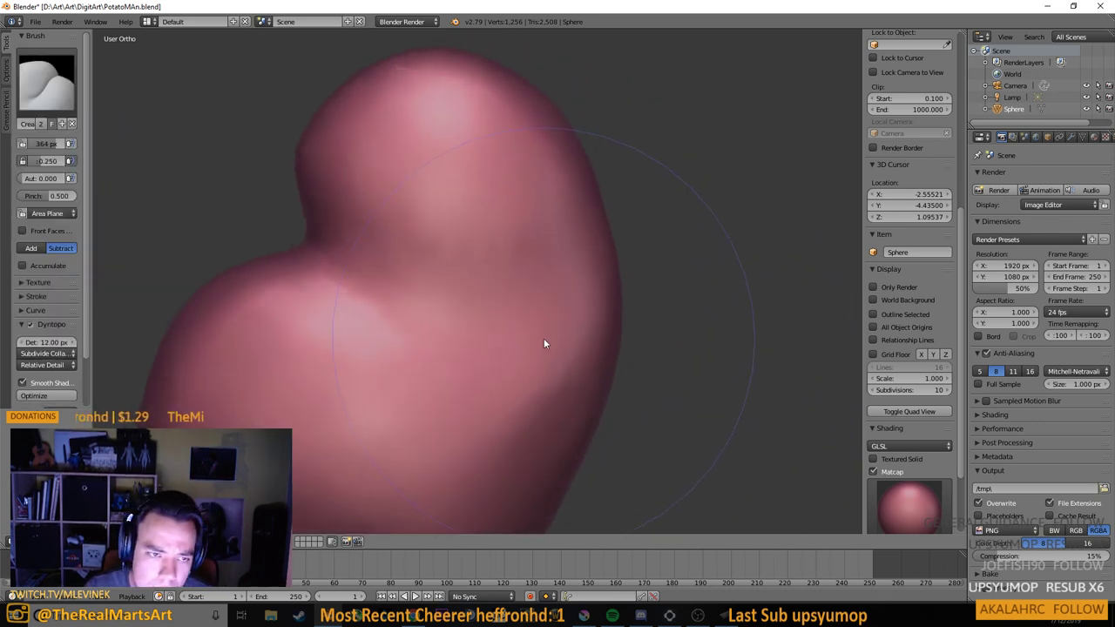
{"action": "scroll", "coordinate": [488, 333], "scroll_direction": "up", "scroll_amount": 1}
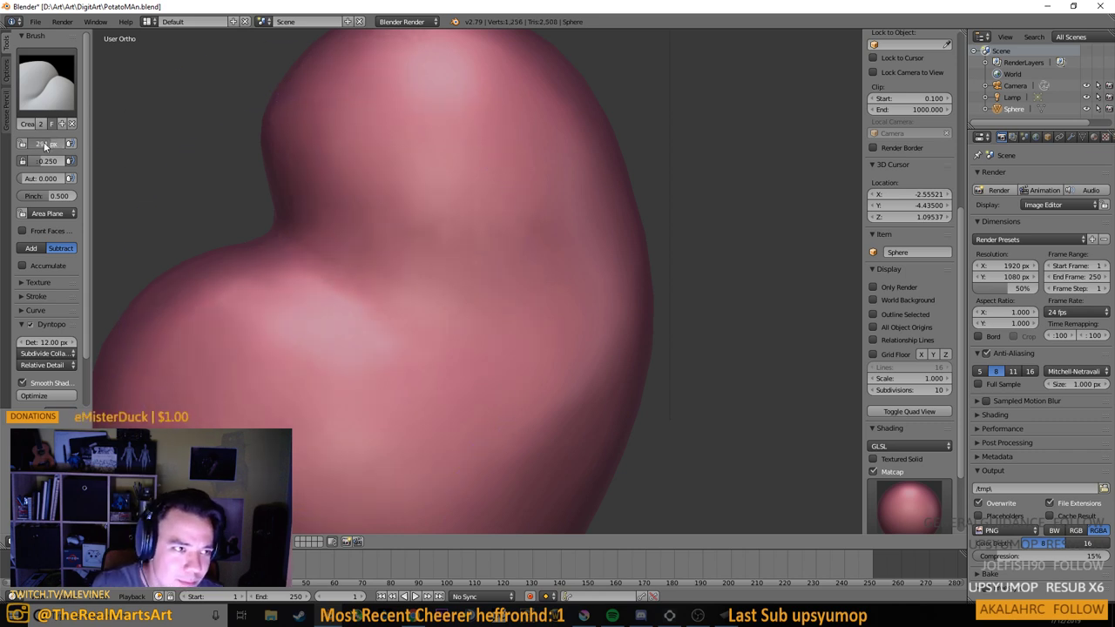
{"action": "left_click_drag", "start_coordinate": [45, 144], "coordinate": [43, 144]}
{"action": "key", "text": "f"}
{"action": "left_click", "coordinate": [323, 306]}
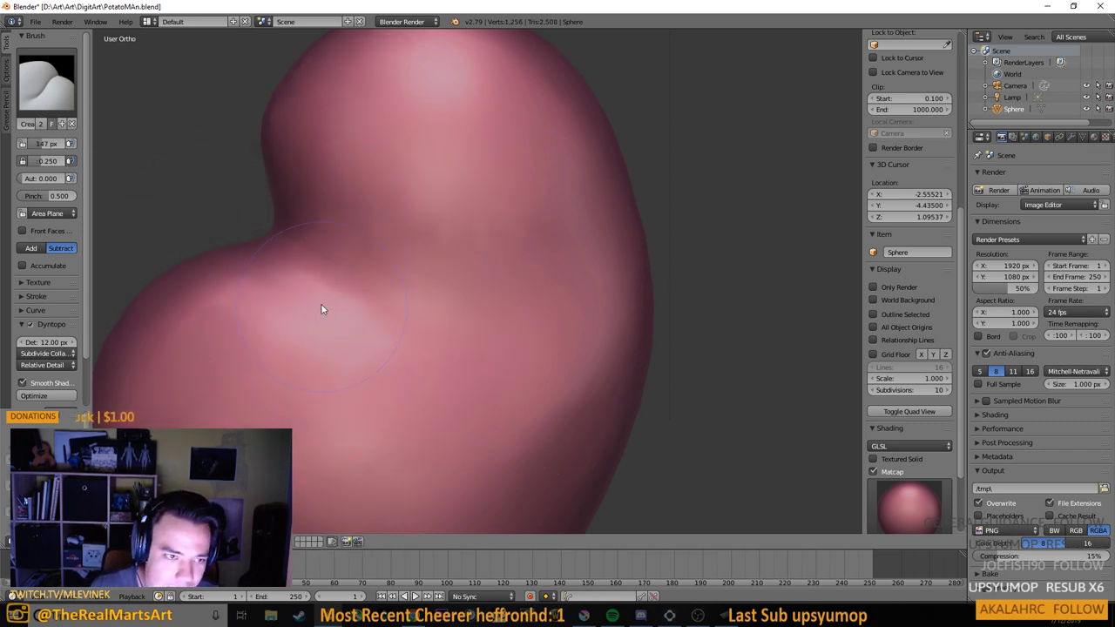
{"action": "key", "text": "f"}
{"action": "left_click", "coordinate": [250, 263]}
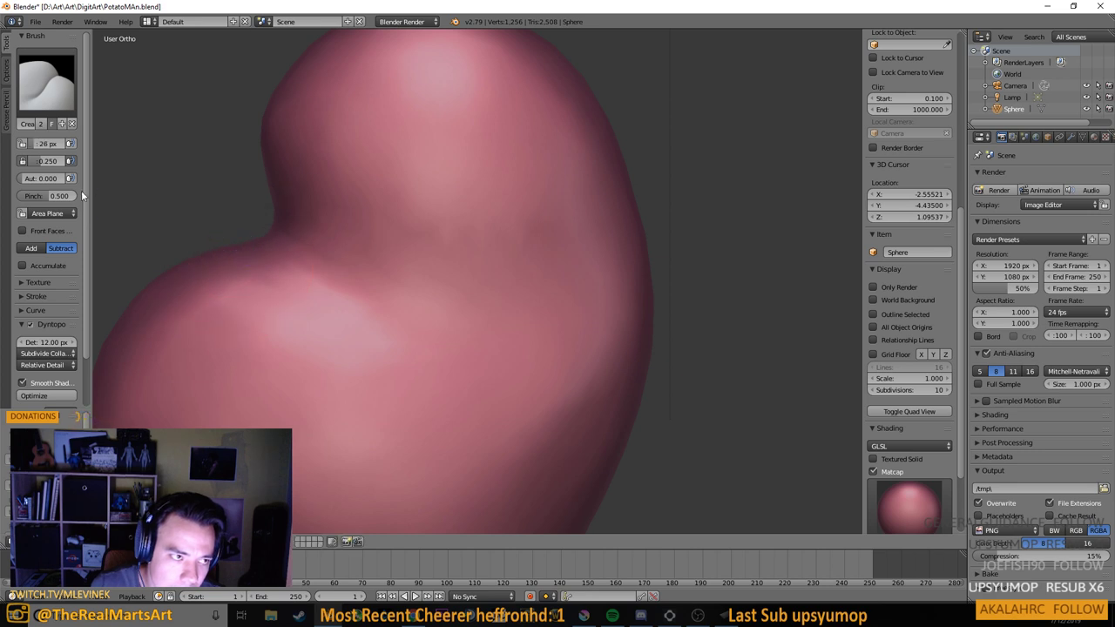
{"action": "mouse_move", "coordinate": [280, 250]}
{"action": "left_mouse_down"}
{"action": "mouse_move", "coordinate": [346, 298]}
{"action": "mouse_move", "coordinate": [267, 220]}
{"action": "mouse_move", "coordinate": [377, 297]}
{"action": "mouse_move", "coordinate": [260, 217]}
{"action": "mouse_move", "coordinate": [390, 300]}
{"action": "mouse_move", "coordinate": [281, 225]}
{"action": "mouse_move", "coordinate": [374, 294]}
{"action": "left_mouse_up"}
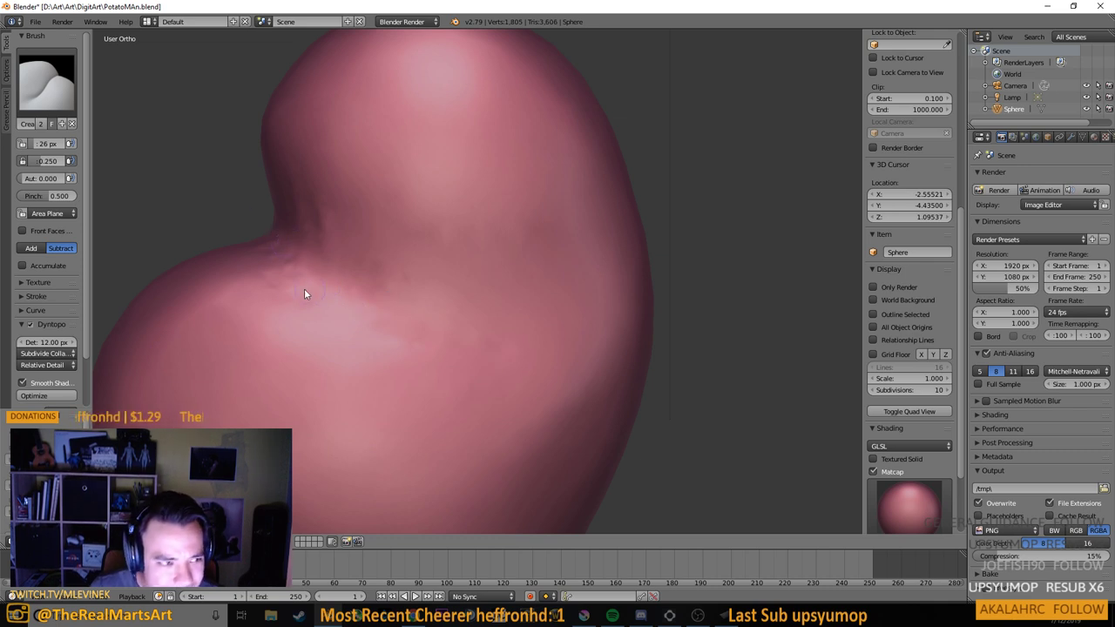
{"action": "scroll", "coordinate": [50, 323], "scroll_direction": "down", "scroll_amount": 2}
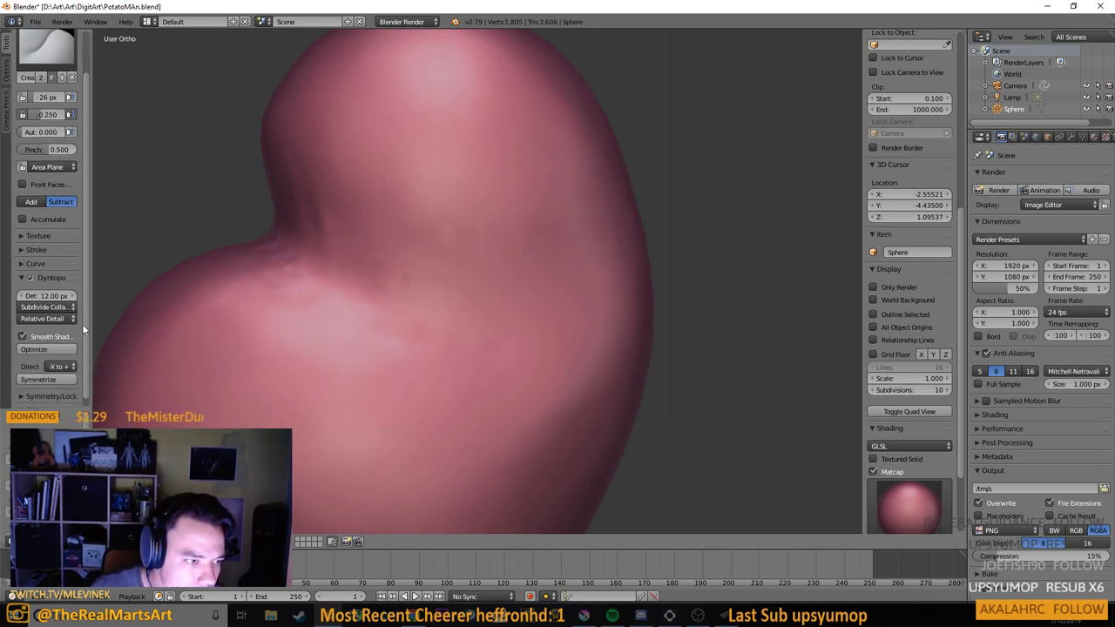
{"action": "scroll", "coordinate": [80, 323], "scroll_direction": "up", "scroll_amount": 2}
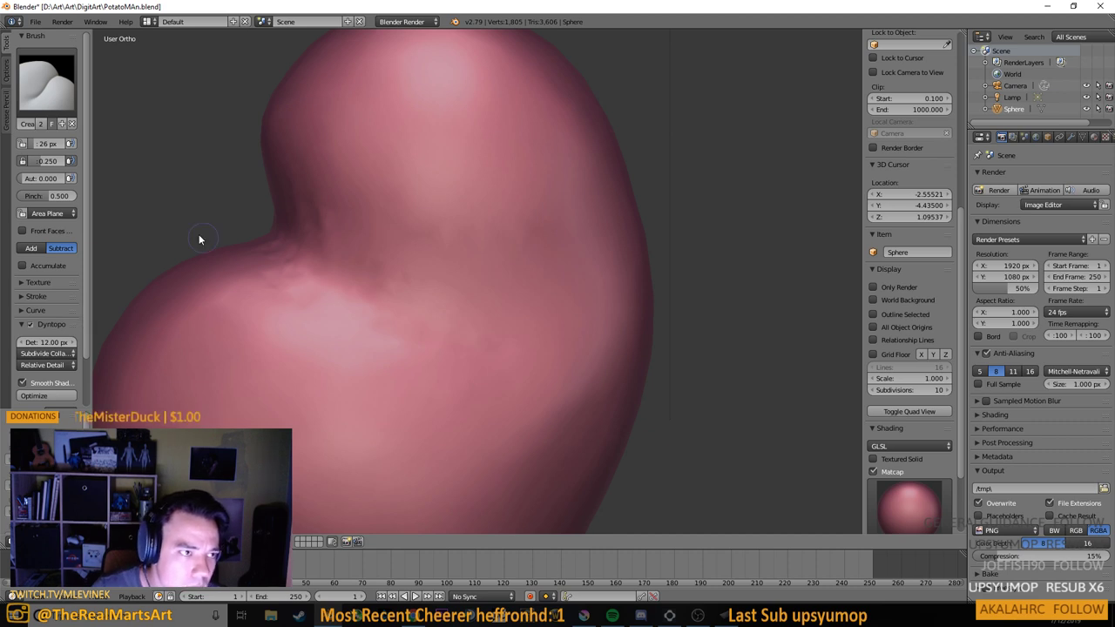
Try to deepen and extend the fold crease across the side of the body with the Crease brush at 51 px
{"action": "key", "text": "f"}
{"action": "left_click", "coordinate": [284, 246]}
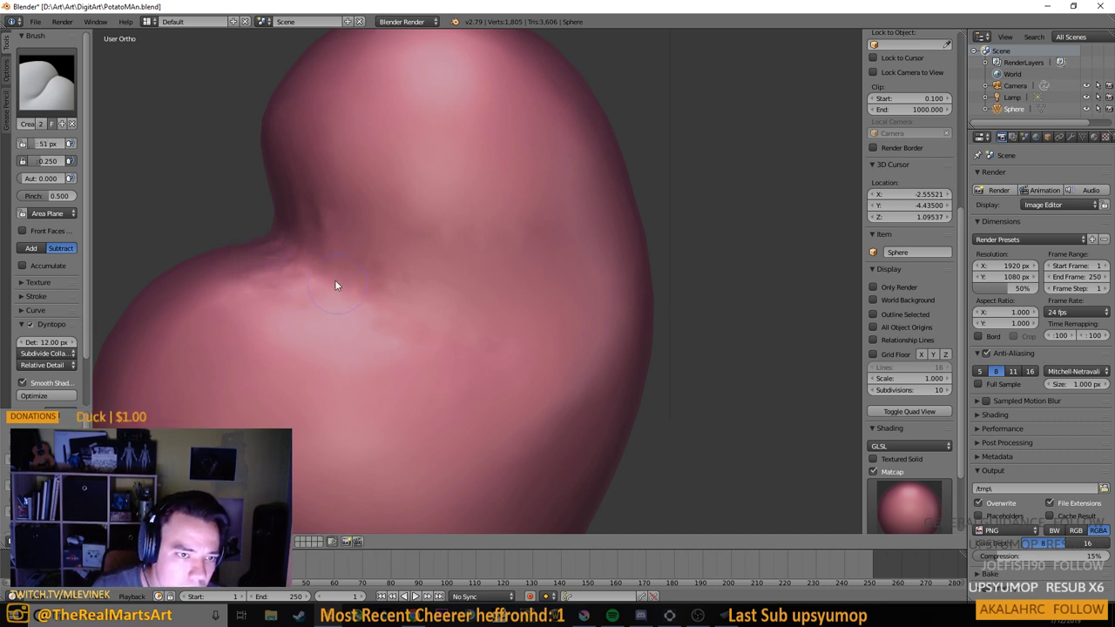
{"action": "mouse_move", "coordinate": [305, 252]}
{"action": "left_mouse_down"}
{"action": "mouse_move", "coordinate": [468, 343]}
{"action": "mouse_move", "coordinate": [531, 346]}
{"action": "left_mouse_up"}
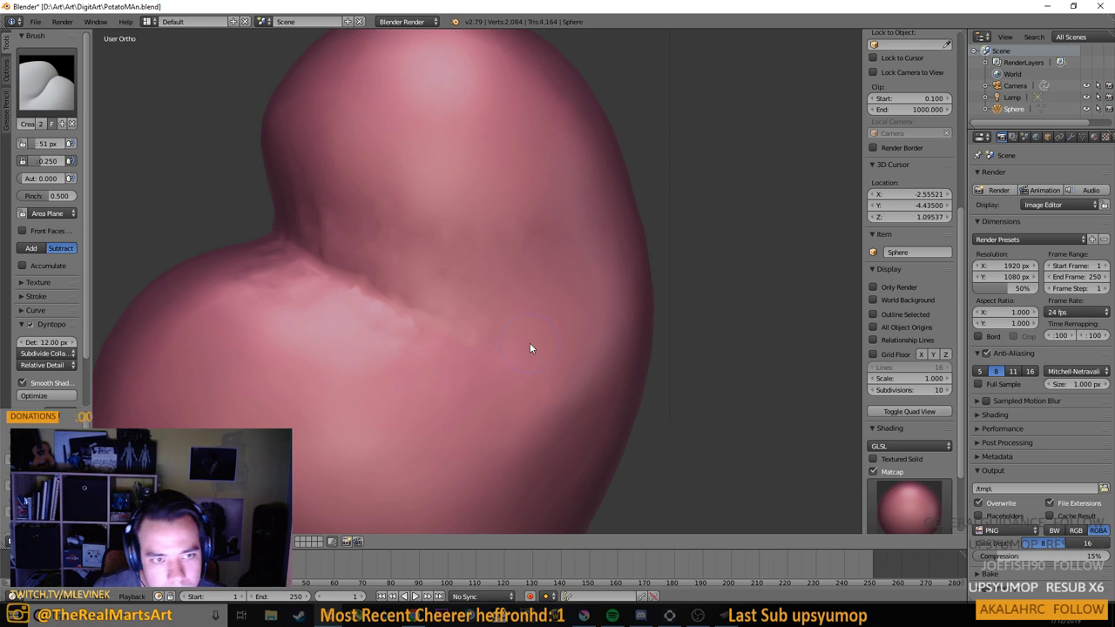
Check the crease from the other side and undo all the Crease brush strokes
{"action": "scroll", "coordinate": [520, 275], "scroll_direction": "down", "scroll_amount": 3}
{"action": "mouse_move", "coordinate": [520, 275]}
{"action": "left_mouse_down"}
{"action": "mouse_move", "coordinate": [478, 273]}
{"action": "mouse_move", "coordinate": [514, 254]}
{"action": "mouse_move", "coordinate": [696, 305]}
{"action": "mouse_move", "coordinate": [785, 301]}
{"action": "left_mouse_up"}
{"action": "key", "text": "ctrl+z"}
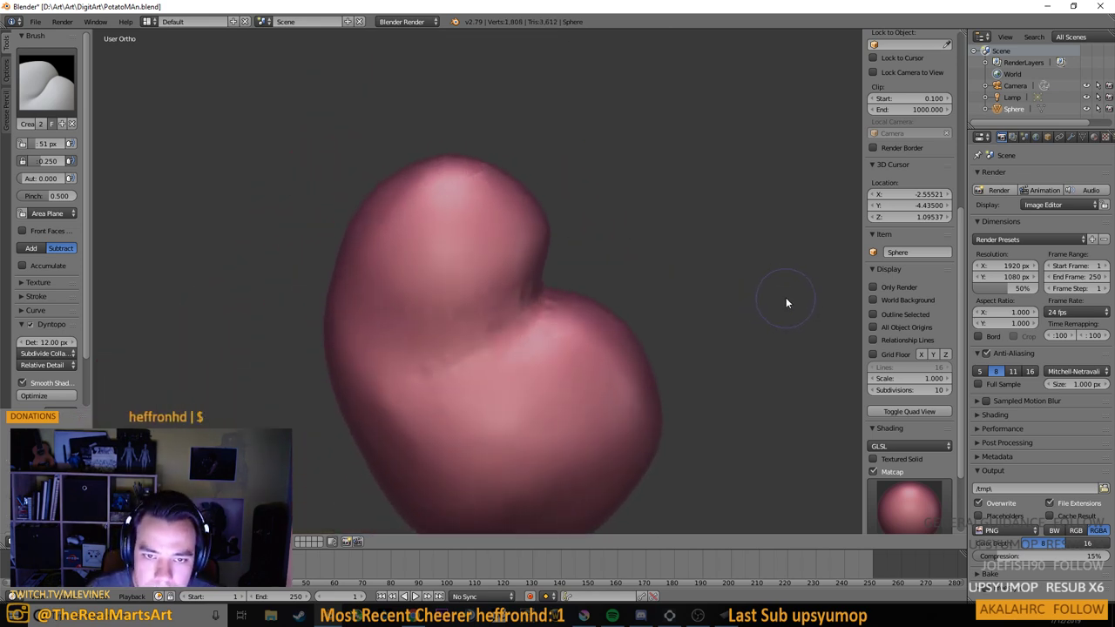
{"action": "key", "text": "ctrl+z"}
{"action": "key", "text": "ctrl+z"}
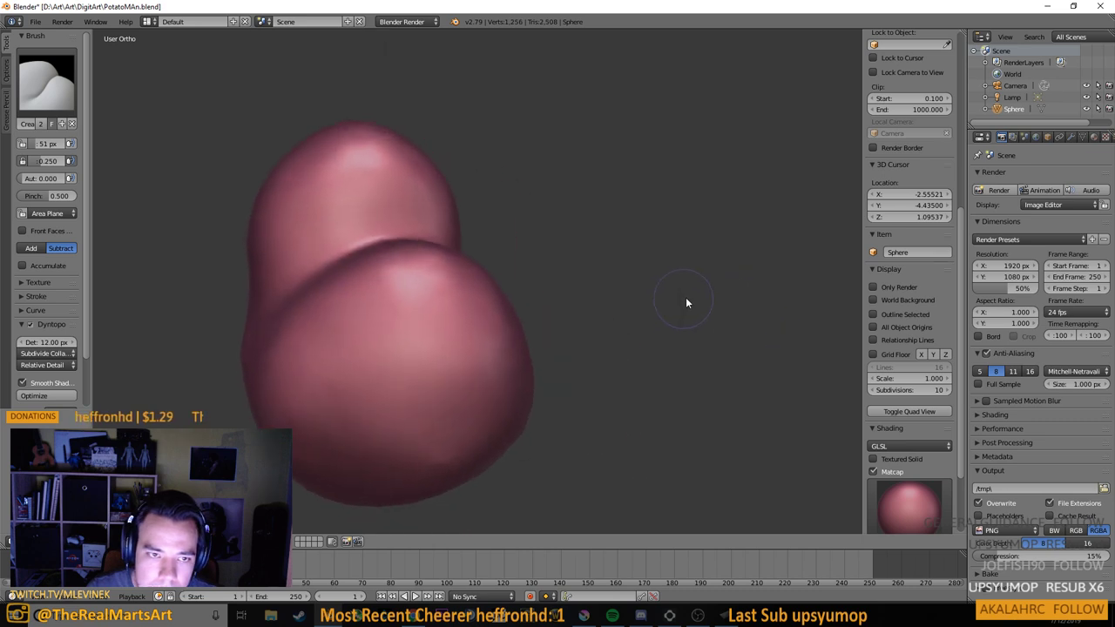
{"action": "key", "text": "ctrl+z"}
Choose the Smooth brush and smooth the underside and sides of the lower body
{"action": "left_click", "coordinate": [47, 85]}
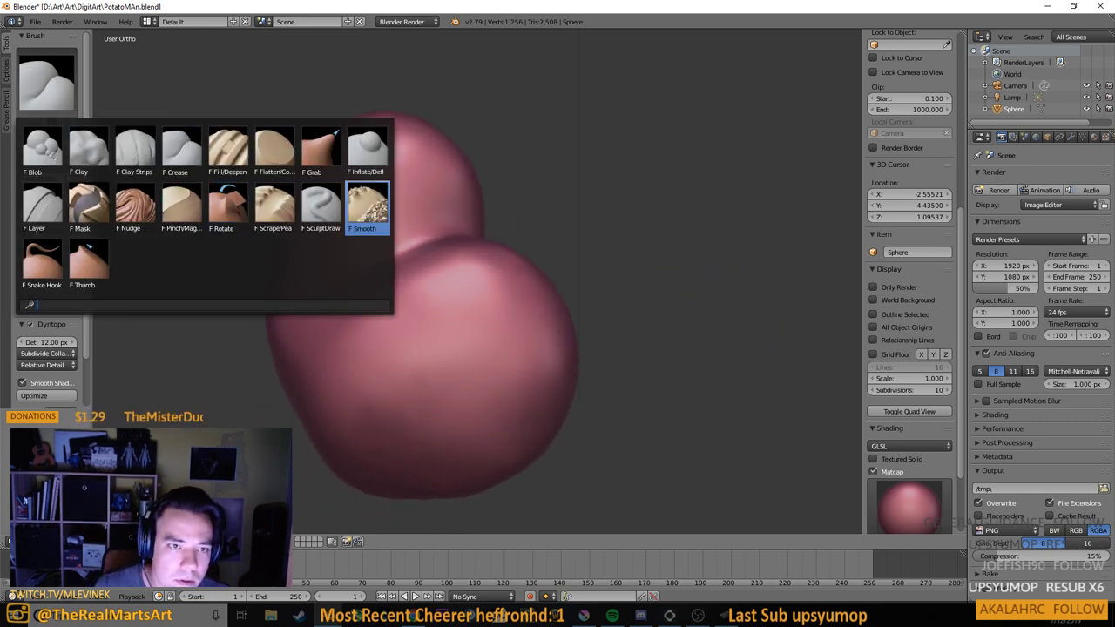
{"action": "left_click", "coordinate": [367, 219]}
{"action": "mouse_move", "coordinate": [323, 431]}
{"action": "left_mouse_down"}
{"action": "mouse_move", "coordinate": [393, 490]}
{"action": "mouse_move", "coordinate": [338, 384]}
{"action": "mouse_move", "coordinate": [346, 463]}
{"action": "mouse_move", "coordinate": [315, 359]}
{"action": "mouse_move", "coordinate": [412, 495]}
{"action": "left_mouse_up"}
{"action": "left_click_drag", "start_coordinate": [562, 338], "coordinate": [523, 294]}
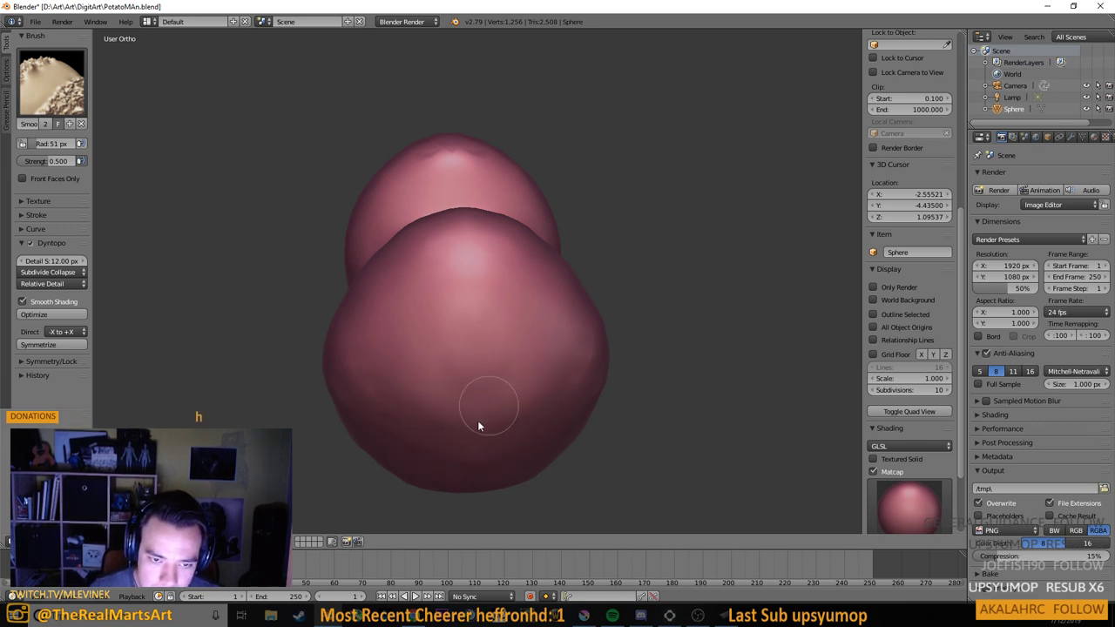
{"action": "mouse_move", "coordinate": [808, 172]}
{"action": "left_mouse_down"}
{"action": "mouse_move", "coordinate": [696, 269]}
{"action": "mouse_move", "coordinate": [642, 292]}
{"action": "mouse_move", "coordinate": [626, 269]}
{"action": "mouse_move", "coordinate": [592, 265]}
{"action": "mouse_move", "coordinate": [571, 298]}
{"action": "left_mouse_up"}
{"action": "scroll", "coordinate": [571, 298], "scroll_direction": "up", "scroll_amount": 2}
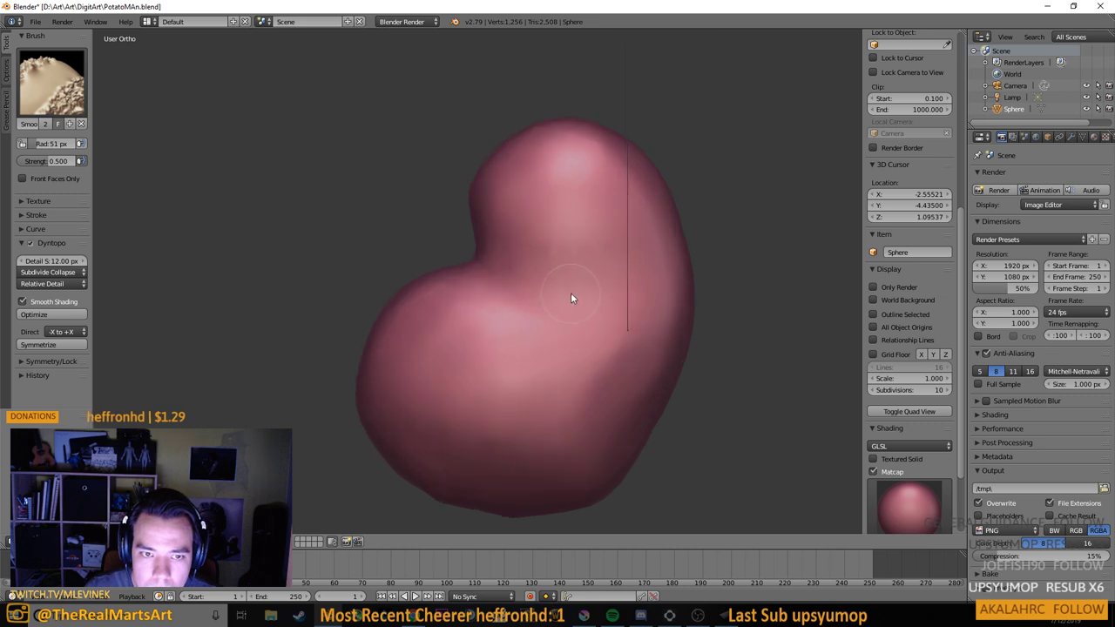
Try to twist the upper body in right side view with the Rotate brush at a 374 px radius, and undo the strokes
{"action": "left_click", "coordinate": [52, 80]}
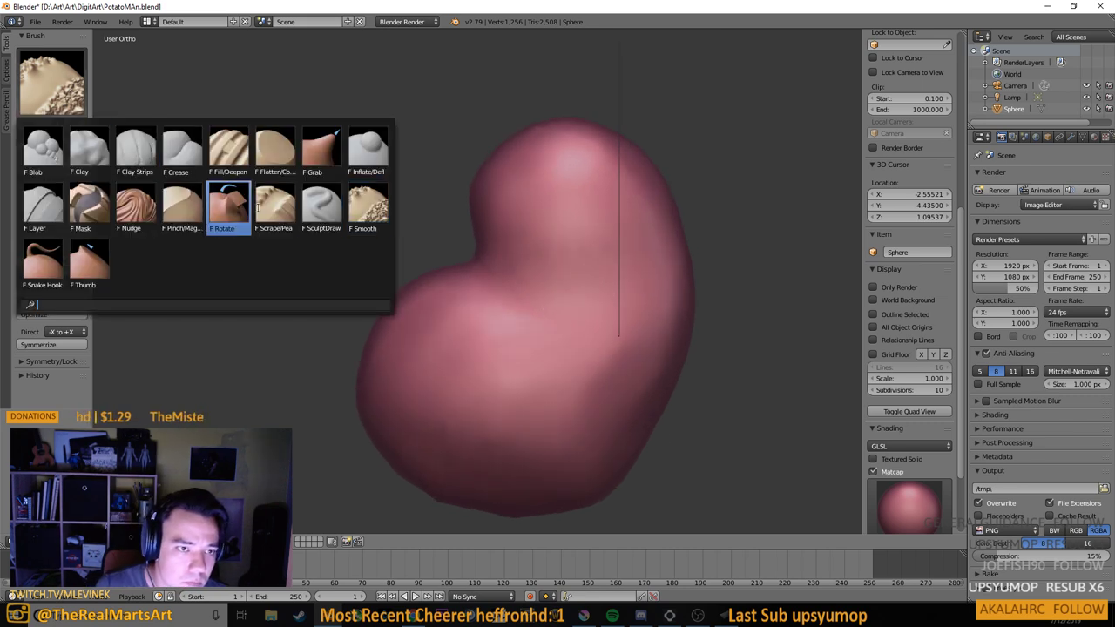
{"action": "left_click", "coordinate": [229, 209]}
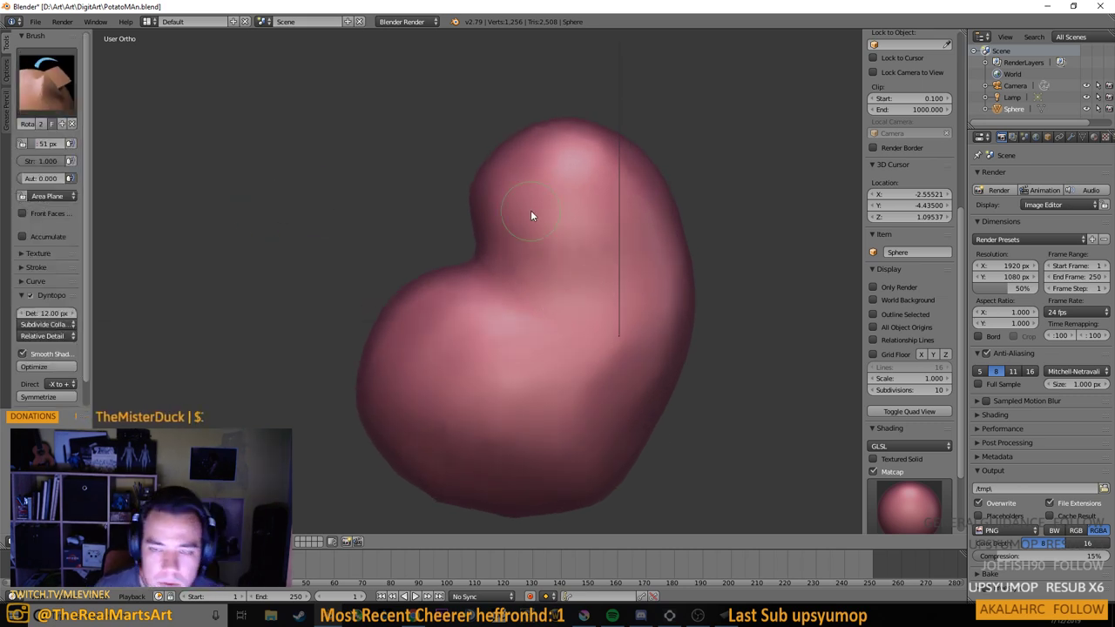
{"action": "key", "text": "KP_1"}
{"action": "key", "text": "KP_3"}
{"action": "scroll", "coordinate": [564, 210], "scroll_direction": "down", "scroll_amount": 3}
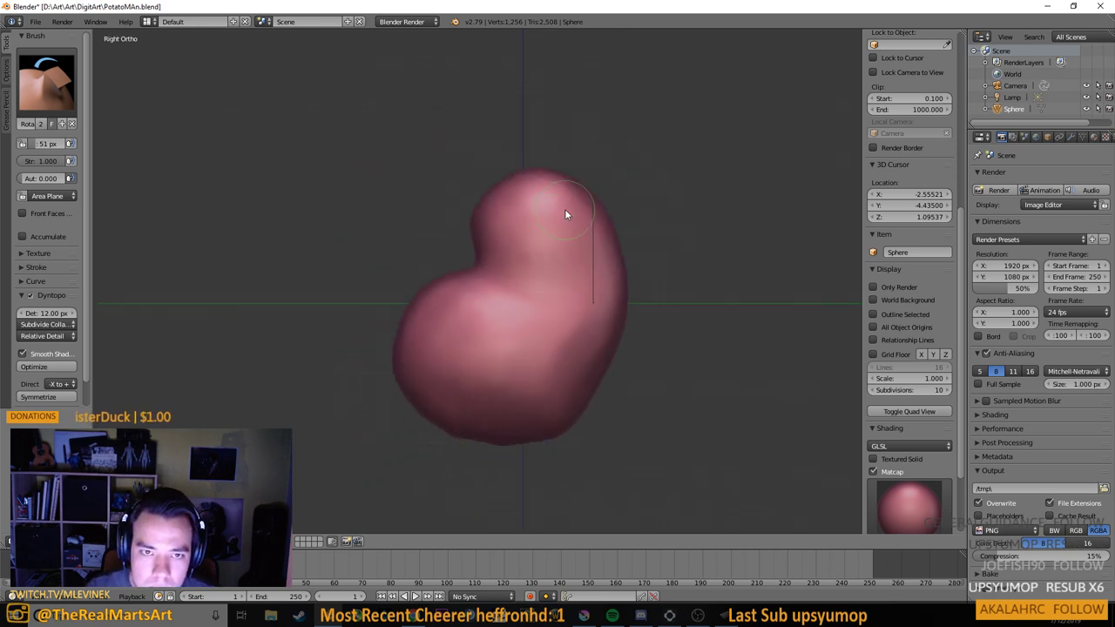
{"action": "scroll", "coordinate": [556, 230], "scroll_direction": "up", "scroll_amount": 2}
{"action": "key", "text": "f"}
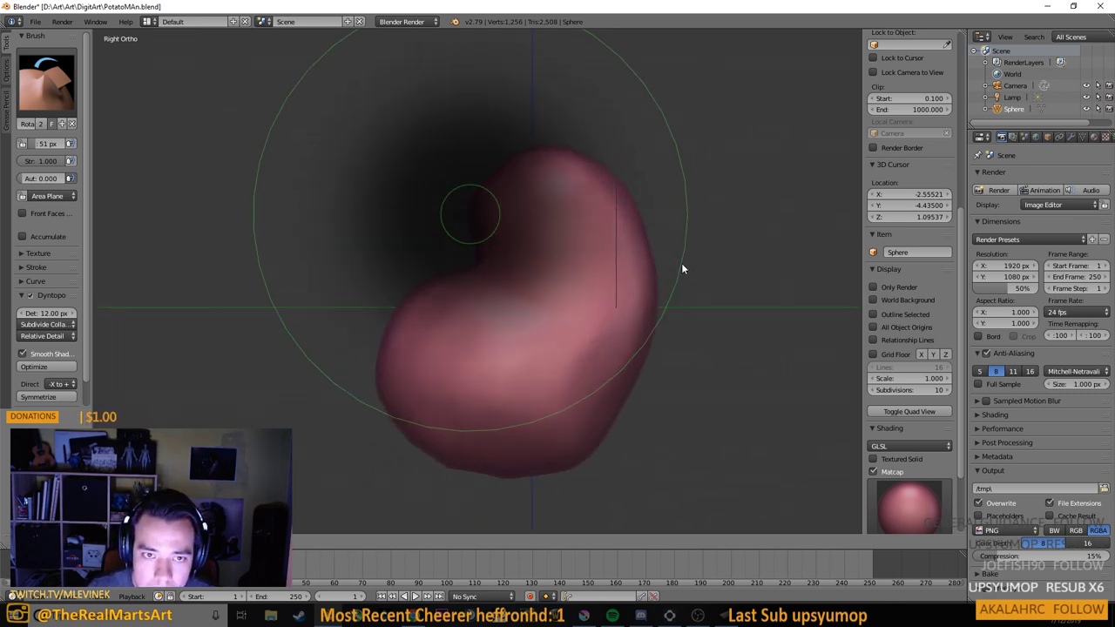
{"action": "left_click", "coordinate": [681, 263]}
{"action": "mouse_move", "coordinate": [584, 225]}
{"action": "left_mouse_down"}
{"action": "mouse_move", "coordinate": [528, 233]}
{"action": "mouse_move", "coordinate": [487, 261]}
{"action": "mouse_move", "coordinate": [450, 301]}
{"action": "mouse_move", "coordinate": [463, 315]}
{"action": "left_mouse_up"}
{"action": "key", "text": "ctrl+z"}
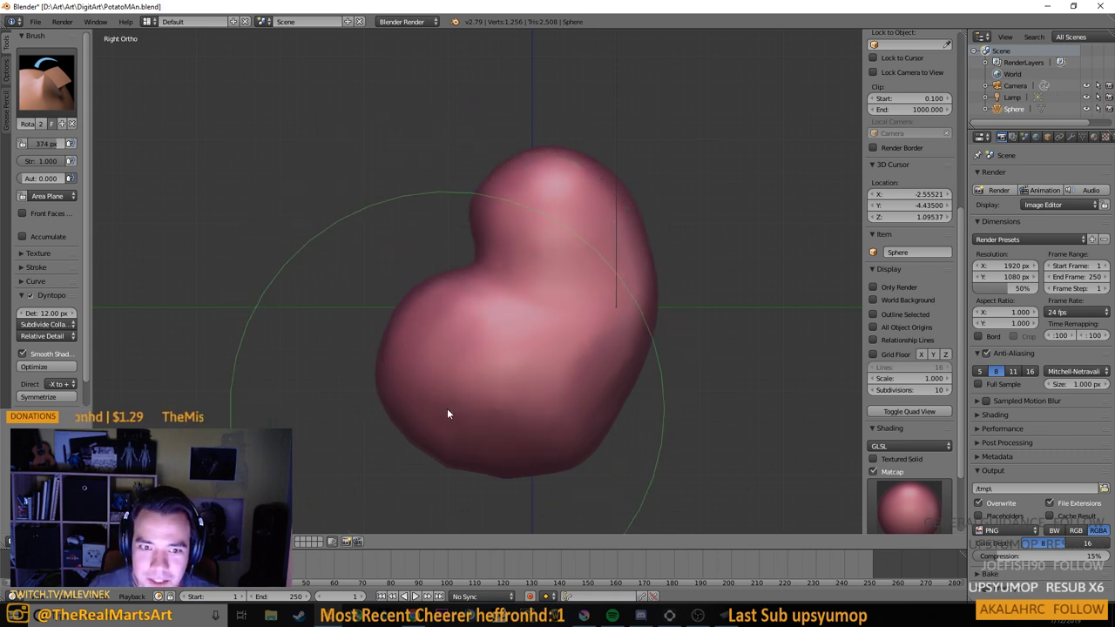
{"action": "key", "text": "ctrl+z"}
{"action": "key", "text": "ctrl+z"}
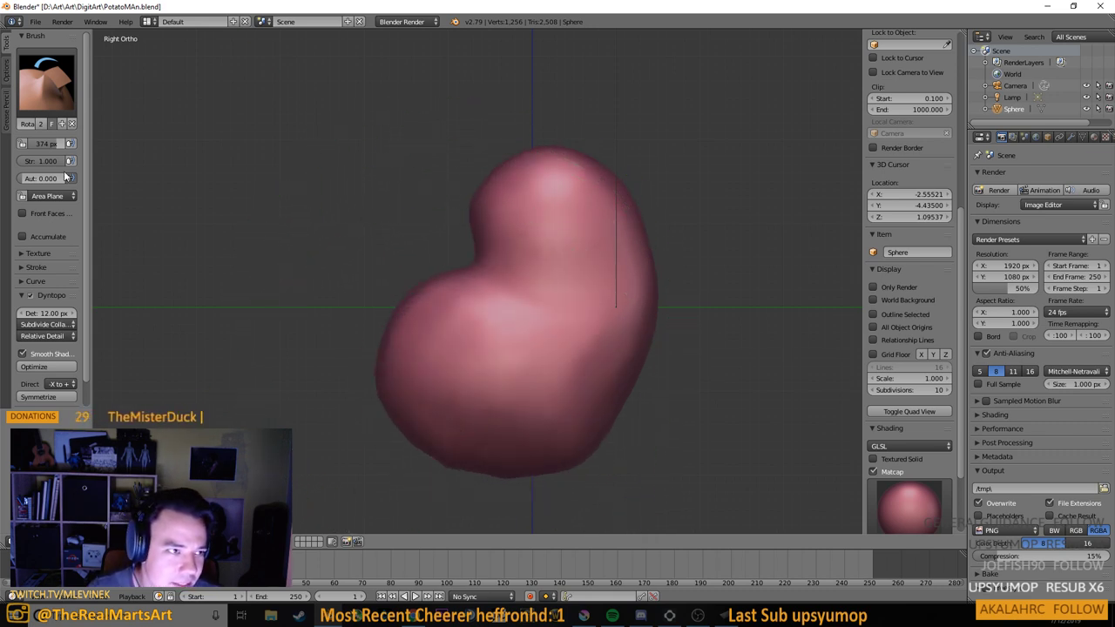
Set the Rotate brush strength to 0.440 and try to twist the middle of the body again
{"action": "left_click_drag", "start_coordinate": [54, 161], "coordinate": [30, 161]}
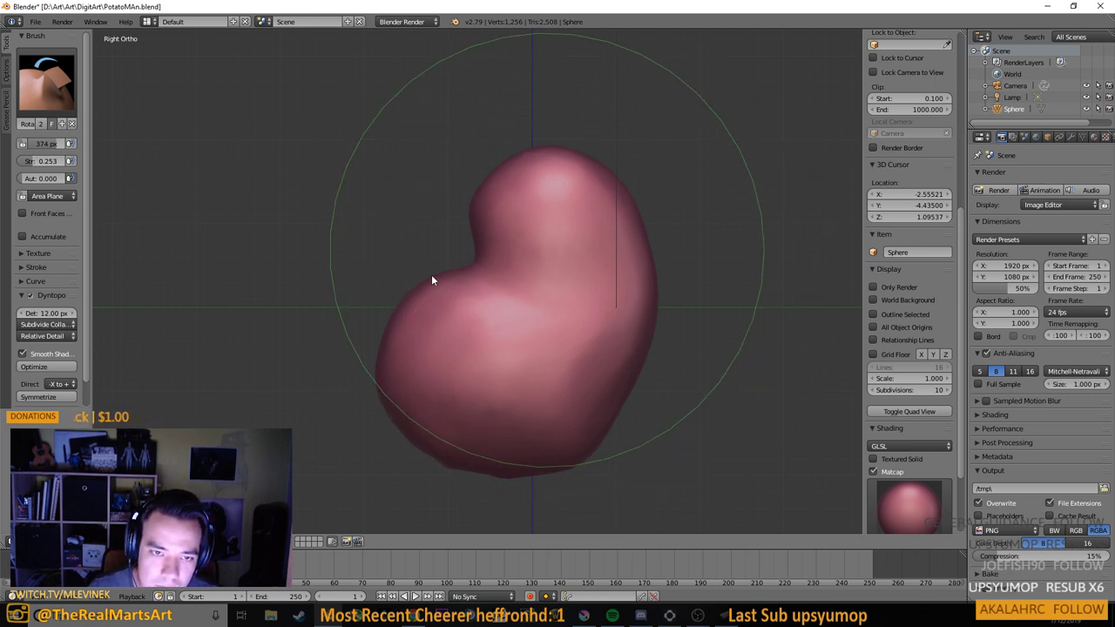
{"action": "left_click_drag", "start_coordinate": [44, 162], "coordinate": [59, 161]}
{"action": "mouse_move", "coordinate": [528, 269]}
{"action": "left_mouse_down"}
{"action": "mouse_move", "coordinate": [550, 287]}
{"action": "mouse_move", "coordinate": [509, 284]}
{"action": "mouse_move", "coordinate": [559, 297]}
{"action": "mouse_move", "coordinate": [474, 276]}
{"action": "mouse_move", "coordinate": [484, 284]}
{"action": "mouse_move", "coordinate": [520, 179]}
{"action": "mouse_move", "coordinate": [542, 178]}
{"action": "mouse_move", "coordinate": [507, 185]}
{"action": "mouse_move", "coordinate": [544, 185]}
{"action": "mouse_move", "coordinate": [516, 213]}
{"action": "left_mouse_up"}
{"action": "mouse_move", "coordinate": [520, 284]}
{"action": "left_mouse_down"}
{"action": "mouse_move", "coordinate": [496, 170]}
{"action": "mouse_move", "coordinate": [462, 176]}
{"action": "mouse_move", "coordinate": [512, 174]}
{"action": "mouse_move", "coordinate": [531, 151]}
{"action": "left_mouse_up"}
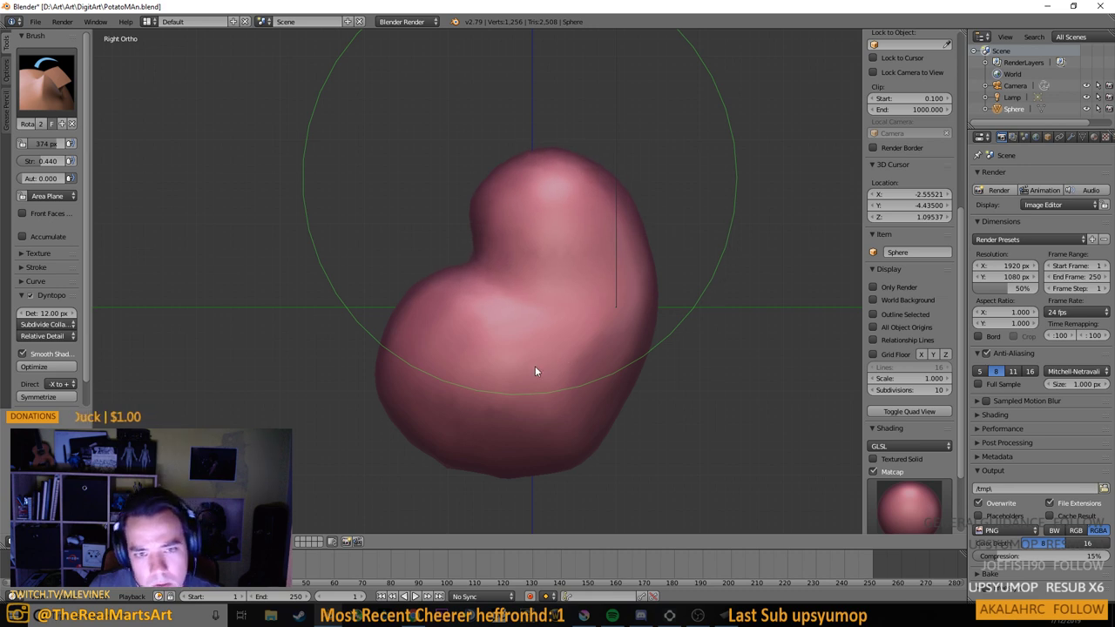
Choose the Smooth brush, set its radius to 74 px and smooth the lower body just below the front crease
{"action": "mouse_move", "coordinate": [482, 360]}
{"action": "left_mouse_down"}
{"action": "mouse_move", "coordinate": [538, 391]}
{"action": "mouse_move", "coordinate": [615, 328]}
{"action": "mouse_move", "coordinate": [712, 319]}
{"action": "mouse_move", "coordinate": [766, 336]}
{"action": "mouse_move", "coordinate": [741, 368]}
{"action": "mouse_move", "coordinate": [745, 393]}
{"action": "mouse_move", "coordinate": [737, 339]}
{"action": "mouse_move", "coordinate": [772, 331]}
{"action": "mouse_move", "coordinate": [741, 343]}
{"action": "left_mouse_up"}
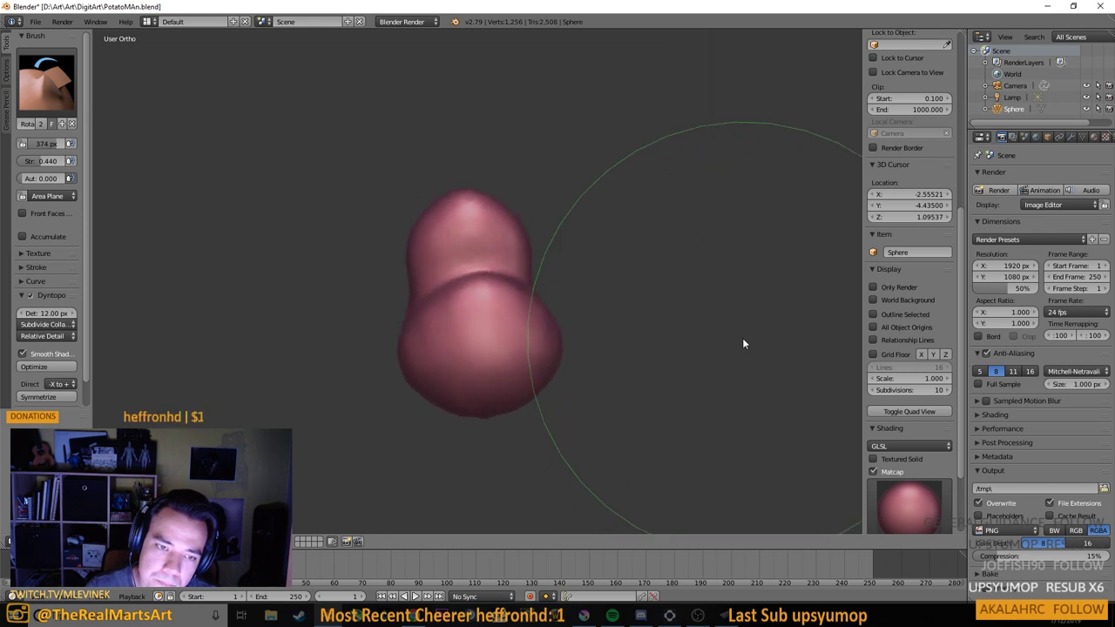
{"action": "left_click", "coordinate": [46, 83]}
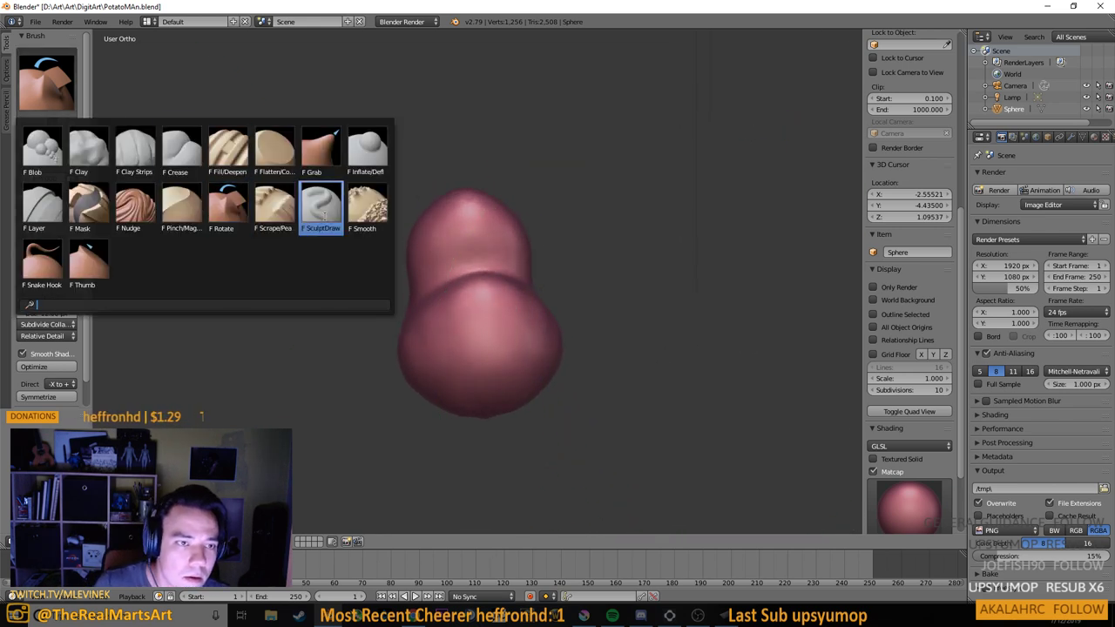
{"action": "left_click", "coordinate": [370, 208]}
{"action": "scroll", "coordinate": [424, 330], "scroll_direction": "up", "scroll_amount": 2}
{"action": "key", "text": "f"}
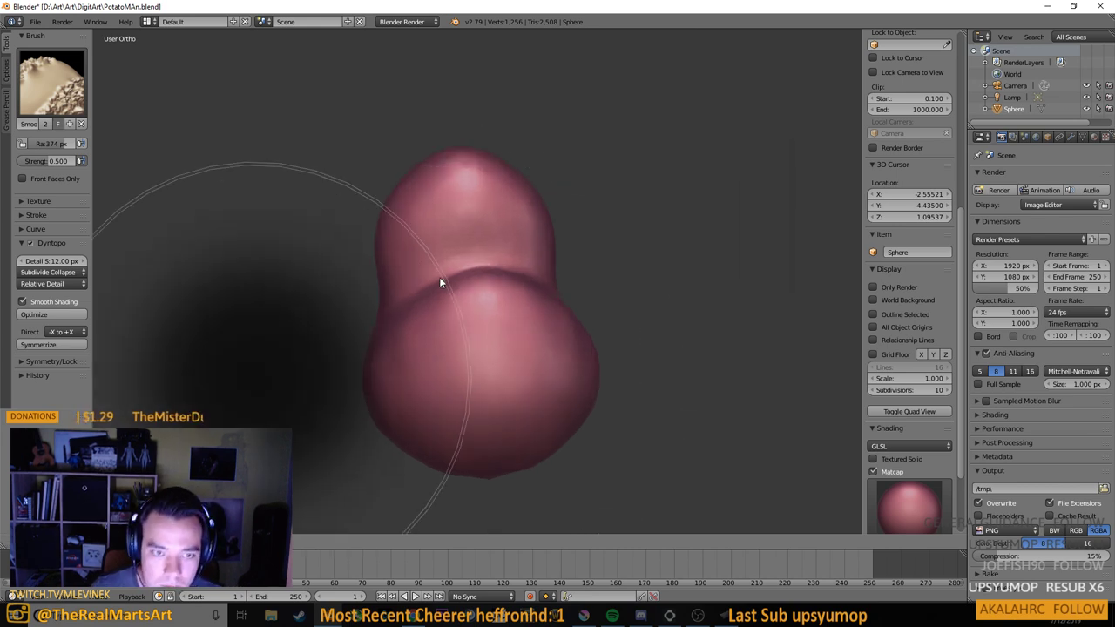
{"action": "left_click", "coordinate": [280, 352]}
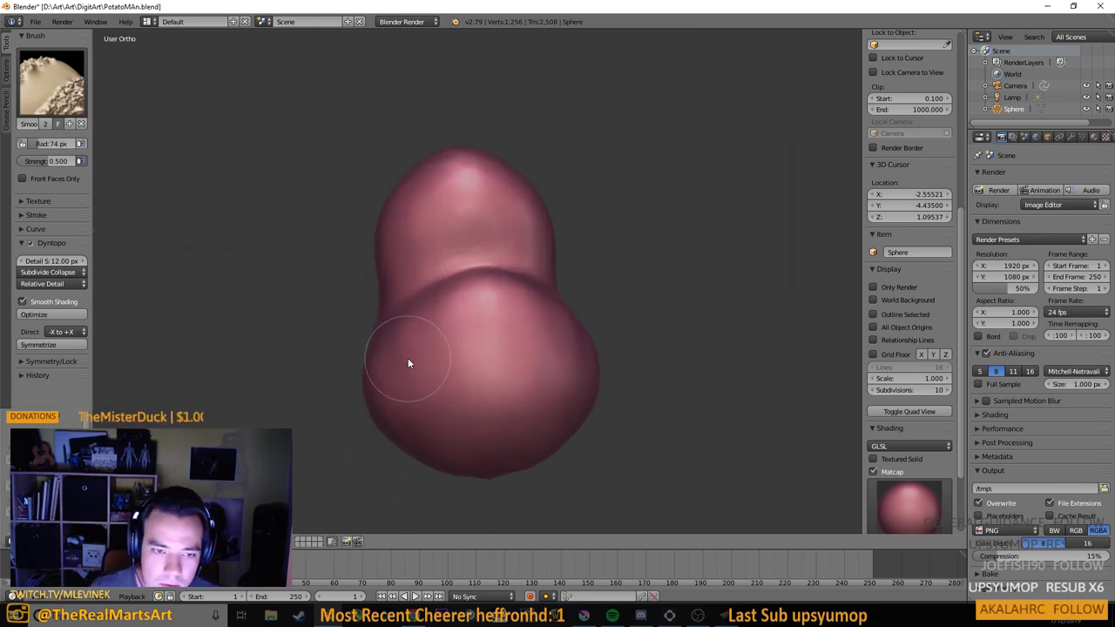
{"action": "left_click_drag", "start_coordinate": [391, 324], "coordinate": [447, 329]}
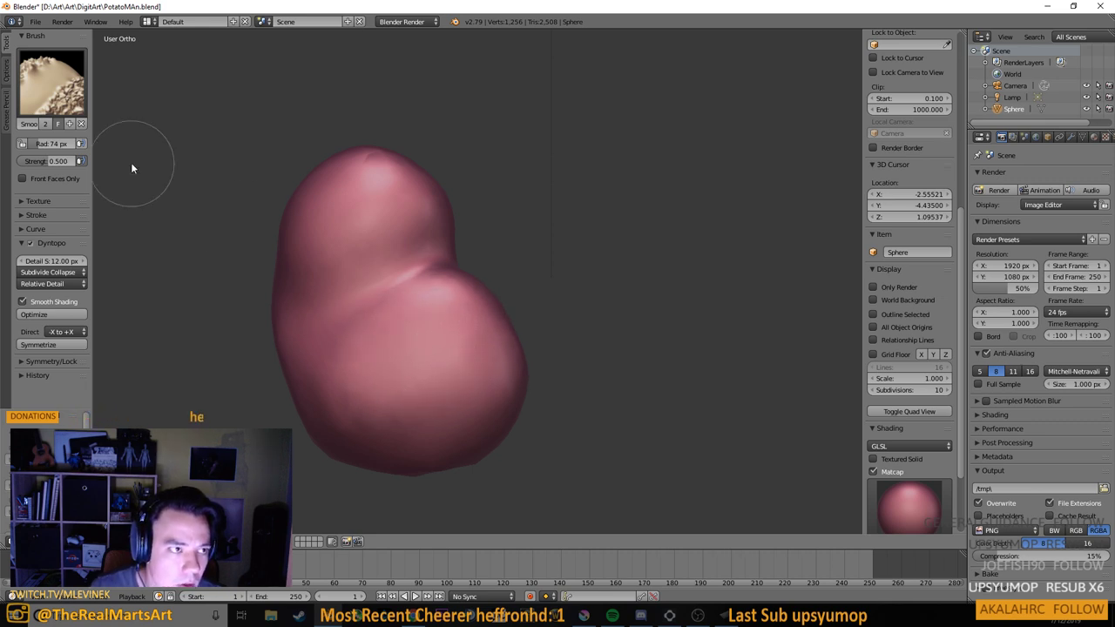
Choose the Clay Strips brush and build up volume across the front of the lower body
{"action": "left_click", "coordinate": [63, 103]}
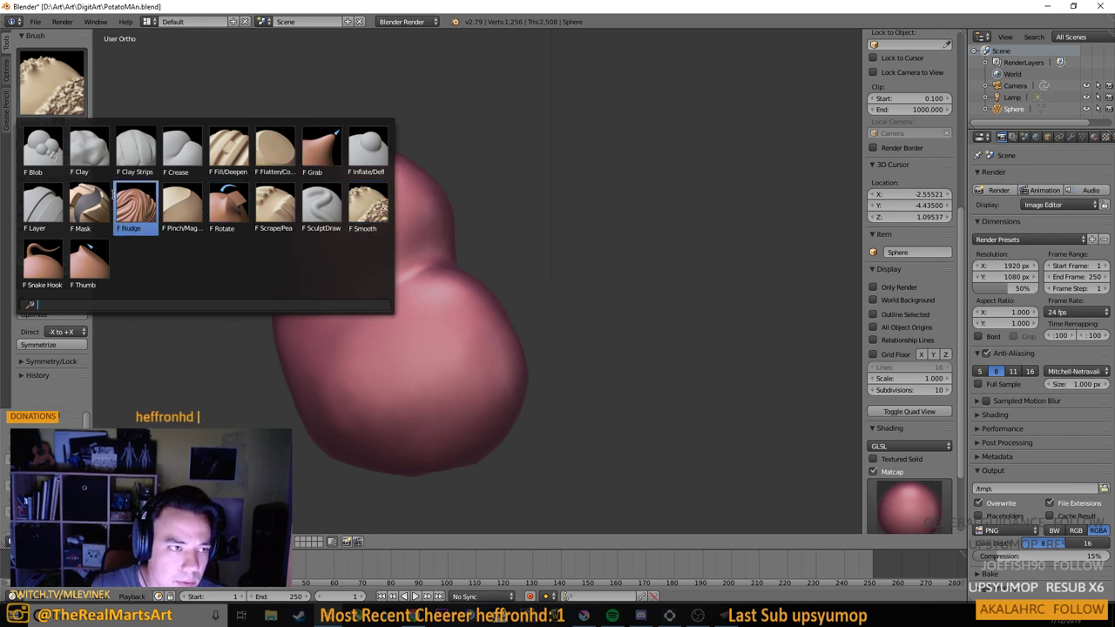
{"action": "left_click", "coordinate": [109, 155]}
{"action": "left_click", "coordinate": [46, 82]}
{"action": "left_click", "coordinate": [138, 162]}
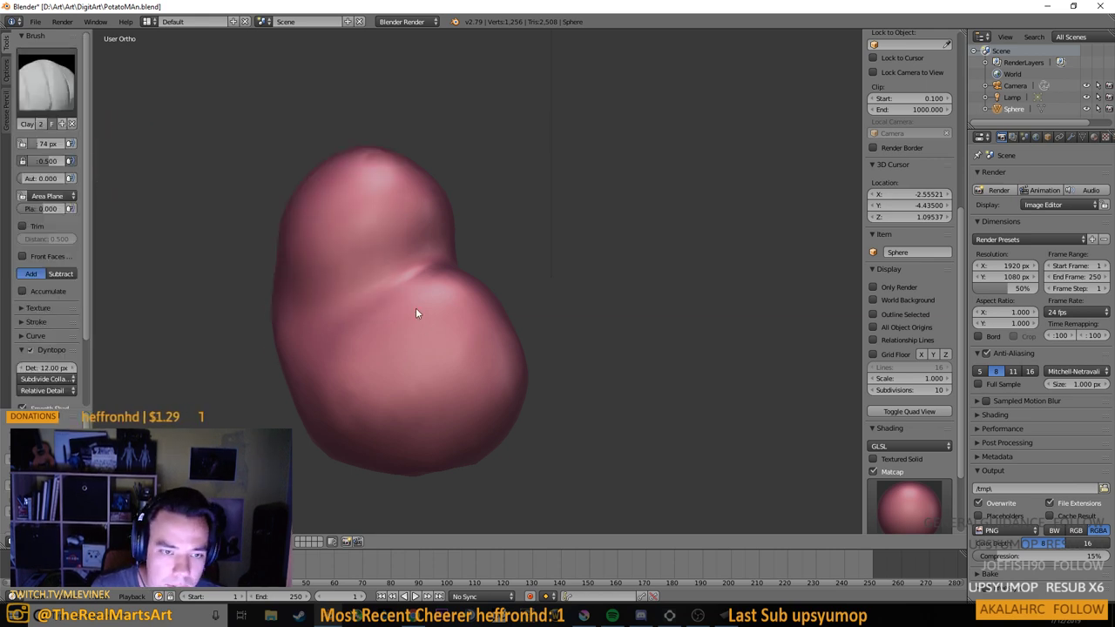
{"action": "mouse_move", "coordinate": [395, 385]}
{"action": "left_mouse_down"}
{"action": "mouse_move", "coordinate": [438, 356]}
{"action": "mouse_move", "coordinate": [425, 405]}
{"action": "mouse_move", "coordinate": [397, 364]}
{"action": "mouse_move", "coordinate": [372, 368]}
{"action": "mouse_move", "coordinate": [446, 373]}
{"action": "left_mouse_up"}
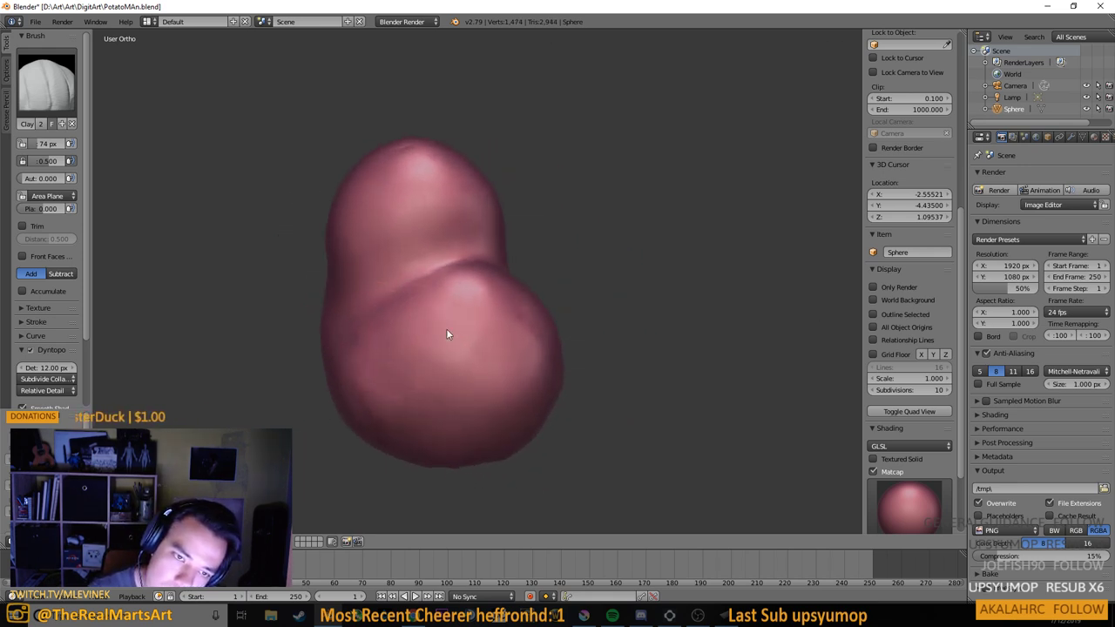
{"action": "mouse_move", "coordinate": [446, 329]}
{"action": "left_mouse_down"}
{"action": "mouse_move", "coordinate": [389, 341]}
{"action": "mouse_move", "coordinate": [427, 392]}
{"action": "mouse_move", "coordinate": [397, 402]}
{"action": "mouse_move", "coordinate": [481, 333]}
{"action": "left_mouse_up"}
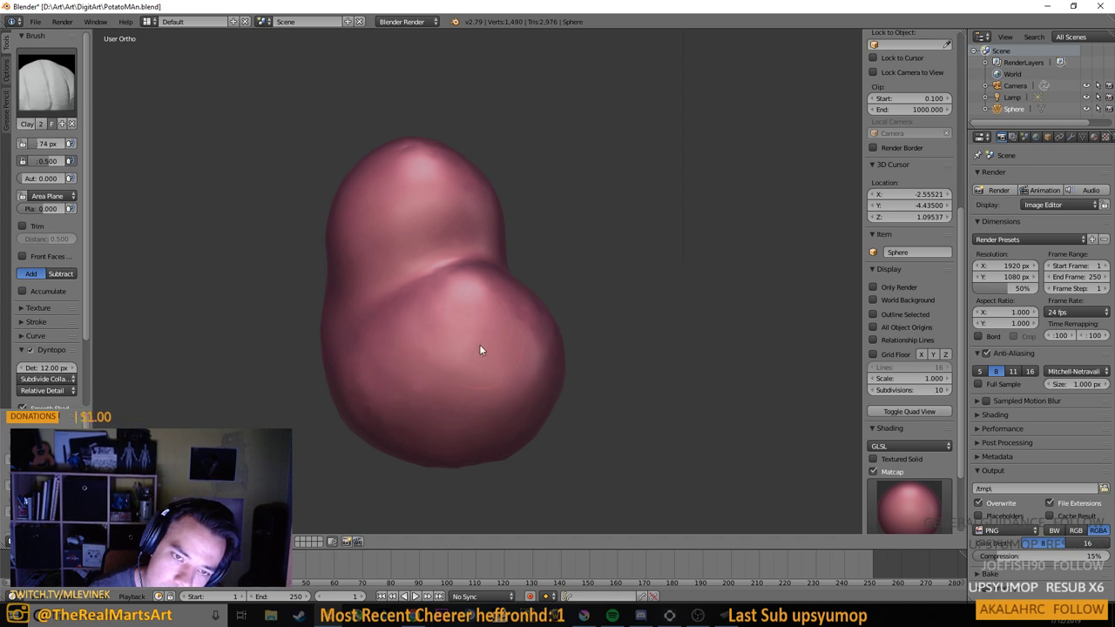
{"action": "mouse_move", "coordinate": [567, 340]}
{"action": "left_mouse_down"}
{"action": "mouse_move", "coordinate": [502, 313]}
{"action": "mouse_move", "coordinate": [527, 331]}
{"action": "mouse_move", "coordinate": [415, 321]}
{"action": "mouse_move", "coordinate": [443, 302]}
{"action": "mouse_move", "coordinate": [409, 309]}
{"action": "mouse_move", "coordinate": [448, 321]}
{"action": "mouse_move", "coordinate": [480, 313]}
{"action": "left_mouse_up"}
{"action": "mouse_move", "coordinate": [415, 351]}
{"action": "left_mouse_down"}
{"action": "mouse_move", "coordinate": [474, 342]}
{"action": "mouse_move", "coordinate": [410, 393]}
{"action": "mouse_move", "coordinate": [449, 368]}
{"action": "mouse_move", "coordinate": [486, 365]}
{"action": "left_mouse_up"}
Add more Clay Strips volume to the side of the lower body beneath the crease
{"action": "mouse_move", "coordinate": [465, 441]}
{"action": "left_mouse_down"}
{"action": "mouse_move", "coordinate": [448, 374]}
{"action": "mouse_move", "coordinate": [340, 375]}
{"action": "left_mouse_up"}
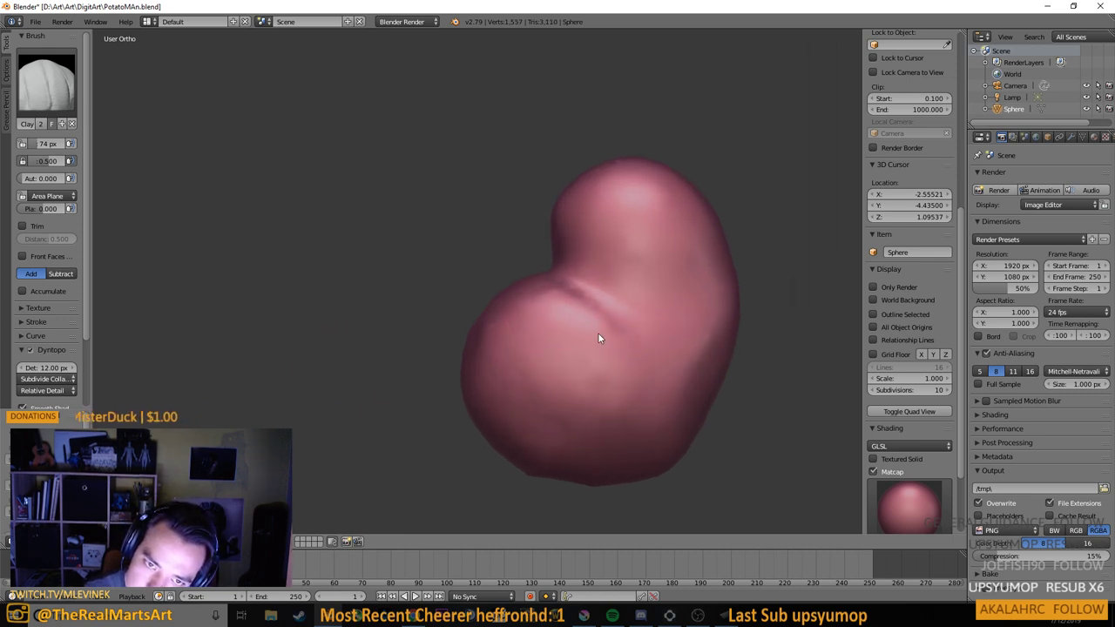
{"action": "mouse_move", "coordinate": [567, 300]}
{"action": "left_mouse_down"}
{"action": "mouse_move", "coordinate": [630, 333]}
{"action": "mouse_move", "coordinate": [593, 317]}
{"action": "mouse_move", "coordinate": [542, 350]}
{"action": "mouse_move", "coordinate": [604, 405]}
{"action": "left_mouse_up"}
{"action": "mouse_move", "coordinate": [539, 369]}
{"action": "left_mouse_down"}
{"action": "mouse_move", "coordinate": [509, 402]}
{"action": "mouse_move", "coordinate": [627, 440]}
{"action": "mouse_move", "coordinate": [692, 419]}
{"action": "mouse_move", "coordinate": [685, 361]}
{"action": "mouse_move", "coordinate": [526, 380]}
{"action": "mouse_move", "coordinate": [533, 359]}
{"action": "mouse_move", "coordinate": [545, 365]}
{"action": "left_mouse_up"}
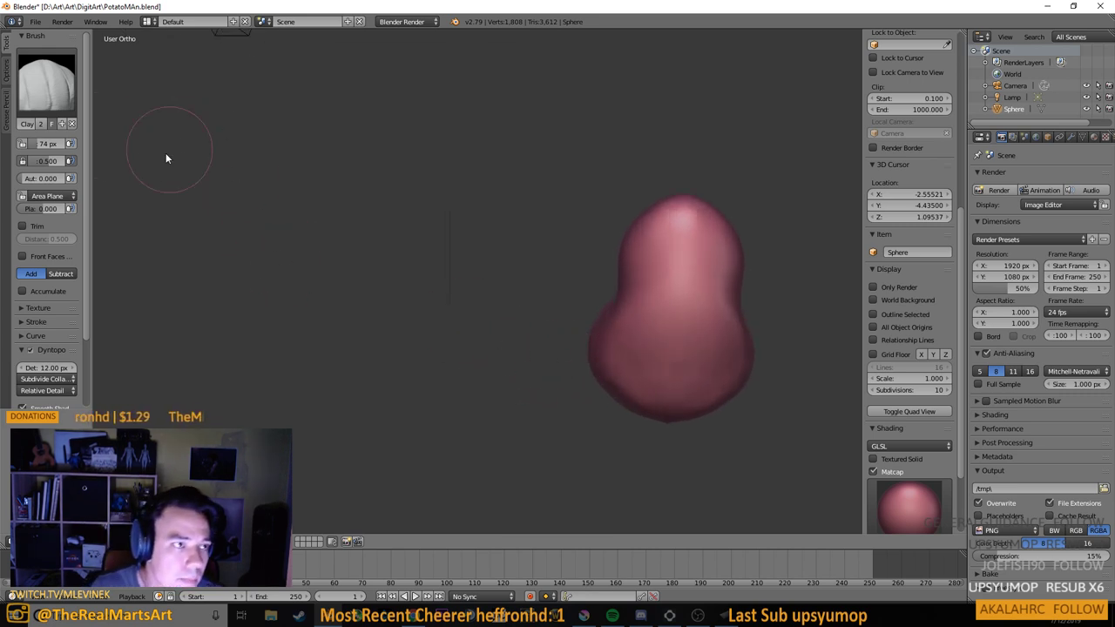
Choose the Flatten/Contrast brush and flatten the underside of the lower body in bottom view
{"action": "left_click", "coordinate": [46, 83]}
{"action": "left_click", "coordinate": [275, 150]}
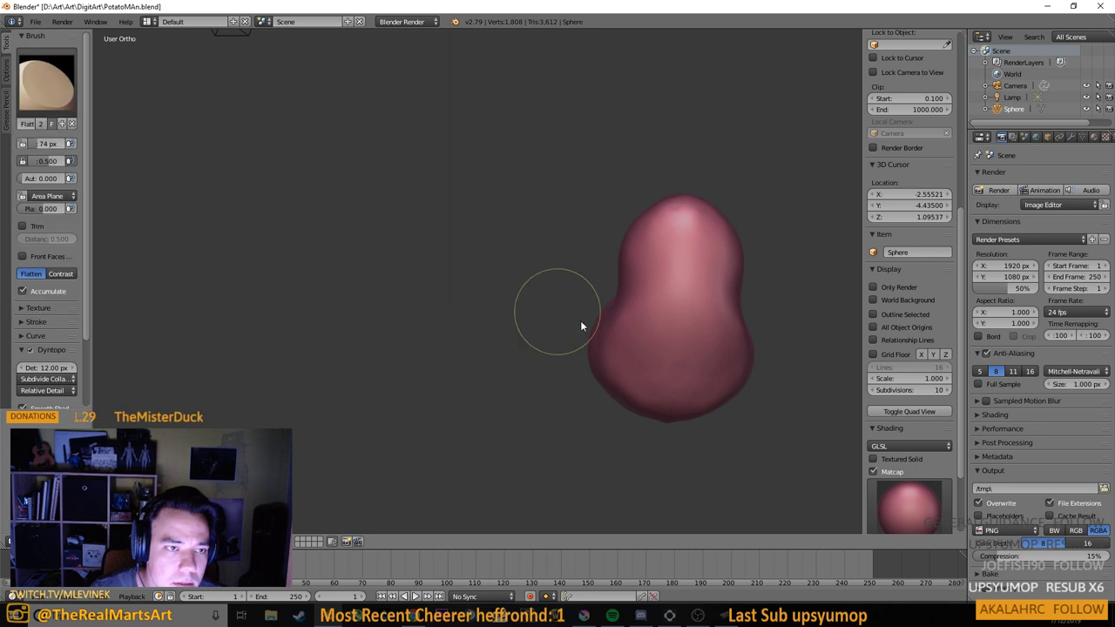
{"action": "mouse_move", "coordinate": [552, 311]}
{"action": "left_mouse_down"}
{"action": "mouse_move", "coordinate": [741, 306]}
{"action": "mouse_move", "coordinate": [714, 308]}
{"action": "mouse_move", "coordinate": [591, 231]}
{"action": "mouse_move", "coordinate": [624, 226]}
{"action": "mouse_move", "coordinate": [642, 241]}
{"action": "left_mouse_up"}
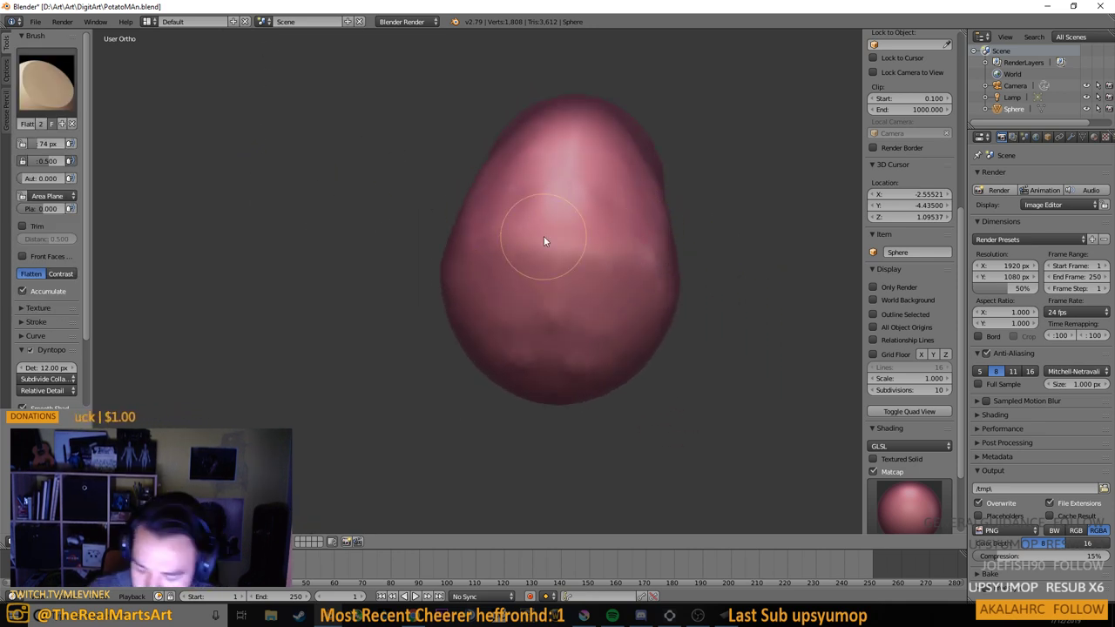
{"action": "key", "text": "KP_3"}
{"action": "key", "text": "ctrl+KP_7"}
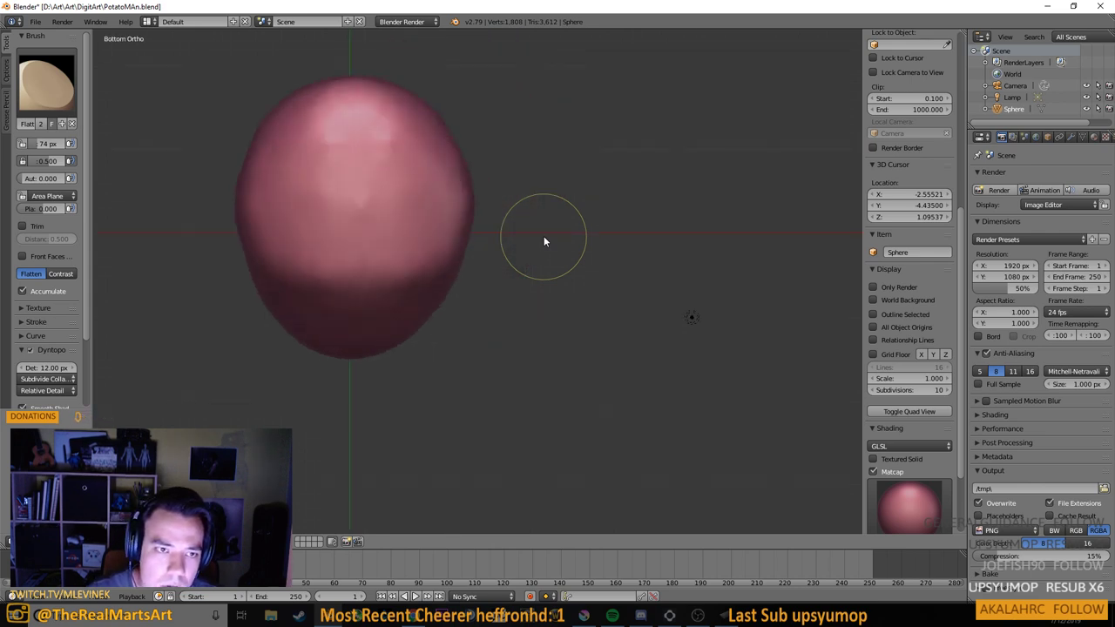
{"action": "mouse_move", "coordinate": [324, 159]}
{"action": "left_mouse_down"}
{"action": "mouse_move", "coordinate": [327, 272]}
{"action": "mouse_move", "coordinate": [337, 171]}
{"action": "mouse_move", "coordinate": [352, 146]}
{"action": "mouse_move", "coordinate": [346, 163]}
{"action": "mouse_move", "coordinate": [387, 186]}
{"action": "mouse_move", "coordinate": [309, 149]}
{"action": "mouse_move", "coordinate": [338, 154]}
{"action": "left_mouse_up"}
{"action": "mouse_move", "coordinate": [390, 202]}
{"action": "left_mouse_down"}
{"action": "mouse_move", "coordinate": [330, 233]}
{"action": "mouse_move", "coordinate": [323, 265]}
{"action": "mouse_move", "coordinate": [405, 262]}
{"action": "mouse_move", "coordinate": [398, 281]}
{"action": "mouse_move", "coordinate": [336, 201]}
{"action": "mouse_move", "coordinate": [309, 264]}
{"action": "mouse_move", "coordinate": [330, 279]}
{"action": "mouse_move", "coordinate": [358, 201]}
{"action": "mouse_move", "coordinate": [380, 200]}
{"action": "mouse_move", "coordinate": [398, 176]}
{"action": "mouse_move", "coordinate": [412, 186]}
{"action": "mouse_move", "coordinate": [426, 170]}
{"action": "mouse_move", "coordinate": [431, 248]}
{"action": "mouse_move", "coordinate": [377, 158]}
{"action": "mouse_move", "coordinate": [324, 147]}
{"action": "mouse_move", "coordinate": [333, 219]}
{"action": "left_mouse_up"}
{"action": "mouse_move", "coordinate": [422, 219]}
{"action": "left_mouse_down"}
{"action": "mouse_move", "coordinate": [262, 291]}
{"action": "mouse_move", "coordinate": [324, 372]}
{"action": "left_mouse_up"}
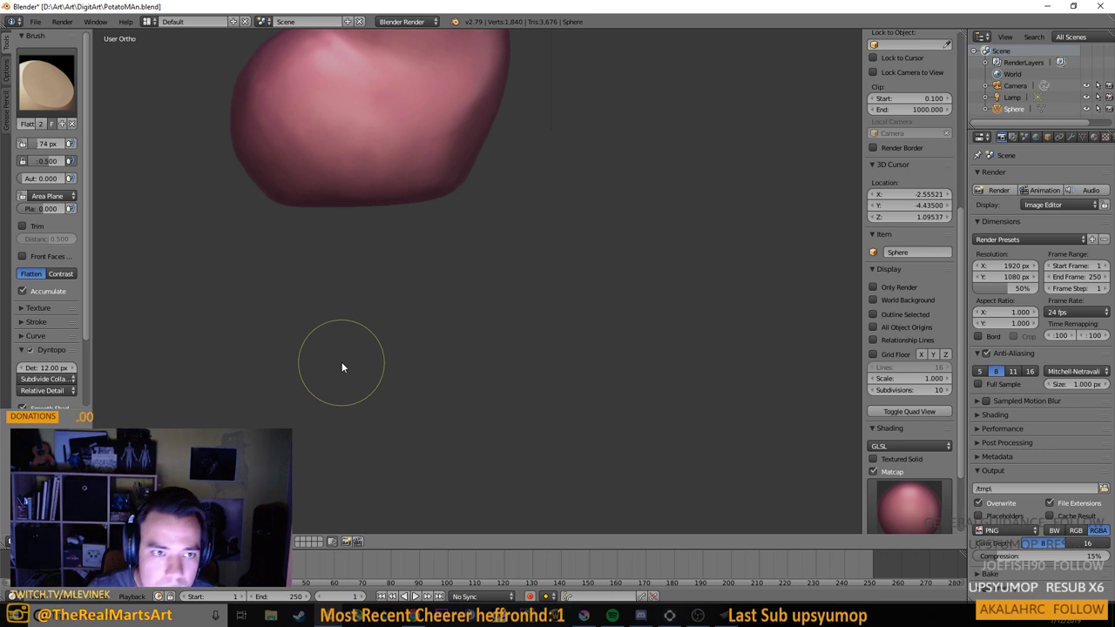
Set the Flatten brush to a 296 px radius and 1.000 strength, and flatten the whole underside in bottom view
{"action": "key", "text": "ctrl+KP_7"}
{"action": "key", "text": "f"}
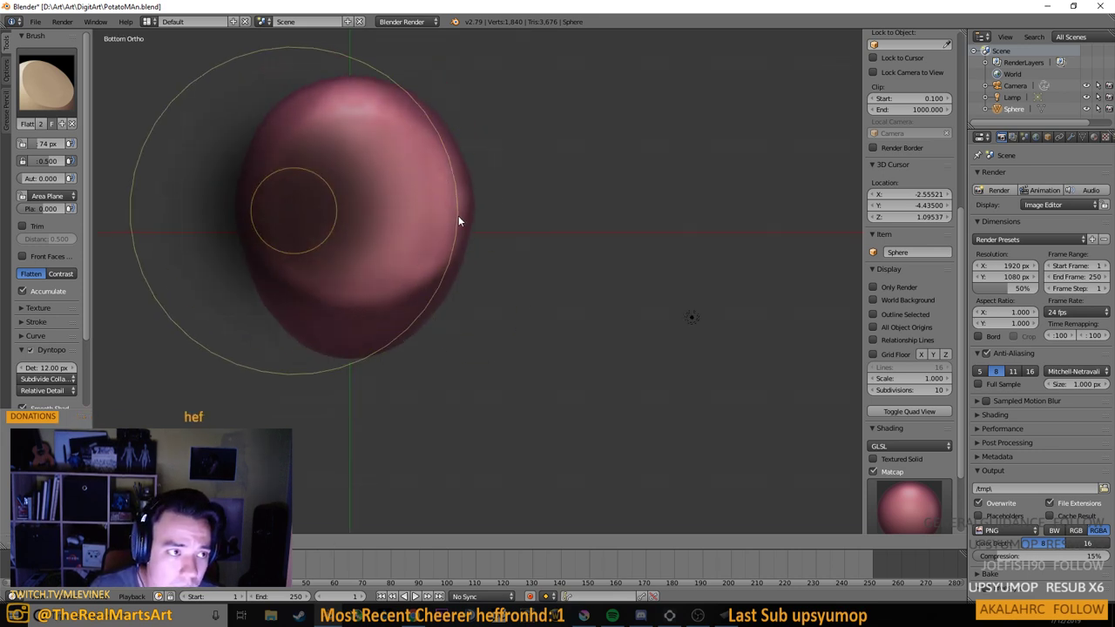
{"action": "left_click", "coordinate": [465, 216]}
{"action": "left_click_drag", "start_coordinate": [48, 163], "coordinate": [87, 163]}
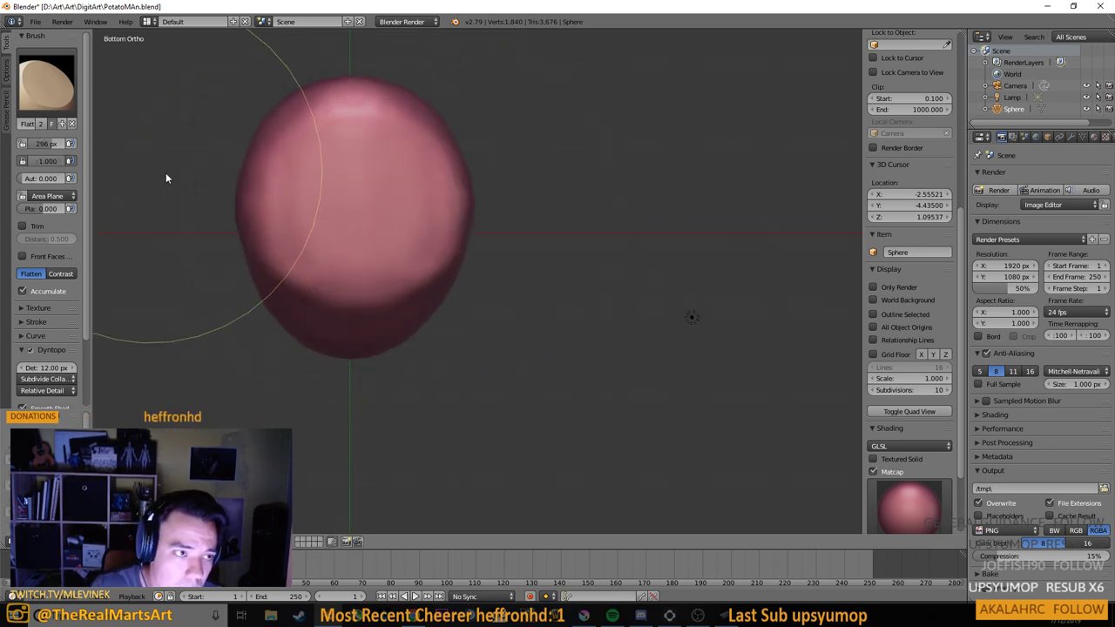
{"action": "left_click", "coordinate": [359, 196]}
{"action": "left_click", "coordinate": [351, 196]}
{"action": "left_click", "coordinate": [346, 196]}
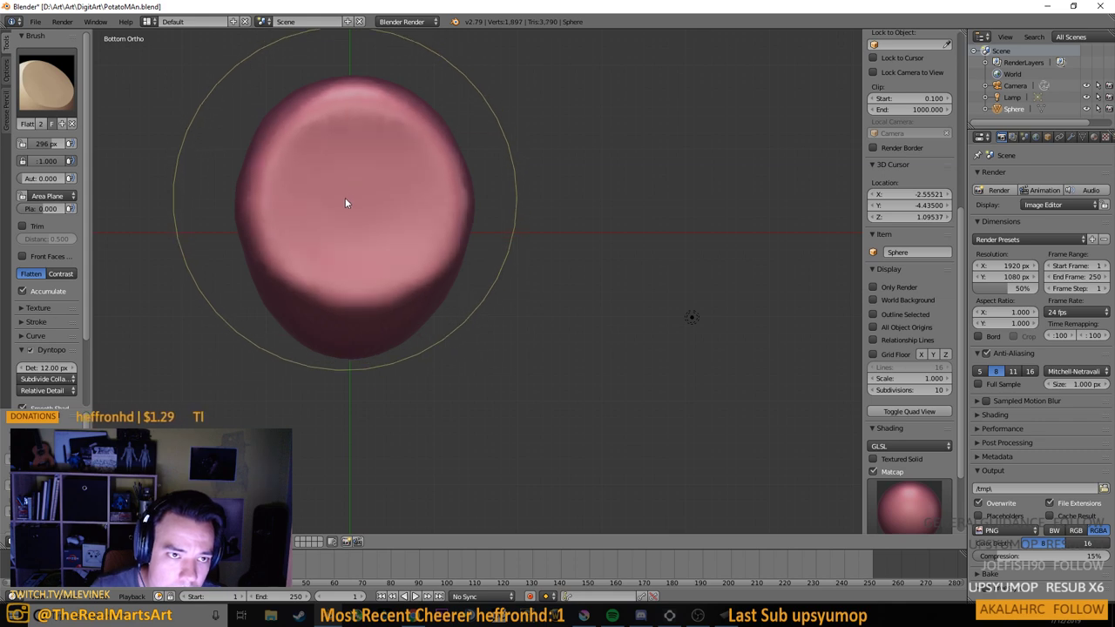
{"action": "mouse_move", "coordinate": [356, 180]}
{"action": "left_mouse_down"}
{"action": "mouse_move", "coordinate": [496, 243]}
{"action": "mouse_move", "coordinate": [387, 287]}
{"action": "mouse_move", "coordinate": [423, 393]}
{"action": "mouse_move", "coordinate": [391, 373]}
{"action": "mouse_move", "coordinate": [404, 257]}
{"action": "left_mouse_up"}
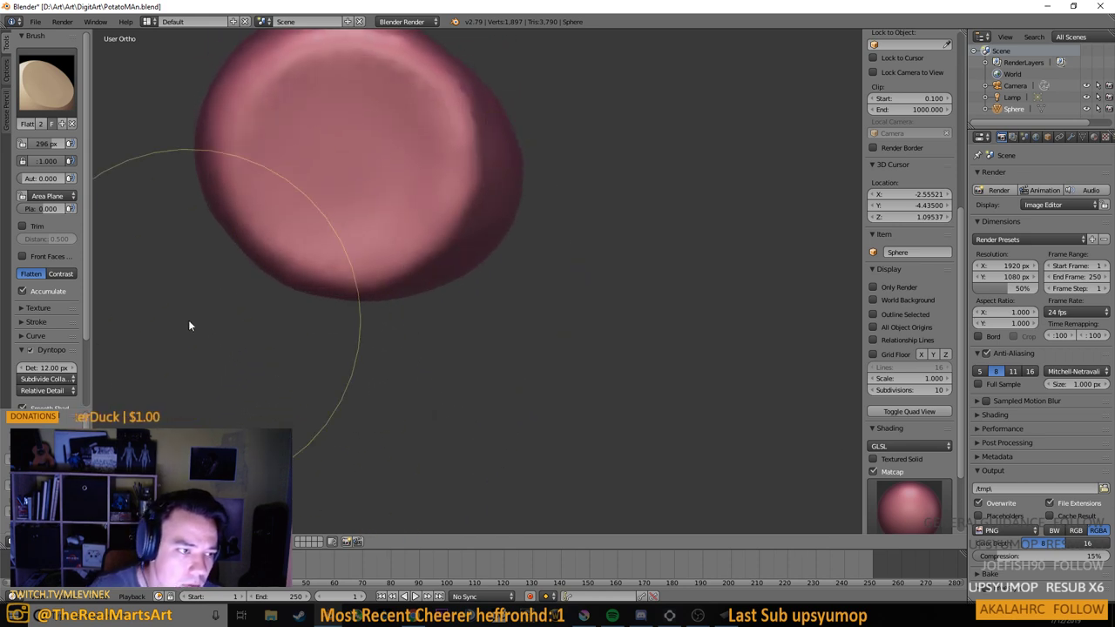
Turn off Accumulate, try flattening the underside once more, and undo all the Flatten strokes
{"action": "left_click", "coordinate": [25, 292]}
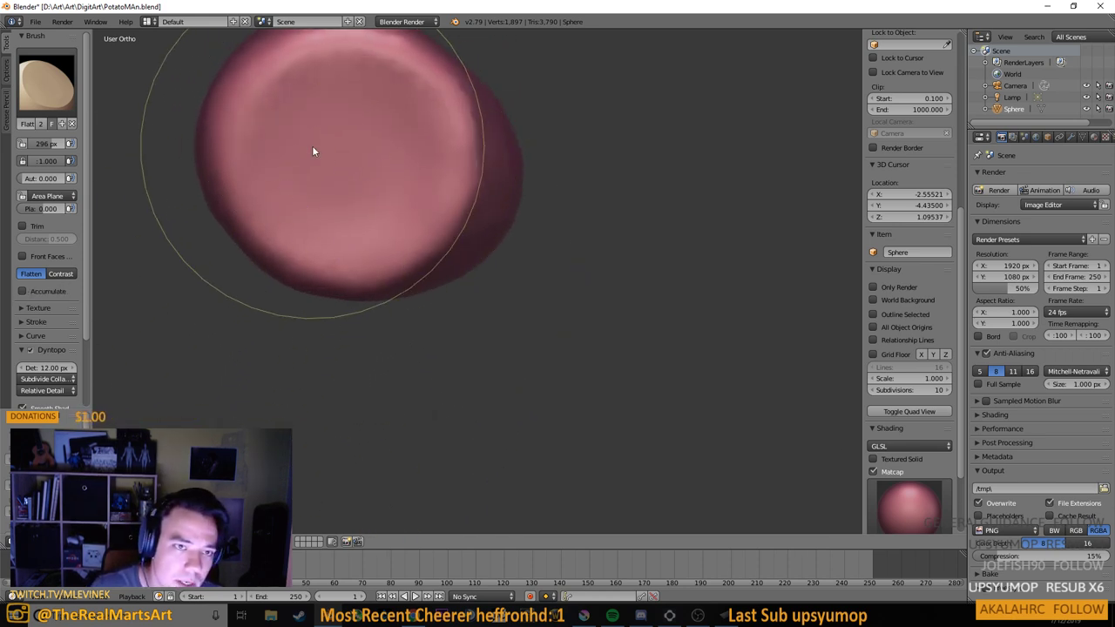
{"action": "mouse_move", "coordinate": [313, 147]}
{"action": "left_mouse_down"}
{"action": "mouse_move", "coordinate": [314, 184]}
{"action": "mouse_move", "coordinate": [351, 199]}
{"action": "mouse_move", "coordinate": [350, 268]}
{"action": "mouse_move", "coordinate": [391, 262]}
{"action": "mouse_move", "coordinate": [426, 236]}
{"action": "mouse_move", "coordinate": [461, 159]}
{"action": "mouse_move", "coordinate": [364, 128]}
{"action": "mouse_move", "coordinate": [453, 226]}
{"action": "mouse_move", "coordinate": [421, 256]}
{"action": "mouse_move", "coordinate": [343, 227]}
{"action": "mouse_move", "coordinate": [406, 261]}
{"action": "left_mouse_up"}
{"action": "scroll", "coordinate": [407, 259], "scroll_direction": "down", "scroll_amount": 2}
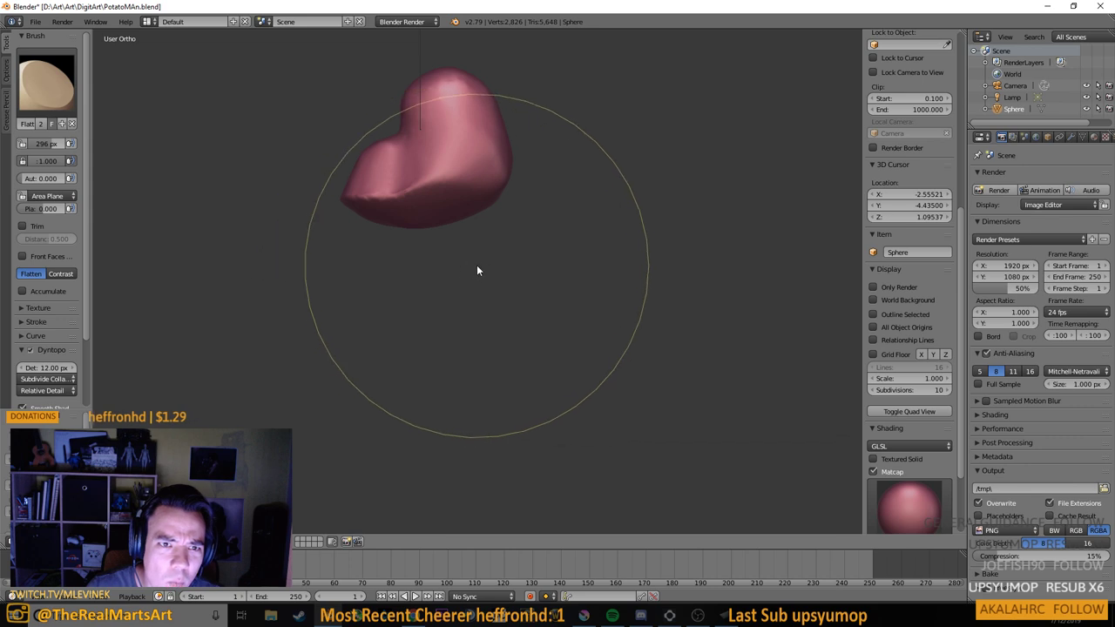
{"action": "key", "text": "ctrl+z"}
{"action": "key", "text": "ctrl+z"}
{"action": "key", "text": "ctrl+z"}
{"action": "key", "text": "ctrl+z"}
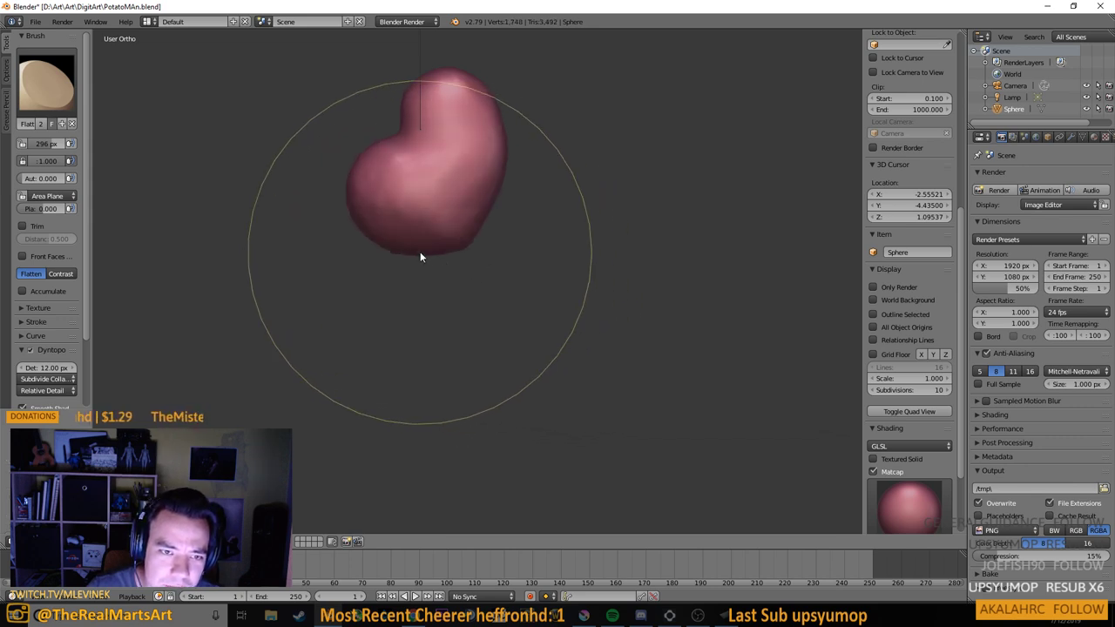
Turn off Dyntopo and try to flatten the underside of the lower body in bottom view
{"action": "left_click_drag", "start_coordinate": [420, 252], "coordinate": [446, 165]}
{"action": "scroll", "coordinate": [435, 232], "scroll_direction": "up", "scroll_amount": 2}
{"action": "key", "text": "KP_7"}
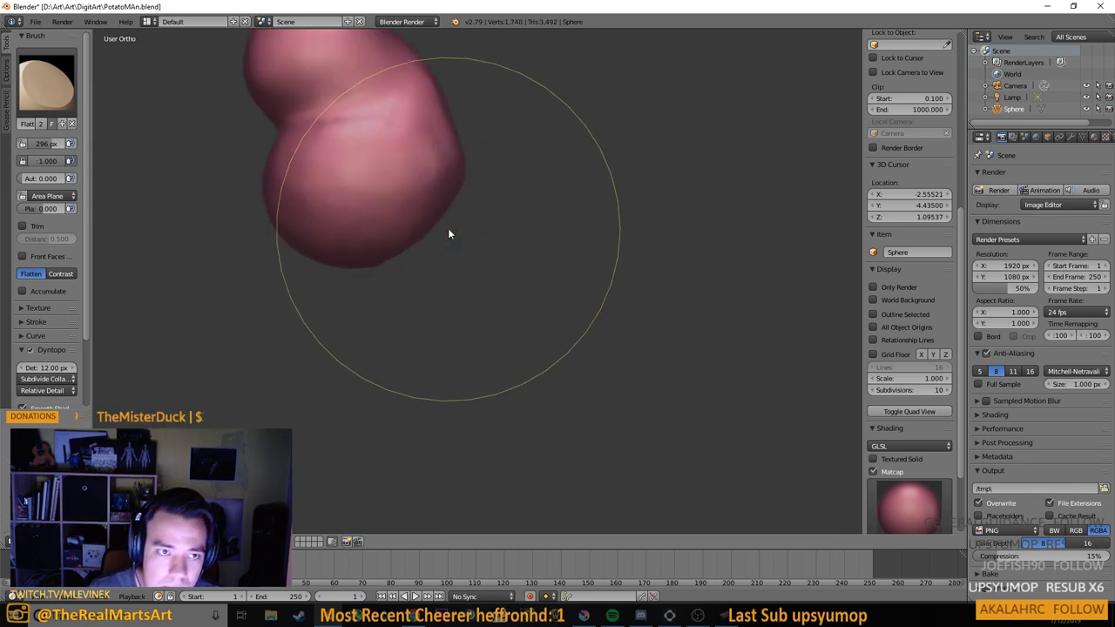
{"action": "key", "text": "ctrl+KP_7"}
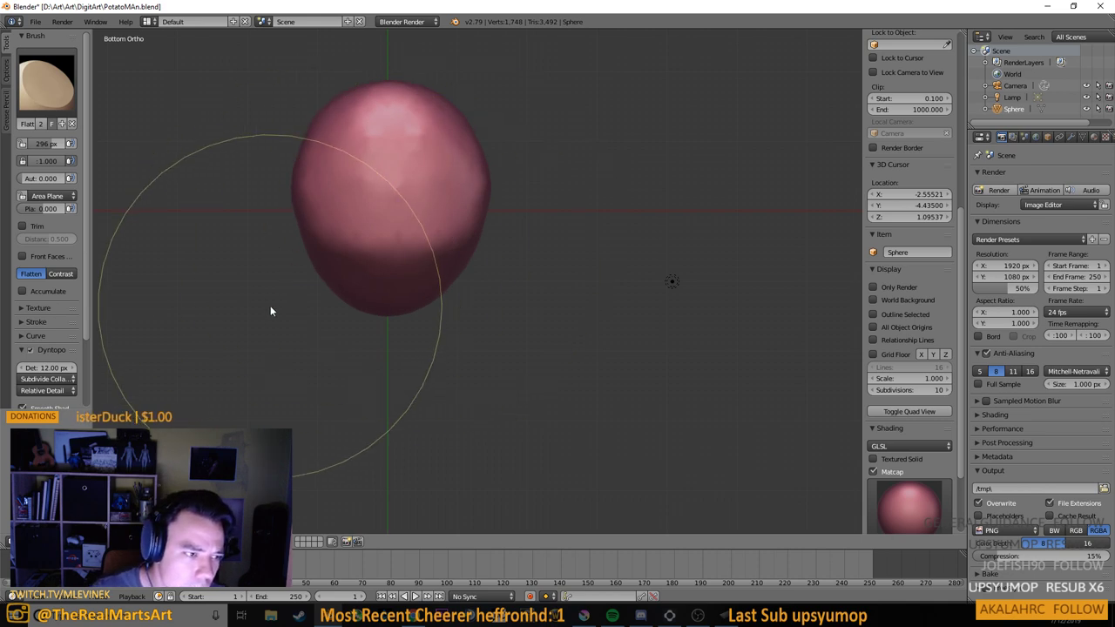
{"action": "scroll", "coordinate": [223, 261], "scroll_direction": "up", "scroll_amount": 1}
{"action": "left_click_drag", "start_coordinate": [223, 262], "coordinate": [292, 319]}
{"action": "left_click", "coordinate": [28, 350]}
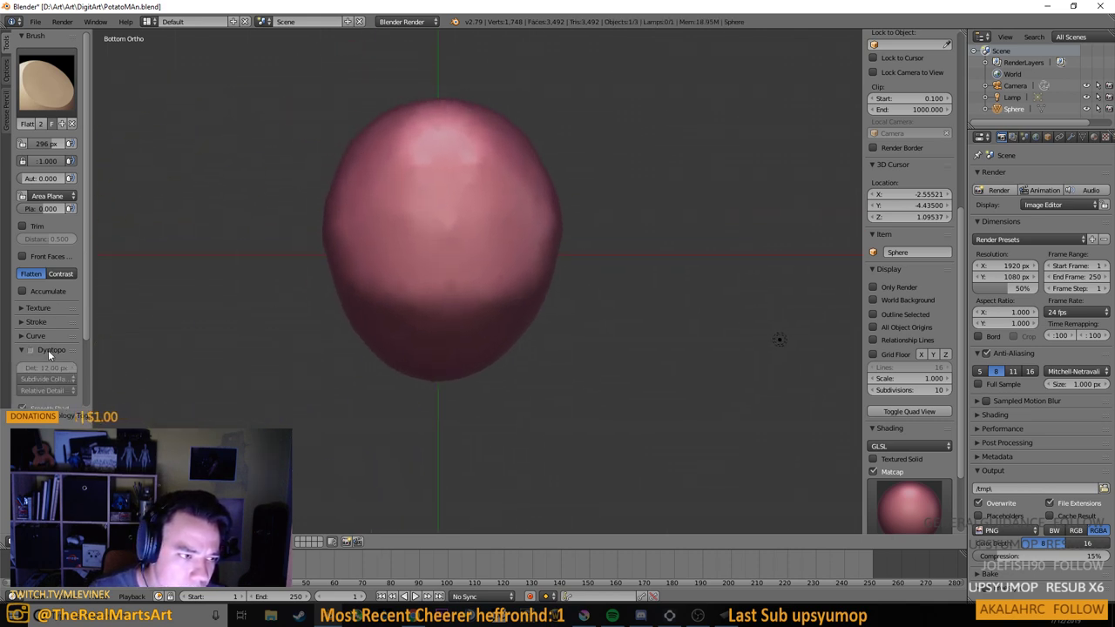
{"action": "mouse_move", "coordinate": [441, 231]}
{"action": "left_mouse_down"}
{"action": "mouse_move", "coordinate": [492, 132]}
{"action": "mouse_move", "coordinate": [473, 91]}
{"action": "mouse_move", "coordinate": [471, 125]}
{"action": "mouse_move", "coordinate": [602, 189]}
{"action": "left_mouse_up"}
Undo the flattening made without dynamic topology and turn Dyntopo back on
{"action": "key", "text": "ctrl+z"}
{"action": "key", "text": "ctrl+z"}
{"action": "key", "text": "ctrl+z"}
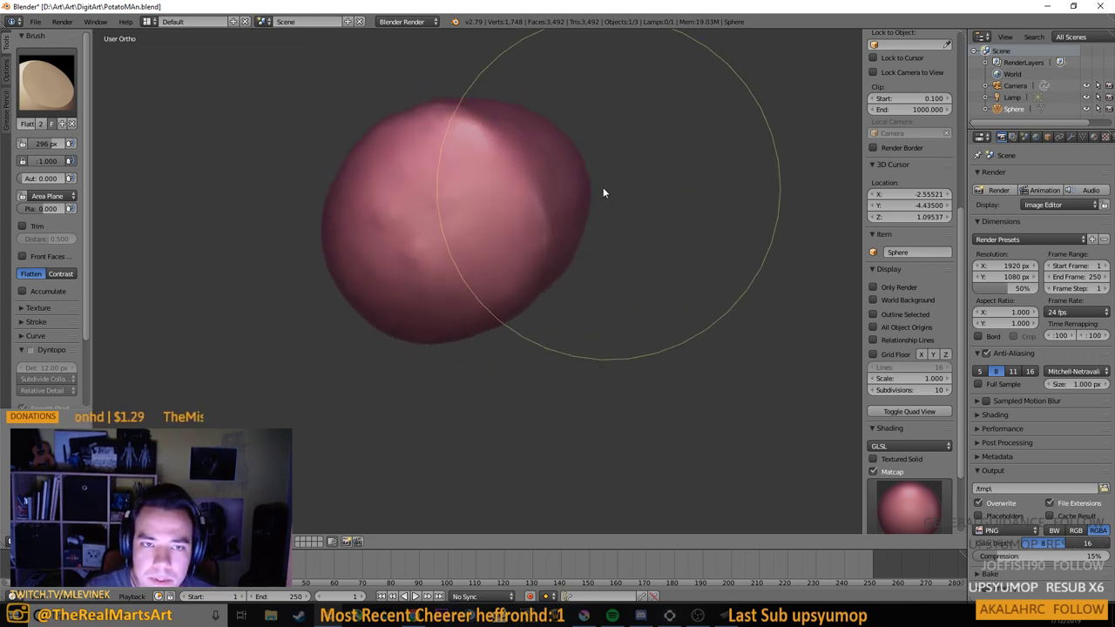
{"action": "scroll", "coordinate": [605, 209], "scroll_direction": "down", "scroll_amount": 3}
{"action": "left_click_drag", "start_coordinate": [526, 228], "coordinate": [435, 304]}
{"action": "left_click", "coordinate": [30, 349]}
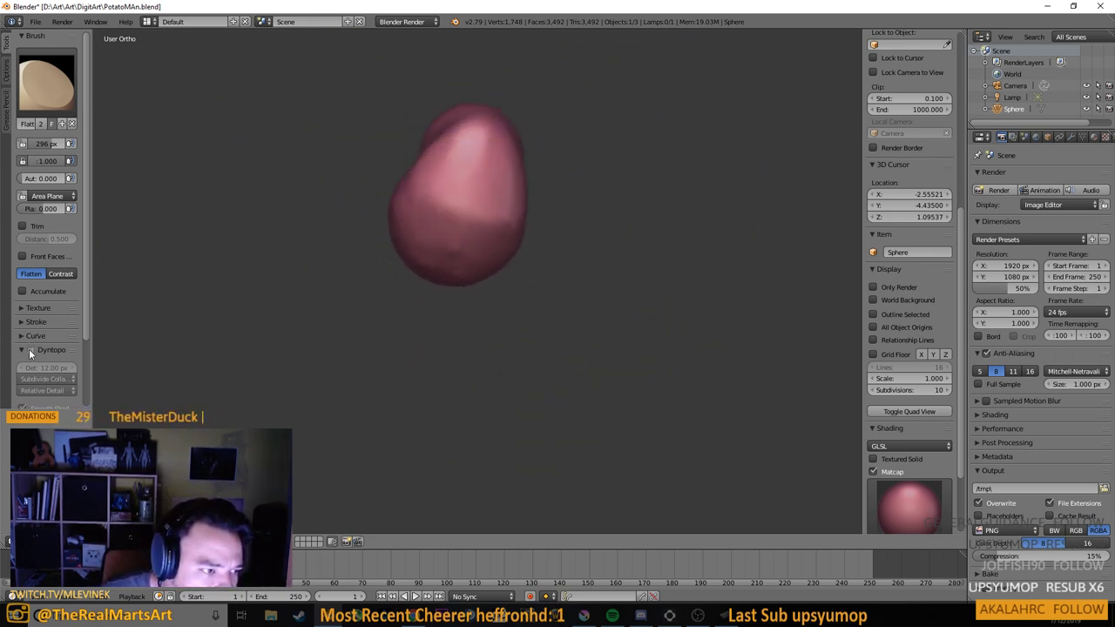
Examine the body's mesh density in wireframe and in Edit Mode, and return to solid shading in Sculpt Mode
{"action": "mouse_move", "coordinate": [309, 175]}
{"action": "left_mouse_down"}
{"action": "mouse_move", "coordinate": [420, 251]}
{"action": "mouse_move", "coordinate": [445, 229]}
{"action": "mouse_move", "coordinate": [400, 221]}
{"action": "mouse_move", "coordinate": [485, 234]}
{"action": "left_mouse_up"}
{"action": "key", "text": "Tab"}
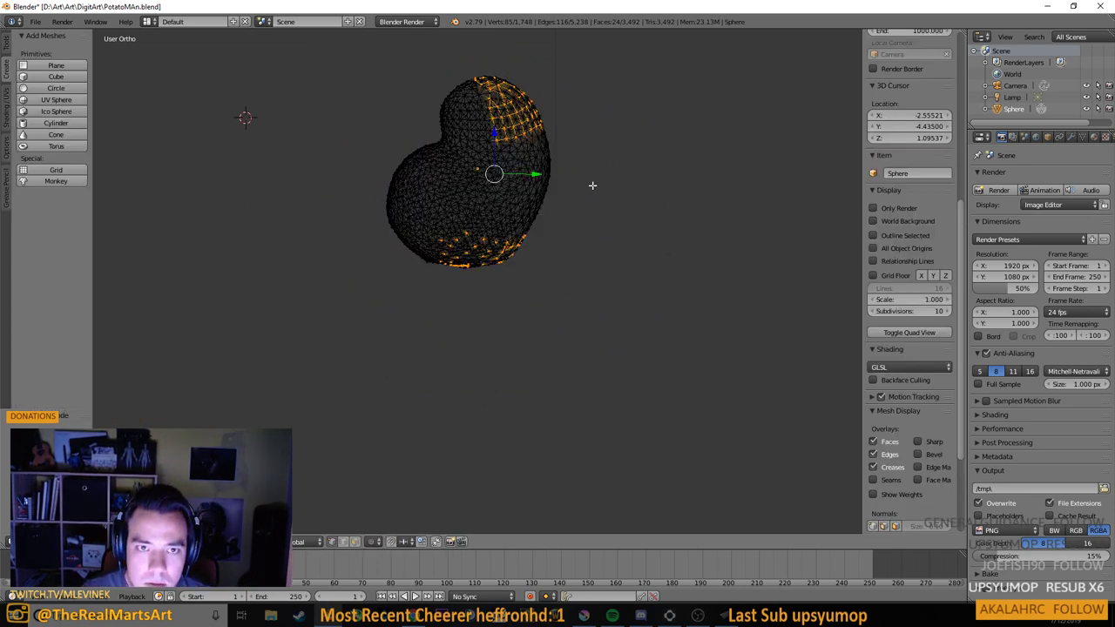
{"action": "key", "text": "Tab"}
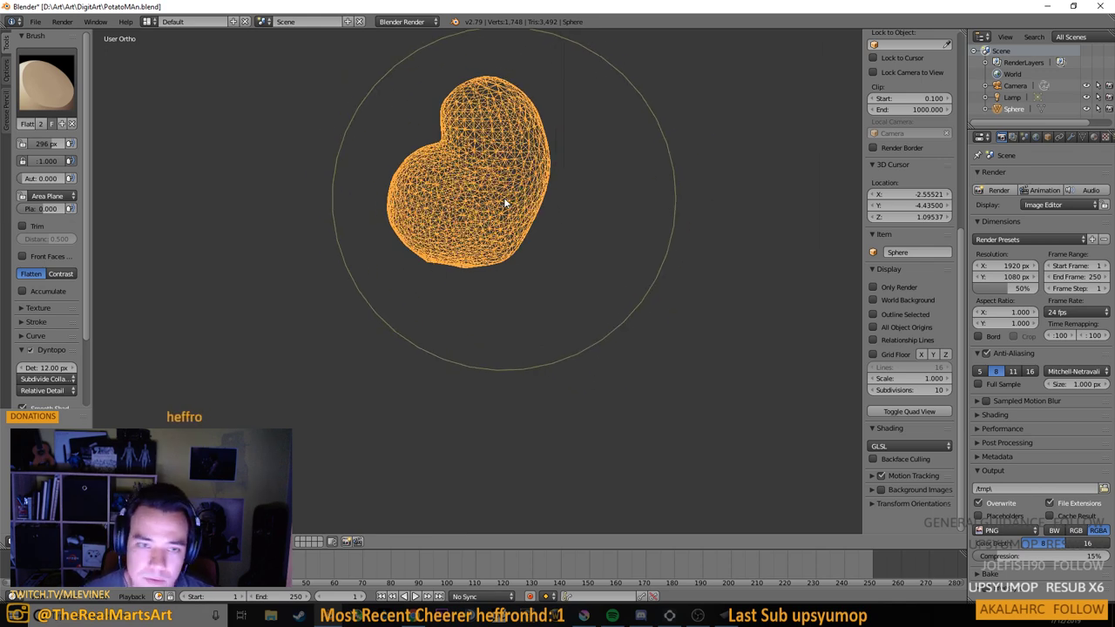
{"action": "key", "text": "Tab"}
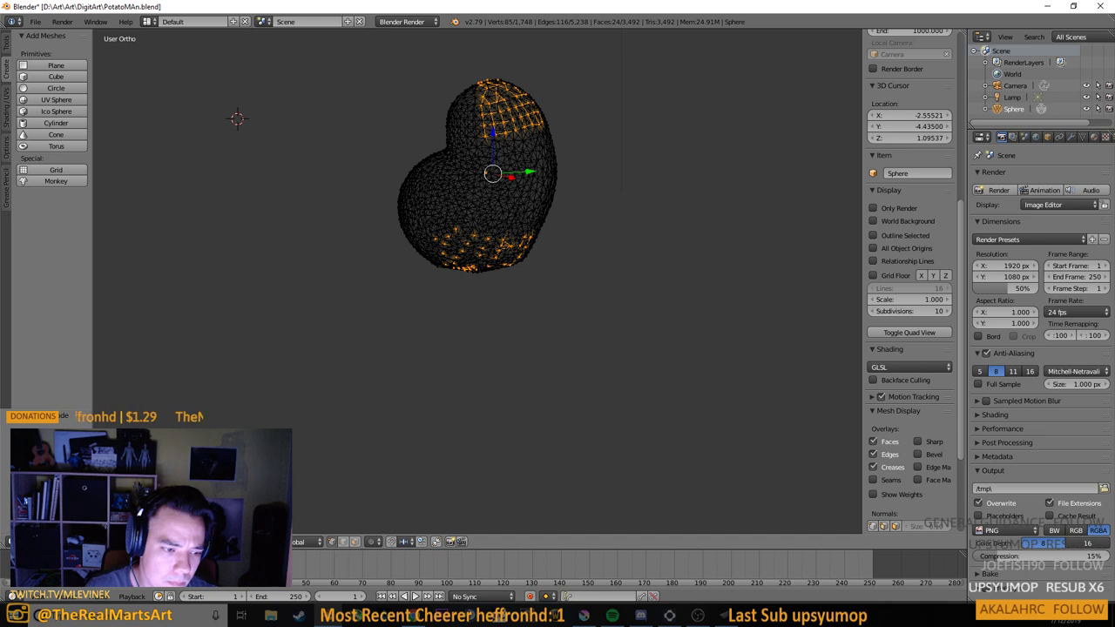
{"action": "key", "text": "Tab"}
{"action": "key", "text": "z"}
{"action": "mouse_move", "coordinate": [437, 204]}
{"action": "left_mouse_down"}
{"action": "mouse_move", "coordinate": [486, 181]}
{"action": "mouse_move", "coordinate": [504, 281]}
{"action": "mouse_move", "coordinate": [402, 226]}
{"action": "mouse_move", "coordinate": [409, 260]}
{"action": "left_mouse_up"}
{"action": "scroll", "coordinate": [507, 263], "scroll_direction": "up", "scroll_amount": 2}
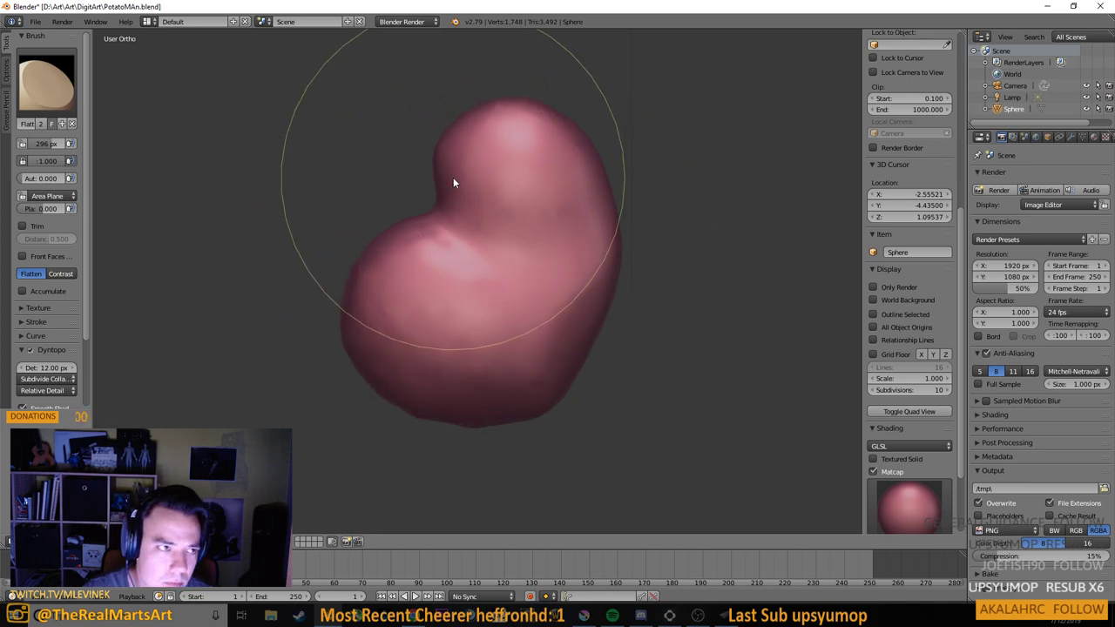
Choose the Grab brush at a 296 px radius and pull the top of the upper body upward to lengthen it
{"action": "left_click", "coordinate": [46, 82]}
{"action": "left_click", "coordinate": [321, 149]}
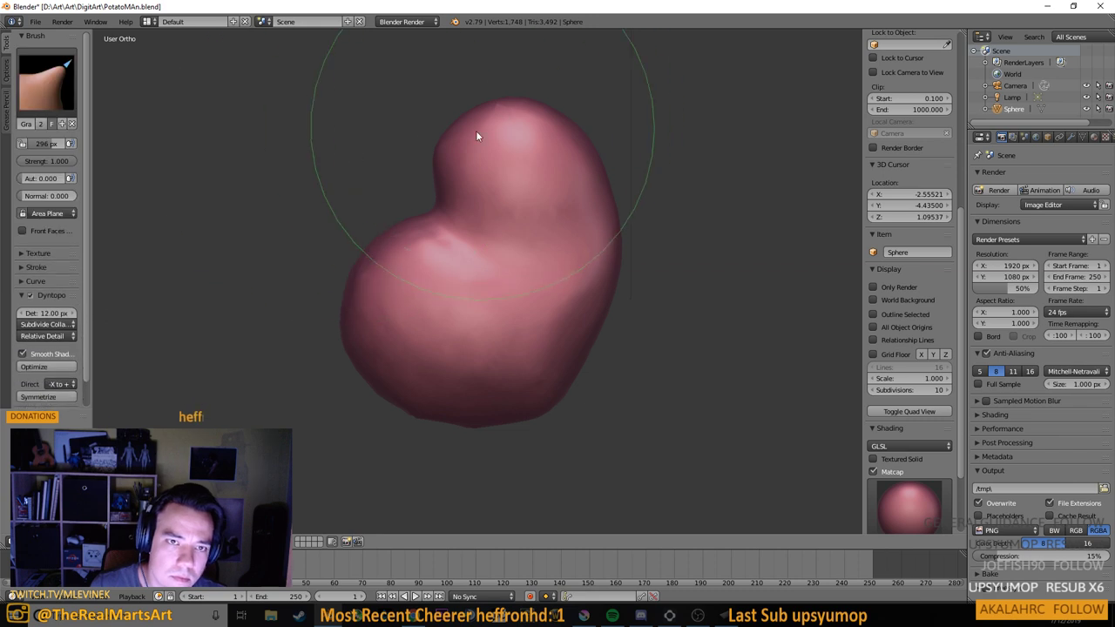
{"action": "left_click_drag", "start_coordinate": [457, 141], "coordinate": [450, 138]}
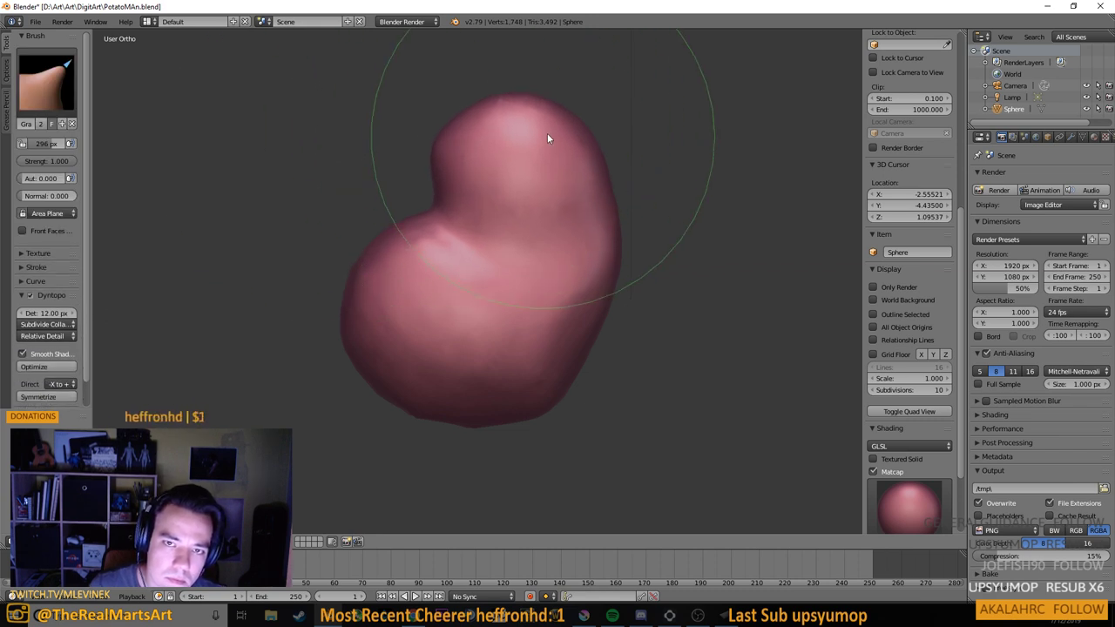
{"action": "mouse_move", "coordinate": [547, 132]}
{"action": "left_mouse_down"}
{"action": "mouse_move", "coordinate": [575, 123]}
{"action": "mouse_move", "coordinate": [566, 116]}
{"action": "left_mouse_up"}
{"action": "mouse_move", "coordinate": [494, 128]}
{"action": "left_mouse_down"}
{"action": "mouse_move", "coordinate": [491, 117]}
{"action": "mouse_move", "coordinate": [459, 137]}
{"action": "mouse_move", "coordinate": [491, 122]}
{"action": "left_mouse_up"}
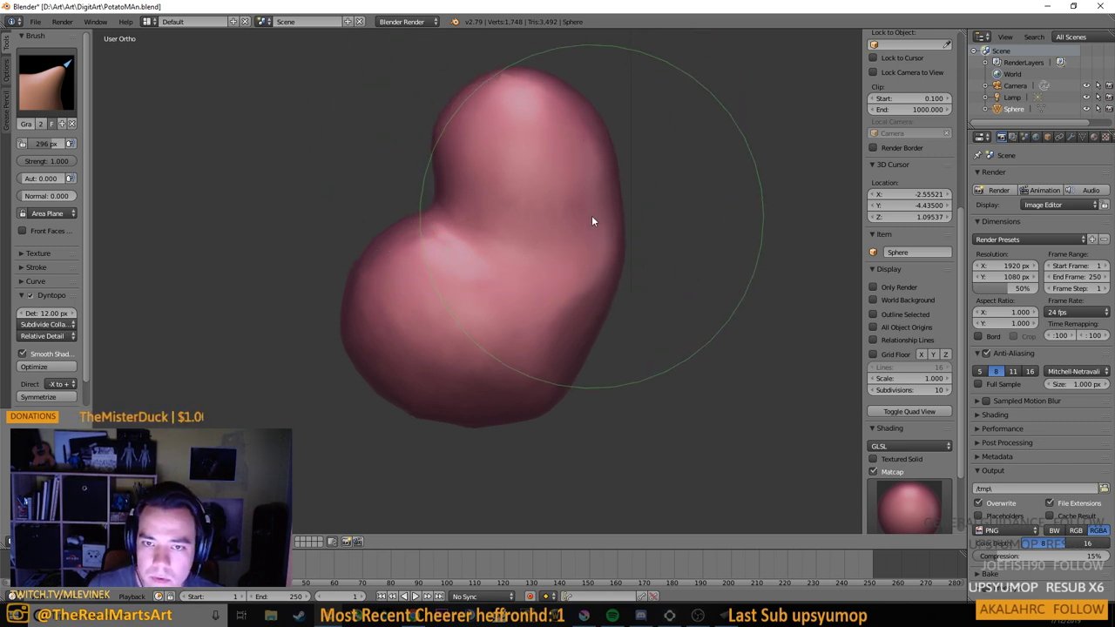
{"action": "mouse_move", "coordinate": [685, 249]}
{"action": "left_mouse_down"}
{"action": "mouse_move", "coordinate": [585, 258]}
{"action": "mouse_move", "coordinate": [530, 249]}
{"action": "left_mouse_up"}
{"action": "mouse_move", "coordinate": [492, 355]}
{"action": "left_mouse_down"}
{"action": "mouse_move", "coordinate": [482, 269]}
{"action": "mouse_move", "coordinate": [500, 176]}
{"action": "mouse_move", "coordinate": [457, 157]}
{"action": "left_mouse_up"}
{"action": "mouse_move", "coordinate": [487, 111]}
{"action": "left_mouse_down"}
{"action": "mouse_move", "coordinate": [466, 211]}
{"action": "mouse_move", "coordinate": [400, 274]}
{"action": "mouse_move", "coordinate": [353, 294]}
{"action": "mouse_move", "coordinate": [487, 316]}
{"action": "mouse_move", "coordinate": [497, 241]}
{"action": "mouse_move", "coordinate": [511, 230]}
{"action": "mouse_move", "coordinate": [493, 221]}
{"action": "left_mouse_up"}
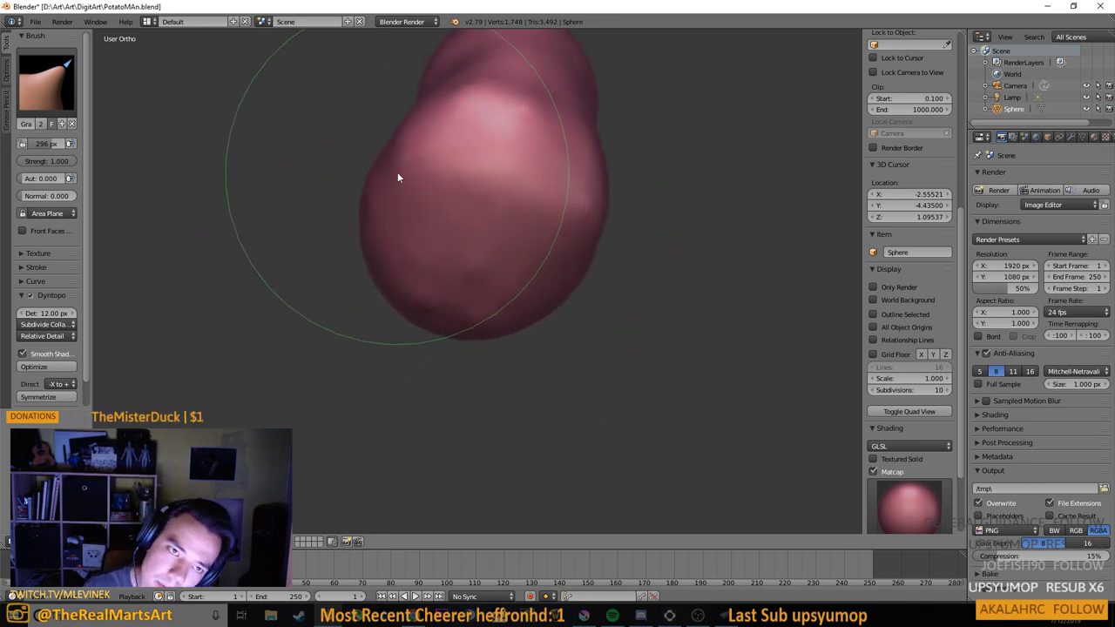
Try pulling the back and underside of the lower body outward with the Grab brush, and undo those pulls
{"action": "mouse_move", "coordinate": [398, 177]}
{"action": "left_mouse_down"}
{"action": "mouse_move", "coordinate": [384, 177]}
{"action": "mouse_move", "coordinate": [383, 156]}
{"action": "mouse_move", "coordinate": [404, 135]}
{"action": "left_mouse_up"}
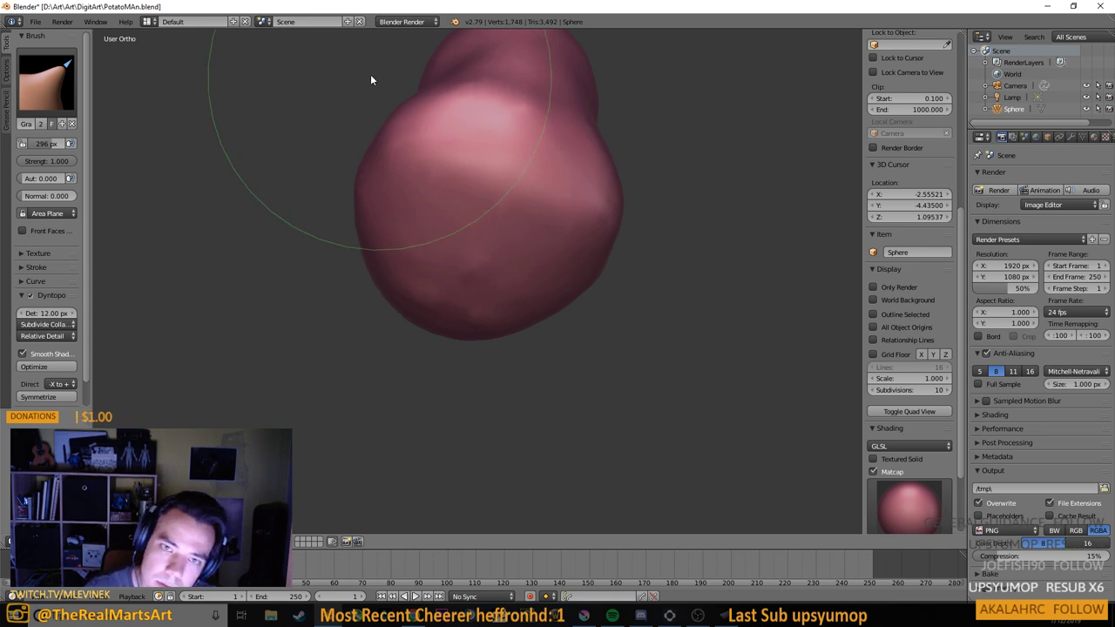
{"action": "mouse_move", "coordinate": [492, 117]}
{"action": "left_mouse_down"}
{"action": "mouse_move", "coordinate": [489, 63]}
{"action": "mouse_move", "coordinate": [496, 74]}
{"action": "left_mouse_up"}
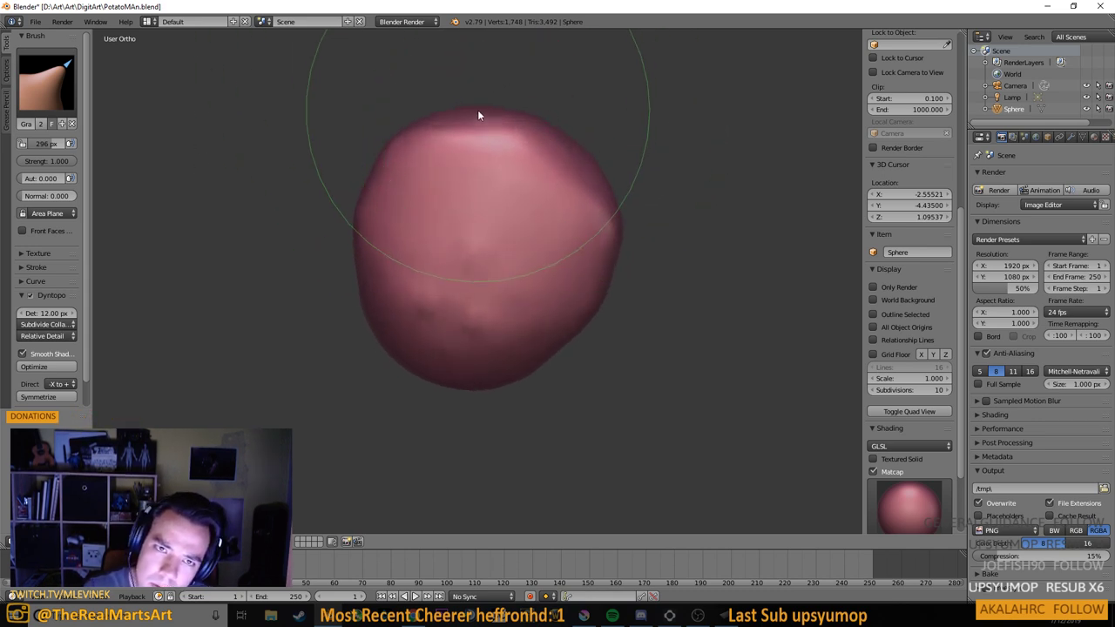
{"action": "mouse_move", "coordinate": [472, 120]}
{"action": "left_mouse_down"}
{"action": "mouse_move", "coordinate": [383, 167]}
{"action": "mouse_move", "coordinate": [480, 107]}
{"action": "left_mouse_up"}
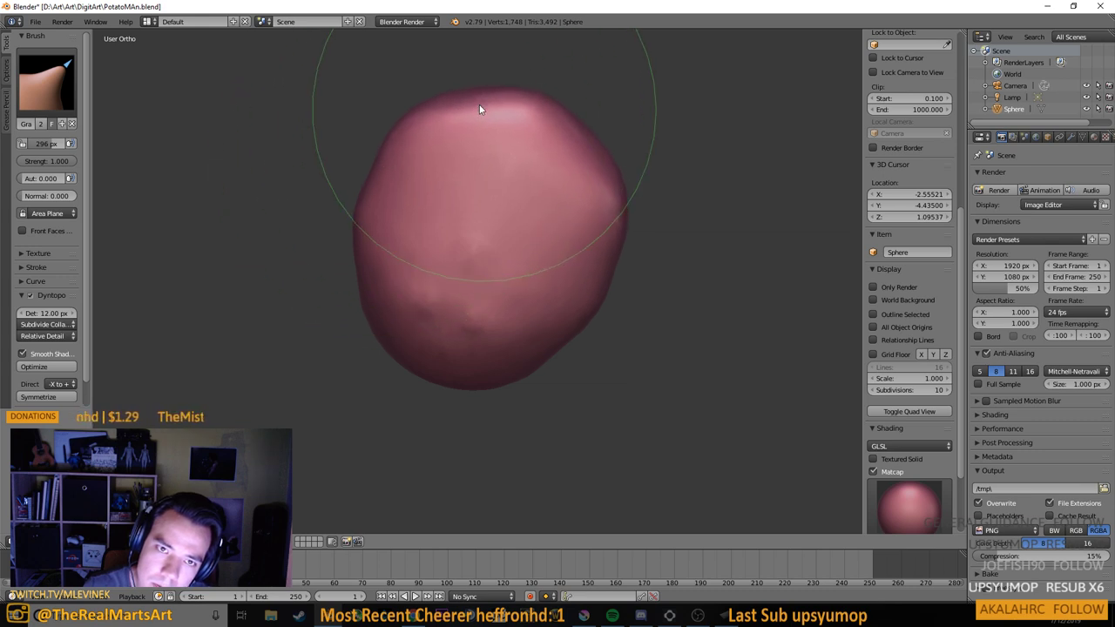
{"action": "scroll", "coordinate": [474, 202], "scroll_direction": "down", "scroll_amount": 3}
{"action": "mouse_move", "coordinate": [475, 196]}
{"action": "left_mouse_down"}
{"action": "mouse_move", "coordinate": [573, 275]}
{"action": "mouse_move", "coordinate": [498, 273]}
{"action": "left_mouse_up"}
{"action": "scroll", "coordinate": [512, 163], "scroll_direction": "up", "scroll_amount": 2}
{"action": "mouse_move", "coordinate": [480, 160]}
{"action": "left_mouse_down"}
{"action": "mouse_move", "coordinate": [476, 258]}
{"action": "mouse_move", "coordinate": [536, 267]}
{"action": "mouse_move", "coordinate": [596, 312]}
{"action": "mouse_move", "coordinate": [568, 321]}
{"action": "mouse_move", "coordinate": [590, 324]}
{"action": "left_mouse_up"}
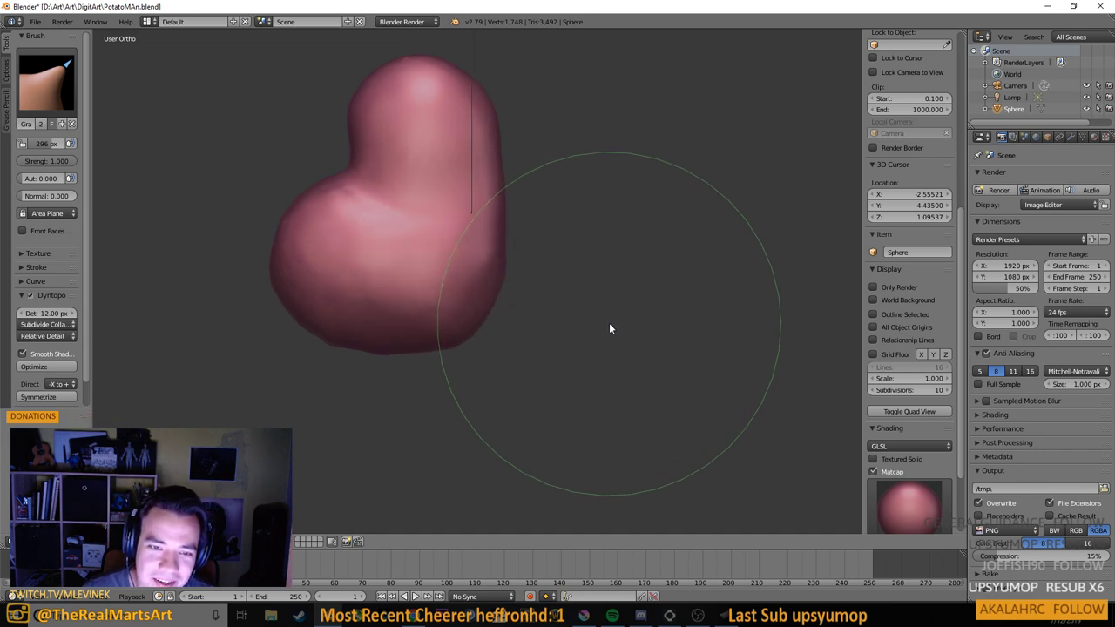
{"action": "key", "text": "ctrl+z"}
{"action": "key", "text": "ctrl+z"}
Set the Grab brush radius to 211 px and pull the back of the body slightly outward at mid-height
{"action": "left_click_drag", "start_coordinate": [609, 323], "coordinate": [501, 288]}
{"action": "scroll", "coordinate": [502, 292], "scroll_direction": "up", "scroll_amount": 2}
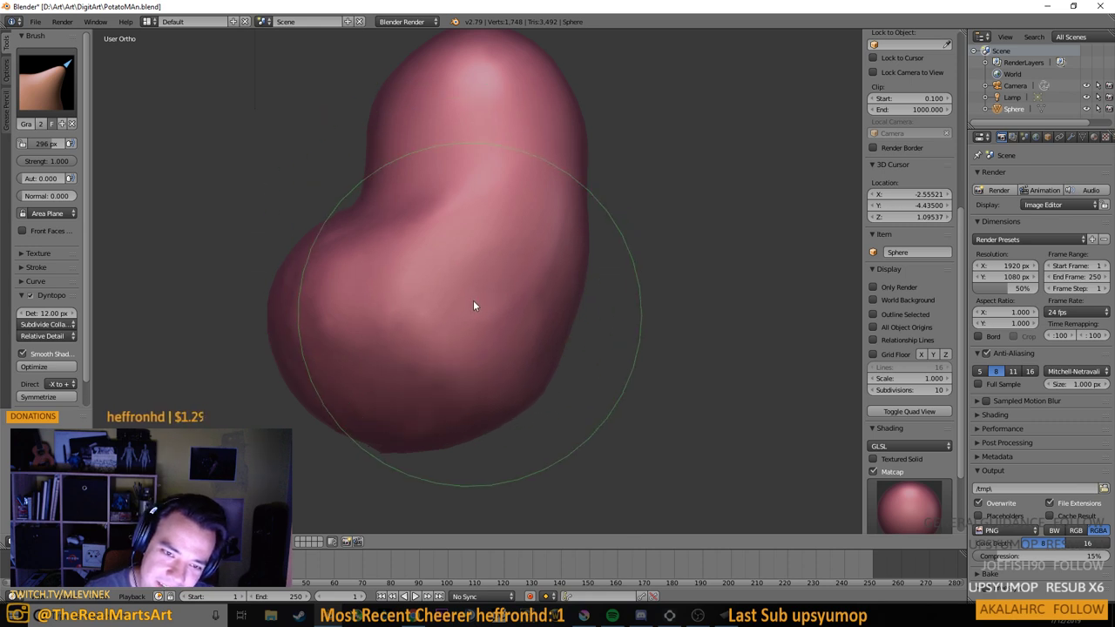
{"action": "scroll", "coordinate": [471, 301], "scroll_direction": "down", "scroll_amount": 2}
{"action": "mouse_move", "coordinate": [471, 300]}
{"action": "left_mouse_down"}
{"action": "mouse_move", "coordinate": [545, 336]}
{"action": "mouse_move", "coordinate": [500, 326]}
{"action": "mouse_move", "coordinate": [517, 331]}
{"action": "left_mouse_up"}
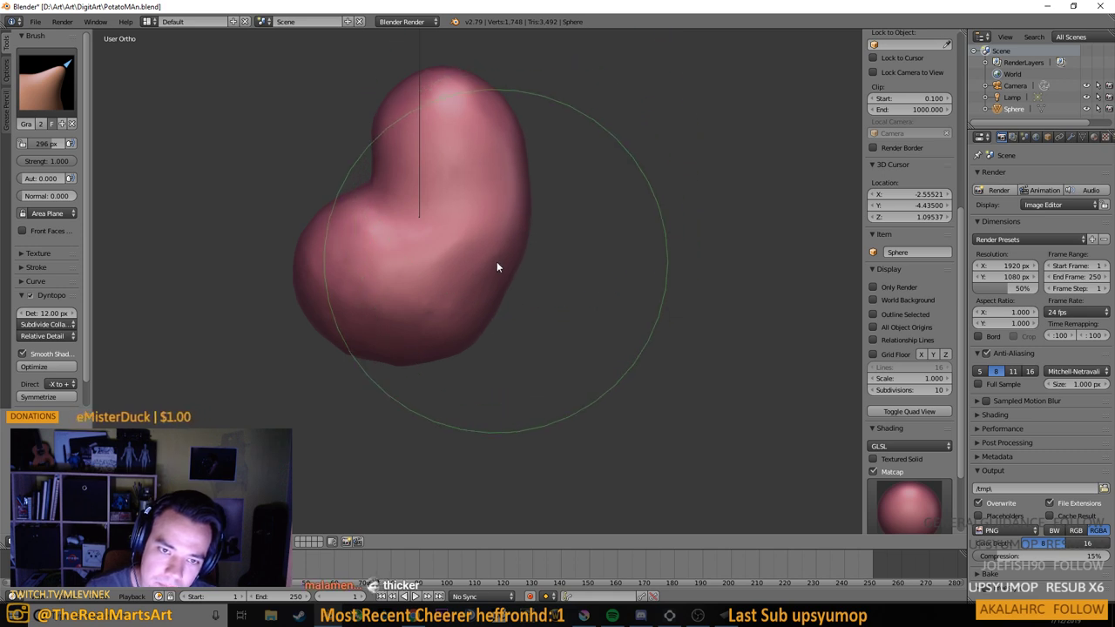
{"action": "key", "text": "f"}
{"action": "left_click", "coordinate": [469, 262]}
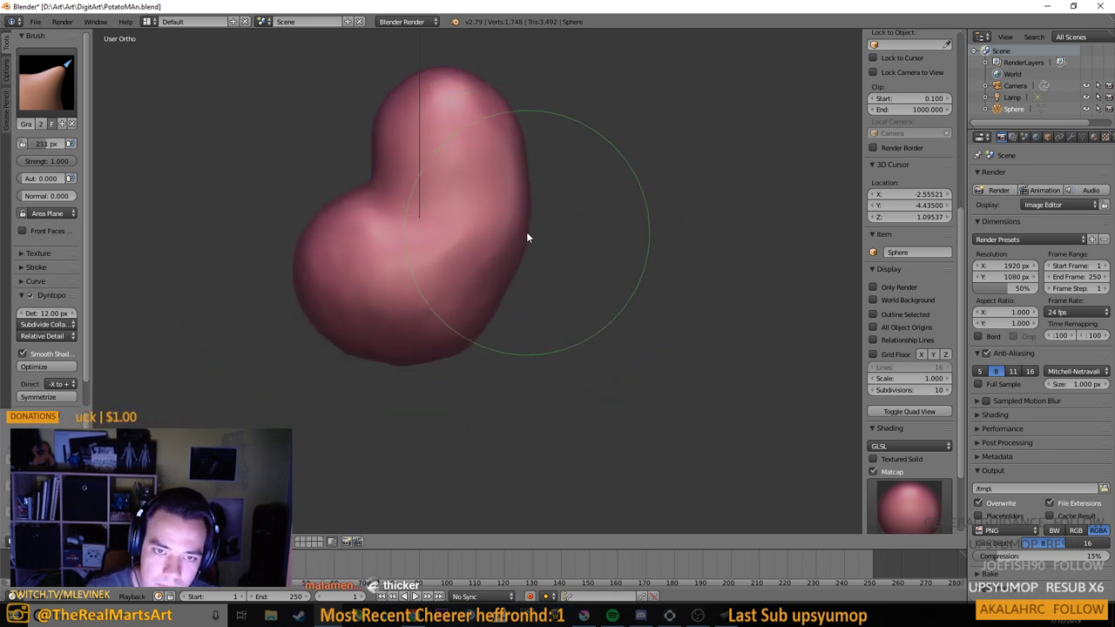
{"action": "mouse_move", "coordinate": [525, 224]}
{"action": "left_mouse_down"}
{"action": "mouse_move", "coordinate": [493, 236]}
{"action": "mouse_move", "coordinate": [654, 269]}
{"action": "mouse_move", "coordinate": [667, 249]}
{"action": "mouse_move", "coordinate": [592, 248]}
{"action": "mouse_move", "coordinate": [605, 256]}
{"action": "left_mouse_up"}
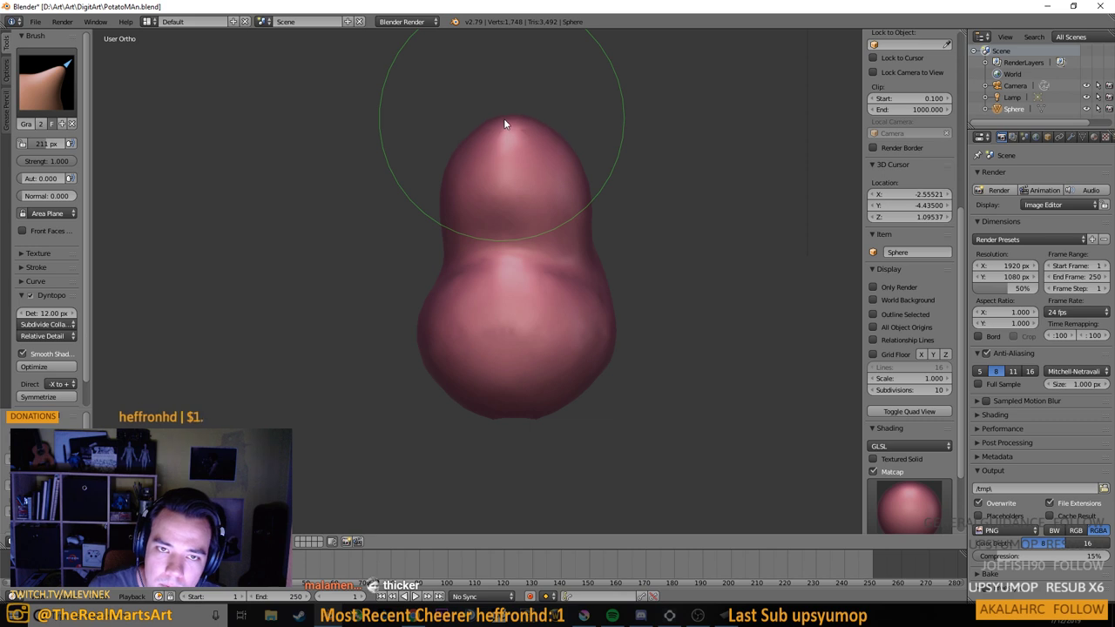
Try smoothing the waist crease and the top of the body with the Smooth brush at 114 px, and undo those strokes
{"action": "left_click", "coordinate": [46, 79]}
{"action": "left_click", "coordinate": [366, 195]}
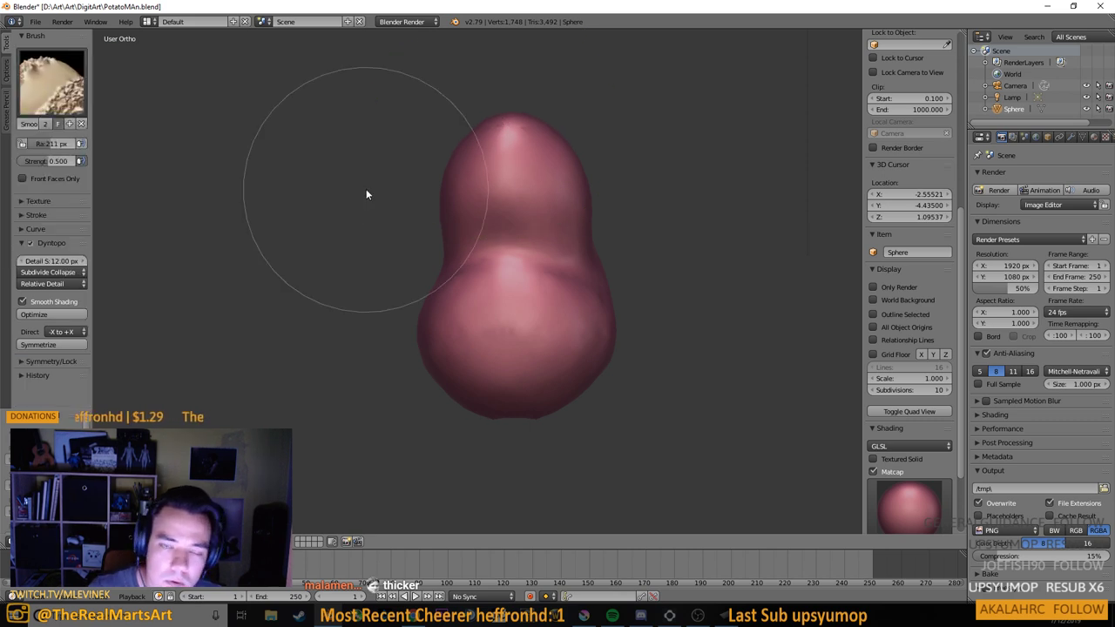
{"action": "mouse_move", "coordinate": [366, 195]}
{"action": "left_mouse_down"}
{"action": "mouse_move", "coordinate": [475, 271]}
{"action": "mouse_move", "coordinate": [527, 131]}
{"action": "mouse_move", "coordinate": [510, 153]}
{"action": "mouse_move", "coordinate": [622, 175]}
{"action": "mouse_move", "coordinate": [587, 105]}
{"action": "mouse_move", "coordinate": [552, 124]}
{"action": "mouse_move", "coordinate": [557, 253]}
{"action": "left_mouse_up"}
{"action": "key", "text": "f"}
{"action": "left_click", "coordinate": [453, 137]}
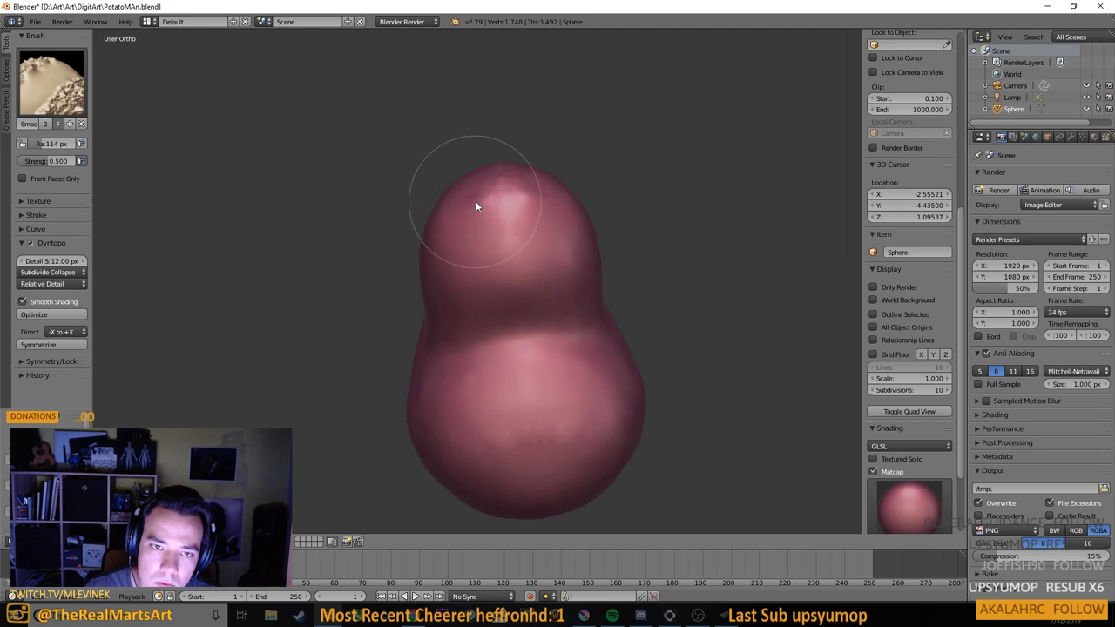
{"action": "mouse_move", "coordinate": [630, 291]}
{"action": "left_mouse_down"}
{"action": "mouse_move", "coordinate": [559, 246]}
{"action": "mouse_move", "coordinate": [482, 252]}
{"action": "mouse_move", "coordinate": [518, 264]}
{"action": "mouse_move", "coordinate": [396, 286]}
{"action": "mouse_move", "coordinate": [108, 278]}
{"action": "mouse_move", "coordinate": [311, 299]}
{"action": "left_mouse_up"}
{"action": "key", "text": "ctrl+z"}
{"action": "key", "text": "ctrl+z"}
{"action": "key", "text": "ctrl+z"}
{"action": "key", "text": "ctrl+z"}
{"action": "key", "text": "ctrl+z"}
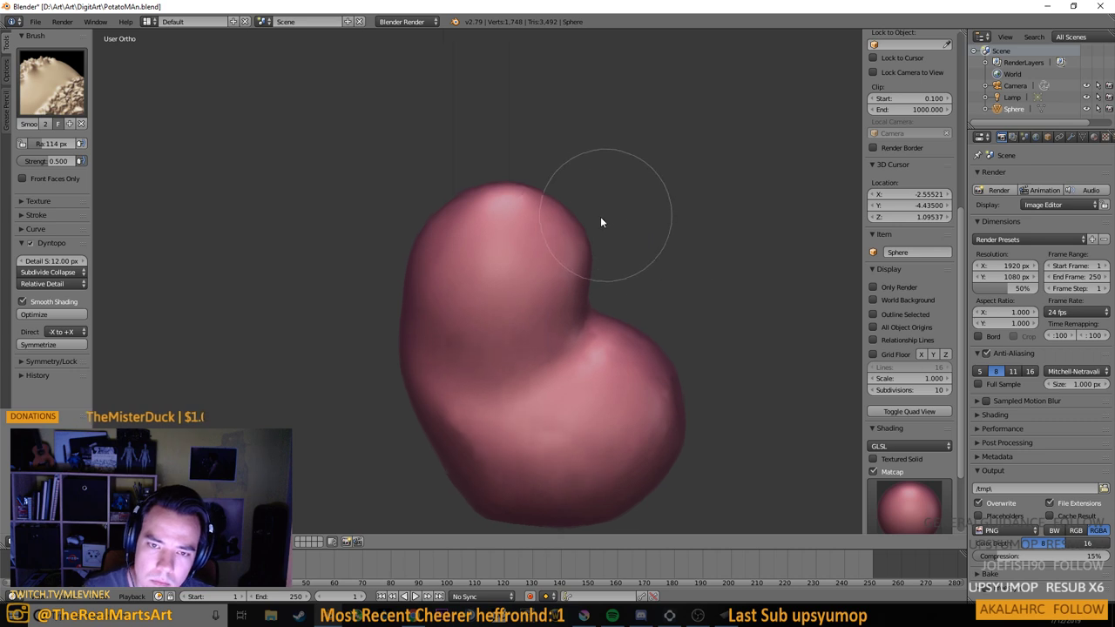
Choose the Clay Strips brush at a 114 px radius and build up the lower body into a rounder belly
{"action": "left_click_drag", "start_coordinate": [600, 222], "coordinate": [490, 226]}
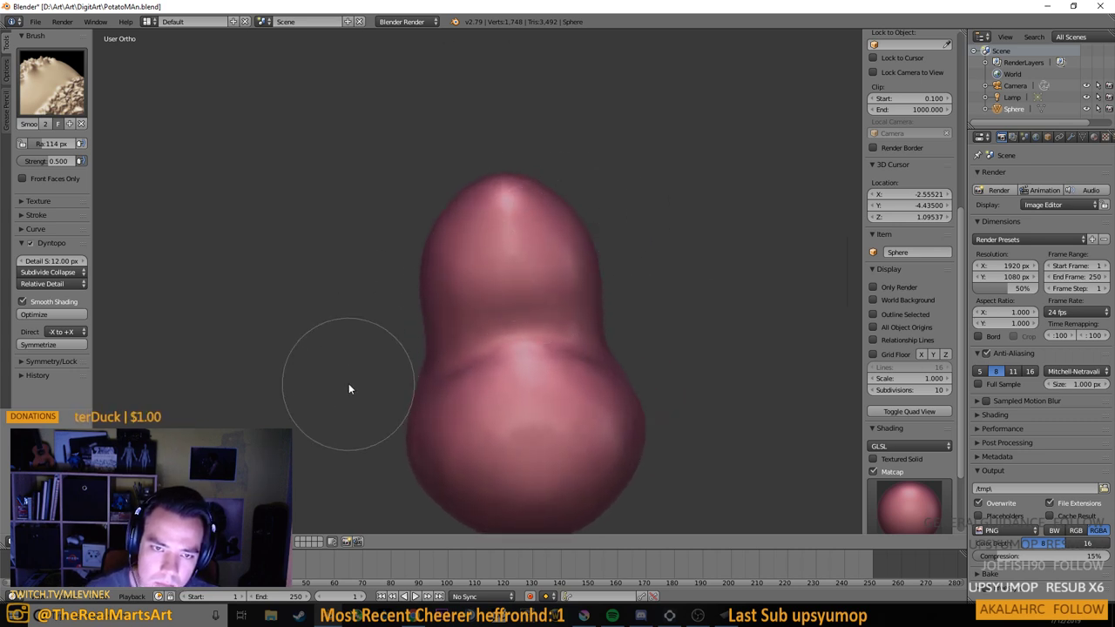
{"action": "mouse_move", "coordinate": [349, 389]}
{"action": "left_mouse_down"}
{"action": "mouse_move", "coordinate": [532, 356]}
{"action": "mouse_move", "coordinate": [495, 368]}
{"action": "left_mouse_up"}
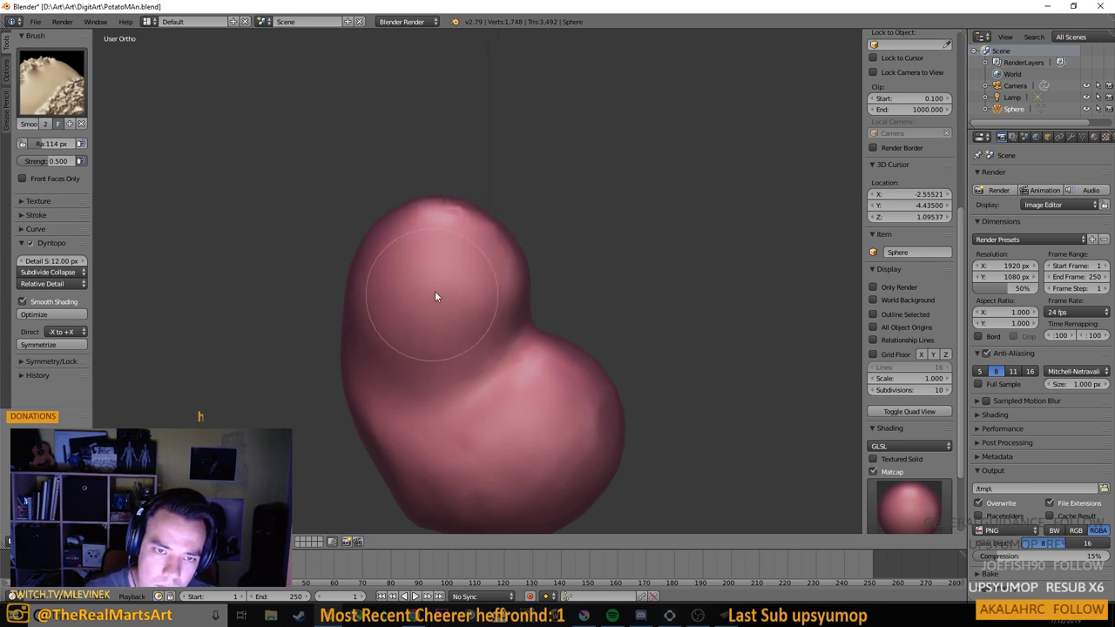
{"action": "left_click_drag", "start_coordinate": [436, 293], "coordinate": [457, 267]}
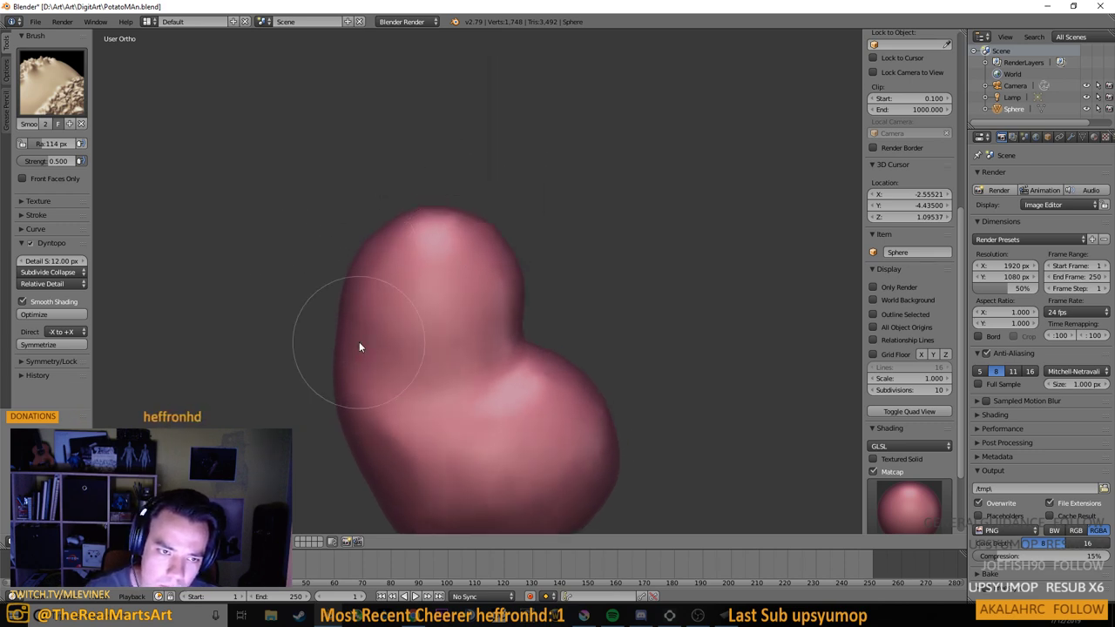
{"action": "mouse_move", "coordinate": [360, 347]}
{"action": "left_mouse_down"}
{"action": "mouse_move", "coordinate": [426, 331]}
{"action": "mouse_move", "coordinate": [101, 342]}
{"action": "mouse_move", "coordinate": [783, 354]}
{"action": "mouse_move", "coordinate": [667, 348]}
{"action": "mouse_move", "coordinate": [708, 336]}
{"action": "mouse_move", "coordinate": [751, 272]}
{"action": "left_mouse_up"}
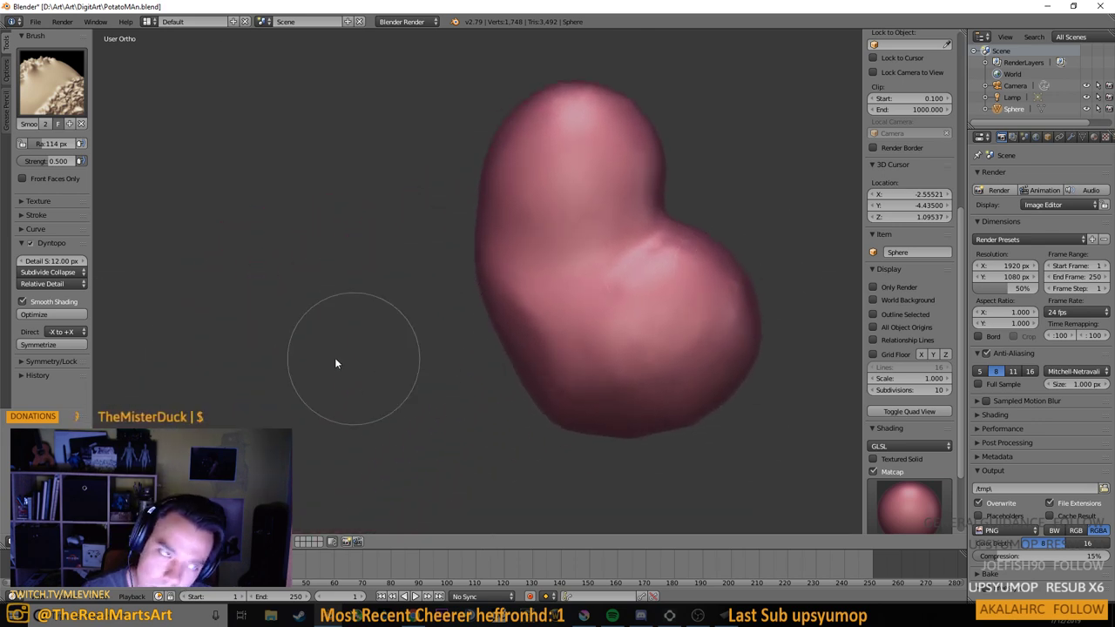
{"action": "left_click", "coordinate": [52, 83]}
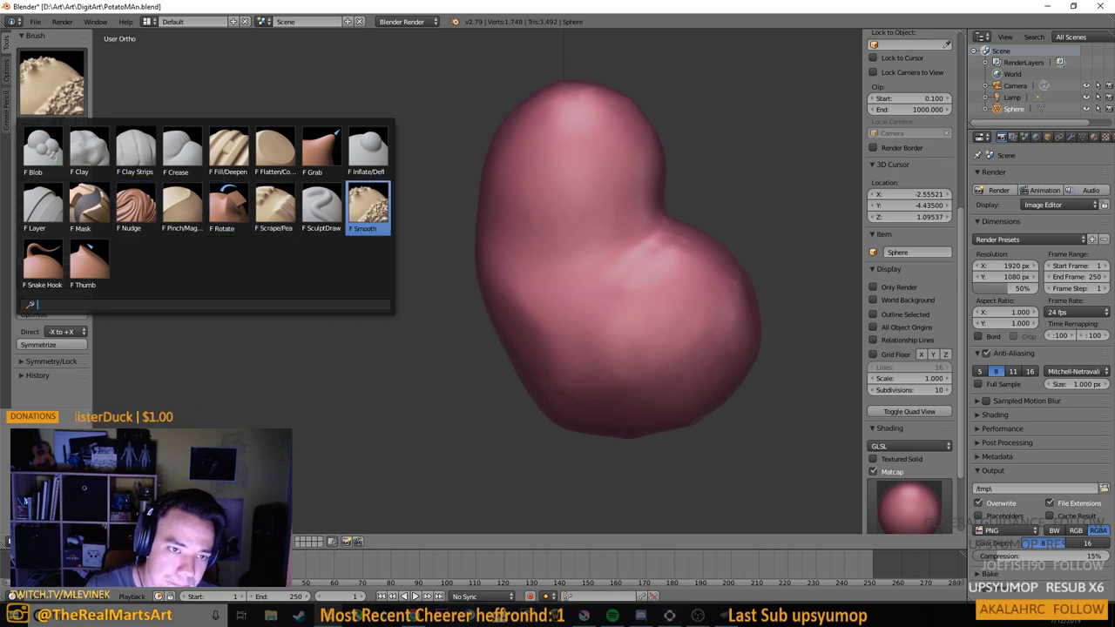
{"action": "left_click", "coordinate": [52, 83]}
{"action": "left_click", "coordinate": [135, 148]}
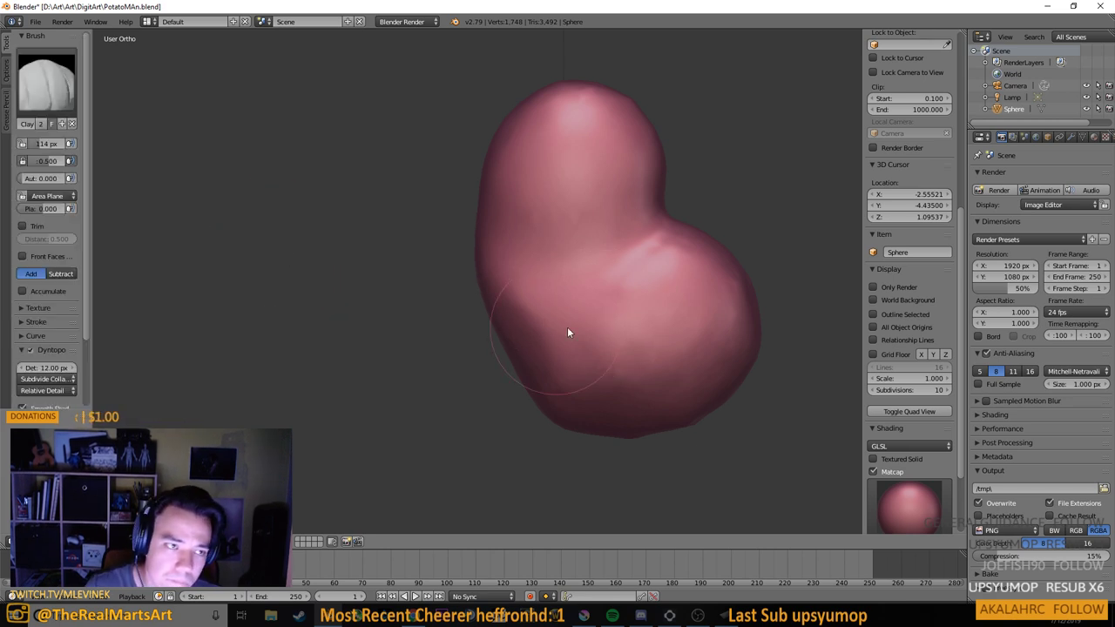
{"action": "mouse_move", "coordinate": [566, 332]}
{"action": "left_mouse_down"}
{"action": "mouse_move", "coordinate": [527, 323]}
{"action": "mouse_move", "coordinate": [607, 308]}
{"action": "mouse_move", "coordinate": [632, 406]}
{"action": "mouse_move", "coordinate": [721, 349]}
{"action": "mouse_move", "coordinate": [679, 248]}
{"action": "mouse_move", "coordinate": [647, 272]}
{"action": "mouse_move", "coordinate": [583, 171]}
{"action": "mouse_move", "coordinate": [583, 121]}
{"action": "mouse_move", "coordinate": [612, 184]}
{"action": "left_mouse_up"}
{"action": "mouse_move", "coordinate": [678, 111]}
{"action": "left_mouse_down"}
{"action": "mouse_move", "coordinate": [636, 122]}
{"action": "mouse_move", "coordinate": [614, 187]}
{"action": "mouse_move", "coordinate": [625, 227]}
{"action": "mouse_move", "coordinate": [644, 217]}
{"action": "left_mouse_up"}
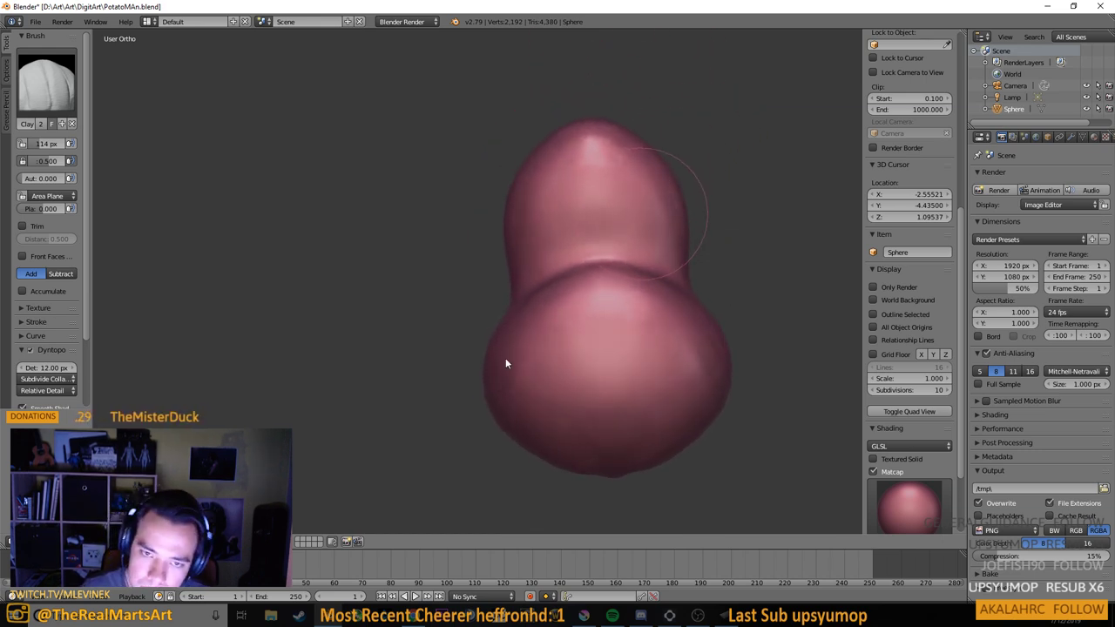
Reduce the Clay Strips brush radius to 58 px for finer build-up on the lower body
{"action": "key", "text": "f"}
{"action": "left_click", "coordinate": [513, 332]}
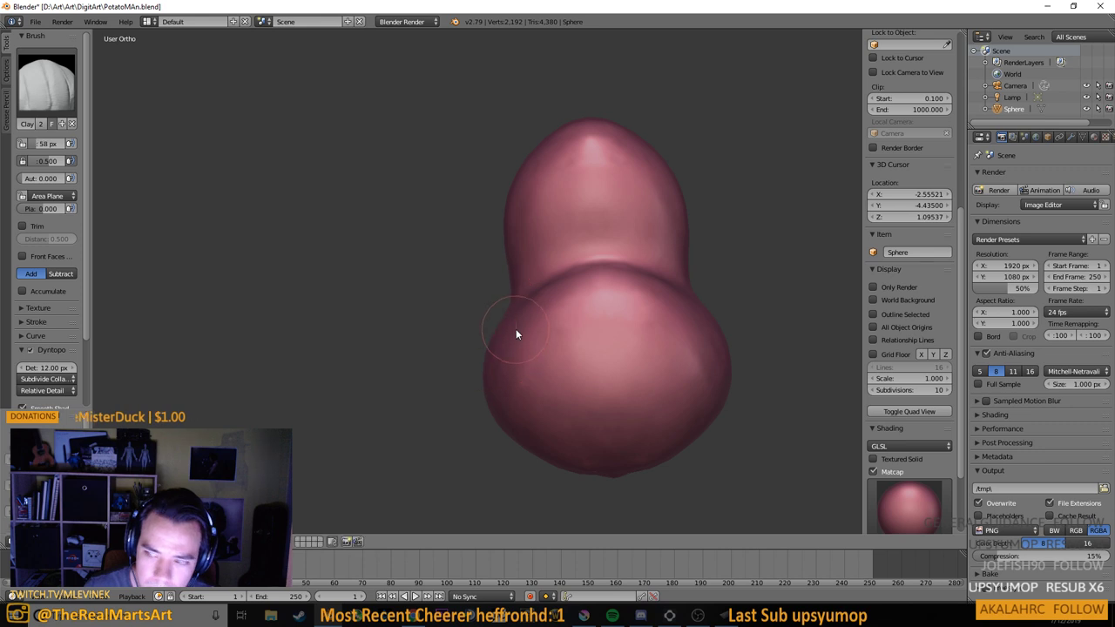
Build up the top of the belly with Clay Strips along the fold where it meets the upper body
{"action": "mouse_move", "coordinate": [540, 322]}
{"action": "left_mouse_down"}
{"action": "mouse_move", "coordinate": [593, 370]}
{"action": "mouse_move", "coordinate": [672, 400]}
{"action": "left_mouse_up"}
{"action": "scroll", "coordinate": [674, 387], "scroll_direction": "up", "scroll_amount": 2}
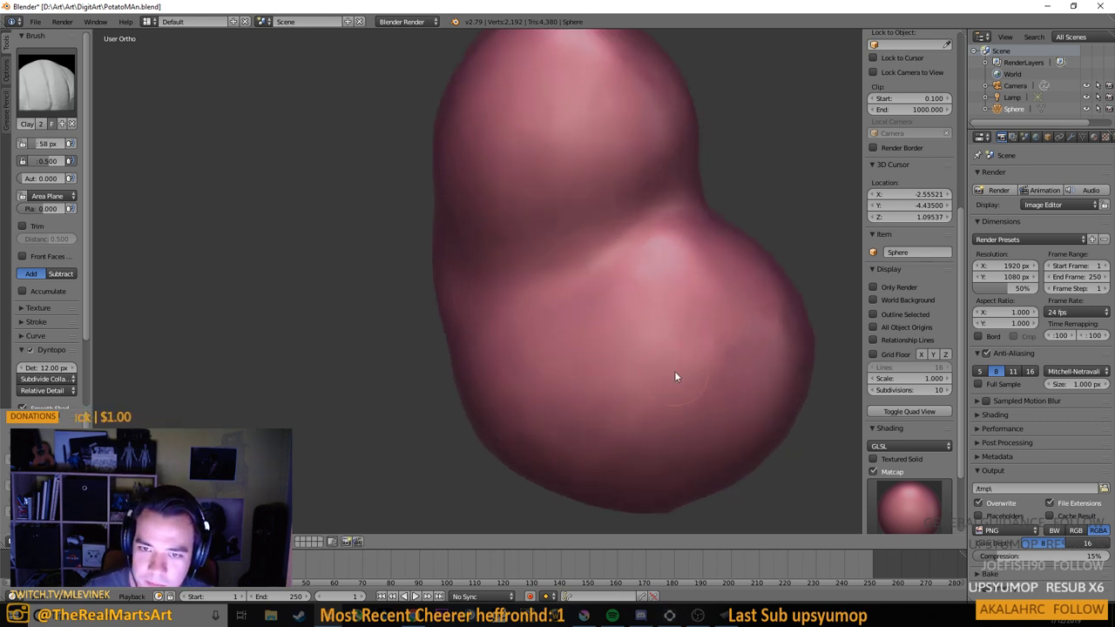
{"action": "mouse_move", "coordinate": [592, 296]}
{"action": "left_mouse_down"}
{"action": "mouse_move", "coordinate": [571, 316]}
{"action": "mouse_move", "coordinate": [657, 272]}
{"action": "mouse_move", "coordinate": [541, 342]}
{"action": "mouse_move", "coordinate": [644, 281]}
{"action": "mouse_move", "coordinate": [552, 322]}
{"action": "left_mouse_up"}
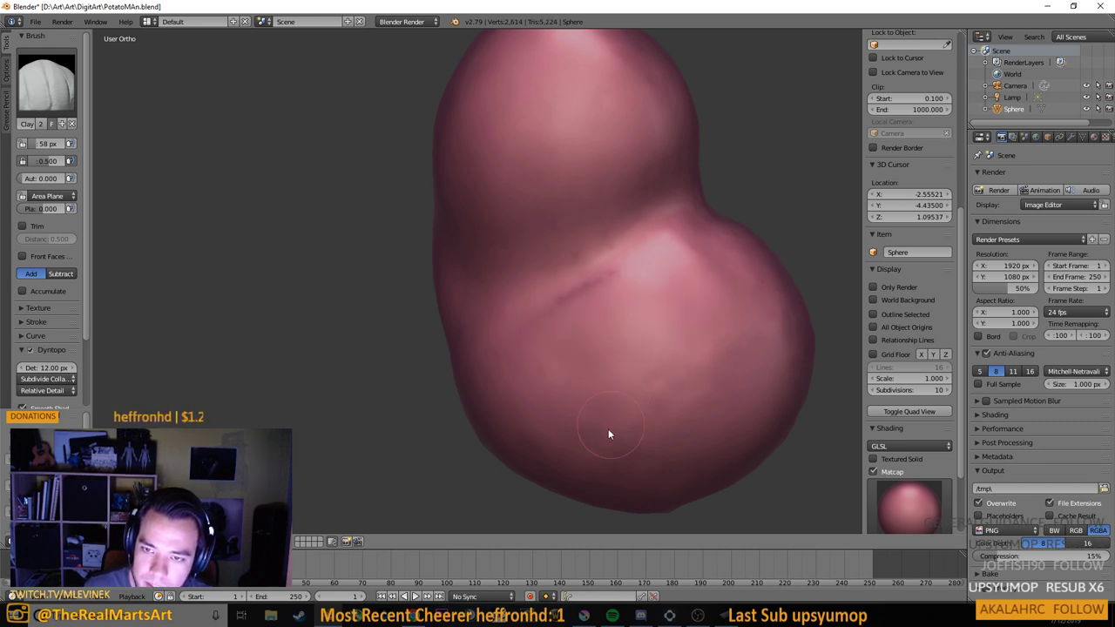
{"action": "mouse_move", "coordinate": [591, 470]}
{"action": "left_mouse_down"}
{"action": "mouse_move", "coordinate": [656, 415]}
{"action": "mouse_move", "coordinate": [582, 383]}
{"action": "mouse_move", "coordinate": [569, 403]}
{"action": "mouse_move", "coordinate": [680, 412]}
{"action": "left_mouse_up"}
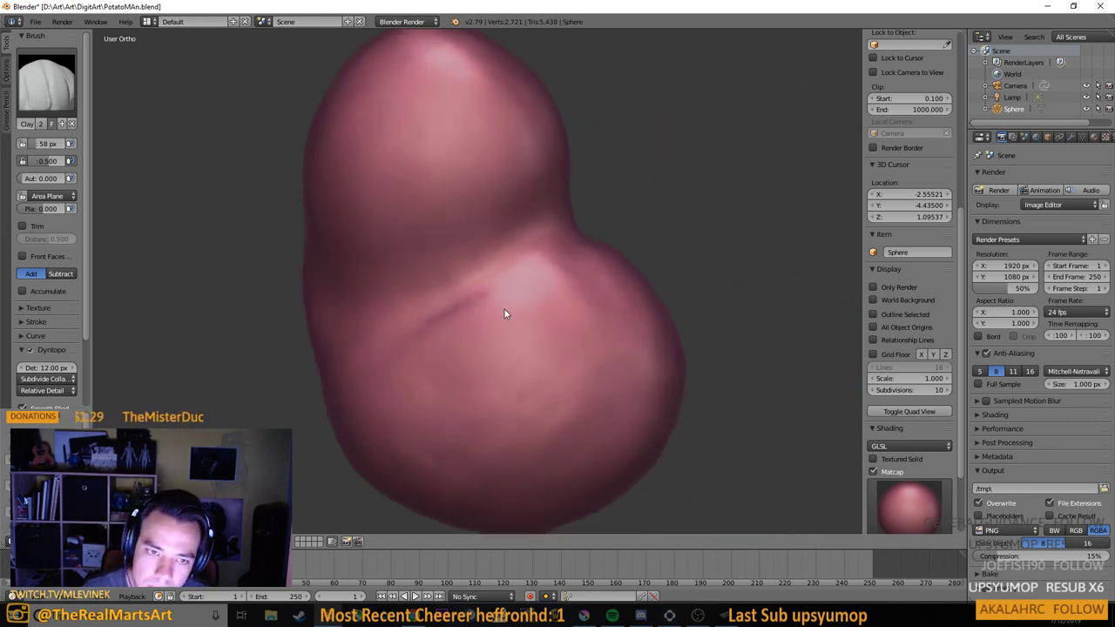
{"action": "mouse_move", "coordinate": [536, 277]}
{"action": "left_mouse_down"}
{"action": "mouse_move", "coordinate": [421, 343]}
{"action": "mouse_move", "coordinate": [502, 289]}
{"action": "mouse_move", "coordinate": [429, 337]}
{"action": "mouse_move", "coordinate": [547, 282]}
{"action": "mouse_move", "coordinate": [450, 347]}
{"action": "left_mouse_up"}
{"action": "left_click_drag", "start_coordinate": [572, 285], "coordinate": [463, 388]}
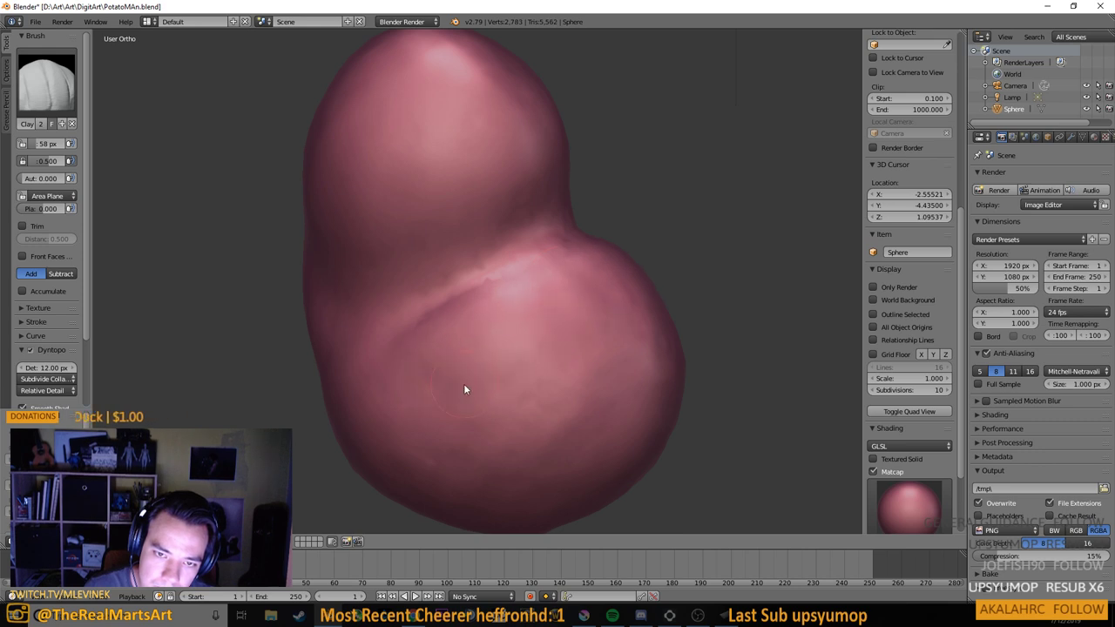
Fill out the side and underside of the belly with Clay Strips strokes
{"action": "left_click_drag", "start_coordinate": [585, 337], "coordinate": [598, 377]}
{"action": "left_click_drag", "start_coordinate": [489, 468], "coordinate": [560, 449]}
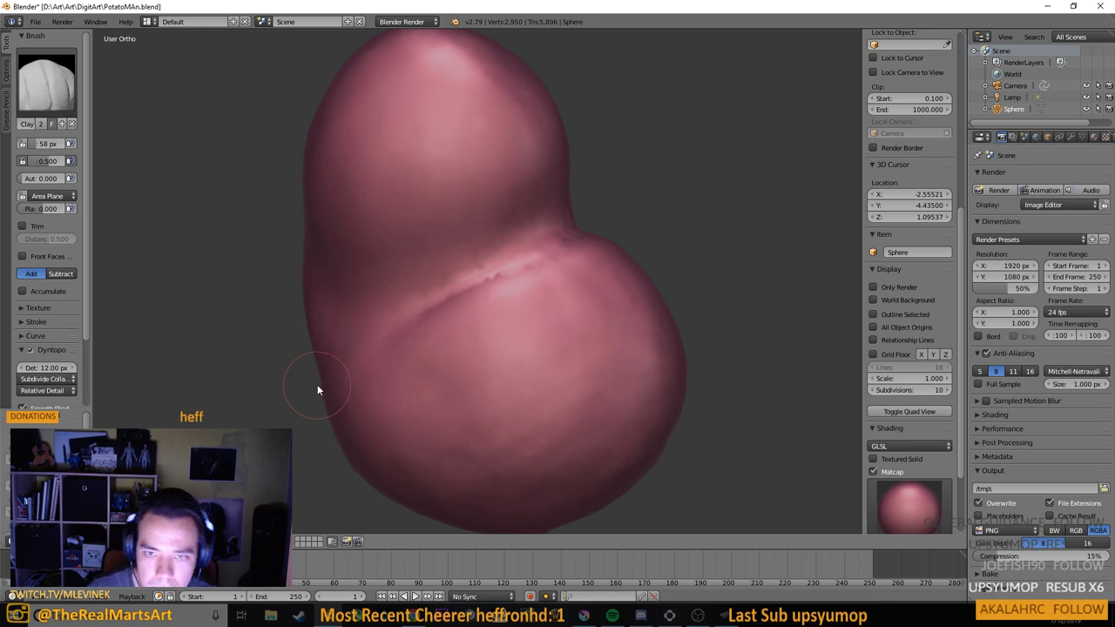
{"action": "mouse_move", "coordinate": [465, 351]}
{"action": "left_mouse_down"}
{"action": "mouse_move", "coordinate": [378, 314]}
{"action": "mouse_move", "coordinate": [492, 334]}
{"action": "mouse_move", "coordinate": [474, 331]}
{"action": "left_mouse_up"}
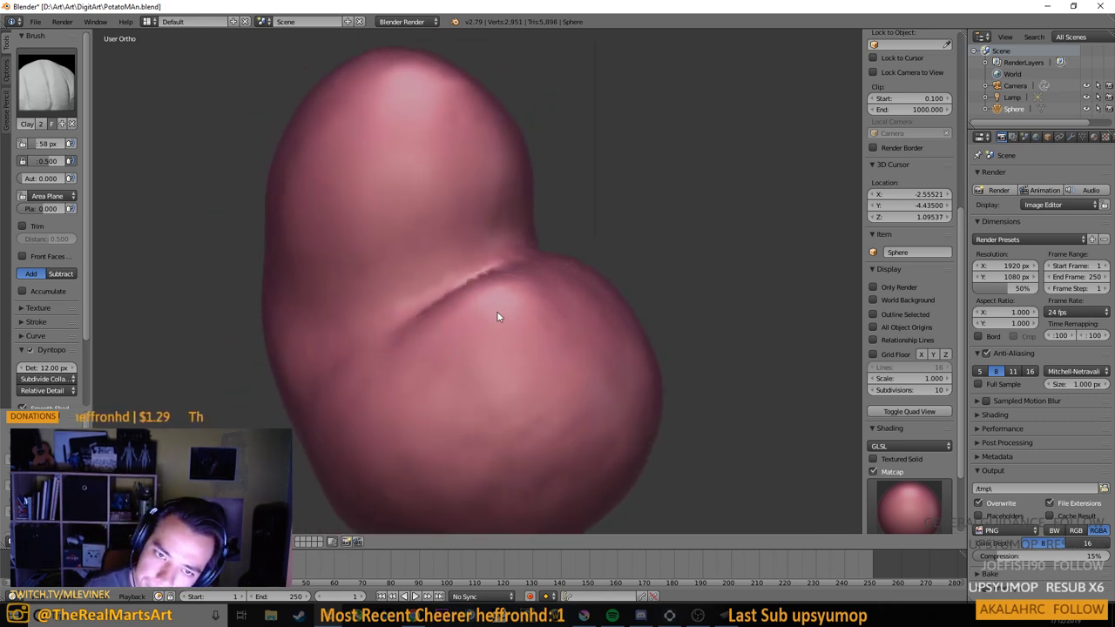
{"action": "left_click_drag", "start_coordinate": [587, 322], "coordinate": [533, 383]}
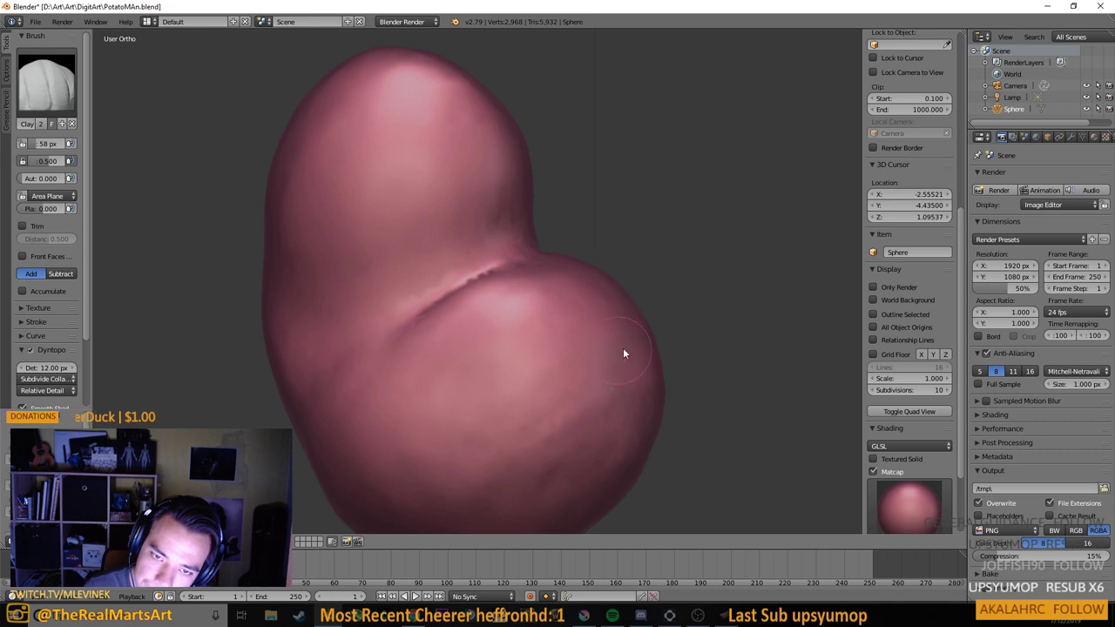
{"action": "mouse_move", "coordinate": [470, 481]}
{"action": "left_mouse_down"}
{"action": "mouse_move", "coordinate": [501, 413]}
{"action": "mouse_move", "coordinate": [437, 340]}
{"action": "mouse_move", "coordinate": [309, 386]}
{"action": "mouse_move", "coordinate": [266, 386]}
{"action": "mouse_move", "coordinate": [291, 391]}
{"action": "mouse_move", "coordinate": [288, 410]}
{"action": "mouse_move", "coordinate": [317, 421]}
{"action": "left_mouse_up"}
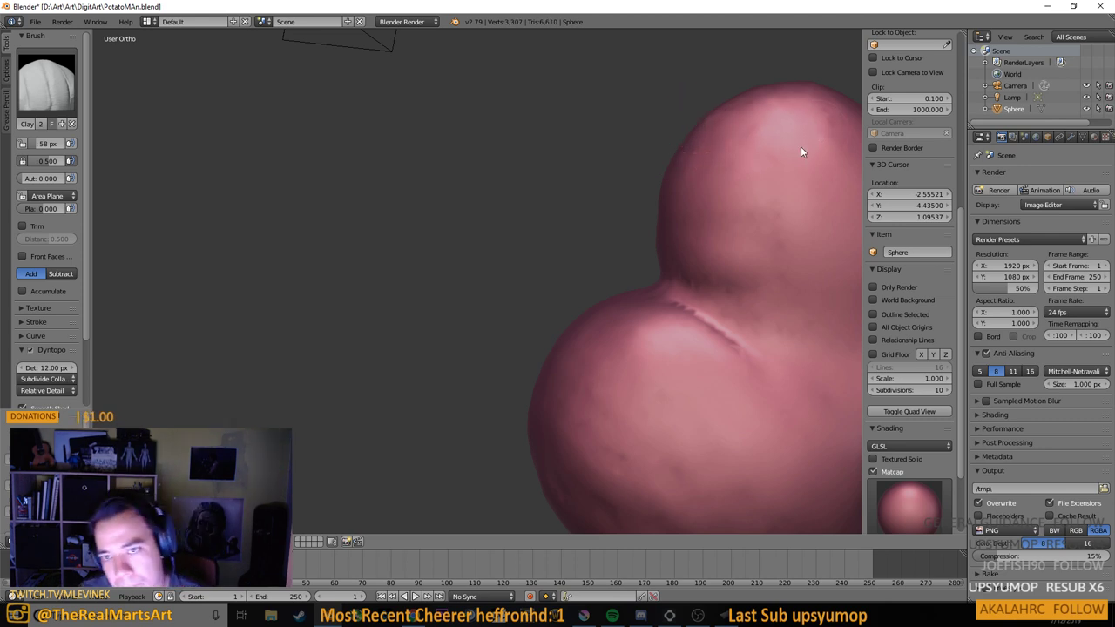
Rework the opposite side of the figure where the upper bulge meets the belly
{"action": "scroll", "coordinate": [799, 174], "scroll_direction": "down", "scroll_amount": 3}
{"action": "mouse_move", "coordinate": [797, 209]}
{"action": "left_mouse_down"}
{"action": "mouse_move", "coordinate": [745, 213]}
{"action": "mouse_move", "coordinate": [775, 225]}
{"action": "mouse_move", "coordinate": [683, 217]}
{"action": "mouse_move", "coordinate": [727, 237]}
{"action": "left_mouse_up"}
{"action": "scroll", "coordinate": [776, 235], "scroll_direction": "up", "scroll_amount": 2}
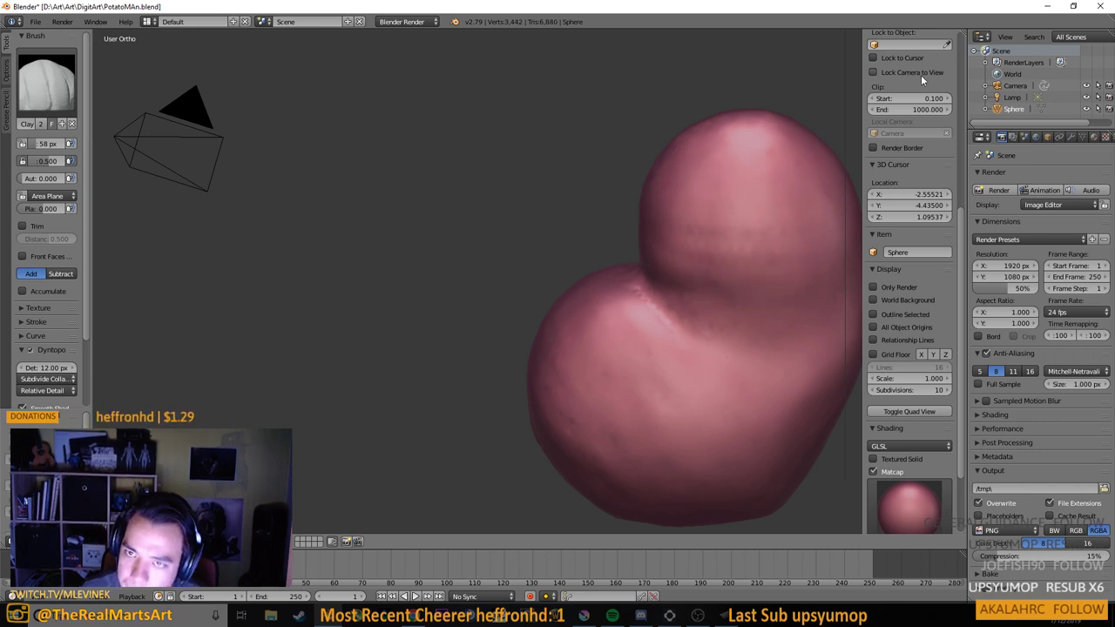
{"action": "mouse_move", "coordinate": [727, 109]}
{"action": "left_mouse_down"}
{"action": "mouse_move", "coordinate": [481, 253]}
{"action": "mouse_move", "coordinate": [646, 267]}
{"action": "mouse_move", "coordinate": [587, 226]}
{"action": "mouse_move", "coordinate": [627, 269]}
{"action": "mouse_move", "coordinate": [633, 370]}
{"action": "mouse_move", "coordinate": [621, 334]}
{"action": "mouse_move", "coordinate": [547, 261]}
{"action": "mouse_move", "coordinate": [549, 274]}
{"action": "left_mouse_up"}
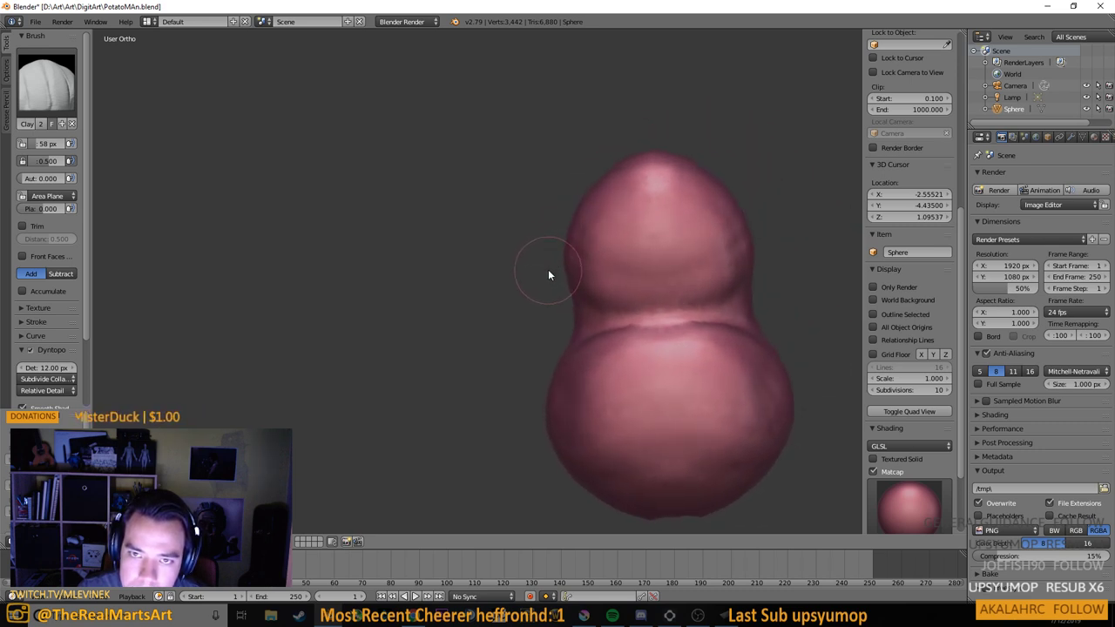
Round and smooth the surface of the upper bulge that forms the head
{"action": "mouse_move", "coordinate": [617, 157]}
{"action": "left_mouse_down"}
{"action": "mouse_move", "coordinate": [618, 191]}
{"action": "mouse_move", "coordinate": [687, 182]}
{"action": "mouse_move", "coordinate": [665, 223]}
{"action": "mouse_move", "coordinate": [677, 234]}
{"action": "left_mouse_up"}
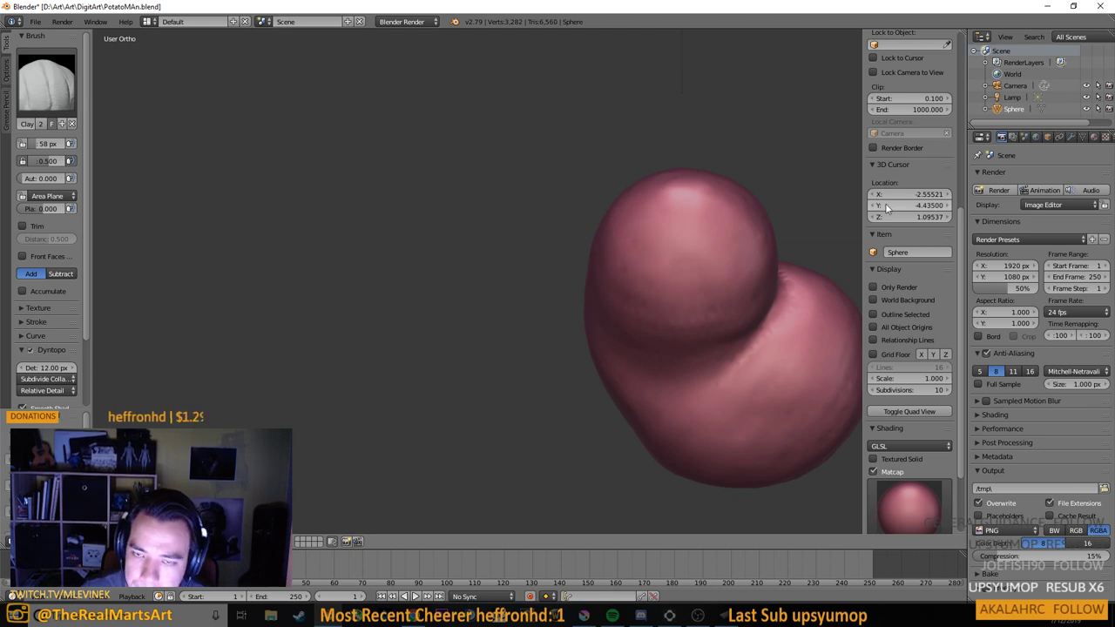
{"action": "mouse_move", "coordinate": [733, 200]}
{"action": "left_mouse_down"}
{"action": "mouse_move", "coordinate": [604, 157]}
{"action": "mouse_move", "coordinate": [625, 169]}
{"action": "mouse_move", "coordinate": [641, 232]}
{"action": "left_mouse_up"}
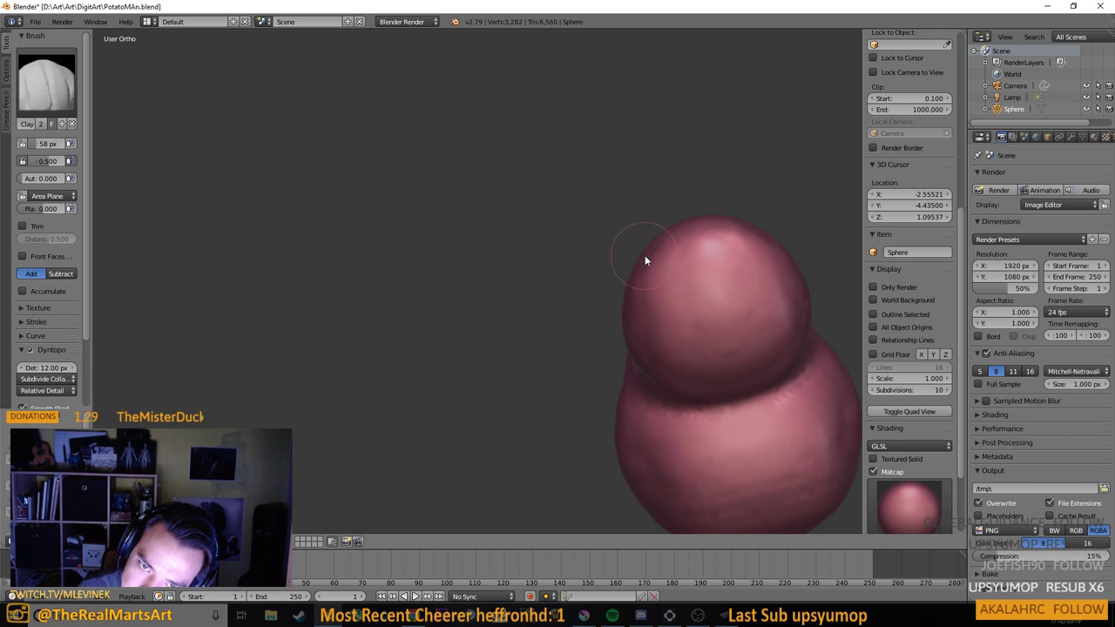
{"action": "left_click_drag", "start_coordinate": [649, 313], "coordinate": [672, 258]}
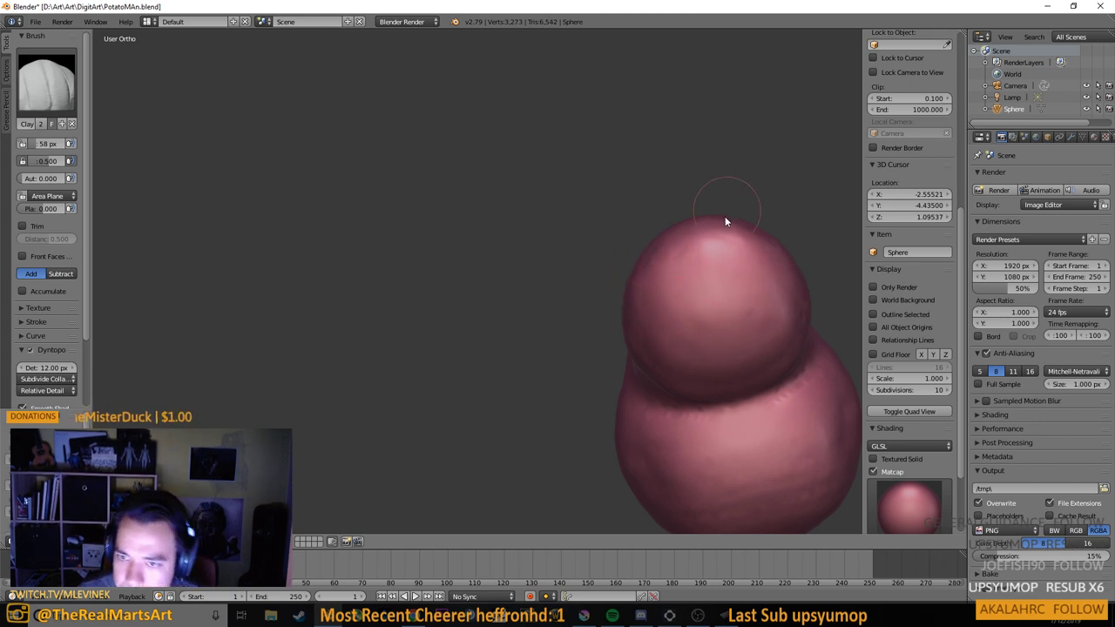
{"action": "mouse_move", "coordinate": [724, 216]}
{"action": "left_mouse_down"}
{"action": "mouse_move", "coordinate": [658, 209]}
{"action": "mouse_move", "coordinate": [700, 219]}
{"action": "mouse_move", "coordinate": [671, 237]}
{"action": "left_mouse_up"}
Sculpt two rounded buttocks with a central cleft on the lower back of the body using Clay Strips
{"action": "scroll", "coordinate": [671, 238], "scroll_direction": "down", "scroll_amount": 4}
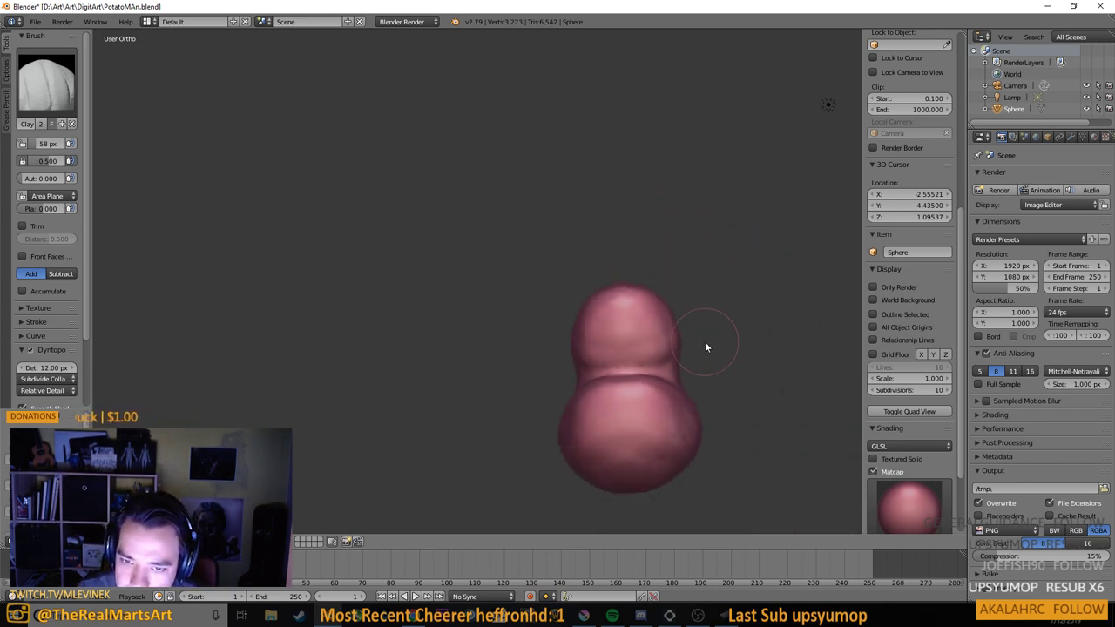
{"action": "mouse_move", "coordinate": [704, 341]}
{"action": "left_mouse_down"}
{"action": "mouse_move", "coordinate": [620, 329]}
{"action": "mouse_move", "coordinate": [635, 391]}
{"action": "left_mouse_up"}
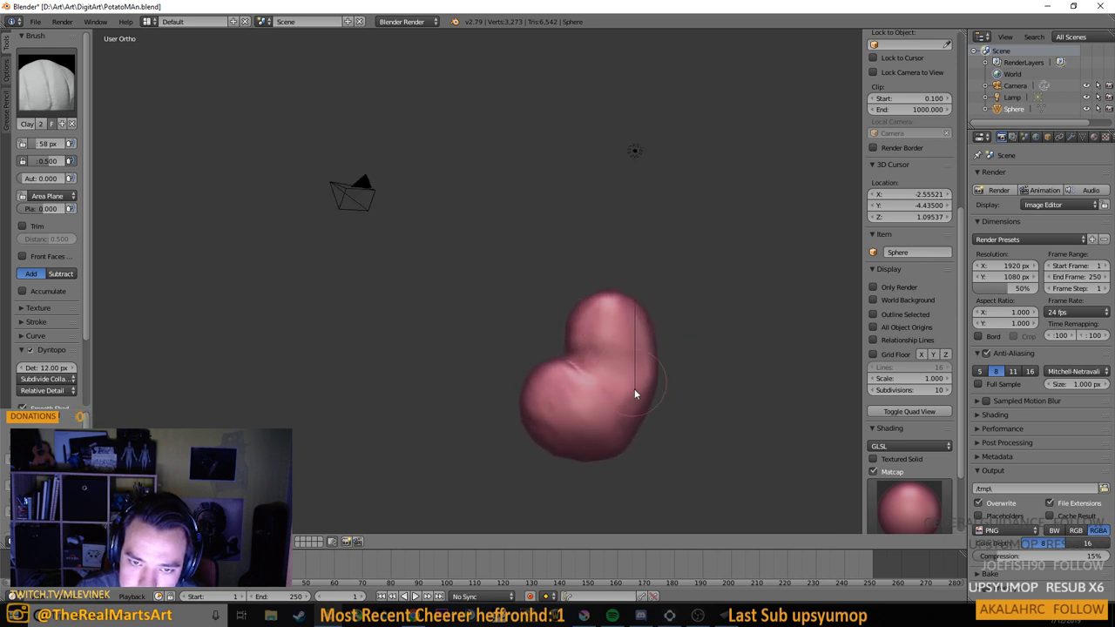
{"action": "scroll", "coordinate": [642, 356], "scroll_direction": "up", "scroll_amount": 5}
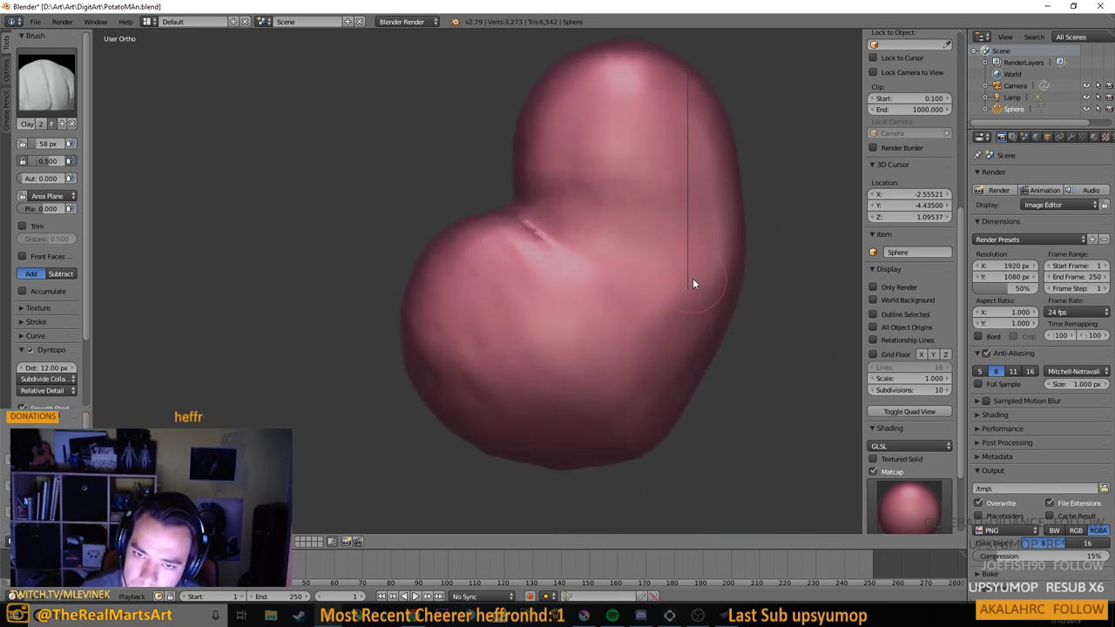
{"action": "left_click_drag", "start_coordinate": [642, 418], "coordinate": [584, 380]}
{"action": "left_click_drag", "start_coordinate": [678, 405], "coordinate": [676, 419]}
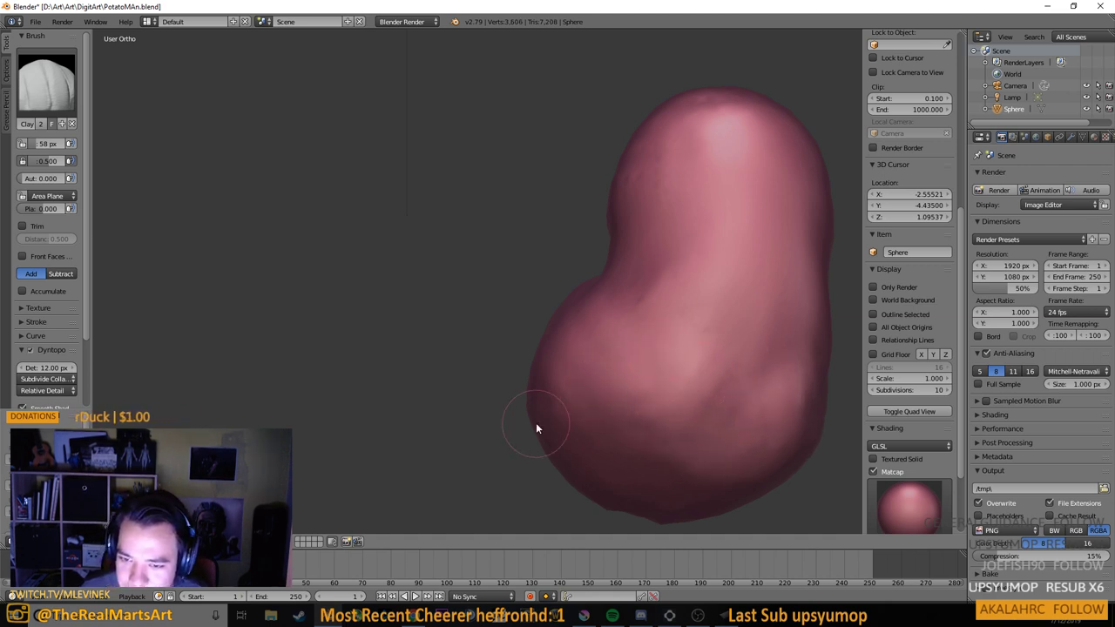
{"action": "mouse_move", "coordinate": [536, 426]}
{"action": "left_mouse_down"}
{"action": "mouse_move", "coordinate": [704, 373]}
{"action": "mouse_move", "coordinate": [570, 300]}
{"action": "mouse_move", "coordinate": [575, 366]}
{"action": "mouse_move", "coordinate": [498, 386]}
{"action": "left_mouse_up"}
{"action": "scroll", "coordinate": [500, 382], "scroll_direction": "up", "scroll_amount": 5}
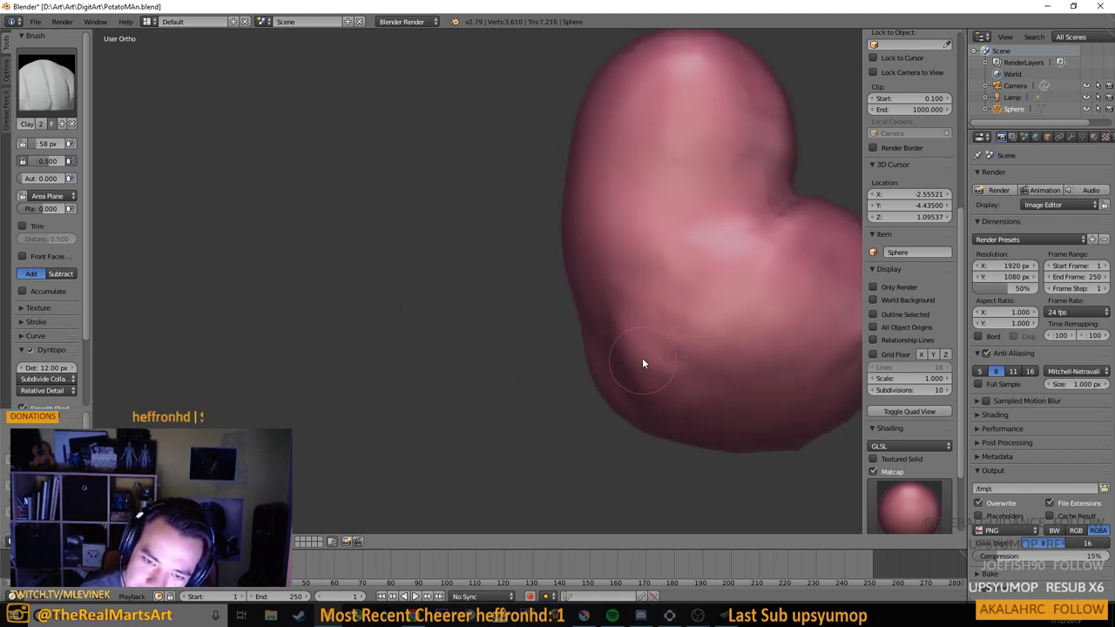
{"action": "mouse_move", "coordinate": [695, 386]}
{"action": "left_mouse_down"}
{"action": "mouse_move", "coordinate": [749, 368]}
{"action": "mouse_move", "coordinate": [676, 365]}
{"action": "left_mouse_up"}
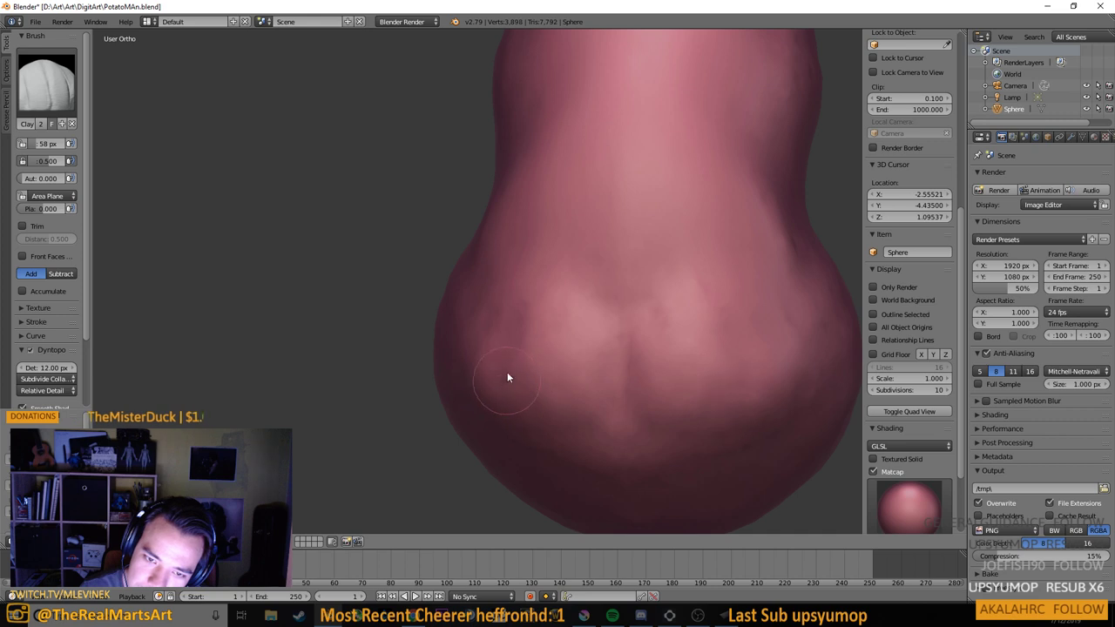
{"action": "scroll", "coordinate": [522, 392], "scroll_direction": "down", "scroll_amount": 5}
{"action": "mouse_move", "coordinate": [607, 369]}
{"action": "left_mouse_down"}
{"action": "mouse_move", "coordinate": [532, 374]}
{"action": "mouse_move", "coordinate": [545, 378]}
{"action": "mouse_move", "coordinate": [492, 406]}
{"action": "left_mouse_up"}
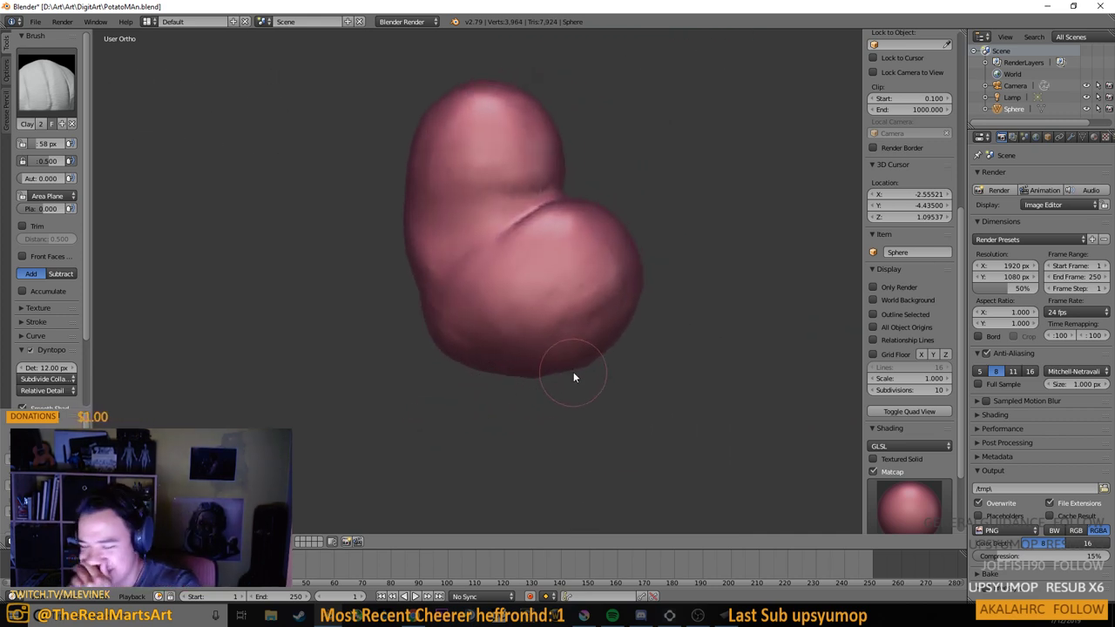
Carve the fold between the upper body and the belly with the Crease brush in Subtract mode
{"action": "scroll", "coordinate": [582, 363], "scroll_direction": "down", "scroll_amount": 1}
{"action": "scroll", "coordinate": [585, 360], "scroll_direction": "up", "scroll_amount": 3}
{"action": "mouse_move", "coordinate": [584, 360]}
{"action": "left_mouse_down"}
{"action": "mouse_move", "coordinate": [505, 357]}
{"action": "mouse_move", "coordinate": [641, 383]}
{"action": "left_mouse_up"}
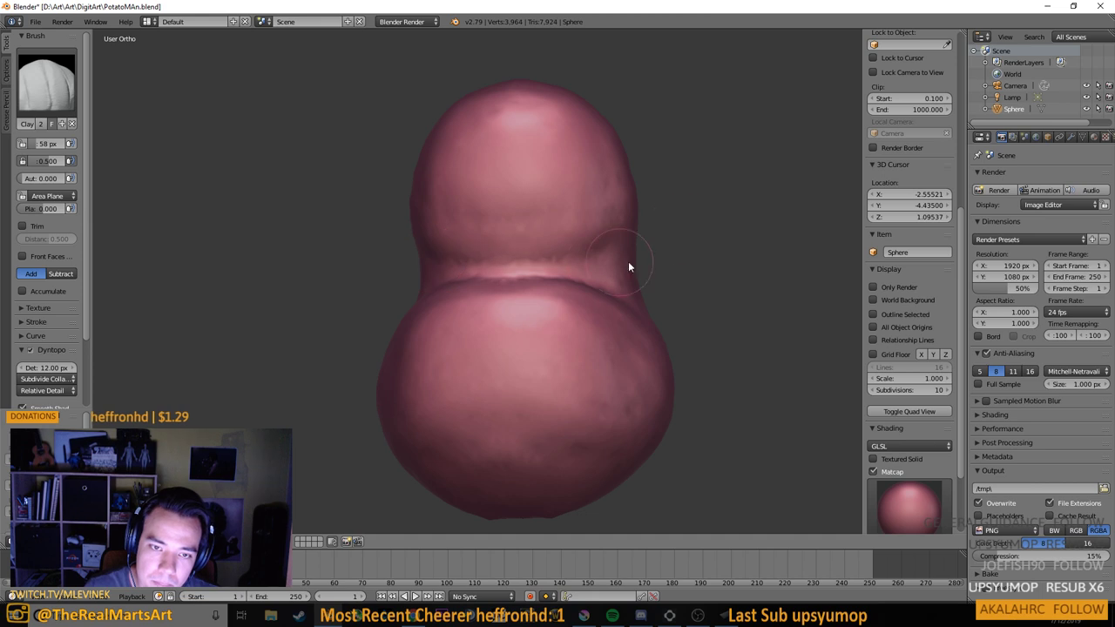
{"action": "scroll", "coordinate": [679, 244], "scroll_direction": "up", "scroll_amount": 2}
{"action": "mouse_move", "coordinate": [617, 264]}
{"action": "left_mouse_down"}
{"action": "mouse_move", "coordinate": [540, 259]}
{"action": "mouse_move", "coordinate": [570, 251]}
{"action": "left_mouse_up"}
{"action": "left_click", "coordinate": [46, 83]}
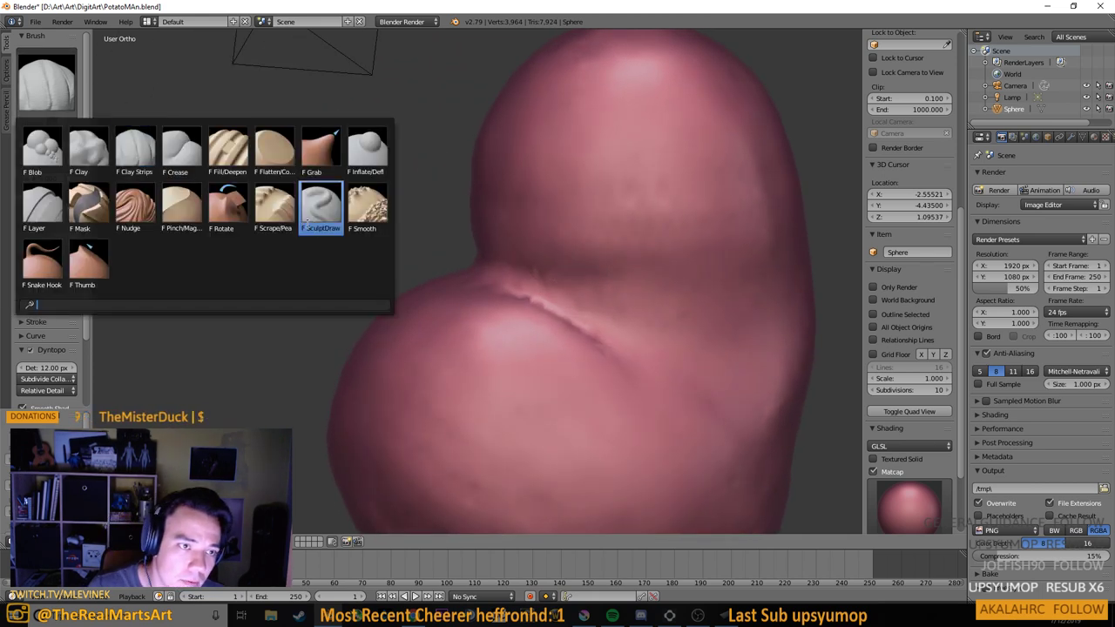
{"action": "left_click", "coordinate": [181, 150]}
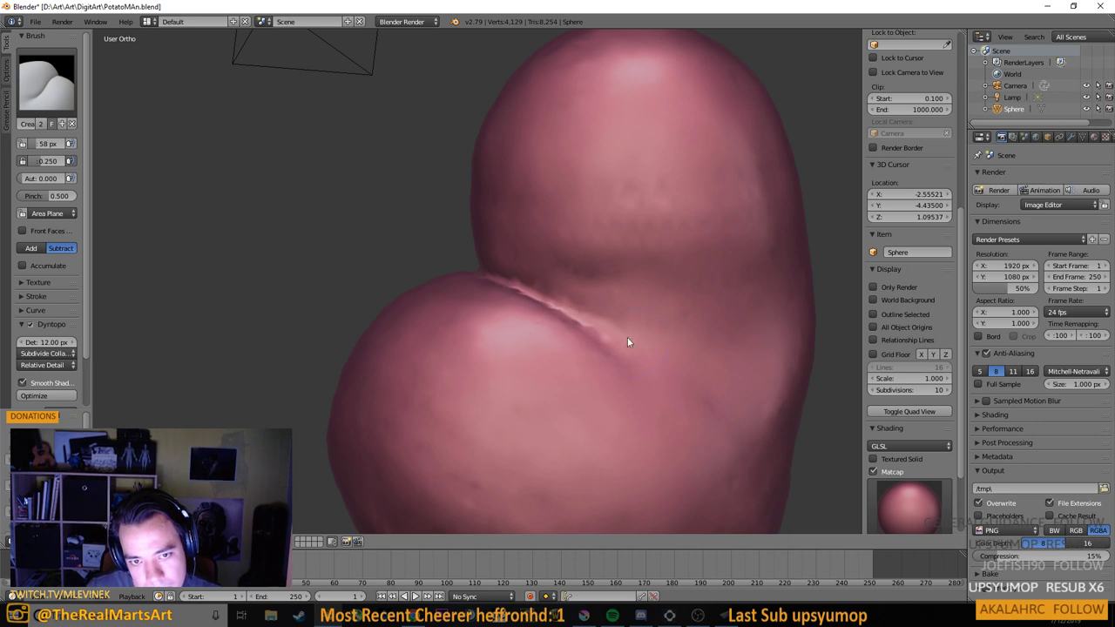
{"action": "scroll", "coordinate": [650, 358], "scroll_direction": "up", "scroll_amount": 4}
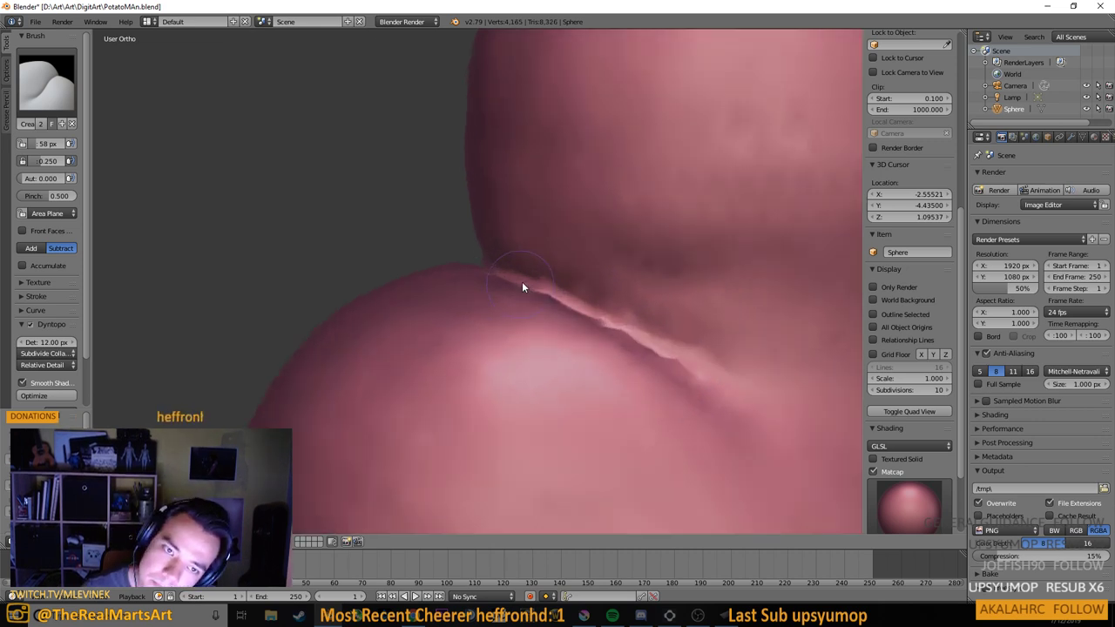
{"action": "left_click_drag", "start_coordinate": [345, 280], "coordinate": [477, 282]}
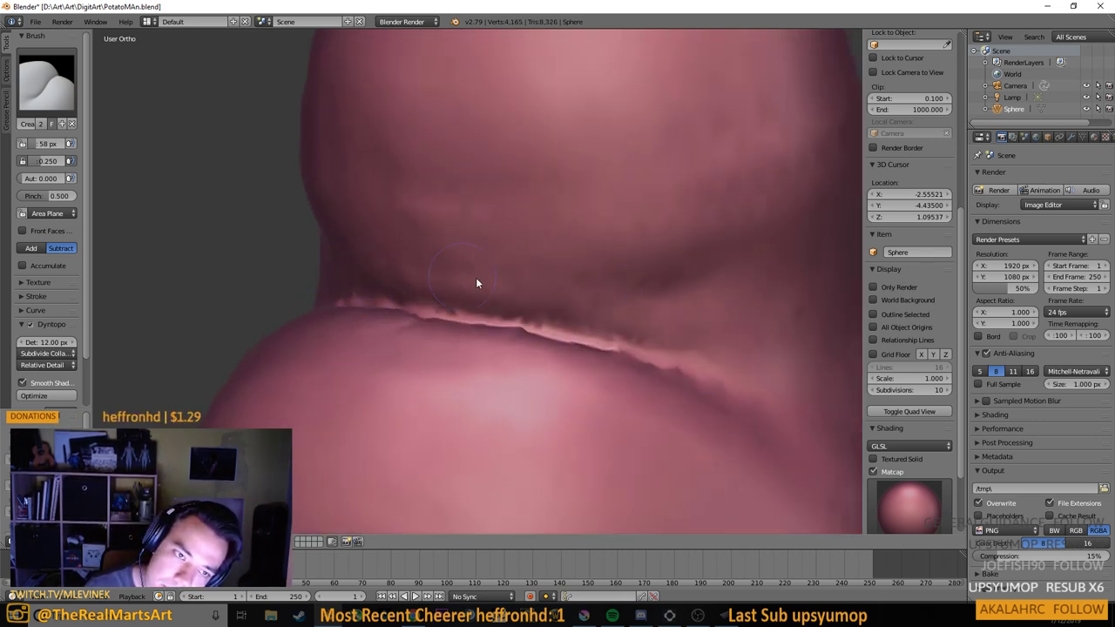
{"action": "left_click_drag", "start_coordinate": [618, 302], "coordinate": [525, 288]}
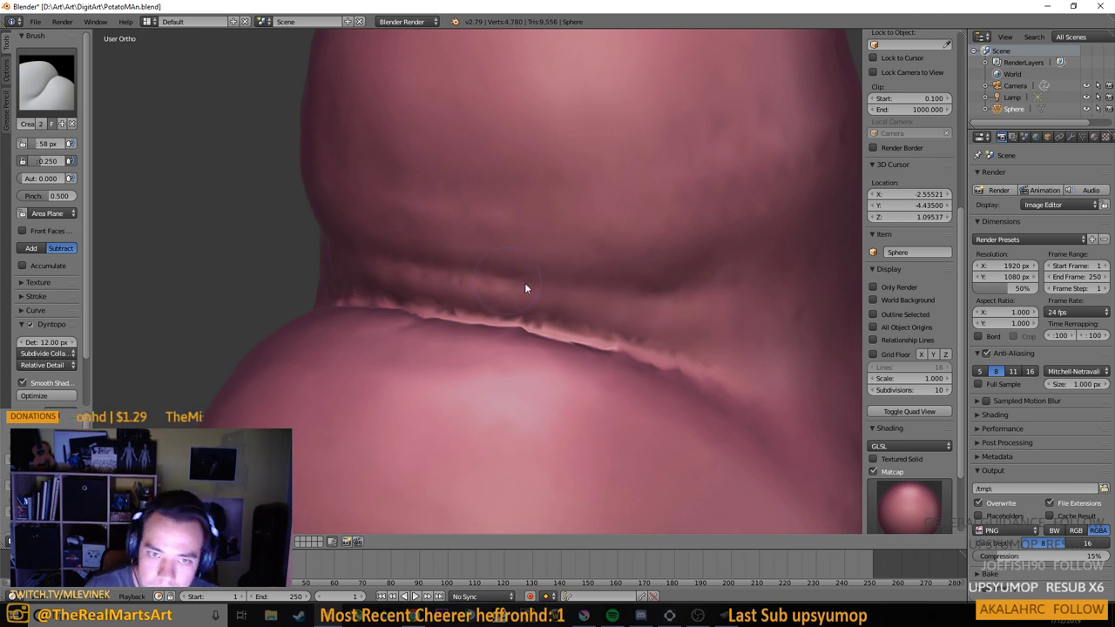
{"action": "mouse_move", "coordinate": [725, 301]}
{"action": "left_mouse_down"}
{"action": "mouse_move", "coordinate": [640, 326]}
{"action": "mouse_move", "coordinate": [636, 343]}
{"action": "left_mouse_up"}
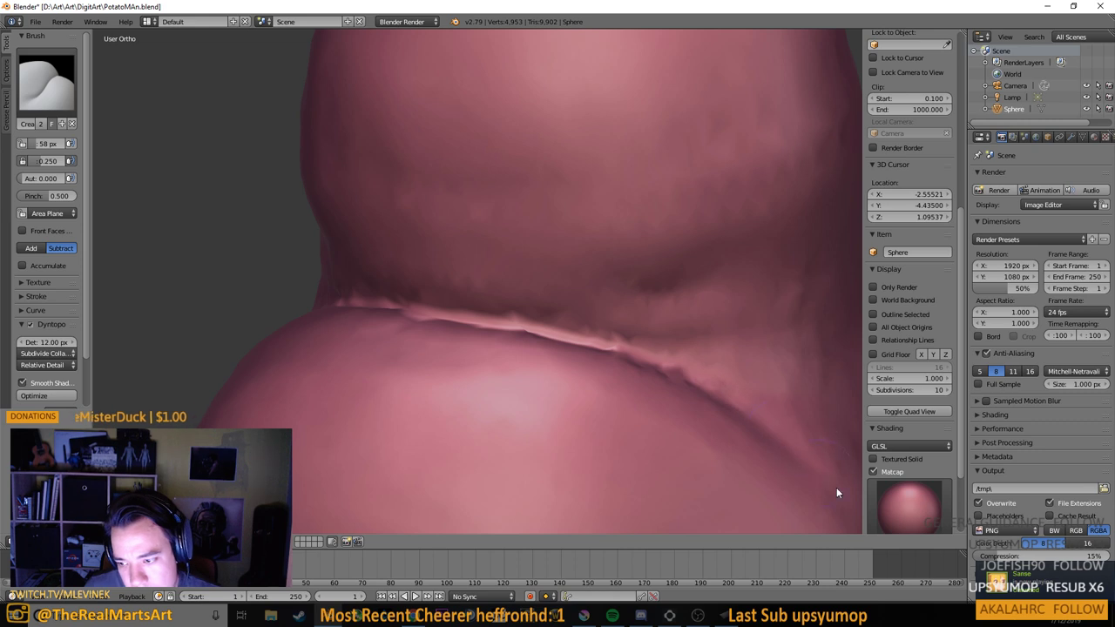
Extend the carved crease from the belly fold around the side of the body
{"action": "scroll", "coordinate": [766, 440], "scroll_direction": "down", "scroll_amount": 5}
{"action": "mouse_move", "coordinate": [686, 405]}
{"action": "left_mouse_down"}
{"action": "mouse_move", "coordinate": [591, 382]}
{"action": "mouse_move", "coordinate": [623, 351]}
{"action": "mouse_move", "coordinate": [593, 372]}
{"action": "mouse_move", "coordinate": [402, 314]}
{"action": "left_mouse_up"}
{"action": "scroll", "coordinate": [615, 374], "scroll_direction": "up", "scroll_amount": 3}
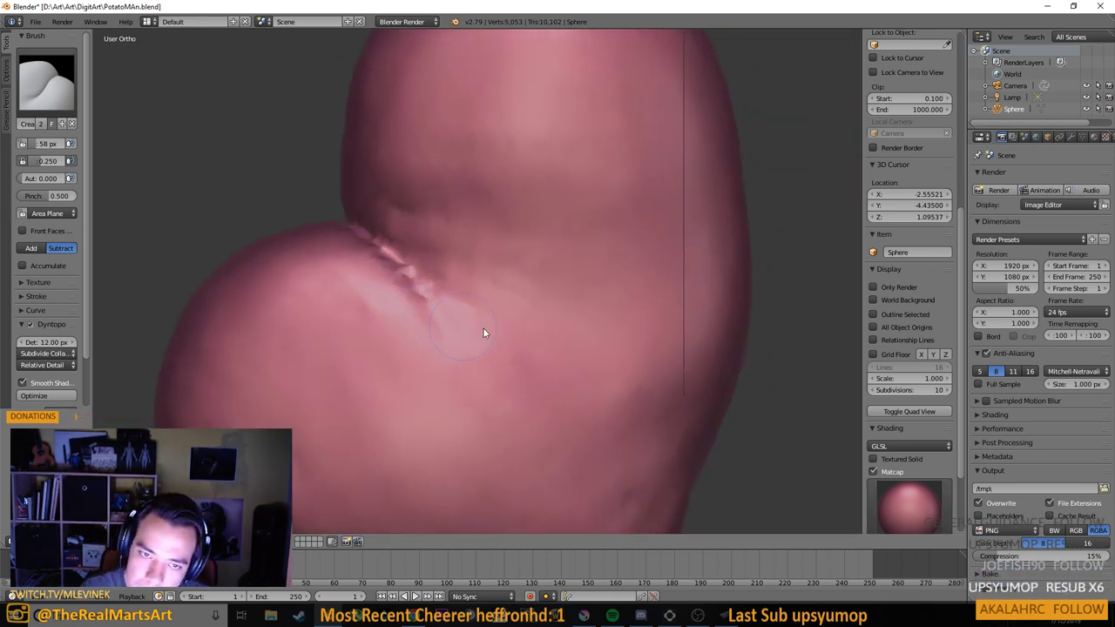
{"action": "scroll", "coordinate": [502, 319], "scroll_direction": "up", "scroll_amount": 2}
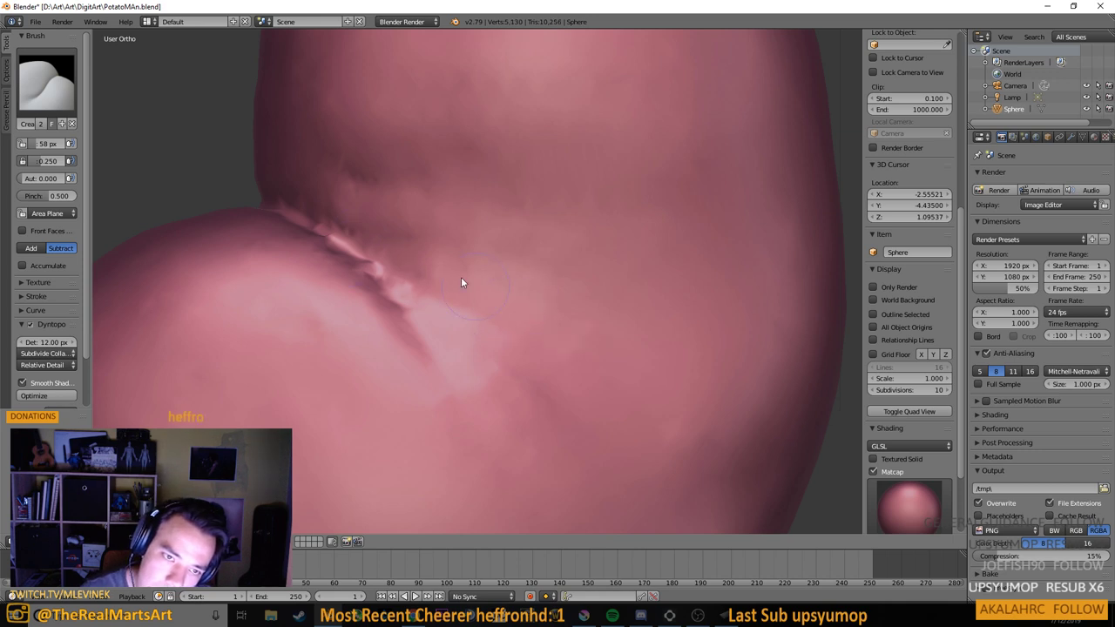
{"action": "left_click_drag", "start_coordinate": [364, 283], "coordinate": [420, 329]}
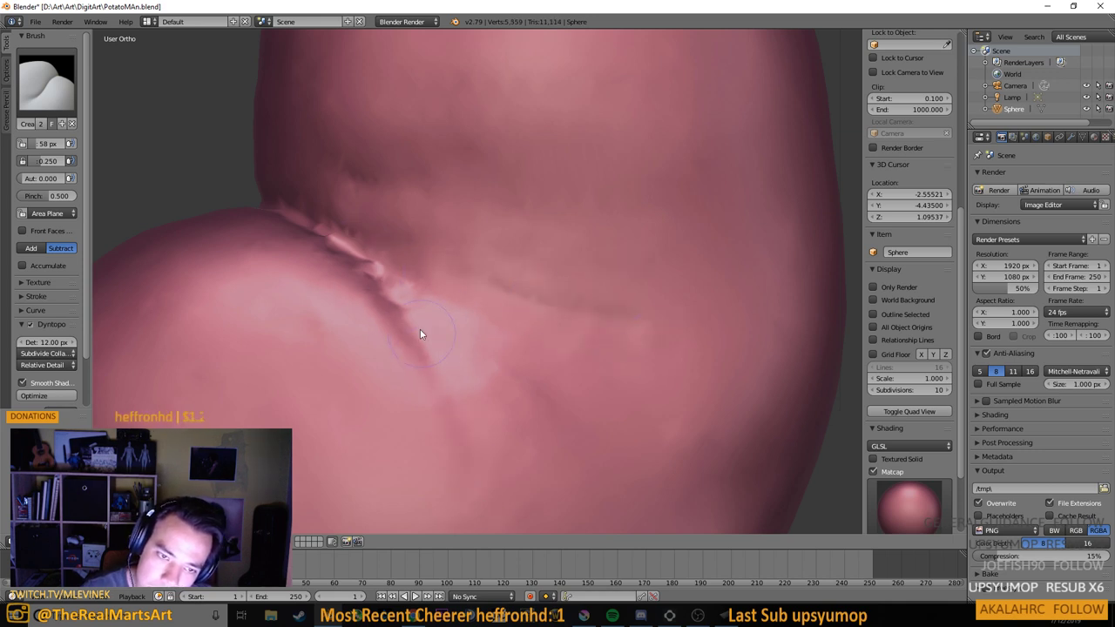
{"action": "scroll", "coordinate": [467, 407], "scroll_direction": "down", "scroll_amount": 4}
{"action": "mouse_move", "coordinate": [529, 418]}
{"action": "left_mouse_down"}
{"action": "mouse_move", "coordinate": [443, 401]}
{"action": "mouse_move", "coordinate": [505, 401]}
{"action": "mouse_move", "coordinate": [494, 399]}
{"action": "left_mouse_up"}
Switch back to the Clay Strips brush and rework the area above the belly fold
{"action": "scroll", "coordinate": [493, 414], "scroll_direction": "down", "scroll_amount": 3}
{"action": "scroll", "coordinate": [493, 403], "scroll_direction": "up", "scroll_amount": 5}
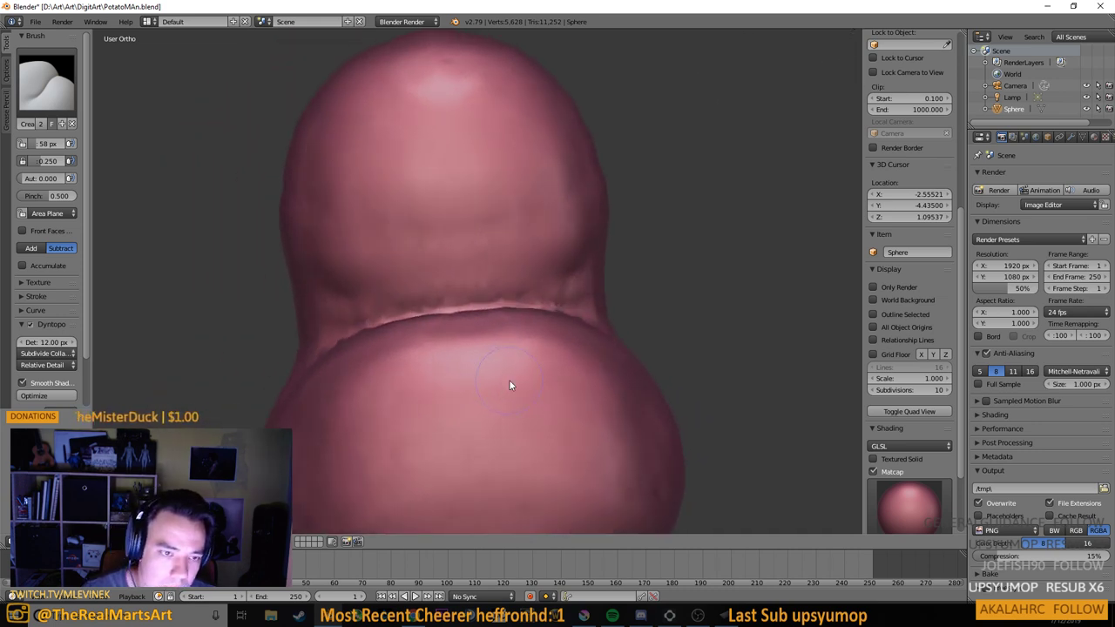
{"action": "left_click", "coordinate": [52, 47]}
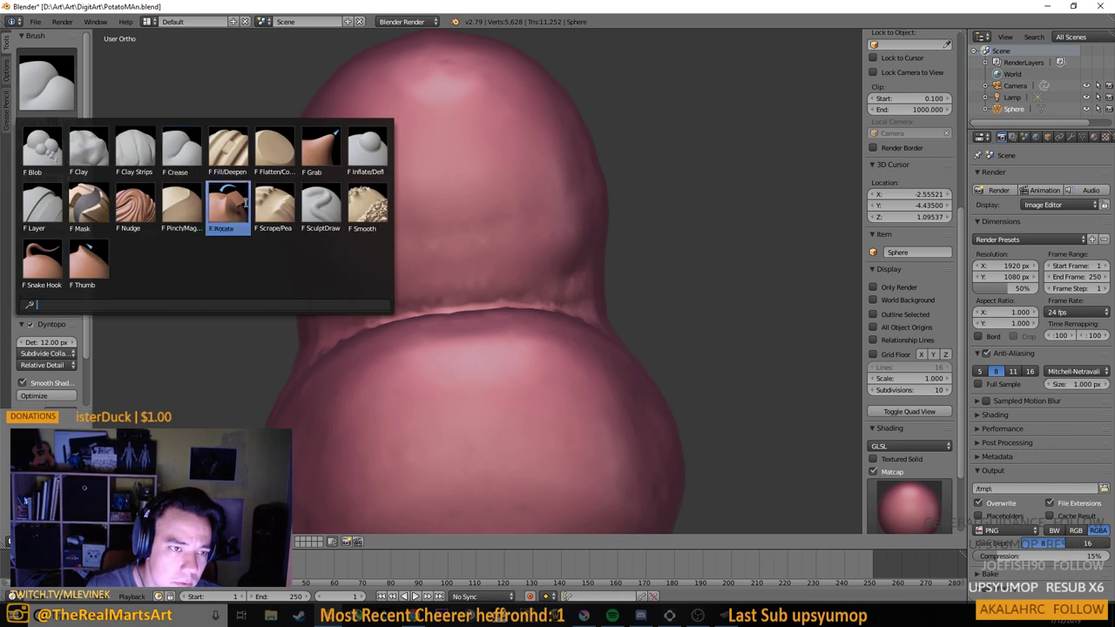
{"action": "left_click", "coordinate": [368, 209]}
{"action": "left_click", "coordinate": [52, 78]}
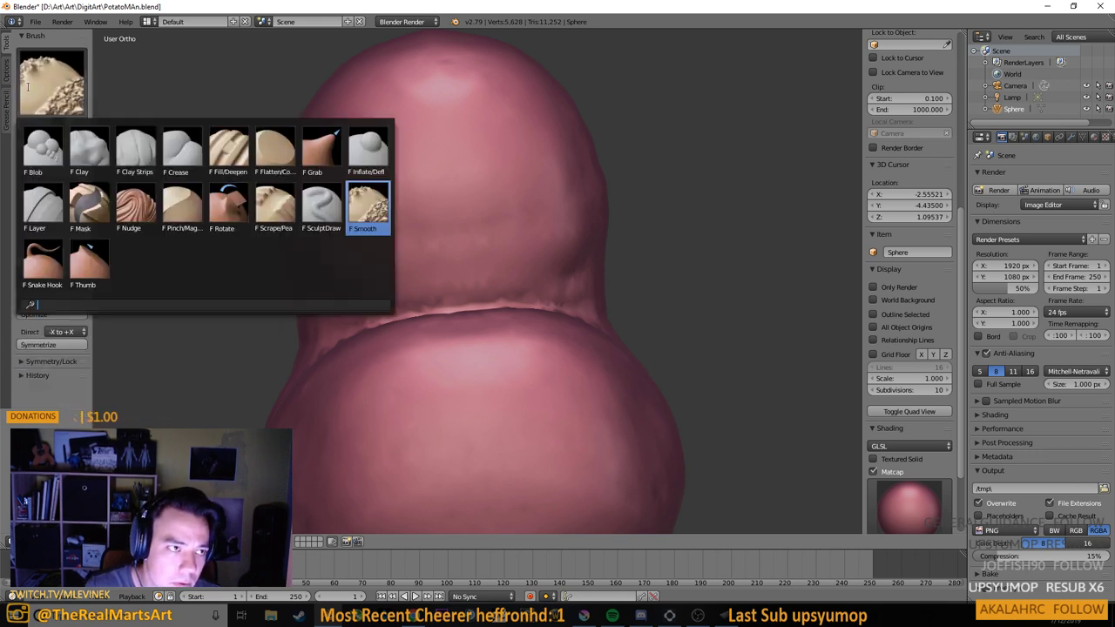
{"action": "left_click", "coordinate": [98, 147]}
{"action": "left_click", "coordinate": [54, 85]}
{"action": "left_click", "coordinate": [135, 150]}
{"action": "mouse_move", "coordinate": [306, 295]}
{"action": "left_mouse_down"}
{"action": "mouse_move", "coordinate": [306, 283]}
{"action": "mouse_move", "coordinate": [319, 301]}
{"action": "mouse_move", "coordinate": [322, 264]}
{"action": "mouse_move", "coordinate": [343, 295]}
{"action": "mouse_move", "coordinate": [465, 269]}
{"action": "left_mouse_up"}
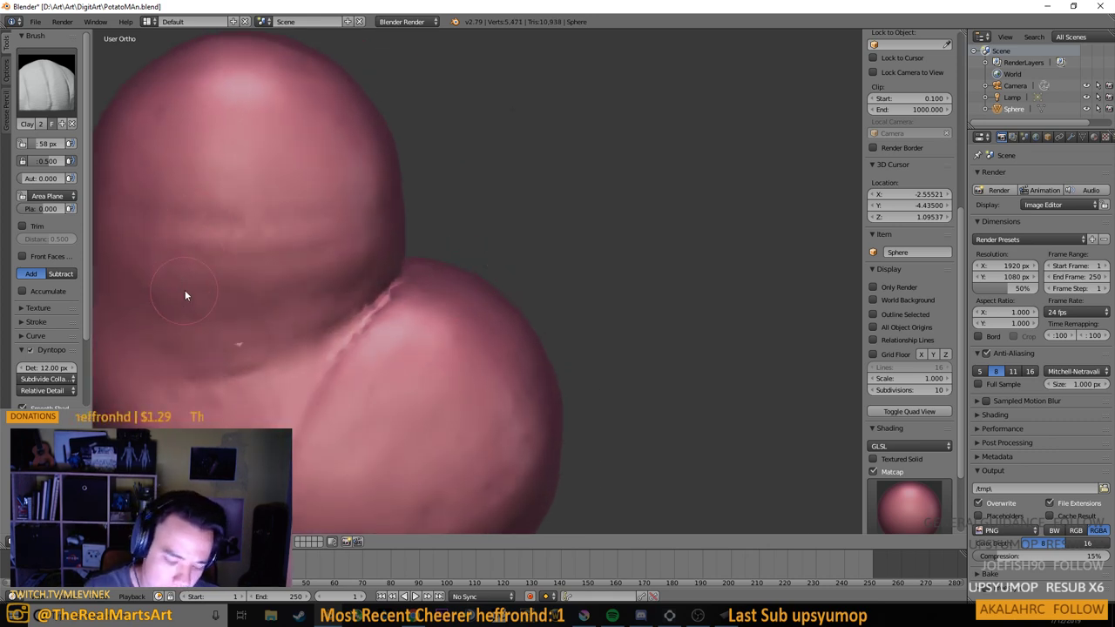
Enlarge the brush radius to 142 px and build up the upper body above the fold
{"action": "key", "text": "f"}
{"action": "left_click", "coordinate": [235, 270]}
{"action": "mouse_move", "coordinate": [280, 237]}
{"action": "left_mouse_down"}
{"action": "mouse_move", "coordinate": [298, 260]}
{"action": "mouse_move", "coordinate": [300, 295]}
{"action": "mouse_move", "coordinate": [276, 330]}
{"action": "mouse_move", "coordinate": [237, 341]}
{"action": "mouse_move", "coordinate": [172, 246]}
{"action": "mouse_move", "coordinate": [148, 336]}
{"action": "mouse_move", "coordinate": [117, 285]}
{"action": "mouse_move", "coordinate": [125, 250]}
{"action": "mouse_move", "coordinate": [192, 411]}
{"action": "mouse_move", "coordinate": [177, 338]}
{"action": "mouse_move", "coordinate": [256, 326]}
{"action": "mouse_move", "coordinate": [185, 379]}
{"action": "mouse_move", "coordinate": [311, 320]}
{"action": "mouse_move", "coordinate": [176, 393]}
{"action": "mouse_move", "coordinate": [257, 343]}
{"action": "mouse_move", "coordinate": [128, 400]}
{"action": "mouse_move", "coordinate": [275, 309]}
{"action": "mouse_move", "coordinate": [138, 356]}
{"action": "mouse_move", "coordinate": [244, 304]}
{"action": "mouse_move", "coordinate": [183, 402]}
{"action": "mouse_move", "coordinate": [259, 347]}
{"action": "mouse_move", "coordinate": [235, 417]}
{"action": "mouse_move", "coordinate": [351, 411]}
{"action": "mouse_move", "coordinate": [293, 498]}
{"action": "mouse_move", "coordinate": [349, 401]}
{"action": "mouse_move", "coordinate": [363, 425]}
{"action": "mouse_move", "coordinate": [397, 421]}
{"action": "mouse_move", "coordinate": [366, 534]}
{"action": "mouse_move", "coordinate": [433, 414]}
{"action": "mouse_move", "coordinate": [443, 466]}
{"action": "mouse_move", "coordinate": [476, 525]}
{"action": "mouse_move", "coordinate": [450, 467]}
{"action": "mouse_move", "coordinate": [549, 383]}
{"action": "mouse_move", "coordinate": [450, 357]}
{"action": "mouse_move", "coordinate": [429, 366]}
{"action": "mouse_move", "coordinate": [613, 408]}
{"action": "mouse_move", "coordinate": [443, 401]}
{"action": "mouse_move", "coordinate": [558, 412]}
{"action": "mouse_move", "coordinate": [440, 425]}
{"action": "left_mouse_up"}
{"action": "scroll", "coordinate": [513, 382], "scroll_direction": "down", "scroll_amount": 3}
{"action": "scroll", "coordinate": [475, 358], "scroll_direction": "up", "scroll_amount": 1}
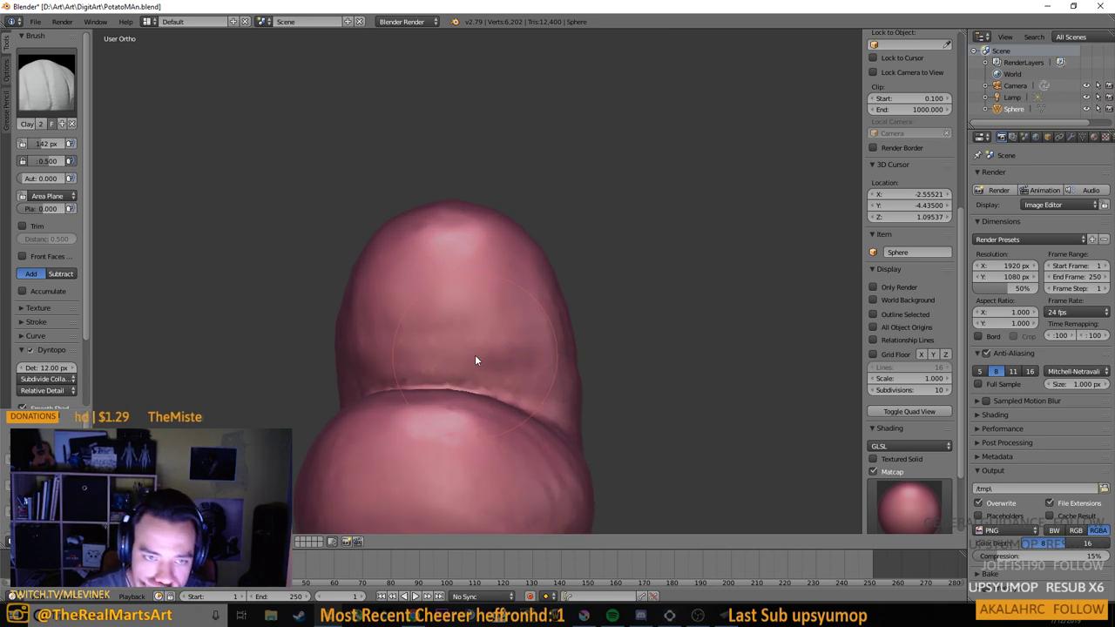
Rework the upper body above the belly fold with the Clay Strips brush, from the front and the side
{"action": "left_click_drag", "start_coordinate": [475, 359], "coordinate": [473, 364]}
{"action": "scroll", "coordinate": [492, 416], "scroll_direction": "down", "scroll_amount": 2}
{"action": "scroll", "coordinate": [492, 414], "scroll_direction": "down", "scroll_amount": 1}
{"action": "mouse_move", "coordinate": [492, 414]}
{"action": "left_mouse_down"}
{"action": "mouse_move", "coordinate": [450, 434]}
{"action": "mouse_move", "coordinate": [459, 447]}
{"action": "mouse_move", "coordinate": [510, 328]}
{"action": "mouse_move", "coordinate": [588, 363]}
{"action": "mouse_move", "coordinate": [525, 319]}
{"action": "mouse_move", "coordinate": [558, 319]}
{"action": "left_mouse_up"}
{"action": "scroll", "coordinate": [510, 328], "scroll_direction": "up", "scroll_amount": 2}
{"action": "scroll", "coordinate": [544, 354], "scroll_direction": "up", "scroll_amount": 1}
{"action": "mouse_move", "coordinate": [432, 320]}
{"action": "left_mouse_down"}
{"action": "mouse_move", "coordinate": [420, 306]}
{"action": "mouse_move", "coordinate": [433, 291]}
{"action": "mouse_move", "coordinate": [470, 328]}
{"action": "mouse_move", "coordinate": [502, 304]}
{"action": "mouse_move", "coordinate": [420, 249]}
{"action": "mouse_move", "coordinate": [426, 323]}
{"action": "mouse_move", "coordinate": [478, 242]}
{"action": "mouse_move", "coordinate": [559, 334]}
{"action": "mouse_move", "coordinate": [484, 334]}
{"action": "left_mouse_up"}
{"action": "scroll", "coordinate": [705, 218], "scroll_direction": "down", "scroll_amount": 3}
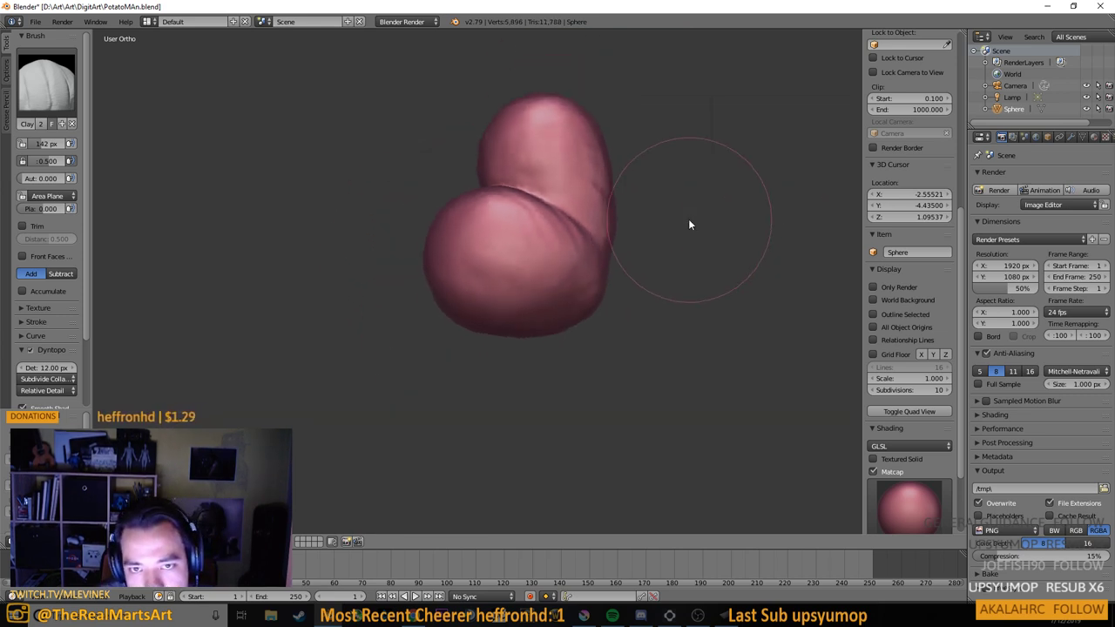
{"action": "mouse_move", "coordinate": [688, 219]}
{"action": "left_mouse_down"}
{"action": "mouse_move", "coordinate": [598, 214]}
{"action": "mouse_move", "coordinate": [635, 226]}
{"action": "mouse_move", "coordinate": [572, 234]}
{"action": "mouse_move", "coordinate": [229, 229]}
{"action": "mouse_move", "coordinate": [246, 236]}
{"action": "mouse_move", "coordinate": [493, 182]}
{"action": "mouse_move", "coordinate": [524, 305]}
{"action": "mouse_move", "coordinate": [513, 263]}
{"action": "left_mouse_up"}
{"action": "scroll", "coordinate": [492, 180], "scroll_direction": "up", "scroll_amount": 2}
{"action": "left_click_drag", "start_coordinate": [554, 297], "coordinate": [569, 320]}
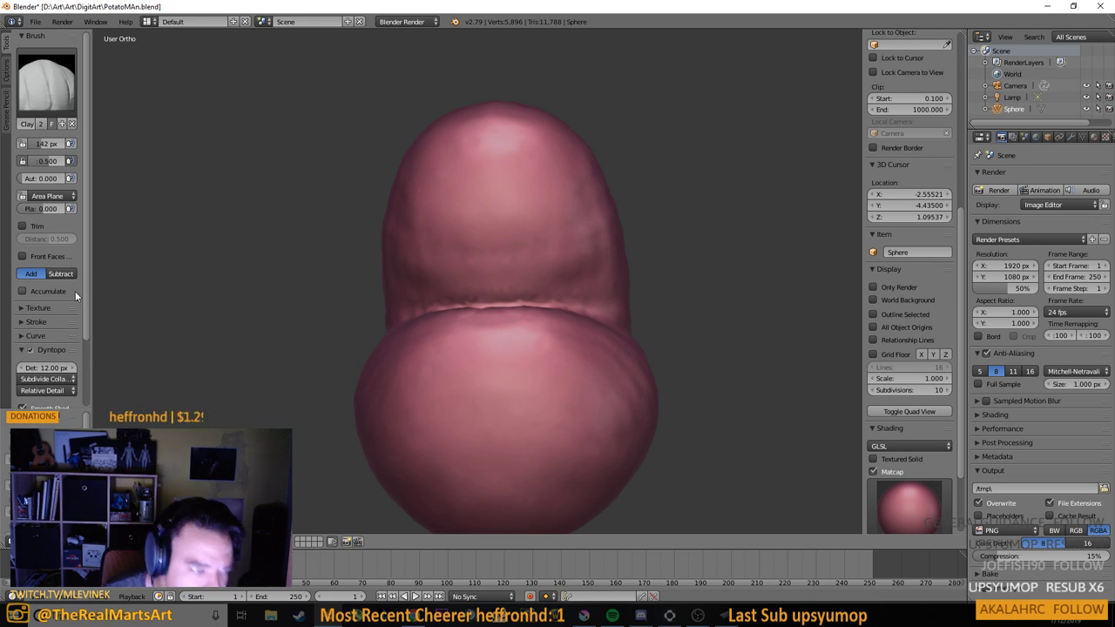
{"action": "left_click", "coordinate": [46, 83]}
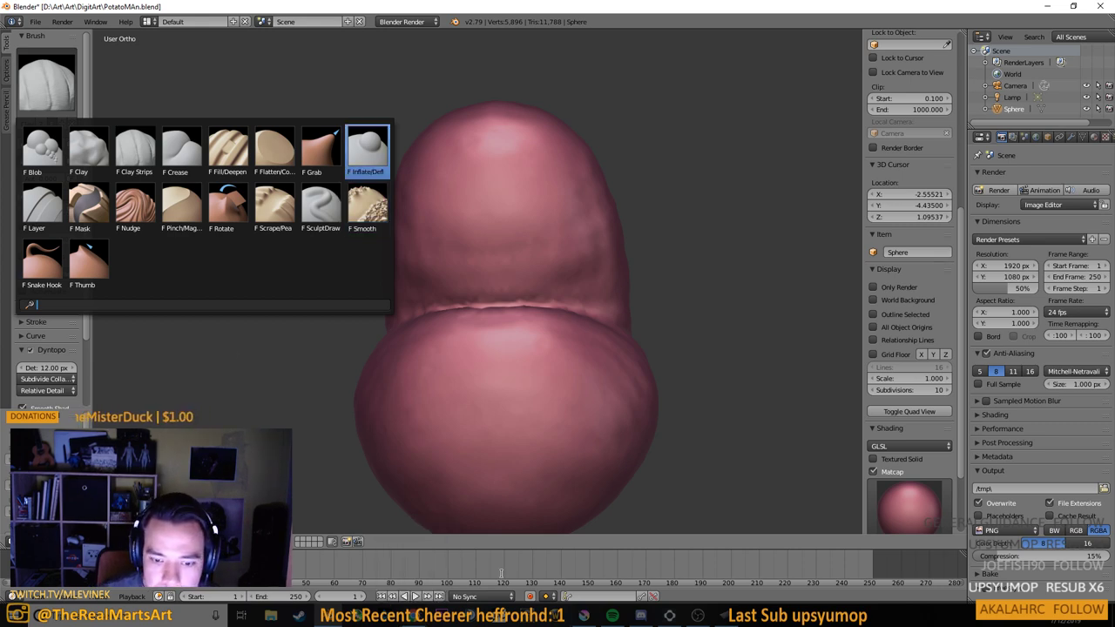
Switch to Krita and examine the potato man emotes in Badges and Emotes.kra, especially the caped character's body shape
{"action": "left_click", "coordinate": [583, 615]}
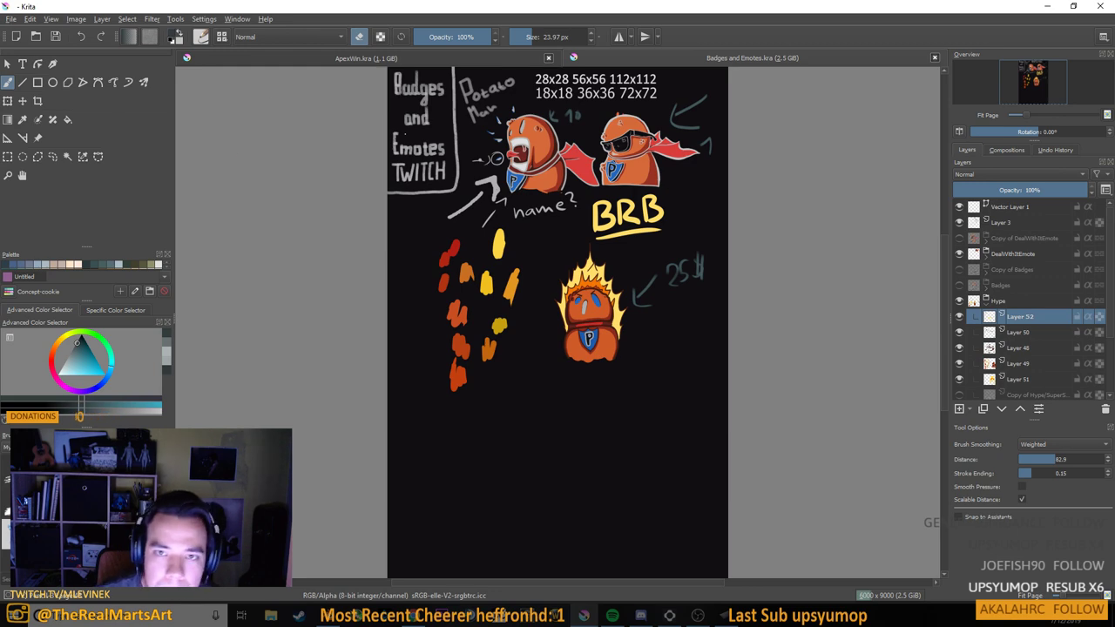
{"action": "scroll", "coordinate": [547, 139], "scroll_direction": "up", "scroll_amount": 3}
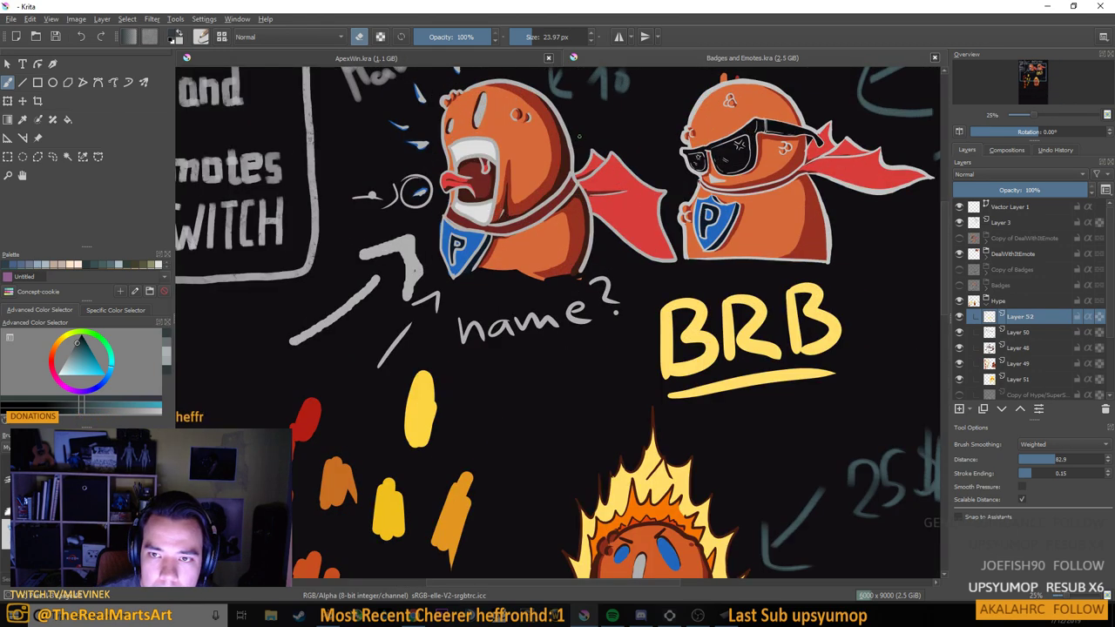
{"action": "scroll", "coordinate": [585, 137], "scroll_direction": "down", "scroll_amount": 3}
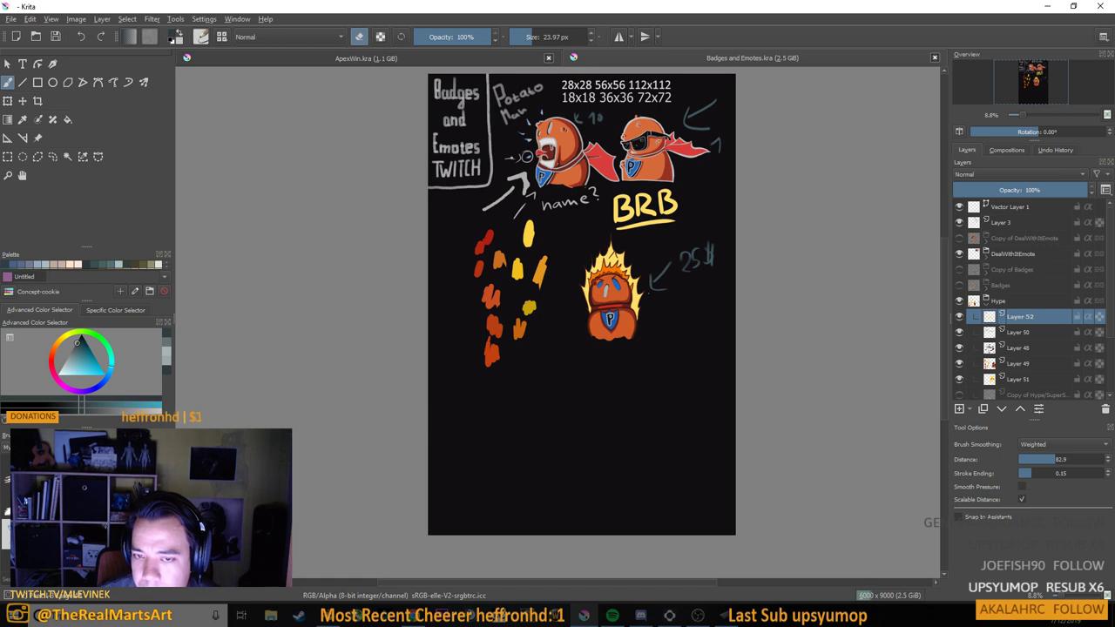
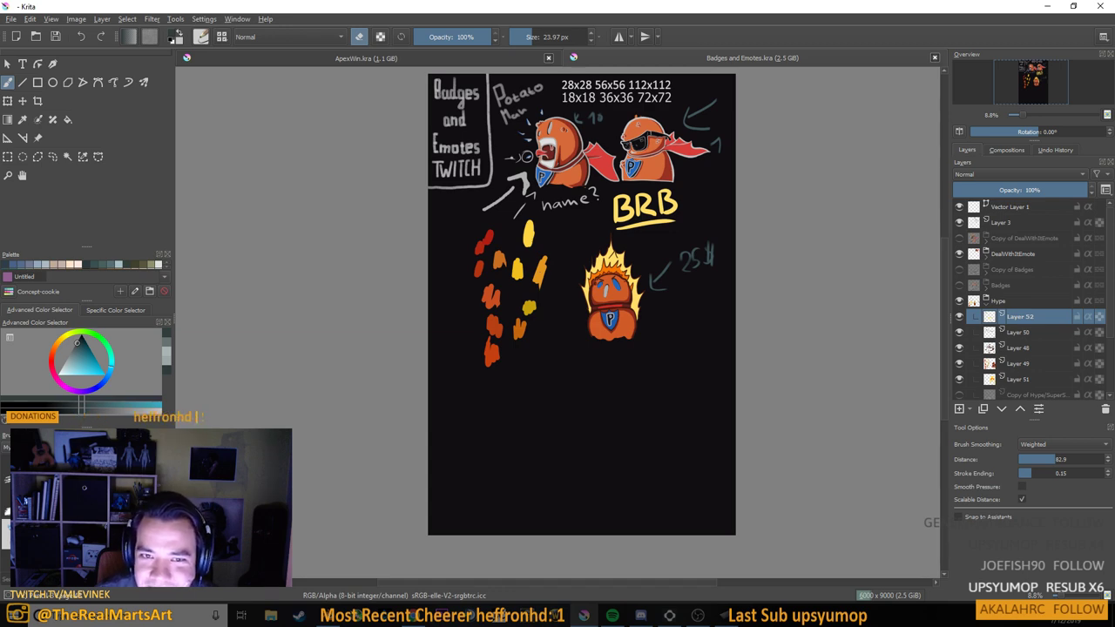
{"action": "scroll", "coordinate": [549, 136], "scroll_direction": "up", "scroll_amount": 5}
{"action": "left_click_drag", "start_coordinate": [568, 117], "coordinate": [580, 181]}
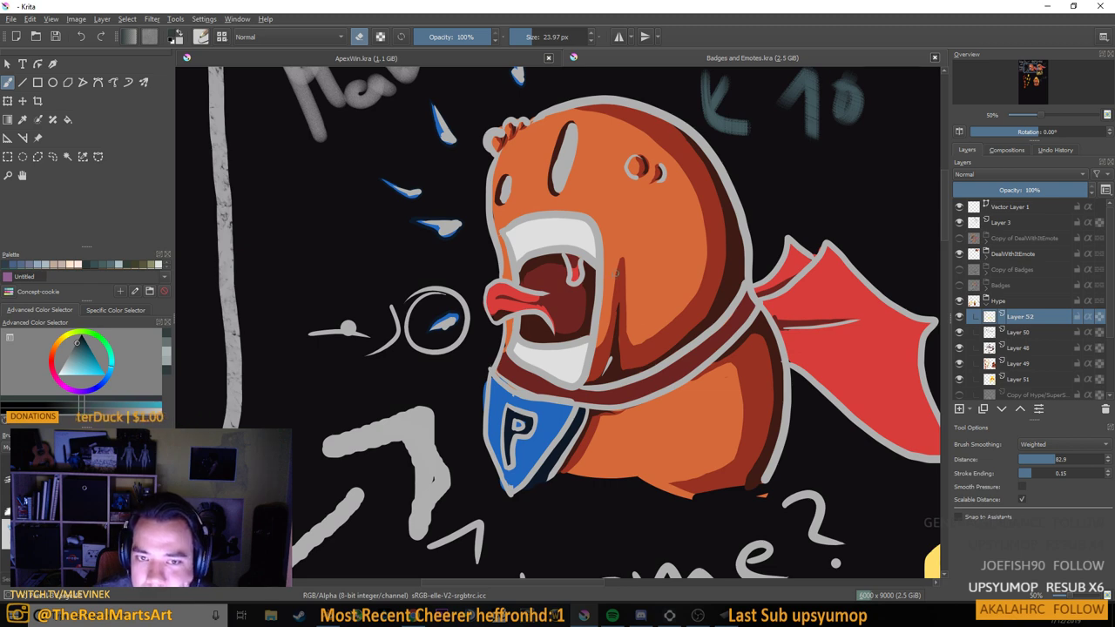
{"action": "scroll", "coordinate": [614, 271], "scroll_direction": "down", "scroll_amount": 3}
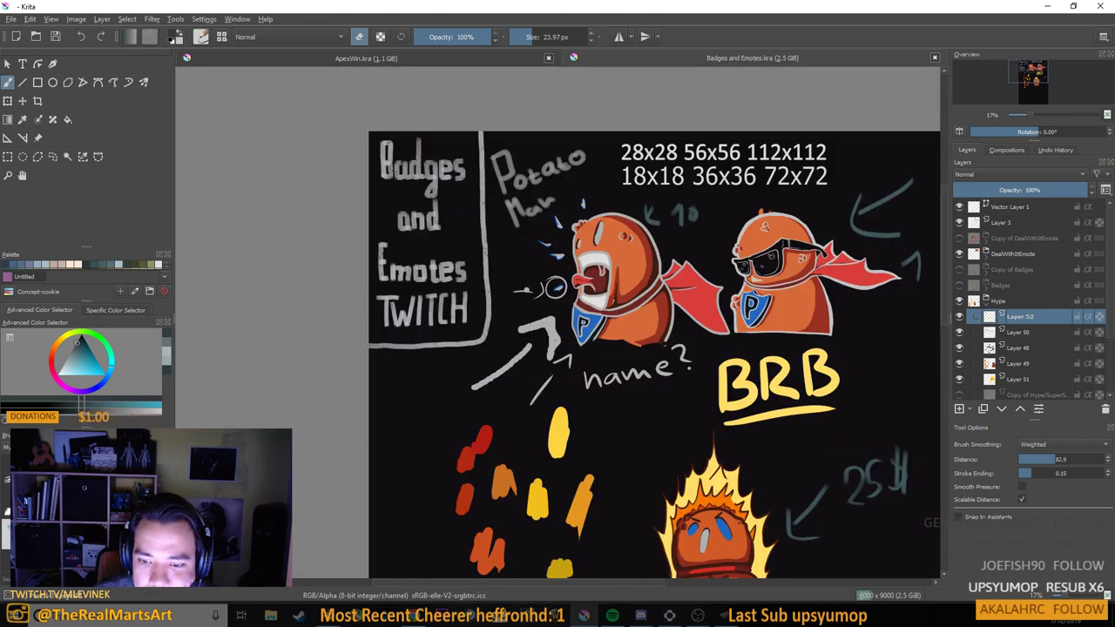
{"action": "scroll", "coordinate": [653, 348], "scroll_direction": "down", "scroll_amount": 3}
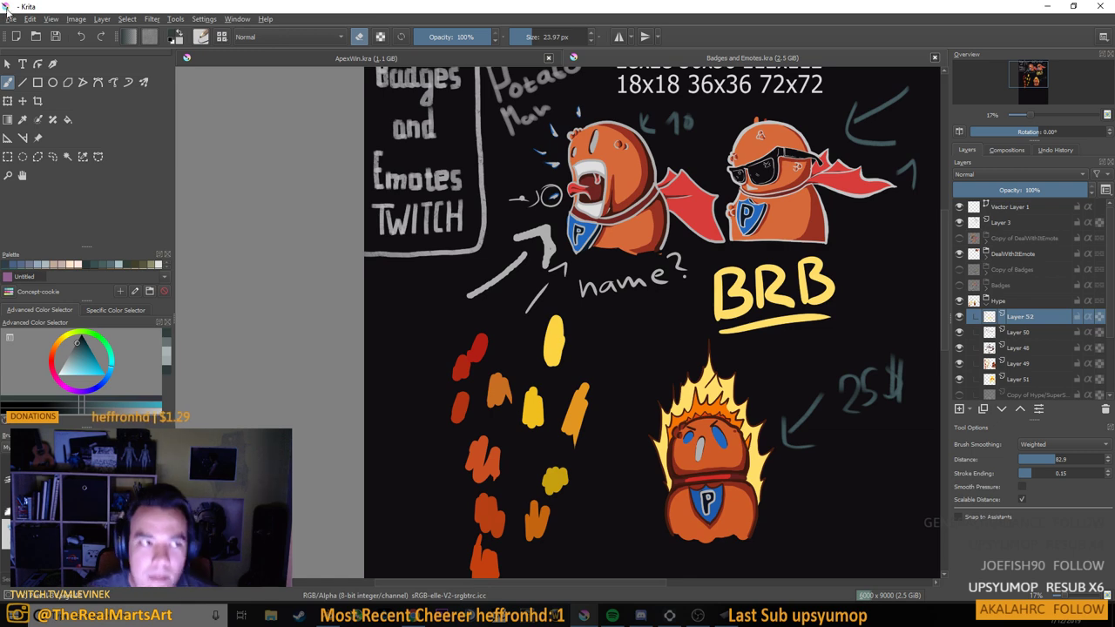
Create a new custom document 1000 px wide and 1000 px high
{"action": "left_click", "coordinate": [10, 18]}
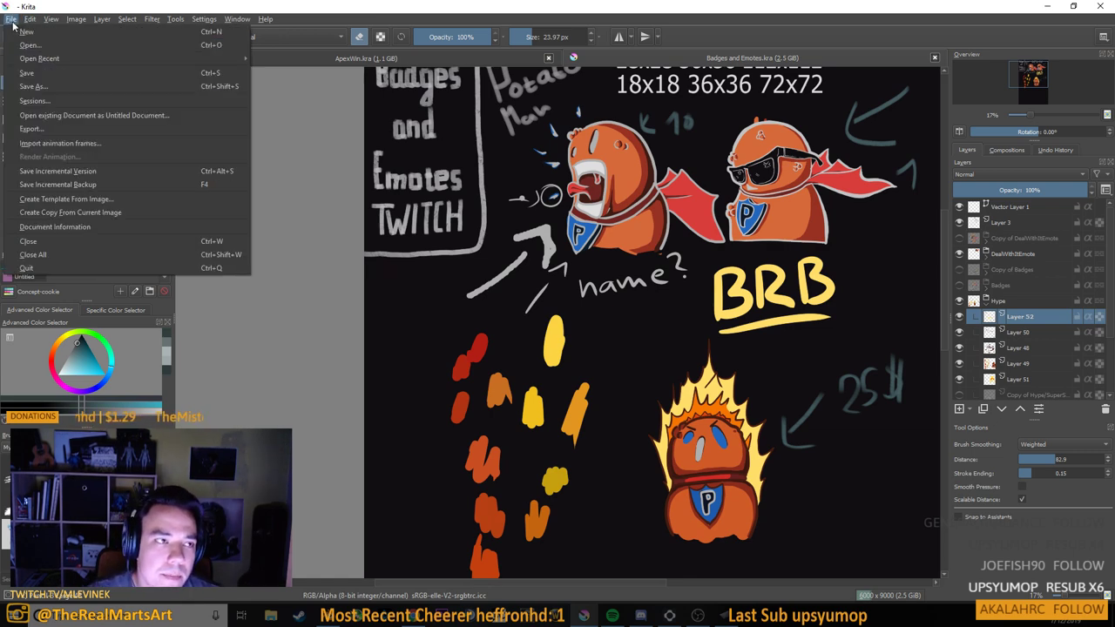
{"action": "left_click", "coordinate": [17, 31]}
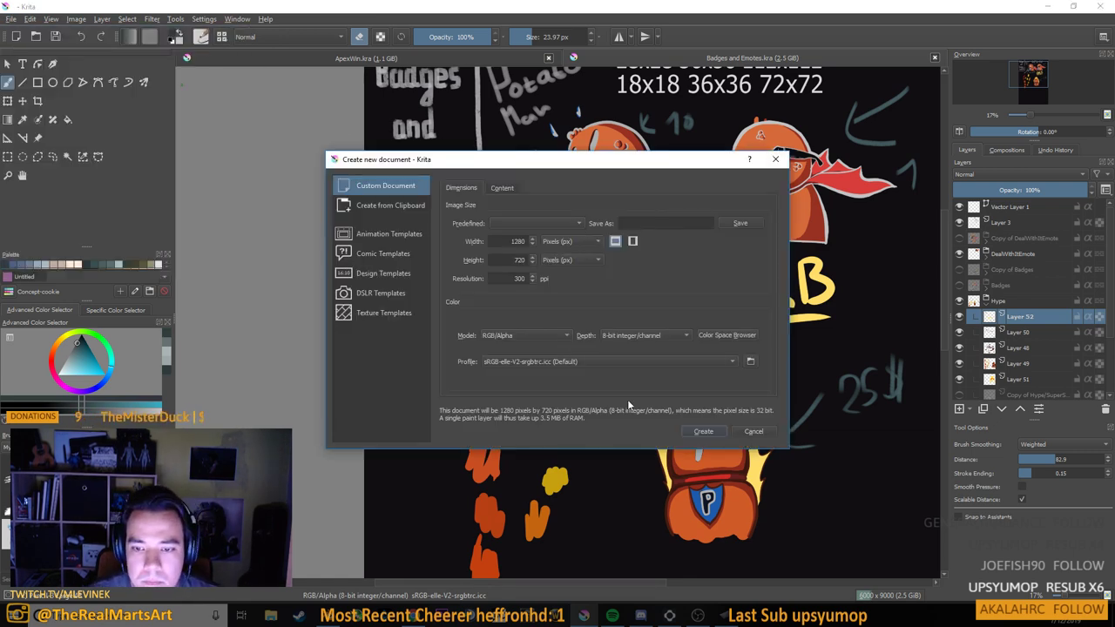
{"action": "left_click", "coordinate": [527, 241]}
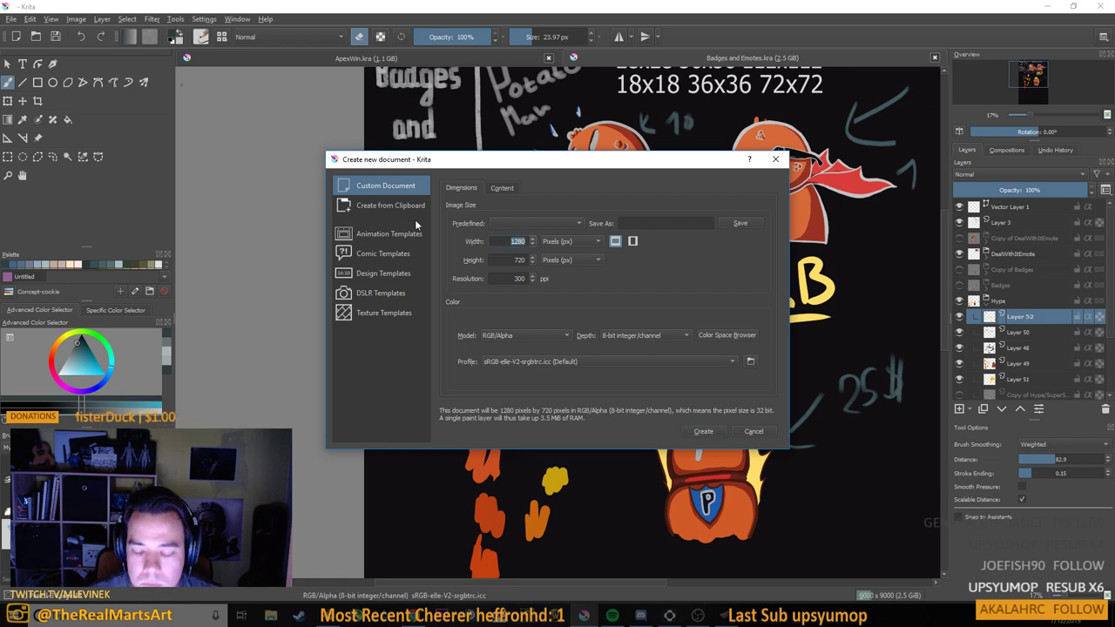
{"action": "type", "text": "1100"}
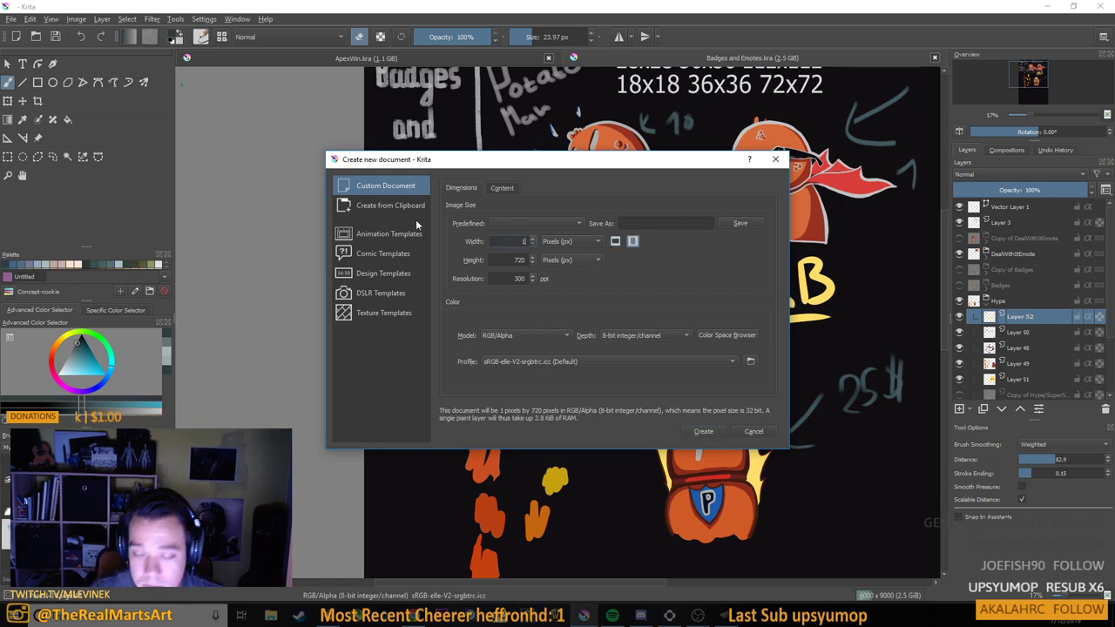
{"action": "key", "text": "BackSpace"}
{"action": "key", "text": "BackSpace"}
{"action": "key", "text": "BackSpace"}
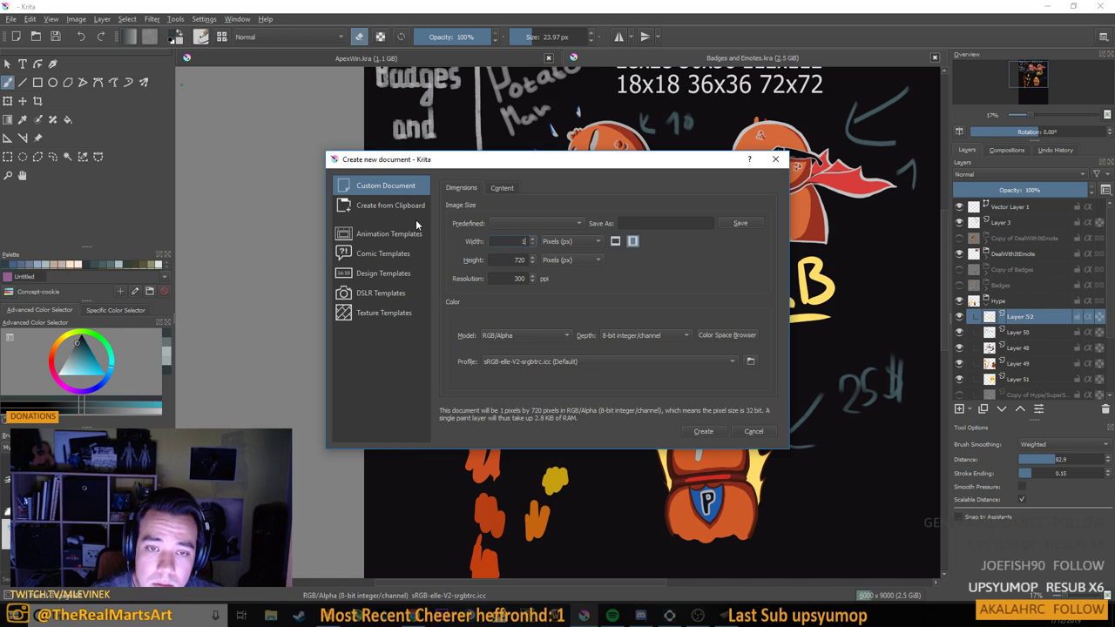
{"action": "type", "text": "000"}
{"action": "key", "text": "Tab"}
{"action": "type", "text": "1000"}
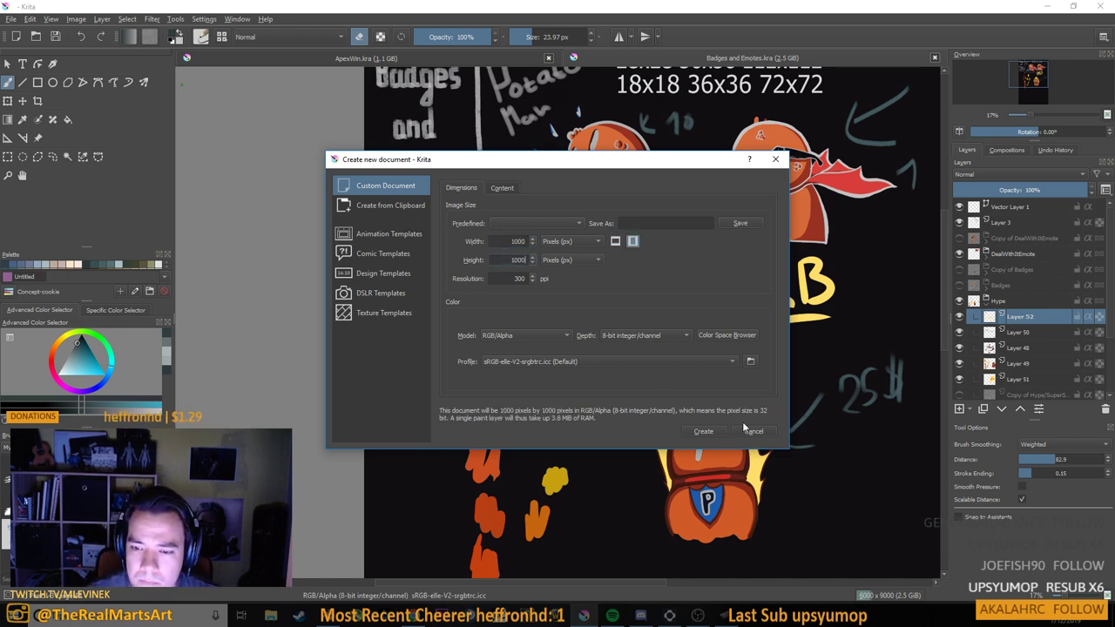
{"action": "left_click", "coordinate": [707, 431]}
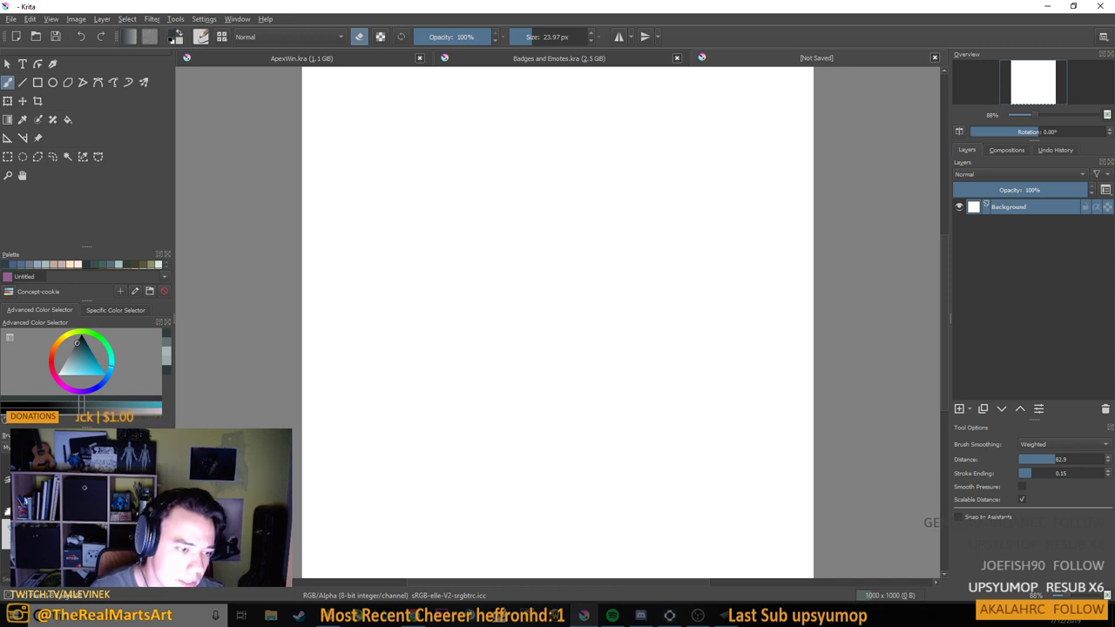
Add a new paint layer above the background and choose a 40 px brush preset
{"action": "left_click", "coordinate": [65, 447]}
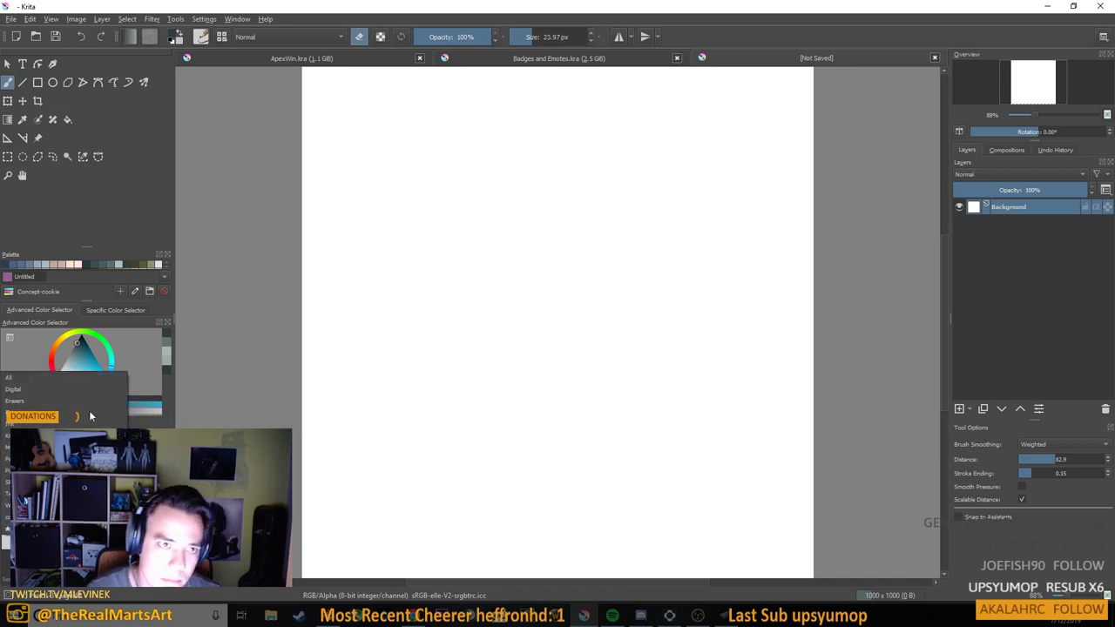
{"action": "left_click", "coordinate": [65, 529]}
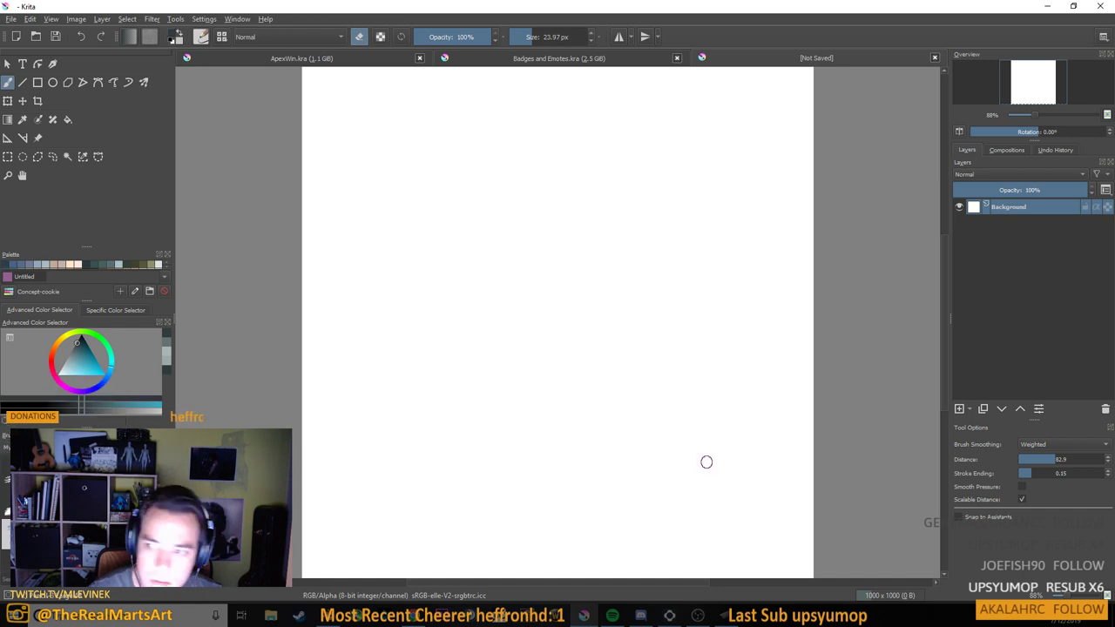
{"action": "left_click", "coordinate": [961, 409]}
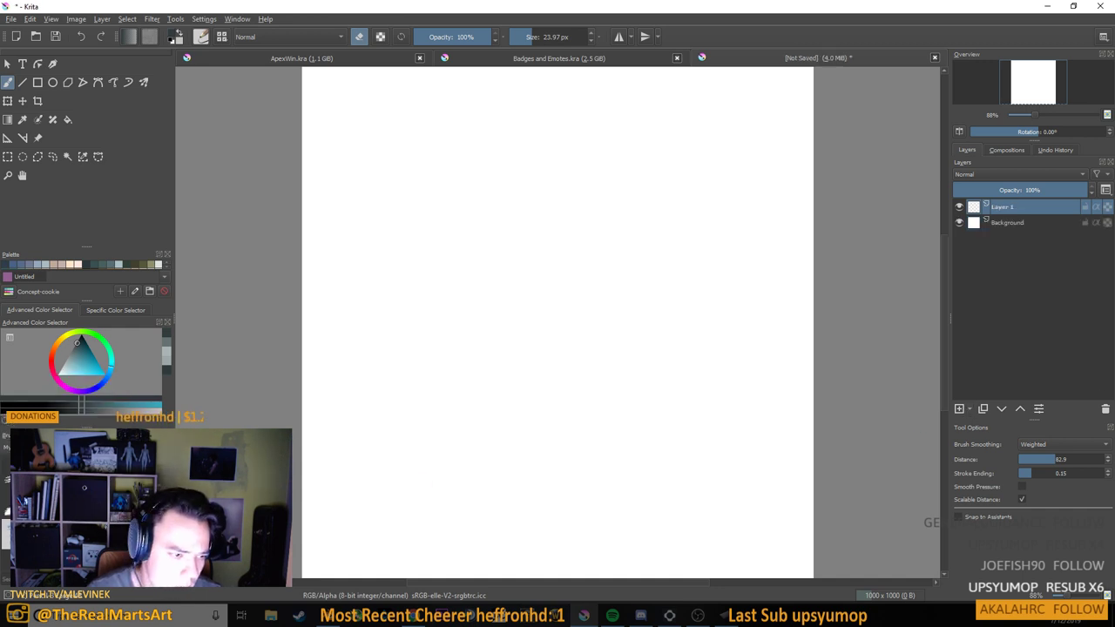
{"action": "left_click", "coordinate": [66, 447]}
{"action": "left_click", "coordinate": [66, 447]}
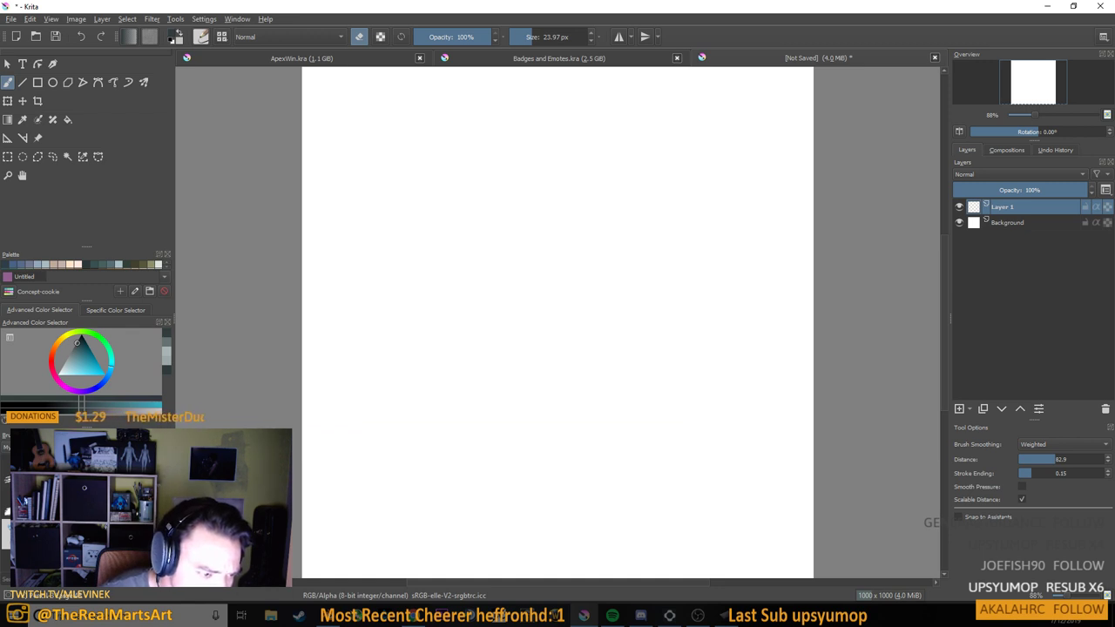
{"action": "left_click", "coordinate": [65, 448]}
{"action": "left_click", "coordinate": [53, 424]}
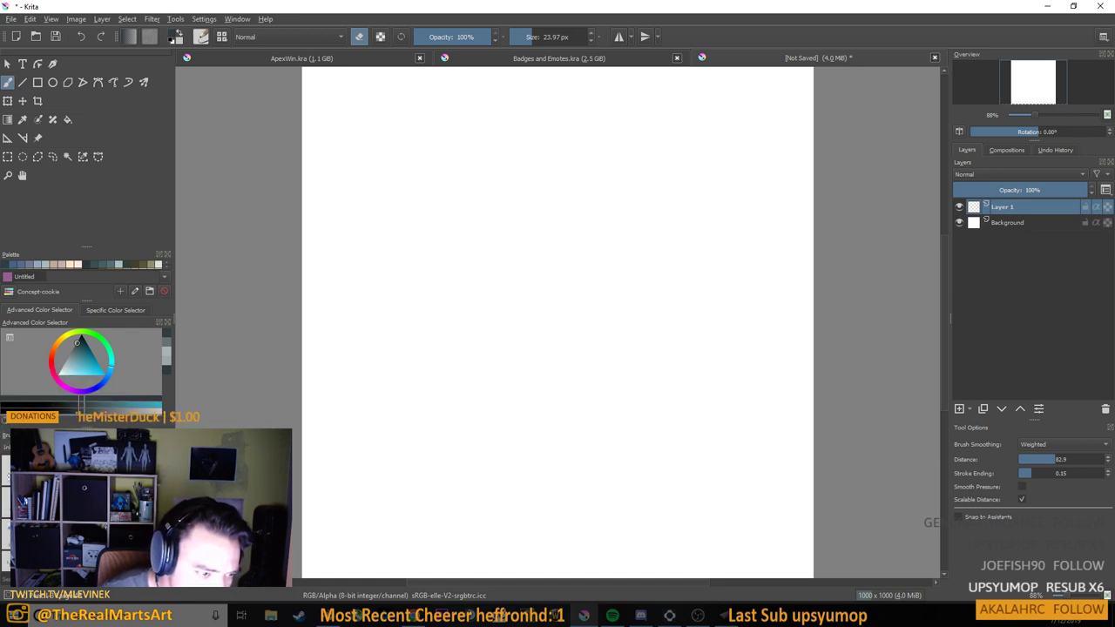
{"action": "left_click", "coordinate": [65, 474]}
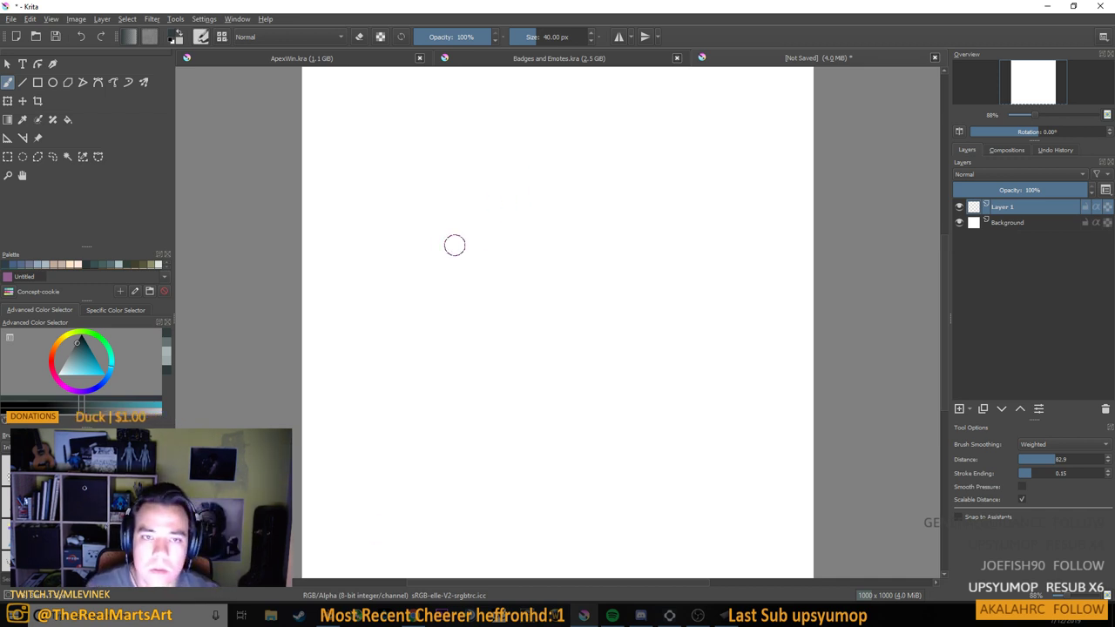
Try a short brush stroke on the canvas, undo it, and set the foreground colour to black
{"action": "left_click_drag", "start_coordinate": [455, 165], "coordinate": [453, 183]}
{"action": "key", "text": "ctrl+z"}
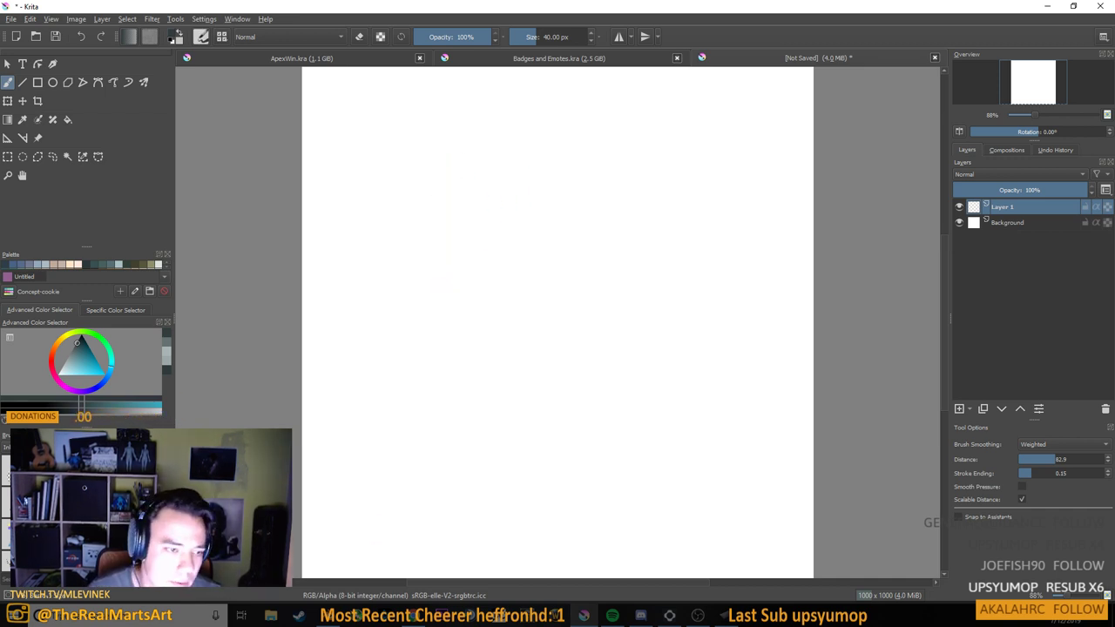
{"action": "mouse_move", "coordinate": [88, 352]}
{"action": "left_mouse_down"}
{"action": "mouse_move", "coordinate": [87, 317]}
{"action": "mouse_move", "coordinate": [81, 338]}
{"action": "mouse_move", "coordinate": [82, 329]}
{"action": "left_mouse_up"}
Try painting a tall, narrow black oval freehand, and undo its strokes together with the added layer
{"action": "mouse_move", "coordinate": [441, 196]}
{"action": "left_mouse_down"}
{"action": "mouse_move", "coordinate": [431, 270]}
{"action": "mouse_move", "coordinate": [454, 223]}
{"action": "mouse_move", "coordinate": [436, 301]}
{"action": "mouse_move", "coordinate": [456, 185]}
{"action": "mouse_move", "coordinate": [443, 369]}
{"action": "mouse_move", "coordinate": [456, 173]}
{"action": "mouse_move", "coordinate": [465, 238]}
{"action": "left_mouse_up"}
{"action": "left_click_drag", "start_coordinate": [465, 232], "coordinate": [462, 311]}
{"action": "left_click_drag", "start_coordinate": [464, 293], "coordinate": [453, 351]}
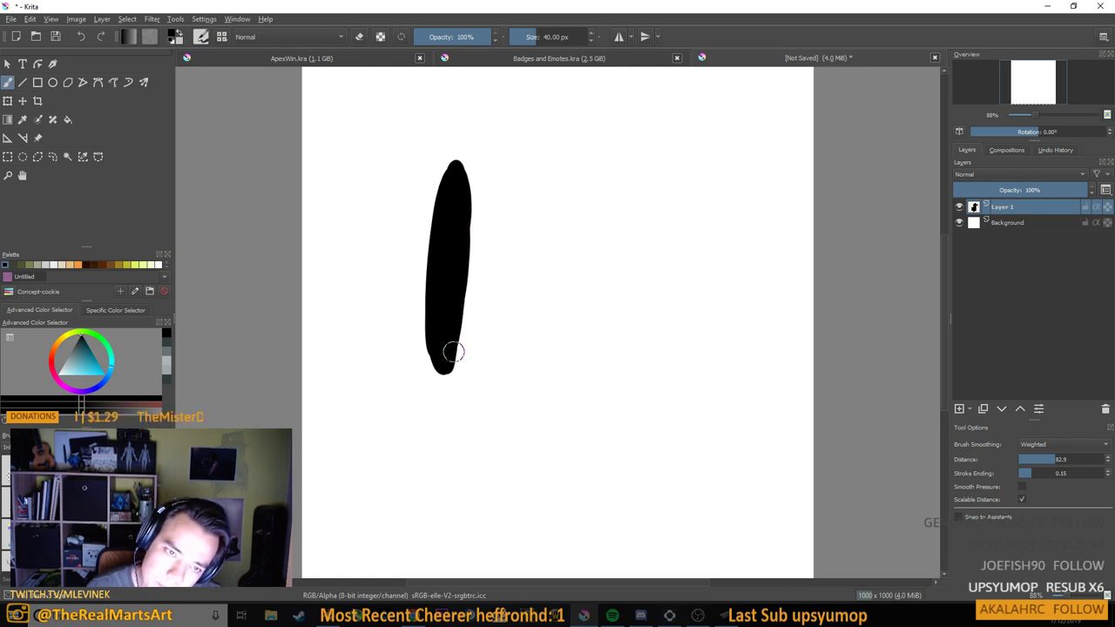
{"action": "key", "text": "ctrl+z"}
{"action": "key", "text": "ctrl+z"}
{"action": "key", "text": "ctrl+z"}
{"action": "key", "text": "ctrl+z"}
{"action": "key", "text": "ctrl+z"}
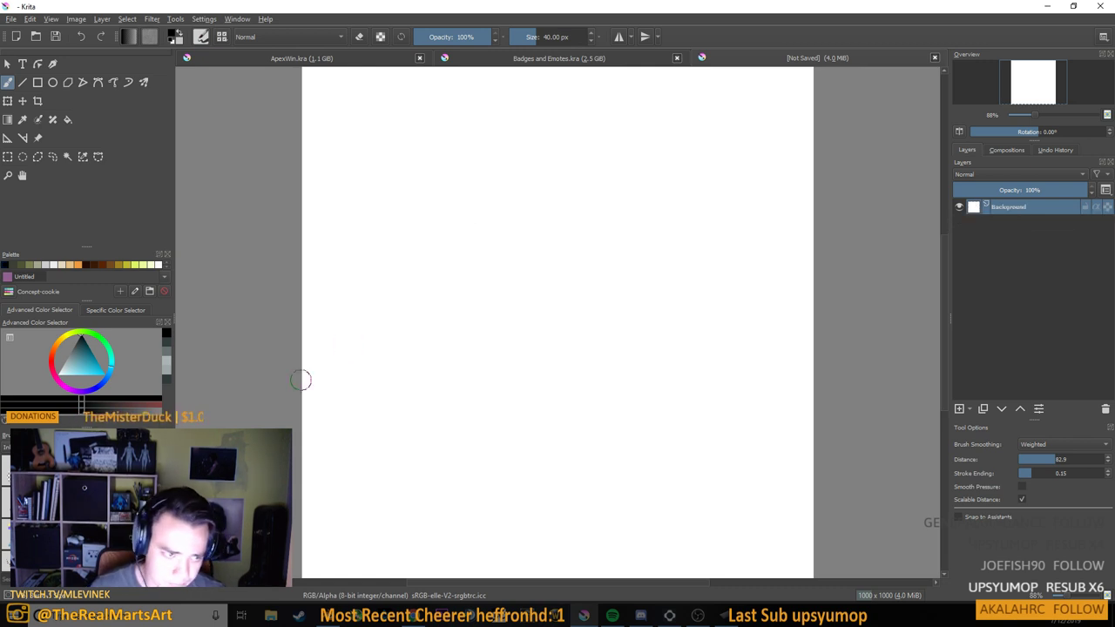
Make an elliptical selection about 163 × 628 px and fill it with black on a new layer
{"action": "left_click", "coordinate": [22, 157]}
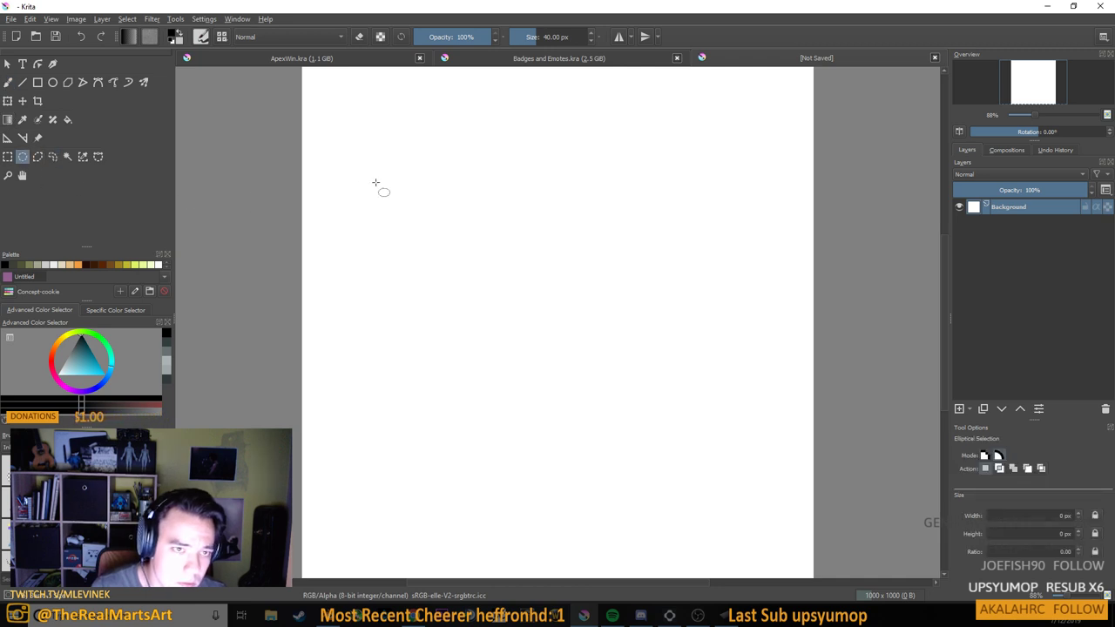
{"action": "left_click_drag", "start_coordinate": [376, 134], "coordinate": [459, 458]}
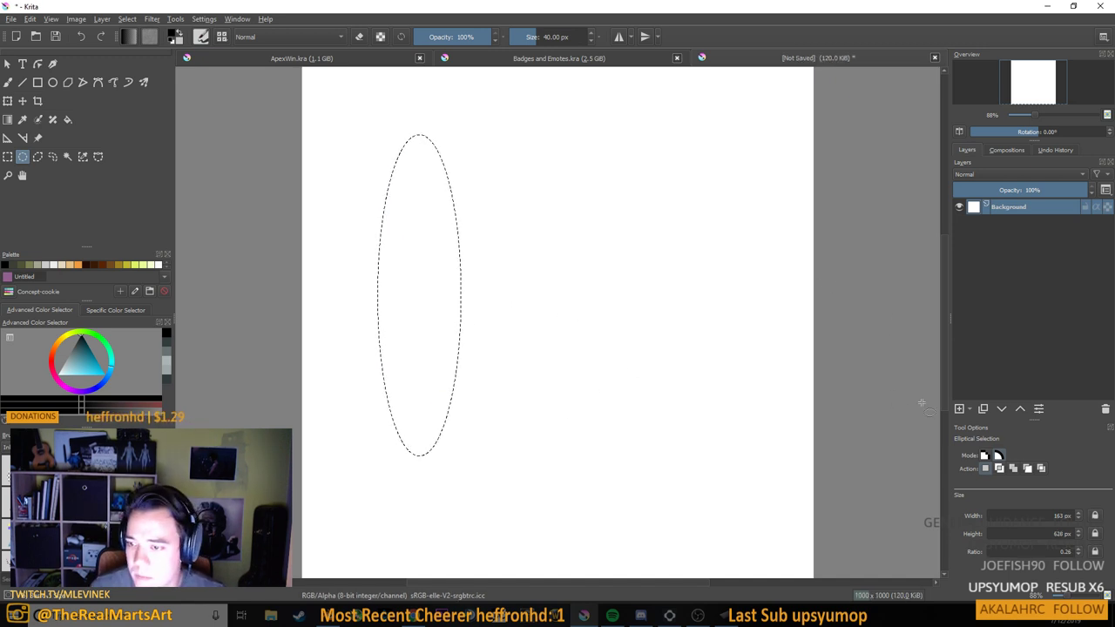
{"action": "key", "text": "Insert"}
{"action": "left_click", "coordinate": [180, 33]}
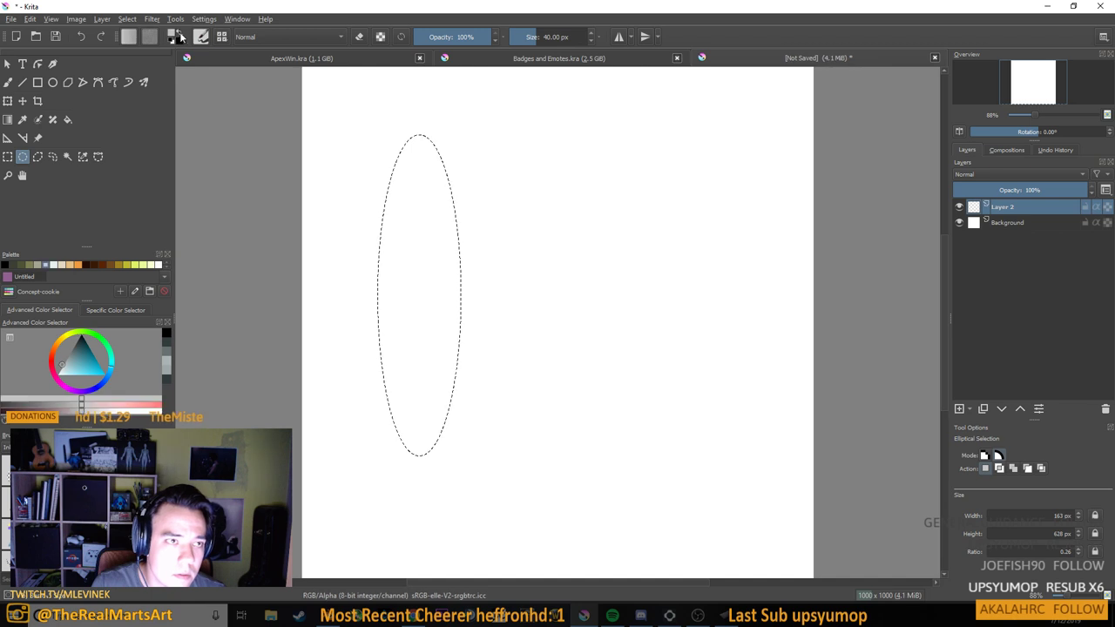
{"action": "key", "text": "BackSpace"}
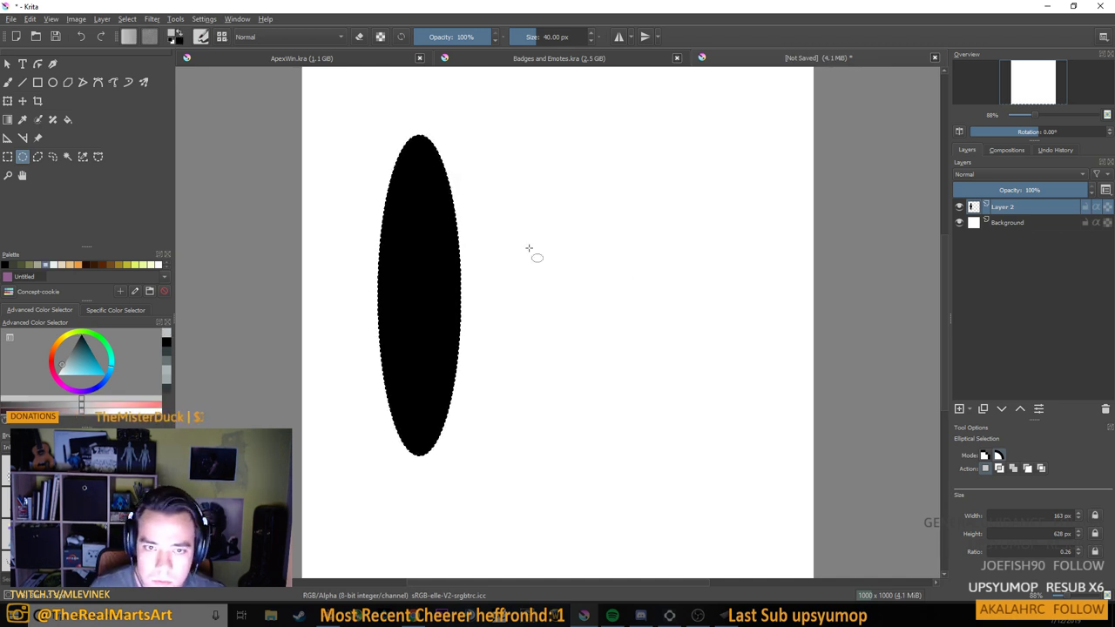
Add a smaller black-filled ellipse about 121 × 285 px beside the tall one, and clear the selection
{"action": "left_click_drag", "start_coordinate": [523, 247], "coordinate": [586, 391]}
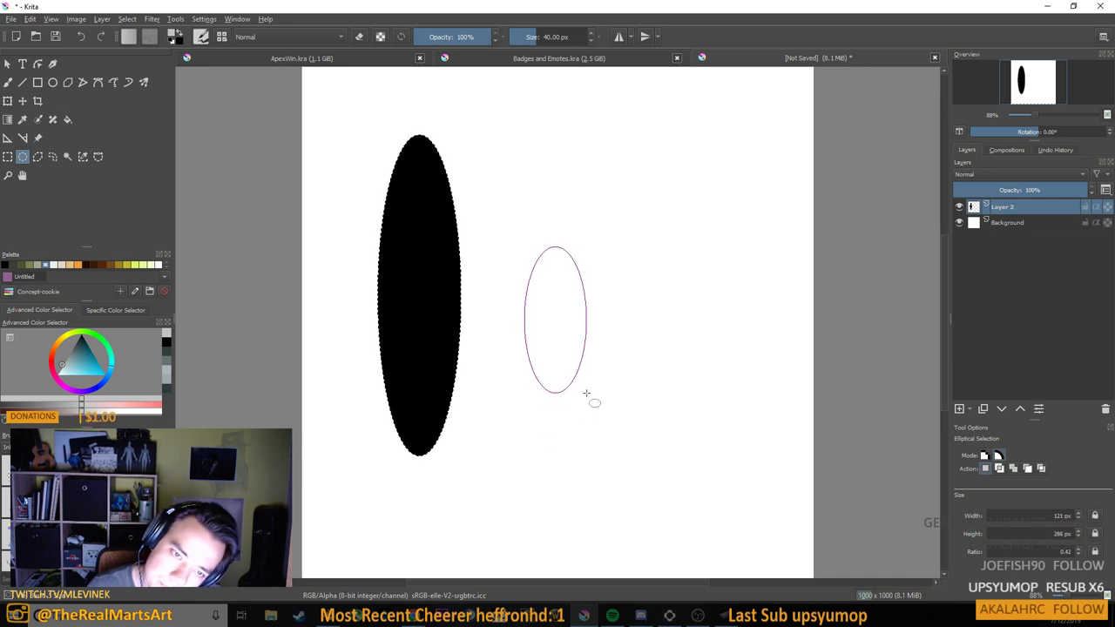
{"action": "key", "text": "BackSpace"}
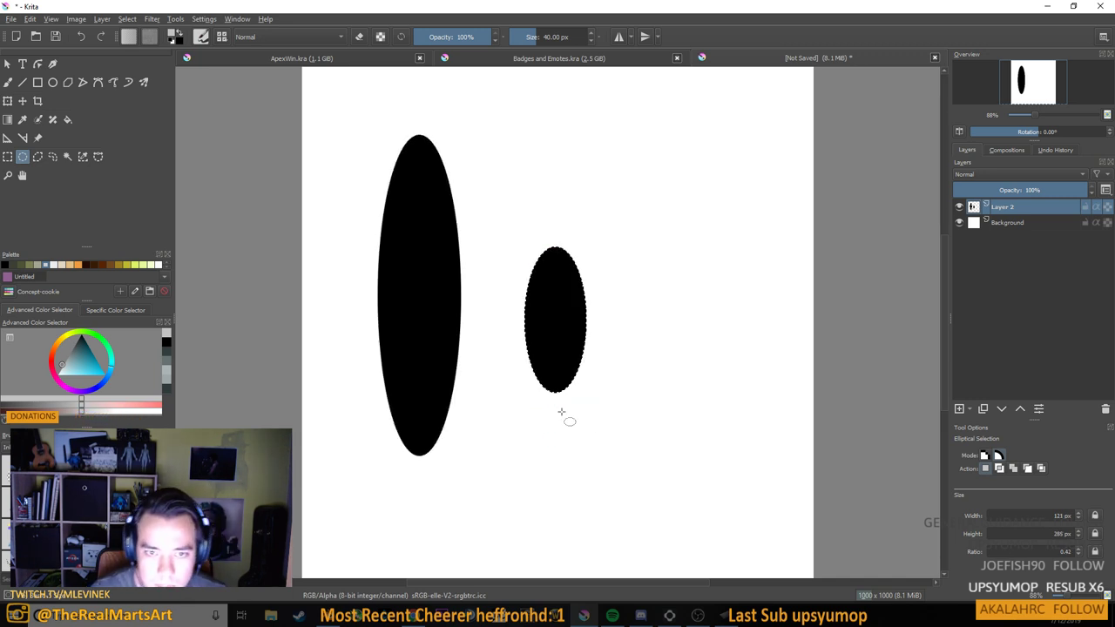
{"action": "scroll", "coordinate": [614, 366], "scroll_direction": "down", "scroll_amount": 4}
{"action": "scroll", "coordinate": [614, 367], "scroll_direction": "up", "scroll_amount": 3}
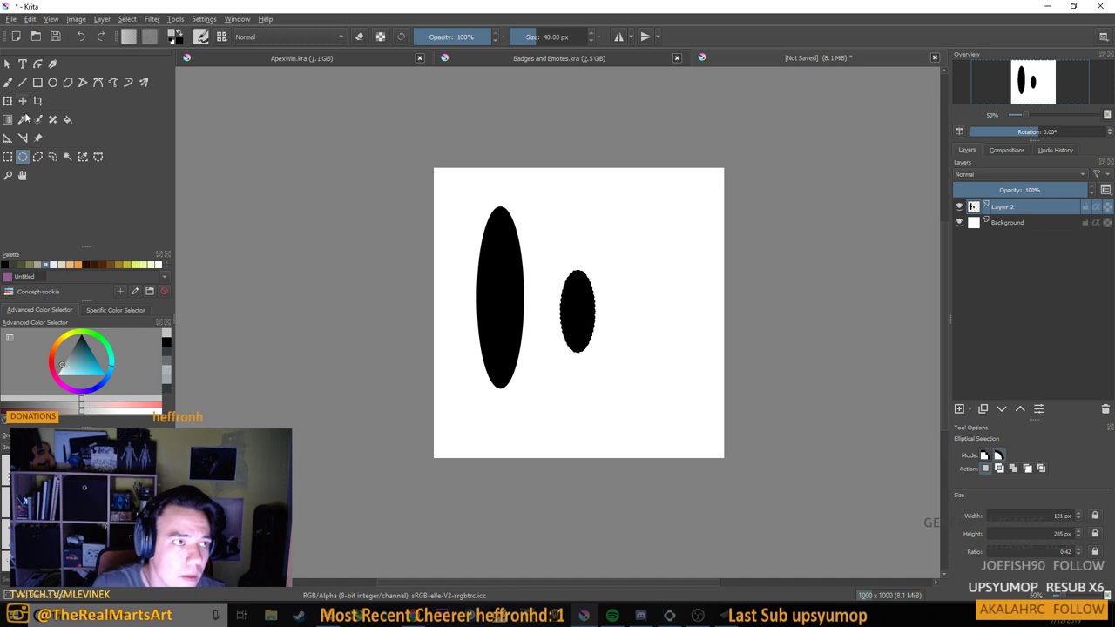
{"action": "scroll", "coordinate": [517, 261], "scroll_direction": "up", "scroll_amount": 2}
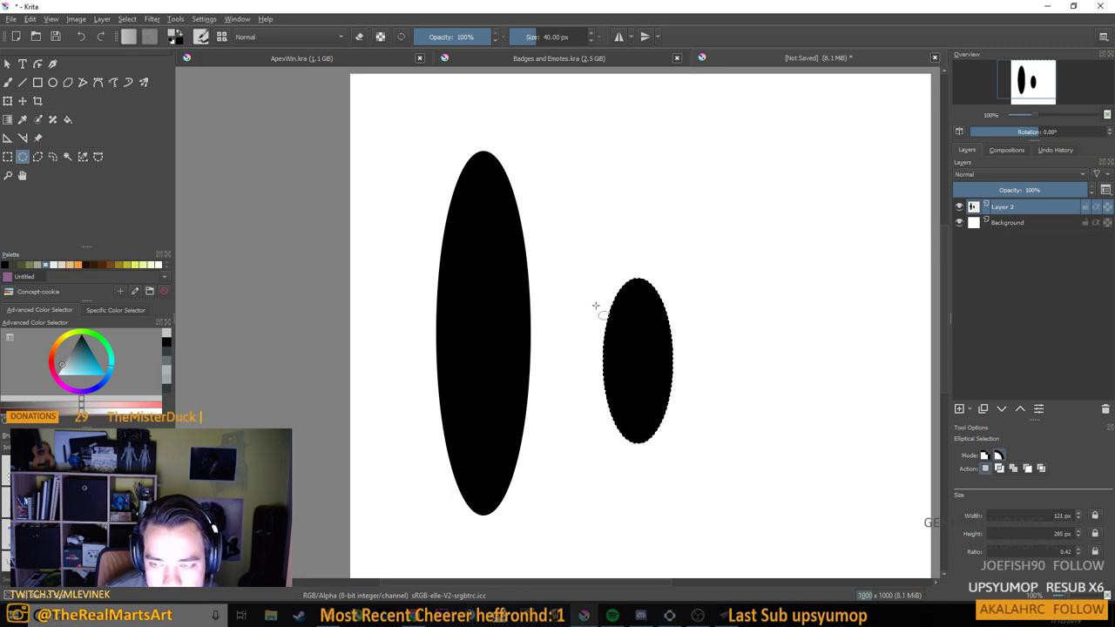
{"action": "key", "text": "ctrl+shift+a"}
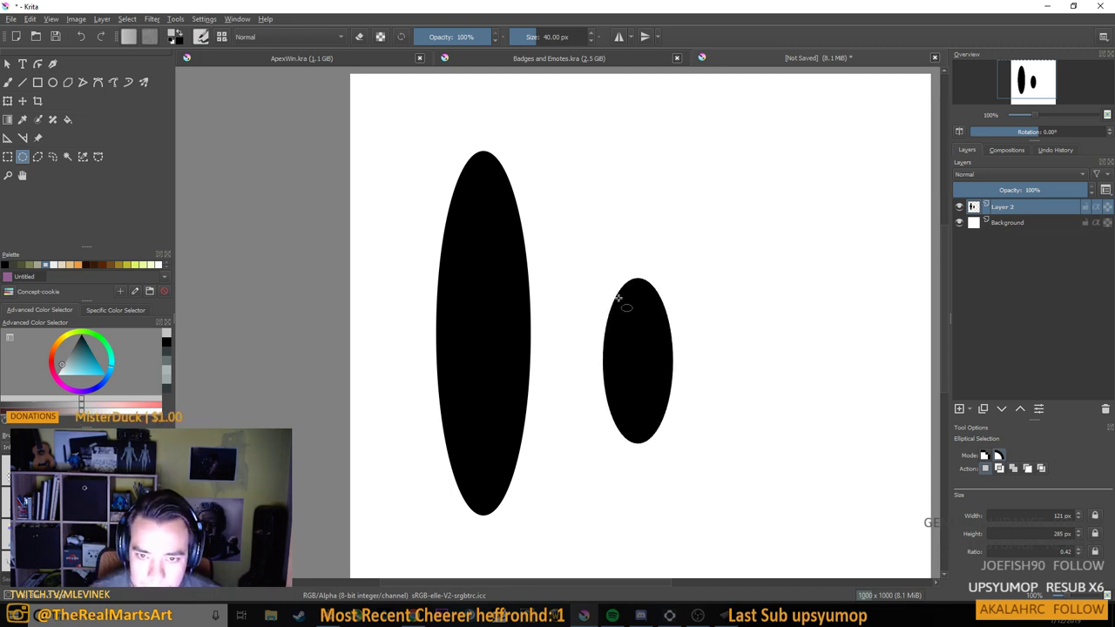
Stretch both black ellipses horizontally with a free transform so they become wider and fill the canvas width
{"action": "key", "text": "ctrl+t"}
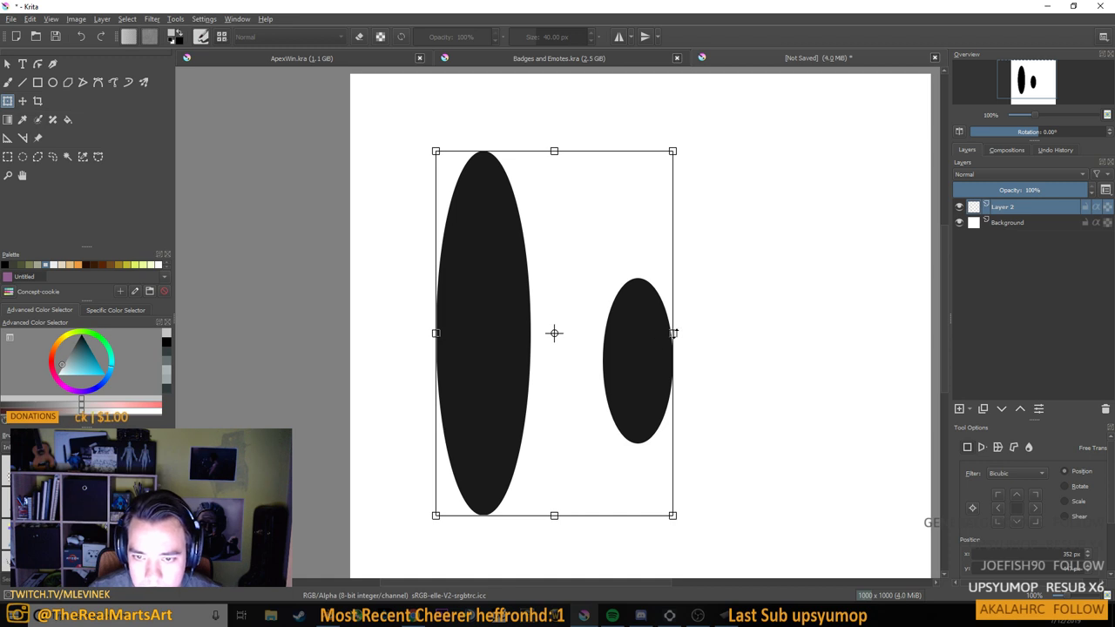
{"action": "left_click_drag", "start_coordinate": [674, 332], "coordinate": [819, 339]}
{"action": "scroll", "coordinate": [752, 312], "scroll_direction": "down", "scroll_amount": 2}
{"action": "mouse_move", "coordinate": [789, 347]}
{"action": "left_mouse_down"}
{"action": "mouse_move", "coordinate": [767, 348]}
{"action": "mouse_move", "coordinate": [783, 348]}
{"action": "left_mouse_up"}
{"action": "key", "text": "Return"}
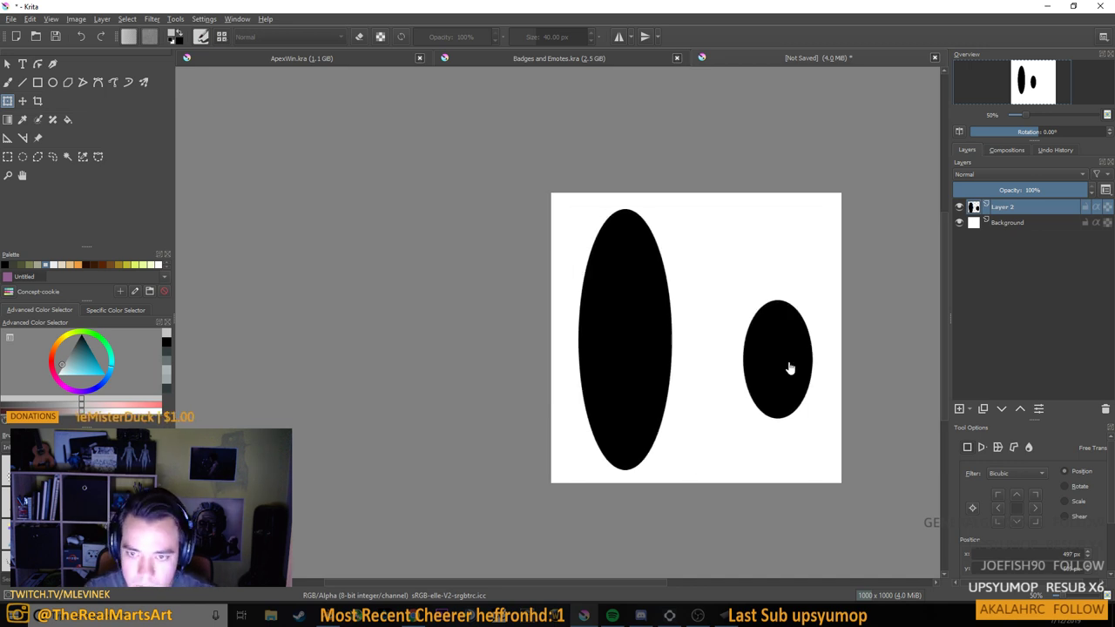
Outline the small ellipse with a freehand selection, tilt it slightly counterclockwise and shift it a little lower
{"action": "left_click", "coordinate": [52, 156]}
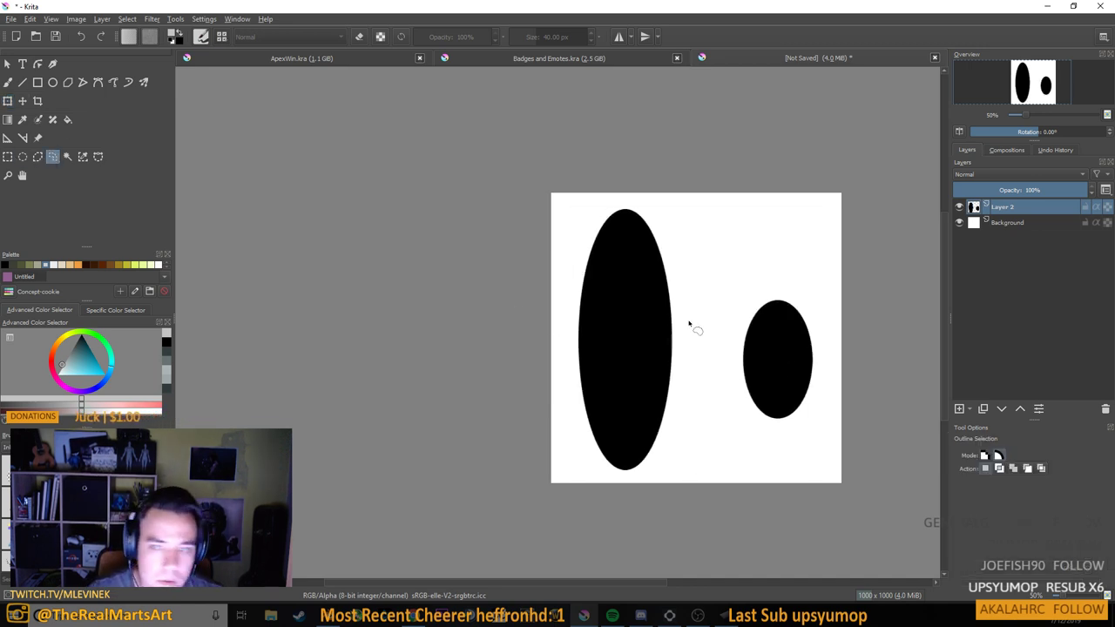
{"action": "mouse_move", "coordinate": [735, 281]}
{"action": "left_mouse_down"}
{"action": "mouse_move", "coordinate": [714, 380]}
{"action": "mouse_move", "coordinate": [847, 442]}
{"action": "mouse_move", "coordinate": [733, 284]}
{"action": "left_mouse_up"}
{"action": "key", "text": "ctrl+t"}
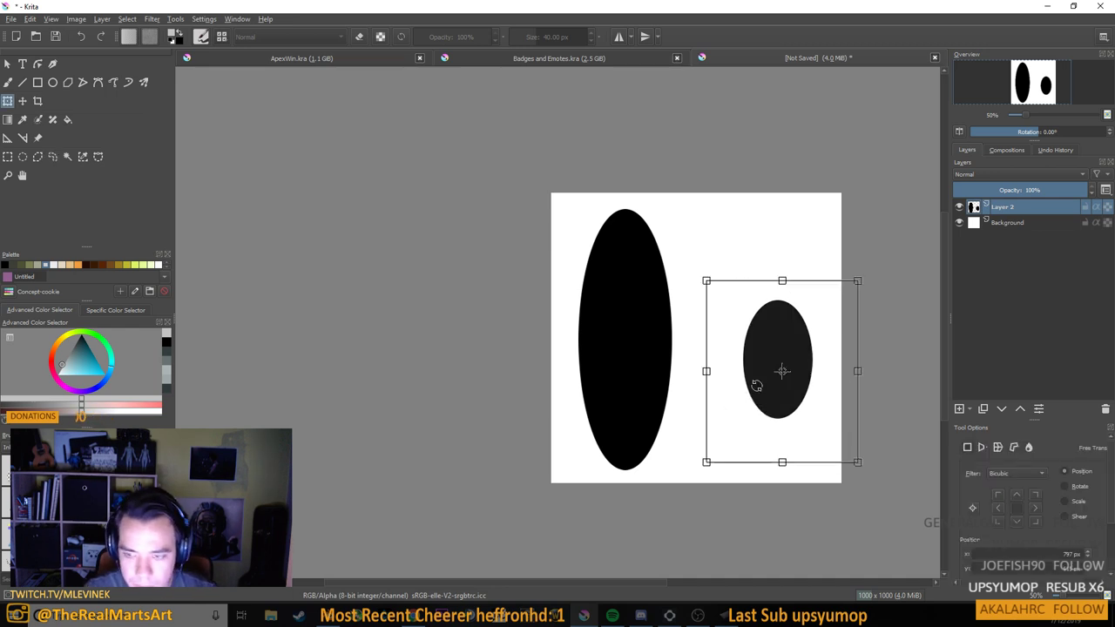
{"action": "left_click_drag", "start_coordinate": [883, 349], "coordinate": [878, 342]}
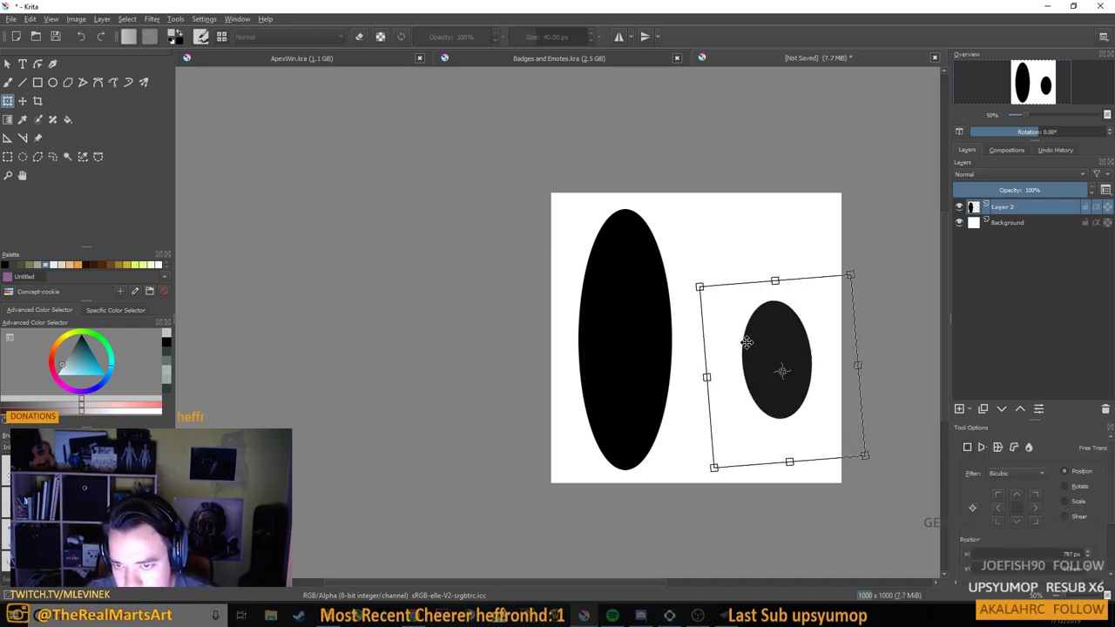
{"action": "left_click_drag", "start_coordinate": [746, 342], "coordinate": [744, 349]}
{"action": "key", "text": "Return"}
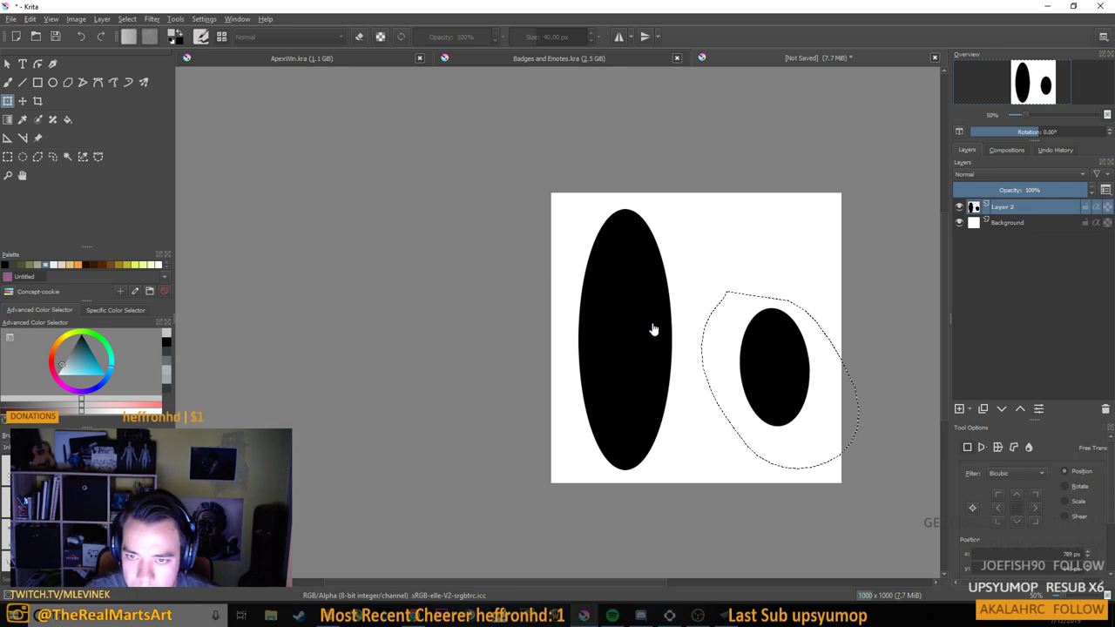
{"action": "key", "text": "ctrl+t"}
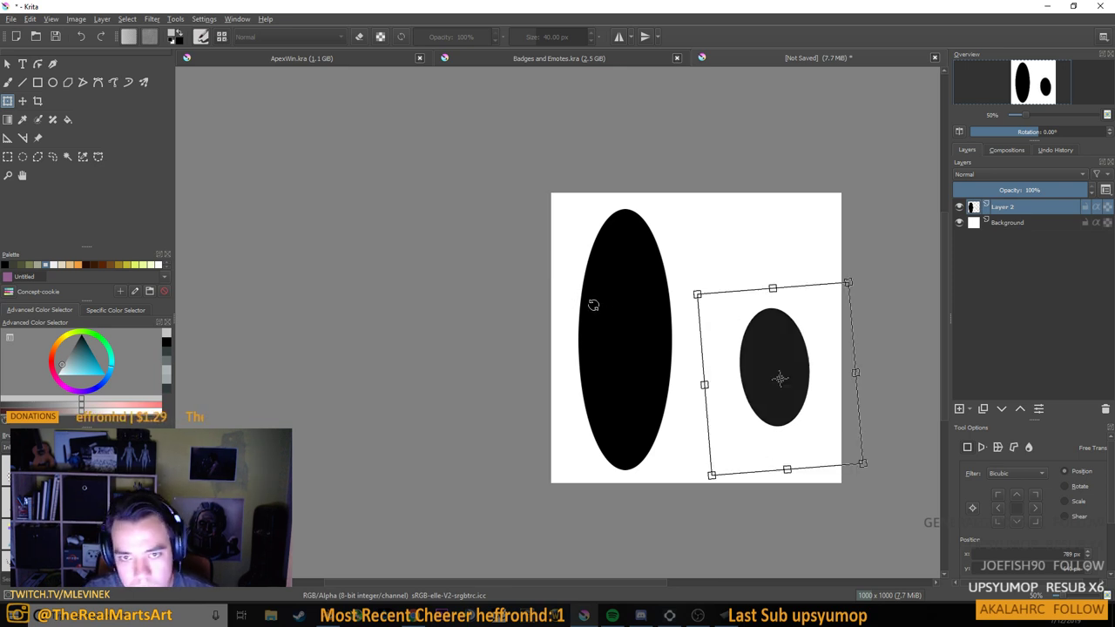
{"action": "key", "text": "Return"}
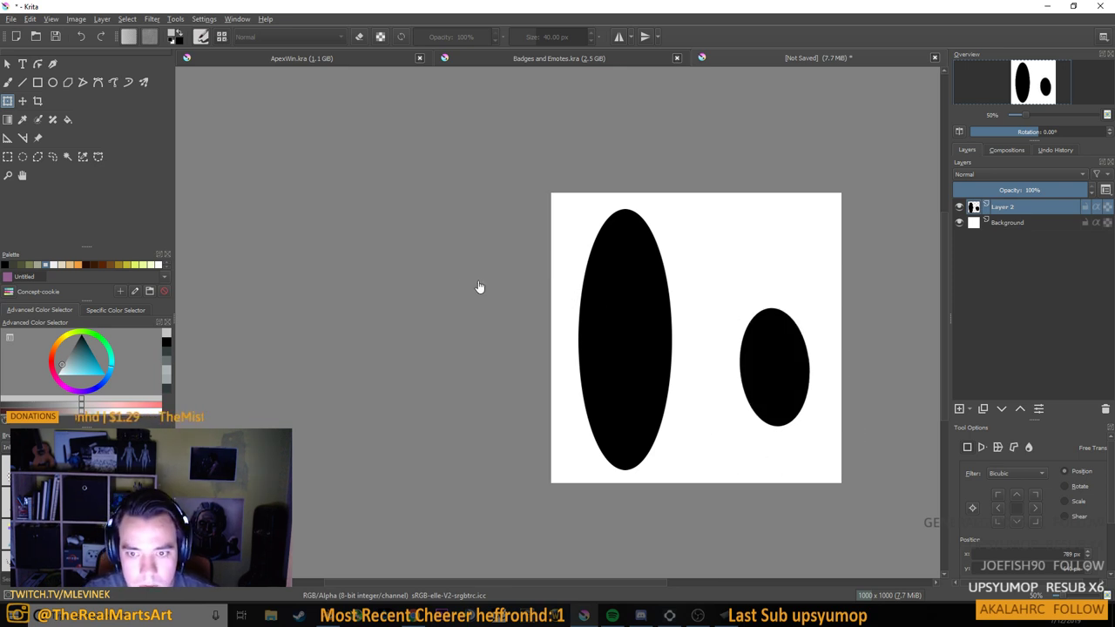
Outline the tall ellipse with a freehand selection and tilt it slightly clockwise
{"action": "left_click", "coordinate": [53, 157]}
{"action": "mouse_move", "coordinate": [590, 207]}
{"action": "left_mouse_down"}
{"action": "mouse_move", "coordinate": [564, 426]}
{"action": "mouse_move", "coordinate": [620, 474]}
{"action": "mouse_move", "coordinate": [660, 485]}
{"action": "mouse_move", "coordinate": [708, 401]}
{"action": "mouse_move", "coordinate": [698, 244]}
{"action": "mouse_move", "coordinate": [644, 204]}
{"action": "left_mouse_up"}
{"action": "key", "text": "ctrl+t"}
{"action": "left_click_drag", "start_coordinate": [741, 279], "coordinate": [687, 289]}
{"action": "left_click_drag", "start_coordinate": [791, 275], "coordinate": [794, 285]}
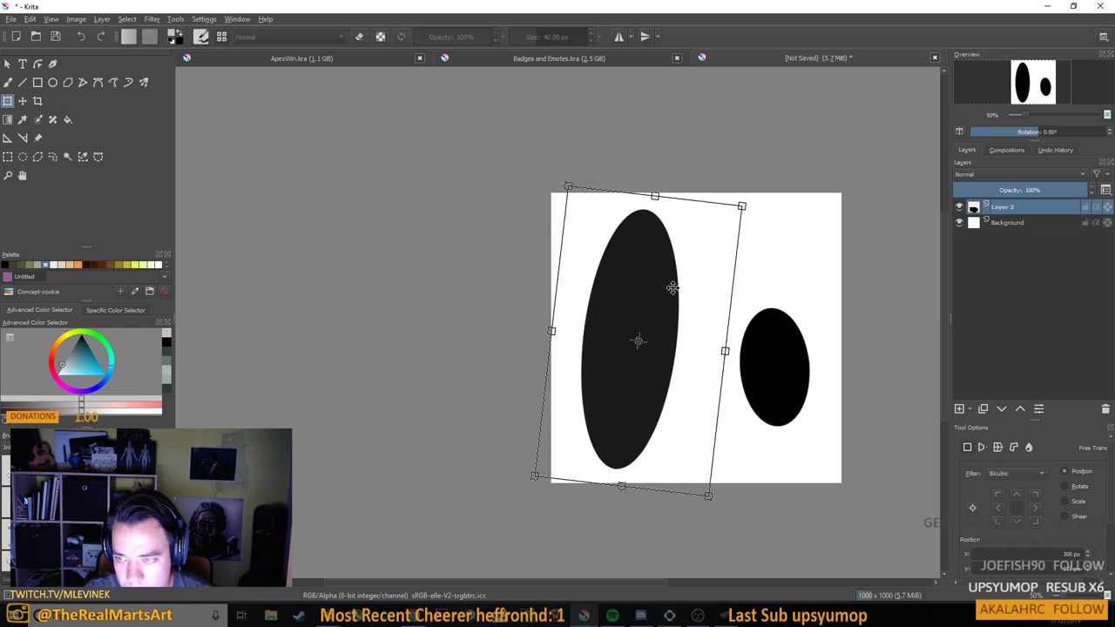
{"action": "left_click_drag", "start_coordinate": [673, 287], "coordinate": [673, 286]}
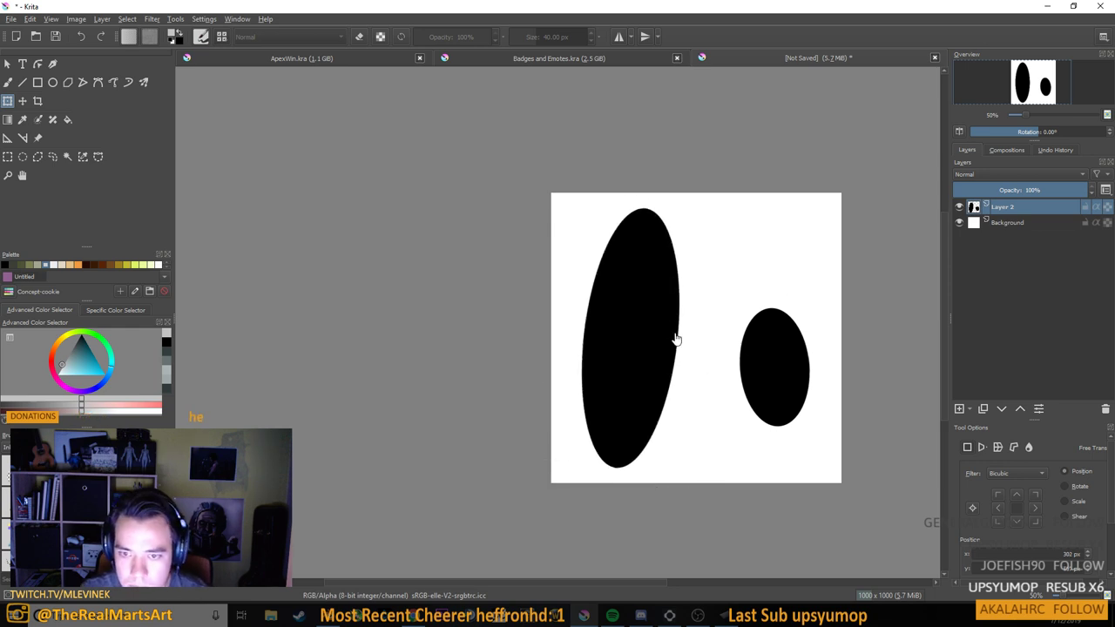
Save the drawing on the desktop as PotatoManEyesStencil.png and switch back to Blender
{"action": "left_click", "coordinate": [9, 19]}
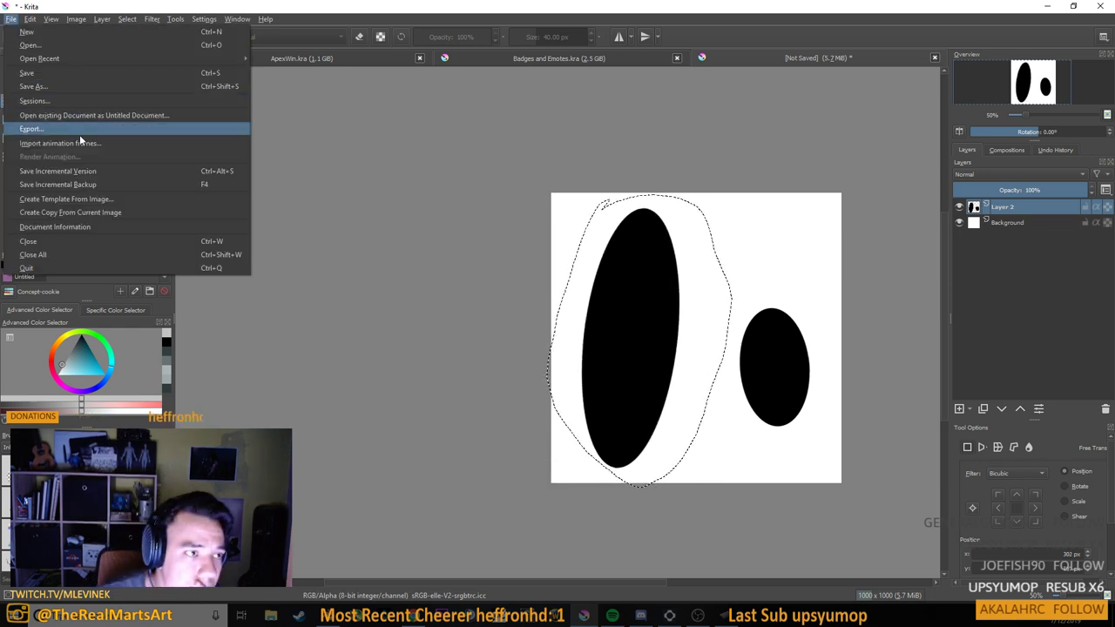
{"action": "left_click", "coordinate": [51, 89]}
{"action": "left_click_drag", "start_coordinate": [172, 28], "coordinate": [1113, 239]}
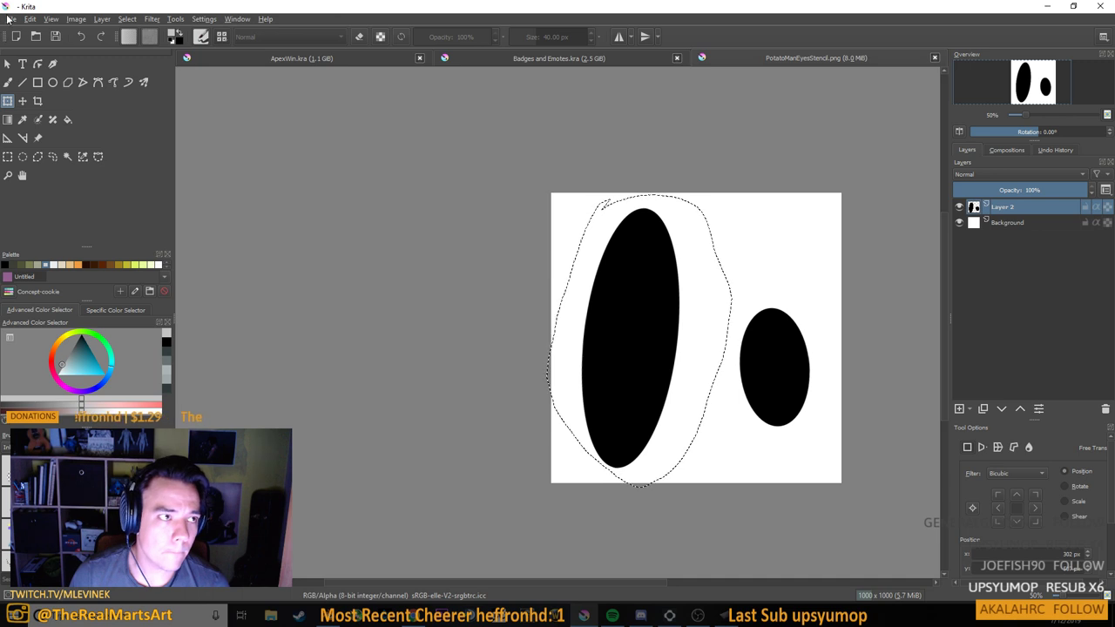
{"action": "left_click", "coordinate": [1047, 6]}
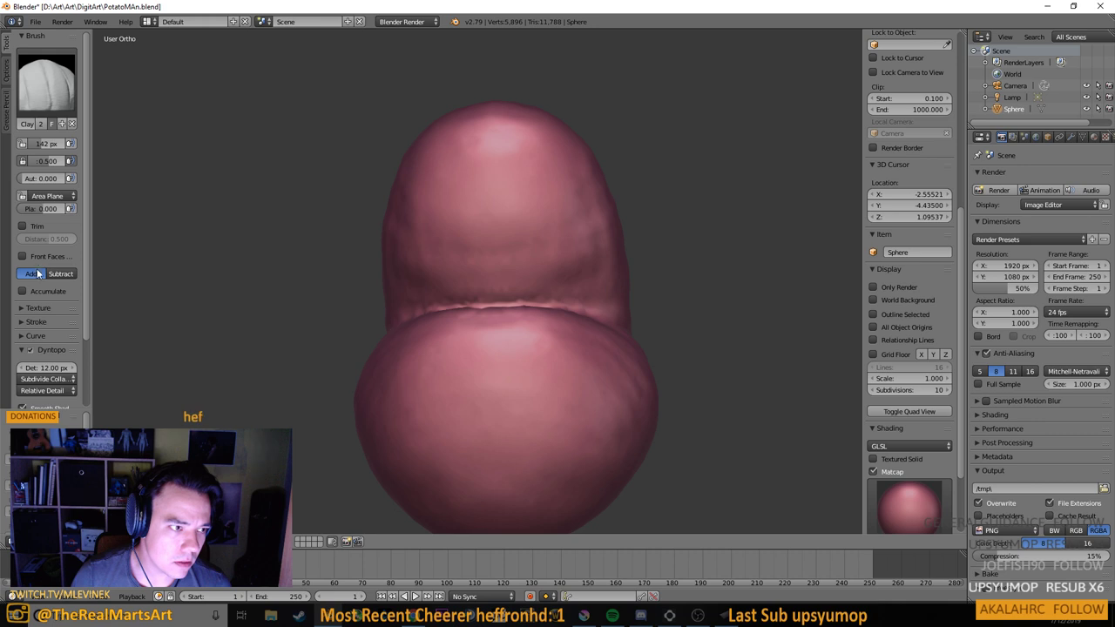
Show the texture settings of the Clay Strips brush and add a new texture to it
{"action": "left_click", "coordinate": [43, 106]}
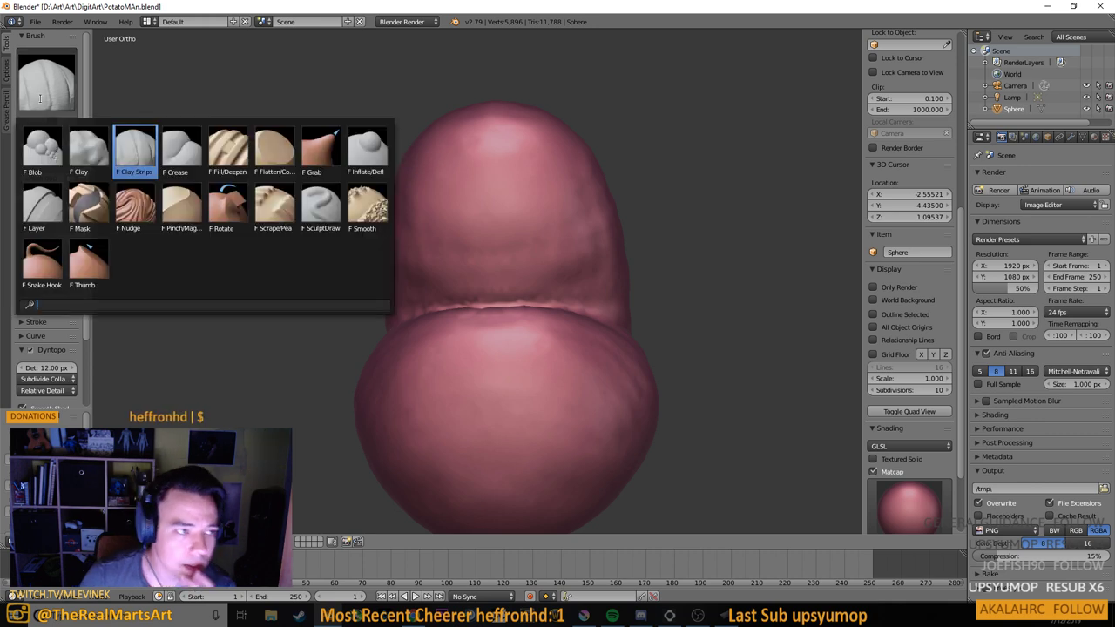
{"action": "left_click", "coordinate": [40, 100]}
{"action": "left_click", "coordinate": [30, 307]}
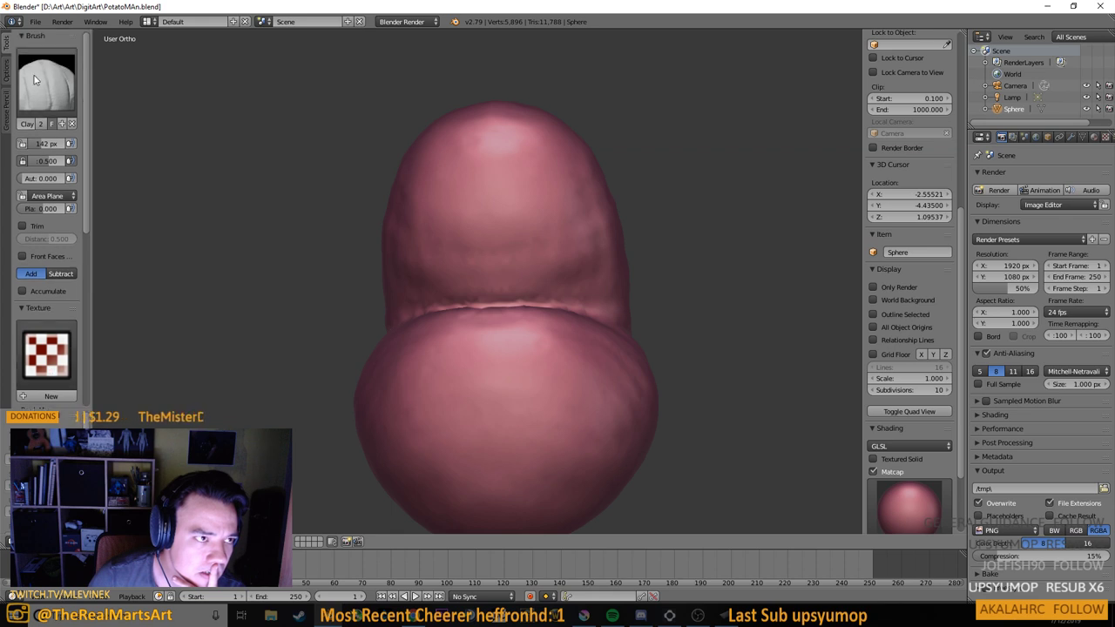
{"action": "scroll", "coordinate": [35, 218], "scroll_direction": "down", "scroll_amount": 3}
{"action": "left_click", "coordinate": [39, 307]}
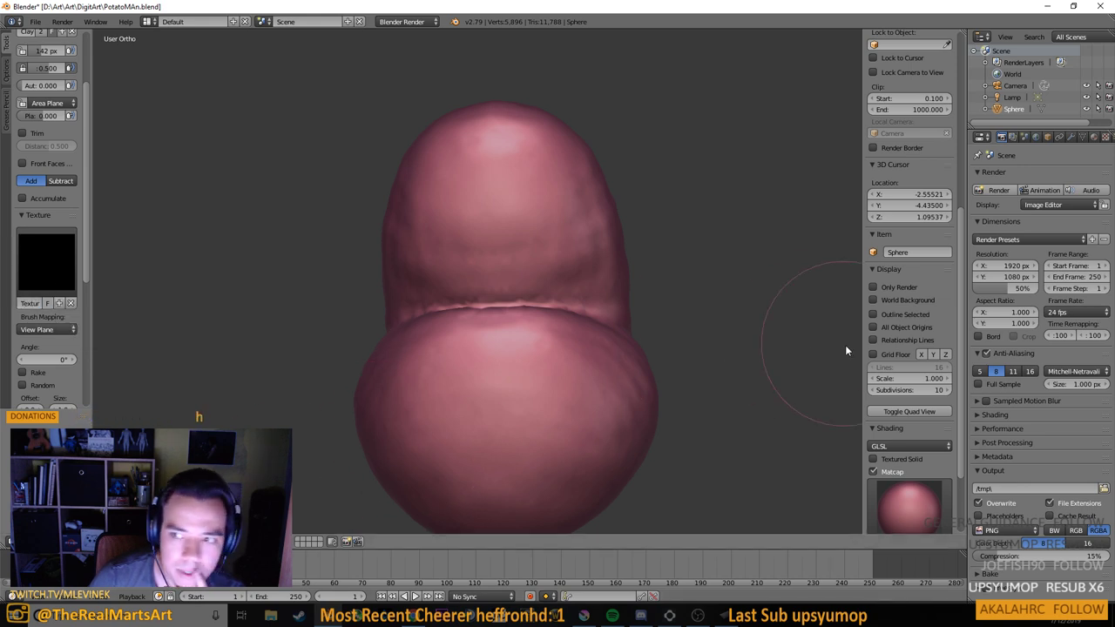
Create a new image texture on the World and load PotatoManEyesStencil.png from the Desktop folder into it
{"action": "left_click", "coordinate": [1096, 138]}
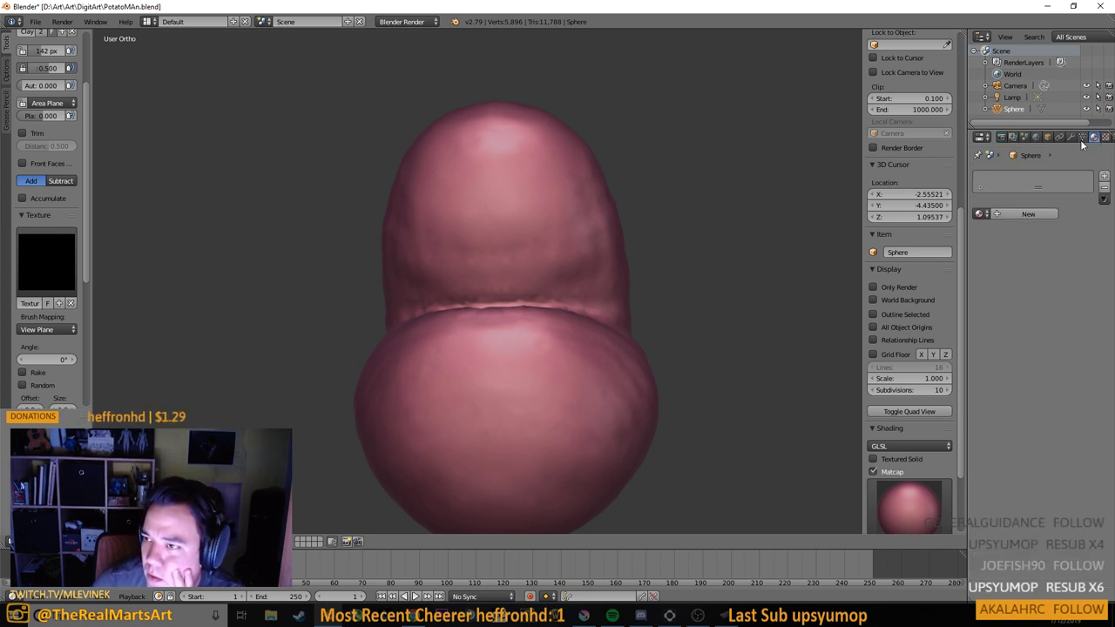
{"action": "left_click", "coordinate": [1106, 138]}
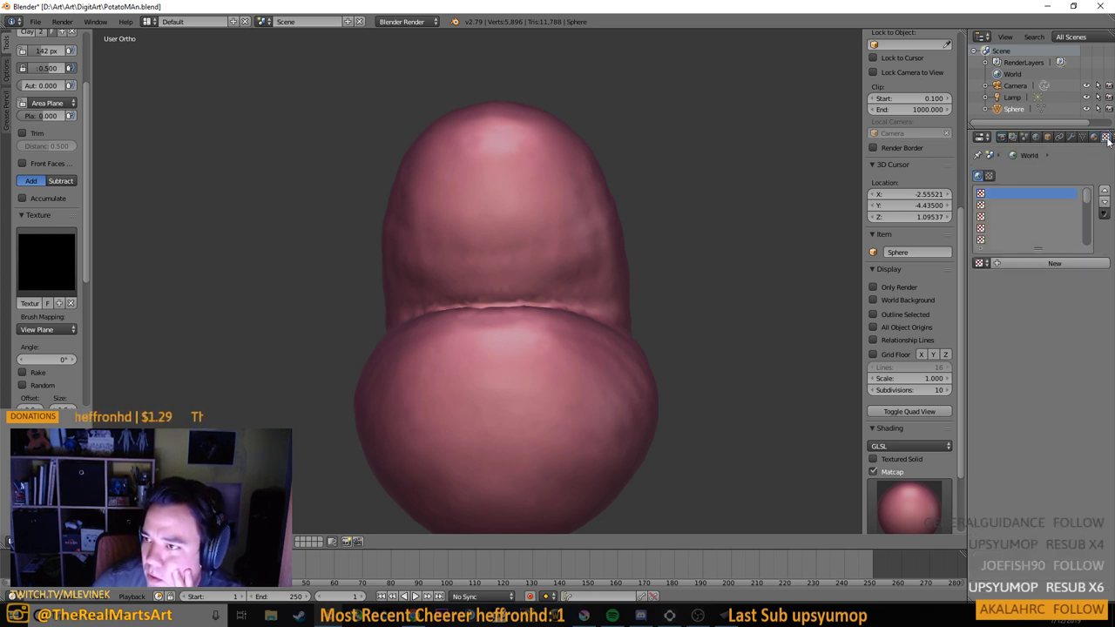
{"action": "left_click", "coordinate": [1010, 263]}
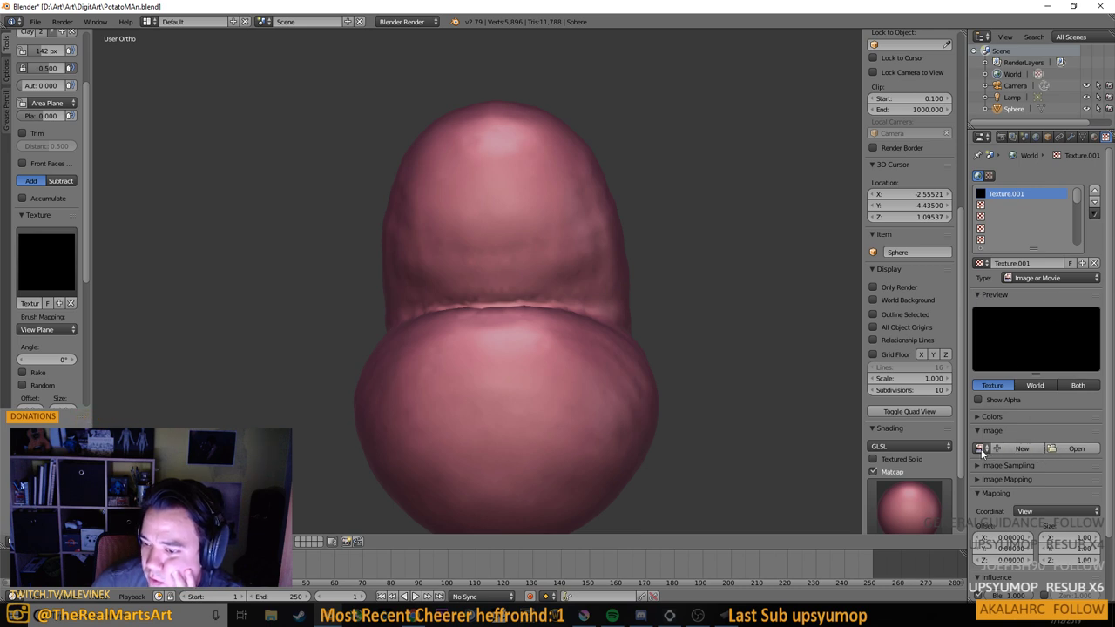
{"action": "left_click", "coordinate": [1077, 447]}
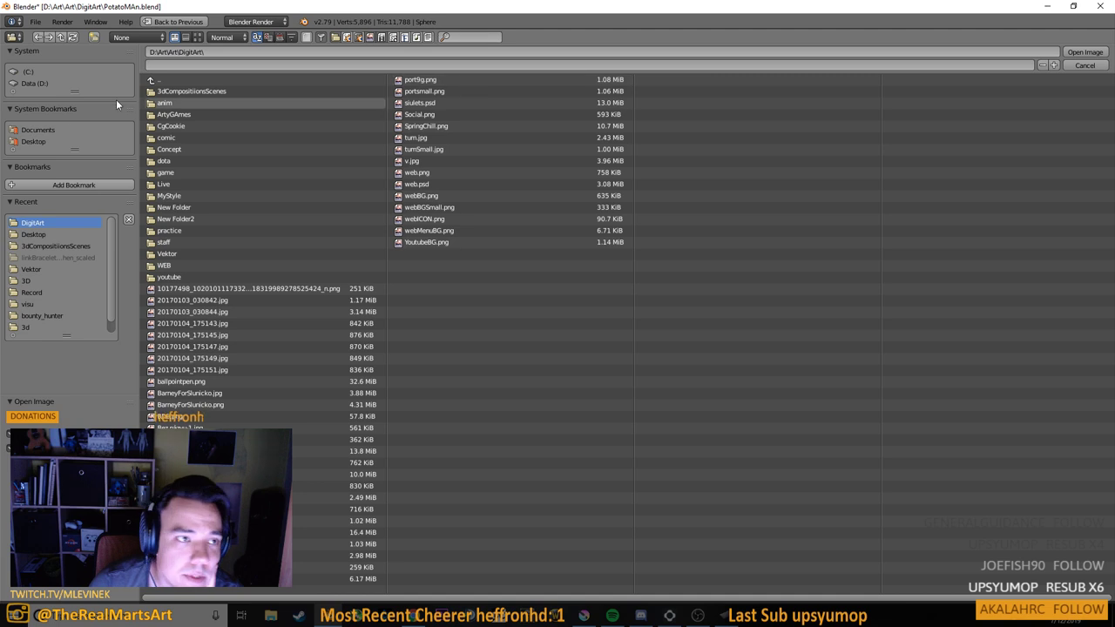
{"action": "left_click", "coordinate": [31, 235]}
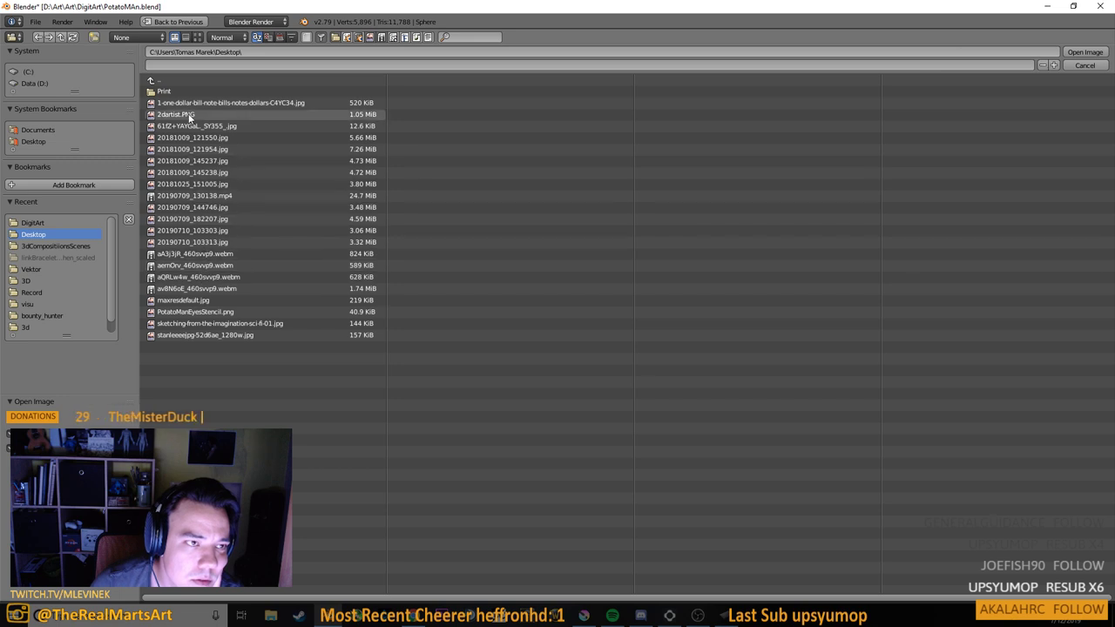
{"action": "double_click", "coordinate": [185, 311]}
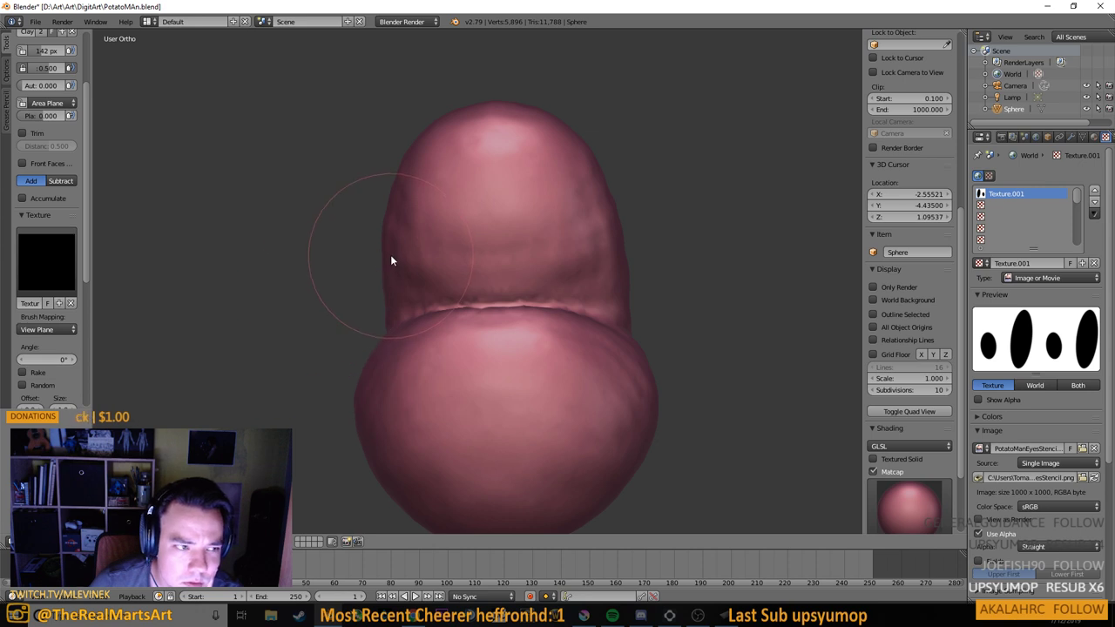
Assign the eye stencil texture to the Clay Strips brush, and undo a short test stroke on the head
{"action": "left_click", "coordinate": [37, 276]}
{"action": "left_click", "coordinate": [137, 325]}
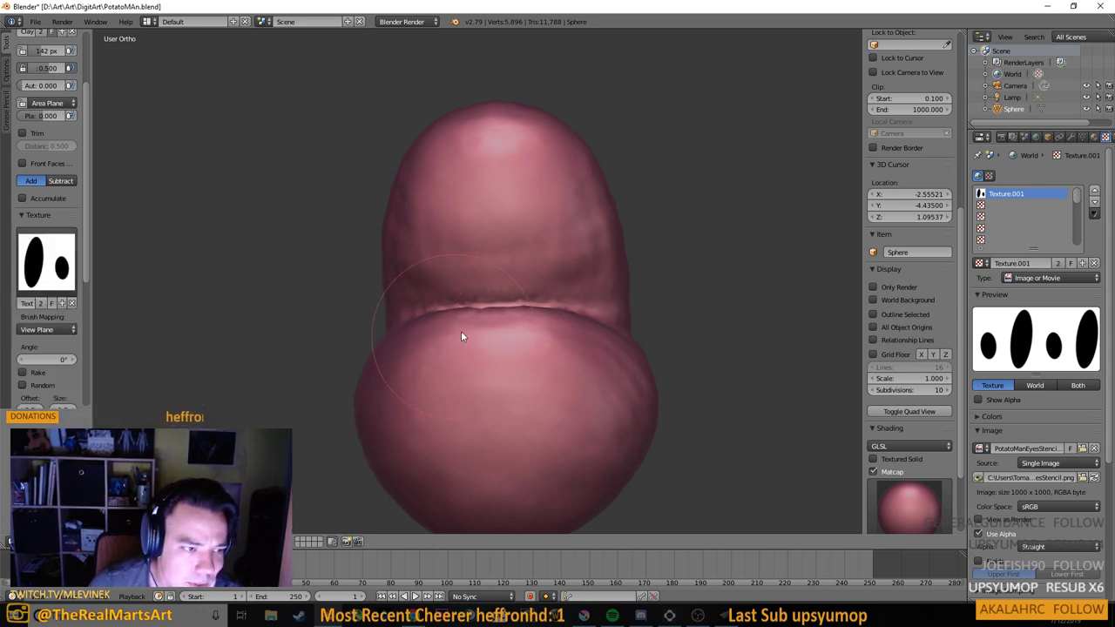
{"action": "left_click_drag", "start_coordinate": [498, 198], "coordinate": [499, 207]}
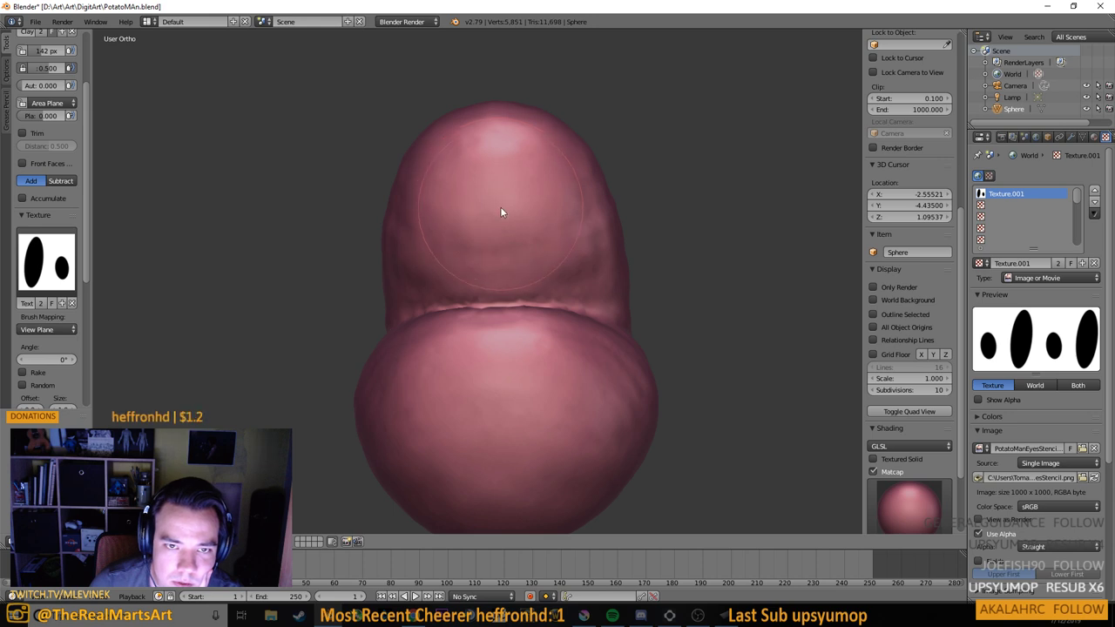
{"action": "key", "text": "ctrl+z"}
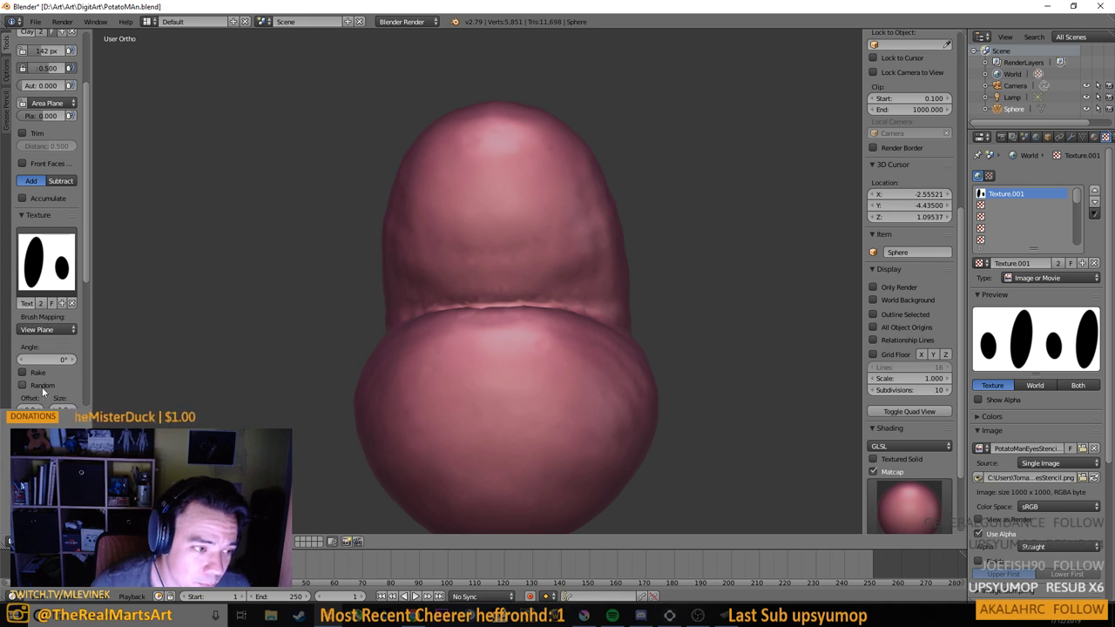
Switch to the SculptDraw brush and assign the eye stencil texture to it
{"action": "scroll", "coordinate": [51, 184], "scroll_direction": "up", "scroll_amount": 3}
{"action": "scroll", "coordinate": [50, 184], "scroll_direction": "up", "scroll_amount": 1}
{"action": "left_click", "coordinate": [48, 82]}
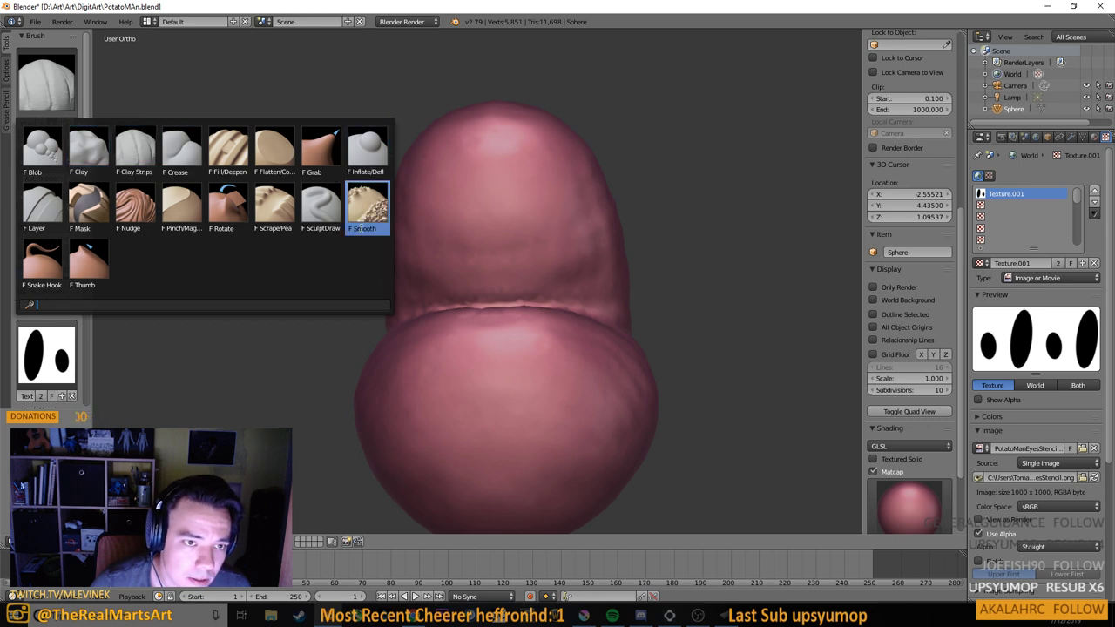
{"action": "left_click", "coordinate": [328, 214]}
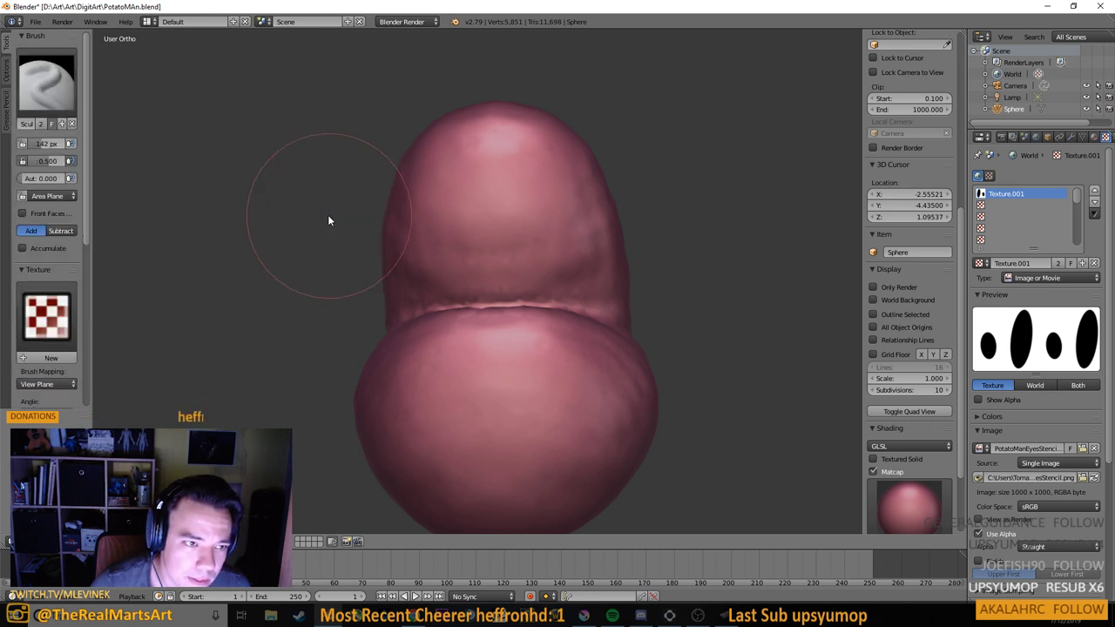
{"action": "left_click", "coordinate": [48, 354]}
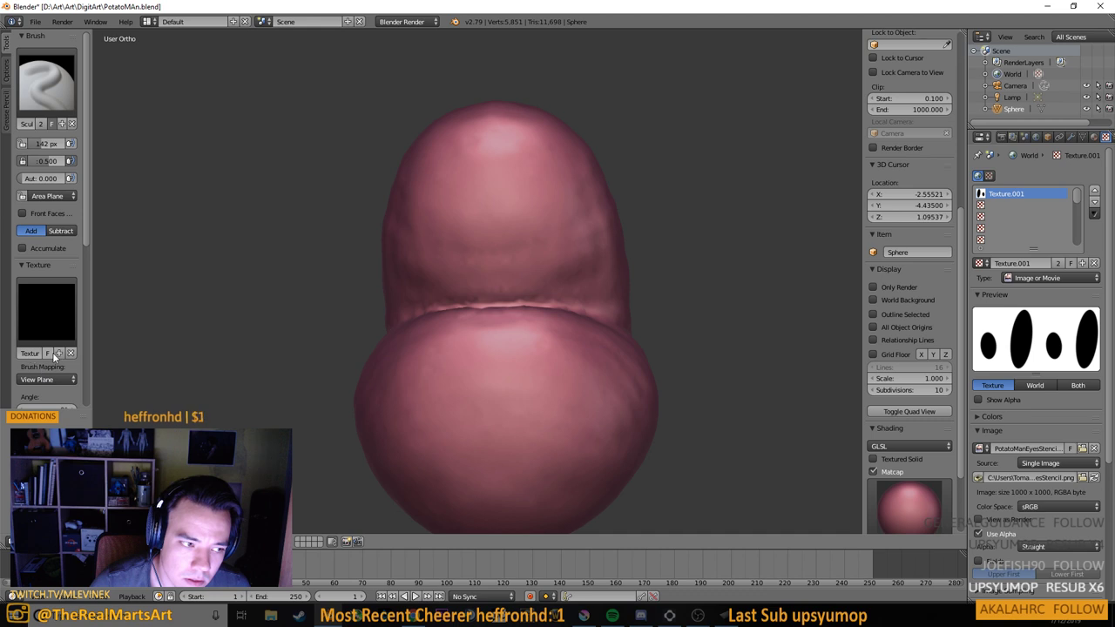
{"action": "left_click", "coordinate": [46, 322]}
{"action": "left_click", "coordinate": [184, 373]}
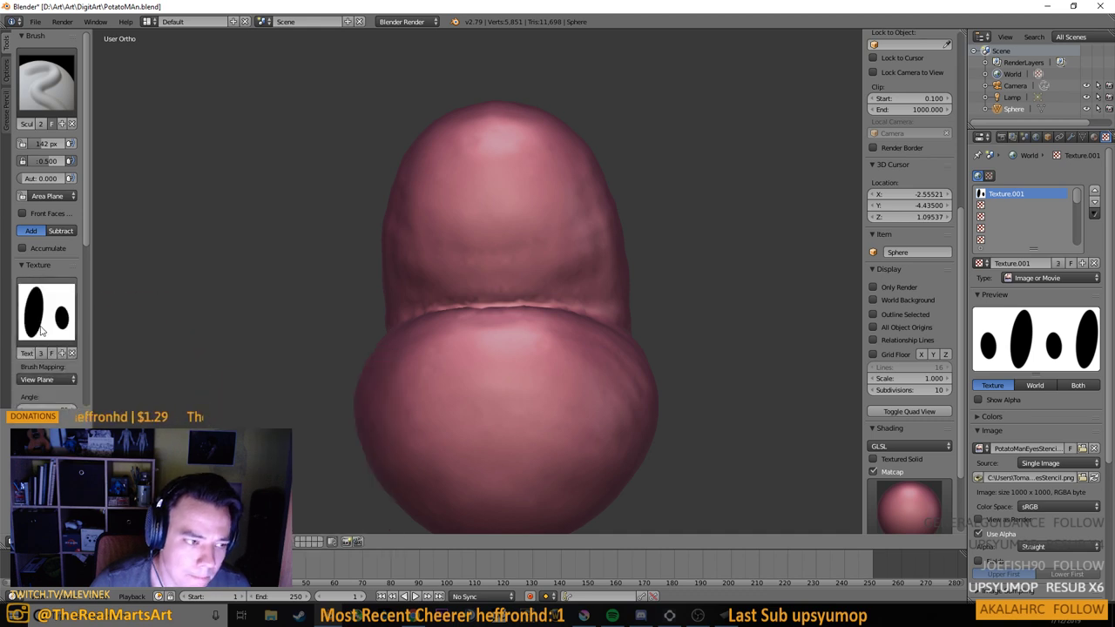
Try stamping the eye texture repeatedly in the middle of the head with the SculptDraw brush, and undo the stamps
{"action": "scroll", "coordinate": [41, 330], "scroll_direction": "down", "scroll_amount": 2}
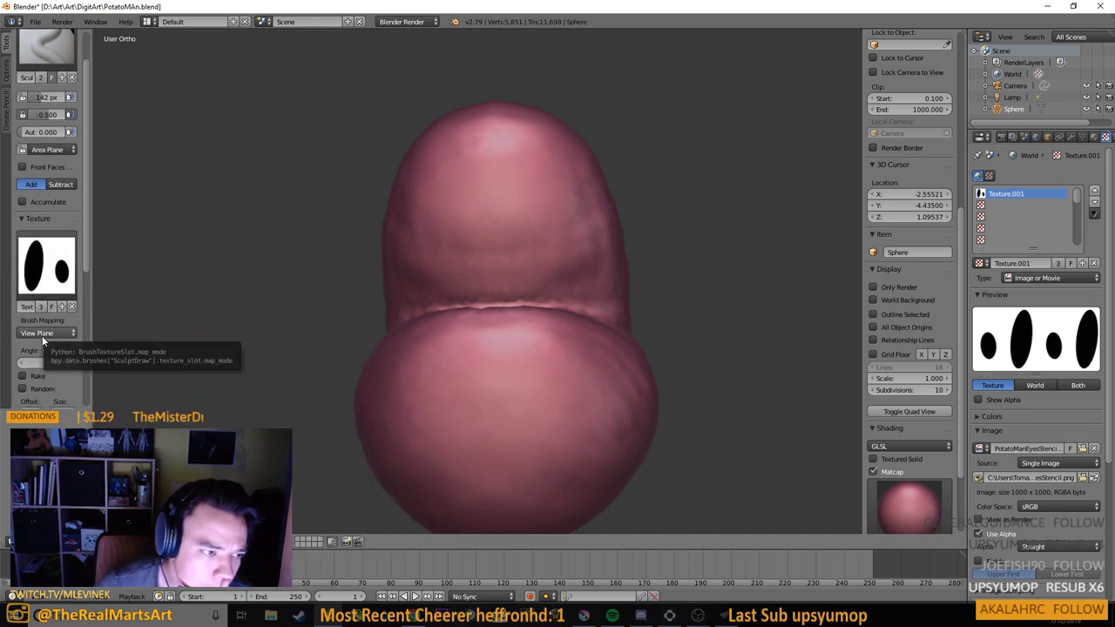
{"action": "scroll", "coordinate": [59, 393], "scroll_direction": "down", "scroll_amount": 2}
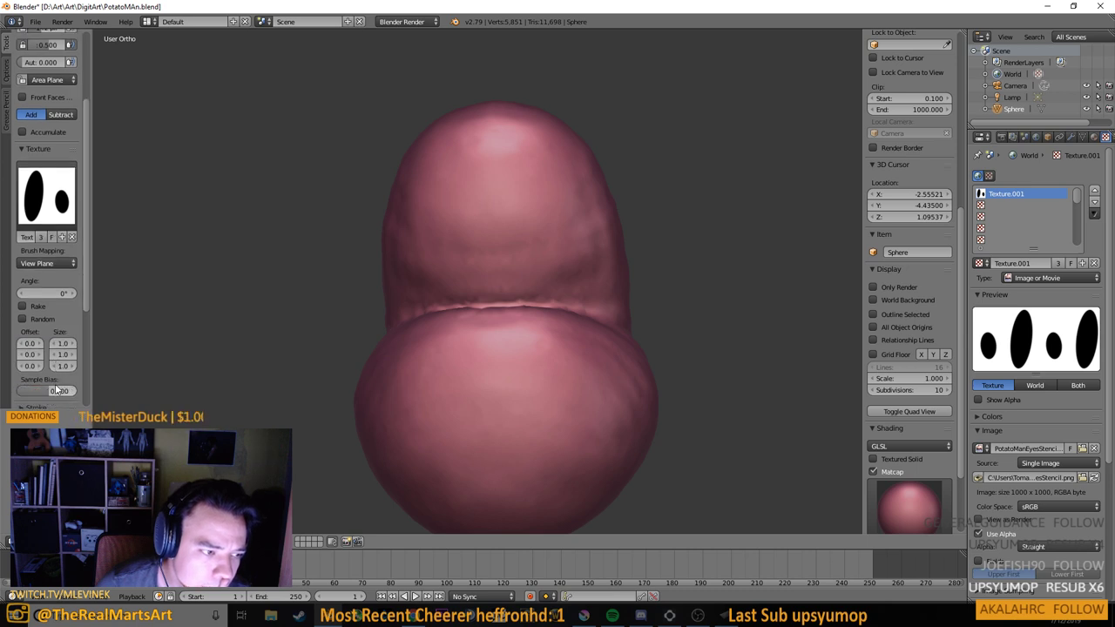
{"action": "scroll", "coordinate": [55, 390], "scroll_direction": "down", "scroll_amount": 1}
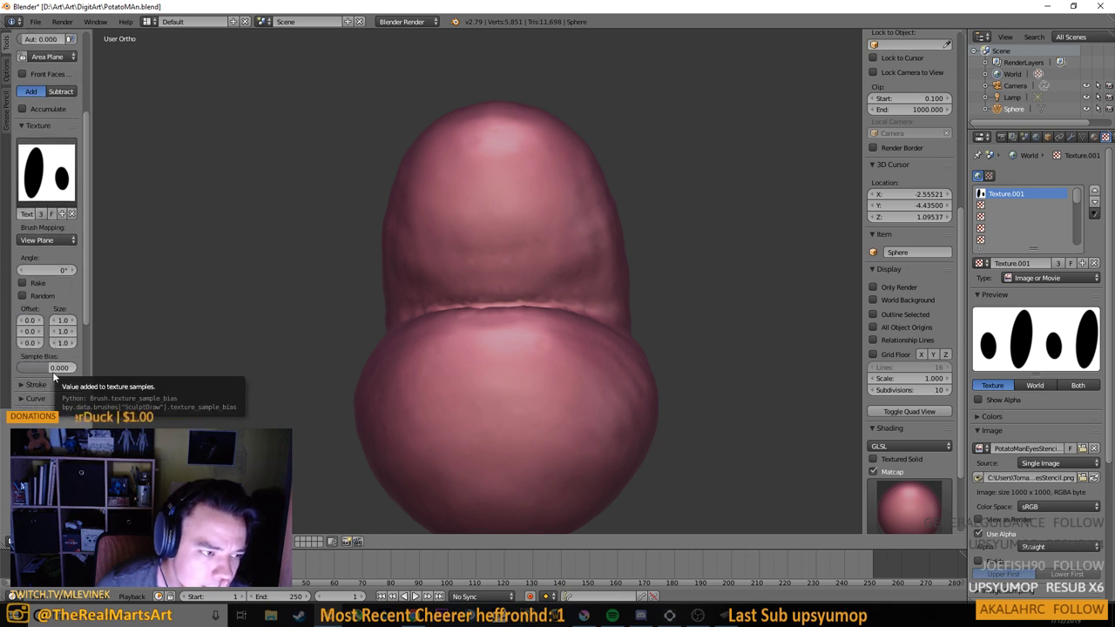
{"action": "left_click", "coordinate": [488, 208]}
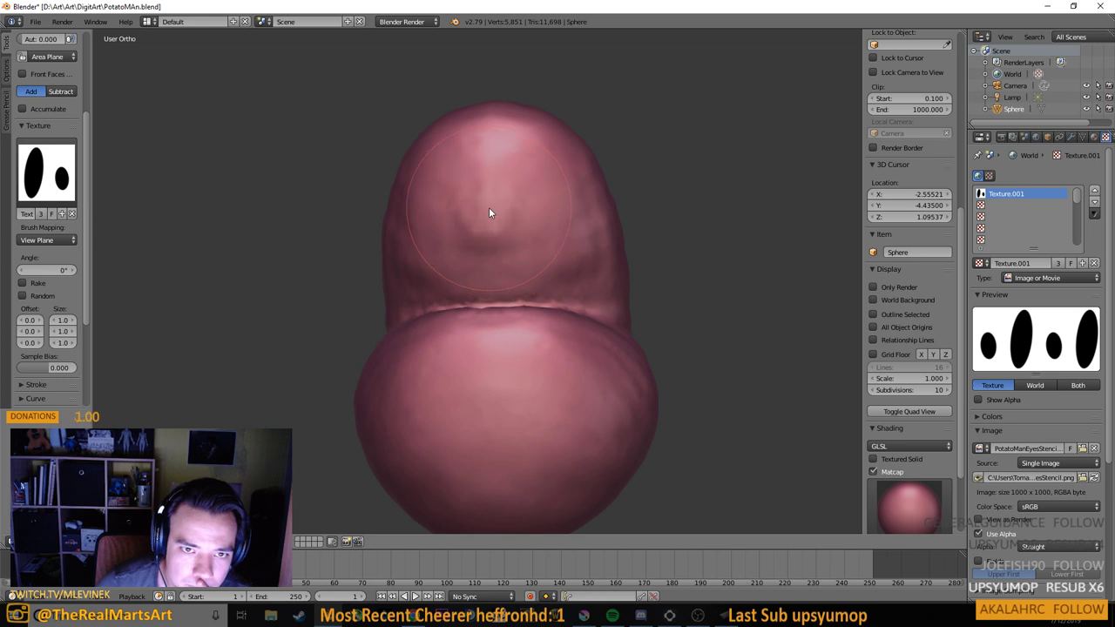
{"action": "left_click", "coordinate": [489, 208]}
{"action": "left_click", "coordinate": [488, 208]}
{"action": "left_click", "coordinate": [488, 208]}
{"action": "left_click", "coordinate": [489, 208]}
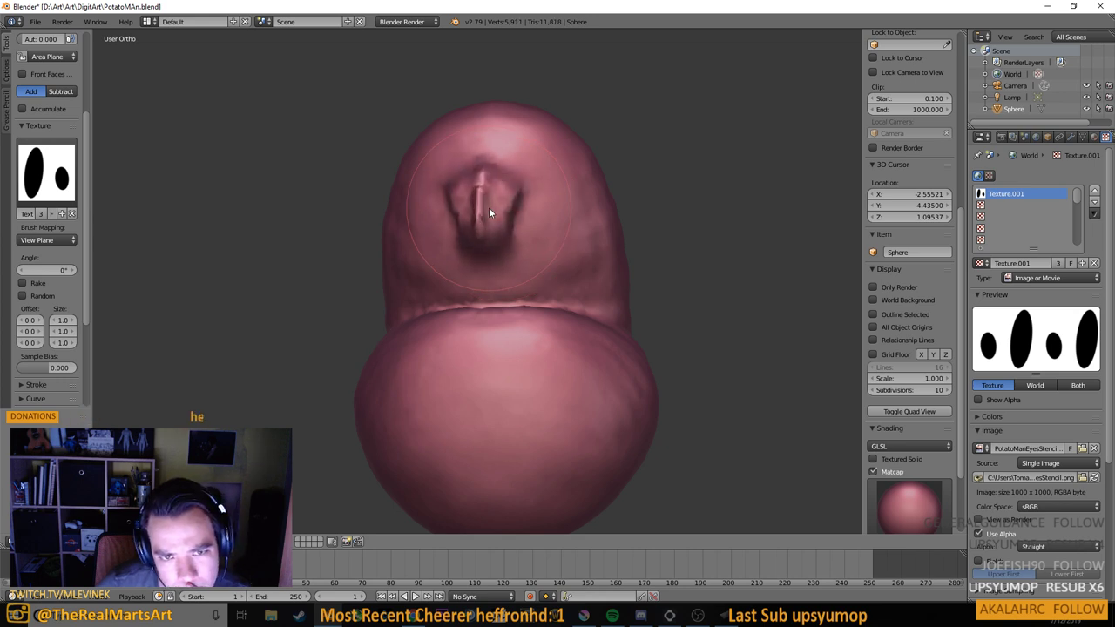
{"action": "left_click", "coordinate": [488, 209]}
{"action": "mouse_move", "coordinate": [542, 229]}
{"action": "left_mouse_down"}
{"action": "mouse_move", "coordinate": [475, 231]}
{"action": "mouse_move", "coordinate": [585, 249]}
{"action": "left_mouse_up"}
{"action": "key", "text": "ctrl+z"}
{"action": "key", "text": "ctrl+z"}
{"action": "key", "text": "ctrl+z"}
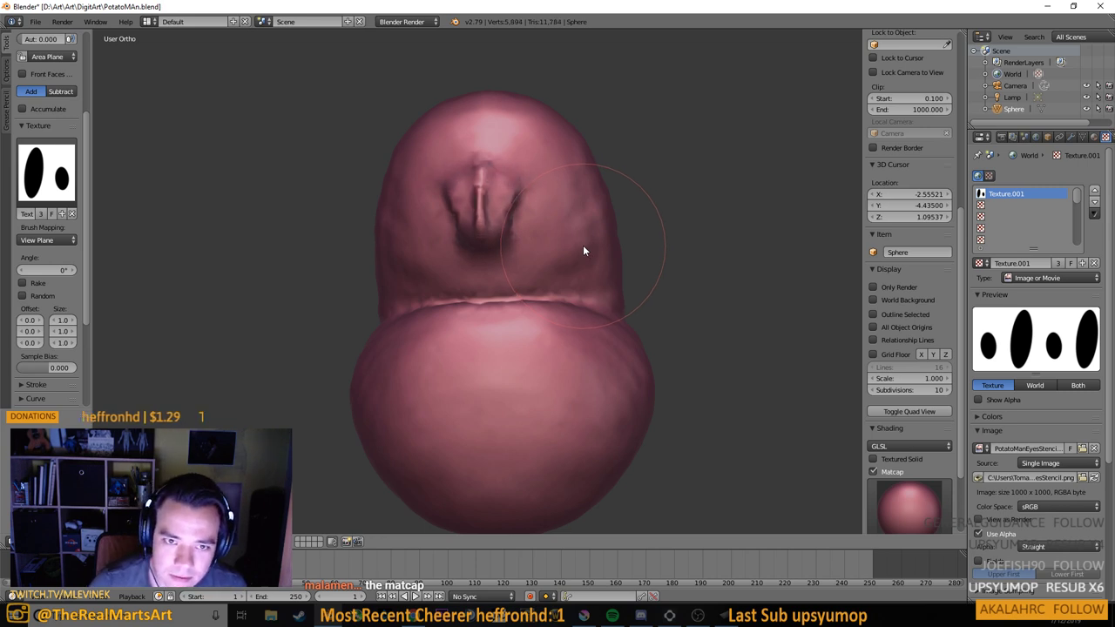
{"action": "key", "text": "ctrl+z"}
{"action": "key", "text": "ctrl+z"}
{"action": "key", "text": "ctrl+z"}
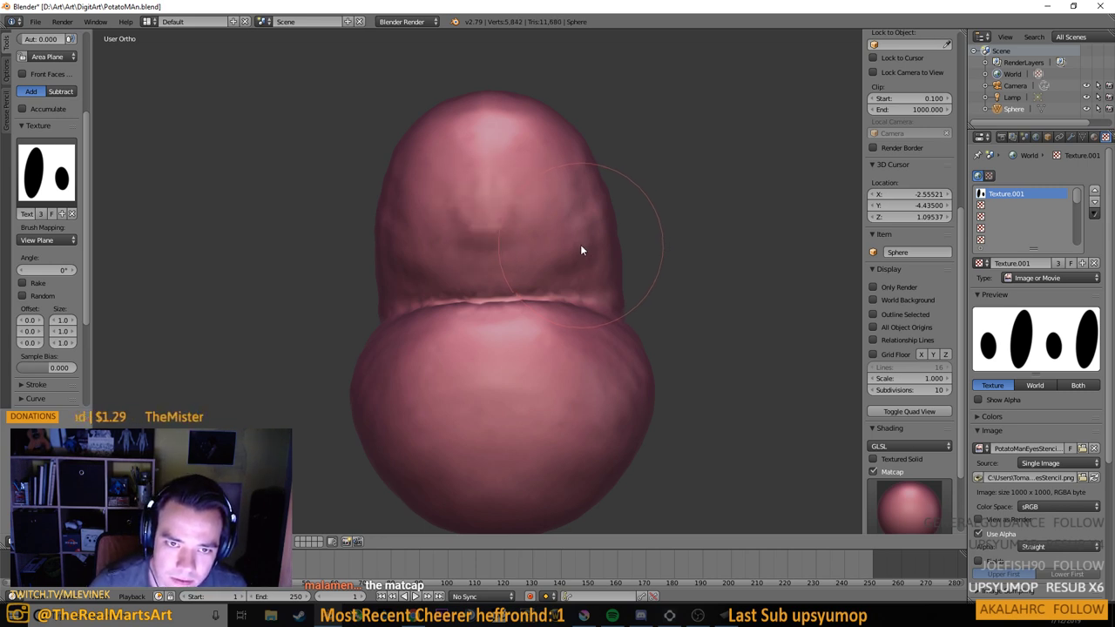
Turn off dynamic topology for sculpting
{"action": "scroll", "coordinate": [74, 215], "scroll_direction": "down", "scroll_amount": 4}
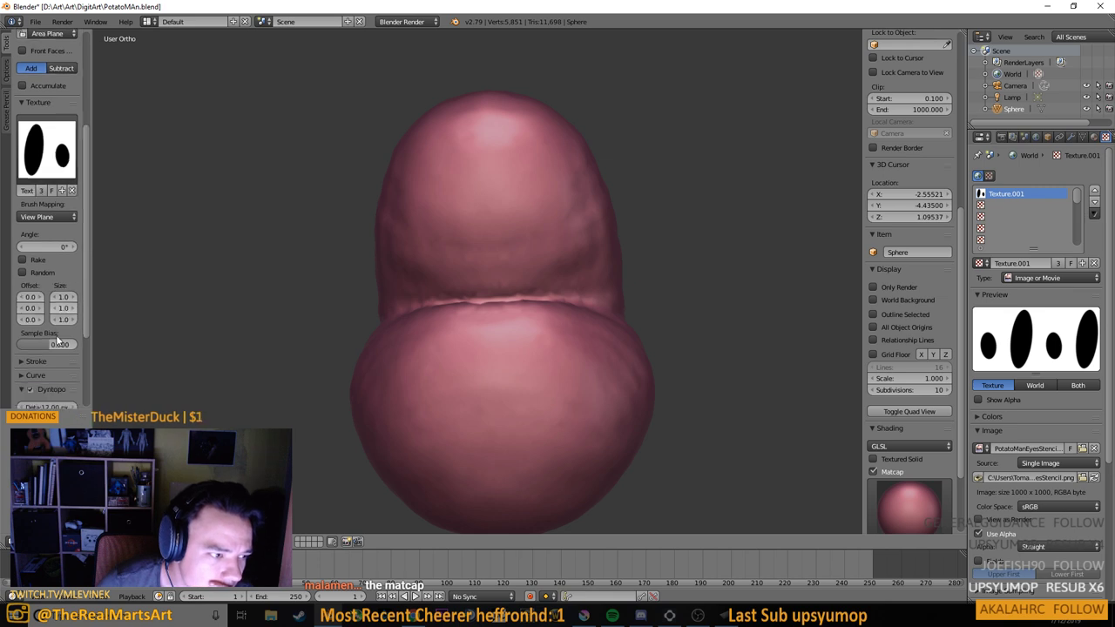
{"action": "scroll", "coordinate": [496, 191], "scroll_direction": "up", "scroll_amount": 6}
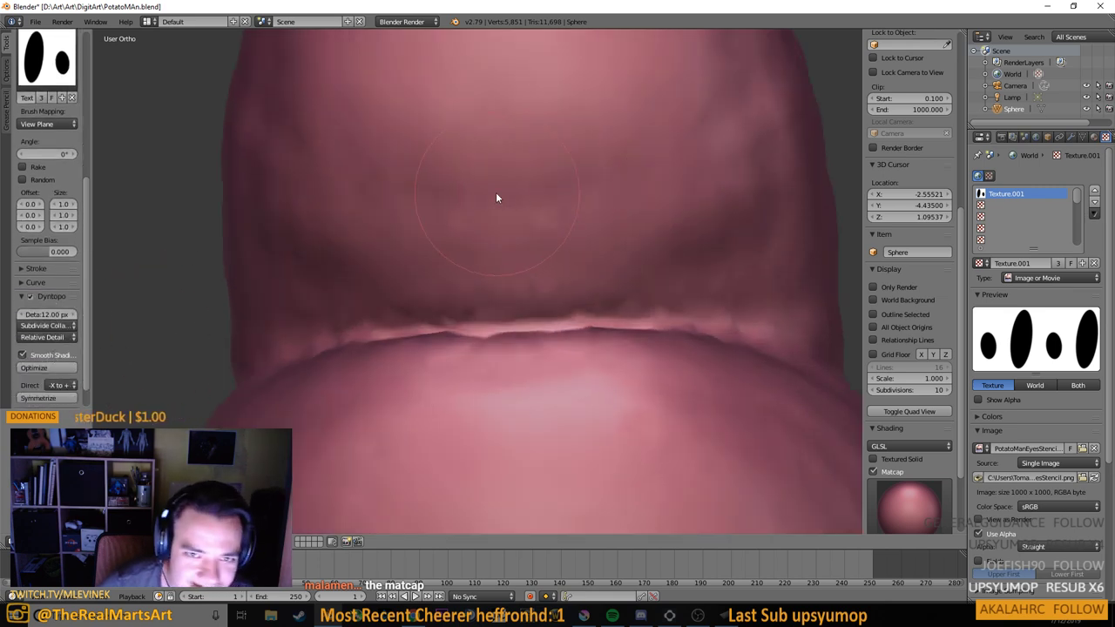
{"action": "key", "text": "ctrl+z"}
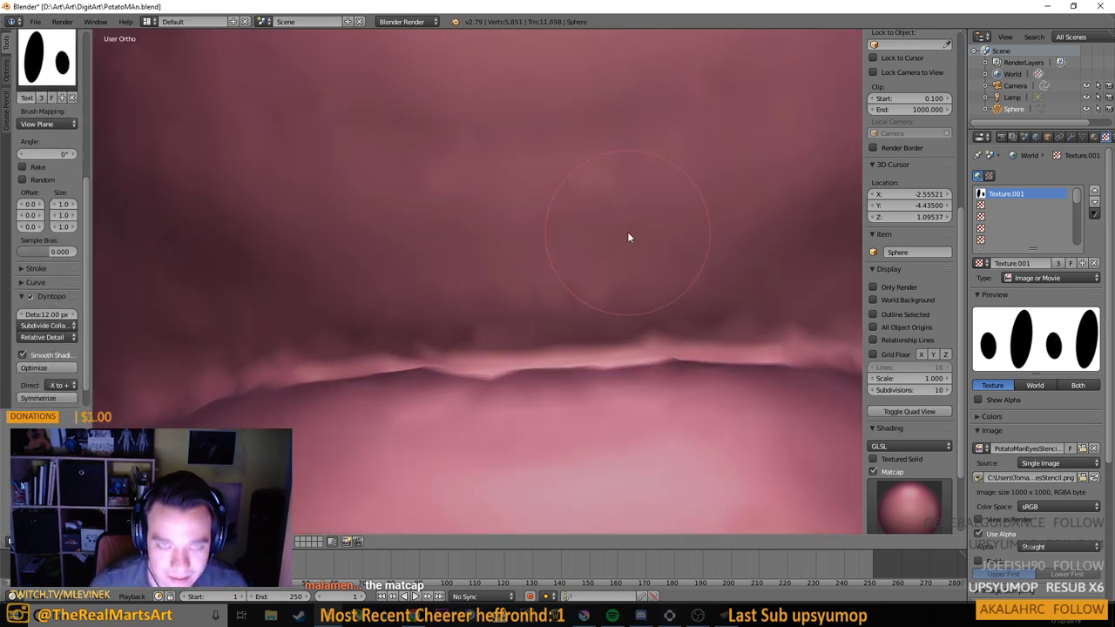
{"action": "scroll", "coordinate": [42, 372], "scroll_direction": "down", "scroll_amount": 1}
{"action": "left_click", "coordinate": [72, 362]}
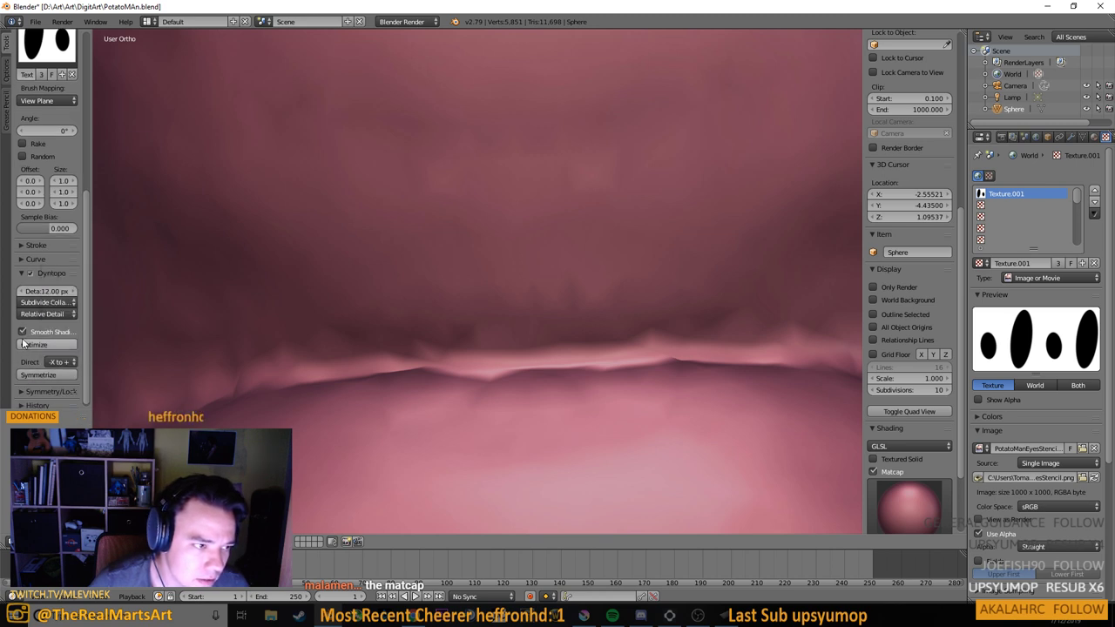
{"action": "left_click", "coordinate": [22, 273]}
Show the sculpt symmetry settings and turn off X mirroring
{"action": "scroll", "coordinate": [404, 170], "scroll_direction": "down", "scroll_amount": 5}
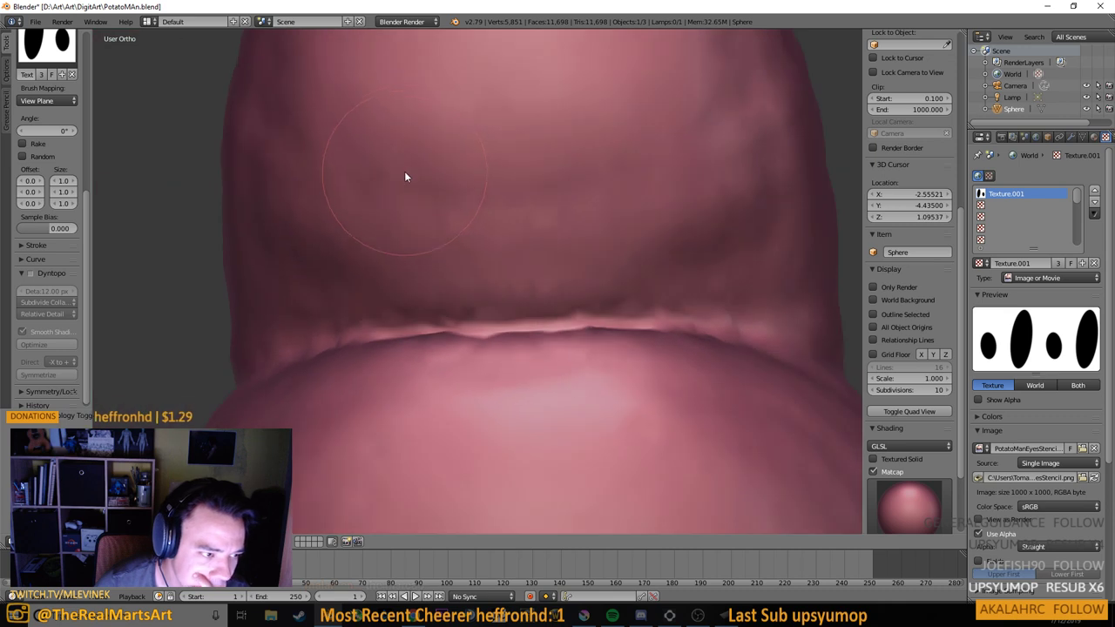
{"action": "left_click", "coordinate": [25, 389]}
{"action": "scroll", "coordinate": [49, 373], "scroll_direction": "down", "scroll_amount": 2}
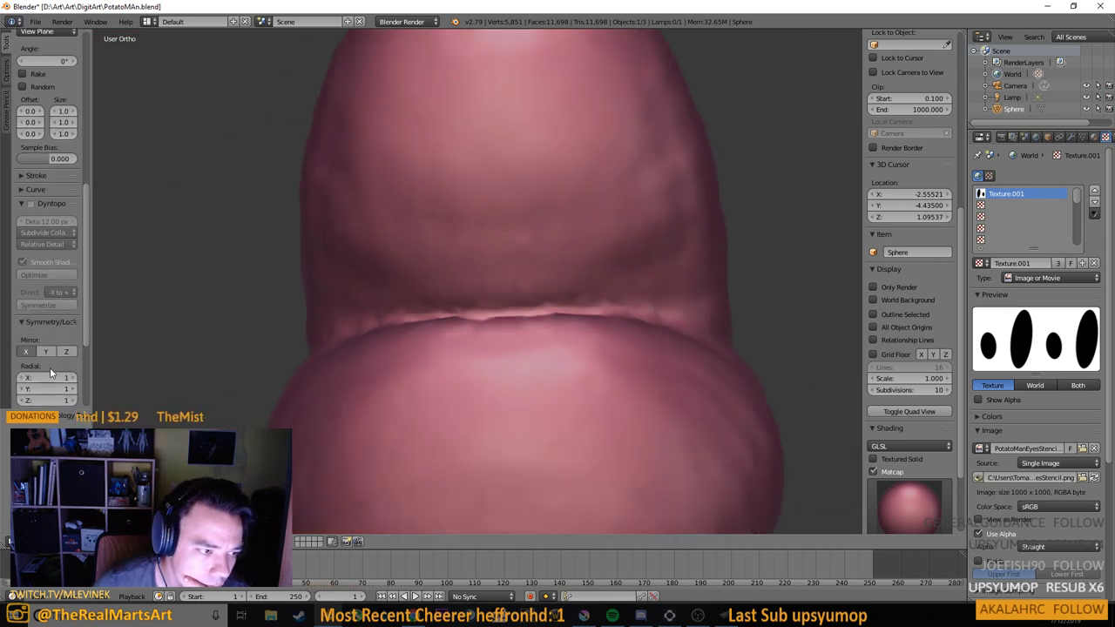
{"action": "left_click", "coordinate": [25, 353]}
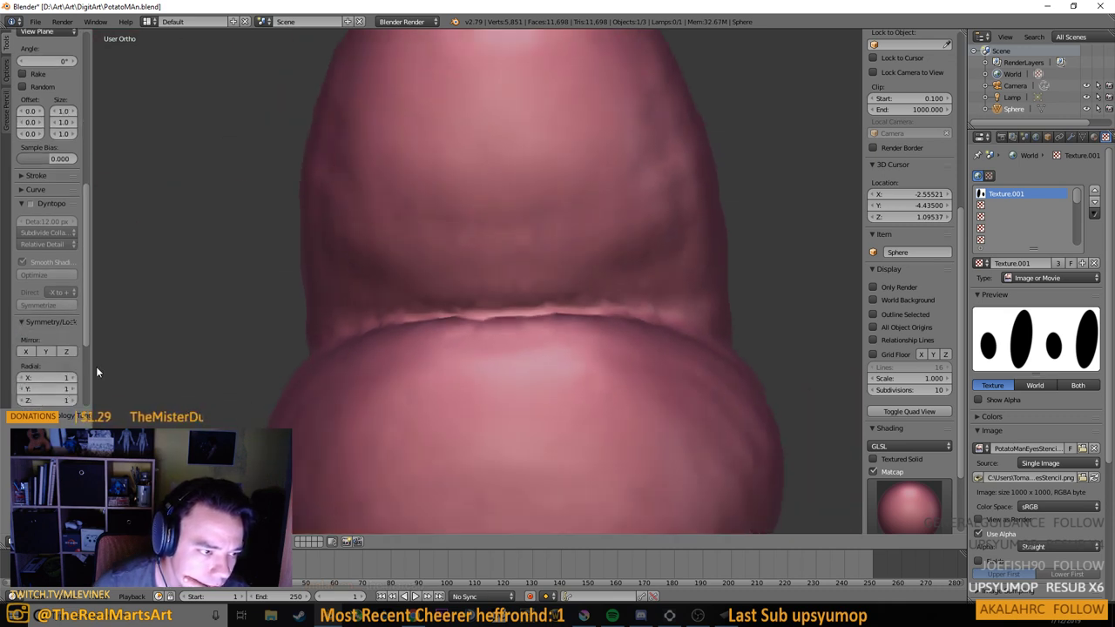
Try stamping the eye texture on the head without mirroring, and undo back to having dynamic topology enabled
{"action": "left_click", "coordinate": [518, 145]}
{"action": "left_click", "coordinate": [517, 141]}
{"action": "left_click", "coordinate": [517, 141]}
{"action": "left_click_drag", "start_coordinate": [518, 141], "coordinate": [458, 191]}
{"action": "key", "text": "ctrl+z"}
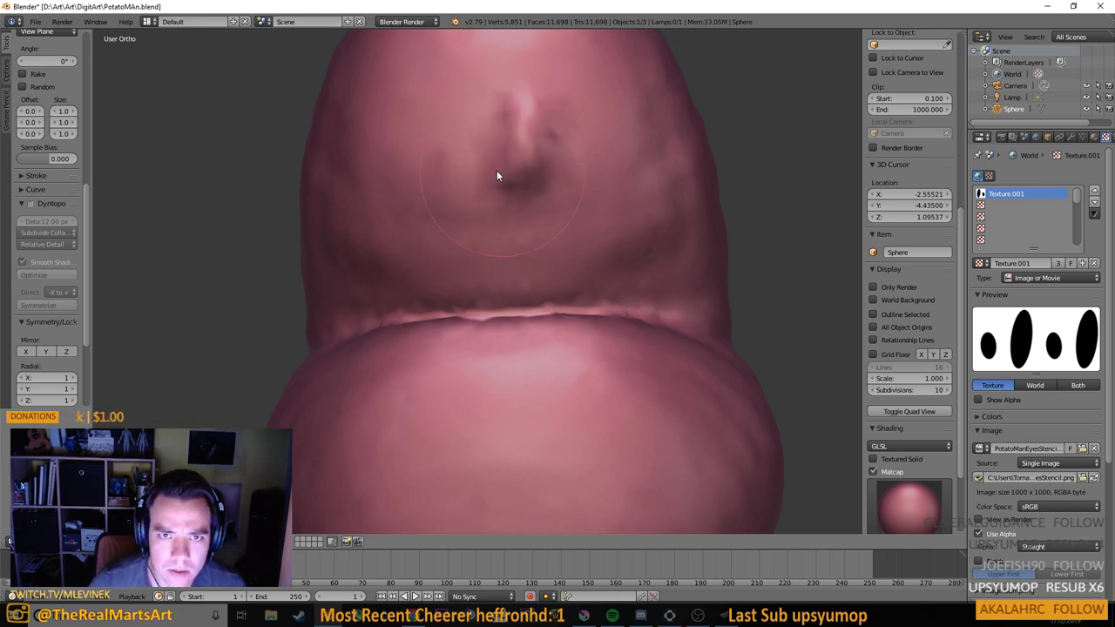
{"action": "key", "text": "ctrl+z"}
{"action": "key", "text": "ctrl+z"}
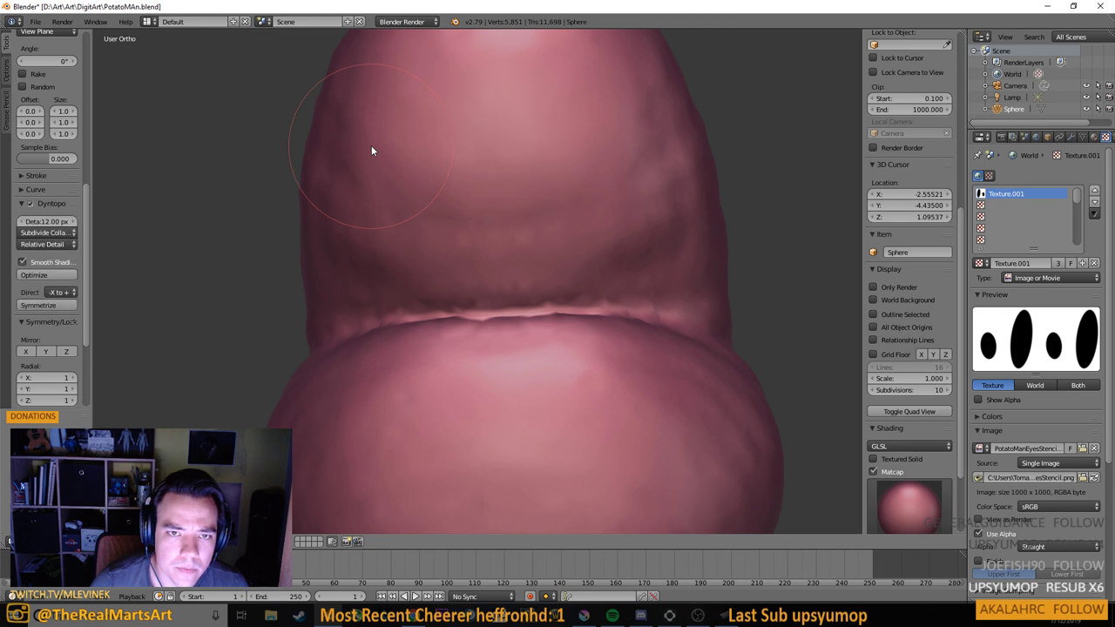
Try a short SculptDraw stroke on a close-up of the lower head, and undo it
{"action": "scroll", "coordinate": [61, 144], "scroll_direction": "up", "scroll_amount": 5}
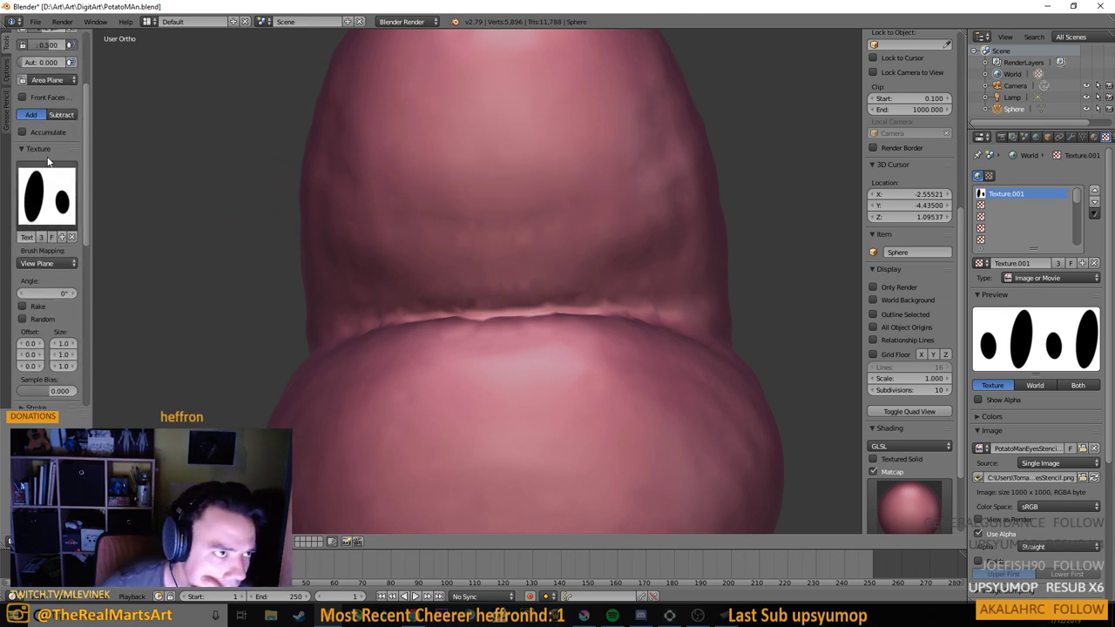
{"action": "scroll", "coordinate": [50, 165], "scroll_direction": "down", "scroll_amount": 4}
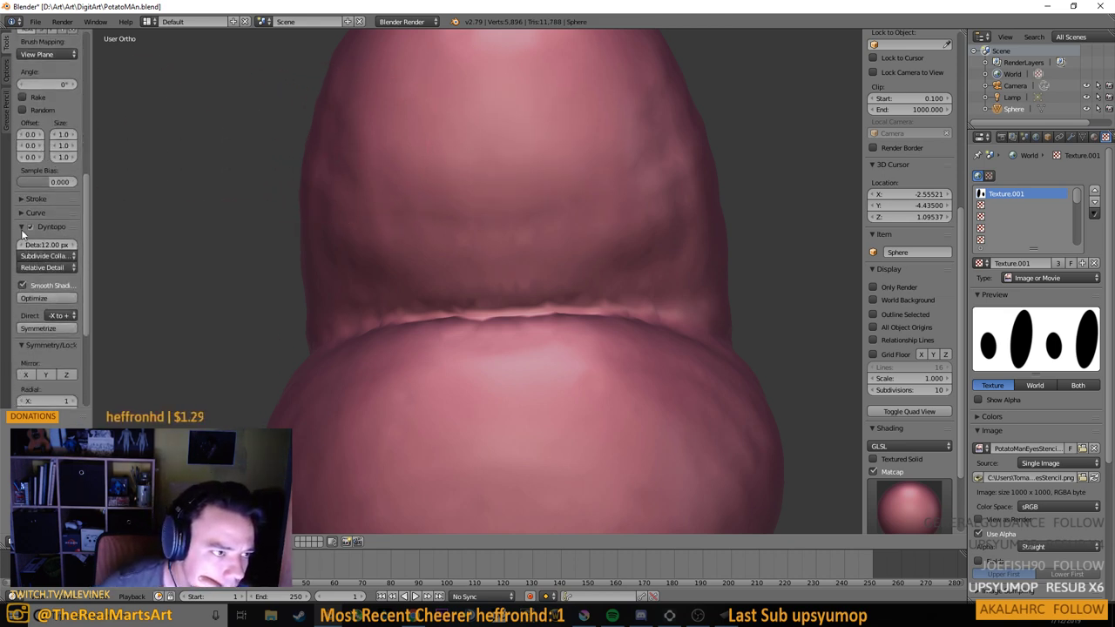
{"action": "scroll", "coordinate": [477, 187], "scroll_direction": "up", "scroll_amount": 3}
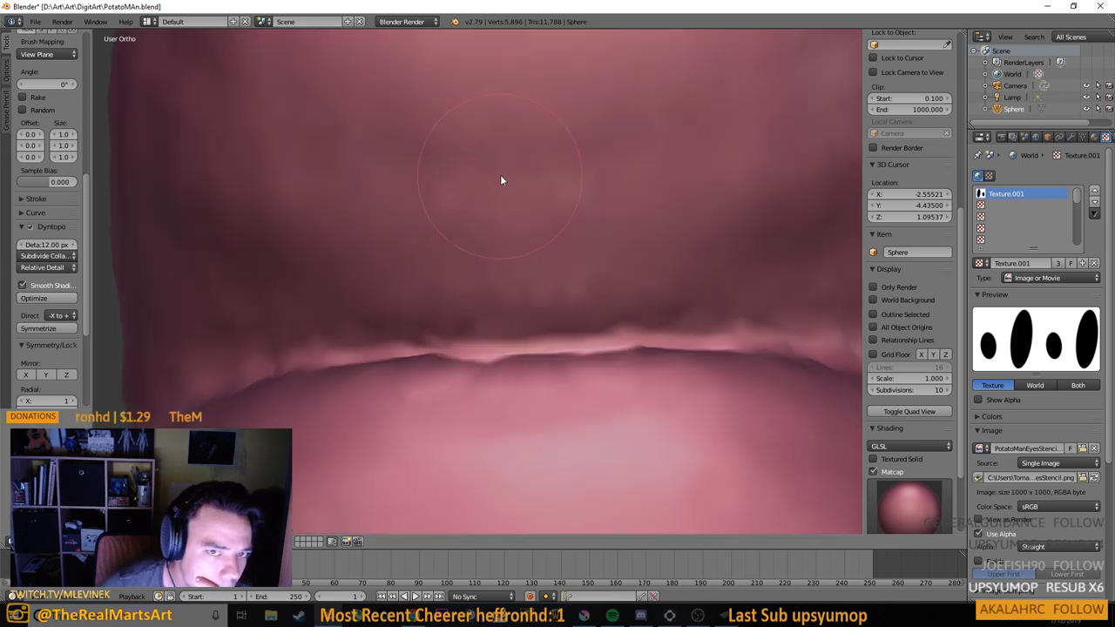
{"action": "left_click_drag", "start_coordinate": [500, 174], "coordinate": [499, 172]}
{"action": "key", "text": "ctrl+z"}
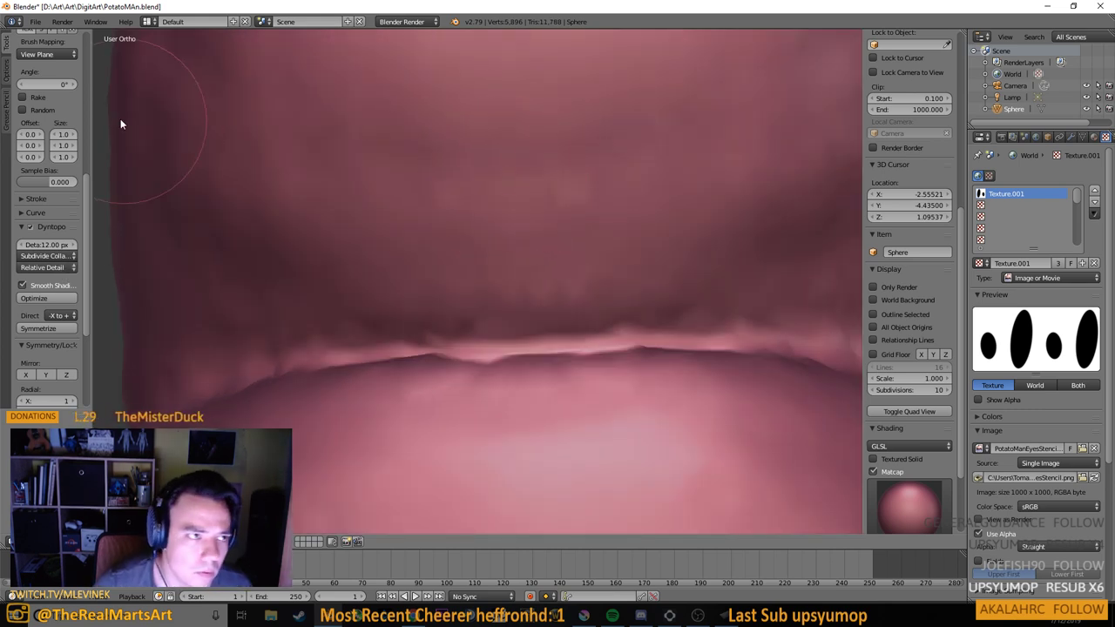
Set the SculptDraw brush to a 99 px radius and a strength of 1.000, and undo a test of the eye stamp
{"action": "scroll", "coordinate": [65, 114], "scroll_direction": "up", "scroll_amount": 10}
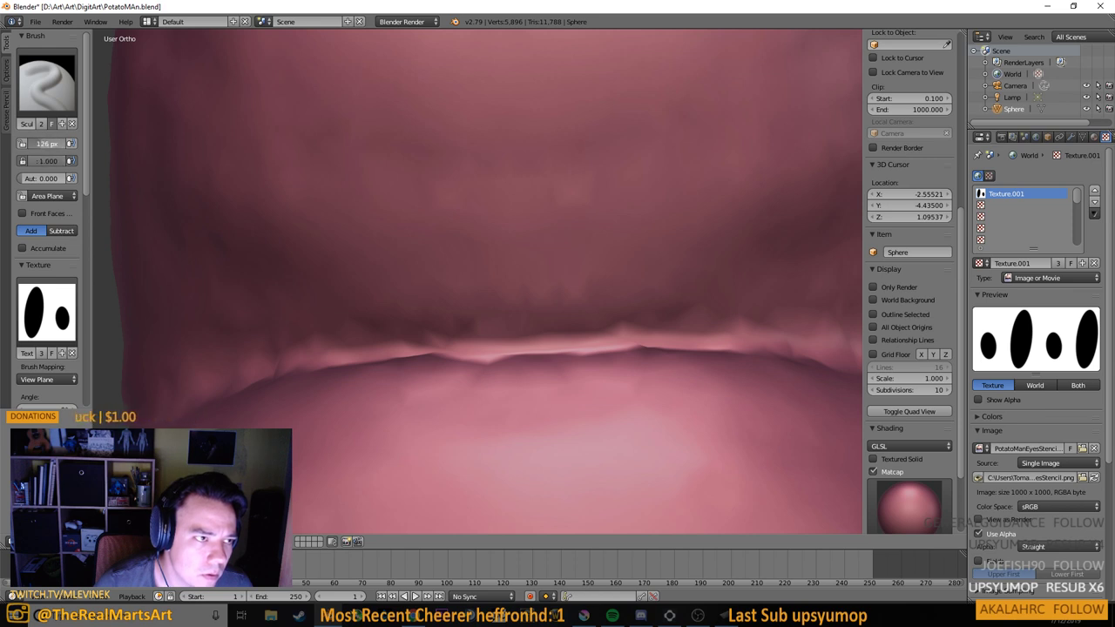
{"action": "left_click_drag", "start_coordinate": [48, 144], "coordinate": [45, 144]}
{"action": "left_click", "coordinate": [427, 113]}
{"action": "left_click", "coordinate": [427, 113]}
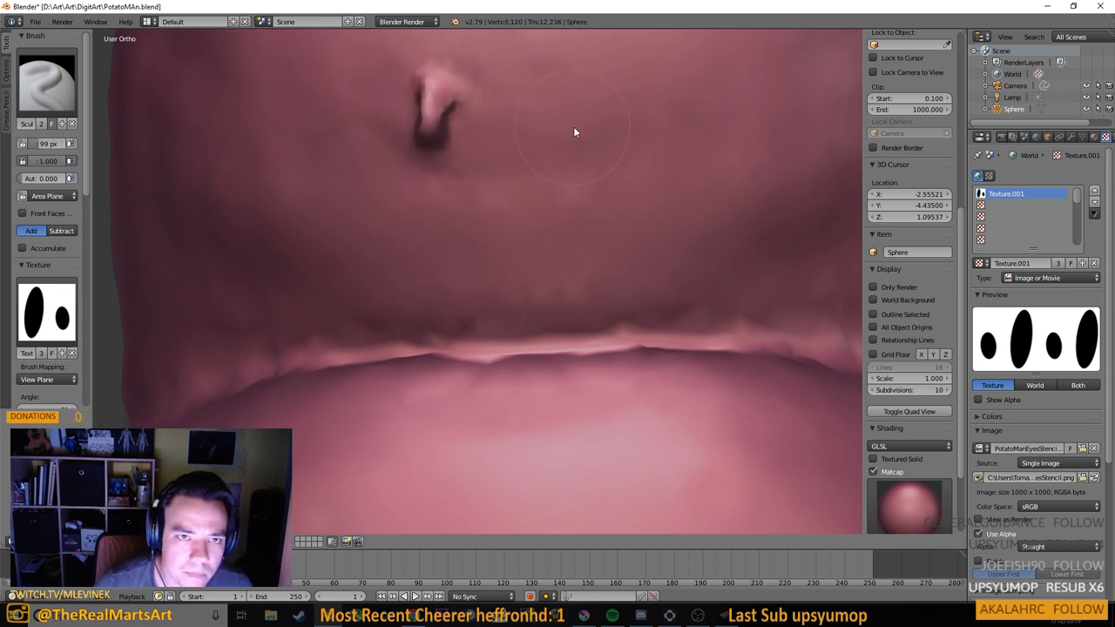
{"action": "left_click_drag", "start_coordinate": [573, 128], "coordinate": [637, 103]}
{"action": "key", "text": "ctrl+z"}
{"action": "key", "text": "ctrl+z"}
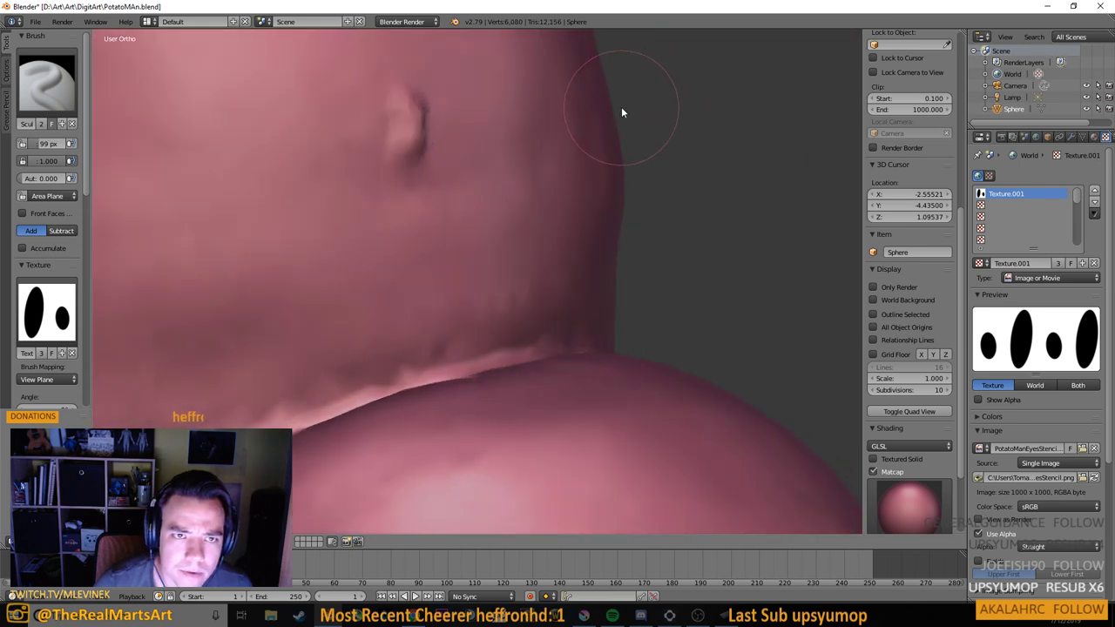
{"action": "key", "text": "ctrl+z"}
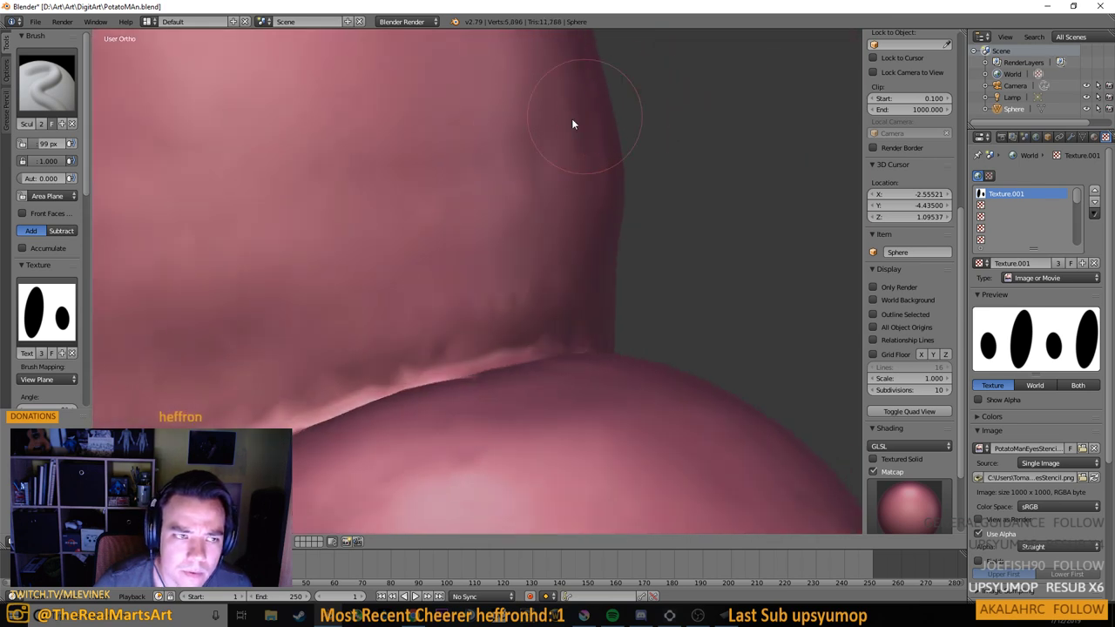
Change the brush texture mapping to Stencil, line the head up behind the eye stencil, and match the stencil to the image aspect
{"action": "scroll", "coordinate": [67, 315], "scroll_direction": "down", "scroll_amount": 2}
{"action": "left_click", "coordinate": [56, 334]}
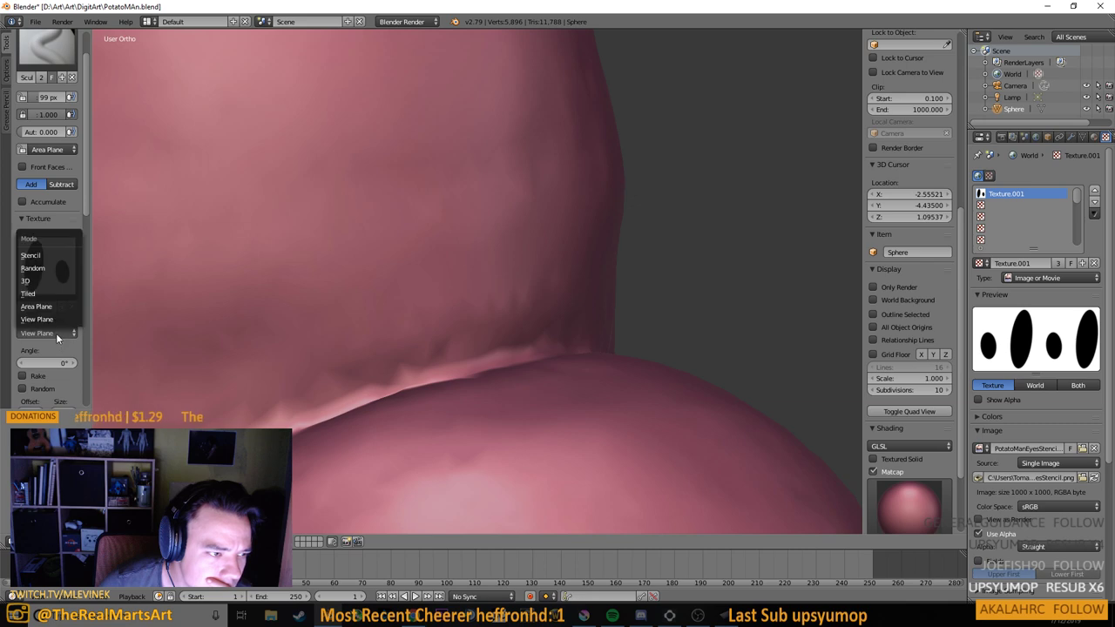
{"action": "left_click", "coordinate": [48, 257]}
{"action": "mouse_move", "coordinate": [370, 216]}
{"action": "left_mouse_down"}
{"action": "mouse_move", "coordinate": [312, 227]}
{"action": "mouse_move", "coordinate": [331, 223]}
{"action": "left_mouse_up"}
{"action": "scroll", "coordinate": [335, 222], "scroll_direction": "down", "scroll_amount": 5}
{"action": "left_click_drag", "start_coordinate": [402, 203], "coordinate": [443, 200]}
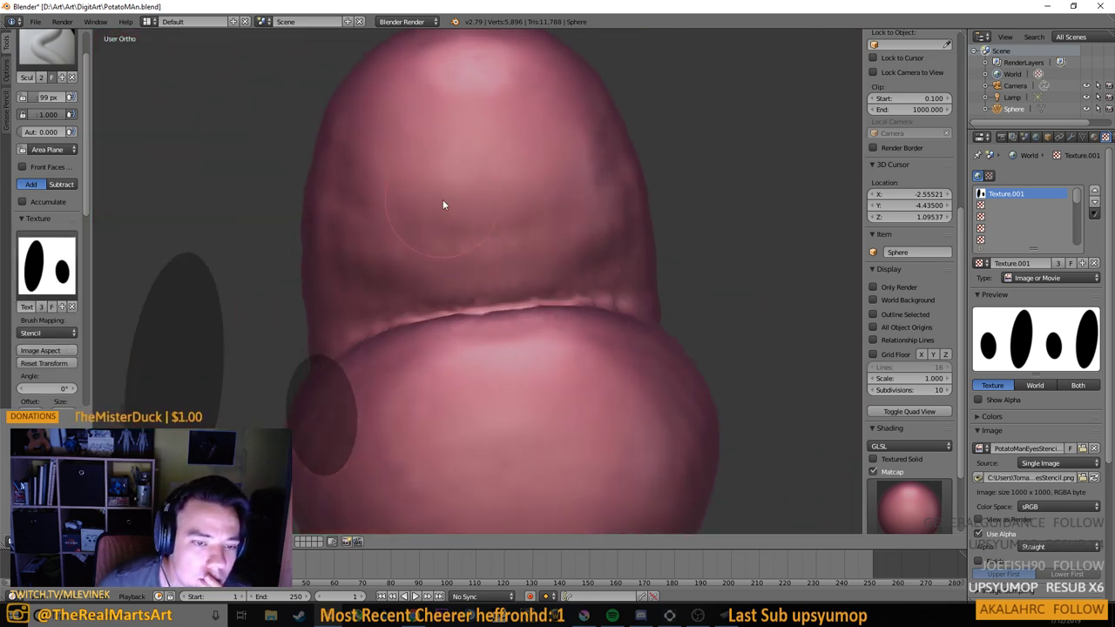
{"action": "mouse_move", "coordinate": [566, 231]}
{"action": "left_mouse_down"}
{"action": "mouse_move", "coordinate": [477, 308]}
{"action": "mouse_move", "coordinate": [446, 375]}
{"action": "mouse_move", "coordinate": [305, 436]}
{"action": "mouse_move", "coordinate": [364, 414]}
{"action": "mouse_move", "coordinate": [281, 398]}
{"action": "mouse_move", "coordinate": [442, 390]}
{"action": "mouse_move", "coordinate": [415, 361]}
{"action": "mouse_move", "coordinate": [363, 370]}
{"action": "left_mouse_up"}
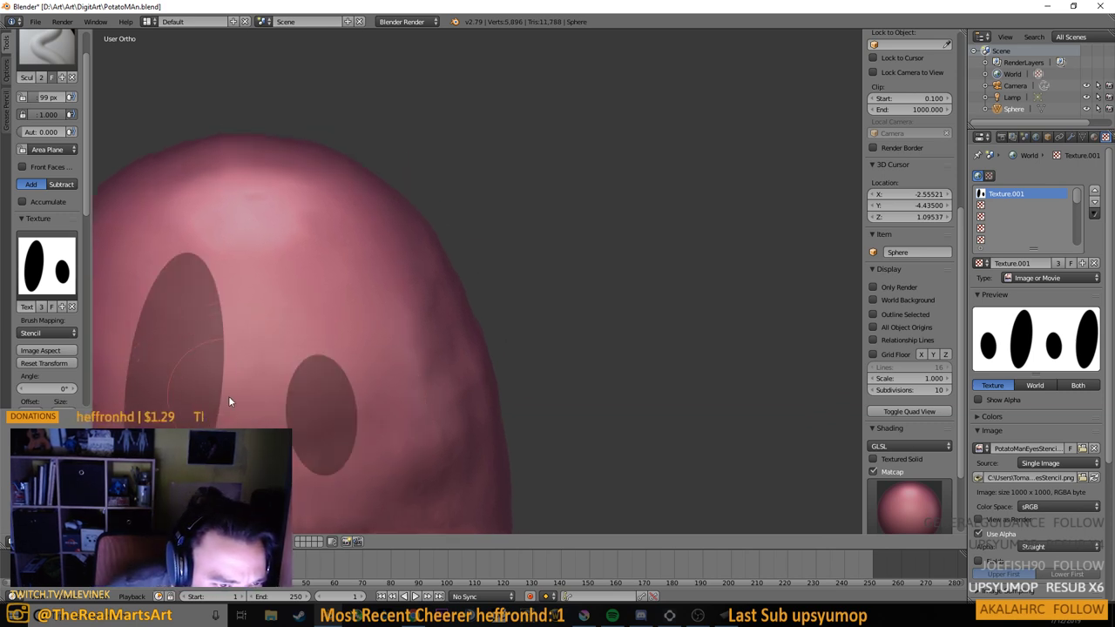
{"action": "left_click", "coordinate": [33, 351]}
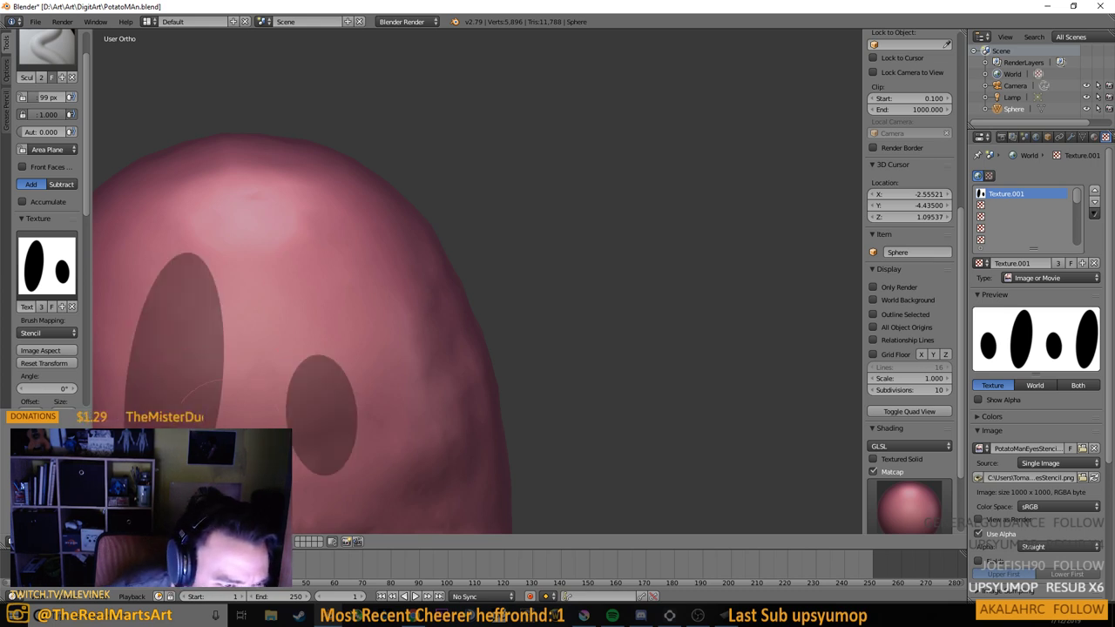
Try sculpting strokes around the small eye of the stencil, and undo them
{"action": "left_click", "coordinate": [397, 380]}
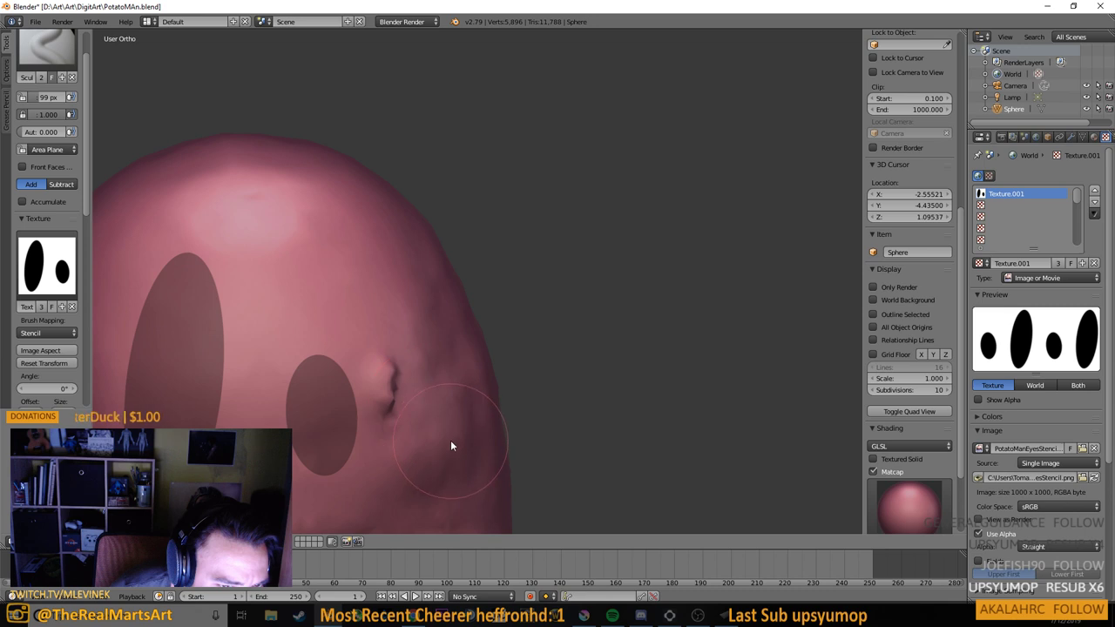
{"action": "mouse_move", "coordinate": [388, 410]}
{"action": "left_mouse_down"}
{"action": "mouse_move", "coordinate": [368, 336]}
{"action": "mouse_move", "coordinate": [253, 317]}
{"action": "left_mouse_up"}
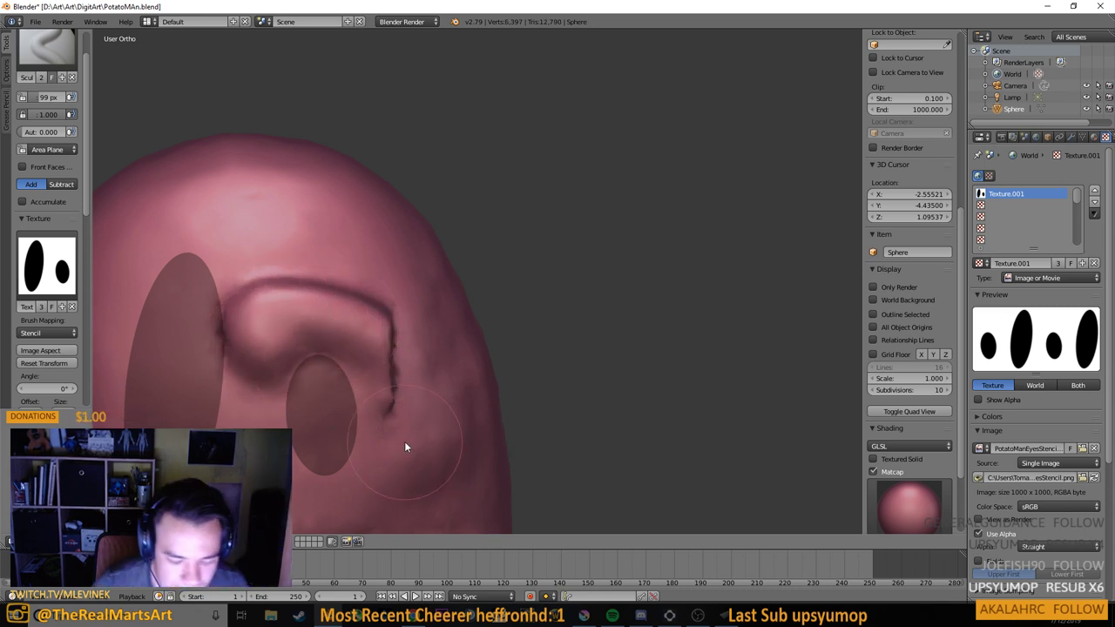
{"action": "key", "text": "ctrl+z"}
{"action": "mouse_move", "coordinate": [409, 423]}
{"action": "left_mouse_down"}
{"action": "mouse_move", "coordinate": [307, 418]}
{"action": "mouse_move", "coordinate": [318, 393]}
{"action": "mouse_move", "coordinate": [344, 432]}
{"action": "mouse_move", "coordinate": [309, 432]}
{"action": "mouse_move", "coordinate": [317, 385]}
{"action": "mouse_move", "coordinate": [341, 442]}
{"action": "left_mouse_up"}
{"action": "key", "text": "ctrl+z"}
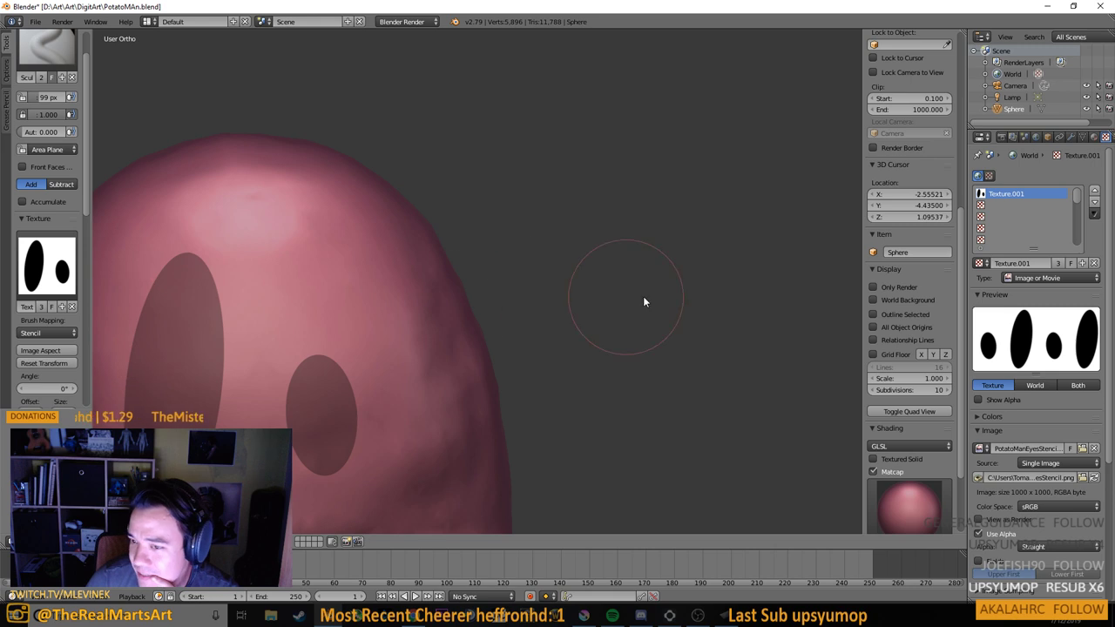
Try sculpting over the large eye of the stencil, inspect the shape on the head, and undo it
{"action": "scroll", "coordinate": [922, 439], "scroll_direction": "down", "scroll_amount": 2}
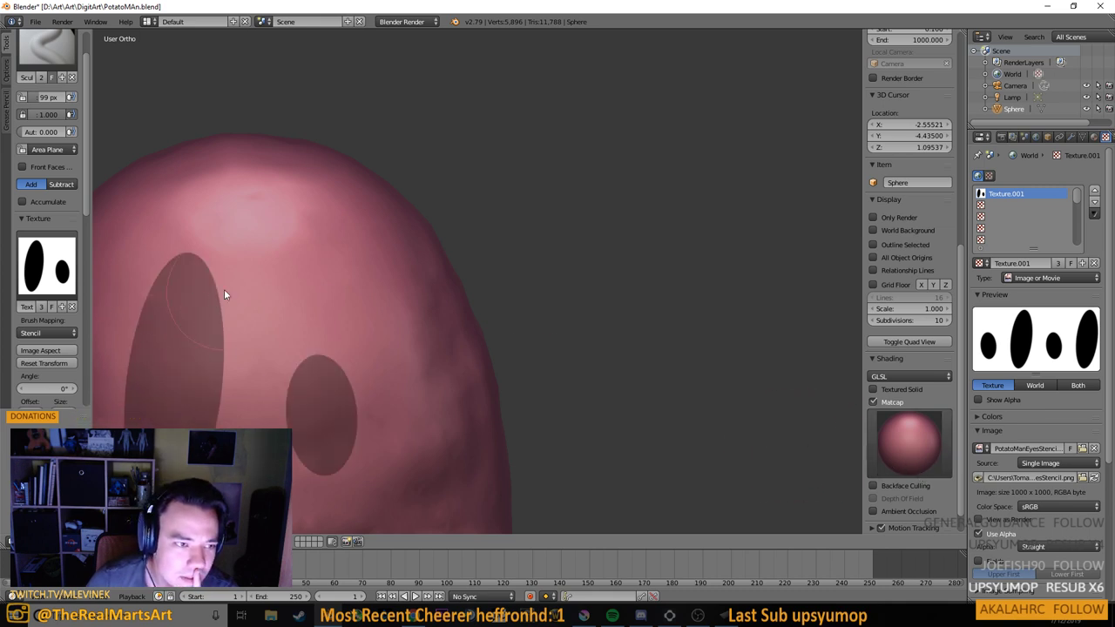
{"action": "left_click", "coordinate": [58, 333]}
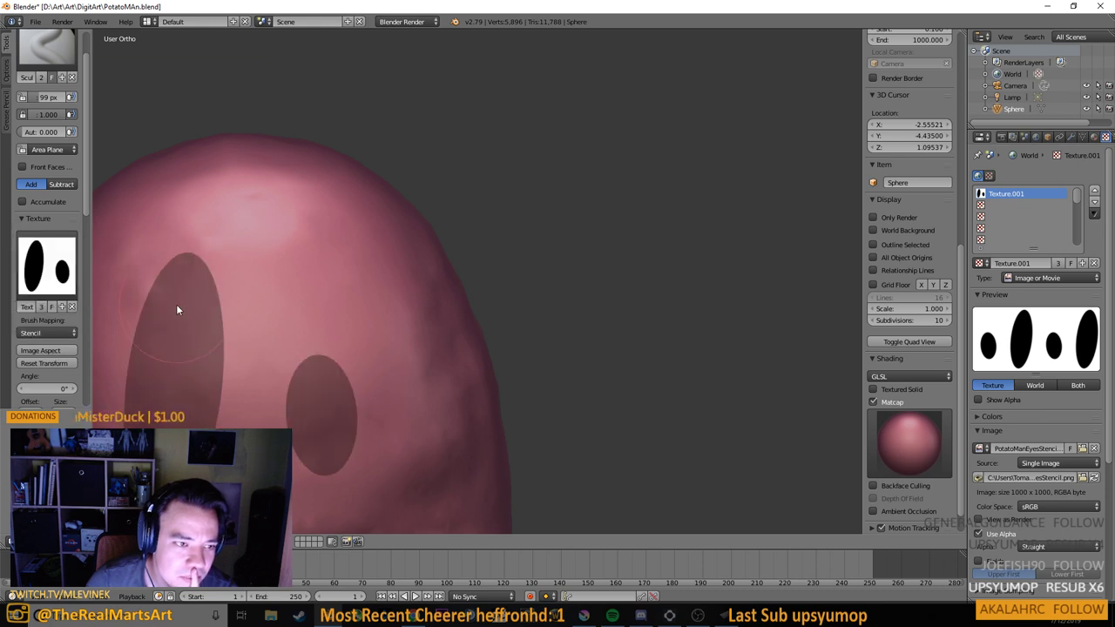
{"action": "mouse_move", "coordinate": [182, 373]}
{"action": "left_mouse_down"}
{"action": "mouse_move", "coordinate": [169, 289]}
{"action": "mouse_move", "coordinate": [150, 383]}
{"action": "mouse_move", "coordinate": [178, 401]}
{"action": "mouse_move", "coordinate": [200, 381]}
{"action": "left_mouse_up"}
{"action": "scroll", "coordinate": [286, 395], "scroll_direction": "down", "scroll_amount": 3}
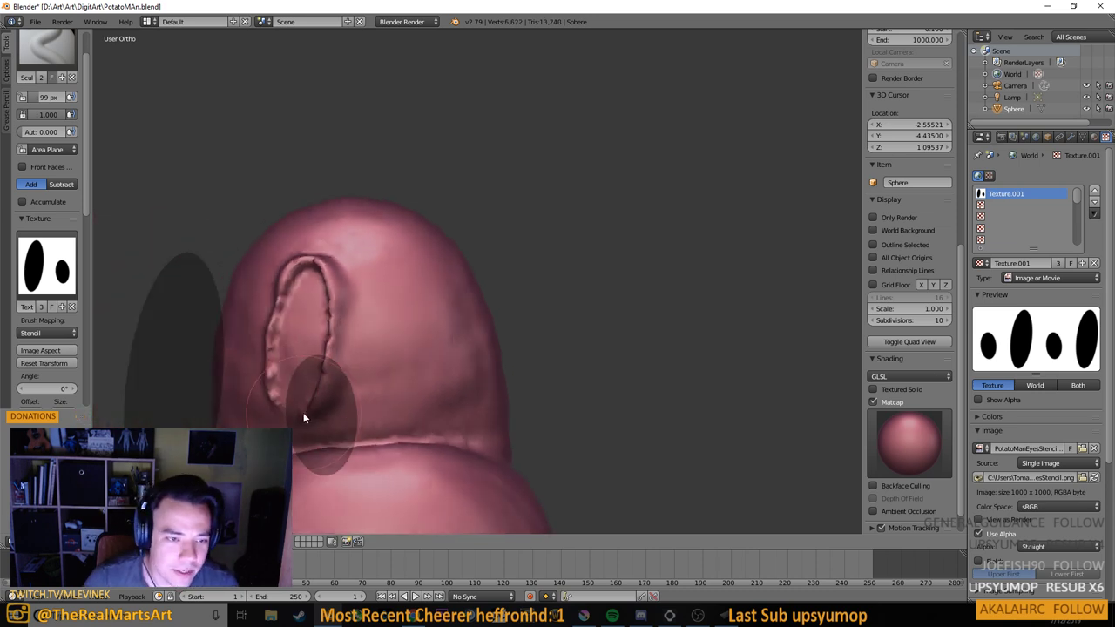
{"action": "mouse_move", "coordinate": [303, 412]}
{"action": "left_mouse_down"}
{"action": "mouse_move", "coordinate": [256, 416]}
{"action": "mouse_move", "coordinate": [288, 405]}
{"action": "left_mouse_up"}
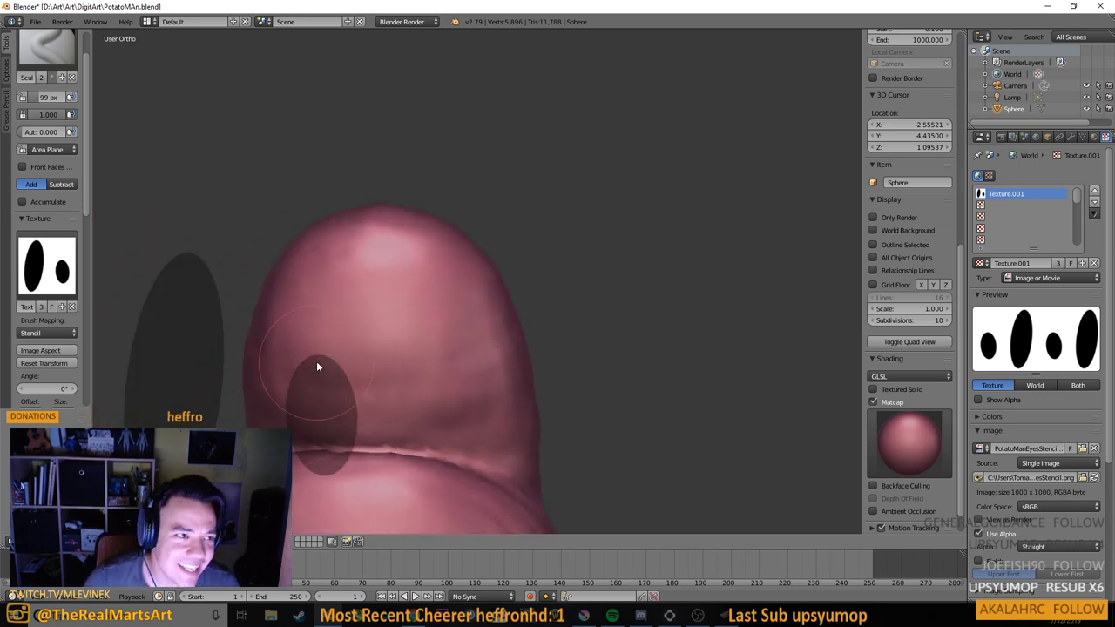
Undo the last eye stroke, and in Krita select the opaque area of Layer 2 and make the Background layer active
{"action": "key", "text": "ctrl+z"}
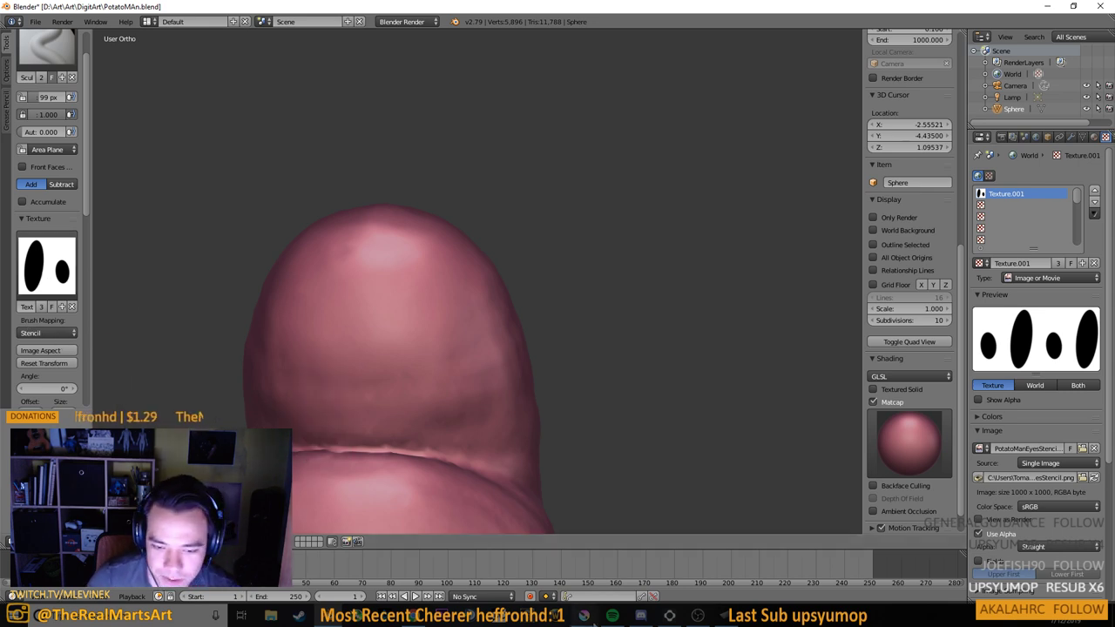
{"action": "mouse_move", "coordinate": [727, 616]}
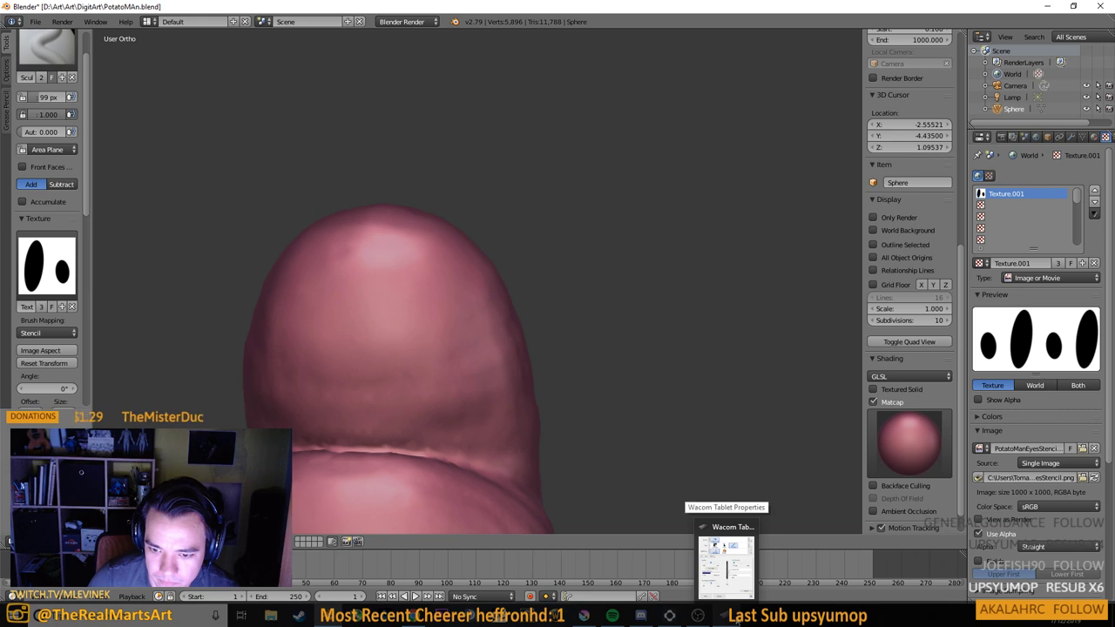
{"action": "left_click", "coordinate": [583, 614]}
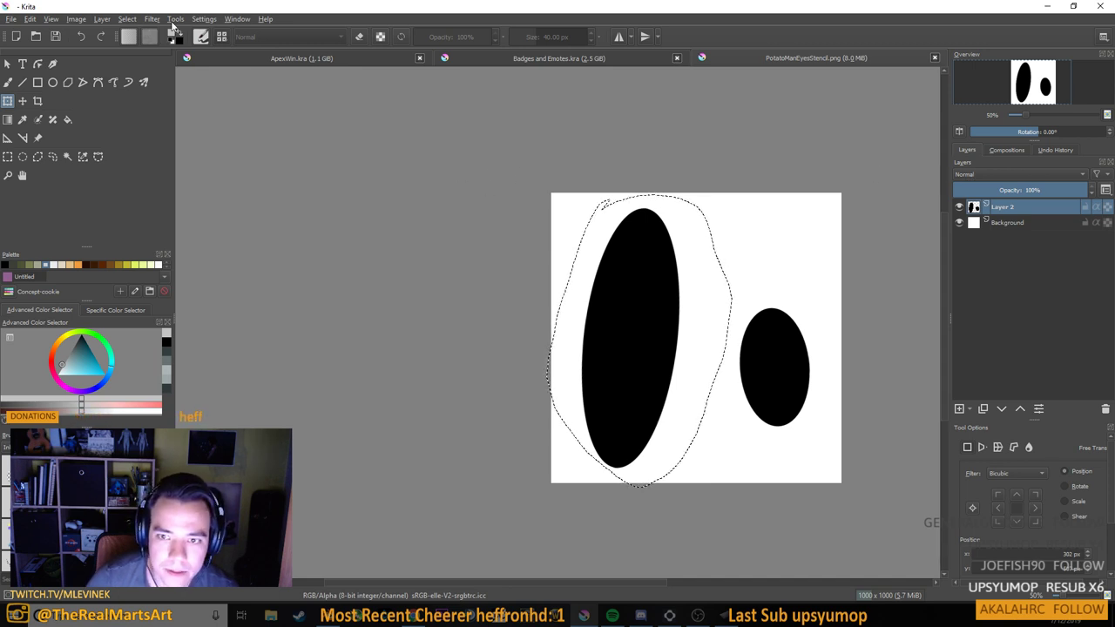
{"action": "right_click", "coordinate": [1001, 207]}
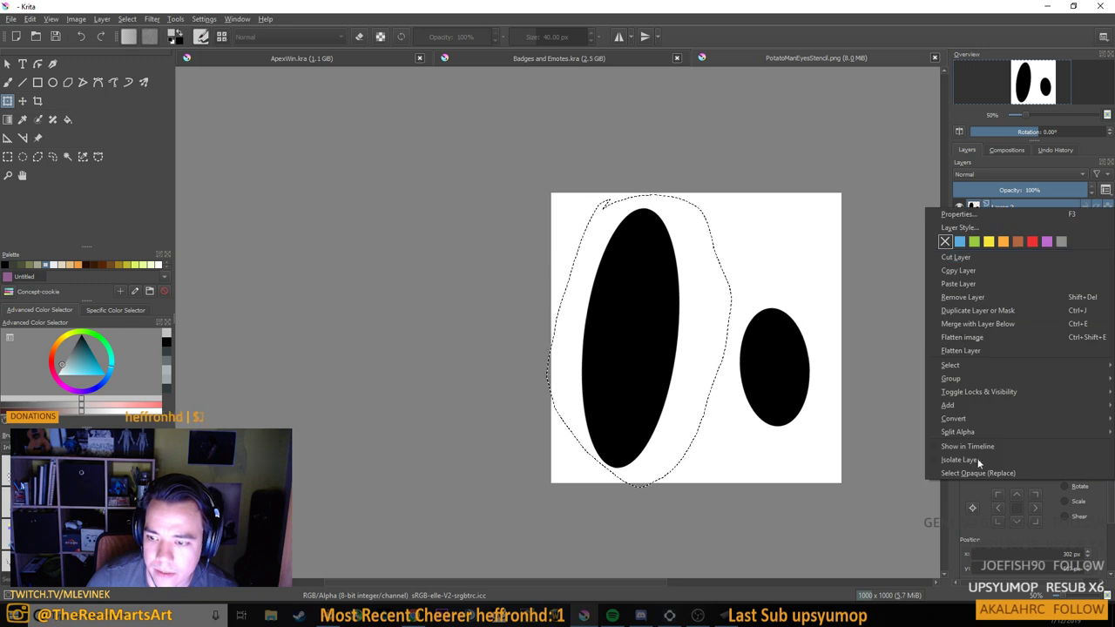
{"action": "left_click", "coordinate": [980, 473]}
{"action": "left_click", "coordinate": [1005, 222]}
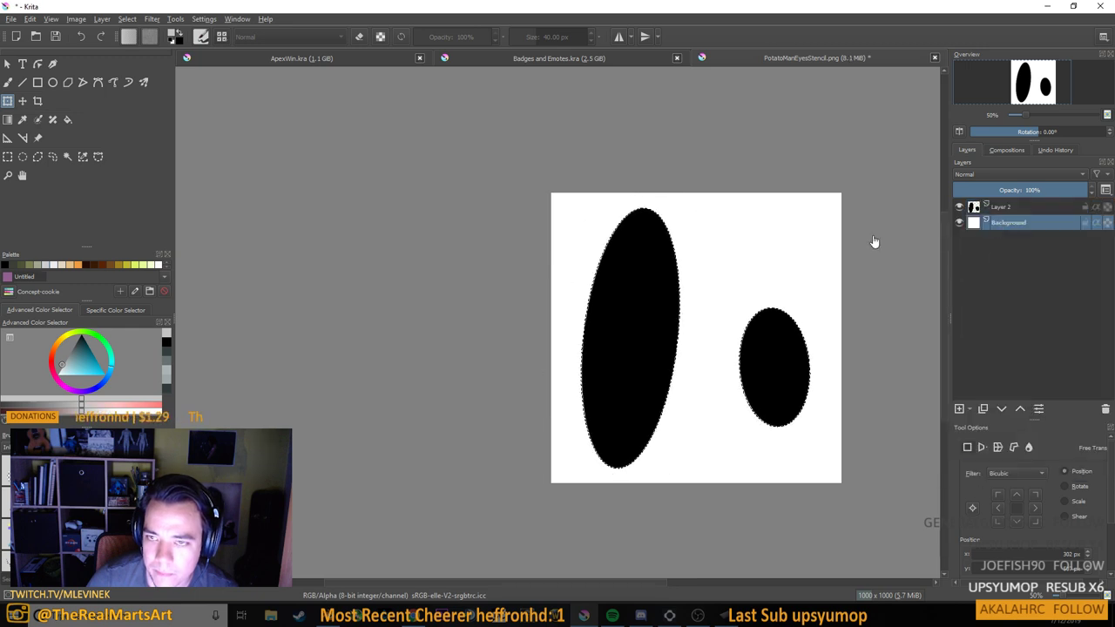
{"action": "left_click", "coordinate": [974, 209]}
{"action": "left_click", "coordinate": [974, 222]}
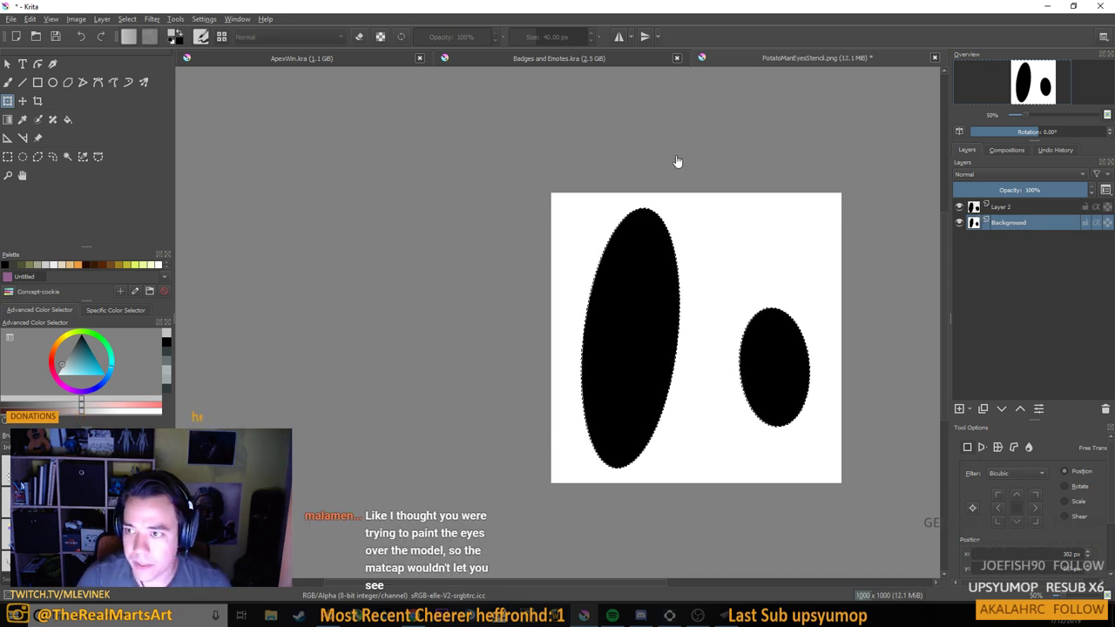
{"action": "left_click", "coordinate": [102, 19]}
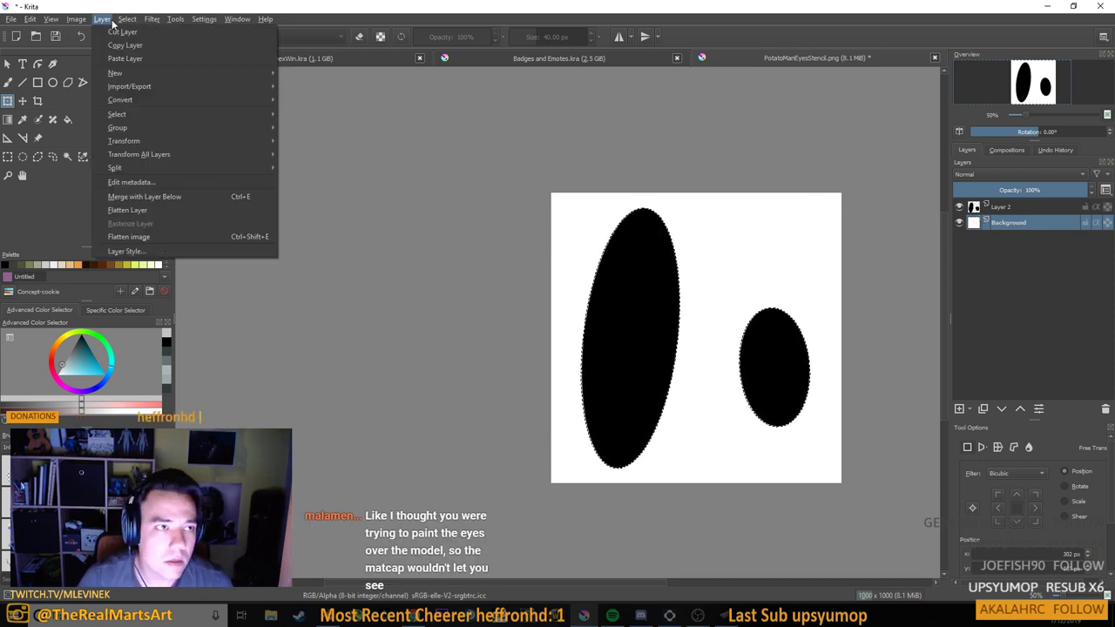
{"action": "mouse_move", "coordinate": [120, 22]}
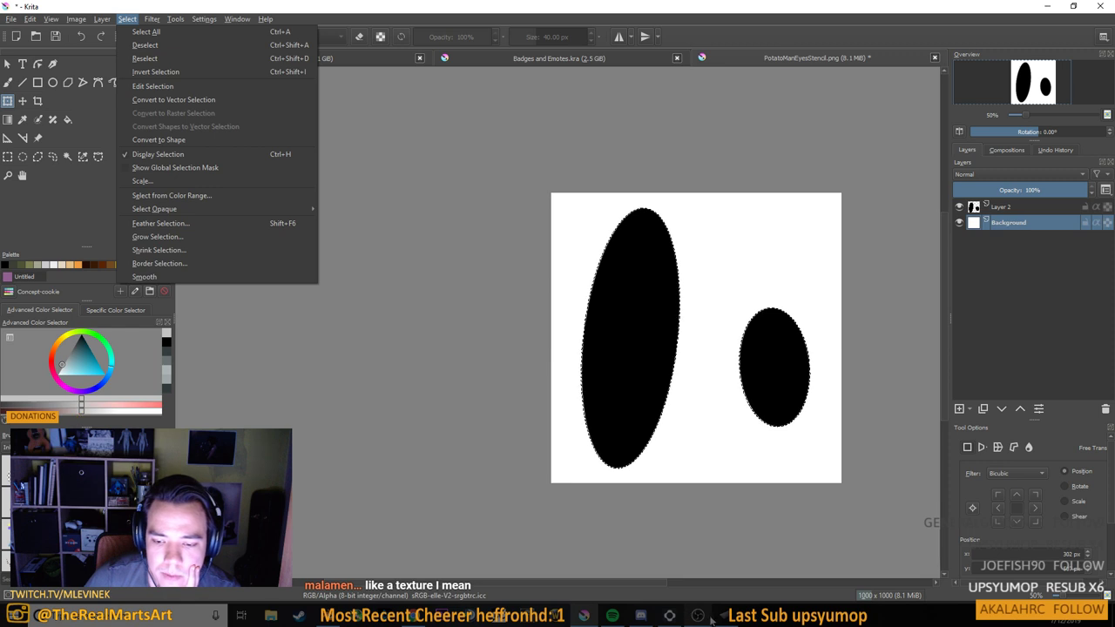
{"action": "mouse_move", "coordinate": [413, 615]}
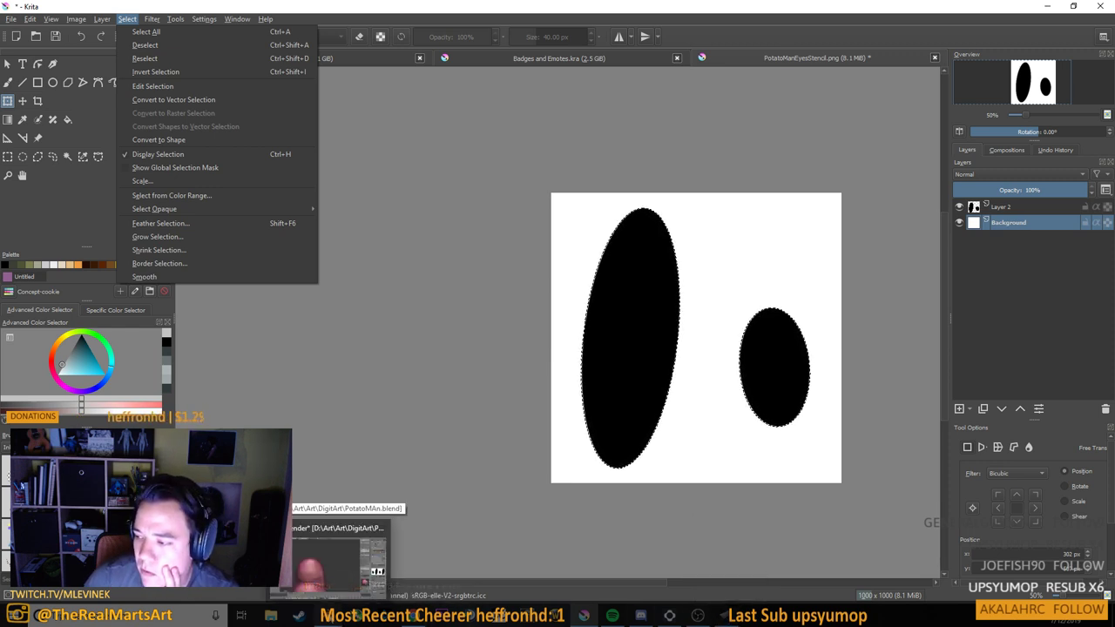
{"action": "left_click", "coordinate": [341, 565]}
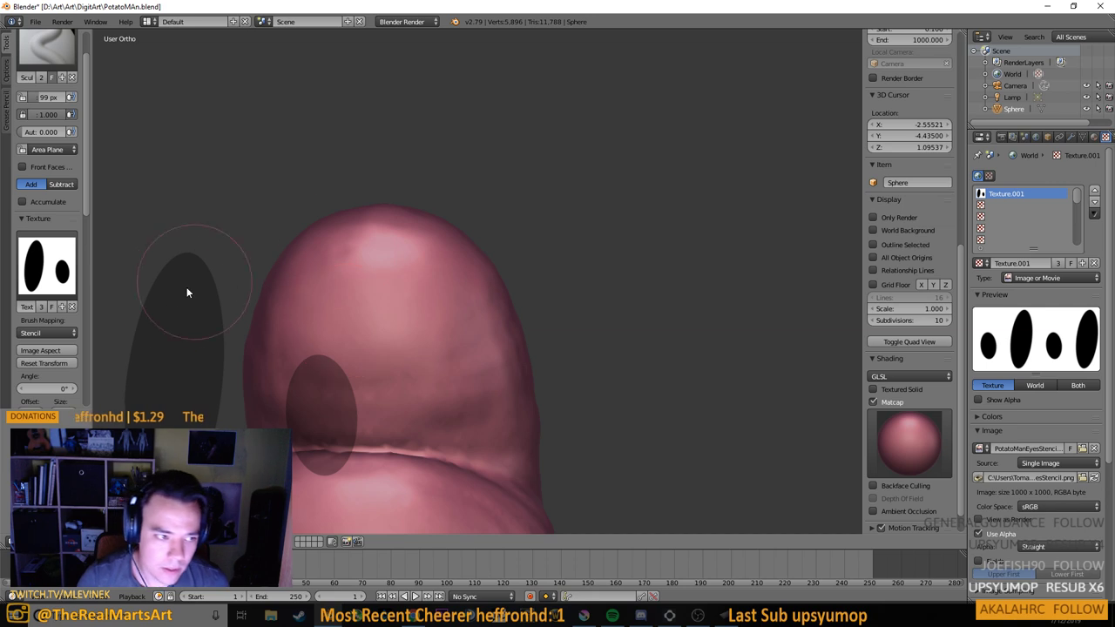
{"action": "scroll", "coordinate": [51, 380], "scroll_direction": "down", "scroll_amount": 5}
{"action": "scroll", "coordinate": [52, 374], "scroll_direction": "down", "scroll_amount": 1}
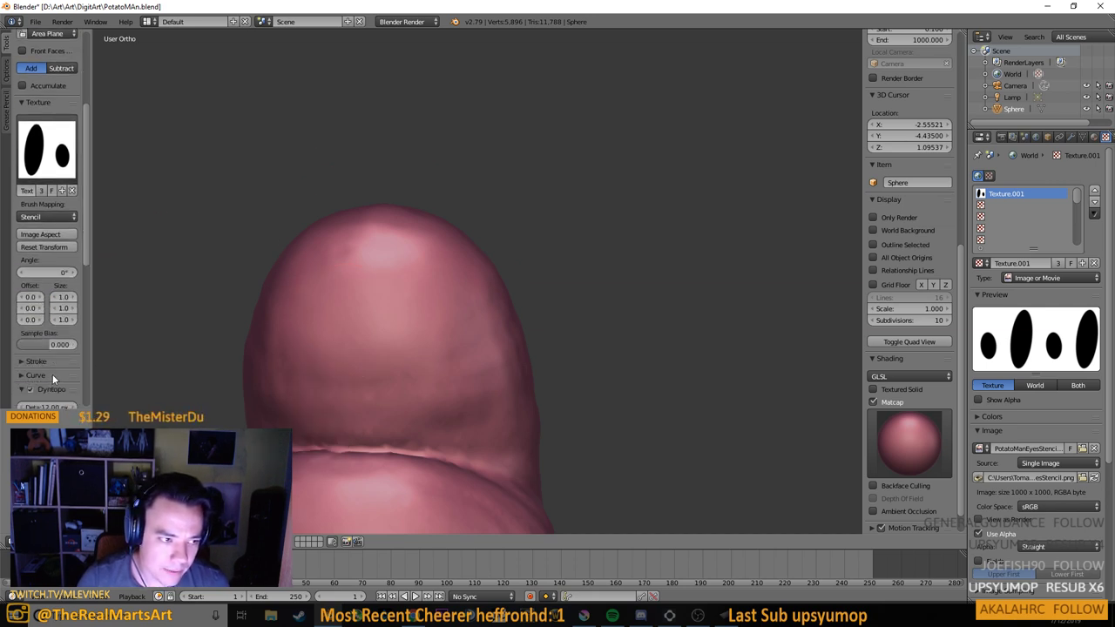
{"action": "scroll", "coordinate": [80, 295], "scroll_direction": "up", "scroll_amount": 2}
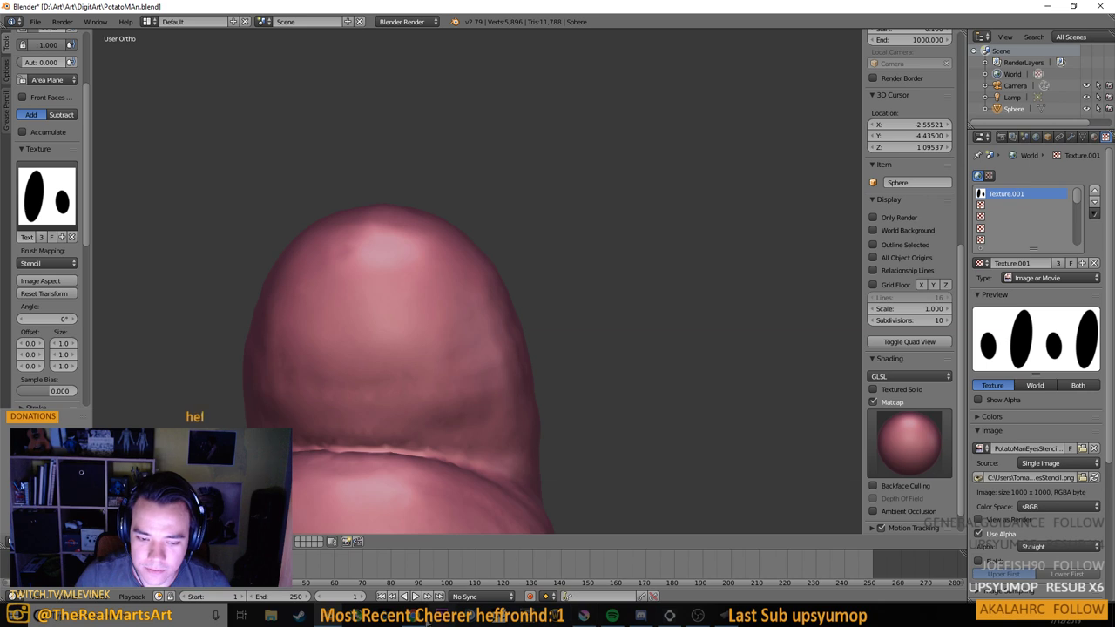
In Krita, invert the selection and the Background layer's colours around the two ellipses, and hide Layer 2
{"action": "left_click", "coordinate": [599, 614]}
{"action": "left_click", "coordinate": [1000, 223]}
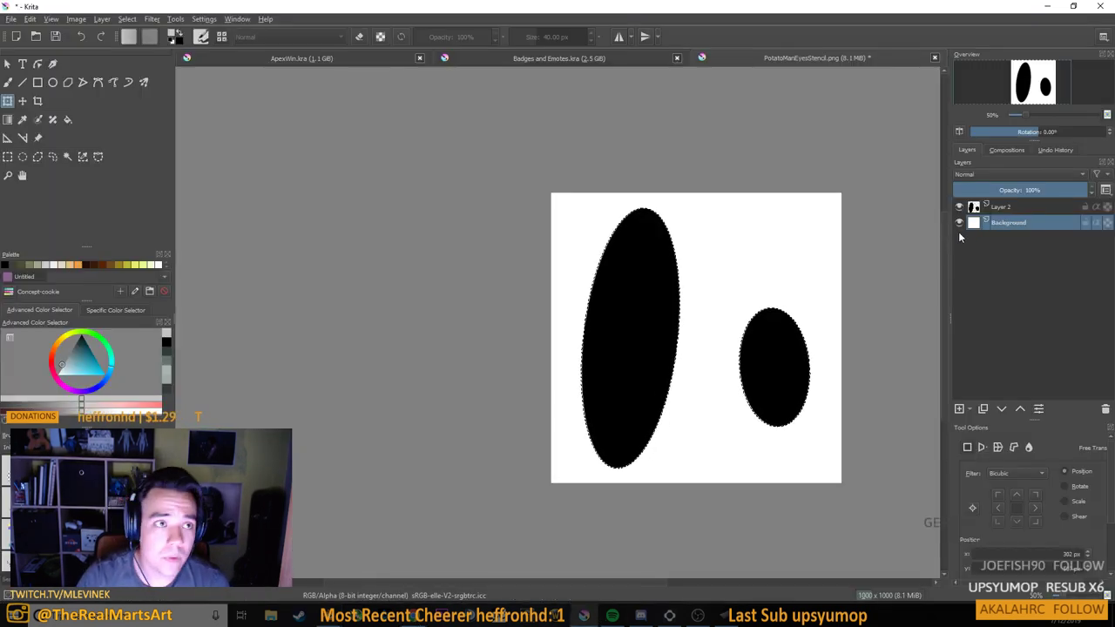
{"action": "left_click", "coordinate": [151, 18]}
{"action": "mouse_move", "coordinate": [128, 18]}
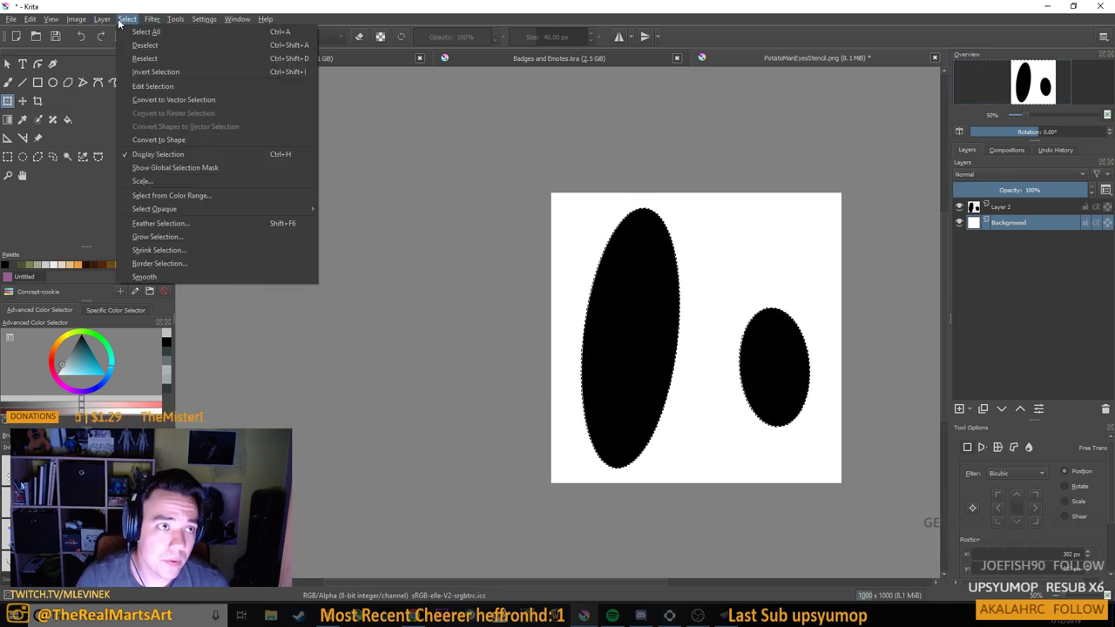
{"action": "left_click", "coordinate": [159, 67]}
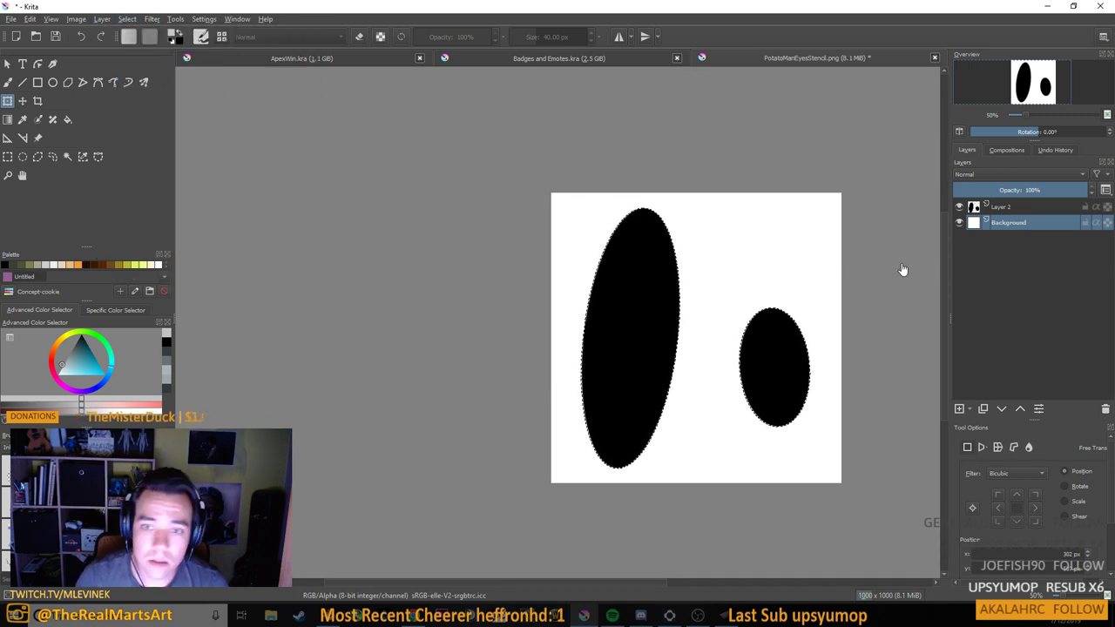
{"action": "key", "text": "ctrl+i"}
{"action": "left_click", "coordinate": [959, 206]}
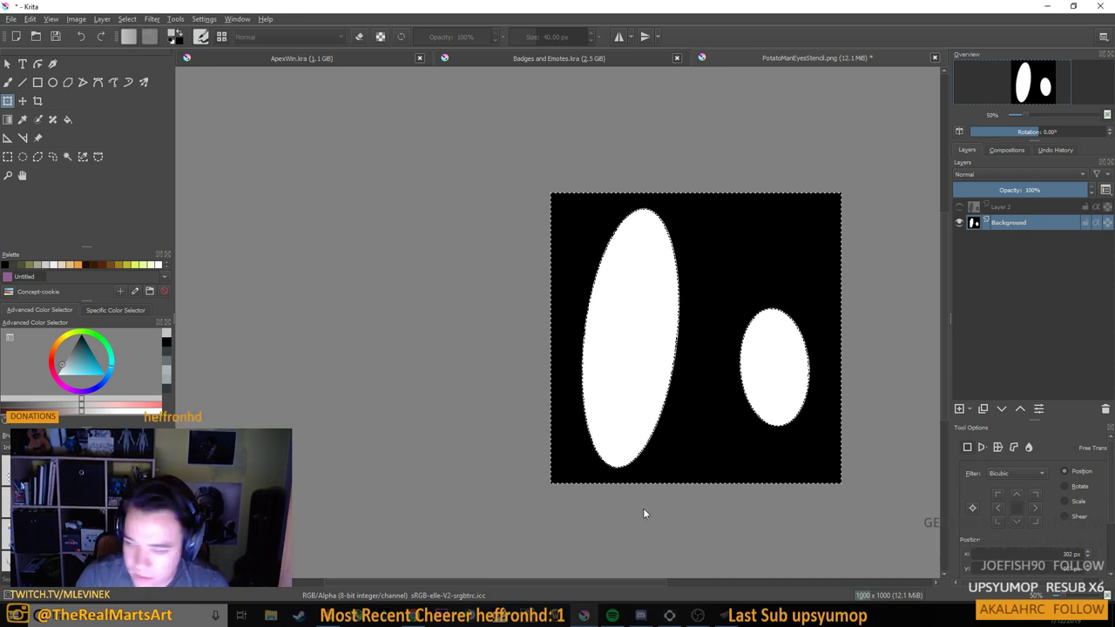
Save PotatoManEyesStencil.png, return to Blender and reload the brush texture's image from disk
{"action": "key", "text": "ctrl+s"}
{"action": "left_click", "coordinate": [707, 502]}
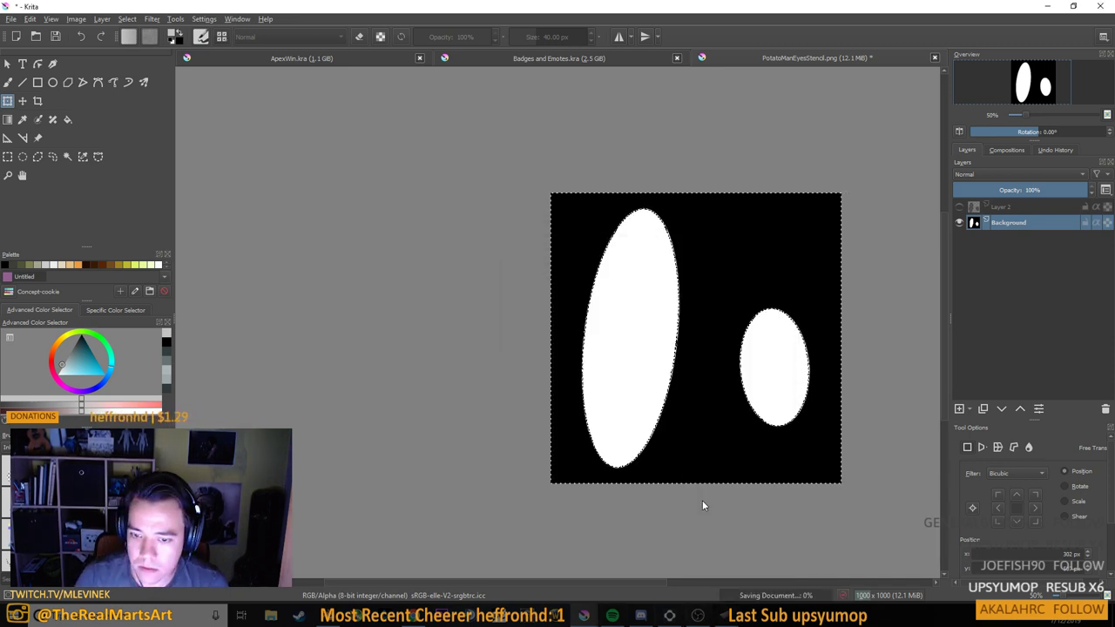
{"action": "left_click", "coordinate": [1072, 6]}
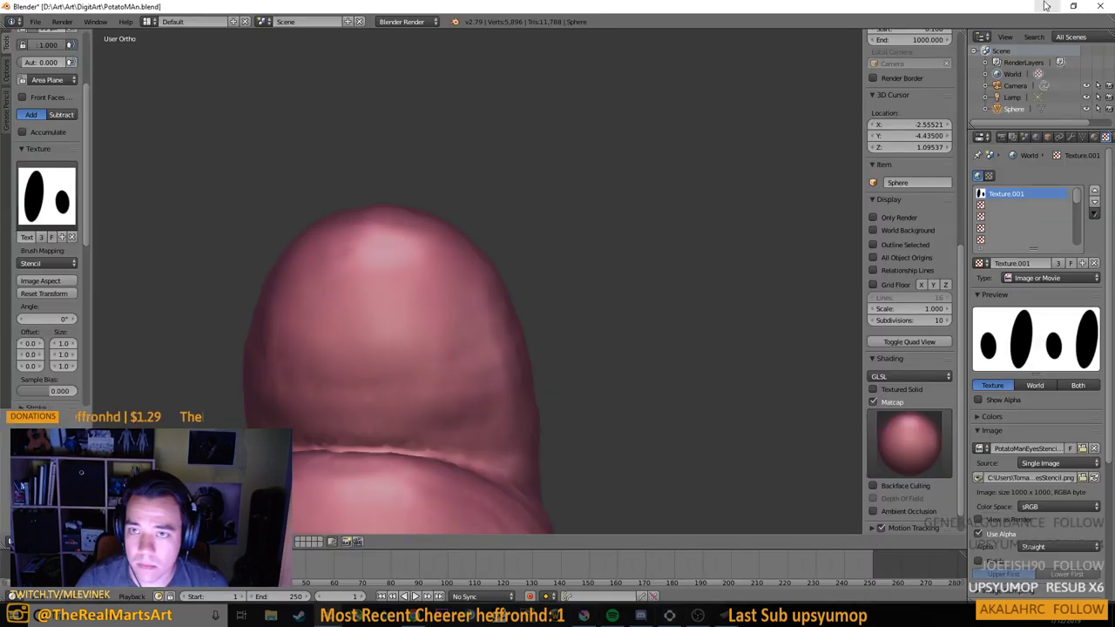
{"action": "left_click", "coordinate": [54, 215]}
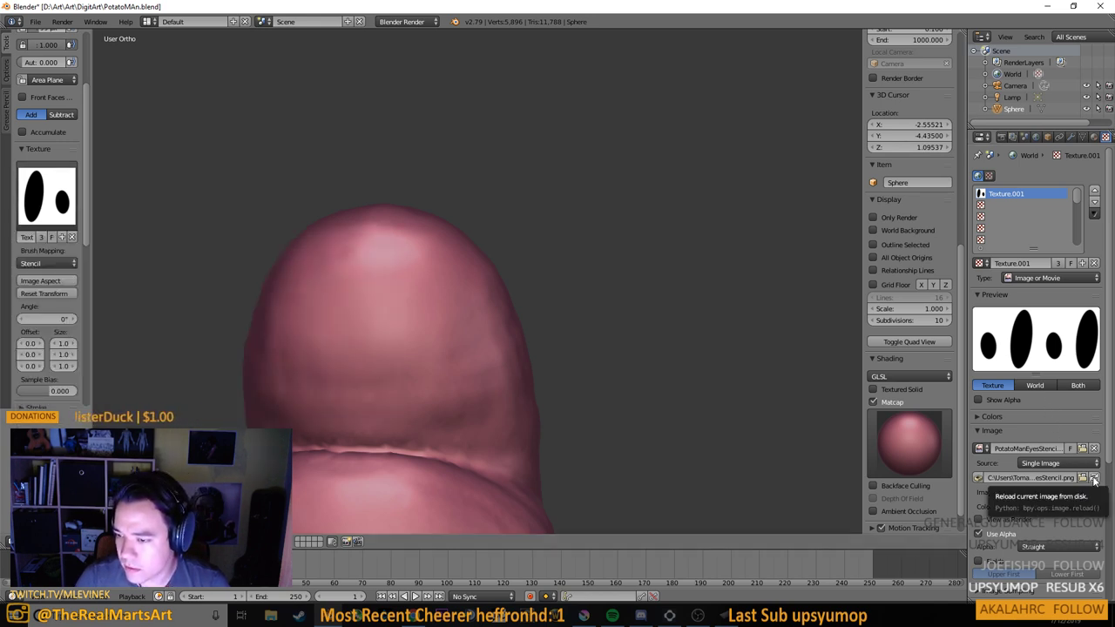
{"action": "left_click", "coordinate": [1093, 478]}
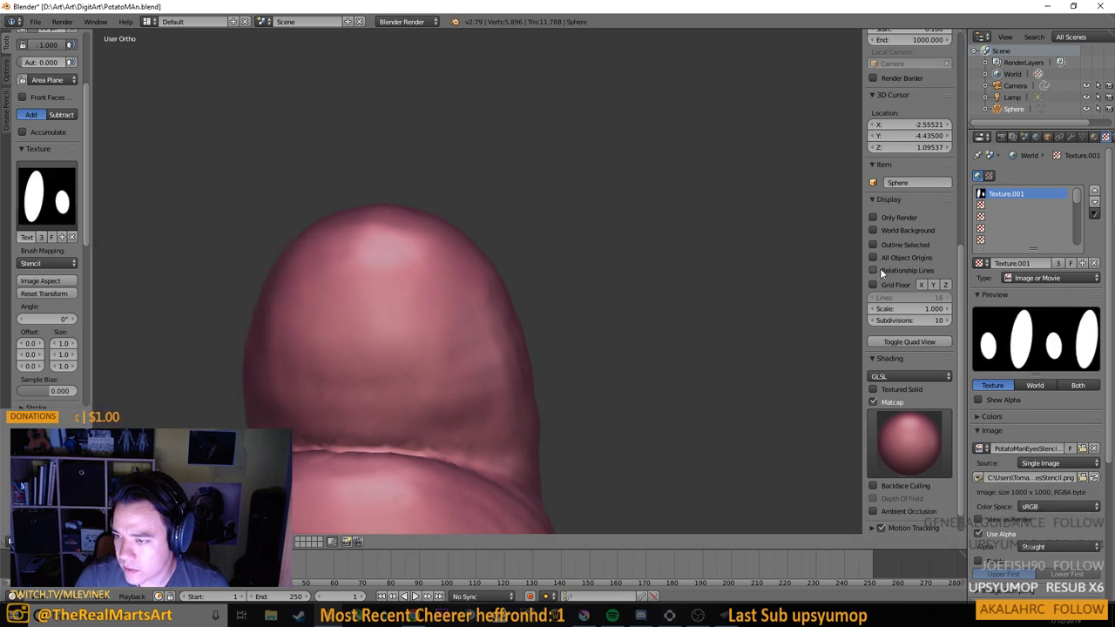
Enlarge and shift the head in the view so that it lies behind both eyes of the stencil
{"action": "left_click_drag", "start_coordinate": [461, 409], "coordinate": [396, 373]}
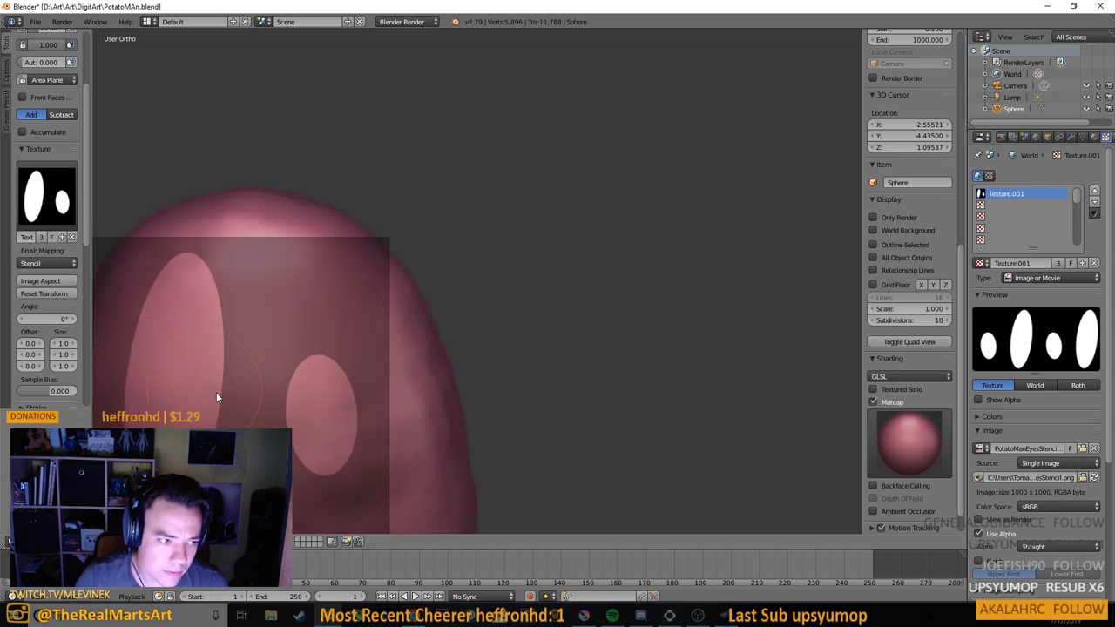
{"action": "mouse_move", "coordinate": [223, 393]}
{"action": "left_mouse_down"}
{"action": "mouse_move", "coordinate": [275, 393]}
{"action": "mouse_move", "coordinate": [284, 344]}
{"action": "mouse_move", "coordinate": [318, 348]}
{"action": "mouse_move", "coordinate": [302, 361]}
{"action": "left_mouse_up"}
{"action": "scroll", "coordinate": [43, 98], "scroll_direction": "up", "scroll_amount": 3}
{"action": "scroll", "coordinate": [45, 100], "scroll_direction": "down", "scroll_amount": 3}
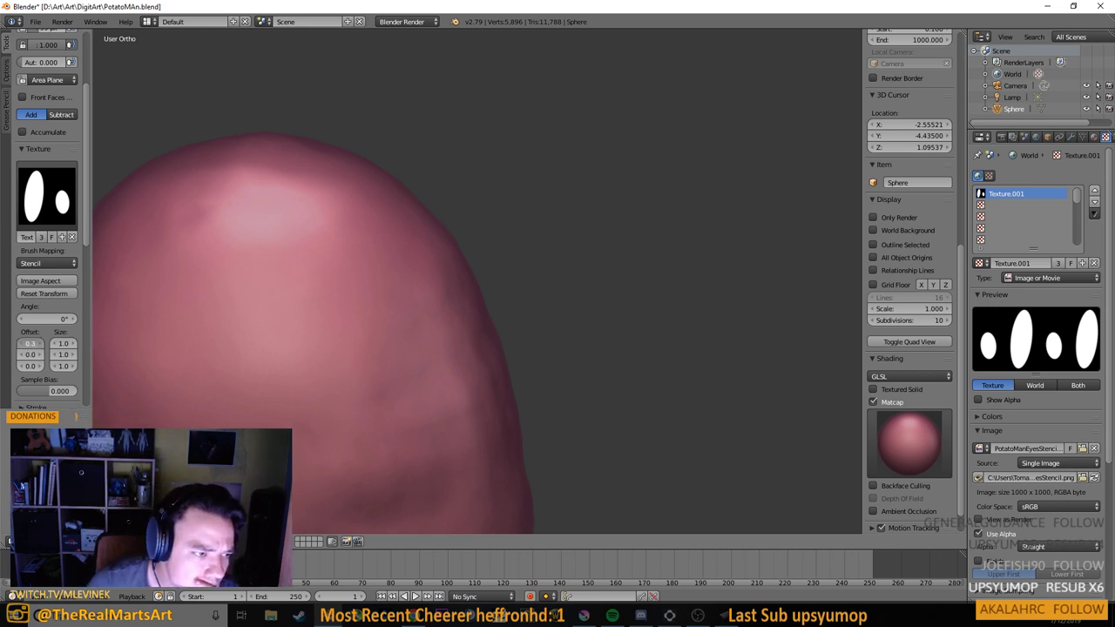
Try changing the brush texture's offset values, and reset all three offsets to 0
{"action": "left_click_drag", "start_coordinate": [30, 355], "coordinate": [78, 355]}
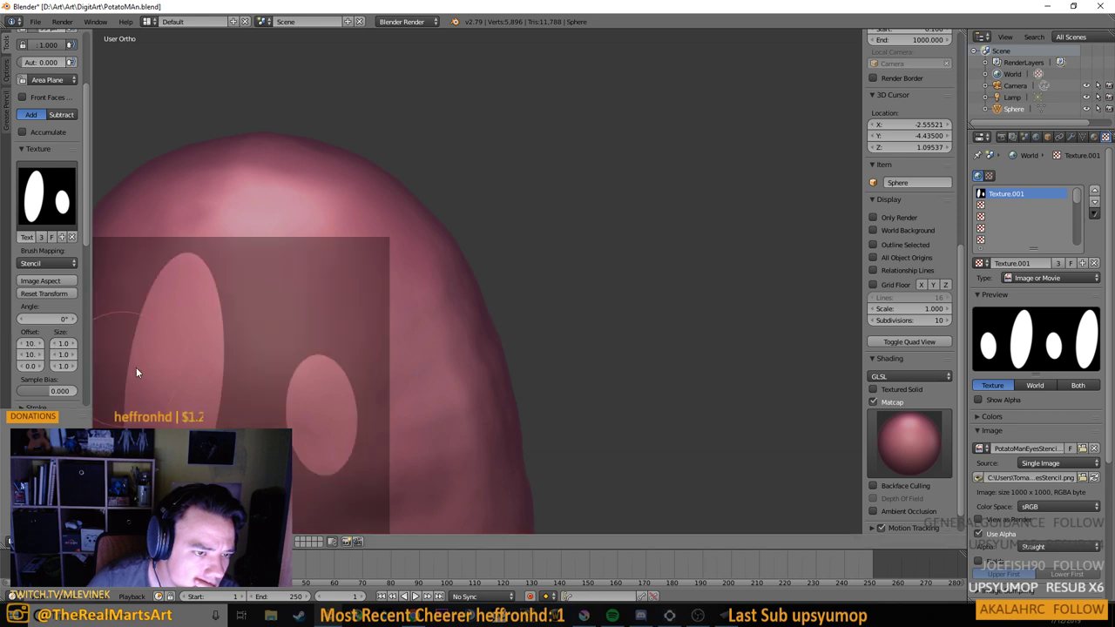
{"action": "mouse_move", "coordinate": [30, 365]}
{"action": "left_mouse_down"}
{"action": "mouse_move", "coordinate": [88, 366]}
{"action": "mouse_move", "coordinate": [11, 356]}
{"action": "left_mouse_up"}
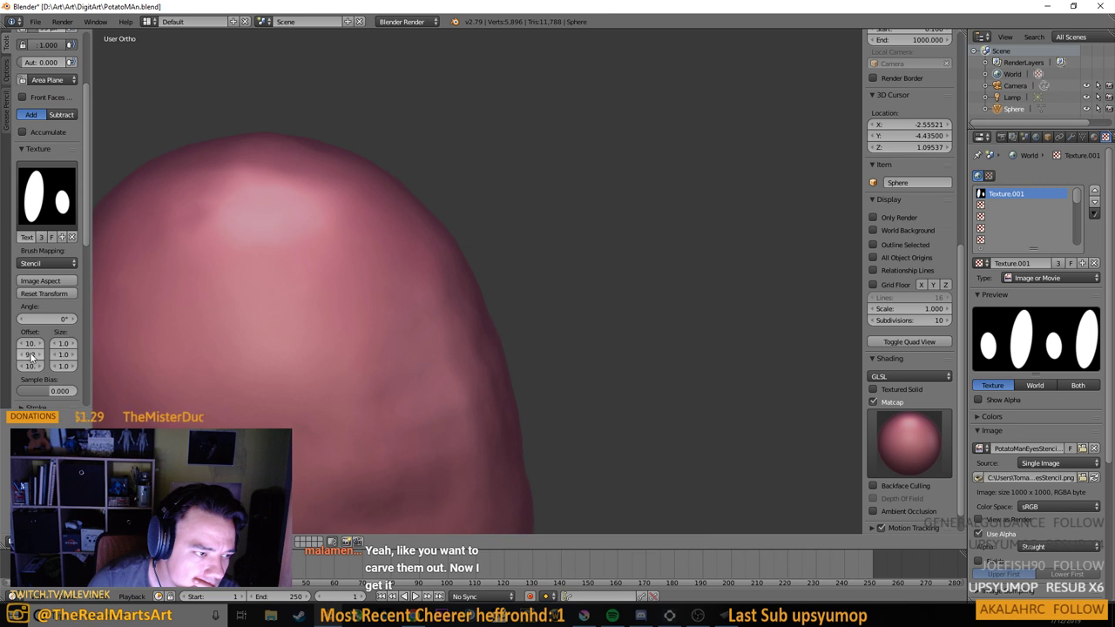
{"action": "left_click", "coordinate": [36, 354]}
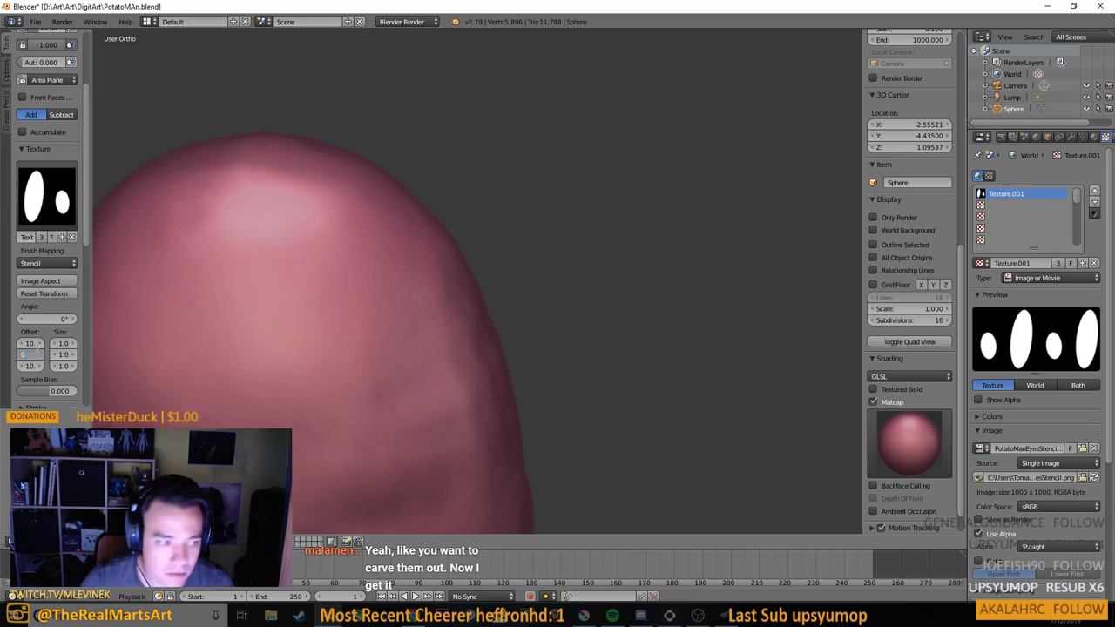
{"action": "type", "text": "0"}
{"action": "key", "text": "Return"}
{"action": "left_click", "coordinate": [33, 344]}
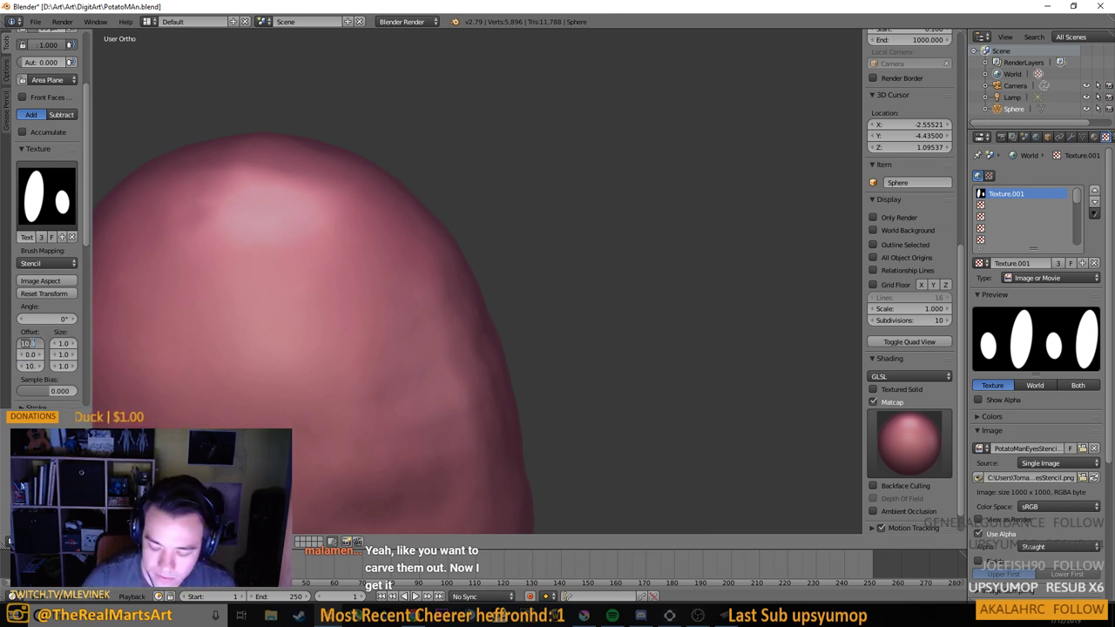
{"action": "type", "text": "0"}
{"action": "key", "text": "Return"}
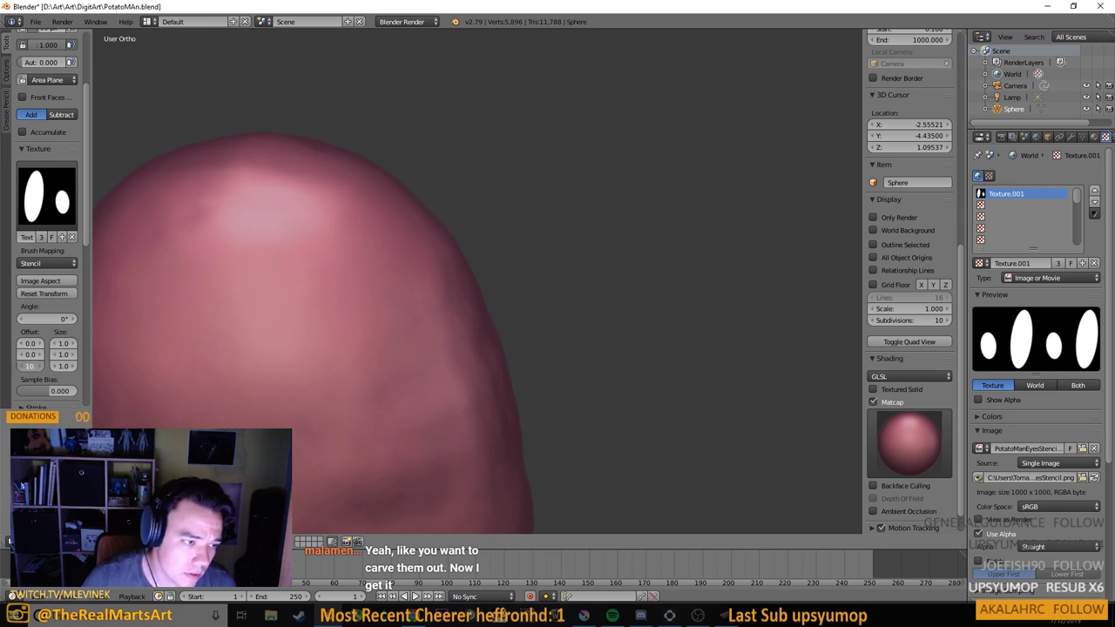
{"action": "left_click", "coordinate": [24, 368]}
{"action": "key", "text": "Return"}
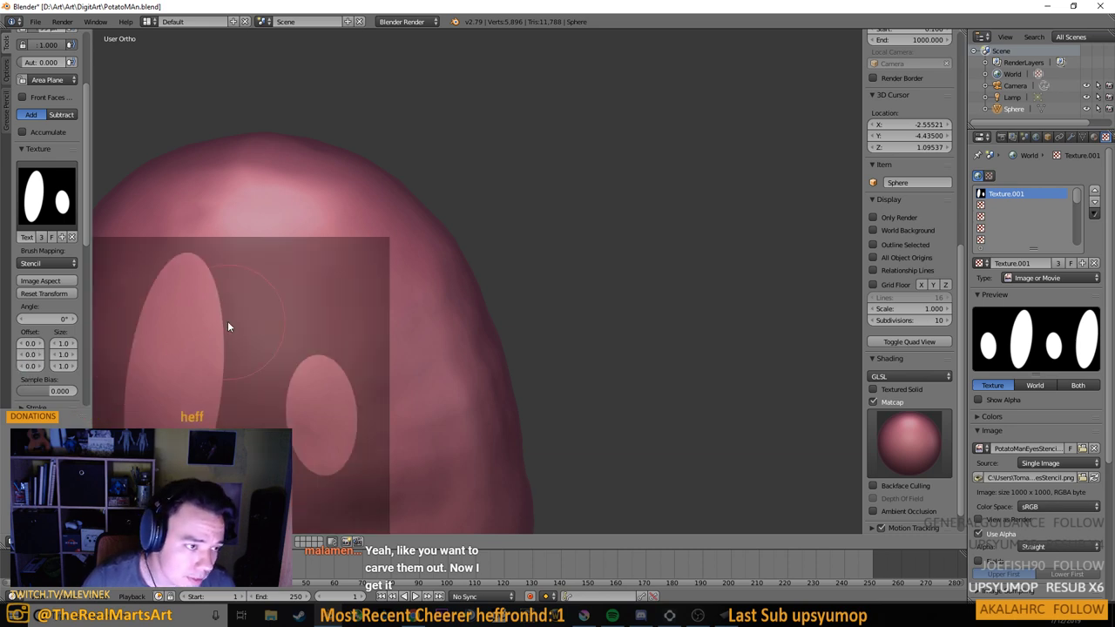
Try an Add stroke over the upper part of the stencil's large eye, and undo it
{"action": "mouse_move", "coordinate": [178, 328]}
{"action": "left_mouse_down"}
{"action": "mouse_move", "coordinate": [177, 278]}
{"action": "mouse_move", "coordinate": [205, 289]}
{"action": "mouse_move", "coordinate": [179, 284]}
{"action": "left_mouse_up"}
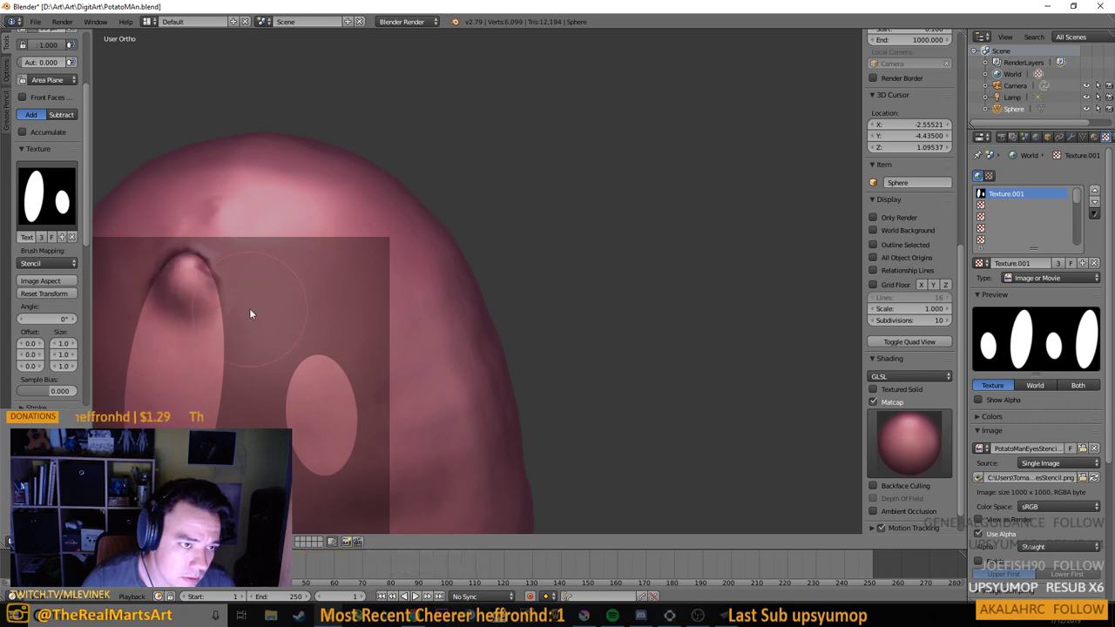
{"action": "key", "text": "shift+z"}
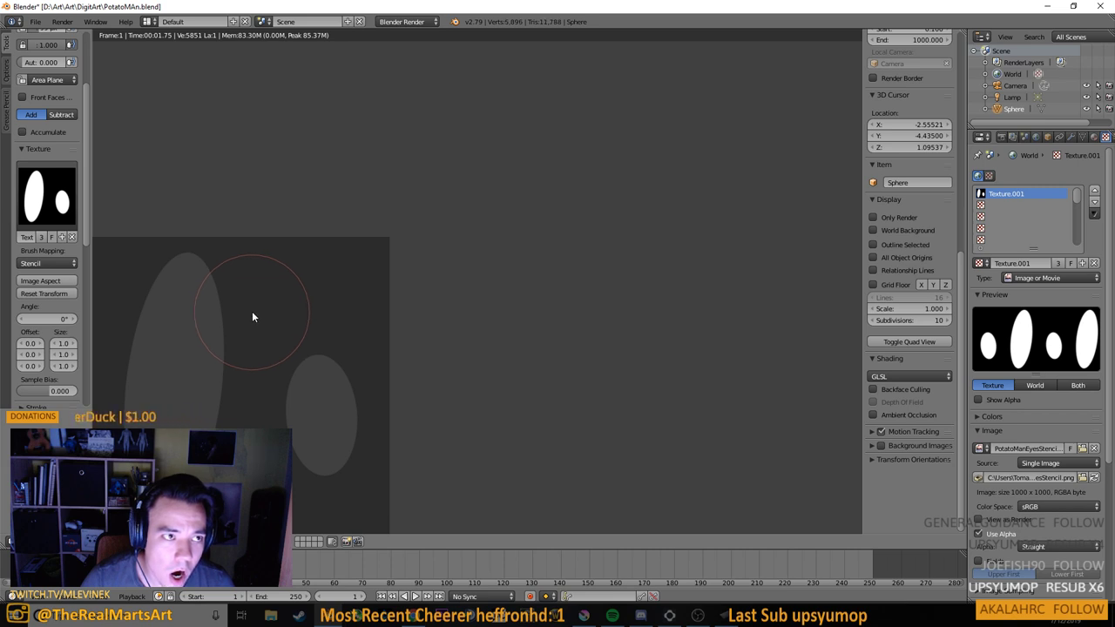
{"action": "key", "text": "shift+z"}
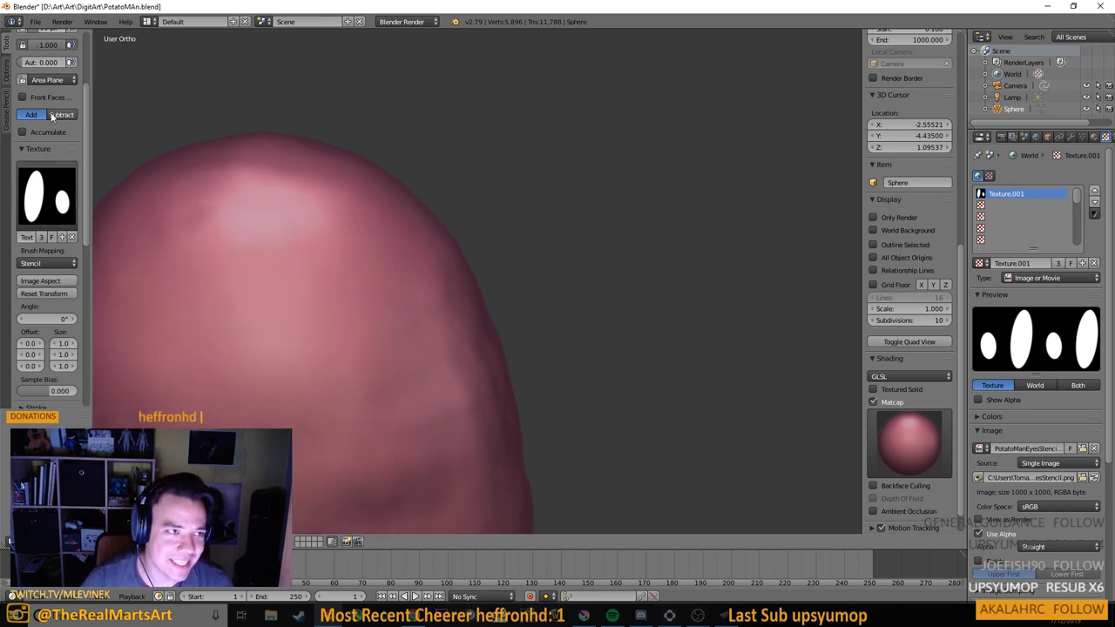
Set the brush to Subtract with a strength of 0.071, and carve the head through the stencil's large eye
{"action": "scroll", "coordinate": [53, 116], "scroll_direction": "up", "scroll_amount": 3}
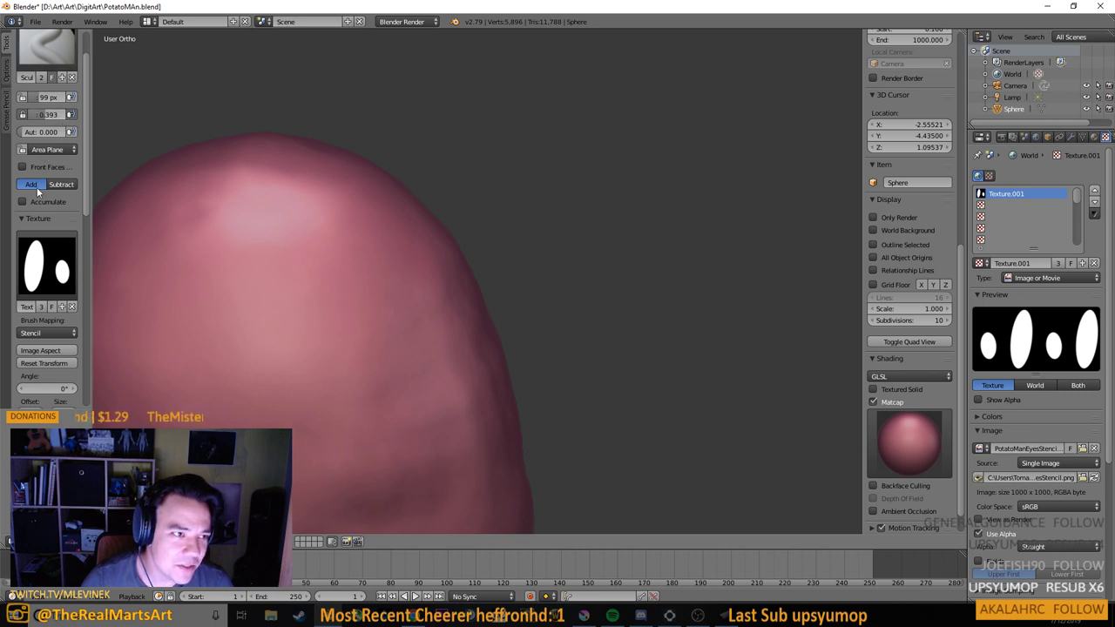
{"action": "left_click", "coordinate": [60, 186]}
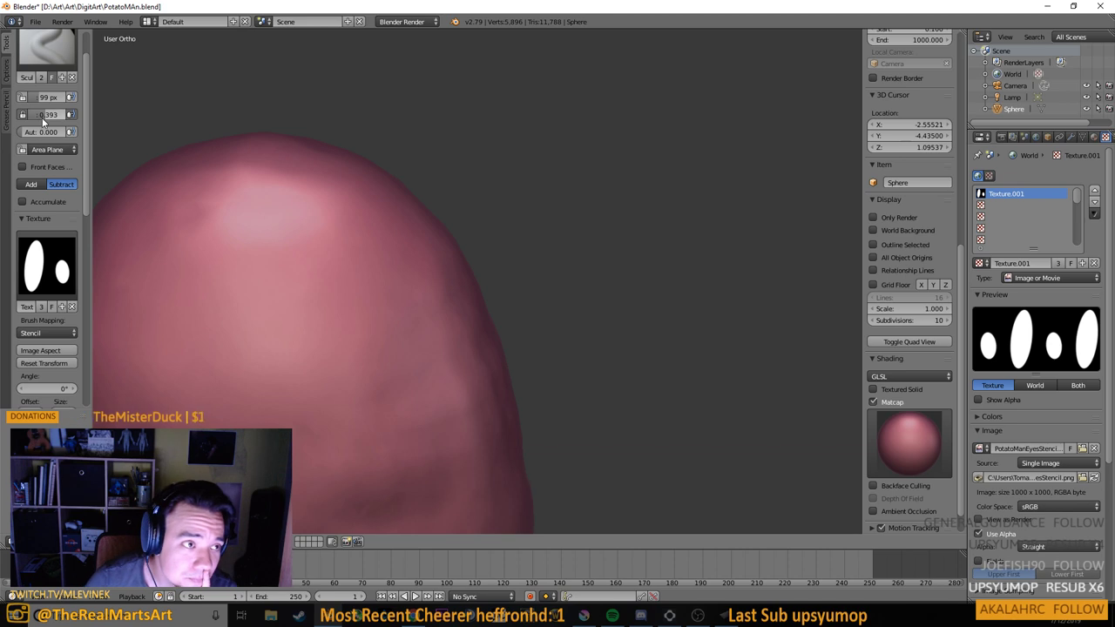
{"action": "left_click_drag", "start_coordinate": [43, 119], "coordinate": [32, 119]}
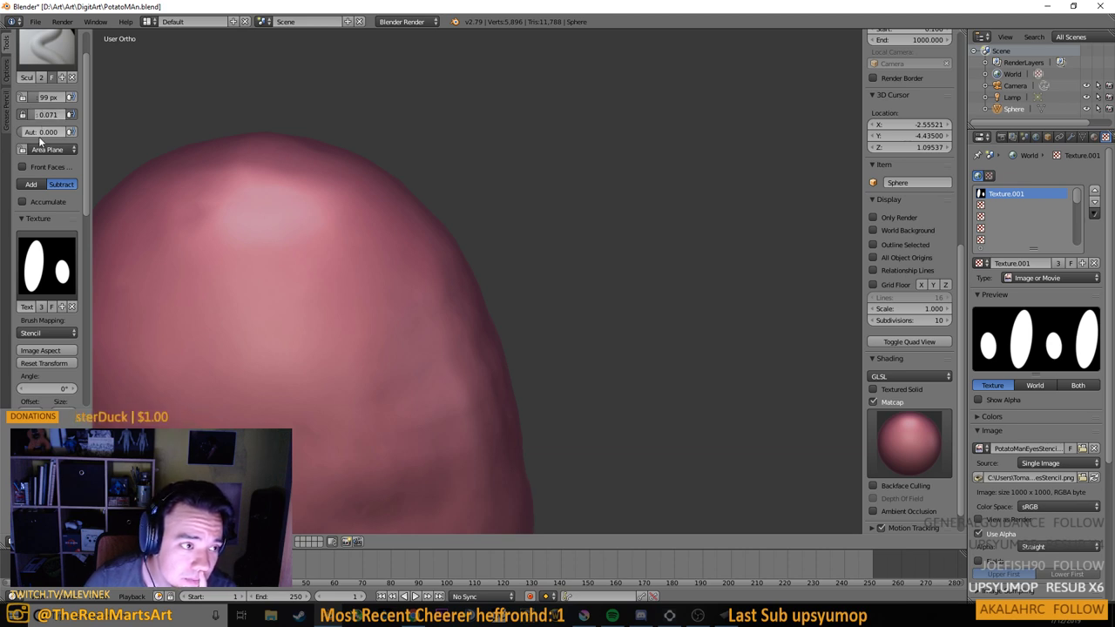
{"action": "left_click_drag", "start_coordinate": [185, 296], "coordinate": [187, 283]}
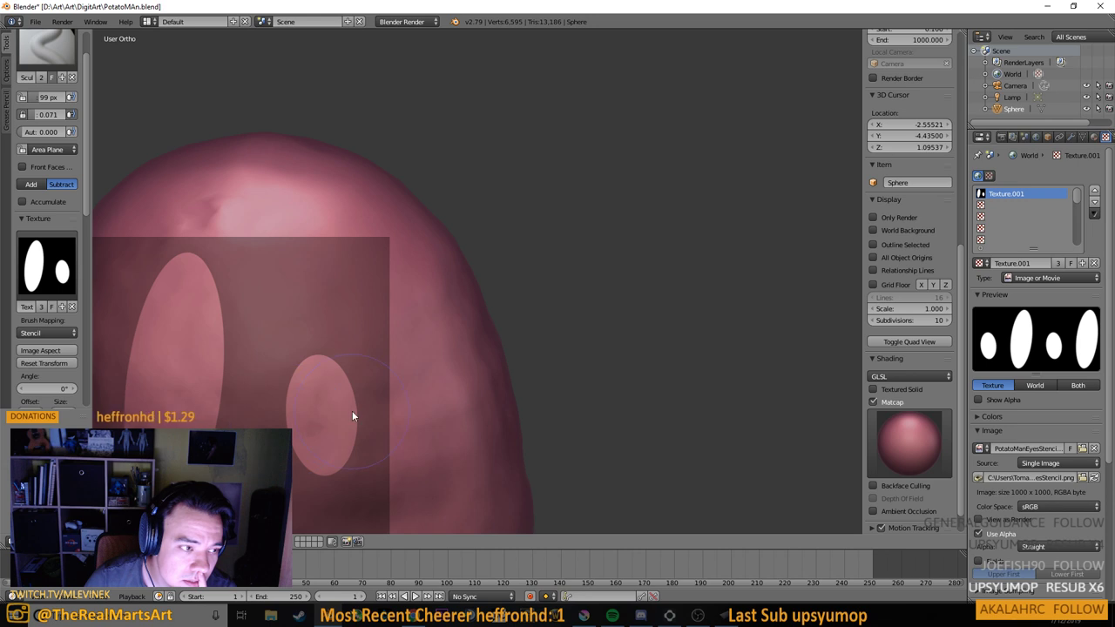
Restrict the brush to front faces, and set its strength to 0.554 and its radius to 47 px
{"action": "mouse_move", "coordinate": [472, 396]}
{"action": "left_mouse_down"}
{"action": "mouse_move", "coordinate": [497, 392]}
{"action": "mouse_move", "coordinate": [485, 382]}
{"action": "mouse_move", "coordinate": [562, 373]}
{"action": "mouse_move", "coordinate": [627, 331]}
{"action": "mouse_move", "coordinate": [575, 331]}
{"action": "mouse_move", "coordinate": [537, 381]}
{"action": "left_mouse_up"}
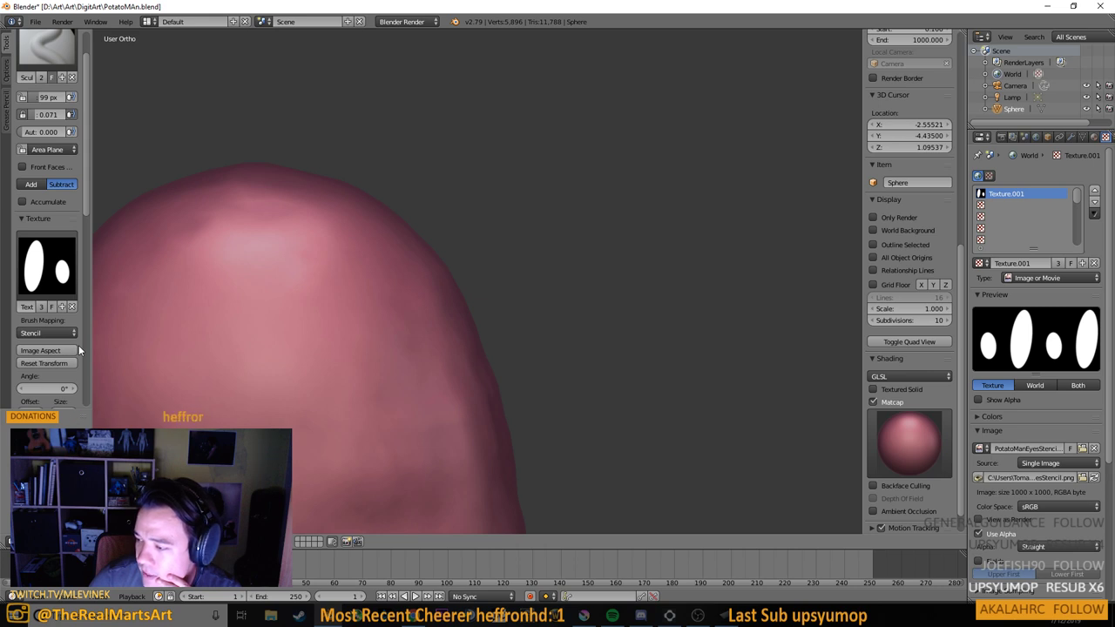
{"action": "left_click", "coordinate": [23, 166]}
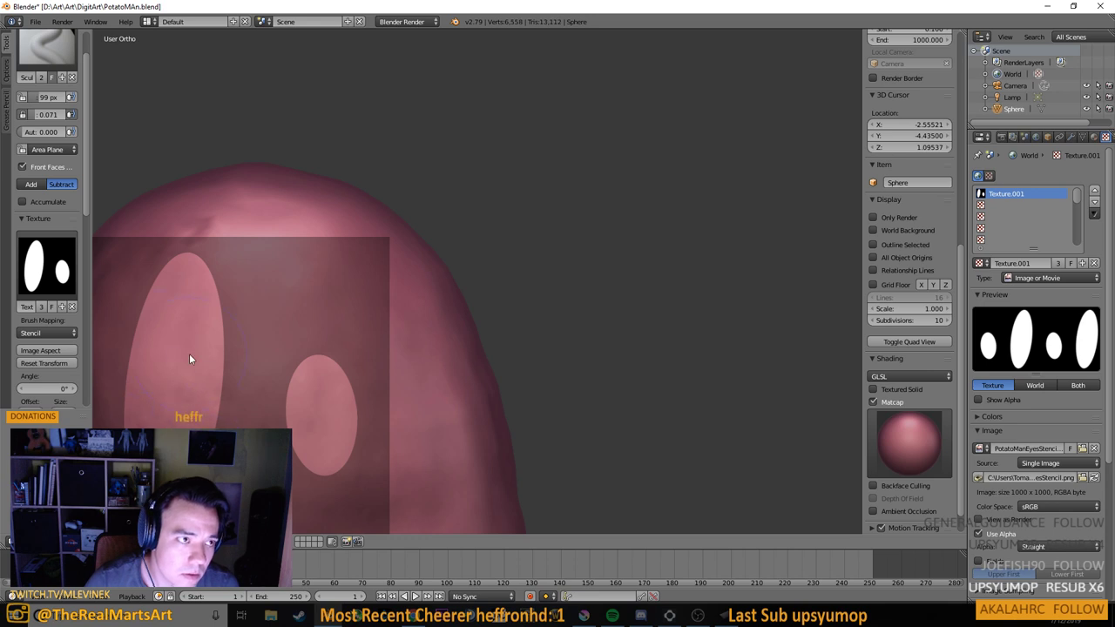
{"action": "key", "text": "ctrl+z"}
{"action": "left_click_drag", "start_coordinate": [51, 115], "coordinate": [61, 115]}
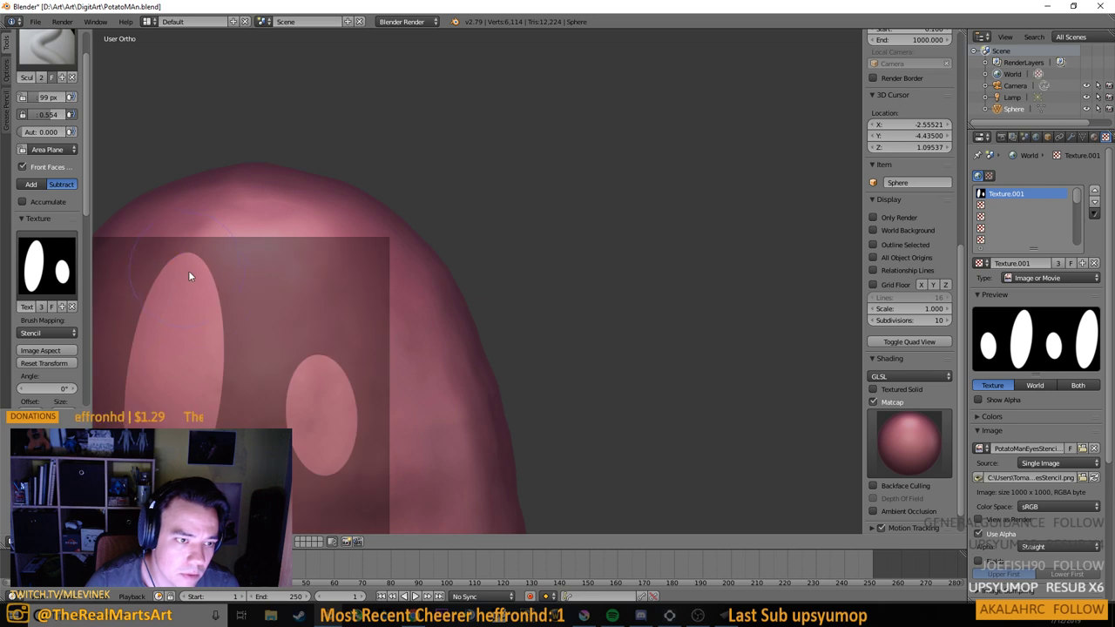
{"action": "left_click_drag", "start_coordinate": [189, 317], "coordinate": [166, 320]}
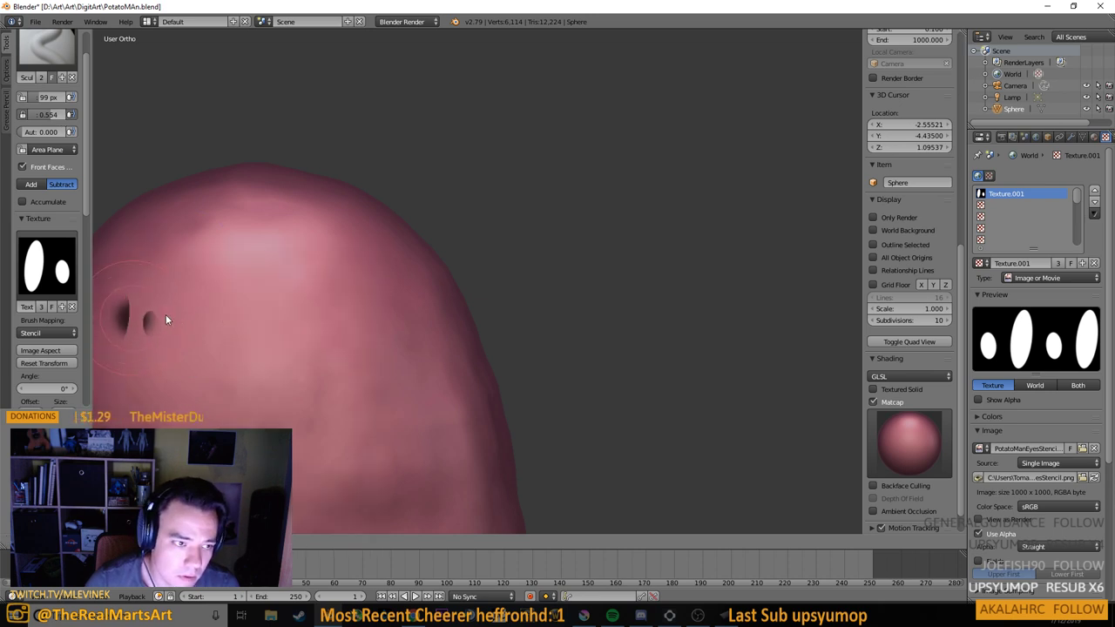
{"action": "key", "text": "f"}
{"action": "left_click", "coordinate": [160, 316]}
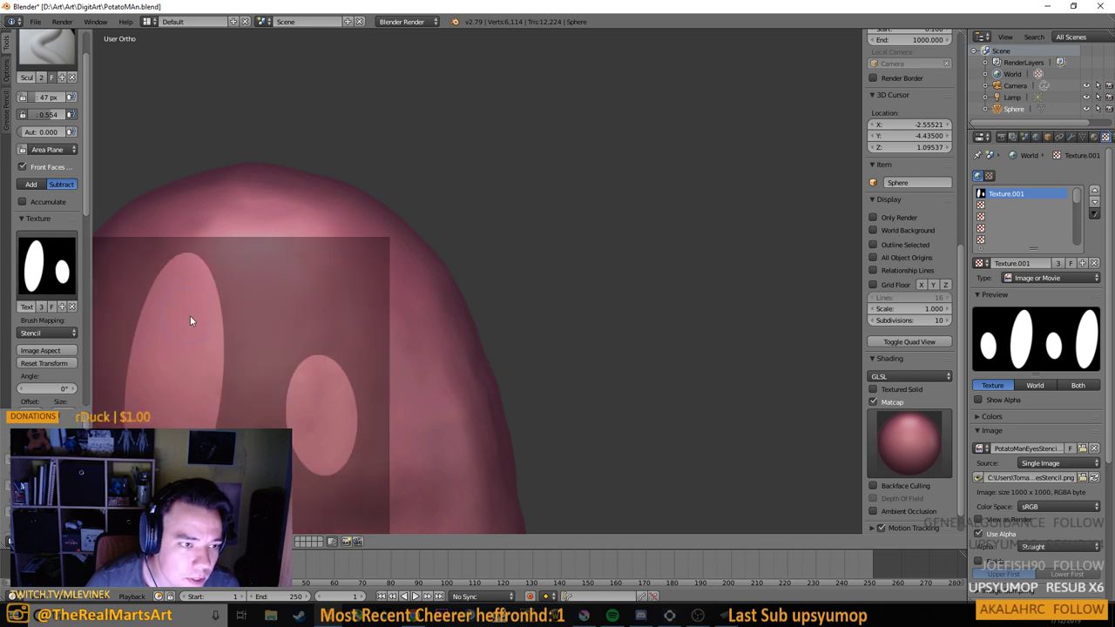
Carve the head with Subtract strokes through the stencil's large and small eyes, and check the whole figure
{"action": "left_click_drag", "start_coordinate": [205, 330], "coordinate": [181, 353]}
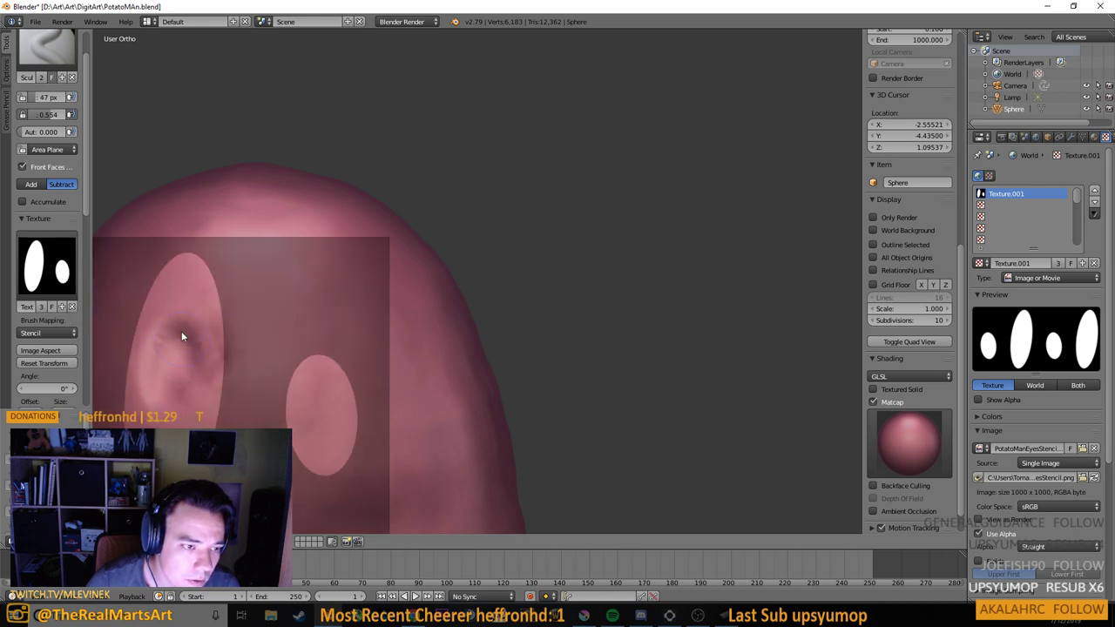
{"action": "mouse_move", "coordinate": [181, 331]}
{"action": "left_mouse_down"}
{"action": "mouse_move", "coordinate": [168, 399]}
{"action": "mouse_move", "coordinate": [221, 321]}
{"action": "mouse_move", "coordinate": [171, 292]}
{"action": "mouse_move", "coordinate": [166, 268]}
{"action": "mouse_move", "coordinate": [226, 323]}
{"action": "mouse_move", "coordinate": [212, 404]}
{"action": "mouse_move", "coordinate": [170, 439]}
{"action": "mouse_move", "coordinate": [205, 444]}
{"action": "left_mouse_up"}
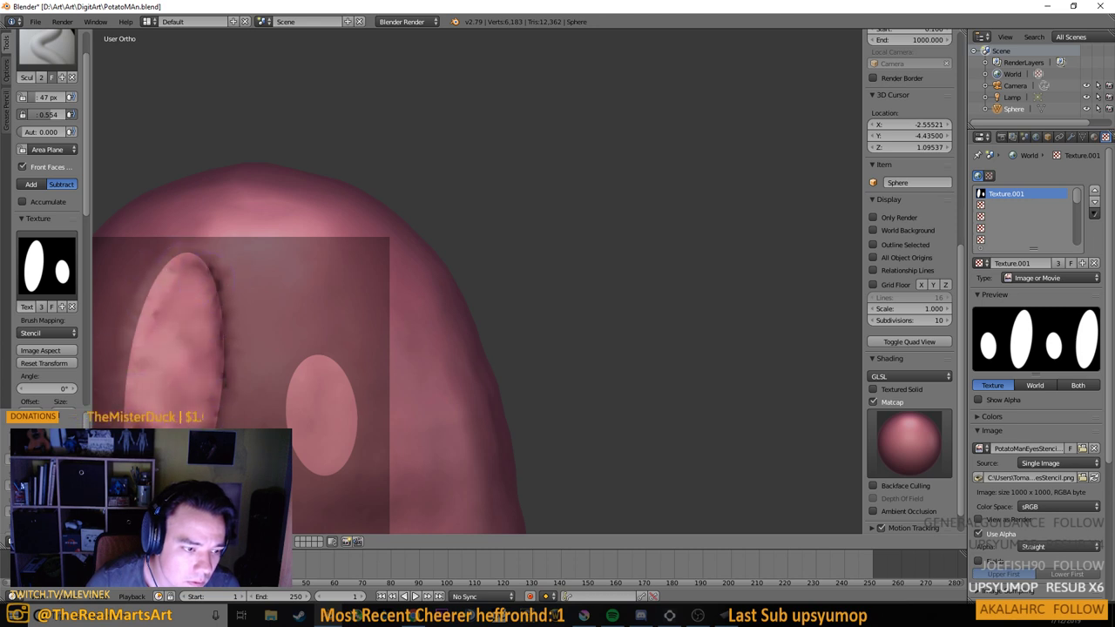
{"action": "mouse_move", "coordinate": [165, 396]}
{"action": "left_mouse_down"}
{"action": "mouse_move", "coordinate": [190, 319]}
{"action": "mouse_move", "coordinate": [206, 363]}
{"action": "mouse_move", "coordinate": [188, 347]}
{"action": "mouse_move", "coordinate": [212, 337]}
{"action": "mouse_move", "coordinate": [182, 302]}
{"action": "left_mouse_up"}
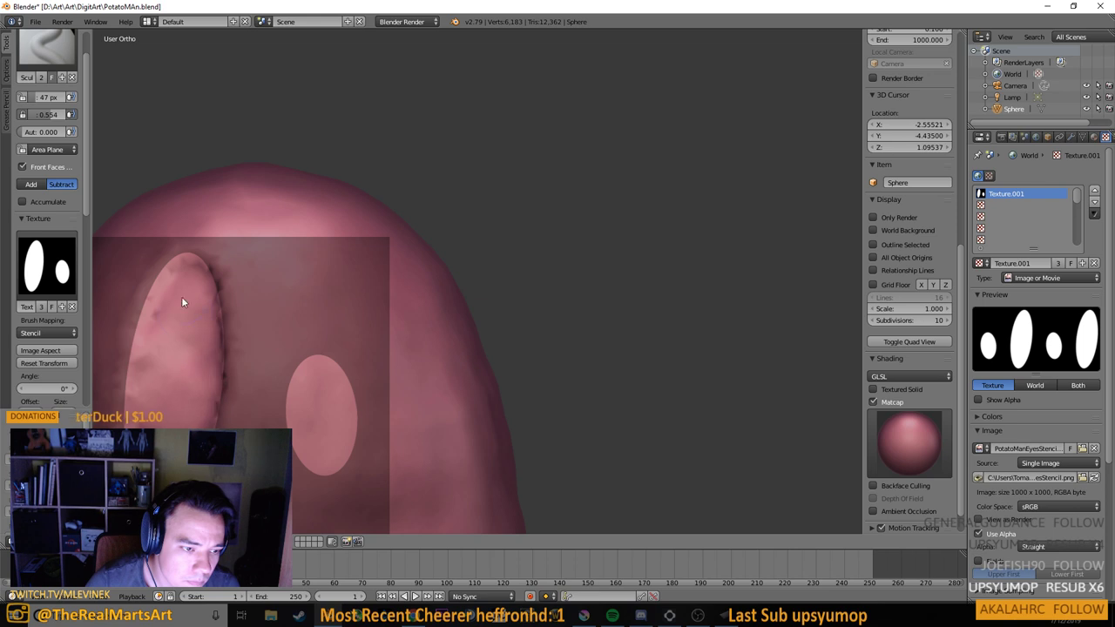
{"action": "mouse_move", "coordinate": [296, 363]}
{"action": "left_mouse_down"}
{"action": "mouse_move", "coordinate": [302, 406]}
{"action": "mouse_move", "coordinate": [333, 401]}
{"action": "mouse_move", "coordinate": [326, 428]}
{"action": "mouse_move", "coordinate": [344, 414]}
{"action": "mouse_move", "coordinate": [347, 433]}
{"action": "mouse_move", "coordinate": [356, 400]}
{"action": "mouse_move", "coordinate": [321, 367]}
{"action": "mouse_move", "coordinate": [348, 374]}
{"action": "left_mouse_up"}
{"action": "scroll", "coordinate": [383, 372], "scroll_direction": "down", "scroll_amount": 5}
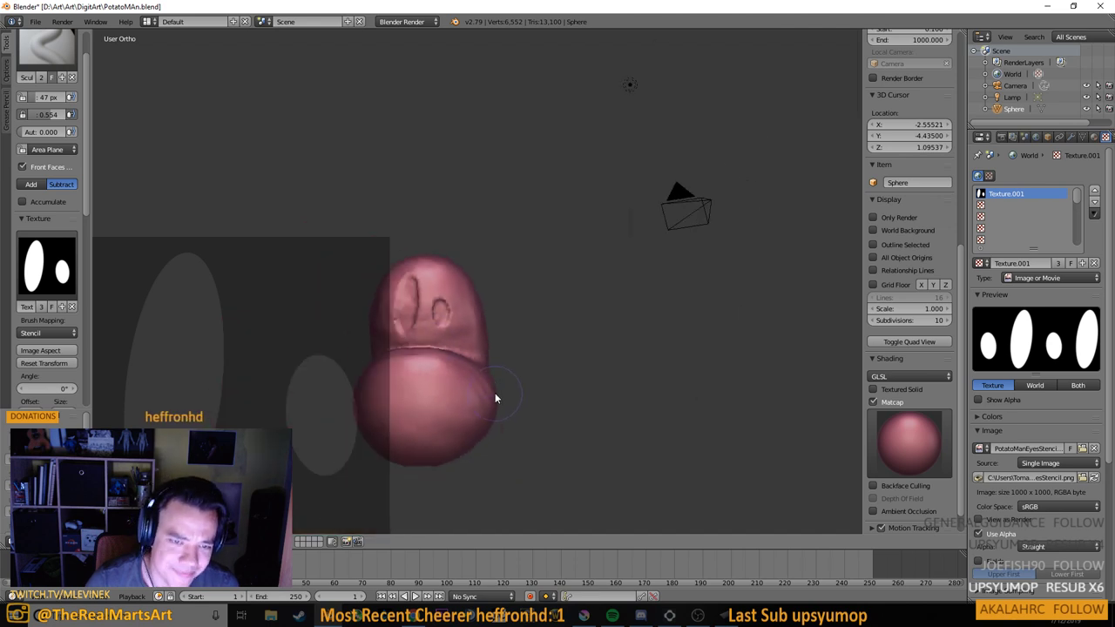
Undo the eye carving strokes on the head
{"action": "key", "text": "ctrl+z"}
{"action": "key", "text": "ctrl+z"}
{"action": "scroll", "coordinate": [413, 340], "scroll_direction": "up", "scroll_amount": 5}
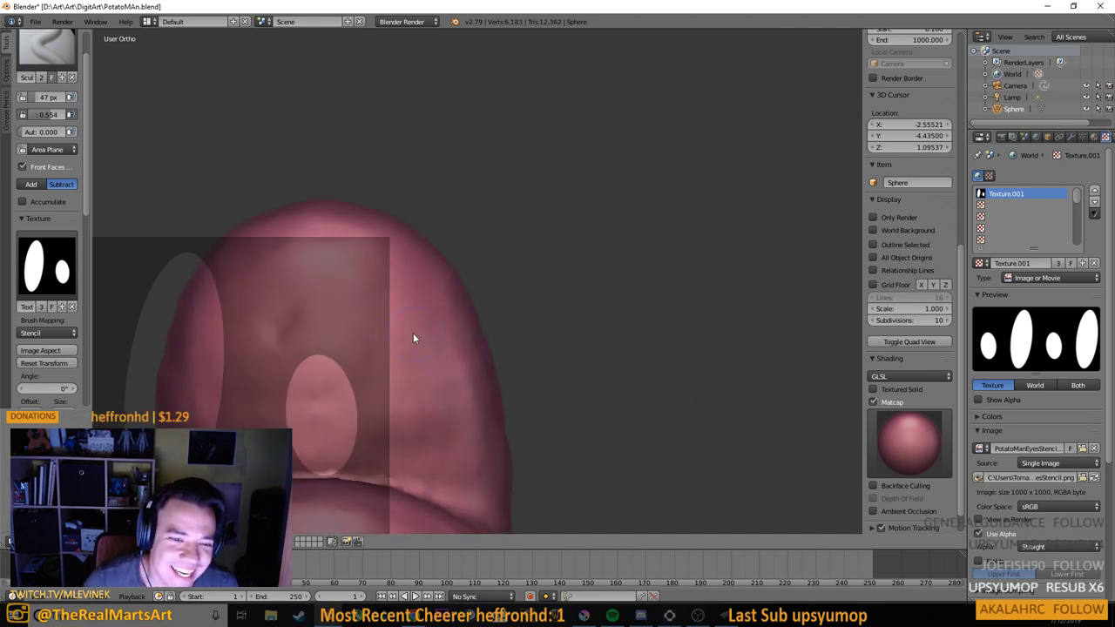
{"action": "scroll", "coordinate": [413, 338], "scroll_direction": "up", "scroll_amount": 3}
{"action": "scroll", "coordinate": [366, 354], "scroll_direction": "down", "scroll_amount": 2}
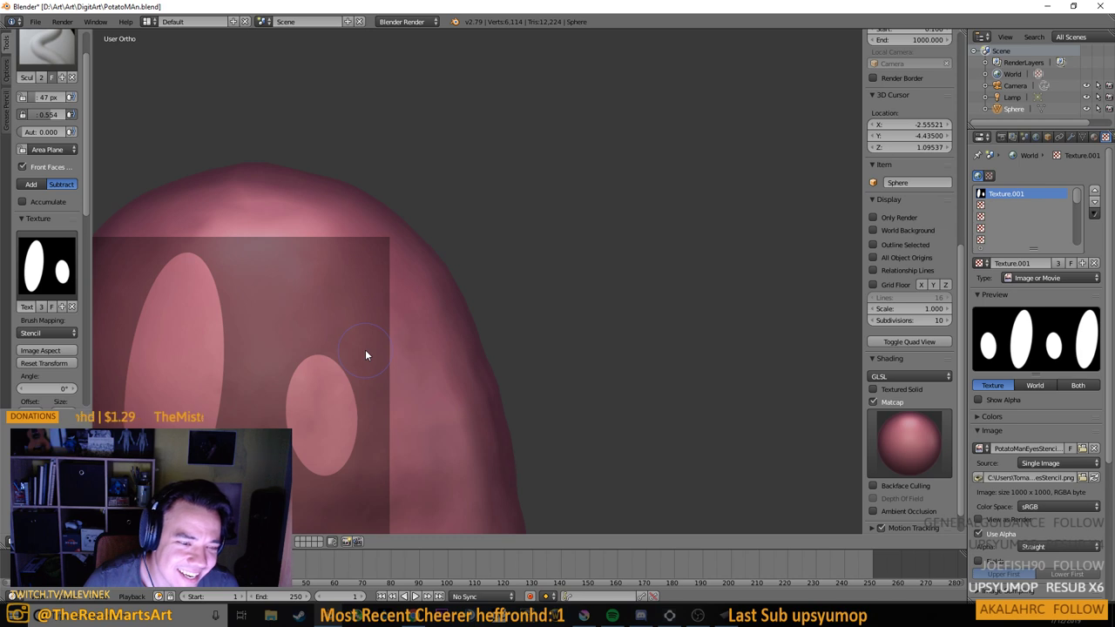
{"action": "mouse_move", "coordinate": [459, 313]}
{"action": "left_mouse_down"}
{"action": "mouse_move", "coordinate": [454, 355]}
{"action": "mouse_move", "coordinate": [378, 339]}
{"action": "mouse_move", "coordinate": [391, 386]}
{"action": "left_mouse_up"}
{"action": "key", "text": "ctrl+z"}
{"action": "key", "text": "ctrl+z"}
{"action": "key", "text": "ctrl+z"}
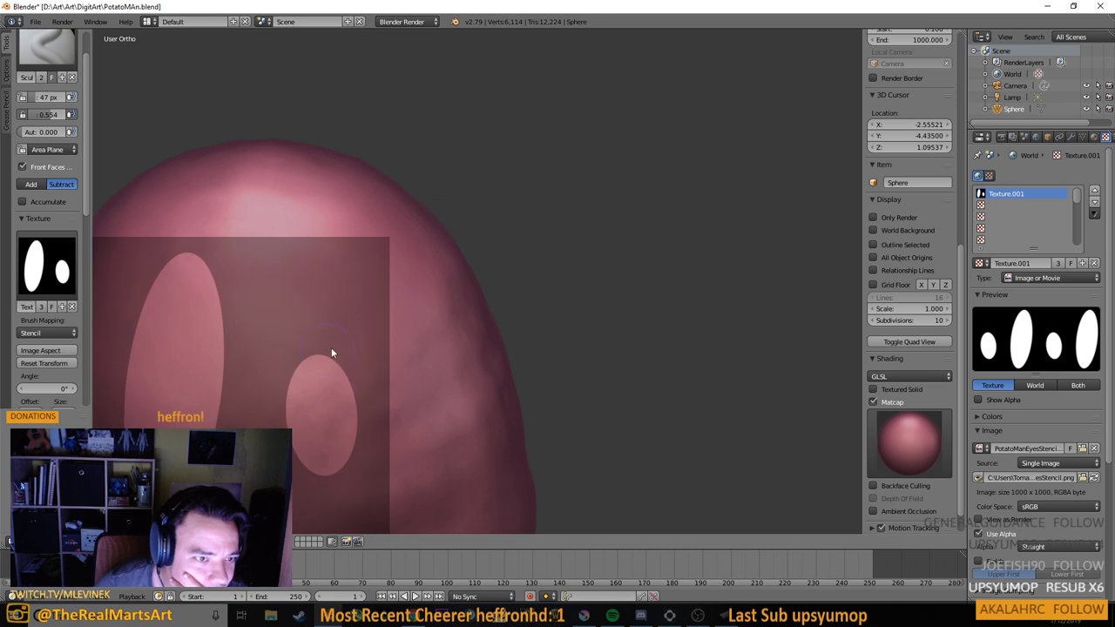
Try the Area Plane, Tiled and Random brush mappings, and set the brush texture's mapping to View Plane
{"action": "scroll", "coordinate": [465, 333], "scroll_direction": "down", "scroll_amount": 6}
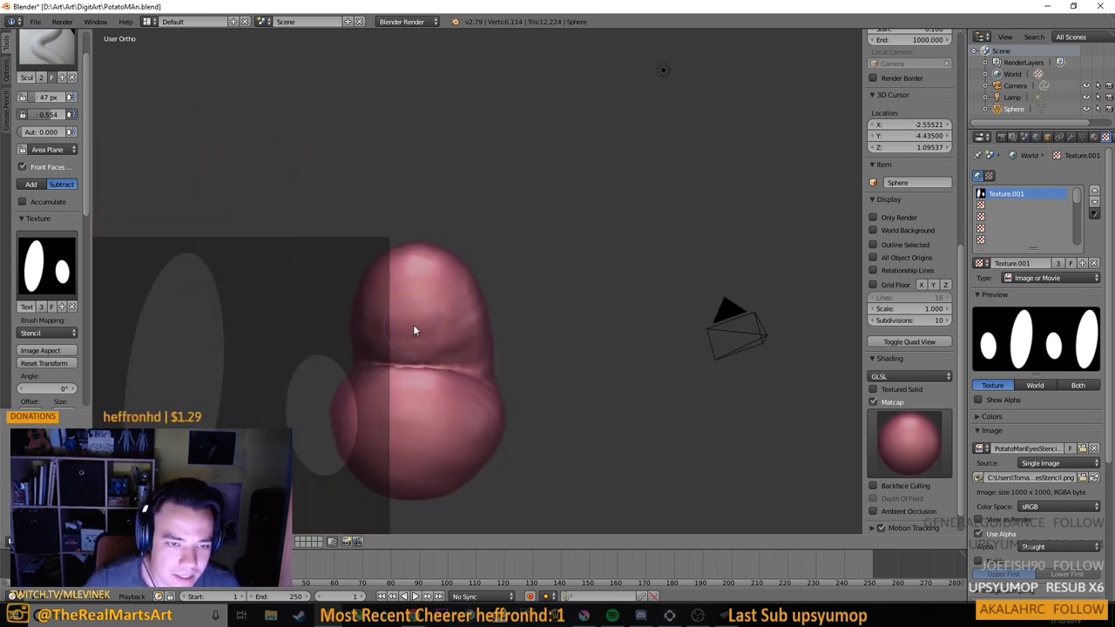
{"action": "scroll", "coordinate": [405, 334], "scroll_direction": "up", "scroll_amount": 5}
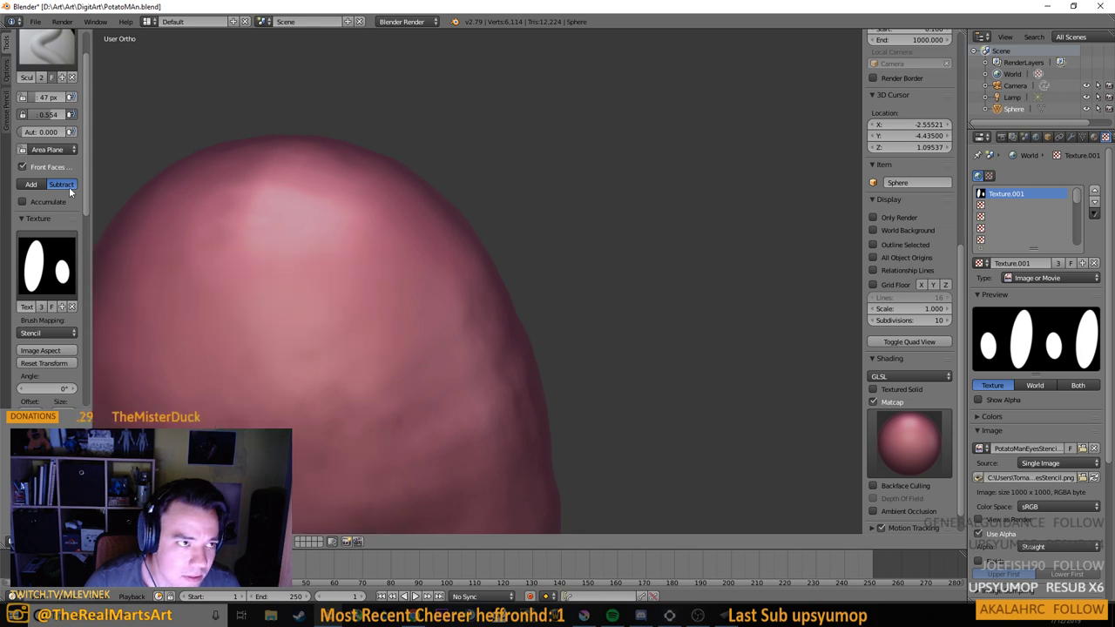
{"action": "left_click", "coordinate": [50, 334]}
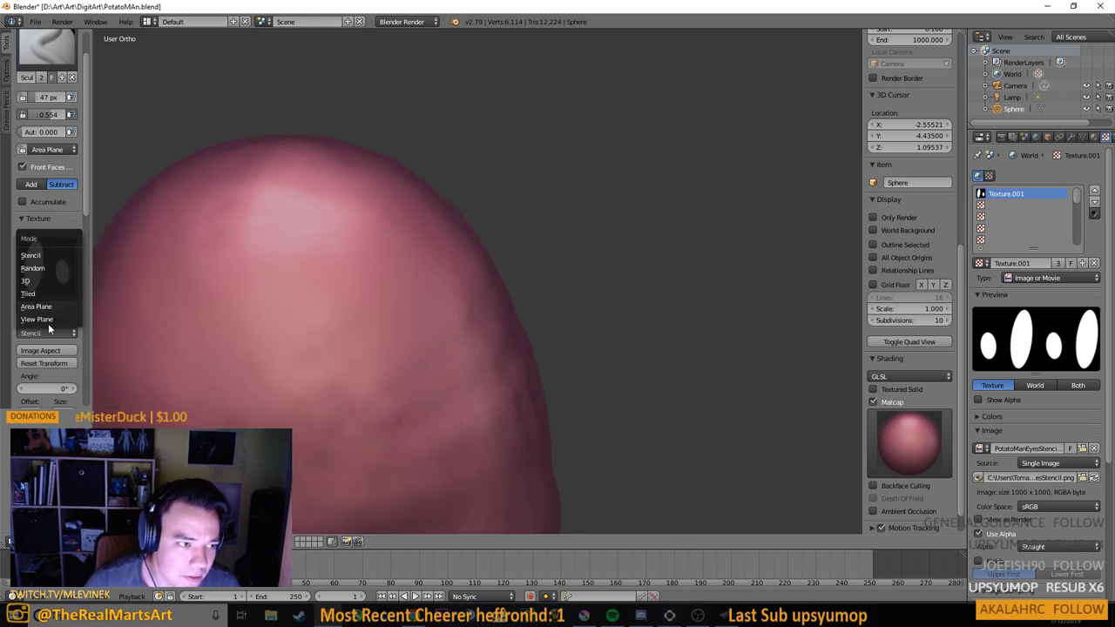
{"action": "left_click", "coordinate": [49, 306]}
{"action": "left_click", "coordinate": [49, 332]}
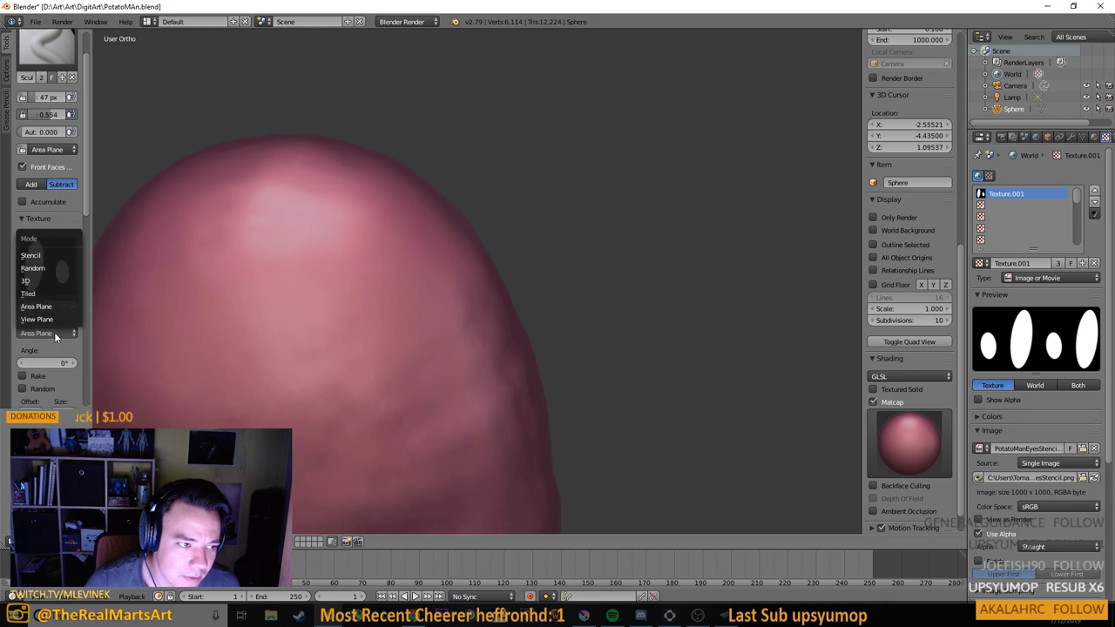
{"action": "left_click", "coordinate": [46, 293]}
{"action": "left_click", "coordinate": [61, 332]}
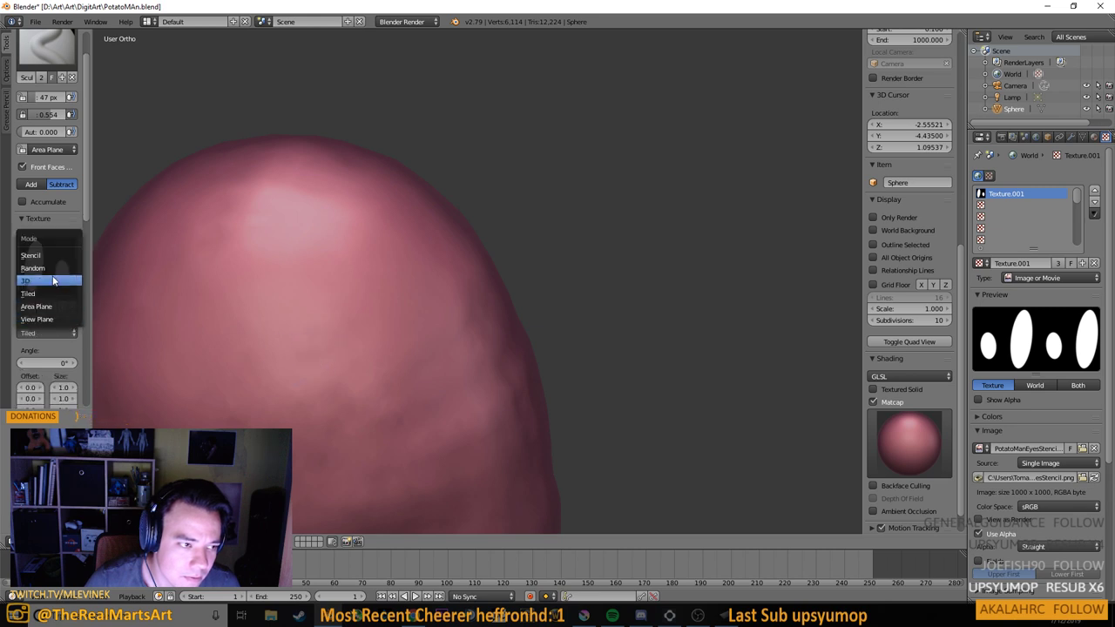
{"action": "left_click", "coordinate": [34, 267]}
{"action": "left_click", "coordinate": [38, 333]}
{"action": "left_click", "coordinate": [36, 319]}
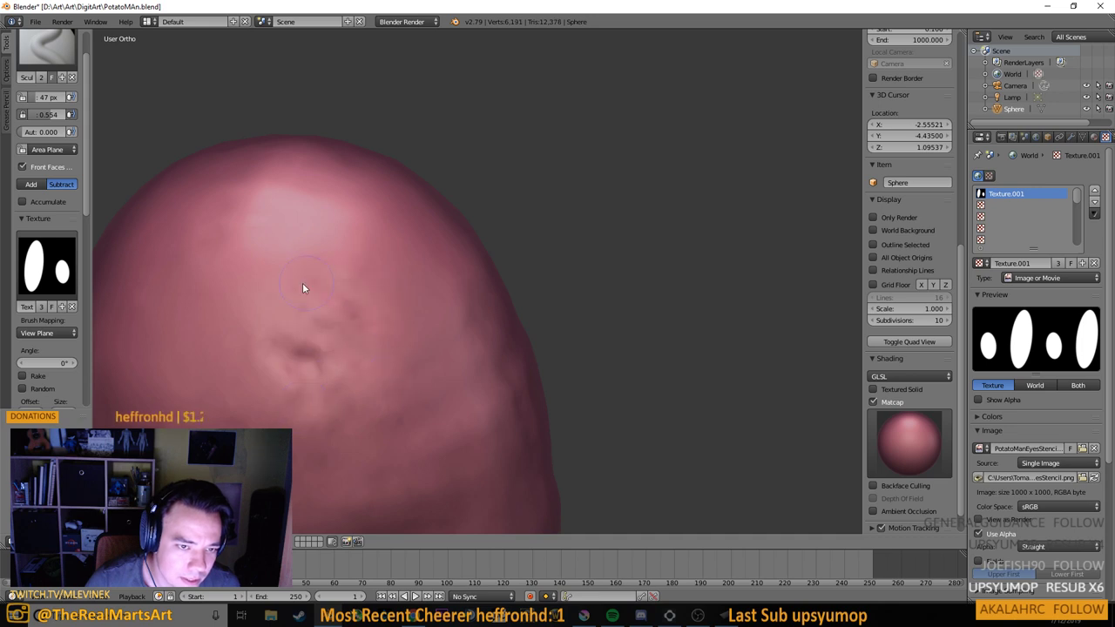
Try a Subtract stroke on the front of the head with the View Plane mapping, and undo the strokes
{"action": "mouse_move", "coordinate": [304, 308]}
{"action": "left_mouse_down"}
{"action": "mouse_move", "coordinate": [382, 369]}
{"action": "mouse_move", "coordinate": [270, 405]}
{"action": "mouse_move", "coordinate": [390, 454]}
{"action": "left_mouse_up"}
{"action": "key", "text": "ctrl+z"}
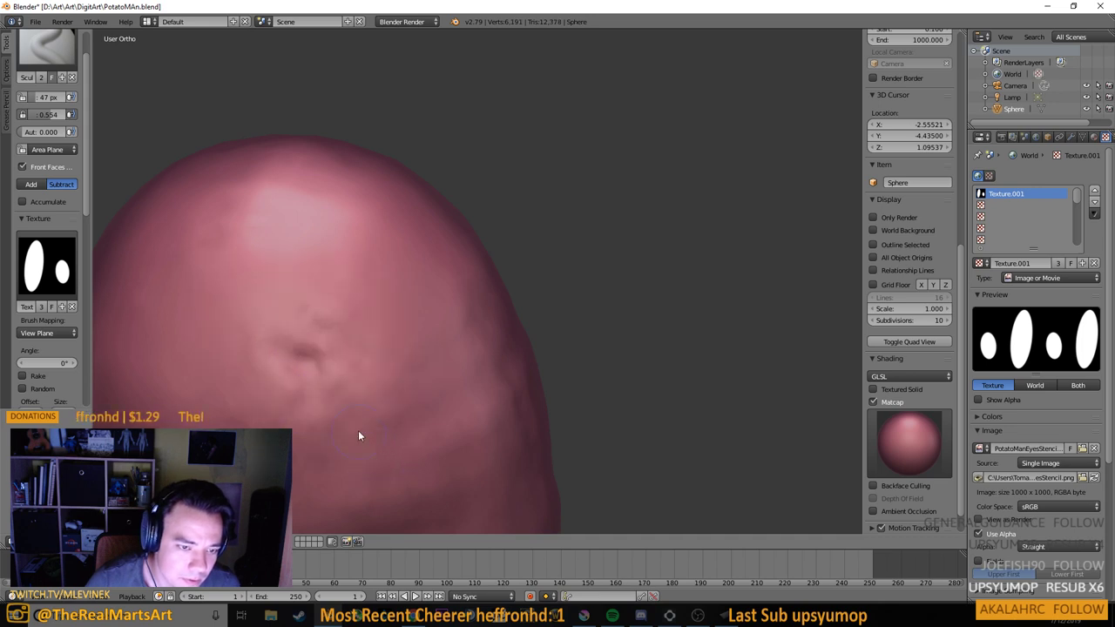
{"action": "key", "text": "ctrl+z"}
Switch to the Mask brush, try a stroke across the front of the head, and undo it
{"action": "scroll", "coordinate": [42, 165], "scroll_direction": "up", "scroll_amount": 2}
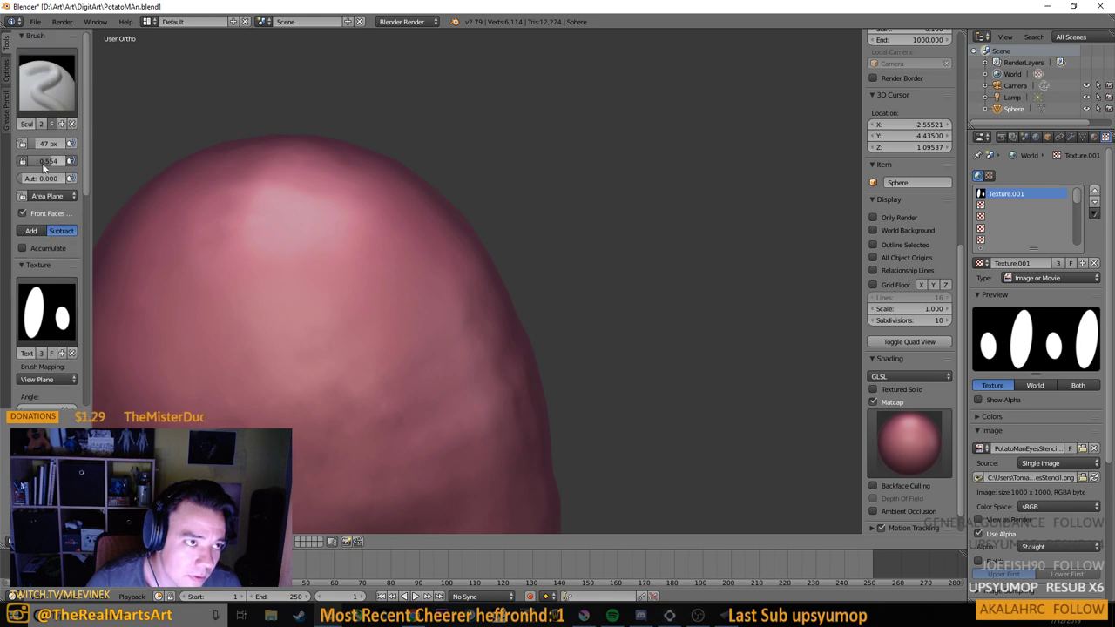
{"action": "left_click", "coordinate": [47, 83]}
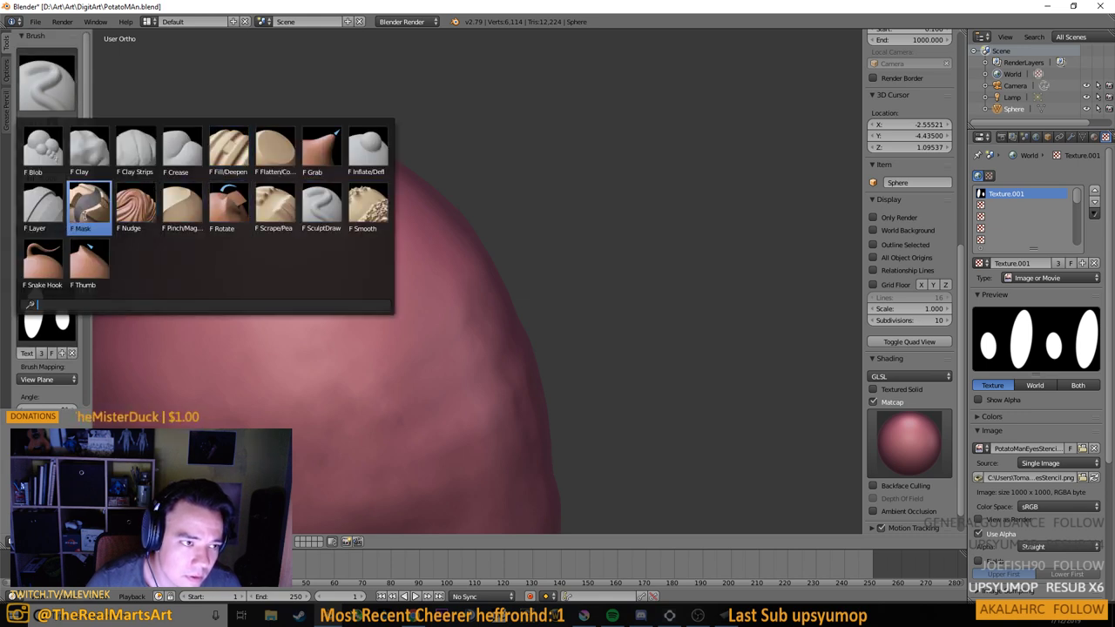
{"action": "left_click", "coordinate": [85, 216]}
{"action": "mouse_move", "coordinate": [265, 353]}
{"action": "left_mouse_down"}
{"action": "mouse_move", "coordinate": [373, 410]}
{"action": "mouse_move", "coordinate": [343, 349]}
{"action": "mouse_move", "coordinate": [401, 450]}
{"action": "left_mouse_up"}
{"action": "key", "text": "ctrl+z"}
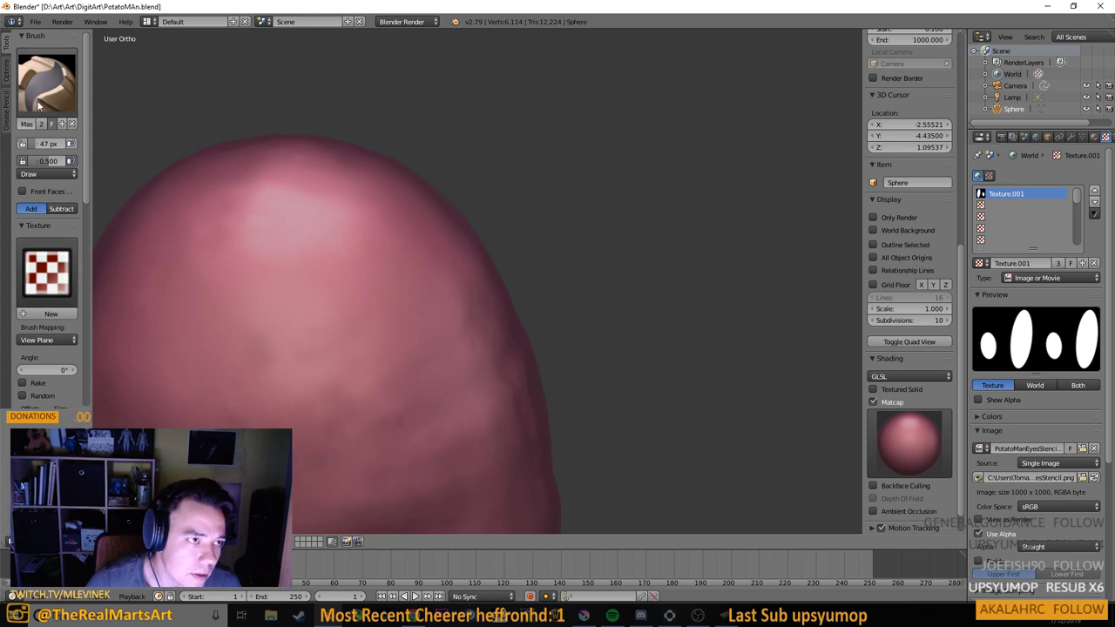
{"action": "left_click", "coordinate": [39, 72]}
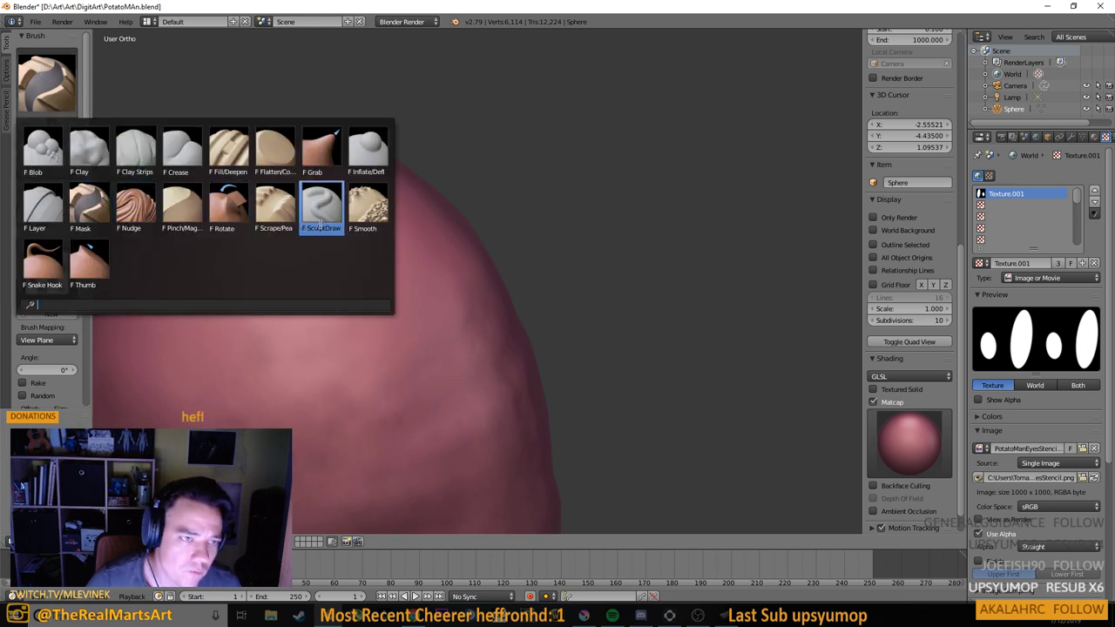
Try adding a Multiresolution modifier to the potato mesh, and remove it
{"action": "left_click", "coordinate": [1070, 136]}
{"action": "left_click", "coordinate": [1041, 176]}
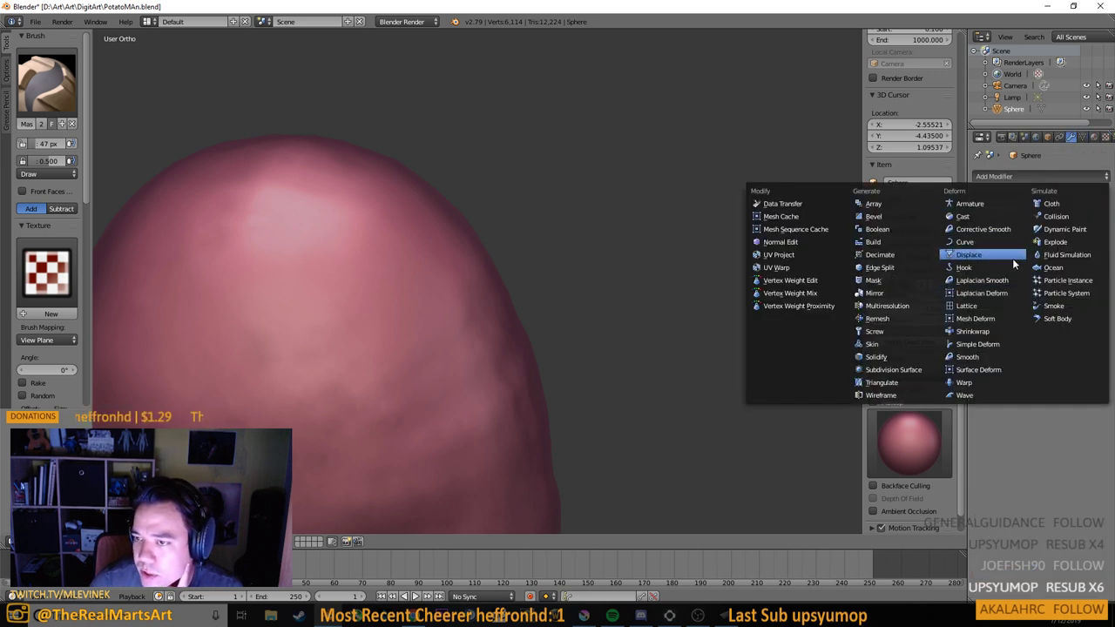
{"action": "left_click", "coordinate": [875, 310]}
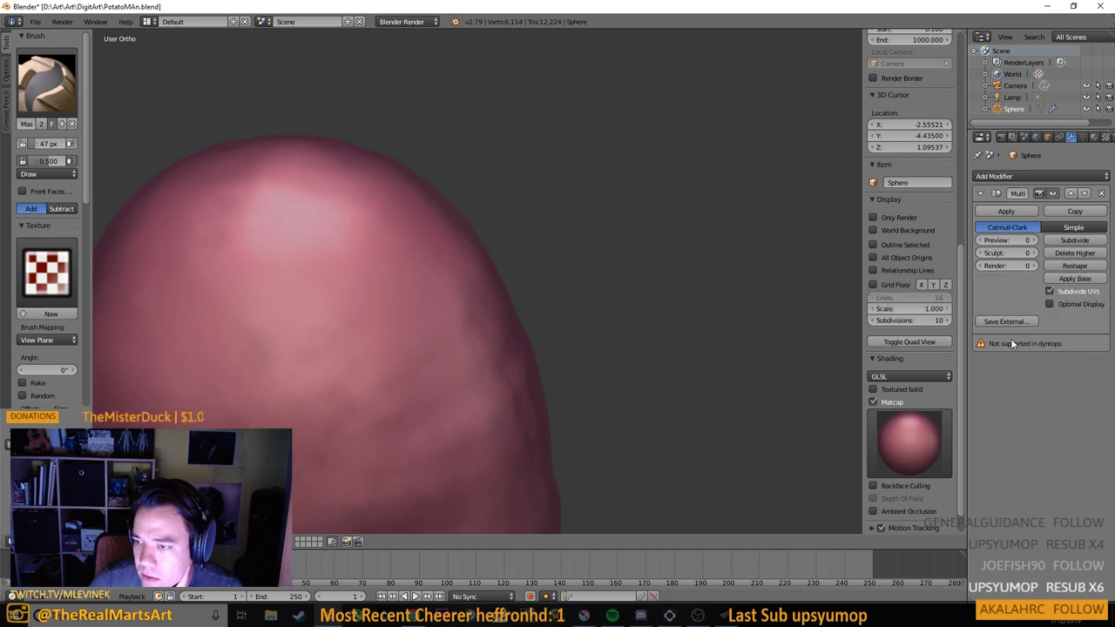
{"action": "left_click", "coordinate": [1101, 198]}
Turn off dynamic topology sculpting (Dyntopo) for the potato mesh
{"action": "scroll", "coordinate": [53, 327], "scroll_direction": "down", "scroll_amount": 6}
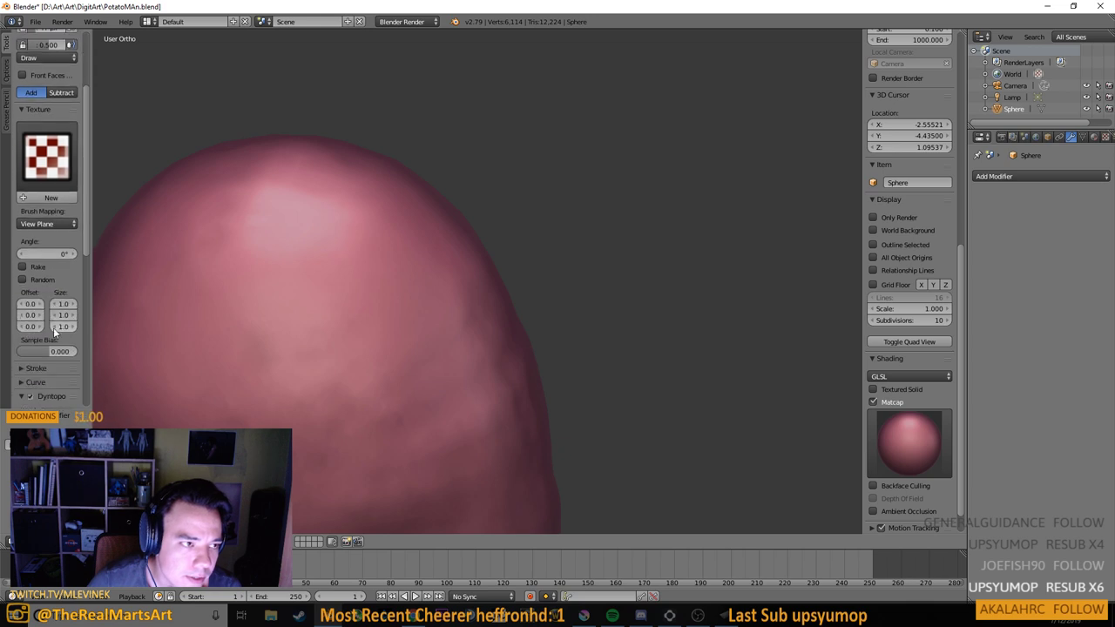
{"action": "scroll", "coordinate": [55, 324], "scroll_direction": "down", "scroll_amount": 2}
{"action": "left_click", "coordinate": [29, 232]}
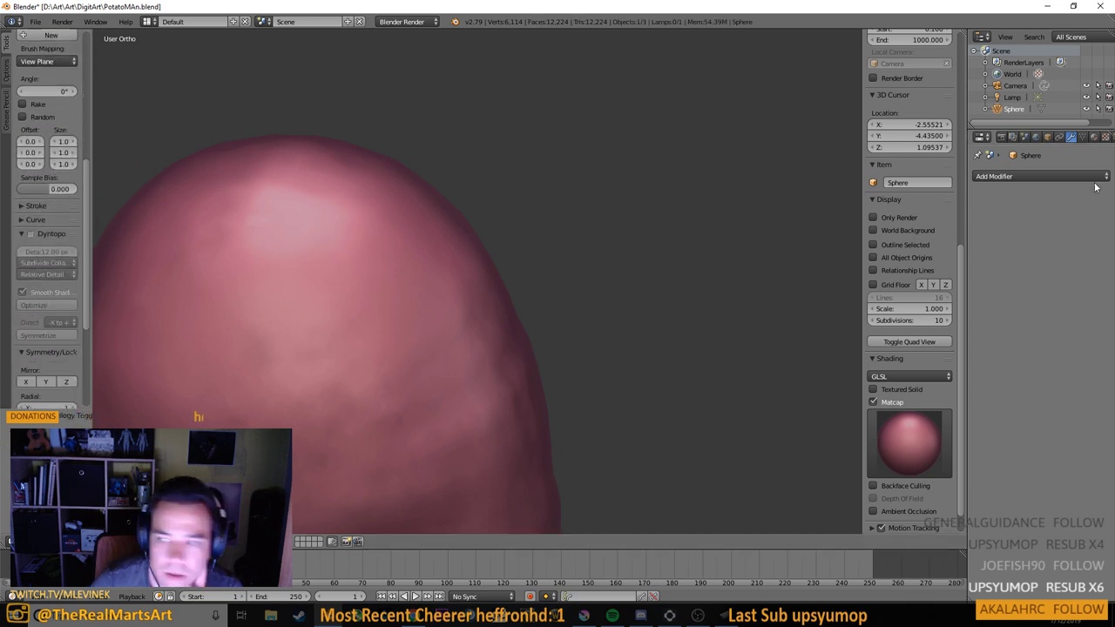
Add a Subdivision Surface modifier to the potato mesh and raise its view subdivisions to 4
{"action": "left_click", "coordinate": [1024, 176]}
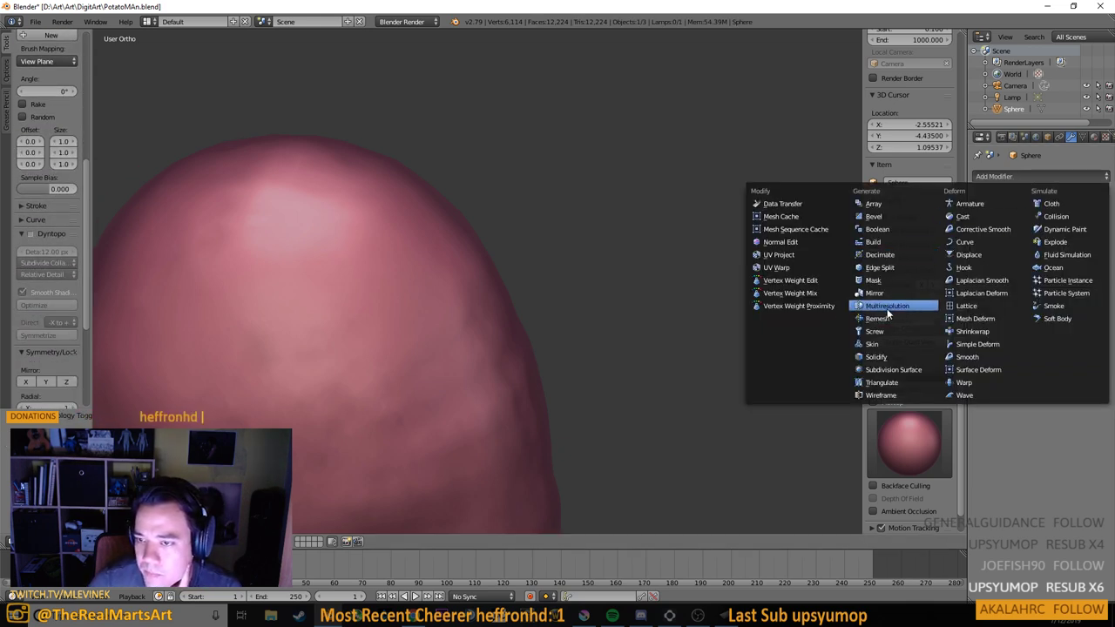
{"action": "left_click", "coordinate": [893, 369]}
{"action": "left_click", "coordinate": [1032, 252]}
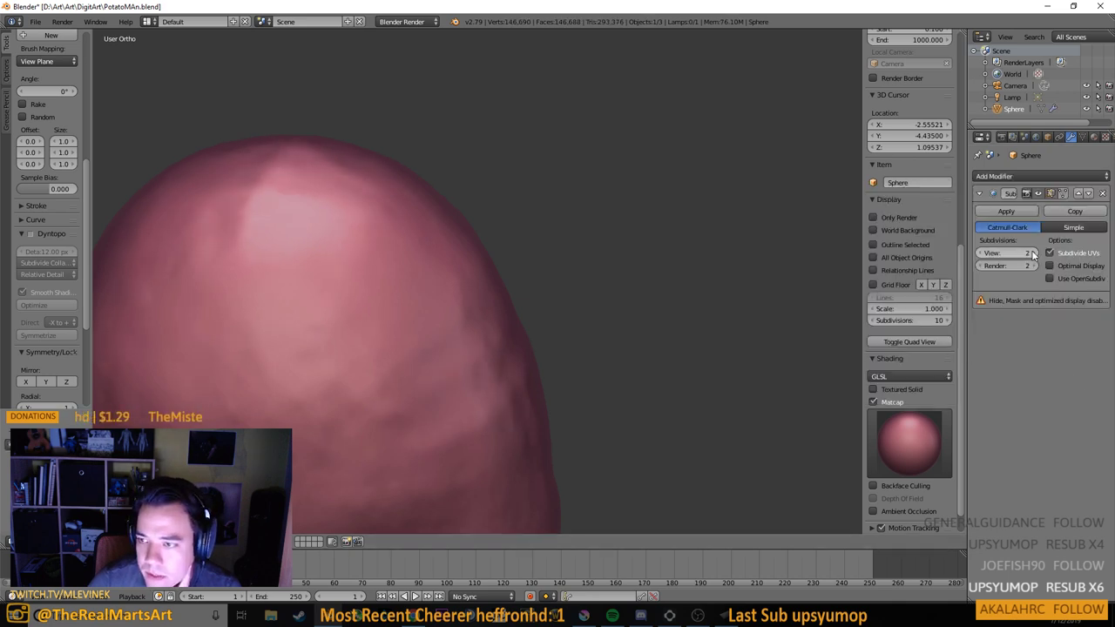
{"action": "left_click", "coordinate": [1034, 254]}
{"action": "left_click", "coordinate": [1033, 253]}
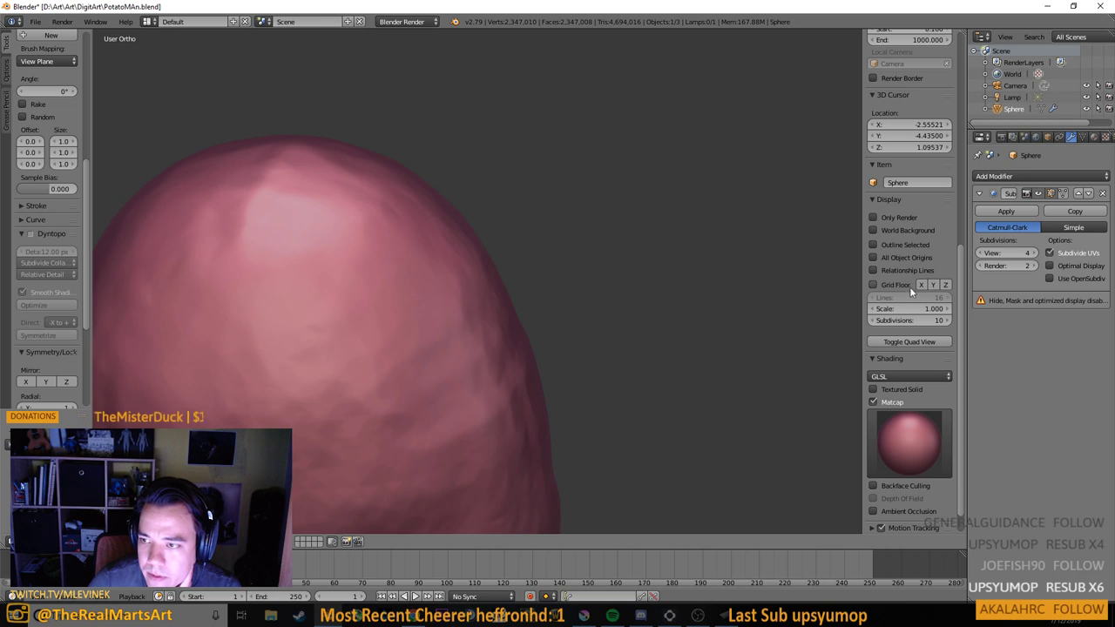
Set the Subdivision Surface modifier's view subdivisions to 2 and apply the modifier
{"action": "left_click", "coordinate": [983, 254]}
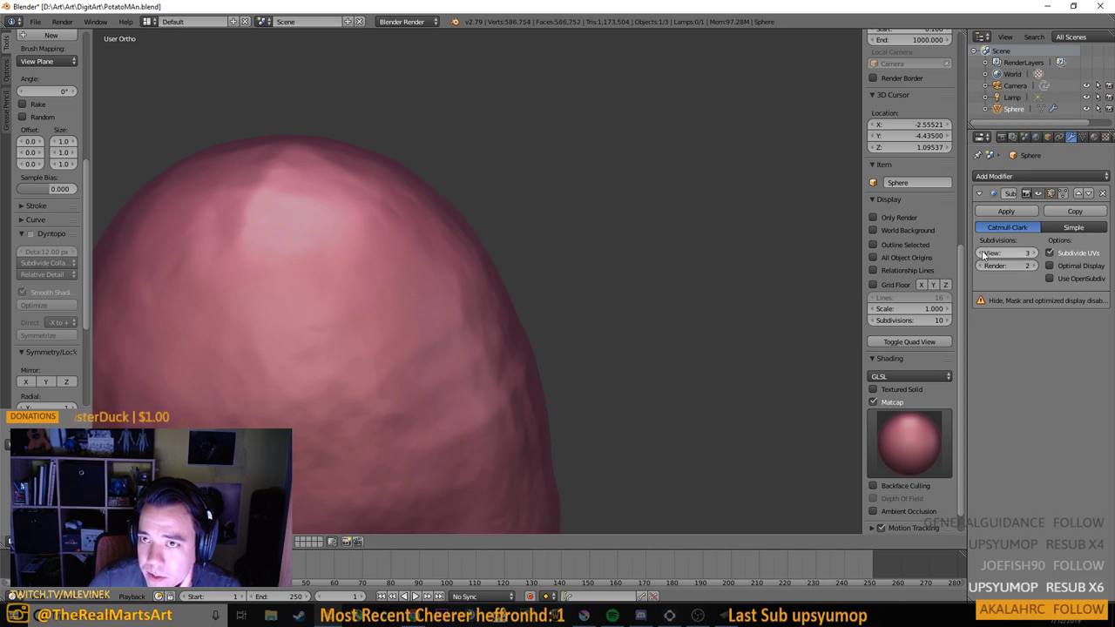
{"action": "left_click", "coordinate": [982, 253]}
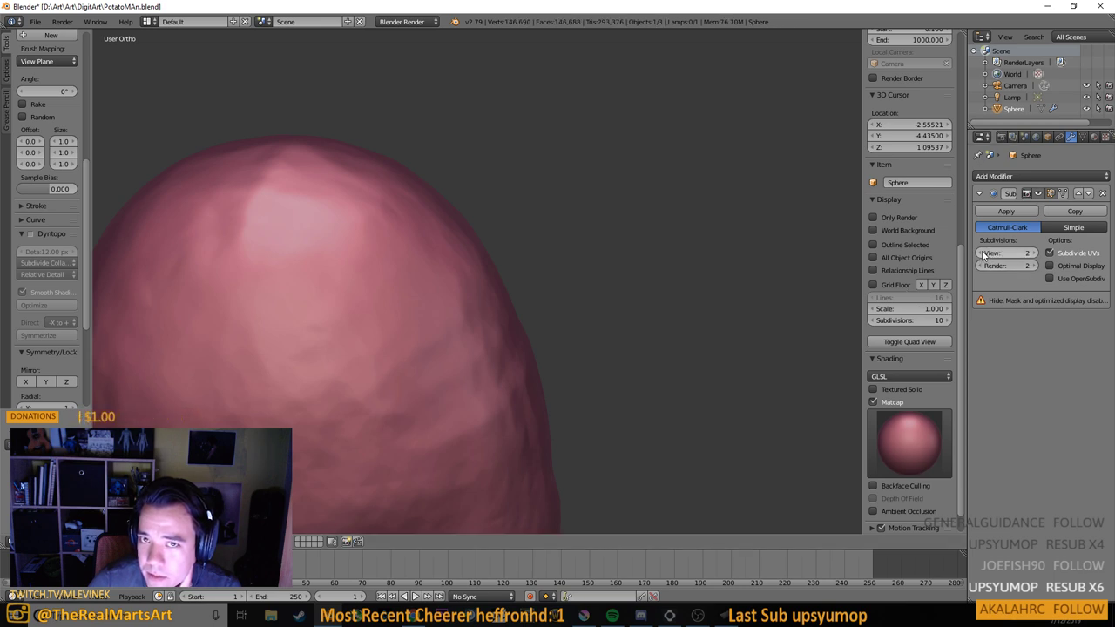
{"action": "left_click", "coordinate": [1029, 254]}
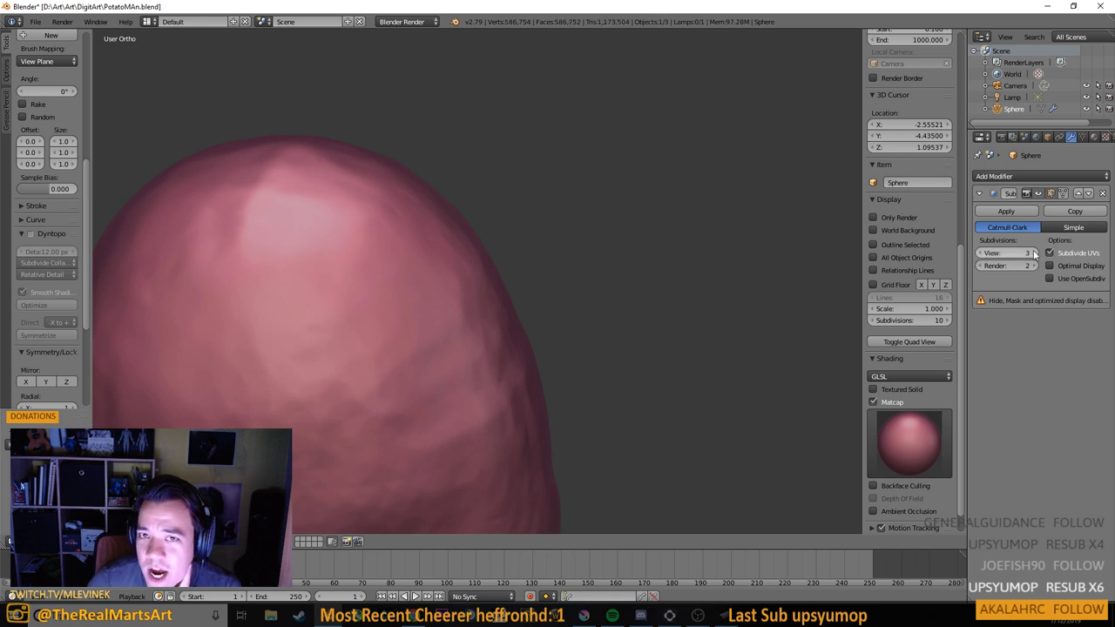
{"action": "left_click", "coordinate": [982, 253]}
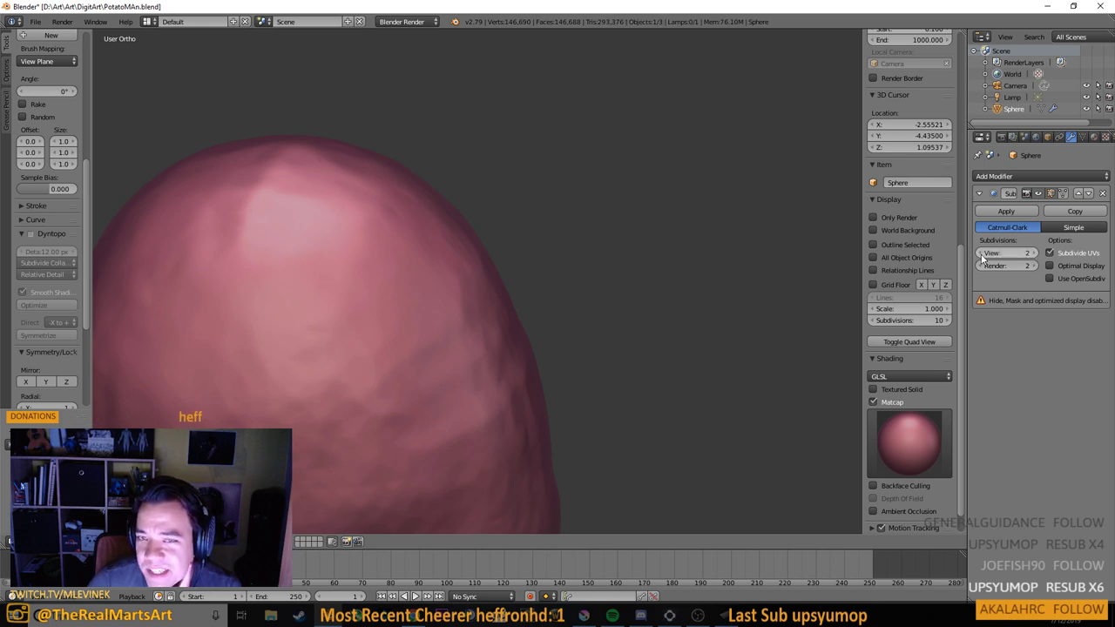
{"action": "left_click", "coordinate": [1009, 215]}
{"action": "scroll", "coordinate": [232, 417], "scroll_direction": "down", "scroll_amount": 6}
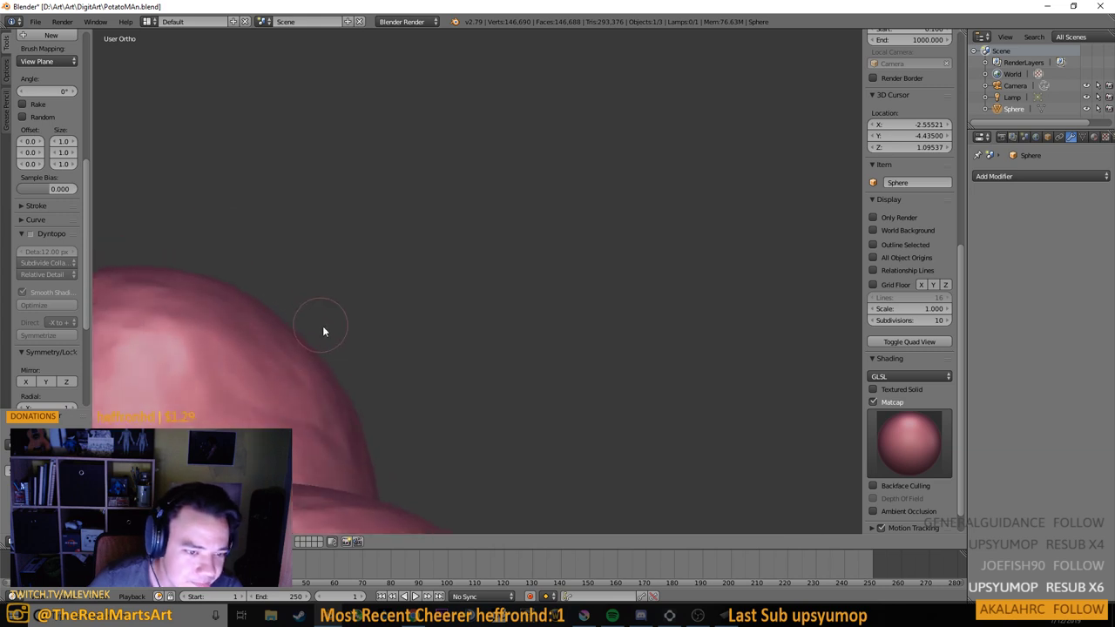
Switch the sculpting brush to Layer for working on the potato's head
{"action": "scroll", "coordinate": [456, 418], "scroll_direction": "down", "scroll_amount": 1}
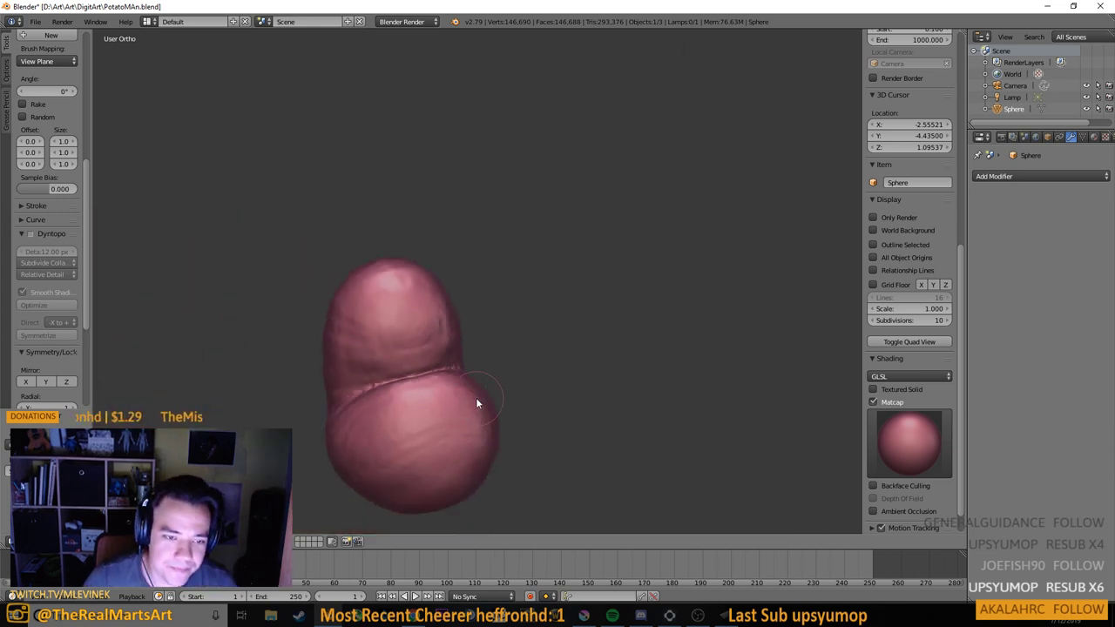
{"action": "mouse_move", "coordinate": [476, 398]}
{"action": "left_mouse_down"}
{"action": "mouse_move", "coordinate": [557, 354]}
{"action": "mouse_move", "coordinate": [519, 350]}
{"action": "left_mouse_up"}
{"action": "scroll", "coordinate": [481, 305], "scroll_direction": "up", "scroll_amount": 6}
{"action": "left_click_drag", "start_coordinate": [479, 303], "coordinate": [443, 326]}
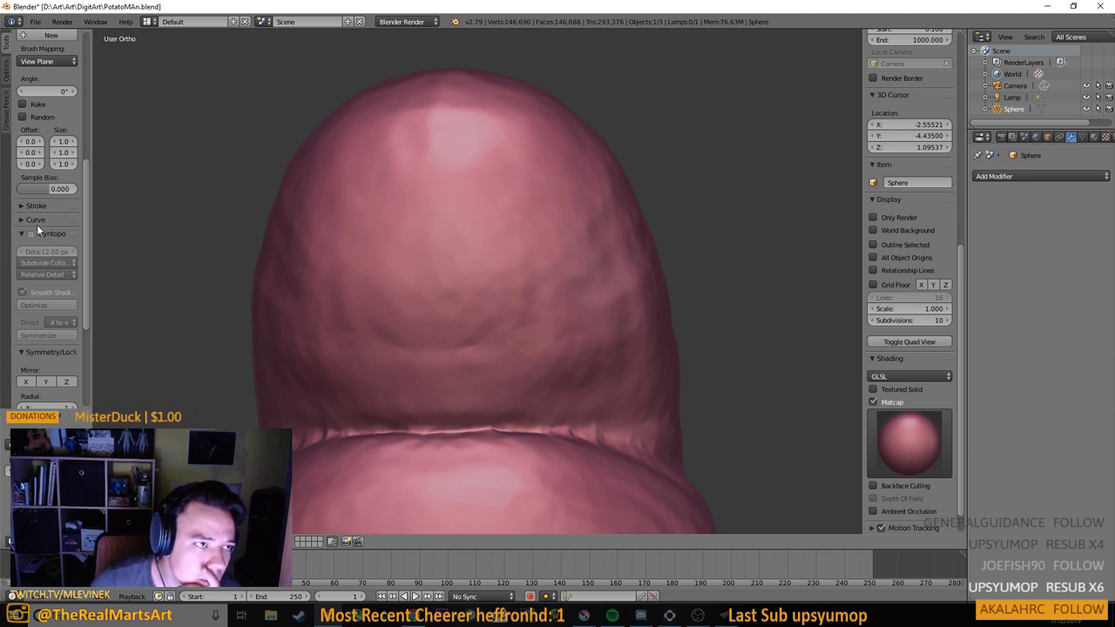
{"action": "scroll", "coordinate": [39, 224], "scroll_direction": "up", "scroll_amount": 6}
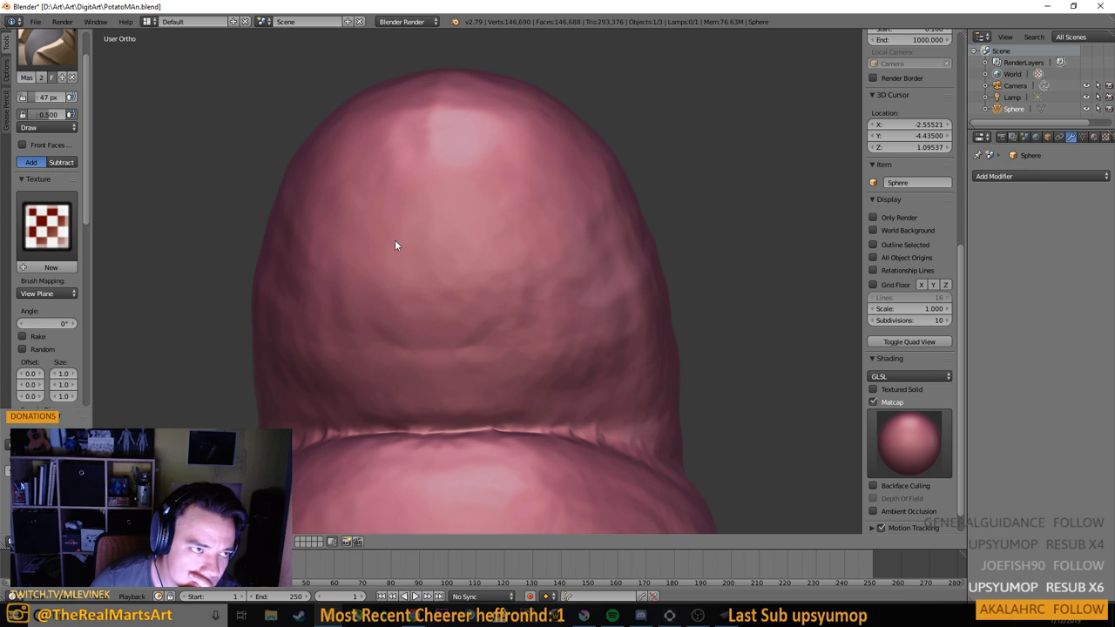
{"action": "left_click_drag", "start_coordinate": [394, 241], "coordinate": [405, 239]}
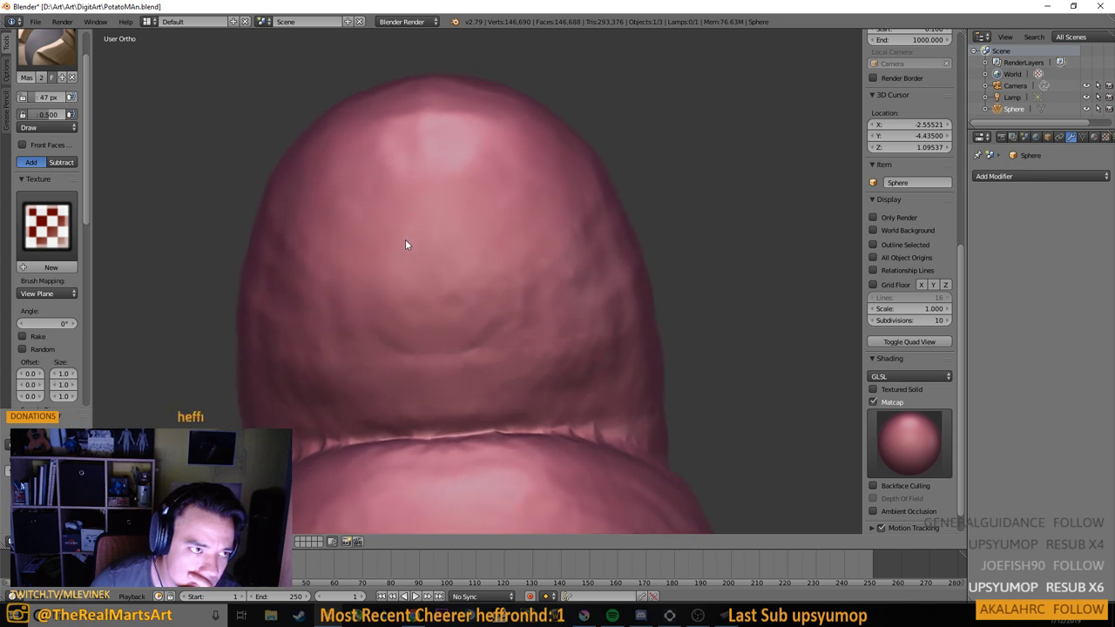
{"action": "scroll", "coordinate": [54, 109], "scroll_direction": "up", "scroll_amount": 2}
{"action": "left_click", "coordinate": [48, 82]}
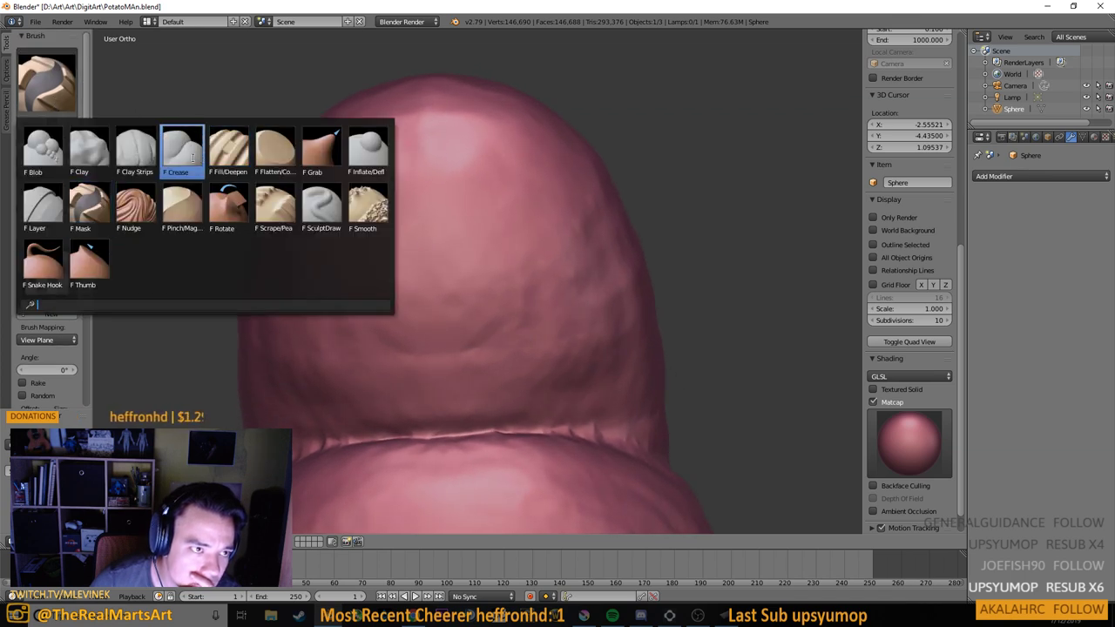
{"action": "left_click", "coordinate": [52, 214]}
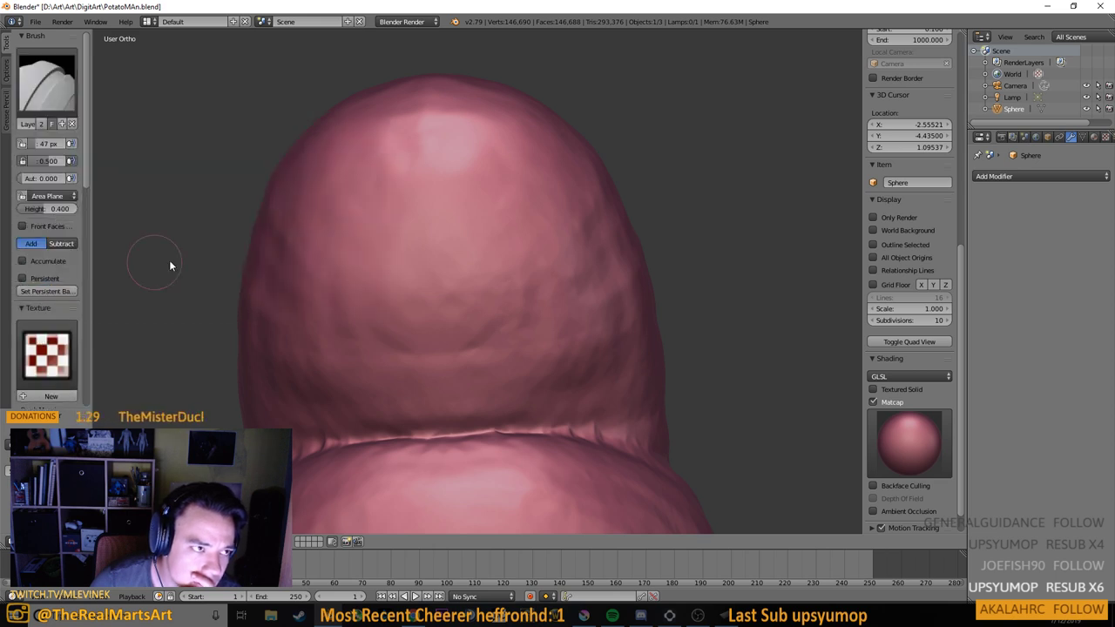
Test Layer brush strokes across the head at strengths 0.500 and 0.196, undoing each one
{"action": "left_click_drag", "start_coordinate": [350, 213], "coordinate": [456, 281]}
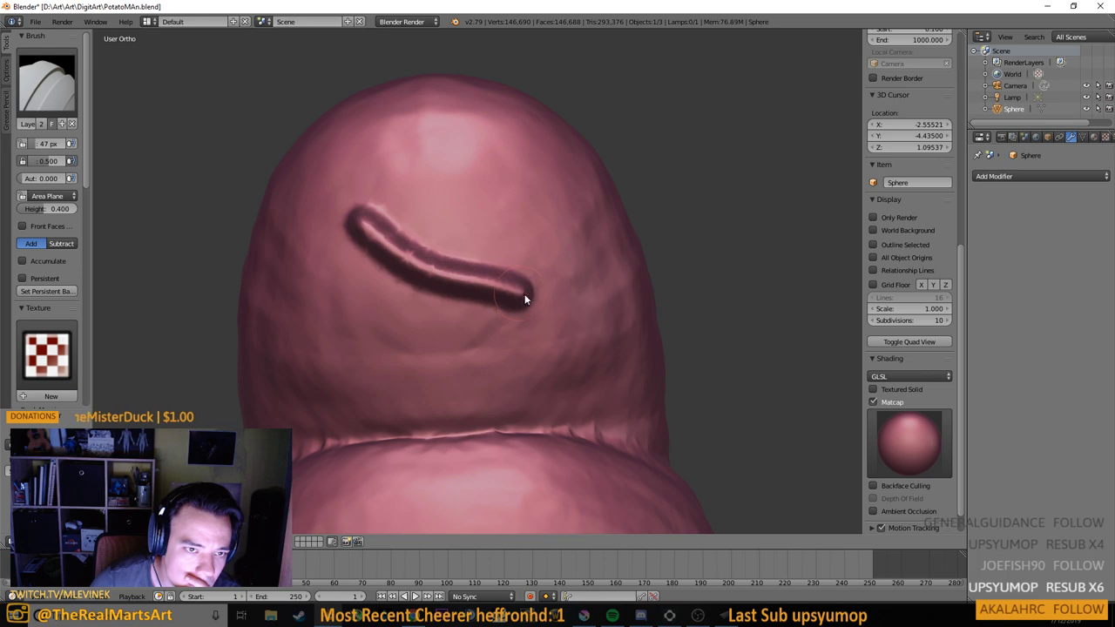
{"action": "mouse_move", "coordinate": [524, 296]}
{"action": "left_mouse_down"}
{"action": "mouse_move", "coordinate": [564, 299]}
{"action": "mouse_move", "coordinate": [406, 284]}
{"action": "left_mouse_up"}
{"action": "key", "text": "ctrl+z"}
{"action": "left_click_drag", "start_coordinate": [49, 161], "coordinate": [37, 161]}
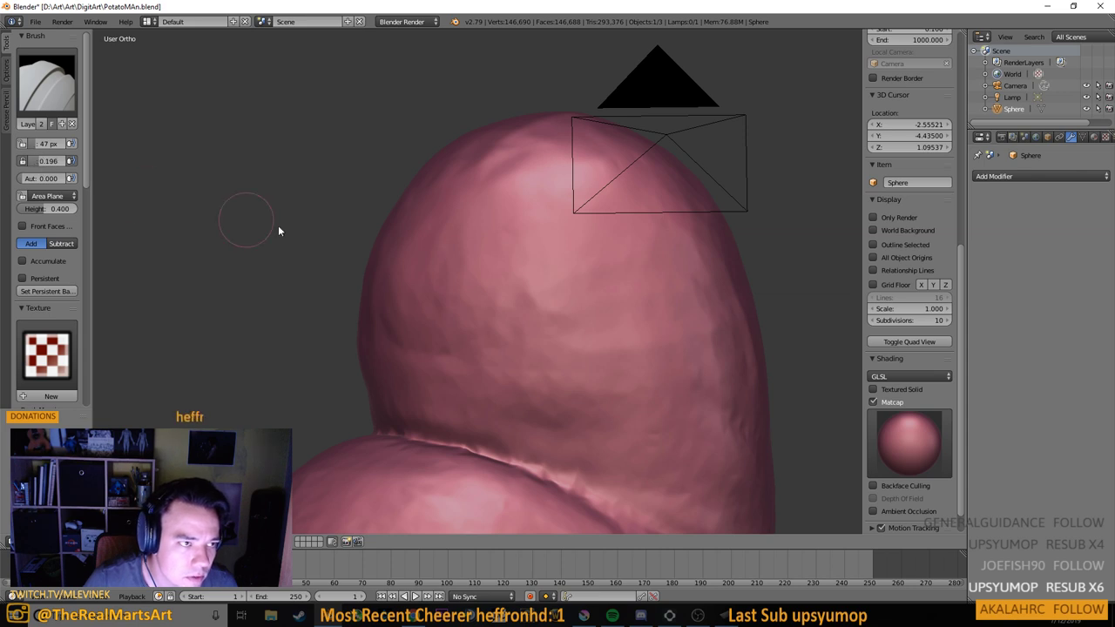
{"action": "left_click_drag", "start_coordinate": [497, 291], "coordinate": [530, 304]}
{"action": "mouse_move", "coordinate": [640, 329]}
{"action": "left_mouse_down"}
{"action": "mouse_move", "coordinate": [568, 331]}
{"action": "mouse_move", "coordinate": [597, 322]}
{"action": "left_mouse_up"}
{"action": "key", "text": "ctrl+z"}
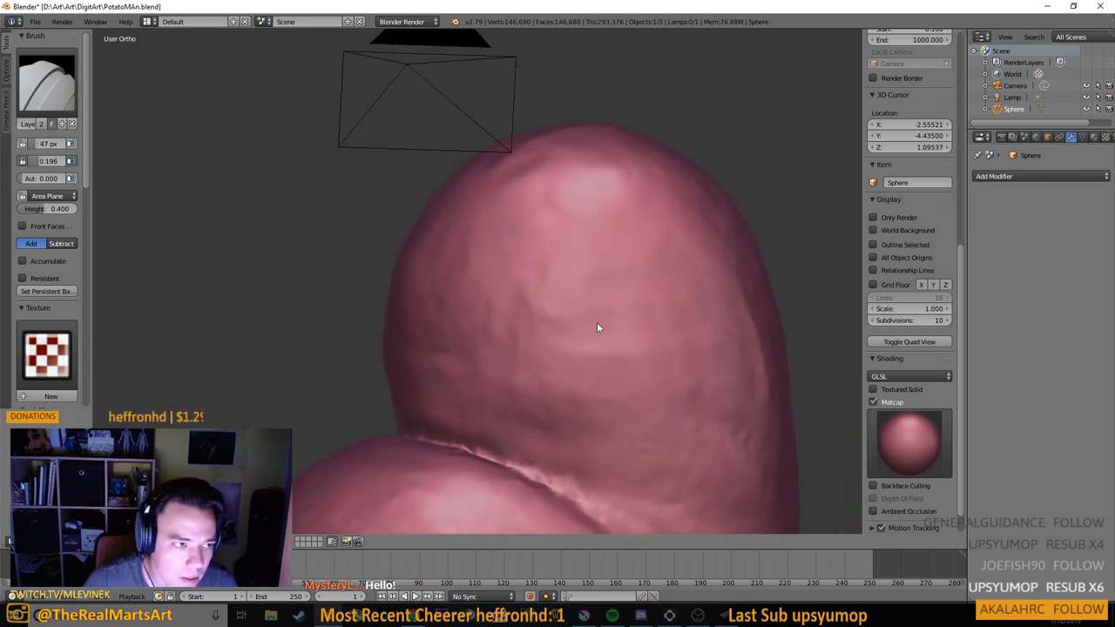
Set the Layer brush's height to 0.1 and strength to 1.000, checking them with a test stroke and undoing it
{"action": "left_click_drag", "start_coordinate": [46, 211], "coordinate": [36, 209]}
{"action": "left_click", "coordinate": [36, 209]}
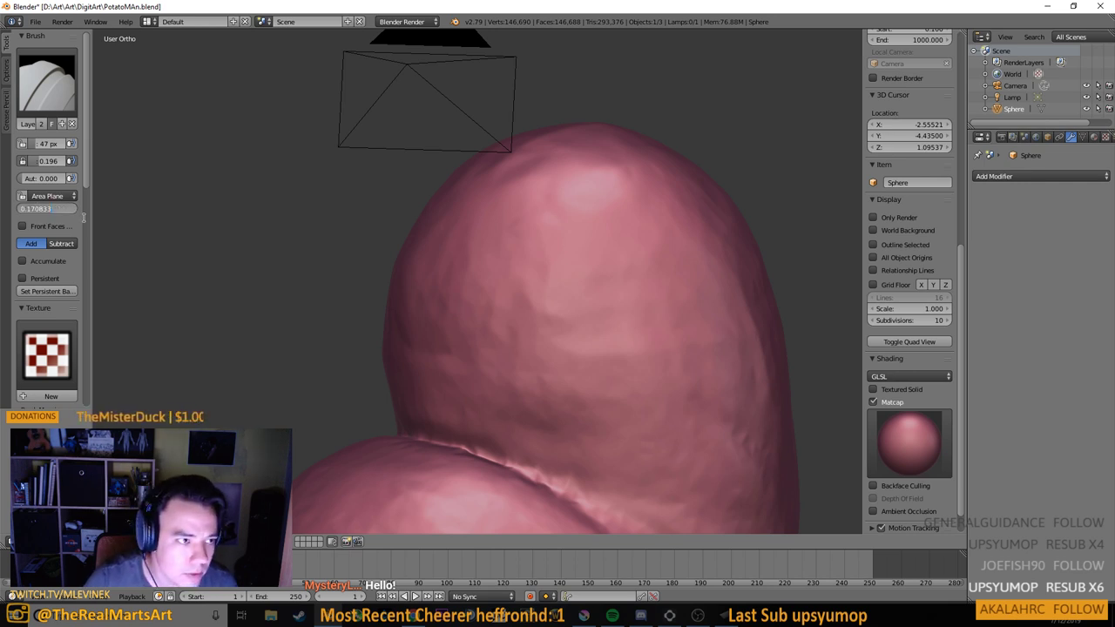
{"action": "type", "text": ".1"}
{"action": "key", "text": "Return"}
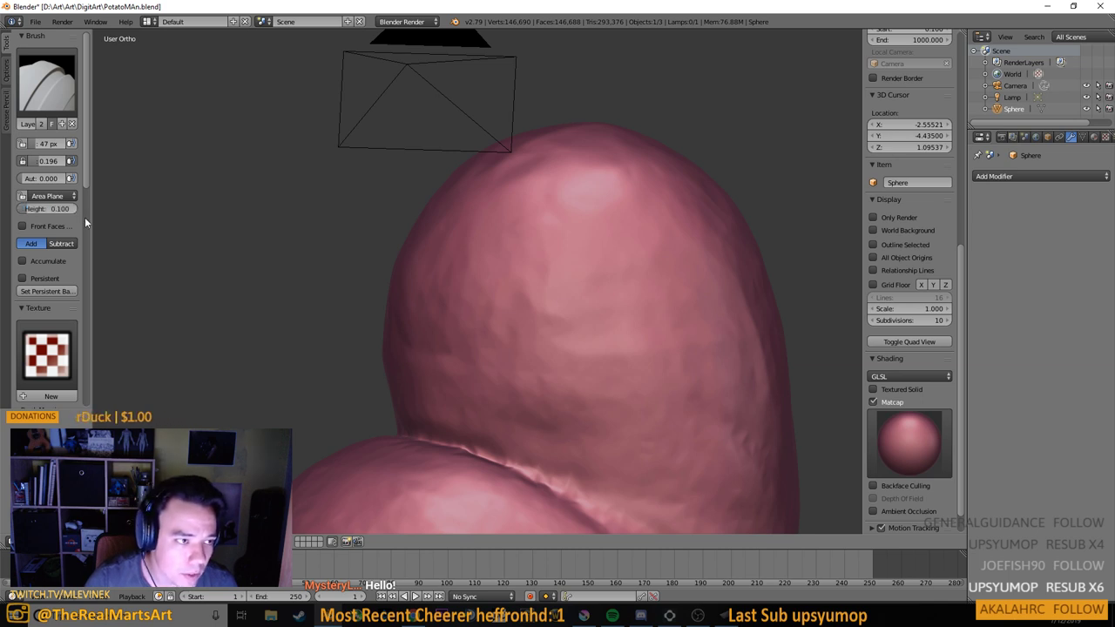
{"action": "mouse_move", "coordinate": [498, 278]}
{"action": "left_mouse_down"}
{"action": "mouse_move", "coordinate": [557, 319]}
{"action": "mouse_move", "coordinate": [289, 269]}
{"action": "left_mouse_up"}
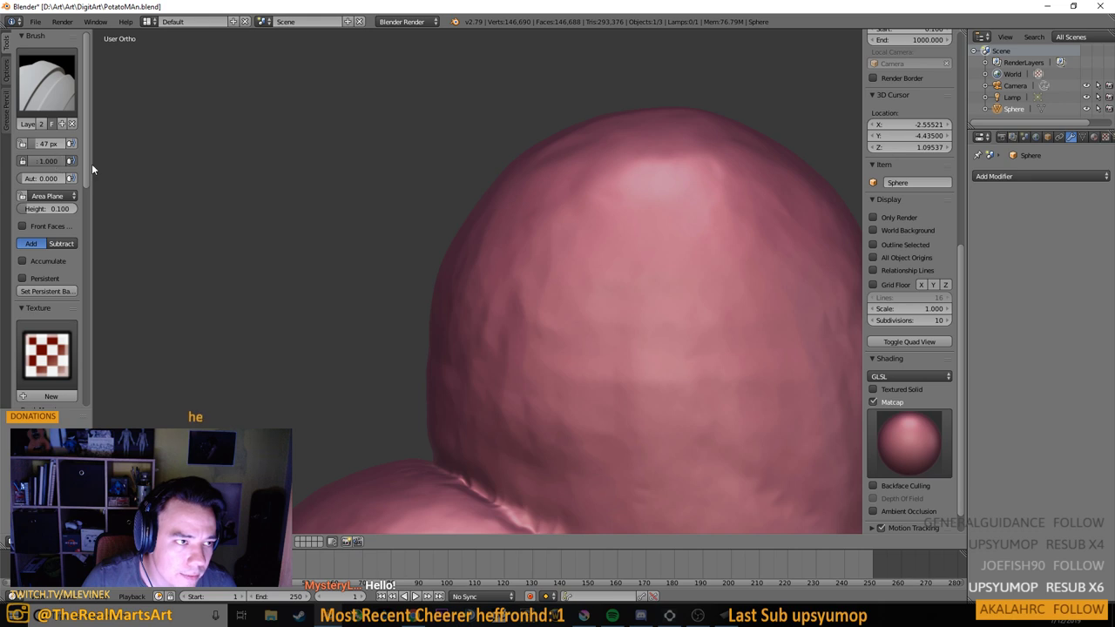
{"action": "mouse_move", "coordinate": [625, 303]}
{"action": "left_mouse_down"}
{"action": "mouse_move", "coordinate": [568, 296]}
{"action": "mouse_move", "coordinate": [640, 316]}
{"action": "left_mouse_up"}
{"action": "key", "text": "ctrl+z"}
Set the Layer brush's height to 0.010 and check it with a test stroke on the head, undoing the stroke
{"action": "left_click", "coordinate": [33, 209]}
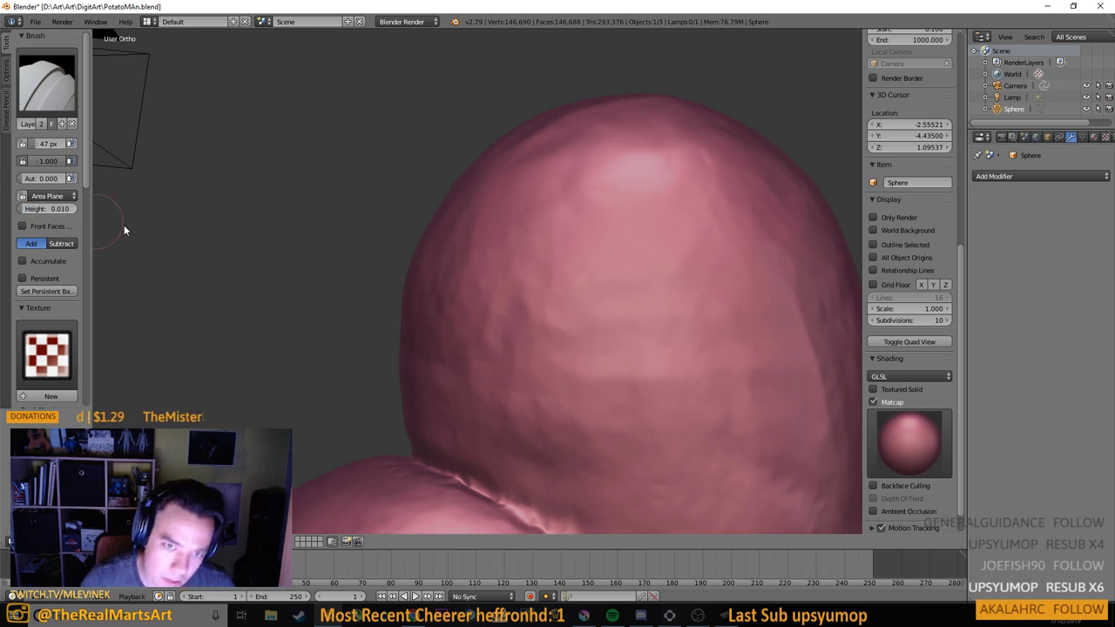
{"action": "mouse_move", "coordinate": [495, 279]}
{"action": "left_mouse_down"}
{"action": "mouse_move", "coordinate": [599, 309]}
{"action": "mouse_move", "coordinate": [412, 307]}
{"action": "mouse_move", "coordinate": [516, 307]}
{"action": "left_mouse_up"}
{"action": "key", "text": "ctrl+z"}
{"action": "scroll", "coordinate": [412, 307], "scroll_direction": "up", "scroll_amount": 2}
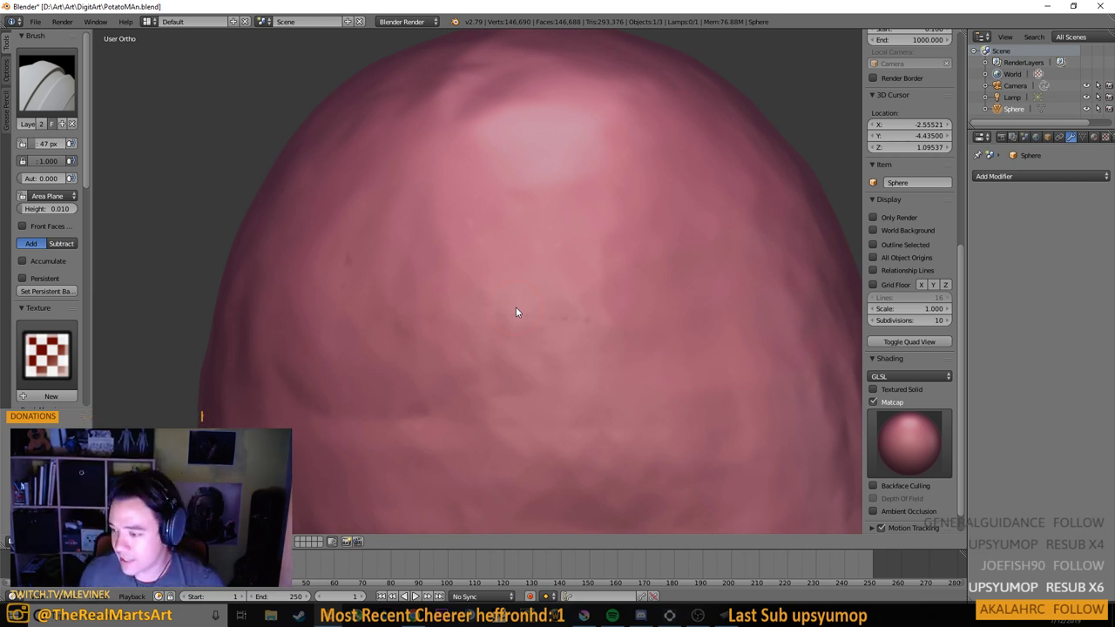
{"action": "left_click_drag", "start_coordinate": [416, 266], "coordinate": [448, 269]}
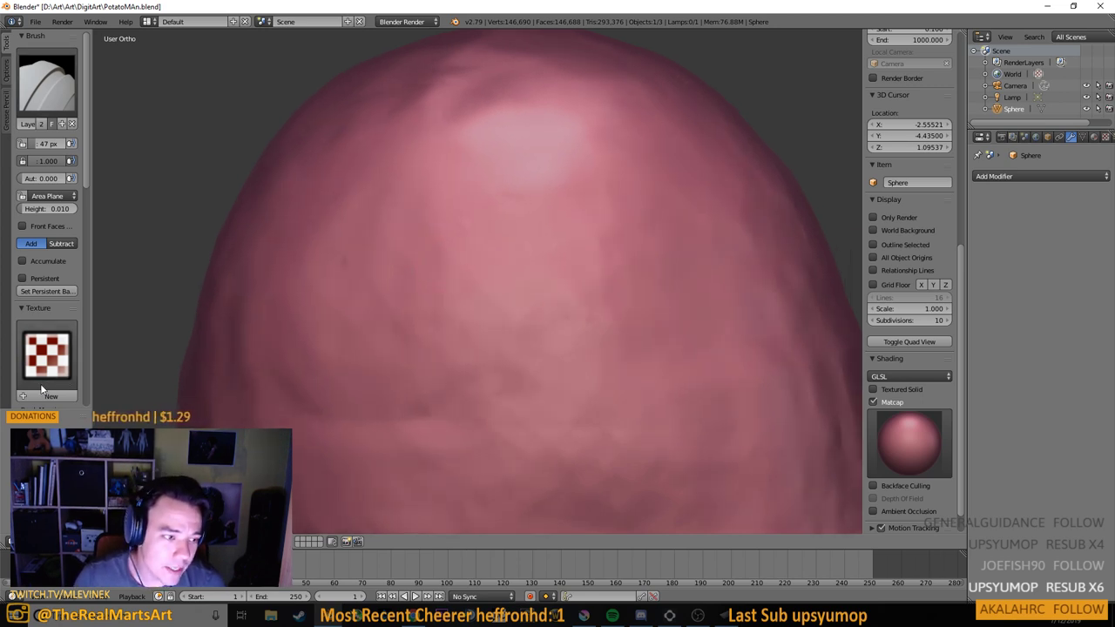
Assign the two-eye image texture to the Layer brush with Stencil mapping, and line up the head in front view
{"action": "scroll", "coordinate": [46, 344], "scroll_direction": "down", "scroll_amount": 3}
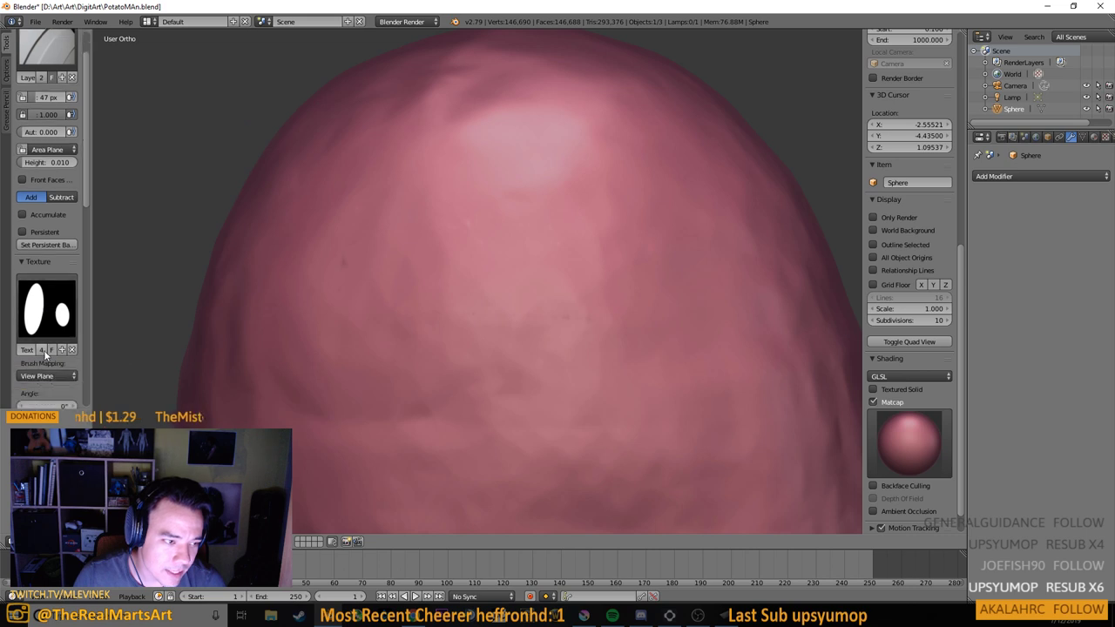
{"action": "left_click", "coordinate": [42, 309]}
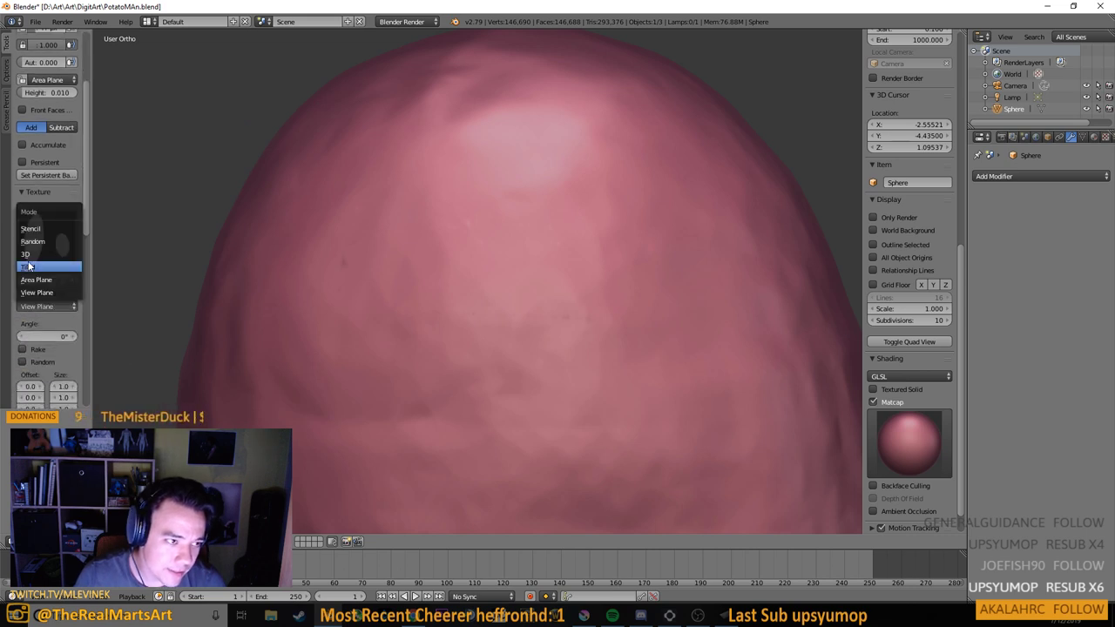
{"action": "left_click", "coordinate": [31, 228]}
{"action": "scroll", "coordinate": [418, 377], "scroll_direction": "down", "scroll_amount": 5}
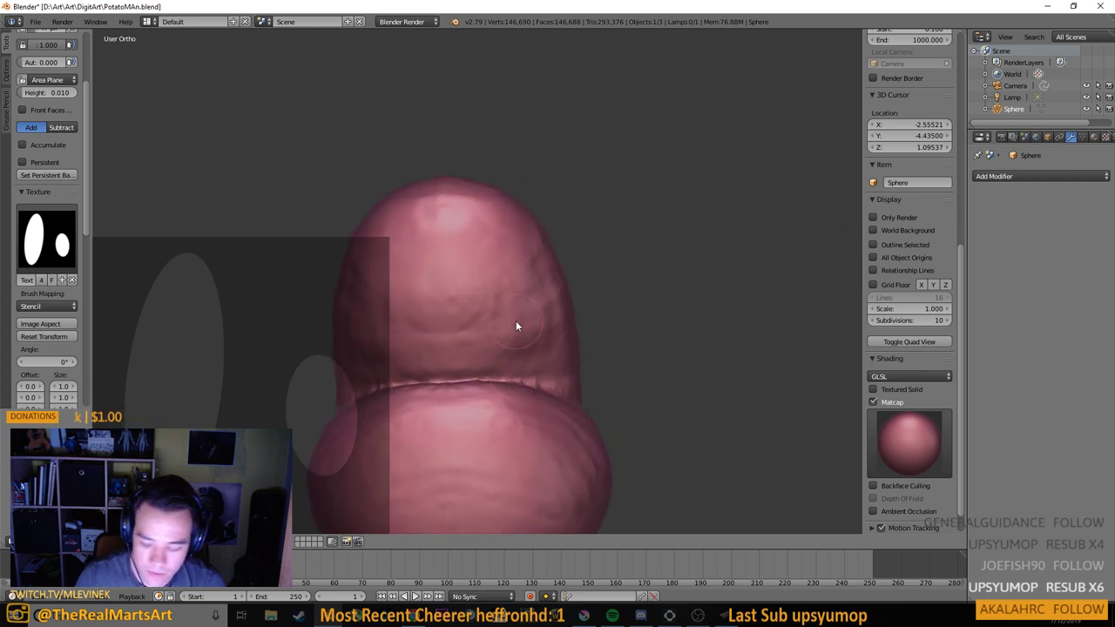
{"action": "key", "text": "KP_1"}
{"action": "left_click_drag", "start_coordinate": [582, 297], "coordinate": [329, 377]}
{"action": "scroll", "coordinate": [330, 377], "scroll_direction": "up", "scroll_amount": 2}
{"action": "scroll", "coordinate": [329, 381], "scroll_direction": "down", "scroll_amount": 4}
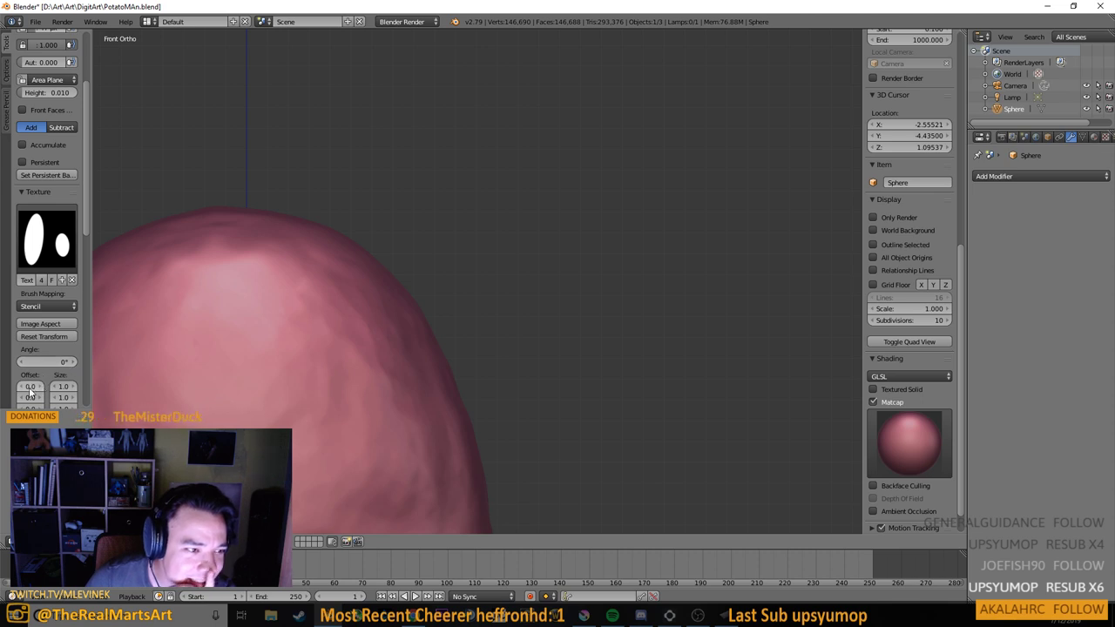
Try shifting the eye texture's X offset, and return it to 0.0
{"action": "left_click_drag", "start_coordinate": [32, 389], "coordinate": [122, 388]}
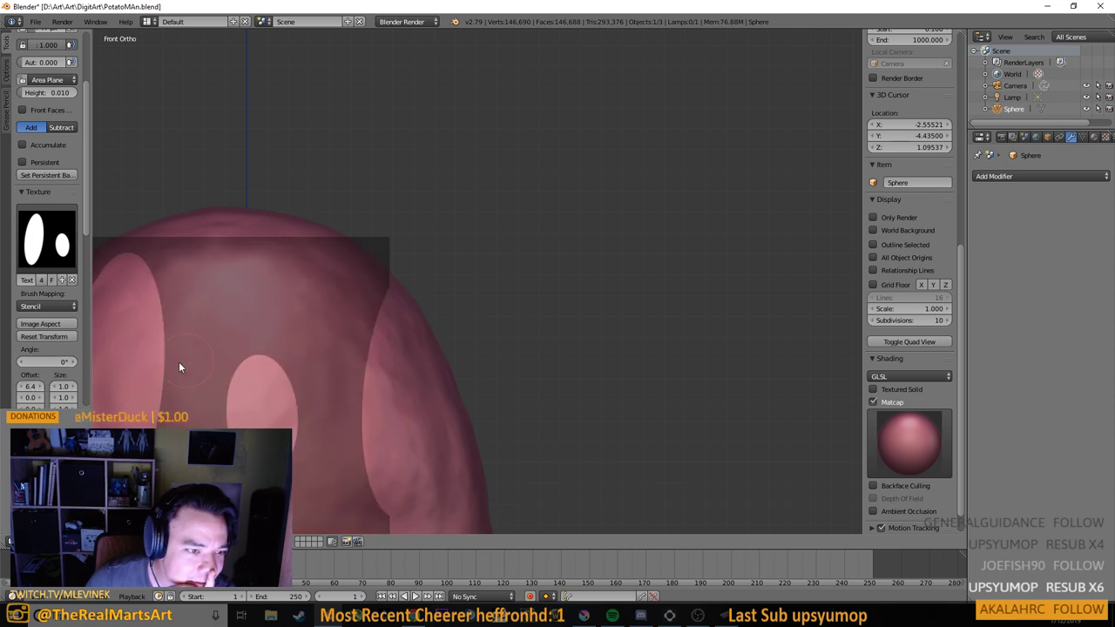
{"action": "left_click_drag", "start_coordinate": [32, 387], "coordinate": [122, 377]}
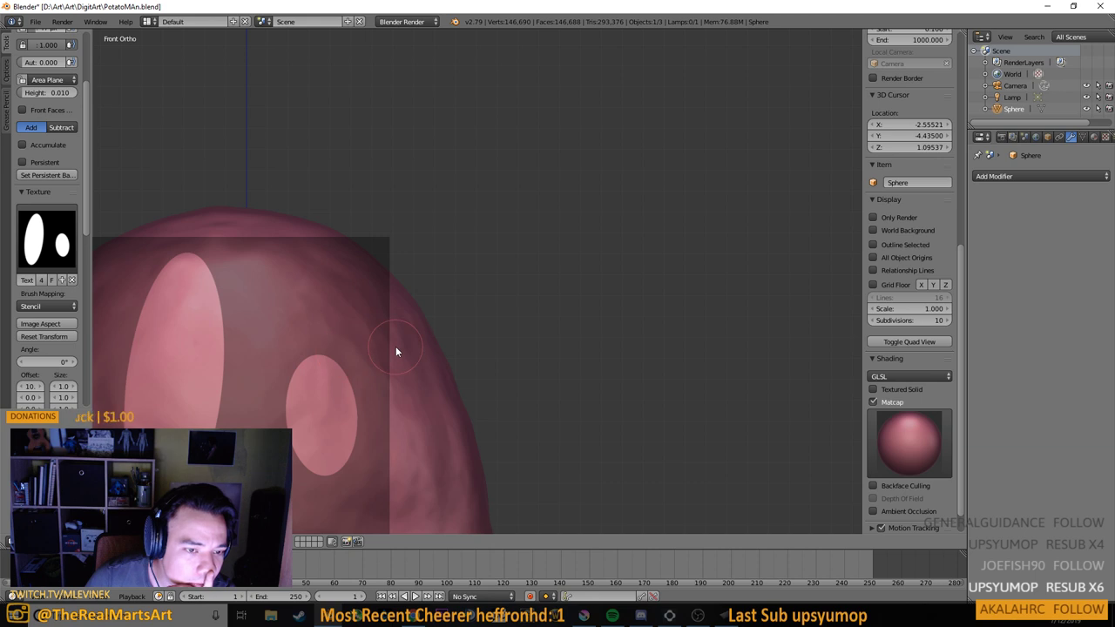
{"action": "left_click_drag", "start_coordinate": [35, 386], "coordinate": [26, 386]}
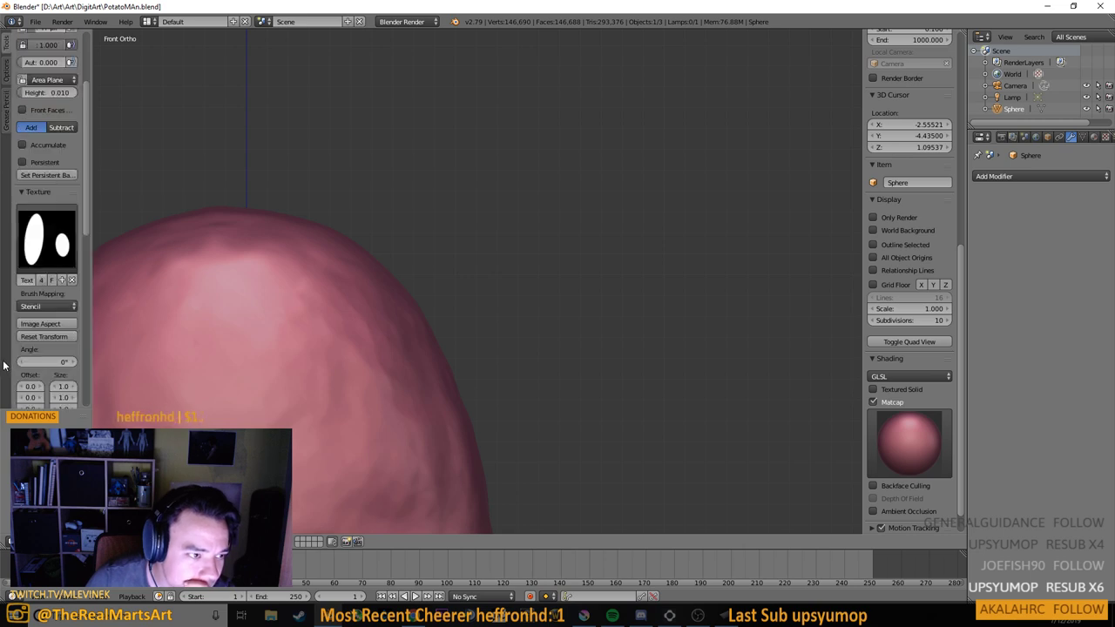
Try raising the large eye on the head with the Layer brush through the stencil, and inspect the stroke
{"action": "left_click_drag", "start_coordinate": [84, 181], "coordinate": [83, 228]}
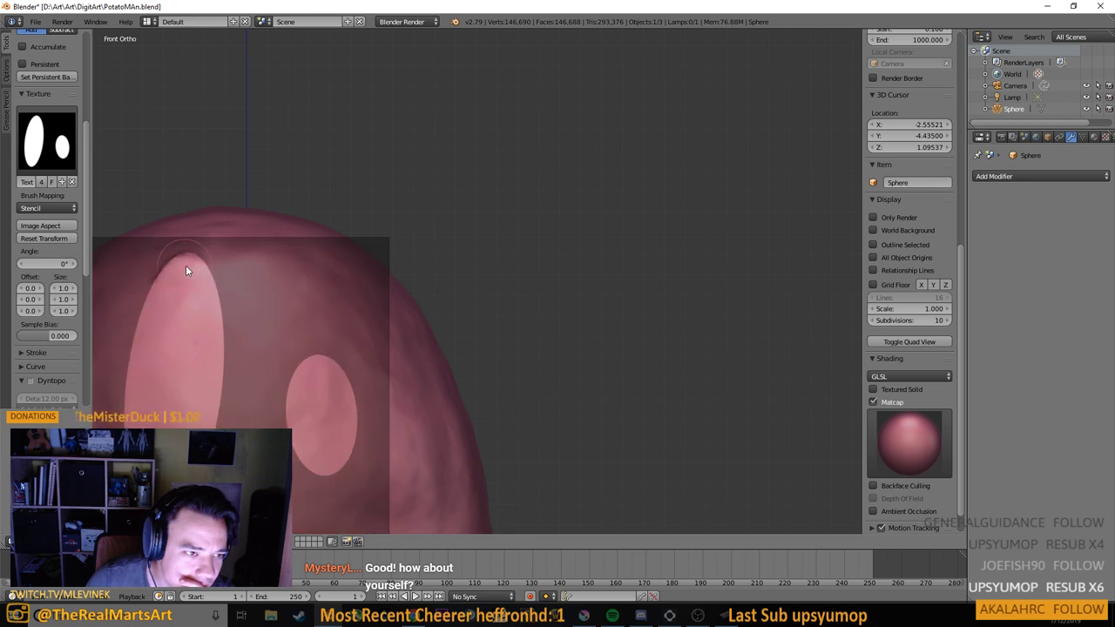
{"action": "mouse_move", "coordinate": [141, 298]}
{"action": "left_mouse_down"}
{"action": "mouse_move", "coordinate": [214, 339]}
{"action": "mouse_move", "coordinate": [203, 365]}
{"action": "mouse_move", "coordinate": [126, 387]}
{"action": "left_mouse_up"}
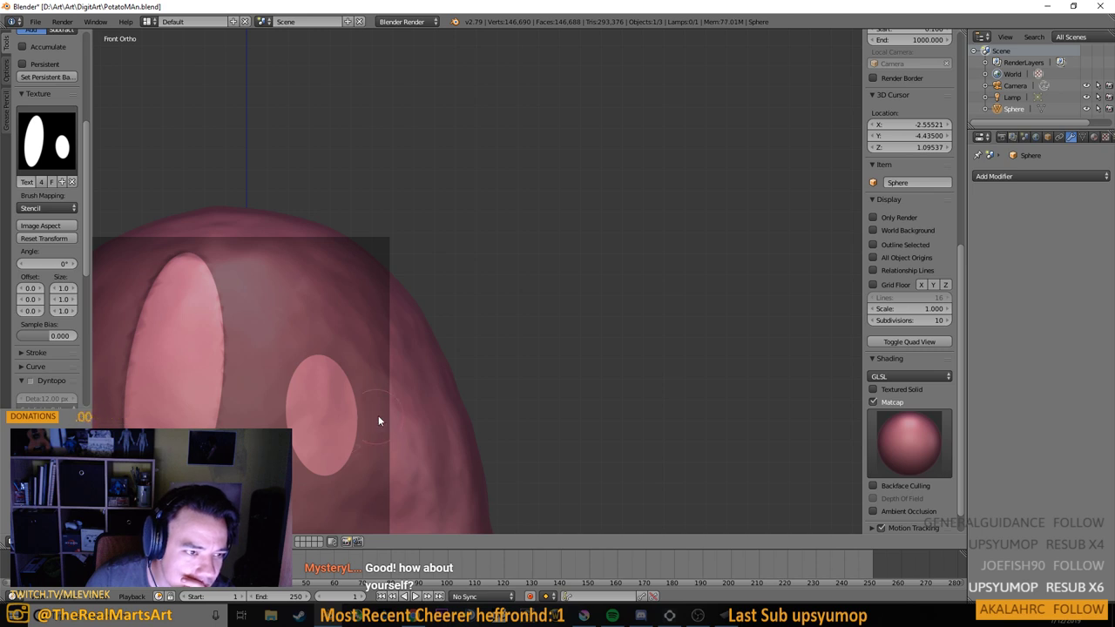
{"action": "mouse_move", "coordinate": [378, 420]}
{"action": "left_mouse_down"}
{"action": "mouse_move", "coordinate": [304, 411]}
{"action": "mouse_move", "coordinate": [391, 424]}
{"action": "left_mouse_up"}
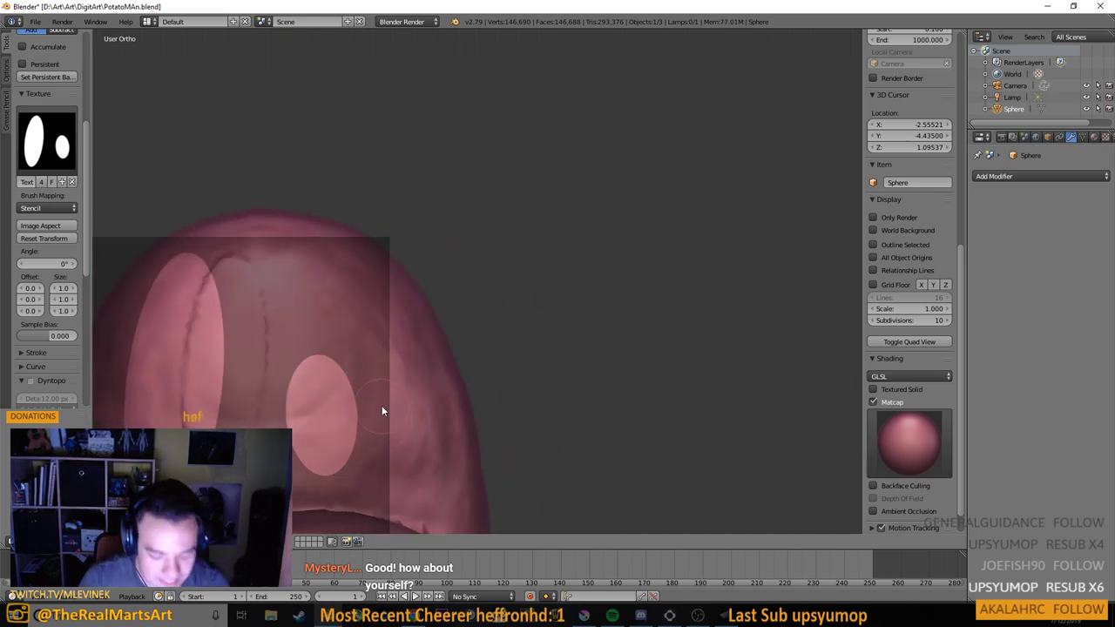
Undo the eye stroke and the mesh subdivision, back to the lighter potato mesh with Dyntopo enabled
{"action": "key", "text": "ctrl+z"}
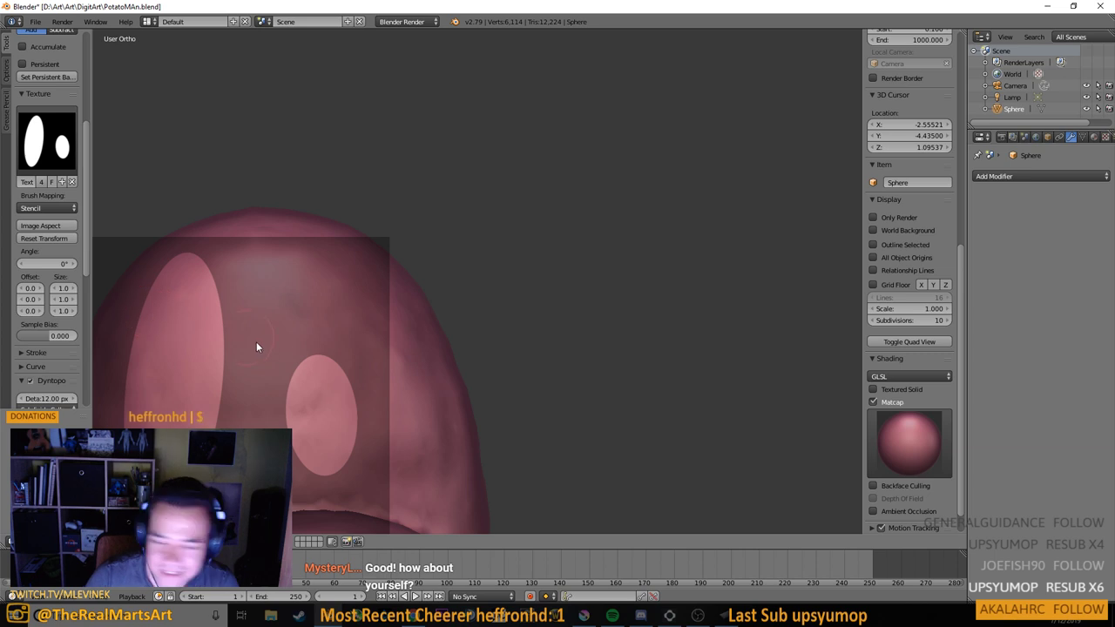
{"action": "left_click_drag", "start_coordinate": [256, 342], "coordinate": [268, 342]}
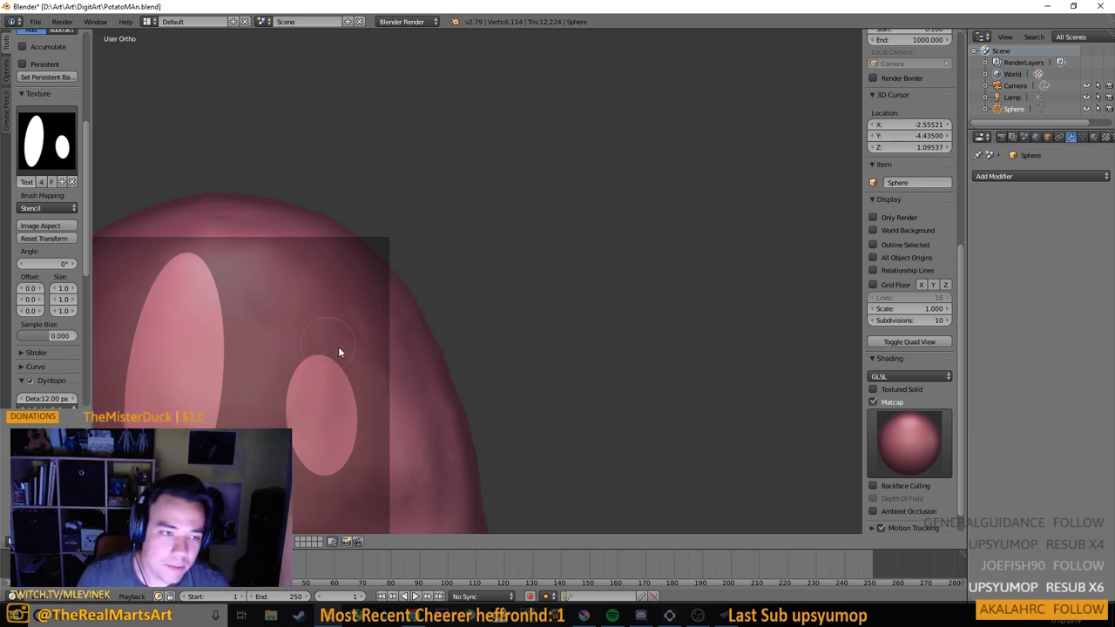
{"action": "mouse_move", "coordinate": [338, 346]}
{"action": "left_mouse_down"}
{"action": "mouse_move", "coordinate": [397, 301]}
{"action": "mouse_move", "coordinate": [391, 344]}
{"action": "mouse_move", "coordinate": [348, 390]}
{"action": "mouse_move", "coordinate": [386, 389]}
{"action": "mouse_move", "coordinate": [381, 399]}
{"action": "left_mouse_up"}
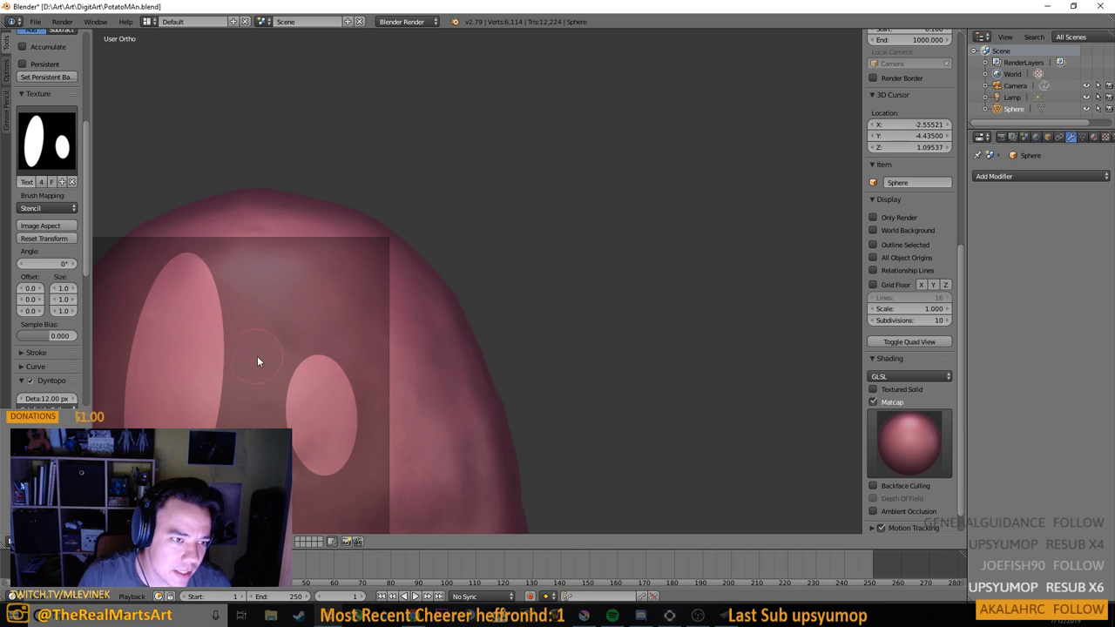
{"action": "left_click_drag", "start_coordinate": [256, 357], "coordinate": [322, 354]}
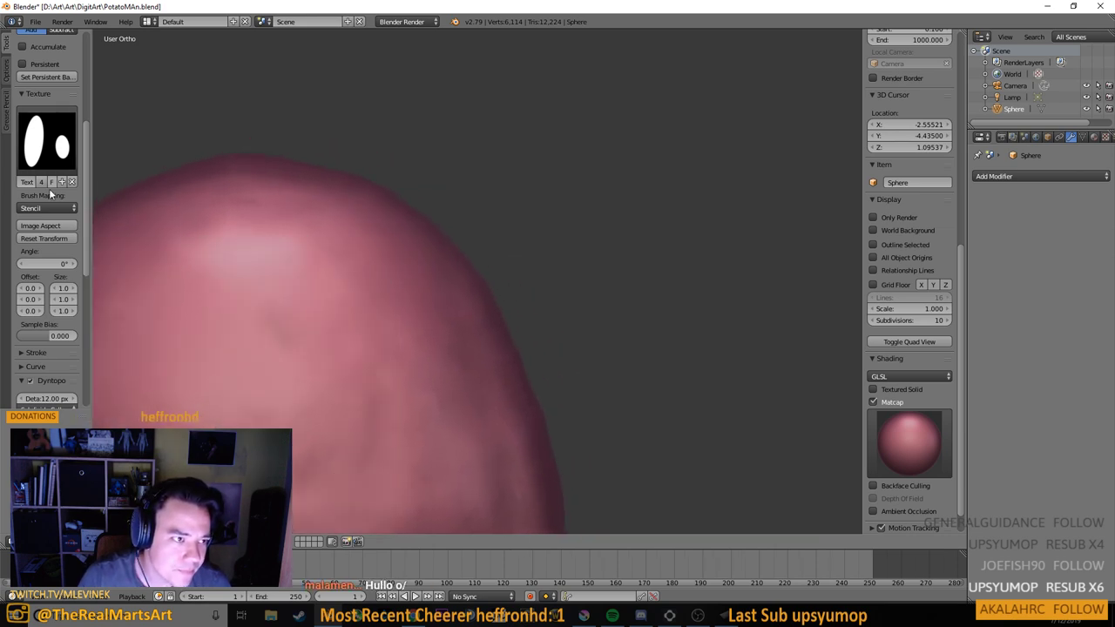
Set the Layer brush to Subtract, and undo the trial strokes on the head
{"action": "scroll", "coordinate": [71, 96], "scroll_direction": "up", "scroll_amount": 5}
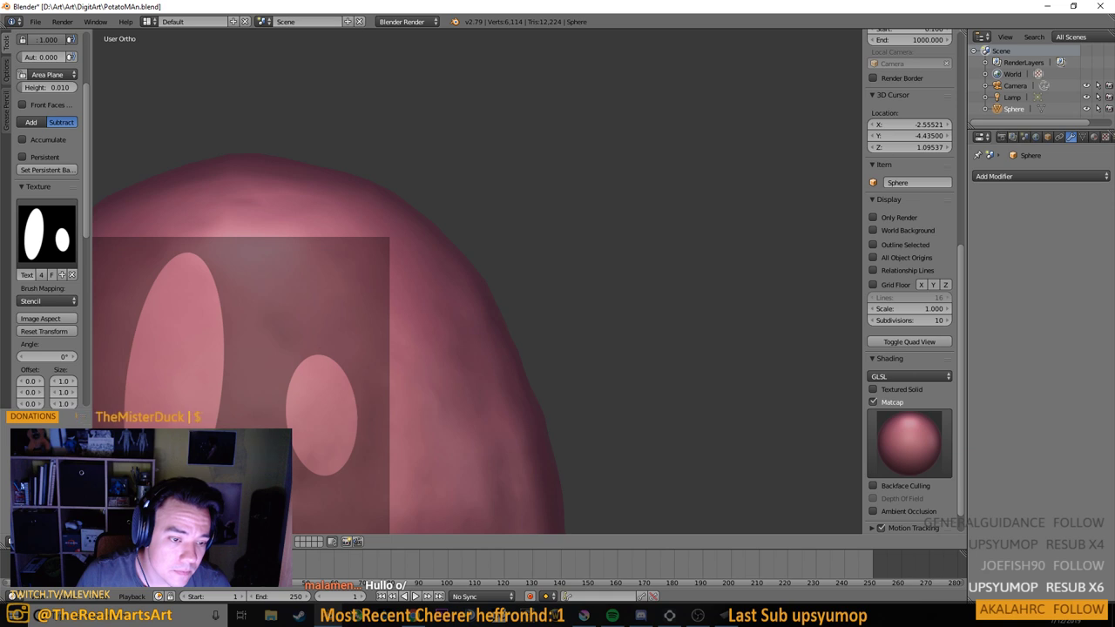
{"action": "scroll", "coordinate": [352, 359], "scroll_direction": "down", "scroll_amount": 4}
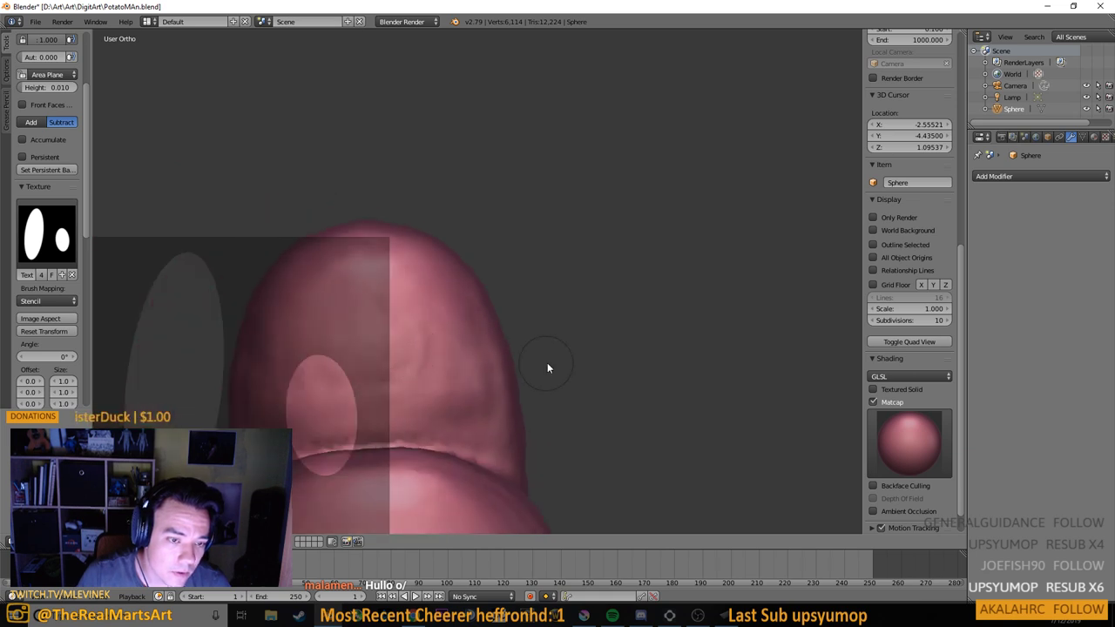
{"action": "left_click_drag", "start_coordinate": [547, 362], "coordinate": [418, 340]}
{"action": "mouse_move", "coordinate": [412, 344]}
{"action": "left_mouse_down"}
{"action": "mouse_move", "coordinate": [333, 318]}
{"action": "mouse_move", "coordinate": [489, 299]}
{"action": "mouse_move", "coordinate": [396, 319]}
{"action": "mouse_move", "coordinate": [459, 321]}
{"action": "mouse_move", "coordinate": [401, 342]}
{"action": "left_mouse_up"}
{"action": "scroll", "coordinate": [476, 304], "scroll_direction": "down", "scroll_amount": 2}
{"action": "key", "text": "ctrl+z"}
{"action": "key", "text": "ctrl+z"}
{"action": "key", "text": "ctrl+z"}
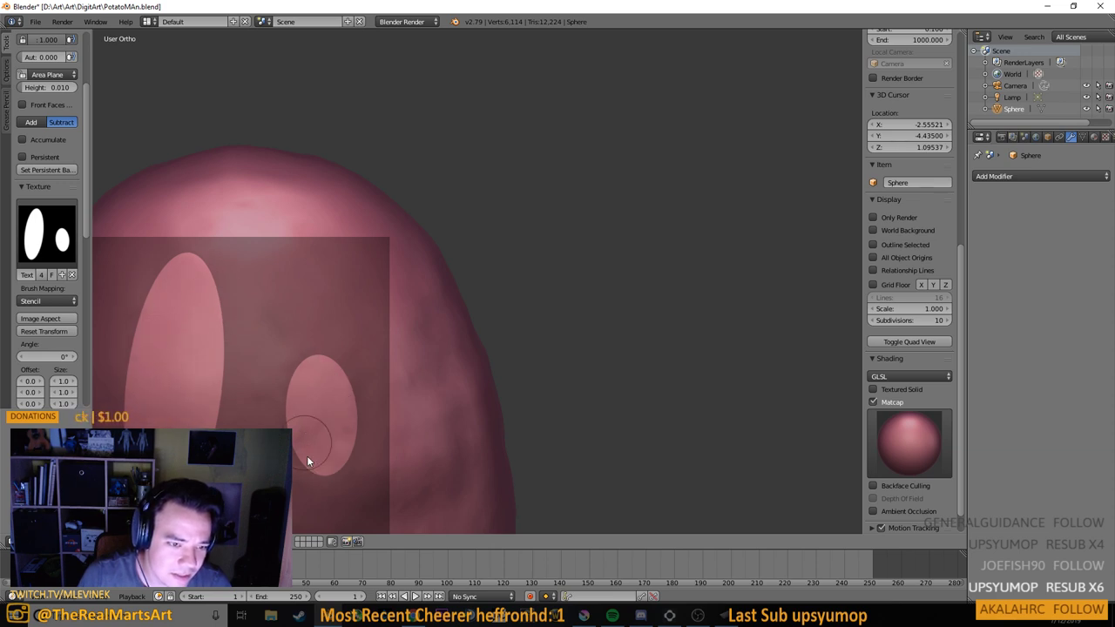
Try carving the small eye into the head through the stencil with the subtracting Layer brush, and undo the strokes
{"action": "mouse_move", "coordinate": [301, 442]}
{"action": "left_mouse_down"}
{"action": "mouse_move", "coordinate": [328, 404]}
{"action": "mouse_move", "coordinate": [334, 364]}
{"action": "mouse_move", "coordinate": [334, 374]}
{"action": "left_mouse_up"}
{"action": "left_click_drag", "start_coordinate": [329, 434], "coordinate": [340, 388]}
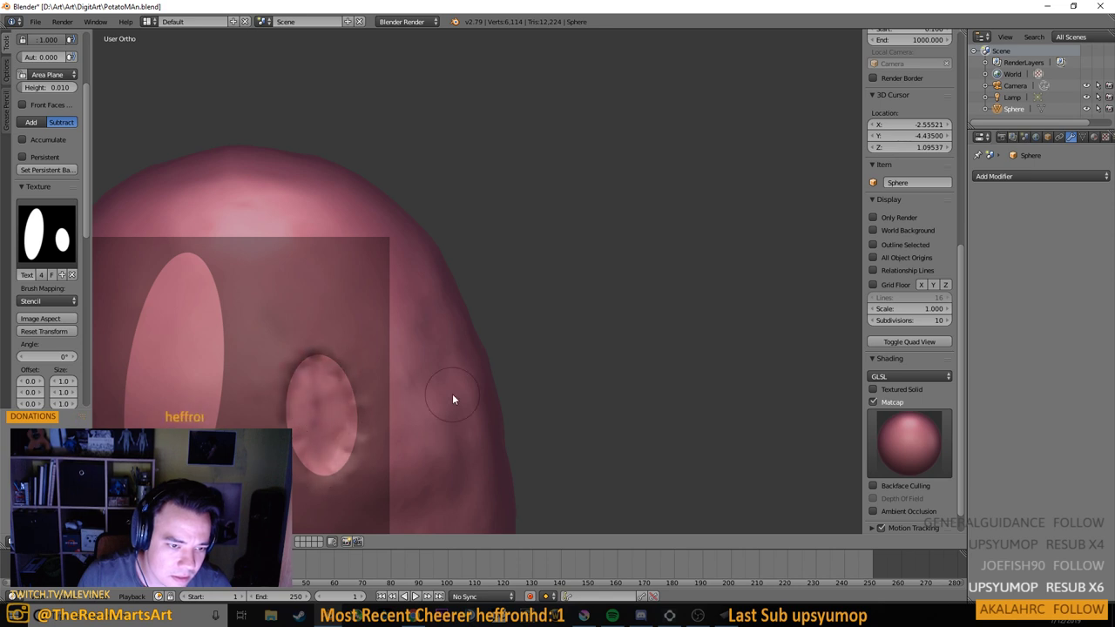
{"action": "mouse_move", "coordinate": [452, 393]}
{"action": "left_mouse_down"}
{"action": "mouse_move", "coordinate": [382, 384]}
{"action": "mouse_move", "coordinate": [357, 359]}
{"action": "mouse_move", "coordinate": [372, 369]}
{"action": "left_mouse_up"}
{"action": "key", "text": "ctrl+z"}
{"action": "key", "text": "ctrl+z"}
{"action": "key", "text": "ctrl+z"}
{"action": "key", "text": "ctrl+z"}
{"action": "key", "text": "ctrl+z"}
{"action": "key", "text": "ctrl+z"}
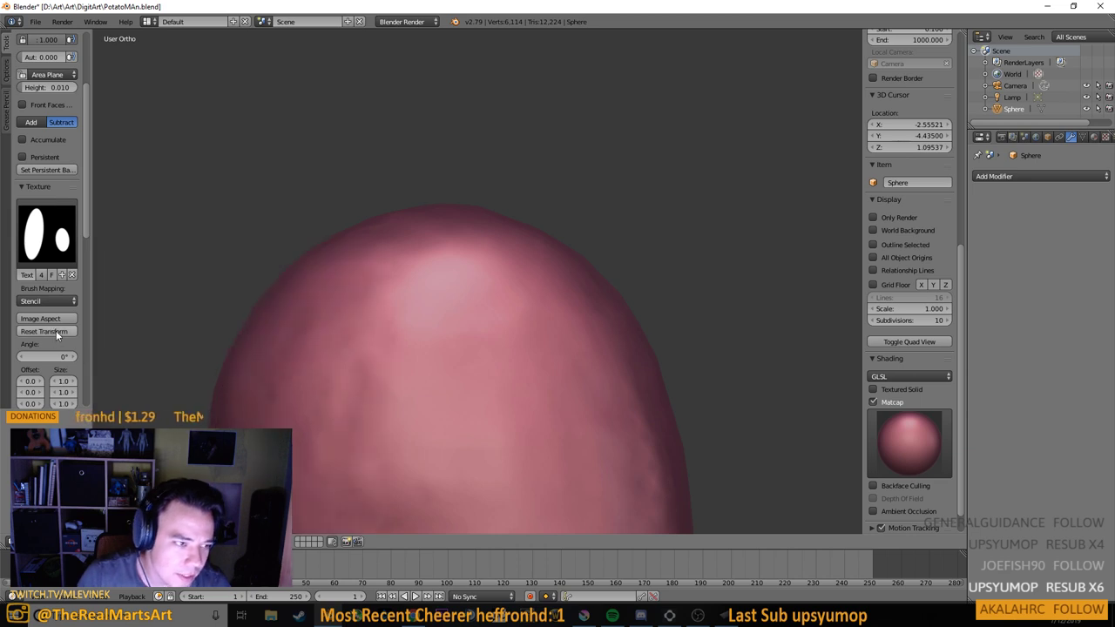
{"action": "scroll", "coordinate": [52, 327], "scroll_direction": "down", "scroll_amount": 5}
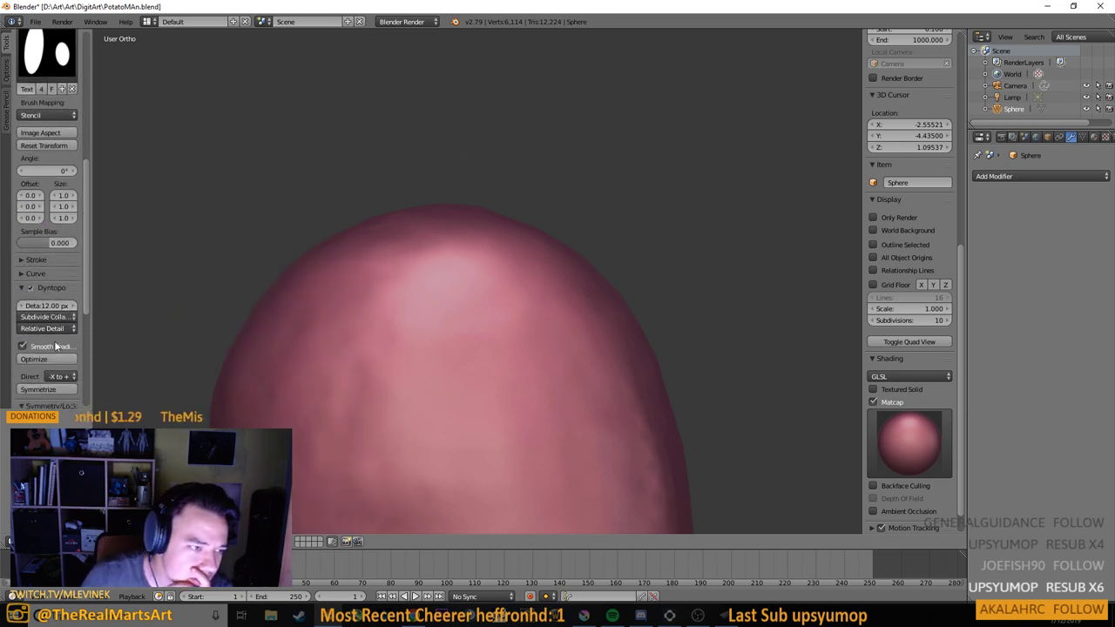
Disable Dyntopo on the potato mesh so the Layer brush works without dynamic remeshing
{"action": "left_click", "coordinate": [30, 287]}
{"action": "left_click_drag", "start_coordinate": [362, 347], "coordinate": [363, 392]}
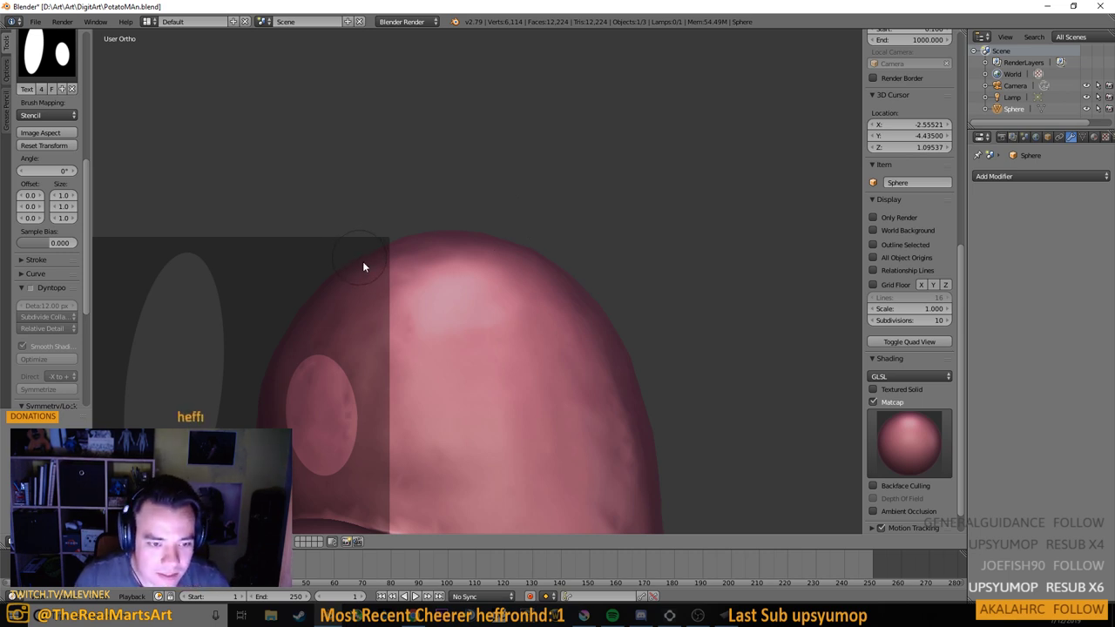
{"action": "key", "text": "ctrl+d"}
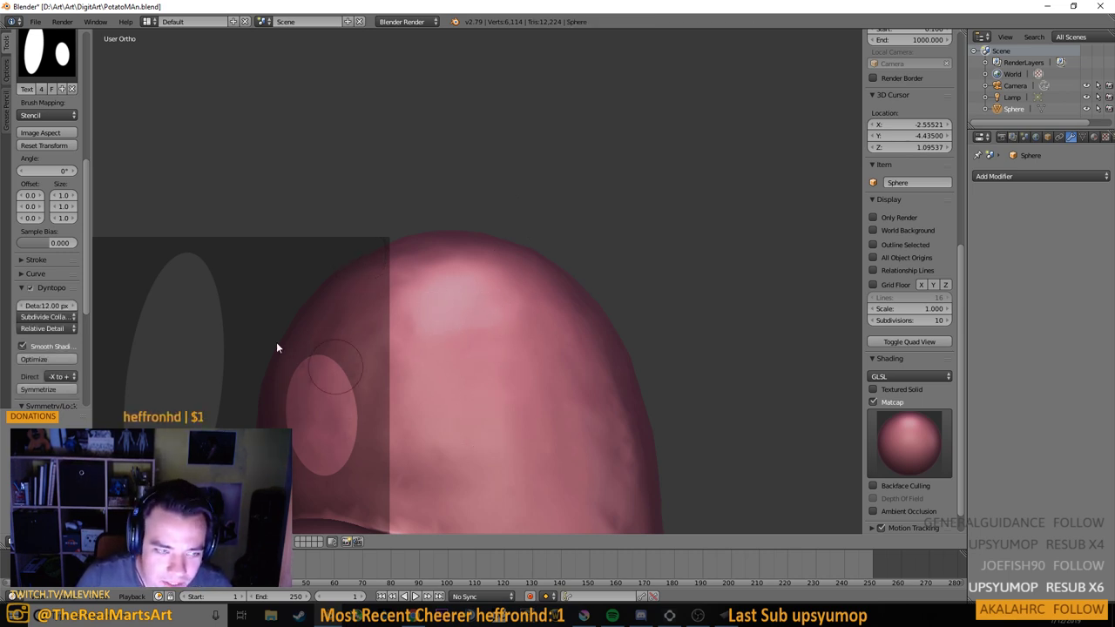
{"action": "scroll", "coordinate": [62, 222], "scroll_direction": "down", "scroll_amount": 3}
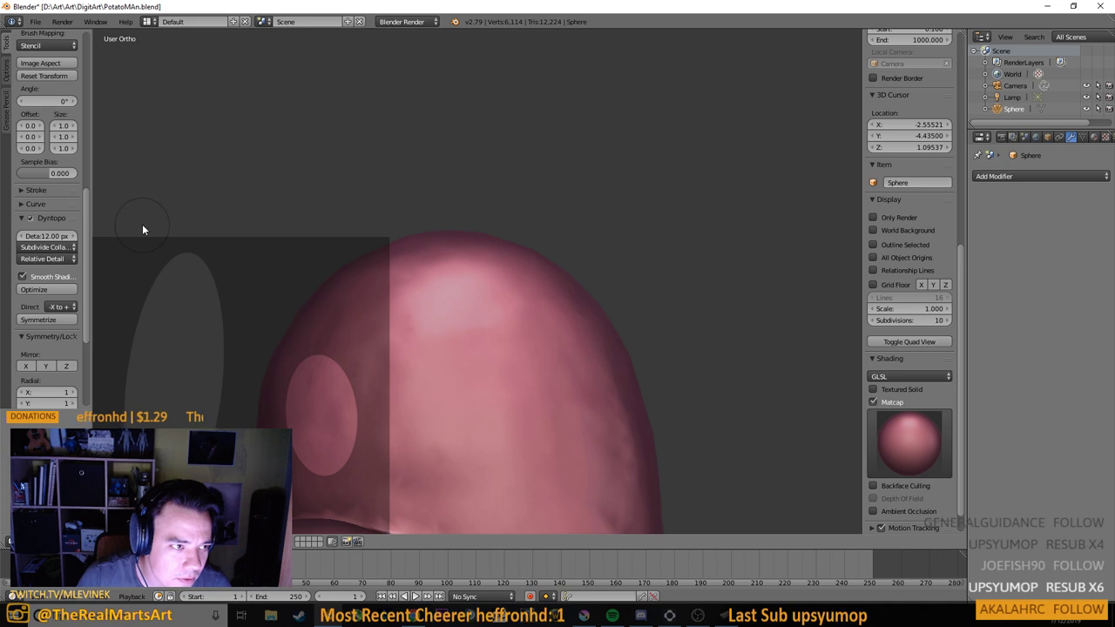
{"action": "left_click", "coordinate": [29, 218]}
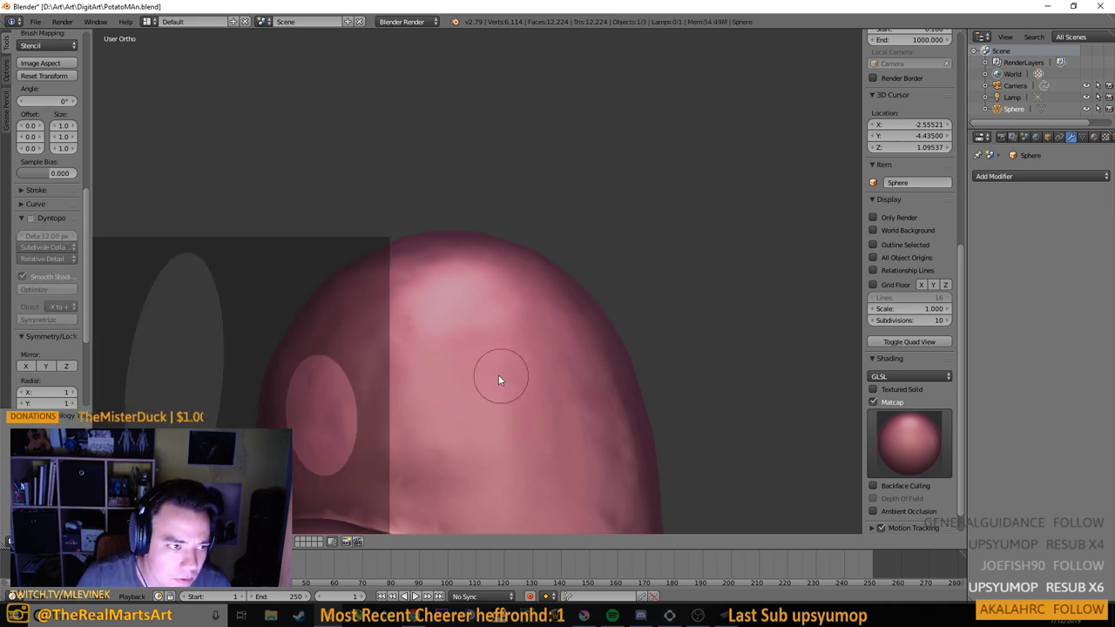
Set the Layer brush height to 0.052 and try carving the small eye into the head through the stencil
{"action": "scroll", "coordinate": [78, 225], "scroll_direction": "up", "scroll_amount": 5}
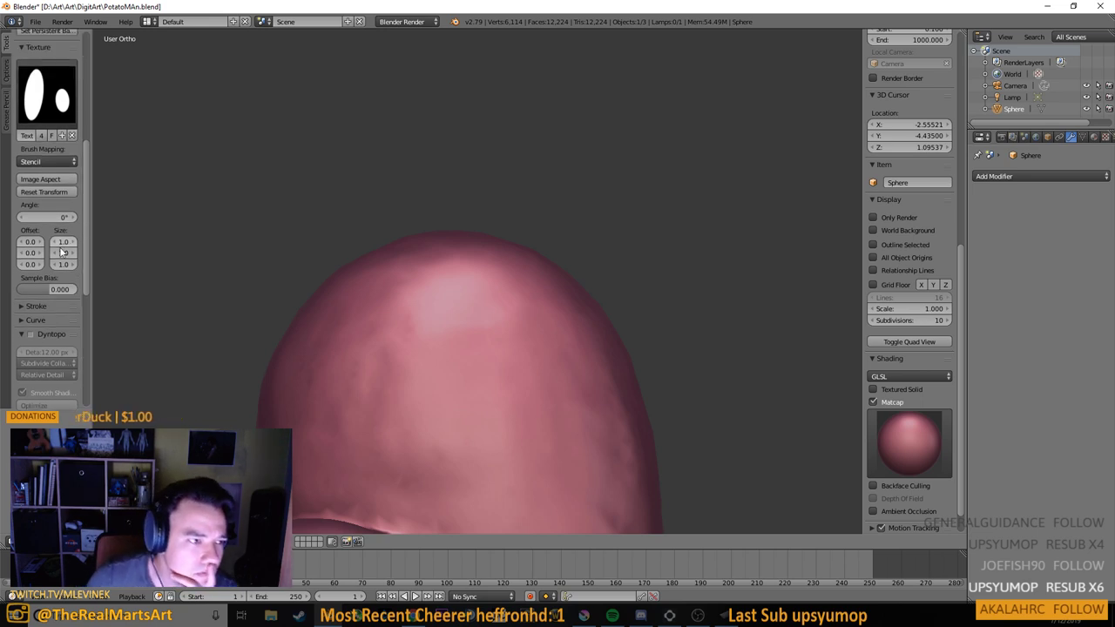
{"action": "scroll", "coordinate": [61, 251], "scroll_direction": "up", "scroll_amount": 5}
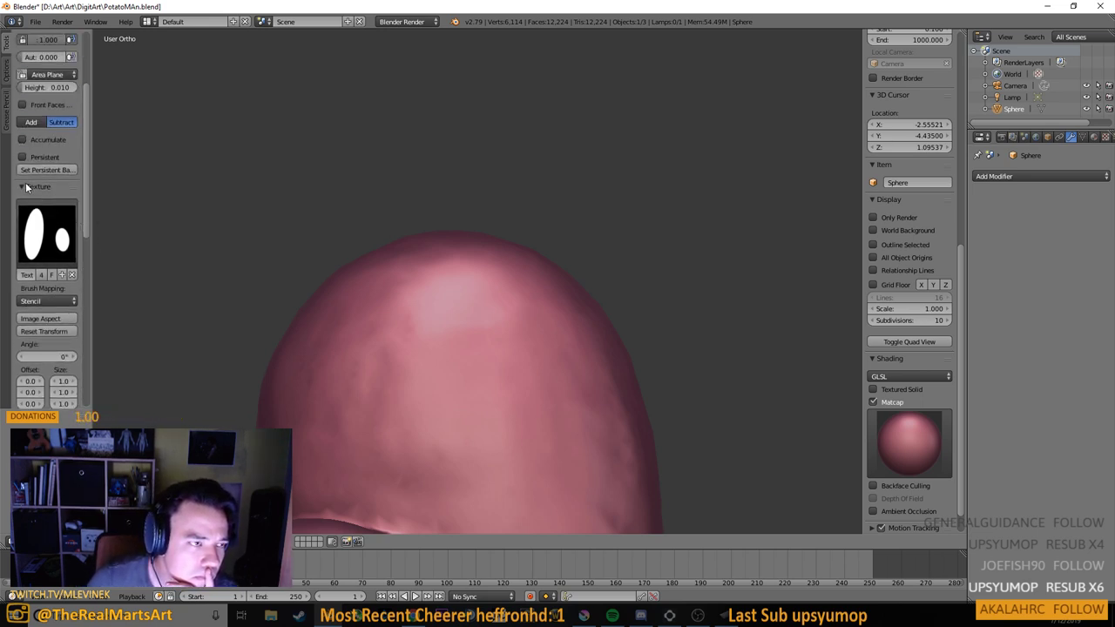
{"action": "scroll", "coordinate": [39, 141], "scroll_direction": "up", "scroll_amount": 2}
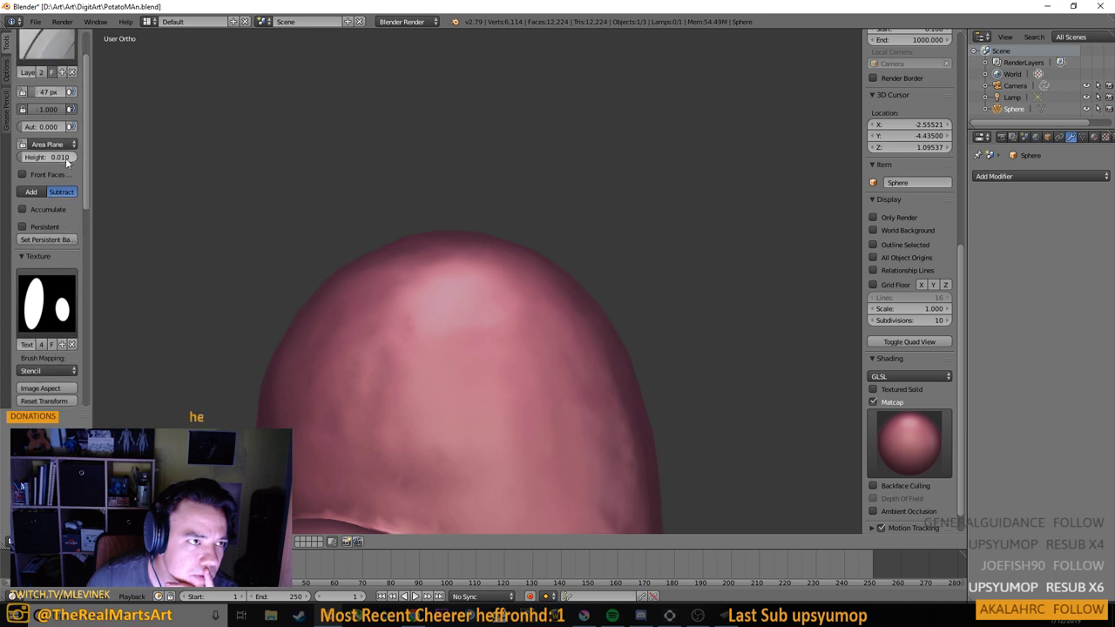
{"action": "left_click_drag", "start_coordinate": [45, 158], "coordinate": [58, 159]}
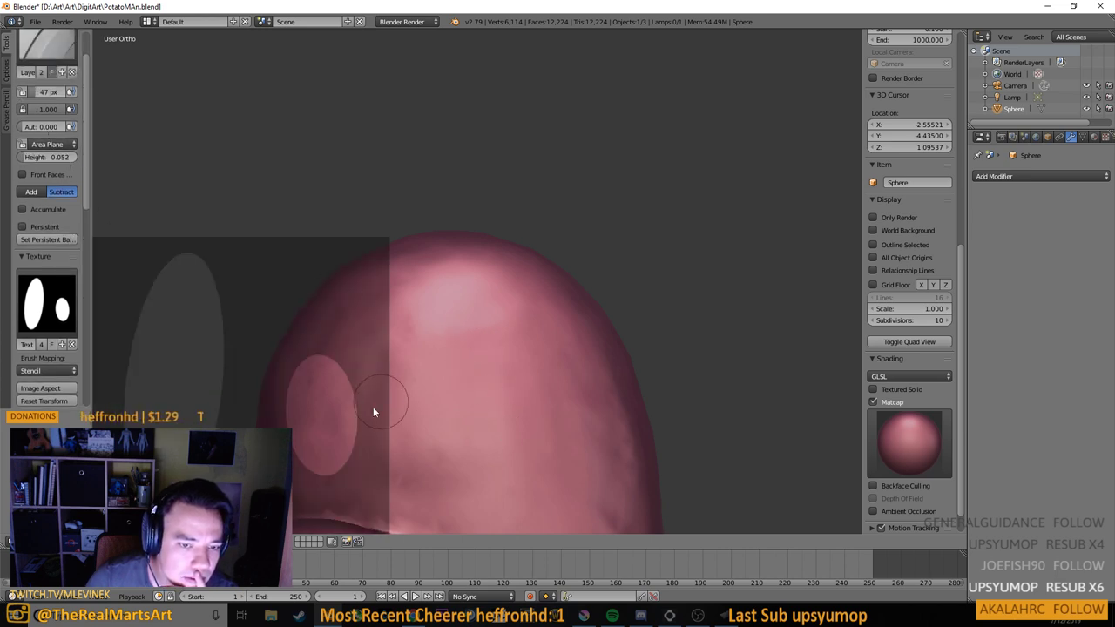
{"action": "mouse_move", "coordinate": [373, 411]}
{"action": "left_mouse_down"}
{"action": "mouse_move", "coordinate": [308, 451]}
{"action": "mouse_move", "coordinate": [329, 387]}
{"action": "mouse_move", "coordinate": [310, 388]}
{"action": "mouse_move", "coordinate": [299, 443]}
{"action": "left_mouse_up"}
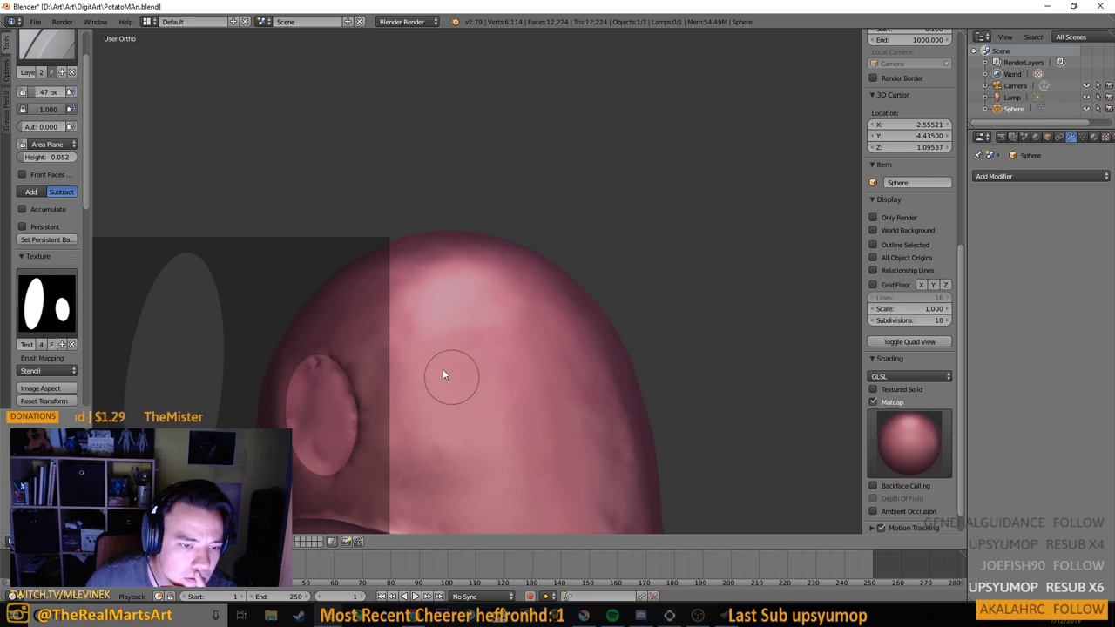
{"action": "left_click_drag", "start_coordinate": [442, 369], "coordinate": [477, 317]}
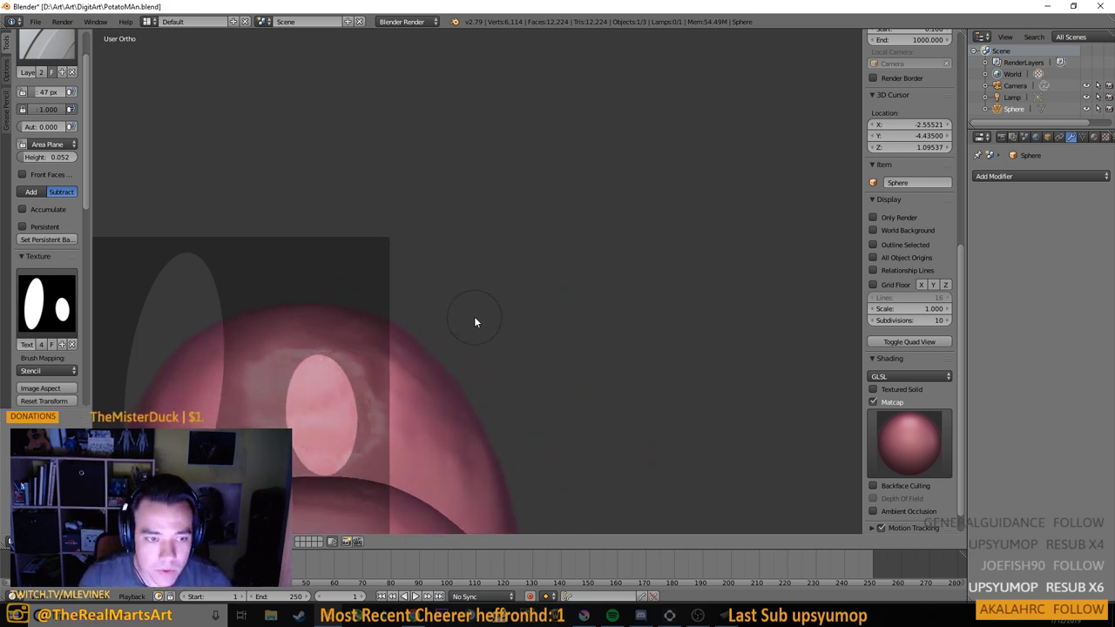
Add a Subdivision Surface modifier to the potato mesh
{"action": "left_click", "coordinate": [992, 176]}
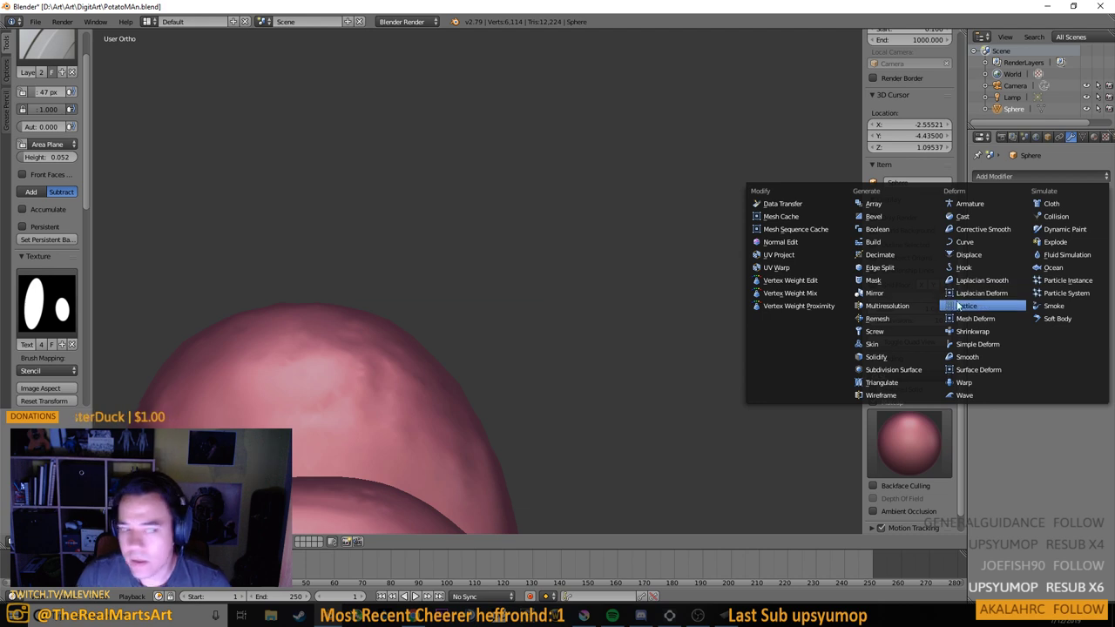
{"action": "left_click", "coordinate": [997, 178]}
{"action": "left_click", "coordinate": [1053, 178]}
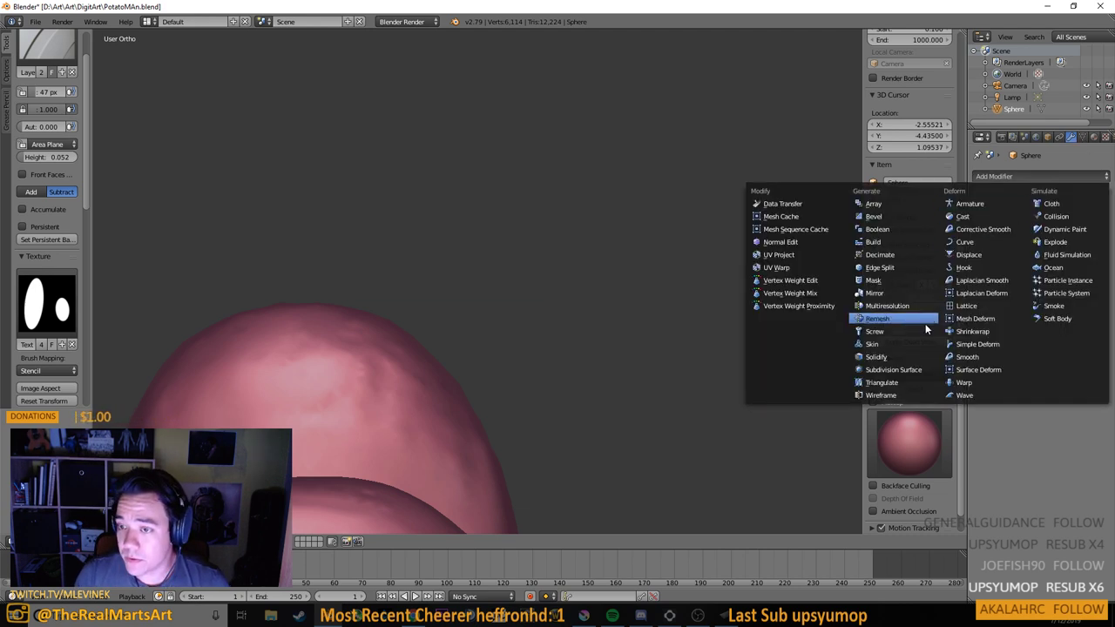
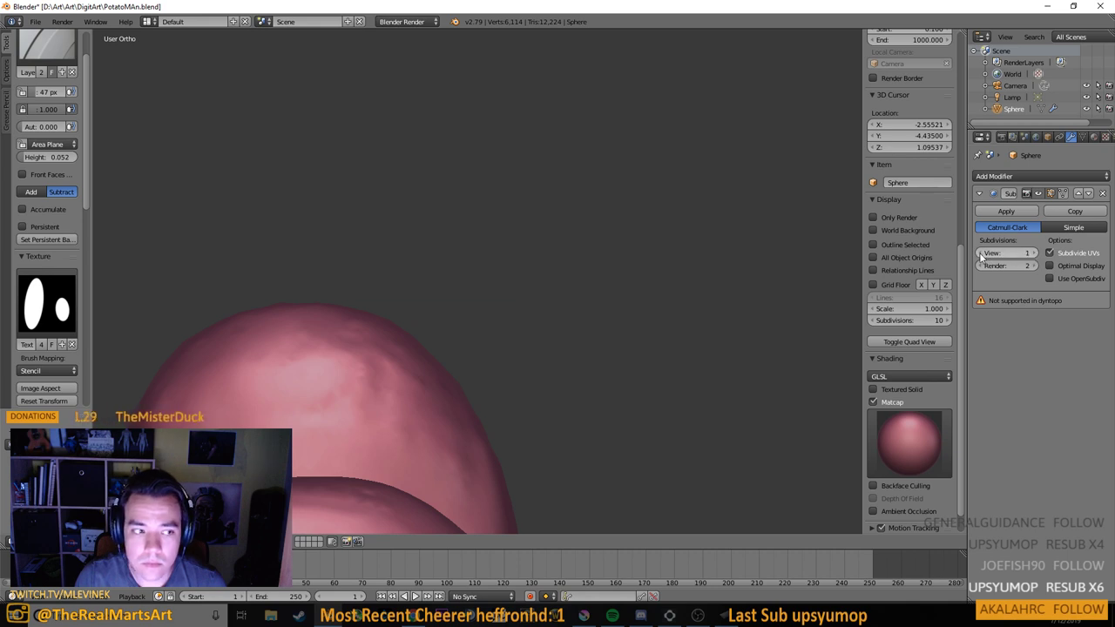
{"action": "scroll", "coordinate": [659, 294], "scroll_direction": "down", "scroll_amount": 4}
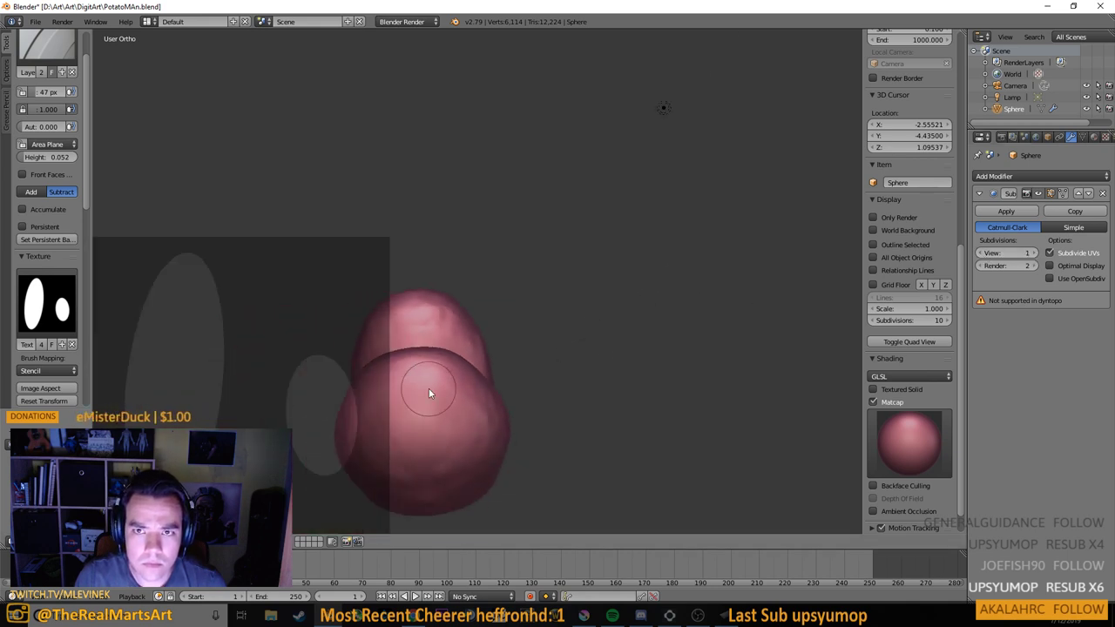
Examine the potato's mesh density in Edit Mode against its sculpted surface, ending in Object Mode
{"action": "key", "text": "Tab"}
{"action": "left_click_drag", "start_coordinate": [618, 312], "coordinate": [610, 369]}
{"action": "key", "text": "Tab"}
{"action": "key", "text": "Tab"}
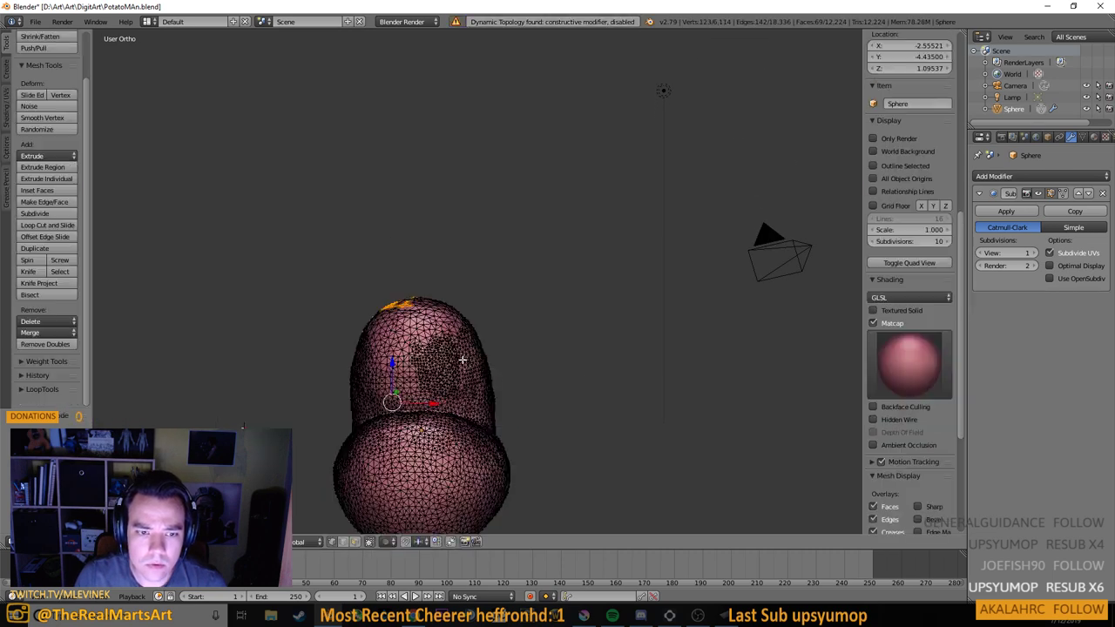
{"action": "key", "text": "Tab"}
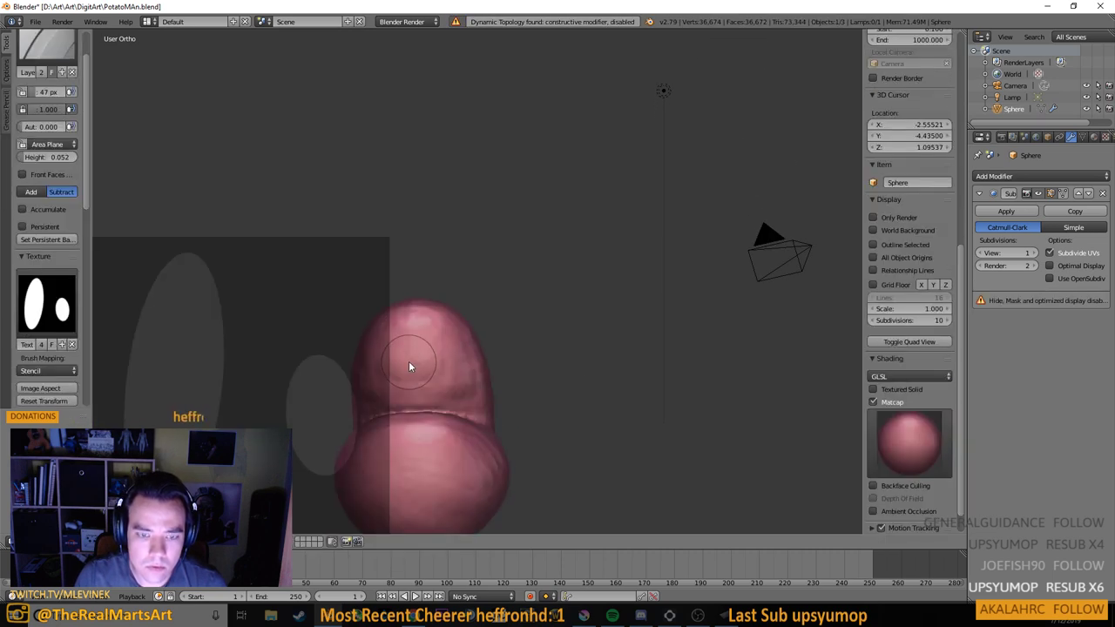
{"action": "key", "text": "Tab"}
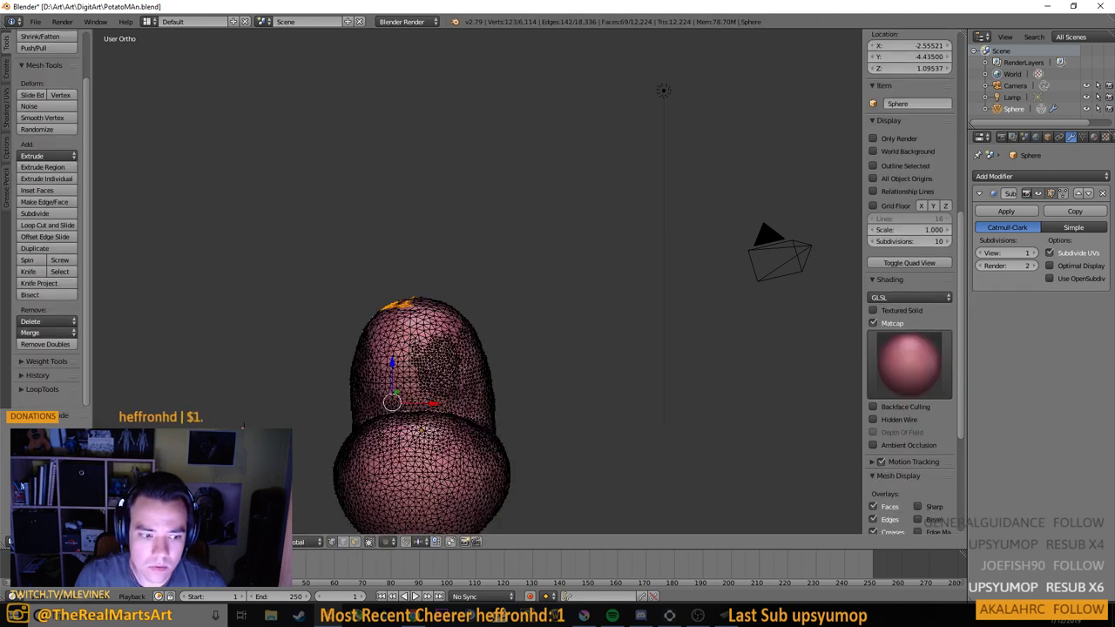
{"action": "key", "text": "Tab"}
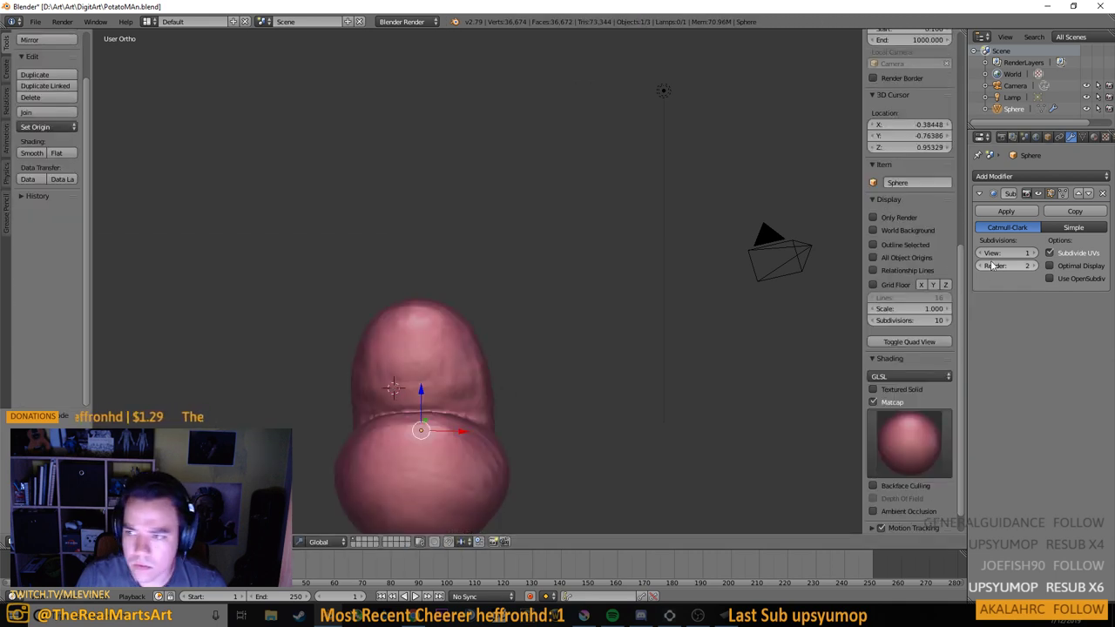
Apply the Subdivision Surface modifier with the view subdivisions set to 3, and return to Sculpt Mode
{"action": "left_click", "coordinate": [1031, 253]}
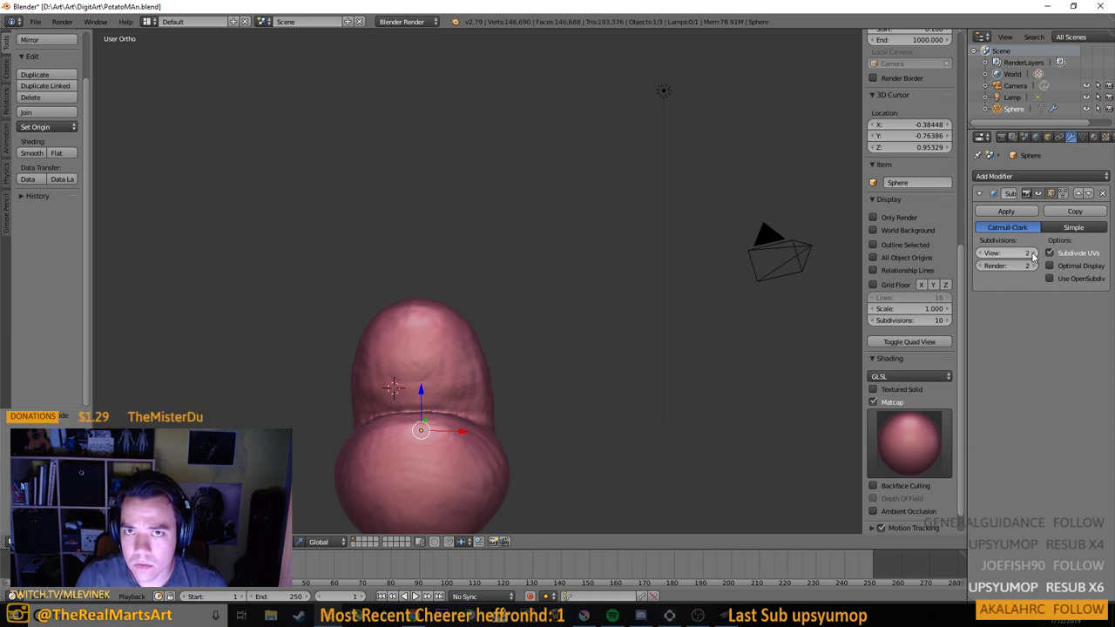
{"action": "left_click", "coordinate": [1031, 254]}
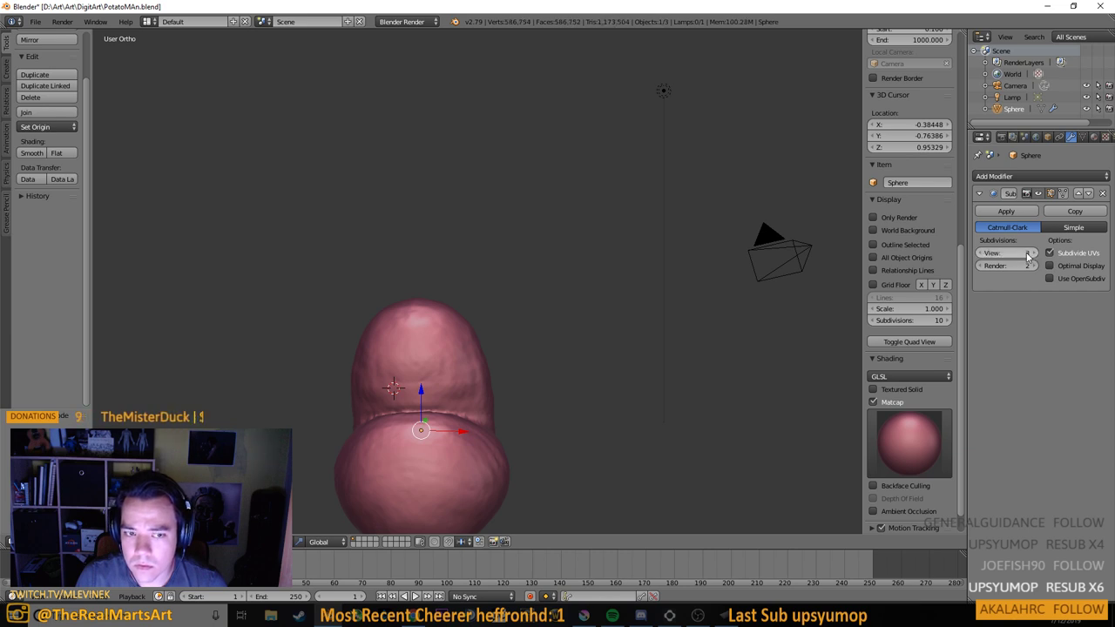
{"action": "left_click", "coordinate": [1006, 212]}
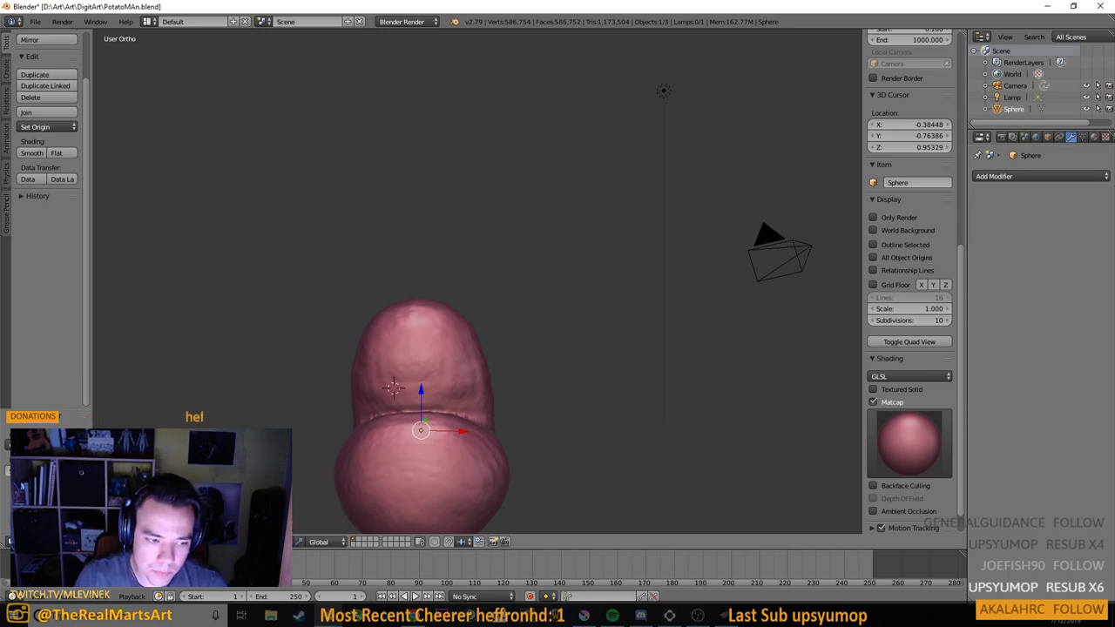
{"action": "left_click", "coordinate": [157, 503]}
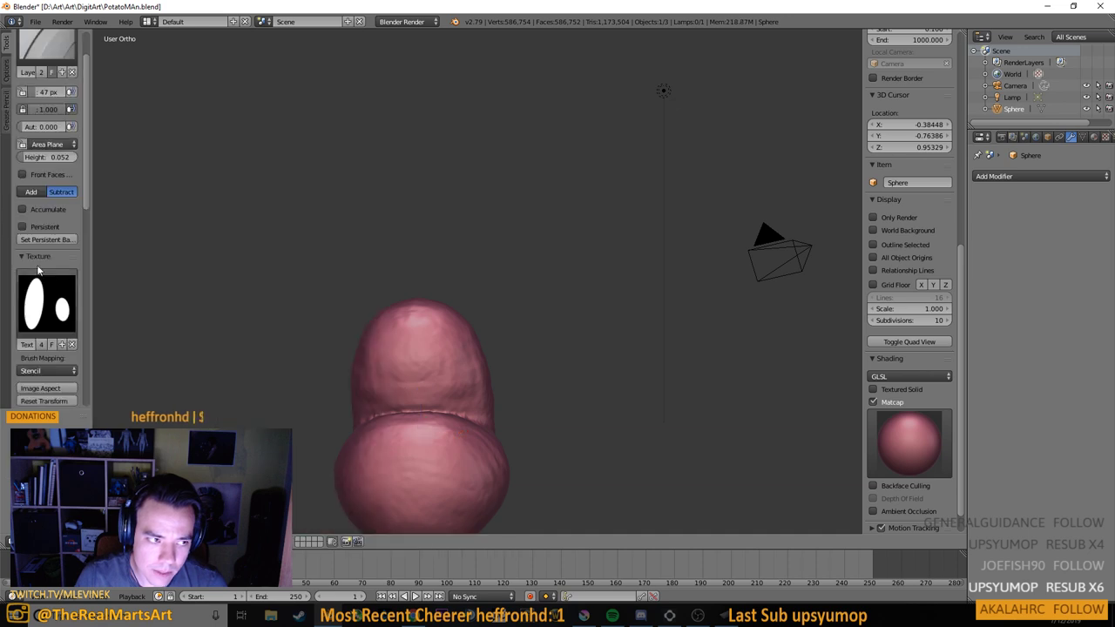
Line the potato's head up under the eye stencil and set the Layer brush height to 0.02
{"action": "scroll", "coordinate": [101, 249], "scroll_direction": "down", "scroll_amount": 4}
{"action": "scroll", "coordinate": [81, 303], "scroll_direction": "down", "scroll_amount": 7}
{"action": "scroll", "coordinate": [82, 302], "scroll_direction": "down", "scroll_amount": 4}
{"action": "scroll", "coordinate": [70, 331], "scroll_direction": "up", "scroll_amount": 5}
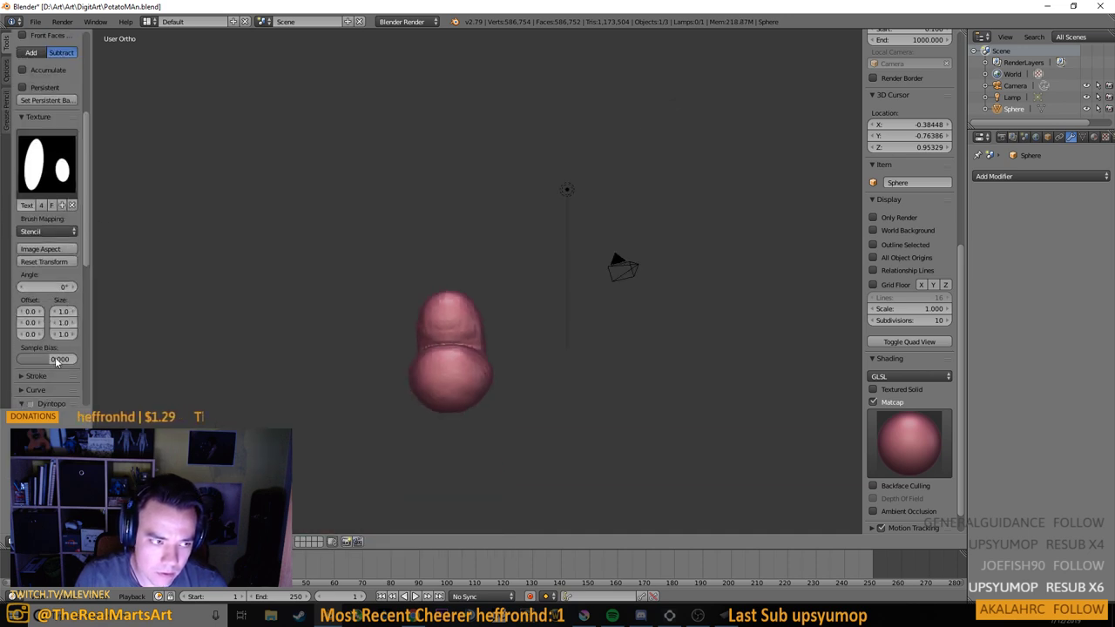
{"action": "scroll", "coordinate": [21, 405], "scroll_direction": "up", "scroll_amount": 4}
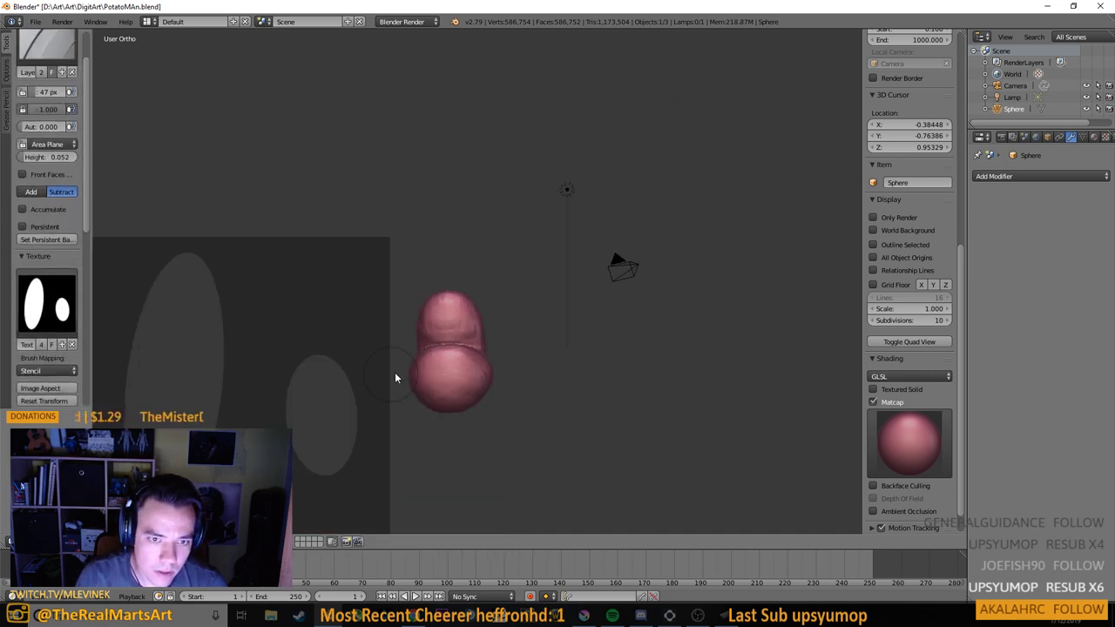
{"action": "scroll", "coordinate": [395, 372], "scroll_direction": "up", "scroll_amount": 5}
{"action": "left_click_drag", "start_coordinate": [524, 425], "coordinate": [471, 404]}
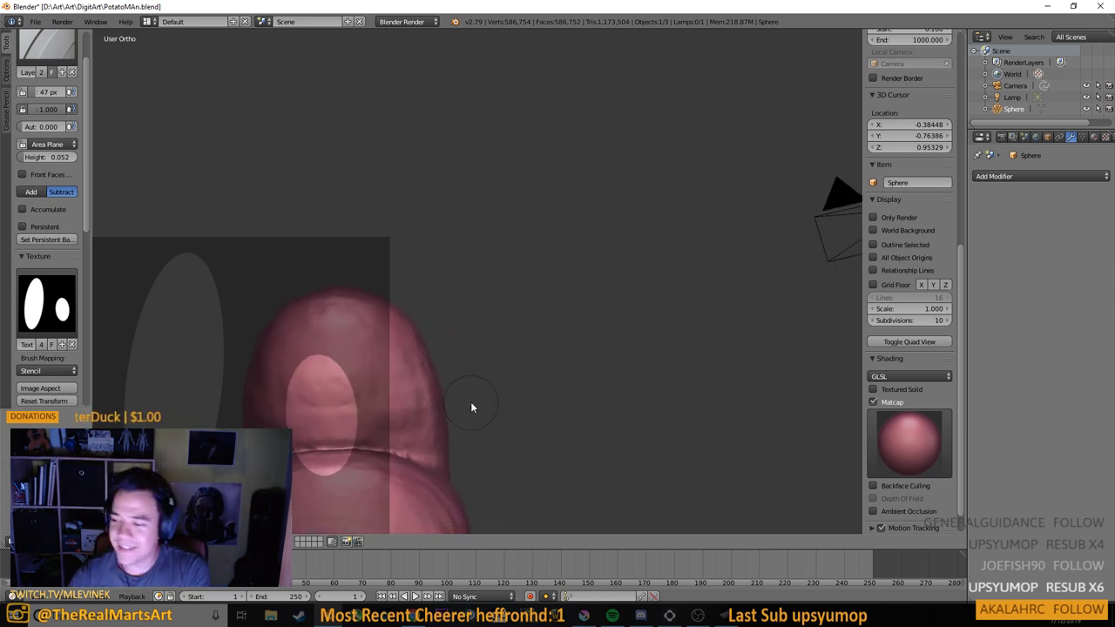
{"action": "mouse_move", "coordinate": [325, 389]}
{"action": "left_mouse_down"}
{"action": "mouse_move", "coordinate": [371, 385]}
{"action": "mouse_move", "coordinate": [355, 301]}
{"action": "mouse_move", "coordinate": [368, 318]}
{"action": "mouse_move", "coordinate": [358, 336]}
{"action": "mouse_move", "coordinate": [334, 338]}
{"action": "mouse_move", "coordinate": [348, 353]}
{"action": "left_mouse_up"}
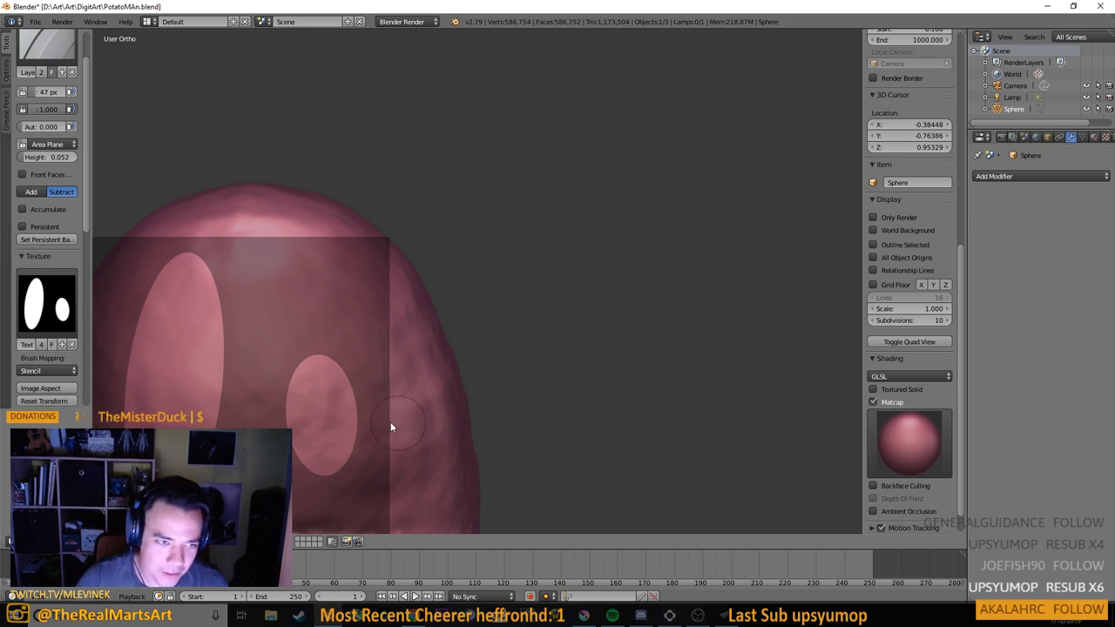
{"action": "left_click_drag", "start_coordinate": [369, 395], "coordinate": [409, 416]}
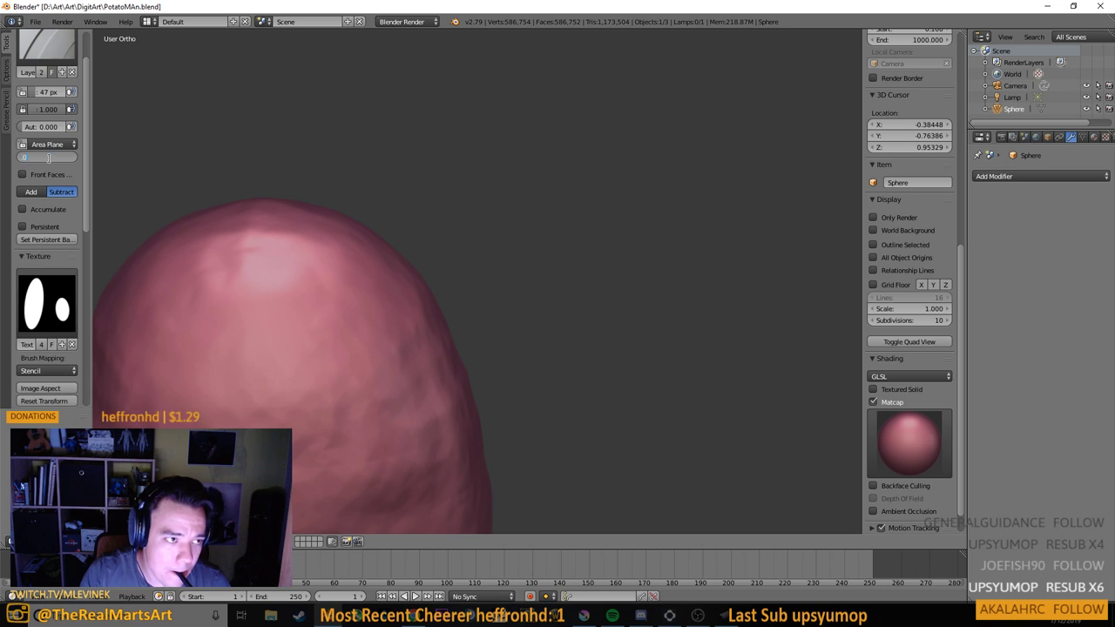
{"action": "left_click", "coordinate": [50, 158]}
{"action": "type", "text": ".02"}
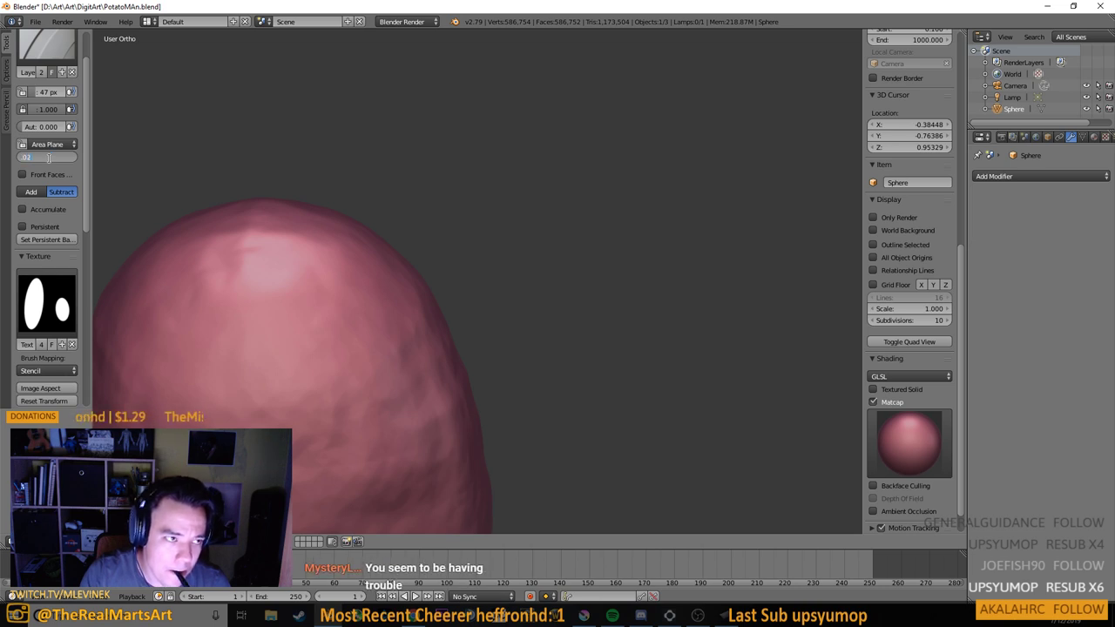
{"action": "key", "text": "Return"}
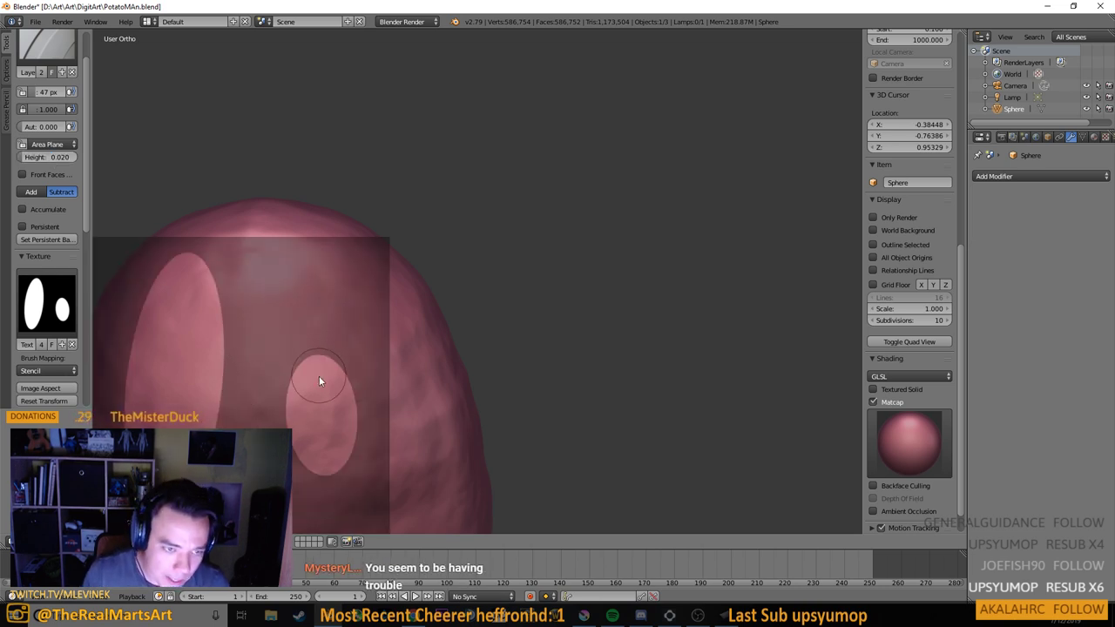
Try carving the small and large eyes into the head through the stencil, and inspect the result from several sides
{"action": "mouse_move", "coordinate": [319, 376]}
{"action": "left_mouse_down"}
{"action": "mouse_move", "coordinate": [306, 378]}
{"action": "mouse_move", "coordinate": [301, 455]}
{"action": "mouse_move", "coordinate": [325, 459]}
{"action": "left_mouse_up"}
{"action": "key", "text": "ctrl+z"}
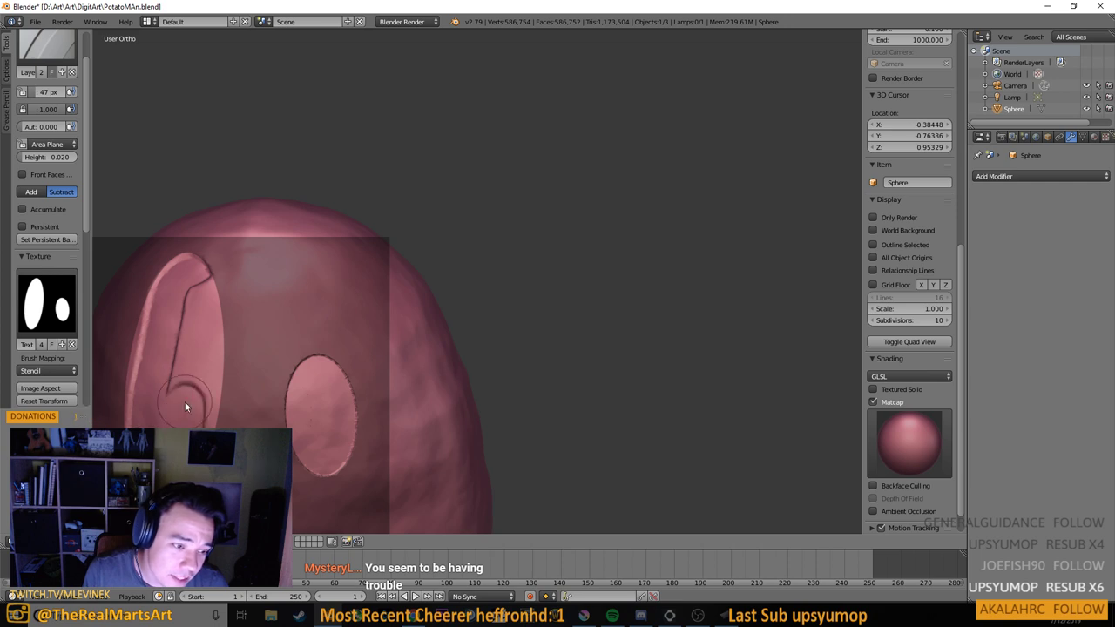
{"action": "mouse_move", "coordinate": [204, 268]}
{"action": "left_mouse_down"}
{"action": "mouse_move", "coordinate": [220, 326]}
{"action": "mouse_move", "coordinate": [218, 425]}
{"action": "left_mouse_up"}
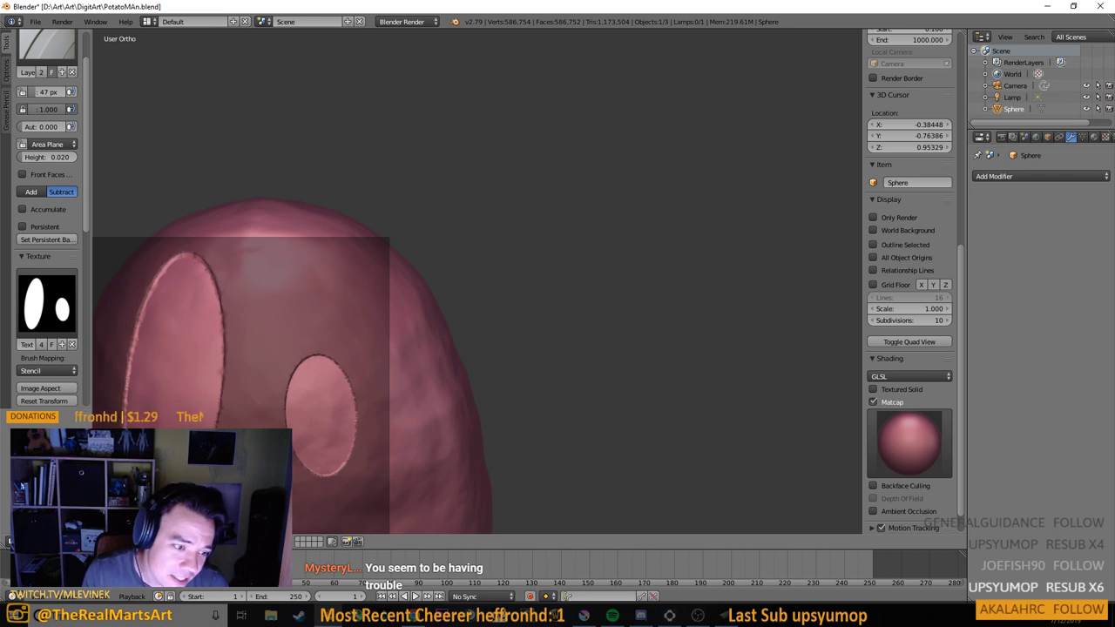
{"action": "scroll", "coordinate": [322, 364], "scroll_direction": "down", "scroll_amount": 5}
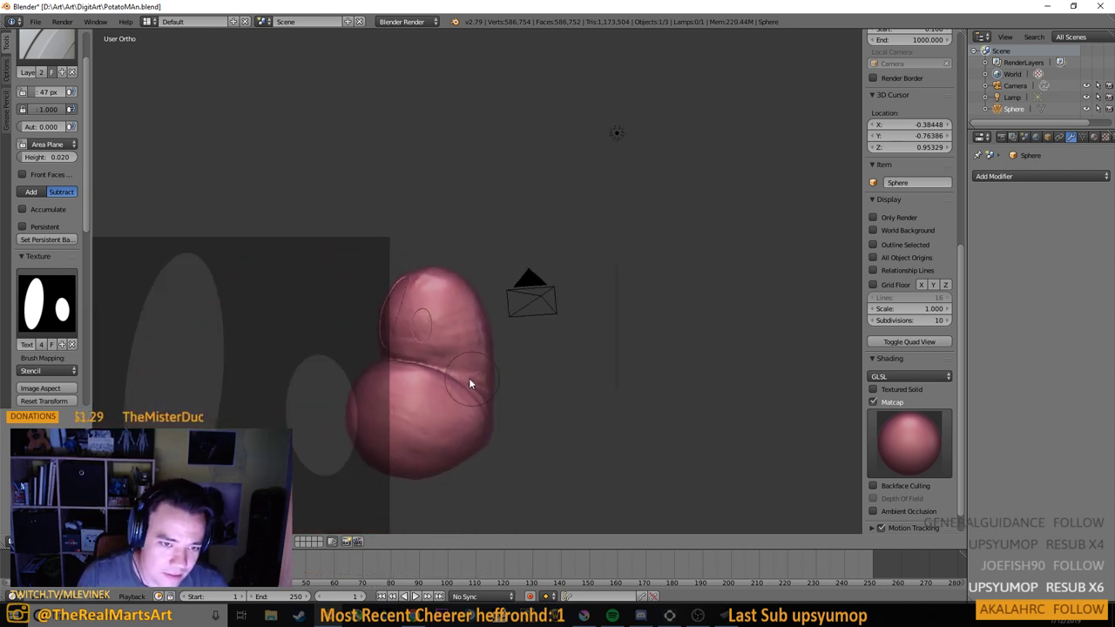
{"action": "left_click_drag", "start_coordinate": [469, 384], "coordinate": [564, 361]}
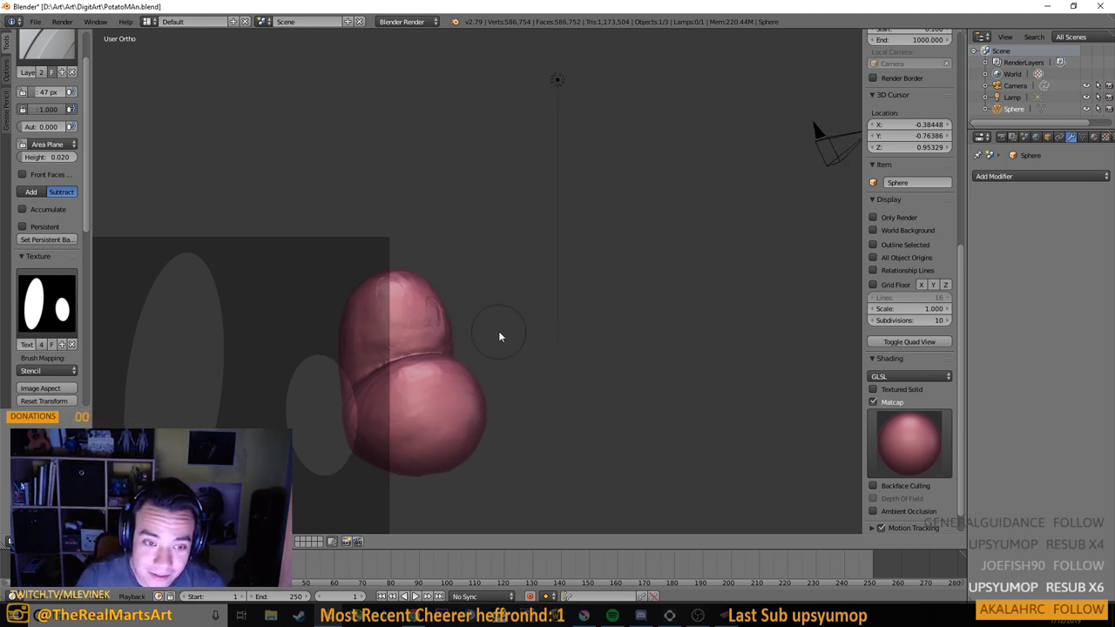
Undo the eye carving and the applied subdivision, returning to the lighter Dyntopo mesh
{"action": "key", "text": "ctrl+d"}
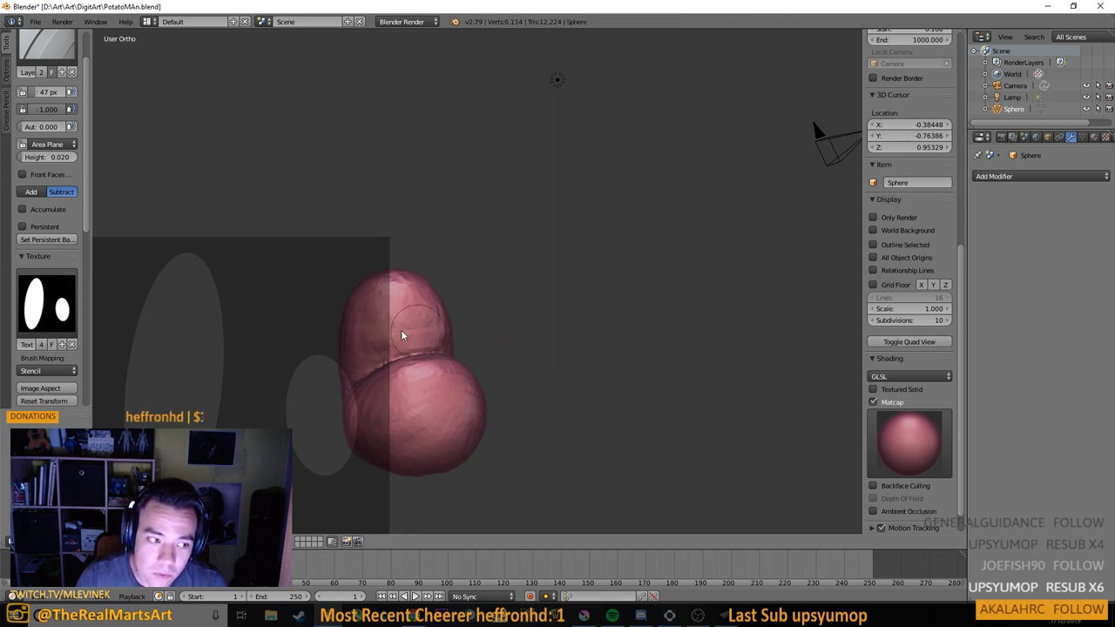
{"action": "scroll", "coordinate": [47, 345], "scroll_direction": "down", "scroll_amount": 5}
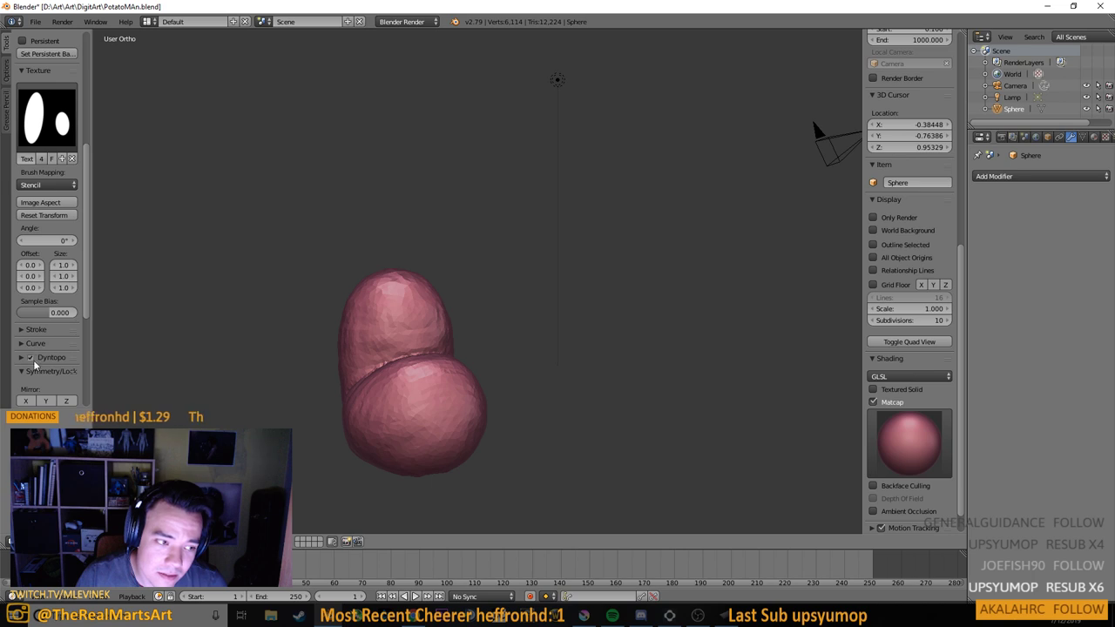
Turn off Dyntopo, check the mesh density in Edit Mode, and end in Object Mode
{"action": "left_click", "coordinate": [31, 358]}
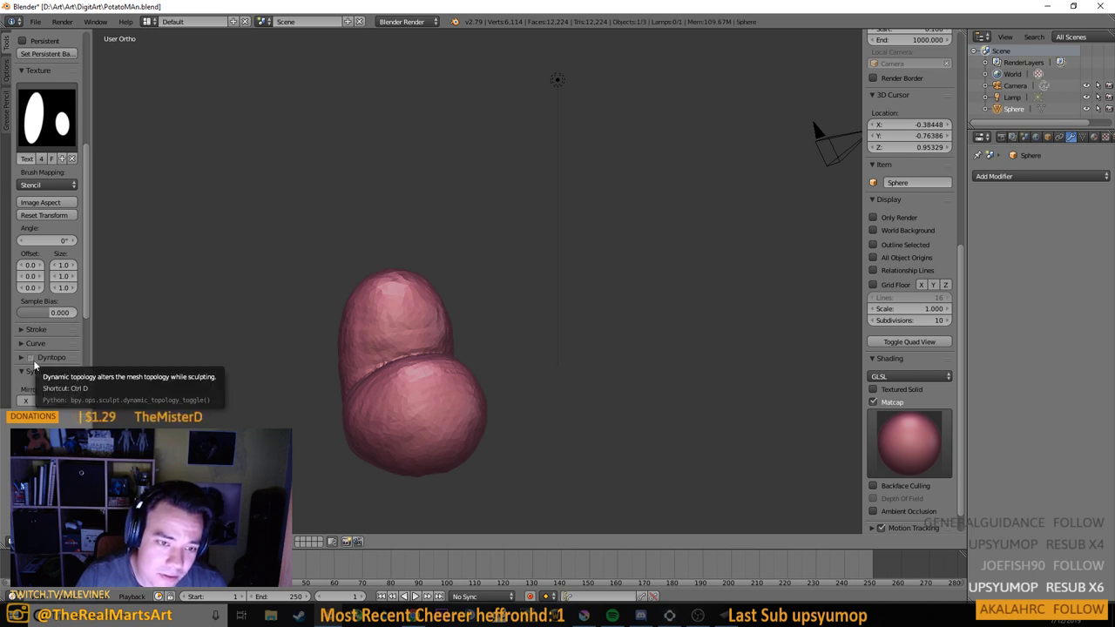
{"action": "key", "text": "Tab"}
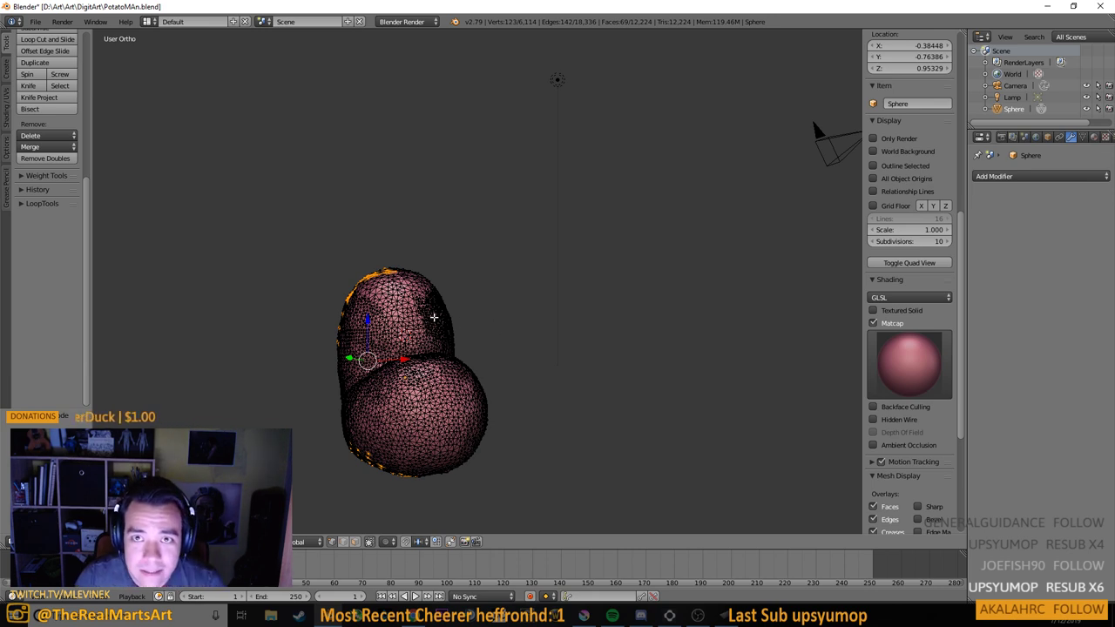
{"action": "key", "text": "Tab"}
{"action": "key", "text": "Tab"}
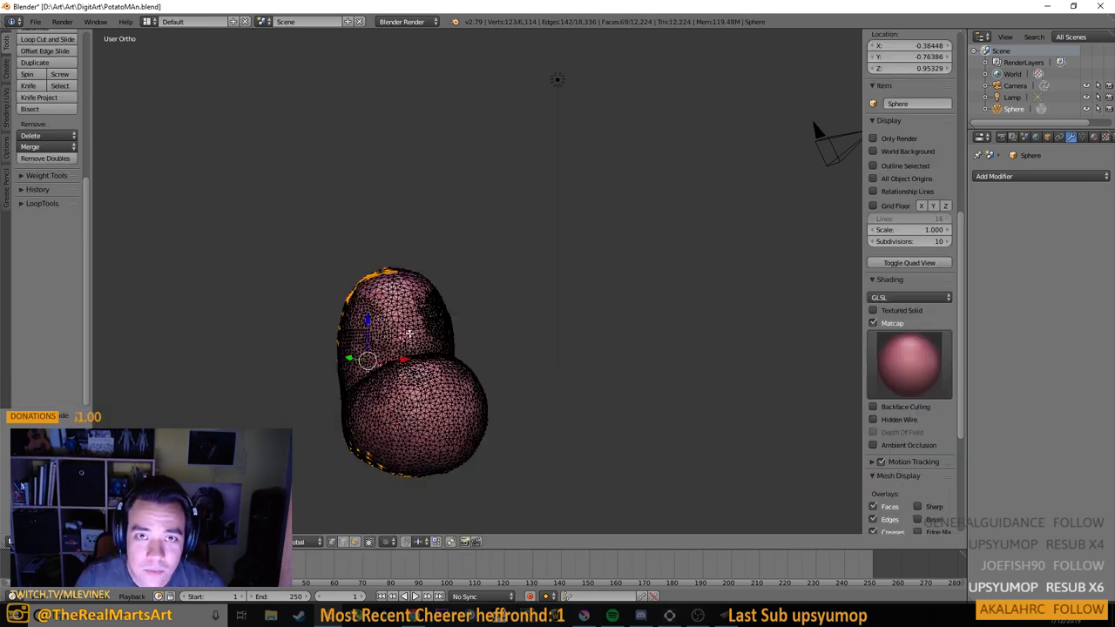
{"action": "key", "text": "Tab"}
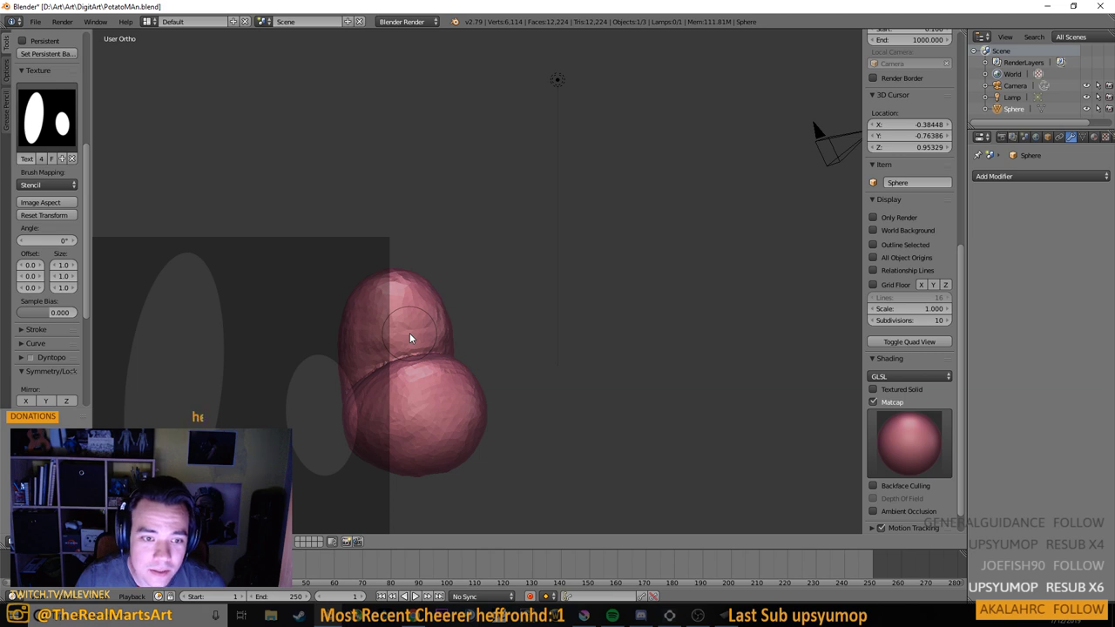
{"action": "key", "text": "Tab"}
{"action": "key", "text": "Tab"}
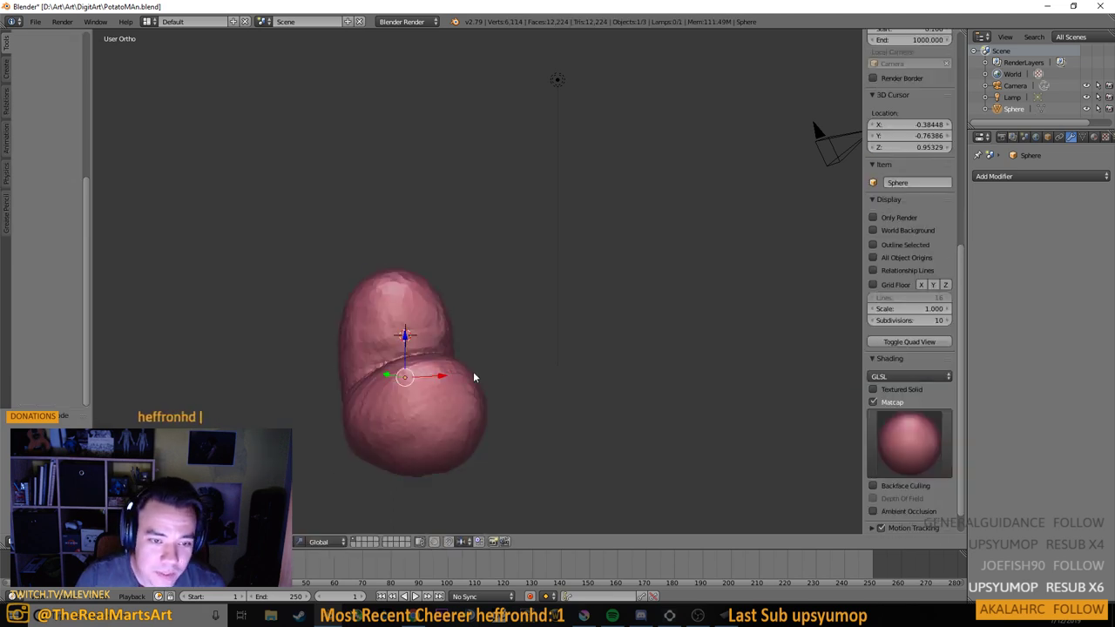
Add a Subdivision Surface modifier with 2 view subdivisions, return to Sculpt Mode, and apply the modifier
{"action": "left_click", "coordinate": [1010, 176]}
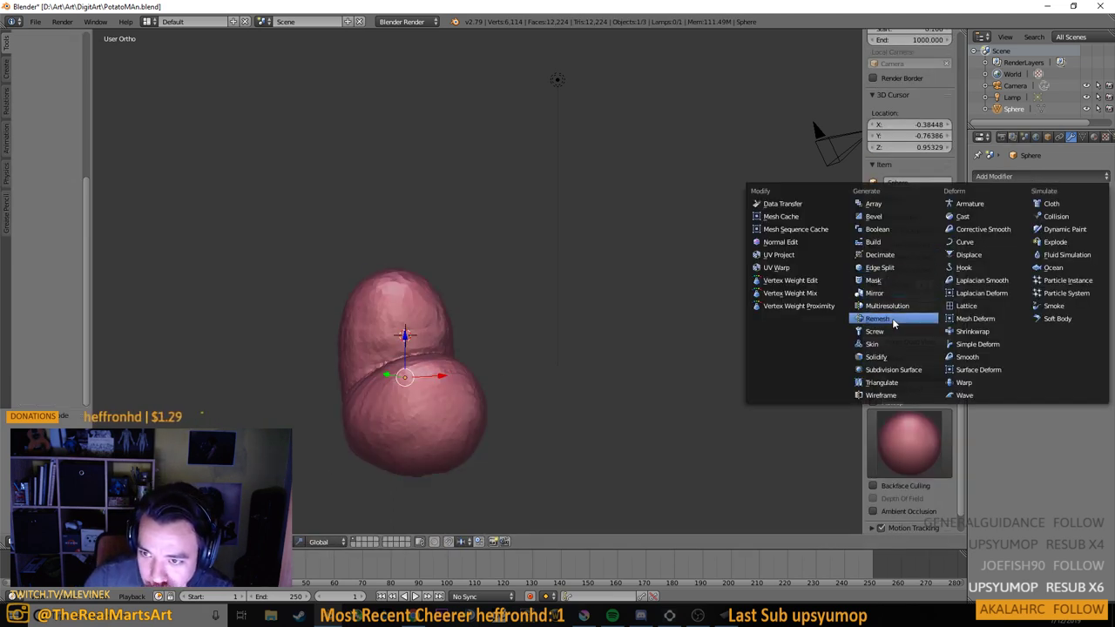
{"action": "left_click", "coordinate": [895, 369]}
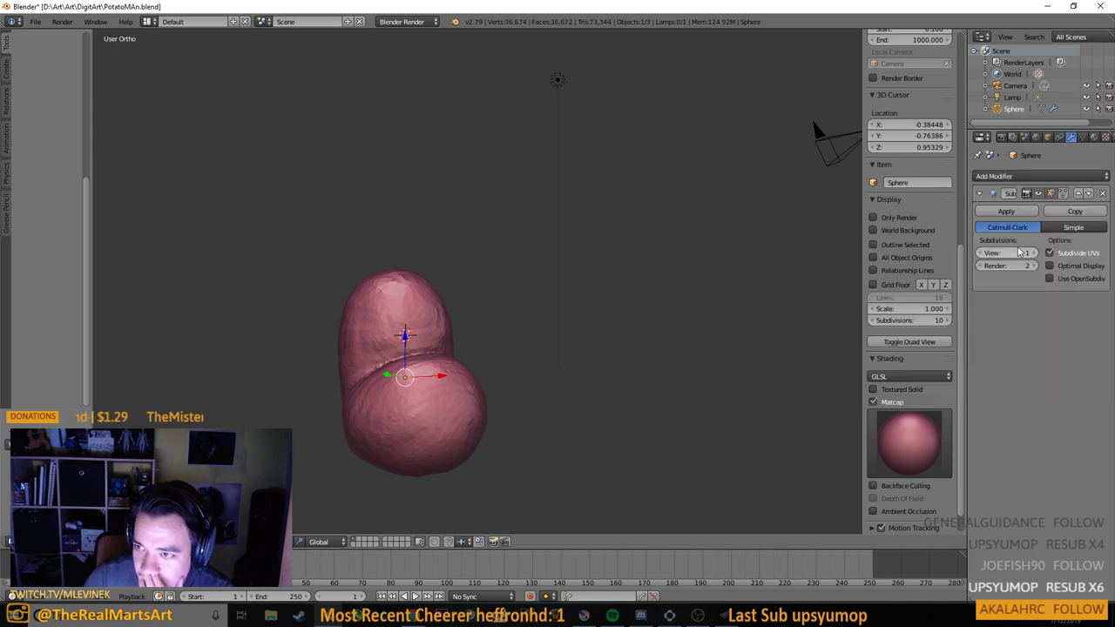
{"action": "left_click", "coordinate": [1030, 252]}
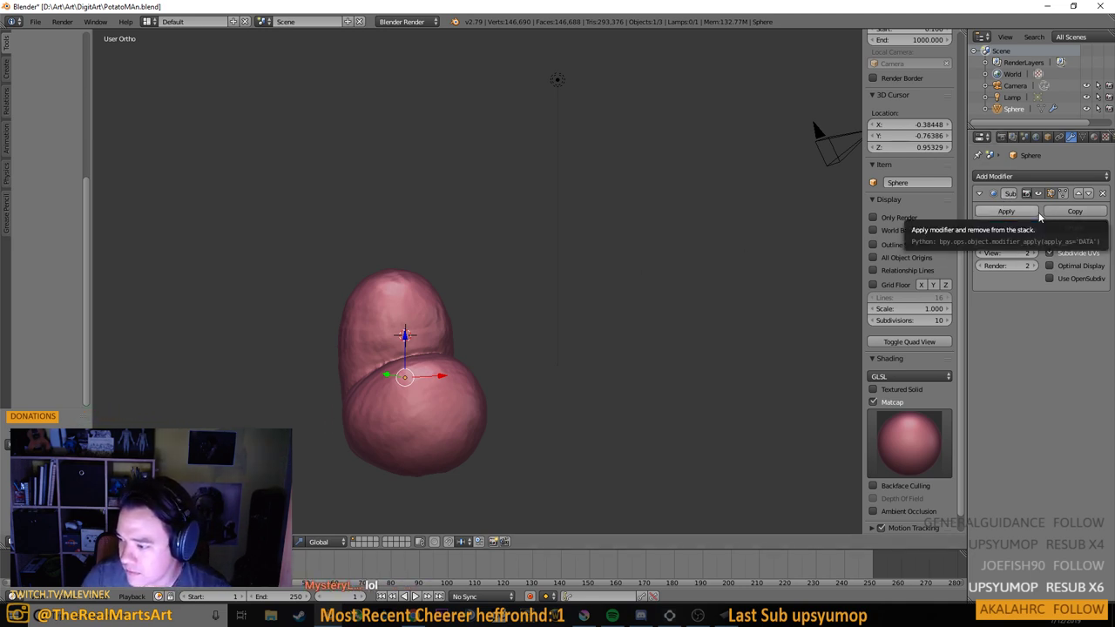
{"action": "scroll", "coordinate": [494, 369], "scroll_direction": "up", "scroll_amount": 3}
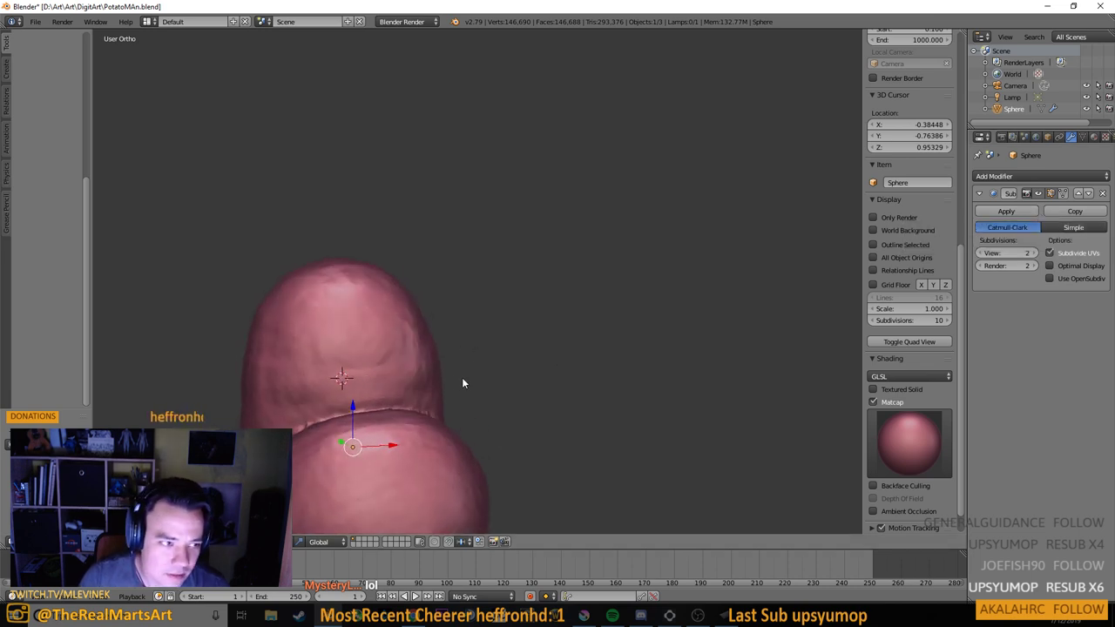
{"action": "left_click", "coordinate": [163, 541]}
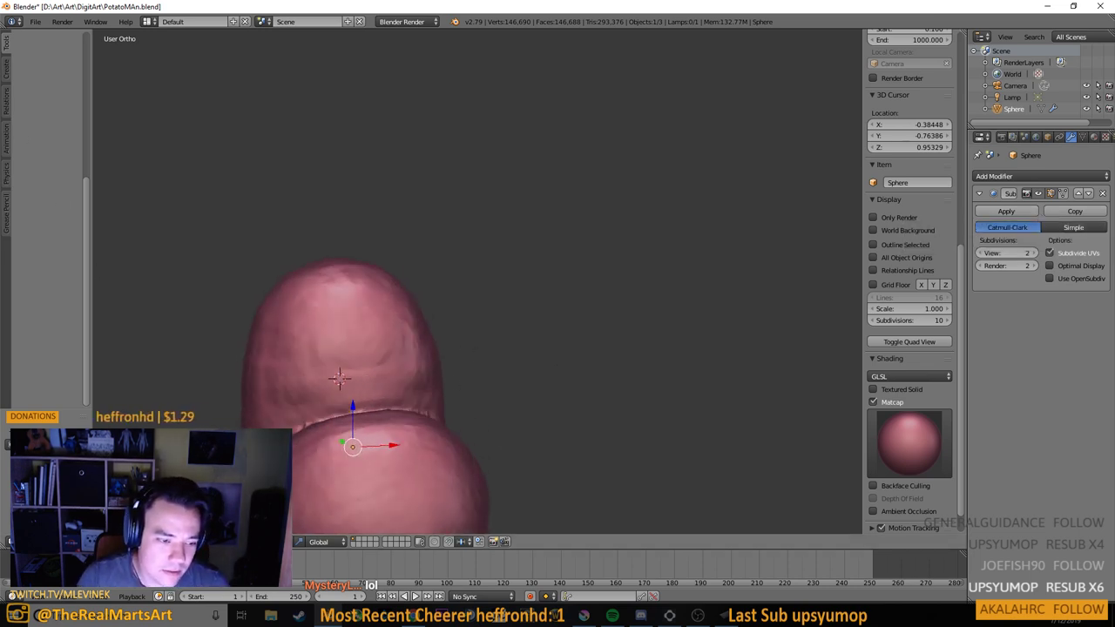
{"action": "left_click", "coordinate": [163, 497]}
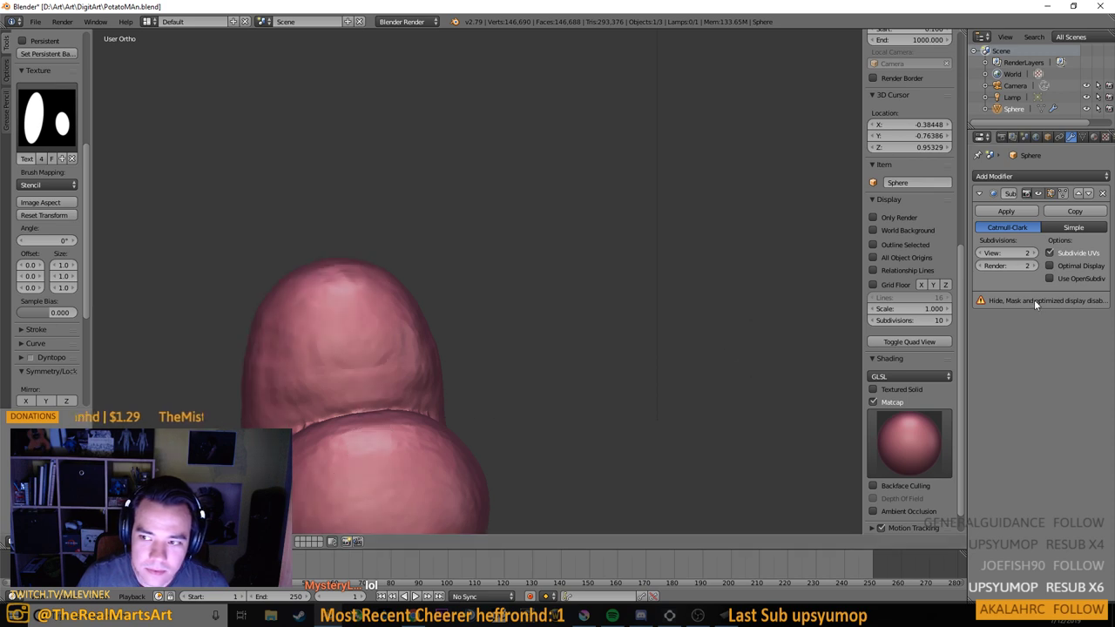
{"action": "left_click", "coordinate": [1023, 213]}
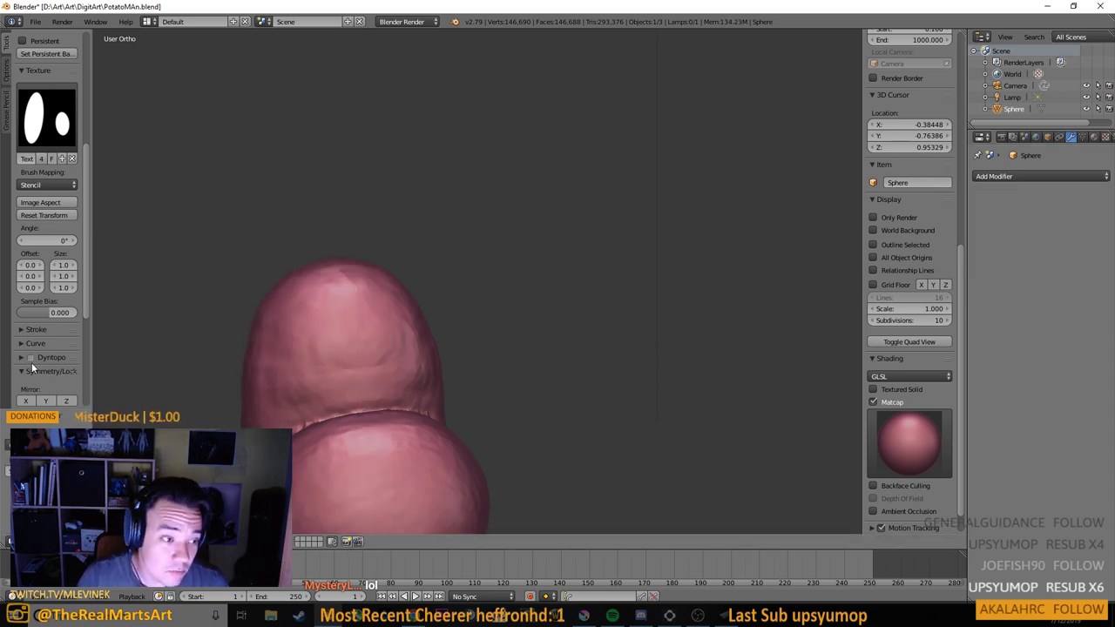
Line the subdivided head up beneath the eye stencil so both eye shapes lie on its surface
{"action": "scroll", "coordinate": [355, 427], "scroll_direction": "up", "scroll_amount": 2}
{"action": "scroll", "coordinate": [355, 427], "scroll_direction": "up", "scroll_amount": 4}
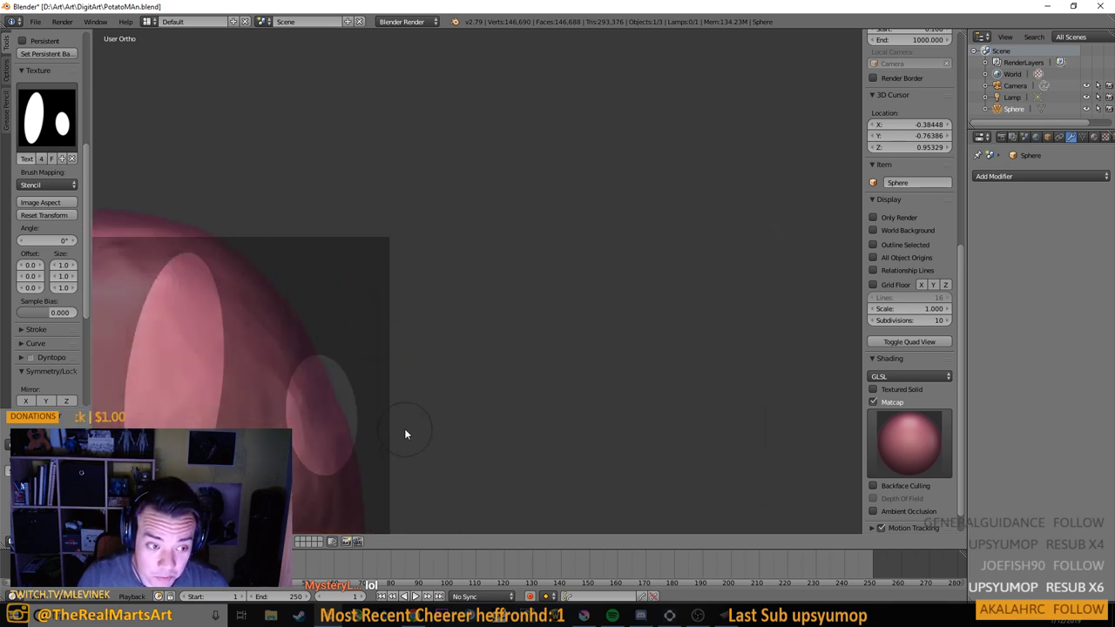
{"action": "scroll", "coordinate": [531, 406], "scroll_direction": "up", "scroll_amount": 4}
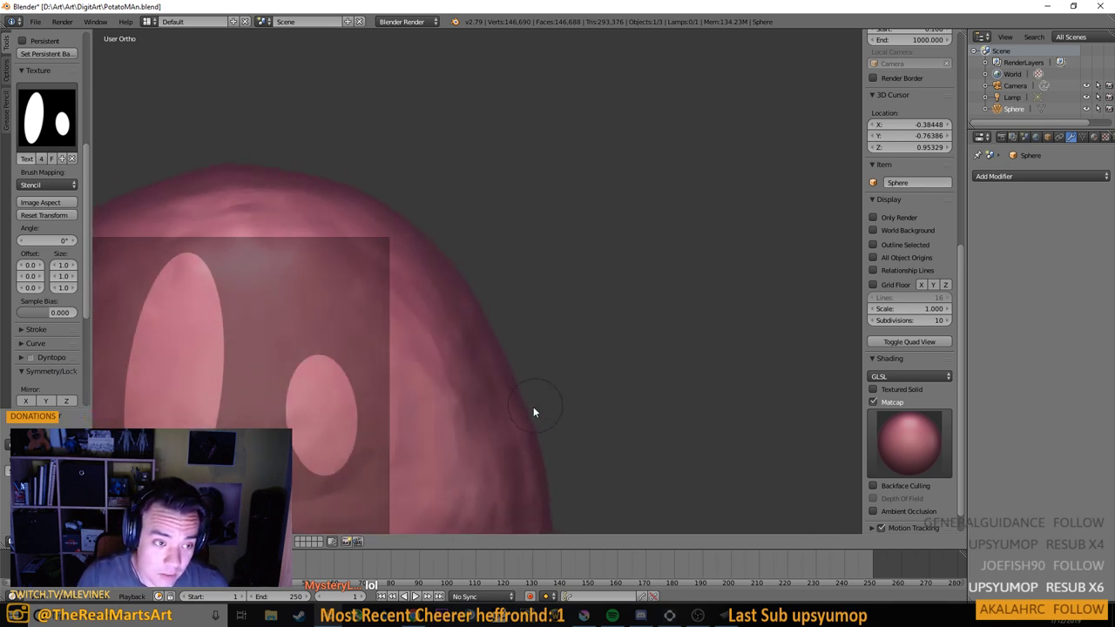
{"action": "left_click_drag", "start_coordinate": [512, 383], "coordinate": [392, 368]}
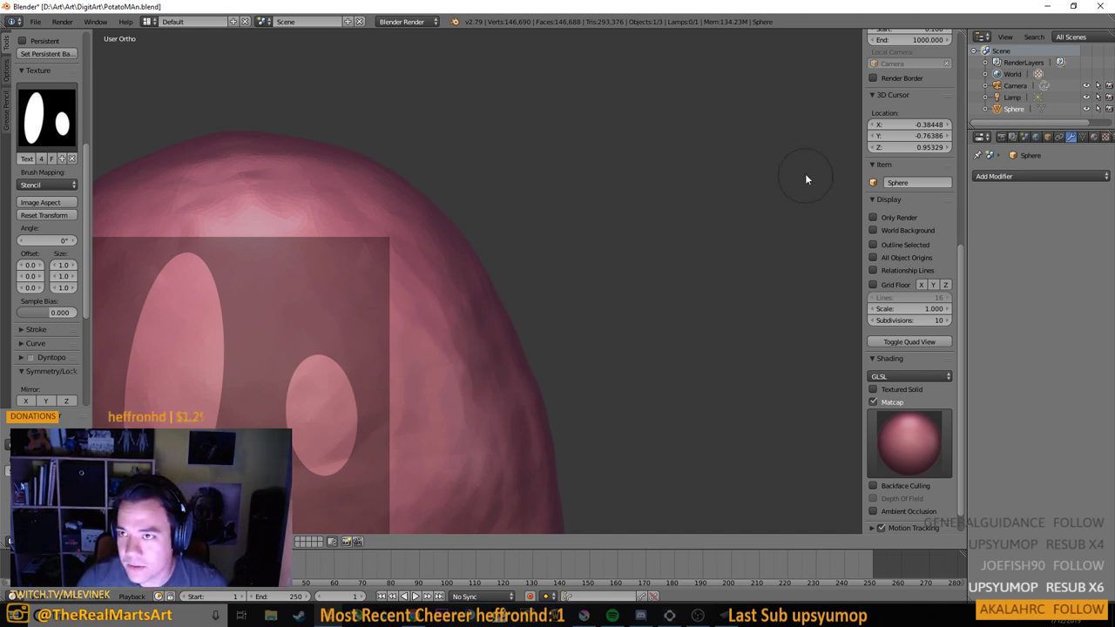
{"action": "mouse_move", "coordinate": [446, 360]}
{"action": "left_mouse_down"}
{"action": "mouse_move", "coordinate": [492, 373]}
{"action": "mouse_move", "coordinate": [445, 359]}
{"action": "left_mouse_up"}
{"action": "scroll", "coordinate": [491, 380], "scroll_direction": "down", "scroll_amount": 4}
{"action": "scroll", "coordinate": [488, 385], "scroll_direction": "up", "scroll_amount": 4}
Try changing the brush texture's X and Y sizes, first to 0.1 and next to much larger values
{"action": "scroll", "coordinate": [76, 334], "scroll_direction": "down", "scroll_amount": 6}
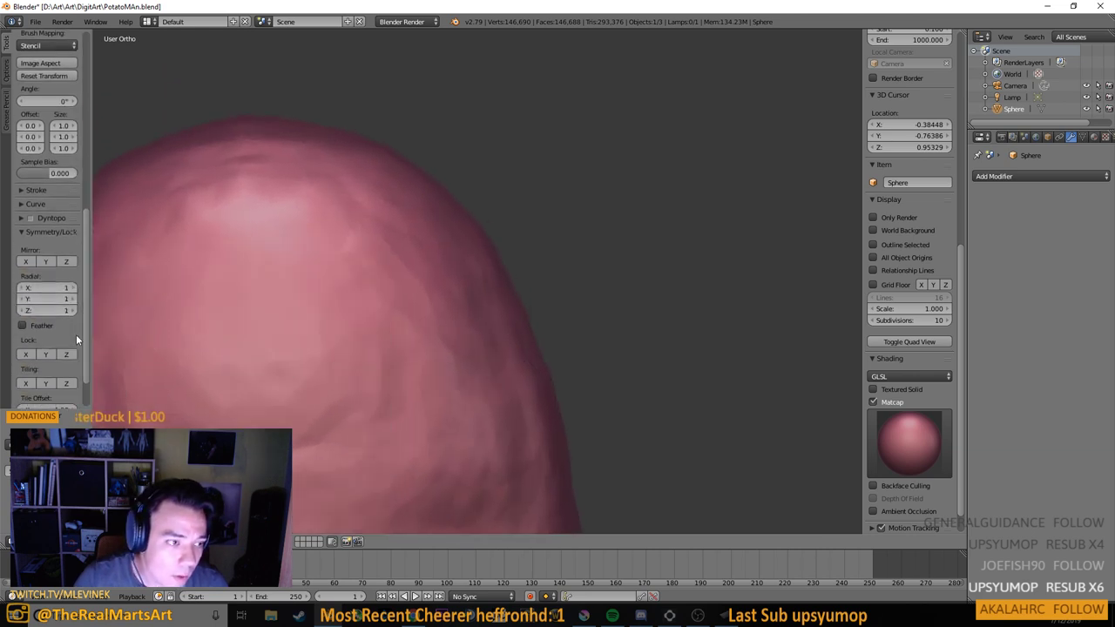
{"action": "left_click", "coordinate": [63, 137]}
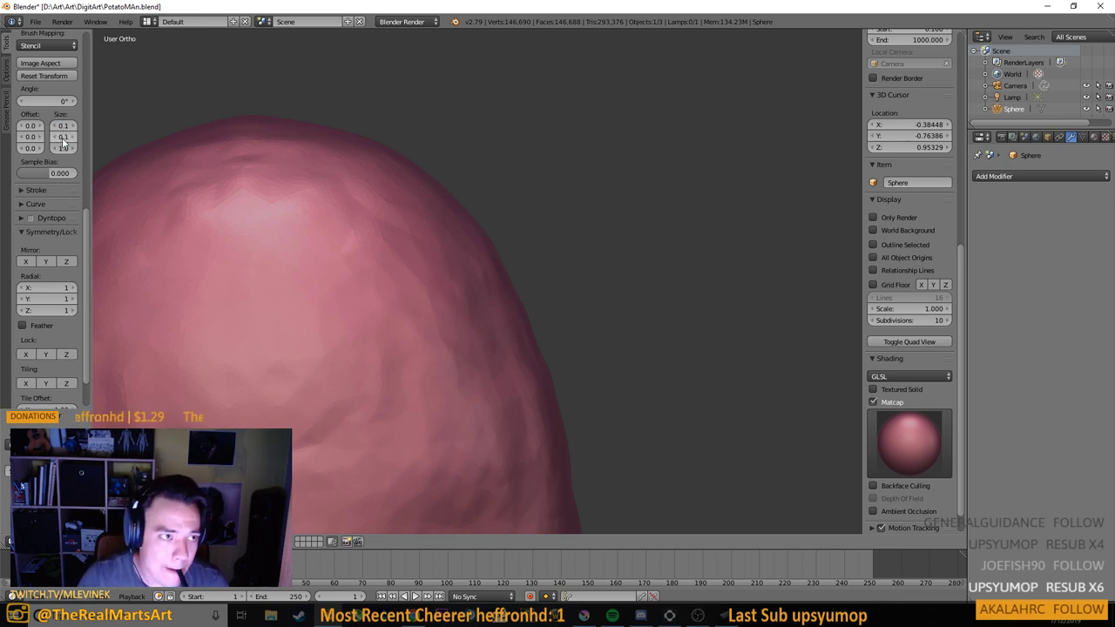
{"action": "scroll", "coordinate": [362, 262], "scroll_direction": "down", "scroll_amount": 4}
{"action": "scroll", "coordinate": [338, 367], "scroll_direction": "up", "scroll_amount": 3}
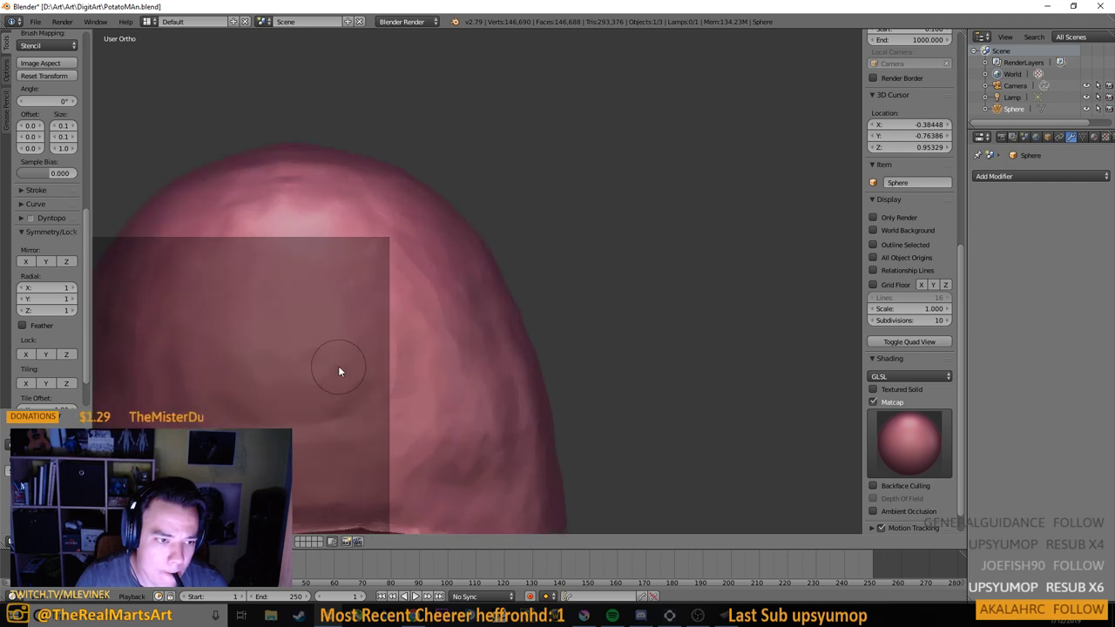
{"action": "scroll", "coordinate": [341, 366], "scroll_direction": "down", "scroll_amount": 4}
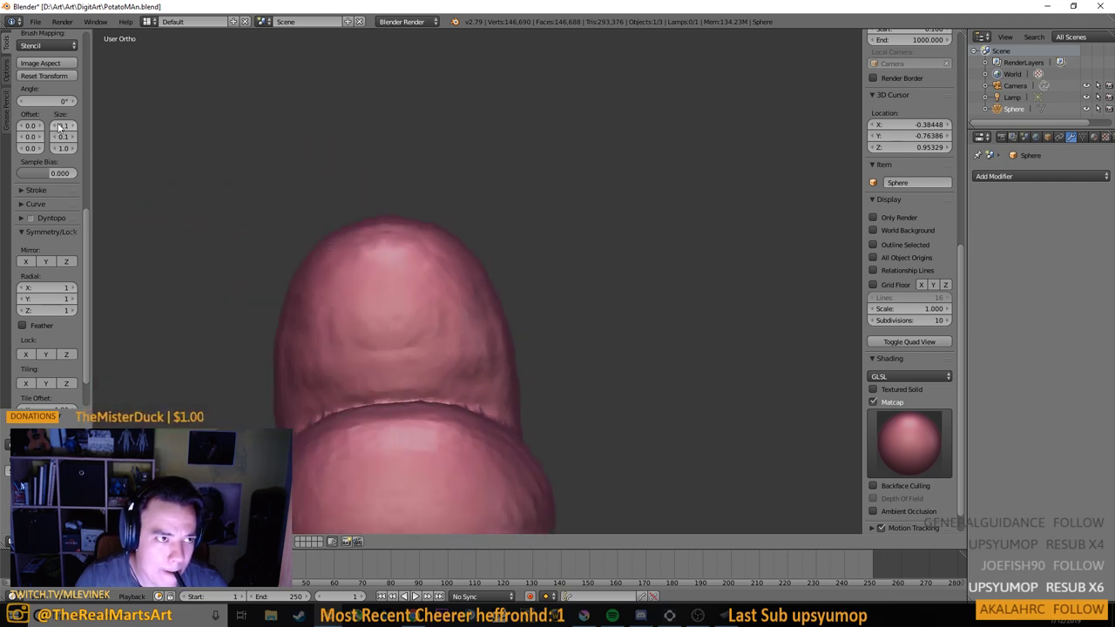
{"action": "left_click_drag", "start_coordinate": [59, 127], "coordinate": [91, 138]}
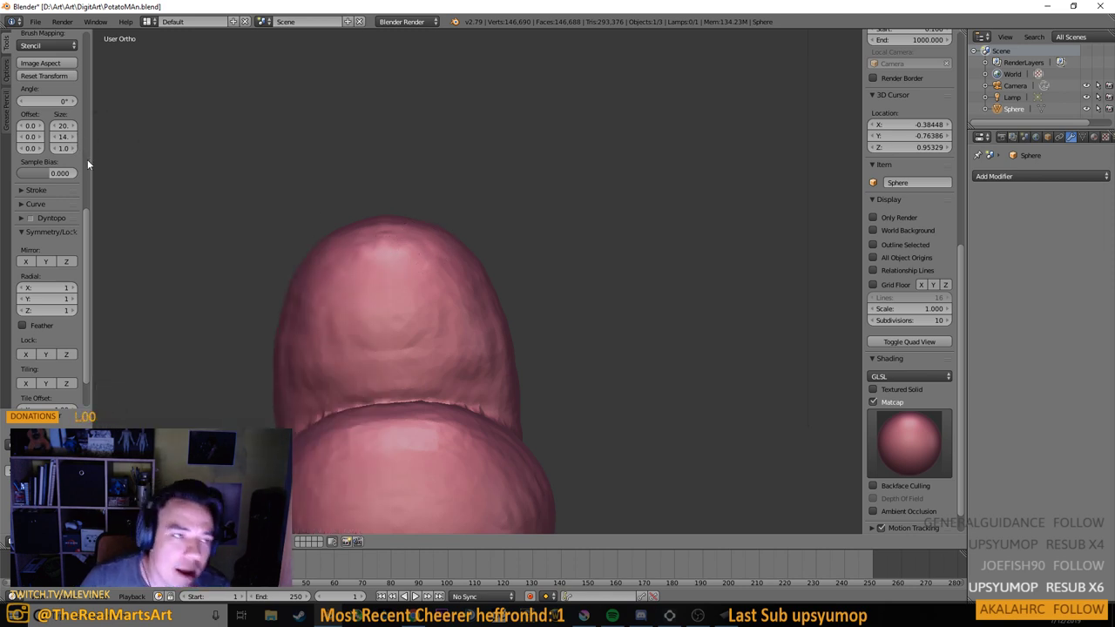
Reset the brush texture's X and Y sizes to 1
{"action": "left_click_drag", "start_coordinate": [61, 128], "coordinate": [63, 128]}
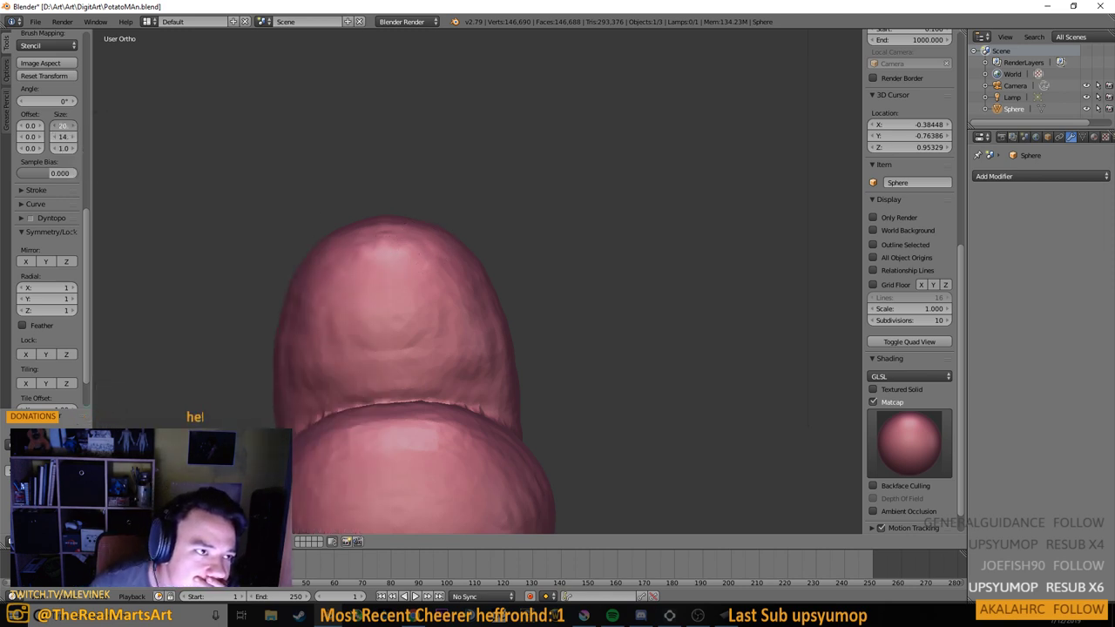
{"action": "type", "text": "1"}
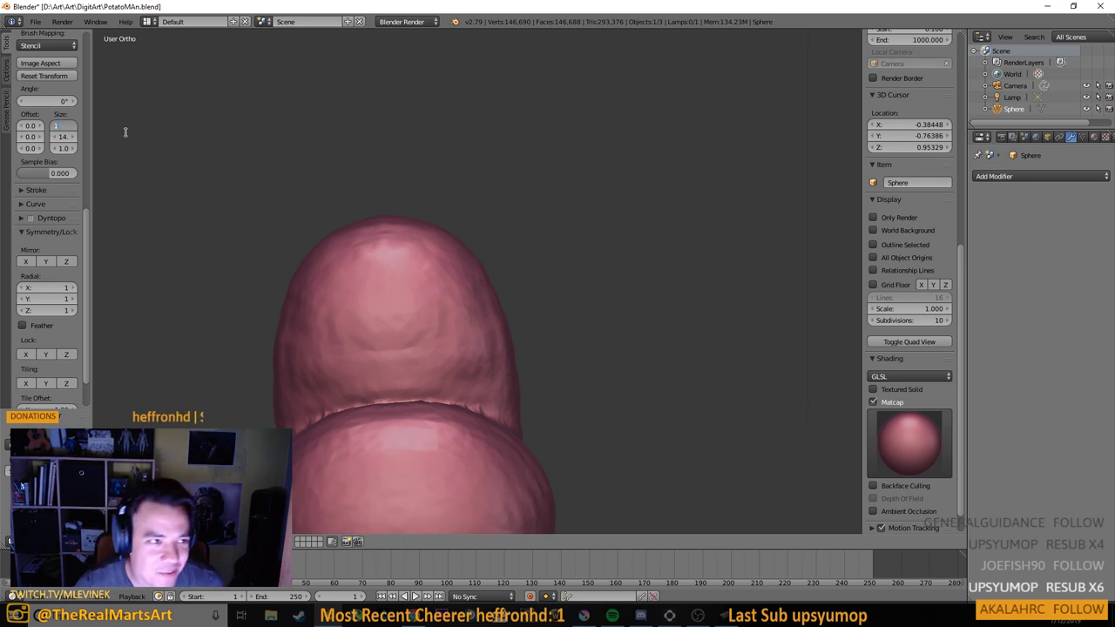
{"action": "key", "text": "Tab"}
{"action": "type", "text": "1"}
{"action": "key", "text": "Return"}
Try carving the large eye through the stencil, check it from farther out, and undo the stroke
{"action": "scroll", "coordinate": [410, 302], "scroll_direction": "up", "scroll_amount": 4}
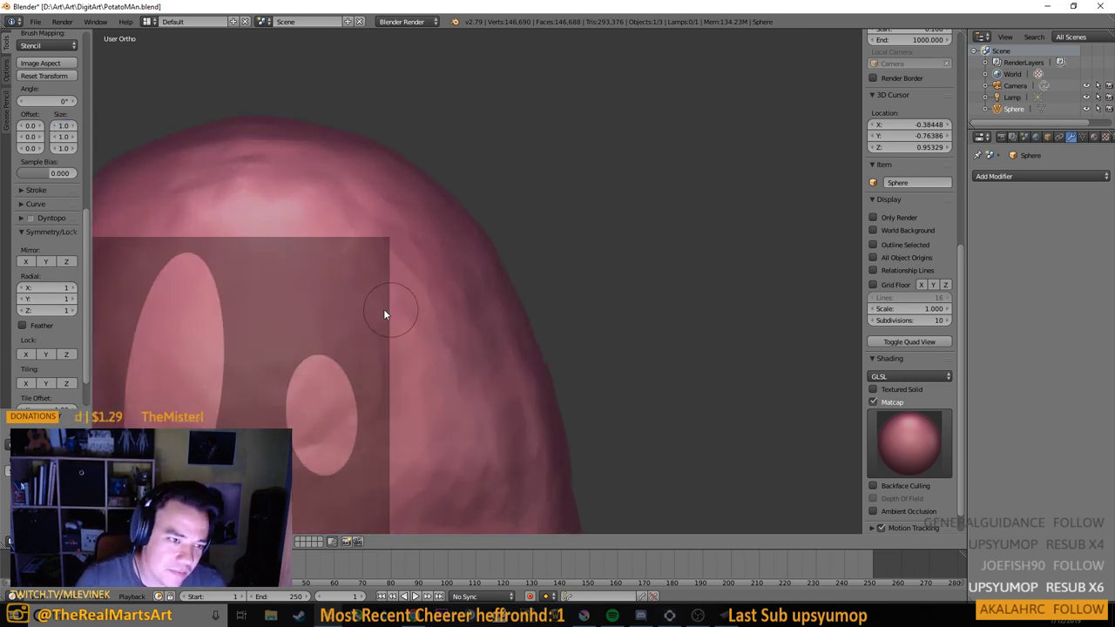
{"action": "mouse_move", "coordinate": [211, 287]}
{"action": "left_mouse_down"}
{"action": "mouse_move", "coordinate": [165, 273]}
{"action": "mouse_move", "coordinate": [195, 297]}
{"action": "mouse_move", "coordinate": [202, 395]}
{"action": "mouse_move", "coordinate": [179, 402]}
{"action": "mouse_move", "coordinate": [159, 382]}
{"action": "mouse_move", "coordinate": [156, 309]}
{"action": "mouse_move", "coordinate": [152, 453]}
{"action": "left_mouse_up"}
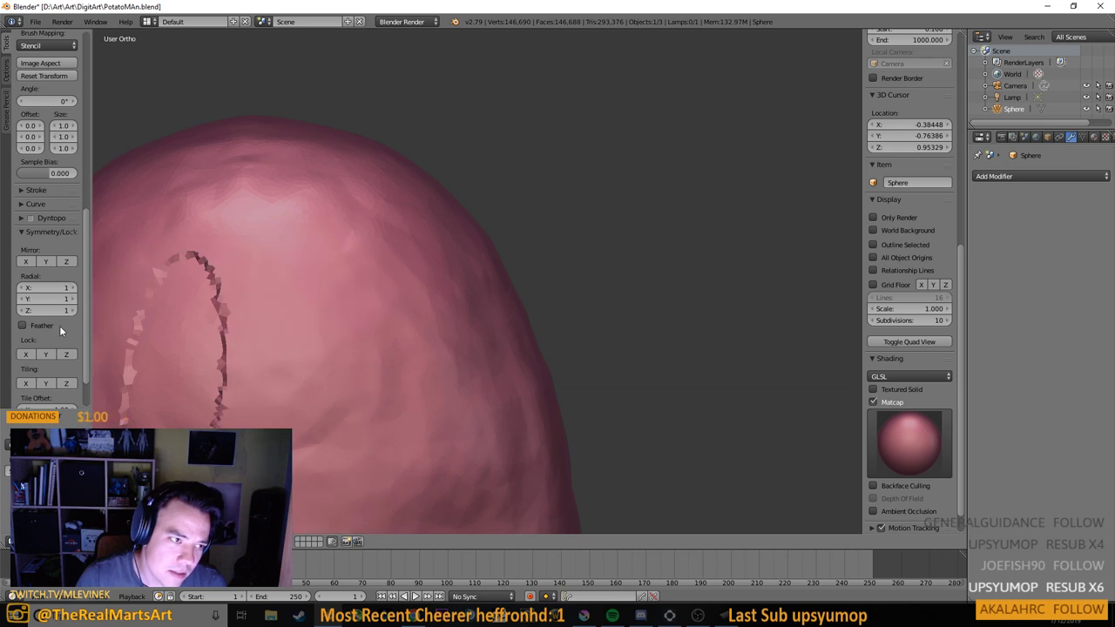
{"action": "scroll", "coordinate": [263, 348], "scroll_direction": "down", "scroll_amount": 3}
{"action": "scroll", "coordinate": [263, 349], "scroll_direction": "down", "scroll_amount": 1}
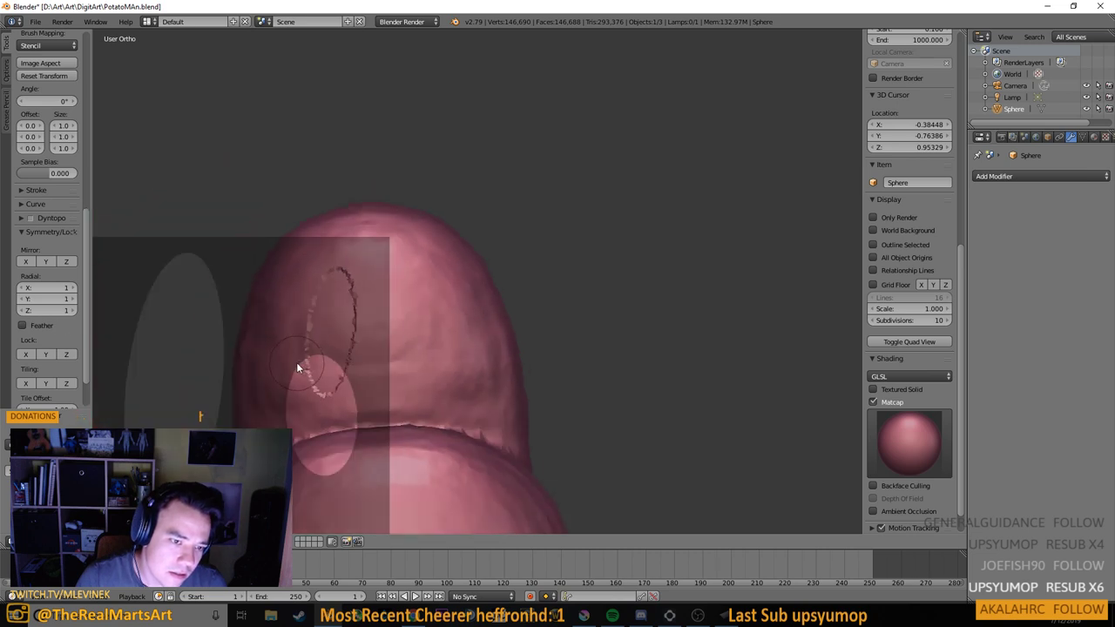
{"action": "key", "text": "ctrl+z"}
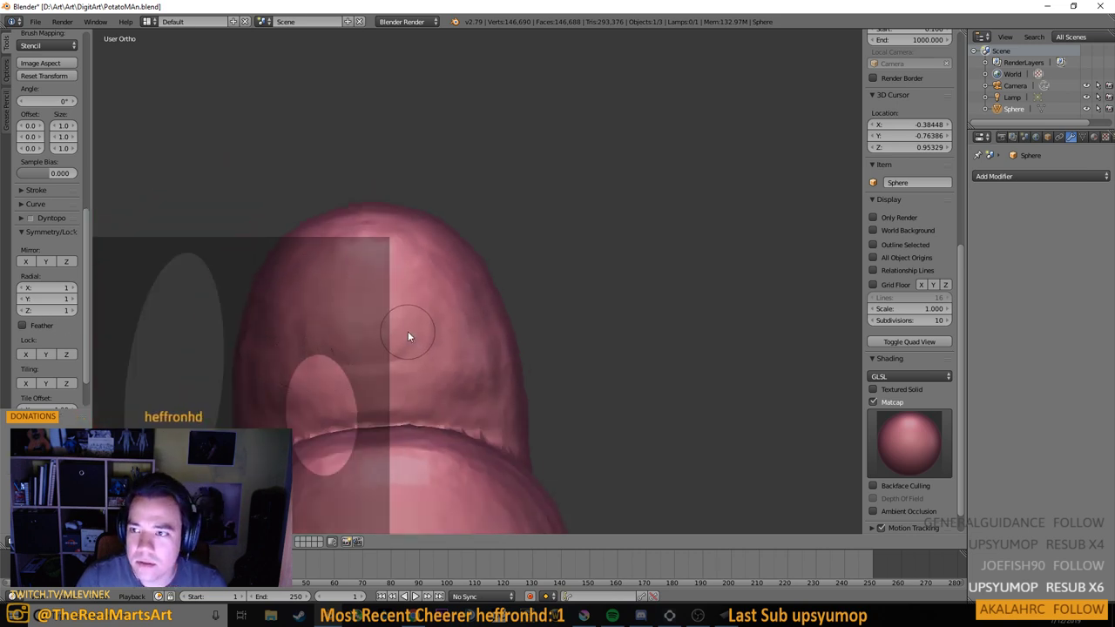
Realign the head under the stencil and carve the small and large eyes with the Layer brush
{"action": "scroll", "coordinate": [411, 335], "scroll_direction": "up", "scroll_amount": 3}
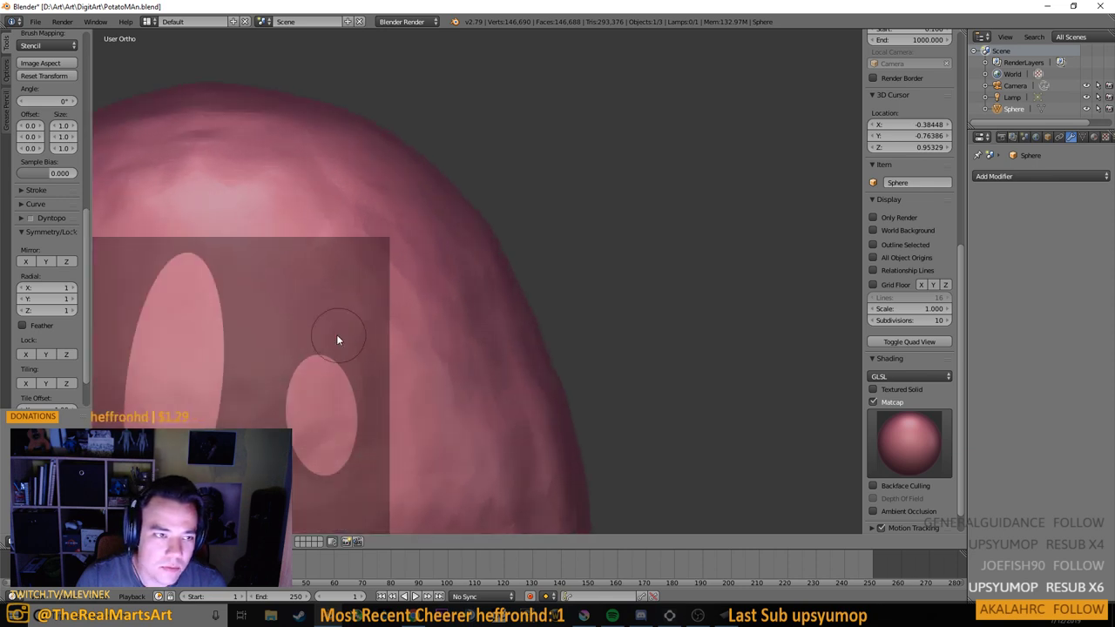
{"action": "scroll", "coordinate": [337, 336], "scroll_direction": "down", "scroll_amount": 1}
{"action": "mouse_move", "coordinate": [335, 336]}
{"action": "left_mouse_down"}
{"action": "mouse_move", "coordinate": [347, 373]}
{"action": "mouse_move", "coordinate": [362, 371]}
{"action": "mouse_move", "coordinate": [310, 395]}
{"action": "mouse_move", "coordinate": [345, 402]}
{"action": "left_mouse_up"}
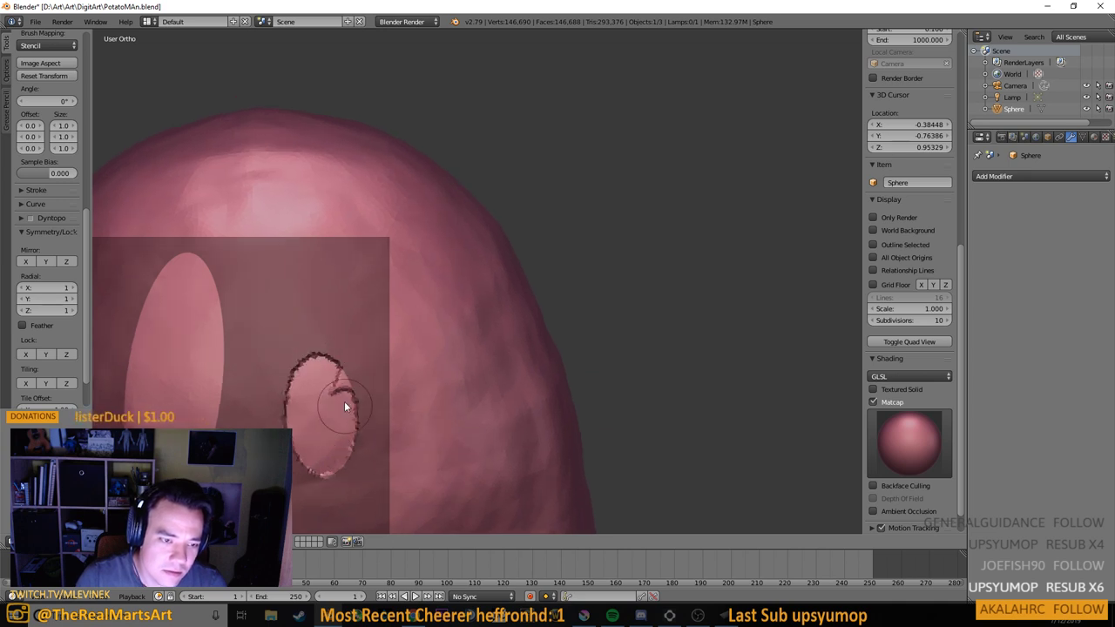
{"action": "mouse_move", "coordinate": [218, 314]}
{"action": "left_mouse_down"}
{"action": "mouse_move", "coordinate": [216, 287]}
{"action": "mouse_move", "coordinate": [175, 267]}
{"action": "mouse_move", "coordinate": [140, 355]}
{"action": "mouse_move", "coordinate": [211, 427]}
{"action": "mouse_move", "coordinate": [225, 297]}
{"action": "mouse_move", "coordinate": [184, 305]}
{"action": "mouse_move", "coordinate": [135, 409]}
{"action": "left_mouse_up"}
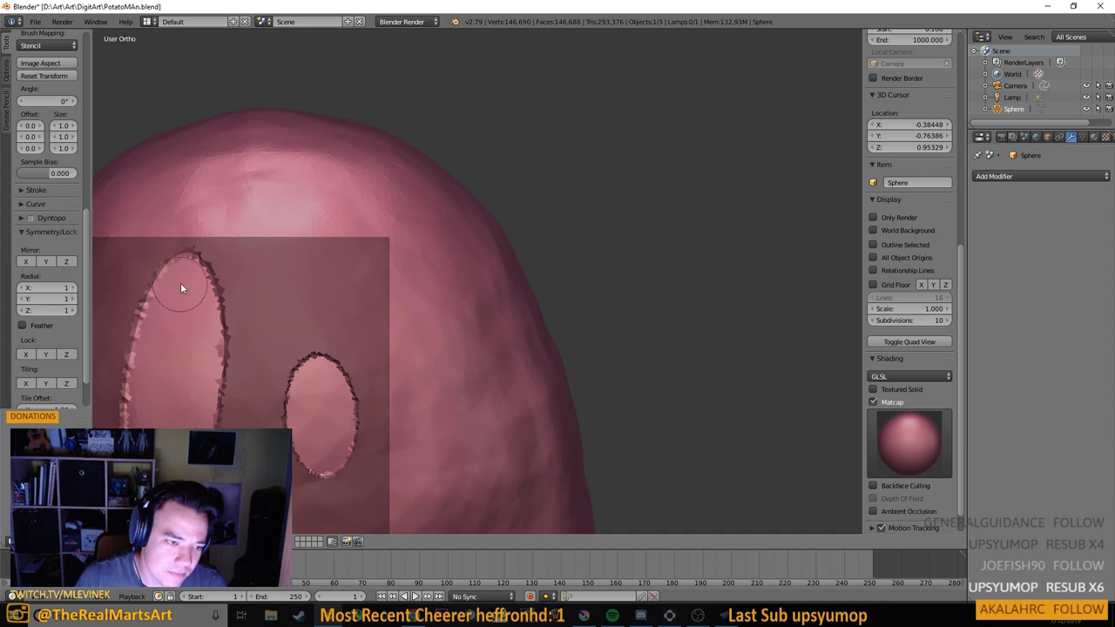
Inspect the carved eyes from the front and sides, both close up and from a distance
{"action": "scroll", "coordinate": [318, 340], "scroll_direction": "down", "scroll_amount": 5}
{"action": "left_click_drag", "start_coordinate": [475, 366], "coordinate": [631, 325]}
{"action": "scroll", "coordinate": [492, 356], "scroll_direction": "down", "scroll_amount": 6}
{"action": "mouse_move", "coordinate": [628, 337]}
{"action": "left_mouse_down"}
{"action": "mouse_move", "coordinate": [592, 351]}
{"action": "mouse_move", "coordinate": [515, 350]}
{"action": "left_mouse_up"}
{"action": "scroll", "coordinate": [458, 315], "scroll_direction": "up", "scroll_amount": 6}
{"action": "left_click_drag", "start_coordinate": [452, 315], "coordinate": [521, 327]}
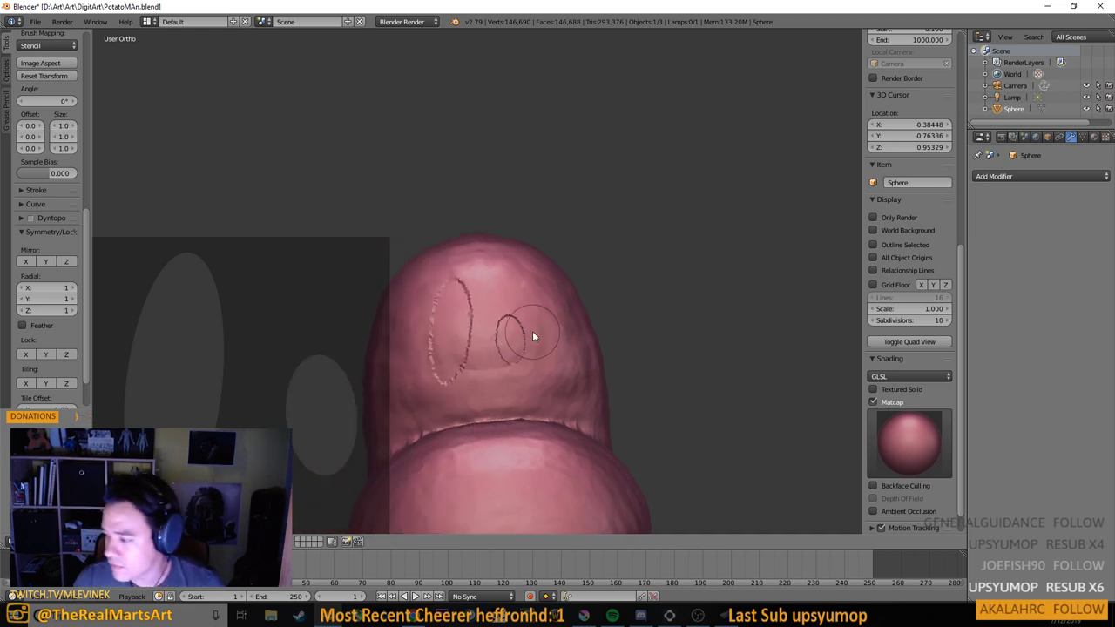
{"action": "scroll", "coordinate": [470, 340], "scroll_direction": "down", "scroll_amount": 3}
{"action": "mouse_move", "coordinate": [522, 382]}
{"action": "left_mouse_down"}
{"action": "mouse_move", "coordinate": [417, 373]}
{"action": "mouse_move", "coordinate": [585, 377]}
{"action": "mouse_move", "coordinate": [391, 373]}
{"action": "mouse_move", "coordinate": [552, 397]}
{"action": "mouse_move", "coordinate": [464, 373]}
{"action": "left_mouse_up"}
{"action": "scroll", "coordinate": [526, 390], "scroll_direction": "up", "scroll_amount": 2}
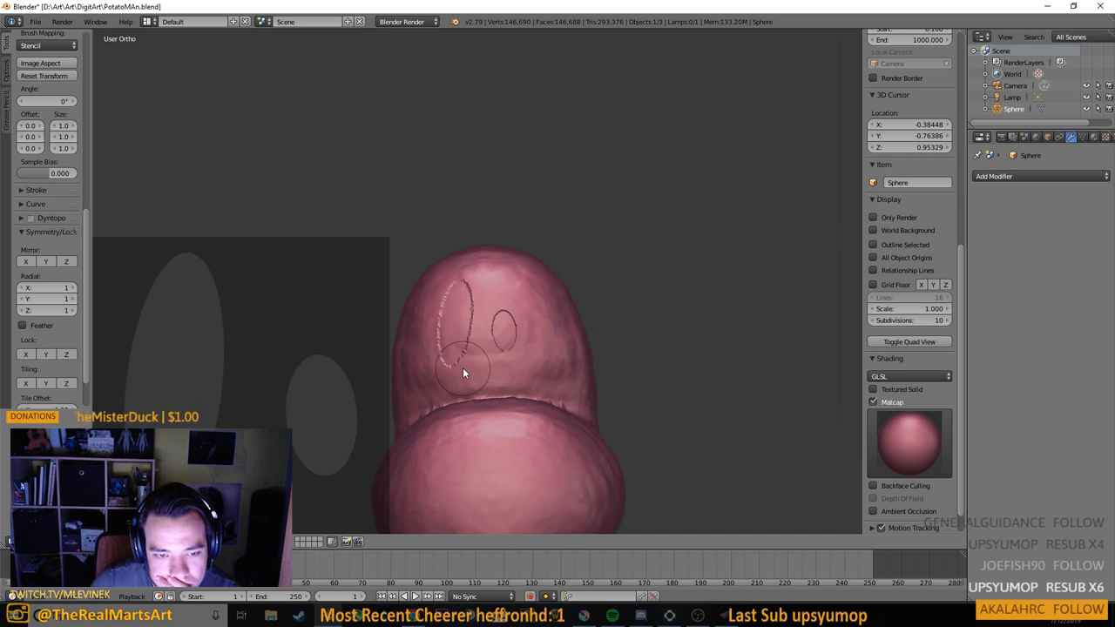
{"action": "left_click_drag", "start_coordinate": [630, 409], "coordinate": [614, 406]}
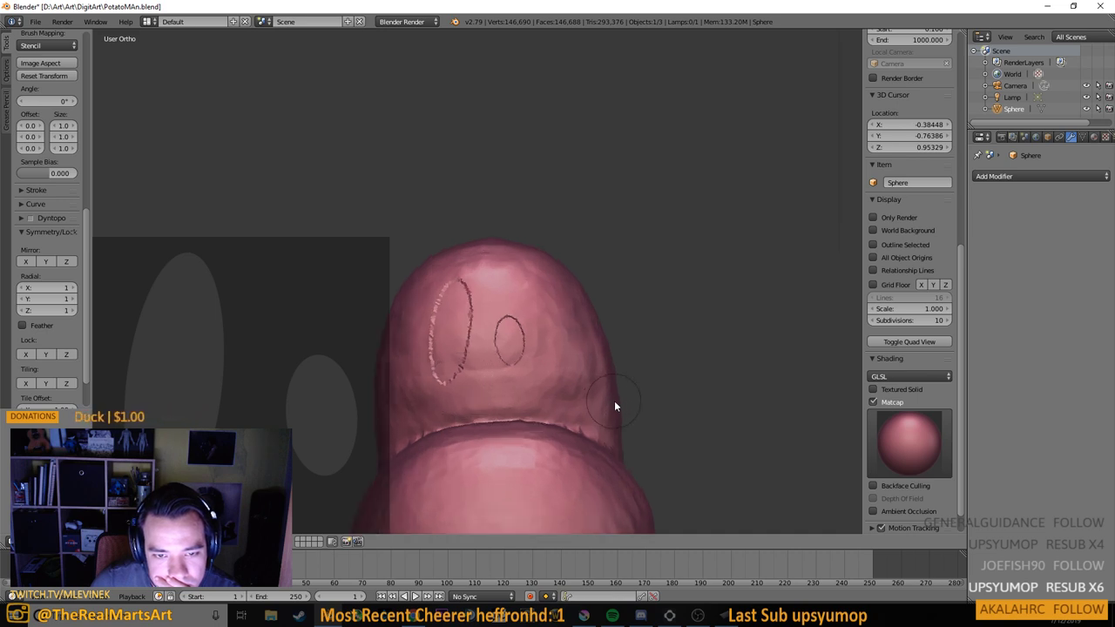
{"action": "mouse_move", "coordinate": [570, 349]}
{"action": "left_mouse_down"}
{"action": "mouse_move", "coordinate": [514, 357]}
{"action": "mouse_move", "coordinate": [460, 342]}
{"action": "left_mouse_up"}
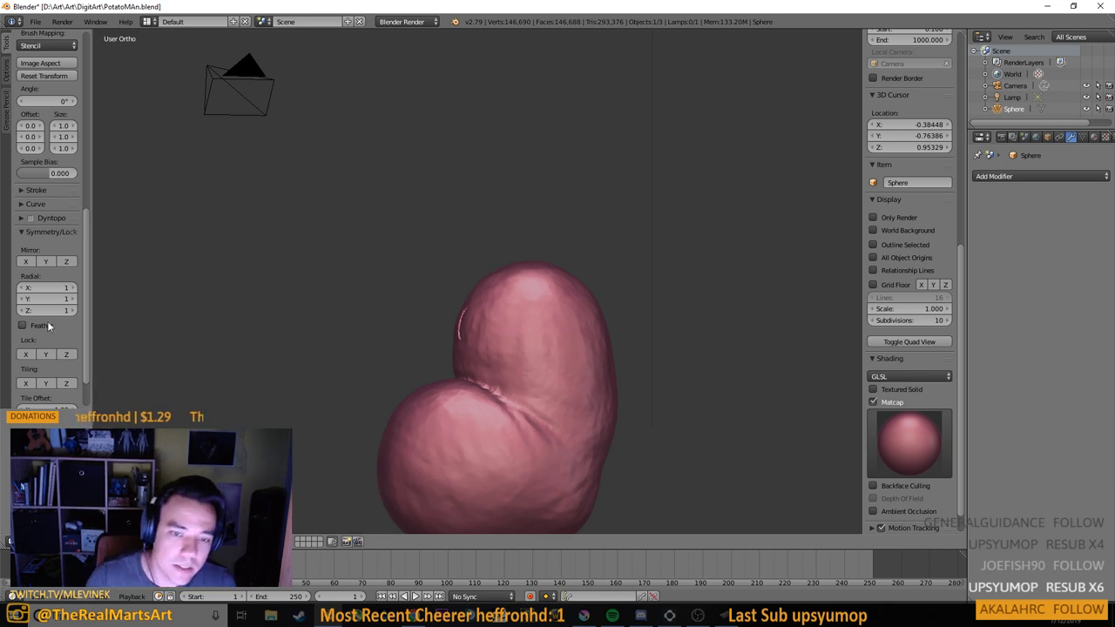
{"action": "mouse_move", "coordinate": [209, 323]}
{"action": "left_mouse_down"}
{"action": "mouse_move", "coordinate": [291, 322]}
{"action": "mouse_move", "coordinate": [391, 353]}
{"action": "left_mouse_up"}
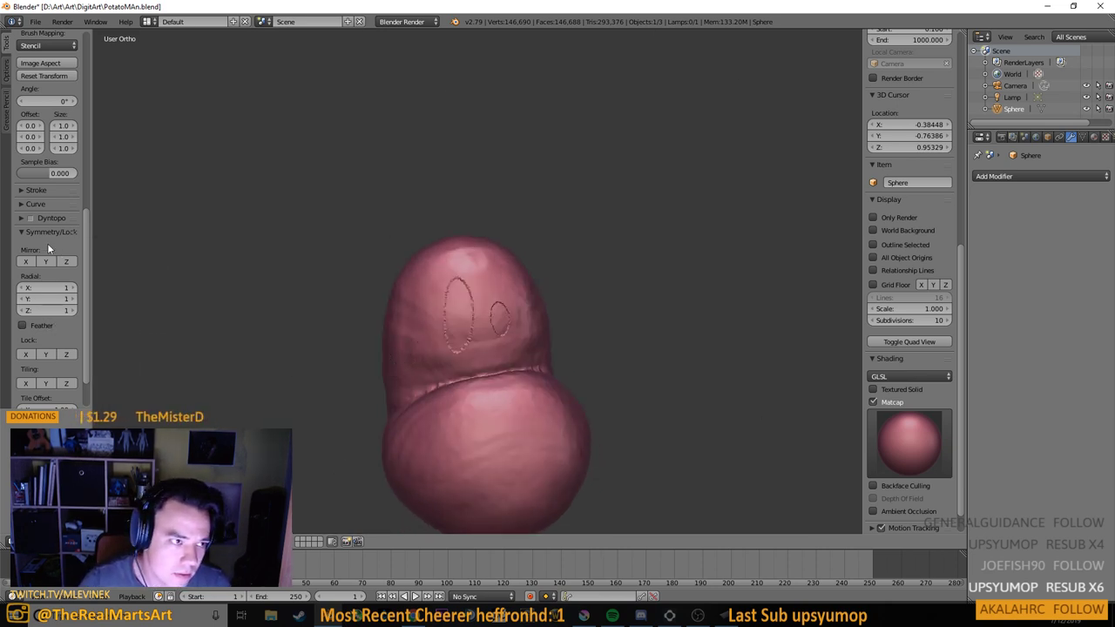
{"action": "scroll", "coordinate": [43, 213], "scroll_direction": "up", "scroll_amount": 6}
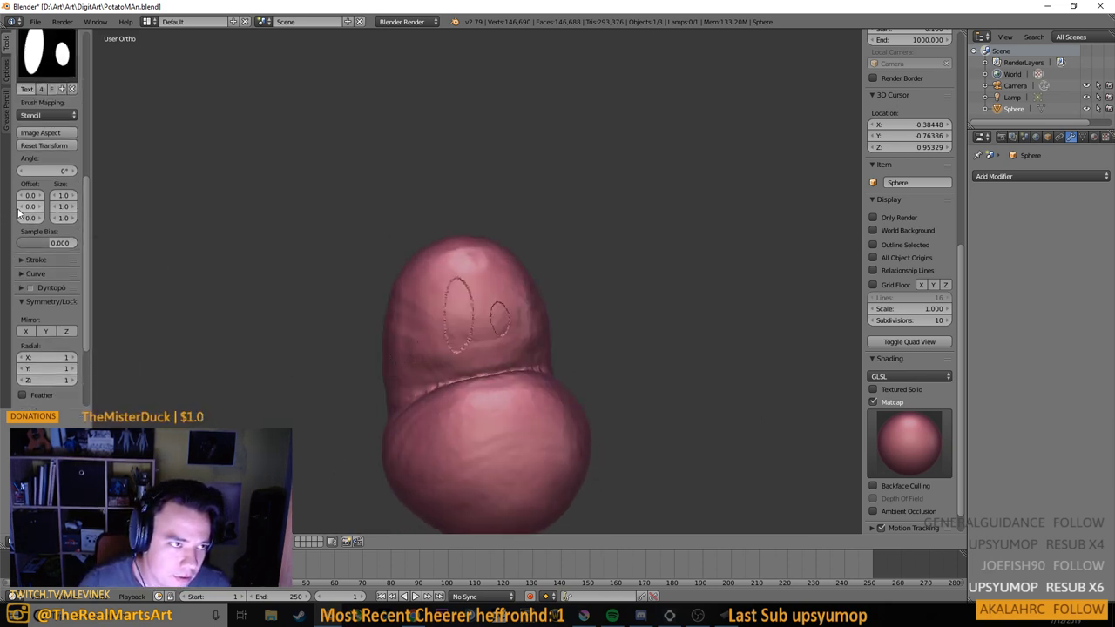
Switch to the Clay Strips brush and turn on X-axis mirroring for sculpting
{"action": "scroll", "coordinate": [35, 216], "scroll_direction": "up", "scroll_amount": 7}
{"action": "left_click", "coordinate": [47, 80]}
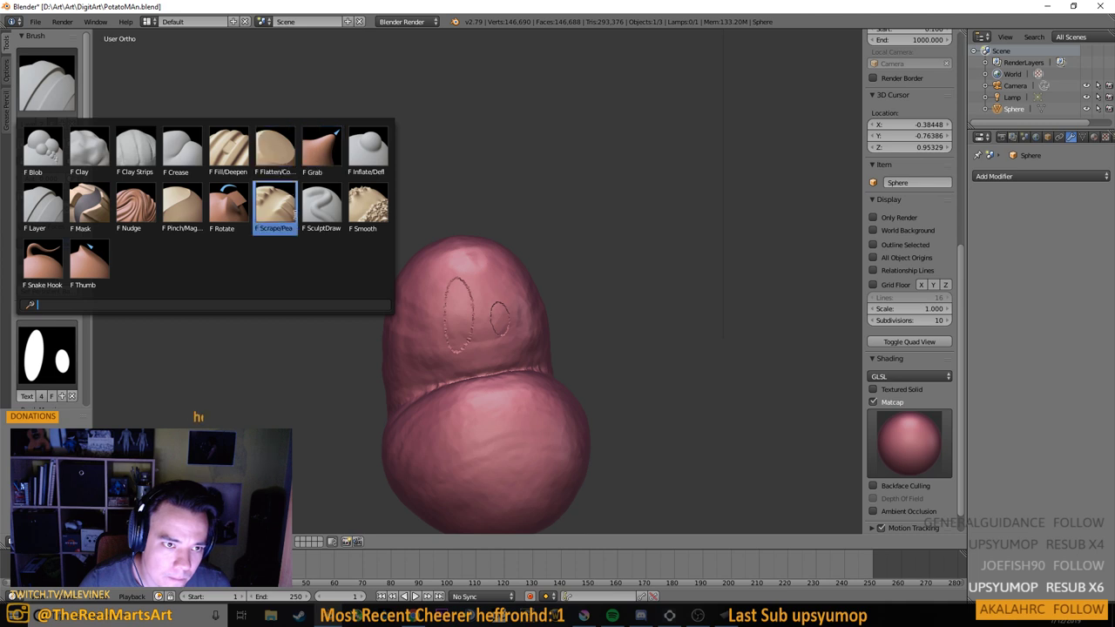
{"action": "left_click", "coordinate": [135, 146]}
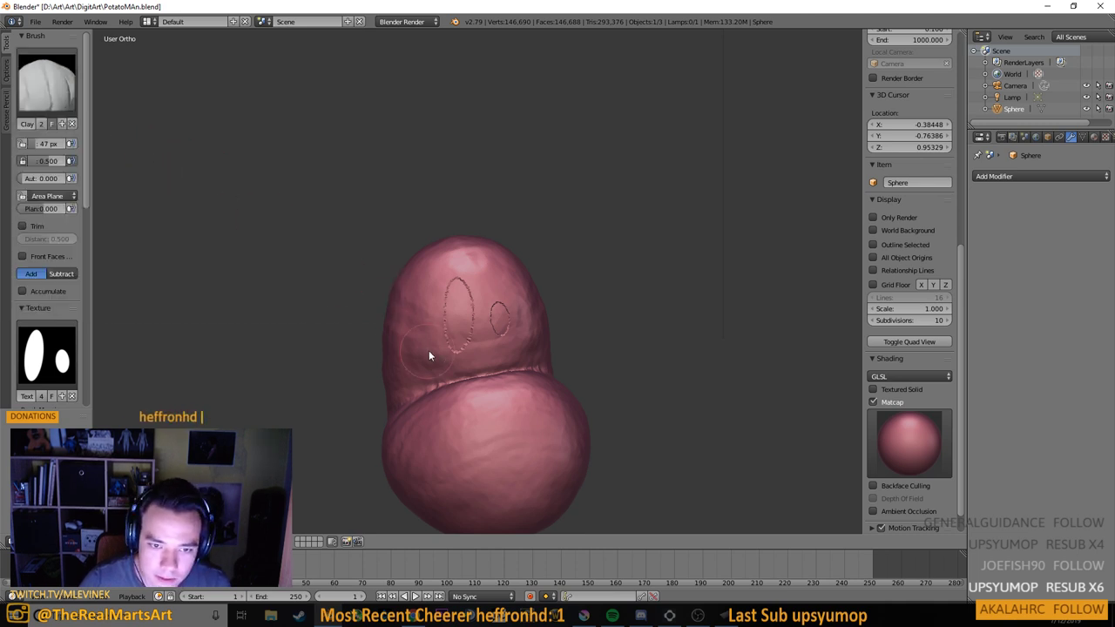
{"action": "scroll", "coordinate": [429, 350], "scroll_direction": "up", "scroll_amount": 4}
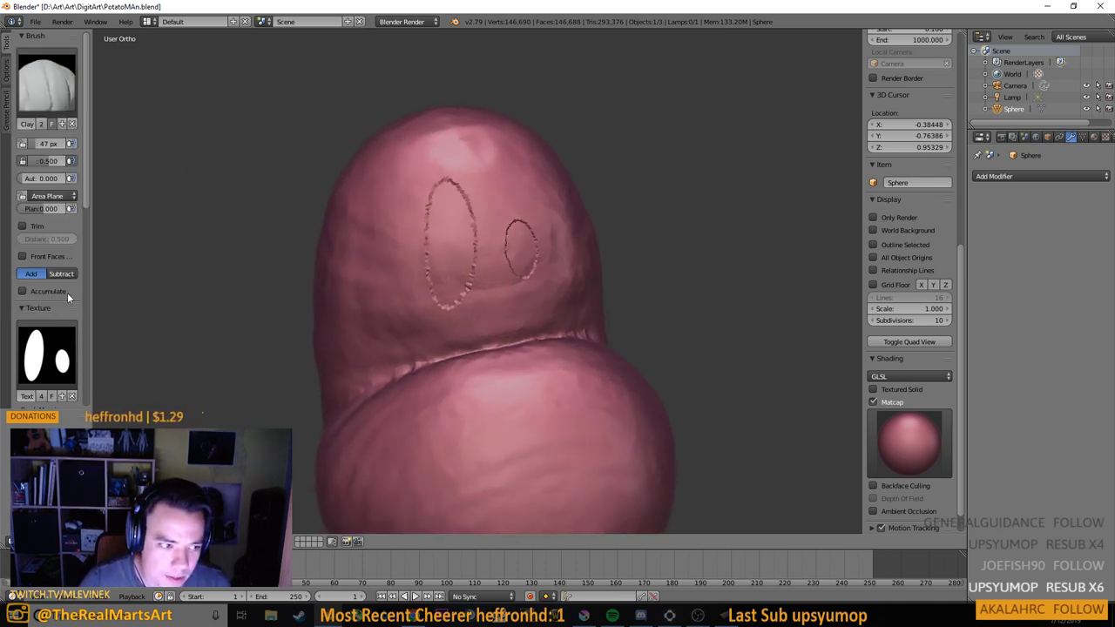
{"action": "scroll", "coordinate": [74, 301], "scroll_direction": "down", "scroll_amount": 10}
{"action": "scroll", "coordinate": [95, 319], "scroll_direction": "down", "scroll_amount": 3}
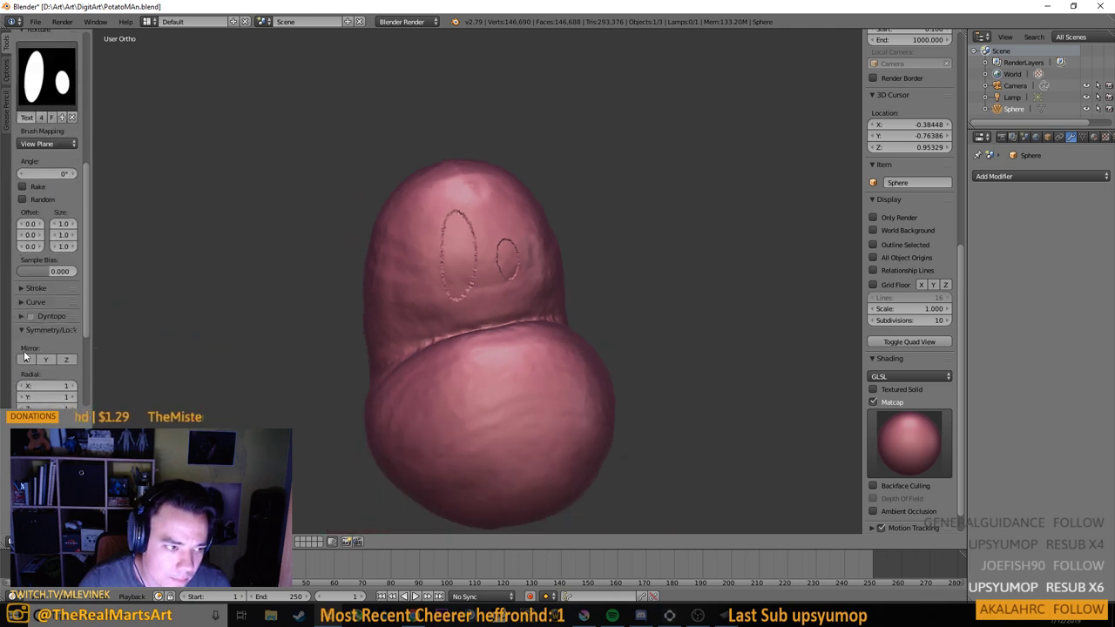
{"action": "left_click", "coordinate": [25, 358]}
{"action": "scroll", "coordinate": [379, 333], "scroll_direction": "up", "scroll_amount": 2}
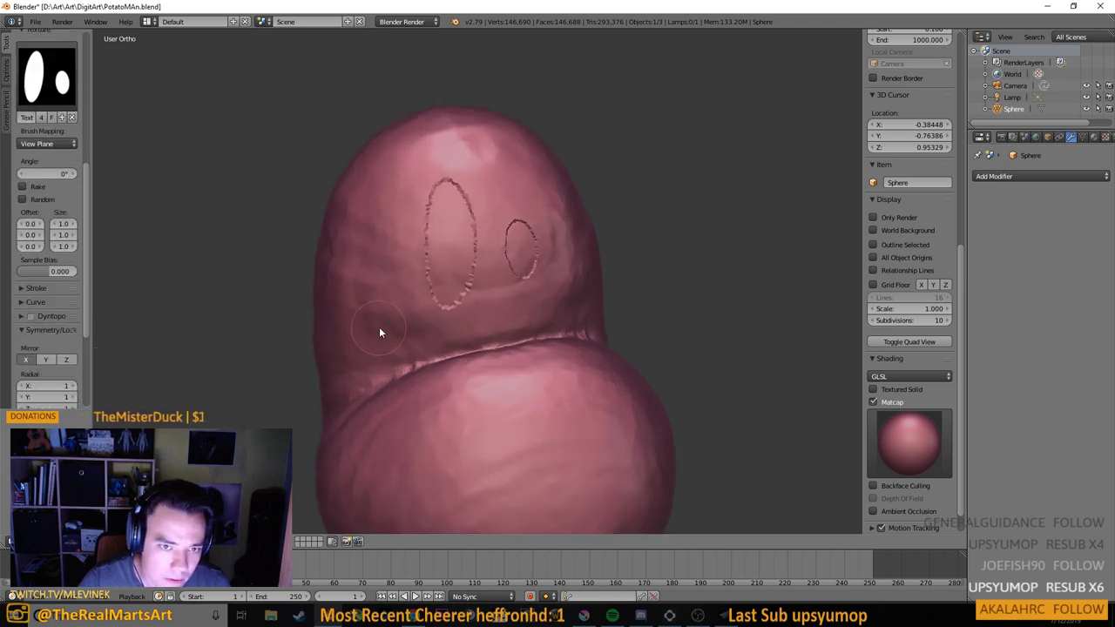
Build up both sides of the head above the neck crease with mirrored Clay Strips strokes
{"action": "left_click_drag", "start_coordinate": [379, 328], "coordinate": [390, 326]}
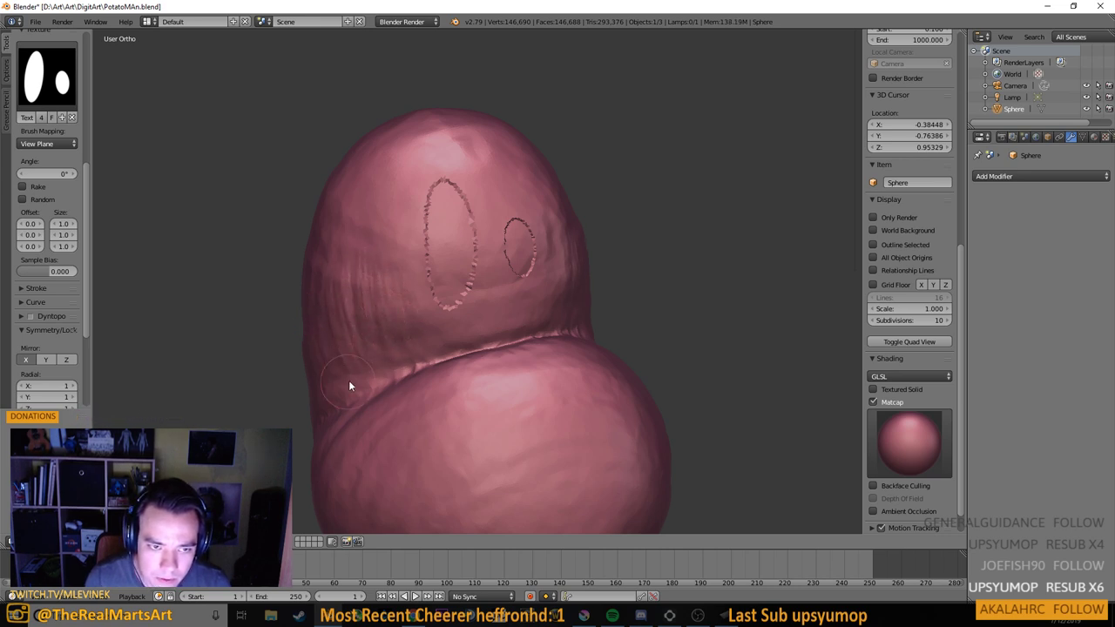
{"action": "left_click_drag", "start_coordinate": [402, 281], "coordinate": [351, 296]}
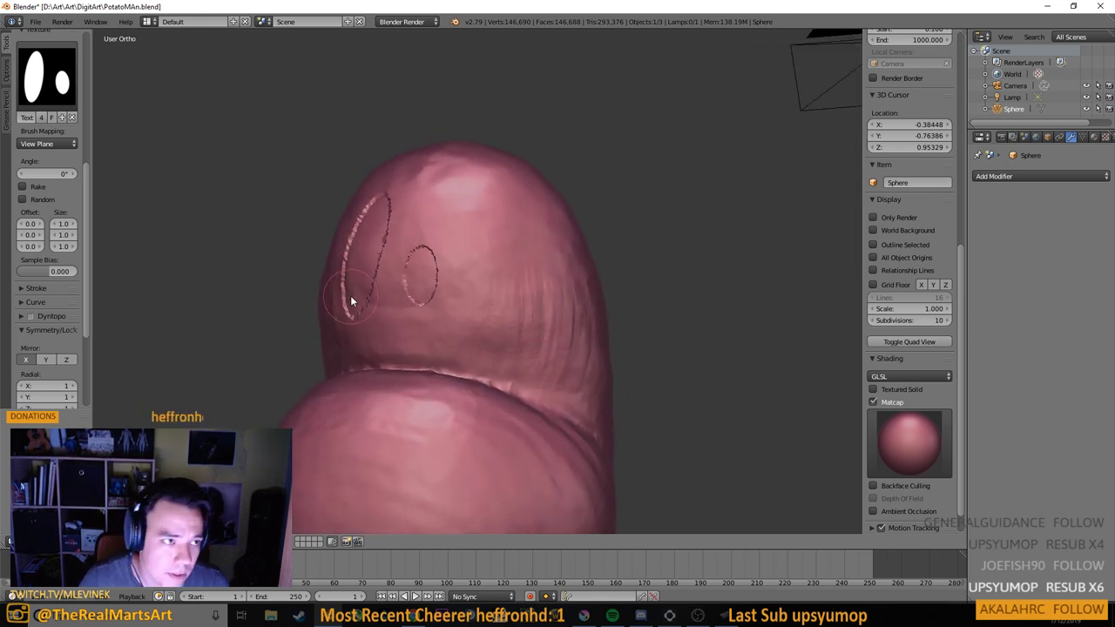
{"action": "scroll", "coordinate": [87, 191], "scroll_direction": "up", "scroll_amount": 5}
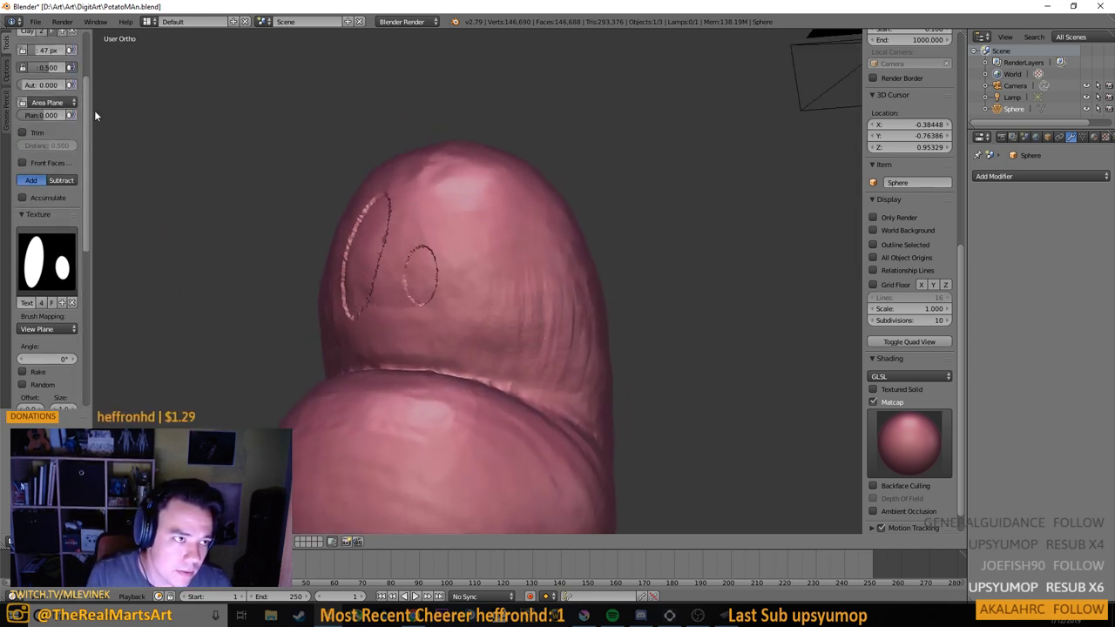
{"action": "scroll", "coordinate": [95, 128], "scroll_direction": "down", "scroll_amount": 2}
{"action": "mouse_move", "coordinate": [490, 289]}
{"action": "left_mouse_down"}
{"action": "mouse_move", "coordinate": [542, 320]}
{"action": "mouse_move", "coordinate": [493, 333]}
{"action": "mouse_move", "coordinate": [510, 321]}
{"action": "left_mouse_up"}
{"action": "left_click_drag", "start_coordinate": [228, 335], "coordinate": [319, 417]}
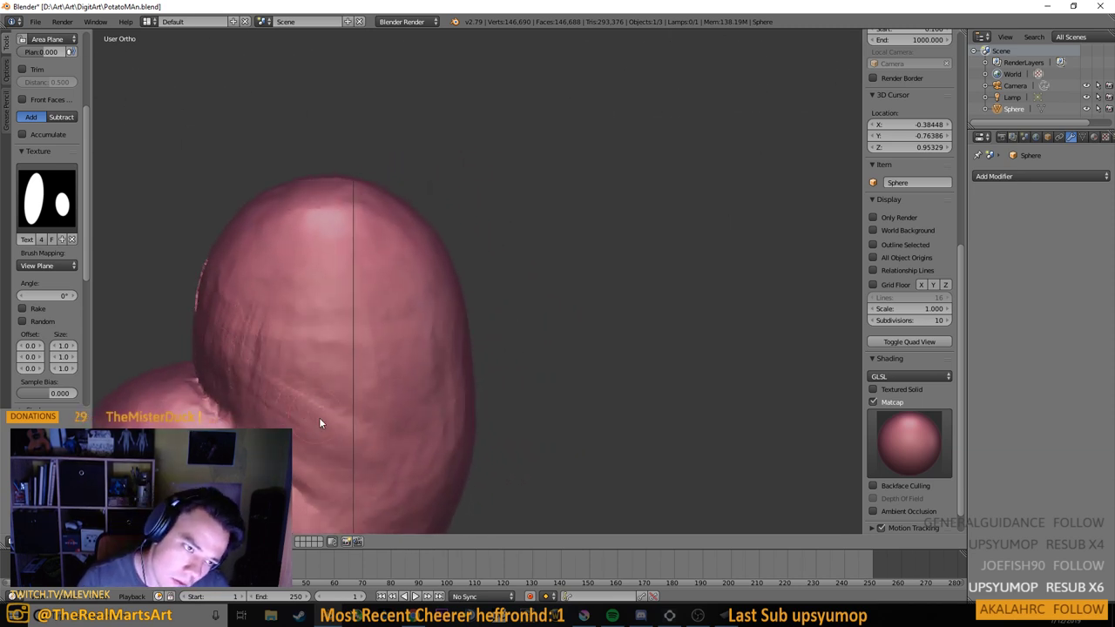
Layer long vertical Clay Strips strokes down the side of the head beside the large eye
{"action": "mouse_move", "coordinate": [206, 329]}
{"action": "left_mouse_down"}
{"action": "mouse_move", "coordinate": [289, 381]}
{"action": "mouse_move", "coordinate": [297, 376]}
{"action": "mouse_move", "coordinate": [233, 304]}
{"action": "mouse_move", "coordinate": [264, 299]}
{"action": "mouse_move", "coordinate": [199, 302]}
{"action": "mouse_move", "coordinate": [258, 279]}
{"action": "mouse_move", "coordinate": [361, 275]}
{"action": "mouse_move", "coordinate": [251, 332]}
{"action": "mouse_move", "coordinate": [433, 325]}
{"action": "left_mouse_up"}
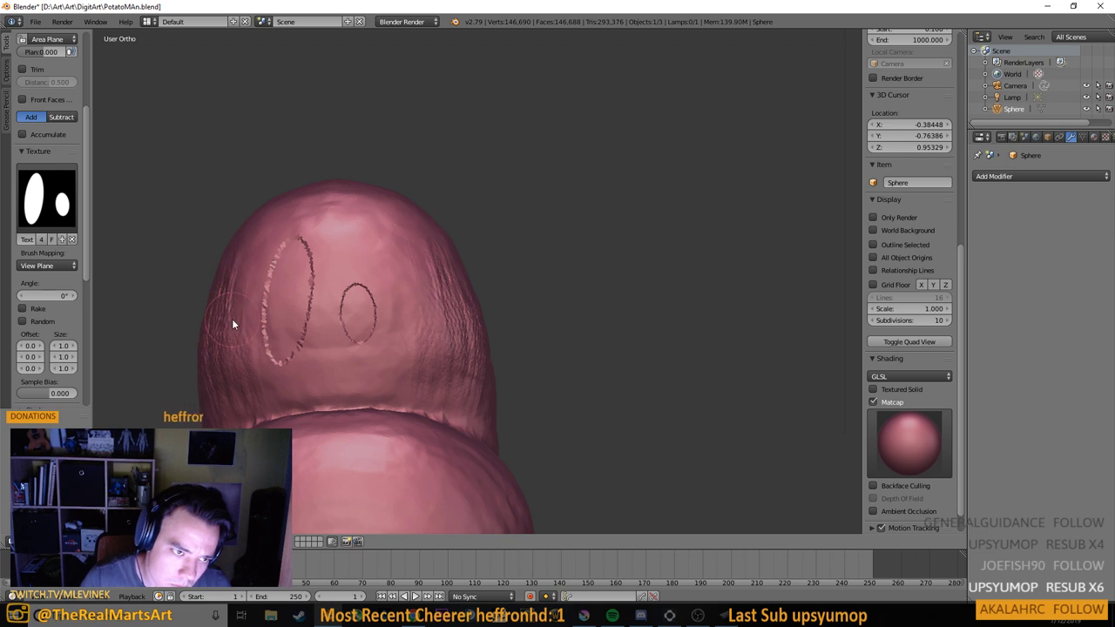
{"action": "mouse_move", "coordinate": [229, 316]}
{"action": "left_mouse_down"}
{"action": "mouse_move", "coordinate": [315, 323]}
{"action": "mouse_move", "coordinate": [333, 314]}
{"action": "left_mouse_up"}
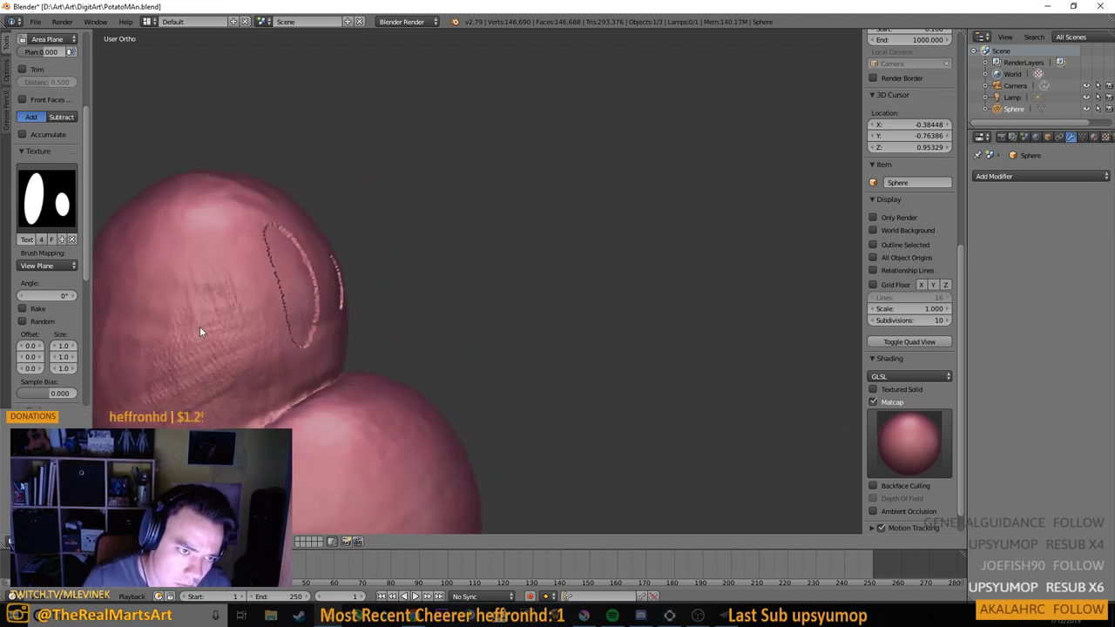
{"action": "left_click_drag", "start_coordinate": [205, 246], "coordinate": [237, 304]}
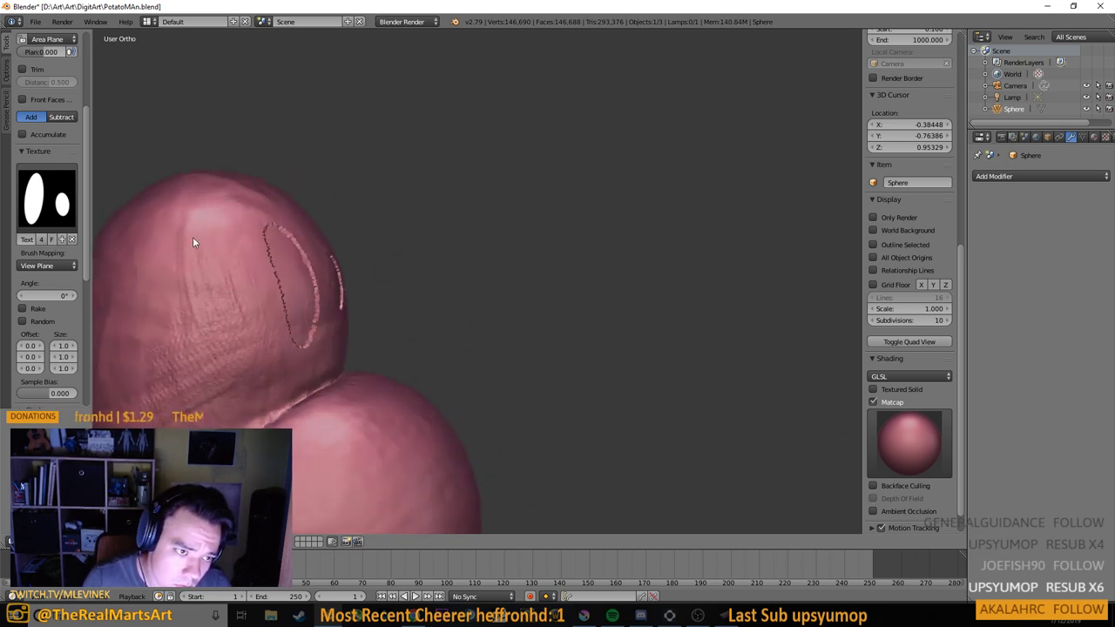
{"action": "left_click_drag", "start_coordinate": [192, 237], "coordinate": [175, 378]}
{"action": "left_click_drag", "start_coordinate": [146, 261], "coordinate": [132, 362]}
{"action": "left_click_drag", "start_coordinate": [138, 292], "coordinate": [124, 366]}
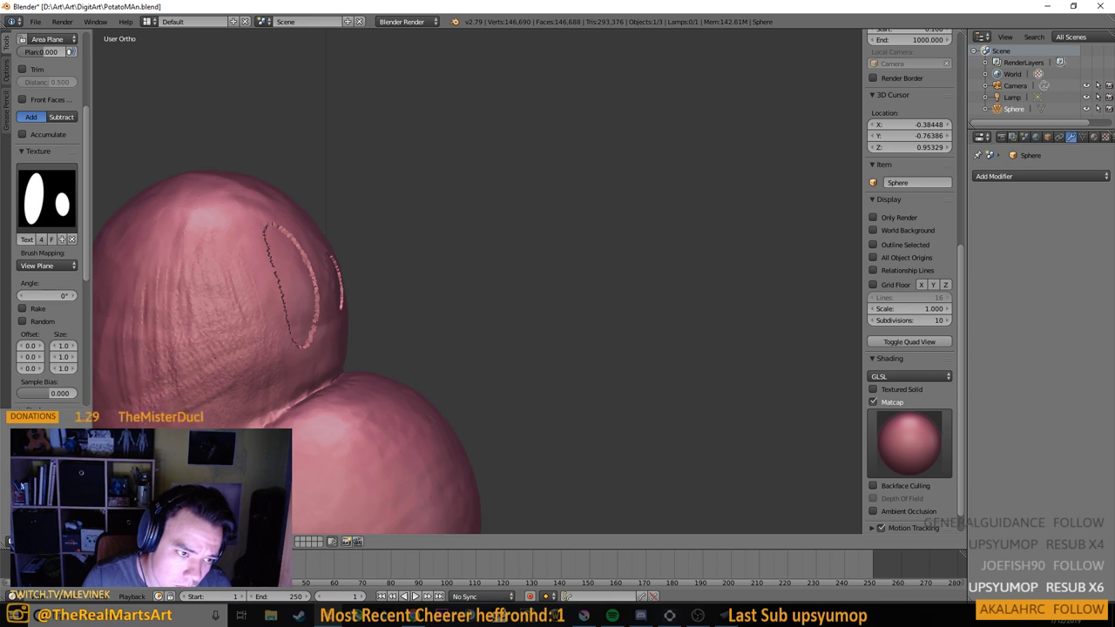
Extend the Clay Strips buildup across the side of the head and up toward the crown
{"action": "scroll", "coordinate": [218, 374], "scroll_direction": "down", "scroll_amount": 4}
{"action": "left_click_drag", "start_coordinate": [216, 374], "coordinate": [138, 381]}
{"action": "scroll", "coordinate": [360, 387], "scroll_direction": "up", "scroll_amount": 2}
{"action": "left_click_drag", "start_coordinate": [360, 386], "coordinate": [320, 380]}
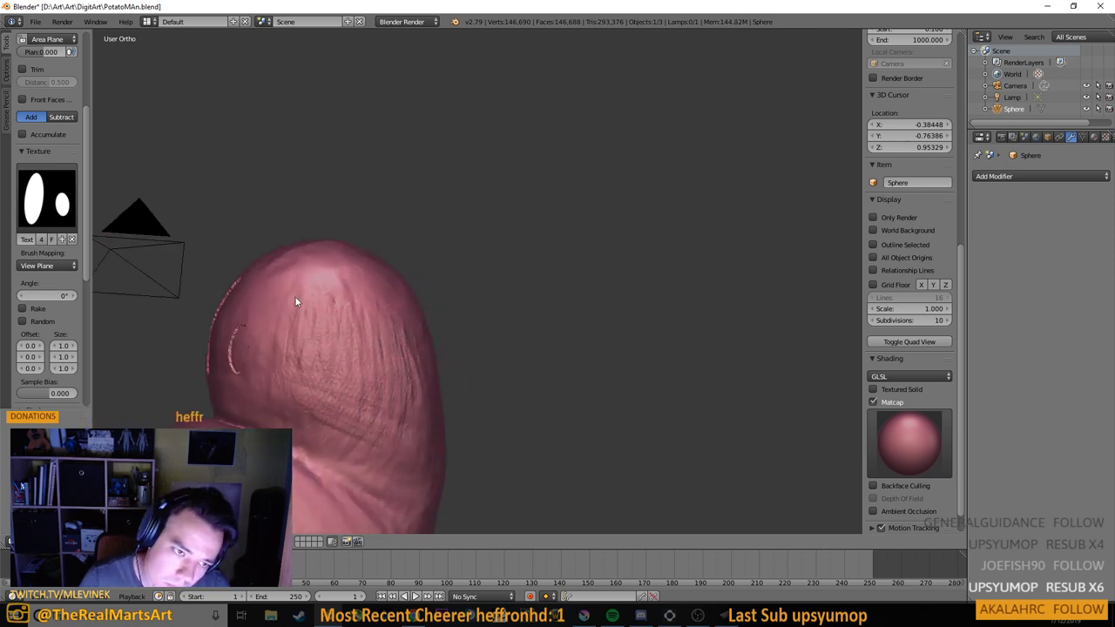
{"action": "mouse_move", "coordinate": [283, 373]}
{"action": "left_mouse_down"}
{"action": "mouse_move", "coordinate": [318, 340]}
{"action": "mouse_move", "coordinate": [411, 326]}
{"action": "mouse_move", "coordinate": [378, 356]}
{"action": "mouse_move", "coordinate": [252, 356]}
{"action": "mouse_move", "coordinate": [192, 334]}
{"action": "mouse_move", "coordinate": [218, 338]}
{"action": "left_mouse_up"}
{"action": "mouse_move", "coordinate": [348, 352]}
{"action": "left_mouse_down"}
{"action": "mouse_move", "coordinate": [372, 402]}
{"action": "mouse_move", "coordinate": [404, 318]}
{"action": "mouse_move", "coordinate": [401, 413]}
{"action": "mouse_move", "coordinate": [414, 457]}
{"action": "mouse_move", "coordinate": [447, 393]}
{"action": "mouse_move", "coordinate": [455, 349]}
{"action": "mouse_move", "coordinate": [466, 364]}
{"action": "mouse_move", "coordinate": [456, 386]}
{"action": "mouse_move", "coordinate": [368, 443]}
{"action": "left_mouse_up"}
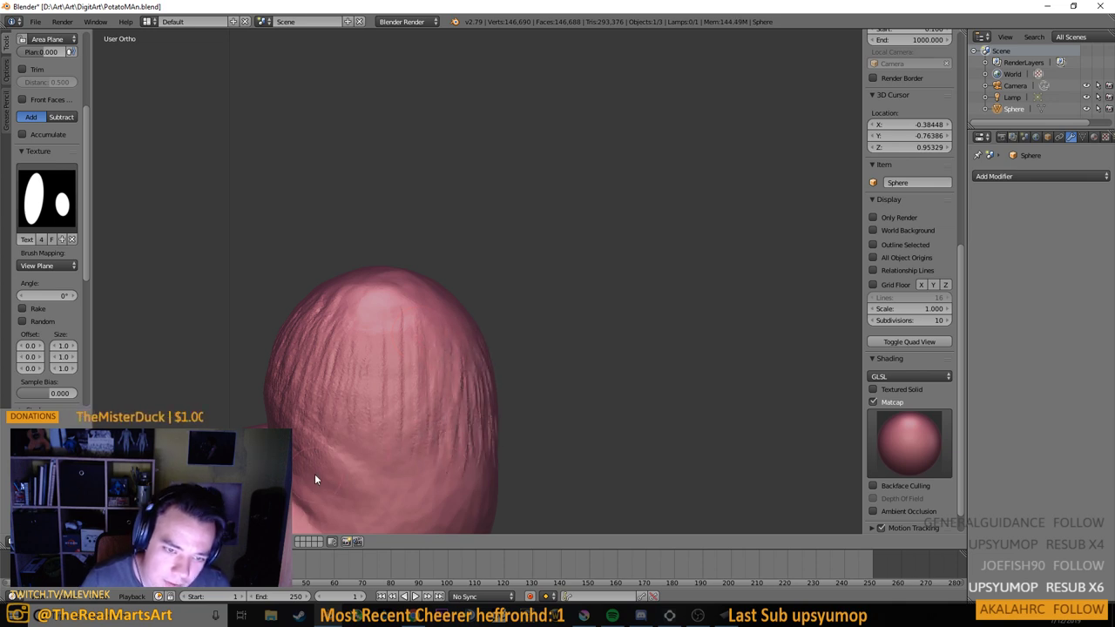
Cover the remaining side of the head with clay strokes and check the shape from the front
{"action": "scroll", "coordinate": [432, 415], "scroll_direction": "down", "scroll_amount": 4}
{"action": "mouse_move", "coordinate": [432, 416]}
{"action": "left_mouse_down"}
{"action": "mouse_move", "coordinate": [422, 406]}
{"action": "mouse_move", "coordinate": [569, 395]}
{"action": "mouse_move", "coordinate": [447, 391]}
{"action": "mouse_move", "coordinate": [565, 422]}
{"action": "left_mouse_up"}
{"action": "scroll", "coordinate": [493, 395], "scroll_direction": "up", "scroll_amount": 3}
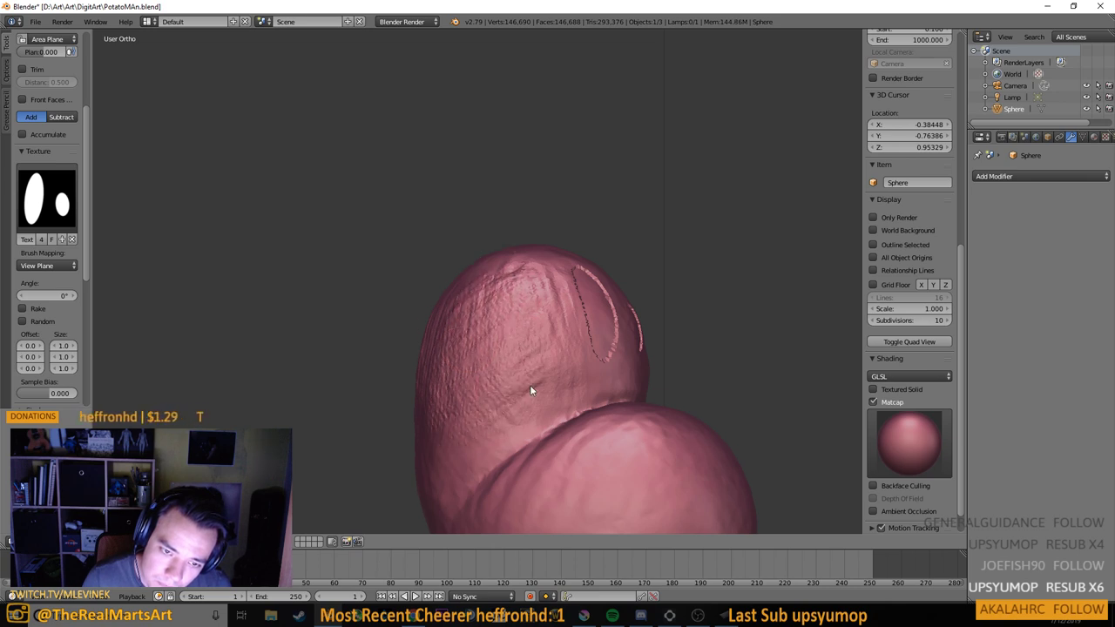
{"action": "scroll", "coordinate": [439, 461], "scroll_direction": "down", "scroll_amount": 2}
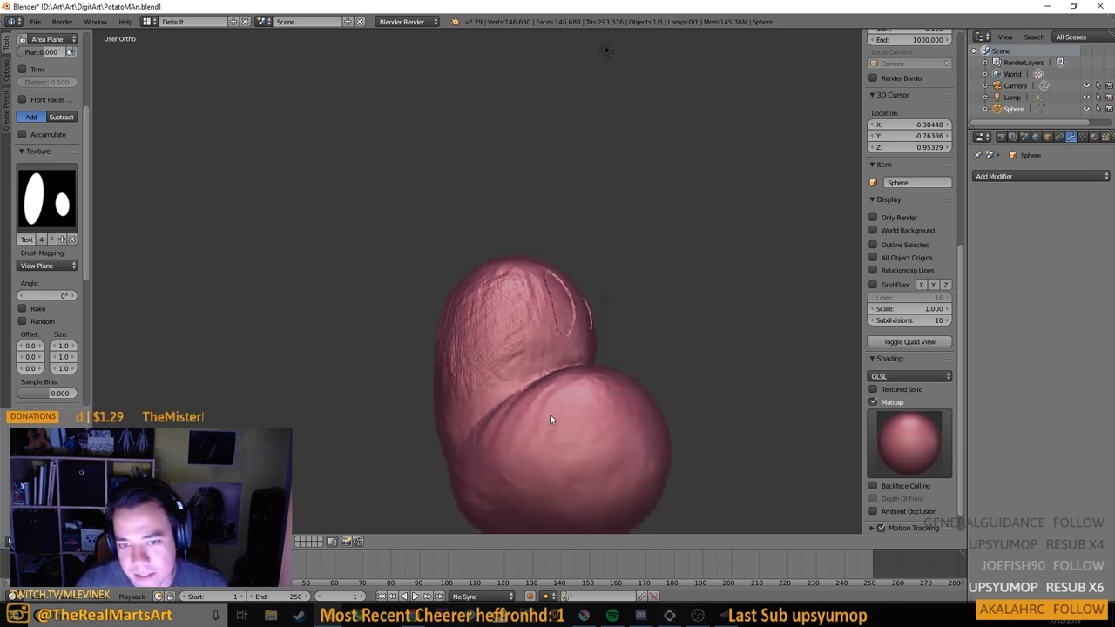
{"action": "left_click_drag", "start_coordinate": [549, 413], "coordinate": [464, 435]}
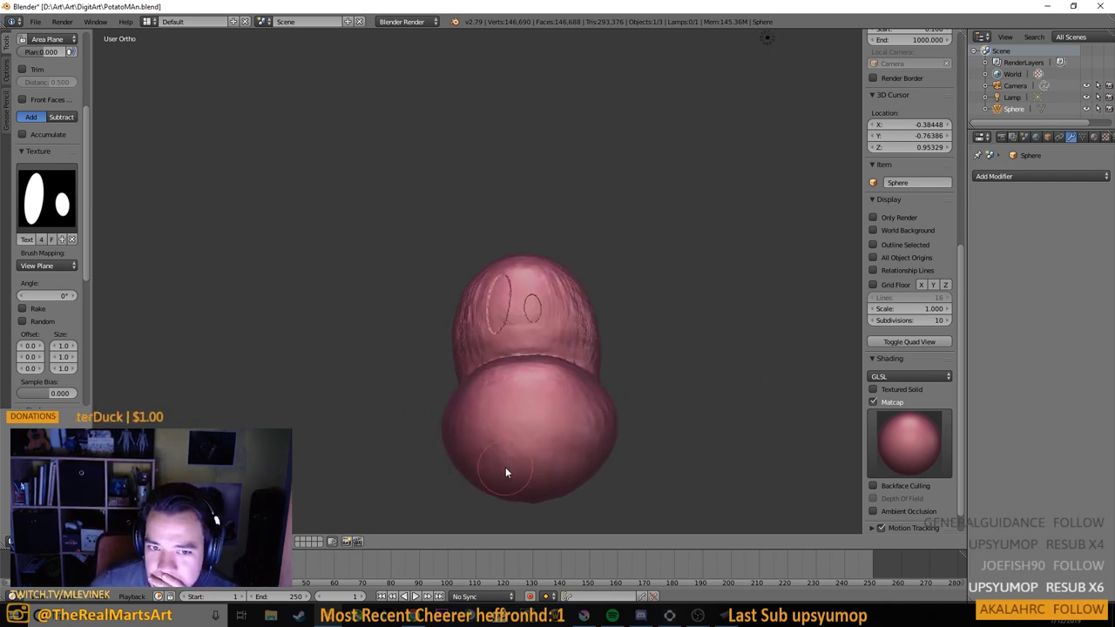
Set the Clay Strips brush texture mapping to Stencil and move the eye stencil over the head
{"action": "scroll", "coordinate": [493, 353], "scroll_direction": "up", "scroll_amount": 3}
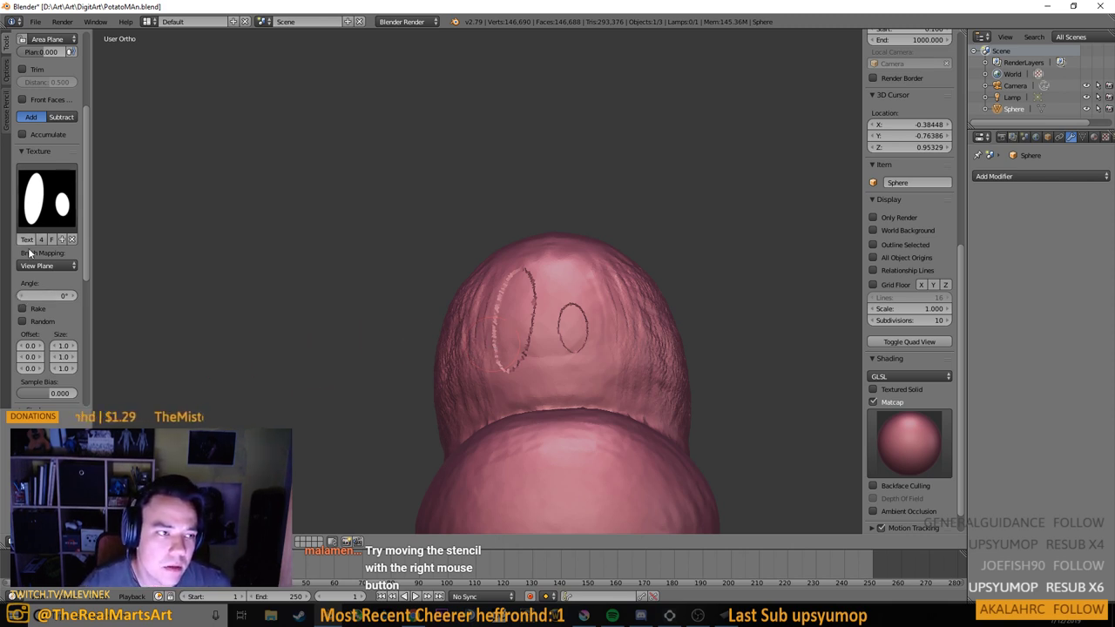
{"action": "left_click", "coordinate": [53, 265]}
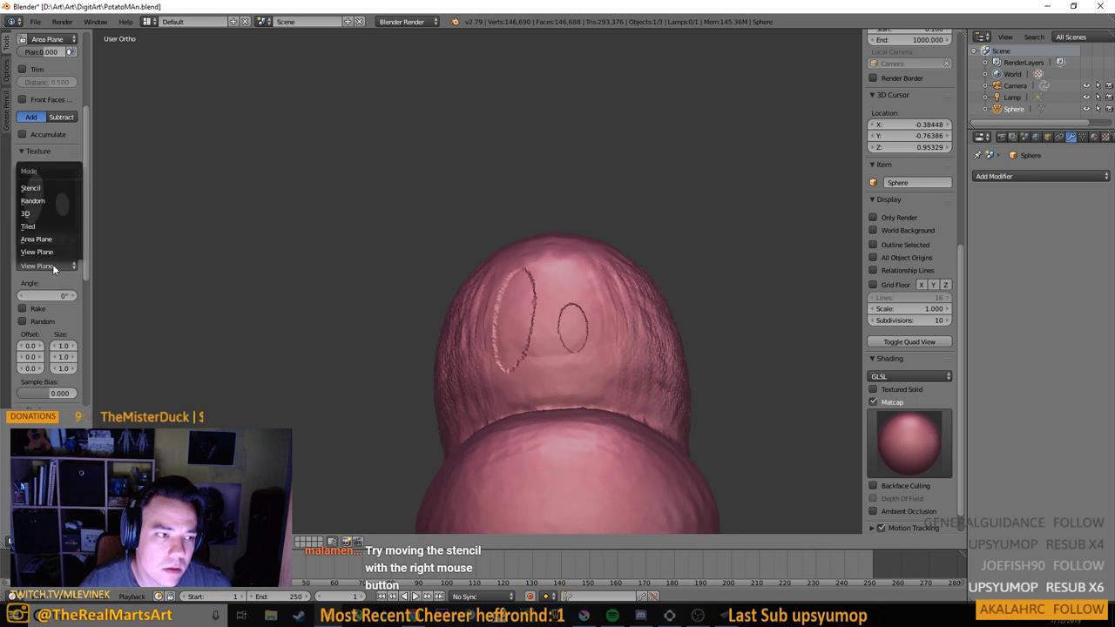
{"action": "left_click", "coordinate": [41, 192]}
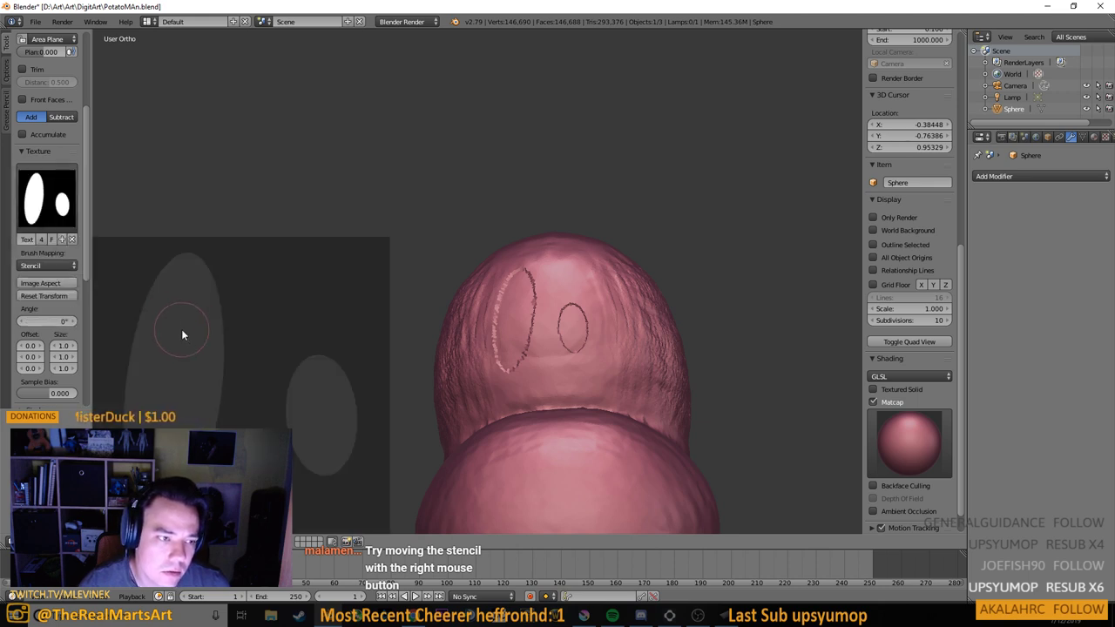
{"action": "left_click_drag", "start_coordinate": [272, 305], "coordinate": [534, 233]}
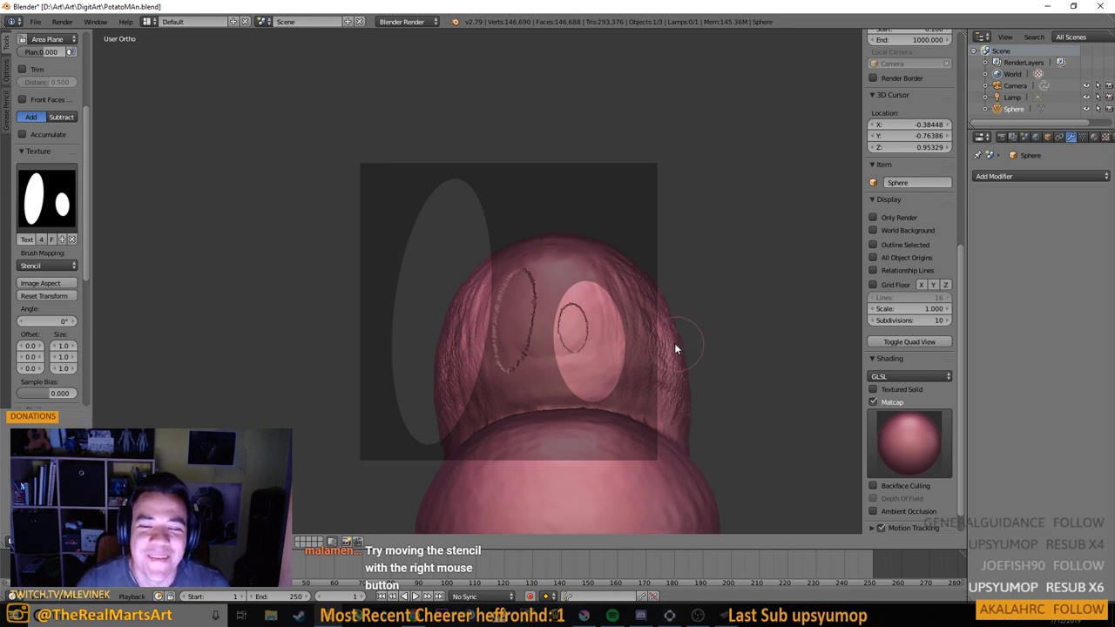
{"action": "scroll", "coordinate": [674, 343], "scroll_direction": "down", "scroll_amount": 2}
{"action": "mouse_move", "coordinate": [674, 343]}
{"action": "left_mouse_down"}
{"action": "mouse_move", "coordinate": [521, 343]}
{"action": "mouse_move", "coordinate": [415, 326]}
{"action": "mouse_move", "coordinate": [400, 308]}
{"action": "mouse_move", "coordinate": [671, 351]}
{"action": "mouse_move", "coordinate": [321, 333]}
{"action": "left_mouse_up"}
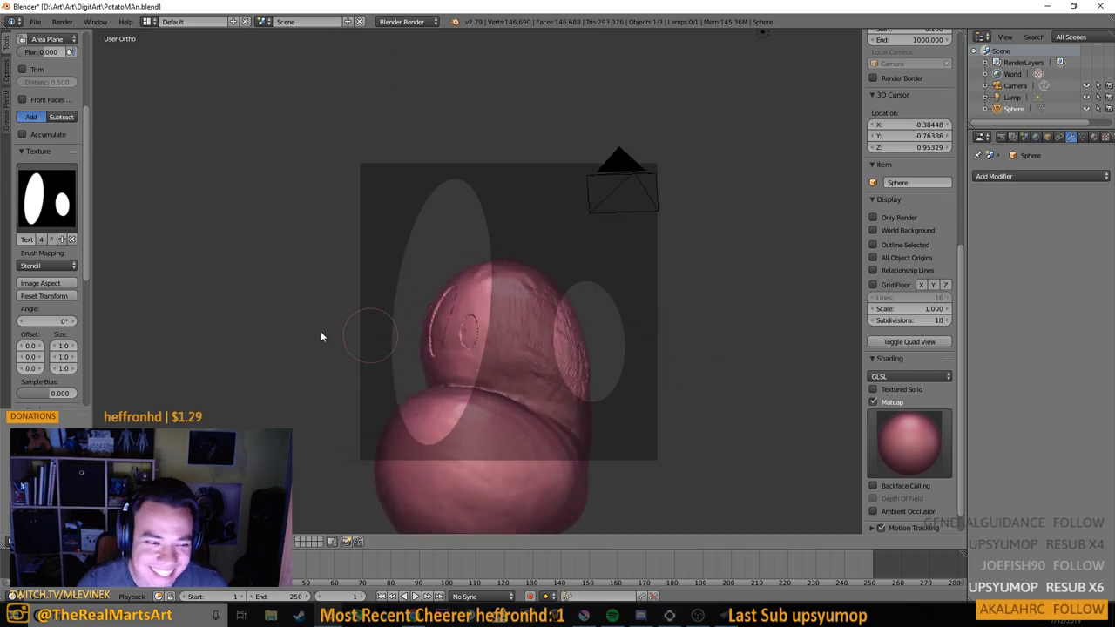
Switch to the Smooth brush and smooth away the eye outlines and clay ridges on the head
{"action": "scroll", "coordinate": [45, 175], "scroll_direction": "up", "scroll_amount": 5}
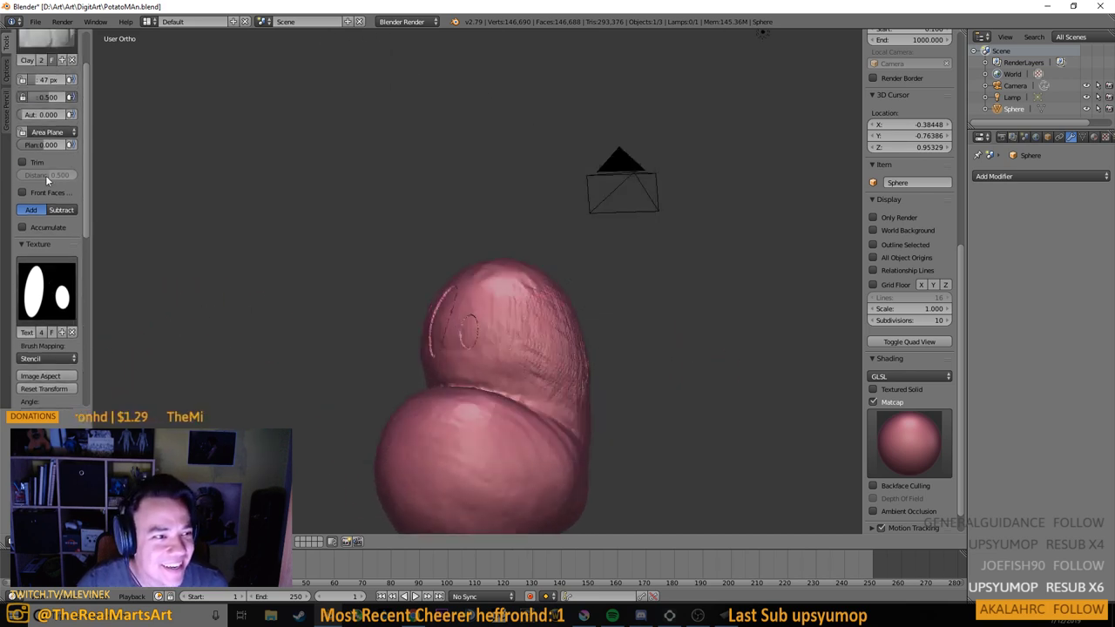
{"action": "left_click", "coordinate": [43, 78]}
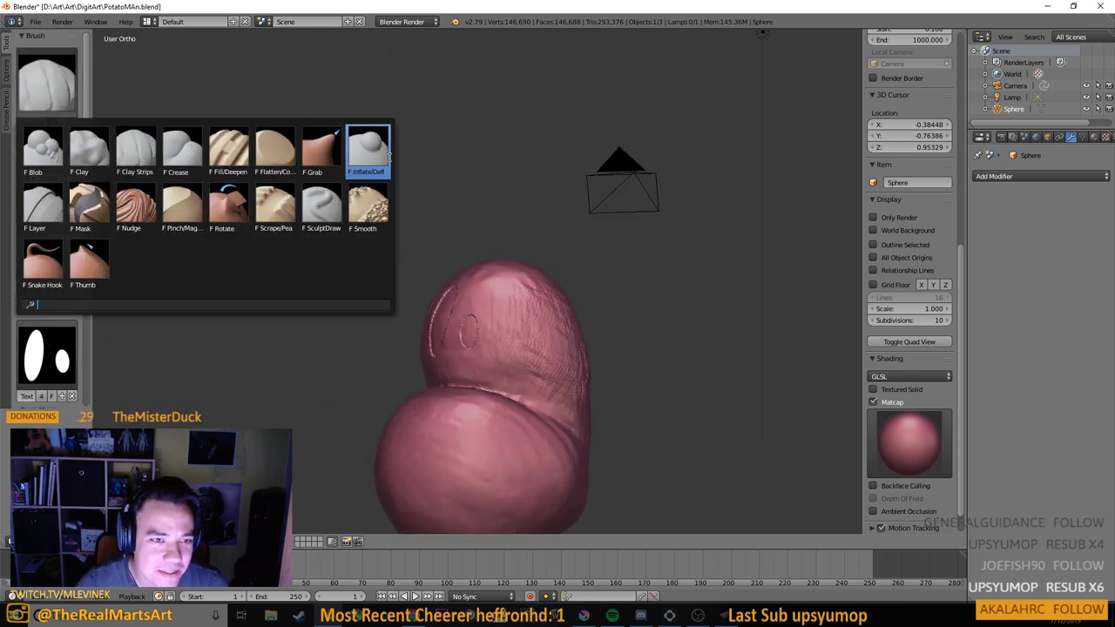
{"action": "left_click", "coordinate": [365, 229]}
{"action": "mouse_move", "coordinate": [524, 293]}
{"action": "left_mouse_down"}
{"action": "mouse_move", "coordinate": [567, 356]}
{"action": "mouse_move", "coordinate": [586, 352]}
{"action": "mouse_move", "coordinate": [549, 328]}
{"action": "left_mouse_up"}
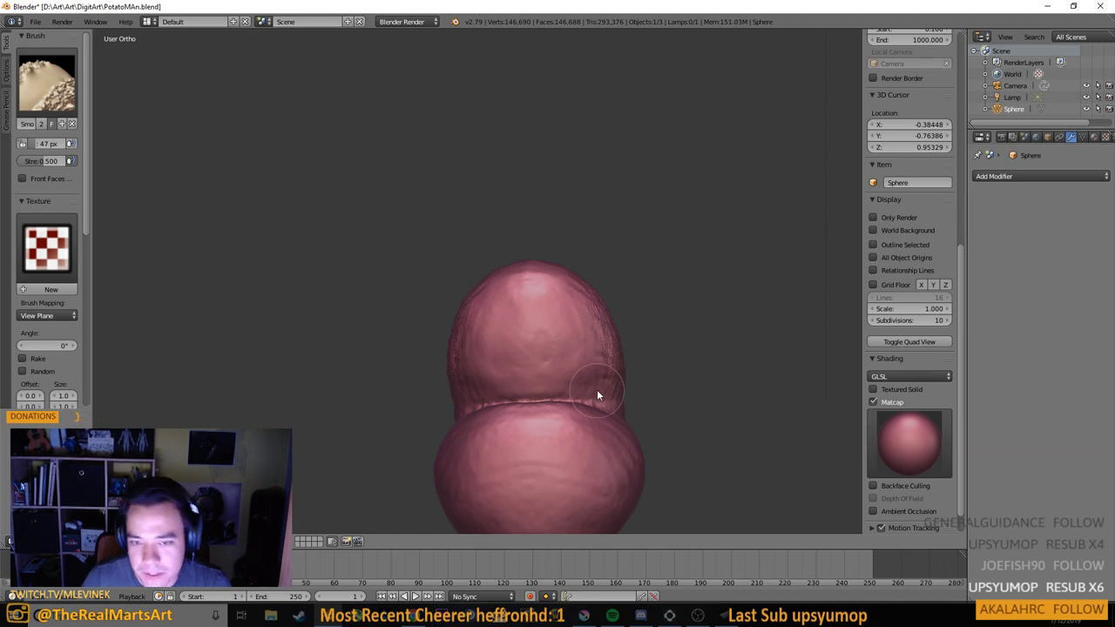
{"action": "left_click_drag", "start_coordinate": [633, 365], "coordinate": [530, 366]}
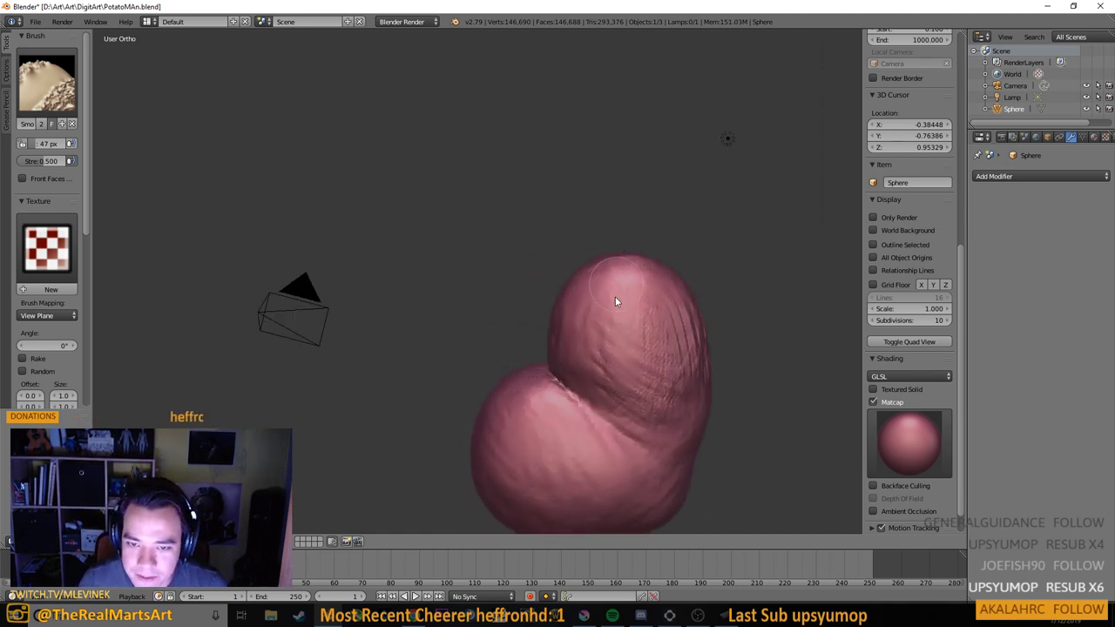
{"action": "mouse_move", "coordinate": [676, 327]}
{"action": "left_mouse_down"}
{"action": "mouse_move", "coordinate": [583, 325]}
{"action": "mouse_move", "coordinate": [583, 314]}
{"action": "left_mouse_up"}
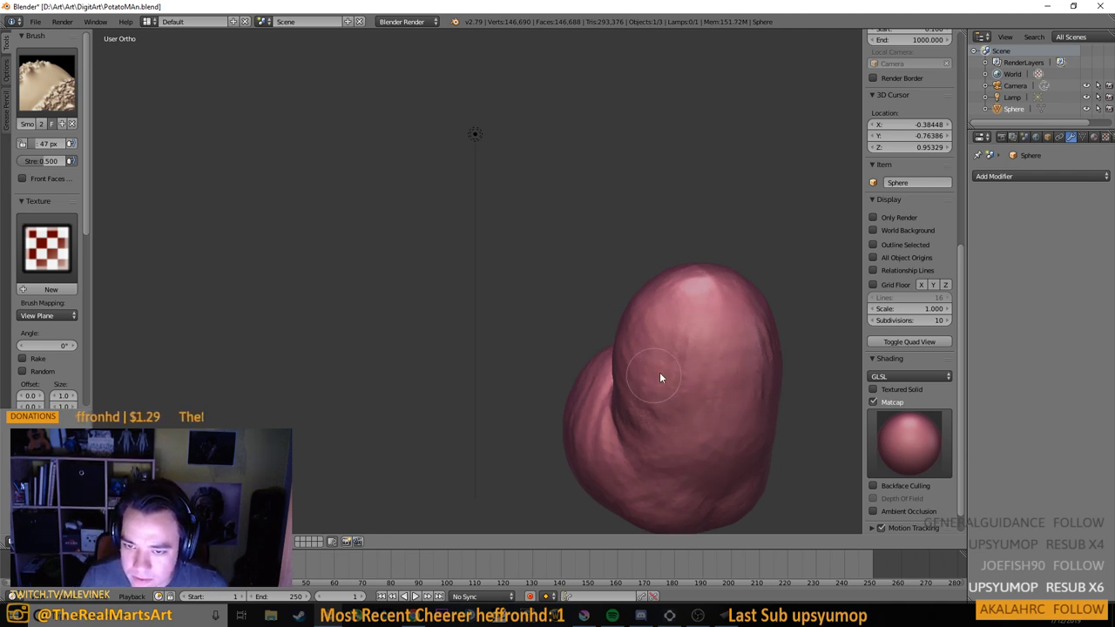
Smooth the remaining rough areas on the head's sides and the rounded lower body, checking from several angles
{"action": "mouse_move", "coordinate": [766, 451]}
{"action": "left_mouse_down"}
{"action": "mouse_move", "coordinate": [650, 423]}
{"action": "mouse_move", "coordinate": [577, 438]}
{"action": "mouse_move", "coordinate": [599, 356]}
{"action": "mouse_move", "coordinate": [543, 365]}
{"action": "left_mouse_up"}
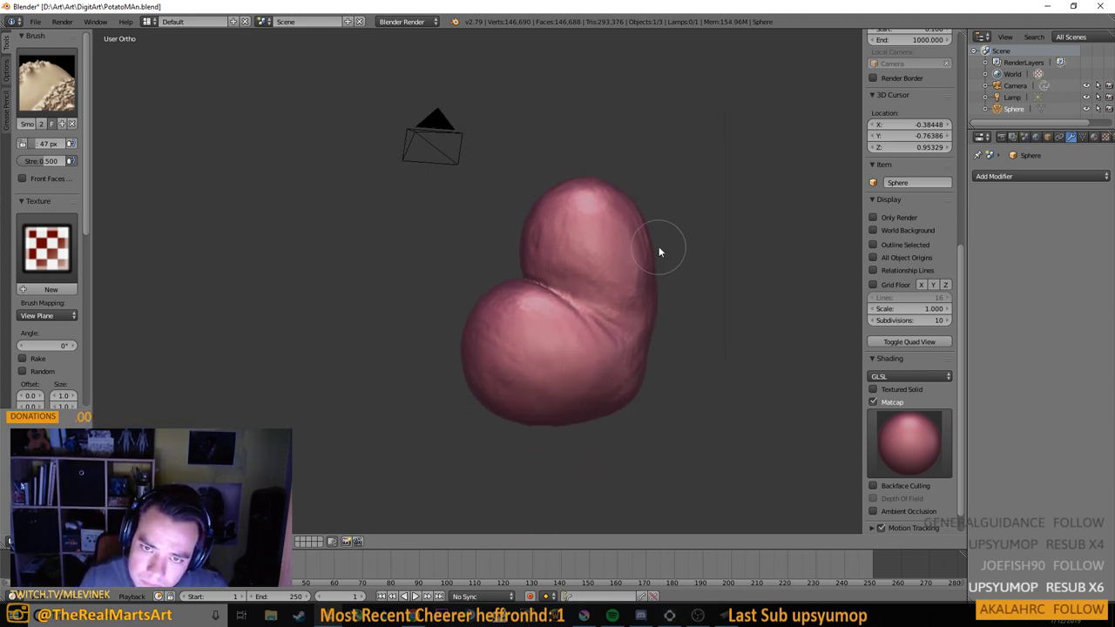
{"action": "mouse_move", "coordinate": [658, 252]}
{"action": "left_mouse_down"}
{"action": "mouse_move", "coordinate": [605, 169]}
{"action": "mouse_move", "coordinate": [500, 163]}
{"action": "left_mouse_up"}
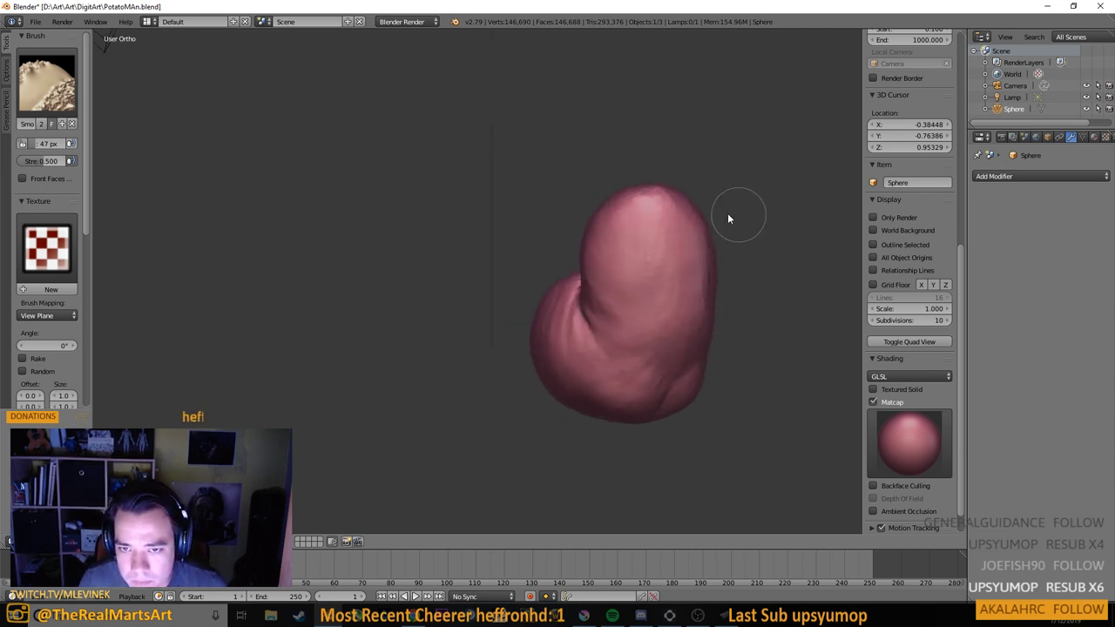
{"action": "mouse_move", "coordinate": [614, 226]}
{"action": "left_mouse_down"}
{"action": "mouse_move", "coordinate": [532, 281]}
{"action": "mouse_move", "coordinate": [714, 308]}
{"action": "mouse_move", "coordinate": [672, 410]}
{"action": "mouse_move", "coordinate": [573, 326]}
{"action": "mouse_move", "coordinate": [491, 293]}
{"action": "mouse_move", "coordinate": [479, 302]}
{"action": "left_mouse_up"}
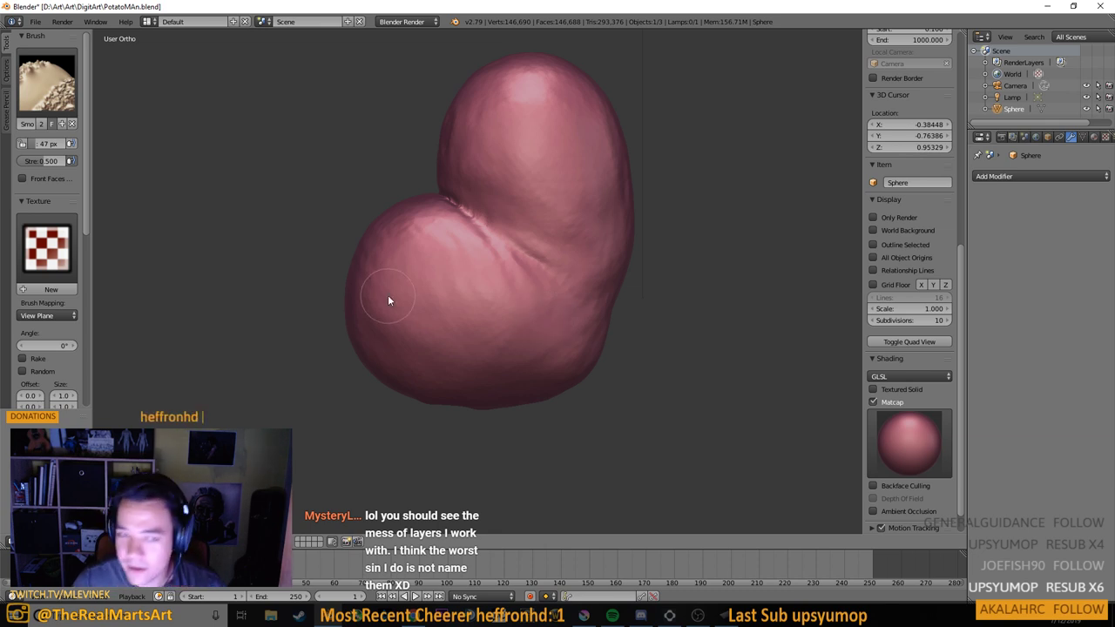
{"action": "mouse_move", "coordinate": [430, 311]}
{"action": "left_mouse_down"}
{"action": "mouse_move", "coordinate": [494, 297]}
{"action": "mouse_move", "coordinate": [538, 349]}
{"action": "mouse_move", "coordinate": [564, 341]}
{"action": "left_mouse_up"}
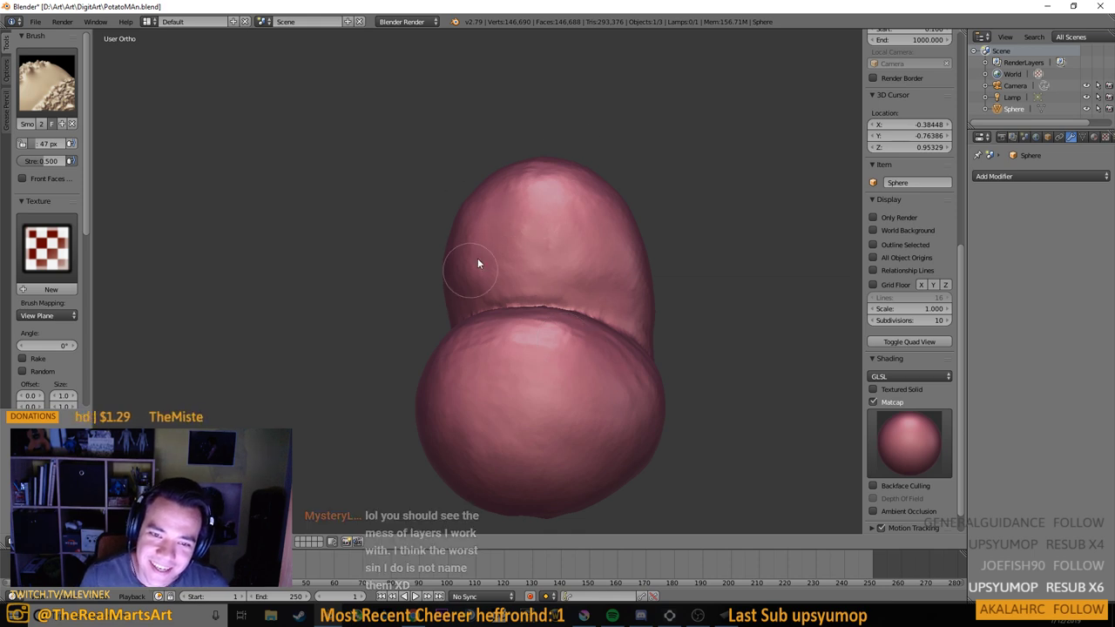
{"action": "left_click_drag", "start_coordinate": [538, 226], "coordinate": [456, 246]}
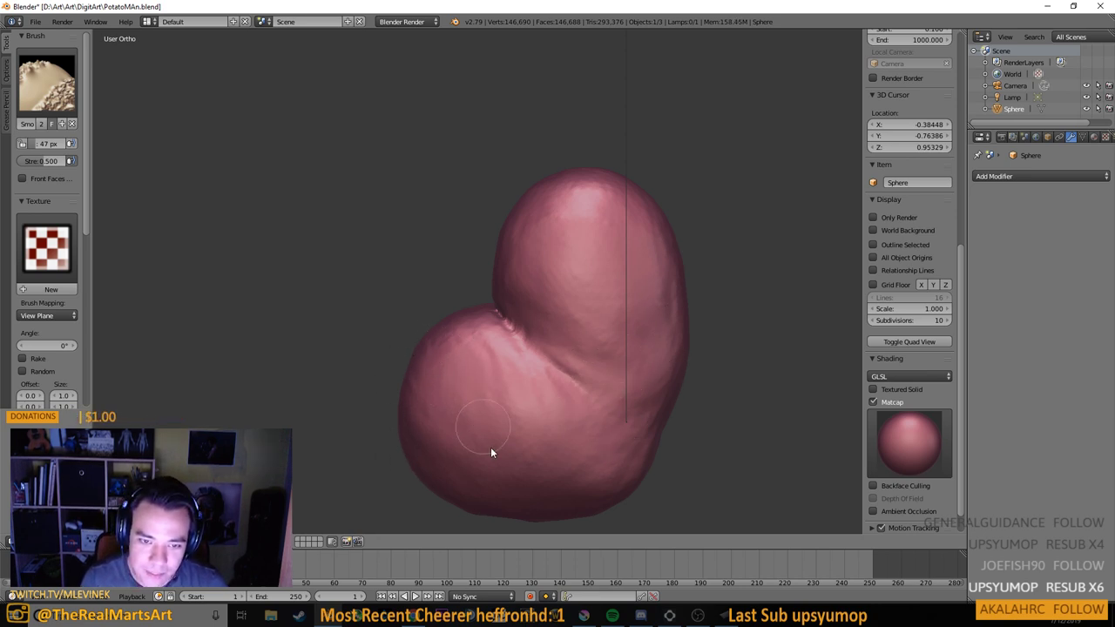
{"action": "mouse_move", "coordinate": [609, 492]}
{"action": "left_mouse_down"}
{"action": "mouse_move", "coordinate": [462, 433]}
{"action": "mouse_move", "coordinate": [580, 443]}
{"action": "mouse_move", "coordinate": [450, 426]}
{"action": "left_mouse_up"}
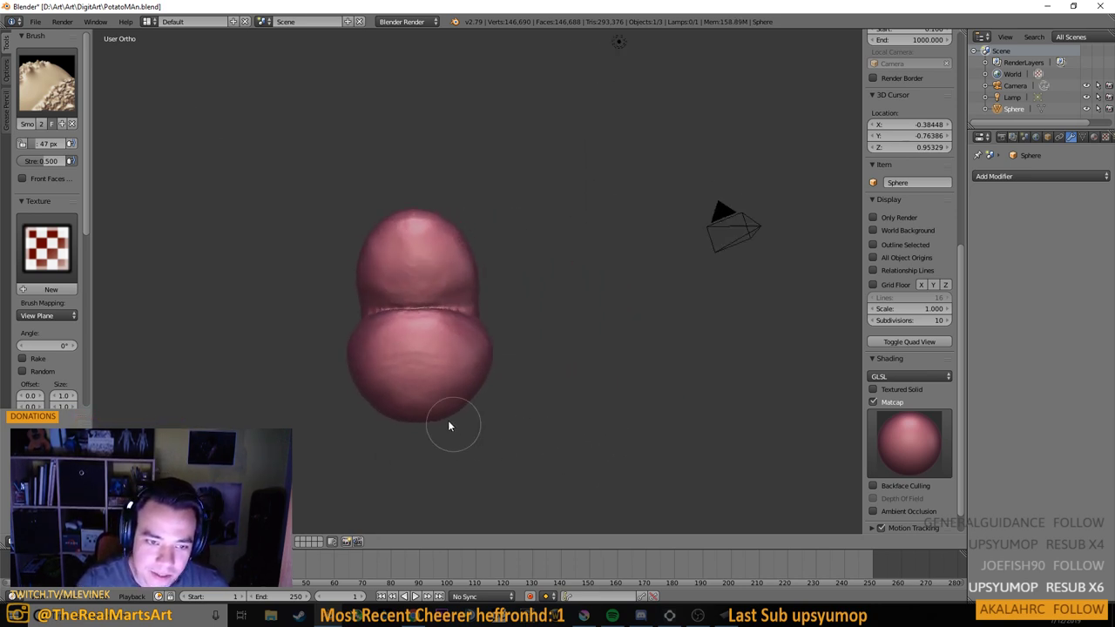
{"action": "scroll", "coordinate": [470, 401], "scroll_direction": "up", "scroll_amount": 3}
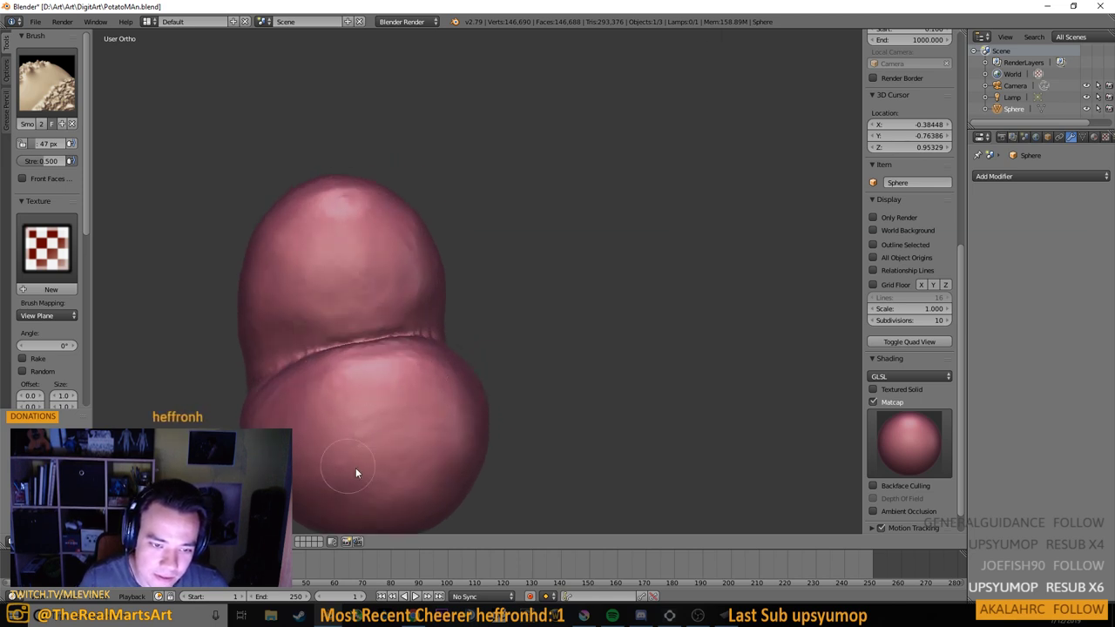
Switch to the Clay Strips brush, remove its eye stencil texture and set the brush mapping to View Plane
{"action": "mouse_move", "coordinate": [446, 398]}
{"action": "left_mouse_down"}
{"action": "mouse_move", "coordinate": [418, 398]}
{"action": "mouse_move", "coordinate": [463, 385]}
{"action": "mouse_move", "coordinate": [458, 369]}
{"action": "mouse_move", "coordinate": [337, 390]}
{"action": "mouse_move", "coordinate": [98, 347]}
{"action": "mouse_move", "coordinate": [139, 332]}
{"action": "left_mouse_up"}
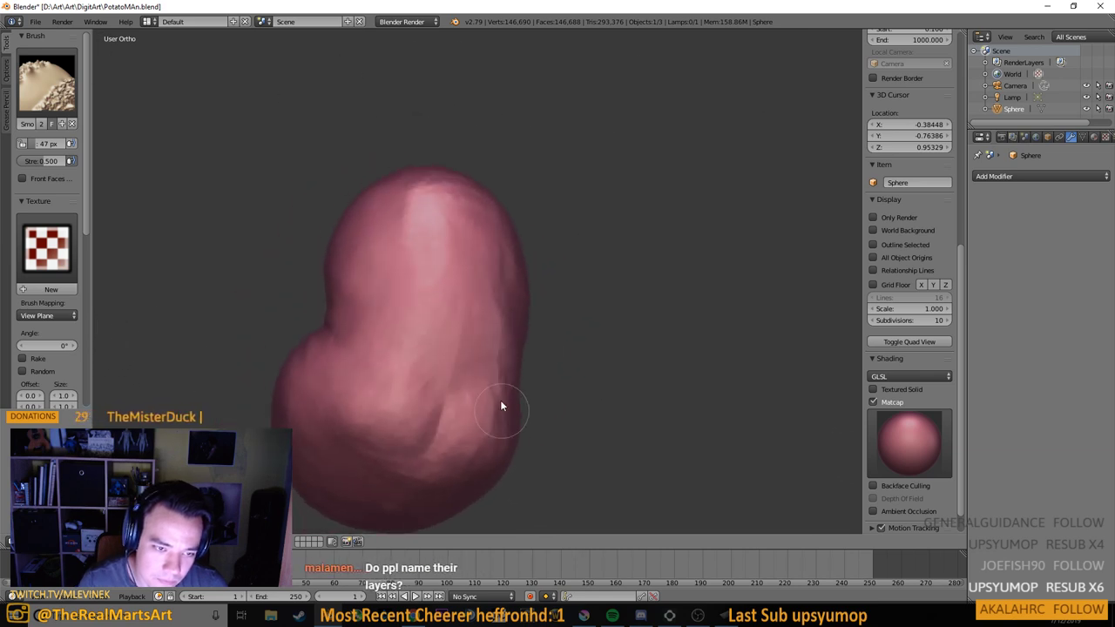
{"action": "left_click", "coordinate": [47, 83]}
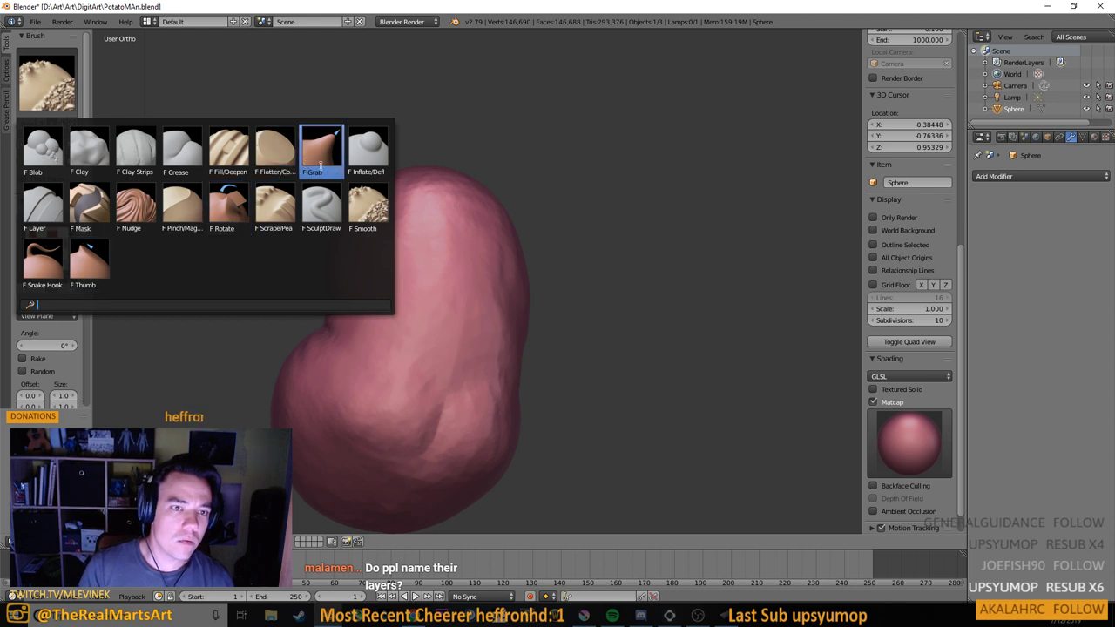
{"action": "left_click", "coordinate": [130, 157]}
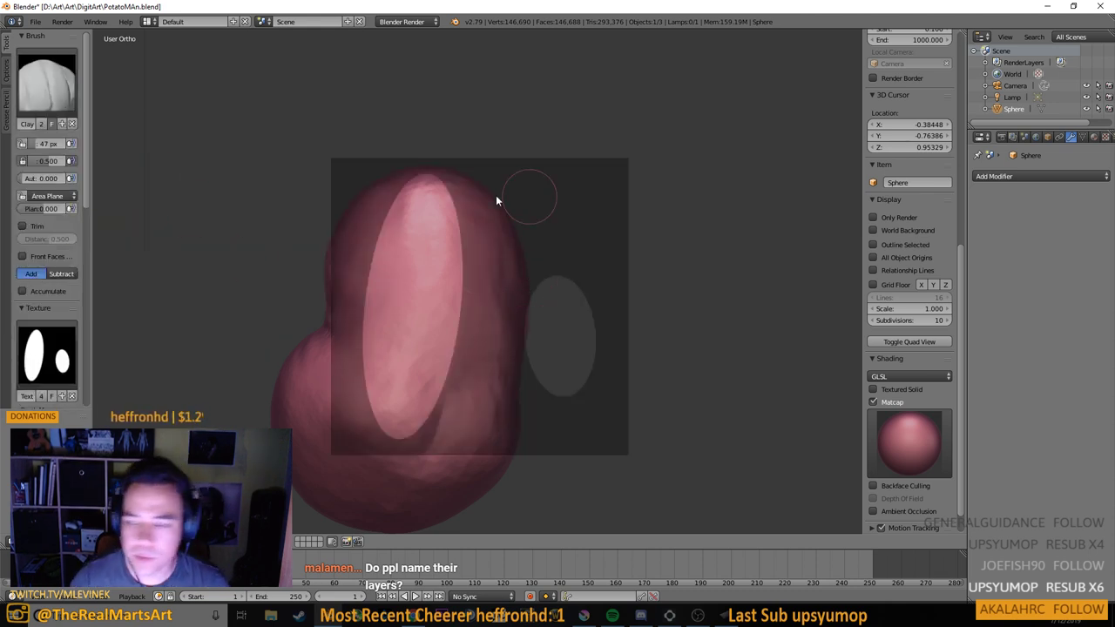
{"action": "scroll", "coordinate": [40, 327], "scroll_direction": "down", "scroll_amount": 3}
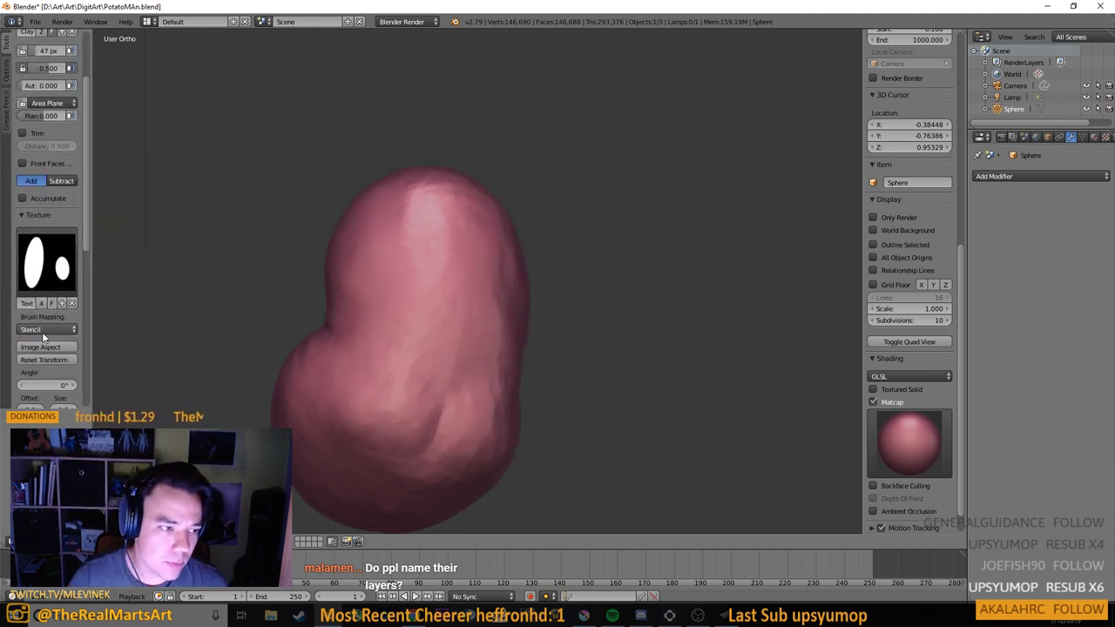
{"action": "left_click", "coordinate": [43, 329]}
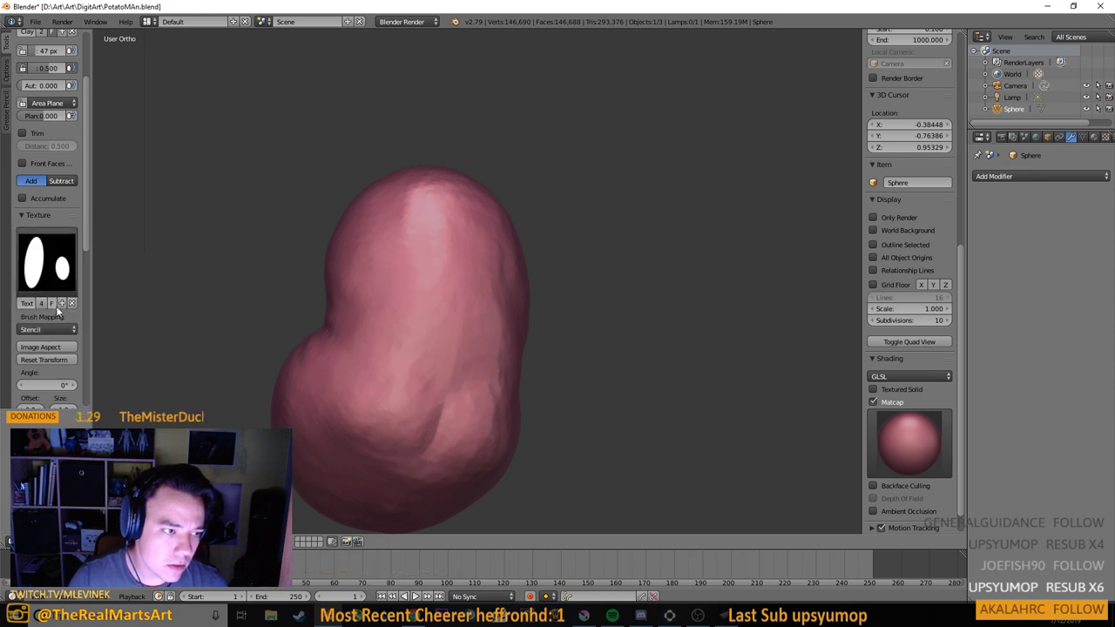
{"action": "left_click", "coordinate": [72, 303]}
{"action": "left_click", "coordinate": [53, 331]}
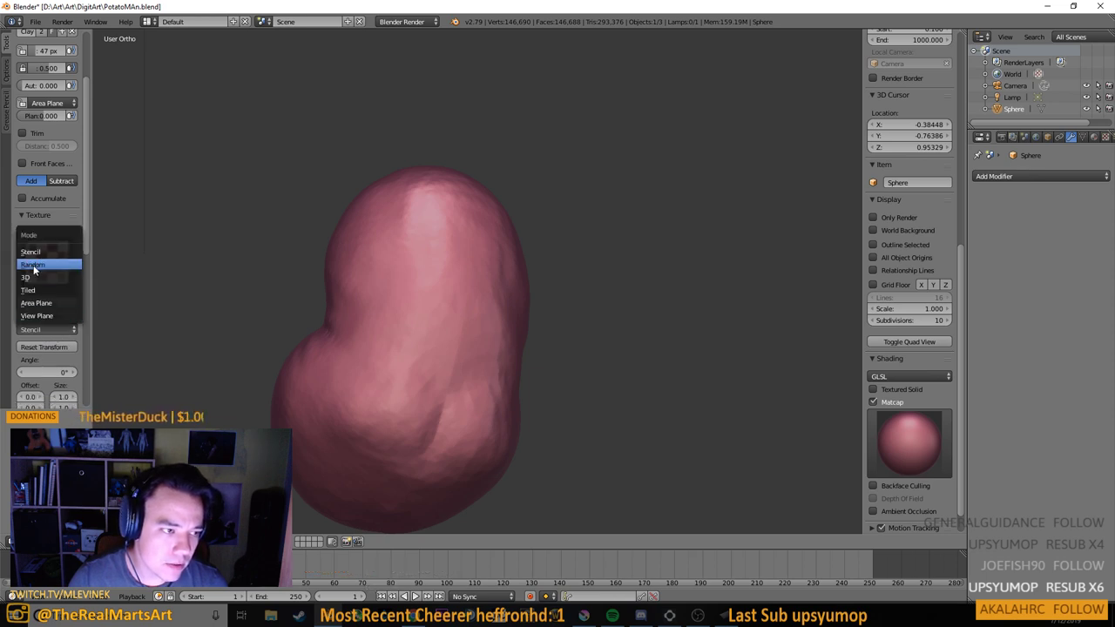
{"action": "left_click", "coordinate": [43, 315]}
Set the Clay Strips brush radius to 33 px for working around the crease between head and body
{"action": "mouse_move", "coordinate": [515, 325]}
{"action": "left_mouse_down"}
{"action": "mouse_move", "coordinate": [378, 316]}
{"action": "mouse_move", "coordinate": [555, 316]}
{"action": "mouse_move", "coordinate": [485, 348]}
{"action": "left_mouse_up"}
{"action": "mouse_move", "coordinate": [566, 328]}
{"action": "left_mouse_down"}
{"action": "mouse_move", "coordinate": [474, 352]}
{"action": "mouse_move", "coordinate": [461, 337]}
{"action": "mouse_move", "coordinate": [491, 321]}
{"action": "mouse_move", "coordinate": [497, 343]}
{"action": "mouse_move", "coordinate": [510, 339]}
{"action": "left_mouse_up"}
{"action": "scroll", "coordinate": [462, 353], "scroll_direction": "up", "scroll_amount": 4}
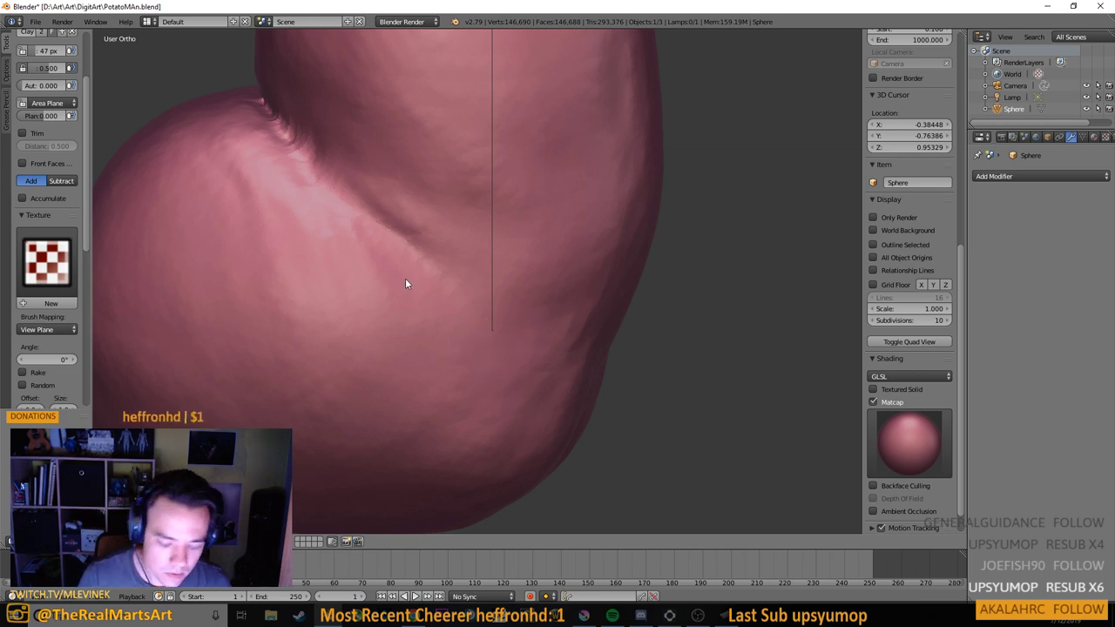
{"action": "key", "text": "f"}
{"action": "left_click", "coordinate": [384, 293]}
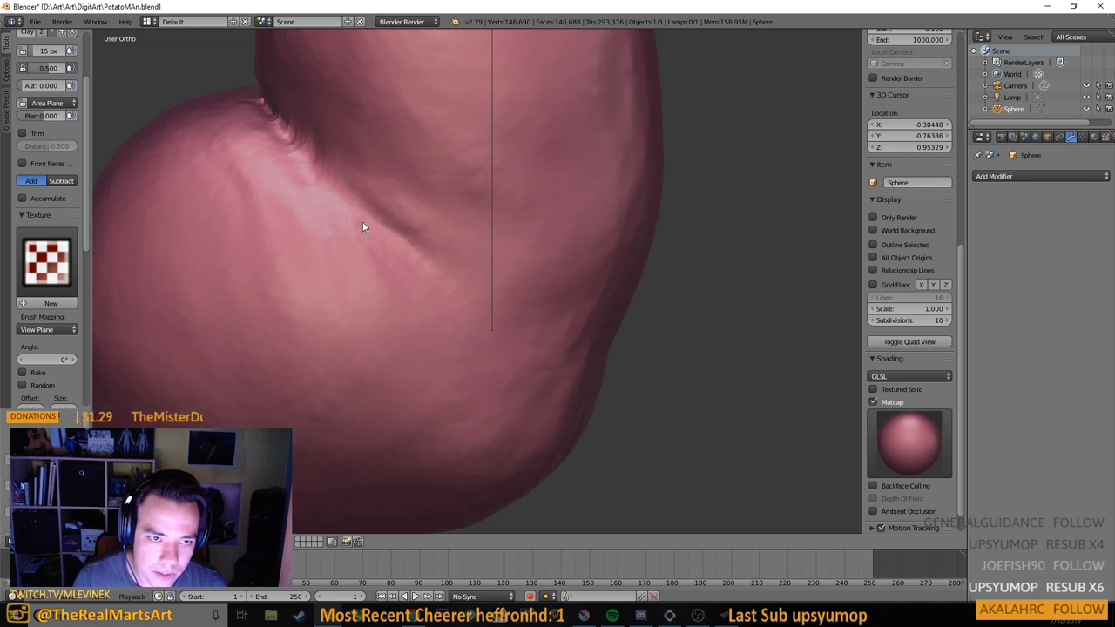
{"action": "left_click", "coordinate": [325, 264]}
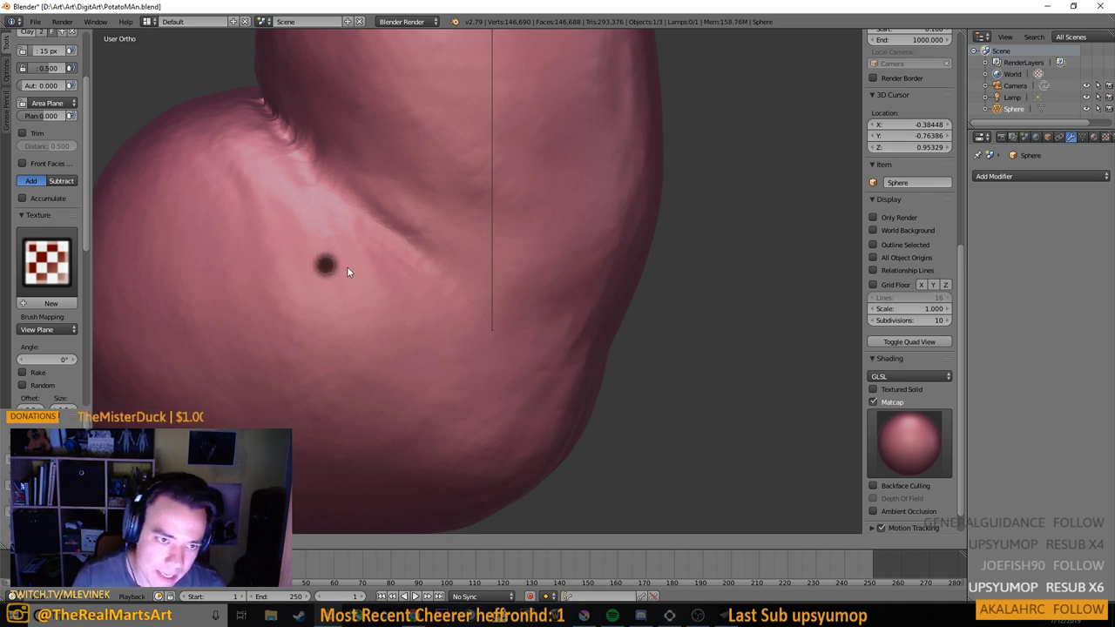
{"action": "left_click", "coordinate": [372, 262]}
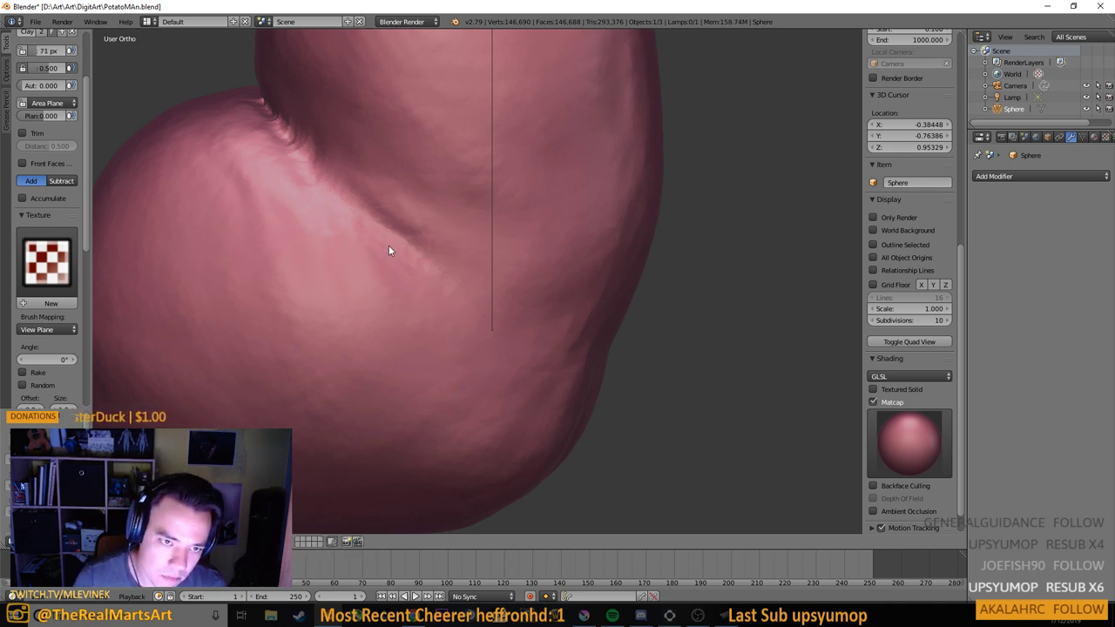
{"action": "key", "text": "f"}
{"action": "left_click", "coordinate": [406, 299]}
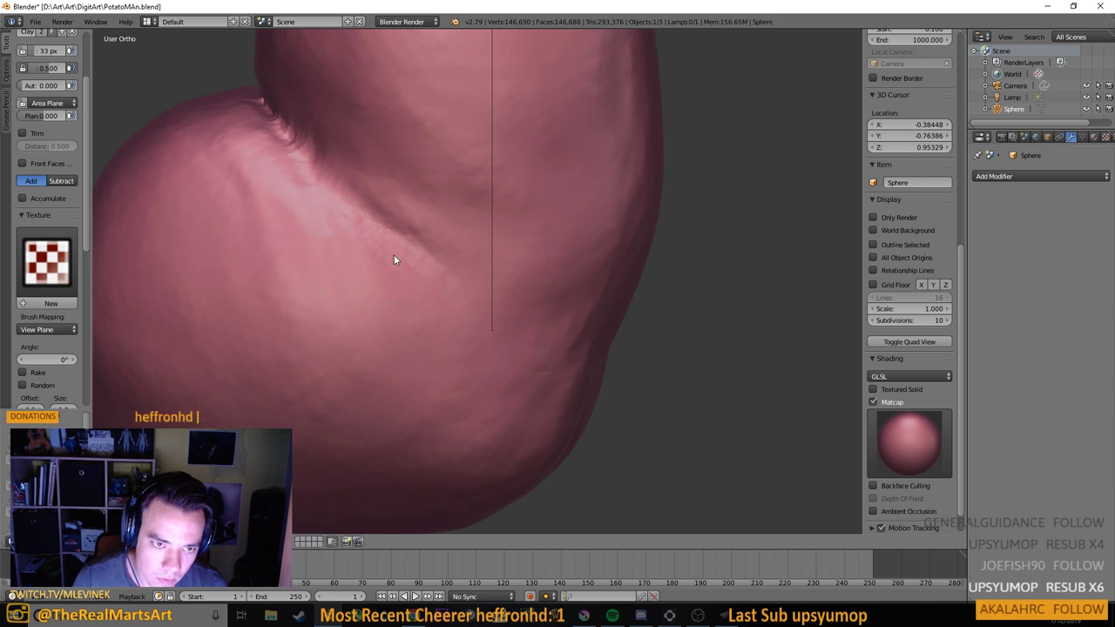
Sculpt wrinkle strokes fanning out from the end of the crease across the side of the lower body
{"action": "mouse_move", "coordinate": [376, 237]}
{"action": "left_mouse_down"}
{"action": "mouse_move", "coordinate": [491, 316]}
{"action": "mouse_move", "coordinate": [549, 263]}
{"action": "mouse_move", "coordinate": [601, 254]}
{"action": "left_mouse_up"}
{"action": "scroll", "coordinate": [475, 294], "scroll_direction": "down", "scroll_amount": 4}
{"action": "left_click_drag", "start_coordinate": [486, 244], "coordinate": [451, 250]}
{"action": "scroll", "coordinate": [451, 250], "scroll_direction": "up", "scroll_amount": 4}
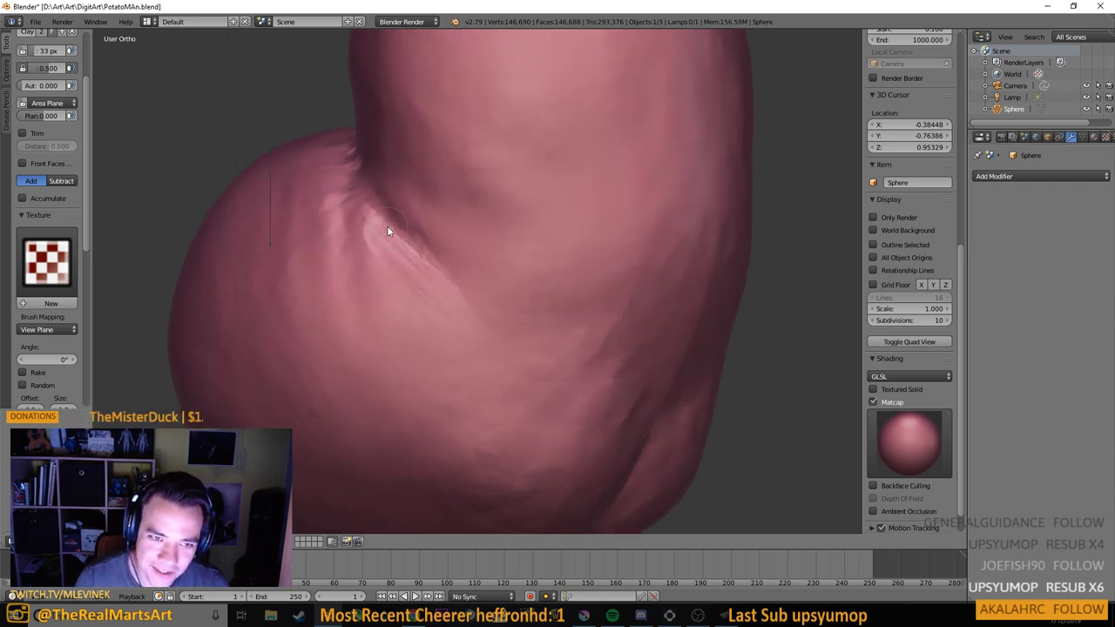
{"action": "left_click_drag", "start_coordinate": [383, 218], "coordinate": [485, 341]}
{"action": "left_click_drag", "start_coordinate": [401, 258], "coordinate": [473, 401]}
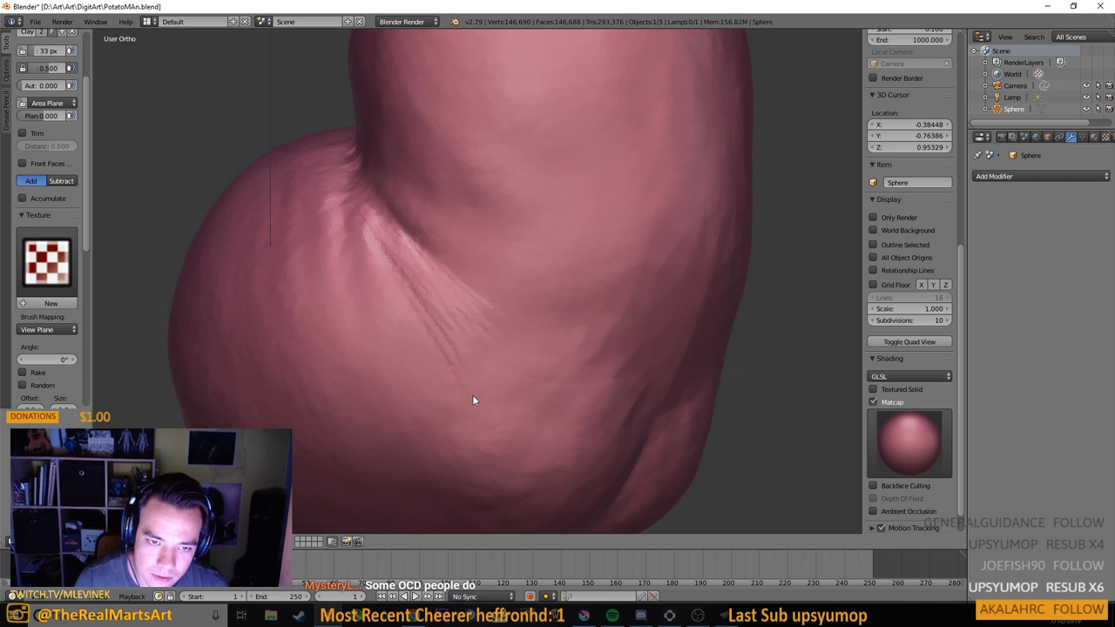
{"action": "left_click_drag", "start_coordinate": [432, 291], "coordinate": [533, 389]}
{"action": "mouse_move", "coordinate": [458, 293]}
{"action": "left_mouse_down"}
{"action": "mouse_move", "coordinate": [591, 389]}
{"action": "mouse_move", "coordinate": [550, 338]}
{"action": "mouse_move", "coordinate": [434, 264]}
{"action": "mouse_move", "coordinate": [586, 366]}
{"action": "left_mouse_up"}
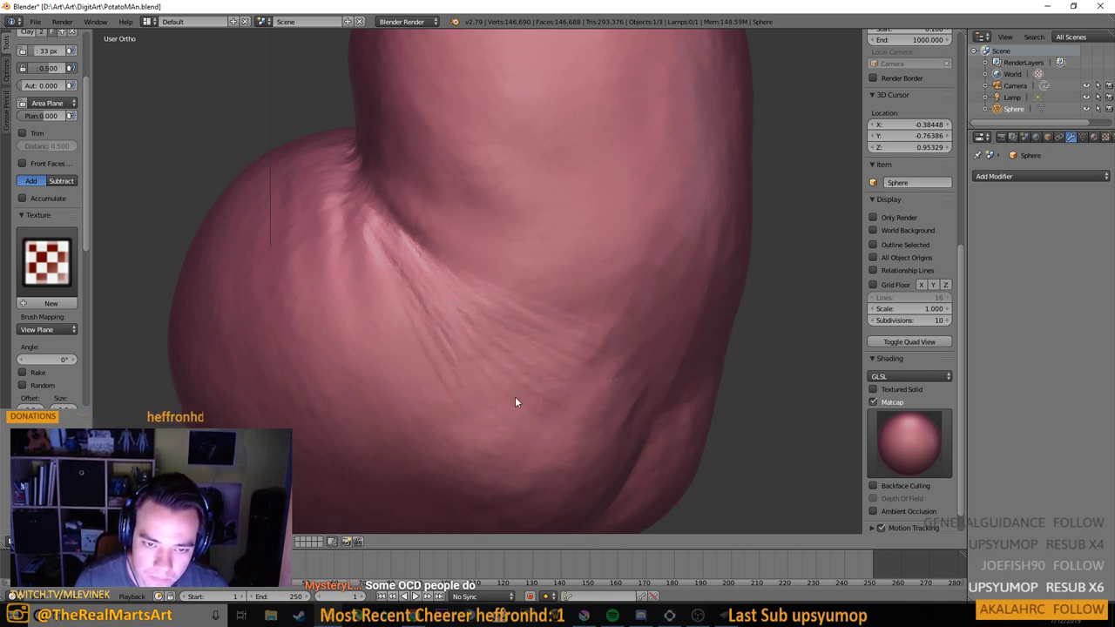
Add fold strokes along the head side of the crease and down the front of the lower body
{"action": "left_click_drag", "start_coordinate": [386, 199], "coordinate": [522, 290]}
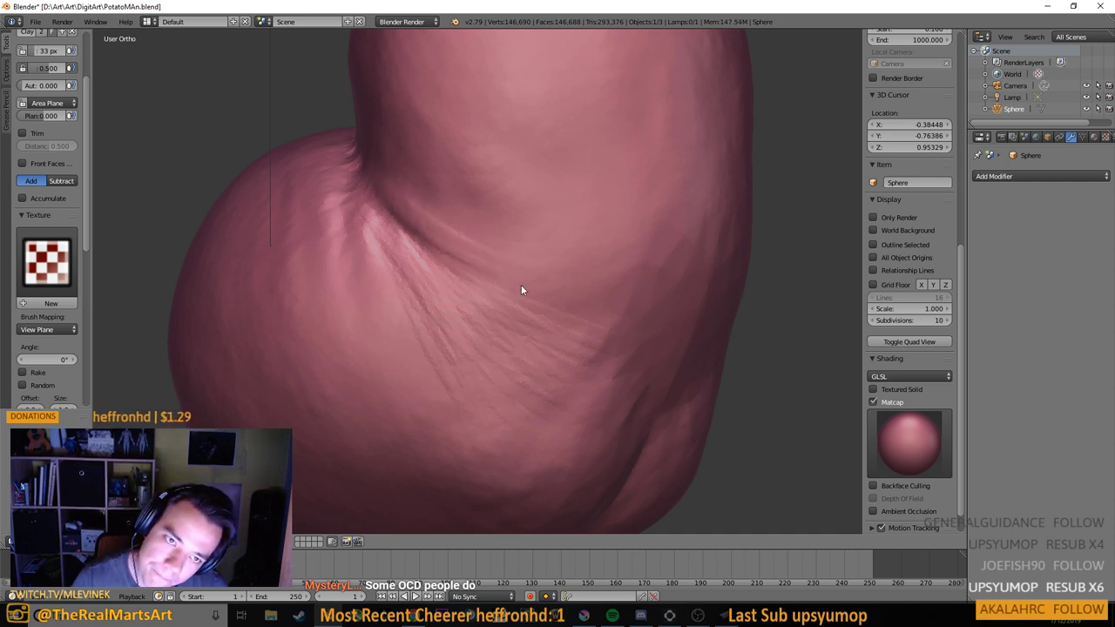
{"action": "left_click_drag", "start_coordinate": [387, 174], "coordinate": [466, 234]}
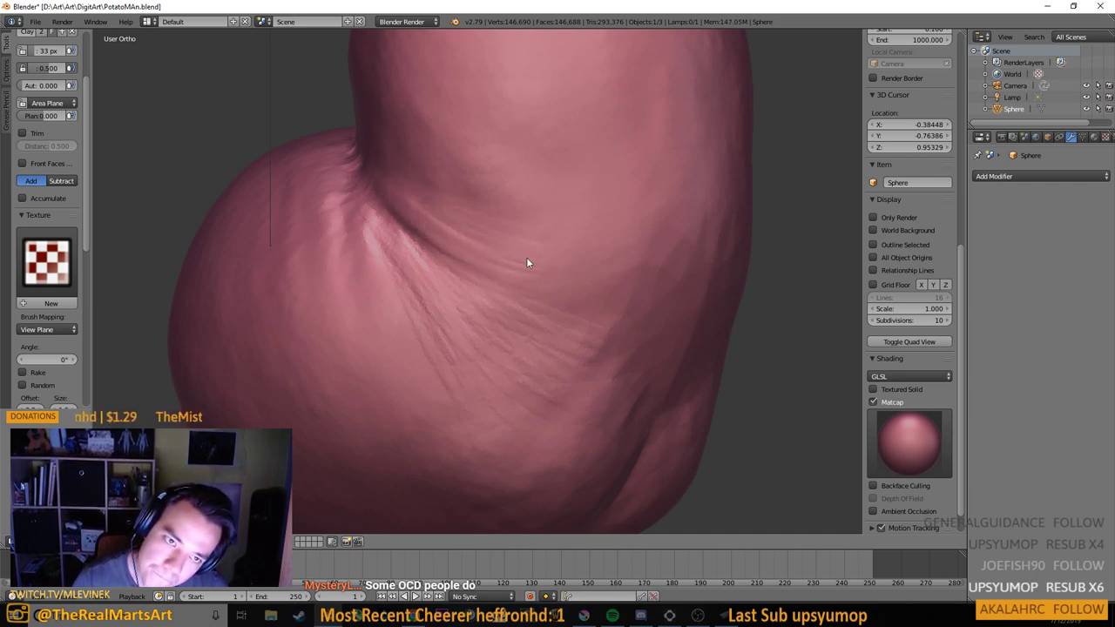
{"action": "left_click_drag", "start_coordinate": [338, 209], "coordinate": [367, 321]}
{"action": "left_click_drag", "start_coordinate": [359, 242], "coordinate": [378, 331]}
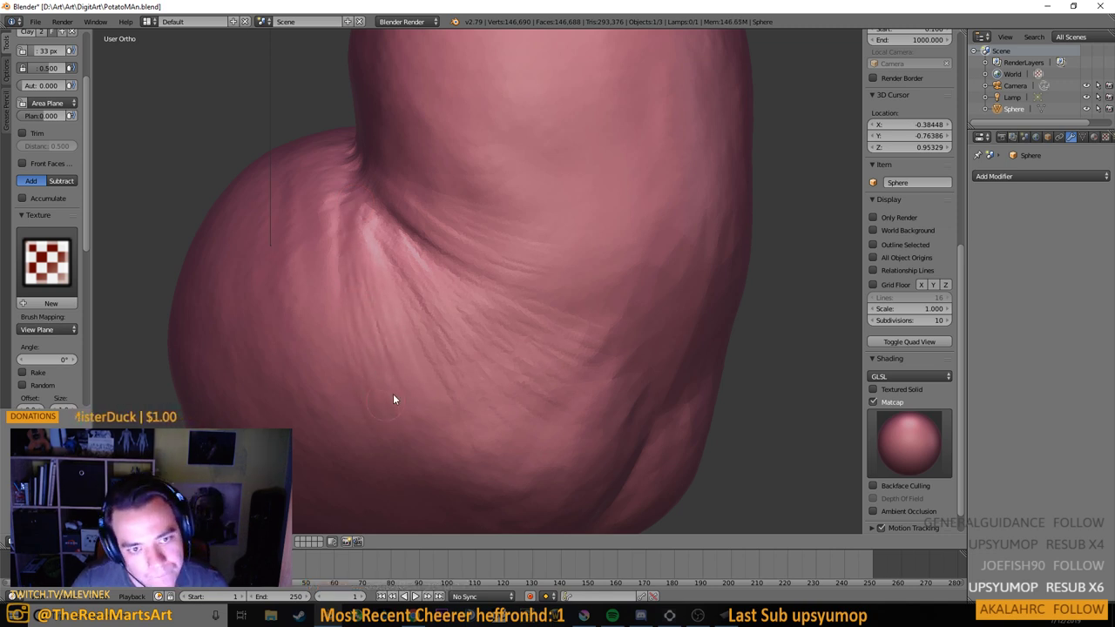
Enlarge the clay brush to 48 px and sculpt fine curved wrinkles on the upper lobe just above the fold
{"action": "key", "text": "Home"}
{"action": "mouse_move", "coordinate": [492, 335]}
{"action": "left_mouse_down"}
{"action": "mouse_move", "coordinate": [513, 339]}
{"action": "mouse_move", "coordinate": [458, 308]}
{"action": "mouse_move", "coordinate": [372, 292]}
{"action": "mouse_move", "coordinate": [439, 285]}
{"action": "left_mouse_up"}
{"action": "scroll", "coordinate": [426, 303], "scroll_direction": "up", "scroll_amount": 4}
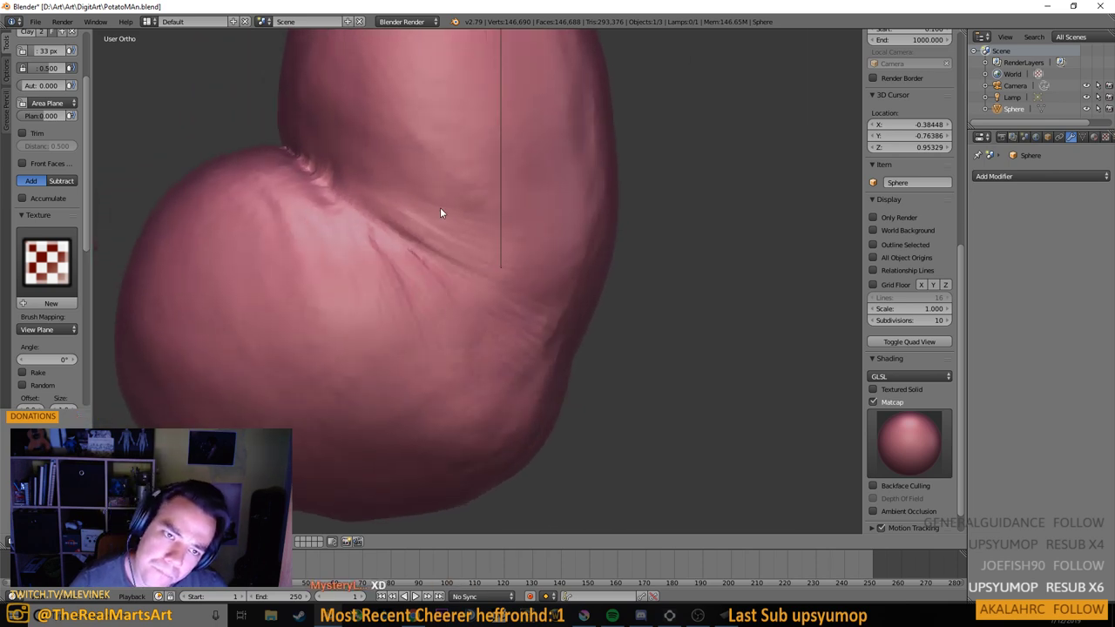
{"action": "key", "text": "f"}
{"action": "left_click", "coordinate": [430, 228]}
{"action": "left_click_drag", "start_coordinate": [381, 206], "coordinate": [523, 252]}
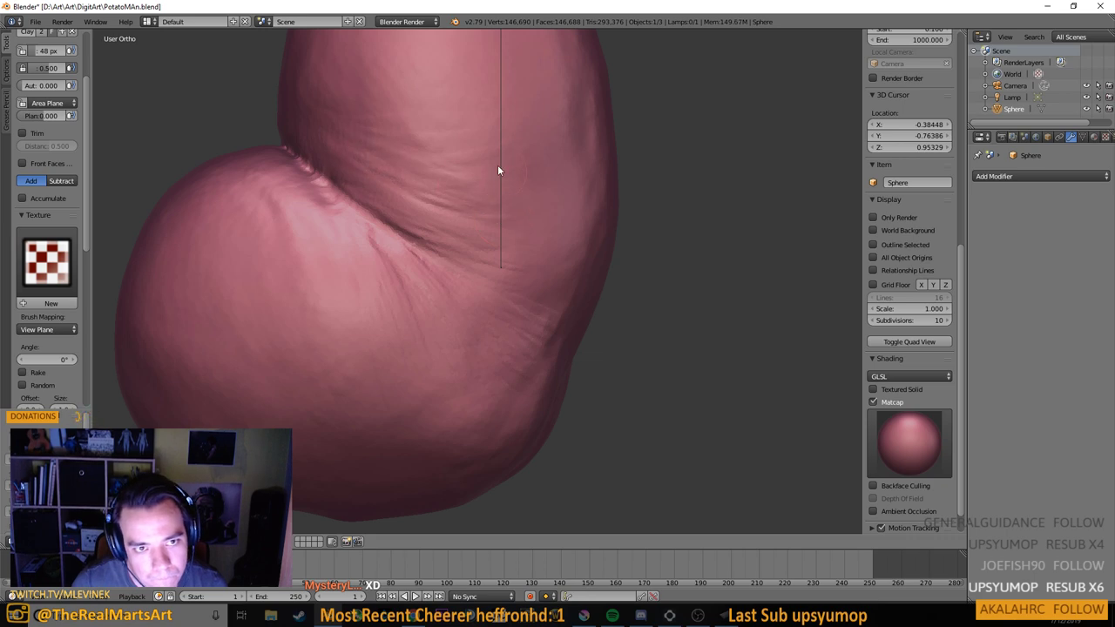
{"action": "mouse_move", "coordinate": [511, 104]}
{"action": "left_mouse_down"}
{"action": "mouse_move", "coordinate": [471, 171]}
{"action": "mouse_move", "coordinate": [448, 139]}
{"action": "mouse_move", "coordinate": [549, 157]}
{"action": "left_mouse_up"}
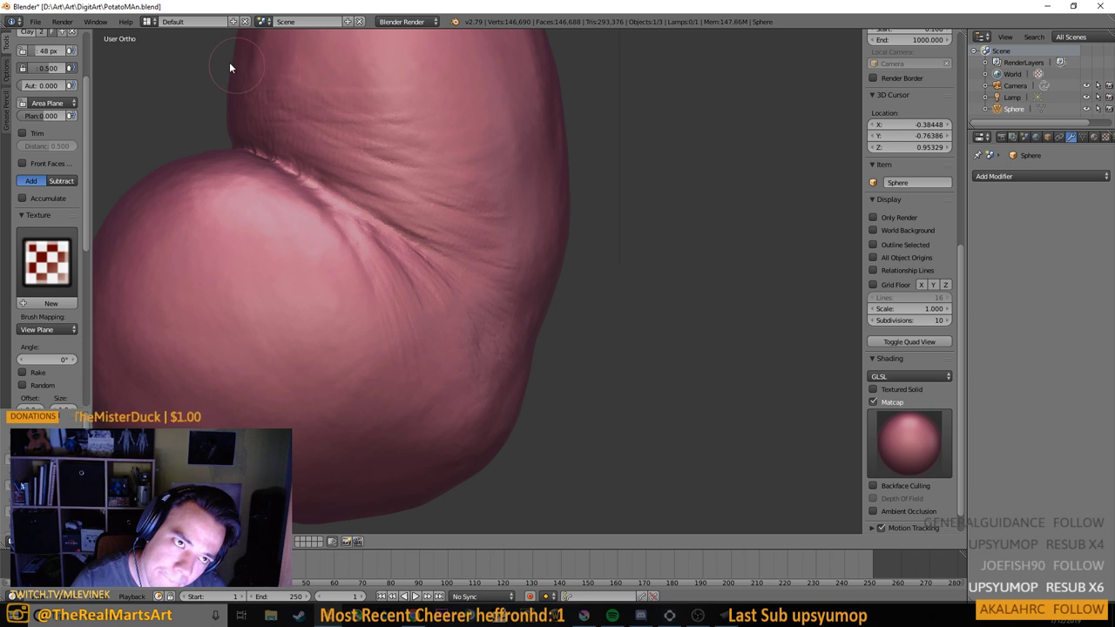
Sculpt horizontal wrinkles across the front of the upper lobe, following the fold above the lower lobe
{"action": "scroll", "coordinate": [299, 42], "scroll_direction": "down", "scroll_amount": 5}
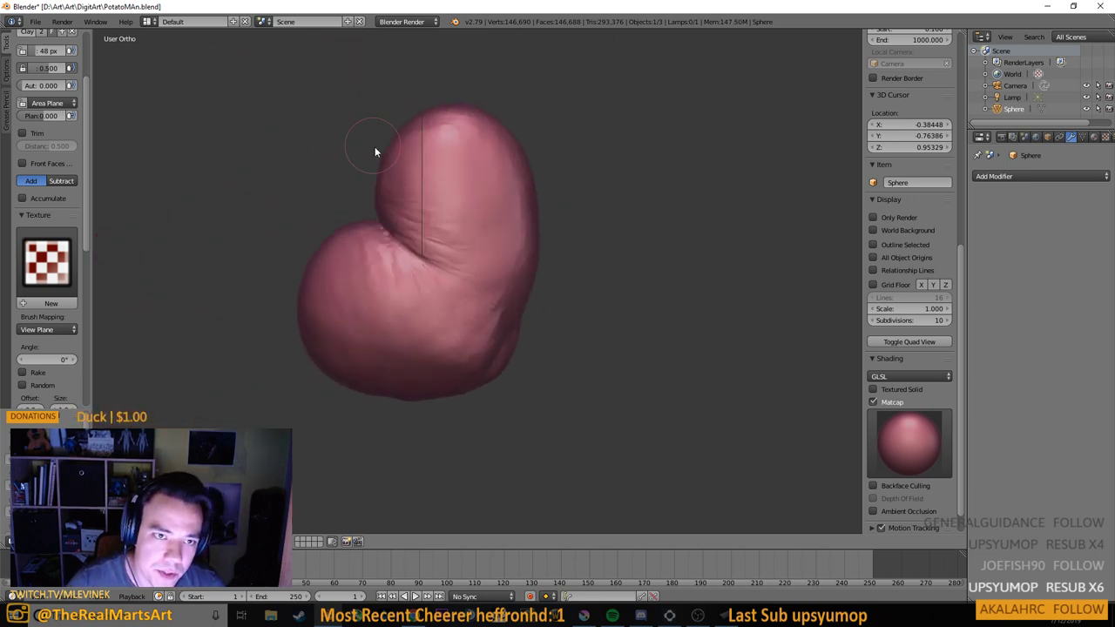
{"action": "scroll", "coordinate": [398, 157], "scroll_direction": "up", "scroll_amount": 3}
{"action": "left_click_drag", "start_coordinate": [398, 157], "coordinate": [495, 192]}
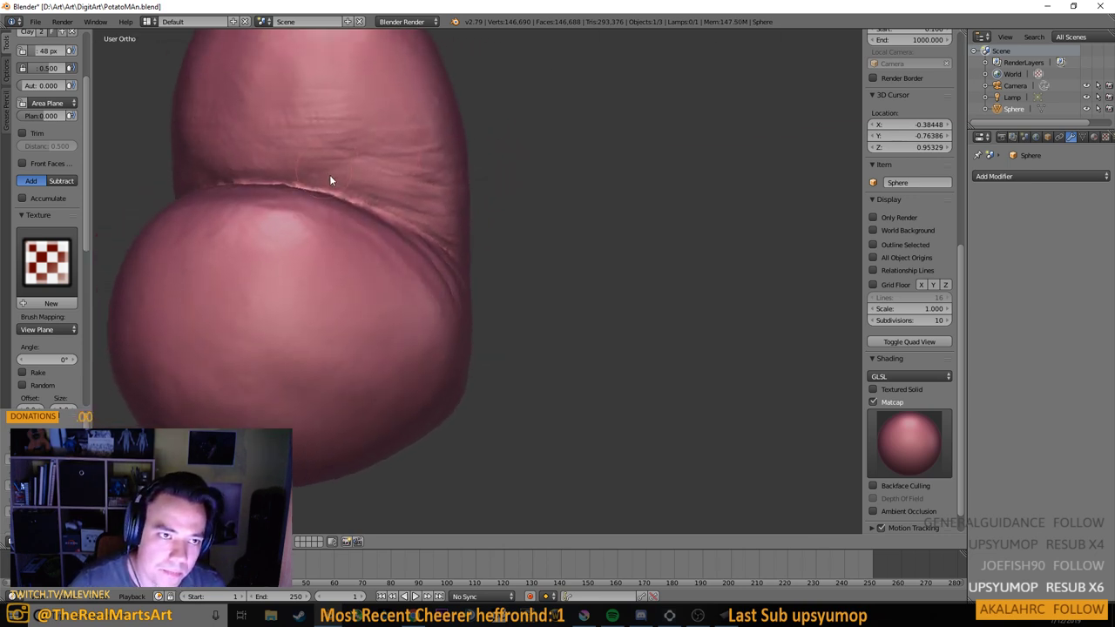
{"action": "left_click_drag", "start_coordinate": [329, 176], "coordinate": [529, 250]}
{"action": "mouse_move", "coordinate": [398, 215]}
{"action": "left_mouse_down"}
{"action": "mouse_move", "coordinate": [557, 220]}
{"action": "mouse_move", "coordinate": [442, 224]}
{"action": "mouse_move", "coordinate": [562, 240]}
{"action": "mouse_move", "coordinate": [432, 228]}
{"action": "mouse_move", "coordinate": [539, 230]}
{"action": "mouse_move", "coordinate": [411, 212]}
{"action": "mouse_move", "coordinate": [533, 207]}
{"action": "mouse_move", "coordinate": [549, 188]}
{"action": "mouse_move", "coordinate": [440, 145]}
{"action": "left_mouse_up"}
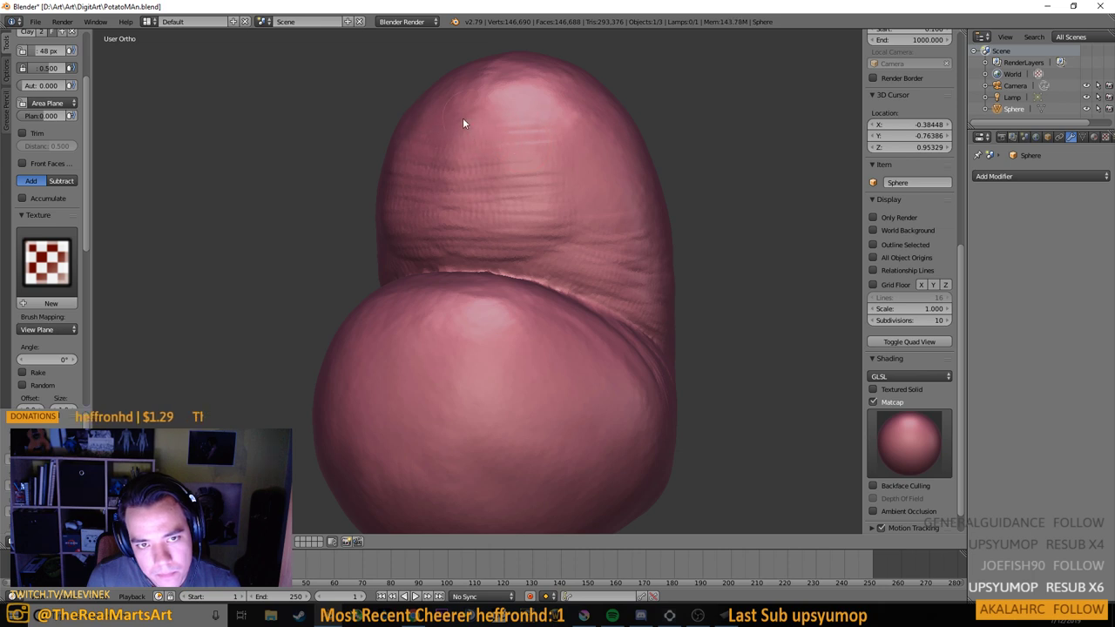
Add an arched wrinkle near the crown and vertical wrinkles down the front and side of the upper lobe
{"action": "mouse_move", "coordinate": [501, 98]}
{"action": "left_mouse_down"}
{"action": "mouse_move", "coordinate": [484, 174]}
{"action": "mouse_move", "coordinate": [541, 218]}
{"action": "mouse_move", "coordinate": [595, 229]}
{"action": "left_mouse_up"}
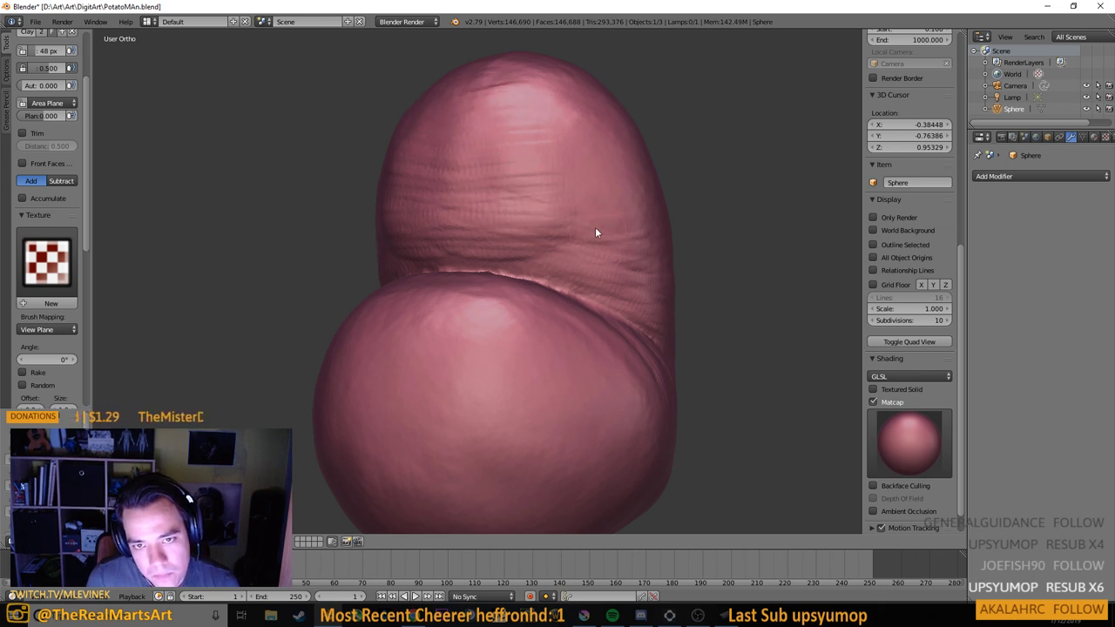
{"action": "mouse_move", "coordinate": [485, 182]}
{"action": "left_mouse_down"}
{"action": "mouse_move", "coordinate": [485, 223]}
{"action": "mouse_move", "coordinate": [476, 131]}
{"action": "mouse_move", "coordinate": [437, 184]}
{"action": "left_mouse_up"}
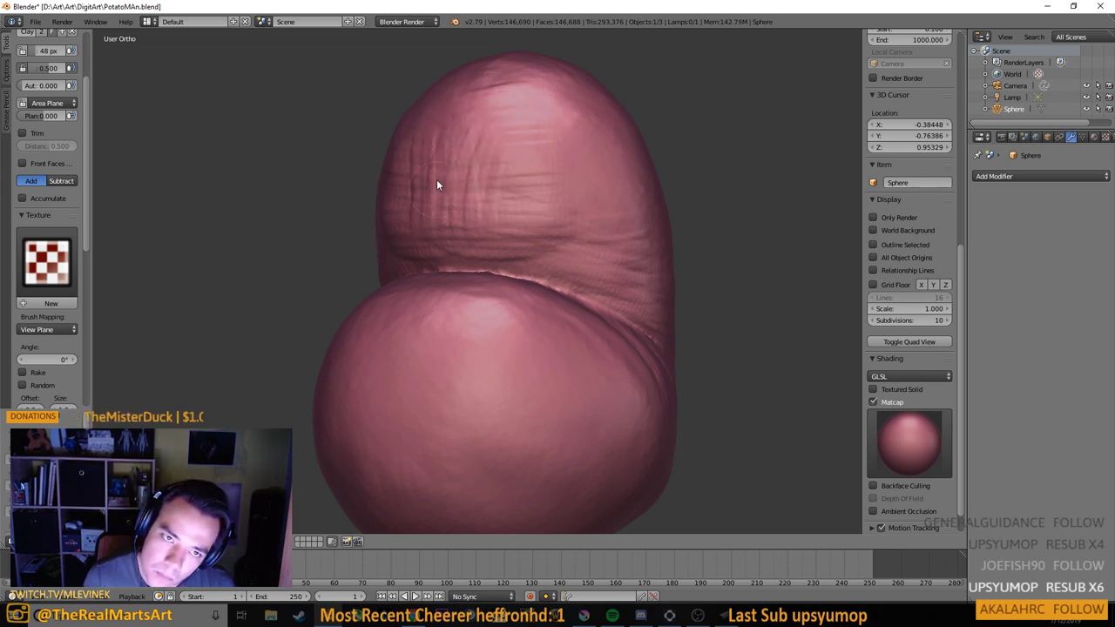
{"action": "mouse_move", "coordinate": [419, 138]}
{"action": "left_mouse_down"}
{"action": "mouse_move", "coordinate": [449, 146]}
{"action": "mouse_move", "coordinate": [452, 205]}
{"action": "left_mouse_up"}
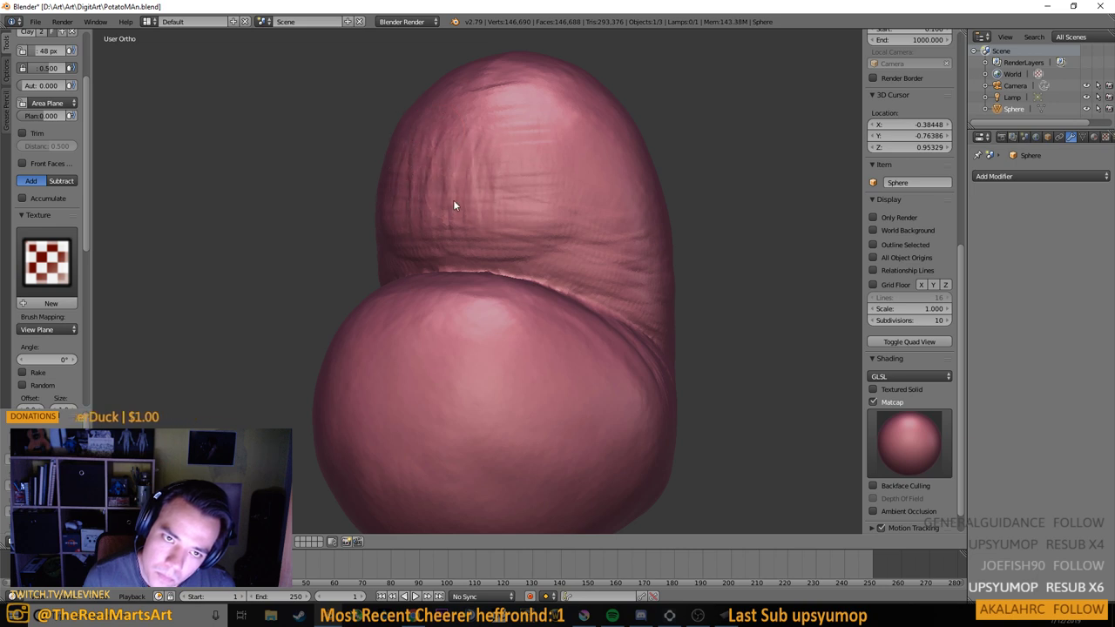
{"action": "mouse_move", "coordinate": [603, 106]}
{"action": "left_mouse_down"}
{"action": "mouse_move", "coordinate": [571, 123]}
{"action": "mouse_move", "coordinate": [504, 127]}
{"action": "mouse_move", "coordinate": [526, 128]}
{"action": "left_mouse_up"}
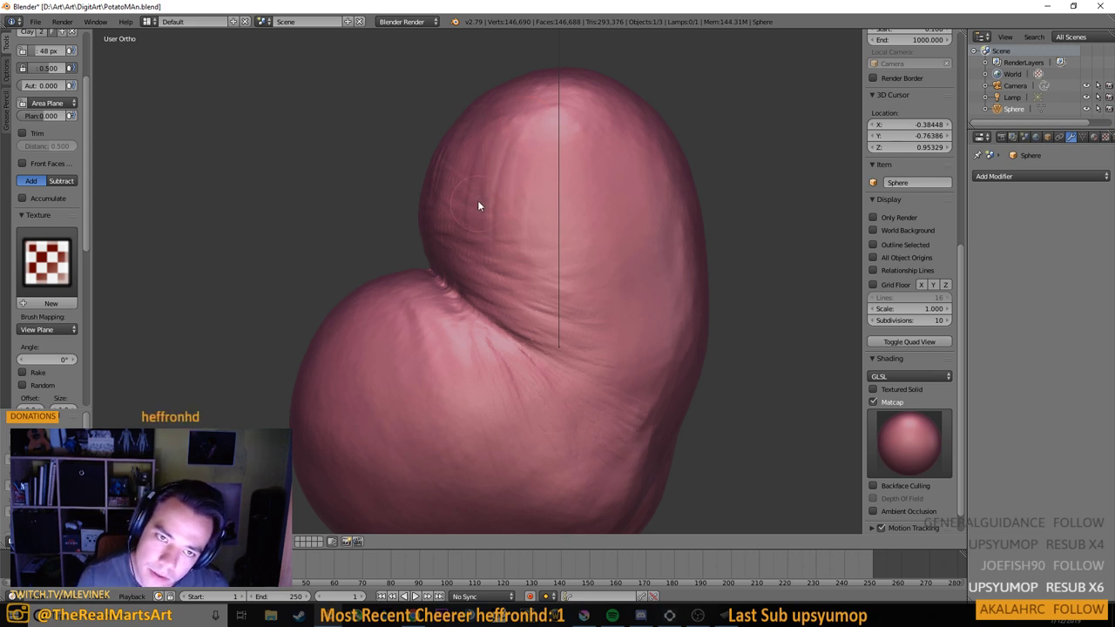
{"action": "scroll", "coordinate": [514, 134], "scroll_direction": "down", "scroll_amount": 5}
{"action": "mouse_move", "coordinate": [495, 195]}
{"action": "left_mouse_down"}
{"action": "mouse_move", "coordinate": [454, 213]}
{"action": "mouse_move", "coordinate": [527, 199]}
{"action": "mouse_move", "coordinate": [587, 229]}
{"action": "mouse_move", "coordinate": [529, 218]}
{"action": "mouse_move", "coordinate": [607, 213]}
{"action": "left_mouse_up"}
{"action": "scroll", "coordinate": [522, 222], "scroll_direction": "up", "scroll_amount": 3}
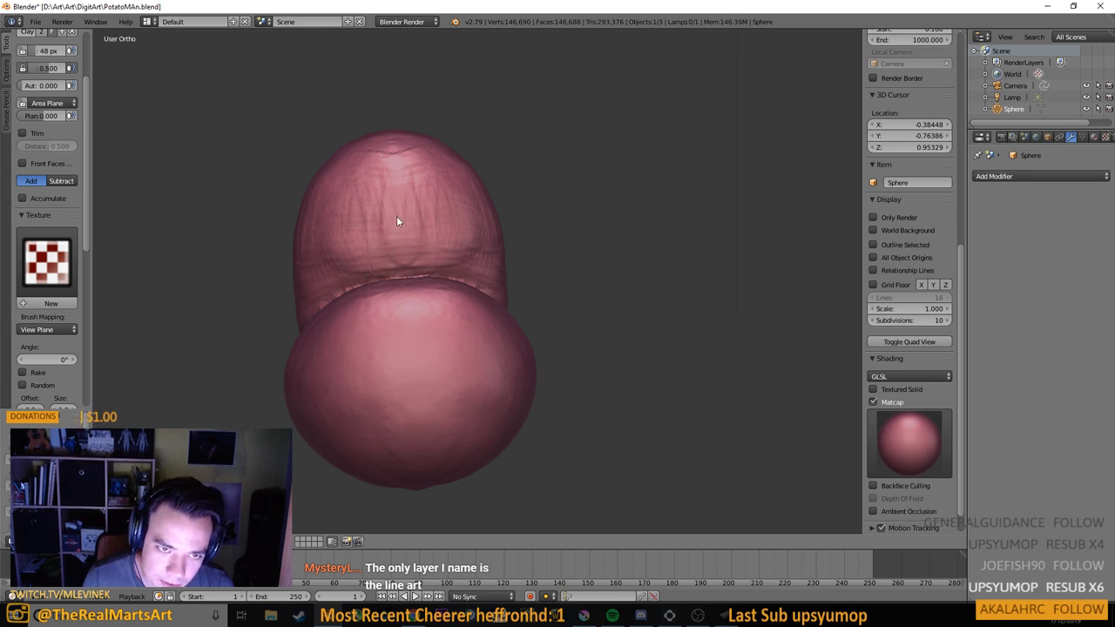
{"action": "mouse_move", "coordinate": [349, 240]}
{"action": "left_mouse_down"}
{"action": "mouse_move", "coordinate": [388, 192]}
{"action": "mouse_move", "coordinate": [356, 191]}
{"action": "mouse_move", "coordinate": [446, 204]}
{"action": "left_mouse_up"}
{"action": "scroll", "coordinate": [359, 188], "scroll_direction": "up", "scroll_amount": 2}
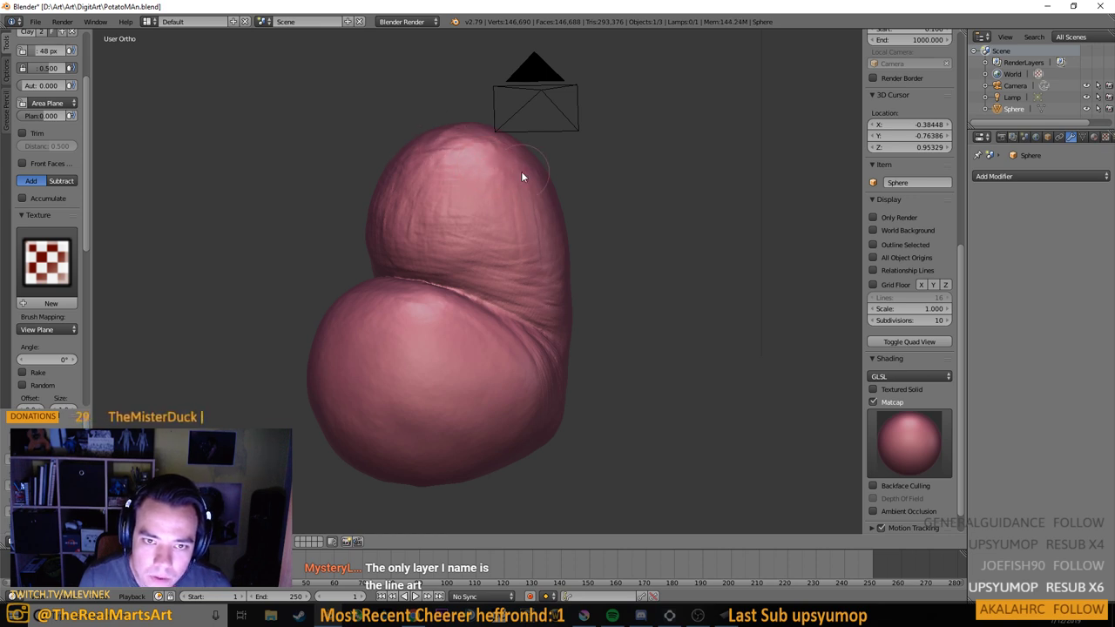
Sculpt streaks radiating from the fold over the upper side of the lower lobe
{"action": "mouse_move", "coordinate": [549, 200]}
{"action": "left_mouse_down"}
{"action": "mouse_move", "coordinate": [523, 232]}
{"action": "mouse_move", "coordinate": [612, 252]}
{"action": "mouse_move", "coordinate": [494, 243]}
{"action": "mouse_move", "coordinate": [507, 233]}
{"action": "left_mouse_up"}
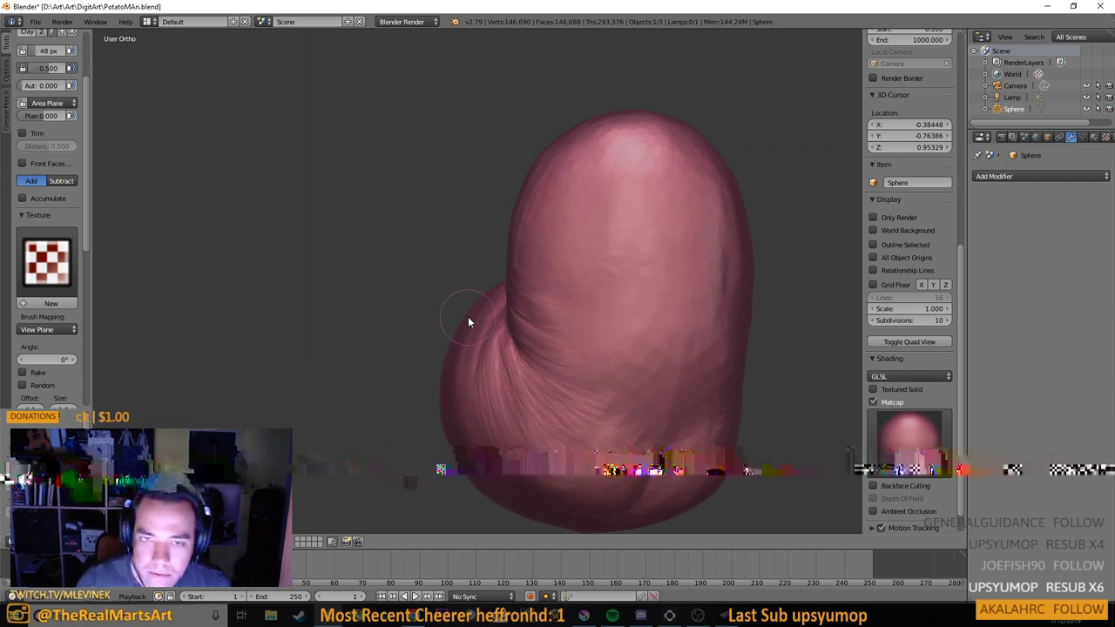
{"action": "left_click_drag", "start_coordinate": [468, 317], "coordinate": [504, 353]}
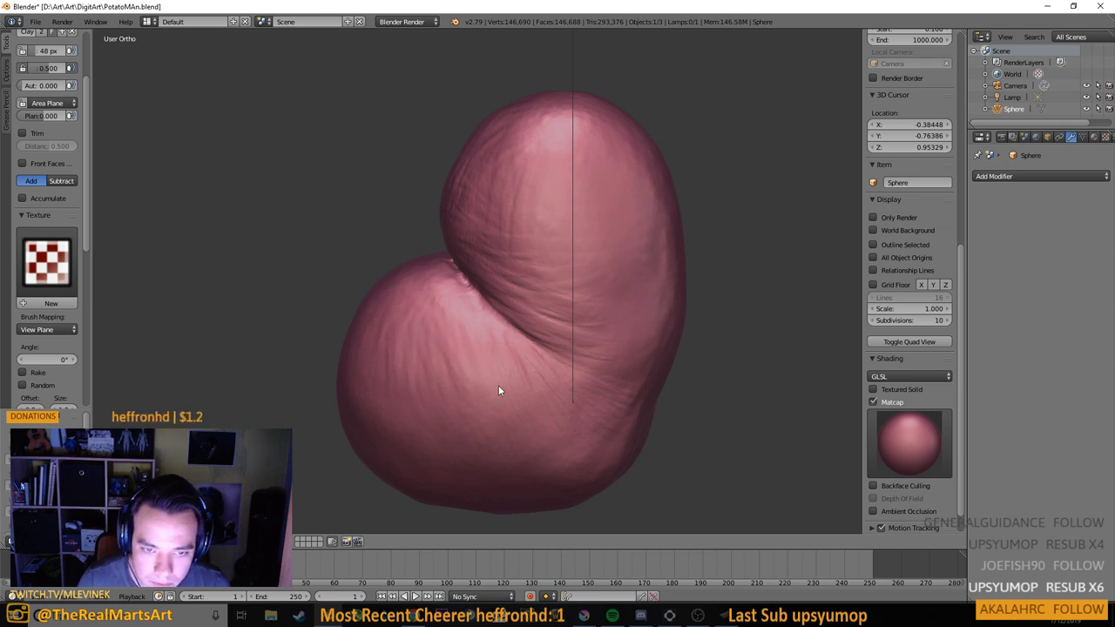
{"action": "scroll", "coordinate": [520, 386], "scroll_direction": "down", "scroll_amount": 3}
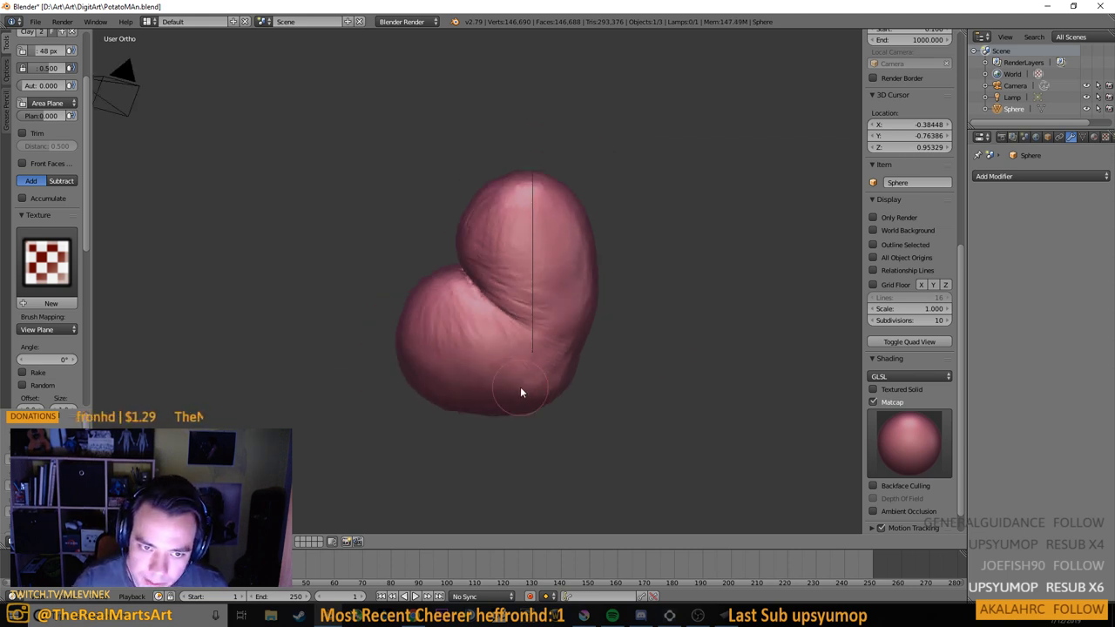
{"action": "mouse_move", "coordinate": [520, 386]}
{"action": "left_mouse_down"}
{"action": "mouse_move", "coordinate": [345, 369]}
{"action": "mouse_move", "coordinate": [479, 366]}
{"action": "left_mouse_up"}
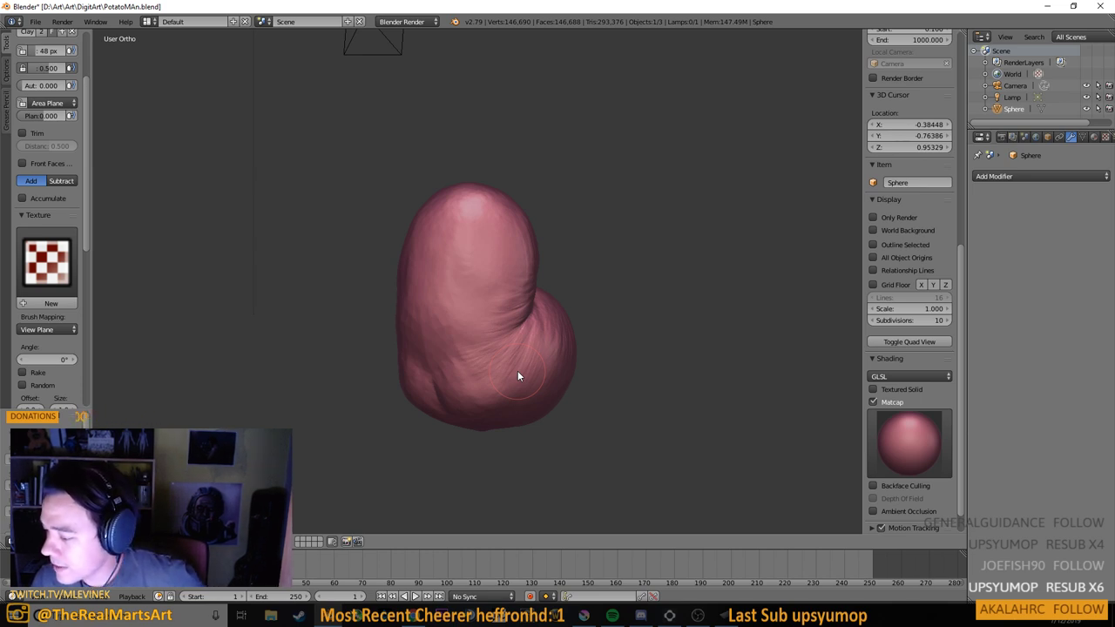
Sculpt long vertical wrinkles down the side of the upper lobe, from the crown towards the fold
{"action": "scroll", "coordinate": [430, 377], "scroll_direction": "up", "scroll_amount": 3}
{"action": "left_click_drag", "start_coordinate": [455, 301], "coordinate": [418, 301]}
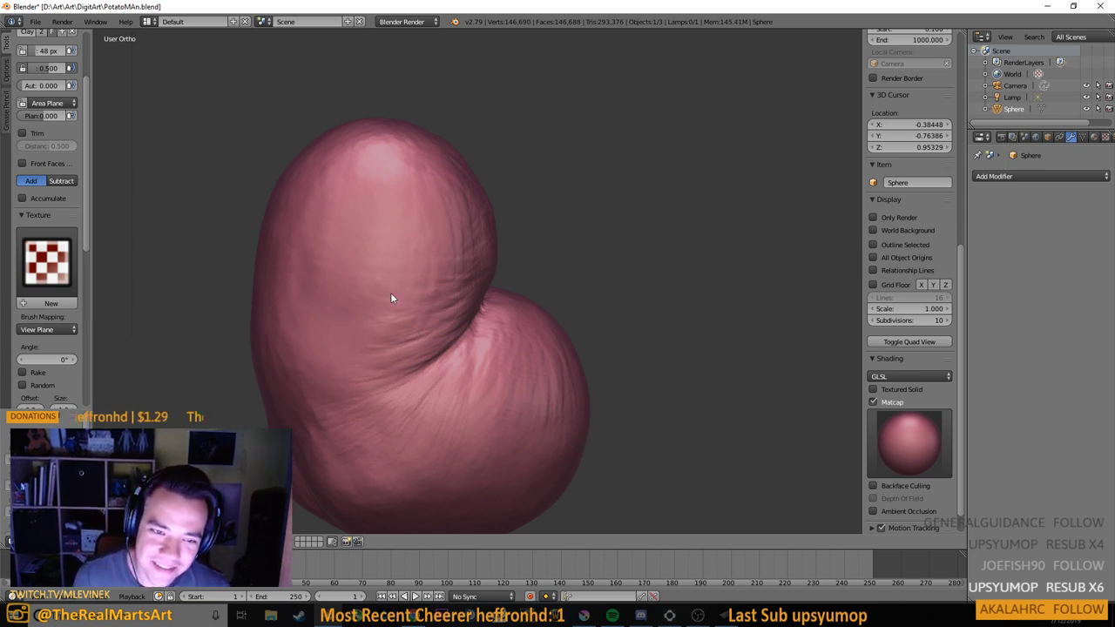
{"action": "left_click_drag", "start_coordinate": [368, 177], "coordinate": [352, 266]}
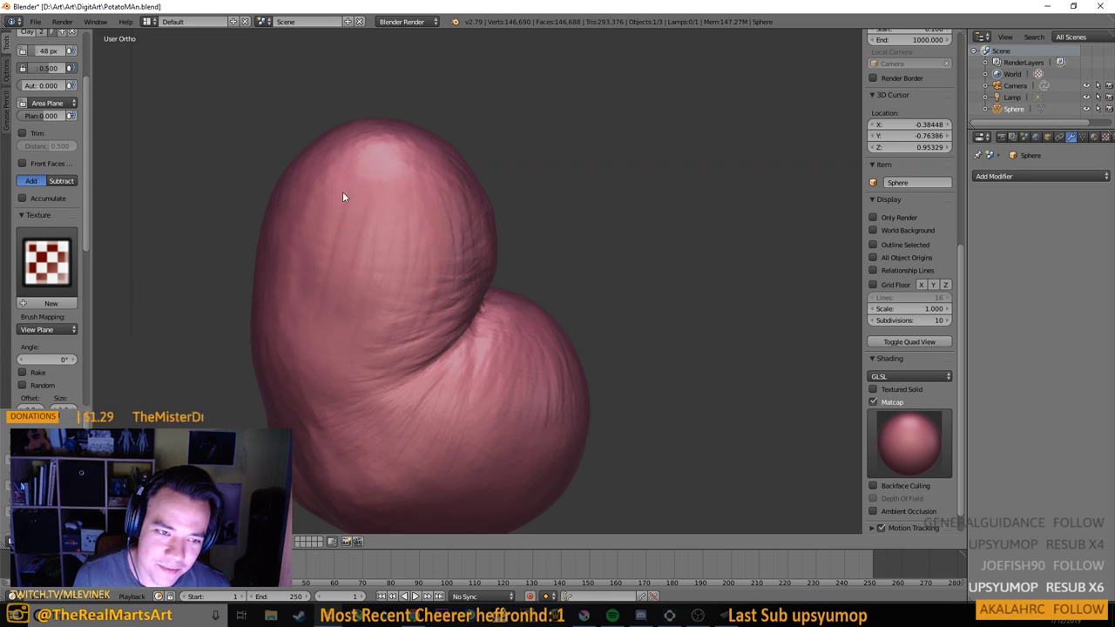
{"action": "left_click_drag", "start_coordinate": [342, 192], "coordinate": [296, 328]}
{"action": "mouse_move", "coordinate": [300, 254]}
{"action": "left_mouse_down"}
{"action": "mouse_move", "coordinate": [430, 244]}
{"action": "mouse_move", "coordinate": [125, 239]}
{"action": "mouse_move", "coordinate": [169, 240]}
{"action": "left_mouse_up"}
{"action": "left_click_drag", "start_coordinate": [246, 275], "coordinate": [227, 350]}
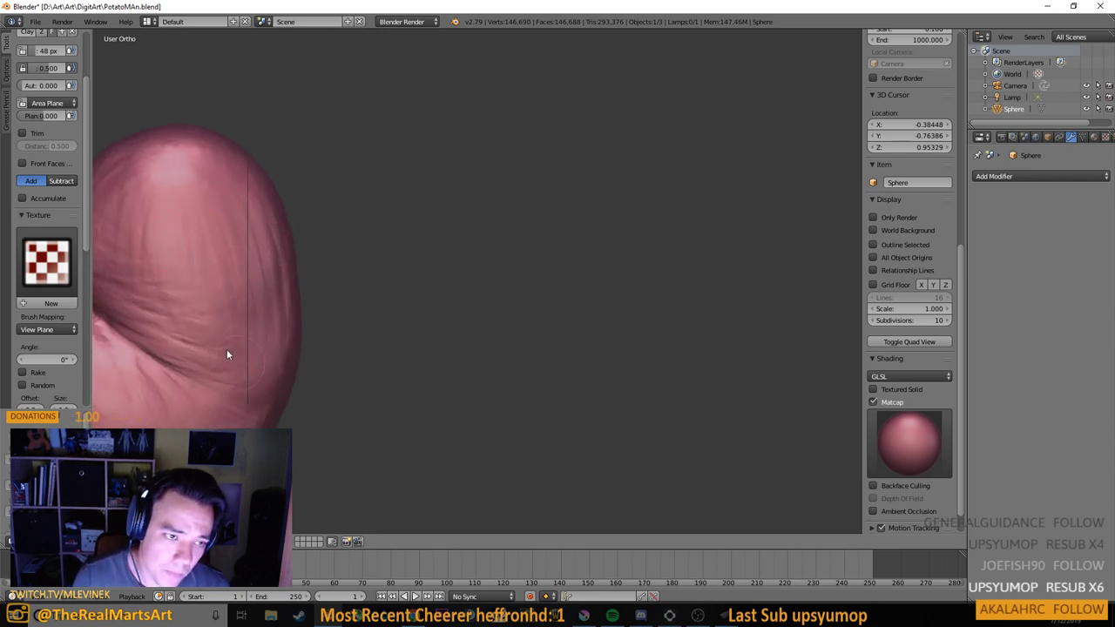
{"action": "mouse_move", "coordinate": [245, 200]}
{"action": "left_mouse_down"}
{"action": "mouse_move", "coordinate": [266, 355]}
{"action": "mouse_move", "coordinate": [245, 364]}
{"action": "left_mouse_up"}
Continue the wrinkles along the back of the body and down around its base
{"action": "scroll", "coordinate": [296, 368], "scroll_direction": "down", "scroll_amount": 4}
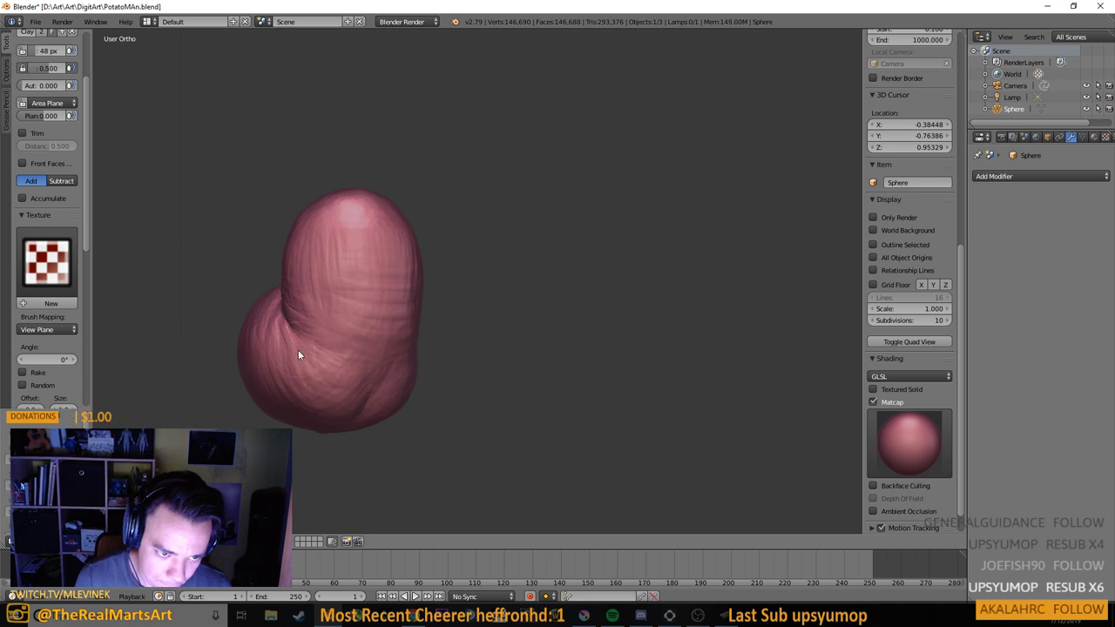
{"action": "mouse_move", "coordinate": [389, 314]}
{"action": "left_mouse_down"}
{"action": "mouse_move", "coordinate": [298, 296]}
{"action": "mouse_move", "coordinate": [223, 305]}
{"action": "mouse_move", "coordinate": [221, 317]}
{"action": "mouse_move", "coordinate": [238, 304]}
{"action": "left_mouse_up"}
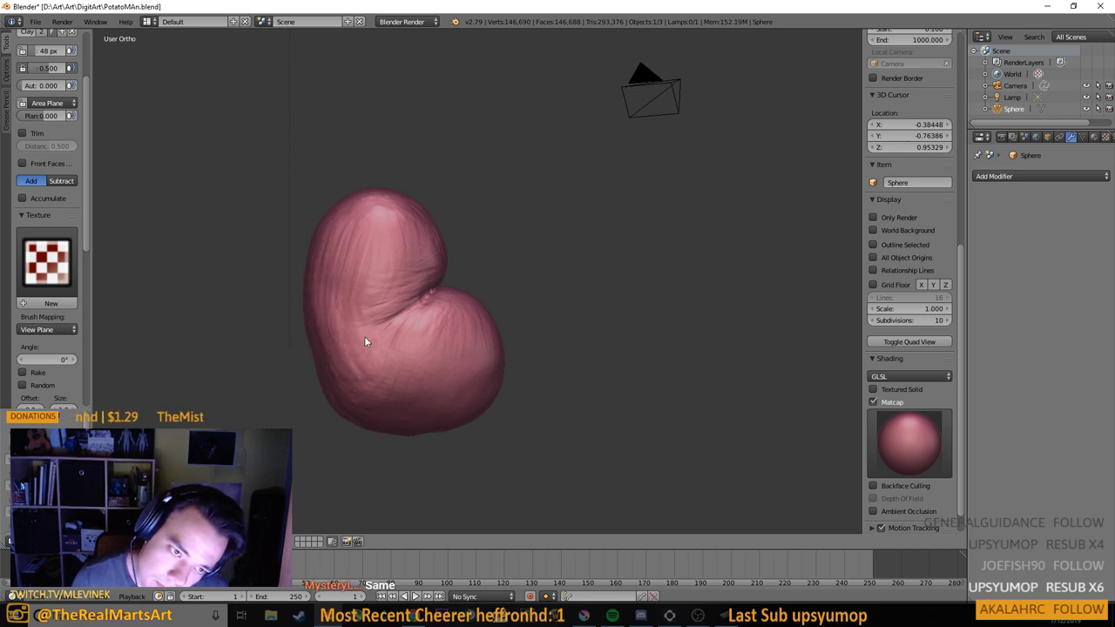
{"action": "left_click_drag", "start_coordinate": [316, 335], "coordinate": [363, 396]}
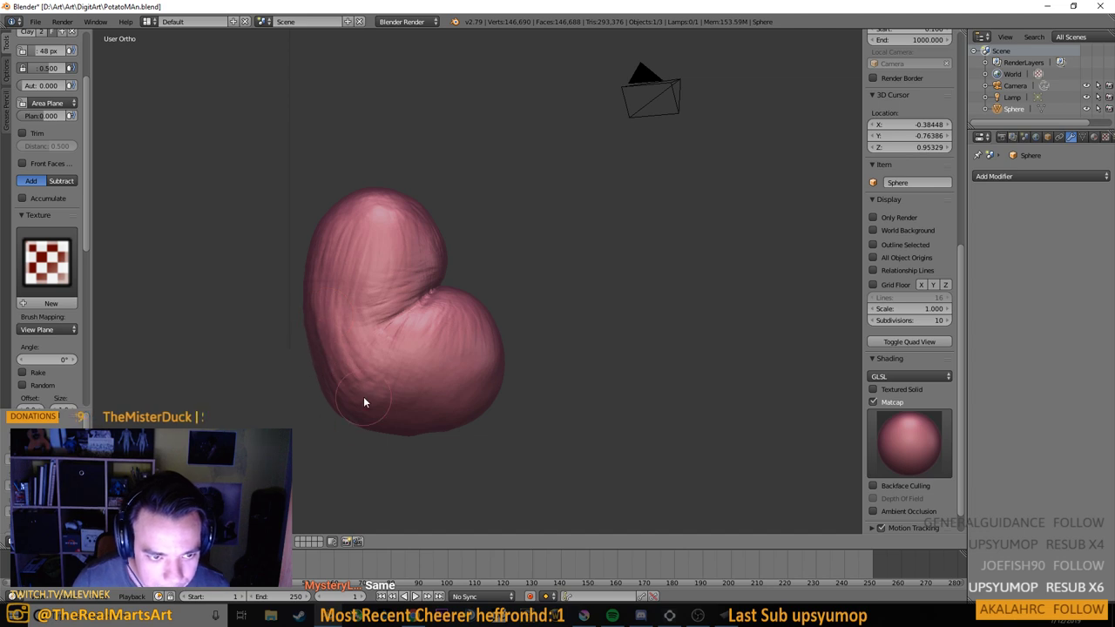
{"action": "left_click_drag", "start_coordinate": [460, 336], "coordinate": [554, 328]}
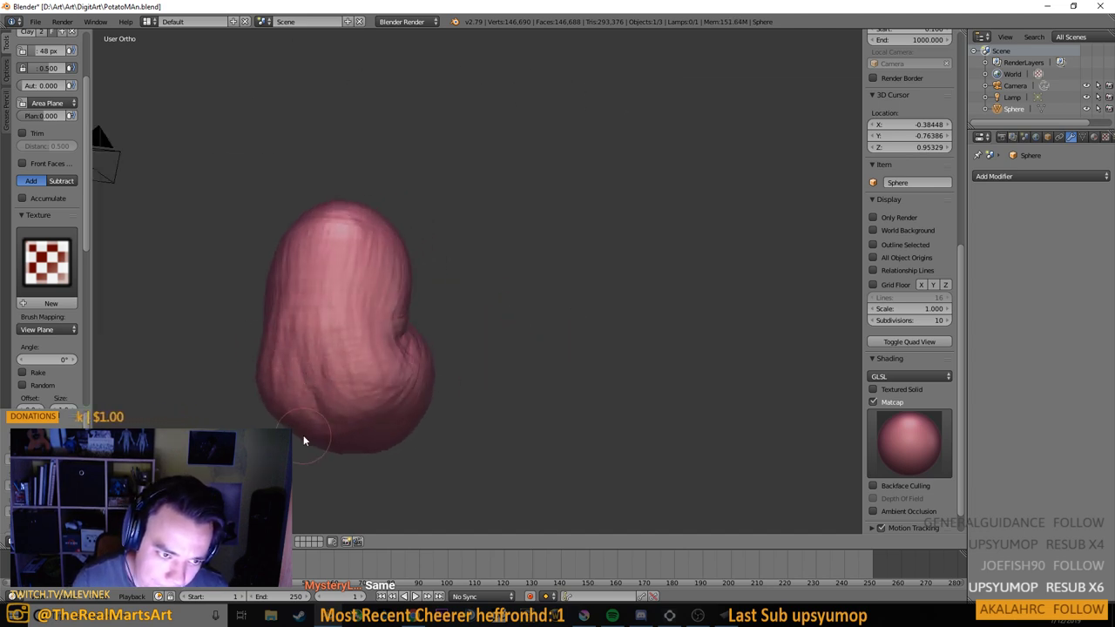
{"action": "left_click_drag", "start_coordinate": [312, 427], "coordinate": [317, 399]}
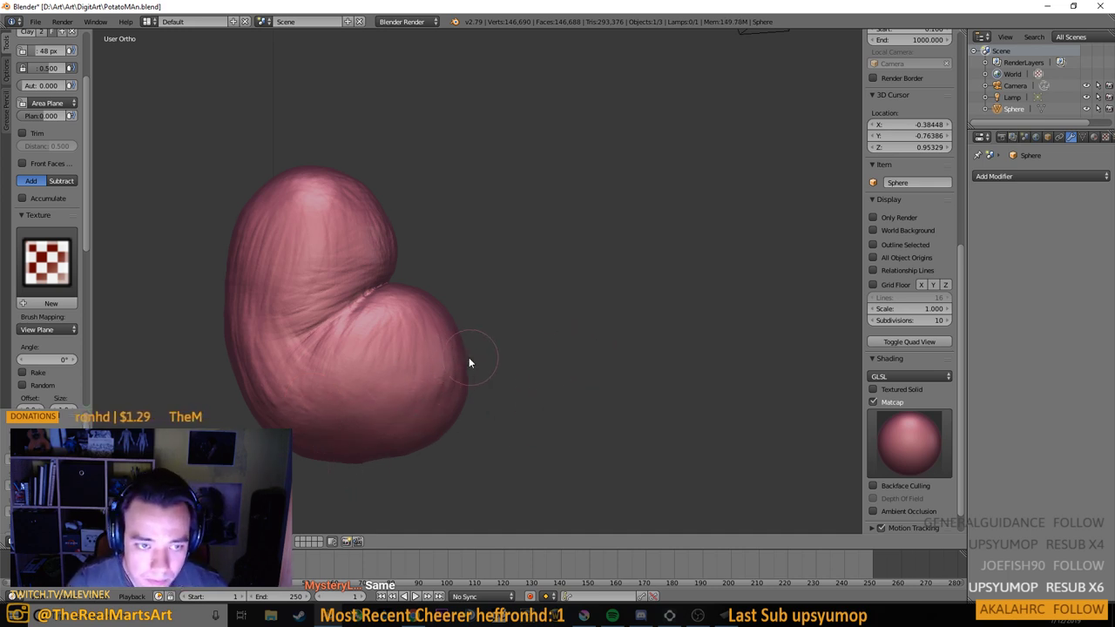
Sculpt more wrinkles over the crown and crosswise over the front of the upper lobe
{"action": "mouse_move", "coordinate": [469, 362]}
{"action": "left_mouse_down"}
{"action": "mouse_move", "coordinate": [323, 372]}
{"action": "mouse_move", "coordinate": [439, 304]}
{"action": "left_mouse_up"}
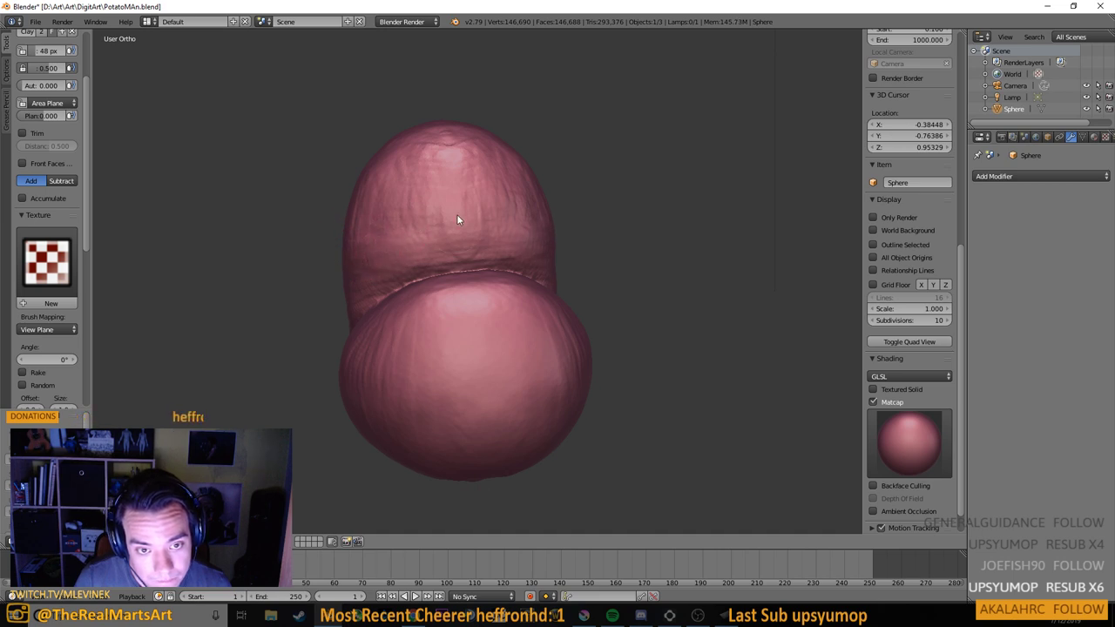
{"action": "mouse_move", "coordinate": [461, 142]}
{"action": "left_mouse_down"}
{"action": "mouse_move", "coordinate": [369, 185]}
{"action": "mouse_move", "coordinate": [370, 176]}
{"action": "left_mouse_up"}
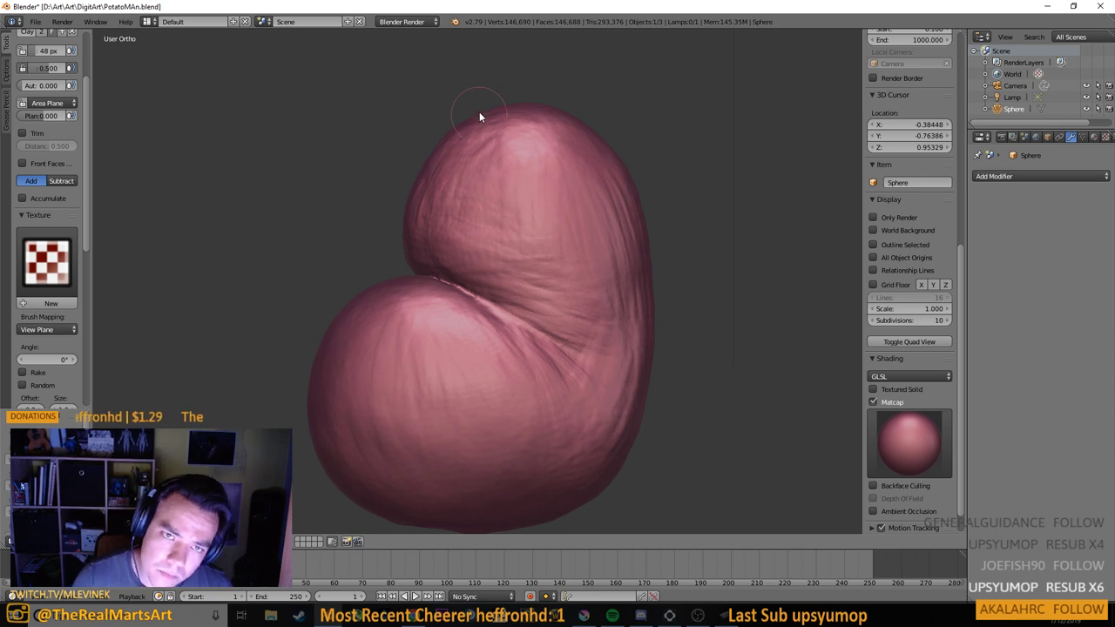
{"action": "left_click_drag", "start_coordinate": [479, 111], "coordinate": [608, 131]}
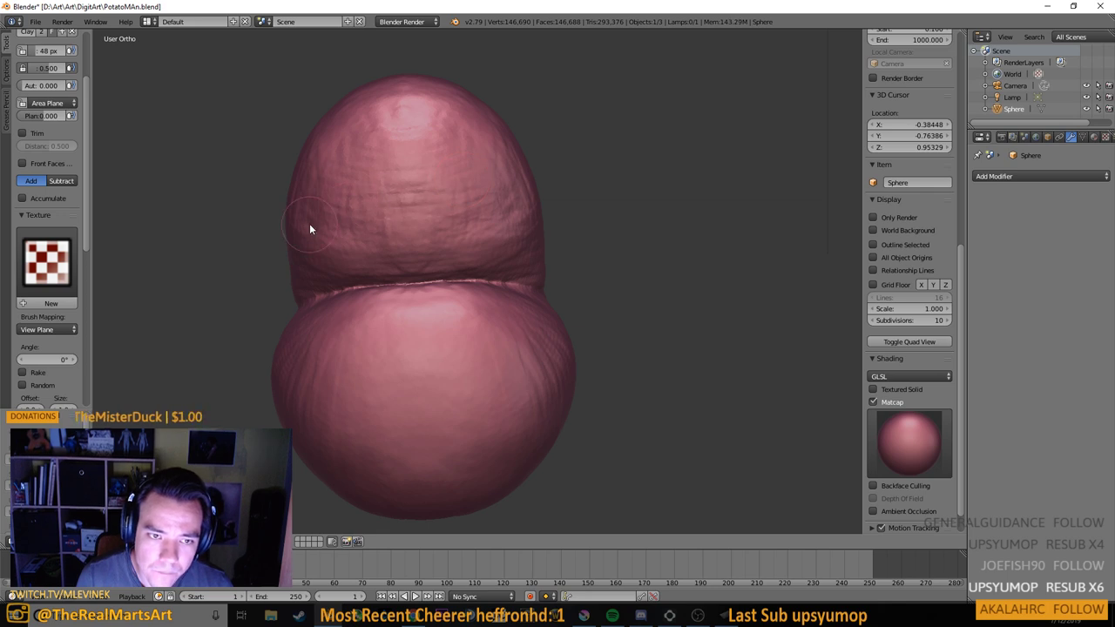
{"action": "scroll", "coordinate": [365, 226], "scroll_direction": "down", "scroll_amount": 3}
{"action": "mouse_move", "coordinate": [474, 244]}
{"action": "left_mouse_down"}
{"action": "mouse_move", "coordinate": [406, 256]}
{"action": "mouse_move", "coordinate": [328, 233]}
{"action": "mouse_move", "coordinate": [331, 222]}
{"action": "left_mouse_up"}
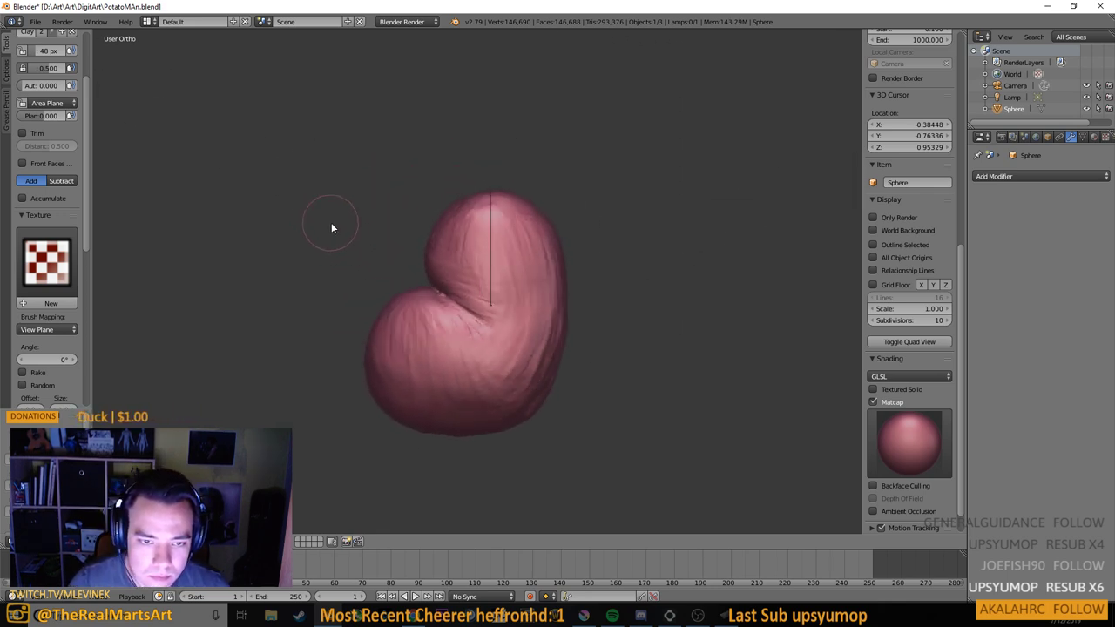
Switch to the Crease brush and carve deeper folds into the upper lobe just above the junction with the lower lobe
{"action": "scroll", "coordinate": [414, 262], "scroll_direction": "up", "scroll_amount": 2}
{"action": "left_click", "coordinate": [46, 262]}
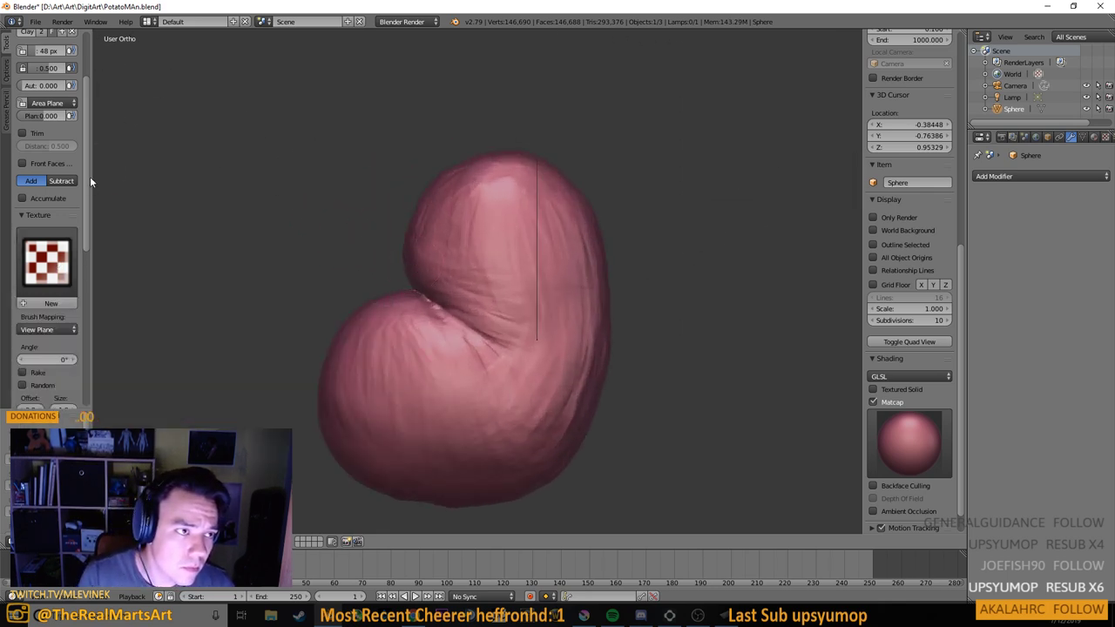
{"action": "scroll", "coordinate": [90, 180], "scroll_direction": "up", "scroll_amount": 5}
{"action": "left_click", "coordinate": [48, 83]}
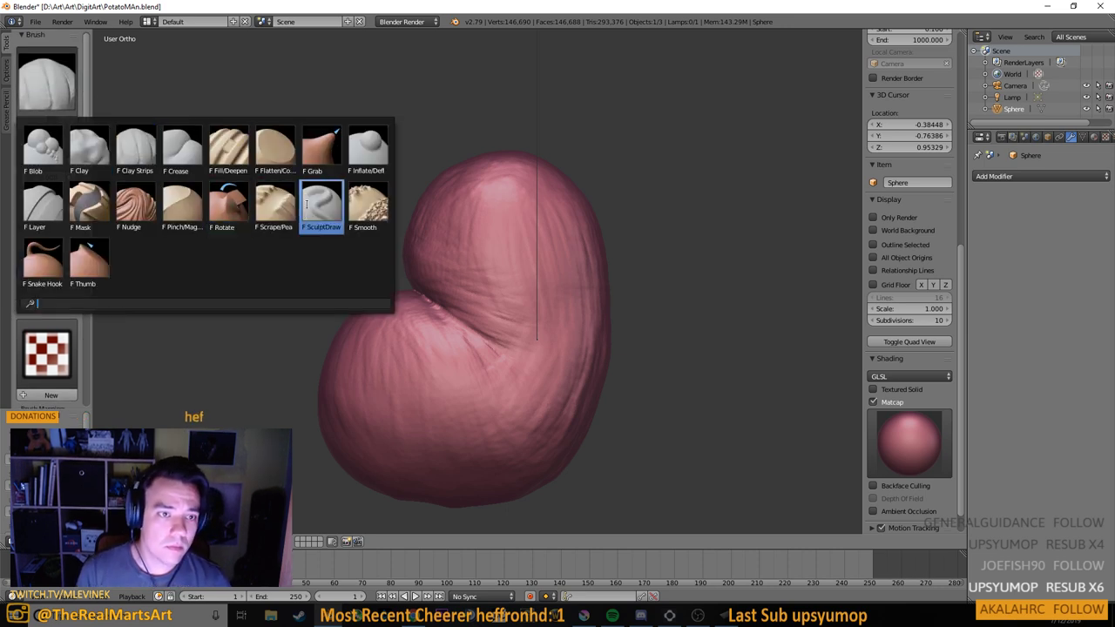
{"action": "left_click", "coordinate": [181, 146]}
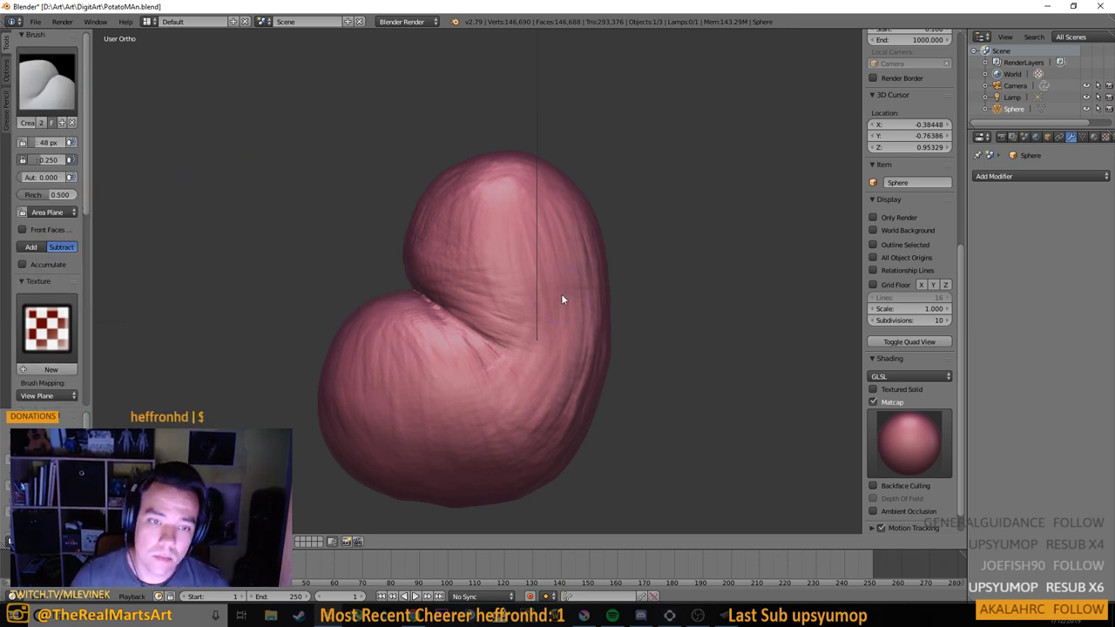
{"action": "scroll", "coordinate": [561, 300], "scroll_direction": "up", "scroll_amount": 4}
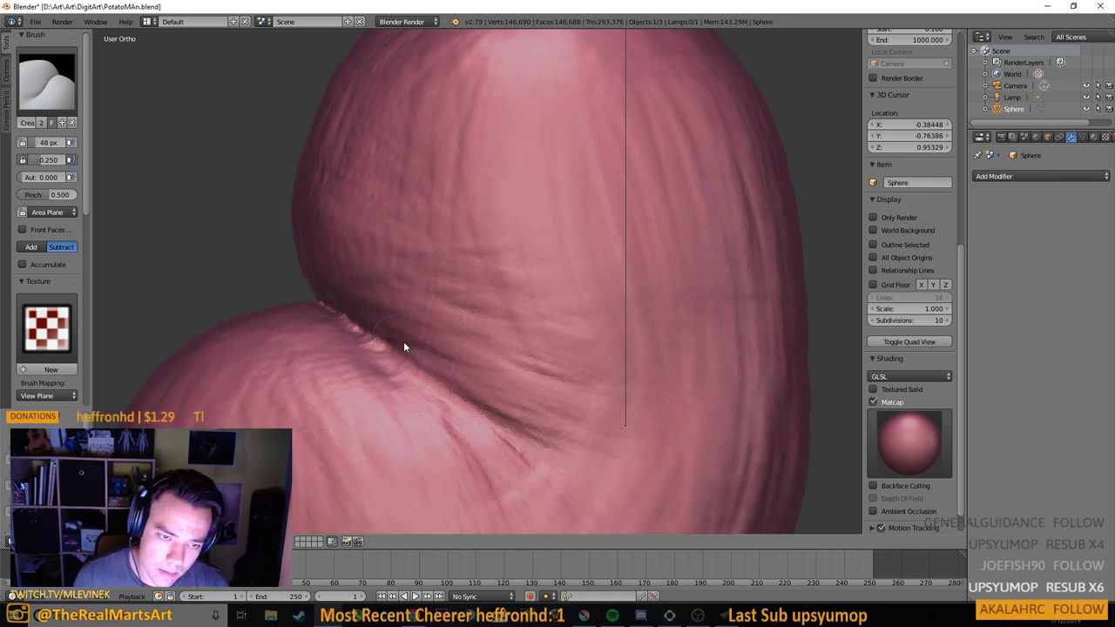
{"action": "left_click_drag", "start_coordinate": [403, 322], "coordinate": [594, 388]}
{"action": "left_click_drag", "start_coordinate": [361, 329], "coordinate": [514, 363]}
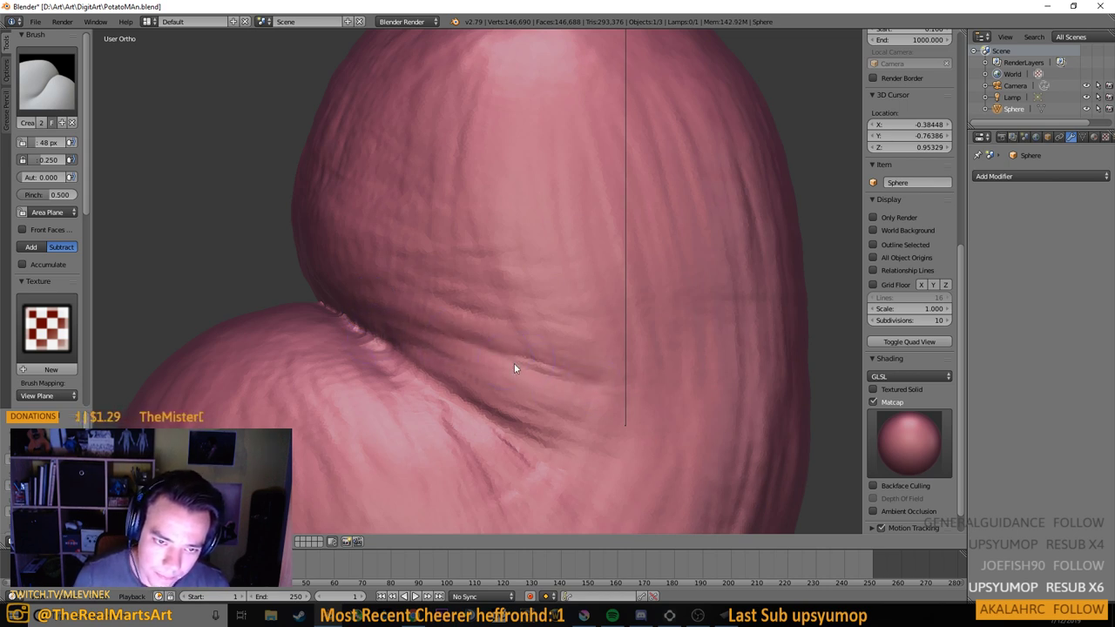
{"action": "left_click_drag", "start_coordinate": [423, 335], "coordinate": [564, 368]}
{"action": "mouse_move", "coordinate": [484, 343]}
{"action": "left_mouse_down"}
{"action": "mouse_move", "coordinate": [557, 338]}
{"action": "mouse_move", "coordinate": [616, 367]}
{"action": "left_mouse_up"}
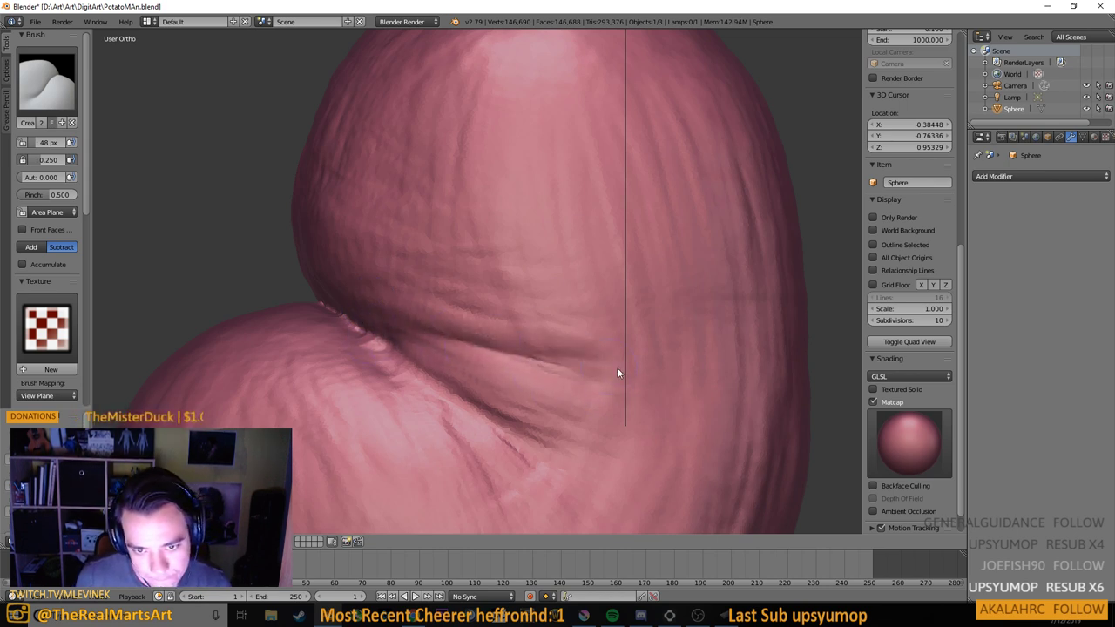
{"action": "mouse_move", "coordinate": [380, 392]}
{"action": "left_mouse_down"}
{"action": "mouse_move", "coordinate": [421, 471]}
{"action": "mouse_move", "coordinate": [414, 401]}
{"action": "mouse_move", "coordinate": [565, 417]}
{"action": "mouse_move", "coordinate": [634, 409]}
{"action": "left_mouse_up"}
{"action": "scroll", "coordinate": [428, 480], "scroll_direction": "down", "scroll_amount": 3}
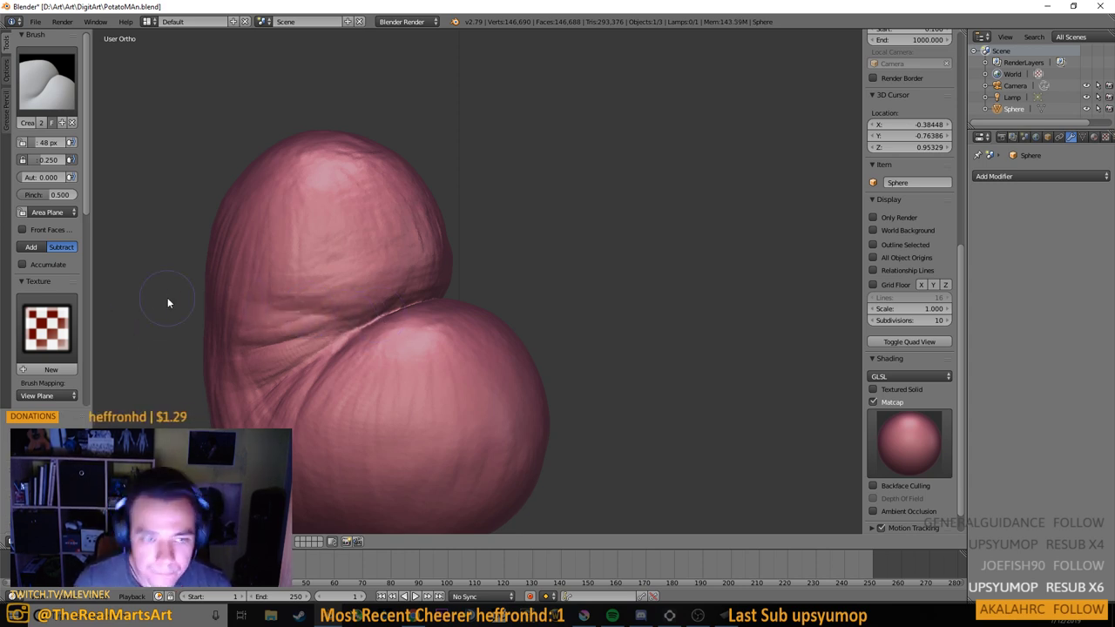
Examine the wrinkled body from the side, from underneath and from the front
{"action": "scroll", "coordinate": [167, 297], "scroll_direction": "down", "scroll_amount": 3}
{"action": "left_click_drag", "start_coordinate": [221, 259], "coordinate": [283, 339]}
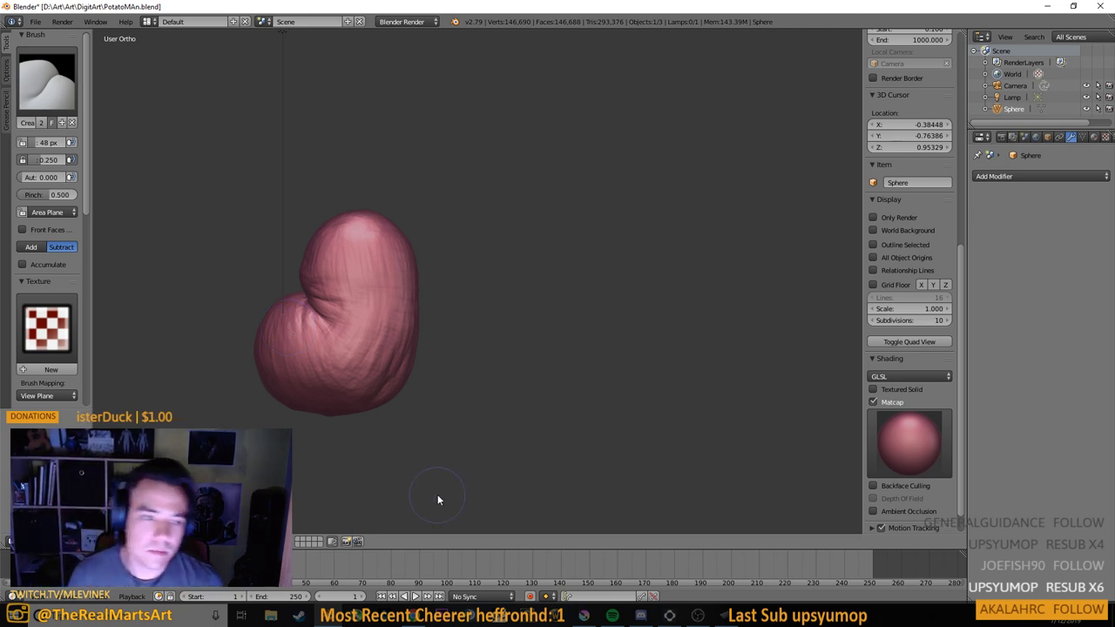
{"action": "mouse_move", "coordinate": [340, 455]}
{"action": "left_mouse_down"}
{"action": "mouse_move", "coordinate": [406, 368]}
{"action": "mouse_move", "coordinate": [381, 290]}
{"action": "mouse_move", "coordinate": [331, 297]}
{"action": "left_mouse_up"}
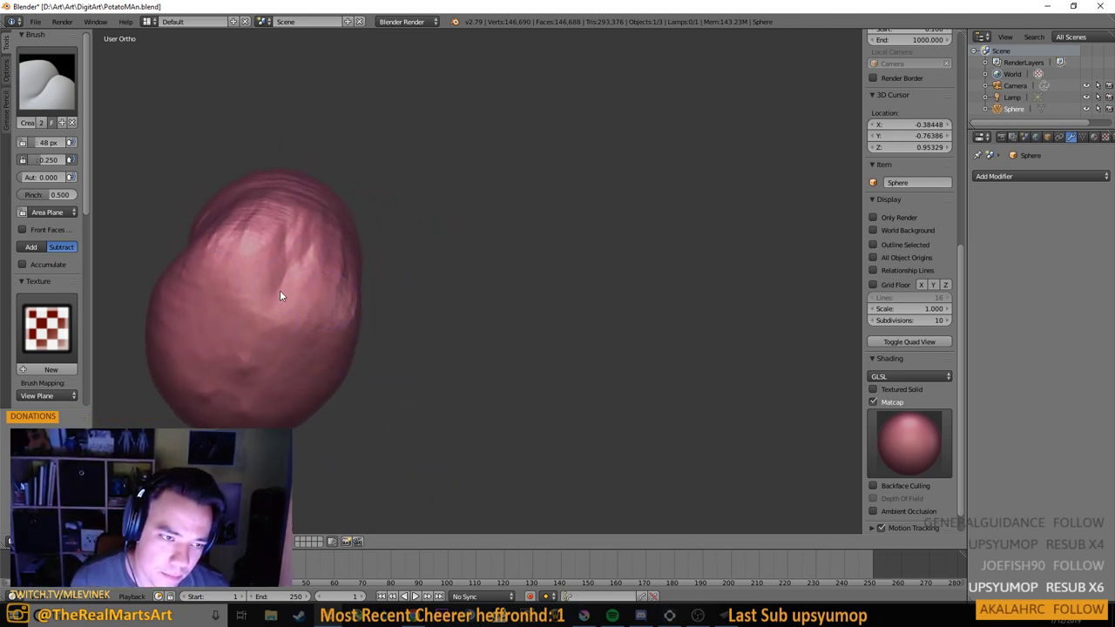
{"action": "mouse_move", "coordinate": [304, 330]}
{"action": "left_mouse_down"}
{"action": "mouse_move", "coordinate": [154, 391]}
{"action": "mouse_move", "coordinate": [368, 430]}
{"action": "mouse_move", "coordinate": [224, 403]}
{"action": "mouse_move", "coordinate": [319, 386]}
{"action": "mouse_move", "coordinate": [232, 340]}
{"action": "mouse_move", "coordinate": [354, 385]}
{"action": "mouse_move", "coordinate": [383, 427]}
{"action": "left_mouse_up"}
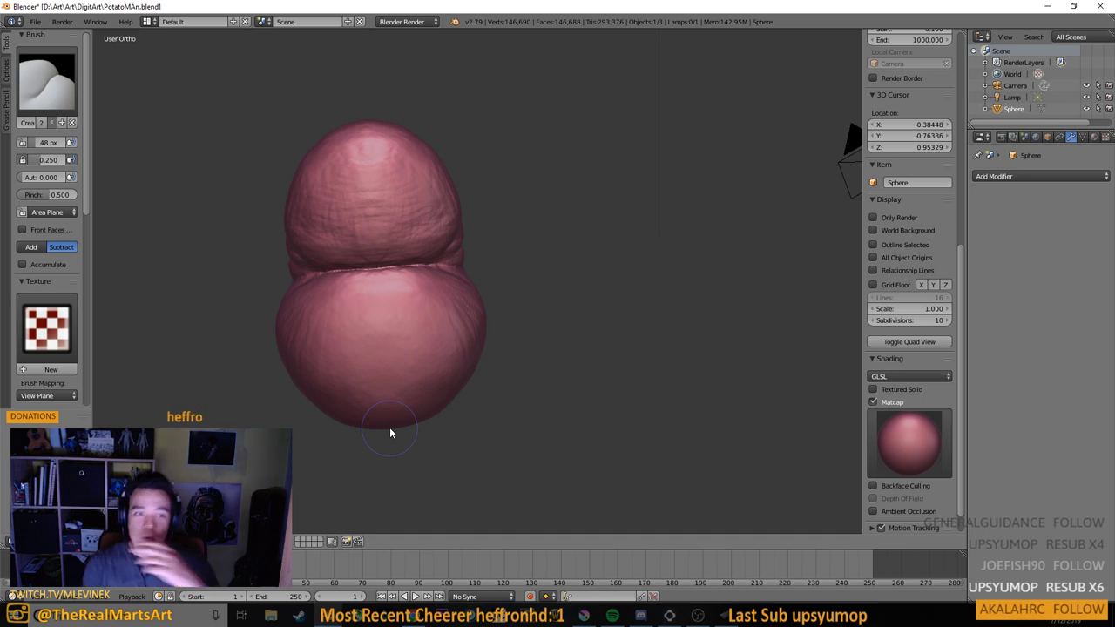
{"action": "left_click_drag", "start_coordinate": [385, 369], "coordinate": [439, 323]}
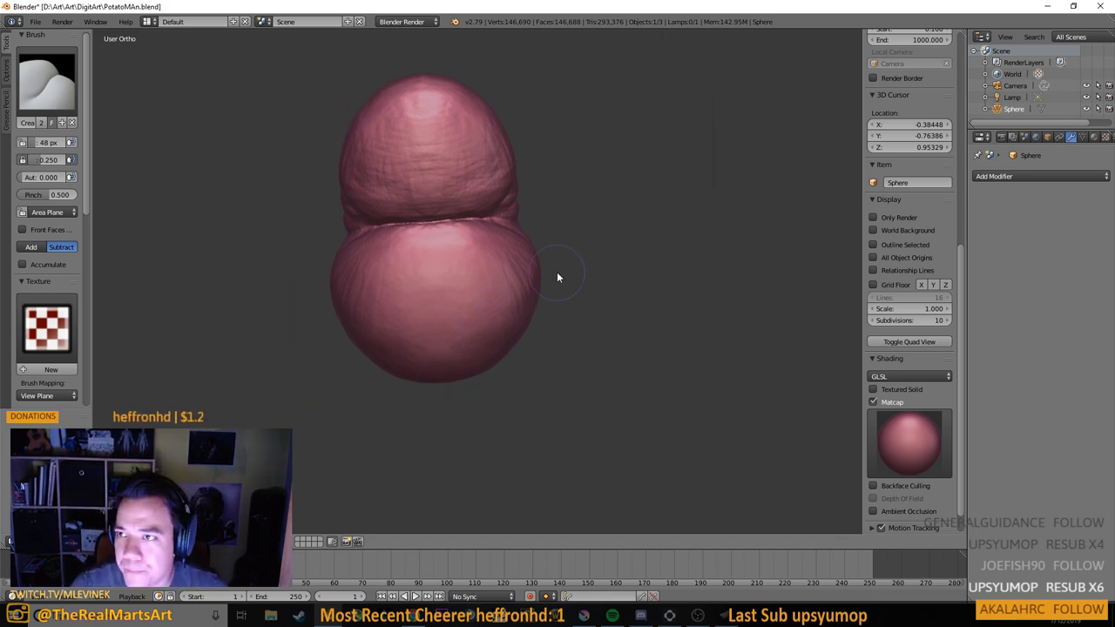
{"action": "left_click_drag", "start_coordinate": [556, 271], "coordinate": [537, 264]}
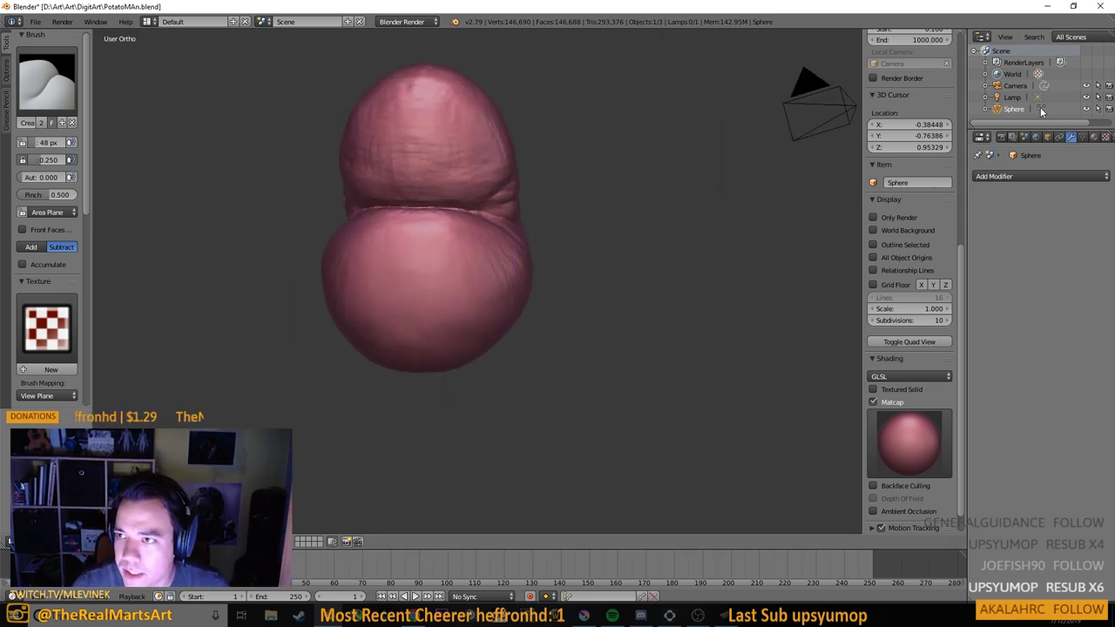
Leave sculpting, duplicate the body in place and hide the original Sphere
{"action": "right_click", "coordinate": [1008, 110]}
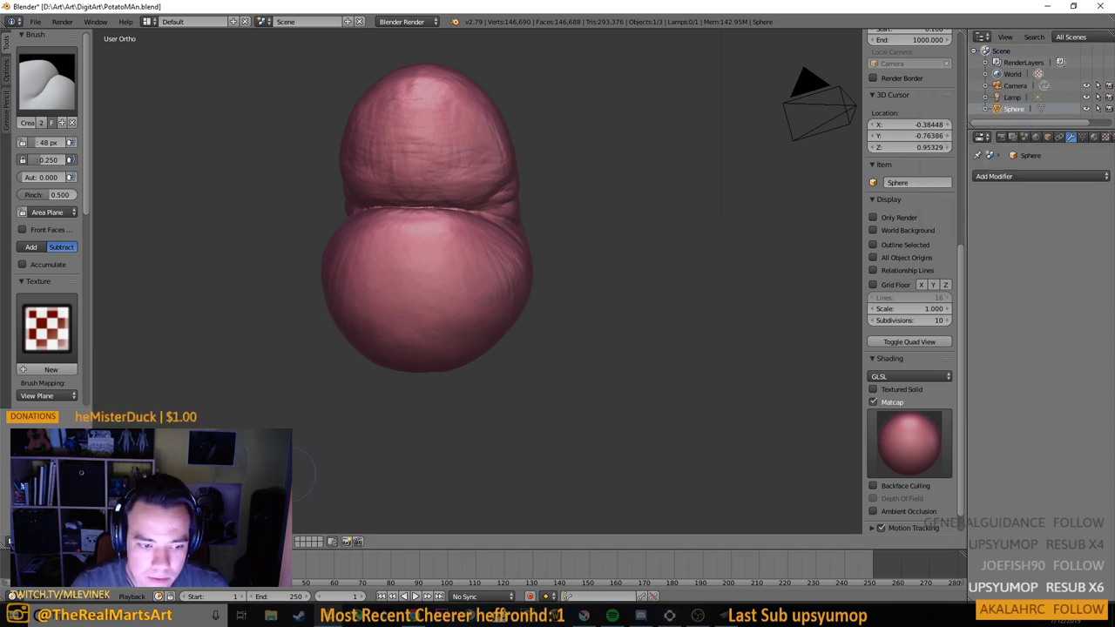
{"action": "key", "text": "Tab"}
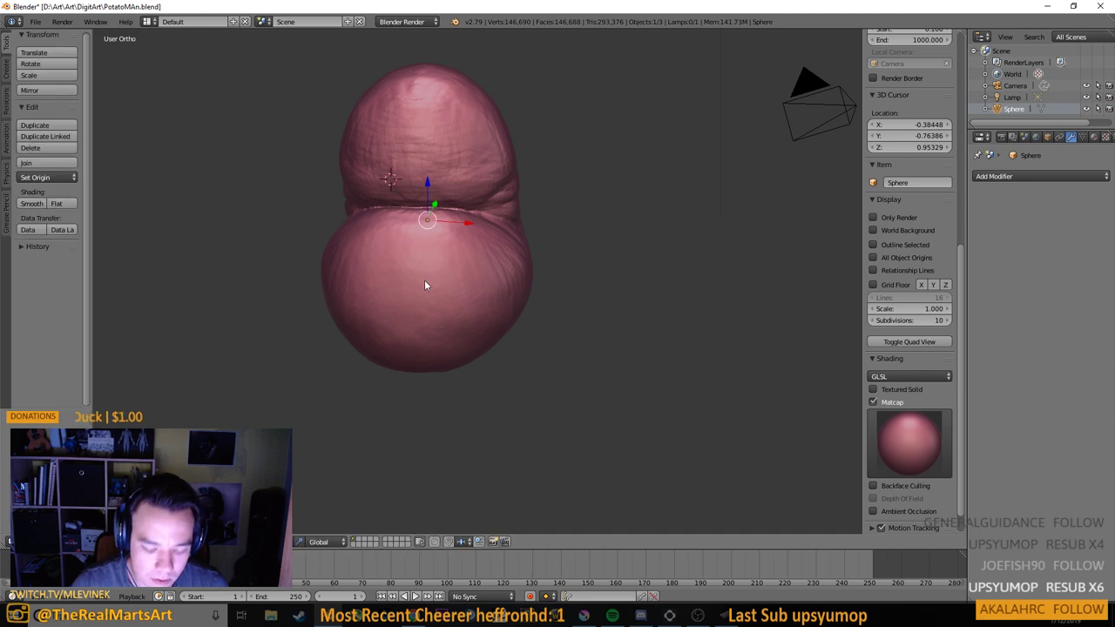
{"action": "key", "text": "shift+d"}
{"action": "key", "text": "Escape"}
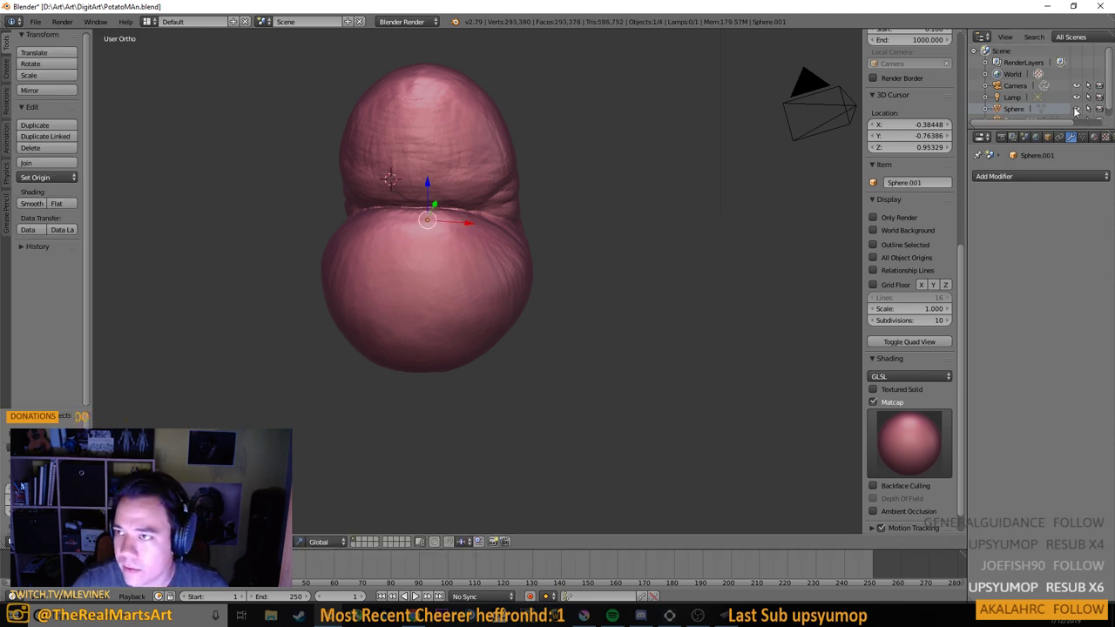
{"action": "scroll", "coordinate": [1076, 102], "scroll_direction": "down", "scroll_amount": 1}
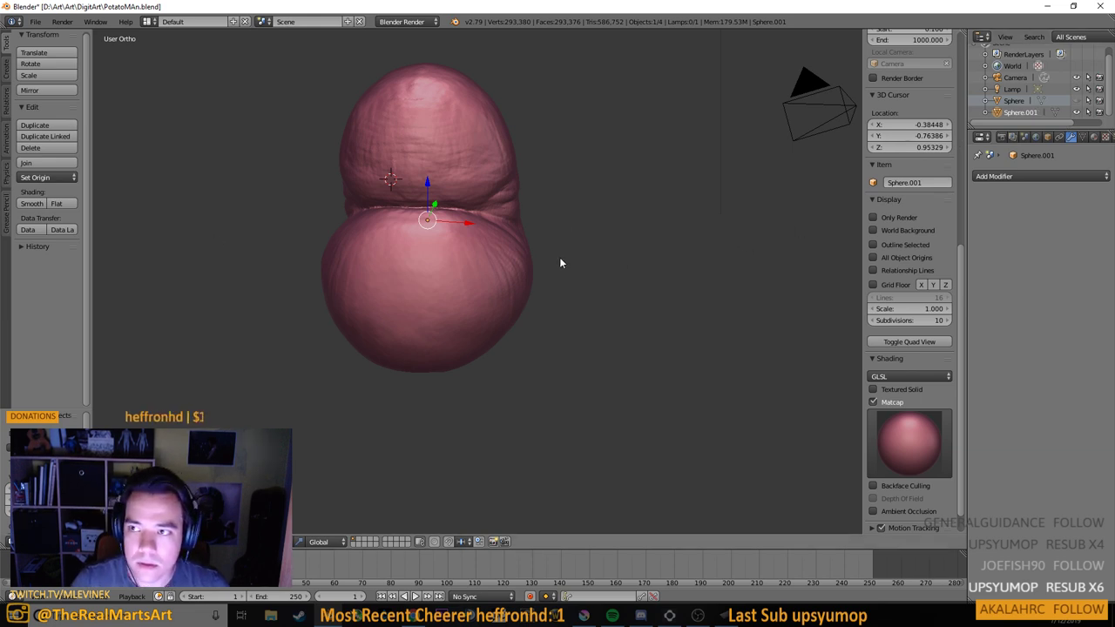
Return to sculpting on the duplicate, choose the Layer brush and set its texture mapping to View Plane
{"action": "left_click", "coordinate": [167, 542]}
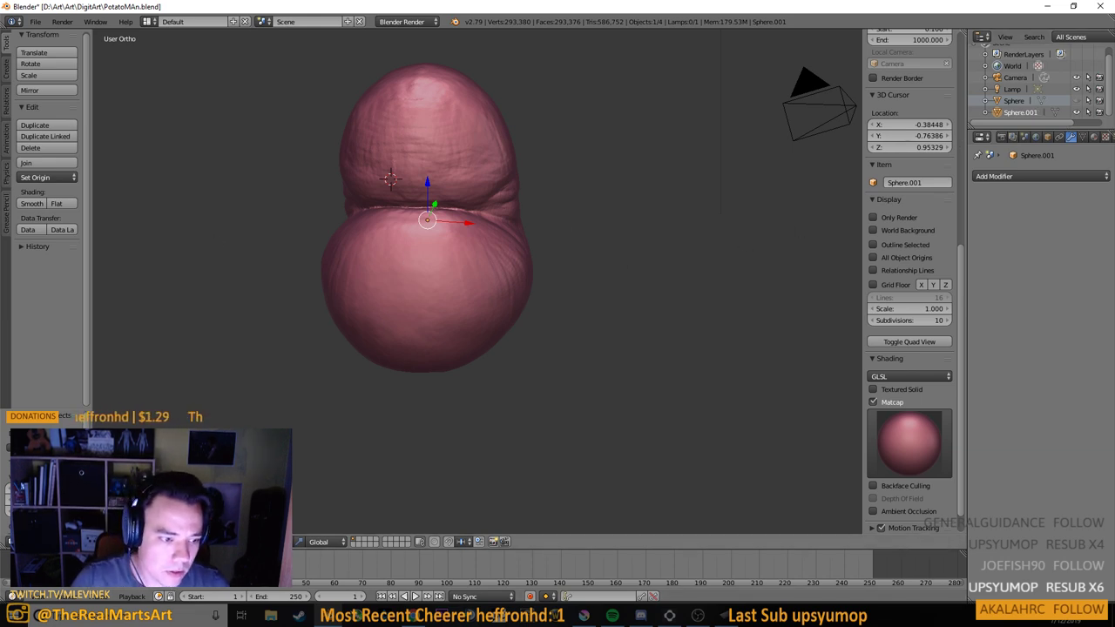
{"action": "left_click", "coordinate": [167, 507]}
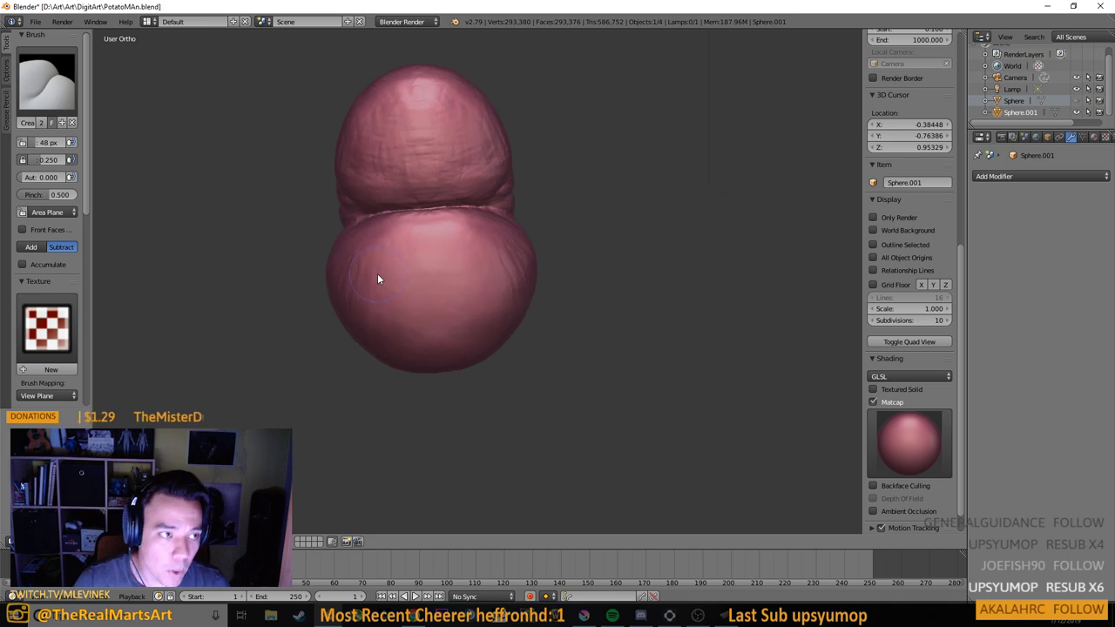
{"action": "left_click", "coordinate": [47, 83]}
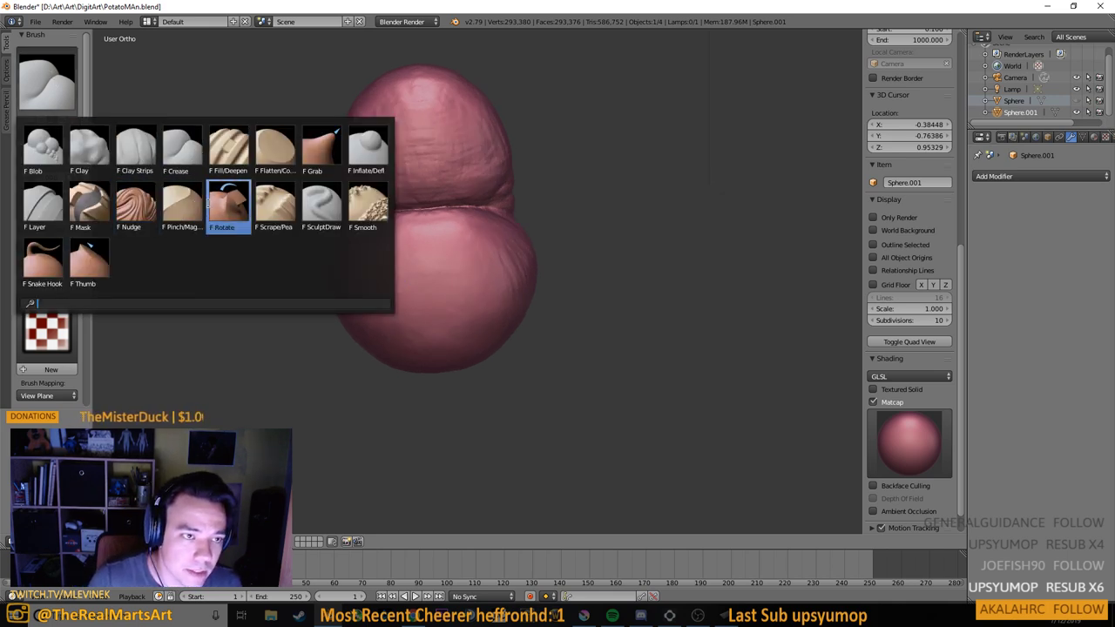
{"action": "left_click", "coordinate": [43, 215]}
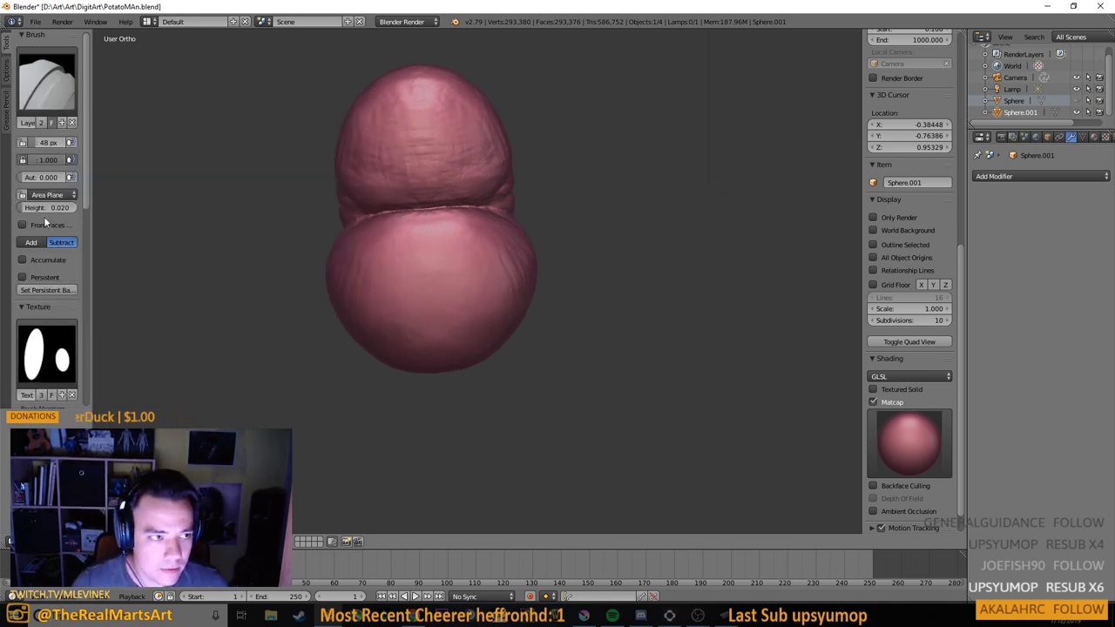
{"action": "scroll", "coordinate": [44, 365], "scroll_direction": "down", "scroll_amount": 3}
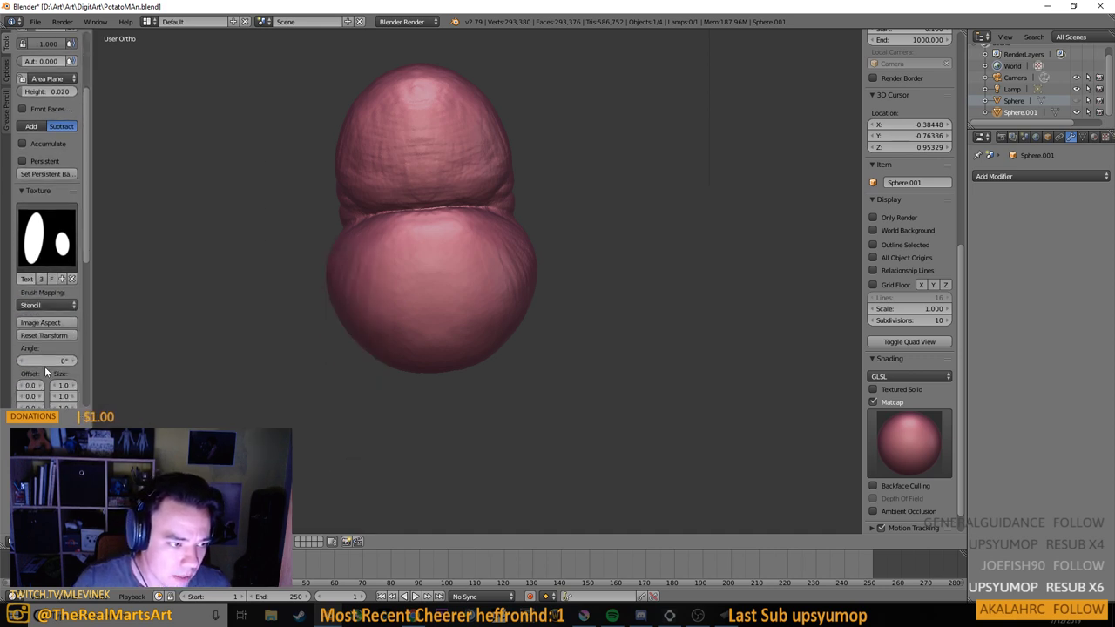
{"action": "left_click", "coordinate": [47, 305]}
{"action": "left_click", "coordinate": [46, 293]}
{"action": "scroll", "coordinate": [430, 249], "scroll_direction": "up", "scroll_amount": 3}
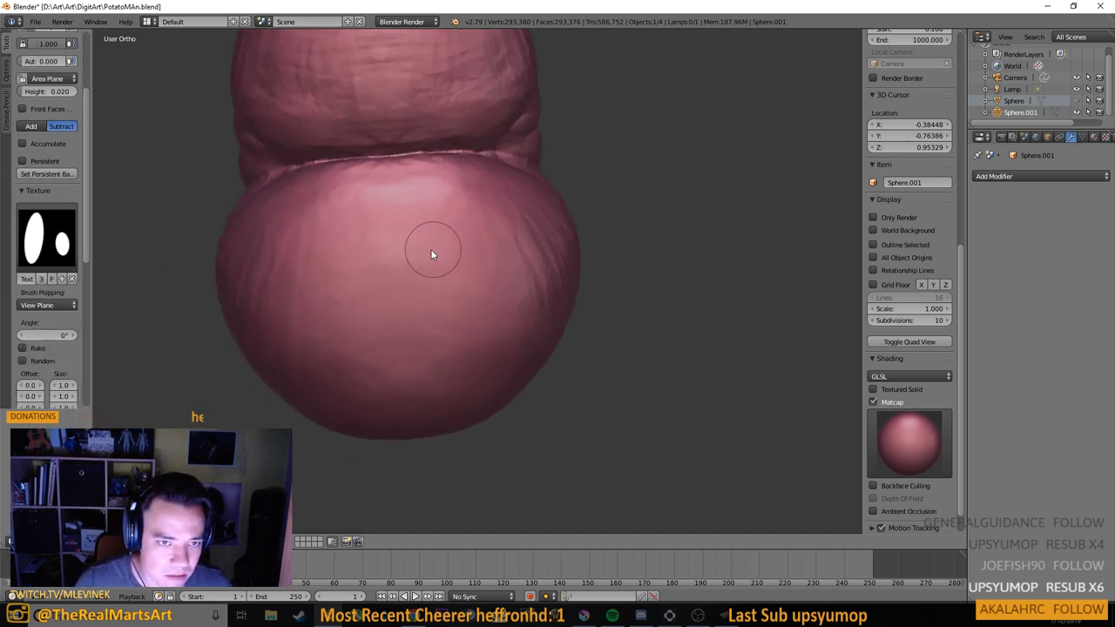
Try Layer brush strokes and dabs with the two-oval texture on the front of the lower lobe, undoing each one
{"action": "left_click_drag", "start_coordinate": [333, 207], "coordinate": [363, 324]}
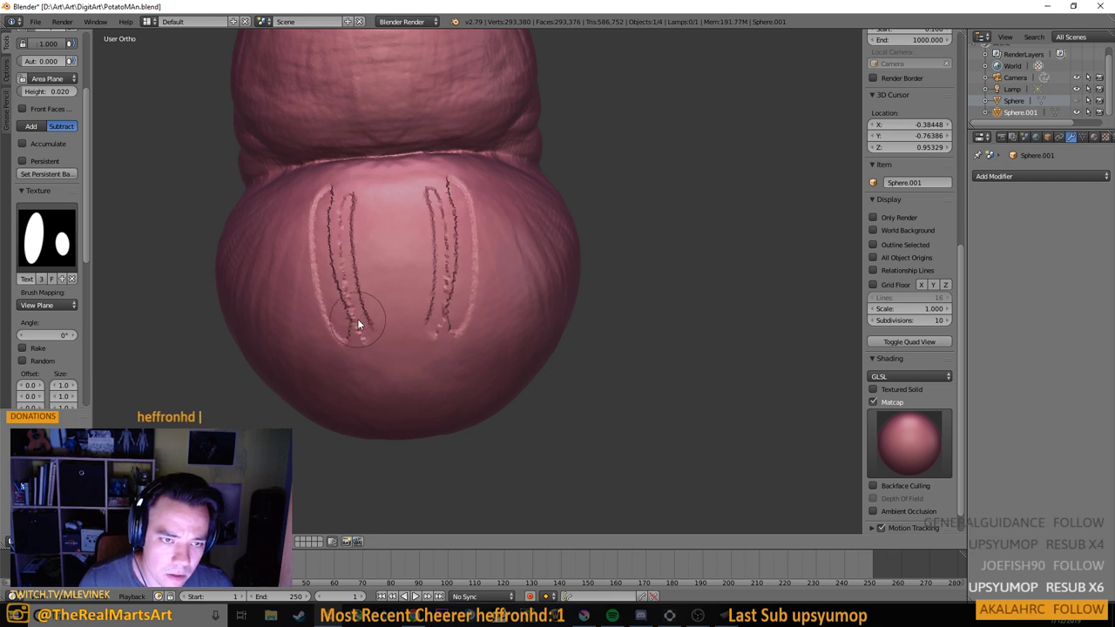
{"action": "key", "text": "ctrl+z"}
{"action": "left_click", "coordinate": [381, 282]}
{"action": "key", "text": "ctrl+z"}
{"action": "left_click_drag", "start_coordinate": [394, 239], "coordinate": [465, 348]}
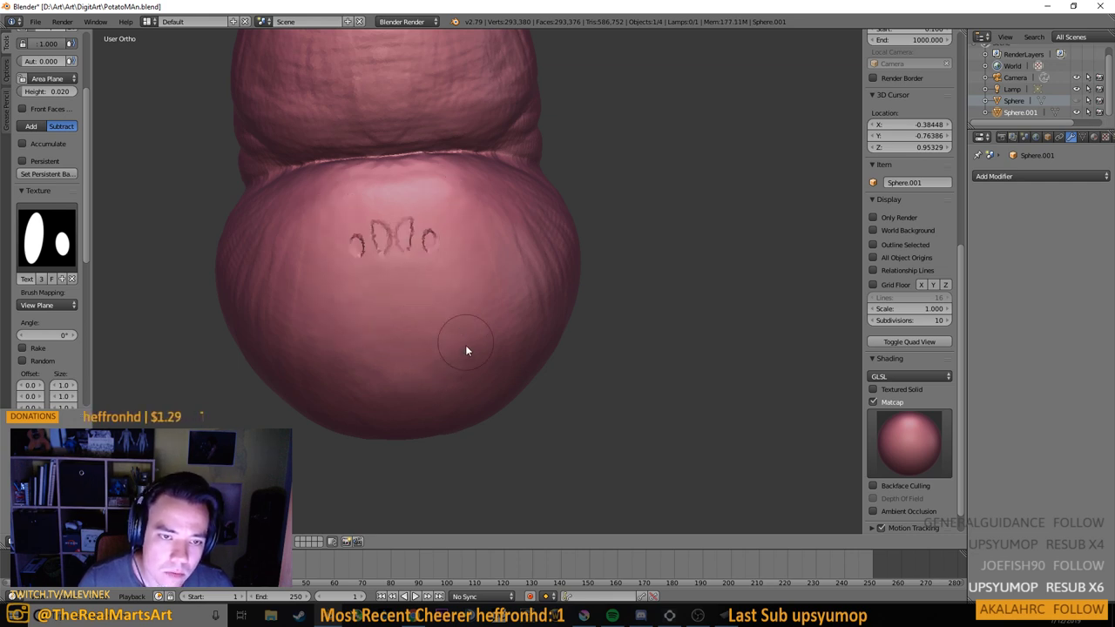
{"action": "key", "text": "ctrl+z"}
{"action": "left_click", "coordinate": [352, 292]}
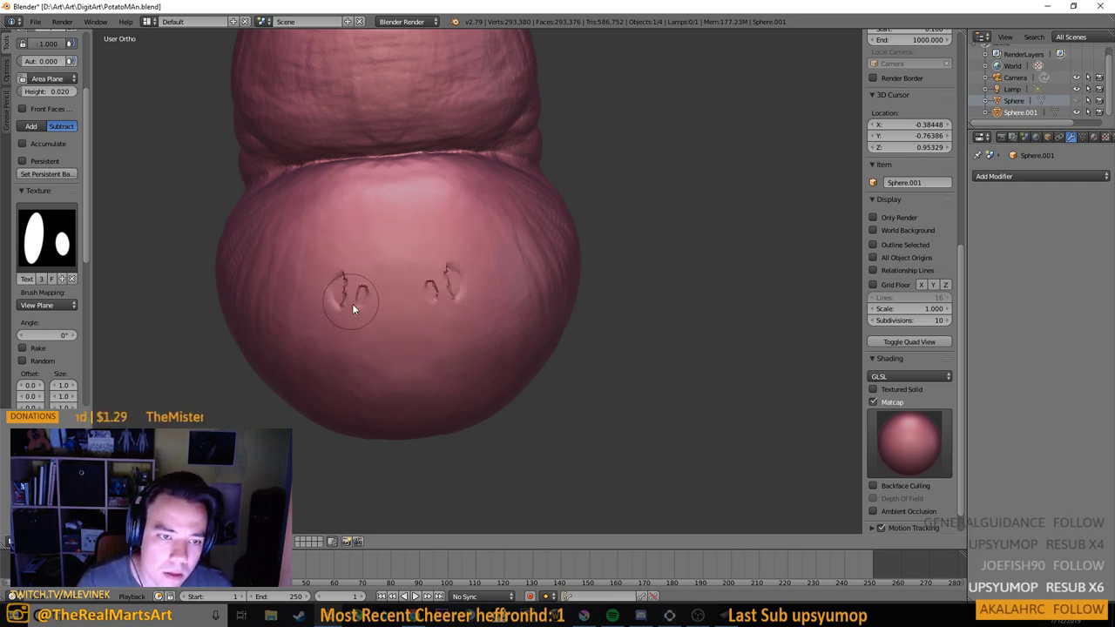
{"action": "key", "text": "ctrl+z"}
{"action": "left_click", "coordinate": [397, 312]}
{"action": "key", "text": "ctrl+z"}
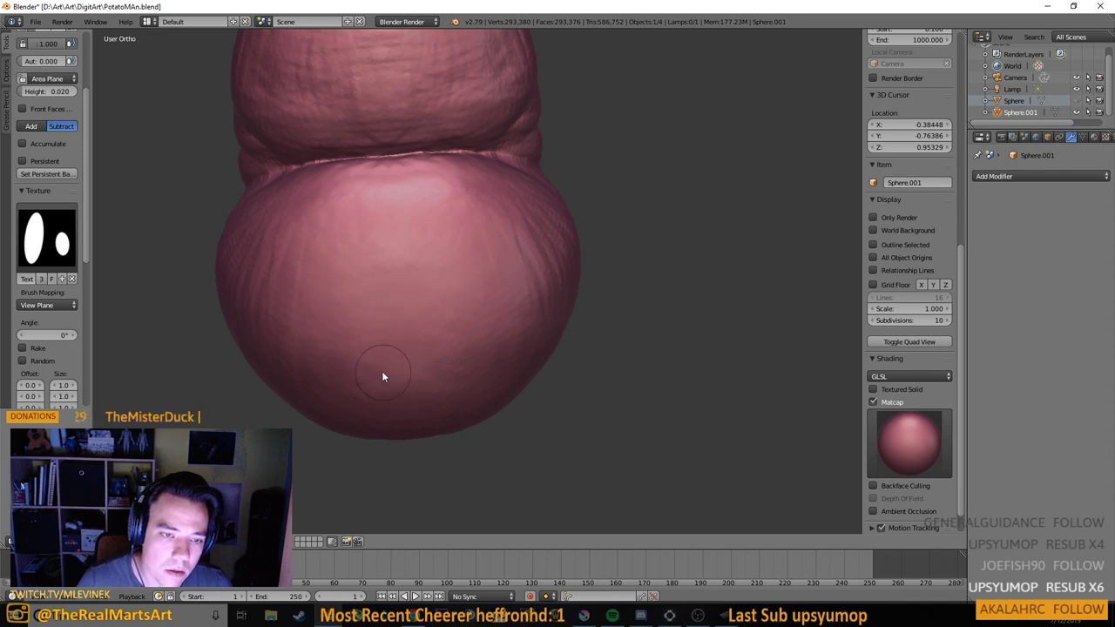
Remove the texture from the Layer brush and switch its direction to Add
{"action": "left_click", "coordinate": [64, 306]}
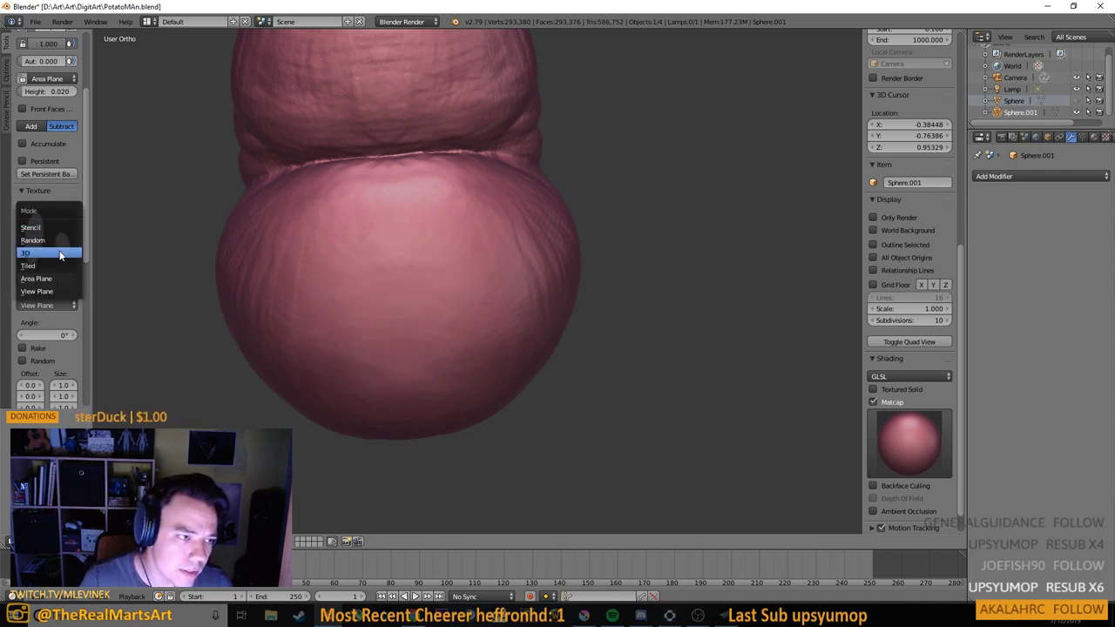
{"action": "left_click", "coordinate": [54, 290]}
{"action": "left_click", "coordinate": [47, 233]}
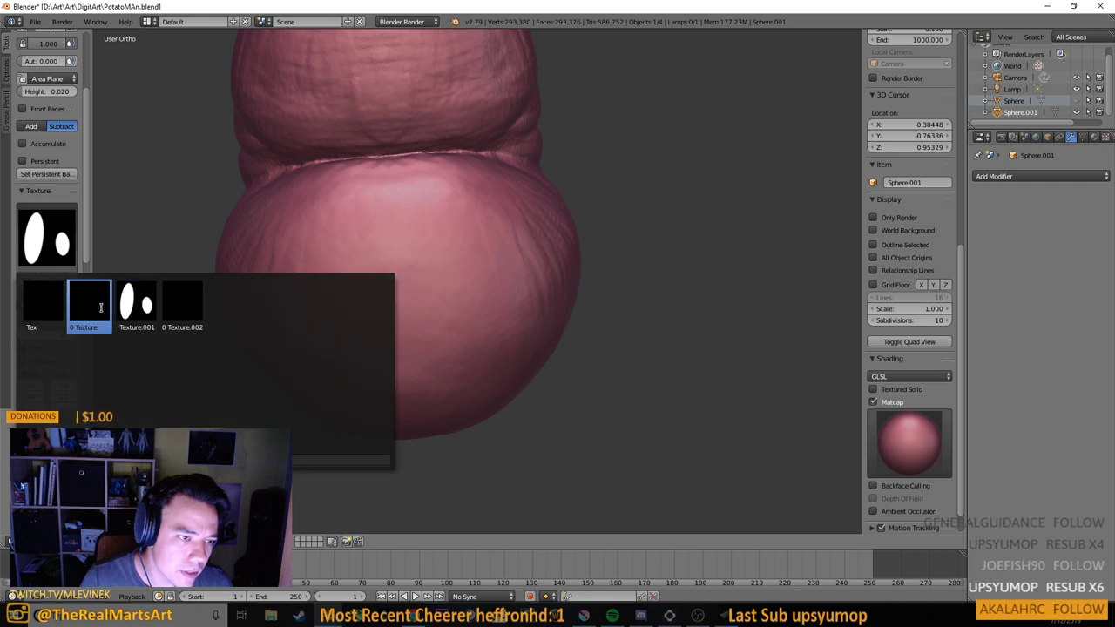
{"action": "left_click", "coordinate": [73, 278]}
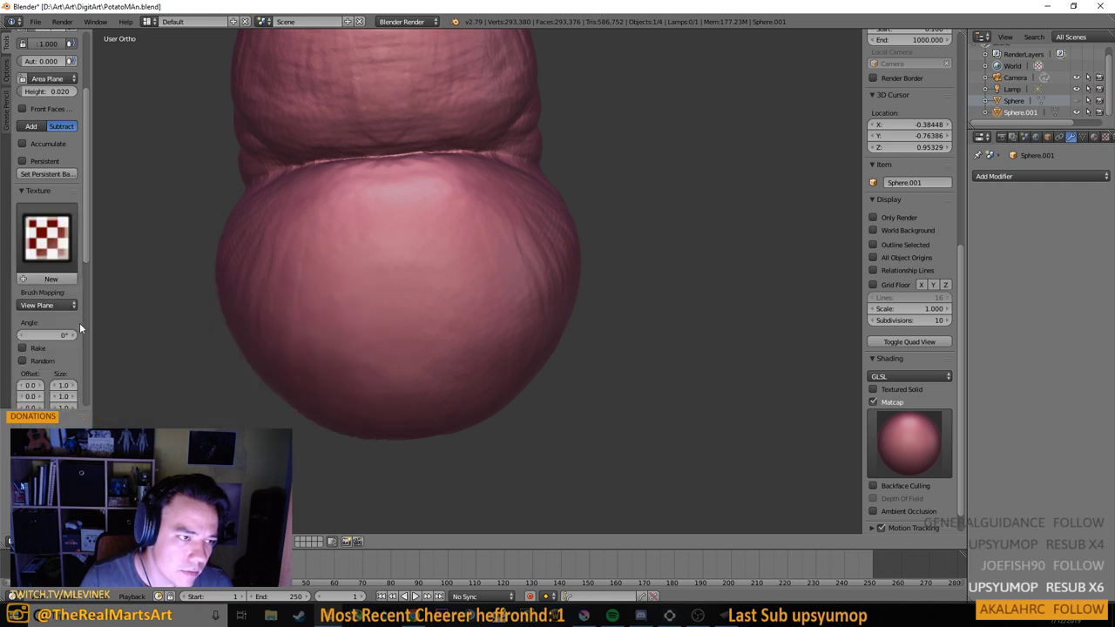
{"action": "left_click_drag", "start_coordinate": [288, 241], "coordinate": [326, 357]}
{"action": "key", "text": "ctrl+z"}
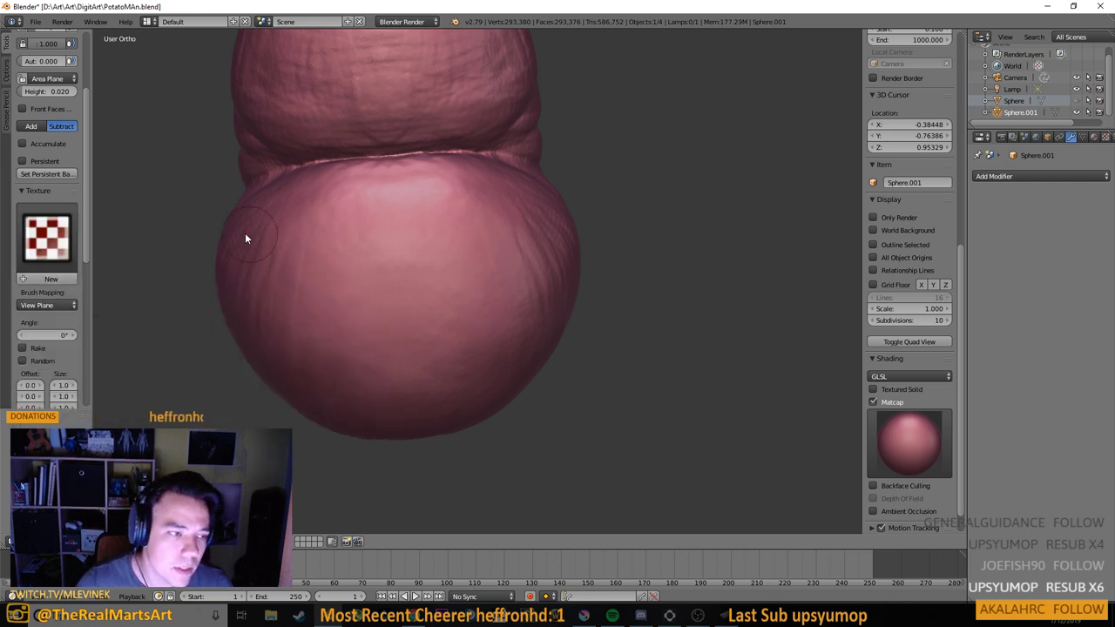
{"action": "scroll", "coordinate": [55, 150], "scroll_direction": "up", "scroll_amount": 3}
{"action": "scroll", "coordinate": [54, 150], "scroll_direction": "up", "scroll_amount": 2}
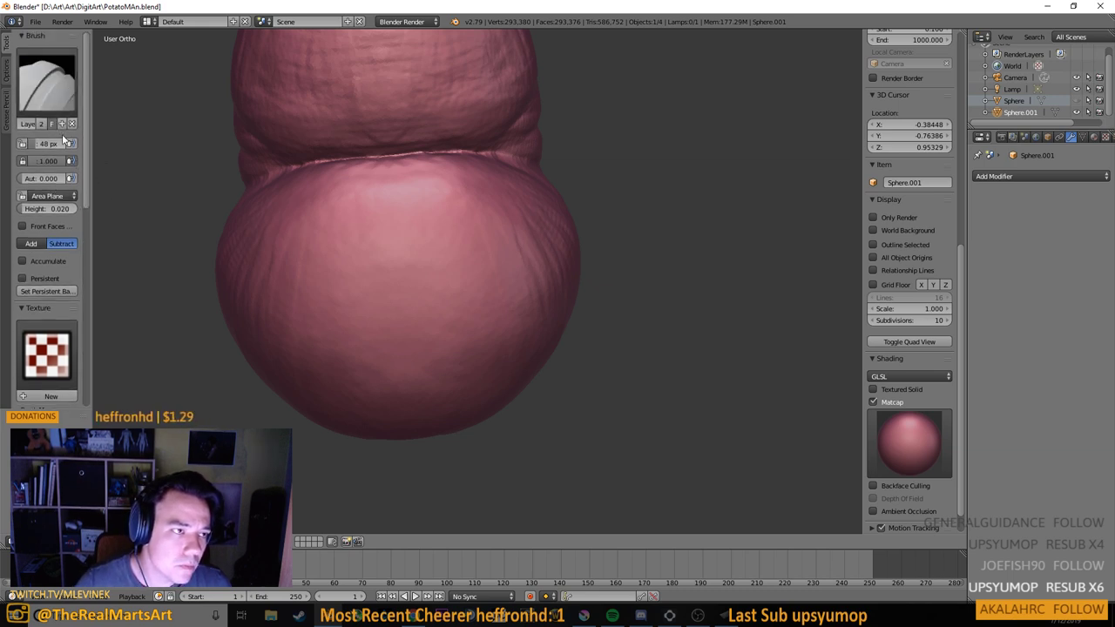
{"action": "scroll", "coordinate": [372, 249], "scroll_direction": "up", "scroll_amount": 1}
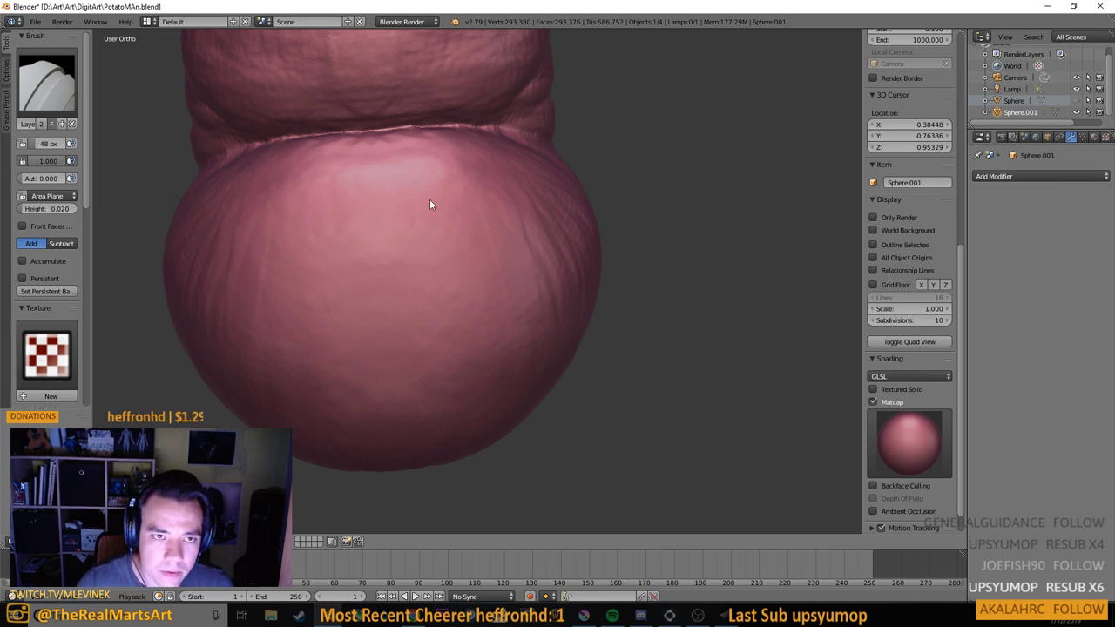
Try sculpting a raised diagonal band with the Layer brush from the fold down across the side of the lower lobe
{"action": "left_click_drag", "start_coordinate": [430, 199], "coordinate": [319, 191]}
{"action": "left_click_drag", "start_coordinate": [377, 233], "coordinate": [399, 202]}
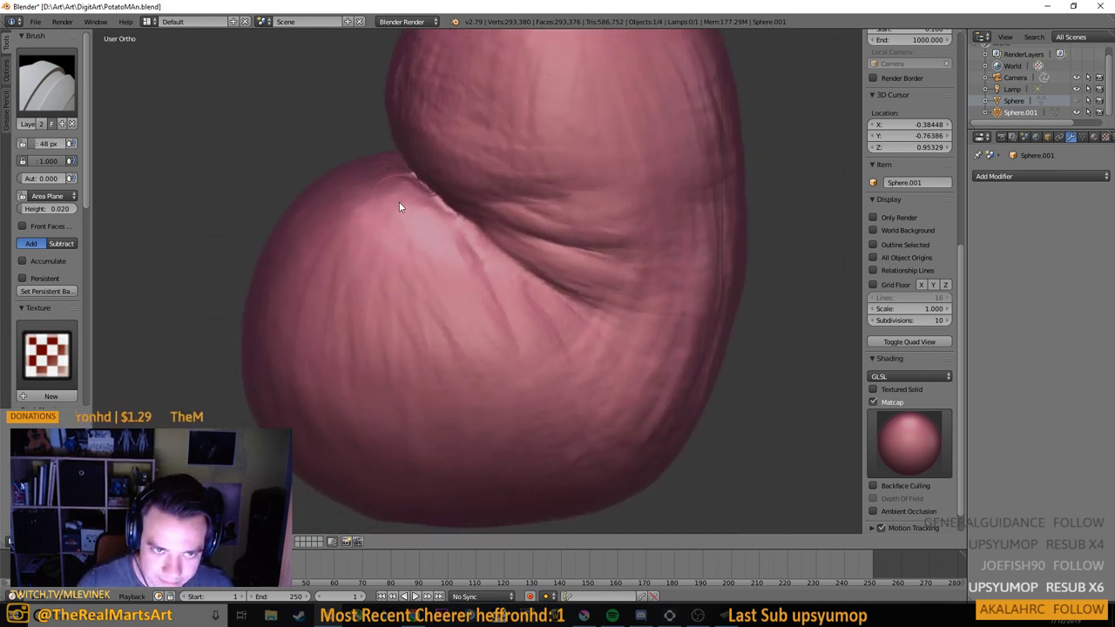
{"action": "mouse_move", "coordinate": [329, 221]}
{"action": "left_mouse_down"}
{"action": "mouse_move", "coordinate": [381, 241]}
{"action": "mouse_move", "coordinate": [402, 201]}
{"action": "left_mouse_up"}
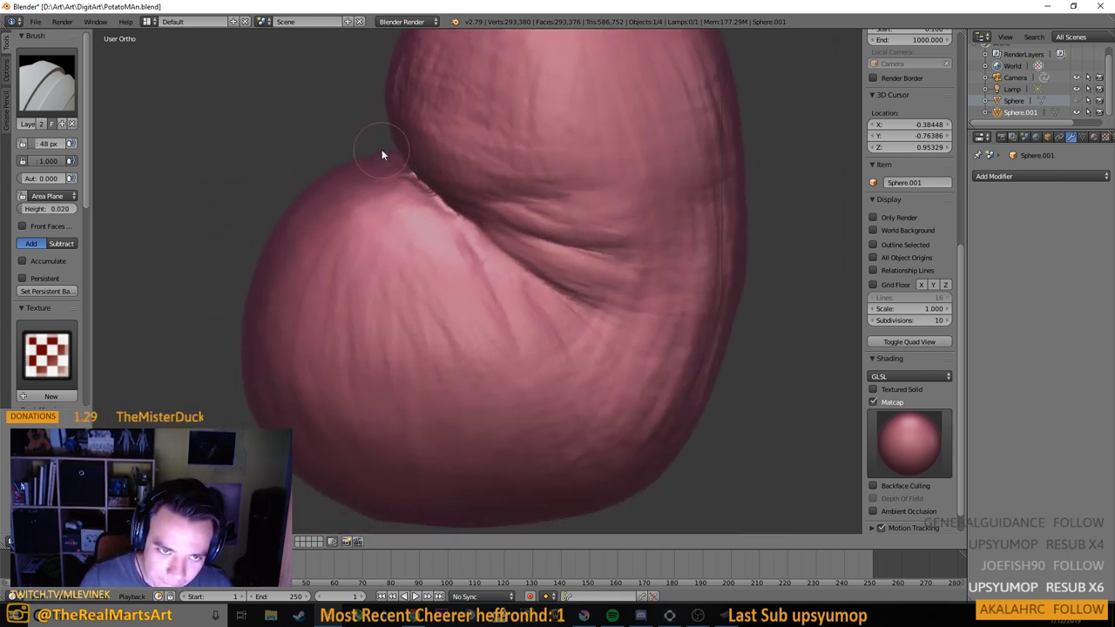
{"action": "left_click_drag", "start_coordinate": [381, 155], "coordinate": [384, 160]}
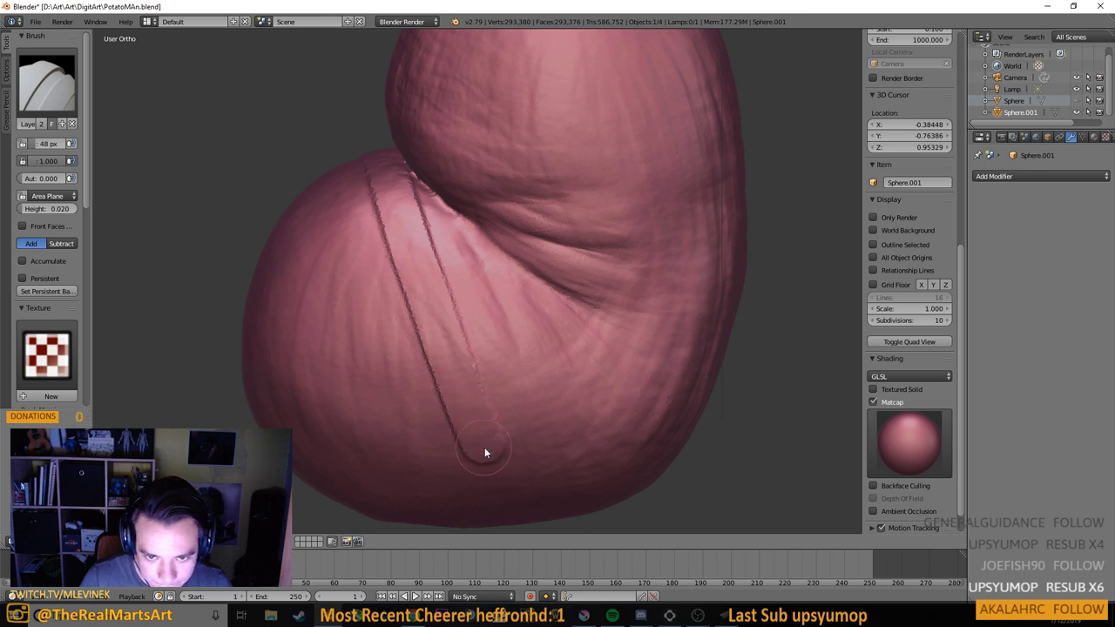
{"action": "key", "text": "ctrl+z"}
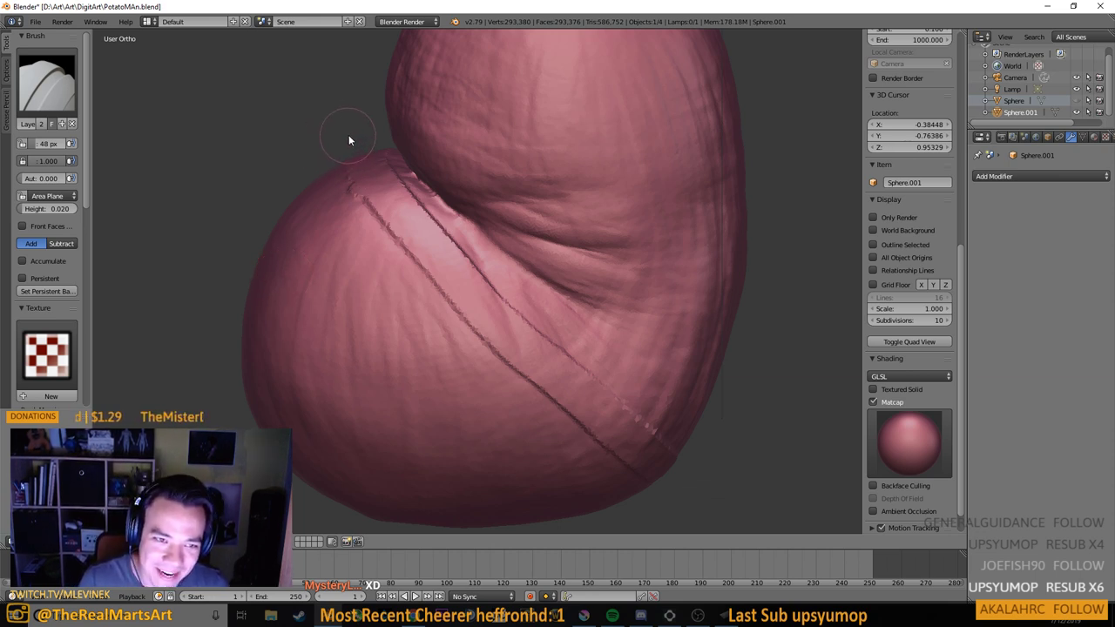
Set the Layer brush height to 0.010
{"action": "left_click", "coordinate": [51, 209]}
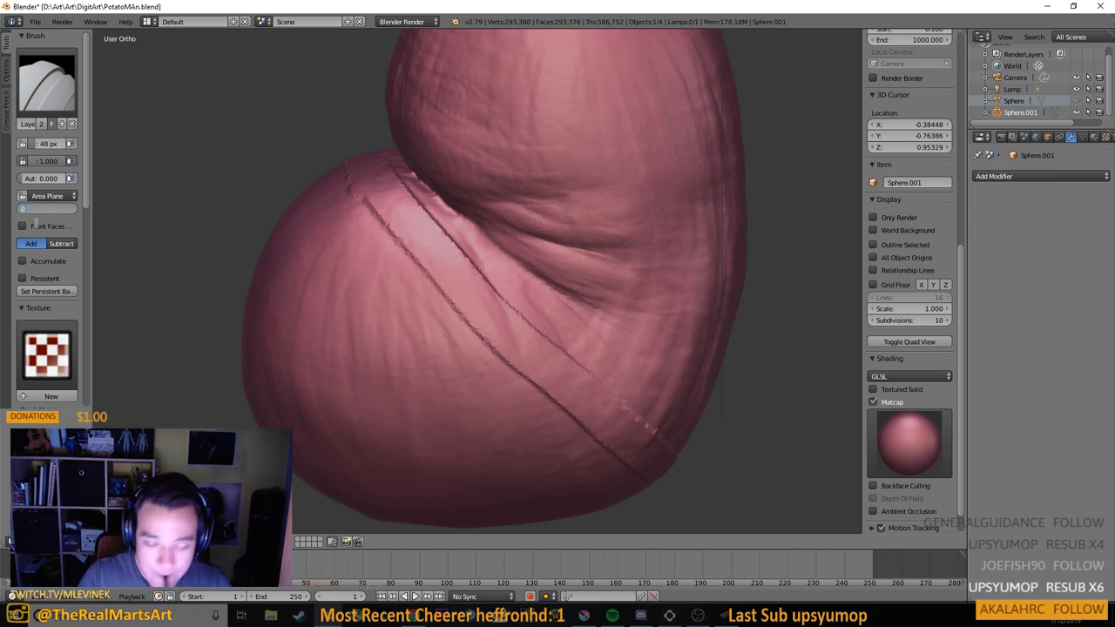
{"action": "type", "text": "1"}
{"action": "key", "text": "Return"}
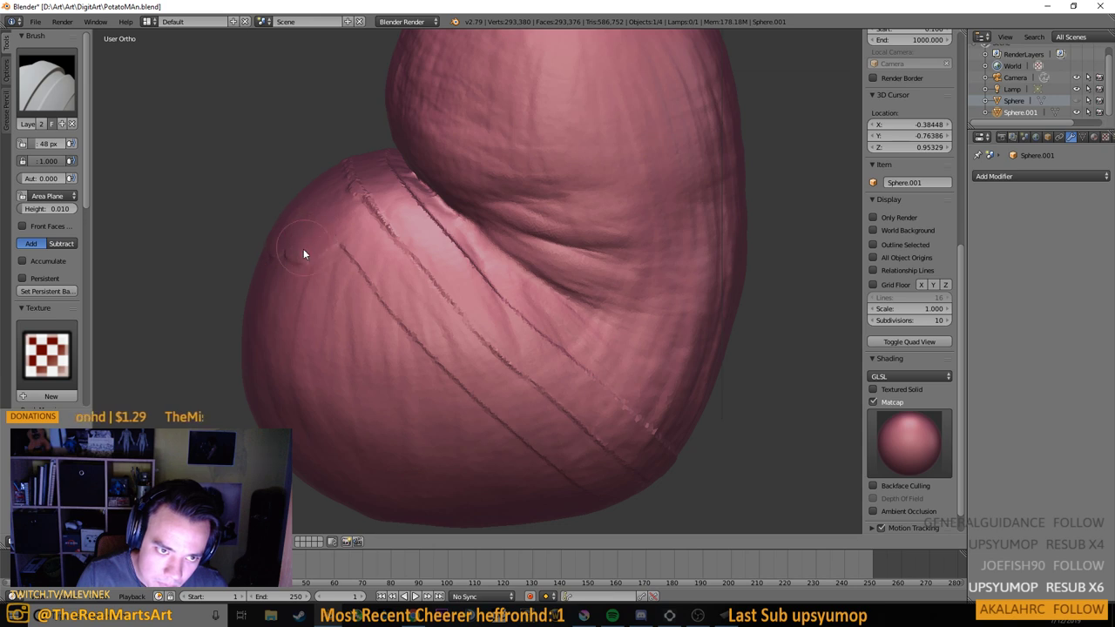
Try extending the raised layer around the side, front and back of the lower lobe, and undo the strokes
{"action": "mouse_move", "coordinate": [386, 279]}
{"action": "left_mouse_down"}
{"action": "mouse_move", "coordinate": [452, 356]}
{"action": "mouse_move", "coordinate": [346, 302]}
{"action": "mouse_move", "coordinate": [296, 300]}
{"action": "left_mouse_up"}
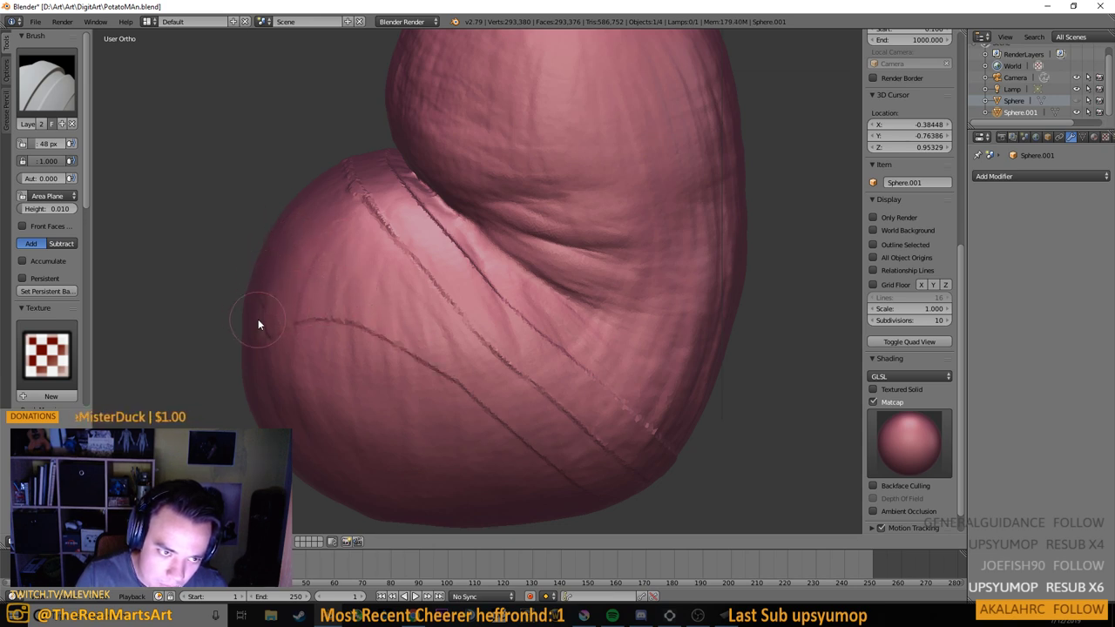
{"action": "scroll", "coordinate": [253, 315], "scroll_direction": "down", "scroll_amount": 4}
{"action": "left_click_drag", "start_coordinate": [316, 343], "coordinate": [433, 340]}
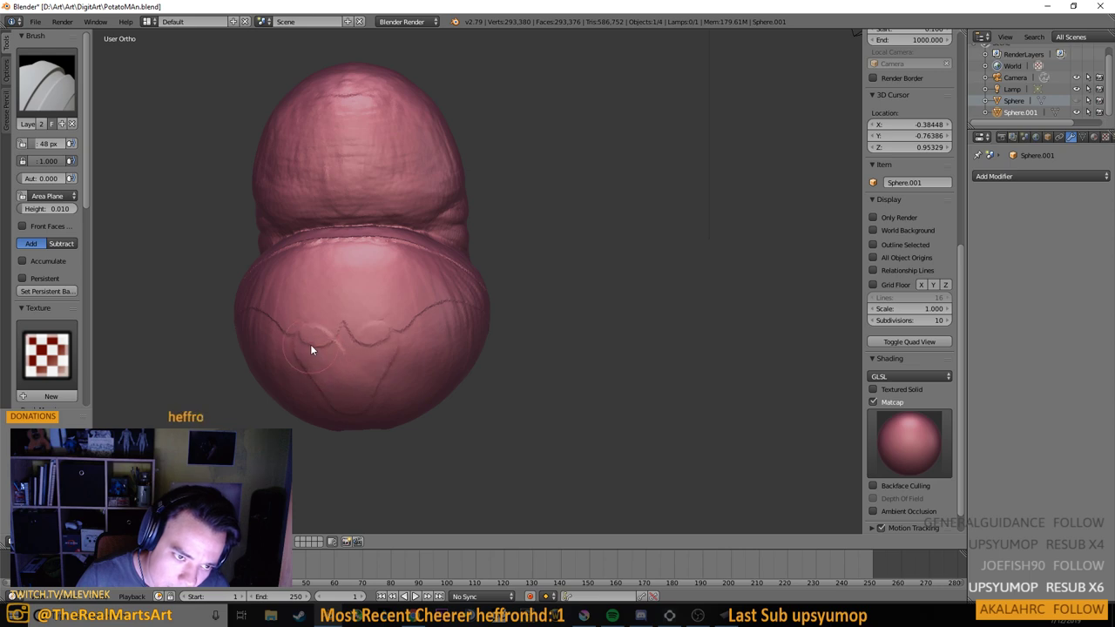
{"action": "key", "text": "ctrl+z"}
{"action": "key", "text": "ctrl+z"}
{"action": "mouse_move", "coordinate": [400, 423]}
{"action": "left_mouse_down"}
{"action": "mouse_move", "coordinate": [429, 454]}
{"action": "mouse_move", "coordinate": [312, 327]}
{"action": "mouse_move", "coordinate": [128, 237]}
{"action": "mouse_move", "coordinate": [846, 206]}
{"action": "mouse_move", "coordinate": [829, 205]}
{"action": "left_mouse_up"}
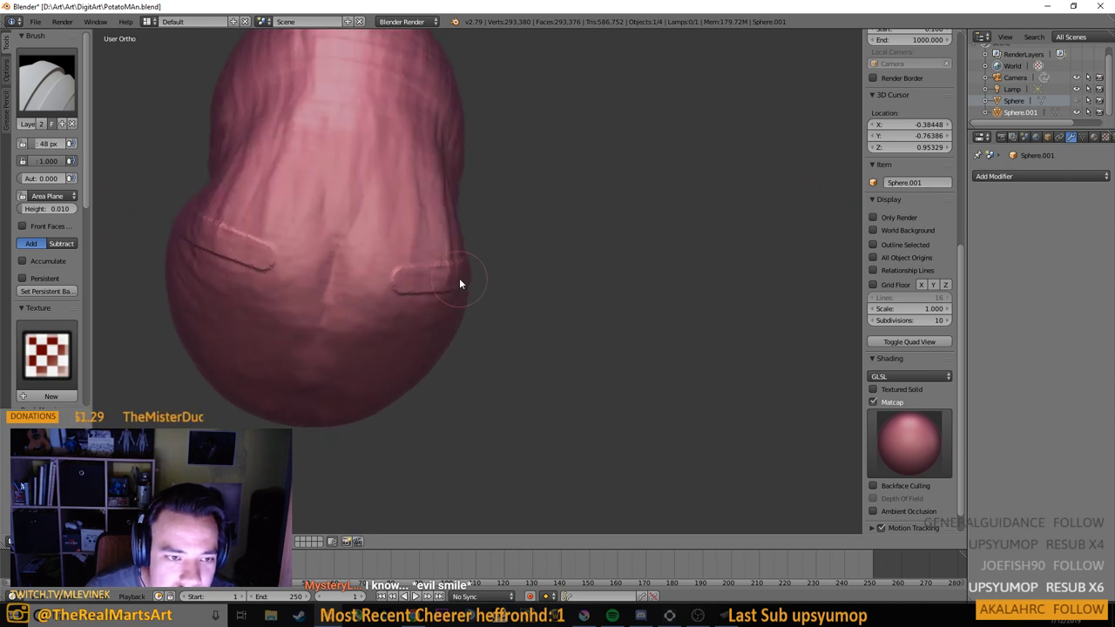
{"action": "key", "text": "ctrl+z"}
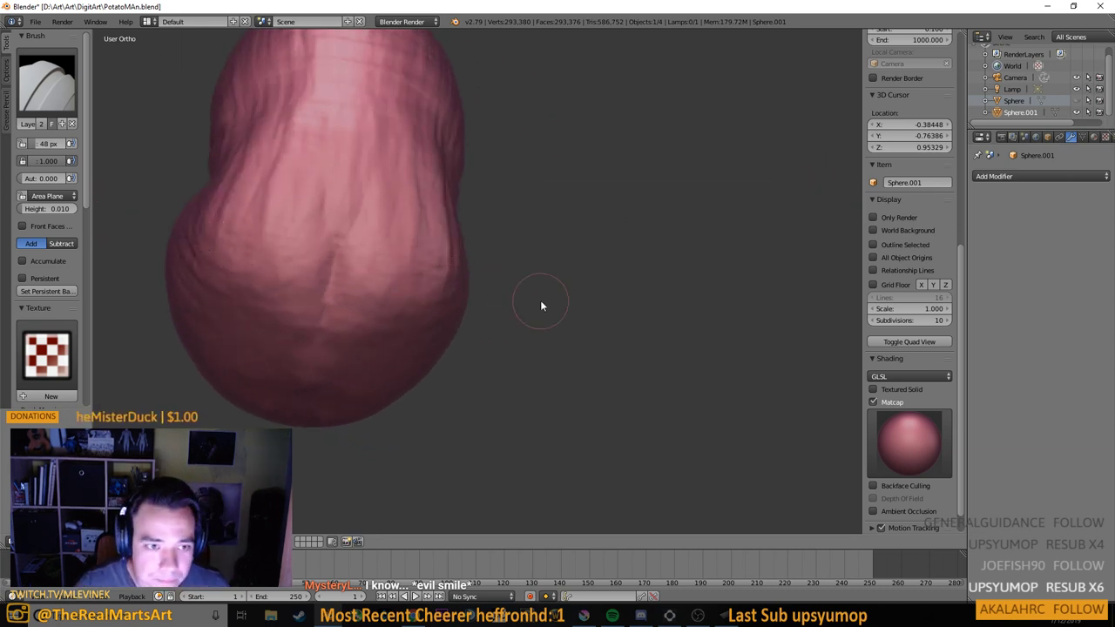
Set the Layer brush height to 0.020
{"action": "mouse_move", "coordinate": [542, 304]}
{"action": "left_mouse_down"}
{"action": "mouse_move", "coordinate": [361, 284]}
{"action": "mouse_move", "coordinate": [474, 350]}
{"action": "mouse_move", "coordinate": [458, 353]}
{"action": "mouse_move", "coordinate": [471, 362]}
{"action": "mouse_move", "coordinate": [532, 381]}
{"action": "left_mouse_up"}
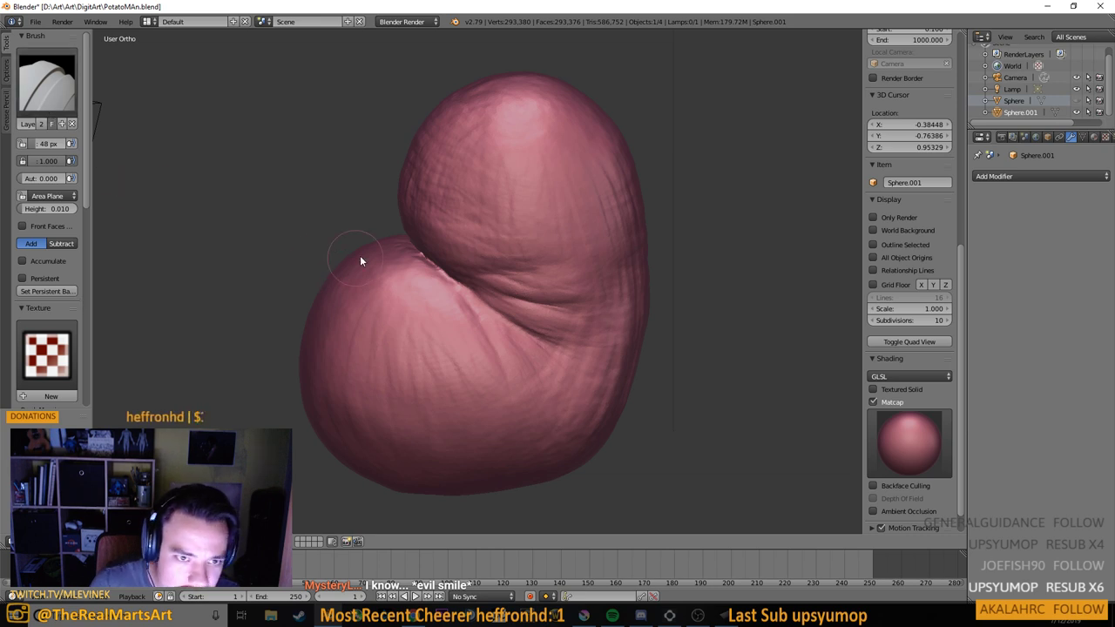
{"action": "left_click", "coordinate": [39, 208]}
{"action": "key", "text": "Return"}
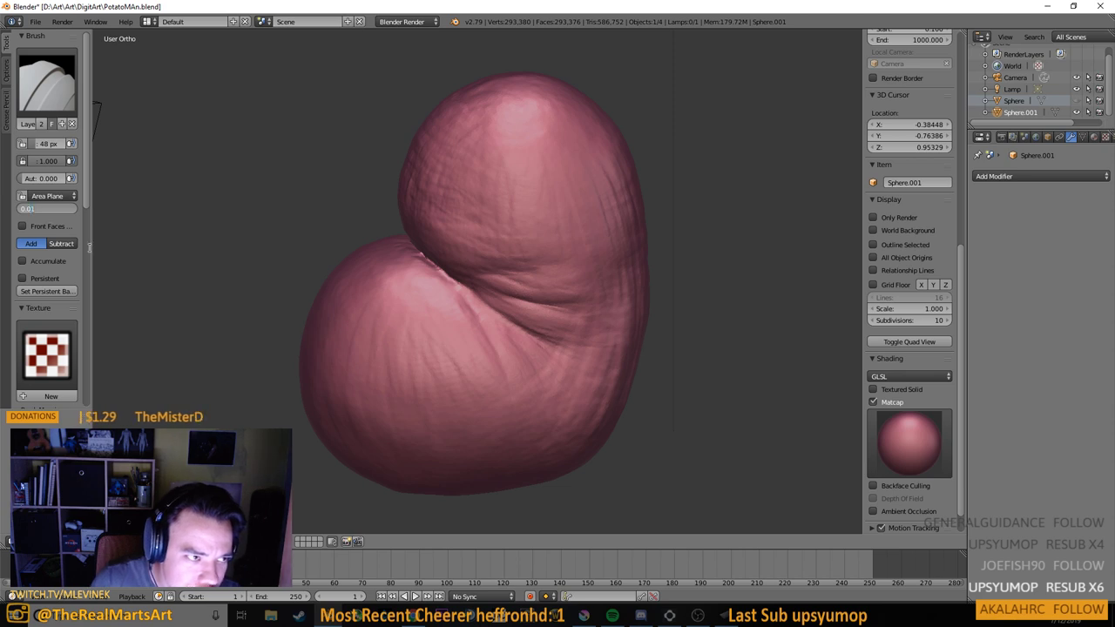
{"action": "key", "text": "Return"}
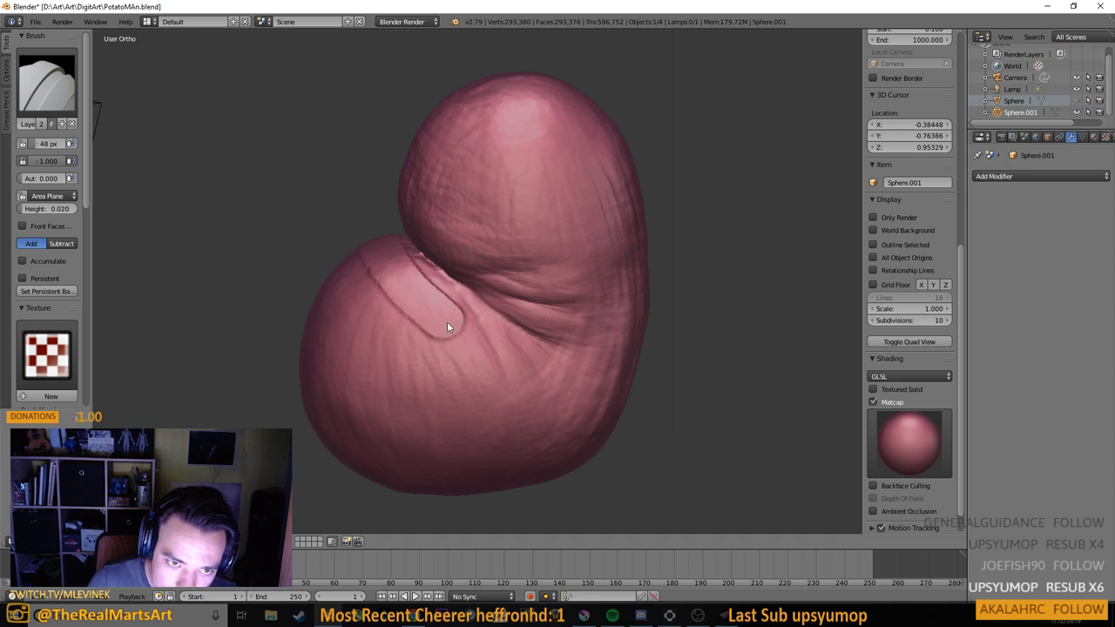
Try starting a raised layer at the top of the lower lobe beside the fold, and undo the strokes
{"action": "key", "text": "ctrl+z"}
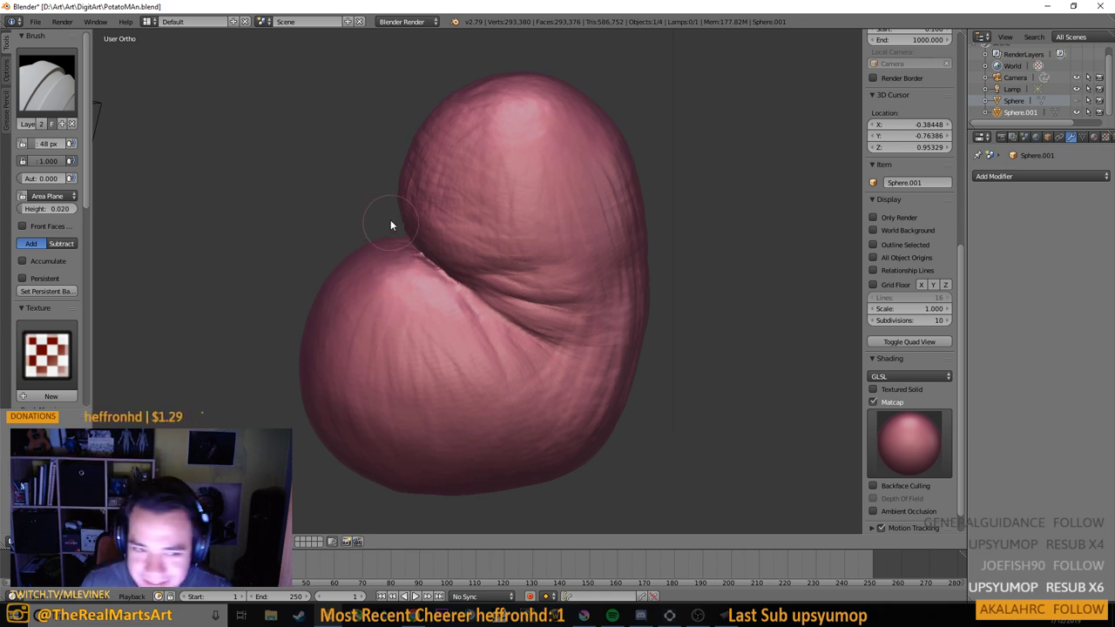
{"action": "scroll", "coordinate": [403, 302], "scroll_direction": "up", "scroll_amount": 4}
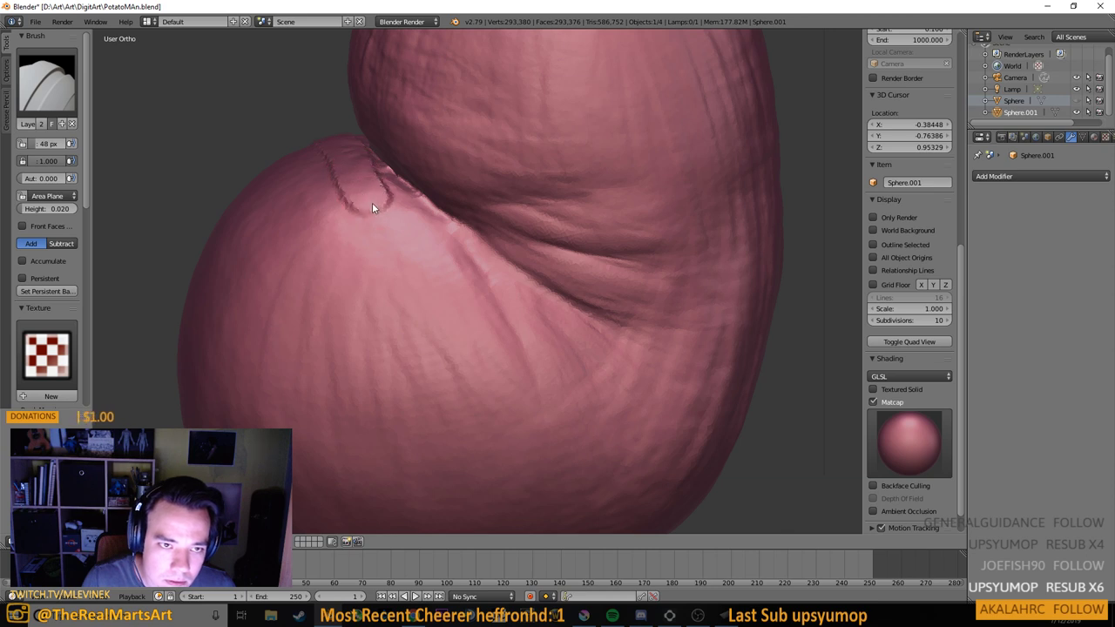
{"action": "key", "text": "ctrl+z"}
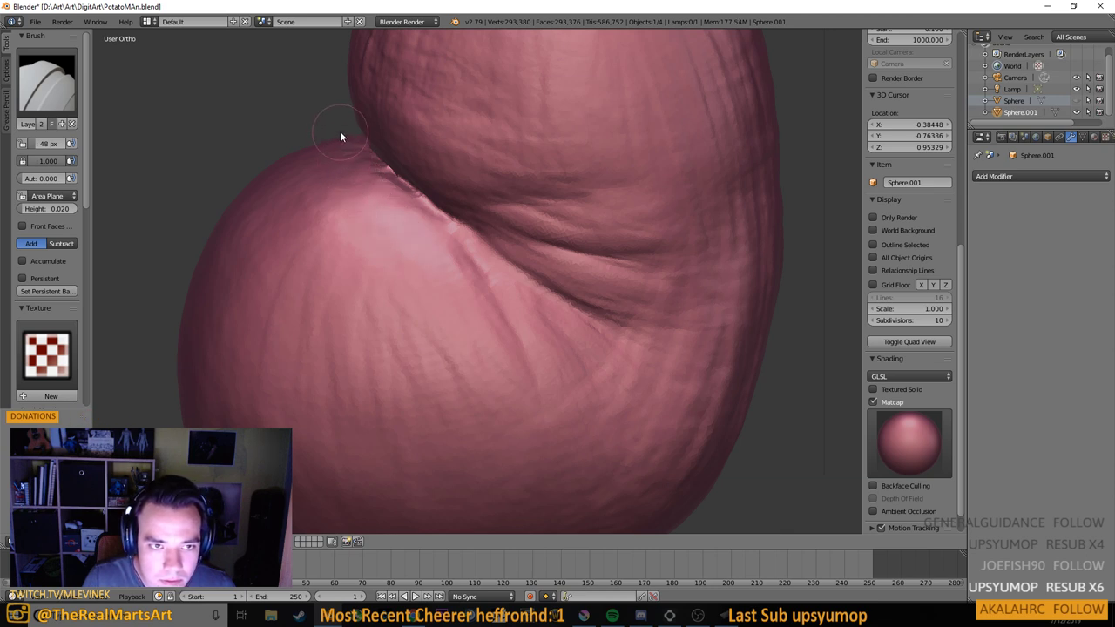
Try sculpting a raised band from the fold diagonally across the side and around the back of the lower lobe
{"action": "left_click_drag", "start_coordinate": [341, 136], "coordinate": [353, 153]}
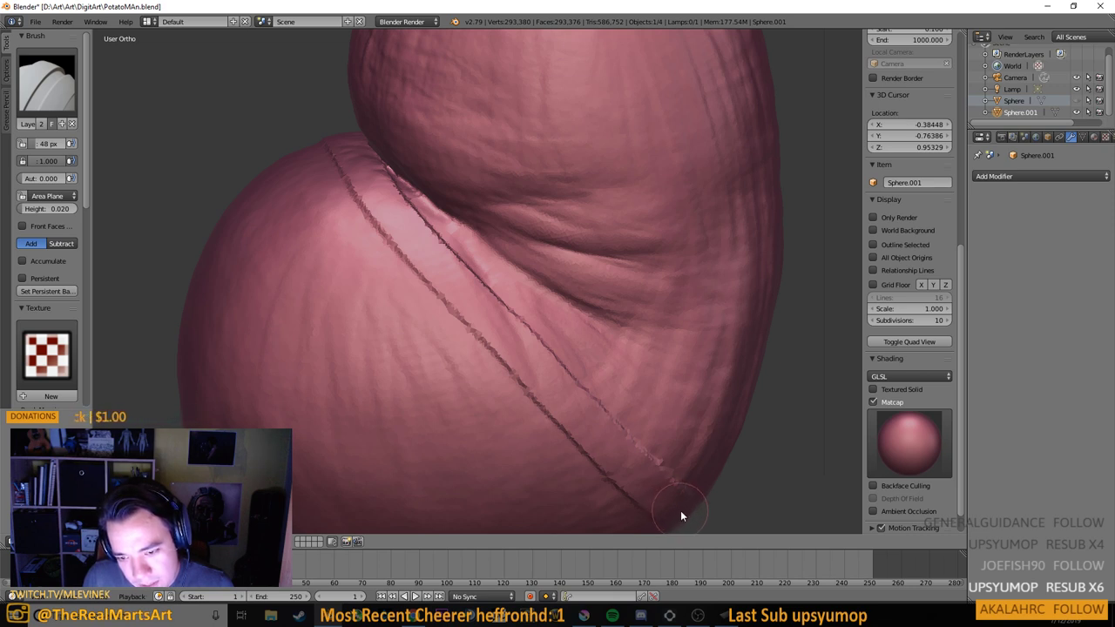
{"action": "mouse_move", "coordinate": [656, 357]}
{"action": "left_mouse_down"}
{"action": "mouse_move", "coordinate": [620, 445]}
{"action": "mouse_move", "coordinate": [537, 361]}
{"action": "left_mouse_up"}
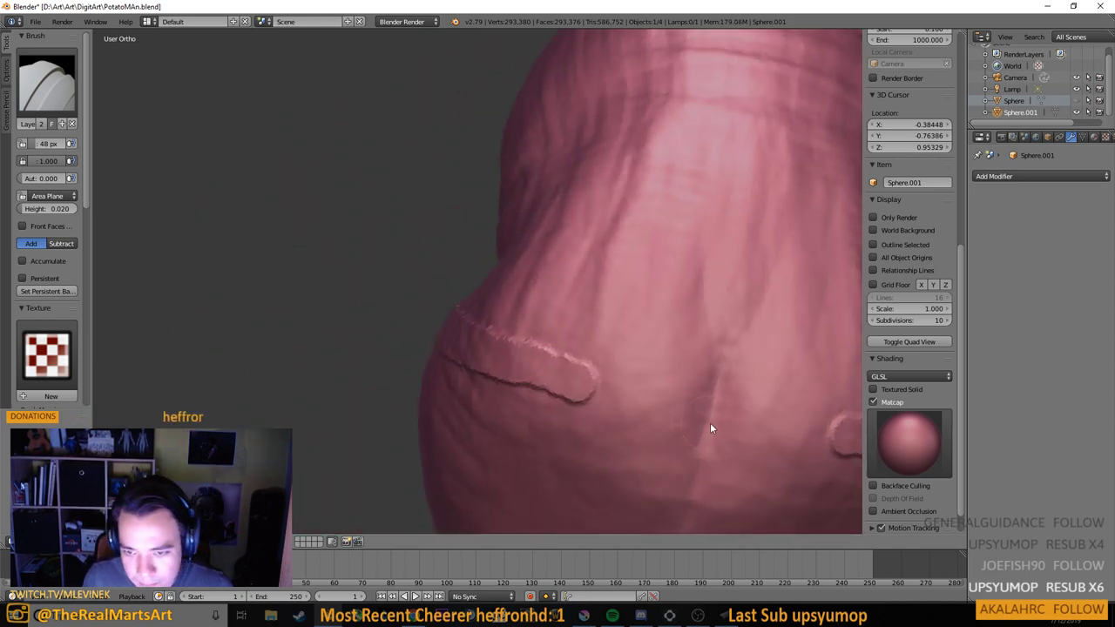
{"action": "mouse_move", "coordinate": [709, 416]}
{"action": "left_mouse_down"}
{"action": "mouse_move", "coordinate": [618, 397]}
{"action": "mouse_move", "coordinate": [659, 432]}
{"action": "mouse_move", "coordinate": [582, 437]}
{"action": "left_mouse_up"}
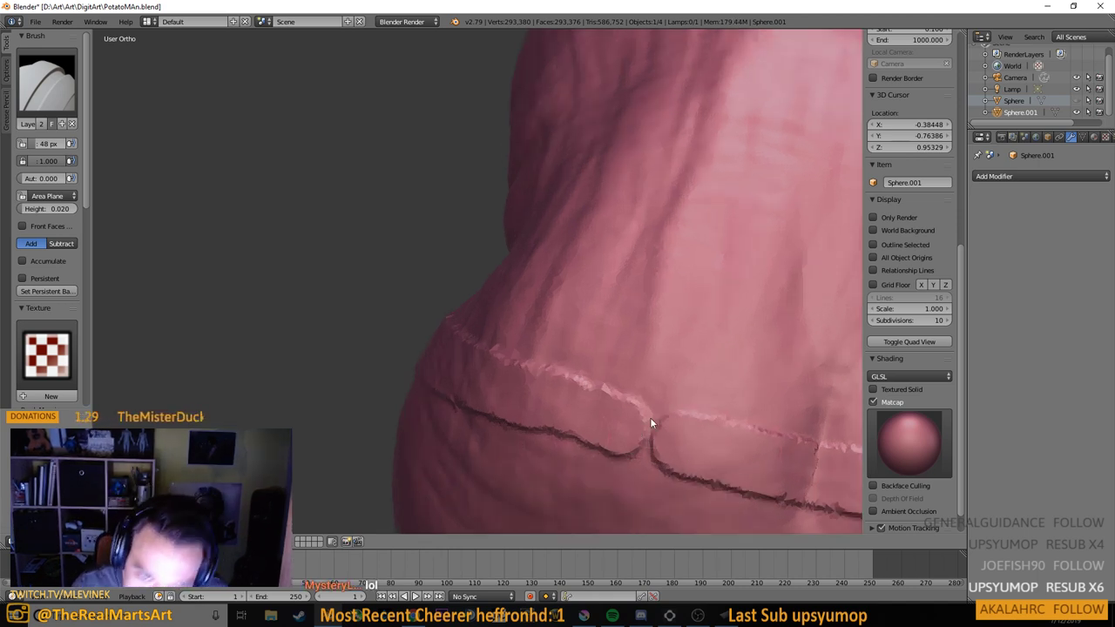
Switch to the Fill/Deepen brush at strength 1.000 and fill the gap between the band ends at the back
{"action": "left_click", "coordinate": [47, 83]}
{"action": "left_click", "coordinate": [228, 151]}
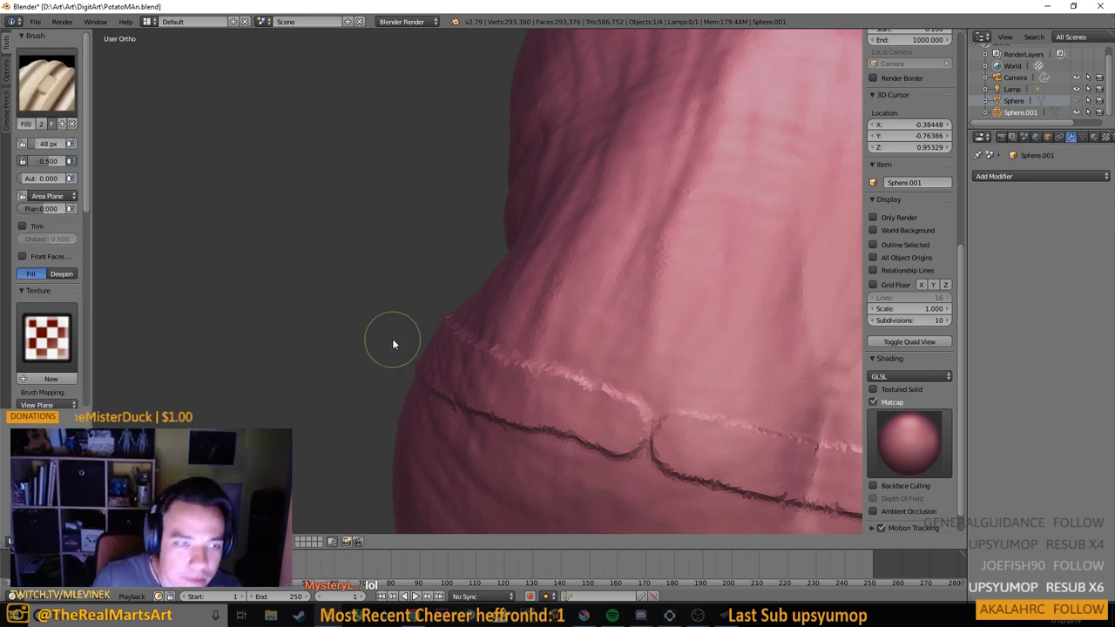
{"action": "mouse_move", "coordinate": [665, 447]}
{"action": "left_mouse_down"}
{"action": "mouse_move", "coordinate": [641, 427]}
{"action": "mouse_move", "coordinate": [677, 438]}
{"action": "mouse_move", "coordinate": [634, 426]}
{"action": "left_mouse_up"}
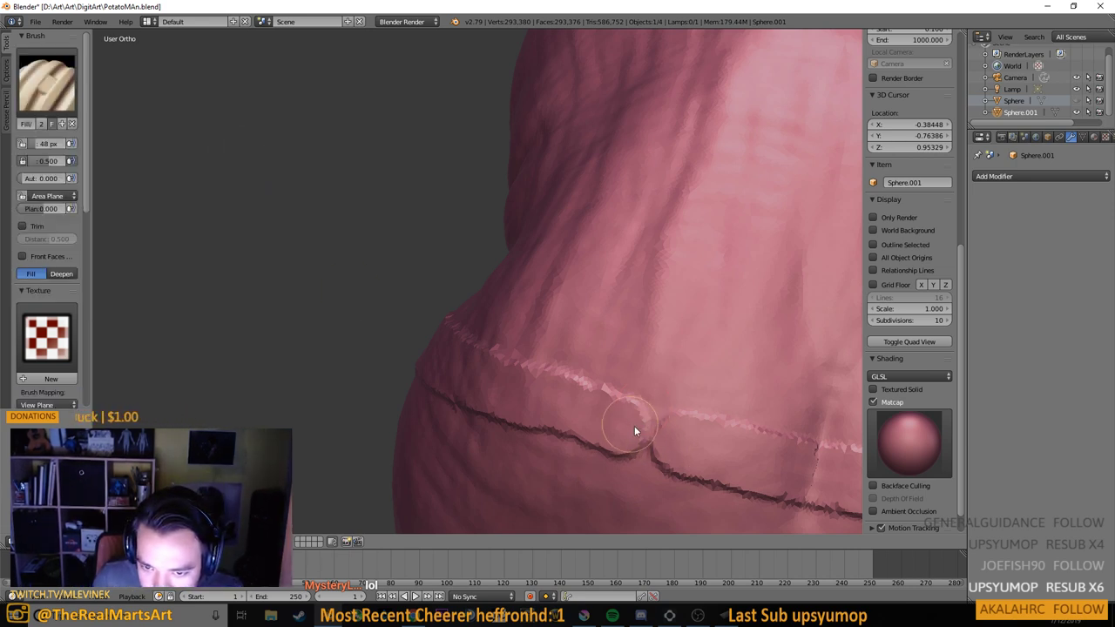
{"action": "left_click_drag", "start_coordinate": [44, 161], "coordinate": [70, 161]}
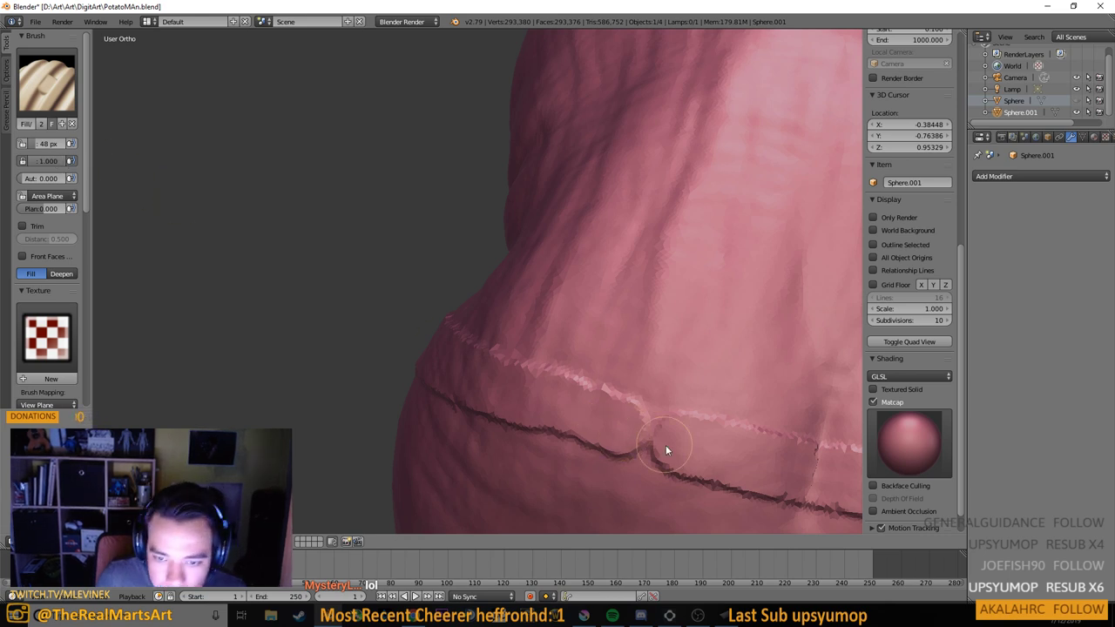
{"action": "mouse_move", "coordinate": [666, 449]}
{"action": "left_mouse_down"}
{"action": "mouse_move", "coordinate": [629, 439]}
{"action": "mouse_move", "coordinate": [671, 447]}
{"action": "left_mouse_up"}
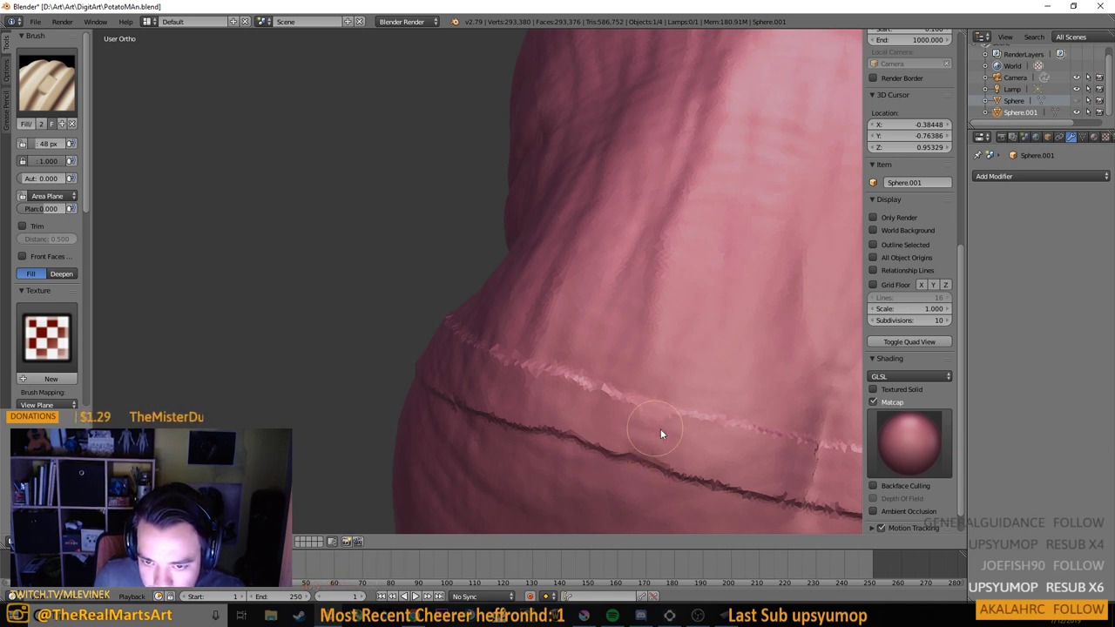
Examine the lower lobe and its raised band from the back, sides and front
{"action": "scroll", "coordinate": [664, 432], "scroll_direction": "down", "scroll_amount": 4}
{"action": "mouse_move", "coordinate": [726, 445]}
{"action": "left_mouse_down"}
{"action": "mouse_move", "coordinate": [695, 426]}
{"action": "mouse_move", "coordinate": [661, 437]}
{"action": "mouse_move", "coordinate": [701, 425]}
{"action": "left_mouse_up"}
{"action": "scroll", "coordinate": [751, 395], "scroll_direction": "down", "scroll_amount": 5}
{"action": "mouse_move", "coordinate": [754, 393]}
{"action": "left_mouse_down"}
{"action": "mouse_move", "coordinate": [600, 487]}
{"action": "mouse_move", "coordinate": [613, 531]}
{"action": "mouse_move", "coordinate": [687, 454]}
{"action": "mouse_move", "coordinate": [702, 452]}
{"action": "mouse_move", "coordinate": [682, 430]}
{"action": "left_mouse_up"}
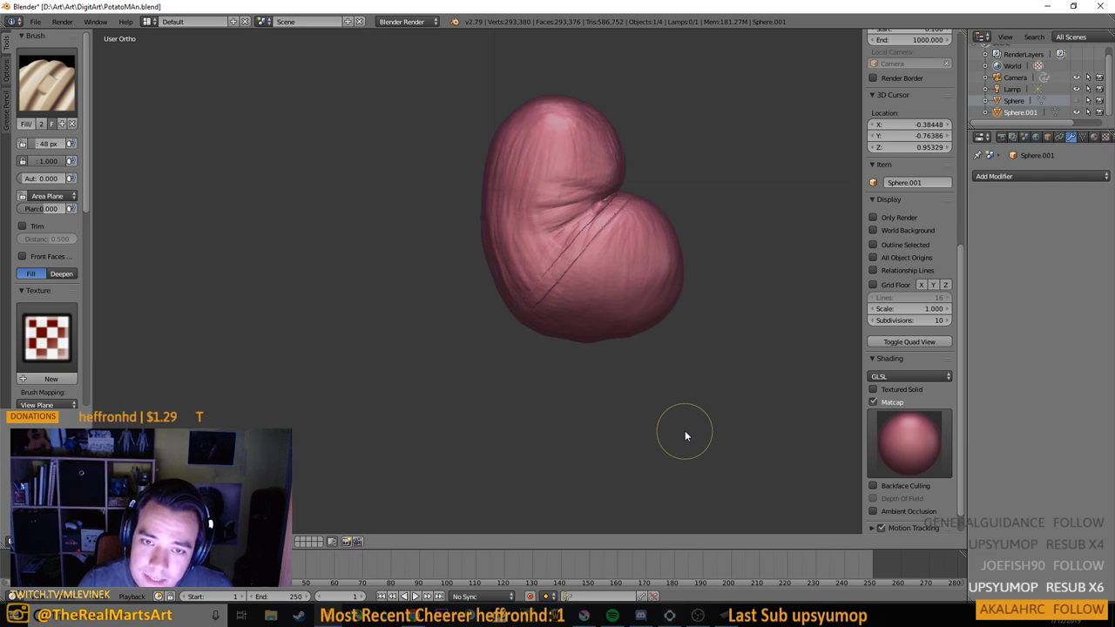
{"action": "mouse_move", "coordinate": [635, 246]}
{"action": "left_mouse_down"}
{"action": "mouse_move", "coordinate": [479, 273]}
{"action": "mouse_move", "coordinate": [524, 254]}
{"action": "left_mouse_up"}
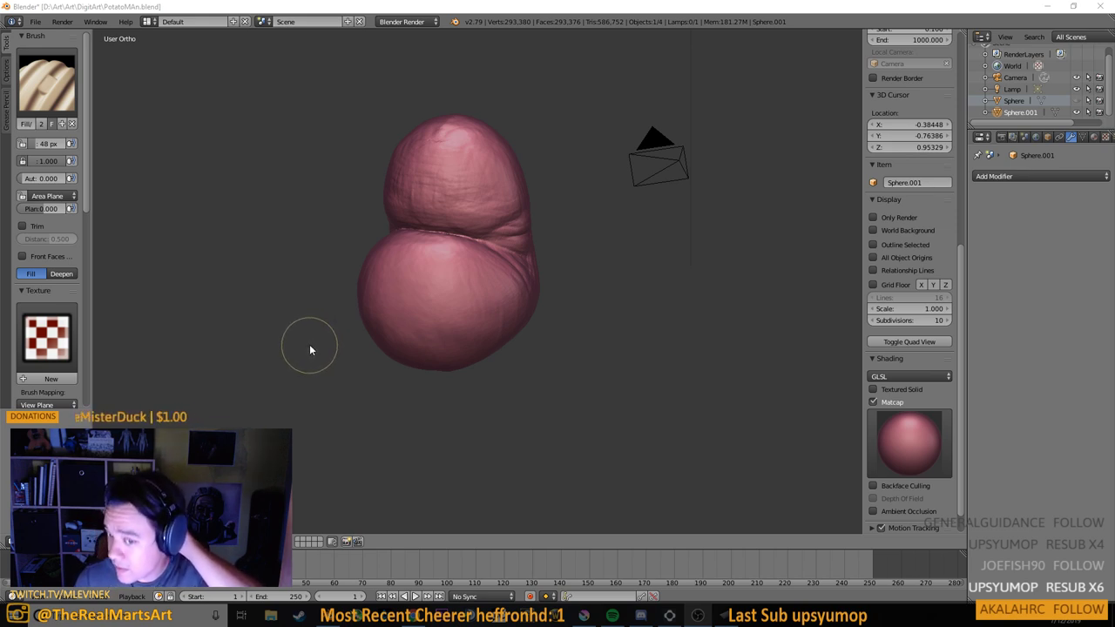
{"action": "scroll", "coordinate": [451, 288], "scroll_direction": "up", "scroll_amount": 4}
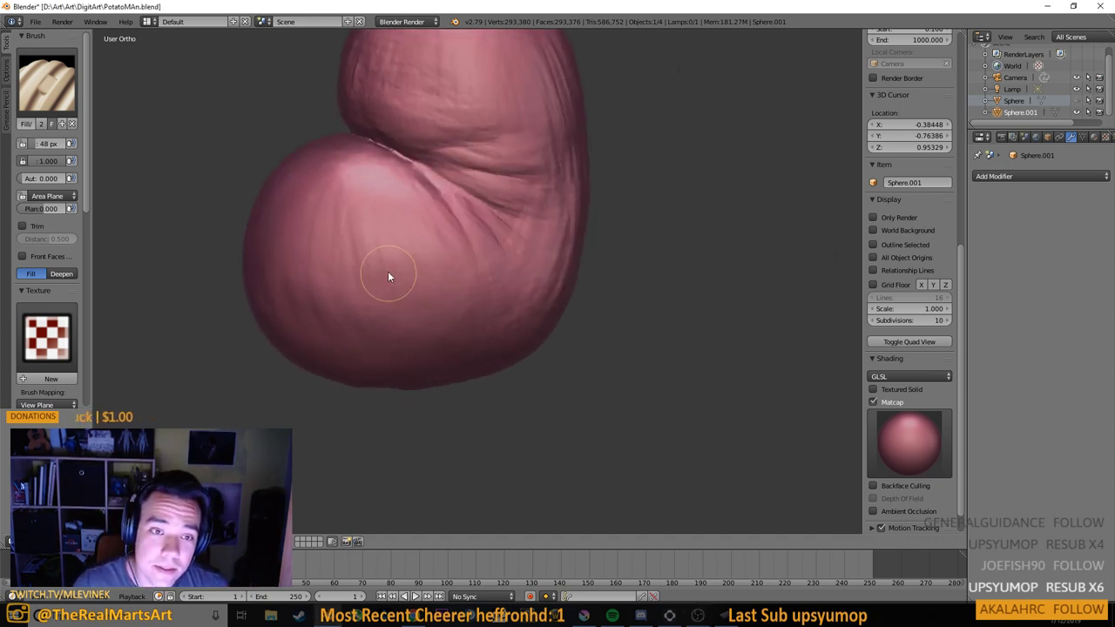
{"action": "mouse_move", "coordinate": [388, 275]}
{"action": "left_mouse_down"}
{"action": "mouse_move", "coordinate": [561, 374]}
{"action": "mouse_move", "coordinate": [546, 382]}
{"action": "left_mouse_up"}
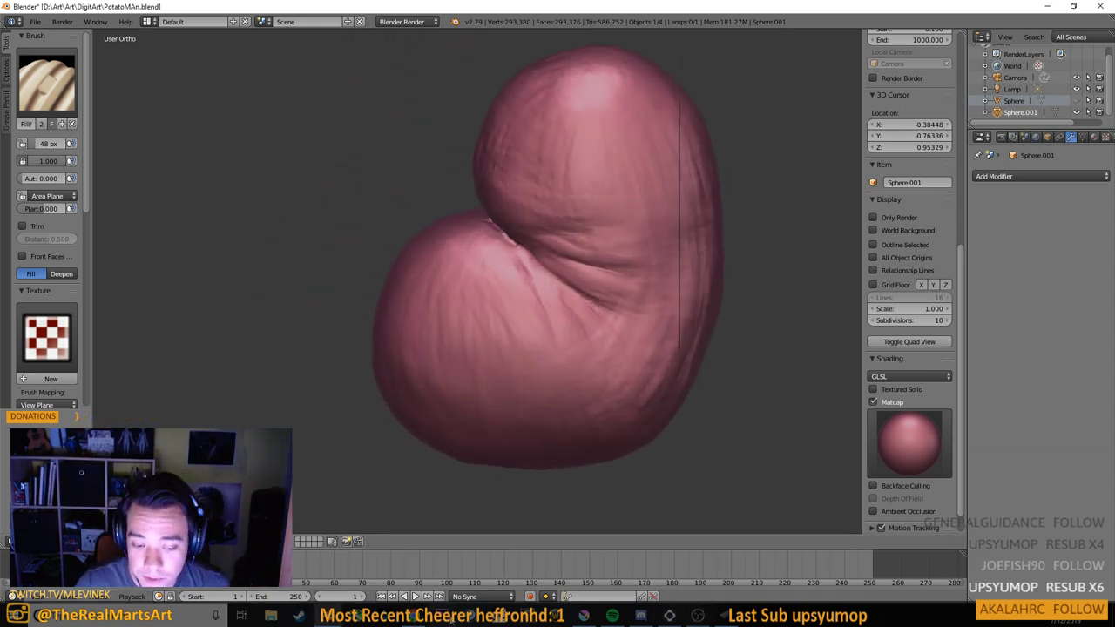
{"action": "left_click_drag", "start_coordinate": [423, 328], "coordinate": [466, 352]}
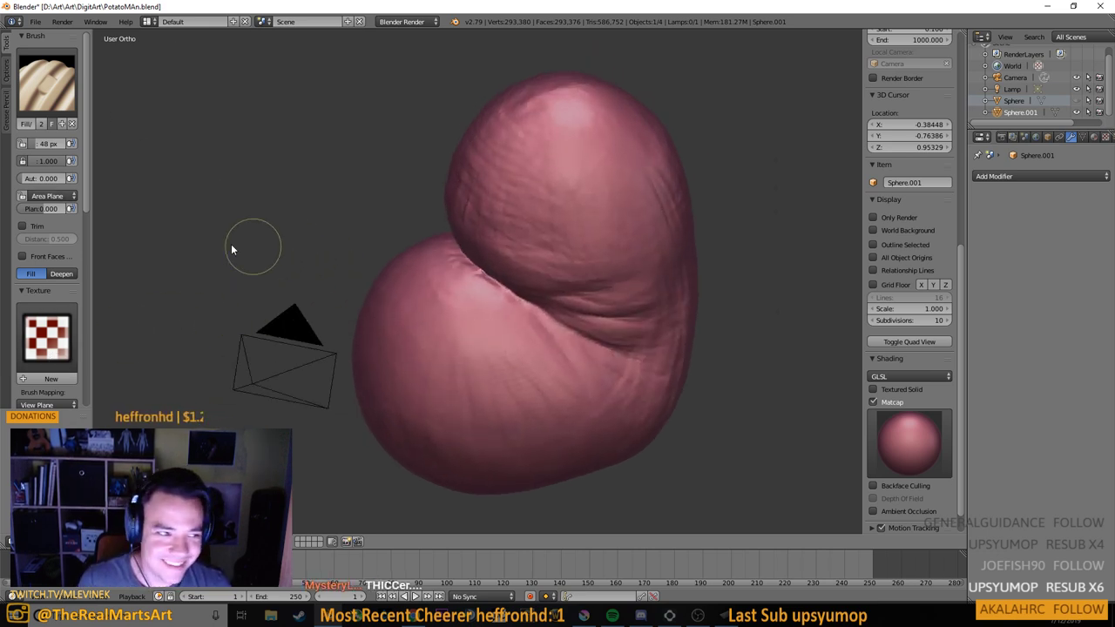
Sculpt a raised band with the Layer brush from the fold diagonally down the side and across the back of the lower lobe
{"action": "left_click", "coordinate": [47, 98]}
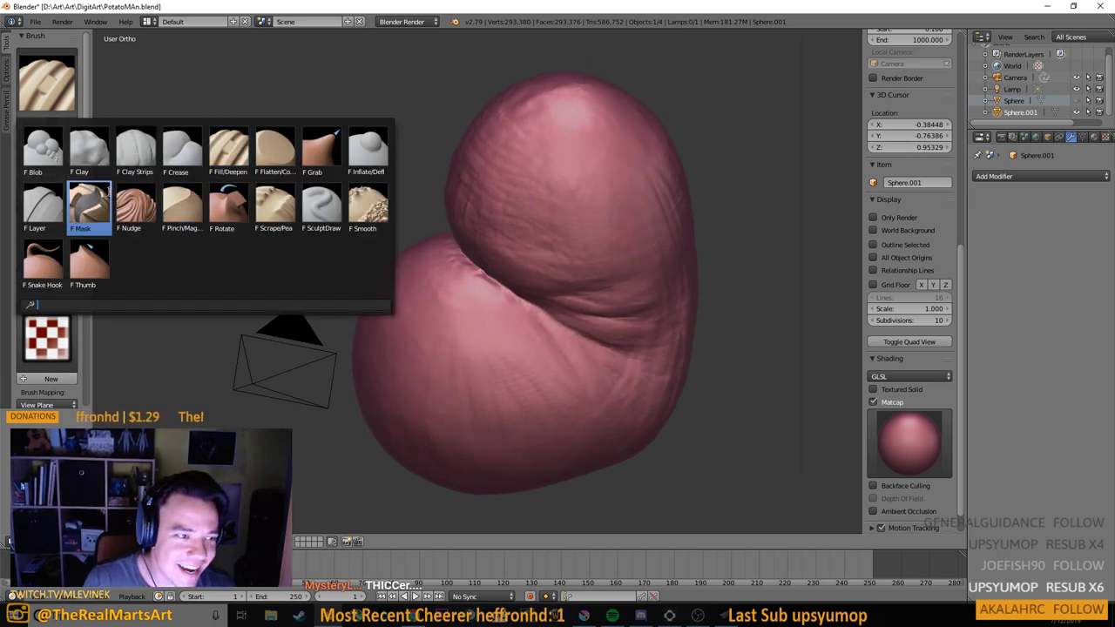
{"action": "left_click", "coordinate": [42, 208]}
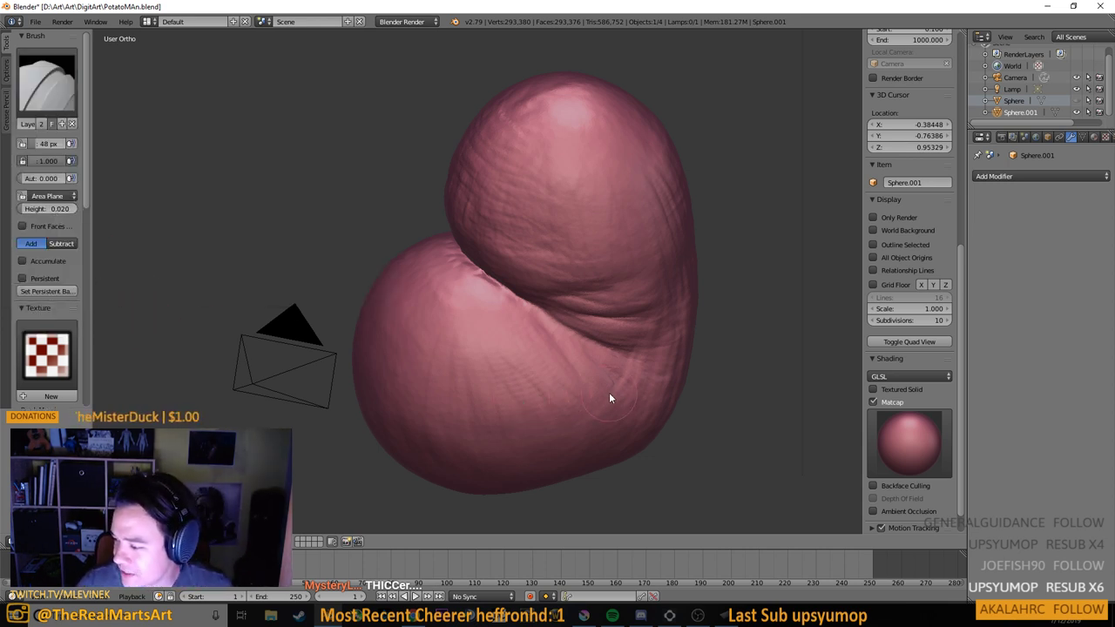
{"action": "left_click_drag", "start_coordinate": [610, 392], "coordinate": [595, 376]}
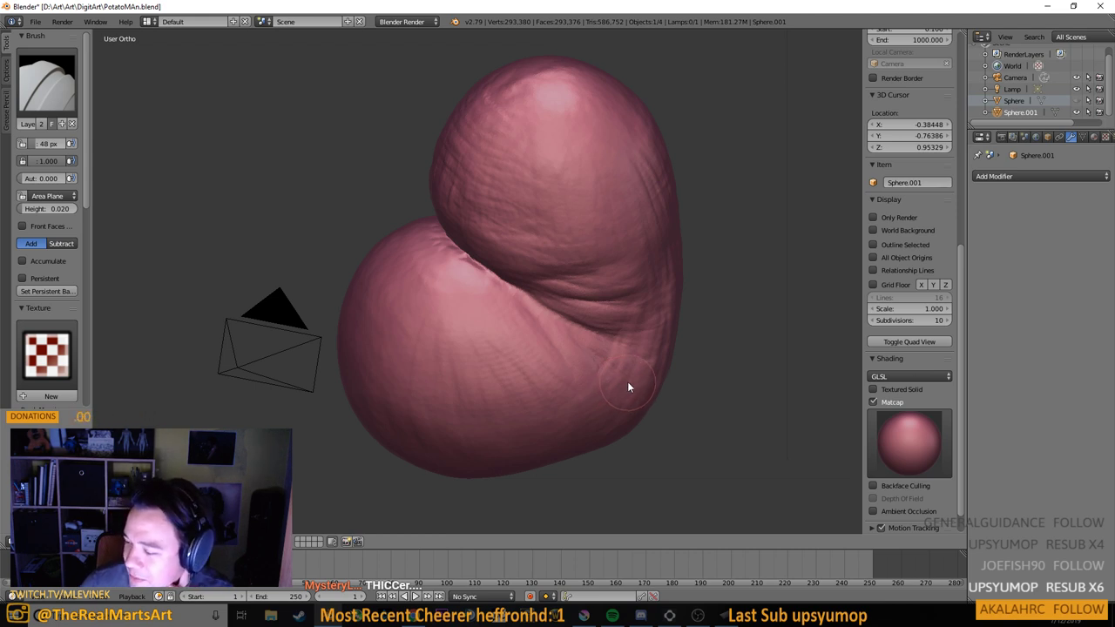
{"action": "scroll", "coordinate": [593, 360], "scroll_direction": "up", "scroll_amount": 2}
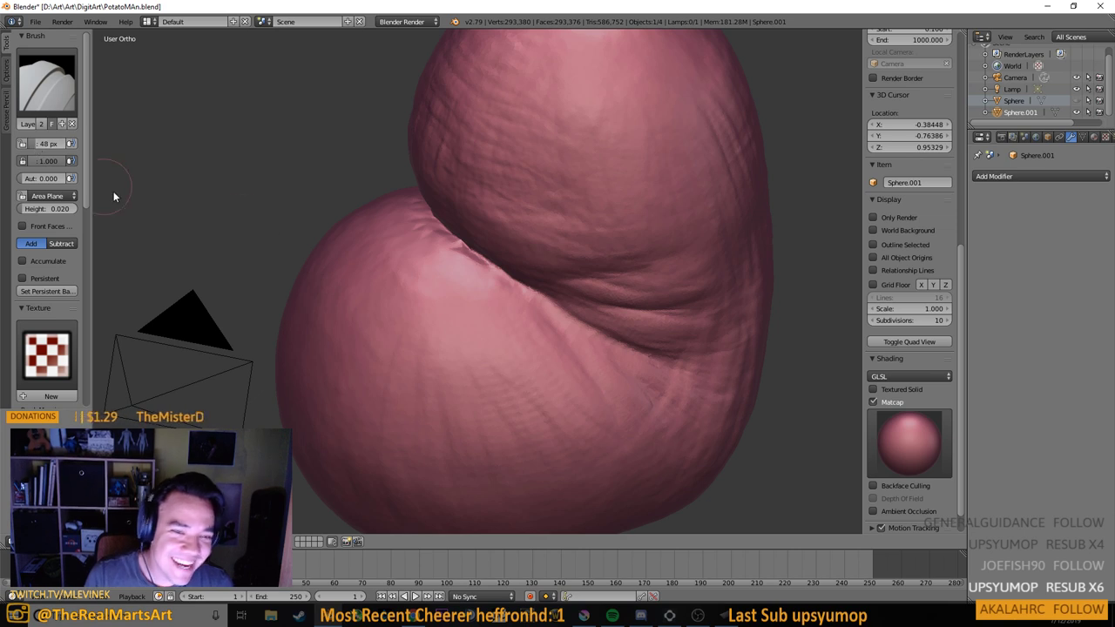
{"action": "left_click_drag", "start_coordinate": [409, 212], "coordinate": [447, 265]}
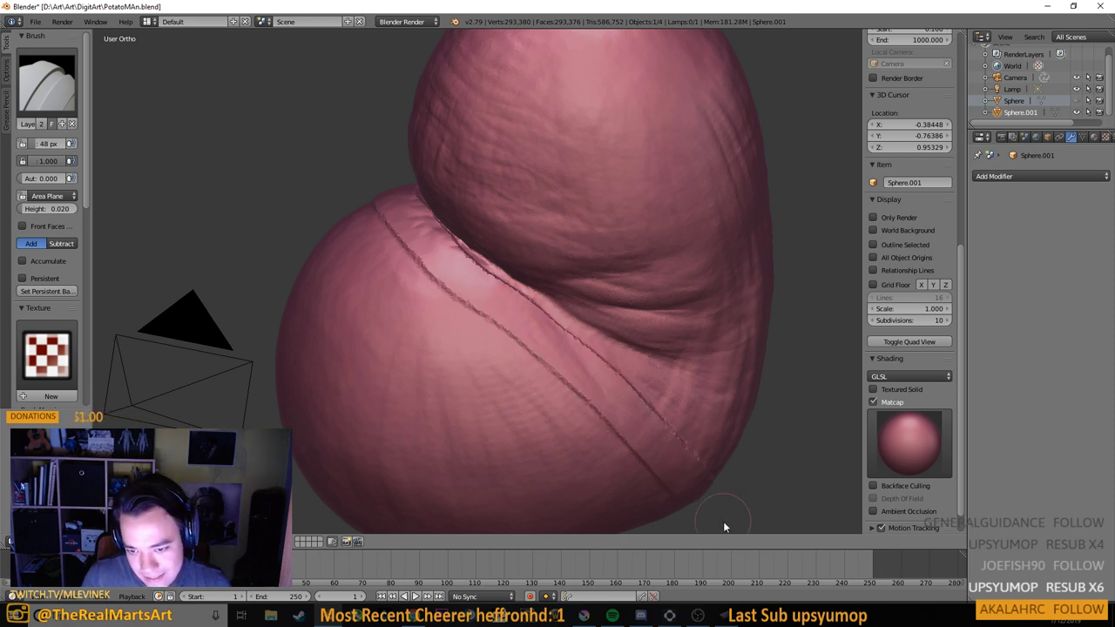
{"action": "mouse_move", "coordinate": [709, 457]}
{"action": "left_mouse_down"}
{"action": "mouse_move", "coordinate": [607, 403]}
{"action": "mouse_move", "coordinate": [652, 410]}
{"action": "mouse_move", "coordinate": [398, 201]}
{"action": "mouse_move", "coordinate": [441, 237]}
{"action": "mouse_move", "coordinate": [421, 192]}
{"action": "mouse_move", "coordinate": [539, 256]}
{"action": "mouse_move", "coordinate": [455, 227]}
{"action": "mouse_move", "coordinate": [416, 186]}
{"action": "left_mouse_up"}
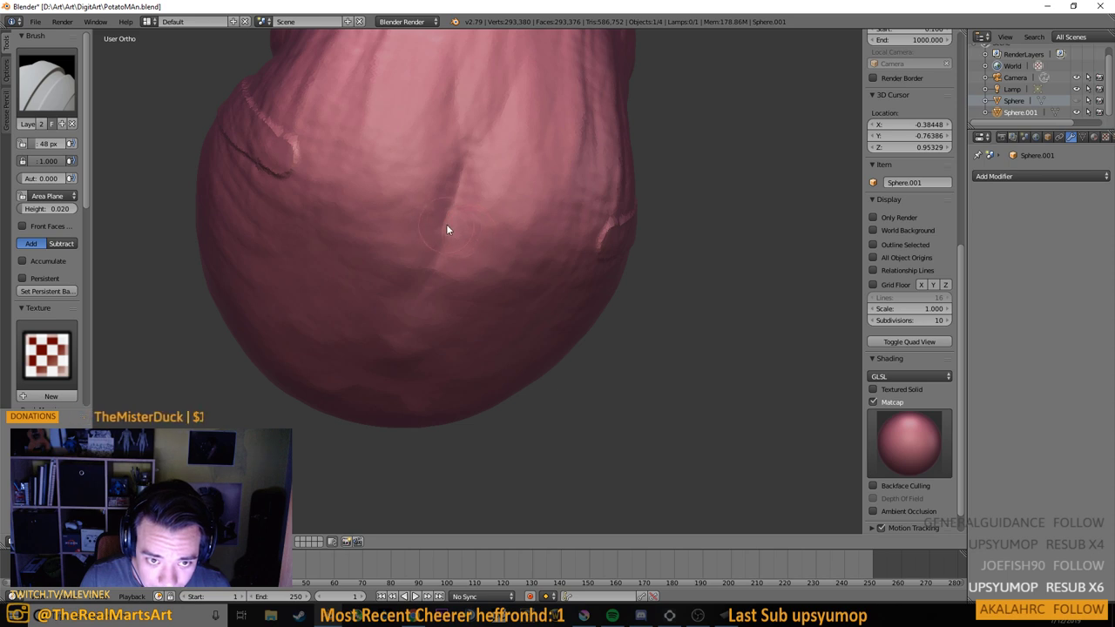
{"action": "left_click_drag", "start_coordinate": [445, 231], "coordinate": [319, 181]}
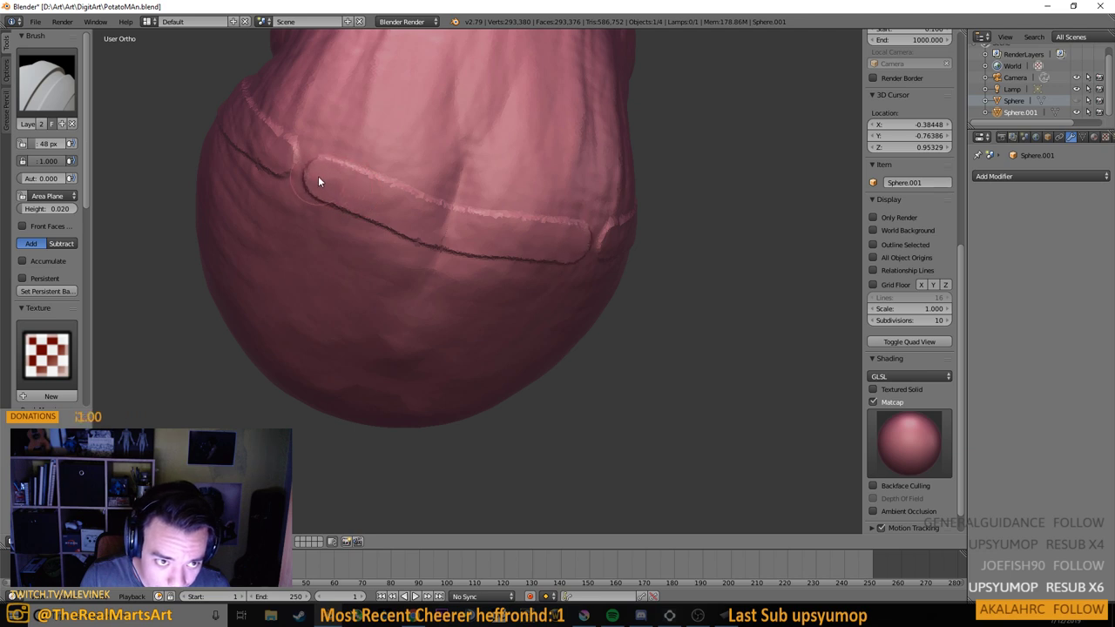
Fill the gaps between the band segments at the back of the lower lobe with the Fill/Deepen brush
{"action": "left_click", "coordinate": [47, 82]}
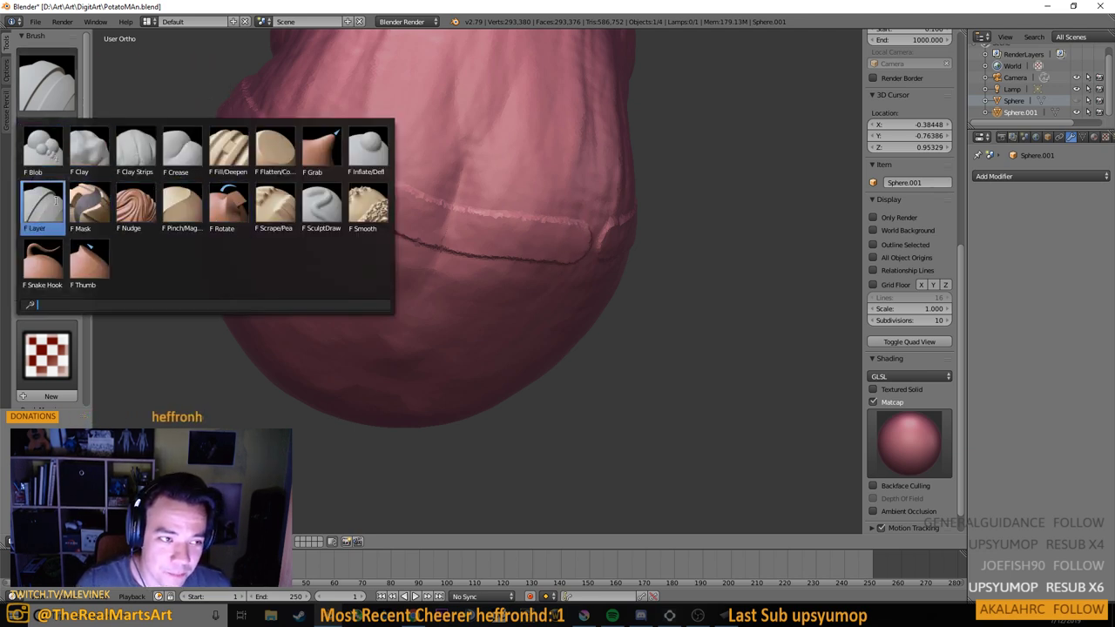
{"action": "left_click", "coordinate": [232, 145]}
{"action": "mouse_move", "coordinate": [310, 166]}
{"action": "left_mouse_down"}
{"action": "mouse_move", "coordinate": [376, 180]}
{"action": "mouse_move", "coordinate": [352, 174]}
{"action": "mouse_move", "coordinate": [450, 271]}
{"action": "left_mouse_up"}
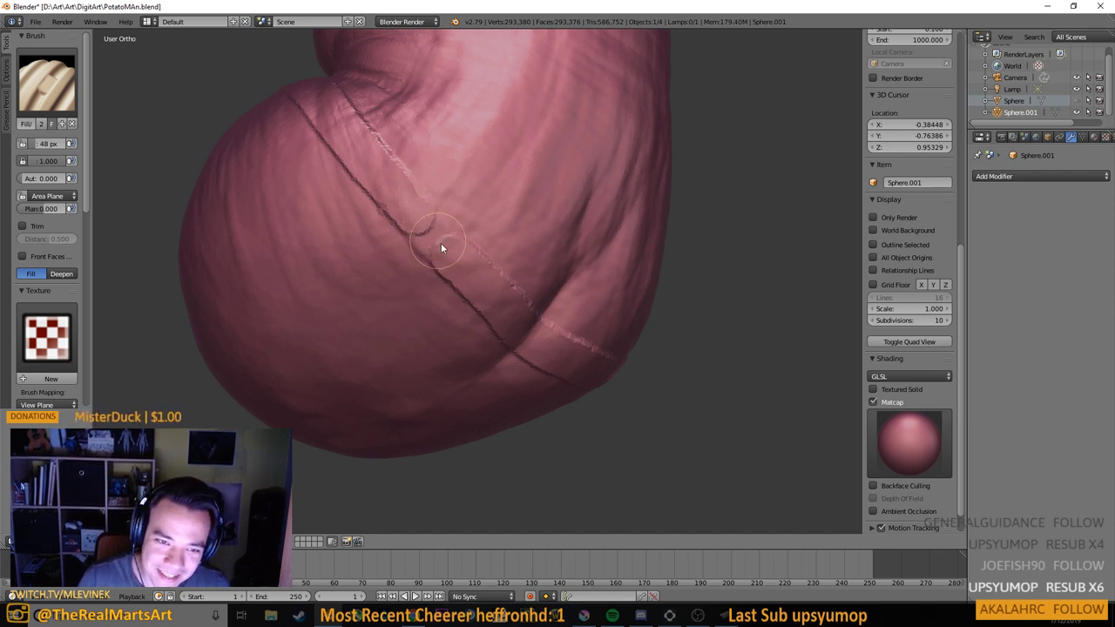
{"action": "left_click", "coordinate": [424, 240]}
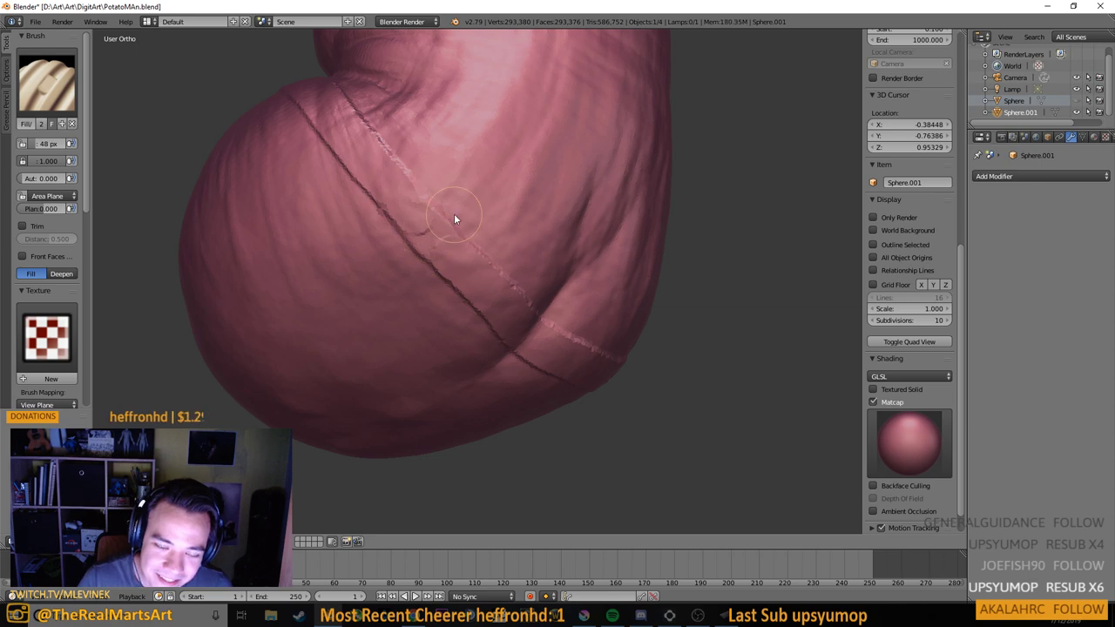
Smooth the remaining seam in the band at the back of the lower lobe with the Smooth brush
{"action": "mouse_move", "coordinate": [475, 128]}
{"action": "left_mouse_down"}
{"action": "mouse_move", "coordinate": [434, 156]}
{"action": "mouse_move", "coordinate": [484, 178]}
{"action": "left_mouse_up"}
{"action": "left_click", "coordinate": [46, 83]}
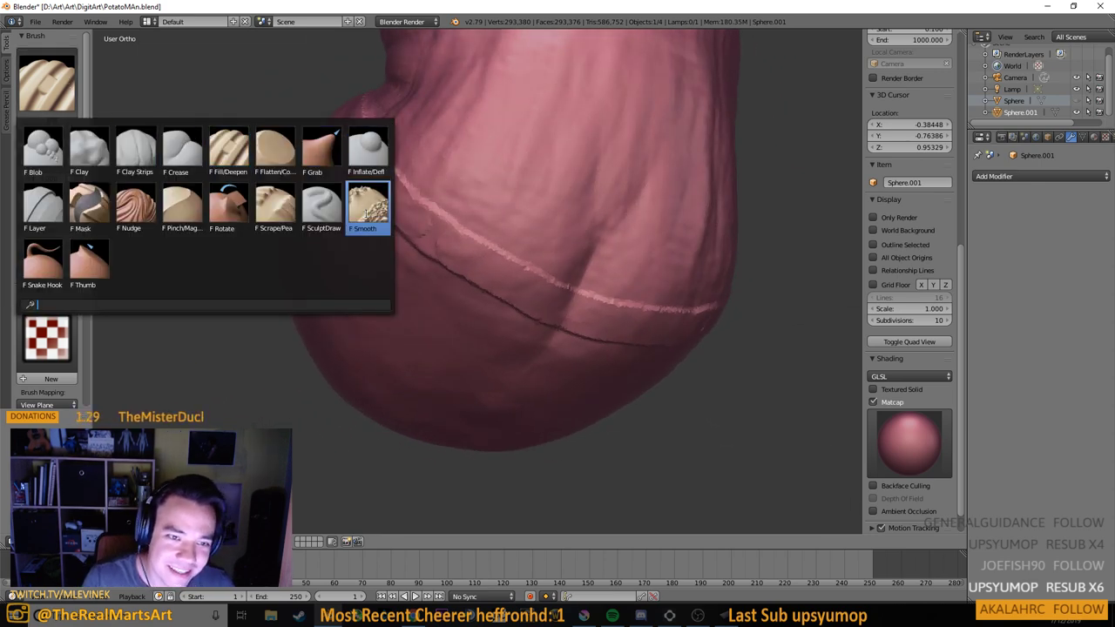
{"action": "left_click", "coordinate": [367, 212]}
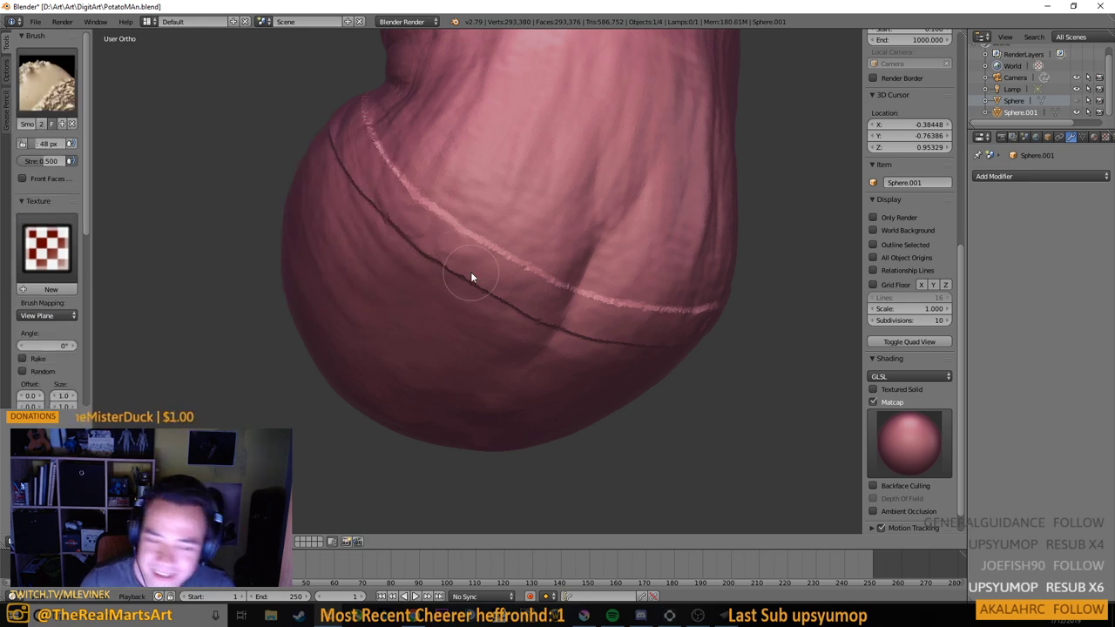
{"action": "mouse_move", "coordinate": [473, 282]}
{"action": "left_mouse_down"}
{"action": "mouse_move", "coordinate": [490, 306]}
{"action": "mouse_move", "coordinate": [380, 308]}
{"action": "mouse_move", "coordinate": [326, 325]}
{"action": "mouse_move", "coordinate": [606, 224]}
{"action": "mouse_move", "coordinate": [525, 253]}
{"action": "mouse_move", "coordinate": [482, 289]}
{"action": "left_mouse_up"}
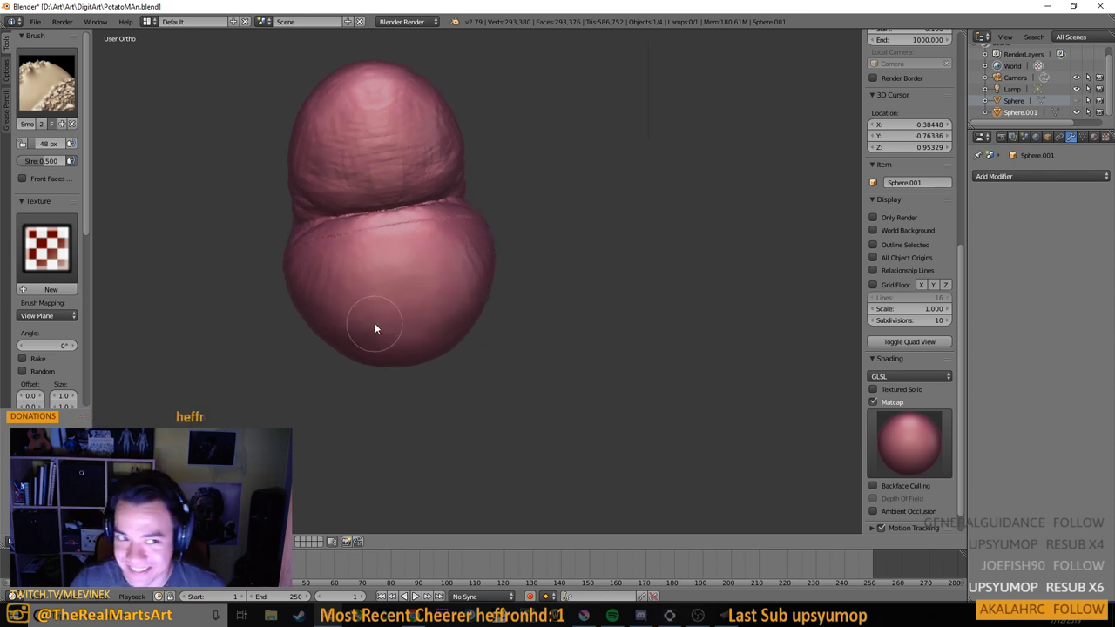
Switch to the Layer brush and try a short mirrored stroke down from the band at the front of the lower lobe
{"action": "mouse_move", "coordinate": [374, 328]}
{"action": "left_mouse_down"}
{"action": "mouse_move", "coordinate": [497, 354]}
{"action": "mouse_move", "coordinate": [529, 345]}
{"action": "left_mouse_up"}
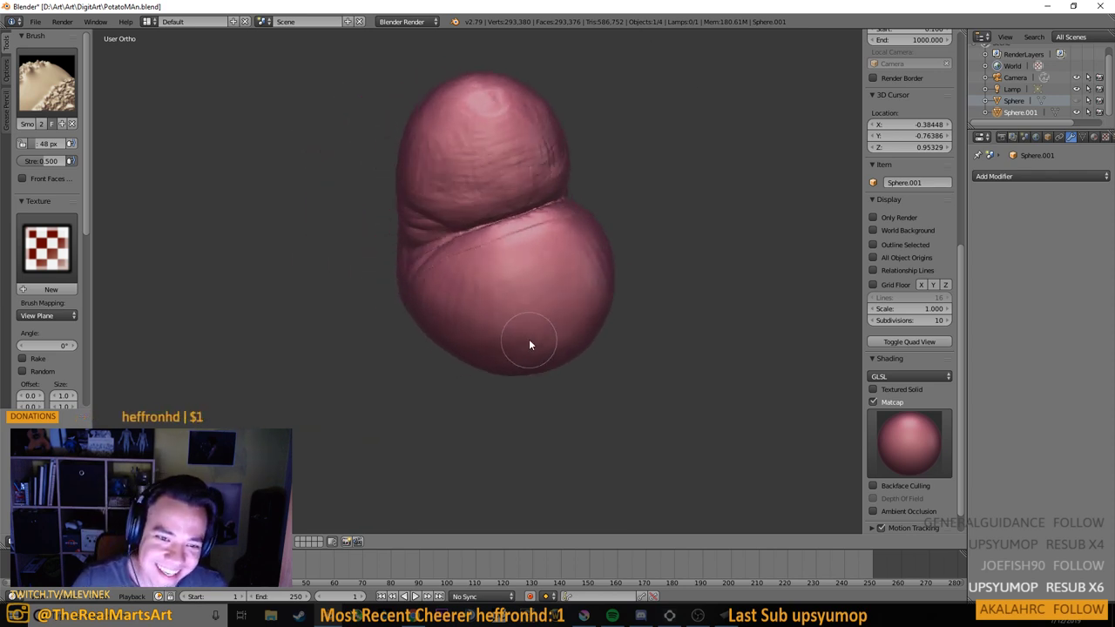
{"action": "left_click", "coordinate": [47, 82]}
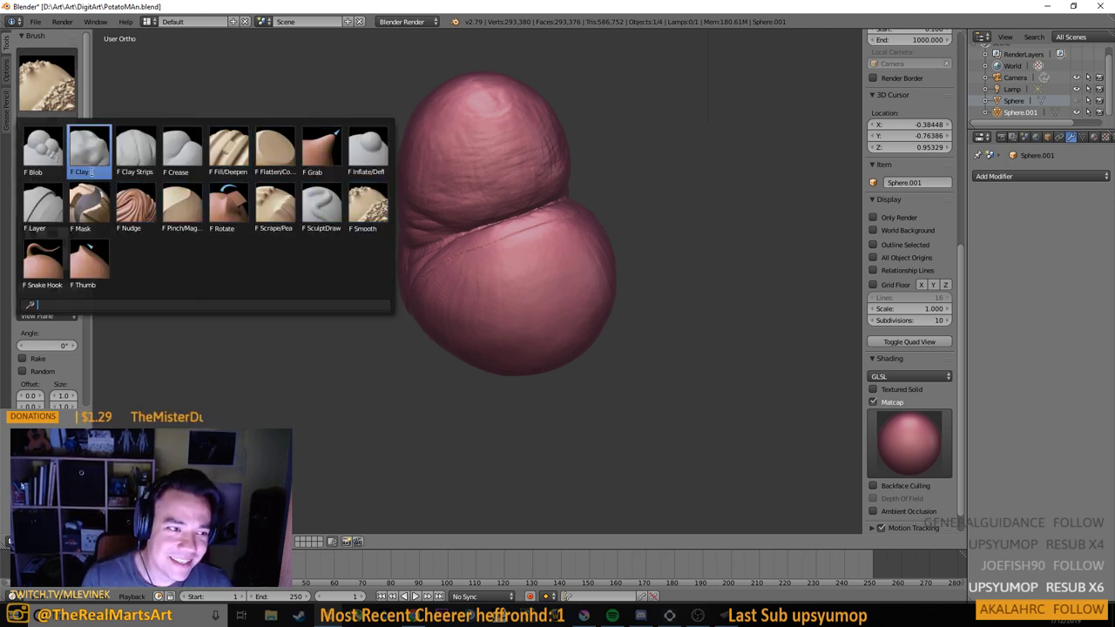
{"action": "left_click", "coordinate": [42, 207]}
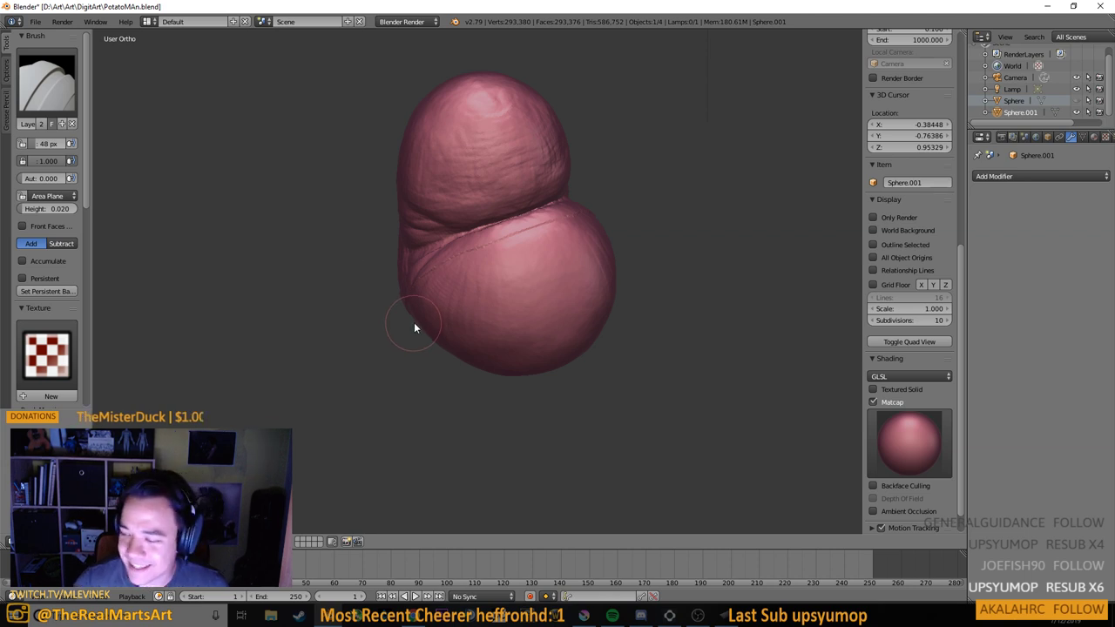
{"action": "scroll", "coordinate": [417, 324], "scroll_direction": "up", "scroll_amount": 3}
{"action": "left_click_drag", "start_coordinate": [518, 319], "coordinate": [500, 355]}
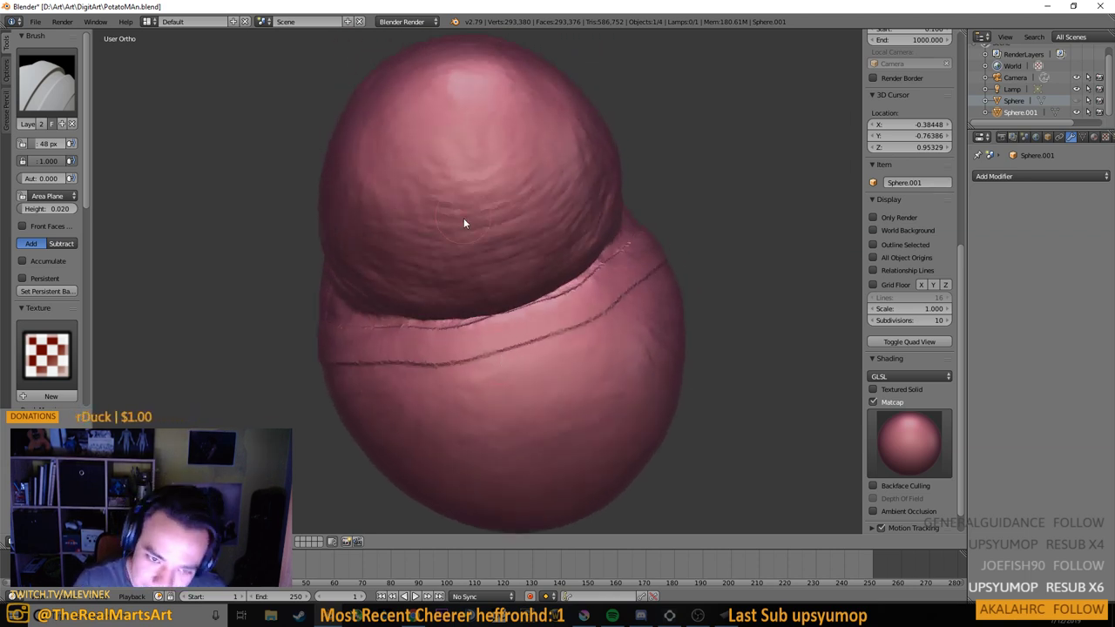
{"action": "scroll", "coordinate": [452, 328], "scroll_direction": "up", "scroll_amount": 1}
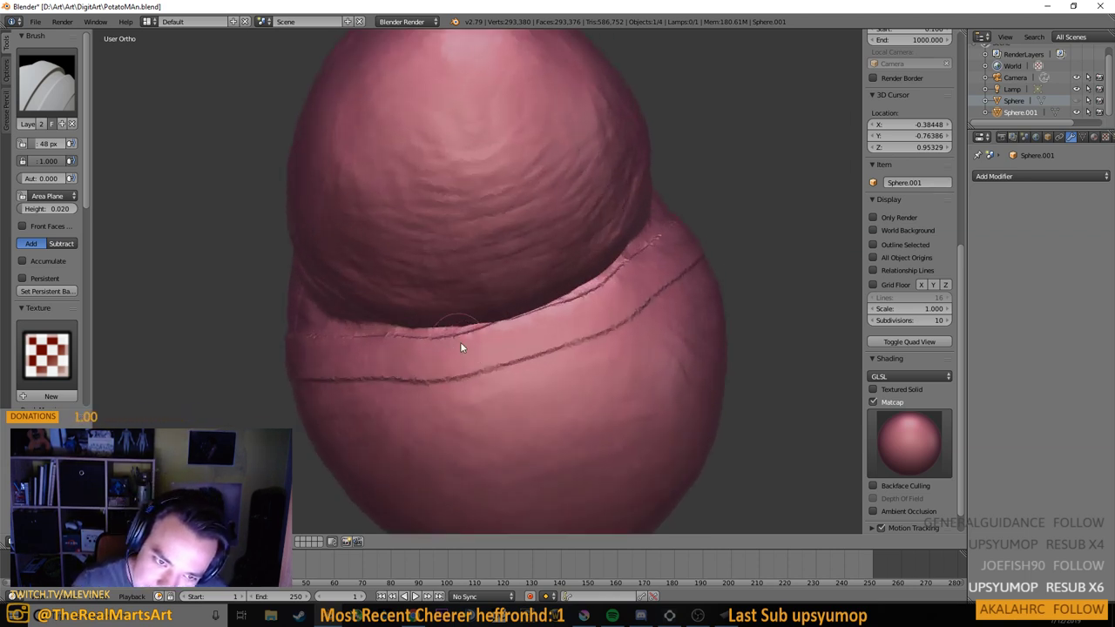
{"action": "mouse_move", "coordinate": [493, 345]}
{"action": "left_mouse_down"}
{"action": "mouse_move", "coordinate": [384, 229]}
{"action": "mouse_move", "coordinate": [402, 232]}
{"action": "mouse_move", "coordinate": [393, 221]}
{"action": "left_mouse_up"}
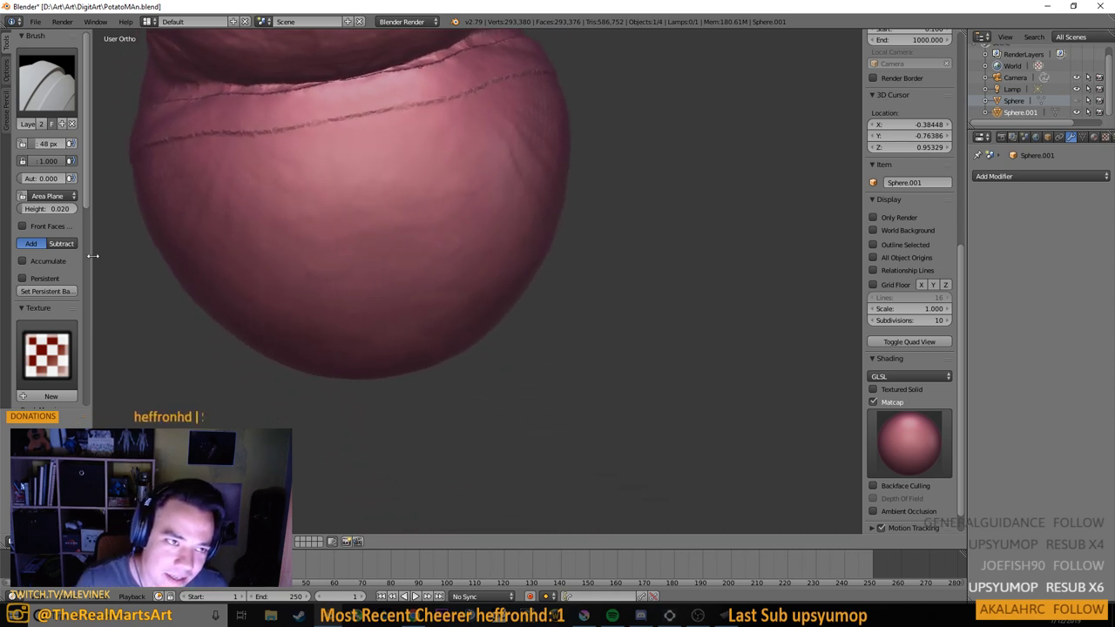
{"action": "left_click_drag", "start_coordinate": [167, 122], "coordinate": [170, 131]}
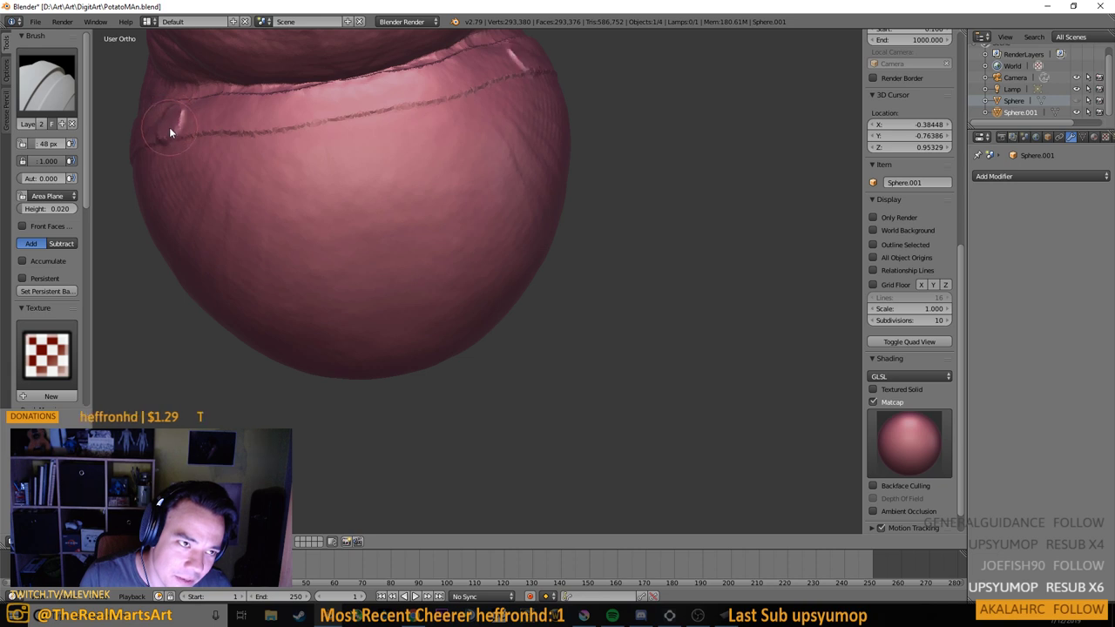
{"action": "key", "text": "ctrl+z"}
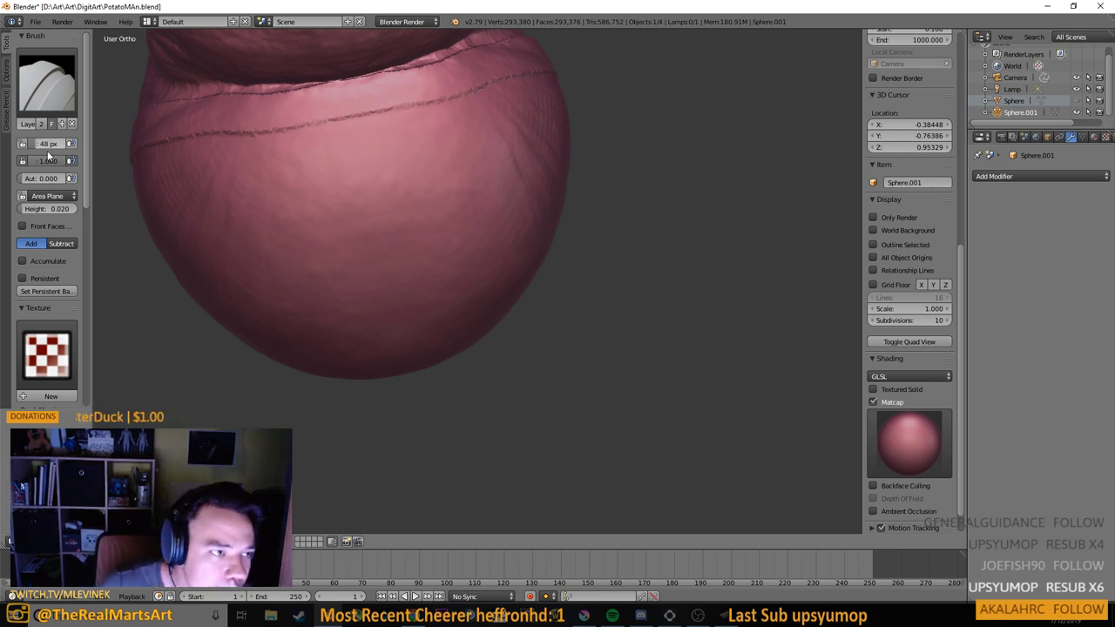
Set the Layer brush height to 0.015 and sculpt two mirrored raised straps from the band down the front of the lower lobe
{"action": "left_click", "coordinate": [64, 209]}
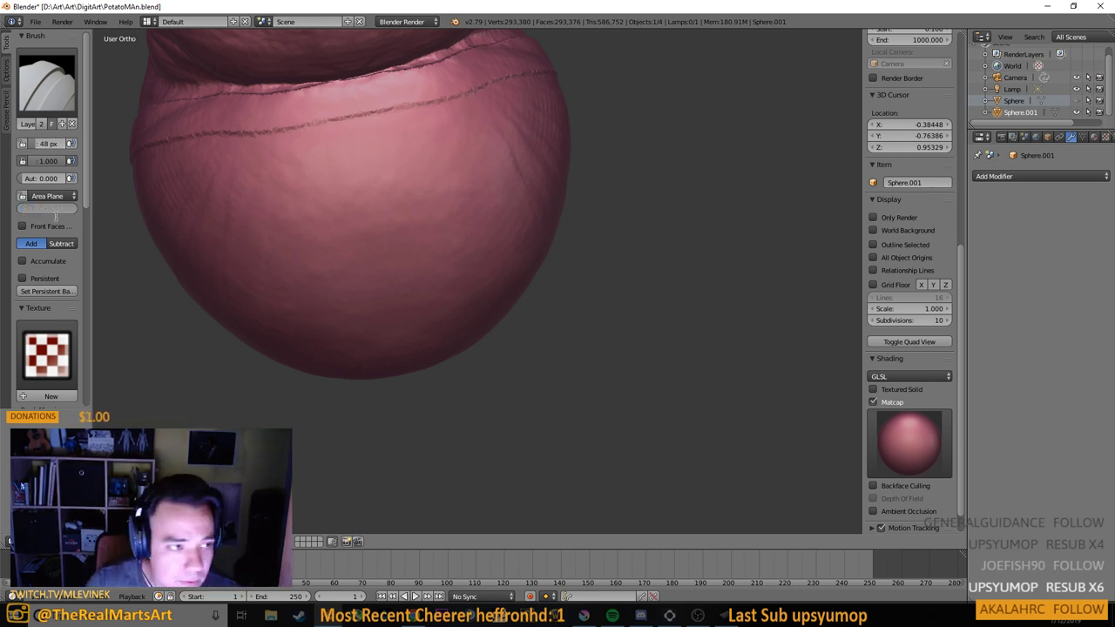
{"action": "key", "text": "BackSpace"}
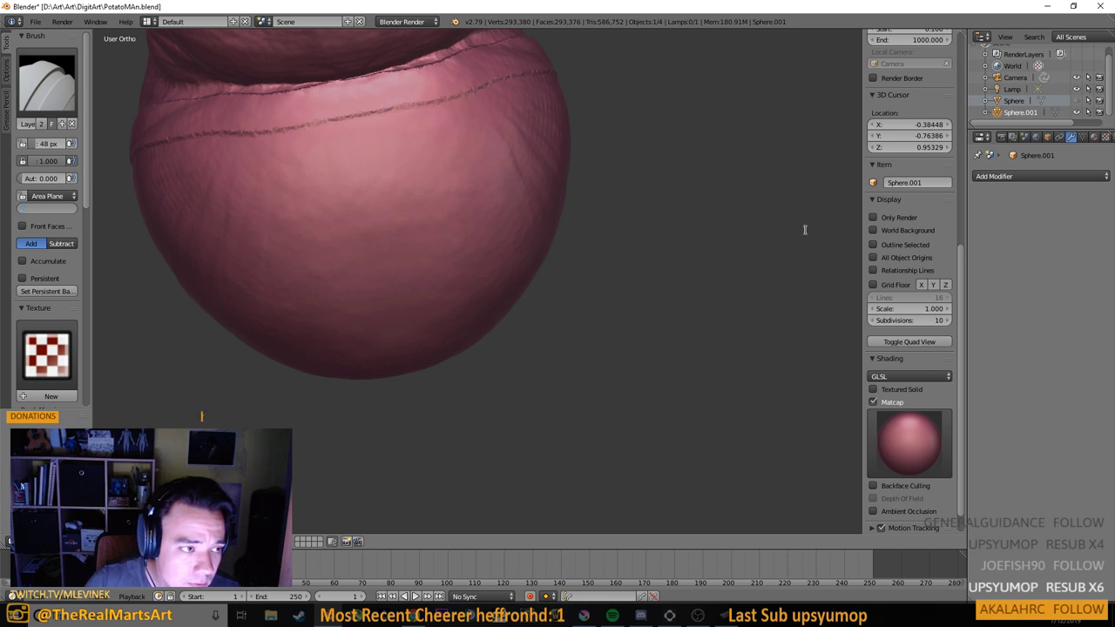
{"action": "key", "text": "Return"}
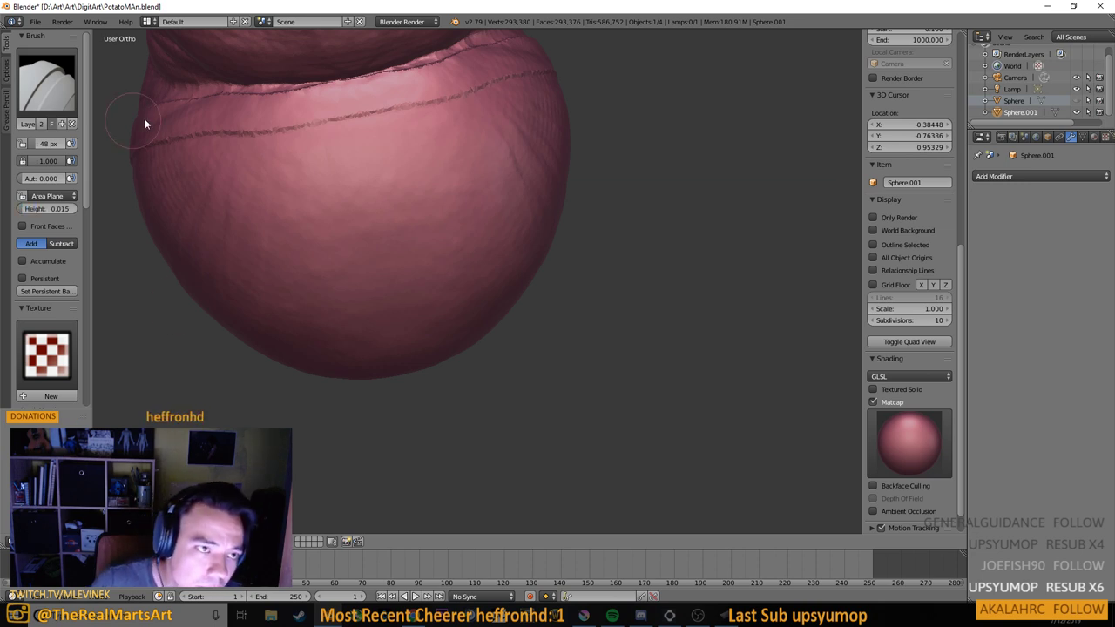
{"action": "mouse_move", "coordinate": [183, 115]}
{"action": "left_mouse_down"}
{"action": "mouse_move", "coordinate": [201, 174]}
{"action": "mouse_move", "coordinate": [307, 343]}
{"action": "left_mouse_up"}
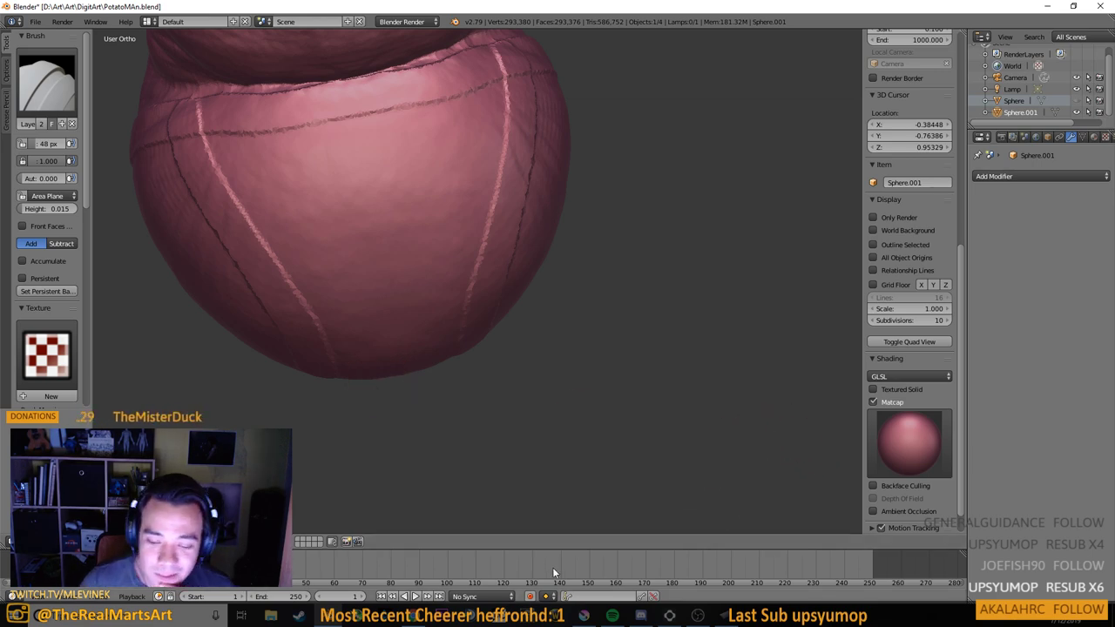
Switch to Krita and examine the Potato Man character drawings in Badges and Emotes.kra as reference
{"action": "mouse_move", "coordinate": [584, 615]}
{"action": "left_click", "coordinate": [582, 571]}
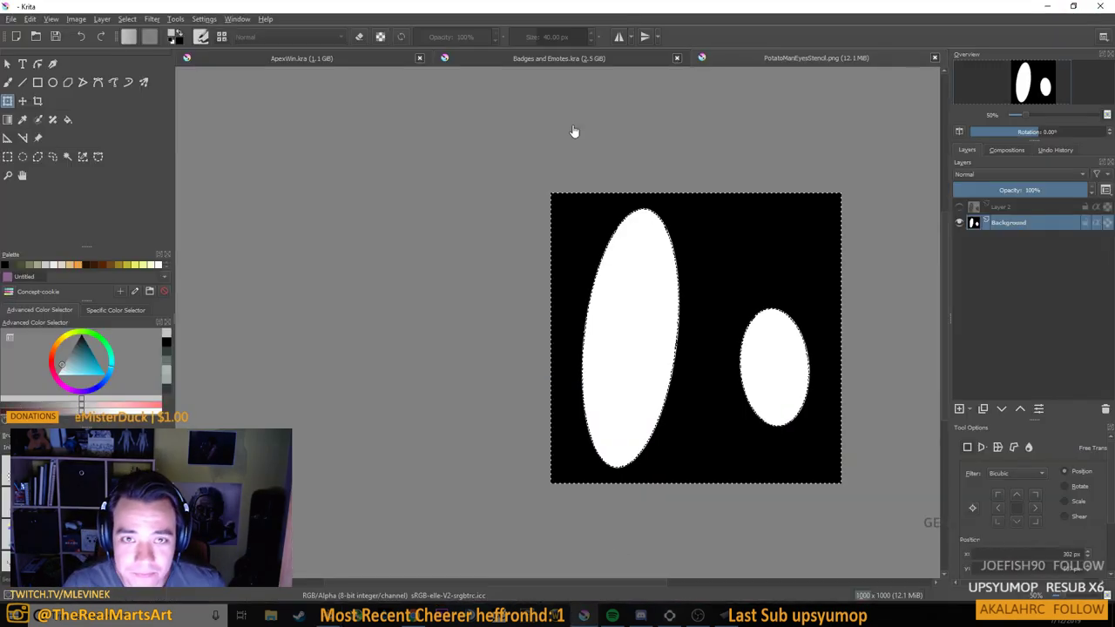
{"action": "left_click", "coordinate": [562, 59]}
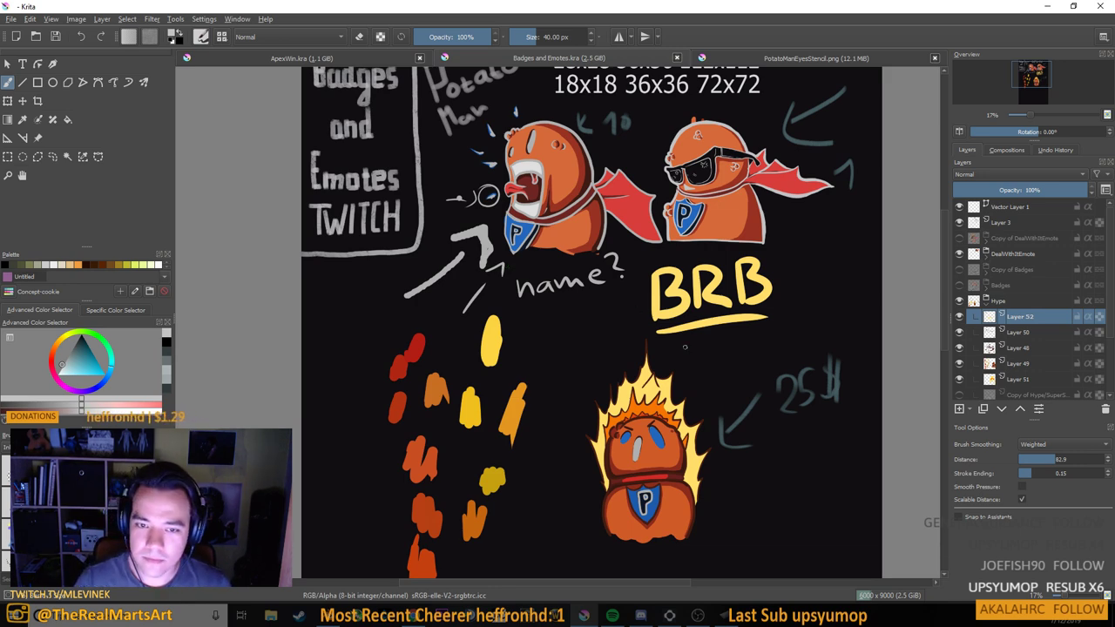
{"action": "scroll", "coordinate": [685, 347], "scroll_direction": "down", "scroll_amount": 4}
{"action": "scroll", "coordinate": [691, 390], "scroll_direction": "up", "scroll_amount": 3}
{"action": "left_click_drag", "start_coordinate": [693, 396], "coordinate": [696, 357]}
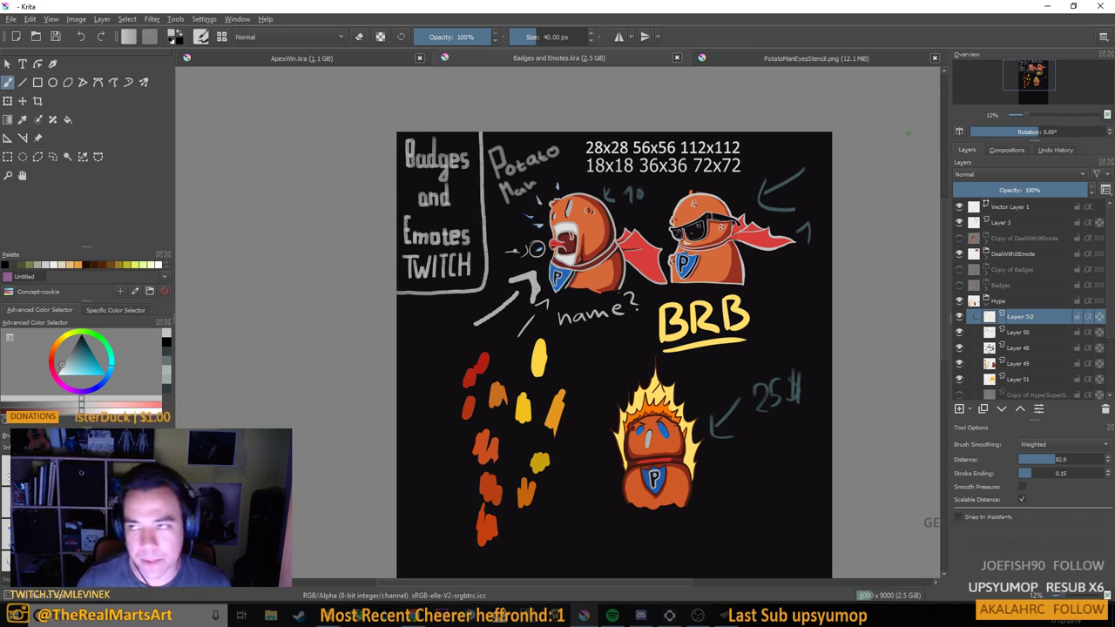
{"action": "left_click", "coordinate": [1047, 7]}
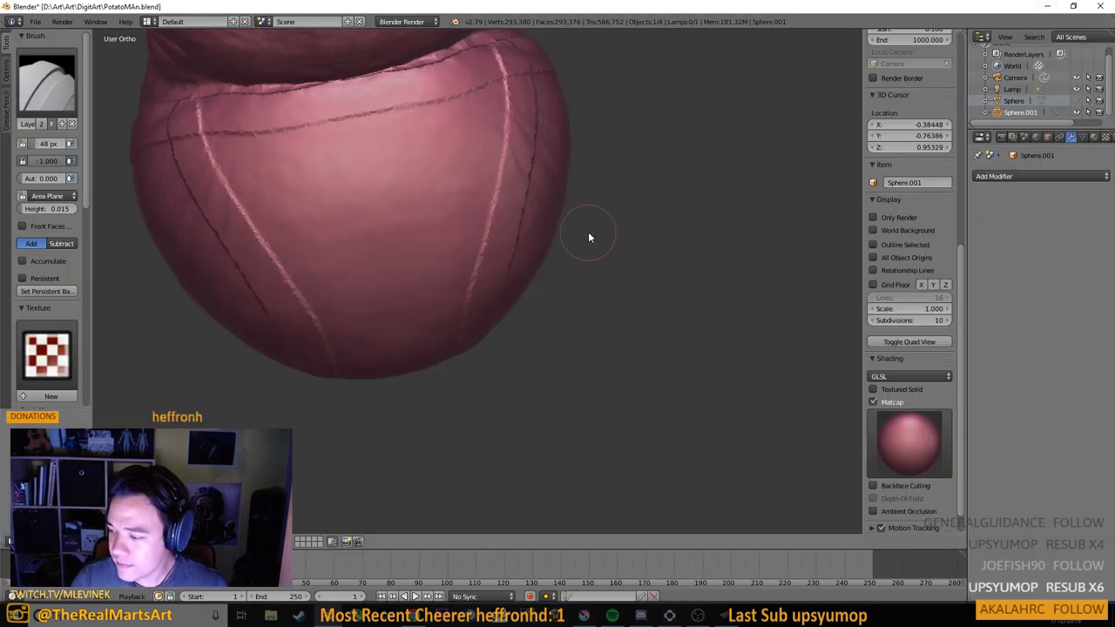
Extend the mirrored straps around the underside of the lower lobe and join them with a horizontal raised band using the Layer brush
{"action": "mouse_move", "coordinate": [587, 233]}
{"action": "left_mouse_down"}
{"action": "mouse_move", "coordinate": [782, 305]}
{"action": "mouse_move", "coordinate": [715, 265]}
{"action": "mouse_move", "coordinate": [710, 159]}
{"action": "mouse_move", "coordinate": [711, 203]}
{"action": "left_mouse_up"}
{"action": "mouse_move", "coordinate": [631, 435]}
{"action": "left_mouse_down"}
{"action": "mouse_move", "coordinate": [624, 223]}
{"action": "mouse_move", "coordinate": [650, 186]}
{"action": "mouse_move", "coordinate": [665, 200]}
{"action": "mouse_move", "coordinate": [658, 242]}
{"action": "left_mouse_up"}
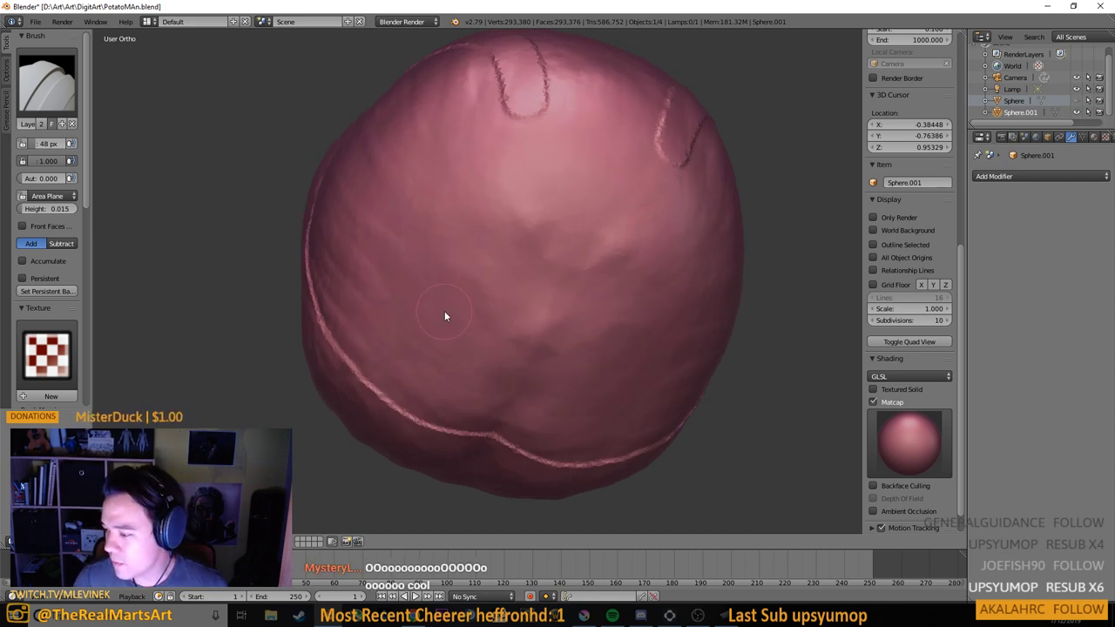
{"action": "key", "text": "space"}
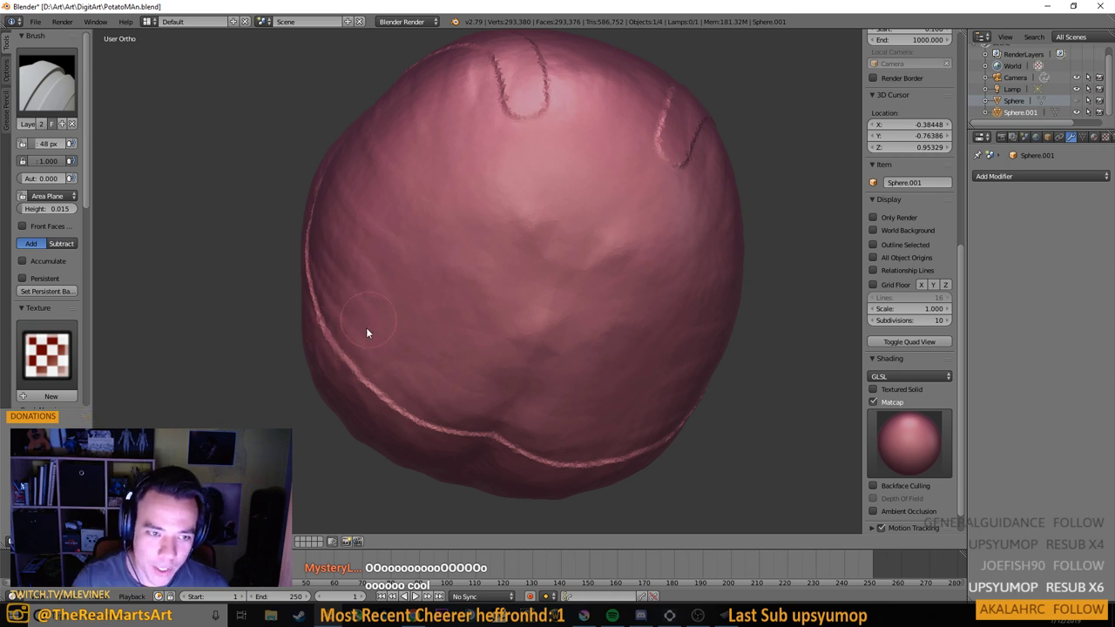
{"action": "mouse_move", "coordinate": [365, 329]}
{"action": "left_mouse_down"}
{"action": "mouse_move", "coordinate": [430, 348]}
{"action": "mouse_move", "coordinate": [450, 305]}
{"action": "mouse_move", "coordinate": [453, 352]}
{"action": "mouse_move", "coordinate": [587, 400]}
{"action": "left_mouse_up"}
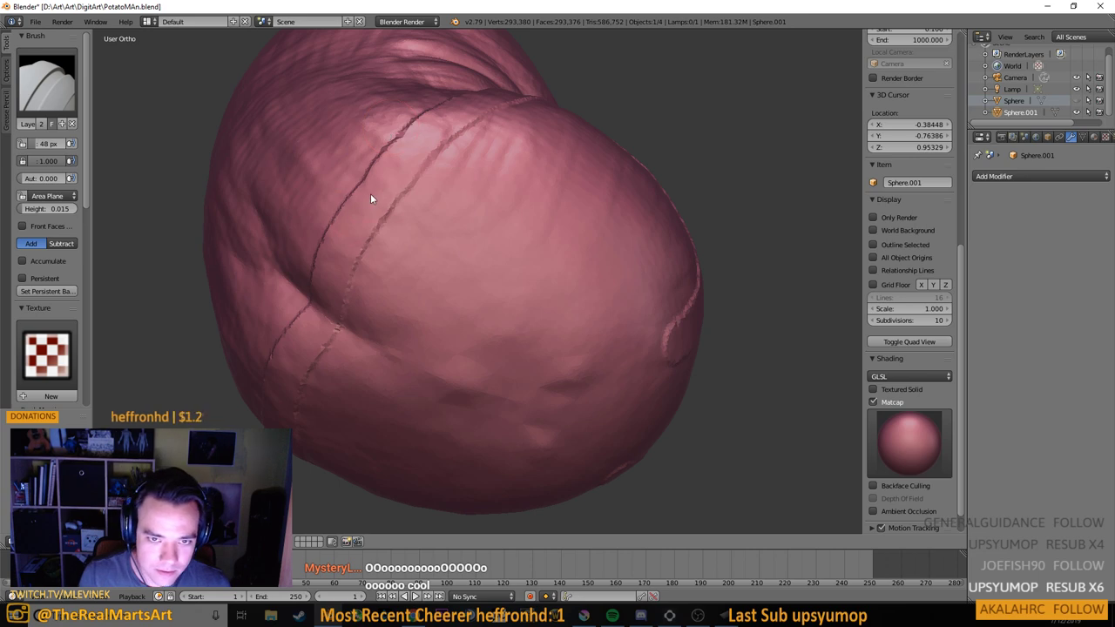
{"action": "mouse_move", "coordinate": [424, 148]}
{"action": "left_mouse_down"}
{"action": "mouse_move", "coordinate": [378, 209]}
{"action": "mouse_move", "coordinate": [413, 252]}
{"action": "mouse_move", "coordinate": [427, 199]}
{"action": "left_mouse_up"}
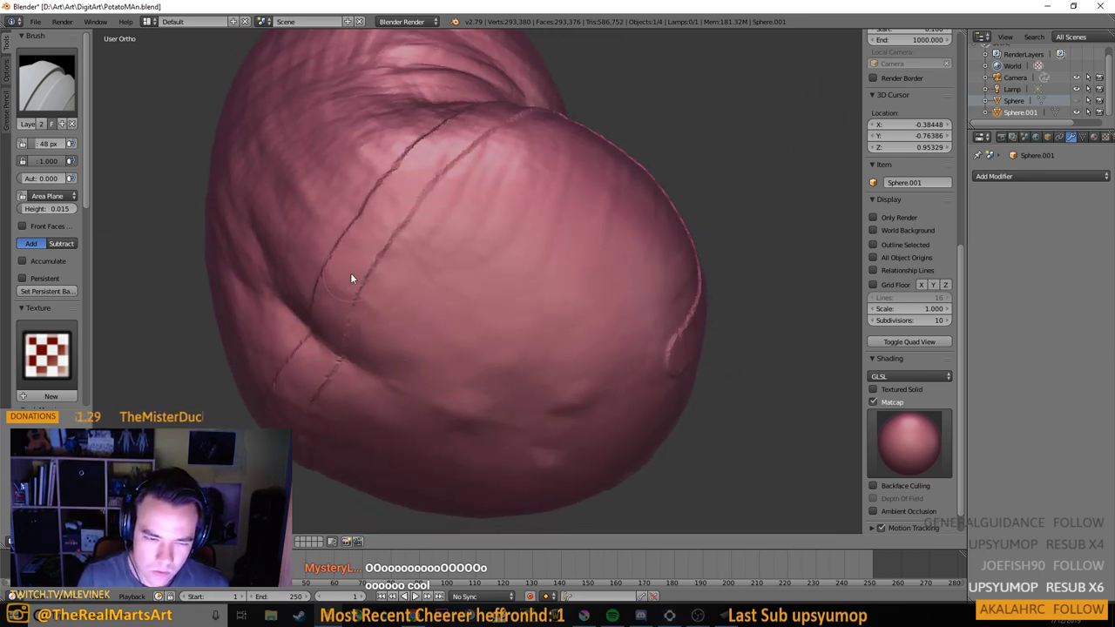
{"action": "left_click_drag", "start_coordinate": [351, 279], "coordinate": [375, 246]}
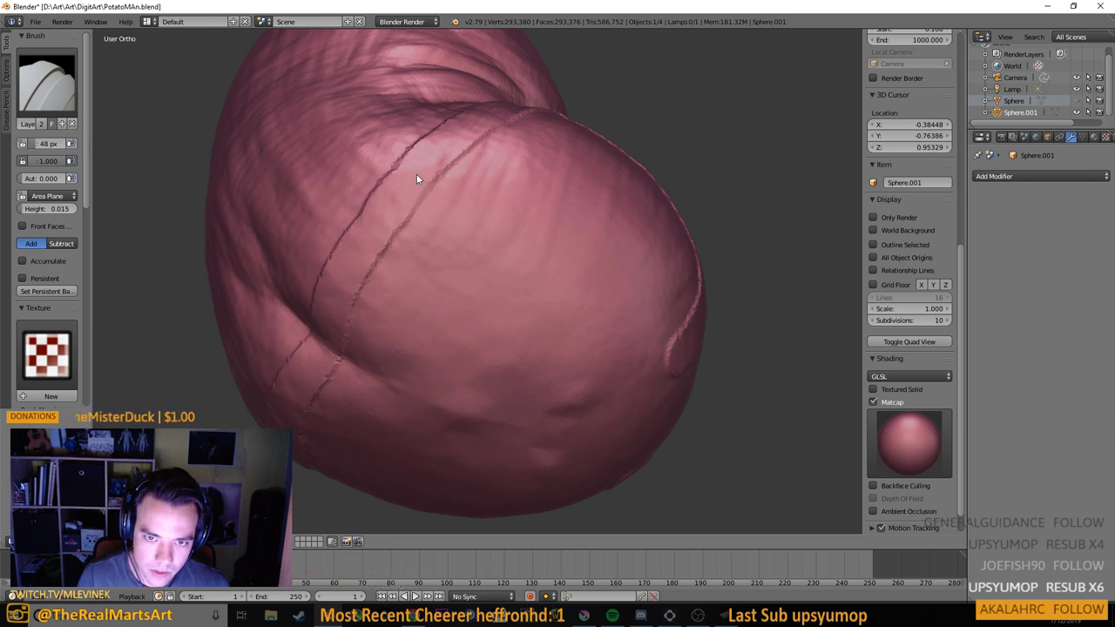
{"action": "mouse_move", "coordinate": [428, 185]}
{"action": "left_mouse_down"}
{"action": "mouse_move", "coordinate": [472, 281]}
{"action": "mouse_move", "coordinate": [531, 337]}
{"action": "mouse_move", "coordinate": [590, 362]}
{"action": "mouse_move", "coordinate": [643, 368]}
{"action": "mouse_move", "coordinate": [604, 345]}
{"action": "mouse_move", "coordinate": [673, 363]}
{"action": "mouse_move", "coordinate": [631, 350]}
{"action": "mouse_move", "coordinate": [523, 404]}
{"action": "mouse_move", "coordinate": [613, 199]}
{"action": "mouse_move", "coordinate": [528, 340]}
{"action": "left_mouse_up"}
{"action": "left_click_drag", "start_coordinate": [482, 287], "coordinate": [571, 298]}
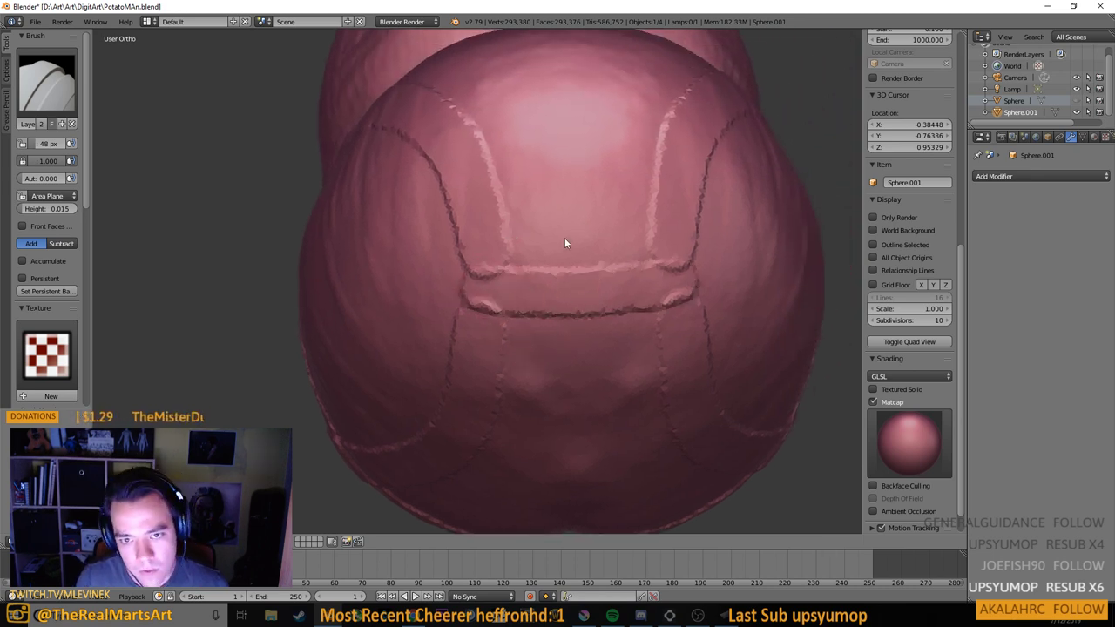
Smooth the overlapping corners where the horizontal underside band meets the two straps, using the Smooth brush
{"action": "key", "text": "space"}
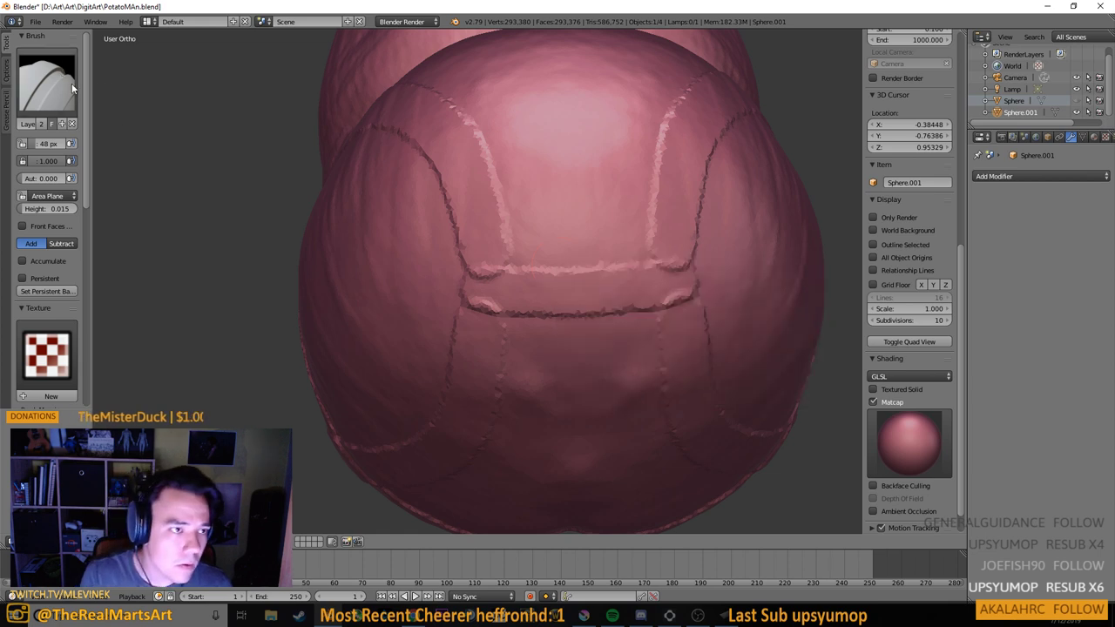
{"action": "left_click", "coordinate": [52, 83]}
{"action": "left_click", "coordinate": [321, 208]}
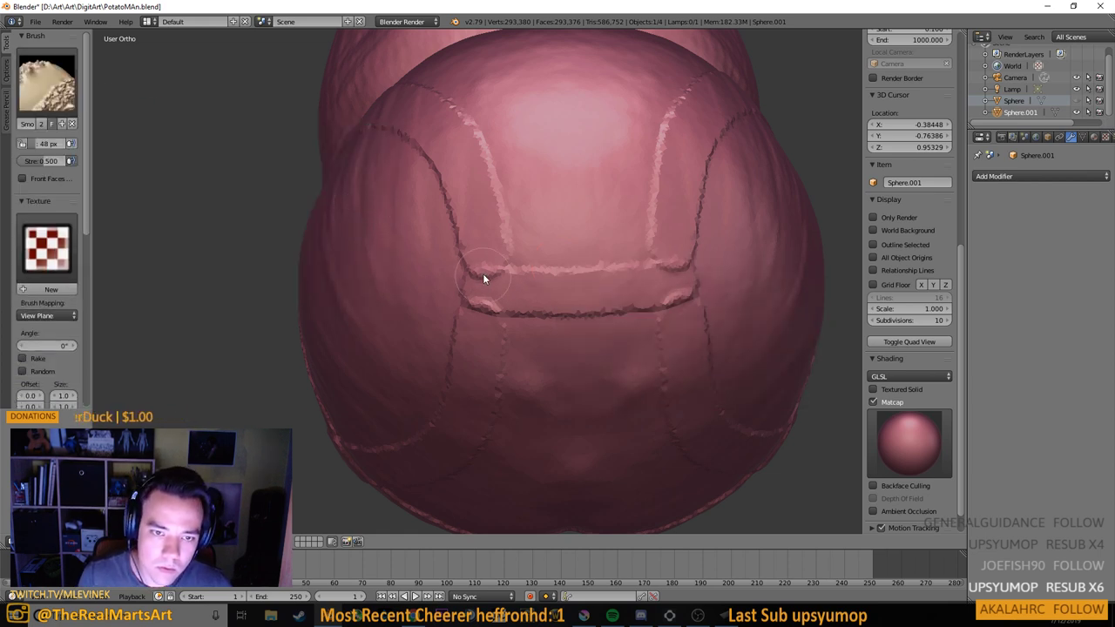
{"action": "left_click_drag", "start_coordinate": [482, 274], "coordinate": [480, 316]}
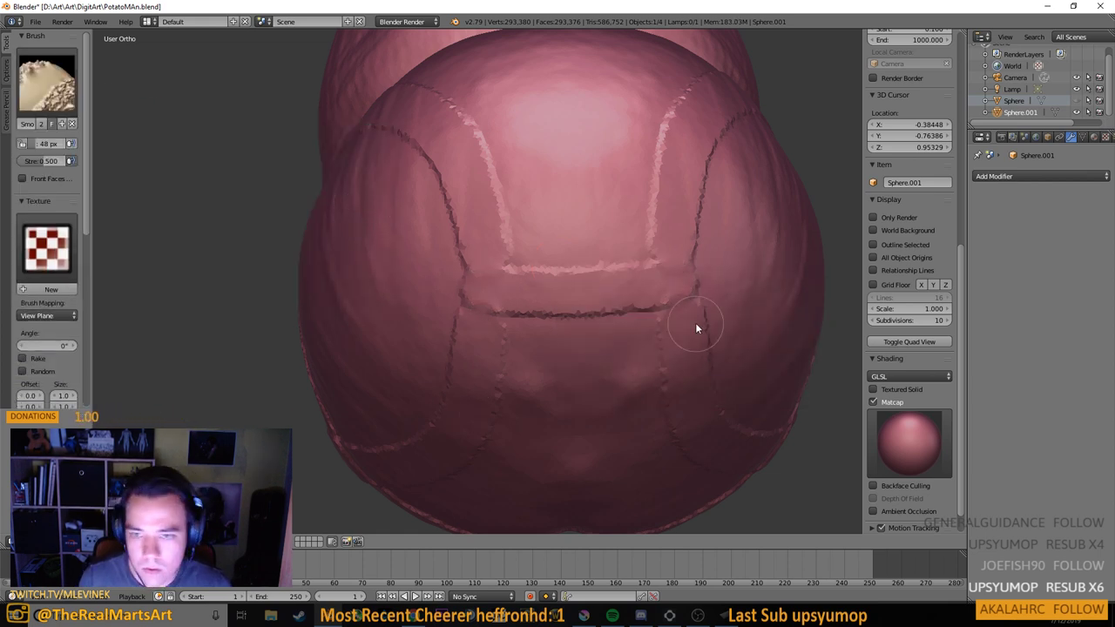
Smooth the upper ends of the straps where they overlap the band around the lower lobe
{"action": "scroll", "coordinate": [697, 322], "scroll_direction": "down", "scroll_amount": 5}
{"action": "mouse_move", "coordinate": [659, 326]}
{"action": "left_mouse_down"}
{"action": "mouse_move", "coordinate": [572, 343]}
{"action": "mouse_move", "coordinate": [515, 308]}
{"action": "mouse_move", "coordinate": [641, 308]}
{"action": "mouse_move", "coordinate": [706, 365]}
{"action": "left_mouse_up"}
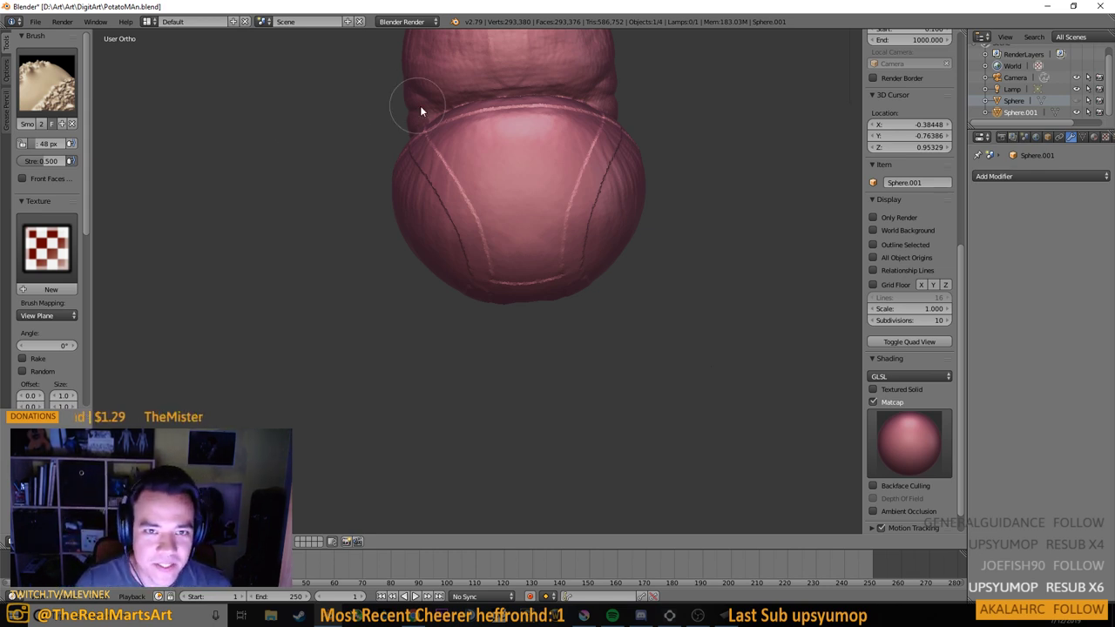
{"action": "left_click_drag", "start_coordinate": [423, 110], "coordinate": [487, 247]}
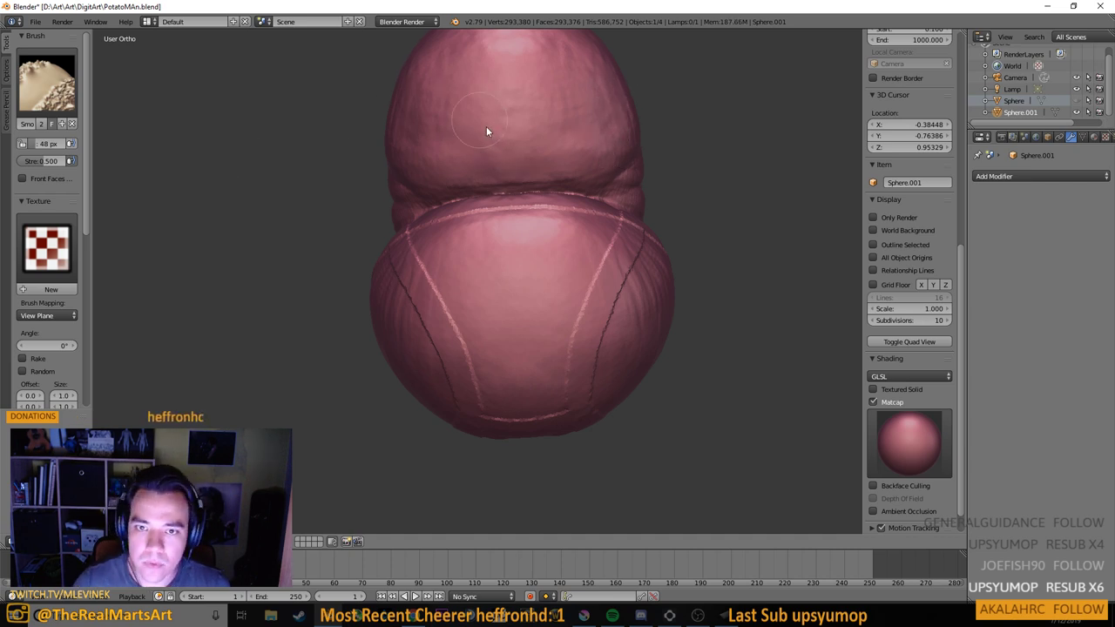
{"action": "mouse_move", "coordinate": [488, 127]}
{"action": "left_mouse_down"}
{"action": "mouse_move", "coordinate": [448, 204]}
{"action": "mouse_move", "coordinate": [464, 195]}
{"action": "left_mouse_up"}
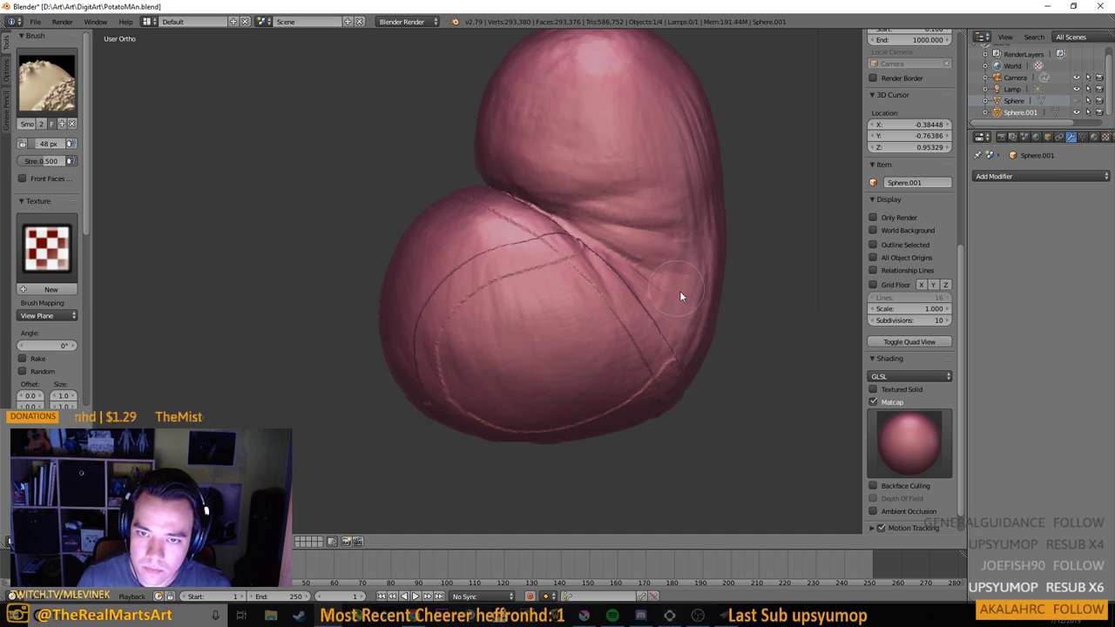
{"action": "scroll", "coordinate": [621, 318], "scroll_direction": "down", "scroll_amount": 3}
{"action": "mouse_move", "coordinate": [622, 318]}
{"action": "left_mouse_down"}
{"action": "mouse_move", "coordinate": [505, 339]}
{"action": "mouse_move", "coordinate": [527, 325]}
{"action": "mouse_move", "coordinate": [559, 350]}
{"action": "mouse_move", "coordinate": [552, 327]}
{"action": "left_mouse_up"}
{"action": "scroll", "coordinate": [501, 331], "scroll_direction": "up", "scroll_amount": 3}
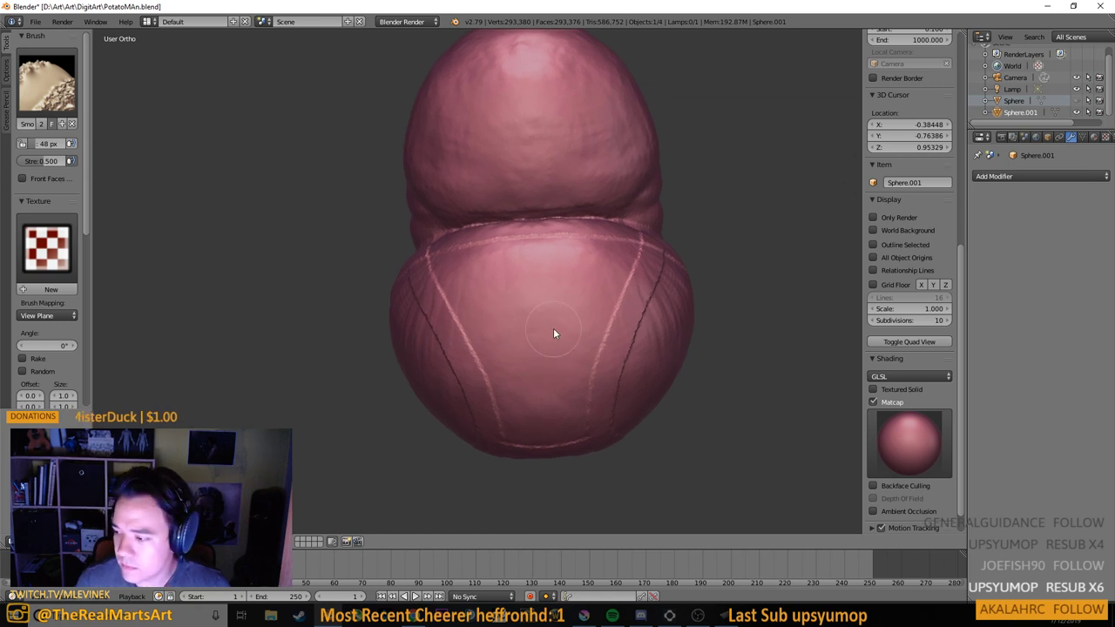
Switch to the Layer brush, set its size to 21 px and try a small dab at the middle of the front band
{"action": "left_click", "coordinate": [73, 87]}
{"action": "left_click", "coordinate": [43, 204]}
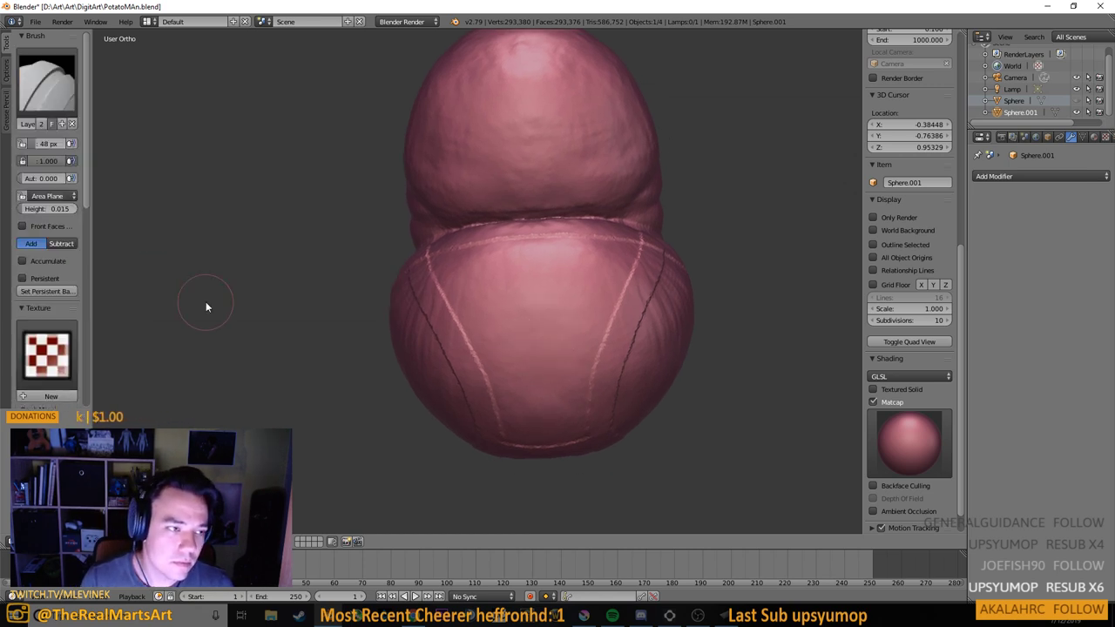
{"action": "scroll", "coordinate": [487, 415], "scroll_direction": "up", "scroll_amount": 3}
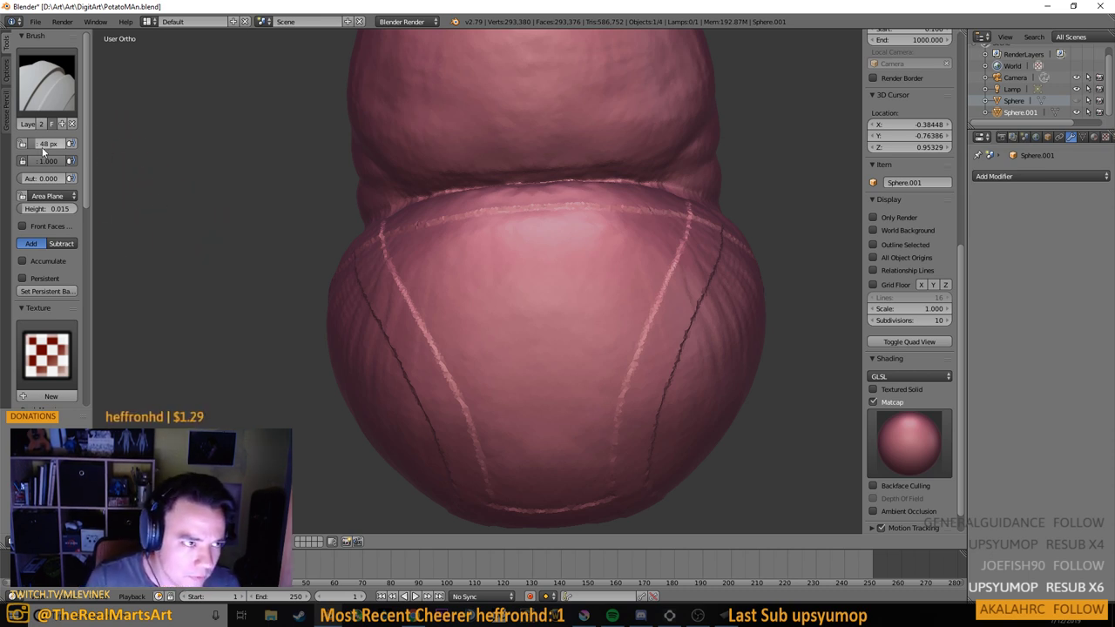
{"action": "left_click_drag", "start_coordinate": [35, 148], "coordinate": [32, 148]}
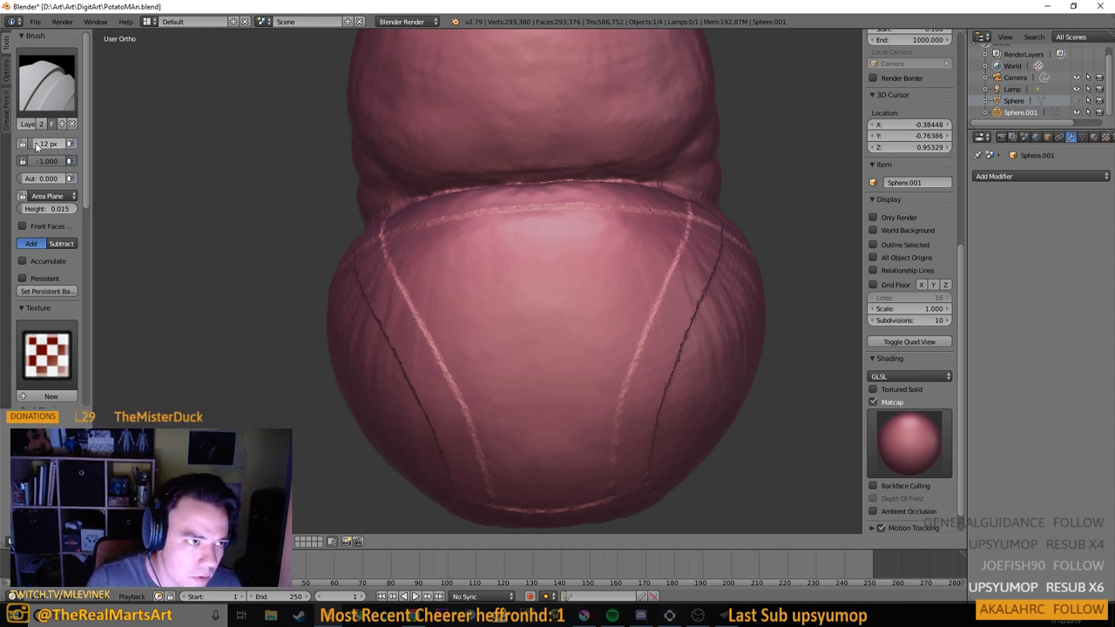
{"action": "left_click_drag", "start_coordinate": [37, 146], "coordinate": [39, 147]}
{"action": "key", "text": "f"}
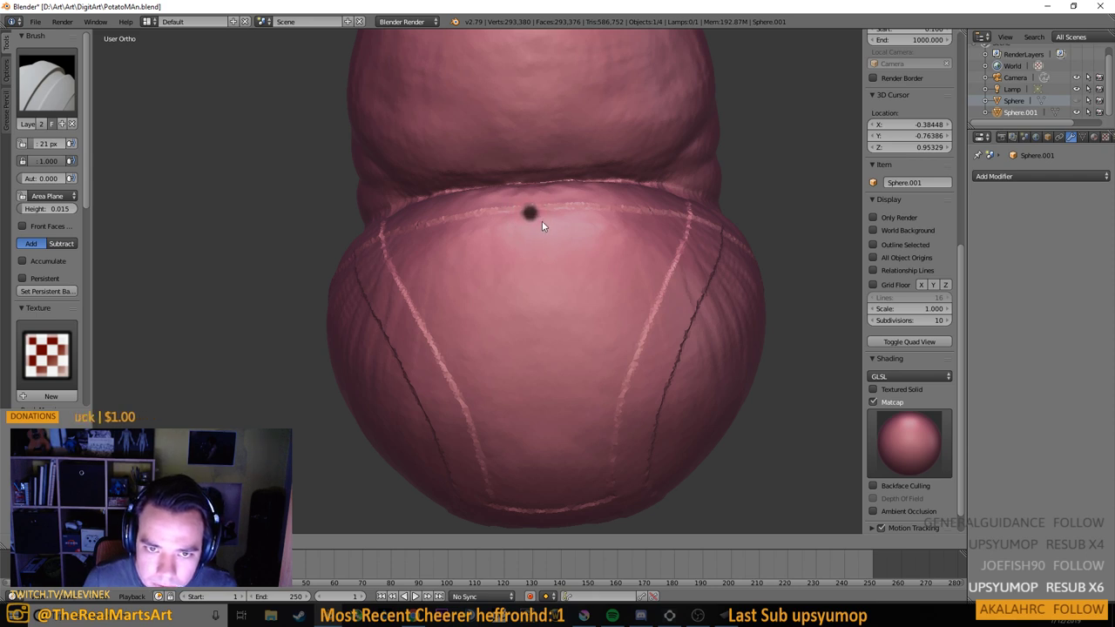
{"action": "key", "text": "ctrl+z"}
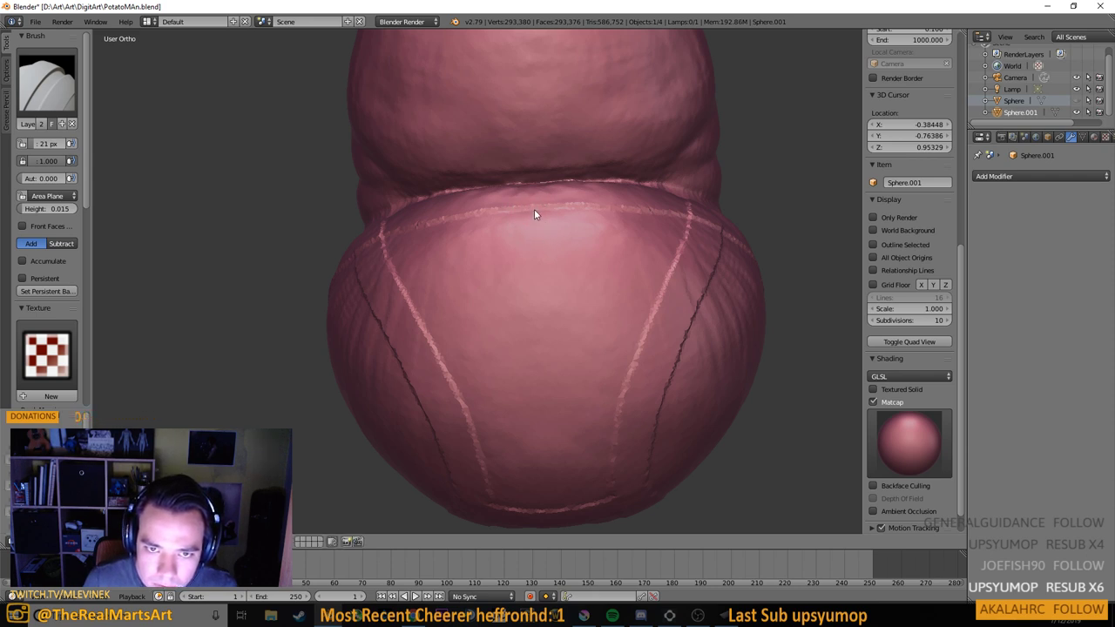
{"action": "key", "text": "ctrl+z"}
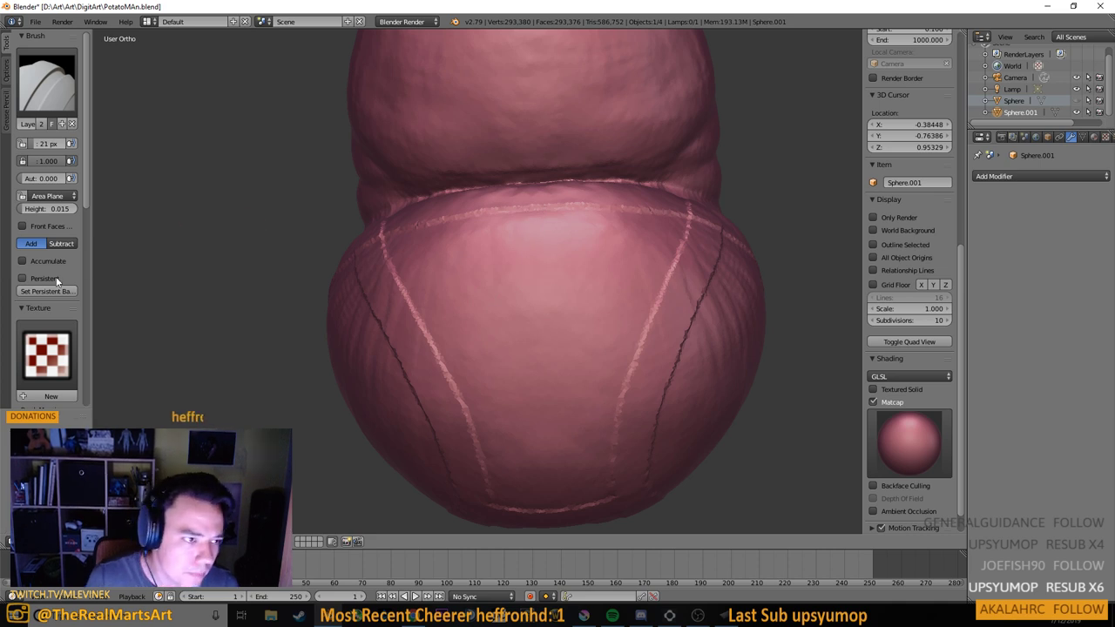
Set the Layer brush height to 0.1 and try a dab just below the middle of the front band
{"action": "key", "text": "BackSpace"}
{"action": "key", "text": "BackSpace"}
{"action": "key", "text": "BackSpace"}
{"action": "key", "text": "BackSpace"}
{"action": "key", "text": "BackSpace"}
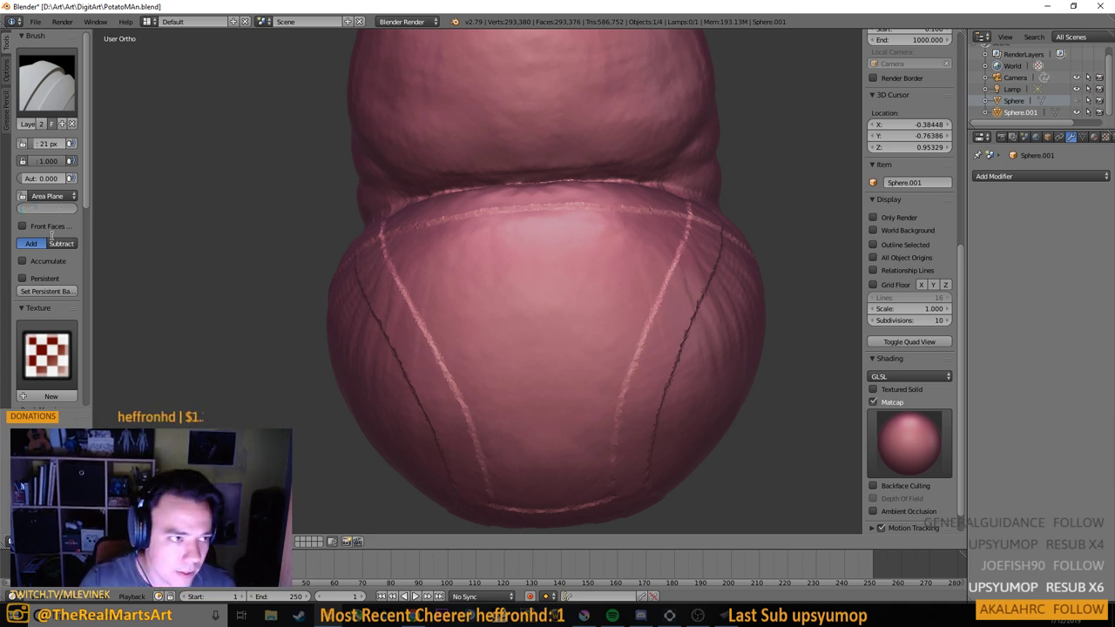
{"action": "type", "text": "0.1"}
{"action": "key", "text": "Return"}
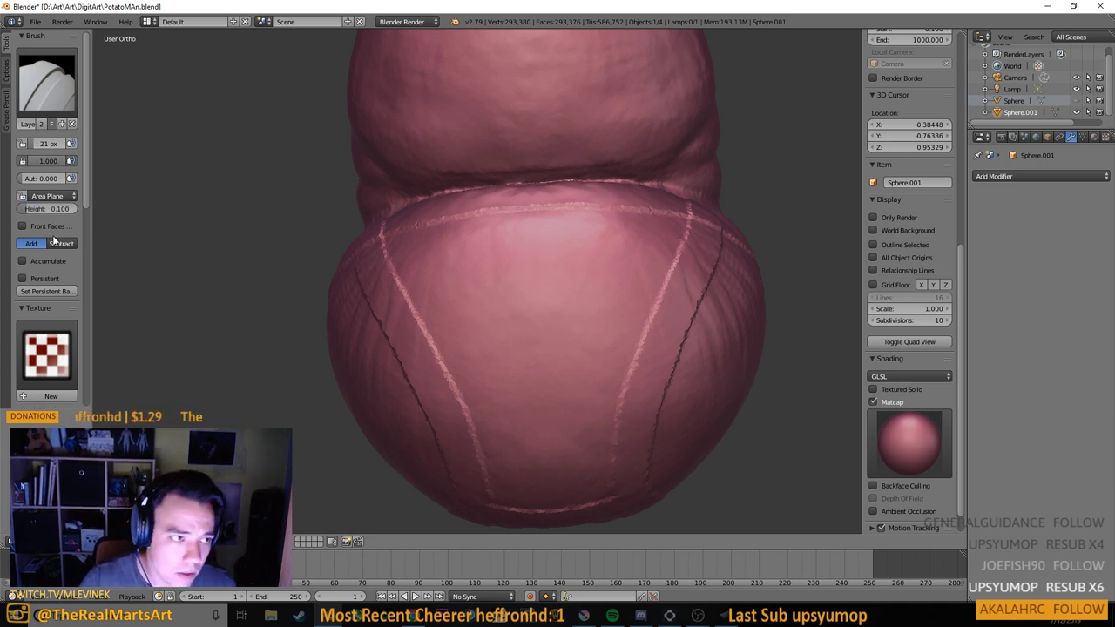
{"action": "left_click", "coordinate": [535, 220]}
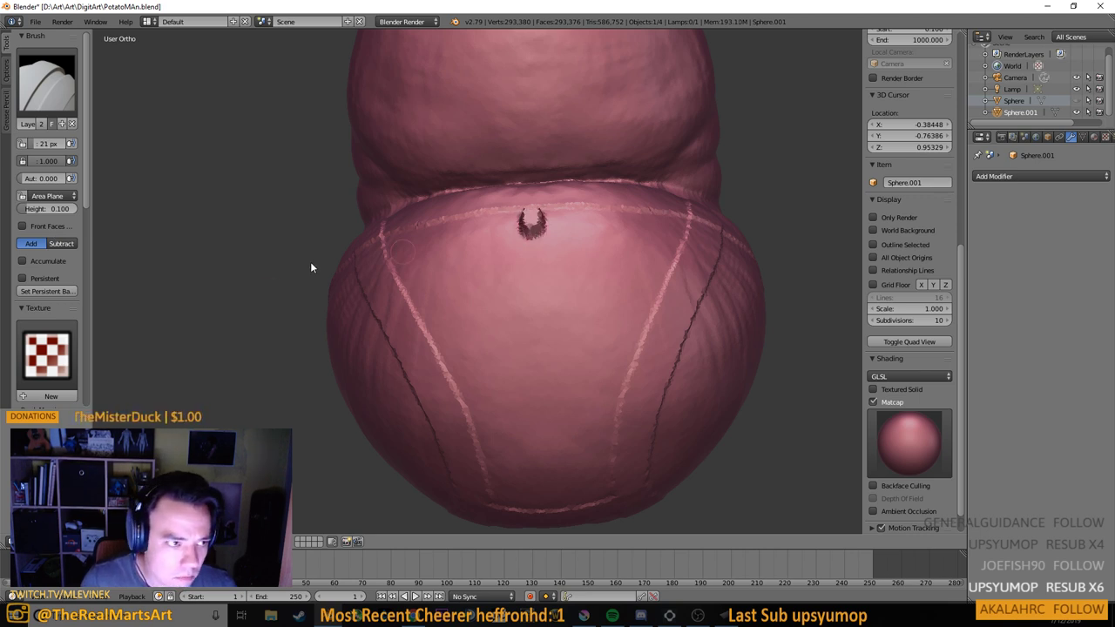
{"action": "key", "text": "ctrl+z"}
Set the Layer brush height to 0.01 and try a dab and a short vertical stroke below the front band
{"action": "left_click", "coordinate": [54, 214]}
{"action": "key", "text": "BackSpace"}
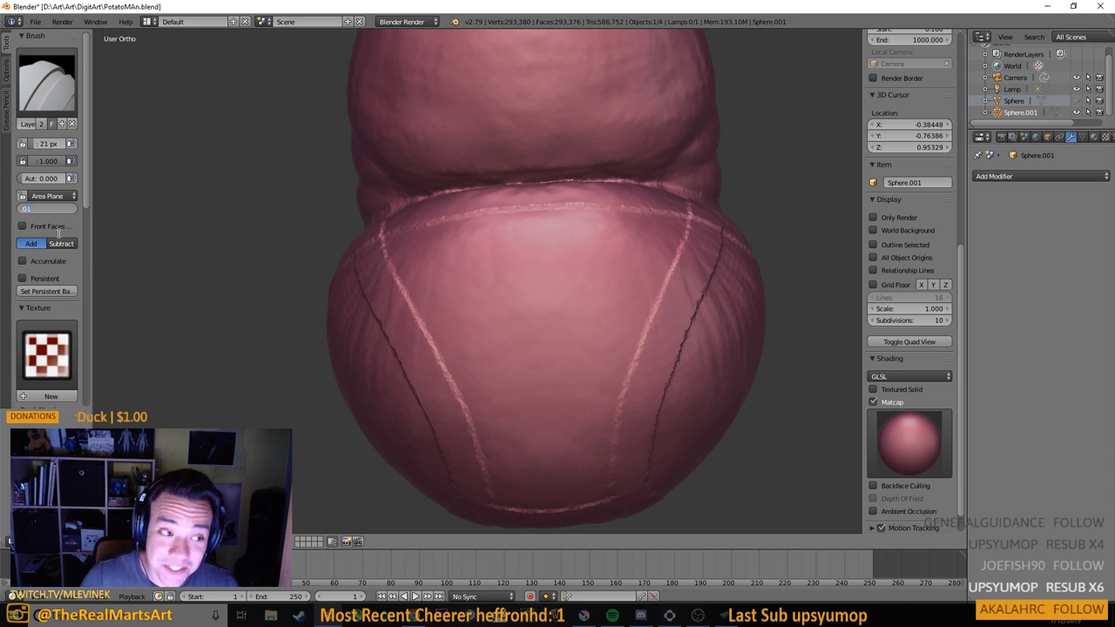
{"action": "type", "text": ".01"}
{"action": "key", "text": "Return"}
{"action": "left_click", "coordinate": [534, 218]}
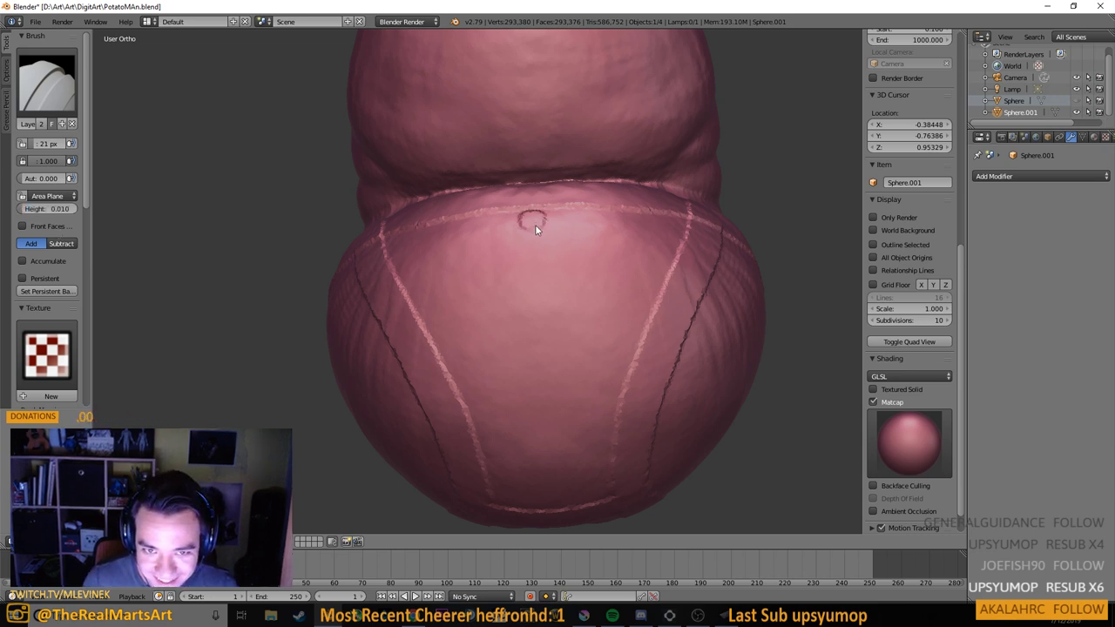
{"action": "left_click_drag", "start_coordinate": [537, 229], "coordinate": [536, 288]}
{"action": "key", "text": "ctrl+z"}
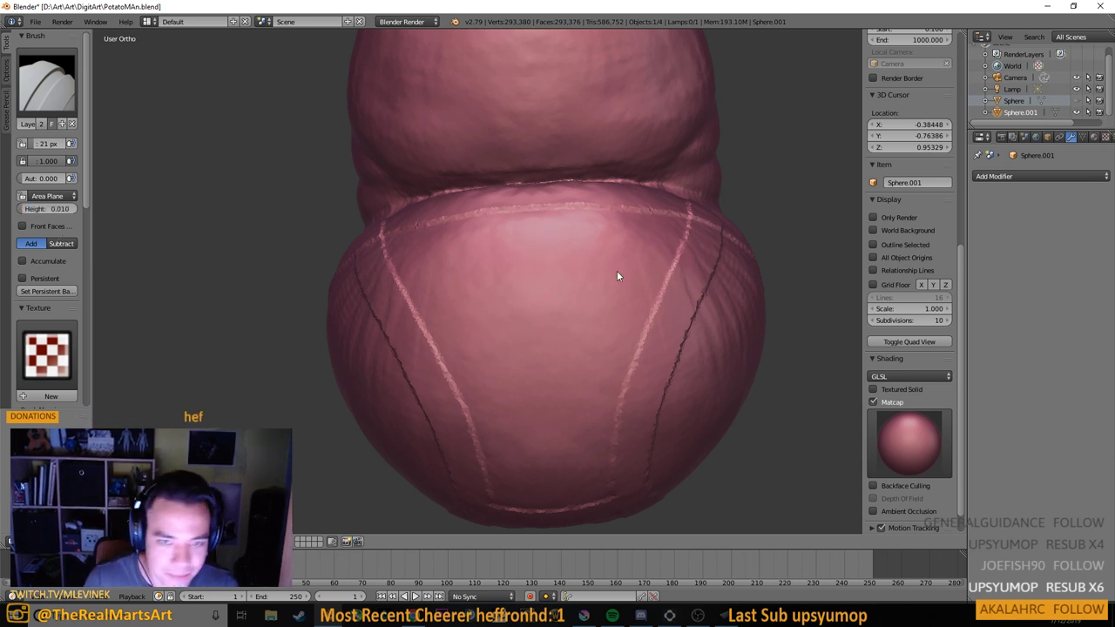
Set the Layer brush size to 9 px, try a vertical seam down the middle of the lower lobe's front and undo it
{"action": "key", "text": "f"}
{"action": "left_click", "coordinate": [539, 272]}
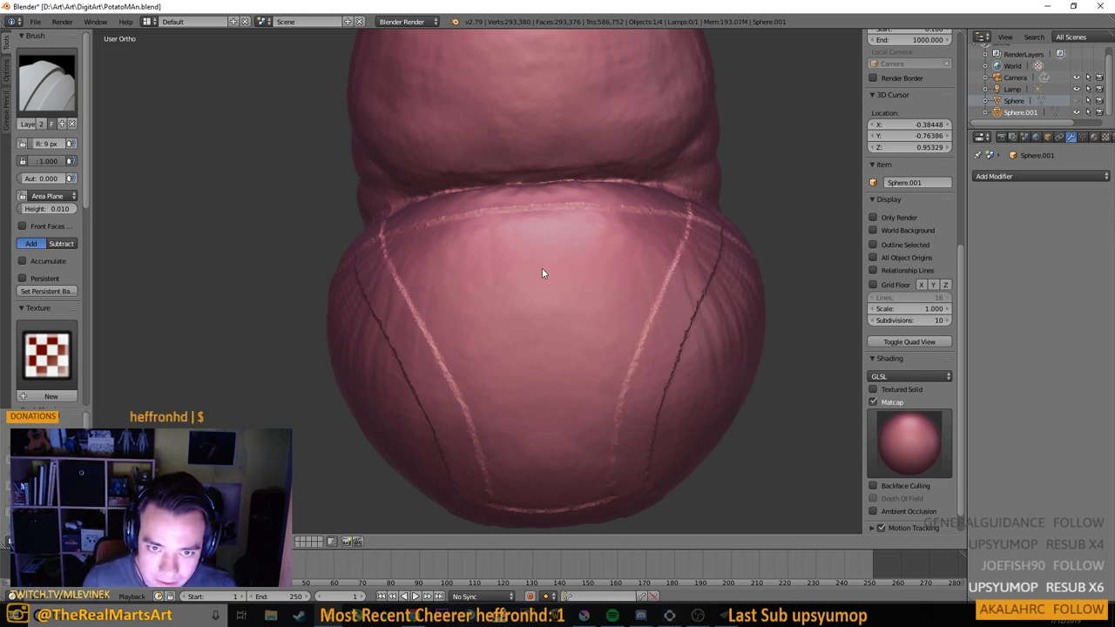
{"action": "left_click_drag", "start_coordinate": [537, 211], "coordinate": [540, 281]}
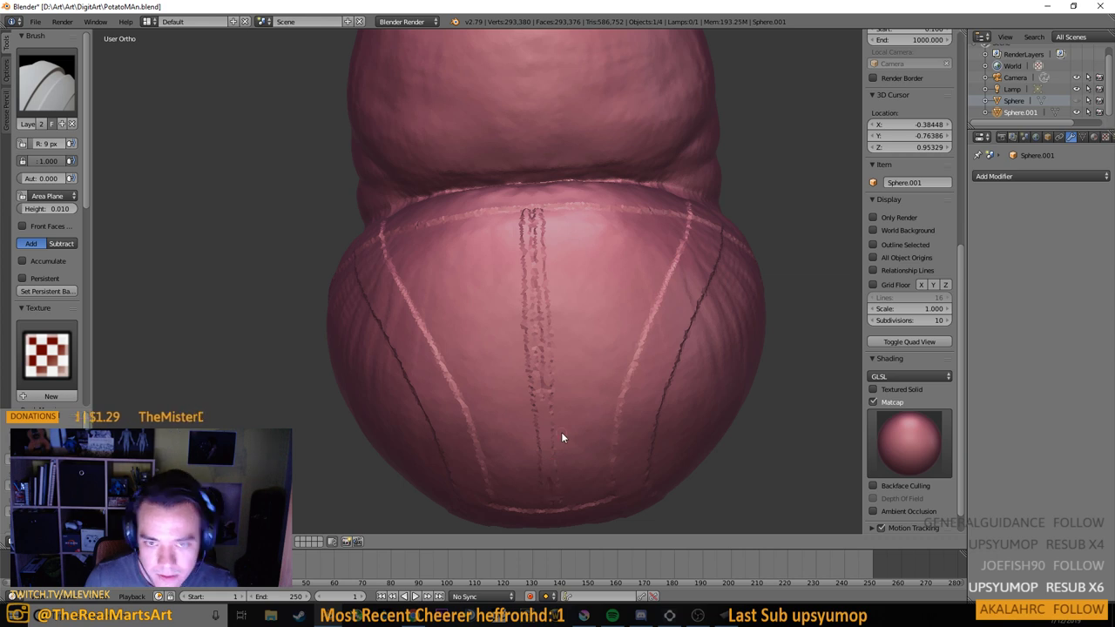
{"action": "scroll", "coordinate": [540, 366], "scroll_direction": "down", "scroll_amount": 3}
{"action": "left_click_drag", "start_coordinate": [540, 365], "coordinate": [569, 355]}
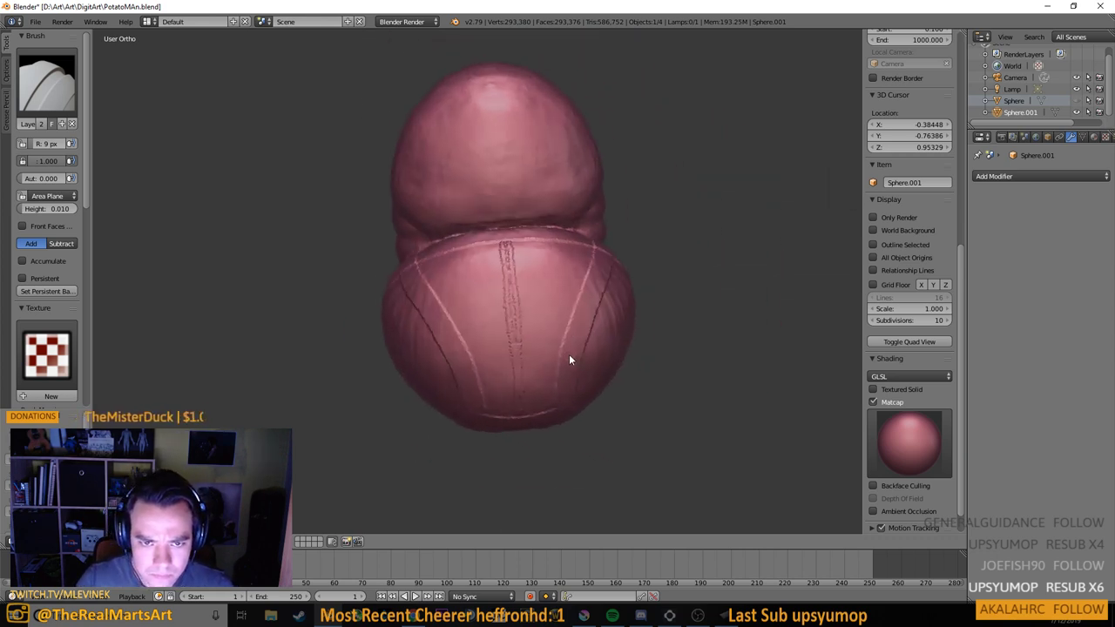
{"action": "key", "text": "ctrl+s"}
{"action": "left_click", "coordinate": [570, 355]}
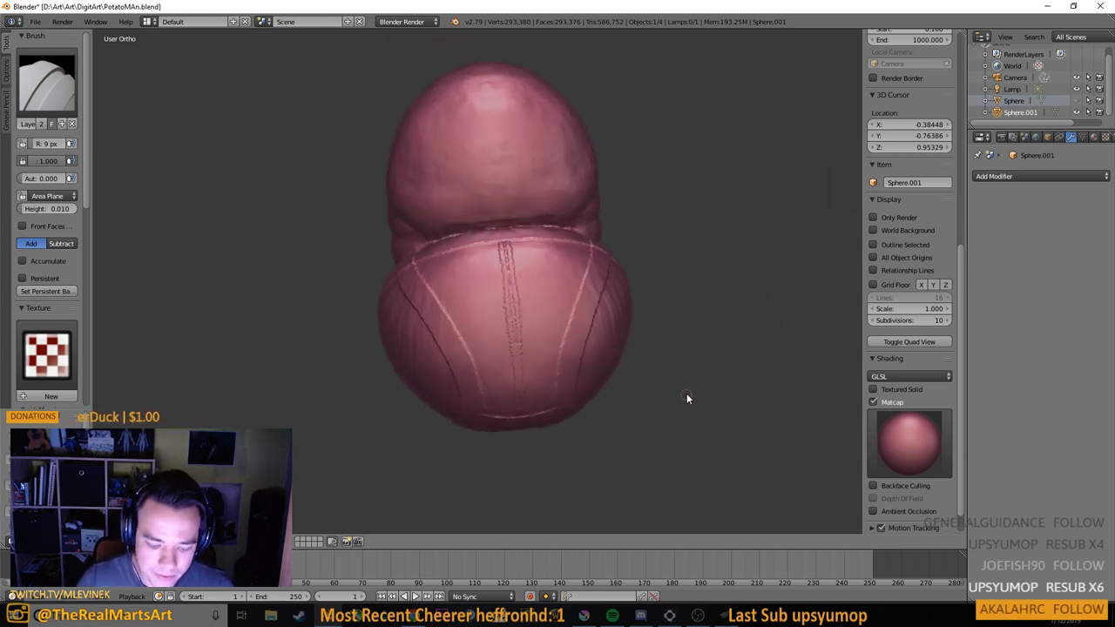
{"action": "key", "text": "ctrl+z"}
{"action": "scroll", "coordinate": [529, 351], "scroll_direction": "up", "scroll_amount": 3}
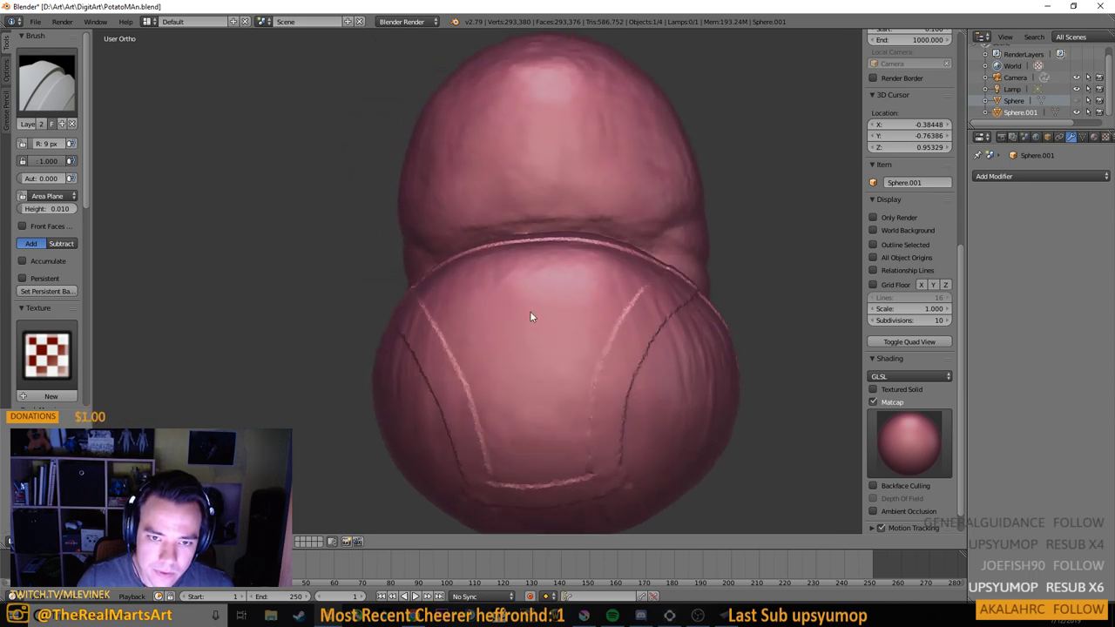
{"action": "left_click_drag", "start_coordinate": [530, 311], "coordinate": [531, 312]}
{"action": "mouse_move", "coordinate": [564, 349]}
{"action": "left_mouse_down"}
{"action": "mouse_move", "coordinate": [645, 341]}
{"action": "mouse_move", "coordinate": [646, 324]}
{"action": "mouse_move", "coordinate": [555, 340]}
{"action": "left_mouse_up"}
{"action": "left_click", "coordinate": [57, 85]}
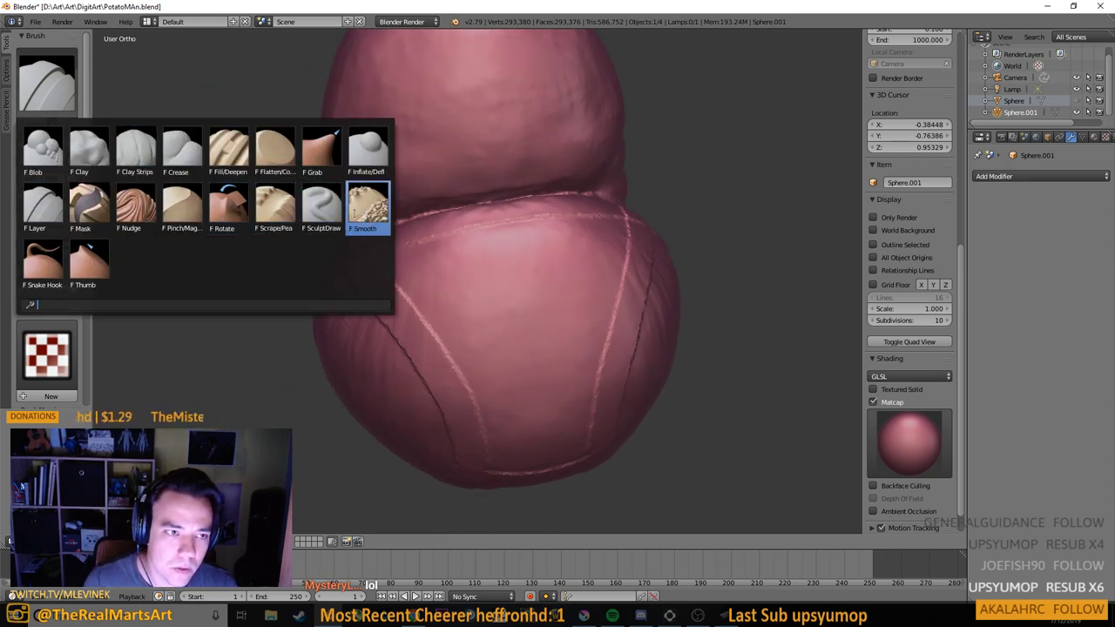
{"action": "left_click", "coordinate": [52, 225]}
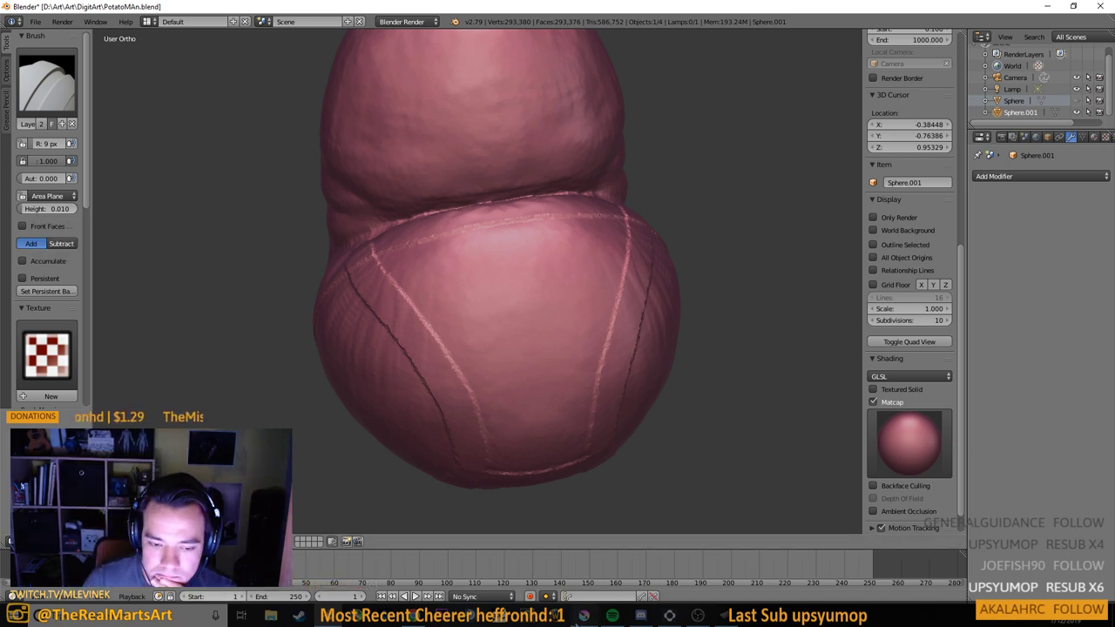
{"action": "mouse_move", "coordinate": [612, 616]}
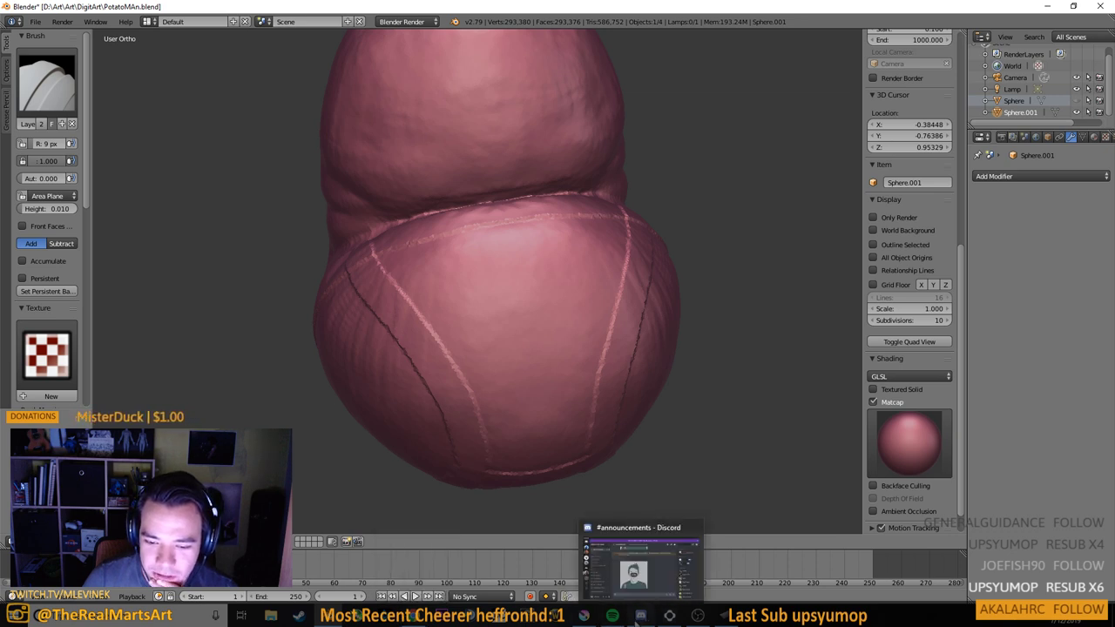
{"action": "mouse_move", "coordinate": [578, 620]}
{"action": "mouse_move", "coordinate": [414, 619]}
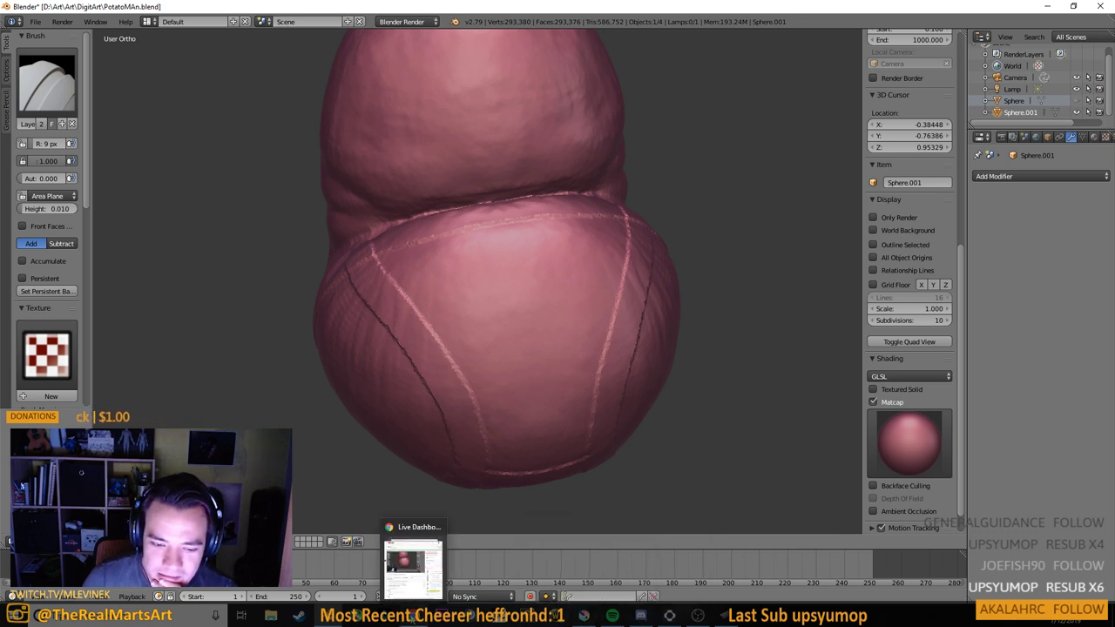
{"action": "left_click", "coordinate": [583, 617]}
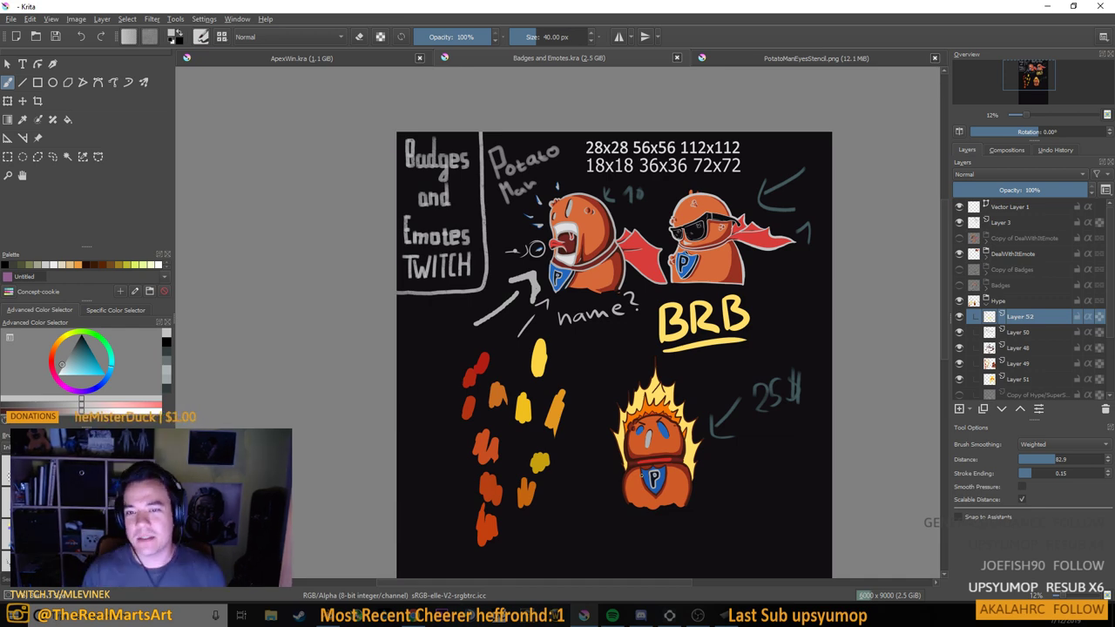
{"action": "left_click", "coordinate": [1047, 6]}
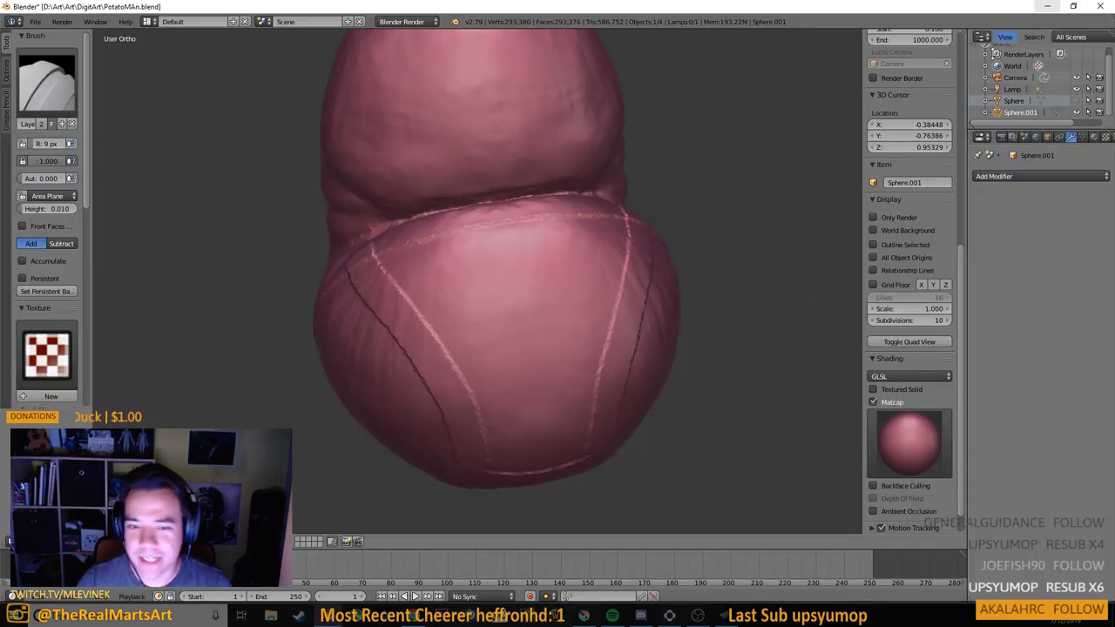
{"action": "scroll", "coordinate": [519, 321], "scroll_direction": "up", "scroll_amount": 2}
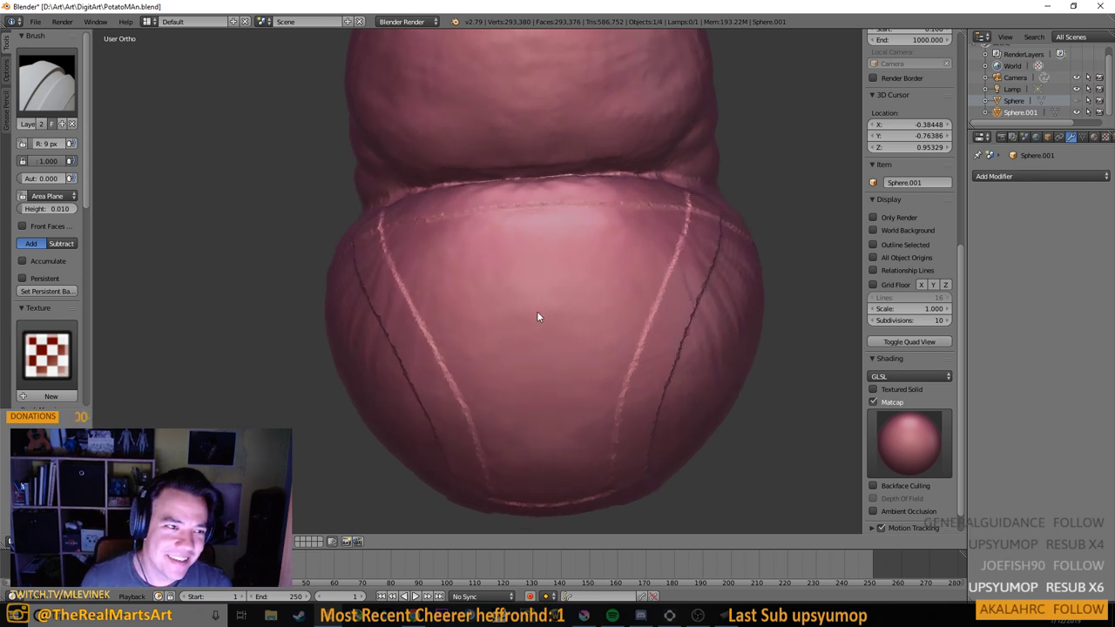
{"action": "left_click", "coordinate": [47, 83]}
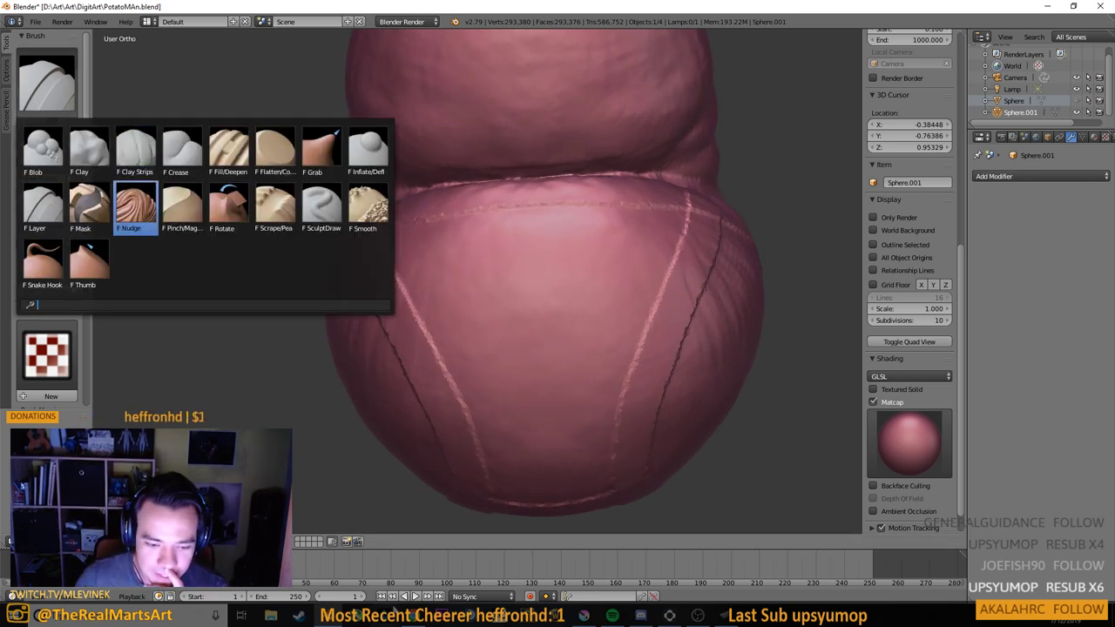
{"action": "mouse_move", "coordinate": [413, 620]}
{"action": "mouse_move", "coordinate": [710, 613]}
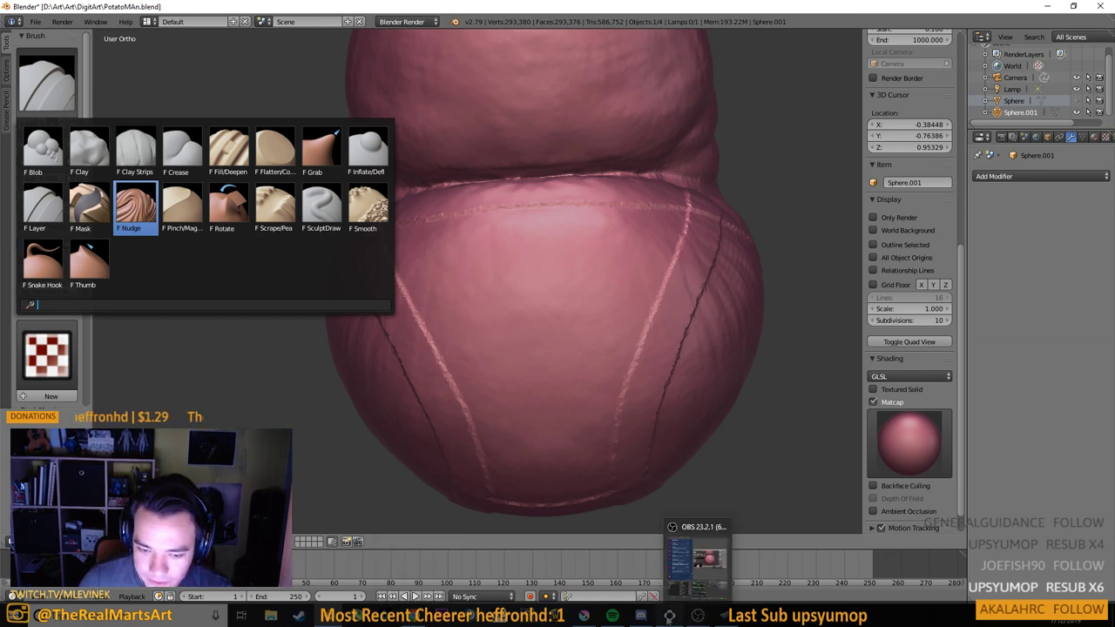
Switch to Krita, bring up the PotatoManEyesStencil.png document and close the active transform on its Background layer
{"action": "left_click", "coordinate": [583, 616]}
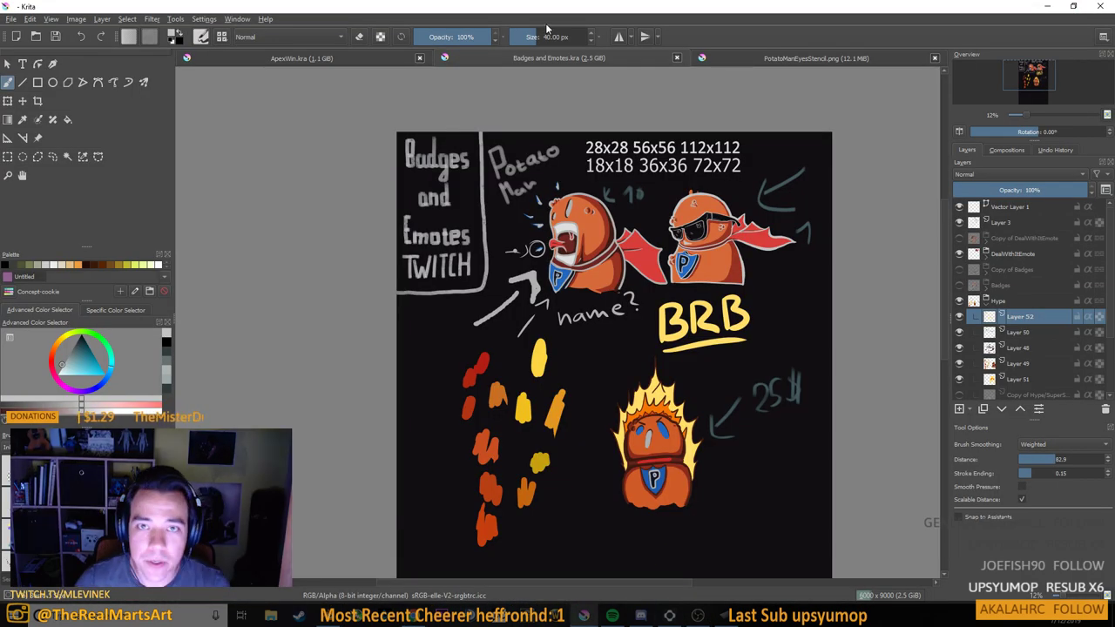
{"action": "left_click", "coordinate": [812, 59]}
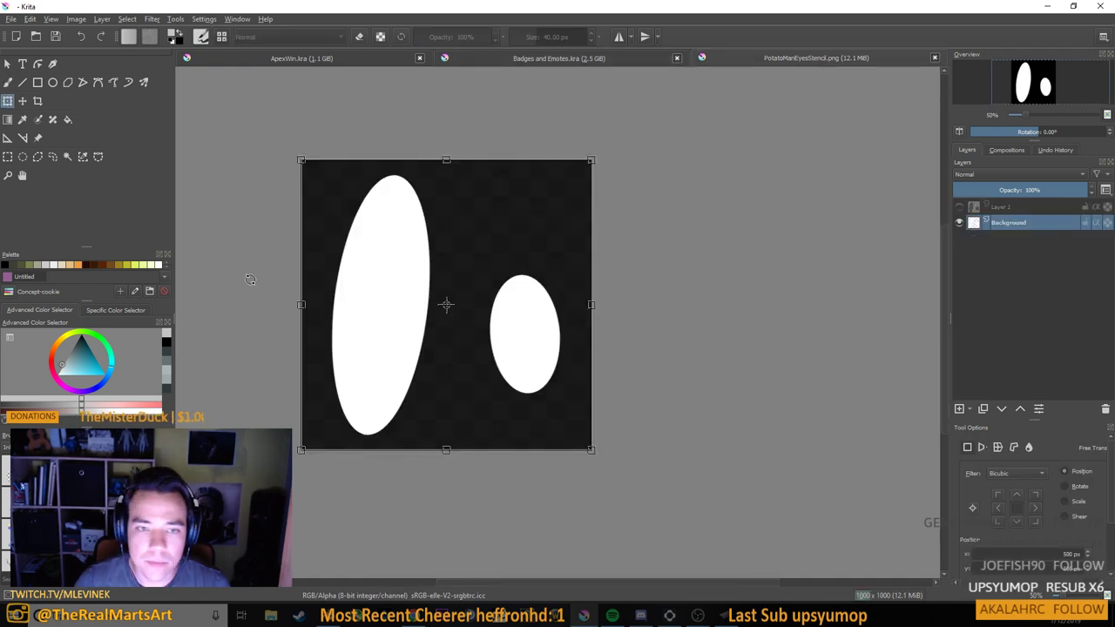
{"action": "key", "text": "Return"}
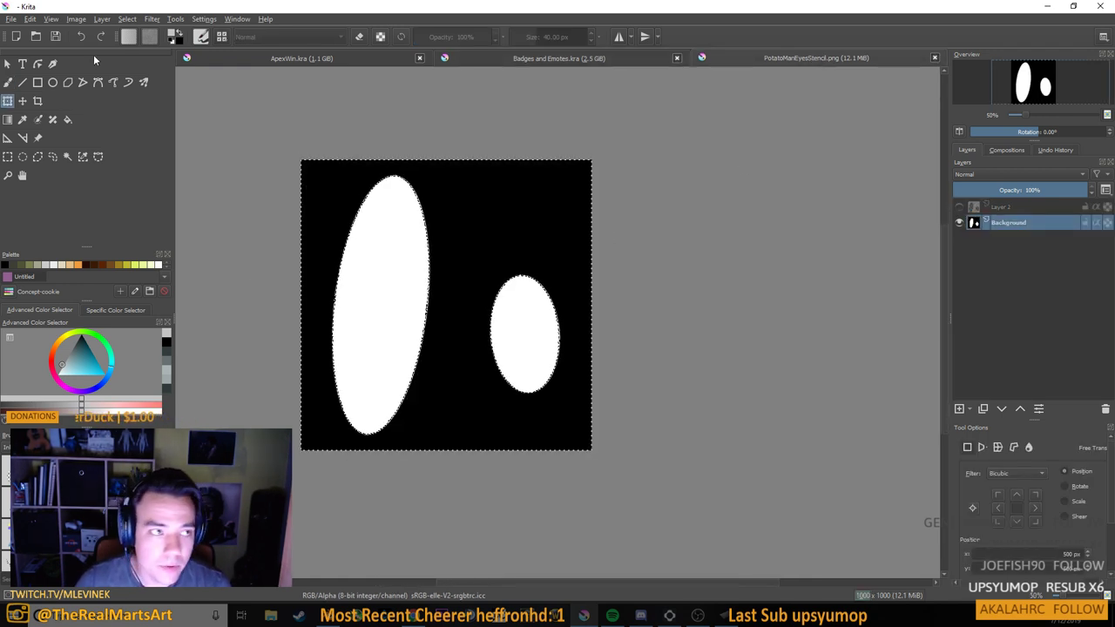
Add a new paint layer, place it beneath the Background layer and make it active
{"action": "left_click", "coordinate": [959, 408]}
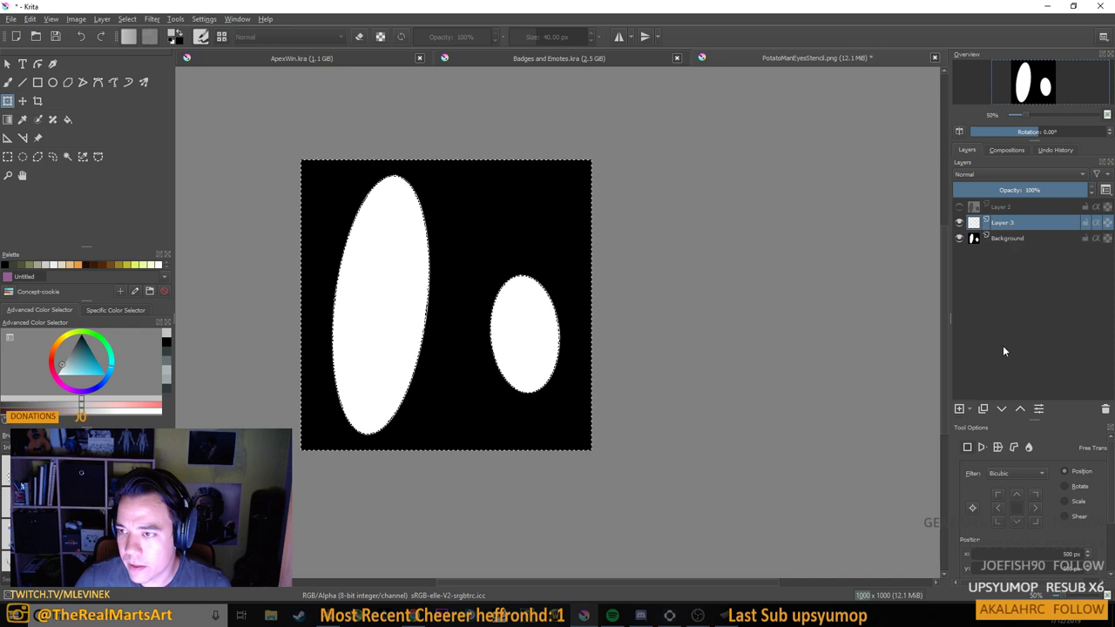
{"action": "left_click", "coordinate": [1010, 235]}
{"action": "left_click", "coordinate": [1020, 408]}
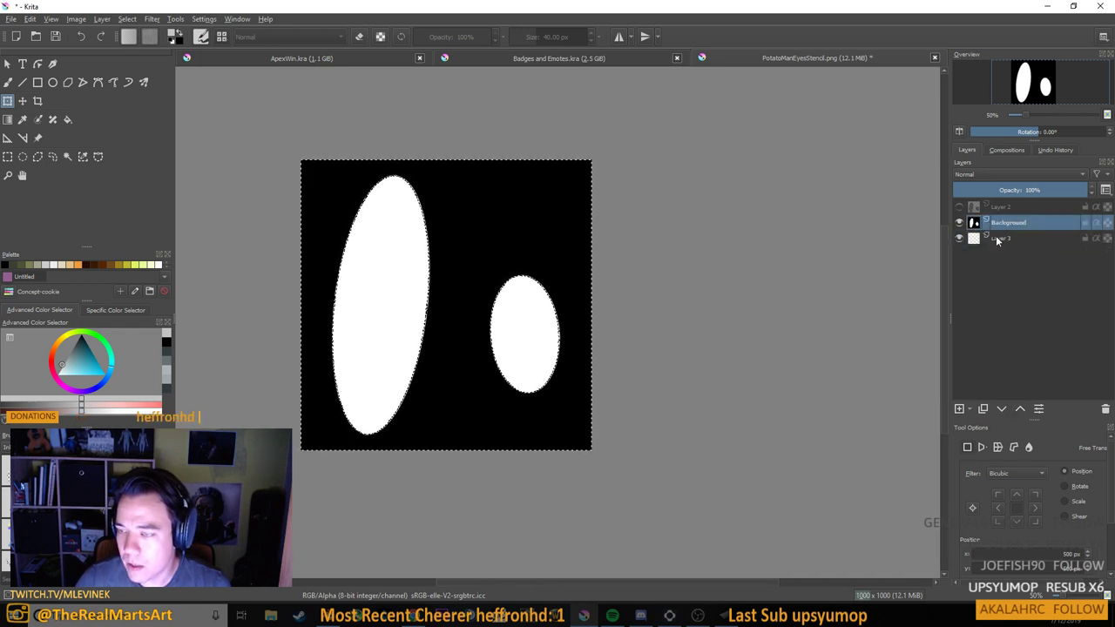
{"action": "left_click", "coordinate": [996, 237]}
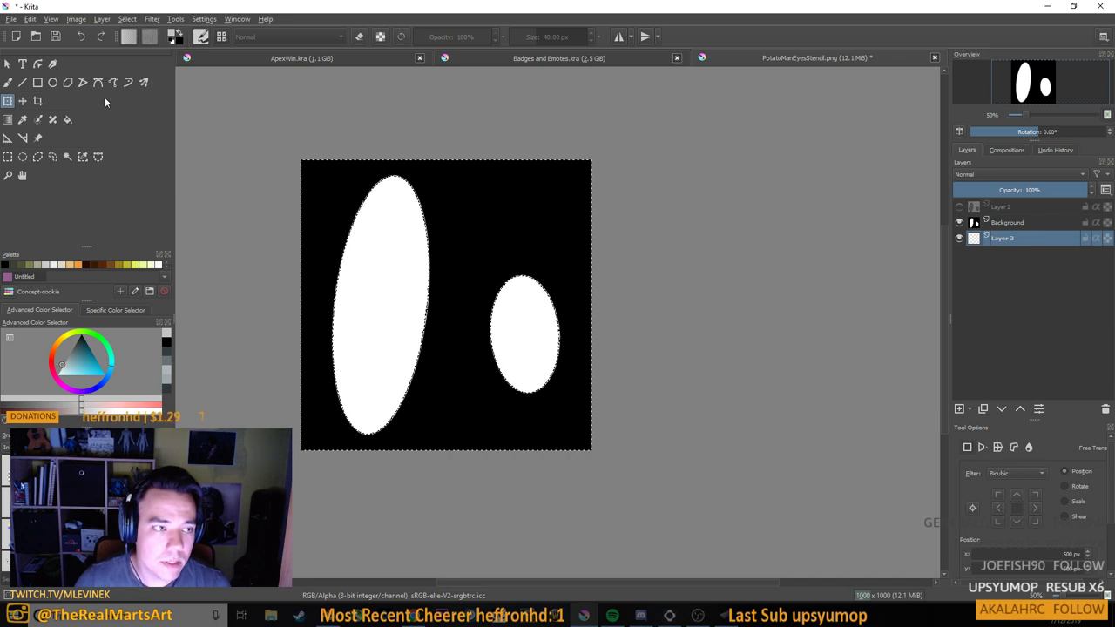
Try filling the selected area around the eye shapes with black on Layer 3
{"action": "left_click", "coordinate": [173, 33]}
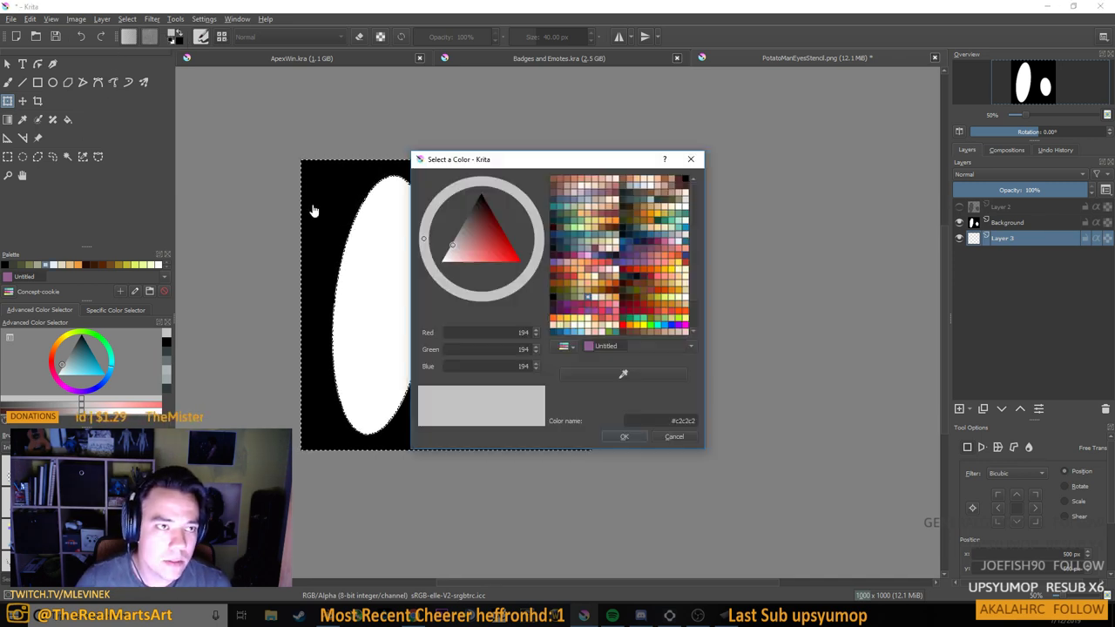
{"action": "left_click", "coordinate": [456, 253]}
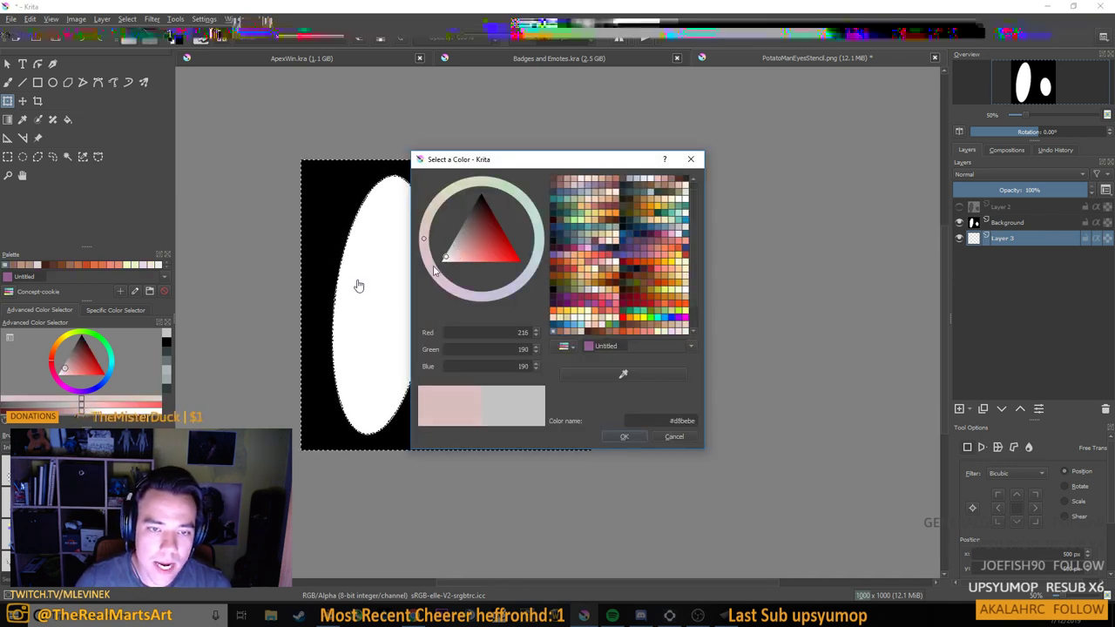
{"action": "left_click", "coordinate": [690, 159]}
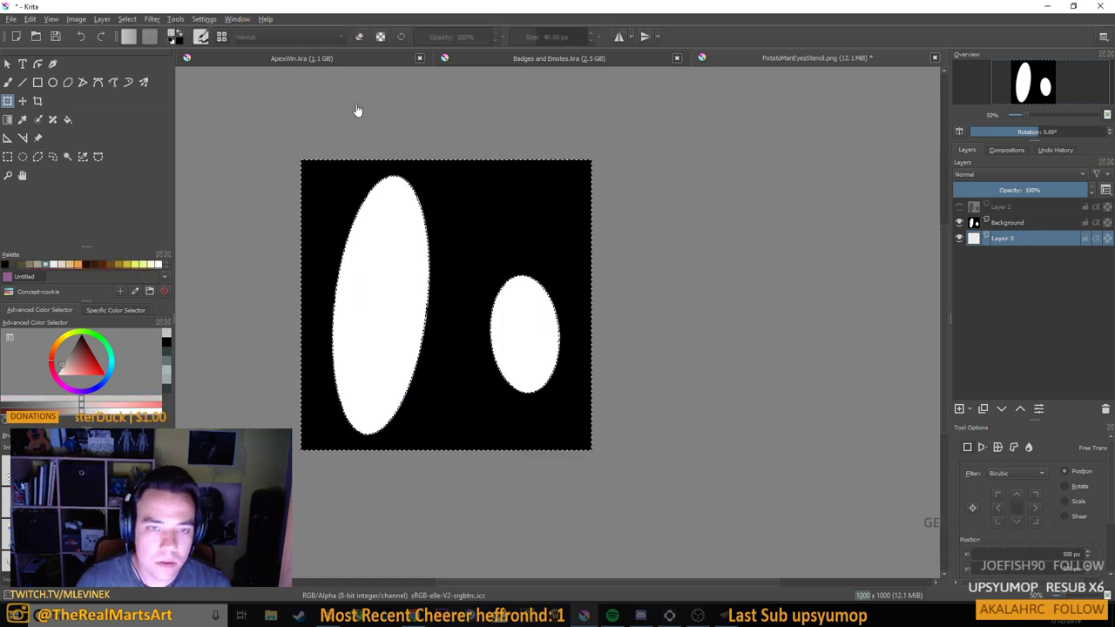
{"action": "key", "text": "BackSpace"}
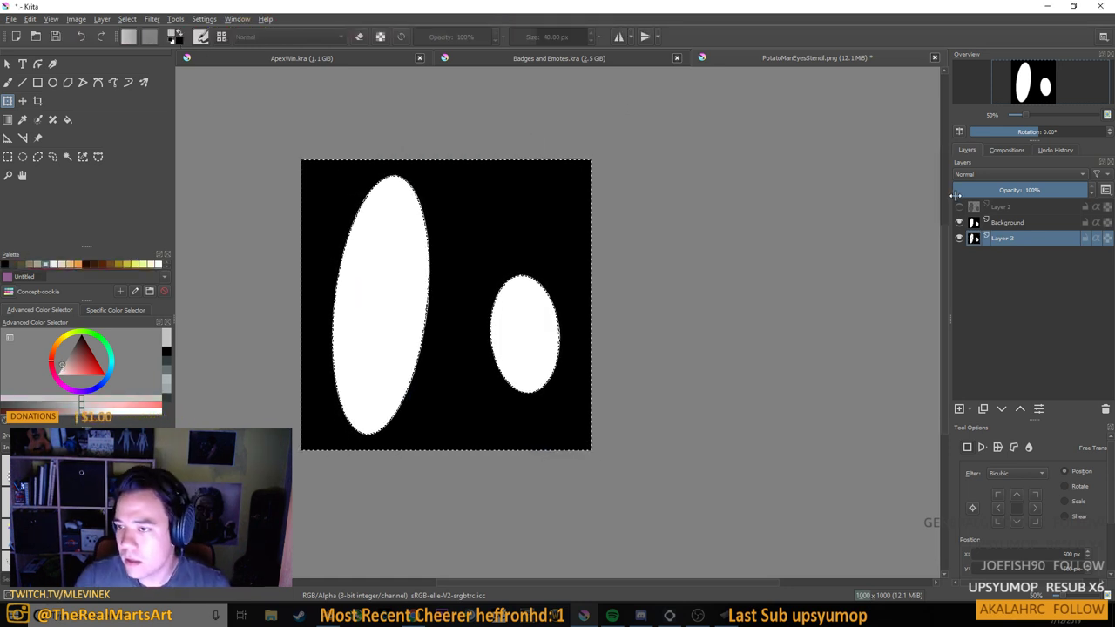
Clear the selection around the eye shapes and delete Layer 3
{"action": "key", "text": "ctrl+shift+a"}
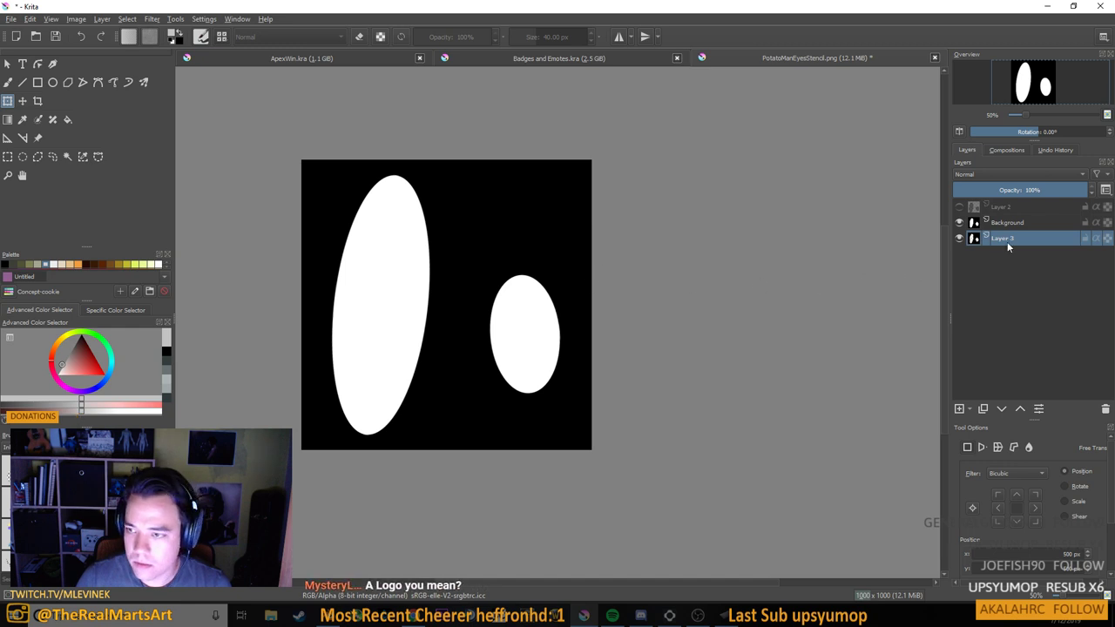
{"action": "left_click", "coordinate": [1105, 409]}
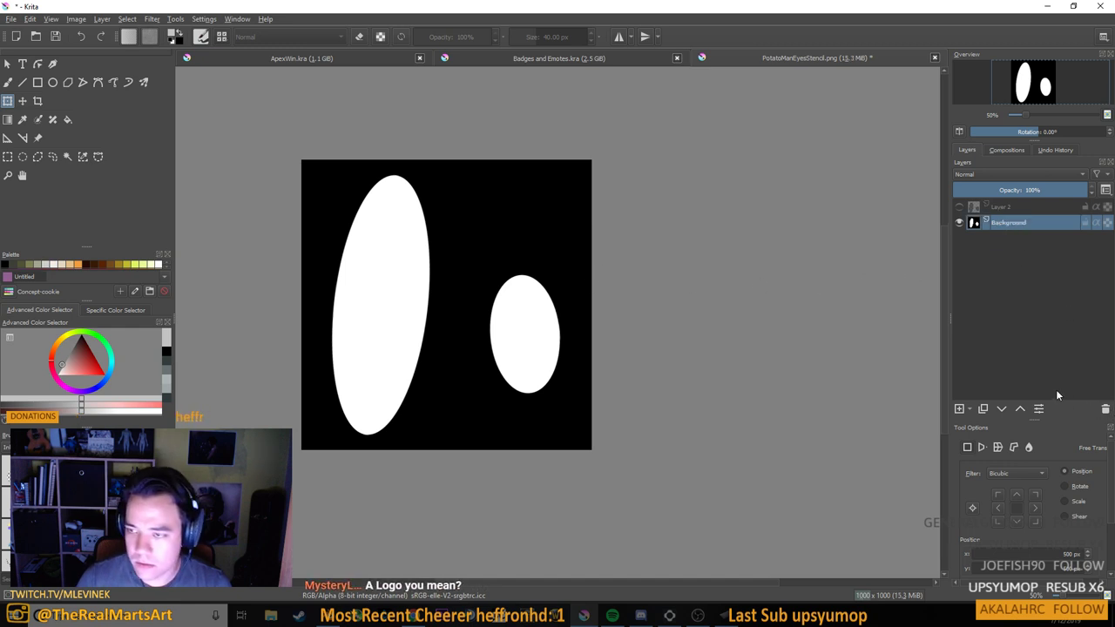
Add a new black-filled layer beneath the Background layer and hide the Background layer
{"action": "left_click", "coordinate": [959, 409]}
{"action": "left_click", "coordinate": [1001, 408]}
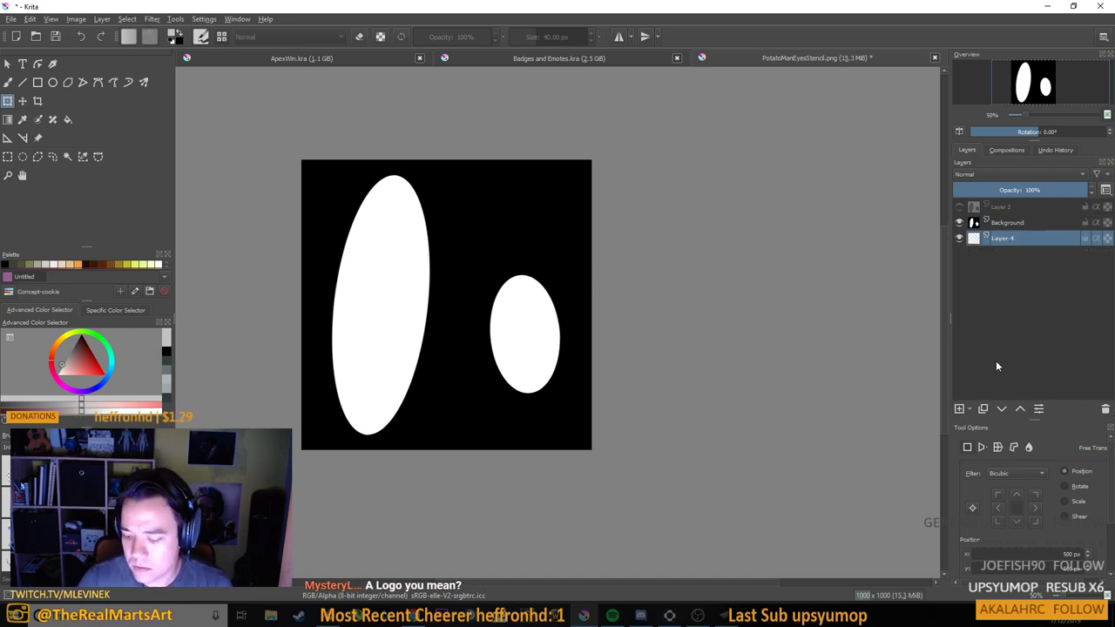
{"action": "left_click", "coordinate": [958, 222]}
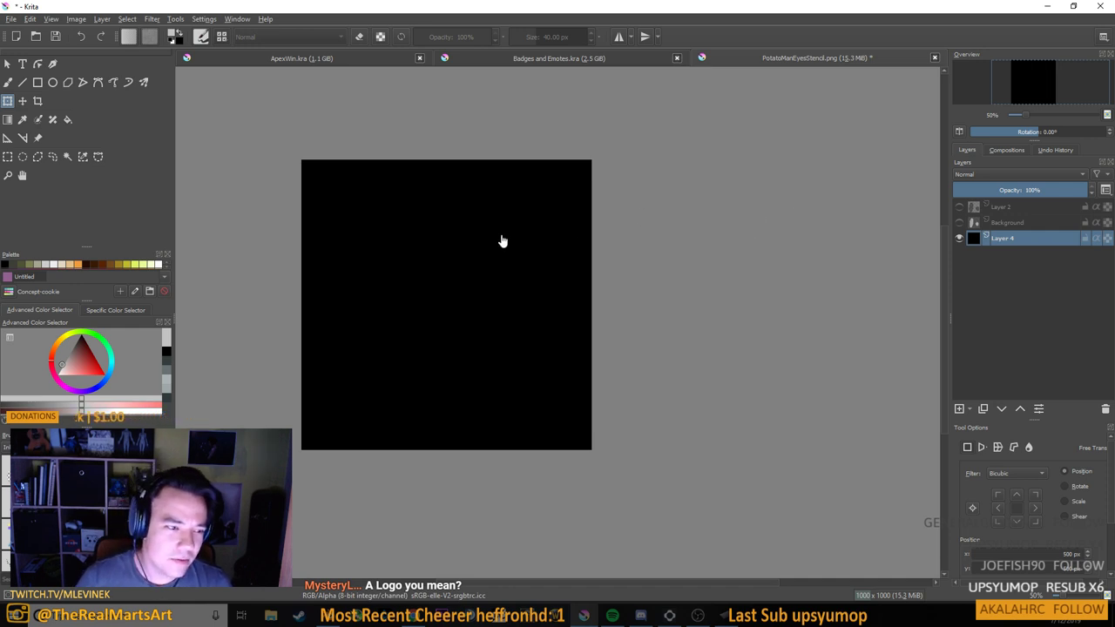
{"action": "left_click_drag", "start_coordinate": [486, 281], "coordinate": [508, 288]}
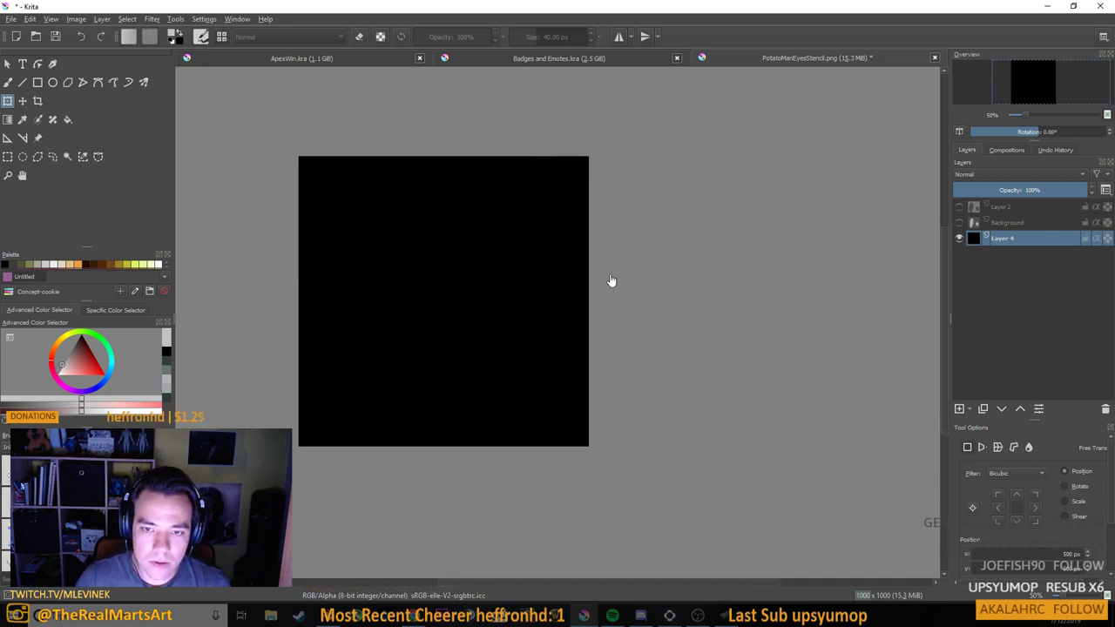
{"action": "left_click_drag", "start_coordinate": [570, 256], "coordinate": [694, 279]}
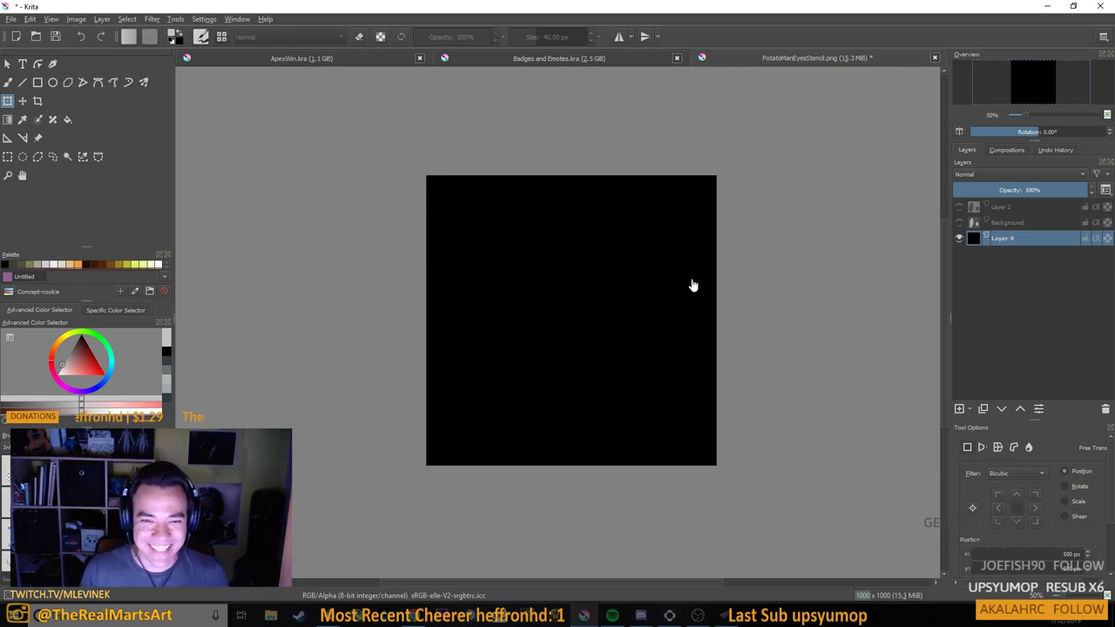
{"action": "left_click_drag", "start_coordinate": [545, 287], "coordinate": [576, 303]}
{"action": "scroll", "coordinate": [572, 336], "scroll_direction": "up", "scroll_amount": 1}
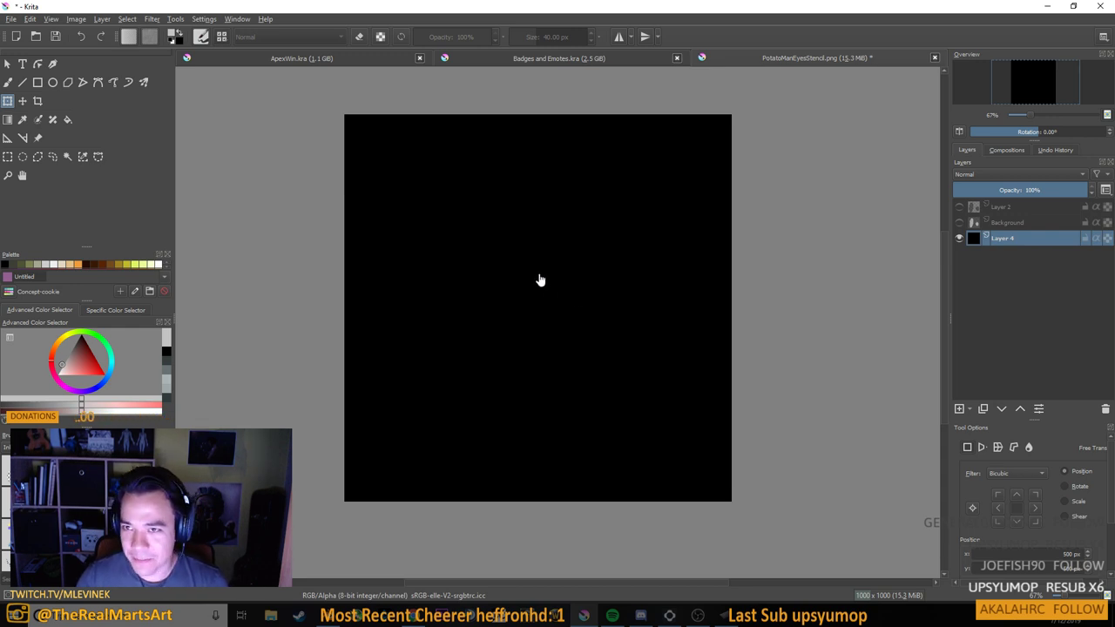
{"action": "left_click_drag", "start_coordinate": [540, 278], "coordinate": [580, 294]}
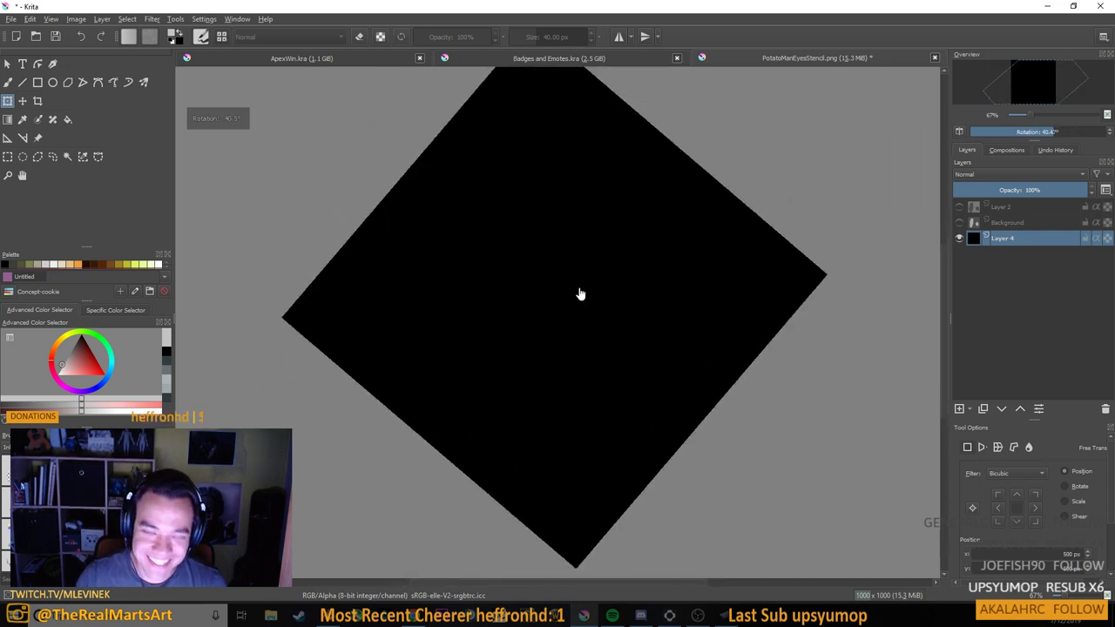
{"action": "key", "text": "5"}
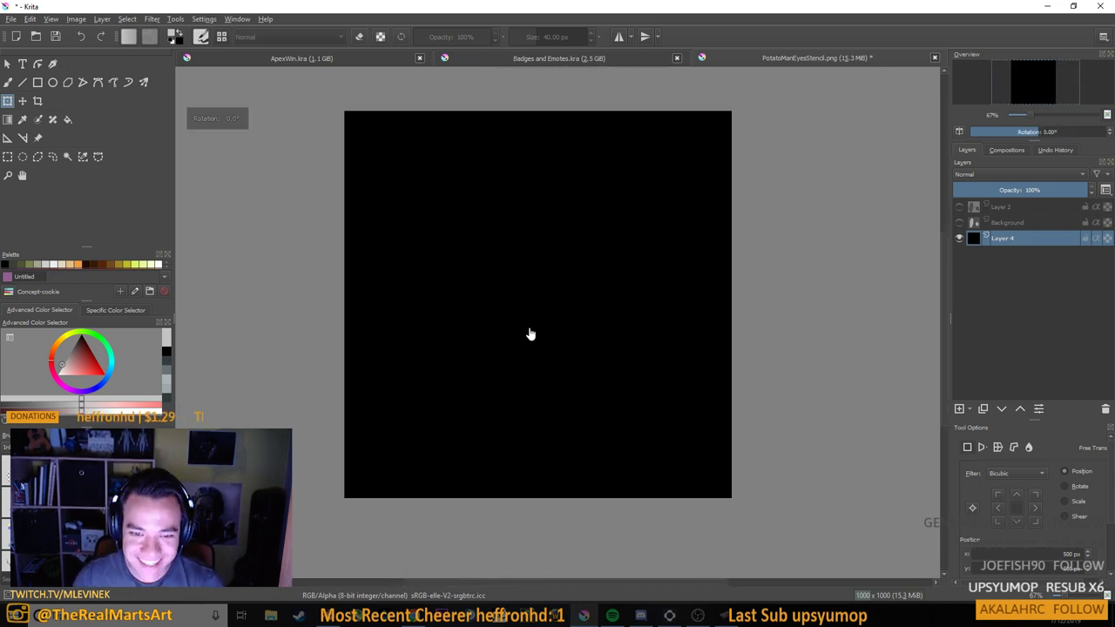
{"action": "left_click_drag", "start_coordinate": [446, 312], "coordinate": [492, 339]}
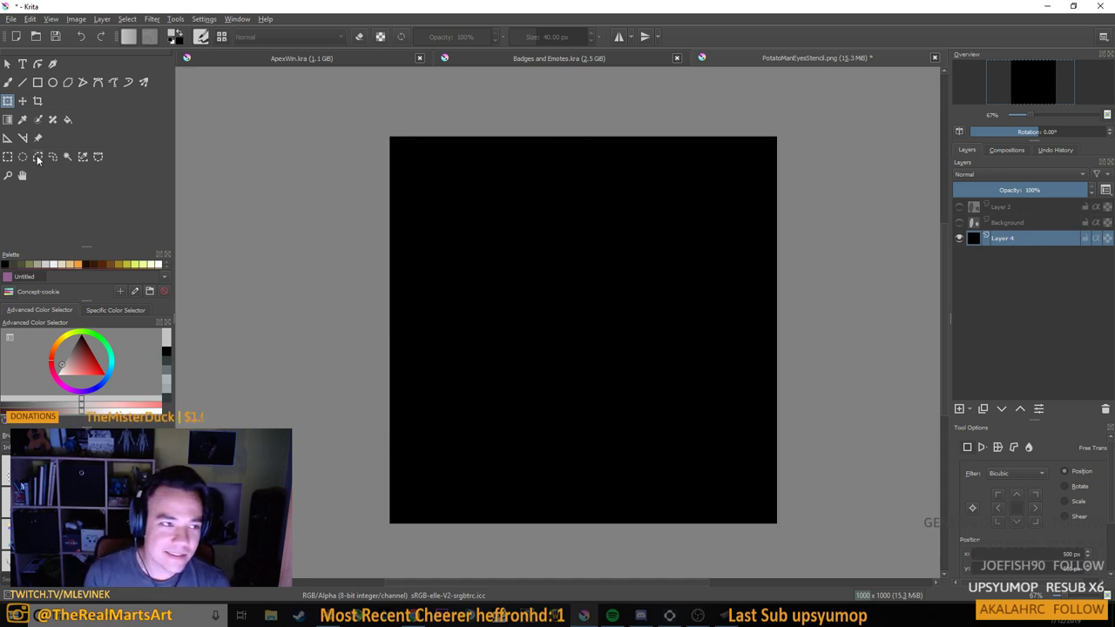
Enable horizontal mirroring, add a new paint layer directly above the black layer and activate the path selection tool
{"action": "key", "text": "b"}
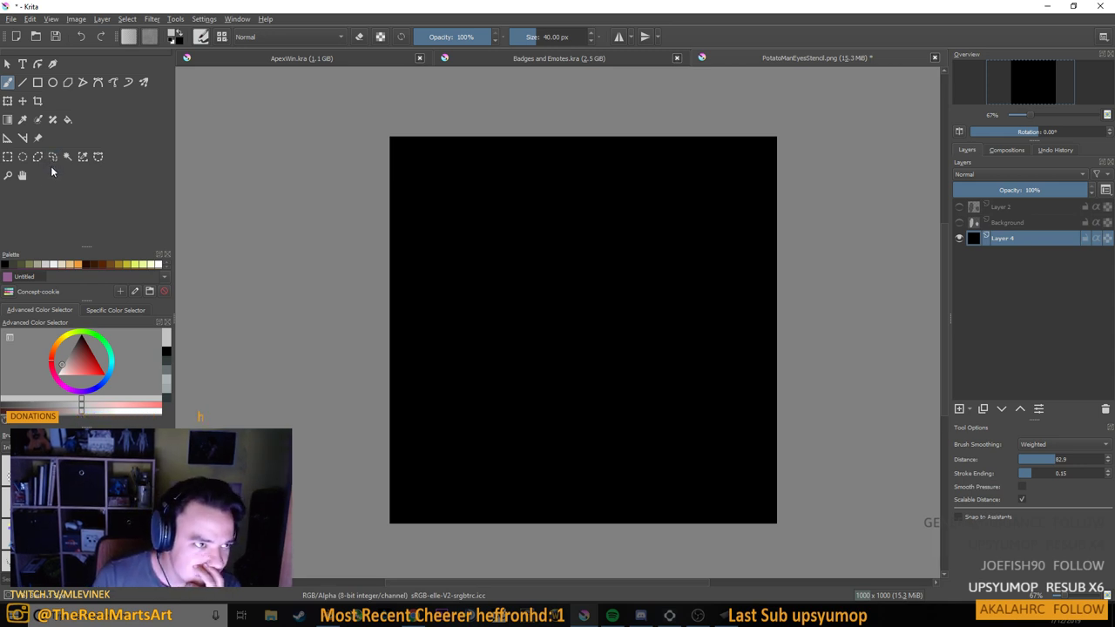
{"action": "left_click", "coordinate": [619, 38]}
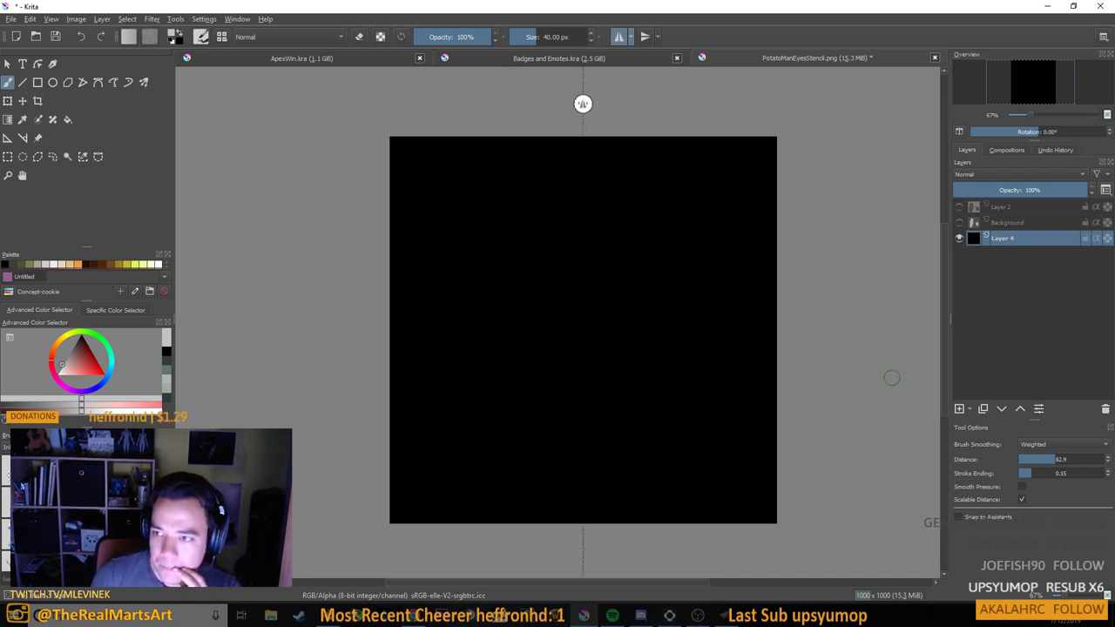
{"action": "left_click", "coordinate": [959, 409]}
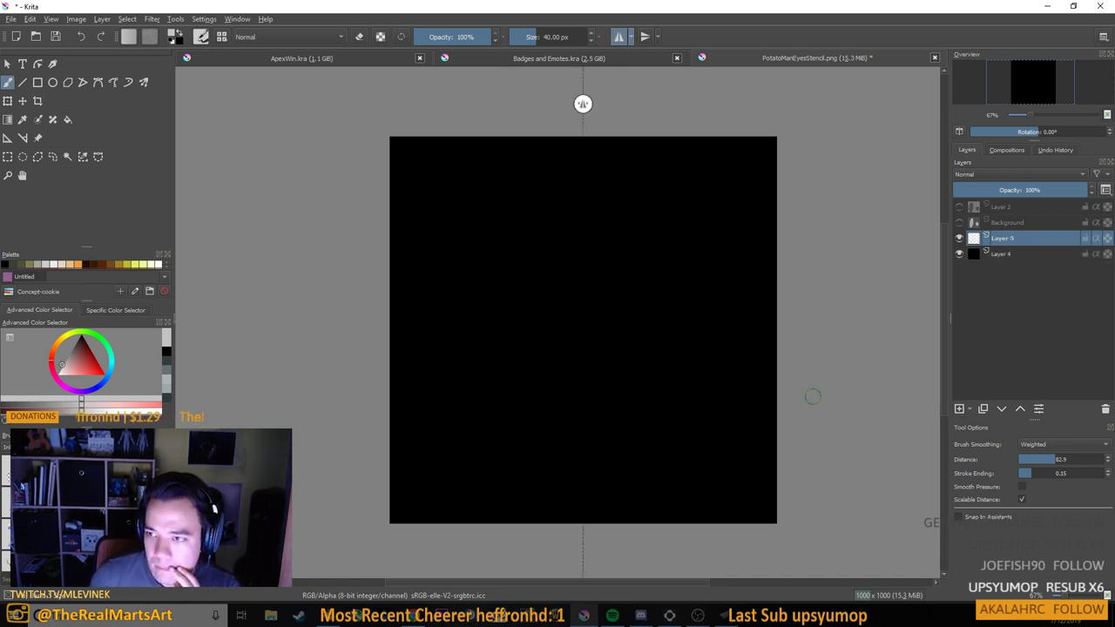
{"action": "left_click", "coordinate": [53, 157]}
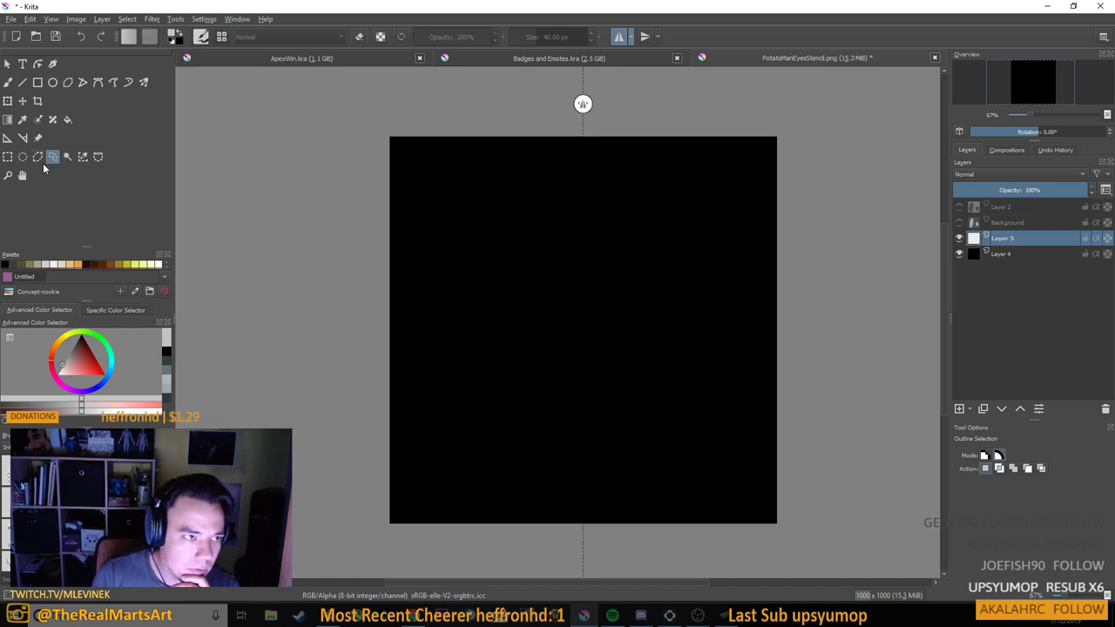
{"action": "left_click", "coordinate": [98, 157]}
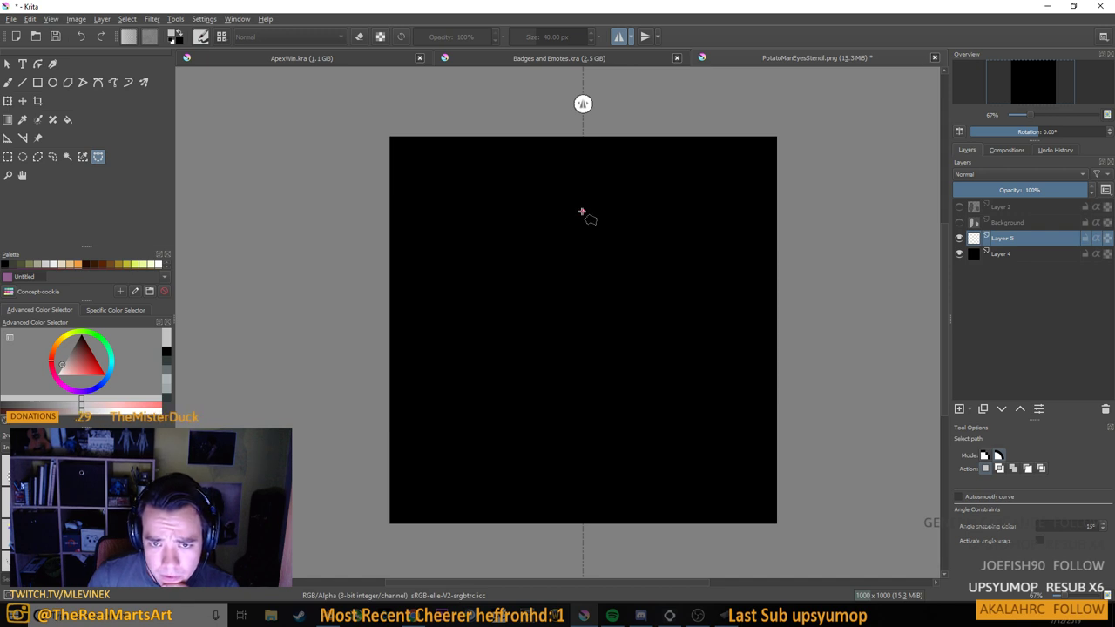
{"action": "left_click", "coordinate": [582, 212]}
{"action": "left_click_drag", "start_coordinate": [513, 197], "coordinate": [486, 169]}
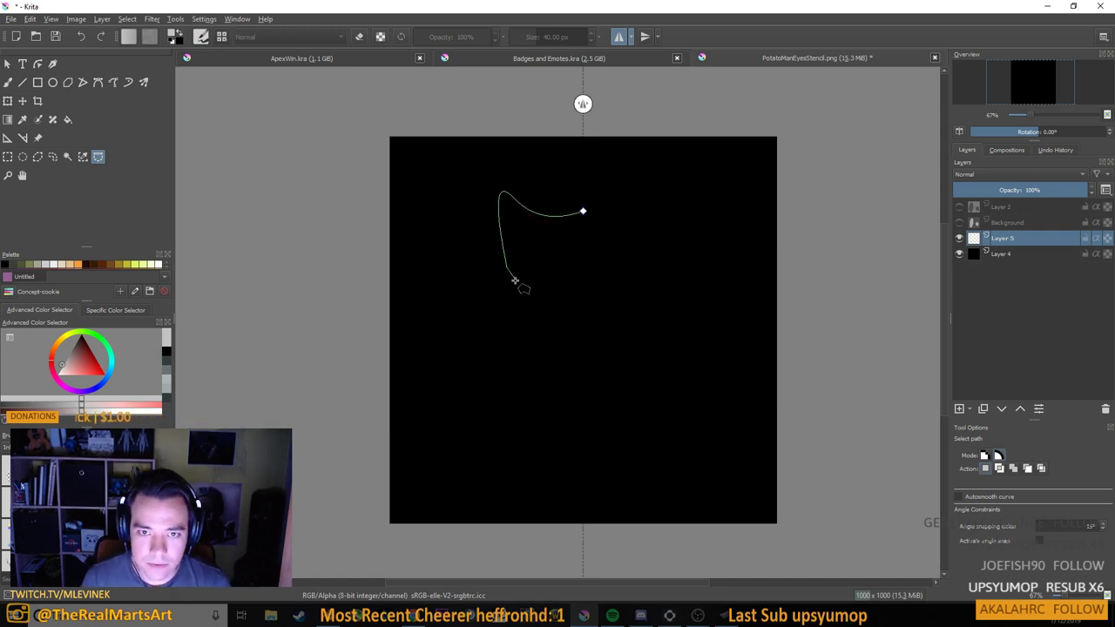
{"action": "left_click", "coordinate": [505, 267]}
{"action": "left_click", "coordinate": [585, 212]}
{"action": "key", "text": "ctrl+shift+a"}
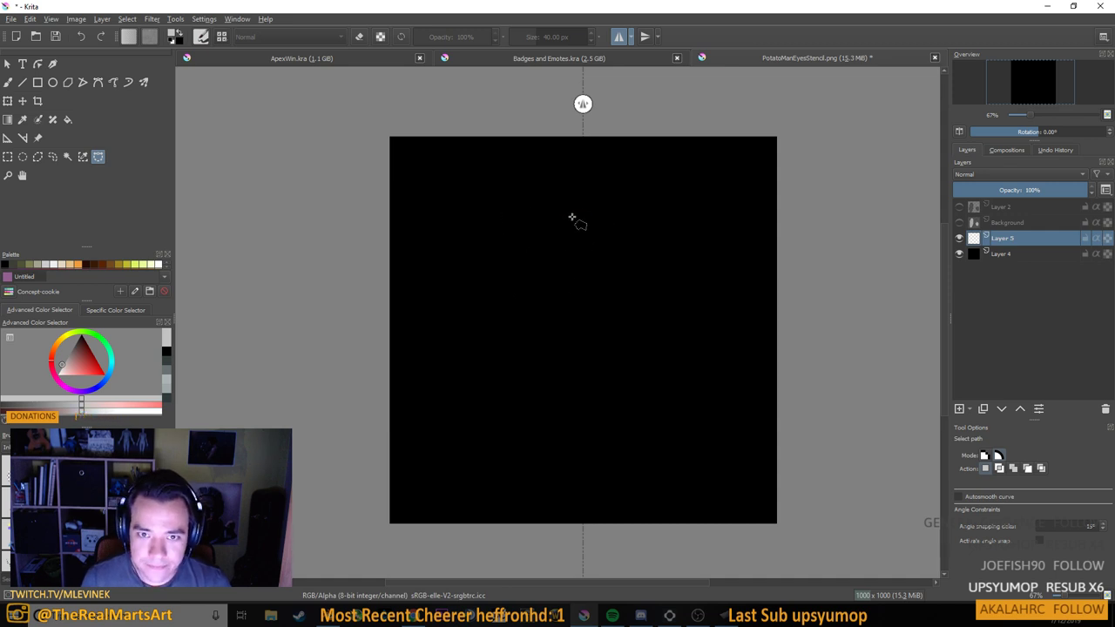
Outline a curved, closed selection on the new layer, starting and ending at the same point on the vertical mirror axis in the upper canvas
{"action": "left_click", "coordinate": [582, 193]}
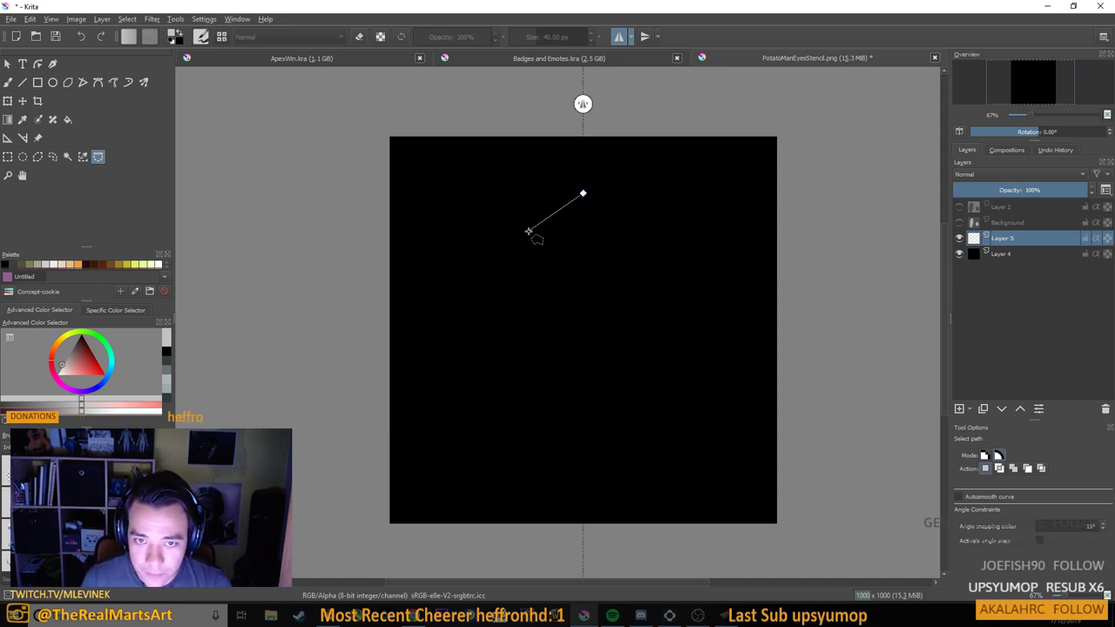
{"action": "left_click_drag", "start_coordinate": [533, 233], "coordinate": [512, 229]}
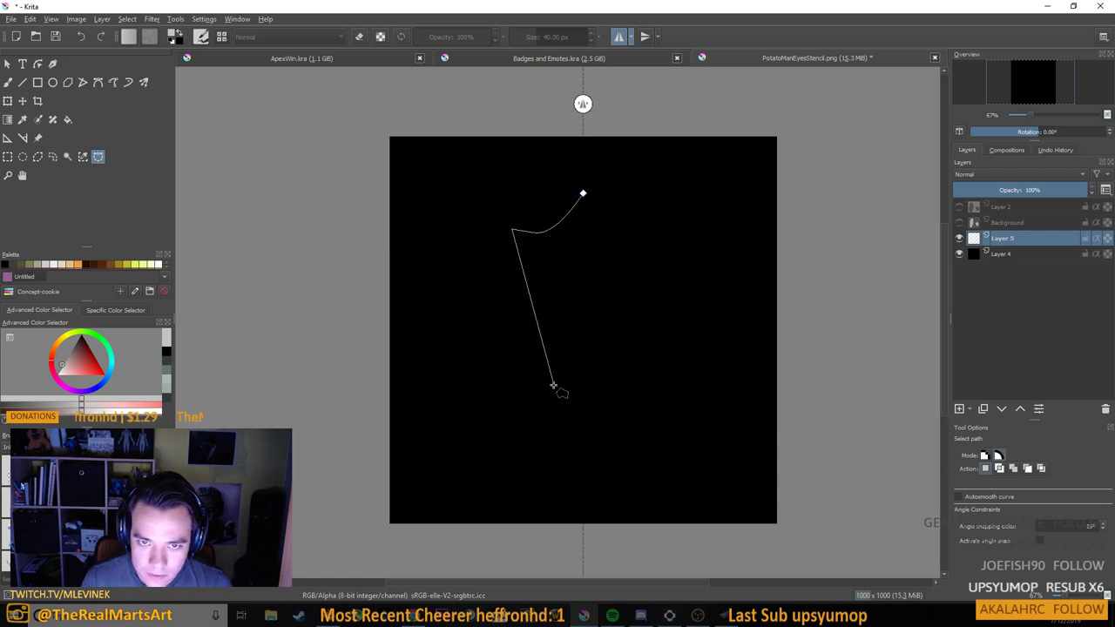
{"action": "left_click_drag", "start_coordinate": [584, 373], "coordinate": [663, 418]}
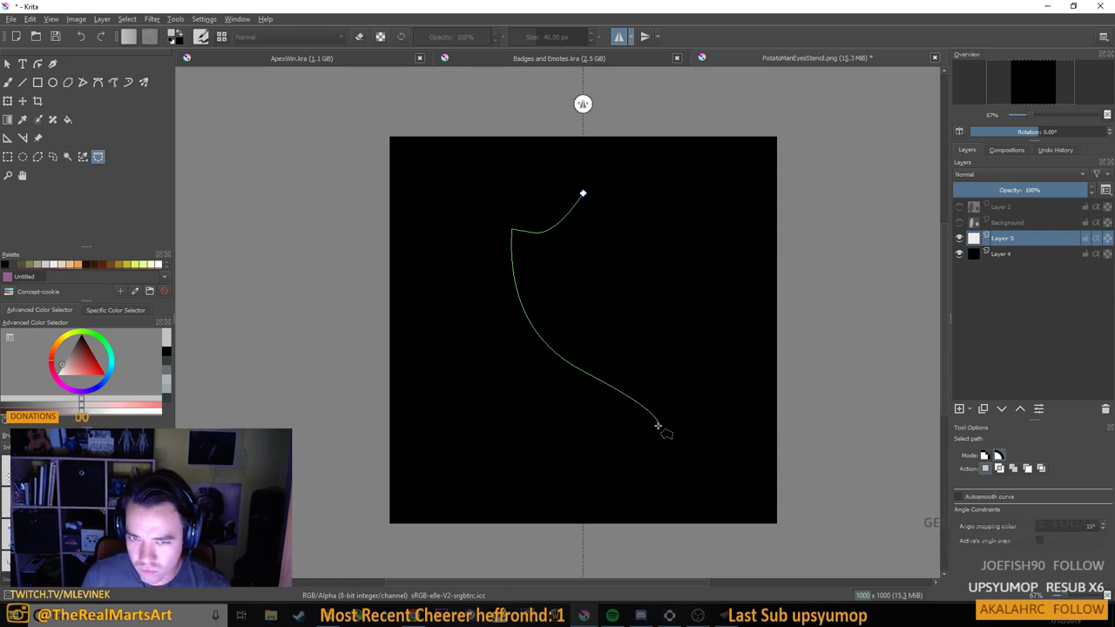
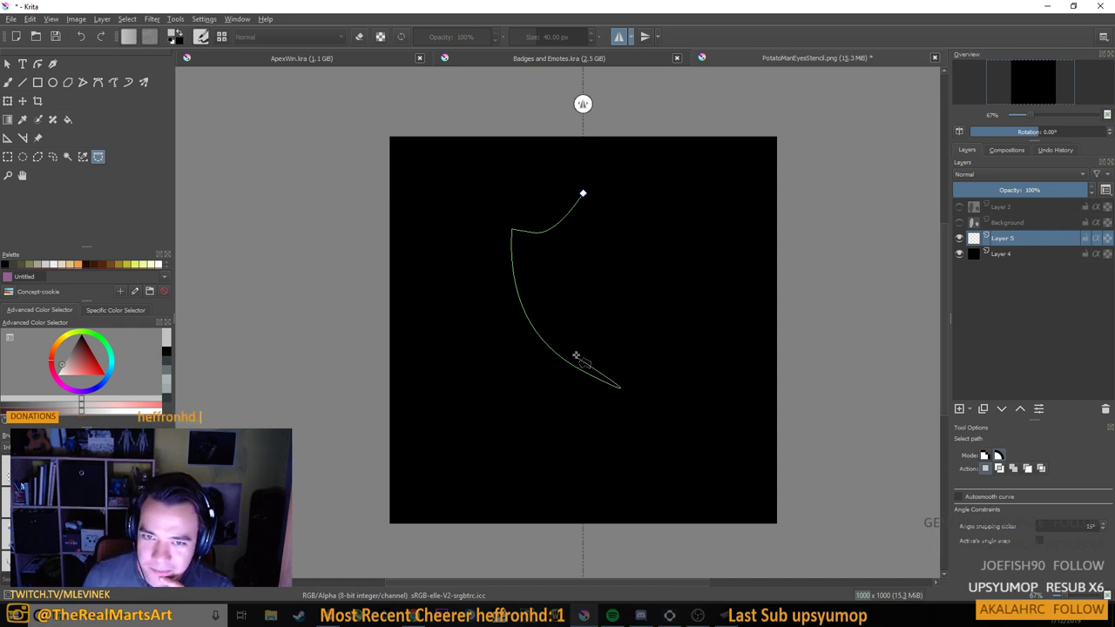
{"action": "left_click", "coordinate": [584, 371]}
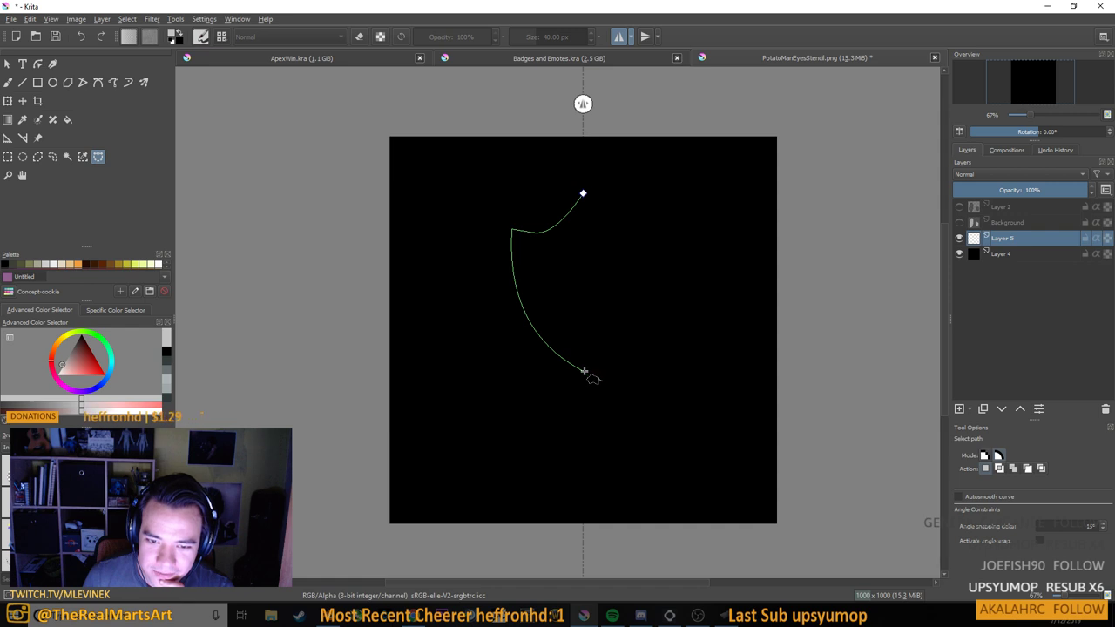
{"action": "left_click_drag", "start_coordinate": [584, 372], "coordinate": [604, 393]}
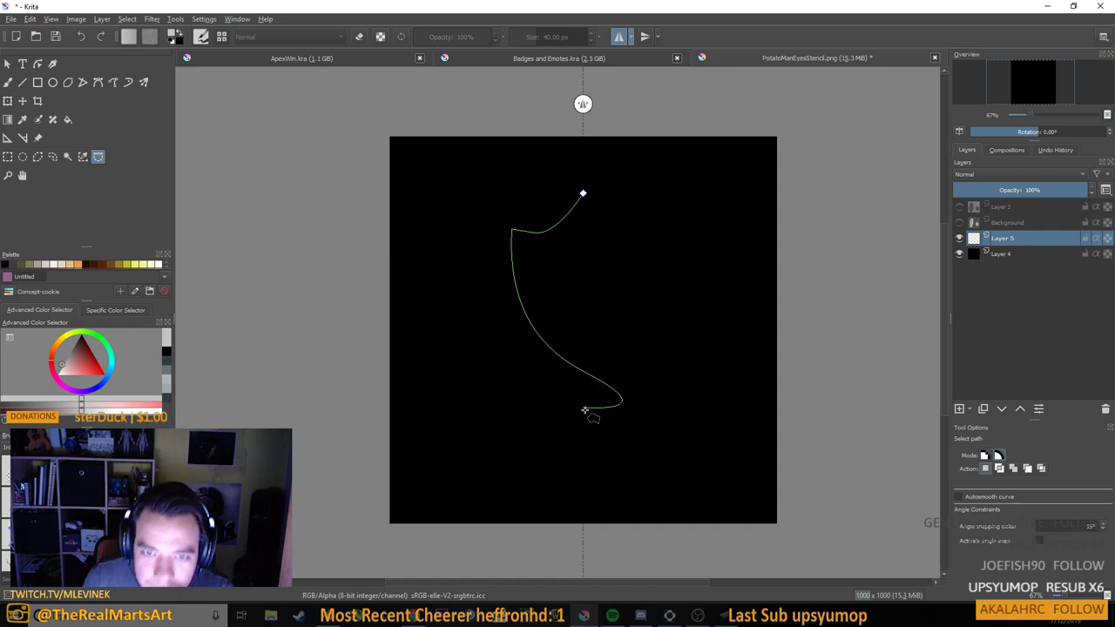
{"action": "left_click", "coordinate": [583, 194]}
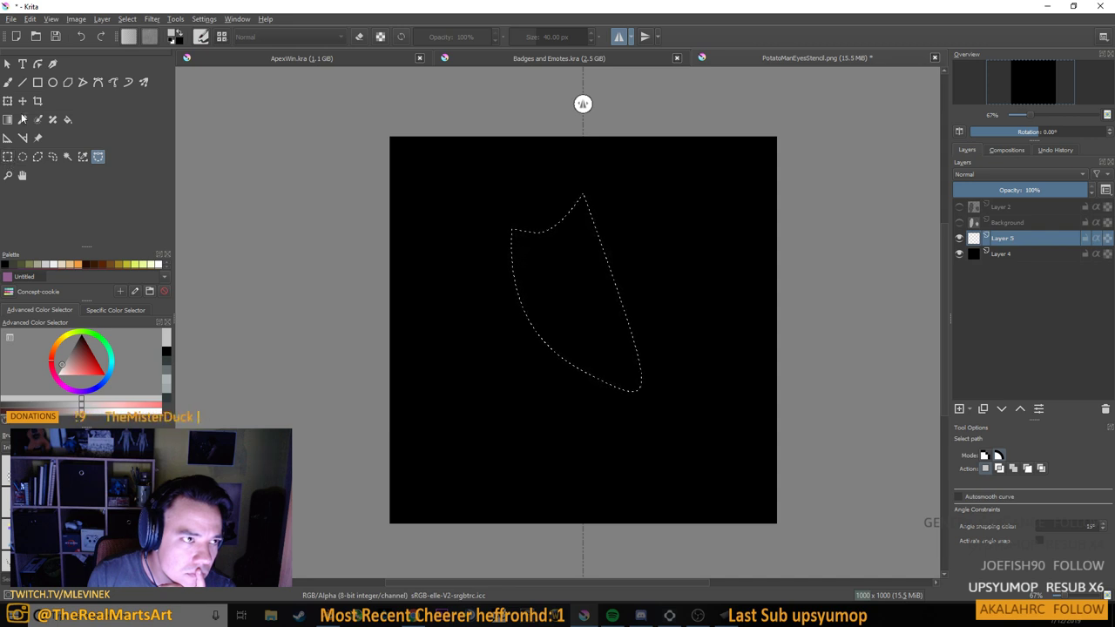
Try to change the foreground colour from light grey to a near-white tone with its red value at 255
{"action": "left_click", "coordinate": [174, 36]}
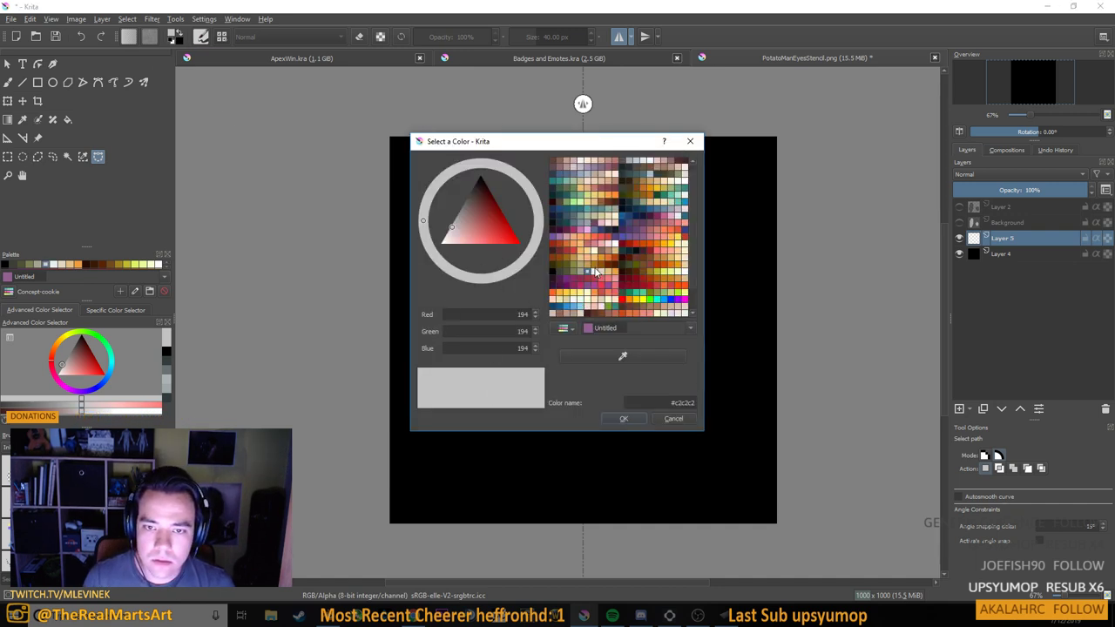
{"action": "left_click", "coordinate": [594, 272]}
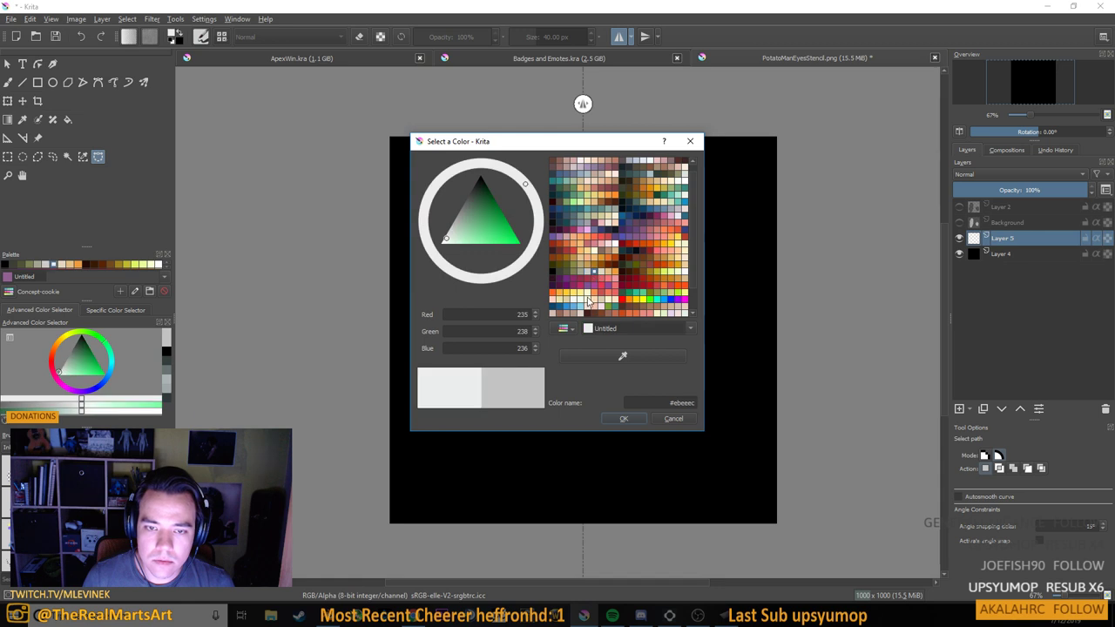
{"action": "left_click", "coordinate": [443, 241]}
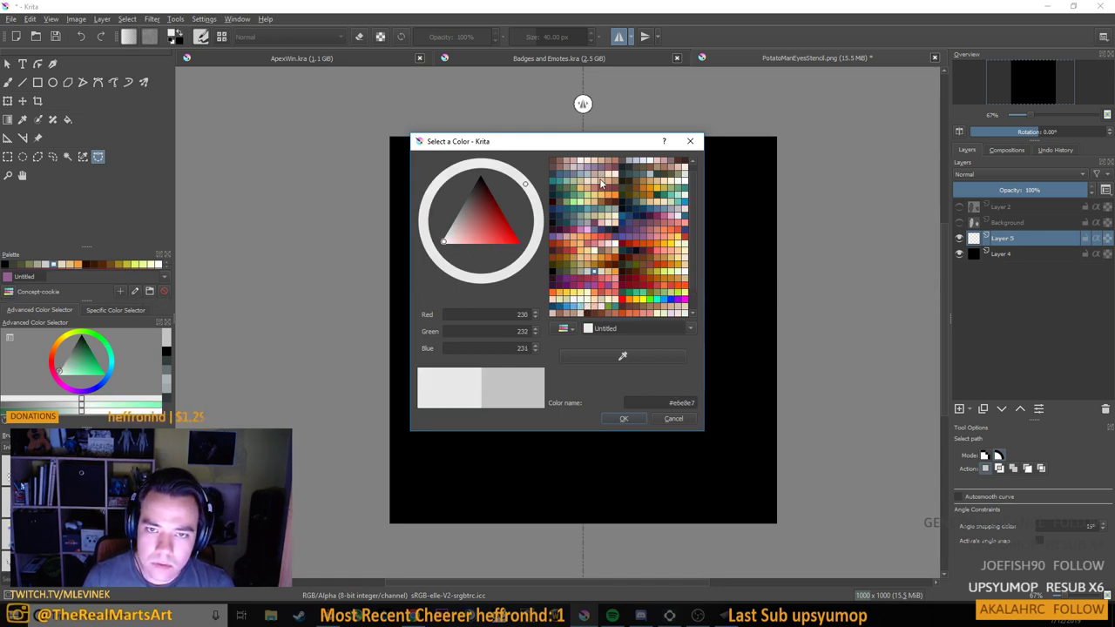
{"action": "left_click_drag", "start_coordinate": [502, 315], "coordinate": [553, 314]}
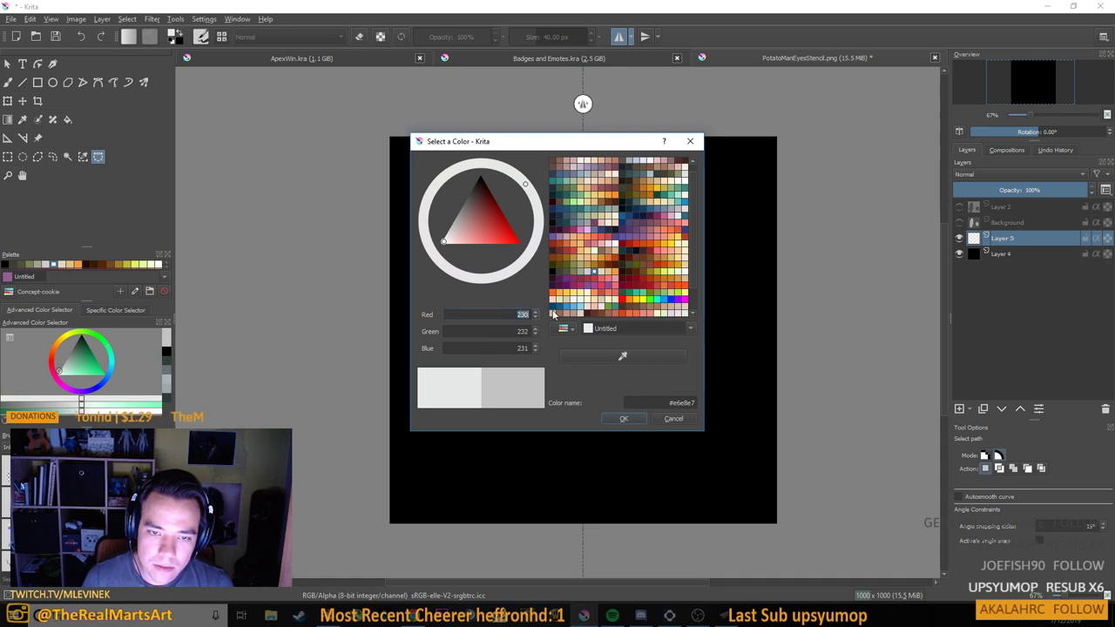
{"action": "type", "text": "255"}
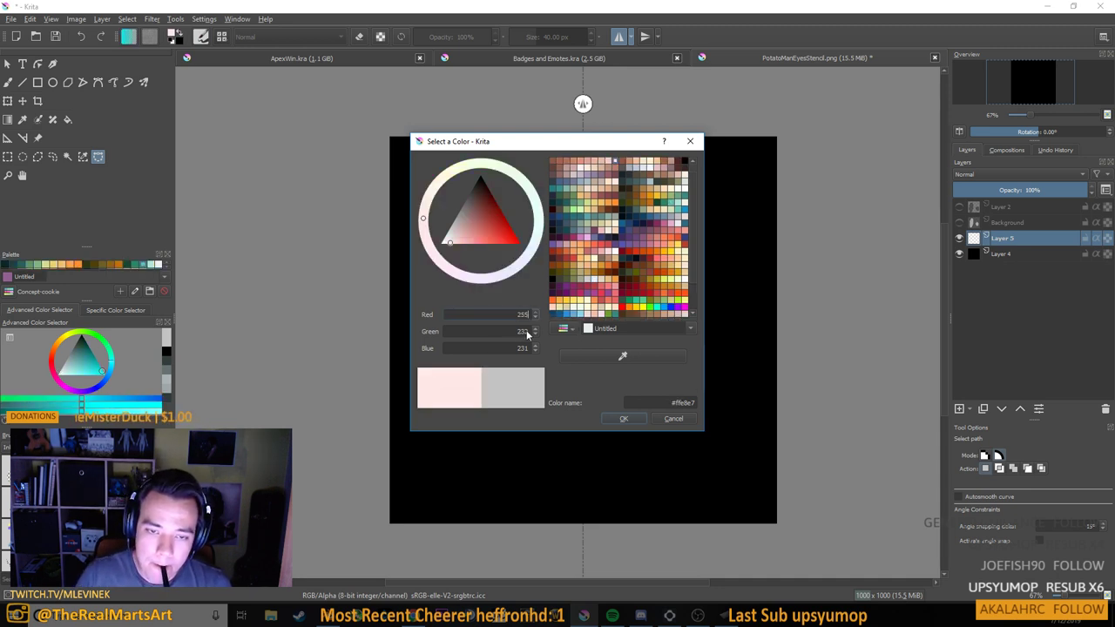
{"action": "left_click", "coordinate": [623, 418]}
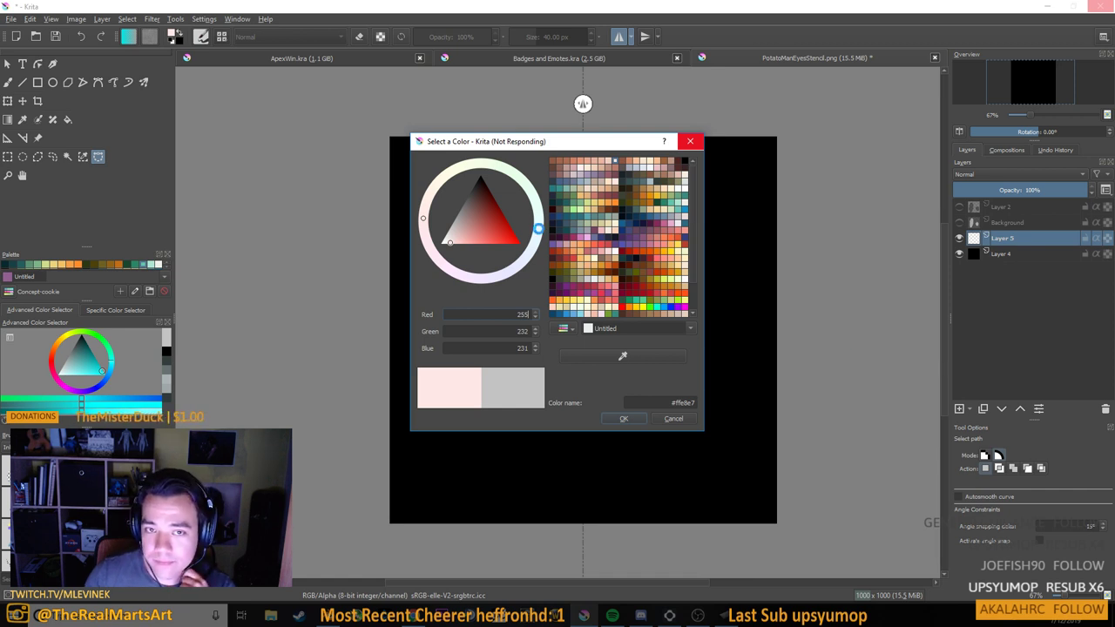
Switch to Blender, choose the Layer sculpt brush and set its radius to 26 px and its height to 0.025
{"action": "key", "text": "alt+Tab"}
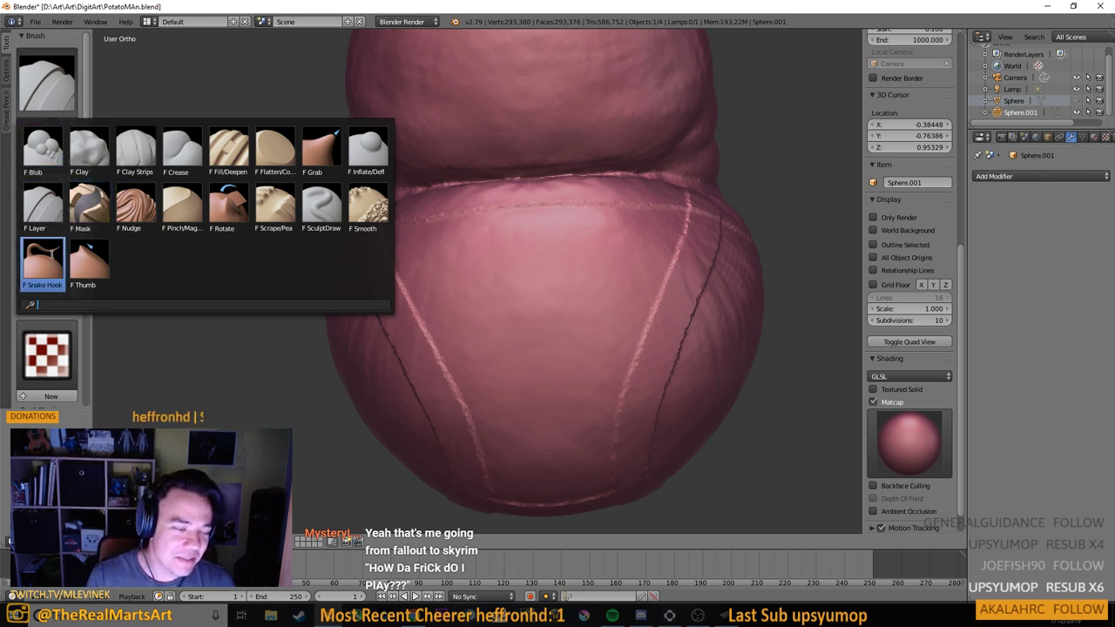
{"action": "left_click", "coordinate": [44, 207]}
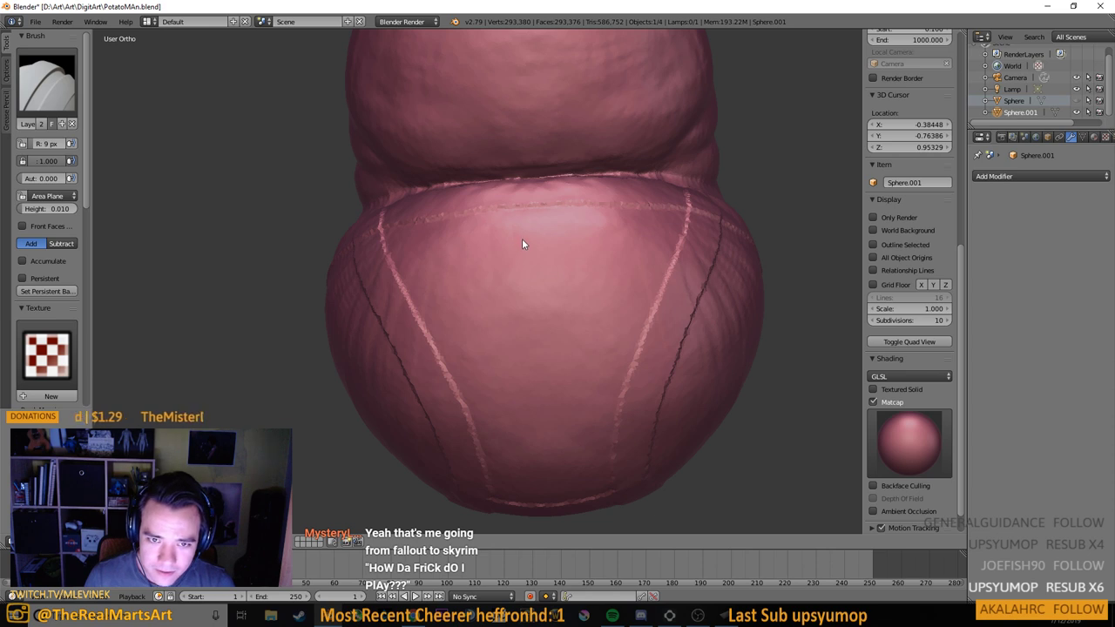
{"action": "left_click", "coordinate": [515, 245]}
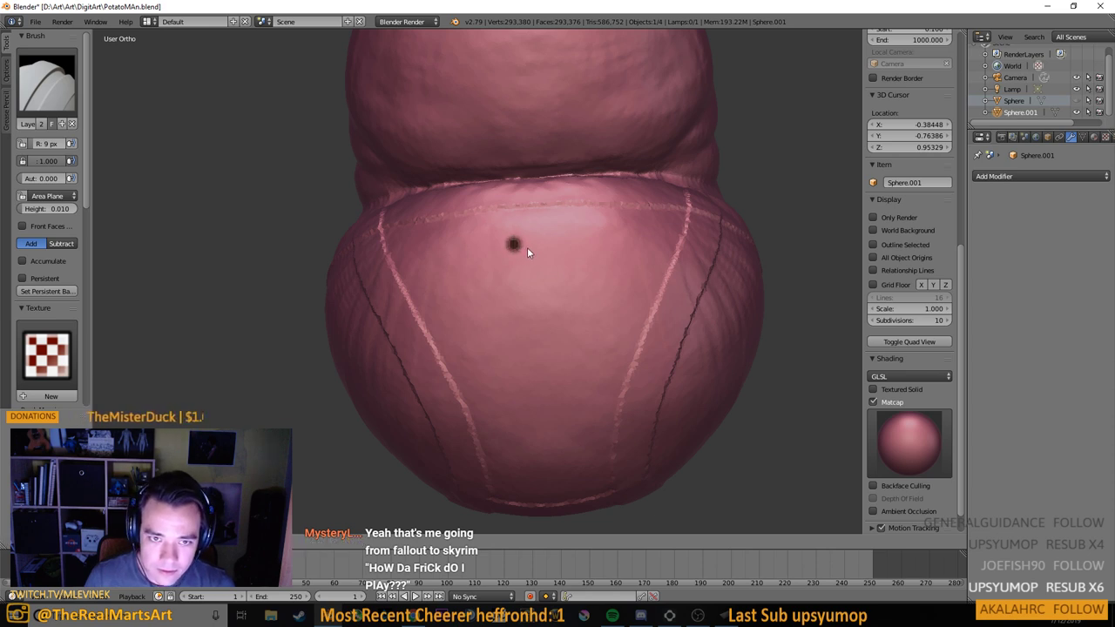
{"action": "left_click", "coordinate": [527, 248]}
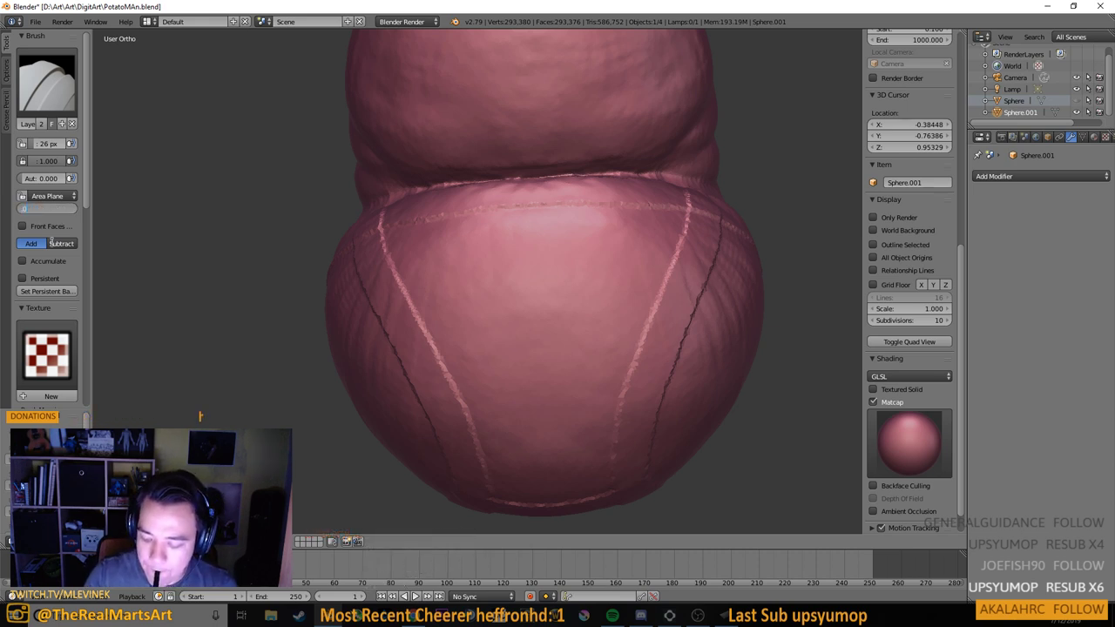
{"action": "type", "text": "5"}
{"action": "key", "text": "Return"}
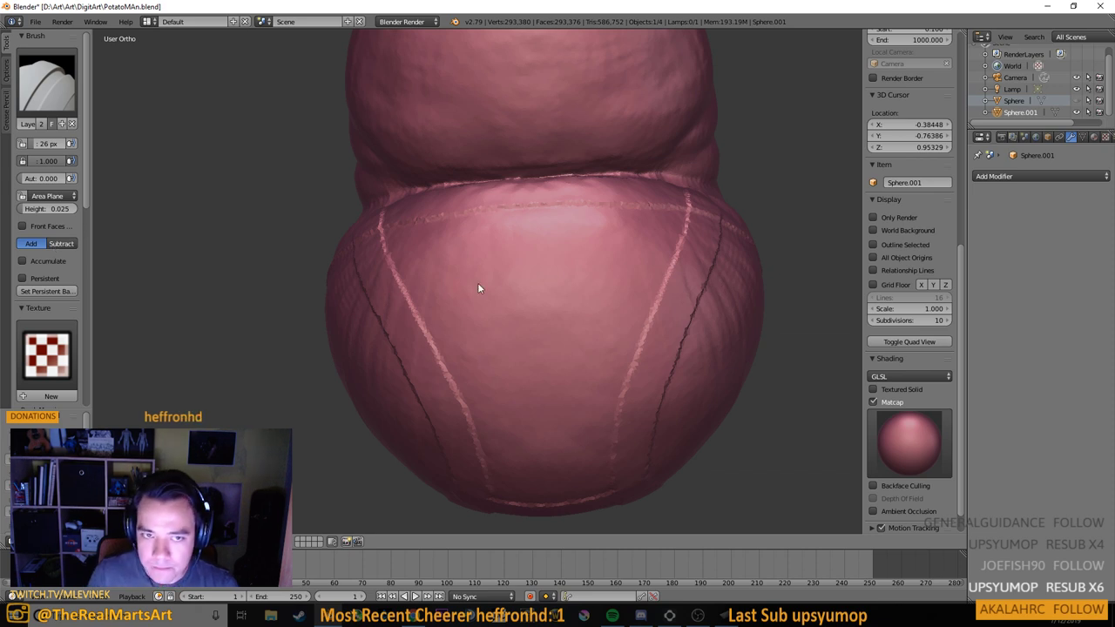
Test raised, mirrored curved strokes on the front below the waistband, reduce the brush radius to 11 px and undo the test strokes
{"action": "left_click_drag", "start_coordinate": [443, 253], "coordinate": [525, 261]}
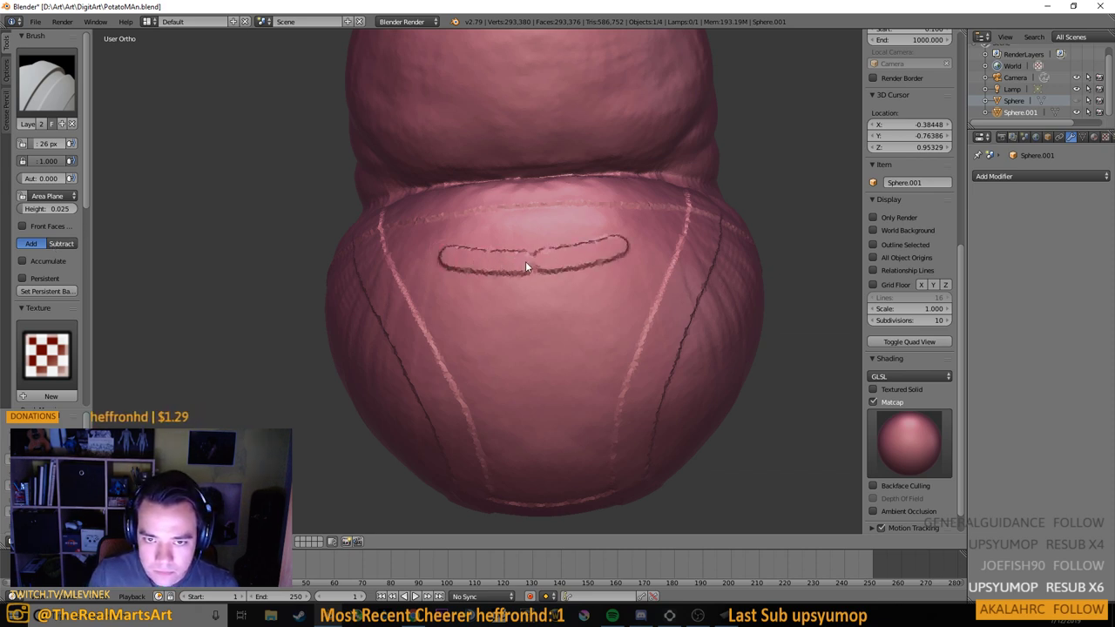
{"action": "key", "text": "ctrl+z"}
{"action": "left_click_drag", "start_coordinate": [446, 245], "coordinate": [512, 258]}
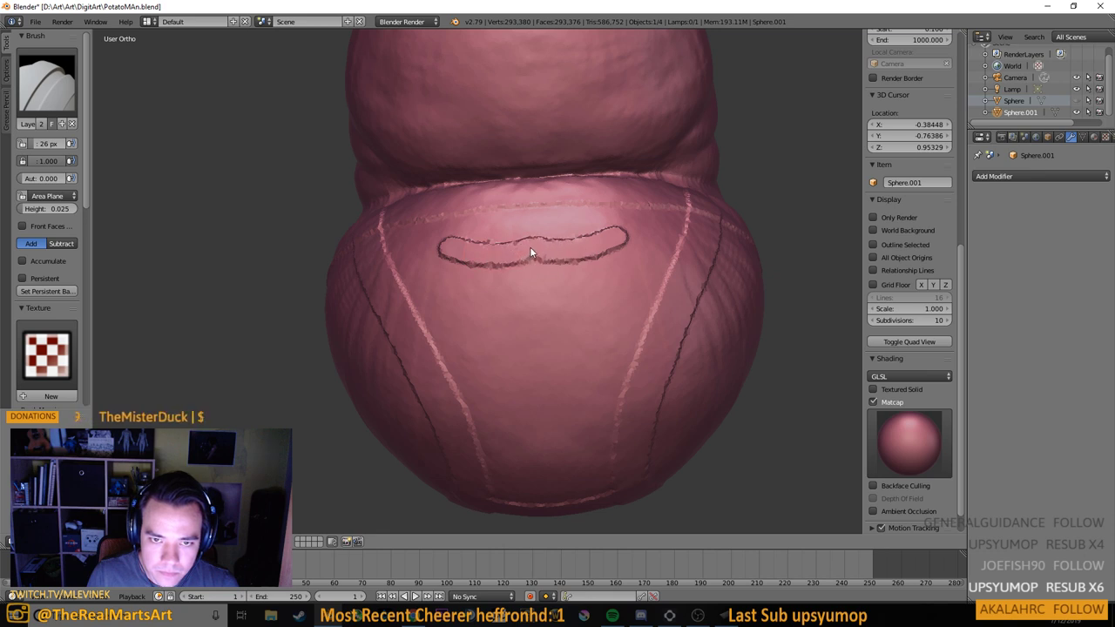
{"action": "key", "text": "f"}
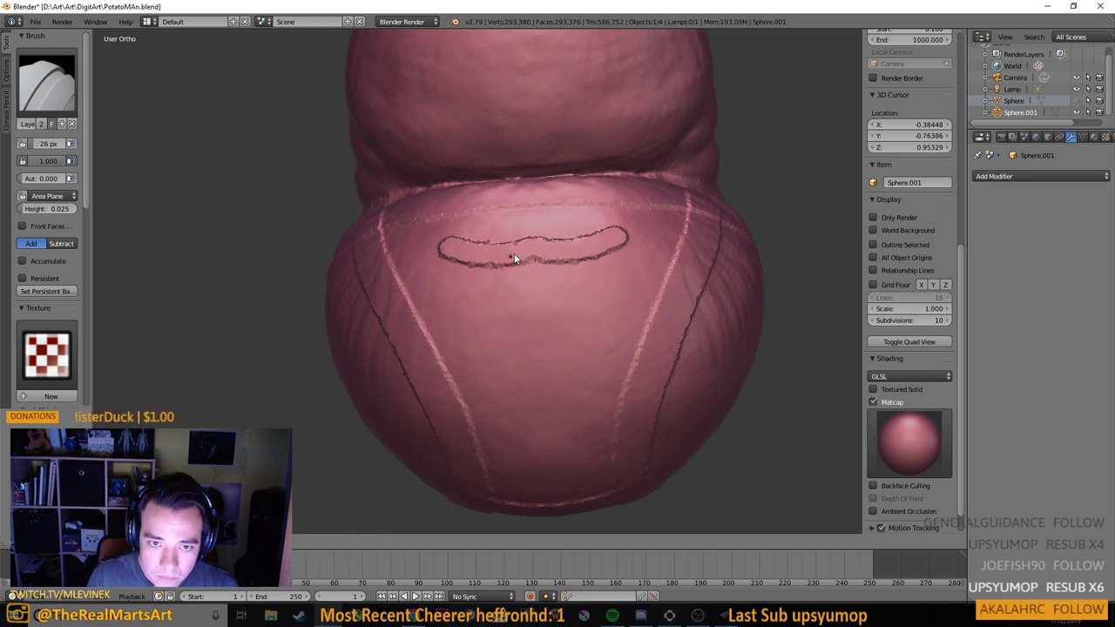
{"action": "left_click", "coordinate": [512, 255]}
{"action": "left_click_drag", "start_coordinate": [525, 243], "coordinate": [533, 239]}
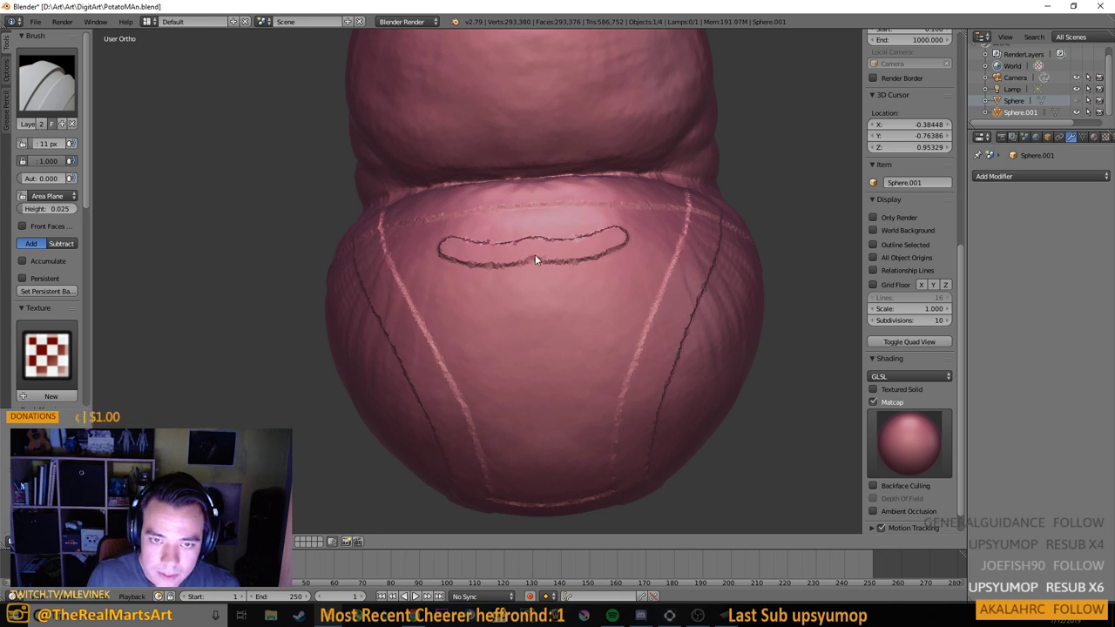
{"action": "key", "text": "ctrl+z"}
{"action": "key", "text": "ctrl+z"}
{"action": "key", "text": "ctrl+z"}
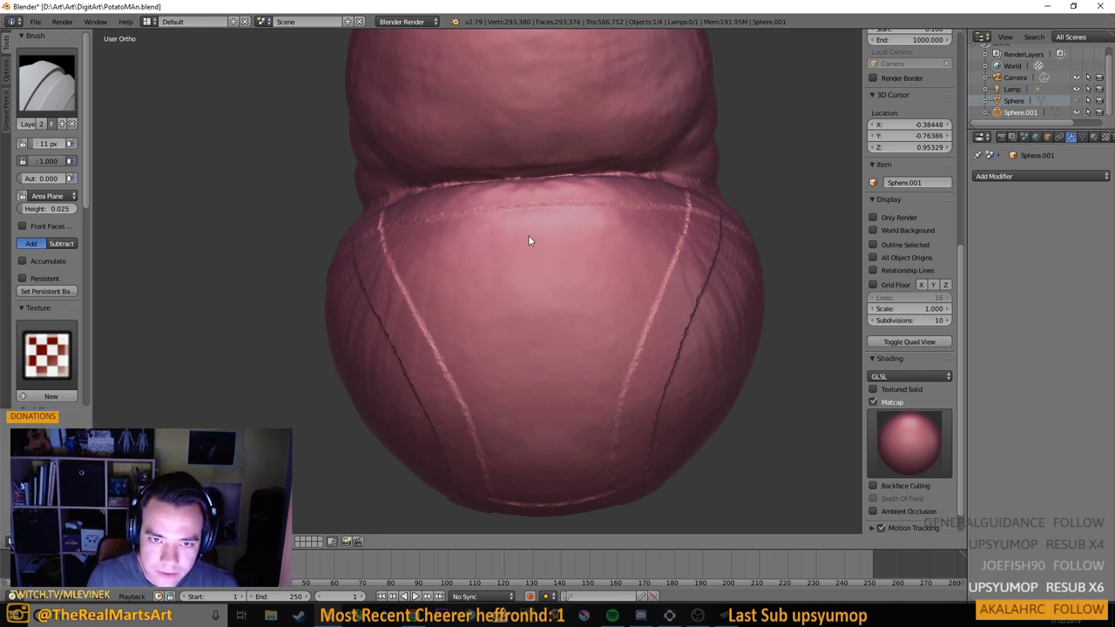
Try outlining a mirrored, raised shield shape on the front between the straps with the Layer brush at a 9 px radius
{"action": "left_click_drag", "start_coordinate": [523, 245], "coordinate": [491, 256]}
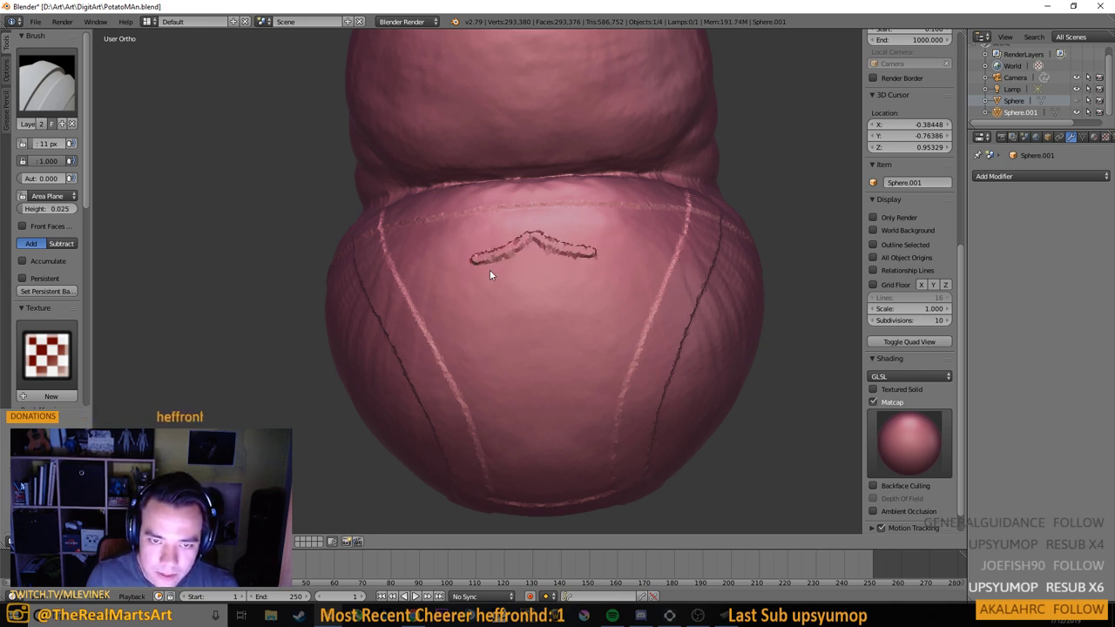
{"action": "key", "text": "ctrl+z"}
{"action": "key", "text": "f"}
{"action": "left_click", "coordinate": [523, 249]}
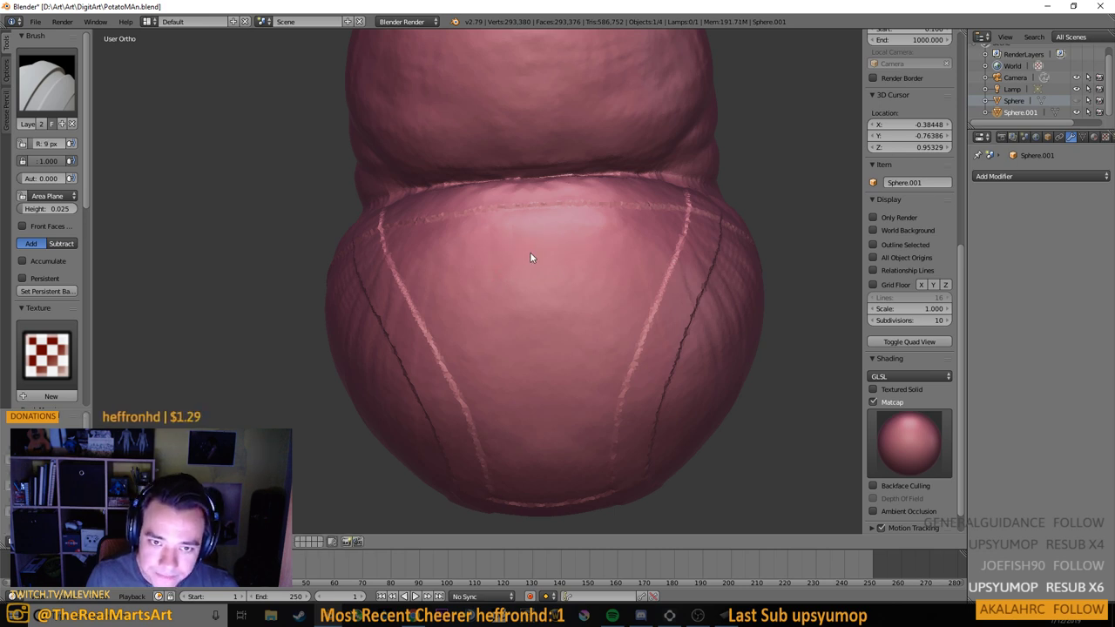
{"action": "key", "text": "f"}
{"action": "key", "text": "ctrl+z"}
{"action": "mouse_move", "coordinate": [529, 239]}
{"action": "left_mouse_down"}
{"action": "mouse_move", "coordinate": [456, 260]}
{"action": "mouse_move", "coordinate": [498, 374]}
{"action": "mouse_move", "coordinate": [545, 417]}
{"action": "mouse_move", "coordinate": [589, 270]}
{"action": "mouse_move", "coordinate": [539, 263]}
{"action": "mouse_move", "coordinate": [559, 261]}
{"action": "mouse_move", "coordinate": [515, 334]}
{"action": "mouse_move", "coordinate": [545, 339]}
{"action": "mouse_move", "coordinate": [523, 319]}
{"action": "mouse_move", "coordinate": [549, 329]}
{"action": "left_mouse_up"}
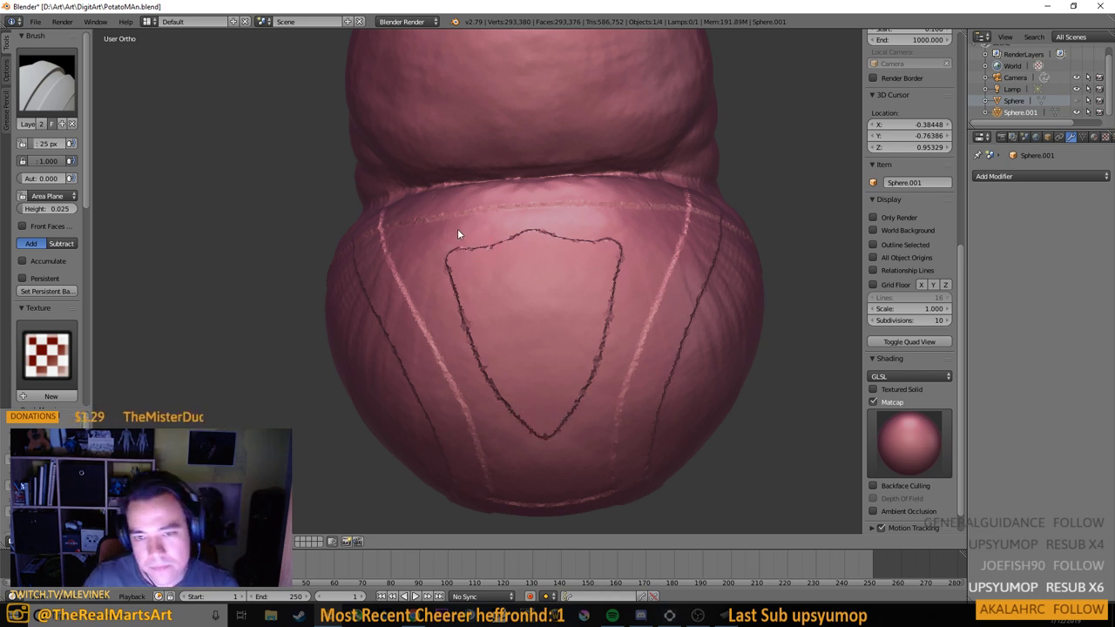
{"action": "mouse_move", "coordinate": [583, 258]}
{"action": "left_mouse_down"}
{"action": "mouse_move", "coordinate": [447, 251]}
{"action": "mouse_move", "coordinate": [572, 257]}
{"action": "mouse_move", "coordinate": [654, 224]}
{"action": "mouse_move", "coordinate": [592, 224]}
{"action": "mouse_move", "coordinate": [602, 237]}
{"action": "left_mouse_up"}
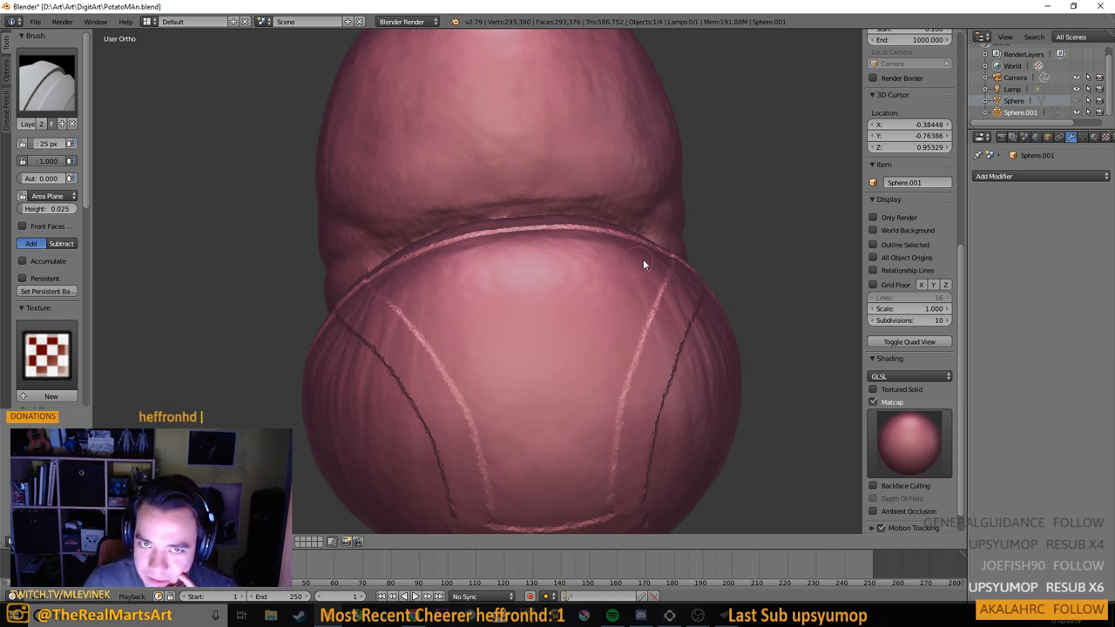
{"action": "left_click_drag", "start_coordinate": [642, 259], "coordinate": [653, 299]}
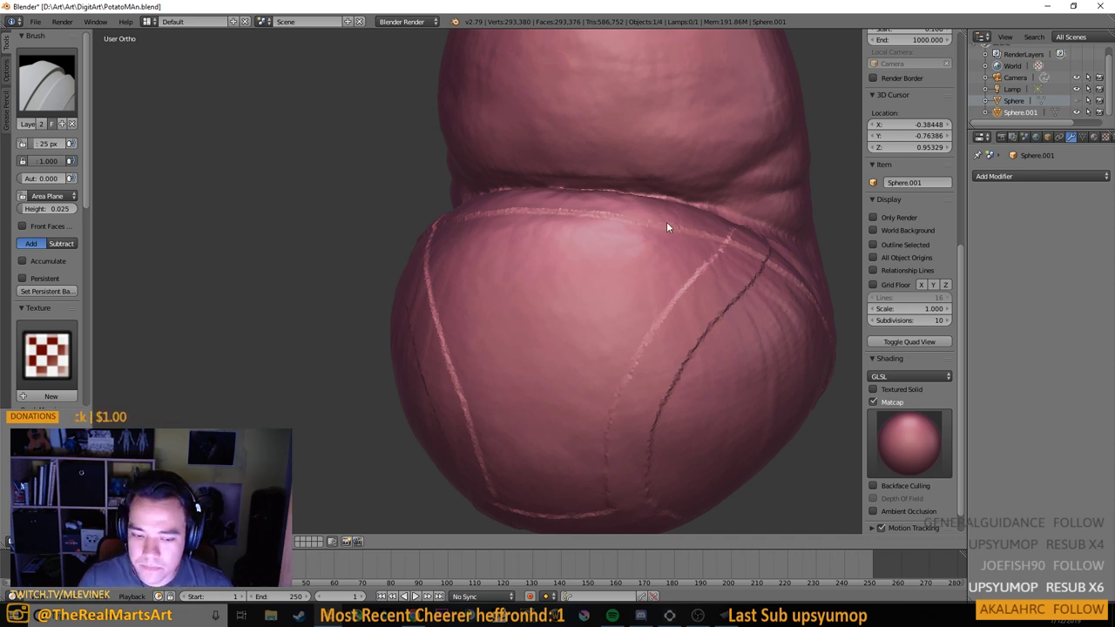
{"action": "mouse_move", "coordinate": [666, 221]}
{"action": "left_mouse_down"}
{"action": "mouse_move", "coordinate": [557, 280]}
{"action": "mouse_move", "coordinate": [615, 243]}
{"action": "mouse_move", "coordinate": [585, 267]}
{"action": "left_mouse_up"}
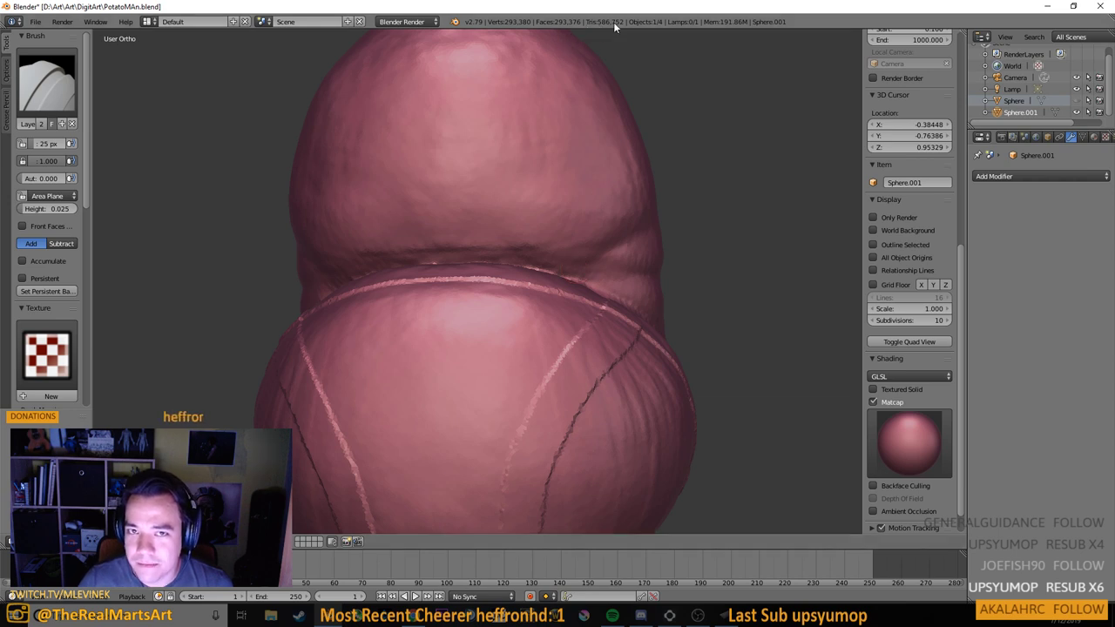
{"action": "mouse_move", "coordinate": [564, 142]}
{"action": "left_mouse_down"}
{"action": "mouse_move", "coordinate": [627, 114]}
{"action": "mouse_move", "coordinate": [586, 157]}
{"action": "left_mouse_up"}
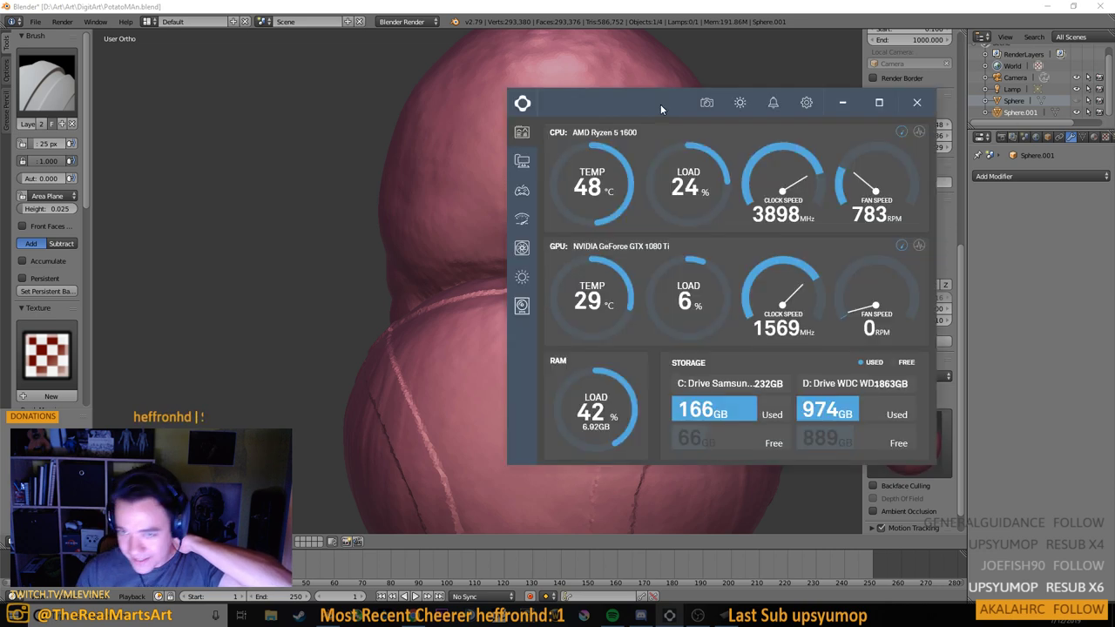
Move the hardware monitor window off the model and return to Blender
{"action": "left_click_drag", "start_coordinate": [660, 104], "coordinate": [707, 115]}
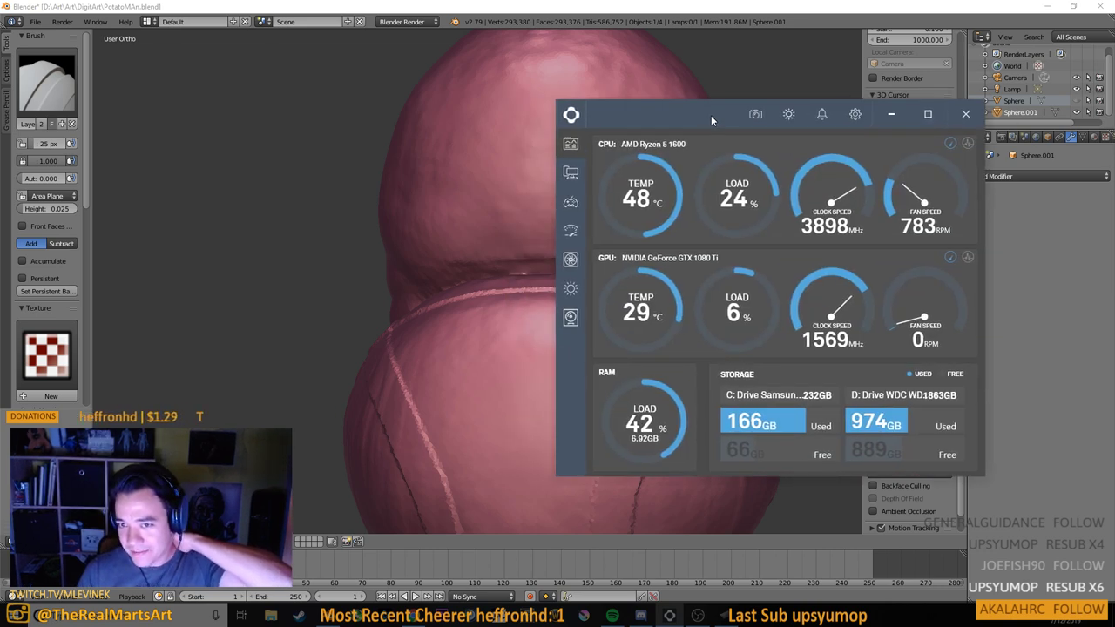
{"action": "left_click_drag", "start_coordinate": [711, 115], "coordinate": [1114, 175]}
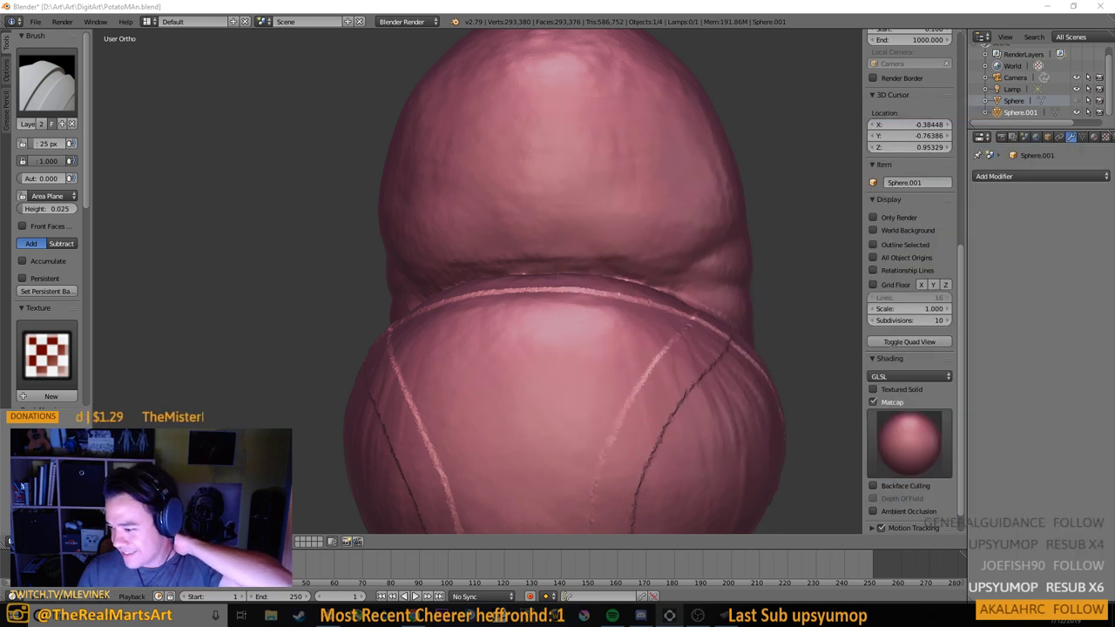
{"action": "left_click", "coordinate": [615, 5]}
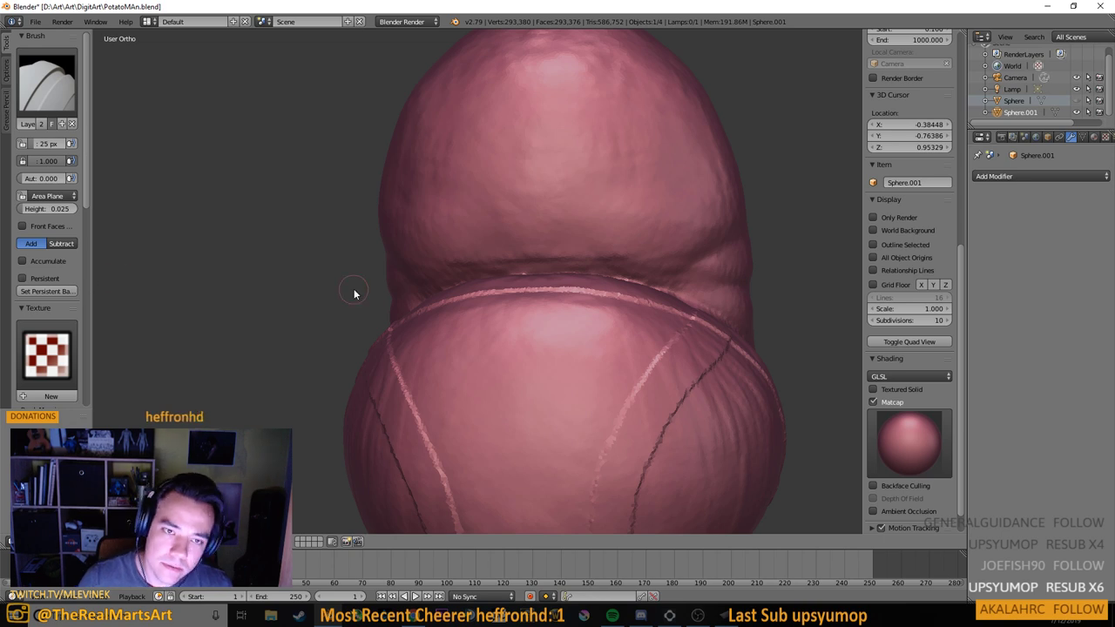
{"action": "mouse_move", "coordinate": [550, 328]}
{"action": "left_mouse_down"}
{"action": "mouse_move", "coordinate": [585, 342]}
{"action": "mouse_move", "coordinate": [538, 408]}
{"action": "mouse_move", "coordinate": [581, 347]}
{"action": "mouse_move", "coordinate": [576, 369]}
{"action": "left_mouse_up"}
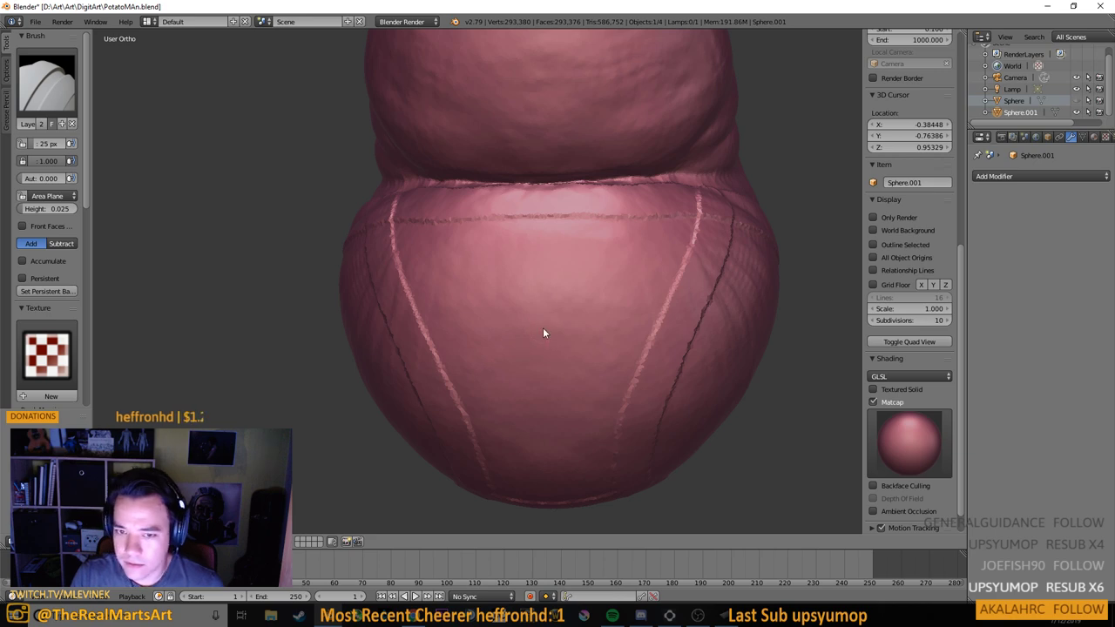
{"action": "scroll", "coordinate": [543, 328], "scroll_direction": "down", "scroll_amount": 1}
{"action": "scroll", "coordinate": [561, 321], "scroll_direction": "up", "scroll_amount": 2}
{"action": "left_click_drag", "start_coordinate": [561, 321], "coordinate": [559, 294]}
{"action": "scroll", "coordinate": [559, 300], "scroll_direction": "down", "scroll_amount": 1}
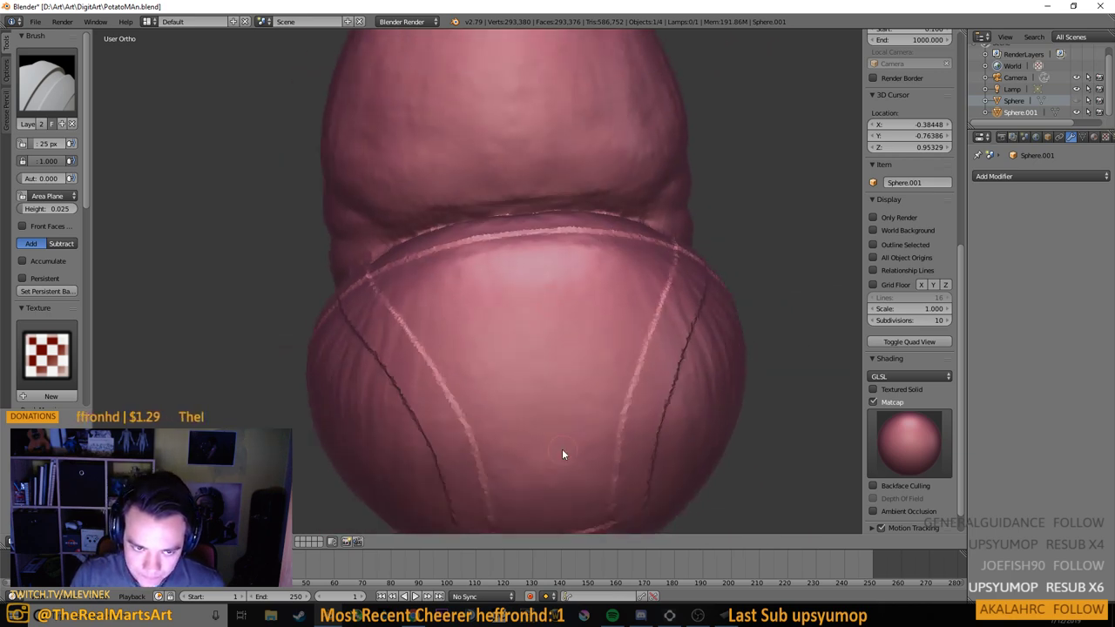
{"action": "scroll", "coordinate": [561, 454], "scroll_direction": "down", "scroll_amount": 3}
{"action": "mouse_move", "coordinate": [416, 615]}
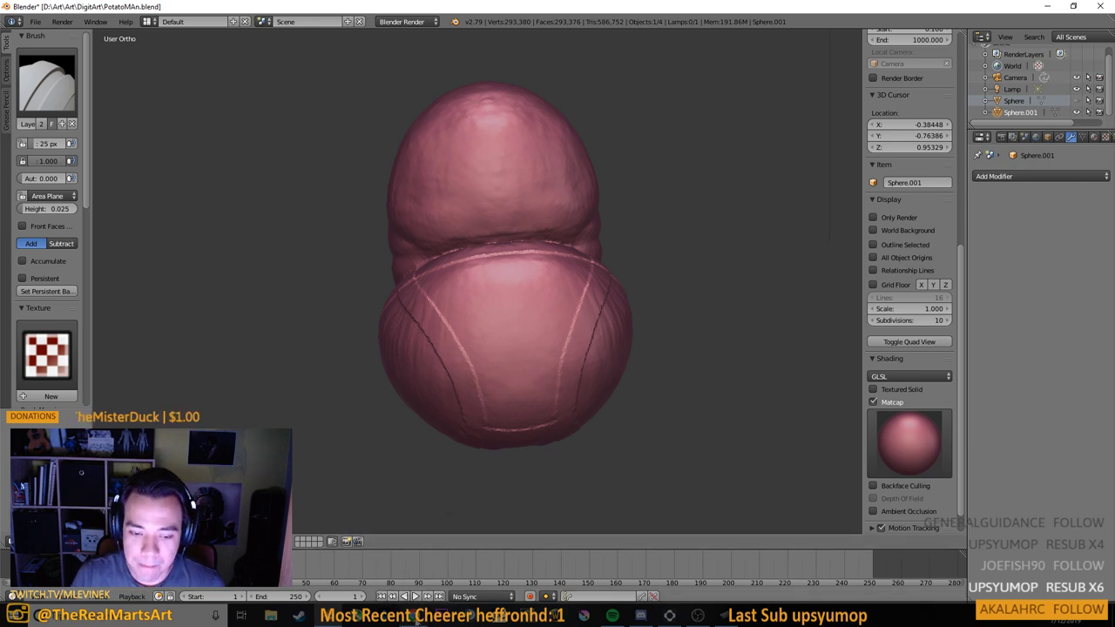
Launch Krita alongside the open sculpt
{"action": "mouse_move", "coordinate": [708, 617]}
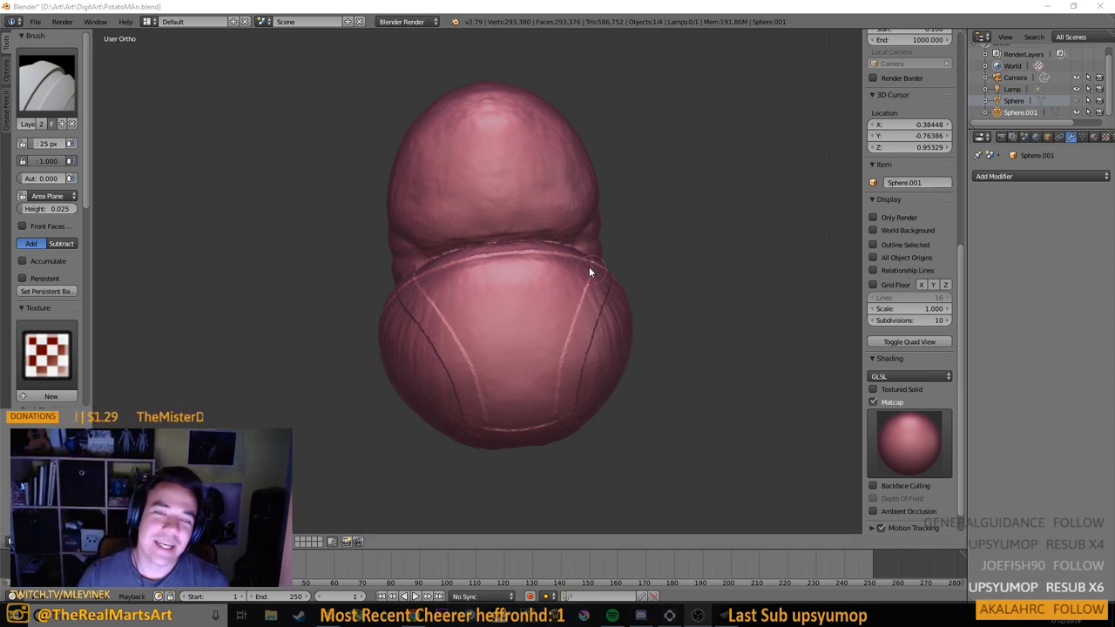
{"action": "mouse_move", "coordinate": [588, 272]}
{"action": "left_mouse_down"}
{"action": "mouse_move", "coordinate": [546, 376]}
{"action": "mouse_move", "coordinate": [442, 372]}
{"action": "mouse_move", "coordinate": [600, 368]}
{"action": "mouse_move", "coordinate": [530, 386]}
{"action": "mouse_move", "coordinate": [562, 393]}
{"action": "mouse_move", "coordinate": [549, 392]}
{"action": "left_mouse_up"}
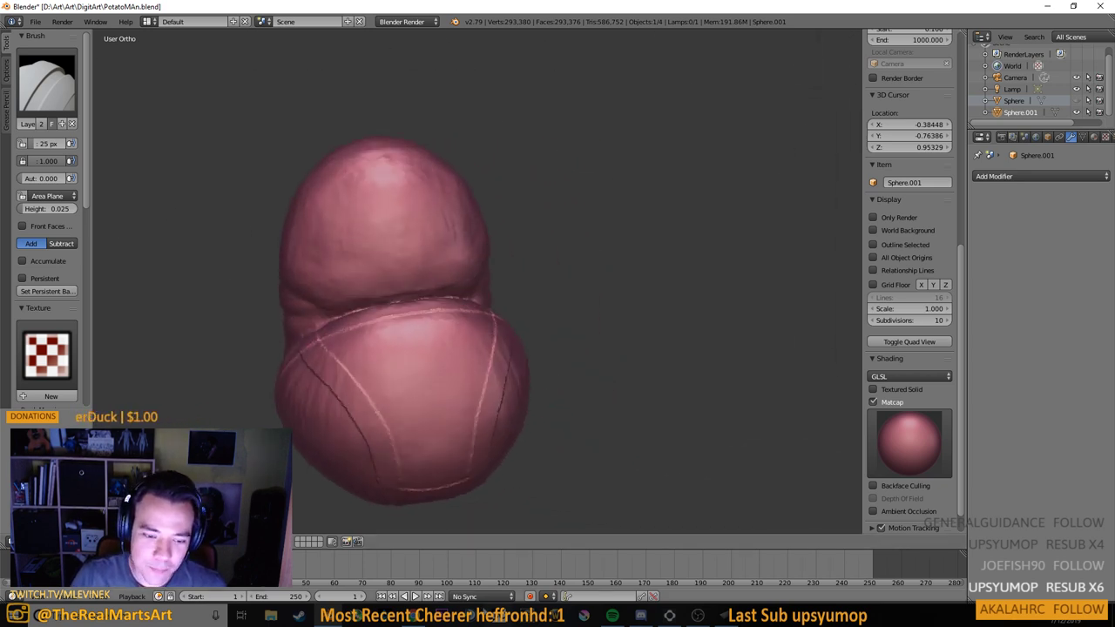
{"action": "left_click", "coordinate": [651, 621]}
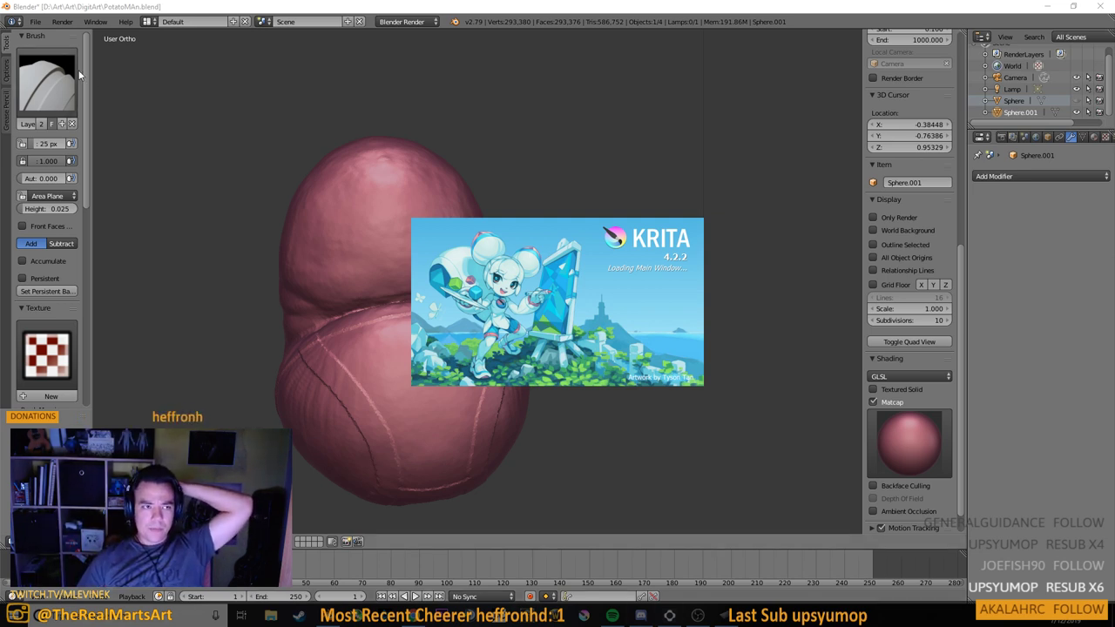
{"action": "scroll", "coordinate": [74, 161], "scroll_direction": "down", "scroll_amount": 5}
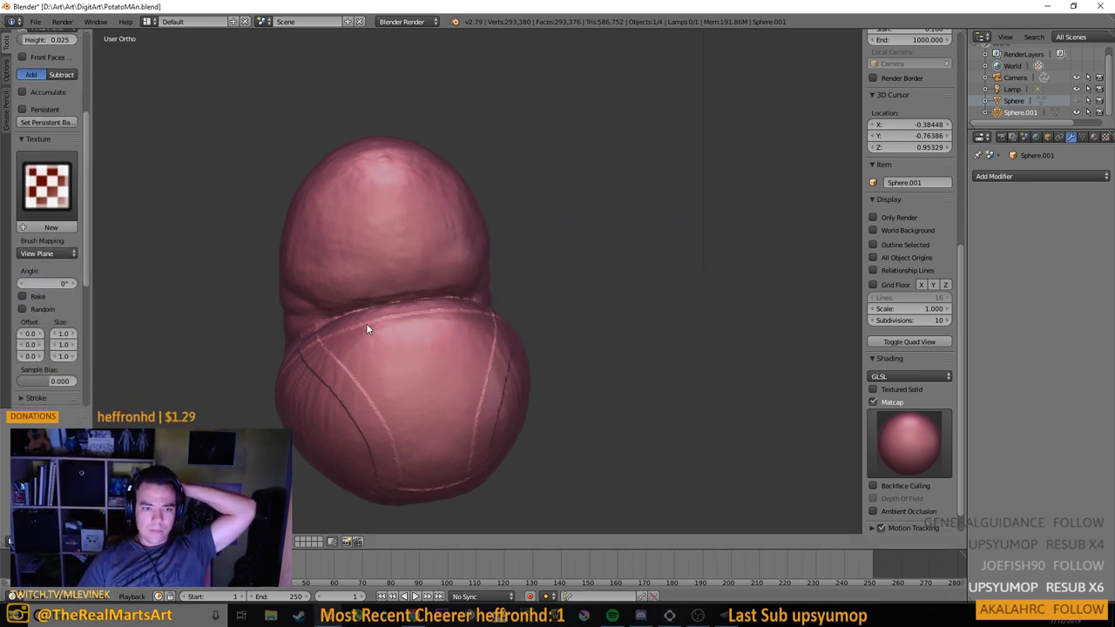
{"action": "left_click_drag", "start_coordinate": [365, 325], "coordinate": [425, 293]}
{"action": "left_click_drag", "start_coordinate": [218, 386], "coordinate": [179, 361]}
{"action": "scroll", "coordinate": [39, 209], "scroll_direction": "up", "scroll_amount": 4}
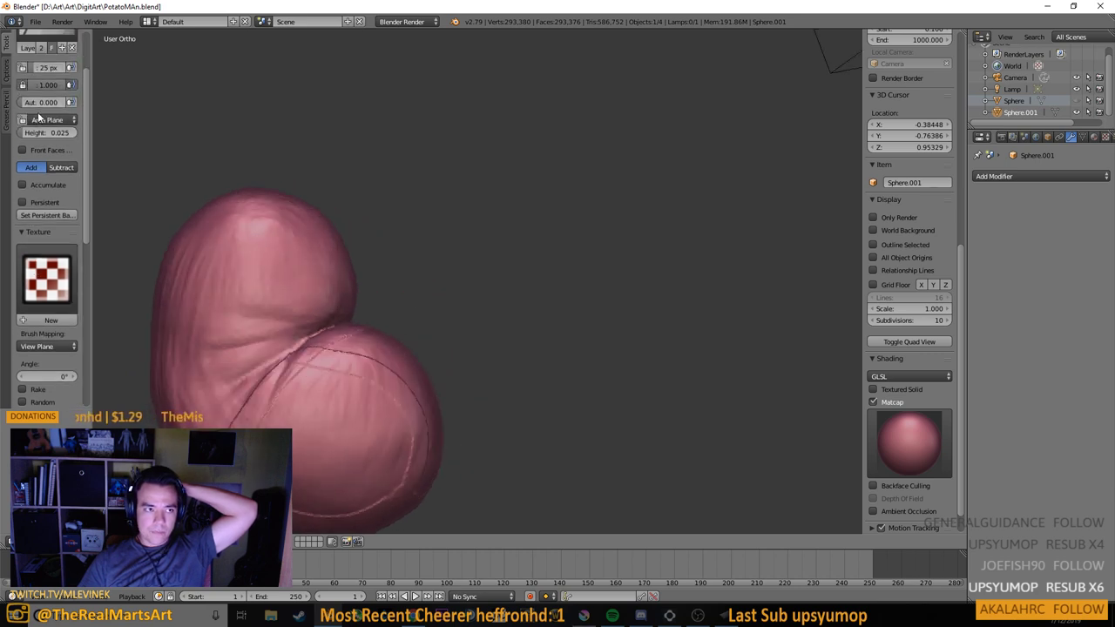
{"action": "scroll", "coordinate": [39, 118], "scroll_direction": "up", "scroll_amount": 5}
{"action": "left_click", "coordinate": [47, 83]}
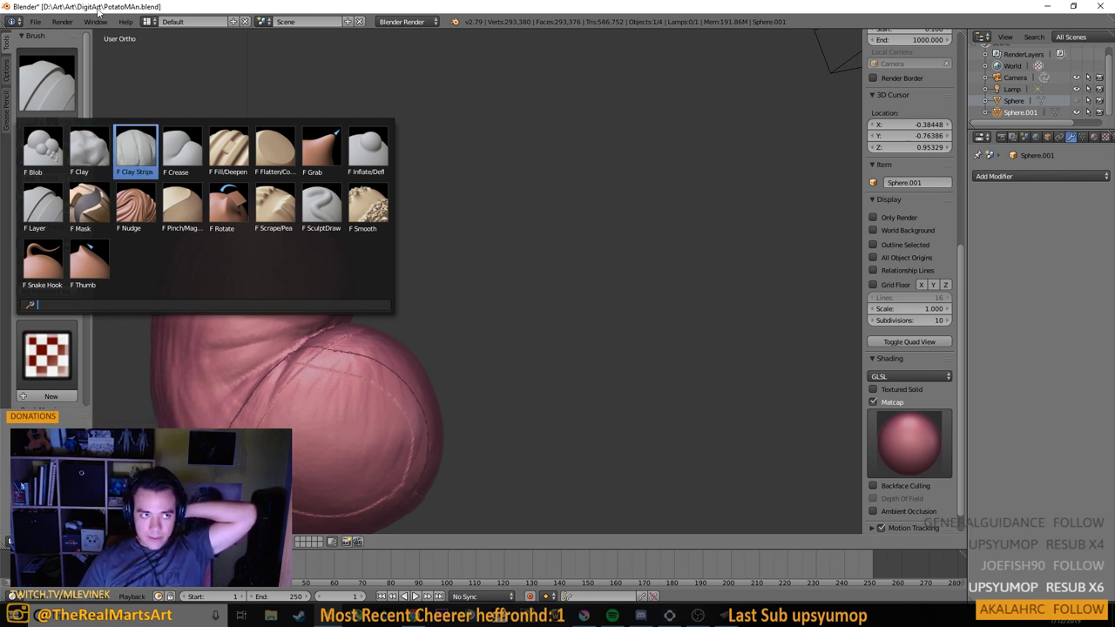
Save the sculpt to the existing PotatoMAn.blend file
{"action": "key", "text": "ctrl+s"}
{"action": "left_click", "coordinate": [479, 230]}
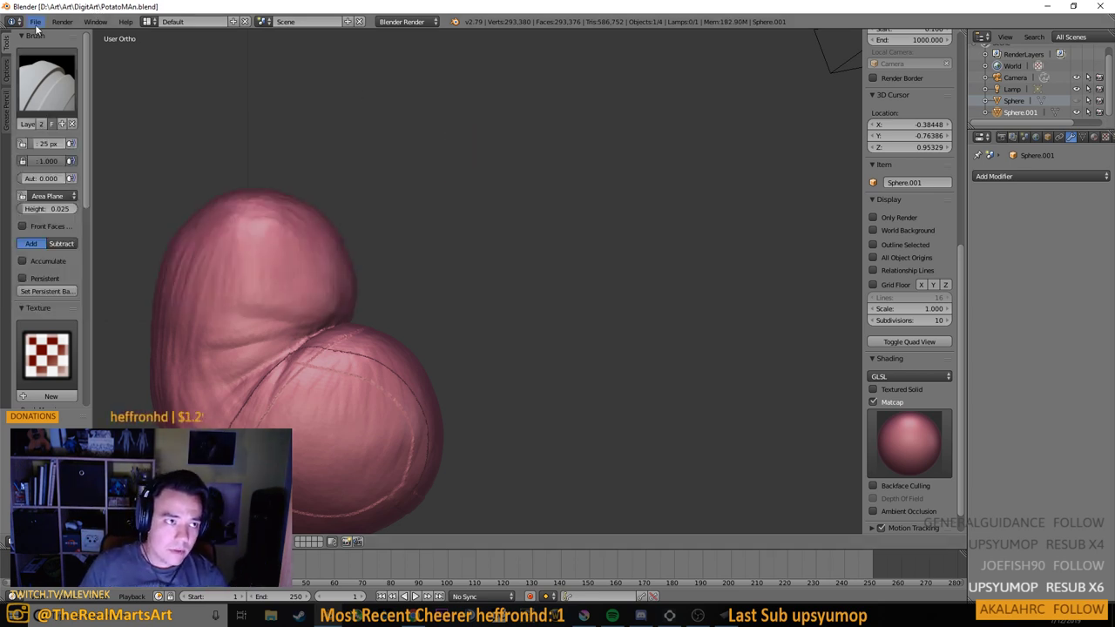
Open the recent file head.blend
{"action": "left_click", "coordinate": [34, 21]}
{"action": "mouse_move", "coordinate": [66, 58]}
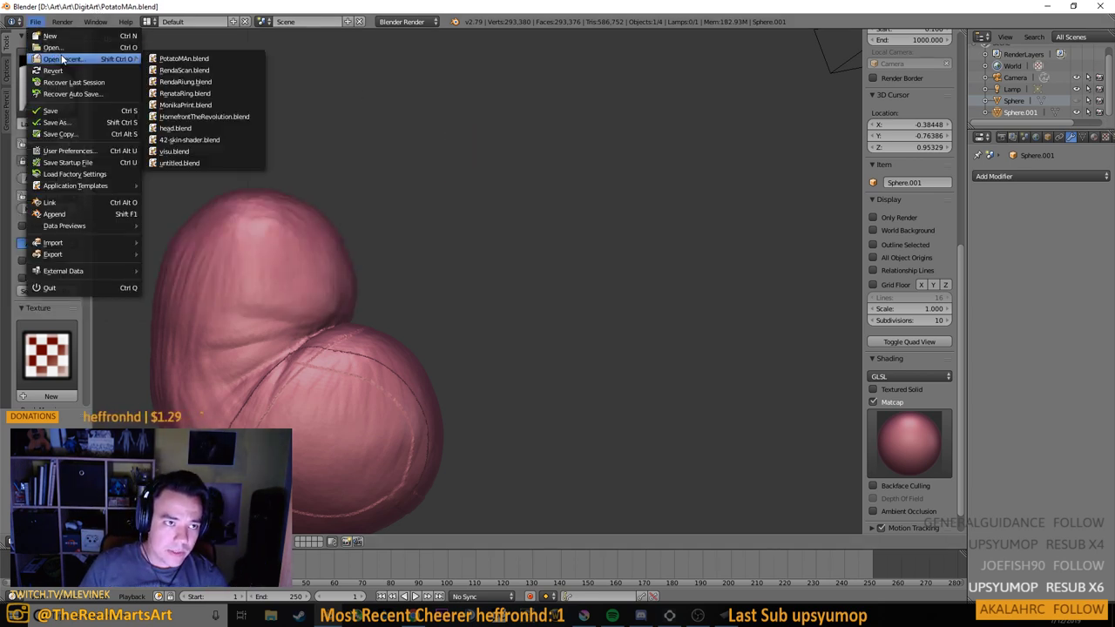
{"action": "left_click", "coordinate": [194, 131]}
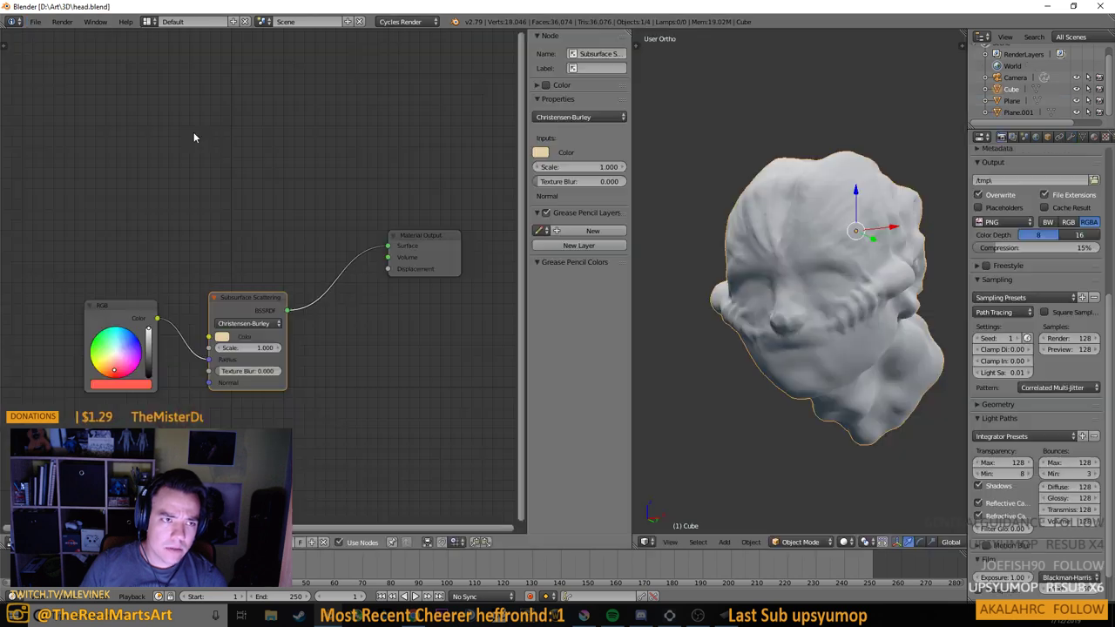
Reopen PotatoMAn.blend from the recent files
{"action": "left_click", "coordinate": [35, 21]}
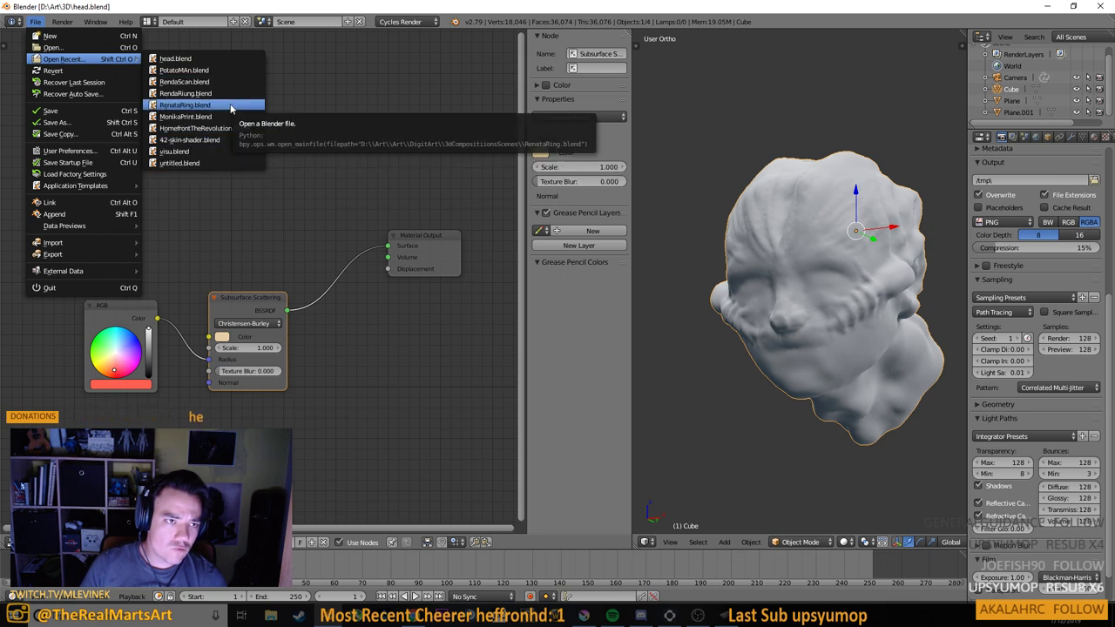
{"action": "left_click", "coordinate": [35, 21]}
{"action": "left_click", "coordinate": [59, 24]}
{"action": "mouse_move", "coordinate": [31, 21]}
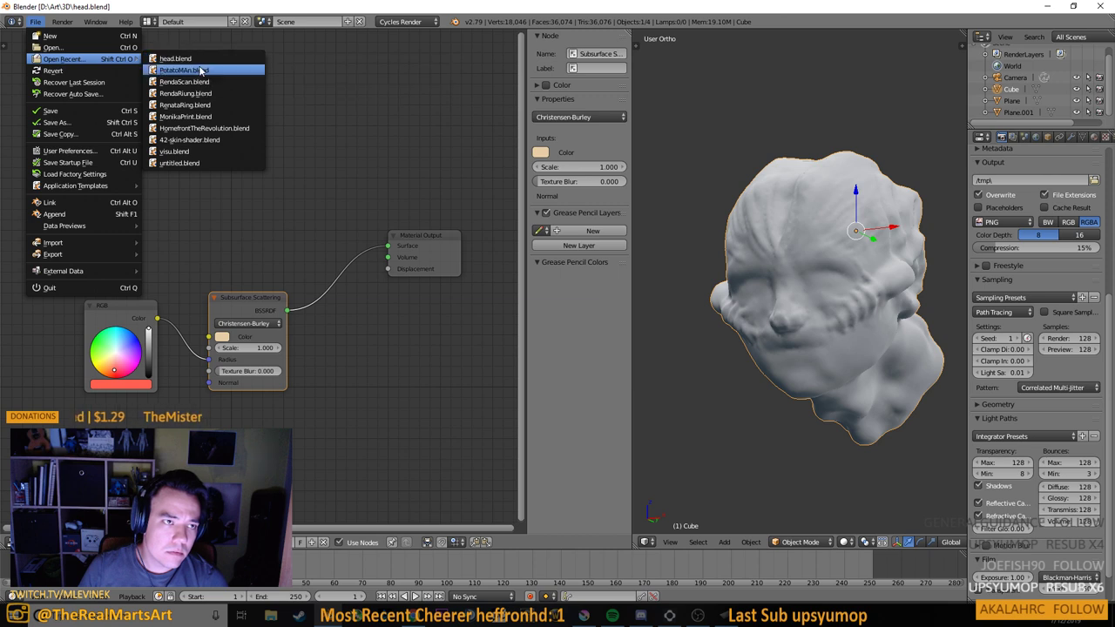
{"action": "left_click", "coordinate": [201, 70]}
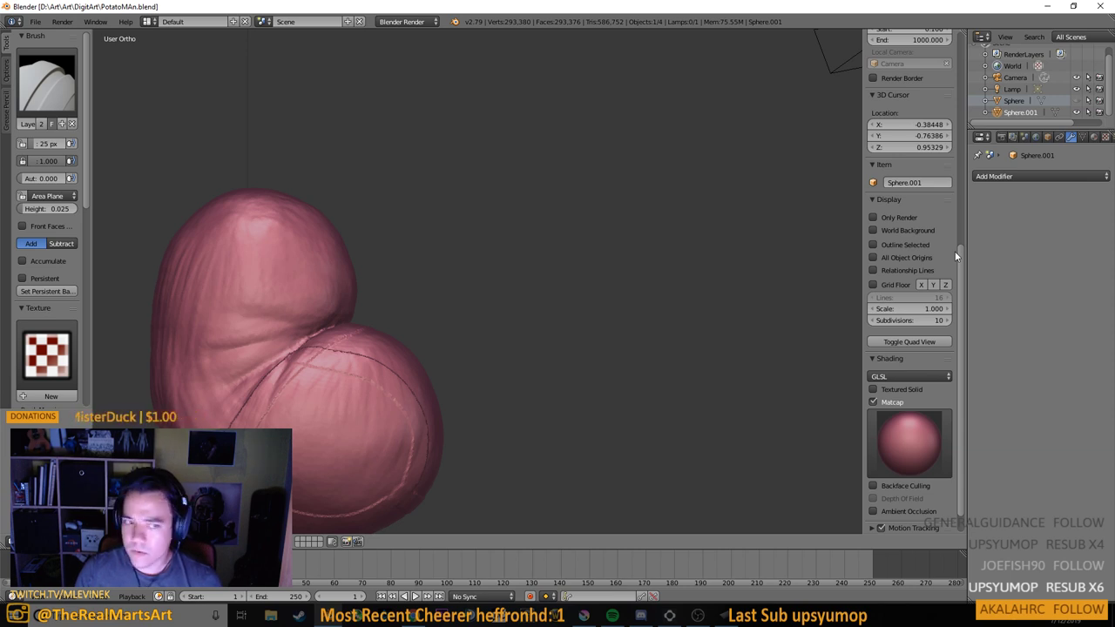
View the whole model from the front and expand the Dyntopo settings
{"action": "left_click_drag", "start_coordinate": [355, 442], "coordinate": [375, 394]}
{"action": "left_click_drag", "start_coordinate": [511, 390], "coordinate": [408, 438]}
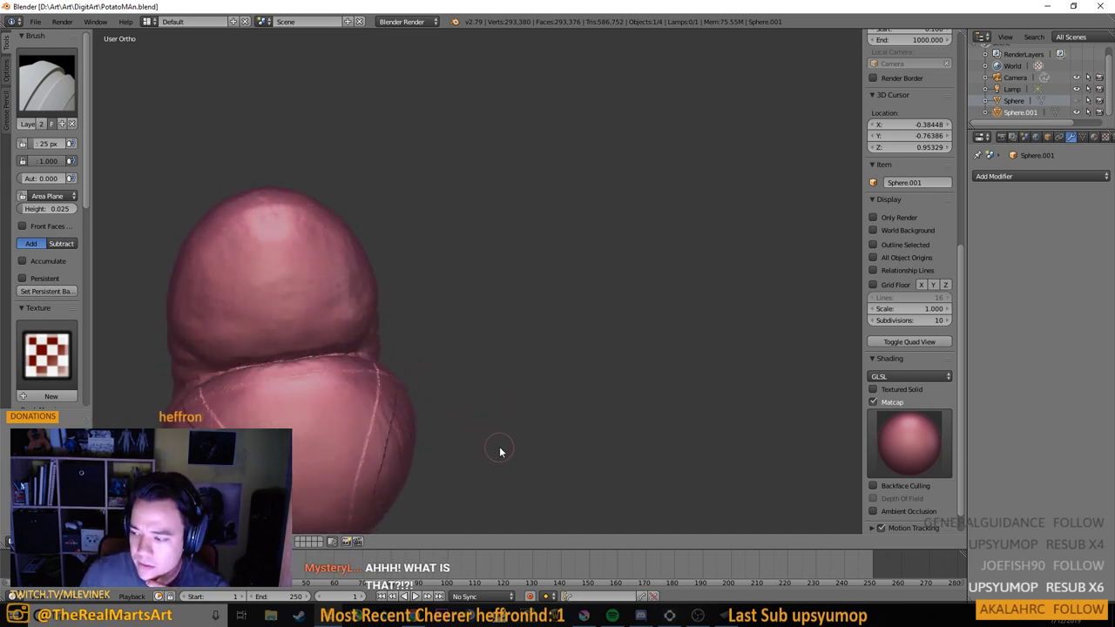
{"action": "mouse_move", "coordinate": [301, 405]}
{"action": "left_mouse_down"}
{"action": "mouse_move", "coordinate": [525, 323]}
{"action": "mouse_move", "coordinate": [754, 292]}
{"action": "mouse_move", "coordinate": [528, 319]}
{"action": "mouse_move", "coordinate": [559, 319]}
{"action": "mouse_move", "coordinate": [493, 361]}
{"action": "mouse_move", "coordinate": [529, 369]}
{"action": "mouse_move", "coordinate": [523, 378]}
{"action": "left_mouse_up"}
{"action": "scroll", "coordinate": [509, 351], "scroll_direction": "up", "scroll_amount": 1}
{"action": "scroll", "coordinate": [516, 362], "scroll_direction": "down", "scroll_amount": 2}
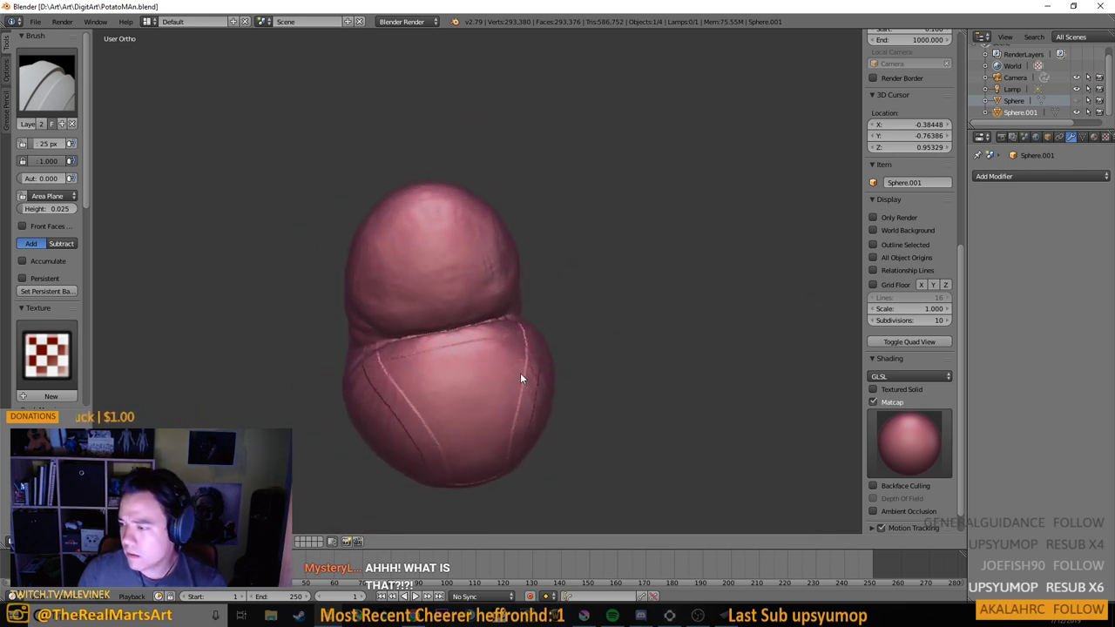
{"action": "scroll", "coordinate": [12, 355], "scroll_direction": "down", "scroll_amount": 10}
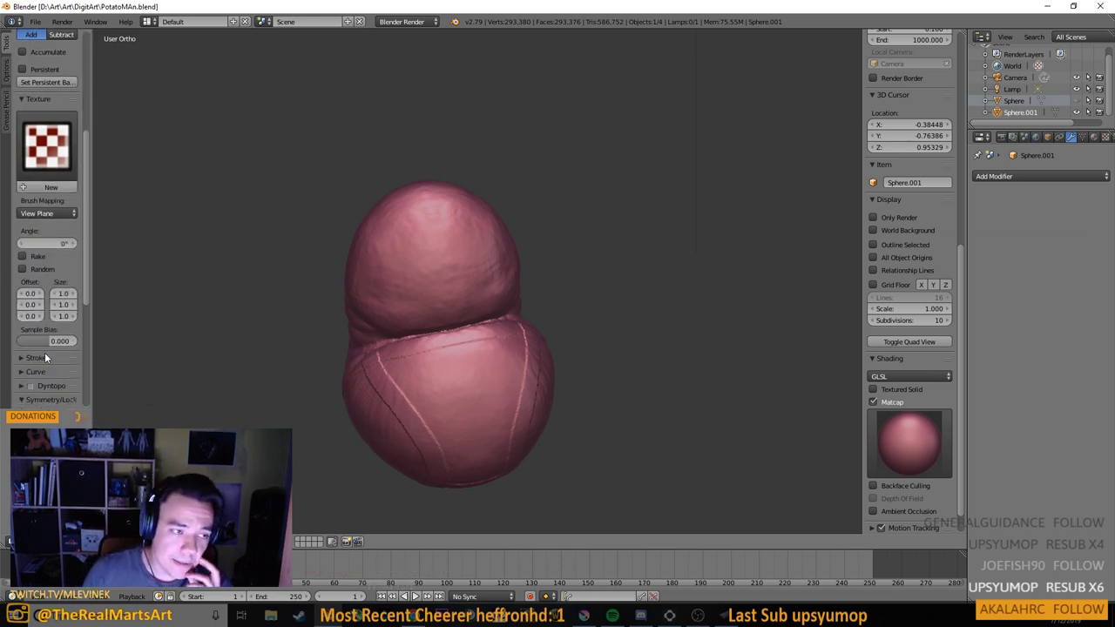
{"action": "scroll", "coordinate": [44, 346], "scroll_direction": "down", "scroll_amount": 2}
{"action": "left_click", "coordinate": [21, 340]}
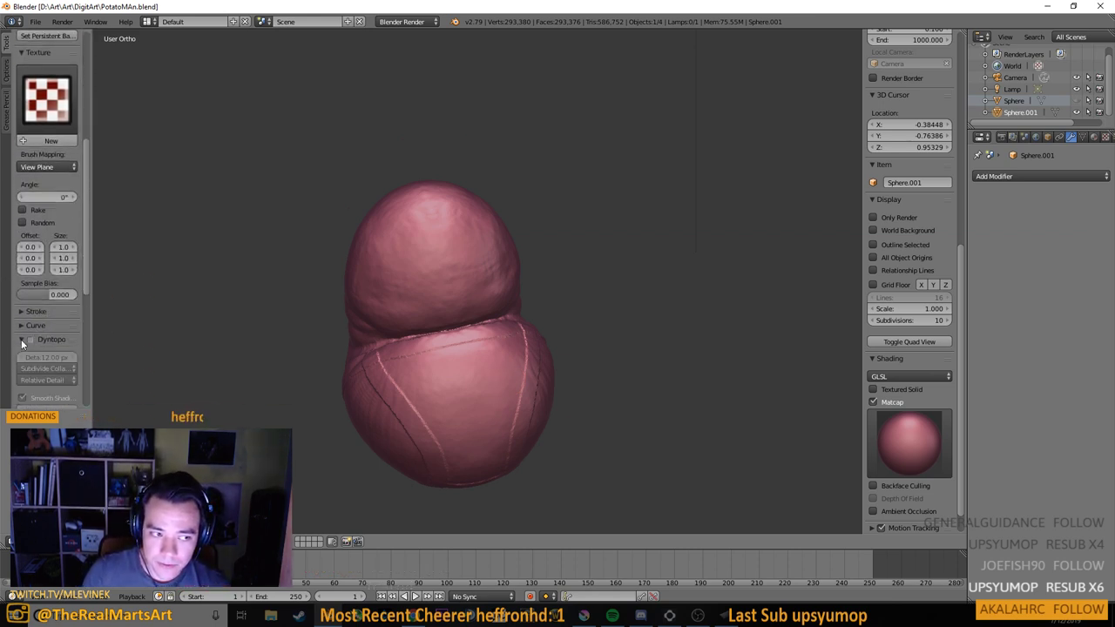
Examine the head and waistband surface from several angles and review the Dyntopo and symmetry options
{"action": "scroll", "coordinate": [418, 305], "scroll_direction": "up", "scroll_amount": 4}
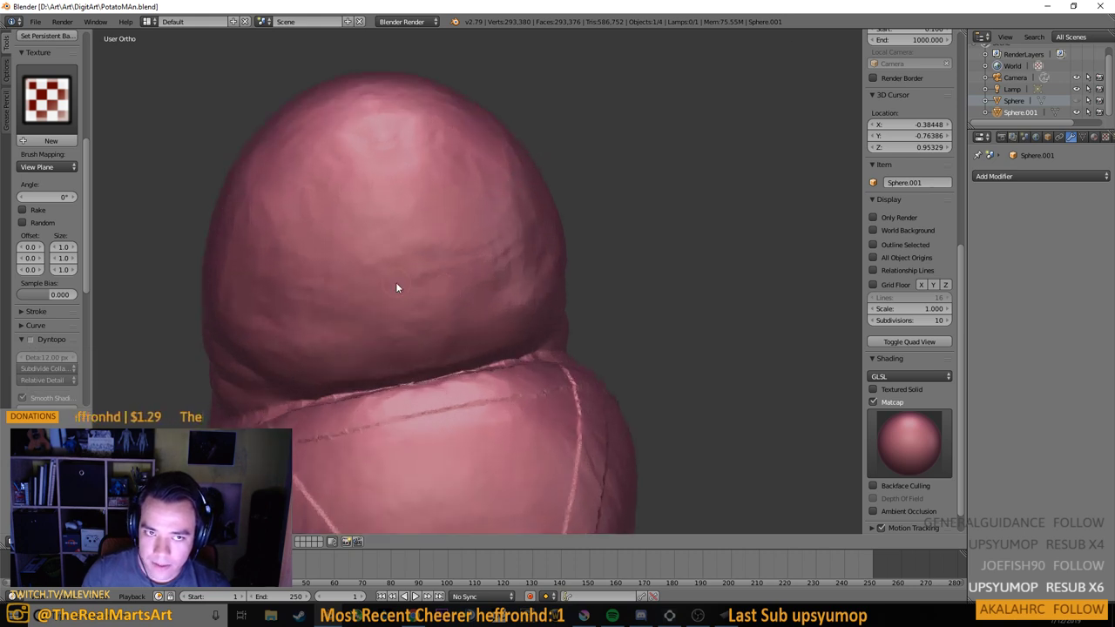
{"action": "left_click_drag", "start_coordinate": [395, 295], "coordinate": [435, 288]}
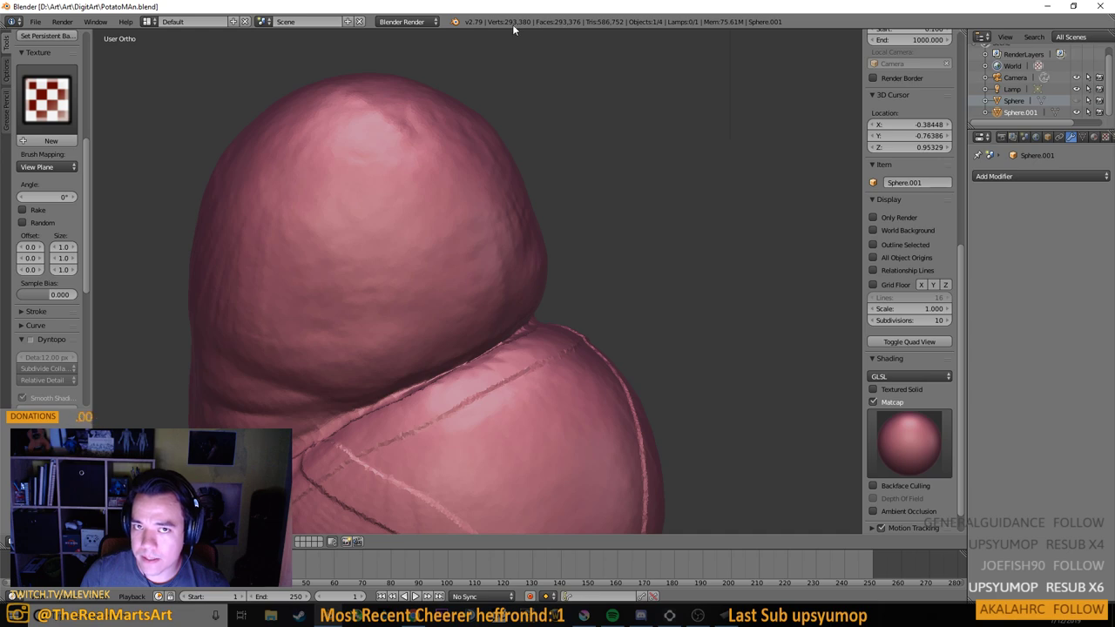
{"action": "mouse_move", "coordinate": [592, 169]}
{"action": "left_mouse_down"}
{"action": "mouse_move", "coordinate": [434, 162]}
{"action": "mouse_move", "coordinate": [422, 180]}
{"action": "mouse_move", "coordinate": [510, 139]}
{"action": "left_mouse_up"}
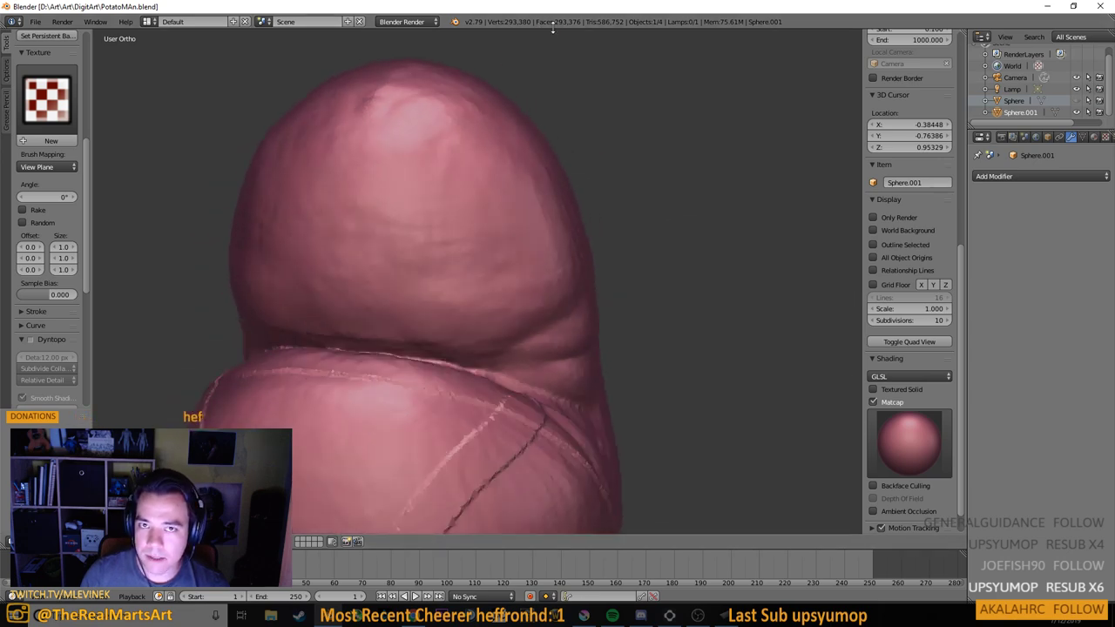
{"action": "mouse_move", "coordinate": [552, 29]}
{"action": "left_mouse_down"}
{"action": "mouse_move", "coordinate": [521, 131]}
{"action": "mouse_move", "coordinate": [488, 152]}
{"action": "left_mouse_up"}
{"action": "scroll", "coordinate": [58, 368], "scroll_direction": "down", "scroll_amount": 3}
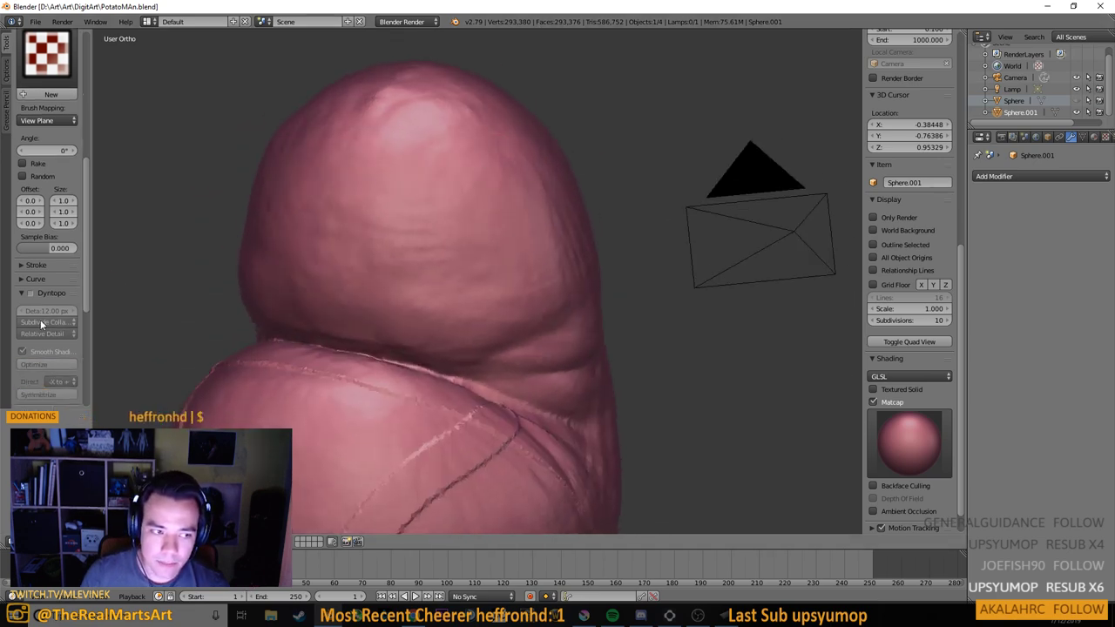
{"action": "scroll", "coordinate": [52, 383], "scroll_direction": "down", "scroll_amount": 2}
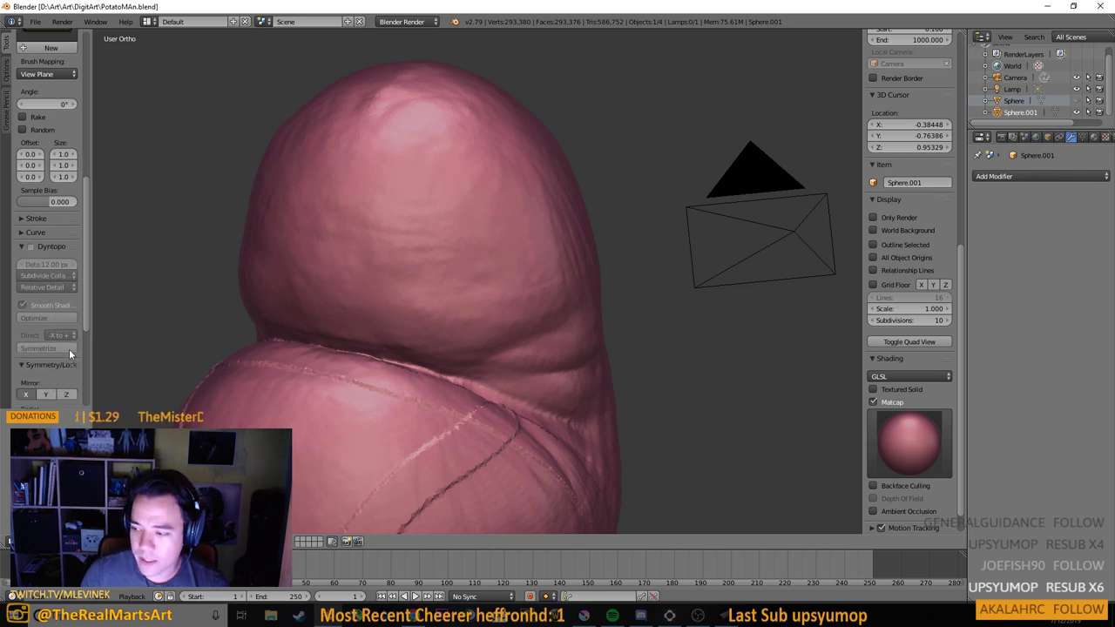
{"action": "left_click_drag", "start_coordinate": [95, 299], "coordinate": [489, 364]}
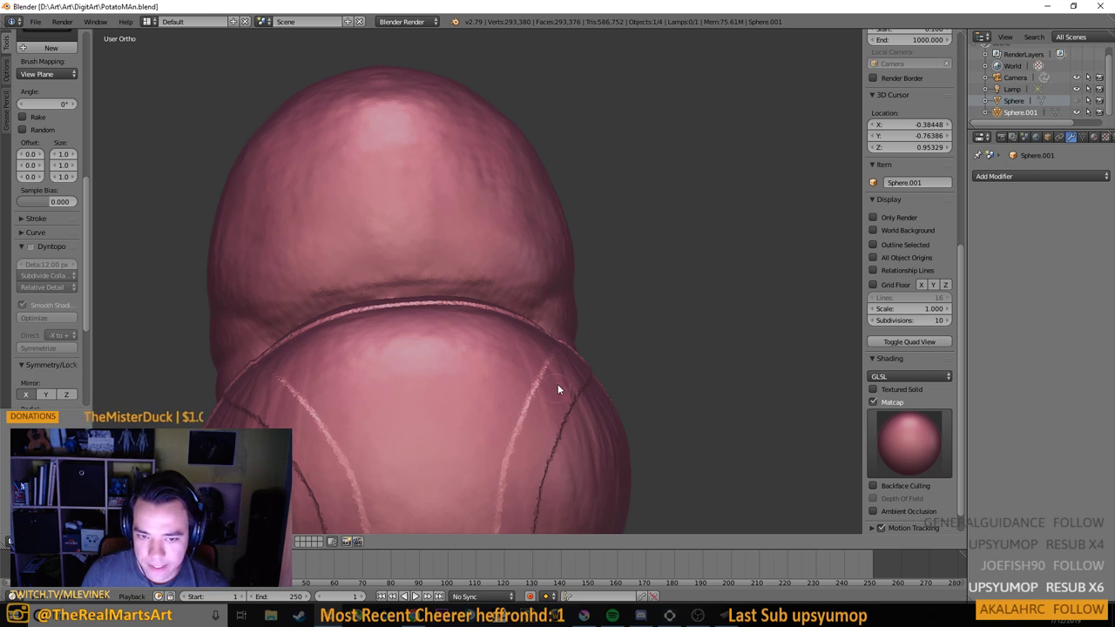
{"action": "mouse_move", "coordinate": [558, 389]}
{"action": "left_mouse_down"}
{"action": "mouse_move", "coordinate": [526, 431]}
{"action": "mouse_move", "coordinate": [521, 509]}
{"action": "left_mouse_up"}
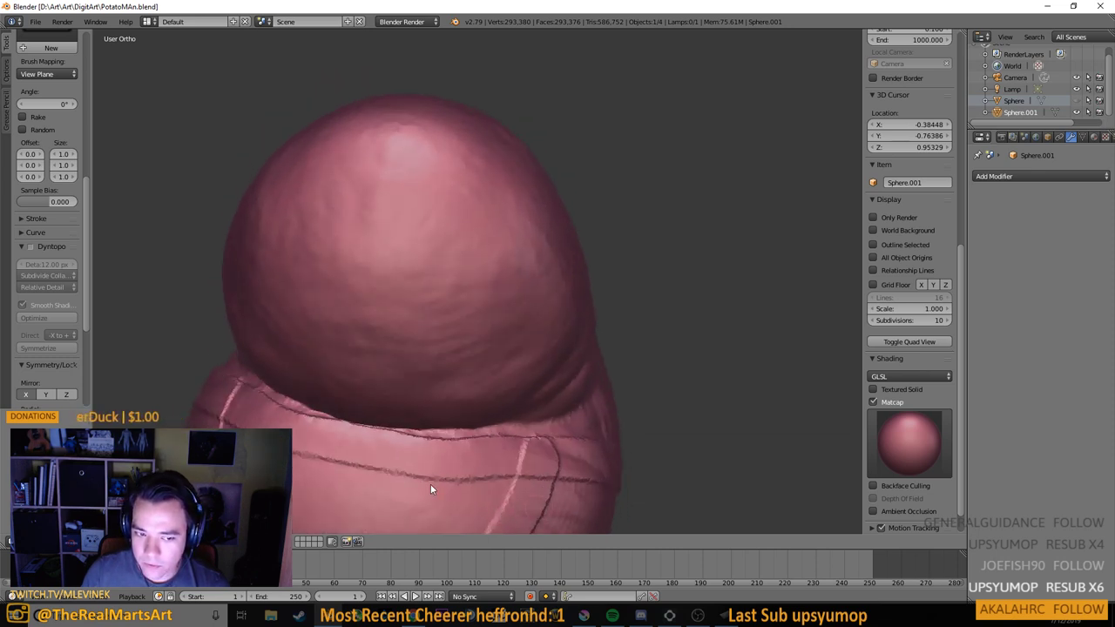
{"action": "left_click_drag", "start_coordinate": [430, 483], "coordinate": [502, 438]}
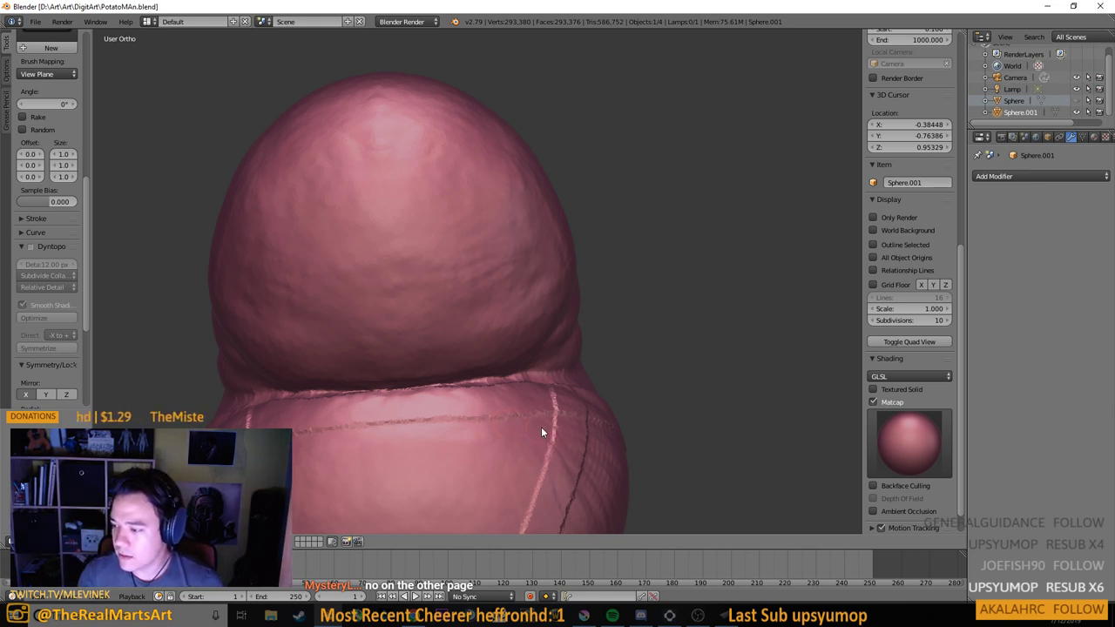
{"action": "mouse_move", "coordinate": [548, 426]}
{"action": "left_mouse_down"}
{"action": "mouse_move", "coordinate": [666, 296]}
{"action": "mouse_move", "coordinate": [677, 305]}
{"action": "mouse_move", "coordinate": [622, 378]}
{"action": "left_mouse_up"}
{"action": "scroll", "coordinate": [648, 335], "scroll_direction": "down", "scroll_amount": 2}
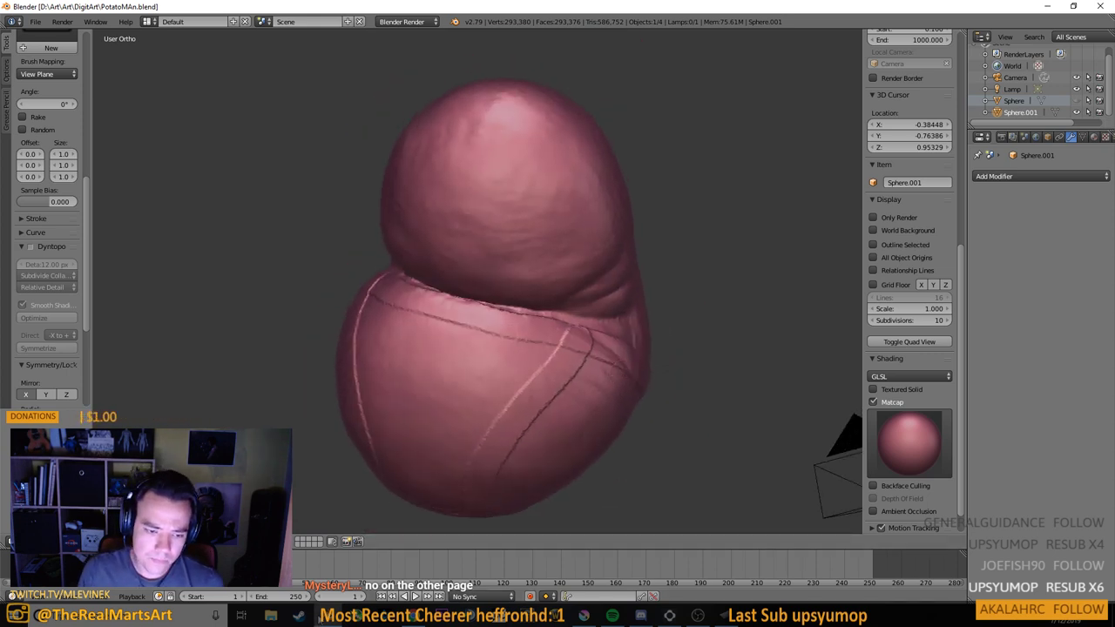
Switch to Krita and open the recent document PotatoManEyesStencil.png
{"action": "mouse_move", "coordinate": [585, 617]}
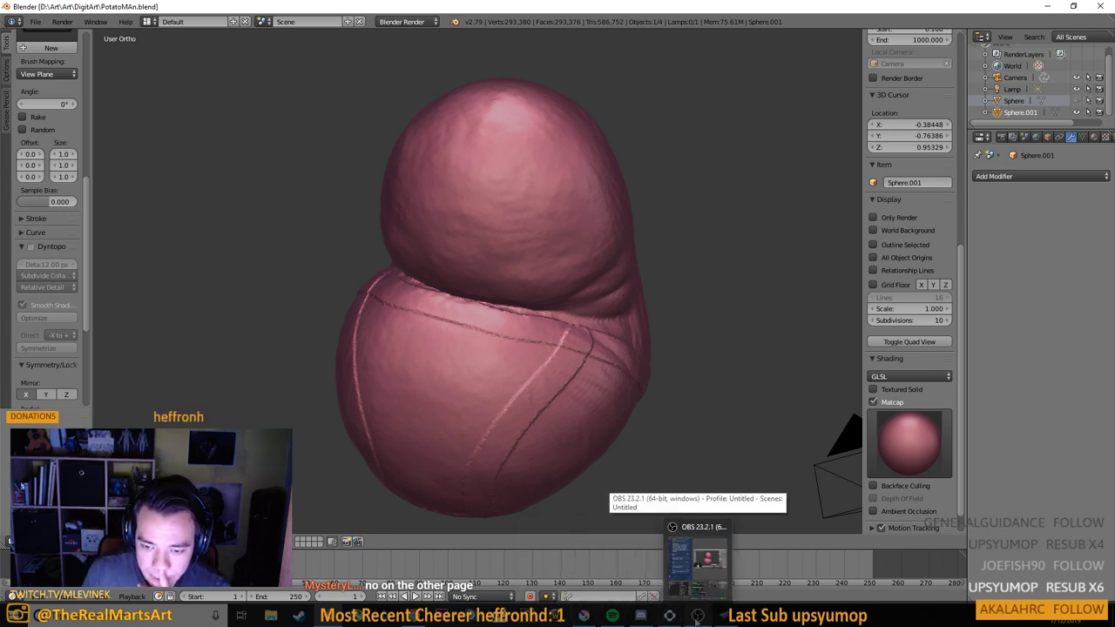
{"action": "left_click", "coordinate": [584, 616]}
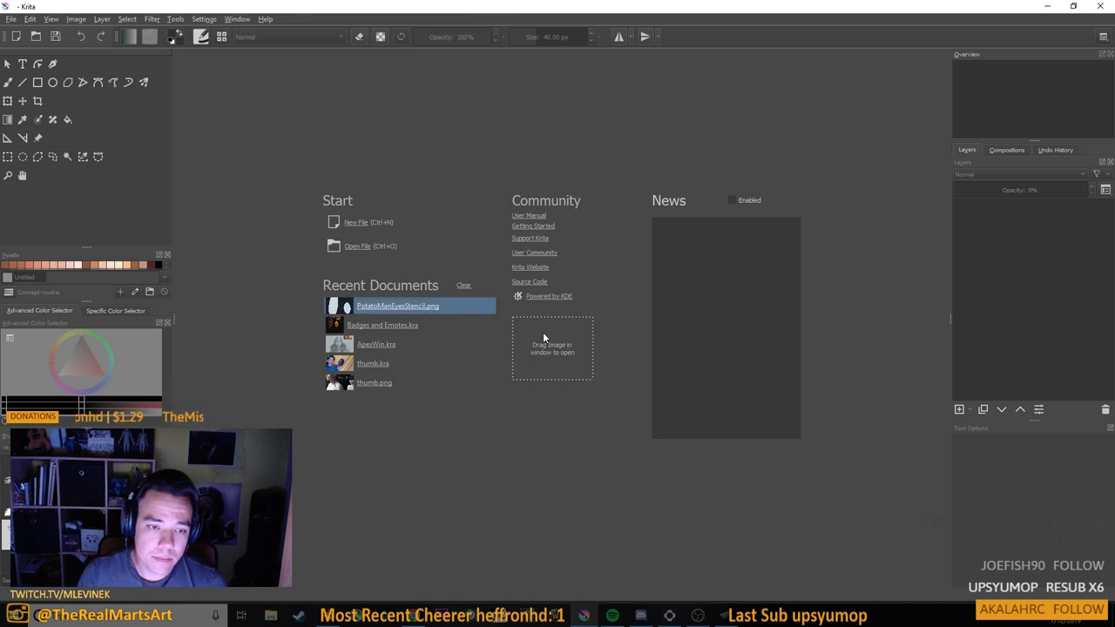
{"action": "left_click", "coordinate": [426, 306]}
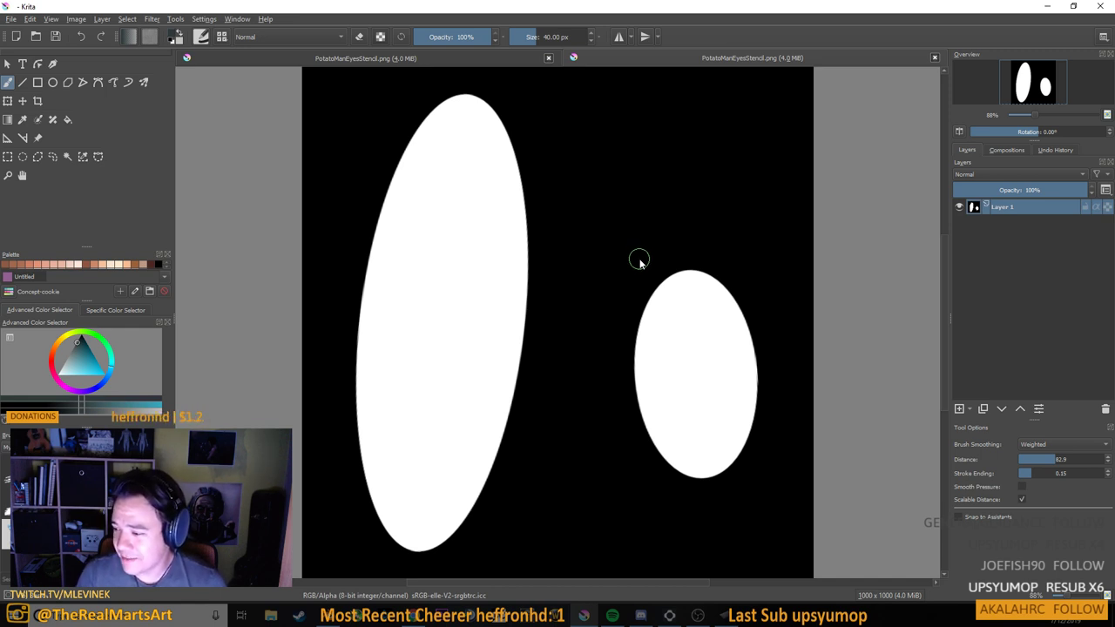
{"action": "left_click", "coordinate": [13, 18]}
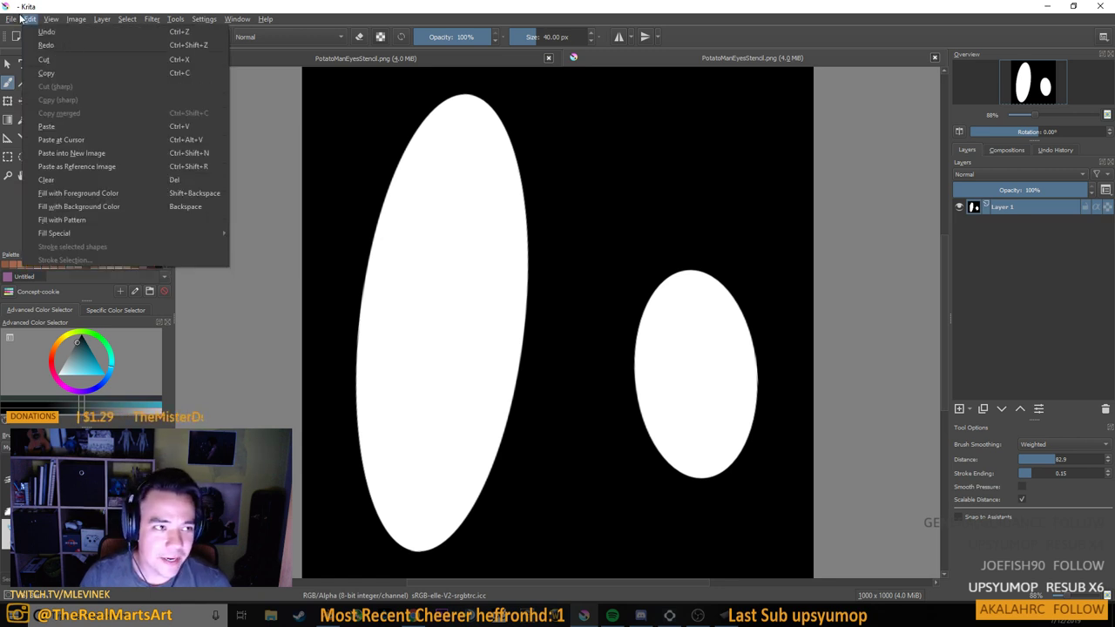
{"action": "left_click", "coordinate": [273, 5]}
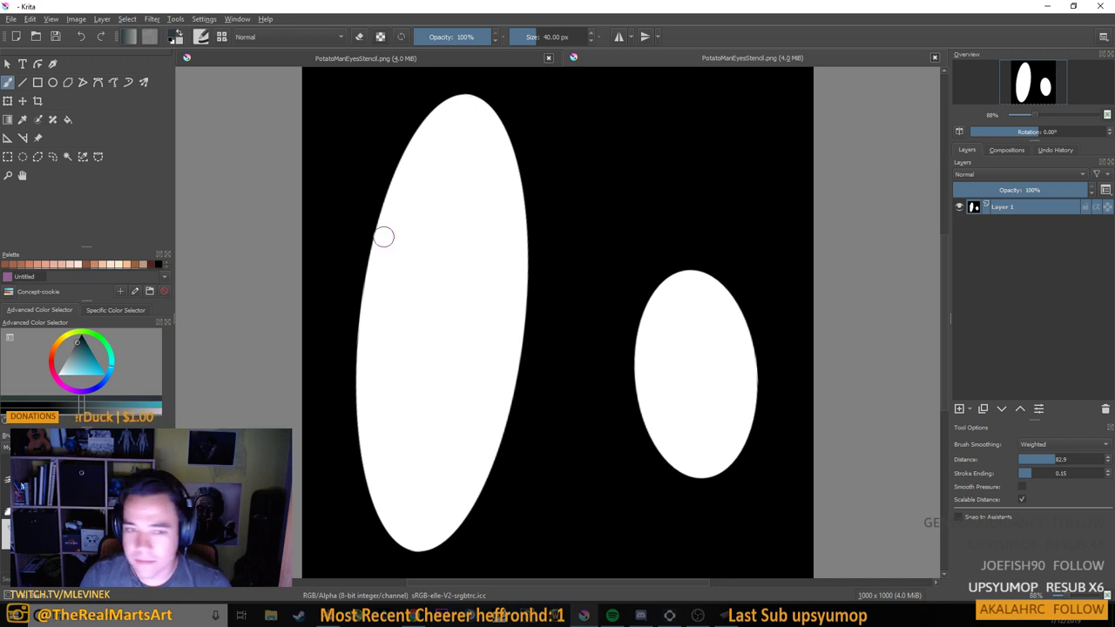
{"action": "left_click", "coordinate": [12, 20]}
{"action": "mouse_move", "coordinate": [61, 62]}
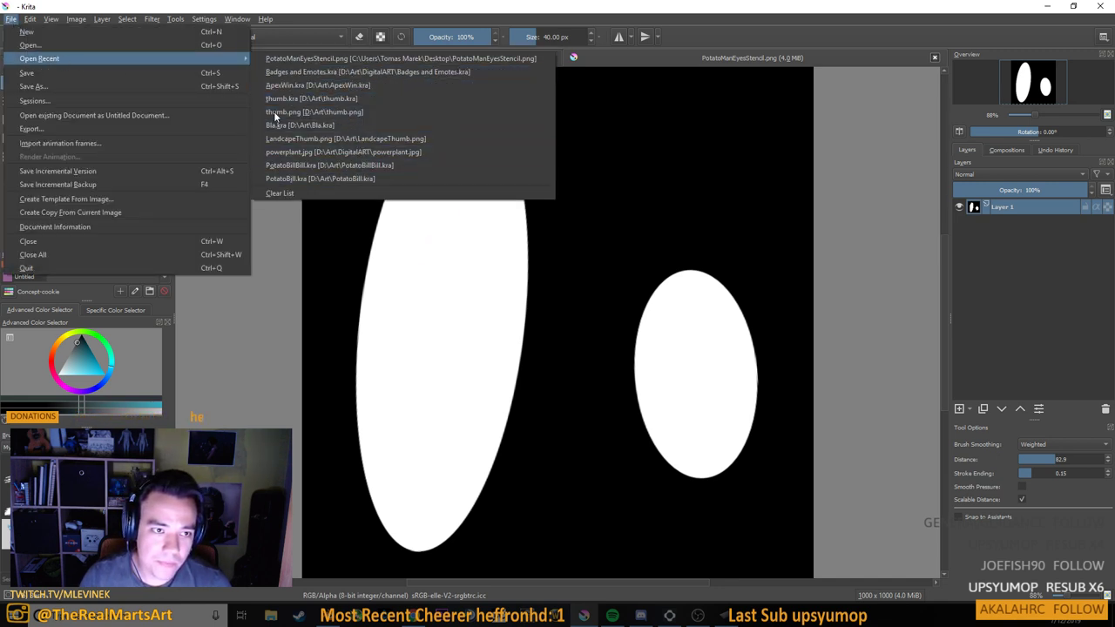
{"action": "mouse_move", "coordinate": [151, 20]}
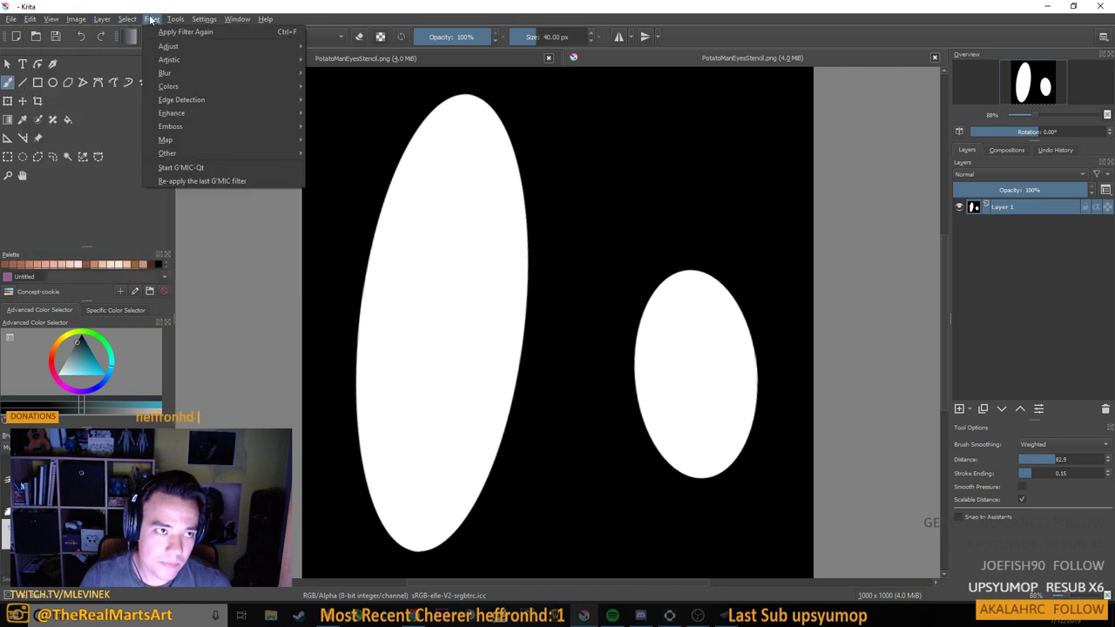
{"action": "mouse_move", "coordinate": [27, 61]}
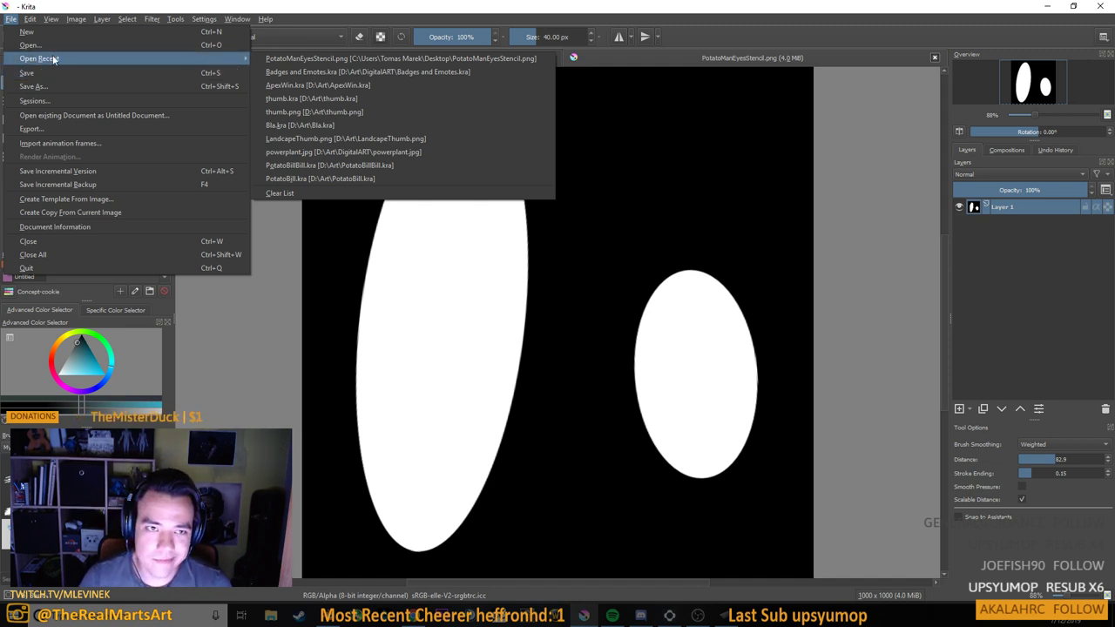
{"action": "left_click", "coordinate": [323, 7]}
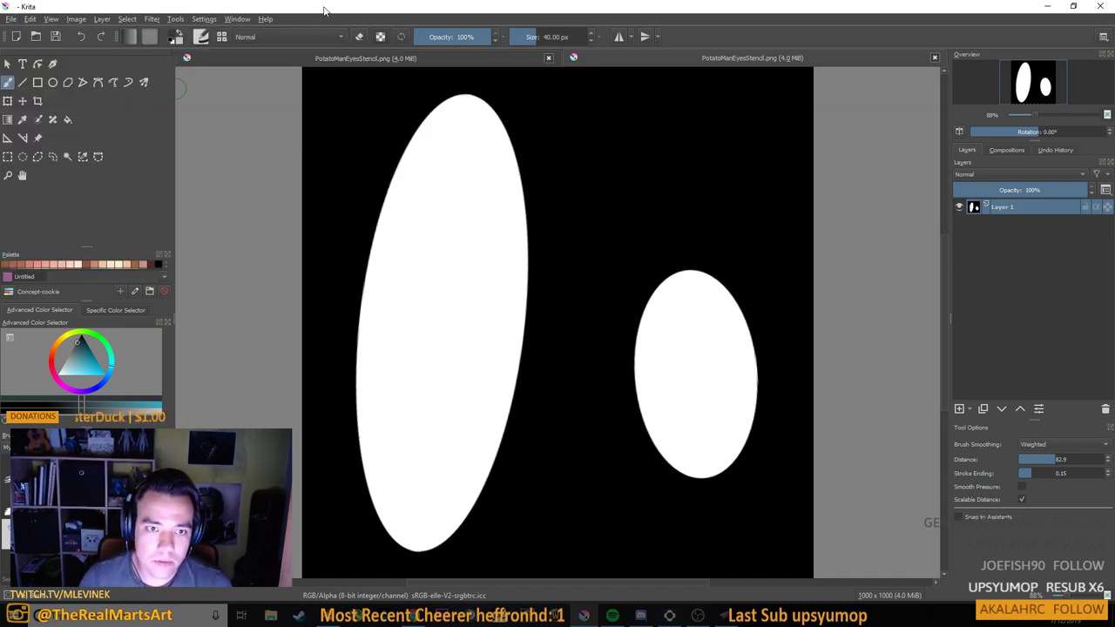
Add a new layer beneath the eye stencil layer, hide the eye layer, and fill the new layer with black (#000000)
{"action": "left_click", "coordinate": [959, 409]}
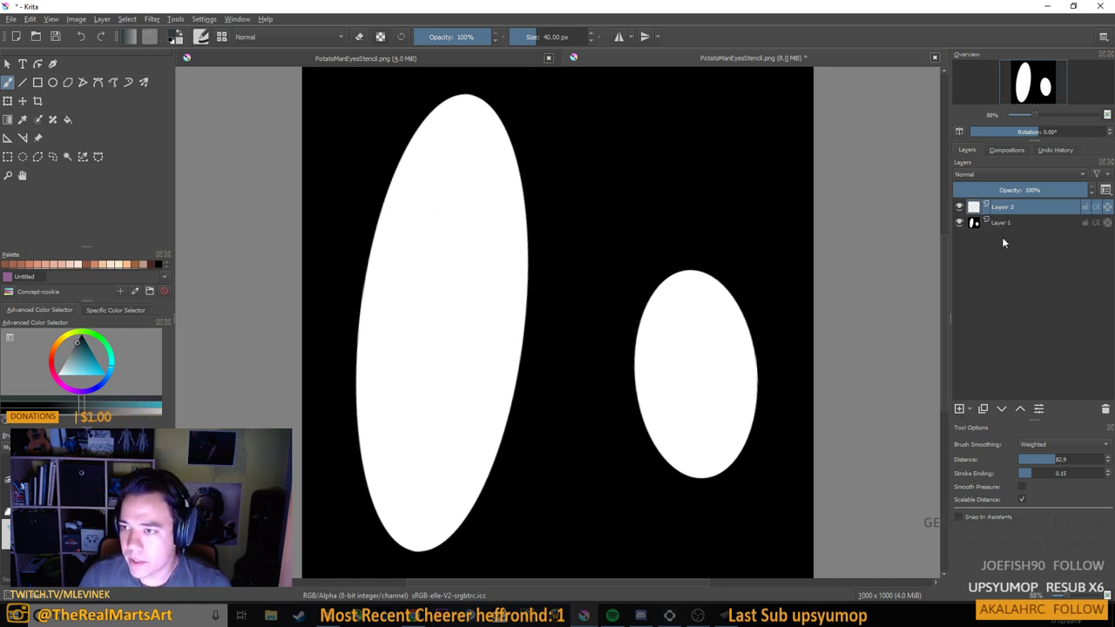
{"action": "key", "text": "ctrl+Page_Down"}
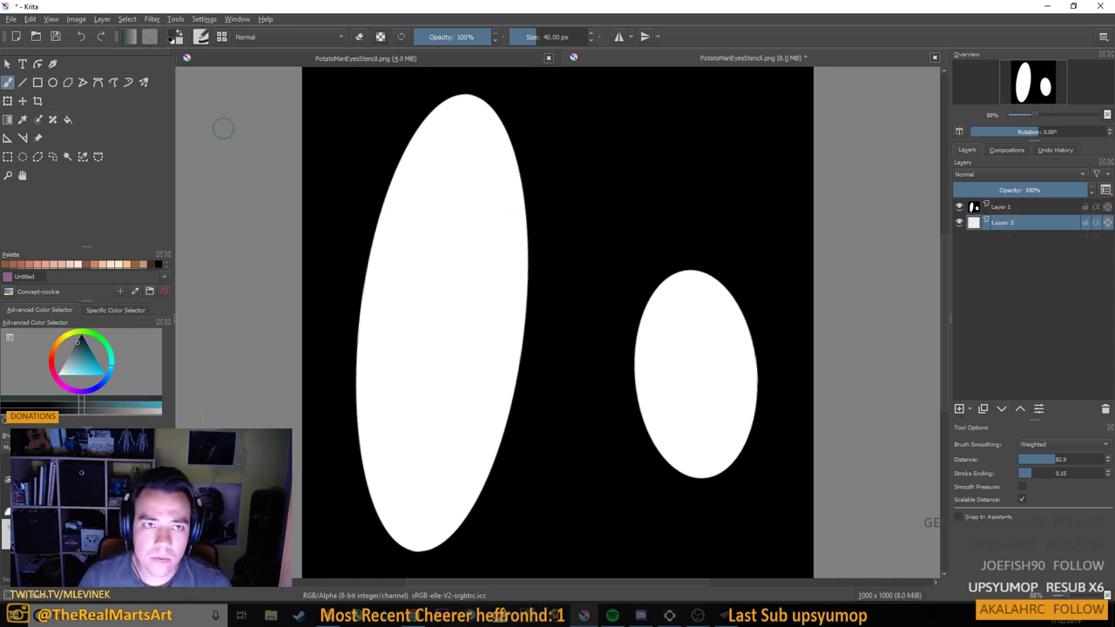
{"action": "left_click", "coordinate": [958, 207]}
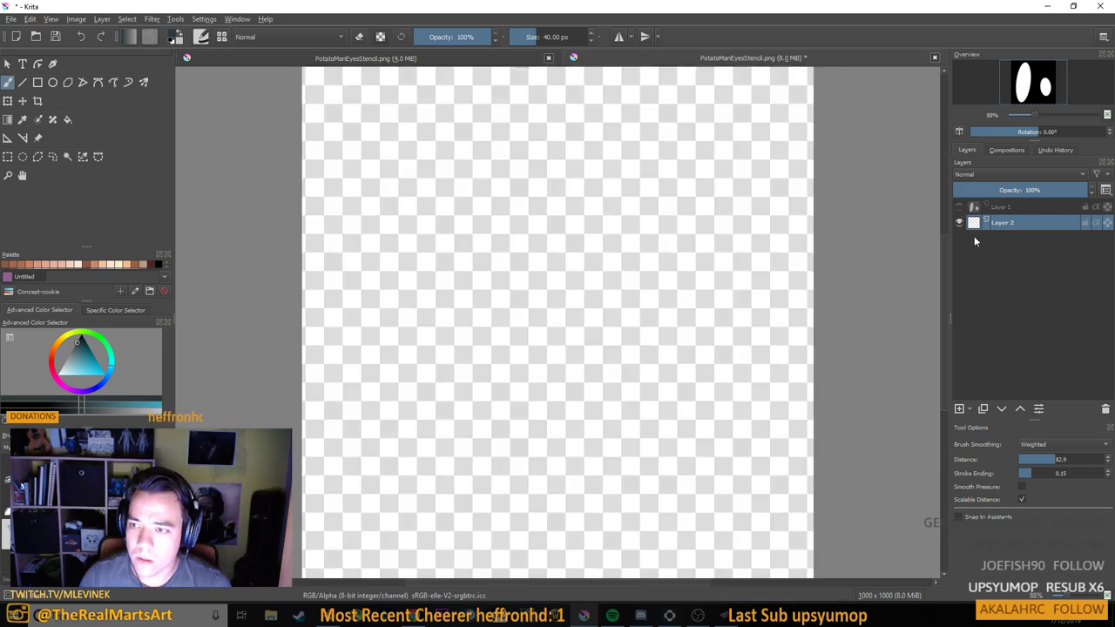
{"action": "left_click", "coordinate": [180, 40]}
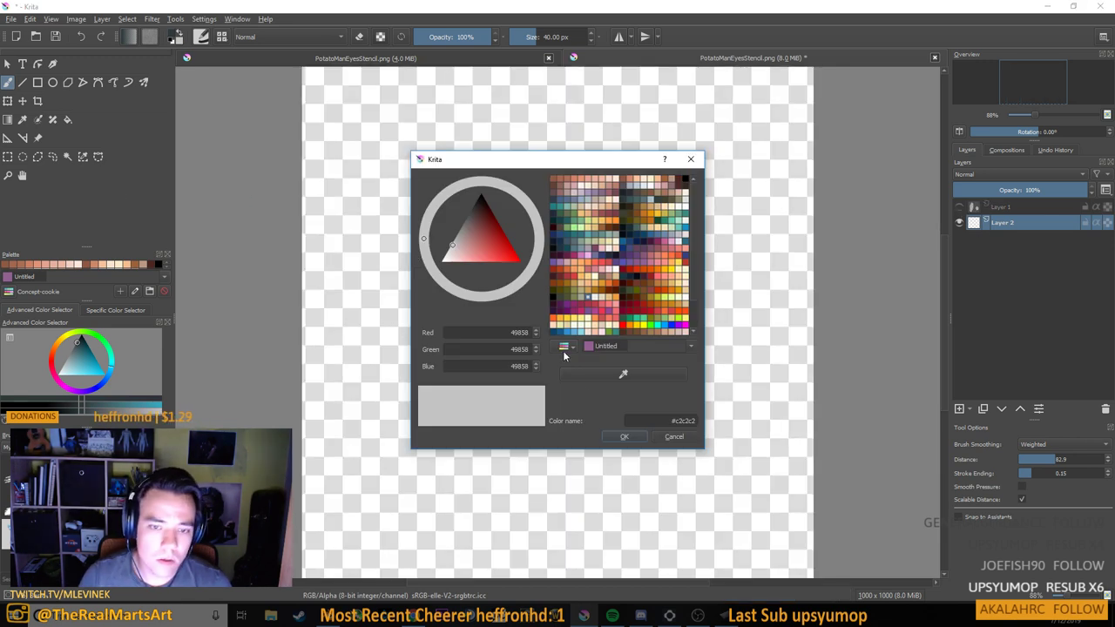
{"action": "left_click", "coordinate": [684, 179]}
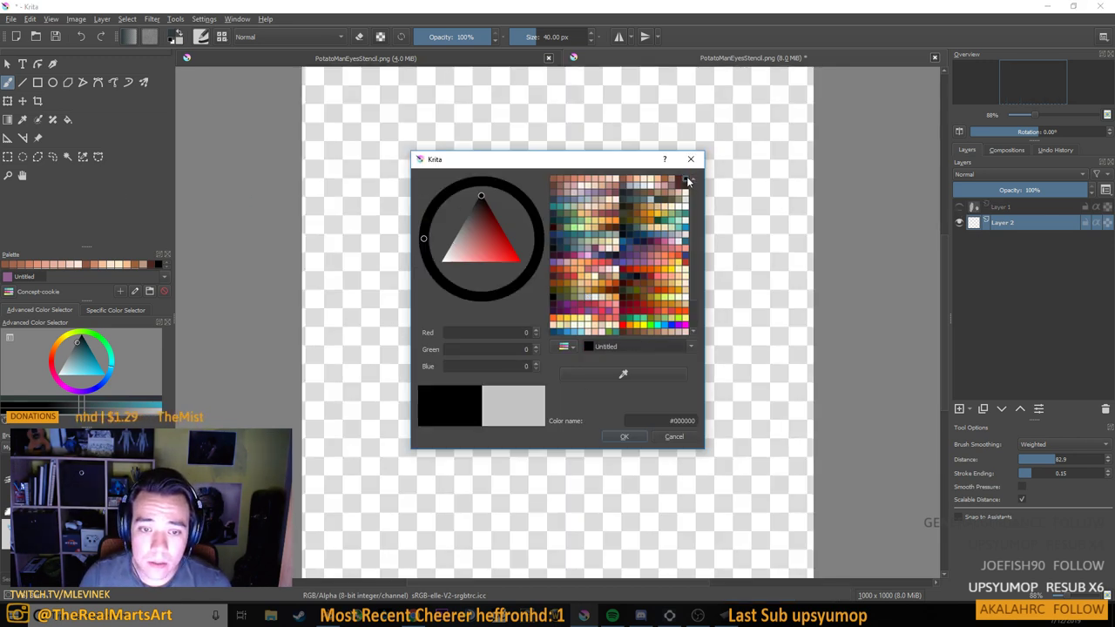
{"action": "left_click", "coordinate": [622, 434]}
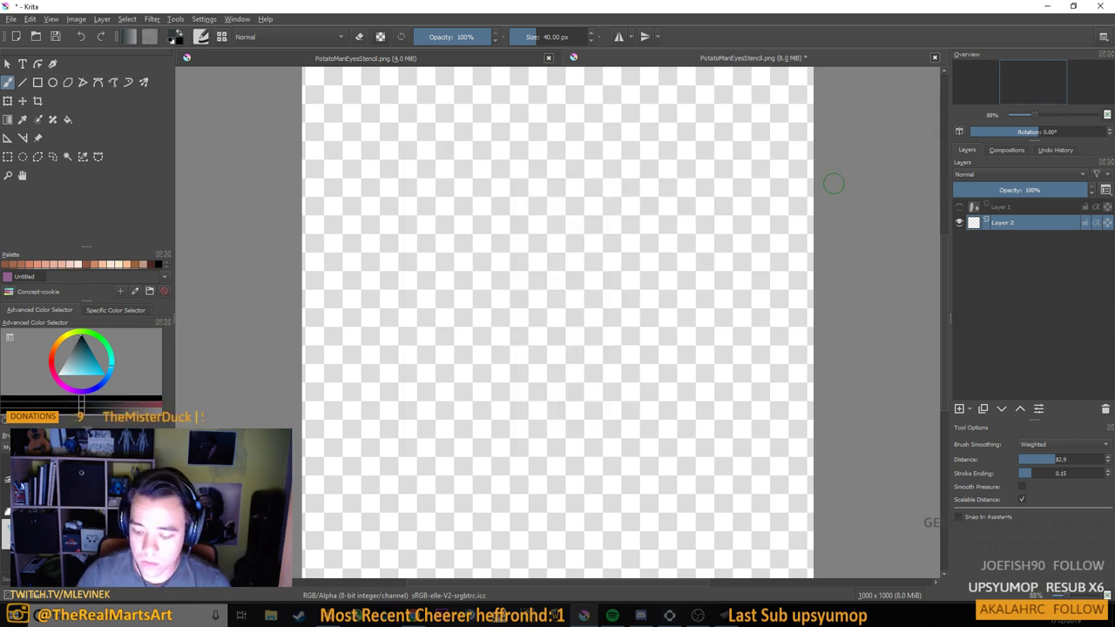
{"action": "key", "text": "BackSpace"}
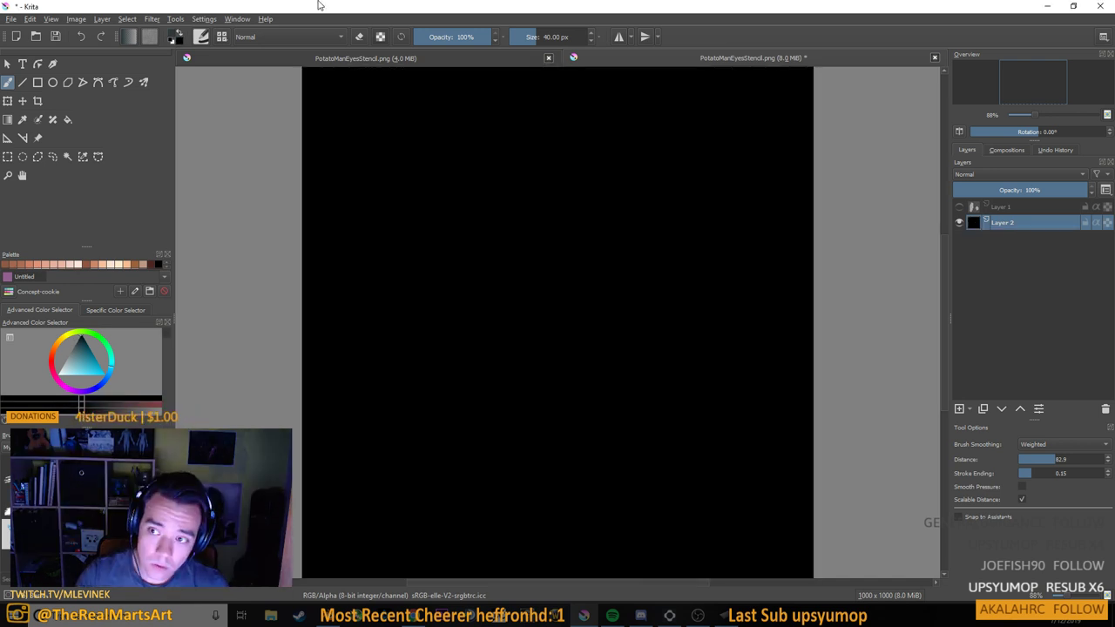
Add another layer above the black fill and set the foreground color to white
{"action": "left_click", "coordinate": [960, 408]}
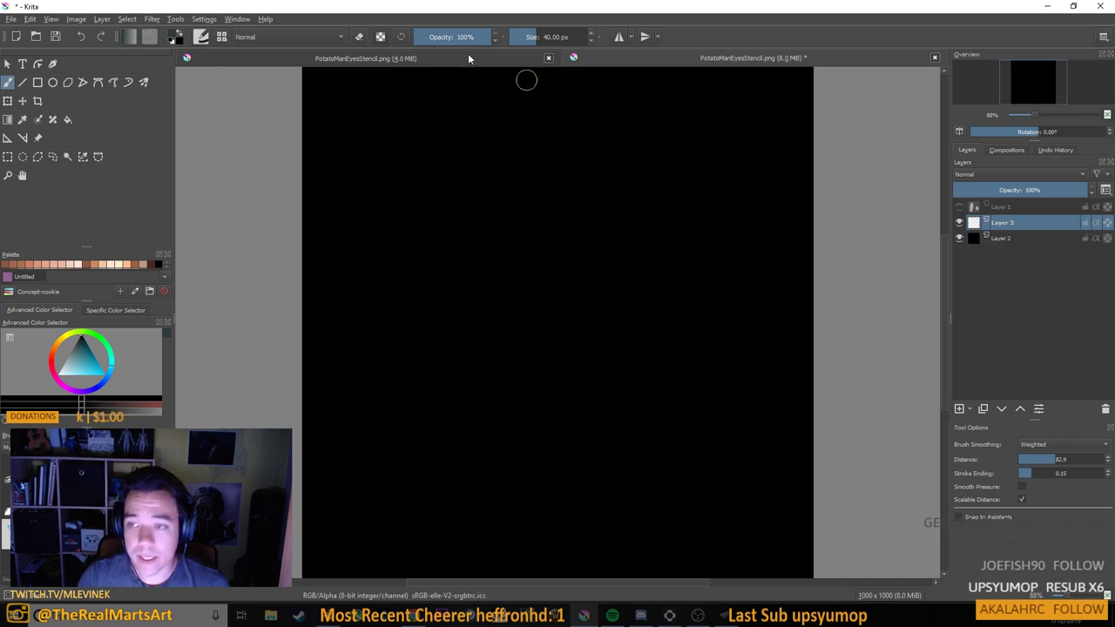
{"action": "left_click", "coordinate": [175, 34]}
{"action": "left_click_drag", "start_coordinate": [470, 229], "coordinate": [451, 255]}
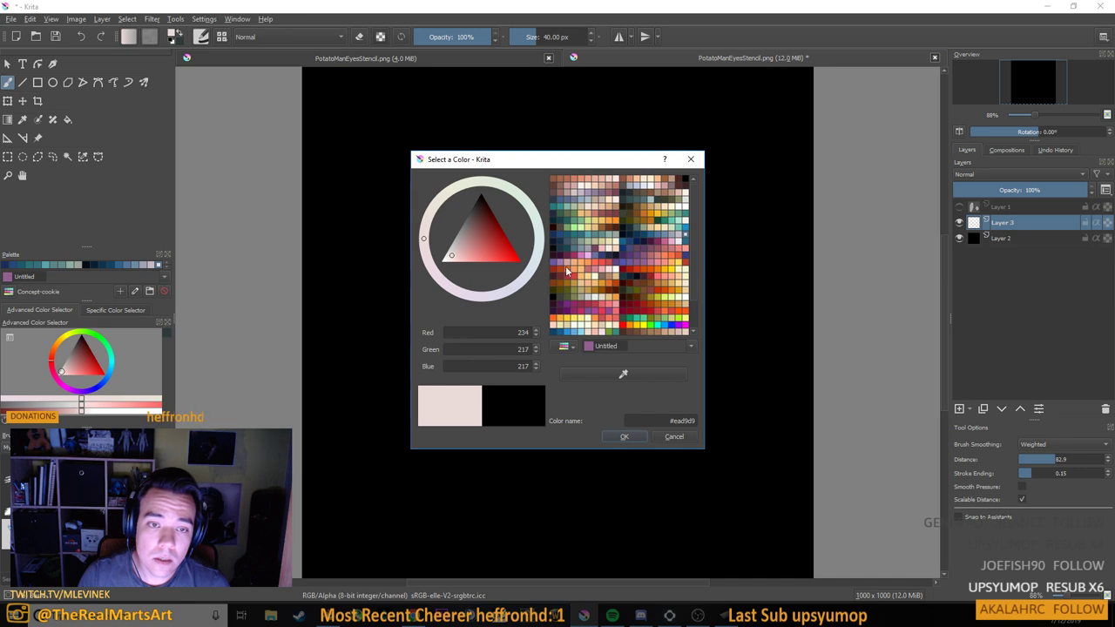
{"action": "left_click", "coordinate": [582, 186]}
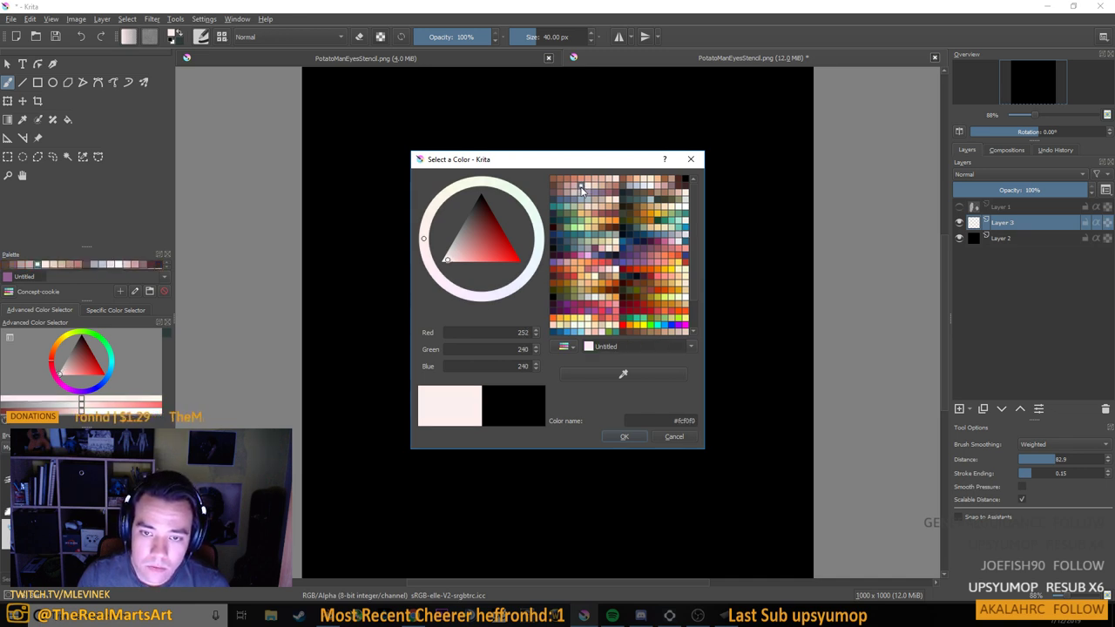
{"action": "scroll", "coordinate": [593, 306], "scroll_direction": "down", "scroll_amount": 2}
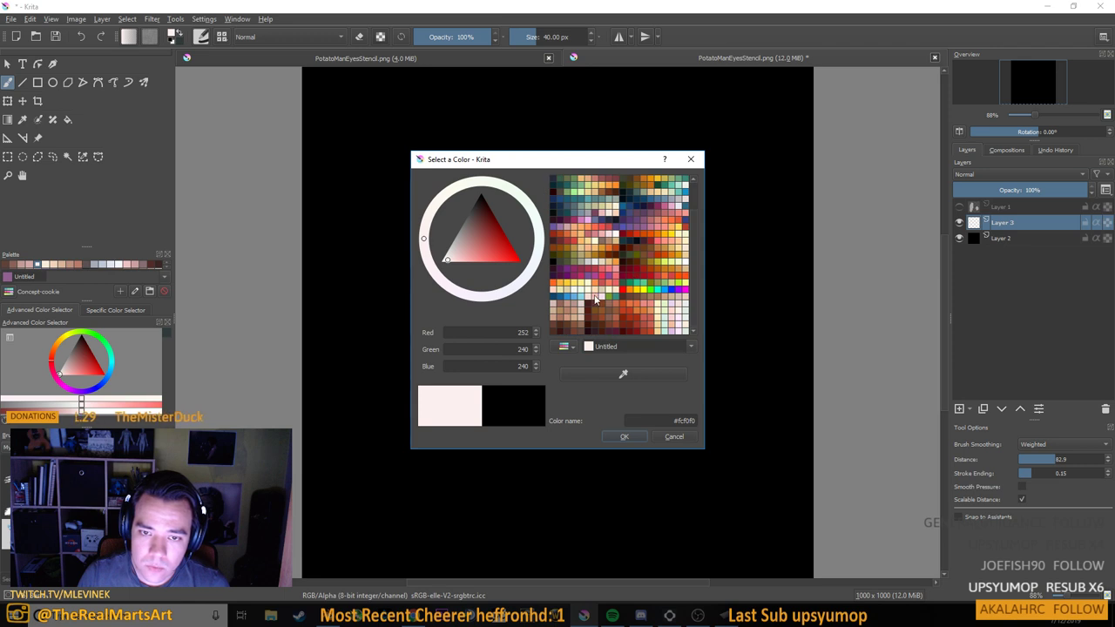
{"action": "scroll", "coordinate": [595, 299], "scroll_direction": "up", "scroll_amount": 2}
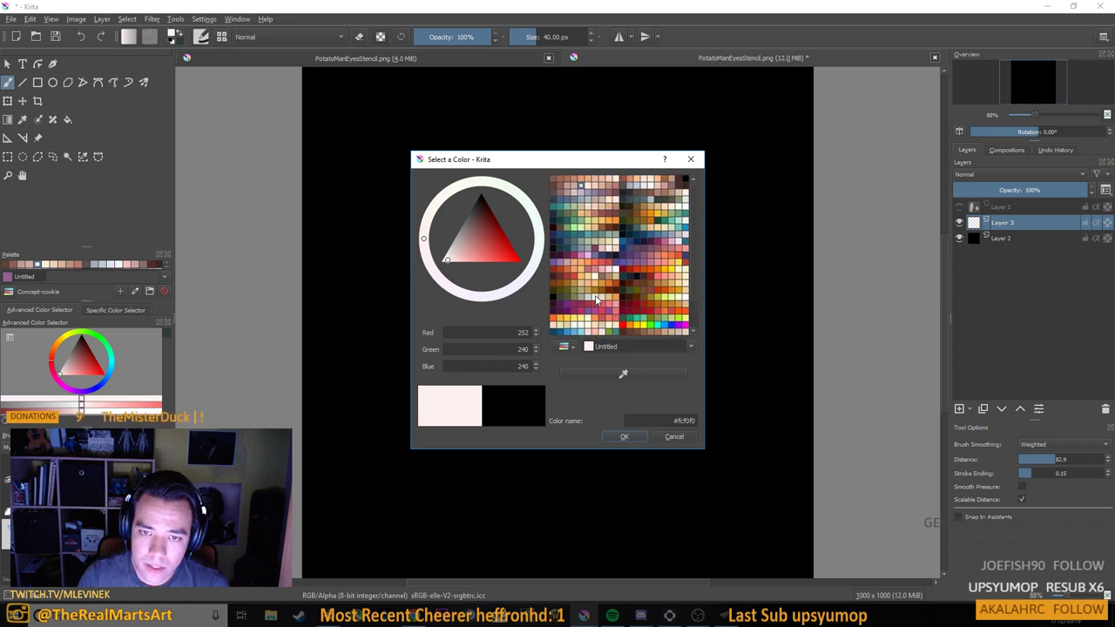
{"action": "left_click", "coordinate": [650, 186]}
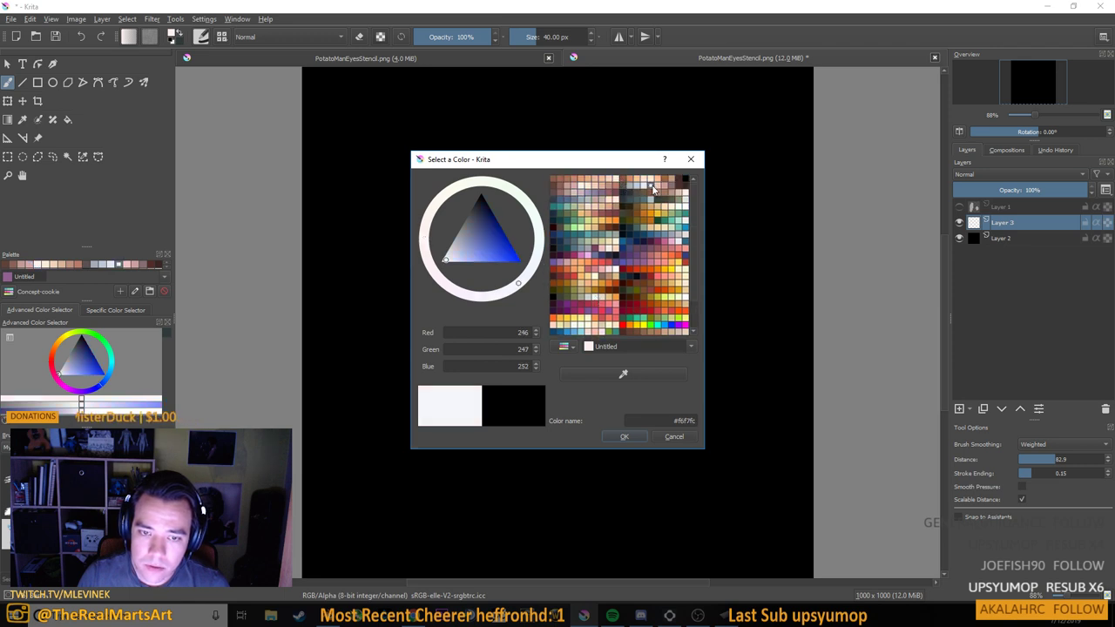
{"action": "left_click", "coordinate": [686, 209]}
{"action": "left_click", "coordinate": [624, 436]}
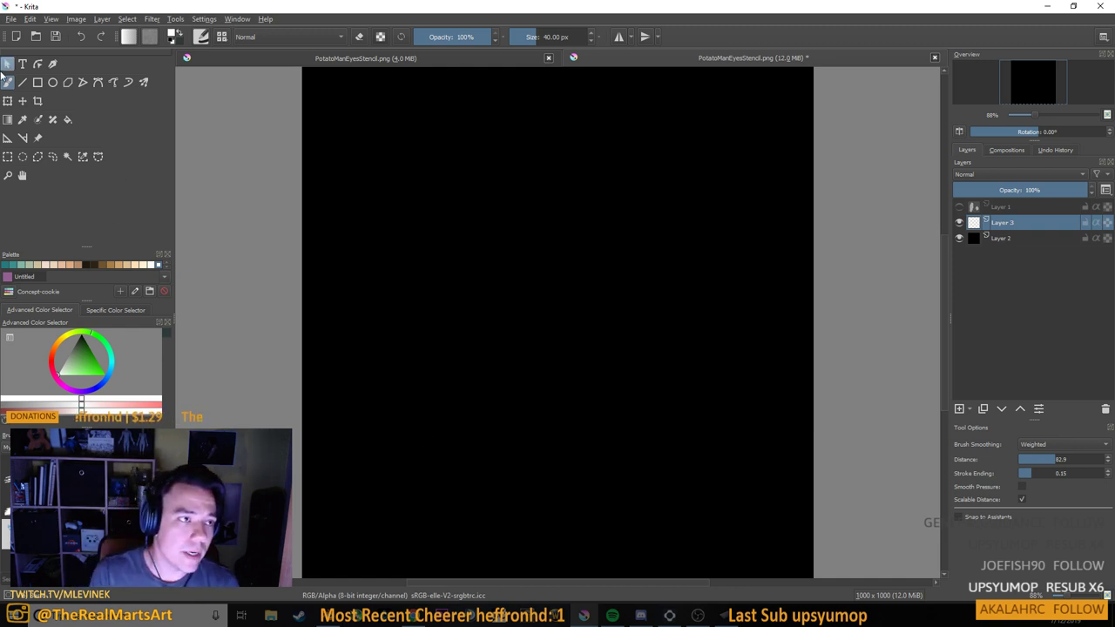
Turn on horizontal mirror painting and paint a solid white shield shape in the upper middle of the canvas with the 40 px brush
{"action": "left_click", "coordinate": [619, 37]}
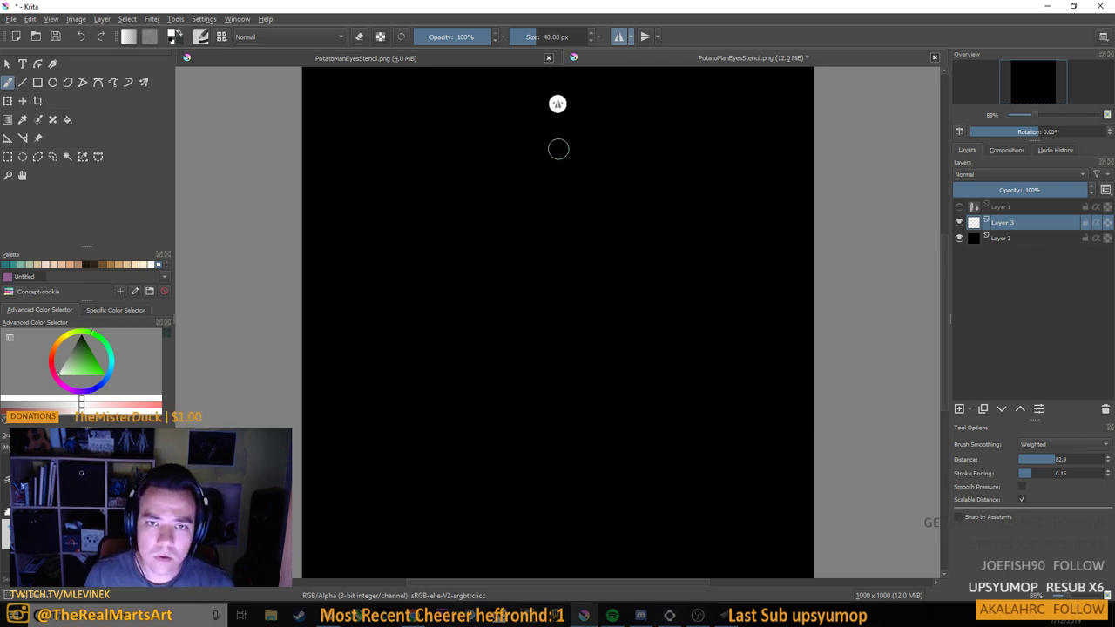
{"action": "mouse_move", "coordinate": [557, 148]}
{"action": "left_mouse_down"}
{"action": "mouse_move", "coordinate": [526, 189]}
{"action": "mouse_move", "coordinate": [557, 146]}
{"action": "mouse_move", "coordinate": [502, 197]}
{"action": "mouse_move", "coordinate": [441, 196]}
{"action": "mouse_move", "coordinate": [474, 329]}
{"action": "mouse_move", "coordinate": [546, 436]}
{"action": "left_mouse_up"}
{"action": "key", "text": "ctrl+z"}
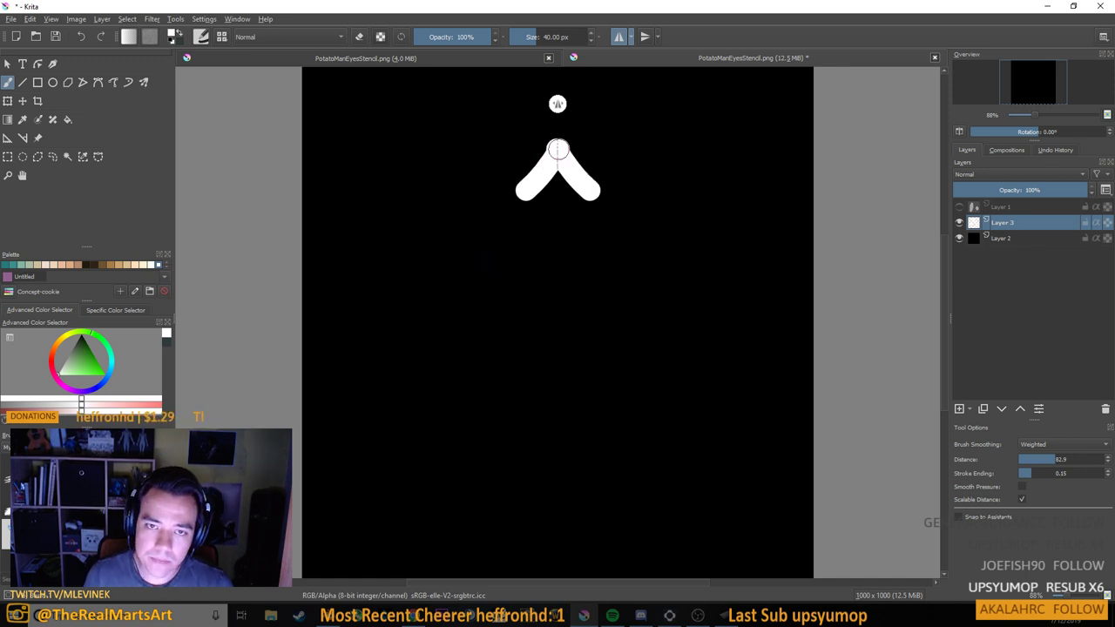
{"action": "mouse_move", "coordinate": [557, 148]}
{"action": "left_mouse_down"}
{"action": "mouse_move", "coordinate": [510, 185]}
{"action": "mouse_move", "coordinate": [464, 188]}
{"action": "mouse_move", "coordinate": [511, 307]}
{"action": "mouse_move", "coordinate": [556, 356]}
{"action": "mouse_move", "coordinate": [613, 218]}
{"action": "mouse_move", "coordinate": [603, 203]}
{"action": "mouse_move", "coordinate": [556, 192]}
{"action": "mouse_move", "coordinate": [550, 176]}
{"action": "mouse_move", "coordinate": [492, 196]}
{"action": "mouse_move", "coordinate": [511, 266]}
{"action": "mouse_move", "coordinate": [498, 241]}
{"action": "mouse_move", "coordinate": [518, 199]}
{"action": "mouse_move", "coordinate": [557, 208]}
{"action": "mouse_move", "coordinate": [545, 287]}
{"action": "left_mouse_up"}
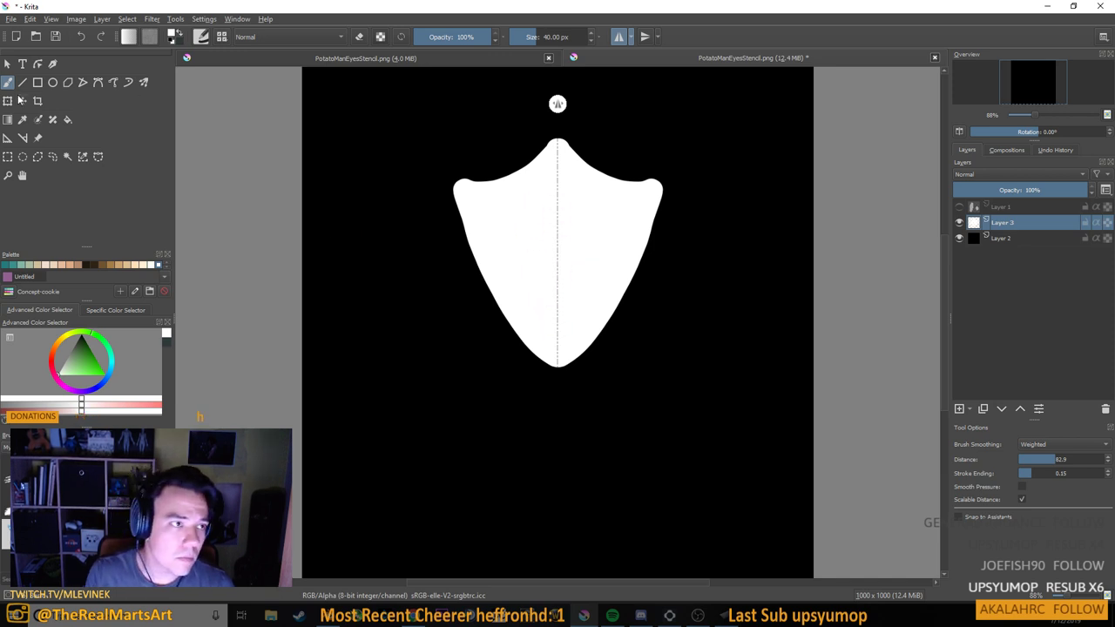
Trim the shield's top edge, upper corners and curved lower sides with the brush in eraser mode
{"action": "key", "text": "e"}
{"action": "mouse_move", "coordinate": [443, 169]}
{"action": "left_mouse_down"}
{"action": "mouse_move", "coordinate": [503, 170]}
{"action": "mouse_move", "coordinate": [557, 125]}
{"action": "left_mouse_up"}
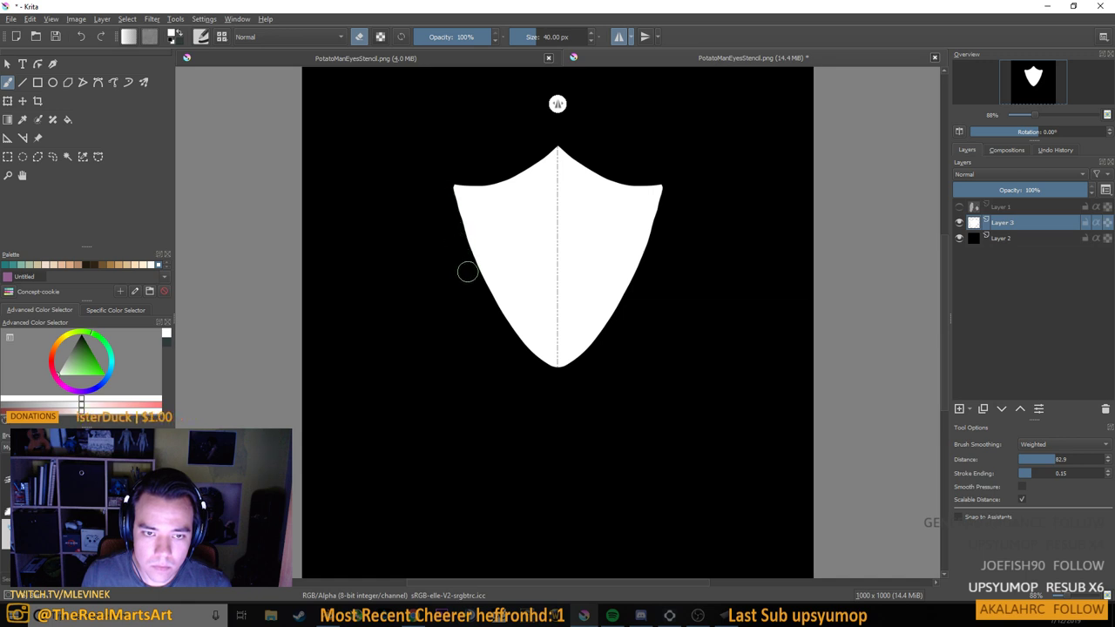
{"action": "mouse_move", "coordinate": [480, 294]}
{"action": "left_mouse_down"}
{"action": "mouse_move", "coordinate": [515, 338]}
{"action": "mouse_move", "coordinate": [557, 365]}
{"action": "left_mouse_up"}
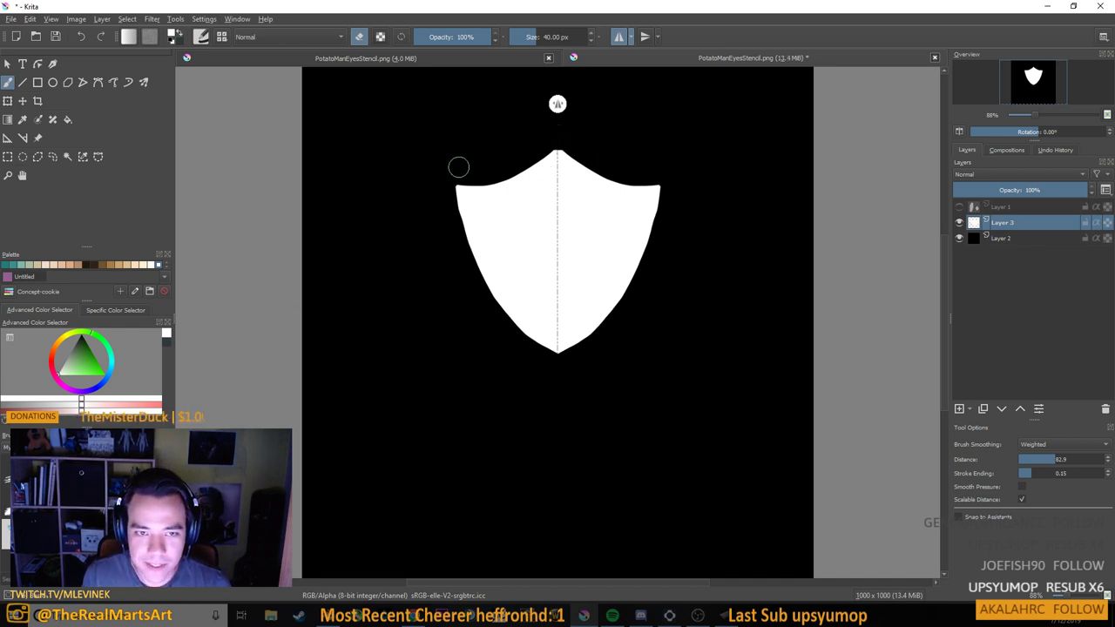
{"action": "left_click_drag", "start_coordinate": [459, 166], "coordinate": [442, 188]}
{"action": "key", "text": "ctrl+z"}
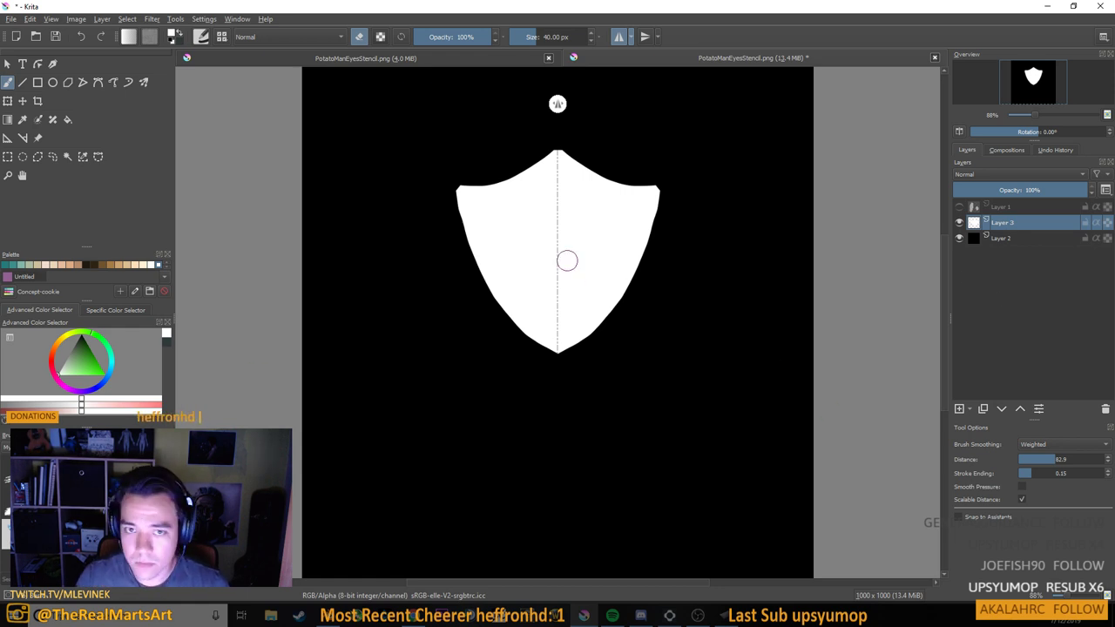
Enlarge the shield proportionally with a free transform until it fills most of the canvas, and reposition it near the center
{"action": "key", "text": "ctrl+t"}
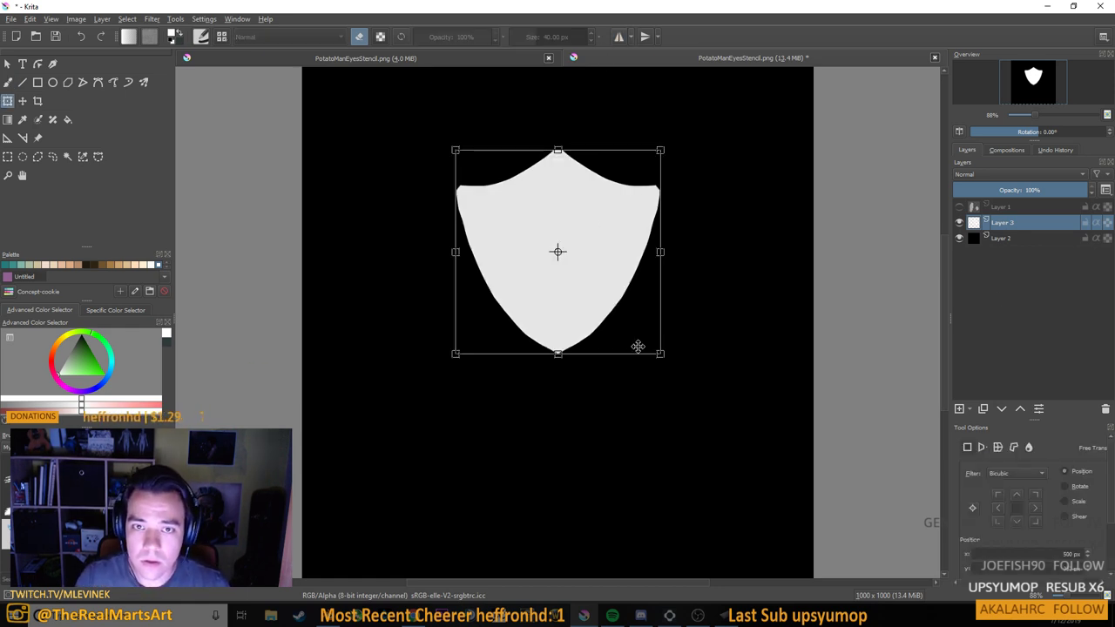
{"action": "left_click_drag", "start_coordinate": [661, 355], "coordinate": [757, 460]}
{"action": "left_click_drag", "start_coordinate": [627, 371], "coordinate": [570, 371]}
{"action": "left_click_drag", "start_coordinate": [703, 457], "coordinate": [790, 542]}
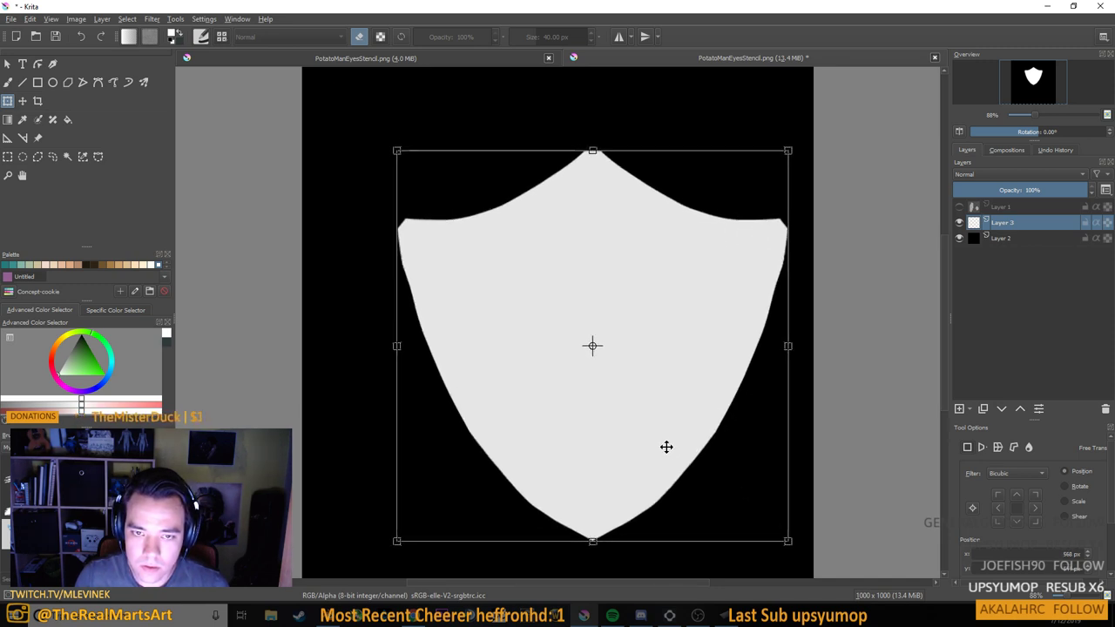
{"action": "left_click_drag", "start_coordinate": [667, 447], "coordinate": [628, 418]}
{"action": "key", "text": "Return"}
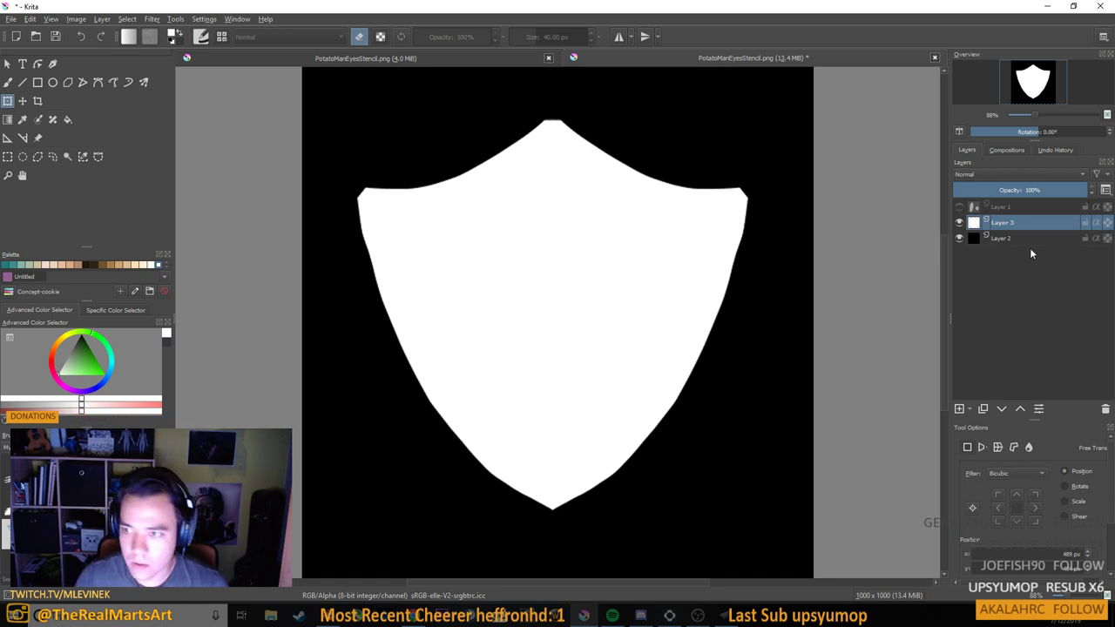
Duplicate the white shield layer and scale the copy down slightly so it sits just inside the original outline
{"action": "left_click", "coordinate": [979, 409]}
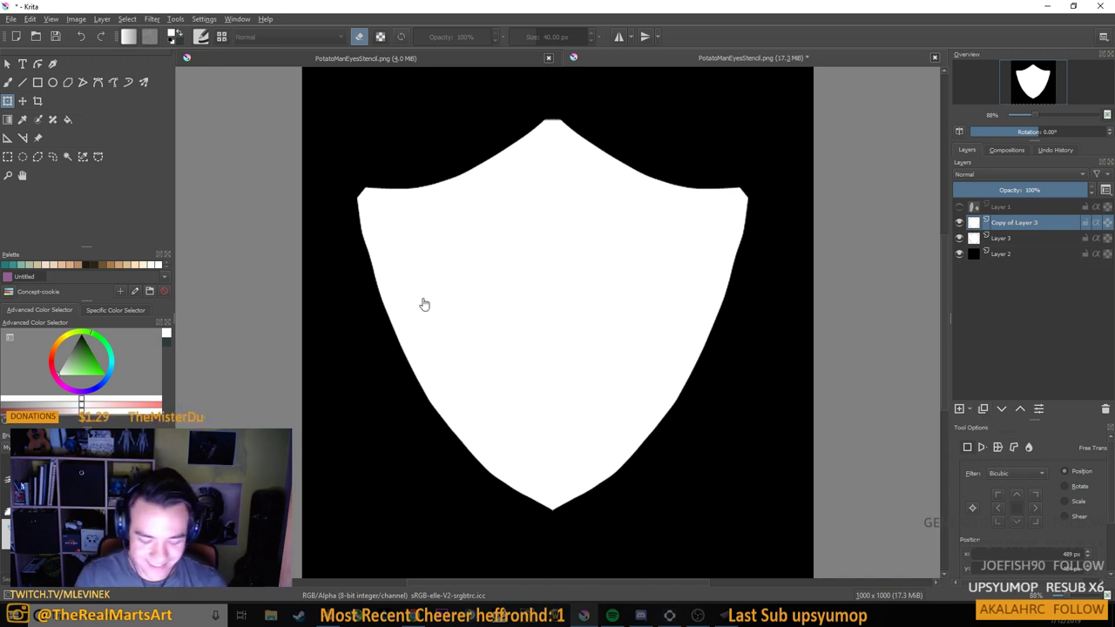
{"action": "key", "text": "ctrl+y"}
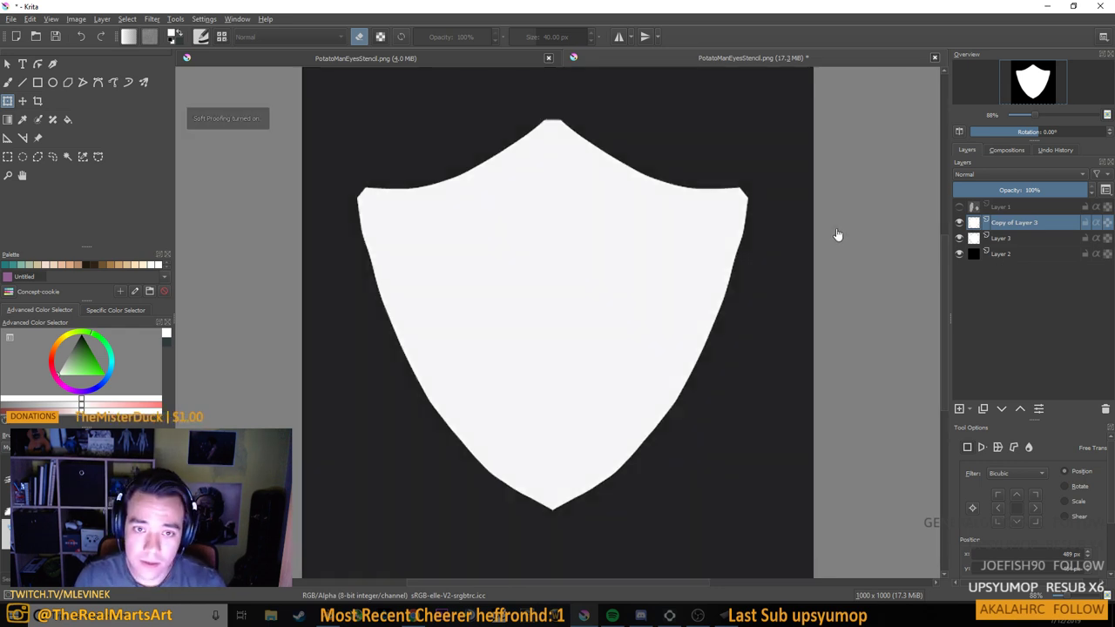
{"action": "key", "text": "ctrl+y"}
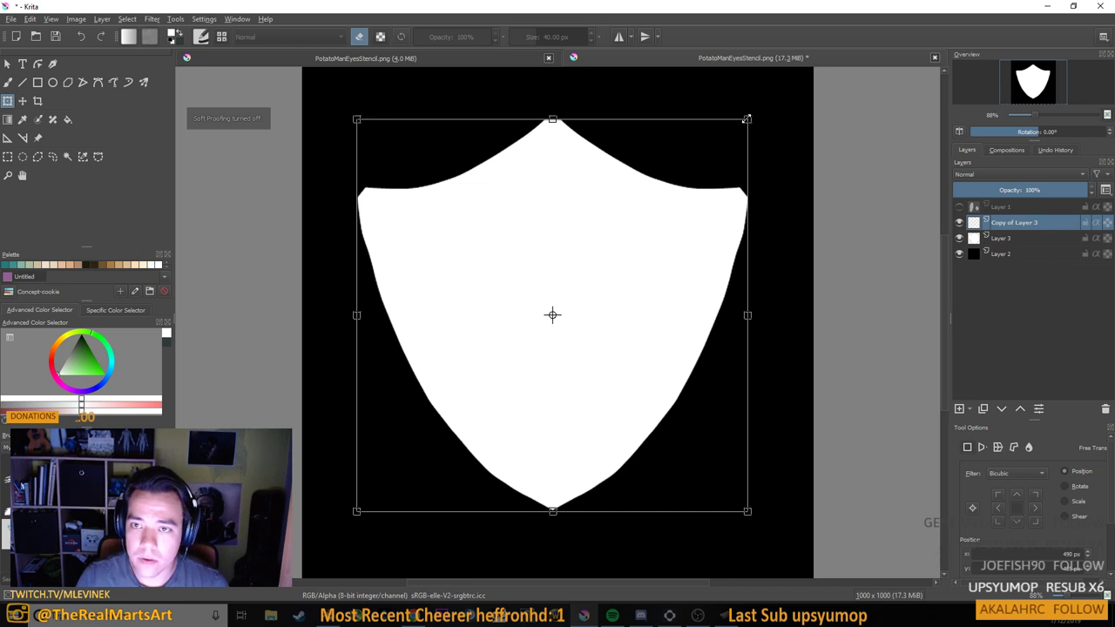
{"action": "left_click_drag", "start_coordinate": [747, 115], "coordinate": [737, 132]}
{"action": "key", "text": "Return"}
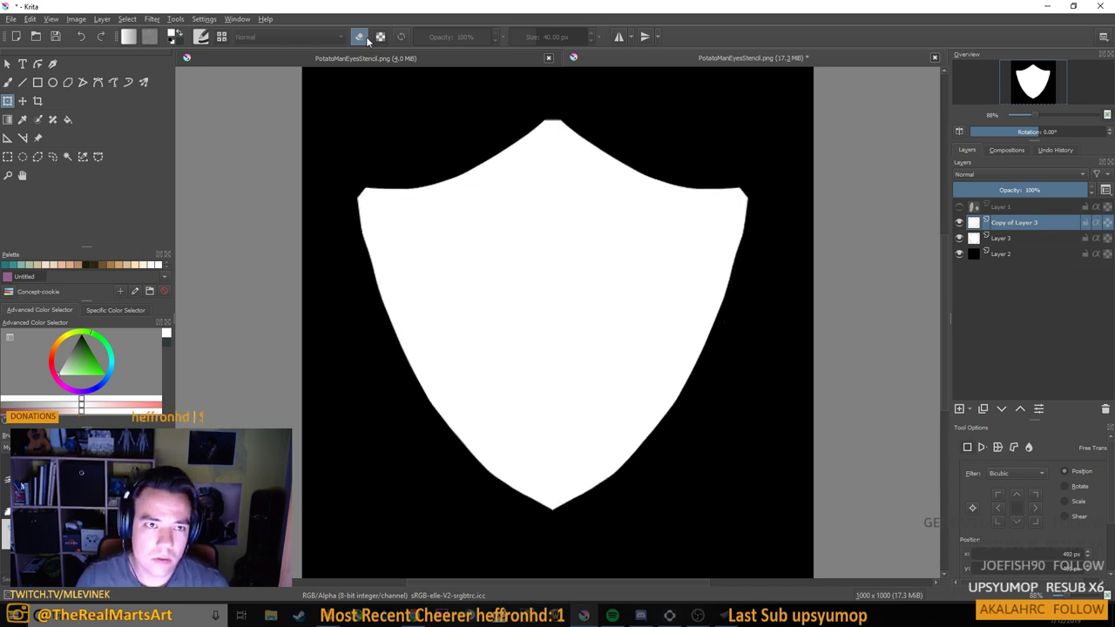
Set the foreground color to the neutral grey #9f9f9f and swap it with the background color
{"action": "left_click", "coordinate": [176, 36]}
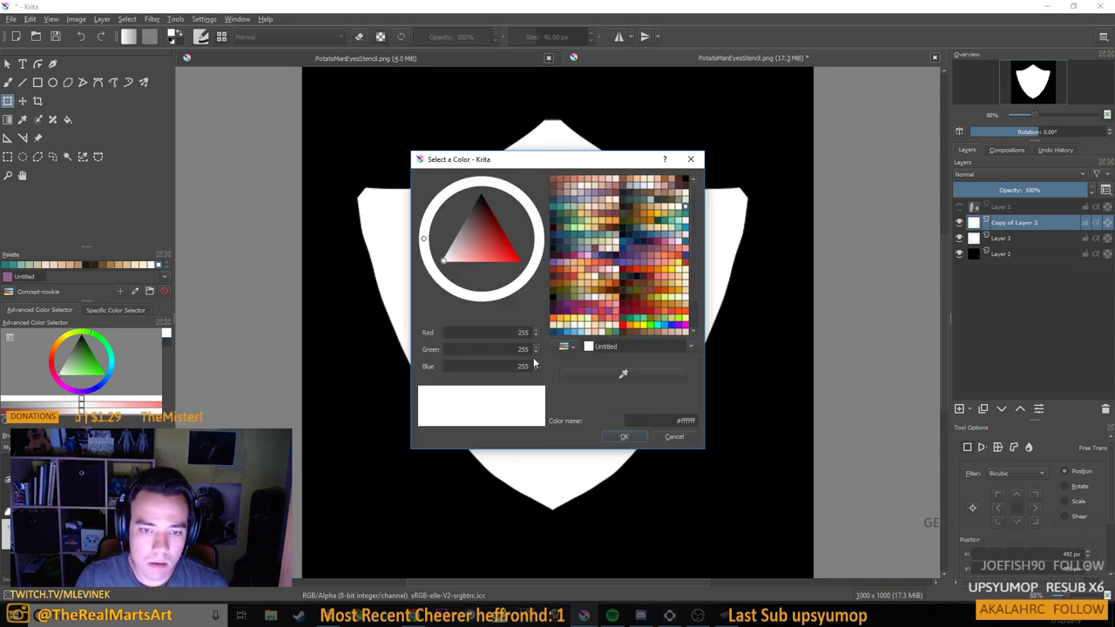
{"action": "left_click_drag", "start_coordinate": [457, 242], "coordinate": [432, 231]}
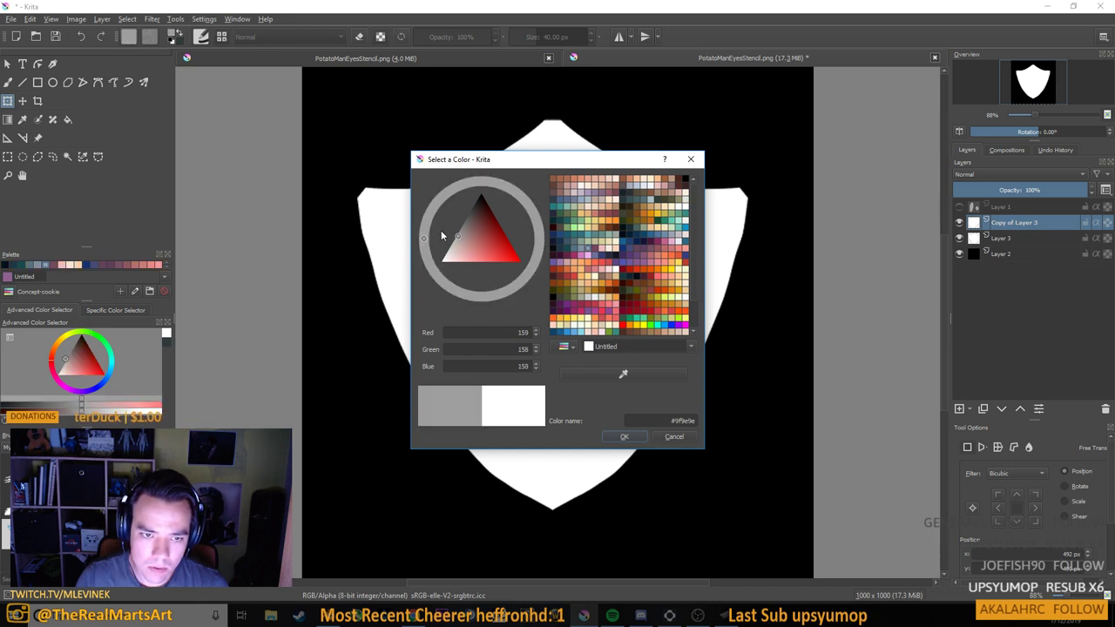
{"action": "left_click", "coordinate": [535, 346]}
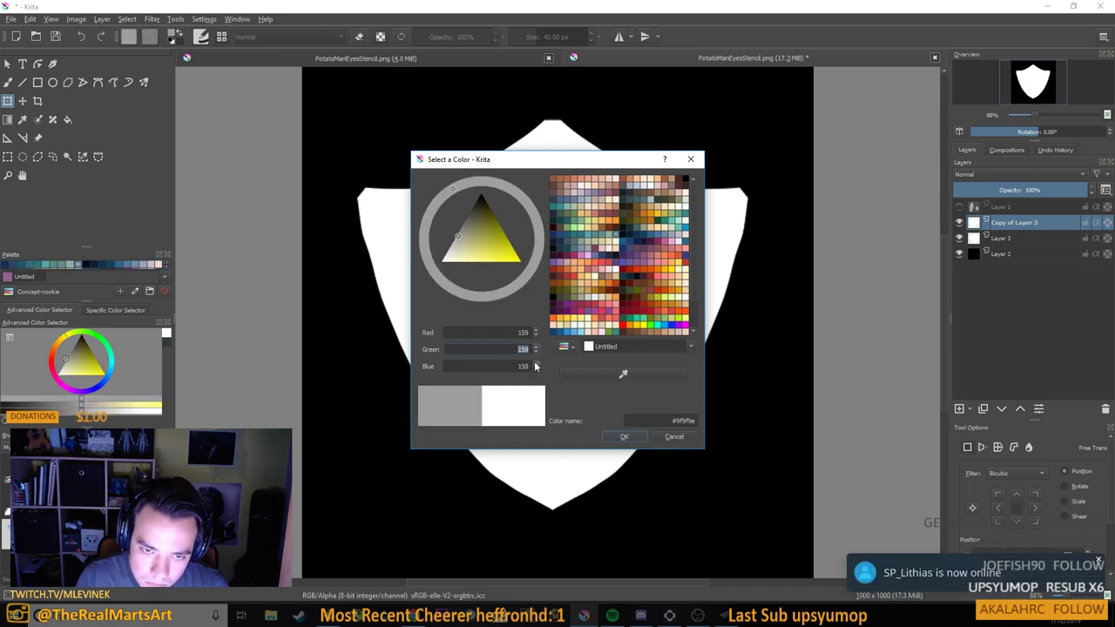
{"action": "left_click", "coordinate": [535, 363]}
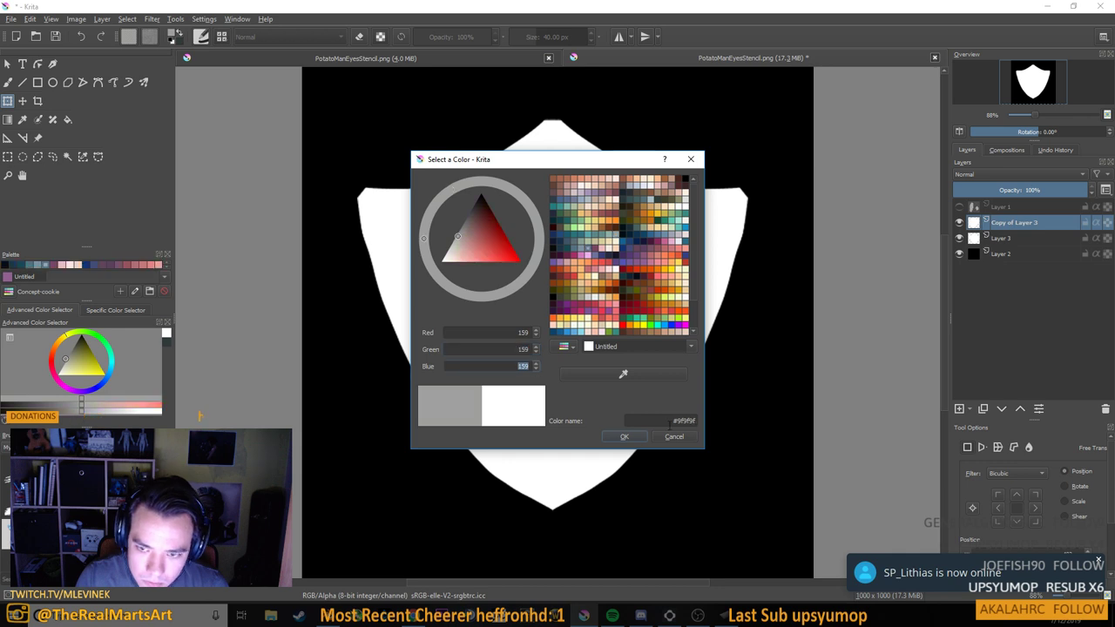
{"action": "left_click", "coordinate": [626, 436]}
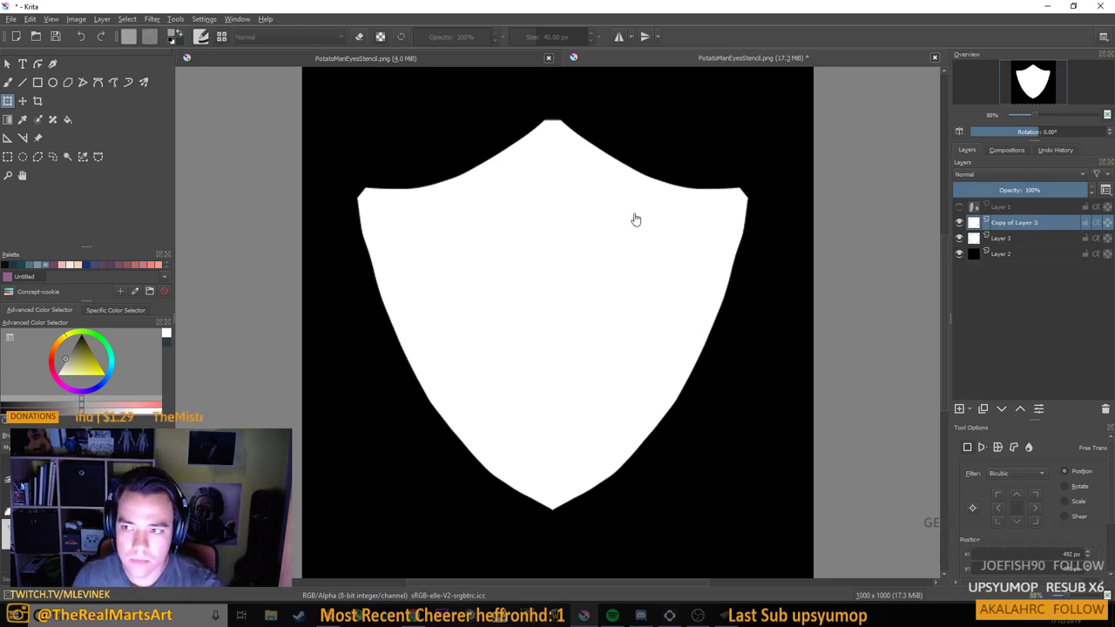
{"action": "left_click", "coordinate": [181, 34]}
{"action": "key", "text": "BackSpace"}
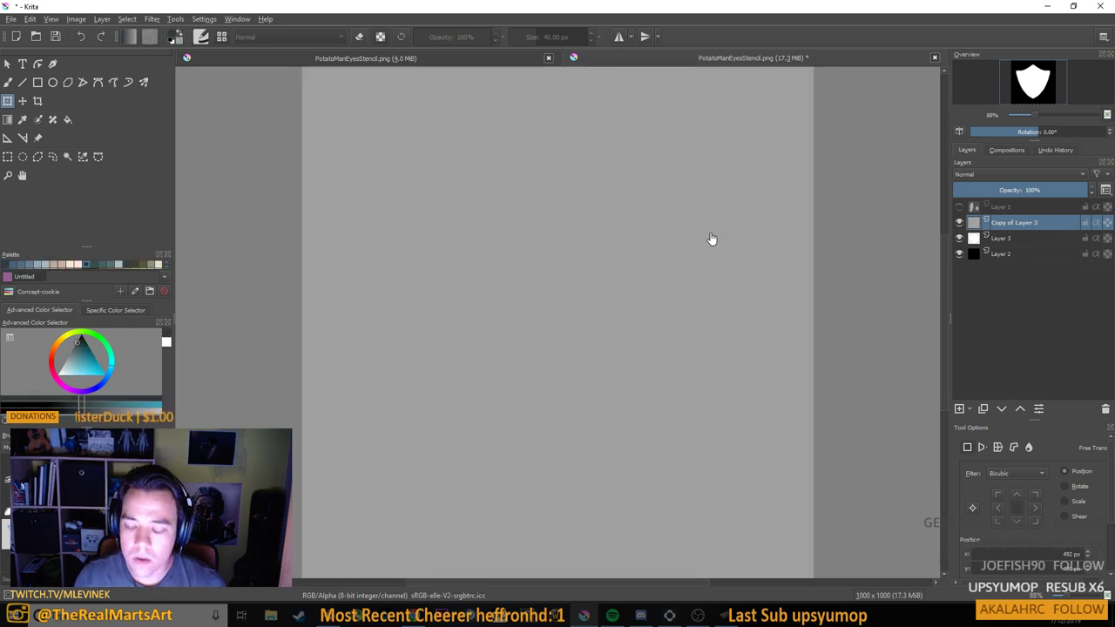
{"action": "key", "text": "ctrl+z"}
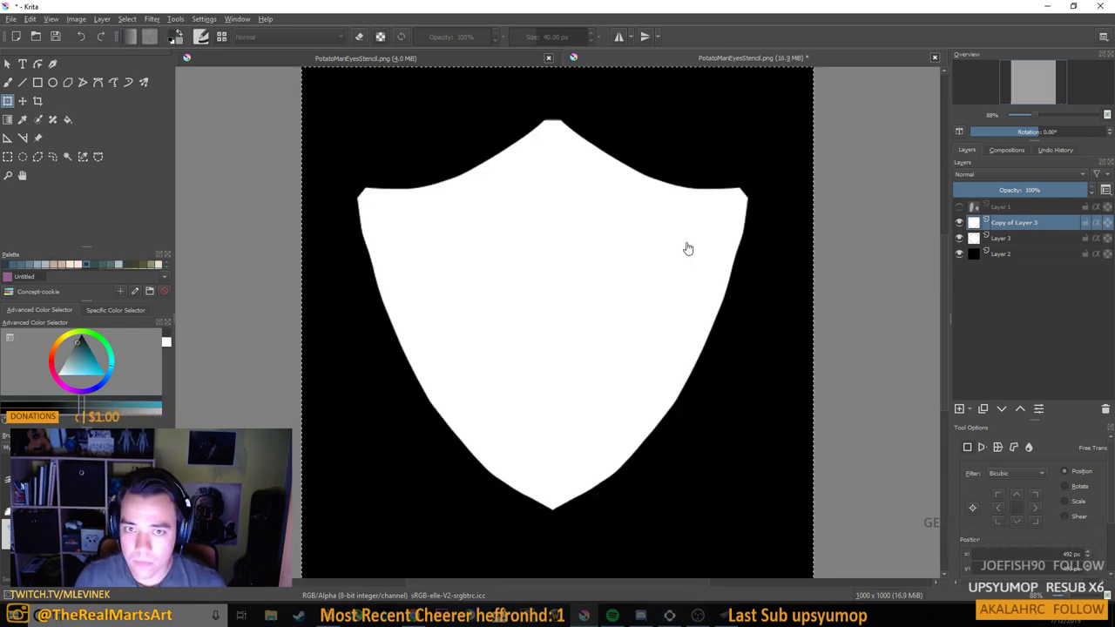
{"action": "right_click", "coordinate": [1016, 227]}
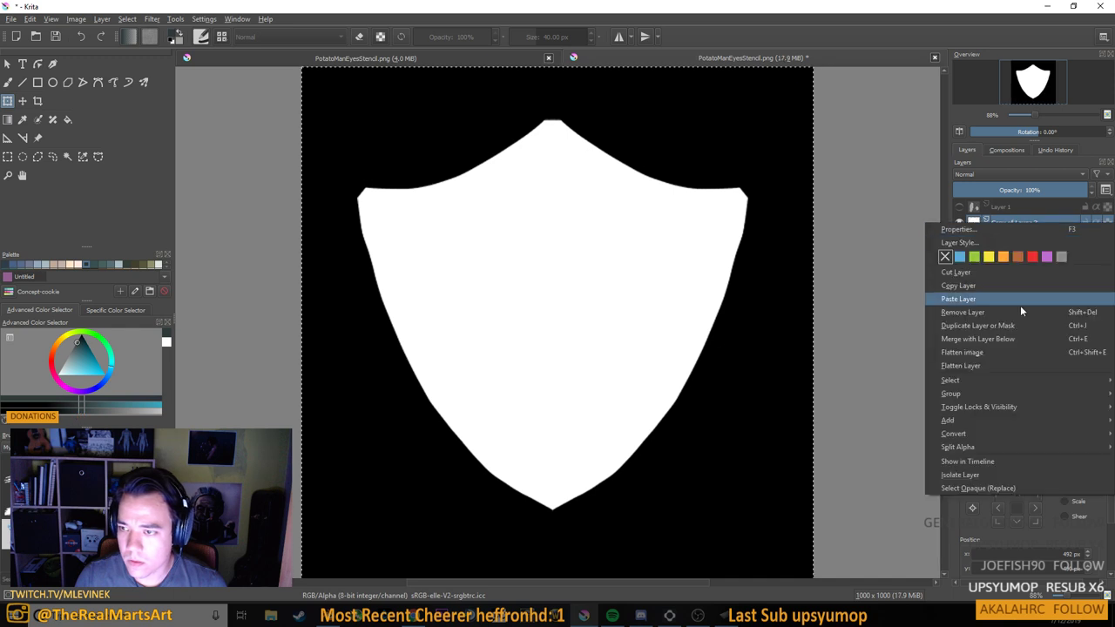
{"action": "left_click", "coordinate": [1019, 304]}
{"action": "key", "text": "Return"}
Select the opaque area of the copied shield layer, fill it with the grey, and clear the selection
{"action": "right_click", "coordinate": [975, 228]}
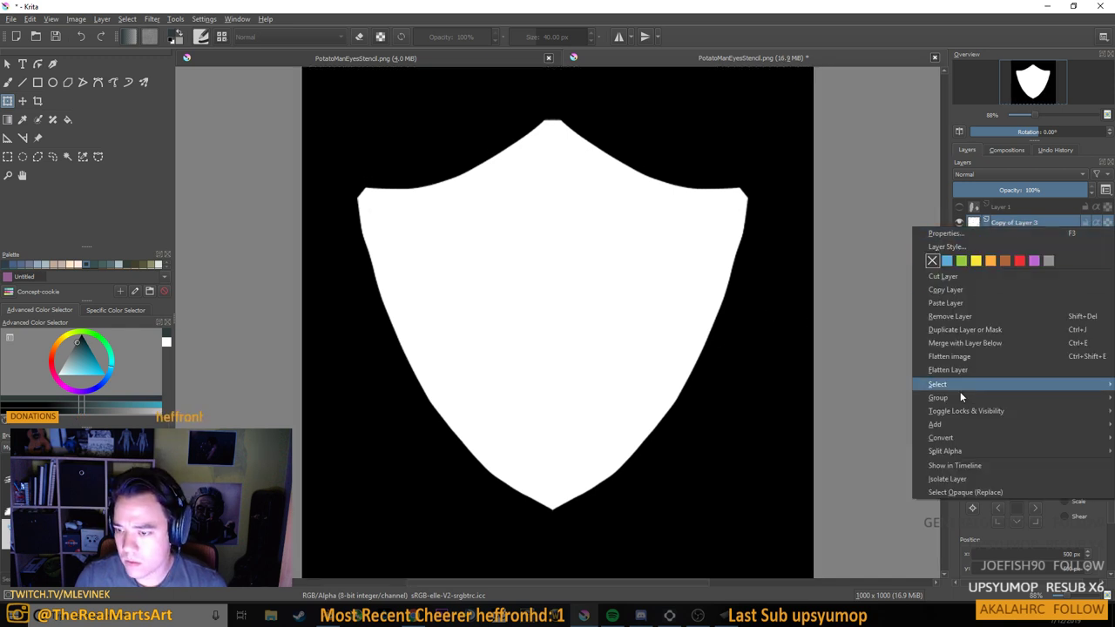
{"action": "left_click", "coordinate": [959, 493]}
{"action": "key", "text": "shift+BackSpace"}
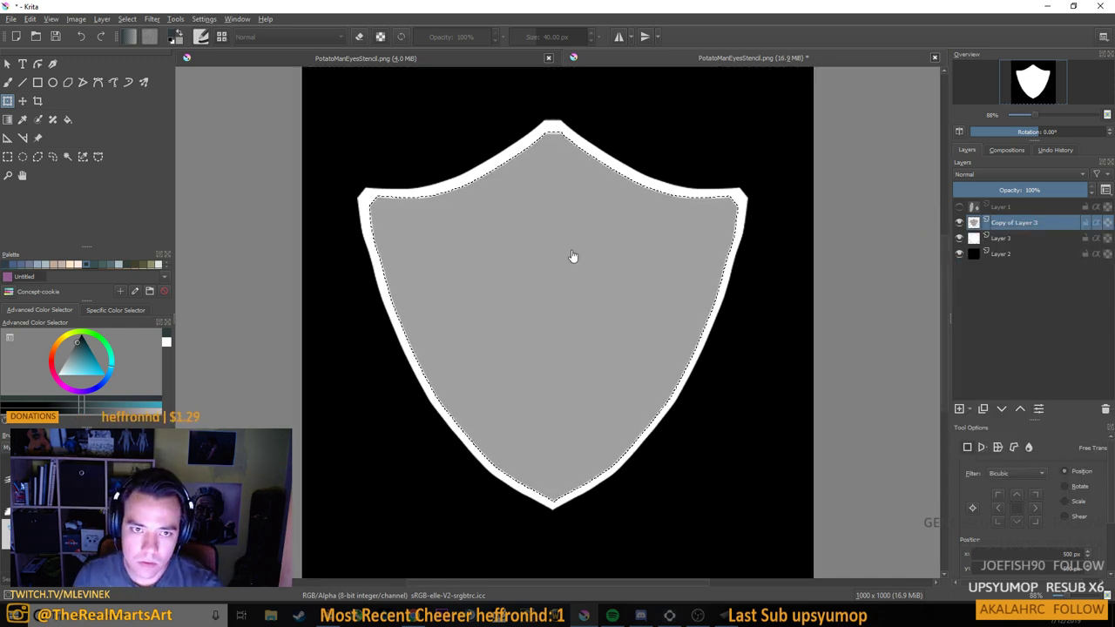
{"action": "key", "text": "ctrl+shift+a"}
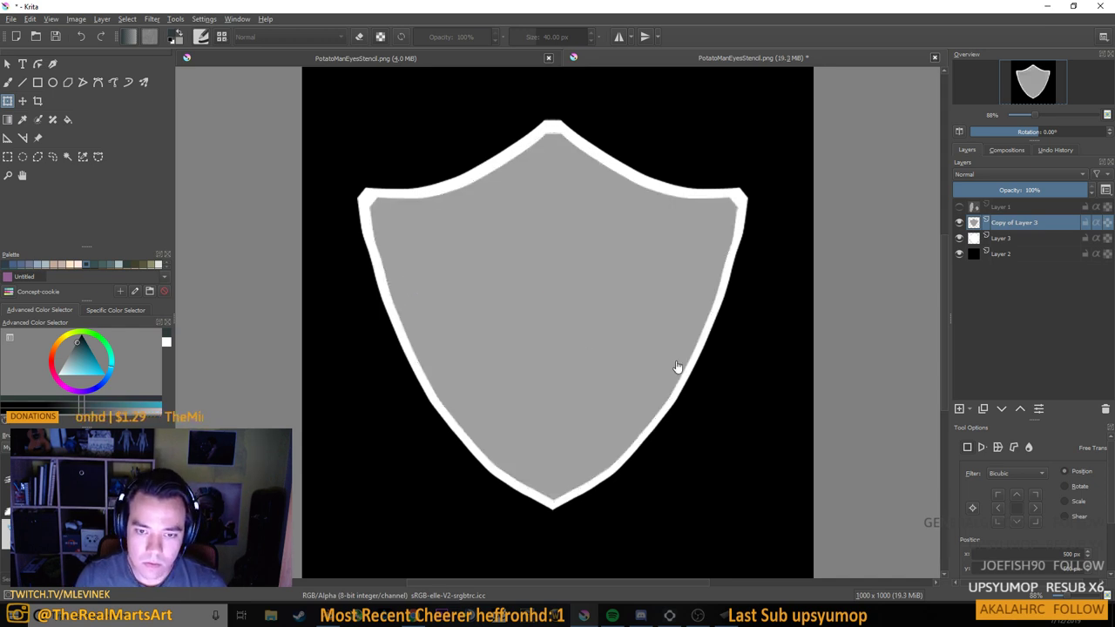
Shrink the grey inner shield with a free transform, center it for a wider, even white border, and save the PNG image
{"action": "key", "text": "ctrl+t"}
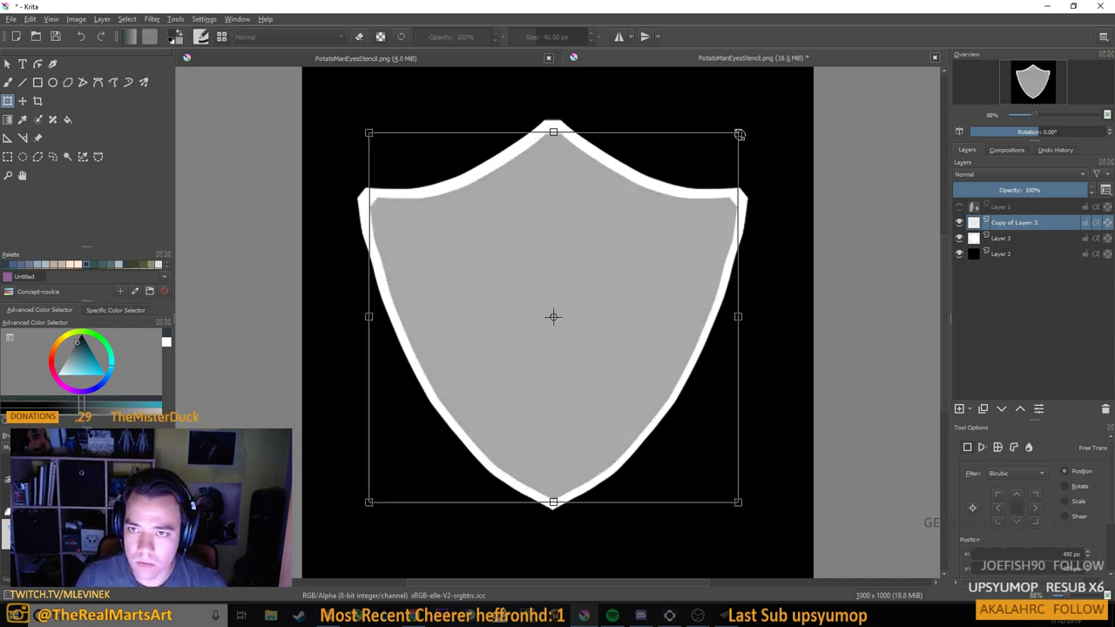
{"action": "left_click_drag", "start_coordinate": [740, 135], "coordinate": [710, 157]}
{"action": "left_click_drag", "start_coordinate": [623, 277], "coordinate": [632, 263]}
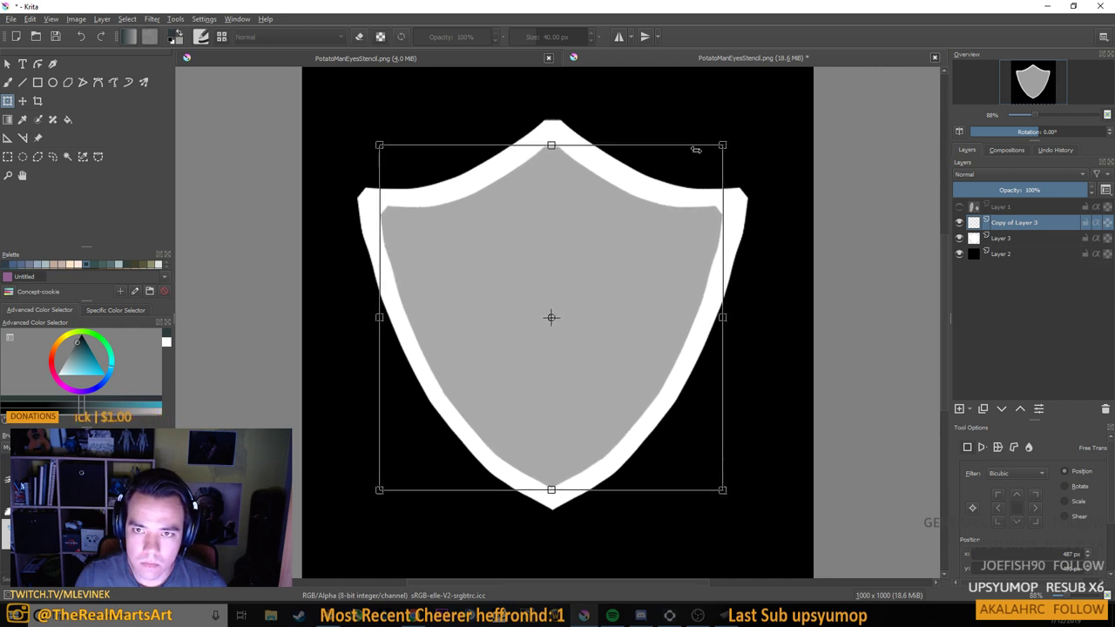
{"action": "left_click_drag", "start_coordinate": [723, 144], "coordinate": [708, 160]}
{"action": "left_click_drag", "start_coordinate": [622, 251], "coordinate": [629, 241]}
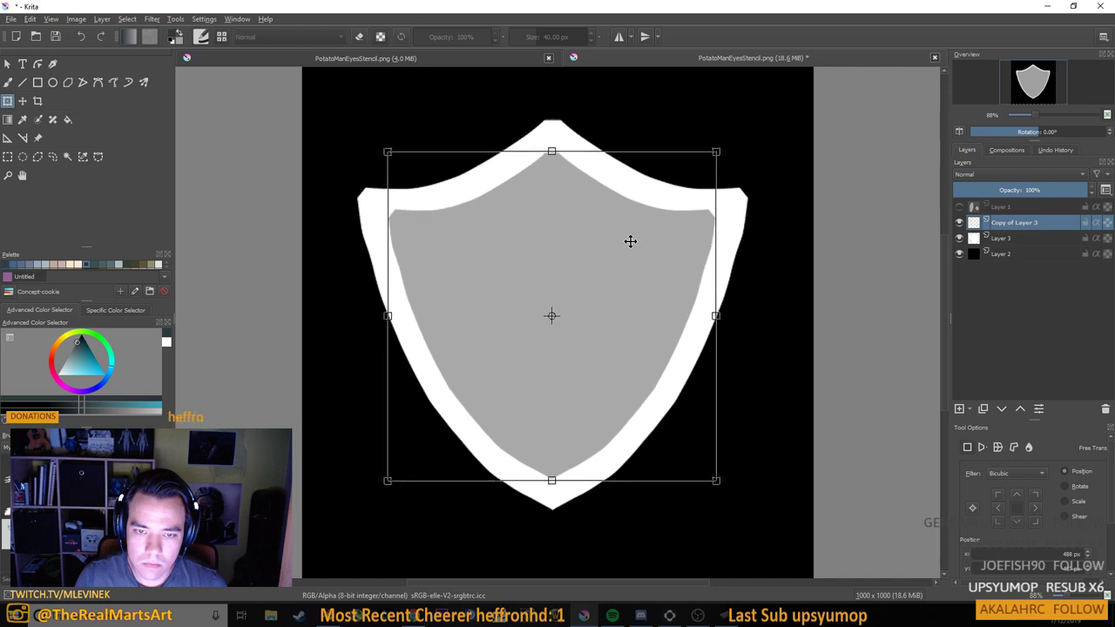
{"action": "key", "text": "Return"}
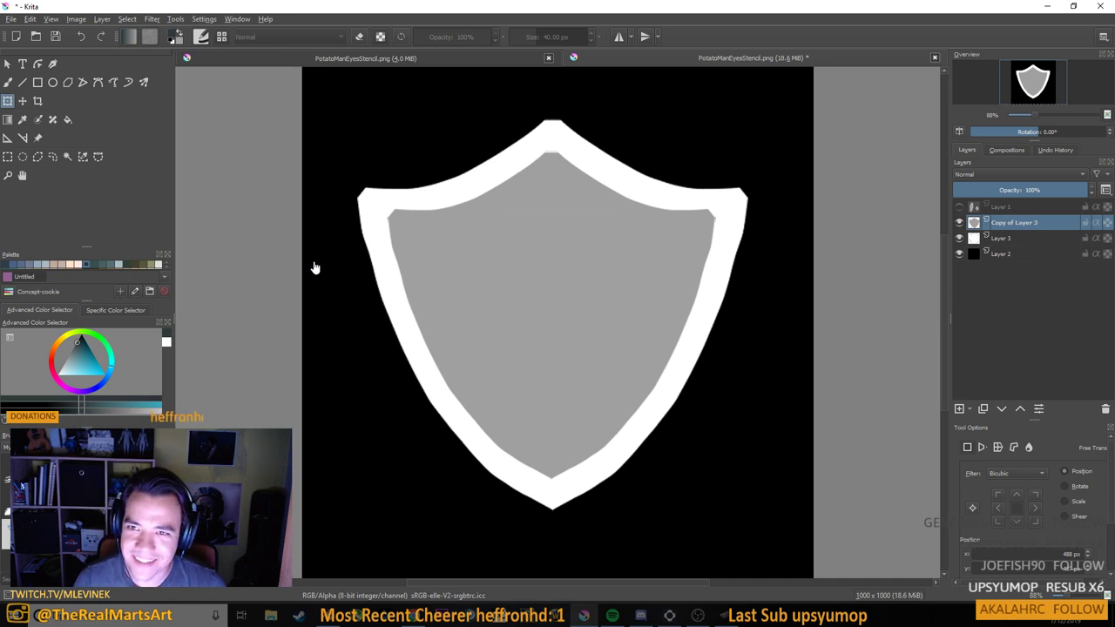
{"action": "key", "text": "ctrl+s"}
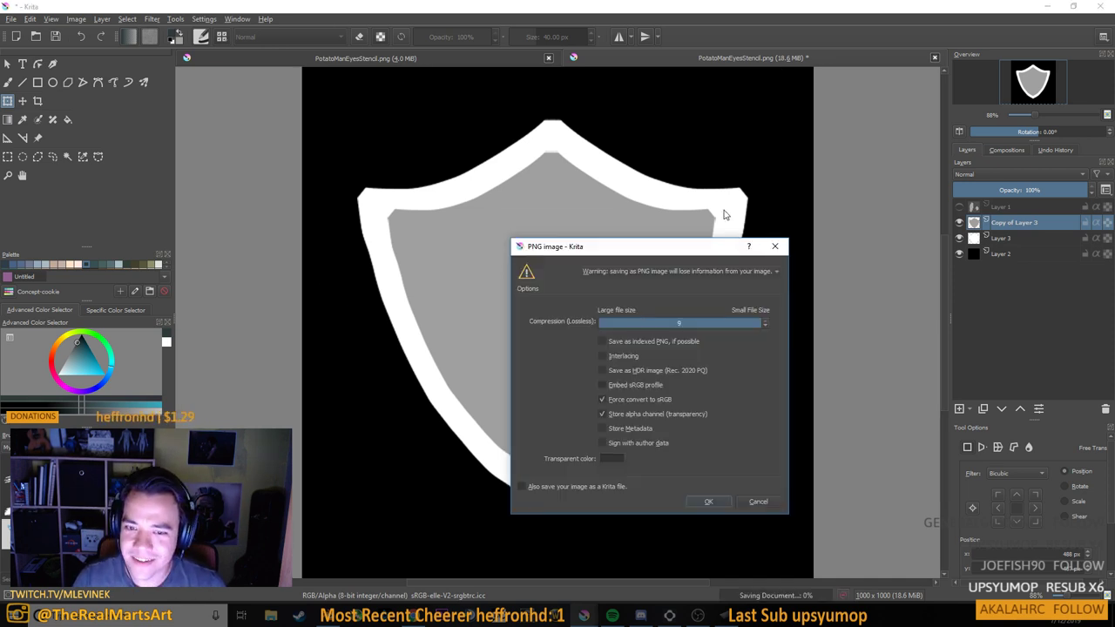
{"action": "left_click", "coordinate": [710, 504]}
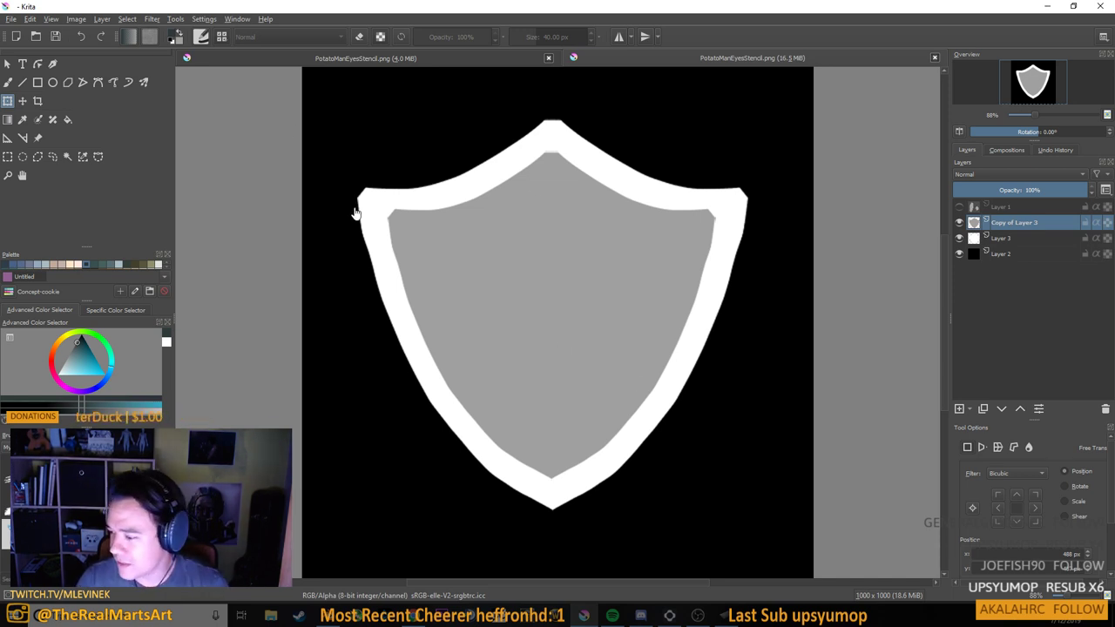
{"action": "left_click", "coordinate": [11, 19]}
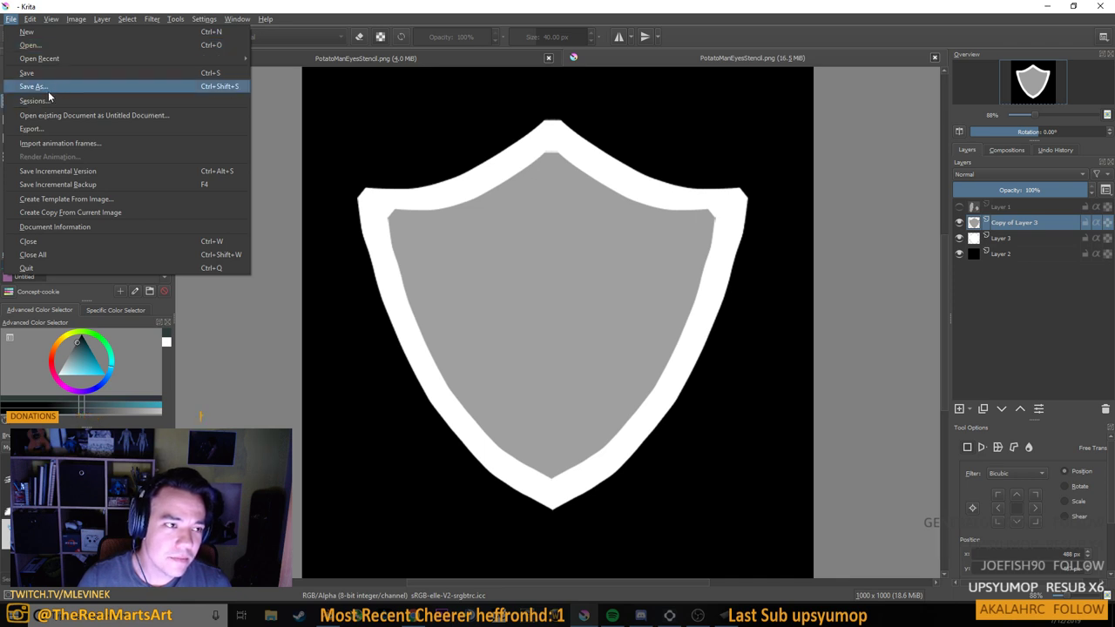
{"action": "left_click", "coordinate": [185, 4]}
{"action": "left_click", "coordinate": [7, 19]}
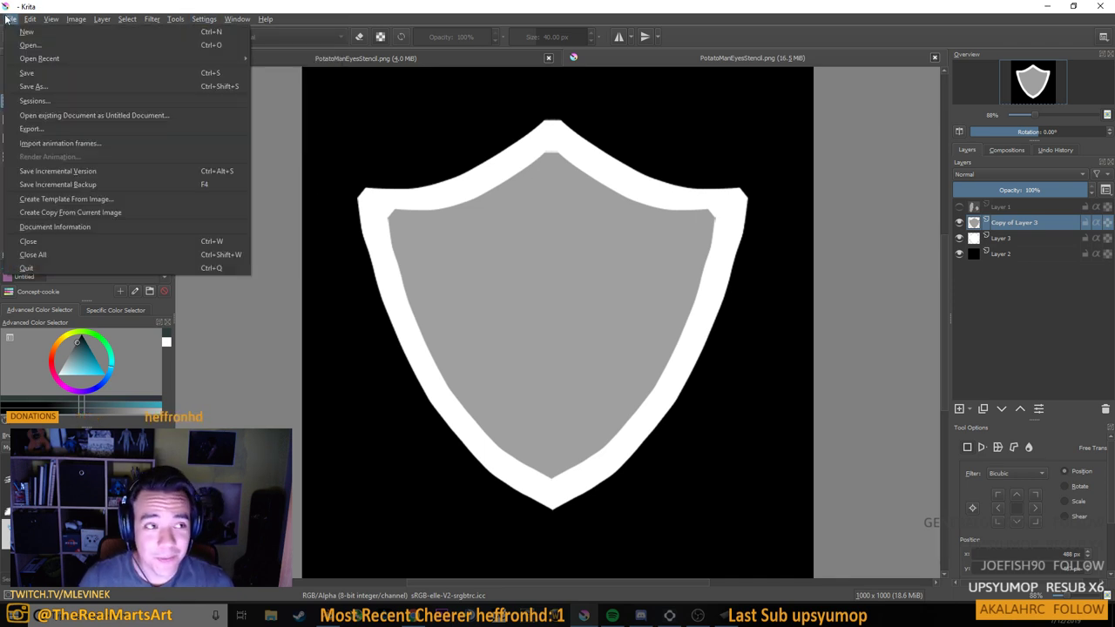
{"action": "left_click", "coordinate": [83, 5]}
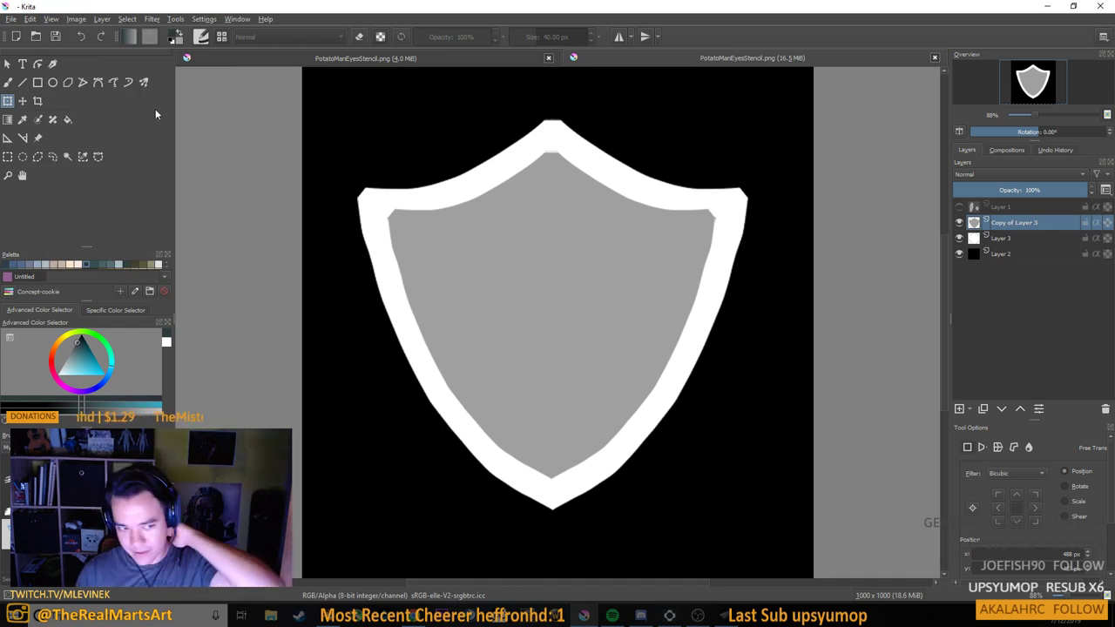
{"action": "left_click", "coordinate": [6, 20]}
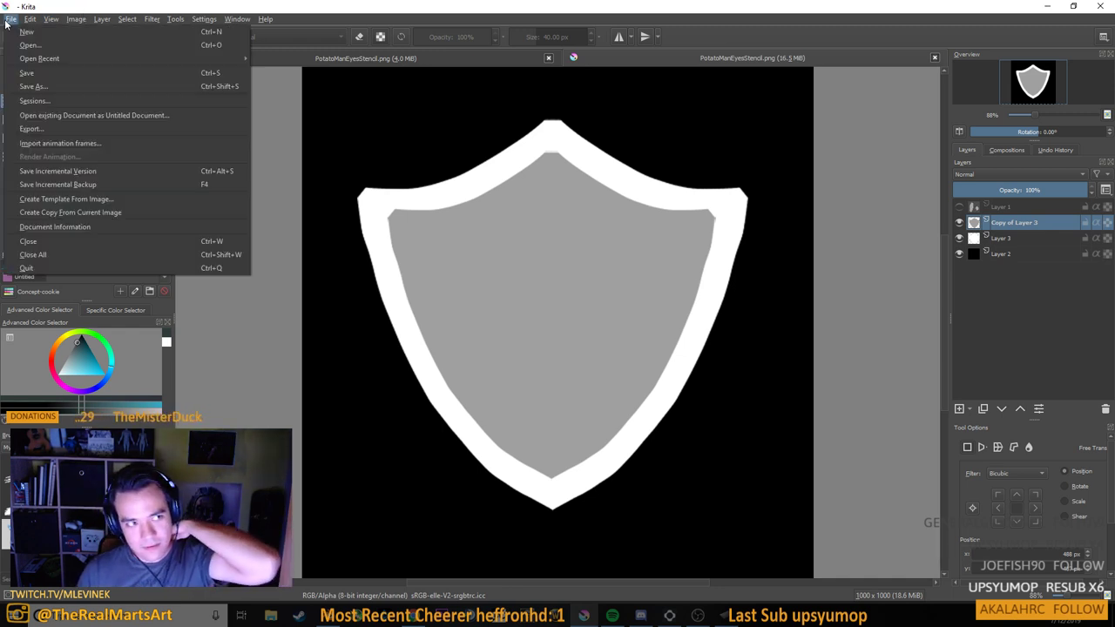
{"action": "left_click", "coordinate": [98, 4]}
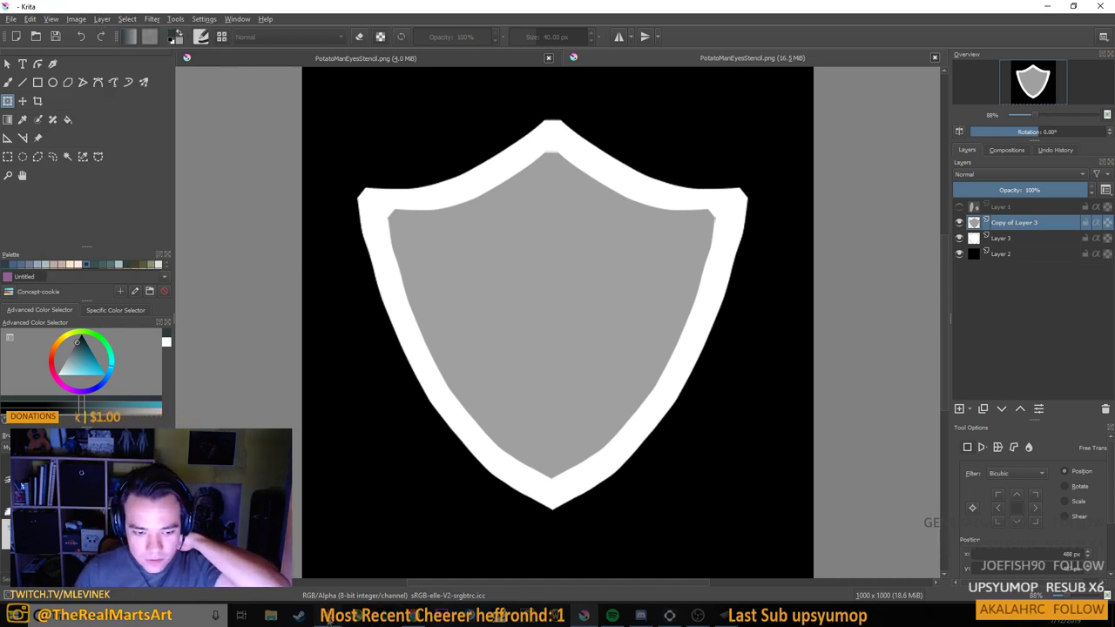
{"action": "mouse_move", "coordinate": [334, 619]}
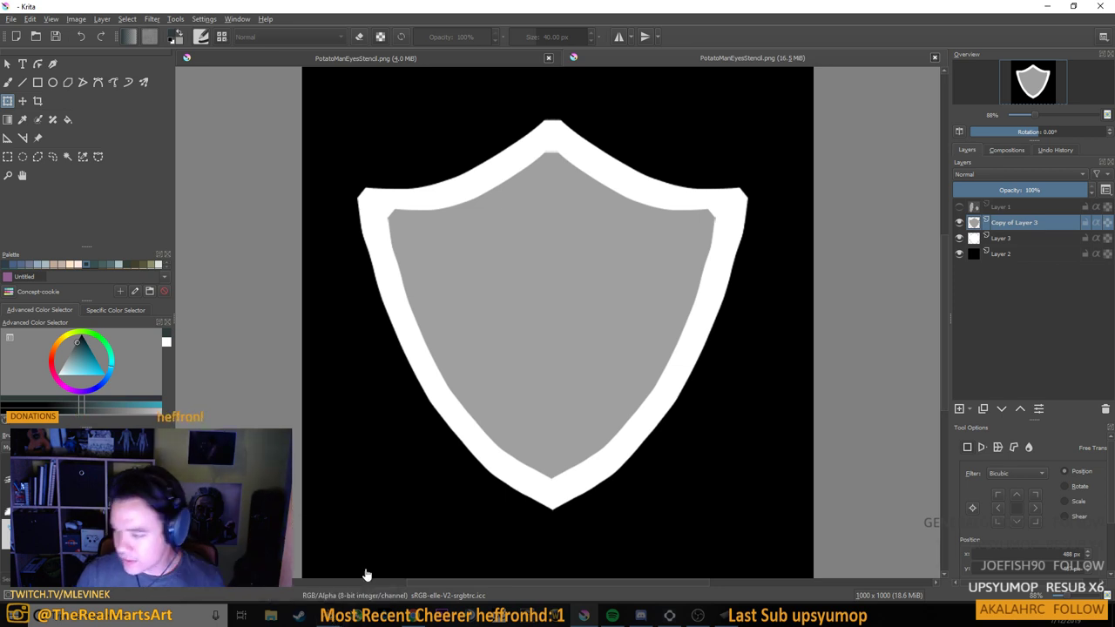
{"action": "left_click", "coordinate": [8, 19]}
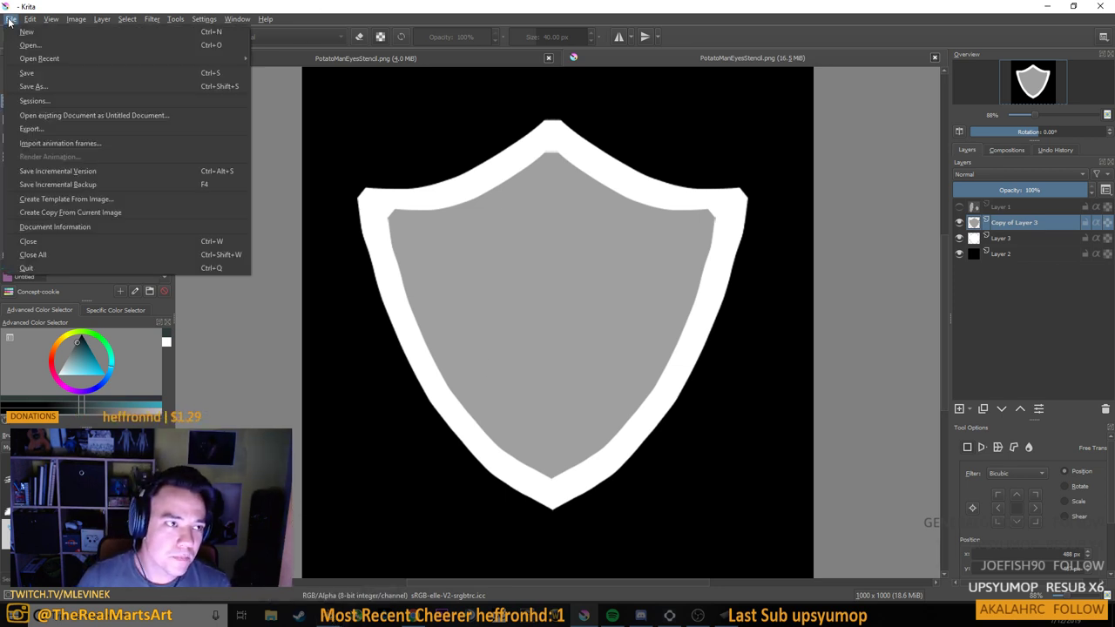
{"action": "mouse_move", "coordinate": [81, 59]}
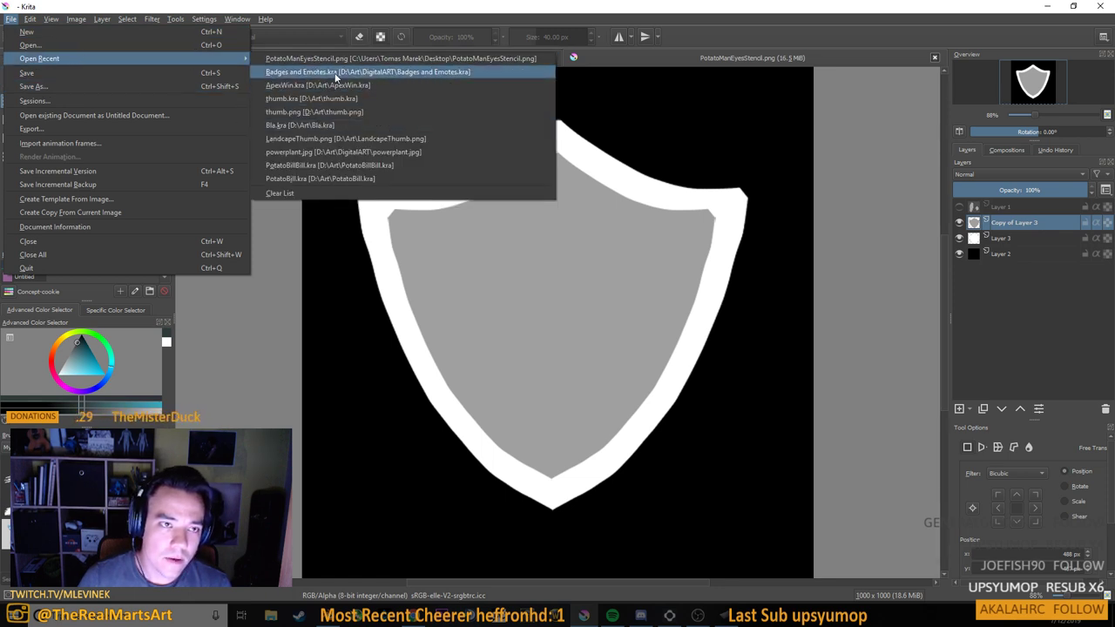
{"action": "left_click", "coordinate": [371, 5]}
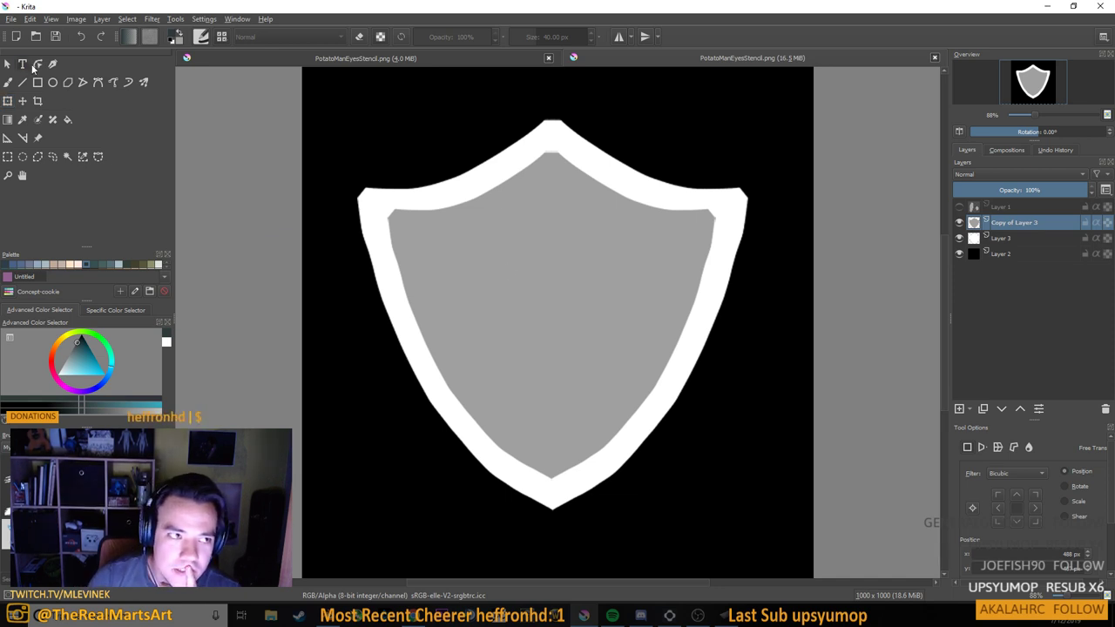
Add a text object over the grey shield, replace its placeholder with the letter P, and set the font to Calibri
{"action": "left_click", "coordinate": [24, 64]}
{"action": "left_click", "coordinate": [584, 239]}
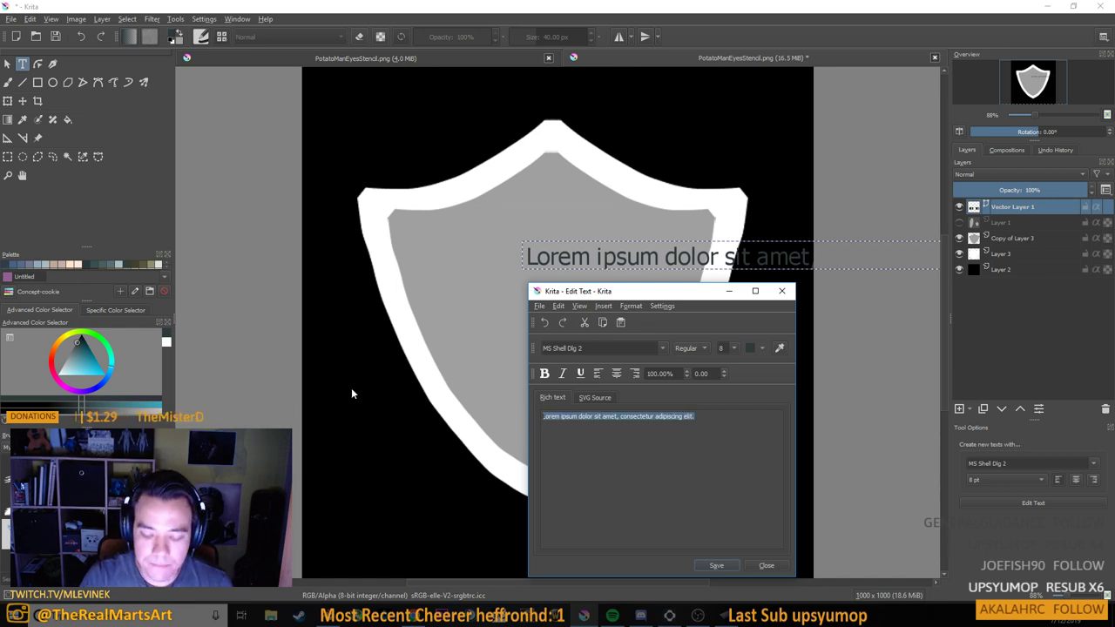
{"action": "key", "text": "BackSpace"}
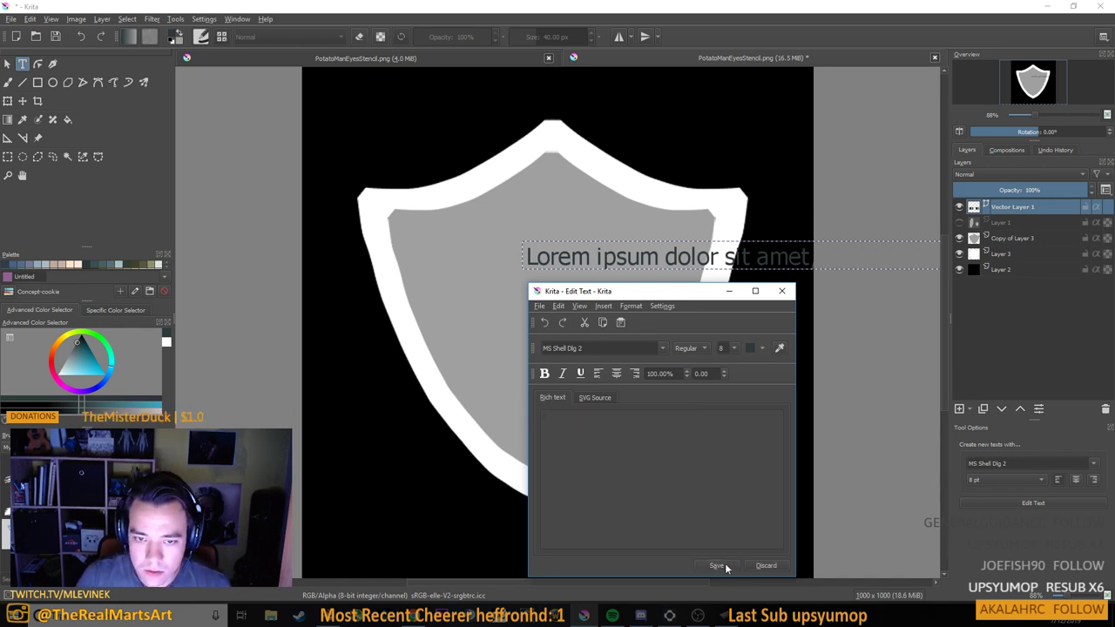
{"action": "left_click", "coordinate": [600, 349]}
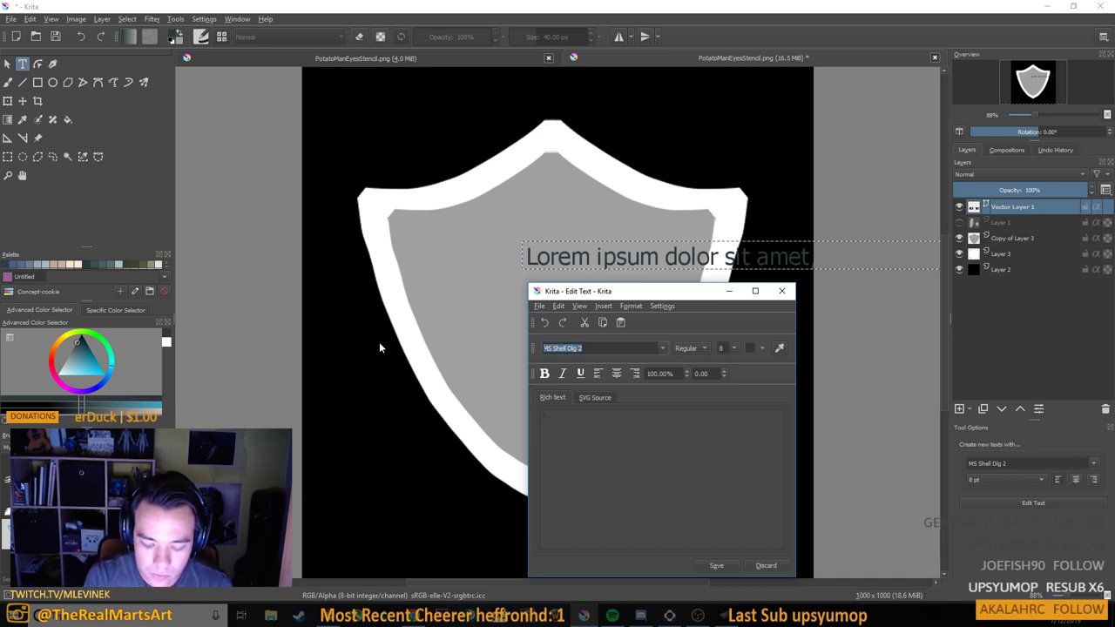
{"action": "key", "text": "BackSpace"}
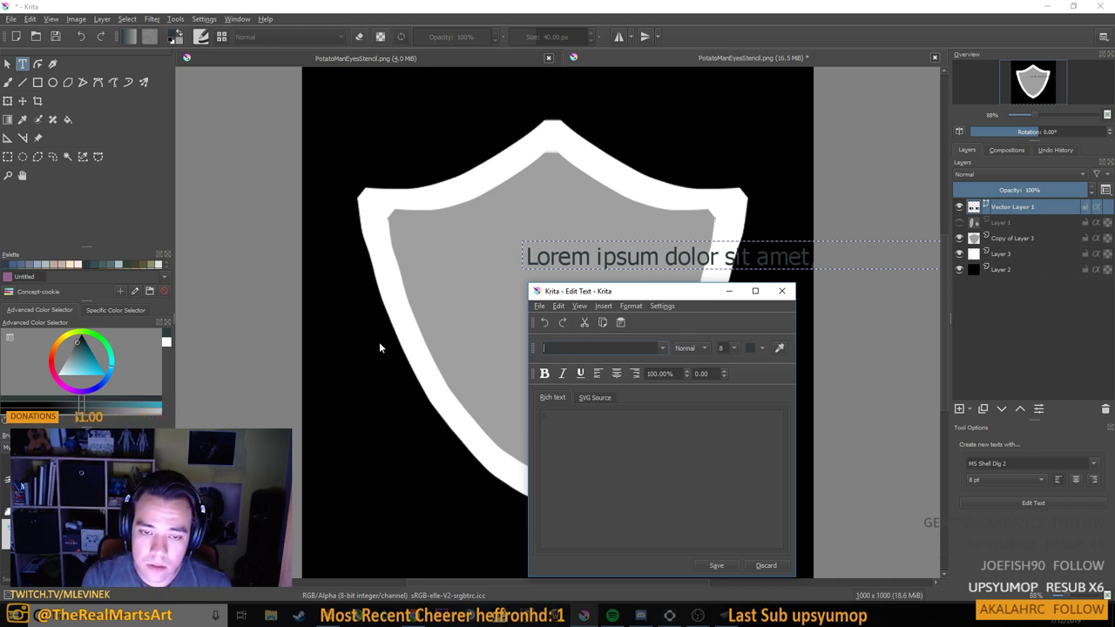
{"action": "type", "text": "Calibri"}
{"action": "key", "text": "Return"}
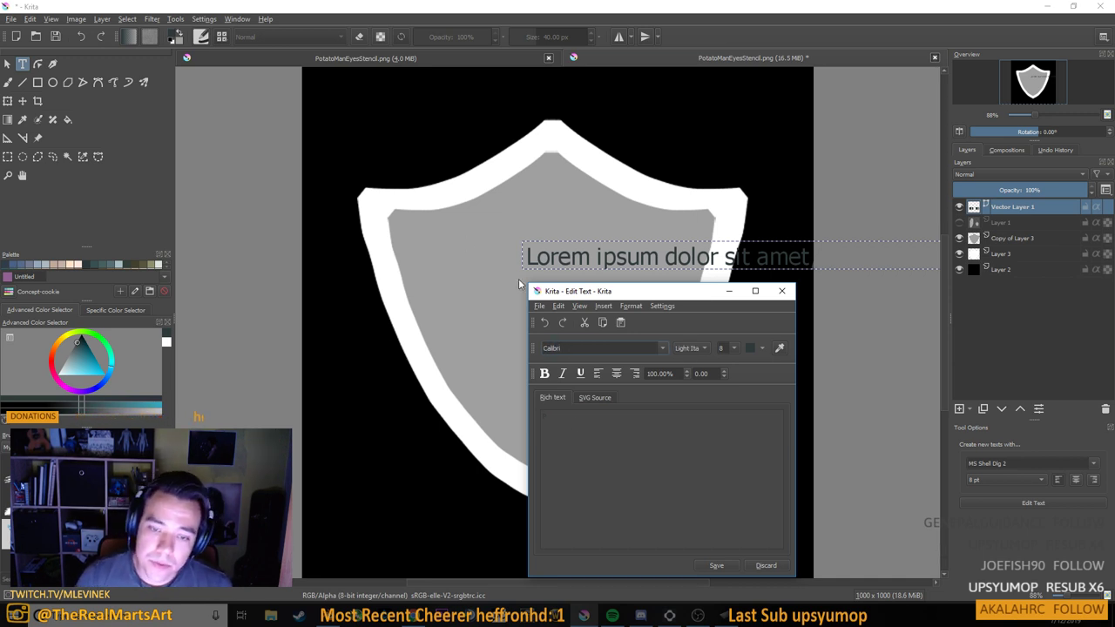
Select the letter P, set its font size to 48, raise it to 72, and apply the text change
{"action": "left_click", "coordinate": [582, 417]}
{"action": "left_click_drag", "start_coordinate": [582, 417], "coordinate": [427, 397]}
{"action": "left_click", "coordinate": [734, 347]}
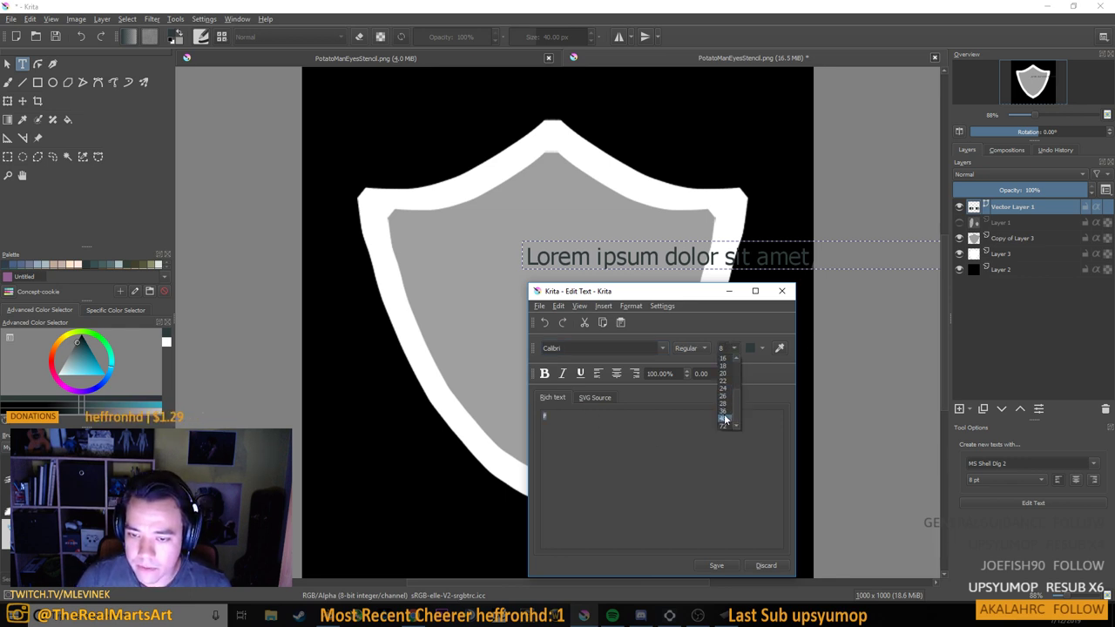
{"action": "left_click", "coordinate": [723, 417]}
{"action": "left_click", "coordinate": [717, 566]}
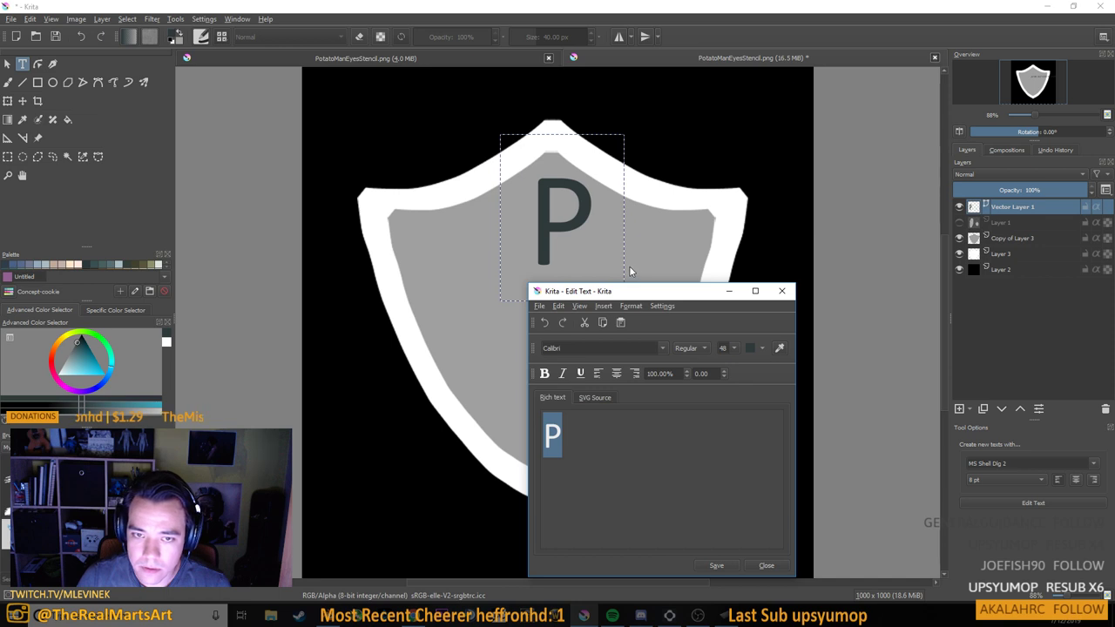
{"action": "left_click", "coordinate": [734, 349]}
{"action": "left_click", "coordinate": [728, 426]}
{"action": "left_click", "coordinate": [729, 570]}
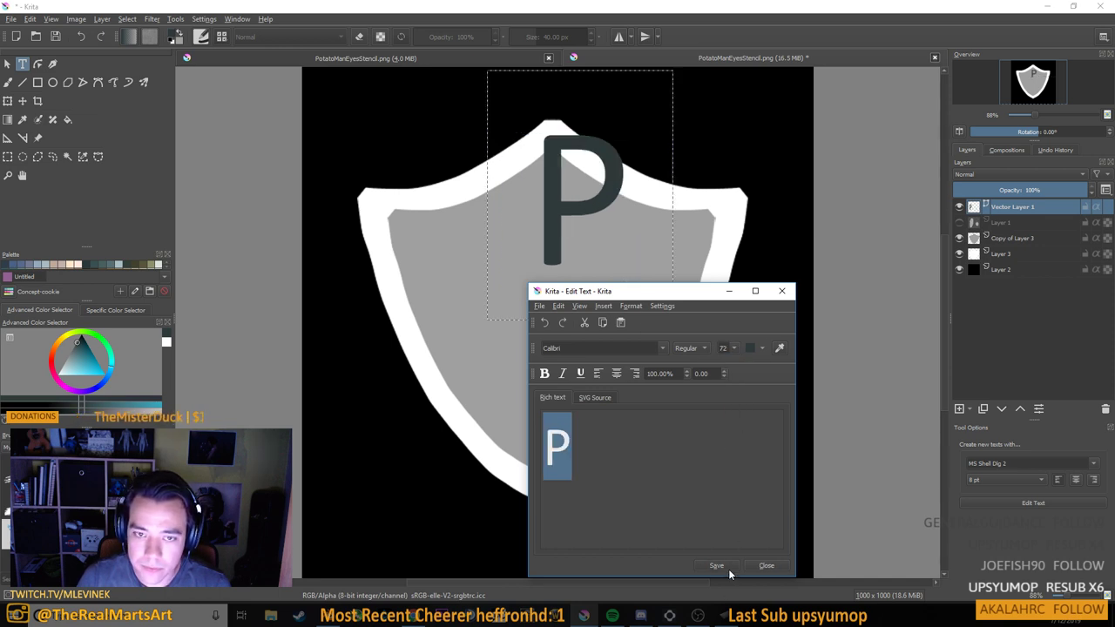
Uncover the shield behind the text editor, switch the P's font to Cambria, and apply it
{"action": "left_click_drag", "start_coordinate": [663, 294], "coordinate": [245, 259]}
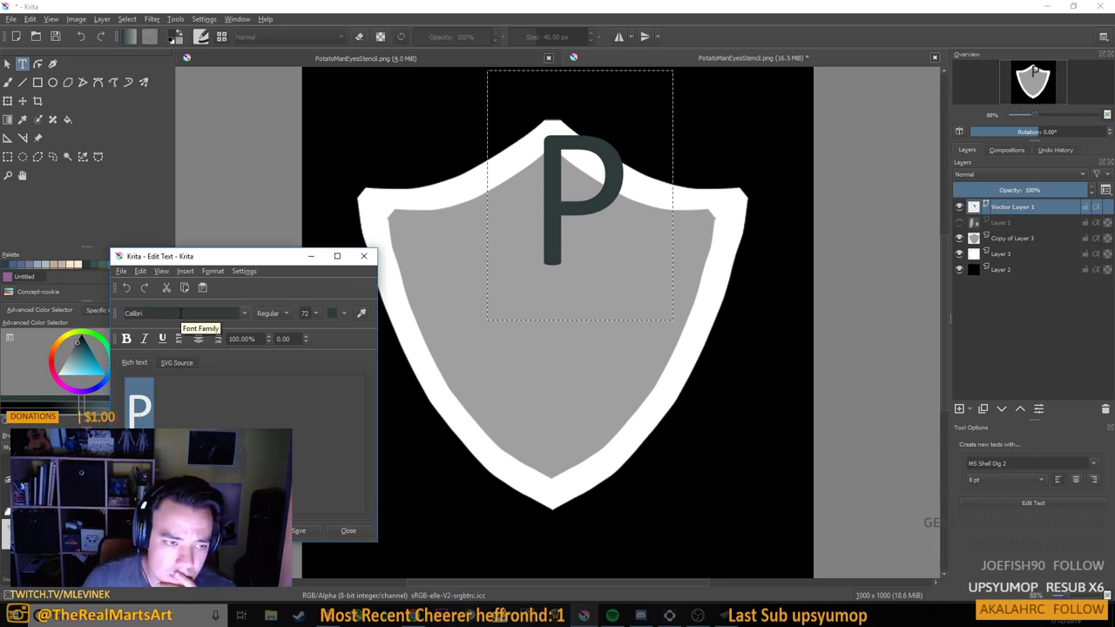
{"action": "scroll", "coordinate": [207, 314], "scroll_direction": "down", "scroll_amount": 3}
{"action": "scroll", "coordinate": [205, 313], "scroll_direction": "up", "scroll_amount": 1}
{"action": "scroll", "coordinate": [206, 312], "scroll_direction": "down", "scroll_amount": 1}
{"action": "scroll", "coordinate": [205, 312], "scroll_direction": "up", "scroll_amount": 1}
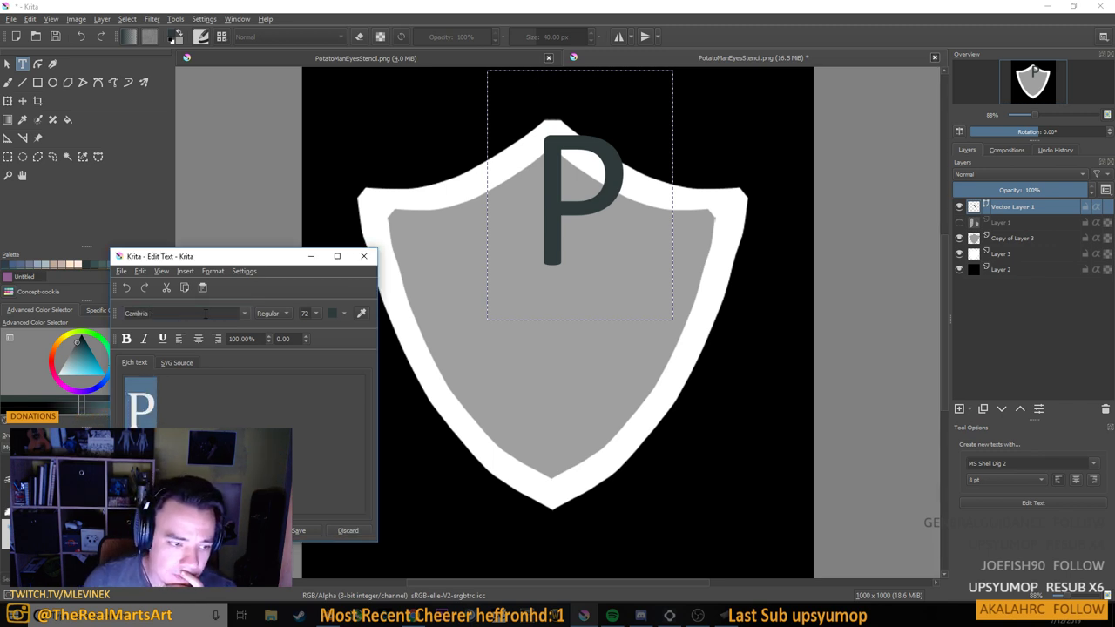
{"action": "left_click", "coordinate": [297, 531]}
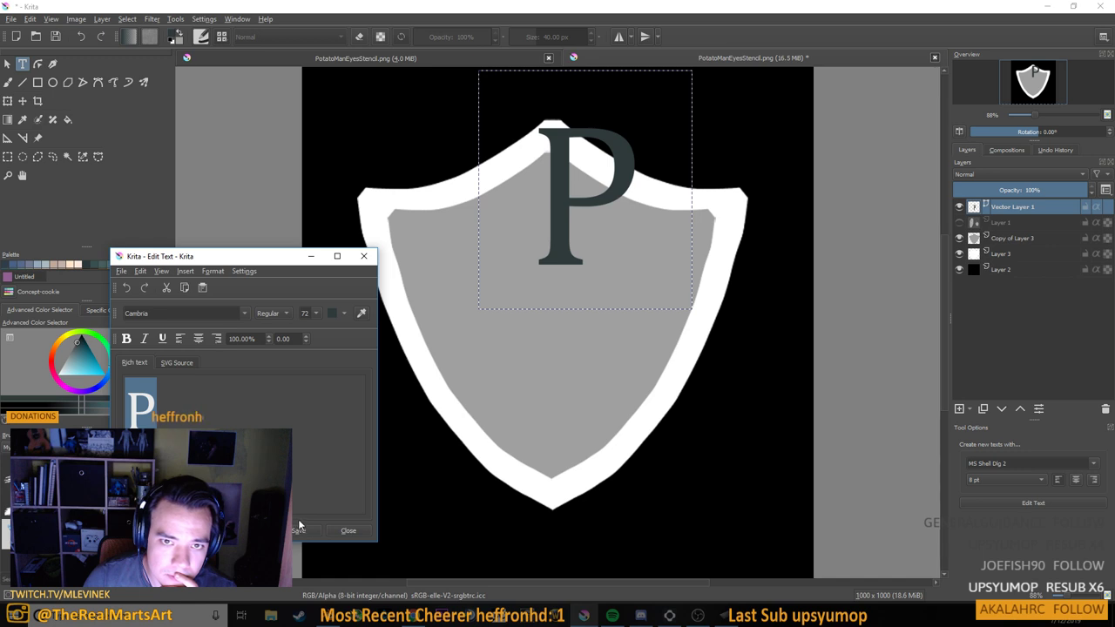
Change the P's font to Bahnschrift SemiBold SemiConden, apply it, and close the text editor
{"action": "scroll", "coordinate": [177, 315], "scroll_direction": "up", "scroll_amount": 3}
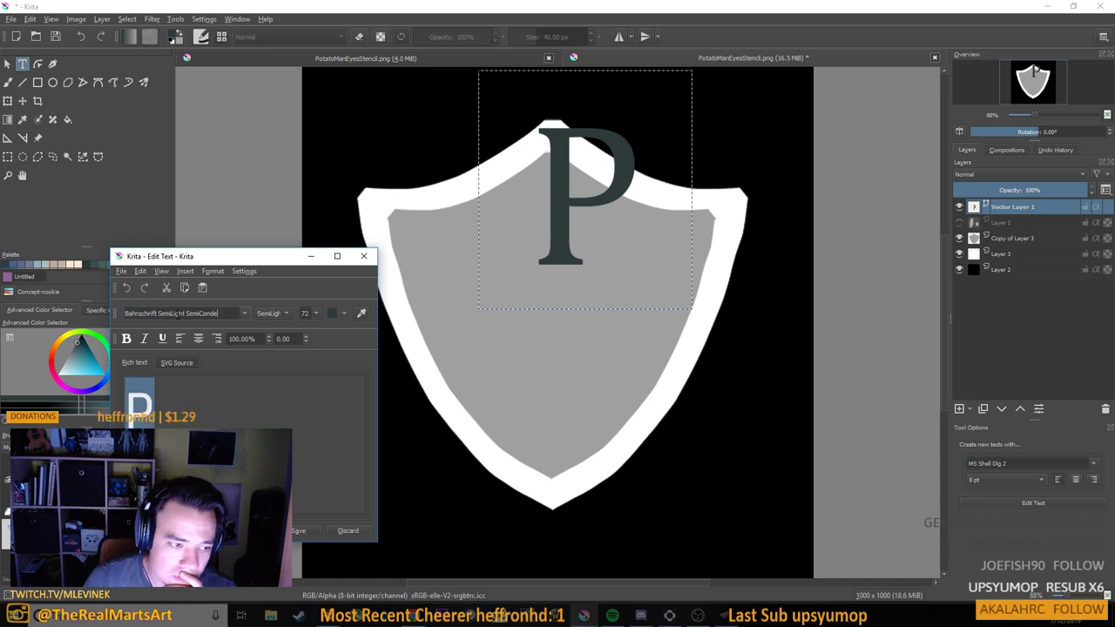
{"action": "scroll", "coordinate": [176, 315], "scroll_direction": "up", "scroll_amount": 2}
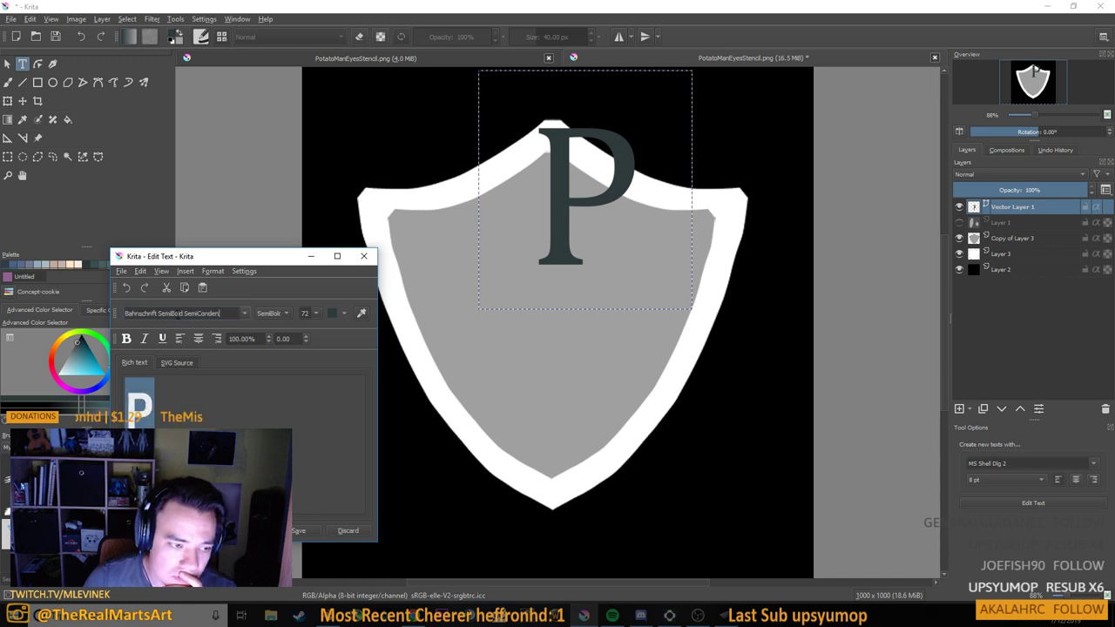
{"action": "left_click", "coordinate": [300, 531]}
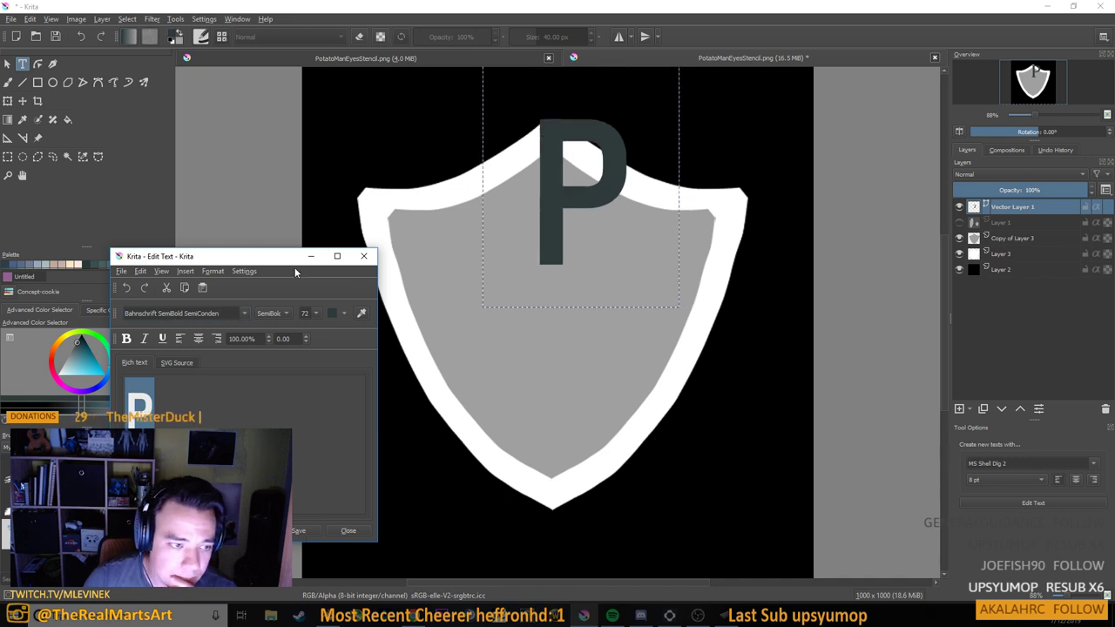
{"action": "left_click", "coordinate": [364, 256]}
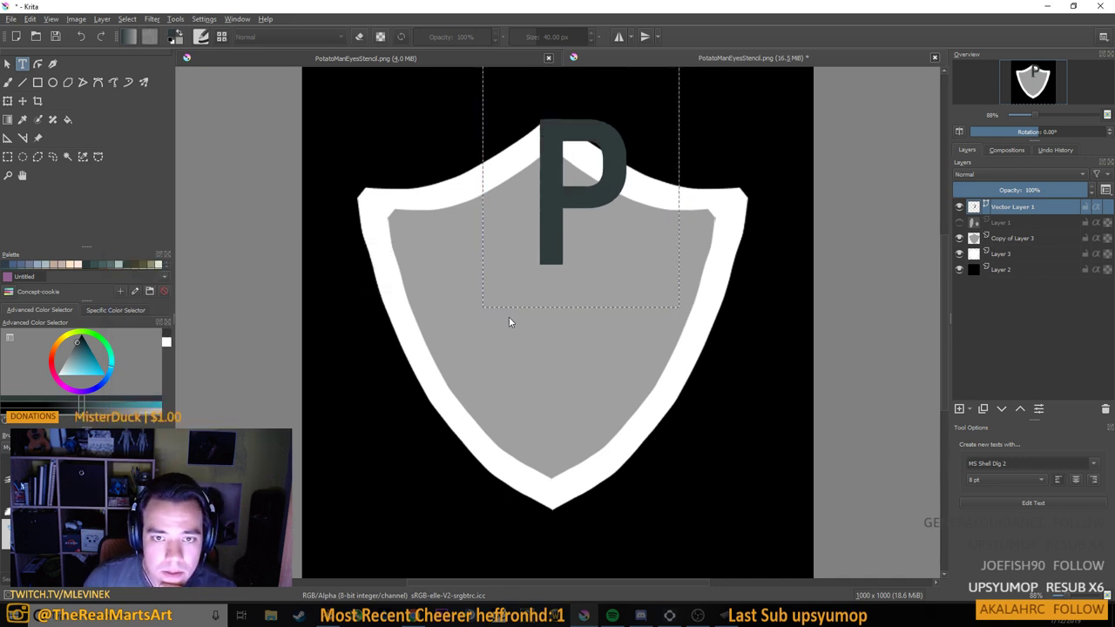
Move the P down to the middle of the grey shield, at about X 500 px, Y 484 px
{"action": "left_click", "coordinate": [8, 64]}
{"action": "left_click_drag", "start_coordinate": [549, 216], "coordinate": [528, 314]}
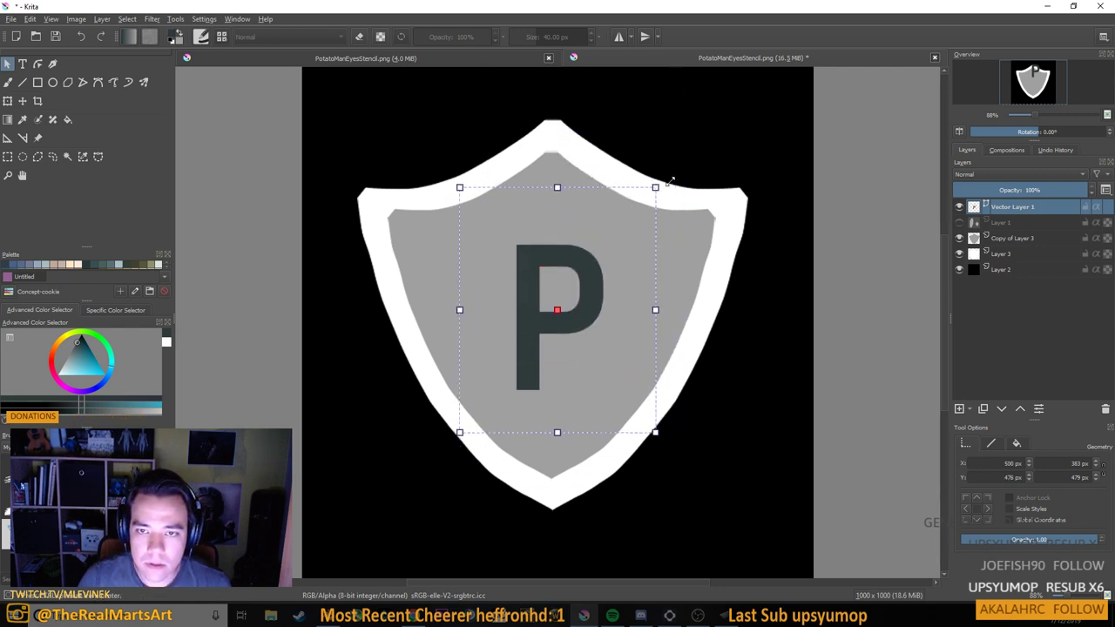
{"action": "left_click_drag", "start_coordinate": [573, 293], "coordinate": [578, 297]}
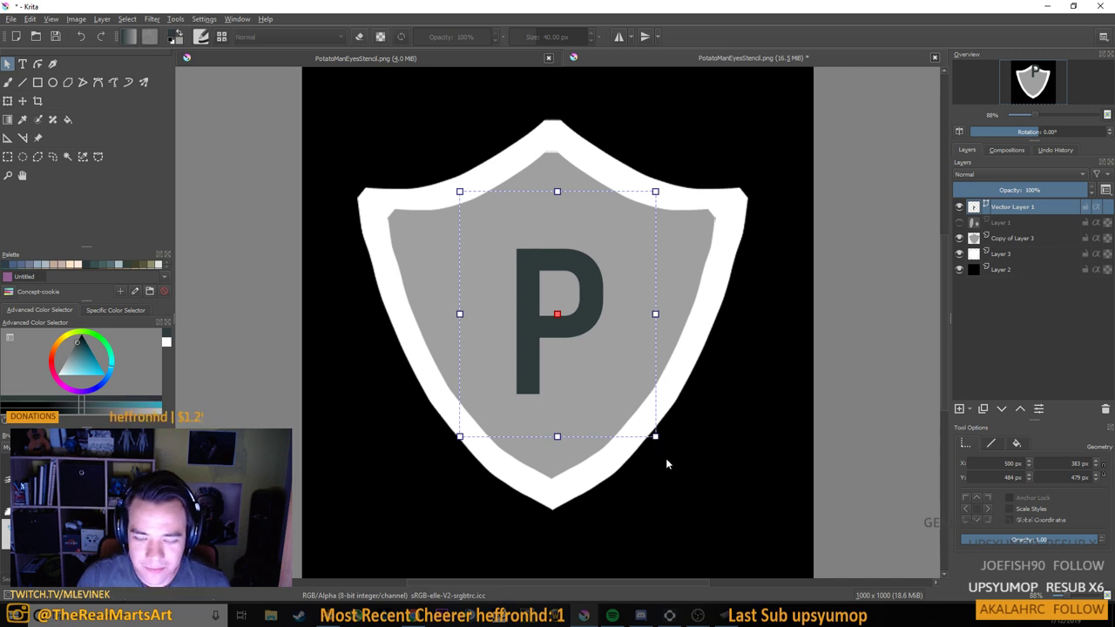
Reopen the P for text editing and try to set its font size to 100
{"action": "key", "text": "Return"}
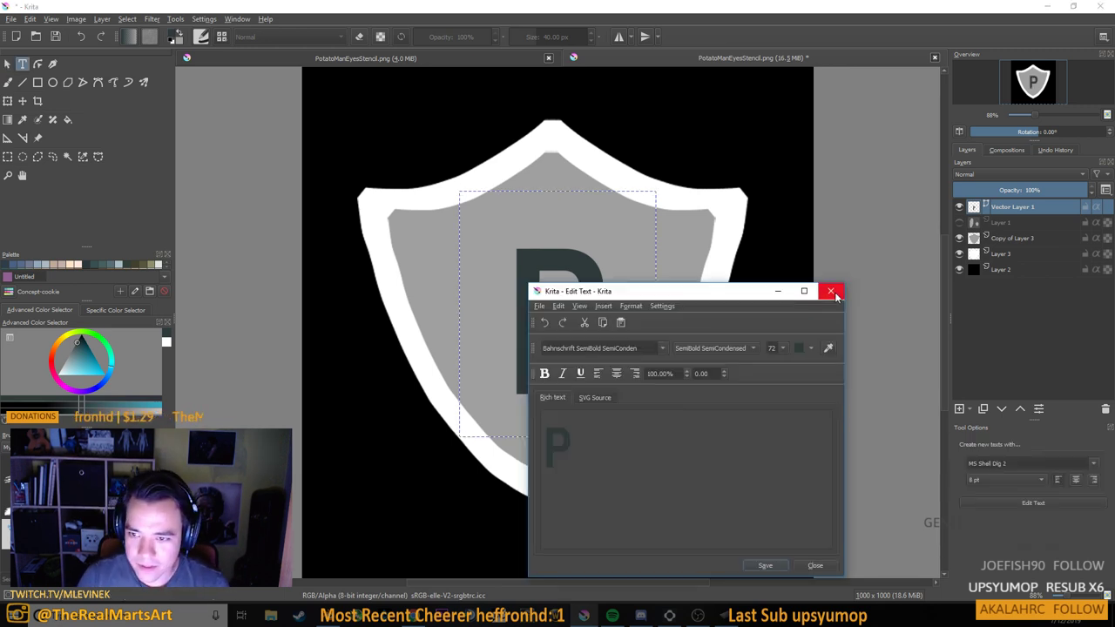
{"action": "type", "text": "100"}
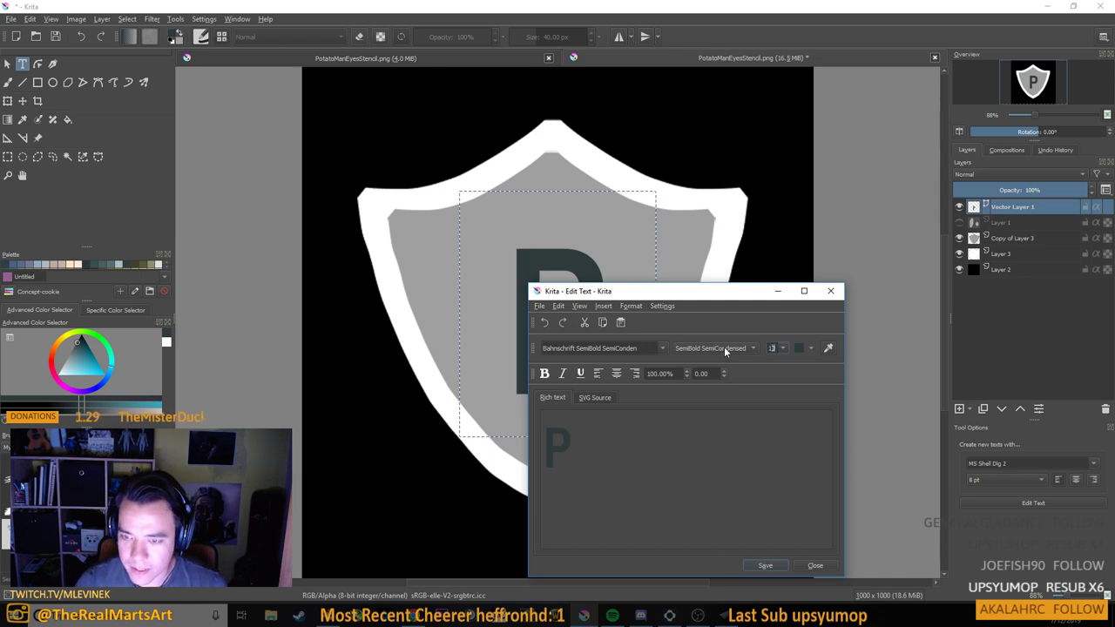
{"action": "left_click", "coordinate": [771, 568]}
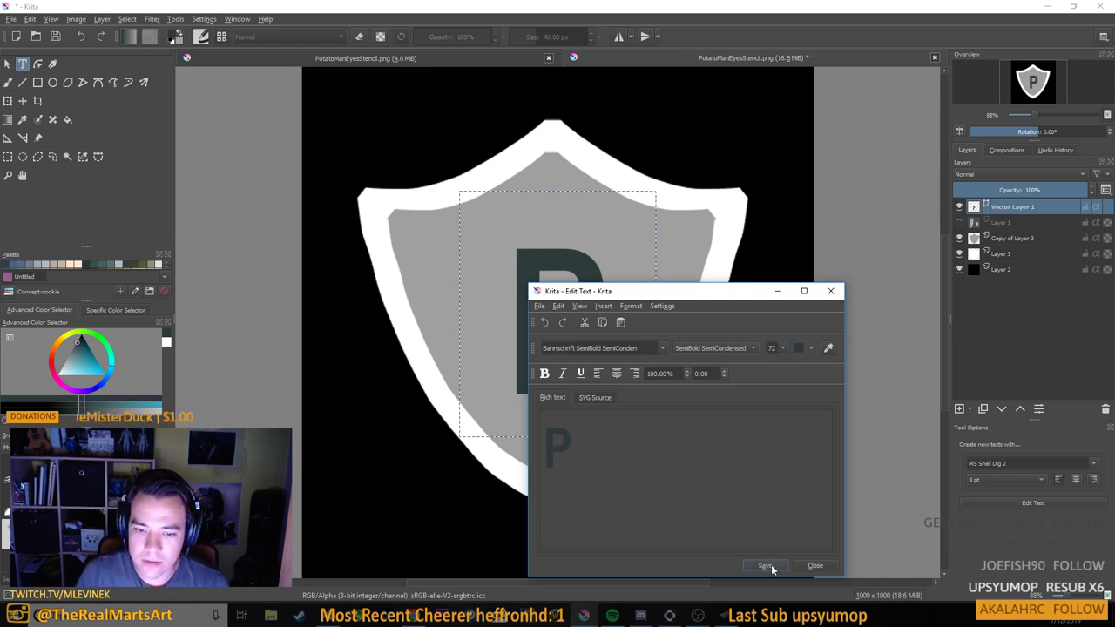
{"action": "key", "text": "ctrl+a"}
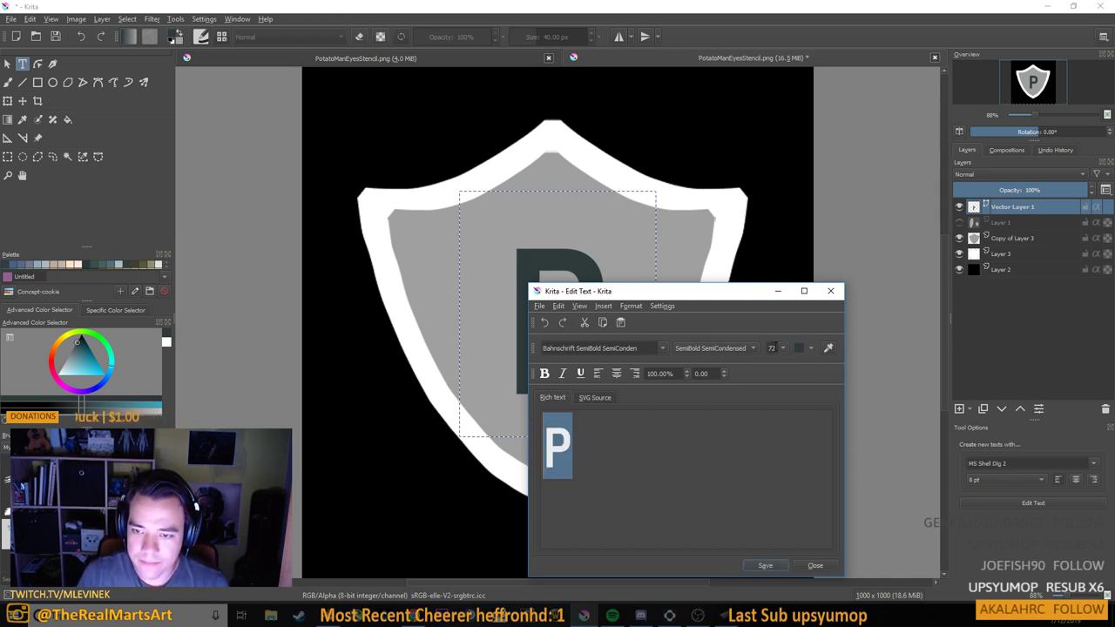
{"action": "left_click_drag", "start_coordinate": [776, 348], "coordinate": [703, 350]}
{"action": "type", "text": "100"}
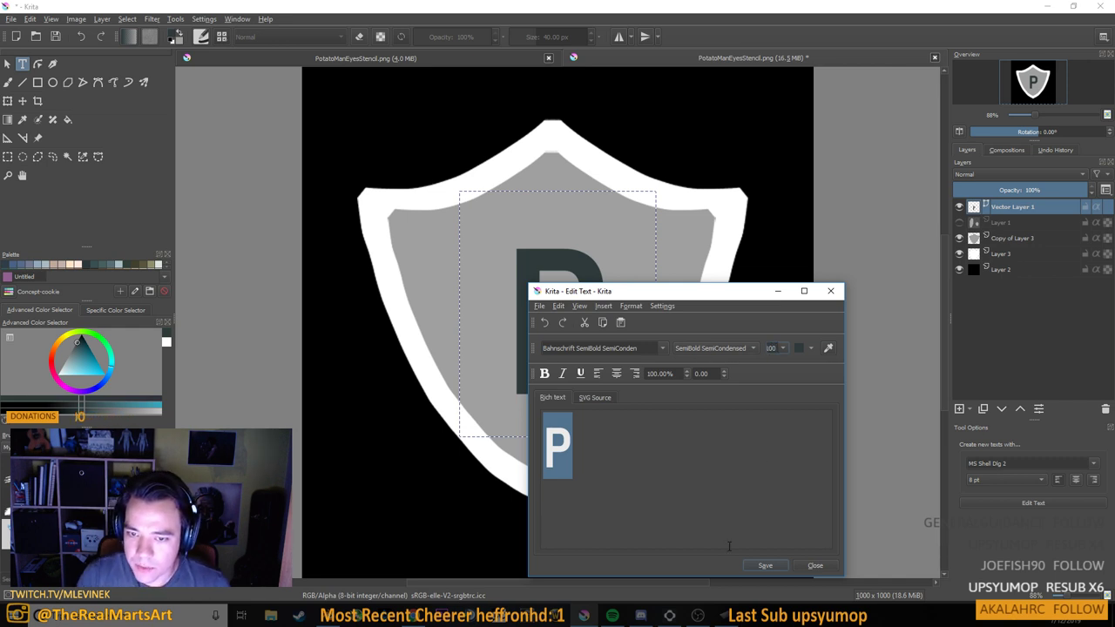
{"action": "left_click", "coordinate": [765, 565]}
{"action": "left_click", "coordinate": [830, 291]}
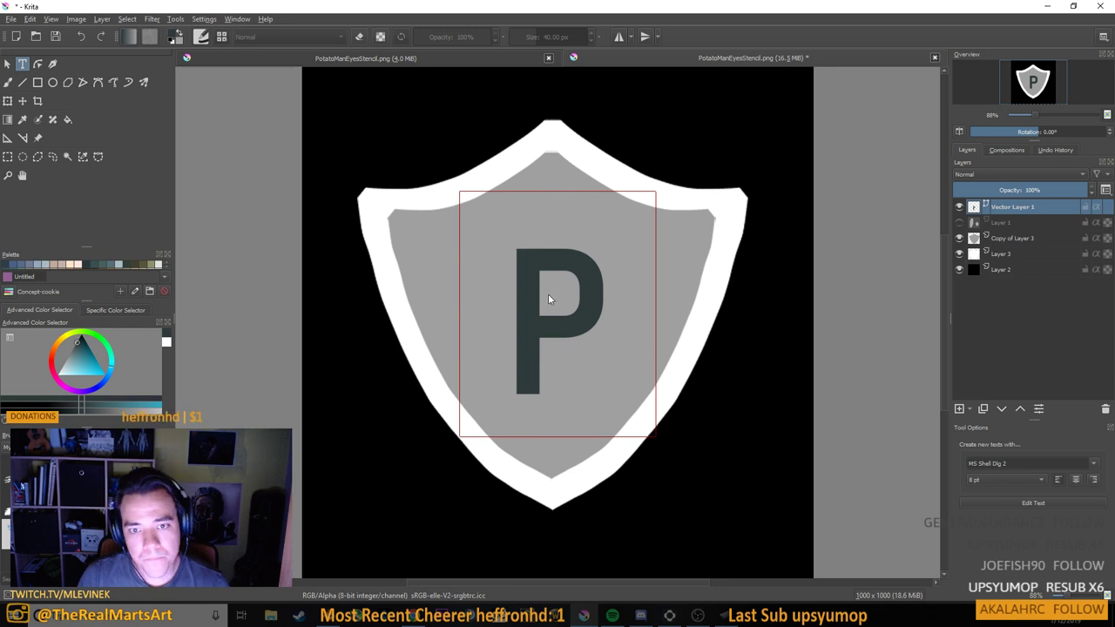
Enlarge the P with a free transform and nudge it toward the shield's center
{"action": "left_click", "coordinate": [7, 64]}
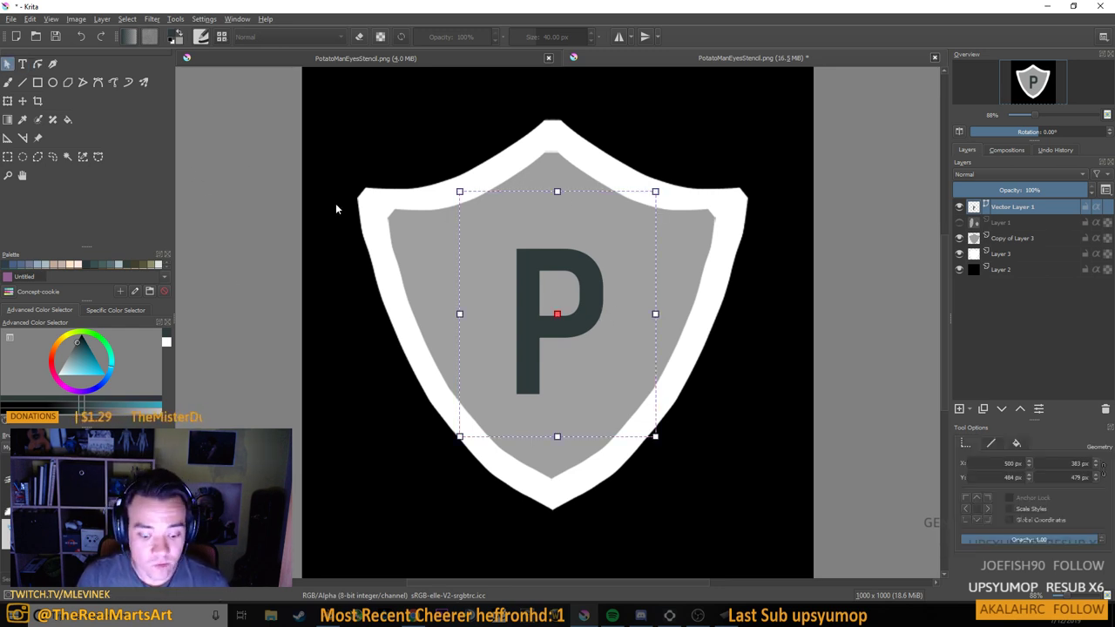
{"action": "key", "text": "ctrl+t"}
{"action": "left_click_drag", "start_coordinate": [602, 247], "coordinate": [625, 220]}
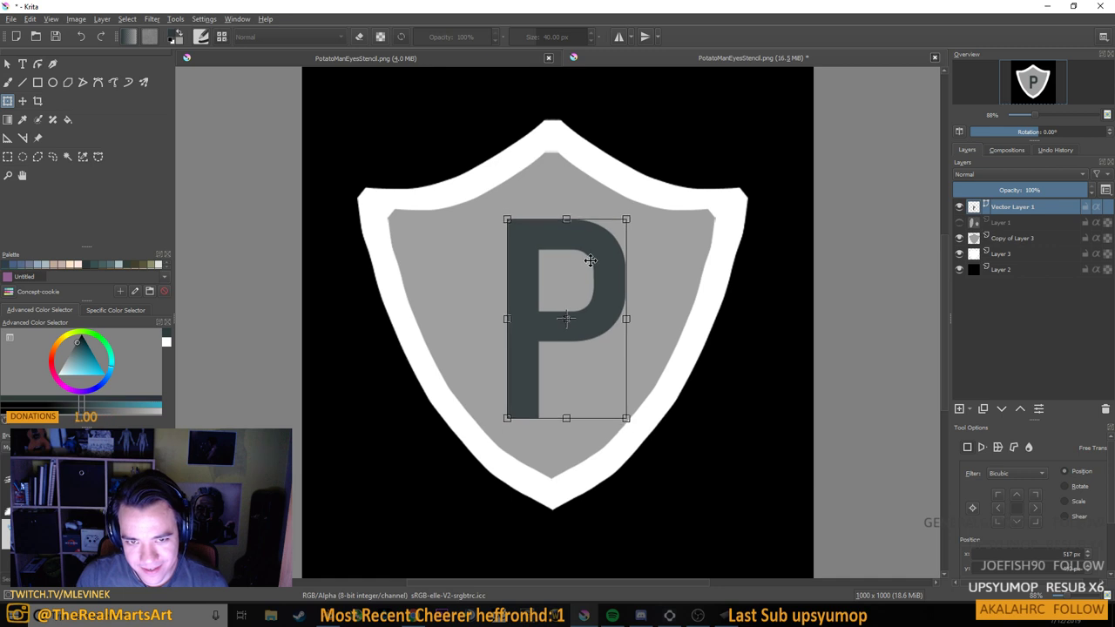
{"action": "left_click_drag", "start_coordinate": [589, 262], "coordinate": [586, 263]}
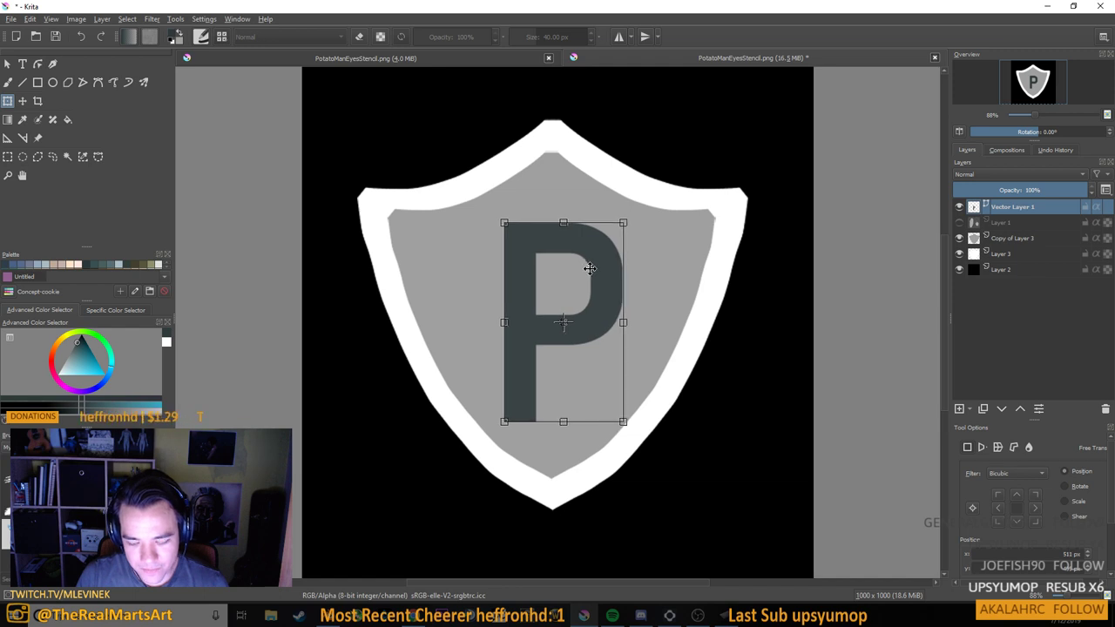
{"action": "key", "text": "Return"}
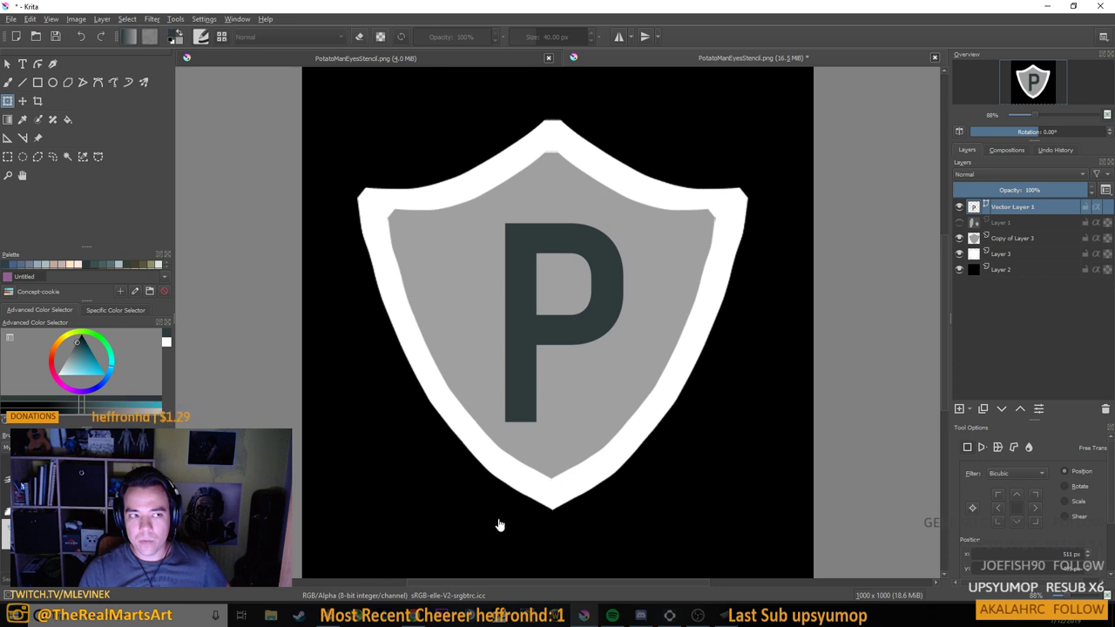
Flatten the vector layer holding the P and select its opaque area
{"action": "left_click", "coordinate": [588, 250]}
{"action": "right_click", "coordinate": [587, 247]}
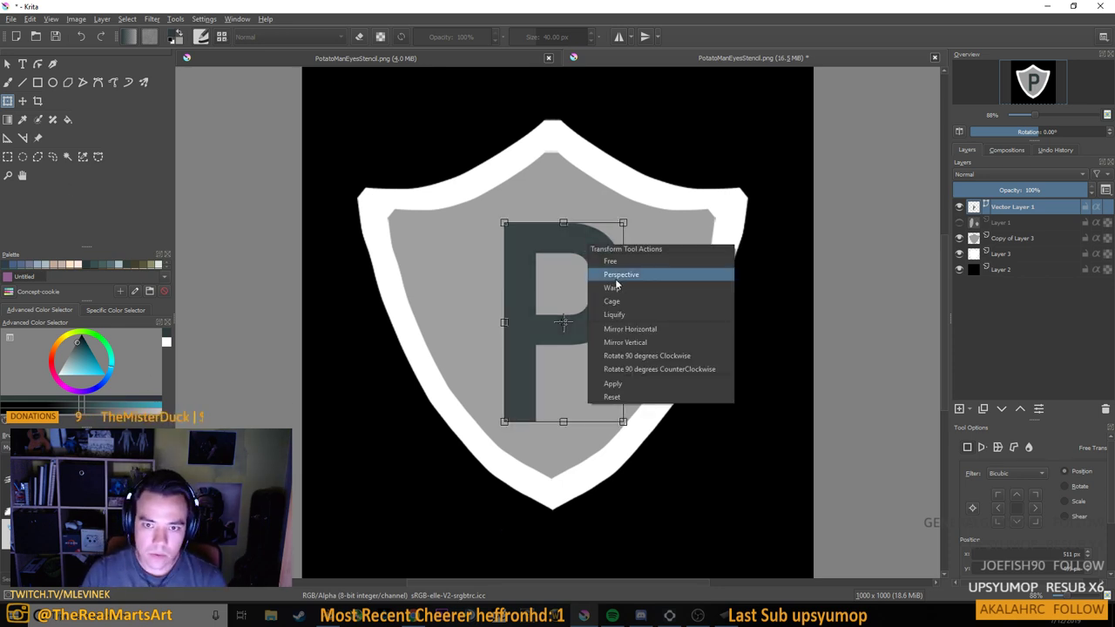
{"action": "right_click", "coordinate": [1002, 205]}
{"action": "right_click", "coordinate": [1002, 205]}
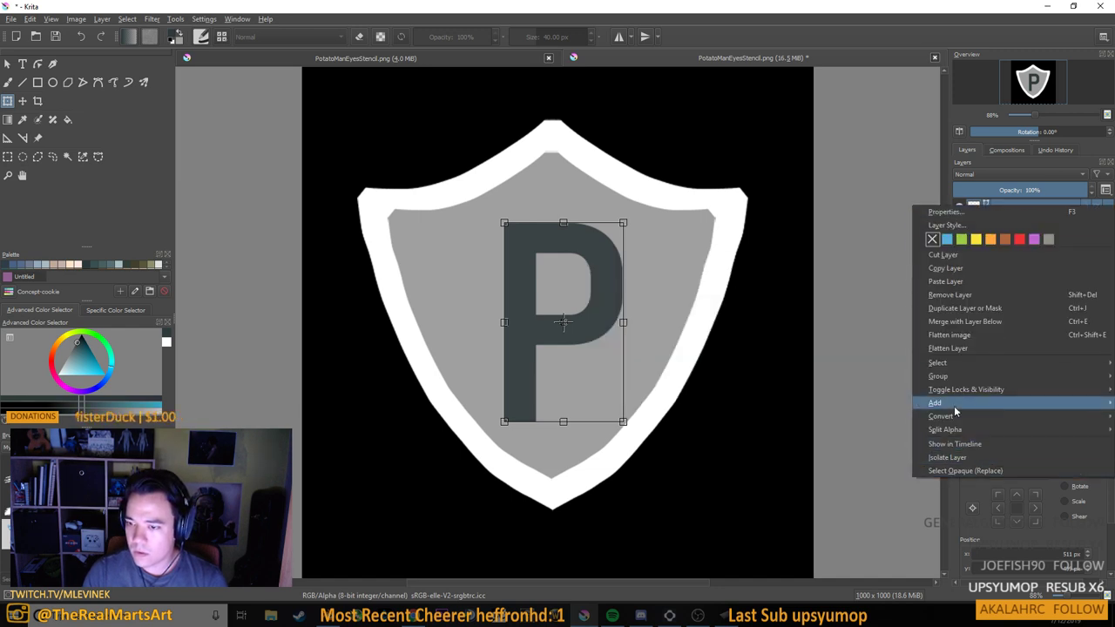
{"action": "left_click", "coordinate": [965, 349]}
{"action": "right_click", "coordinate": [1002, 208]}
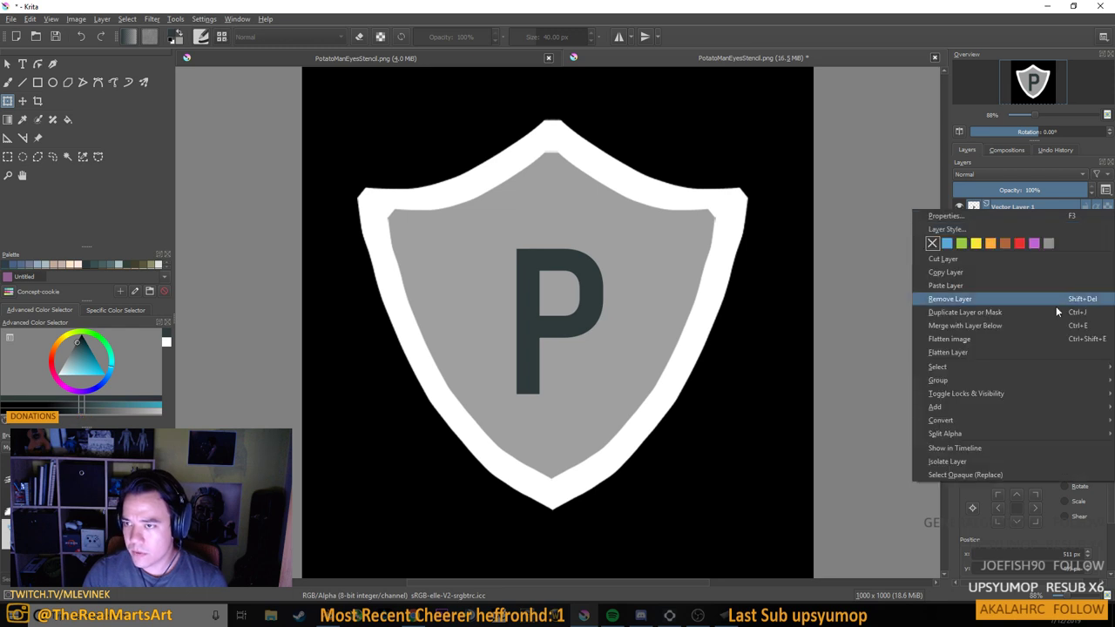
{"action": "left_click", "coordinate": [1010, 479]}
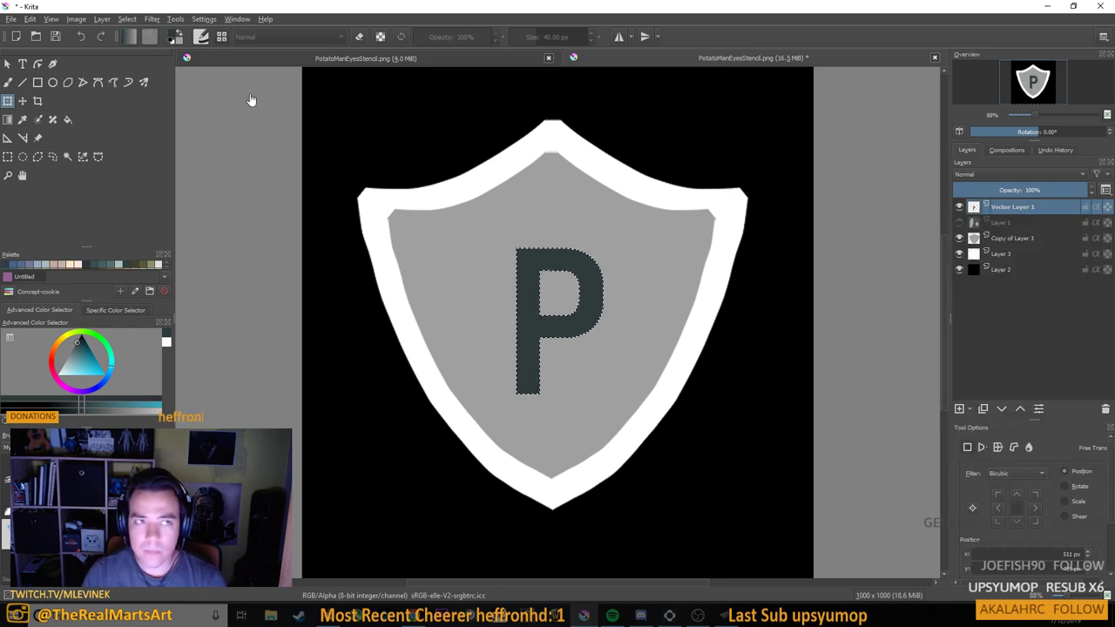
Set the foreground color to a neutral dark grey with red, green and blue all at 47
{"action": "left_click", "coordinate": [174, 36]}
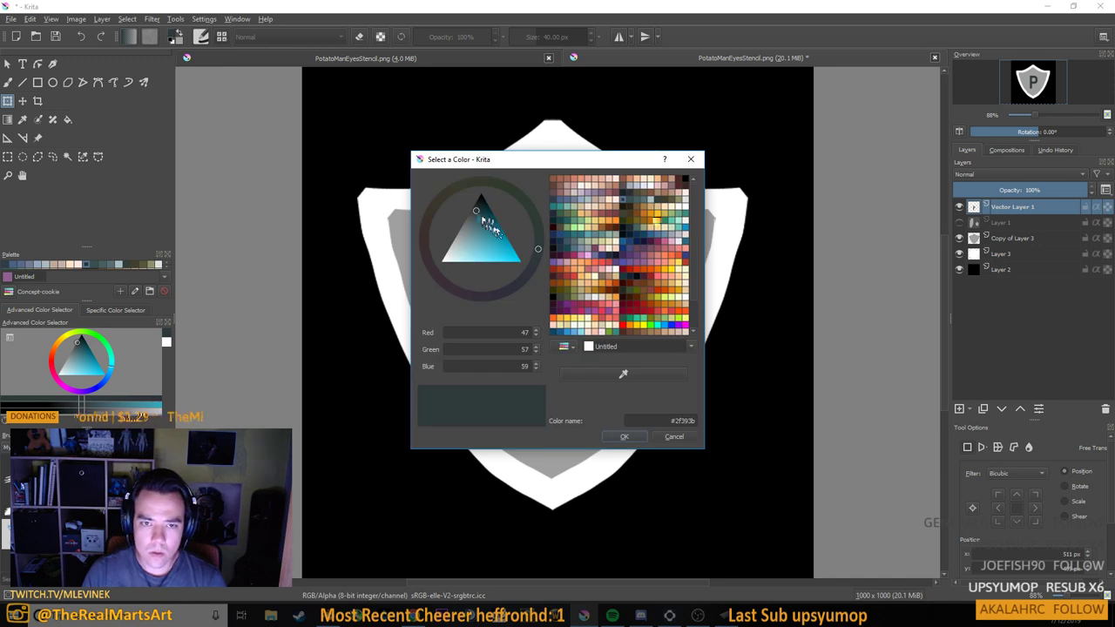
{"action": "left_click_drag", "start_coordinate": [520, 333], "coordinate": [609, 343]}
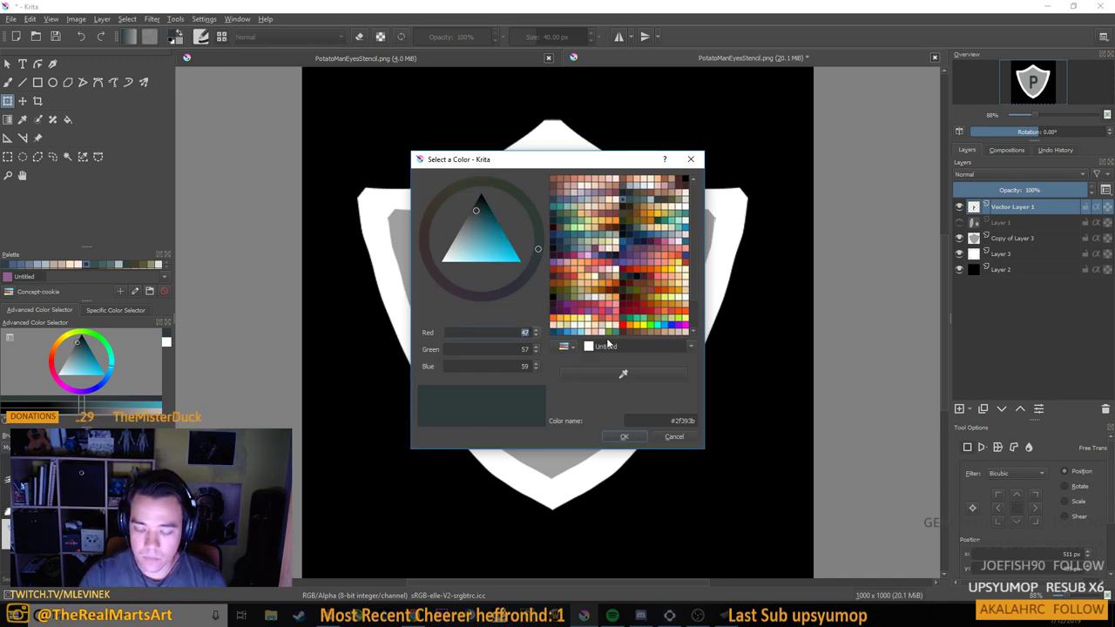
{"action": "key", "text": "Tab"}
{"action": "type", "text": "47"}
{"action": "key", "text": "Tab"}
{"action": "type", "text": "47"}
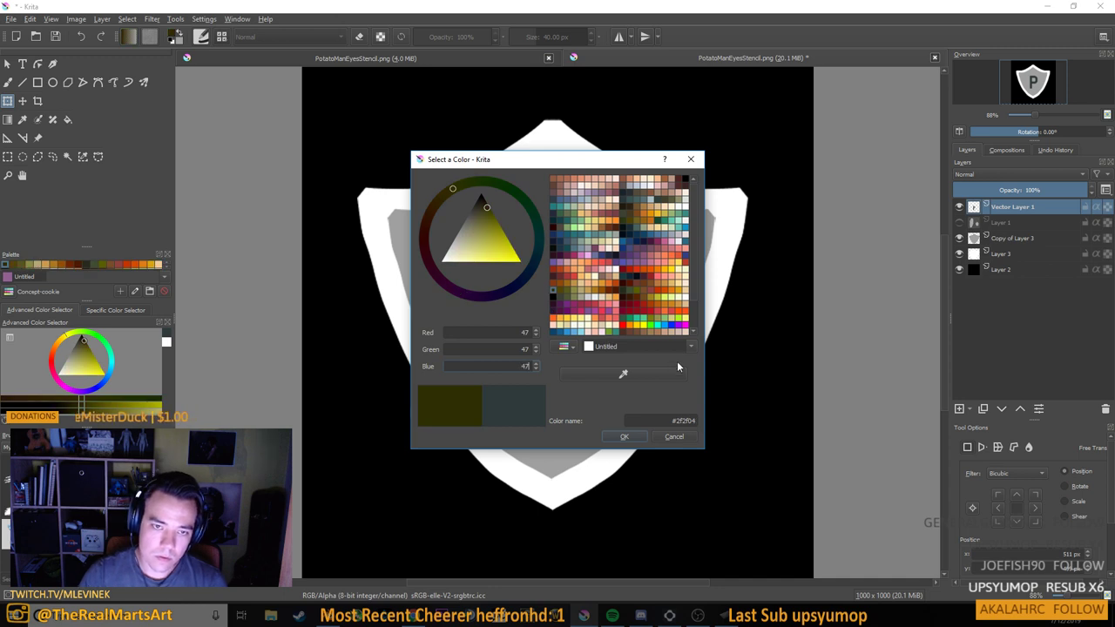
{"action": "left_click", "coordinate": [524, 365]}
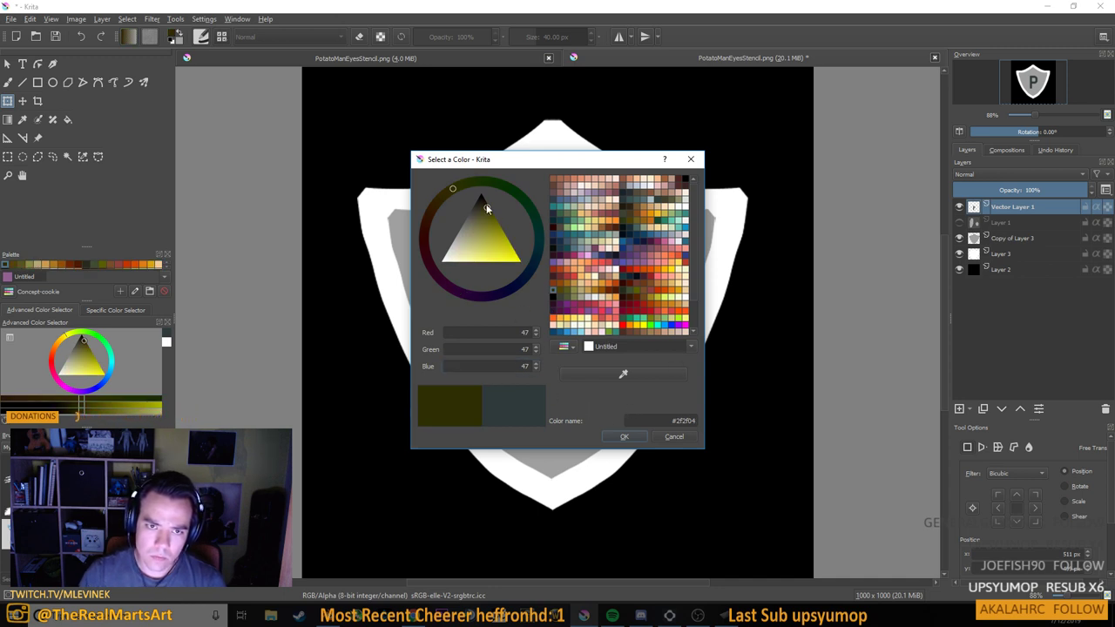
{"action": "left_click", "coordinate": [536, 363]}
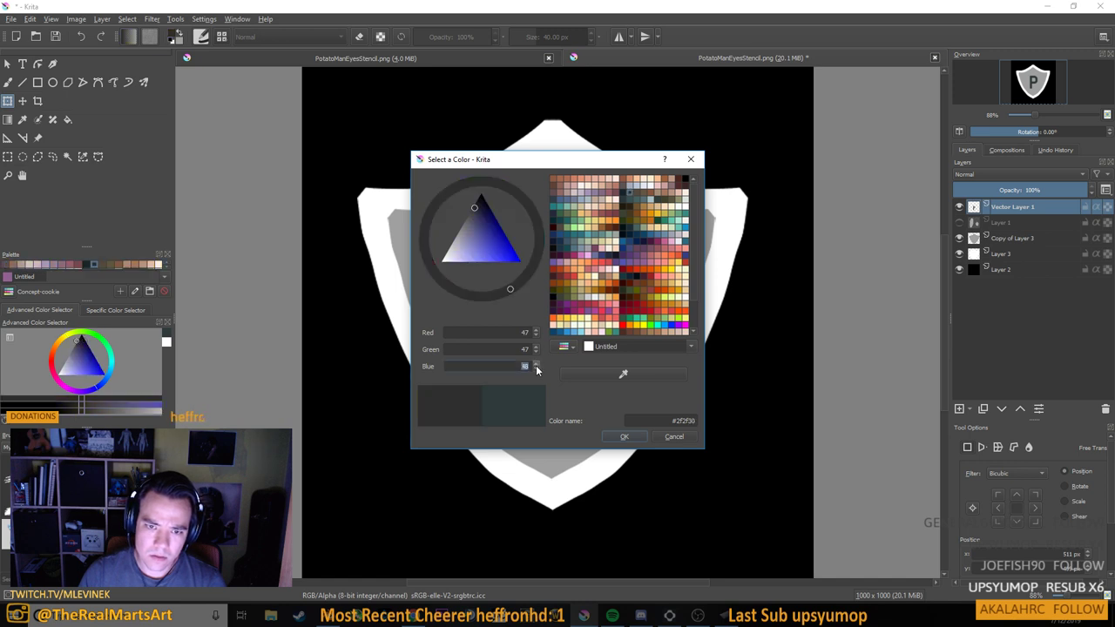
{"action": "left_click", "coordinate": [536, 370]}
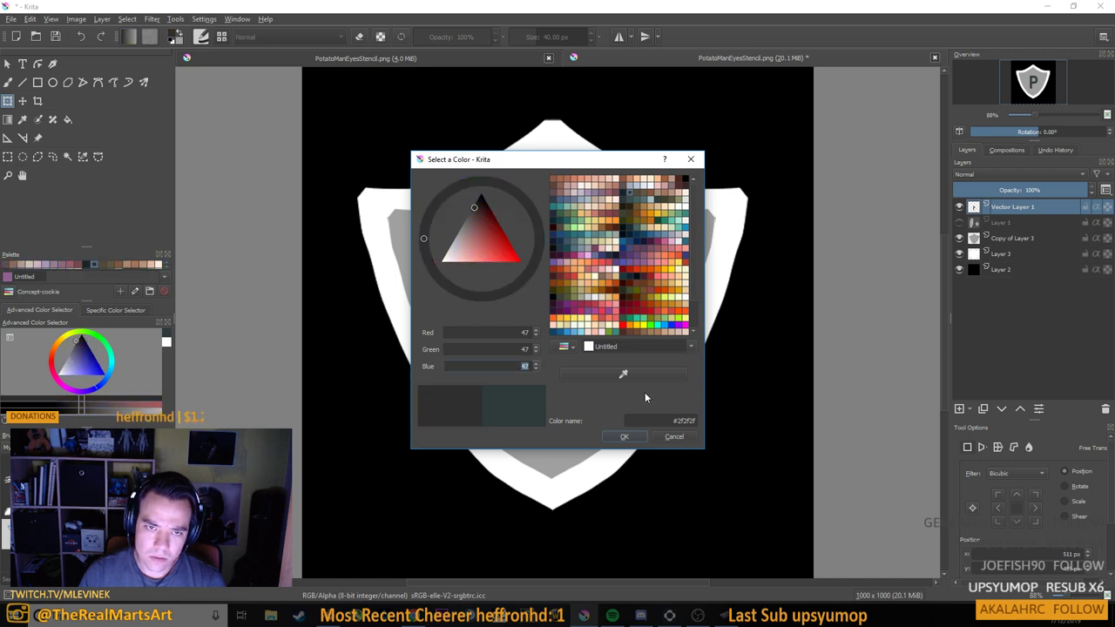
{"action": "left_click", "coordinate": [668, 436]}
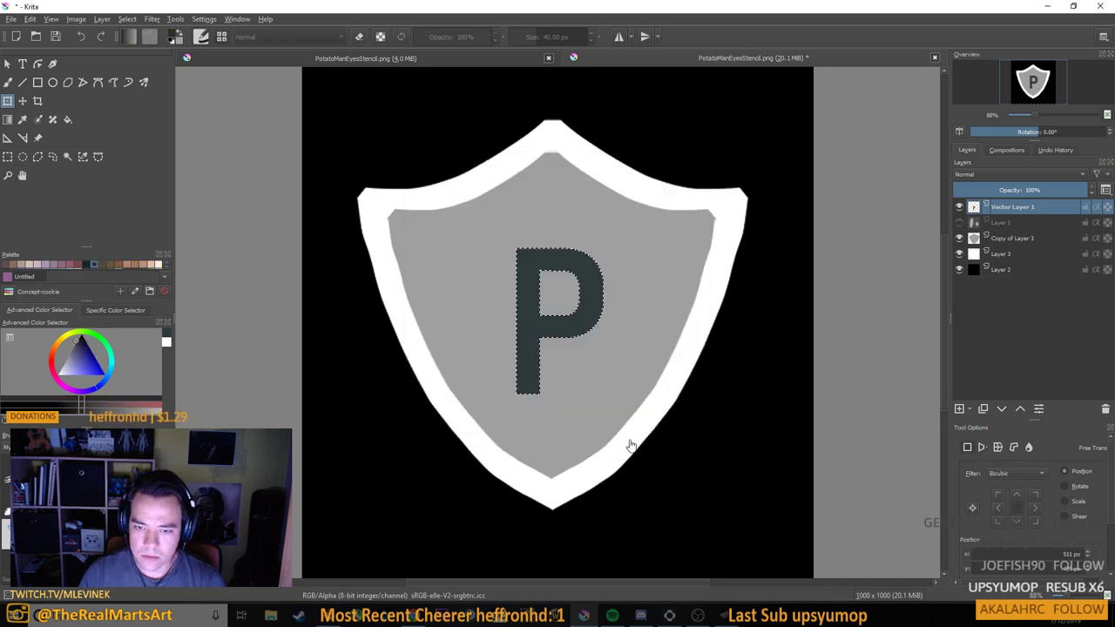
Recolor the selected P with the neutral dark grey and save the shield stencil image
{"action": "left_click", "coordinate": [177, 34]}
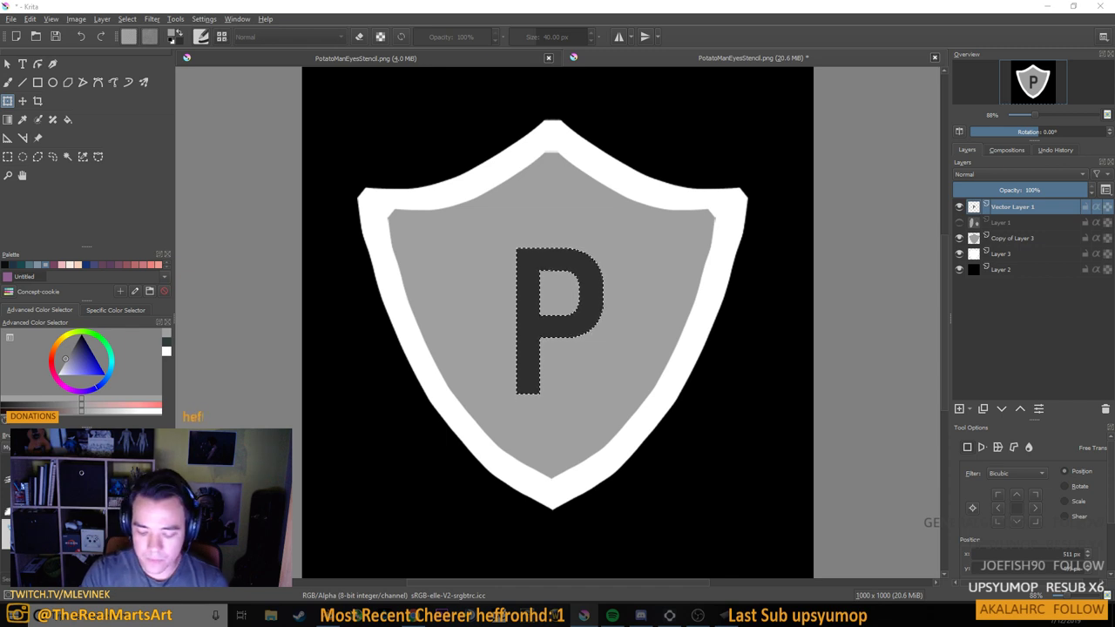
{"action": "key", "text": "ctrl+s"}
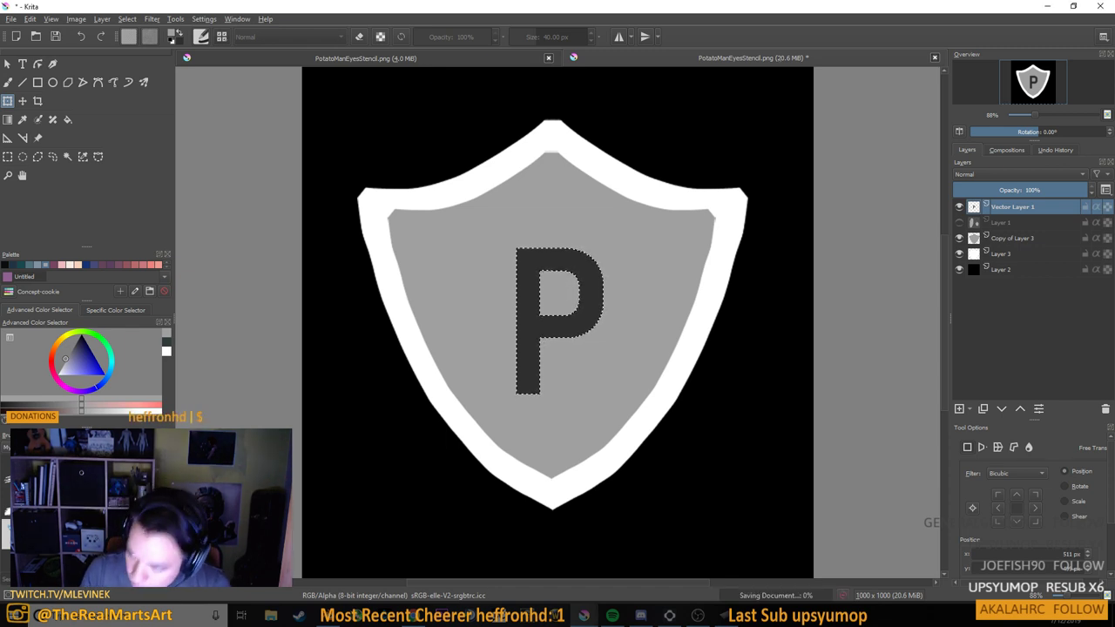
Switch to Blender and check the existing textures available for the Layer brush
{"action": "left_click", "coordinate": [1046, 7]}
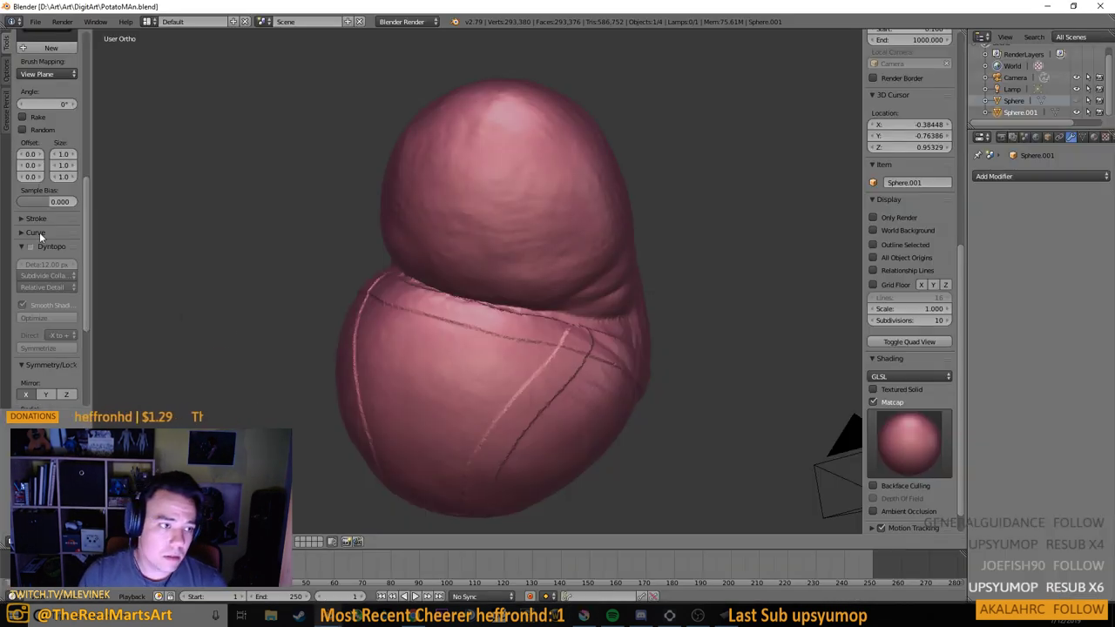
{"action": "scroll", "coordinate": [41, 234], "scroll_direction": "down", "scroll_amount": 3}
{"action": "scroll", "coordinate": [44, 237], "scroll_direction": "up", "scroll_amount": 11}
{"action": "scroll", "coordinate": [44, 215], "scroll_direction": "down", "scroll_amount": 6}
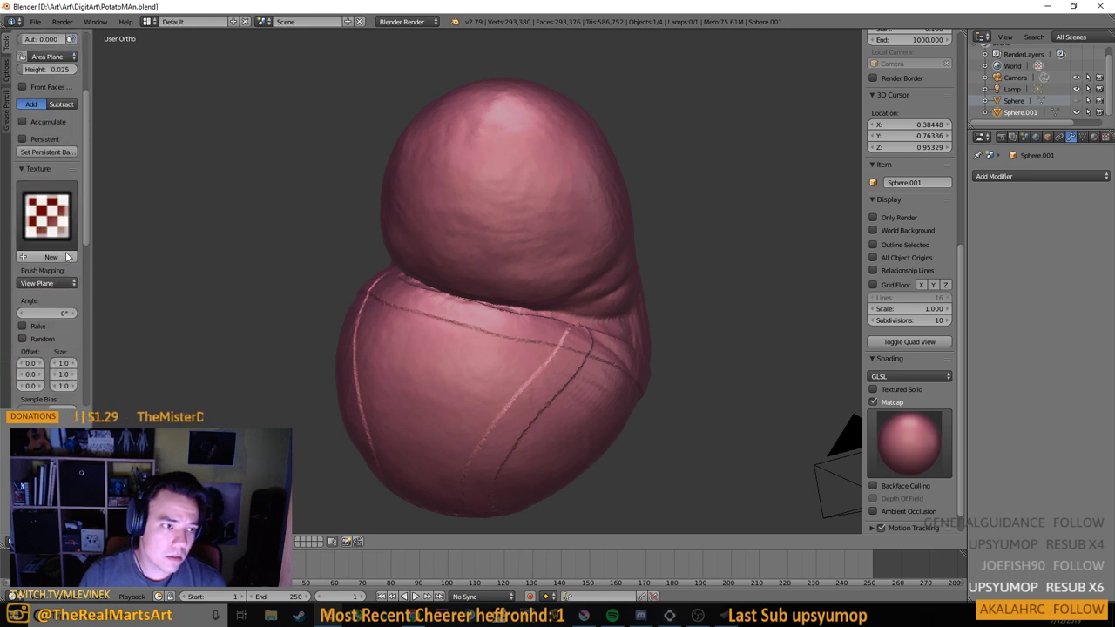
{"action": "scroll", "coordinate": [53, 261], "scroll_direction": "down", "scroll_amount": 5}
{"action": "scroll", "coordinate": [76, 324], "scroll_direction": "up", "scroll_amount": 9}
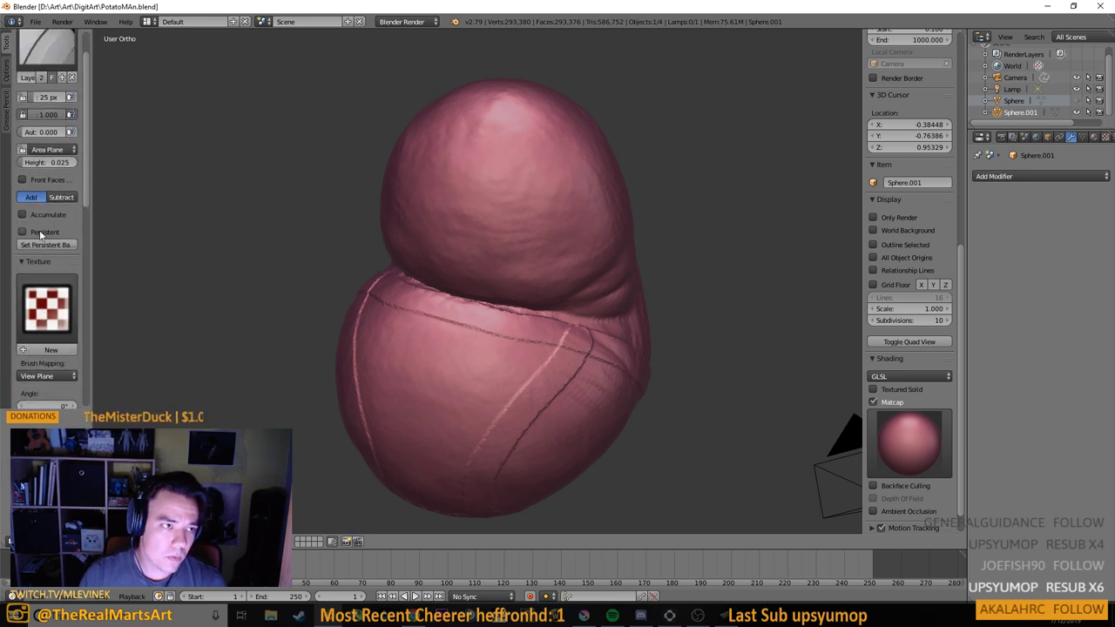
{"action": "scroll", "coordinate": [36, 98], "scroll_direction": "down", "scroll_amount": 3}
{"action": "left_click", "coordinate": [44, 261]}
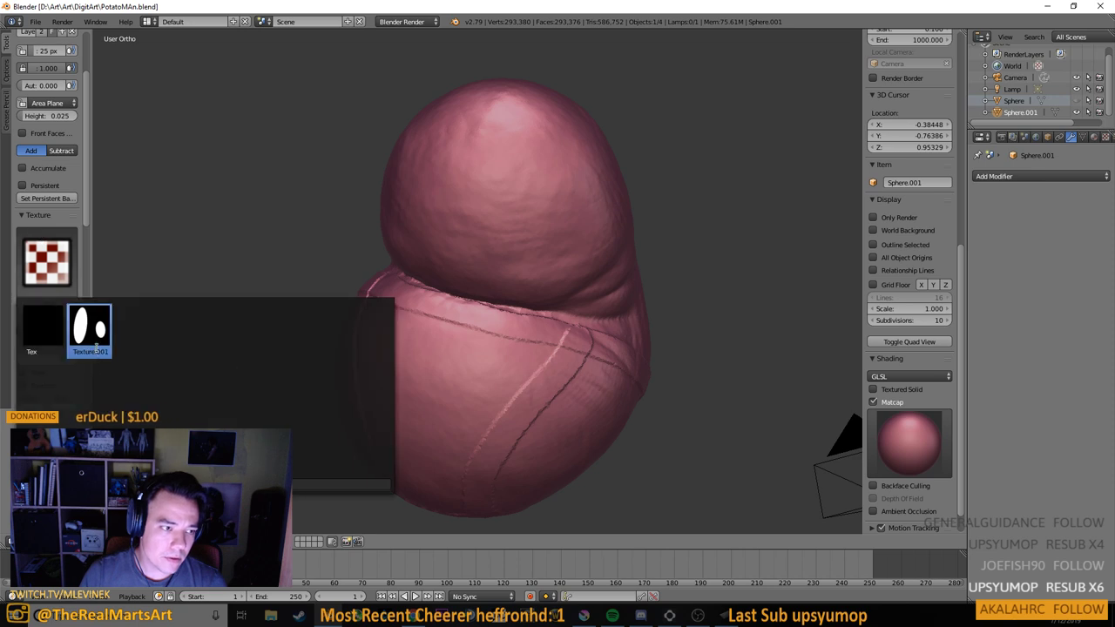
{"action": "left_click", "coordinate": [50, 219]}
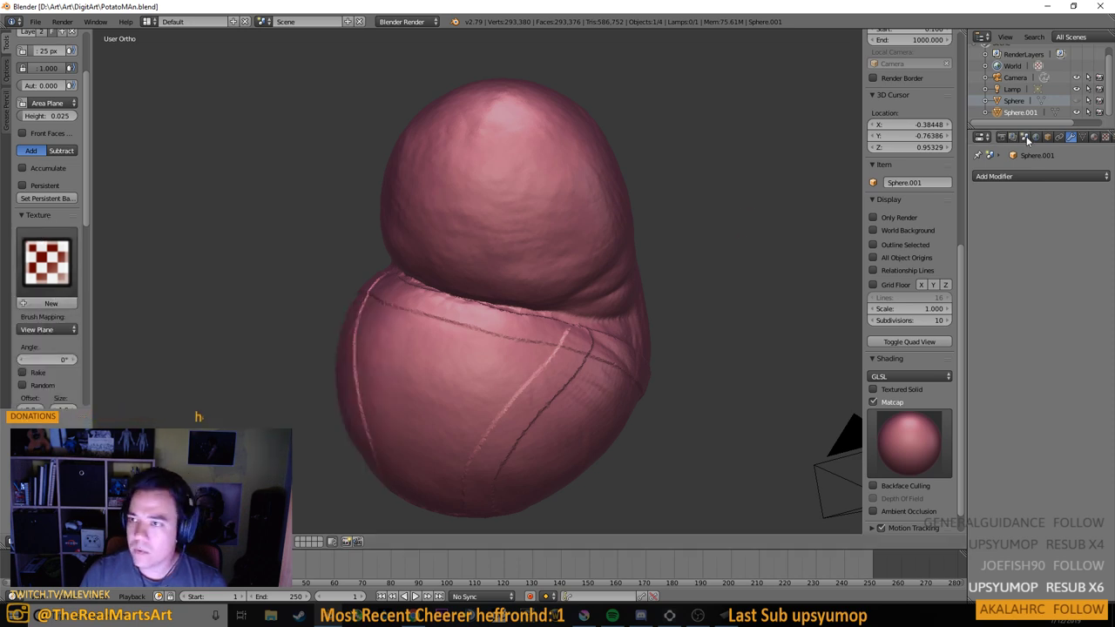
Create a new image texture for the Layer sculpt brush
{"action": "left_click", "coordinate": [1104, 137]}
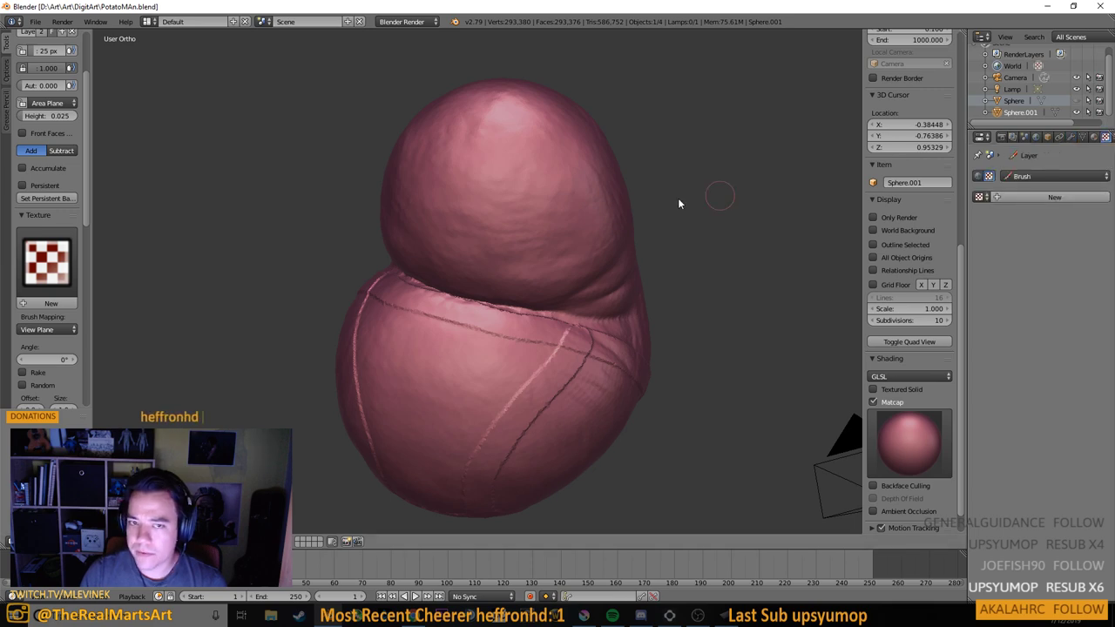
{"action": "key", "text": "Tab"}
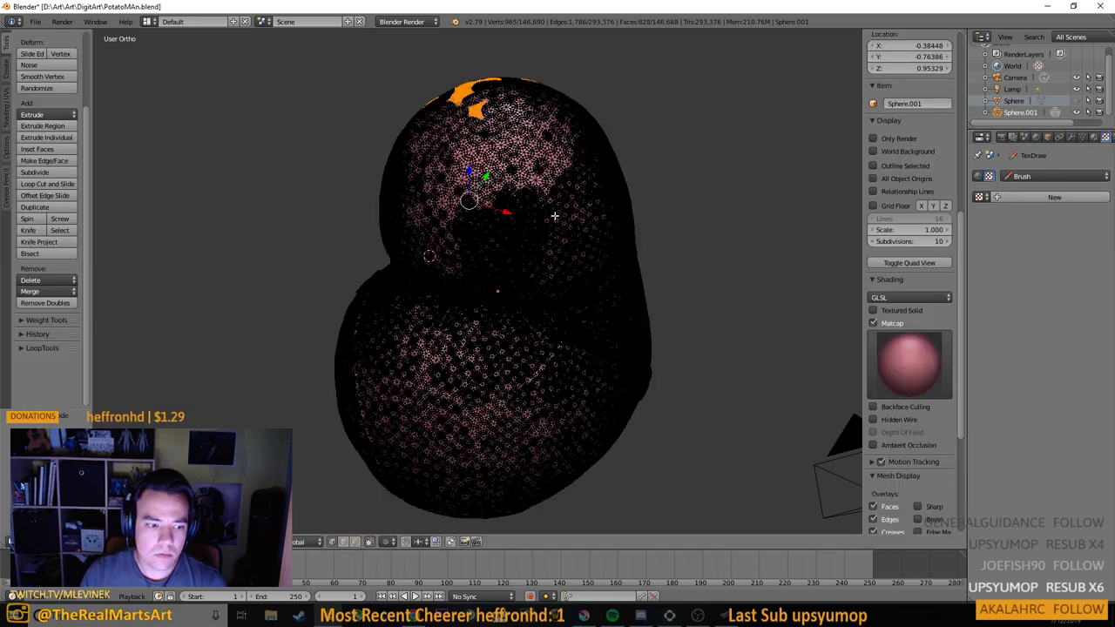
{"action": "key", "text": "Tab"}
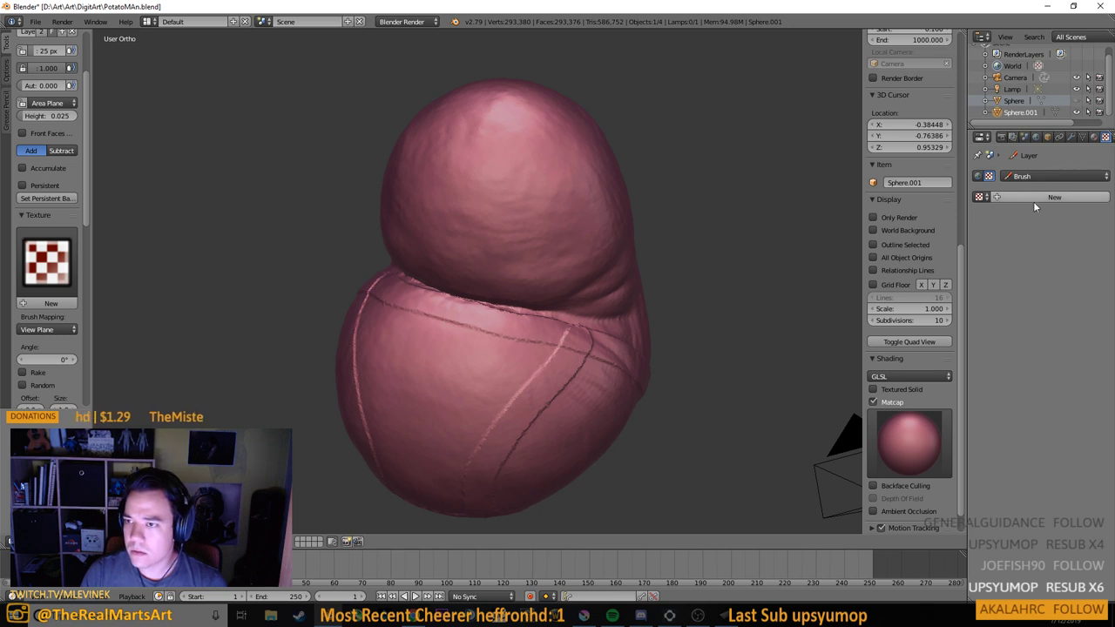
{"action": "left_click", "coordinate": [1010, 199]}
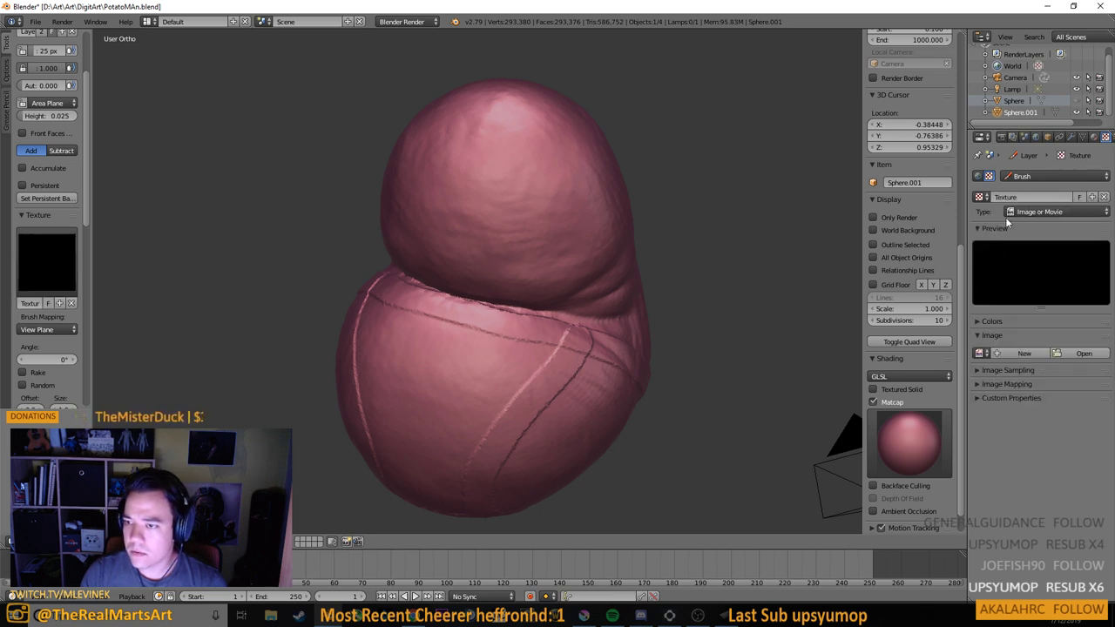
Load PotatoManEyesStencilP.png from the Desktop folder as the brush texture's image
{"action": "left_click", "coordinate": [1083, 352]}
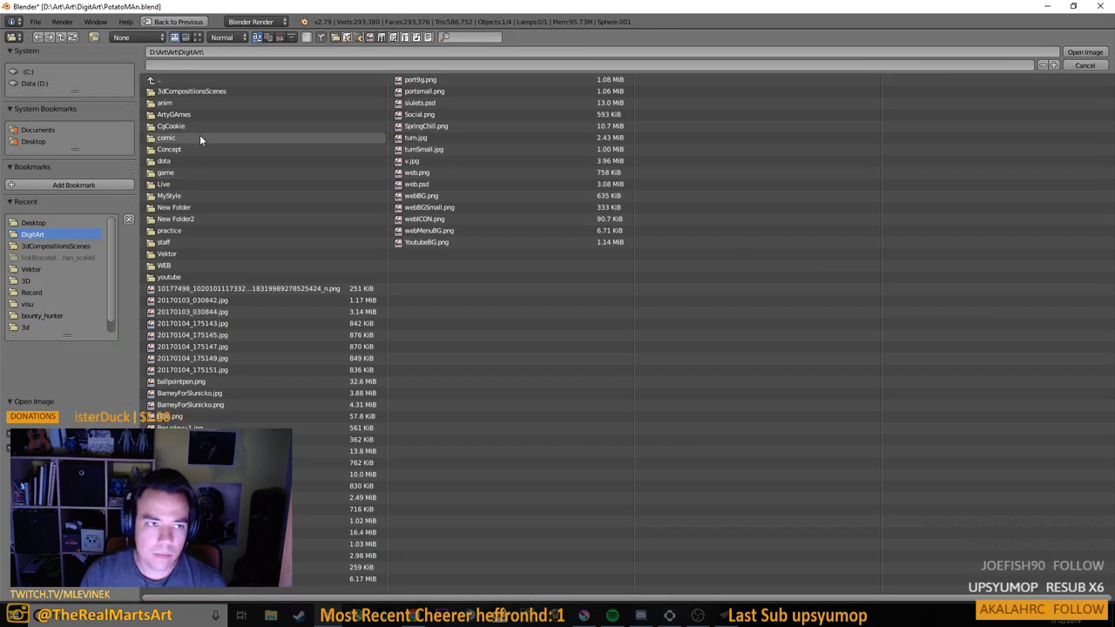
{"action": "left_click", "coordinate": [33, 222]}
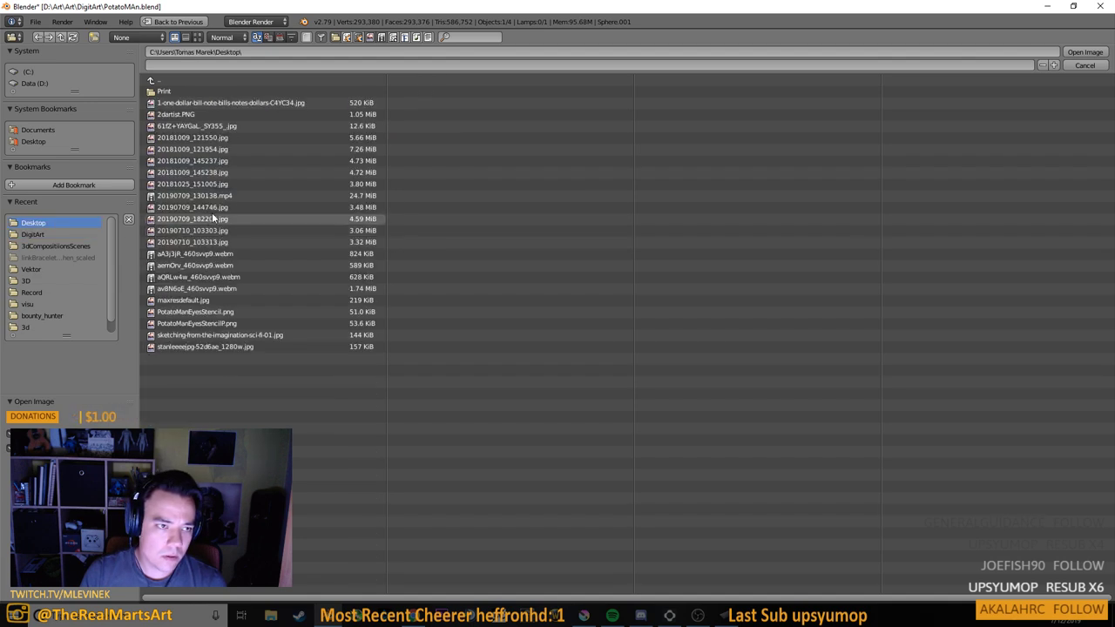
{"action": "double_click", "coordinate": [199, 323]}
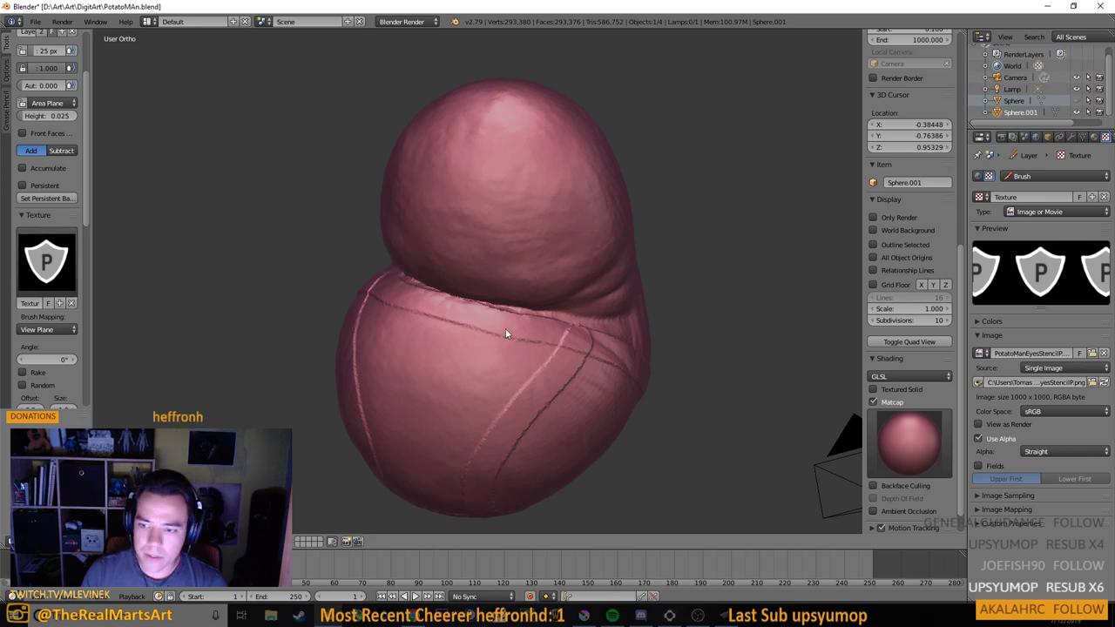
Bring the whole potato man into the front orthographic view
{"action": "left_click_drag", "start_coordinate": [505, 333], "coordinate": [467, 313]}
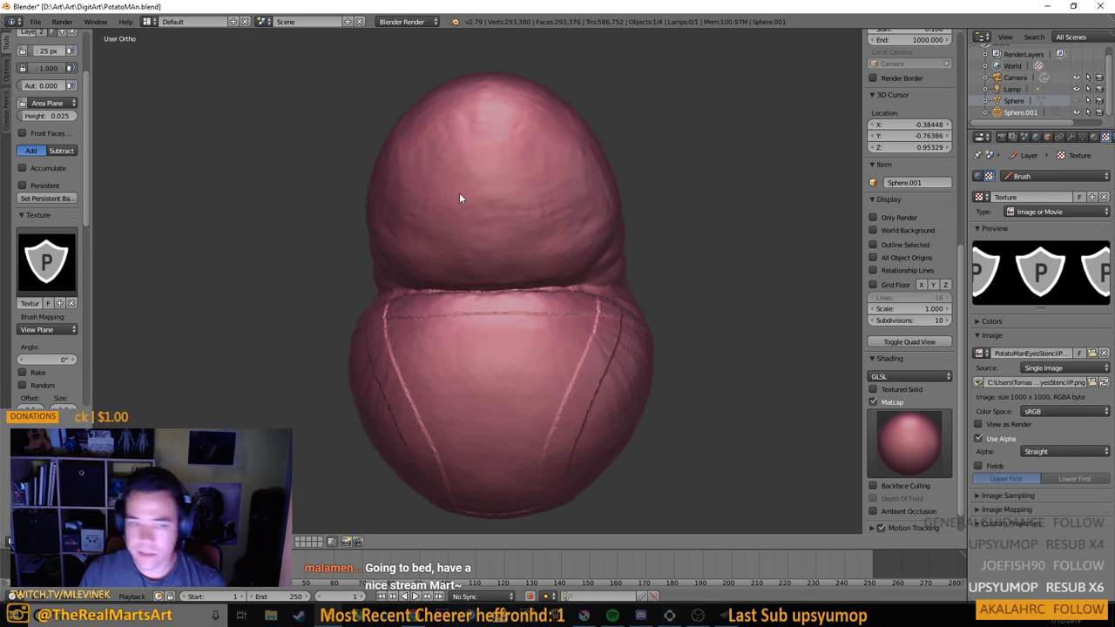
{"action": "scroll", "coordinate": [334, 252], "scroll_direction": "up", "scroll_amount": 2}
{"action": "left_click_drag", "start_coordinate": [335, 252], "coordinate": [518, 288]}
{"action": "key", "text": "KP_1"}
{"action": "key", "text": "KP_7"}
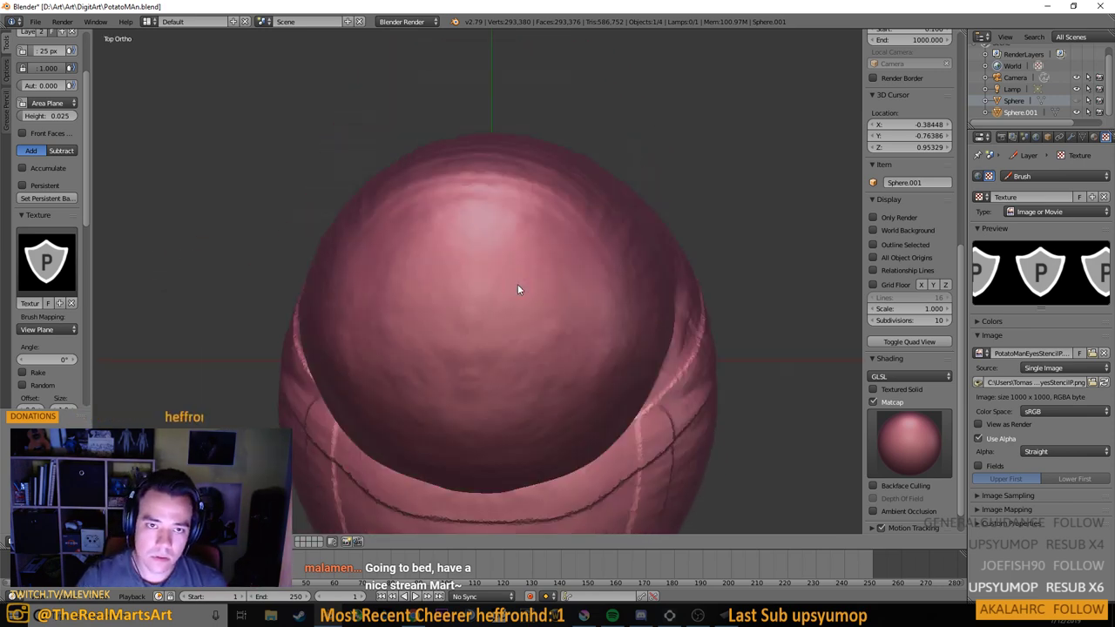
{"action": "key", "text": "KP_1"}
{"action": "scroll", "coordinate": [582, 268], "scroll_direction": "down", "scroll_amount": 3}
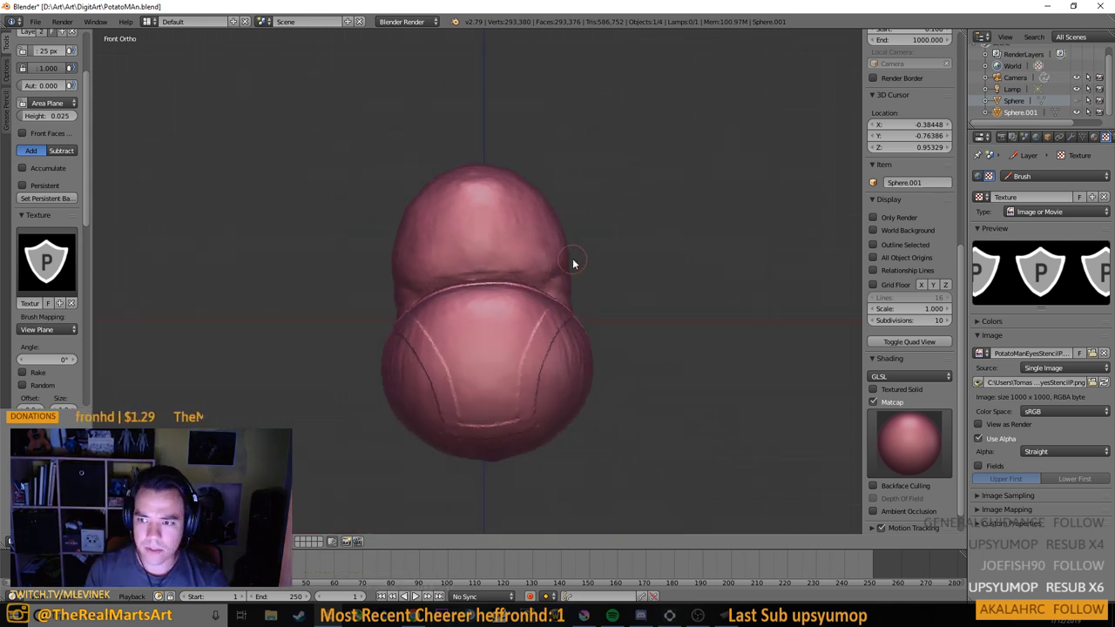
Inspect the body's dense mesh in Edit Mode from the front, including its wireframe display, and return to the shaded Object Mode
{"action": "key", "text": "KP_3"}
{"action": "key", "text": "KP_1"}
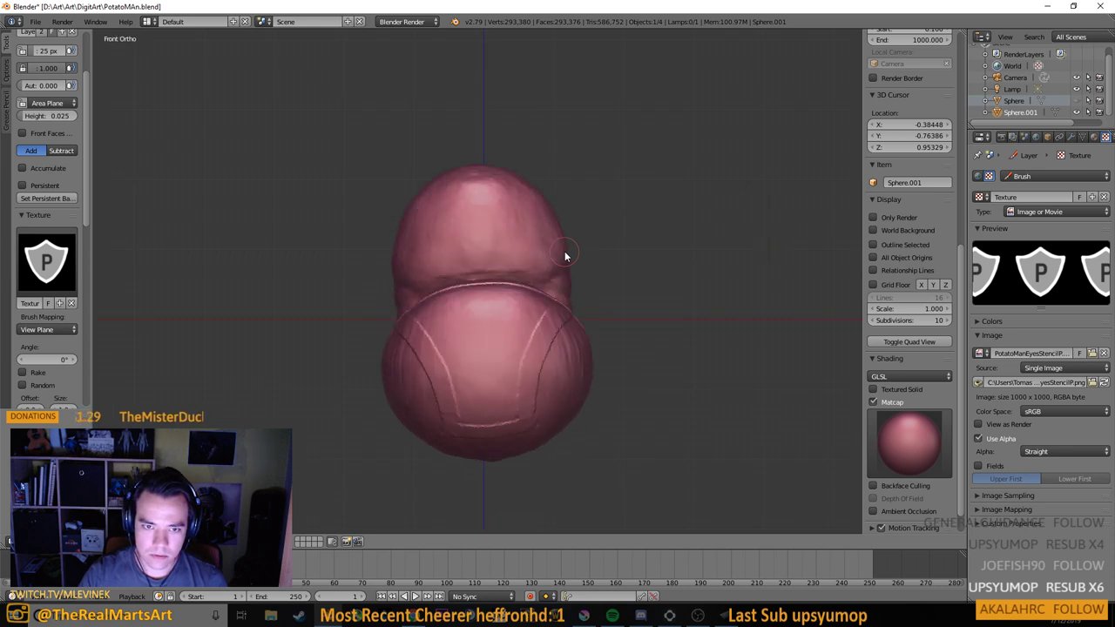
{"action": "key", "text": "Tab"}
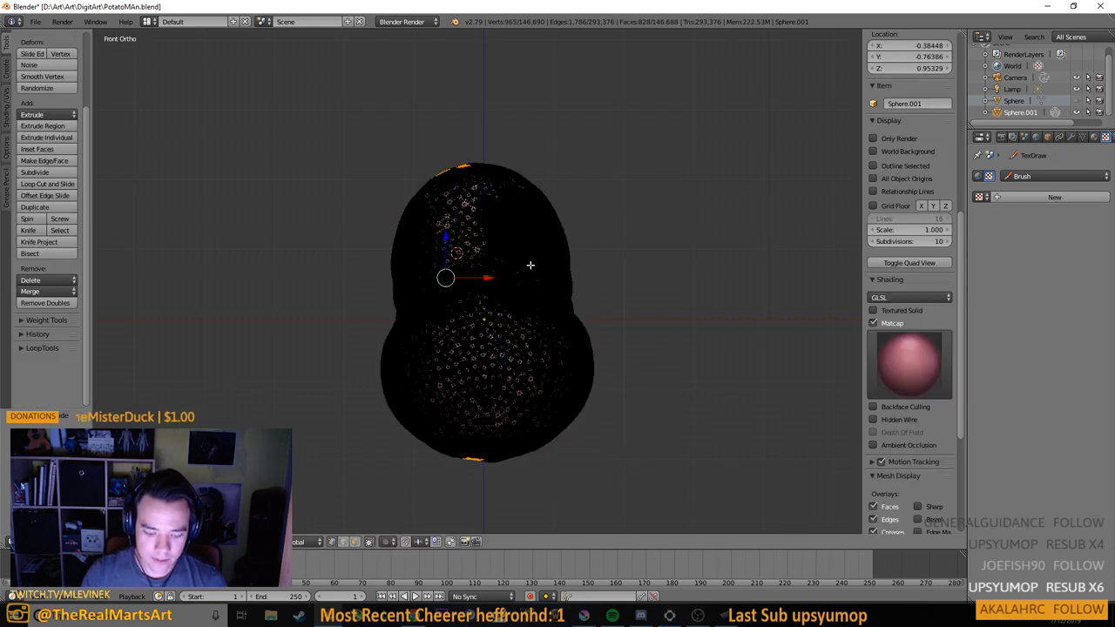
{"action": "key", "text": "alt+z"}
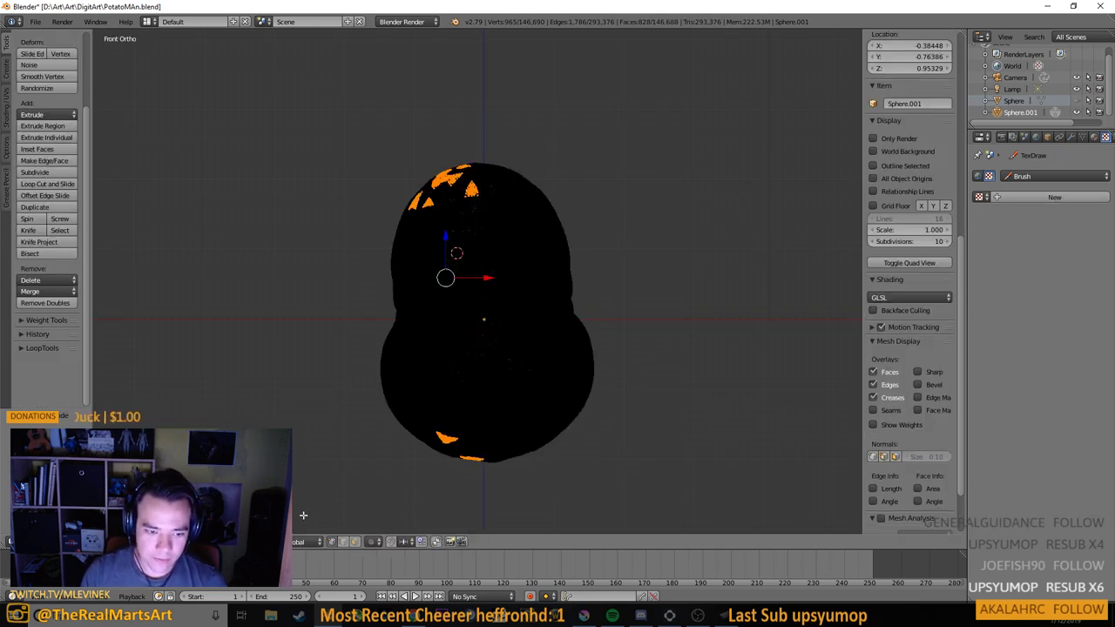
{"action": "key", "text": "Tab"}
{"action": "key", "text": "z"}
{"action": "key", "text": "z"}
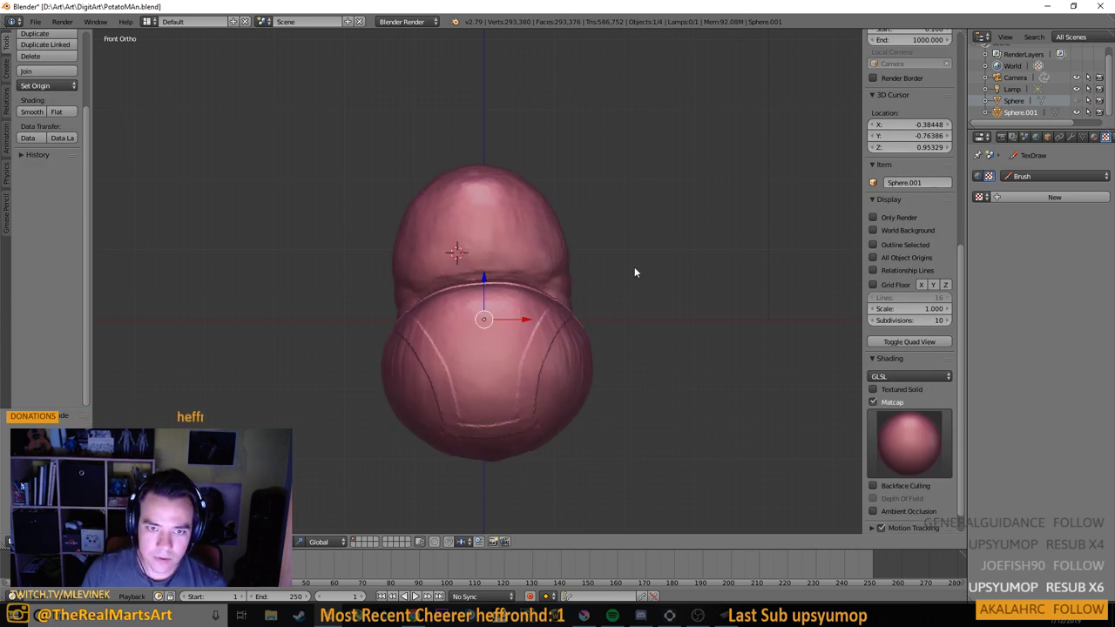
Flip the body horizontally with the Scale operation and check it from the front
{"action": "key", "text": "s"}
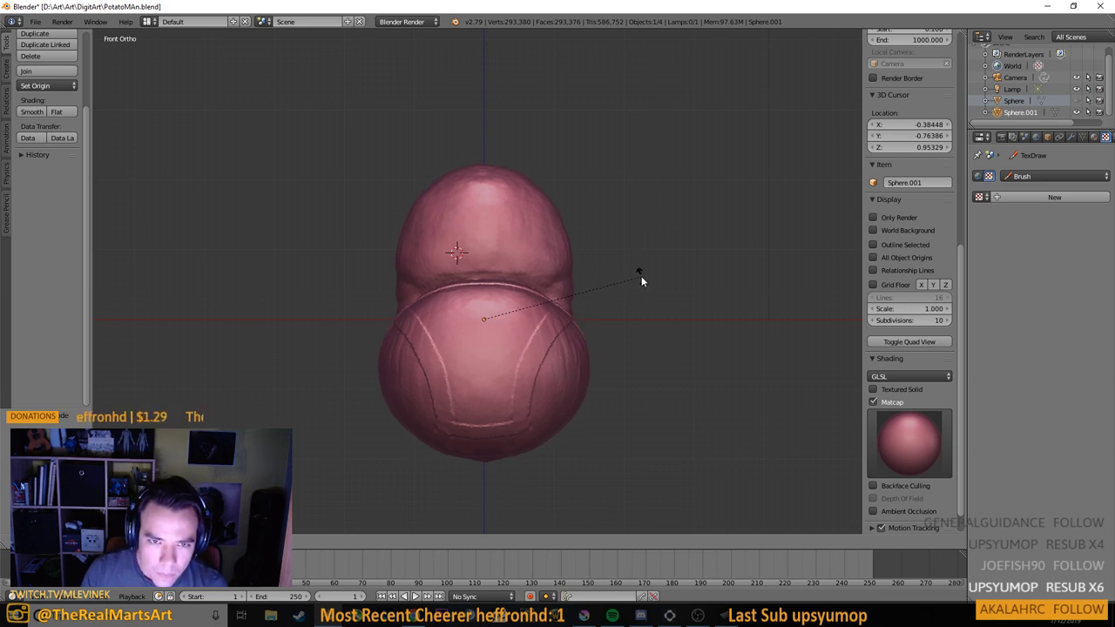
{"action": "left_click", "coordinate": [640, 276]}
{"action": "left_click_drag", "start_coordinate": [631, 372], "coordinate": [589, 396]}
{"action": "key", "text": "KP_1"}
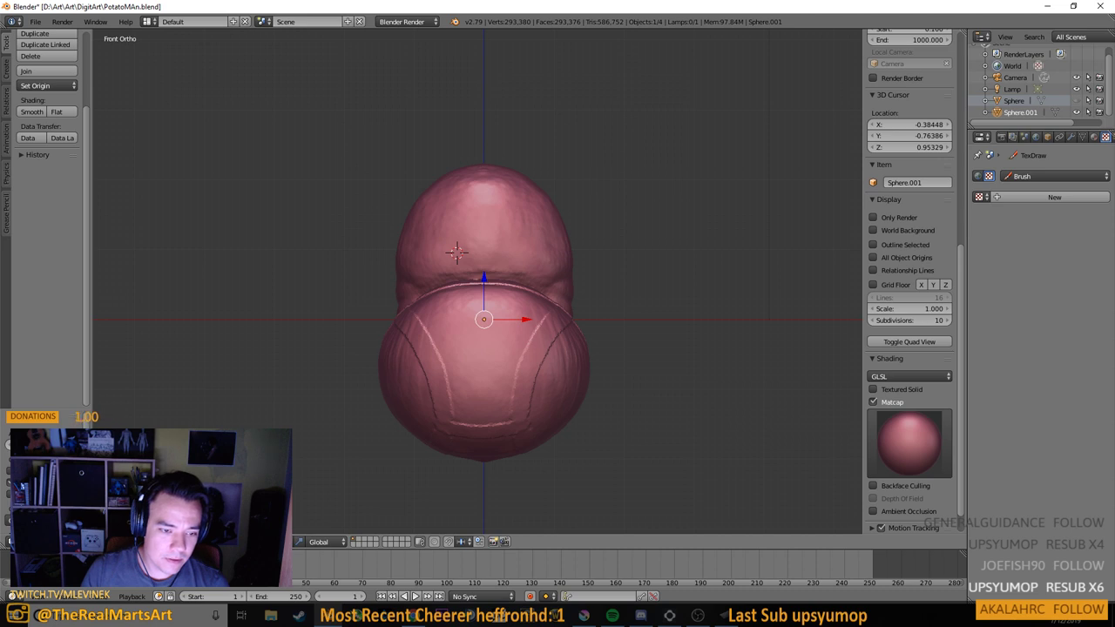
Return to Sculpt Mode and set the Layer brush's texture mapping to Stencil
{"action": "left_click", "coordinate": [150, 498]}
{"action": "scroll", "coordinate": [50, 153], "scroll_direction": "up", "scroll_amount": 3}
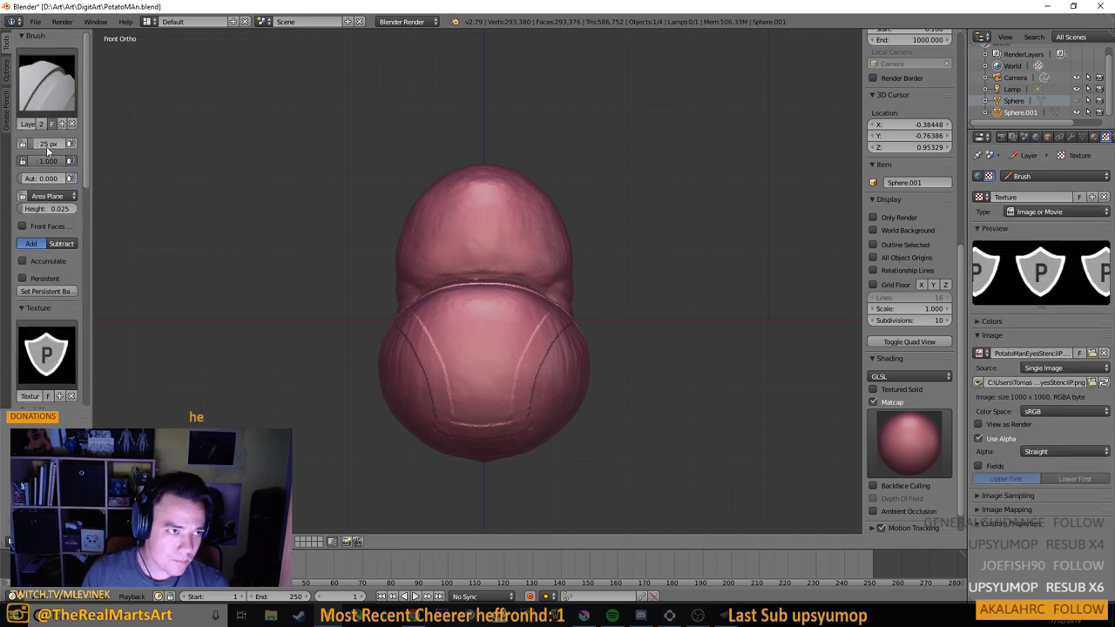
{"action": "scroll", "coordinate": [57, 150], "scroll_direction": "down", "scroll_amount": 3}
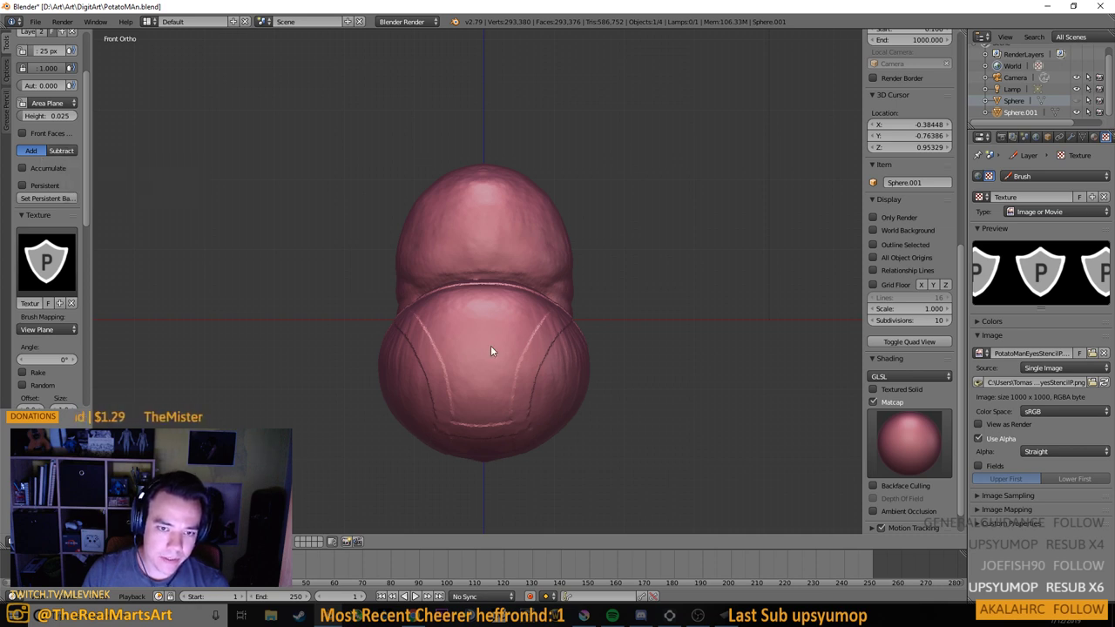
{"action": "left_click_drag", "start_coordinate": [501, 302], "coordinate": [497, 340]}
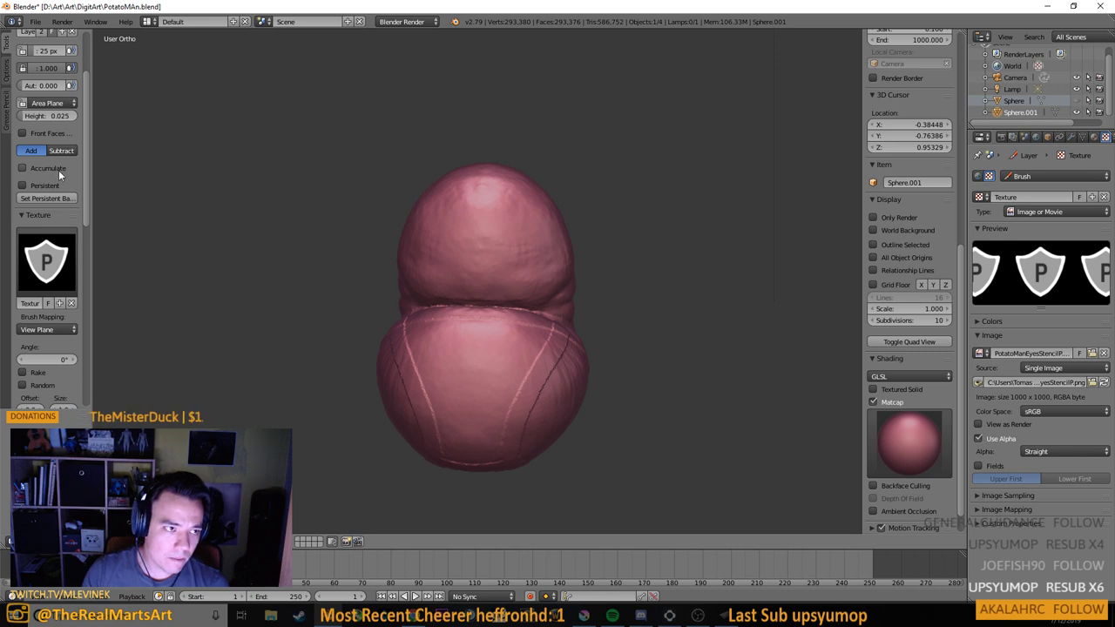
{"action": "left_click", "coordinate": [43, 329]}
{"action": "left_click", "coordinate": [48, 252]}
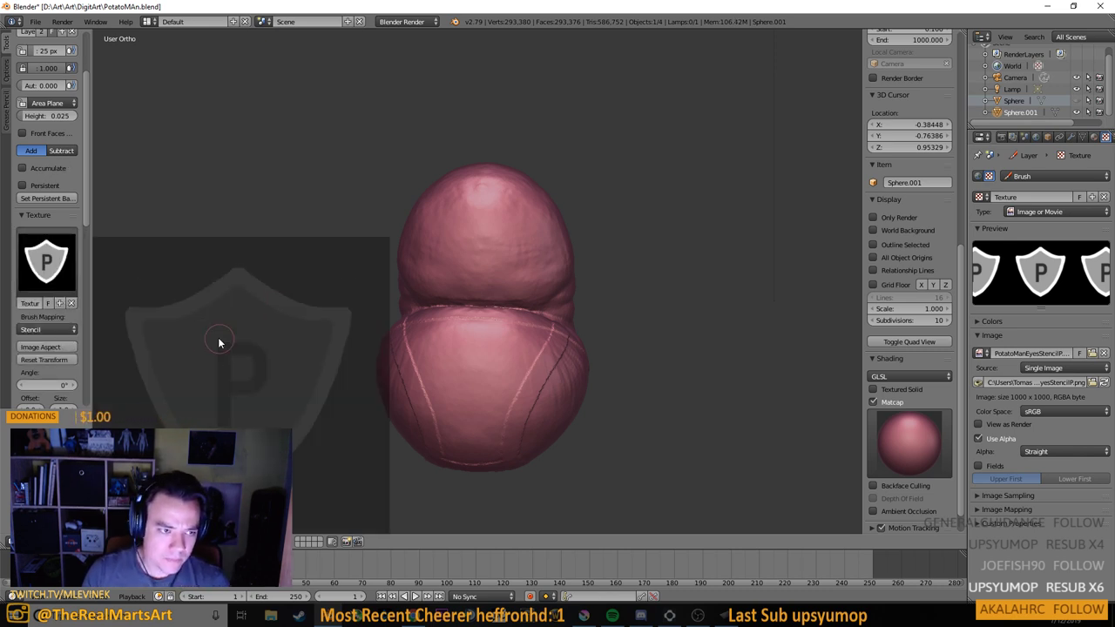
Move the shield stencil over the front of the lower body, enclosing it between the two raised seams
{"action": "left_click_drag", "start_coordinate": [200, 345], "coordinate": [437, 335]}
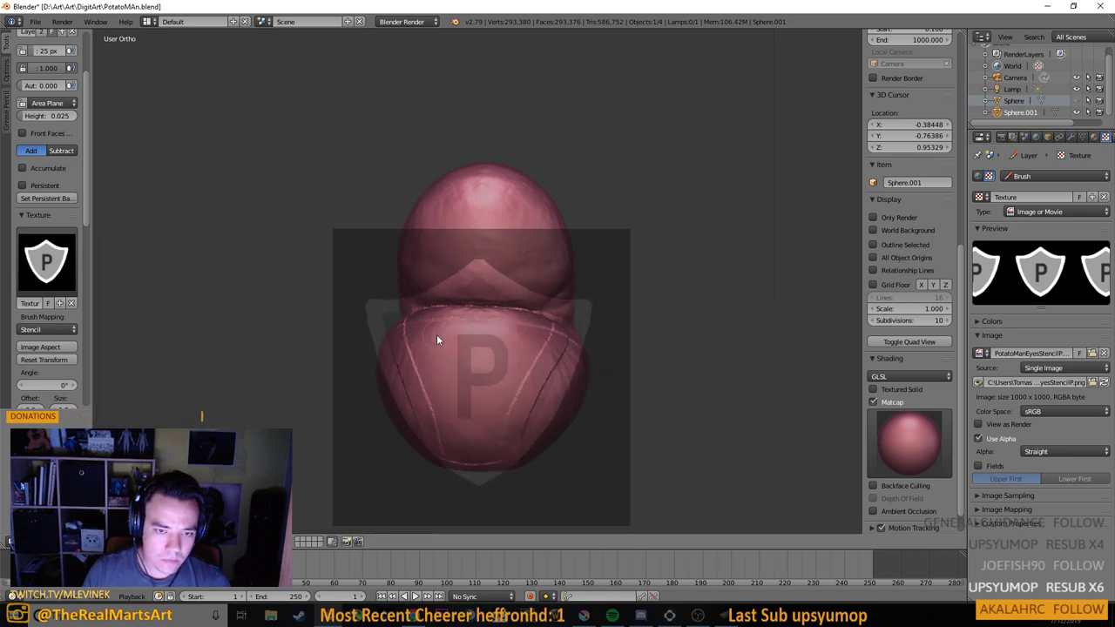
{"action": "scroll", "coordinate": [444, 341], "scroll_direction": "up", "scroll_amount": 4}
{"action": "scroll", "coordinate": [540, 385], "scroll_direction": "down", "scroll_amount": 6}
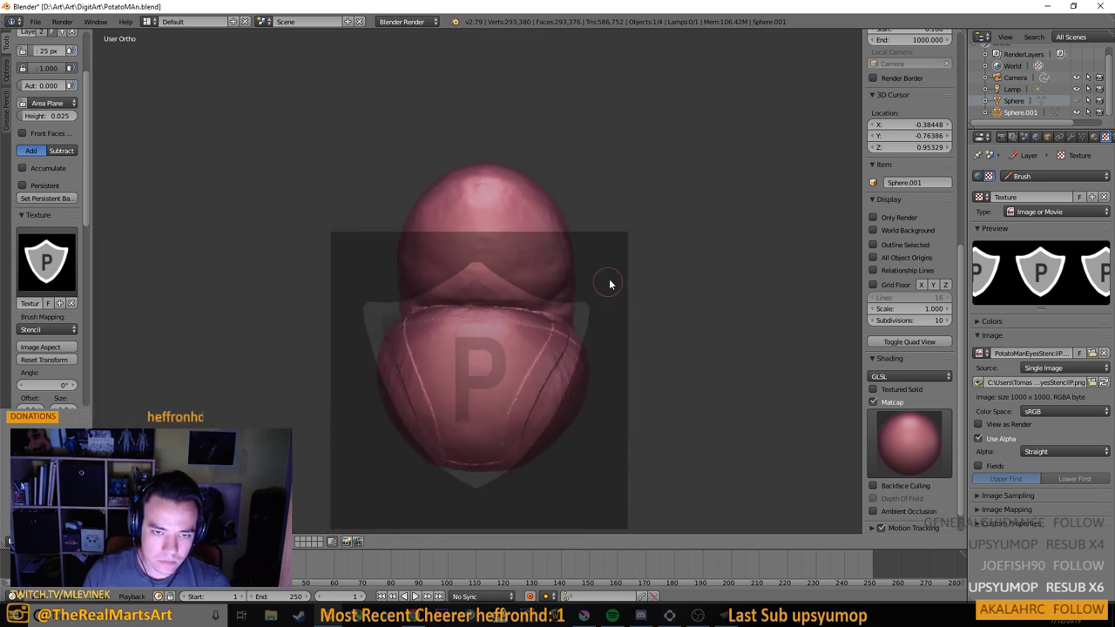
{"action": "left_click_drag", "start_coordinate": [565, 364], "coordinate": [543, 336]}
{"action": "scroll", "coordinate": [538, 353], "scroll_direction": "up", "scroll_amount": 4}
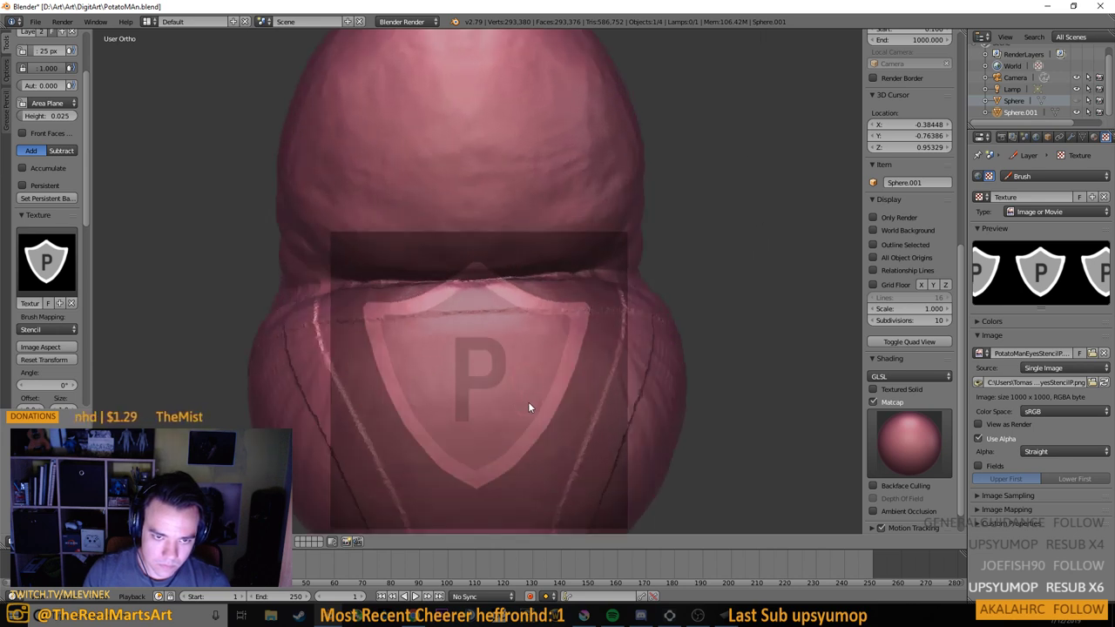
{"action": "left_click_drag", "start_coordinate": [542, 406], "coordinate": [521, 291]}
{"action": "left_click_drag", "start_coordinate": [615, 327], "coordinate": [597, 145]}
{"action": "left_click_drag", "start_coordinate": [694, 206], "coordinate": [688, 196]}
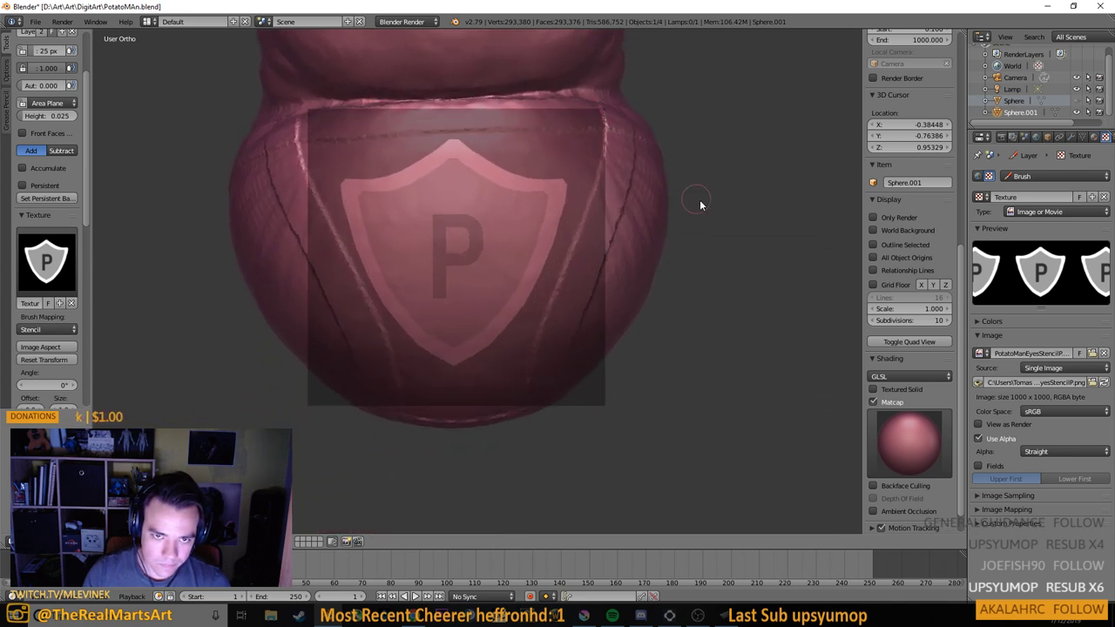
Align the lower body's front panel squarely beneath the shield stencil, viewed slightly from below
{"action": "key", "text": "KP_1"}
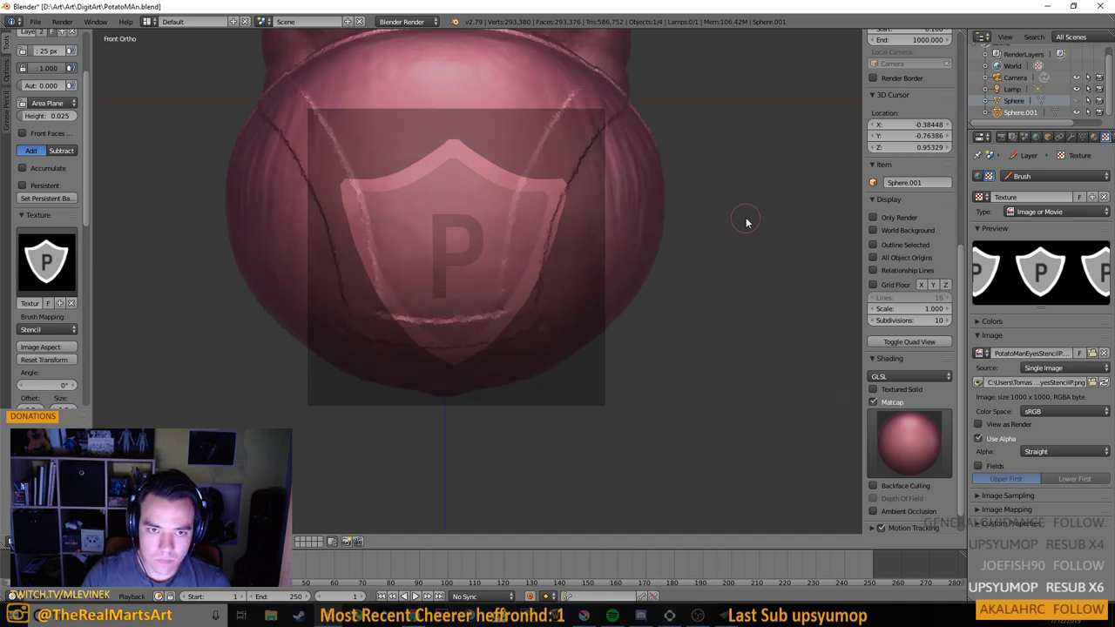
{"action": "key", "text": "KP_8"}
{"action": "key", "text": "KP_8"}
{"action": "key", "text": "KP_8"}
{"action": "key", "text": "KP_2"}
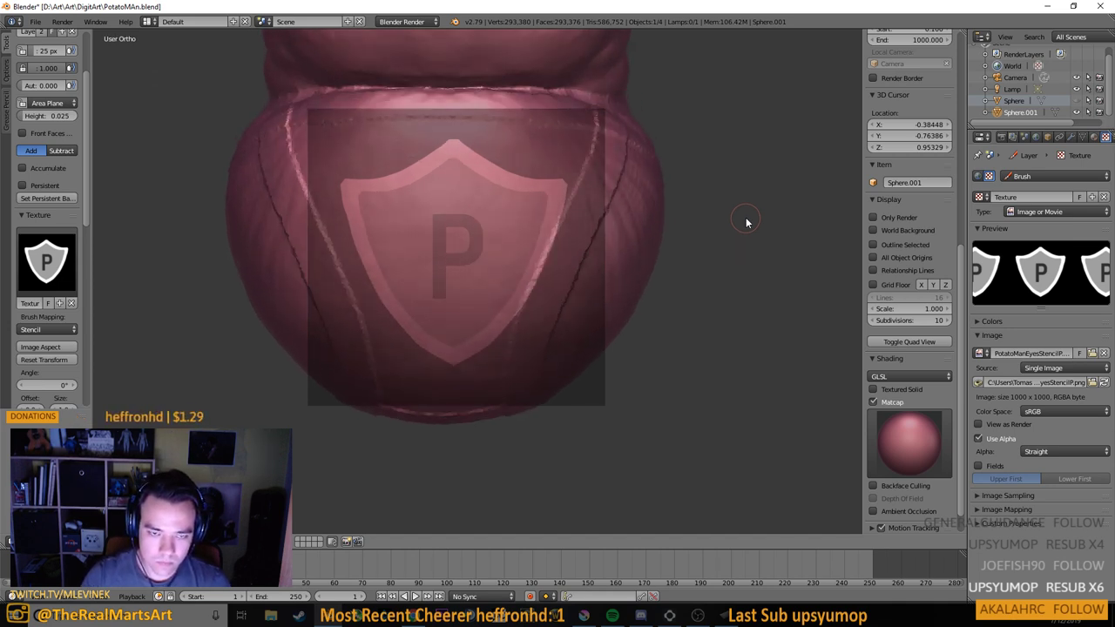
{"action": "key", "text": "KP_2"}
{"action": "key", "text": "KP_8"}
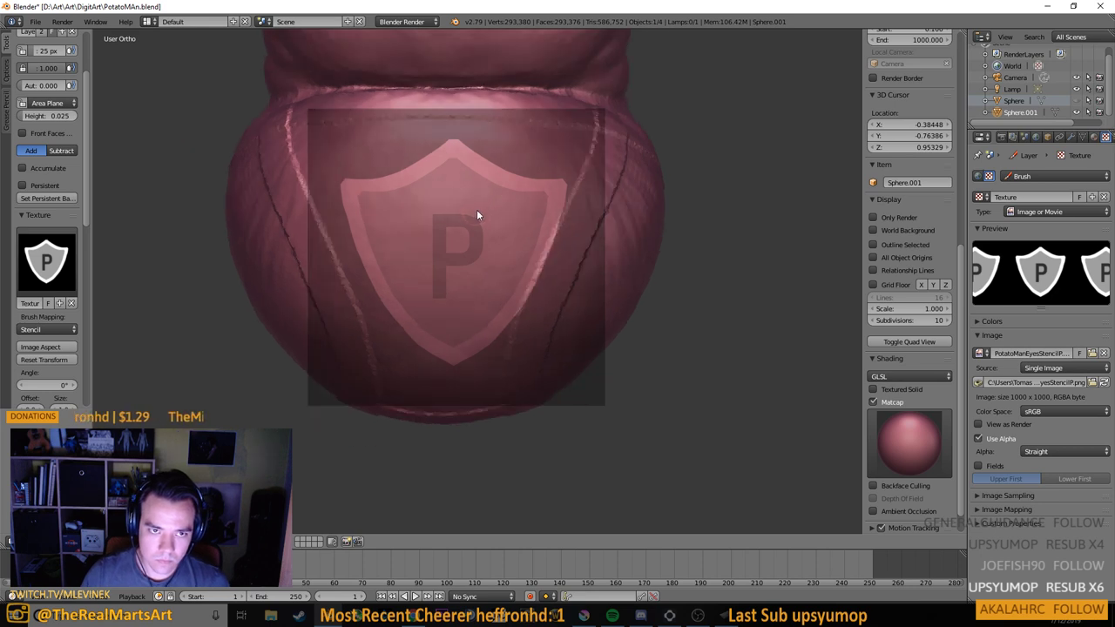
{"action": "key", "text": "KP_2"}
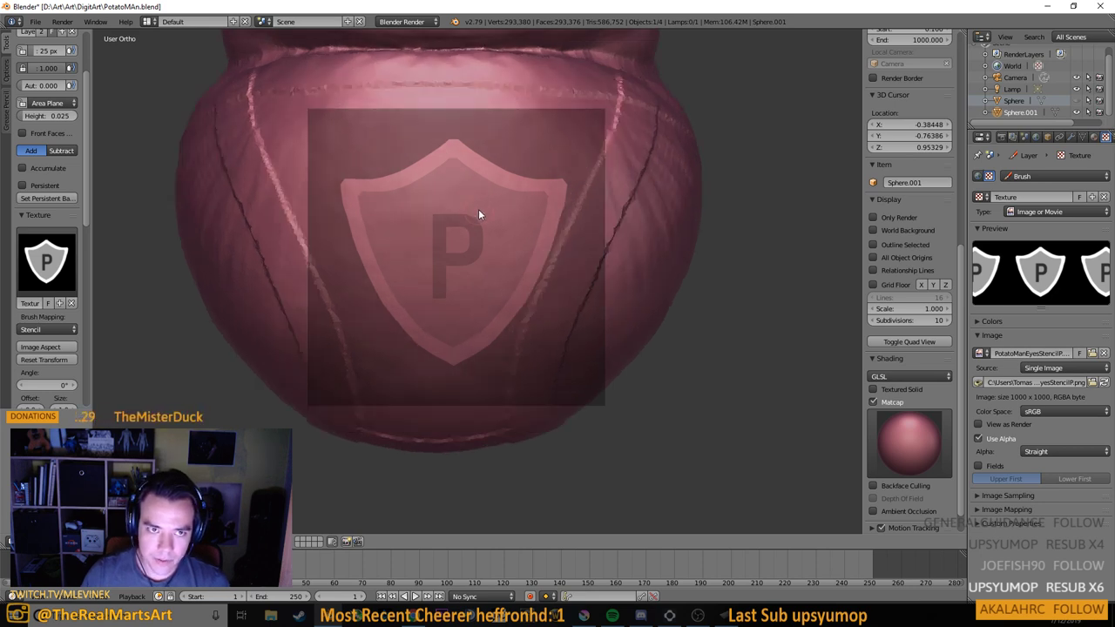
{"action": "scroll", "coordinate": [478, 209], "scroll_direction": "down", "scroll_amount": 1}
{"action": "left_click_drag", "start_coordinate": [478, 209], "coordinate": [482, 199]}
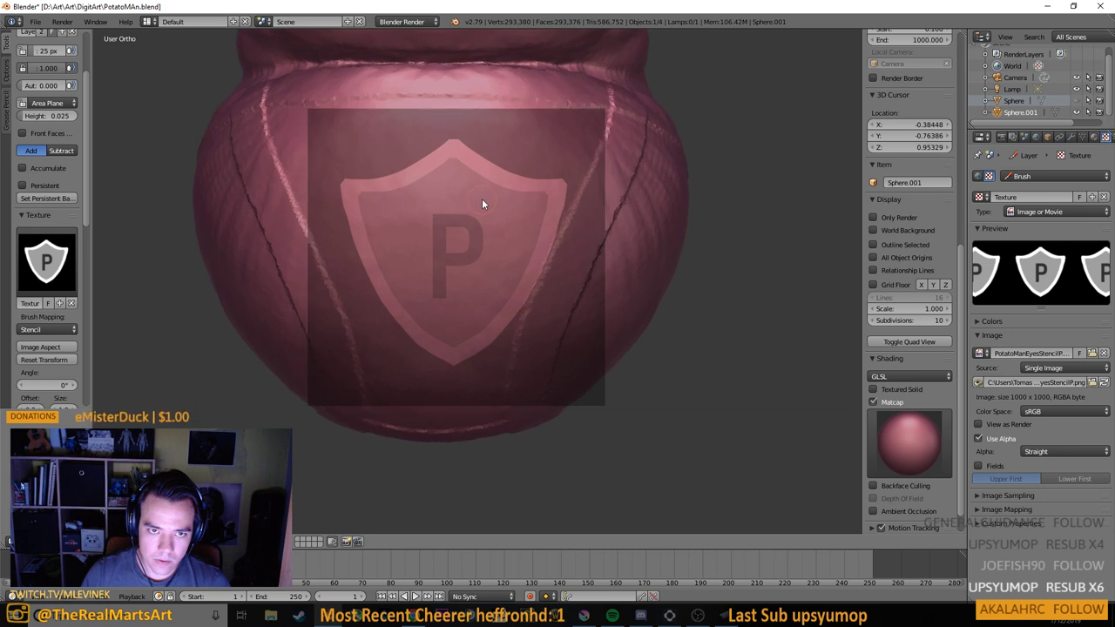
{"action": "key", "text": "KP_2"}
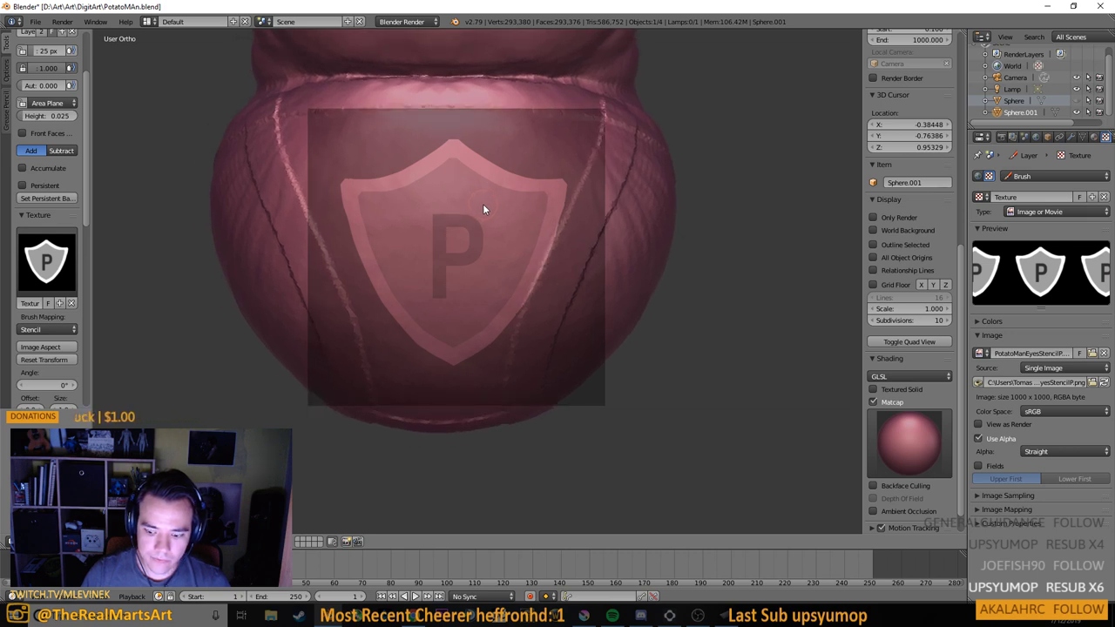
{"action": "left_click_drag", "start_coordinate": [483, 204], "coordinate": [499, 223]}
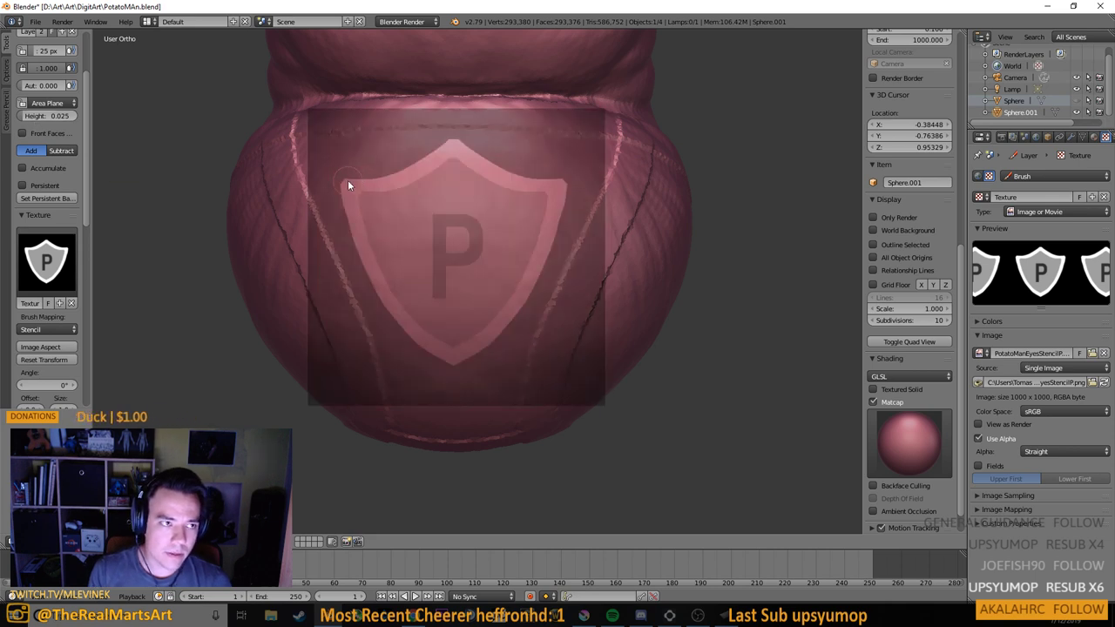
Set the Layer brush's height to 0.3
{"action": "left_click", "coordinate": [50, 116]}
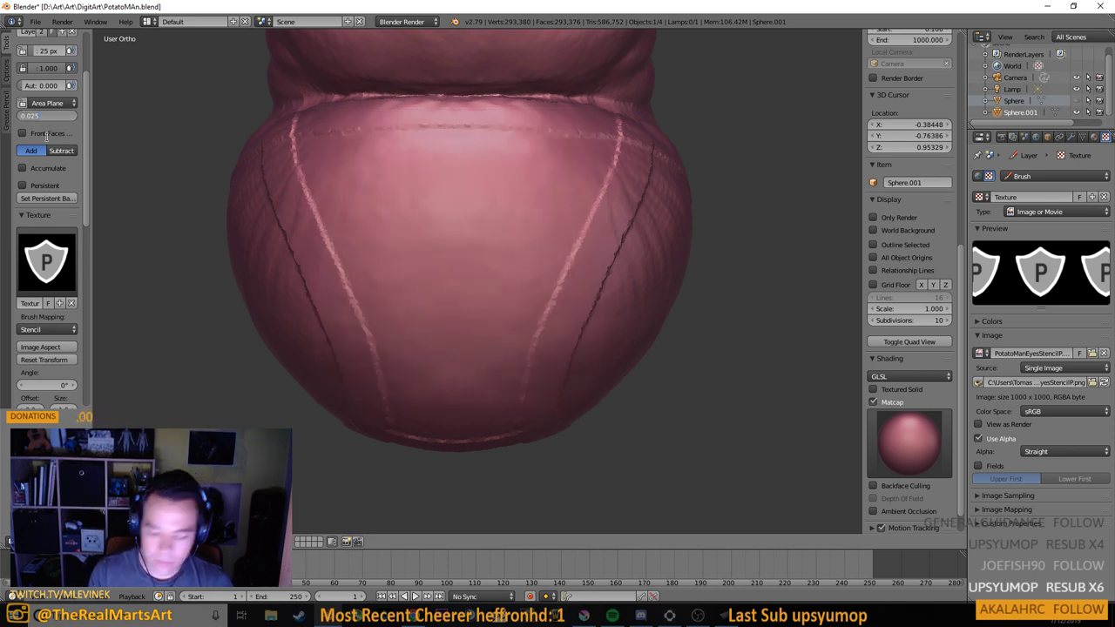
{"action": "key", "text": "Return"}
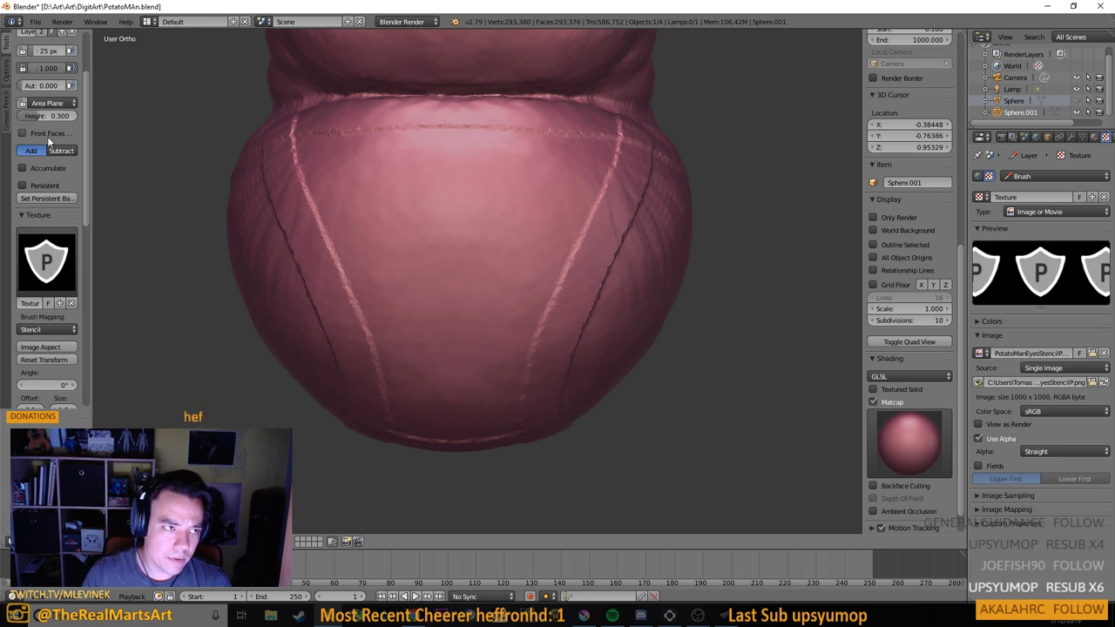
{"action": "left_click", "coordinate": [58, 116]}
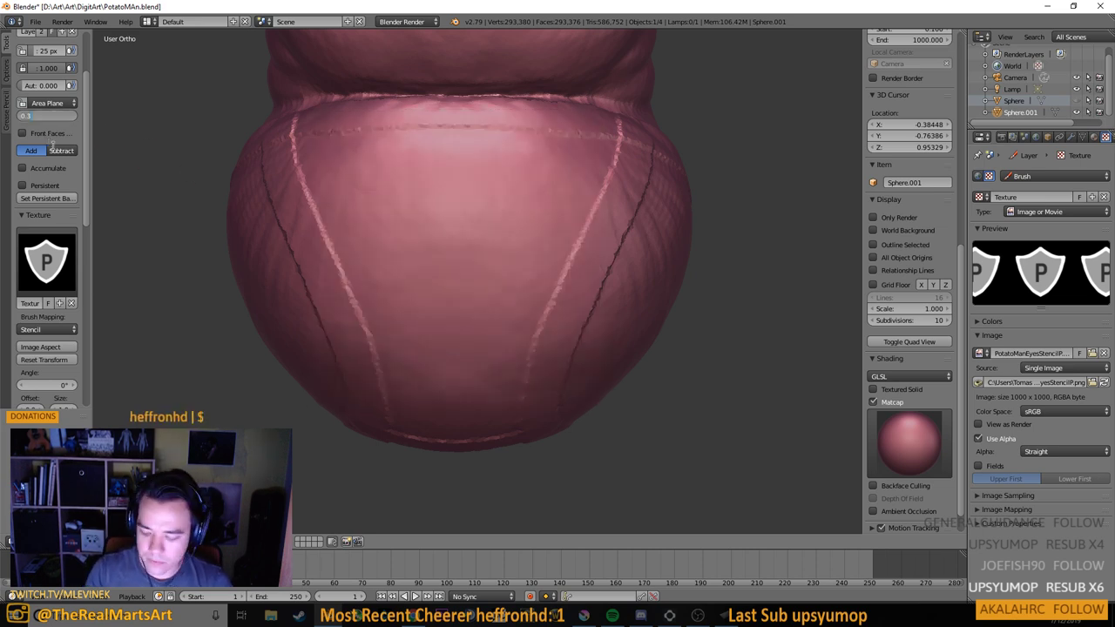
{"action": "key", "text": "Return"}
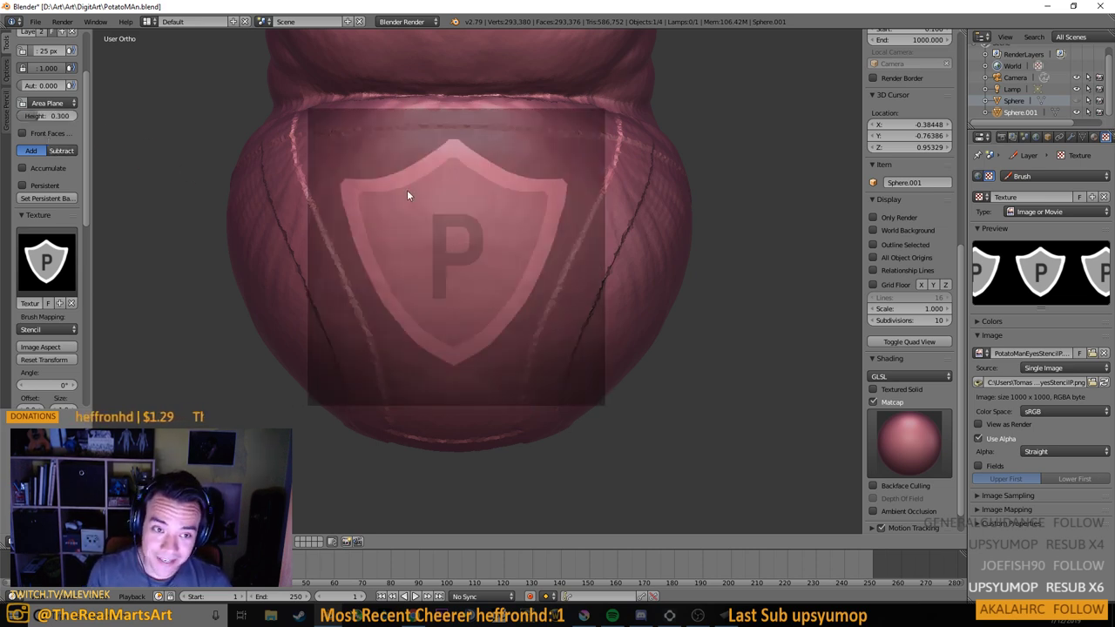
Try to sculpt the shield emblem through the stencil onto the front panel, and inspect it close up
{"action": "mouse_move", "coordinate": [350, 179]}
{"action": "left_mouse_down"}
{"action": "mouse_move", "coordinate": [352, 216]}
{"action": "mouse_move", "coordinate": [403, 163]}
{"action": "mouse_move", "coordinate": [367, 223]}
{"action": "mouse_move", "coordinate": [411, 172]}
{"action": "mouse_move", "coordinate": [378, 246]}
{"action": "mouse_move", "coordinate": [382, 293]}
{"action": "mouse_move", "coordinate": [415, 164]}
{"action": "mouse_move", "coordinate": [385, 296]}
{"action": "mouse_move", "coordinate": [408, 188]}
{"action": "mouse_move", "coordinate": [401, 253]}
{"action": "mouse_move", "coordinate": [410, 241]}
{"action": "mouse_move", "coordinate": [416, 261]}
{"action": "mouse_move", "coordinate": [436, 214]}
{"action": "mouse_move", "coordinate": [424, 312]}
{"action": "mouse_move", "coordinate": [443, 203]}
{"action": "mouse_move", "coordinate": [442, 331]}
{"action": "mouse_move", "coordinate": [452, 253]}
{"action": "mouse_move", "coordinate": [454, 298]}
{"action": "mouse_move", "coordinate": [436, 320]}
{"action": "mouse_move", "coordinate": [467, 247]}
{"action": "left_mouse_up"}
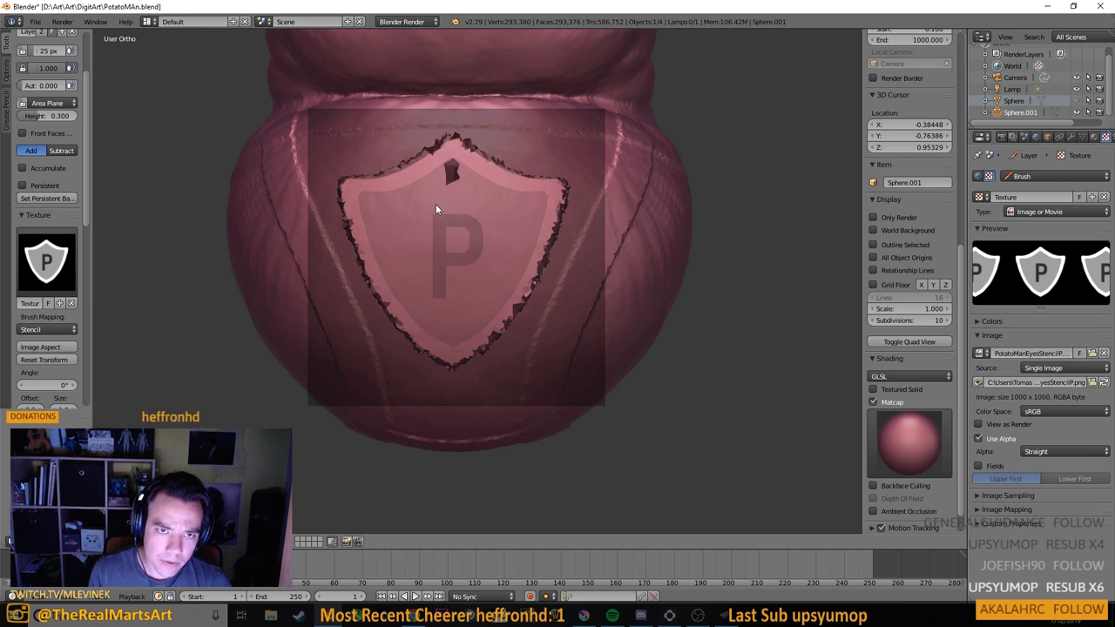
{"action": "mouse_move", "coordinate": [451, 150]}
{"action": "left_mouse_down"}
{"action": "mouse_move", "coordinate": [354, 193]}
{"action": "mouse_move", "coordinate": [448, 154]}
{"action": "mouse_move", "coordinate": [544, 194]}
{"action": "mouse_move", "coordinate": [547, 209]}
{"action": "mouse_move", "coordinate": [510, 296]}
{"action": "mouse_move", "coordinate": [434, 372]}
{"action": "left_mouse_up"}
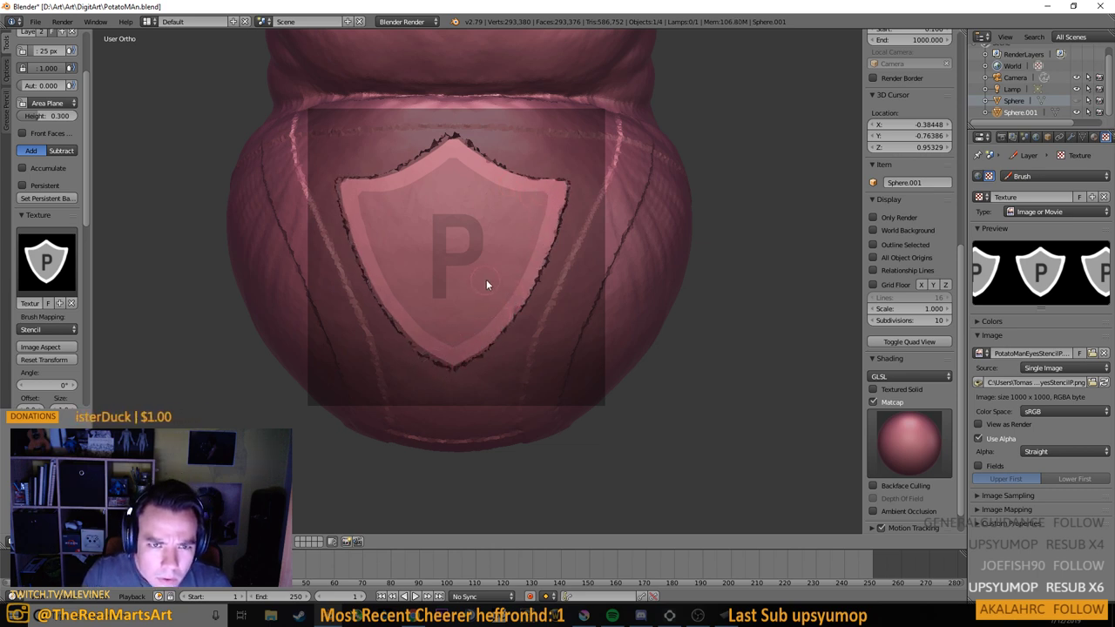
{"action": "scroll", "coordinate": [501, 277], "scroll_direction": "up", "scroll_amount": 3}
{"action": "mouse_move", "coordinate": [544, 285]}
{"action": "left_mouse_down"}
{"action": "mouse_move", "coordinate": [515, 252]}
{"action": "mouse_move", "coordinate": [498, 201]}
{"action": "mouse_move", "coordinate": [513, 175]}
{"action": "mouse_move", "coordinate": [589, 174]}
{"action": "mouse_move", "coordinate": [627, 224]}
{"action": "mouse_move", "coordinate": [615, 258]}
{"action": "mouse_move", "coordinate": [644, 272]}
{"action": "mouse_move", "coordinate": [554, 311]}
{"action": "left_mouse_up"}
Try sculpting the shield again through the stencil on the enlarged front panel, and undo the stroke
{"action": "scroll", "coordinate": [21, 333], "scroll_direction": "down", "scroll_amount": 2}
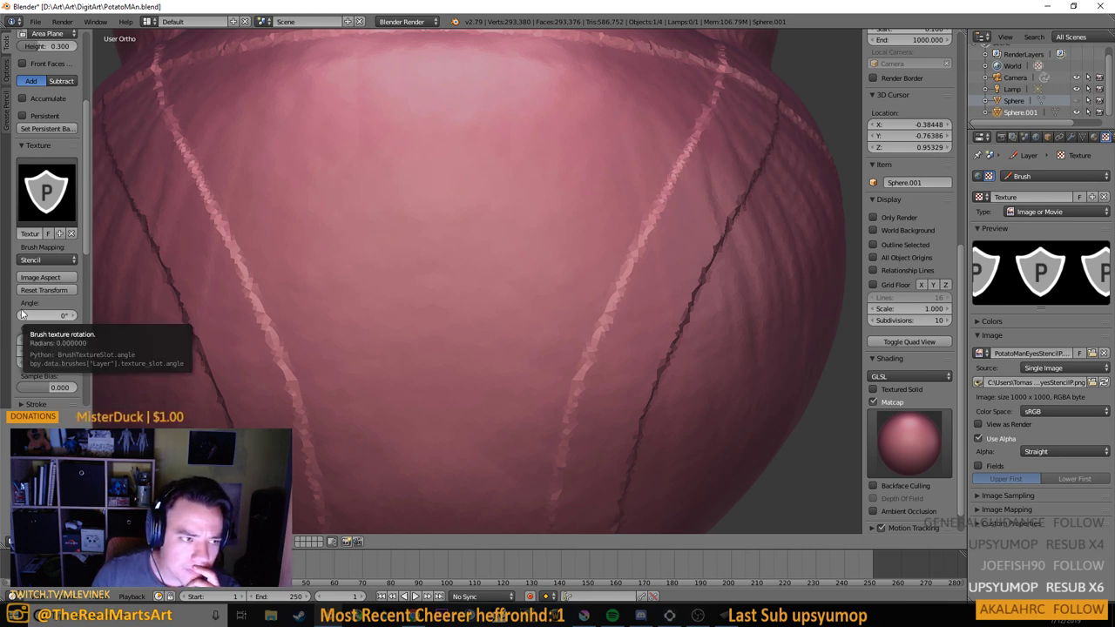
{"action": "scroll", "coordinate": [36, 288], "scroll_direction": "up", "scroll_amount": 2}
{"action": "scroll", "coordinate": [36, 275], "scroll_direction": "up", "scroll_amount": 2}
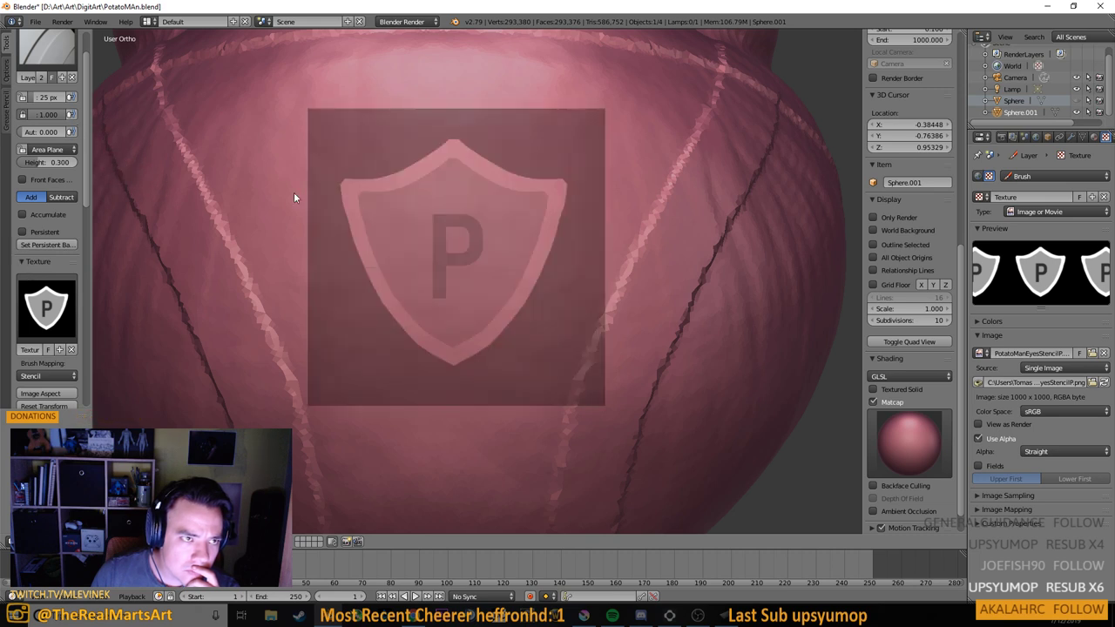
{"action": "mouse_move", "coordinate": [422, 179]}
{"action": "left_mouse_down"}
{"action": "mouse_move", "coordinate": [349, 230]}
{"action": "mouse_move", "coordinate": [414, 244]}
{"action": "mouse_move", "coordinate": [458, 283]}
{"action": "mouse_move", "coordinate": [420, 292]}
{"action": "mouse_move", "coordinate": [373, 254]}
{"action": "mouse_move", "coordinate": [499, 200]}
{"action": "mouse_move", "coordinate": [510, 222]}
{"action": "mouse_move", "coordinate": [500, 267]}
{"action": "mouse_move", "coordinate": [529, 298]}
{"action": "mouse_move", "coordinate": [486, 326]}
{"action": "mouse_move", "coordinate": [492, 287]}
{"action": "mouse_move", "coordinate": [355, 281]}
{"action": "mouse_move", "coordinate": [267, 255]}
{"action": "mouse_move", "coordinate": [336, 204]}
{"action": "mouse_move", "coordinate": [347, 175]}
{"action": "mouse_move", "coordinate": [439, 164]}
{"action": "mouse_move", "coordinate": [413, 207]}
{"action": "mouse_move", "coordinate": [552, 181]}
{"action": "mouse_move", "coordinate": [572, 190]}
{"action": "mouse_move", "coordinate": [484, 325]}
{"action": "mouse_move", "coordinate": [477, 138]}
{"action": "mouse_move", "coordinate": [446, 135]}
{"action": "mouse_move", "coordinate": [473, 149]}
{"action": "mouse_move", "coordinate": [518, 340]}
{"action": "mouse_move", "coordinate": [456, 353]}
{"action": "mouse_move", "coordinate": [465, 372]}
{"action": "mouse_move", "coordinate": [435, 360]}
{"action": "mouse_move", "coordinate": [430, 232]}
{"action": "mouse_move", "coordinate": [475, 294]}
{"action": "left_mouse_up"}
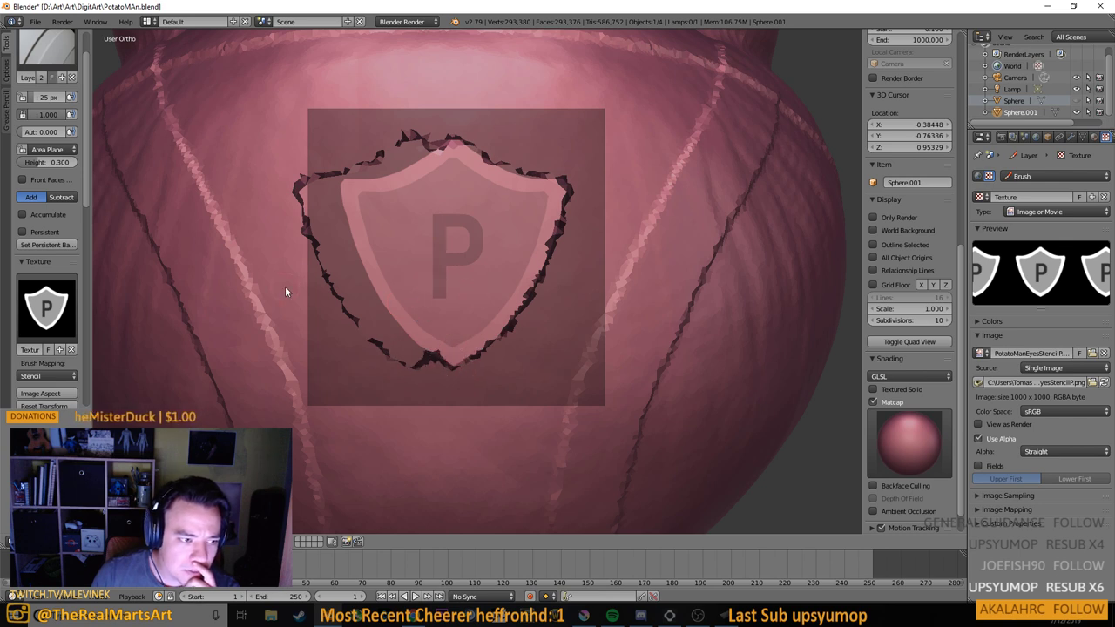
{"action": "key", "text": "ctrl+z"}
Review the Layer brush's texture settings and change its brush mapping to 3D
{"action": "scroll", "coordinate": [70, 296], "scroll_direction": "down", "scroll_amount": 2}
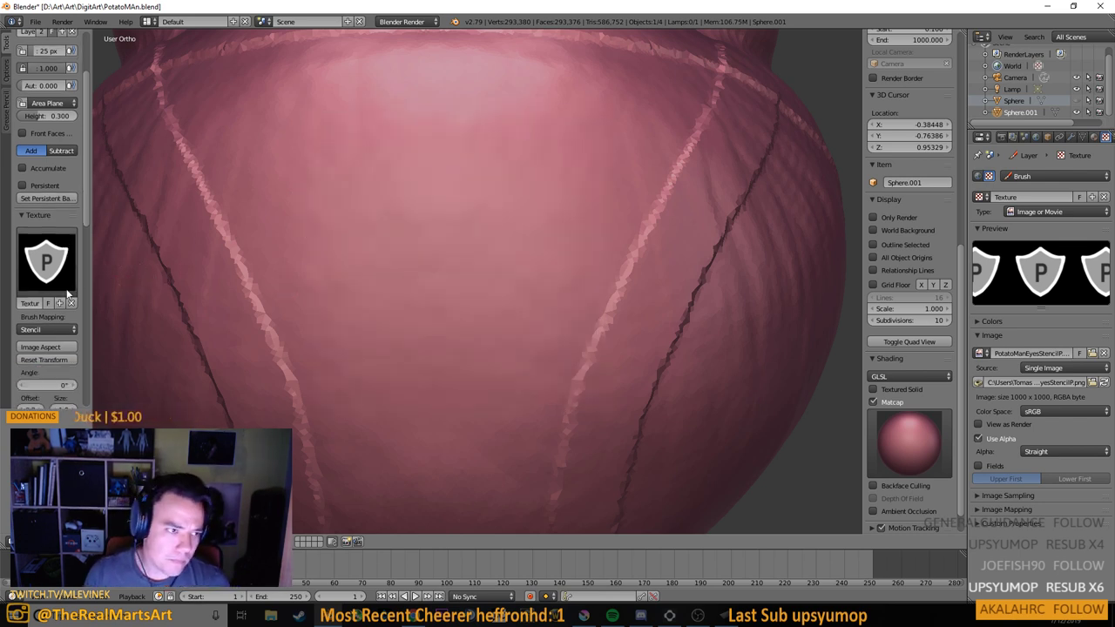
{"action": "scroll", "coordinate": [68, 296], "scroll_direction": "down", "scroll_amount": 5}
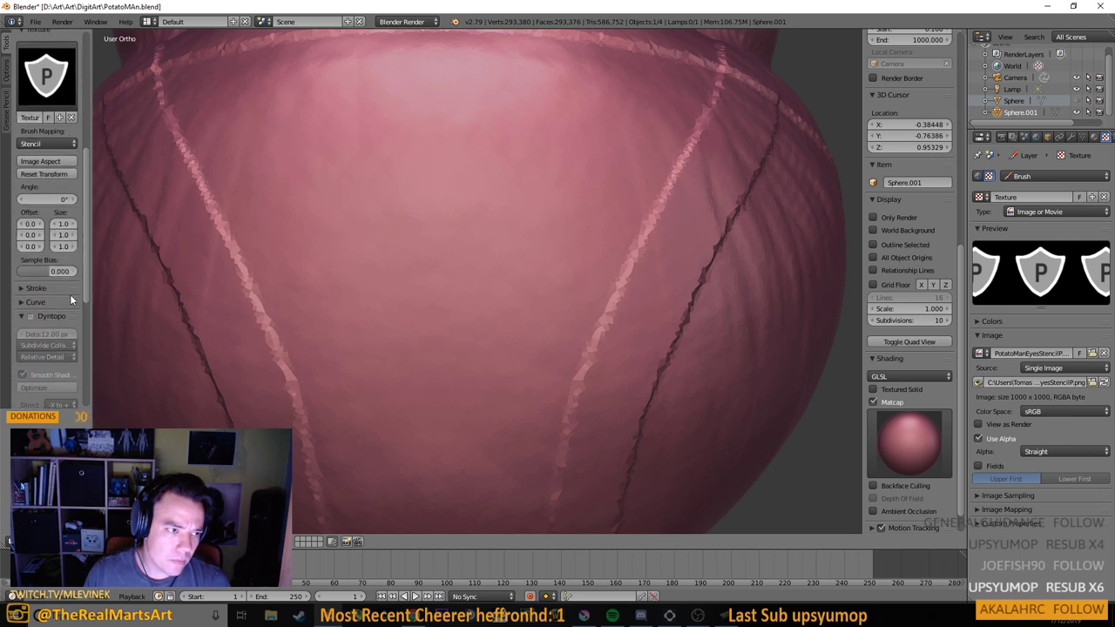
{"action": "scroll", "coordinate": [71, 300], "scroll_direction": "up", "scroll_amount": 1}
{"action": "scroll", "coordinate": [70, 299], "scroll_direction": "up", "scroll_amount": 6}
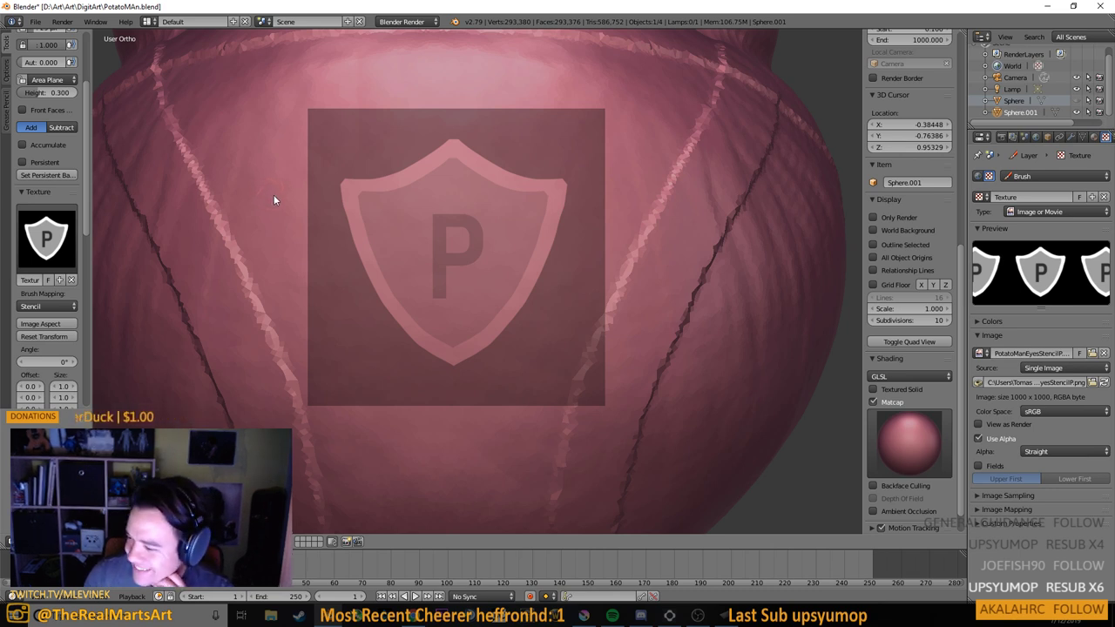
{"action": "left_click", "coordinate": [48, 306]}
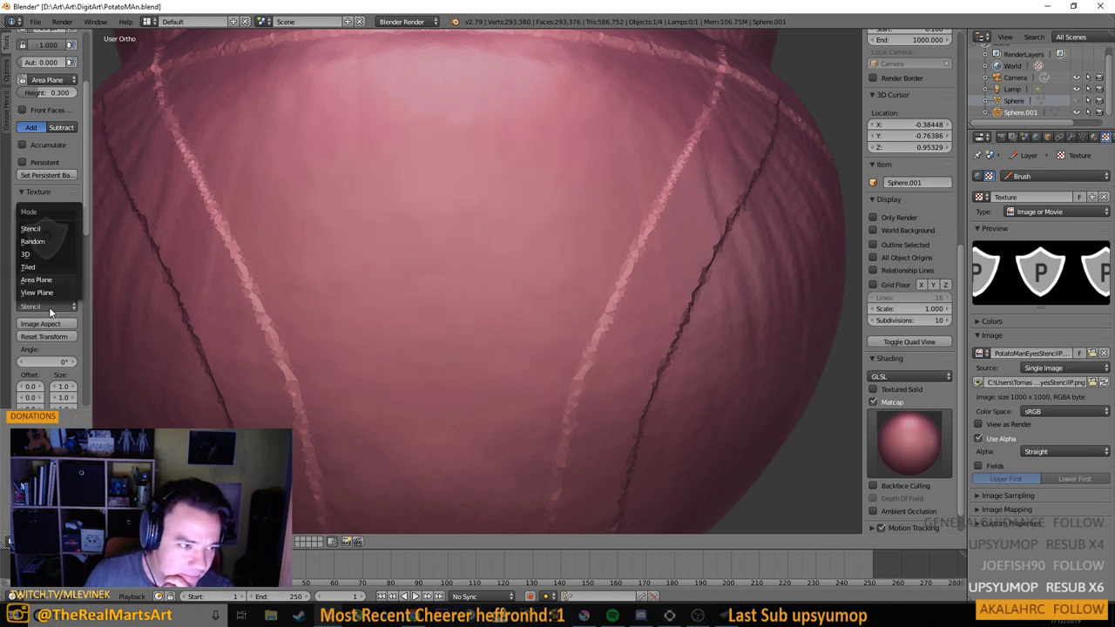
{"action": "left_click", "coordinate": [47, 253]}
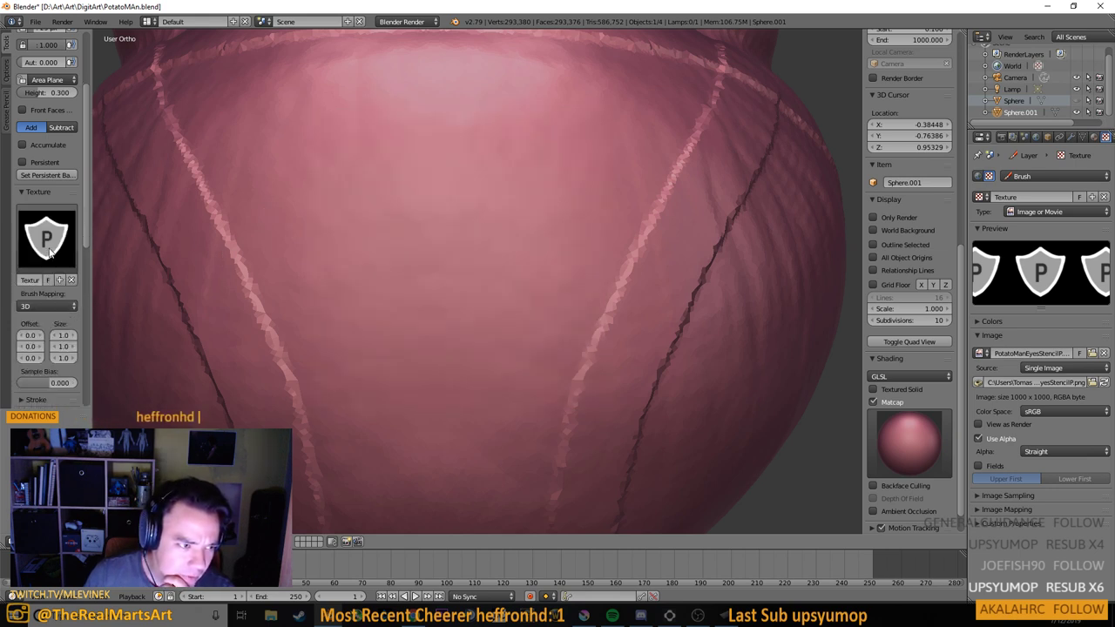
Try several strokes with the 3D-mapped Layer brush across the front panel, and undo them
{"action": "mouse_move", "coordinate": [368, 184]}
{"action": "left_mouse_down"}
{"action": "mouse_move", "coordinate": [372, 258]}
{"action": "mouse_move", "coordinate": [417, 295]}
{"action": "mouse_move", "coordinate": [444, 366]}
{"action": "mouse_move", "coordinate": [417, 386]}
{"action": "mouse_move", "coordinate": [355, 332]}
{"action": "mouse_move", "coordinate": [397, 144]}
{"action": "mouse_move", "coordinate": [357, 86]}
{"action": "mouse_move", "coordinate": [267, 129]}
{"action": "mouse_move", "coordinate": [490, 178]}
{"action": "mouse_move", "coordinate": [345, 231]}
{"action": "mouse_move", "coordinate": [445, 235]}
{"action": "mouse_move", "coordinate": [491, 155]}
{"action": "mouse_move", "coordinate": [265, 126]}
{"action": "mouse_move", "coordinate": [531, 104]}
{"action": "mouse_move", "coordinate": [344, 75]}
{"action": "mouse_move", "coordinate": [450, 82]}
{"action": "mouse_move", "coordinate": [509, 126]}
{"action": "mouse_move", "coordinate": [300, 165]}
{"action": "mouse_move", "coordinate": [302, 189]}
{"action": "mouse_move", "coordinate": [529, 209]}
{"action": "mouse_move", "coordinate": [577, 250]}
{"action": "mouse_move", "coordinate": [226, 352]}
{"action": "mouse_move", "coordinate": [429, 377]}
{"action": "mouse_move", "coordinate": [442, 444]}
{"action": "mouse_move", "coordinate": [586, 499]}
{"action": "mouse_move", "coordinate": [522, 454]}
{"action": "mouse_move", "coordinate": [246, 409]}
{"action": "mouse_move", "coordinate": [275, 340]}
{"action": "mouse_move", "coordinate": [647, 295]}
{"action": "mouse_move", "coordinate": [641, 254]}
{"action": "mouse_move", "coordinate": [310, 242]}
{"action": "mouse_move", "coordinate": [275, 157]}
{"action": "mouse_move", "coordinate": [331, 217]}
{"action": "mouse_move", "coordinate": [423, 128]}
{"action": "mouse_move", "coordinate": [491, 142]}
{"action": "mouse_move", "coordinate": [441, 156]}
{"action": "mouse_move", "coordinate": [332, 239]}
{"action": "mouse_move", "coordinate": [416, 366]}
{"action": "mouse_move", "coordinate": [573, 325]}
{"action": "mouse_move", "coordinate": [389, 306]}
{"action": "left_mouse_up"}
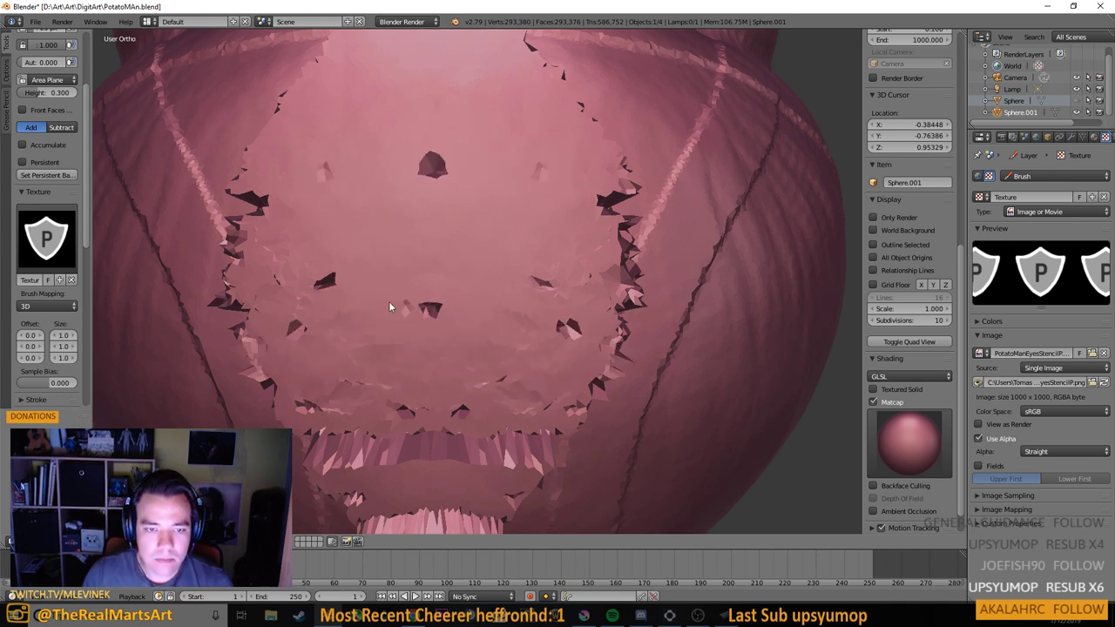
{"action": "key", "text": "ctrl+z"}
{"action": "scroll", "coordinate": [45, 359], "scroll_direction": "down", "scroll_amount": 6}
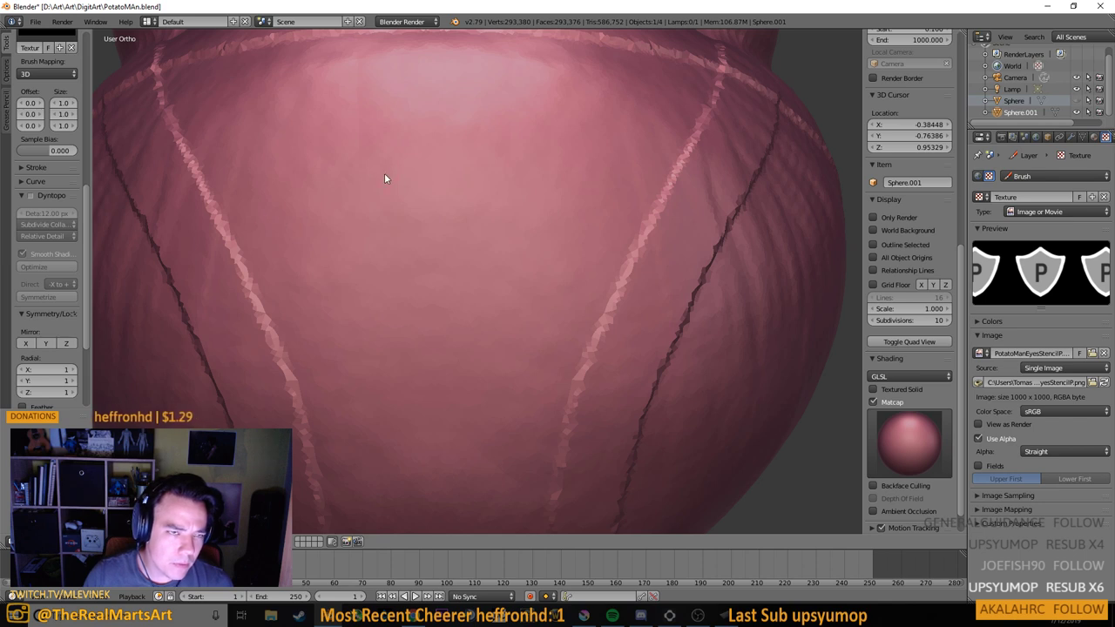
{"action": "mouse_move", "coordinate": [384, 173]}
{"action": "left_mouse_down"}
{"action": "mouse_move", "coordinate": [453, 187]}
{"action": "mouse_move", "coordinate": [436, 394]}
{"action": "mouse_move", "coordinate": [648, 292]}
{"action": "left_mouse_up"}
{"action": "mouse_move", "coordinate": [620, 249]}
{"action": "left_mouse_down"}
{"action": "mouse_move", "coordinate": [217, 294]}
{"action": "mouse_move", "coordinate": [426, 320]}
{"action": "mouse_move", "coordinate": [649, 301]}
{"action": "left_mouse_up"}
{"action": "key", "text": "ctrl+z"}
{"action": "key", "text": "ctrl+z"}
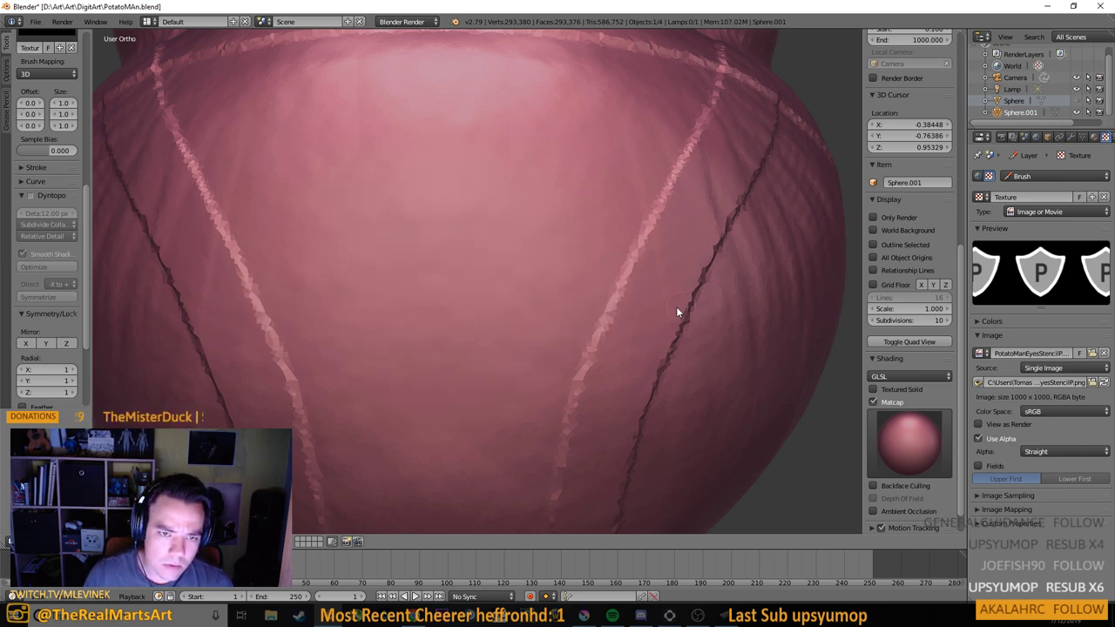
Change the Layer brush's texture mapping to View Plane, try a zigzag stroke on the front panel, and undo it
{"action": "scroll", "coordinate": [61, 215], "scroll_direction": "up", "scroll_amount": 3}
{"action": "scroll", "coordinate": [61, 216], "scroll_direction": "up", "scroll_amount": 2}
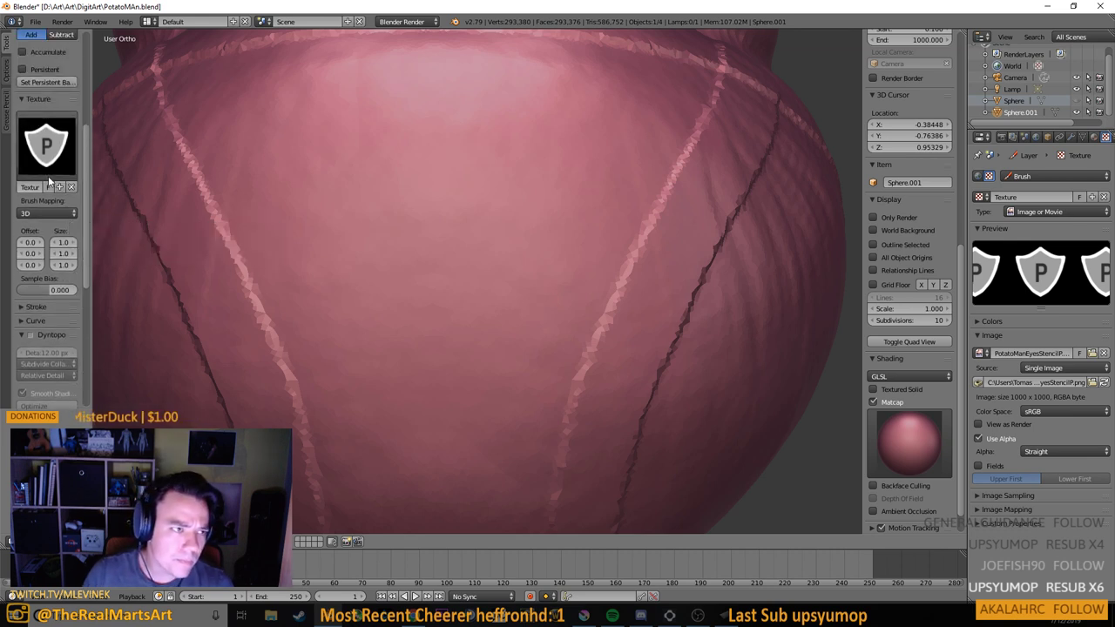
{"action": "left_click", "coordinate": [54, 213]}
{"action": "left_click", "coordinate": [52, 206]}
{"action": "mouse_move", "coordinate": [332, 159]}
{"action": "left_mouse_down"}
{"action": "mouse_move", "coordinate": [449, 157]}
{"action": "mouse_move", "coordinate": [316, 250]}
{"action": "mouse_move", "coordinate": [507, 213]}
{"action": "mouse_move", "coordinate": [477, 307]}
{"action": "left_mouse_up"}
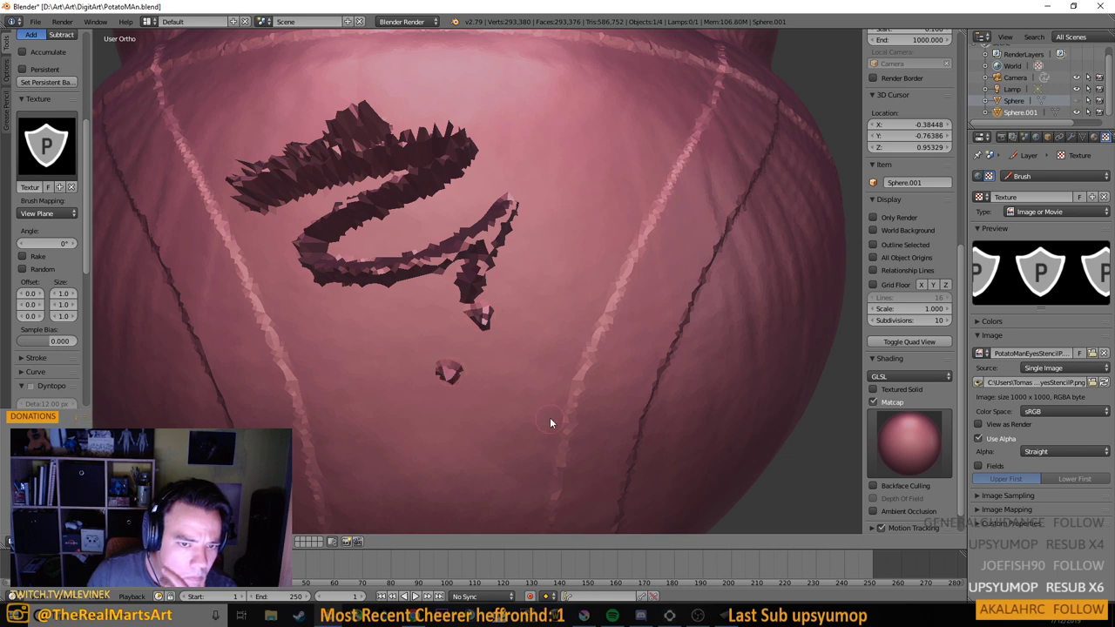
{"action": "key", "text": "ctrl+z"}
{"action": "key", "text": "ctrl+z"}
{"action": "key", "text": "ctrl+z"}
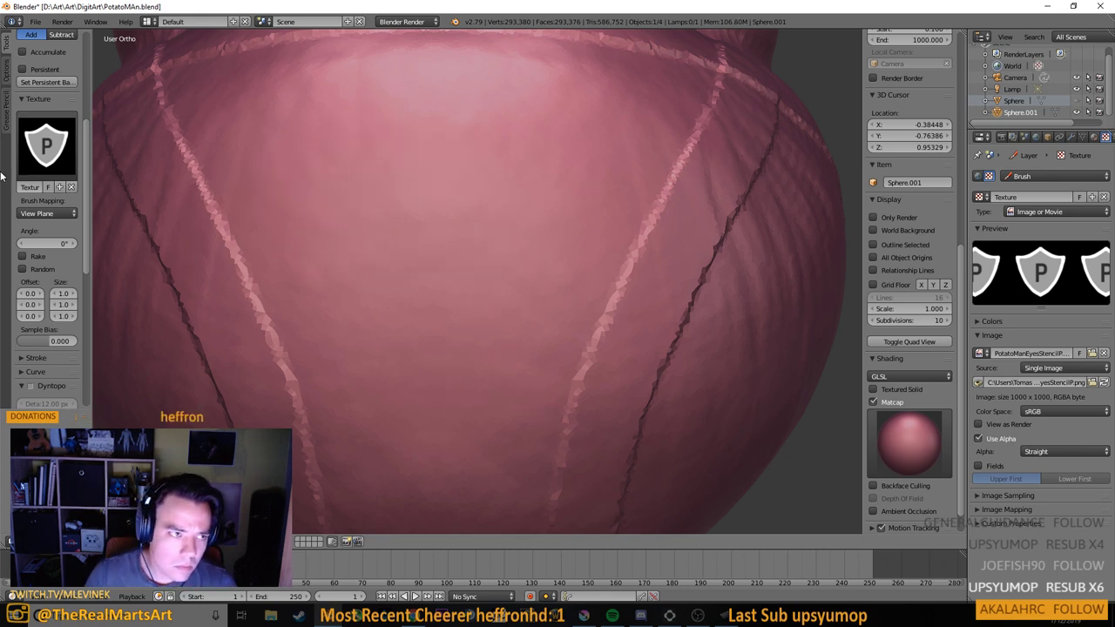
Restrict the Layer brush to front faces, keeping Area Plane as its sculpt plane, and undo a test stroke on the front panel
{"action": "scroll", "coordinate": [52, 131], "scroll_direction": "up", "scroll_amount": 4}
{"action": "left_click", "coordinate": [45, 104]}
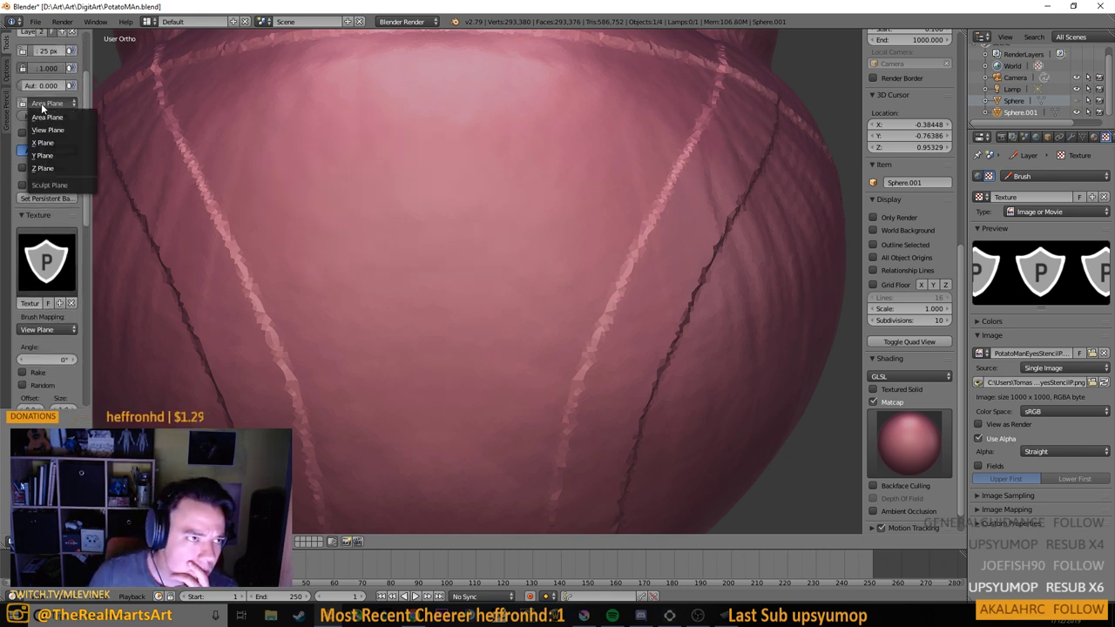
{"action": "left_click", "coordinate": [42, 108]}
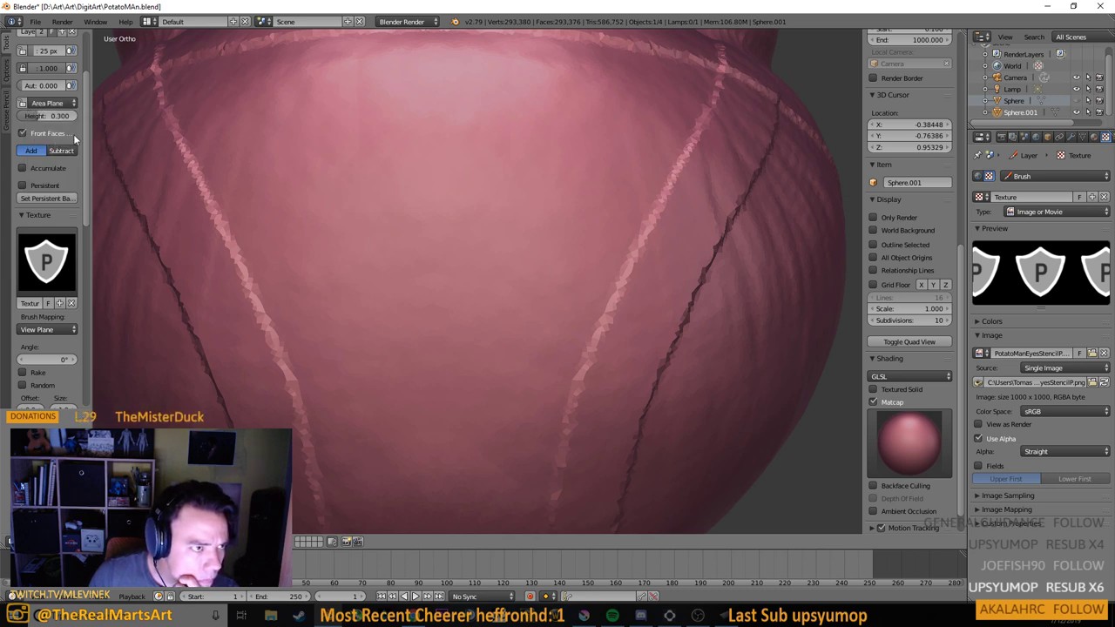
{"action": "mouse_move", "coordinate": [453, 97]}
{"action": "left_mouse_down"}
{"action": "mouse_move", "coordinate": [351, 176]}
{"action": "mouse_move", "coordinate": [356, 212]}
{"action": "mouse_move", "coordinate": [484, 309]}
{"action": "left_mouse_up"}
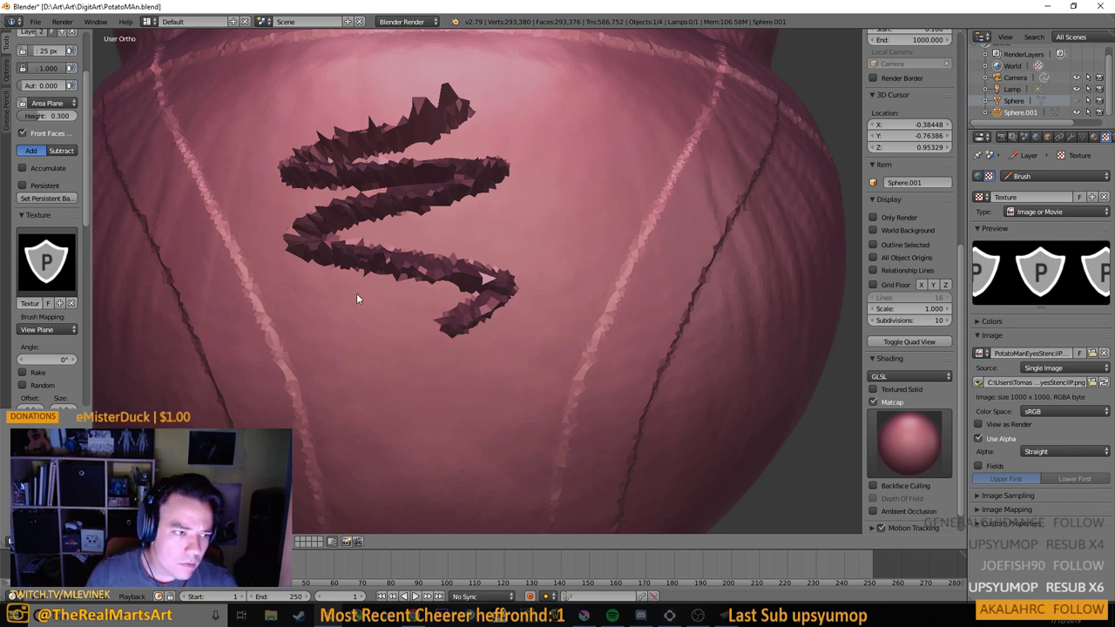
{"action": "key", "text": "ctrl+z"}
Set the brush mapping back to Stencil and try sculpting the upper-left part of the shield through it
{"action": "left_click", "coordinate": [46, 328]}
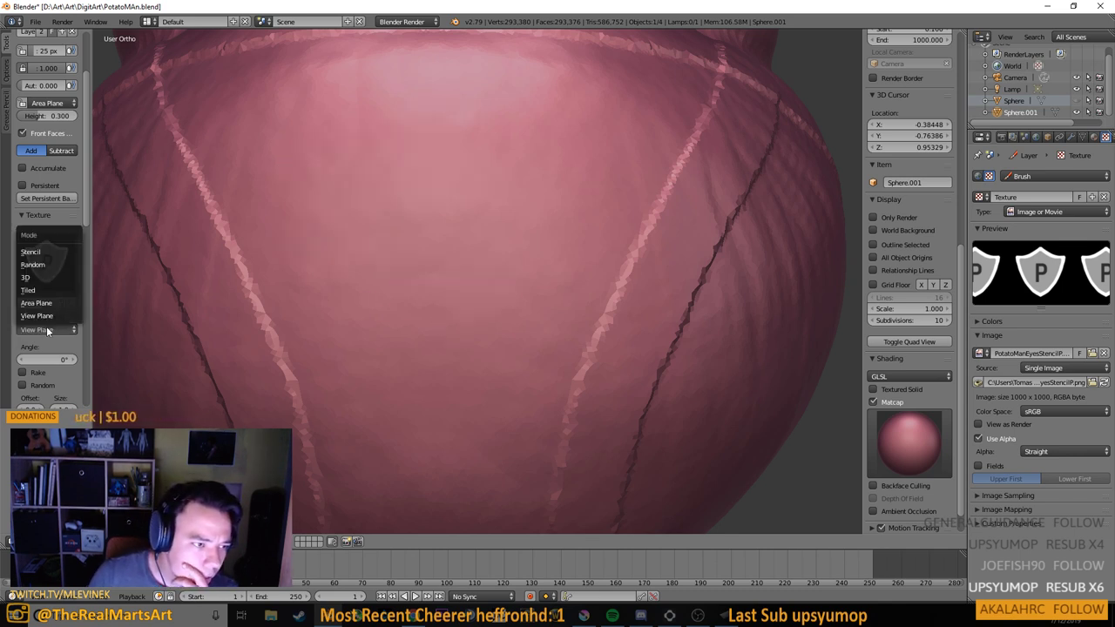
{"action": "left_click", "coordinate": [40, 253]}
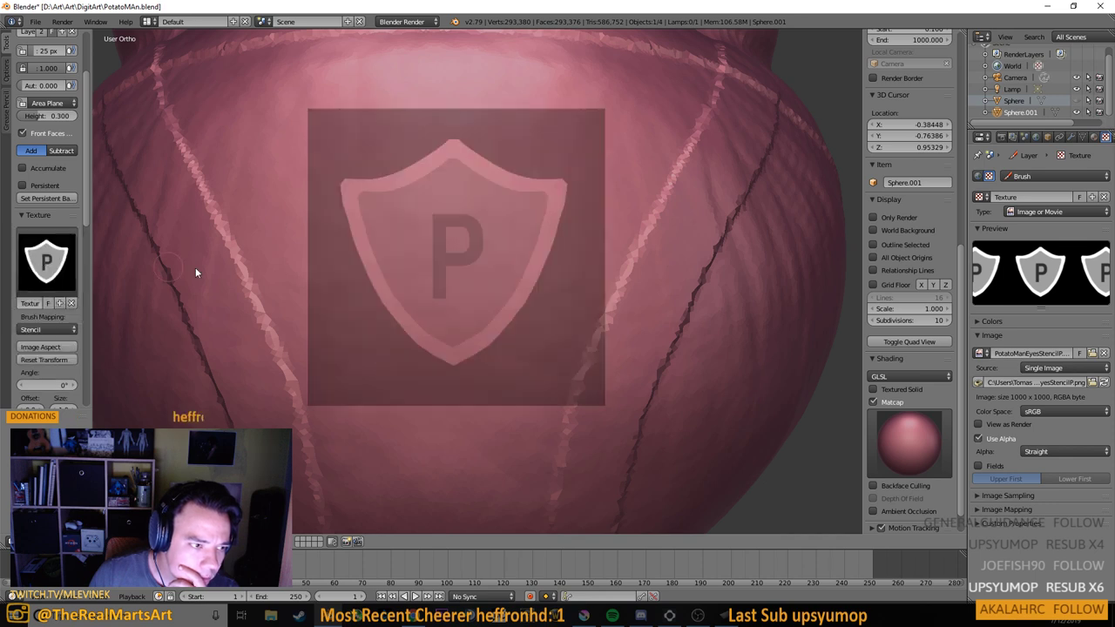
{"action": "left_click_drag", "start_coordinate": [331, 234], "coordinate": [340, 175]}
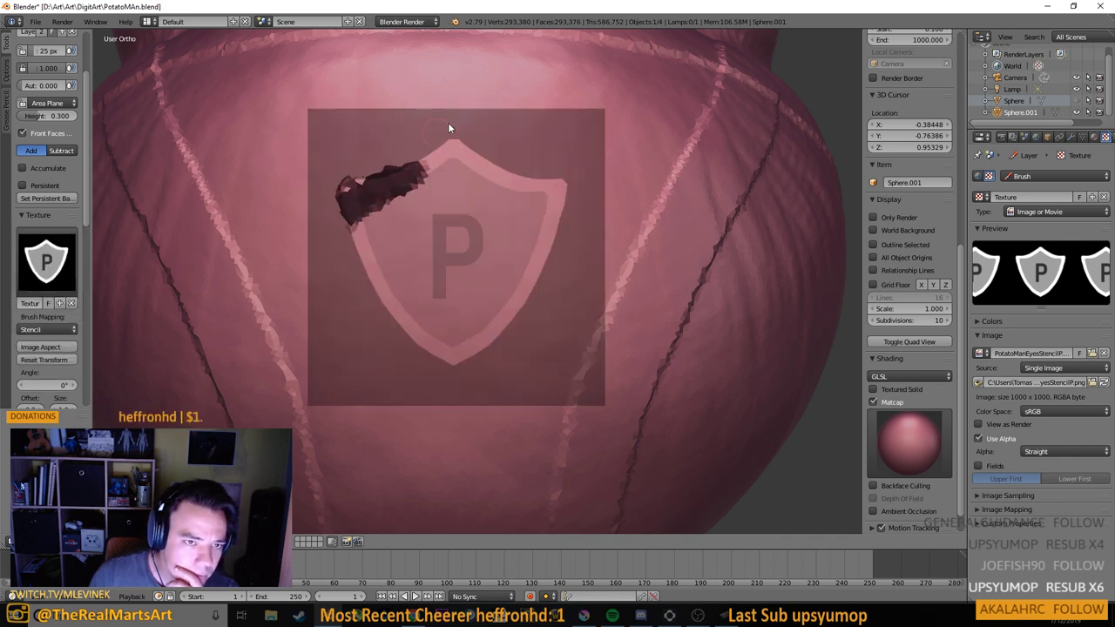
{"action": "mouse_move", "coordinate": [449, 128]}
{"action": "left_mouse_down"}
{"action": "mouse_move", "coordinate": [351, 266]}
{"action": "mouse_move", "coordinate": [402, 228]}
{"action": "mouse_move", "coordinate": [465, 143]}
{"action": "mouse_move", "coordinate": [316, 246]}
{"action": "mouse_move", "coordinate": [367, 263]}
{"action": "mouse_move", "coordinate": [375, 300]}
{"action": "mouse_move", "coordinate": [367, 221]}
{"action": "mouse_move", "coordinate": [393, 174]}
{"action": "mouse_move", "coordinate": [379, 241]}
{"action": "mouse_move", "coordinate": [485, 157]}
{"action": "left_mouse_up"}
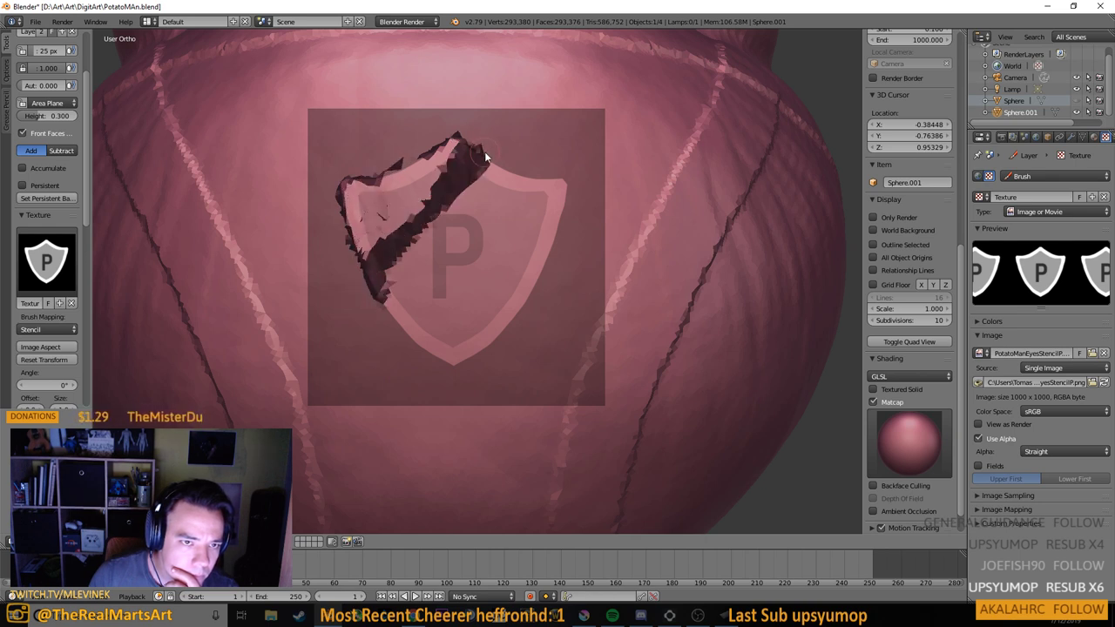
Set the Layer brush's height to 0.1
{"action": "left_click", "coordinate": [40, 114]}
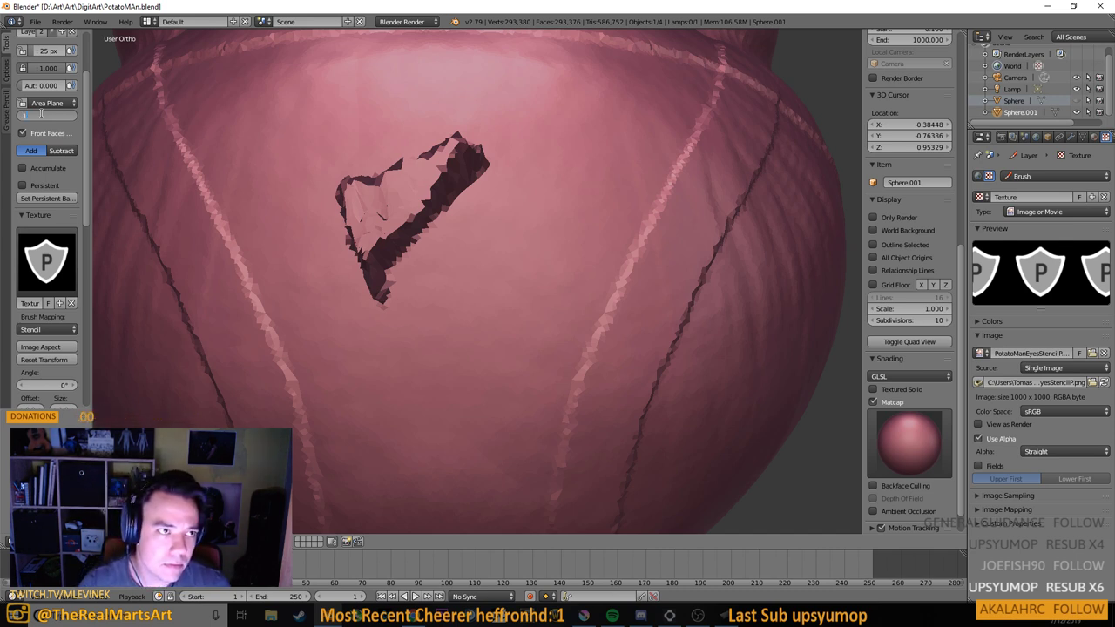
{"action": "key", "text": "Return"}
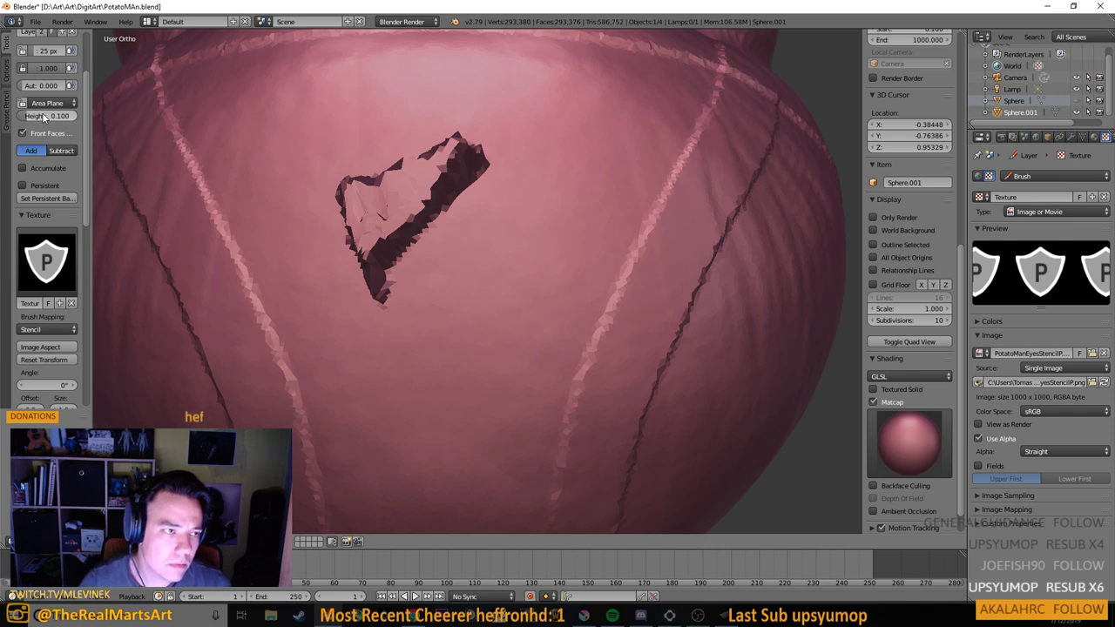
{"action": "left_click", "coordinate": [41, 104]}
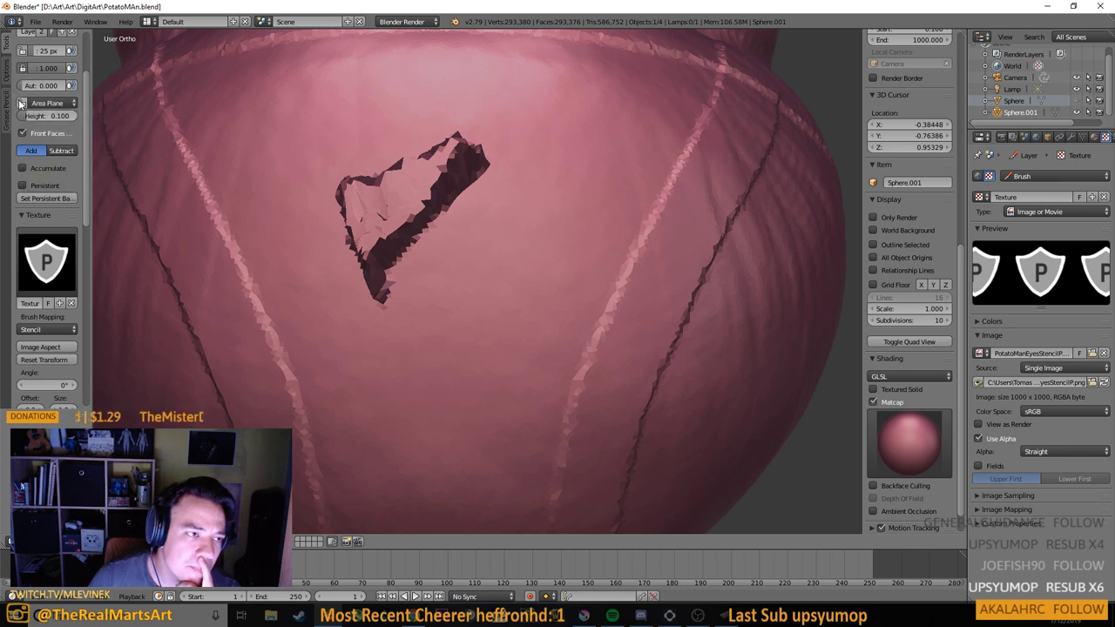
Set the Layer brush texture's sample bias to 0.1
{"action": "scroll", "coordinate": [48, 349], "scroll_direction": "down", "scroll_amount": 1}
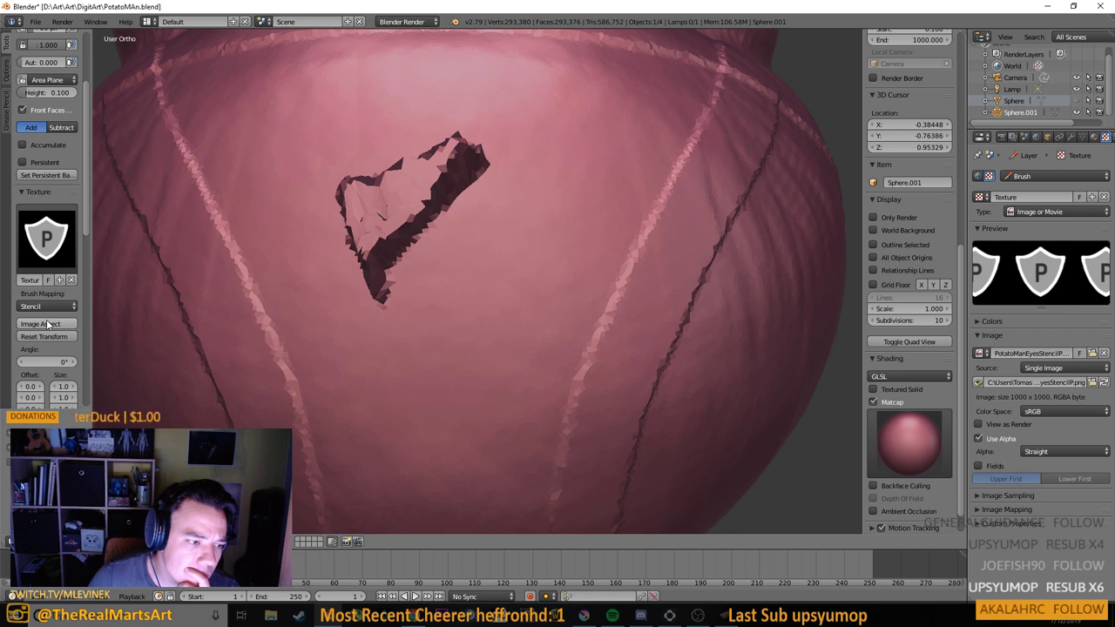
{"action": "scroll", "coordinate": [13, 346], "scroll_direction": "down", "scroll_amount": 4}
{"action": "scroll", "coordinate": [13, 346], "scroll_direction": "down", "scroll_amount": 2}
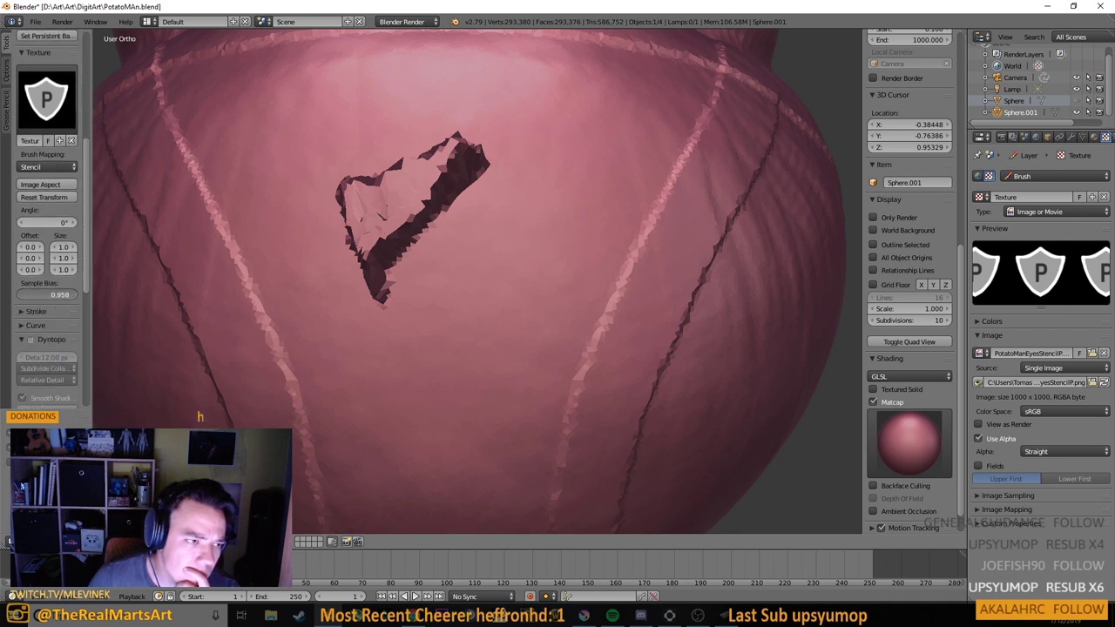
{"action": "double_click", "coordinate": [58, 293]}
{"action": "type", "text": "0.25"}
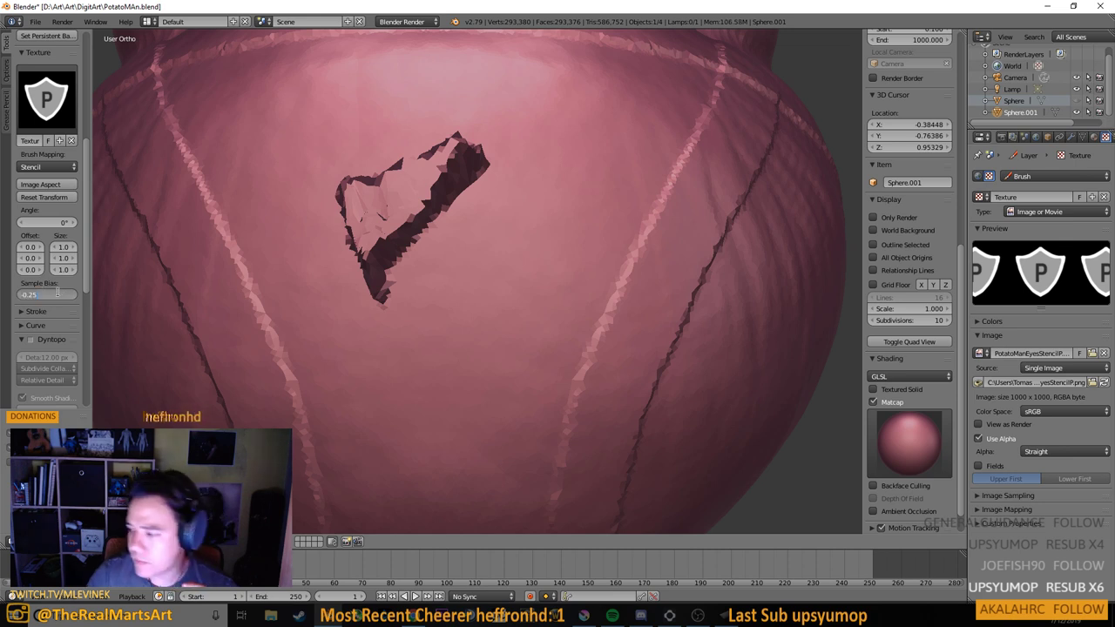
{"action": "key", "text": "Return"}
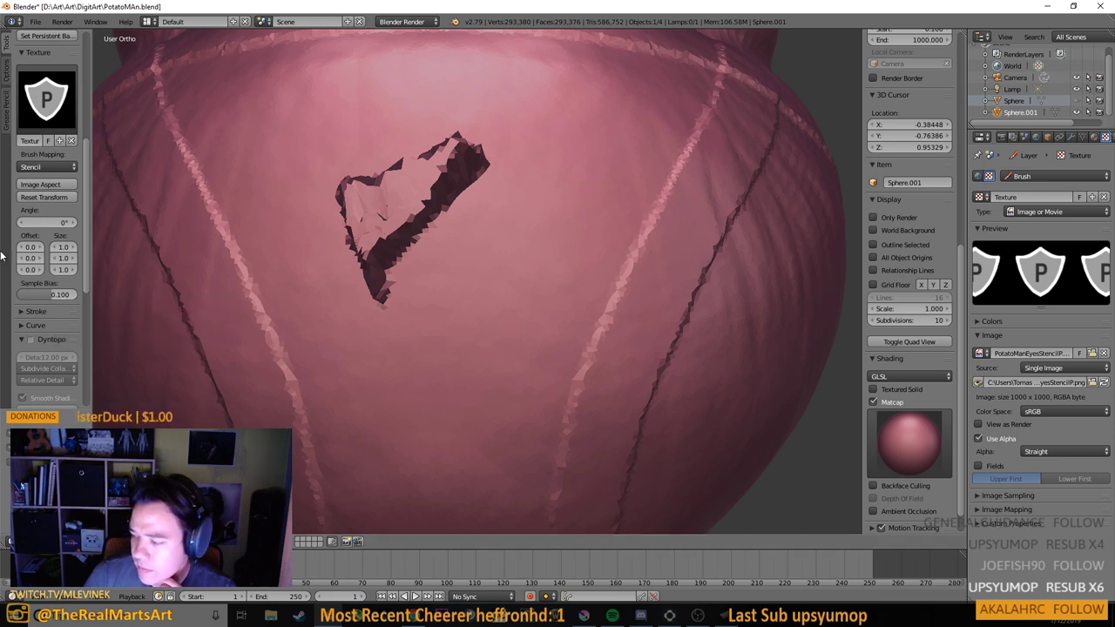
Try sculpting the front panel with the brush mapping set to Area Plane, and undo this stroke and the partial shield
{"action": "scroll", "coordinate": [56, 300], "scroll_direction": "up", "scroll_amount": 8}
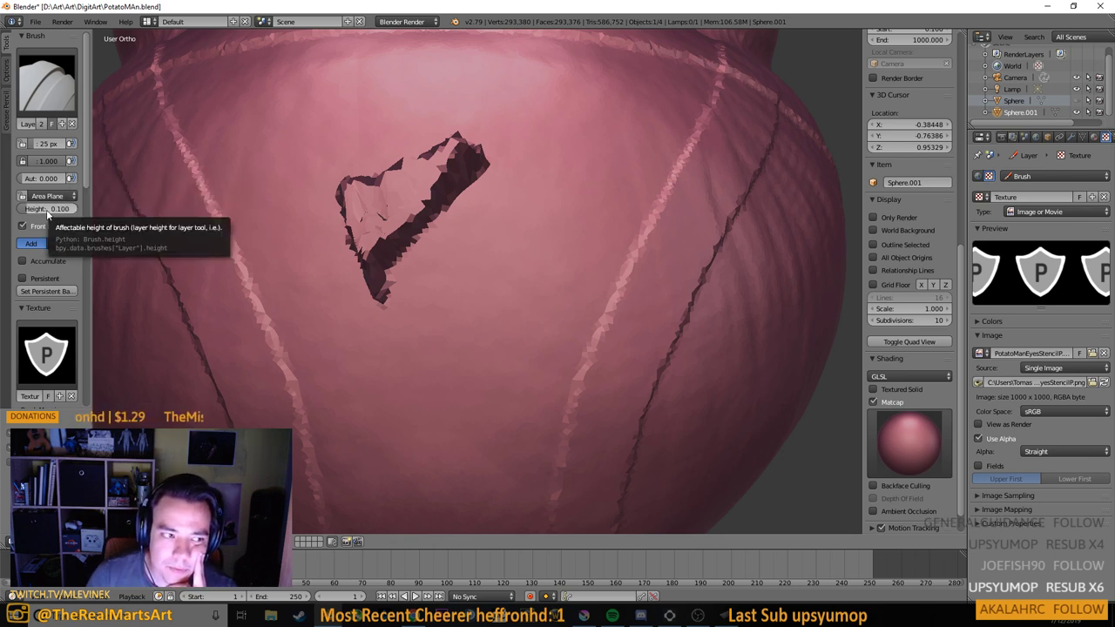
{"action": "scroll", "coordinate": [48, 215], "scroll_direction": "down", "scroll_amount": 5}
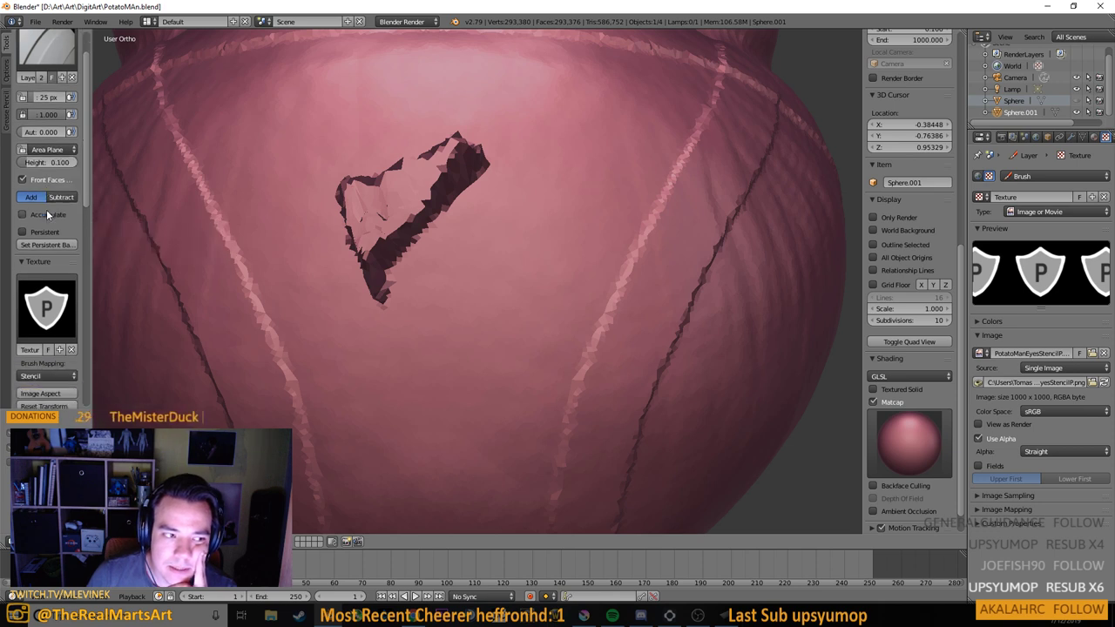
{"action": "left_click", "coordinate": [48, 259]}
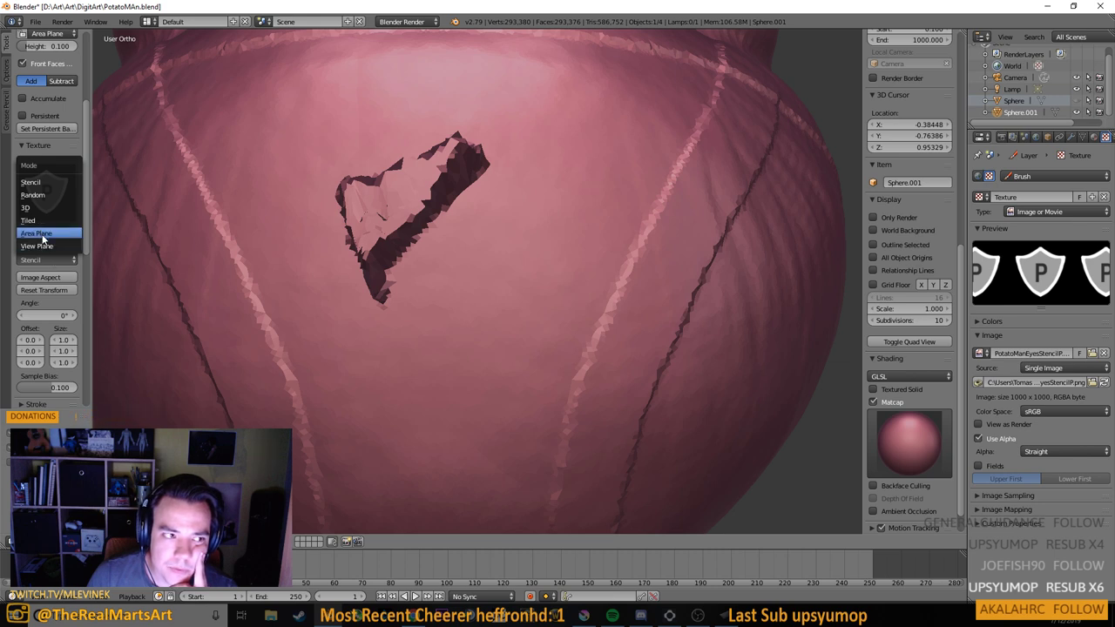
{"action": "left_click", "coordinate": [36, 233]}
{"action": "mouse_move", "coordinate": [375, 285]}
{"action": "left_mouse_down"}
{"action": "mouse_move", "coordinate": [528, 244]}
{"action": "mouse_move", "coordinate": [561, 281]}
{"action": "mouse_move", "coordinate": [499, 361]}
{"action": "mouse_move", "coordinate": [401, 299]}
{"action": "mouse_move", "coordinate": [374, 189]}
{"action": "mouse_move", "coordinate": [282, 140]}
{"action": "mouse_move", "coordinate": [425, 111]}
{"action": "mouse_move", "coordinate": [538, 139]}
{"action": "mouse_move", "coordinate": [363, 184]}
{"action": "left_mouse_up"}
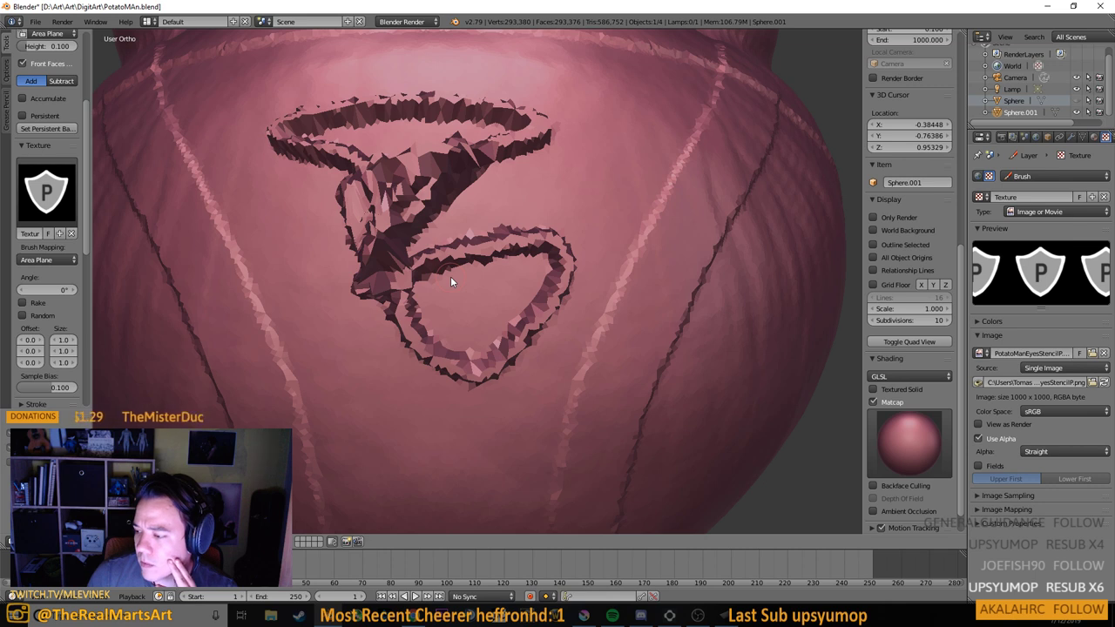
{"action": "key", "text": "ctrl+z"}
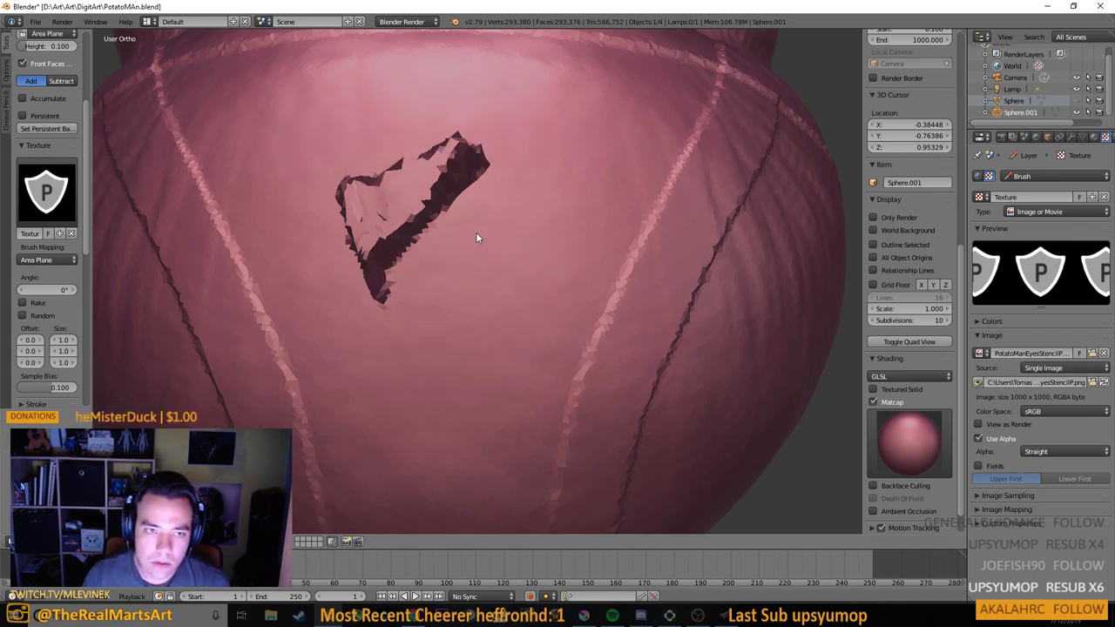
{"action": "key", "text": "ctrl+z"}
Switch to the Inflate/Deflate brush and assign the existing shield texture with the letter P to it
{"action": "scroll", "coordinate": [392, 219], "scroll_direction": "down", "scroll_amount": 3}
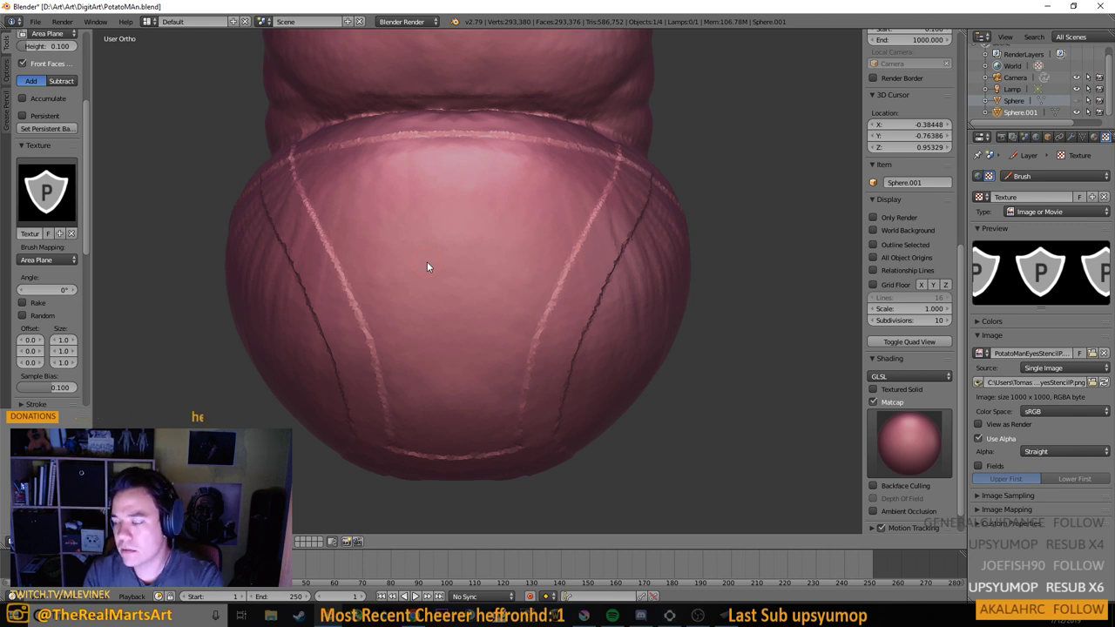
{"action": "left_click_drag", "start_coordinate": [534, 324], "coordinate": [547, 369]}
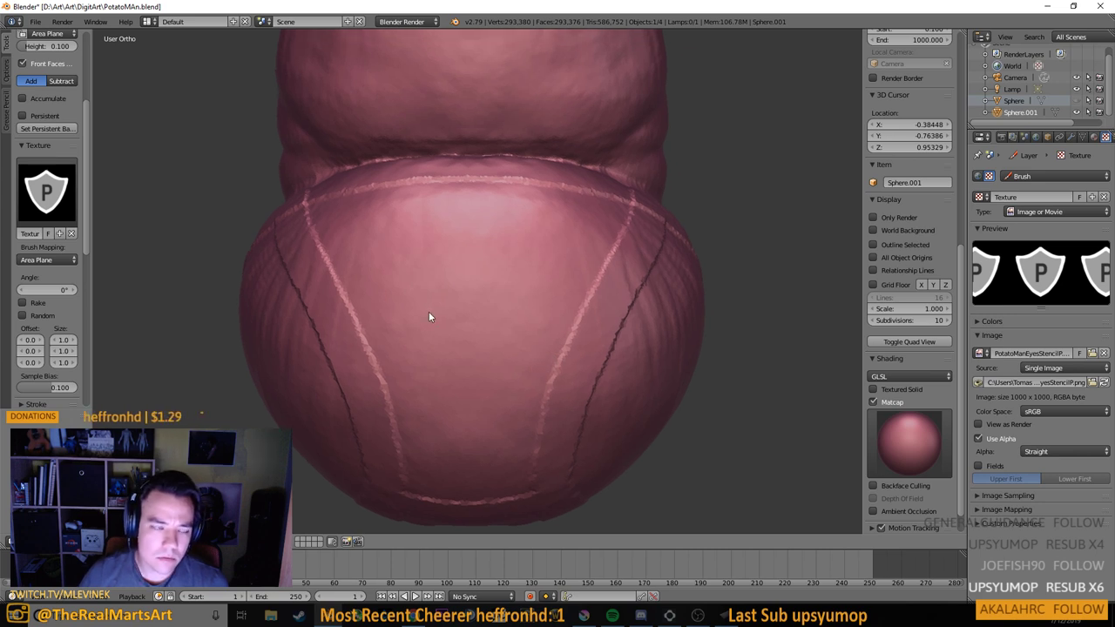
{"action": "mouse_move", "coordinate": [428, 317]}
{"action": "left_mouse_down"}
{"action": "mouse_move", "coordinate": [428, 351]}
{"action": "mouse_move", "coordinate": [435, 333]}
{"action": "mouse_move", "coordinate": [421, 334]}
{"action": "mouse_move", "coordinate": [457, 338]}
{"action": "left_mouse_up"}
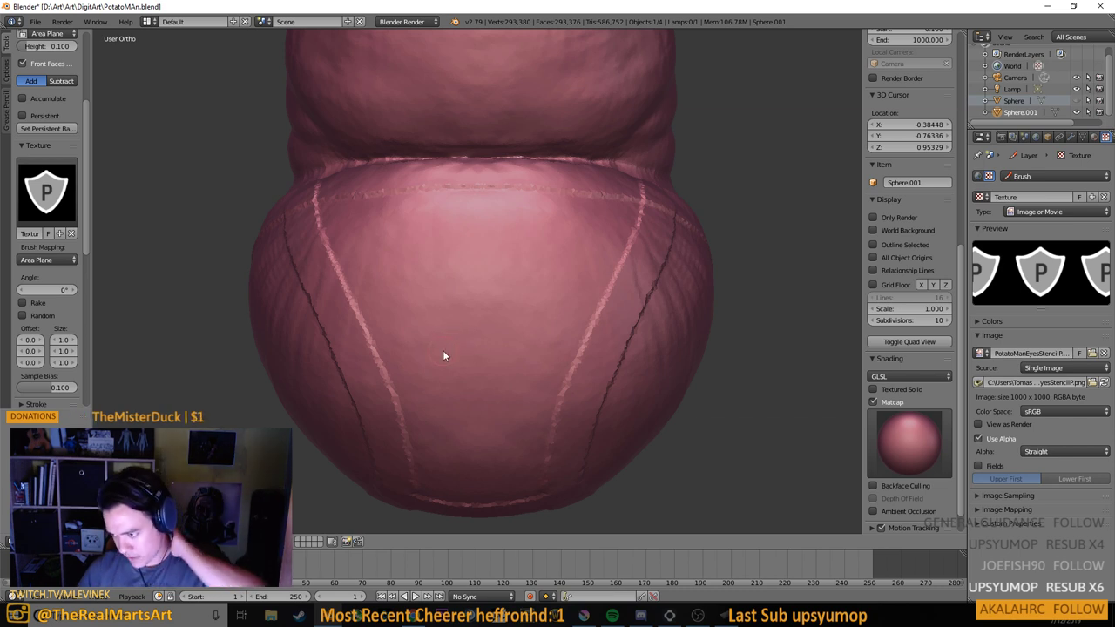
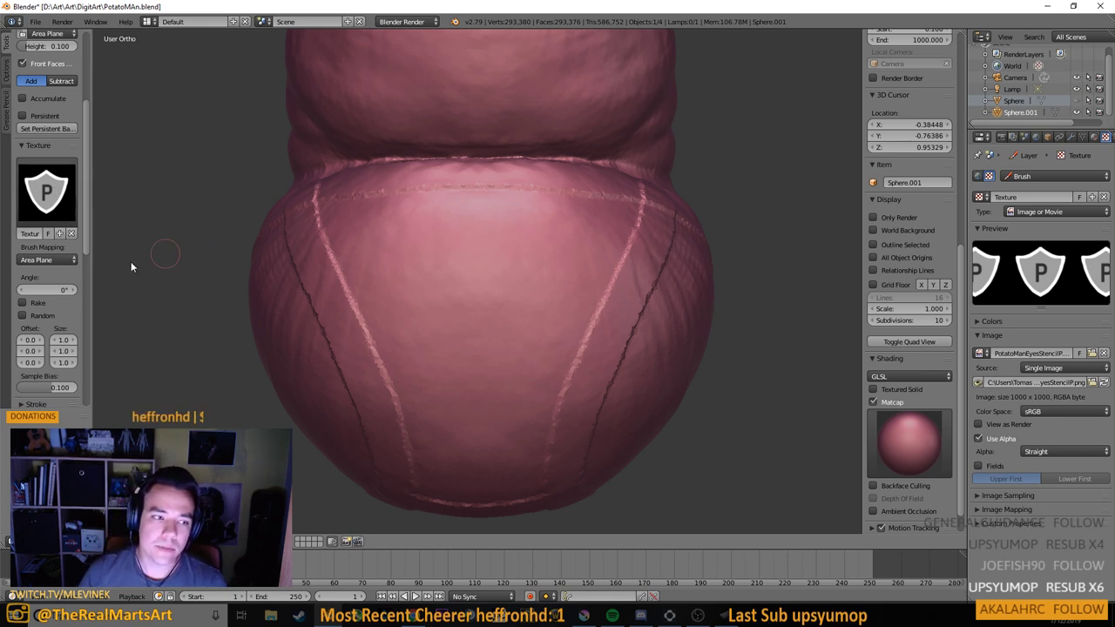
{"action": "scroll", "coordinate": [68, 277], "scroll_direction": "up", "scroll_amount": 3}
{"action": "scroll", "coordinate": [68, 273], "scroll_direction": "up", "scroll_amount": 2}
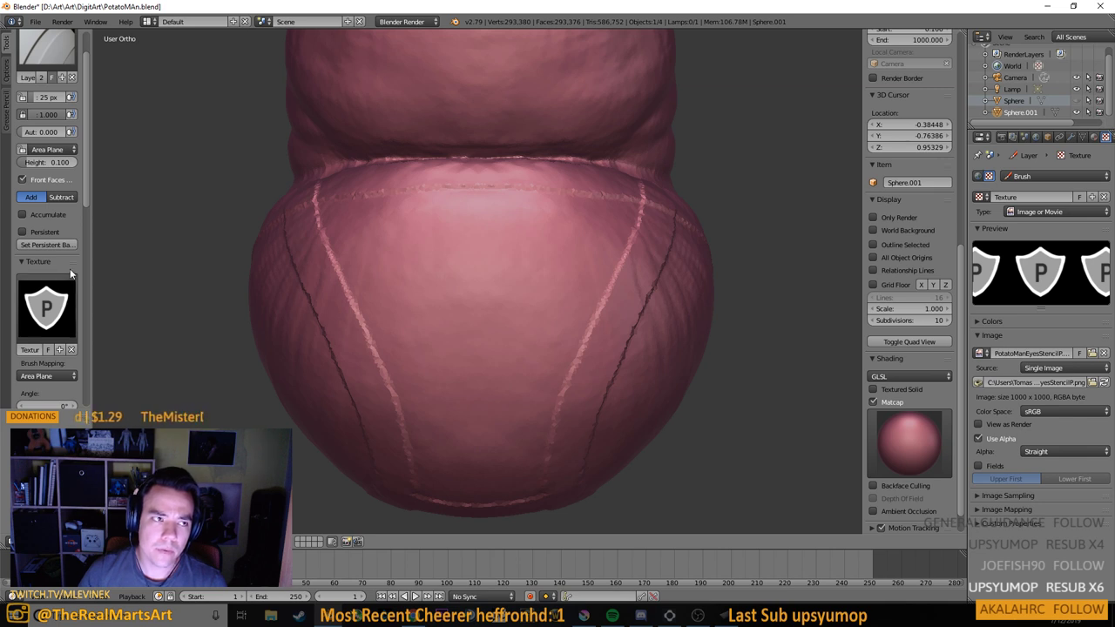
{"action": "scroll", "coordinate": [47, 287], "scroll_direction": "up", "scroll_amount": 2}
{"action": "left_click", "coordinate": [47, 83]}
{"action": "left_click", "coordinate": [367, 149]}
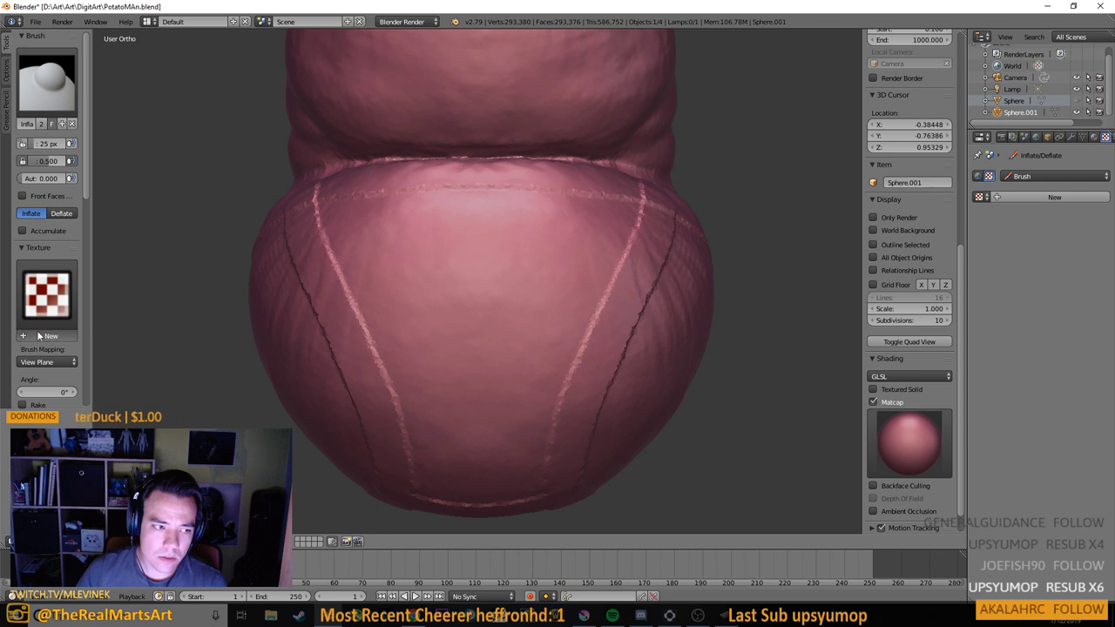
{"action": "left_click", "coordinate": [47, 294]}
{"action": "left_click", "coordinate": [88, 358]}
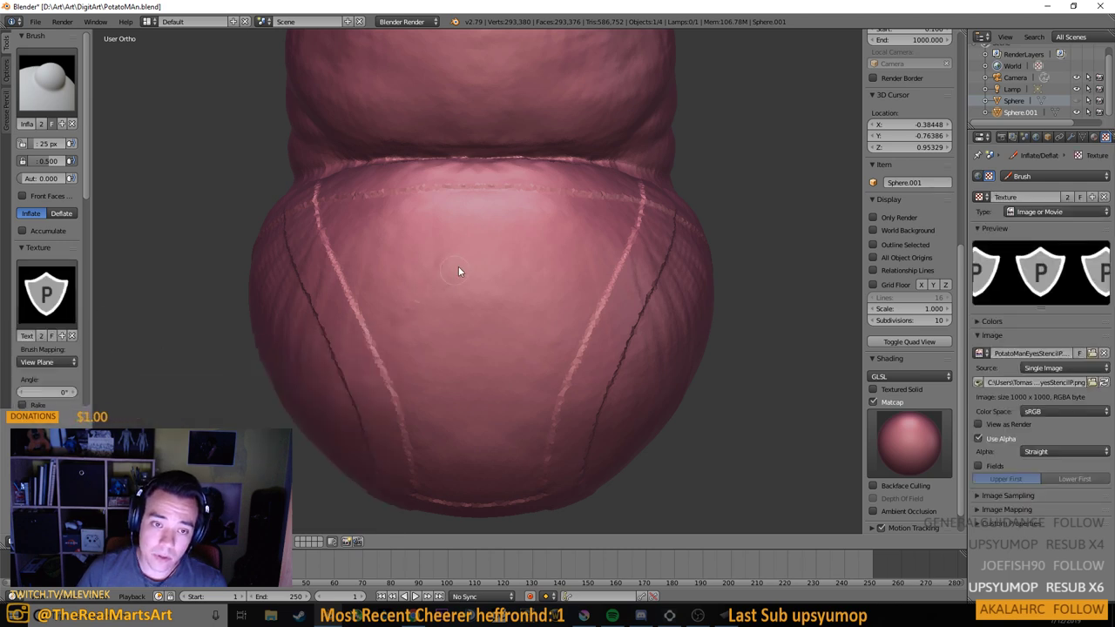
Set the Inflate/Deflate brush's texture mapping to Stencil
{"action": "scroll", "coordinate": [485, 340], "scroll_direction": "up", "scroll_amount": 2}
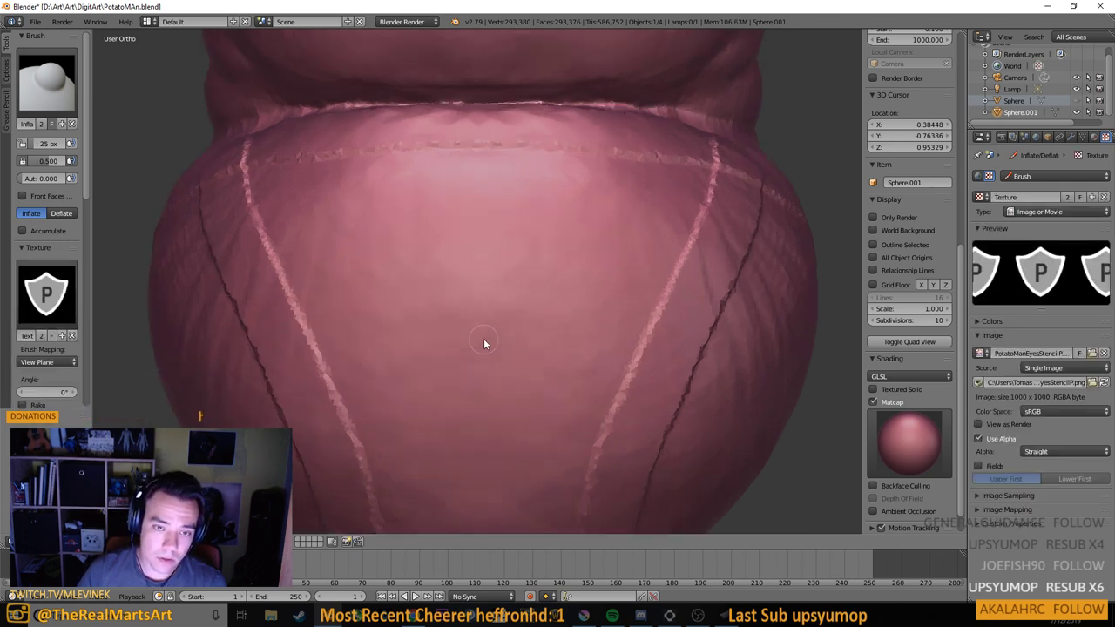
{"action": "left_click", "coordinate": [52, 361]}
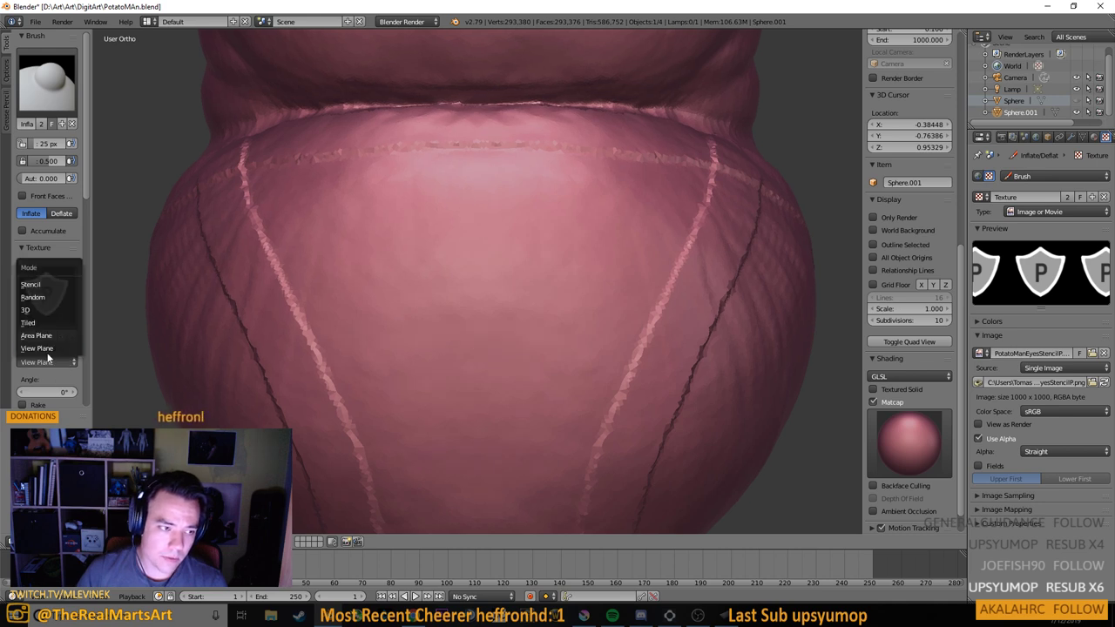
{"action": "left_click", "coordinate": [40, 295]}
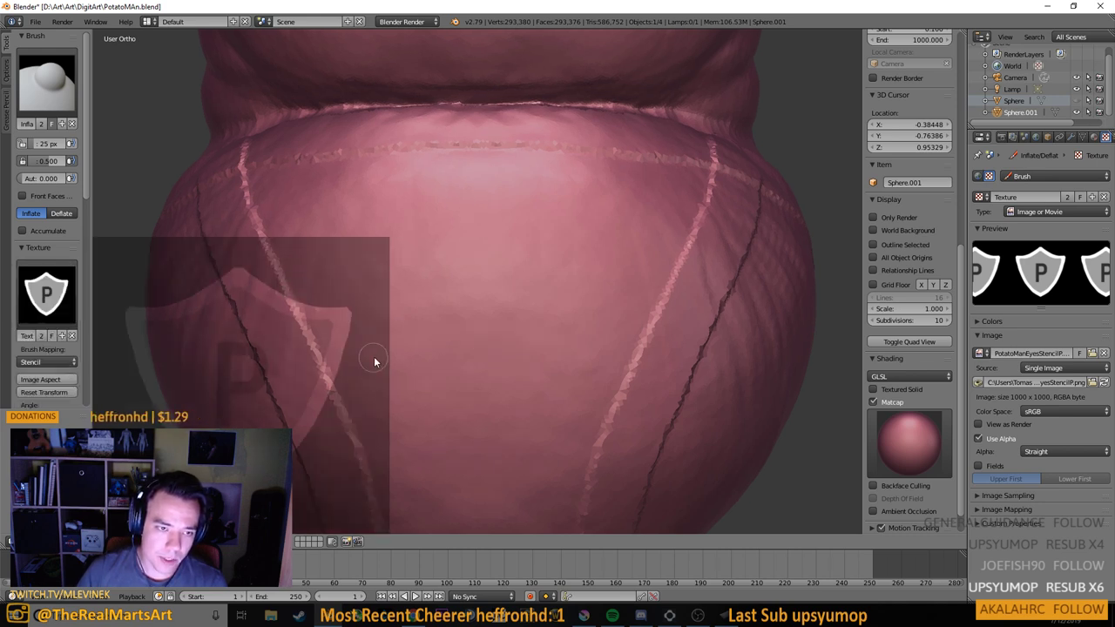
Try inflating the shield through the stencil onto the front panel at strength 1.000, and undo the partial shield
{"action": "mouse_move", "coordinate": [458, 318]}
{"action": "left_mouse_down"}
{"action": "mouse_move", "coordinate": [488, 314]}
{"action": "mouse_move", "coordinate": [425, 336]}
{"action": "mouse_move", "coordinate": [272, 338]}
{"action": "mouse_move", "coordinate": [346, 280]}
{"action": "mouse_move", "coordinate": [535, 194]}
{"action": "left_mouse_up"}
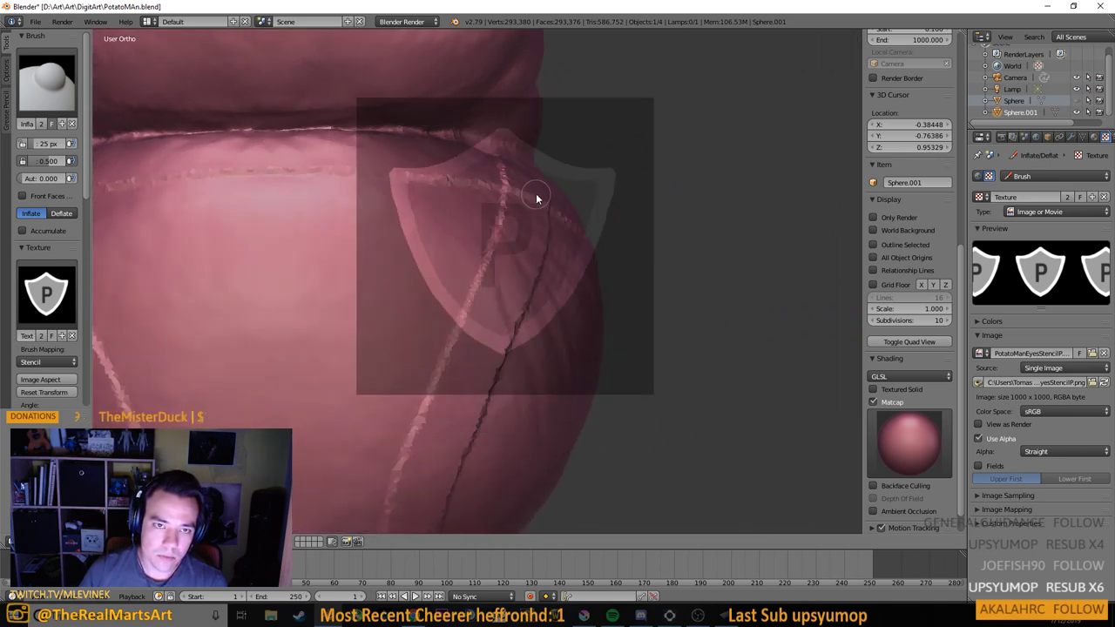
{"action": "left_click_drag", "start_coordinate": [238, 279], "coordinate": [478, 178]}
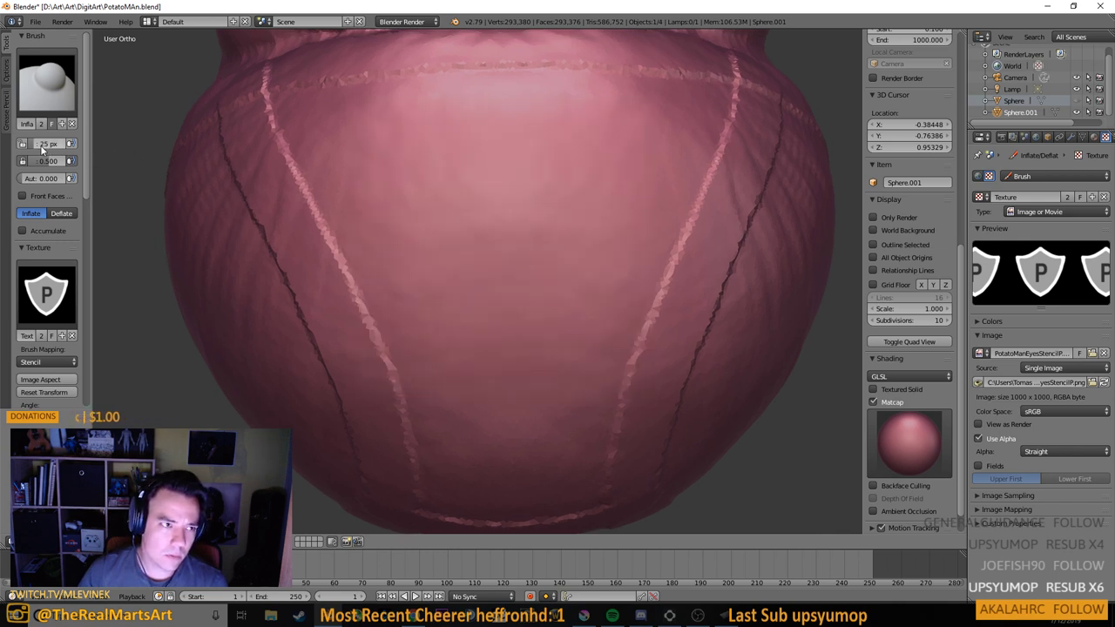
{"action": "left_click_drag", "start_coordinate": [44, 160], "coordinate": [82, 162]}
{"action": "mouse_move", "coordinate": [409, 120]}
{"action": "left_mouse_down"}
{"action": "mouse_move", "coordinate": [410, 176]}
{"action": "mouse_move", "coordinate": [393, 222]}
{"action": "mouse_move", "coordinate": [400, 237]}
{"action": "mouse_move", "coordinate": [416, 215]}
{"action": "mouse_move", "coordinate": [406, 252]}
{"action": "mouse_move", "coordinate": [417, 273]}
{"action": "mouse_move", "coordinate": [453, 219]}
{"action": "mouse_move", "coordinate": [415, 224]}
{"action": "left_mouse_up"}
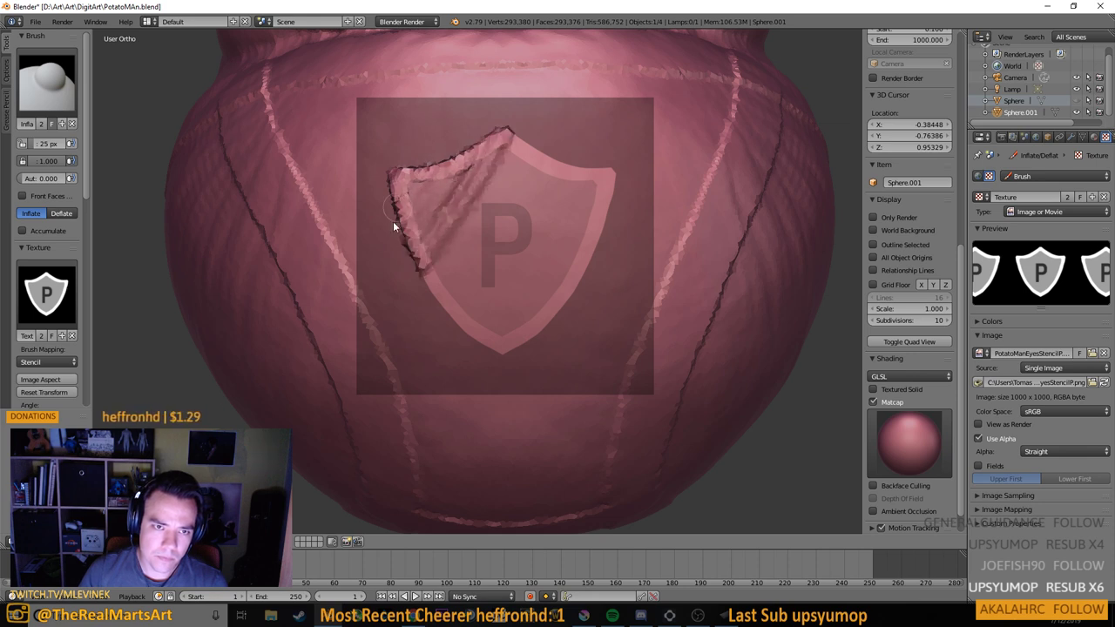
{"action": "left_click_drag", "start_coordinate": [519, 218], "coordinate": [526, 189]}
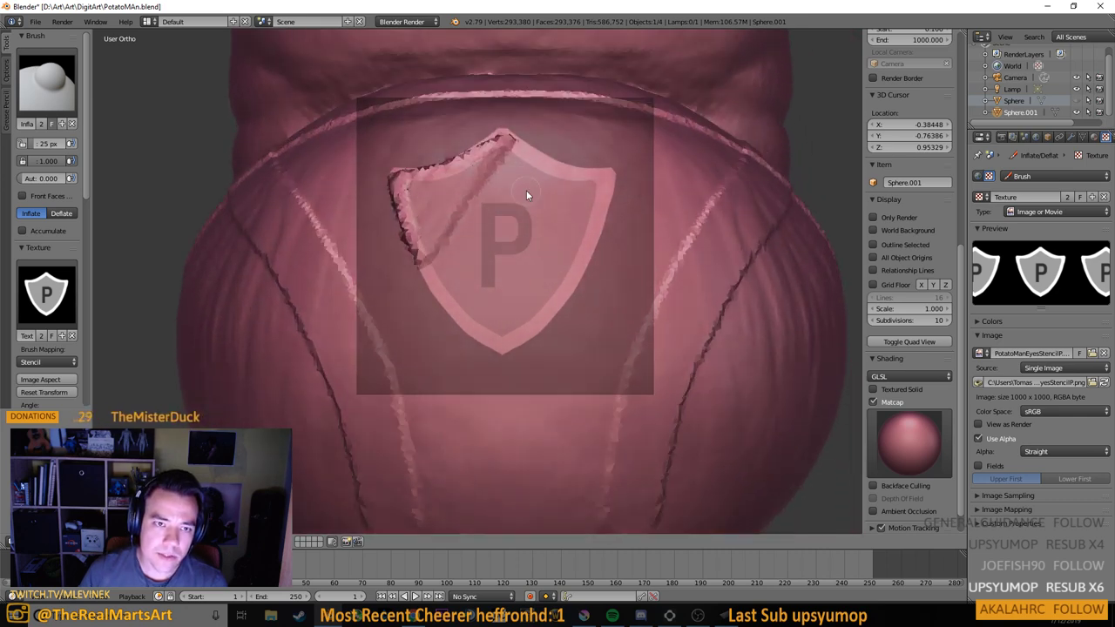
{"action": "key", "text": "ctrl+z"}
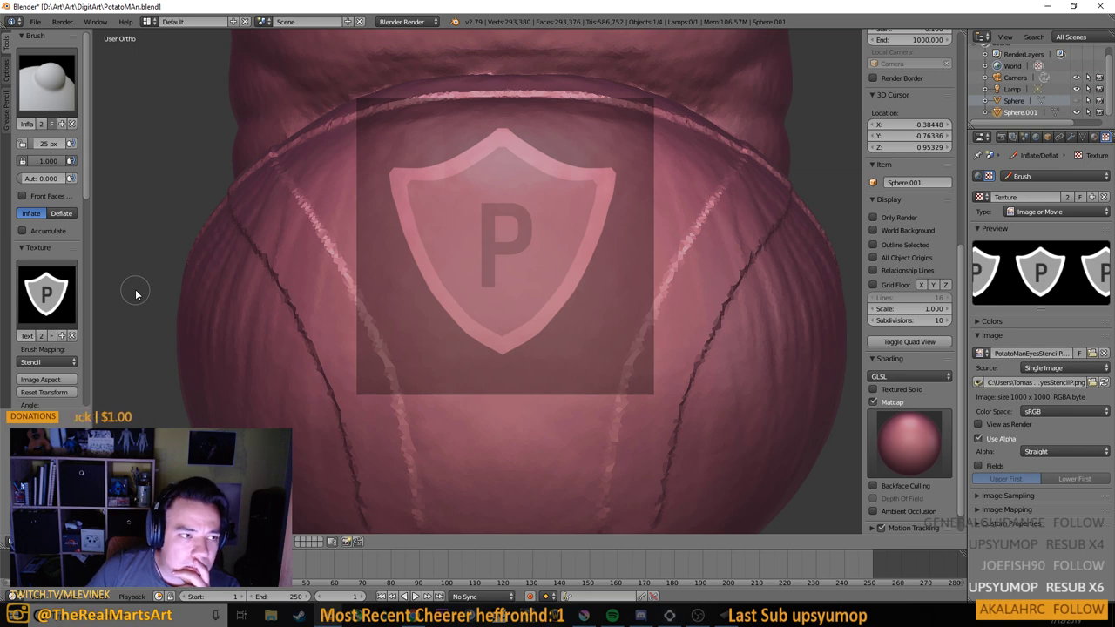
Switch to the SculptDraw brush, assign it the shield texture with the letter P, and set its mapping to Stencil
{"action": "left_click", "coordinate": [46, 83]}
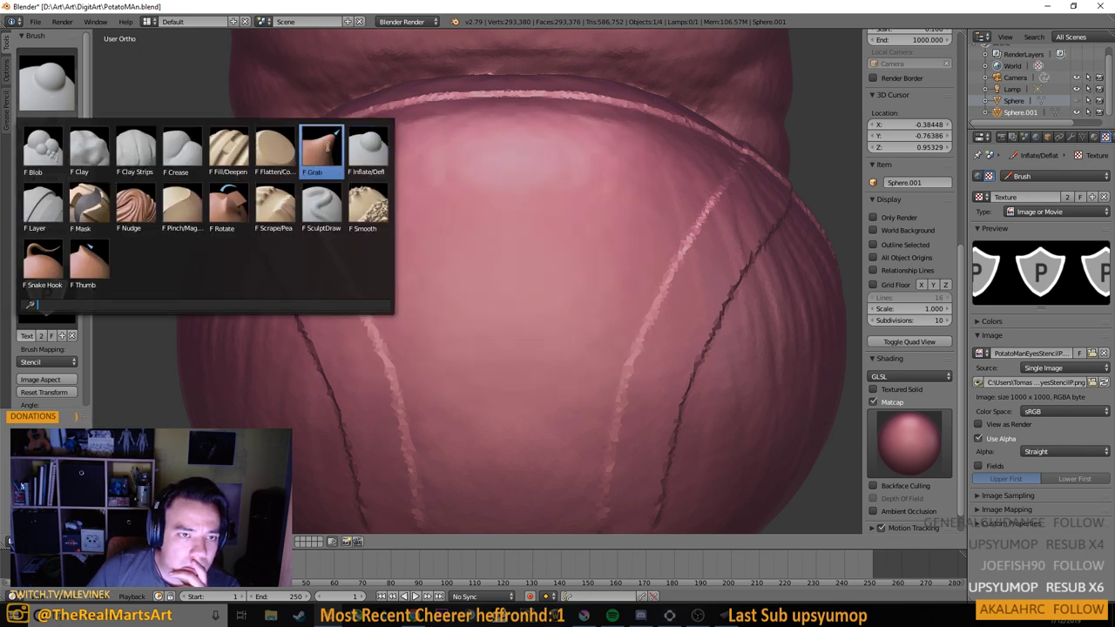
{"action": "left_click", "coordinate": [222, 231]}
{"action": "left_click_drag", "start_coordinate": [434, 240], "coordinate": [515, 269]}
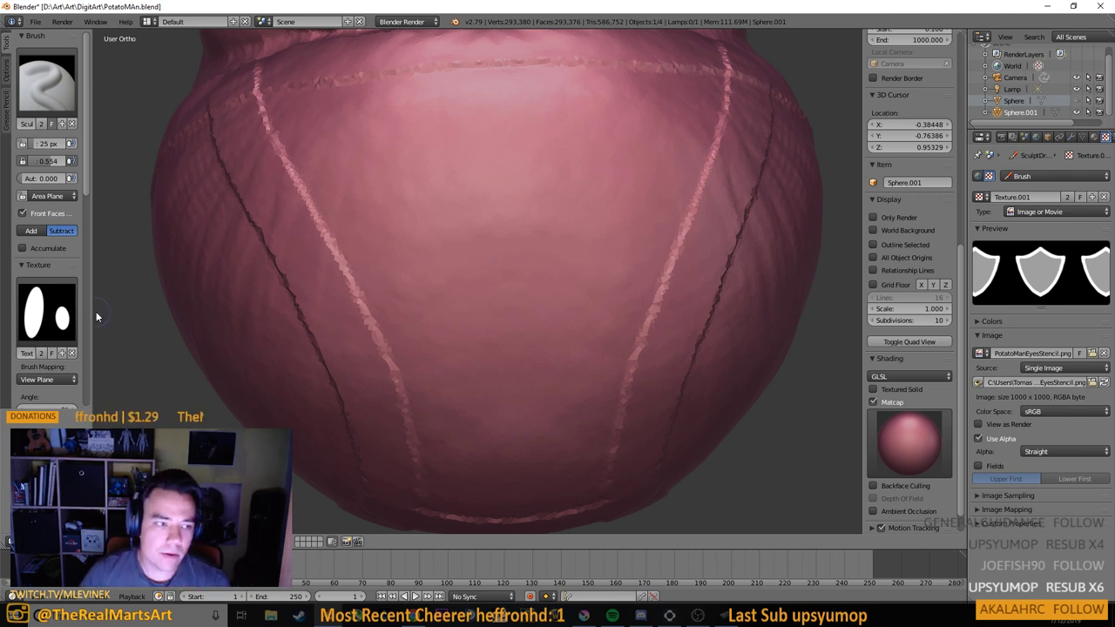
{"action": "scroll", "coordinate": [43, 317], "scroll_direction": "down", "scroll_amount": 6}
{"action": "scroll", "coordinate": [46, 316], "scroll_direction": "up", "scroll_amount": 3}
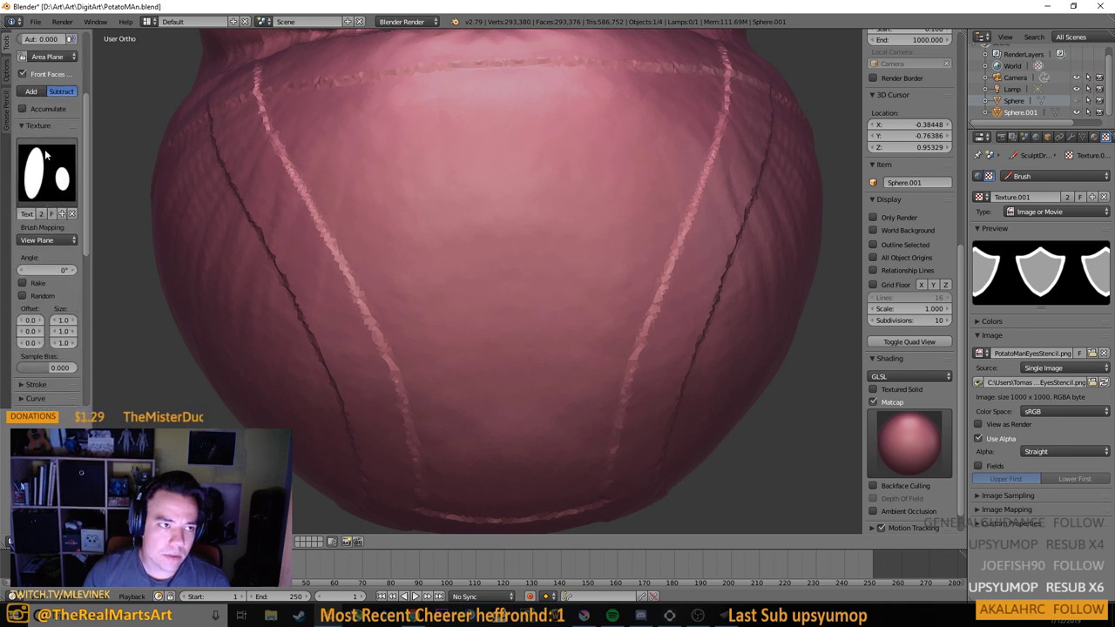
{"action": "left_click", "coordinate": [44, 174]}
{"action": "left_click", "coordinate": [87, 237]}
{"action": "left_click", "coordinate": [30, 241]}
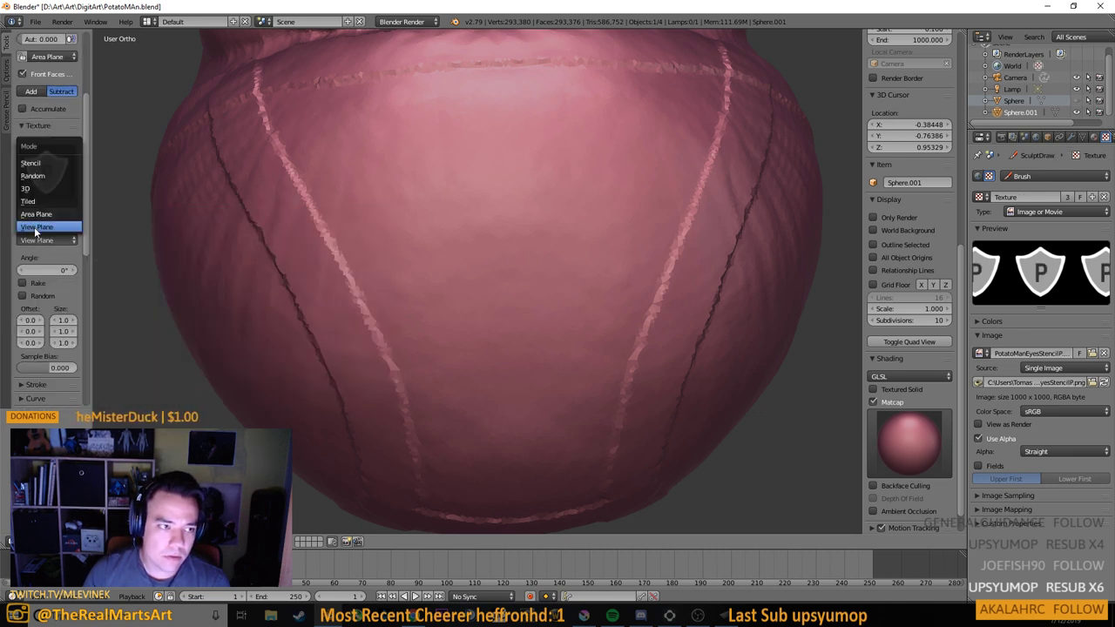
{"action": "left_click", "coordinate": [31, 163]}
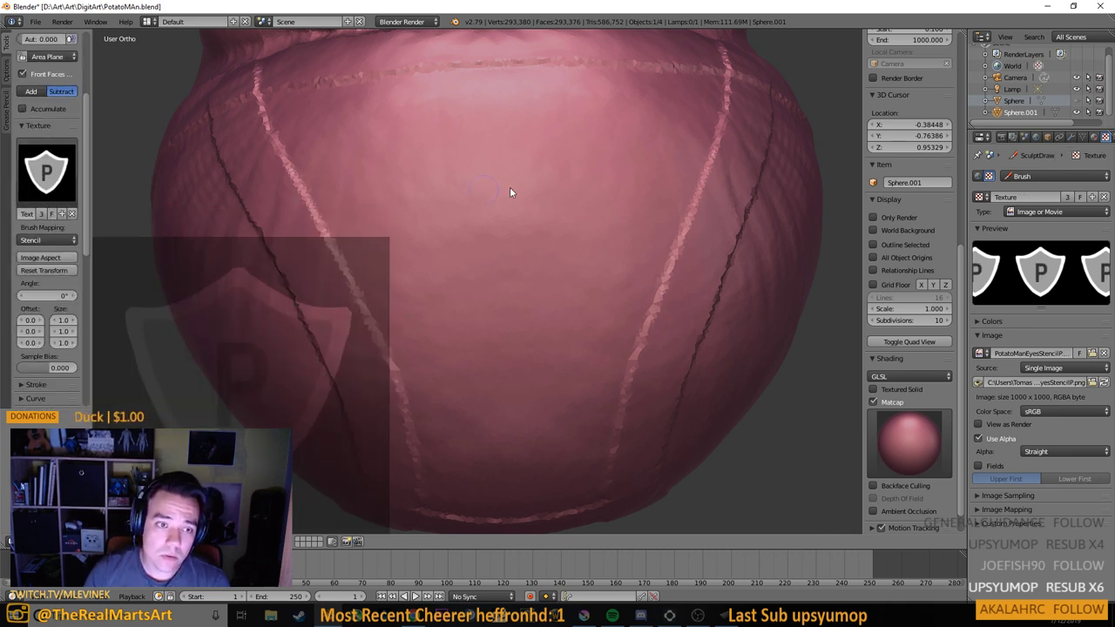
Centre the shield stencil over the character's lower front panel and align the model squarely behind it
{"action": "left_click_drag", "start_coordinate": [566, 193], "coordinate": [311, 303]}
{"action": "left_click_drag", "start_coordinate": [256, 325], "coordinate": [501, 188]}
{"action": "mouse_move", "coordinate": [322, 254]}
{"action": "left_mouse_down"}
{"action": "mouse_move", "coordinate": [510, 187]}
{"action": "mouse_move", "coordinate": [529, 147]}
{"action": "mouse_move", "coordinate": [535, 158]}
{"action": "left_mouse_up"}
{"action": "key", "text": "KP_1"}
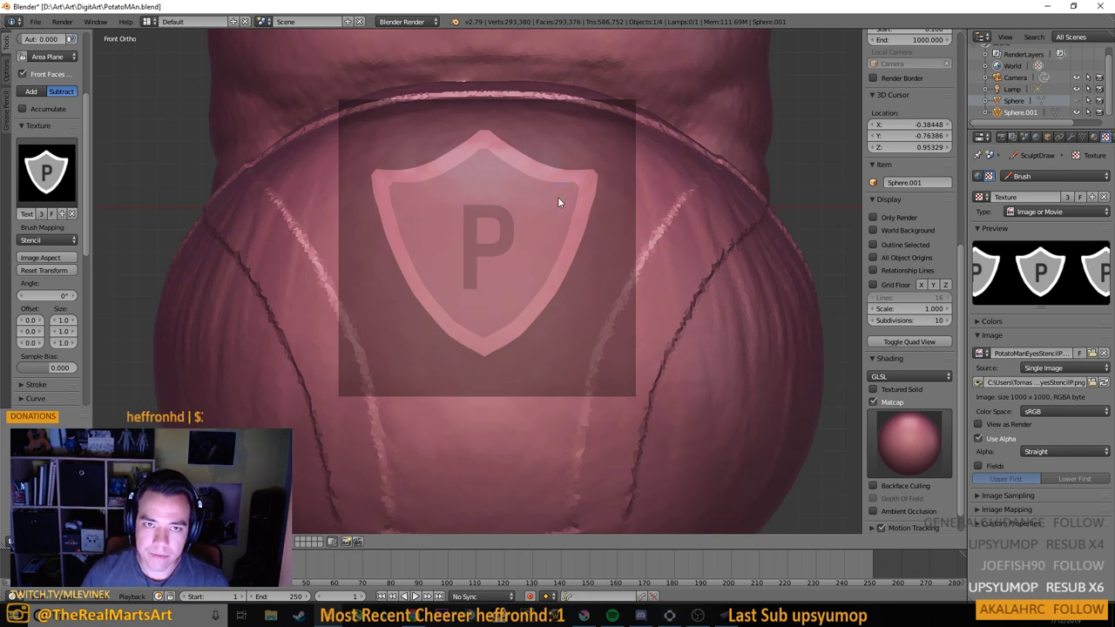
{"action": "key", "text": "KP_8"}
{"action": "key", "text": "KP_8"}
{"action": "key", "text": "KP_8"}
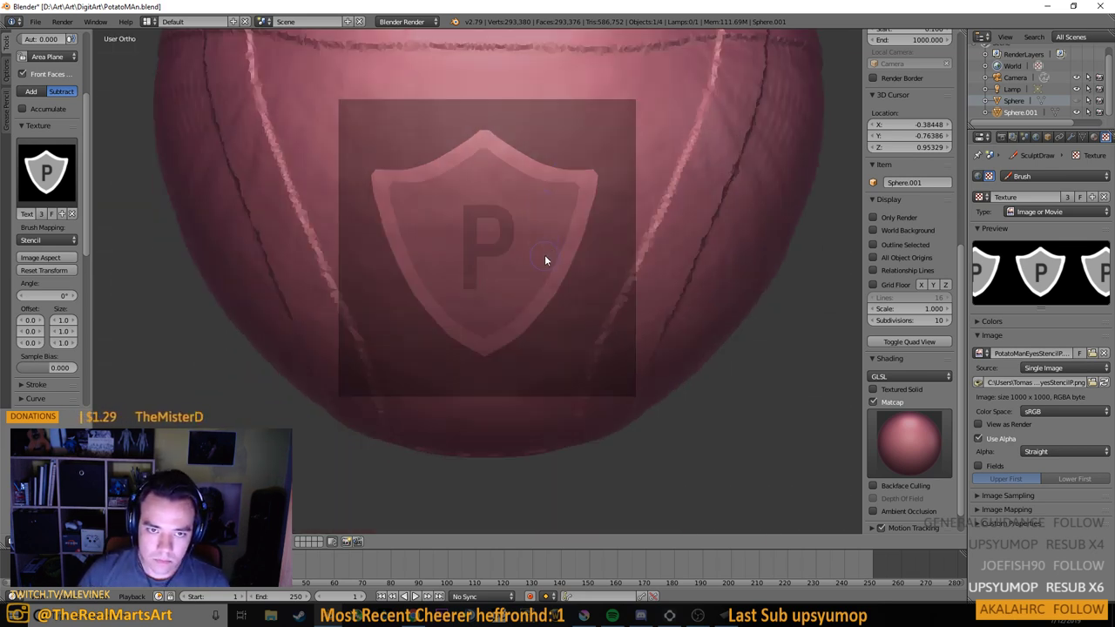
{"action": "scroll", "coordinate": [545, 260], "scroll_direction": "up", "scroll_amount": 1}
{"action": "scroll", "coordinate": [545, 260], "scroll_direction": "down", "scroll_amount": 3}
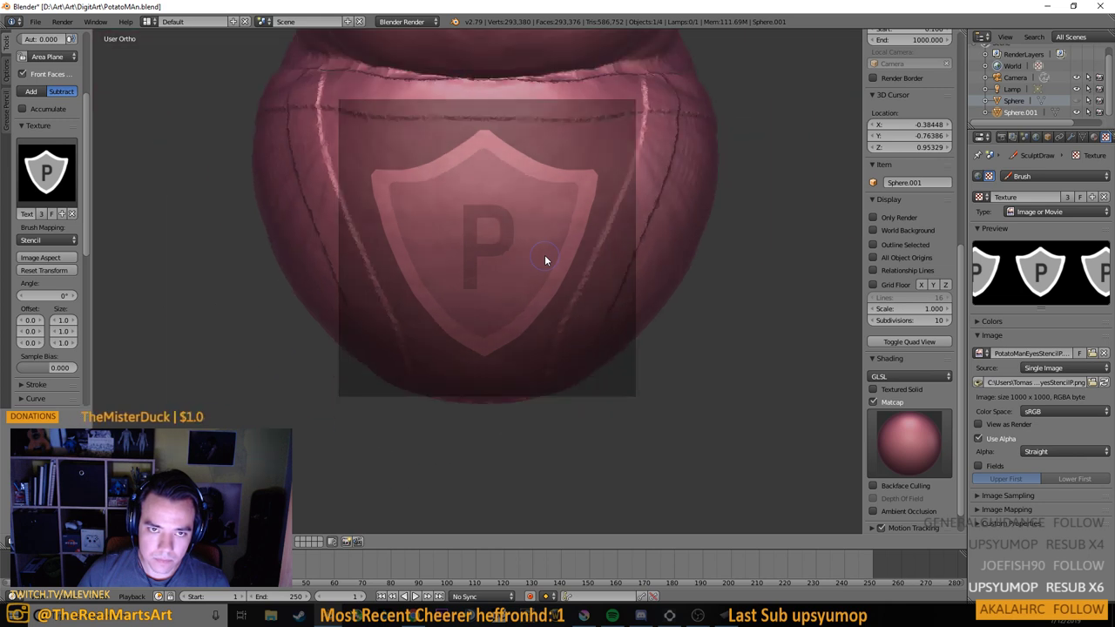
{"action": "left_click_drag", "start_coordinate": [543, 249], "coordinate": [558, 256]}
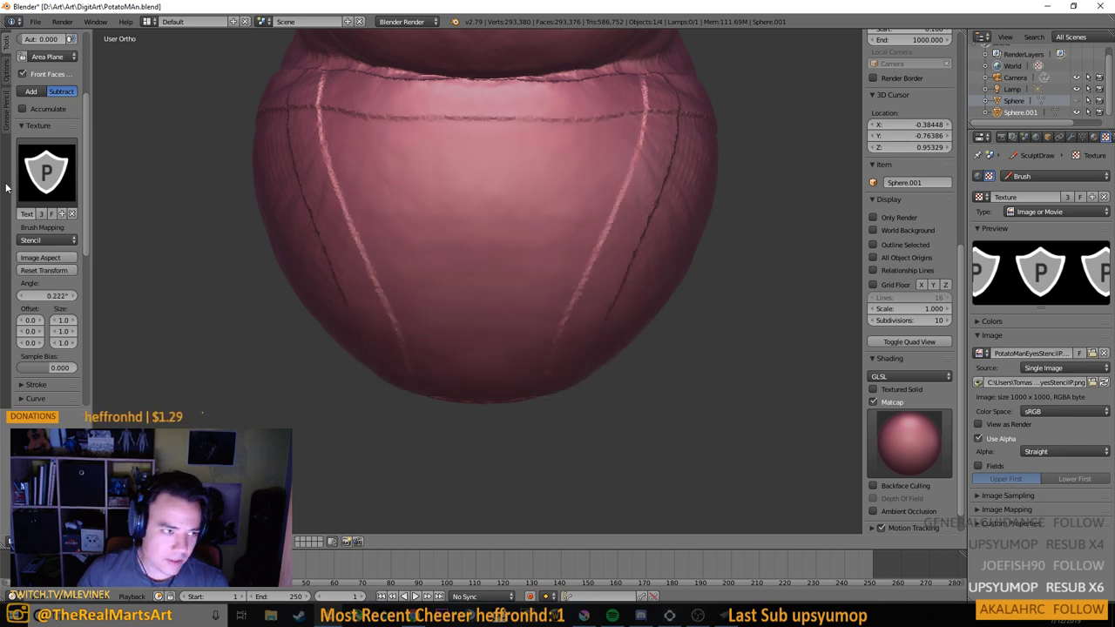
{"action": "left_click", "coordinate": [46, 240]}
{"action": "left_click", "coordinate": [44, 234]}
{"action": "left_click", "coordinate": [45, 237]}
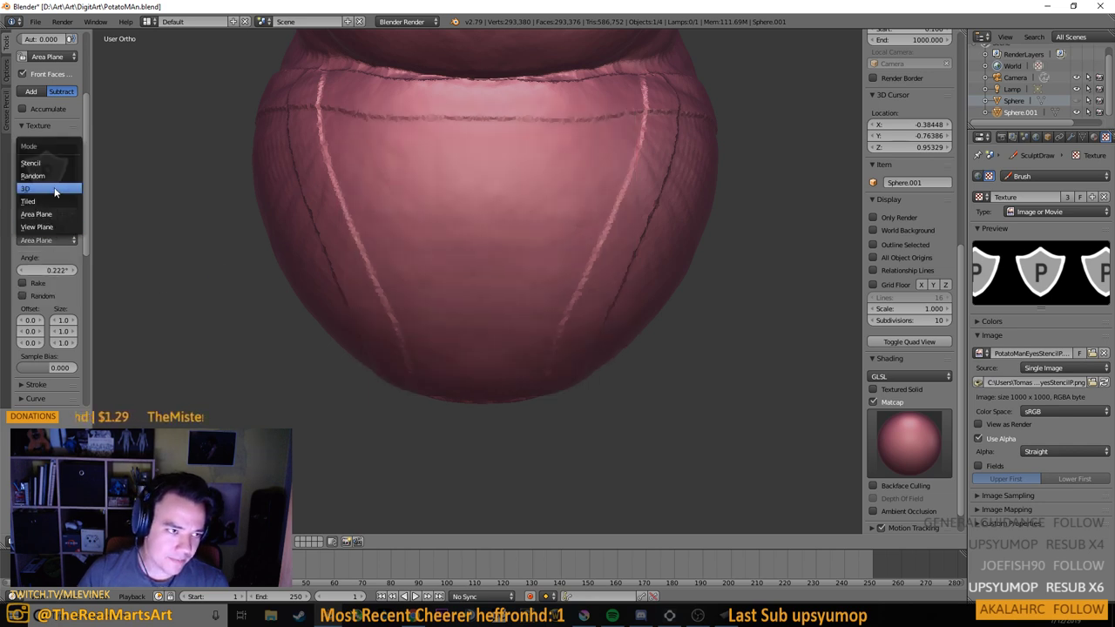
{"action": "left_click", "coordinate": [45, 167]}
Set the SculptDraw brush to Add with a strength of 1.000
{"action": "scroll", "coordinate": [449, 247], "scroll_direction": "up", "scroll_amount": 1}
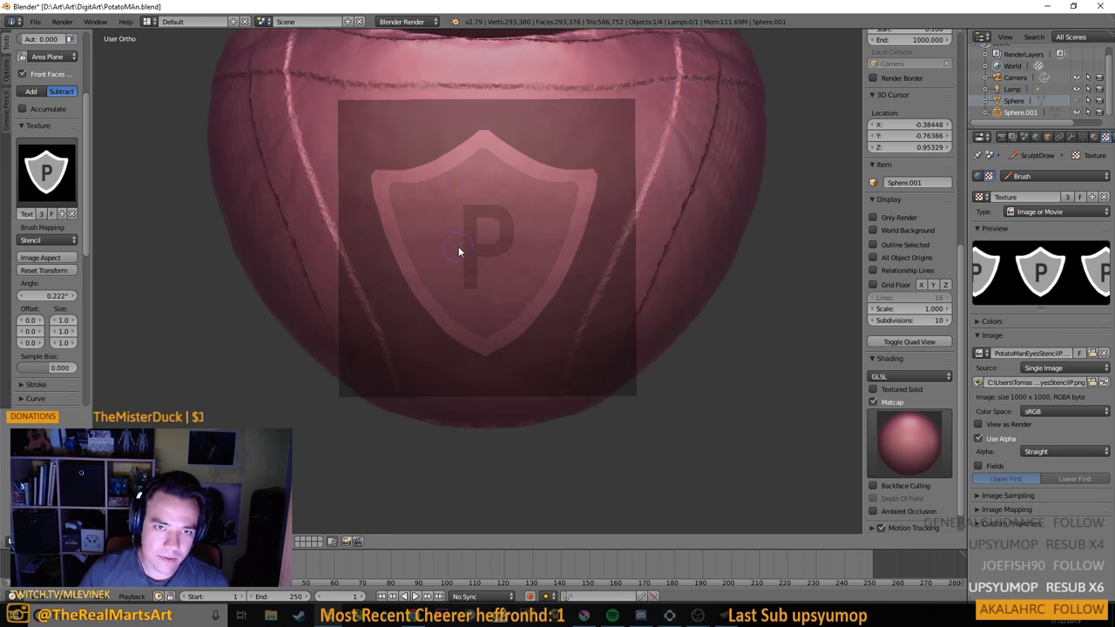
{"action": "scroll", "coordinate": [473, 247], "scroll_direction": "down", "scroll_amount": 1}
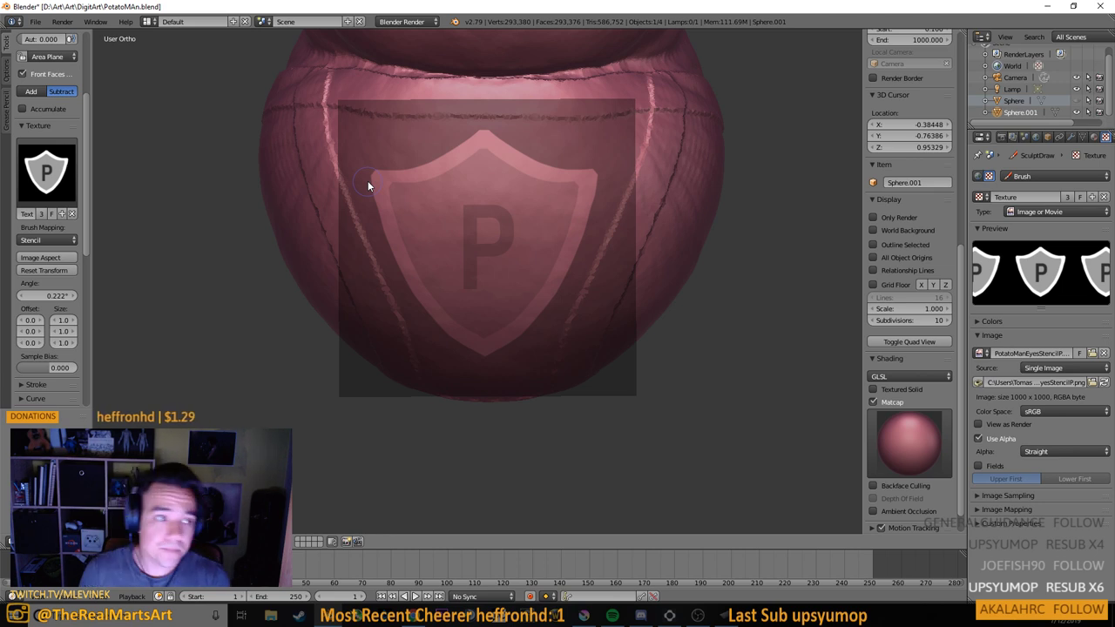
{"action": "left_click_drag", "start_coordinate": [87, 128], "coordinate": [87, 126]}
{"action": "scroll", "coordinate": [87, 126], "scroll_direction": "up", "scroll_amount": 5}
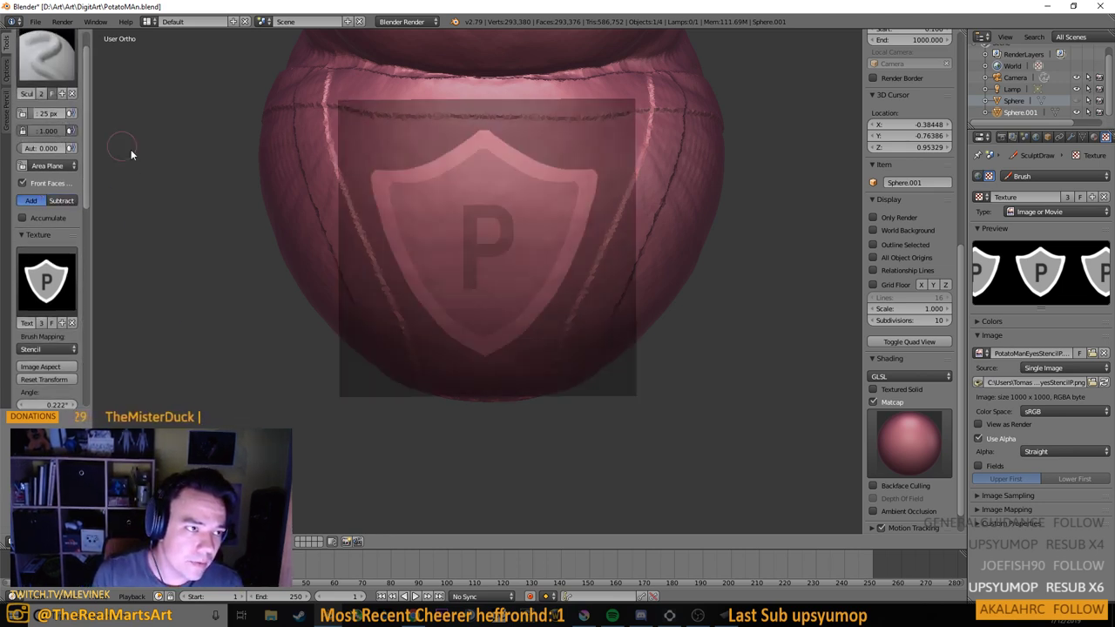
{"action": "left_click_drag", "start_coordinate": [49, 133], "coordinate": [79, 142]}
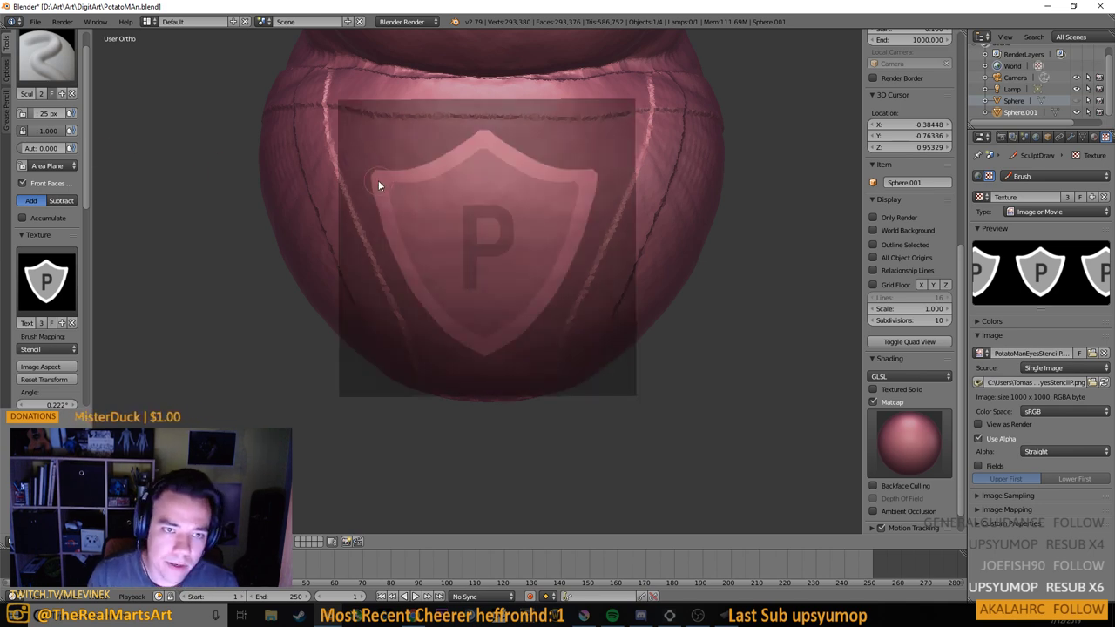
Sculpt the raised shield with the letter P through the stencil across the front panel
{"action": "mouse_move", "coordinate": [378, 181]}
{"action": "left_mouse_down"}
{"action": "mouse_move", "coordinate": [406, 159]}
{"action": "mouse_move", "coordinate": [372, 233]}
{"action": "mouse_move", "coordinate": [434, 161]}
{"action": "mouse_move", "coordinate": [390, 238]}
{"action": "mouse_move", "coordinate": [463, 146]}
{"action": "mouse_move", "coordinate": [416, 216]}
{"action": "mouse_move", "coordinate": [410, 250]}
{"action": "mouse_move", "coordinate": [482, 138]}
{"action": "mouse_move", "coordinate": [421, 228]}
{"action": "mouse_move", "coordinate": [490, 144]}
{"action": "mouse_move", "coordinate": [438, 207]}
{"action": "mouse_move", "coordinate": [401, 284]}
{"action": "mouse_move", "coordinate": [498, 153]}
{"action": "mouse_move", "coordinate": [399, 269]}
{"action": "left_mouse_up"}
{"action": "mouse_move", "coordinate": [522, 145]}
{"action": "left_mouse_down"}
{"action": "mouse_move", "coordinate": [421, 291]}
{"action": "mouse_move", "coordinate": [548, 159]}
{"action": "mouse_move", "coordinate": [498, 209]}
{"action": "mouse_move", "coordinate": [446, 299]}
{"action": "left_mouse_up"}
{"action": "mouse_move", "coordinate": [513, 175]}
{"action": "left_mouse_down"}
{"action": "mouse_move", "coordinate": [471, 180]}
{"action": "mouse_move", "coordinate": [399, 260]}
{"action": "mouse_move", "coordinate": [514, 146]}
{"action": "left_mouse_up"}
{"action": "mouse_move", "coordinate": [464, 186]}
{"action": "left_mouse_down"}
{"action": "mouse_move", "coordinate": [505, 205]}
{"action": "mouse_move", "coordinate": [470, 224]}
{"action": "mouse_move", "coordinate": [506, 216]}
{"action": "mouse_move", "coordinate": [475, 231]}
{"action": "mouse_move", "coordinate": [510, 221]}
{"action": "mouse_move", "coordinate": [443, 264]}
{"action": "mouse_move", "coordinate": [453, 263]}
{"action": "mouse_move", "coordinate": [429, 281]}
{"action": "mouse_move", "coordinate": [446, 277]}
{"action": "mouse_move", "coordinate": [420, 309]}
{"action": "mouse_move", "coordinate": [436, 310]}
{"action": "mouse_move", "coordinate": [434, 325]}
{"action": "mouse_move", "coordinate": [528, 307]}
{"action": "mouse_move", "coordinate": [500, 346]}
{"action": "mouse_move", "coordinate": [475, 353]}
{"action": "mouse_move", "coordinate": [489, 323]}
{"action": "mouse_move", "coordinate": [465, 355]}
{"action": "left_mouse_up"}
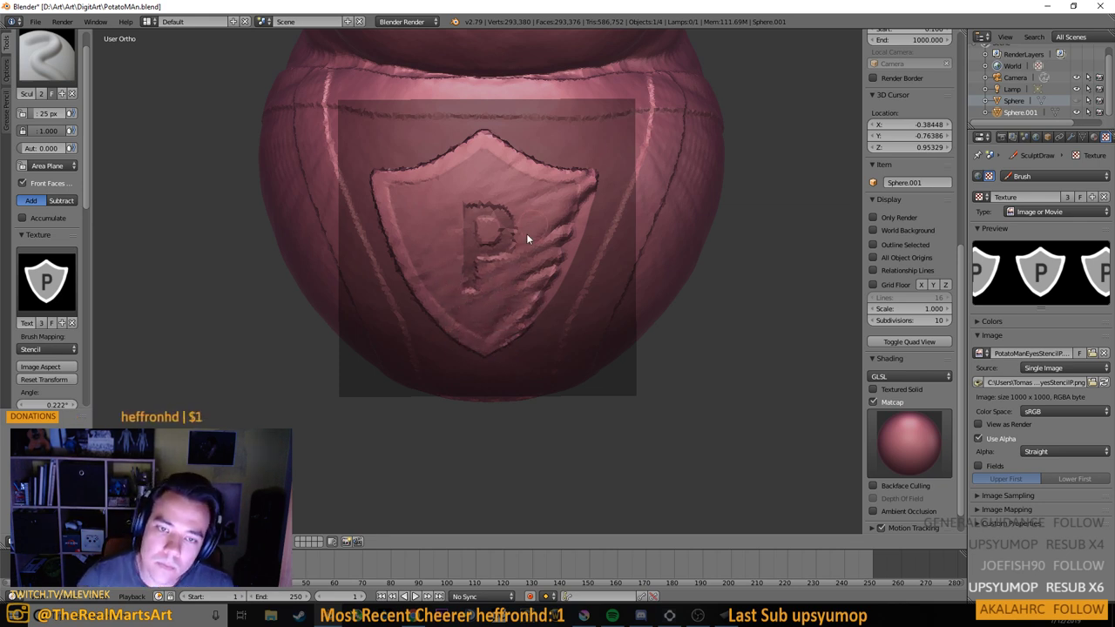
Undo the rough, ridged strokes along the right side of the shield
{"action": "key", "text": "ctrl+z"}
{"action": "key", "text": "ctrl+z"}
{"action": "key", "text": "ctrl+z"}
{"action": "key", "text": "ctrl+z"}
{"action": "key", "text": "ctrl+z"}
{"action": "key", "text": "ctrl+z"}
{"action": "key", "text": "ctrl+z"}
{"action": "key", "text": "ctrl+z"}
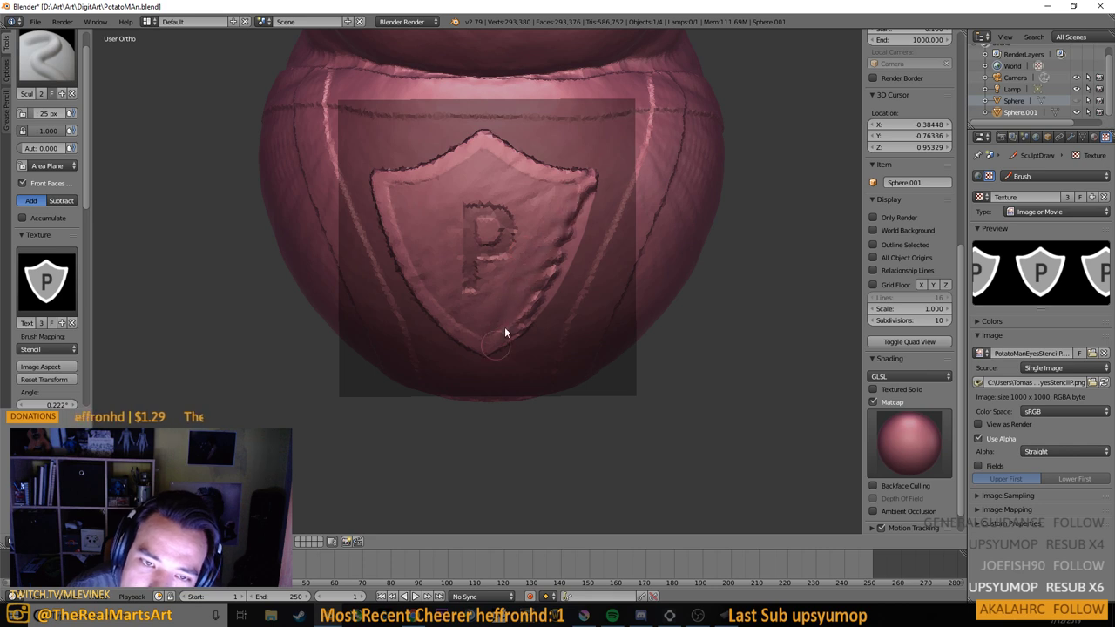
{"action": "key", "text": "ctrl+z"}
{"action": "key", "text": "ctrl+z"}
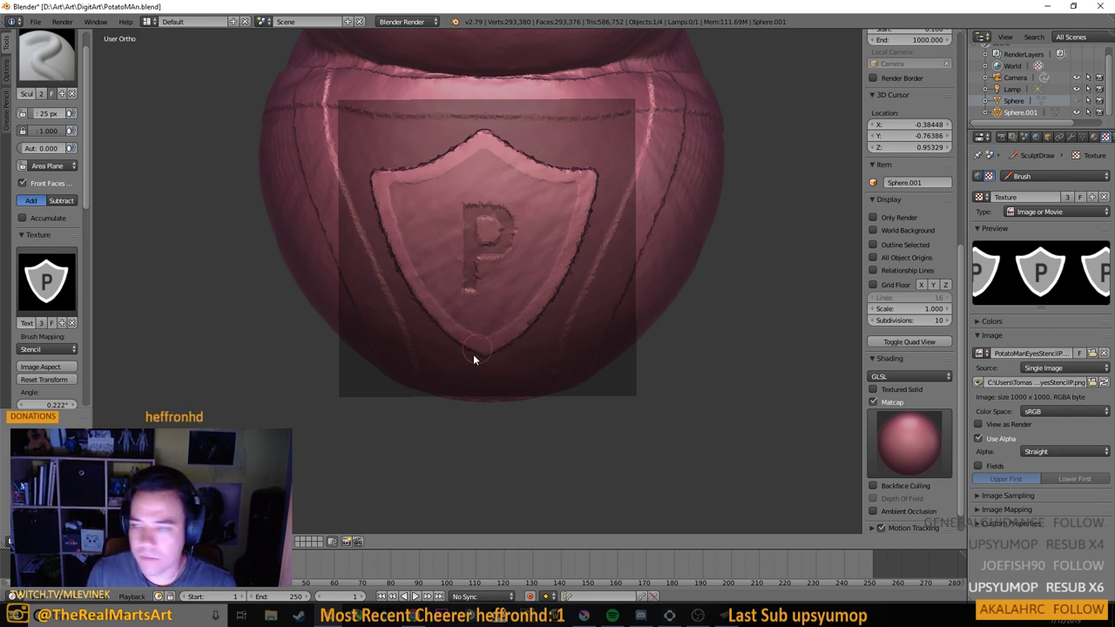
Examine the sculpted shield and its raised edges from the front, from the side and close up
{"action": "scroll", "coordinate": [666, 306], "scroll_direction": "down", "scroll_amount": 2}
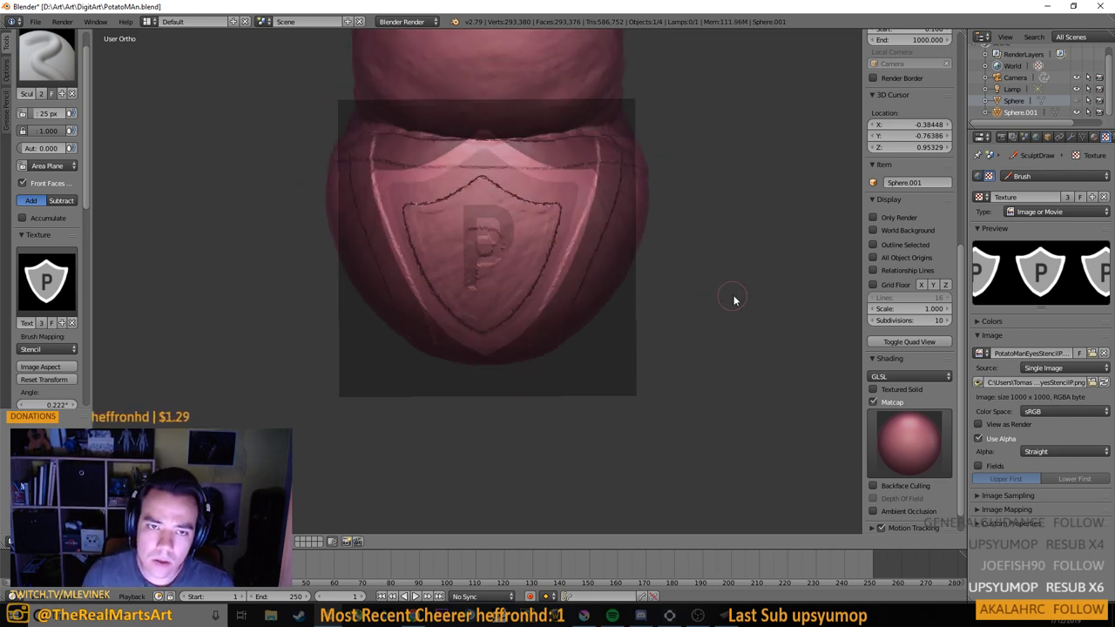
{"action": "left_click_drag", "start_coordinate": [733, 299], "coordinate": [316, 277]}
{"action": "mouse_move", "coordinate": [599, 344]}
{"action": "left_mouse_down"}
{"action": "mouse_move", "coordinate": [552, 281]}
{"action": "mouse_move", "coordinate": [572, 249]}
{"action": "mouse_move", "coordinate": [647, 252]}
{"action": "mouse_move", "coordinate": [723, 310]}
{"action": "mouse_move", "coordinate": [766, 308]}
{"action": "mouse_move", "coordinate": [559, 324]}
{"action": "mouse_move", "coordinate": [491, 296]}
{"action": "mouse_move", "coordinate": [504, 270]}
{"action": "mouse_move", "coordinate": [579, 251]}
{"action": "mouse_move", "coordinate": [628, 290]}
{"action": "mouse_move", "coordinate": [694, 284]}
{"action": "mouse_move", "coordinate": [482, 269]}
{"action": "mouse_move", "coordinate": [517, 284]}
{"action": "mouse_move", "coordinate": [410, 218]}
{"action": "mouse_move", "coordinate": [386, 252]}
{"action": "mouse_move", "coordinate": [445, 323]}
{"action": "mouse_move", "coordinate": [483, 327]}
{"action": "left_mouse_up"}
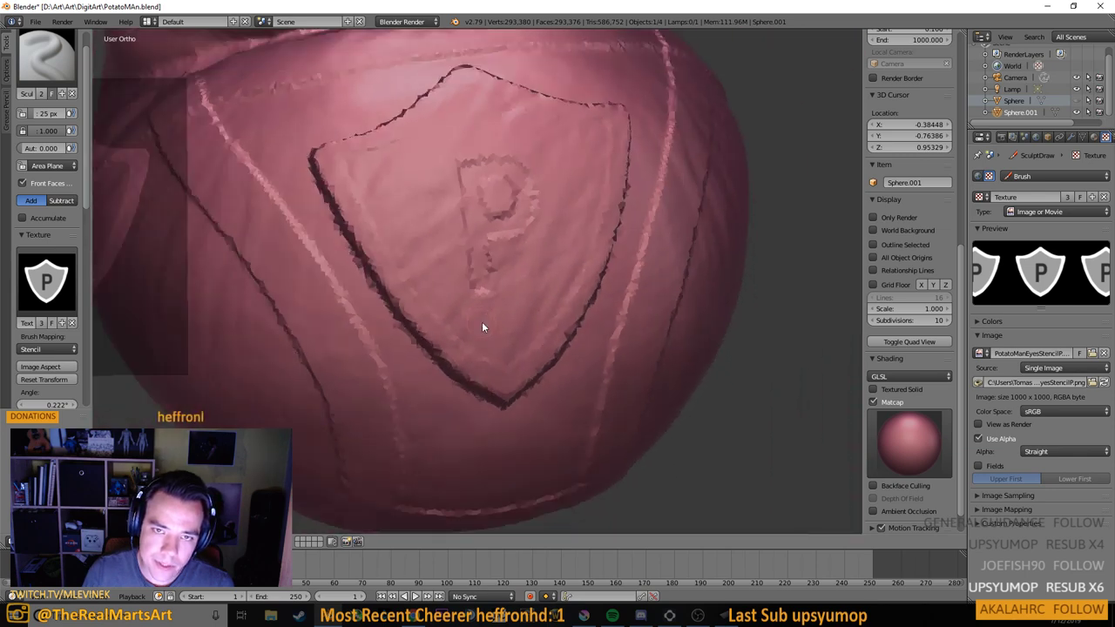
{"action": "scroll", "coordinate": [484, 324], "scroll_direction": "down", "scroll_amount": 5}
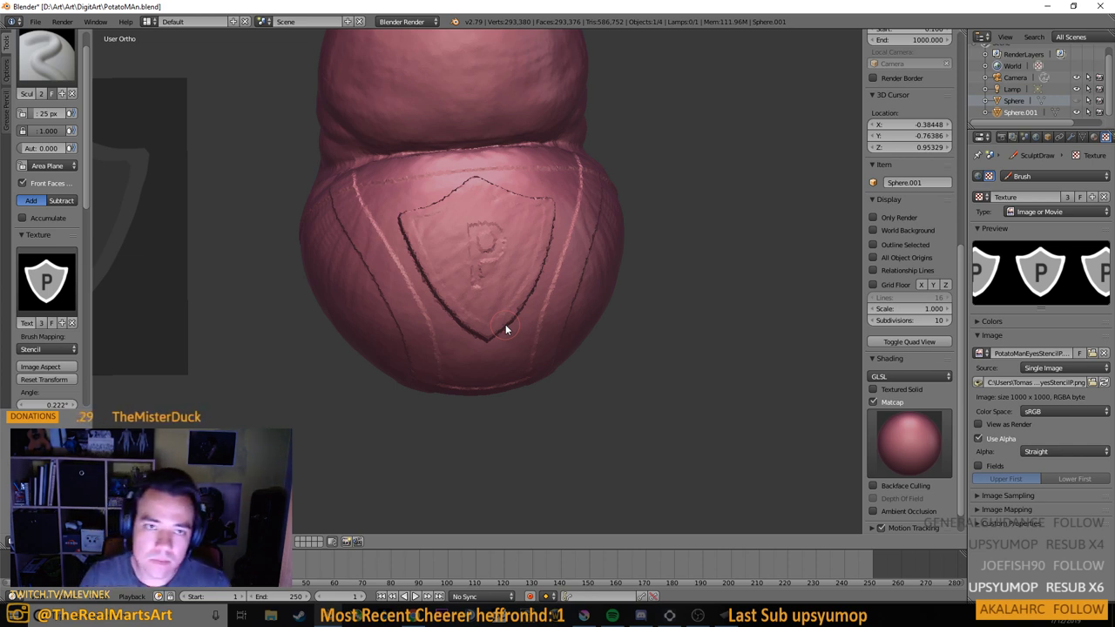
{"action": "scroll", "coordinate": [505, 328], "scroll_direction": "down", "scroll_amount": 4}
{"action": "mouse_move", "coordinate": [553, 218]}
{"action": "left_mouse_down"}
{"action": "mouse_move", "coordinate": [485, 234]}
{"action": "mouse_move", "coordinate": [457, 213]}
{"action": "mouse_move", "coordinate": [514, 195]}
{"action": "mouse_move", "coordinate": [458, 180]}
{"action": "mouse_move", "coordinate": [532, 195]}
{"action": "left_mouse_up"}
{"action": "scroll", "coordinate": [534, 237], "scroll_direction": "up", "scroll_amount": 3}
{"action": "mouse_move", "coordinate": [534, 237]}
{"action": "left_mouse_down"}
{"action": "mouse_move", "coordinate": [545, 289]}
{"action": "mouse_move", "coordinate": [604, 304]}
{"action": "mouse_move", "coordinate": [530, 297]}
{"action": "left_mouse_up"}
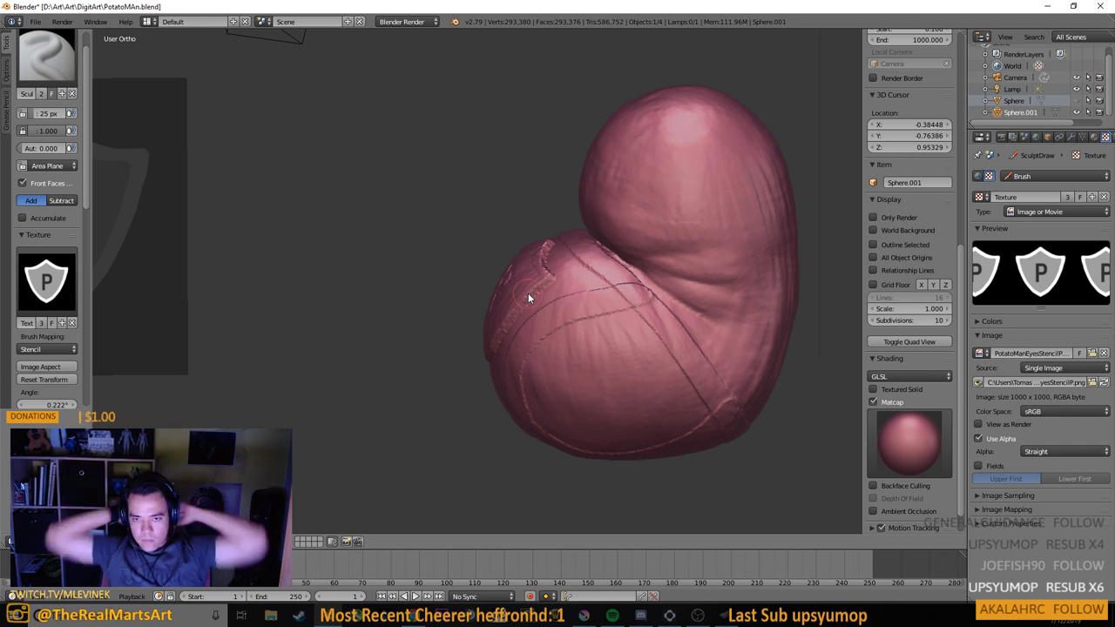
{"action": "scroll", "coordinate": [525, 316], "scroll_direction": "up", "scroll_amount": 6}
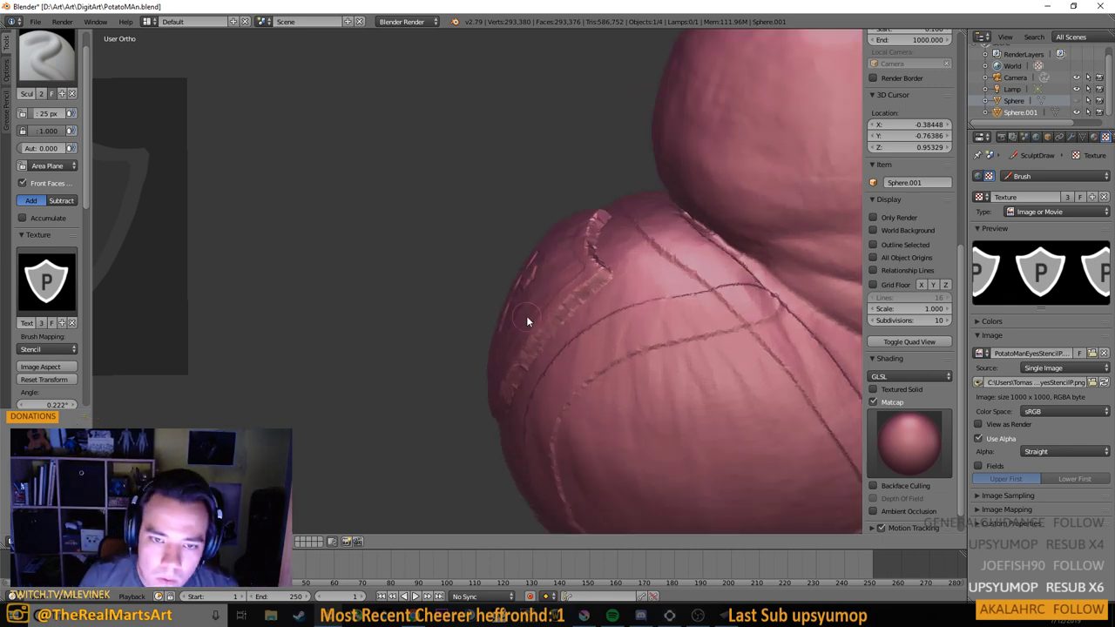
{"action": "mouse_move", "coordinate": [614, 344]}
{"action": "left_mouse_down"}
{"action": "mouse_move", "coordinate": [651, 338]}
{"action": "mouse_move", "coordinate": [696, 302]}
{"action": "left_mouse_up"}
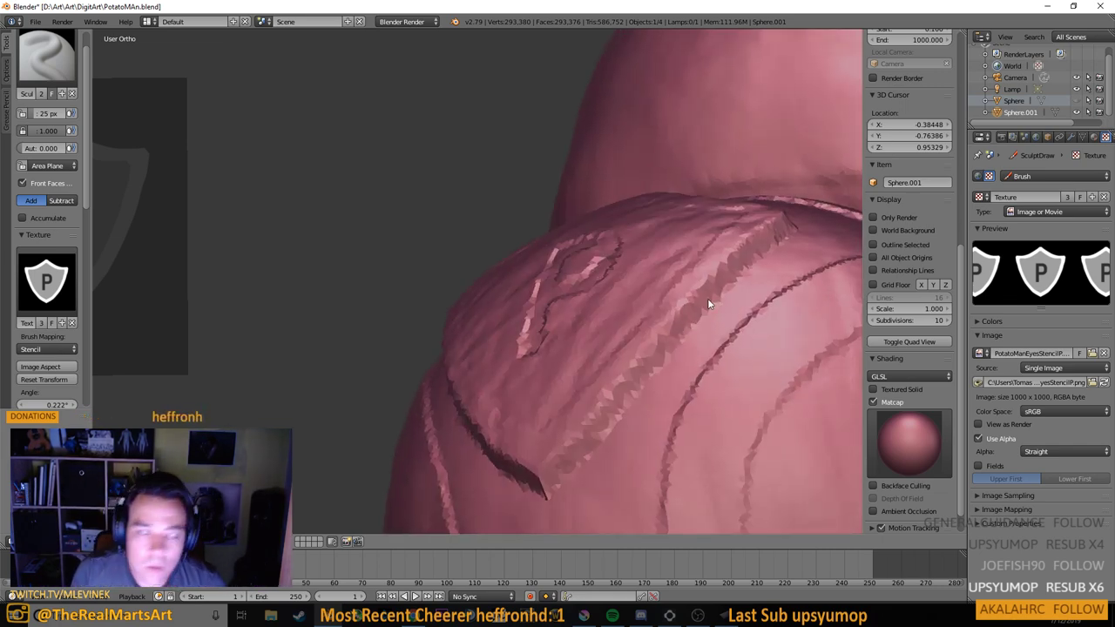
Switch to the Pinch/Magnify brush and try pinching the shield's raised edge
{"action": "left_click", "coordinate": [47, 57]}
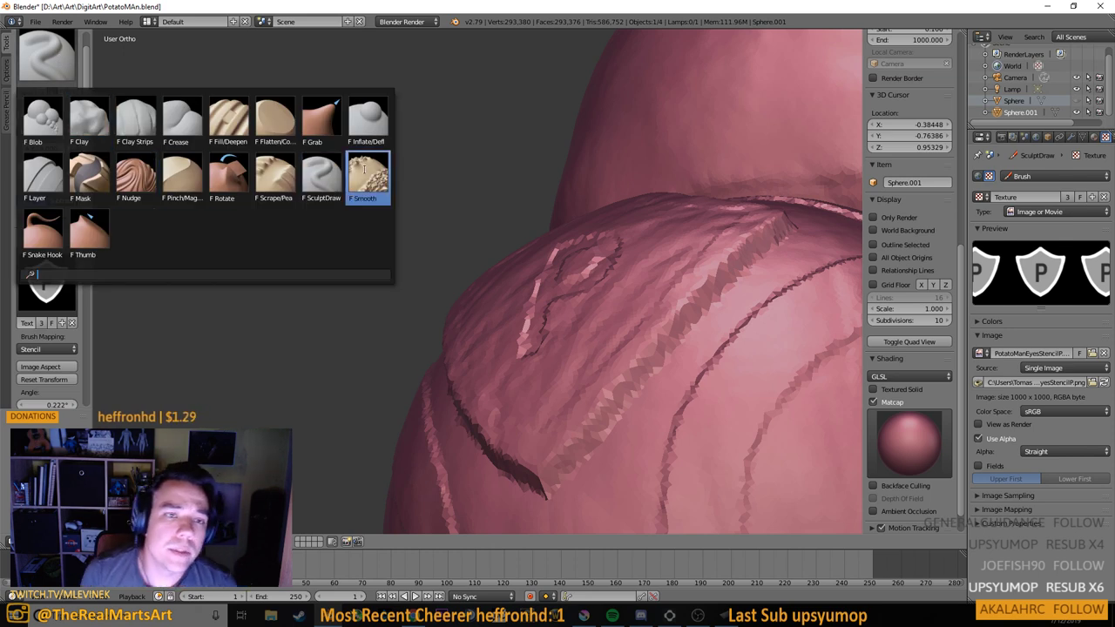
{"action": "left_click", "coordinate": [181, 177]}
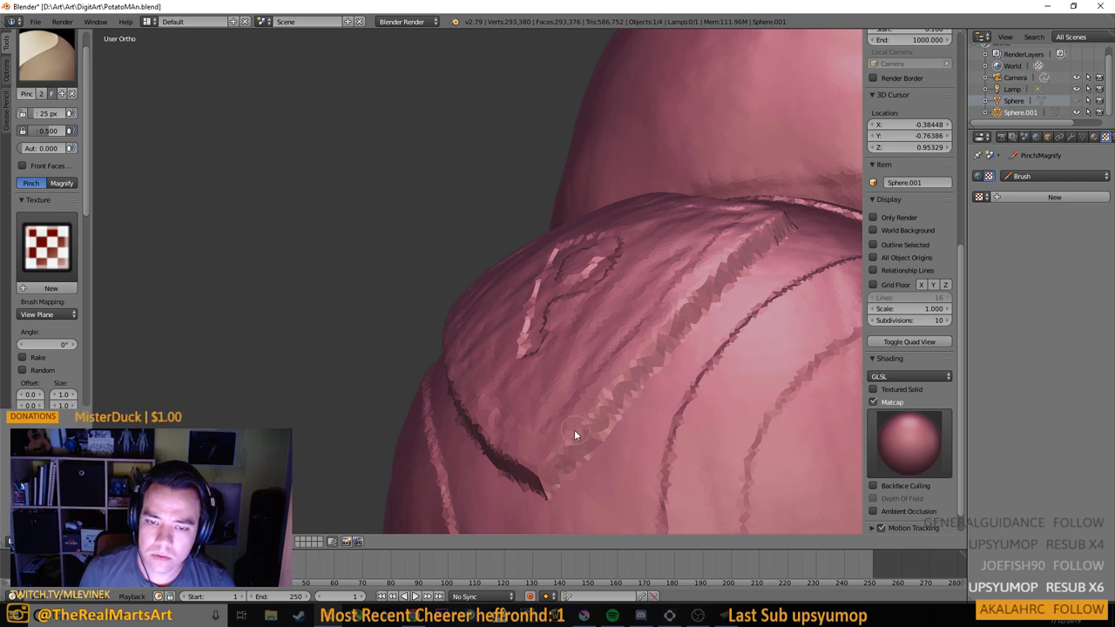
{"action": "mouse_move", "coordinate": [628, 391]}
{"action": "left_mouse_down"}
{"action": "mouse_move", "coordinate": [693, 446]}
{"action": "mouse_move", "coordinate": [669, 431]}
{"action": "mouse_move", "coordinate": [645, 391]}
{"action": "mouse_move", "coordinate": [670, 409]}
{"action": "mouse_move", "coordinate": [611, 304]}
{"action": "mouse_move", "coordinate": [634, 329]}
{"action": "left_mouse_up"}
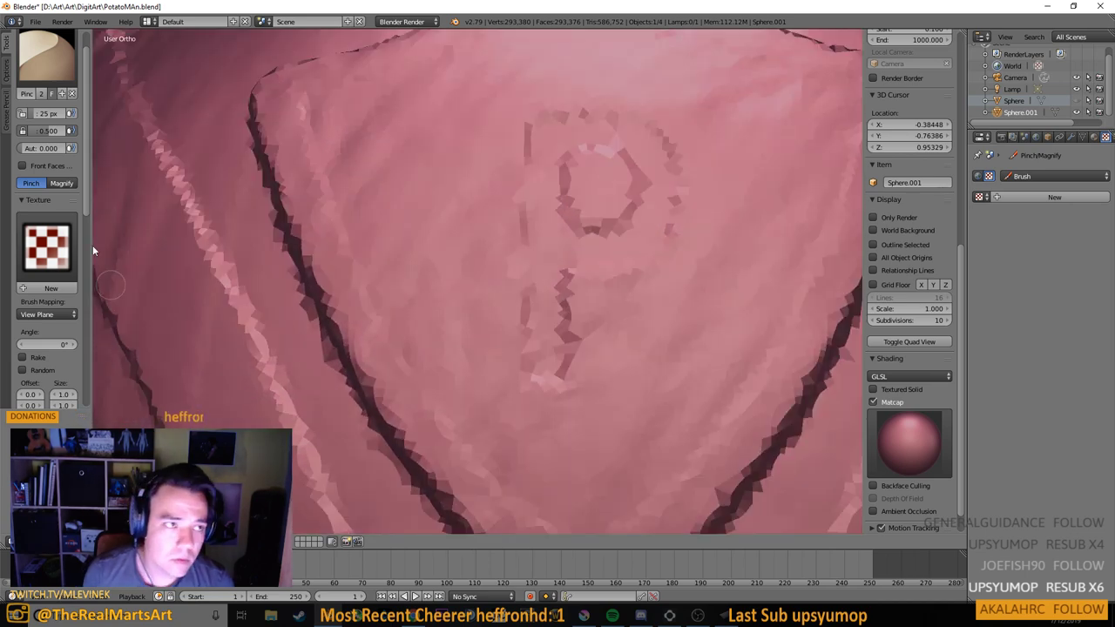
Switch to the Layer brush, set it to Subtract and remove its shield texture
{"action": "left_click", "coordinate": [48, 54]}
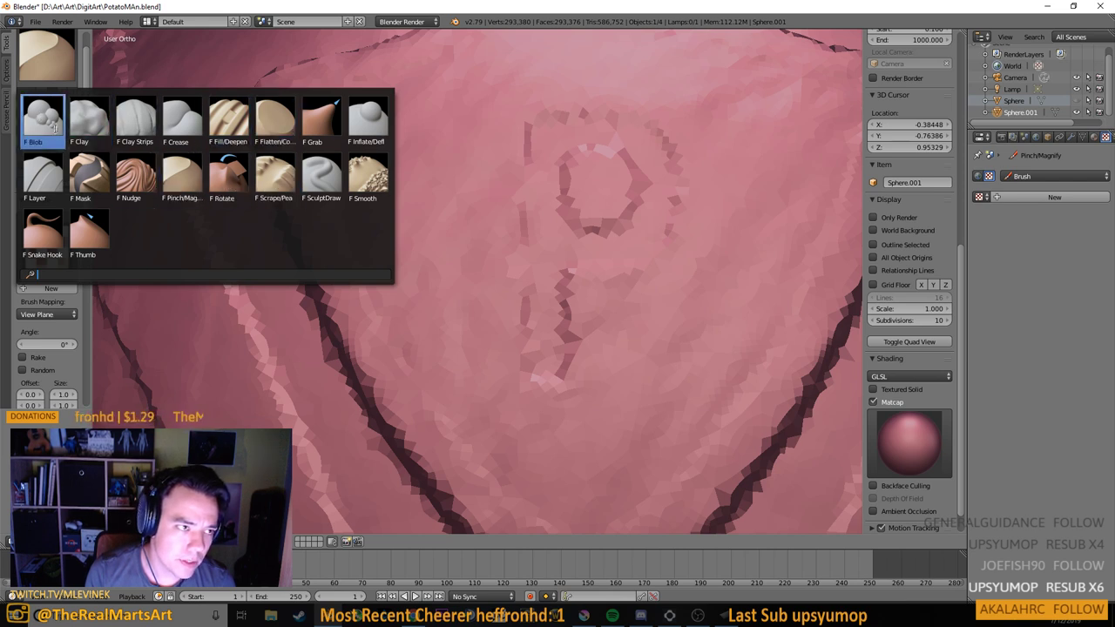
{"action": "left_click", "coordinate": [52, 180]}
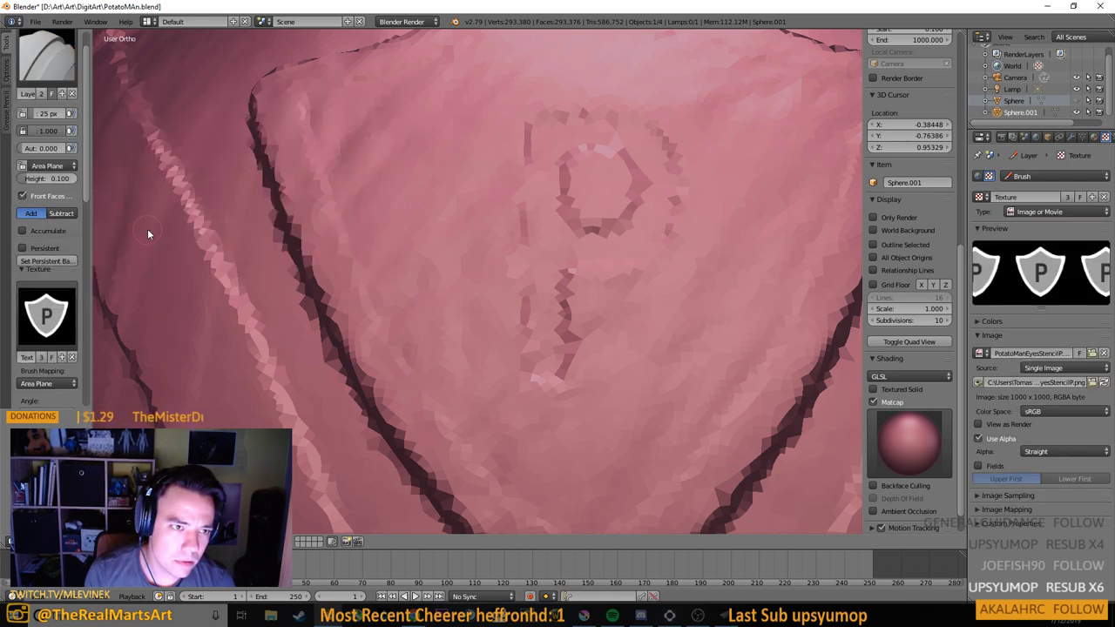
{"action": "left_click", "coordinate": [57, 213]}
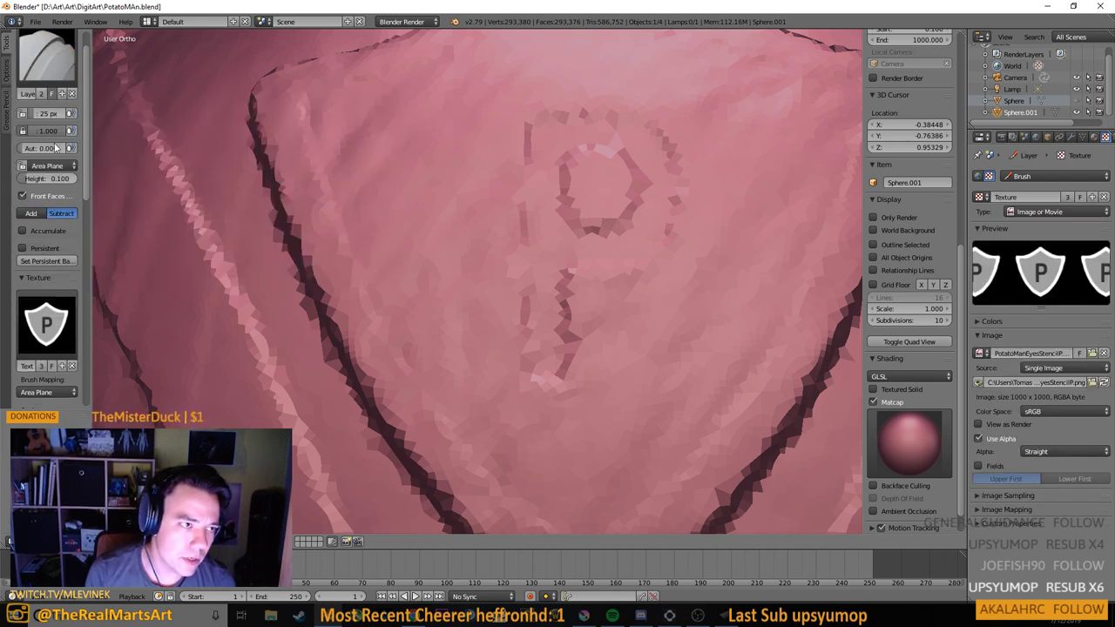
{"action": "left_click", "coordinate": [43, 392]}
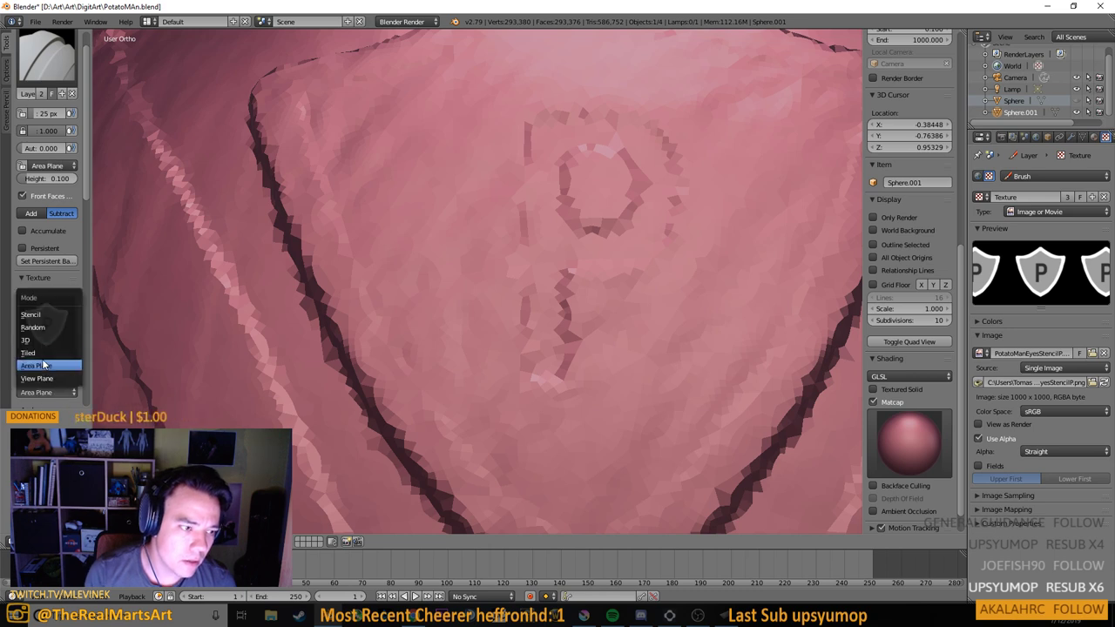
{"action": "left_click", "coordinate": [8, 320]}
{"action": "left_click", "coordinate": [72, 367]}
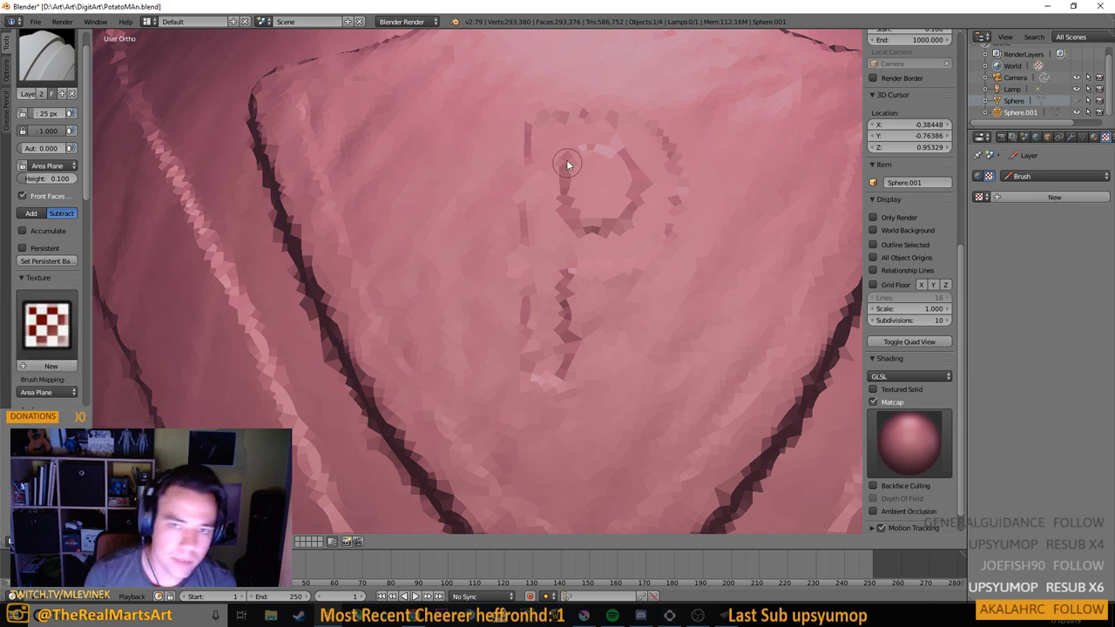
Try carving a groove along the stem of the letter P, inspect it from farther out, and undo it
{"action": "left_click_drag", "start_coordinate": [548, 142], "coordinate": [537, 358]}
{"action": "scroll", "coordinate": [557, 289], "scroll_direction": "down", "scroll_amount": 5}
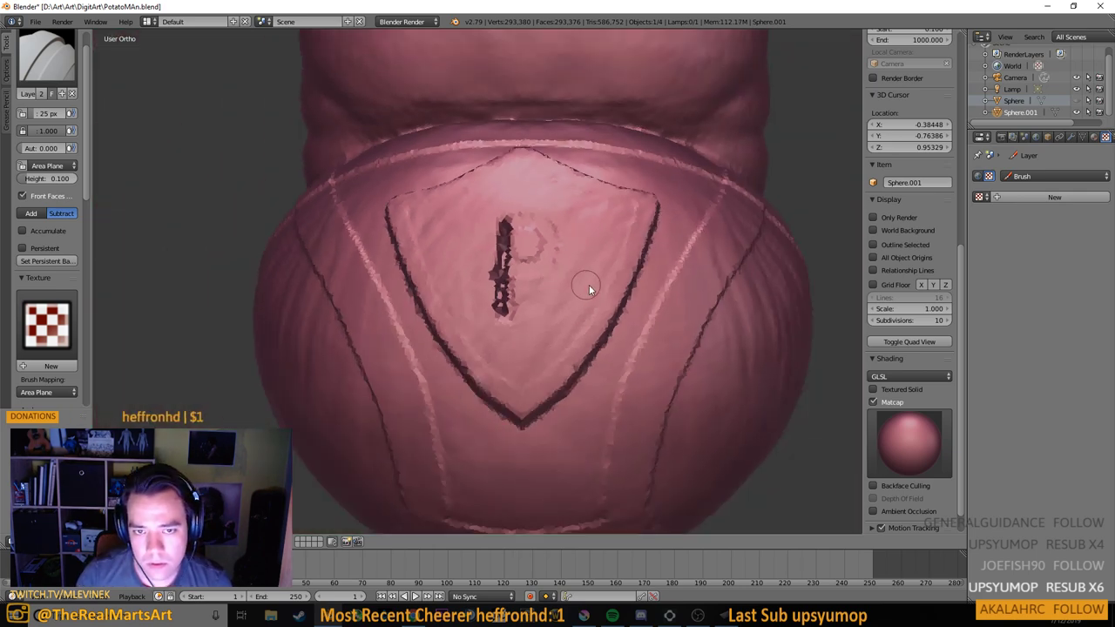
{"action": "mouse_move", "coordinate": [588, 285]}
{"action": "left_mouse_down"}
{"action": "mouse_move", "coordinate": [533, 283]}
{"action": "mouse_move", "coordinate": [595, 295]}
{"action": "left_mouse_up"}
{"action": "key", "text": "ctrl+z"}
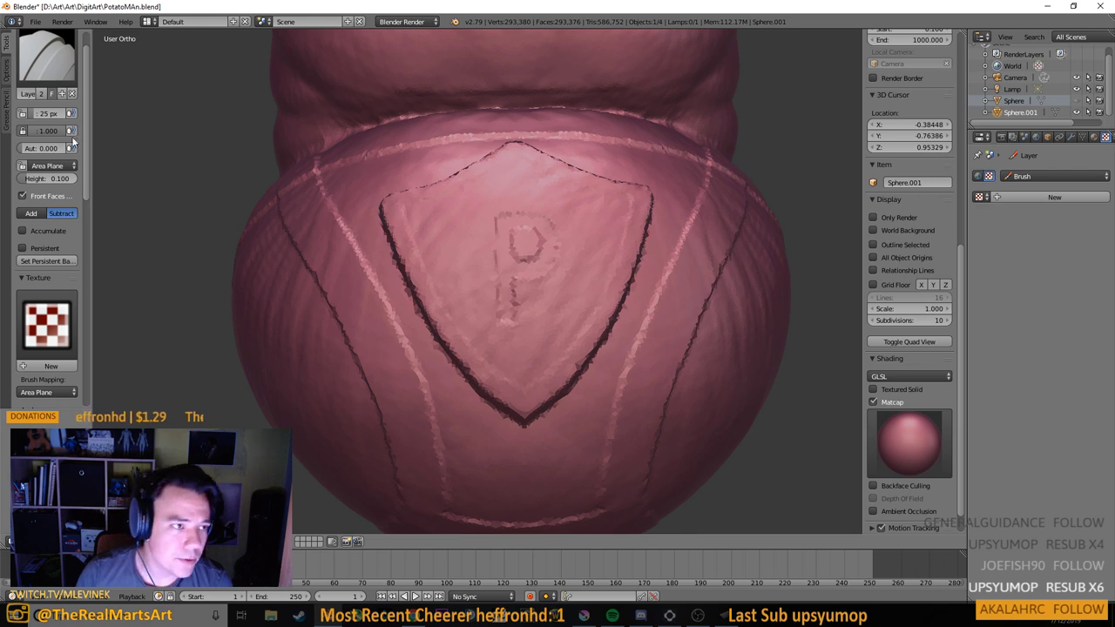
Set the Layer brush height to 0.010 and carve a shallow stroke along the stem of the P
{"action": "left_click", "coordinate": [53, 179]}
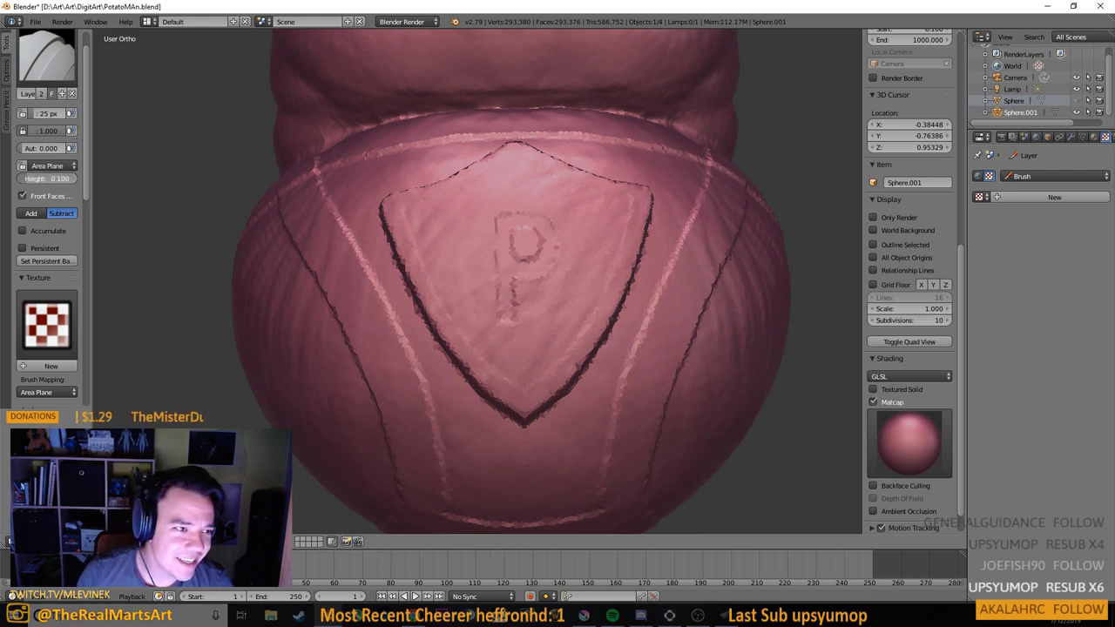
{"action": "key", "text": "Return"}
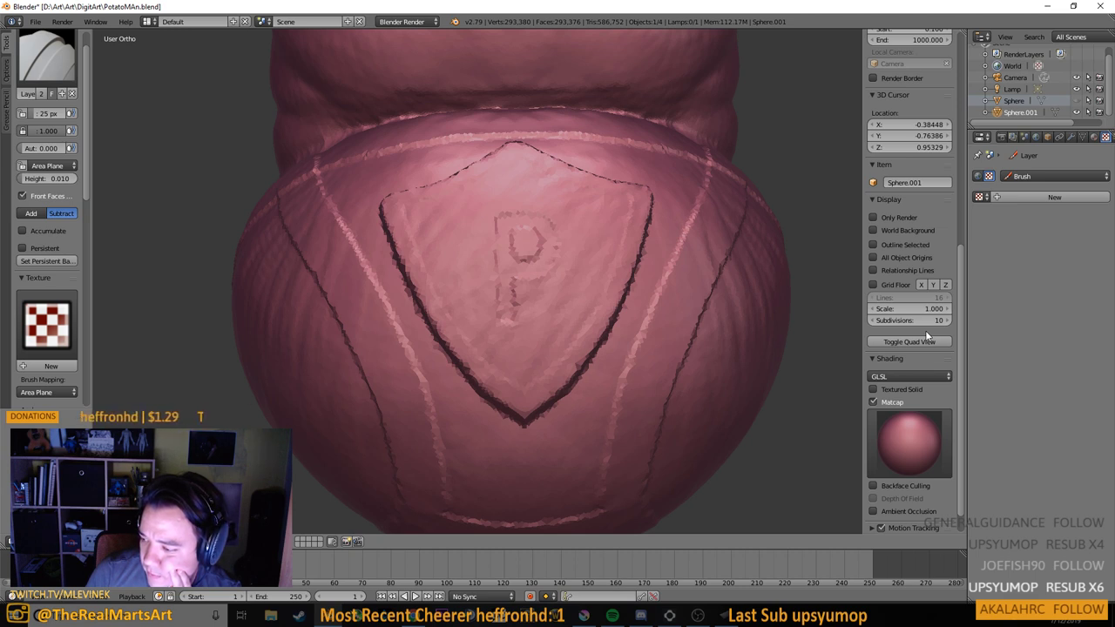
{"action": "scroll", "coordinate": [925, 330], "scroll_direction": "down", "scroll_amount": 2}
{"action": "left_click_drag", "start_coordinate": [849, 294], "coordinate": [573, 316]}
{"action": "left_click_drag", "start_coordinate": [601, 321], "coordinate": [698, 337]}
{"action": "scroll", "coordinate": [589, 301], "scroll_direction": "up", "scroll_amount": 2}
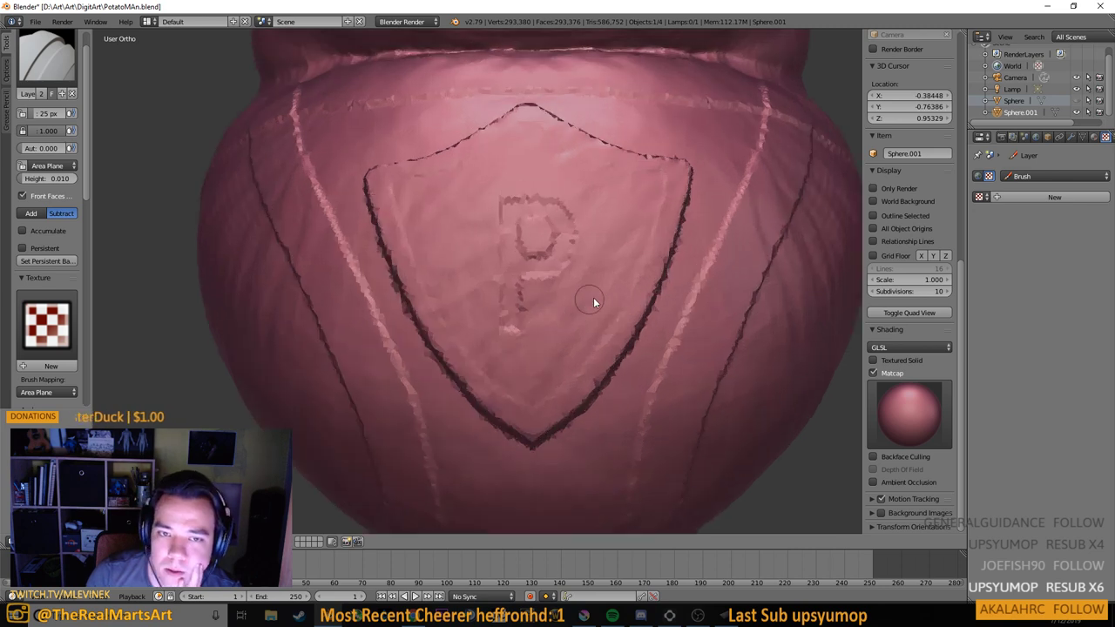
{"action": "scroll", "coordinate": [601, 291], "scroll_direction": "up", "scroll_amount": 4}
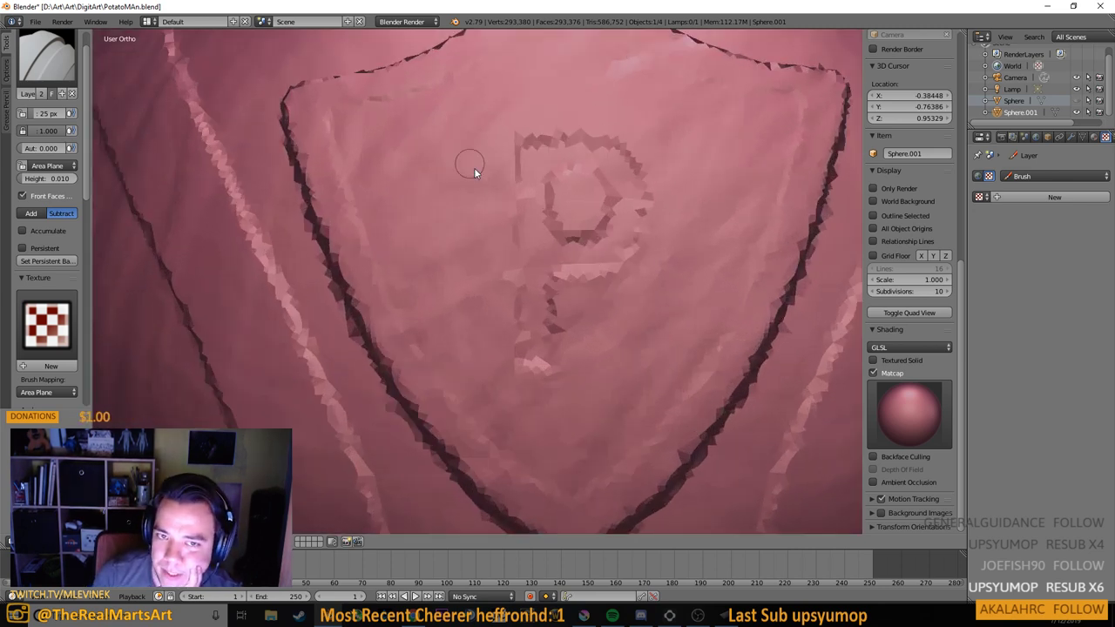
{"action": "mouse_move", "coordinate": [510, 201]}
{"action": "left_mouse_down"}
{"action": "mouse_move", "coordinate": [529, 154]}
{"action": "mouse_move", "coordinate": [531, 183]}
{"action": "left_mouse_up"}
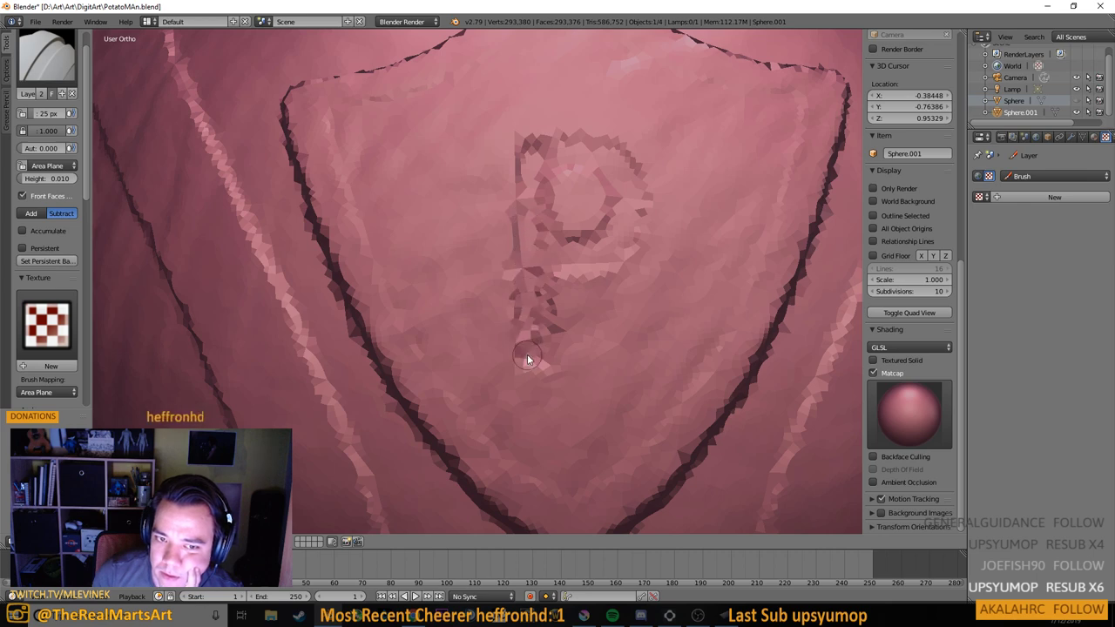
Undo the stem carving and the whole sculpted shield emblem on the front panel
{"action": "scroll", "coordinate": [557, 278], "scroll_direction": "down", "scroll_amount": 4}
{"action": "mouse_move", "coordinate": [617, 269]}
{"action": "left_mouse_down"}
{"action": "mouse_move", "coordinate": [562, 253]}
{"action": "mouse_move", "coordinate": [653, 229]}
{"action": "mouse_move", "coordinate": [666, 191]}
{"action": "mouse_move", "coordinate": [729, 206]}
{"action": "mouse_move", "coordinate": [720, 254]}
{"action": "mouse_move", "coordinate": [630, 269]}
{"action": "mouse_move", "coordinate": [630, 279]}
{"action": "left_mouse_up"}
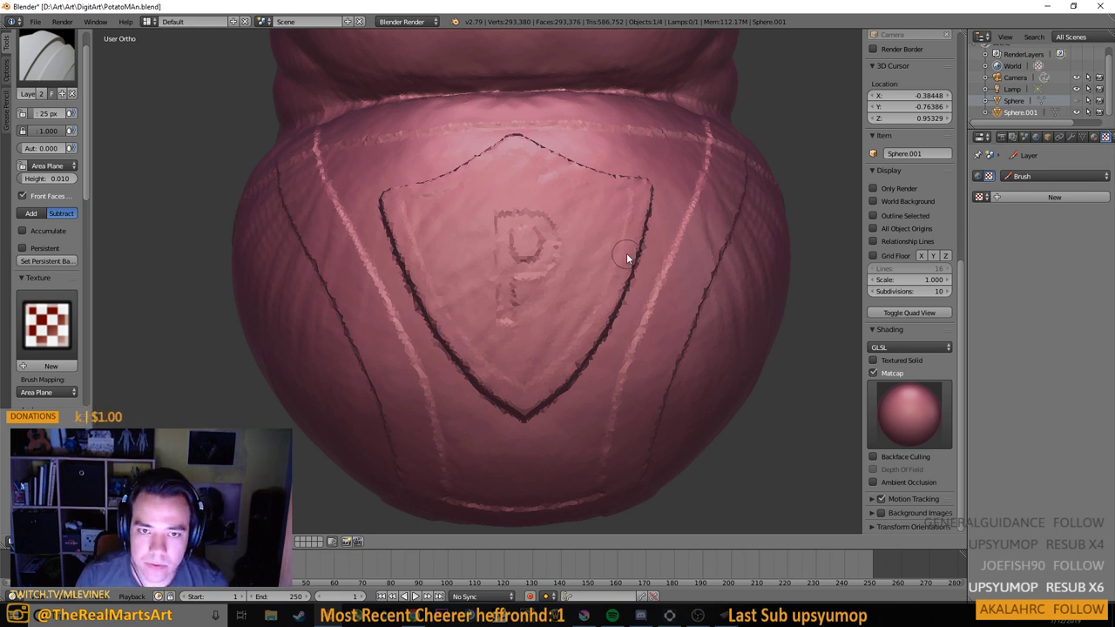
{"action": "left_click_drag", "start_coordinate": [626, 252], "coordinate": [666, 244]}
{"action": "key", "text": "ctrl+z"}
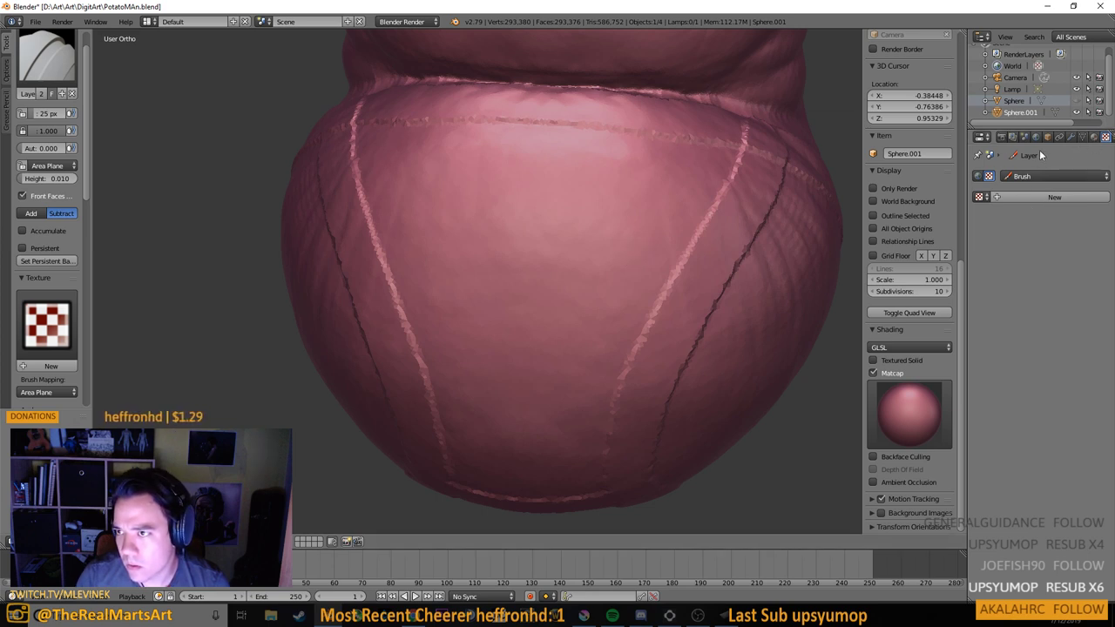
Add a Catmull-Clark Subdivision Surface modifier to the body mesh and apply it
{"action": "left_click", "coordinate": [1070, 137]}
{"action": "left_click", "coordinate": [1002, 176]}
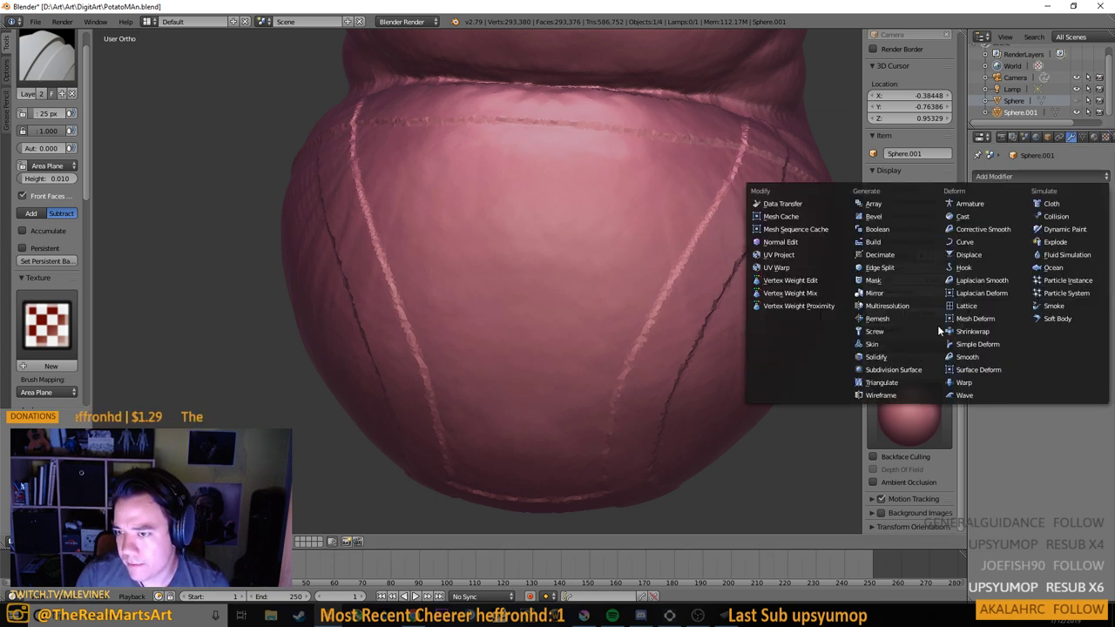
{"action": "left_click", "coordinate": [889, 369]}
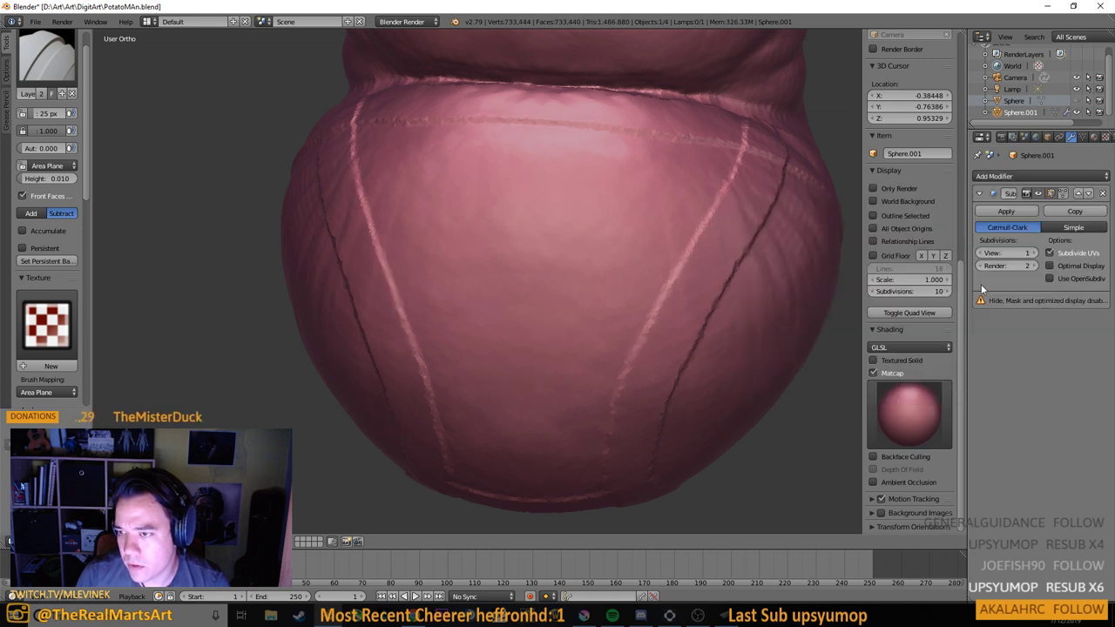
{"action": "left_click", "coordinate": [1015, 210]}
Switch to the SculptDraw brush and move its shield stencil onto the middle of the front panel
{"action": "scroll", "coordinate": [559, 170], "scroll_direction": "down", "scroll_amount": 5}
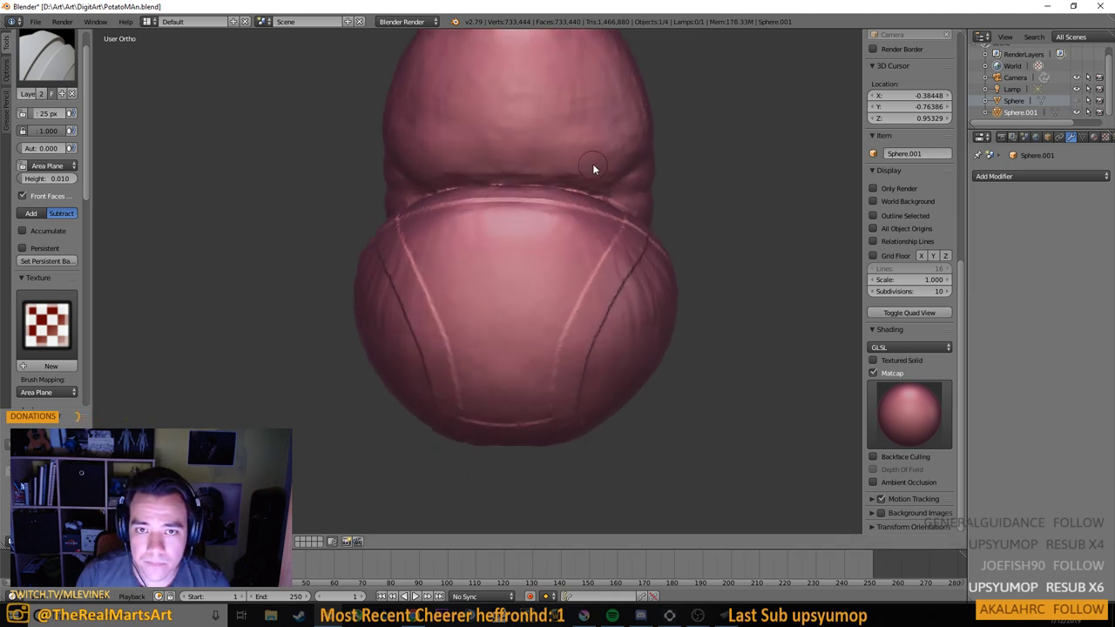
{"action": "scroll", "coordinate": [585, 174], "scroll_direction": "up", "scroll_amount": 3}
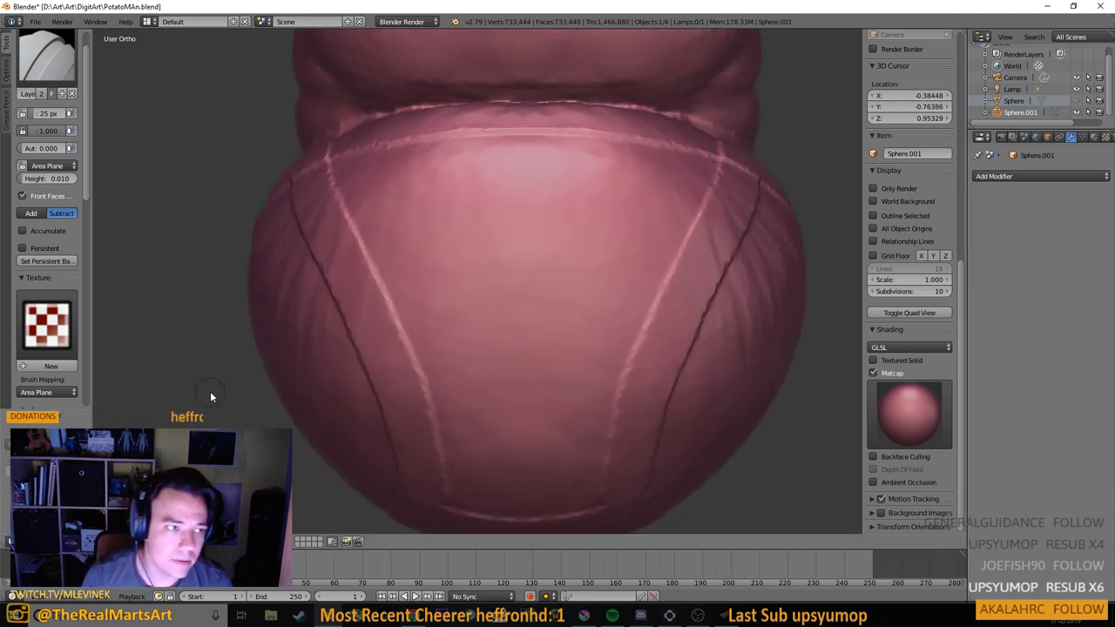
{"action": "left_click", "coordinate": [46, 62]}
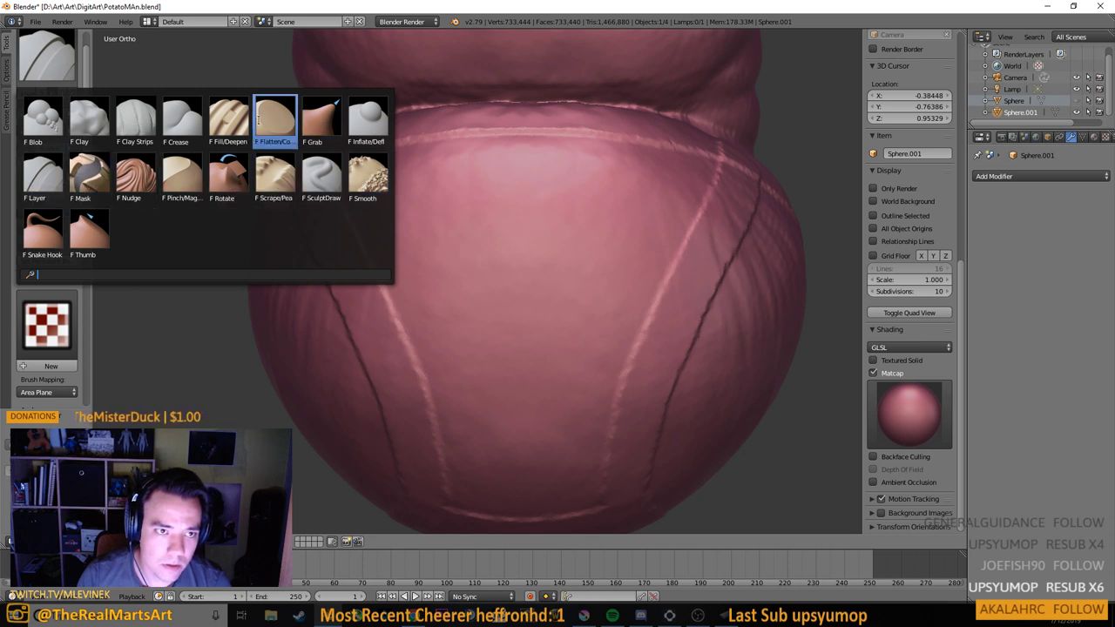
{"action": "left_click", "coordinate": [322, 177]}
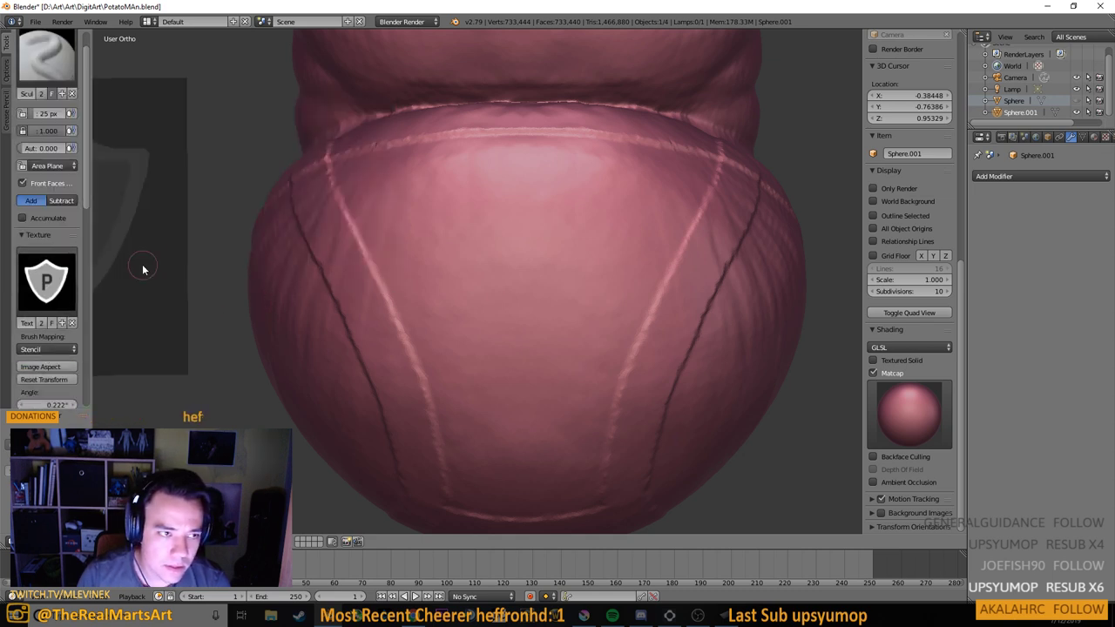
{"action": "left_click_drag", "start_coordinate": [151, 247], "coordinate": [639, 310]}
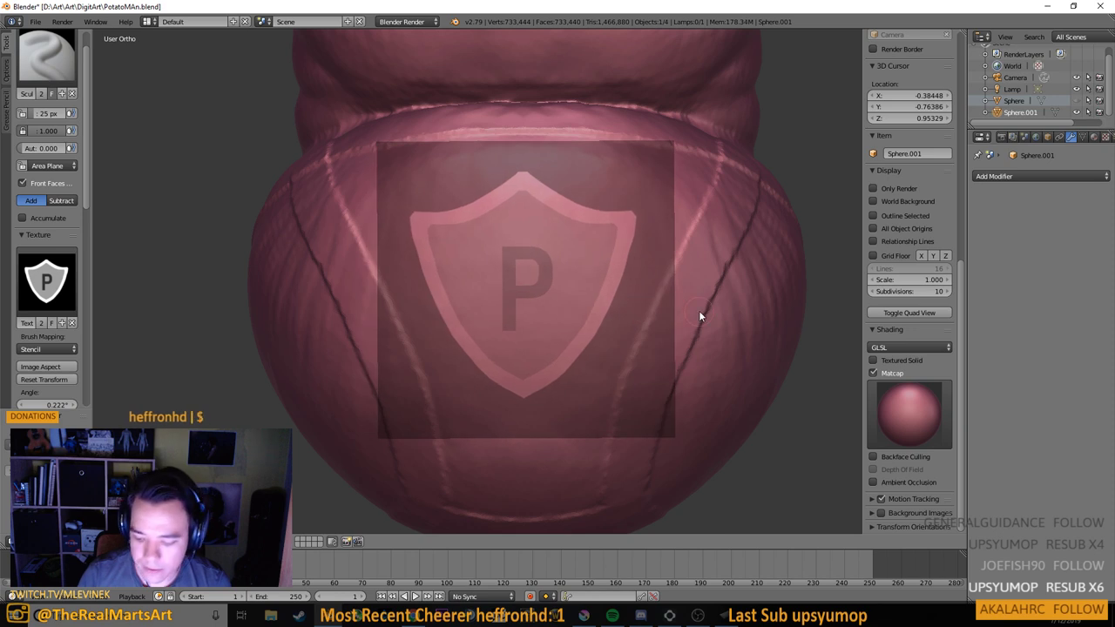
Align the view from the front and tilt it so the front panel sits squarely behind the shield stencil
{"action": "key", "text": "KP_1"}
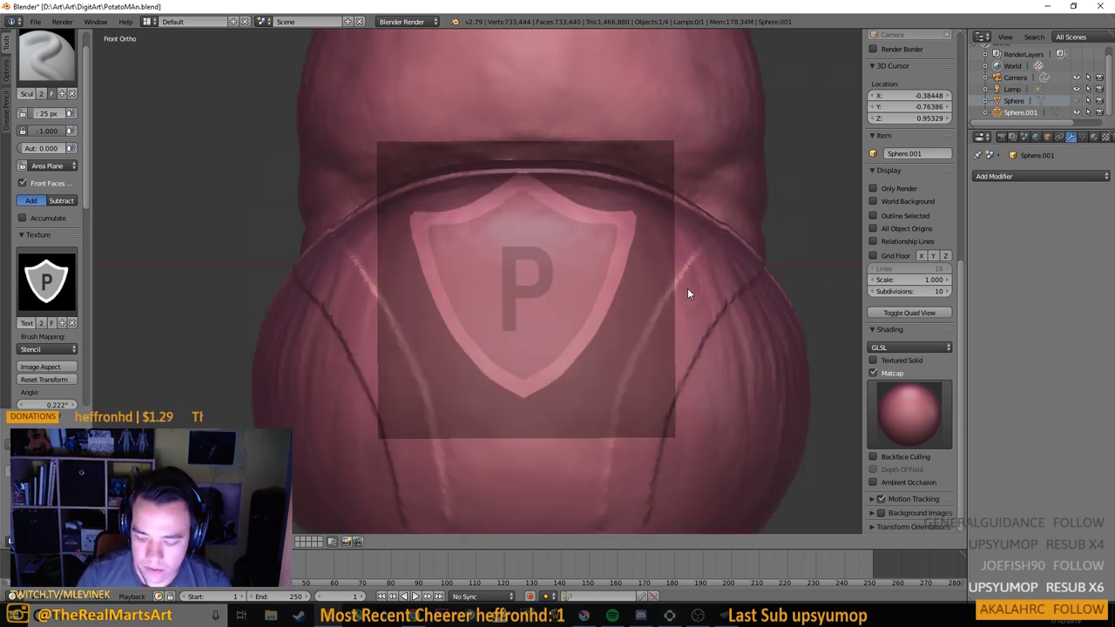
{"action": "key", "text": "KP_8"}
{"action": "key", "text": "KP_8"}
{"action": "key", "text": "KP_8"}
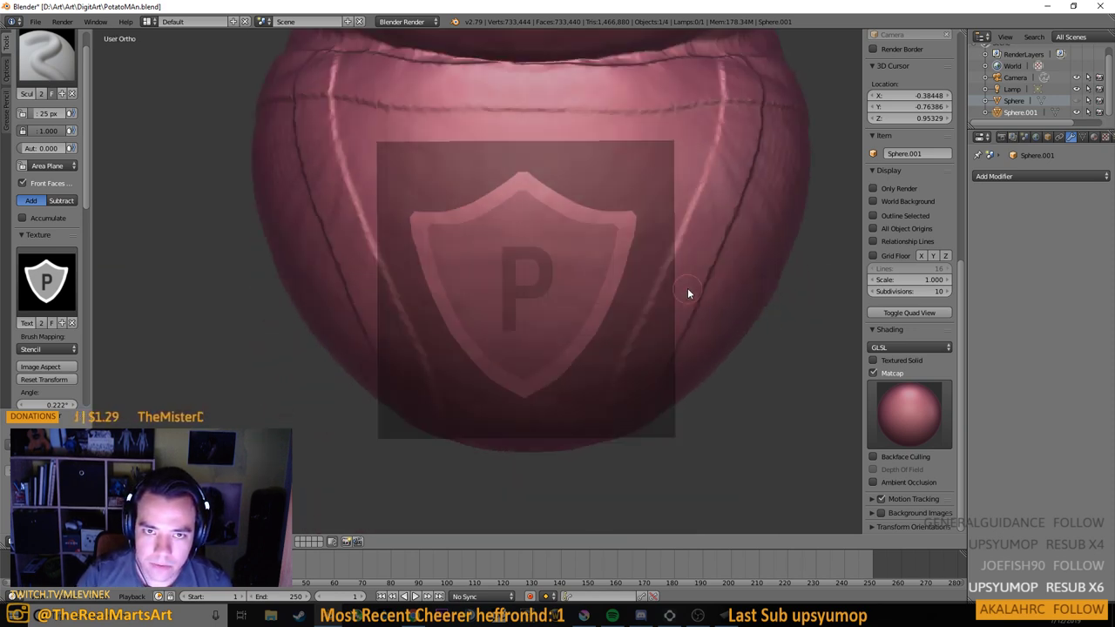
{"action": "key", "text": "KP_2"}
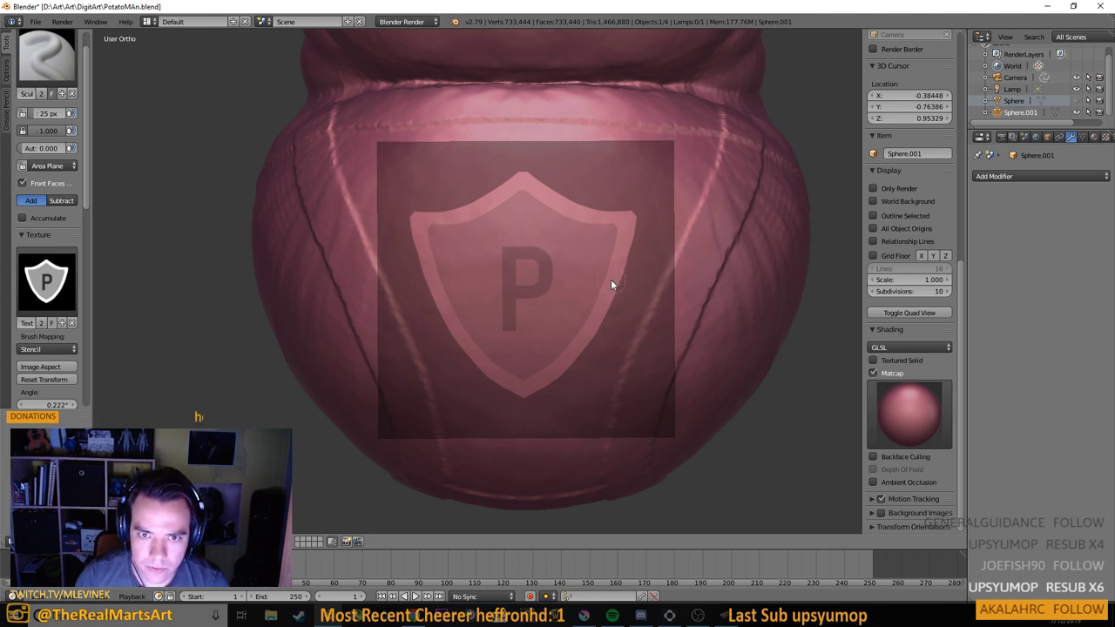
{"action": "key", "text": "ctrl+KP_6"}
{"action": "key", "text": "ctrl+KP_6"}
{"action": "key", "text": "ctrl+KP_4"}
{"action": "key", "text": "ctrl+KP_4"}
{"action": "key", "text": "ctrl+KP_4"}
{"action": "key", "text": "ctrl+KP_6"}
{"action": "key", "text": "ctrl+KP_6"}
{"action": "scroll", "coordinate": [611, 280], "scroll_direction": "down", "scroll_amount": 1}
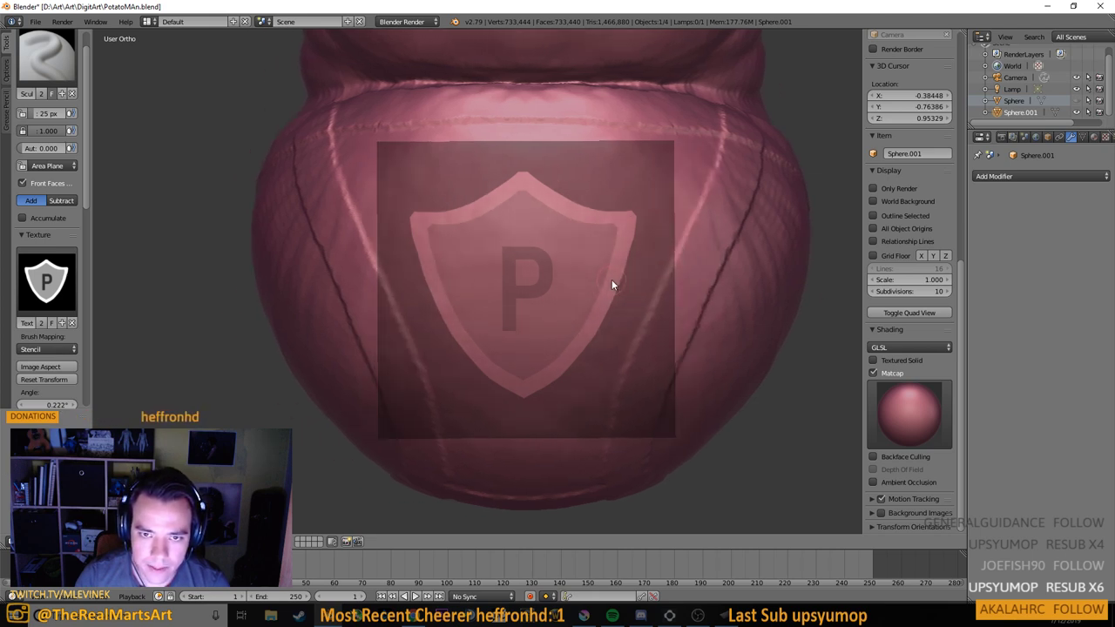
Adjust the shield stencil's angle to 0.269° and enlarge it over the front panel
{"action": "mouse_move", "coordinate": [611, 280]}
{"action": "left_mouse_down"}
{"action": "mouse_move", "coordinate": [611, 267]}
{"action": "mouse_move", "coordinate": [621, 279]}
{"action": "left_mouse_up"}
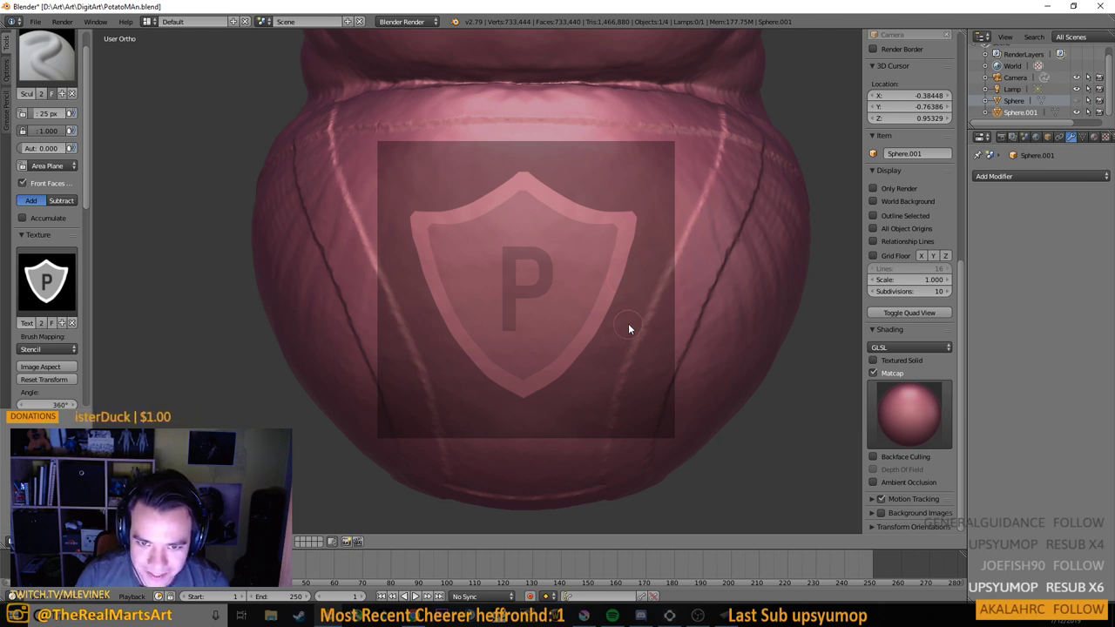
{"action": "scroll", "coordinate": [629, 325], "scroll_direction": "up", "scroll_amount": 1}
{"action": "scroll", "coordinate": [629, 325], "scroll_direction": "down", "scroll_amount": 1}
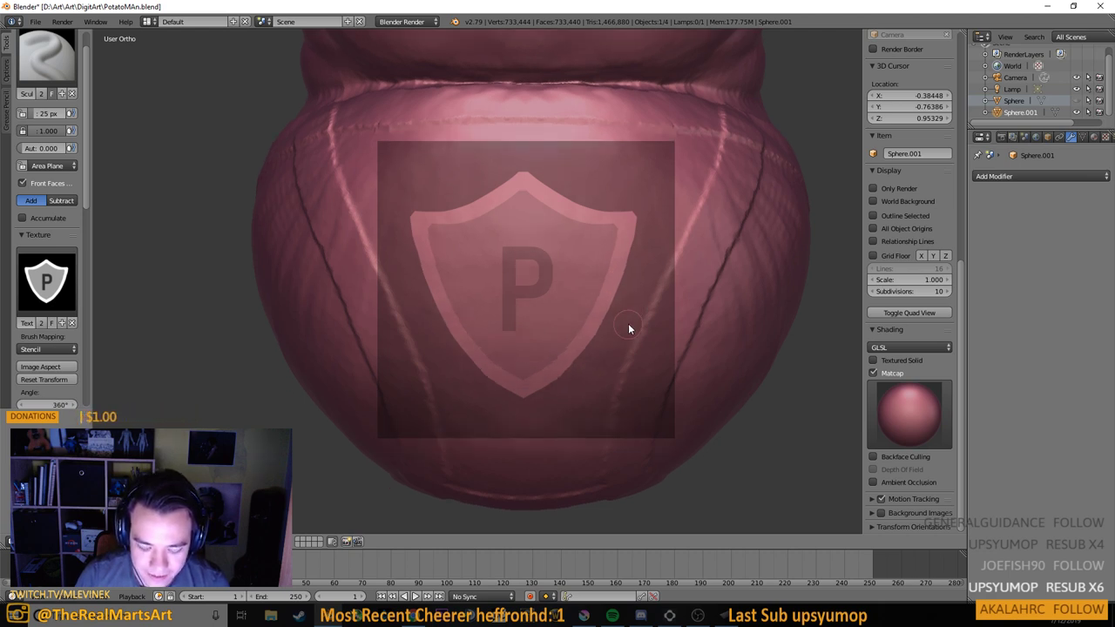
{"action": "left_click_drag", "start_coordinate": [755, 343], "coordinate": [699, 358]}
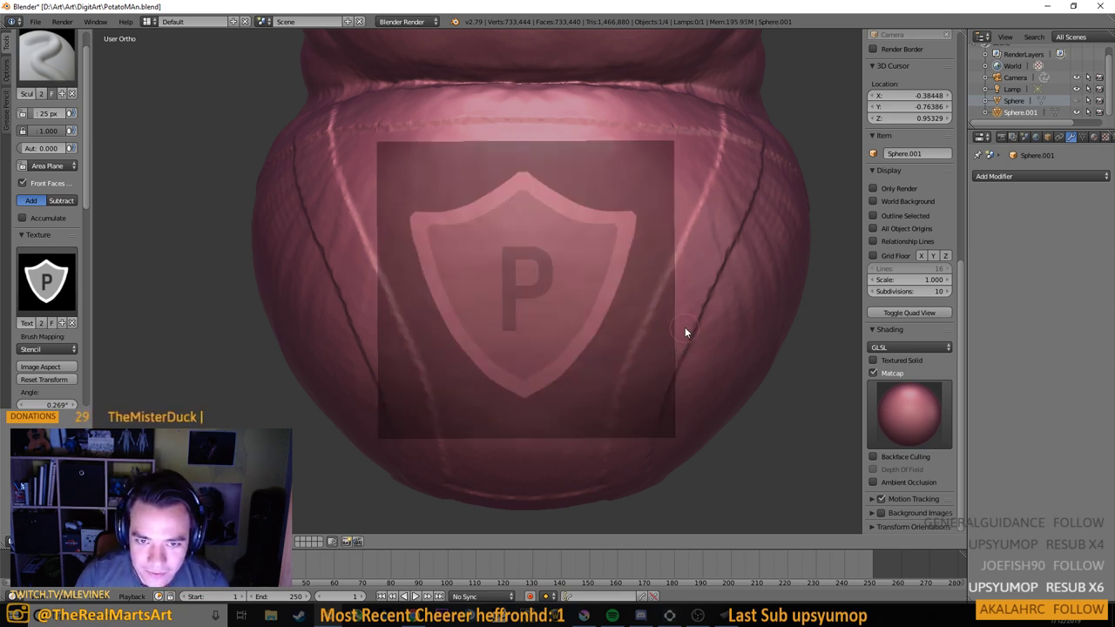
{"action": "left_click_drag", "start_coordinate": [697, 332], "coordinate": [720, 343]}
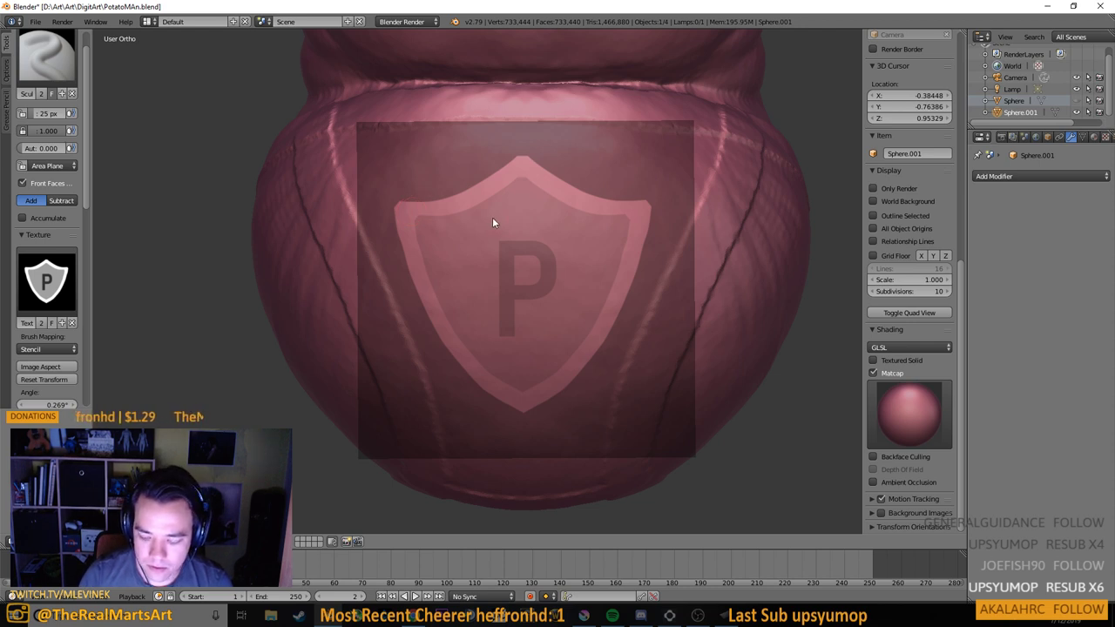
Try sculpting the shield's upper edge through the stencil with the 25 px brush, and undo the strokes
{"action": "key", "text": "KP_8"}
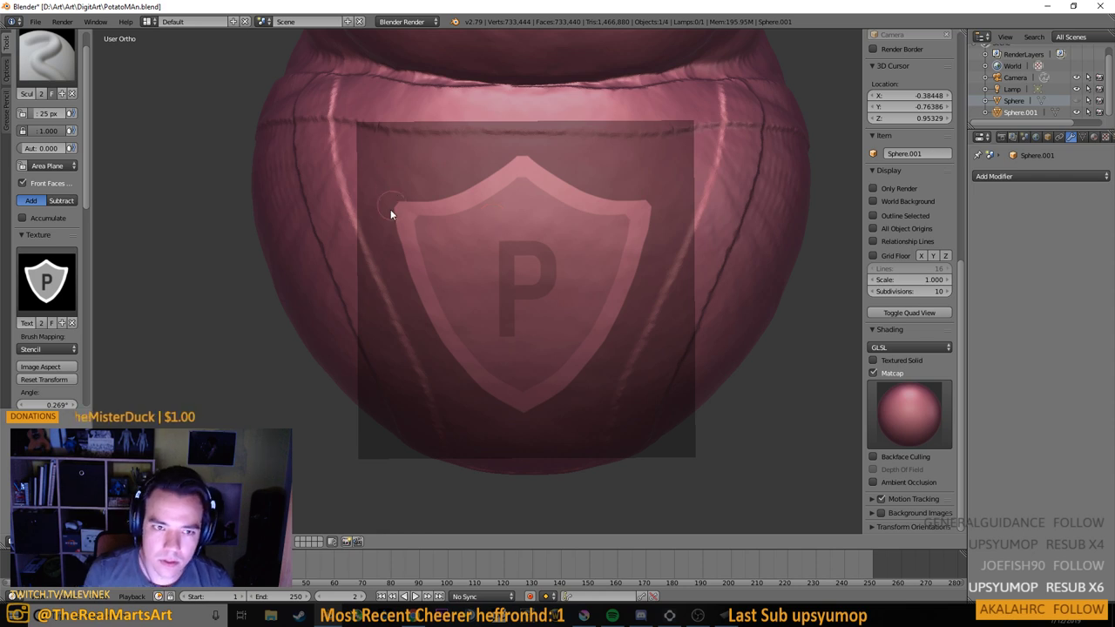
{"action": "mouse_move", "coordinate": [412, 209]}
{"action": "left_mouse_down"}
{"action": "mouse_move", "coordinate": [381, 275]}
{"action": "mouse_move", "coordinate": [412, 268]}
{"action": "mouse_move", "coordinate": [424, 297]}
{"action": "mouse_move", "coordinate": [487, 229]}
{"action": "mouse_move", "coordinate": [462, 221]}
{"action": "left_mouse_up"}
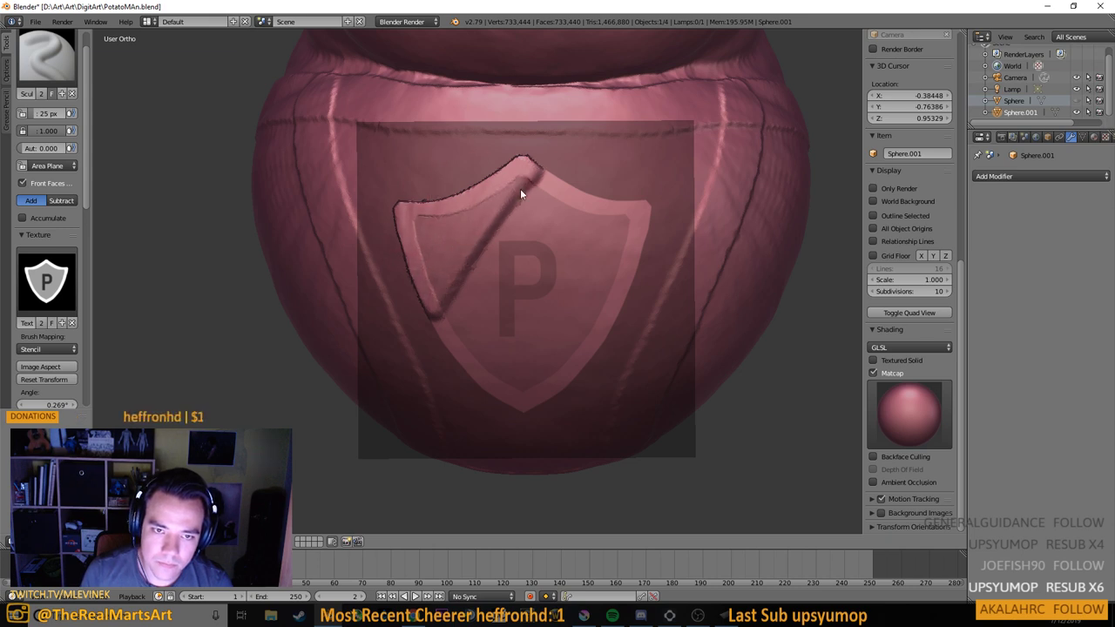
{"action": "key", "text": "ctrl+z"}
{"action": "key", "text": "ctrl+z"}
{"action": "key", "text": "ctrl+z"}
{"action": "key", "text": "ctrl+z"}
{"action": "key", "text": "ctrl+z"}
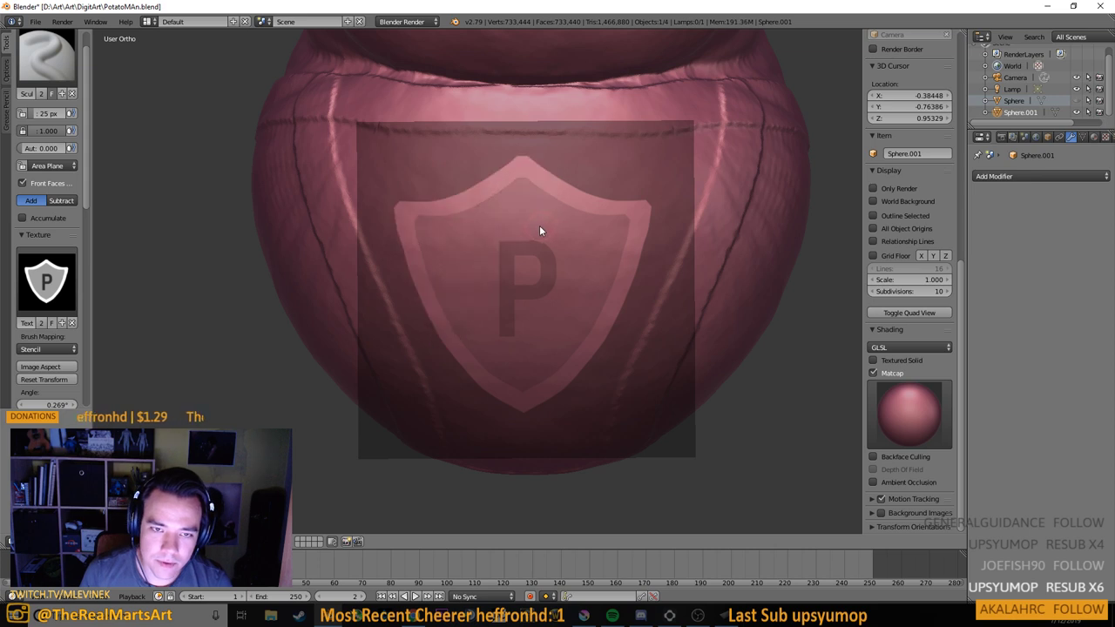
Enlarge the SculptDraw brush radius to 98 px over the shield stencil
{"action": "key", "text": "f"}
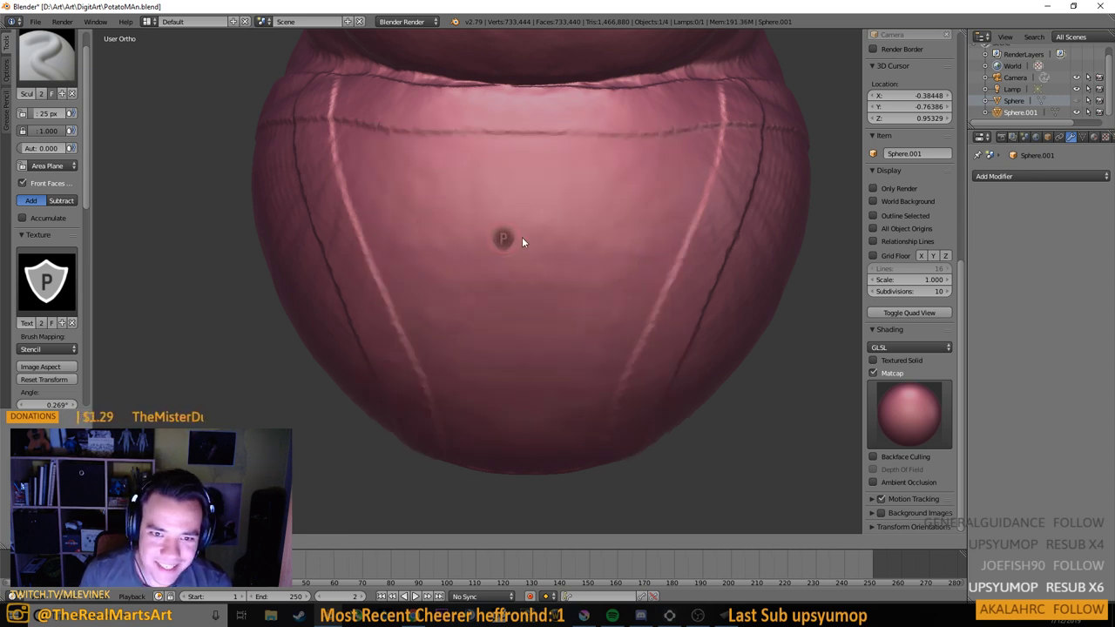
{"action": "left_click", "coordinate": [631, 266]}
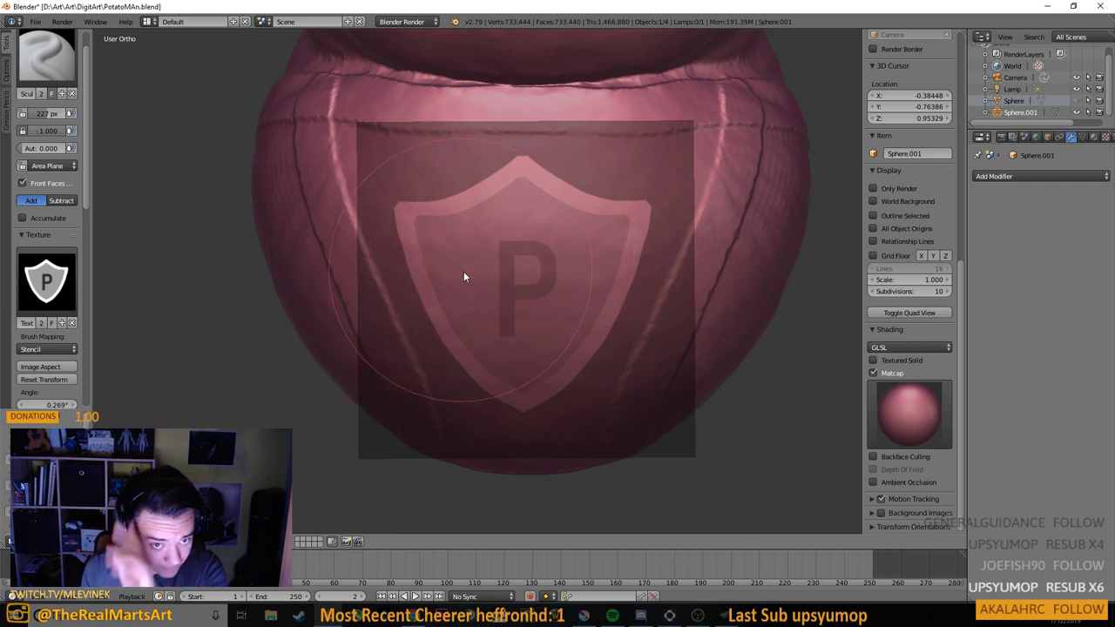
{"action": "key", "text": "f"}
{"action": "left_click", "coordinate": [439, 283]}
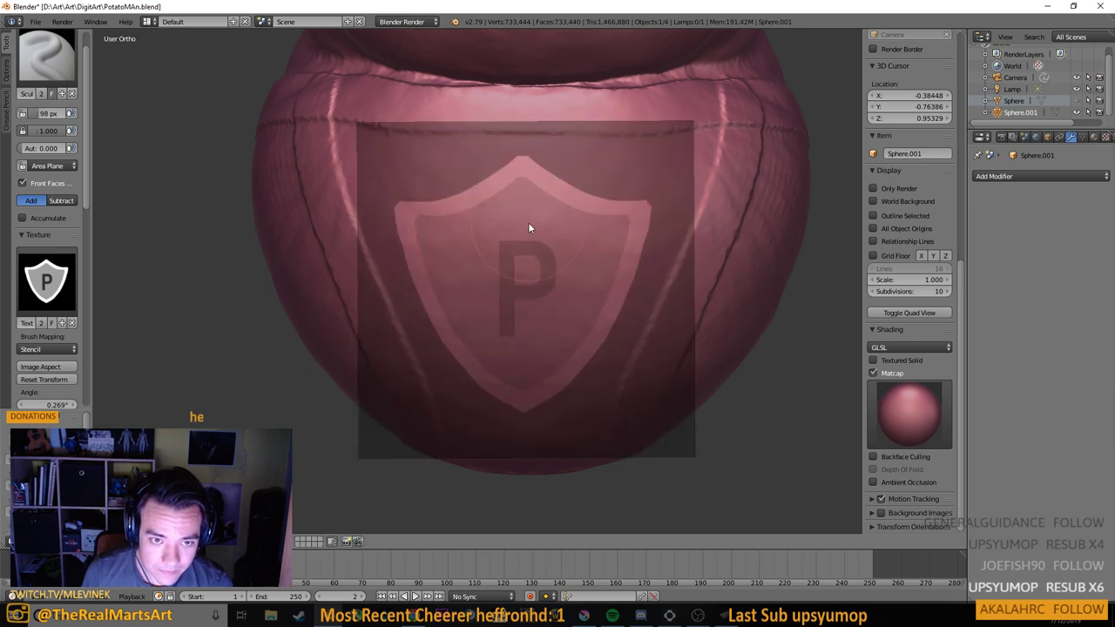
Try sculpting the whole shield and letter P through the stencil with the 98 px brush, and undo the strokes
{"action": "mouse_move", "coordinate": [470, 194]}
{"action": "left_mouse_down"}
{"action": "mouse_move", "coordinate": [425, 271]}
{"action": "mouse_move", "coordinate": [424, 214]}
{"action": "mouse_move", "coordinate": [448, 305]}
{"action": "mouse_move", "coordinate": [498, 207]}
{"action": "mouse_move", "coordinate": [474, 366]}
{"action": "mouse_move", "coordinate": [589, 226]}
{"action": "mouse_move", "coordinate": [531, 404]}
{"action": "mouse_move", "coordinate": [633, 253]}
{"action": "mouse_move", "coordinate": [598, 266]}
{"action": "mouse_move", "coordinate": [640, 213]}
{"action": "mouse_move", "coordinate": [473, 212]}
{"action": "mouse_move", "coordinate": [516, 164]}
{"action": "mouse_move", "coordinate": [423, 194]}
{"action": "mouse_move", "coordinate": [398, 282]}
{"action": "mouse_move", "coordinate": [473, 393]}
{"action": "mouse_move", "coordinate": [525, 418]}
{"action": "mouse_move", "coordinate": [569, 380]}
{"action": "mouse_move", "coordinate": [531, 261]}
{"action": "mouse_move", "coordinate": [493, 334]}
{"action": "mouse_move", "coordinate": [525, 294]}
{"action": "left_mouse_up"}
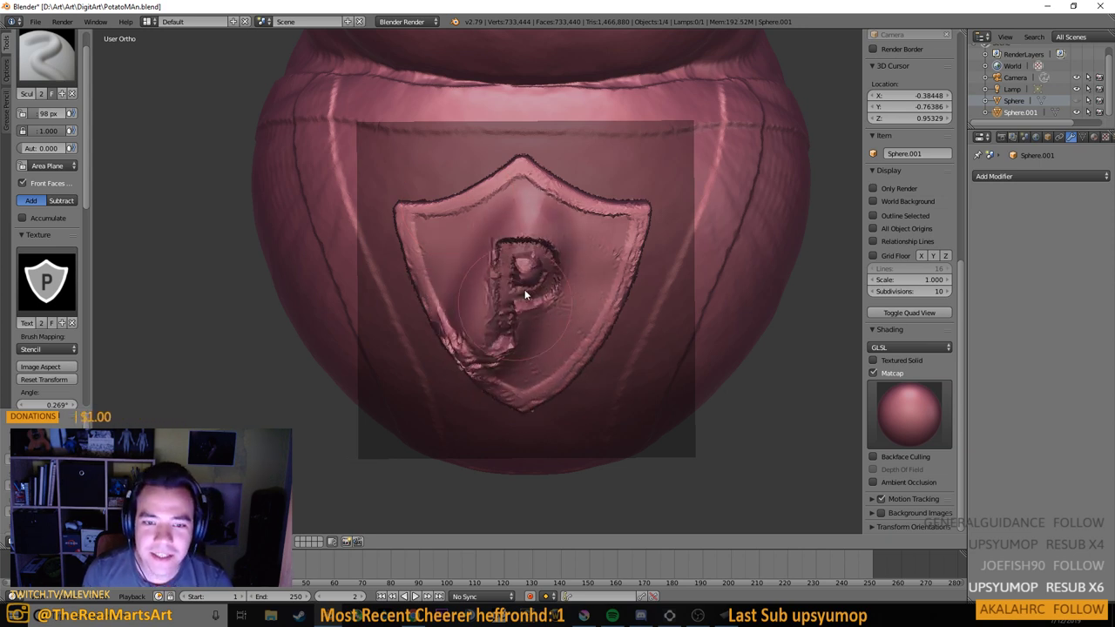
{"action": "key", "text": "ctrl+z"}
{"action": "key", "text": "ctrl+z"}
{"action": "key", "text": "ctrl+z"}
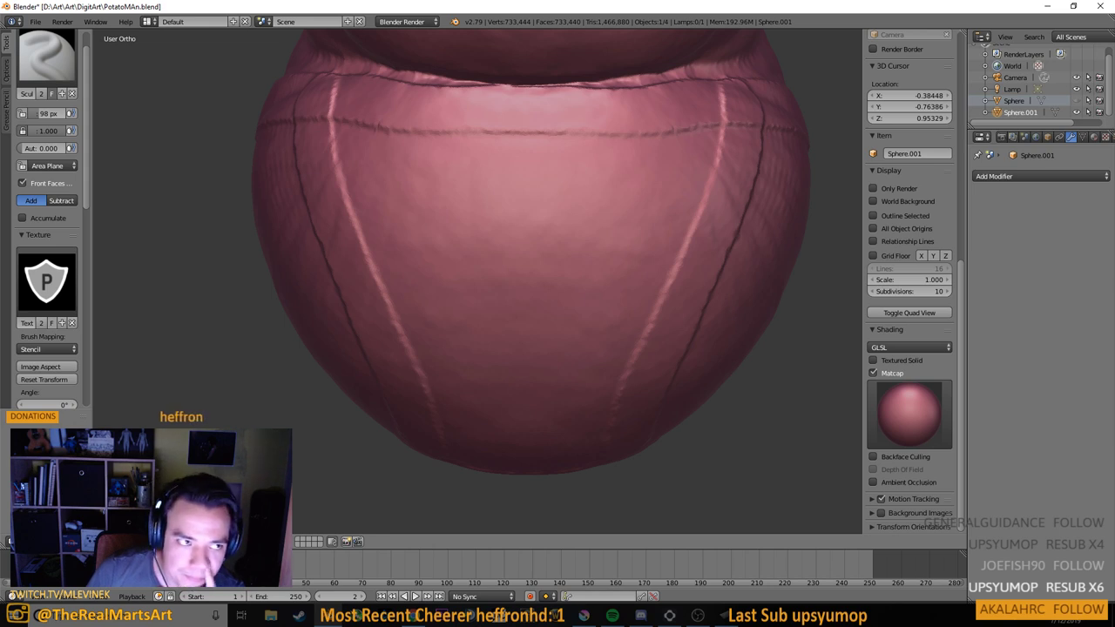
Select the SculptDraw brush and keep its autosmooth at 0.000
{"action": "left_click", "coordinate": [42, 51]}
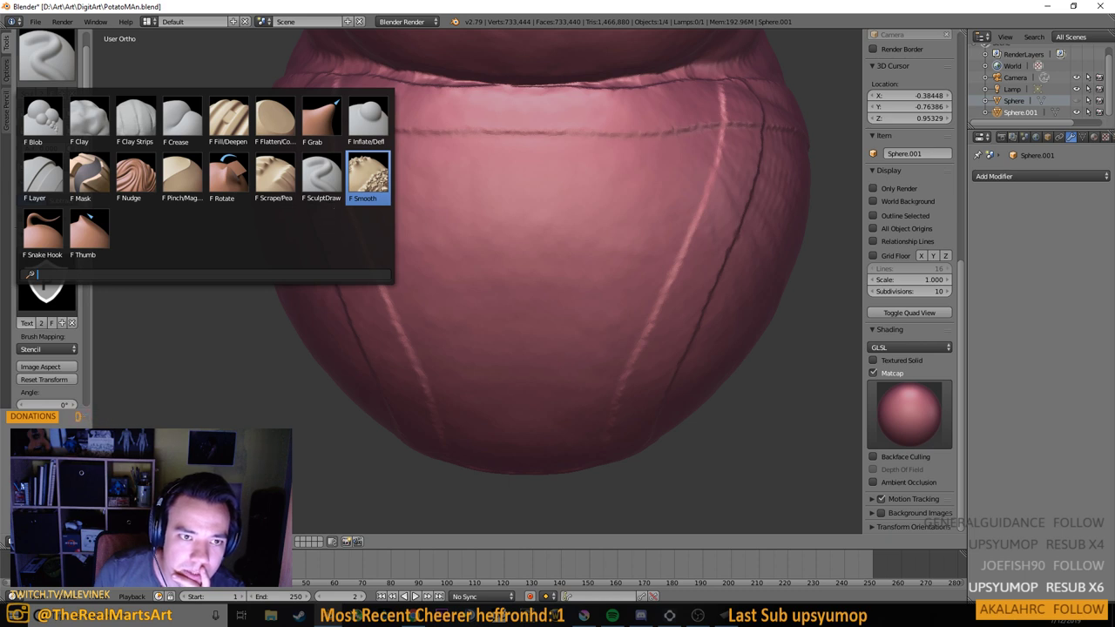
{"action": "left_click", "coordinate": [321, 177]}
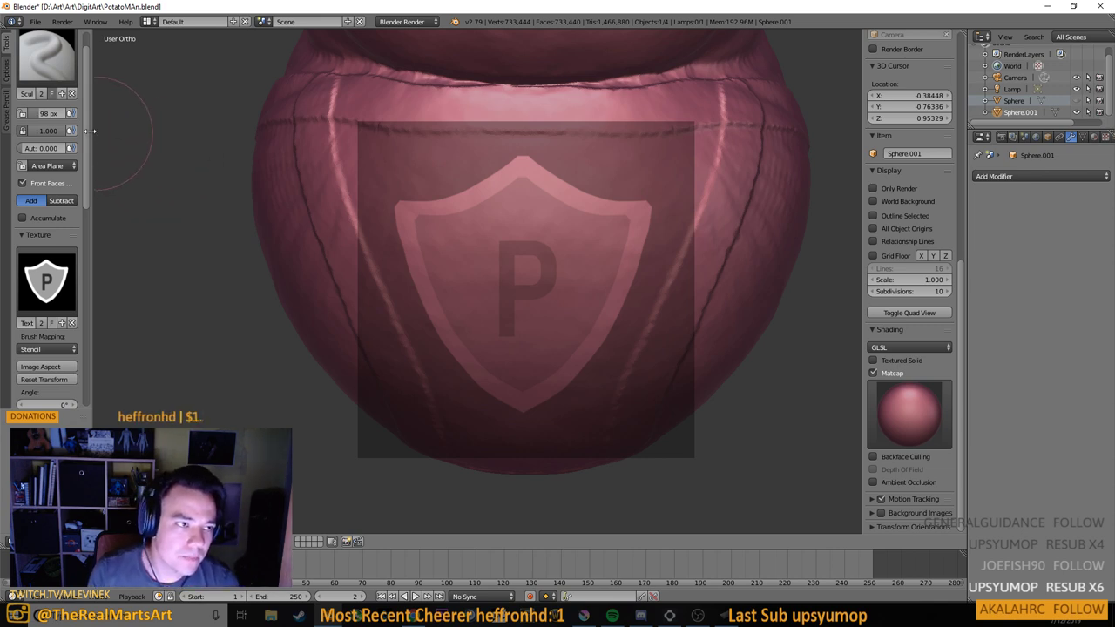
{"action": "left_click", "coordinate": [33, 149]}
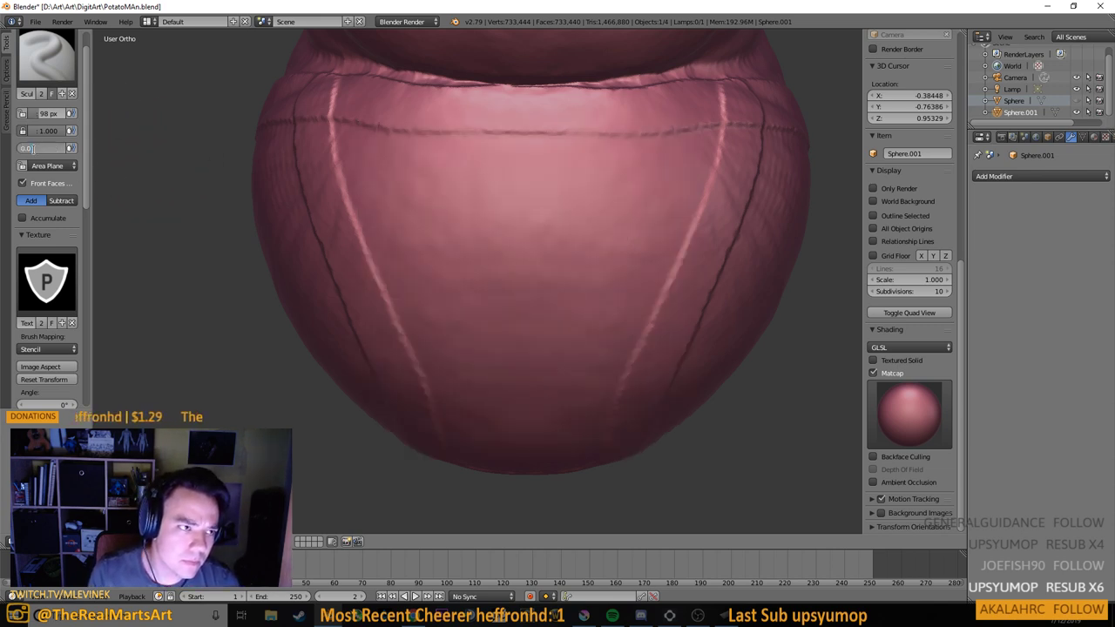
{"action": "key", "text": "Return"}
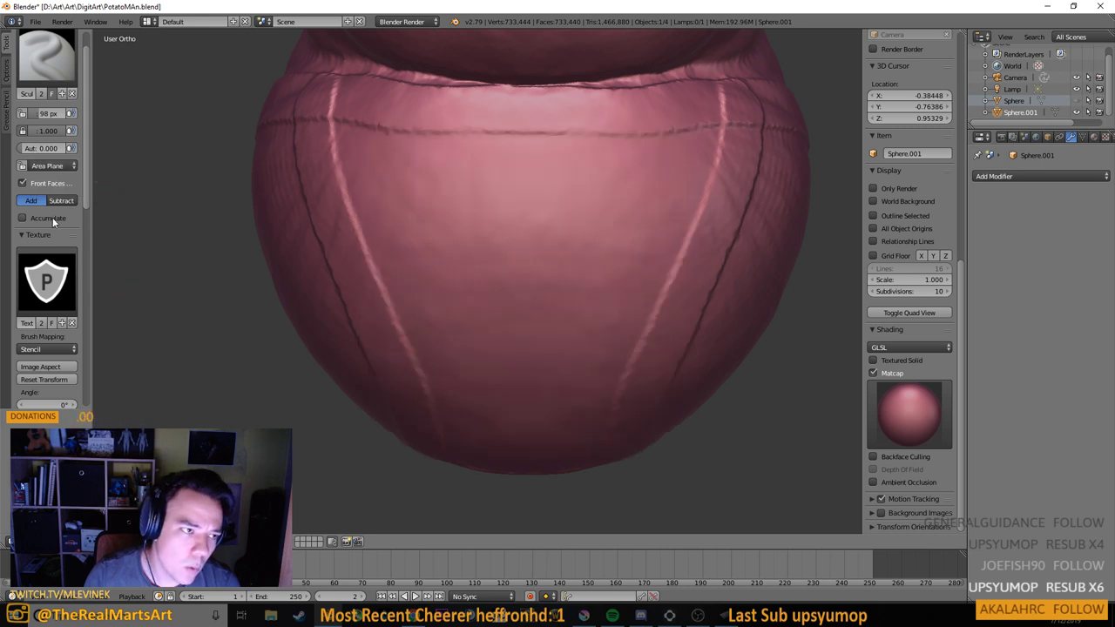
Expand the SculptDraw brush's stroke and curve settings and set its falloff curve to the constant preset
{"action": "scroll", "coordinate": [84, 249], "scroll_direction": "down", "scroll_amount": 2}
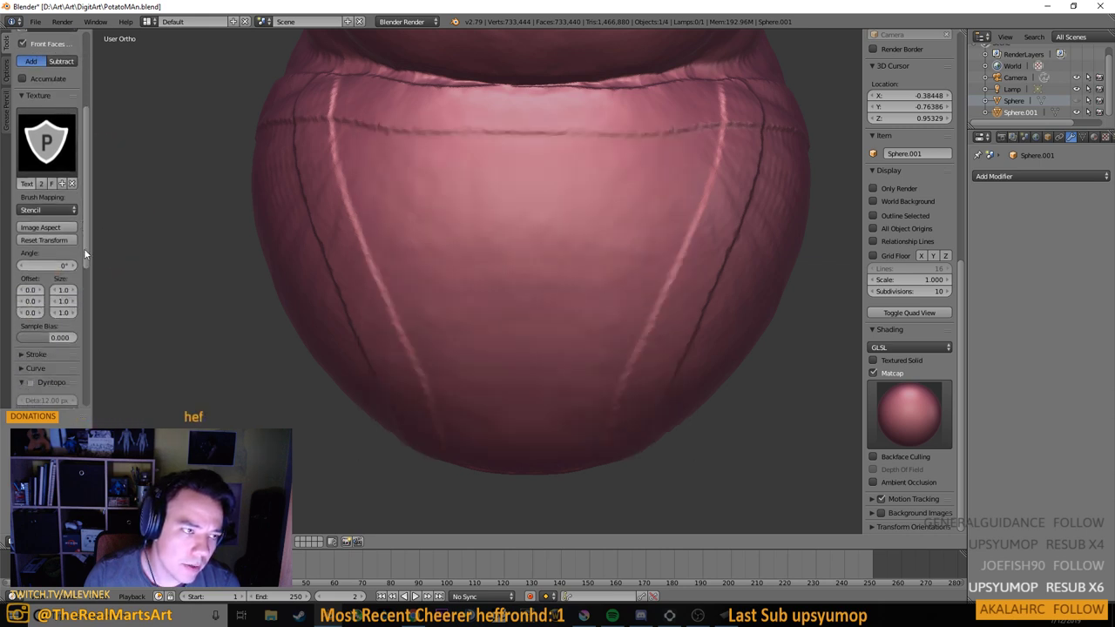
{"action": "scroll", "coordinate": [85, 249], "scroll_direction": "down", "scroll_amount": 10}
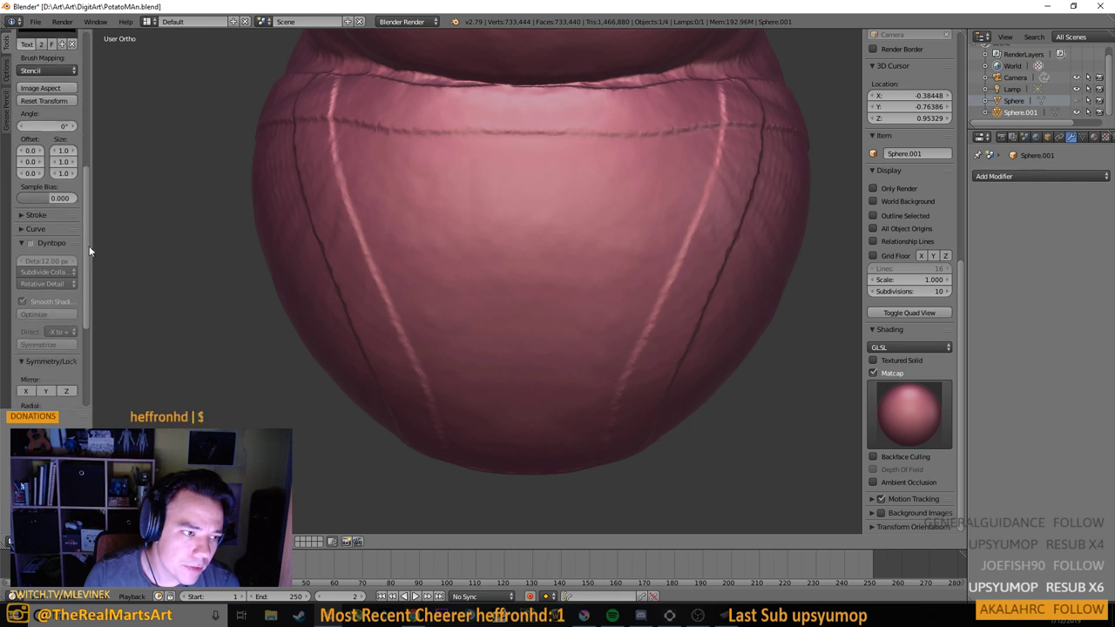
{"action": "scroll", "coordinate": [91, 256], "scroll_direction": "down", "scroll_amount": 2}
{"action": "scroll", "coordinate": [94, 262], "scroll_direction": "down", "scroll_amount": 2}
{"action": "scroll", "coordinate": [89, 262], "scroll_direction": "up", "scroll_amount": 7}
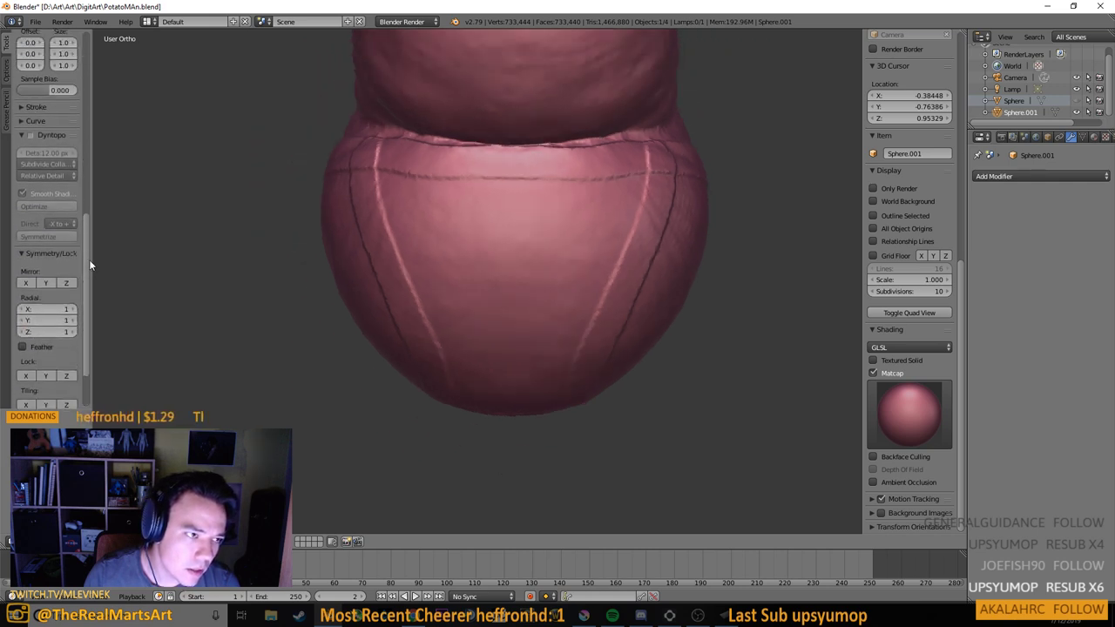
{"action": "scroll", "coordinate": [88, 265], "scroll_direction": "up", "scroll_amount": 4}
{"action": "left_click", "coordinate": [20, 295]}
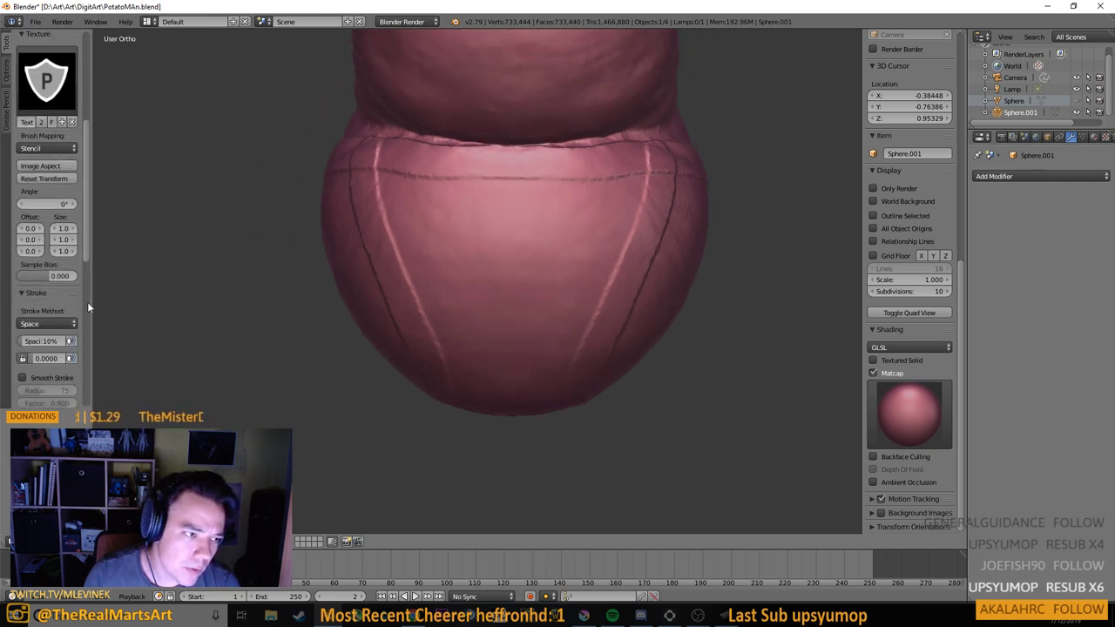
{"action": "scroll", "coordinate": [80, 305], "scroll_direction": "down", "scroll_amount": 2}
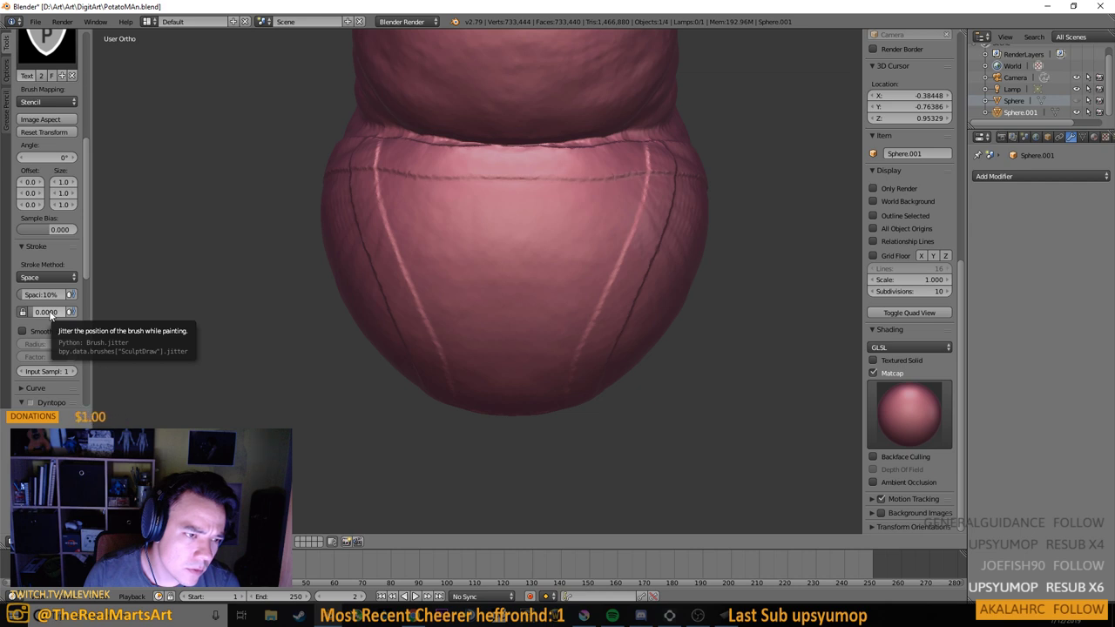
{"action": "left_click", "coordinate": [15, 388]}
{"action": "scroll", "coordinate": [79, 376], "scroll_direction": "down", "scroll_amount": 5}
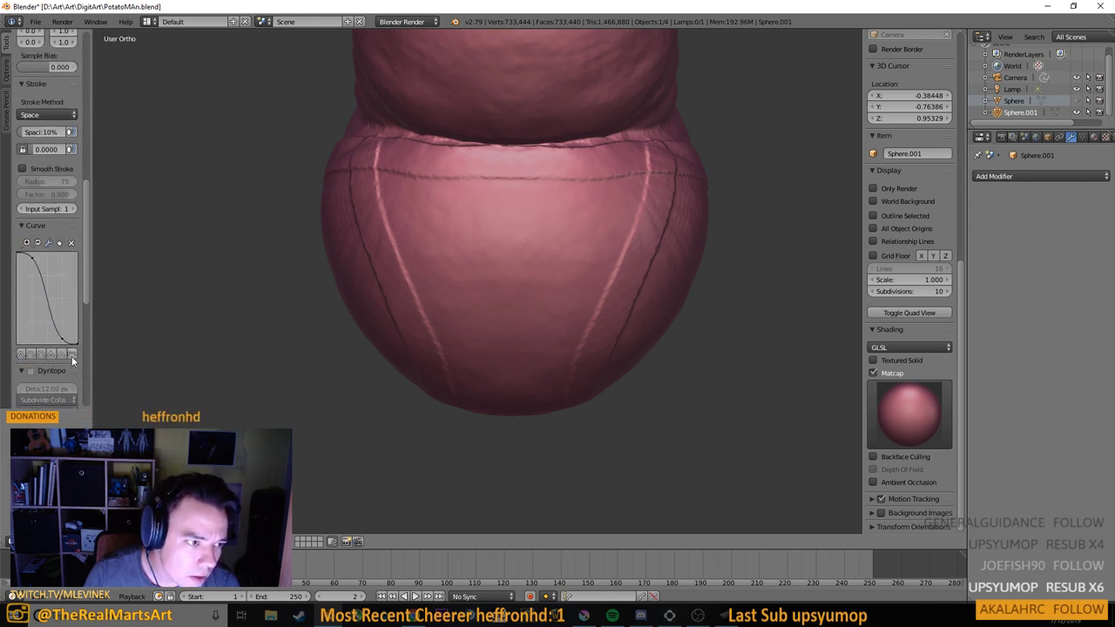
{"action": "left_click", "coordinate": [72, 356]}
Try sculpting the shield's left side through the stencil with the constant-falloff 98 px brush, and undo the strokes
{"action": "mouse_move", "coordinate": [488, 196]}
{"action": "left_mouse_down"}
{"action": "mouse_move", "coordinate": [428, 232]}
{"action": "mouse_move", "coordinate": [482, 332]}
{"action": "left_mouse_up"}
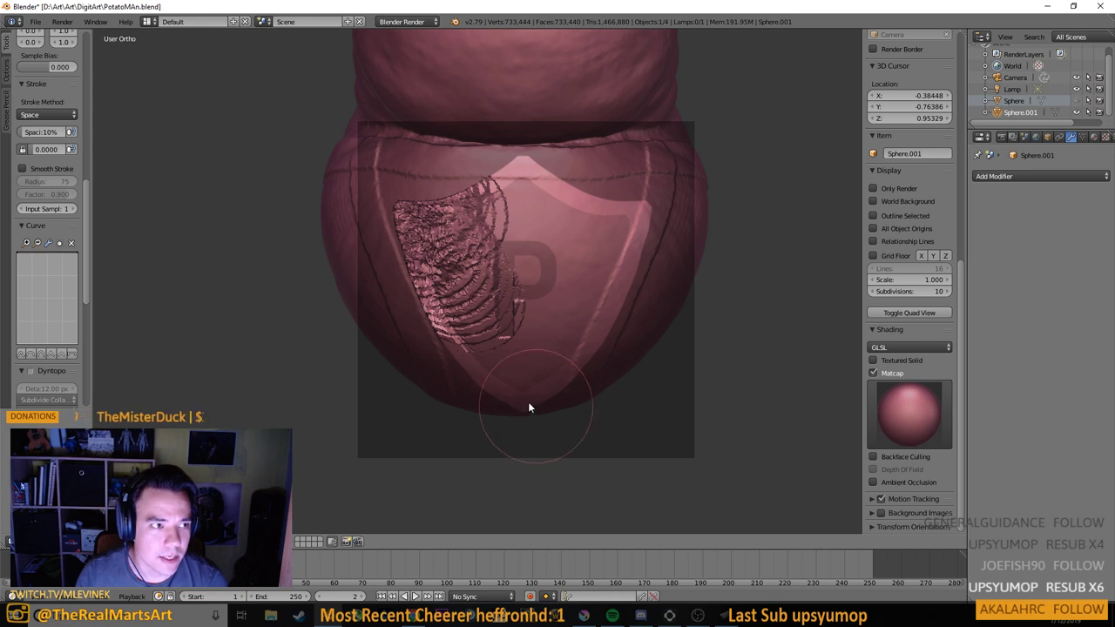
{"action": "key", "text": "ctrl+z"}
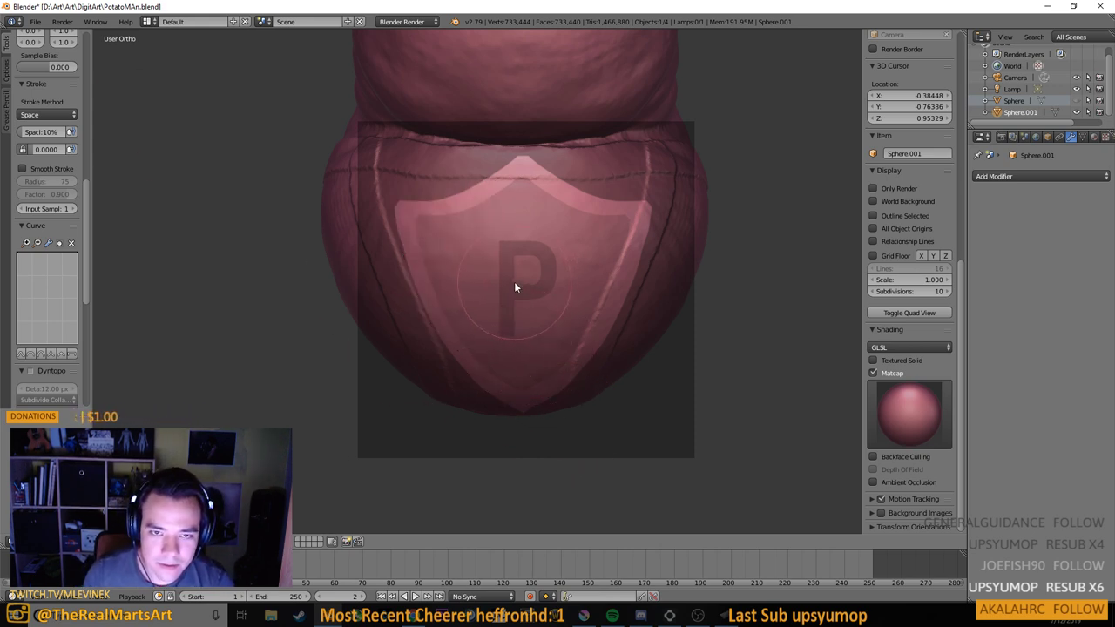
{"action": "scroll", "coordinate": [513, 274], "scroll_direction": "up", "scroll_amount": 2}
{"action": "scroll", "coordinate": [517, 274], "scroll_direction": "down", "scroll_amount": 1}
{"action": "key", "text": "ctrl+shift+z"}
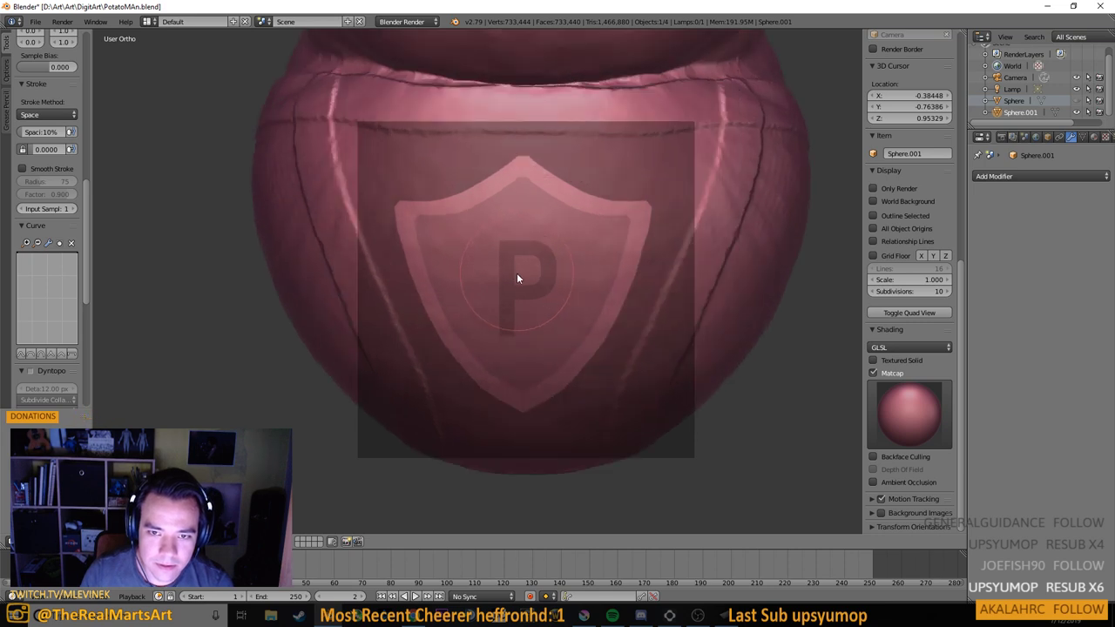
{"action": "left_click_drag", "start_coordinate": [426, 226], "coordinate": [429, 246]}
{"action": "key", "text": "ctrl+z"}
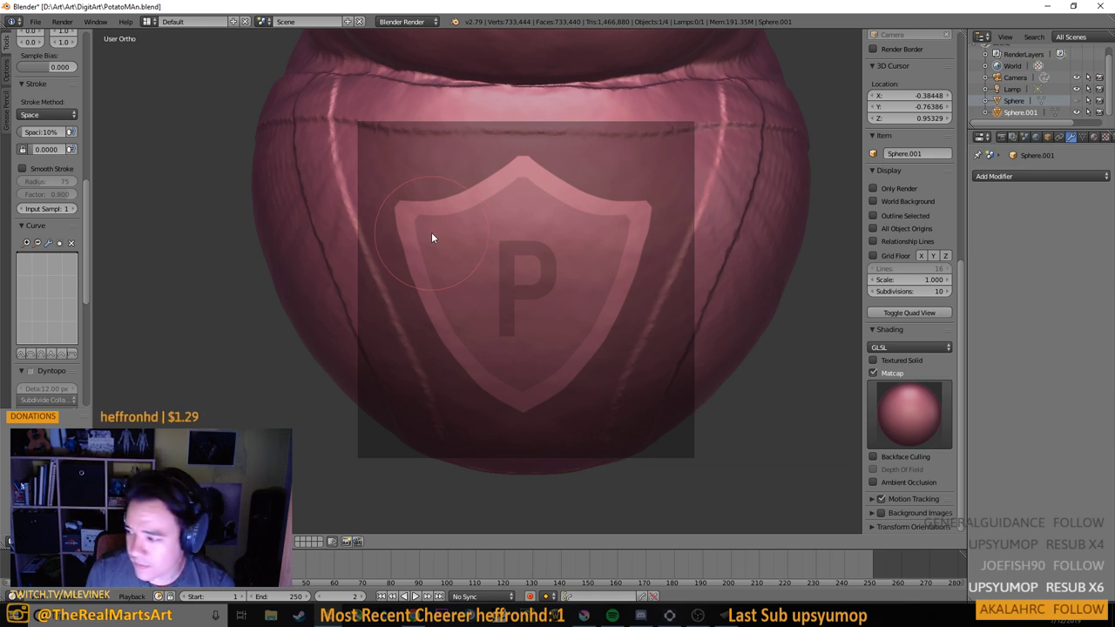
Reduce the brush radius to 74 px, try sculpting the shield and letter through the stencil, and undo the stroke
{"action": "key", "text": "f"}
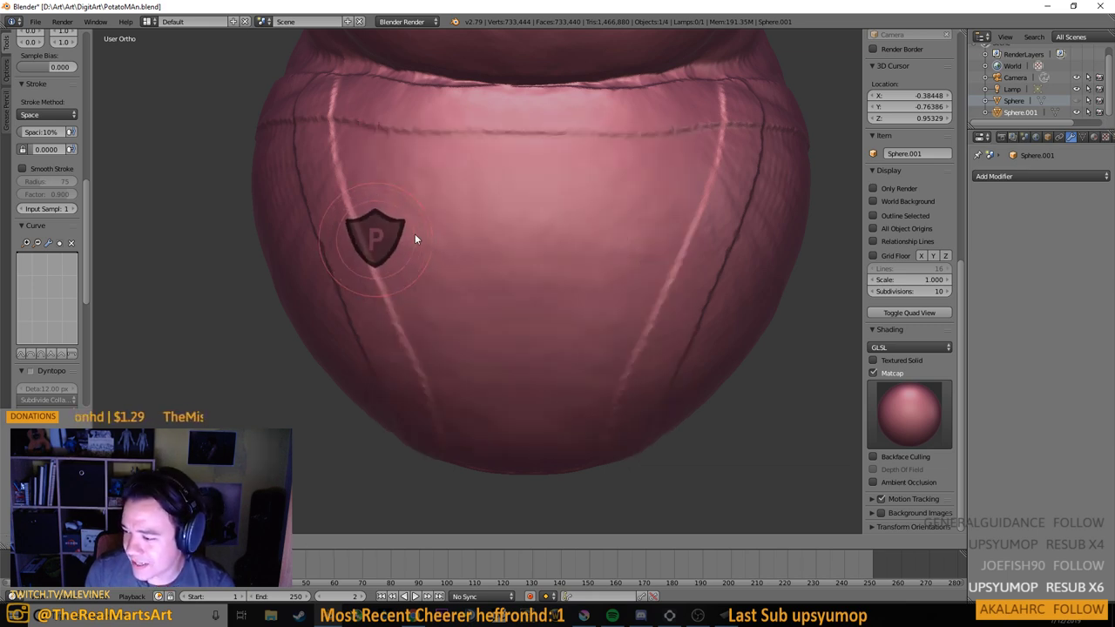
{"action": "left_click", "coordinate": [419, 236]}
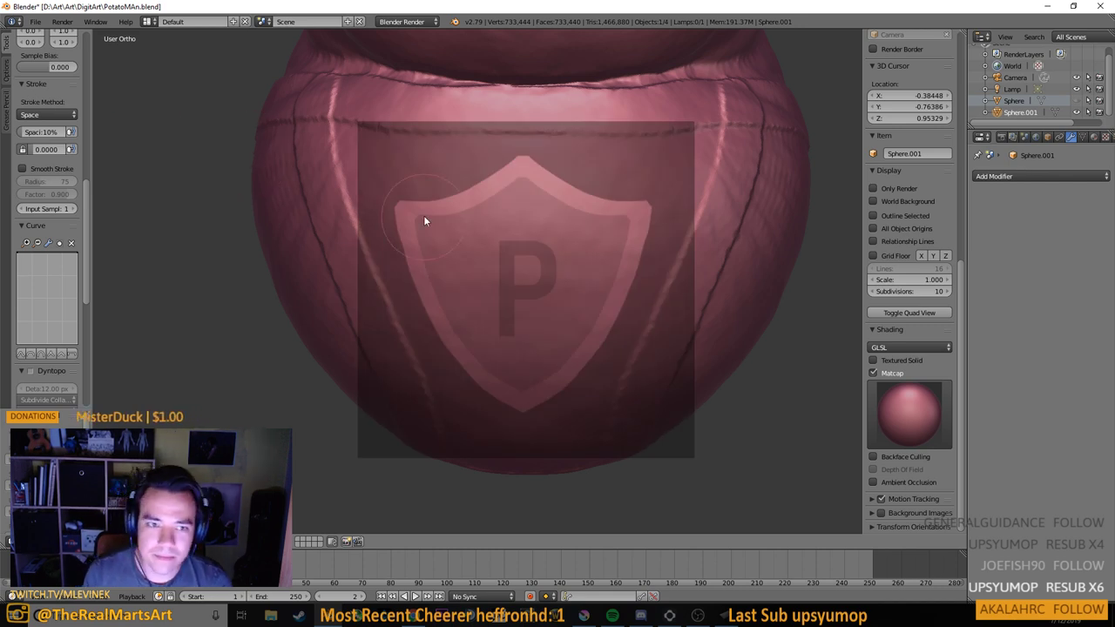
{"action": "mouse_move", "coordinate": [423, 221]}
{"action": "left_mouse_down"}
{"action": "mouse_move", "coordinate": [427, 258]}
{"action": "mouse_move", "coordinate": [461, 201]}
{"action": "mouse_move", "coordinate": [445, 277]}
{"action": "mouse_move", "coordinate": [473, 220]}
{"action": "mouse_move", "coordinate": [474, 294]}
{"action": "mouse_move", "coordinate": [524, 215]}
{"action": "mouse_move", "coordinate": [495, 354]}
{"action": "mouse_move", "coordinate": [565, 209]}
{"action": "mouse_move", "coordinate": [522, 385]}
{"action": "mouse_move", "coordinate": [609, 226]}
{"action": "mouse_move", "coordinate": [550, 381]}
{"action": "mouse_move", "coordinate": [626, 242]}
{"action": "mouse_move", "coordinate": [591, 303]}
{"action": "mouse_move", "coordinate": [596, 210]}
{"action": "mouse_move", "coordinate": [481, 186]}
{"action": "left_mouse_up"}
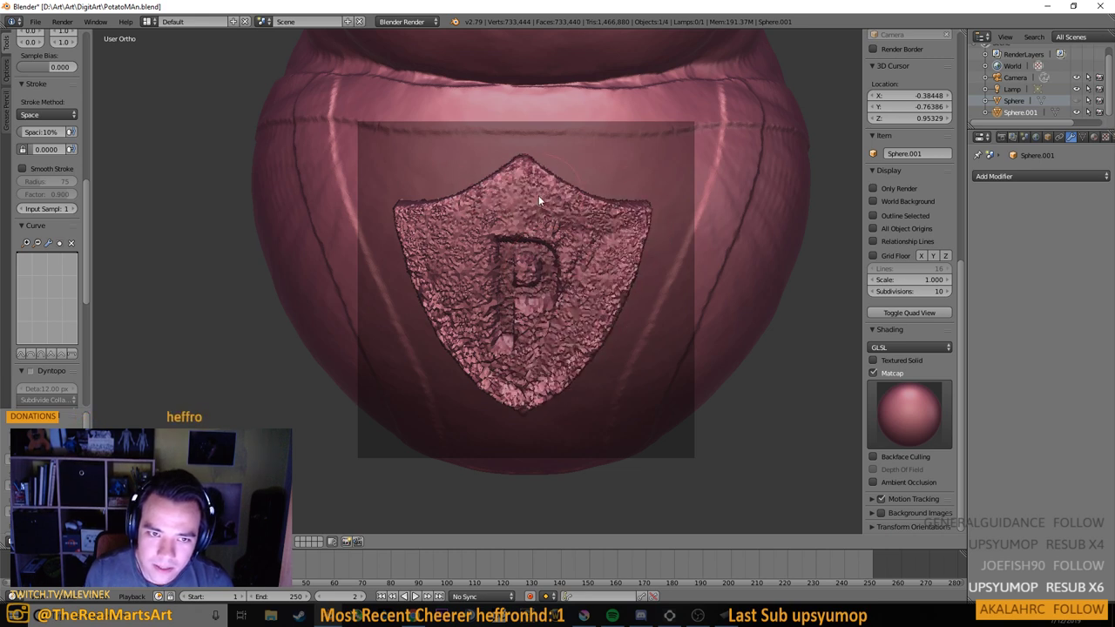
{"action": "key", "text": "ctrl+z"}
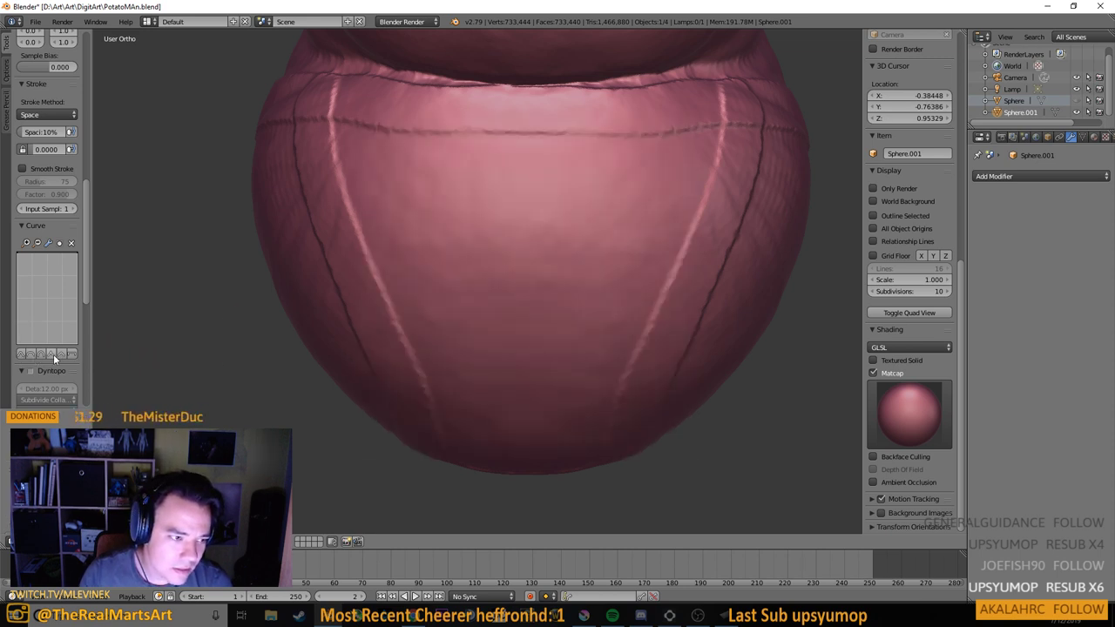
Set the brush falloff curve to linear and sculpt the full shield with the letter P through the stencil
{"action": "left_click", "coordinate": [60, 356]}
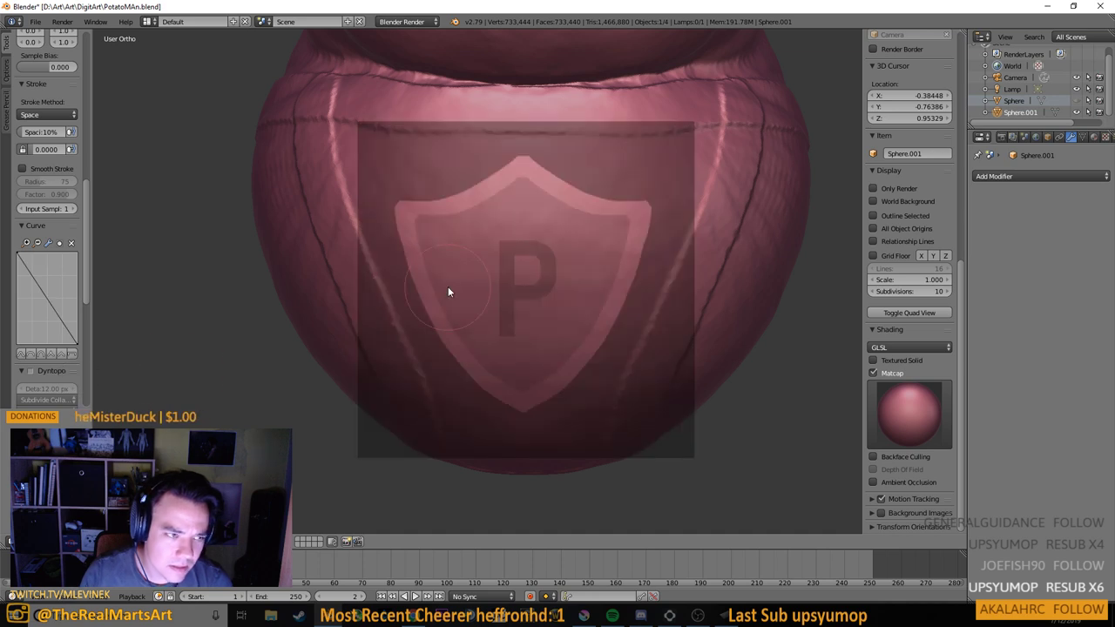
{"action": "mouse_move", "coordinate": [425, 193]}
{"action": "left_mouse_down"}
{"action": "mouse_move", "coordinate": [412, 247]}
{"action": "mouse_move", "coordinate": [440, 197]}
{"action": "mouse_move", "coordinate": [424, 254]}
{"action": "mouse_move", "coordinate": [444, 252]}
{"action": "mouse_move", "coordinate": [492, 183]}
{"action": "mouse_move", "coordinate": [453, 314]}
{"action": "mouse_move", "coordinate": [525, 202]}
{"action": "mouse_move", "coordinate": [487, 356]}
{"action": "mouse_move", "coordinate": [558, 228]}
{"action": "mouse_move", "coordinate": [565, 243]}
{"action": "mouse_move", "coordinate": [527, 375]}
{"action": "mouse_move", "coordinate": [622, 210]}
{"action": "mouse_move", "coordinate": [578, 316]}
{"action": "mouse_move", "coordinate": [603, 315]}
{"action": "mouse_move", "coordinate": [594, 279]}
{"action": "mouse_move", "coordinate": [544, 402]}
{"action": "mouse_move", "coordinate": [566, 300]}
{"action": "mouse_move", "coordinate": [514, 297]}
{"action": "mouse_move", "coordinate": [495, 405]}
{"action": "mouse_move", "coordinate": [442, 292]}
{"action": "mouse_move", "coordinate": [489, 355]}
{"action": "mouse_move", "coordinate": [475, 370]}
{"action": "mouse_move", "coordinate": [407, 212]}
{"action": "mouse_move", "coordinate": [448, 326]}
{"action": "mouse_move", "coordinate": [429, 255]}
{"action": "mouse_move", "coordinate": [398, 251]}
{"action": "mouse_move", "coordinate": [428, 193]}
{"action": "mouse_move", "coordinate": [394, 257]}
{"action": "mouse_move", "coordinate": [496, 175]}
{"action": "mouse_move", "coordinate": [442, 271]}
{"action": "mouse_move", "coordinate": [527, 200]}
{"action": "mouse_move", "coordinate": [432, 306]}
{"action": "mouse_move", "coordinate": [622, 193]}
{"action": "mouse_move", "coordinate": [541, 249]}
{"action": "mouse_move", "coordinate": [422, 384]}
{"action": "mouse_move", "coordinate": [633, 252]}
{"action": "mouse_move", "coordinate": [498, 414]}
{"action": "mouse_move", "coordinate": [566, 365]}
{"action": "mouse_move", "coordinate": [499, 388]}
{"action": "mouse_move", "coordinate": [477, 341]}
{"action": "mouse_move", "coordinate": [537, 280]}
{"action": "mouse_move", "coordinate": [557, 219]}
{"action": "left_mouse_up"}
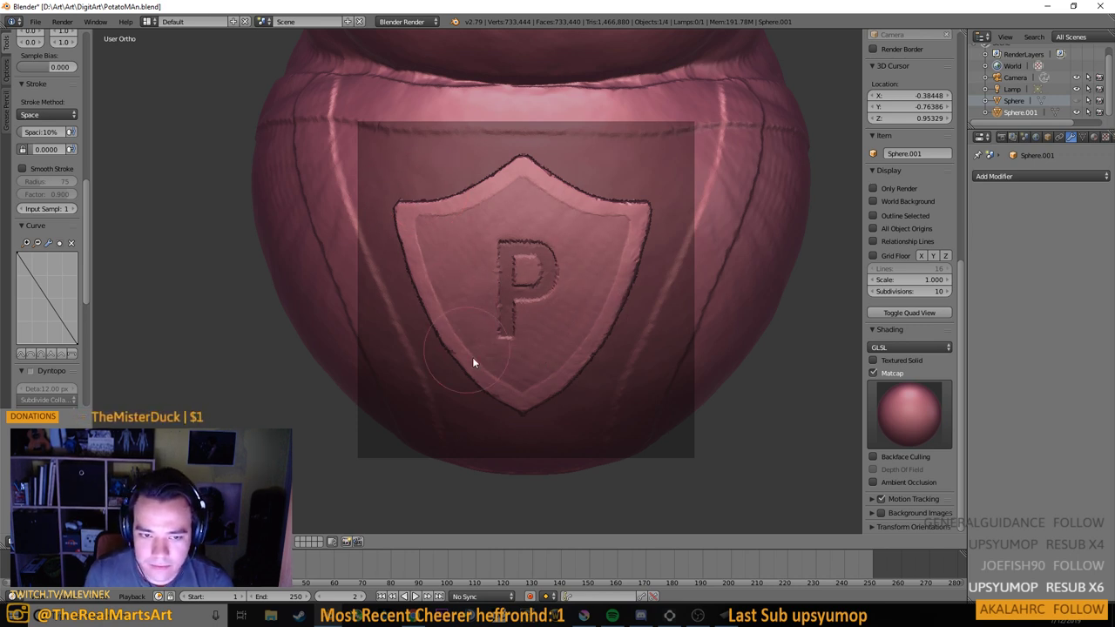
{"action": "scroll", "coordinate": [539, 296], "scroll_direction": "down", "scroll_amount": 4}
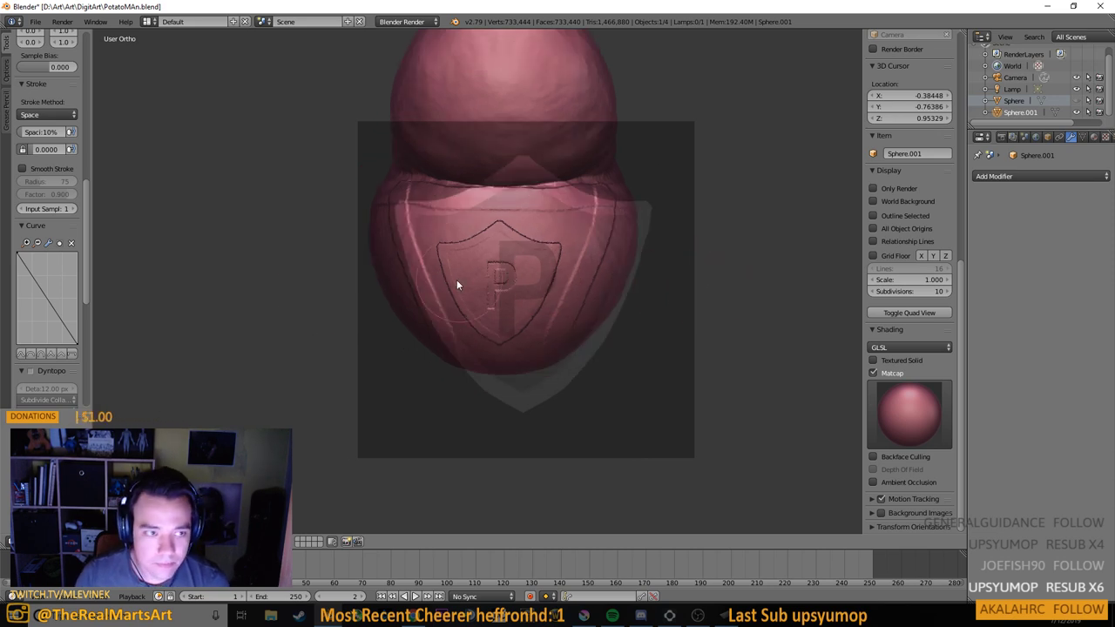
Switch to the Fill/Deepen brush and undo the sculpted shield emblem on the lower front
{"action": "scroll", "coordinate": [45, 128], "scroll_direction": "up", "scroll_amount": 8}
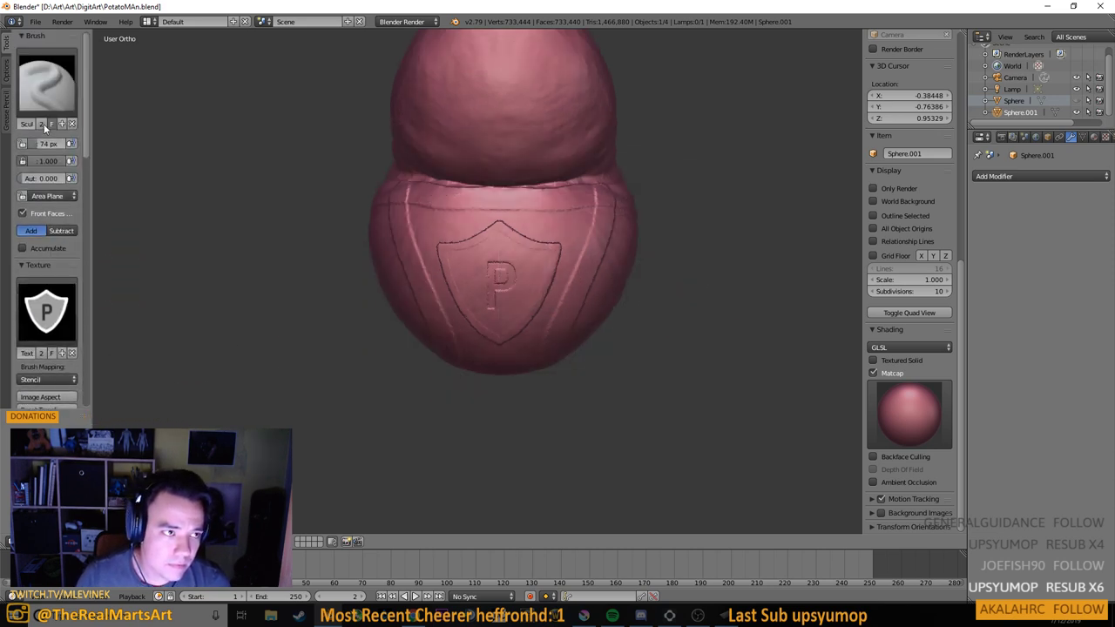
{"action": "left_click", "coordinate": [46, 87]}
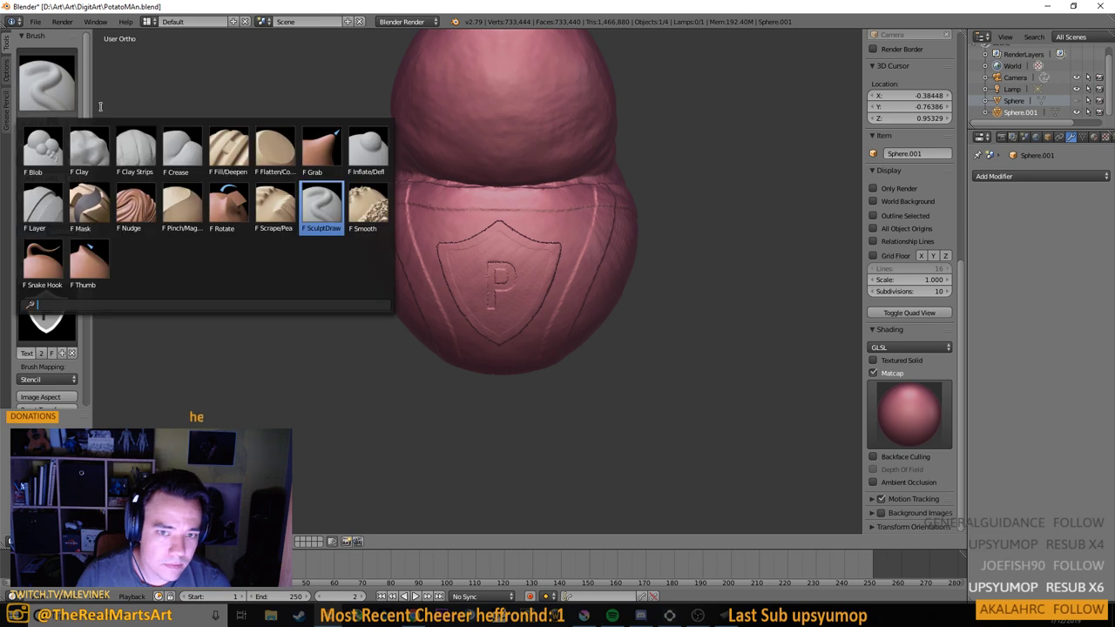
{"action": "left_click", "coordinate": [230, 160]}
{"action": "mouse_move", "coordinate": [675, 292]}
{"action": "left_mouse_down"}
{"action": "mouse_move", "coordinate": [601, 276]}
{"action": "mouse_move", "coordinate": [551, 235]}
{"action": "mouse_move", "coordinate": [517, 232]}
{"action": "mouse_move", "coordinate": [583, 277]}
{"action": "mouse_move", "coordinate": [645, 287]}
{"action": "mouse_move", "coordinate": [628, 291]}
{"action": "left_mouse_up"}
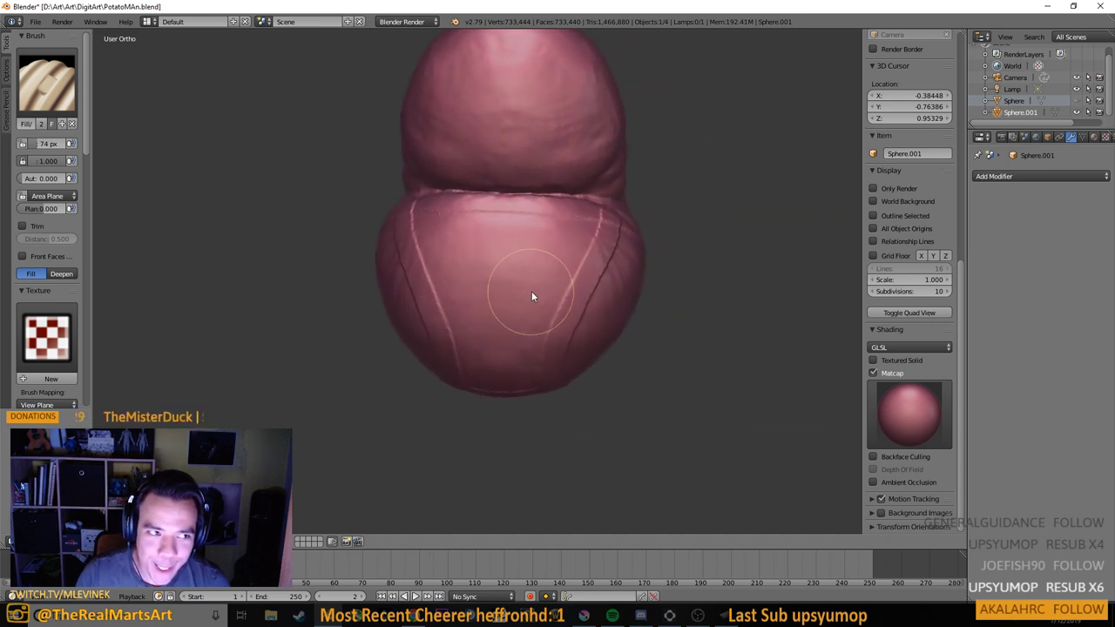
Switch back to the SculptDraw brush with the shield texture and set its strength to 0.304
{"action": "left_click", "coordinate": [75, 92]}
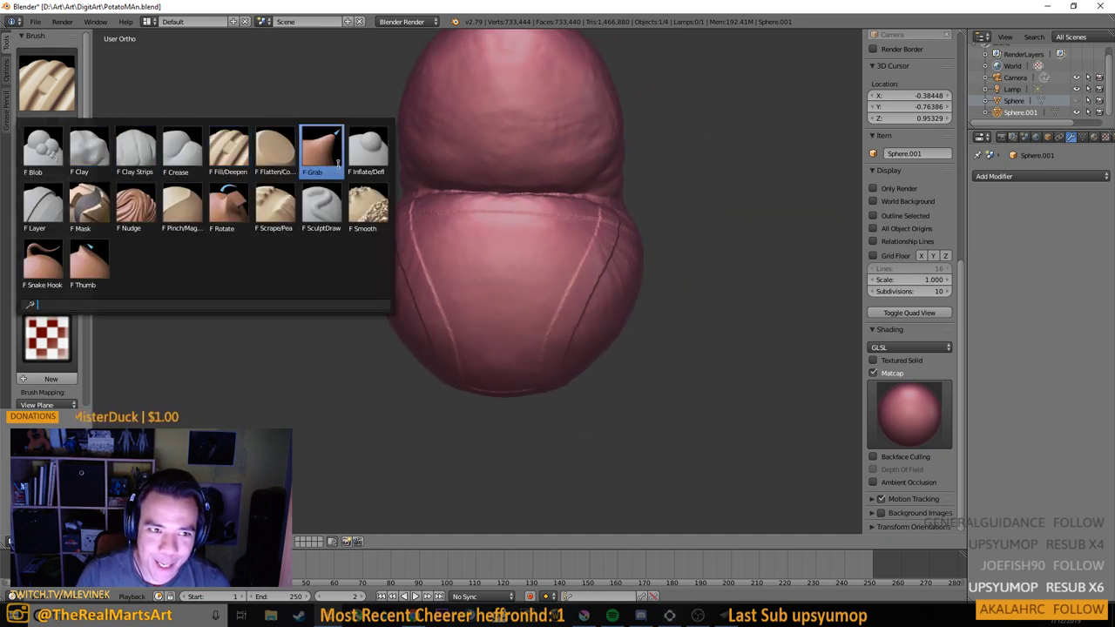
{"action": "left_click", "coordinate": [27, 82]}
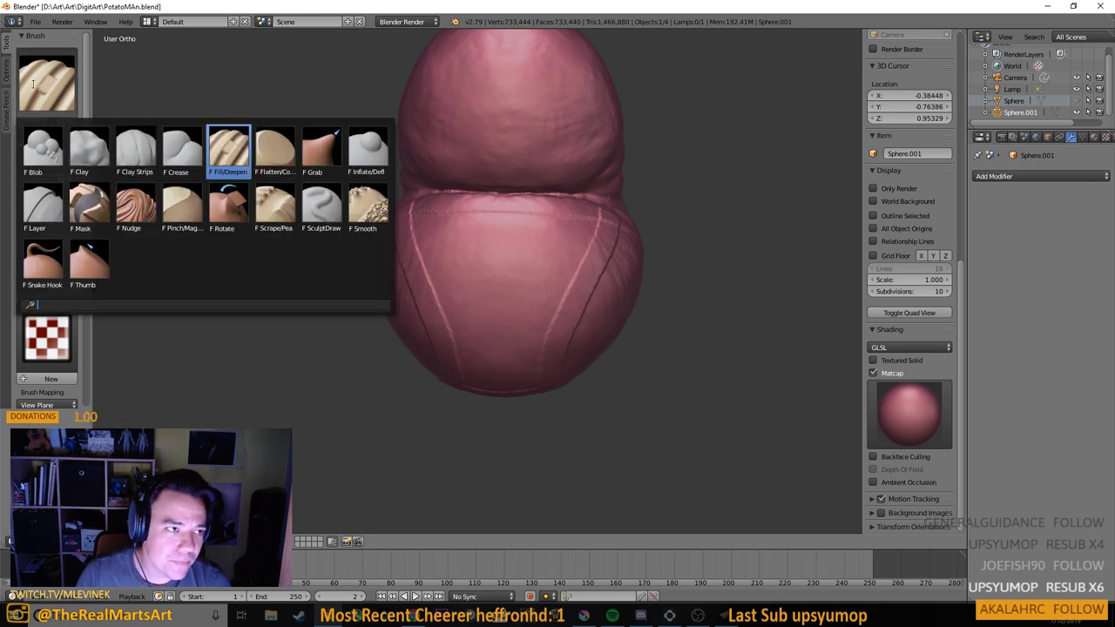
{"action": "left_click", "coordinate": [369, 206]}
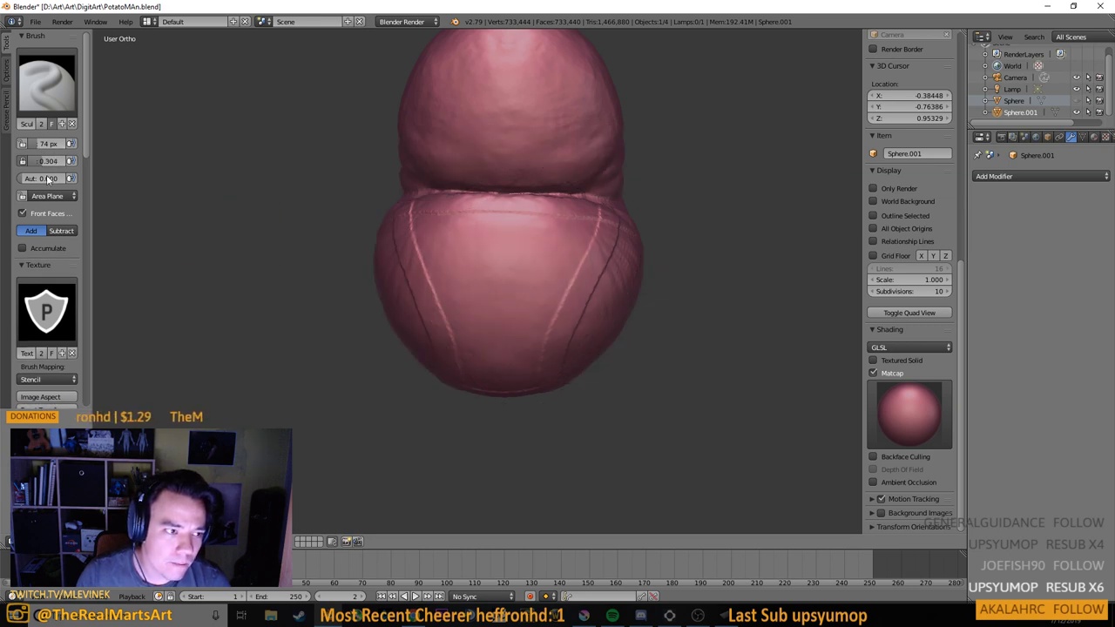
Check the brush's linear falloff curve and show the body in front orthographic view behind the shield stencil
{"action": "scroll", "coordinate": [48, 179], "scroll_direction": "down", "scroll_amount": 10}
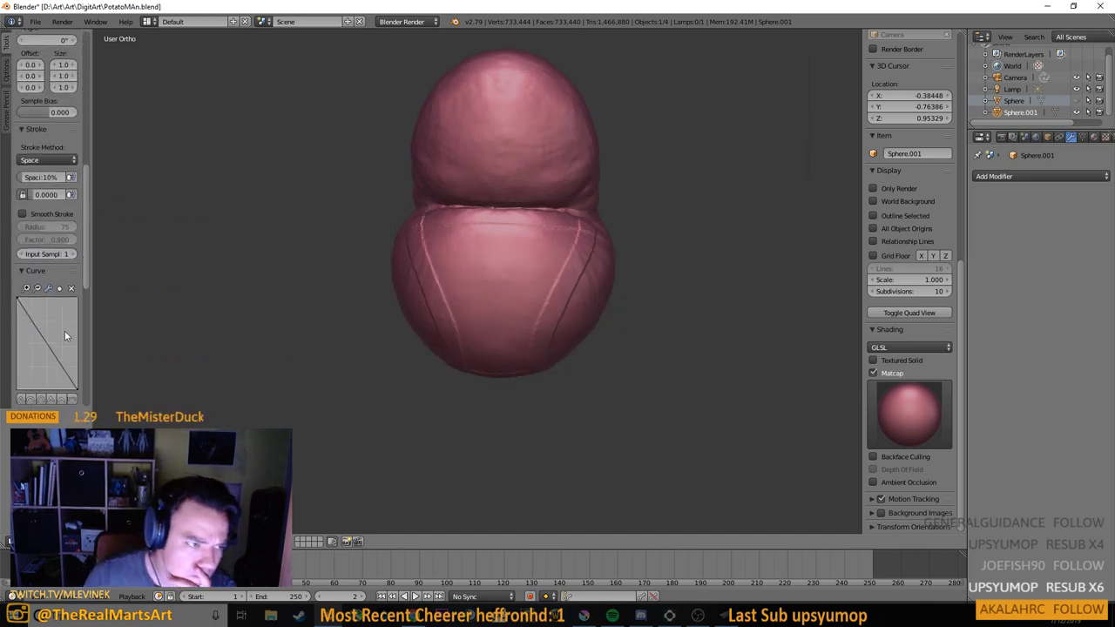
{"action": "scroll", "coordinate": [65, 335], "scroll_direction": "down", "scroll_amount": 2}
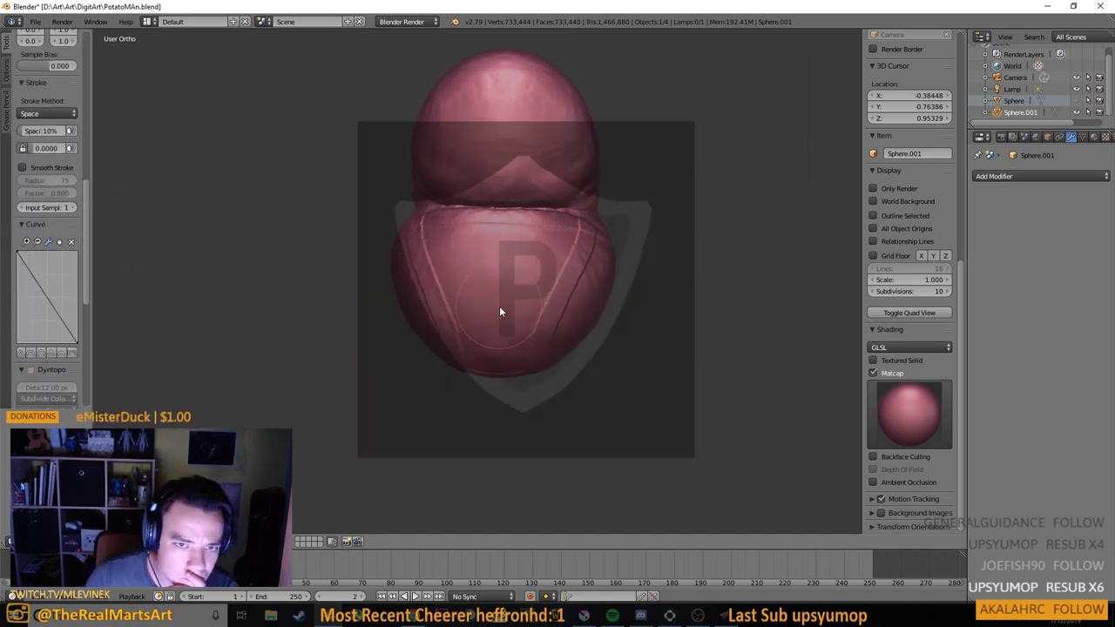
{"action": "scroll", "coordinate": [500, 311], "scroll_direction": "up", "scroll_amount": 5}
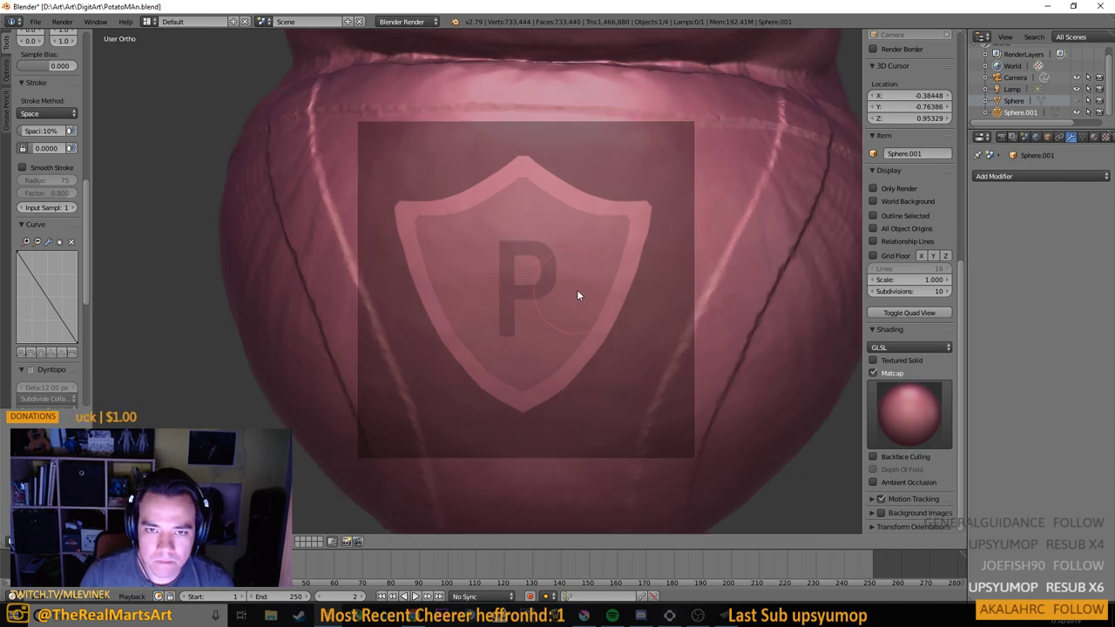
{"action": "key", "text": "KP_0"}
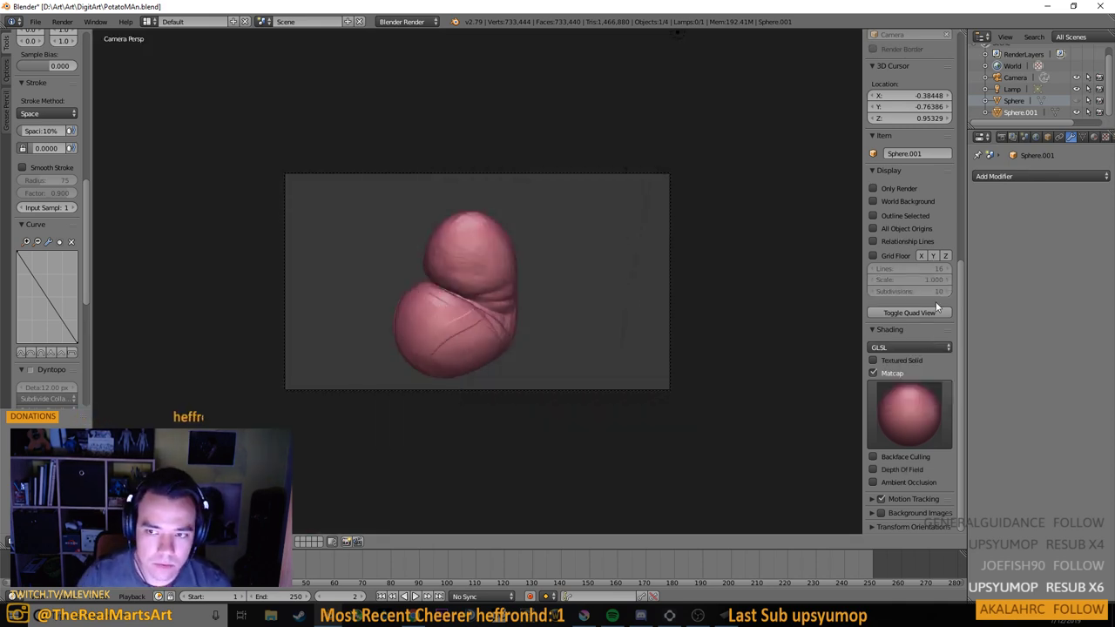
{"action": "key", "text": "KP_1"}
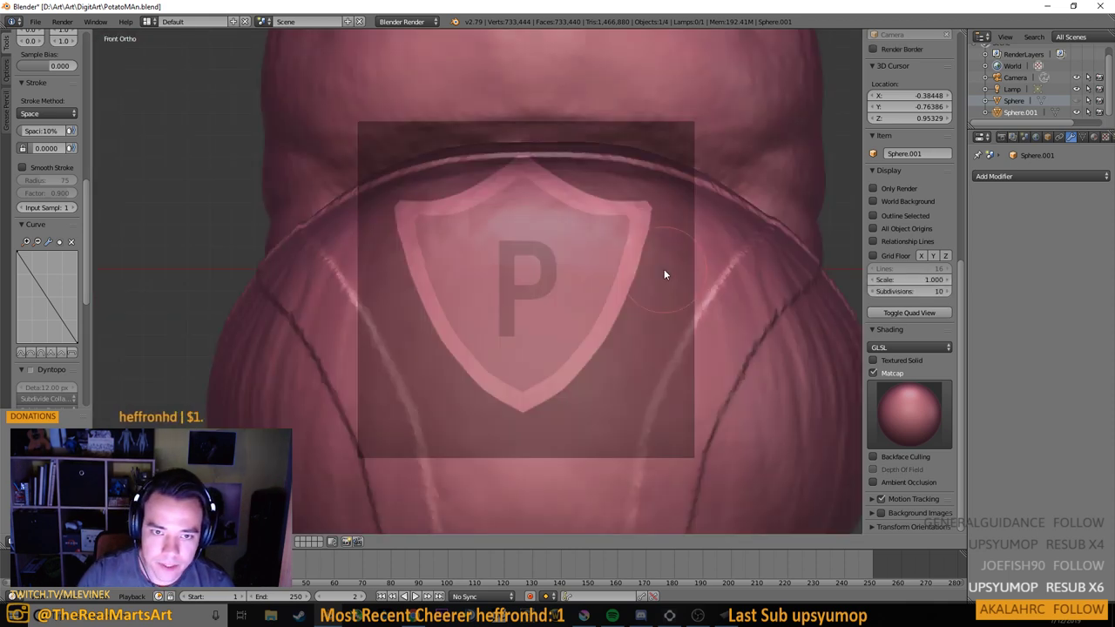
{"action": "key", "text": "KP_5"}
{"action": "key", "text": "KP_5"}
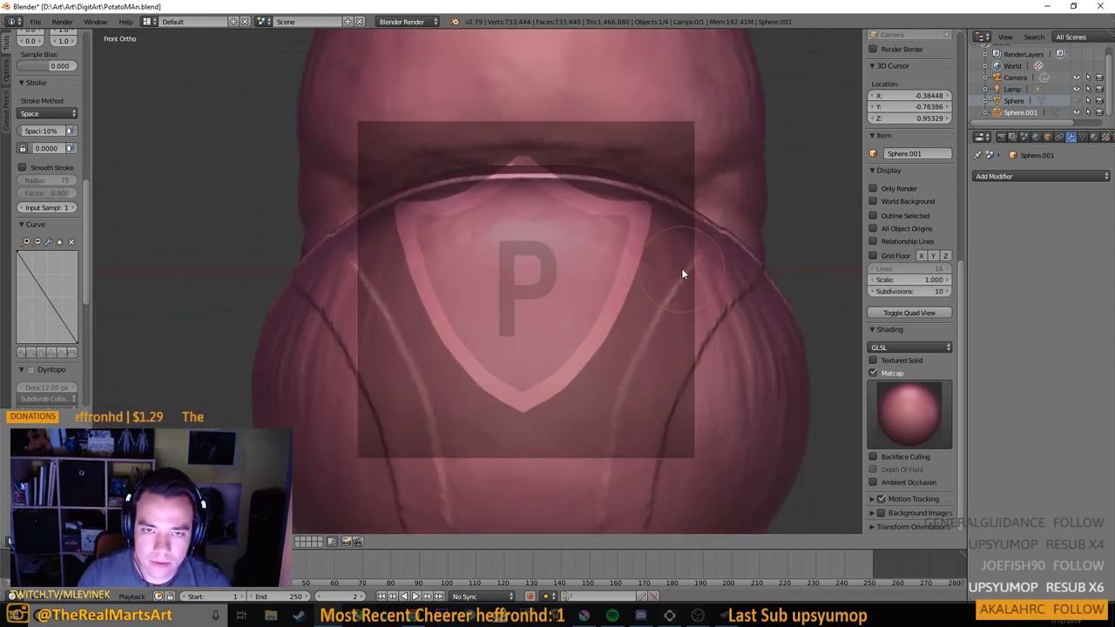
Sculpt the shield with the letter P through the stencil, facing the lower front squarely from a downward-tilted view
{"action": "key", "text": "KP_8"}
{"action": "key", "text": "KP_8"}
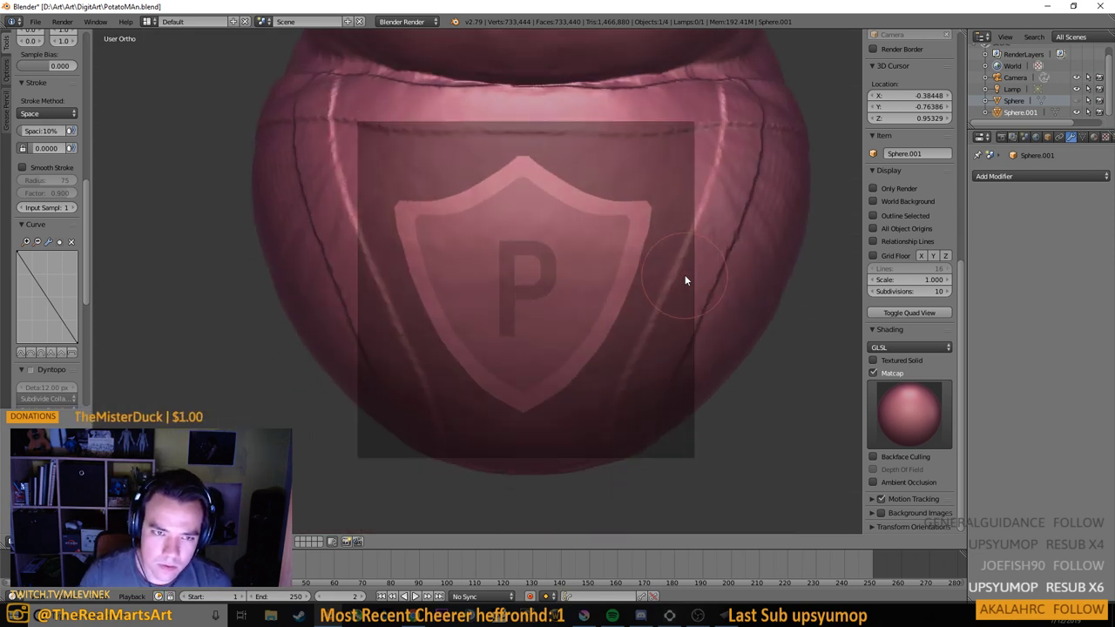
{"action": "left_click", "coordinate": [684, 274]}
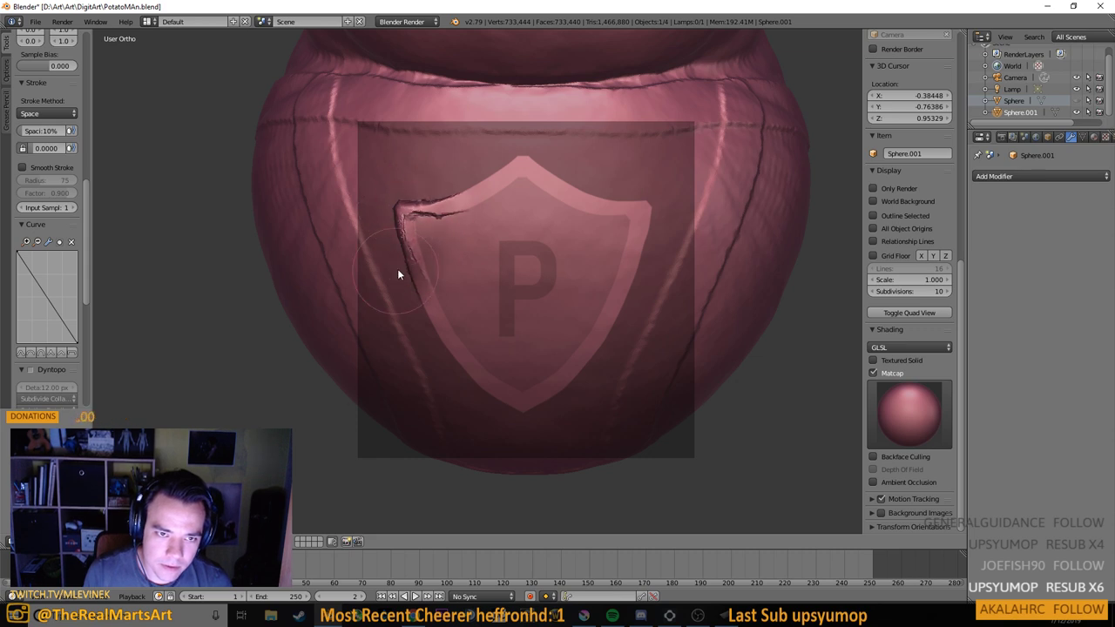
{"action": "mouse_move", "coordinate": [398, 274]}
{"action": "left_mouse_down"}
{"action": "mouse_move", "coordinate": [424, 267]}
{"action": "mouse_move", "coordinate": [514, 173]}
{"action": "mouse_move", "coordinate": [533, 182]}
{"action": "mouse_move", "coordinate": [565, 172]}
{"action": "mouse_move", "coordinate": [572, 203]}
{"action": "mouse_move", "coordinate": [607, 196]}
{"action": "mouse_move", "coordinate": [588, 245]}
{"action": "mouse_move", "coordinate": [612, 233]}
{"action": "mouse_move", "coordinate": [544, 354]}
{"action": "mouse_move", "coordinate": [559, 426]}
{"action": "mouse_move", "coordinate": [618, 313]}
{"action": "mouse_move", "coordinate": [576, 341]}
{"action": "left_mouse_up"}
{"action": "left_click_drag", "start_coordinate": [469, 349], "coordinate": [443, 319]}
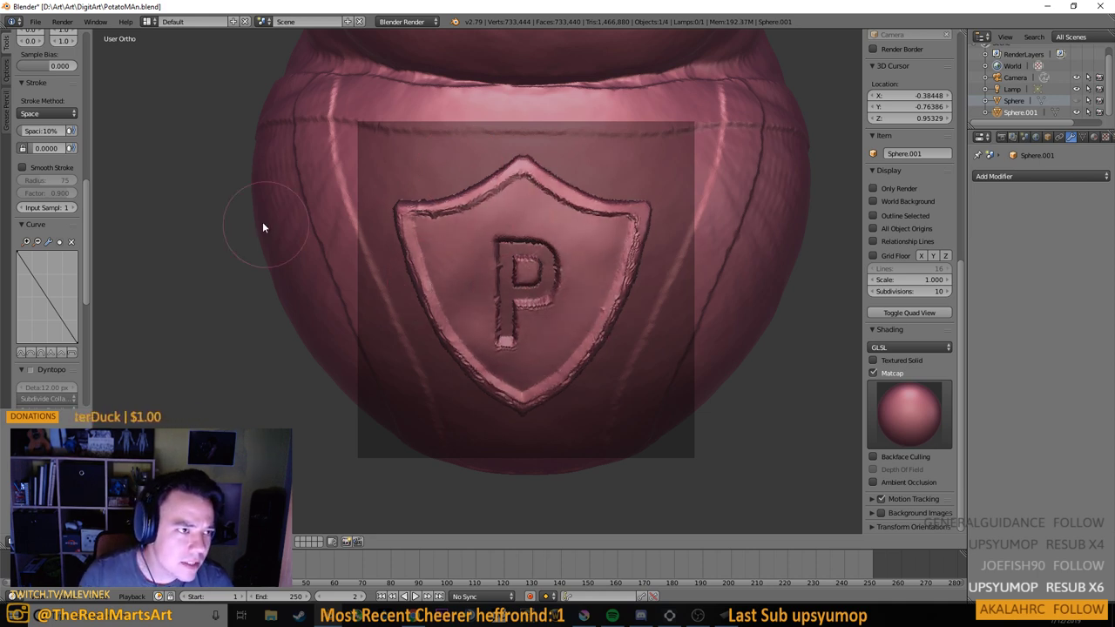
Change the brush falloff curve to a rounded shape and undo the sculpted shield emblem
{"action": "left_click", "coordinate": [52, 114]}
{"action": "left_click", "coordinate": [76, 100]}
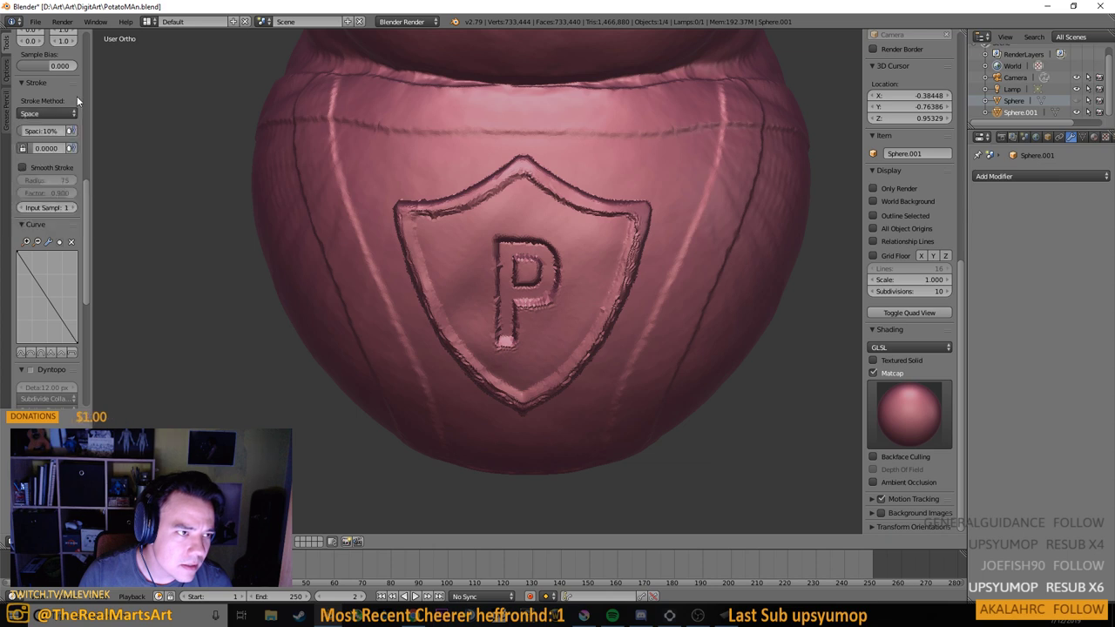
{"action": "scroll", "coordinate": [83, 217], "scroll_direction": "down", "scroll_amount": 2}
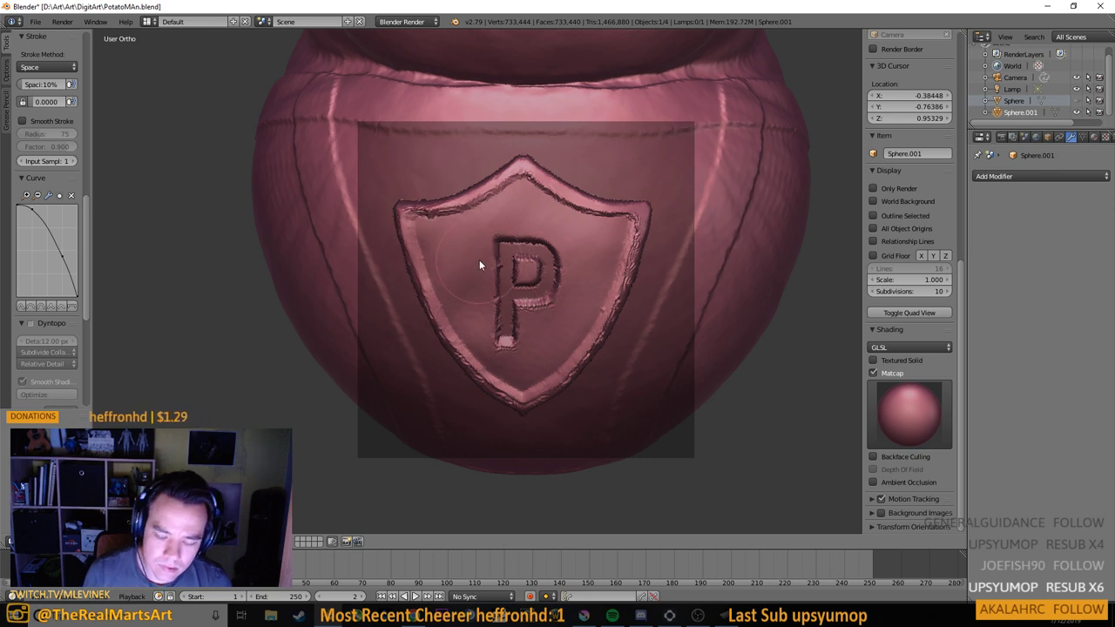
{"action": "key", "text": "ctrl+z"}
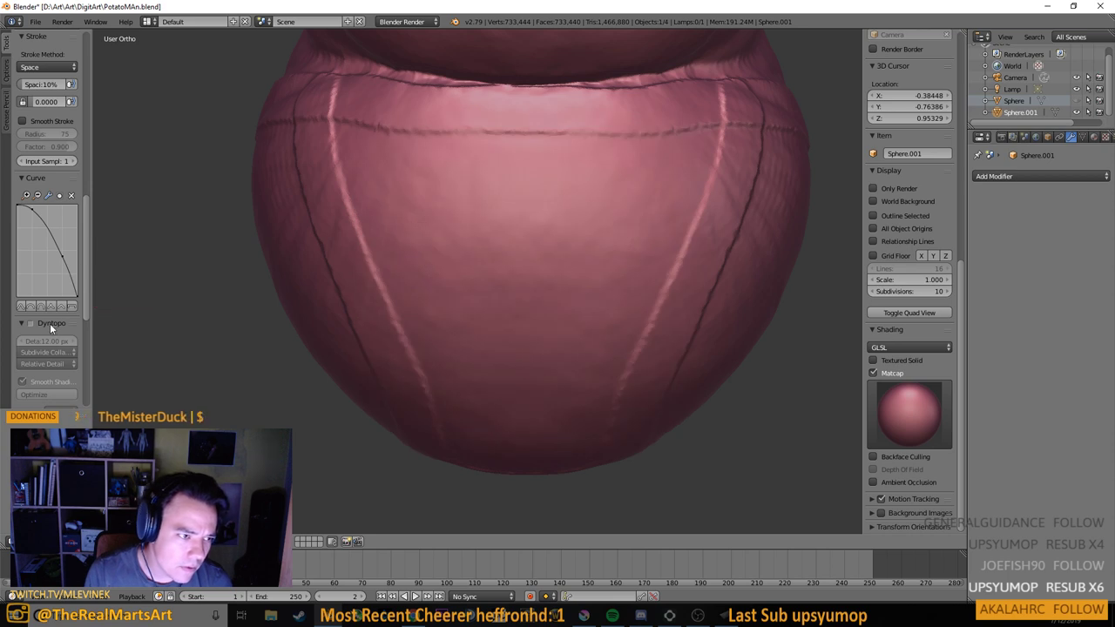
Try sculpting the shield through the stencil with a constant brush falloff, and undo the sculpted emblem
{"action": "left_click", "coordinate": [73, 307]}
{"action": "mouse_move", "coordinate": [463, 200]}
{"action": "left_mouse_down"}
{"action": "mouse_move", "coordinate": [423, 203]}
{"action": "mouse_move", "coordinate": [428, 272]}
{"action": "mouse_move", "coordinate": [486, 291]}
{"action": "mouse_move", "coordinate": [494, 349]}
{"action": "mouse_move", "coordinate": [616, 207]}
{"action": "mouse_move", "coordinate": [574, 322]}
{"action": "mouse_move", "coordinate": [561, 404]}
{"action": "mouse_move", "coordinate": [607, 259]}
{"action": "mouse_move", "coordinate": [607, 220]}
{"action": "mouse_move", "coordinate": [486, 380]}
{"action": "mouse_move", "coordinate": [415, 263]}
{"action": "mouse_move", "coordinate": [495, 410]}
{"action": "mouse_move", "coordinate": [413, 262]}
{"action": "mouse_move", "coordinate": [429, 277]}
{"action": "mouse_move", "coordinate": [405, 283]}
{"action": "mouse_move", "coordinate": [408, 231]}
{"action": "mouse_move", "coordinate": [472, 190]}
{"action": "mouse_move", "coordinate": [413, 258]}
{"action": "mouse_move", "coordinate": [483, 177]}
{"action": "mouse_move", "coordinate": [381, 248]}
{"action": "mouse_move", "coordinate": [471, 173]}
{"action": "mouse_move", "coordinate": [389, 245]}
{"action": "mouse_move", "coordinate": [422, 206]}
{"action": "mouse_move", "coordinate": [453, 180]}
{"action": "mouse_move", "coordinate": [387, 267]}
{"action": "mouse_move", "coordinate": [502, 166]}
{"action": "mouse_move", "coordinate": [427, 248]}
{"action": "mouse_move", "coordinate": [526, 183]}
{"action": "mouse_move", "coordinate": [415, 324]}
{"action": "mouse_move", "coordinate": [531, 246]}
{"action": "mouse_move", "coordinate": [467, 351]}
{"action": "mouse_move", "coordinate": [631, 242]}
{"action": "mouse_move", "coordinate": [555, 324]}
{"action": "mouse_move", "coordinate": [512, 417]}
{"action": "mouse_move", "coordinate": [632, 294]}
{"action": "left_mouse_up"}
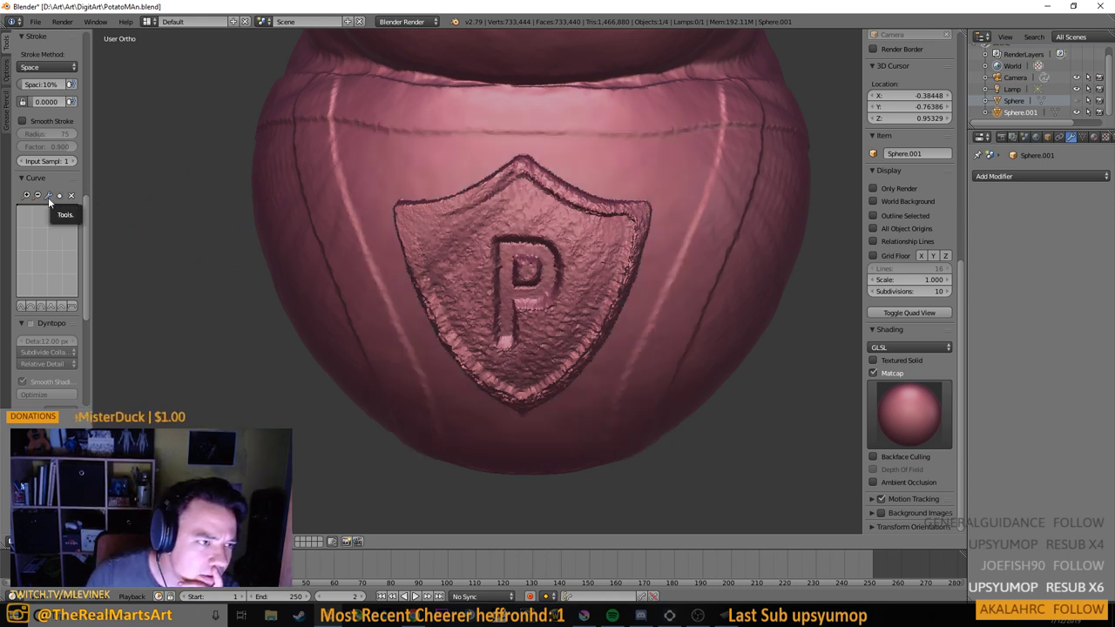
{"action": "scroll", "coordinate": [46, 181], "scroll_direction": "up", "scroll_amount": 1}
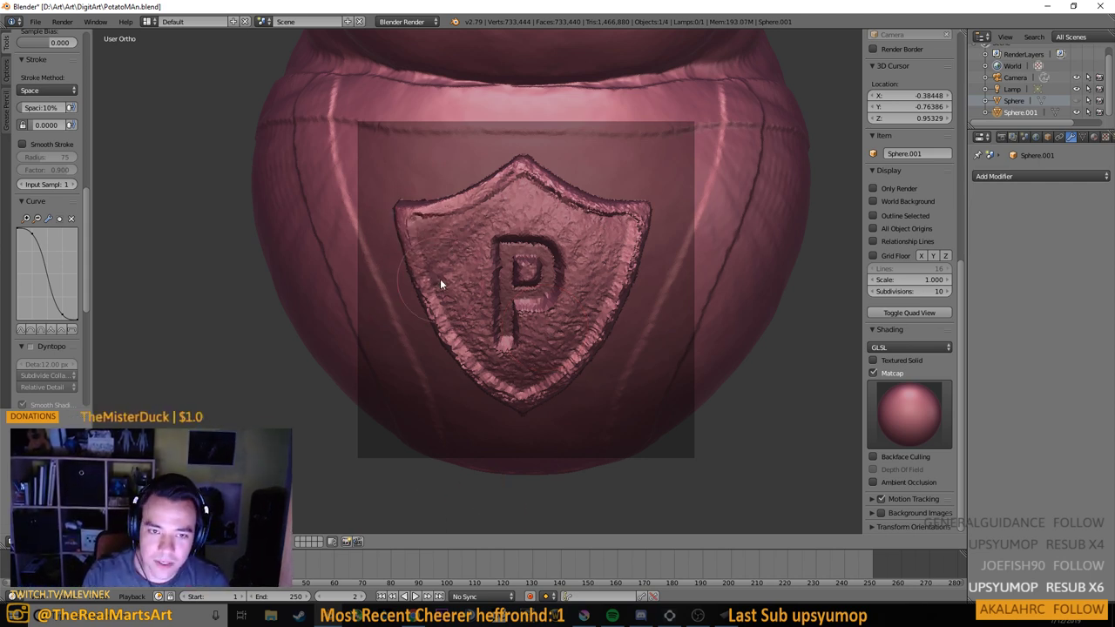
{"action": "key", "text": "ctrl+z"}
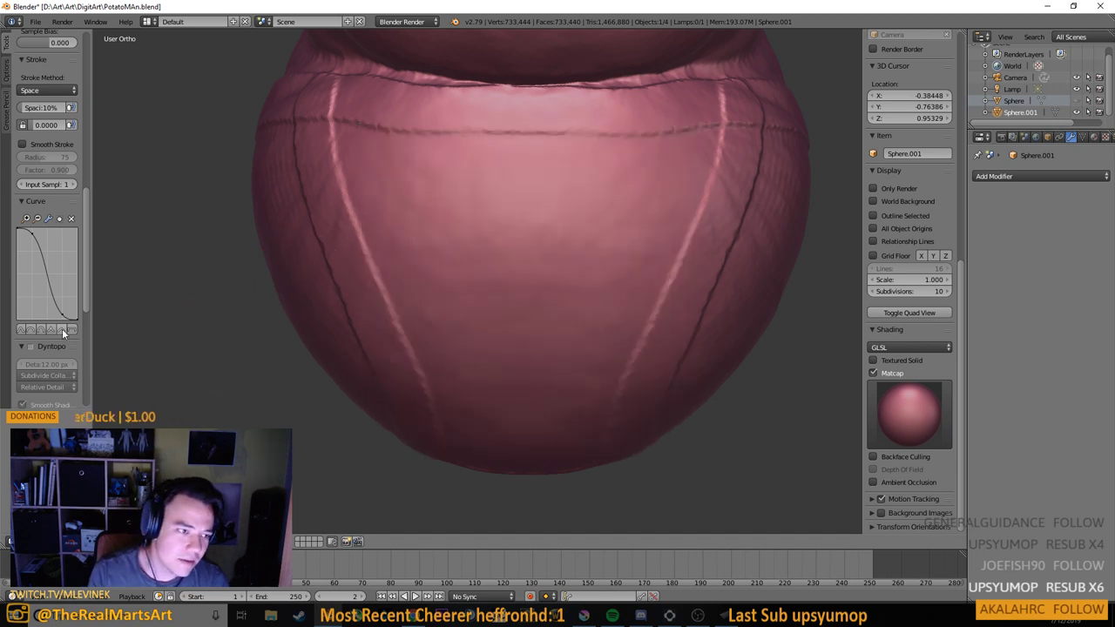
Set the brush falloff curve to constant and the texture's brush mapping to Area Plane
{"action": "left_click", "coordinate": [51, 330]}
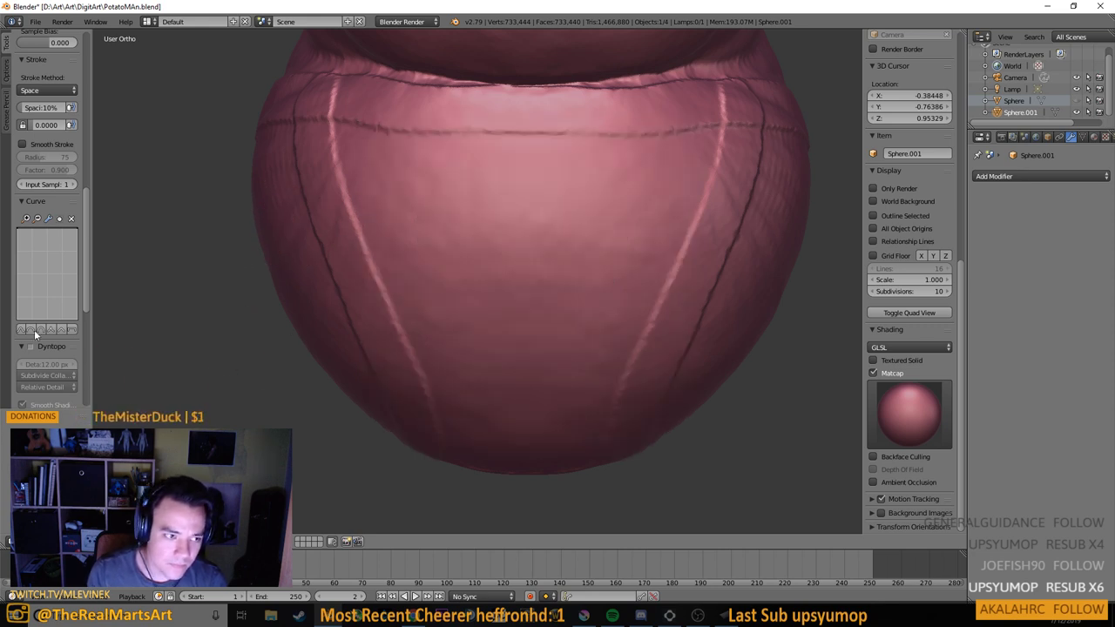
{"action": "left_click_drag", "start_coordinate": [85, 225], "coordinate": [93, 99]}
{"action": "scroll", "coordinate": [92, 85], "scroll_direction": "up", "scroll_amount": 2}
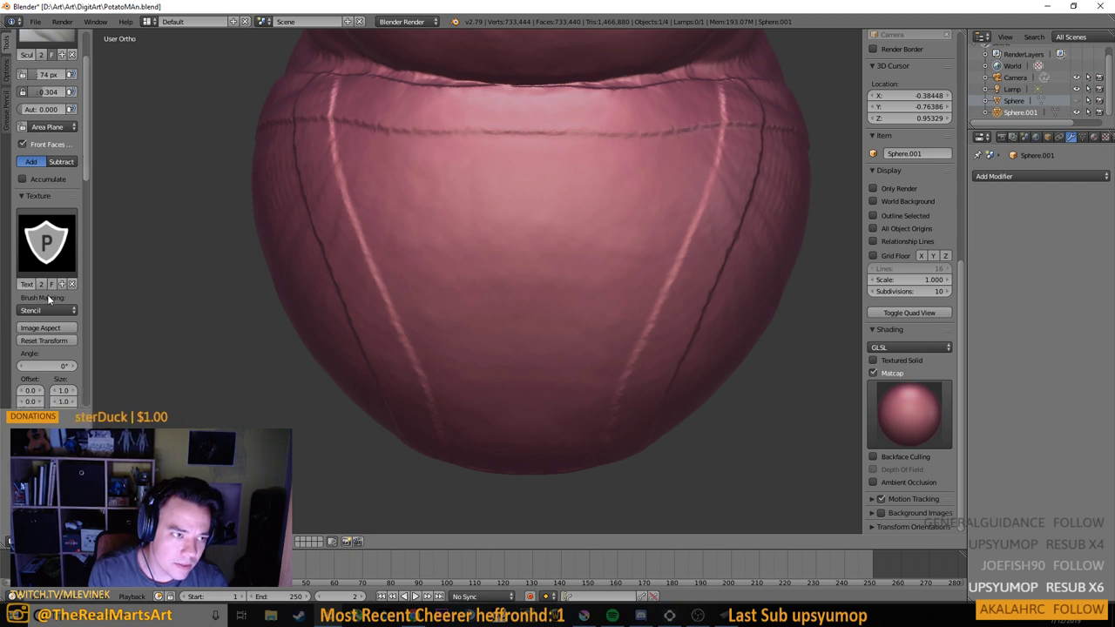
{"action": "left_click", "coordinate": [40, 307]}
{"action": "left_click", "coordinate": [42, 296]}
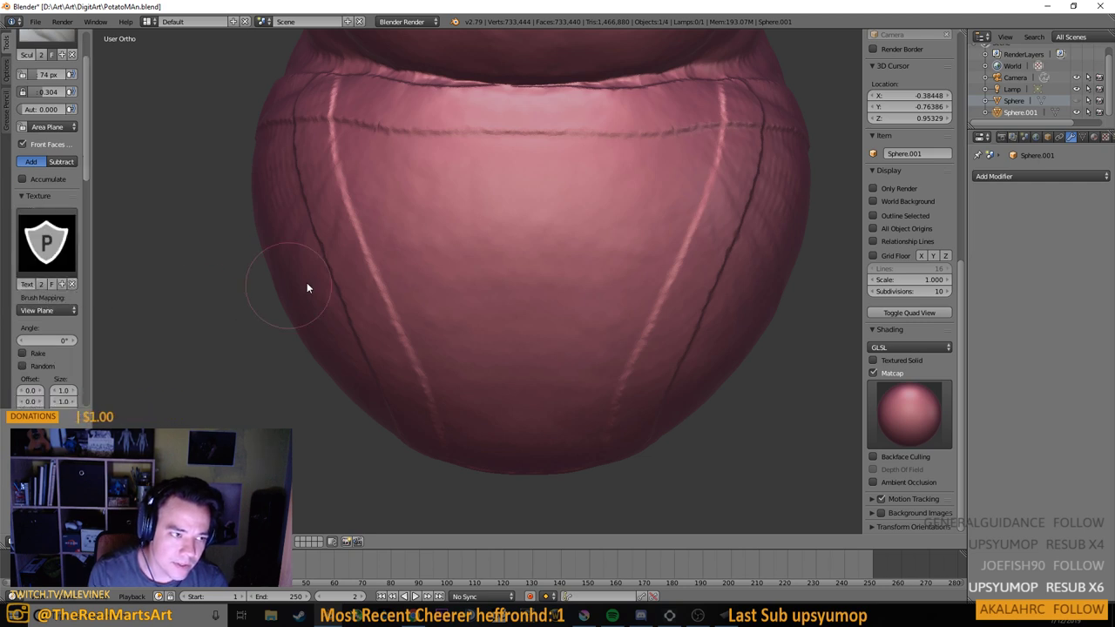
{"action": "left_click", "coordinate": [40, 310]}
{"action": "left_click", "coordinate": [42, 283]}
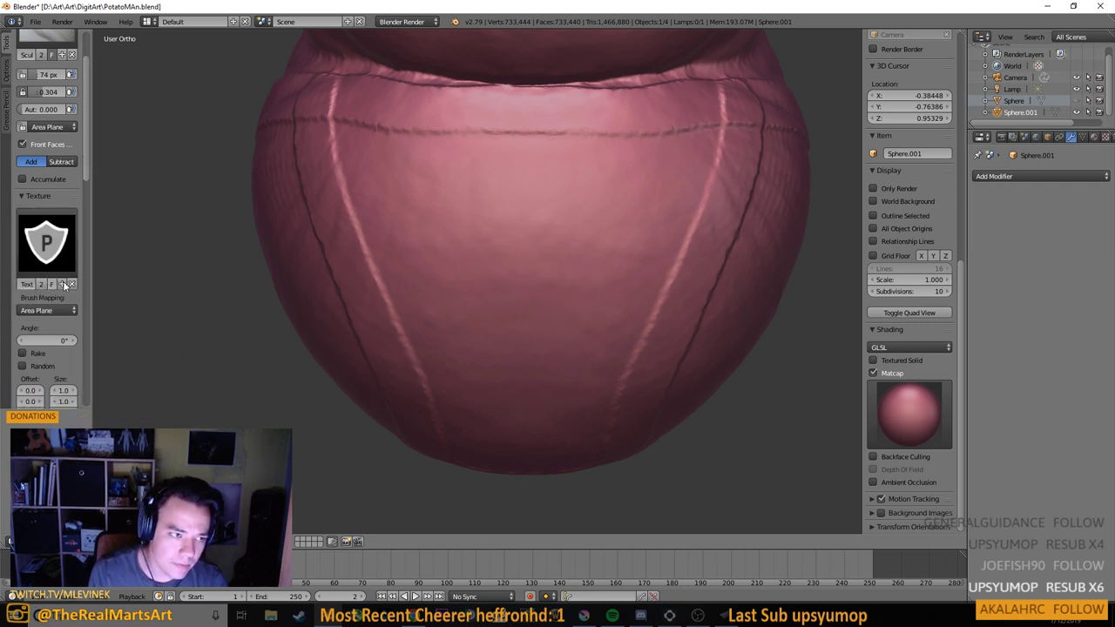
Try stamping the shield on the lower front with the 74 px brush and undo the stroke
{"action": "left_click_drag", "start_coordinate": [525, 221], "coordinate": [523, 258]}
{"action": "key", "text": "ctrl+z"}
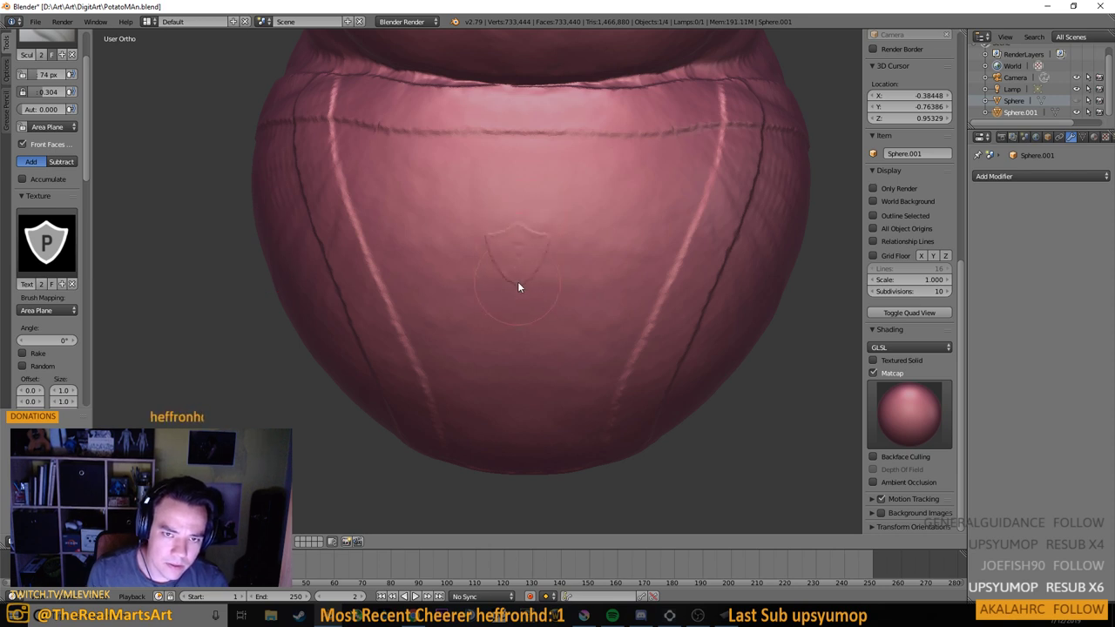
{"action": "key", "text": "ctrl+z"}
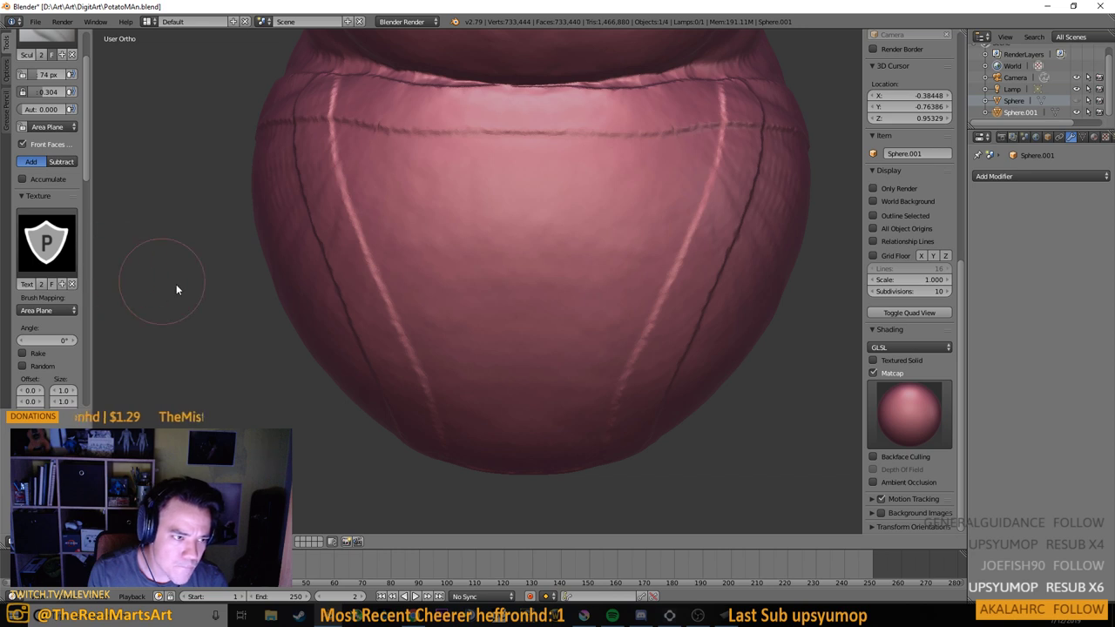
Enlarge the brush radius to 293 px and try large shield stamps on the lower front, undoing each one
{"action": "key", "text": "f"}
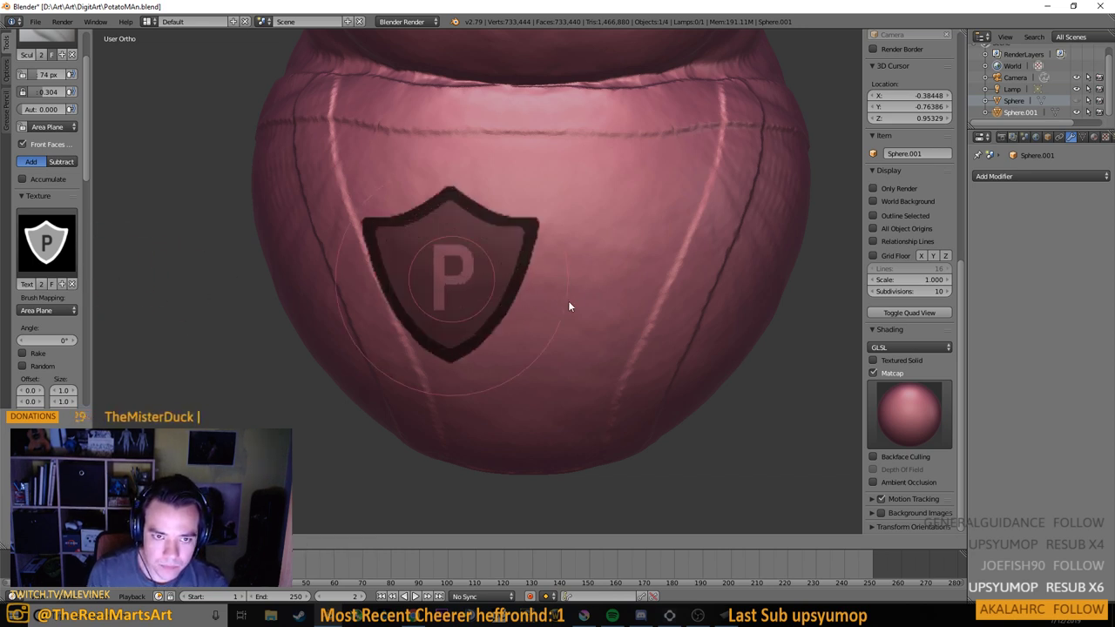
{"action": "left_click", "coordinate": [621, 318]}
{"action": "left_click", "coordinate": [518, 280]}
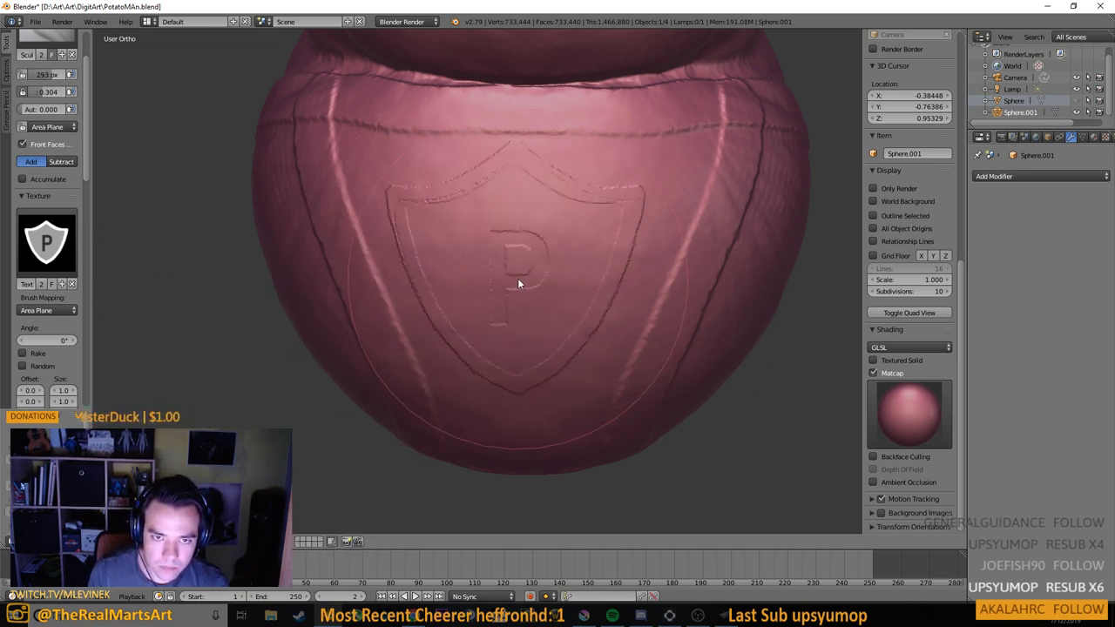
{"action": "key", "text": "ctrl+z"}
{"action": "left_click", "coordinate": [528, 278]}
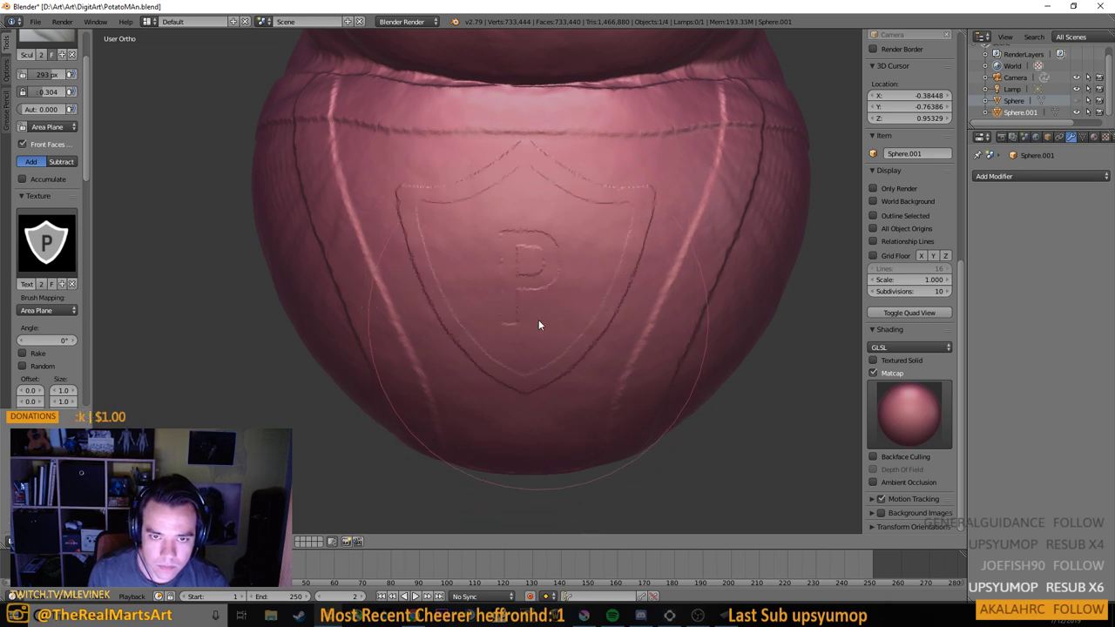
{"action": "key", "text": "ctrl+z"}
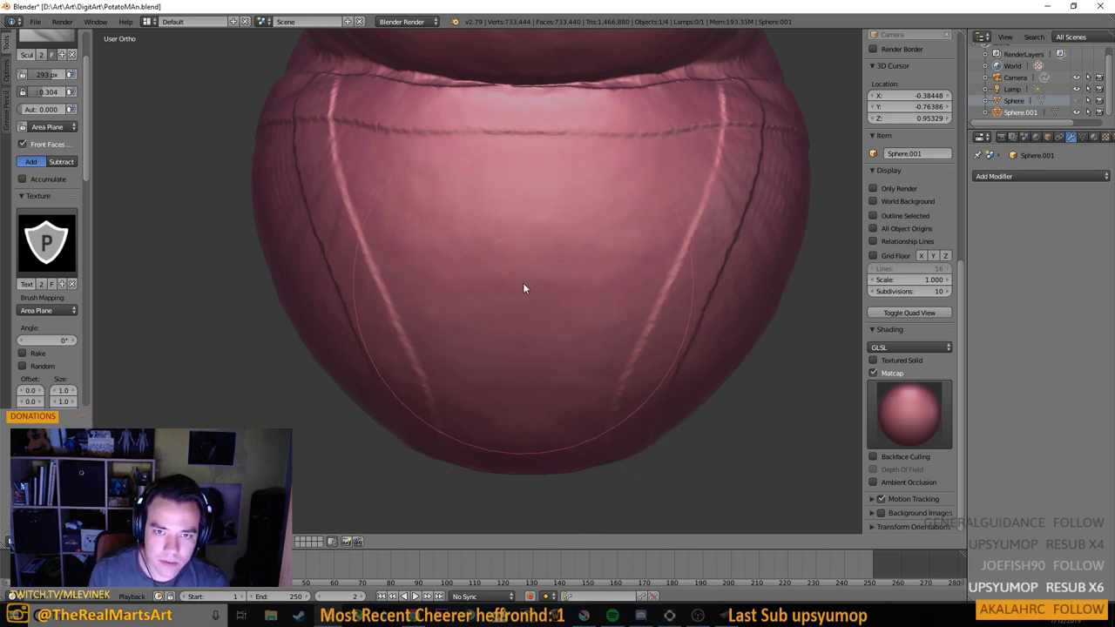
{"action": "left_click", "coordinate": [525, 335]}
{"action": "key", "text": "ctrl+z"}
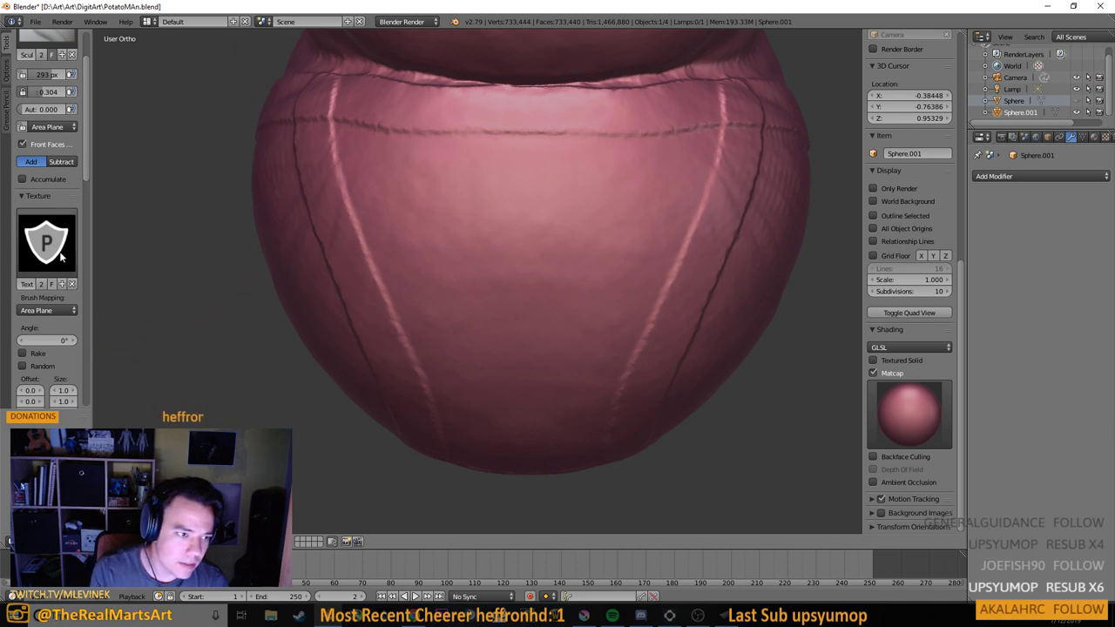
Raise the stroke spacing to 299% and try one shield stamp on the lower front, undoing it
{"action": "scroll", "coordinate": [85, 251], "scroll_direction": "down", "scroll_amount": 8}
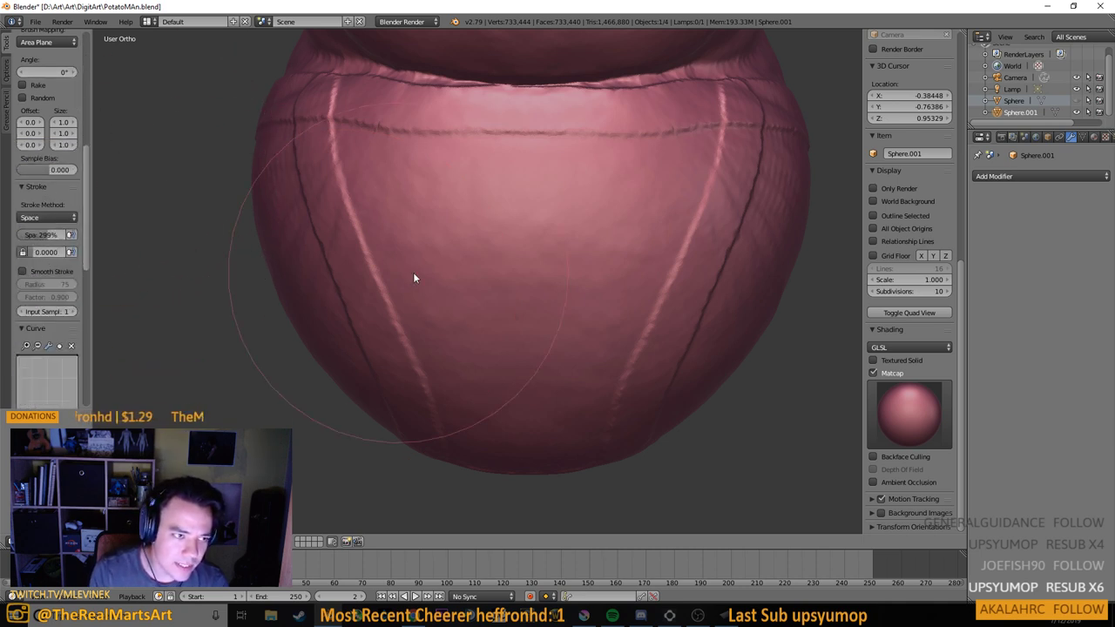
{"action": "left_click", "coordinate": [519, 282]}
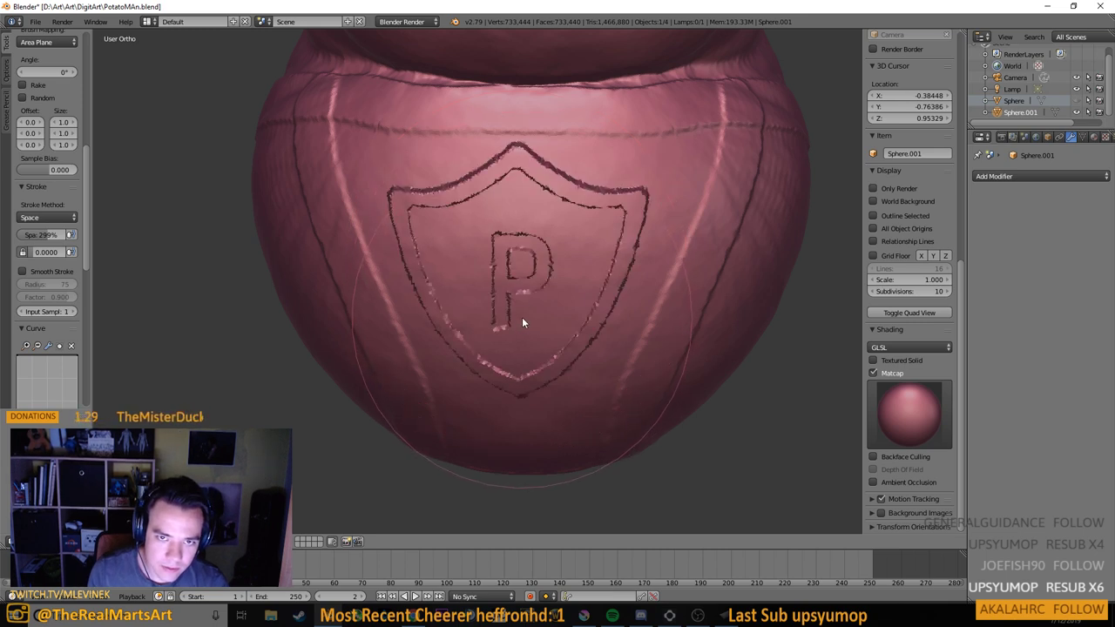
{"action": "key", "text": "ctrl+z"}
{"action": "scroll", "coordinate": [85, 235], "scroll_direction": "up", "scroll_amount": 10}
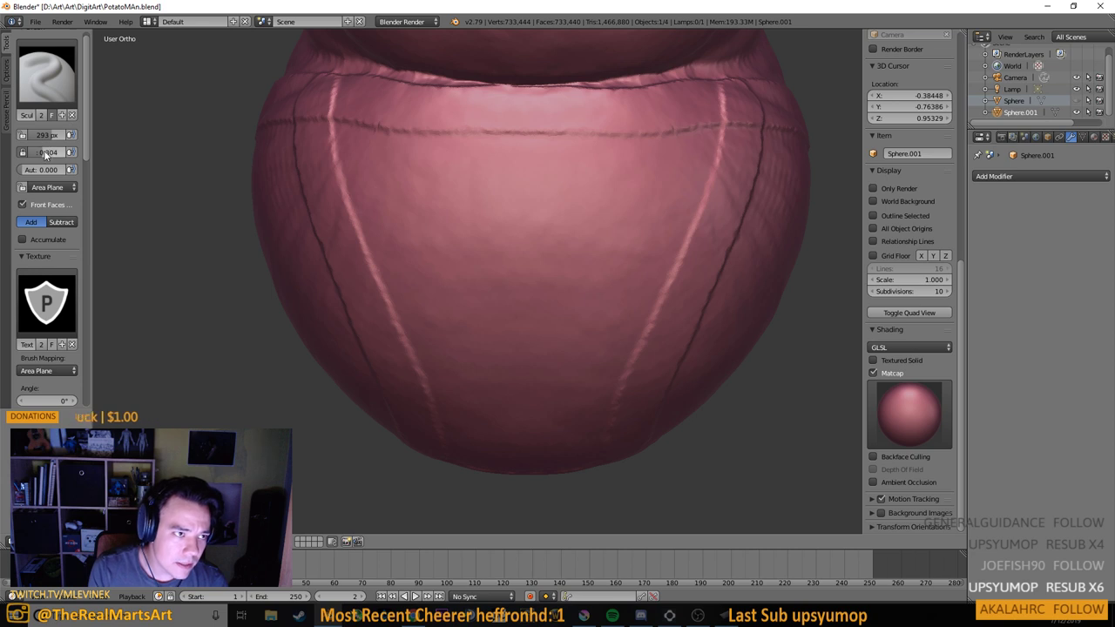
Try a shield stamp at brush strength 0.321, view it from the side, and undo it
{"action": "left_click", "coordinate": [527, 282]}
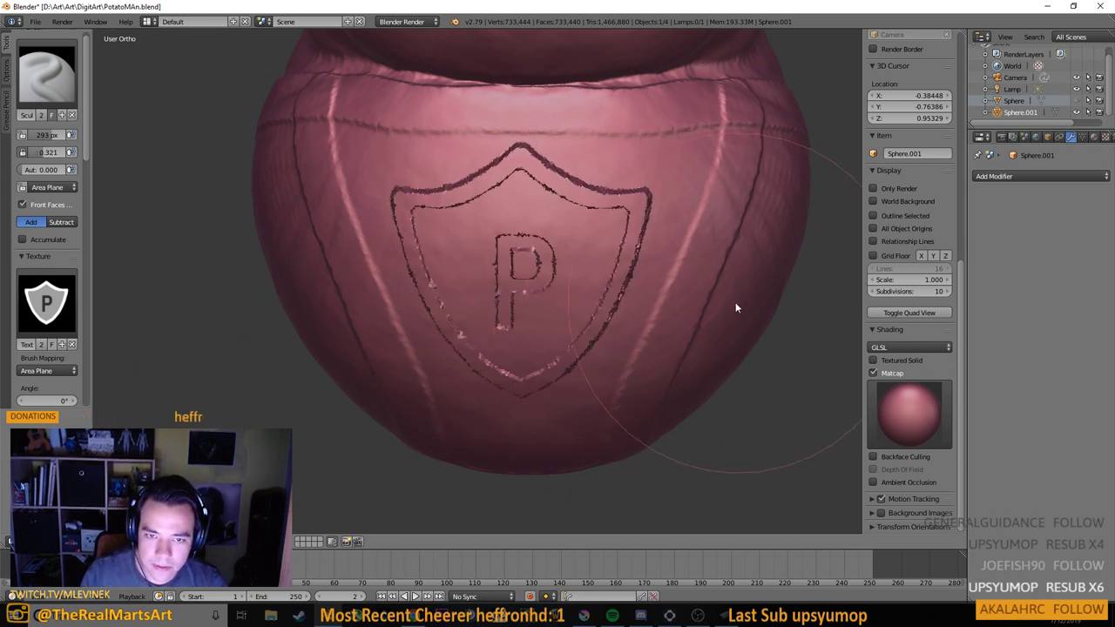
{"action": "mouse_move", "coordinate": [735, 303]}
{"action": "left_mouse_down"}
{"action": "mouse_move", "coordinate": [591, 273]}
{"action": "mouse_move", "coordinate": [592, 261]}
{"action": "mouse_move", "coordinate": [728, 269]}
{"action": "mouse_move", "coordinate": [767, 213]}
{"action": "left_mouse_up"}
{"action": "key", "text": "ctrl+z"}
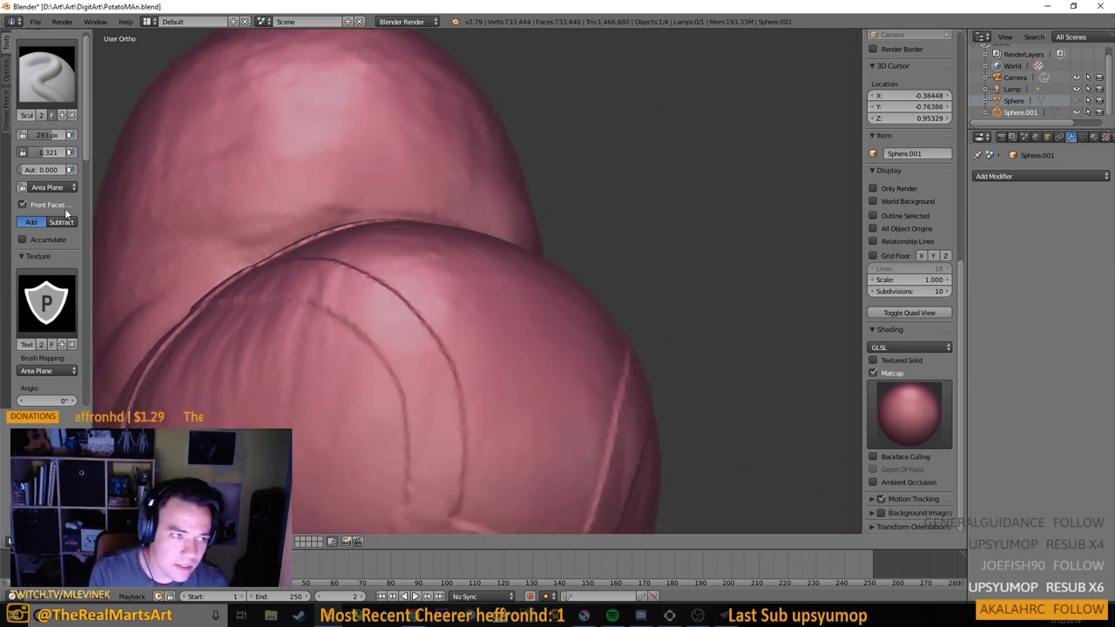
Lower the brush strength to 0.232 and realign the view squarely to the body's lower front
{"action": "left_click_drag", "start_coordinate": [41, 153], "coordinate": [35, 159]}
{"action": "mouse_move", "coordinate": [297, 271]}
{"action": "left_mouse_down"}
{"action": "mouse_move", "coordinate": [349, 375]}
{"action": "mouse_move", "coordinate": [352, 411]}
{"action": "left_mouse_up"}
{"action": "key", "text": "KP_1"}
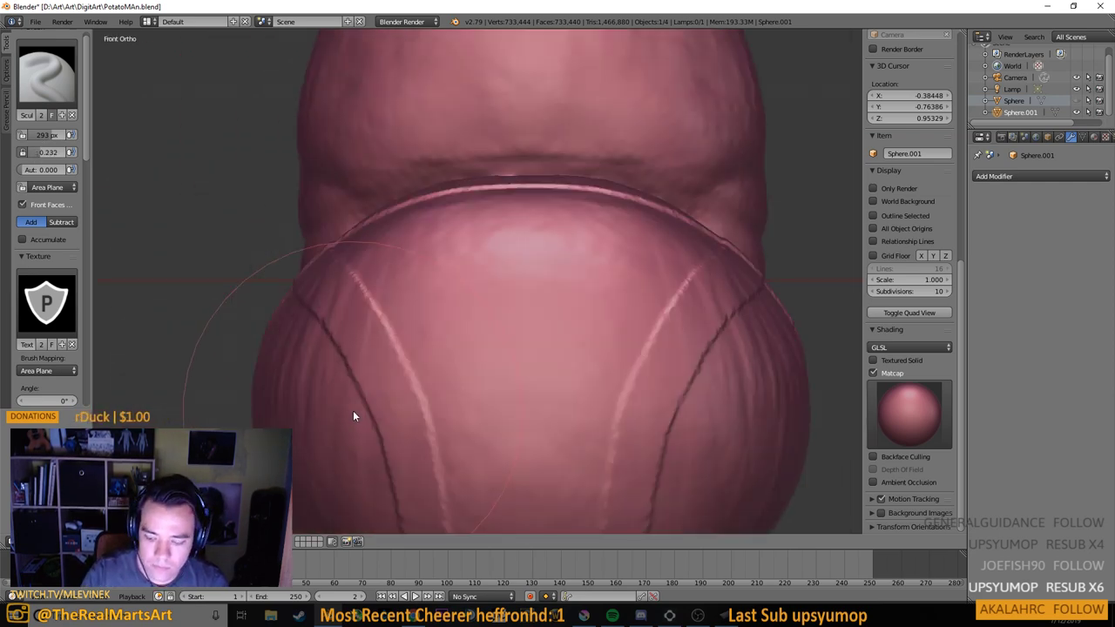
{"action": "key", "text": "KP_8"}
{"action": "key", "text": "KP_8"}
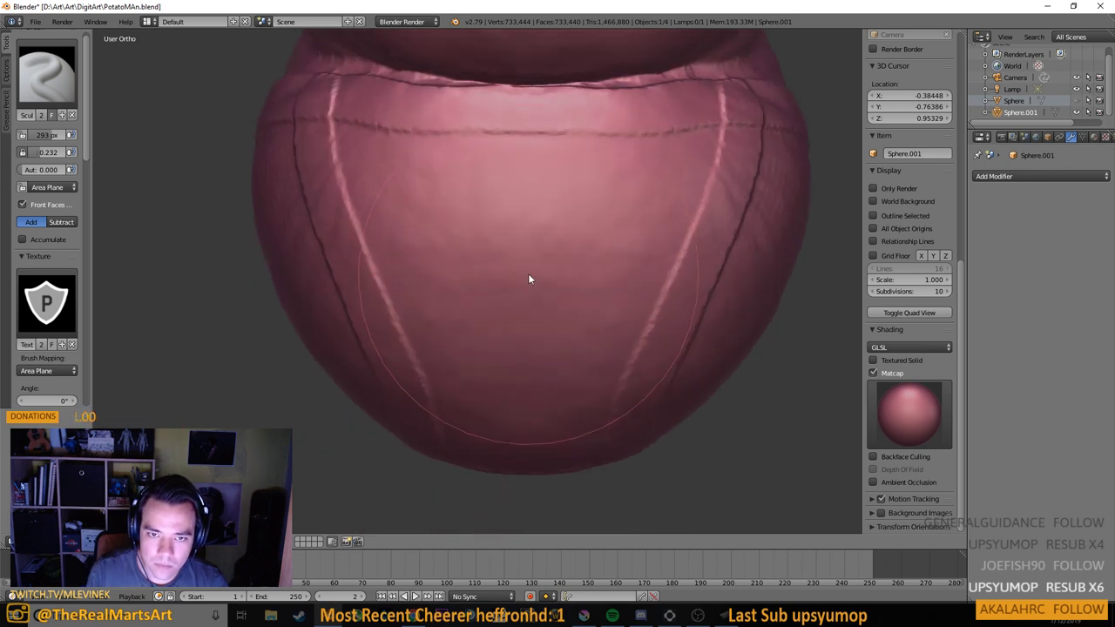
Try two shield stamps on the lower front at the reduced strength, undoing each one
{"action": "left_click_drag", "start_coordinate": [530, 275], "coordinate": [545, 367]}
{"action": "key", "text": "ctrl+z"}
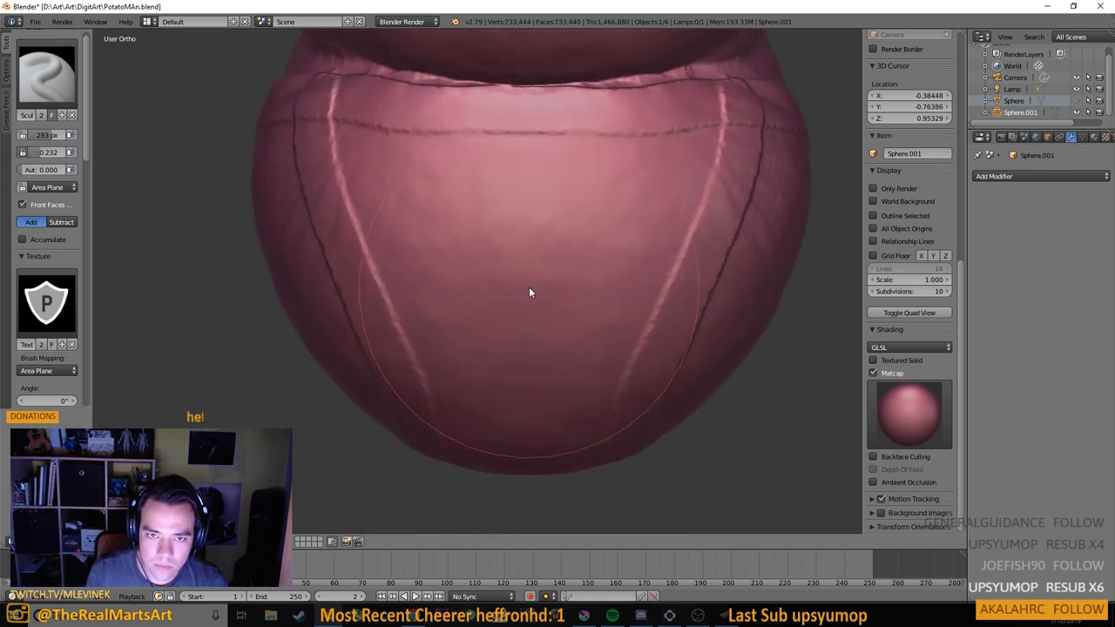
{"action": "mouse_move", "coordinate": [530, 294]}
{"action": "left_mouse_down"}
{"action": "mouse_move", "coordinate": [542, 309]}
{"action": "mouse_move", "coordinate": [544, 374]}
{"action": "left_mouse_up"}
{"action": "key", "text": "ctrl+z"}
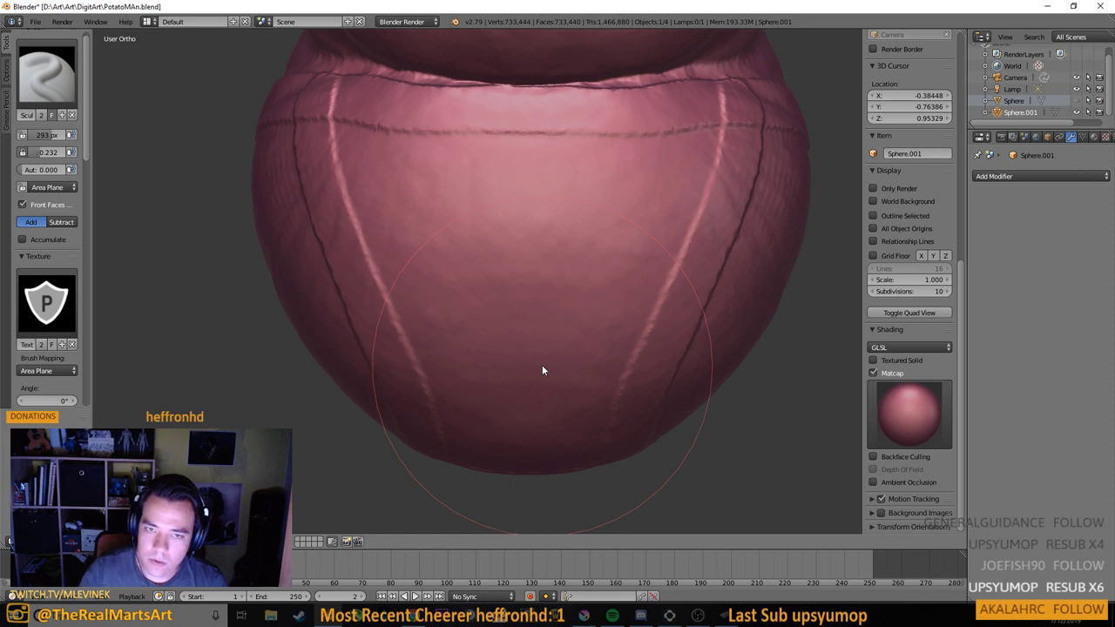
Stamp the shield with the letter P once at the centre of the lower front and inspect it from several angles
{"action": "left_click", "coordinate": [528, 288]}
{"action": "mouse_move", "coordinate": [710, 324]}
{"action": "left_mouse_down"}
{"action": "mouse_move", "coordinate": [599, 263]}
{"action": "mouse_move", "coordinate": [588, 226]}
{"action": "mouse_move", "coordinate": [728, 226]}
{"action": "mouse_move", "coordinate": [815, 270]}
{"action": "mouse_move", "coordinate": [772, 304]}
{"action": "mouse_move", "coordinate": [667, 301]}
{"action": "left_mouse_up"}
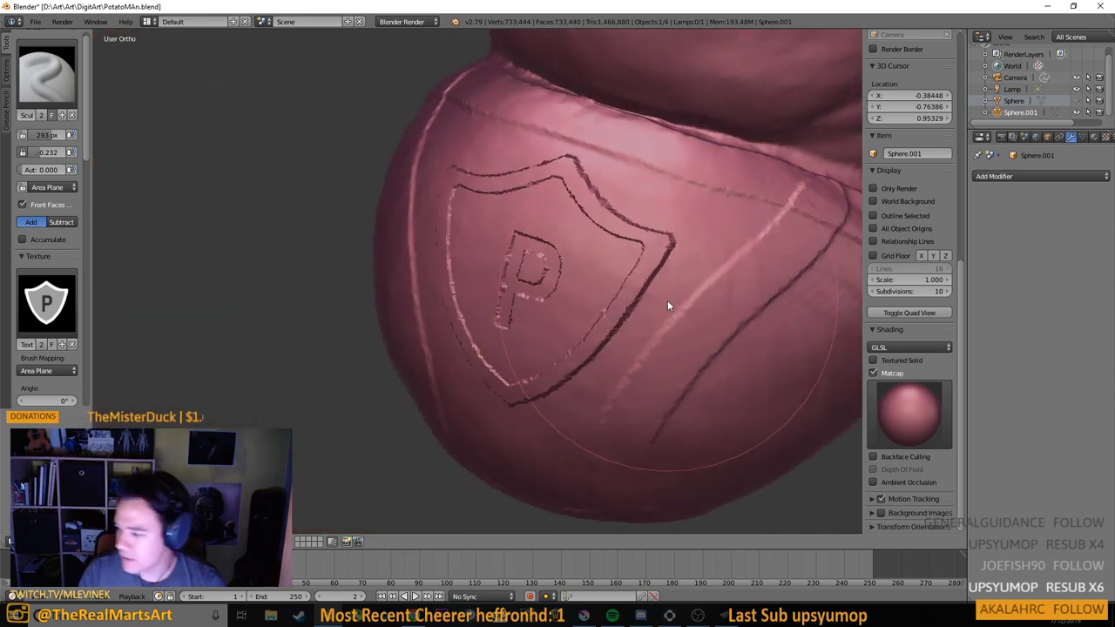
{"action": "scroll", "coordinate": [634, 270], "scroll_direction": "down", "scroll_amount": 3}
{"action": "mouse_move", "coordinate": [547, 266]}
{"action": "left_mouse_down"}
{"action": "mouse_move", "coordinate": [543, 278]}
{"action": "mouse_move", "coordinate": [451, 238]}
{"action": "mouse_move", "coordinate": [560, 207]}
{"action": "mouse_move", "coordinate": [622, 171]}
{"action": "mouse_move", "coordinate": [617, 246]}
{"action": "mouse_move", "coordinate": [573, 287]}
{"action": "mouse_move", "coordinate": [583, 271]}
{"action": "left_mouse_up"}
{"action": "scroll", "coordinate": [567, 264], "scroll_direction": "up", "scroll_amount": 3}
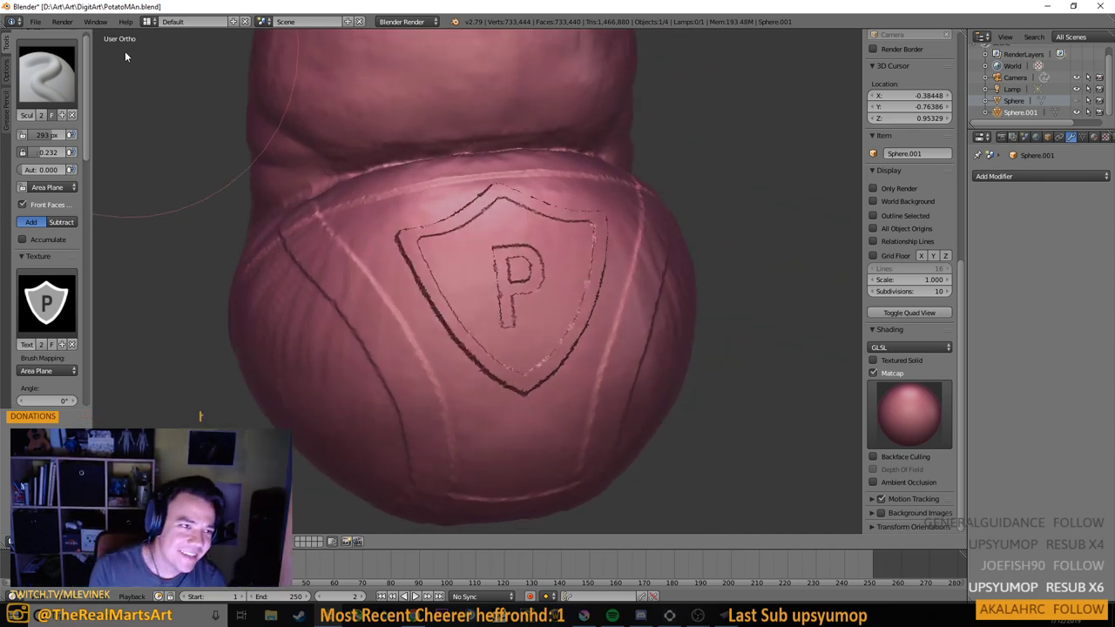
Switch to the Smooth brush, soften the rough edges of the shield emblem and check the relief from both sides
{"action": "left_click", "coordinate": [47, 74]}
{"action": "left_click", "coordinate": [367, 197]}
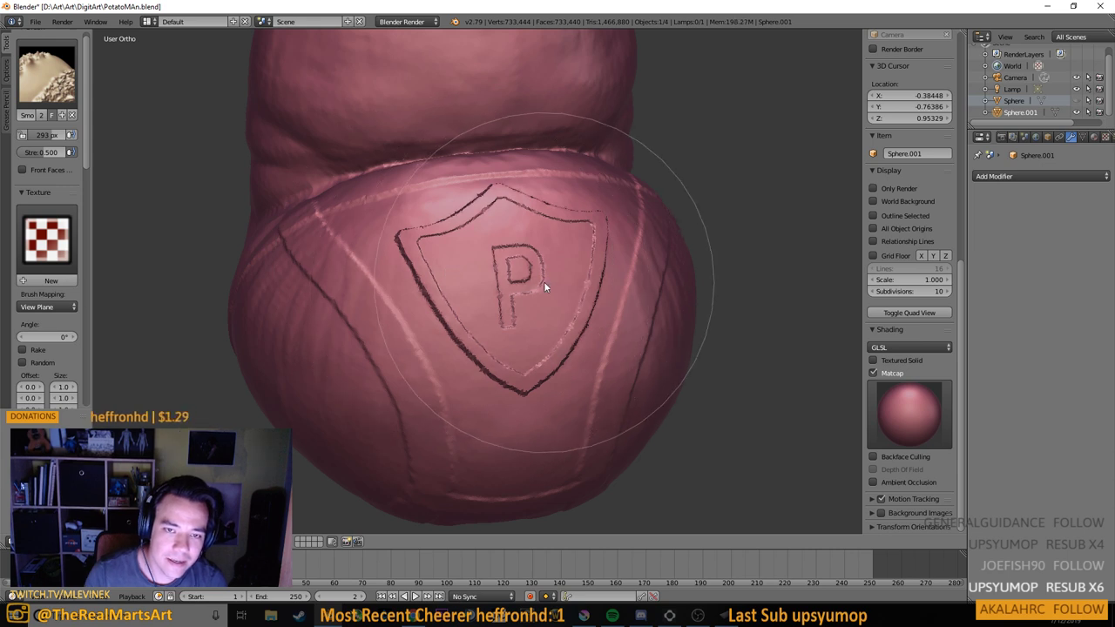
{"action": "left_click_drag", "start_coordinate": [579, 285], "coordinate": [542, 293]}
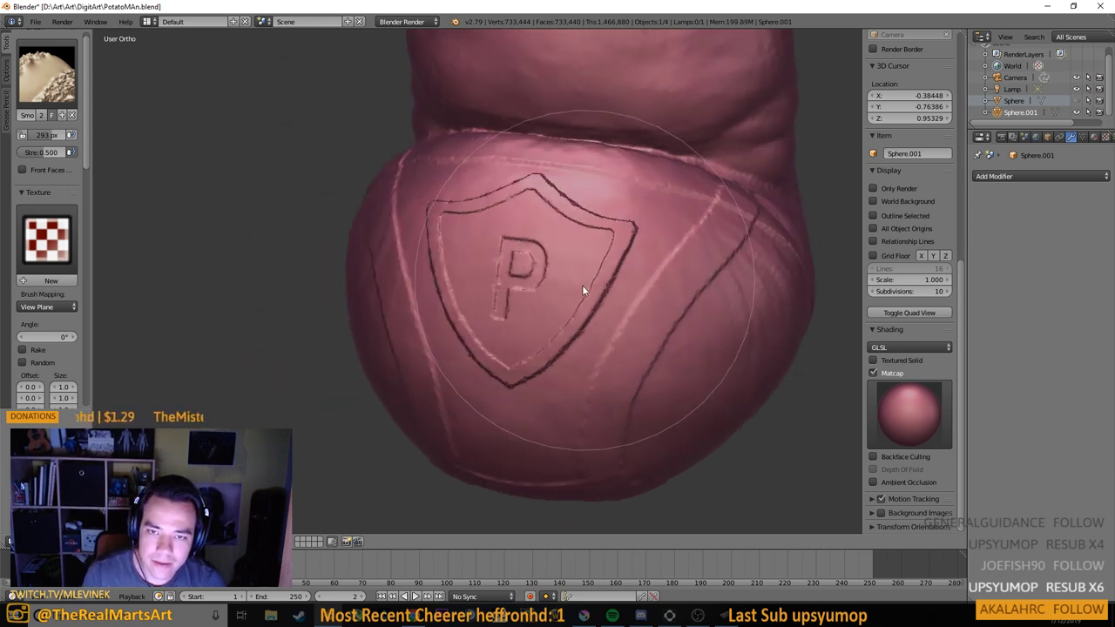
{"action": "mouse_move", "coordinate": [472, 354]}
{"action": "left_mouse_down"}
{"action": "mouse_move", "coordinate": [597, 336]}
{"action": "mouse_move", "coordinate": [470, 311]}
{"action": "mouse_move", "coordinate": [519, 329]}
{"action": "mouse_move", "coordinate": [672, 266]}
{"action": "mouse_move", "coordinate": [719, 272]}
{"action": "mouse_move", "coordinate": [519, 374]}
{"action": "mouse_move", "coordinate": [552, 377]}
{"action": "mouse_move", "coordinate": [508, 343]}
{"action": "mouse_move", "coordinate": [500, 291]}
{"action": "mouse_move", "coordinate": [531, 346]}
{"action": "mouse_move", "coordinate": [561, 350]}
{"action": "mouse_move", "coordinate": [566, 318]}
{"action": "mouse_move", "coordinate": [665, 266]}
{"action": "mouse_move", "coordinate": [699, 297]}
{"action": "left_mouse_up"}
{"action": "scroll", "coordinate": [583, 361], "scroll_direction": "down", "scroll_amount": 4}
{"action": "scroll", "coordinate": [552, 377], "scroll_direction": "up", "scroll_amount": 3}
{"action": "scroll", "coordinate": [547, 345], "scroll_direction": "down", "scroll_amount": 4}
{"action": "scroll", "coordinate": [579, 359], "scroll_direction": "up", "scroll_amount": 2}
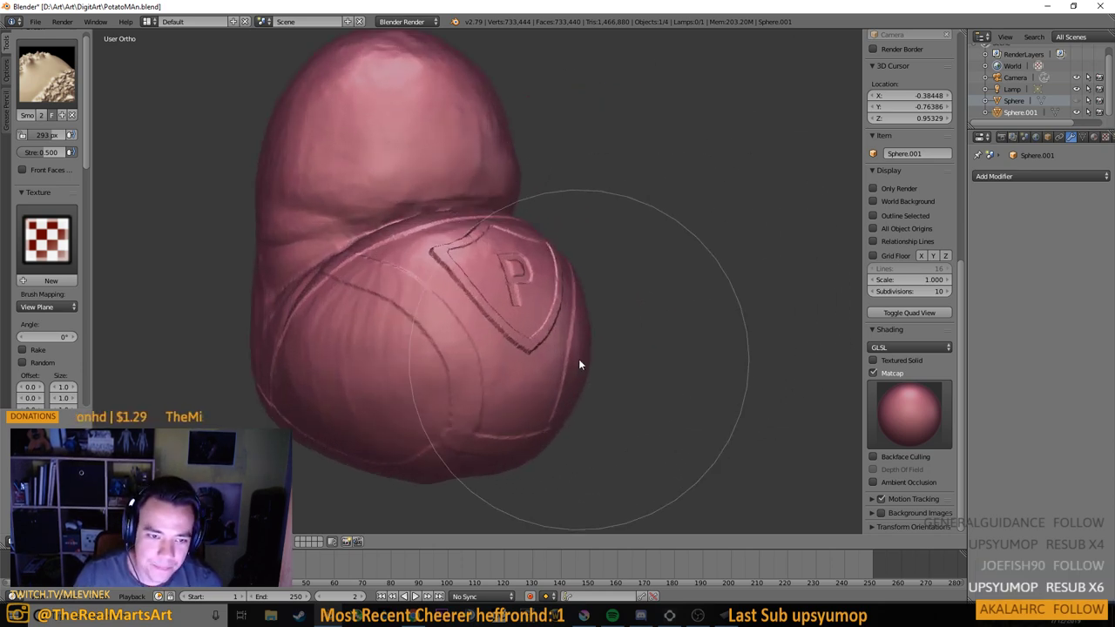
{"action": "mouse_move", "coordinate": [578, 359]}
{"action": "left_mouse_down"}
{"action": "mouse_move", "coordinate": [560, 328]}
{"action": "mouse_move", "coordinate": [587, 336]}
{"action": "mouse_move", "coordinate": [514, 331]}
{"action": "mouse_move", "coordinate": [577, 288]}
{"action": "left_mouse_up"}
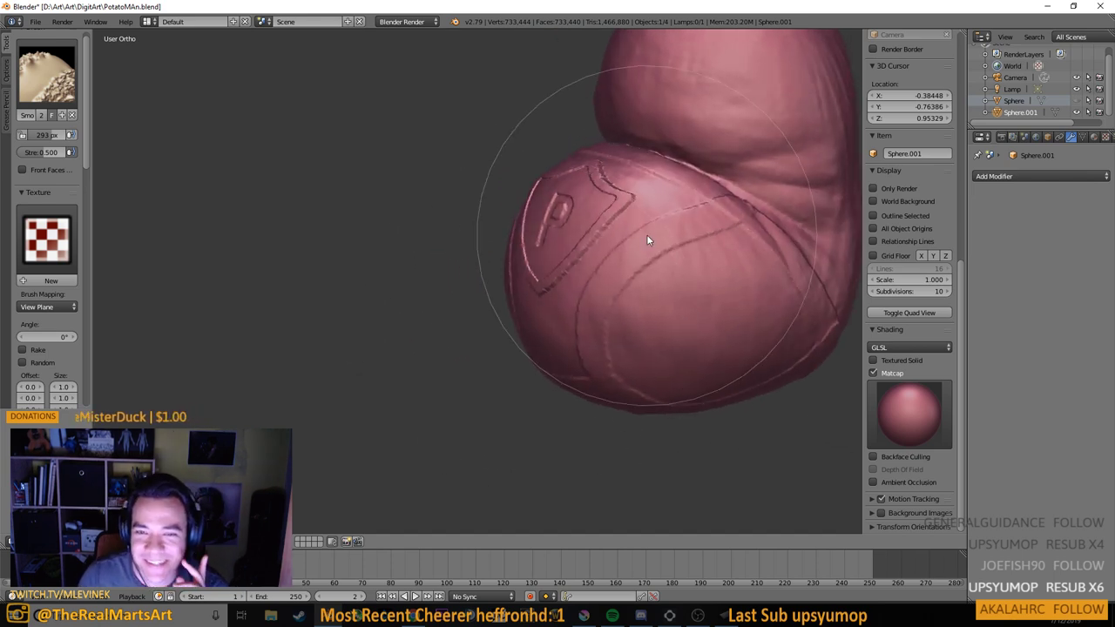
Assign the texture with two white ovals to the Smooth brush and face the front of the head
{"action": "mouse_move", "coordinate": [603, 209]}
{"action": "left_mouse_down"}
{"action": "mouse_move", "coordinate": [551, 282]}
{"action": "mouse_move", "coordinate": [613, 263]}
{"action": "left_mouse_up"}
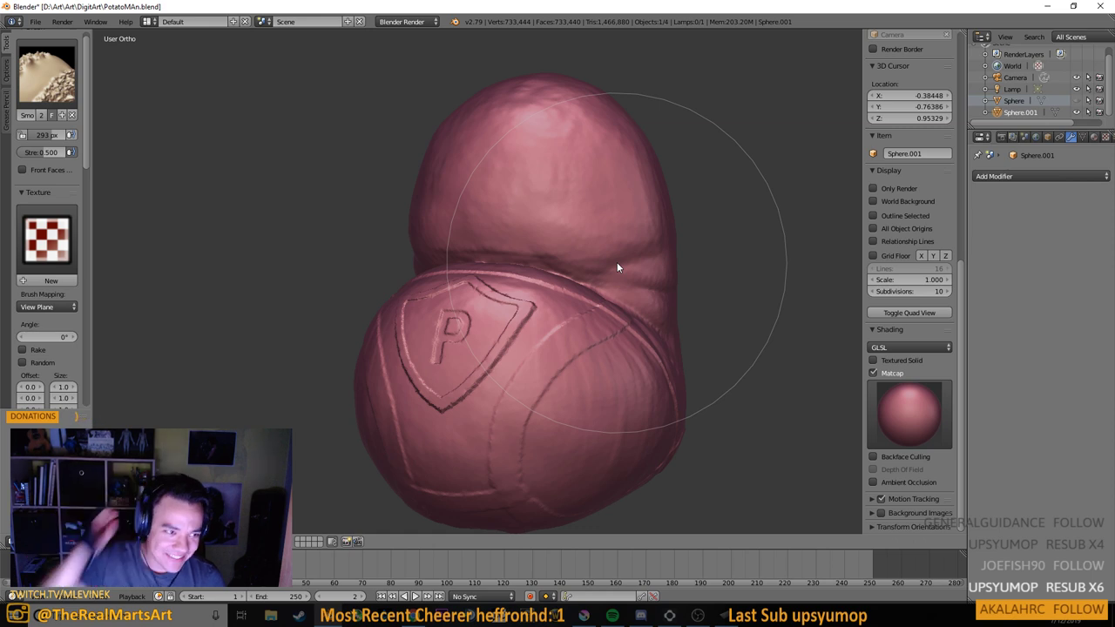
{"action": "left_click", "coordinate": [61, 252]}
{"action": "left_click", "coordinate": [188, 299]}
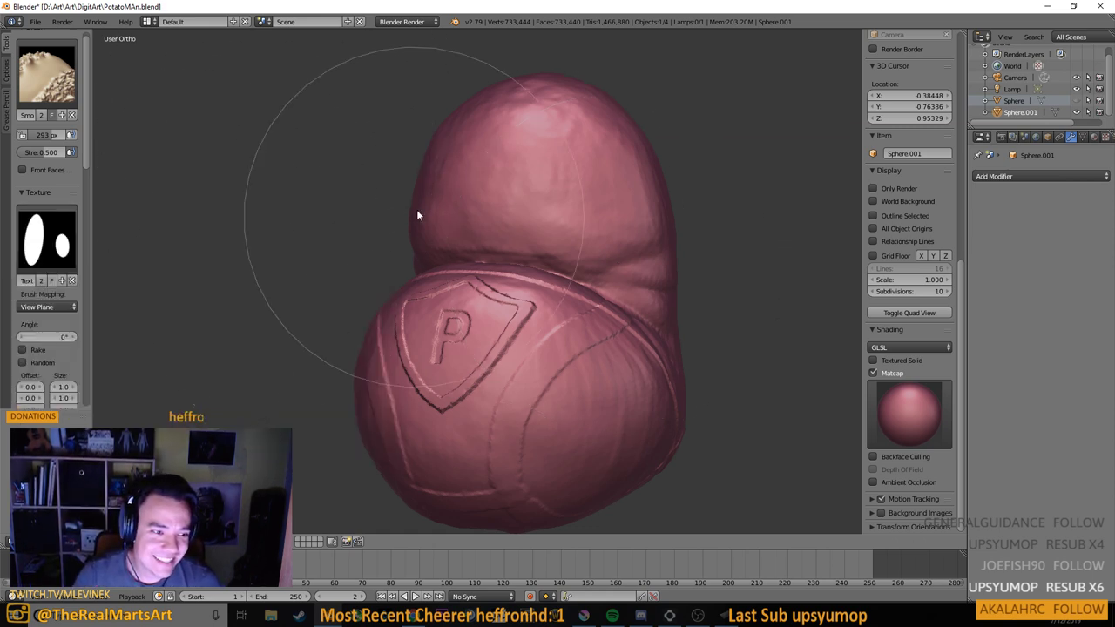
{"action": "left_click_drag", "start_coordinate": [416, 209], "coordinate": [575, 207]}
{"action": "scroll", "coordinate": [523, 239], "scroll_direction": "up", "scroll_amount": 5}
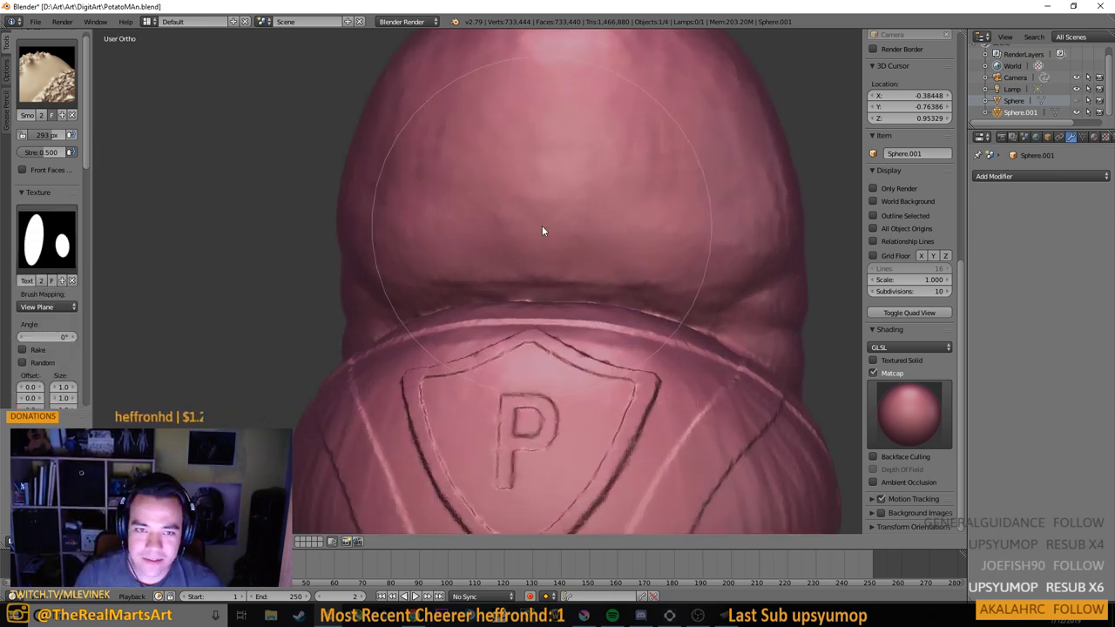
Switch to the Layer brush and try a dab on the front of the head
{"action": "left_click", "coordinate": [46, 74]}
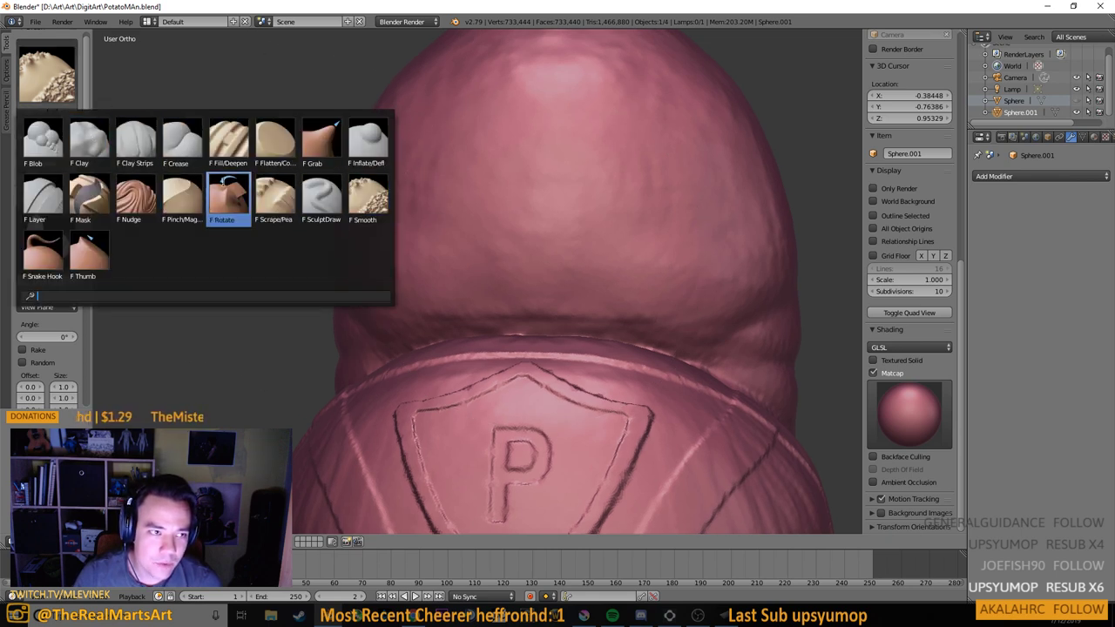
{"action": "left_click", "coordinate": [43, 198]}
{"action": "left_click_drag", "start_coordinate": [605, 210], "coordinate": [493, 188]}
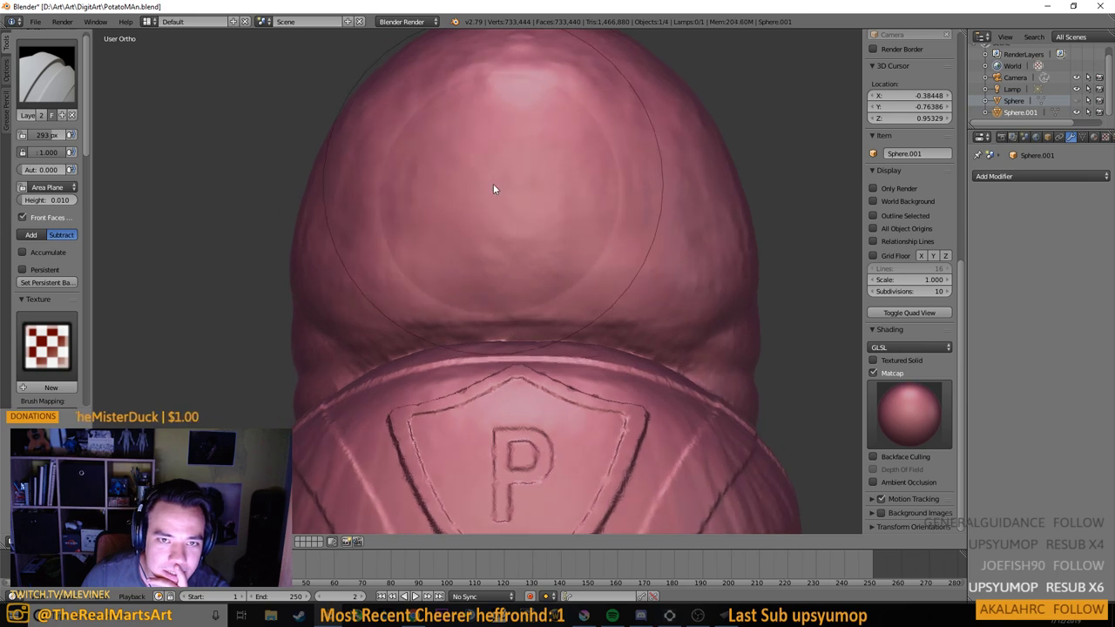
{"action": "mouse_move", "coordinate": [725, 247]}
{"action": "left_mouse_down"}
{"action": "mouse_move", "coordinate": [617, 241]}
{"action": "mouse_move", "coordinate": [691, 241]}
{"action": "mouse_move", "coordinate": [714, 253]}
{"action": "left_mouse_up"}
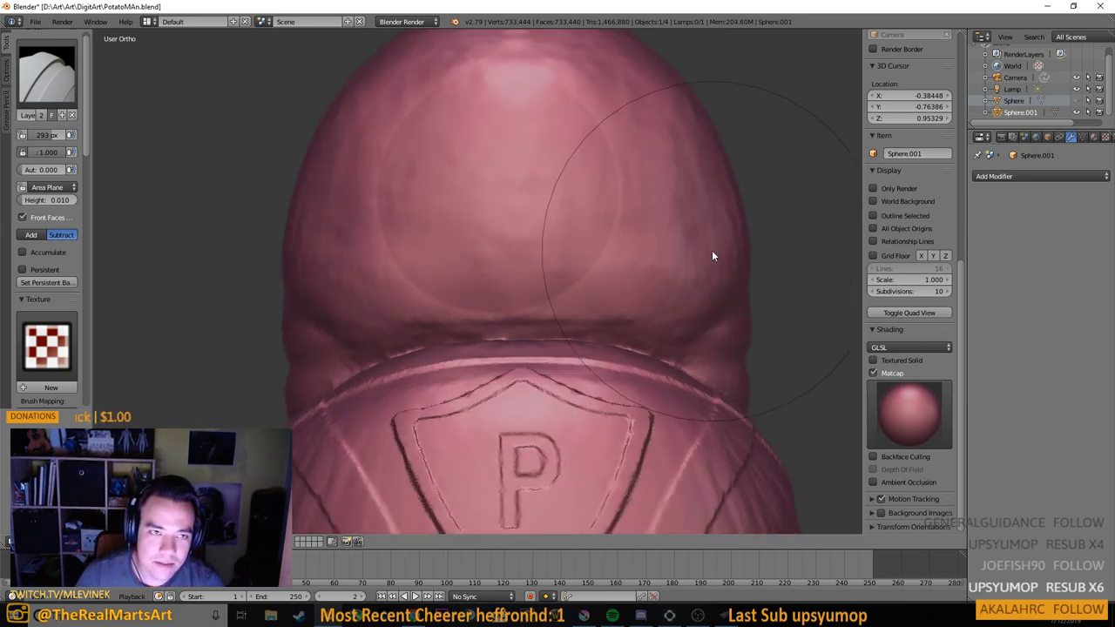
Assign the two-oval texture to the Layer brush, try a stamp on the head and undo it
{"action": "left_click", "coordinate": [41, 352]}
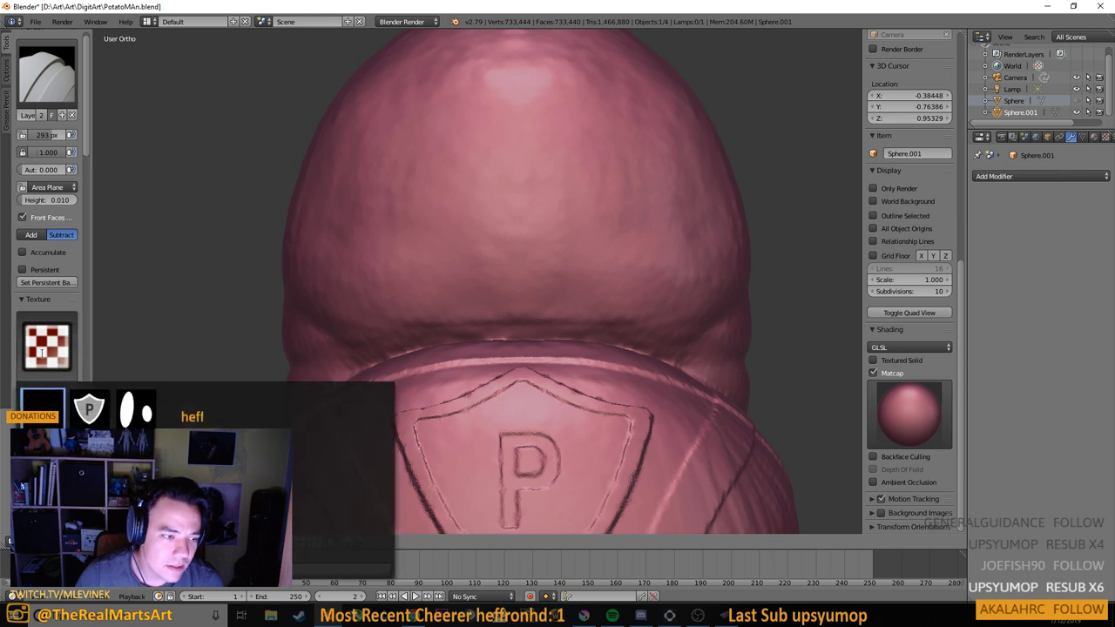
{"action": "left_click", "coordinate": [143, 408]}
{"action": "left_click", "coordinate": [517, 181]}
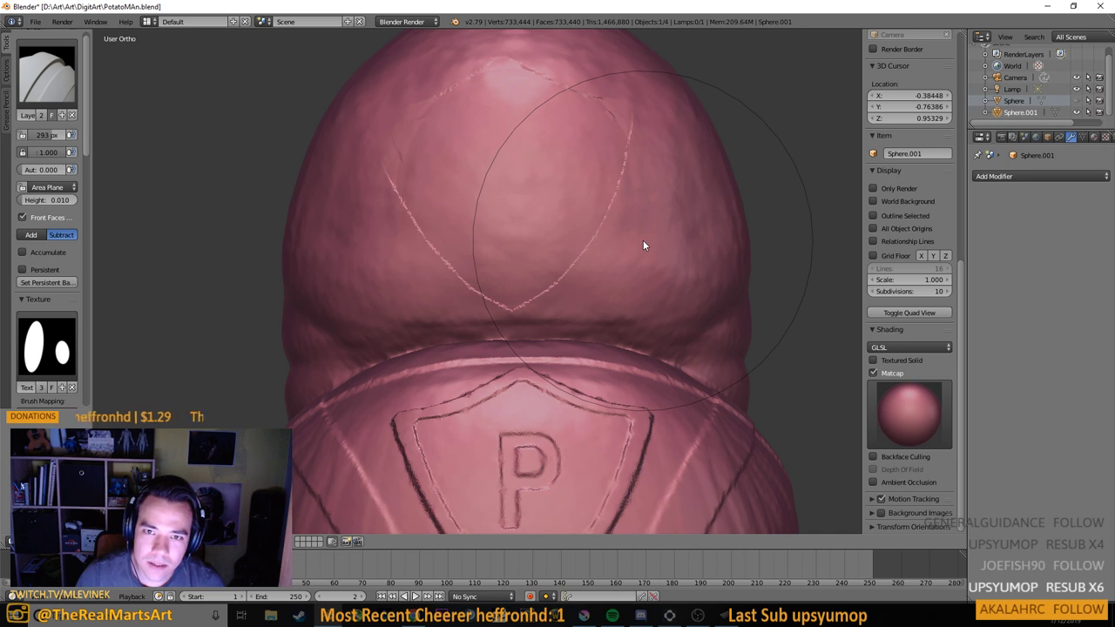
{"action": "key", "text": "ctrl+z"}
{"action": "key", "text": "ctrl+z"}
{"action": "key", "text": "ctrl+z"}
Unlink the Layer brush's texture, reassign the two-oval one and try another stamp on the head
{"action": "left_click", "coordinate": [54, 345]}
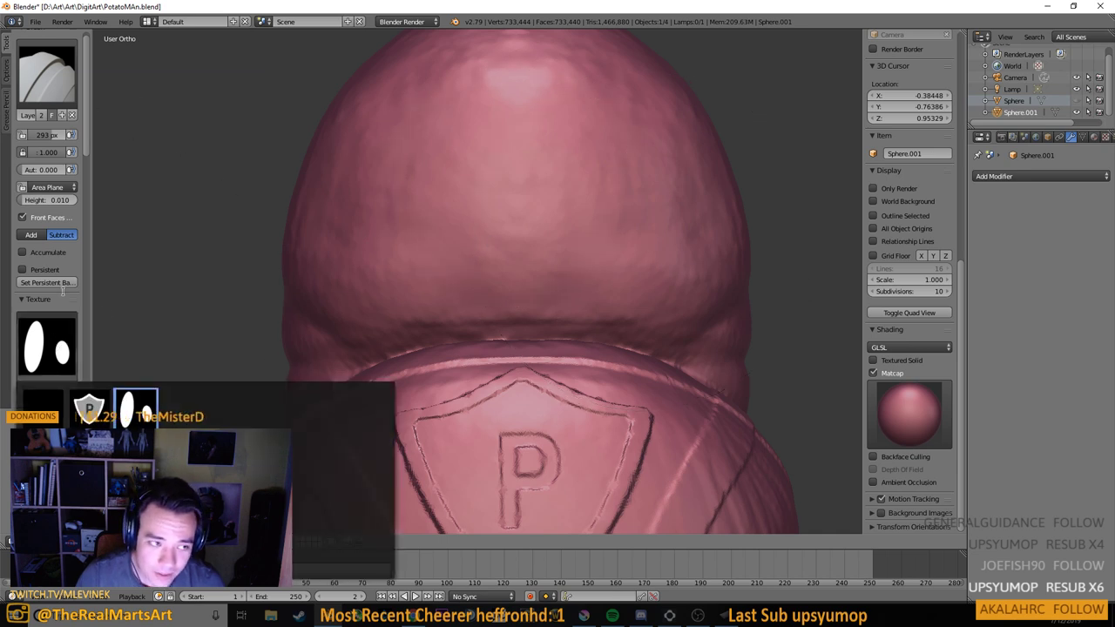
{"action": "scroll", "coordinate": [75, 330], "scroll_direction": "down", "scroll_amount": 2}
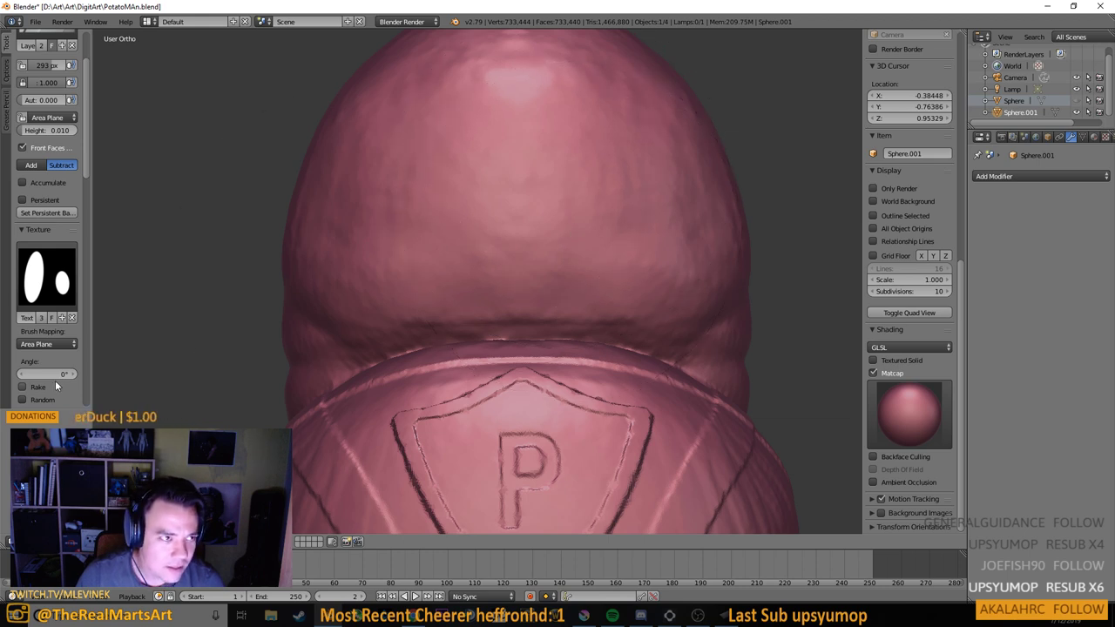
{"action": "scroll", "coordinate": [56, 386], "scroll_direction": "up", "scroll_amount": 1}
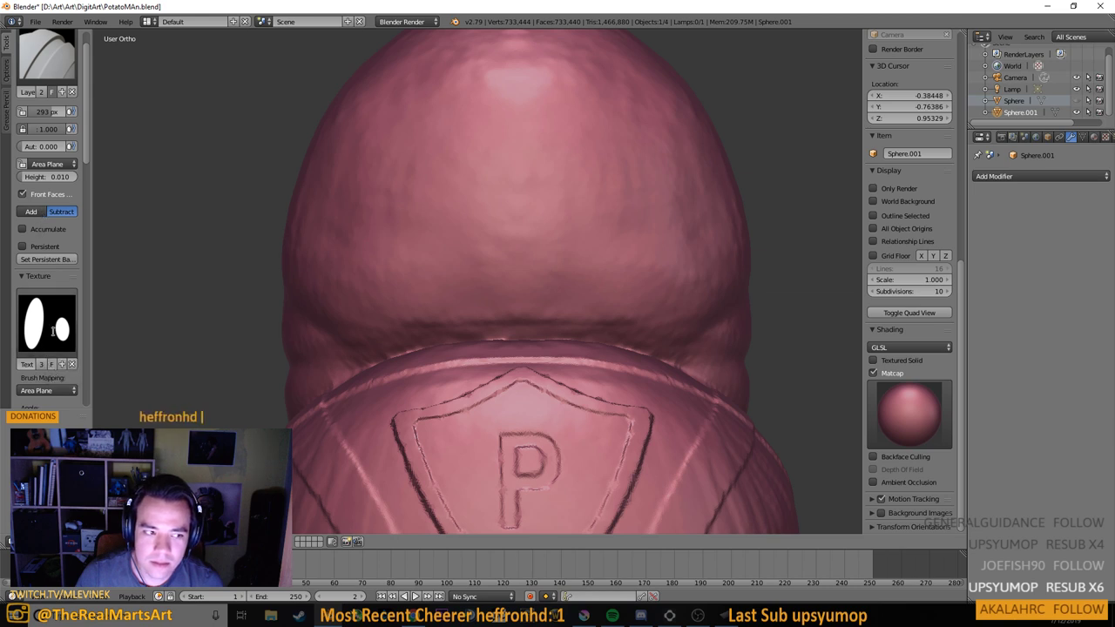
{"action": "left_click", "coordinate": [50, 371]}
{"action": "left_click", "coordinate": [107, 385]}
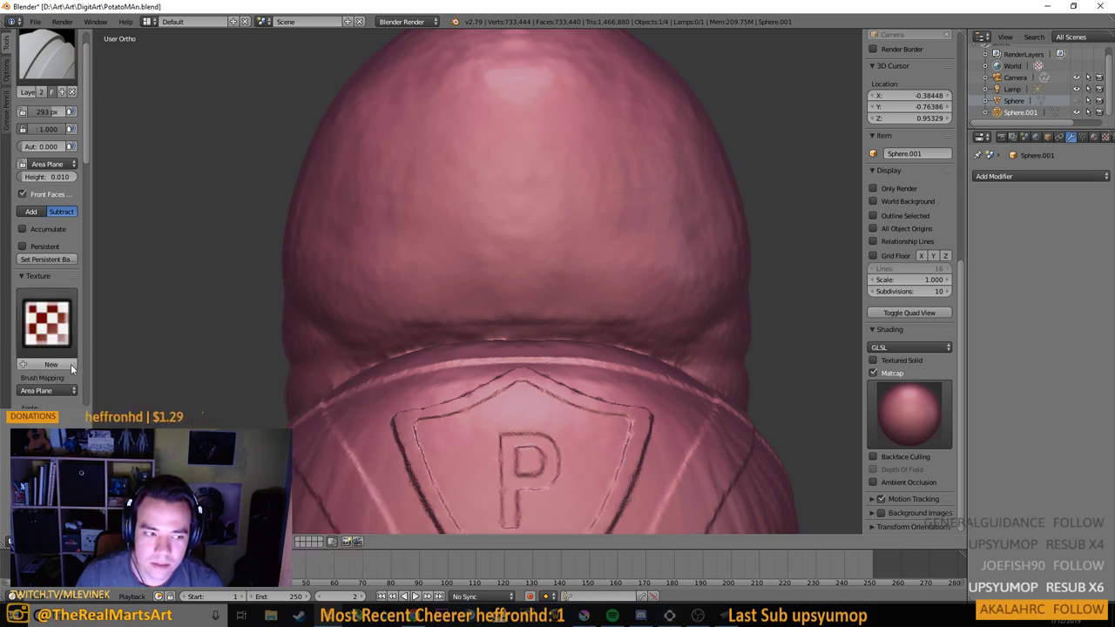
{"action": "left_click", "coordinate": [56, 342]}
{"action": "left_click", "coordinate": [139, 379]}
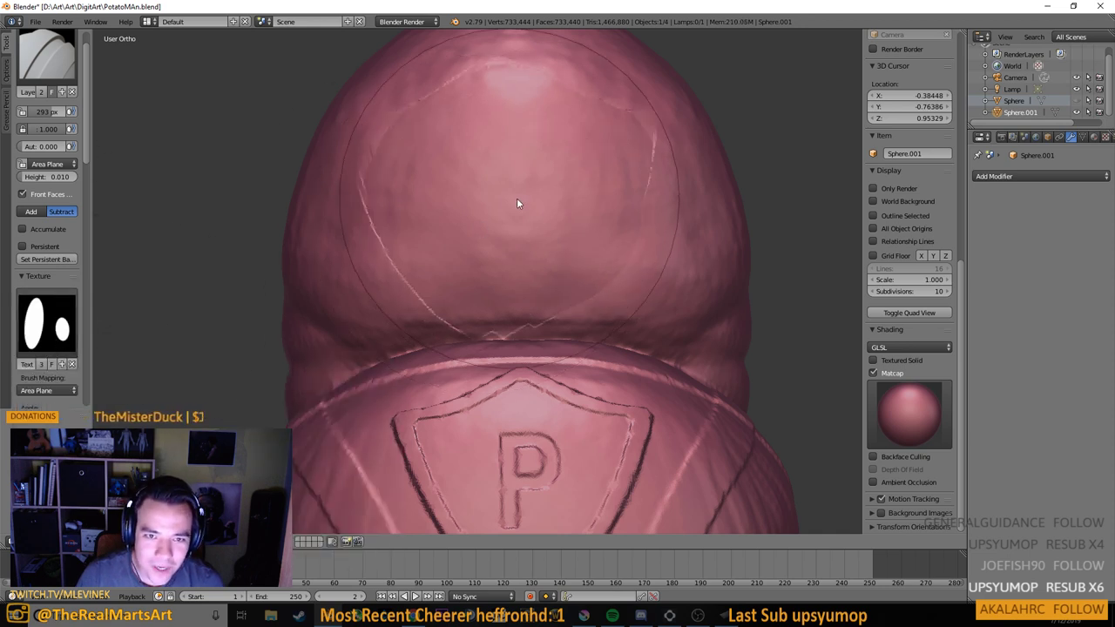
Set the Layer brush's texture mapping to Stencil and reselect the two-oval texture
{"action": "scroll", "coordinate": [50, 361], "scroll_direction": "down", "scroll_amount": 7}
{"action": "scroll", "coordinate": [49, 361], "scroll_direction": "down", "scroll_amount": 4}
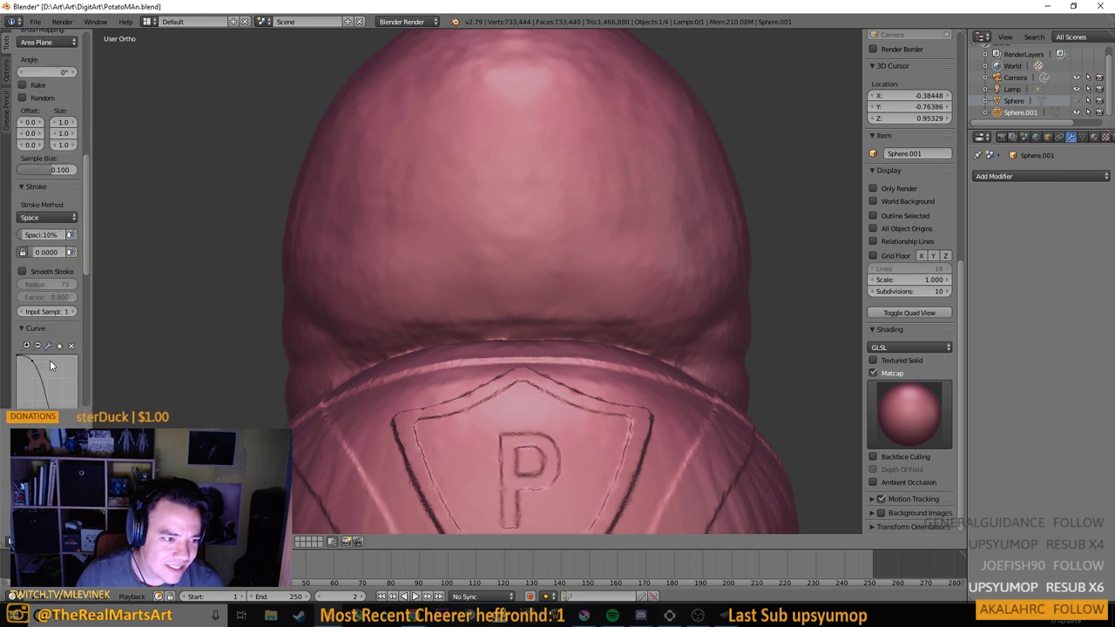
{"action": "scroll", "coordinate": [50, 361], "scroll_direction": "up", "scroll_amount": 3}
{"action": "scroll", "coordinate": [49, 361], "scroll_direction": "down", "scroll_amount": 7}
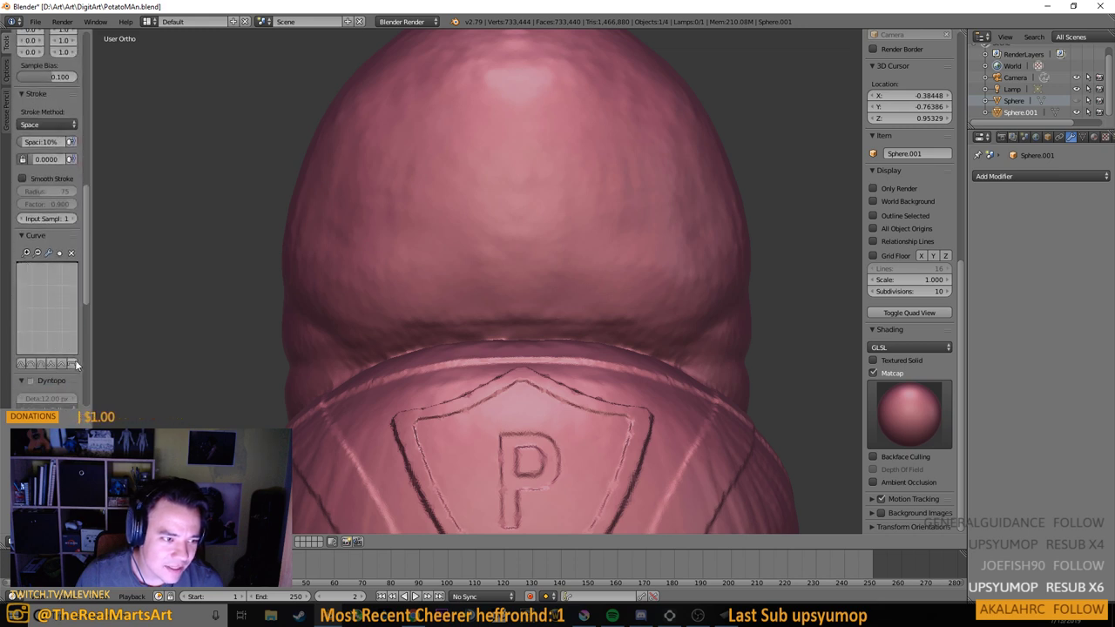
{"action": "scroll", "coordinate": [128, 259], "scroll_direction": "up", "scroll_amount": 13}
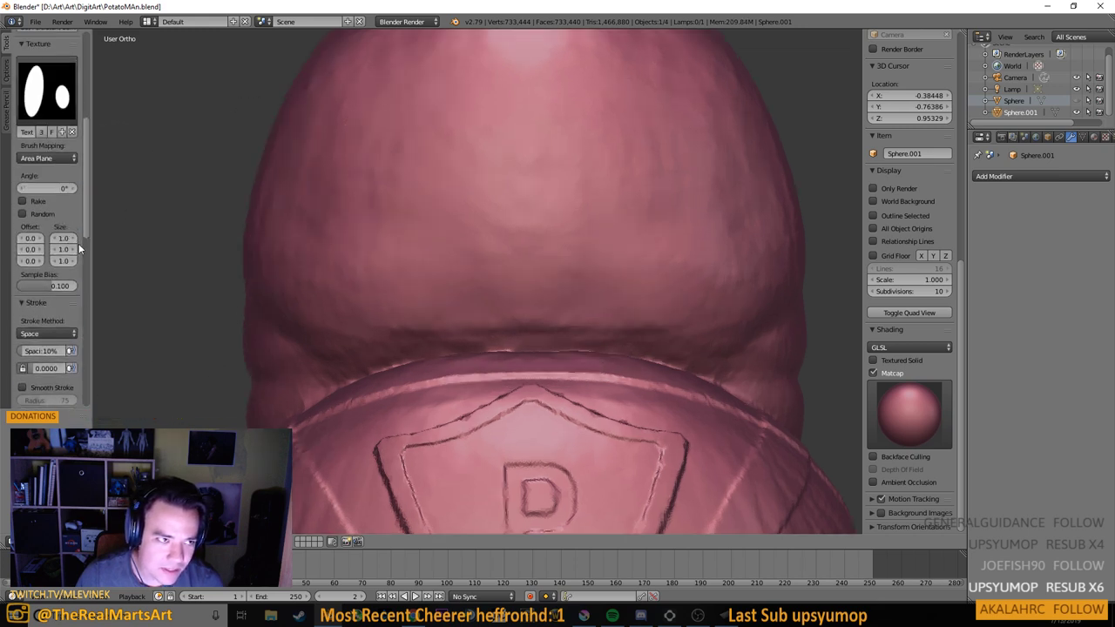
{"action": "scroll", "coordinate": [51, 331], "scroll_direction": "down", "scroll_amount": 3}
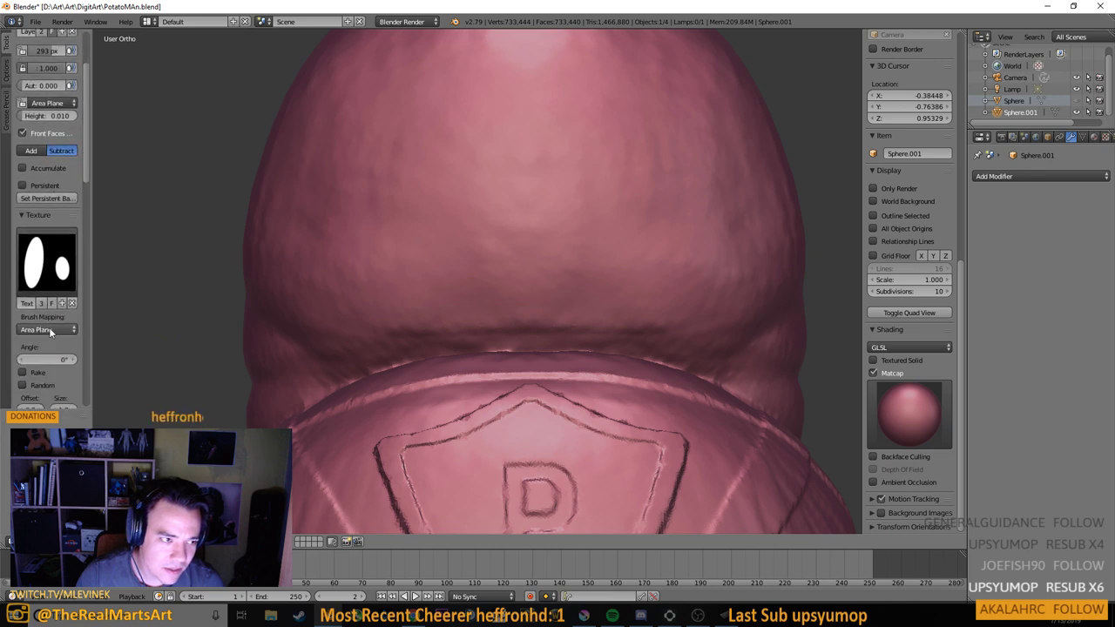
{"action": "left_click", "coordinate": [43, 329]}
{"action": "left_click", "coordinate": [39, 251]}
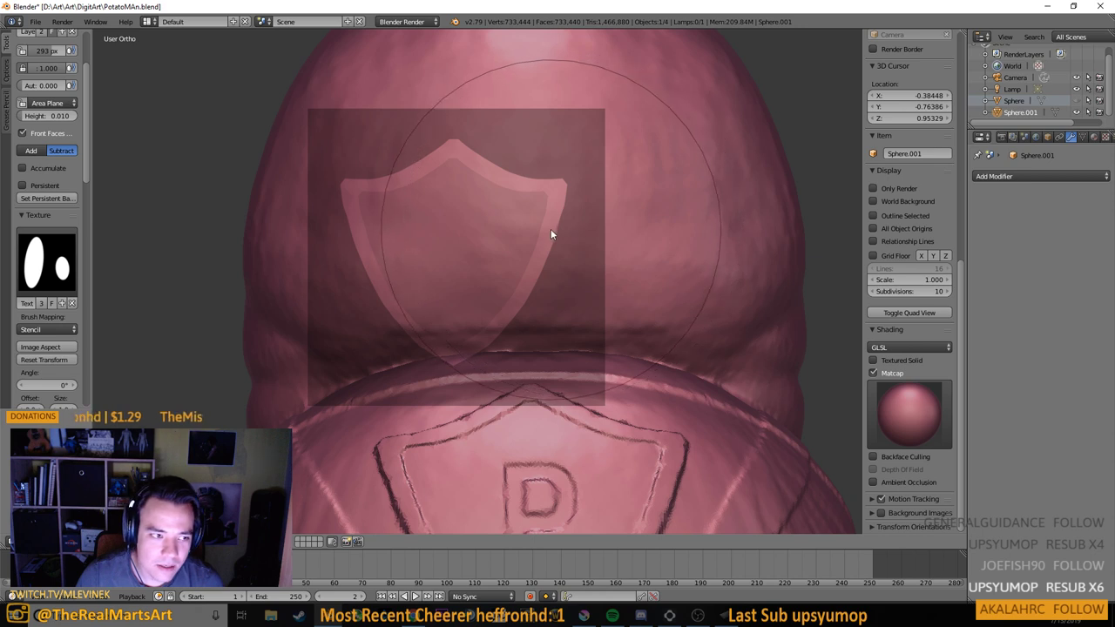
{"action": "left_click", "coordinate": [57, 277]}
{"action": "left_click", "coordinate": [154, 334]}
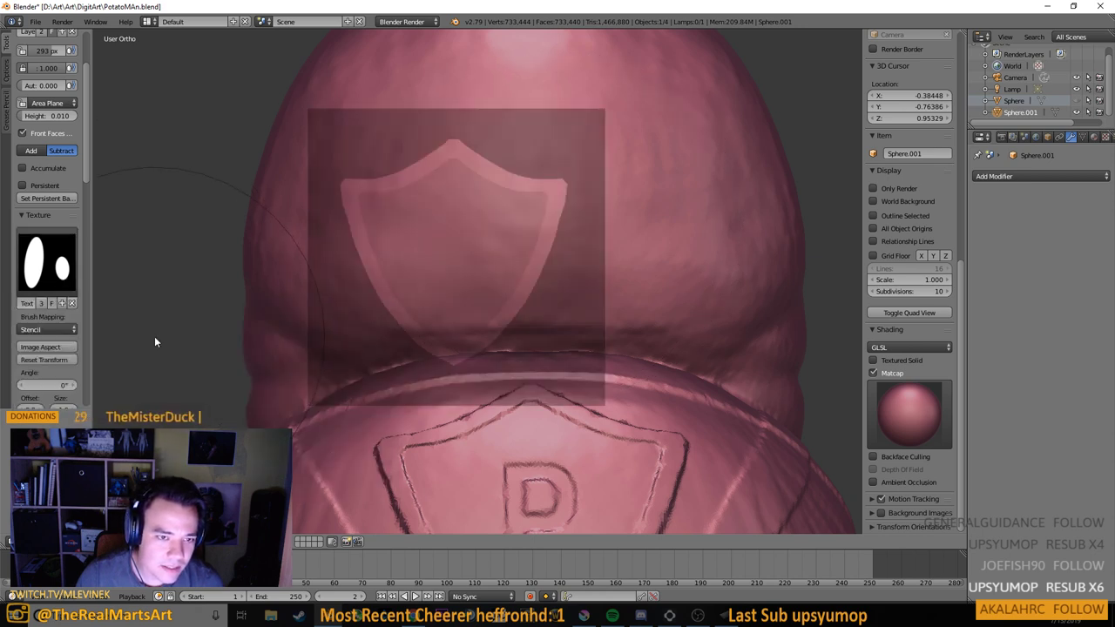
Examine the Layer brush's texture settings, comparing the Brush and Brush Mask texture slots
{"action": "left_click", "coordinate": [1102, 138]}
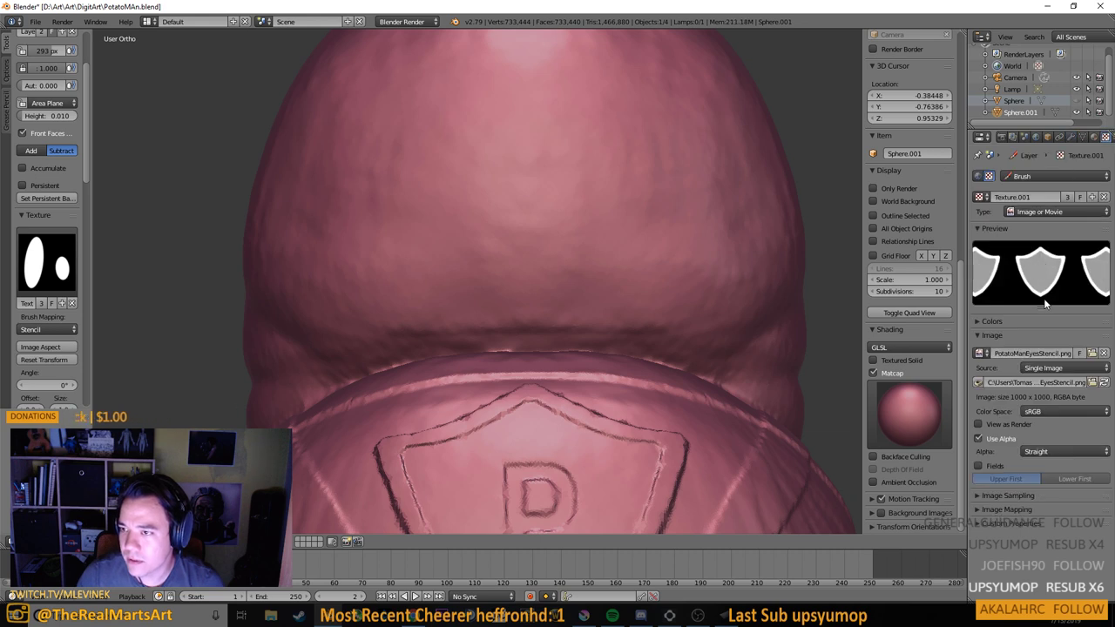
{"action": "left_click", "coordinate": [1043, 176]}
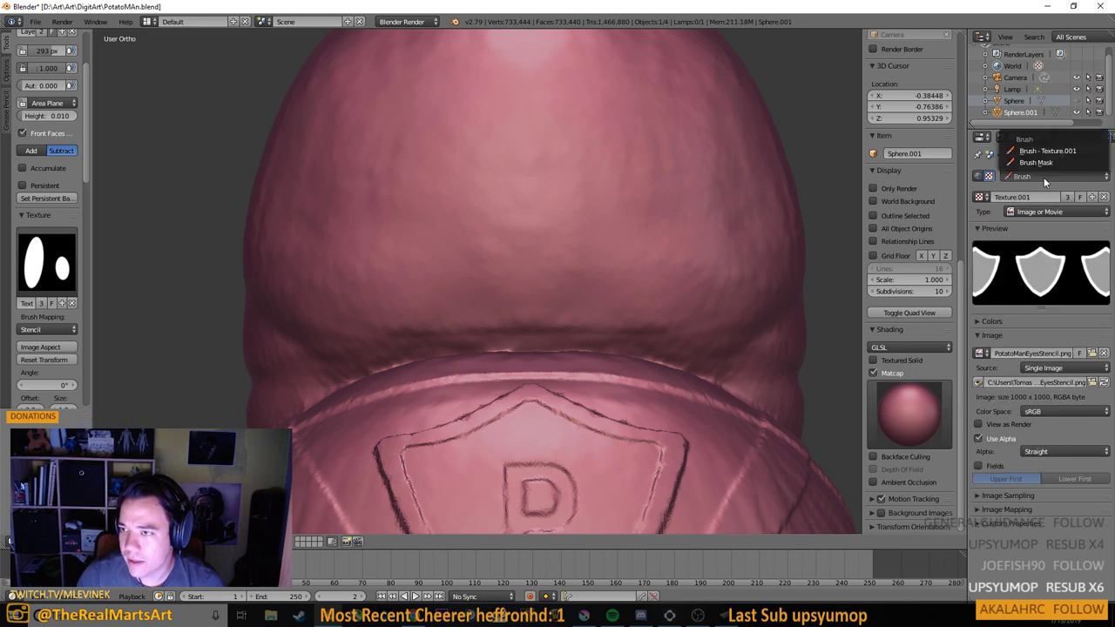
{"action": "left_click", "coordinate": [1049, 152]}
{"action": "left_click", "coordinate": [1038, 174]}
{"action": "left_click", "coordinate": [1040, 162]}
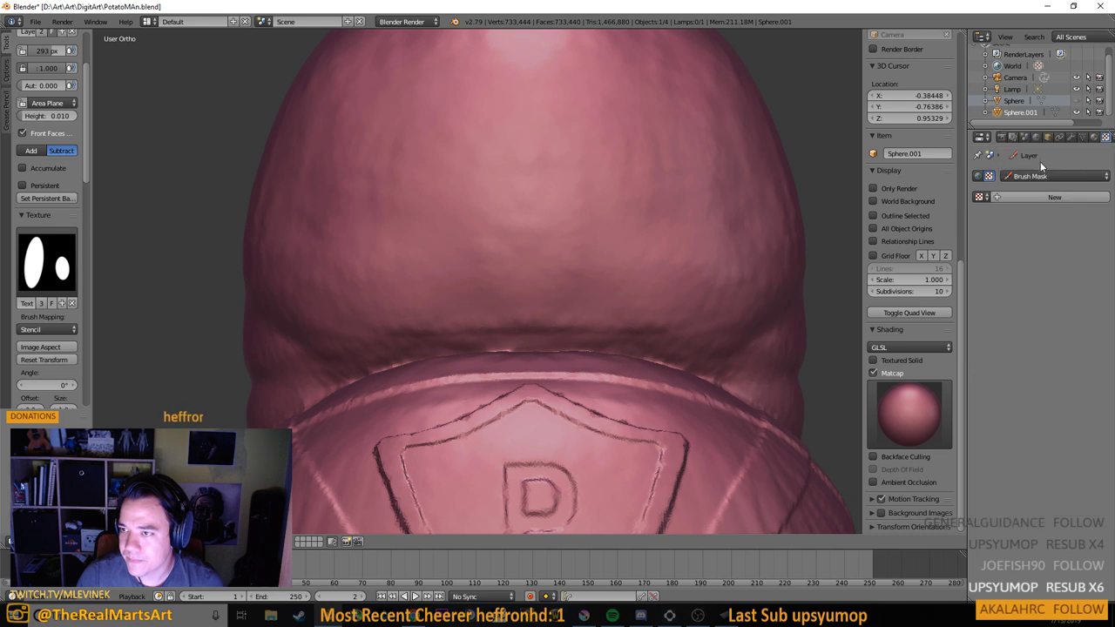
{"action": "left_click", "coordinate": [1038, 175]}
{"action": "left_click", "coordinate": [1041, 153]}
{"action": "left_click", "coordinate": [1043, 174]}
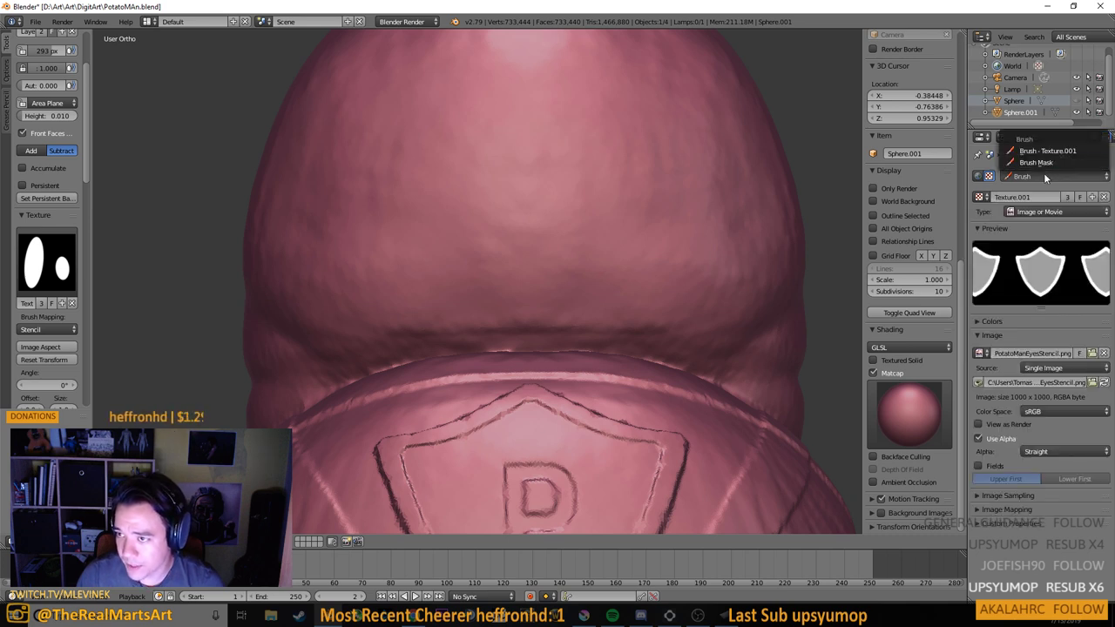
{"action": "left_click", "coordinate": [1040, 163]}
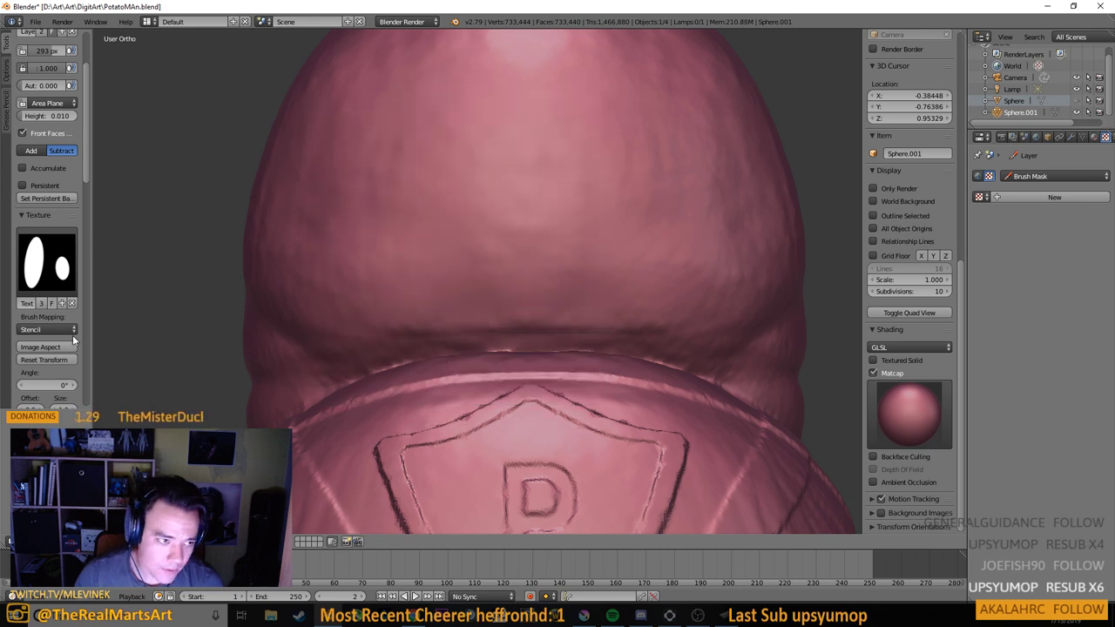
{"action": "left_click", "coordinate": [48, 264]}
{"action": "left_click", "coordinate": [50, 270]}
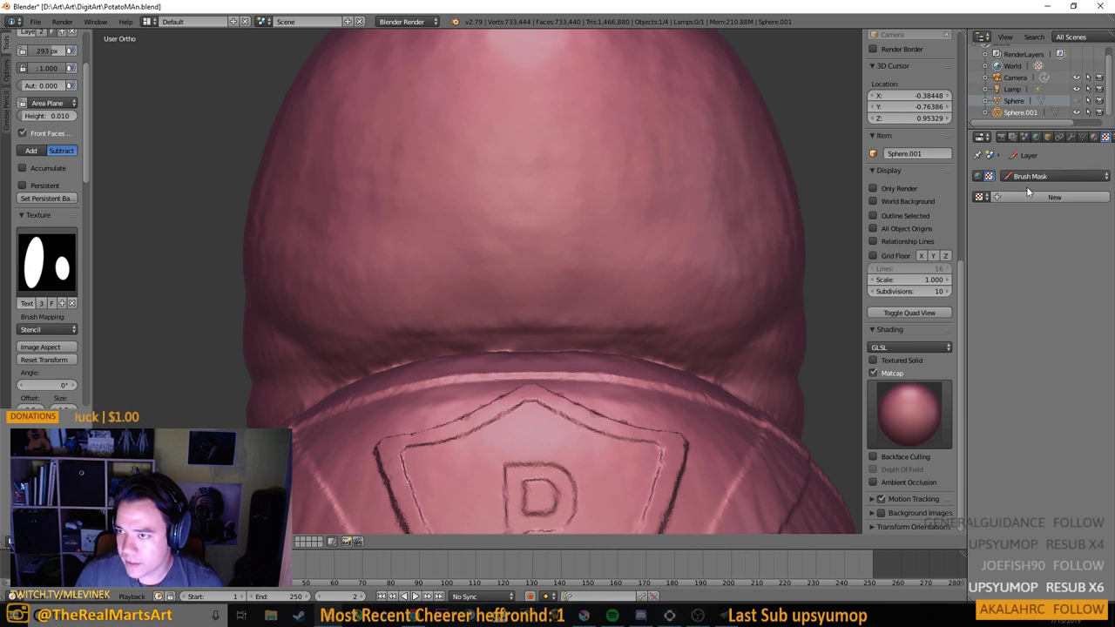
{"action": "left_click", "coordinate": [1030, 177]}
{"action": "left_click", "coordinate": [1037, 158]}
{"action": "left_click", "coordinate": [1029, 175]}
{"action": "left_click", "coordinate": [1038, 157]}
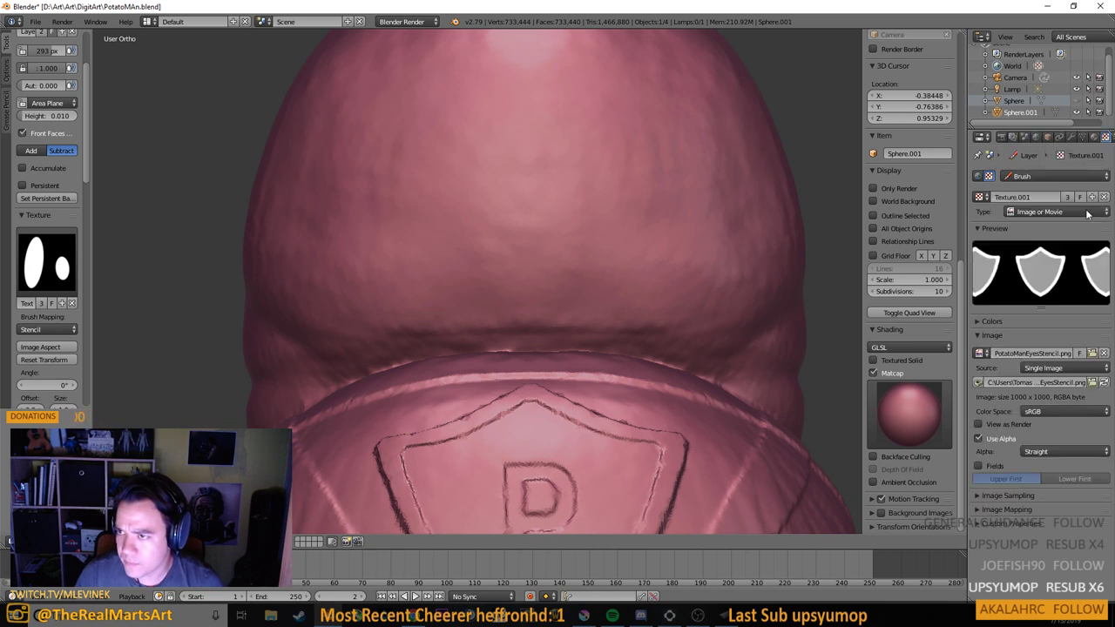
Widen the properties editor, reassign the two-oval texture to the Layer brush and unlink its image
{"action": "left_click", "coordinate": [1064, 174]}
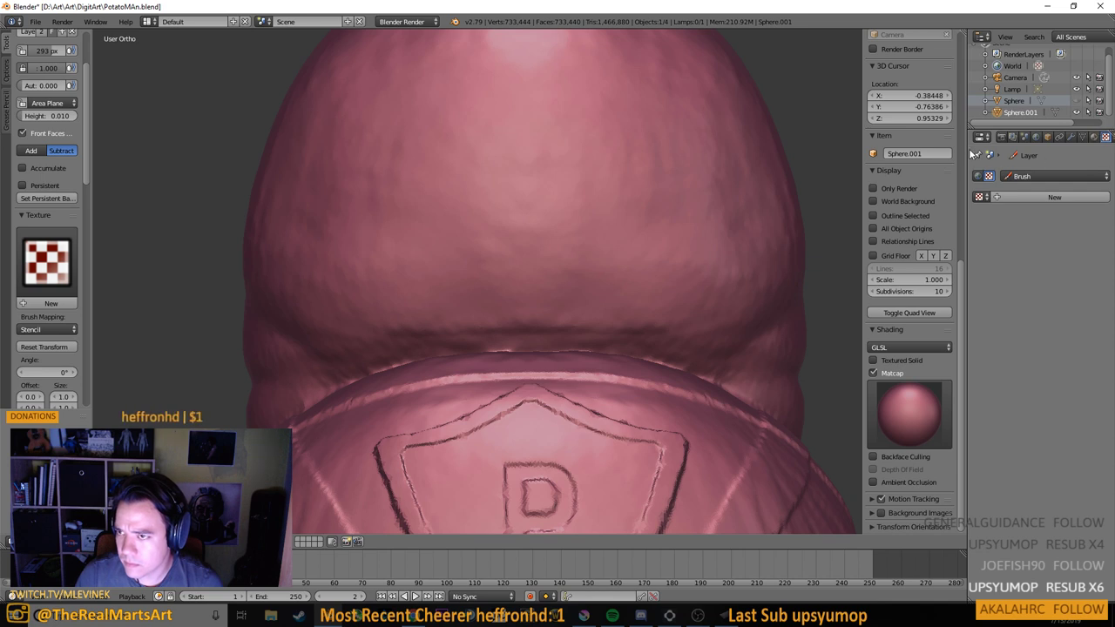
{"action": "left_click_drag", "start_coordinate": [969, 153], "coordinate": [850, 171]}
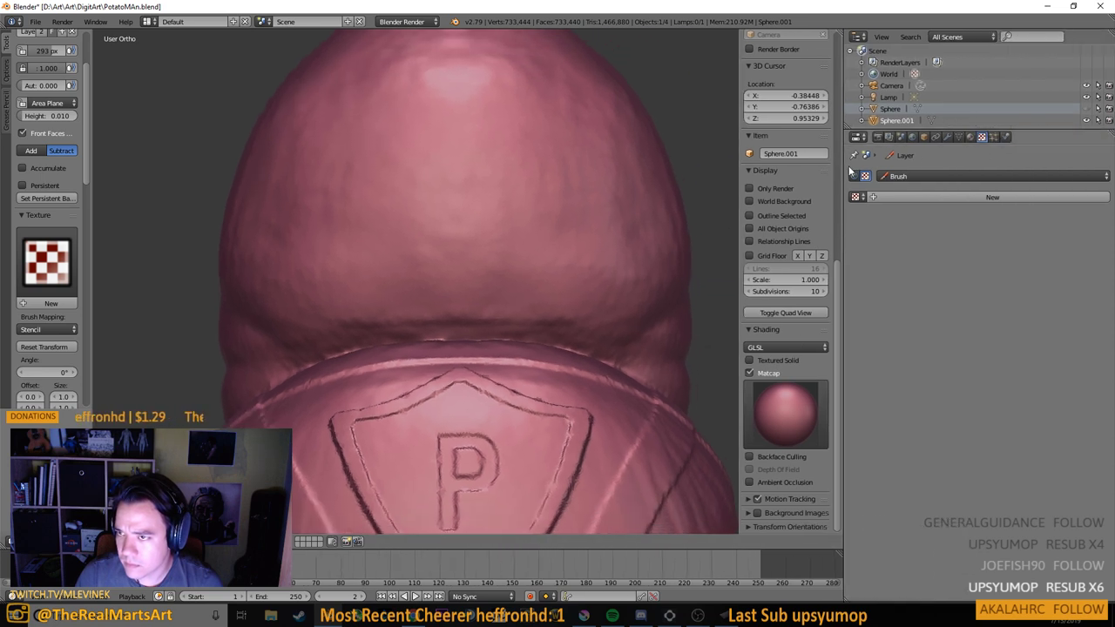
{"action": "left_click", "coordinate": [48, 261]}
{"action": "left_click", "coordinate": [135, 329]}
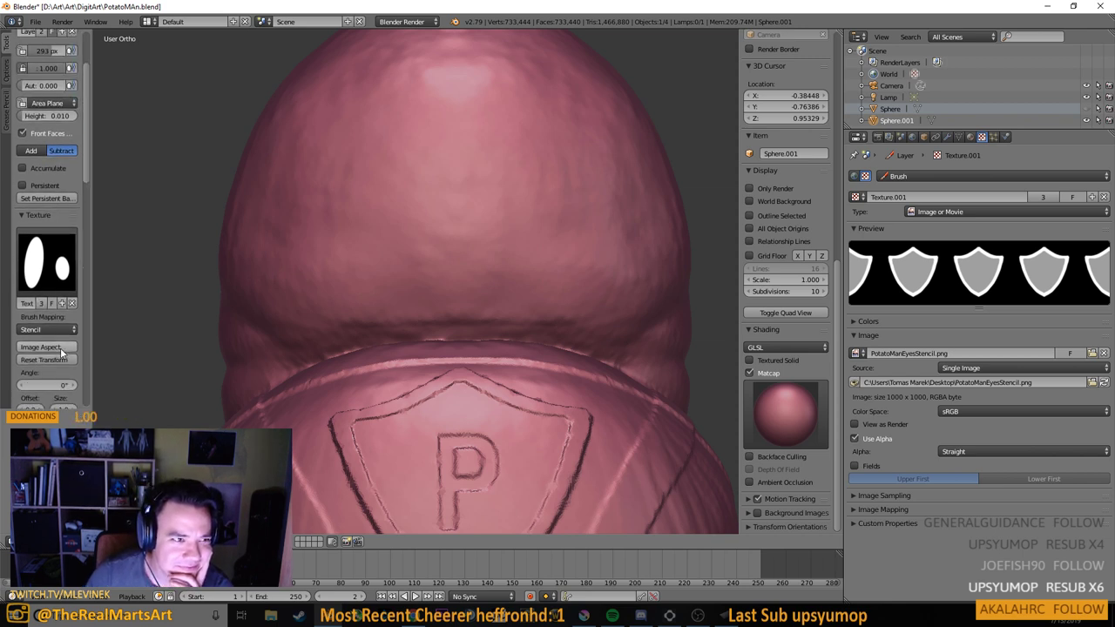
{"action": "scroll", "coordinate": [63, 344], "scroll_direction": "up", "scroll_amount": 4}
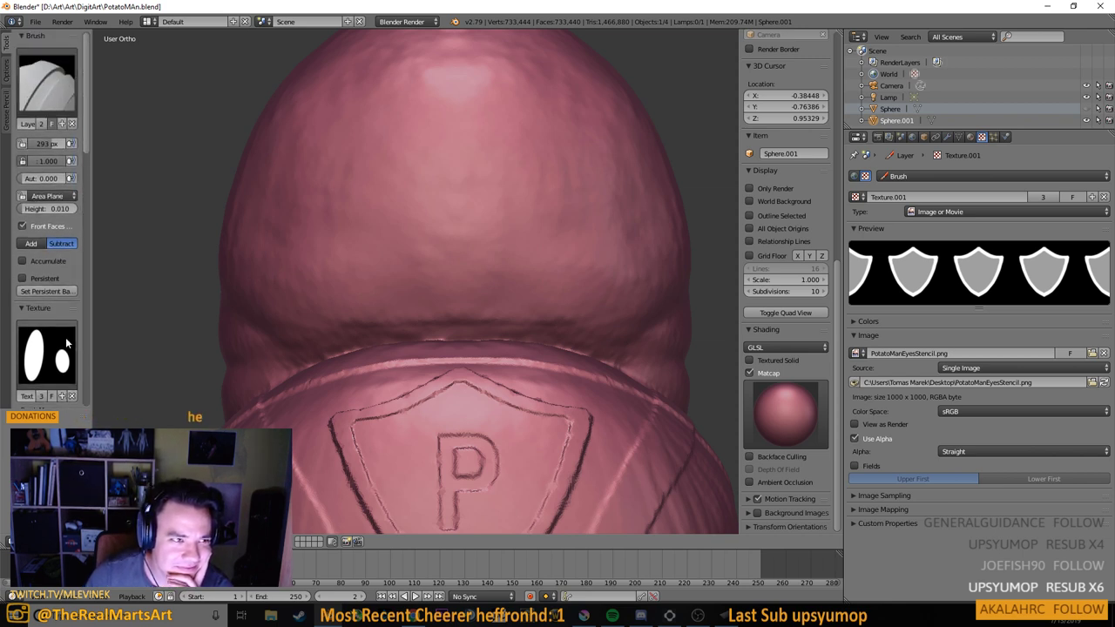
{"action": "left_click", "coordinate": [1103, 354]}
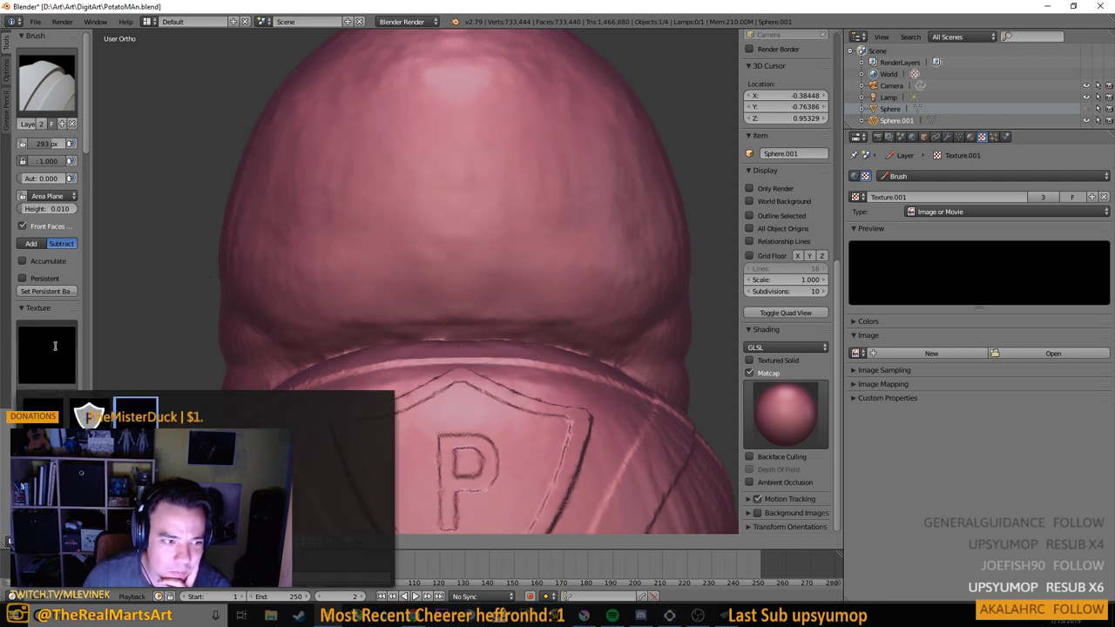
Assign the shield texture with the letter P to the Layer brush and replace its image with PotatoManEyesStencil.png from the Desktop
{"action": "left_click", "coordinate": [94, 419]}
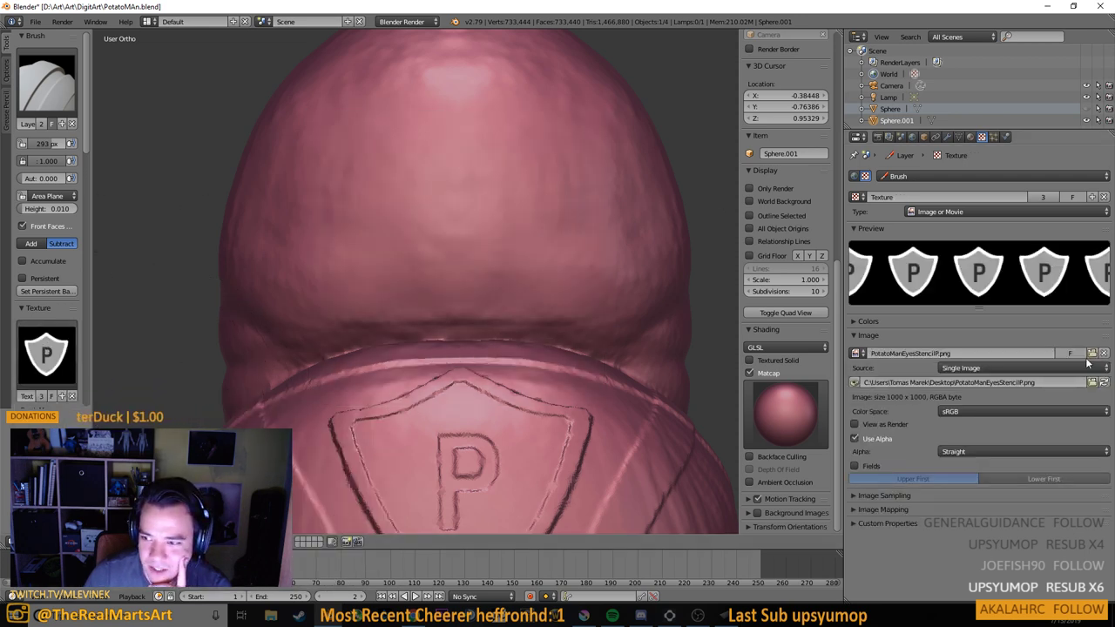
{"action": "left_click", "coordinate": [979, 355]}
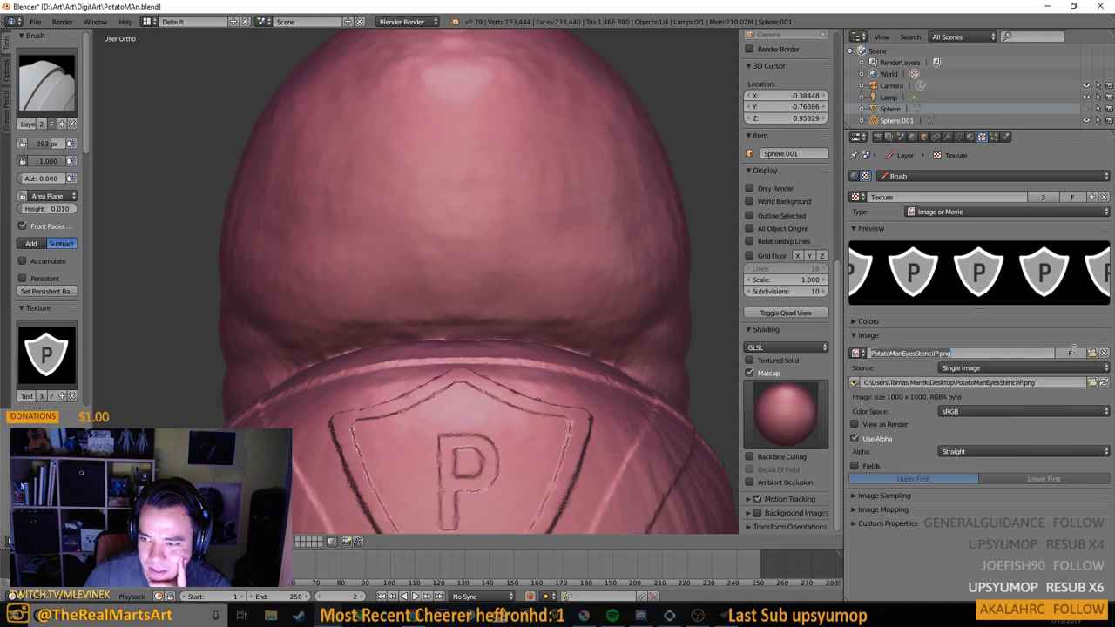
{"action": "left_click", "coordinate": [1093, 353]}
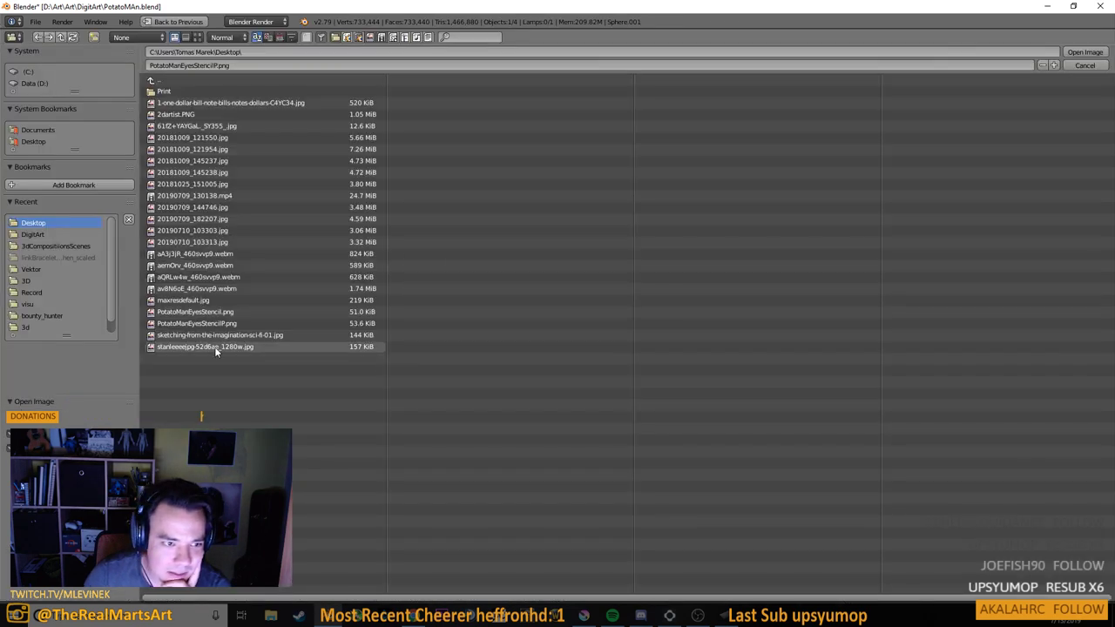
{"action": "double_click", "coordinate": [236, 318]}
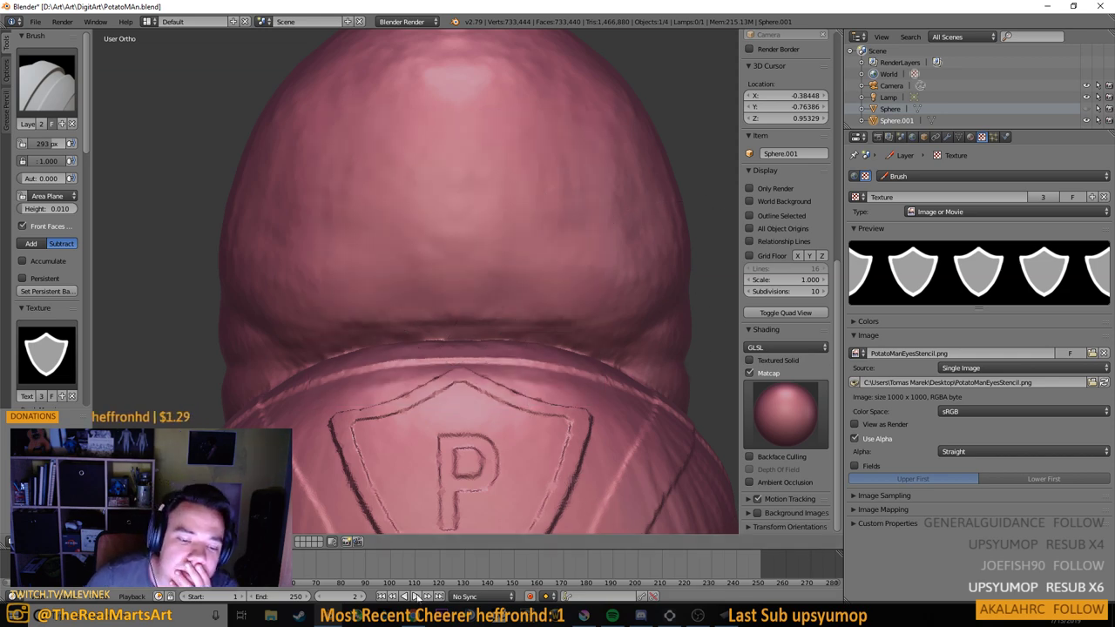
Switch to Krita, hide Vector Layer 1, Copy of Layer 3 and Layer 3 in PotatoManEyesStencilP.png, and bring up PotatoManEyesStencil.png
{"action": "left_click", "coordinate": [640, 615]}
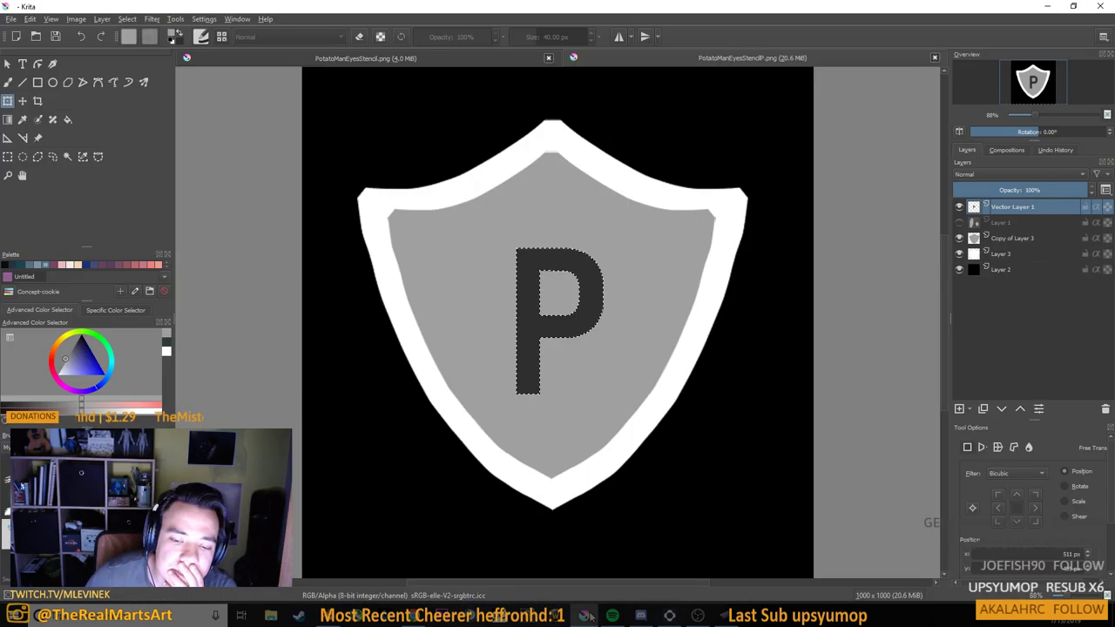
{"action": "left_click", "coordinate": [958, 206]}
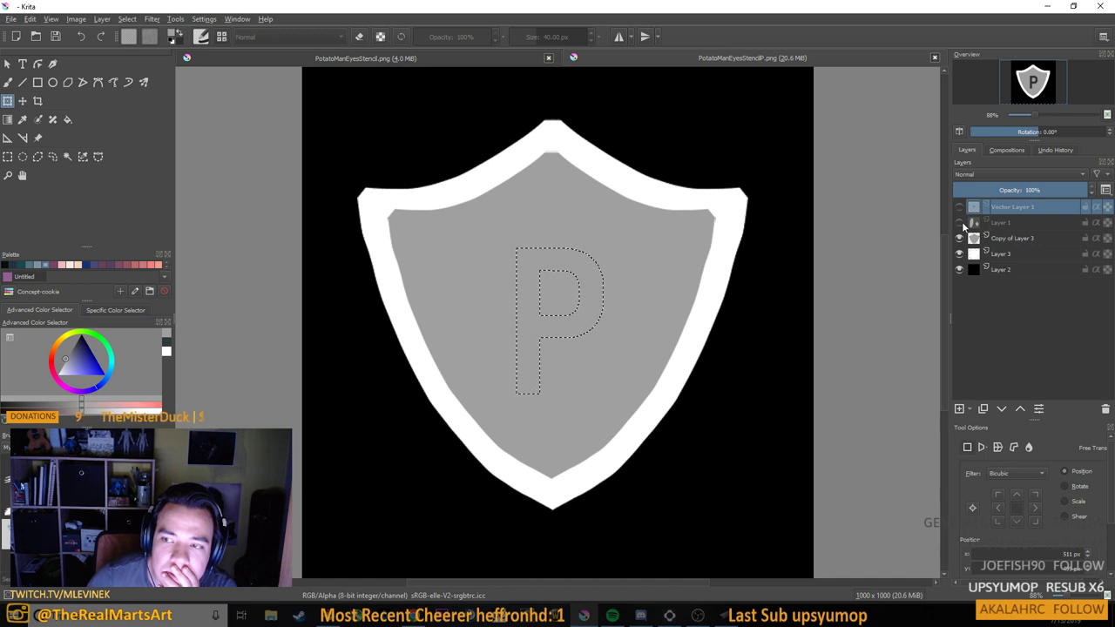
{"action": "left_click", "coordinate": [959, 238]}
{"action": "left_click", "coordinate": [959, 253]}
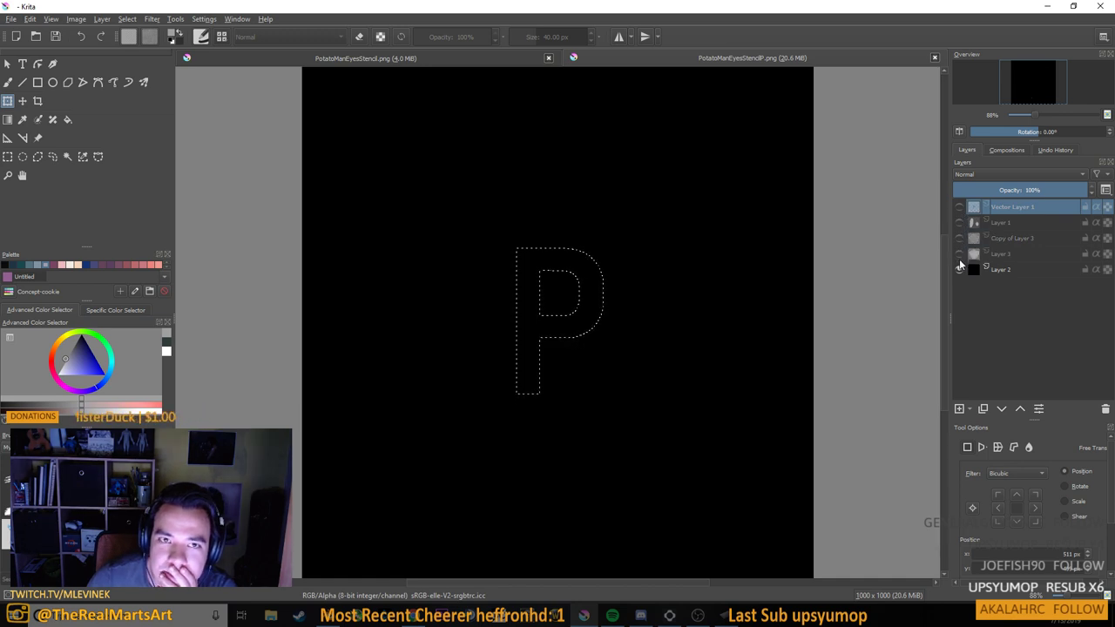
{"action": "left_click", "coordinate": [407, 60]}
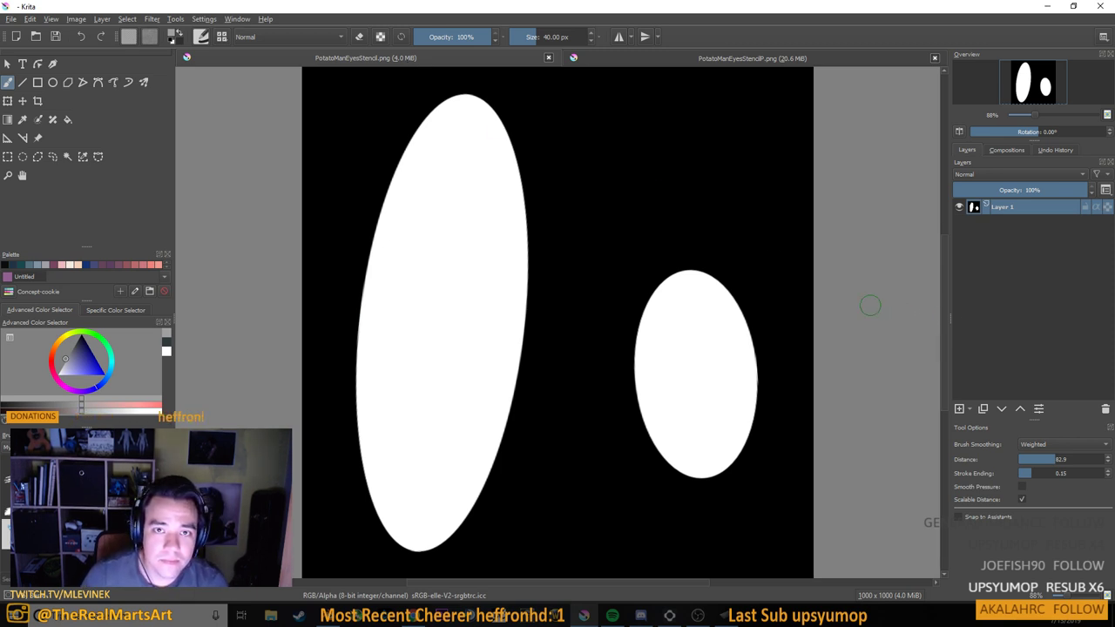
Return to Blender and choose PotatoManEyesStencil.png from the Desktop again as the Layer brush's texture image
{"action": "left_click", "coordinate": [1046, 6]}
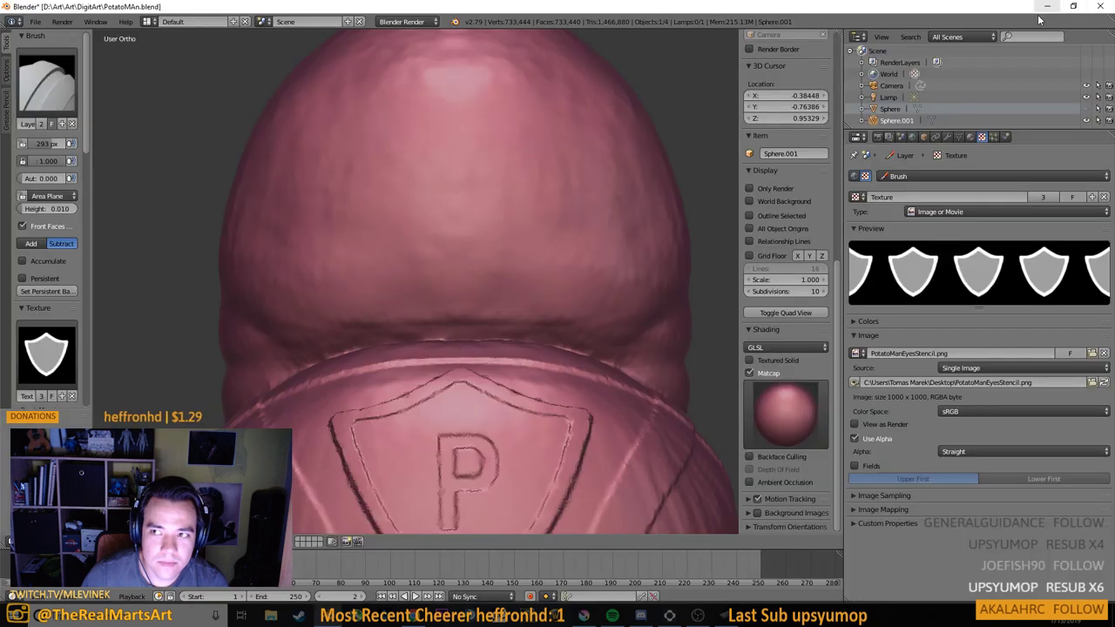
{"action": "left_click", "coordinate": [1094, 384]}
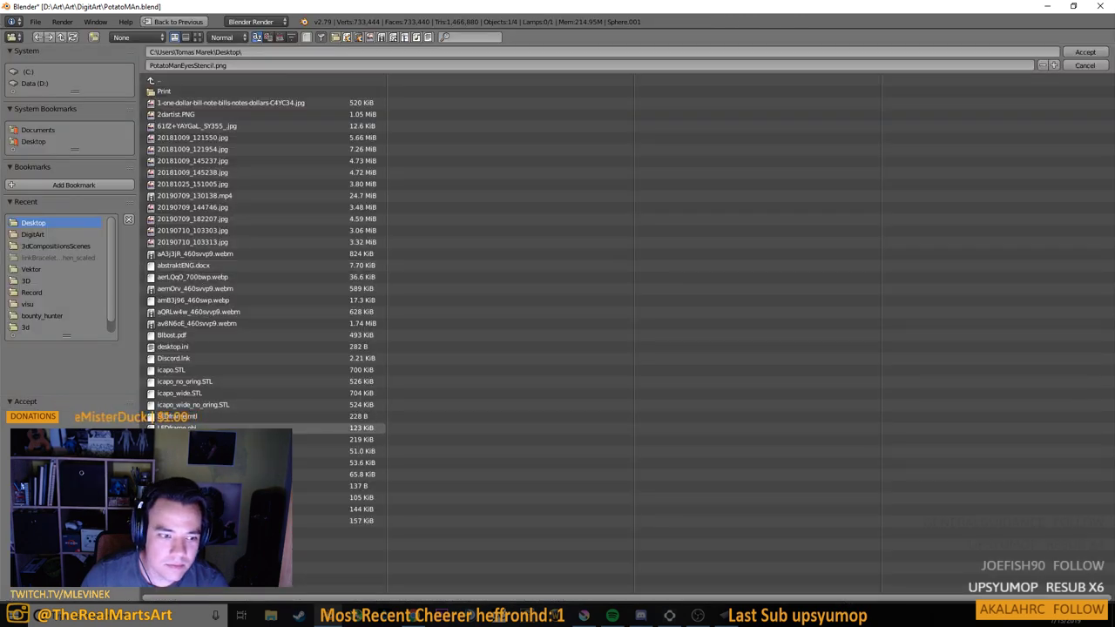
{"action": "double_click", "coordinate": [200, 451]}
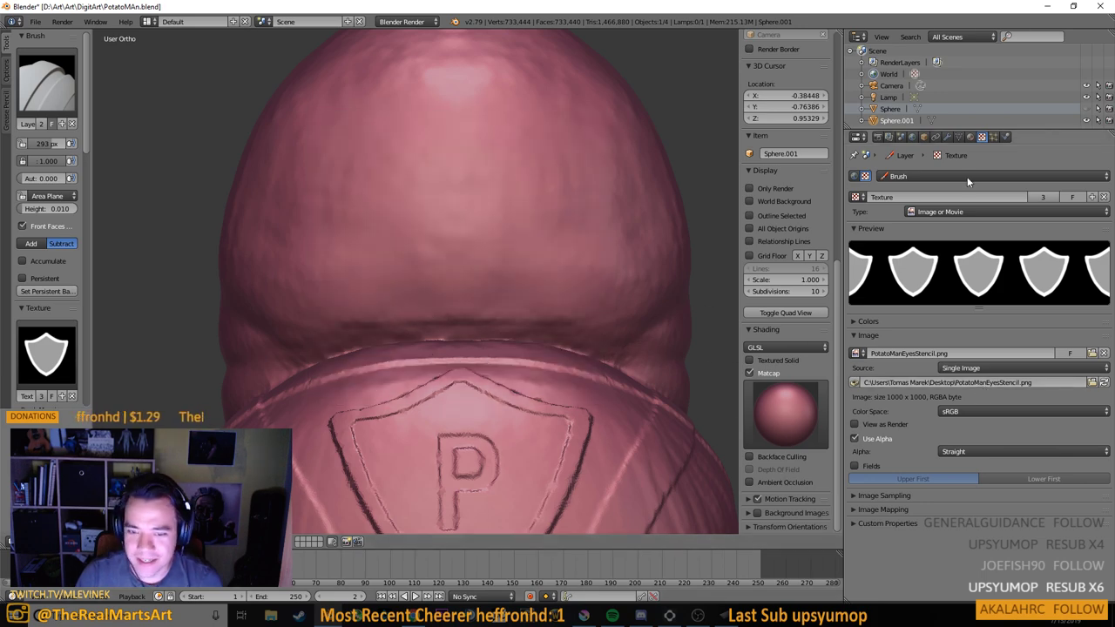
Save the two-oval PotatoManEyesStencil.png in Krita, and reload that image for the brush texture in Blender
{"action": "left_click", "coordinate": [1047, 7]}
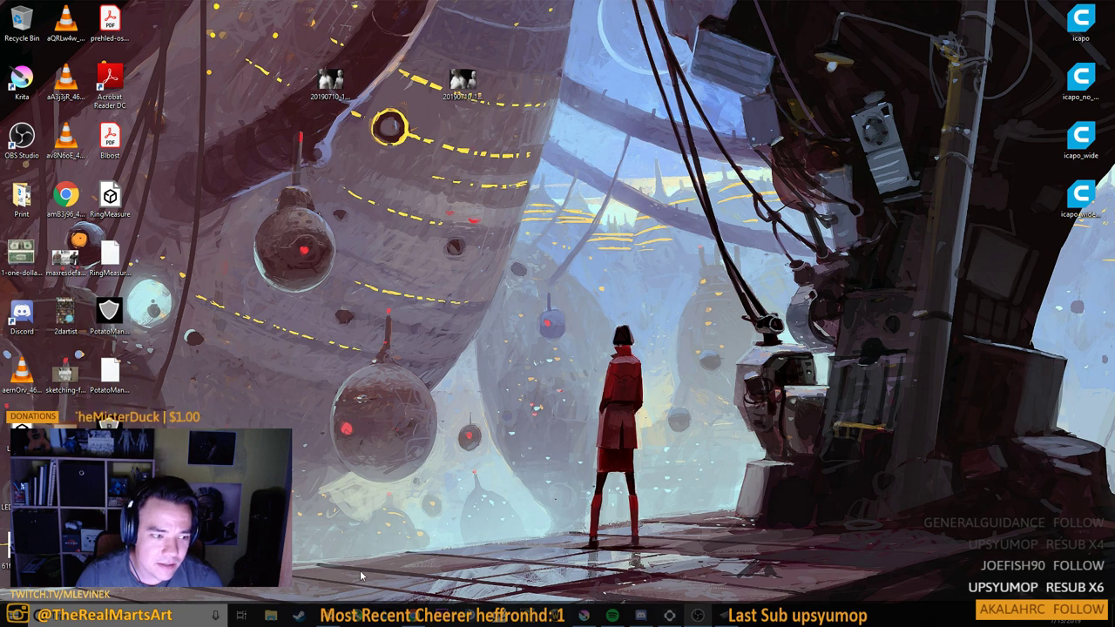
{"action": "left_click", "coordinate": [584, 615]}
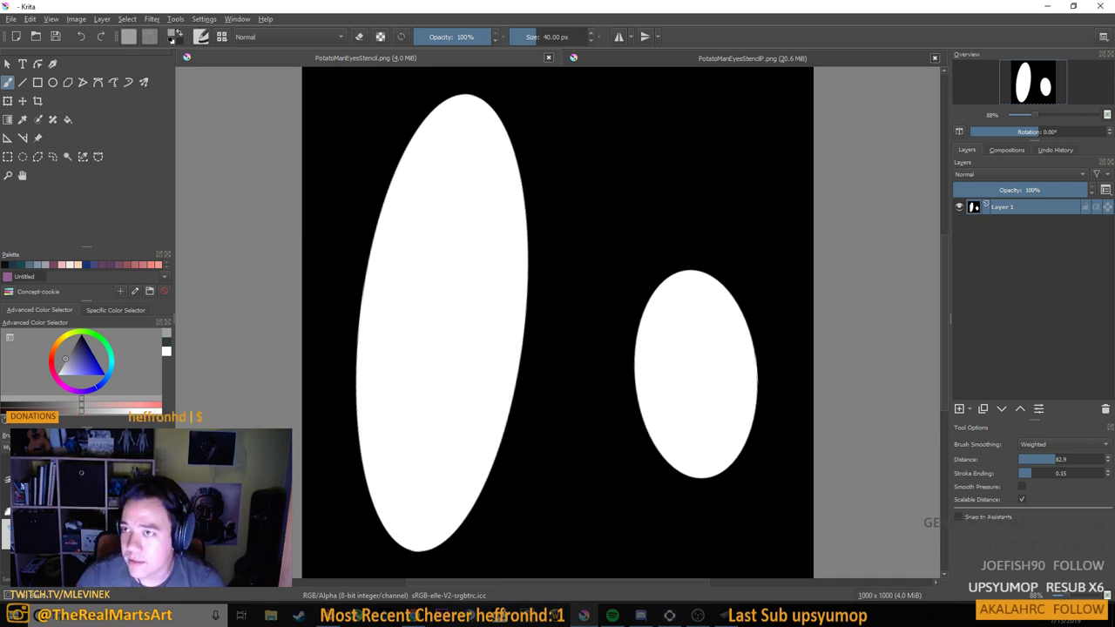
{"action": "key", "text": "ctrl+s"}
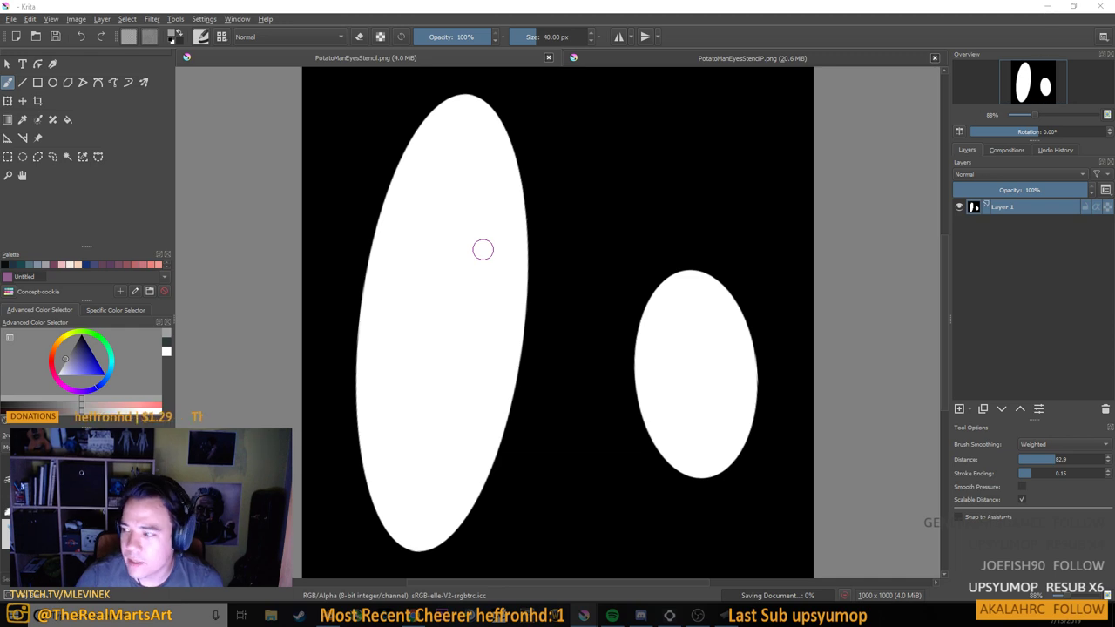
{"action": "left_click", "coordinate": [1047, 6]}
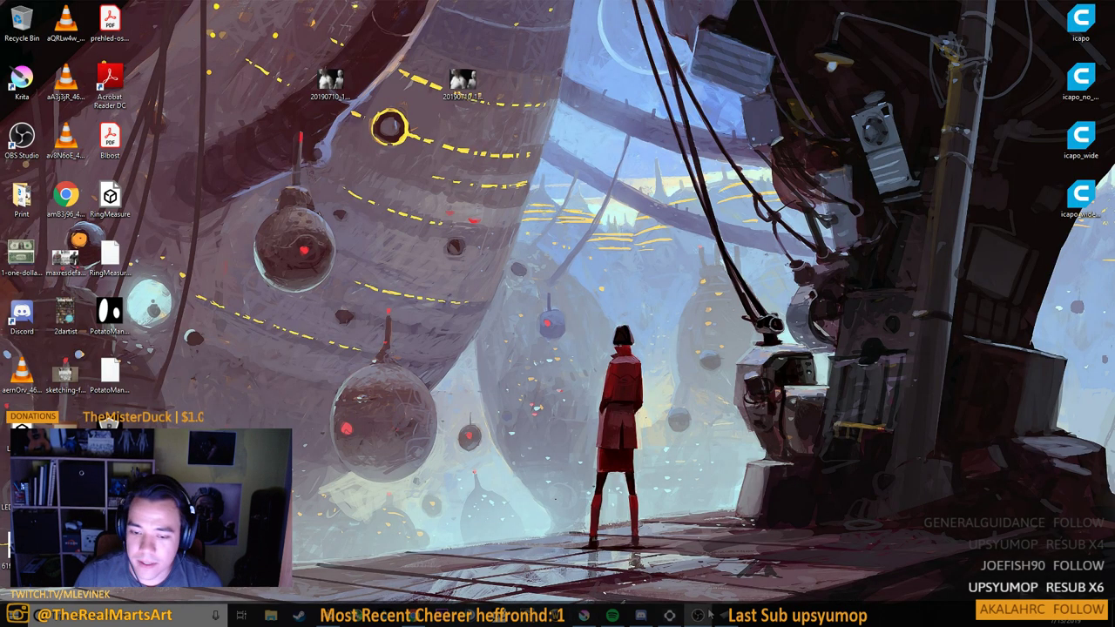
{"action": "left_click", "coordinate": [583, 615]}
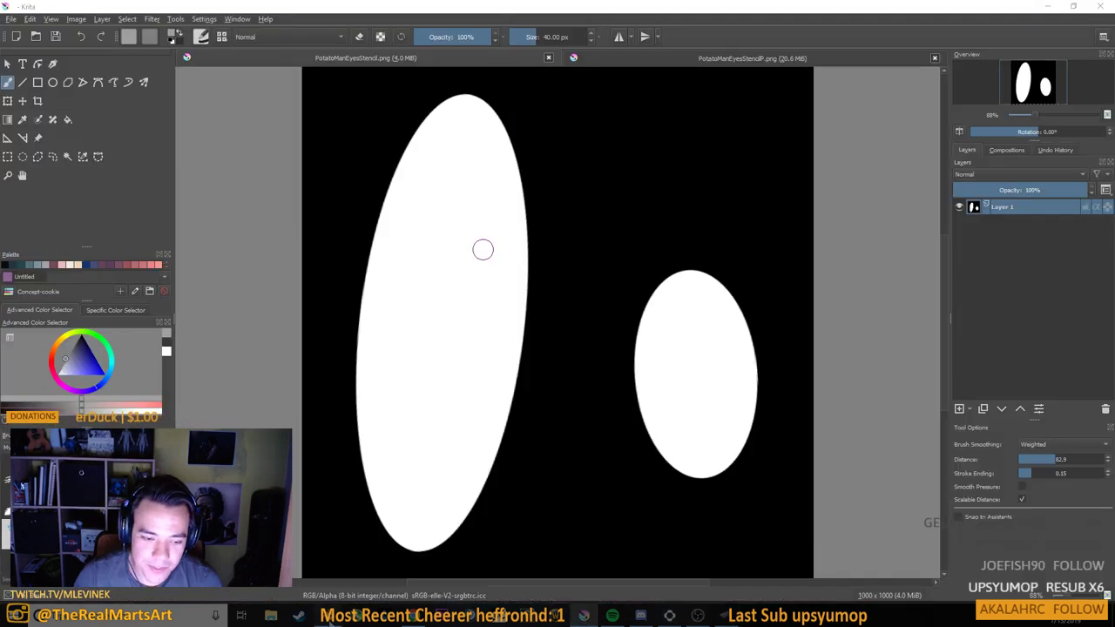
{"action": "key", "text": "alt+Tab"}
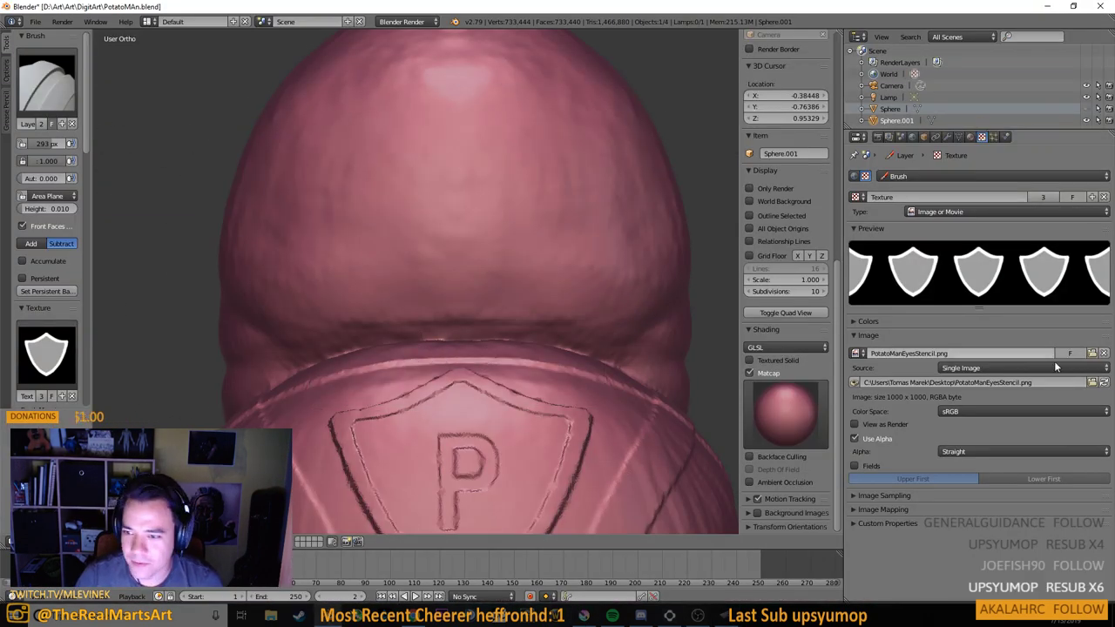
{"action": "left_click", "coordinate": [1104, 382]}
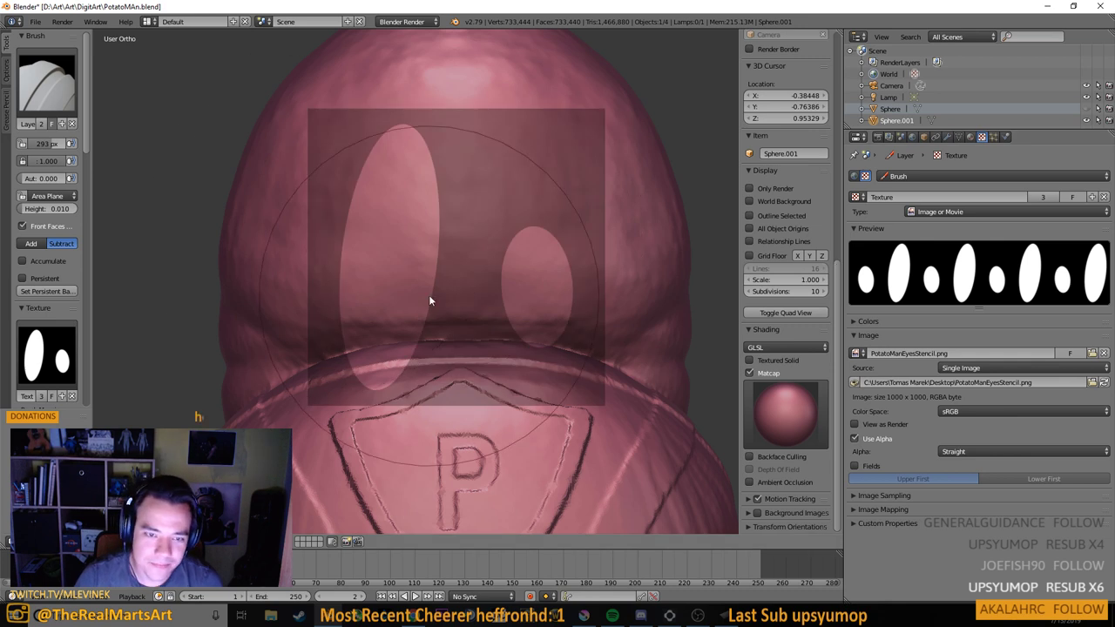
Try to stamp the two-oval stencil onto the head with the Layer brush, and undo the stroke
{"action": "scroll", "coordinate": [474, 279], "scroll_direction": "up", "scroll_amount": 2}
{"action": "mouse_move", "coordinate": [474, 289]}
{"action": "left_mouse_down"}
{"action": "mouse_move", "coordinate": [479, 338]}
{"action": "mouse_move", "coordinate": [468, 319]}
{"action": "left_mouse_up"}
{"action": "left_click", "coordinate": [448, 243]}
{"action": "key", "text": "ctrl+z"}
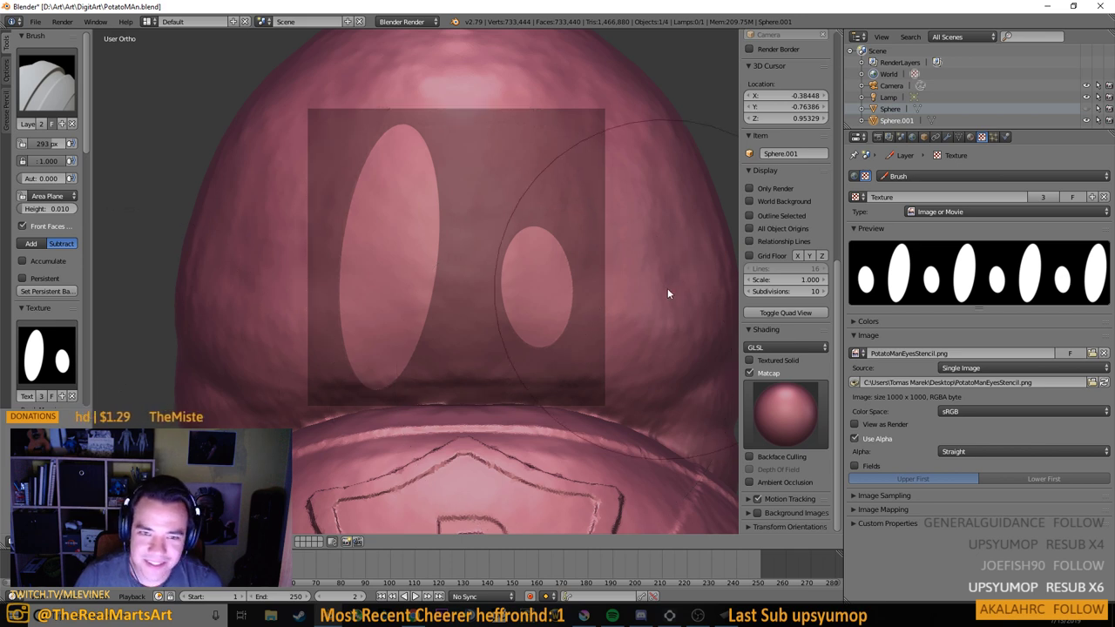
Examine the Layer brush's overlay, appearance, texture mapping and stroke settings
{"action": "scroll", "coordinate": [19, 360], "scroll_direction": "down", "scroll_amount": 15}
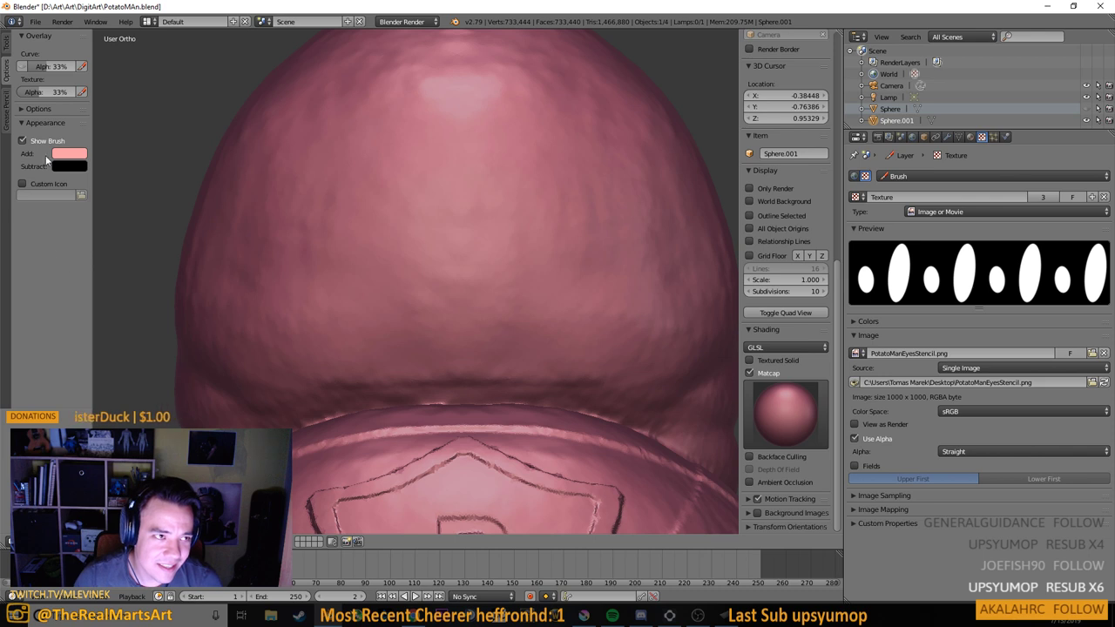
{"action": "left_click", "coordinate": [6, 42]}
{"action": "scroll", "coordinate": [57, 266], "scroll_direction": "down", "scroll_amount": 2}
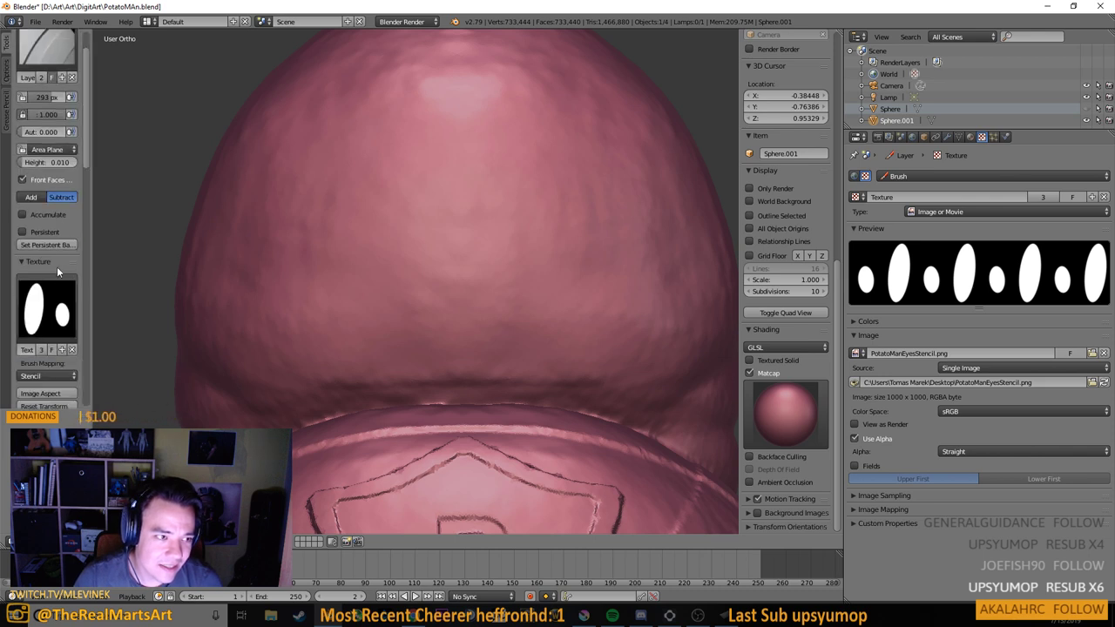
{"action": "scroll", "coordinate": [62, 257], "scroll_direction": "down", "scroll_amount": 1}
{"action": "scroll", "coordinate": [59, 279], "scroll_direction": "down", "scroll_amount": 6}
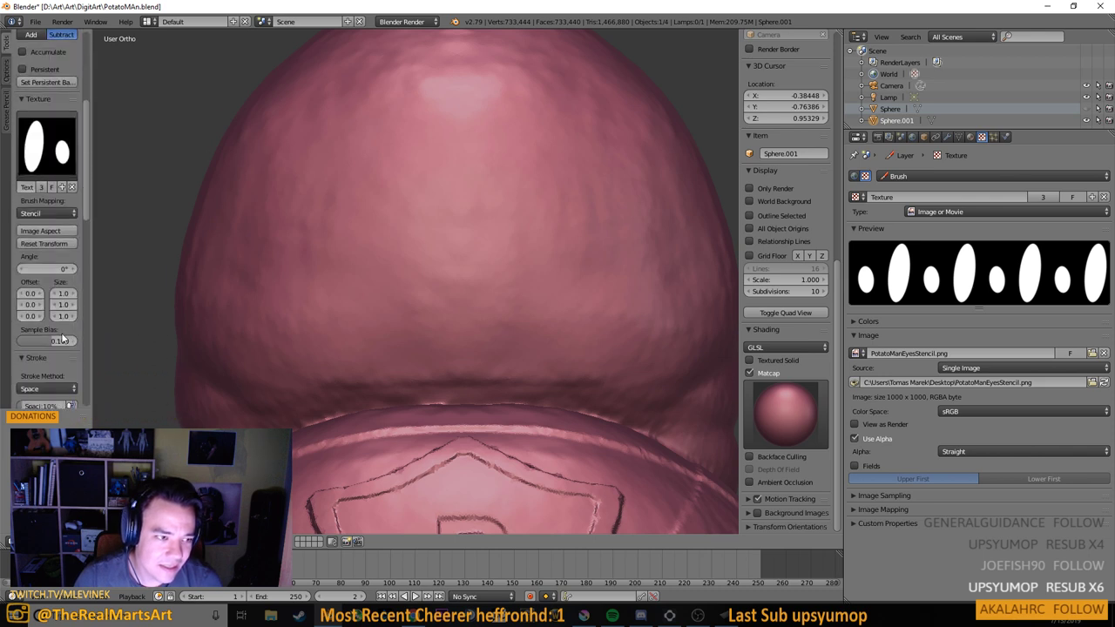
{"action": "scroll", "coordinate": [56, 305], "scroll_direction": "up", "scroll_amount": 8}
{"action": "scroll", "coordinate": [51, 285], "scroll_direction": "up", "scroll_amount": 1}
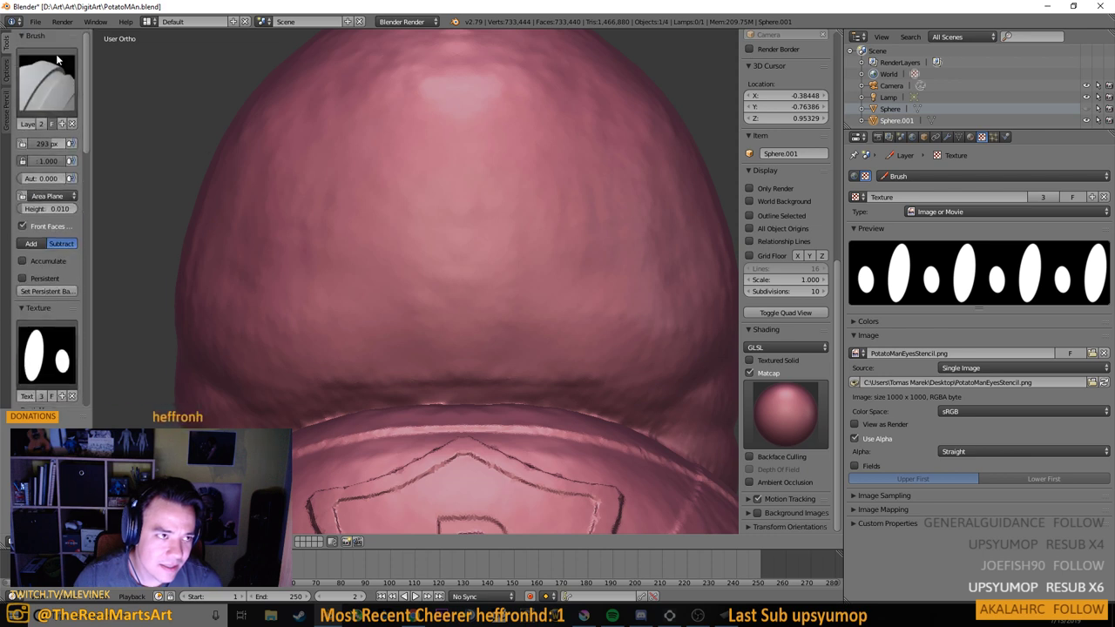
Switch to the SculptDraw brush and test the two-oval texture on the front of the head, undoing each stamp
{"action": "left_click", "coordinate": [47, 83]}
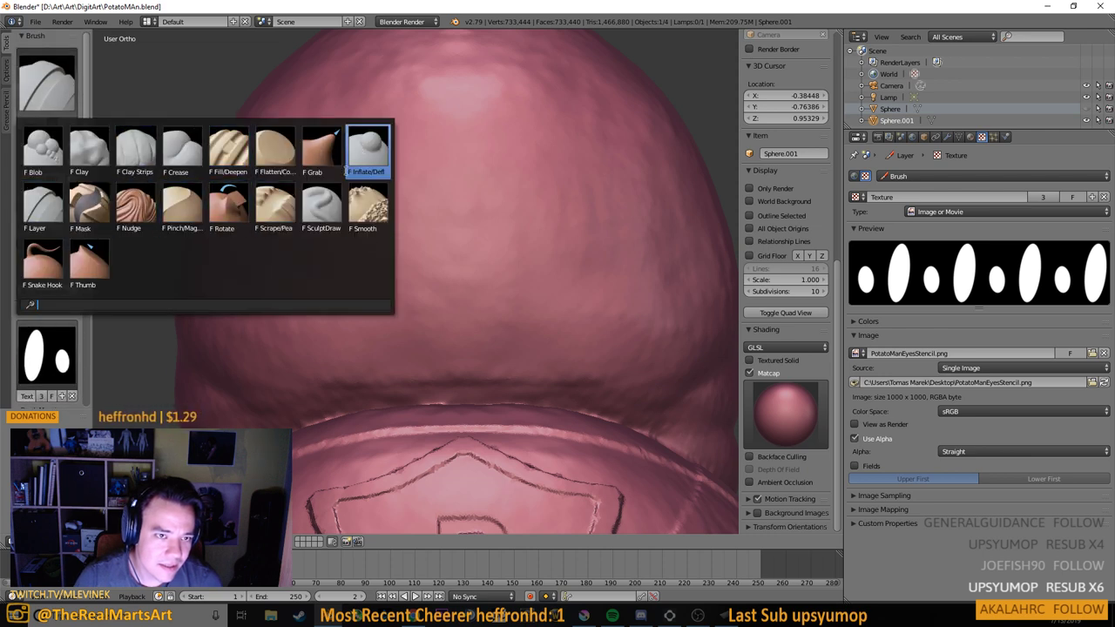
{"action": "left_click", "coordinate": [321, 207]}
{"action": "left_click", "coordinate": [501, 204]}
{"action": "key", "text": "ctrl+z"}
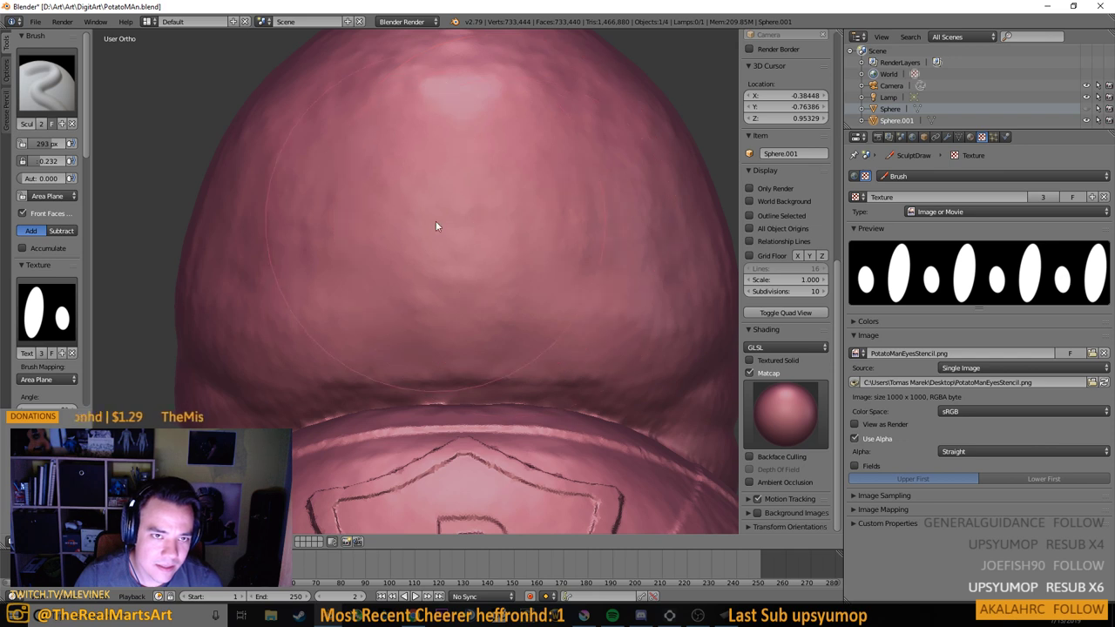
{"action": "left_click", "coordinate": [436, 223]}
{"action": "key", "text": "ctrl+z"}
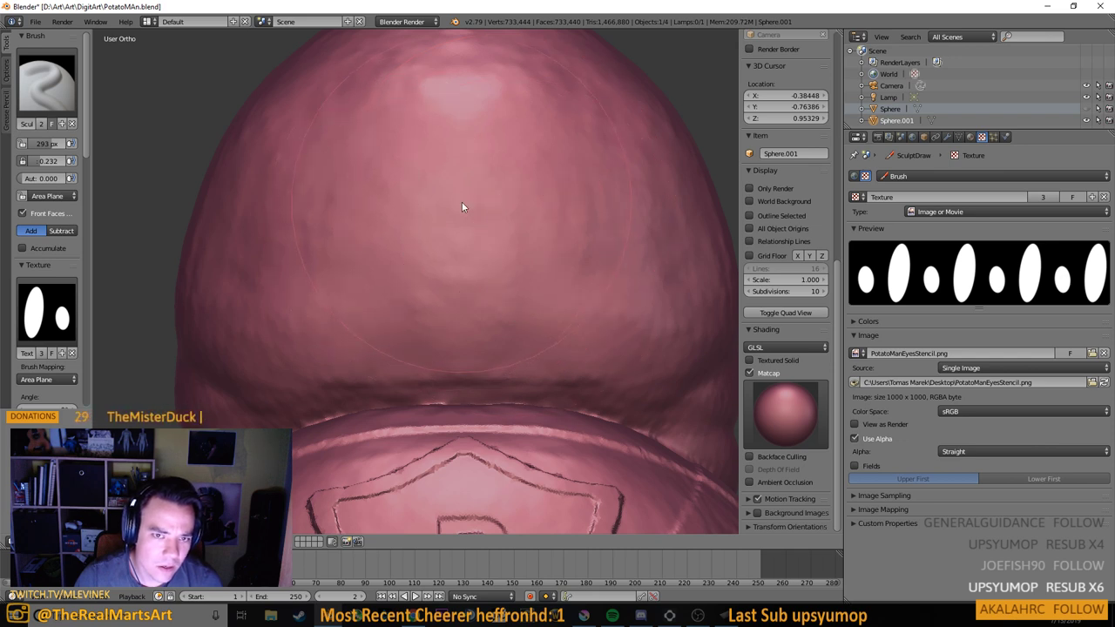
{"action": "left_click", "coordinate": [462, 202]}
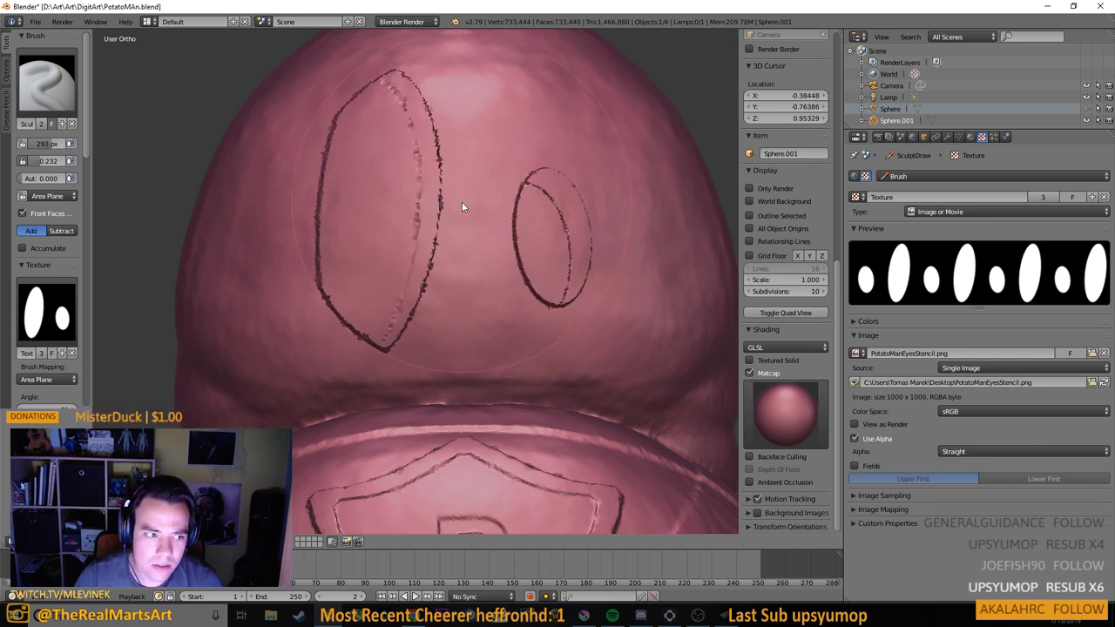
{"action": "key", "text": "ctrl+z"}
Set the SculptDraw brush to Subtract, test-stamp the two ovals into the front of the head, and undo the stamp
{"action": "scroll", "coordinate": [57, 320], "scroll_direction": "down", "scroll_amount": 5}
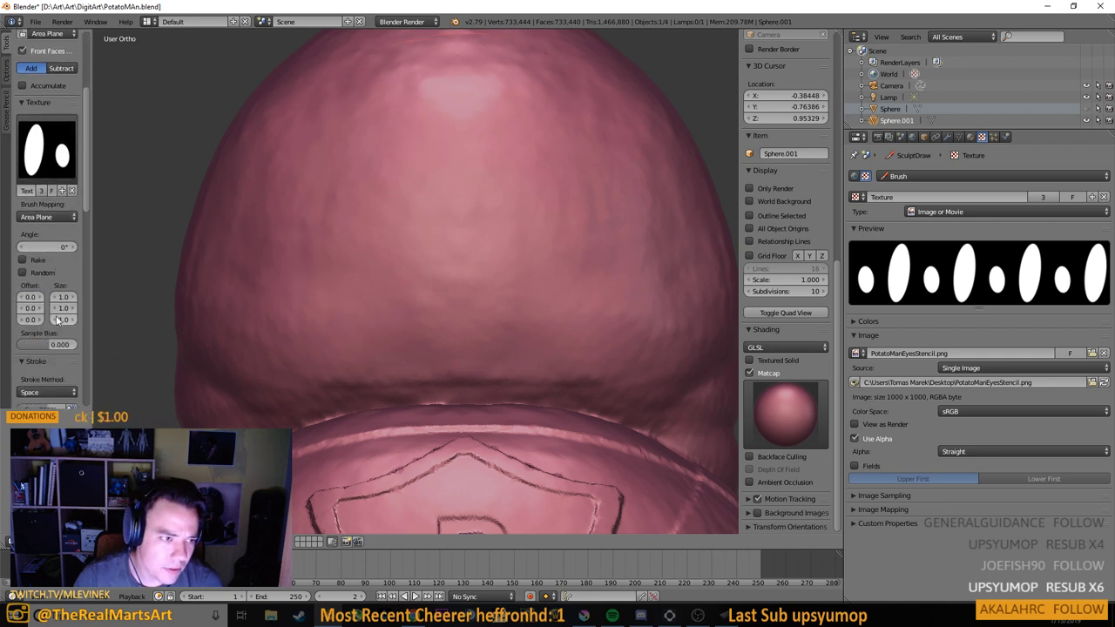
{"action": "scroll", "coordinate": [21, 258], "scroll_direction": "up", "scroll_amount": 5}
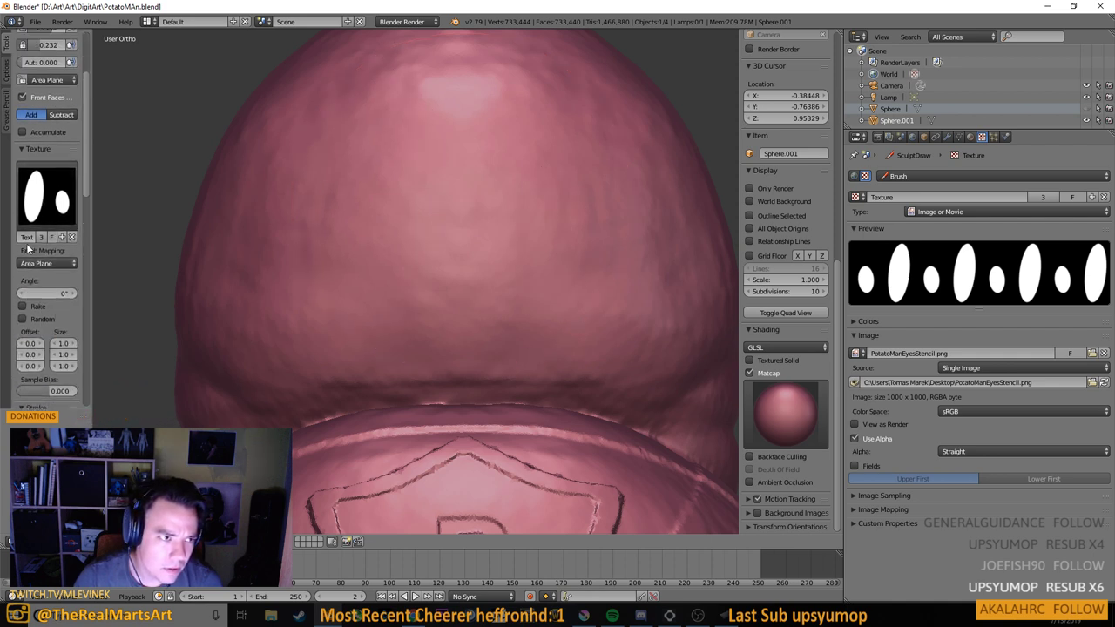
{"action": "scroll", "coordinate": [30, 252], "scroll_direction": "down", "scroll_amount": 5}
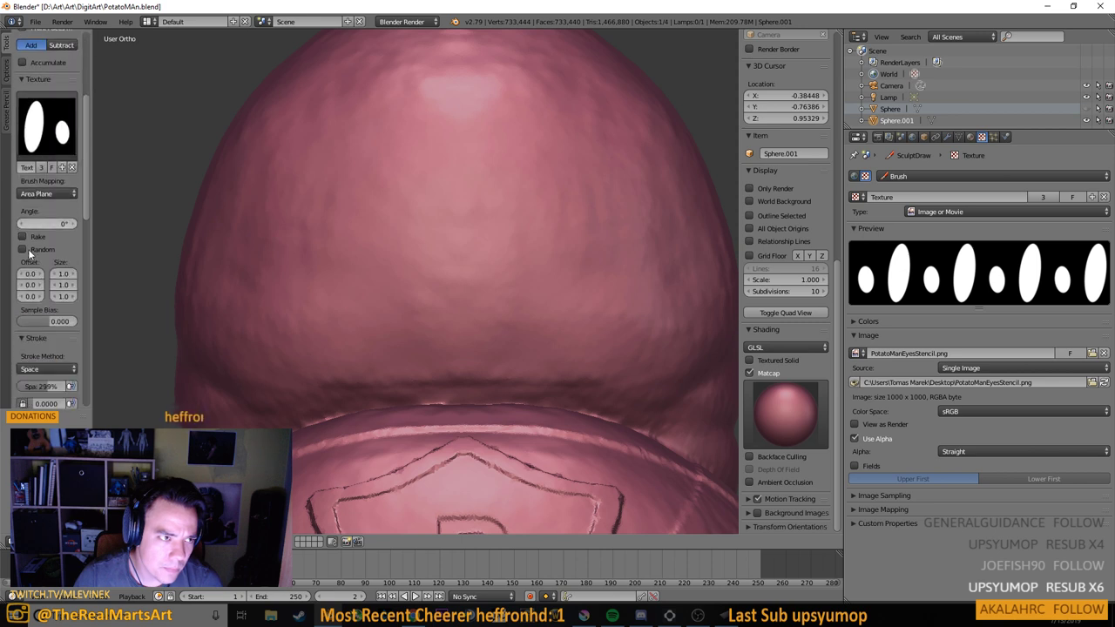
{"action": "scroll", "coordinate": [63, 165], "scroll_direction": "up", "scroll_amount": 5}
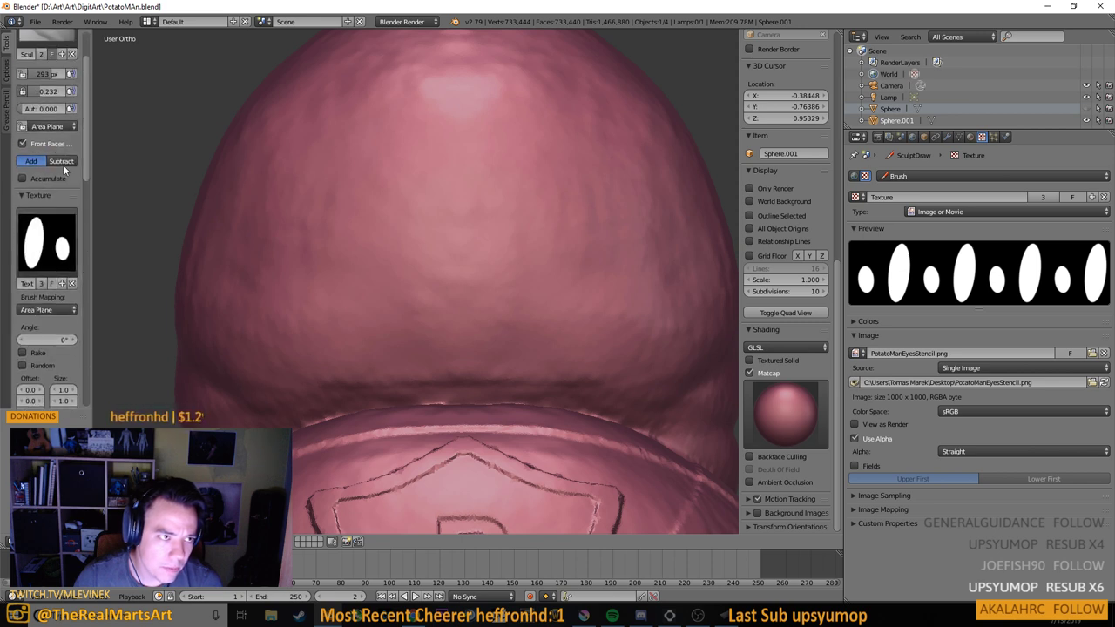
{"action": "scroll", "coordinate": [459, 210], "scroll_direction": "down", "scroll_amount": 3}
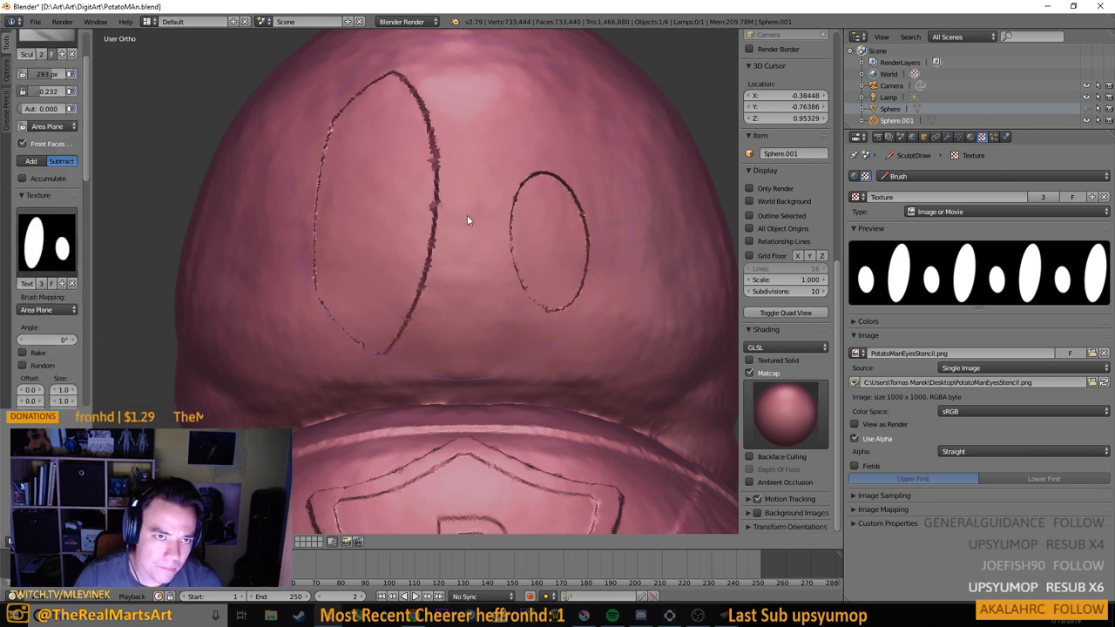
{"action": "left_click_drag", "start_coordinate": [467, 221], "coordinate": [539, 269]}
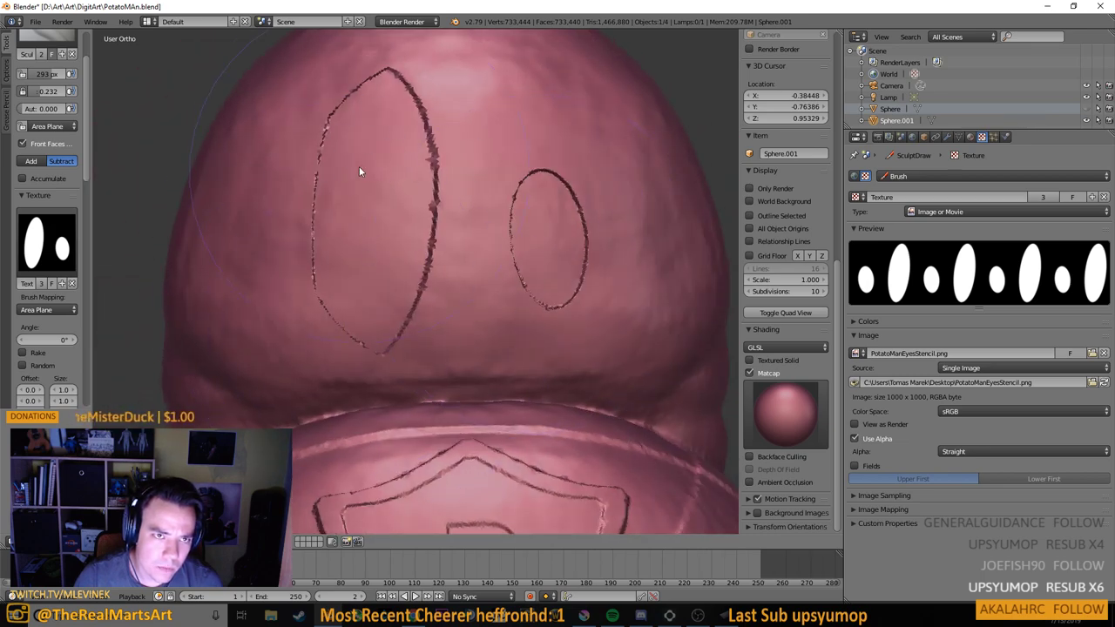
{"action": "key", "text": "ctrl+z"}
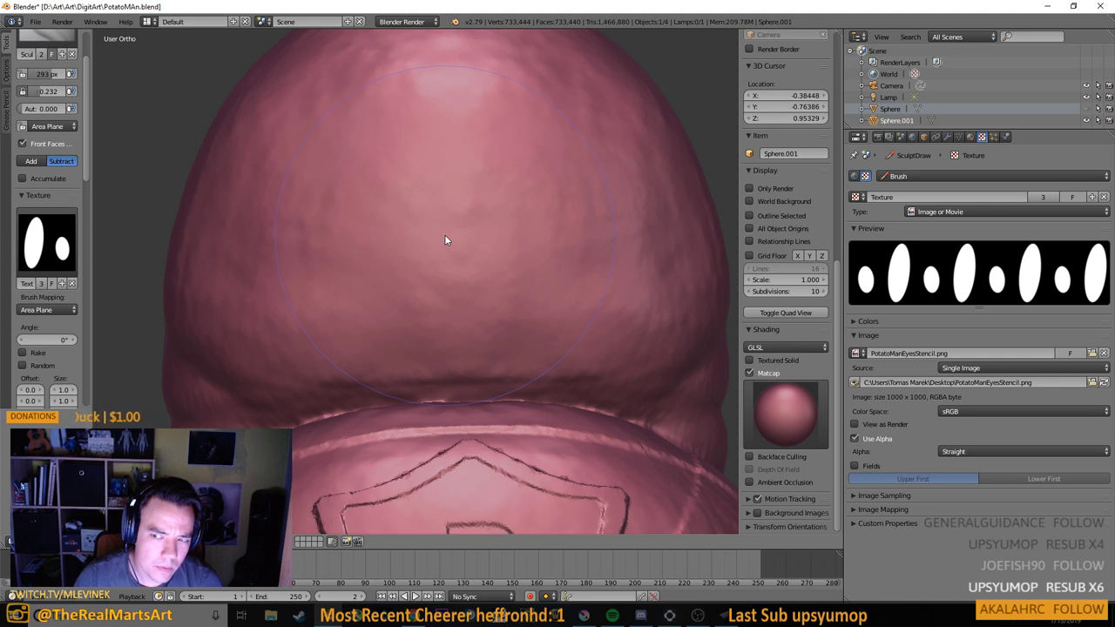
Try carving the two ovals into the head again, both close up and with the whole head in view, undoing every stamp
{"action": "left_click", "coordinate": [449, 202]}
{"action": "left_click", "coordinate": [451, 201]}
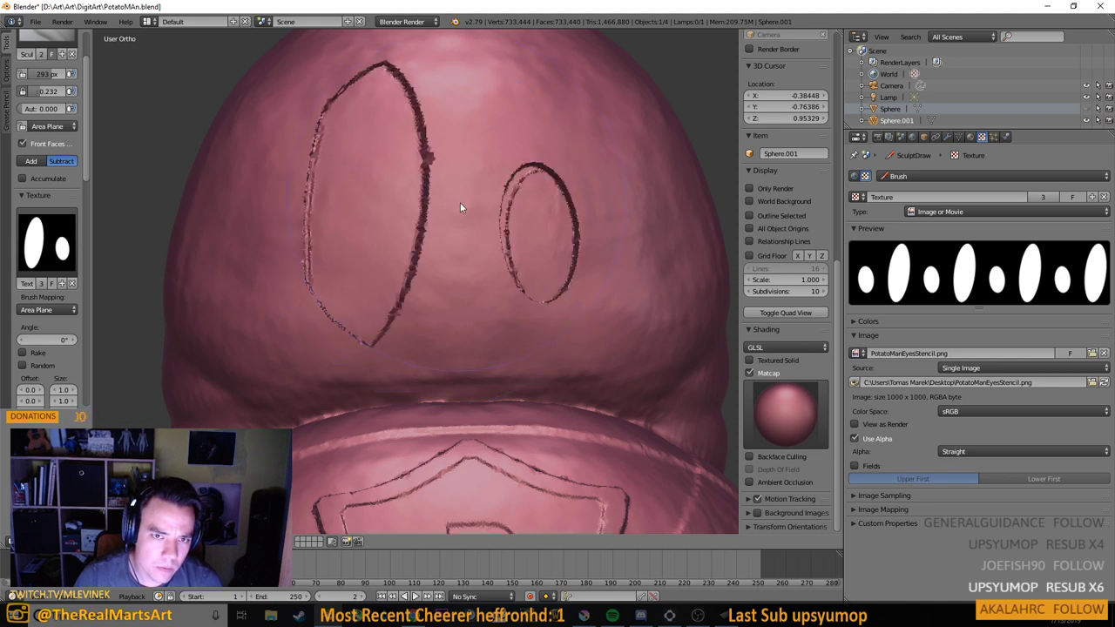
{"action": "key", "text": "ctrl+z"}
{"action": "key", "text": "ctrl+z"}
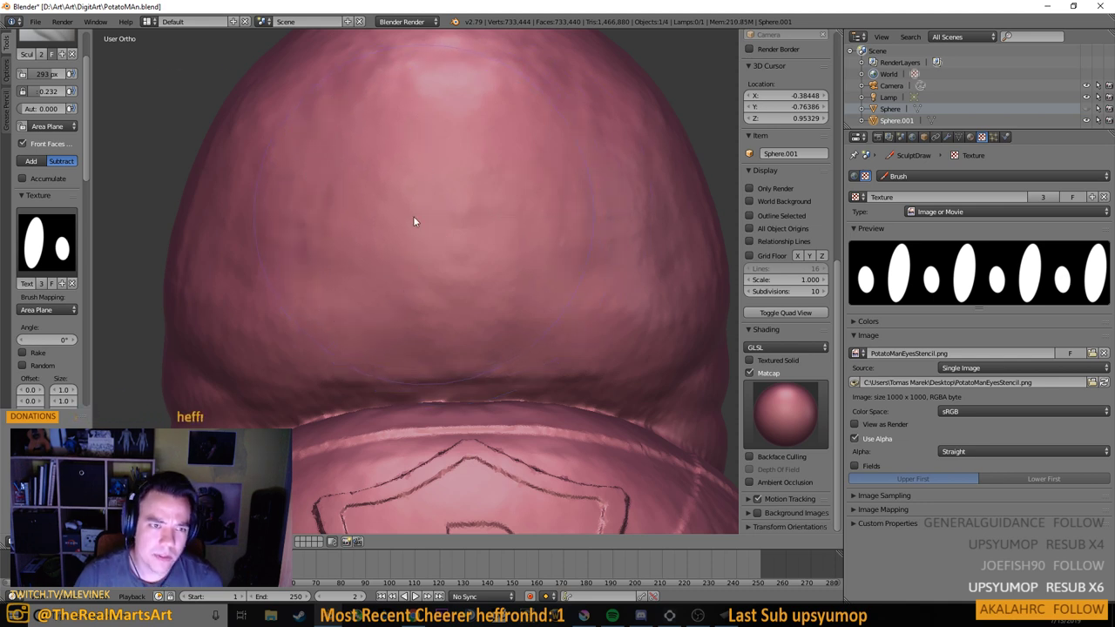
{"action": "scroll", "coordinate": [263, 307], "scroll_direction": "down", "scroll_amount": 4}
{"action": "left_click", "coordinate": [439, 242]}
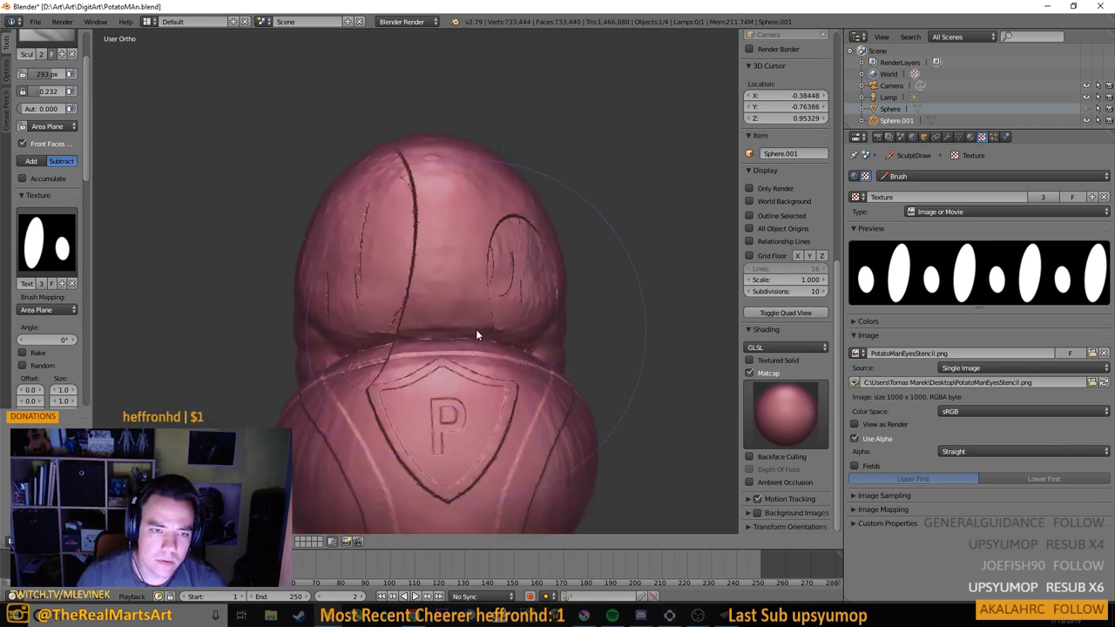
{"action": "key", "text": "ctrl+z"}
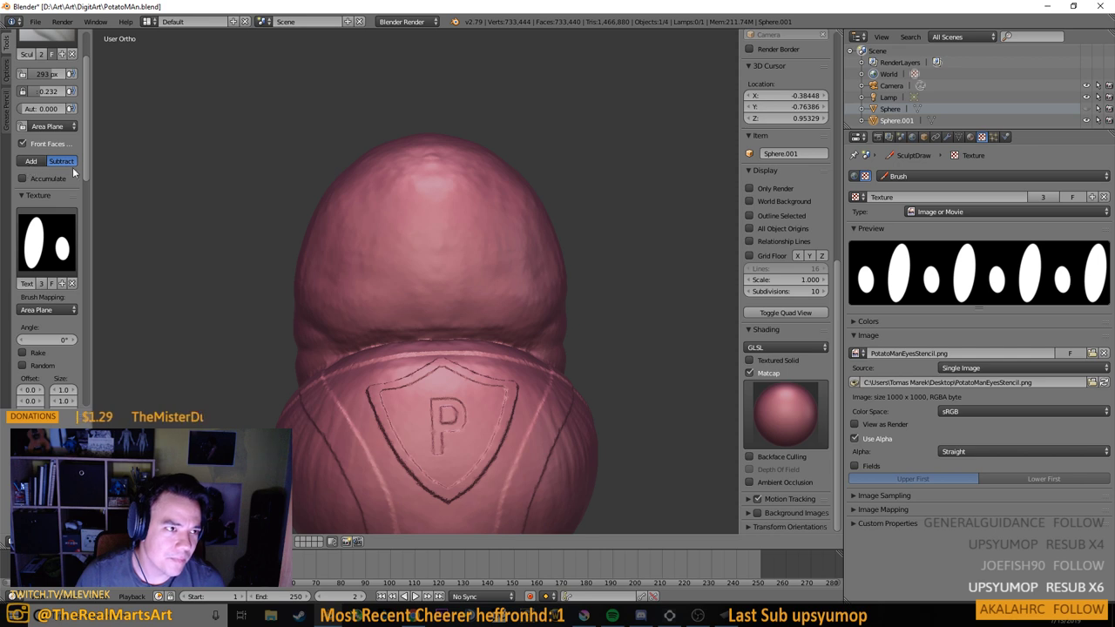
{"action": "scroll", "coordinate": [44, 166], "scroll_direction": "up", "scroll_amount": 3}
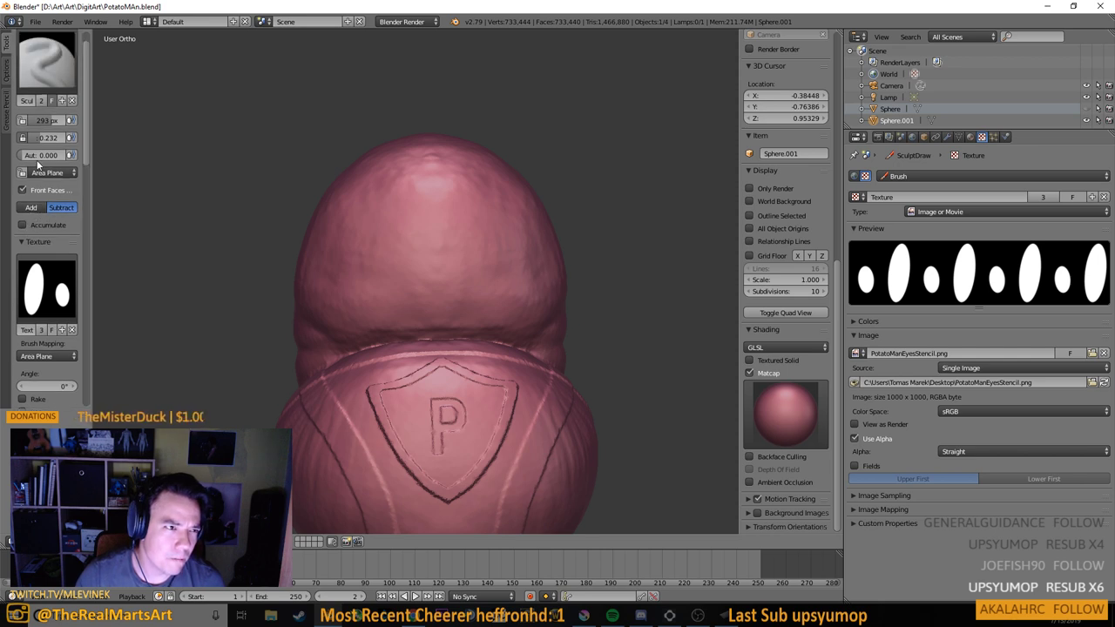
Set the SculptDraw brush's texture mapping to Stencil and line up the front of the head under the two-oval overlay
{"action": "scroll", "coordinate": [46, 165], "scroll_direction": "down", "scroll_amount": 3}
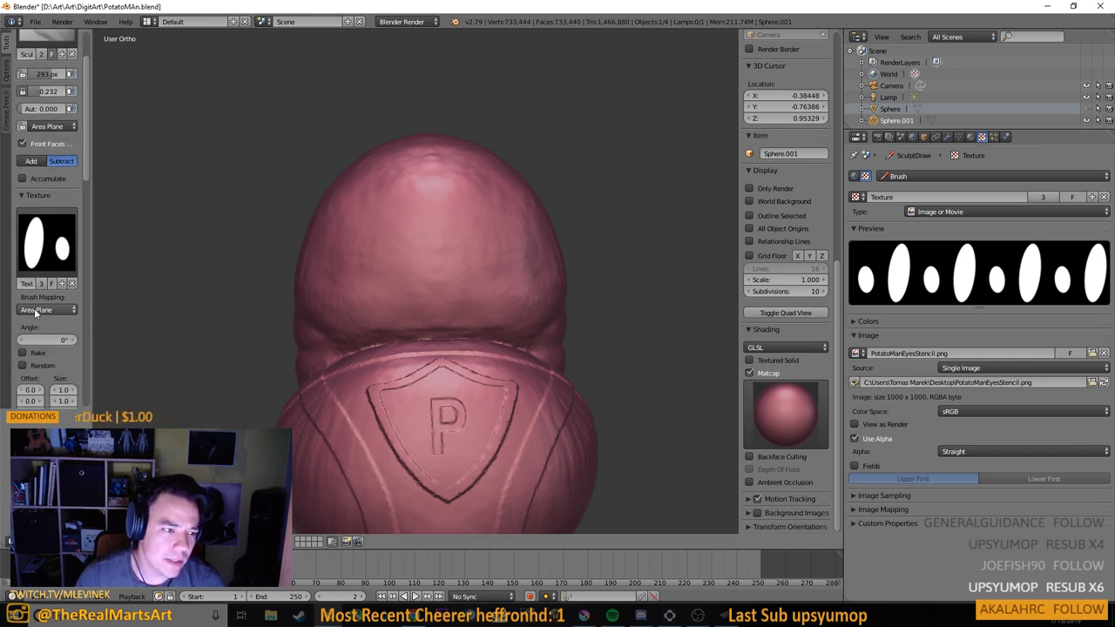
{"action": "left_click", "coordinate": [34, 309]}
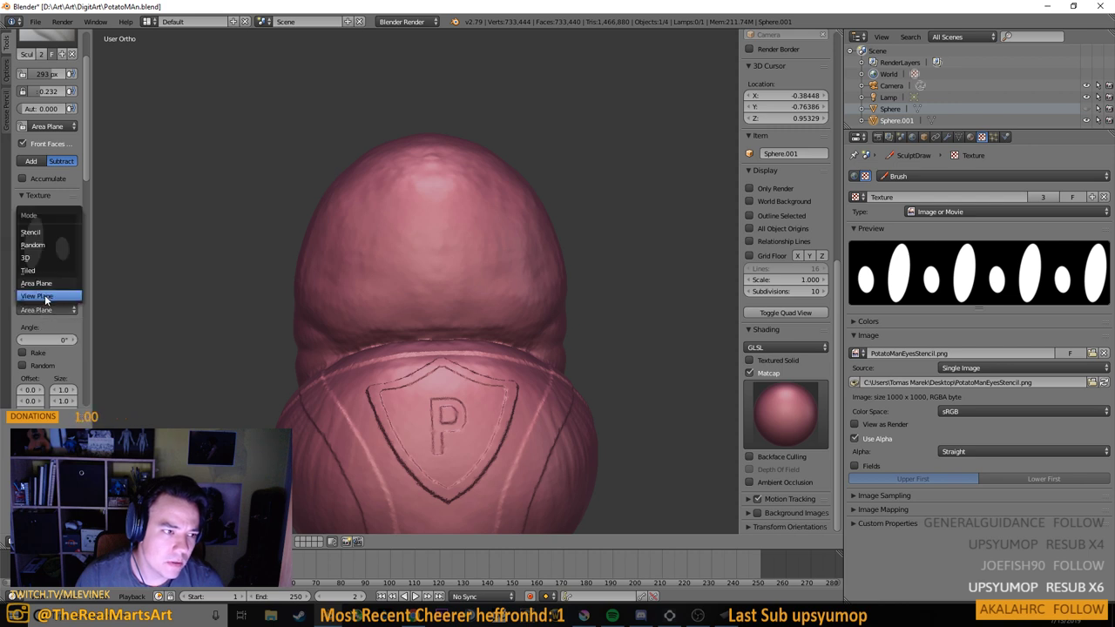
{"action": "left_click", "coordinate": [42, 233]}
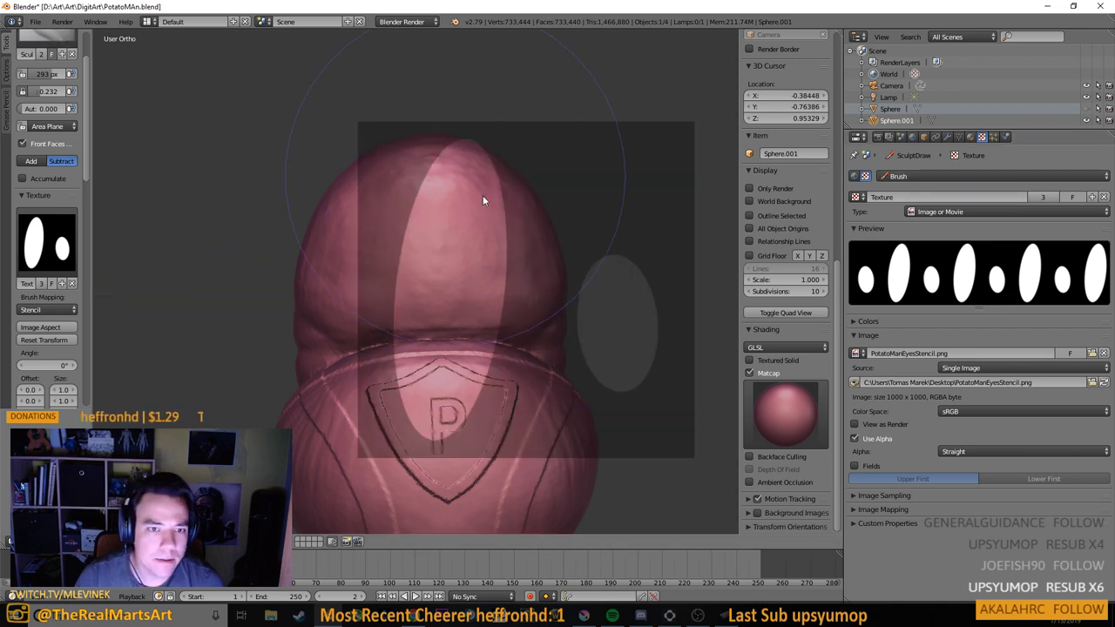
{"action": "scroll", "coordinate": [534, 264], "scroll_direction": "up", "scroll_amount": 3}
{"action": "mouse_move", "coordinate": [549, 262]}
{"action": "left_mouse_down"}
{"action": "mouse_move", "coordinate": [526, 264]}
{"action": "mouse_move", "coordinate": [434, 189]}
{"action": "mouse_move", "coordinate": [437, 179]}
{"action": "left_mouse_up"}
{"action": "scroll", "coordinate": [438, 179], "scroll_direction": "up", "scroll_amount": 5}
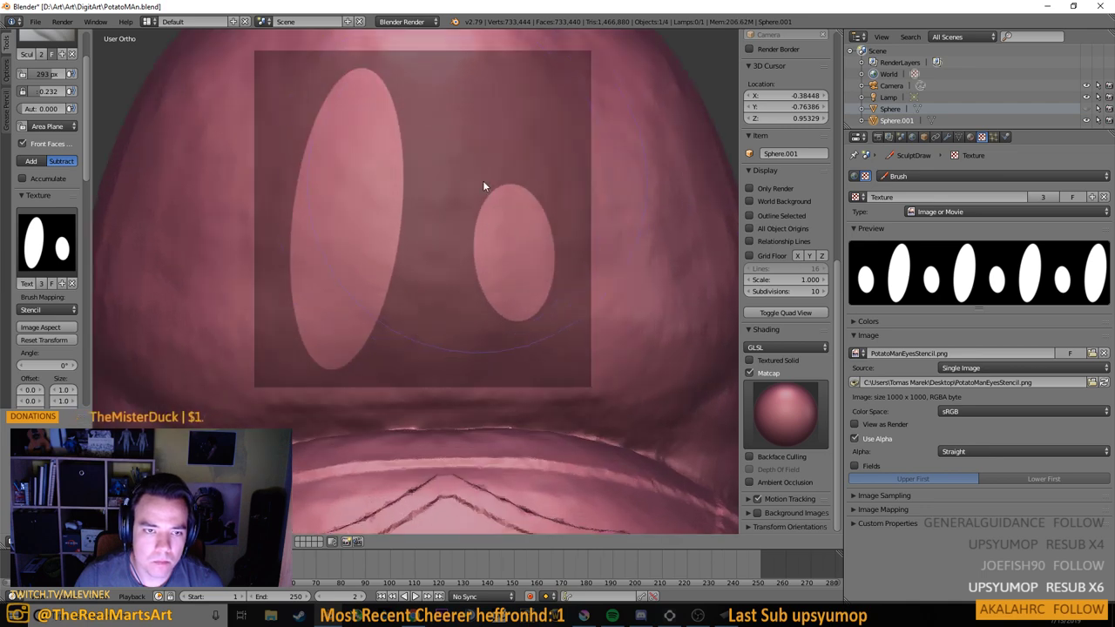
{"action": "scroll", "coordinate": [483, 187], "scroll_direction": "down", "scroll_amount": 4}
{"action": "scroll", "coordinate": [479, 204], "scroll_direction": "up", "scroll_amount": 4}
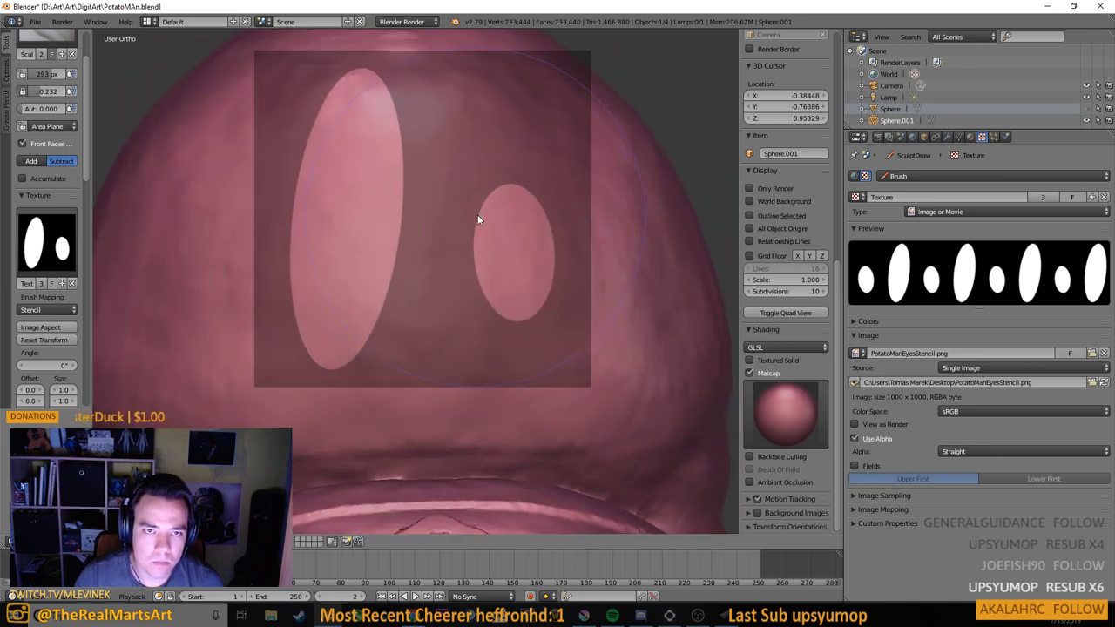
{"action": "mouse_move", "coordinate": [450, 247]}
{"action": "left_mouse_down"}
{"action": "mouse_move", "coordinate": [366, 253]}
{"action": "mouse_move", "coordinate": [473, 229]}
{"action": "mouse_move", "coordinate": [446, 232]}
{"action": "mouse_move", "coordinate": [458, 231]}
{"action": "left_mouse_up"}
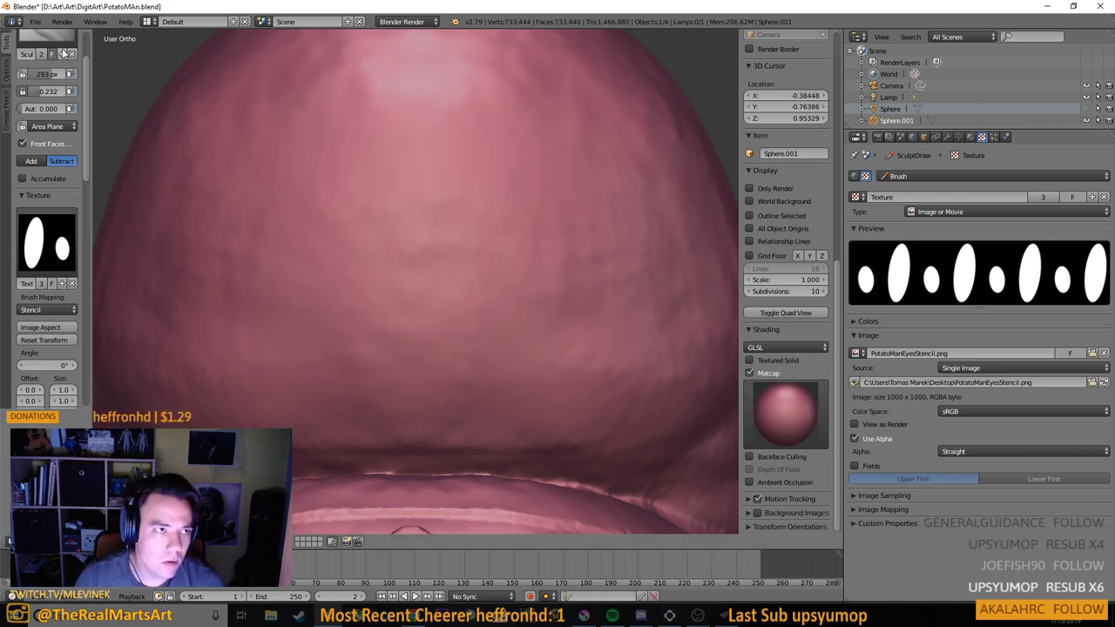
Unlink the brush's texture and assign the two-oval image texture to the brush again
{"action": "scroll", "coordinate": [48, 164], "scroll_direction": "up", "scroll_amount": 4}
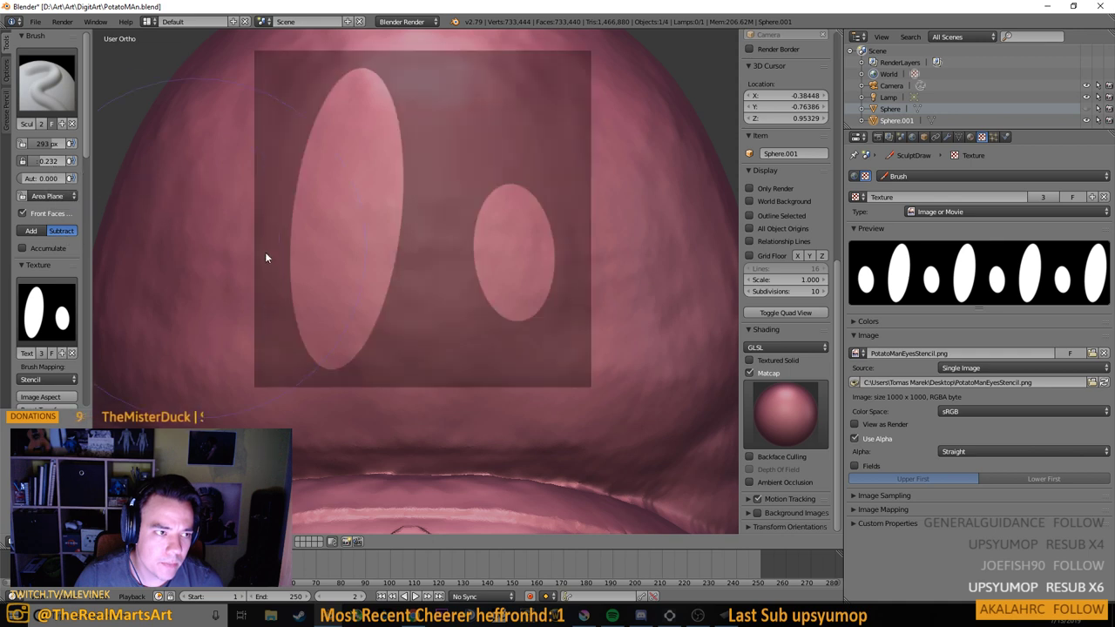
{"action": "left_click", "coordinate": [1103, 198]}
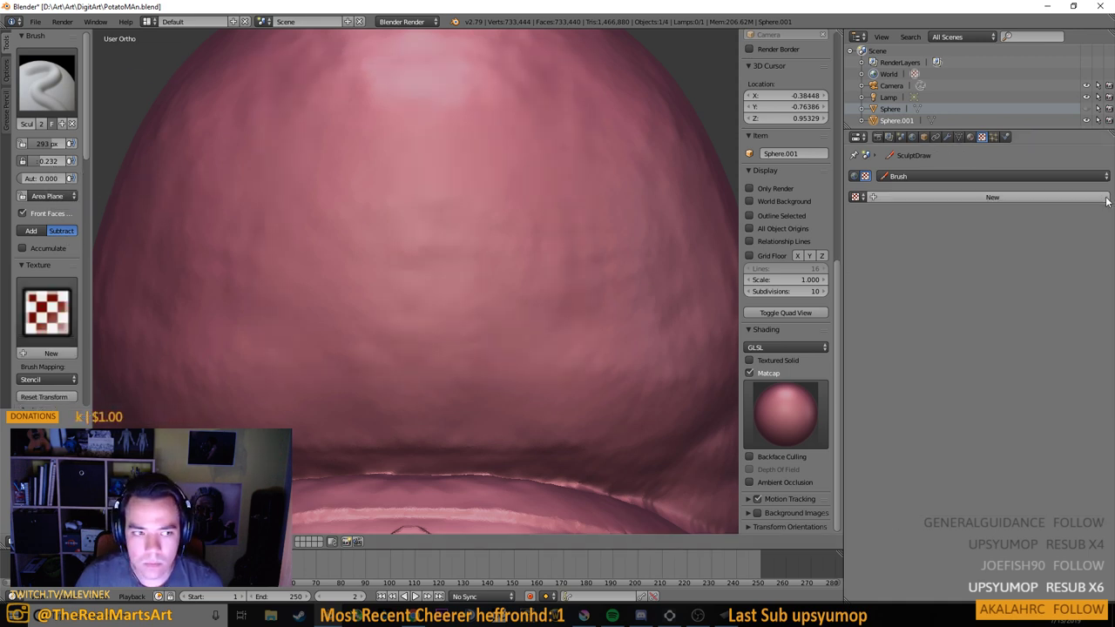
{"action": "left_click", "coordinate": [47, 309]}
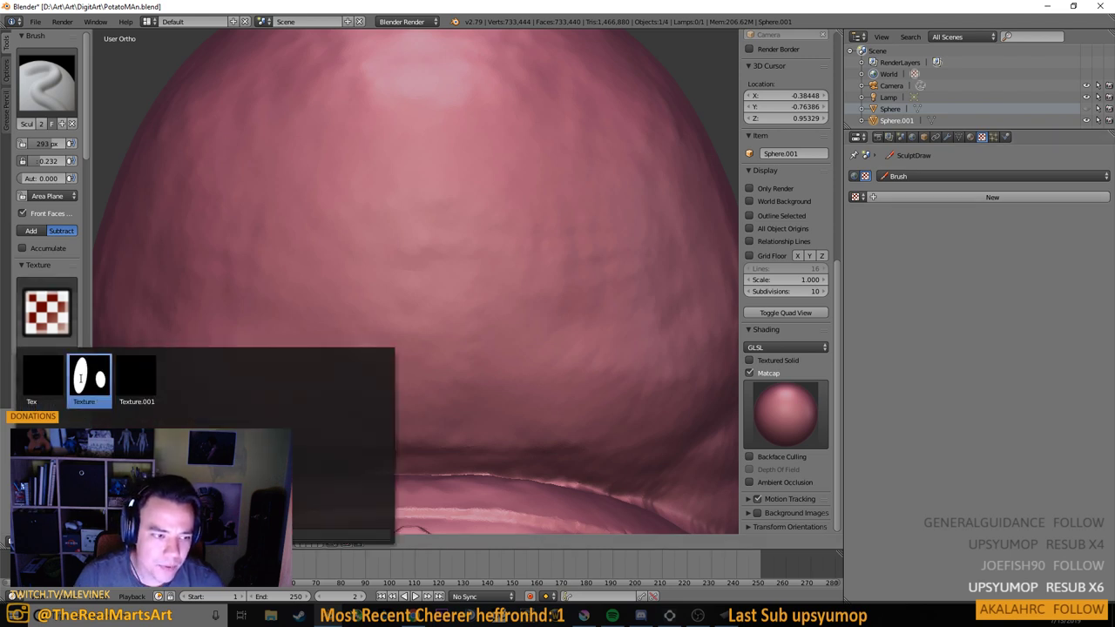
{"action": "left_click", "coordinate": [91, 376]}
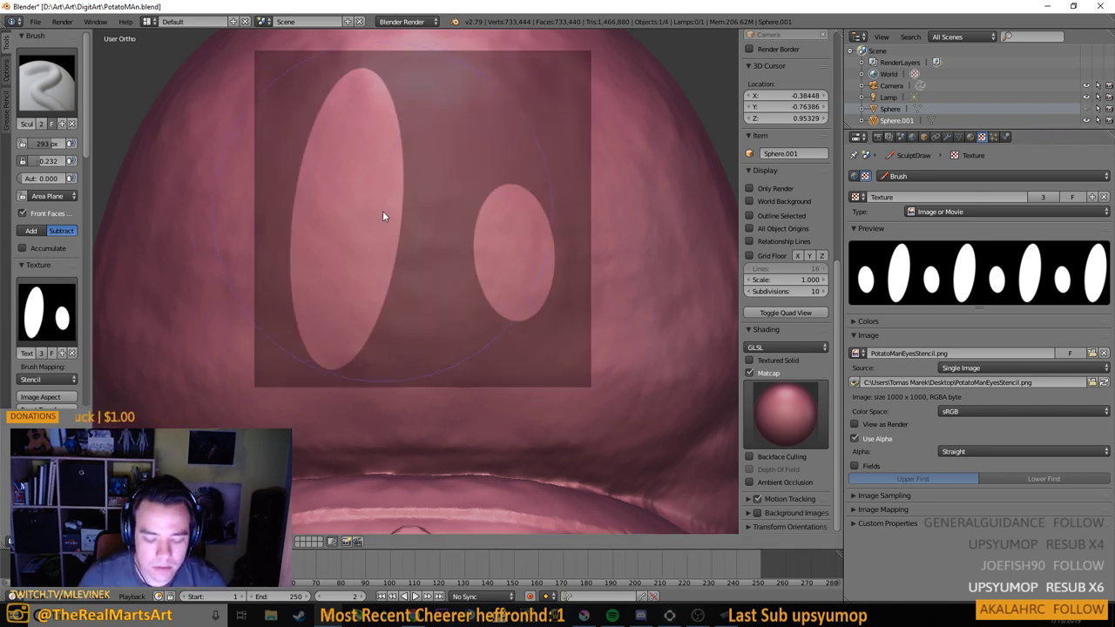
Reduce the brush radius to 119 px, test-carve the upper part of the tall oval, and undo the strokes
{"action": "key", "text": "f"}
{"action": "key", "text": "ctrl+z"}
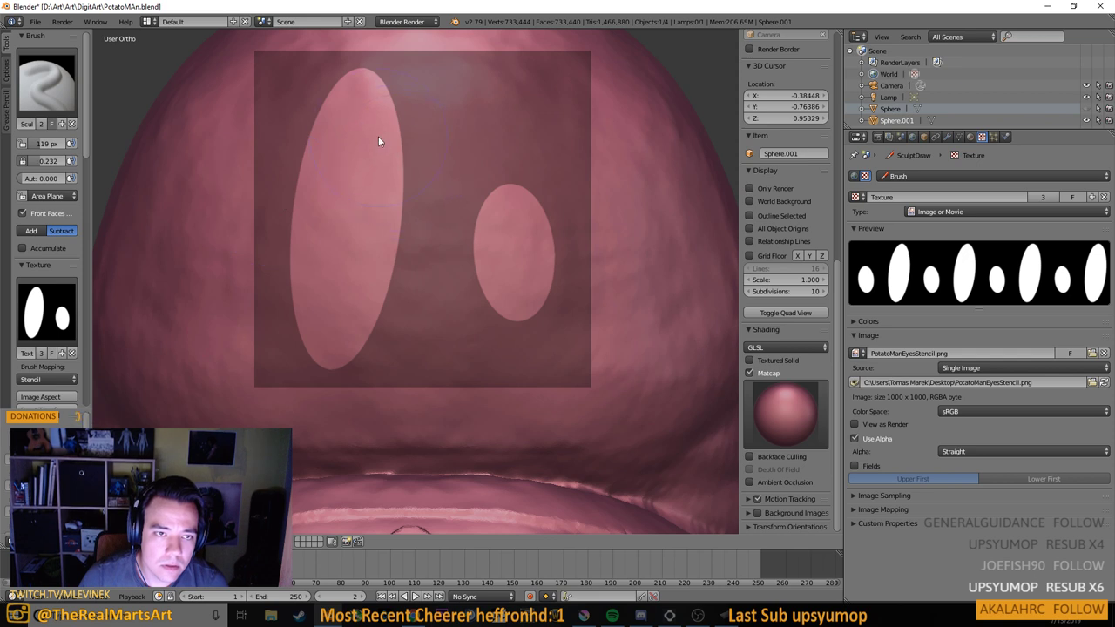
{"action": "mouse_move", "coordinate": [378, 141]}
{"action": "left_mouse_down"}
{"action": "mouse_move", "coordinate": [375, 132]}
{"action": "mouse_move", "coordinate": [404, 172]}
{"action": "mouse_move", "coordinate": [369, 190]}
{"action": "left_mouse_up"}
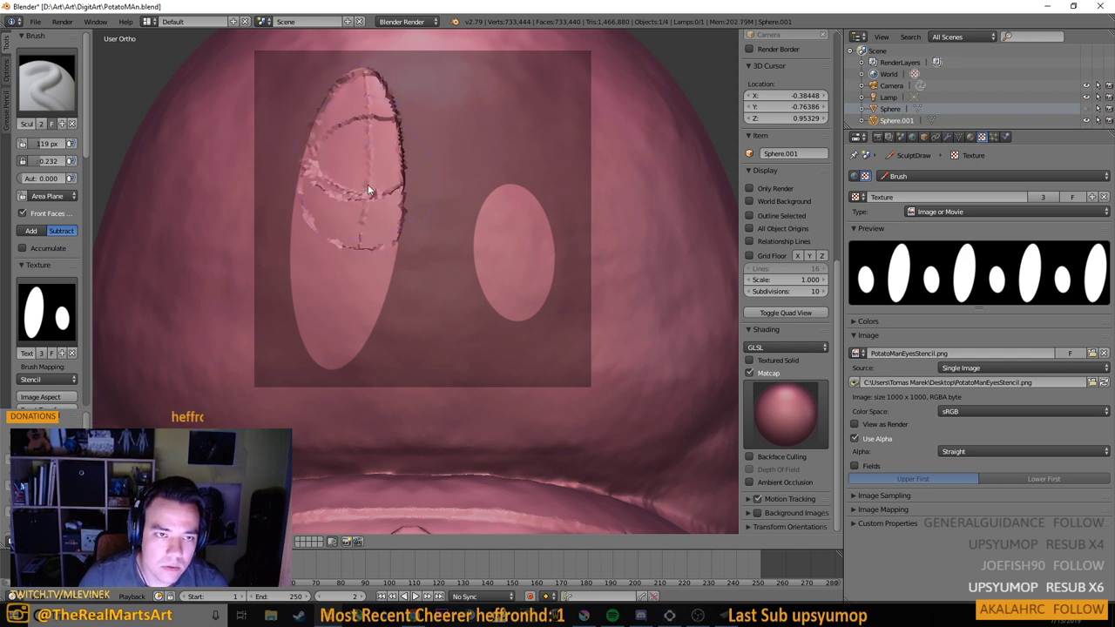
{"action": "key", "text": "ctrl+z"}
{"action": "key", "text": "ctrl+z"}
{"action": "key", "text": "ctrl+z"}
Set the SculptDraw stroke spacing to 4%, test-carve both ovals through the stencil, and undo the carving
{"action": "scroll", "coordinate": [55, 346], "scroll_direction": "down", "scroll_amount": 7}
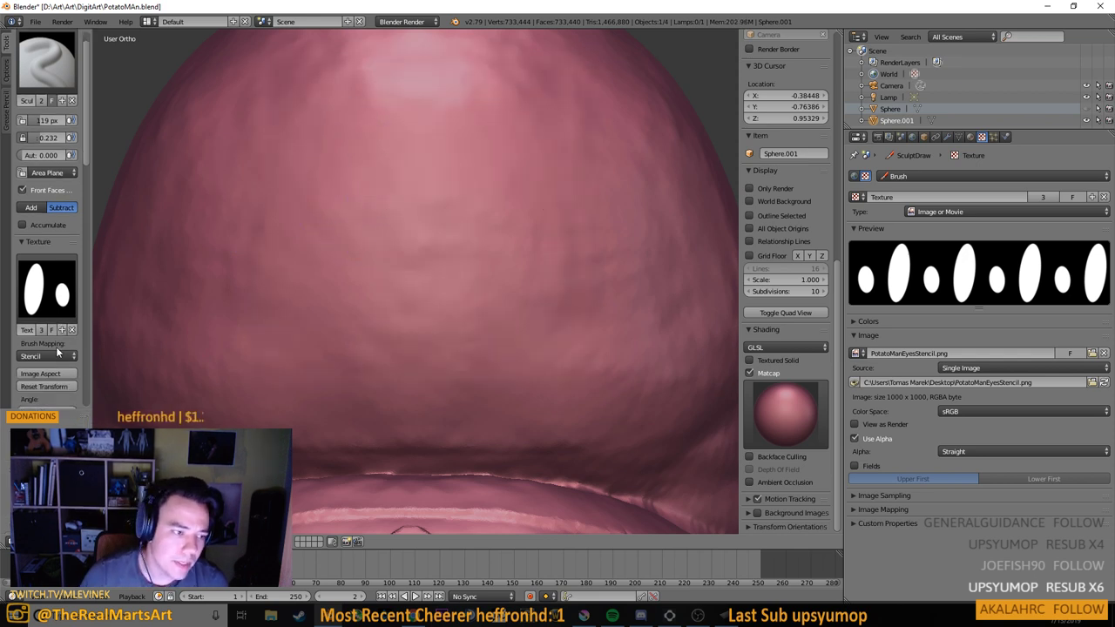
{"action": "scroll", "coordinate": [53, 375], "scroll_direction": "down", "scroll_amount": 4}
{"action": "left_click_drag", "start_coordinate": [50, 248], "coordinate": [36, 248]}
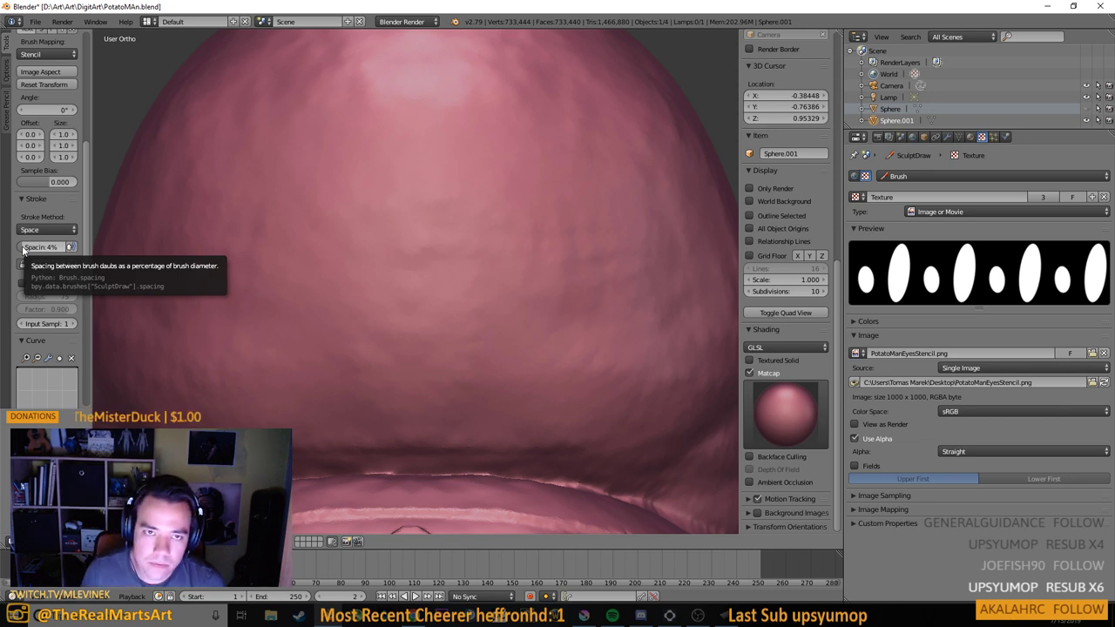
{"action": "mouse_move", "coordinate": [394, 175]}
{"action": "left_mouse_down"}
{"action": "mouse_move", "coordinate": [397, 124]}
{"action": "mouse_move", "coordinate": [377, 115]}
{"action": "mouse_move", "coordinate": [398, 129]}
{"action": "mouse_move", "coordinate": [417, 194]}
{"action": "mouse_move", "coordinate": [437, 204]}
{"action": "mouse_move", "coordinate": [482, 198]}
{"action": "mouse_move", "coordinate": [485, 247]}
{"action": "mouse_move", "coordinate": [511, 218]}
{"action": "mouse_move", "coordinate": [485, 251]}
{"action": "left_mouse_up"}
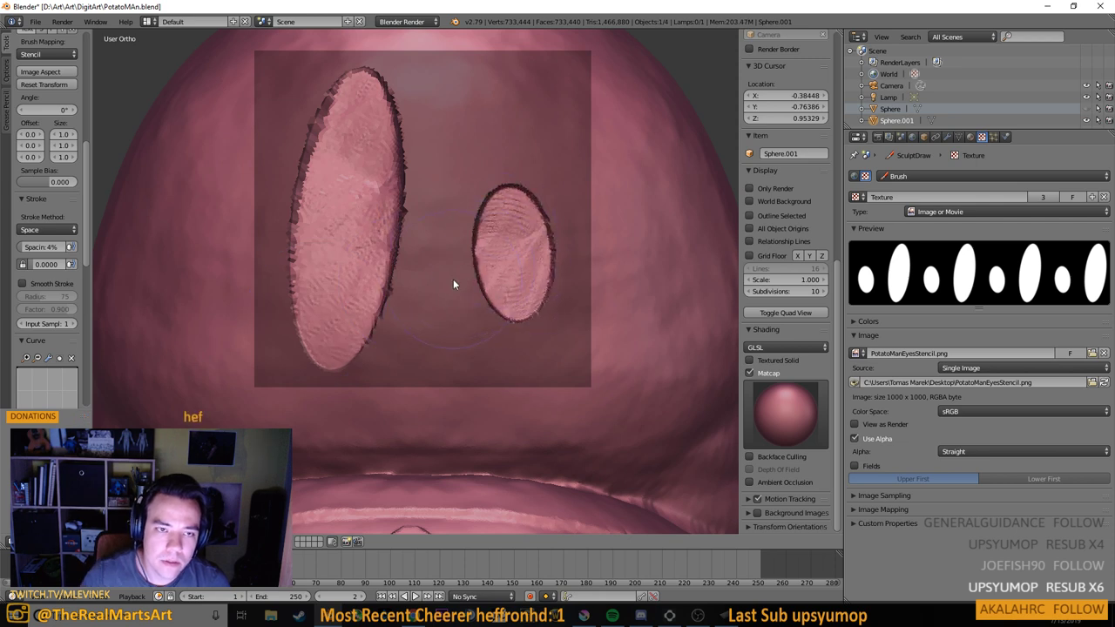
{"action": "key", "text": "ctrl+z"}
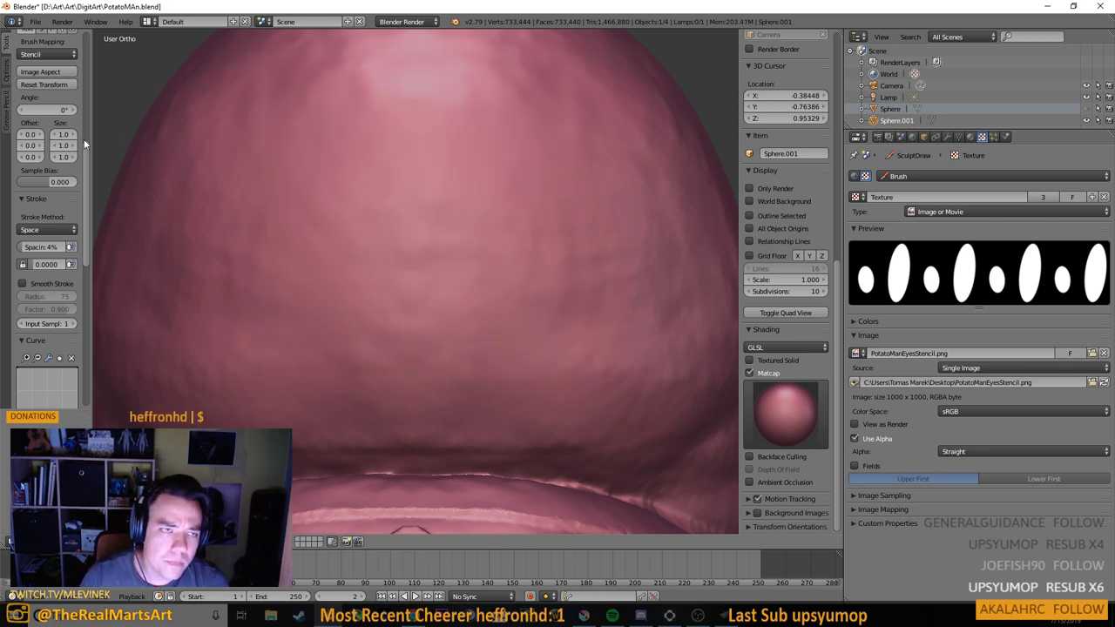
Switch to the Layer brush and set its height to 0.015
{"action": "scroll", "coordinate": [84, 138], "scroll_direction": "up", "scroll_amount": 5}
{"action": "scroll", "coordinate": [70, 108], "scroll_direction": "up", "scroll_amount": 4}
{"action": "left_click", "coordinate": [47, 85]}
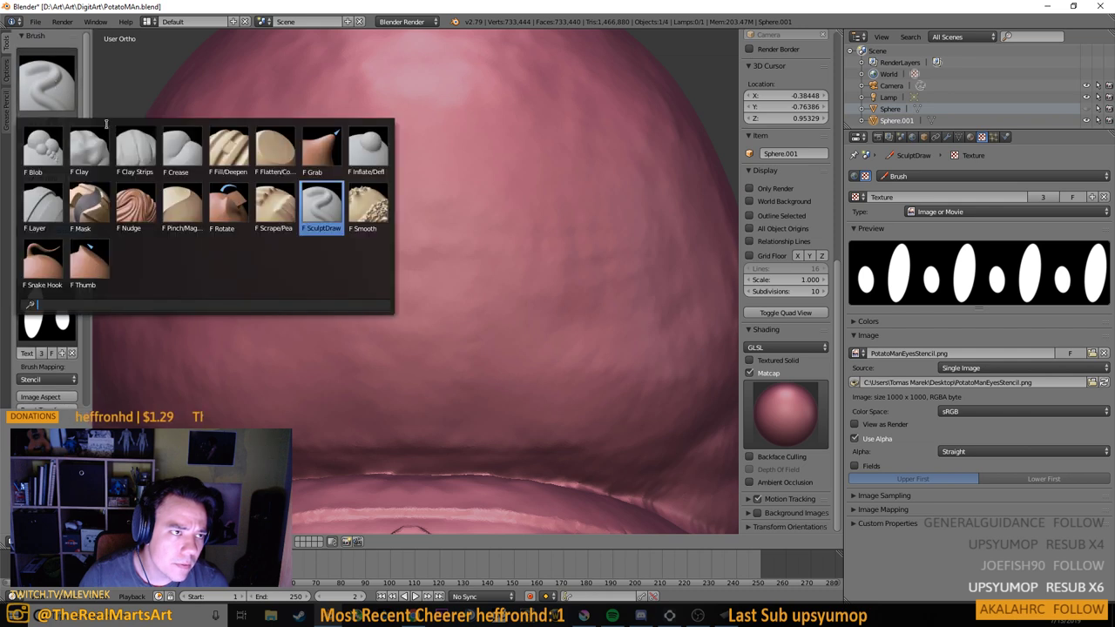
{"action": "left_click", "coordinate": [61, 199]}
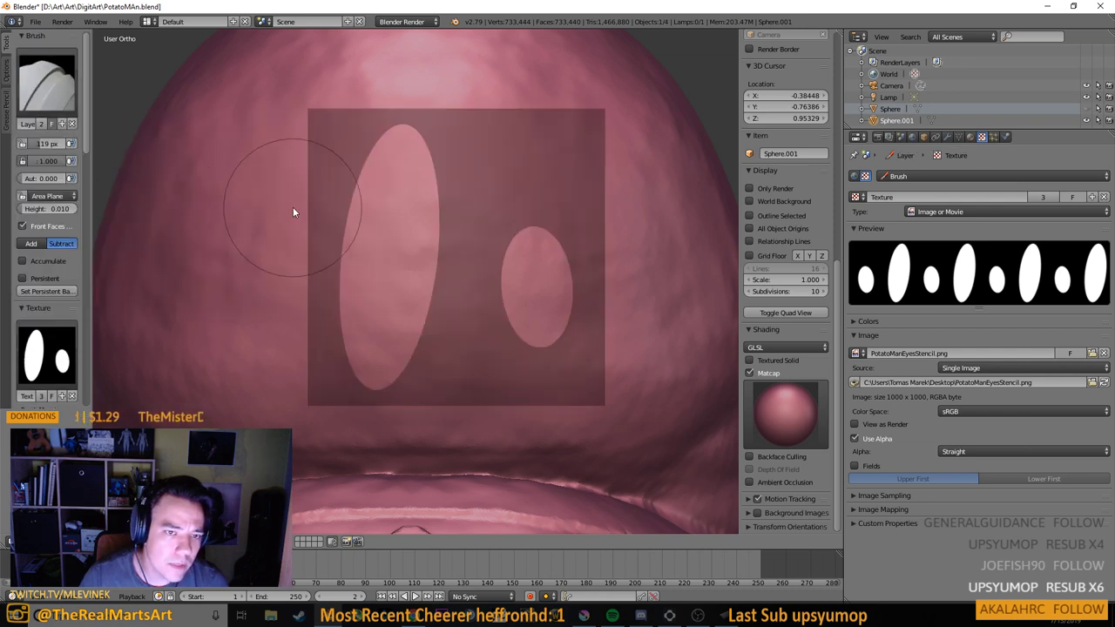
{"action": "left_click", "coordinate": [20, 87]}
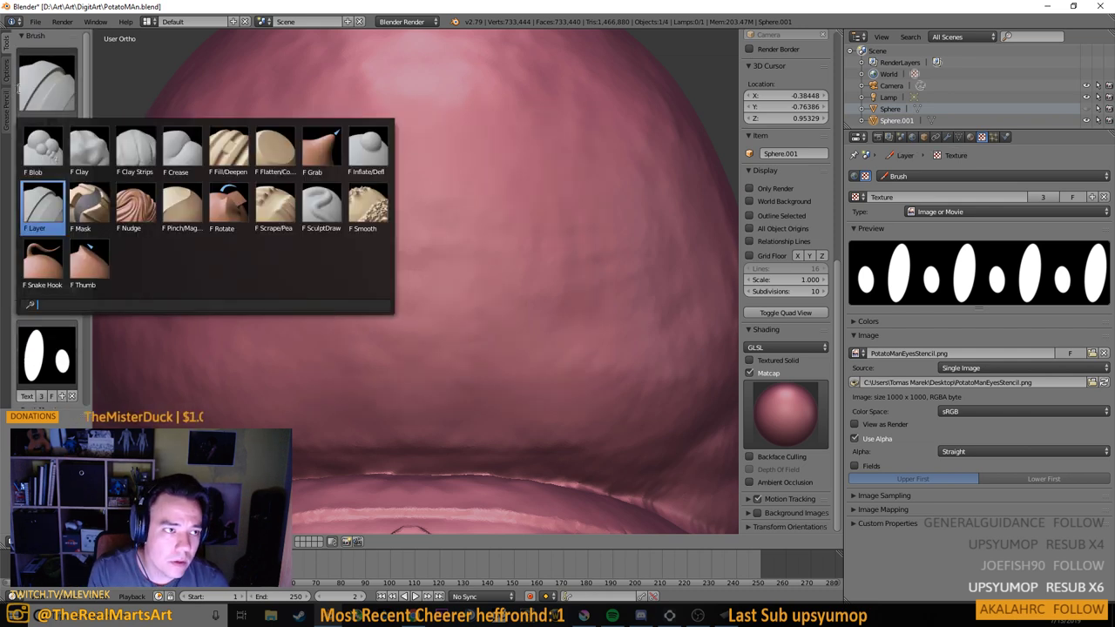
{"action": "left_click", "coordinate": [22, 89]}
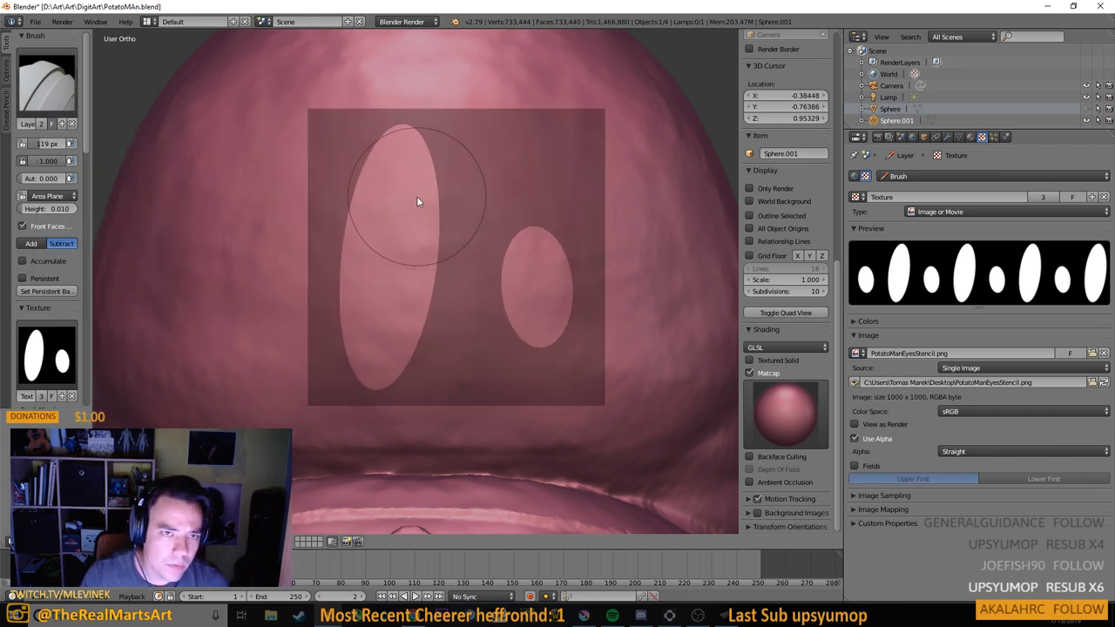
{"action": "left_click", "coordinate": [53, 209]}
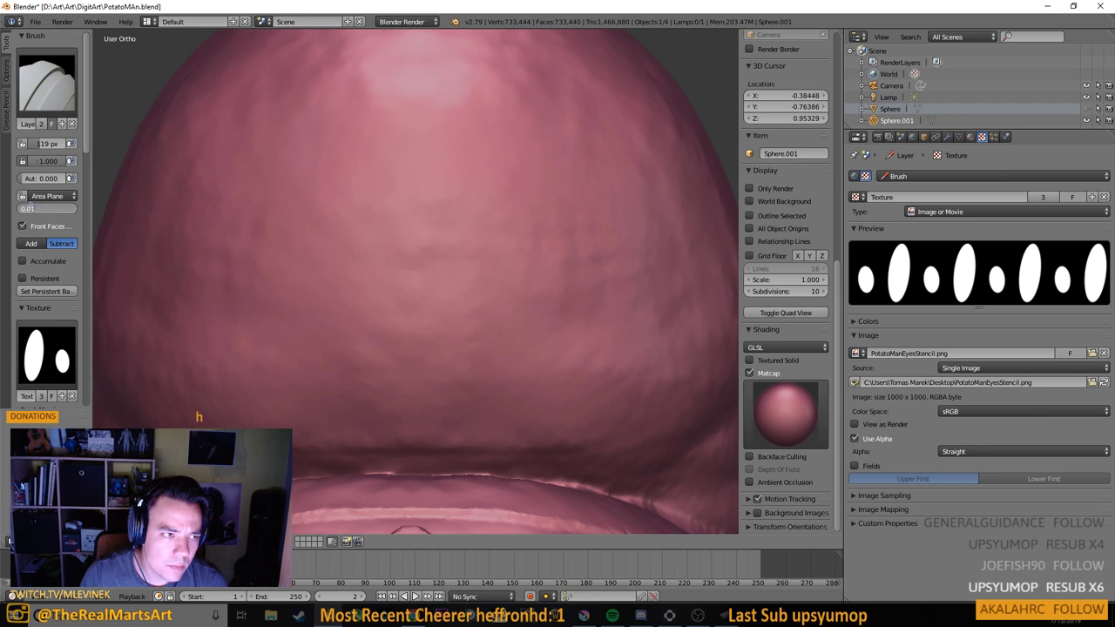
{"action": "type", "text": "0.015"}
{"action": "key", "text": "Return"}
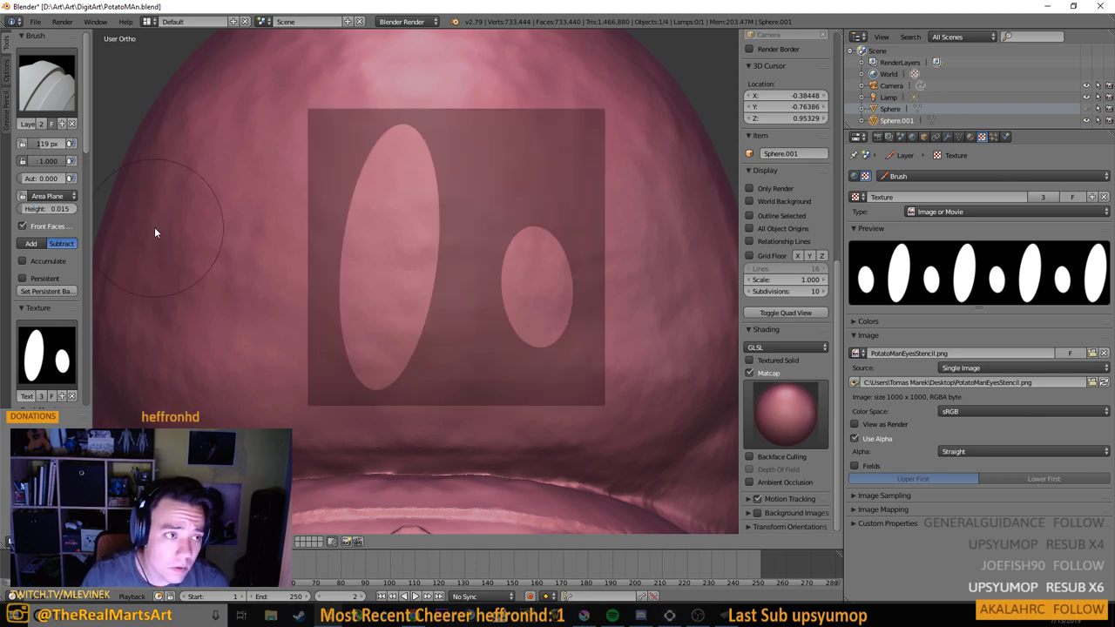
Try carving the two-oval stencil into the front of the head with the Layer brush, undoing the strokes
{"action": "left_click_drag", "start_coordinate": [512, 263], "coordinate": [545, 281]}
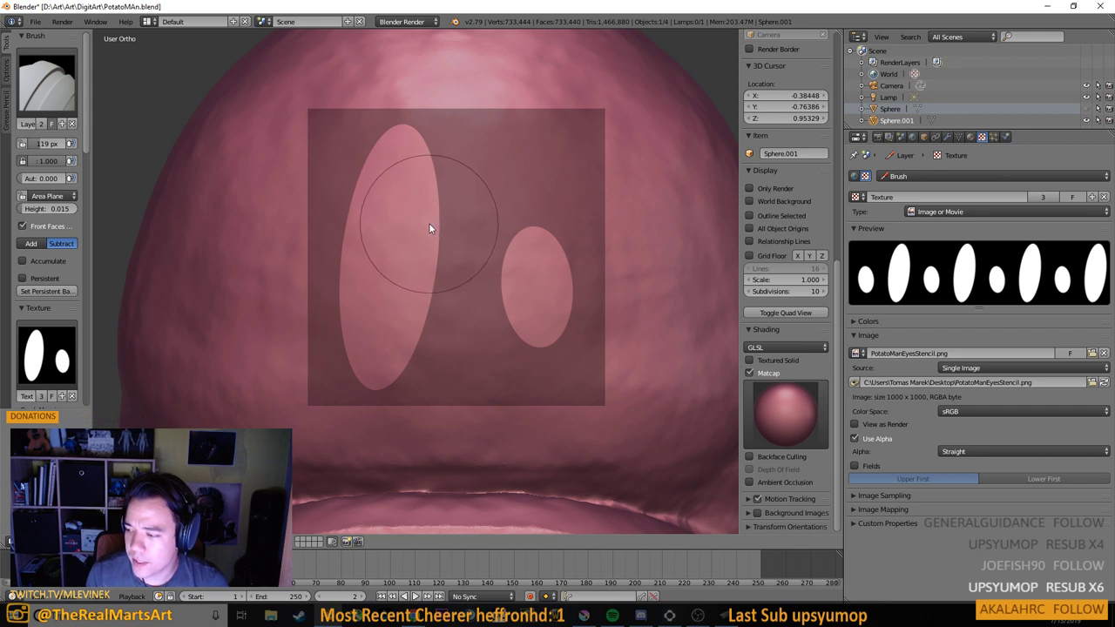
{"action": "mouse_move", "coordinate": [428, 223]}
{"action": "left_mouse_down"}
{"action": "mouse_move", "coordinate": [416, 196]}
{"action": "mouse_move", "coordinate": [427, 193]}
{"action": "mouse_move", "coordinate": [413, 184]}
{"action": "mouse_move", "coordinate": [454, 286]}
{"action": "mouse_move", "coordinate": [497, 260]}
{"action": "mouse_move", "coordinate": [507, 230]}
{"action": "mouse_move", "coordinate": [521, 290]}
{"action": "mouse_move", "coordinate": [513, 309]}
{"action": "mouse_move", "coordinate": [429, 305]}
{"action": "mouse_move", "coordinate": [401, 244]}
{"action": "mouse_move", "coordinate": [392, 333]}
{"action": "mouse_move", "coordinate": [405, 251]}
{"action": "mouse_move", "coordinate": [463, 177]}
{"action": "mouse_move", "coordinate": [562, 148]}
{"action": "mouse_move", "coordinate": [611, 192]}
{"action": "mouse_move", "coordinate": [622, 273]}
{"action": "mouse_move", "coordinate": [608, 319]}
{"action": "left_mouse_up"}
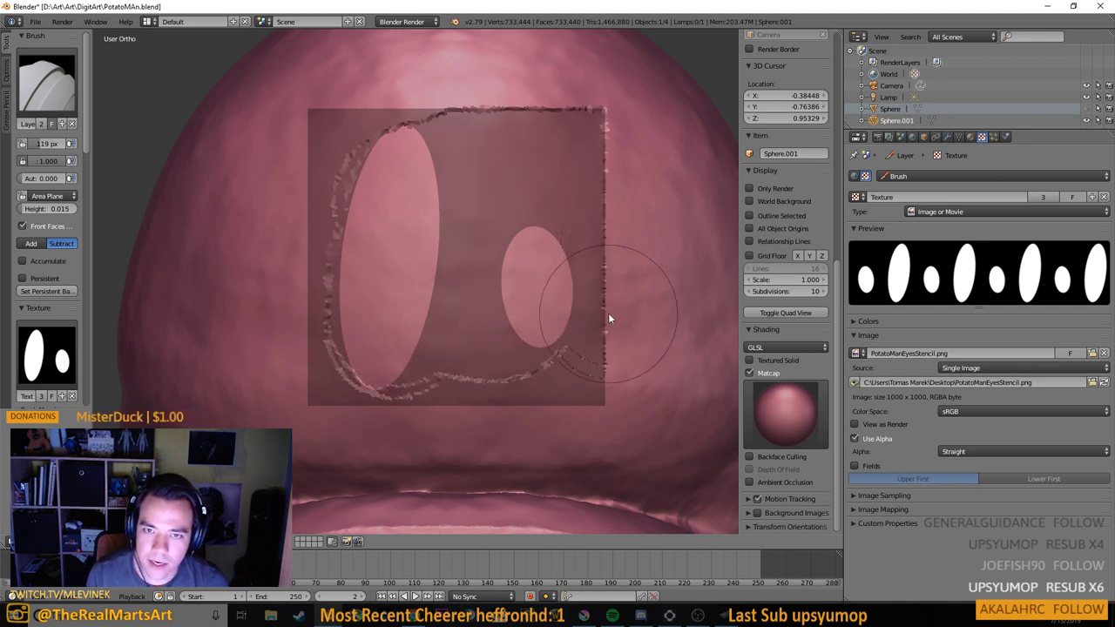
{"action": "key", "text": "ctrl+z"}
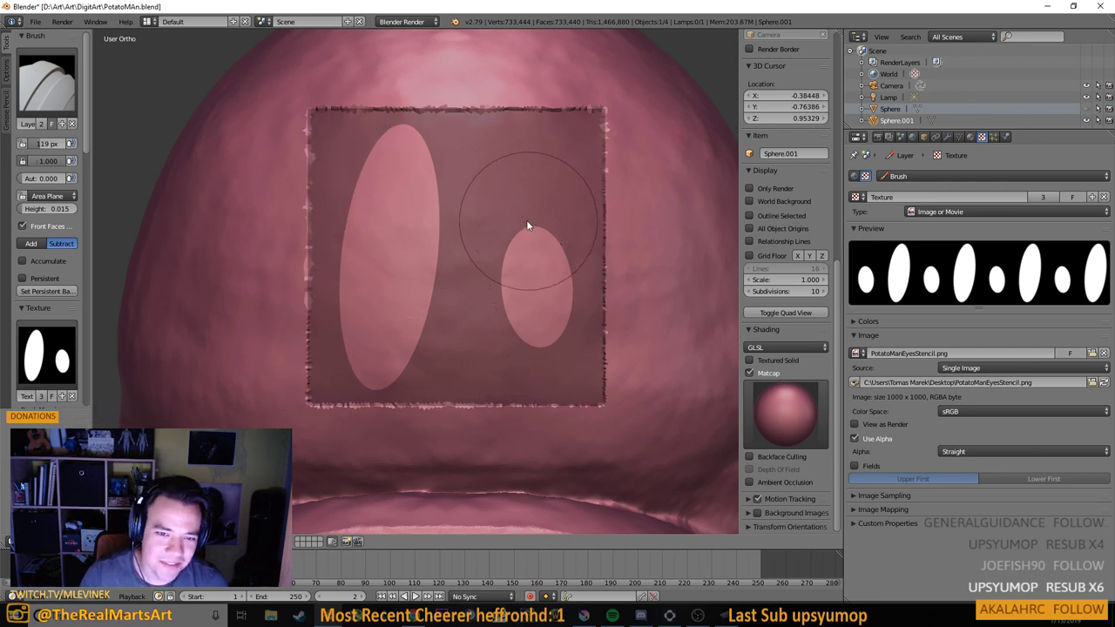
{"action": "scroll", "coordinate": [526, 220], "scroll_direction": "down", "scroll_amount": 5}
{"action": "left_click_drag", "start_coordinate": [556, 248], "coordinate": [616, 260]}
{"action": "key", "text": "ctrl+z"}
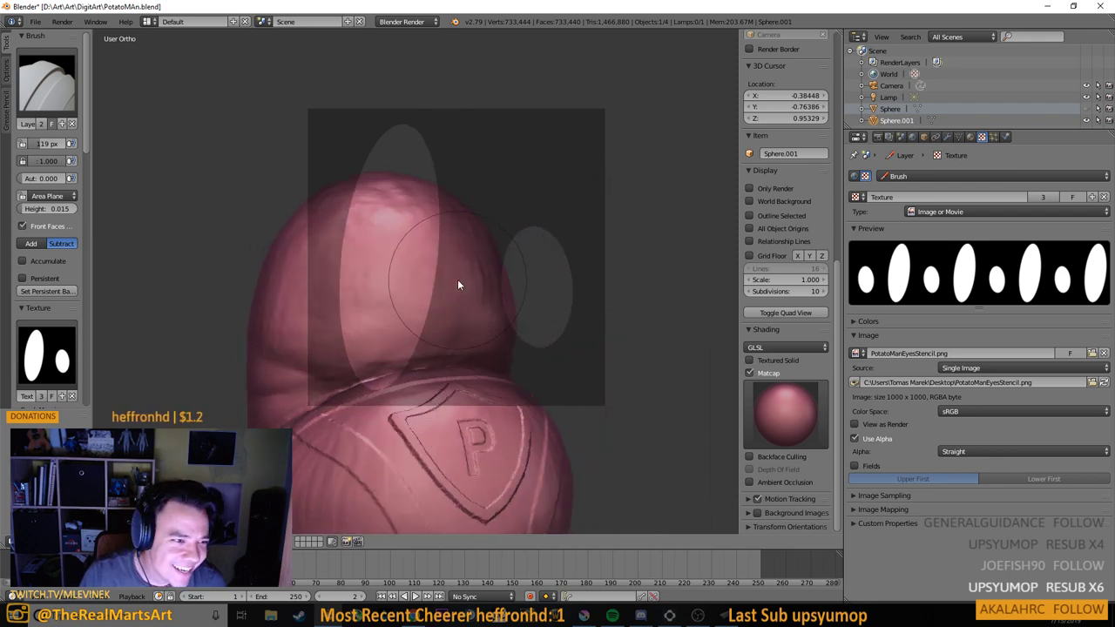
Change the Layer brush's falloff curve to the smooth preset
{"action": "scroll", "coordinate": [459, 284], "scroll_direction": "up", "scroll_amount": 2}
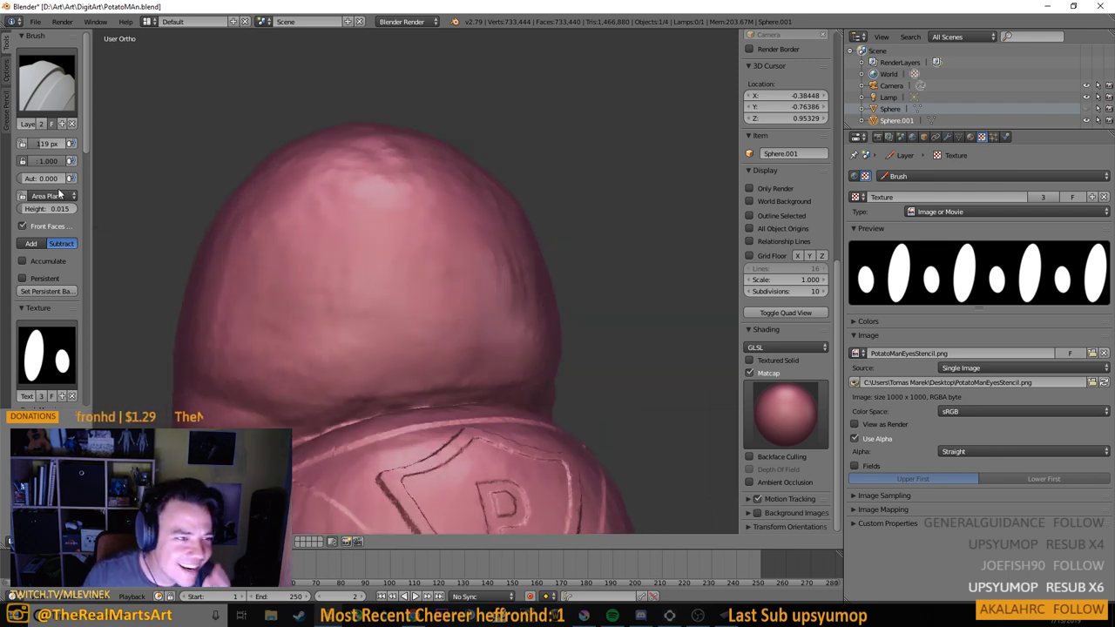
{"action": "scroll", "coordinate": [67, 209], "scroll_direction": "down", "scroll_amount": 3}
{"action": "scroll", "coordinate": [68, 213], "scroll_direction": "down", "scroll_amount": 1}
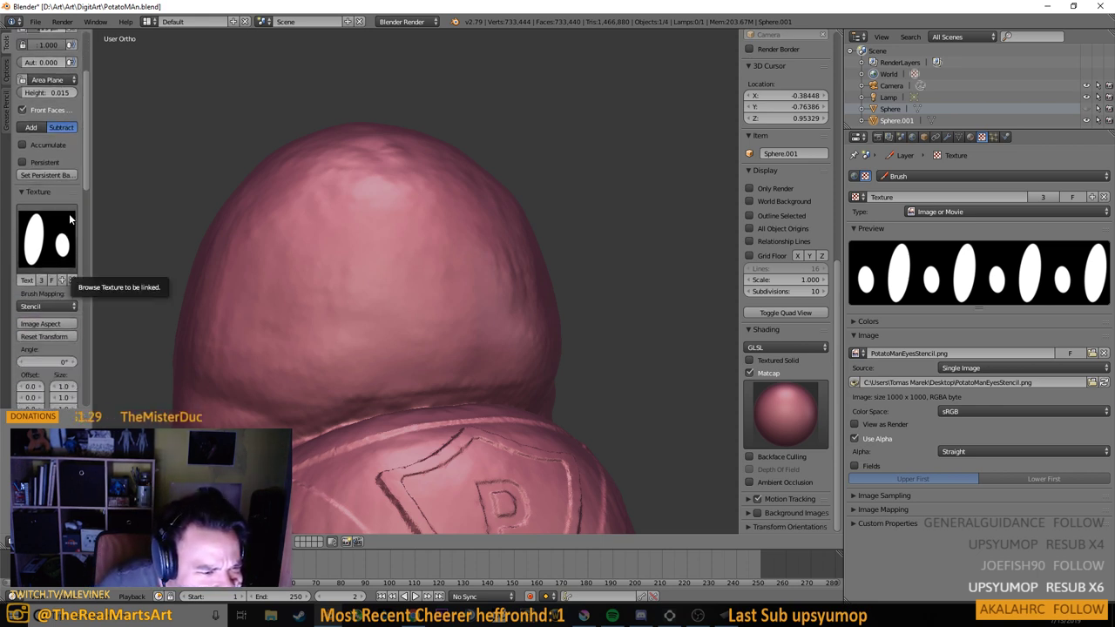
{"action": "scroll", "coordinate": [69, 214], "scroll_direction": "down", "scroll_amount": 1}
{"action": "scroll", "coordinate": [71, 225], "scroll_direction": "down", "scroll_amount": 10}
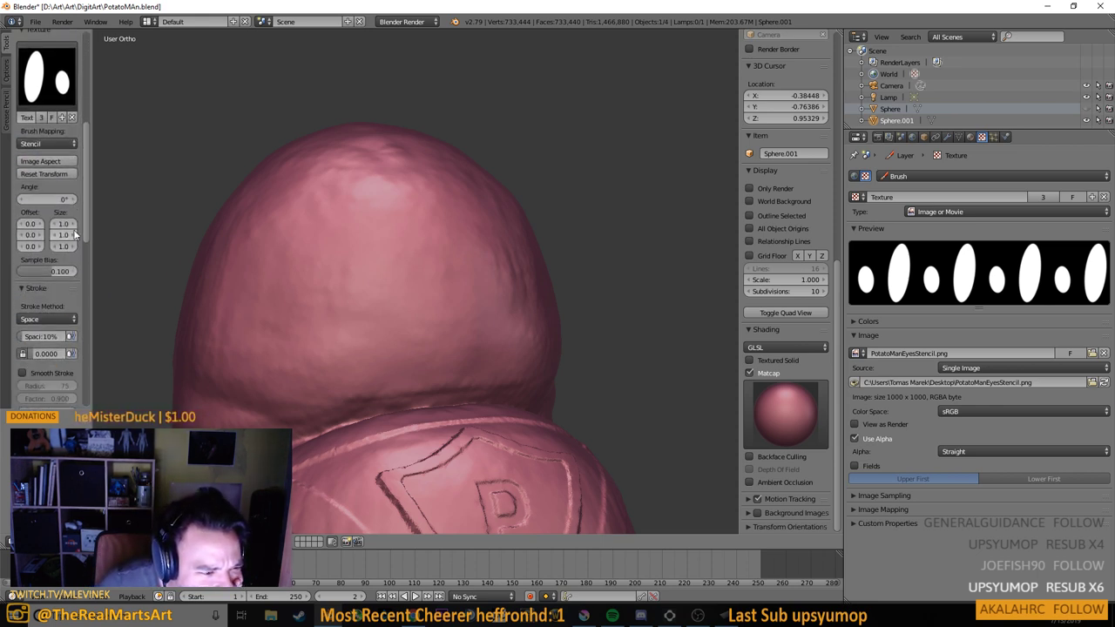
{"action": "scroll", "coordinate": [75, 240], "scroll_direction": "down", "scroll_amount": 3}
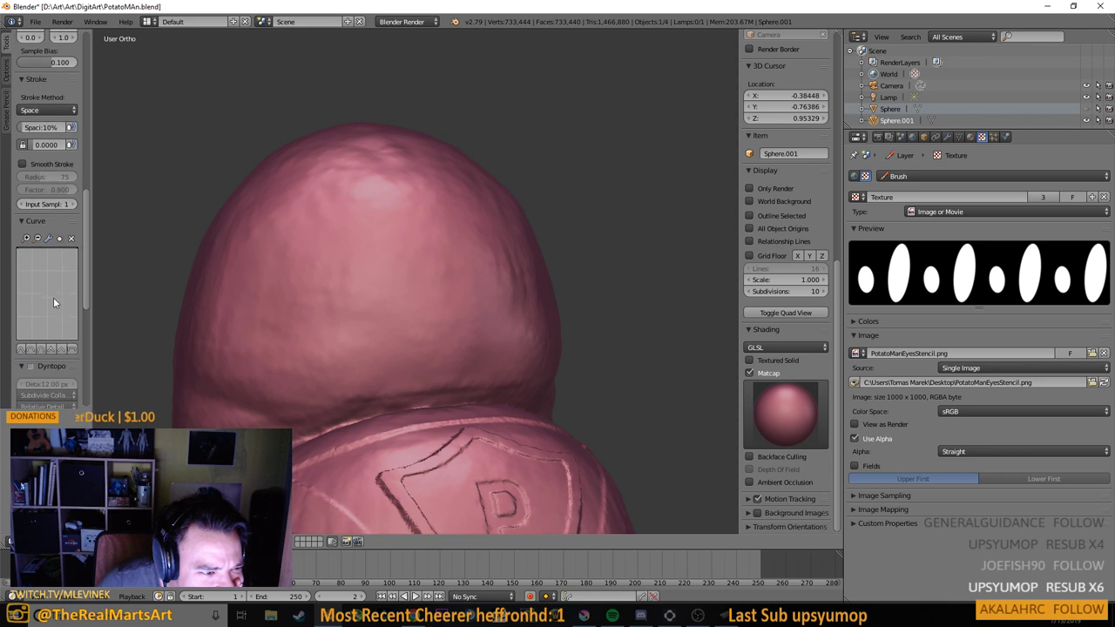
{"action": "left_click", "coordinate": [22, 351]}
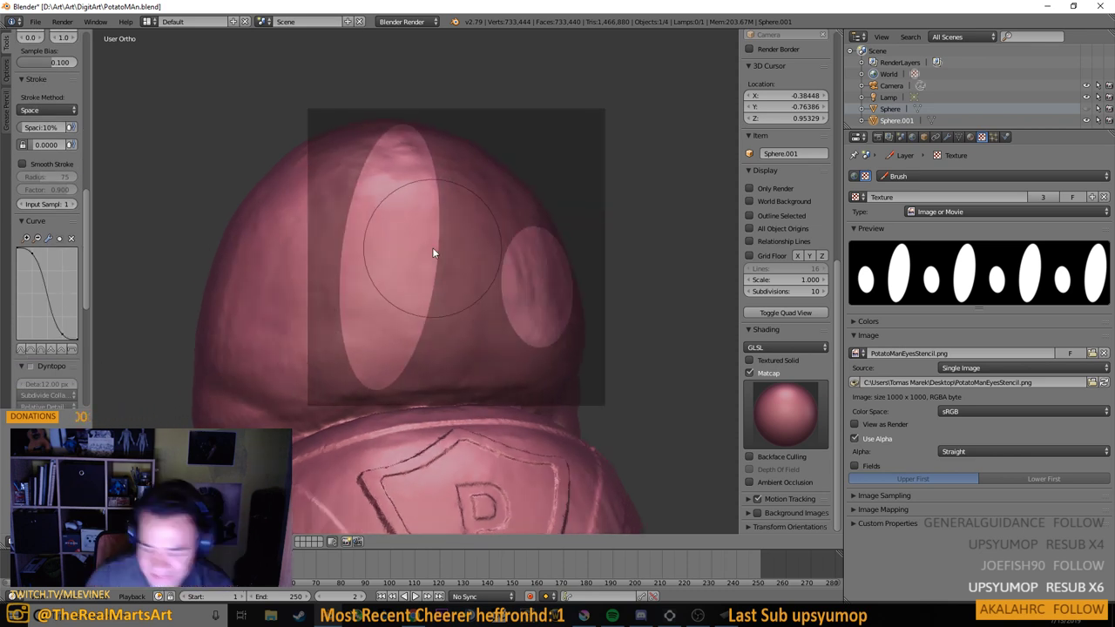
Try carving the two-oval stencil into the front of the head with the smooth-falloff Layer brush, and undo the stroke
{"action": "key", "text": "KP_1"}
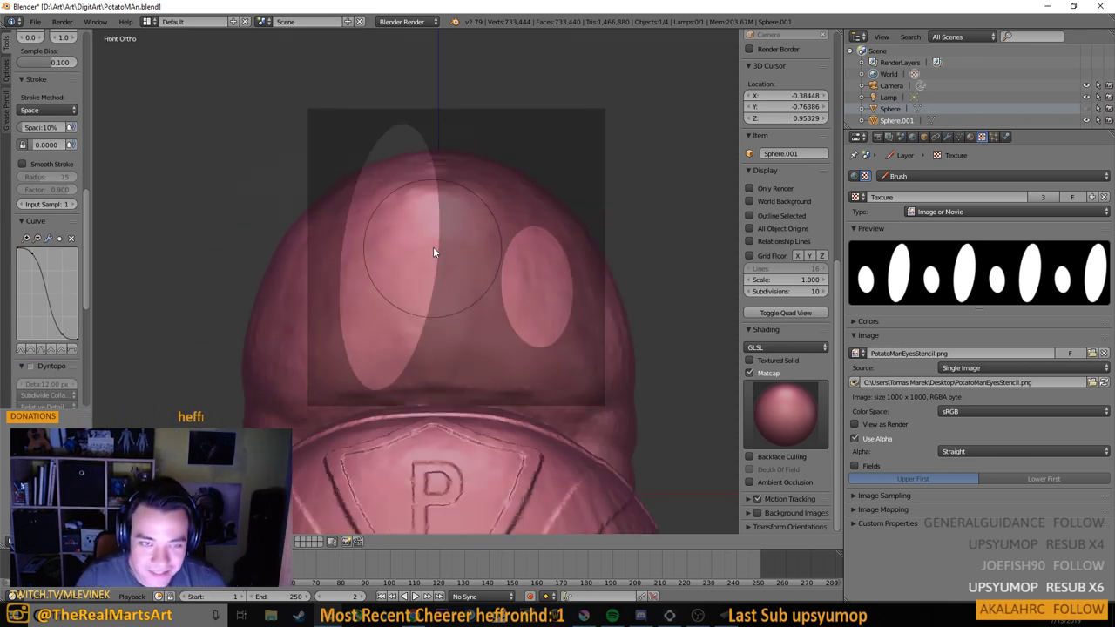
{"action": "scroll", "coordinate": [433, 247], "scroll_direction": "up", "scroll_amount": 2}
{"action": "left_click_drag", "start_coordinate": [471, 251], "coordinate": [471, 251]}
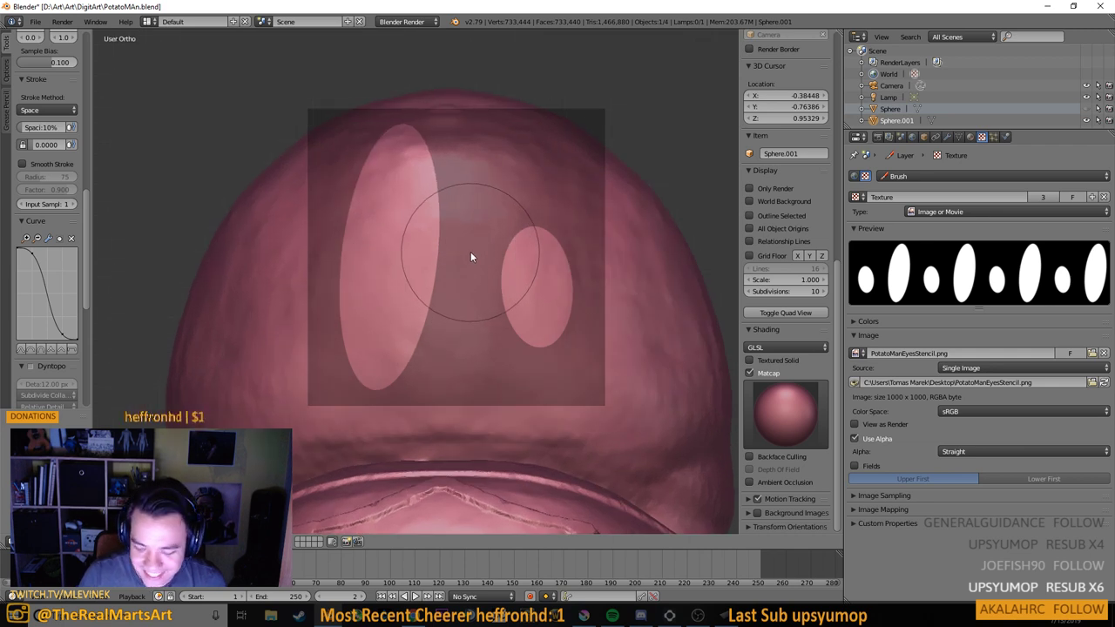
{"action": "scroll", "coordinate": [471, 252], "scroll_direction": "up", "scroll_amount": 2}
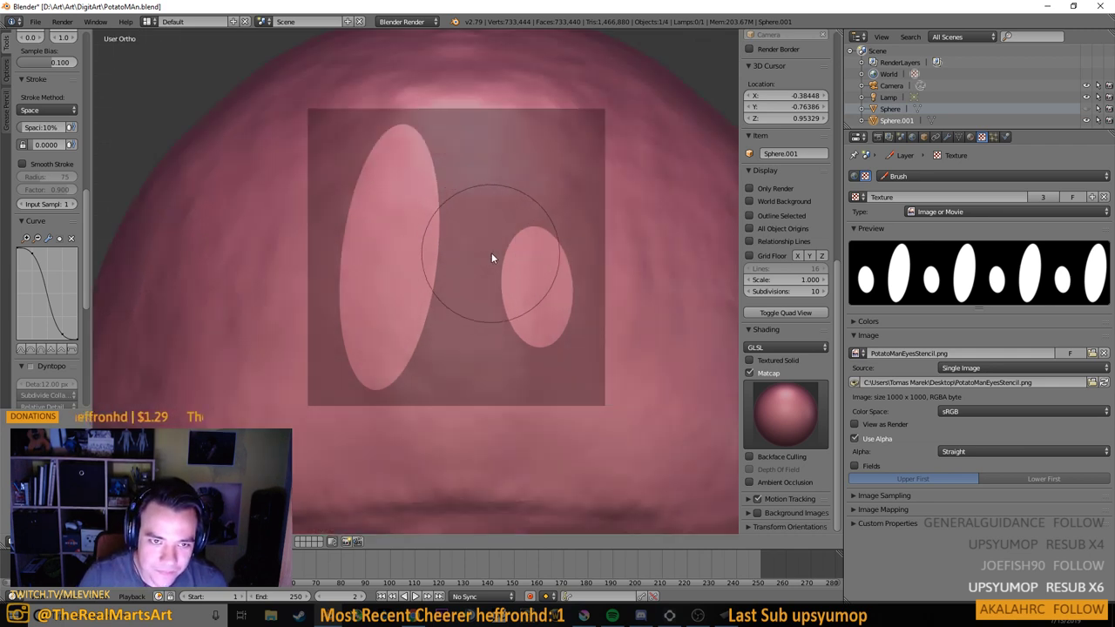
{"action": "scroll", "coordinate": [493, 253], "scroll_direction": "down", "scroll_amount": 1}
{"action": "mouse_move", "coordinate": [507, 261]}
{"action": "left_mouse_down"}
{"action": "mouse_move", "coordinate": [493, 210]}
{"action": "mouse_move", "coordinate": [503, 264]}
{"action": "mouse_move", "coordinate": [497, 246]}
{"action": "mouse_move", "coordinate": [398, 194]}
{"action": "mouse_move", "coordinate": [410, 169]}
{"action": "mouse_move", "coordinate": [453, 235]}
{"action": "mouse_move", "coordinate": [529, 249]}
{"action": "mouse_move", "coordinate": [567, 283]}
{"action": "left_mouse_up"}
{"action": "key", "text": "KP_8"}
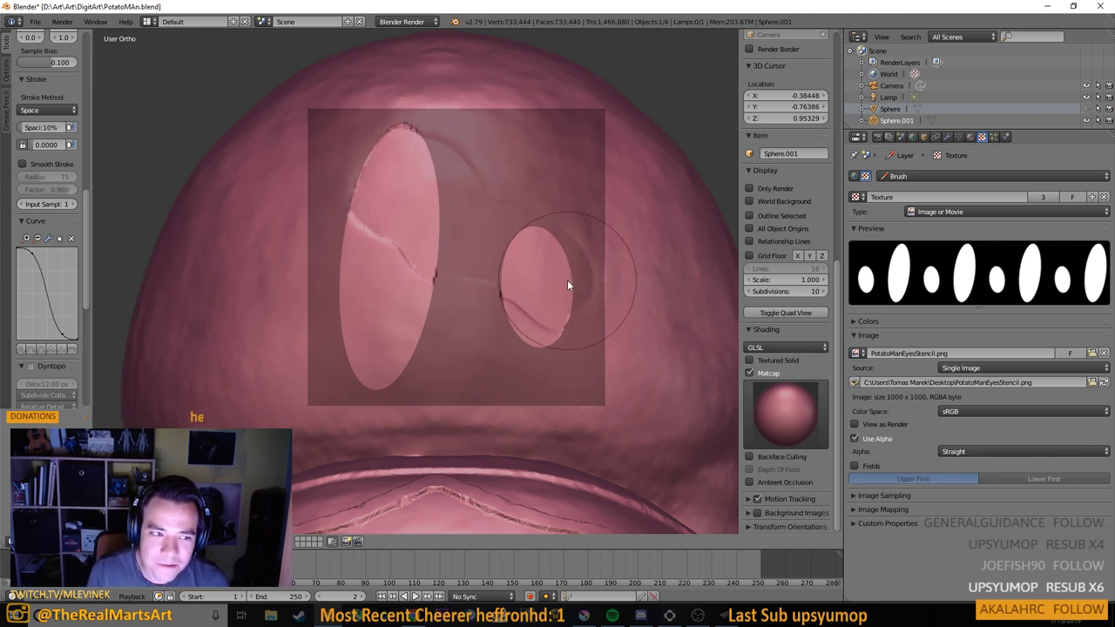
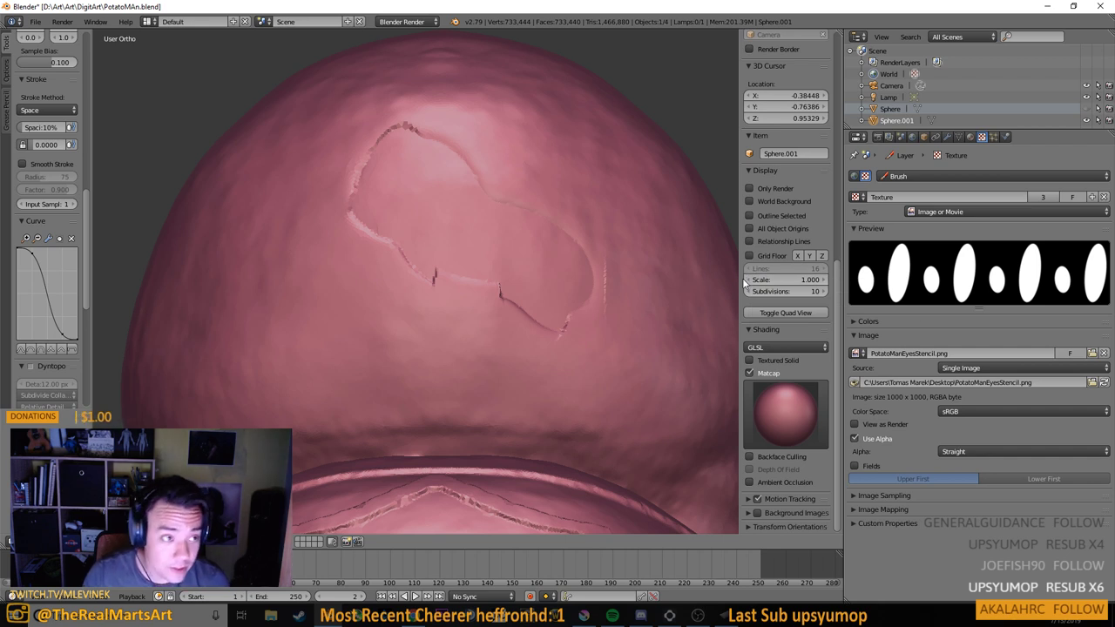
{"action": "key", "text": "ctrl+z"}
Set the brush texture's sample bias to 0.000 and test-carve both ovals through the stencil, undoing the stroke
{"action": "scroll", "coordinate": [50, 139], "scroll_direction": "up", "scroll_amount": 4}
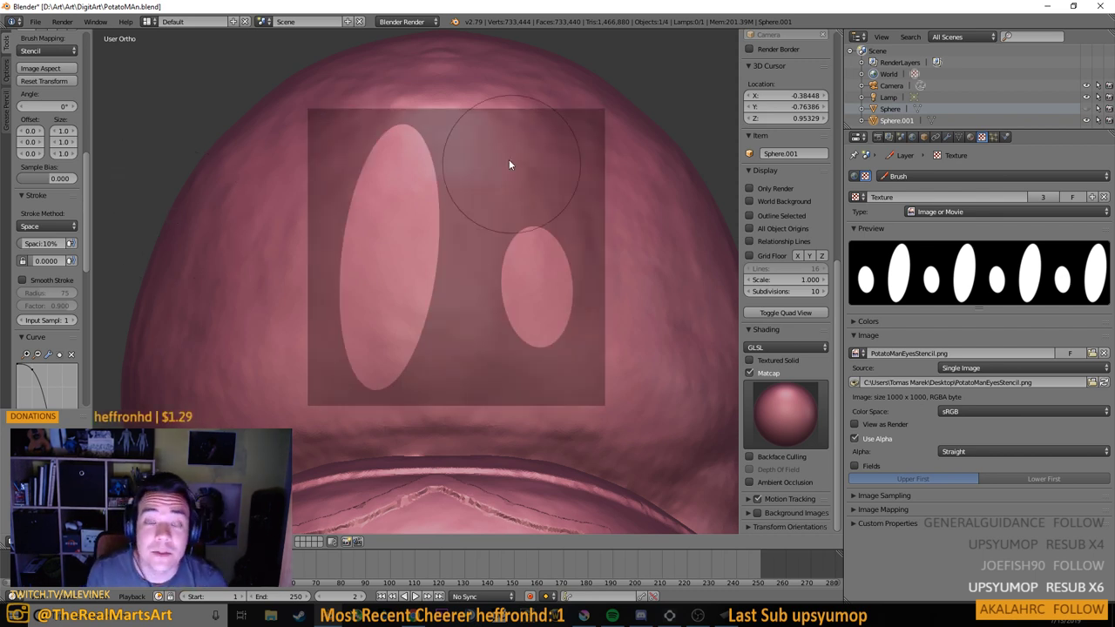
{"action": "mouse_move", "coordinate": [435, 179]}
{"action": "left_mouse_down"}
{"action": "mouse_move", "coordinate": [385, 159]}
{"action": "mouse_move", "coordinate": [361, 240]}
{"action": "mouse_move", "coordinate": [377, 275]}
{"action": "mouse_move", "coordinate": [395, 242]}
{"action": "mouse_move", "coordinate": [389, 294]}
{"action": "mouse_move", "coordinate": [374, 255]}
{"action": "mouse_move", "coordinate": [431, 243]}
{"action": "mouse_move", "coordinate": [487, 310]}
{"action": "mouse_move", "coordinate": [533, 239]}
{"action": "mouse_move", "coordinate": [510, 320]}
{"action": "left_mouse_up"}
{"action": "scroll", "coordinate": [520, 323], "scroll_direction": "down", "scroll_amount": 5}
{"action": "left_click_drag", "start_coordinate": [655, 323], "coordinate": [579, 317]}
Try carving both stencil ovals into the head from the front view, check them on the whole model, and undo
{"action": "key", "text": "KP_1"}
{"action": "scroll", "coordinate": [463, 313], "scroll_direction": "up", "scroll_amount": 3}
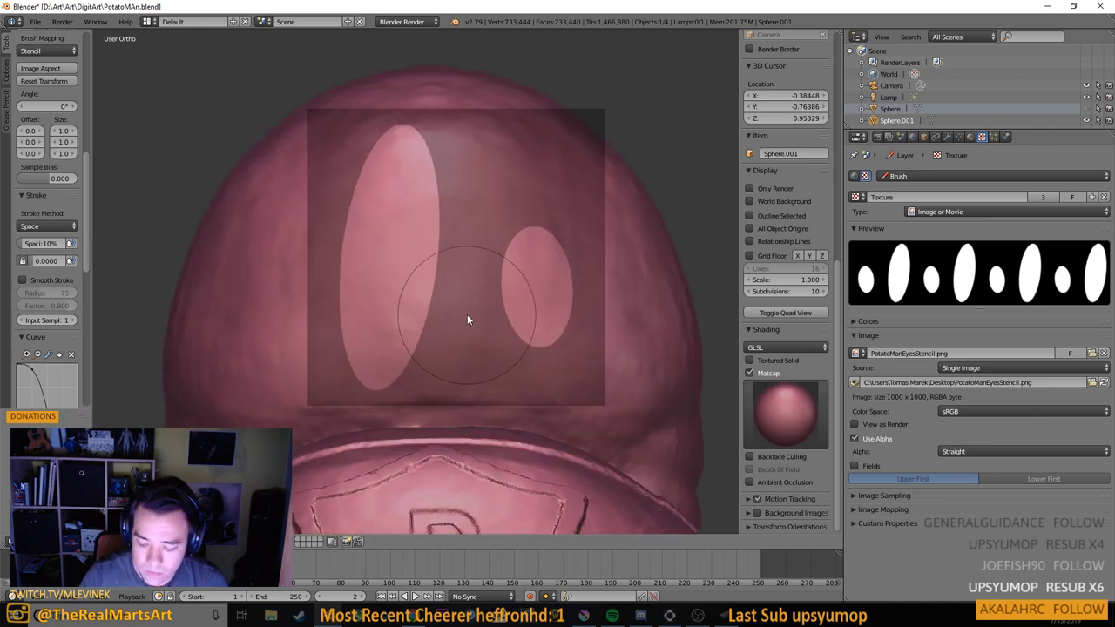
{"action": "scroll", "coordinate": [467, 314], "scroll_direction": "down", "scroll_amount": 1}
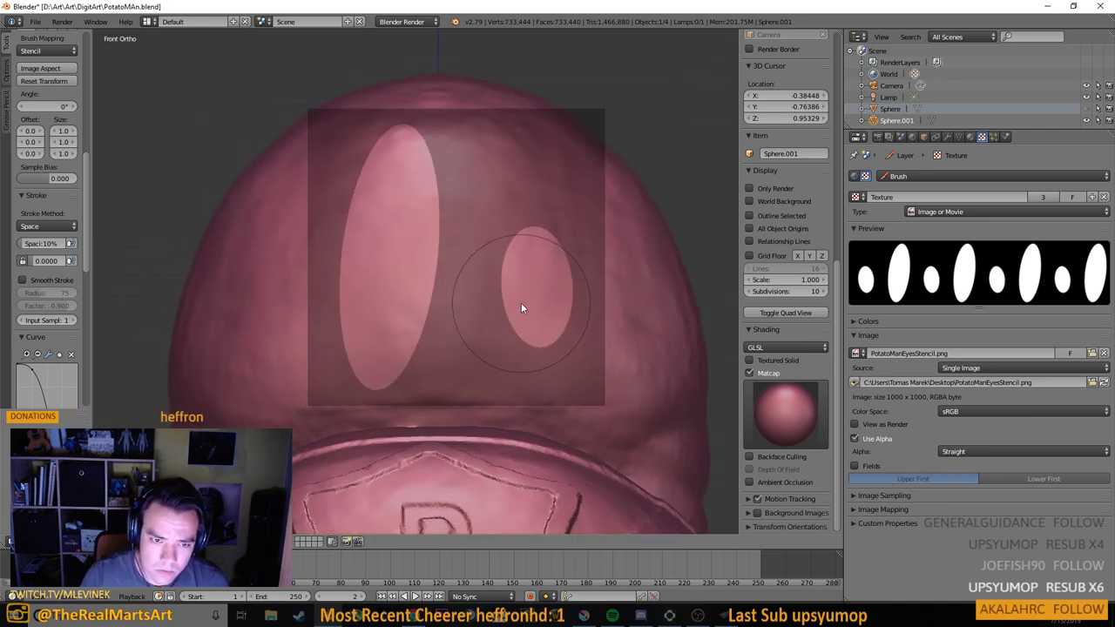
{"action": "left_click_drag", "start_coordinate": [522, 303], "coordinate": [543, 303]}
{"action": "scroll", "coordinate": [543, 301], "scroll_direction": "up", "scroll_amount": 1}
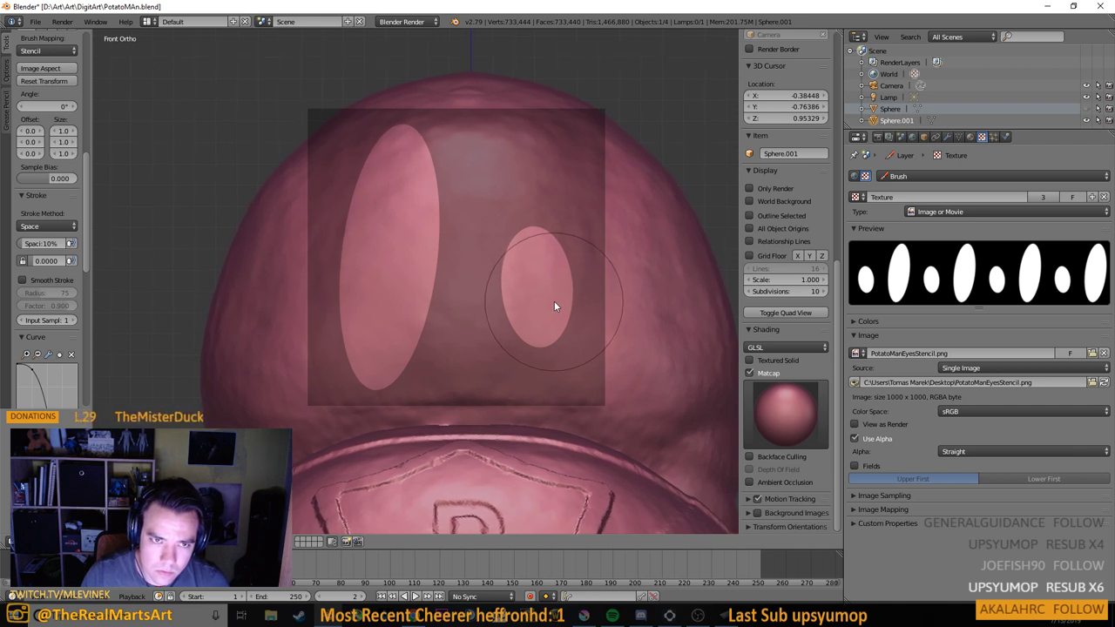
{"action": "mouse_move", "coordinate": [360, 186]}
{"action": "left_mouse_down"}
{"action": "mouse_move", "coordinate": [403, 186]}
{"action": "mouse_move", "coordinate": [395, 155]}
{"action": "mouse_move", "coordinate": [371, 279]}
{"action": "mouse_move", "coordinate": [377, 348]}
{"action": "mouse_move", "coordinate": [402, 306]}
{"action": "mouse_move", "coordinate": [428, 197]}
{"action": "mouse_move", "coordinate": [497, 291]}
{"action": "mouse_move", "coordinate": [532, 230]}
{"action": "mouse_move", "coordinate": [536, 249]}
{"action": "mouse_move", "coordinate": [533, 297]}
{"action": "mouse_move", "coordinate": [507, 292]}
{"action": "mouse_move", "coordinate": [533, 298]}
{"action": "mouse_move", "coordinate": [448, 300]}
{"action": "mouse_move", "coordinate": [680, 304]}
{"action": "mouse_move", "coordinate": [517, 305]}
{"action": "left_mouse_up"}
{"action": "scroll", "coordinate": [512, 291], "scroll_direction": "down", "scroll_amount": 4}
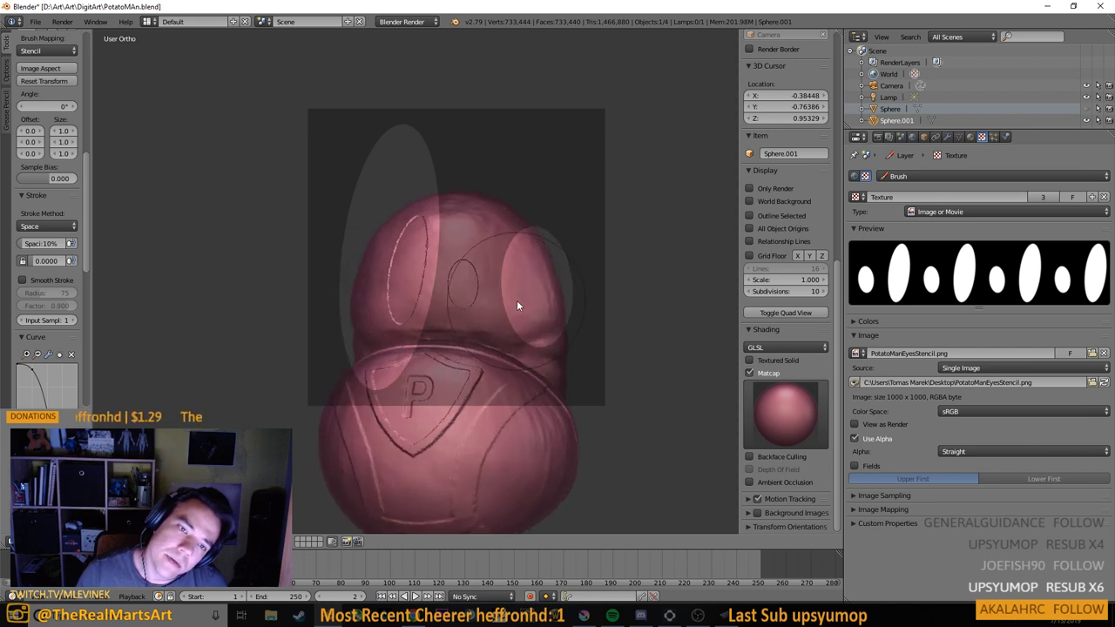
Carve both eye ovals into the head through the stencil with the Layer brush, aligned to the front view
{"action": "scroll", "coordinate": [517, 301], "scroll_direction": "up", "scroll_amount": 2}
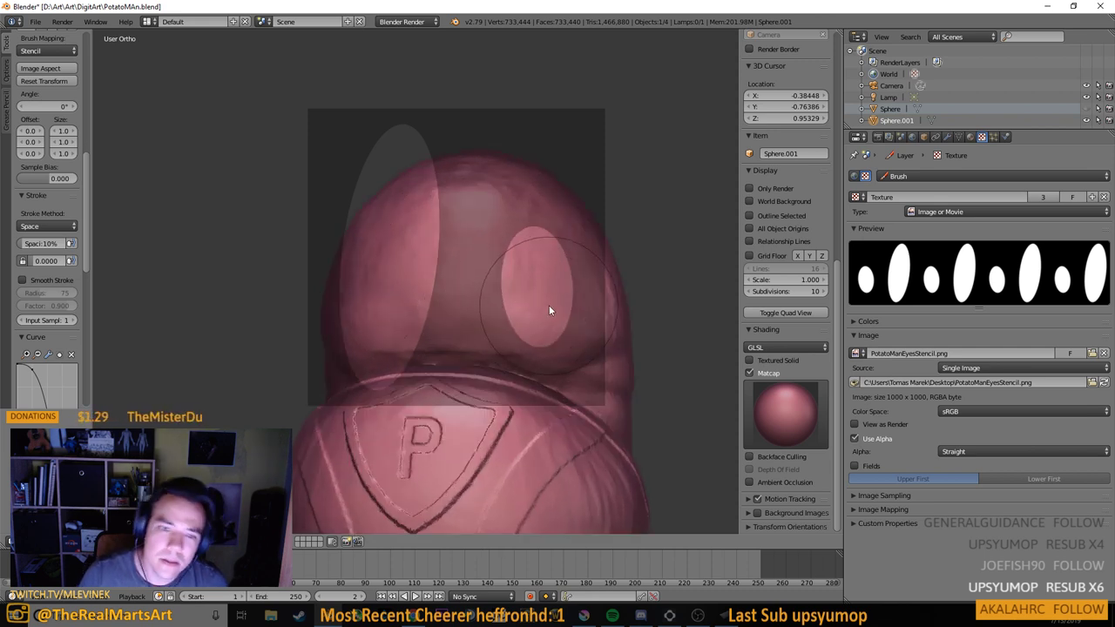
{"action": "scroll", "coordinate": [517, 295], "scroll_direction": "up", "scroll_amount": 2}
{"action": "scroll", "coordinate": [526, 296], "scroll_direction": "up", "scroll_amount": 2}
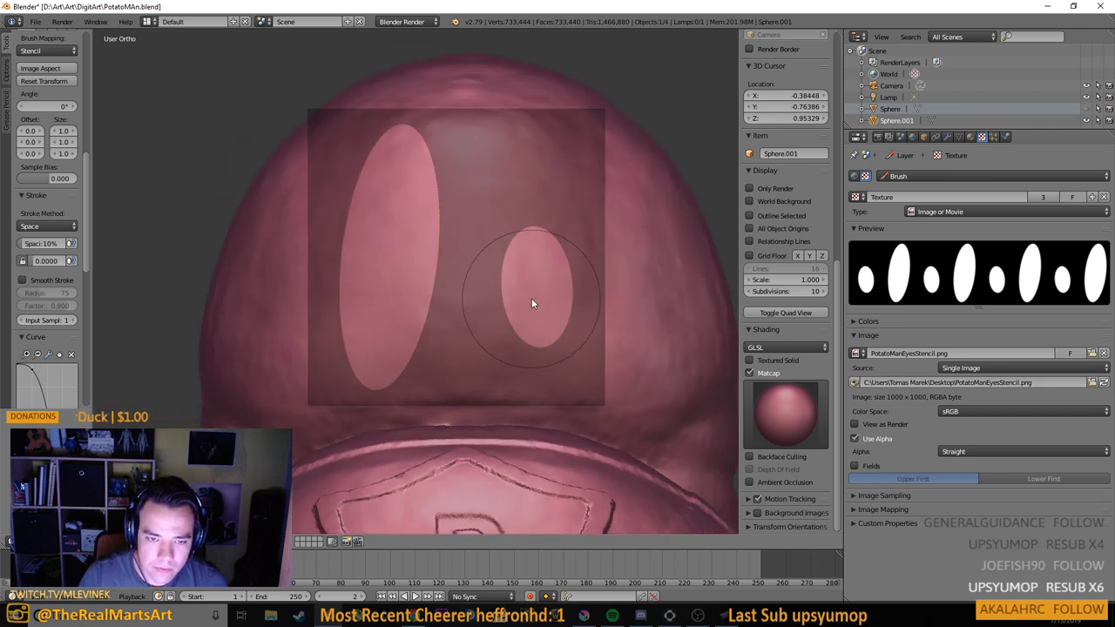
{"action": "key", "text": "KP_1"}
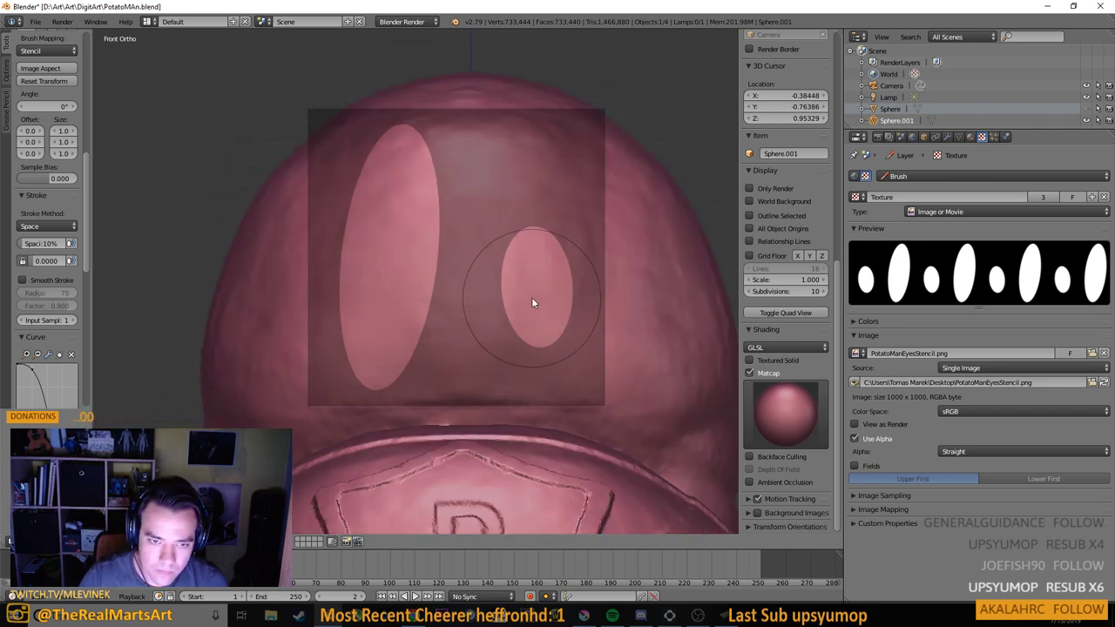
{"action": "scroll", "coordinate": [531, 297], "scroll_direction": "up", "scroll_amount": 1}
{"action": "scroll", "coordinate": [531, 297], "scroll_direction": "down", "scroll_amount": 1}
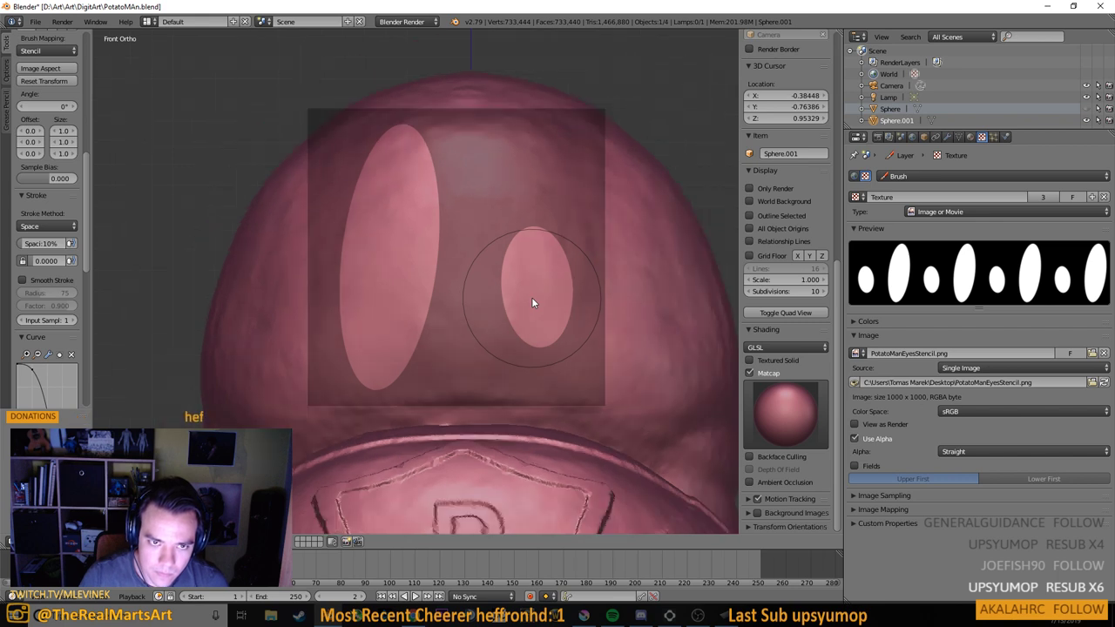
{"action": "scroll", "coordinate": [531, 297], "scroll_direction": "up", "scroll_amount": 1}
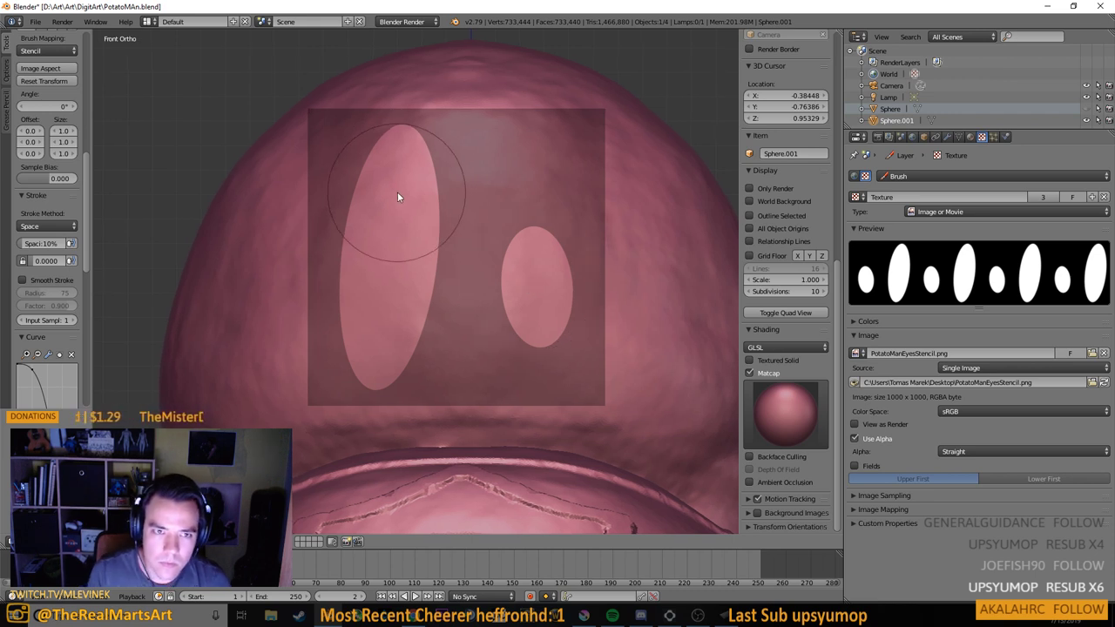
{"action": "mouse_move", "coordinate": [397, 192]}
{"action": "left_mouse_down"}
{"action": "mouse_move", "coordinate": [411, 155]}
{"action": "mouse_move", "coordinate": [396, 272]}
{"action": "mouse_move", "coordinate": [410, 338]}
{"action": "mouse_move", "coordinate": [376, 326]}
{"action": "mouse_move", "coordinate": [472, 298]}
{"action": "mouse_move", "coordinate": [555, 313]}
{"action": "mouse_move", "coordinate": [419, 164]}
{"action": "left_mouse_up"}
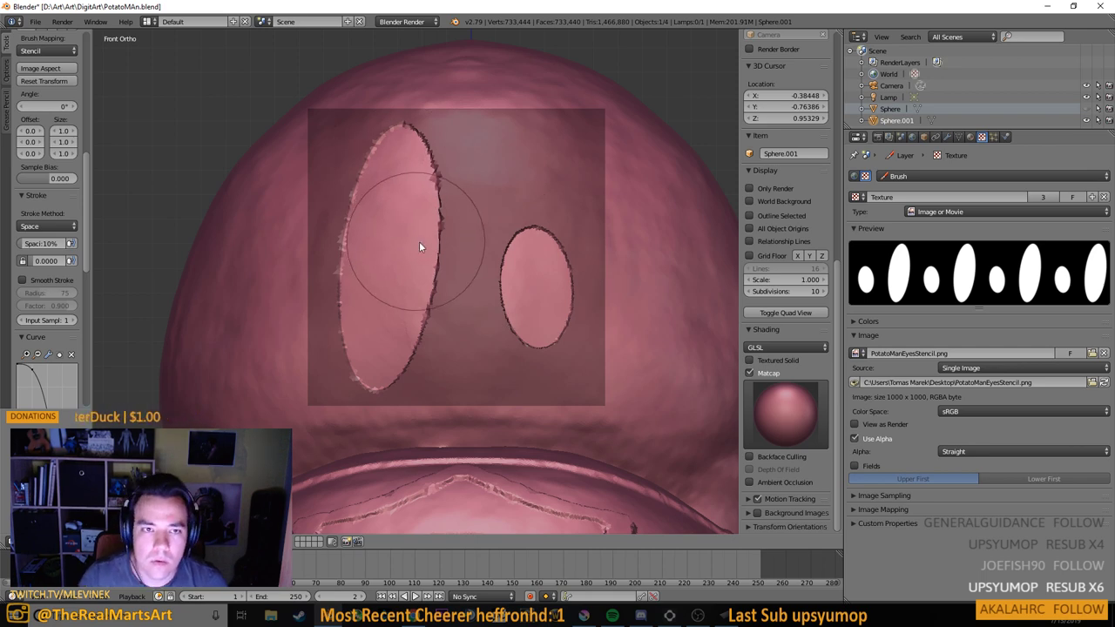
{"action": "scroll", "coordinate": [482, 277], "scroll_direction": "down", "scroll_amount": 6}
{"action": "left_click_drag", "start_coordinate": [481, 283], "coordinate": [588, 331]}
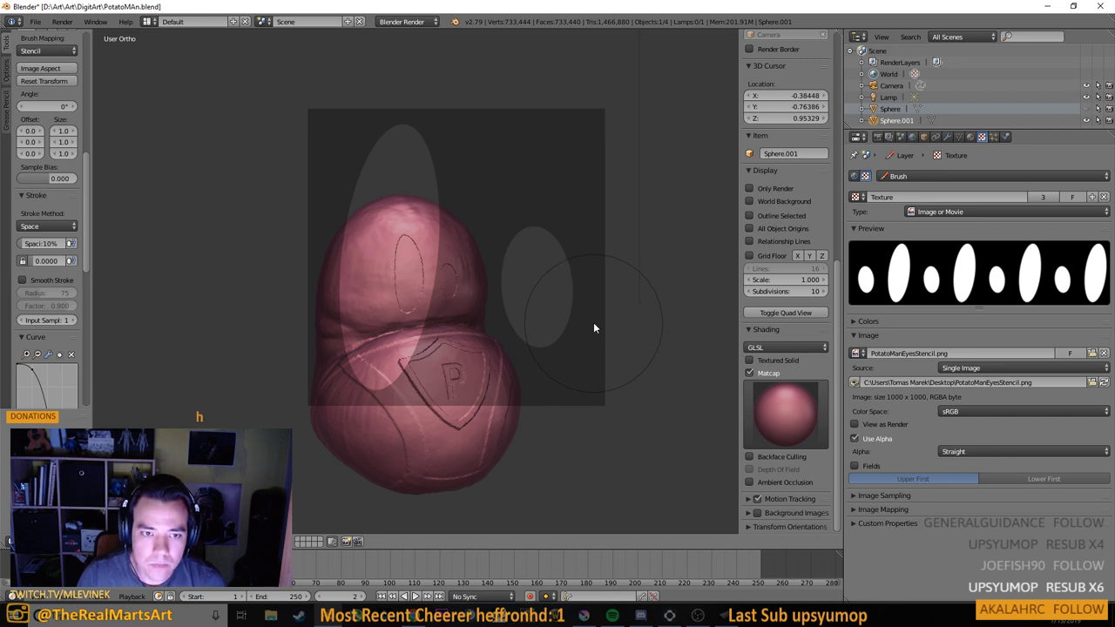
Switch the model to Object Mode and inspect the carved eyes from the side and front
{"action": "scroll", "coordinate": [52, 125], "scroll_direction": "up", "scroll_amount": 3}
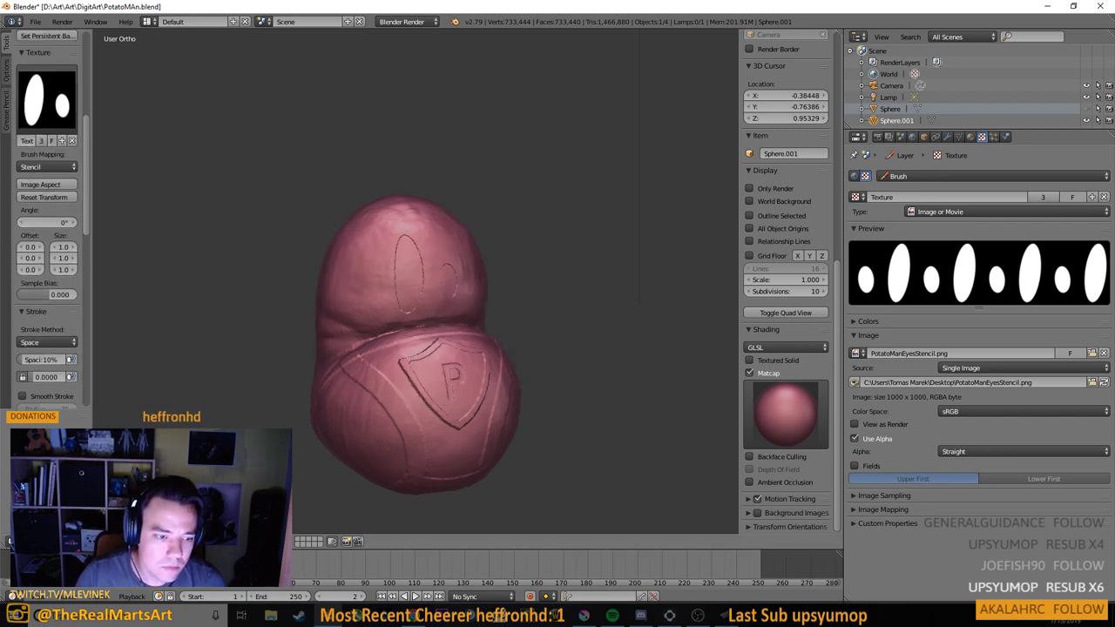
{"action": "left_click", "coordinate": [148, 527]}
{"action": "left_click_drag", "start_coordinate": [496, 446], "coordinate": [351, 432]}
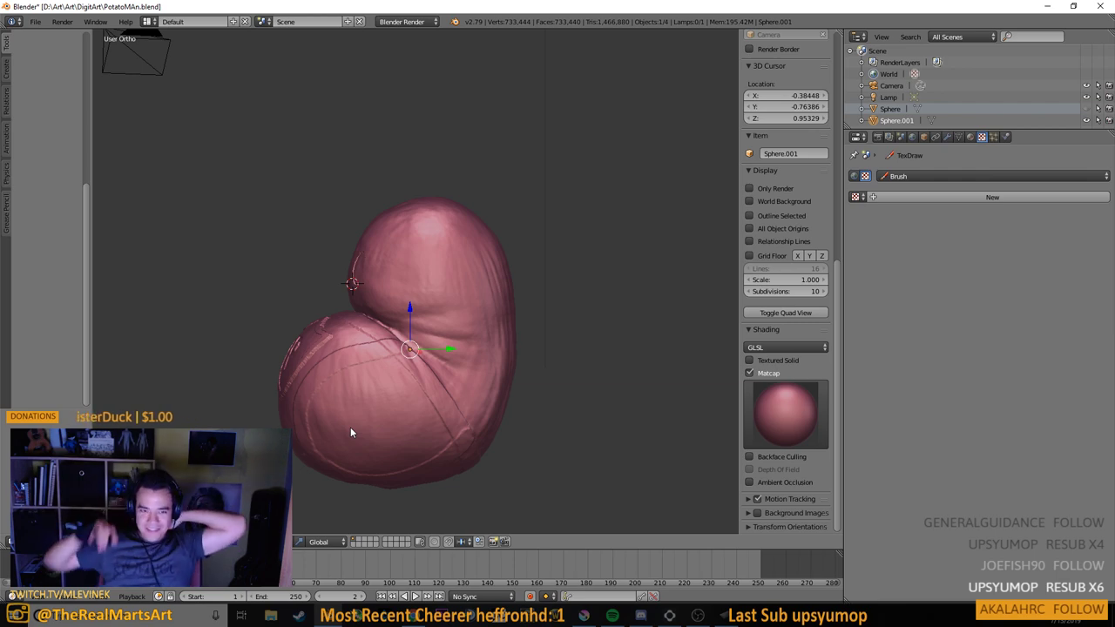
{"action": "scroll", "coordinate": [376, 336], "scroll_direction": "up", "scroll_amount": 4}
{"action": "left_click_drag", "start_coordinate": [378, 328], "coordinate": [533, 323]}
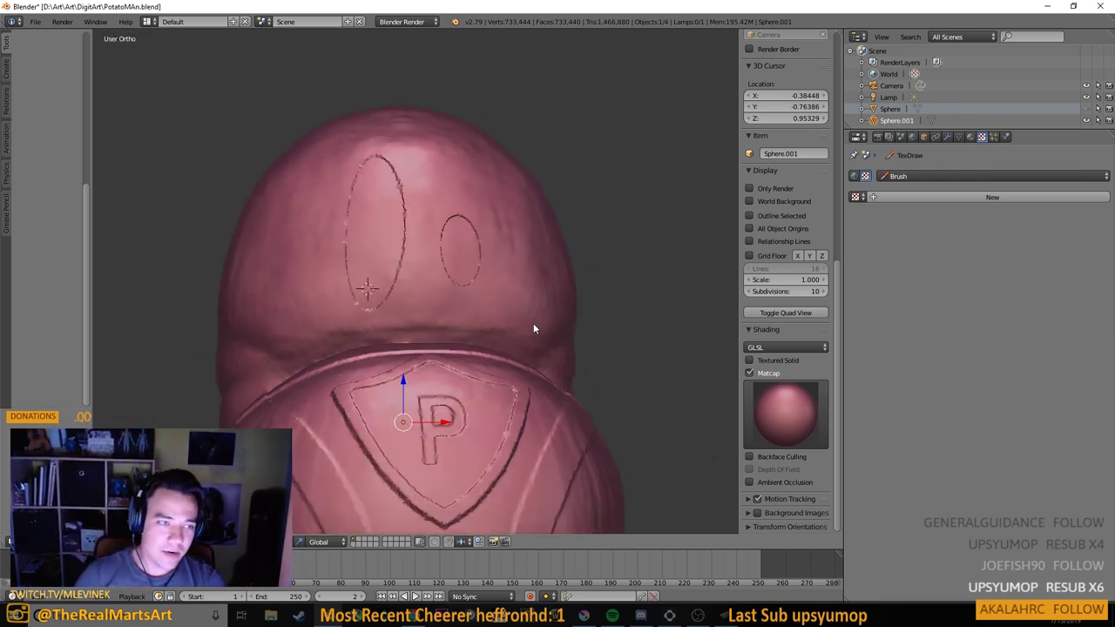
Return the model to Sculpt Mode
{"action": "left_click", "coordinate": [7, 69]}
{"action": "left_click", "coordinate": [6, 42]}
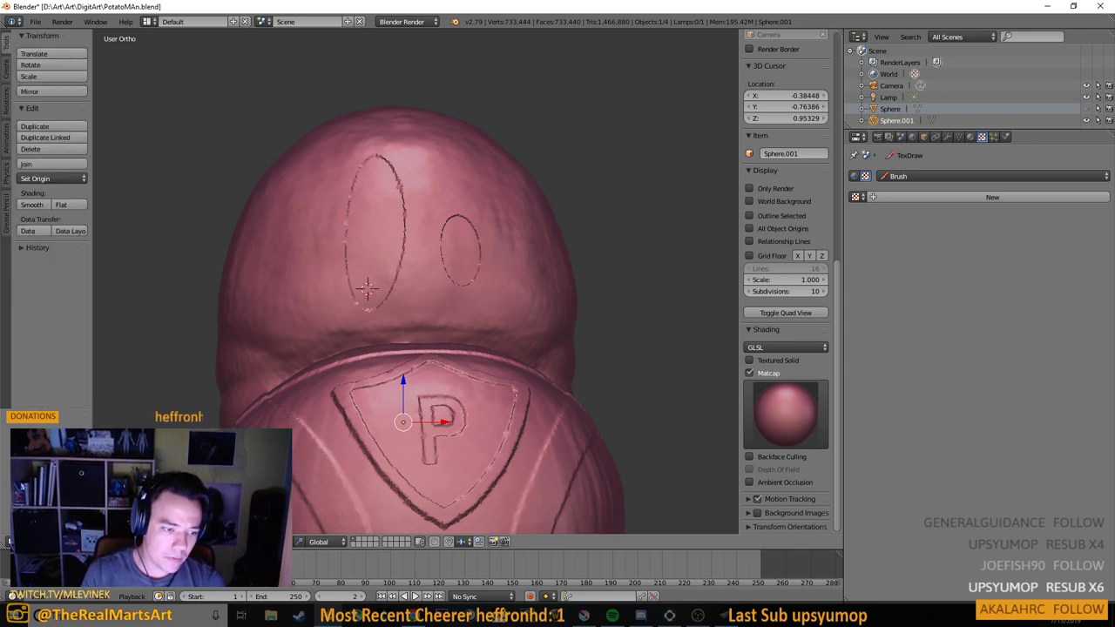
{"action": "left_click", "coordinate": [175, 541]}
{"action": "left_click", "coordinate": [171, 505]}
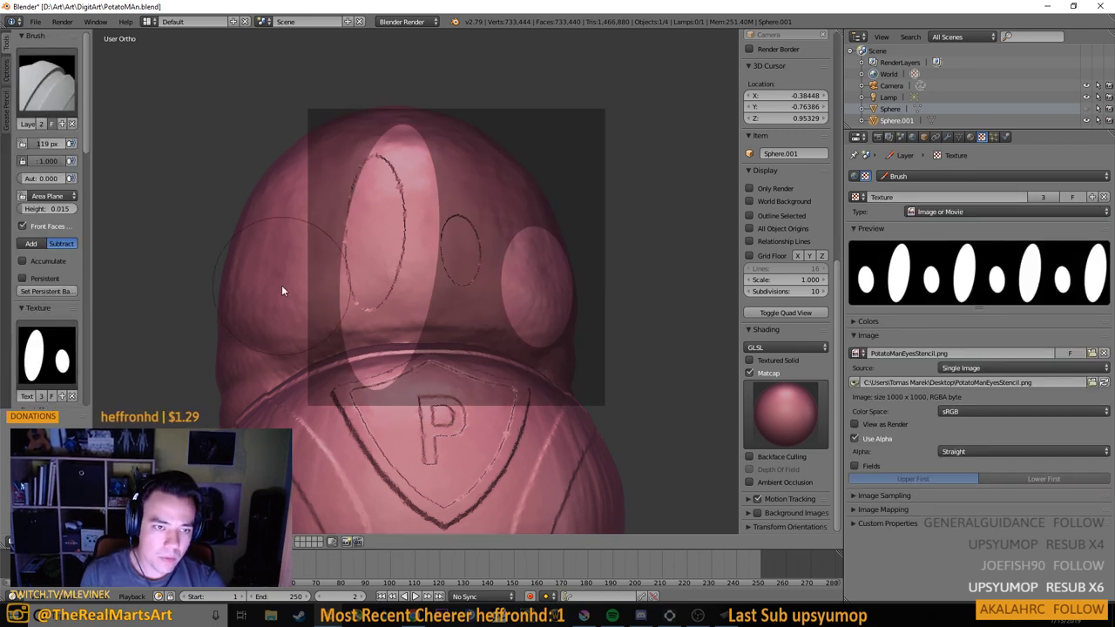
Clear the PotatoManEyesStencil.png image from the texture and unlink the texture from the Layer brush
{"action": "left_click", "coordinate": [46, 82]}
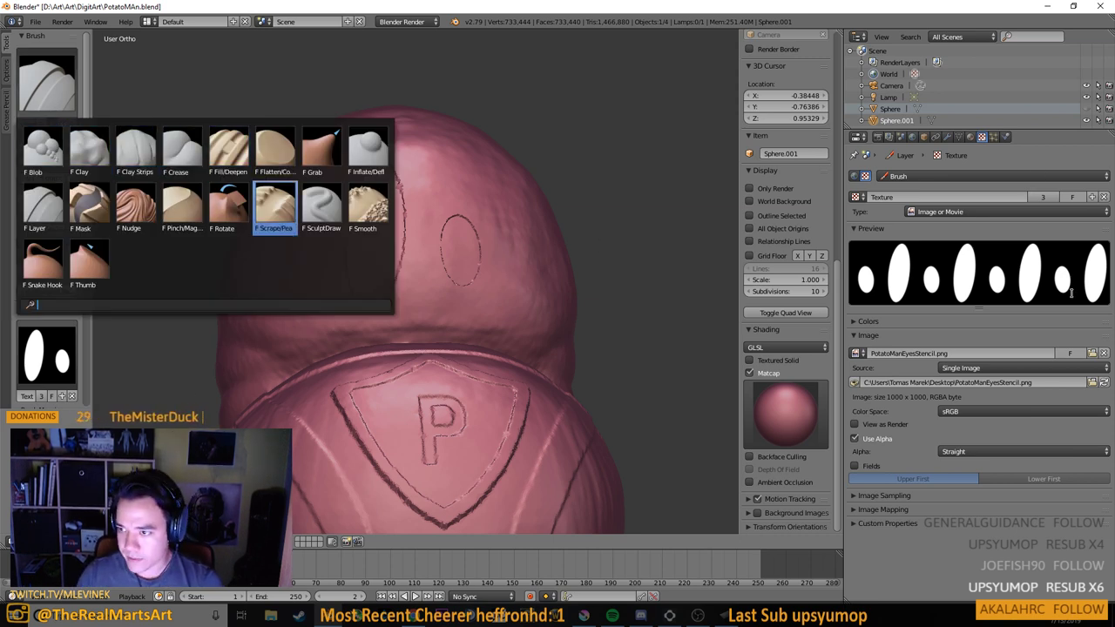
{"action": "left_click", "coordinate": [1104, 353]}
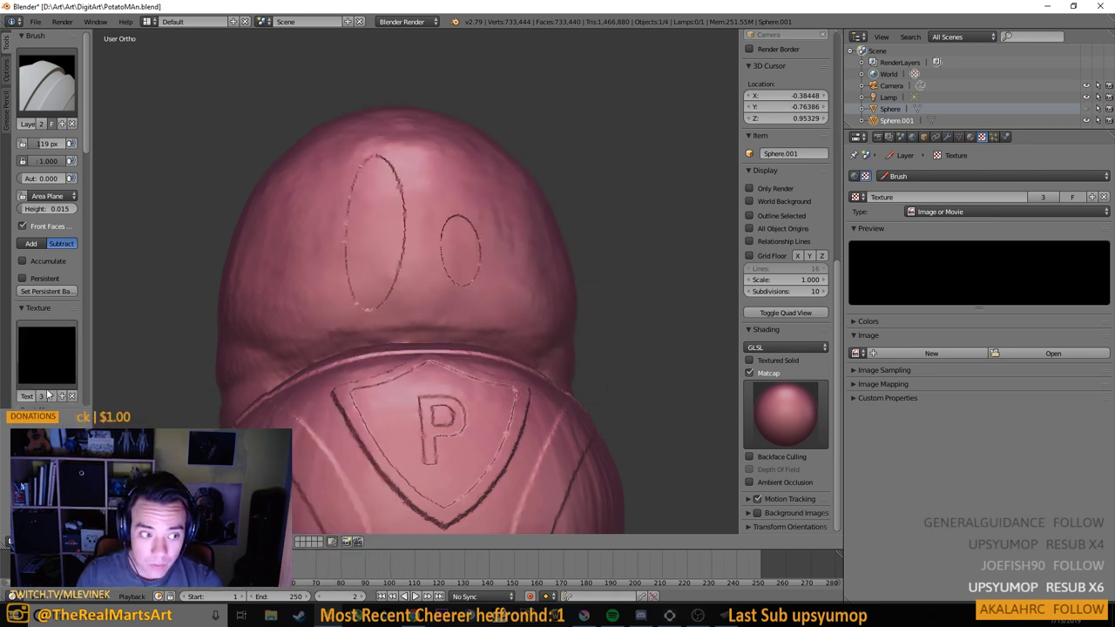
{"action": "left_click", "coordinate": [73, 395]}
Switch to the Smooth brush and unlink its texture
{"action": "left_click", "coordinate": [46, 83]}
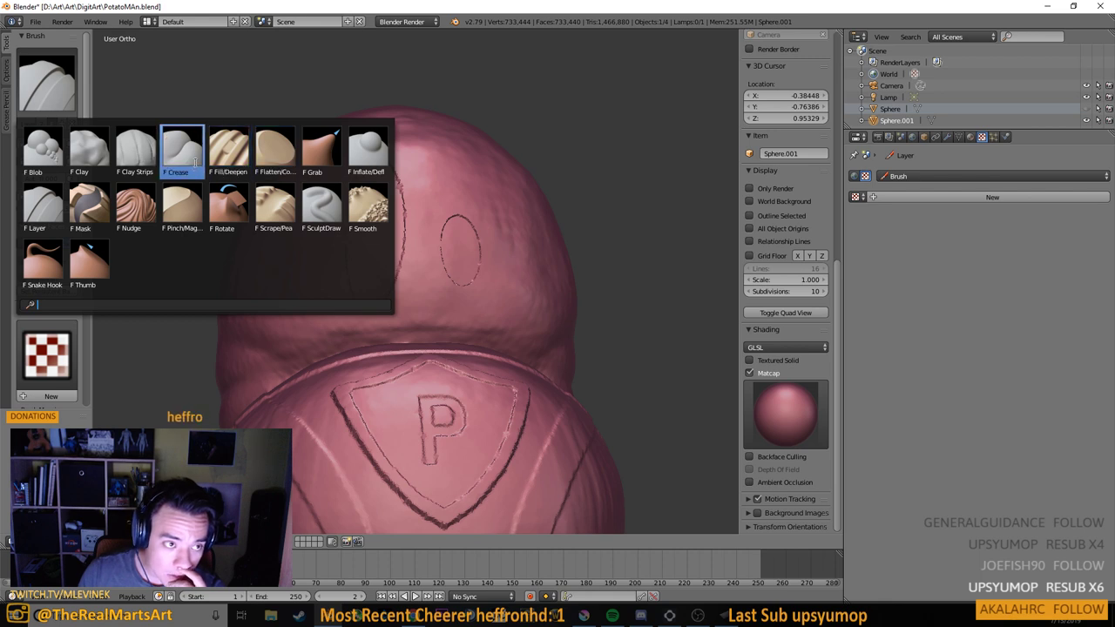
{"action": "left_click", "coordinate": [383, 199]}
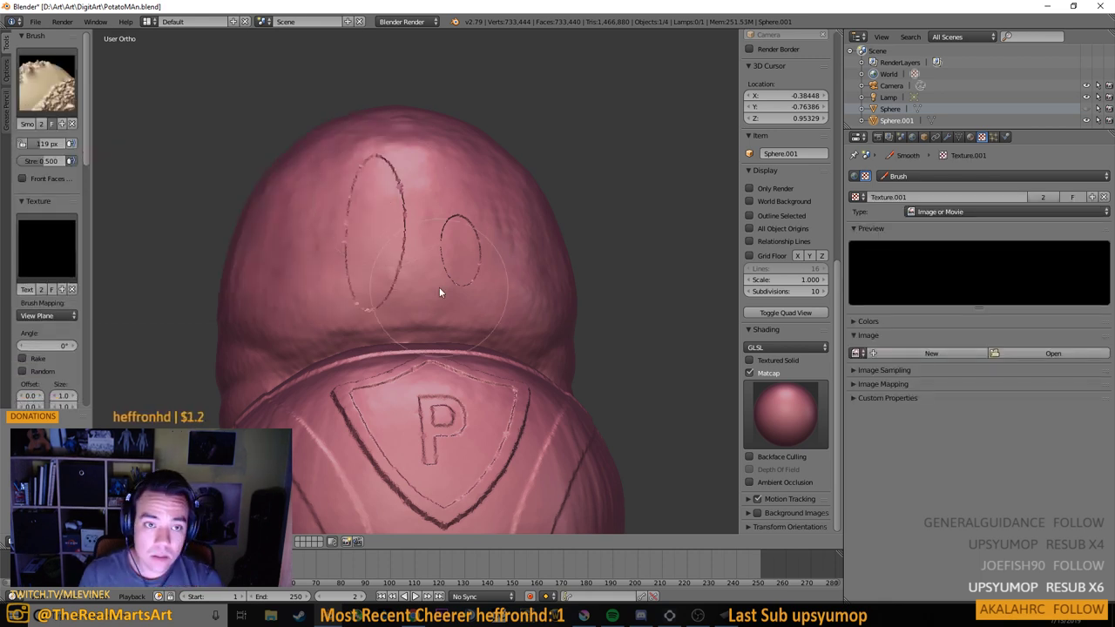
{"action": "mouse_move", "coordinate": [397, 191]}
{"action": "left_mouse_down"}
{"action": "mouse_move", "coordinate": [385, 225]}
{"action": "mouse_move", "coordinate": [405, 206]}
{"action": "mouse_move", "coordinate": [399, 233]}
{"action": "mouse_move", "coordinate": [414, 197]}
{"action": "mouse_move", "coordinate": [399, 244]}
{"action": "mouse_move", "coordinate": [409, 235]}
{"action": "mouse_move", "coordinate": [414, 257]}
{"action": "mouse_move", "coordinate": [435, 232]}
{"action": "left_mouse_up"}
{"action": "left_click", "coordinate": [71, 288]}
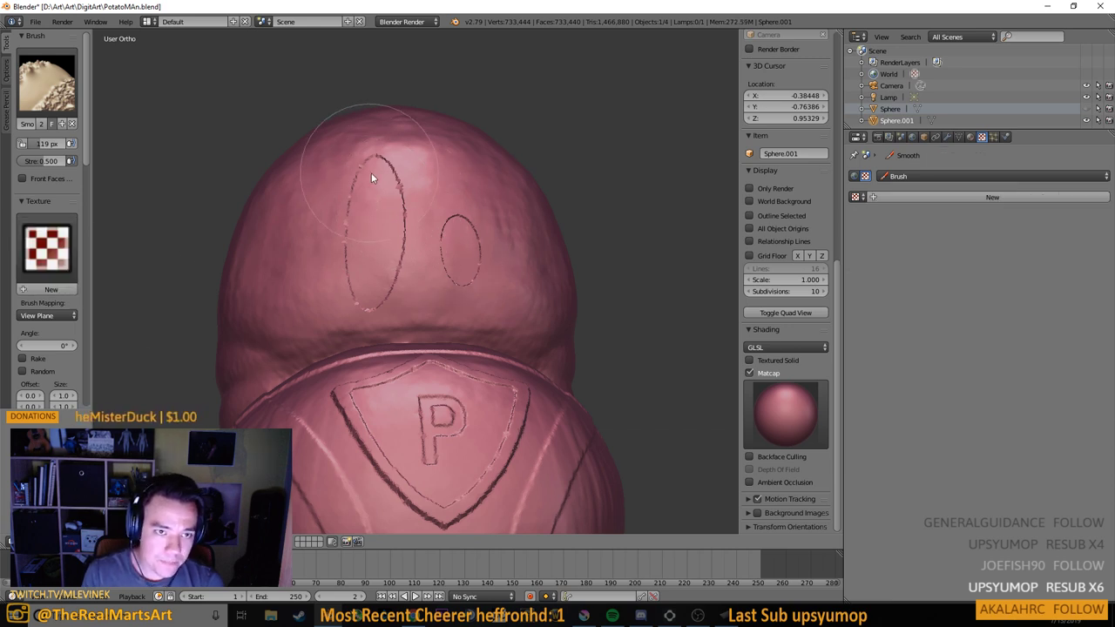
Smooth the carved outlines of both eye ovals with the Smooth brush at strength 0.500
{"action": "mouse_move", "coordinate": [387, 219]}
{"action": "left_mouse_down"}
{"action": "mouse_move", "coordinate": [379, 266]}
{"action": "mouse_move", "coordinate": [382, 231]}
{"action": "left_mouse_up"}
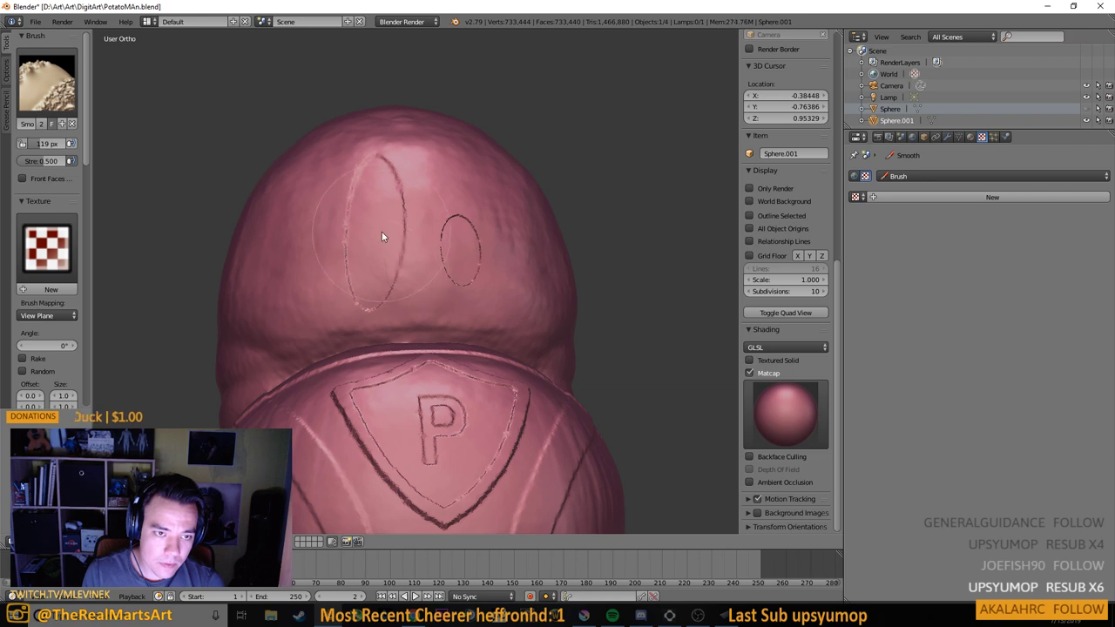
{"action": "left_click_drag", "start_coordinate": [467, 248], "coordinate": [470, 280]}
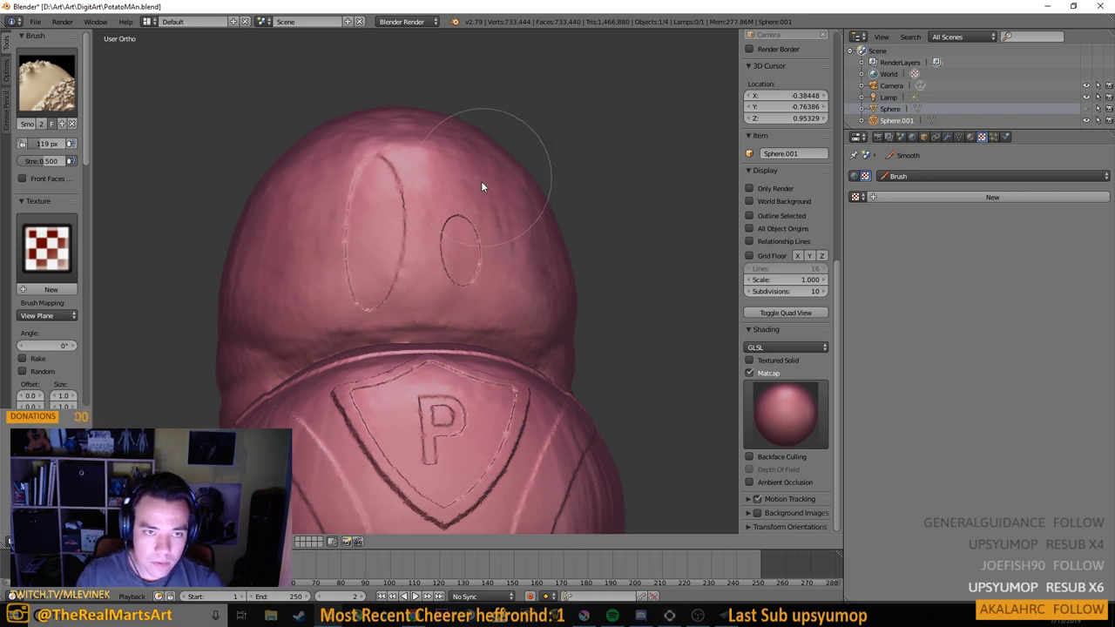
{"action": "mouse_move", "coordinate": [480, 181]}
{"action": "left_mouse_down"}
{"action": "mouse_move", "coordinate": [444, 212]}
{"action": "mouse_move", "coordinate": [469, 228]}
{"action": "left_mouse_up"}
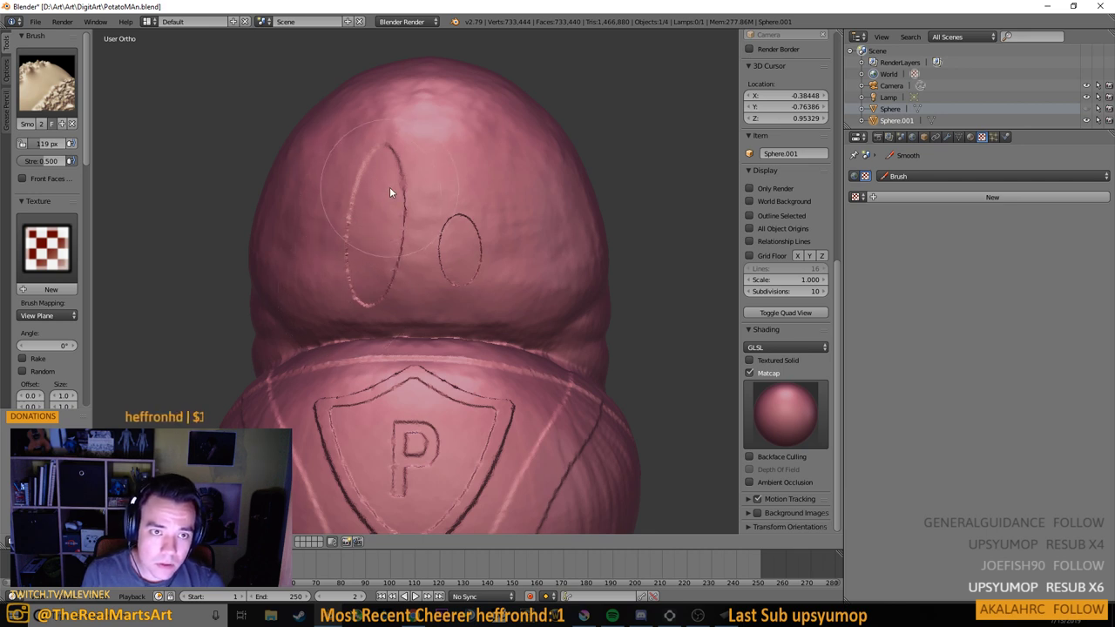
{"action": "left_click_drag", "start_coordinate": [389, 188], "coordinate": [385, 192]}
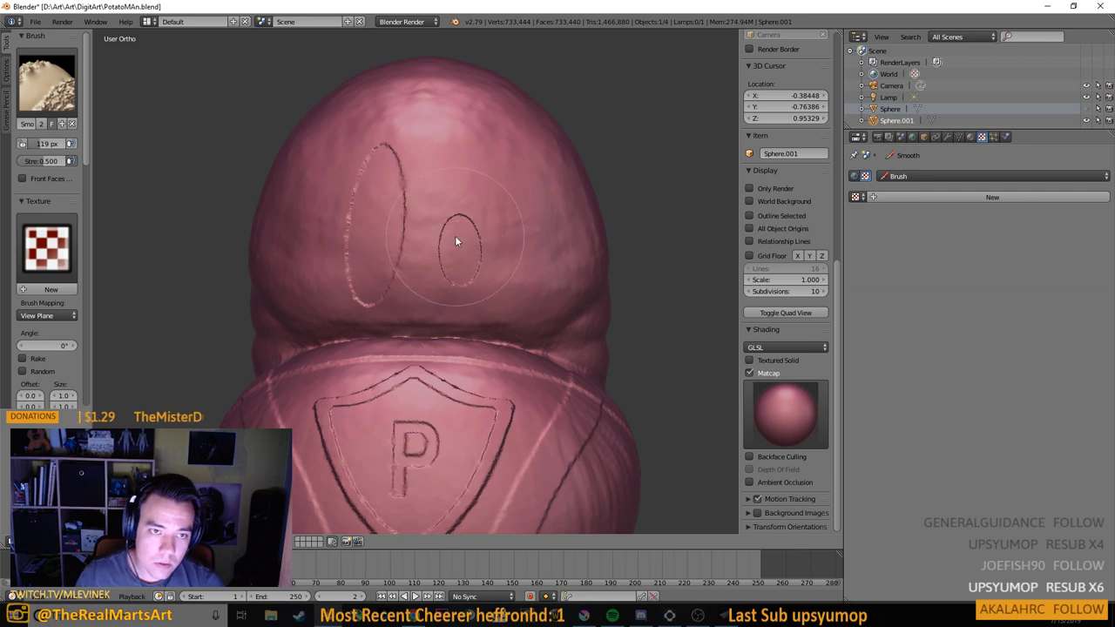
Examine the smoothed eye outlines on the head from the side, close up and on the whole model
{"action": "mouse_move", "coordinate": [454, 235]}
{"action": "left_mouse_down"}
{"action": "mouse_move", "coordinate": [526, 249]}
{"action": "mouse_move", "coordinate": [552, 216]}
{"action": "mouse_move", "coordinate": [467, 208]}
{"action": "mouse_move", "coordinate": [455, 174]}
{"action": "mouse_move", "coordinate": [520, 172]}
{"action": "mouse_move", "coordinate": [545, 189]}
{"action": "mouse_move", "coordinate": [490, 227]}
{"action": "mouse_move", "coordinate": [353, 232]}
{"action": "left_mouse_up"}
{"action": "scroll", "coordinate": [411, 260], "scroll_direction": "down", "scroll_amount": 2}
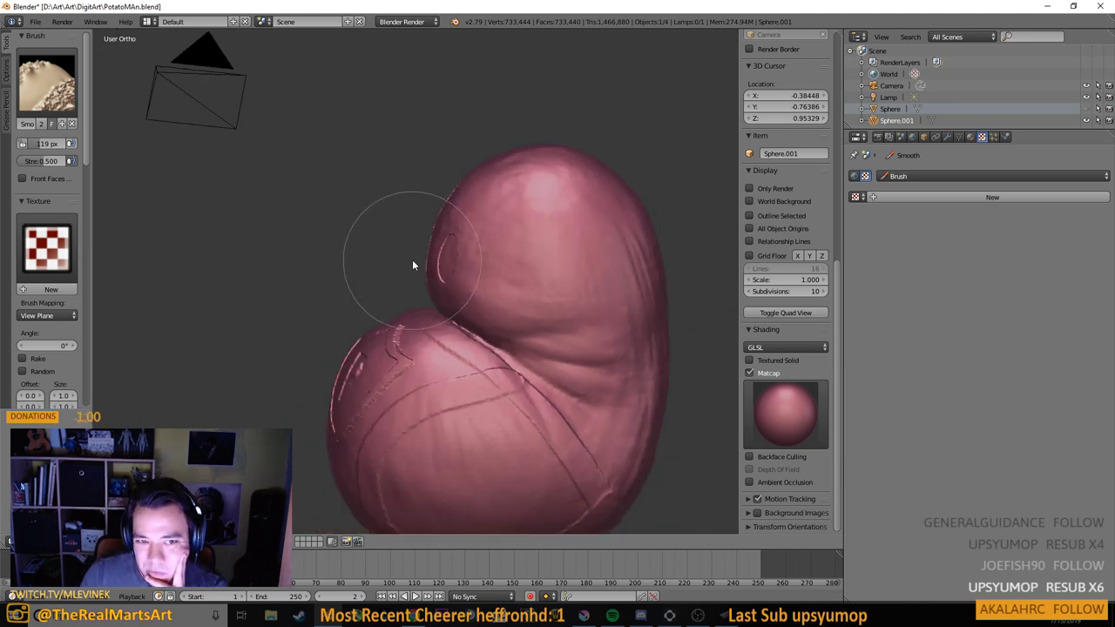
{"action": "left_click_drag", "start_coordinate": [413, 261], "coordinate": [476, 268]}
{"action": "scroll", "coordinate": [477, 268], "scroll_direction": "down", "scroll_amount": 1}
{"action": "scroll", "coordinate": [477, 273], "scroll_direction": "up", "scroll_amount": 4}
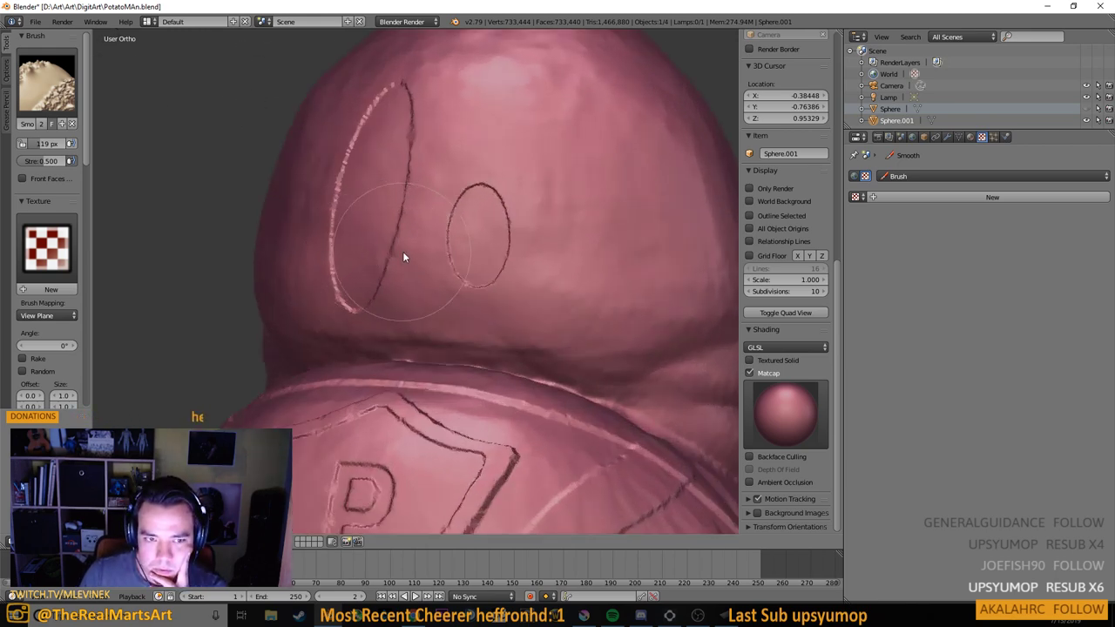
{"action": "mouse_move", "coordinate": [402, 251]}
{"action": "left_mouse_down"}
{"action": "mouse_move", "coordinate": [339, 255]}
{"action": "mouse_move", "coordinate": [380, 262]}
{"action": "mouse_move", "coordinate": [413, 299]}
{"action": "mouse_move", "coordinate": [488, 300]}
{"action": "left_mouse_up"}
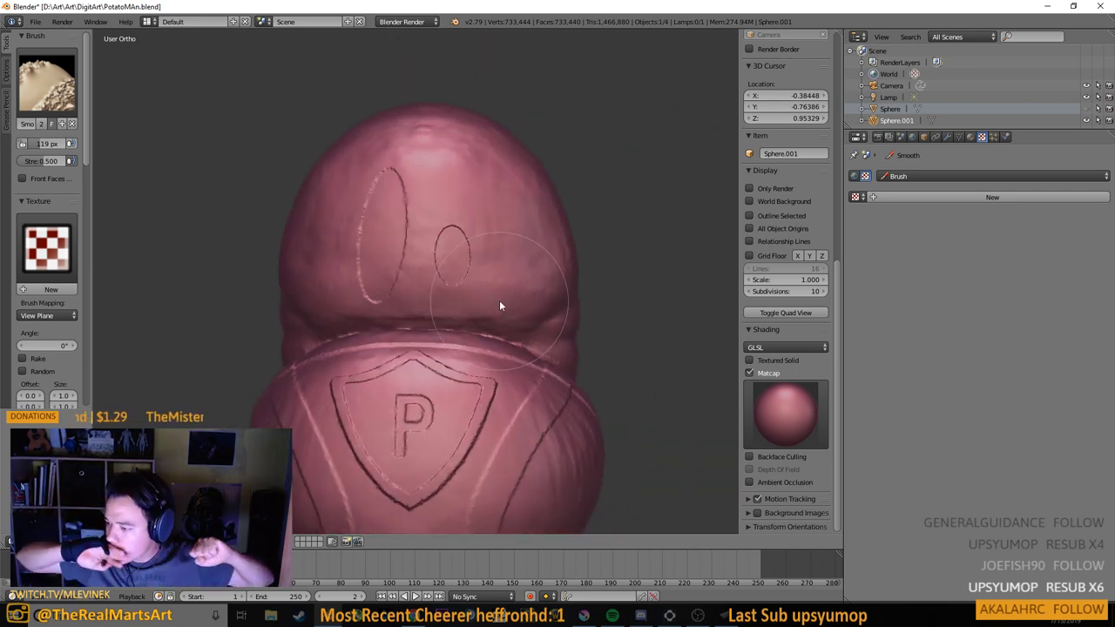
{"action": "scroll", "coordinate": [499, 305], "scroll_direction": "down", "scroll_amount": 3}
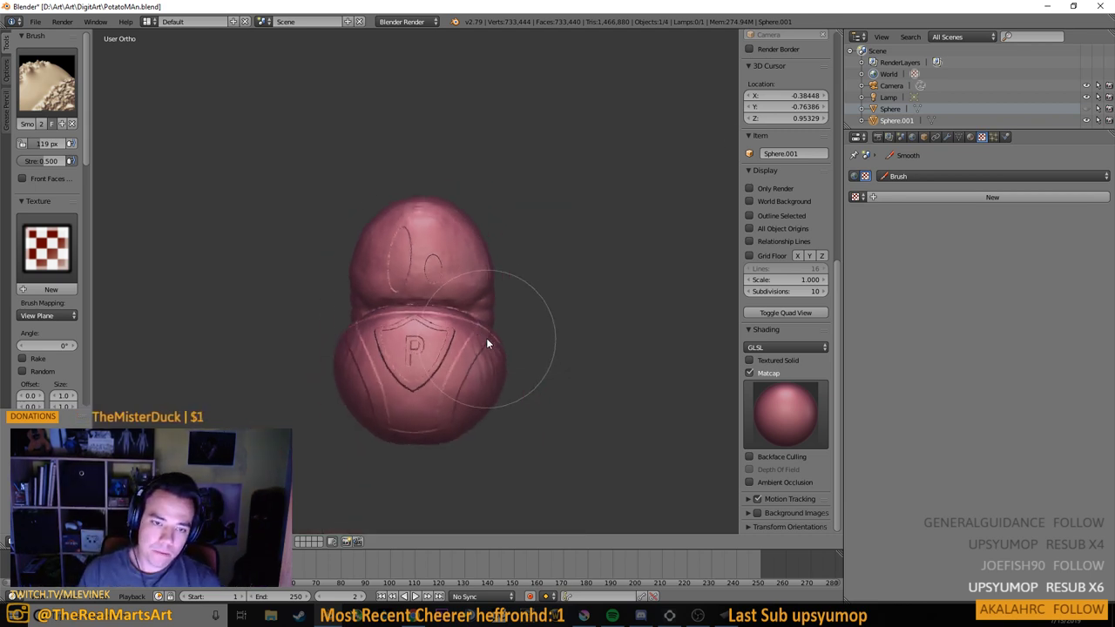
Smooth the side of the character's lower body with the Smooth brush at strength 0.500
{"action": "mouse_move", "coordinate": [490, 343]}
{"action": "left_mouse_down"}
{"action": "mouse_move", "coordinate": [390, 326]}
{"action": "mouse_move", "coordinate": [381, 256]}
{"action": "mouse_move", "coordinate": [333, 284]}
{"action": "mouse_move", "coordinate": [373, 327]}
{"action": "left_mouse_up"}
{"action": "scroll", "coordinate": [488, 362], "scroll_direction": "up", "scroll_amount": 4}
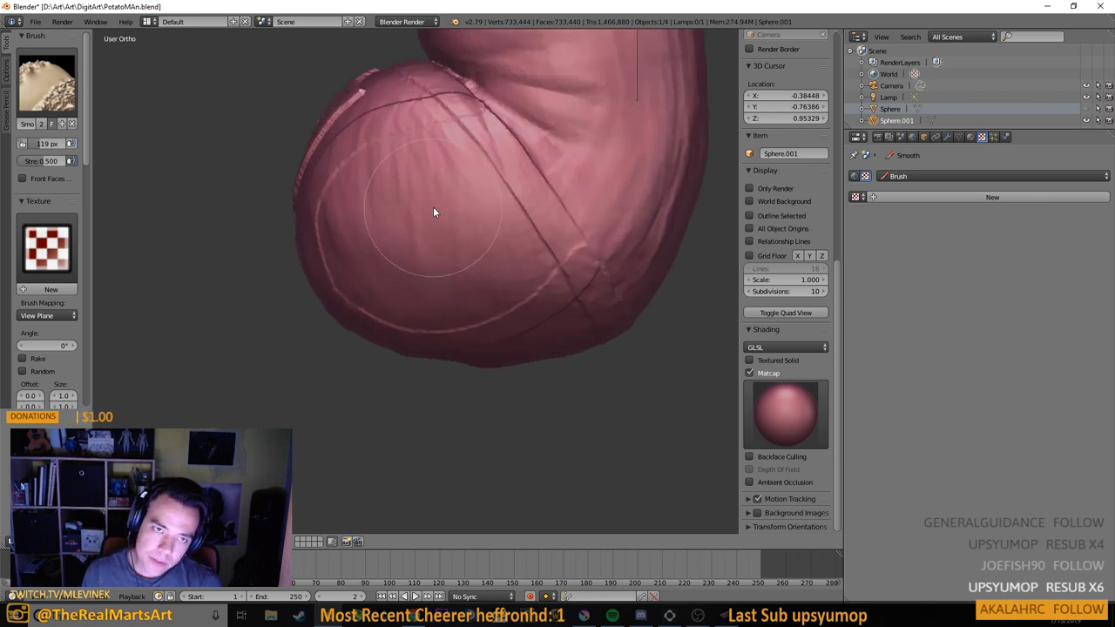
{"action": "mouse_move", "coordinate": [433, 206]}
{"action": "left_mouse_down"}
{"action": "mouse_move", "coordinate": [449, 218]}
{"action": "mouse_move", "coordinate": [443, 189]}
{"action": "mouse_move", "coordinate": [412, 215]}
{"action": "mouse_move", "coordinate": [460, 264]}
{"action": "left_mouse_up"}
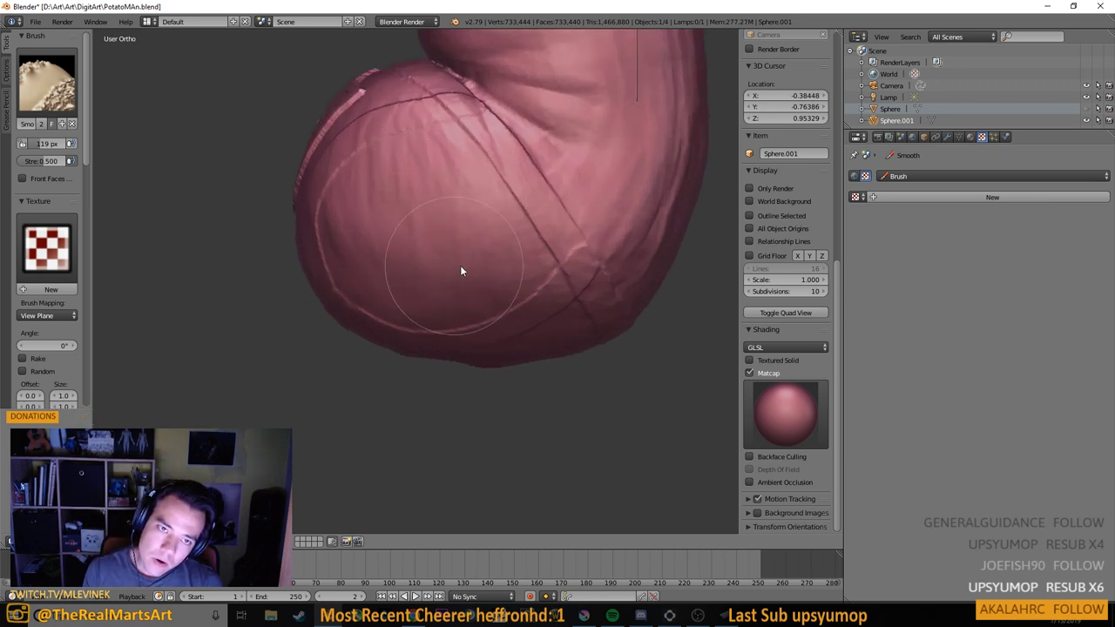
Set the Smooth brush strength to 1.000 and smooth the vertical ridges across the character's back
{"action": "mouse_move", "coordinate": [596, 225]}
{"action": "left_mouse_down"}
{"action": "mouse_move", "coordinate": [611, 235]}
{"action": "mouse_move", "coordinate": [545, 232]}
{"action": "mouse_move", "coordinate": [525, 262]}
{"action": "left_mouse_up"}
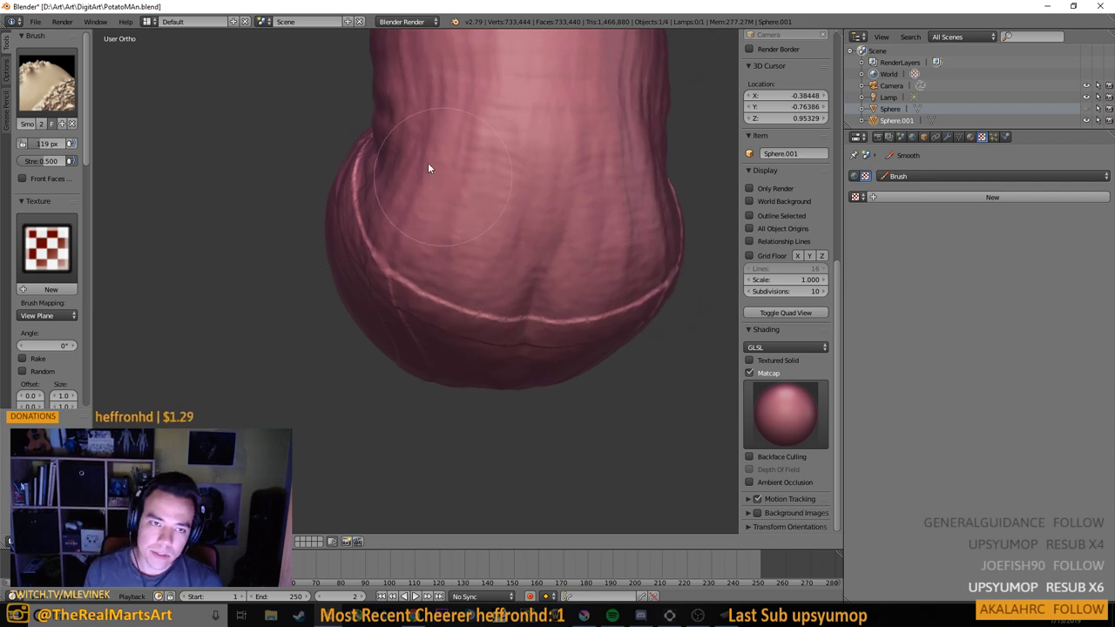
{"action": "key", "text": "space"}
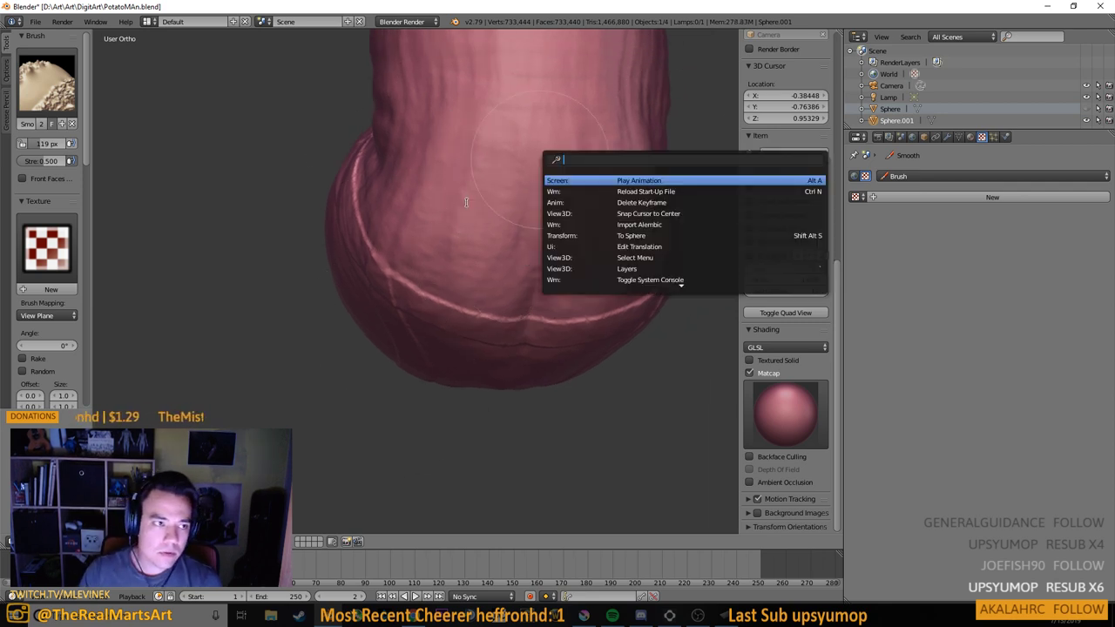
{"action": "key", "text": "Escape"}
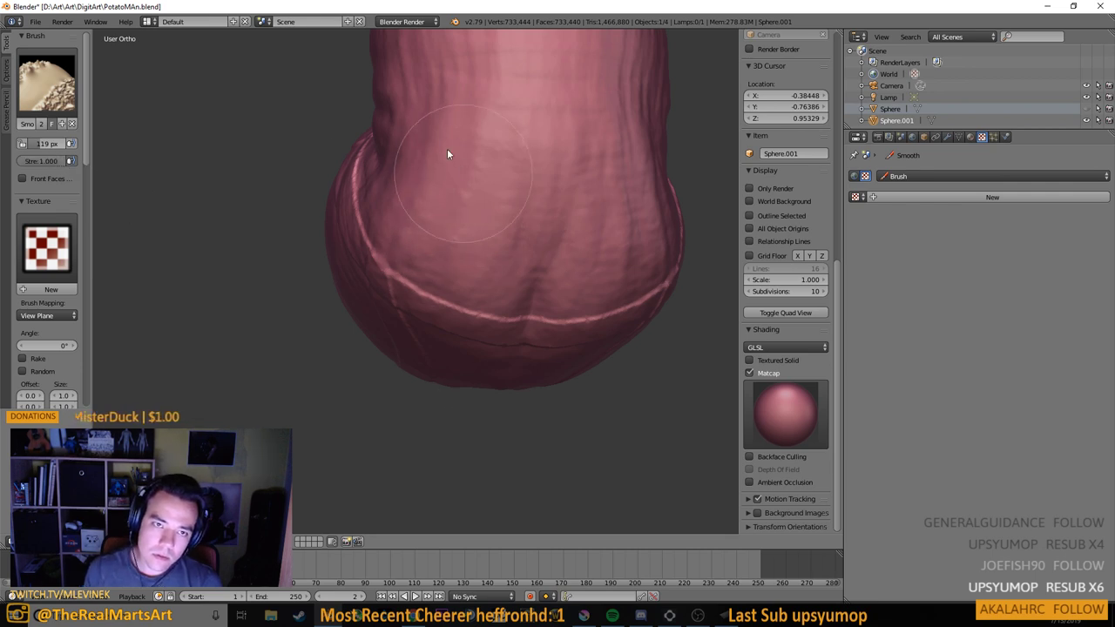
{"action": "mouse_move", "coordinate": [558, 244]}
{"action": "left_mouse_down"}
{"action": "mouse_move", "coordinate": [581, 273]}
{"action": "mouse_move", "coordinate": [606, 230]}
{"action": "mouse_move", "coordinate": [563, 220]}
{"action": "mouse_move", "coordinate": [592, 189]}
{"action": "mouse_move", "coordinate": [557, 288]}
{"action": "left_mouse_up"}
{"action": "scroll", "coordinate": [562, 220], "scroll_direction": "down", "scroll_amount": 2}
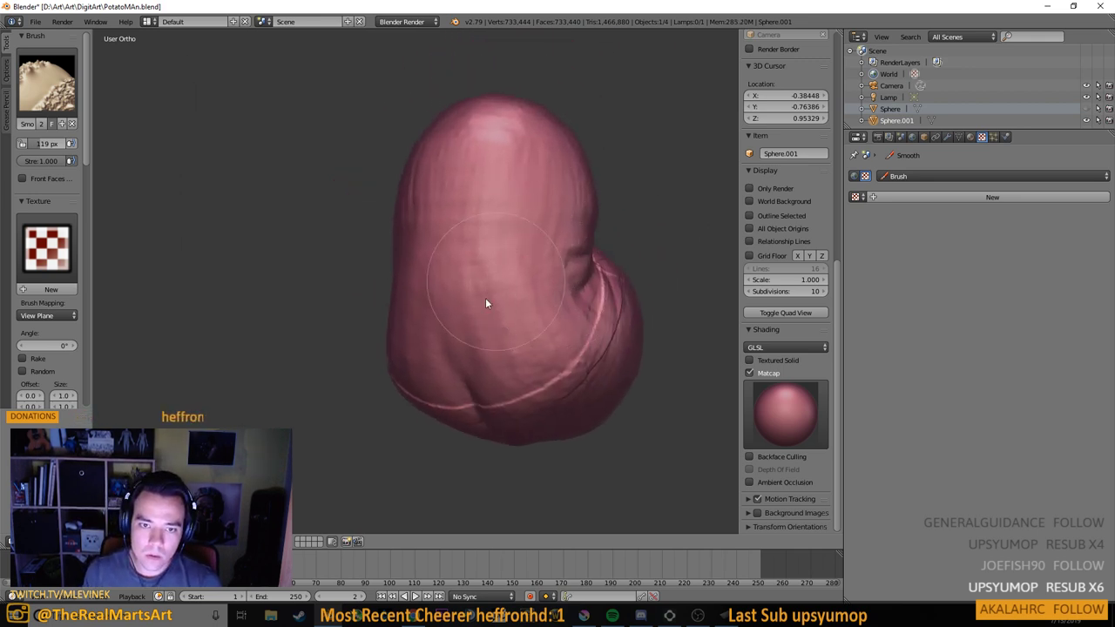
{"action": "mouse_move", "coordinate": [497, 339]}
{"action": "left_mouse_down"}
{"action": "mouse_move", "coordinate": [544, 324]}
{"action": "mouse_move", "coordinate": [502, 364]}
{"action": "mouse_move", "coordinate": [536, 353]}
{"action": "mouse_move", "coordinate": [504, 369]}
{"action": "mouse_move", "coordinate": [511, 376]}
{"action": "mouse_move", "coordinate": [541, 329]}
{"action": "mouse_move", "coordinate": [526, 302]}
{"action": "left_mouse_up"}
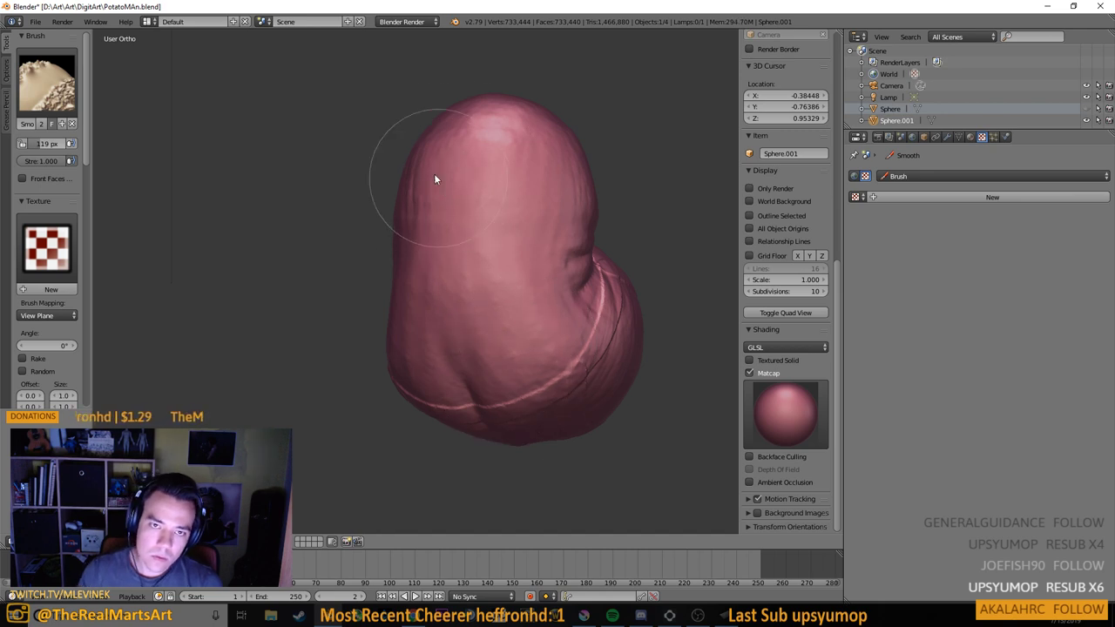
Smooth the ridges along the sides of the head and upper back with the Smooth brush at strength 1.000
{"action": "left_click_drag", "start_coordinate": [433, 173], "coordinate": [554, 175]}
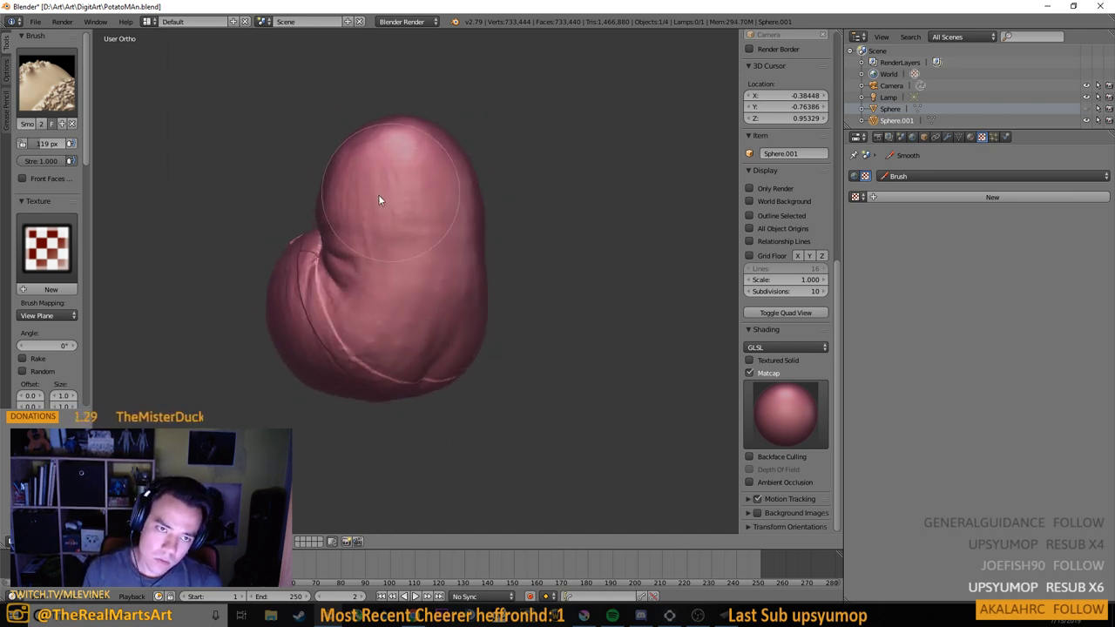
{"action": "left_click_drag", "start_coordinate": [422, 216], "coordinate": [452, 305]}
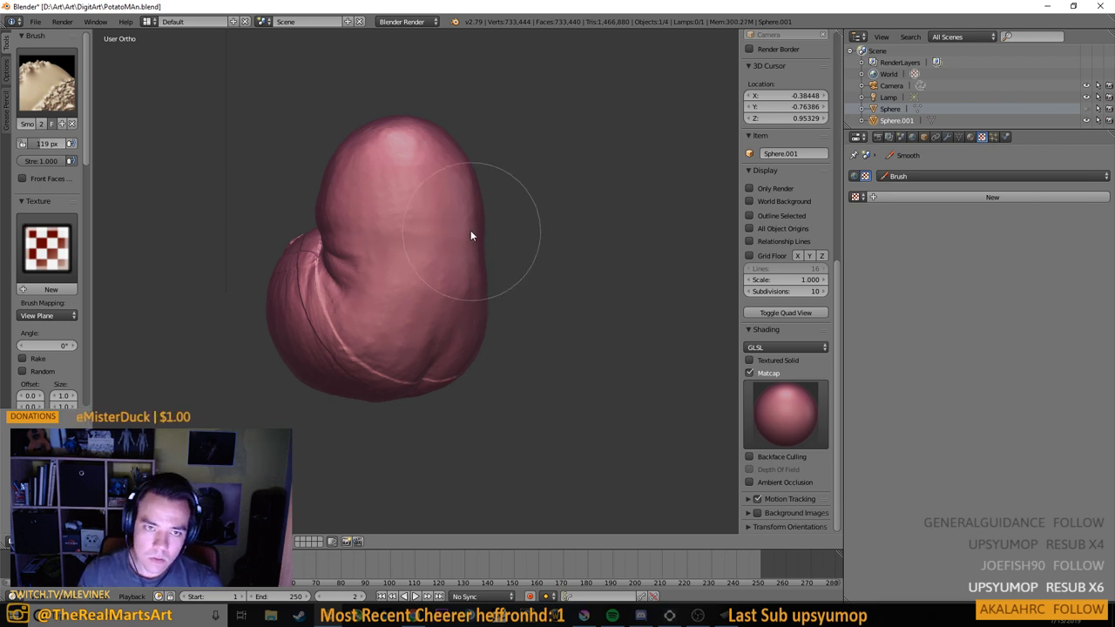
{"action": "scroll", "coordinate": [470, 229], "scroll_direction": "up", "scroll_amount": 1}
{"action": "left_click_drag", "start_coordinate": [409, 217], "coordinate": [493, 351]}
{"action": "mouse_move", "coordinate": [424, 377]}
{"action": "left_mouse_down"}
{"action": "mouse_move", "coordinate": [266, 314]}
{"action": "mouse_move", "coordinate": [347, 293]}
{"action": "left_mouse_up"}
{"action": "mouse_move", "coordinate": [605, 310]}
{"action": "left_mouse_down"}
{"action": "mouse_move", "coordinate": [558, 318]}
{"action": "mouse_move", "coordinate": [572, 349]}
{"action": "mouse_move", "coordinate": [597, 356]}
{"action": "mouse_move", "coordinate": [553, 410]}
{"action": "mouse_move", "coordinate": [545, 444]}
{"action": "mouse_move", "coordinate": [560, 437]}
{"action": "mouse_move", "coordinate": [503, 434]}
{"action": "left_mouse_up"}
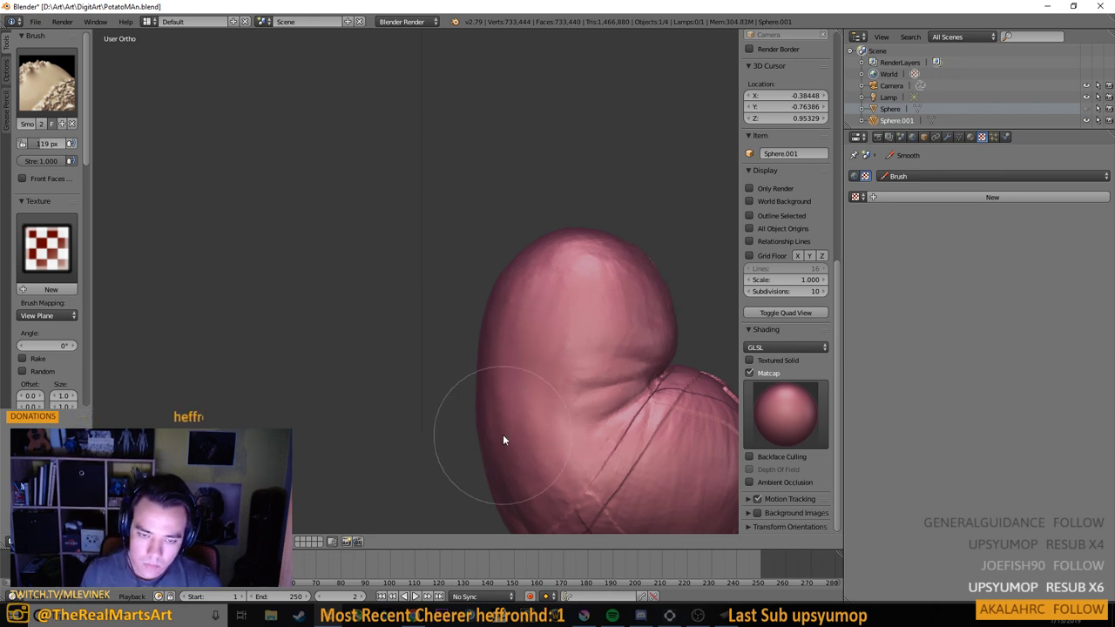
Smooth the remaining unevenness on the side of the head above the neck crease, and check the body from the side and front
{"action": "mouse_move", "coordinate": [489, 345]}
{"action": "left_mouse_down"}
{"action": "mouse_move", "coordinate": [694, 383]}
{"action": "mouse_move", "coordinate": [107, 374]}
{"action": "left_mouse_up"}
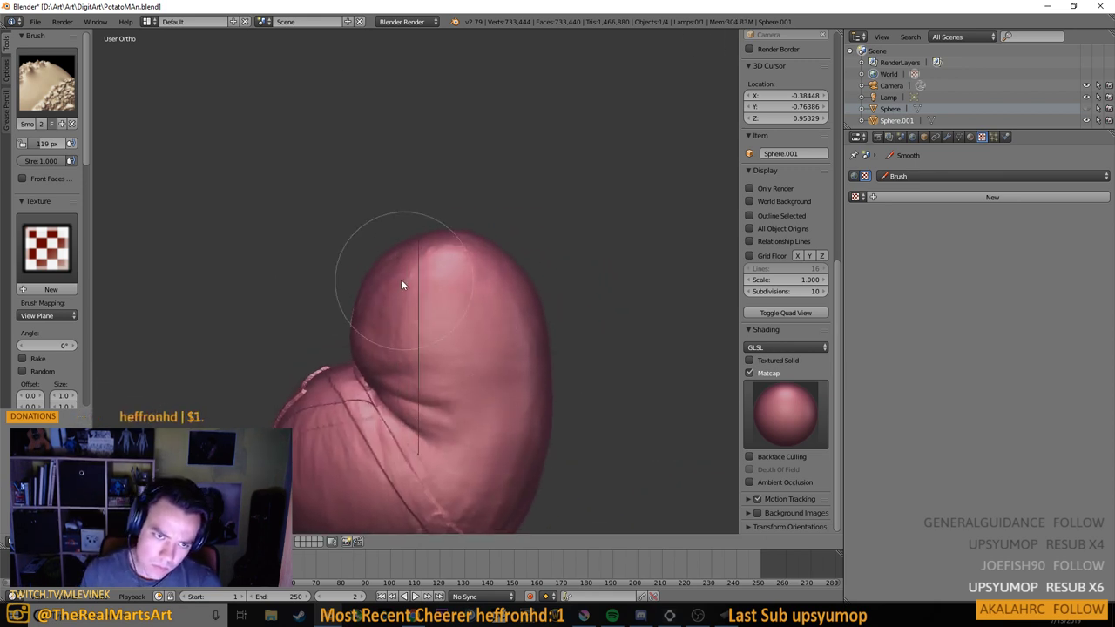
{"action": "mouse_move", "coordinate": [400, 279]}
{"action": "left_mouse_down"}
{"action": "mouse_move", "coordinate": [425, 306]}
{"action": "mouse_move", "coordinate": [400, 305]}
{"action": "mouse_move", "coordinate": [454, 378]}
{"action": "left_mouse_up"}
{"action": "mouse_move", "coordinate": [454, 425]}
{"action": "left_mouse_down"}
{"action": "mouse_move", "coordinate": [502, 505]}
{"action": "mouse_move", "coordinate": [534, 464]}
{"action": "left_mouse_up"}
{"action": "scroll", "coordinate": [547, 357], "scroll_direction": "down", "scroll_amount": 4}
{"action": "mouse_move", "coordinate": [545, 363]}
{"action": "left_mouse_down"}
{"action": "mouse_move", "coordinate": [316, 340]}
{"action": "mouse_move", "coordinate": [453, 403]}
{"action": "left_mouse_up"}
{"action": "scroll", "coordinate": [583, 423], "scroll_direction": "up", "scroll_amount": 3}
{"action": "scroll", "coordinate": [582, 423], "scroll_direction": "up", "scroll_amount": 2}
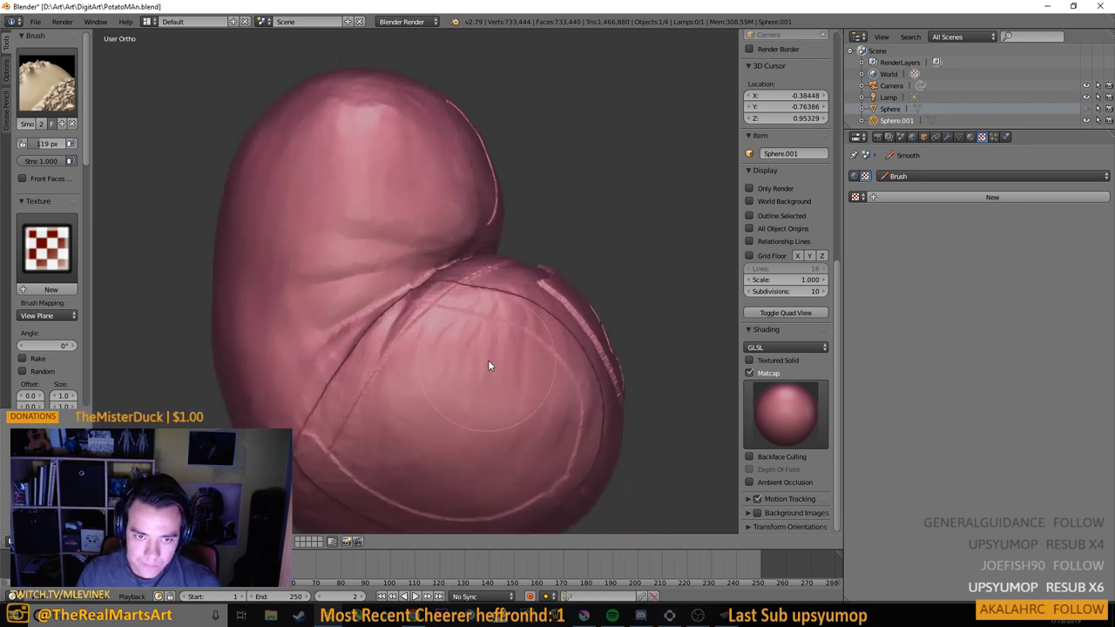
{"action": "mouse_move", "coordinate": [528, 394]}
{"action": "left_mouse_down"}
{"action": "mouse_move", "coordinate": [491, 458]}
{"action": "mouse_move", "coordinate": [477, 428]}
{"action": "mouse_move", "coordinate": [403, 382]}
{"action": "mouse_move", "coordinate": [351, 398]}
{"action": "mouse_move", "coordinate": [398, 373]}
{"action": "mouse_move", "coordinate": [390, 423]}
{"action": "left_mouse_up"}
{"action": "scroll", "coordinate": [477, 428], "scroll_direction": "down", "scroll_amount": 2}
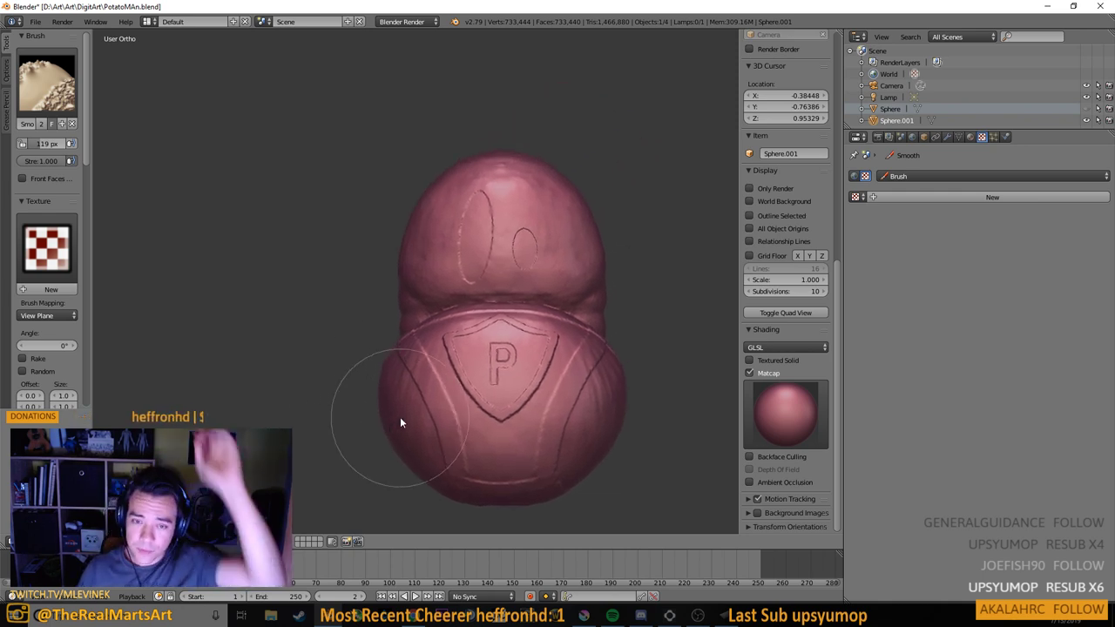
Switch to the Inflate/Deflate brush and unlink its texture
{"action": "left_click", "coordinate": [46, 83]}
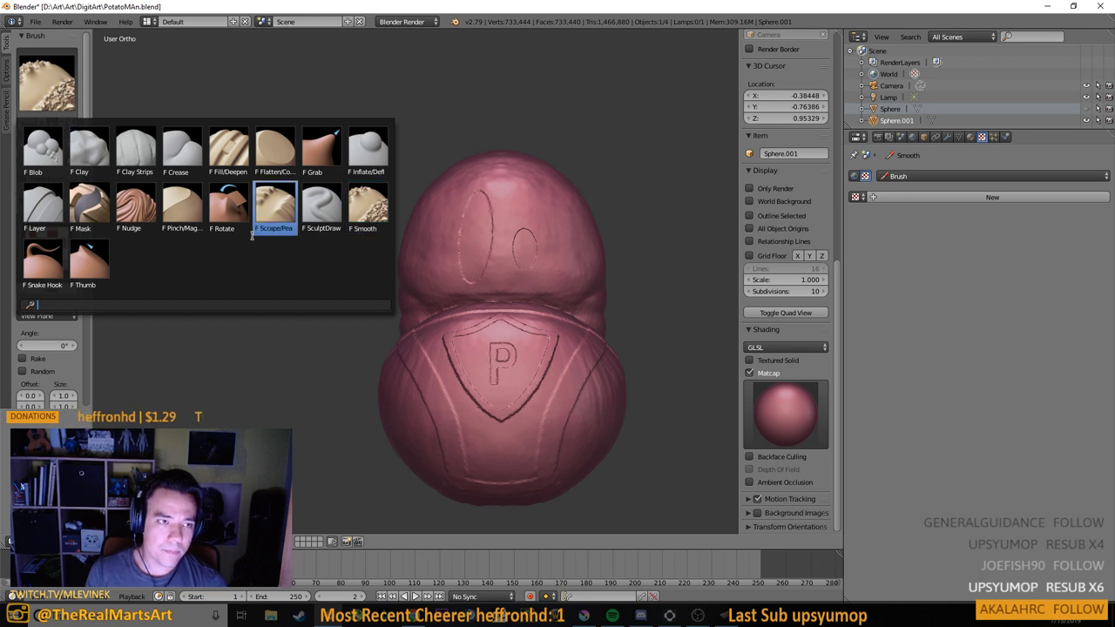
{"action": "left_click", "coordinate": [367, 148]}
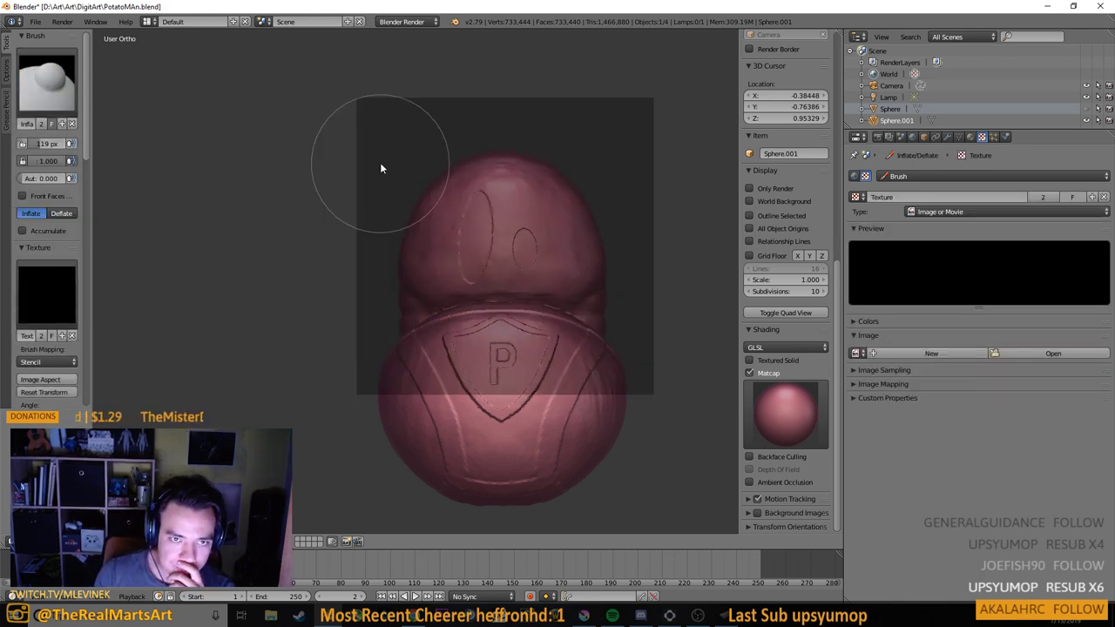
{"action": "left_click", "coordinate": [71, 336]}
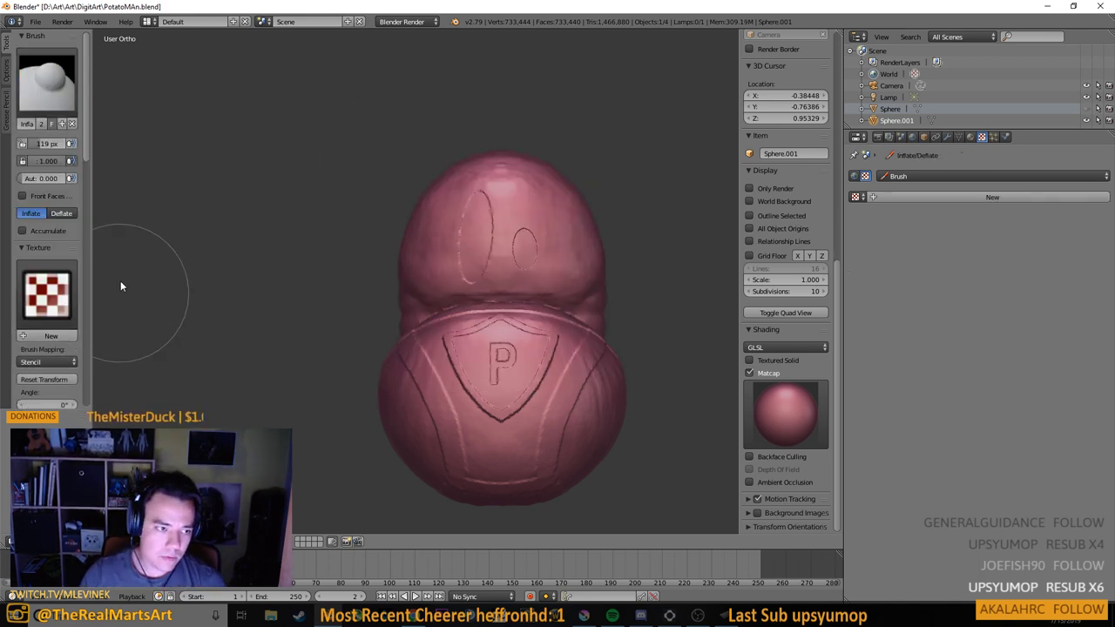
Inflate a small round bump on top of the head near the taller eye oval, using the Inflate/Deflate brush at strength 1.000
{"action": "scroll", "coordinate": [610, 244], "scroll_direction": "up", "scroll_amount": 5}
{"action": "left_click_drag", "start_coordinate": [582, 277], "coordinate": [575, 358]}
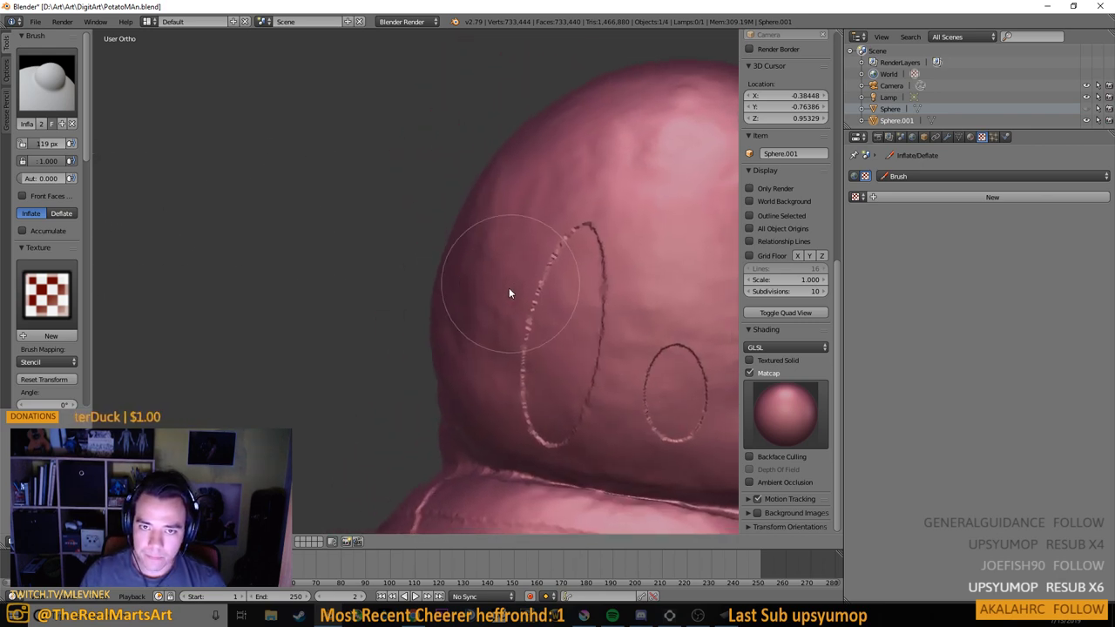
{"action": "left_click_drag", "start_coordinate": [508, 287], "coordinate": [684, 314]}
{"action": "scroll", "coordinate": [461, 243], "scroll_direction": "up", "scroll_amount": 5}
{"action": "left_click_drag", "start_coordinate": [504, 253], "coordinate": [658, 249]}
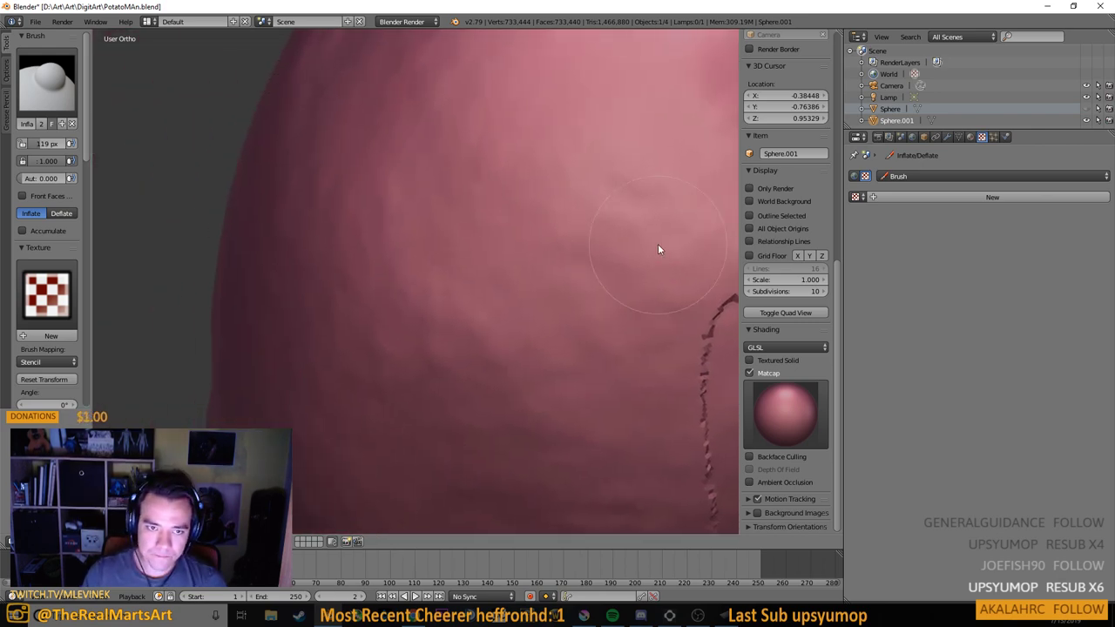
{"action": "mouse_move", "coordinate": [466, 224]}
{"action": "left_mouse_down"}
{"action": "mouse_move", "coordinate": [386, 238]}
{"action": "mouse_move", "coordinate": [485, 220]}
{"action": "mouse_move", "coordinate": [492, 202]}
{"action": "mouse_move", "coordinate": [483, 223]}
{"action": "mouse_move", "coordinate": [555, 229]}
{"action": "mouse_move", "coordinate": [513, 218]}
{"action": "mouse_move", "coordinate": [490, 200]}
{"action": "mouse_move", "coordinate": [494, 185]}
{"action": "mouse_move", "coordinate": [539, 177]}
{"action": "mouse_move", "coordinate": [575, 152]}
{"action": "mouse_move", "coordinate": [654, 169]}
{"action": "left_mouse_up"}
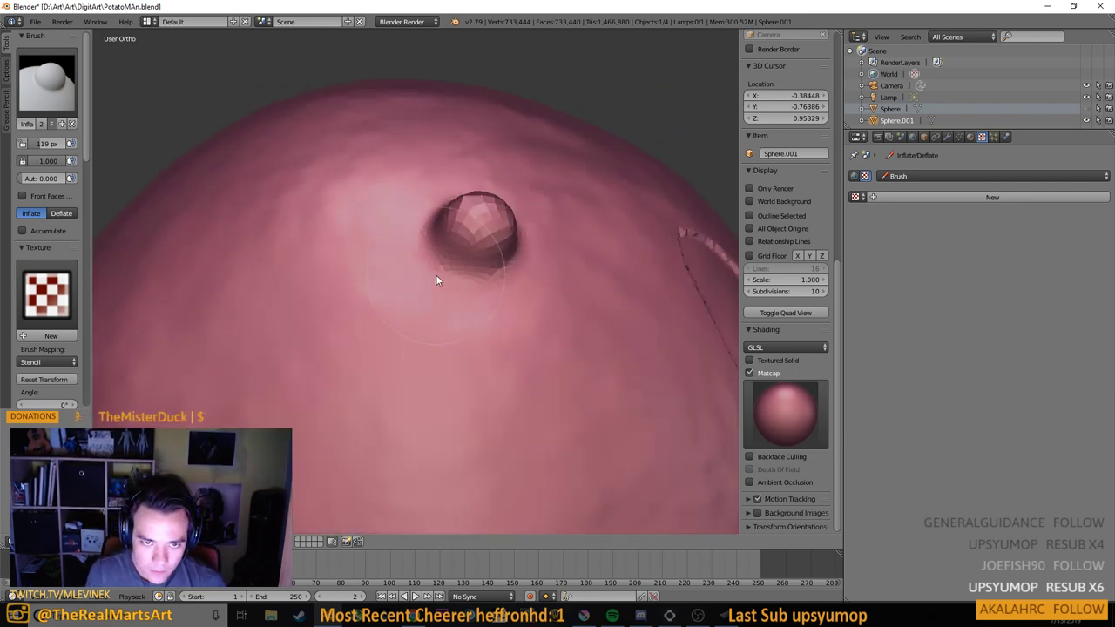
Inflate a second bump joined to the existing one on top of the head, and reduce the brush size to 72 px
{"action": "left_click_drag", "start_coordinate": [433, 272], "coordinate": [426, 271]}
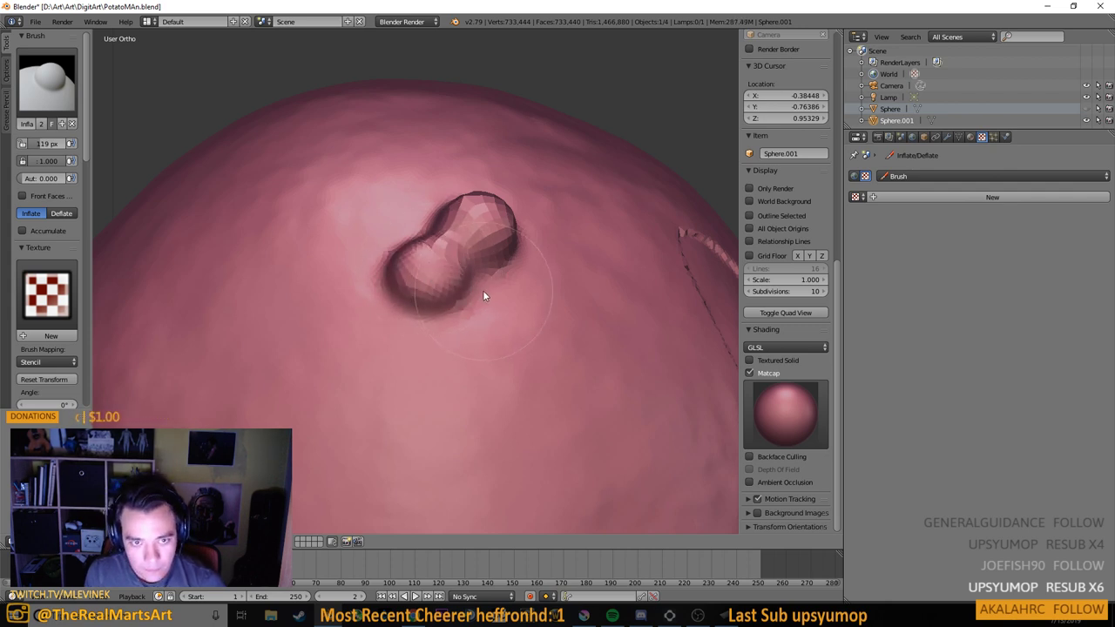
{"action": "key", "text": "f"}
{"action": "left_click", "coordinate": [451, 288]}
{"action": "left_click_drag", "start_coordinate": [502, 292], "coordinate": [404, 265]}
Sculpt a cluster of joined bumps on the side of the head nearest the small eye outline with the Inflate brush
{"action": "scroll", "coordinate": [534, 280], "scroll_direction": "down", "scroll_amount": 3}
{"action": "scroll", "coordinate": [488, 296], "scroll_direction": "down", "scroll_amount": 4}
{"action": "mouse_move", "coordinate": [589, 340]}
{"action": "left_mouse_down"}
{"action": "mouse_move", "coordinate": [575, 362]}
{"action": "mouse_move", "coordinate": [527, 373]}
{"action": "mouse_move", "coordinate": [446, 291]}
{"action": "mouse_move", "coordinate": [483, 263]}
{"action": "left_mouse_up"}
{"action": "scroll", "coordinate": [458, 294], "scroll_direction": "up", "scroll_amount": 3}
{"action": "scroll", "coordinate": [475, 291], "scroll_direction": "up", "scroll_amount": 1}
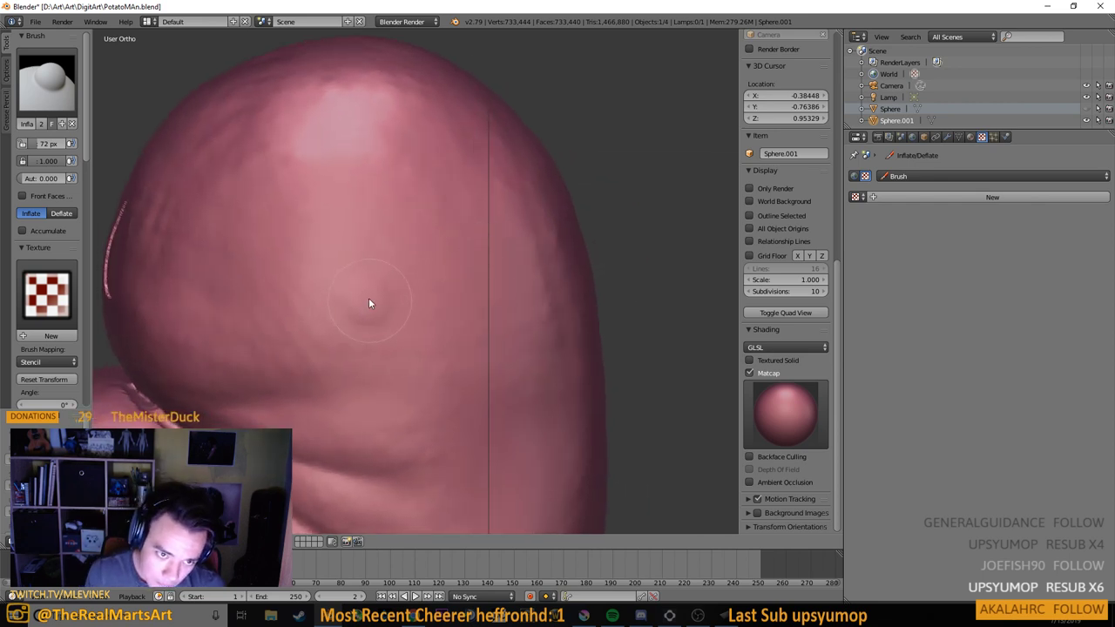
{"action": "mouse_move", "coordinate": [369, 303]}
{"action": "left_mouse_down"}
{"action": "mouse_move", "coordinate": [368, 290]}
{"action": "mouse_move", "coordinate": [404, 323]}
{"action": "left_mouse_up"}
{"action": "scroll", "coordinate": [404, 322], "scroll_direction": "up", "scroll_amount": 3}
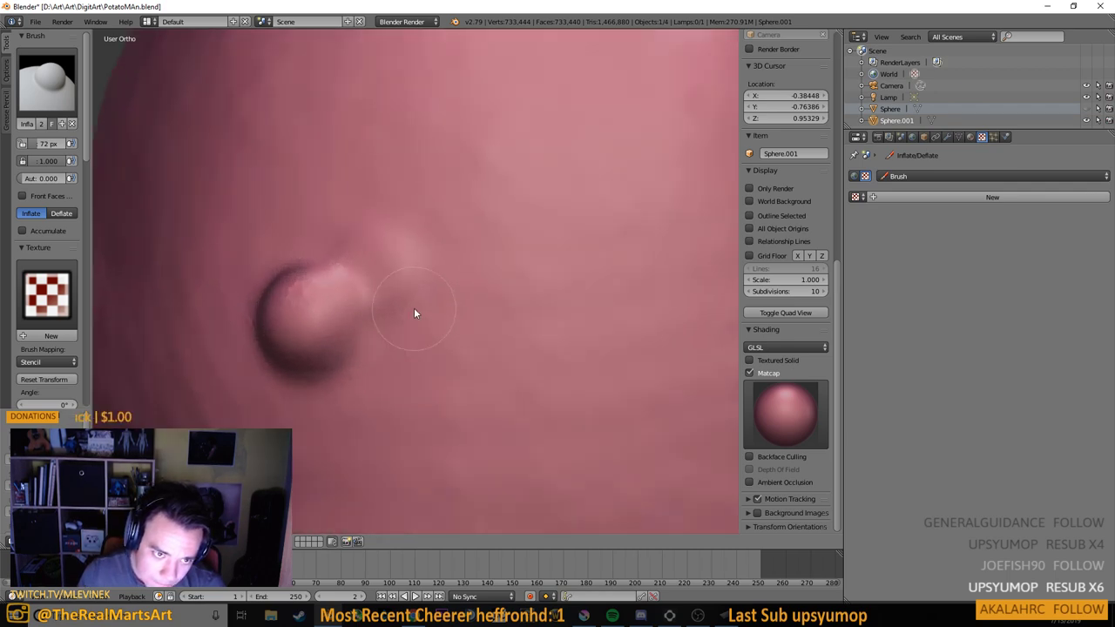
{"action": "left_click_drag", "start_coordinate": [383, 281], "coordinate": [401, 280]}
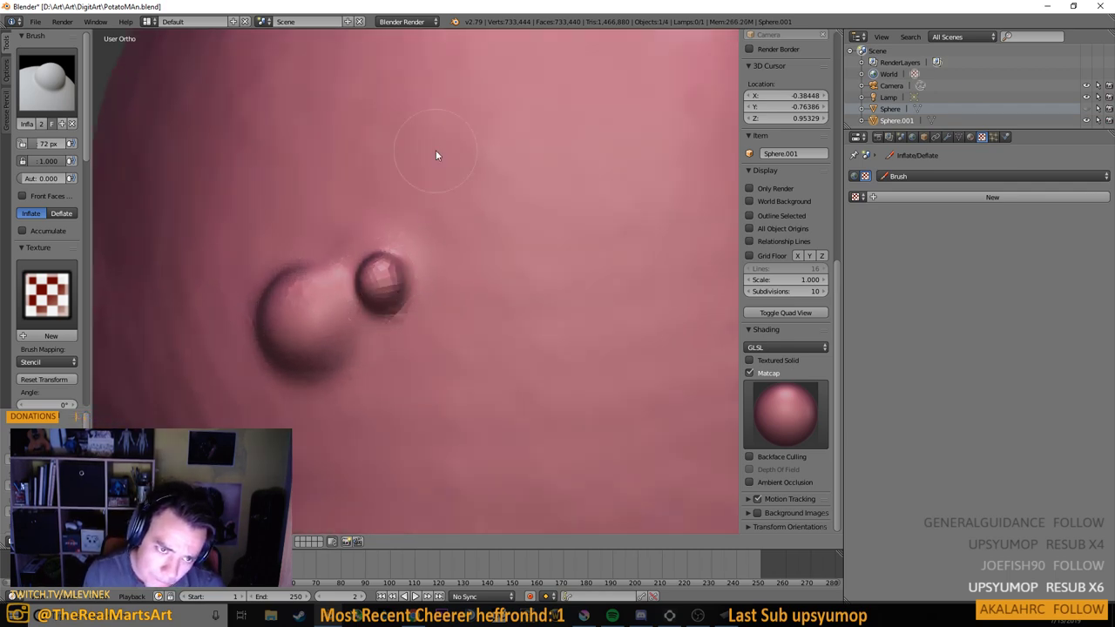
{"action": "left_click_drag", "start_coordinate": [410, 241], "coordinate": [510, 273]}
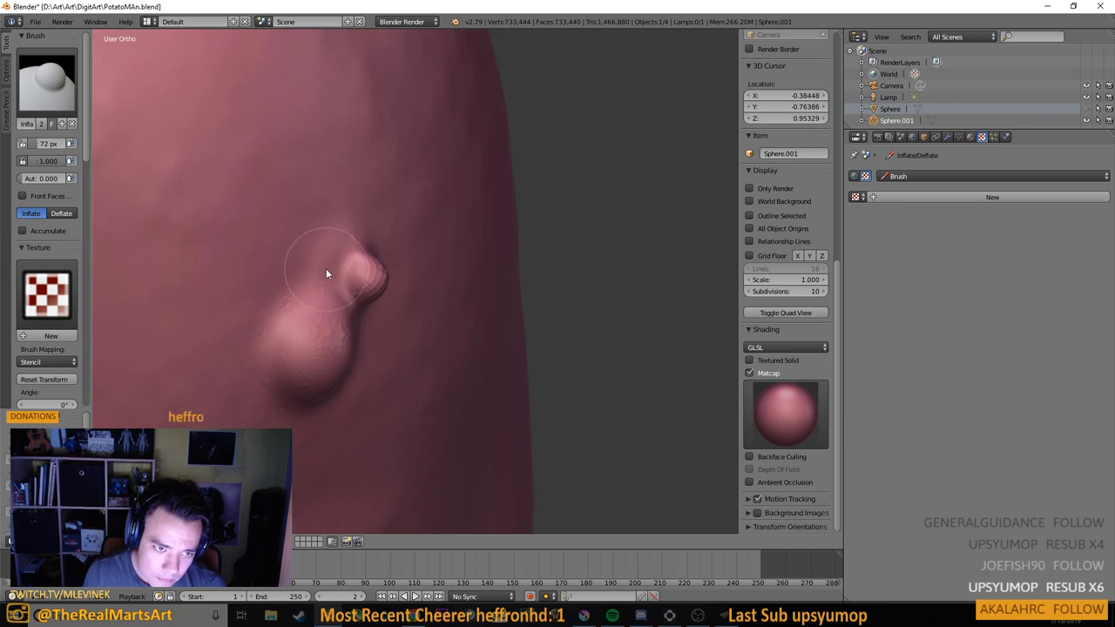
{"action": "mouse_move", "coordinate": [325, 269]}
{"action": "left_mouse_down"}
{"action": "mouse_move", "coordinate": [302, 294]}
{"action": "mouse_move", "coordinate": [329, 299]}
{"action": "mouse_move", "coordinate": [280, 286]}
{"action": "mouse_move", "coordinate": [382, 312]}
{"action": "mouse_move", "coordinate": [468, 314]}
{"action": "mouse_move", "coordinate": [451, 283]}
{"action": "mouse_move", "coordinate": [391, 259]}
{"action": "mouse_move", "coordinate": [227, 248]}
{"action": "mouse_move", "coordinate": [245, 277]}
{"action": "mouse_move", "coordinate": [376, 302]}
{"action": "mouse_move", "coordinate": [269, 252]}
{"action": "mouse_move", "coordinate": [427, 267]}
{"action": "mouse_move", "coordinate": [392, 276]}
{"action": "left_mouse_up"}
Inflate a matching cluster of one larger and several smaller joined bumps on the opposite side of the head
{"action": "scroll", "coordinate": [279, 281], "scroll_direction": "down", "scroll_amount": 5}
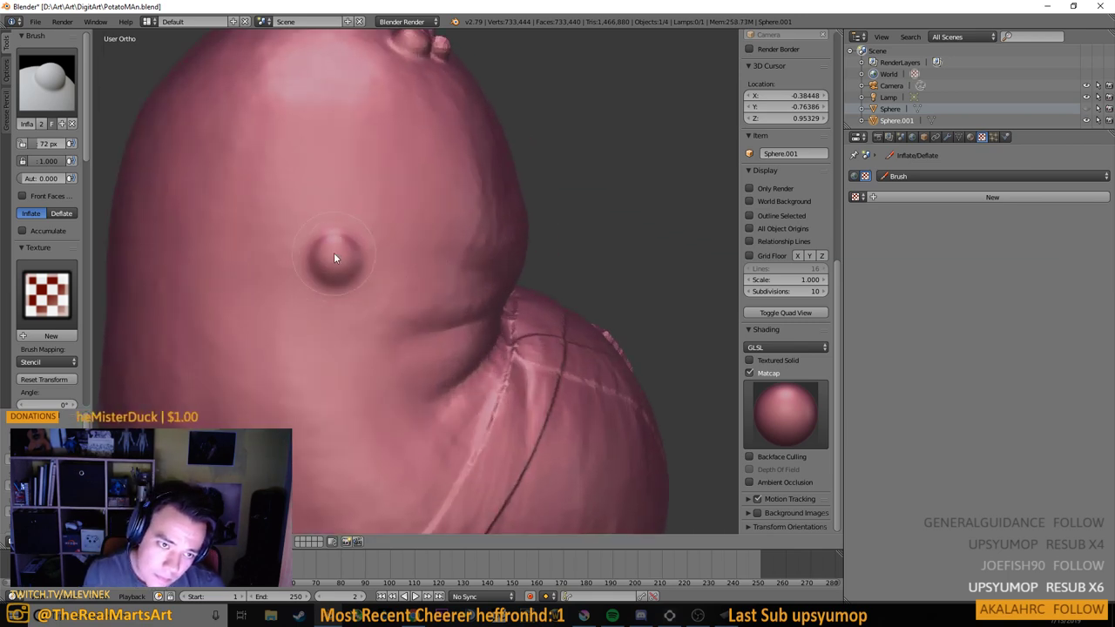
{"action": "scroll", "coordinate": [324, 287], "scroll_direction": "up", "scroll_amount": 3}
{"action": "left_click_drag", "start_coordinate": [324, 287], "coordinate": [243, 298]}
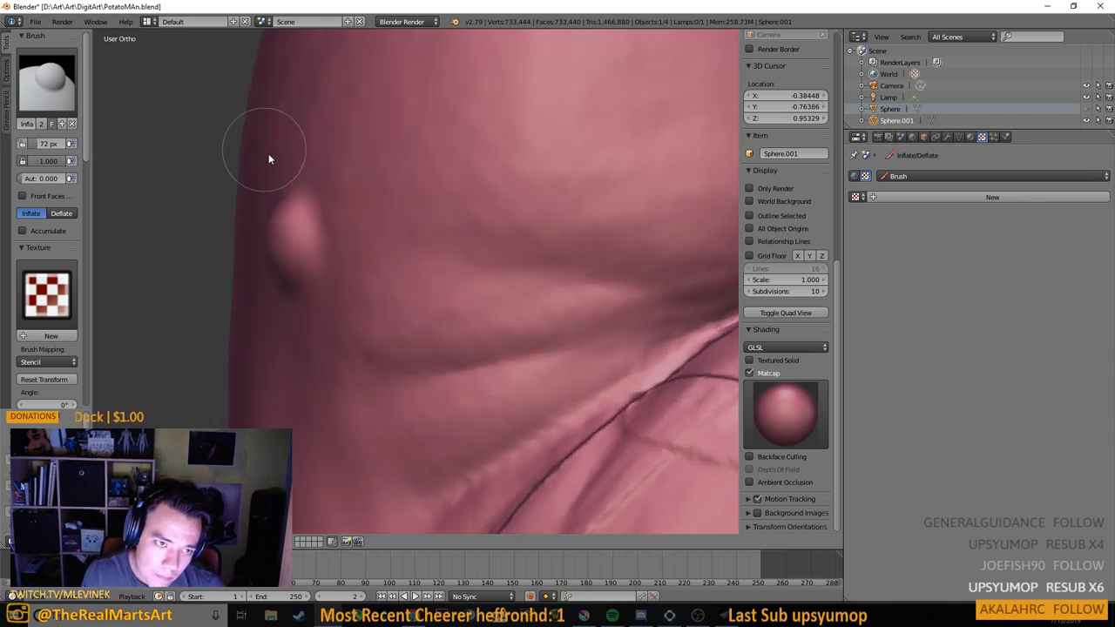
{"action": "mouse_move", "coordinate": [300, 196]}
{"action": "left_mouse_down"}
{"action": "mouse_move", "coordinate": [330, 217]}
{"action": "mouse_move", "coordinate": [322, 240]}
{"action": "mouse_move", "coordinate": [380, 278]}
{"action": "mouse_move", "coordinate": [268, 203]}
{"action": "mouse_move", "coordinate": [447, 291]}
{"action": "left_mouse_up"}
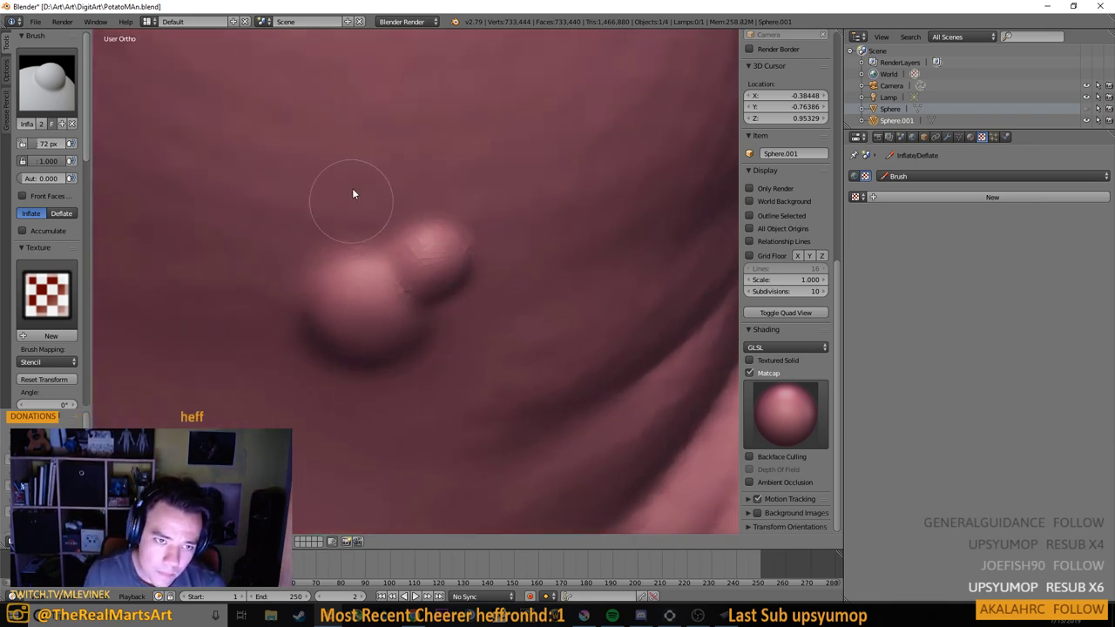
{"action": "mouse_move", "coordinate": [358, 212]}
{"action": "left_mouse_down"}
{"action": "mouse_move", "coordinate": [352, 251]}
{"action": "mouse_move", "coordinate": [447, 244]}
{"action": "mouse_move", "coordinate": [332, 211]}
{"action": "mouse_move", "coordinate": [219, 222]}
{"action": "mouse_move", "coordinate": [122, 199]}
{"action": "mouse_move", "coordinate": [98, 250]}
{"action": "mouse_move", "coordinate": [341, 317]}
{"action": "mouse_move", "coordinate": [303, 326]}
{"action": "mouse_move", "coordinate": [268, 315]}
{"action": "mouse_move", "coordinate": [303, 299]}
{"action": "mouse_move", "coordinate": [448, 307]}
{"action": "left_mouse_up"}
{"action": "scroll", "coordinate": [372, 208], "scroll_direction": "down", "scroll_amount": 10}
{"action": "scroll", "coordinate": [302, 325], "scroll_direction": "up", "scroll_amount": 4}
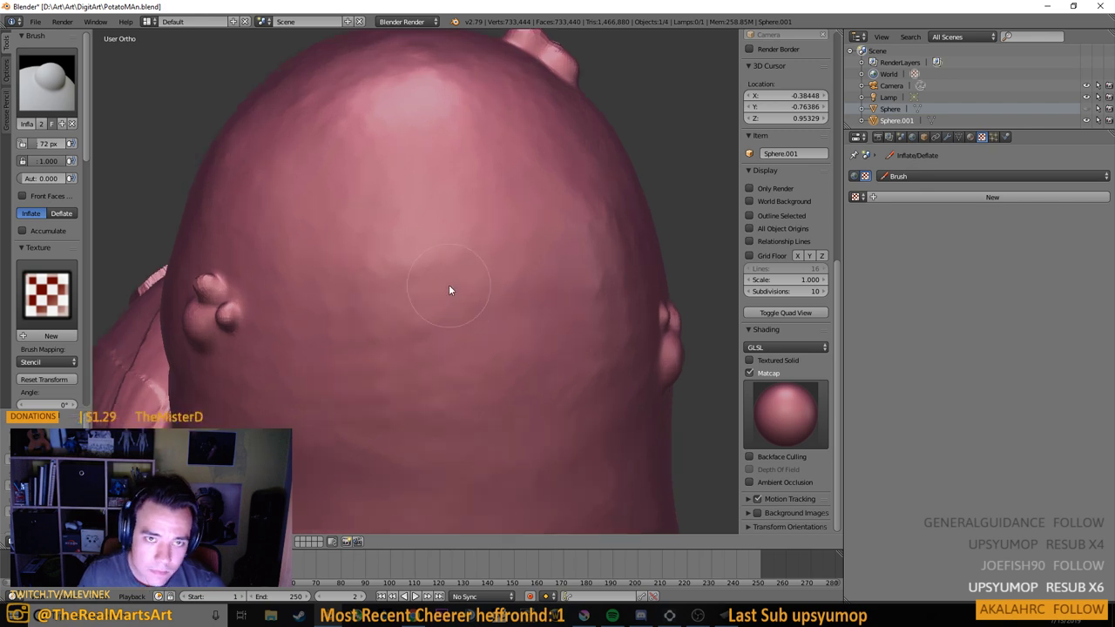
Inflate two overlapping bumps on the upper back of the head
{"action": "left_click_drag", "start_coordinate": [455, 179], "coordinate": [456, 176]}
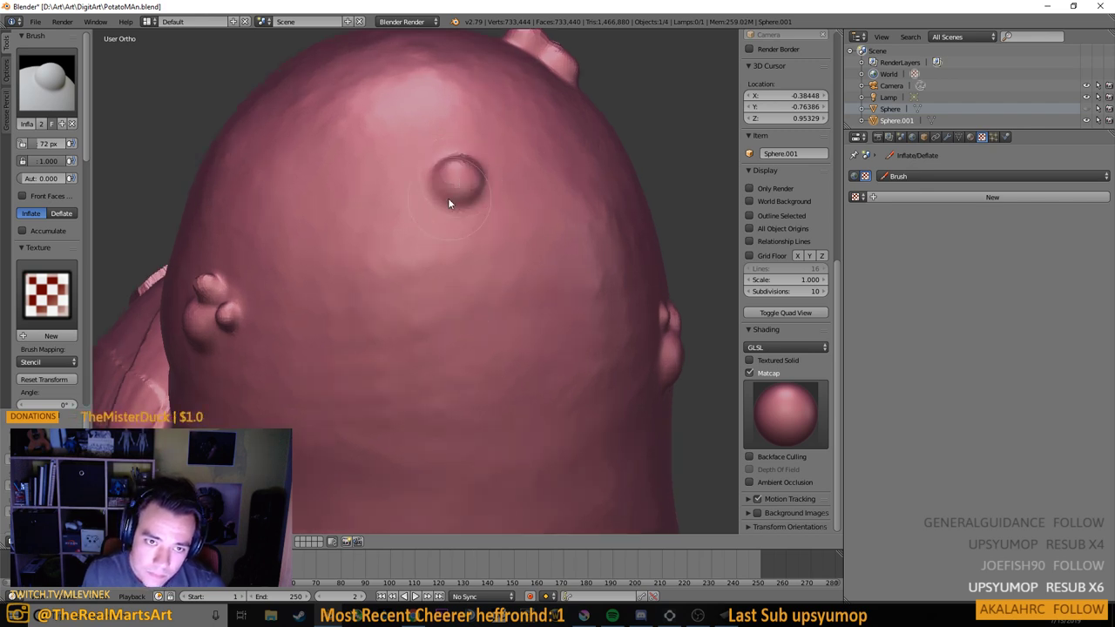
{"action": "scroll", "coordinate": [430, 178], "scroll_direction": "up", "scroll_amount": 3}
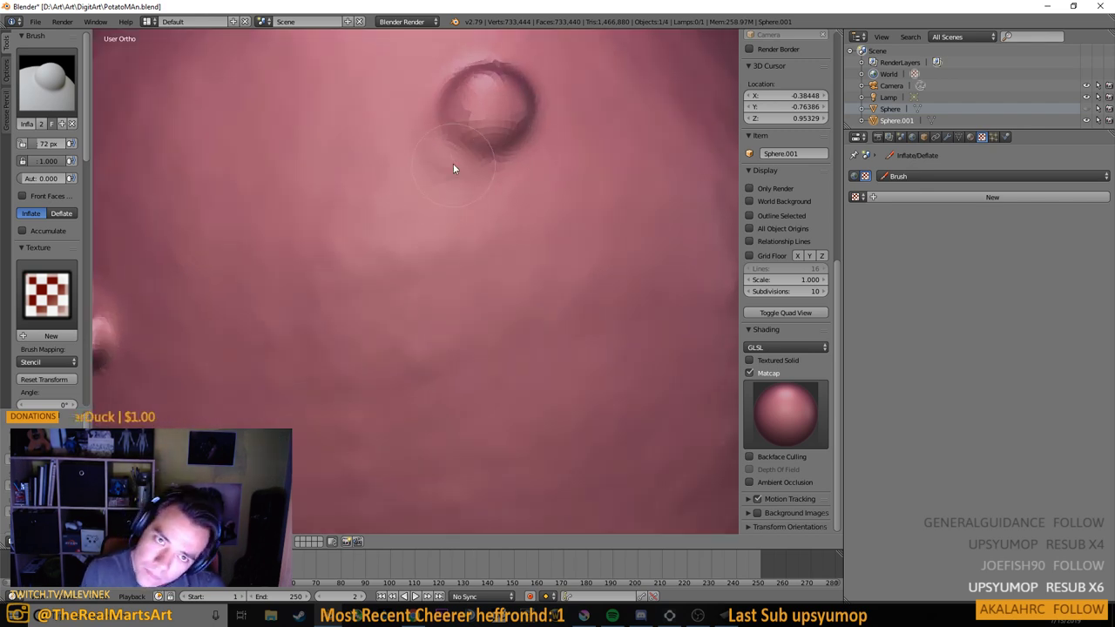
{"action": "left_click_drag", "start_coordinate": [452, 169], "coordinate": [438, 157]}
{"action": "scroll", "coordinate": [449, 180], "scroll_direction": "down", "scroll_amount": 5}
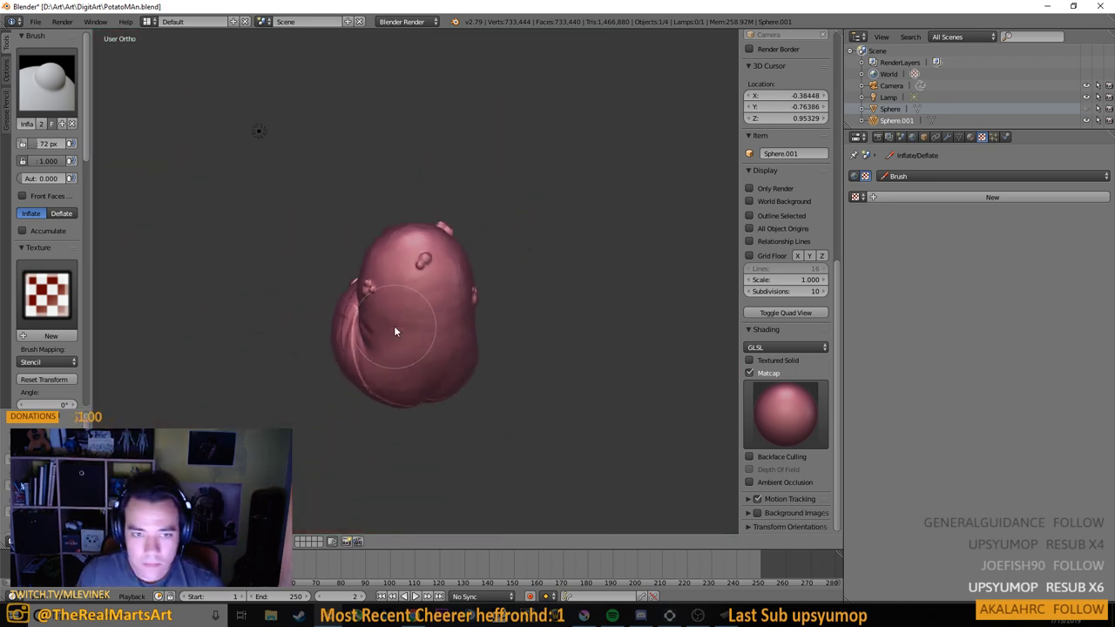
Inflate a two-lobed bump on the front of the head above the small eye outline
{"action": "left_click_drag", "start_coordinate": [393, 326], "coordinate": [578, 280]}
{"action": "scroll", "coordinate": [430, 316], "scroll_direction": "up", "scroll_amount": 5}
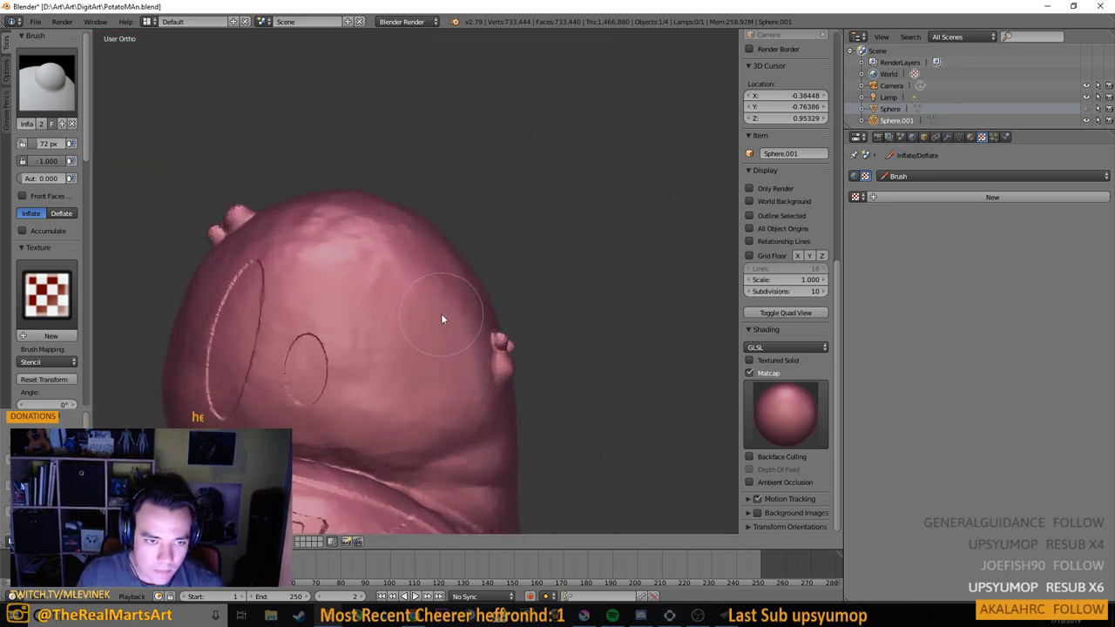
{"action": "left_click_drag", "start_coordinate": [441, 318], "coordinate": [390, 323]}
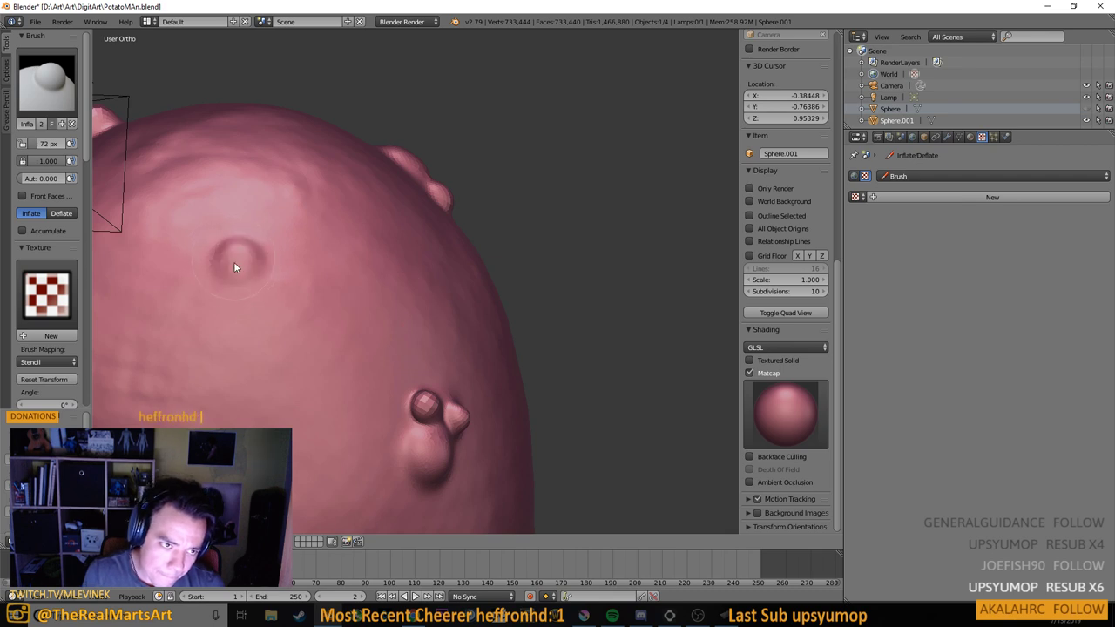
{"action": "mouse_move", "coordinate": [233, 263]}
{"action": "left_mouse_down"}
{"action": "mouse_move", "coordinate": [247, 283]}
{"action": "mouse_move", "coordinate": [266, 281]}
{"action": "left_mouse_up"}
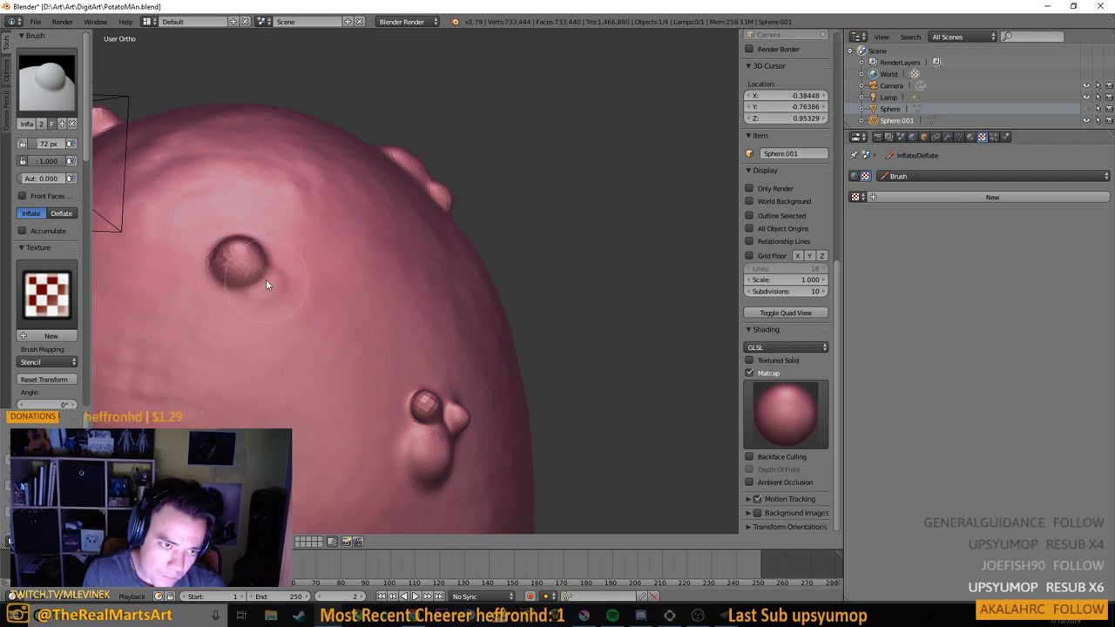
{"action": "scroll", "coordinate": [257, 289], "scroll_direction": "up", "scroll_amount": 2}
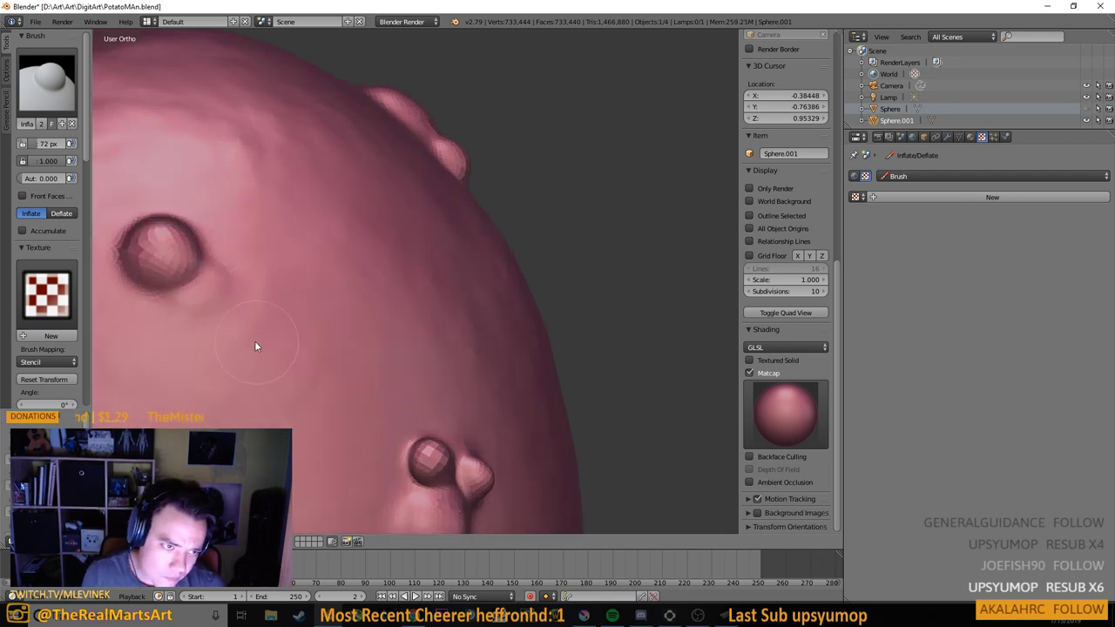
{"action": "mouse_move", "coordinate": [202, 282]}
{"action": "left_mouse_down"}
{"action": "mouse_move", "coordinate": [184, 277]}
{"action": "mouse_move", "coordinate": [199, 317]}
{"action": "mouse_move", "coordinate": [311, 332]}
{"action": "mouse_move", "coordinate": [321, 291]}
{"action": "mouse_move", "coordinate": [442, 346]}
{"action": "mouse_move", "coordinate": [373, 279]}
{"action": "mouse_move", "coordinate": [452, 304]}
{"action": "mouse_move", "coordinate": [485, 365]}
{"action": "mouse_move", "coordinate": [451, 379]}
{"action": "mouse_move", "coordinate": [524, 182]}
{"action": "mouse_move", "coordinate": [491, 207]}
{"action": "mouse_move", "coordinate": [567, 215]}
{"action": "mouse_move", "coordinate": [597, 234]}
{"action": "mouse_move", "coordinate": [574, 254]}
{"action": "mouse_move", "coordinate": [549, 232]}
{"action": "mouse_move", "coordinate": [492, 235]}
{"action": "mouse_move", "coordinate": [546, 210]}
{"action": "mouse_move", "coordinate": [416, 388]}
{"action": "left_mouse_up"}
Inflate a stacked pair of bumps on the character's lower back
{"action": "scroll", "coordinate": [203, 306], "scroll_direction": "down", "scroll_amount": 6}
{"action": "scroll", "coordinate": [566, 216], "scroll_direction": "up", "scroll_amount": 2}
{"action": "scroll", "coordinate": [573, 256], "scroll_direction": "up", "scroll_amount": 2}
{"action": "left_click", "coordinate": [522, 279]}
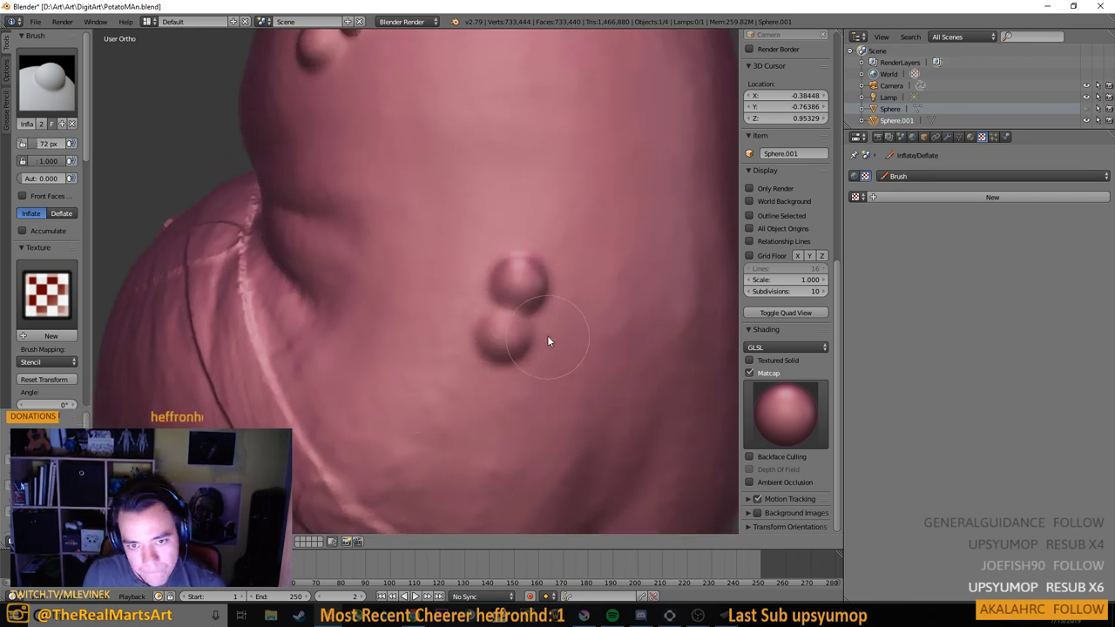
{"action": "scroll", "coordinate": [547, 332], "scroll_direction": "down", "scroll_amount": 4}
{"action": "left_click_drag", "start_coordinate": [547, 331], "coordinate": [537, 361]}
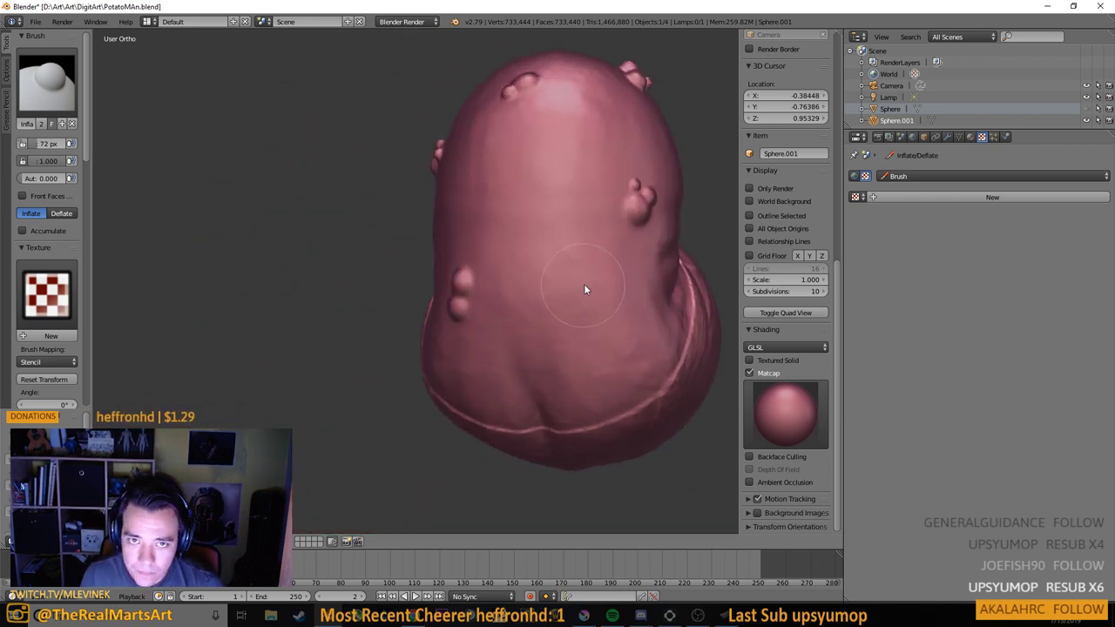
{"action": "left_click", "coordinate": [599, 300]}
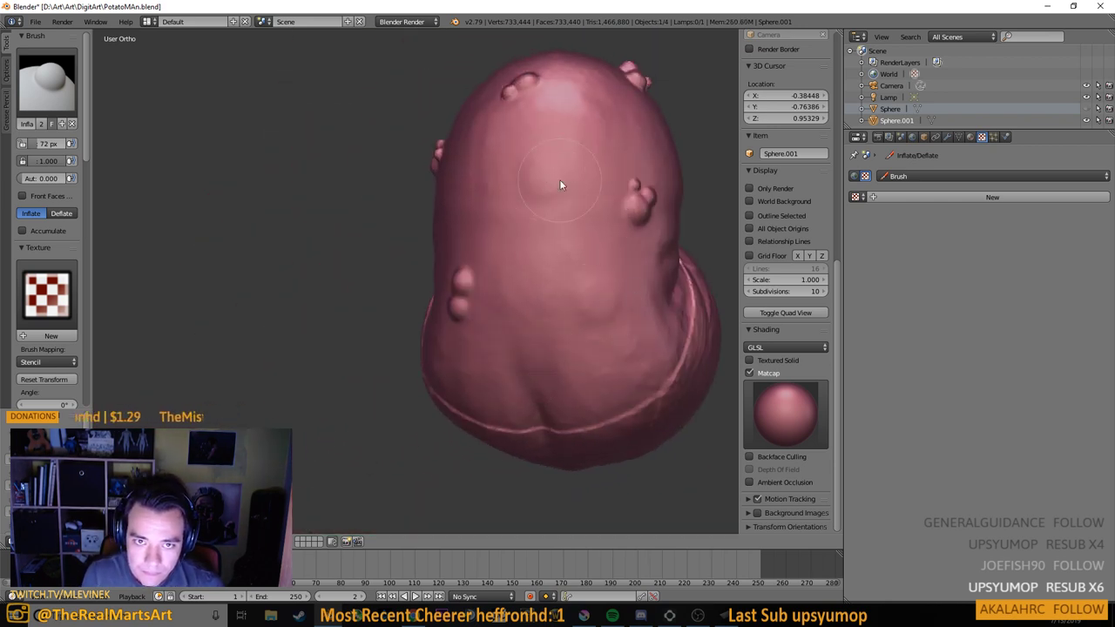
Examine the bump placement, the eye outlines and the costume lines around the P shield from the front and both sides
{"action": "mouse_move", "coordinate": [559, 179]}
{"action": "left_mouse_down"}
{"action": "mouse_move", "coordinate": [583, 207]}
{"action": "mouse_move", "coordinate": [345, 235]}
{"action": "left_mouse_up"}
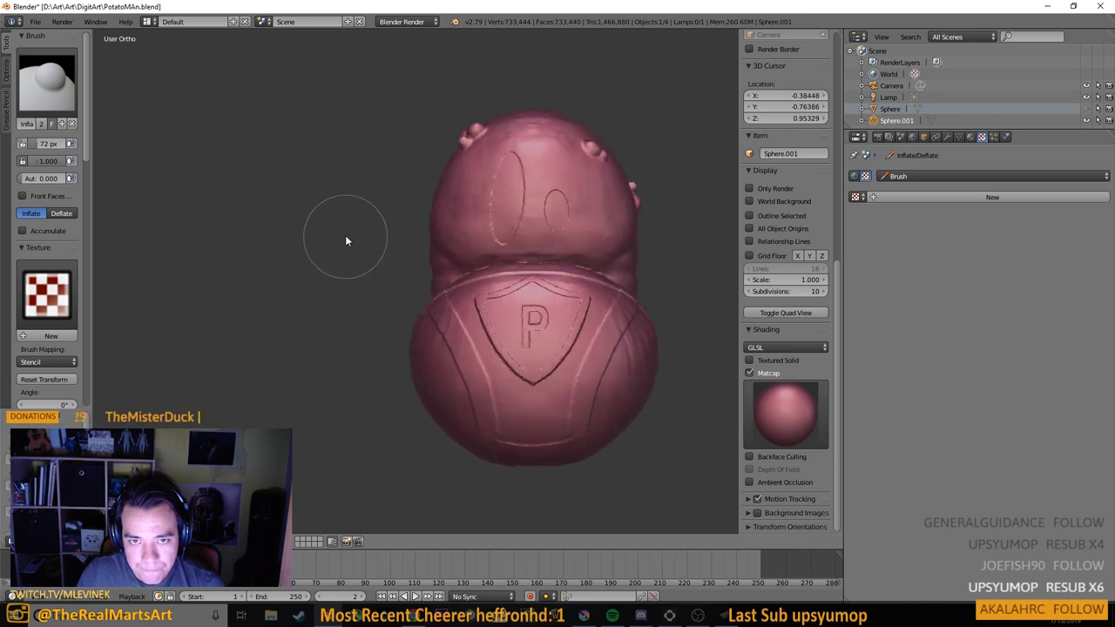
{"action": "scroll", "coordinate": [522, 261], "scroll_direction": "up", "scroll_amount": 3}
{"action": "mouse_move", "coordinate": [584, 291]}
{"action": "left_mouse_down"}
{"action": "mouse_move", "coordinate": [400, 312]}
{"action": "mouse_move", "coordinate": [535, 315]}
{"action": "mouse_move", "coordinate": [455, 303]}
{"action": "left_mouse_up"}
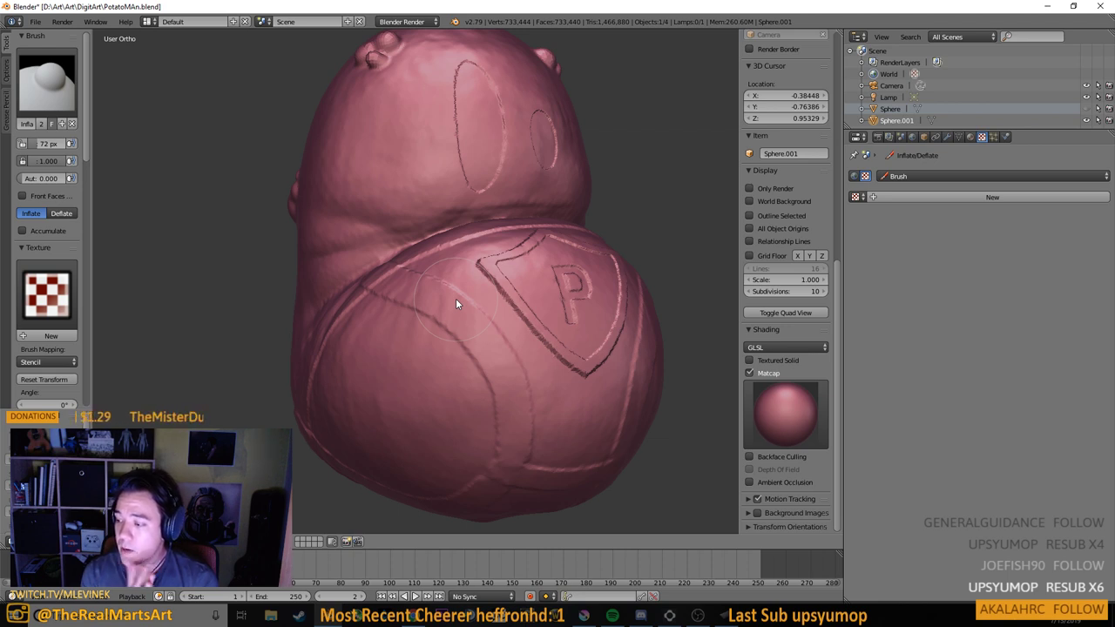
{"action": "mouse_move", "coordinate": [487, 222]}
{"action": "left_mouse_down"}
{"action": "mouse_move", "coordinate": [360, 225]}
{"action": "mouse_move", "coordinate": [517, 261]}
{"action": "left_mouse_up"}
{"action": "scroll", "coordinate": [557, 313], "scroll_direction": "down", "scroll_amount": 3}
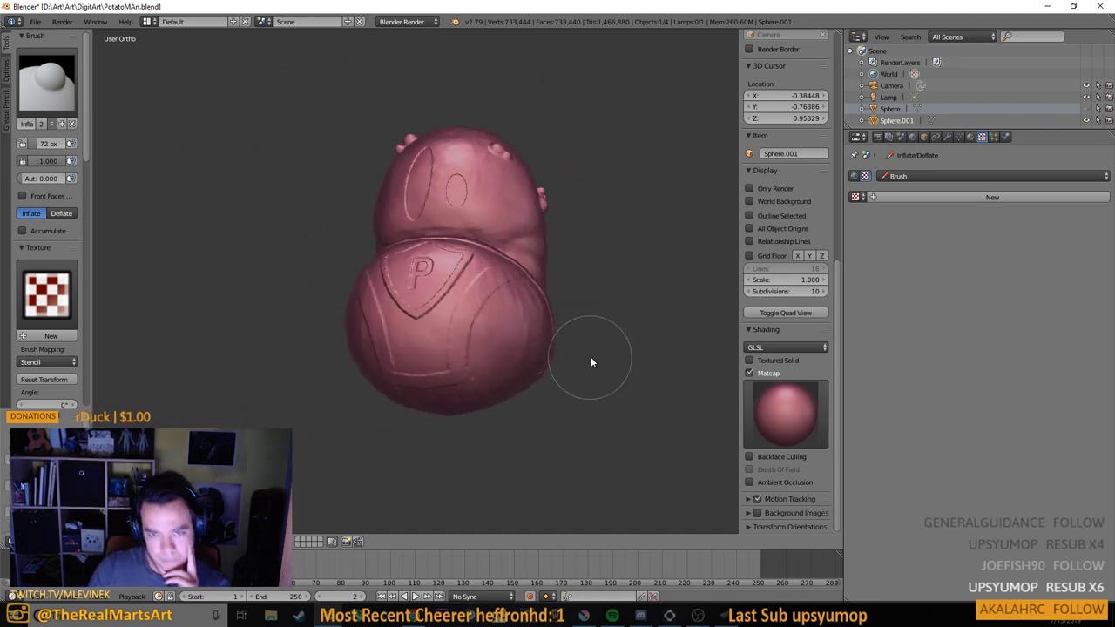
{"action": "mouse_move", "coordinate": [590, 356]}
{"action": "left_mouse_down"}
{"action": "mouse_move", "coordinate": [352, 336]}
{"action": "mouse_move", "coordinate": [465, 375]}
{"action": "mouse_move", "coordinate": [671, 383]}
{"action": "mouse_move", "coordinate": [622, 360]}
{"action": "mouse_move", "coordinate": [467, 391]}
{"action": "mouse_move", "coordinate": [650, 354]}
{"action": "mouse_move", "coordinate": [597, 249]}
{"action": "left_mouse_up"}
{"action": "scroll", "coordinate": [589, 374], "scroll_direction": "up", "scroll_amount": 2}
{"action": "scroll", "coordinate": [587, 374], "scroll_direction": "up", "scroll_amount": 1}
{"action": "mouse_move", "coordinate": [428, 202]}
{"action": "left_mouse_down"}
{"action": "mouse_move", "coordinate": [589, 324]}
{"action": "mouse_move", "coordinate": [601, 371]}
{"action": "mouse_move", "coordinate": [607, 358]}
{"action": "left_mouse_up"}
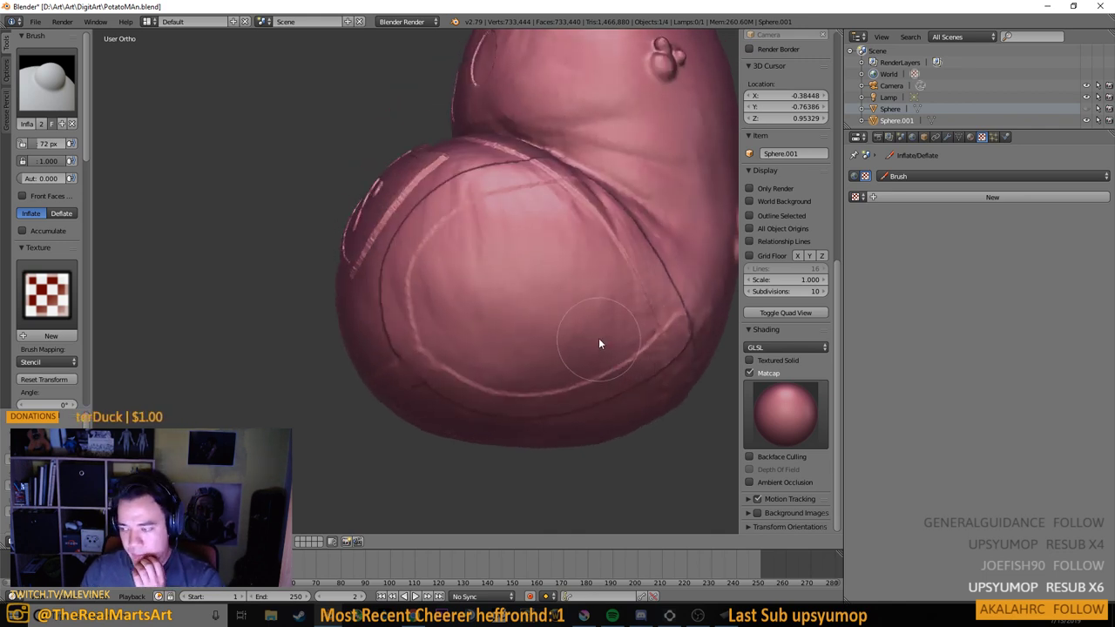
{"action": "scroll", "coordinate": [516, 354], "scroll_direction": "down", "scroll_amount": 4}
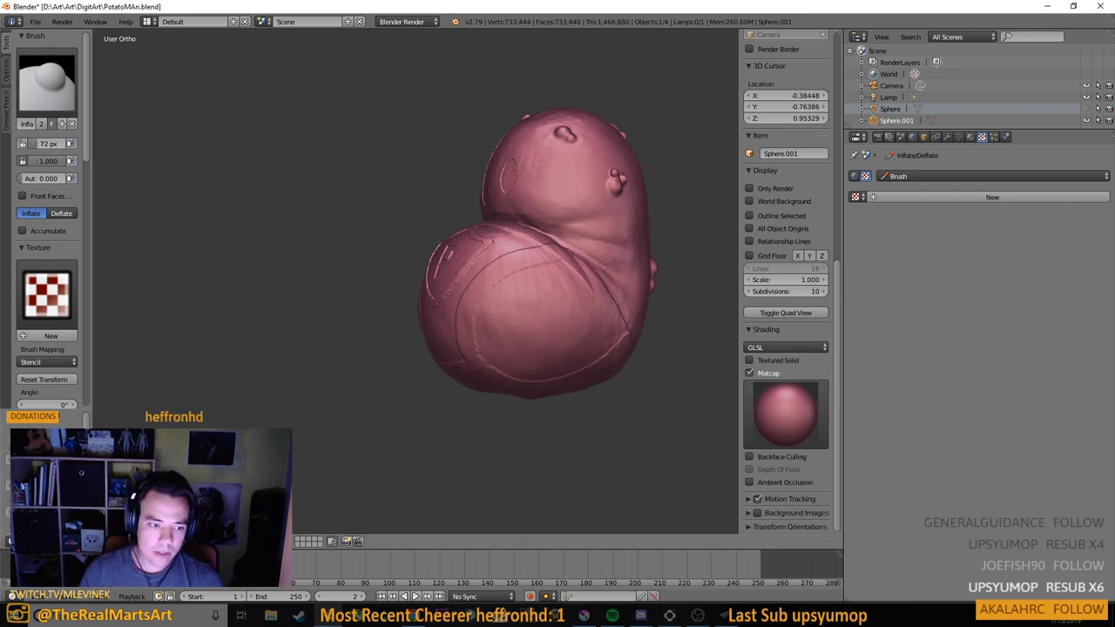
Switch the sculpted body from Sculpt Mode to Object Mode
{"action": "left_click", "coordinate": [165, 530]}
{"action": "left_click_drag", "start_coordinate": [420, 387], "coordinate": [490, 343]}
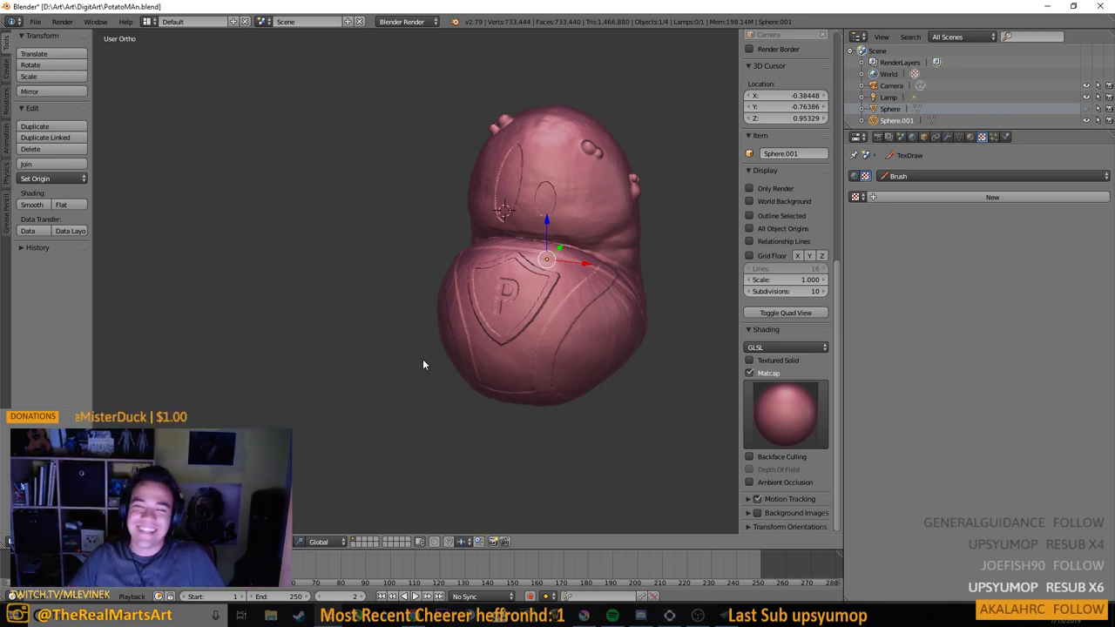
Examine the overall shape of the potato character from the front and side, near and far
{"action": "left_click_drag", "start_coordinate": [533, 297], "coordinate": [418, 364]}
{"action": "scroll", "coordinate": [595, 391], "scroll_direction": "up", "scroll_amount": 3}
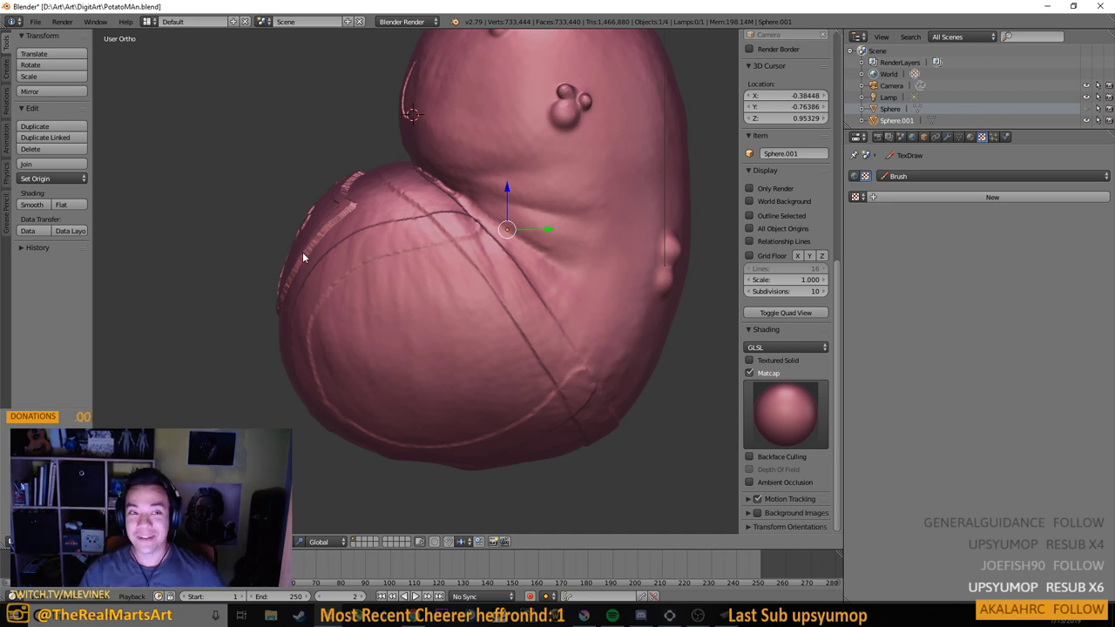
{"action": "mouse_move", "coordinate": [303, 258]}
{"action": "left_mouse_down"}
{"action": "mouse_move", "coordinate": [353, 283]}
{"action": "mouse_move", "coordinate": [353, 297]}
{"action": "mouse_move", "coordinate": [389, 322]}
{"action": "mouse_move", "coordinate": [439, 319]}
{"action": "mouse_move", "coordinate": [402, 362]}
{"action": "left_mouse_up"}
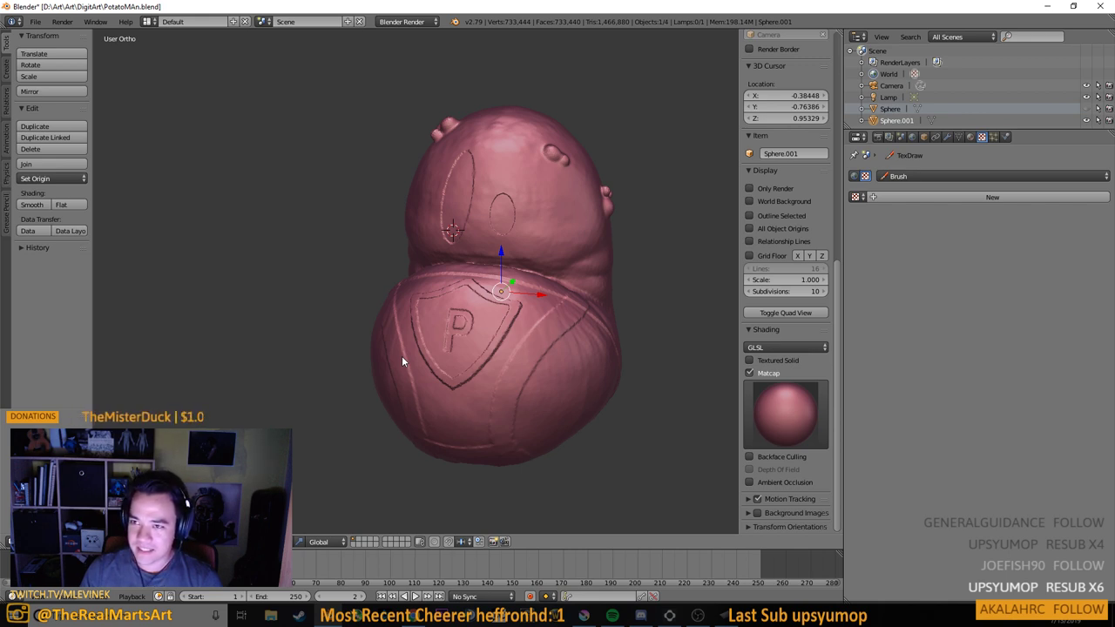
{"action": "left_click_drag", "start_coordinate": [402, 361], "coordinate": [412, 361]}
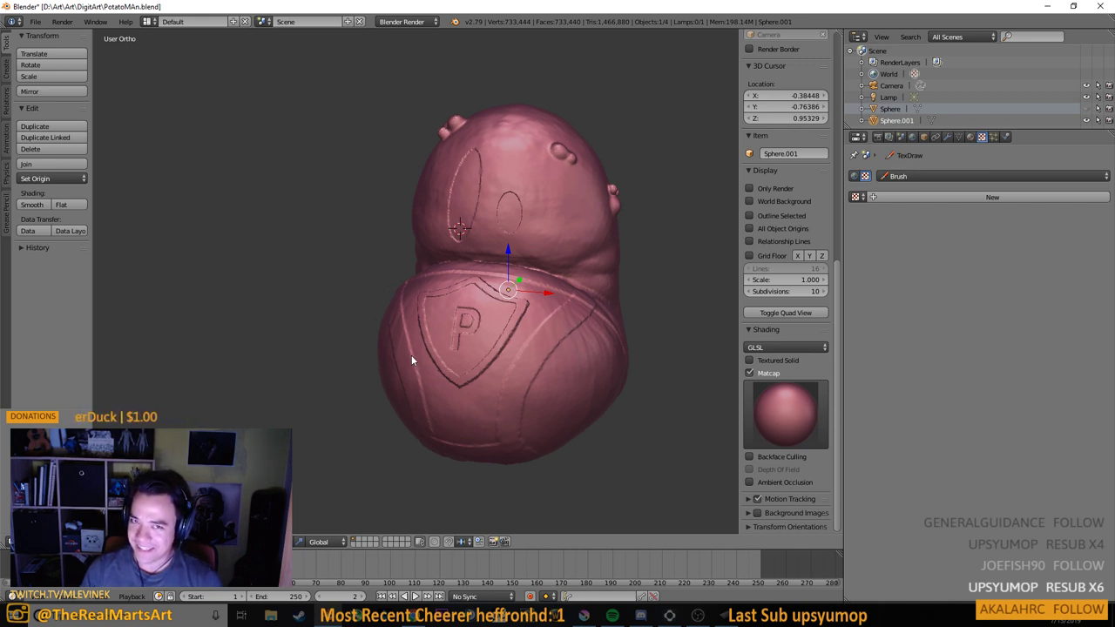
{"action": "scroll", "coordinate": [449, 364], "scroll_direction": "down", "scroll_amount": 3}
{"action": "mouse_move", "coordinate": [515, 376]}
{"action": "left_mouse_down"}
{"action": "mouse_move", "coordinate": [435, 403]}
{"action": "mouse_move", "coordinate": [566, 426]}
{"action": "mouse_move", "coordinate": [531, 419]}
{"action": "left_mouse_up"}
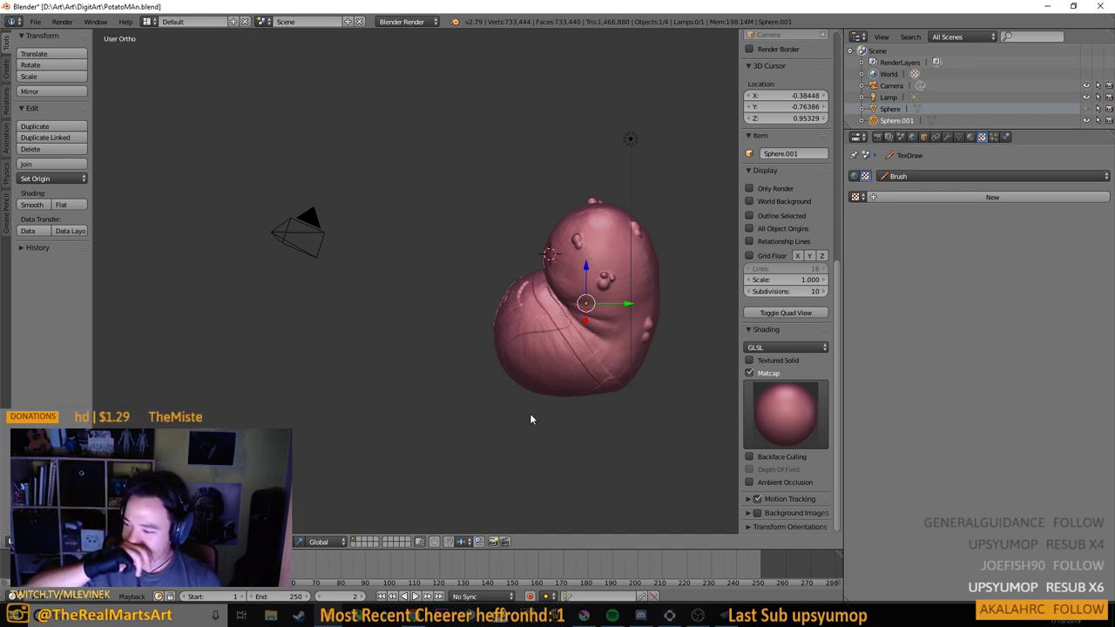
{"action": "scroll", "coordinate": [502, 346], "scroll_direction": "up", "scroll_amount": 3}
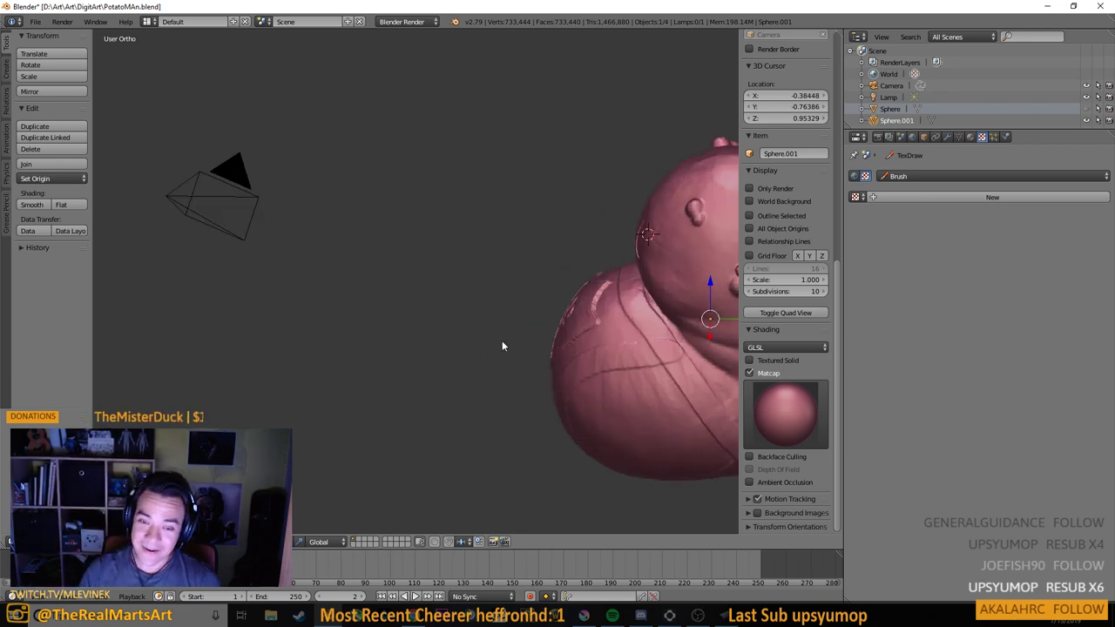
{"action": "mouse_move", "coordinate": [501, 346]}
{"action": "left_mouse_down"}
{"action": "mouse_move", "coordinate": [485, 316]}
{"action": "mouse_move", "coordinate": [465, 369]}
{"action": "mouse_move", "coordinate": [522, 391]}
{"action": "mouse_move", "coordinate": [585, 393]}
{"action": "left_mouse_up"}
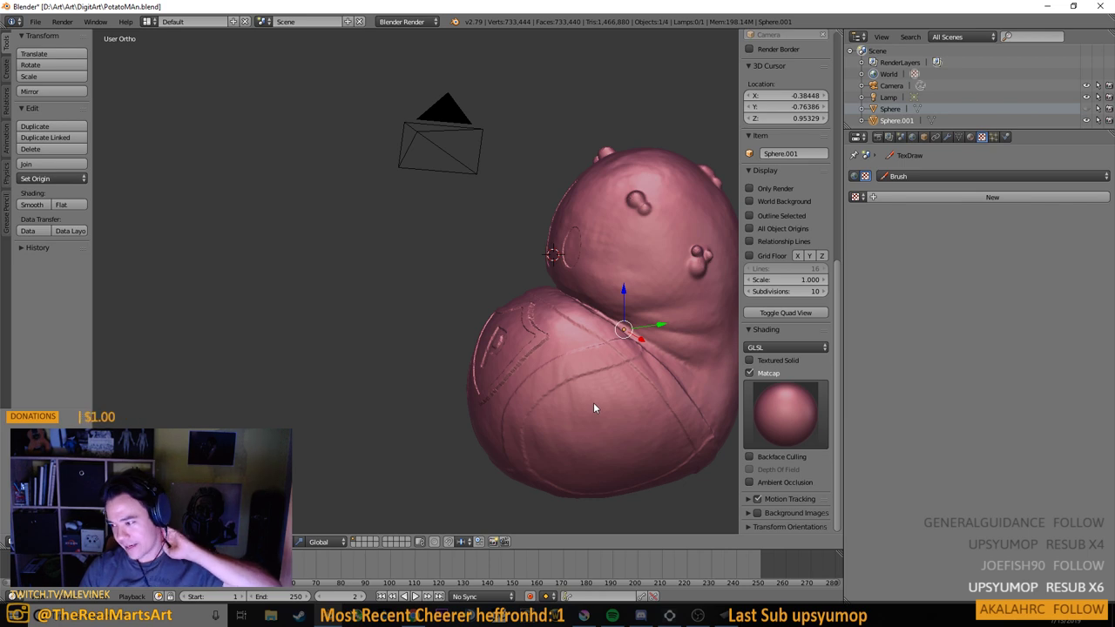
{"action": "left_click_drag", "start_coordinate": [599, 400], "coordinate": [659, 391]}
{"action": "left_click_drag", "start_coordinate": [567, 323], "coordinate": [561, 355]}
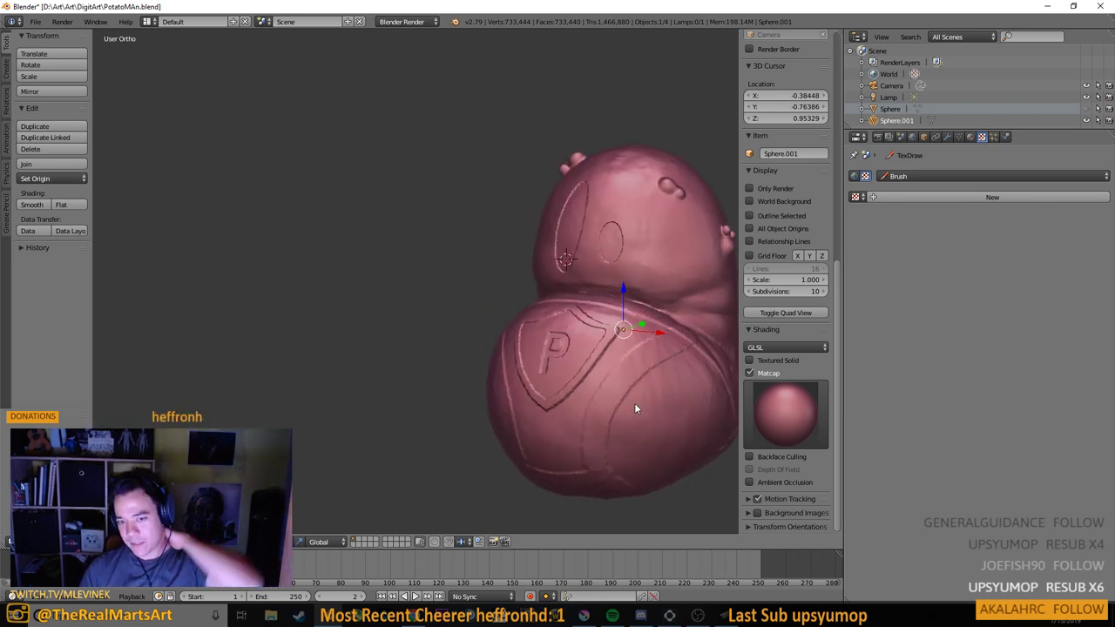
{"action": "left_click_drag", "start_coordinate": [635, 408], "coordinate": [590, 427]}
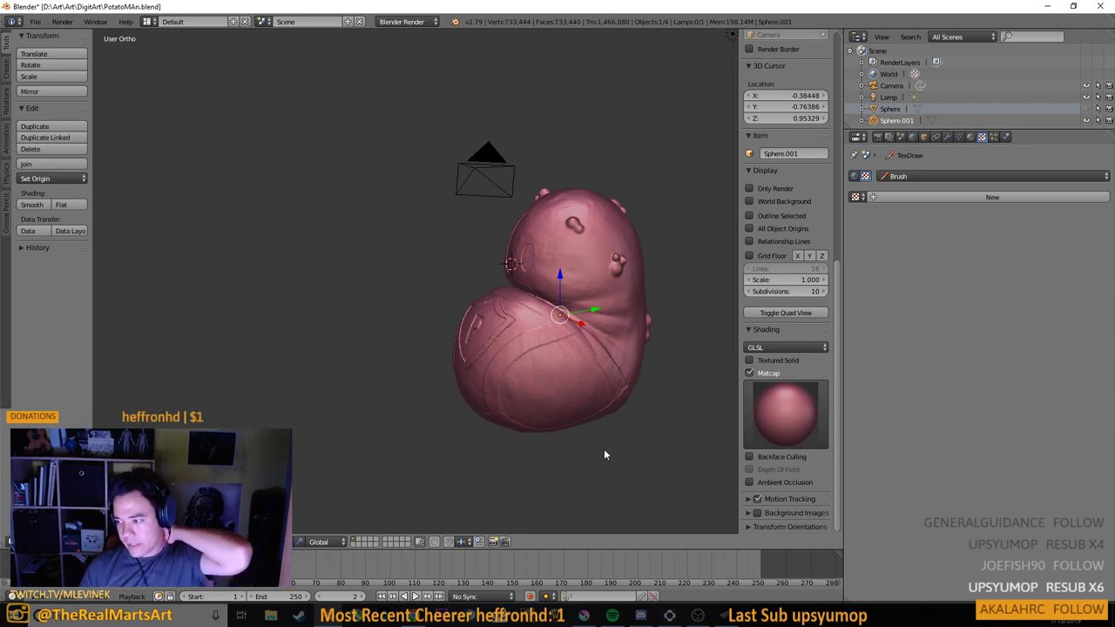
{"action": "scroll", "coordinate": [537, 342], "scroll_direction": "up", "scroll_amount": 4}
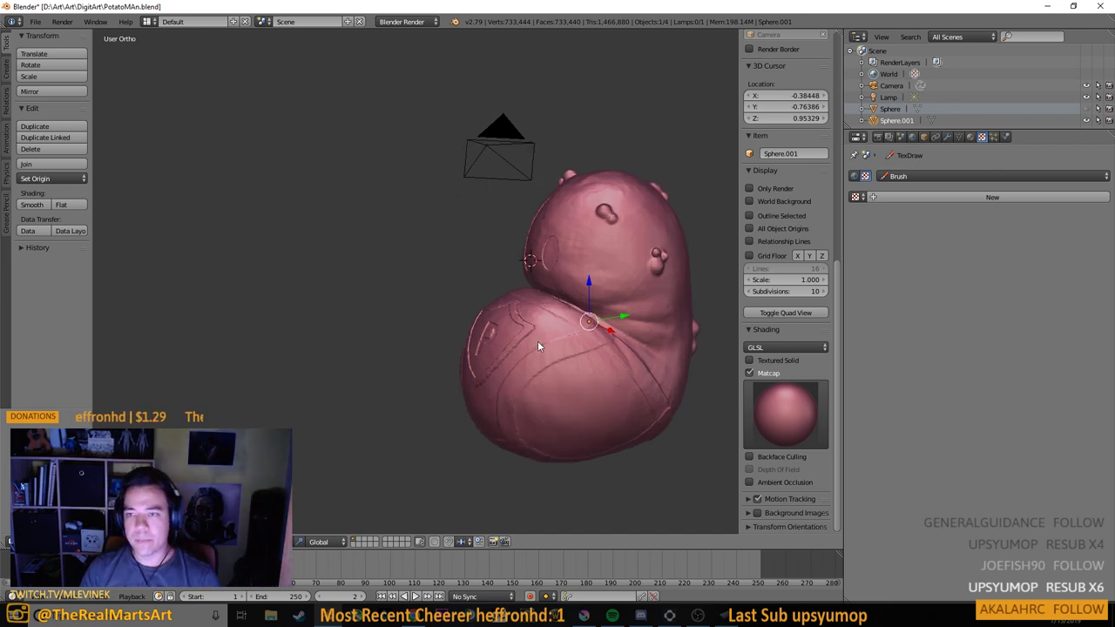
{"action": "left_click_drag", "start_coordinate": [546, 372], "coordinate": [618, 378]}
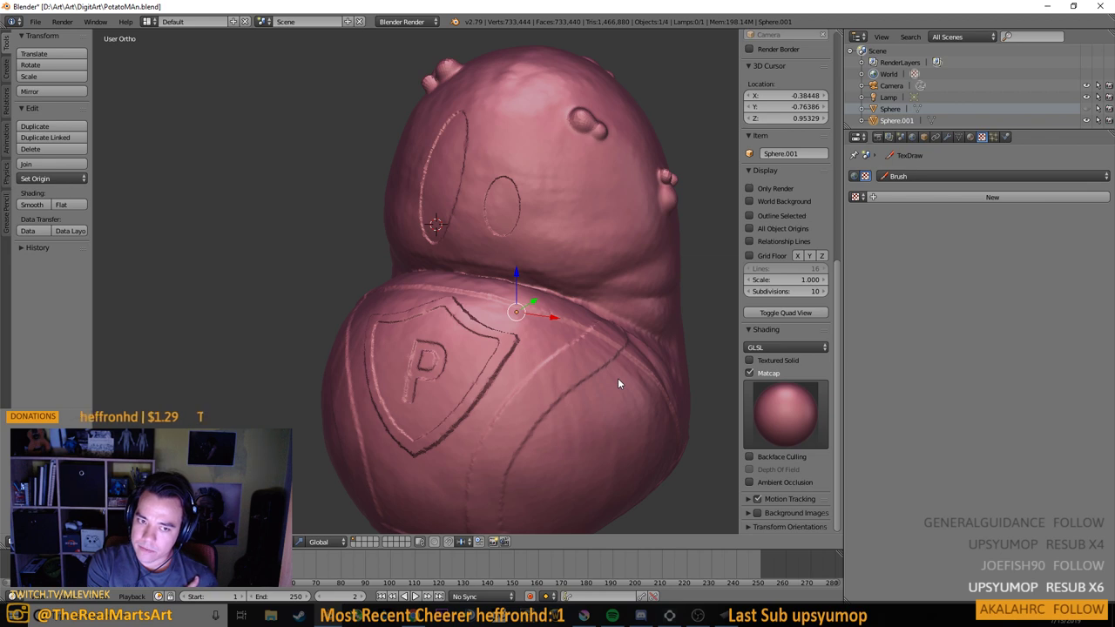
{"action": "mouse_move", "coordinate": [459, 344]}
{"action": "left_mouse_down"}
{"action": "mouse_move", "coordinate": [506, 344]}
{"action": "mouse_move", "coordinate": [496, 327]}
{"action": "mouse_move", "coordinate": [496, 383]}
{"action": "mouse_move", "coordinate": [514, 405]}
{"action": "mouse_move", "coordinate": [625, 345]}
{"action": "mouse_move", "coordinate": [633, 315]}
{"action": "mouse_move", "coordinate": [583, 388]}
{"action": "mouse_move", "coordinate": [518, 404]}
{"action": "mouse_move", "coordinate": [540, 356]}
{"action": "left_mouse_up"}
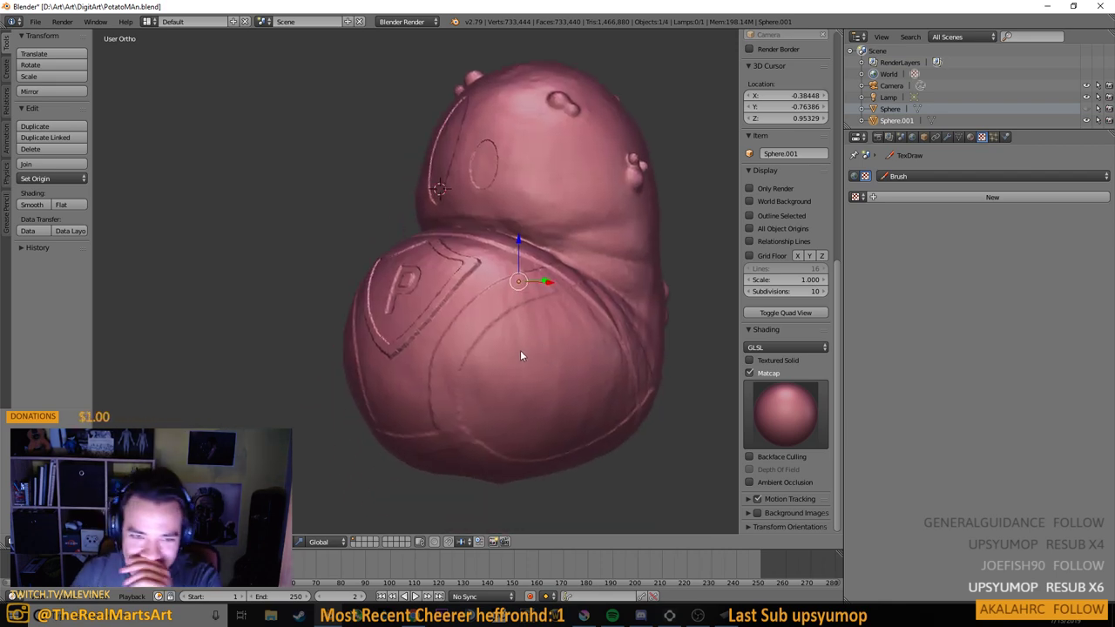
{"action": "scroll", "coordinate": [505, 314], "scroll_direction": "up", "scroll_amount": 2}
{"action": "mouse_move", "coordinate": [583, 286]}
{"action": "left_mouse_down"}
{"action": "mouse_move", "coordinate": [538, 341]}
{"action": "mouse_move", "coordinate": [576, 288]}
{"action": "mouse_move", "coordinate": [516, 297]}
{"action": "mouse_move", "coordinate": [527, 282]}
{"action": "mouse_move", "coordinate": [574, 304]}
{"action": "mouse_move", "coordinate": [602, 287]}
{"action": "mouse_move", "coordinate": [613, 341]}
{"action": "mouse_move", "coordinate": [645, 347]}
{"action": "mouse_move", "coordinate": [568, 375]}
{"action": "left_mouse_up"}
{"action": "scroll", "coordinate": [538, 329], "scroll_direction": "down", "scroll_amount": 3}
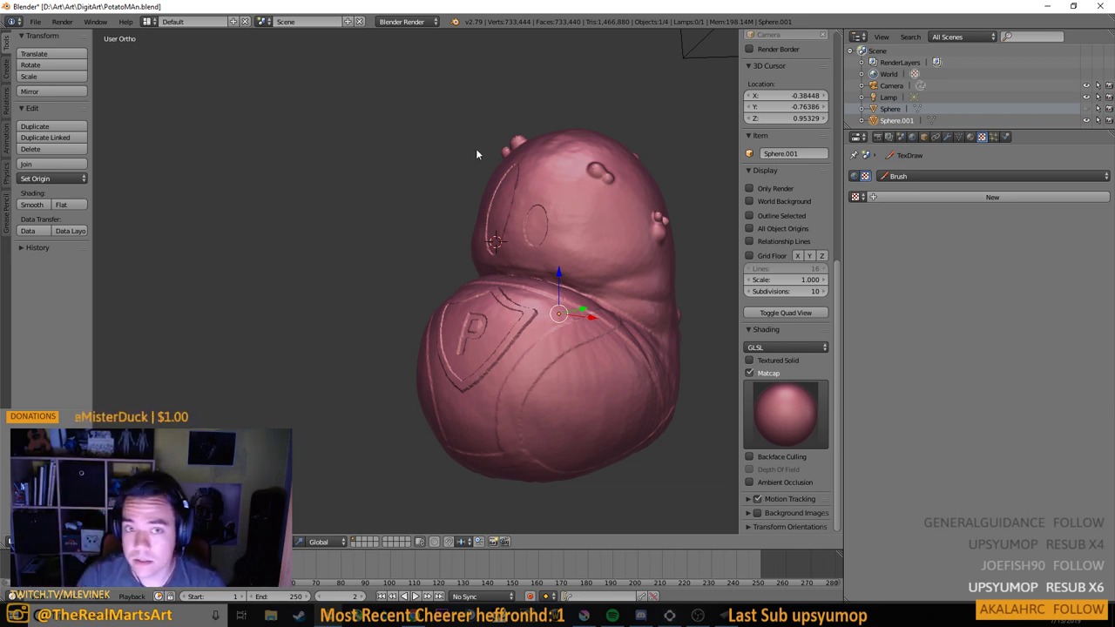
{"action": "mouse_move", "coordinate": [534, 264]}
{"action": "left_mouse_down"}
{"action": "mouse_move", "coordinate": [484, 241]}
{"action": "mouse_move", "coordinate": [617, 252]}
{"action": "mouse_move", "coordinate": [550, 224]}
{"action": "mouse_move", "coordinate": [570, 182]}
{"action": "mouse_move", "coordinate": [566, 295]}
{"action": "mouse_move", "coordinate": [473, 286]}
{"action": "mouse_move", "coordinate": [552, 268]}
{"action": "mouse_move", "coordinate": [631, 268]}
{"action": "mouse_move", "coordinate": [493, 286]}
{"action": "mouse_move", "coordinate": [513, 270]}
{"action": "left_mouse_up"}
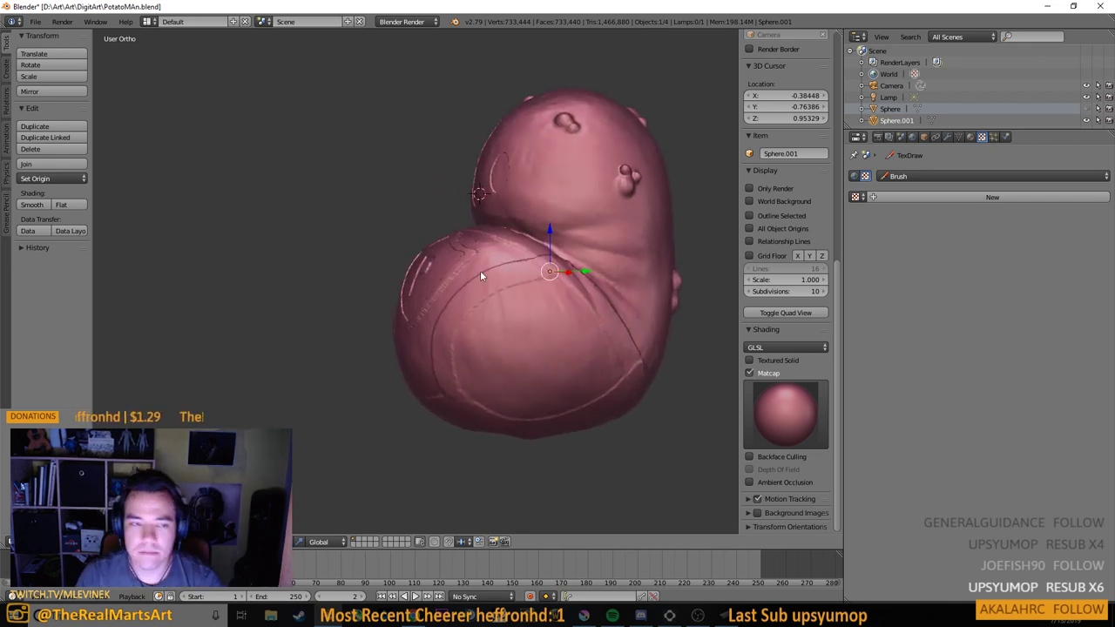
{"action": "mouse_move", "coordinate": [499, 268]}
{"action": "left_mouse_down"}
{"action": "mouse_move", "coordinate": [544, 248]}
{"action": "mouse_move", "coordinate": [552, 301]}
{"action": "mouse_move", "coordinate": [371, 276]}
{"action": "mouse_move", "coordinate": [422, 270]}
{"action": "mouse_move", "coordinate": [439, 302]}
{"action": "left_mouse_up"}
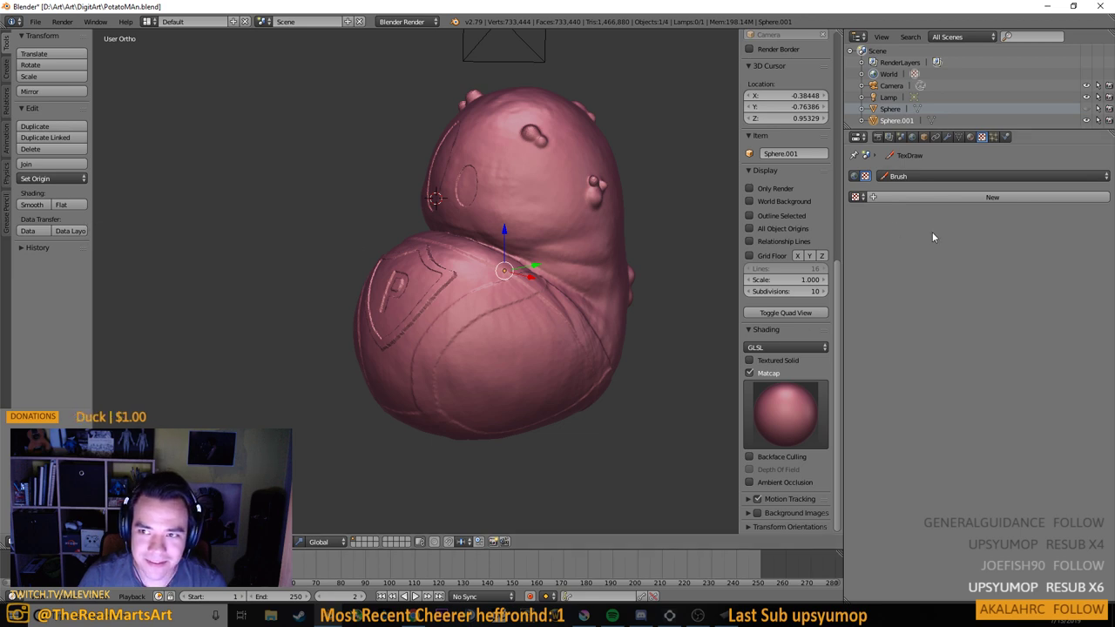
Compare smooth and flat shading on the sculpted potato body and leave it set to smooth
{"action": "left_click", "coordinate": [33, 204]}
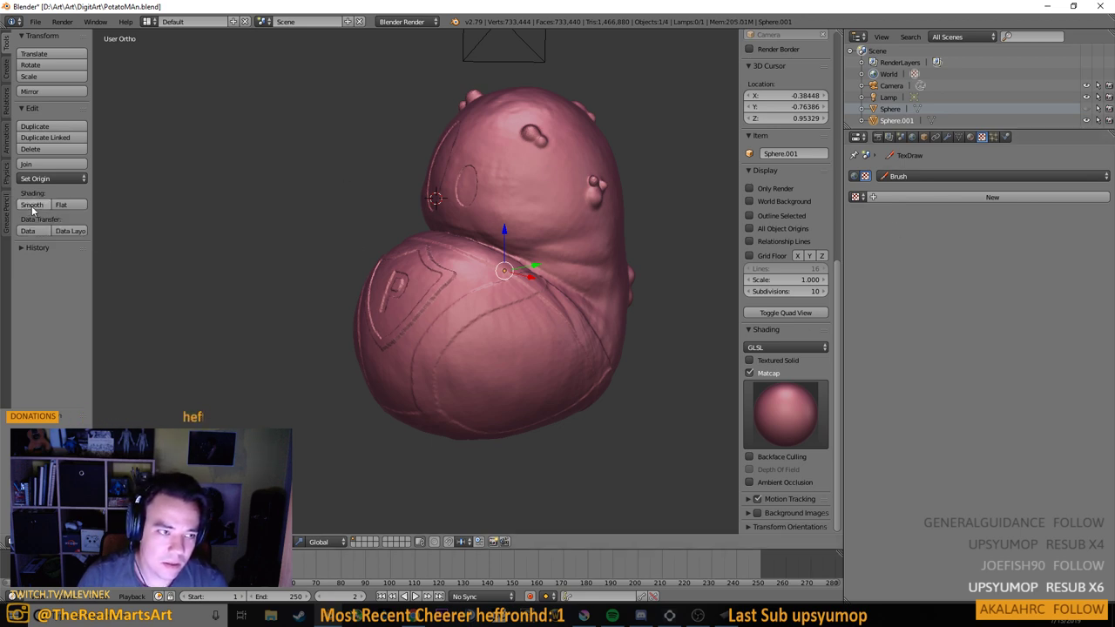
{"action": "left_click", "coordinate": [62, 207]}
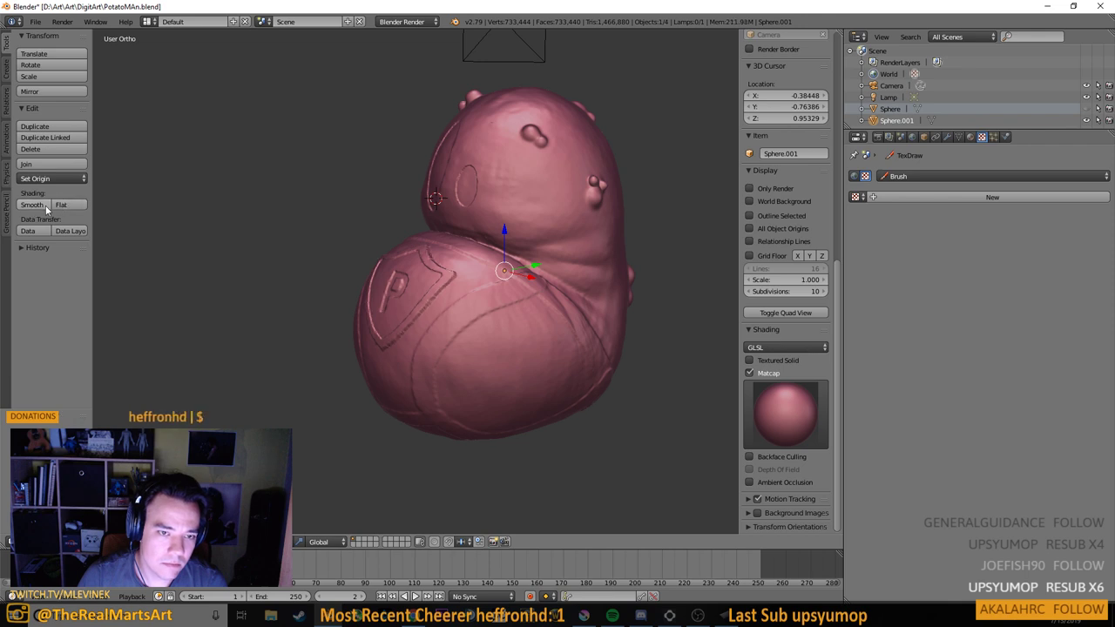
{"action": "left_click", "coordinate": [32, 208]}
{"action": "mouse_move", "coordinate": [503, 289]}
{"action": "left_mouse_down"}
{"action": "mouse_move", "coordinate": [653, 232]}
{"action": "mouse_move", "coordinate": [671, 301]}
{"action": "mouse_move", "coordinate": [561, 312]}
{"action": "mouse_move", "coordinate": [573, 359]}
{"action": "mouse_move", "coordinate": [511, 296]}
{"action": "mouse_move", "coordinate": [559, 299]}
{"action": "left_mouse_up"}
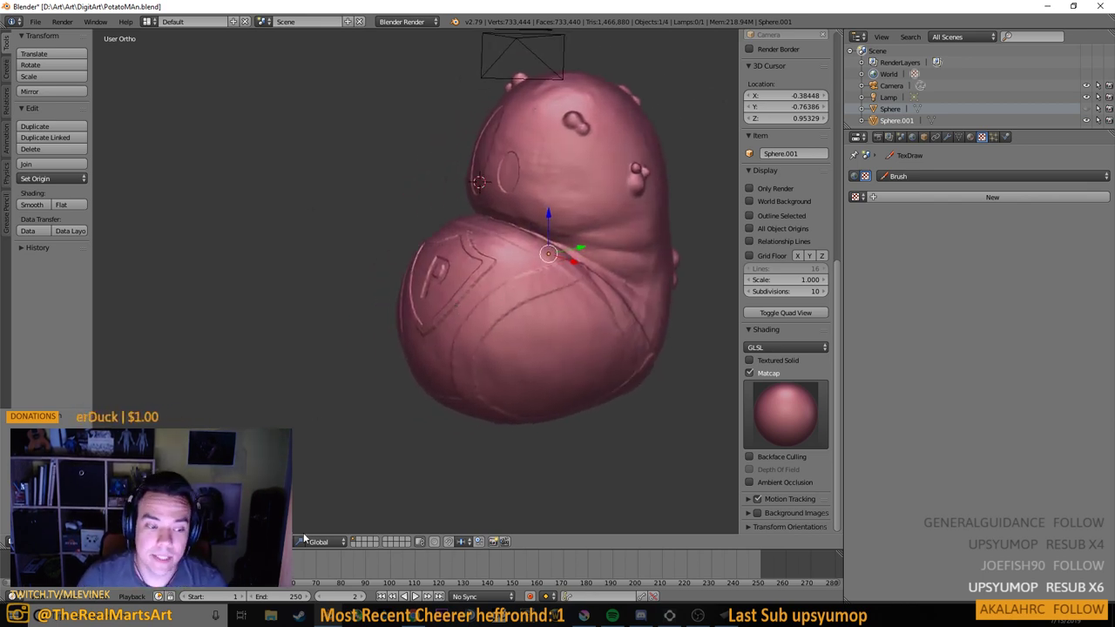
{"action": "mouse_move", "coordinate": [465, 418]}
{"action": "left_mouse_down"}
{"action": "mouse_move", "coordinate": [515, 382]}
{"action": "mouse_move", "coordinate": [560, 380]}
{"action": "left_mouse_up"}
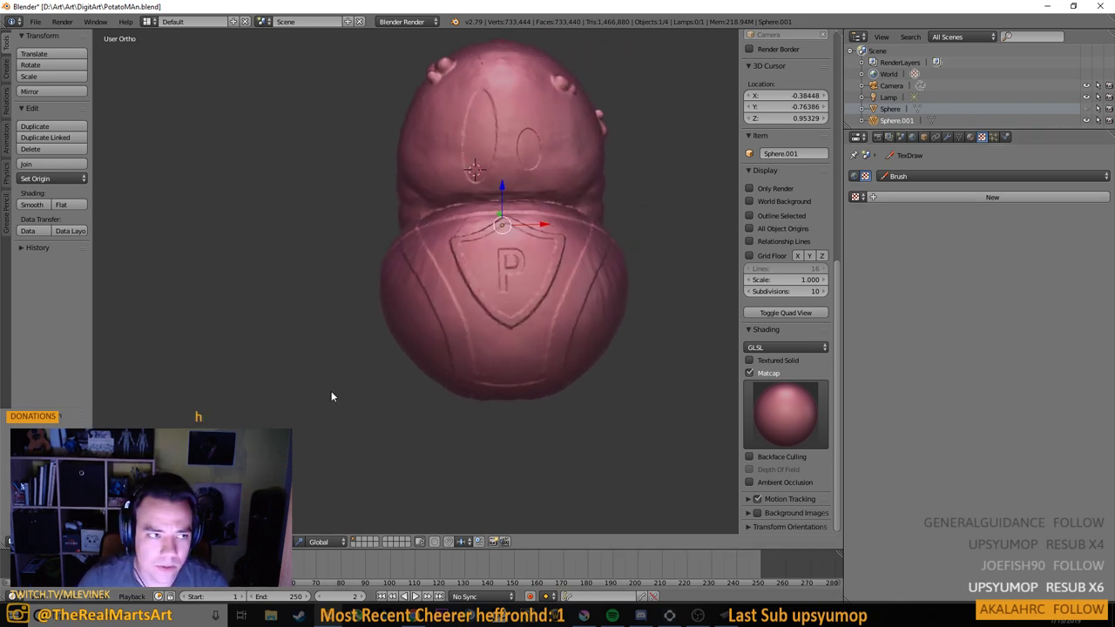
{"action": "key", "text": "shift+a"}
{"action": "mouse_move", "coordinate": [383, 369]}
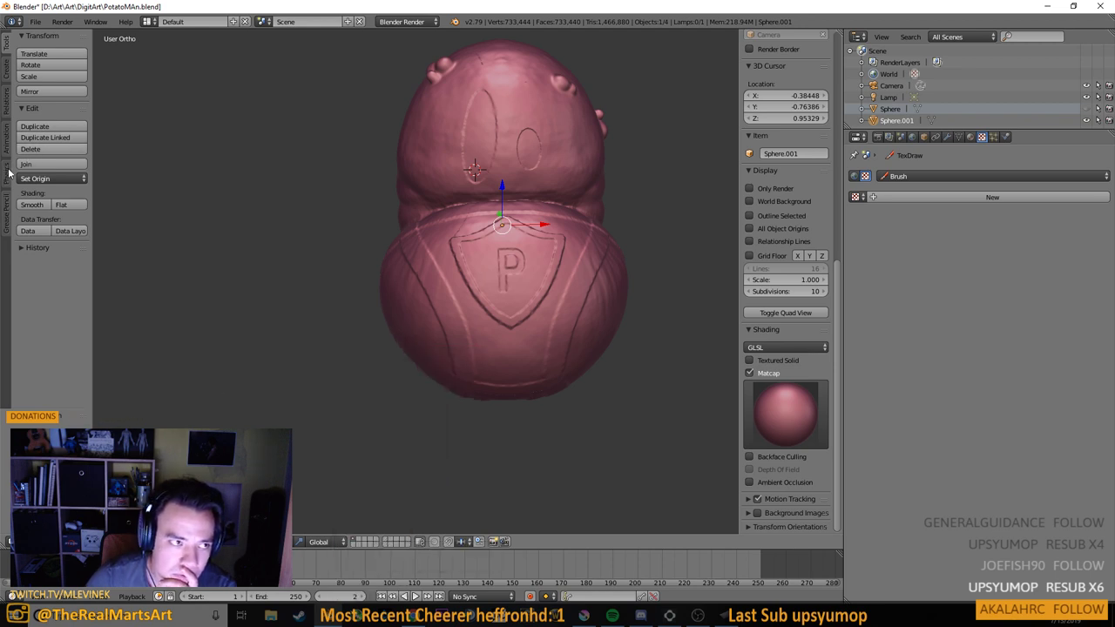
{"action": "mouse_move", "coordinate": [258, 206]}
{"action": "left_mouse_down"}
{"action": "mouse_move", "coordinate": [460, 269]}
{"action": "mouse_move", "coordinate": [425, 241]}
{"action": "mouse_move", "coordinate": [376, 248]}
{"action": "mouse_move", "coordinate": [444, 248]}
{"action": "left_mouse_up"}
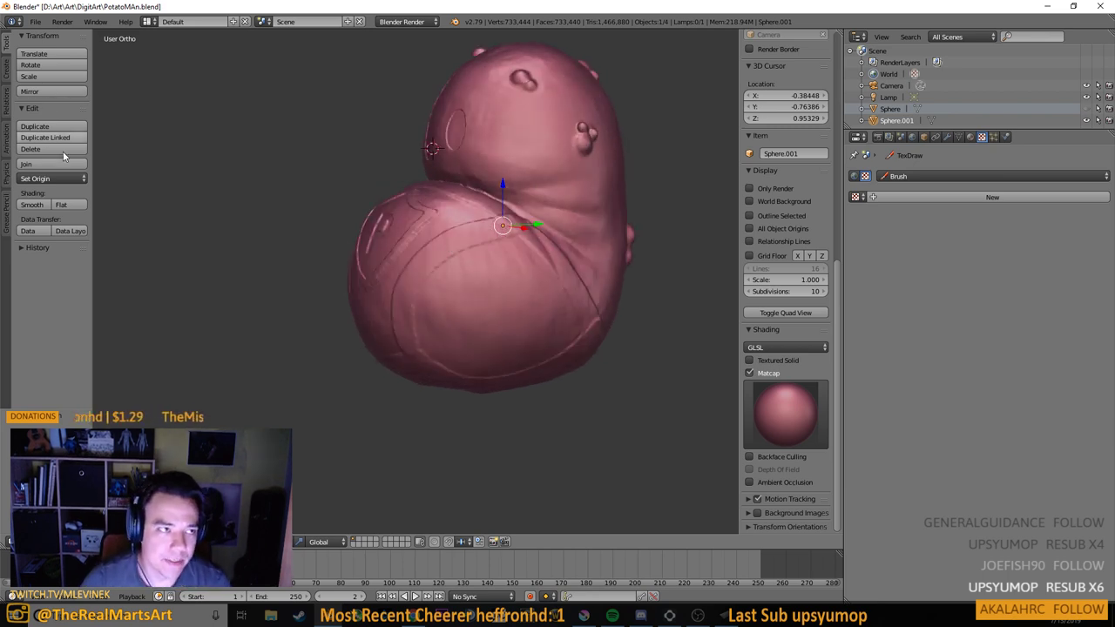
{"action": "mouse_move", "coordinate": [324, 289]}
{"action": "left_mouse_down"}
{"action": "mouse_move", "coordinate": [351, 259]}
{"action": "mouse_move", "coordinate": [303, 322]}
{"action": "mouse_move", "coordinate": [536, 325]}
{"action": "left_mouse_up"}
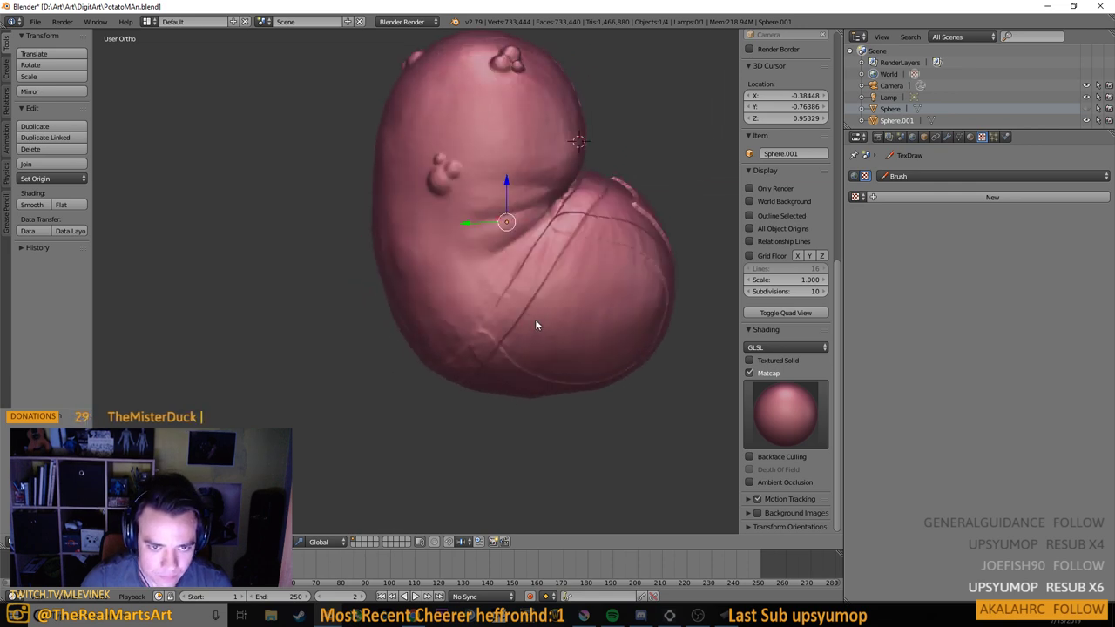
Add a 16-sided cylinder mesh and move it out in front of the character to about Y -4.04
{"action": "key", "text": "shift+a"}
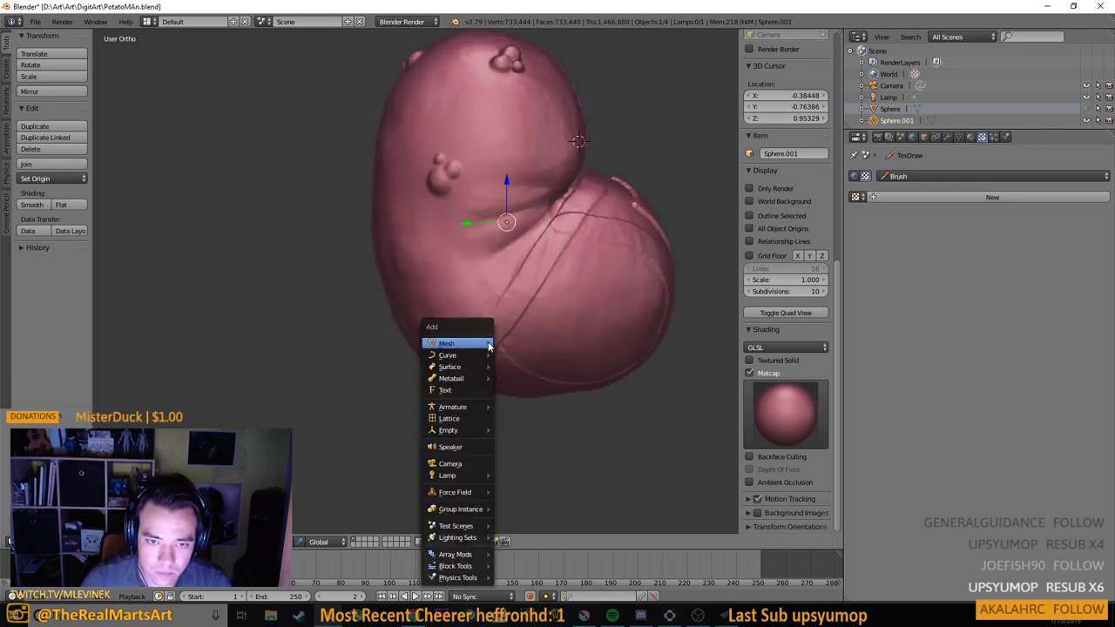
{"action": "mouse_move", "coordinate": [491, 345]}
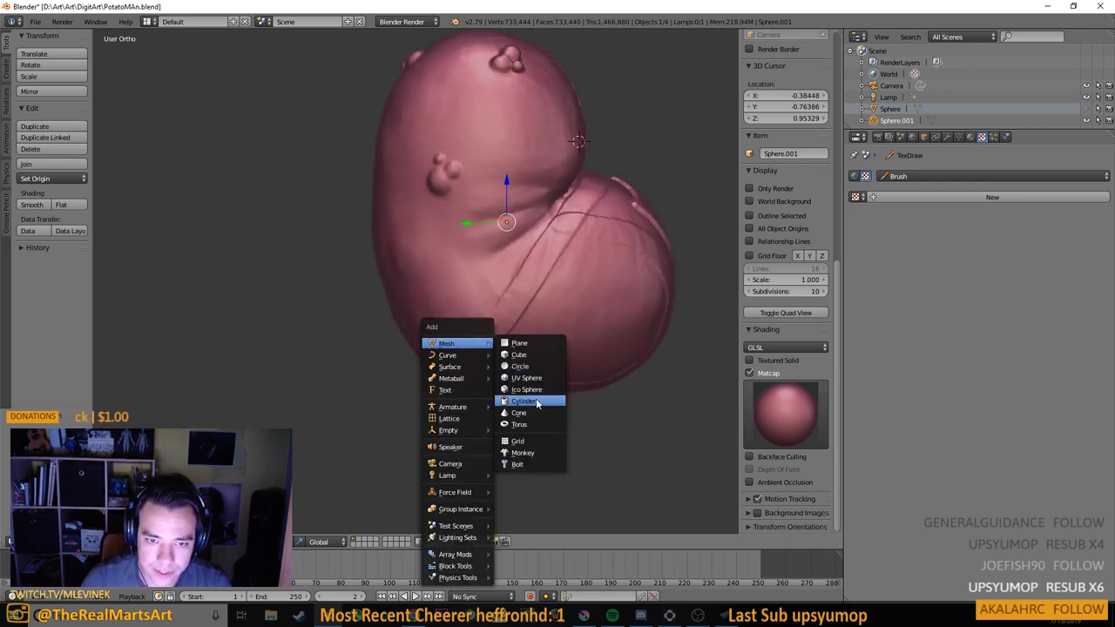
{"action": "left_click", "coordinate": [538, 401]}
{"action": "left_click_drag", "start_coordinate": [537, 401], "coordinate": [583, 313]}
{"action": "scroll", "coordinate": [583, 312], "scroll_direction": "down", "scroll_amount": 4}
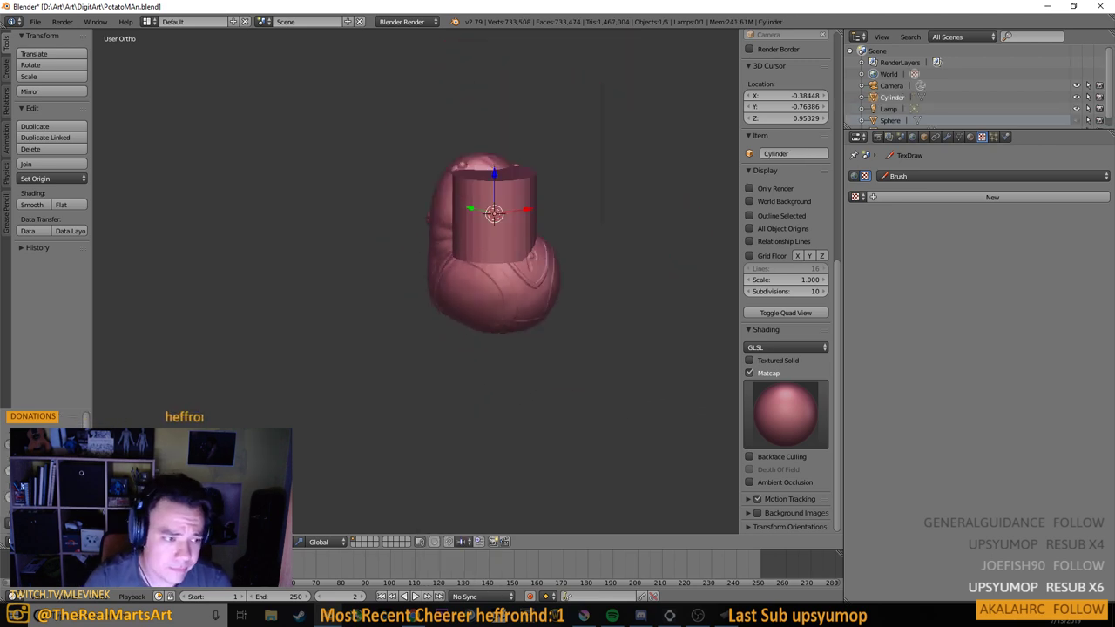
{"action": "key", "text": "Return"}
{"action": "left_click_drag", "start_coordinate": [517, 224], "coordinate": [393, 230]}
{"action": "left_click_drag", "start_coordinate": [424, 292], "coordinate": [436, 391]}
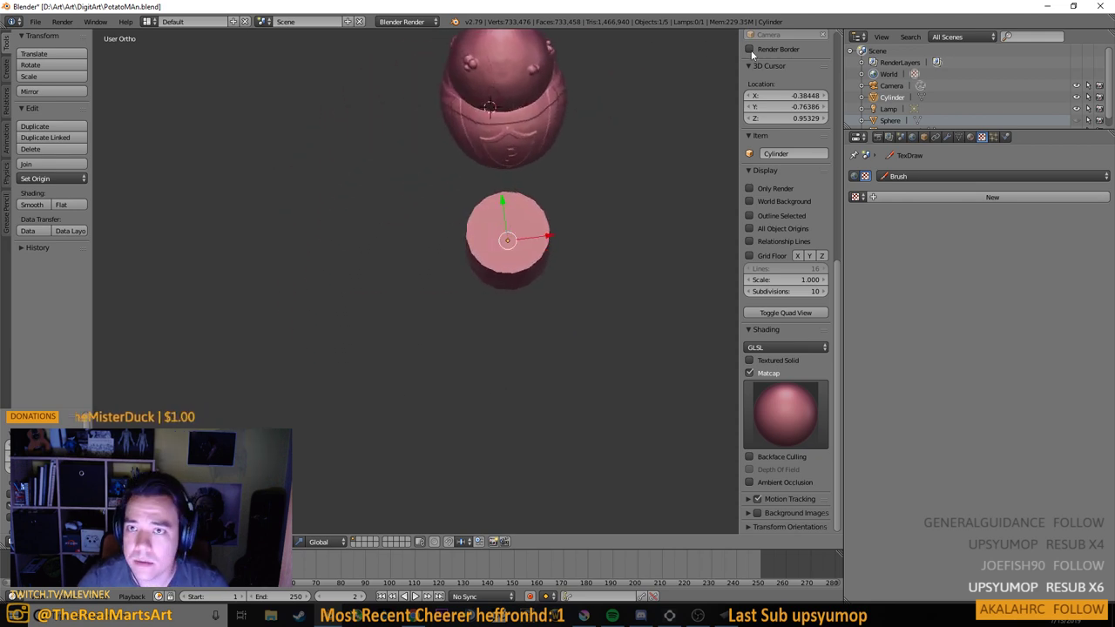
Set the cylinder's X location to 0 and shift its mesh about 1.83 units toward negative X in Edit Mode
{"action": "scroll", "coordinate": [782, 98], "scroll_direction": "up", "scroll_amount": 3}
{"action": "scroll", "coordinate": [782, 98], "scroll_direction": "up", "scroll_amount": 5}
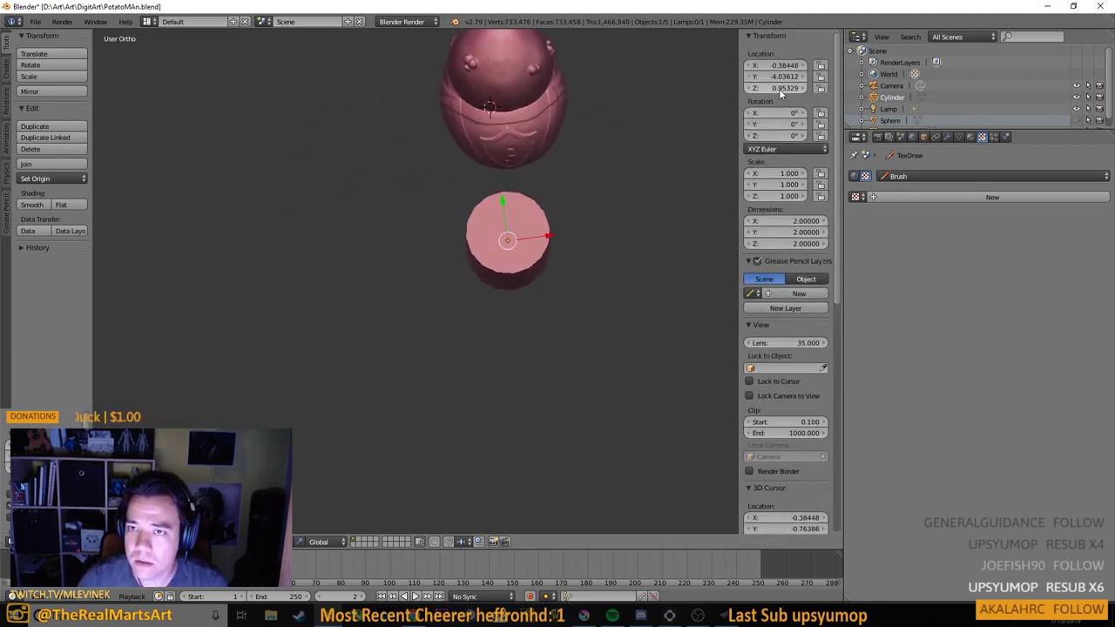
{"action": "left_click", "coordinate": [775, 87]}
{"action": "left_click", "coordinate": [788, 77]}
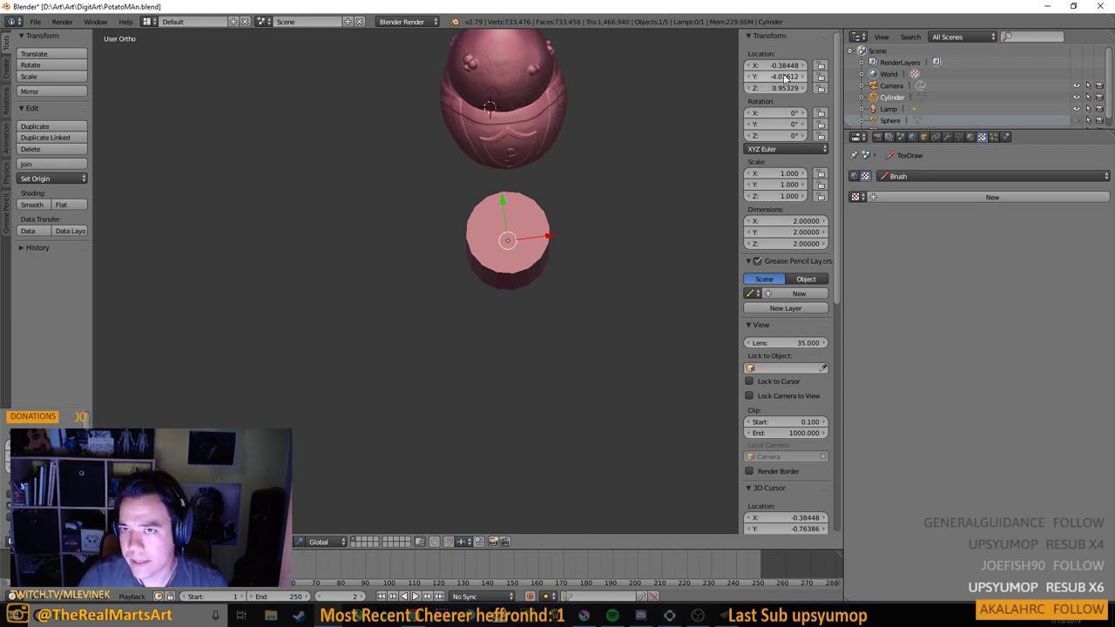
{"action": "left_click", "coordinate": [782, 66]}
{"action": "type", "text": "0"}
{"action": "key", "text": "Return"}
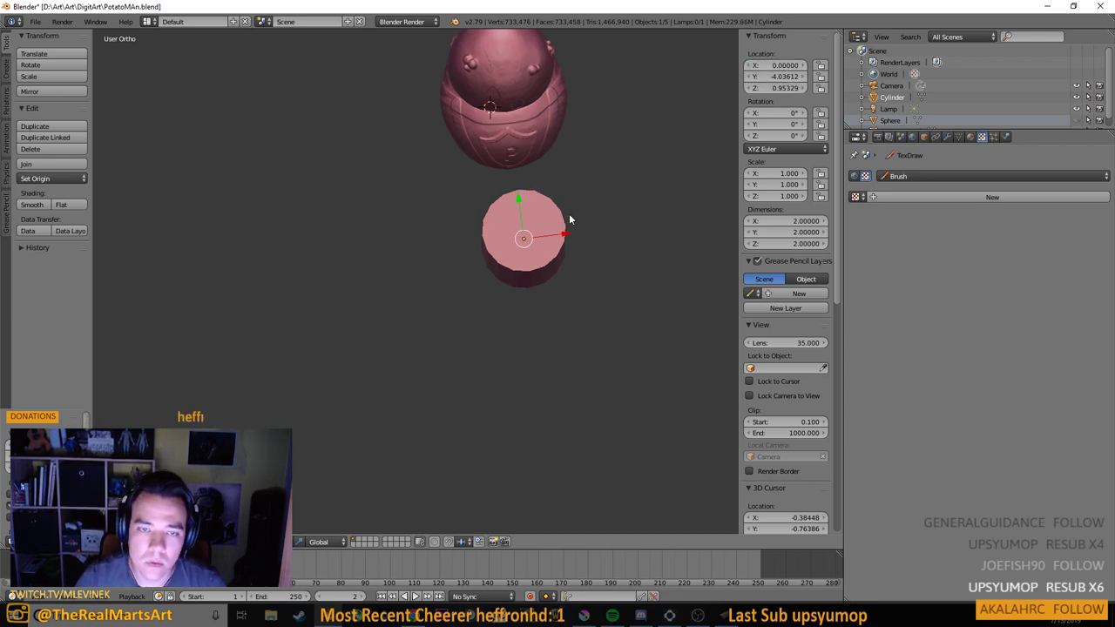
{"action": "key", "text": "Tab"}
{"action": "left_click_drag", "start_coordinate": [563, 233], "coordinate": [487, 234]}
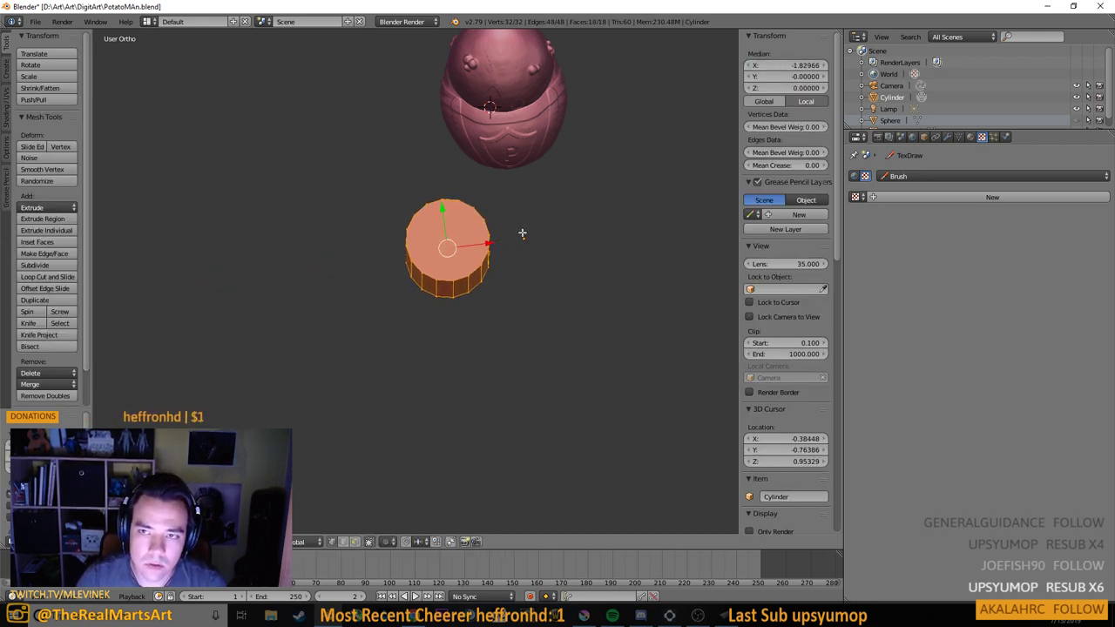
Add a Mirror modifier to the cylinder
{"action": "left_click", "coordinate": [961, 198]}
{"action": "left_click", "coordinate": [1103, 197]}
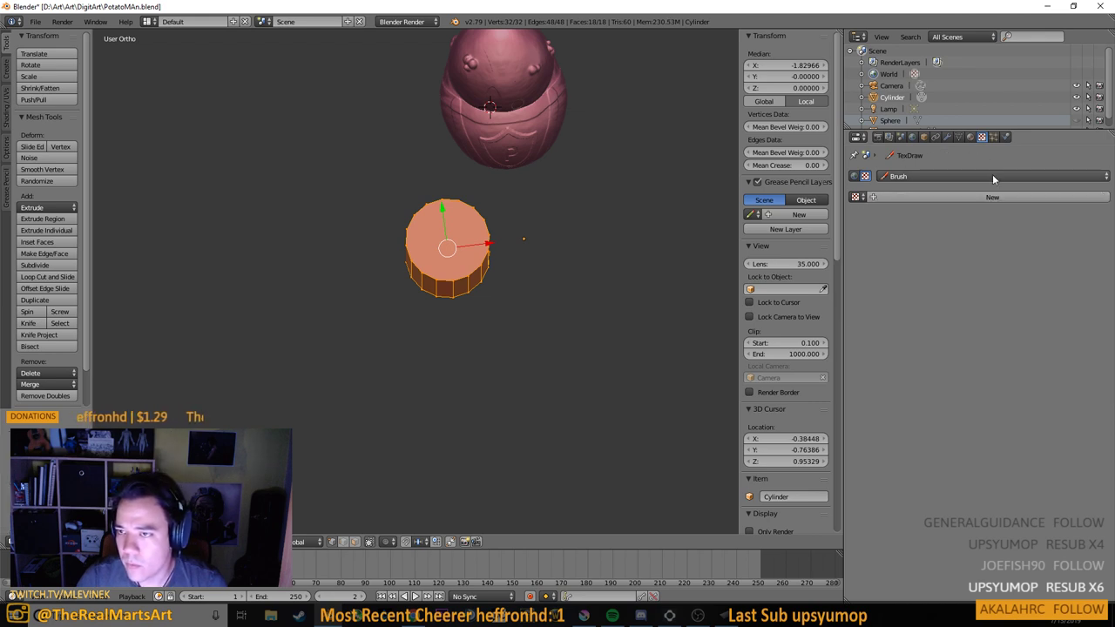
{"action": "left_click", "coordinate": [947, 137]}
{"action": "left_click", "coordinate": [933, 178]}
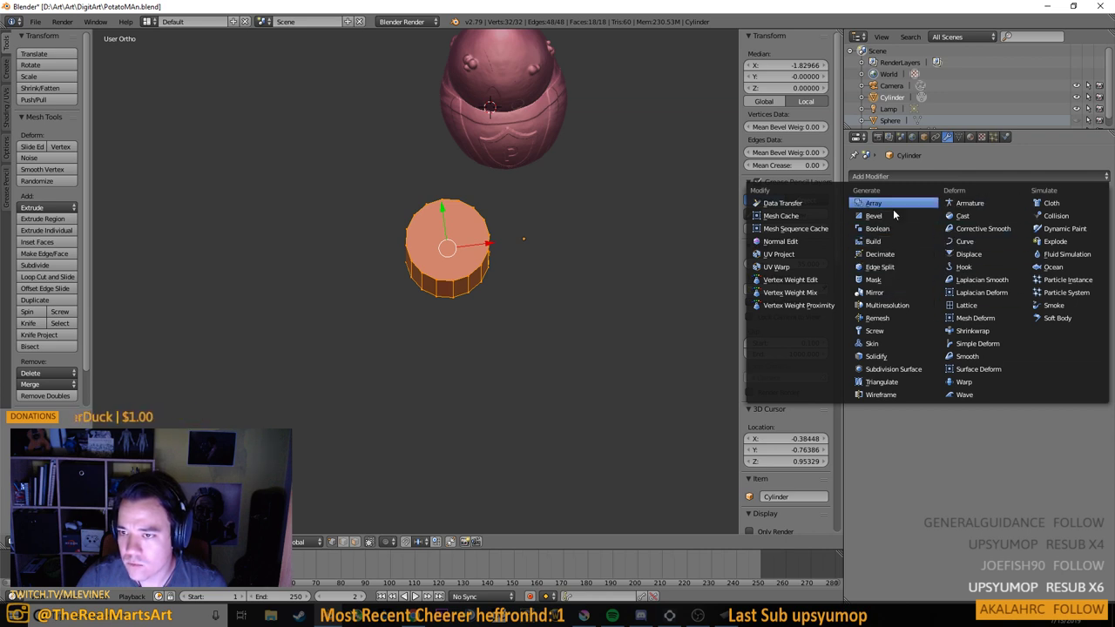
{"action": "left_click", "coordinate": [901, 292]}
Lower the cylinder mesh to about local Z -1.42 and scale it down to a small peg
{"action": "left_click_drag", "start_coordinate": [490, 277], "coordinate": [650, 252]}
{"action": "scroll", "coordinate": [651, 251], "scroll_direction": "up", "scroll_amount": 3}
{"action": "left_click_drag", "start_coordinate": [734, 189], "coordinate": [571, 198]}
{"action": "left_click_drag", "start_coordinate": [535, 166], "coordinate": [568, 347]}
{"action": "key", "text": "s"}
{"action": "left_click", "coordinate": [534, 318]}
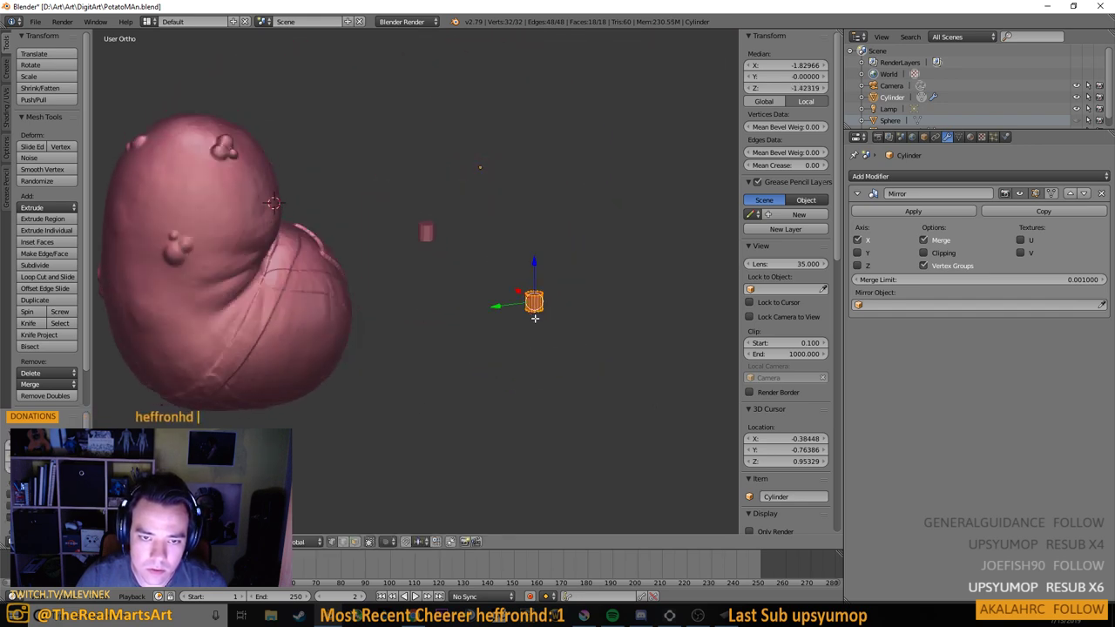
Move the small cylinder to the lower front side of the belly, at about local X -1.10, Y 2.60, Z -2.11
{"action": "scroll", "coordinate": [557, 335], "scroll_direction": "up", "scroll_amount": 1}
{"action": "left_click_drag", "start_coordinate": [627, 375], "coordinate": [478, 374]}
{"action": "left_click_drag", "start_coordinate": [569, 331], "coordinate": [702, 340]}
{"action": "left_click_drag", "start_coordinate": [619, 351], "coordinate": [643, 351]}
{"action": "mouse_move", "coordinate": [555, 317]}
{"action": "left_mouse_down"}
{"action": "mouse_move", "coordinate": [652, 316]}
{"action": "mouse_move", "coordinate": [611, 324]}
{"action": "left_mouse_up"}
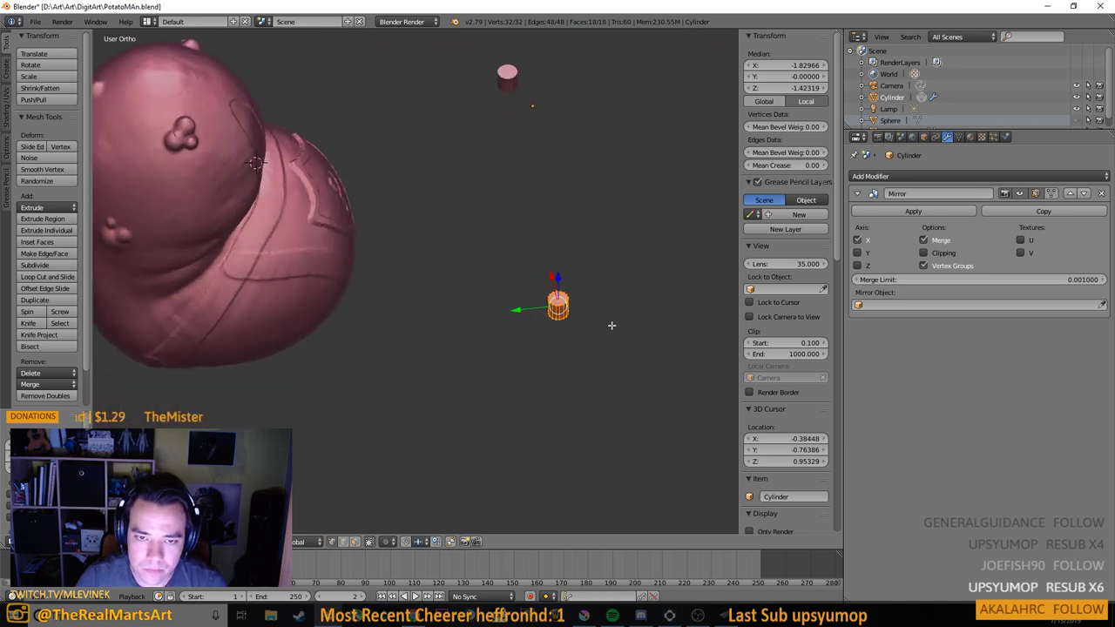
{"action": "left_click_drag", "start_coordinate": [531, 310], "coordinate": [291, 331]}
{"action": "left_click_drag", "start_coordinate": [521, 335], "coordinate": [338, 288]}
{"action": "left_click_drag", "start_coordinate": [339, 294], "coordinate": [482, 277]}
{"action": "key", "text": "g"}
{"action": "key", "text": "z"}
{"action": "left_click", "coordinate": [491, 348]}
{"action": "left_click_drag", "start_coordinate": [492, 348], "coordinate": [447, 353]}
{"action": "left_click_drag", "start_coordinate": [448, 354], "coordinate": [626, 358]}
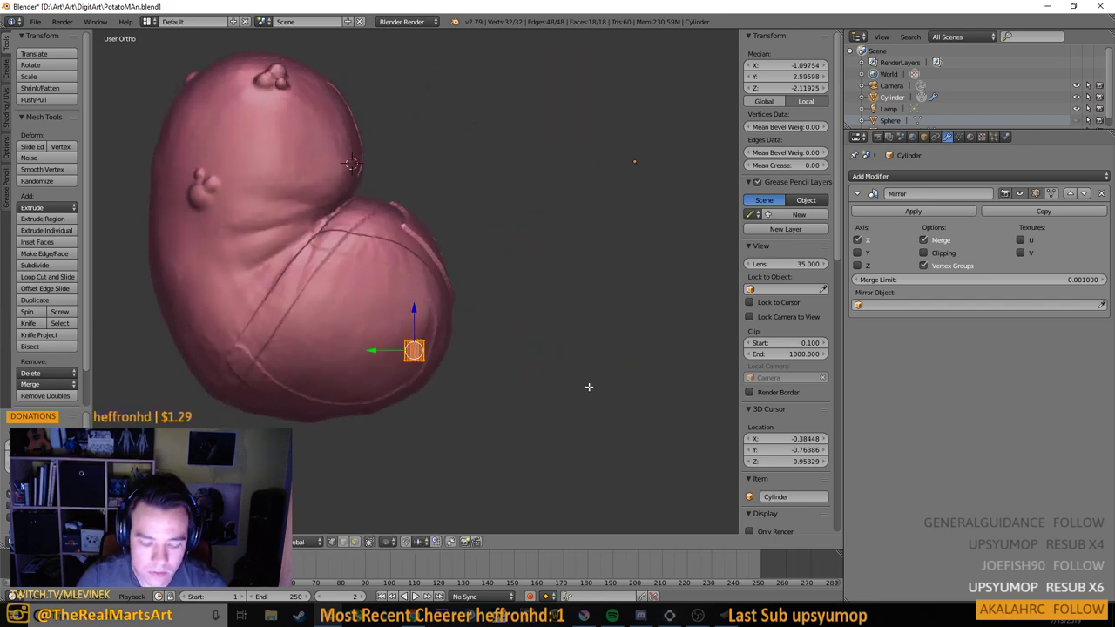
Tilt the small cylinder toward the front of the belly and raise it to about local Z -1.79
{"action": "key", "text": "r"}
{"action": "left_click", "coordinate": [450, 232]}
{"action": "left_click_drag", "start_coordinate": [450, 232], "coordinate": [430, 280]}
{"action": "key", "text": "r"}
{"action": "left_click", "coordinate": [500, 306]}
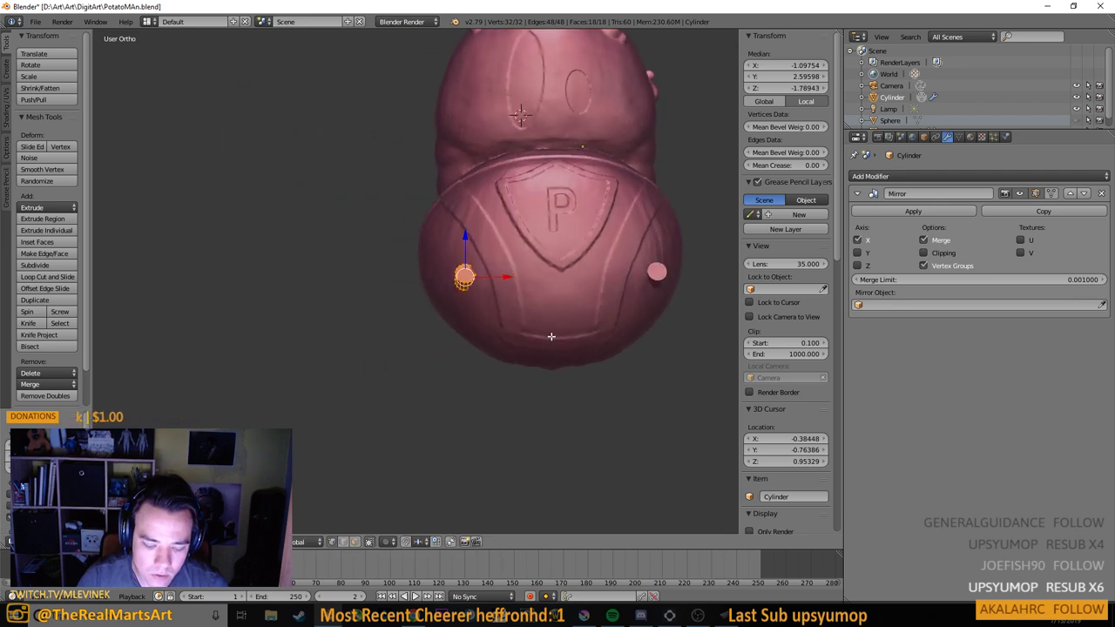
Rotate the cylinder outward as seen from below and adjust its tilt from the side to follow the belly's curve
{"action": "left_click_drag", "start_coordinate": [551, 336], "coordinate": [543, 224]}
{"action": "key", "text": "r"}
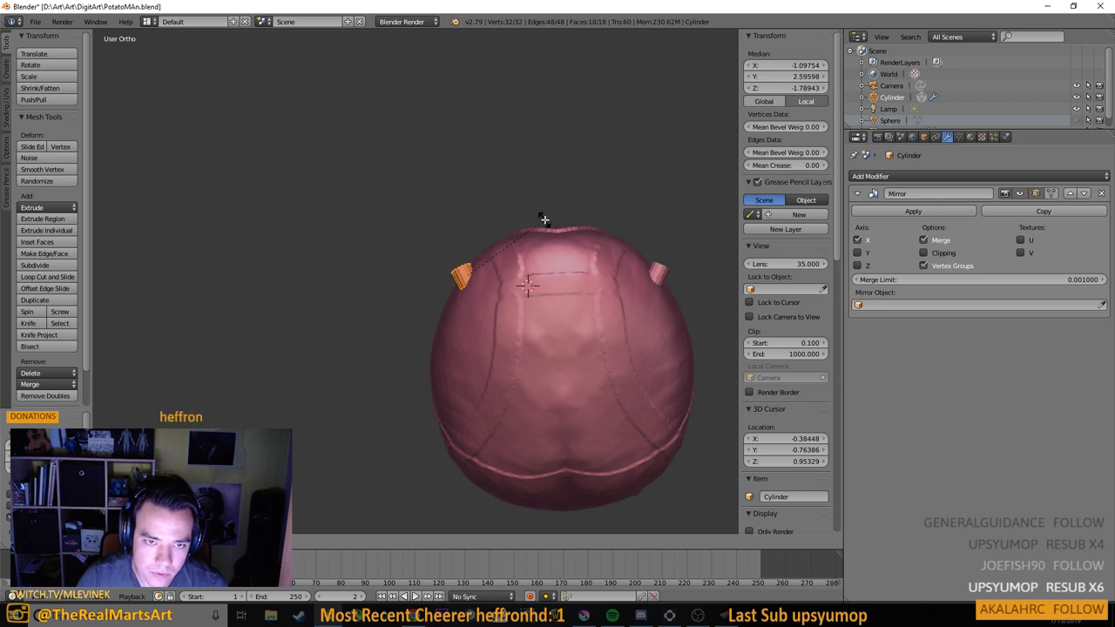
{"action": "left_click", "coordinate": [543, 220]}
{"action": "left_click_drag", "start_coordinate": [545, 221], "coordinate": [663, 312]}
{"action": "key", "text": "r"}
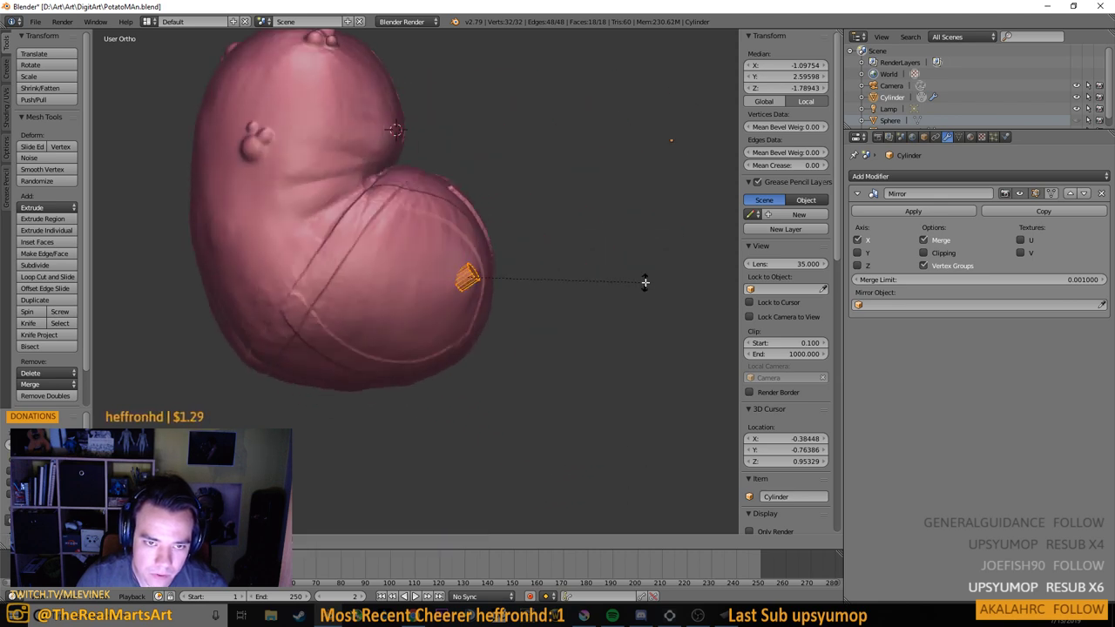
{"action": "left_click", "coordinate": [644, 285]}
Examine up close how the angled cylinder sits in the belly surface
{"action": "left_click_drag", "start_coordinate": [567, 268], "coordinate": [499, 304]}
{"action": "scroll", "coordinate": [446, 345], "scroll_direction": "up", "scroll_amount": 2}
{"action": "scroll", "coordinate": [445, 351], "scroll_direction": "up", "scroll_amount": 2}
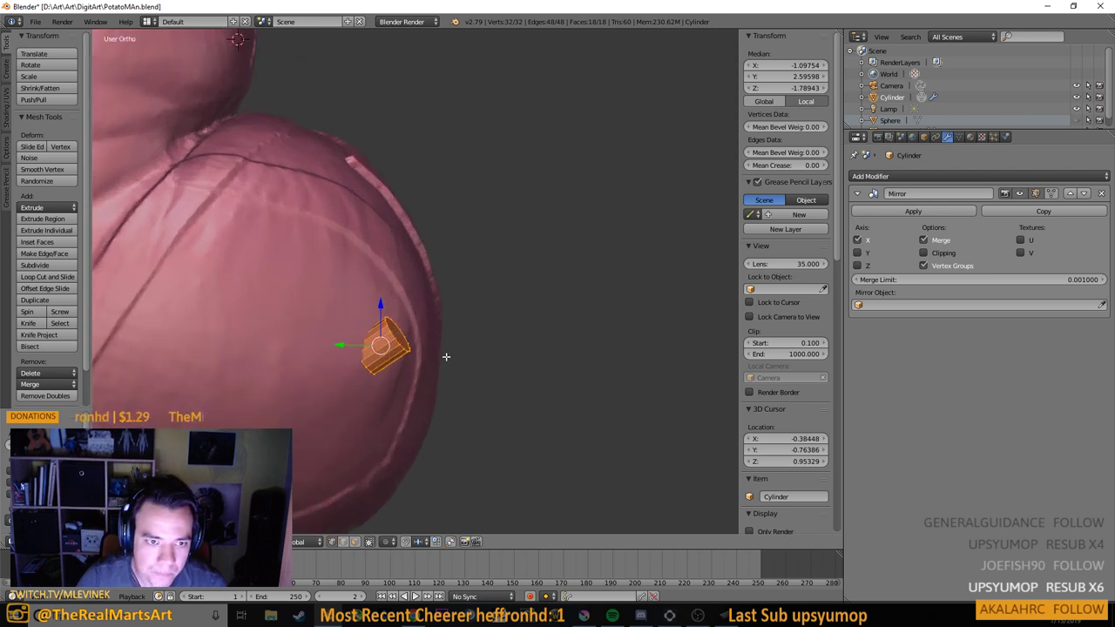
{"action": "left_click_drag", "start_coordinate": [445, 356], "coordinate": [487, 301]}
{"action": "scroll", "coordinate": [490, 352], "scroll_direction": "up", "scroll_amount": 1}
{"action": "left_click_drag", "start_coordinate": [490, 353], "coordinate": [498, 352]}
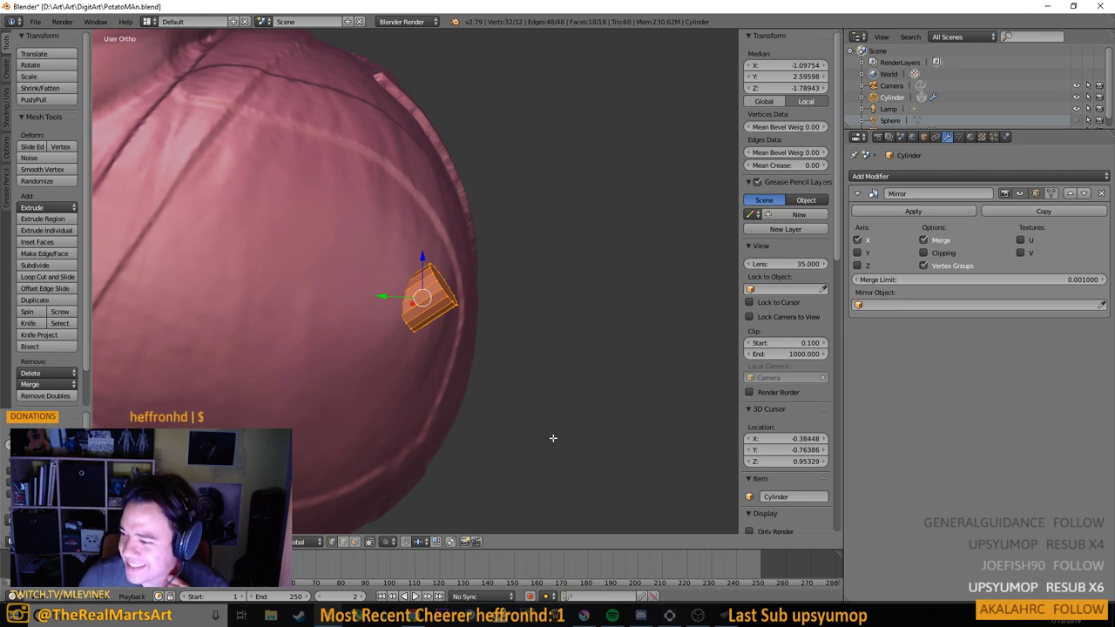
{"action": "left_click_drag", "start_coordinate": [409, 368], "coordinate": [512, 307]}
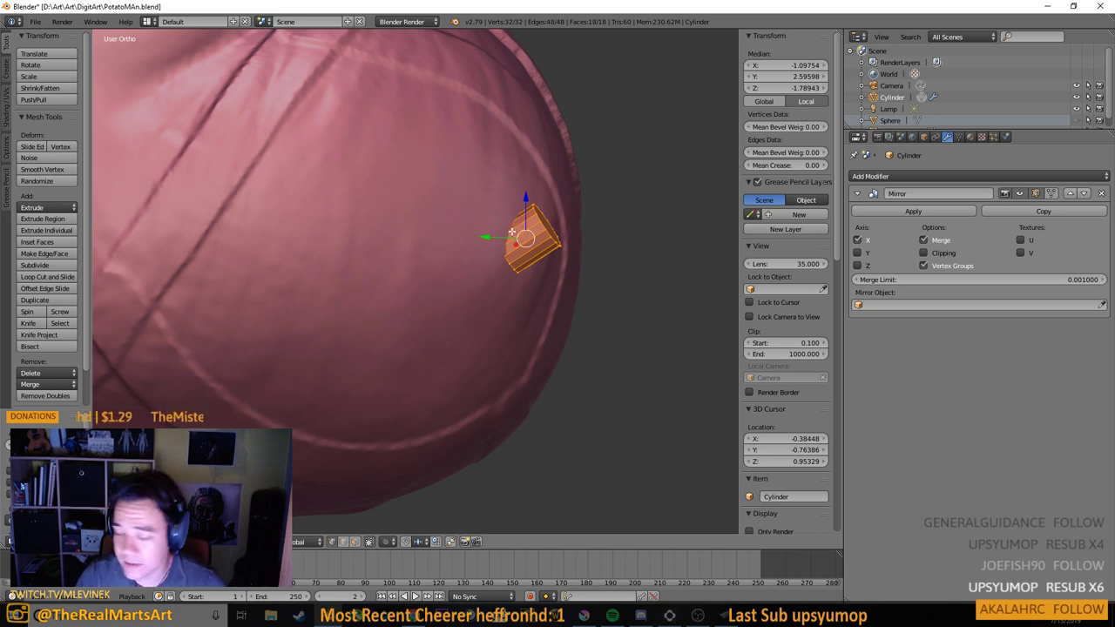
{"action": "scroll", "coordinate": [512, 232], "scroll_direction": "up", "scroll_amount": 2}
{"action": "left_click_drag", "start_coordinate": [529, 235], "coordinate": [444, 267]}
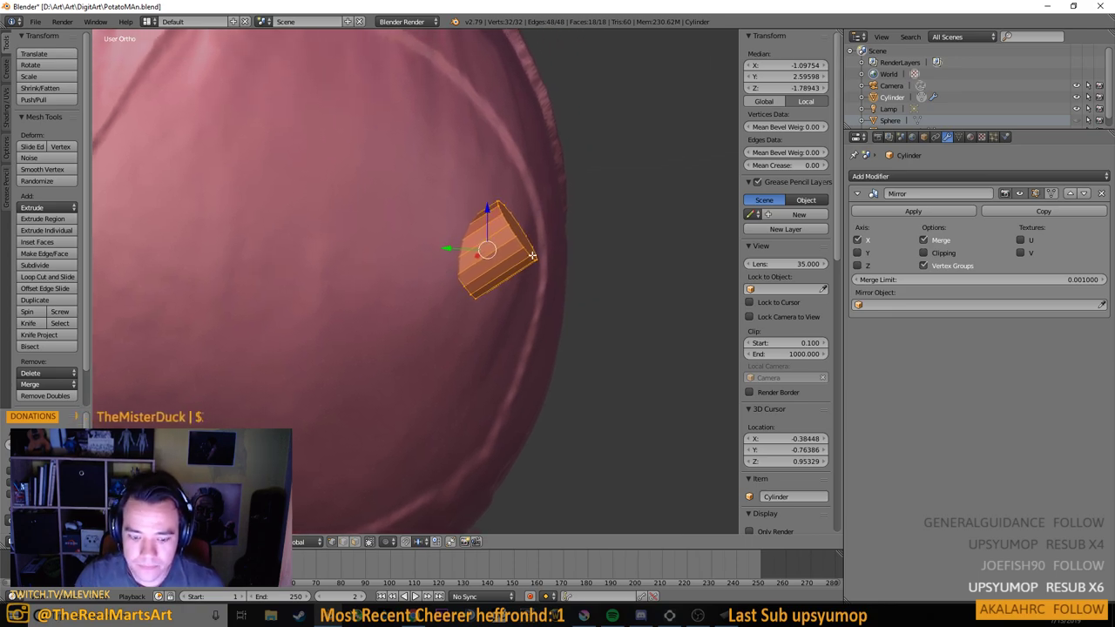
Display the scene in wireframe and select a single vertex on the cylinder's outer rim
{"action": "key", "text": "KP_6"}
{"action": "key", "text": "KP_6"}
{"action": "key", "text": "z"}
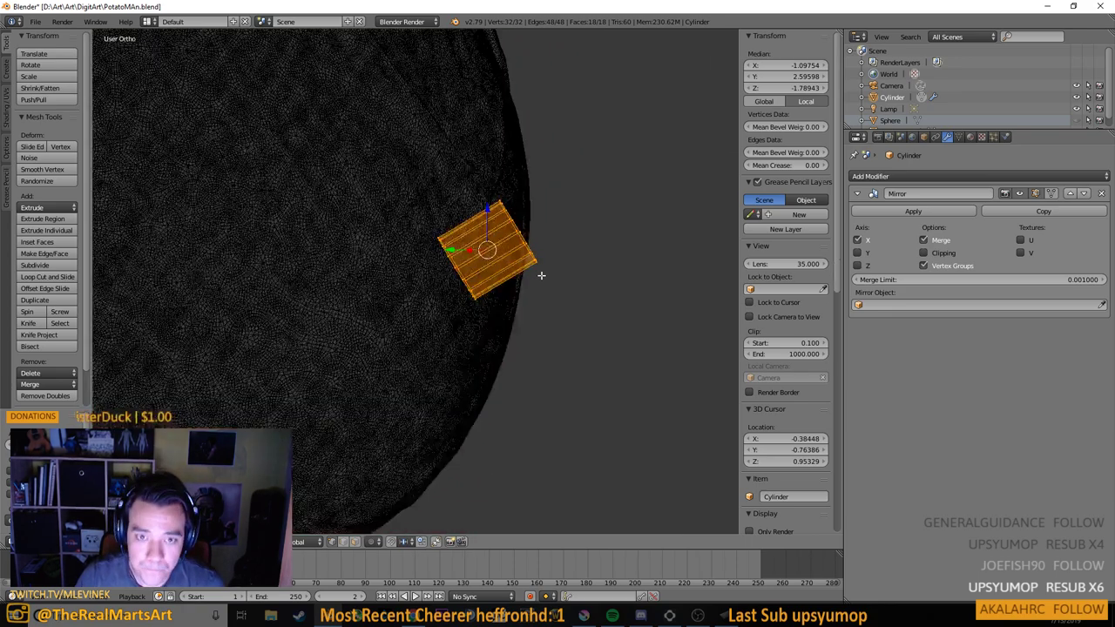
{"action": "scroll", "coordinate": [539, 277], "scroll_direction": "up", "scroll_amount": 1}
{"action": "right_click", "coordinate": [553, 247]}
Circle-select the full ring of vertices on the cylinder's outer end cap
{"action": "left_click_drag", "start_coordinate": [577, 266], "coordinate": [671, 262]}
{"action": "scroll", "coordinate": [493, 232], "scroll_direction": "down", "scroll_amount": 8}
{"action": "scroll", "coordinate": [495, 264], "scroll_direction": "up", "scroll_amount": 4}
{"action": "scroll", "coordinate": [495, 264], "scroll_direction": "up", "scroll_amount": 4}
{"action": "scroll", "coordinate": [639, 264], "scroll_direction": "up", "scroll_amount": 3}
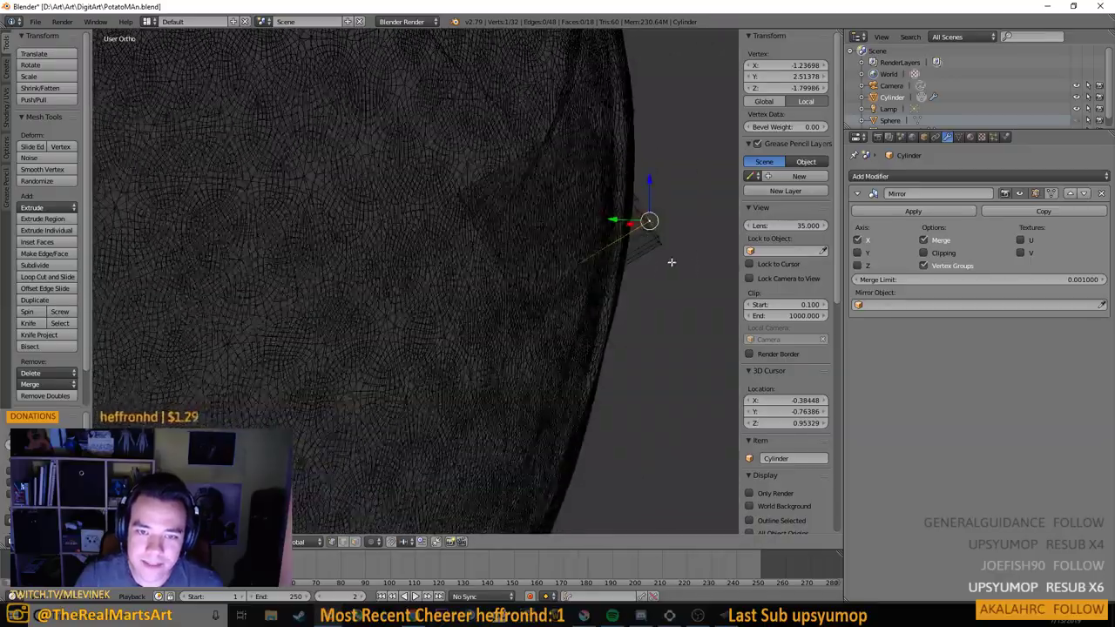
{"action": "key", "text": "KP_6"}
{"action": "key", "text": "KP_6"}
{"action": "key", "text": "KP_6"}
{"action": "key", "text": "KP_6"}
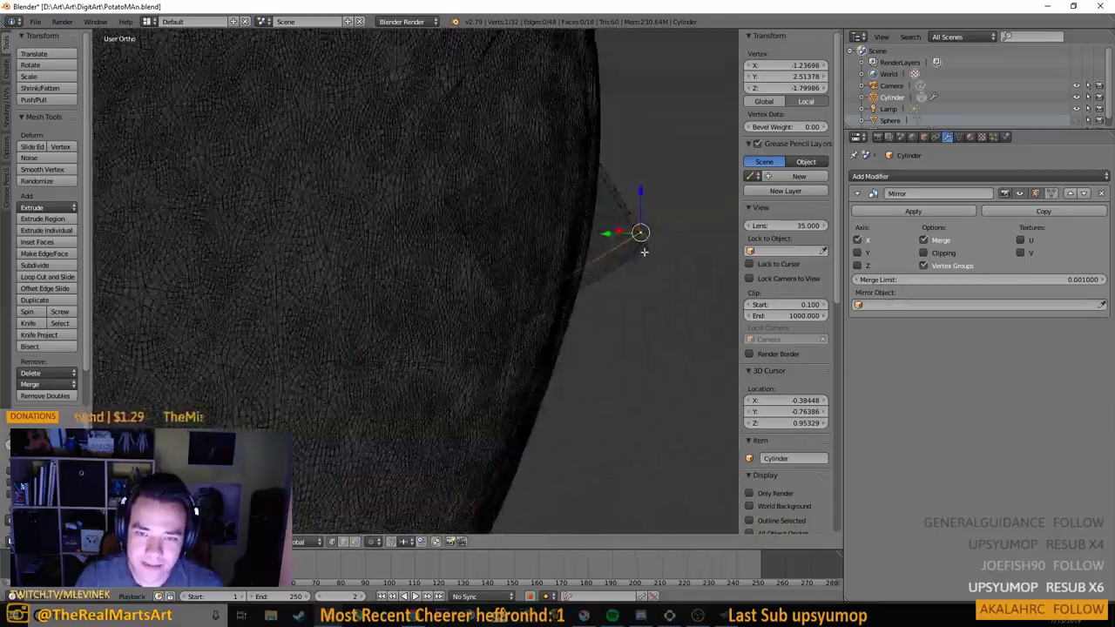
{"action": "key", "text": "KP_6"}
{"action": "key", "text": "KP_6"}
{"action": "key", "text": "KP_6"}
{"action": "key", "text": "c"}
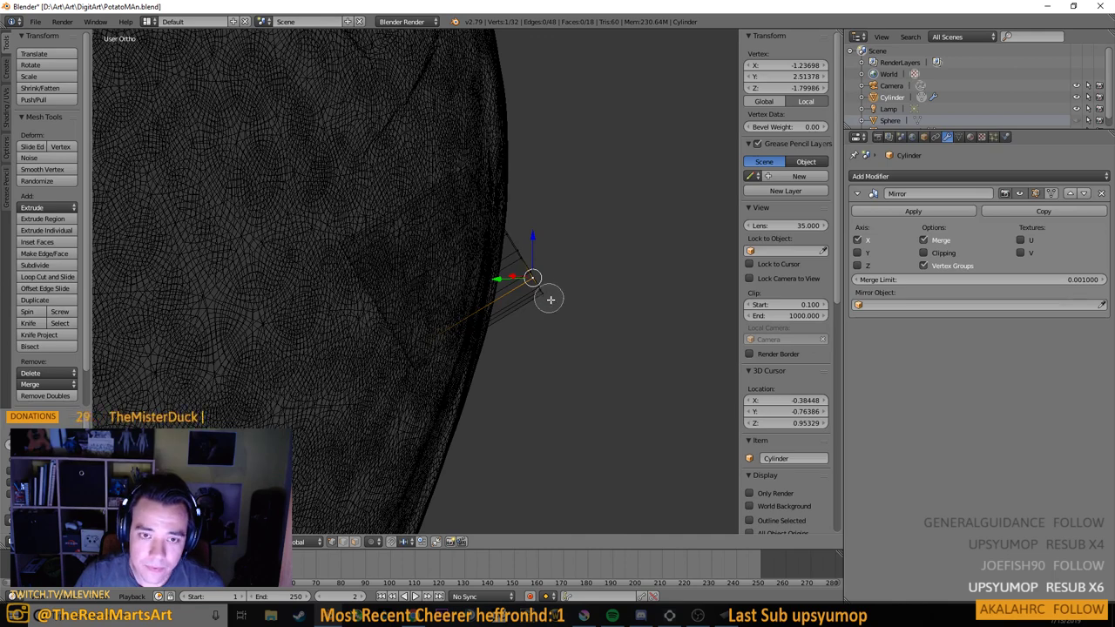
{"action": "left_click_drag", "start_coordinate": [549, 298], "coordinate": [464, 148]}
{"action": "right_click", "coordinate": [553, 288]}
{"action": "left_click_drag", "start_coordinate": [621, 286], "coordinate": [451, 310]}
Extrude the outer end ring away from the belly into a long limb segment ending at about X -1.96, Y 1.07, Z -0.73
{"action": "key", "text": "KP_6"}
{"action": "key", "text": "KP_6"}
{"action": "key", "text": "KP_6"}
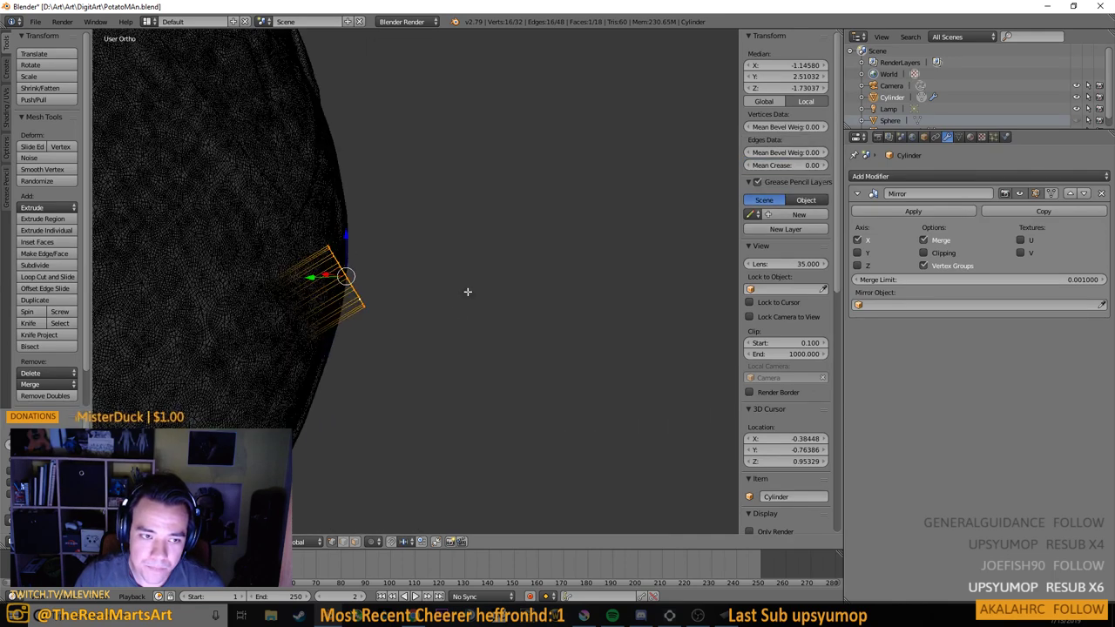
{"action": "key", "text": "e"}
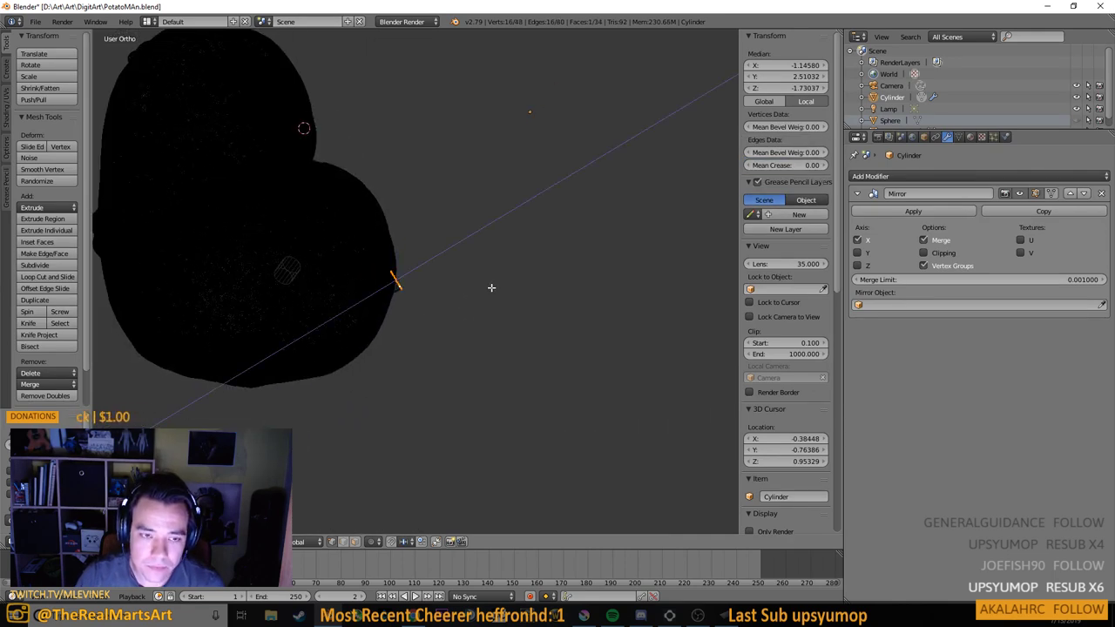
{"action": "left_click", "coordinate": [651, 207]}
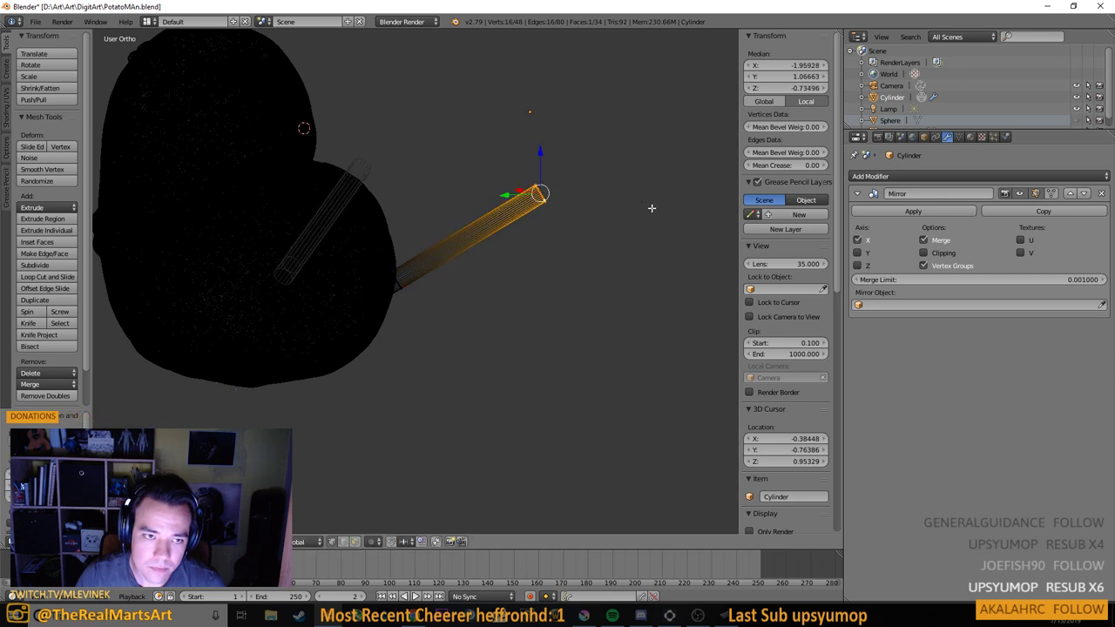
{"action": "left_click_drag", "start_coordinate": [652, 207], "coordinate": [620, 199]}
{"action": "key", "text": "KP_4"}
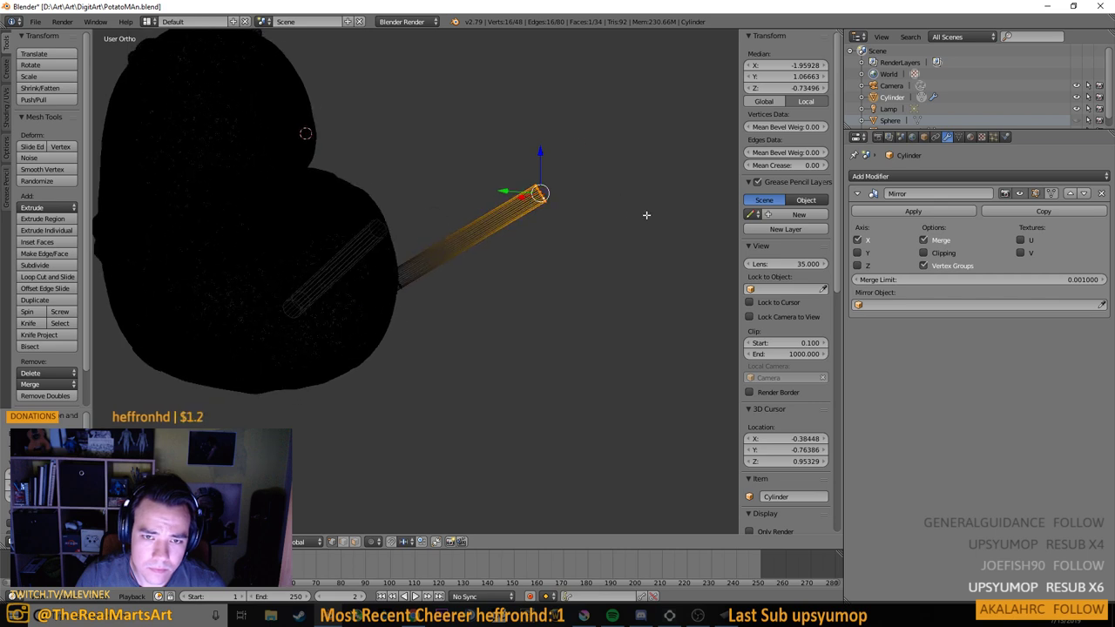
Extrude a short joint segment from the limb's end, lower its end ring to about Z -0.70 and rotate it to begin the bend
{"action": "key", "text": "e"}
{"action": "left_click", "coordinate": [630, 217]}
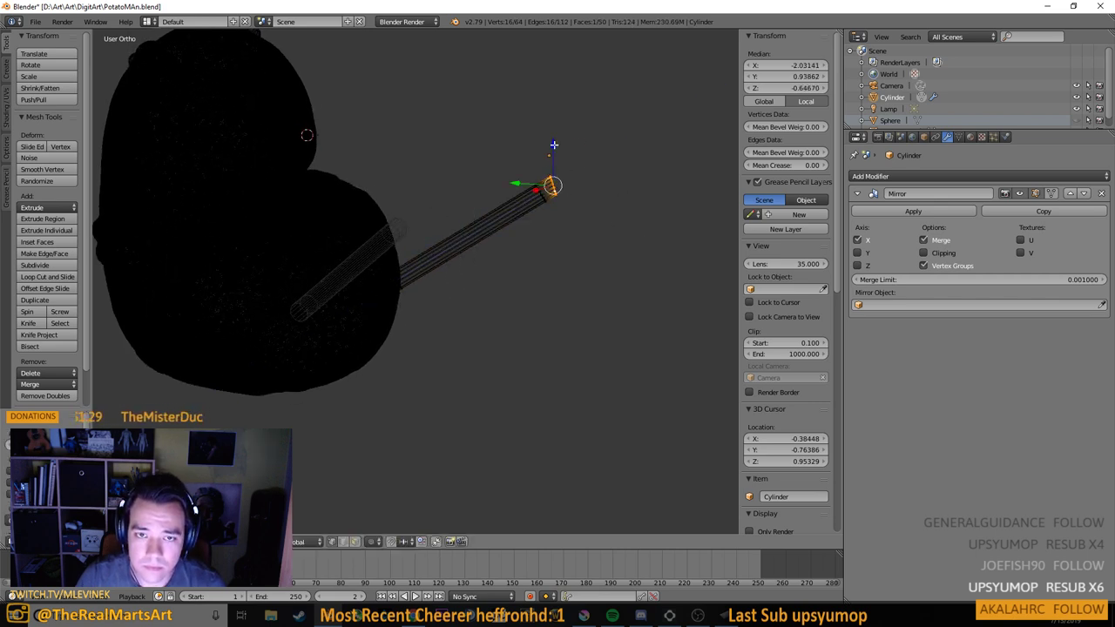
{"action": "left_click_drag", "start_coordinate": [554, 145], "coordinate": [552, 154]}
{"action": "key", "text": "s"}
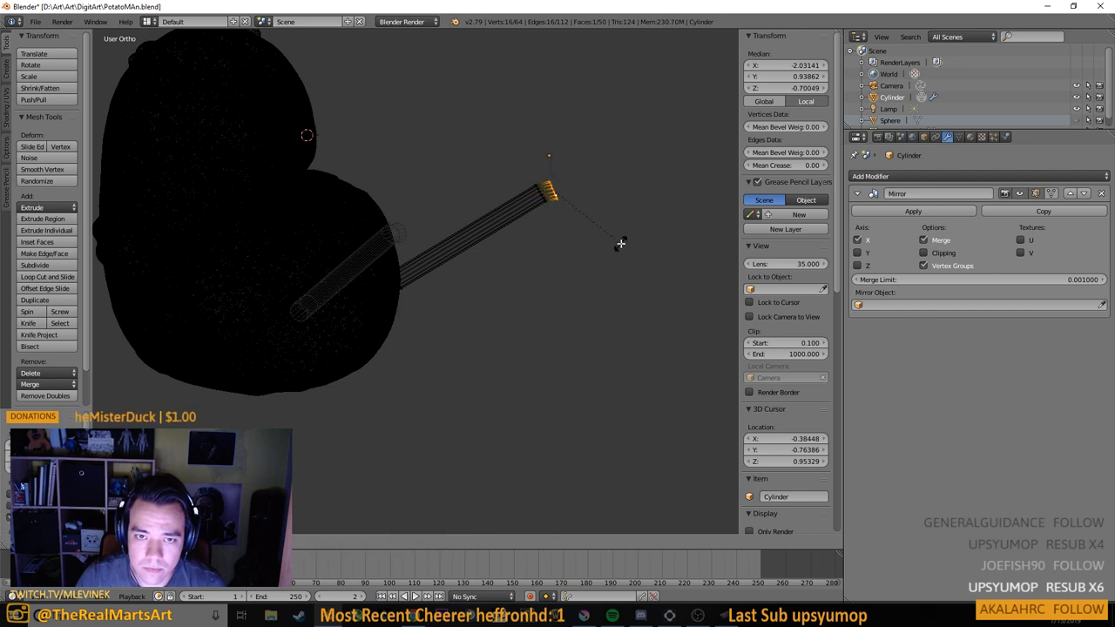
{"action": "left_click", "coordinate": [600, 249]}
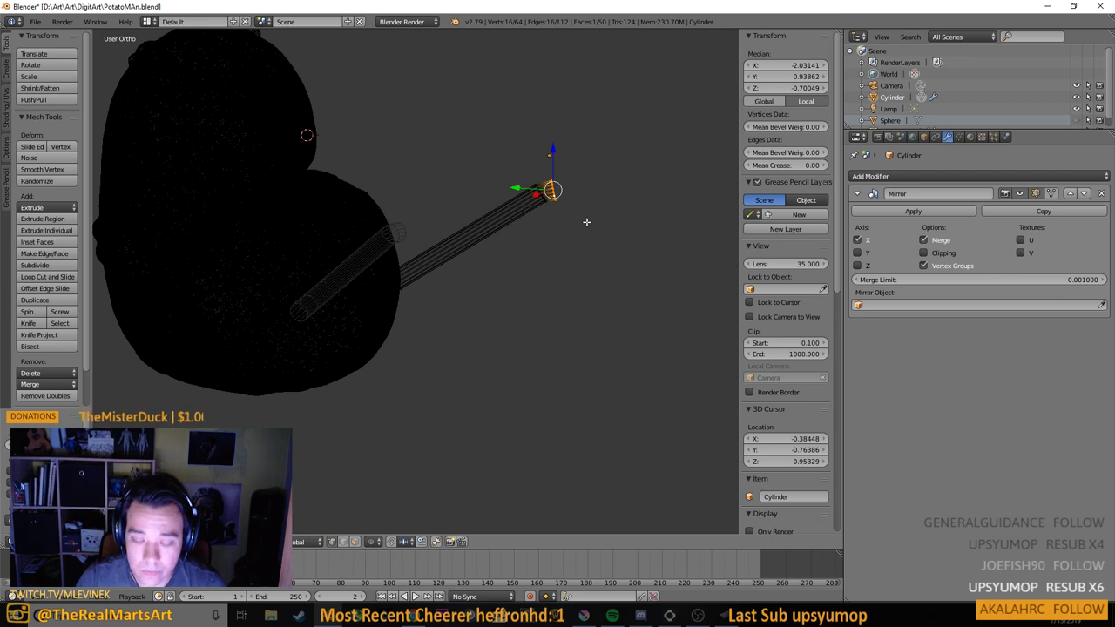
Extrude a second short joint segment to about X -2.11, Y 0.78, Z -0.66 and rotate its end ring further downward
{"action": "key", "text": "e"}
{"action": "left_click", "coordinate": [604, 221]}
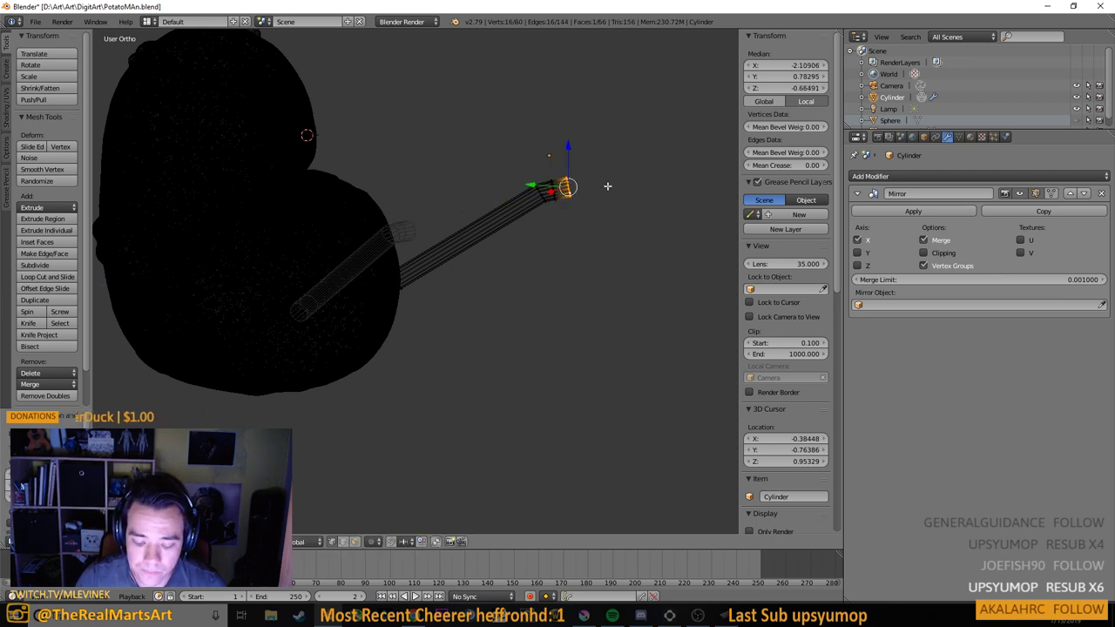
{"action": "key", "text": "r"}
{"action": "left_click", "coordinate": [636, 245]}
{"action": "key", "text": "space"}
{"action": "left_click", "coordinate": [604, 221]}
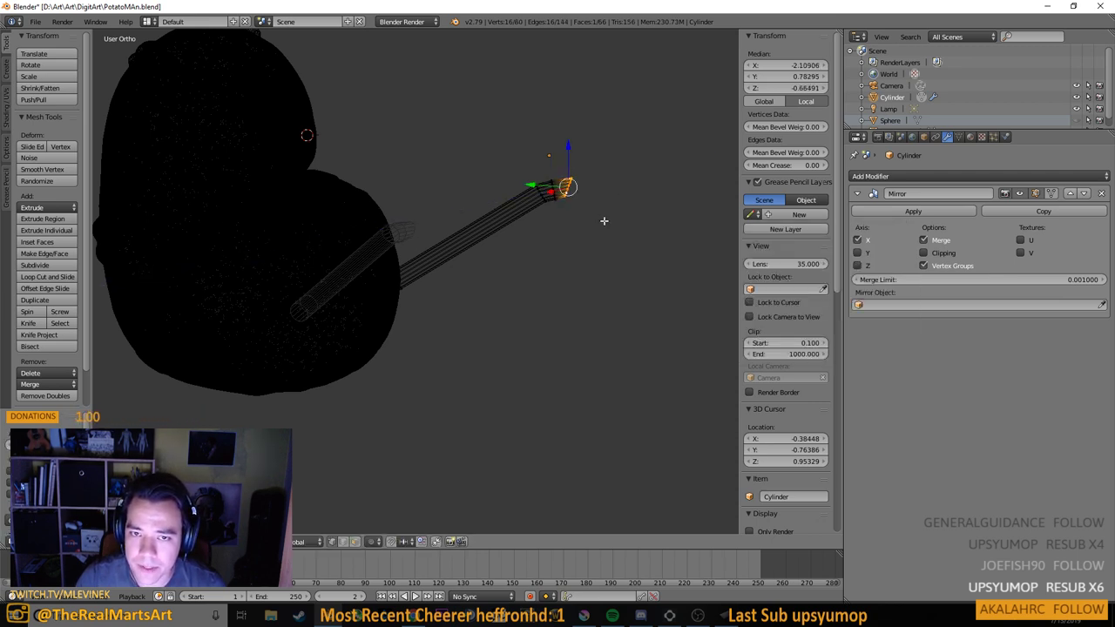
Move and rotate the joint's end ring to round off the bend, placing it at about X -2.10, Y 0.79, Z -0.73
{"action": "key", "text": "g"}
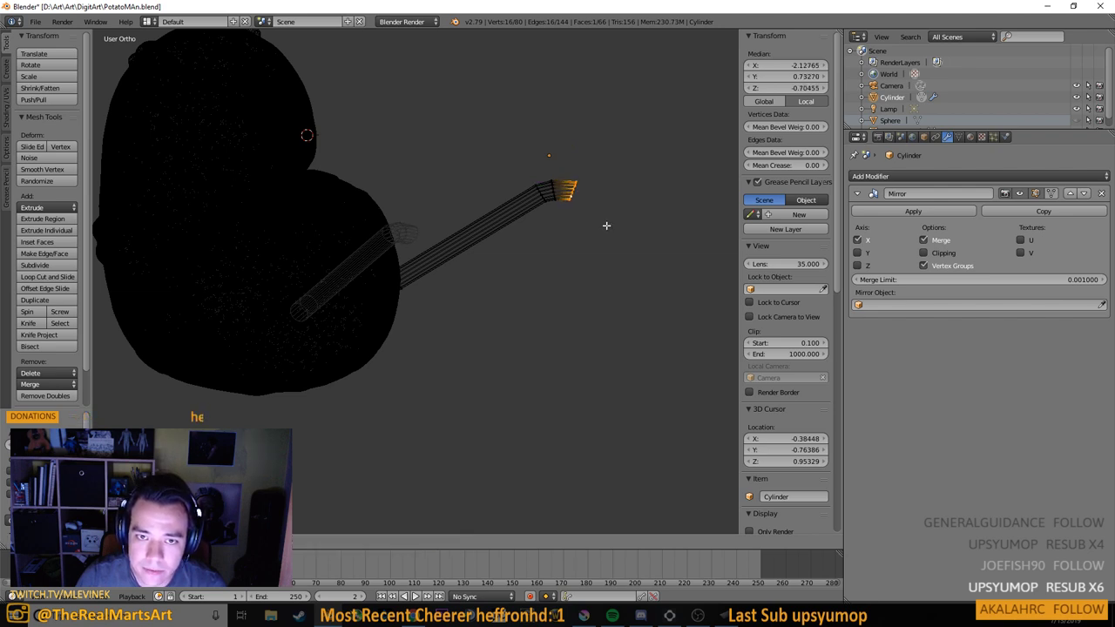
{"action": "left_click", "coordinate": [607, 232]}
{"action": "mouse_move", "coordinate": [637, 237]}
{"action": "left_mouse_down"}
{"action": "mouse_move", "coordinate": [545, 241]}
{"action": "mouse_move", "coordinate": [634, 249]}
{"action": "mouse_move", "coordinate": [640, 240]}
{"action": "left_mouse_up"}
{"action": "key", "text": "r"}
{"action": "left_click", "coordinate": [630, 250]}
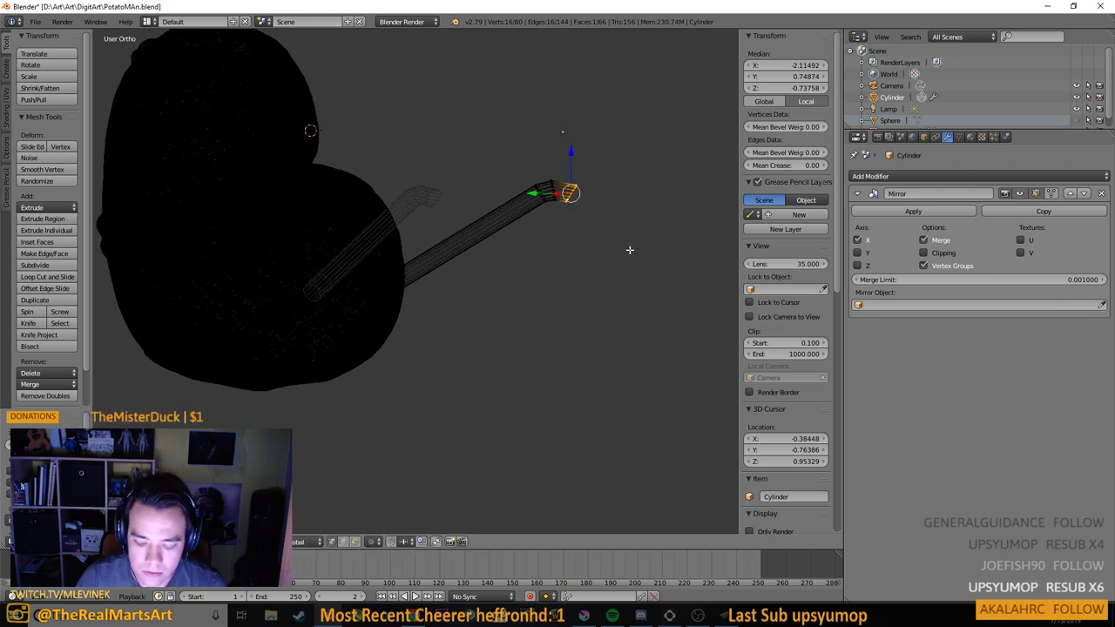
{"action": "key", "text": "g"}
{"action": "left_click", "coordinate": [627, 249]}
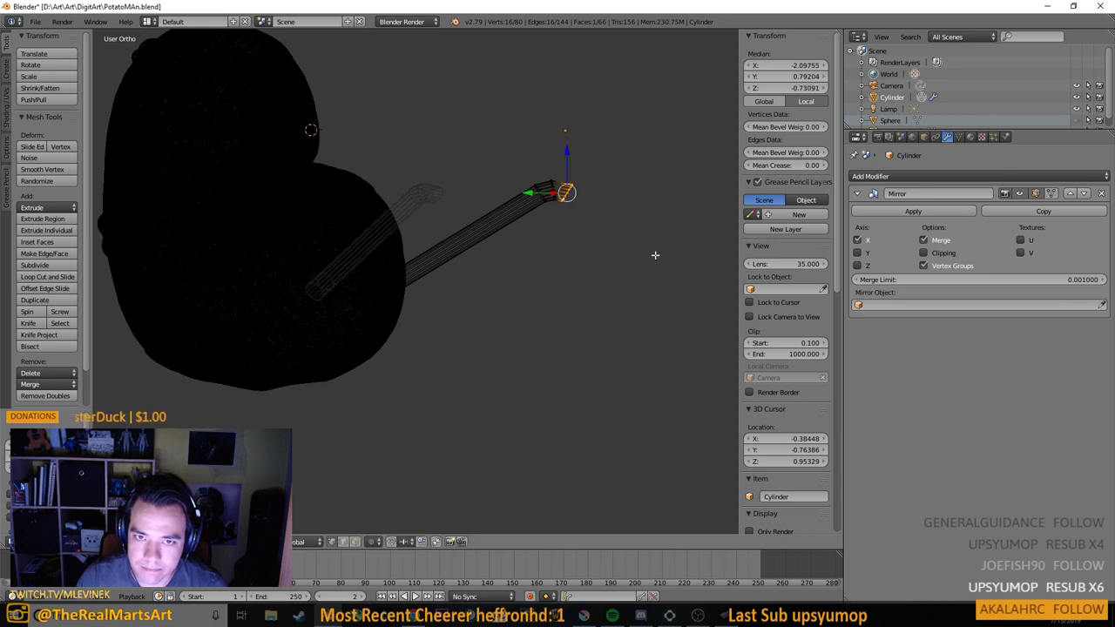
{"action": "left_click_drag", "start_coordinate": [655, 254], "coordinate": [642, 255]}
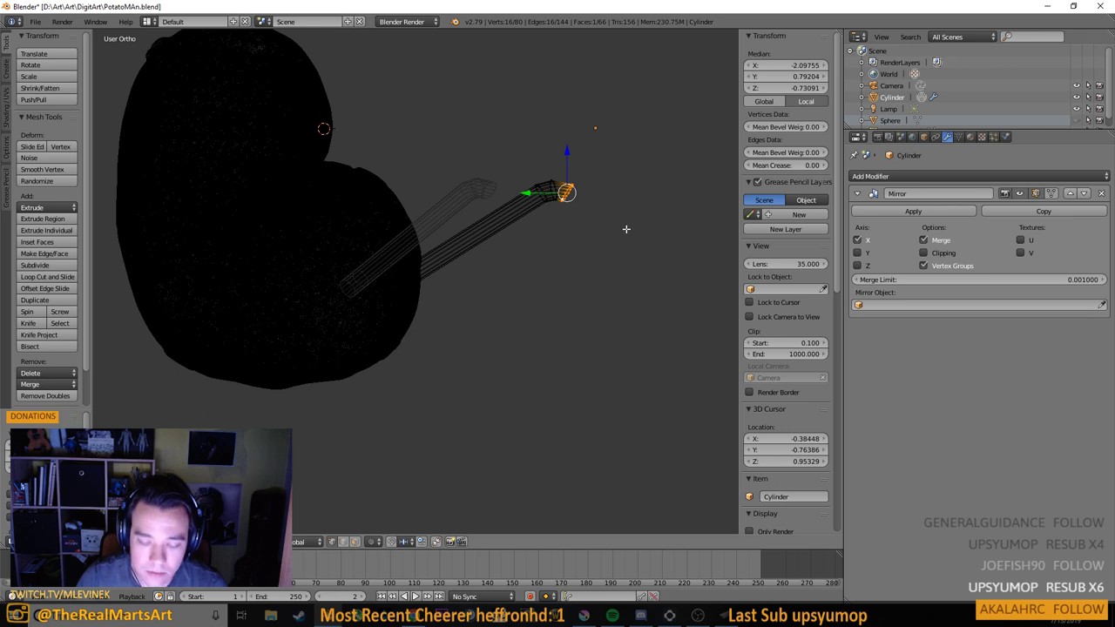
Extrude the joint's end ring and, with Normal transform orientation, pull it out along its normal to about X -2.69, Y -0.68, Z -1.73
{"action": "key", "text": "e"}
{"action": "left_click", "coordinate": [624, 229]}
{"action": "left_click_drag", "start_coordinate": [611, 225], "coordinate": [630, 228]}
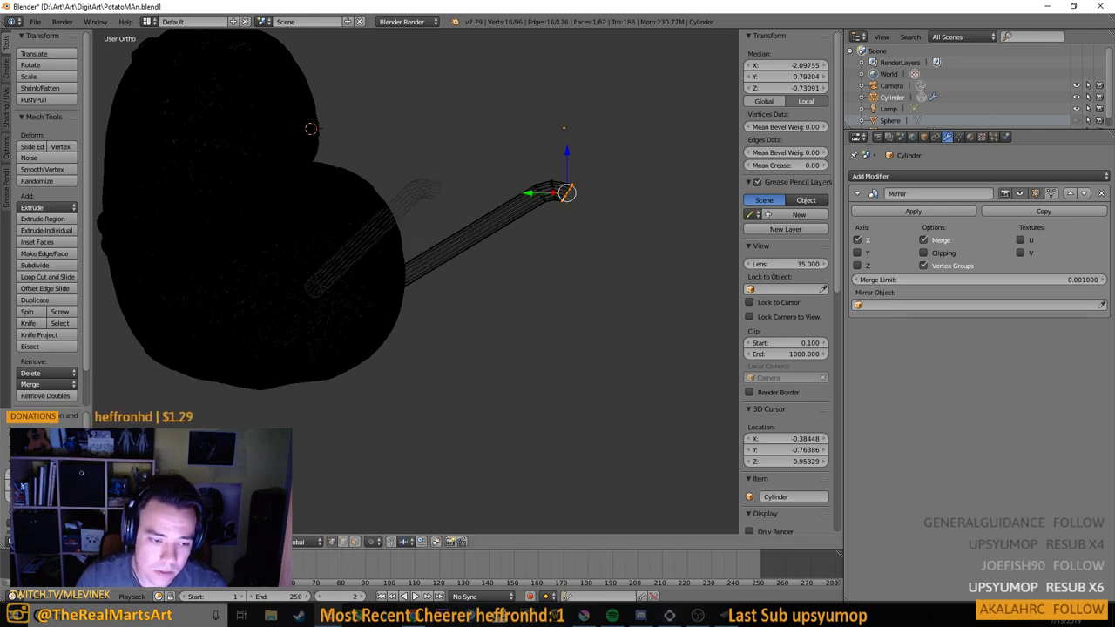
{"action": "left_click", "coordinate": [309, 540]}
{"action": "left_click", "coordinate": [365, 502]}
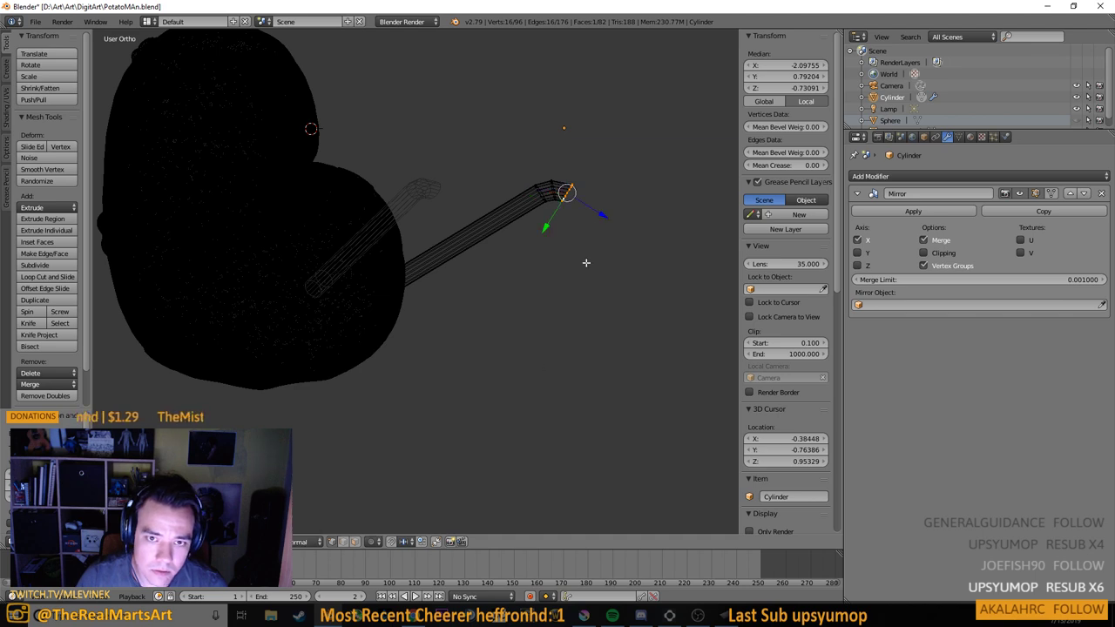
{"action": "left_click_drag", "start_coordinate": [599, 214], "coordinate": [436, 330]}
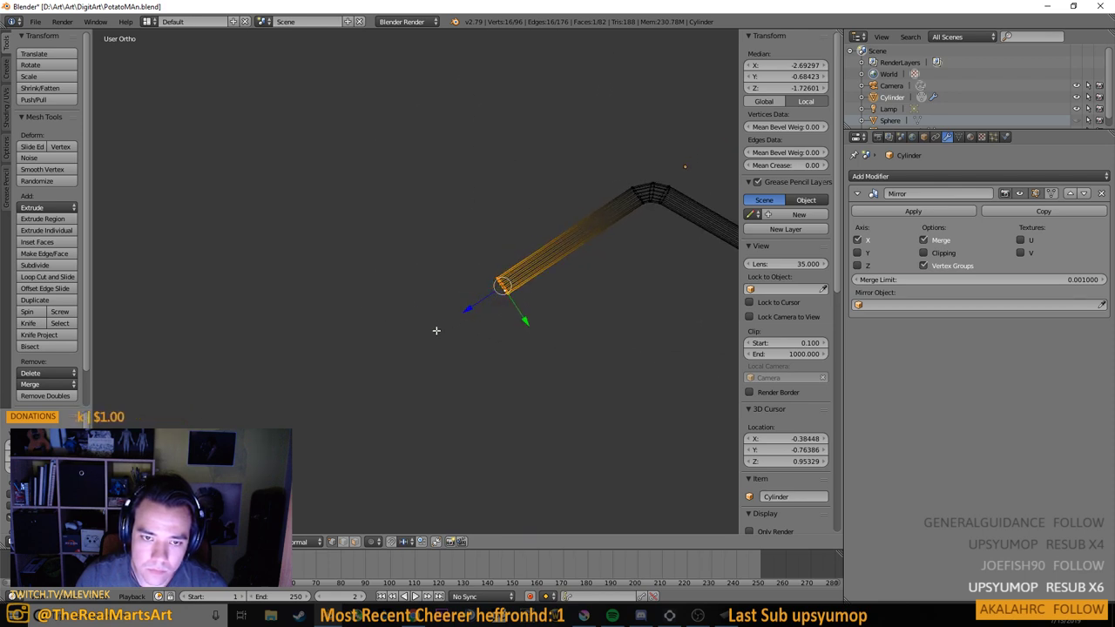
Angle the lower limb segment more steeply and lengthen it so its end lies at about X -2.63, Y -0.85, Z -2.46
{"action": "left_click_drag", "start_coordinate": [520, 321], "coordinate": [592, 356]}
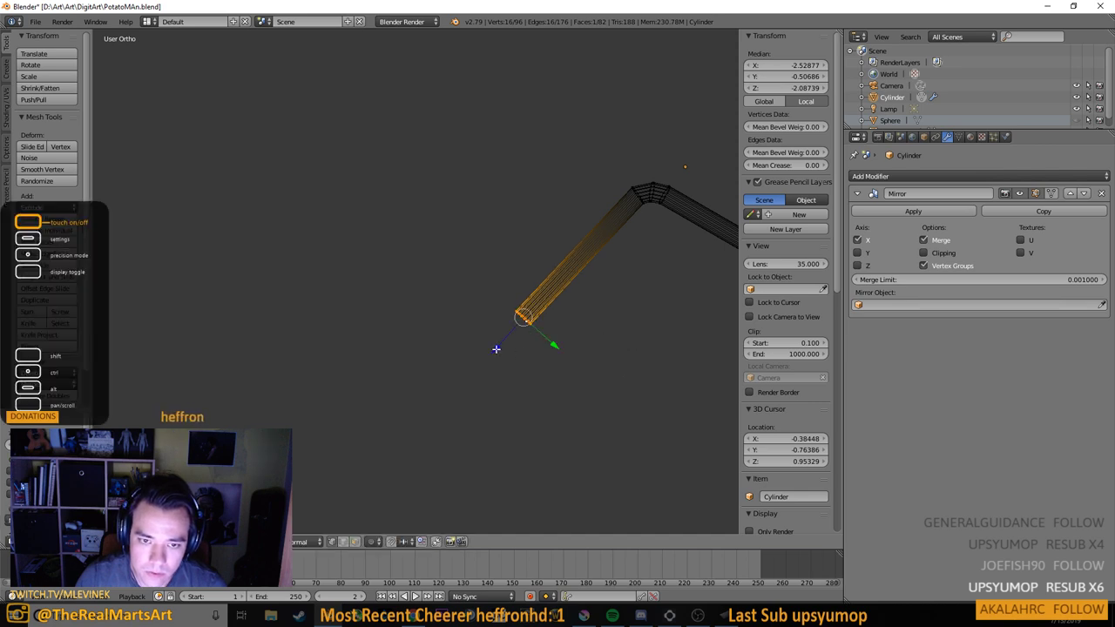
{"action": "left_click_drag", "start_coordinate": [495, 345], "coordinate": [430, 341]}
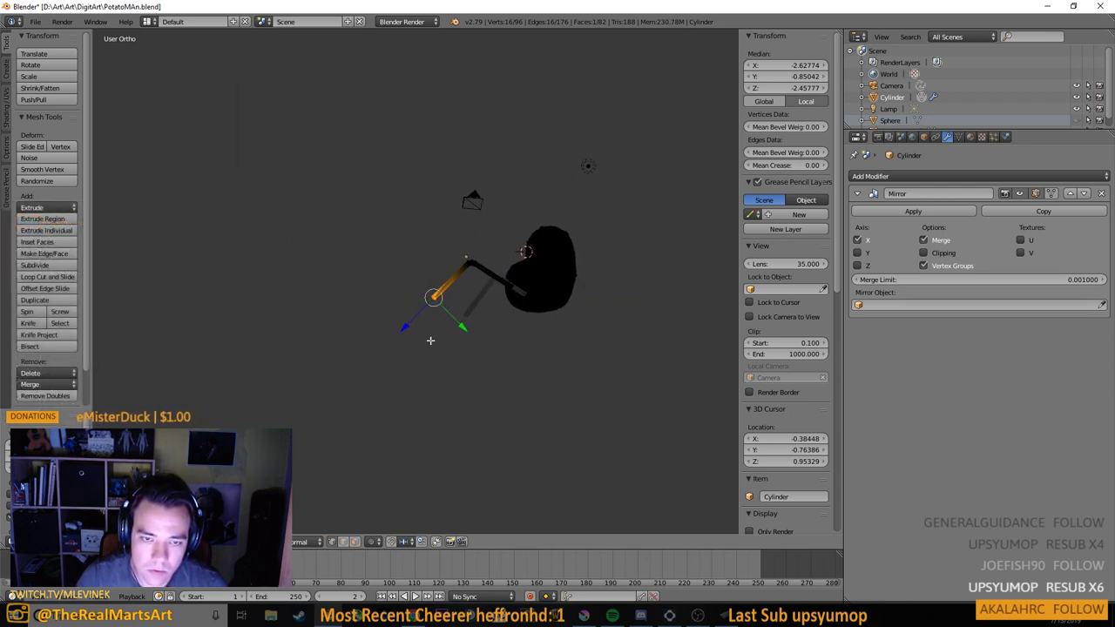
{"action": "left_click_drag", "start_coordinate": [531, 351], "coordinate": [507, 293]}
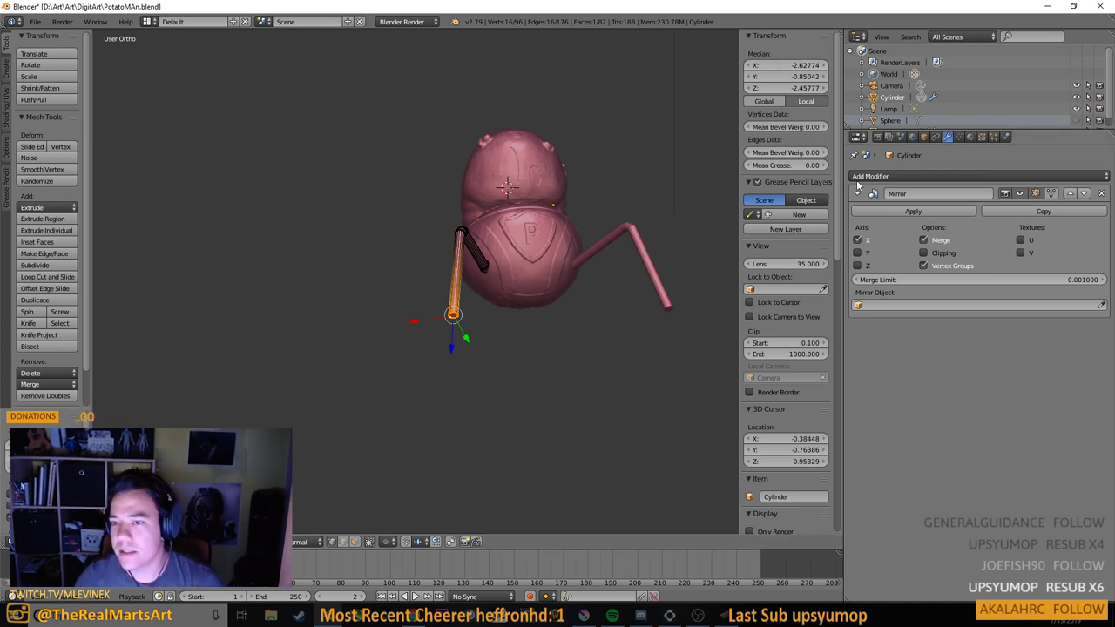
Finish editing the limbs, switch to editing the potato body mesh, and box-select the entire body
{"action": "key", "text": "Tab"}
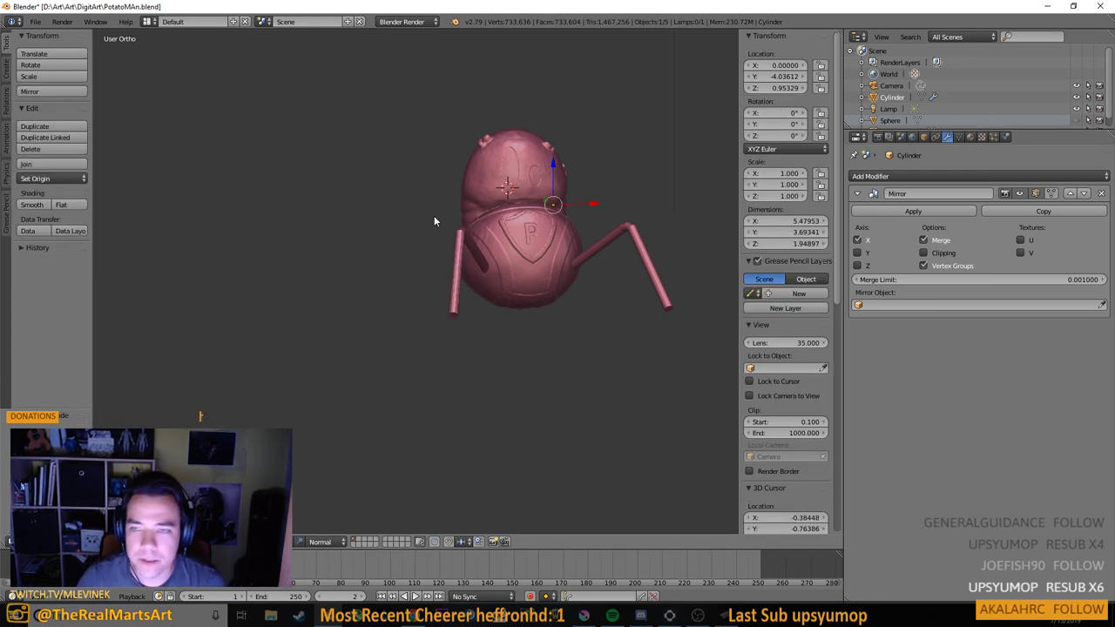
{"action": "right_click", "coordinate": [506, 215]}
{"action": "left_click_drag", "start_coordinate": [539, 265], "coordinate": [498, 256]}
{"action": "left_click", "coordinate": [530, 199]}
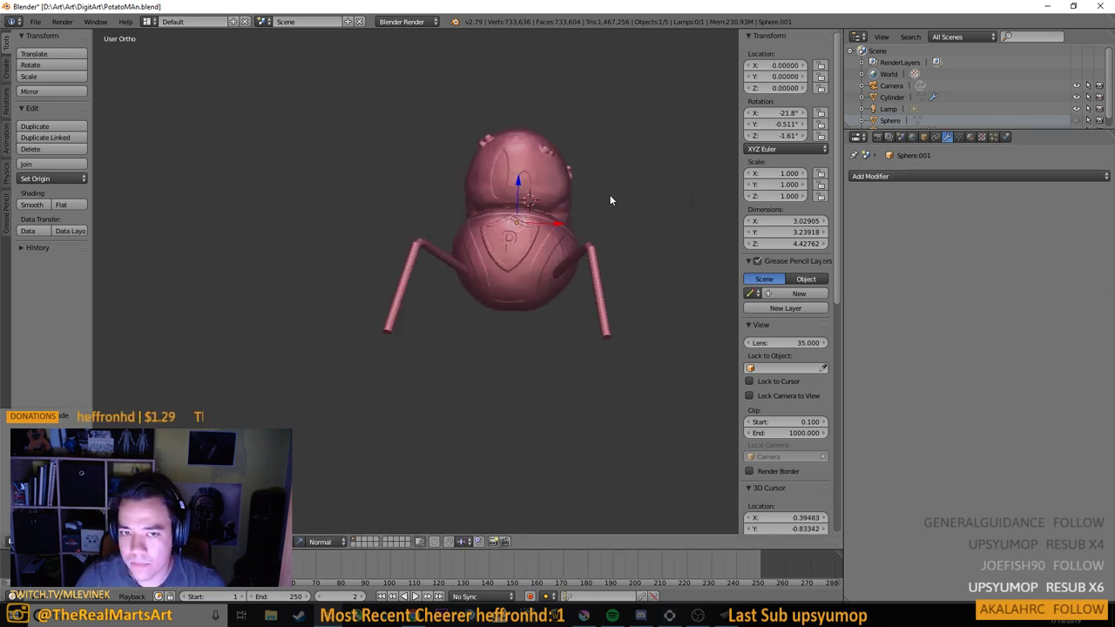
{"action": "key", "text": "Tab"}
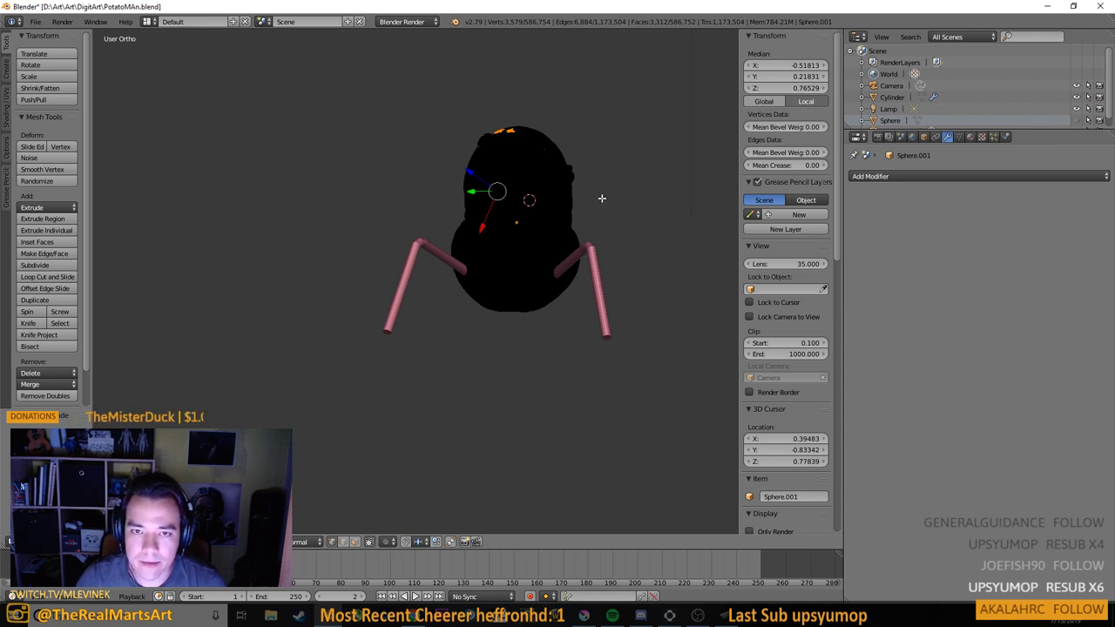
{"action": "key", "text": "b"}
{"action": "left_click_drag", "start_coordinate": [653, 78], "coordinate": [367, 378]}
Run Remove Doubles on the selected body mesh
{"action": "key", "text": "space"}
{"action": "type", "text": "rem"}
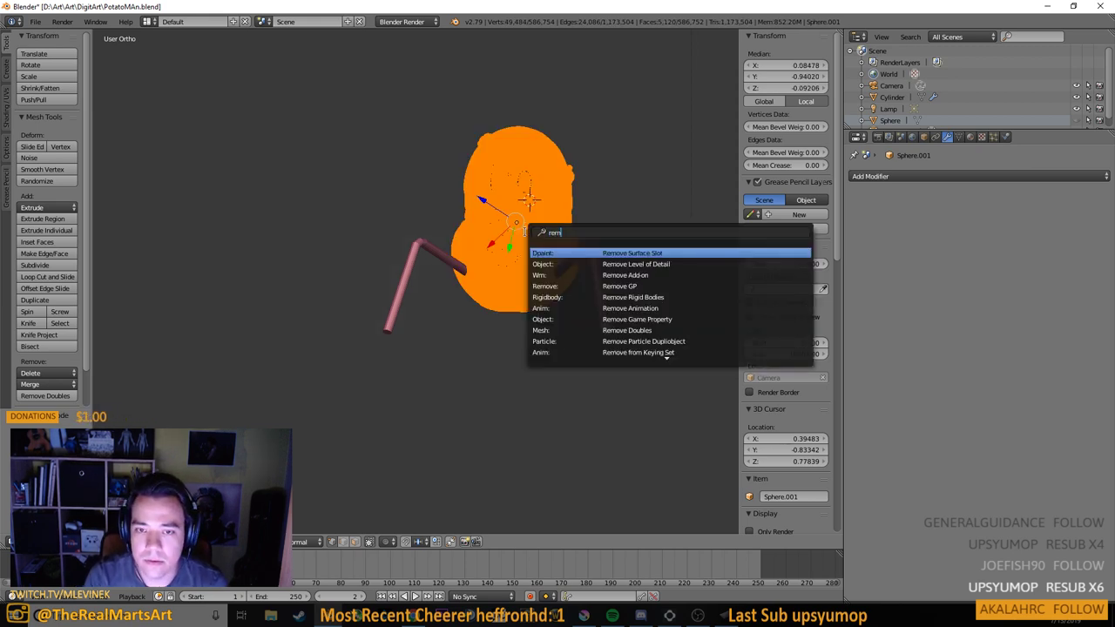
{"action": "type", "text": "ove dou"}
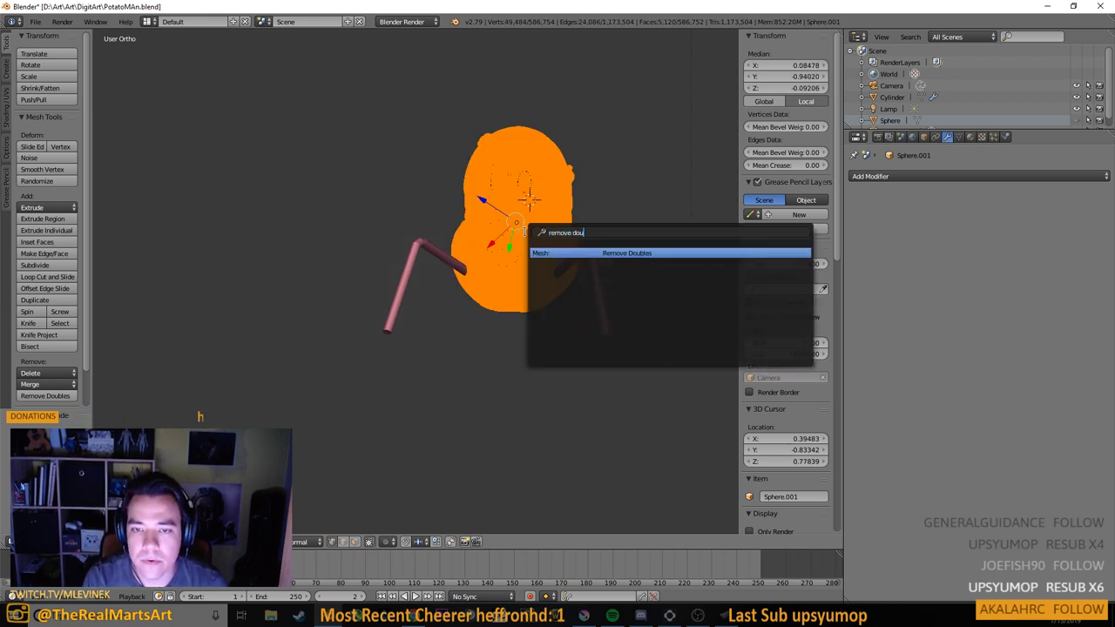
{"action": "key", "text": "Return"}
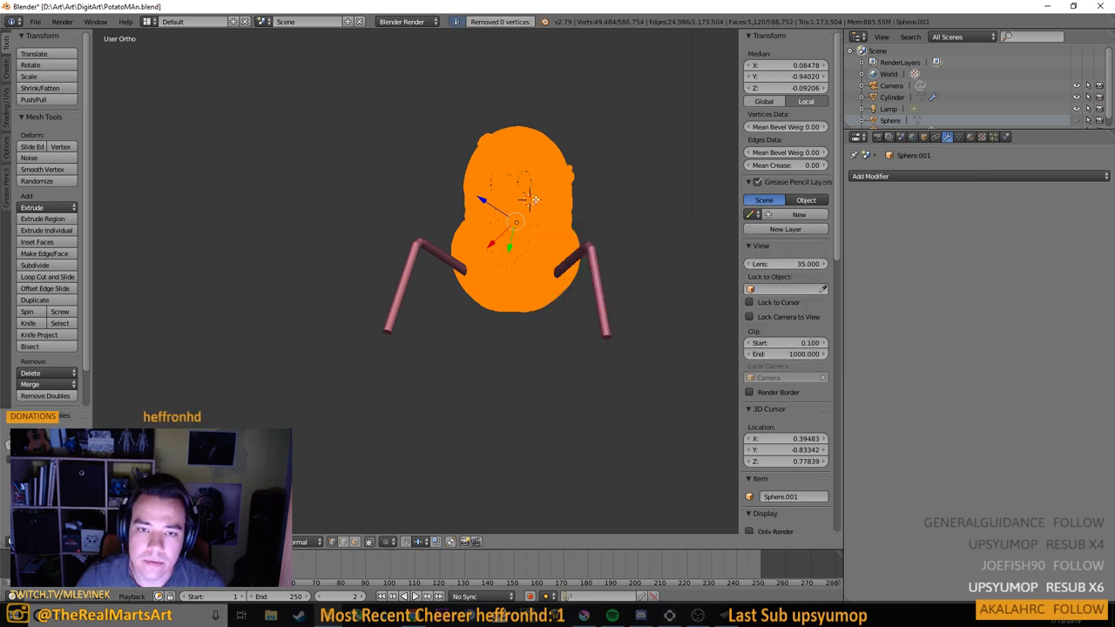
{"action": "left_click", "coordinate": [930, 175]}
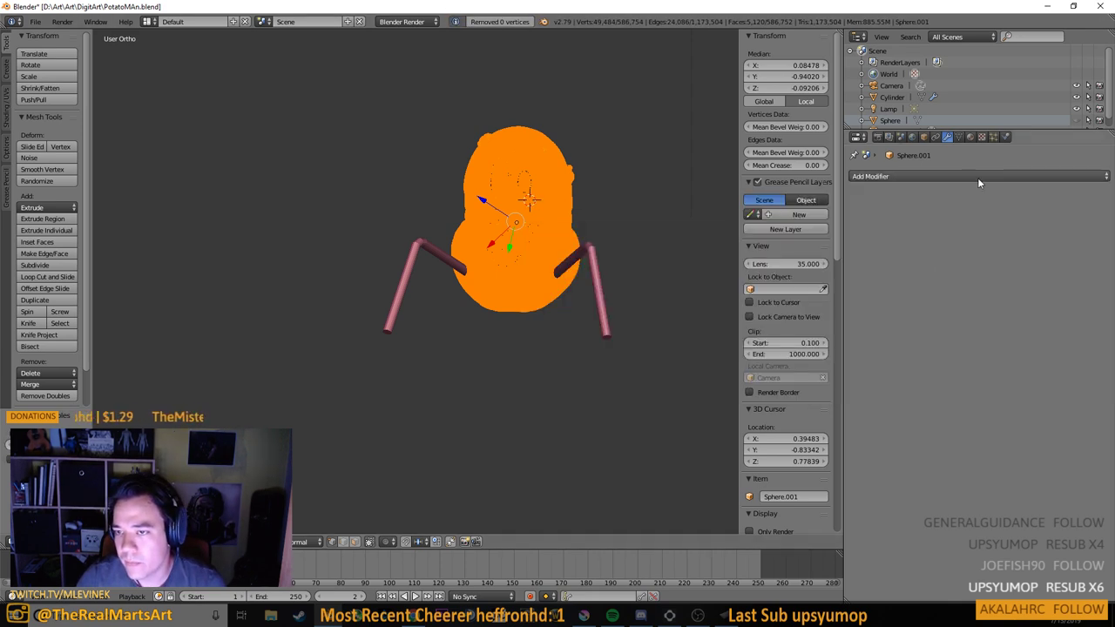
{"action": "left_click", "coordinate": [977, 178]}
{"action": "left_click", "coordinate": [658, 190]}
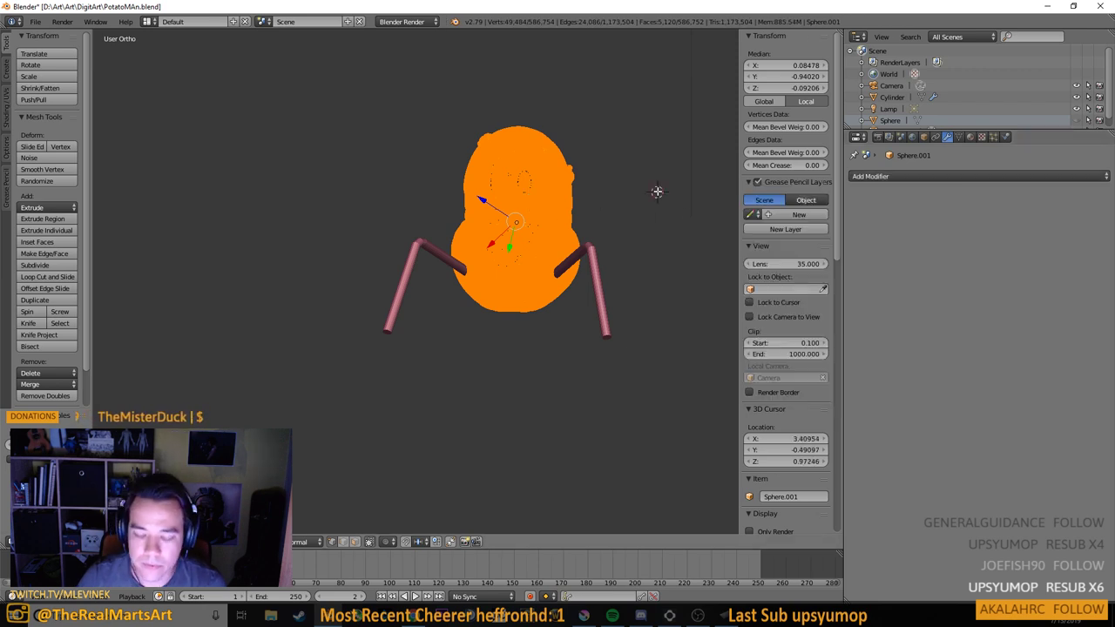
Make the normals of the selected body mesh consistent
{"action": "key", "text": "space"}
{"action": "key", "text": "BackSpace"}
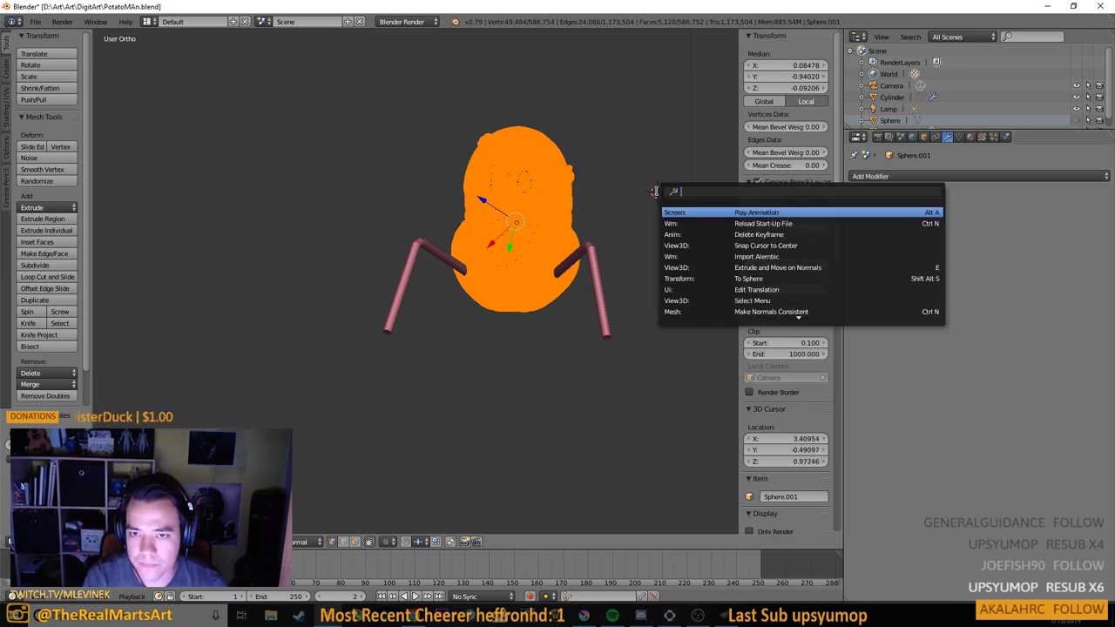
{"action": "type", "text": "recau"}
{"action": "key", "text": "BackSpace"}
{"action": "key", "text": "BackSpace"}
{"action": "key", "text": "BackSpace"}
{"action": "key", "text": "BackSpace"}
{"action": "key", "text": "BackSpace"}
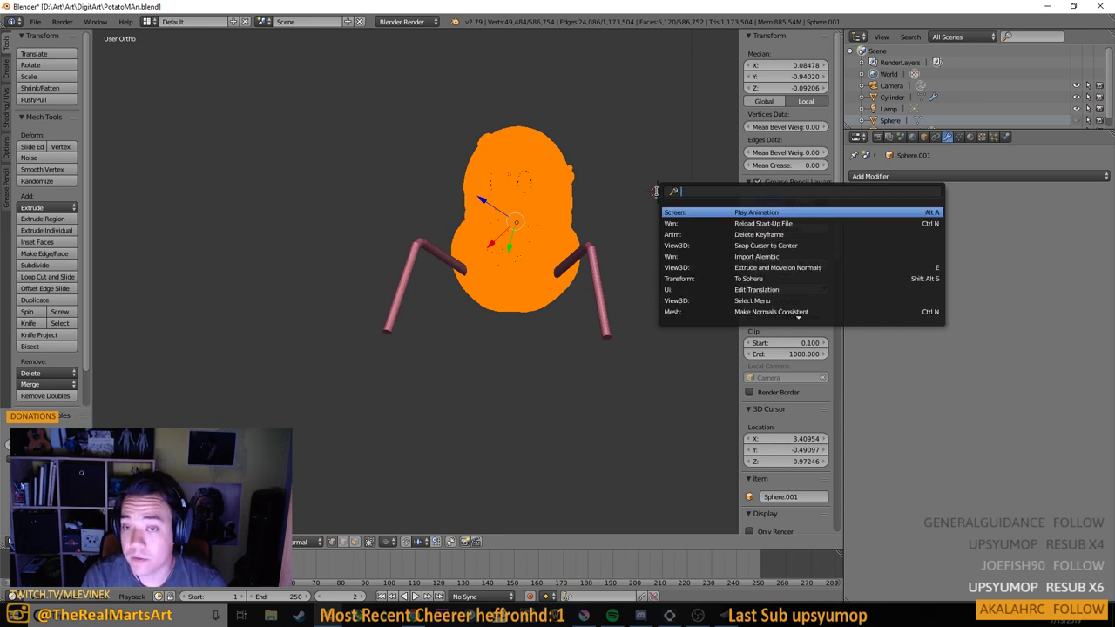
{"action": "type", "text": "normal"}
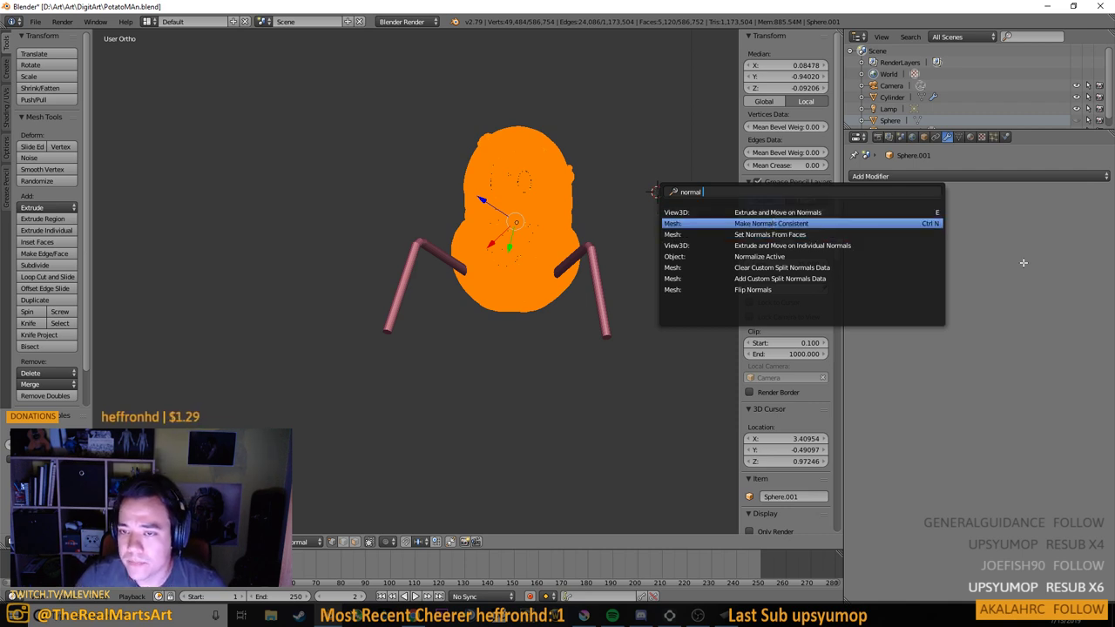
{"action": "key", "text": "Return"}
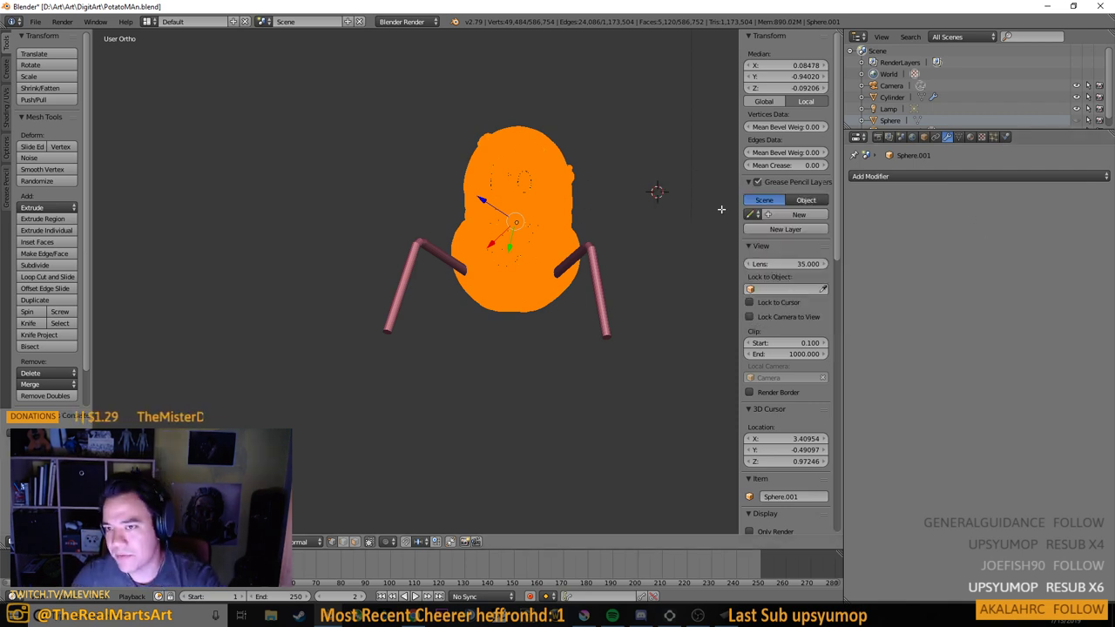
Add a Triangulate modifier to the potato body mesh and apply it in Object Mode
{"action": "left_click", "coordinate": [934, 176]}
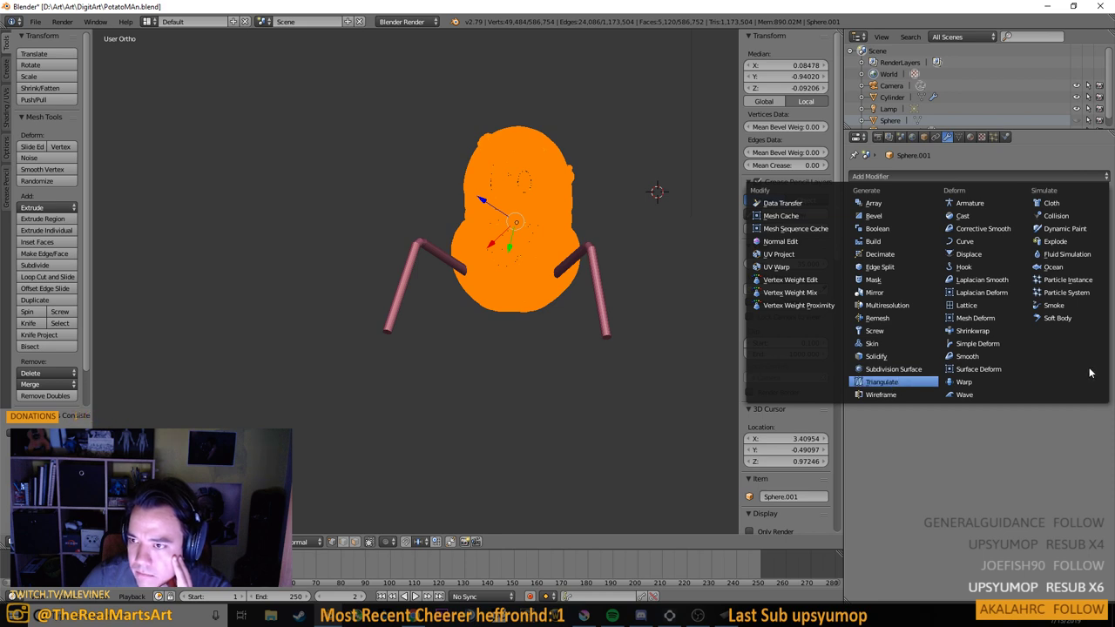
{"action": "key", "text": "Return"}
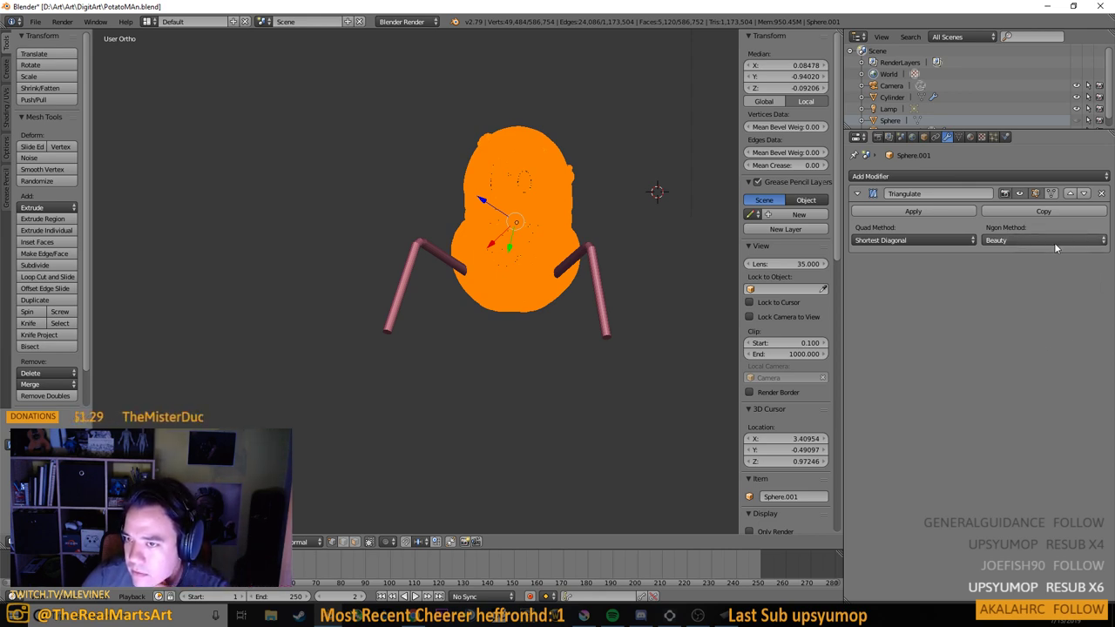
{"action": "left_click", "coordinate": [933, 211]}
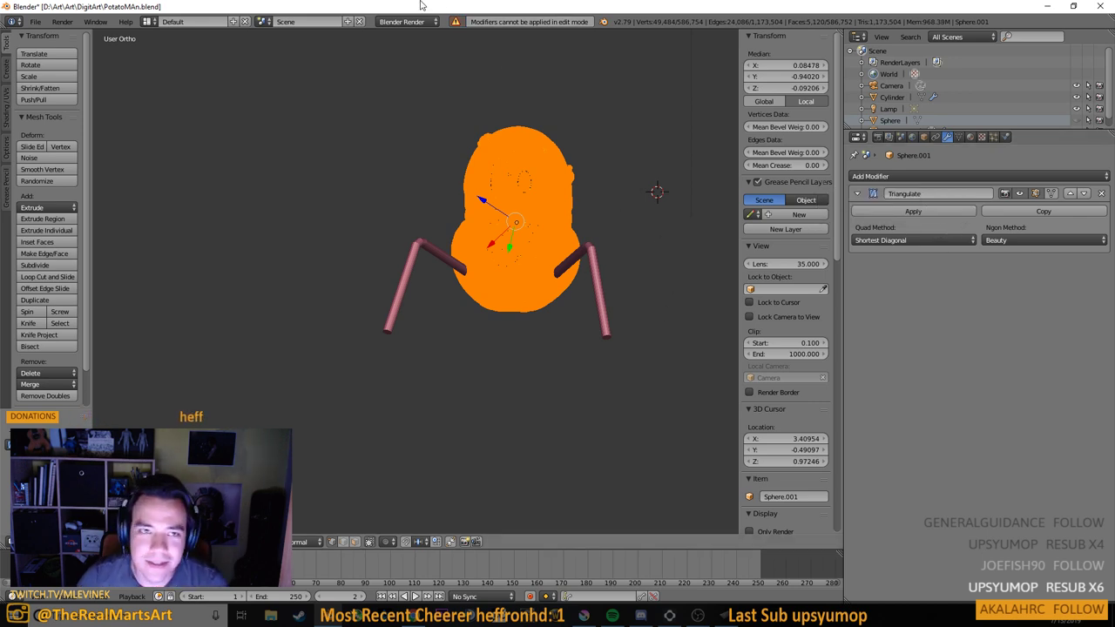
{"action": "key", "text": "Tab"}
{"action": "left_click", "coordinate": [912, 213]}
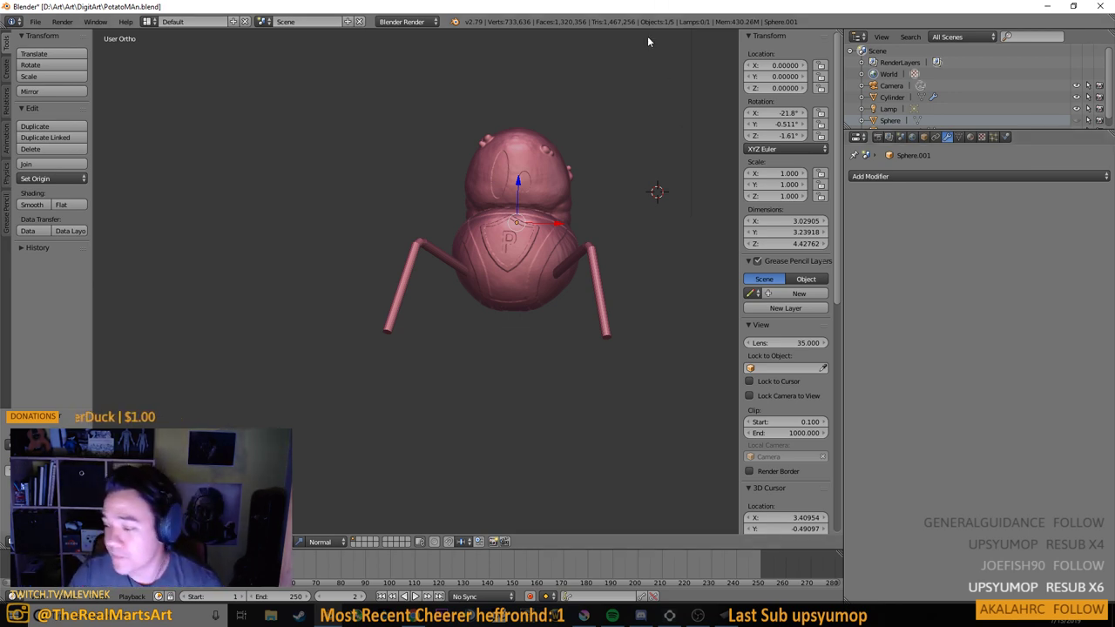
Select the mirrored cylinder limbs and hide them, leaving only the potato body in view
{"action": "scroll", "coordinate": [493, 281], "scroll_direction": "up", "scroll_amount": 4}
{"action": "left_click_drag", "start_coordinate": [577, 277], "coordinate": [450, 280]}
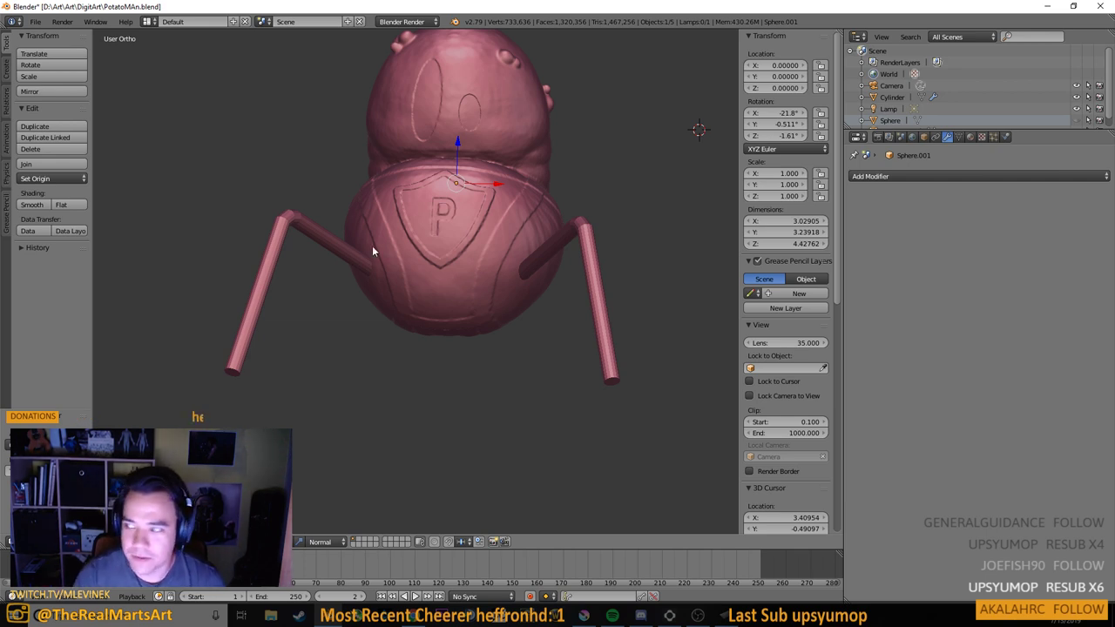
{"action": "left_click_drag", "start_coordinate": [345, 255], "coordinate": [456, 270]}
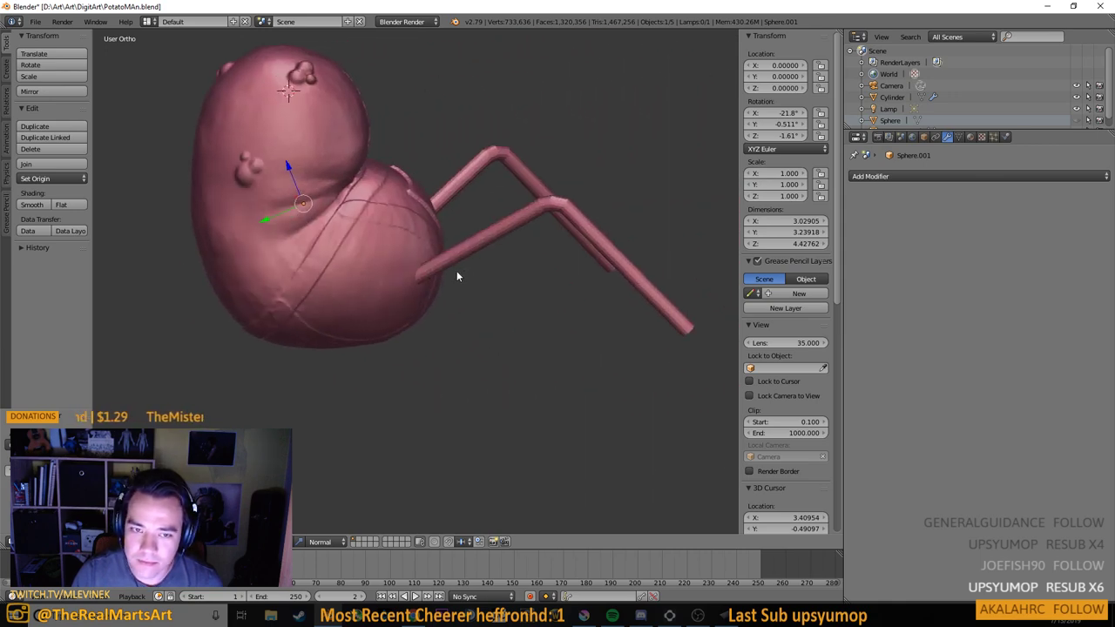
{"action": "right_click", "coordinate": [512, 231]}
{"action": "left_click_drag", "start_coordinate": [511, 232], "coordinate": [588, 229]}
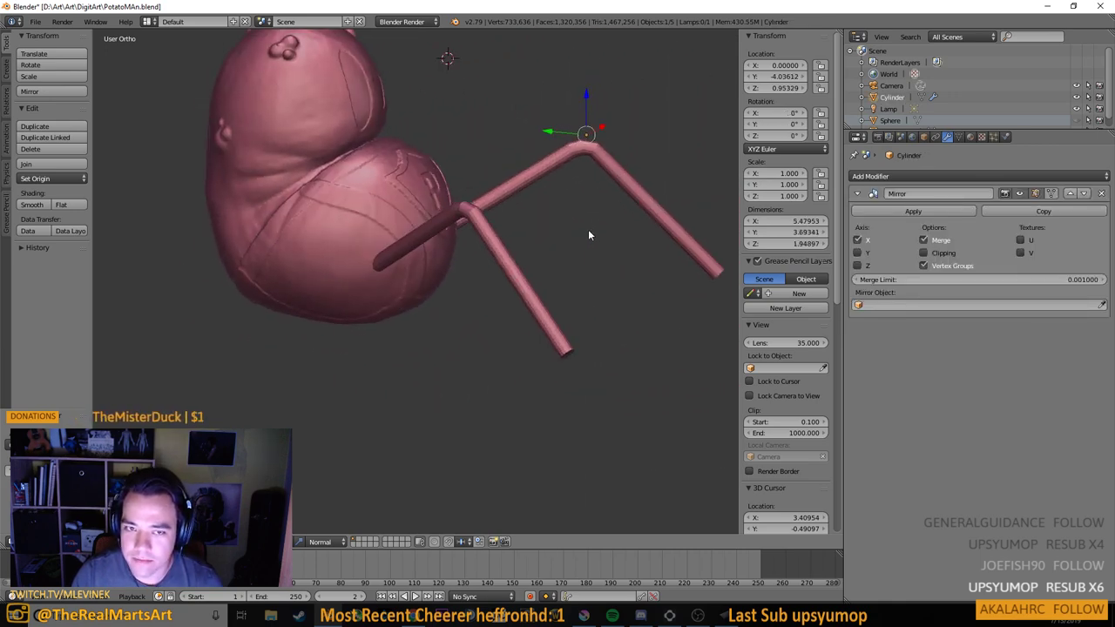
{"action": "key", "text": "Tab"}
{"action": "left_click_drag", "start_coordinate": [561, 275], "coordinate": [445, 274]}
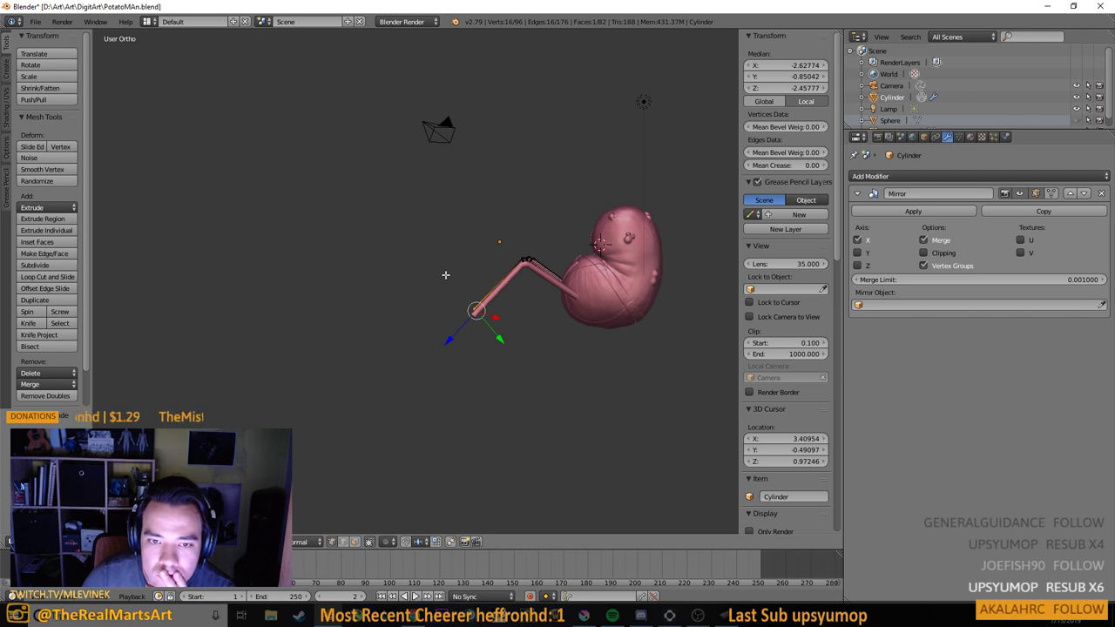
{"action": "left_click_drag", "start_coordinate": [445, 274], "coordinate": [648, 288]}
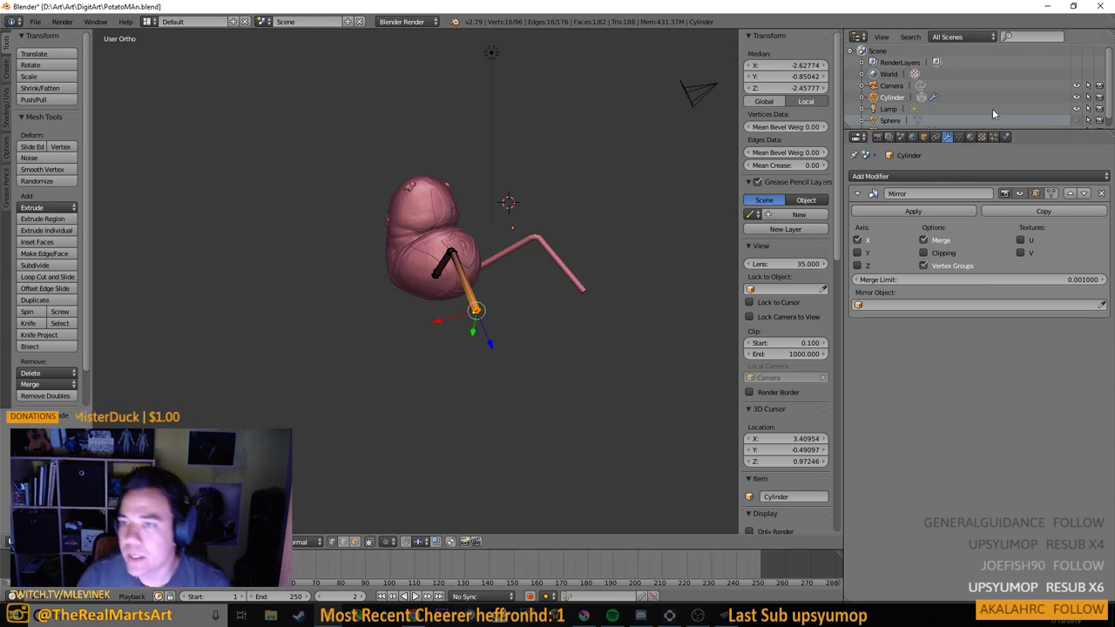
{"action": "scroll", "coordinate": [1011, 113], "scroll_direction": "down", "scroll_amount": 1}
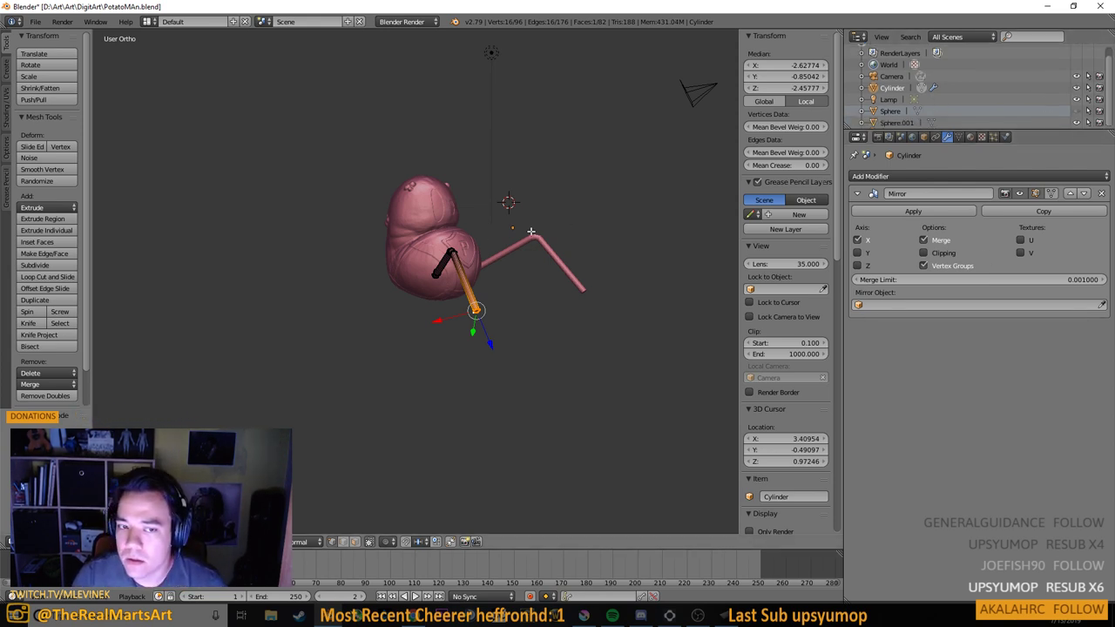
{"action": "key", "text": "Tab"}
{"action": "left_click", "coordinate": [1076, 87]}
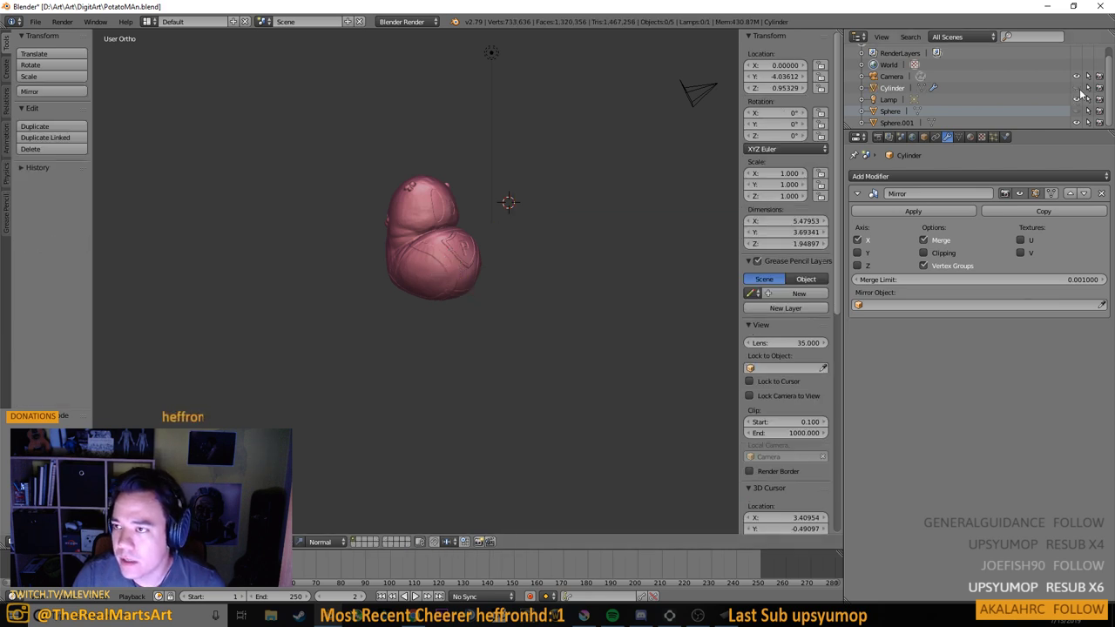
Add a Bezier curve to the scene
{"action": "left_click_drag", "start_coordinate": [505, 279], "coordinate": [520, 321]}
{"action": "scroll", "coordinate": [494, 279], "scroll_direction": "up", "scroll_amount": 3}
{"action": "key", "text": "shift+a"}
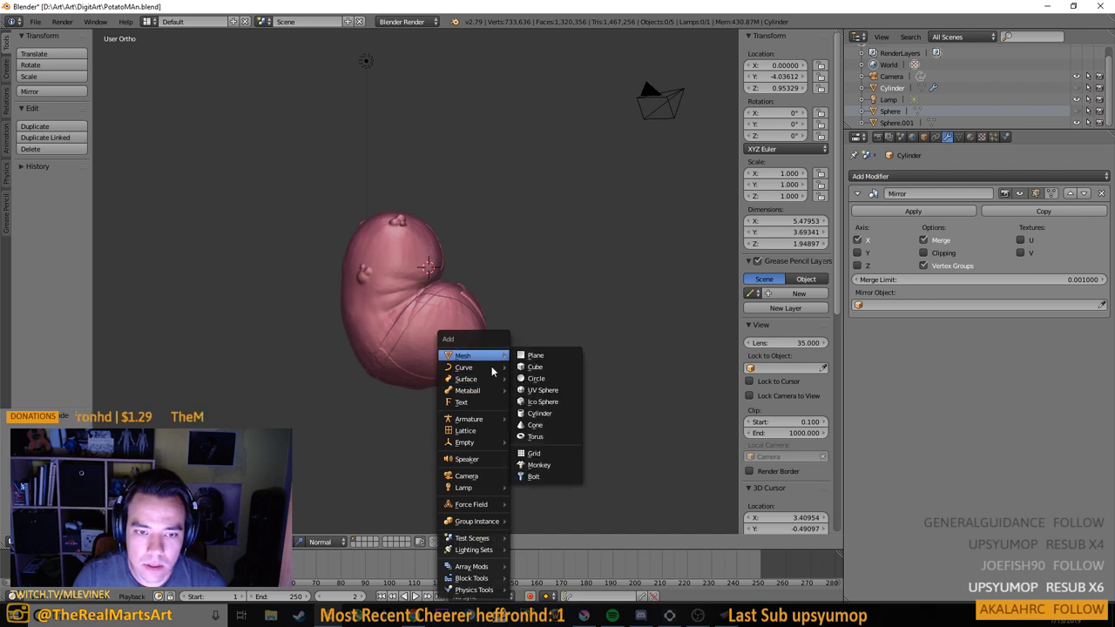
{"action": "mouse_move", "coordinate": [475, 367]}
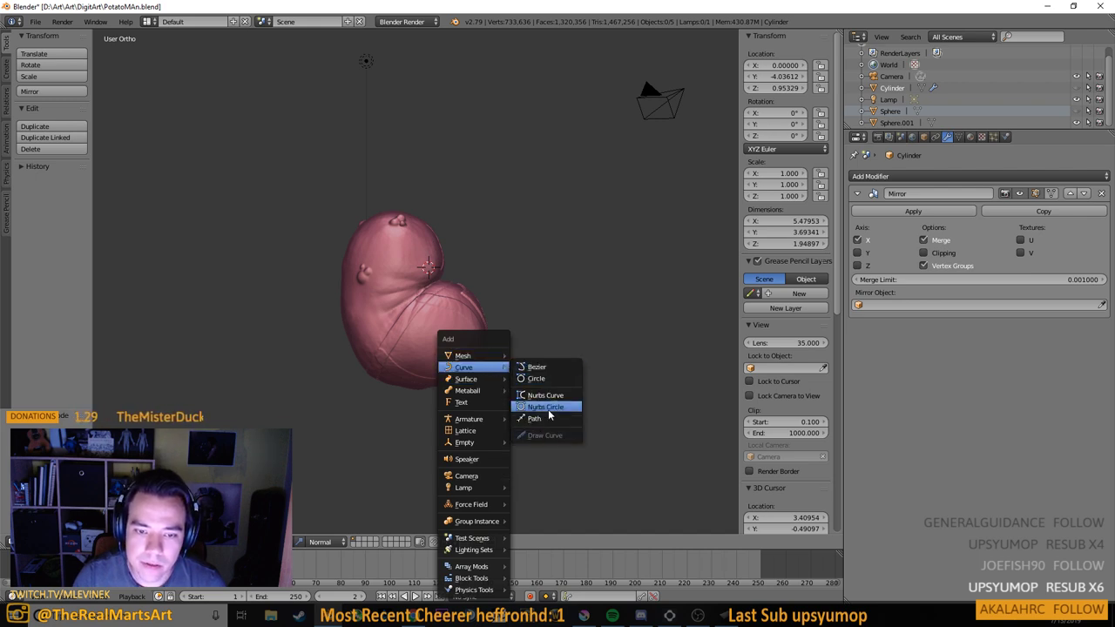
{"action": "left_click", "coordinate": [560, 368]}
Move the Bezier curve in front of the belly to about X -1.23, Y -2.77, Z -1.17 and save the file
{"action": "left_click_drag", "start_coordinate": [468, 409], "coordinate": [441, 399]}
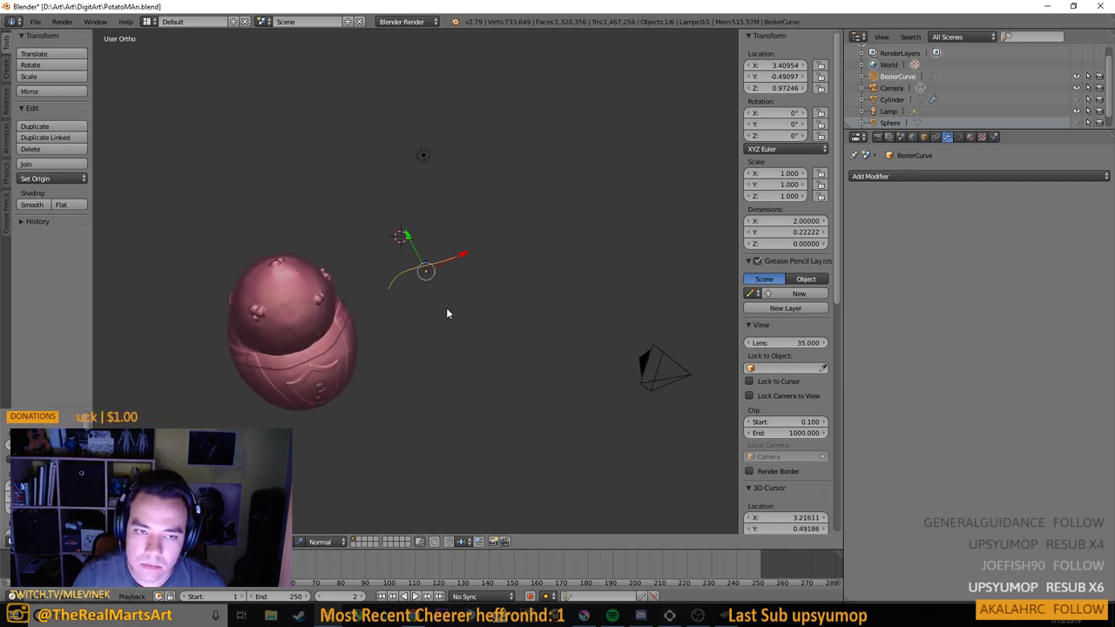
{"action": "left_click_drag", "start_coordinate": [413, 245], "coordinate": [568, 284]}
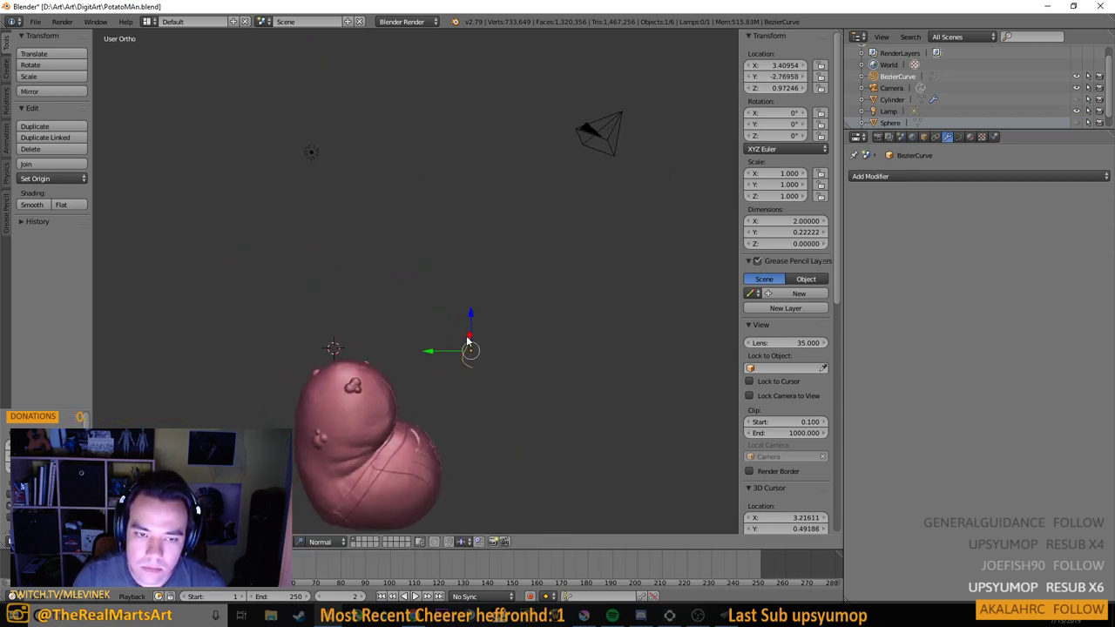
{"action": "left_click_drag", "start_coordinate": [467, 337], "coordinate": [474, 418]}
{"action": "left_click_drag", "start_coordinate": [602, 438], "coordinate": [513, 424]}
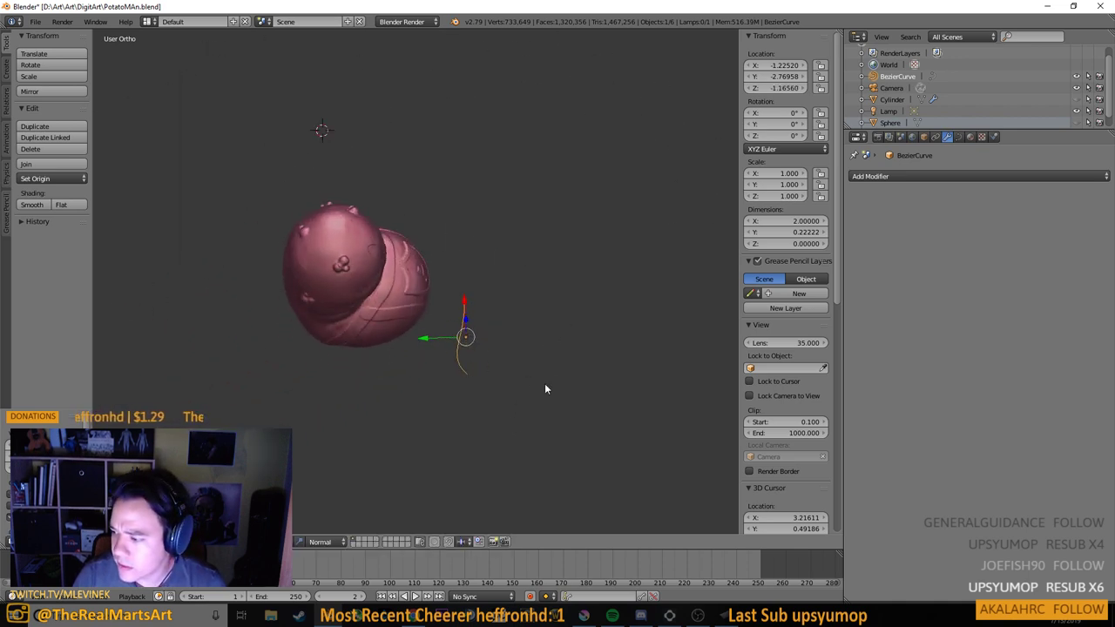
{"action": "left_click_drag", "start_coordinate": [567, 369], "coordinate": [528, 420]}
{"action": "scroll", "coordinate": [491, 338], "scroll_direction": "up", "scroll_amount": 5}
{"action": "key", "text": "KP_1"}
{"action": "key", "text": "KP_7"}
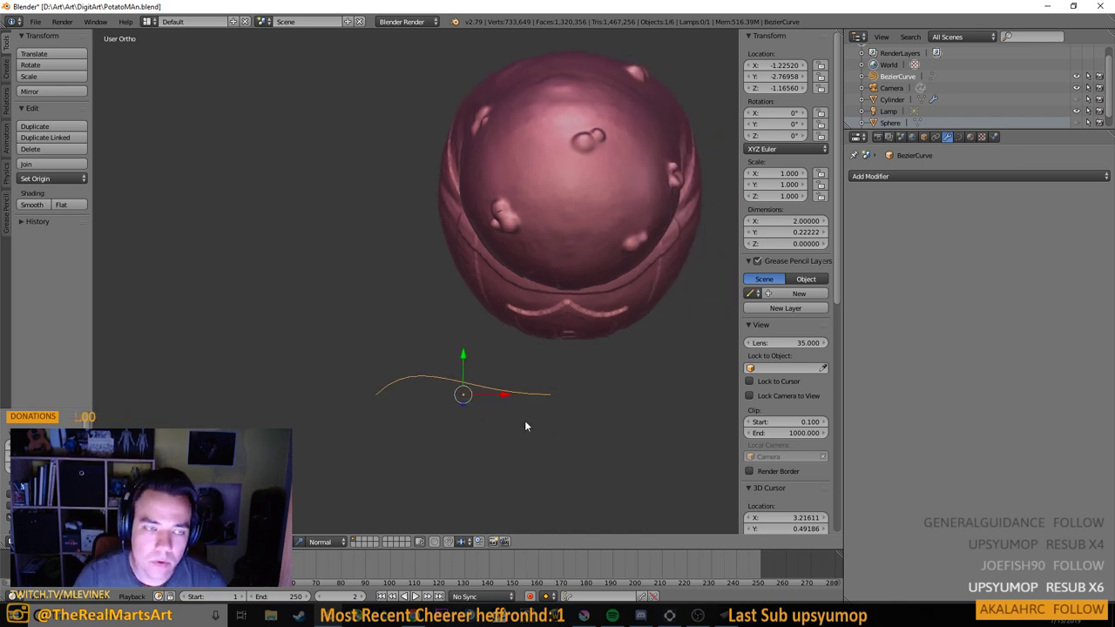
{"action": "key", "text": "ctrl+s"}
{"action": "left_click", "coordinate": [520, 425]}
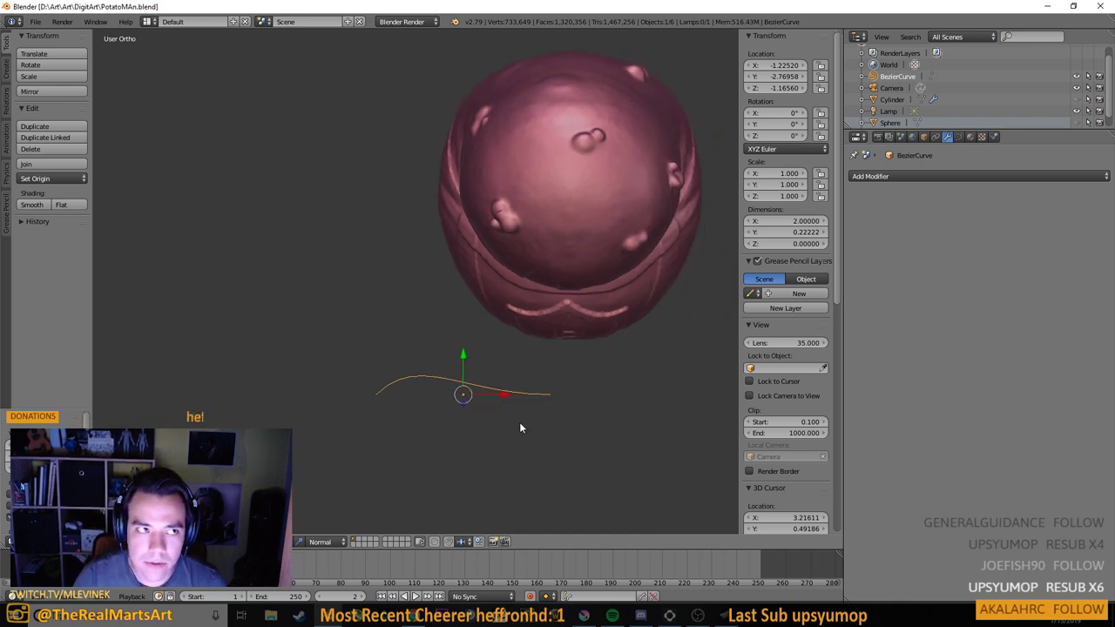
Rotate the curve to about X 14.8°, Y 15°, Z 89.2° and move it against the belly at X -1.22, Y -2.10, Z -1.35
{"action": "key", "text": "r"}
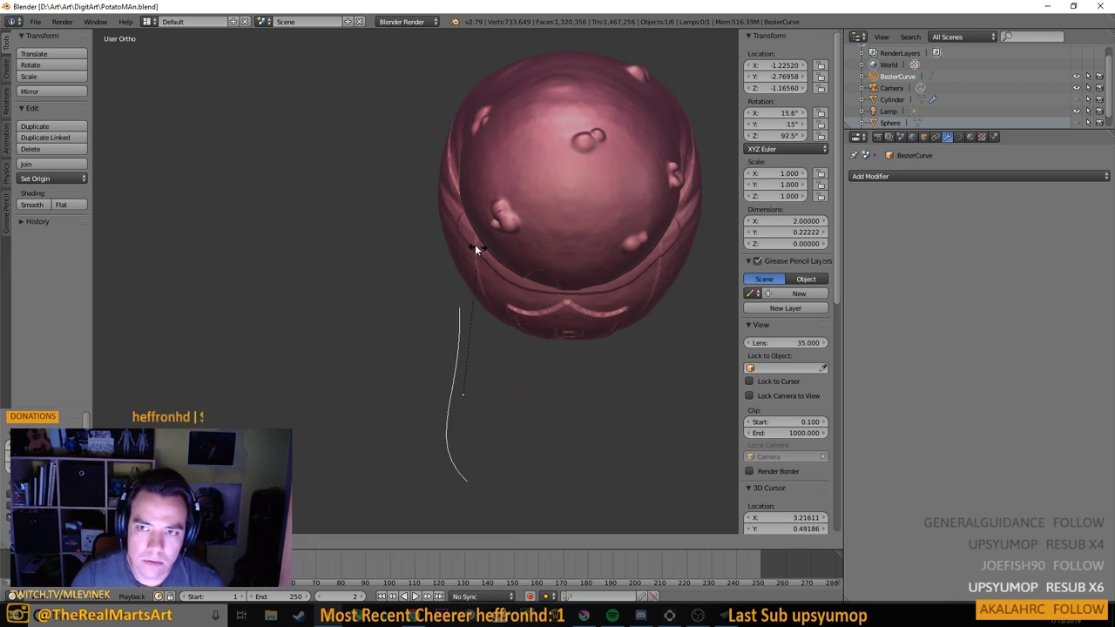
{"action": "left_click", "coordinate": [486, 251]}
{"action": "left_click_drag", "start_coordinate": [485, 251], "coordinate": [437, 292]}
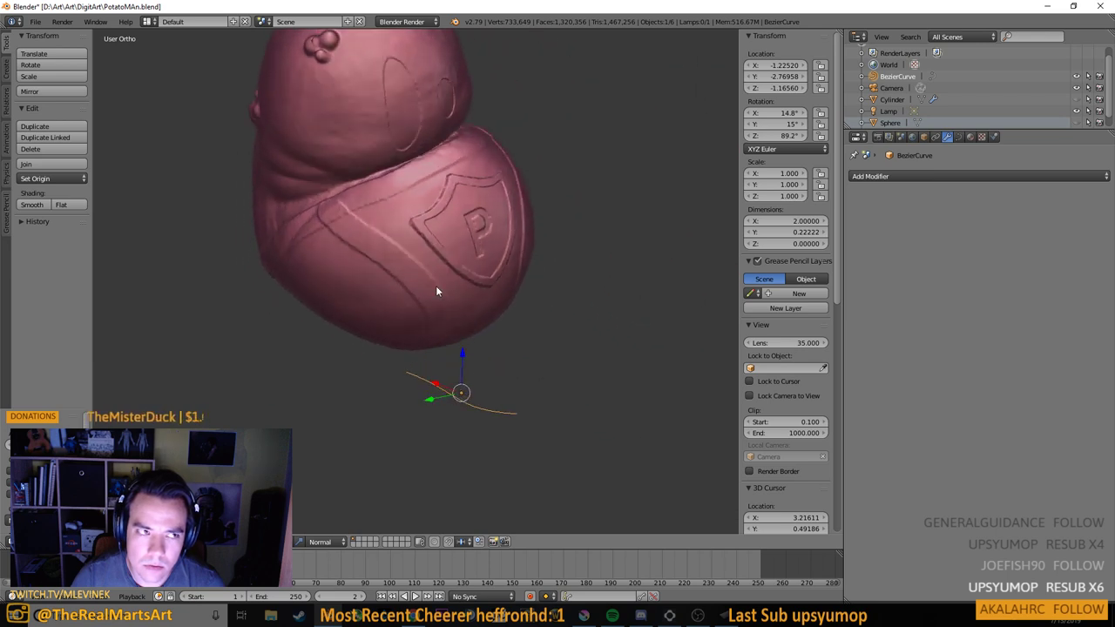
{"action": "left_click_drag", "start_coordinate": [462, 391], "coordinate": [577, 416]}
{"action": "left_click_drag", "start_coordinate": [523, 367], "coordinate": [502, 377]}
Try to reposition the curve's belly-side control point, and undo the move
{"action": "key", "text": "Tab"}
{"action": "right_click", "coordinate": [418, 391]}
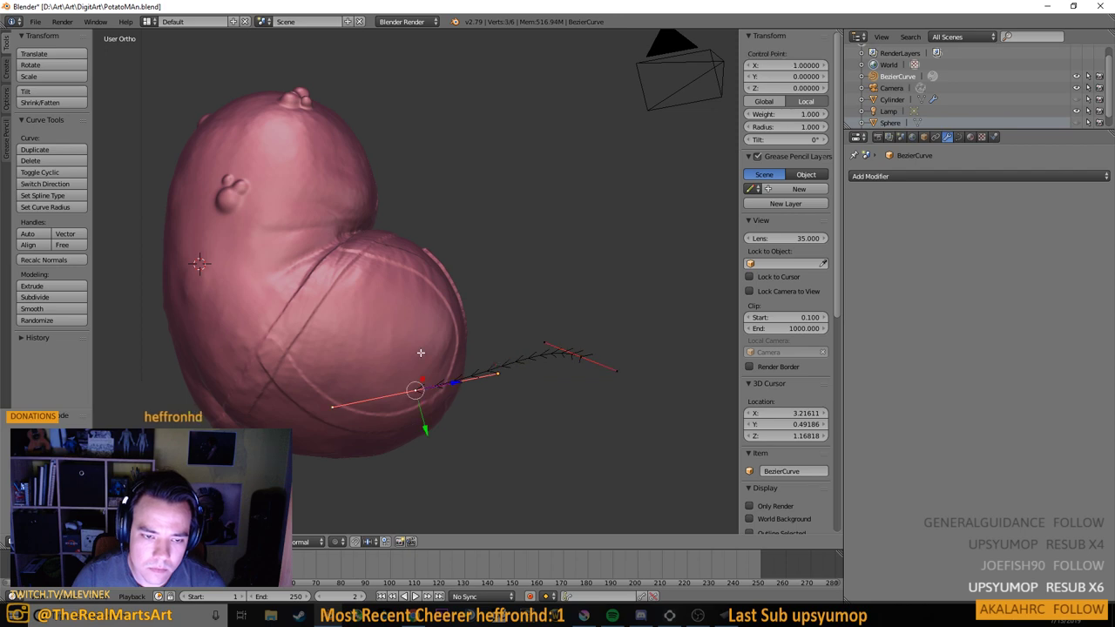
{"action": "left_click_drag", "start_coordinate": [421, 352], "coordinate": [445, 384]}
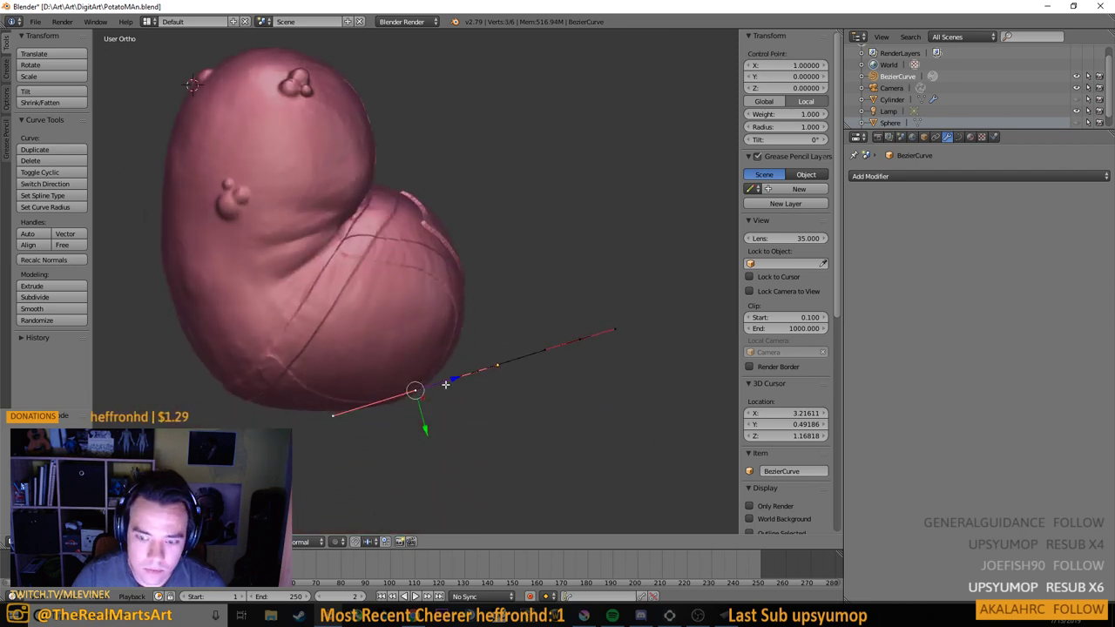
{"action": "key", "text": "g"}
{"action": "left_click", "coordinate": [438, 329]}
{"action": "mouse_move", "coordinate": [538, 357]}
{"action": "left_mouse_down"}
{"action": "mouse_move", "coordinate": [458, 354]}
{"action": "mouse_move", "coordinate": [523, 311]}
{"action": "mouse_move", "coordinate": [590, 406]}
{"action": "mouse_move", "coordinate": [559, 359]}
{"action": "left_mouse_up"}
{"action": "key", "text": "ctrl+z"}
{"action": "left_click_drag", "start_coordinate": [626, 378], "coordinate": [617, 368]}
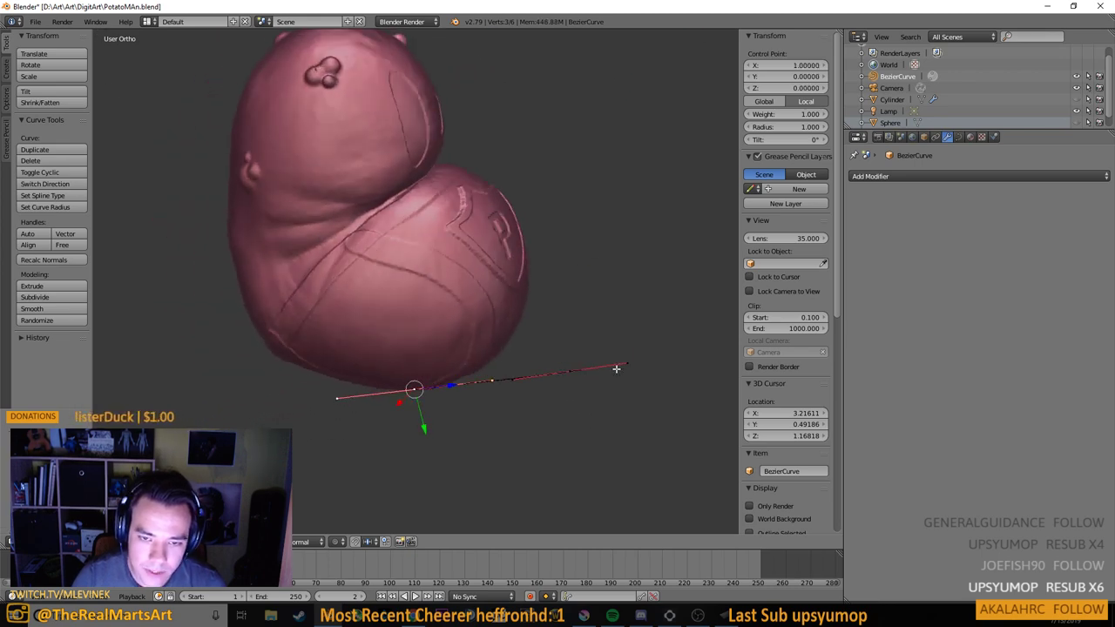
{"action": "left_click_drag", "start_coordinate": [665, 273], "coordinate": [619, 322]}
{"action": "key", "text": "Tab"}
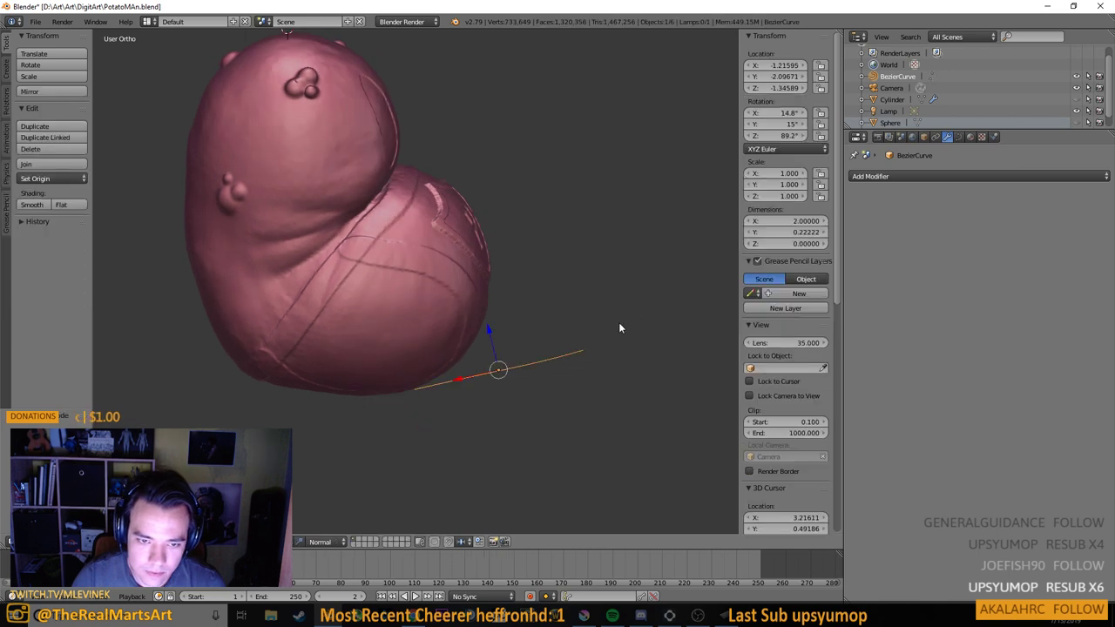
{"action": "key", "text": "r"}
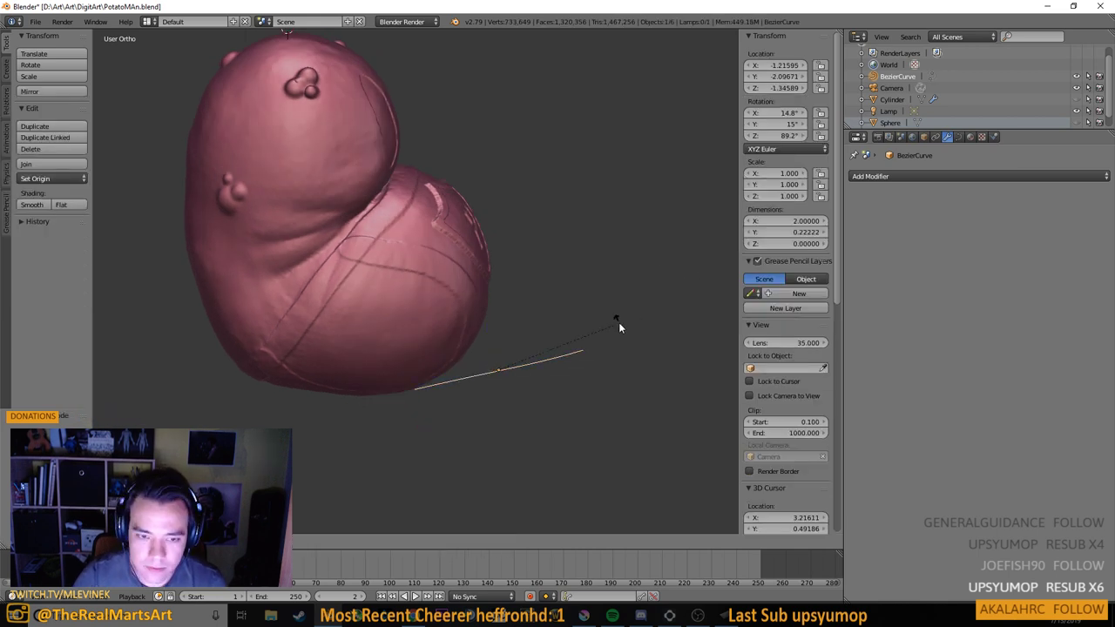
{"action": "right_click", "coordinate": [619, 322]}
{"action": "left_click_drag", "start_coordinate": [618, 322], "coordinate": [646, 331]}
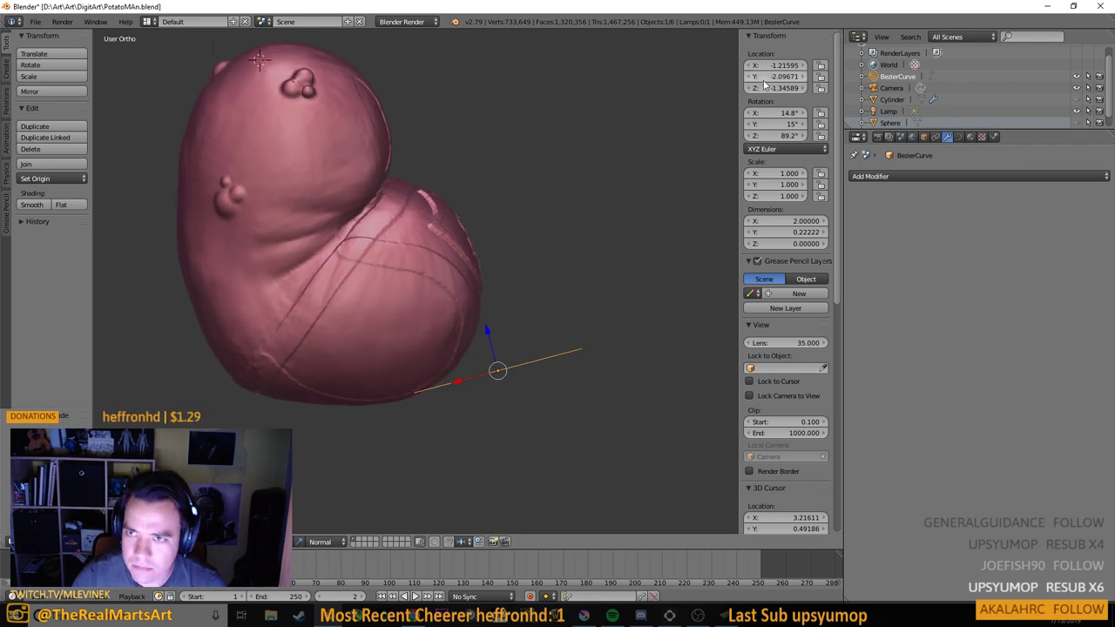
Set the curve's X and Y rotation to 0° and its Z rotation to 90°
{"action": "left_click", "coordinate": [780, 112]}
{"action": "type", "text": "0"}
{"action": "key", "text": "Tab"}
{"action": "type", "text": "0"}
{"action": "key", "text": "Tab"}
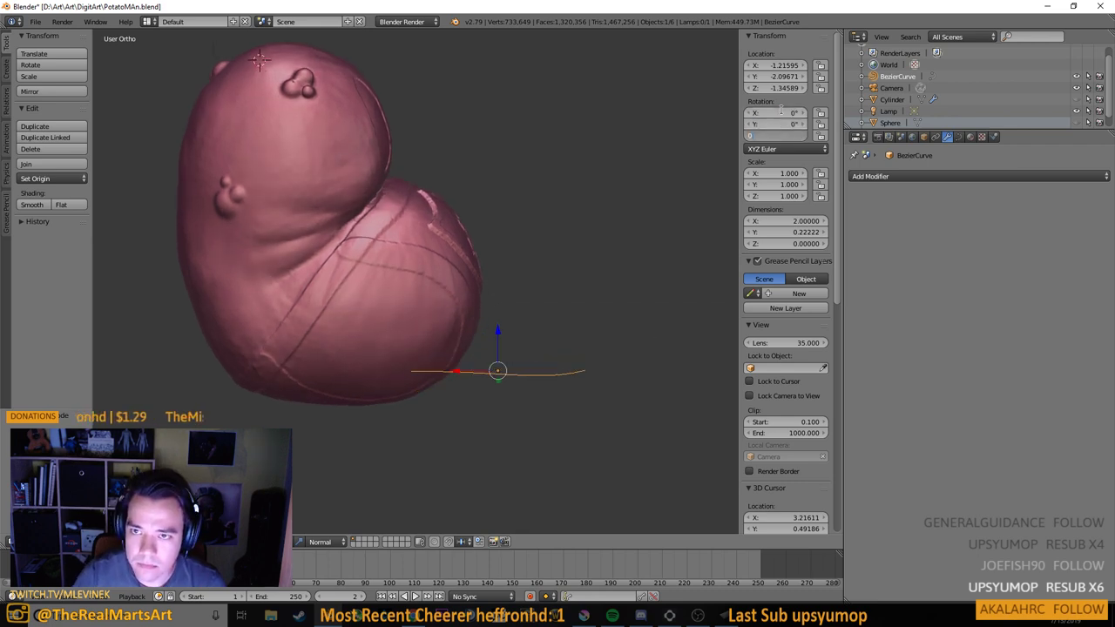
{"action": "type", "text": "0"}
{"action": "key", "text": "Return"}
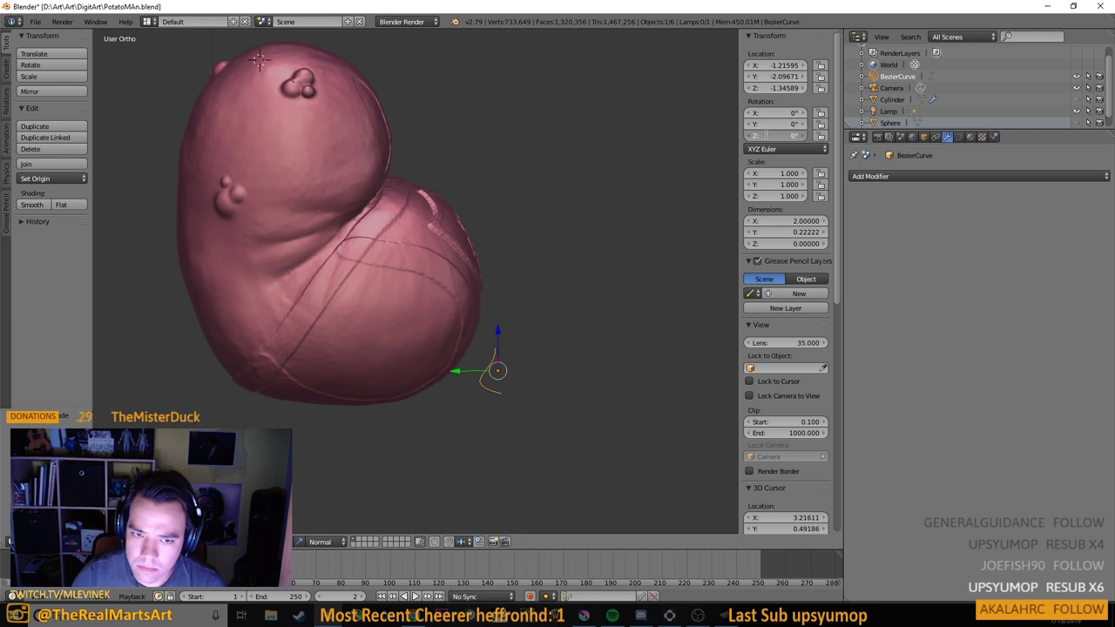
{"action": "left_click", "coordinate": [775, 135]}
{"action": "type", "text": "90"}
{"action": "key", "text": "Return"}
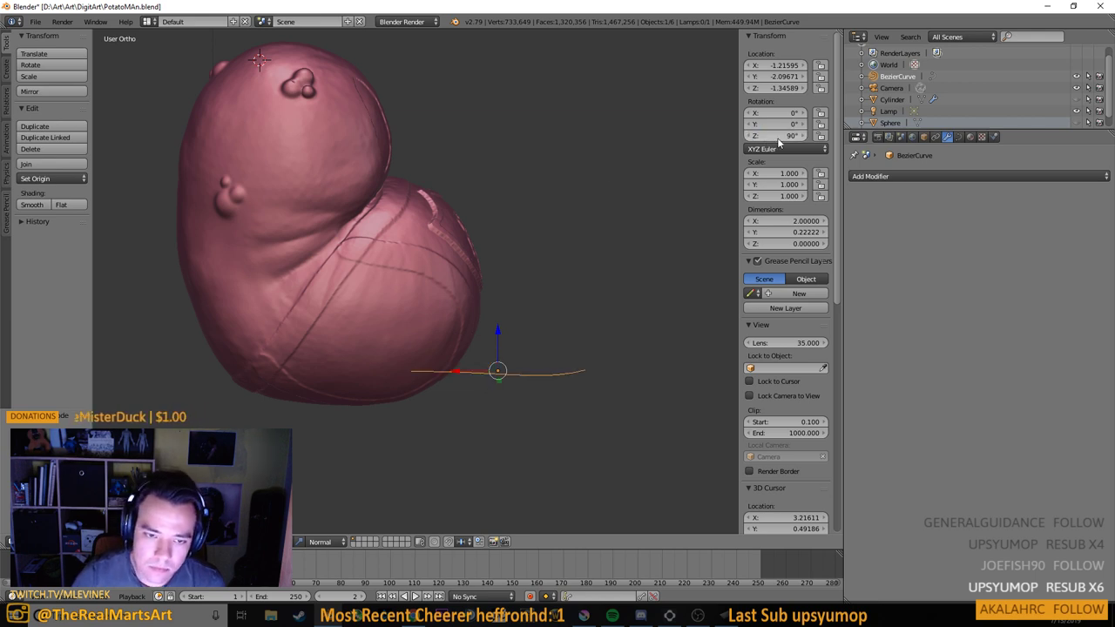
Set the curve's X rotation to 90° and shift it sideways to about X -0.94
{"action": "left_click_drag", "start_coordinate": [567, 337], "coordinate": [456, 366]}
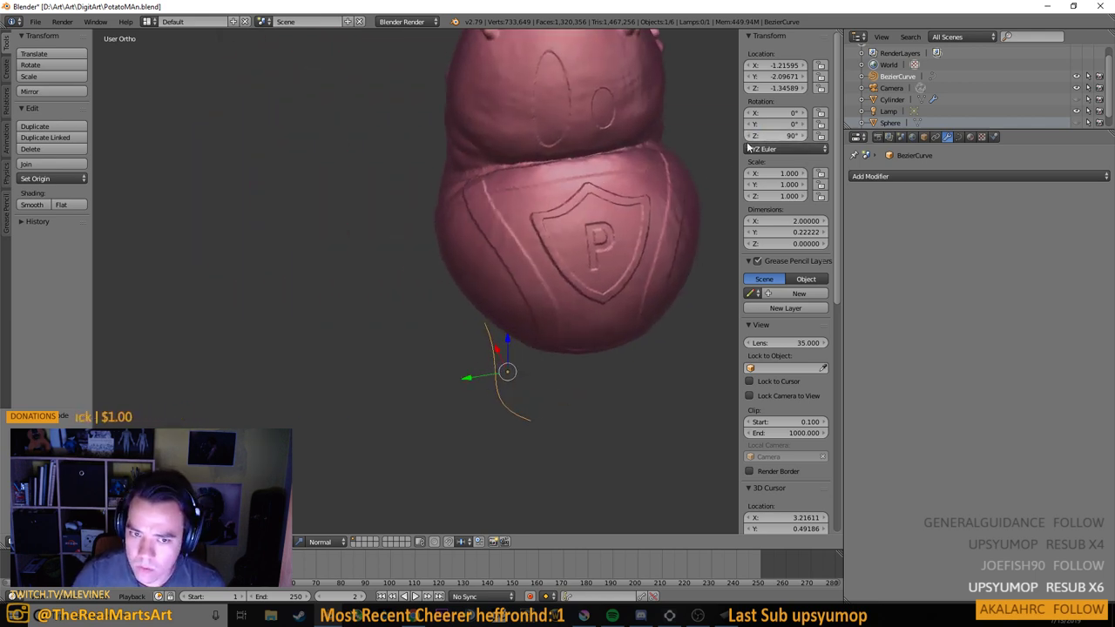
{"action": "left_click", "coordinate": [759, 173]}
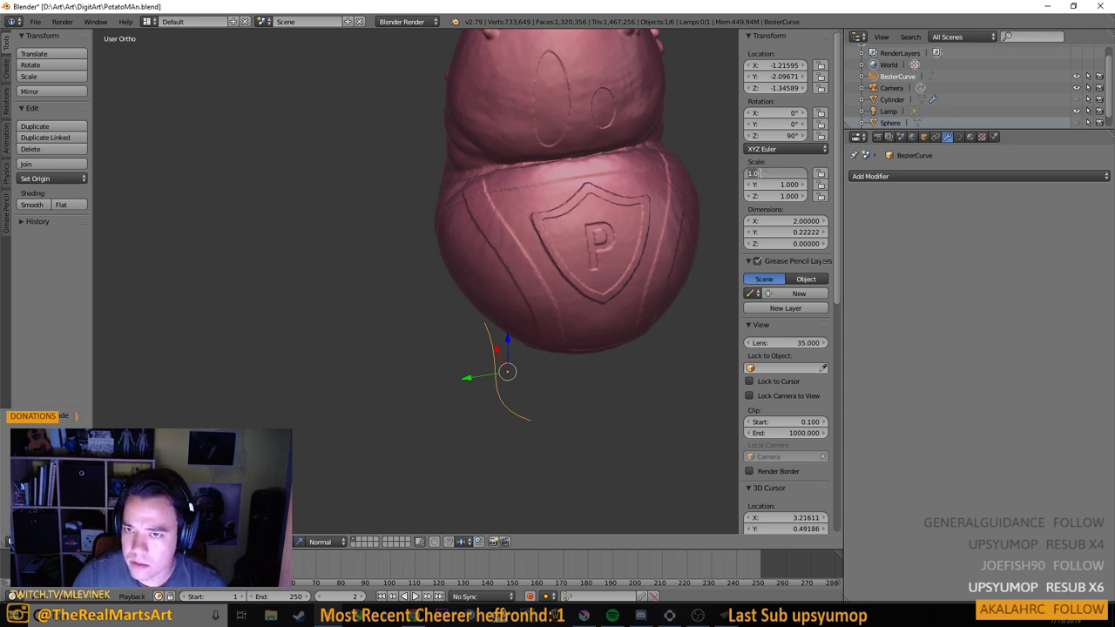
{"action": "left_click", "coordinate": [795, 233]}
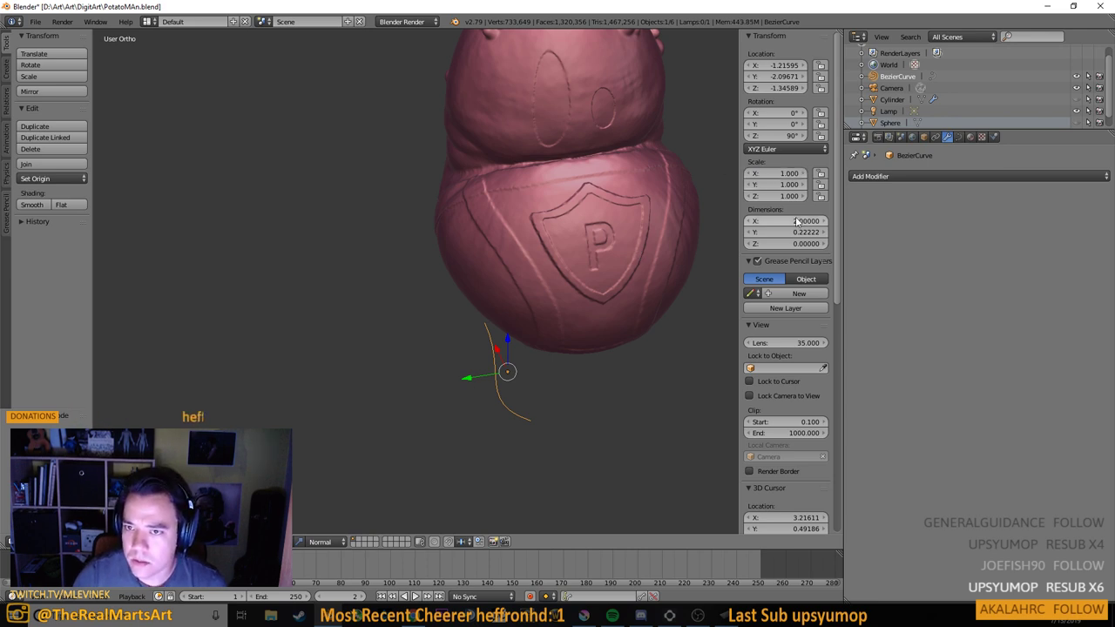
{"action": "left_click", "coordinate": [786, 114]}
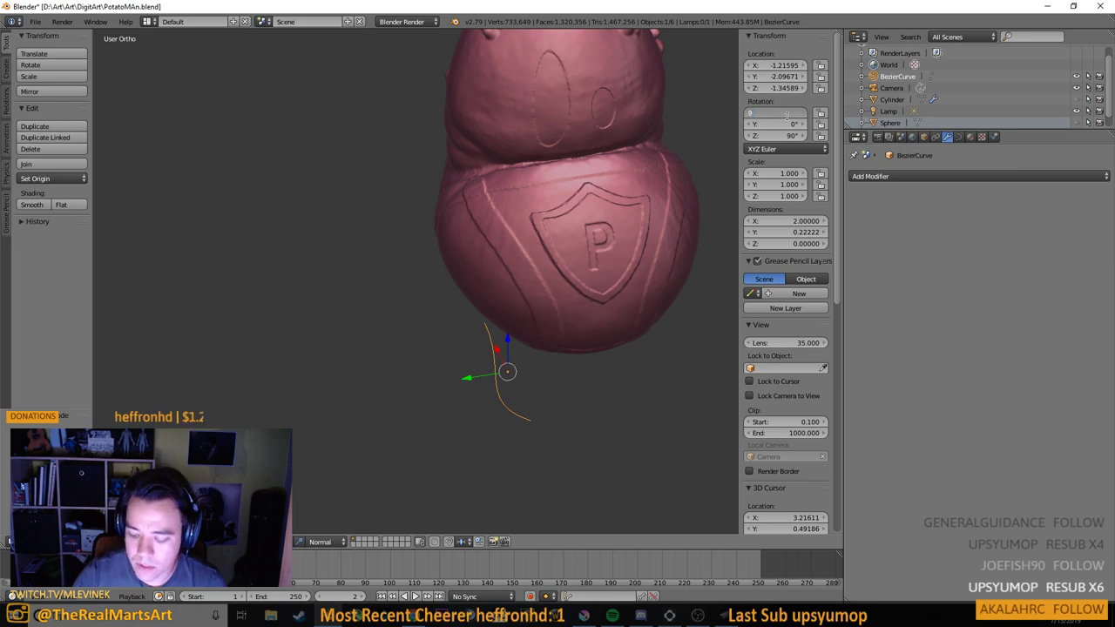
{"action": "type", "text": "90"}
{"action": "key", "text": "Return"}
{"action": "mouse_move", "coordinate": [653, 233]}
{"action": "left_mouse_down"}
{"action": "mouse_move", "coordinate": [604, 269]}
{"action": "mouse_move", "coordinate": [676, 252]}
{"action": "mouse_move", "coordinate": [585, 302]}
{"action": "mouse_move", "coordinate": [565, 397]}
{"action": "mouse_move", "coordinate": [548, 285]}
{"action": "mouse_move", "coordinate": [518, 274]}
{"action": "mouse_move", "coordinate": [568, 290]}
{"action": "mouse_move", "coordinate": [570, 281]}
{"action": "left_mouse_up"}
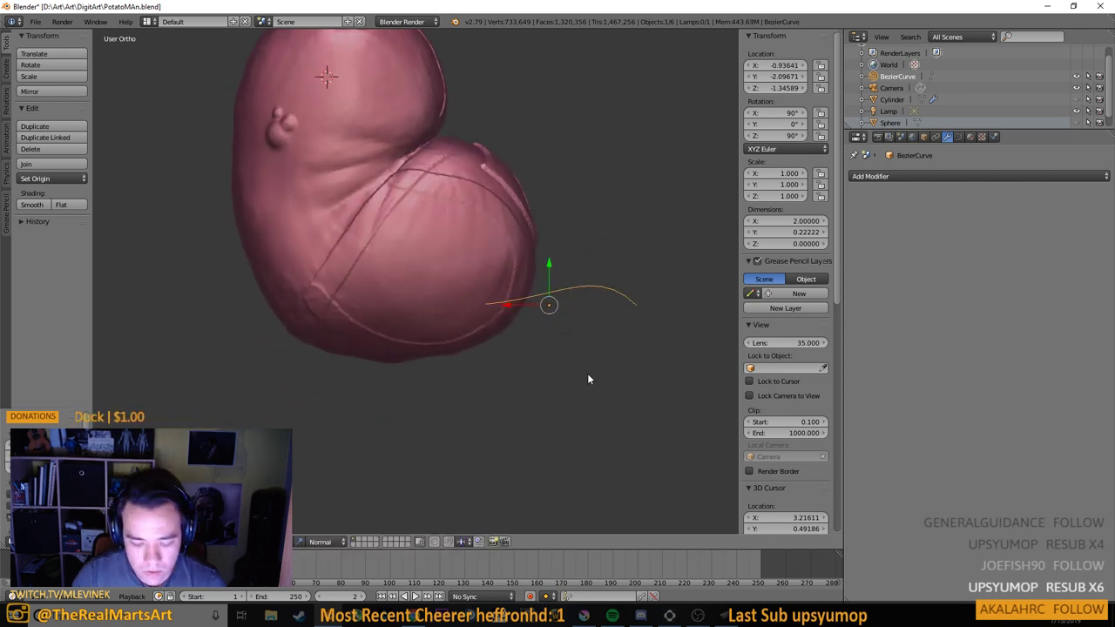
Rotate the curve's belly-side control point so the curve leaves the belly at an upward slant
{"action": "key", "text": "Tab"}
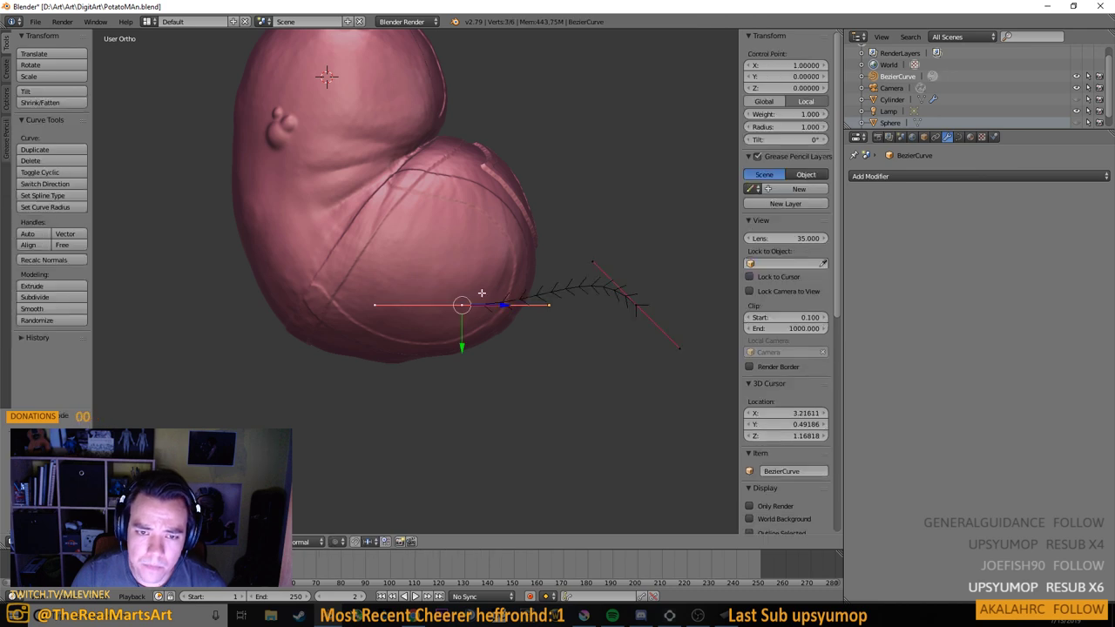
{"action": "right_click", "coordinate": [636, 307]}
{"action": "left_click_drag", "start_coordinate": [589, 353], "coordinate": [561, 396]}
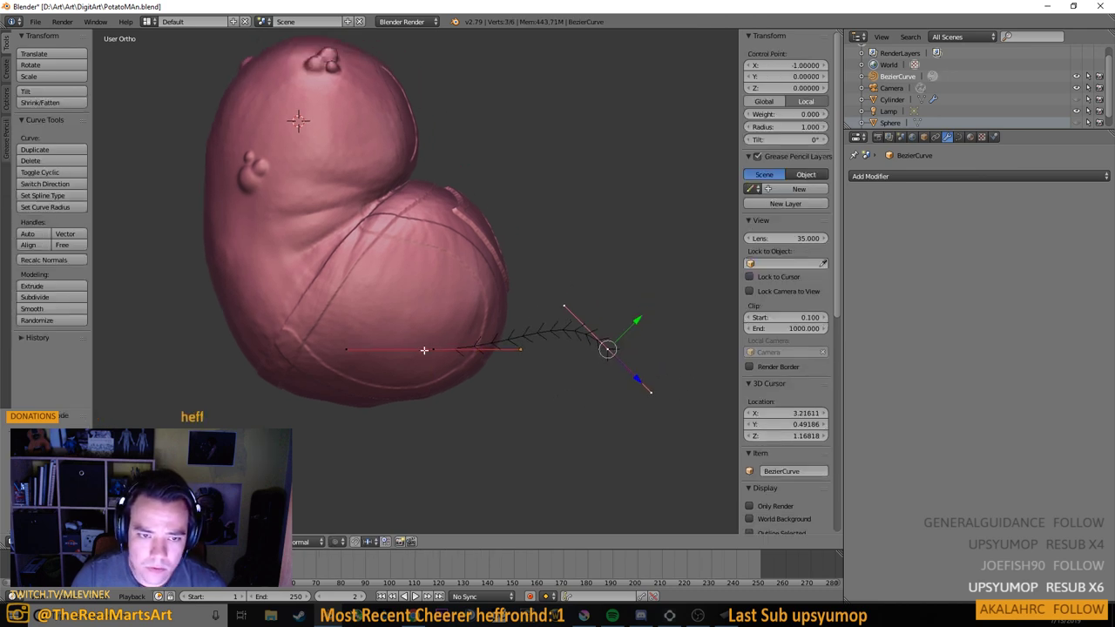
{"action": "right_click", "coordinate": [428, 350]}
{"action": "key", "text": "r"}
{"action": "left_click", "coordinate": [582, 272]}
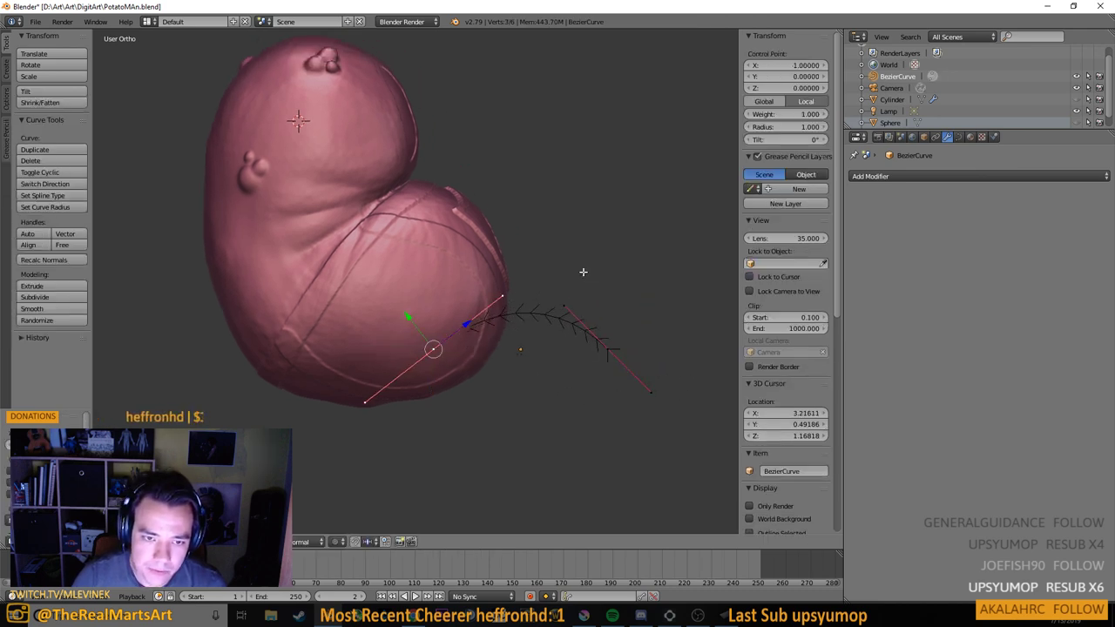
Move the curve's outer control point farther from the belly, to about X -2.85, Y -0.35, Z 0.01
{"action": "left_click_drag", "start_coordinate": [586, 354], "coordinate": [494, 318]}
{"action": "right_click", "coordinate": [515, 315]}
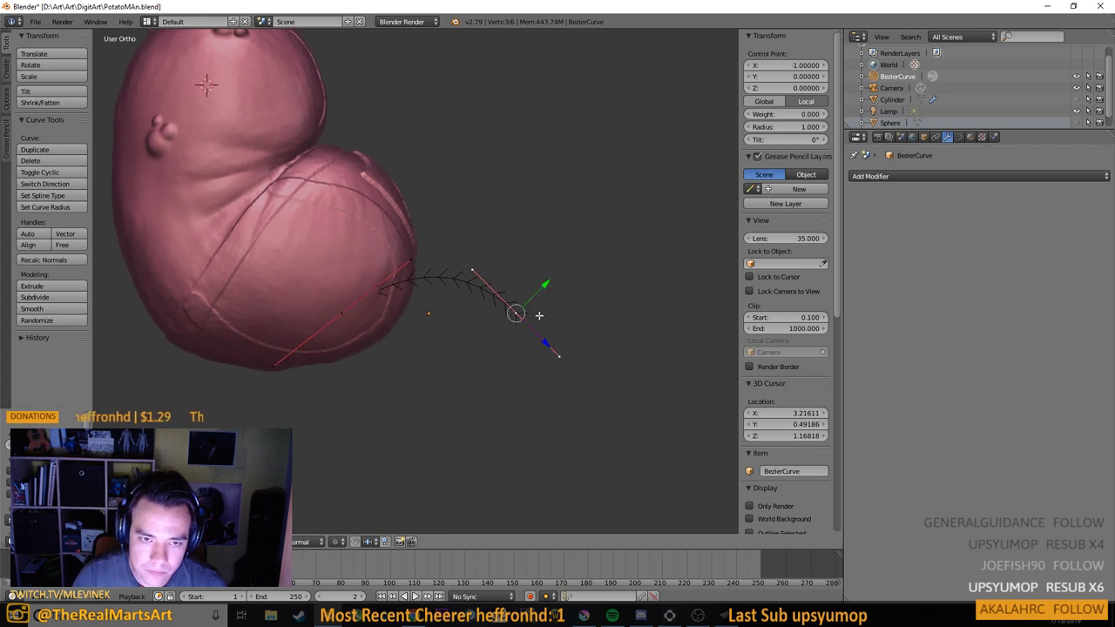
{"action": "key", "text": "g"}
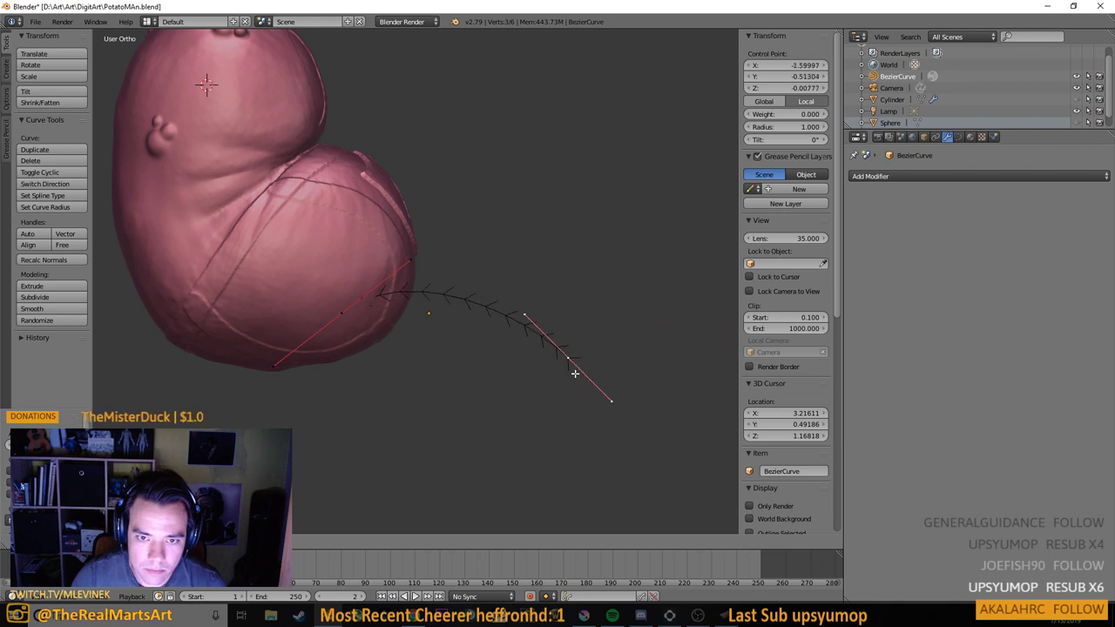
{"action": "left_click", "coordinate": [709, 360]}
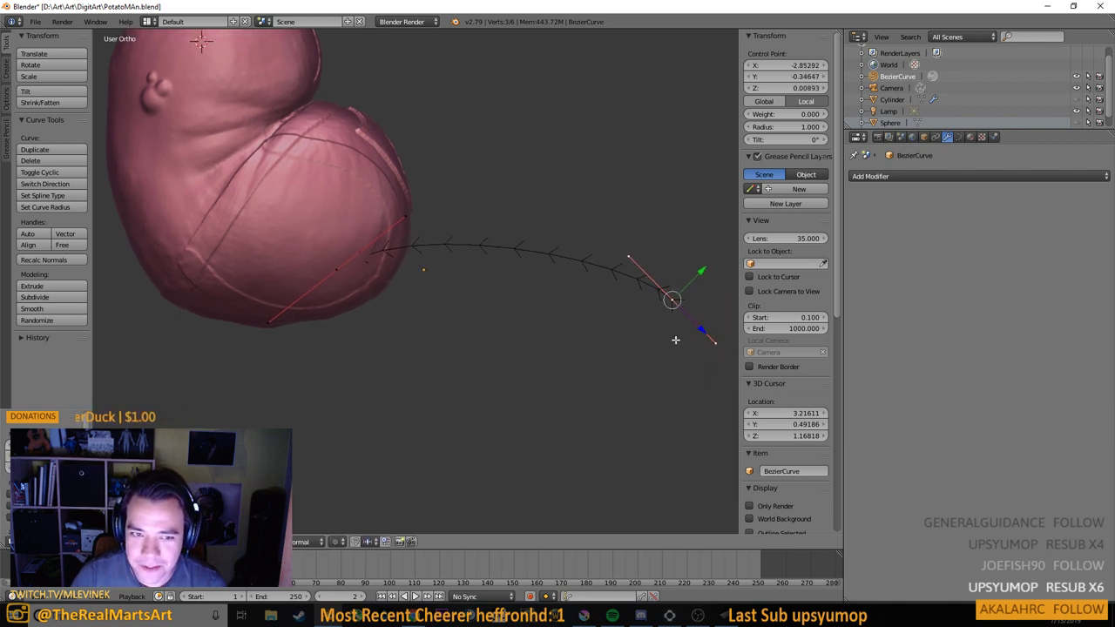
Lengthen the outer control point's handles and rotate them steeper so the curve's end bends downward
{"action": "scroll", "coordinate": [583, 334], "scroll_direction": "down", "scroll_amount": 4}
{"action": "mouse_move", "coordinate": [556, 339]}
{"action": "left_mouse_down"}
{"action": "mouse_move", "coordinate": [561, 351]}
{"action": "mouse_move", "coordinate": [548, 344]}
{"action": "left_mouse_up"}
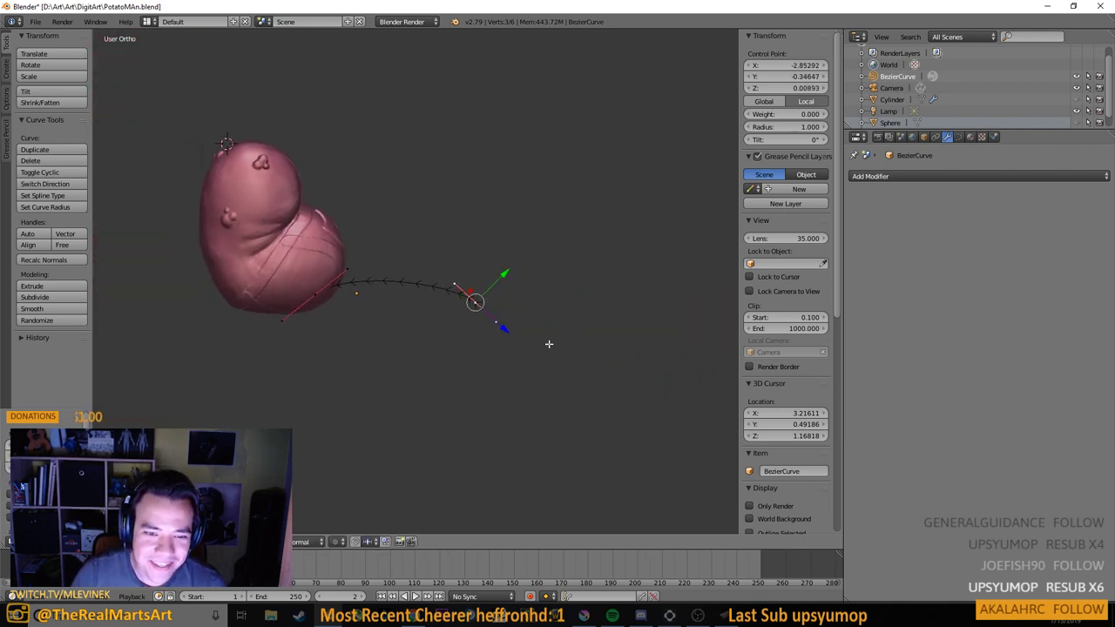
{"action": "key", "text": "s"}
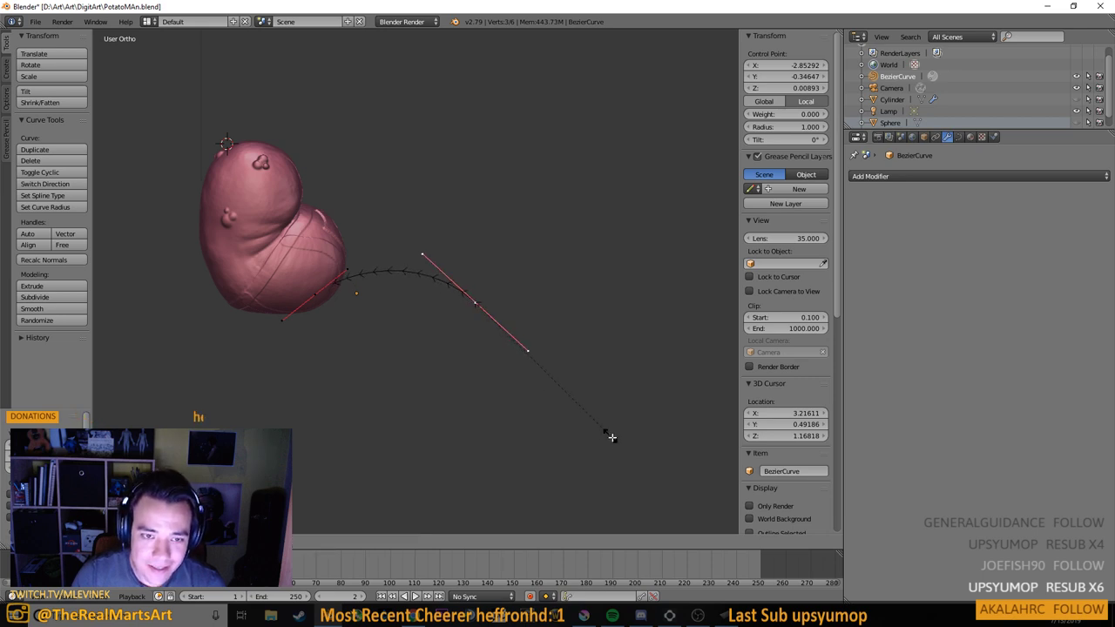
{"action": "left_click", "coordinate": [580, 438]}
{"action": "left_click_drag", "start_coordinate": [578, 436], "coordinate": [549, 407]}
{"action": "key", "text": "r"}
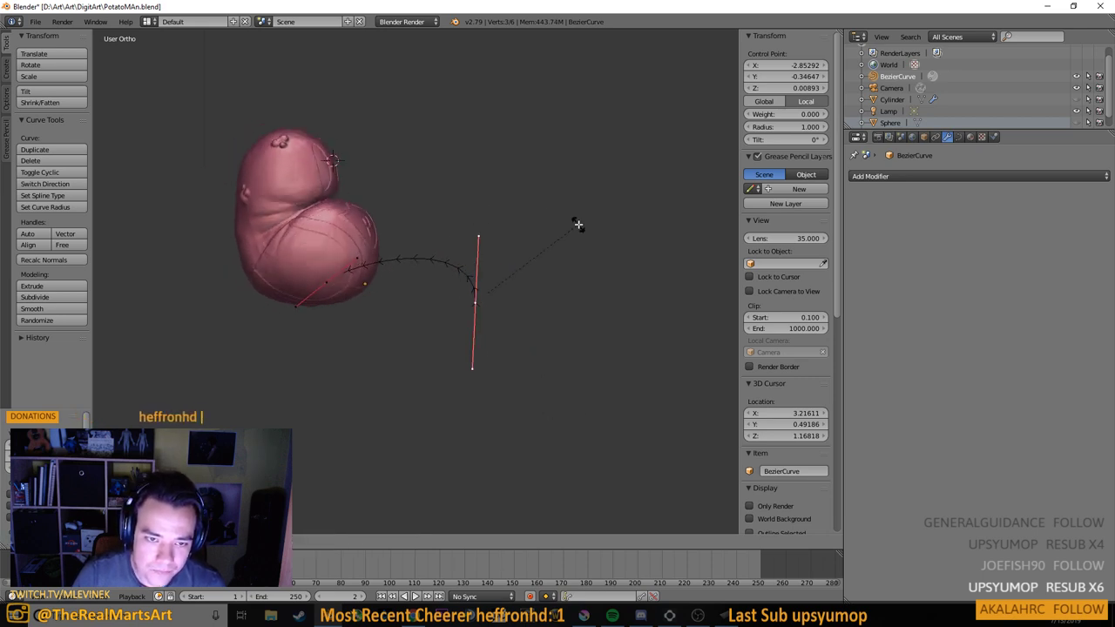
{"action": "left_click", "coordinate": [514, 228]}
Extend the outer control point's upper handle to about twice its length, making the curve arch higher
{"action": "left_click", "coordinate": [450, 241]}
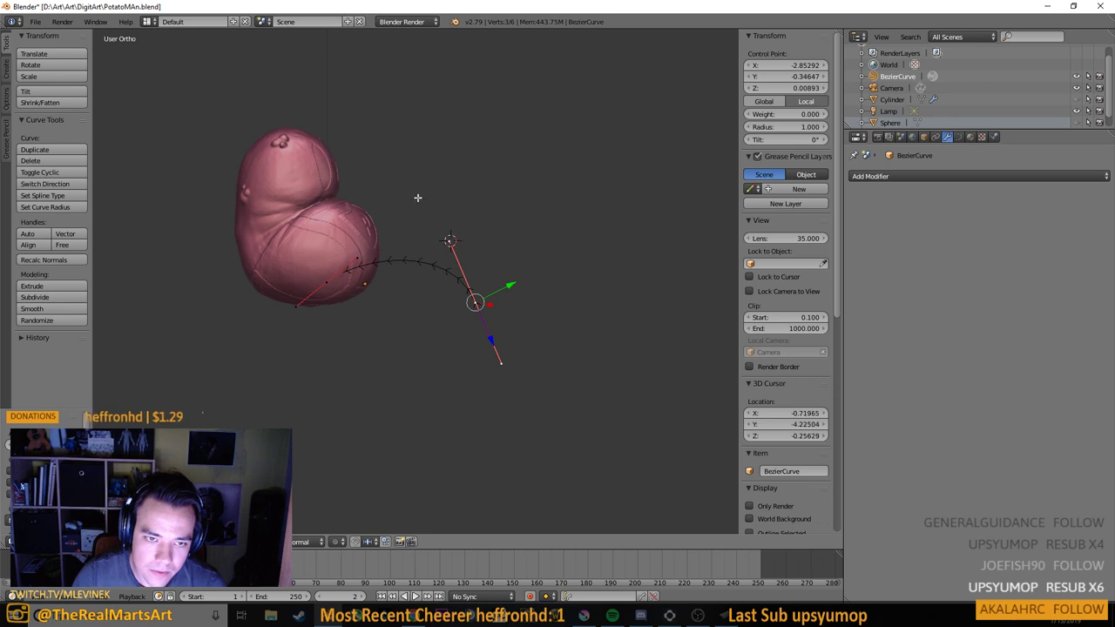
{"action": "left_click", "coordinate": [448, 241]}
{"action": "right_click", "coordinate": [447, 240]}
{"action": "key", "text": "g"}
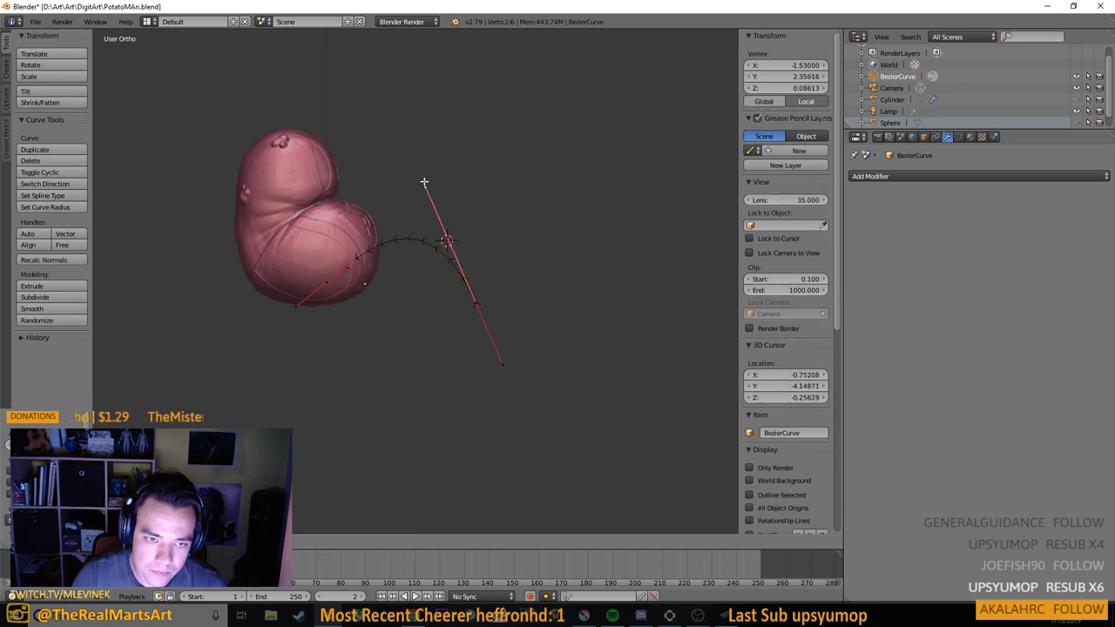
{"action": "left_click", "coordinate": [411, 186]}
Try to shift the curve's outer control point sideways, and undo the move
{"action": "left_click_drag", "start_coordinate": [604, 225], "coordinate": [501, 239]}
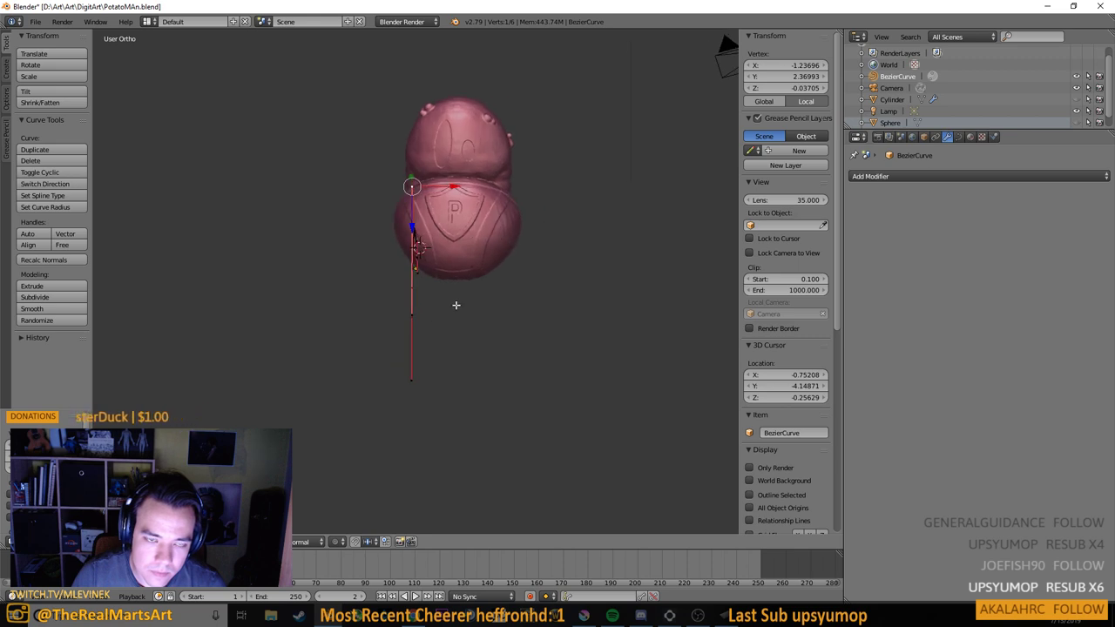
{"action": "left_click_drag", "start_coordinate": [430, 312], "coordinate": [390, 316]}
{"action": "right_click", "coordinate": [417, 311]}
{"action": "left_click_drag", "start_coordinate": [426, 310], "coordinate": [517, 408]}
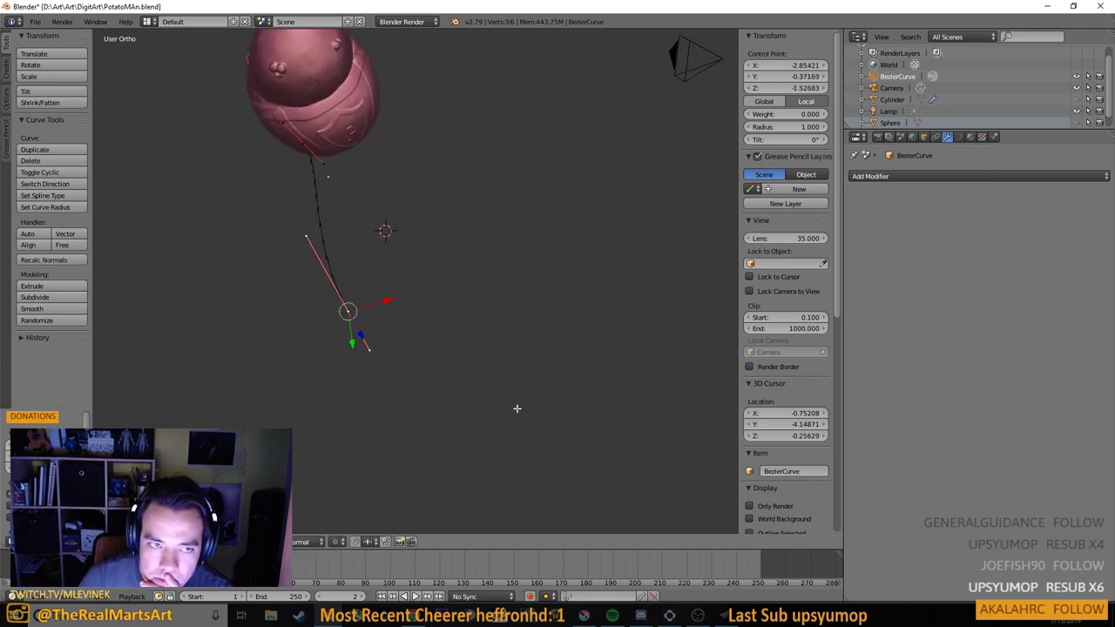
{"action": "key", "text": "ctrl+z"}
Try to rotate the whole curve freely in Object Mode, and undo the rotation
{"action": "key", "text": "Tab"}
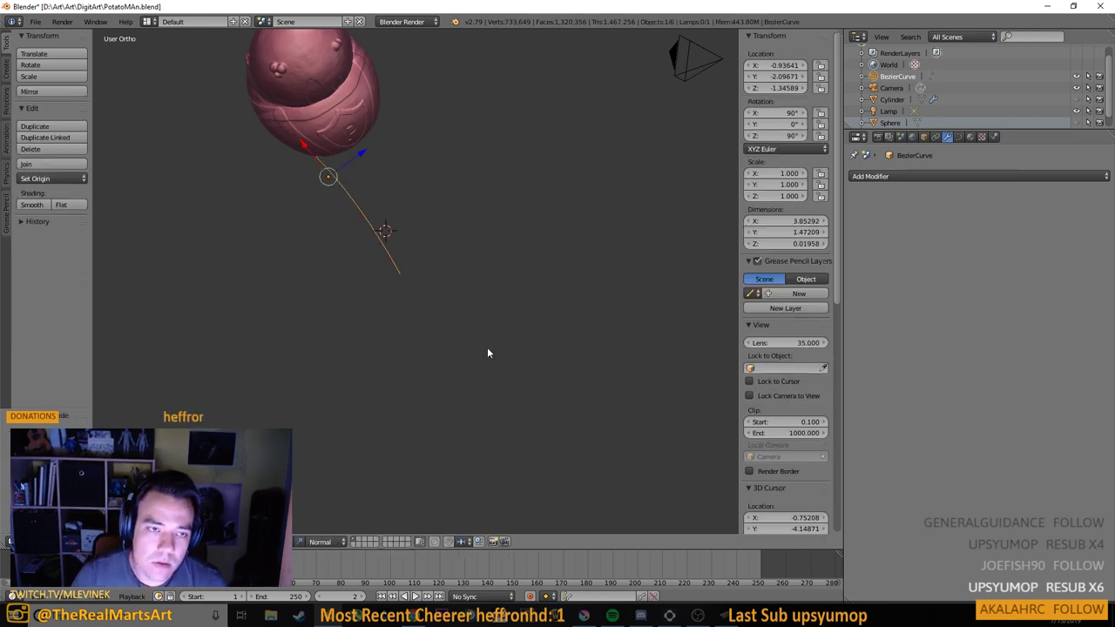
{"action": "key", "text": "r"}
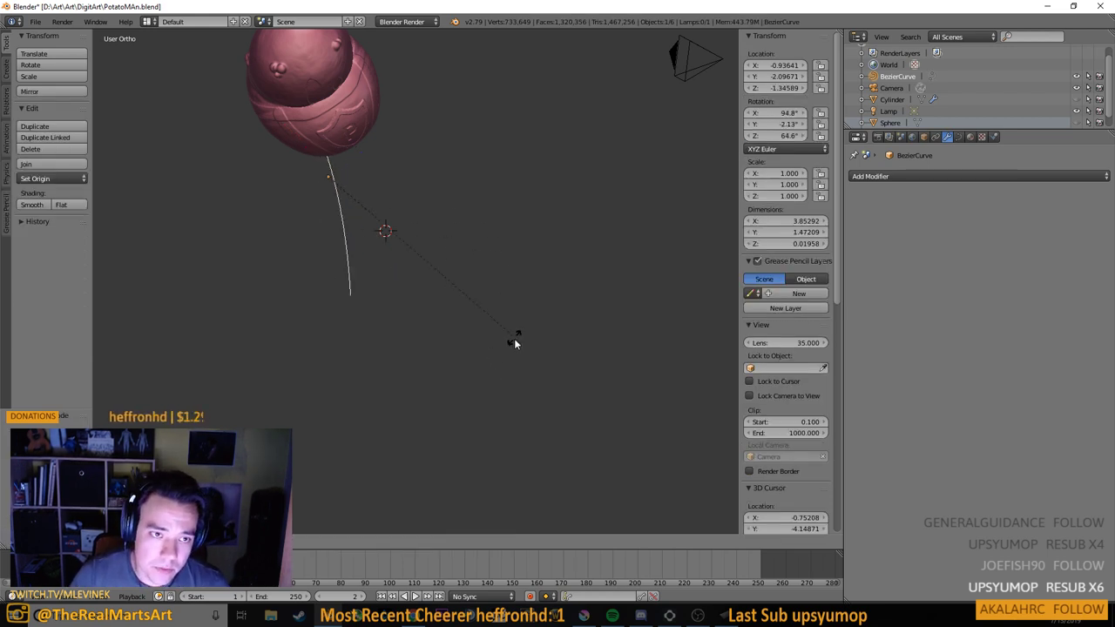
{"action": "left_click", "coordinate": [515, 344]}
{"action": "left_click_drag", "start_coordinate": [515, 340], "coordinate": [506, 189]}
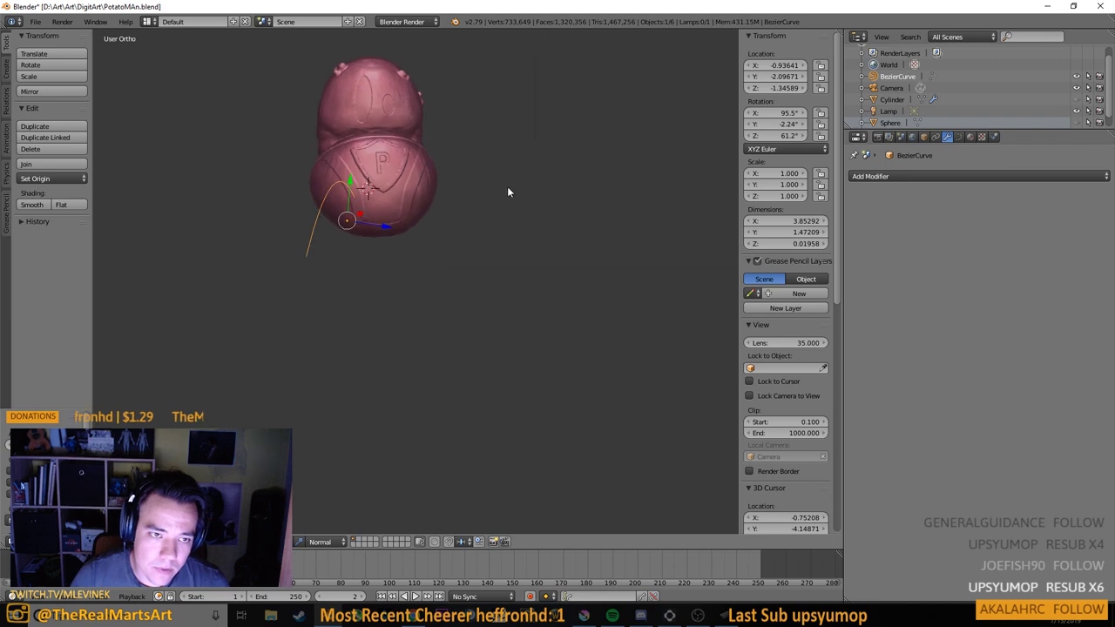
{"action": "key", "text": "ctrl+z"}
Re-enter the curve's Z rotation as 90° and its Y rotation as 0°
{"action": "key", "text": "KP_1"}
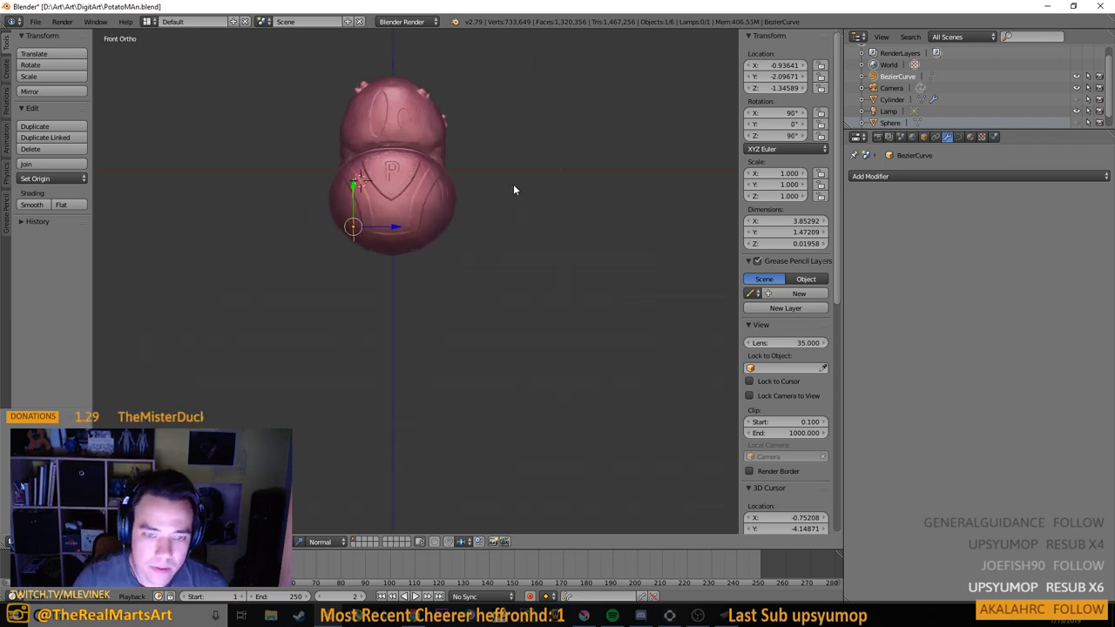
{"action": "key", "text": "KP_7"}
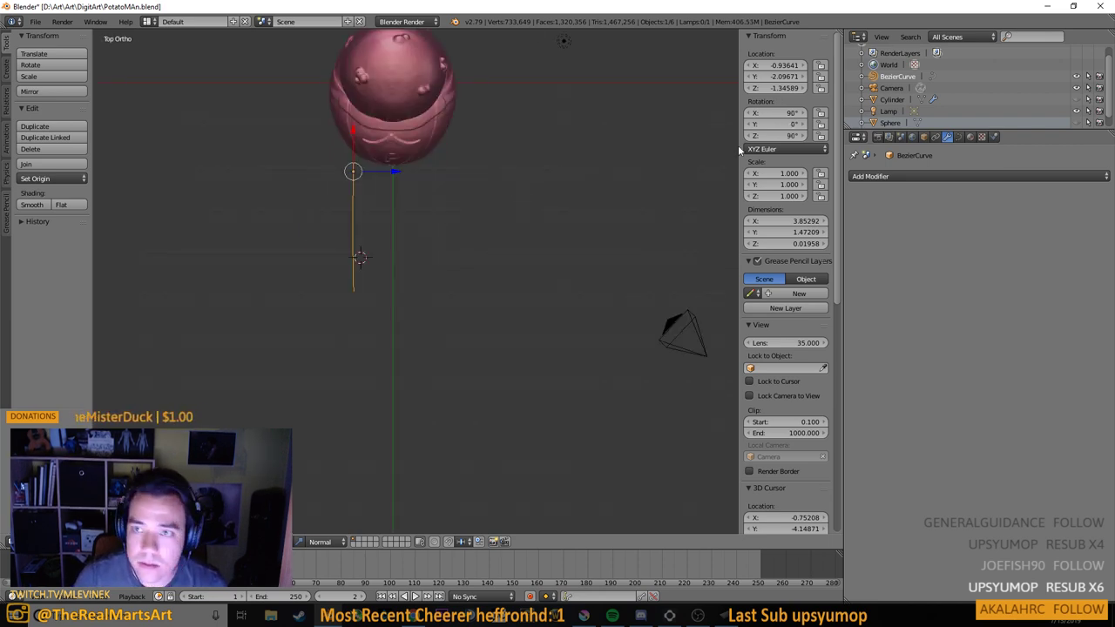
{"action": "left_click", "coordinate": [773, 135]}
{"action": "type", "text": "90d"}
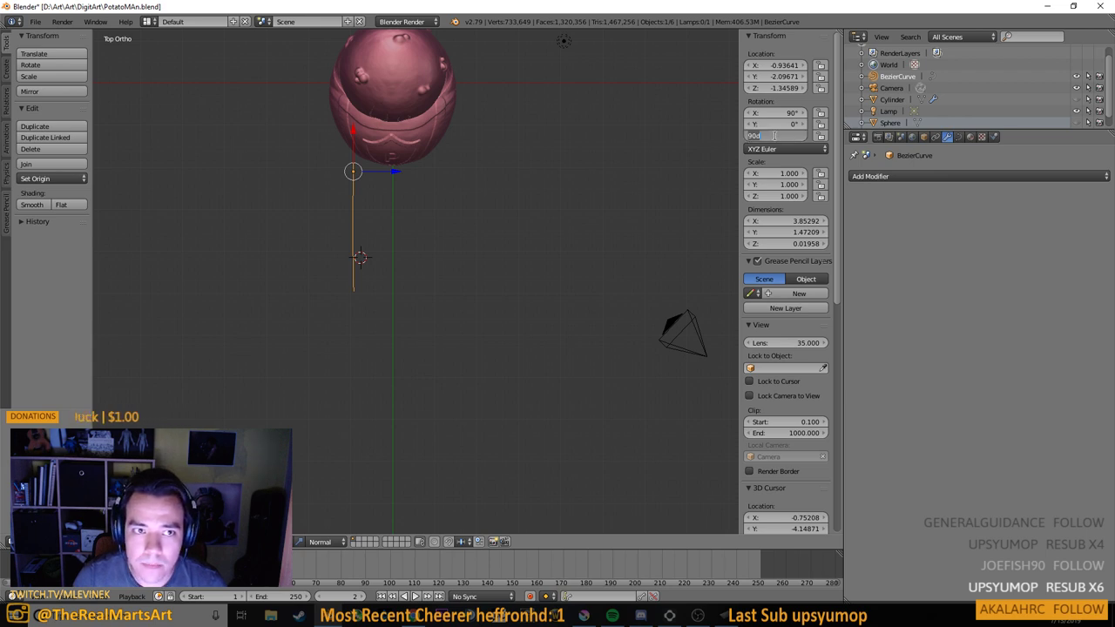
{"action": "key", "text": "Return"}
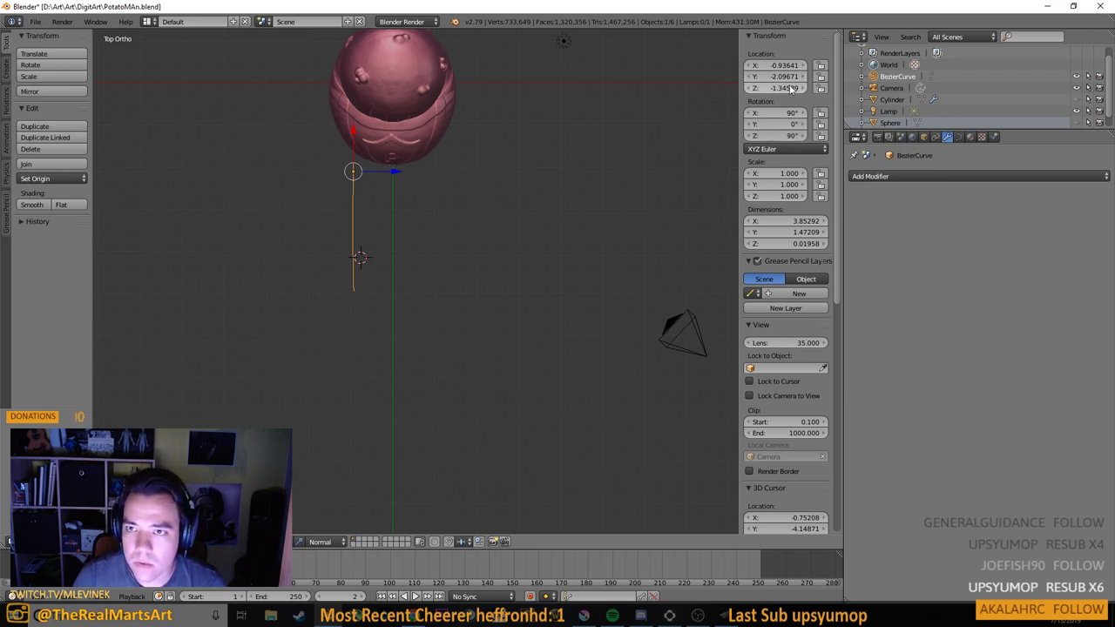
{"action": "left_click", "coordinate": [781, 124]}
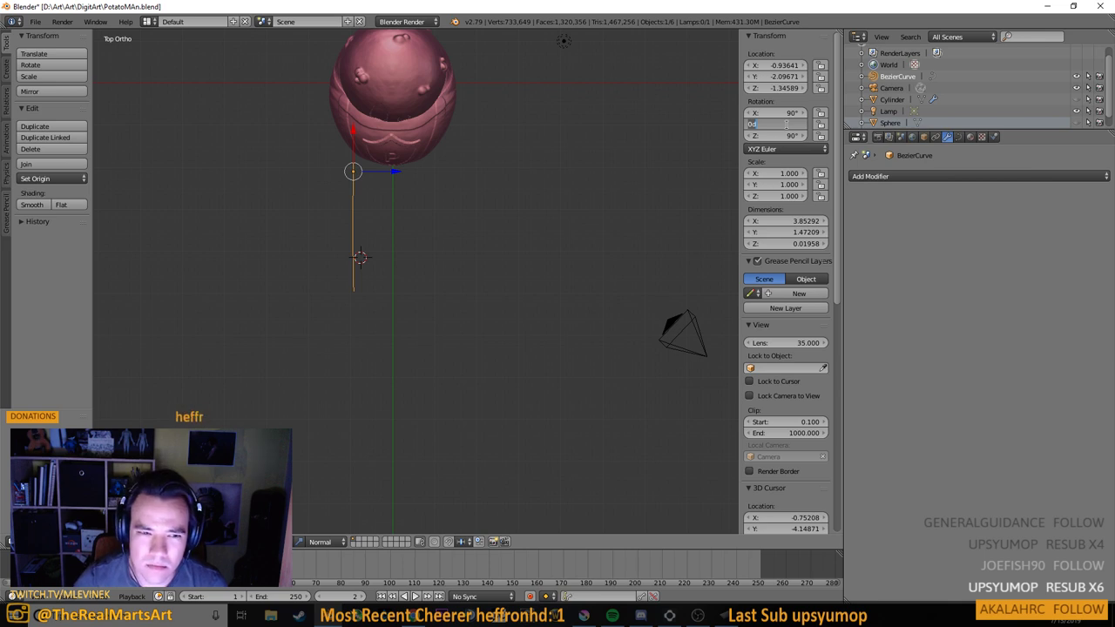
{"action": "type", "text": "0d"}
{"action": "key", "text": "Return"}
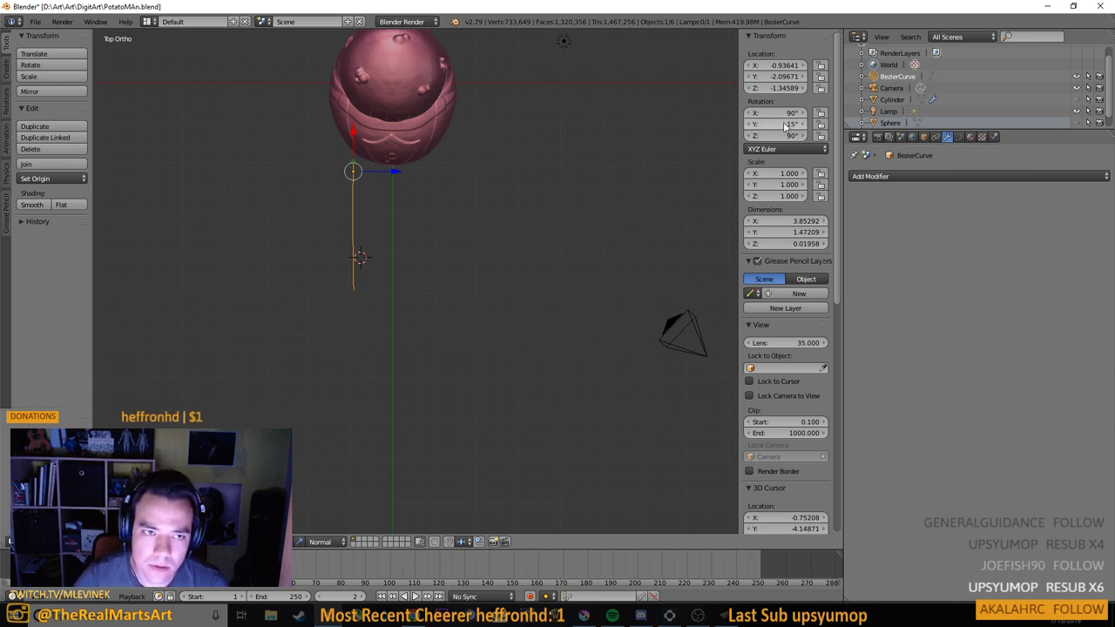
Rotate the curve from the top view to about Z 72.1° and move it against the belly at X -1.14, Y -1.75
{"action": "key", "text": "r"}
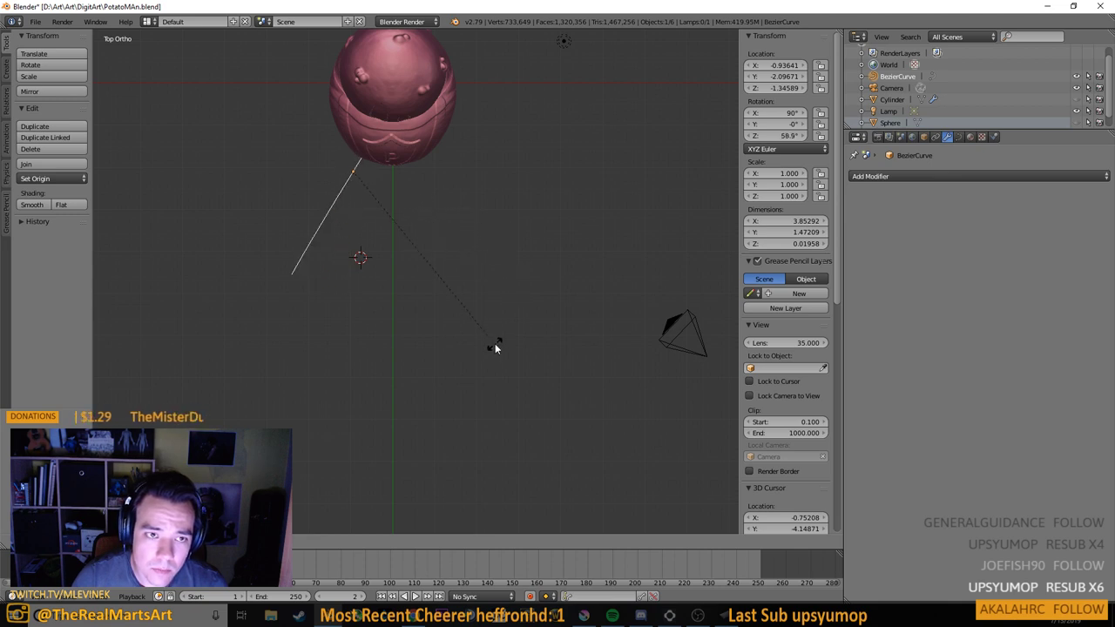
{"action": "left_click", "coordinate": [520, 298]}
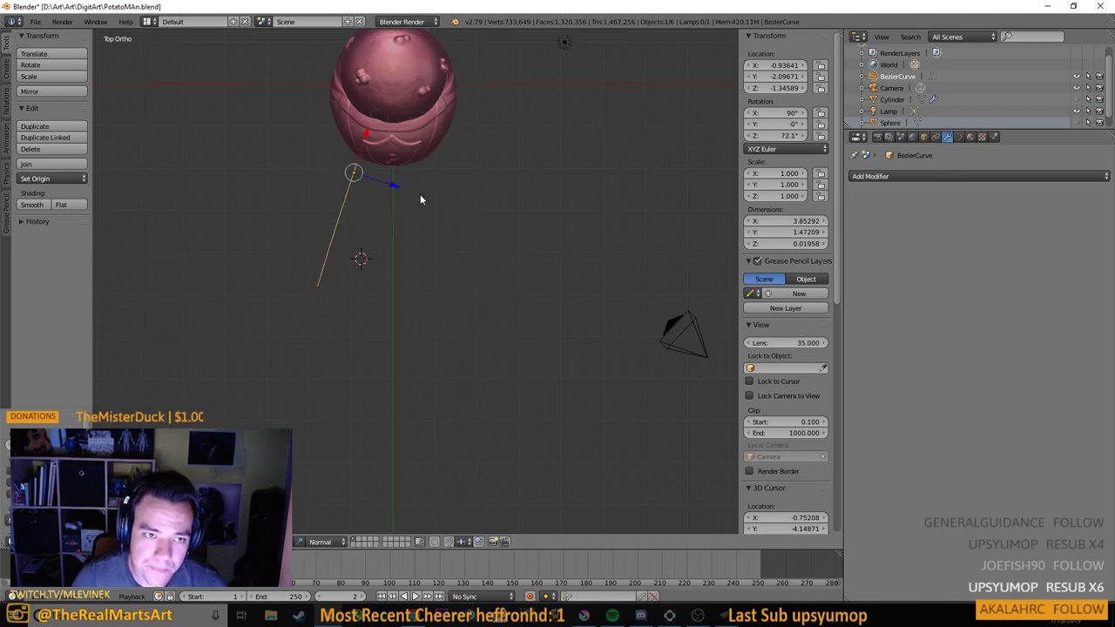
{"action": "left_click_drag", "start_coordinate": [419, 195], "coordinate": [454, 234]}
{"action": "left_click_drag", "start_coordinate": [397, 172], "coordinate": [402, 161]}
{"action": "left_click_drag", "start_coordinate": [424, 207], "coordinate": [569, 129]}
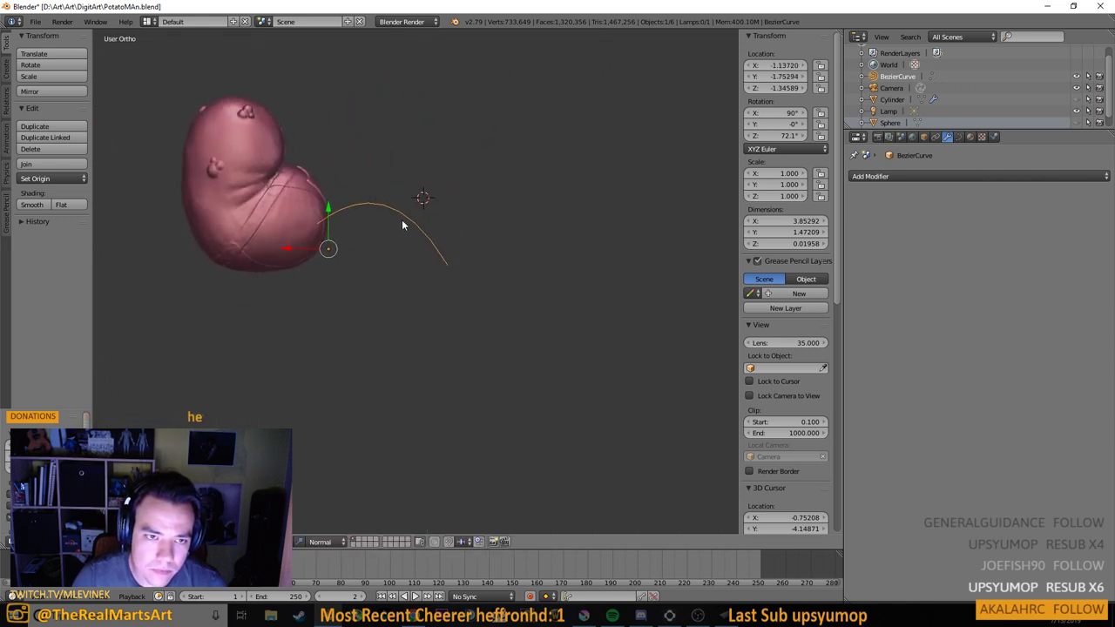
Set the transform orientation to Global and shift the curve's outer control point slightly along the vertical axis
{"action": "key", "text": "Tab"}
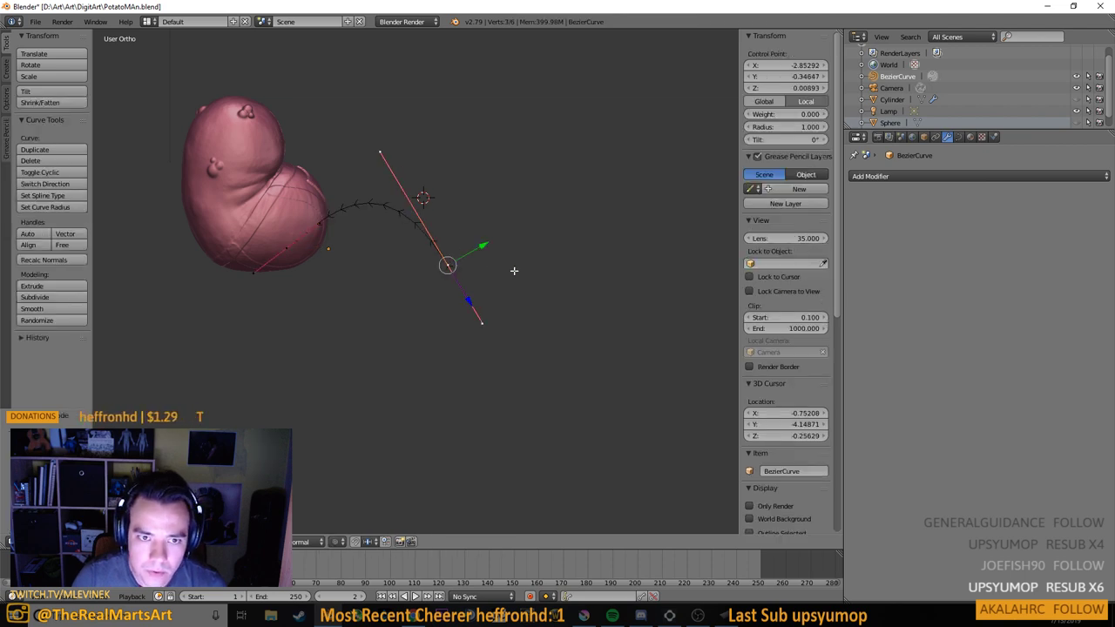
{"action": "left_click", "coordinate": [306, 541]}
{"action": "left_click", "coordinate": [340, 510]}
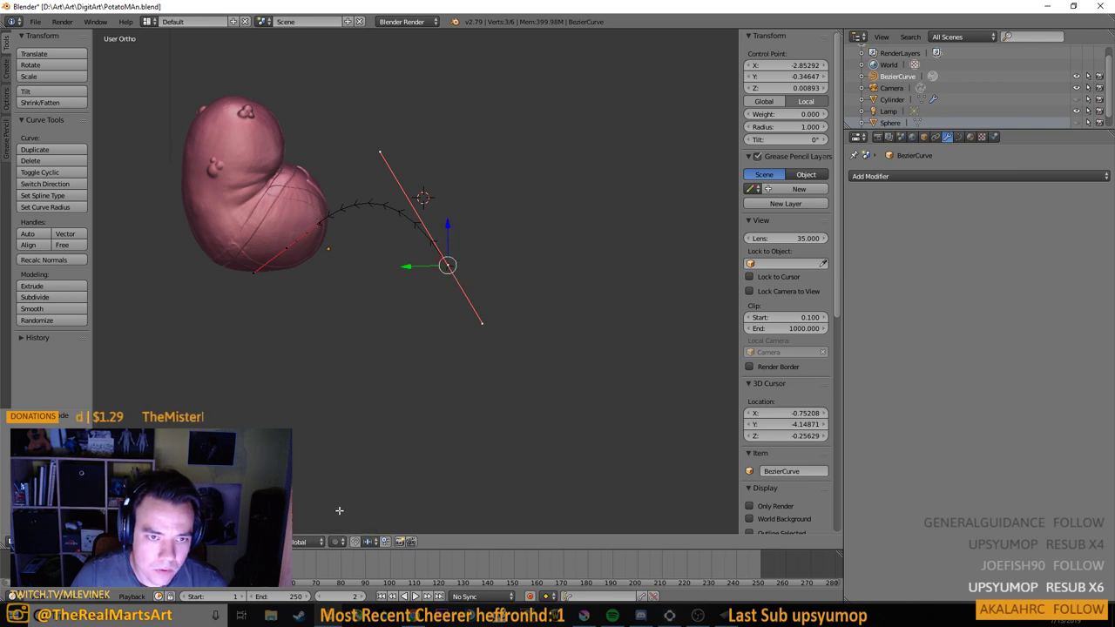
{"action": "left_click_drag", "start_coordinate": [449, 228], "coordinate": [434, 320]}
{"action": "key", "text": "Tab"}
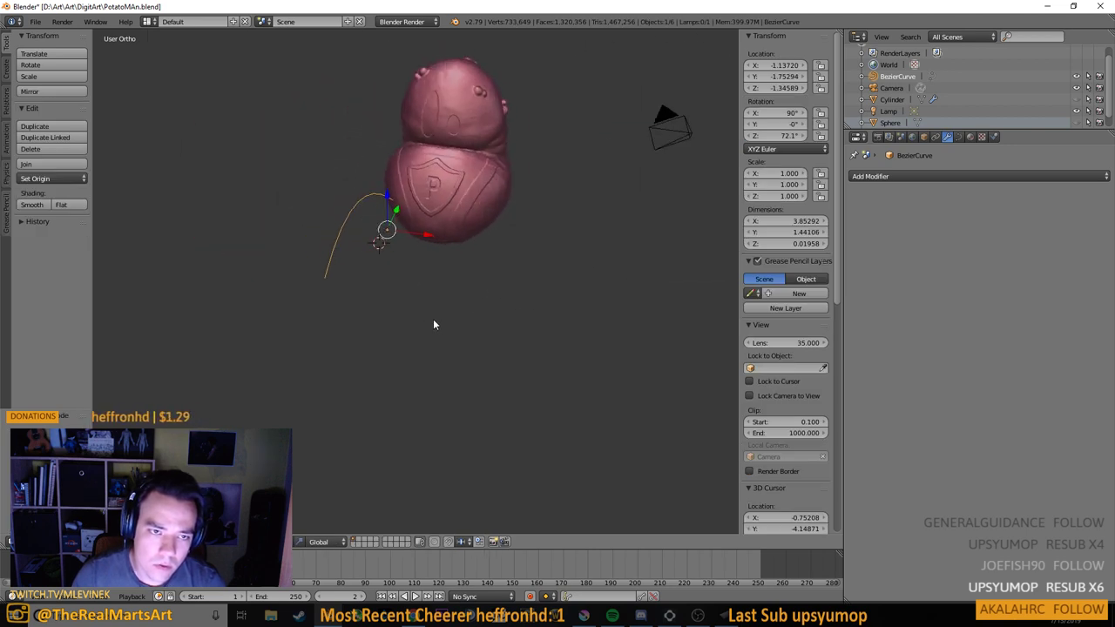
Examine from several sides how the curve meets the belly
{"action": "key", "text": "KP_4"}
{"action": "key", "text": "KP_4"}
{"action": "key", "text": "KP_4"}
{"action": "key", "text": "KP_4"}
{"action": "key", "text": "KP_4"}
{"action": "key", "text": "KP_4"}
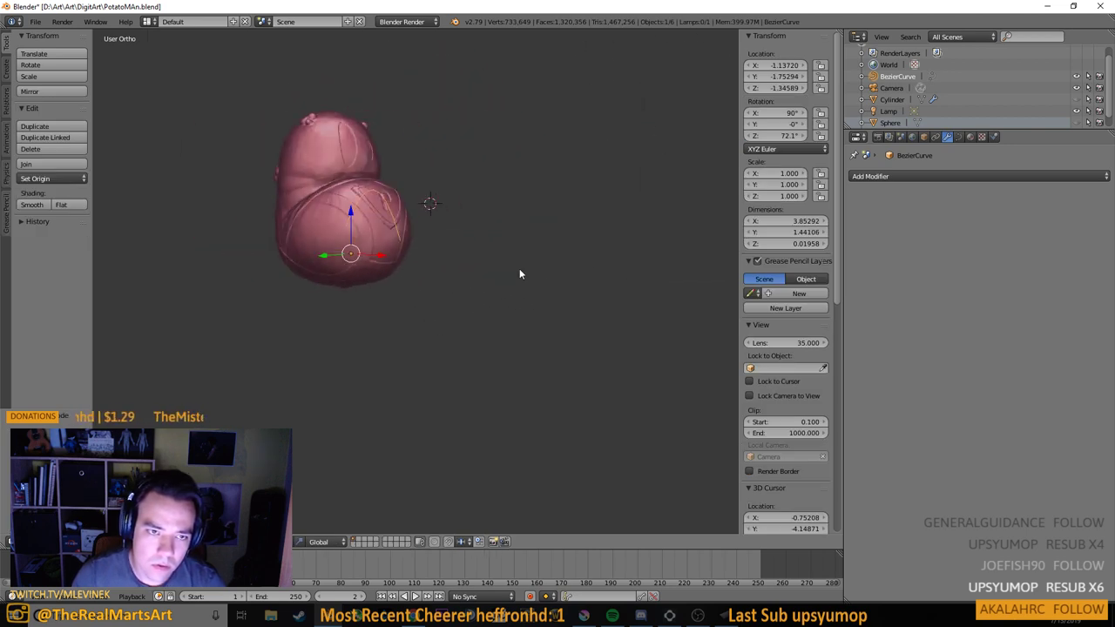
{"action": "left_click_drag", "start_coordinate": [520, 269], "coordinate": [631, 277]}
{"action": "scroll", "coordinate": [354, 239], "scroll_direction": "up", "scroll_amount": 3}
{"action": "left_click_drag", "start_coordinate": [353, 240], "coordinate": [269, 293]}
{"action": "scroll", "coordinate": [368, 263], "scroll_direction": "down", "scroll_amount": 4}
{"action": "scroll", "coordinate": [372, 261], "scroll_direction": "up", "scroll_amount": 3}
{"action": "left_click_drag", "start_coordinate": [373, 262], "coordinate": [502, 190]}
{"action": "scroll", "coordinate": [357, 218], "scroll_direction": "up", "scroll_amount": 1}
{"action": "left_click_drag", "start_coordinate": [328, 218], "coordinate": [459, 250]}
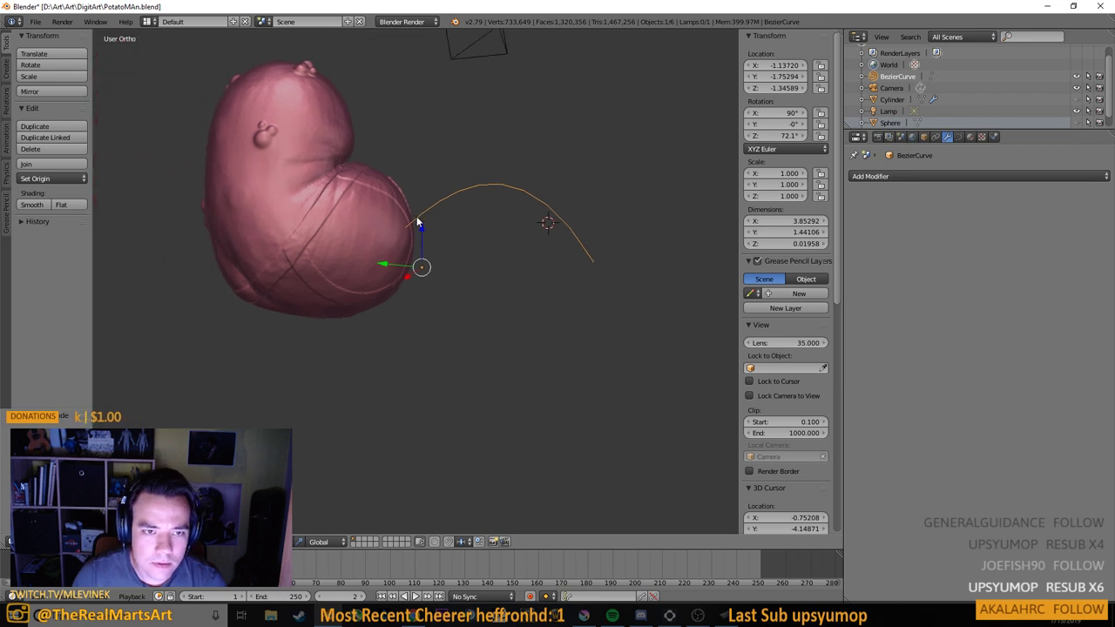
Move the curve's belly-side control point along global Y to about X 0.73, Y 0, Z -0.13
{"action": "right_click", "coordinate": [423, 235]}
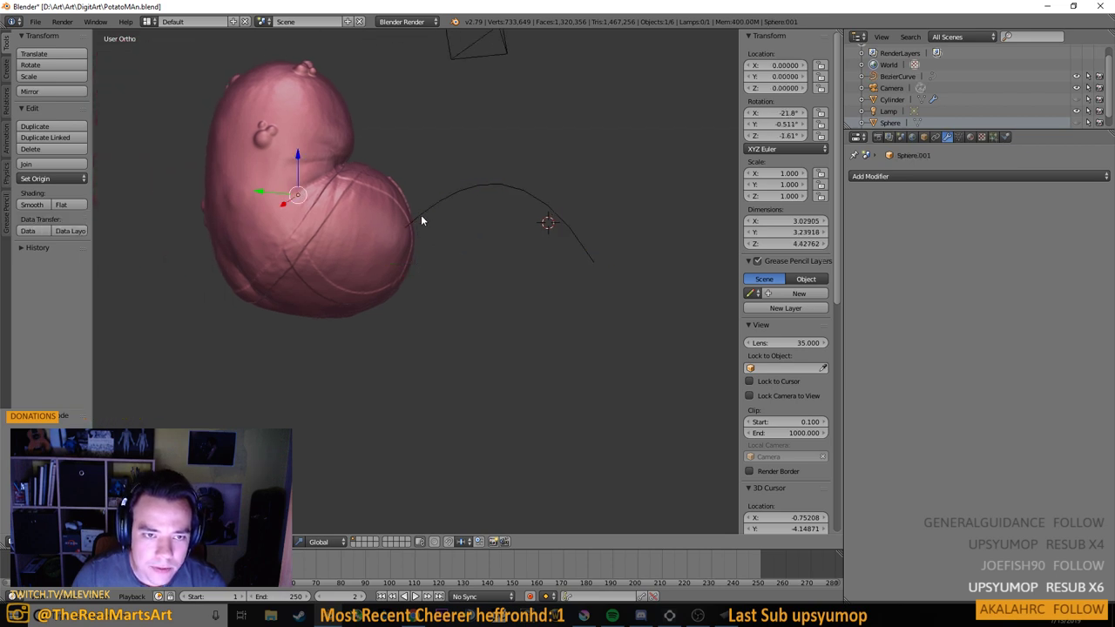
{"action": "right_click", "coordinate": [421, 214]}
{"action": "key", "text": "Tab"}
{"action": "right_click", "coordinate": [365, 266]}
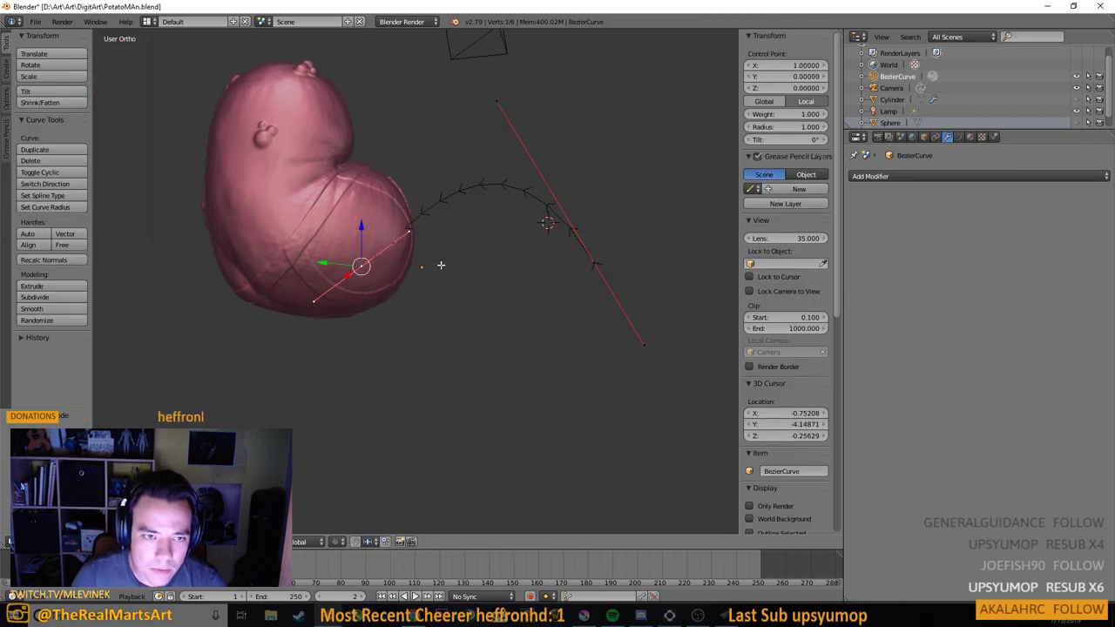
{"action": "left_click_drag", "start_coordinate": [440, 264], "coordinate": [447, 361]}
{"action": "key", "text": "g"}
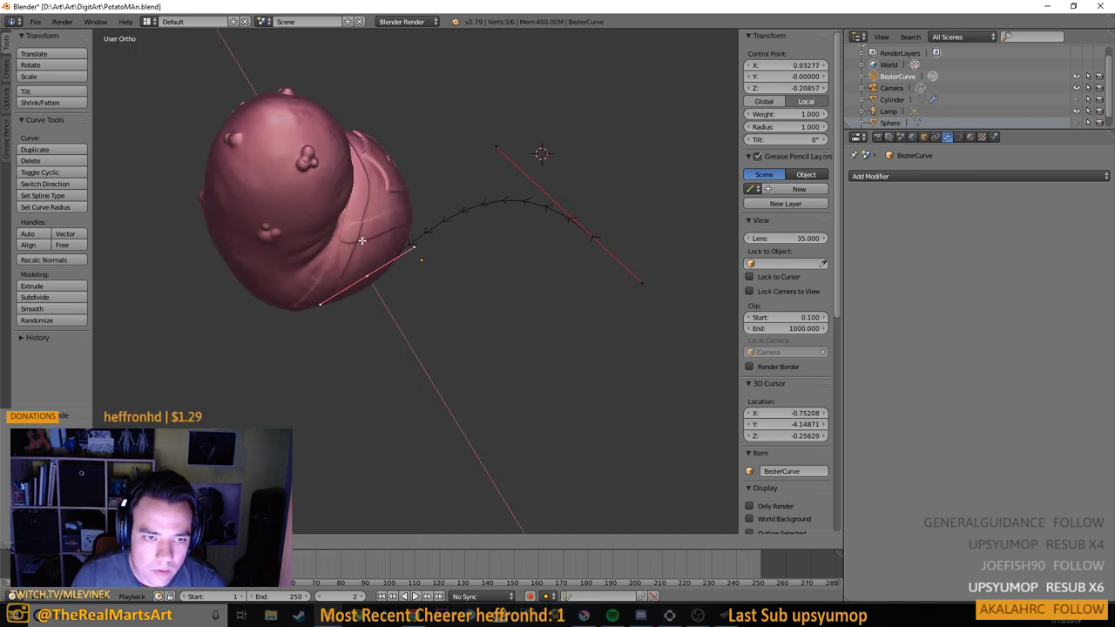
{"action": "key", "text": "y"}
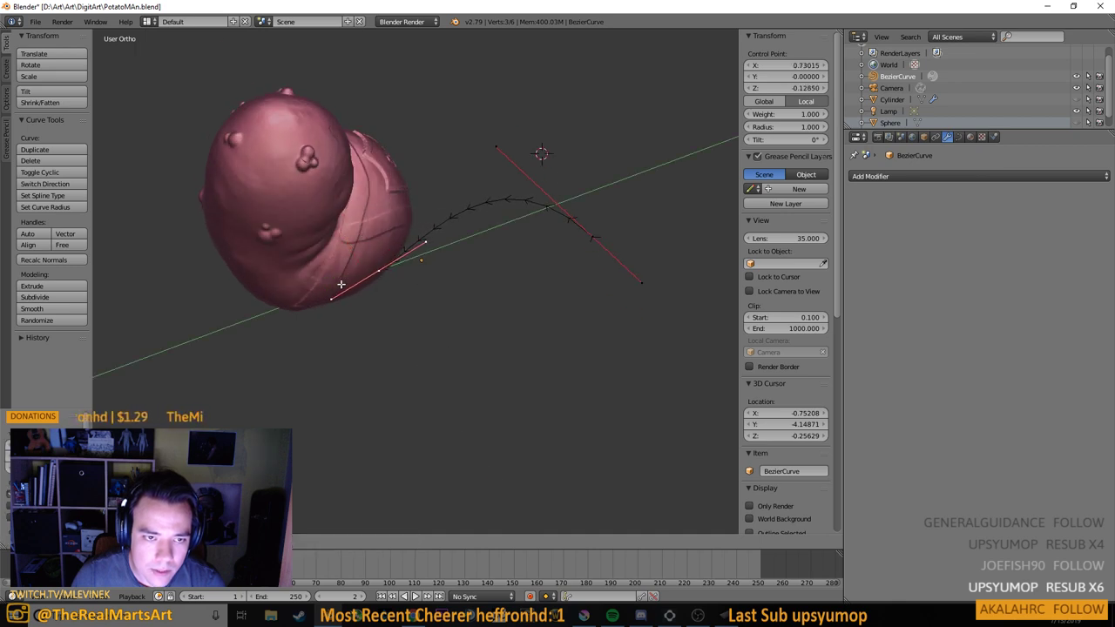
{"action": "left_click", "coordinate": [342, 287]}
{"action": "left_click_drag", "start_coordinate": [466, 304], "coordinate": [471, 220]}
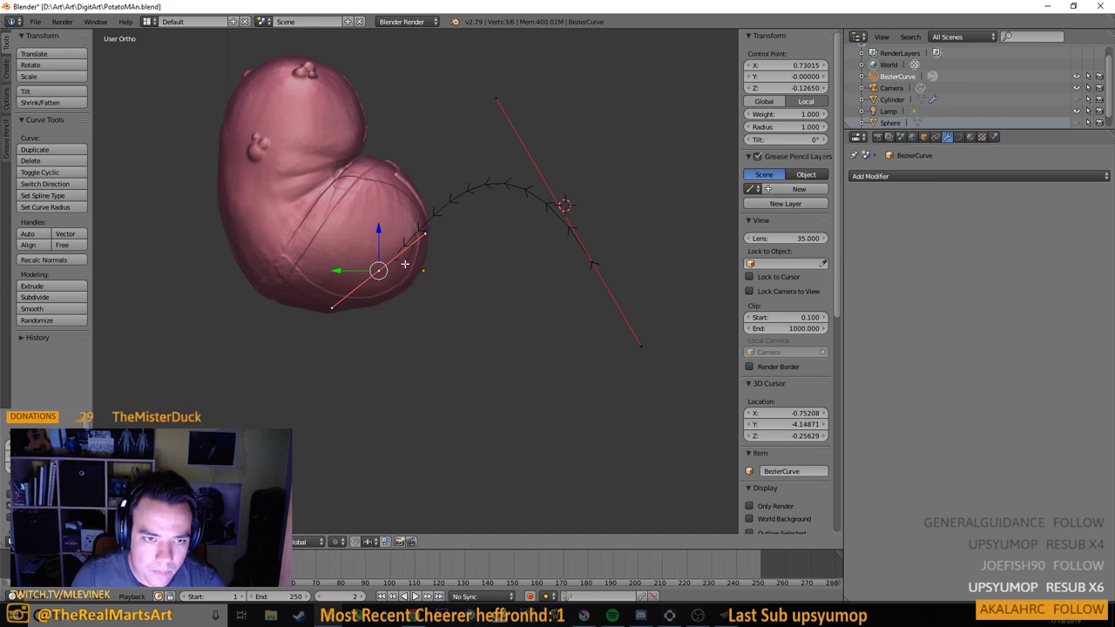
Set the curve's fill to Full and give it a bevel with depth 0.091 and resolution 2
{"action": "left_click_drag", "start_coordinate": [496, 263], "coordinate": [622, 237]}
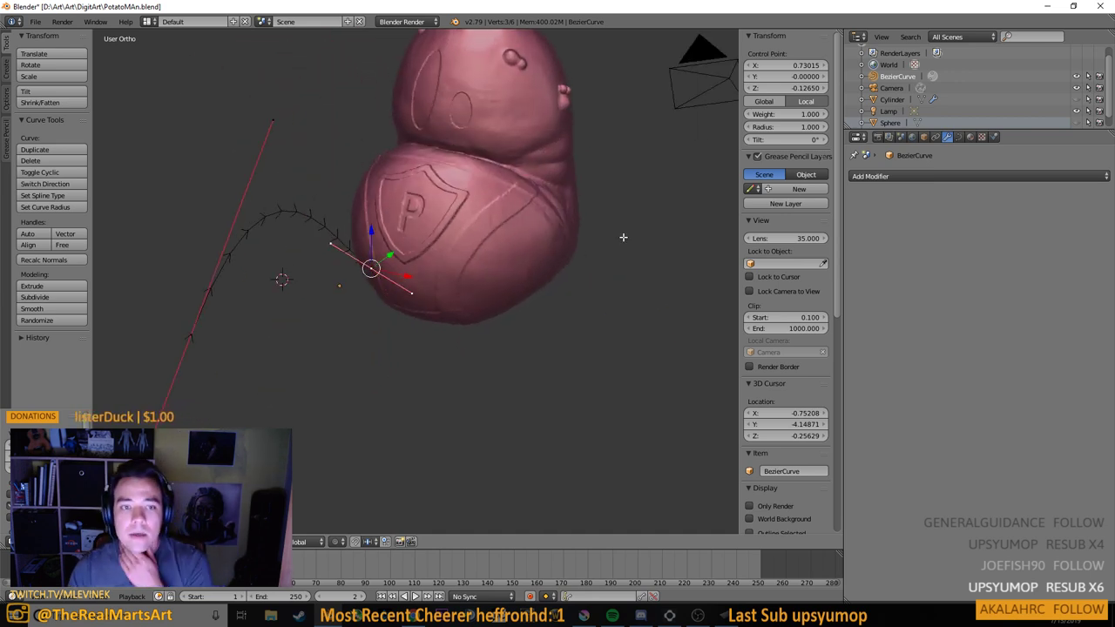
{"action": "left_click", "coordinate": [958, 138]}
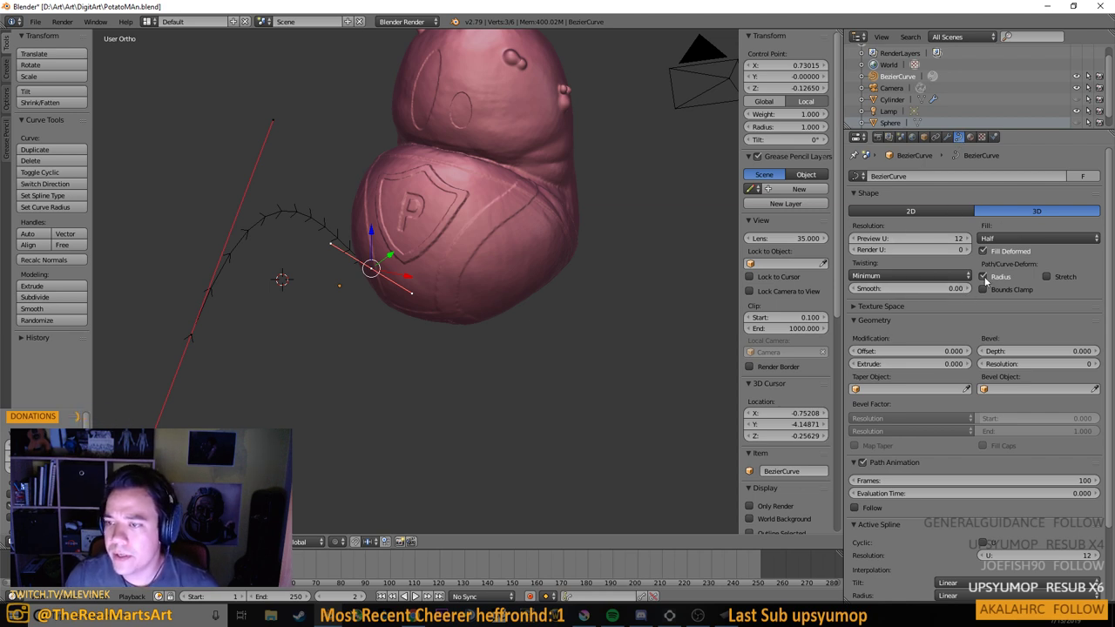
{"action": "left_click", "coordinate": [1002, 238]}
{"action": "left_click", "coordinate": [1010, 224]}
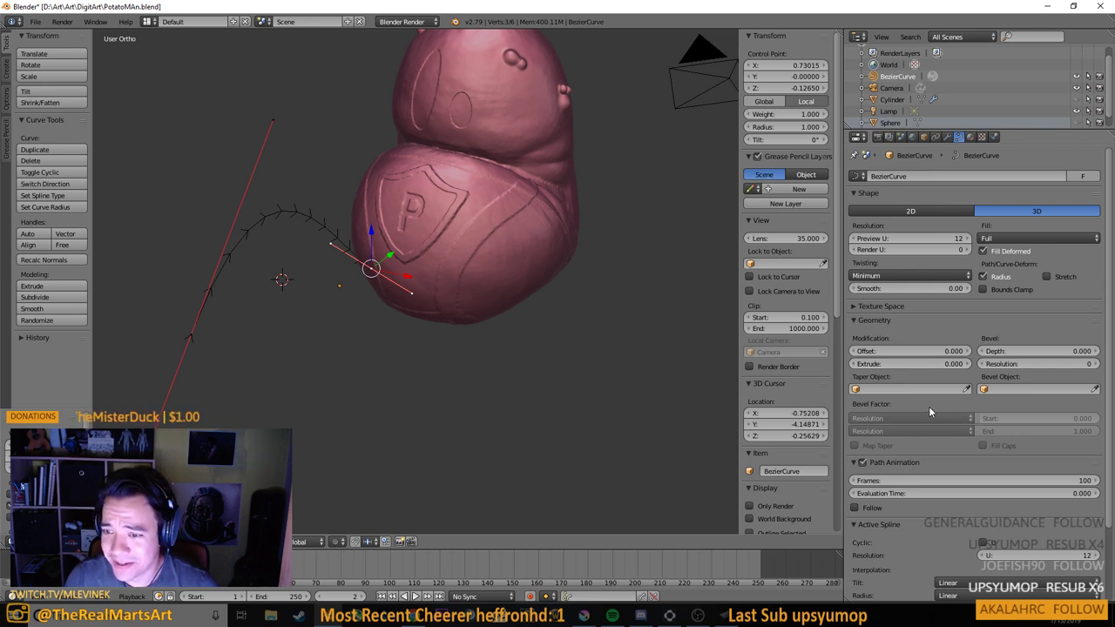
{"action": "left_click", "coordinate": [1094, 364]}
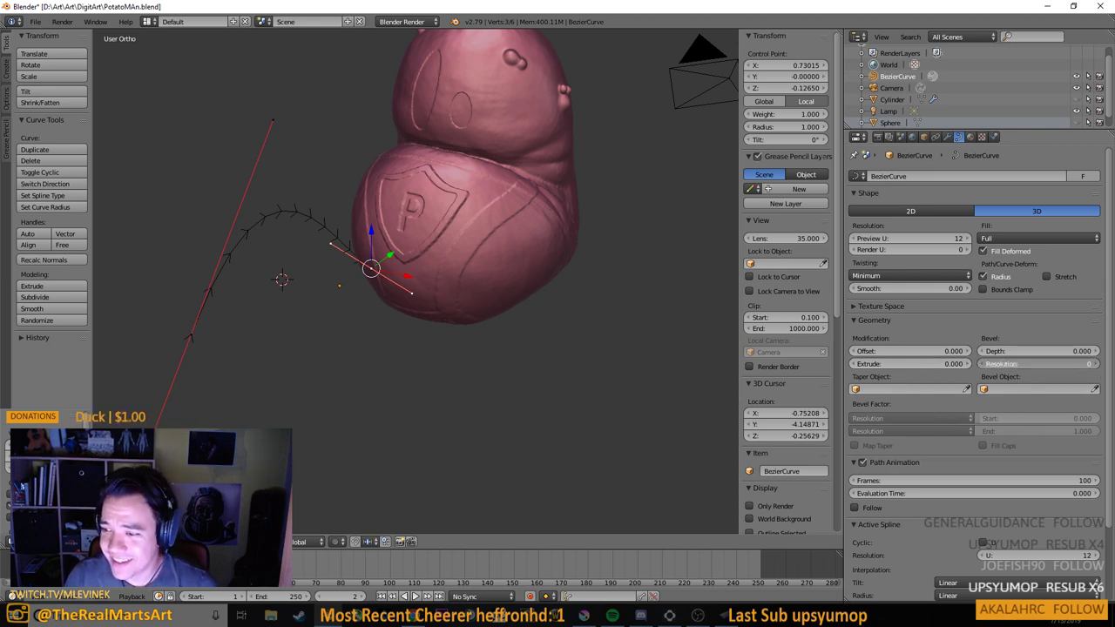
{"action": "left_click_drag", "start_coordinate": [983, 364], "coordinate": [1002, 352]}
Save over PotatoMAn.blend and check the thickened curve from several sides
{"action": "left_click_drag", "start_coordinate": [247, 378], "coordinate": [377, 379]}
{"action": "left_click_drag", "start_coordinate": [646, 324], "coordinate": [518, 323]}
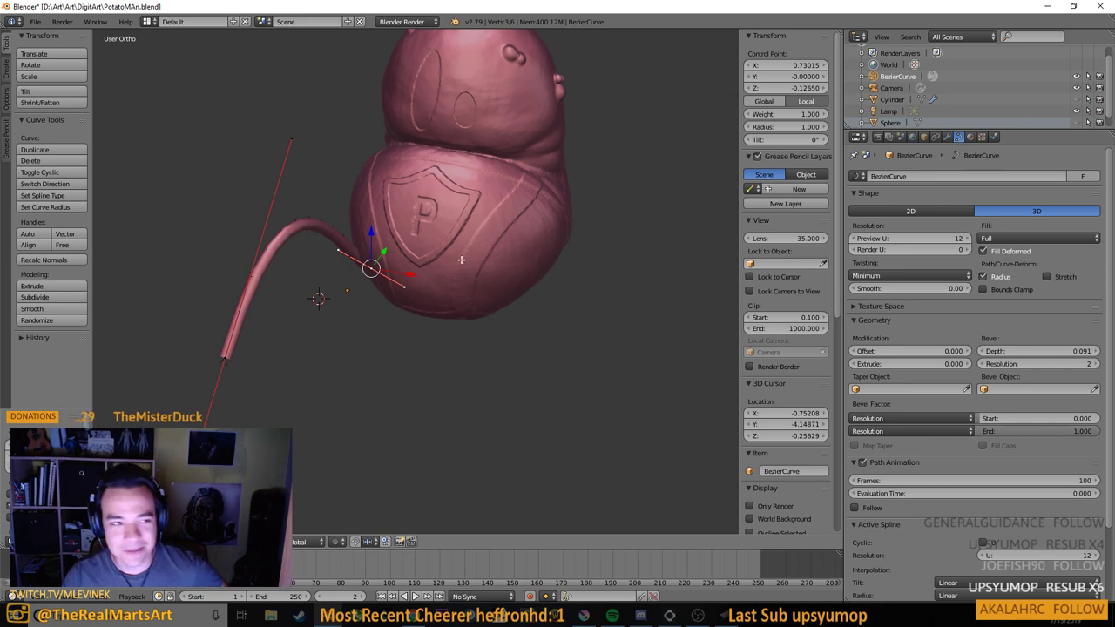
{"action": "key", "text": "ctrl+s"}
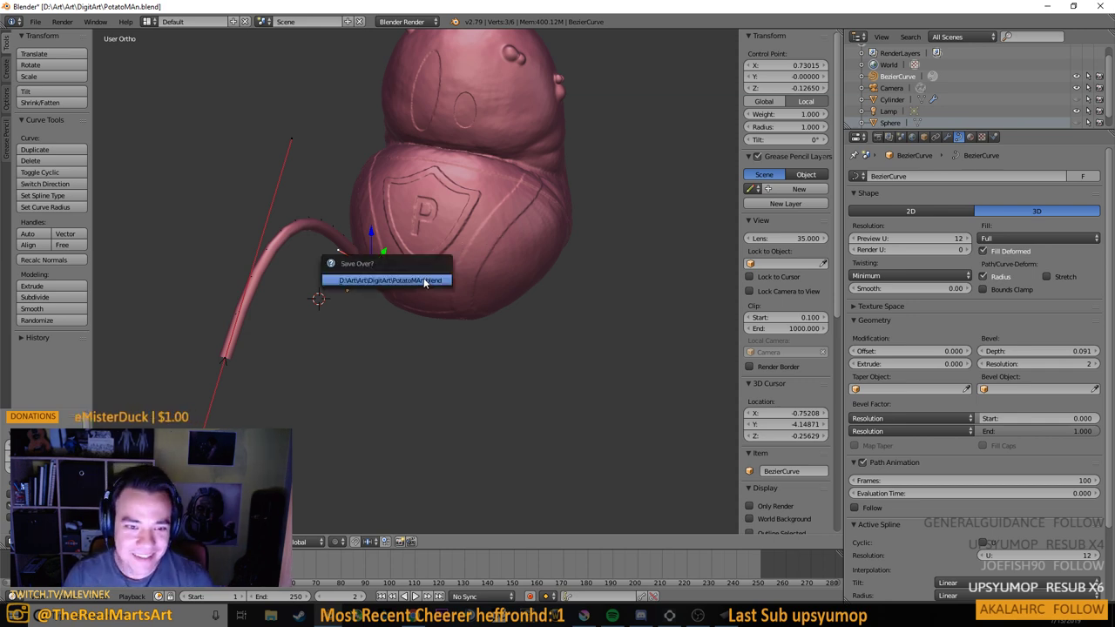
{"action": "left_click", "coordinate": [426, 283]}
{"action": "left_click_drag", "start_coordinate": [370, 324], "coordinate": [407, 330]}
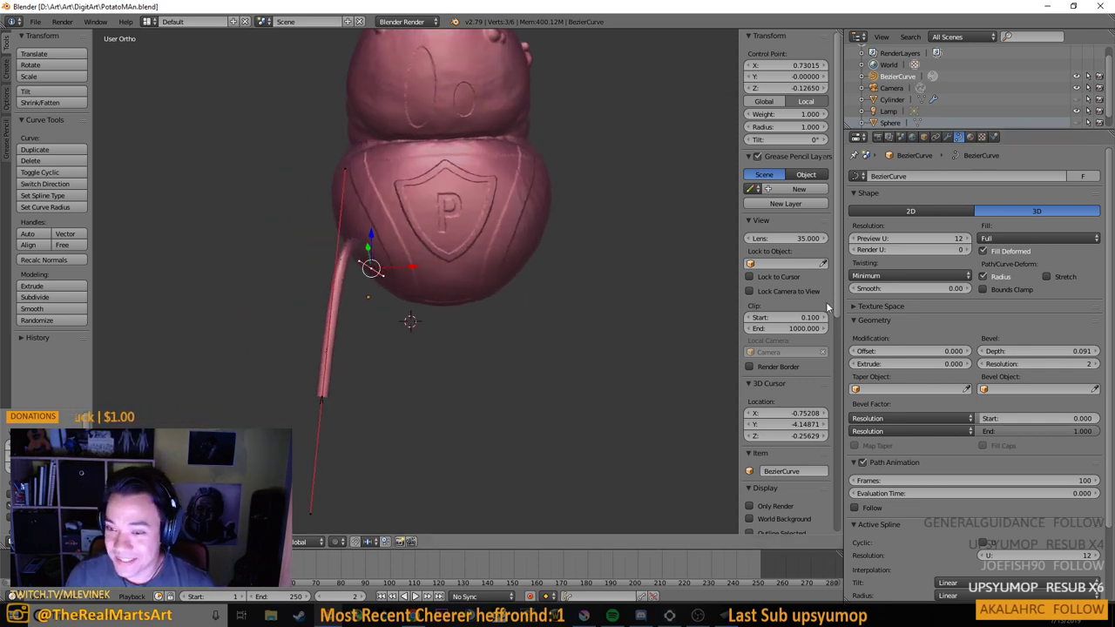
{"action": "left_click_drag", "start_coordinate": [483, 326], "coordinate": [349, 324]}
{"action": "scroll", "coordinate": [404, 328], "scroll_direction": "down", "scroll_amount": 2}
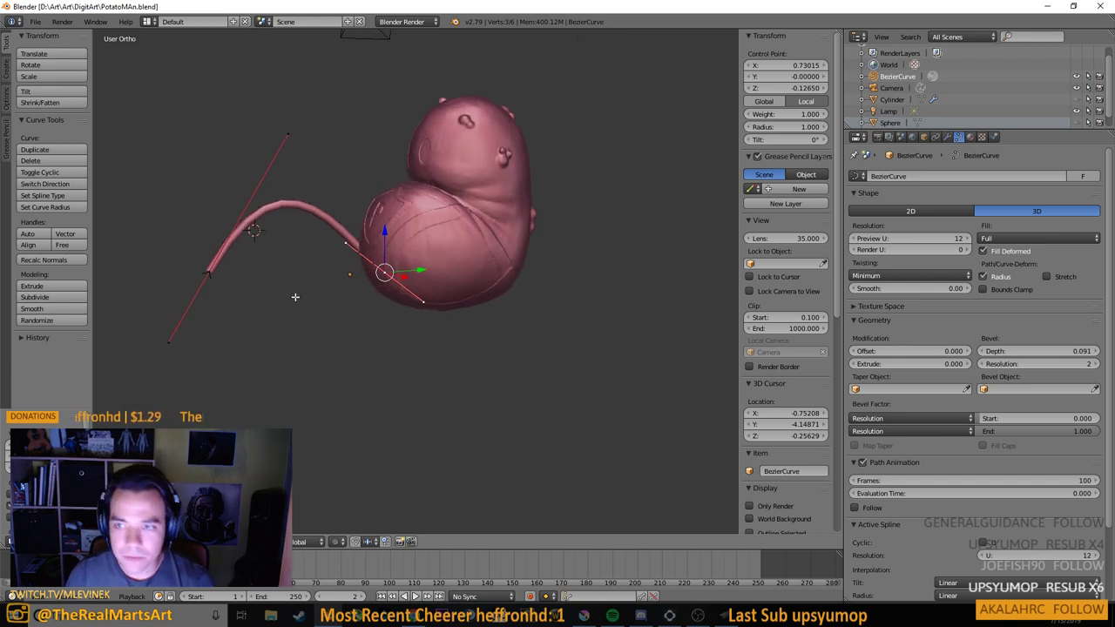
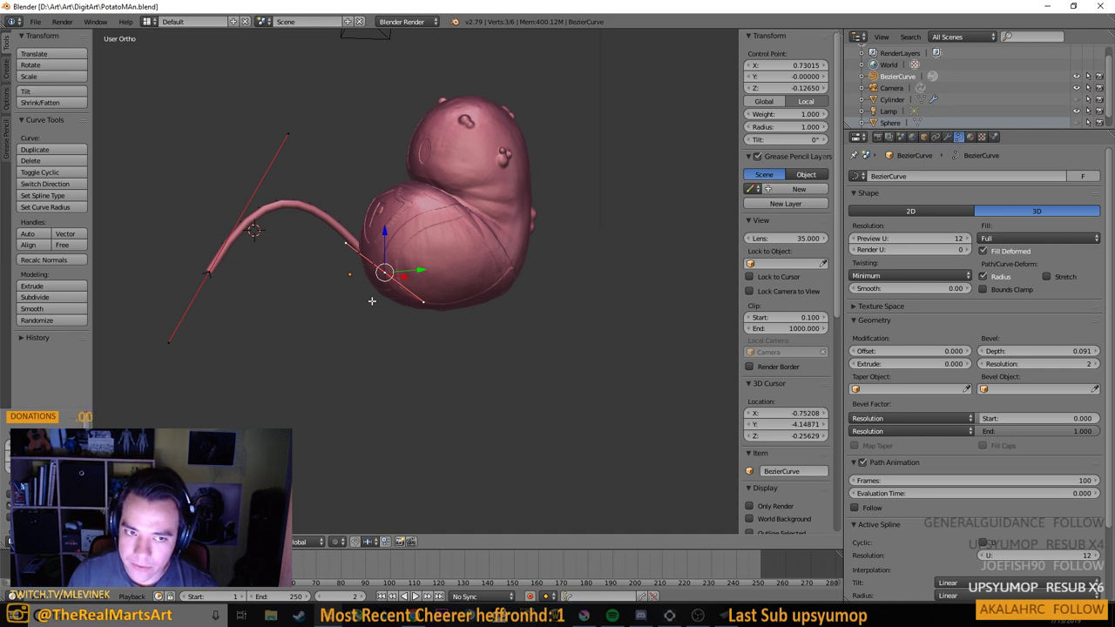
{"action": "left_click_drag", "start_coordinate": [371, 302], "coordinate": [377, 302]}
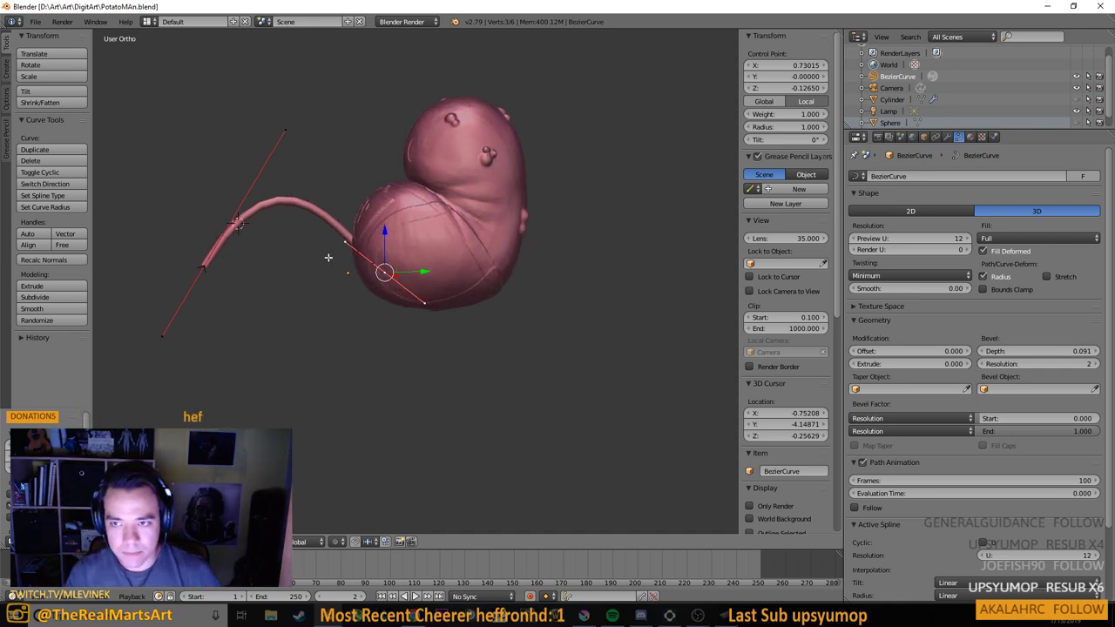
Place the 3D cursor at the base of the belly and leave the curve's Edit Mode
{"action": "left_click_drag", "start_coordinate": [521, 260], "coordinate": [590, 294]}
{"action": "key", "text": "shift+a"}
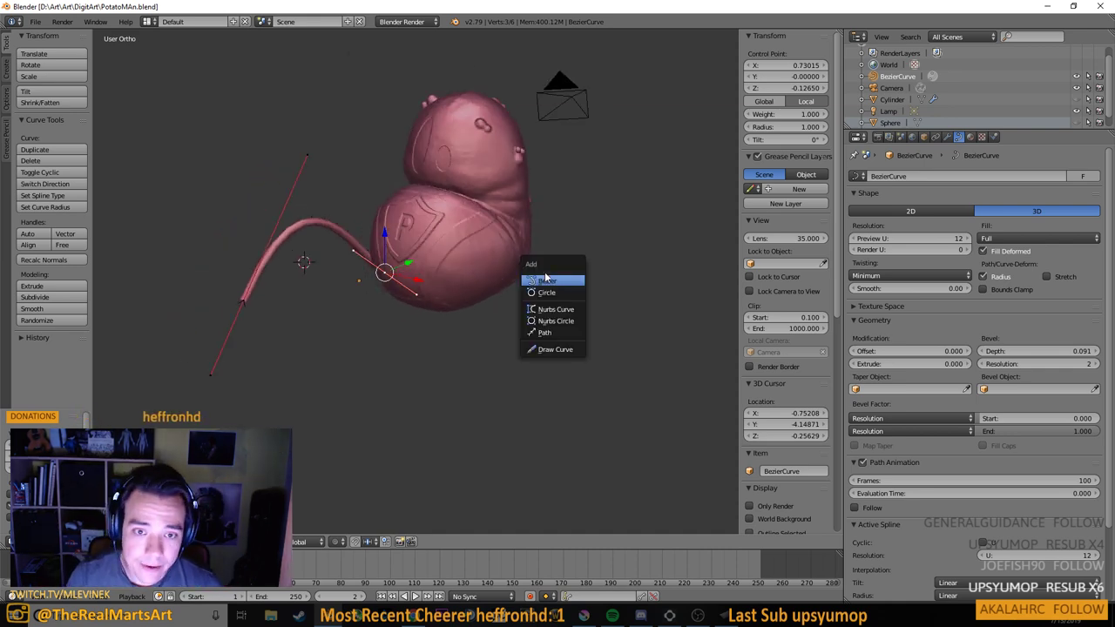
{"action": "left_click", "coordinate": [462, 293]}
{"action": "key", "text": "Tab"}
Try a plane at the 3D cursor as ground beneath the potato, and delete it
{"action": "key", "text": "shift+a"}
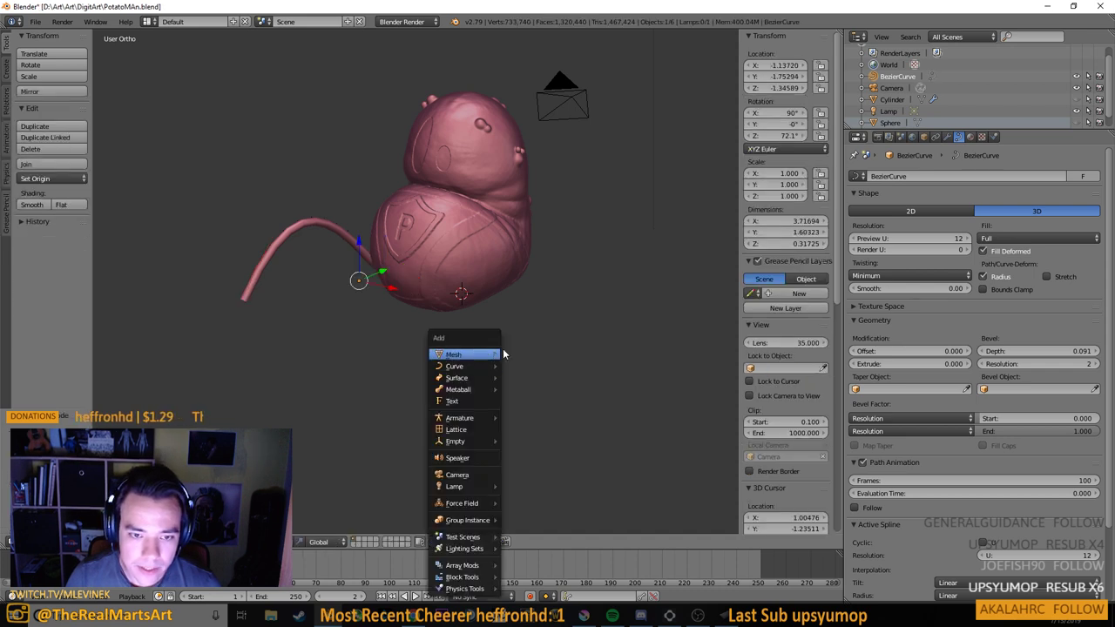
{"action": "key", "text": "Escape"}
{"action": "key", "text": "shift+a"}
{"action": "mouse_move", "coordinate": [444, 351]}
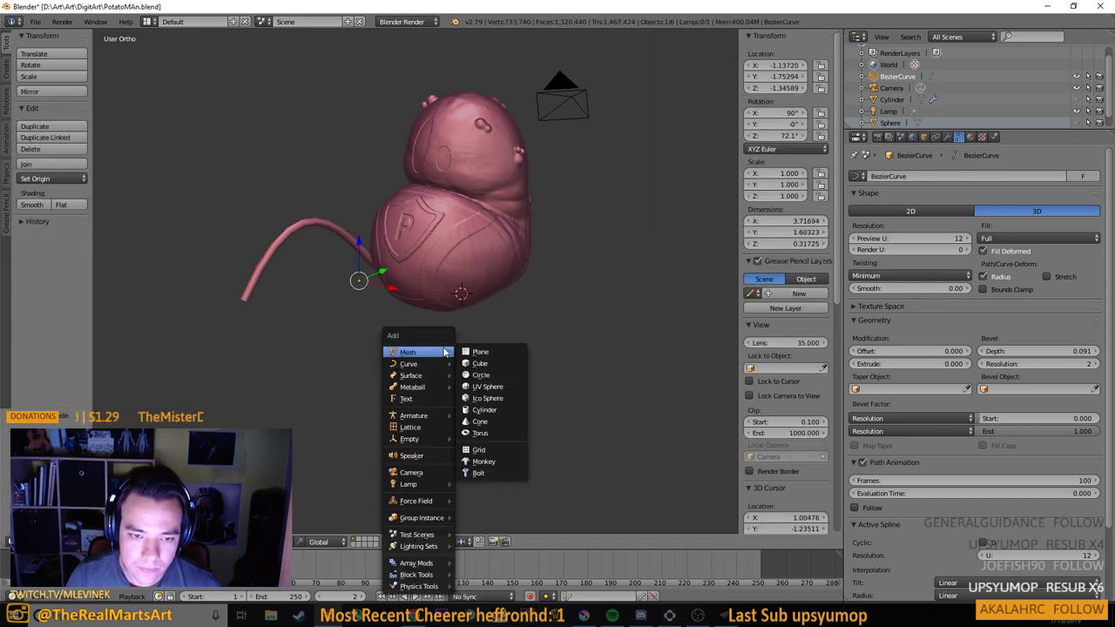
{"action": "left_click", "coordinate": [479, 351]}
{"action": "scroll", "coordinate": [523, 303], "scroll_direction": "down", "scroll_amount": 3}
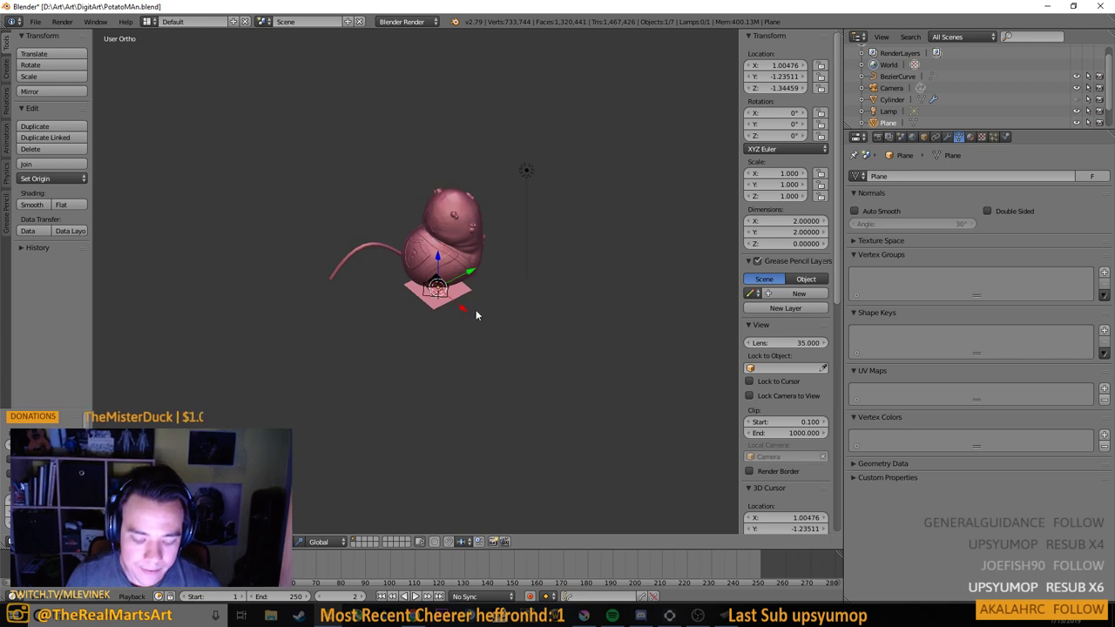
{"action": "key", "text": "x"}
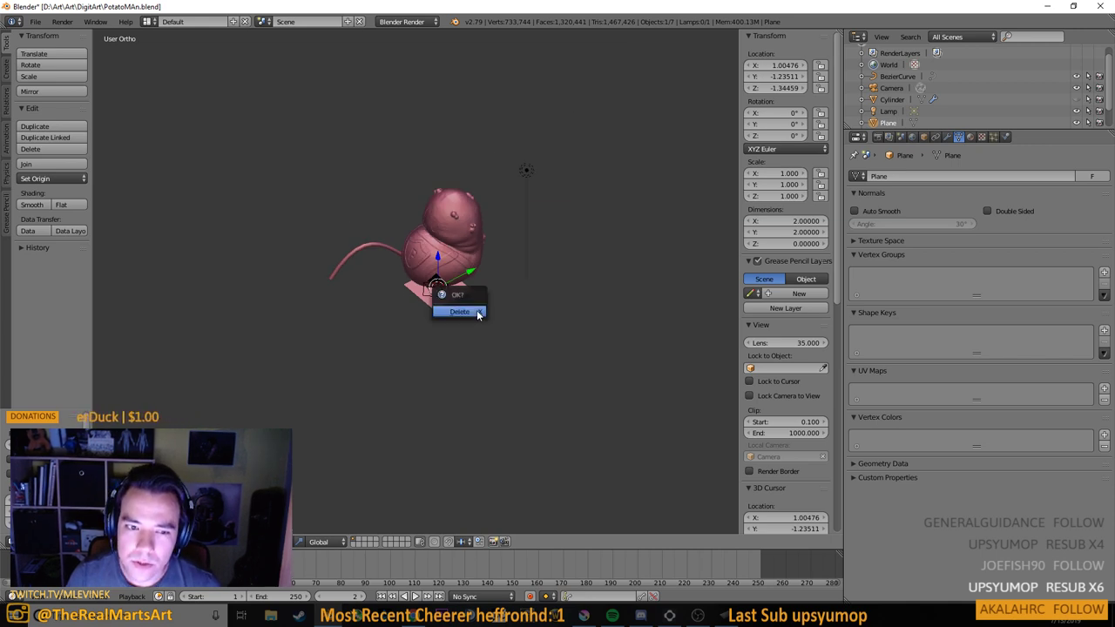
{"action": "left_click", "coordinate": [477, 313]}
Add a cube at the 3D cursor and scale it uniformly to about 4.146
{"action": "key", "text": "shift+a"}
{"action": "mouse_move", "coordinate": [444, 351]}
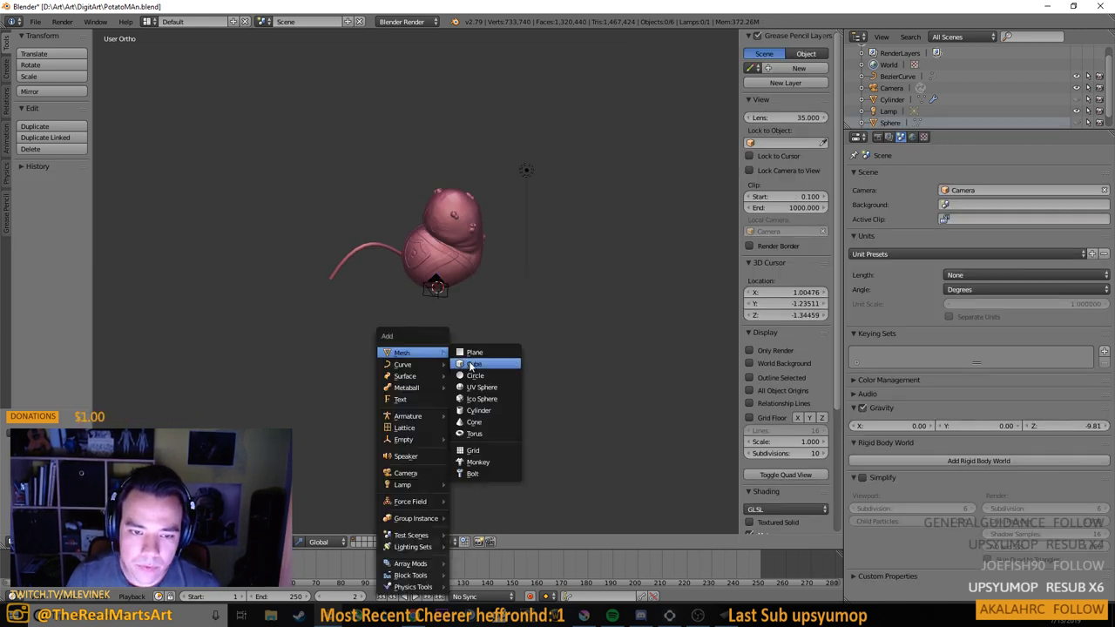
{"action": "left_click", "coordinate": [501, 354]}
{"action": "scroll", "coordinate": [462, 309], "scroll_direction": "down", "scroll_amount": 3}
{"action": "scroll", "coordinate": [458, 307], "scroll_direction": "up", "scroll_amount": 7}
{"action": "left_click_drag", "start_coordinate": [481, 329], "coordinate": [566, 272]}
{"action": "key", "text": "s"}
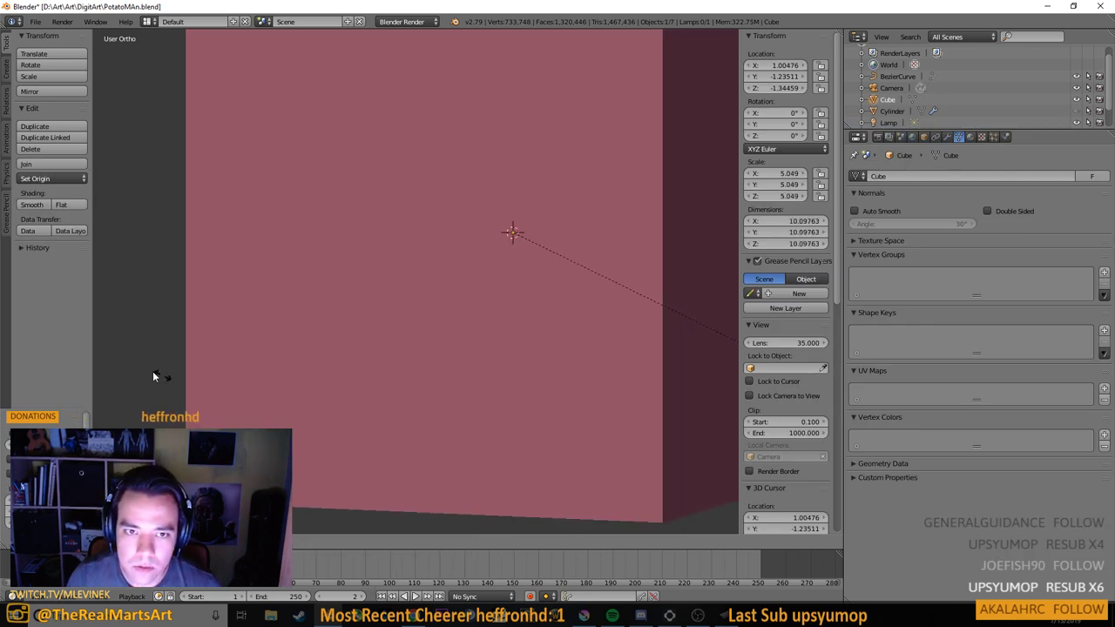
{"action": "left_click", "coordinate": [103, 345]}
Move the cube beneath the potato to about X -0.09, Z -6.07 so that its upper face serves as ground
{"action": "scroll", "coordinate": [403, 246], "scroll_direction": "down", "scroll_amount": 5}
{"action": "left_click_drag", "start_coordinate": [438, 221], "coordinate": [434, 275]}
{"action": "scroll", "coordinate": [451, 283], "scroll_direction": "up", "scroll_amount": 7}
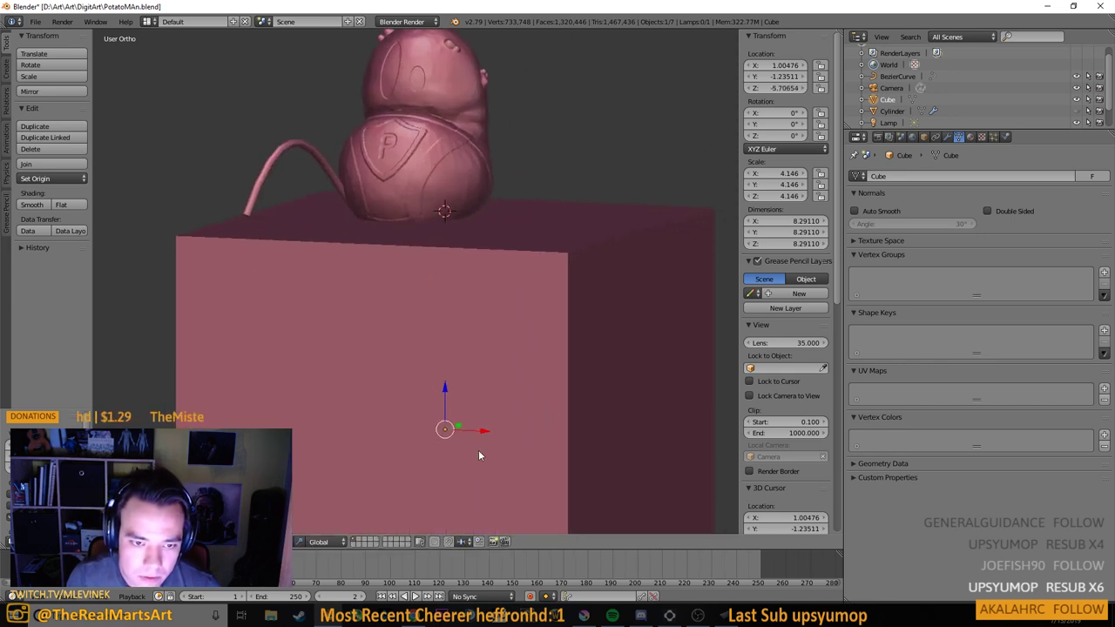
{"action": "left_click_drag", "start_coordinate": [476, 433], "coordinate": [421, 433]}
{"action": "left_click_drag", "start_coordinate": [397, 381], "coordinate": [390, 399]}
{"action": "left_click_drag", "start_coordinate": [631, 338], "coordinate": [547, 337]}
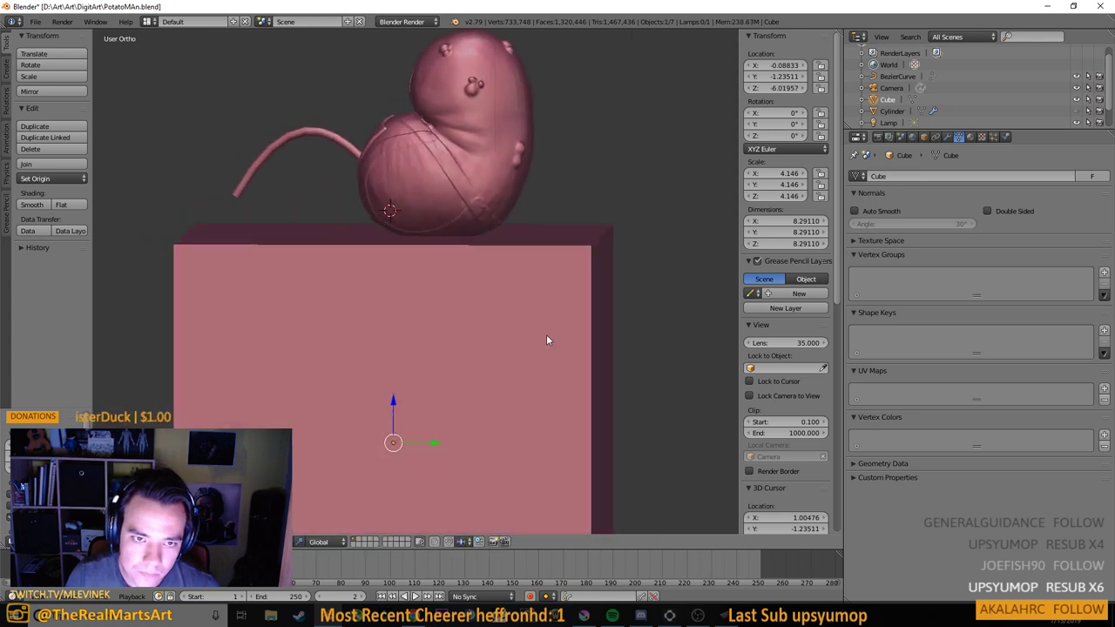
{"action": "left_click_drag", "start_coordinate": [390, 402], "coordinate": [450, 391]}
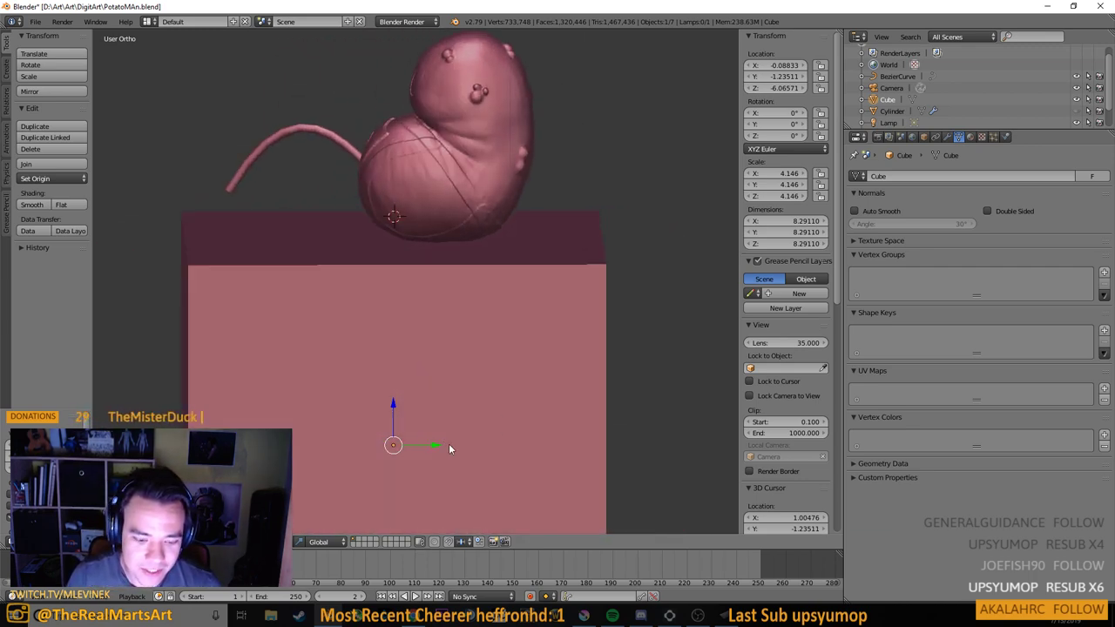
Stretch the ground cube along Y to a scale of about 8.326
{"action": "key", "text": "s"}
{"action": "key", "text": "y"}
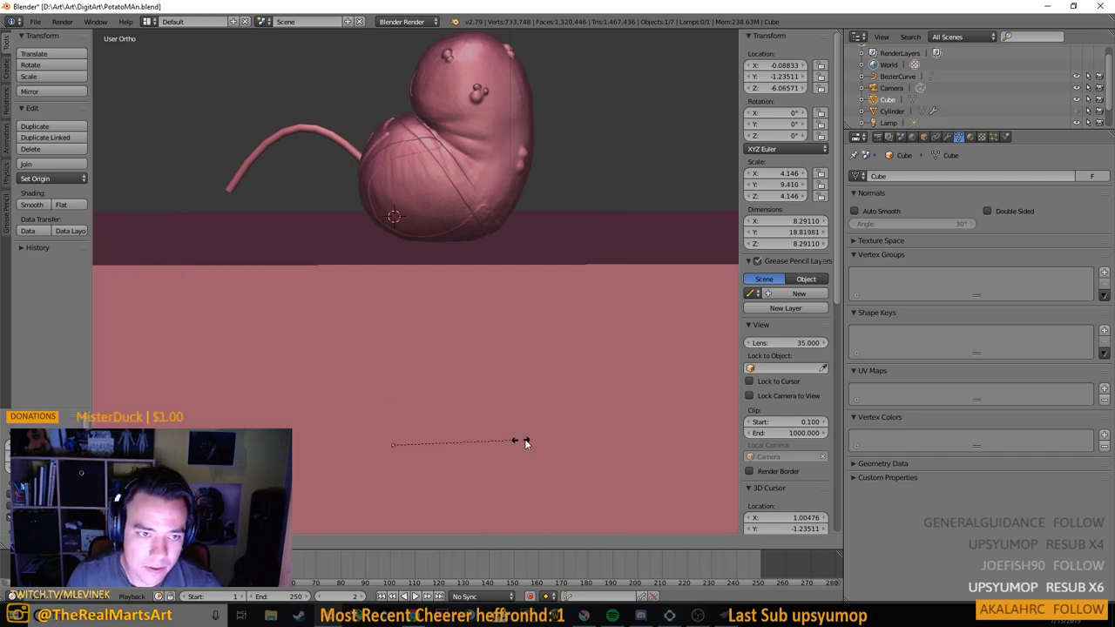
{"action": "left_click", "coordinate": [506, 444]}
{"action": "scroll", "coordinate": [451, 384], "scroll_direction": "down", "scroll_amount": 3}
{"action": "left_click_drag", "start_coordinate": [452, 381], "coordinate": [536, 390]}
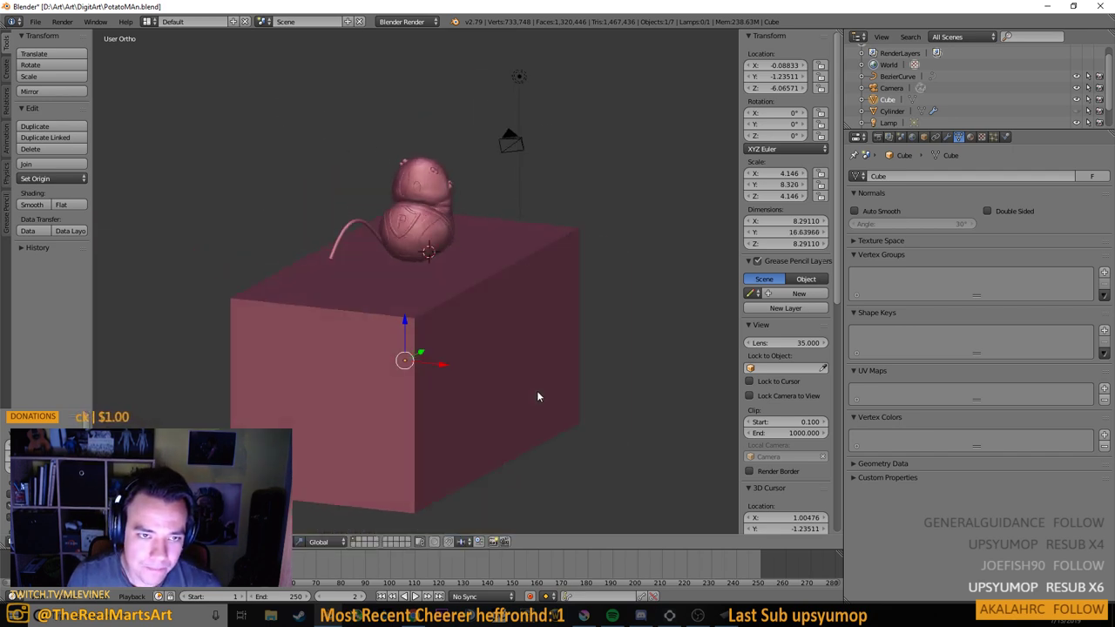
{"action": "scroll", "coordinate": [404, 250], "scroll_direction": "up", "scroll_amount": 3}
Add a UV sphere and move it along Y to about -5.02, near the free end of the curved limb
{"action": "left_click_drag", "start_coordinate": [397, 257], "coordinate": [540, 306]}
{"action": "right_click", "coordinate": [275, 173]}
{"action": "mouse_move", "coordinate": [427, 251]}
{"action": "left_mouse_down"}
{"action": "mouse_move", "coordinate": [336, 252]}
{"action": "mouse_move", "coordinate": [415, 256]}
{"action": "left_mouse_up"}
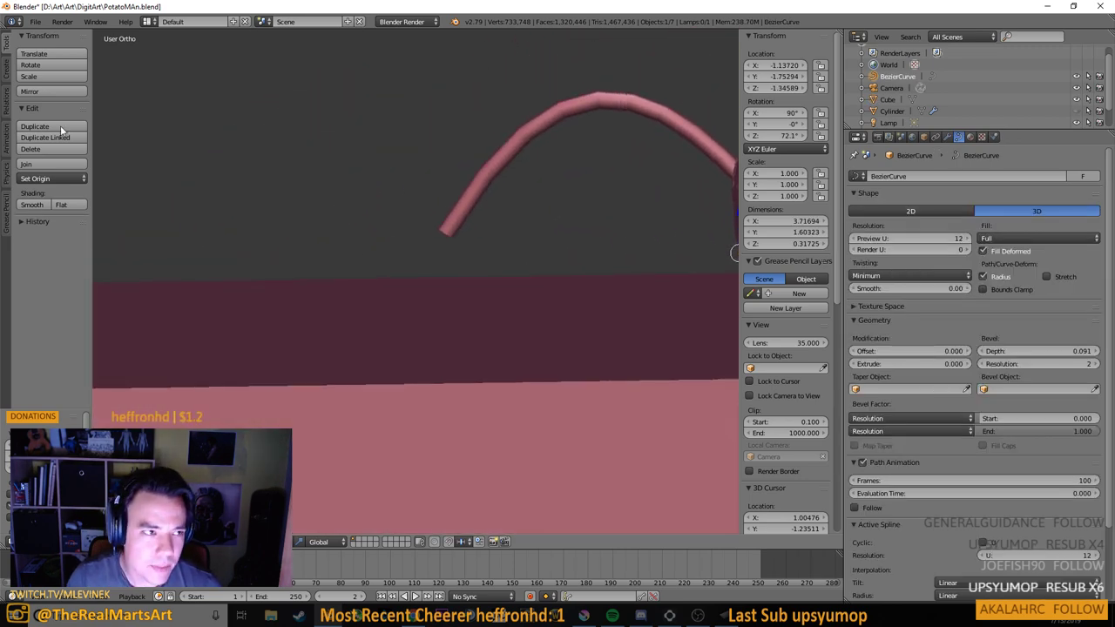
{"action": "key", "text": "shift+a"}
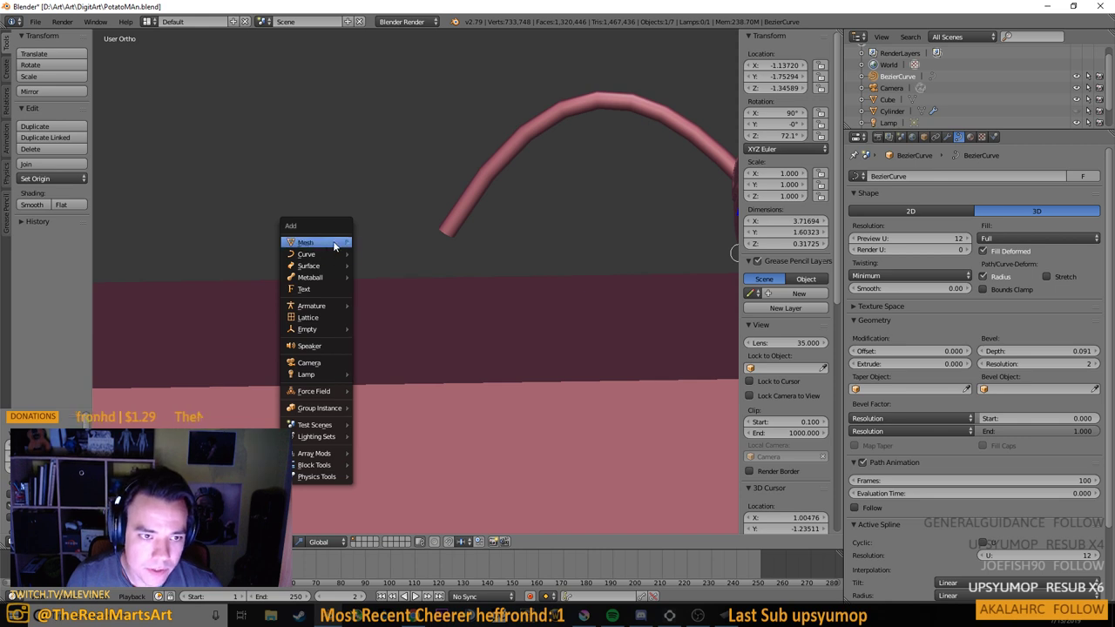
{"action": "mouse_move", "coordinate": [335, 246]}
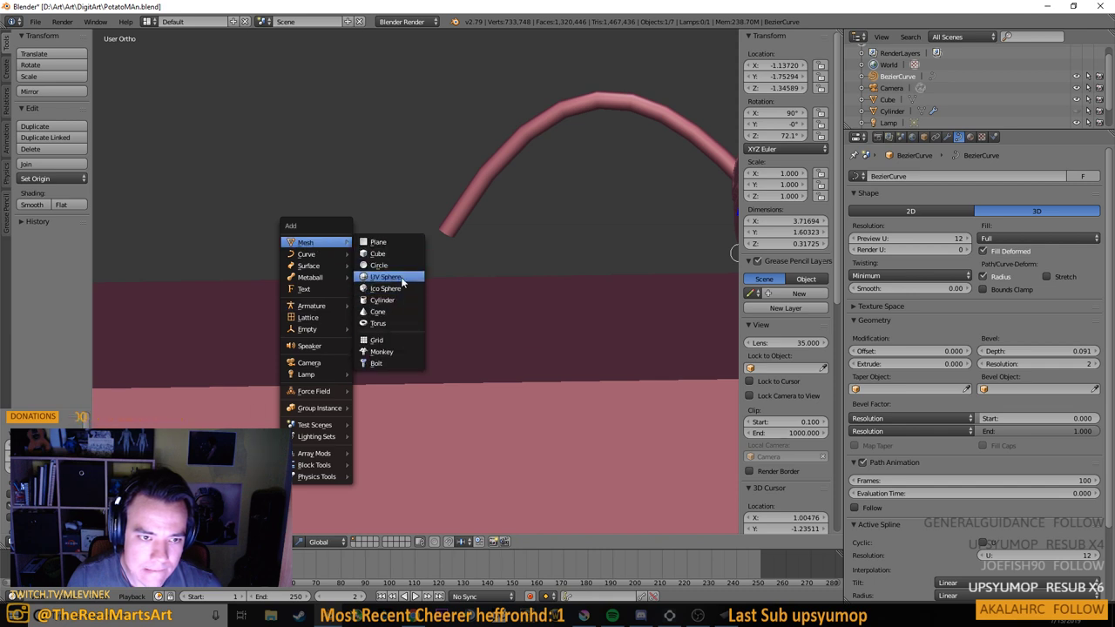
{"action": "left_click", "coordinate": [386, 277]}
{"action": "scroll", "coordinate": [604, 284], "scroll_direction": "down", "scroll_amount": 3}
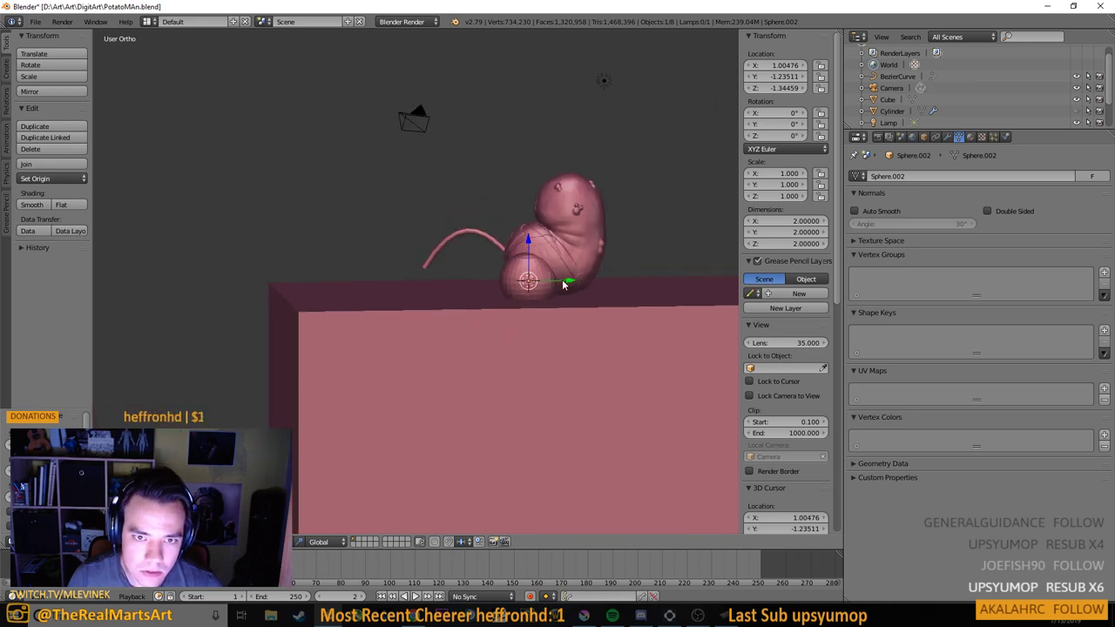
{"action": "left_click_drag", "start_coordinate": [564, 284], "coordinate": [454, 284]}
{"action": "scroll", "coordinate": [448, 261], "scroll_direction": "up", "scroll_amount": 5}
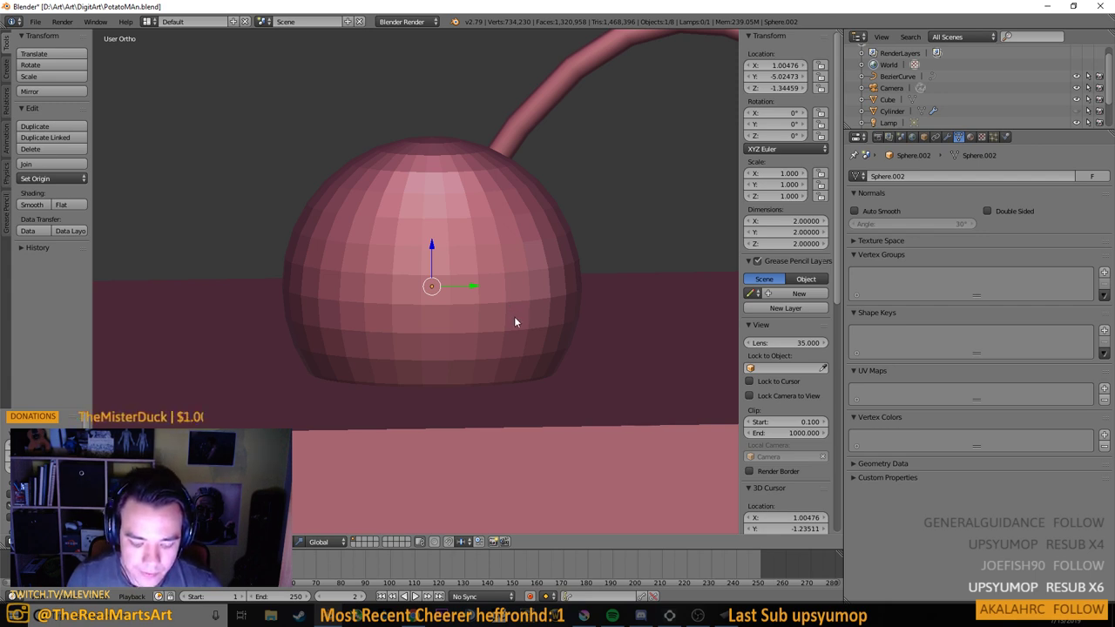
Stretch the UV sphere along Z to a scale of about 1.485
{"action": "key", "text": "s"}
{"action": "key", "text": "z"}
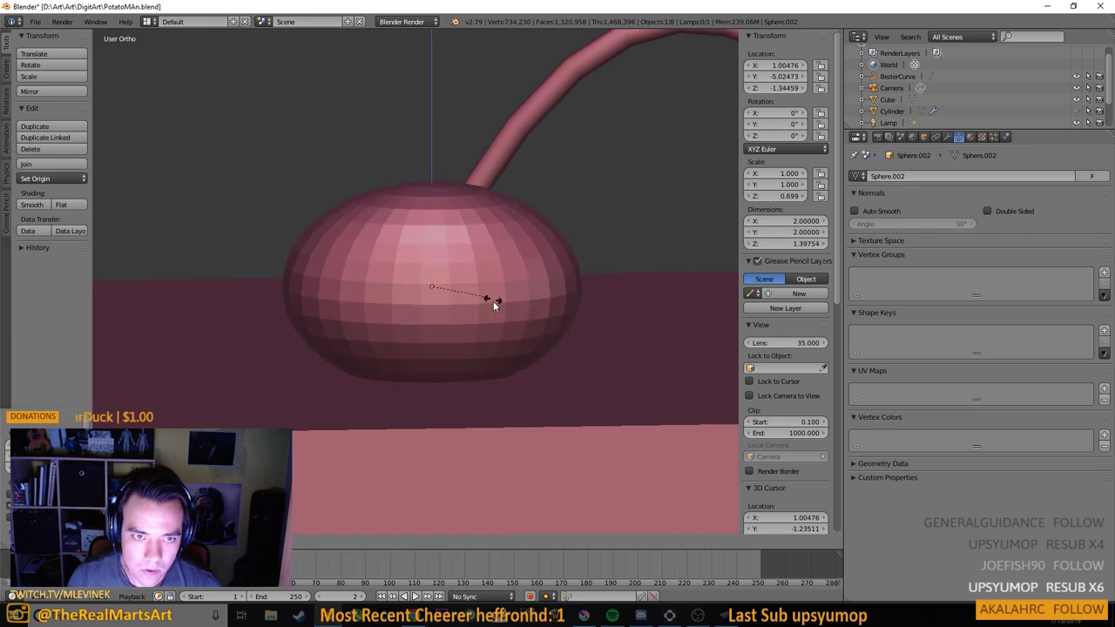
{"action": "left_click", "coordinate": [462, 410]}
{"action": "left_click_drag", "start_coordinate": [461, 410], "coordinate": [498, 341]}
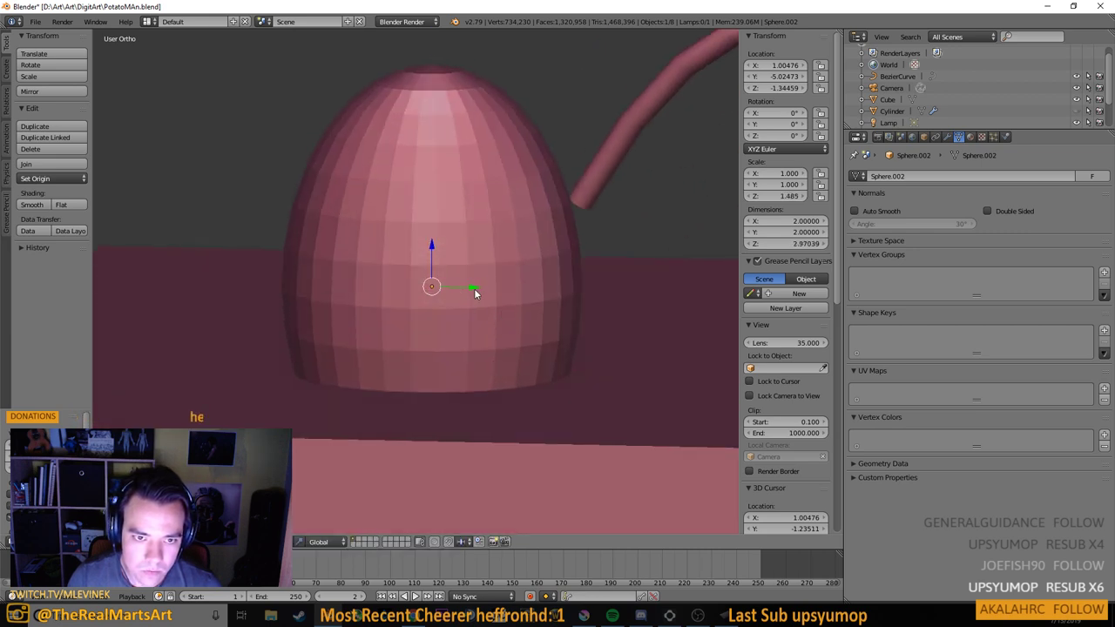
{"action": "left_click_drag", "start_coordinate": [439, 292], "coordinate": [347, 319]}
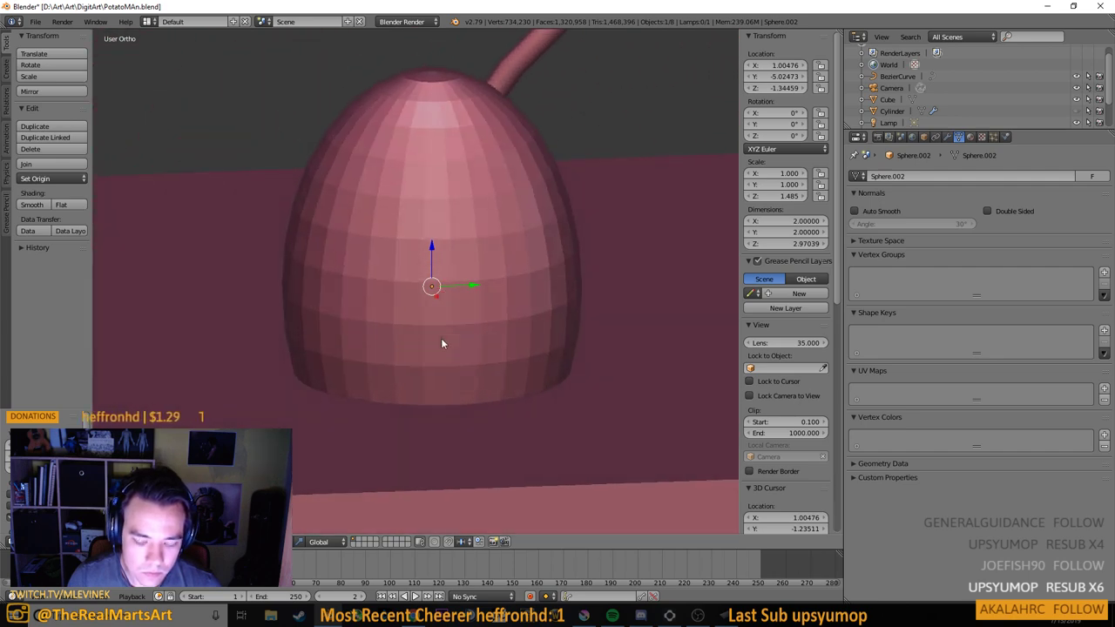
Tilt the sphere to about X 47.8°, Y -11°, Z 9.05° and shrink it uniformly to about 0.392 × 0.392 × 0.582
{"action": "key", "text": "r"}
{"action": "left_click", "coordinate": [501, 272]}
{"action": "scroll", "coordinate": [497, 286], "scroll_direction": "down", "scroll_amount": 3}
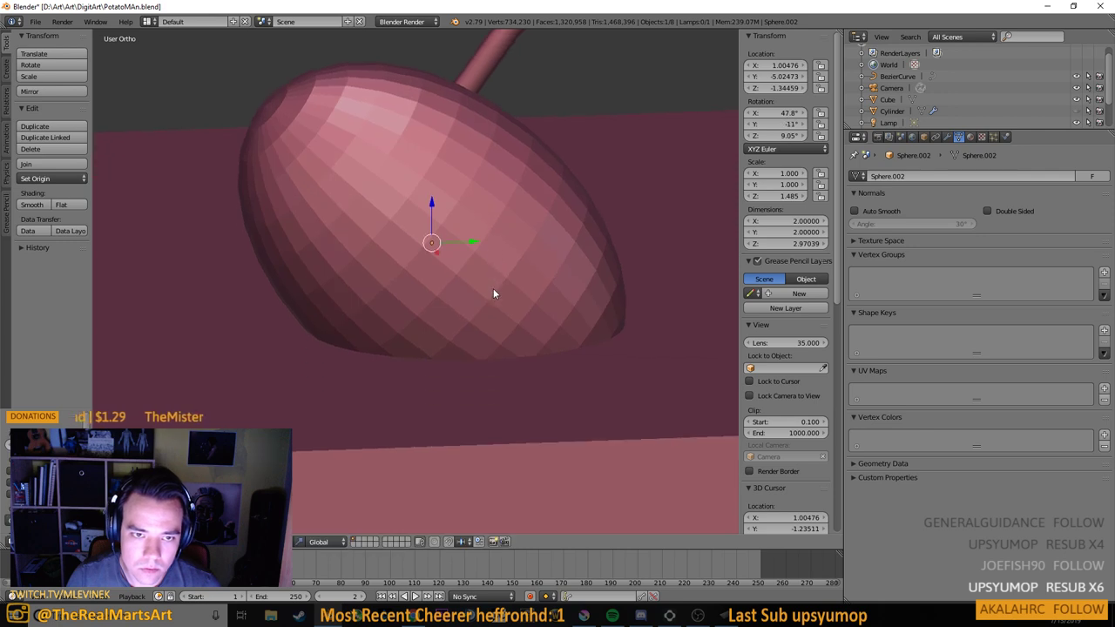
{"action": "key", "text": "s"}
{"action": "left_click", "coordinate": [469, 286]}
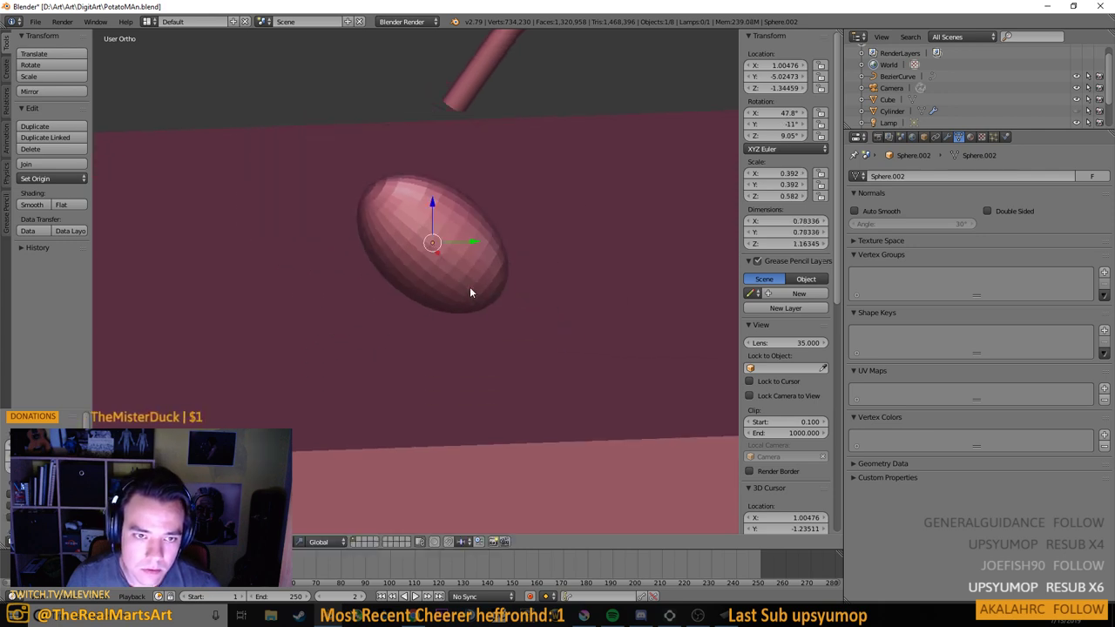
Move the ellipsoid onto the free end of the curved limb at about X -2.13, Y -4.81, Z -1.37
{"action": "left_click_drag", "start_coordinate": [469, 286], "coordinate": [248, 287]}
{"action": "left_click_drag", "start_coordinate": [248, 287], "coordinate": [366, 284]}
{"action": "left_click_drag", "start_coordinate": [527, 291], "coordinate": [411, 279]}
{"action": "left_click_drag", "start_coordinate": [372, 294], "coordinate": [406, 293]}
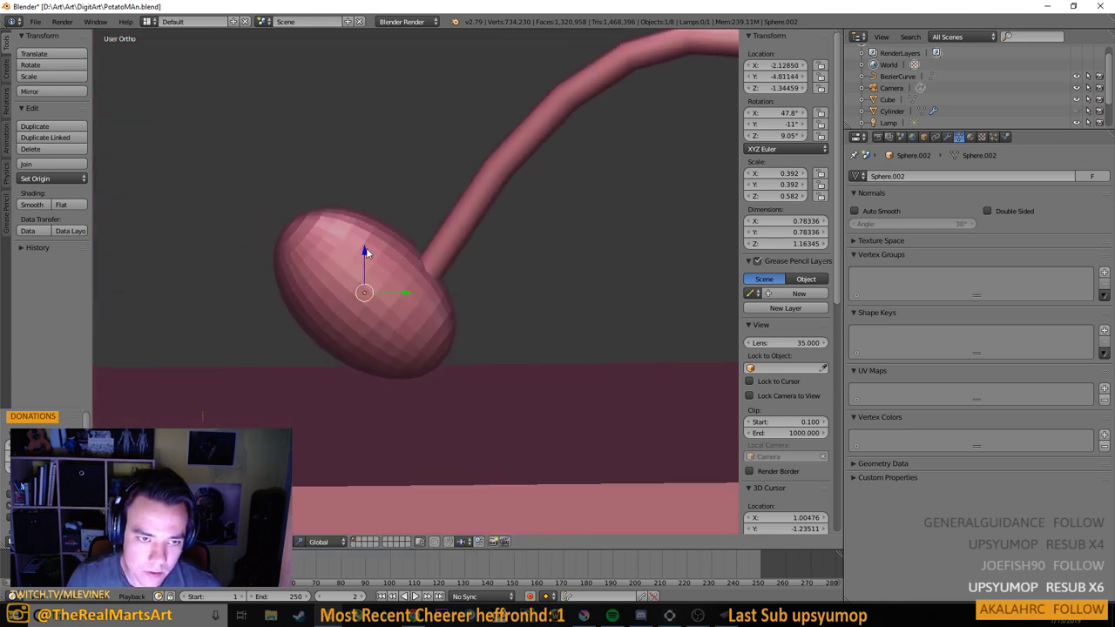
{"action": "left_click_drag", "start_coordinate": [363, 247], "coordinate": [362, 252]}
Tilt the ellipsoid further to about X 63.8°, Y -15.1°, Z 6.7° and check its alignment with the limb from above
{"action": "key", "text": "r"}
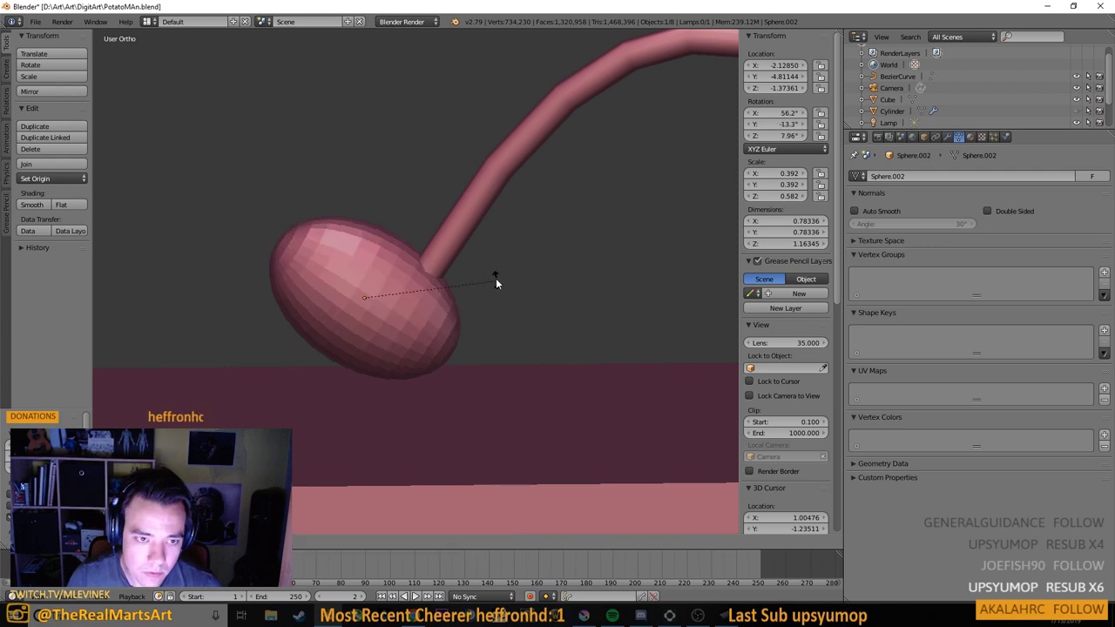
{"action": "left_click", "coordinate": [495, 262]}
{"action": "left_click_drag", "start_coordinate": [492, 308], "coordinate": [645, 432]}
{"action": "scroll", "coordinate": [500, 261], "scroll_direction": "down", "scroll_amount": 5}
{"action": "left_click_drag", "start_coordinate": [526, 276], "coordinate": [538, 300]}
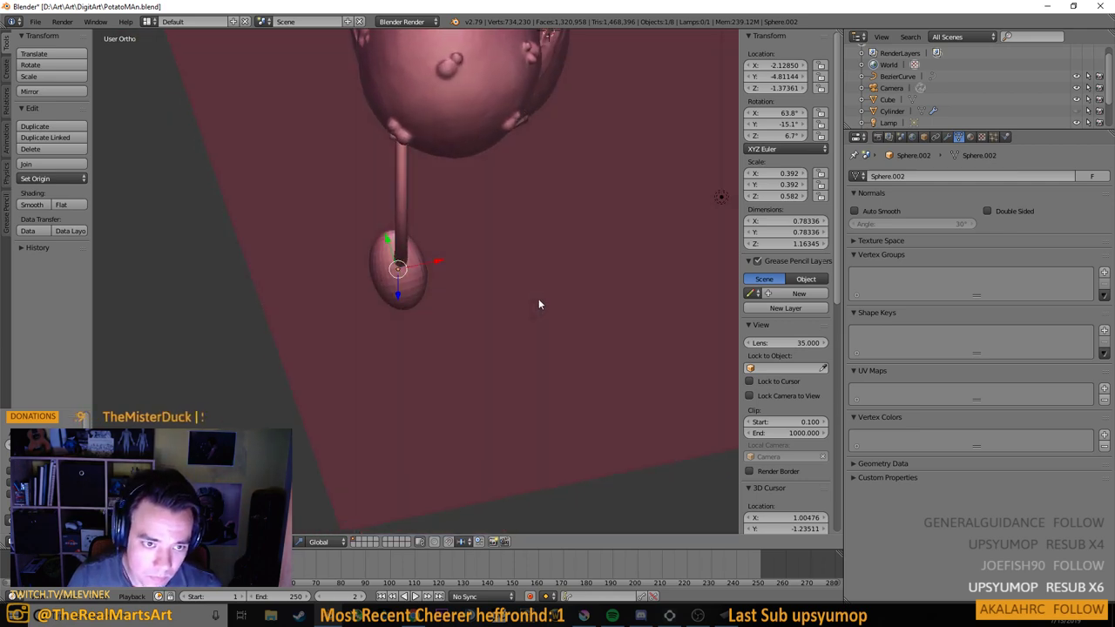
Rotate the ellipsoid foot to about X 60.2°, Y -28.8°, Z -9.38° and check it from the side
{"action": "key", "text": "r"}
{"action": "left_click", "coordinate": [513, 348]}
{"action": "left_click_drag", "start_coordinate": [513, 354], "coordinate": [501, 177]}
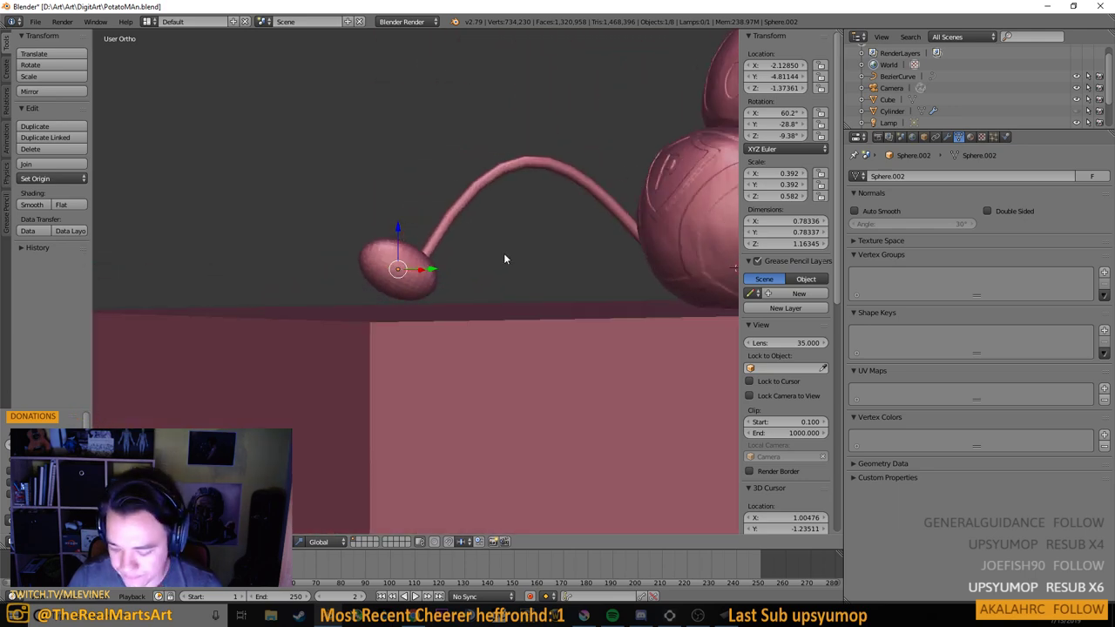
{"action": "key", "text": "KP_1"}
{"action": "key", "text": "KP_3"}
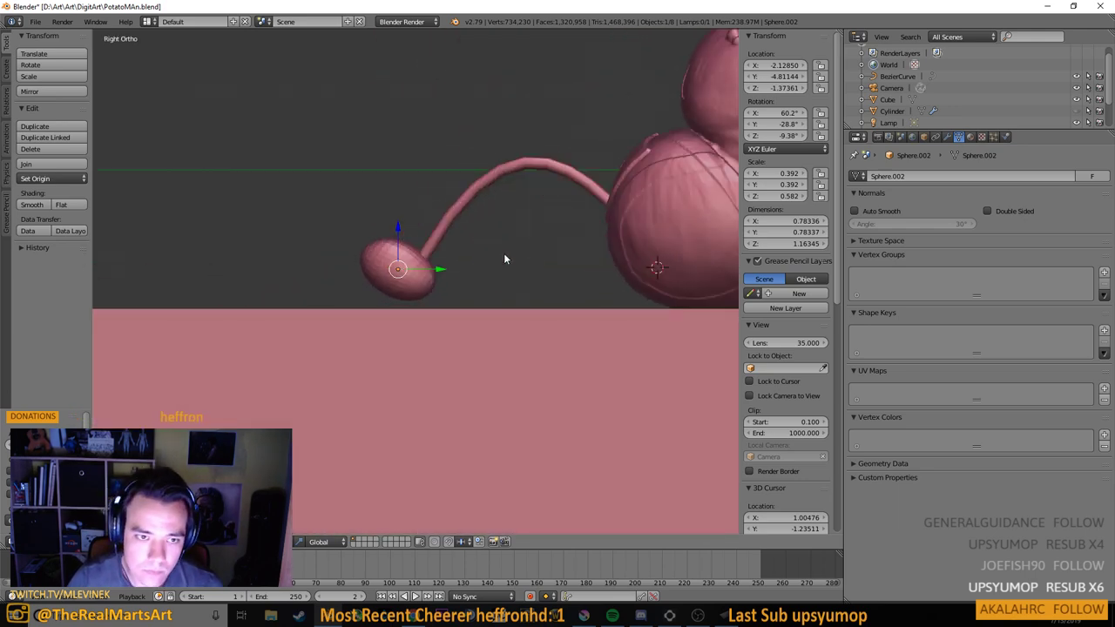
Lower the ellipsoid foot to about Z -1.54 and tilt it to about X 50.7°, Y -27.5°, Z -5.02°
{"action": "left_click_drag", "start_coordinate": [398, 230], "coordinate": [401, 246]}
{"action": "left_click_drag", "start_coordinate": [481, 265], "coordinate": [502, 267]}
{"action": "key", "text": "r"}
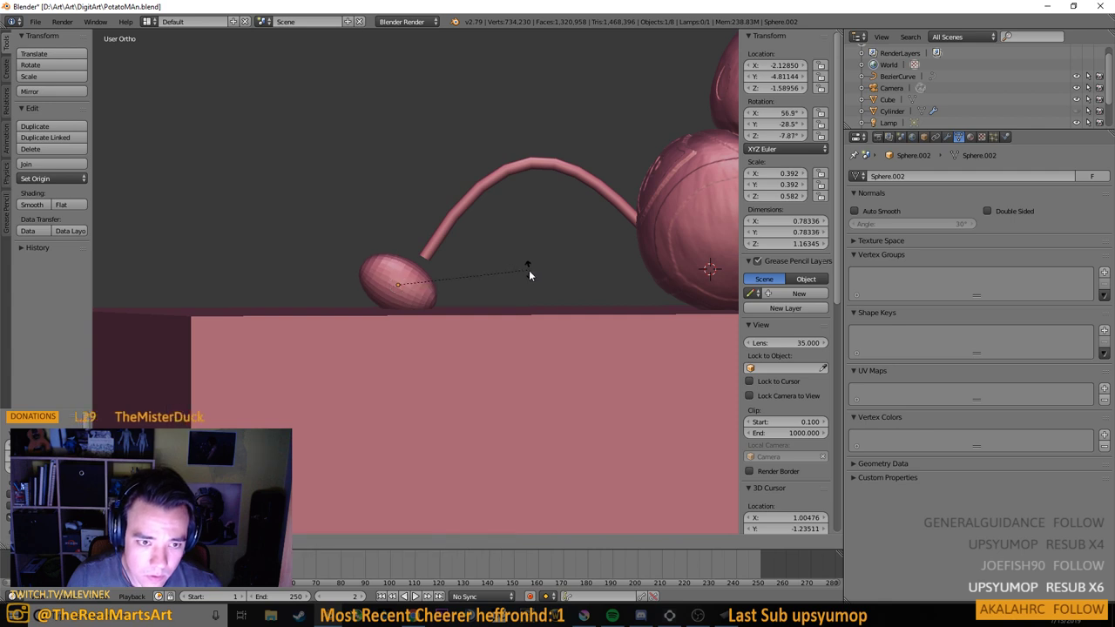
{"action": "left_click", "coordinate": [530, 288]}
{"action": "left_click_drag", "start_coordinate": [397, 240], "coordinate": [398, 233]}
Lower the limb curve's foot-end control point to a local Y of about -0.10 so it meets the ellipsoid
{"action": "right_click", "coordinate": [445, 244]}
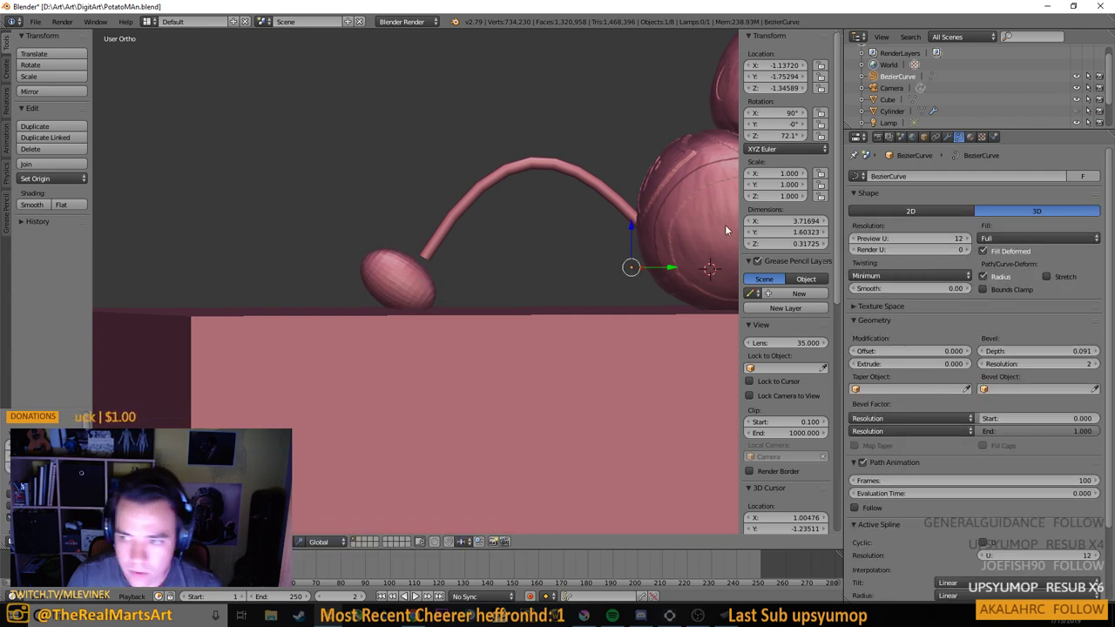
{"action": "scroll", "coordinate": [893, 83], "scroll_direction": "down", "scroll_amount": 3}
{"action": "left_click", "coordinate": [889, 65]}
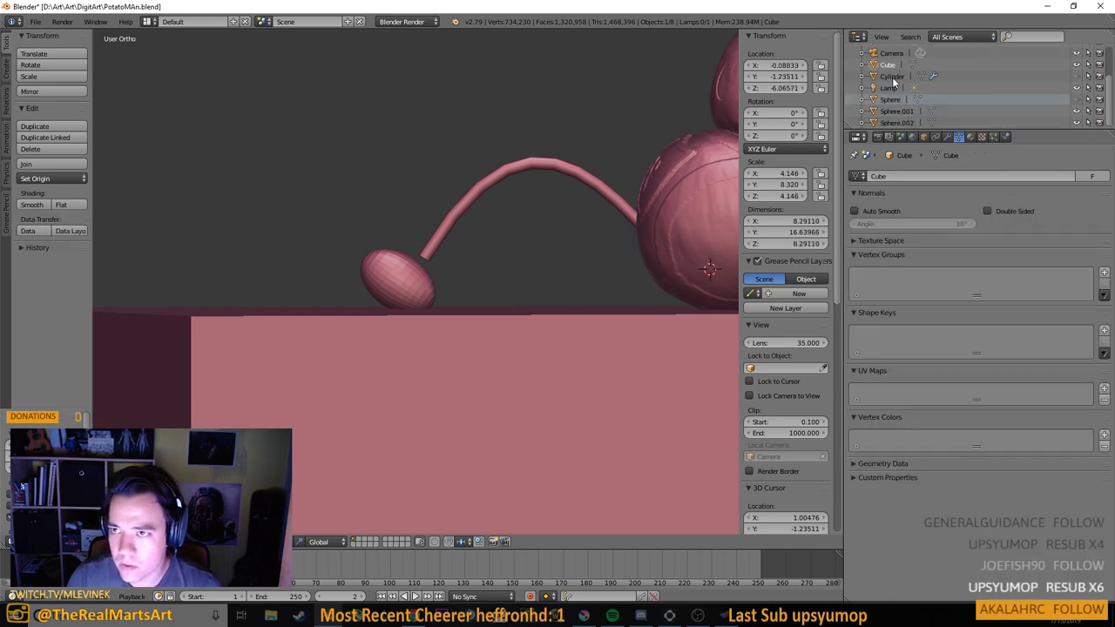
{"action": "left_click", "coordinate": [892, 78]}
{"action": "scroll", "coordinate": [895, 87], "scroll_direction": "up", "scroll_amount": 2}
{"action": "left_click", "coordinate": [900, 65]}
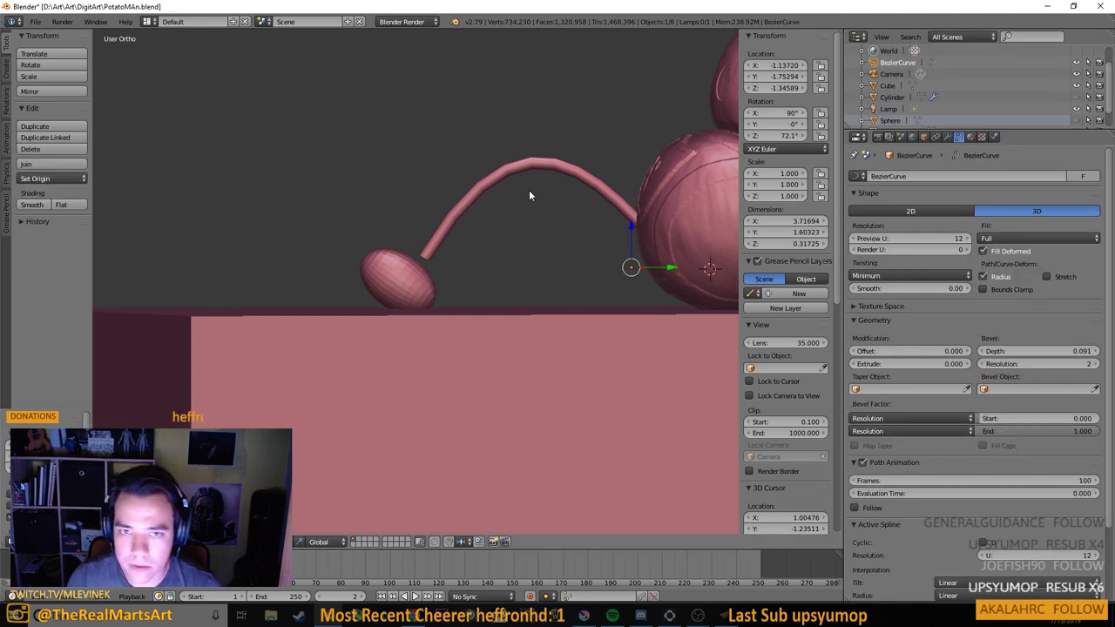
{"action": "key", "text": "Tab"}
{"action": "right_click", "coordinate": [424, 257]}
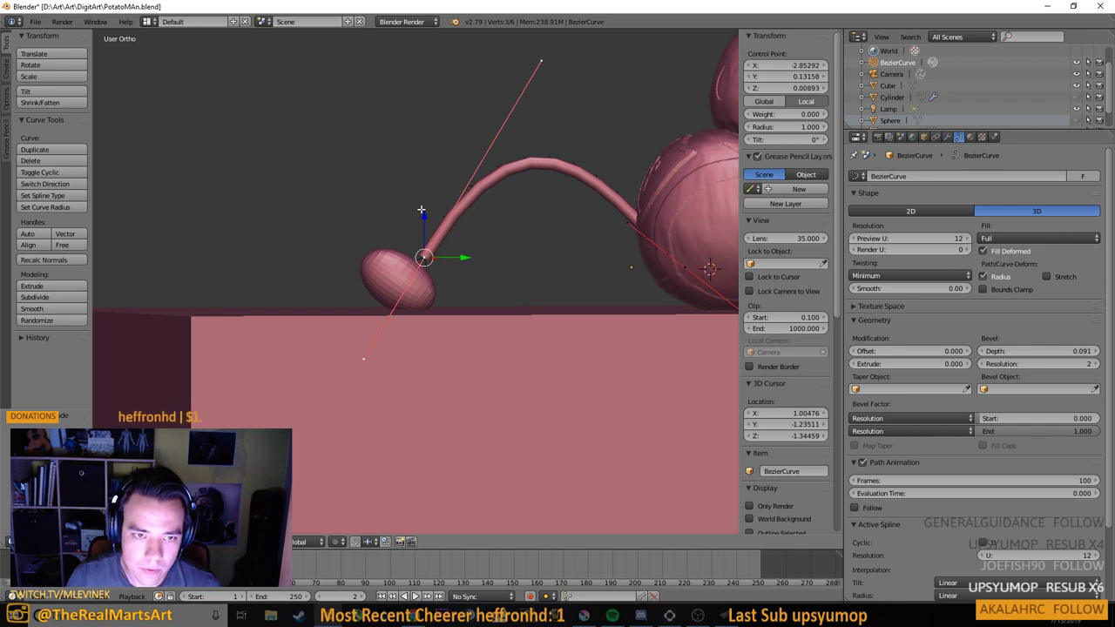
{"action": "left_click_drag", "start_coordinate": [422, 211], "coordinate": [421, 229]}
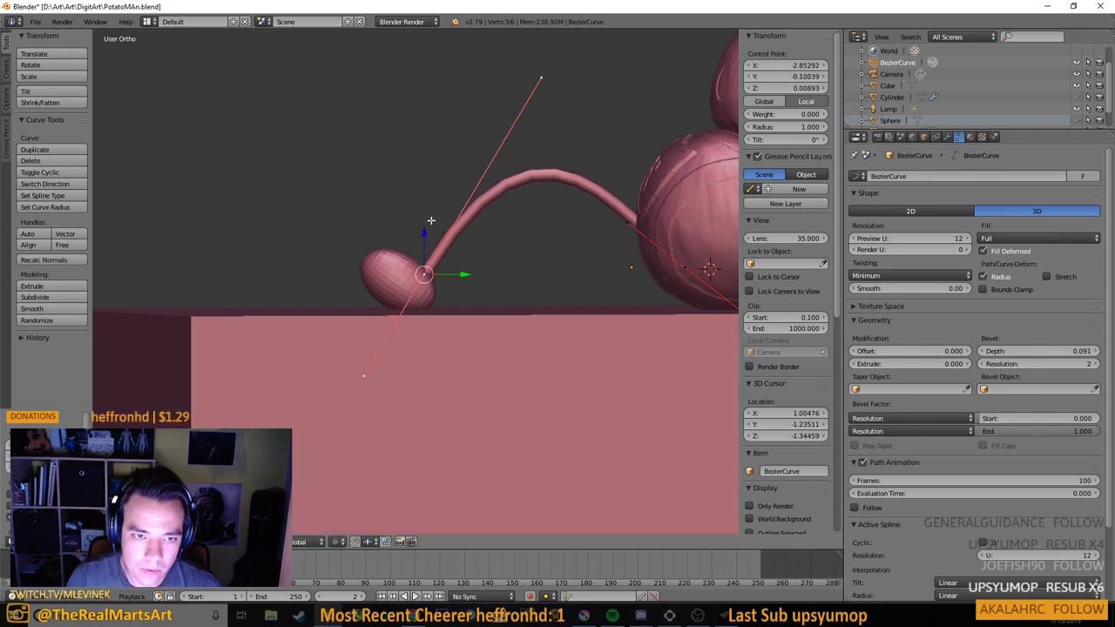
Move the upper handle of the curve's foot-end point to about X -1.29, Y 3.16, Z -0.07
{"action": "right_click", "coordinate": [538, 77]}
{"action": "key", "text": "g"}
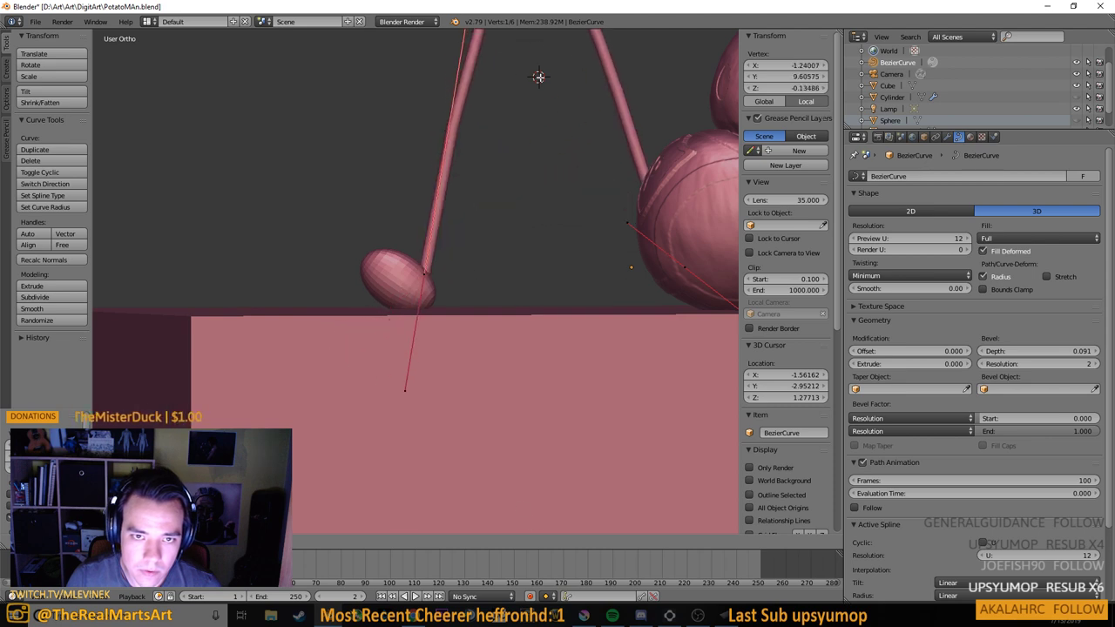
{"action": "left_click", "coordinate": [559, 520]}
{"action": "left_click_drag", "start_coordinate": [498, 367], "coordinate": [530, 378]}
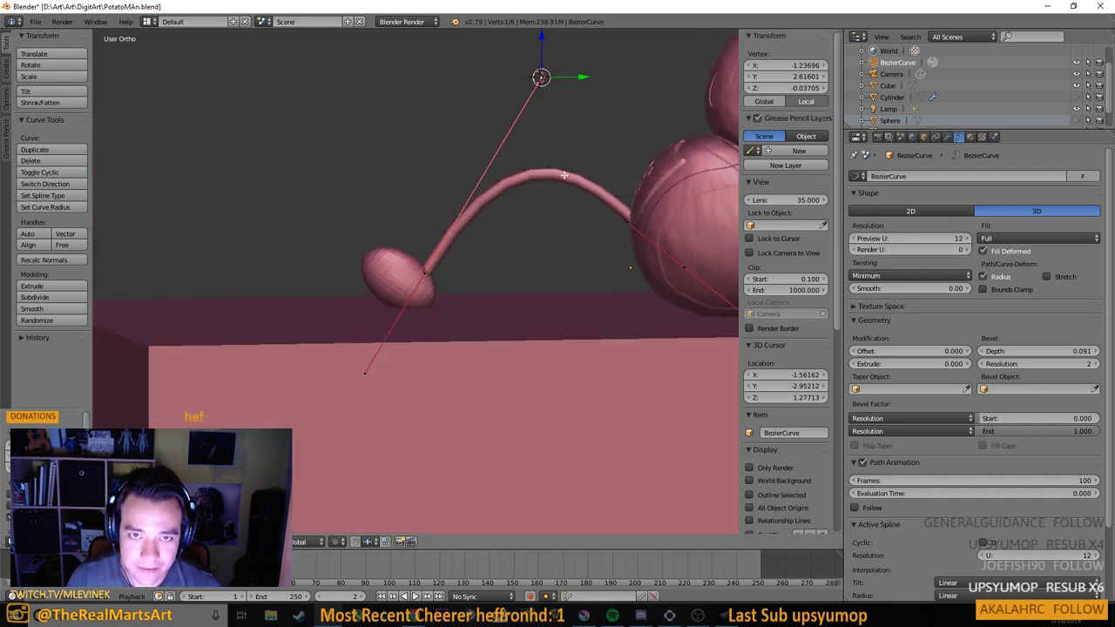
{"action": "key", "text": "g"}
{"action": "left_click", "coordinate": [560, 134]}
Move the curve's foot-end control point toward the body, to about X -2.04, Y -0.10, Z -0.25
{"action": "left_click_drag", "start_coordinate": [559, 146], "coordinate": [528, 224]}
{"action": "scroll", "coordinate": [528, 224], "scroll_direction": "down", "scroll_amount": 7}
{"action": "left_click_drag", "start_coordinate": [526, 263], "coordinate": [140, 259]}
{"action": "scroll", "coordinate": [279, 234], "scroll_direction": "up", "scroll_amount": 7}
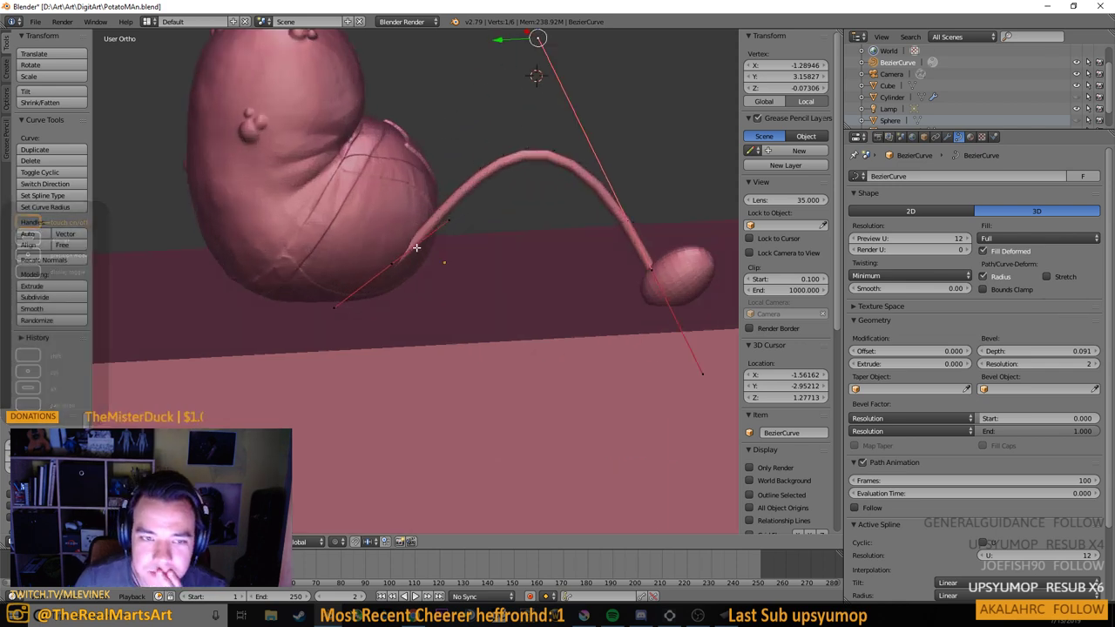
{"action": "right_click", "coordinate": [650, 270]}
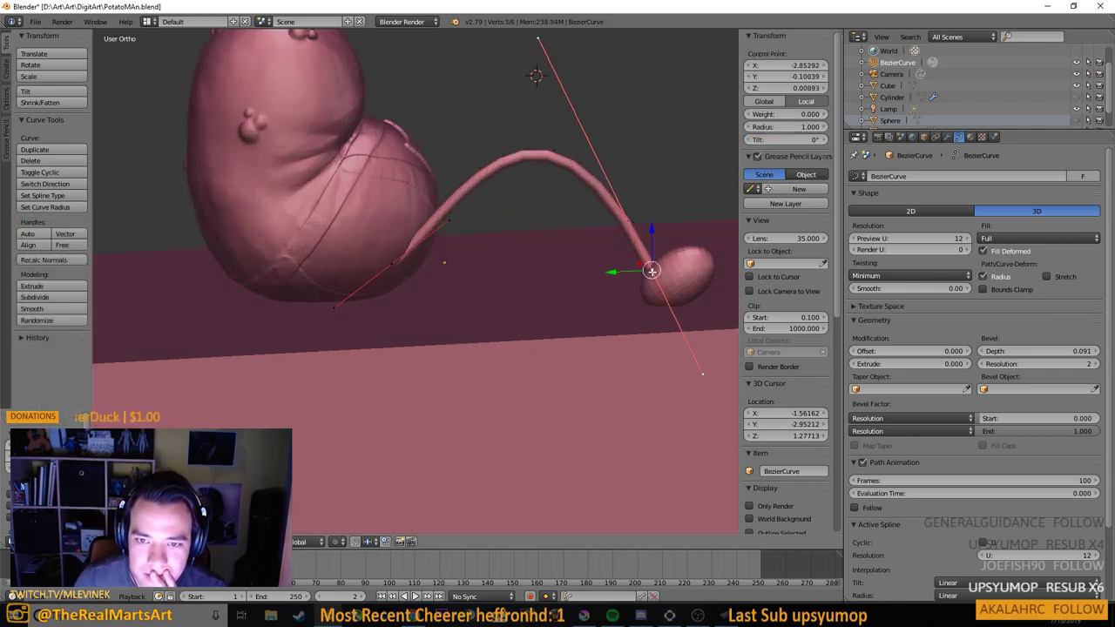
{"action": "left_click_drag", "start_coordinate": [611, 274], "coordinate": [553, 273]}
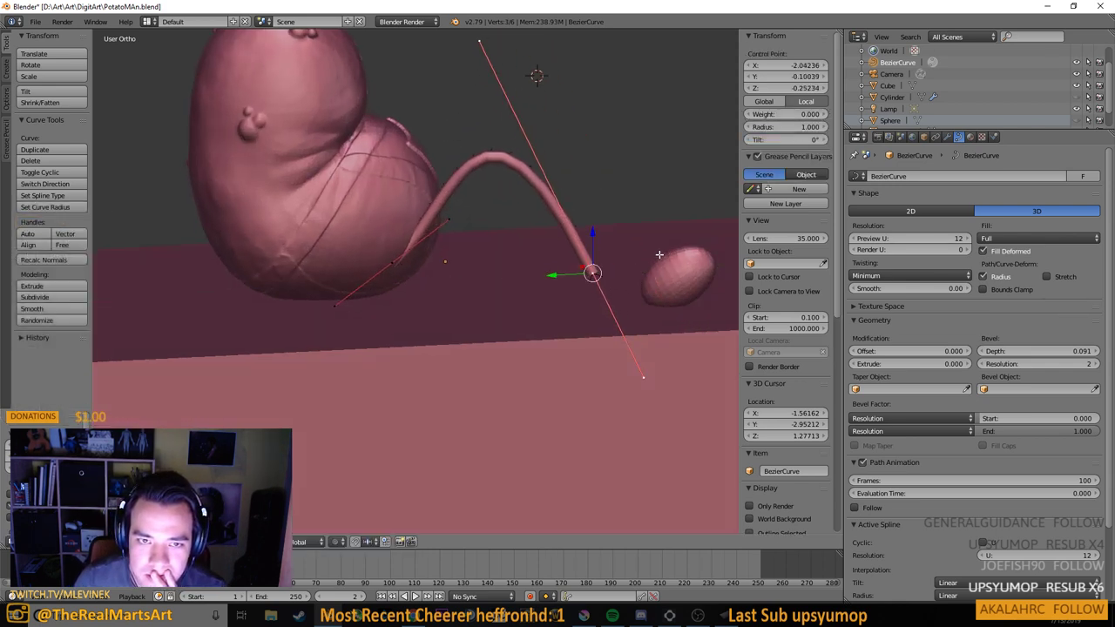
{"action": "left_click_drag", "start_coordinate": [658, 255], "coordinate": [516, 262]}
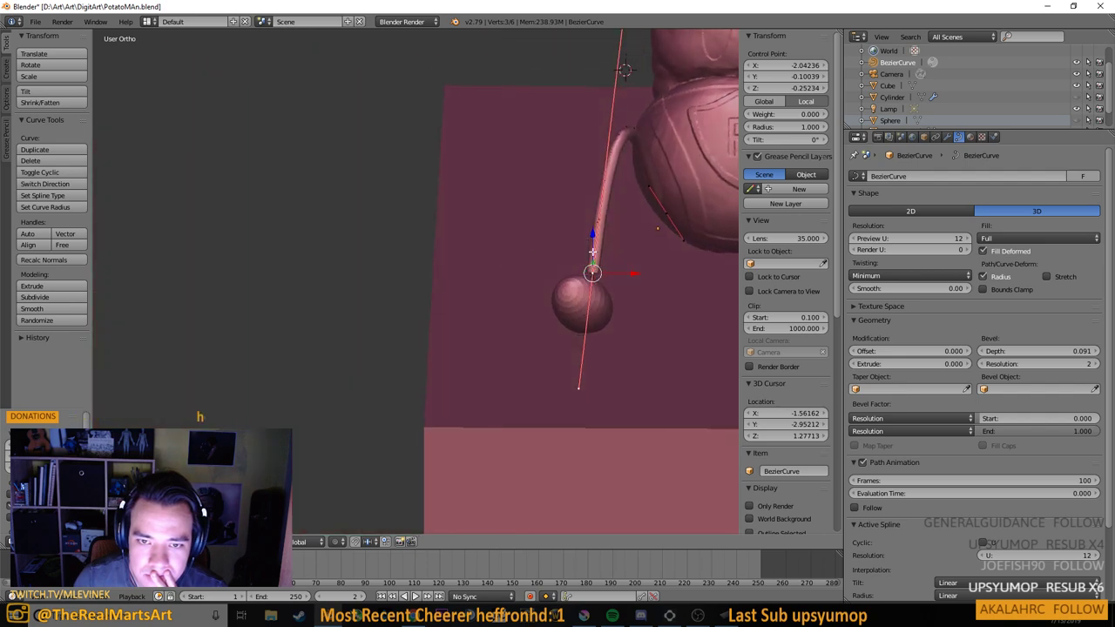
Reposition the foot-end point's upper handle at about X -0.34, Y 3.52, Z -0.96 to reshape the knee arch
{"action": "left_click_drag", "start_coordinate": [592, 252], "coordinate": [683, 251]}
{"action": "left_click_drag", "start_coordinate": [601, 148], "coordinate": [525, 117]}
{"action": "left_click_drag", "start_coordinate": [667, 267], "coordinate": [570, 250]}
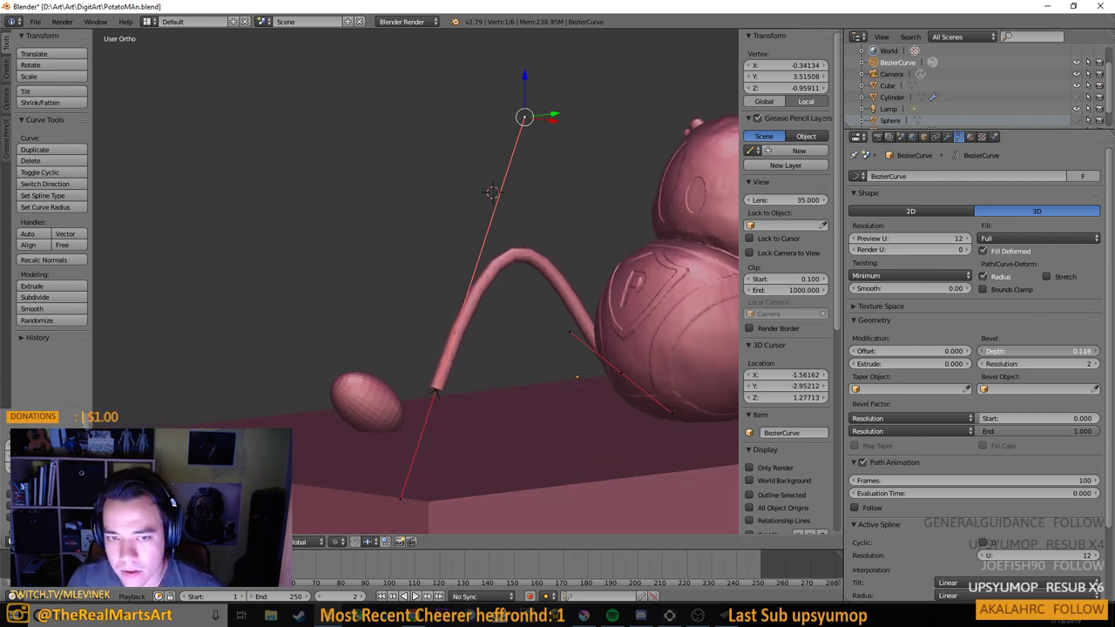
Set the limb curve's bevel depth to 0.124 and its preview resolution U to 26
{"action": "left_click_drag", "start_coordinate": [1017, 353], "coordinate": [1025, 352]}
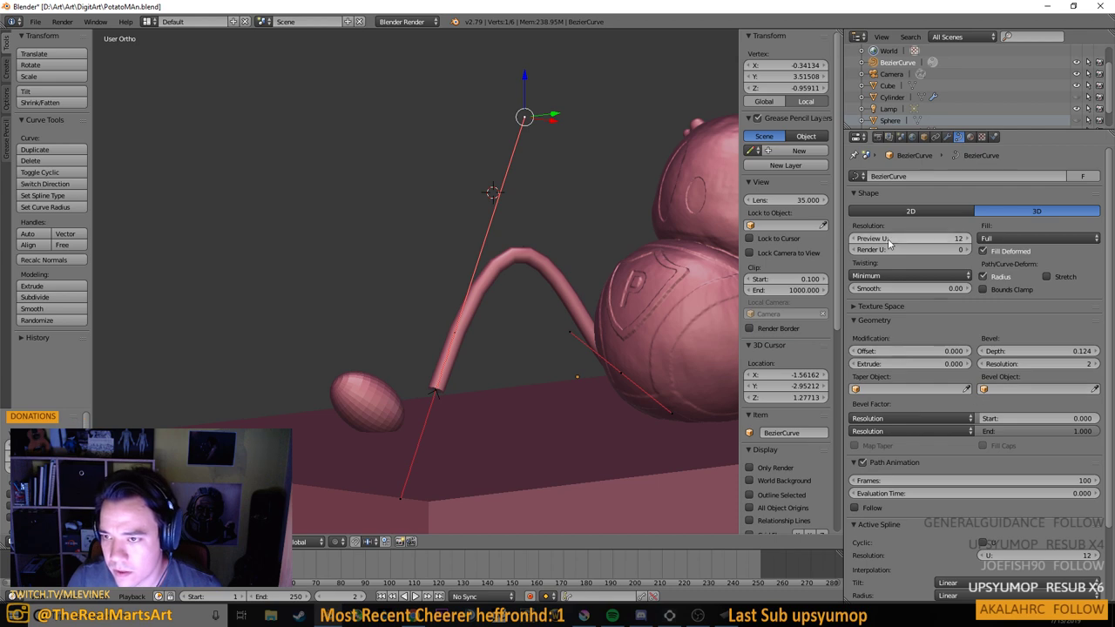
{"action": "left_click_drag", "start_coordinate": [888, 243], "coordinate": [930, 244]}
{"action": "left_click_drag", "start_coordinate": [336, 350], "coordinate": [558, 354]}
Move the curve's body-end control point to about X 0.76, Y 0.08, Z -0.14 inside the potato body
{"action": "right_click", "coordinate": [451, 359]}
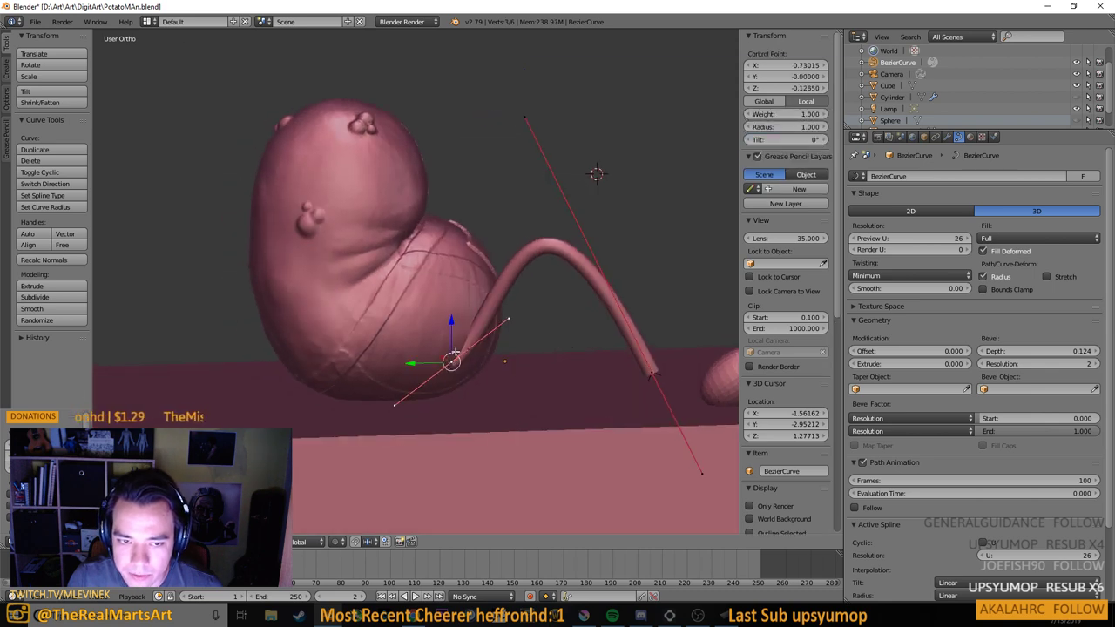
{"action": "left_click_drag", "start_coordinate": [451, 320], "coordinate": [418, 354]}
{"action": "left_click_drag", "start_coordinate": [659, 366], "coordinate": [265, 385]}
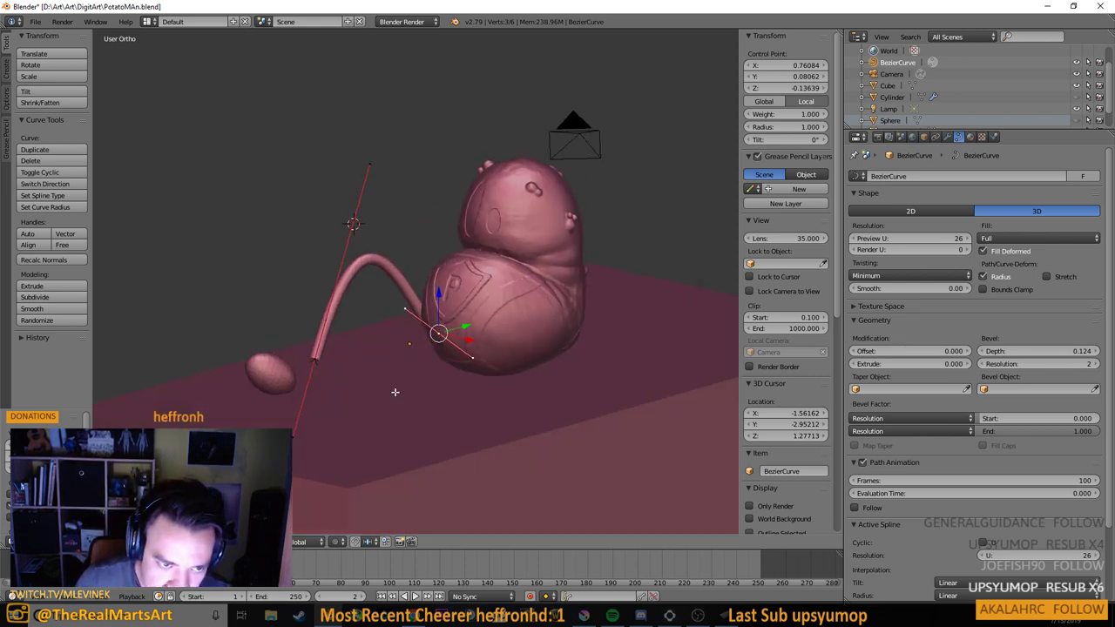
Move the ellipsoid foot back onto the limb's end at about X -2.06, Y -3.89
{"action": "key", "text": "Tab"}
{"action": "right_click", "coordinate": [255, 365]}
{"action": "key", "text": "g"}
{"action": "key", "text": "y"}
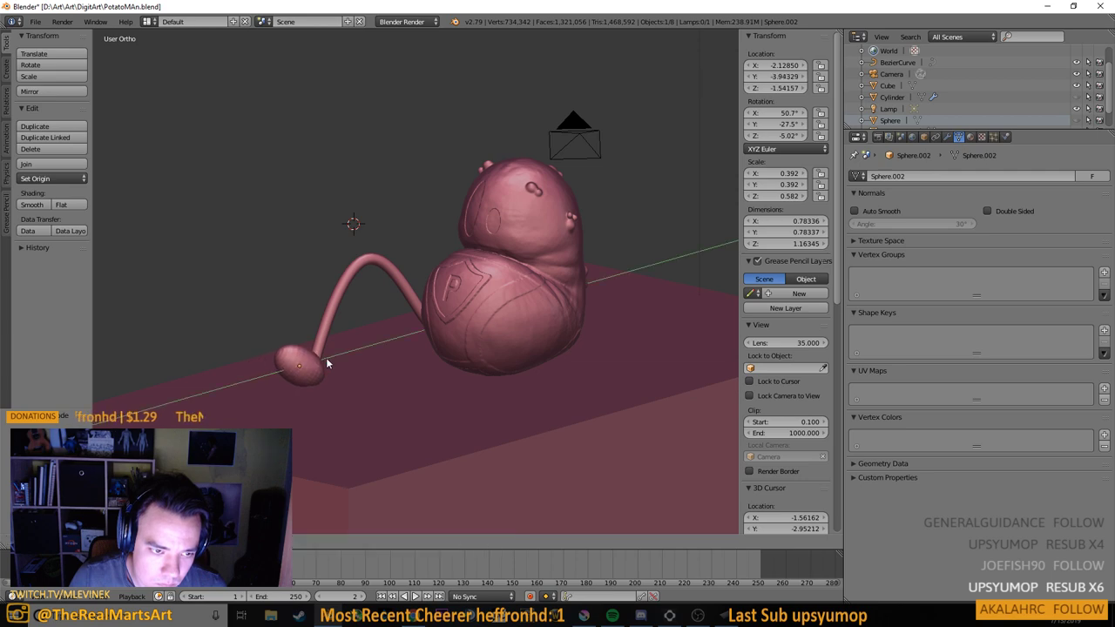
{"action": "left_click", "coordinate": [327, 357]}
{"action": "left_click_drag", "start_coordinate": [397, 362], "coordinate": [530, 402]}
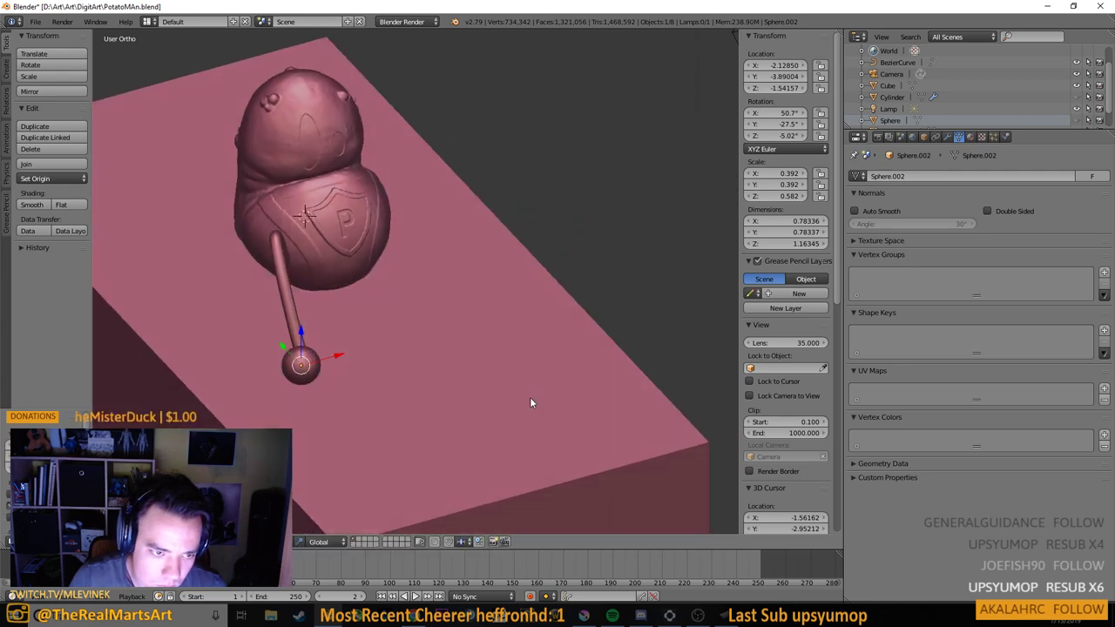
{"action": "left_click_drag", "start_coordinate": [333, 356], "coordinate": [337, 355]}
{"action": "left_click_drag", "start_coordinate": [418, 366], "coordinate": [463, 348]}
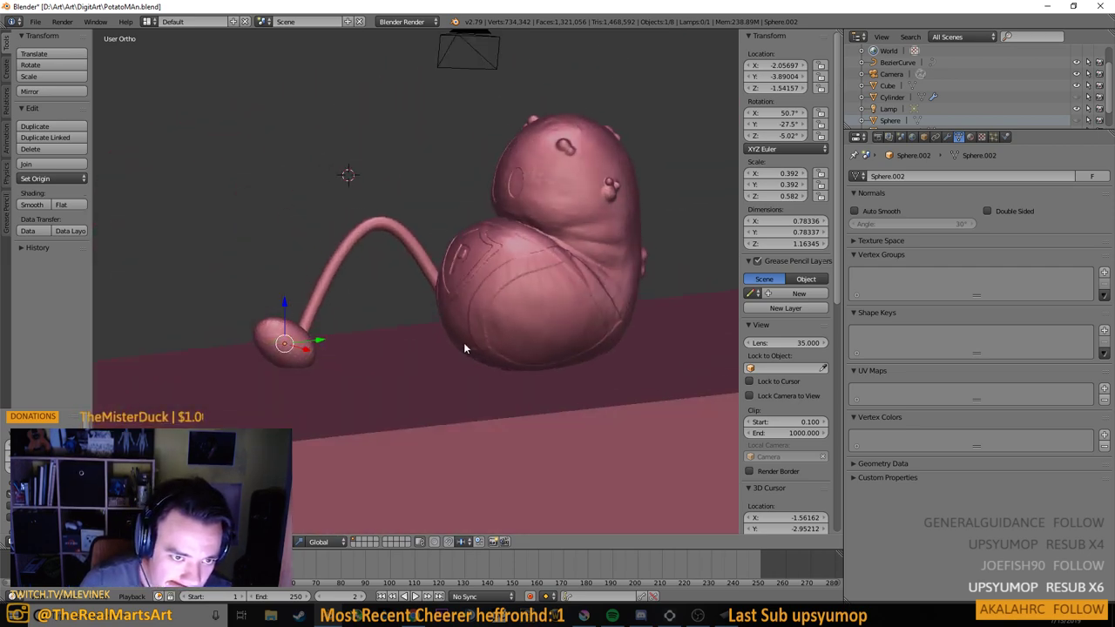
Convert the limb's Bezier curve to a mesh
{"action": "right_click", "coordinate": [336, 266]}
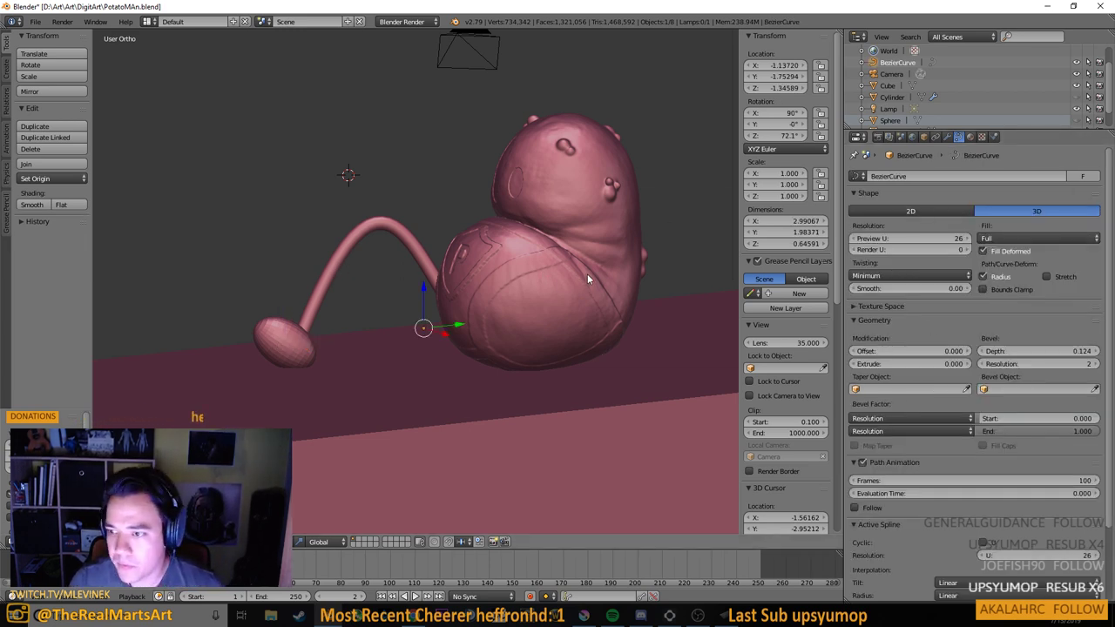
{"action": "key", "text": "space"}
{"action": "type", "text": "conver"}
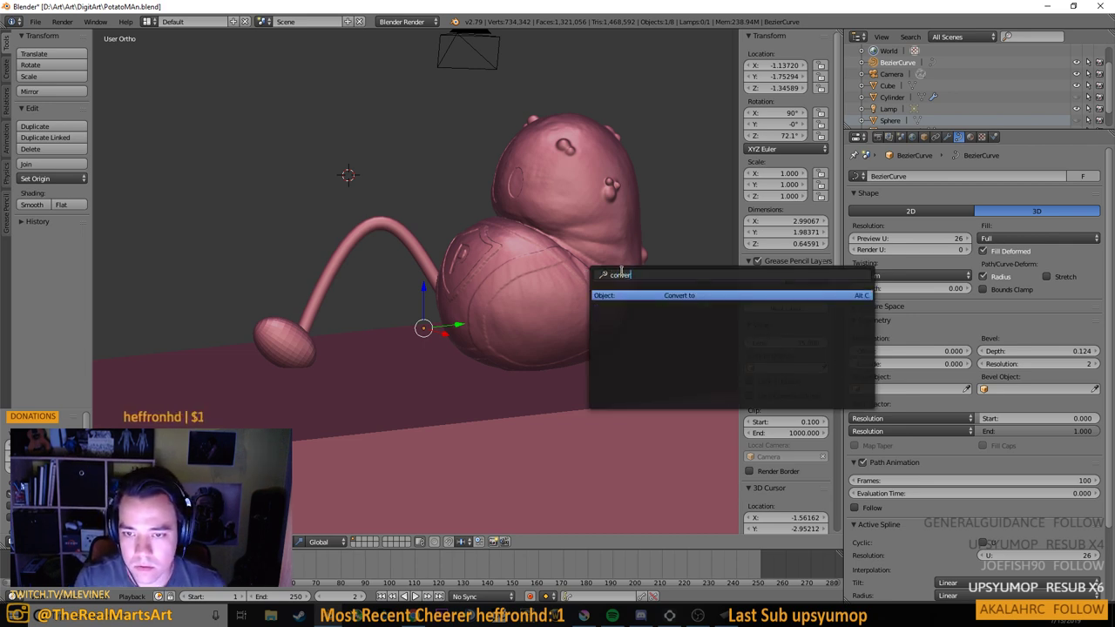
{"action": "key", "text": "Return"}
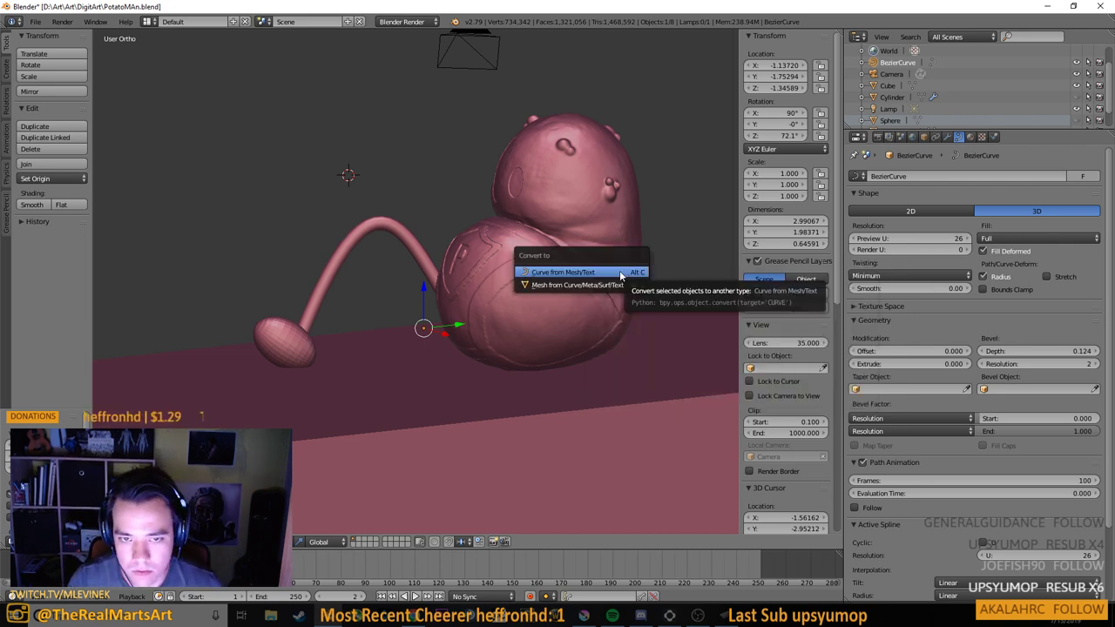
{"action": "left_click", "coordinate": [616, 286]}
{"action": "left_click_drag", "start_coordinate": [328, 373], "coordinate": [343, 229]}
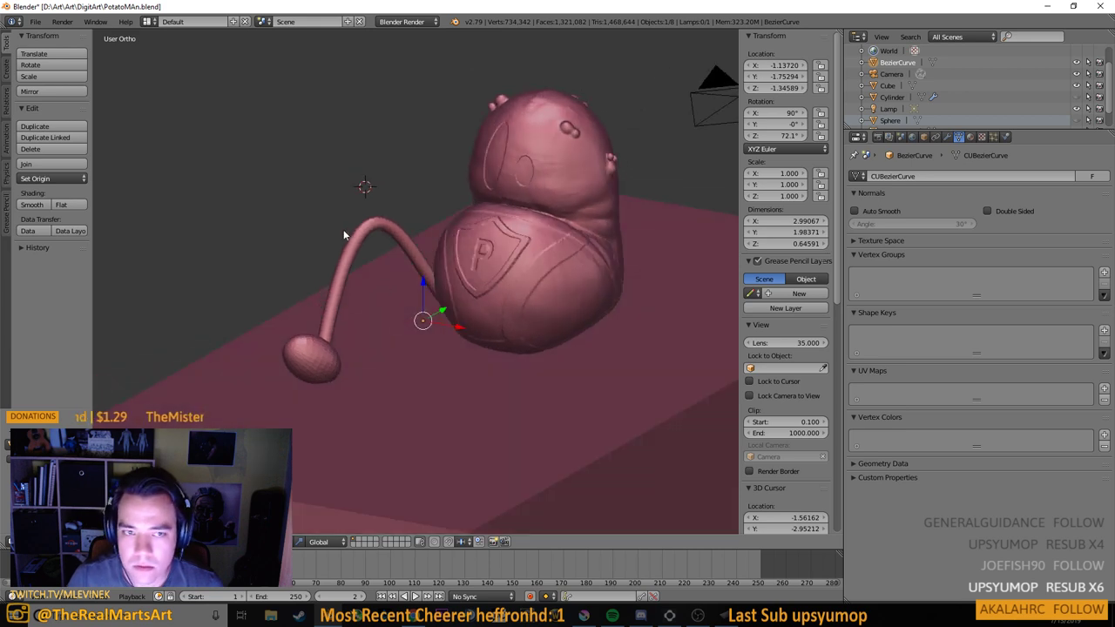
Apply smooth shading to the ellipsoid foot and the potato body
{"action": "right_click", "coordinate": [304, 376]}
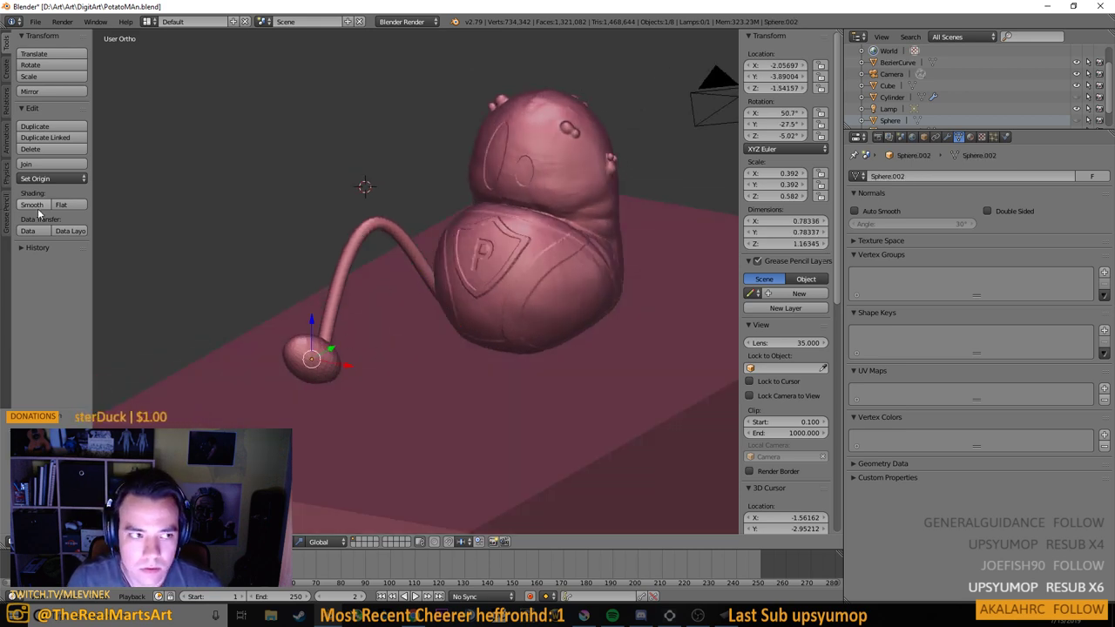
{"action": "left_click_drag", "start_coordinate": [315, 337], "coordinate": [533, 292]}
{"action": "right_click", "coordinate": [341, 294]}
{"action": "right_click", "coordinate": [534, 292]}
{"action": "left_click", "coordinate": [32, 205]}
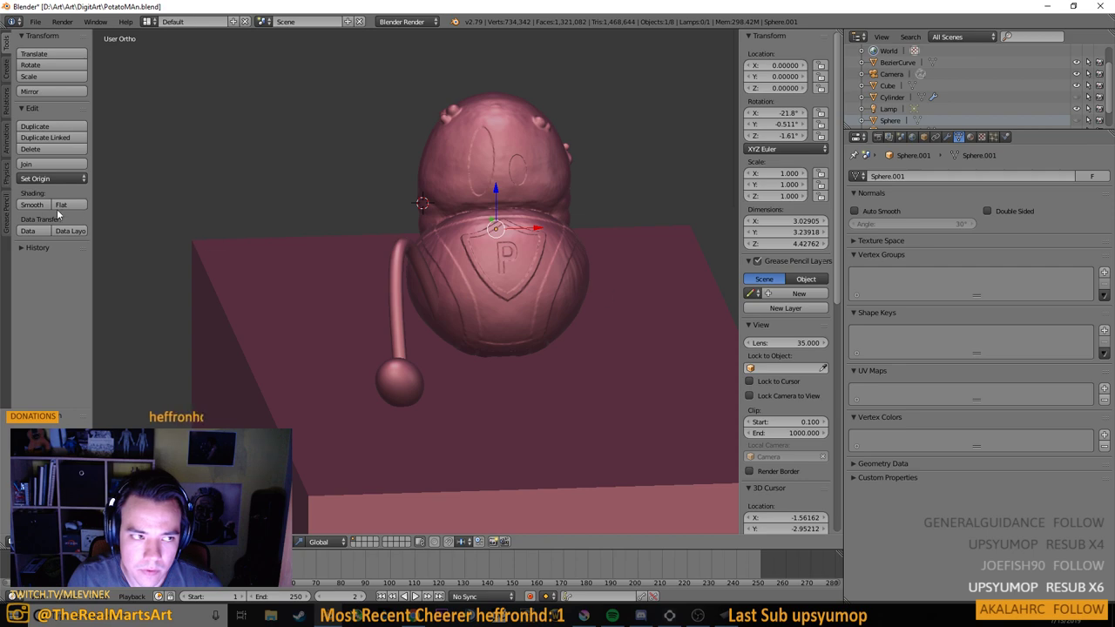
{"action": "left_click_drag", "start_coordinate": [592, 280], "coordinate": [421, 270]}
{"action": "left_click_drag", "start_coordinate": [120, 228], "coordinate": [386, 232]}
{"action": "right_click", "coordinate": [344, 250]}
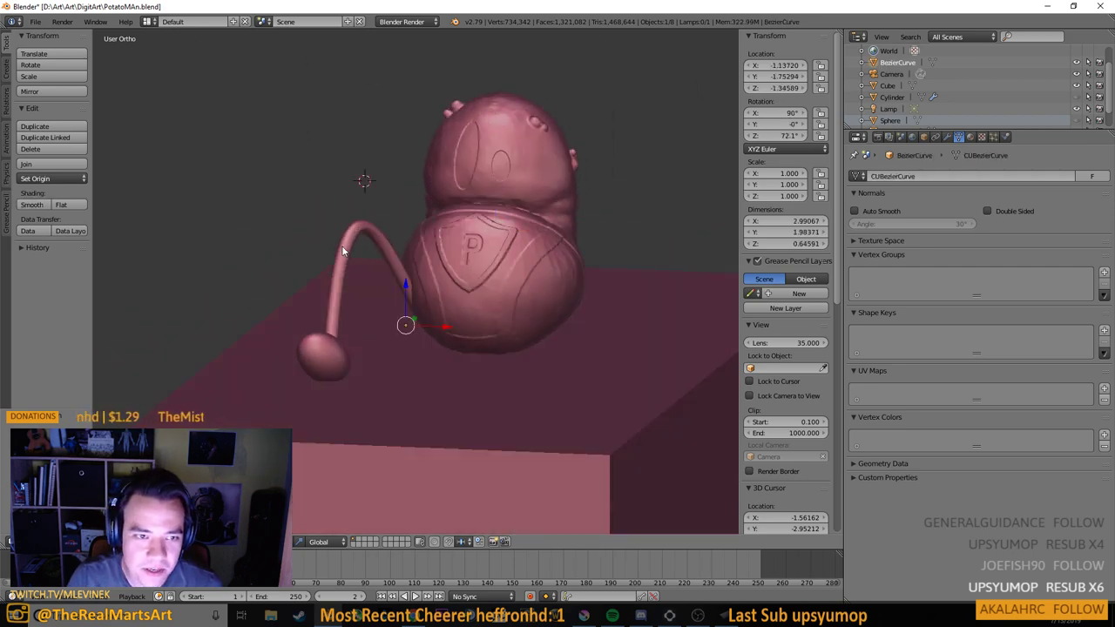
{"action": "left_click_drag", "start_coordinate": [348, 301], "coordinate": [386, 372]}
{"action": "right_click", "coordinate": [387, 370]}
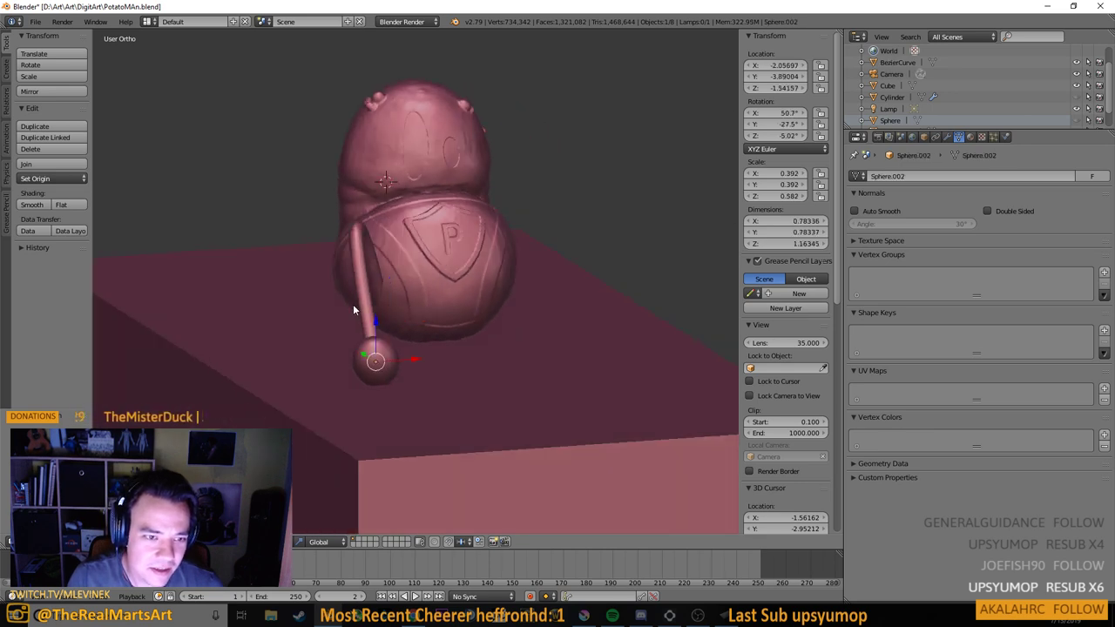
{"action": "right_click", "coordinate": [396, 301]}
{"action": "left_click_drag", "start_coordinate": [478, 300], "coordinate": [316, 278]}
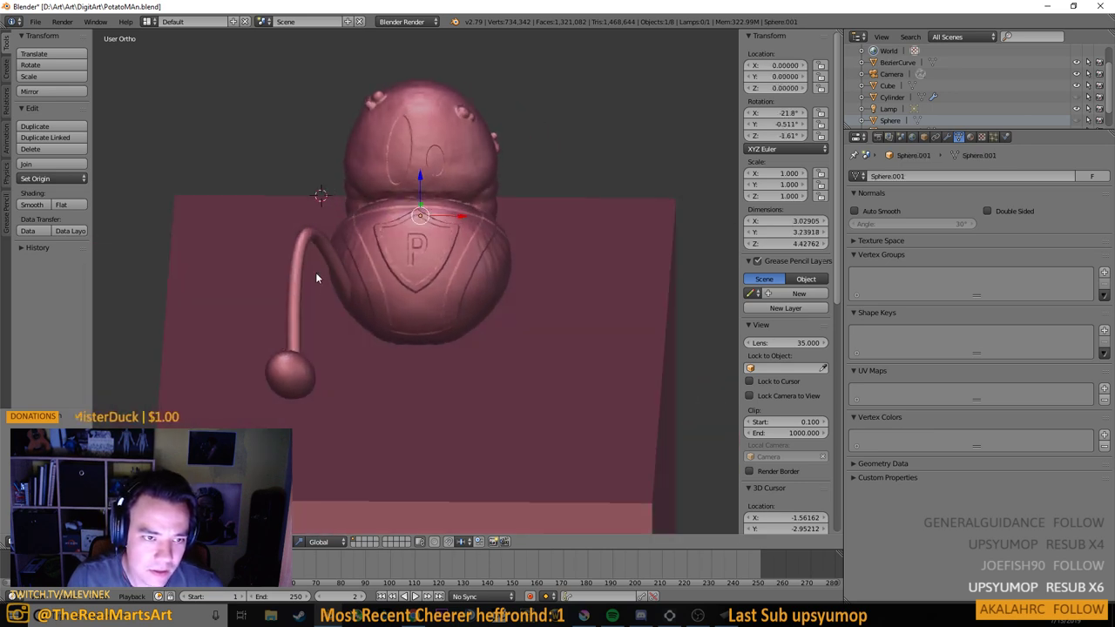
Inspect the converted limb's mesh in Edit Mode with the viewport in wireframe display
{"action": "right_click", "coordinate": [296, 265]}
{"action": "key", "text": "Tab"}
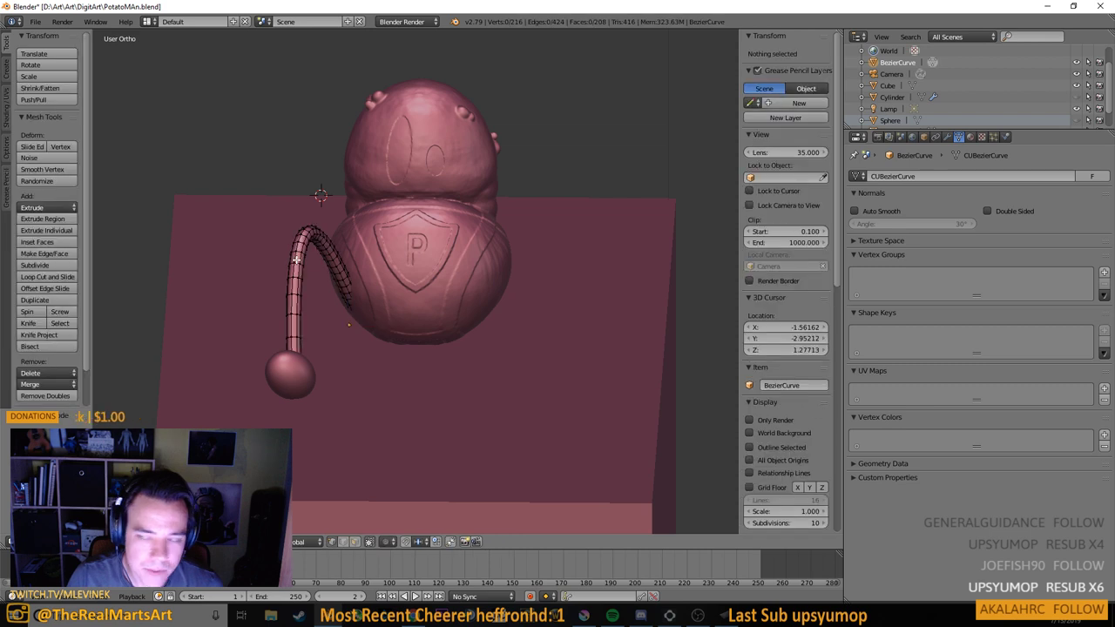
{"action": "key", "text": "z"}
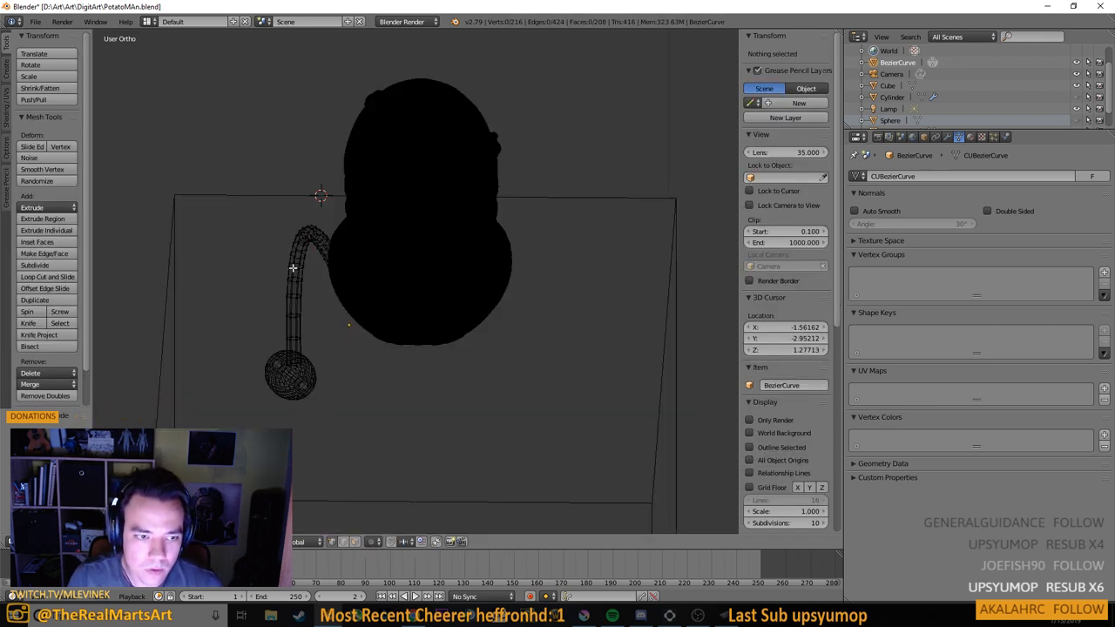
{"action": "left_click_drag", "start_coordinate": [293, 268], "coordinate": [290, 277]}
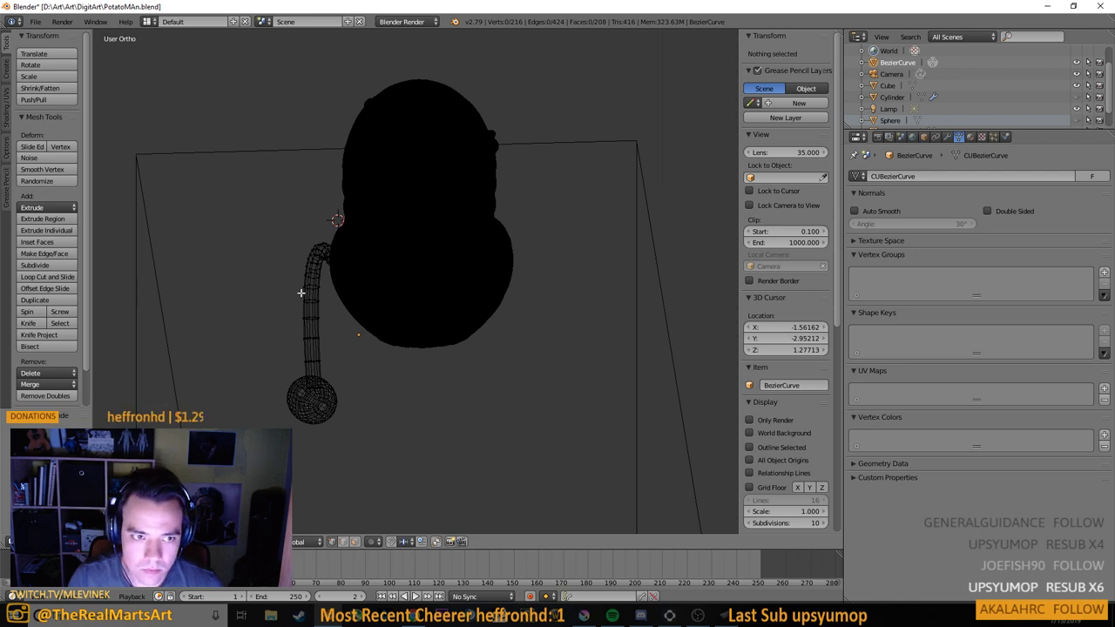
Add a Mirror modifier across the X axis to the limb object
{"action": "key", "text": "Tab"}
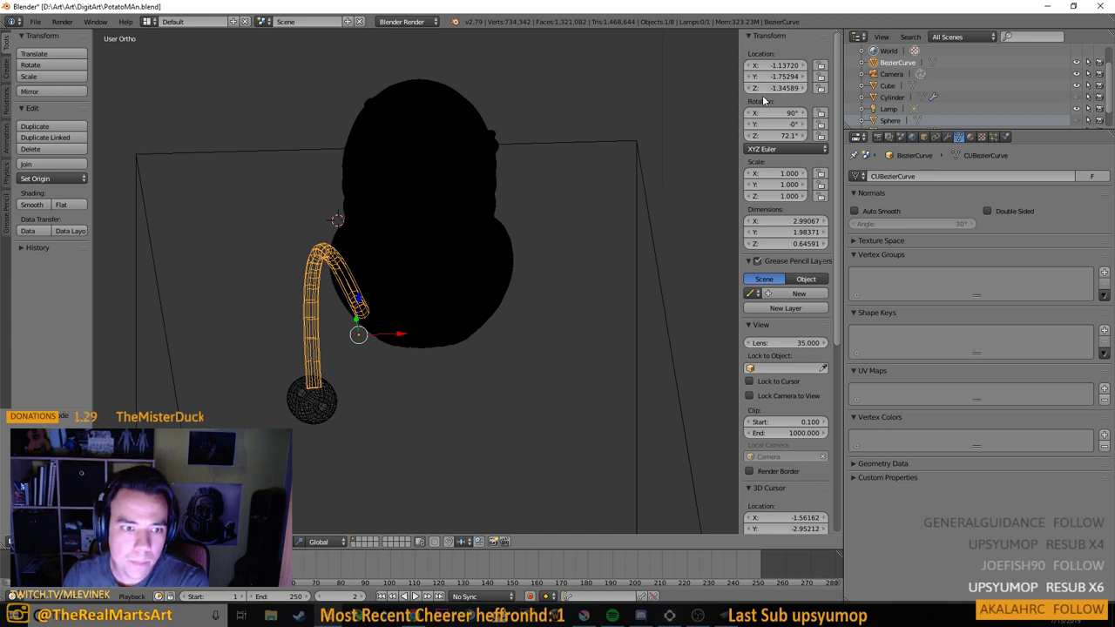
{"action": "left_click", "coordinate": [779, 66]}
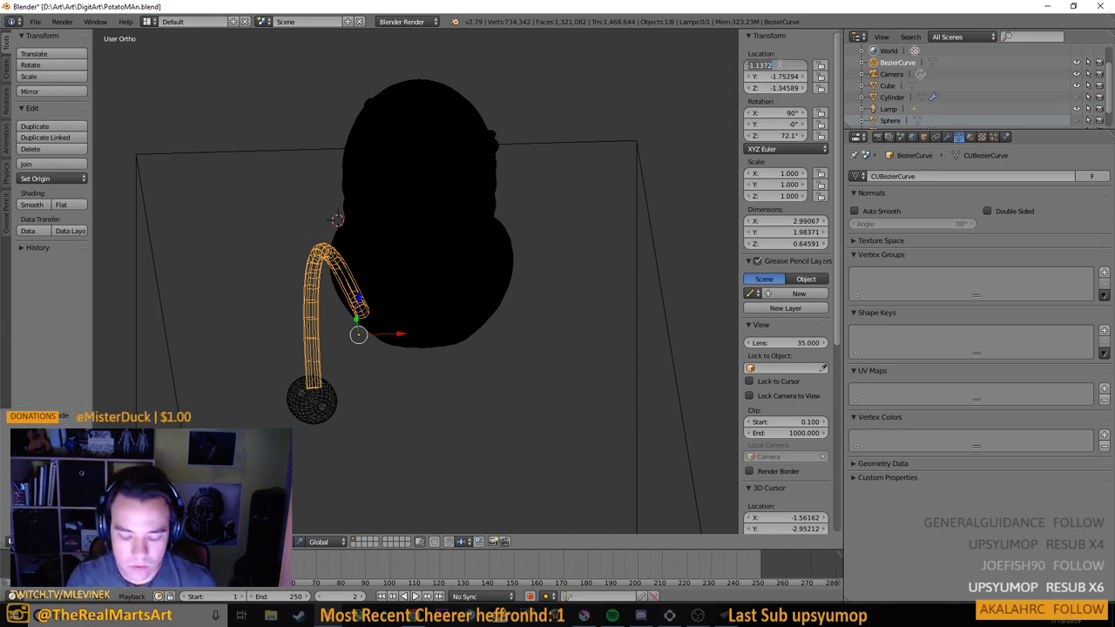
{"action": "left_click", "coordinate": [383, 227]}
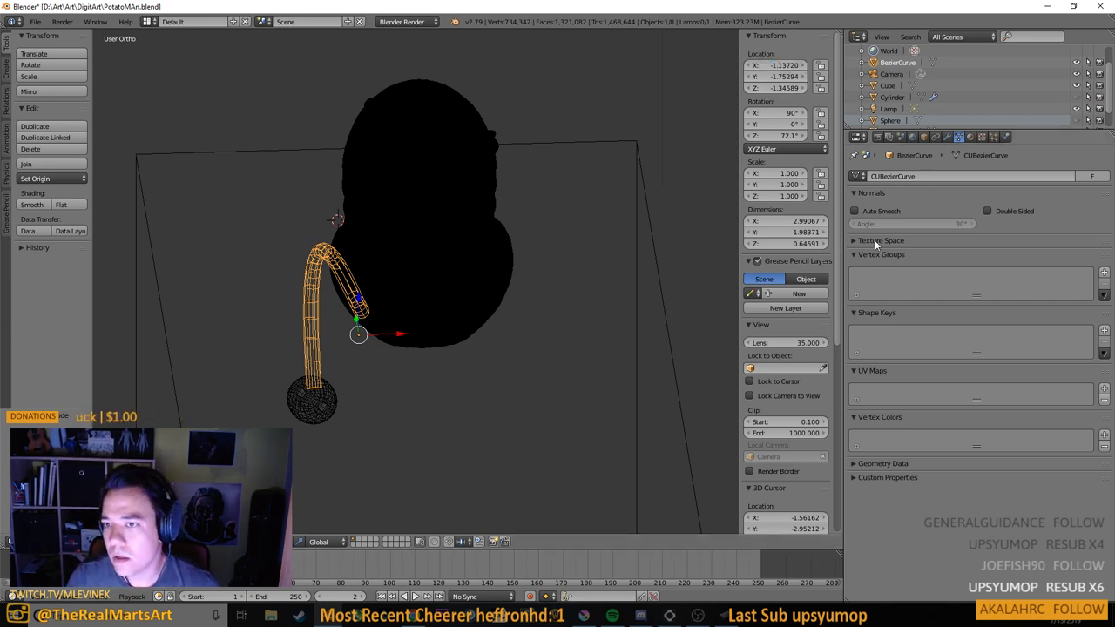
{"action": "left_click", "coordinate": [946, 137]}
{"action": "left_click", "coordinate": [945, 175]}
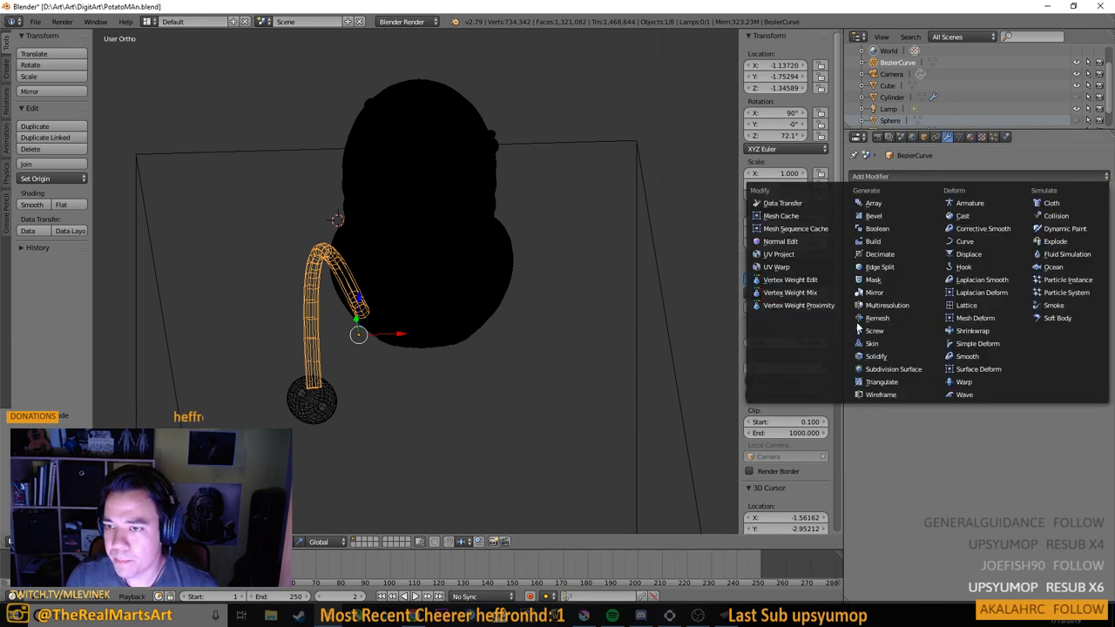
{"action": "left_click", "coordinate": [874, 292]}
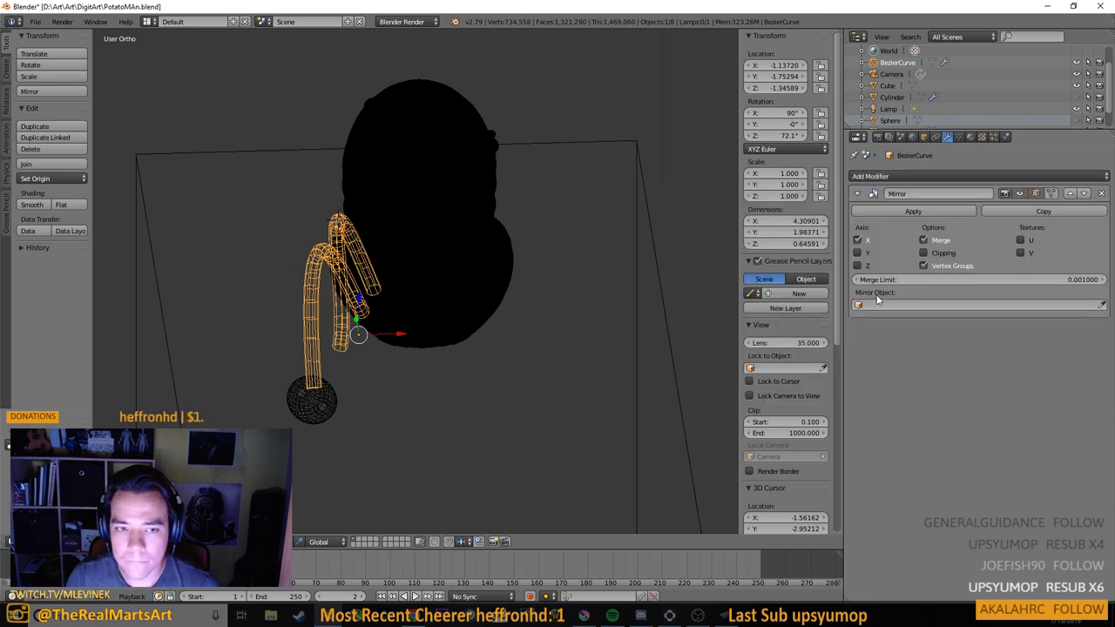
{"action": "left_click_drag", "start_coordinate": [507, 245], "coordinate": [632, 246]}
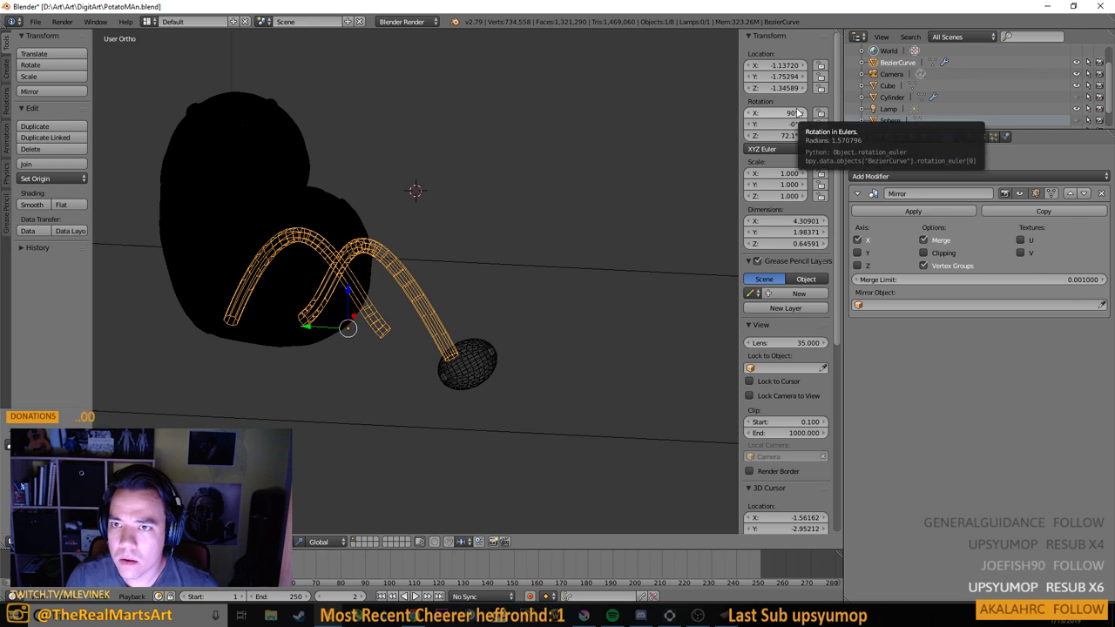
Set the limb object's X location to 0 so its origin lies on the character's centre line
{"action": "key", "text": "Tab"}
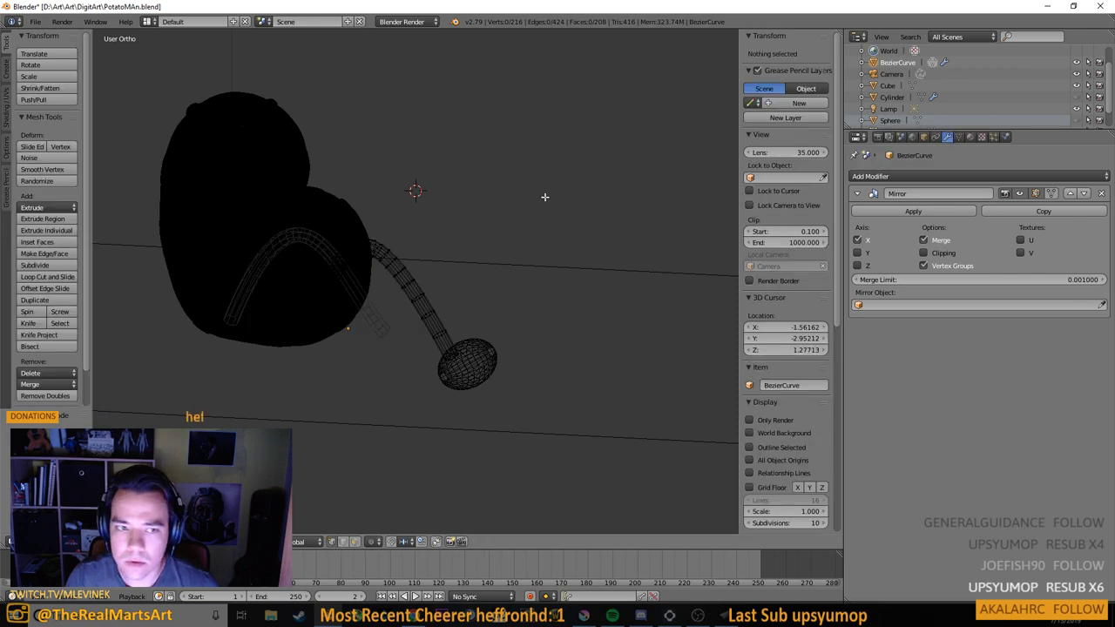
{"action": "scroll", "coordinate": [416, 287], "scroll_direction": "up", "scroll_amount": 4}
{"action": "key", "text": "Tab"}
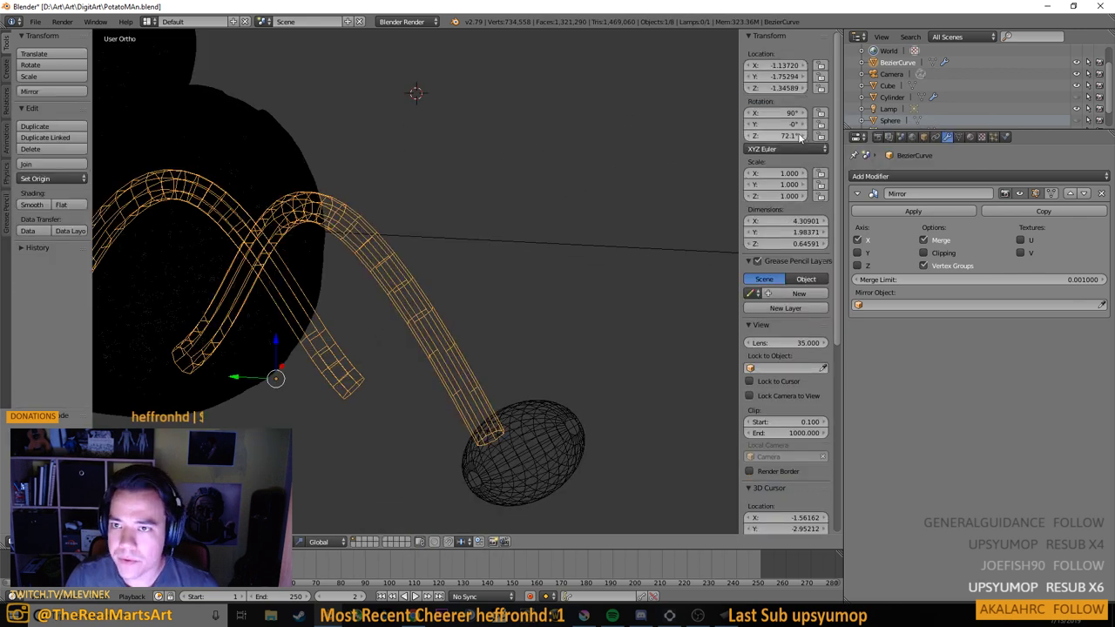
{"action": "left_click", "coordinate": [777, 69]}
{"action": "type", "text": "0"}
{"action": "key", "text": "Return"}
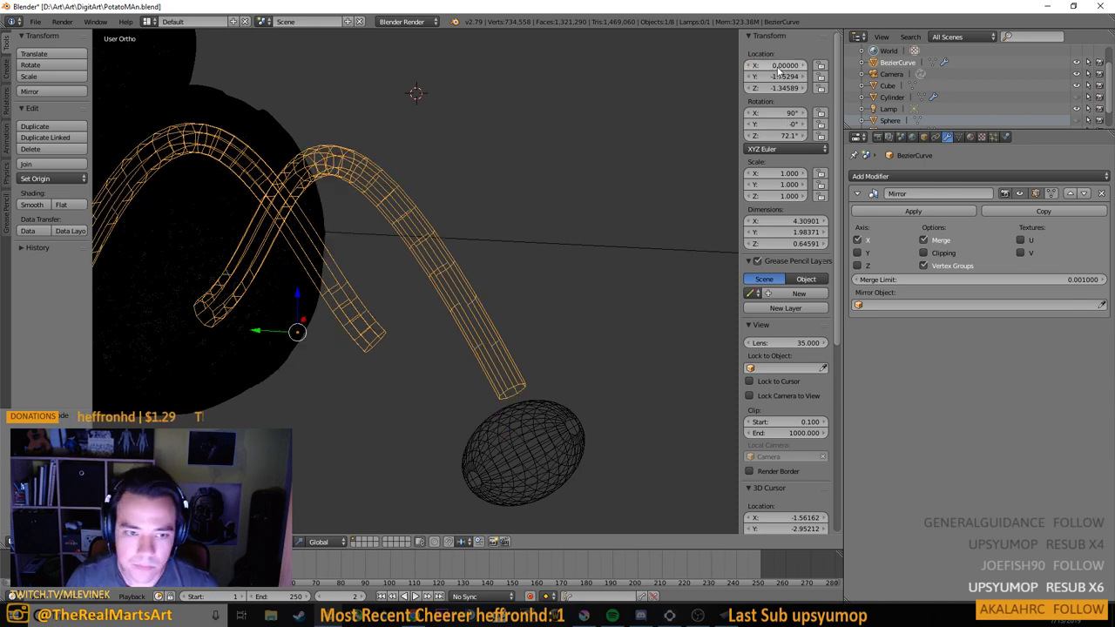
Try the limb's Mirror modifier on the Z axis alone instead of the X axis
{"action": "left_click_drag", "start_coordinate": [686, 142], "coordinate": [522, 208]}
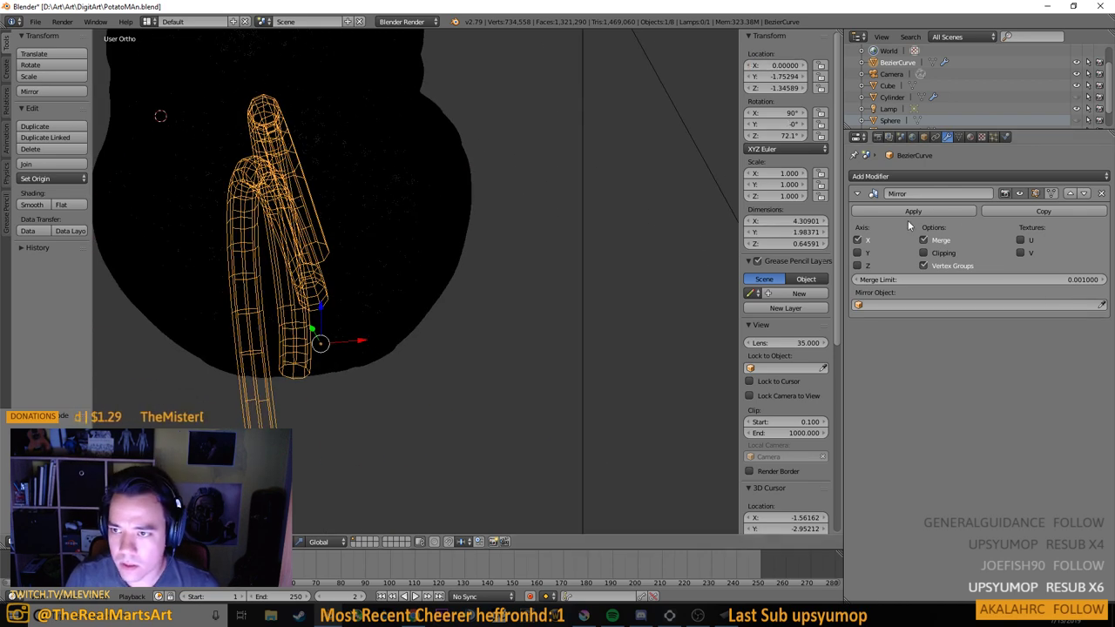
{"action": "left_click", "coordinate": [856, 252]}
{"action": "left_click", "coordinate": [856, 253]}
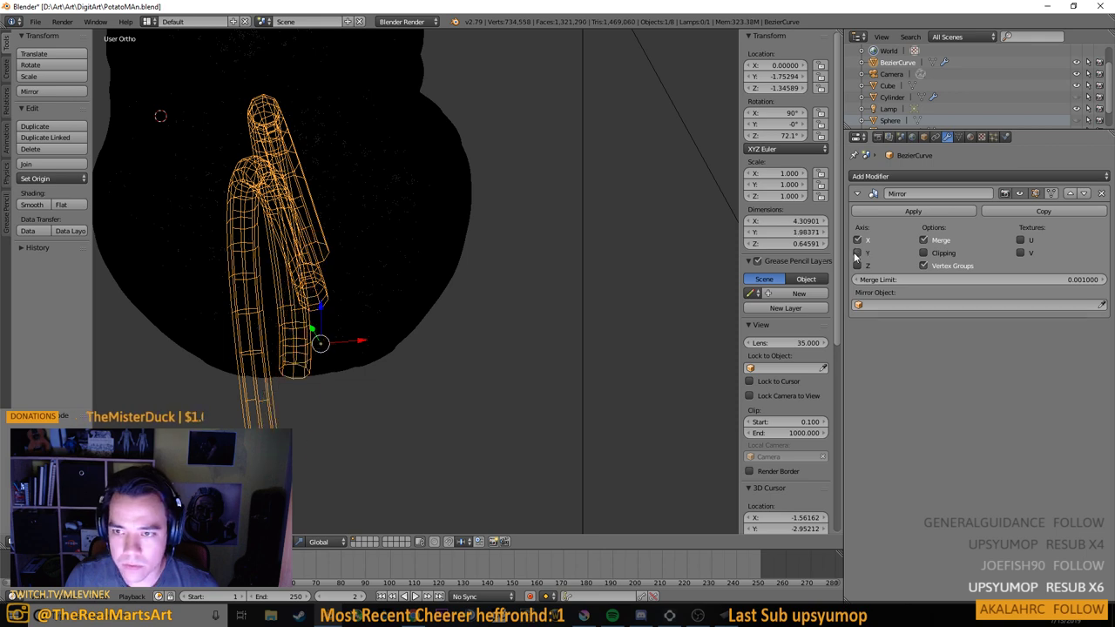
{"action": "left_click", "coordinate": [856, 266]}
{"action": "left_click", "coordinate": [857, 240]}
{"action": "left_click_drag", "start_coordinate": [593, 262], "coordinate": [448, 336]}
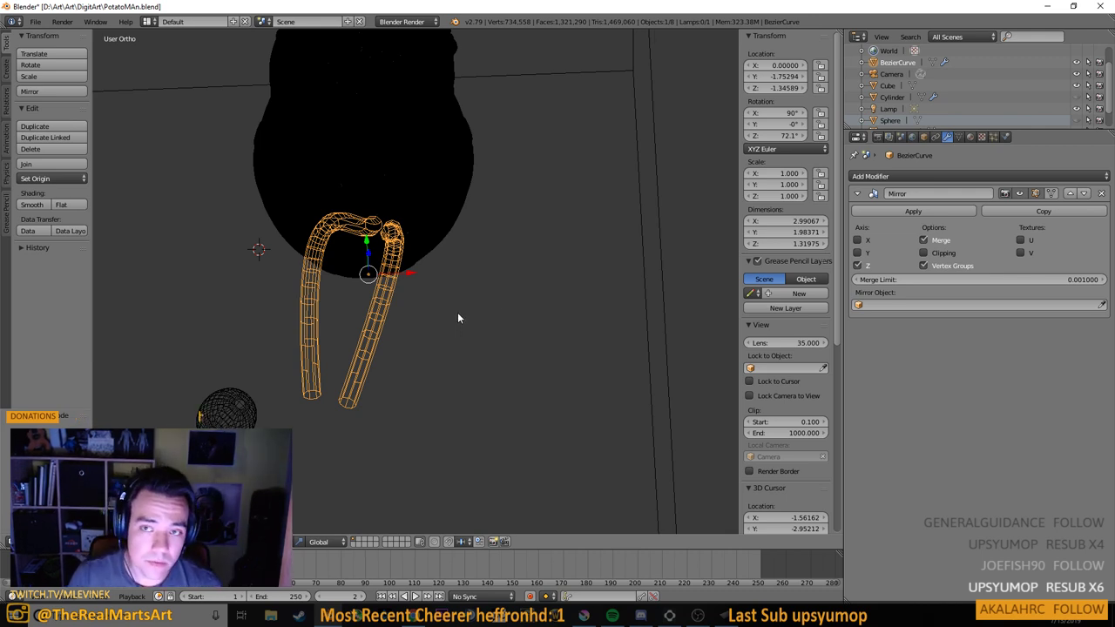
{"action": "key", "text": "space"}
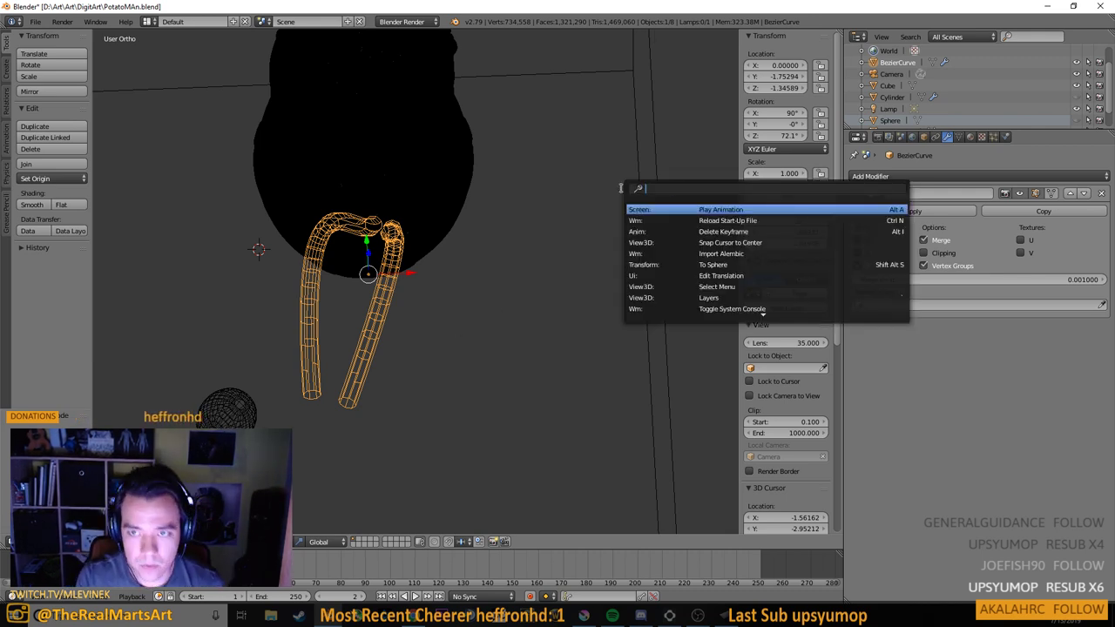
{"action": "type", "text": "RESE"}
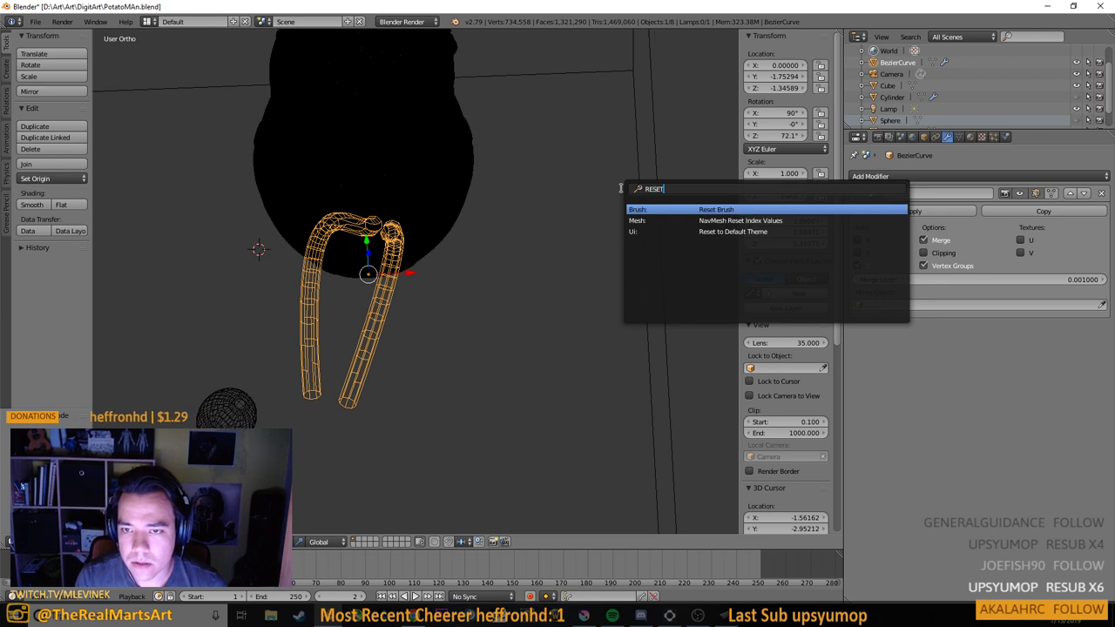
{"action": "type", "text": "T"}
{"action": "key", "text": "BackSpace"}
{"action": "key", "text": "BackSpace"}
{"action": "key", "text": "BackSpace"}
{"action": "key", "text": "BackSpace"}
{"action": "key", "text": "BackSpace"}
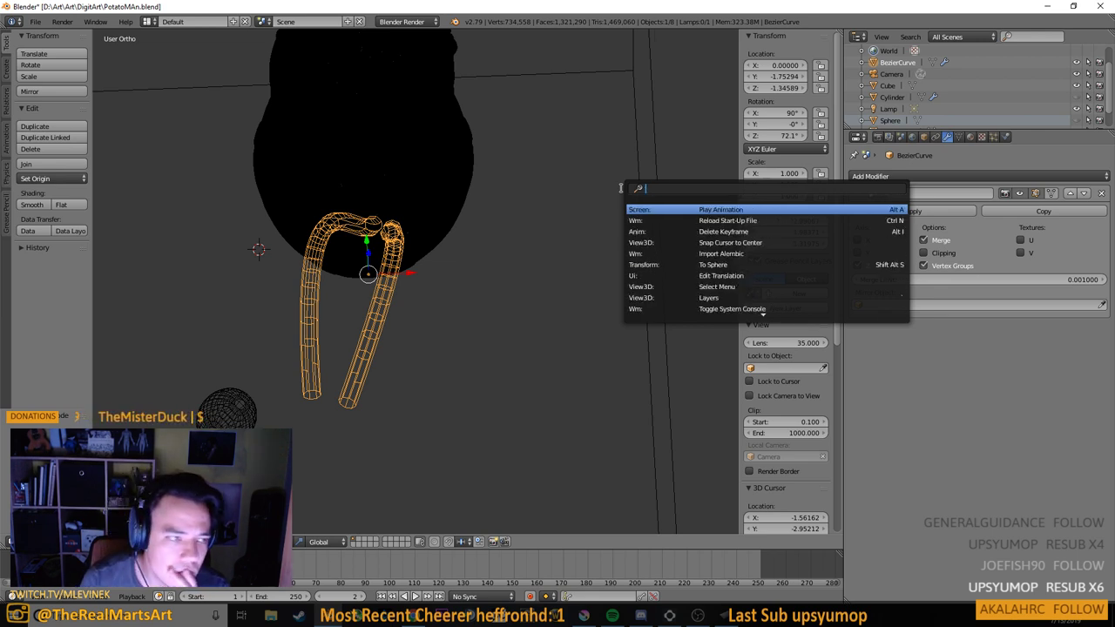
{"action": "left_click", "coordinate": [530, 257]}
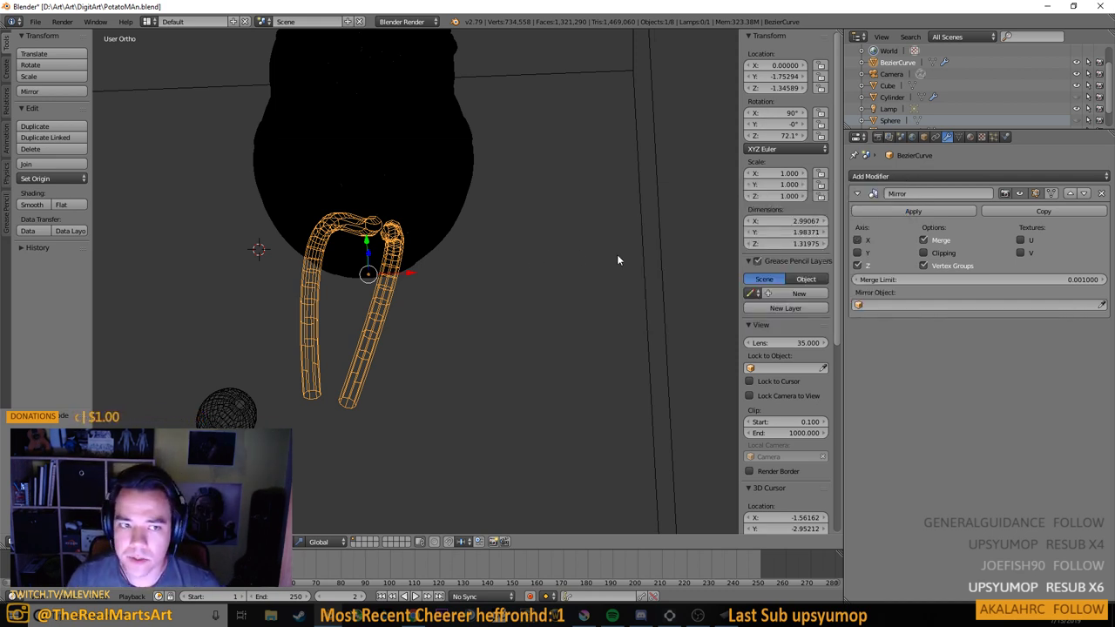
{"action": "key", "text": "Tab"}
{"action": "key", "text": "Tab"}
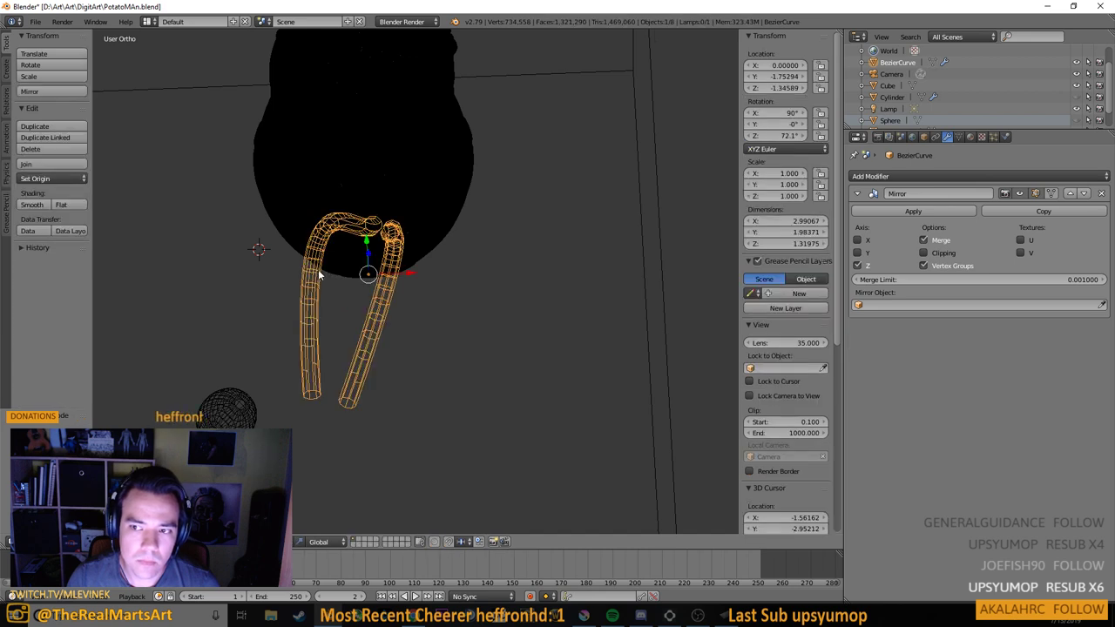
Try clearing the limb object's rotation and undo it
{"action": "key", "text": "space"}
{"action": "type", "text": "ROTA"}
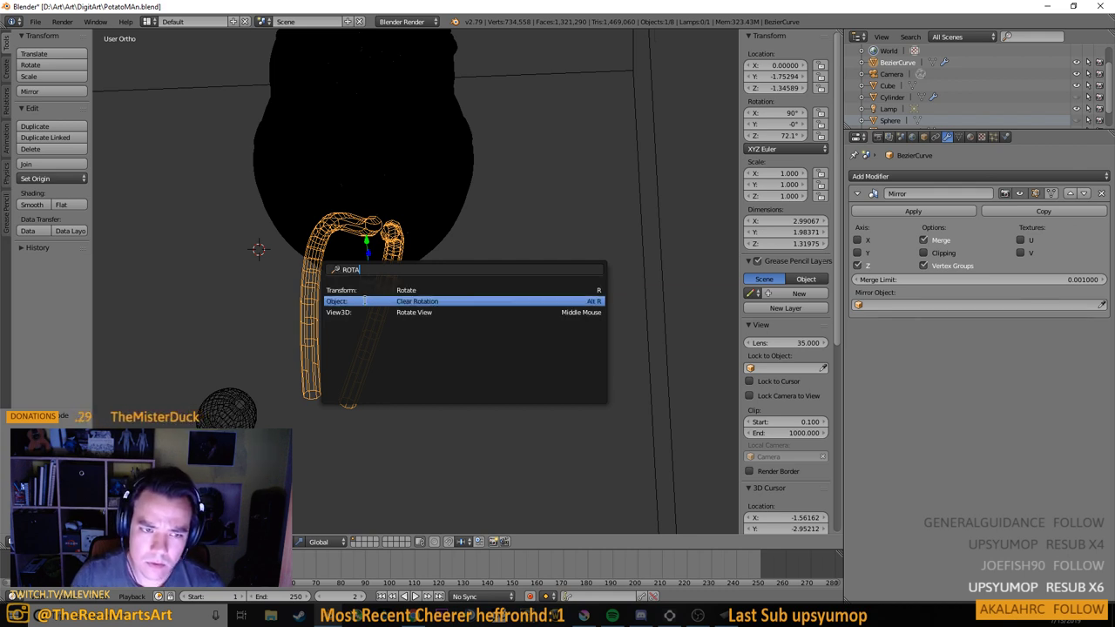
{"action": "left_click", "coordinate": [397, 301]}
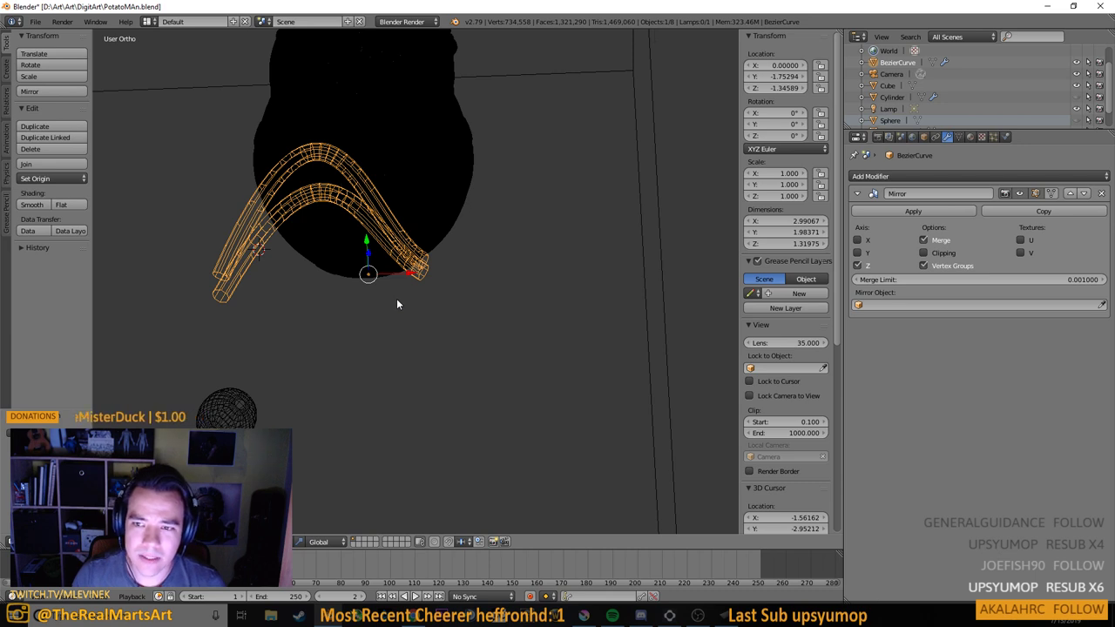
{"action": "key", "text": "ctrl+z"}
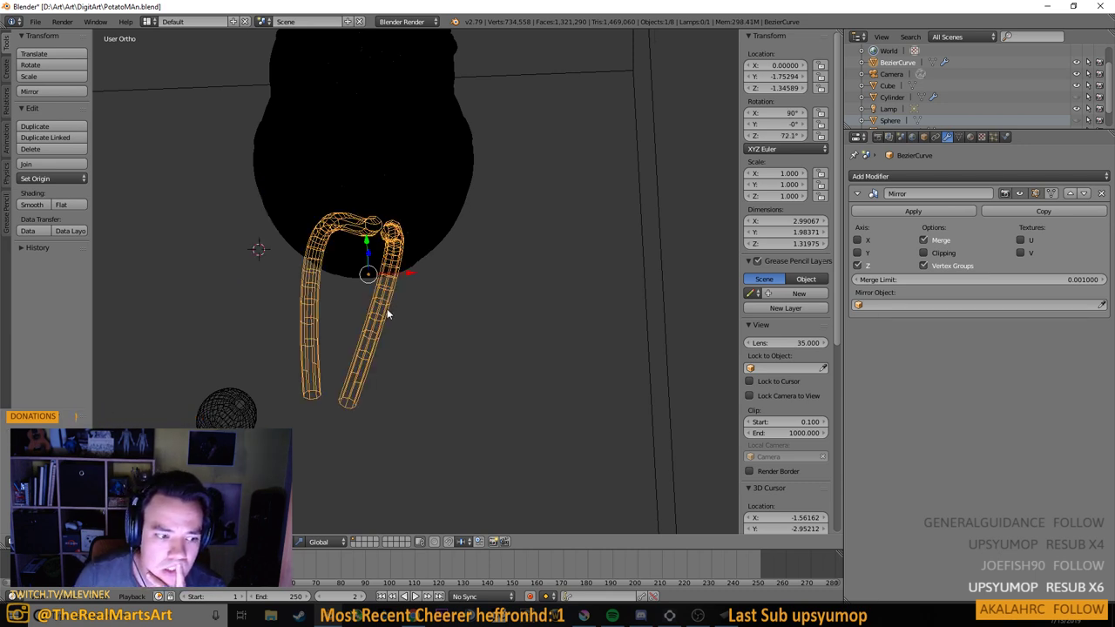
Apply the limb object's rotation to its mesh with Apply Object Transform, leaving its location unapplied
{"action": "key", "text": "space"}
{"action": "type", "text": "TR"}
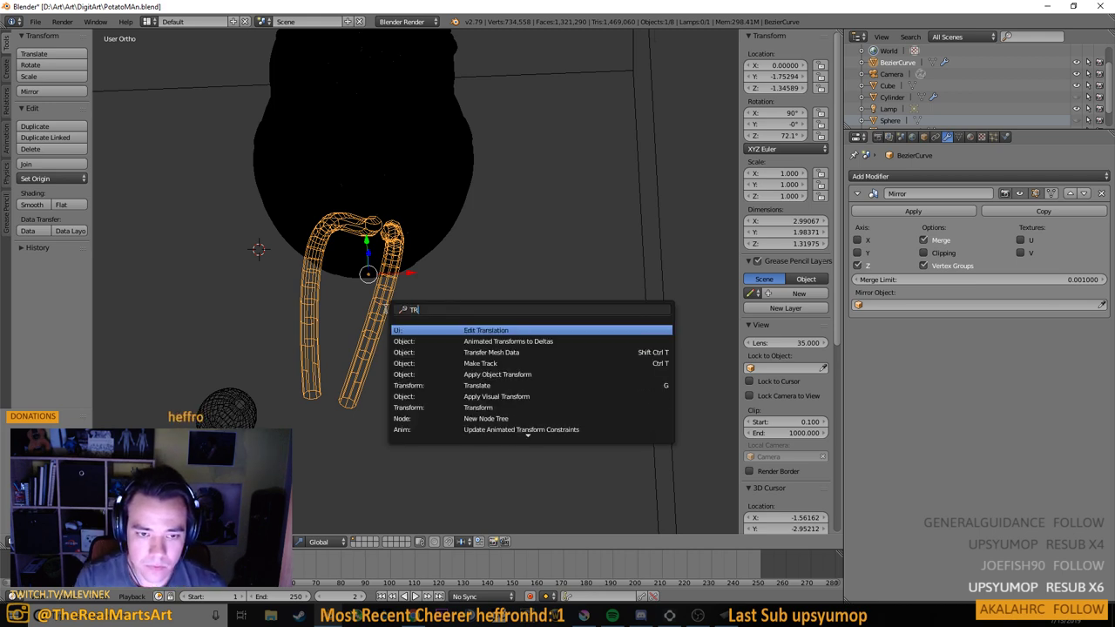
{"action": "type", "text": "ANSFORM"}
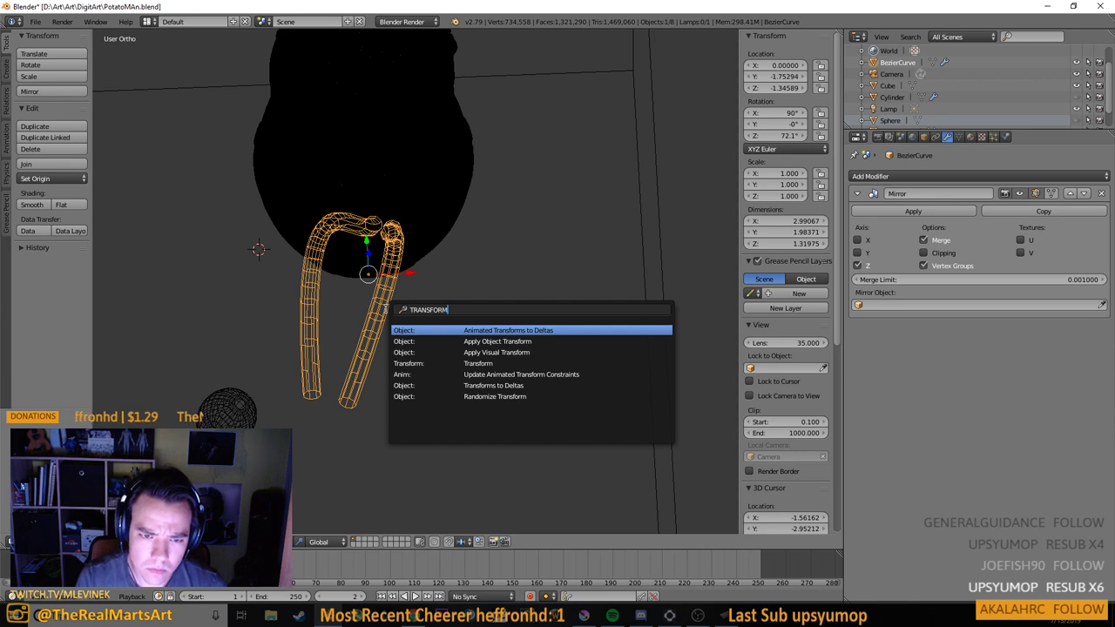
{"action": "left_click", "coordinate": [506, 341]}
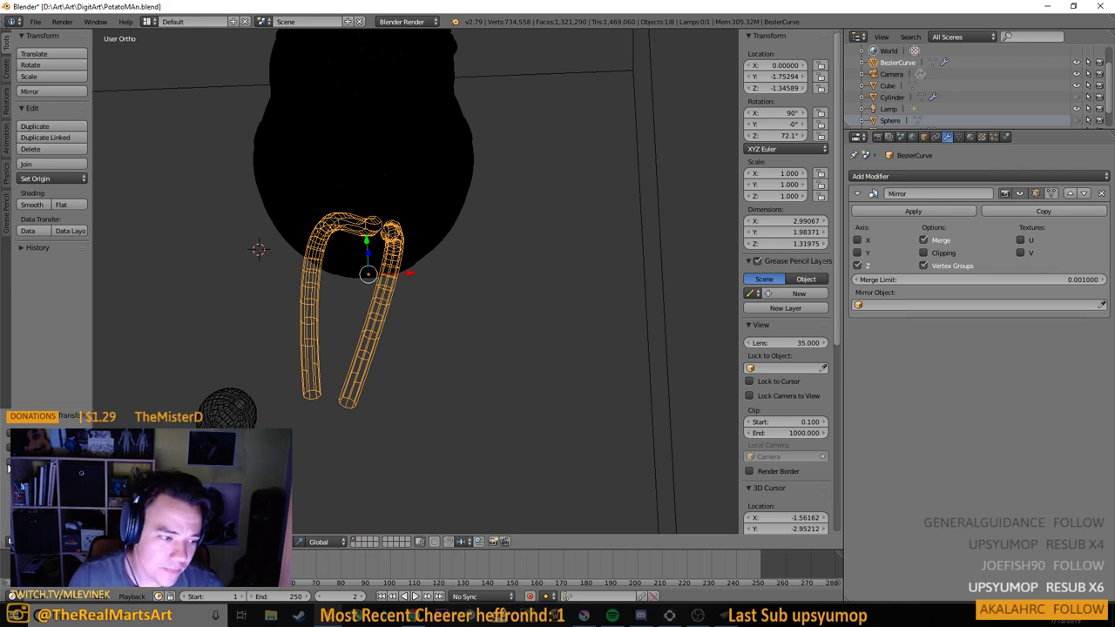
{"action": "key", "text": "alt+r"}
{"action": "key", "text": "alt+g"}
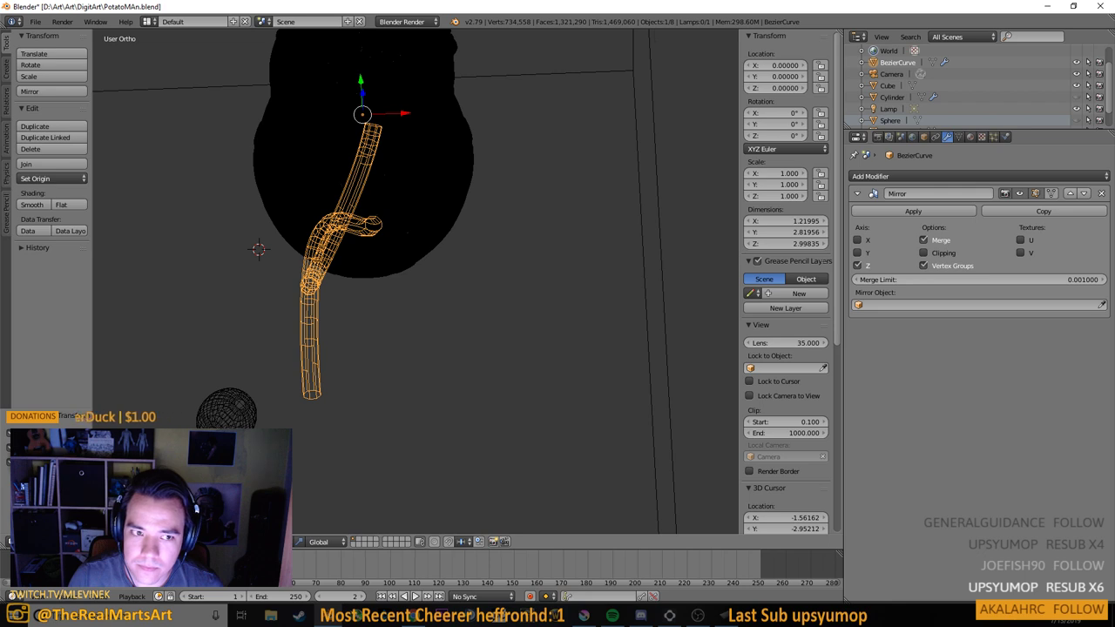
{"action": "key", "text": "ctrl+z"}
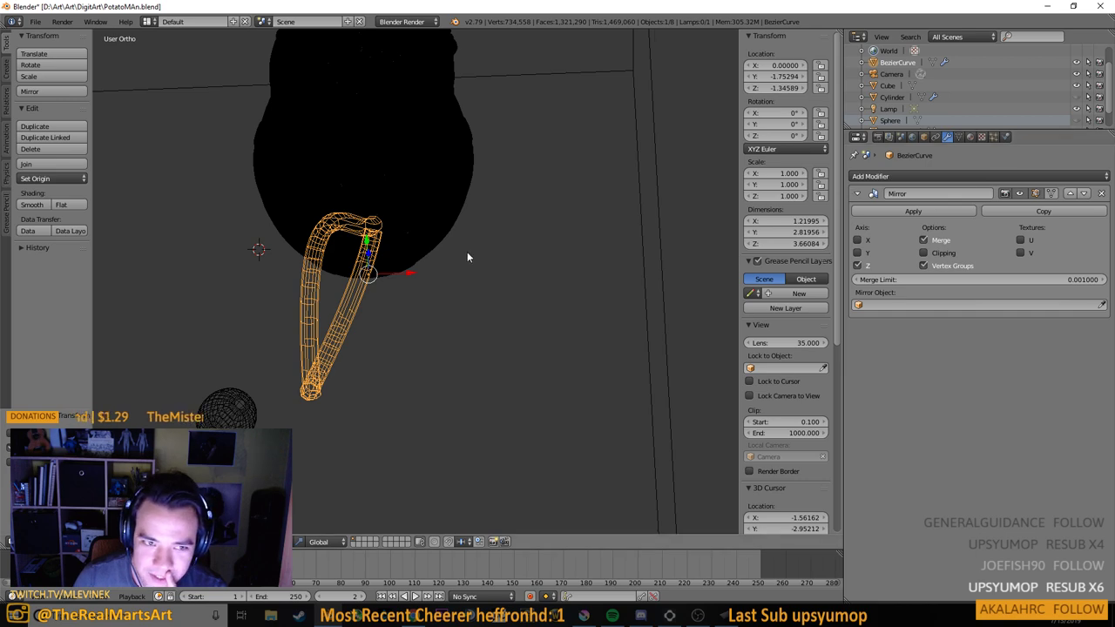
Switch the limb's Mirror modifier from the Z axis to the X axis only
{"action": "mouse_move", "coordinate": [467, 253]}
{"action": "left_mouse_down"}
{"action": "mouse_move", "coordinate": [535, 202]}
{"action": "mouse_move", "coordinate": [463, 233]}
{"action": "left_mouse_up"}
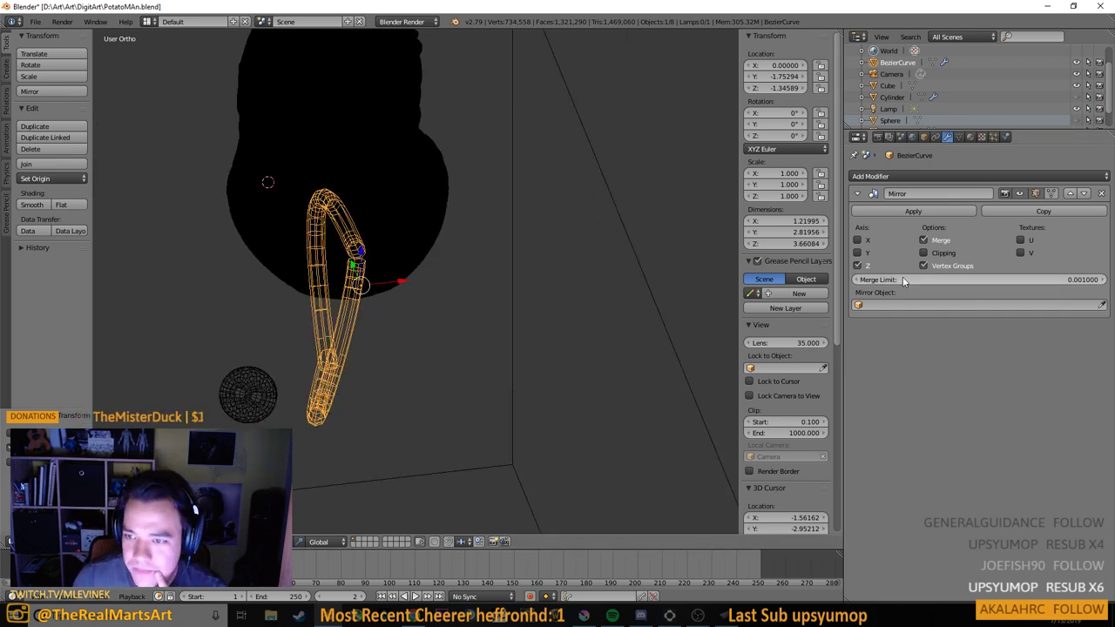
{"action": "left_click", "coordinate": [857, 266]}
{"action": "left_click", "coordinate": [858, 254]}
{"action": "left_click", "coordinate": [858, 253]}
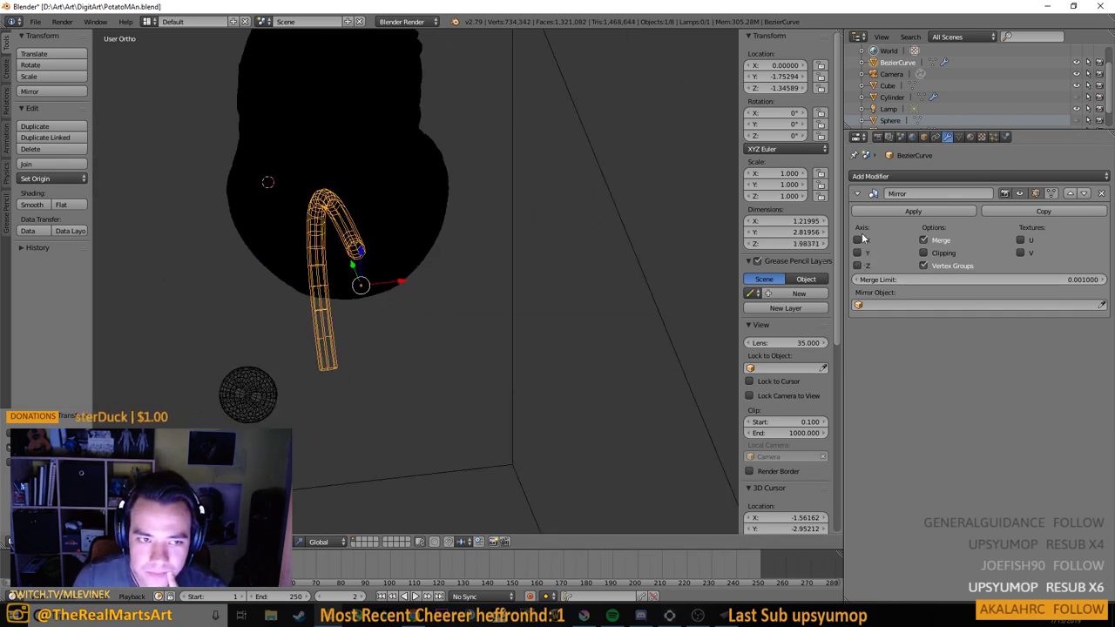
{"action": "left_click", "coordinate": [857, 240]}
Select all of the limb's vertices in Edit Mode and set their global median X to -1.1372
{"action": "left_click_drag", "start_coordinate": [714, 244], "coordinate": [385, 317]}
{"action": "key", "text": "Tab"}
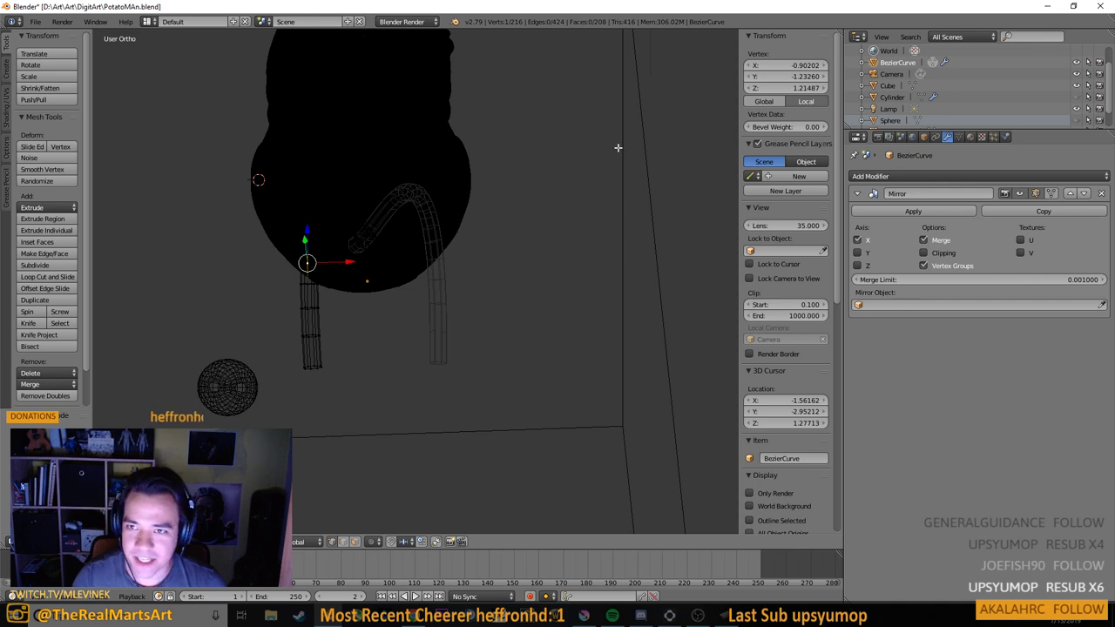
{"action": "key", "text": "c"}
{"action": "mouse_move", "coordinate": [415, 169]}
{"action": "left_mouse_down"}
{"action": "mouse_move", "coordinate": [281, 348]}
{"action": "mouse_move", "coordinate": [318, 189]}
{"action": "mouse_move", "coordinate": [314, 377]}
{"action": "mouse_move", "coordinate": [299, 299]}
{"action": "mouse_move", "coordinate": [370, 247]}
{"action": "mouse_move", "coordinate": [341, 236]}
{"action": "left_mouse_up"}
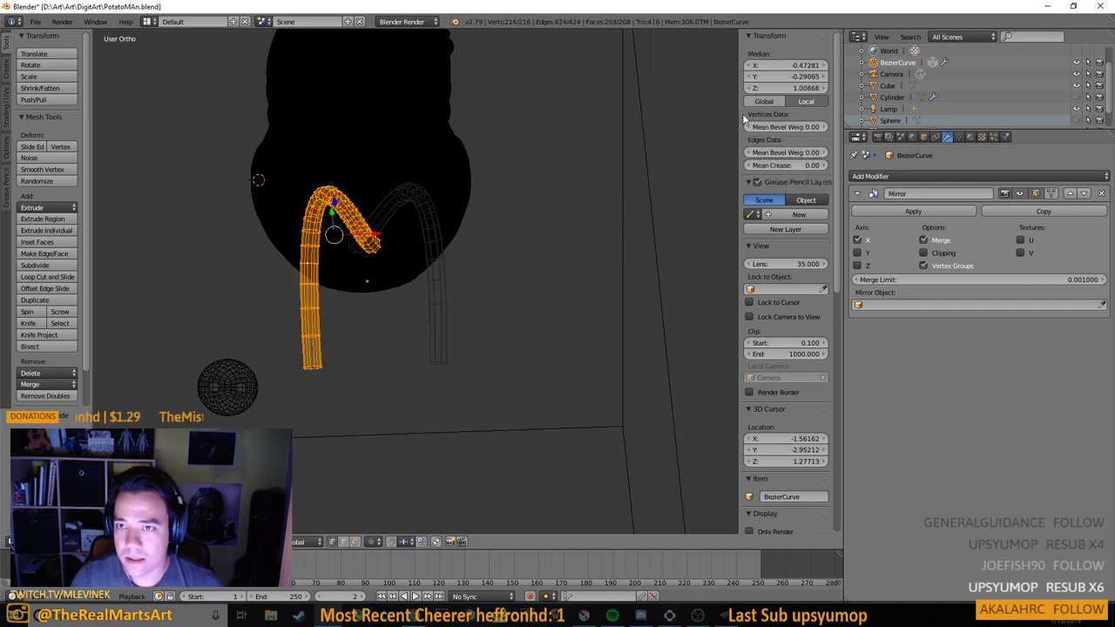
{"action": "left_click", "coordinate": [782, 66]}
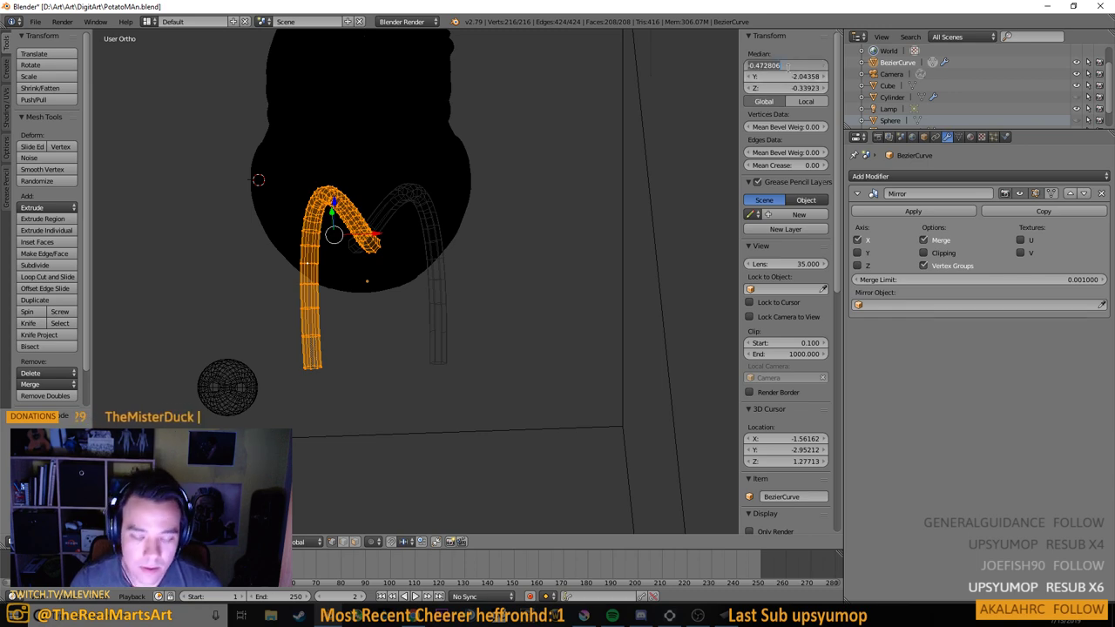
{"action": "type", "text": "-1.1372"}
{"action": "key", "text": "Return"}
{"action": "key", "text": "Tab"}
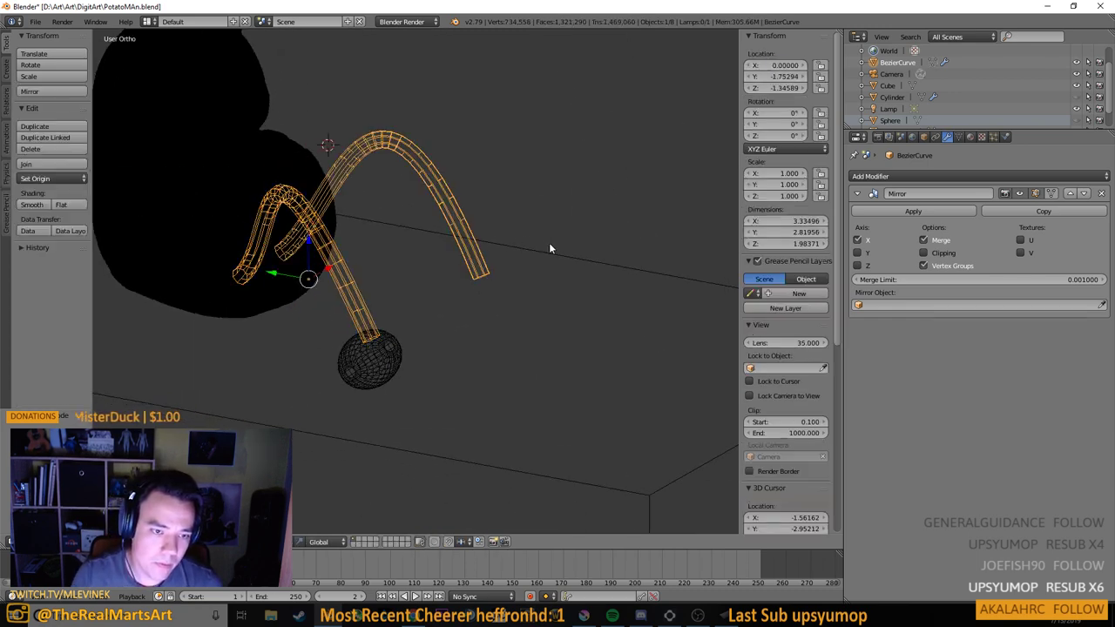
Return to solid shading and move the limb's mesh outward along X until the mirrored pair spans about 4.27 in X
{"action": "left_click_drag", "start_coordinate": [549, 244], "coordinate": [504, 305]}
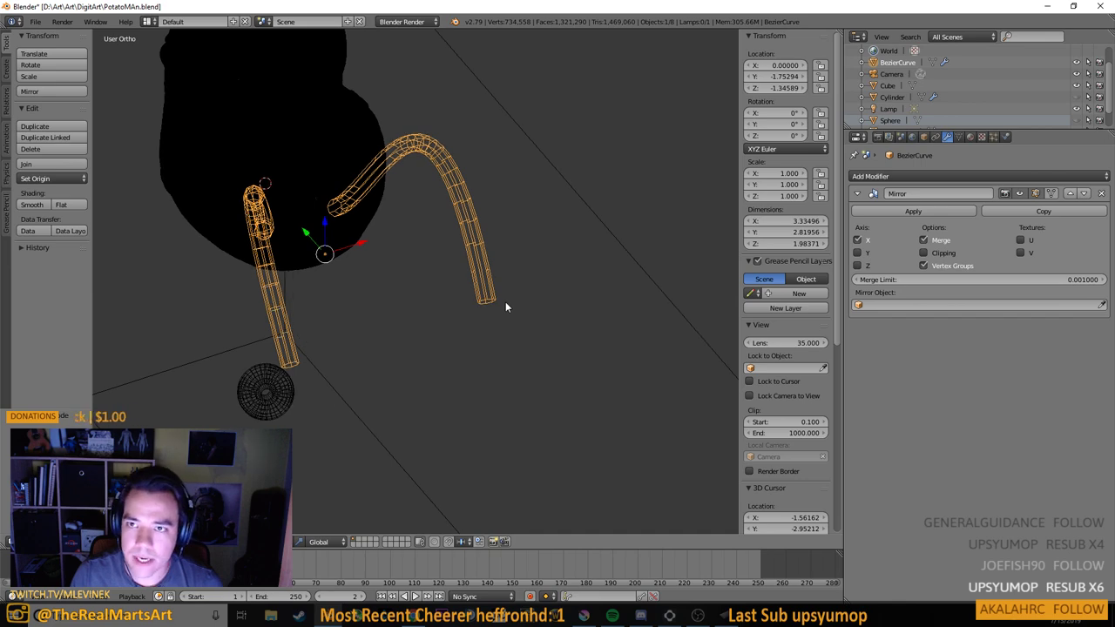
{"action": "scroll", "coordinate": [478, 303], "scroll_direction": "down", "scroll_amount": 5}
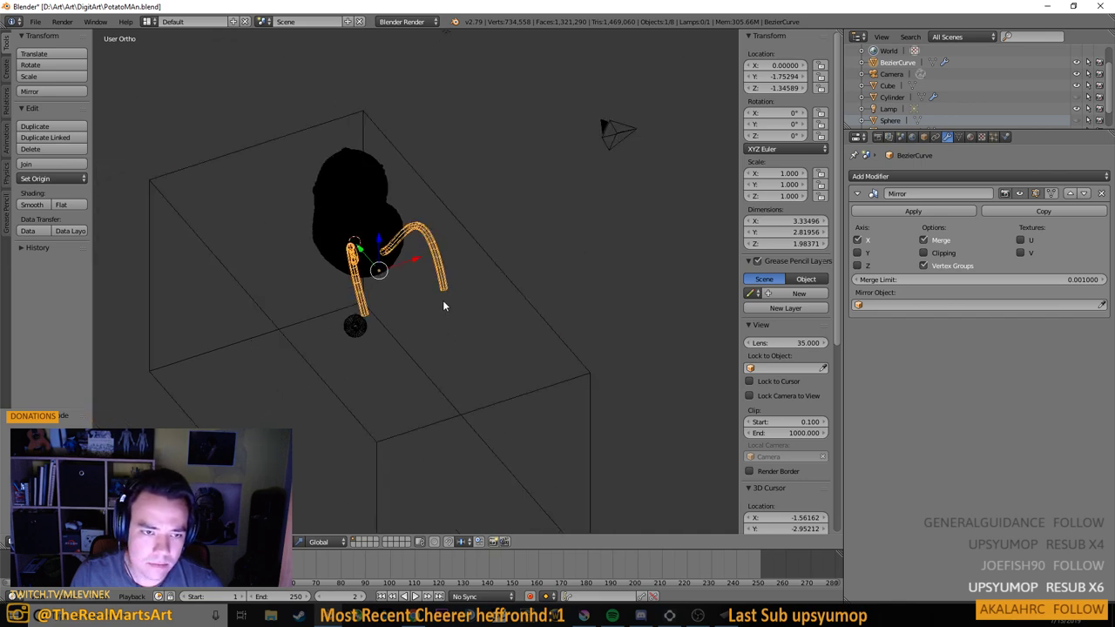
{"action": "key", "text": "z"}
{"action": "scroll", "coordinate": [418, 298], "scroll_direction": "up", "scroll_amount": 4}
{"action": "key", "text": "Tab"}
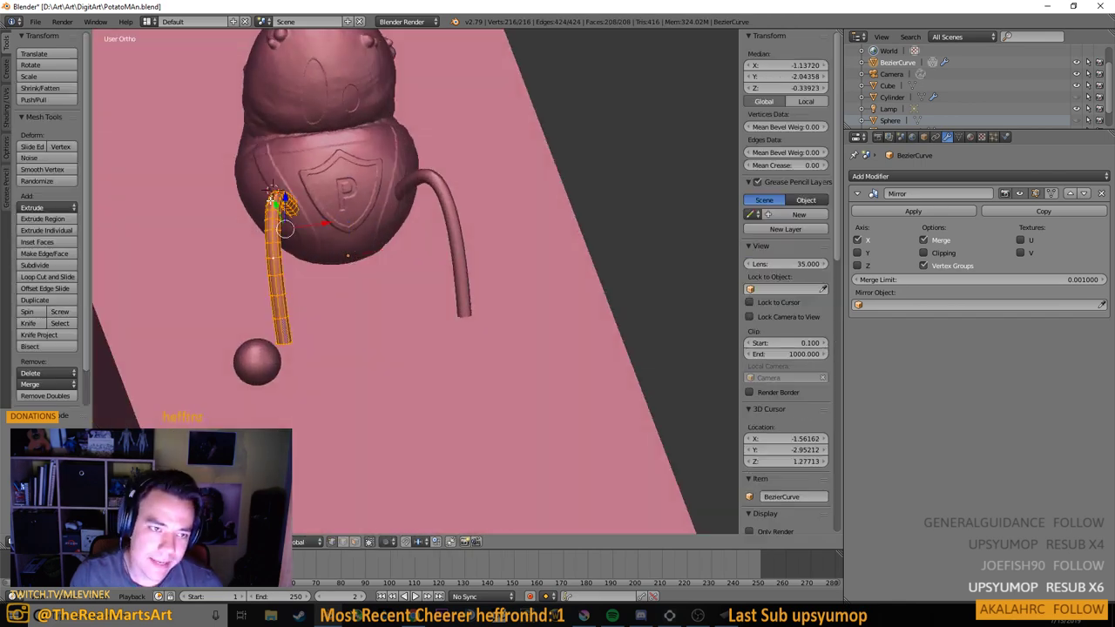
{"action": "left_click_drag", "start_coordinate": [319, 222], "coordinate": [294, 231]}
{"action": "left_click_drag", "start_coordinate": [360, 264], "coordinate": [406, 262]}
{"action": "key", "text": "Tab"}
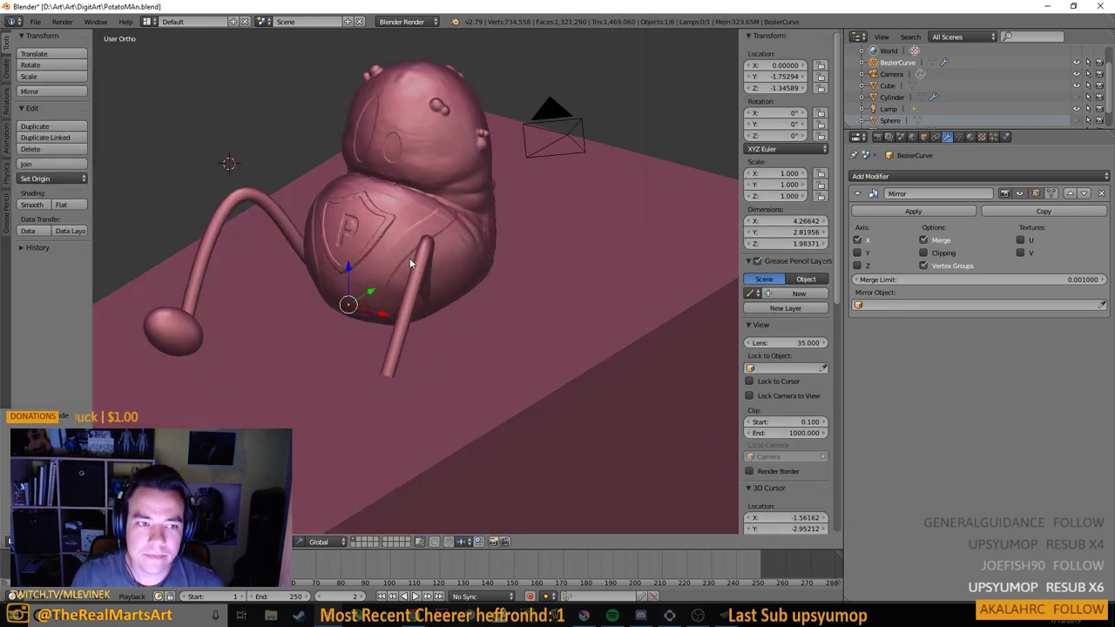
Select the foot sphere at the end of the limb and set its X location to 0 in Object Mode
{"action": "right_click", "coordinate": [153, 335]}
{"action": "left_click_drag", "start_coordinate": [329, 322], "coordinate": [315, 304]}
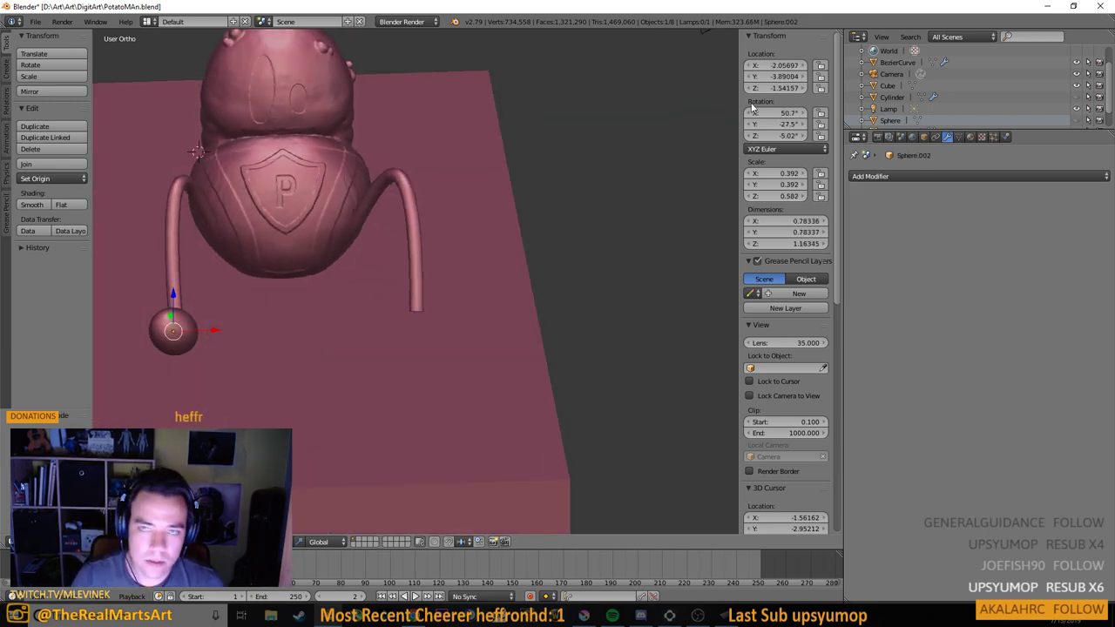
{"action": "left_click", "coordinate": [777, 66]}
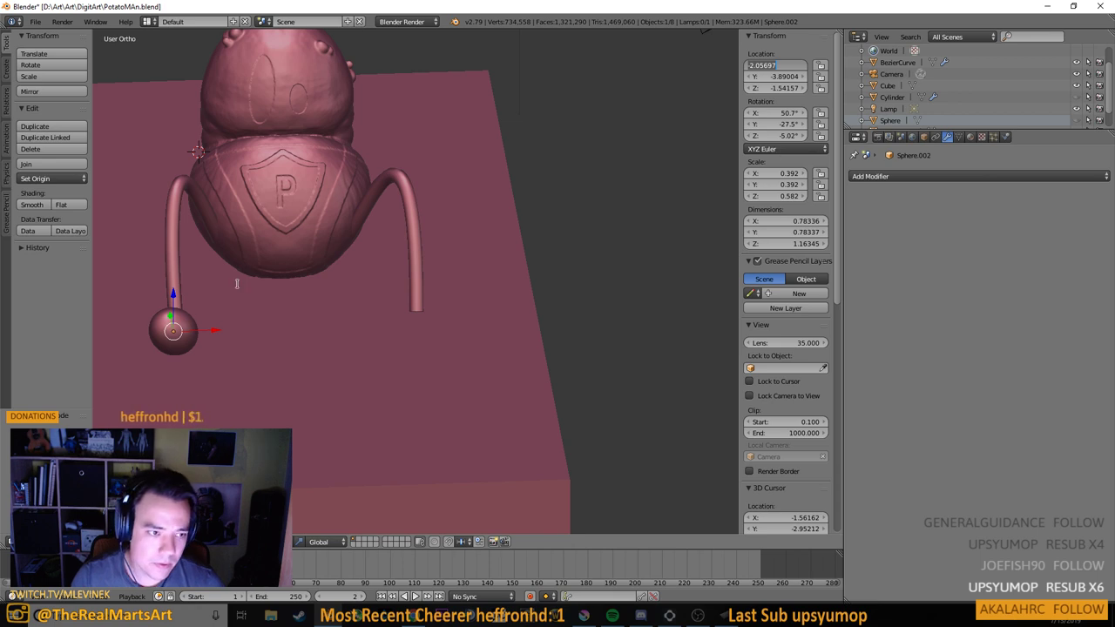
{"action": "left_click", "coordinate": [174, 338]}
{"action": "key", "text": "Tab"}
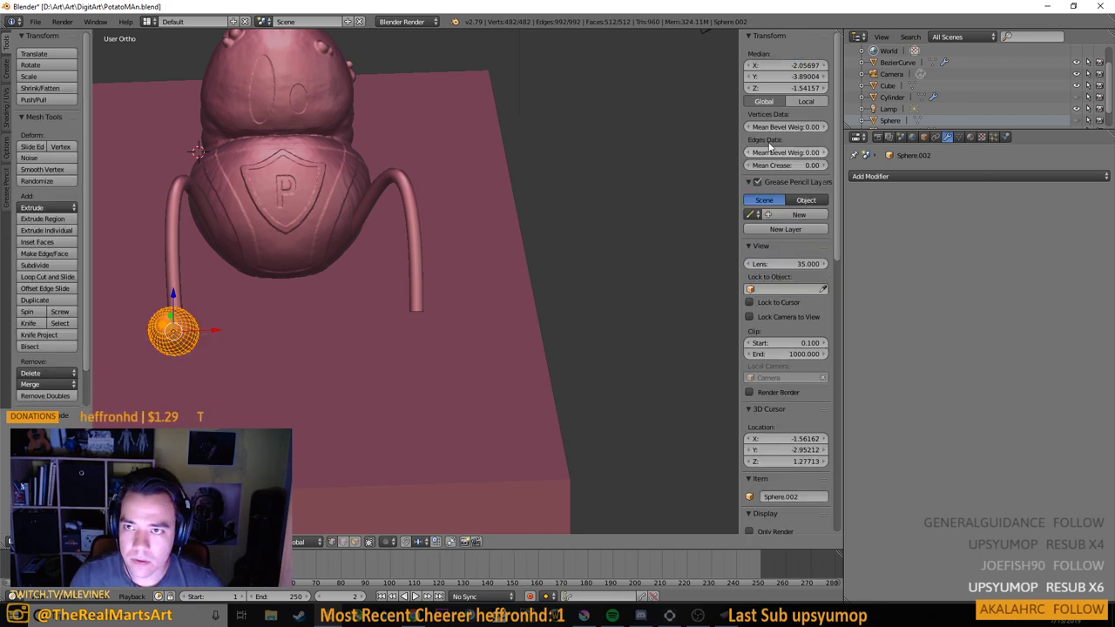
{"action": "key", "text": "Tab"}
{"action": "left_click", "coordinate": [780, 66]}
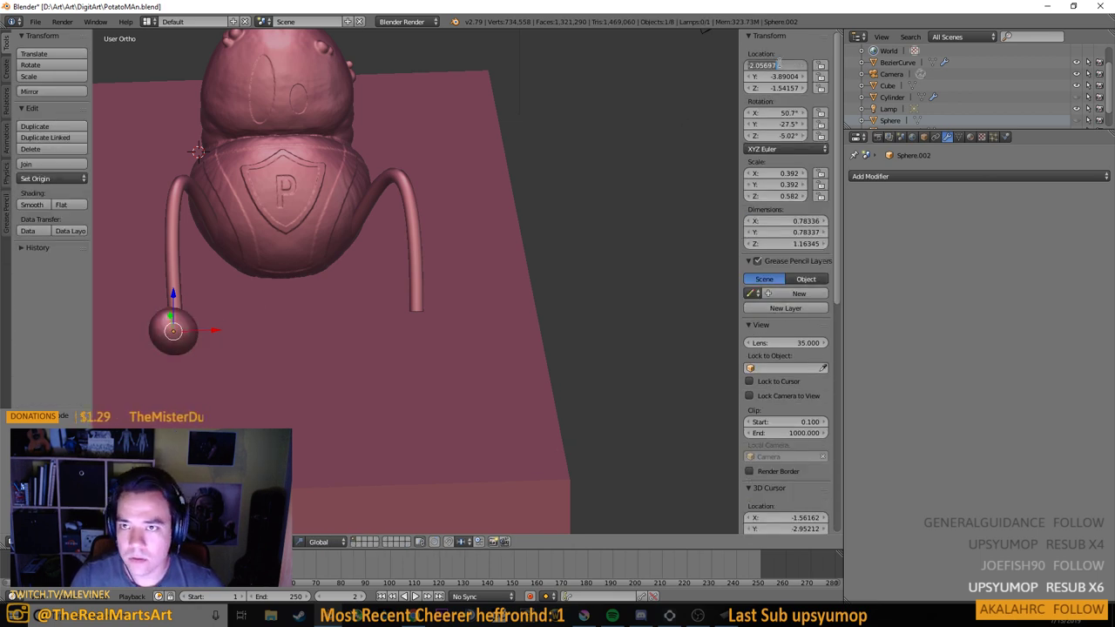
{"action": "type", "text": "0"}
{"action": "key", "text": "Return"}
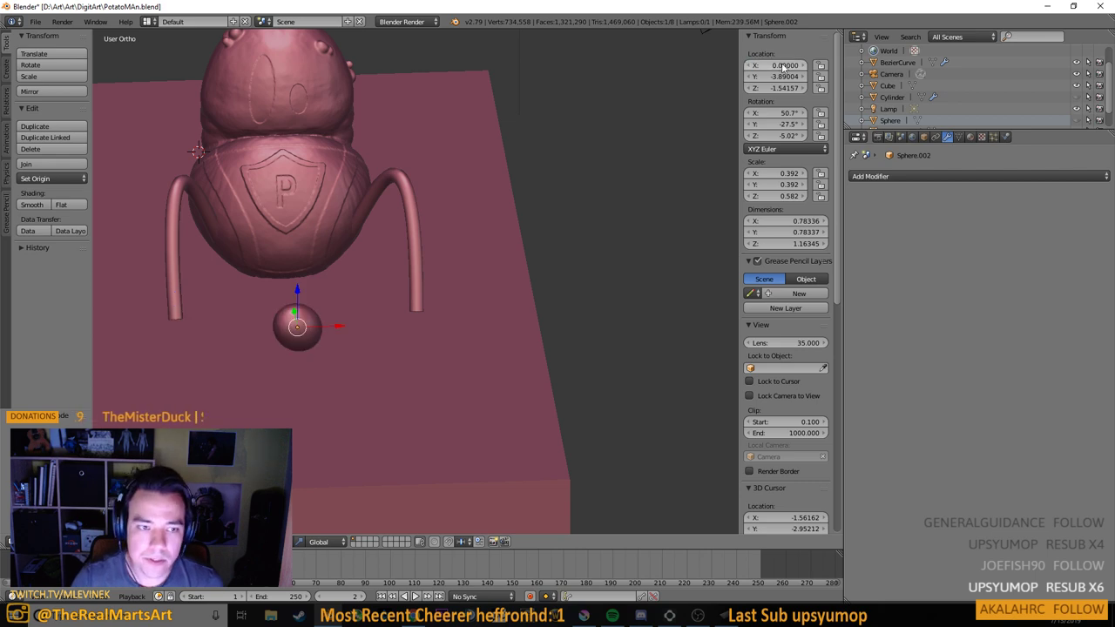
Add a Mirror modifier to the foot sphere, try its Y axis, and leave all mirror axes off
{"action": "left_click", "coordinate": [899, 177]}
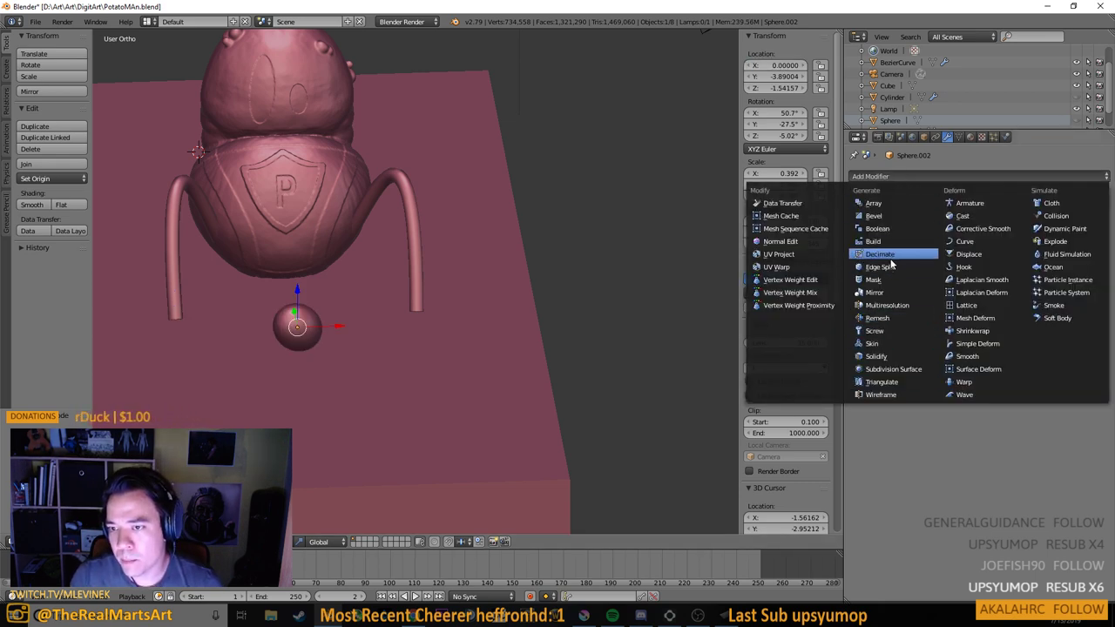
{"action": "left_click", "coordinate": [873, 293]}
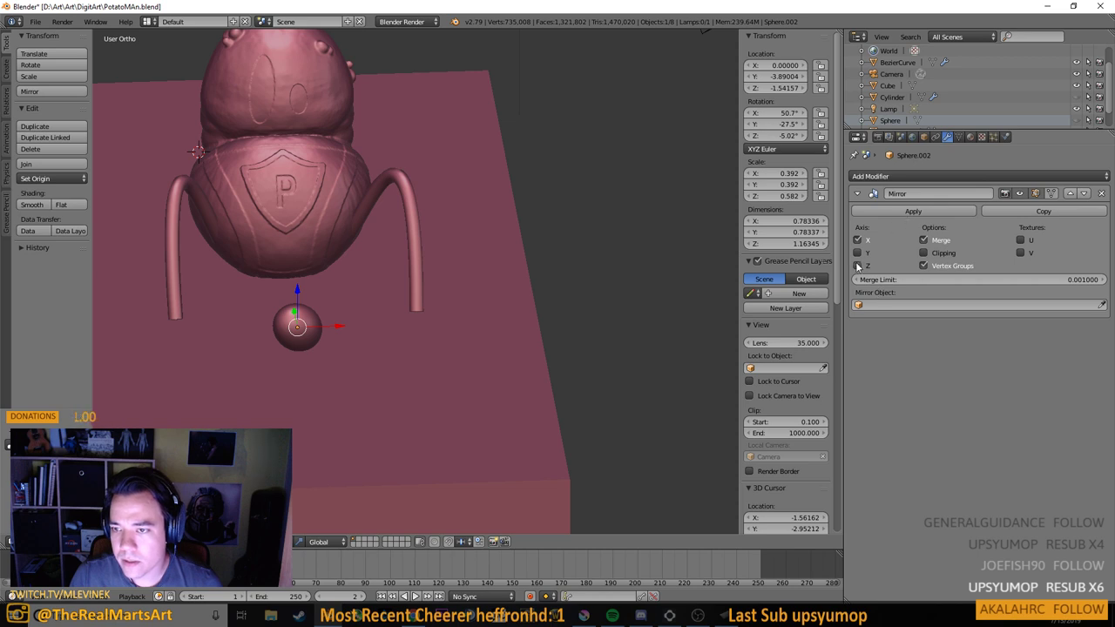
{"action": "left_click_drag", "start_coordinate": [385, 254], "coordinate": [535, 254]}
{"action": "scroll", "coordinate": [479, 252], "scroll_direction": "down", "scroll_amount": 5}
{"action": "scroll", "coordinate": [522, 255], "scroll_direction": "up", "scroll_amount": 1}
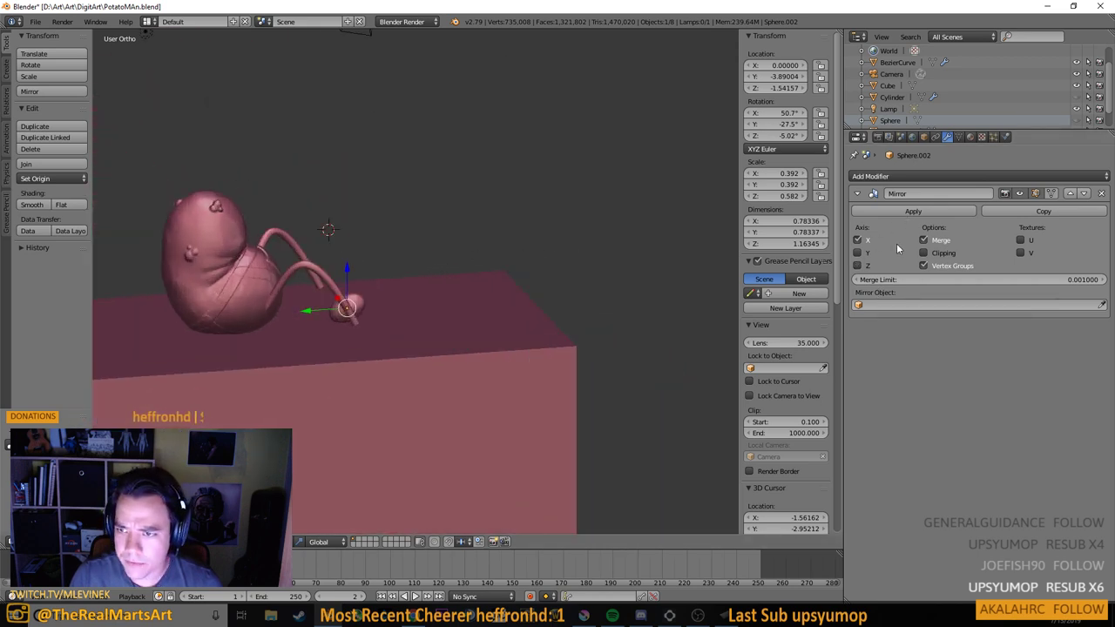
{"action": "left_click", "coordinate": [858, 252]}
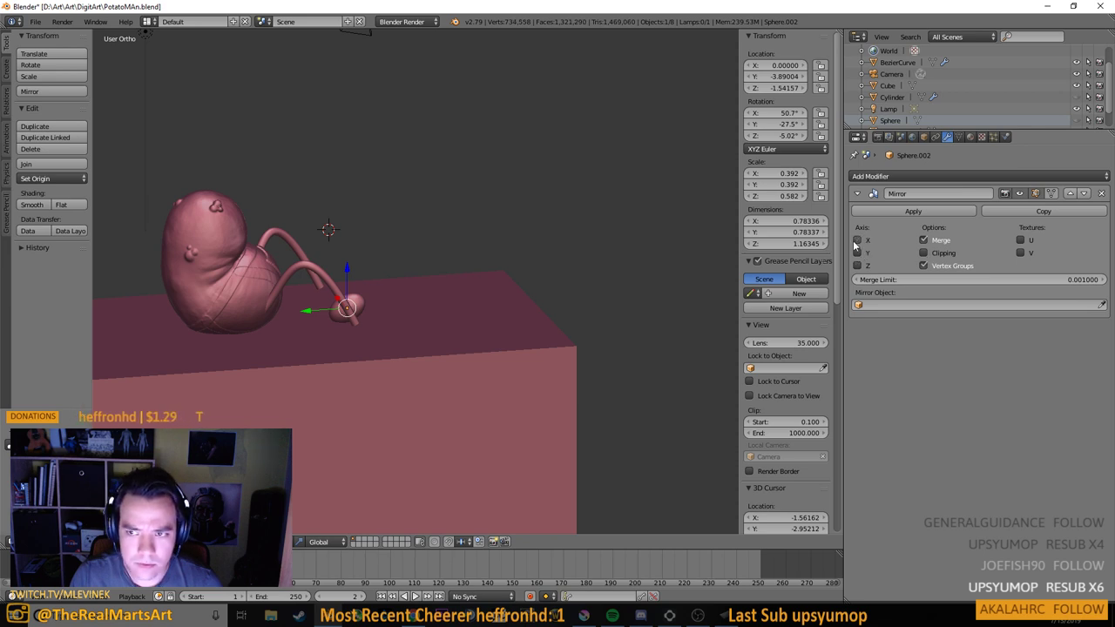
{"action": "left_click", "coordinate": [858, 252]}
{"action": "left_click", "coordinate": [856, 240]}
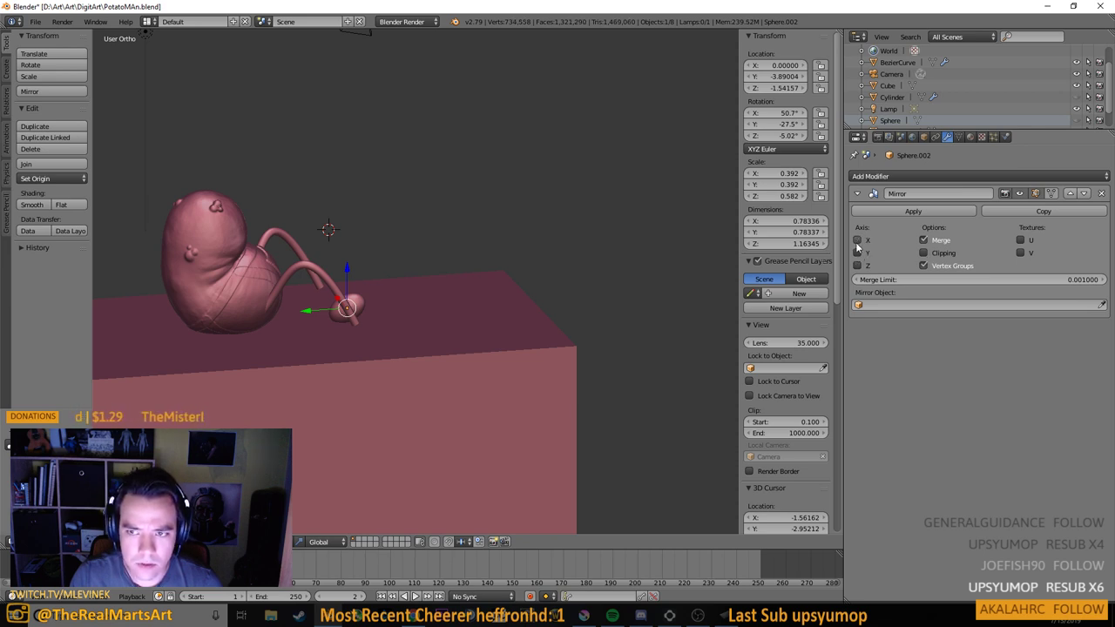
Apply the foot sphere's rotation to its mesh with Apply Object Transform, keeping its location and scale unapplied
{"action": "left_click_drag", "start_coordinate": [647, 258], "coordinate": [487, 274]}
{"action": "scroll", "coordinate": [374, 310], "scroll_direction": "up", "scroll_amount": 3}
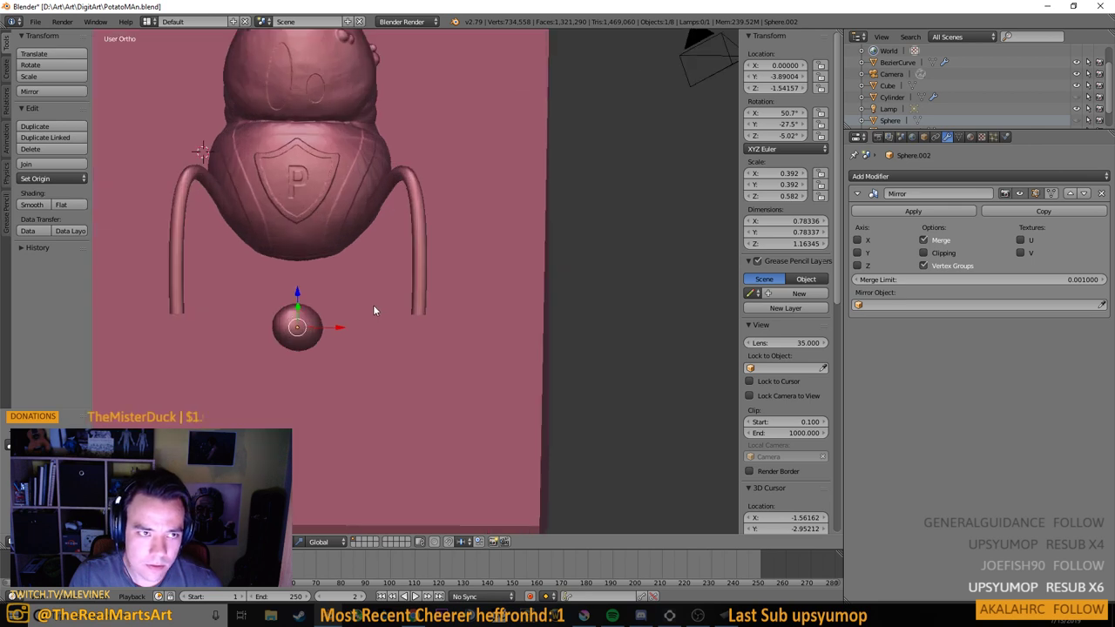
{"action": "key", "text": "space"}
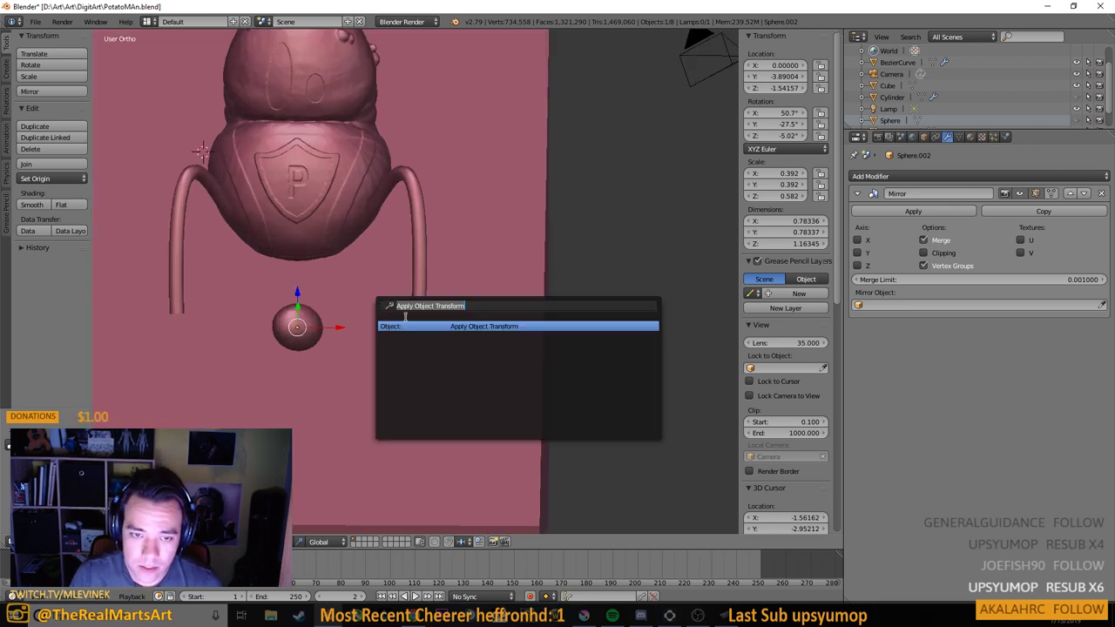
{"action": "left_click", "coordinate": [450, 328]}
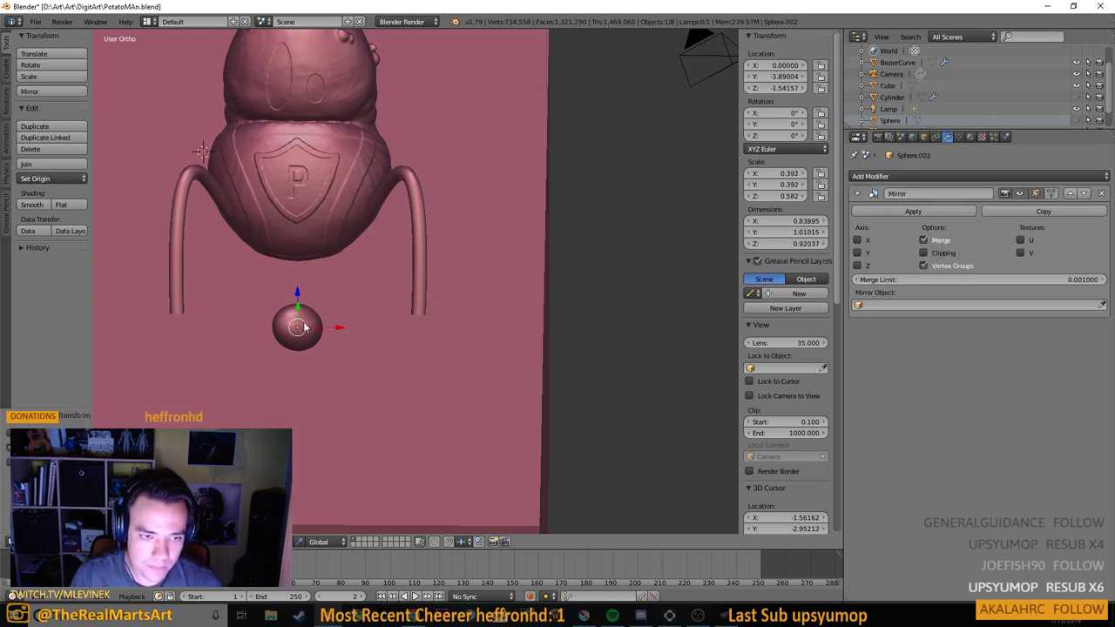
Try the foot sphere's Mirror modifier on the Y axis, and set it to mirror across X only
{"action": "left_click_drag", "start_coordinate": [303, 322], "coordinate": [406, 344]}
{"action": "left_click", "coordinate": [858, 252]}
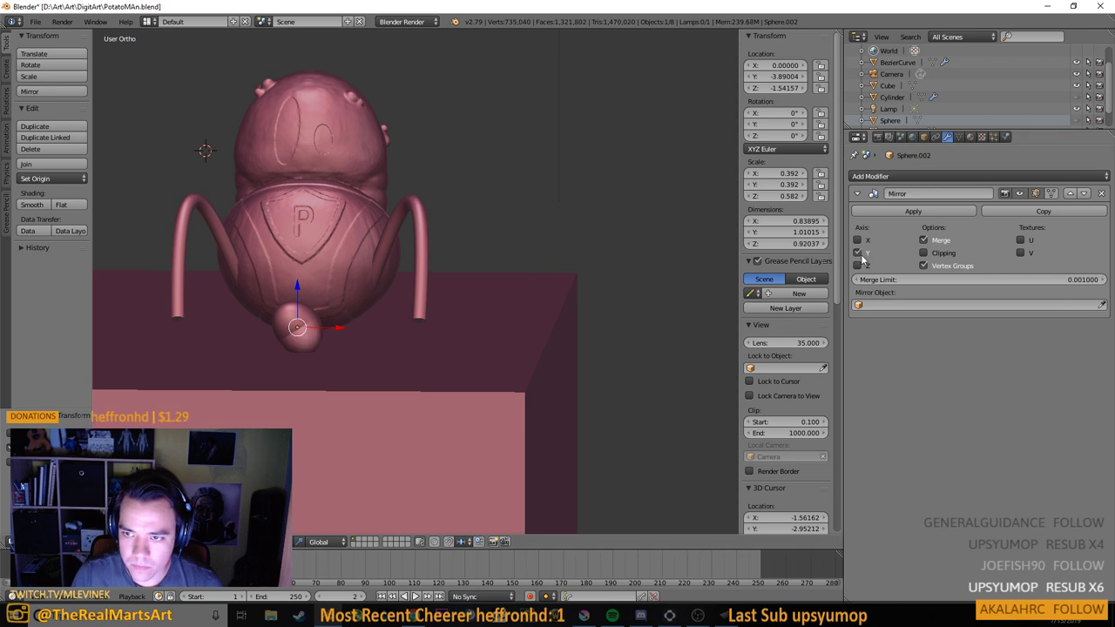
{"action": "left_click", "coordinate": [858, 252]}
{"action": "left_click", "coordinate": [857, 240]}
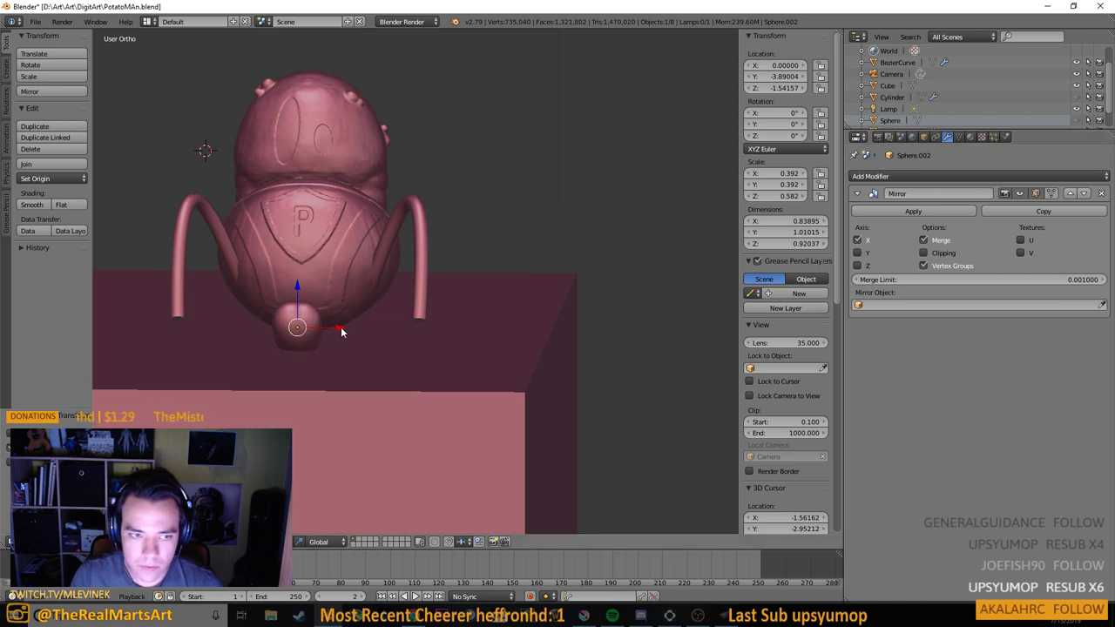
Move the foot sphere's mesh along X in Edit Mode to the limb's end, setting its global median X to -2.05697
{"action": "key", "text": "Tab"}
{"action": "left_click_drag", "start_coordinate": [339, 330], "coordinate": [213, 332]}
{"action": "left_click", "coordinate": [783, 65]}
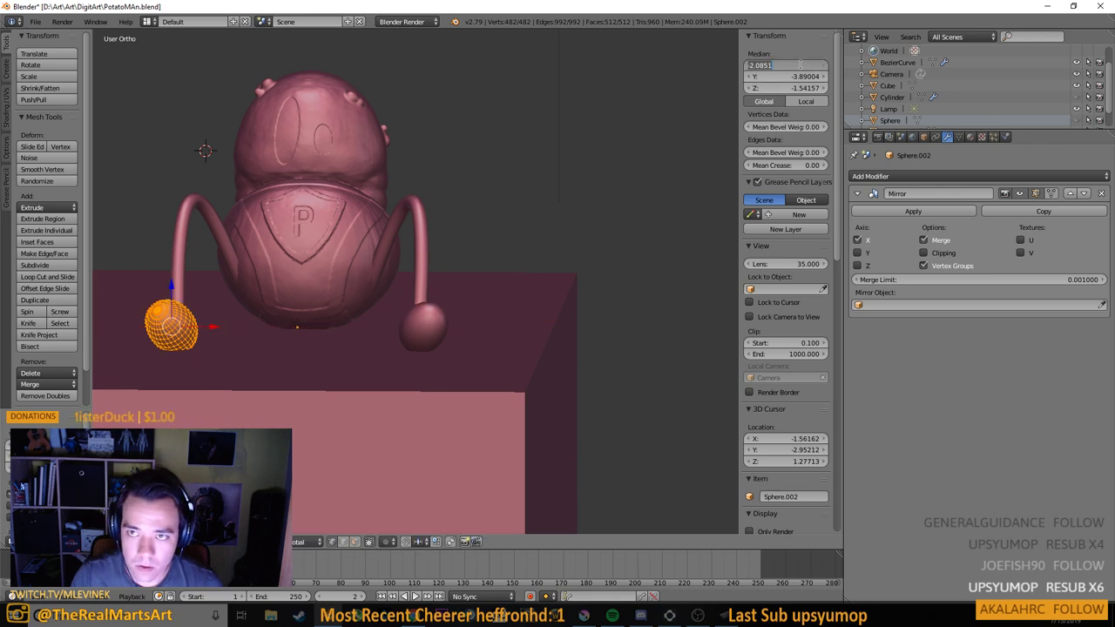
{"action": "key", "text": "Return"}
{"action": "left_click_drag", "start_coordinate": [425, 194], "coordinate": [238, 252]}
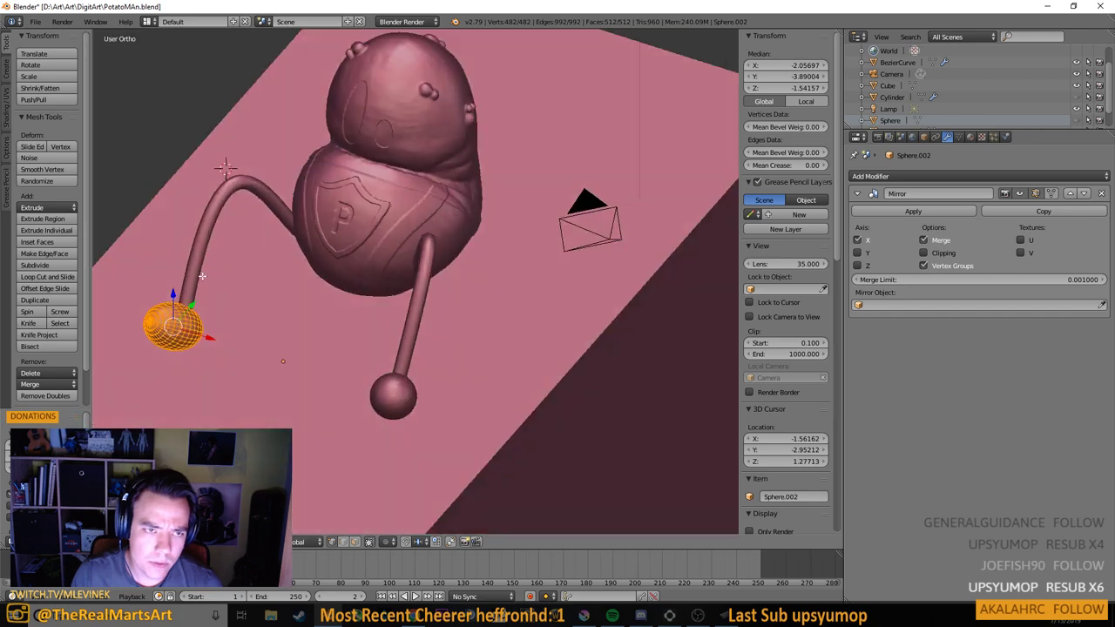
{"action": "scroll", "coordinate": [236, 252], "scroll_direction": "down", "scroll_amount": 3}
{"action": "key", "text": "Tab"}
Examine from several sides how the mirrored limbs and feet meet the body and the base block
{"action": "left_click_drag", "start_coordinate": [319, 301], "coordinate": [479, 259]}
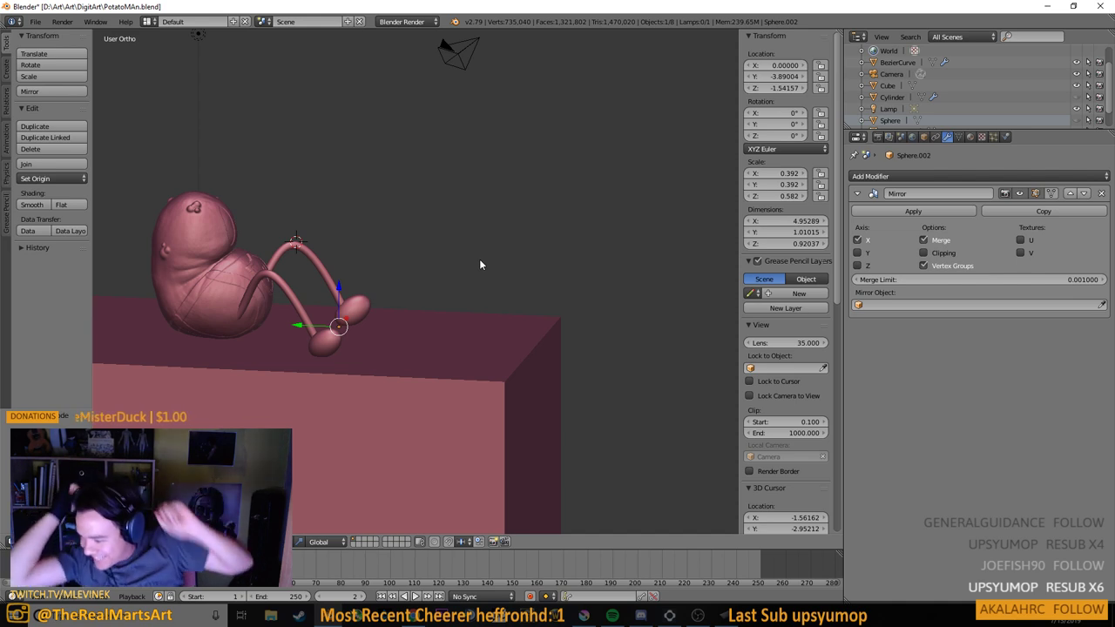
{"action": "left_click_drag", "start_coordinate": [477, 341], "coordinate": [281, 319]}
{"action": "scroll", "coordinate": [280, 316], "scroll_direction": "up", "scroll_amount": 3}
{"action": "left_click_drag", "start_coordinate": [277, 258], "coordinate": [528, 335]}
{"action": "scroll", "coordinate": [446, 302], "scroll_direction": "up", "scroll_amount": 1}
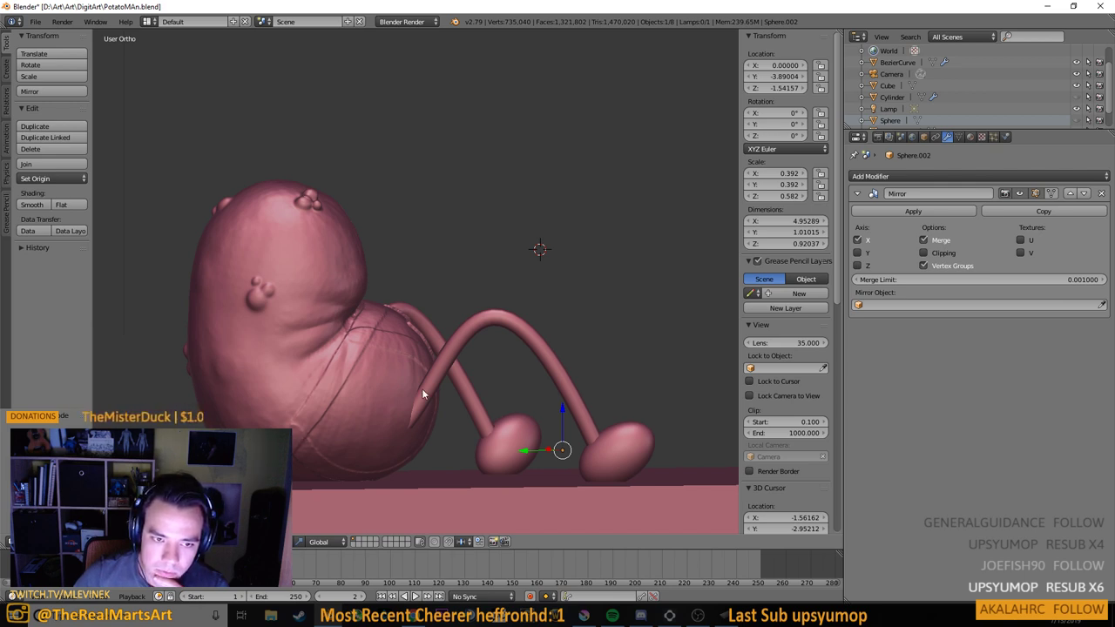
{"action": "mouse_move", "coordinate": [423, 390]}
{"action": "left_mouse_down"}
{"action": "mouse_move", "coordinate": [500, 384]}
{"action": "mouse_move", "coordinate": [416, 403]}
{"action": "left_mouse_up"}
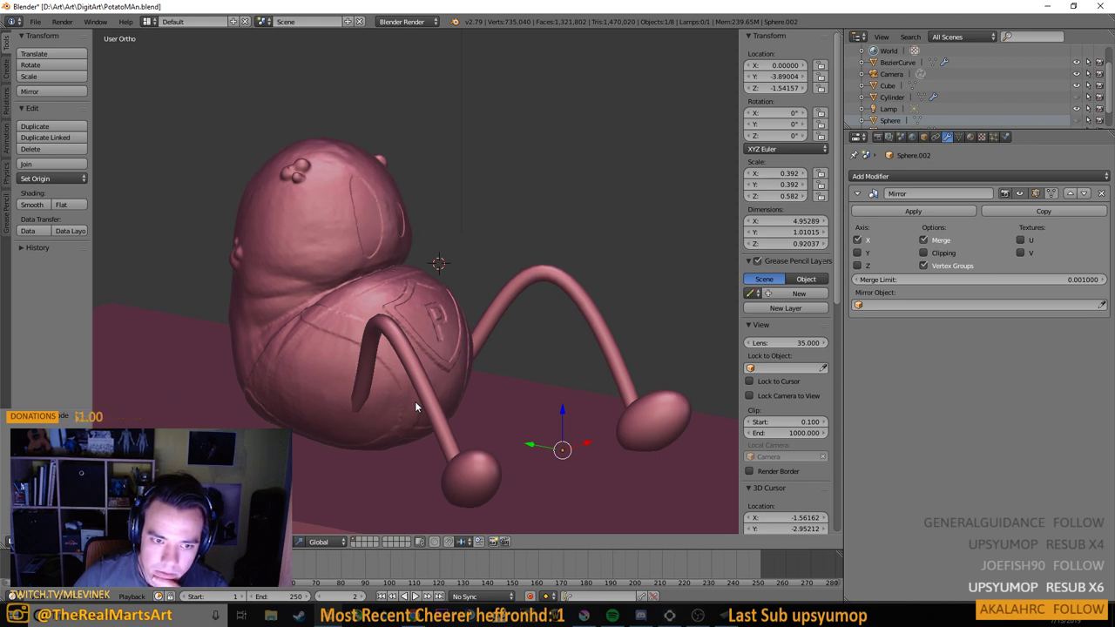
{"action": "right_click", "coordinate": [434, 439]}
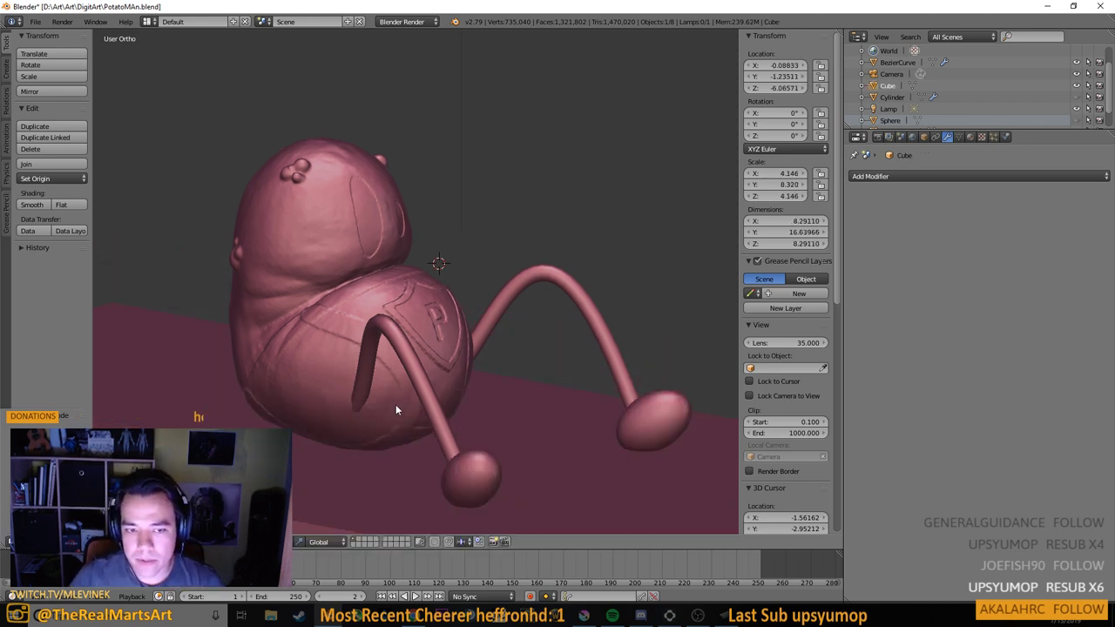
{"action": "right_click", "coordinate": [411, 380]}
{"action": "scroll", "coordinate": [463, 453], "scroll_direction": "down", "scroll_amount": 4}
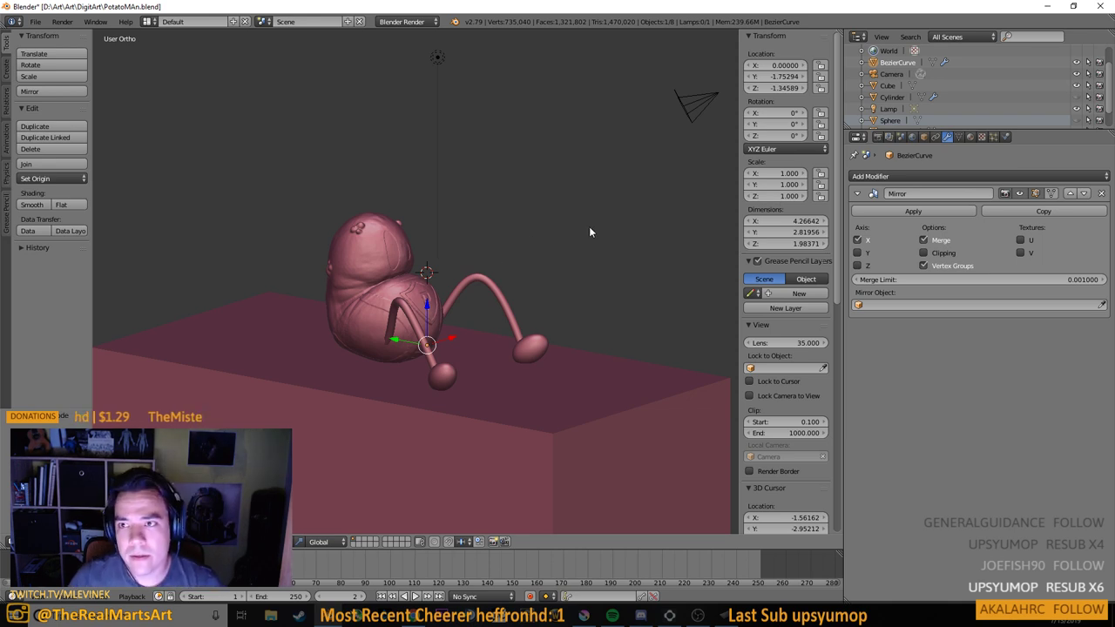
{"action": "scroll", "coordinate": [885, 113], "scroll_direction": "down", "scroll_amount": 2}
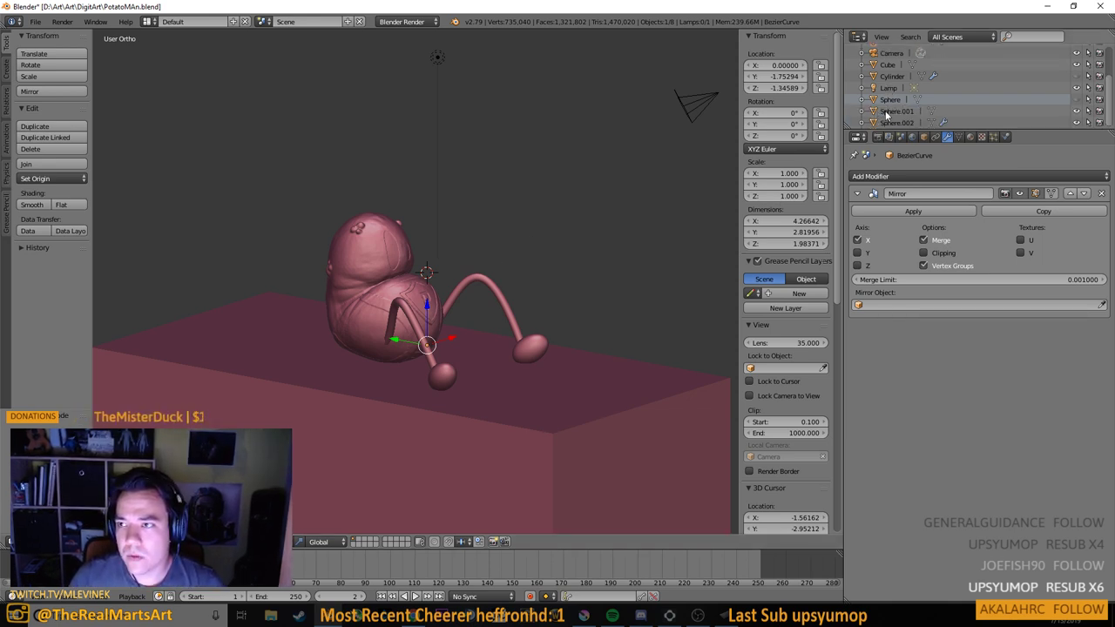
Apply the Mirror modifiers on the limb object and on the foot sphere object
{"action": "right_click", "coordinate": [367, 324]}
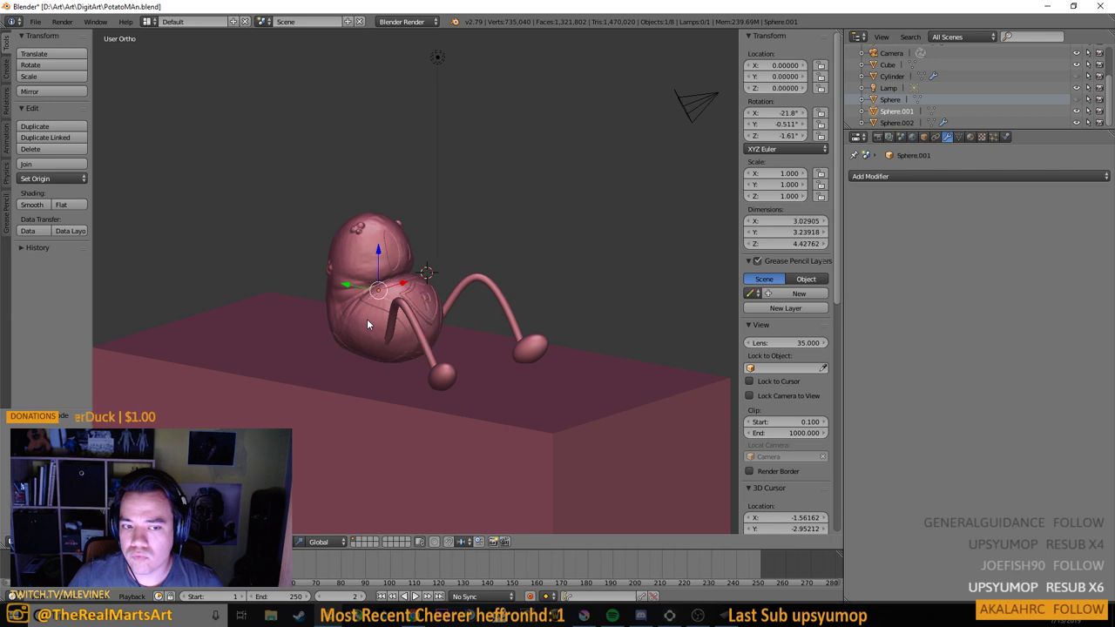
{"action": "right_click", "coordinate": [414, 324]}
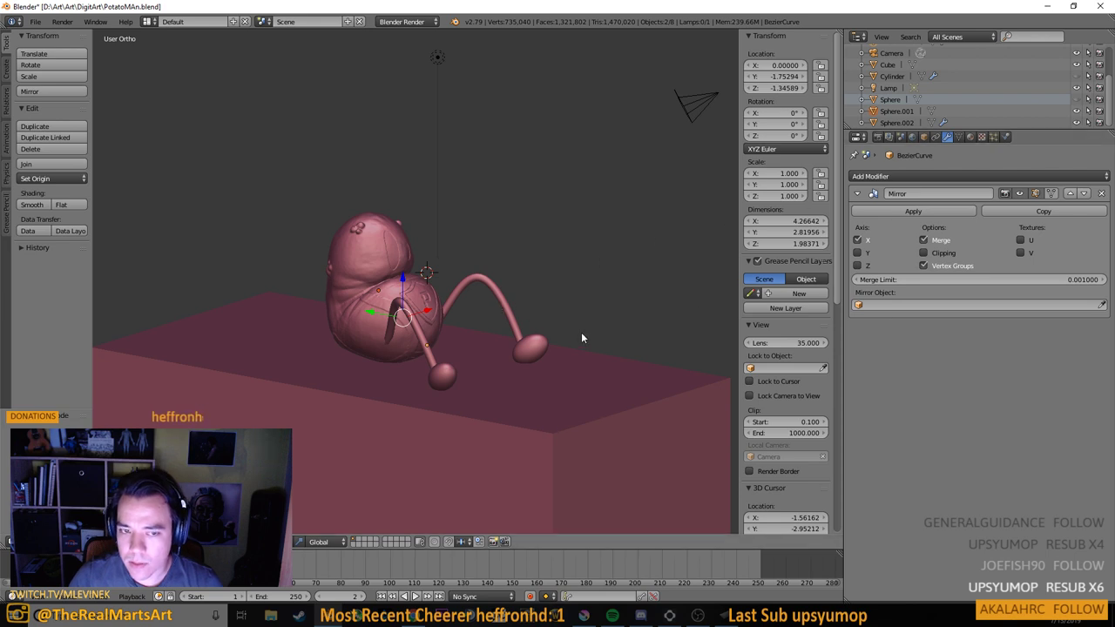
{"action": "left_click", "coordinate": [912, 211]}
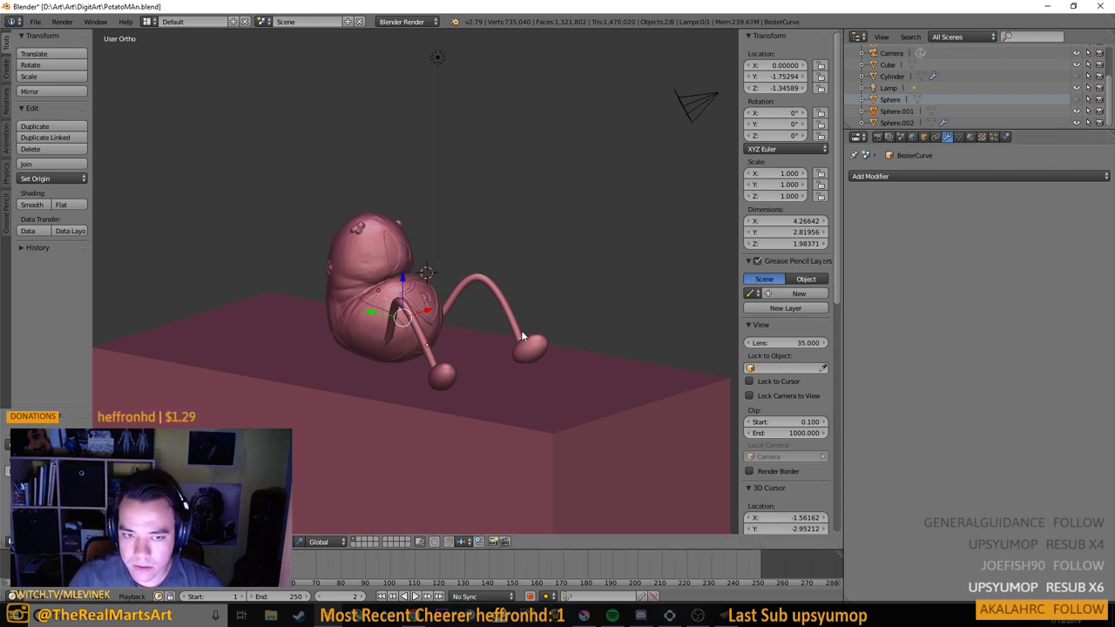
{"action": "right_click", "coordinate": [527, 347]}
{"action": "left_click", "coordinate": [906, 214]}
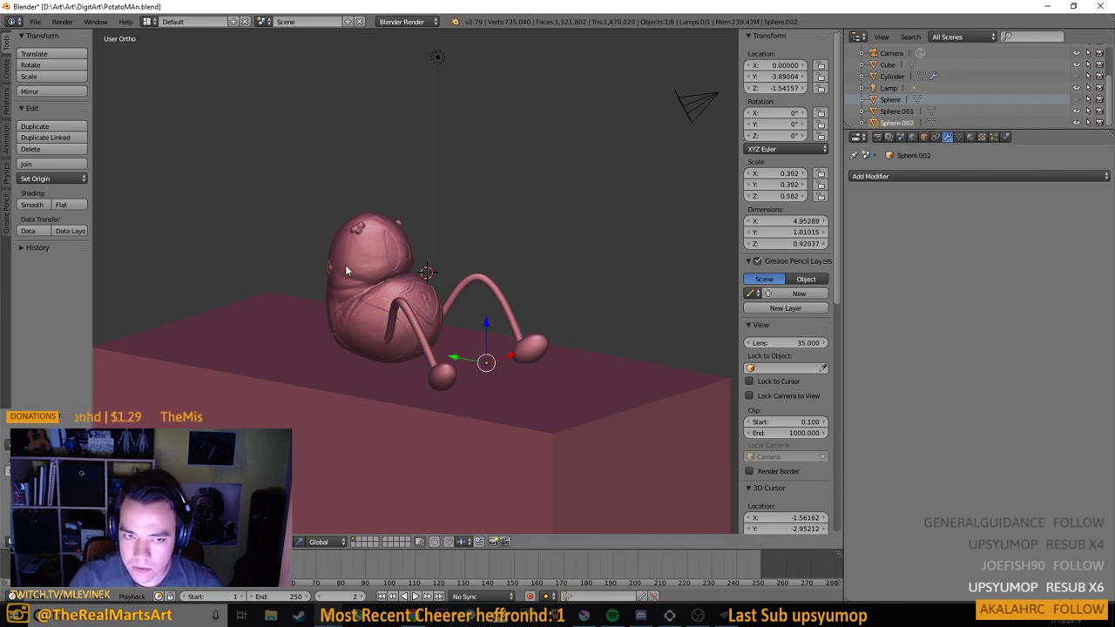
Join the potato body, the limbs and the feet into one object, with the feet as the active object
{"action": "right_click", "coordinate": [359, 283]}
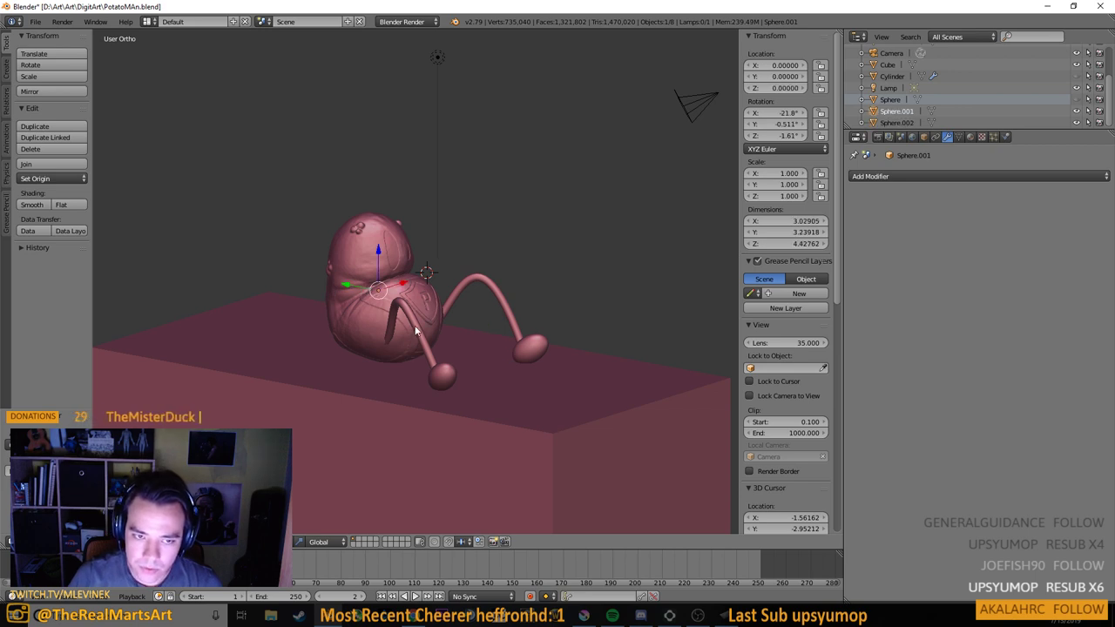
{"action": "right_click", "coordinate": [418, 335]}
{"action": "right_click", "coordinate": [437, 376]}
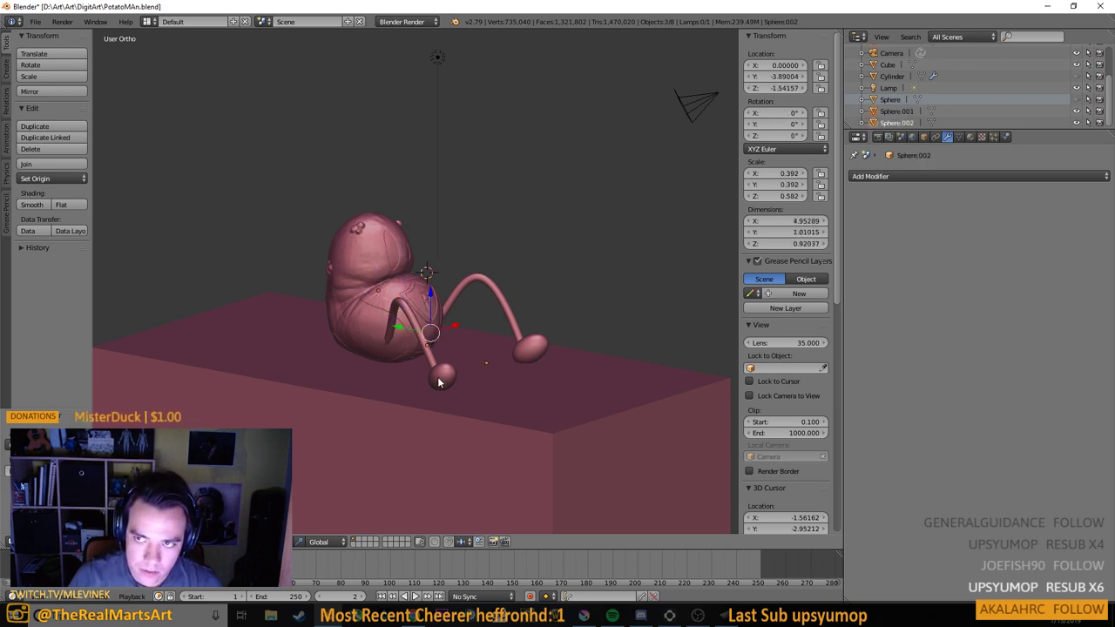
{"action": "mouse_move", "coordinate": [437, 376]}
{"action": "left_mouse_down"}
{"action": "mouse_move", "coordinate": [505, 369]}
{"action": "mouse_move", "coordinate": [417, 363]}
{"action": "mouse_move", "coordinate": [441, 373]}
{"action": "left_mouse_up"}
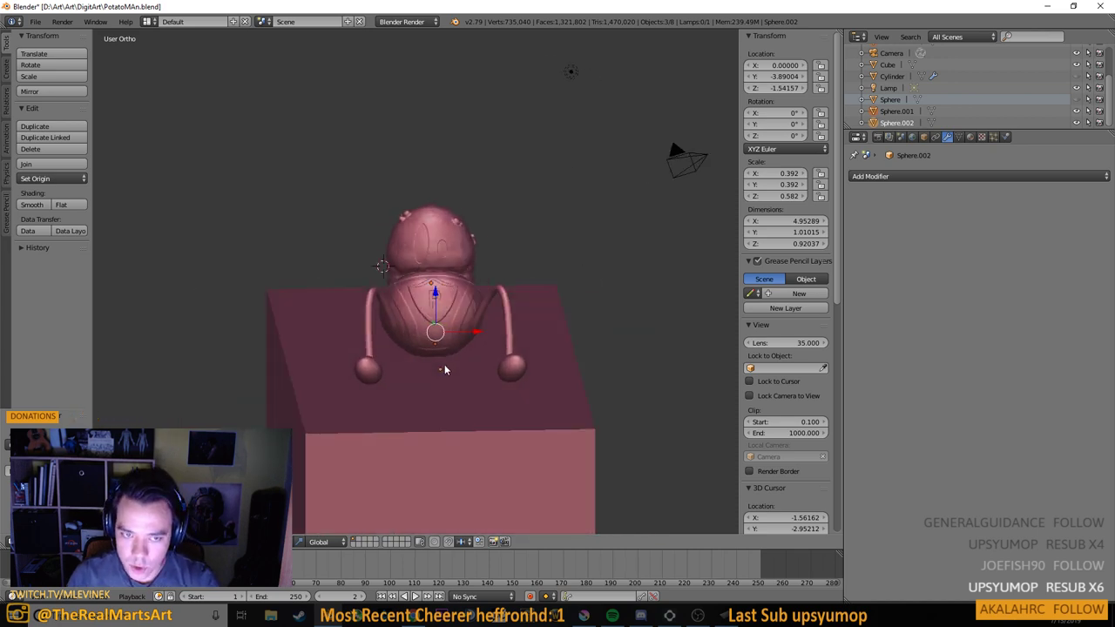
{"action": "right_click", "coordinate": [444, 408]}
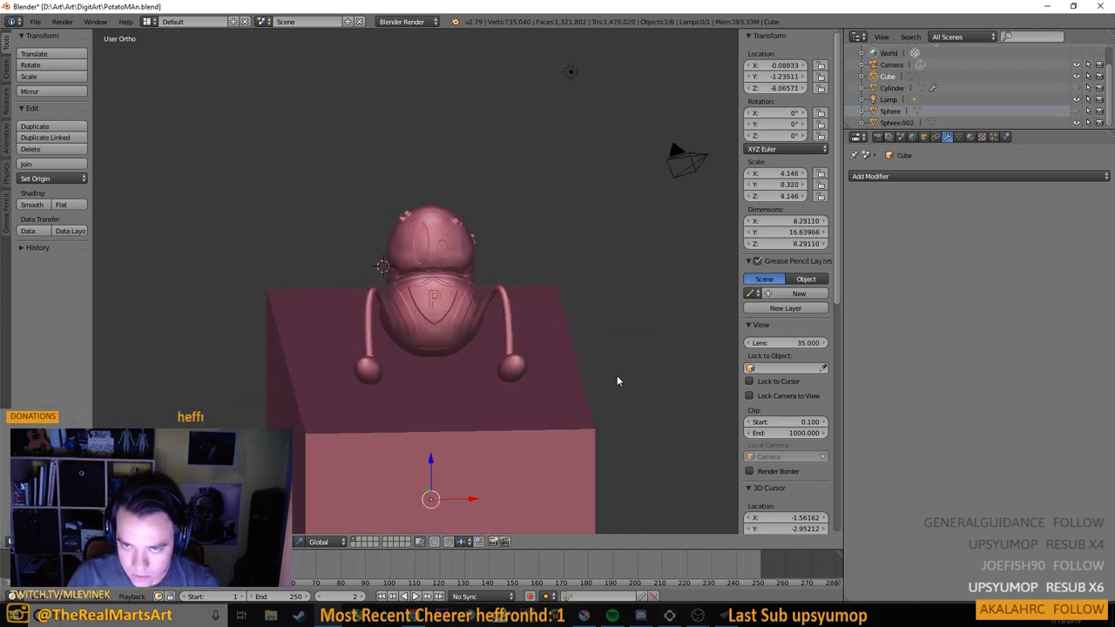
{"action": "left_click", "coordinate": [903, 176]}
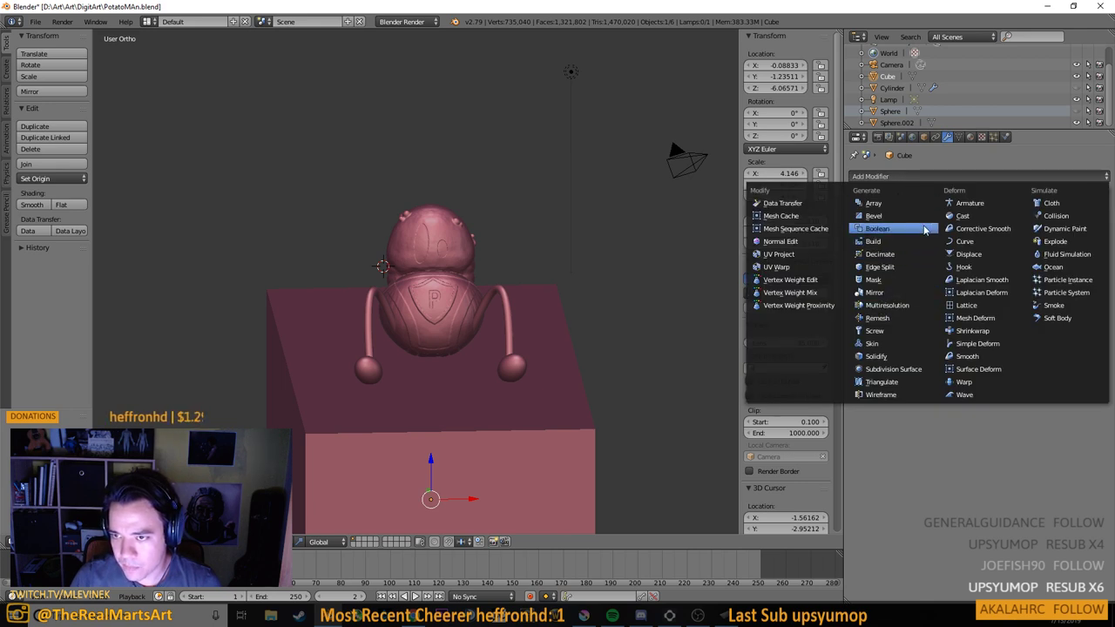
{"action": "right_click", "coordinate": [441, 315]}
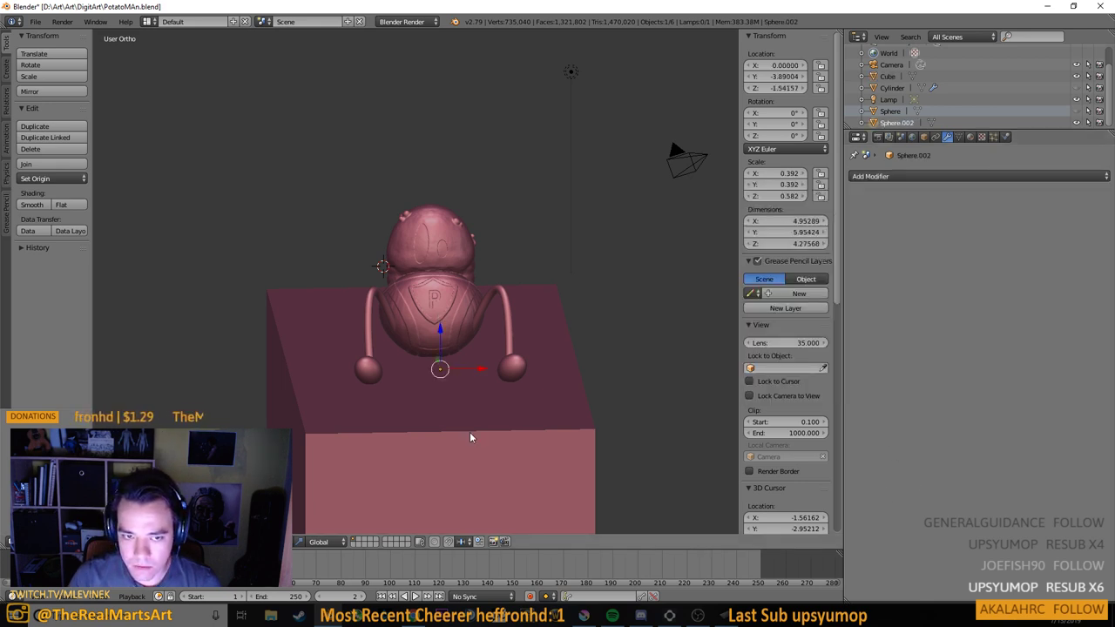
{"action": "right_click", "coordinate": [469, 436]}
{"action": "left_click", "coordinate": [910, 177]}
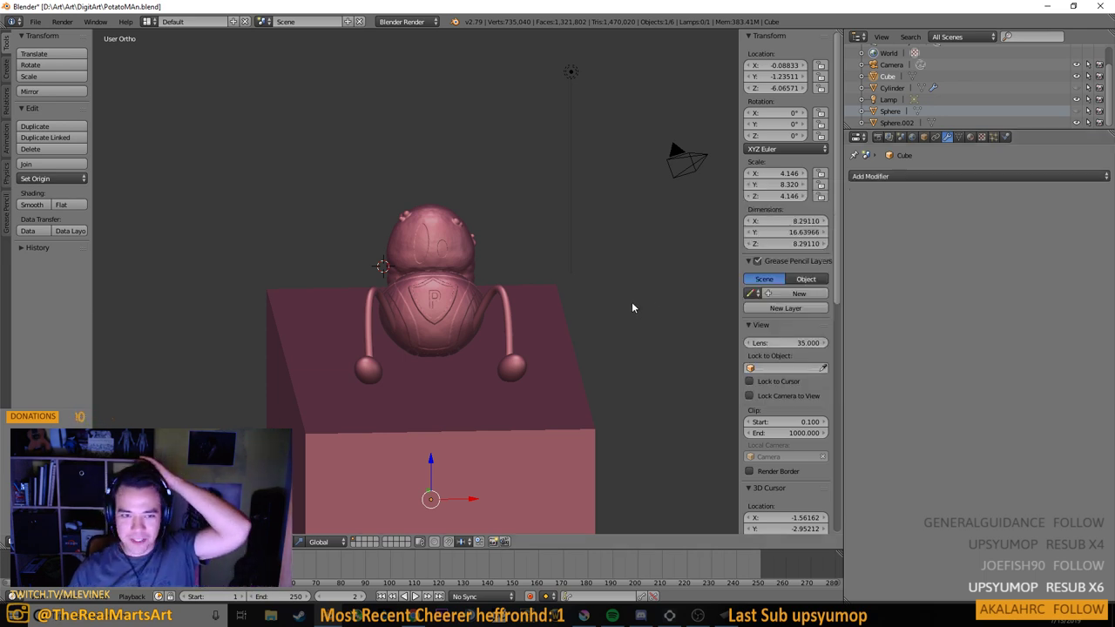
{"action": "left_click", "coordinate": [874, 177]}
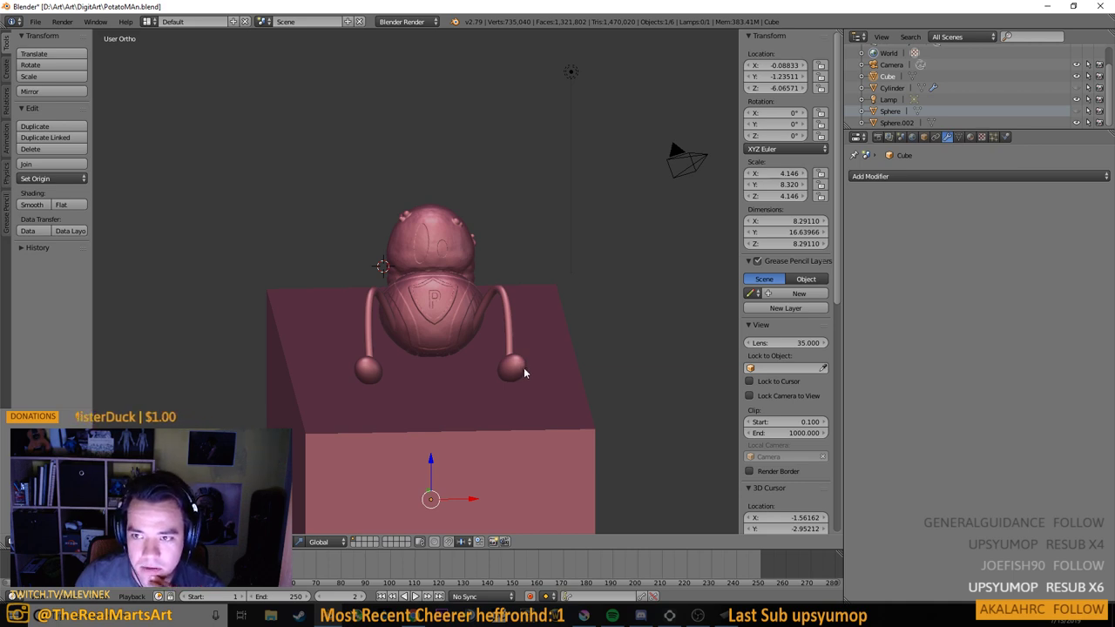
{"action": "right_click", "coordinate": [523, 369]}
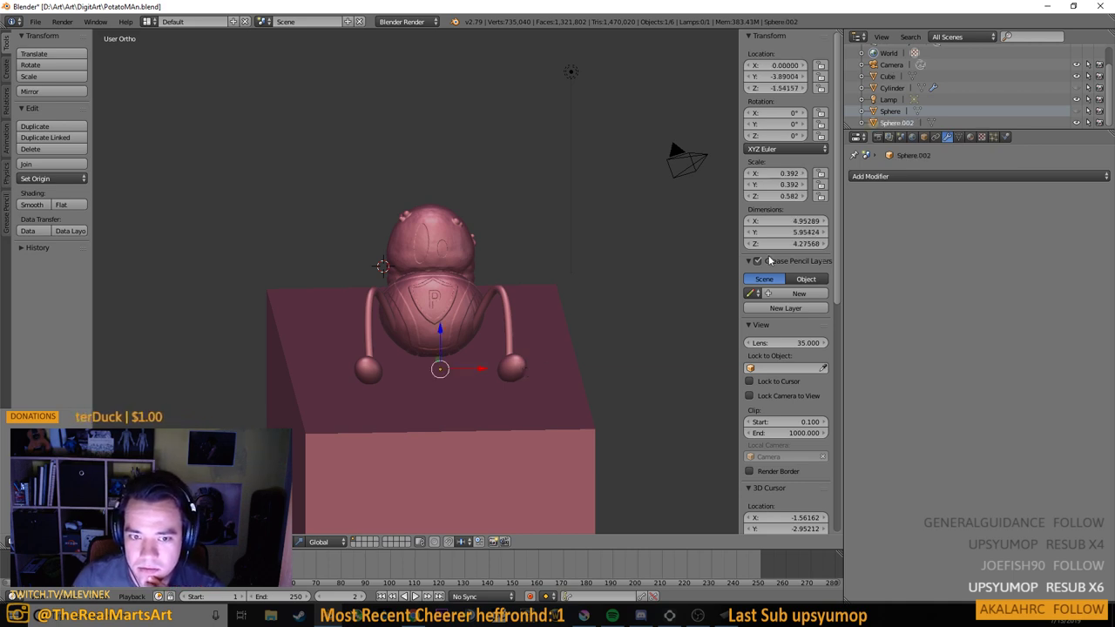
{"action": "left_click", "coordinate": [909, 178]}
{"action": "key", "text": "Escape"}
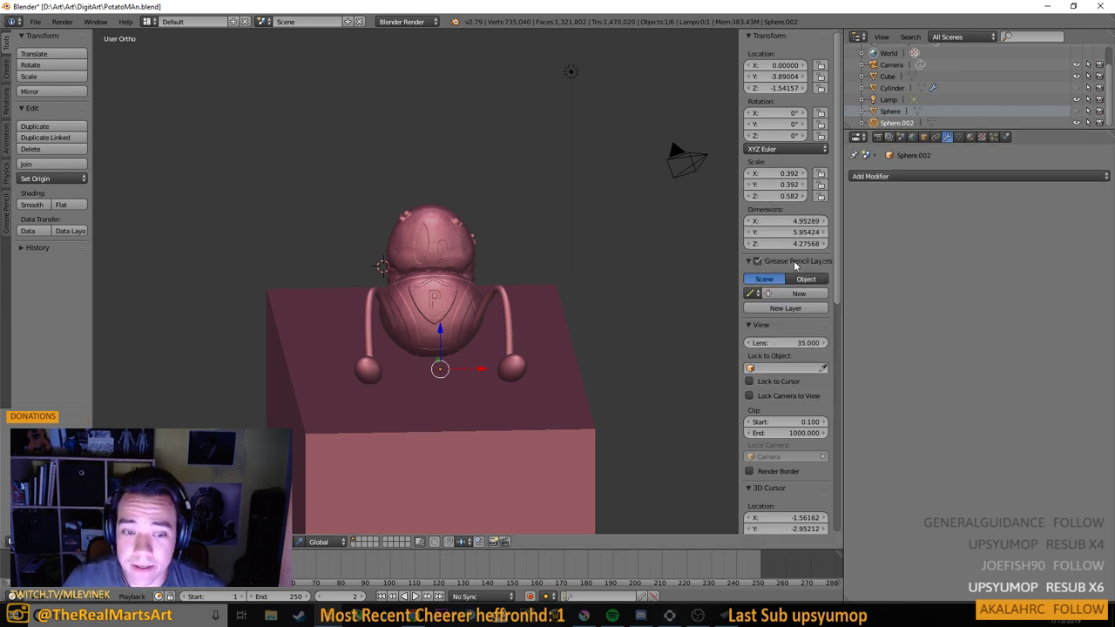
Add a Boolean modifier to the base block without assigning a target object
{"action": "right_click", "coordinate": [487, 296]}
{"action": "left_click", "coordinate": [982, 178]}
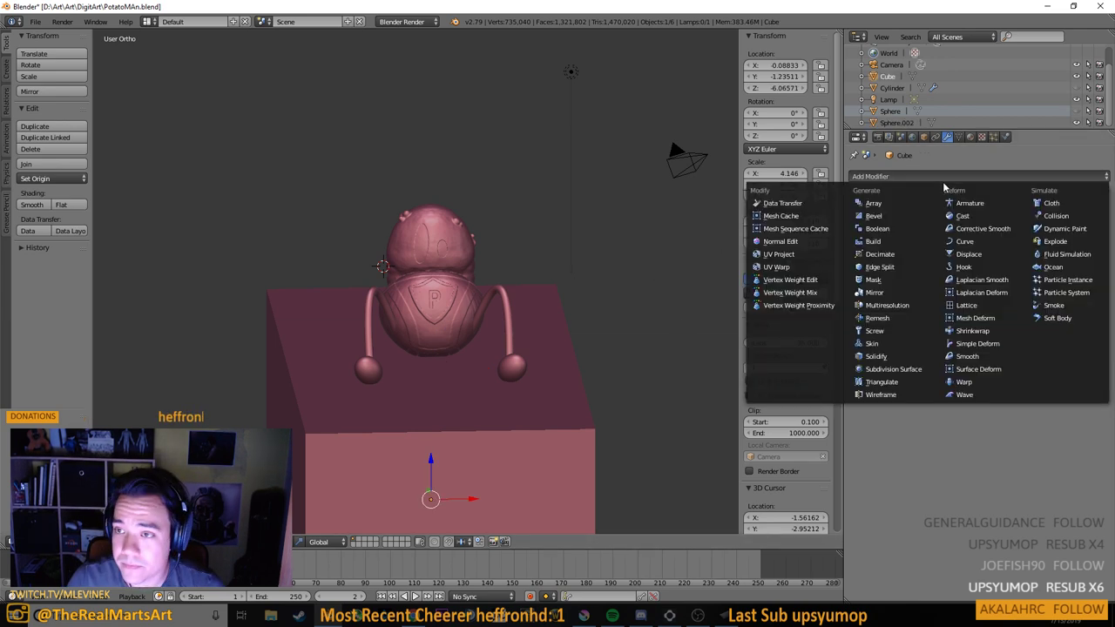
{"action": "left_click", "coordinate": [876, 228]}
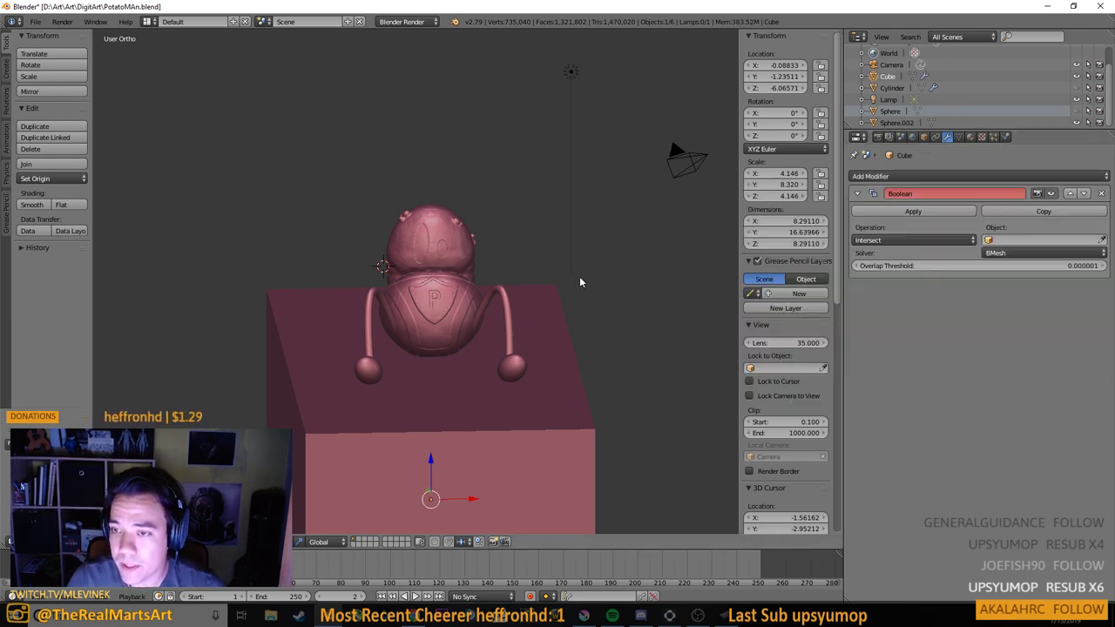
{"action": "left_click_drag", "start_coordinate": [579, 276], "coordinate": [585, 450]}
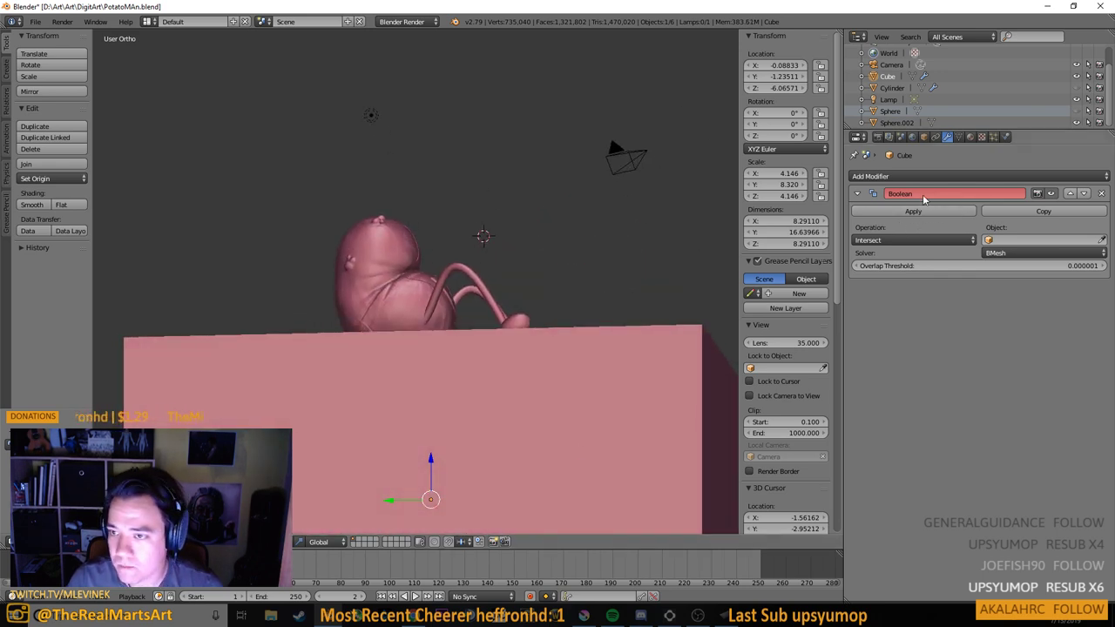
{"action": "left_click", "coordinate": [993, 241]}
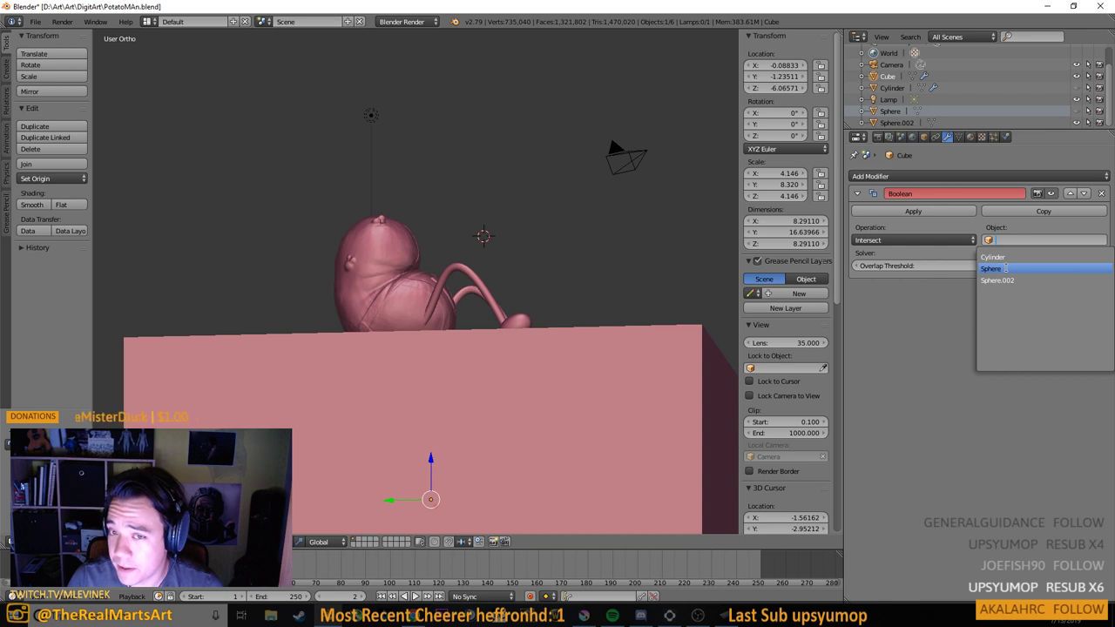
{"action": "left_click", "coordinate": [545, 227]}
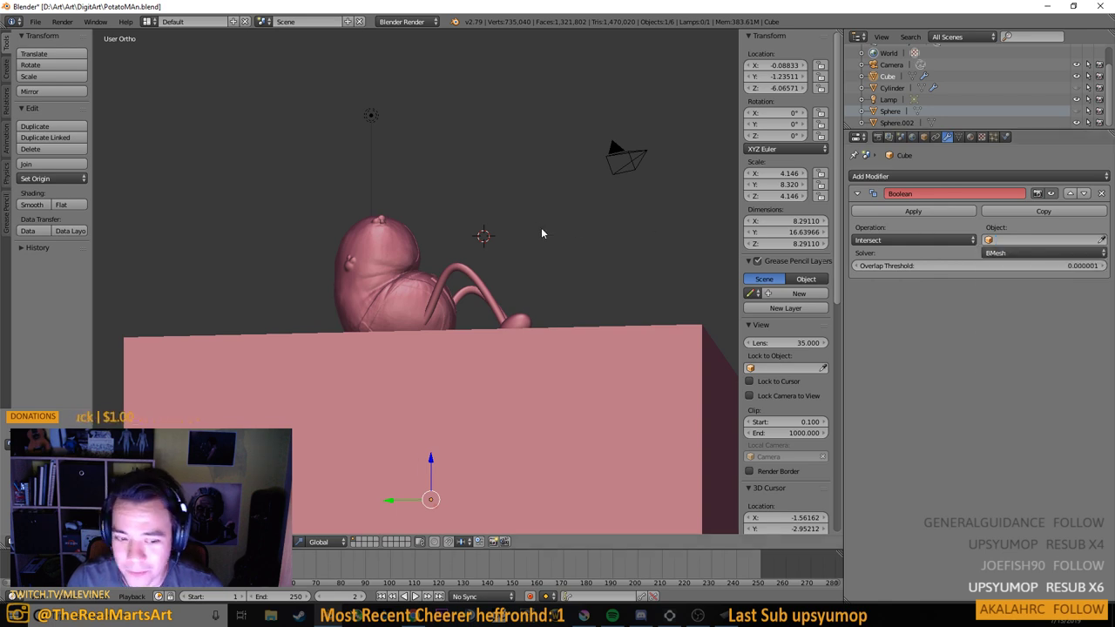
{"action": "left_click_drag", "start_coordinate": [541, 227], "coordinate": [558, 263]}
Add a Boolean modifier to the joined potato character with Cube as the object and Difference as the operation
{"action": "right_click", "coordinate": [423, 298]}
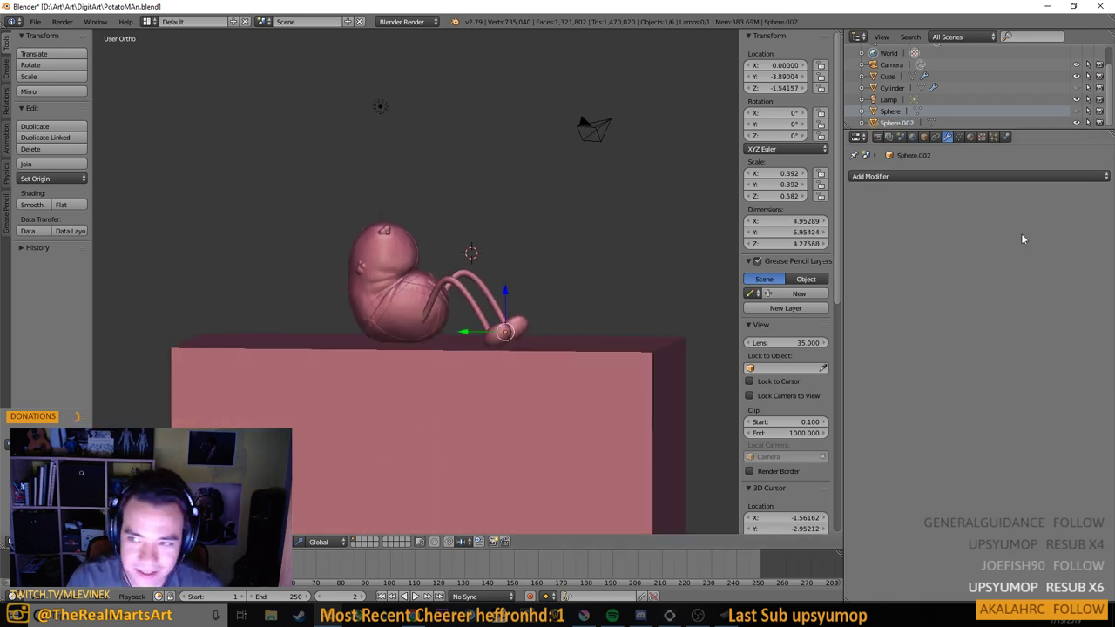
{"action": "left_click", "coordinate": [927, 177]}
{"action": "left_click", "coordinate": [884, 230]}
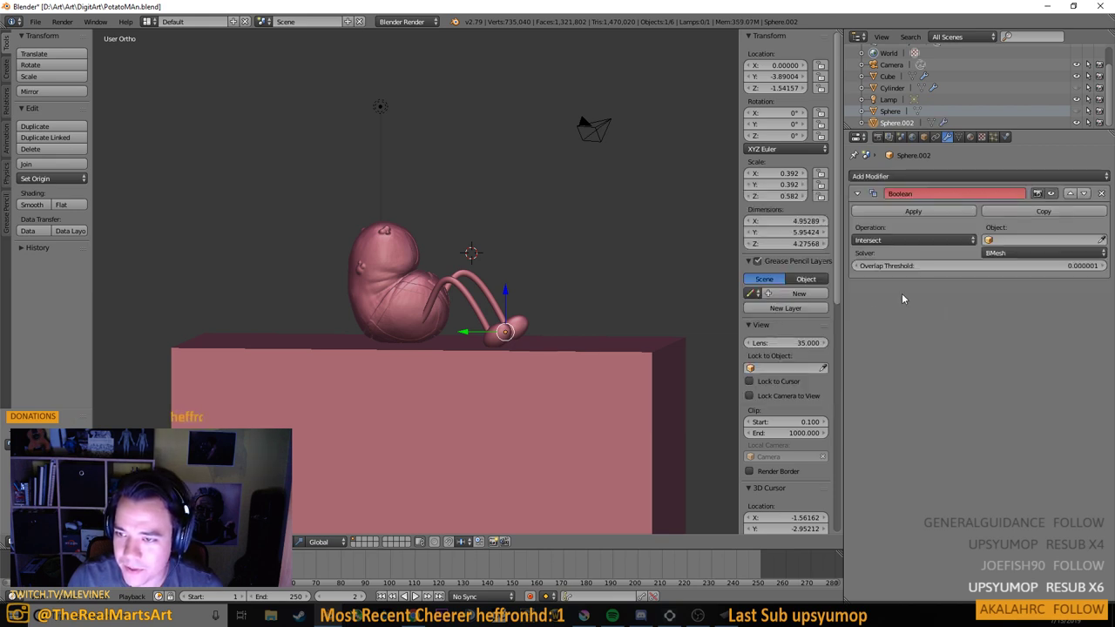
{"action": "left_click", "coordinate": [1001, 240]}
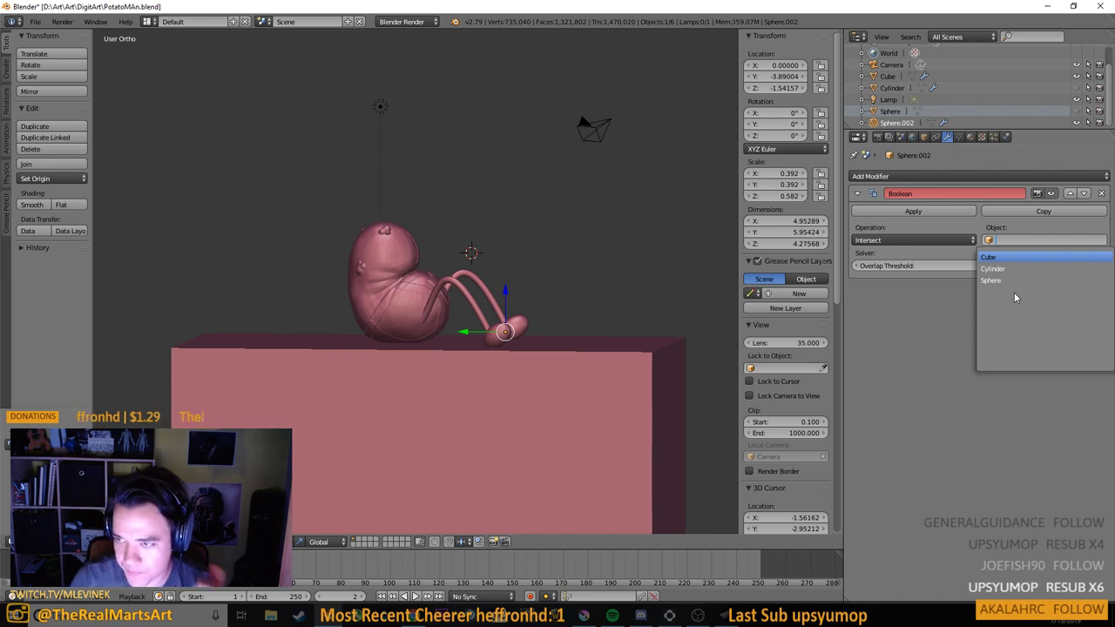
{"action": "left_click", "coordinate": [1011, 290]}
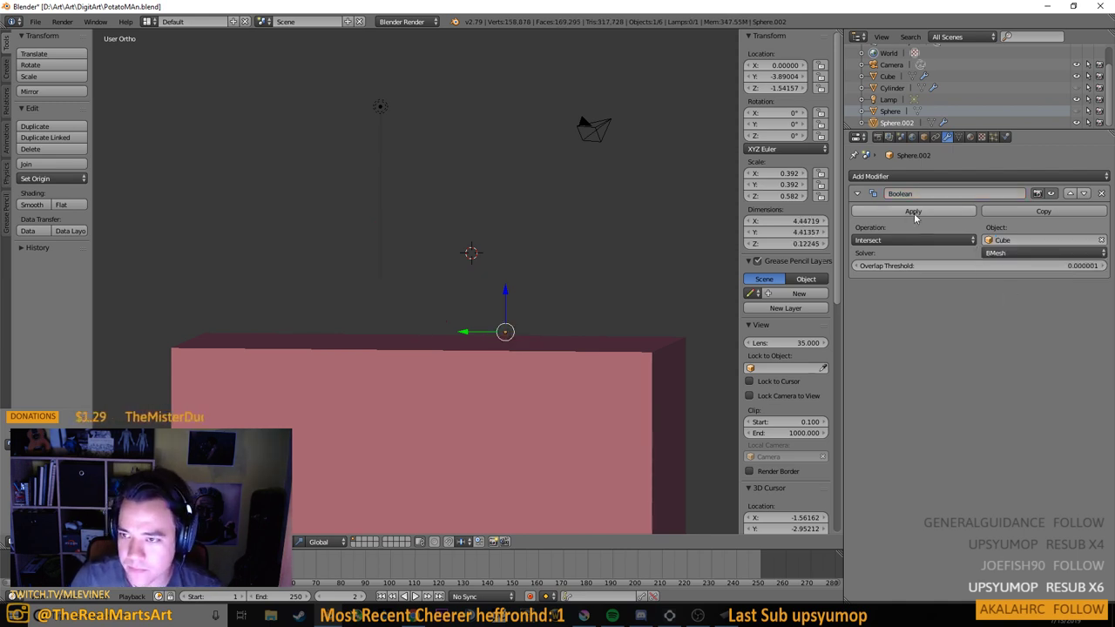
{"action": "left_click", "coordinate": [884, 241]}
{"action": "left_click", "coordinate": [884, 227]}
{"action": "left_click", "coordinate": [884, 241]}
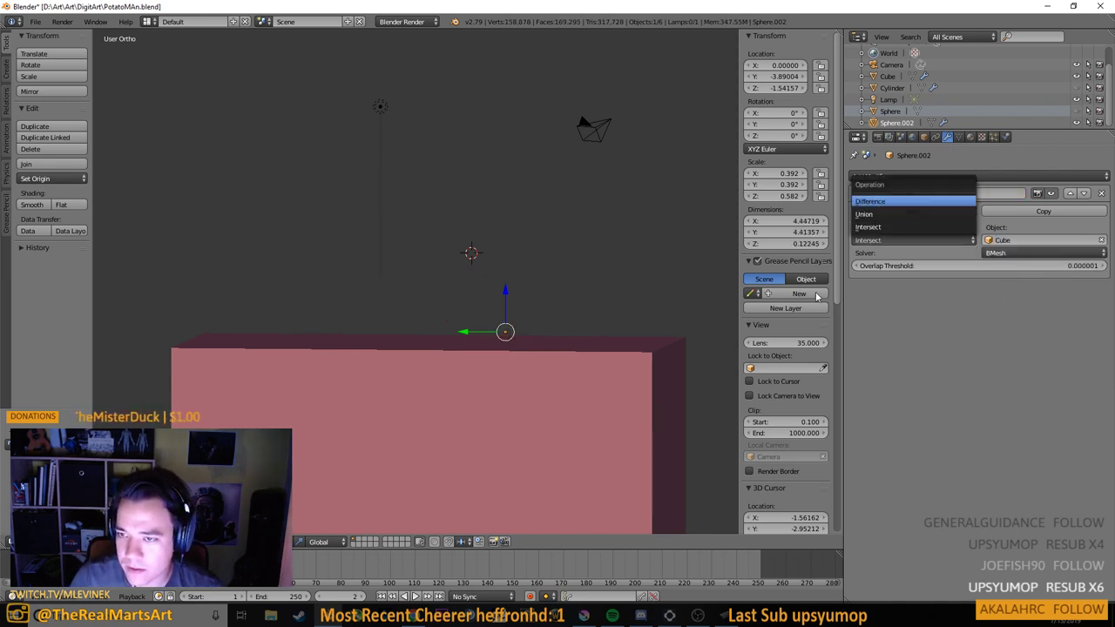
{"action": "key", "text": "Return"}
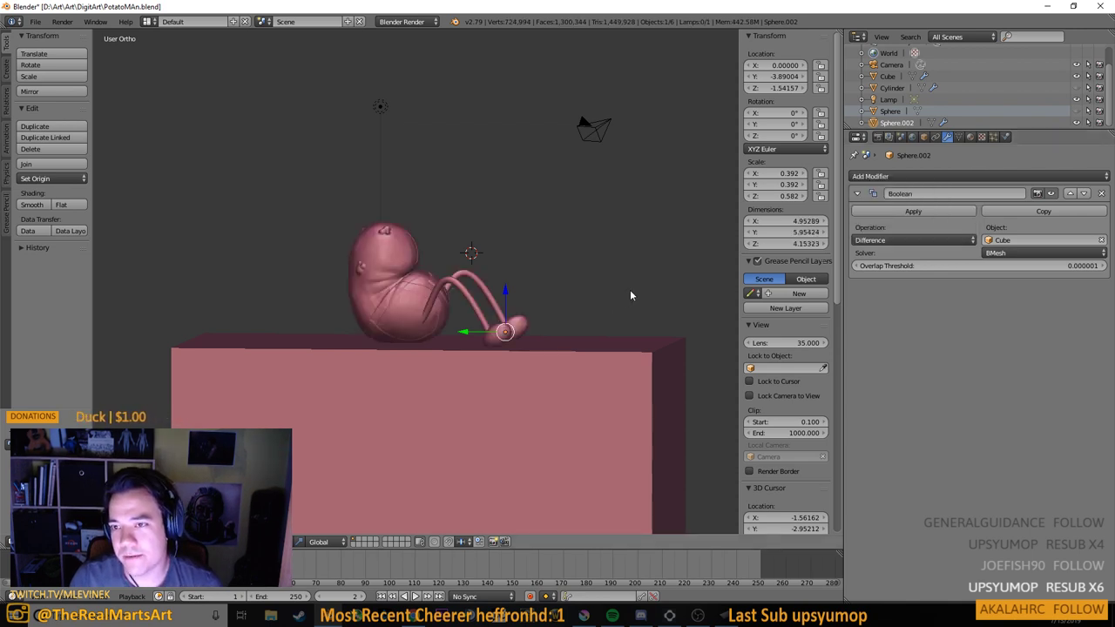
Save the file and apply the Boolean modifier on the potato character
{"action": "key", "text": "ctrl+s"}
{"action": "left_click", "coordinate": [630, 288]}
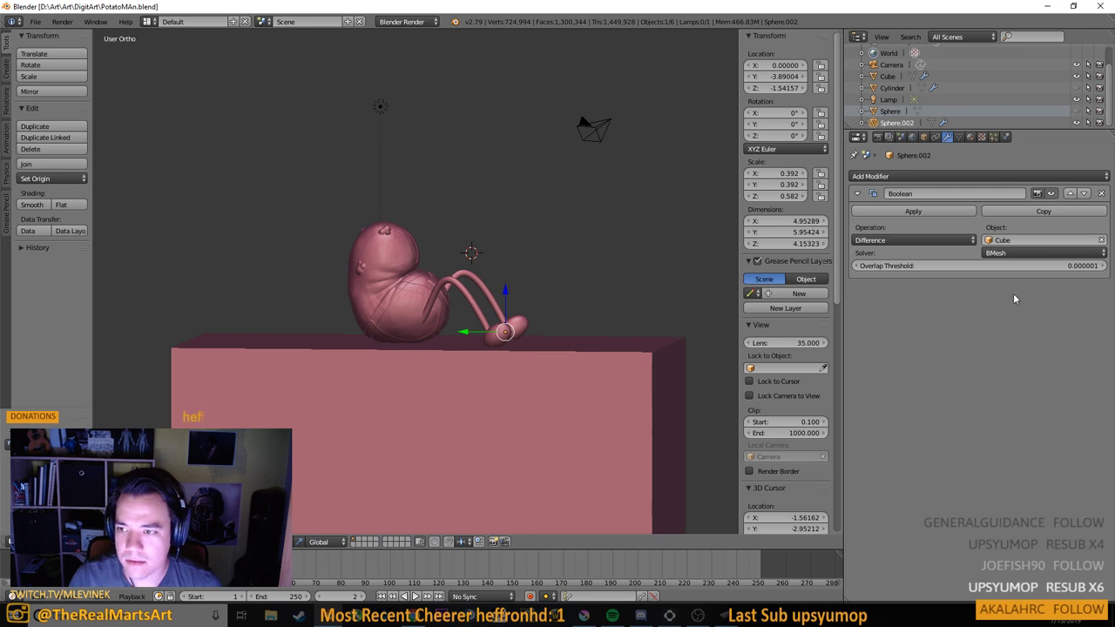
{"action": "left_click", "coordinate": [911, 212]}
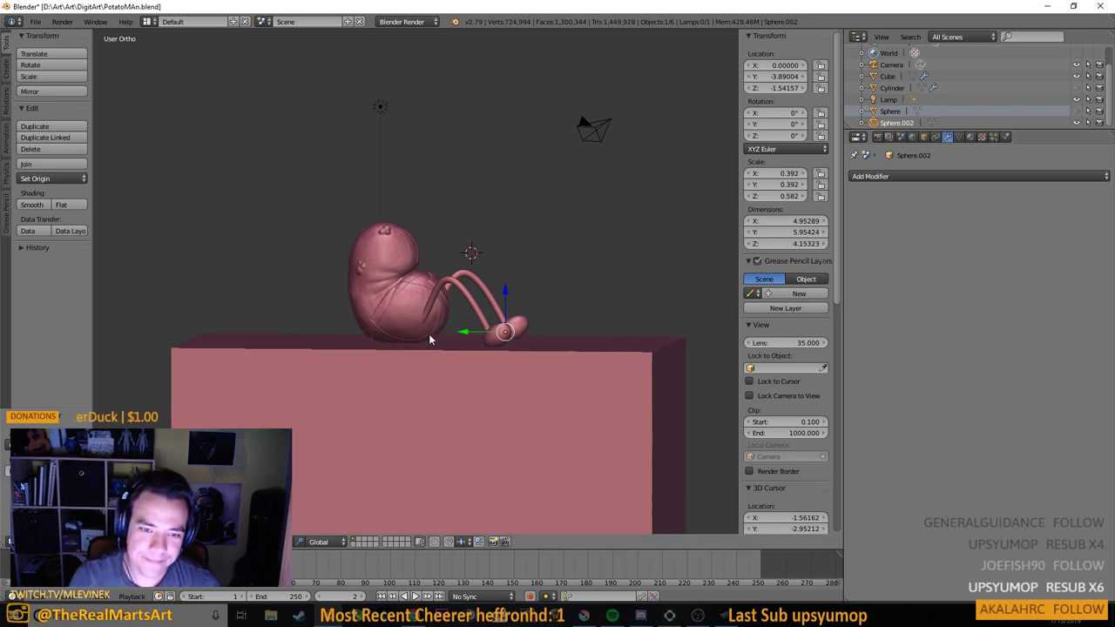
Move the base block along X to 21.16134, clear of the character, and remove its unused Boolean modifier
{"action": "key", "text": "ctrl+z"}
{"action": "key", "text": "ctrl+z"}
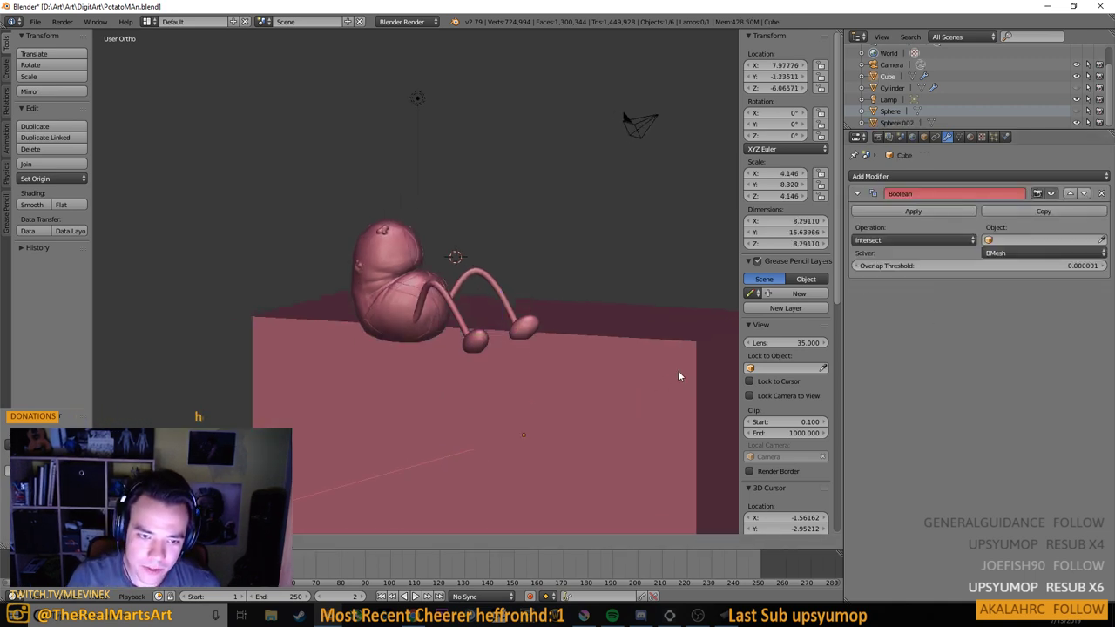
{"action": "left_click", "coordinate": [573, 393]}
{"action": "left_click_drag", "start_coordinate": [573, 393], "coordinate": [534, 373]}
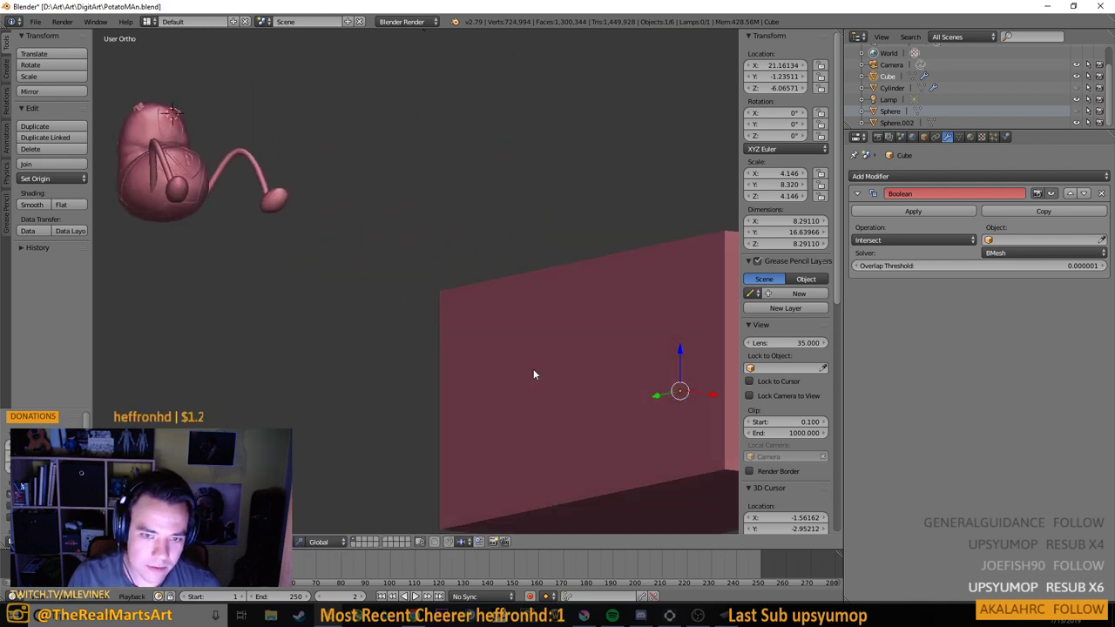
{"action": "left_click", "coordinate": [1100, 193]}
Move the base block along X back beneath the character, to an X location of 0.19178
{"action": "scroll", "coordinate": [652, 321], "scroll_direction": "down", "scroll_amount": 5}
{"action": "key", "text": "g"}
{"action": "key", "text": "x"}
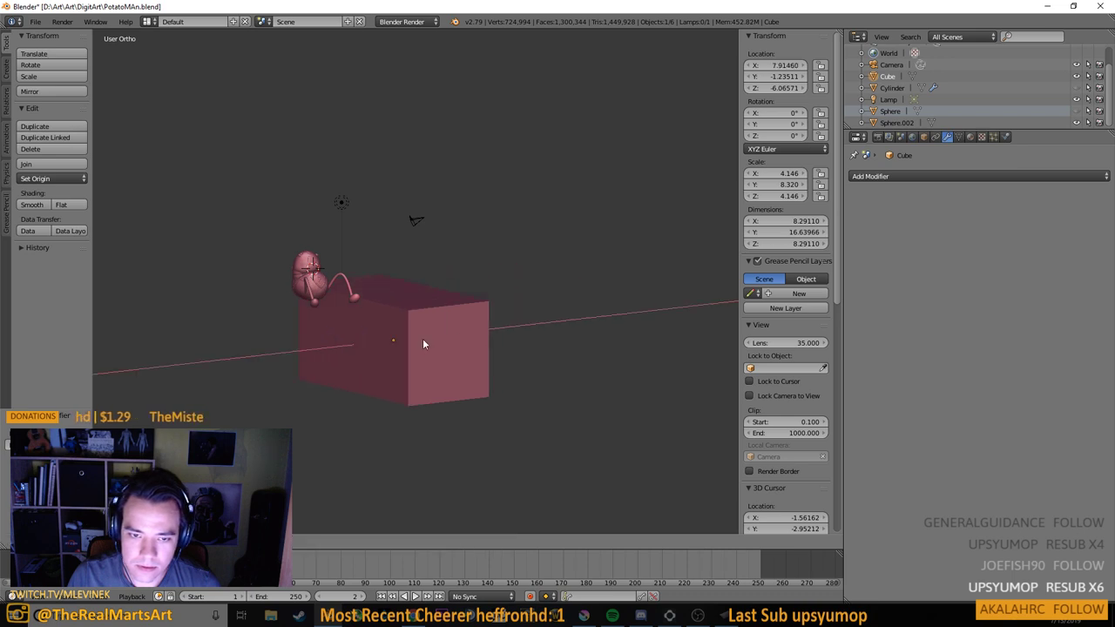
{"action": "left_click", "coordinate": [341, 343]}
Examine from several sides how the cut body and feet rest on the base block and how the limbs enter the body
{"action": "scroll", "coordinate": [316, 333], "scroll_direction": "up", "scroll_amount": 3}
{"action": "left_click_drag", "start_coordinate": [280, 307], "coordinate": [381, 310]}
{"action": "mouse_move", "coordinate": [326, 337]}
{"action": "left_mouse_down"}
{"action": "mouse_move", "coordinate": [427, 335]}
{"action": "mouse_move", "coordinate": [321, 336]}
{"action": "left_mouse_up"}
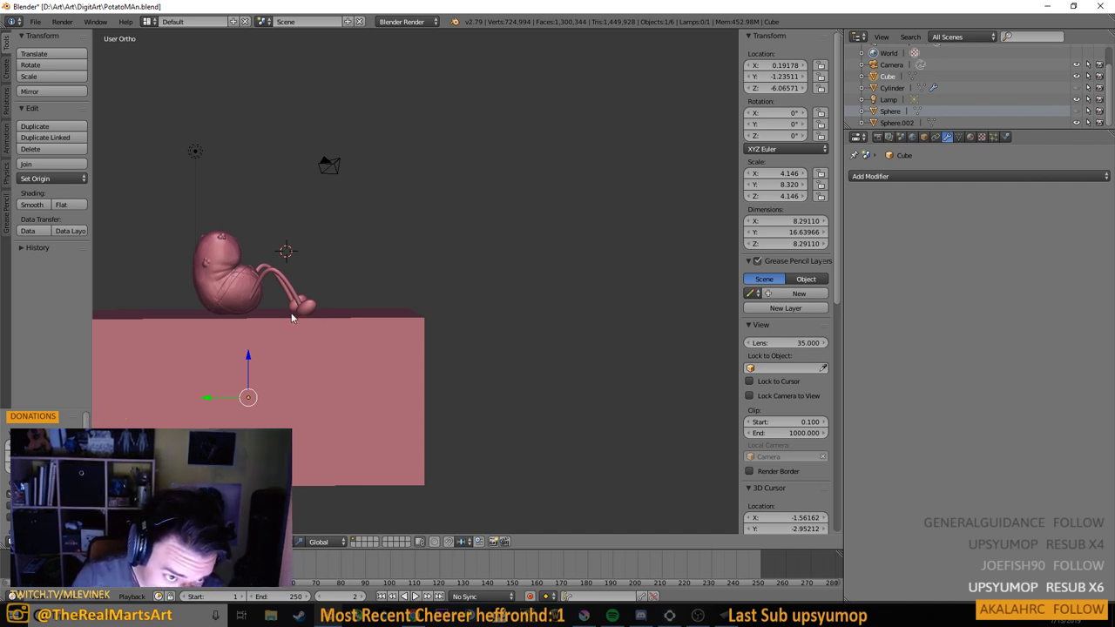
{"action": "left_click_drag", "start_coordinate": [292, 314], "coordinate": [448, 325]}
{"action": "scroll", "coordinate": [375, 332], "scroll_direction": "up", "scroll_amount": 2}
{"action": "left_click_drag", "start_coordinate": [375, 333], "coordinate": [528, 321]}
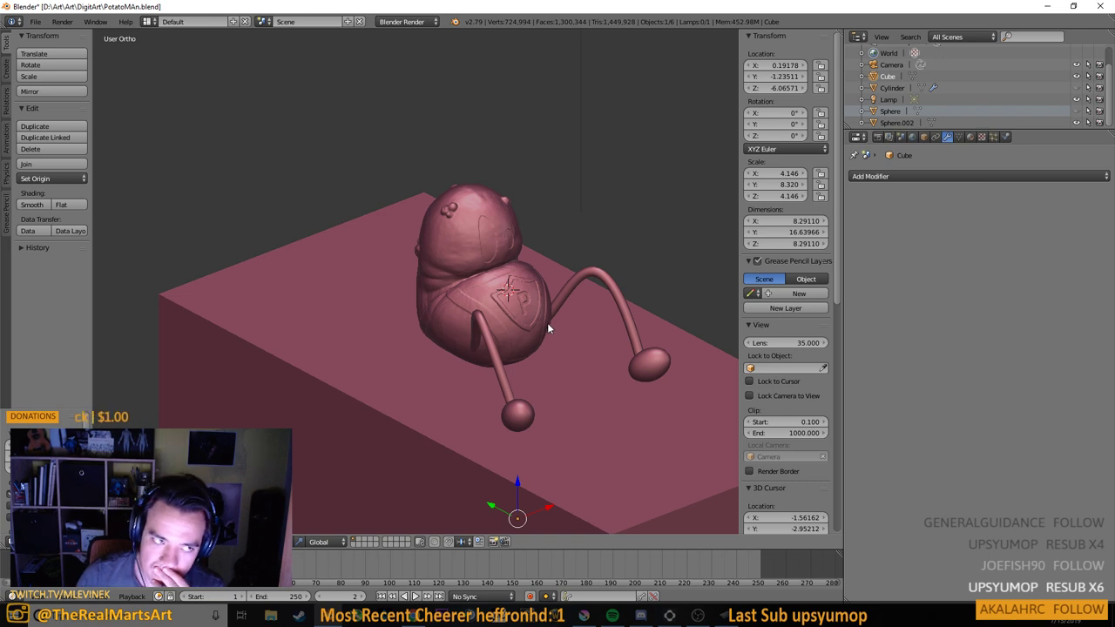
{"action": "scroll", "coordinate": [512, 370], "scroll_direction": "up", "scroll_amount": 3}
{"action": "left_click_drag", "start_coordinate": [499, 375], "coordinate": [585, 343]}
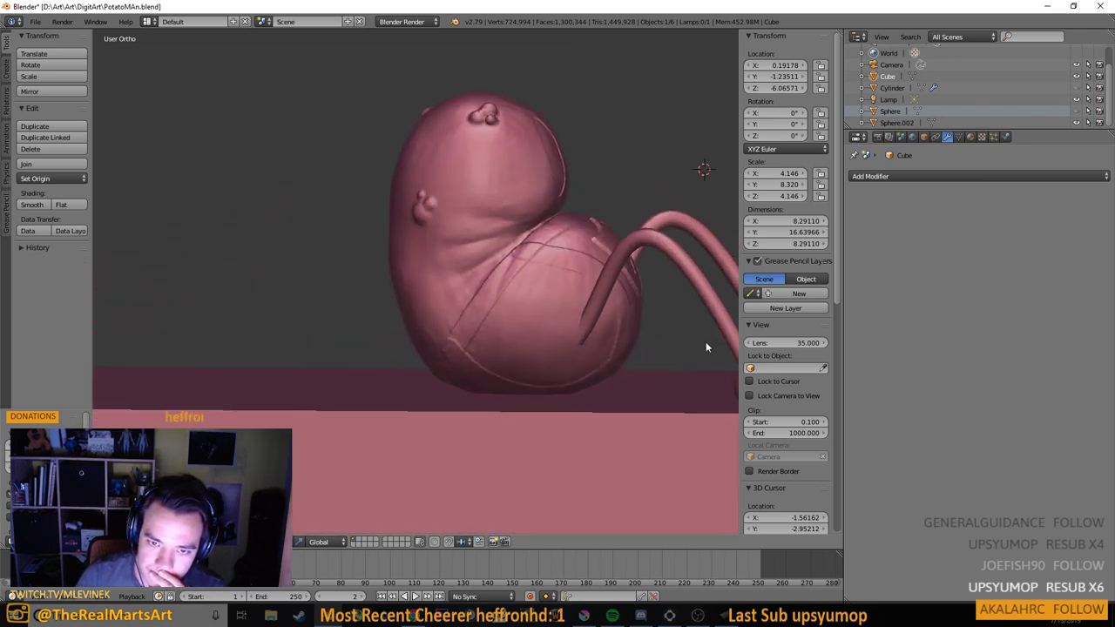
{"action": "left_click_drag", "start_coordinate": [706, 342], "coordinate": [638, 329]}
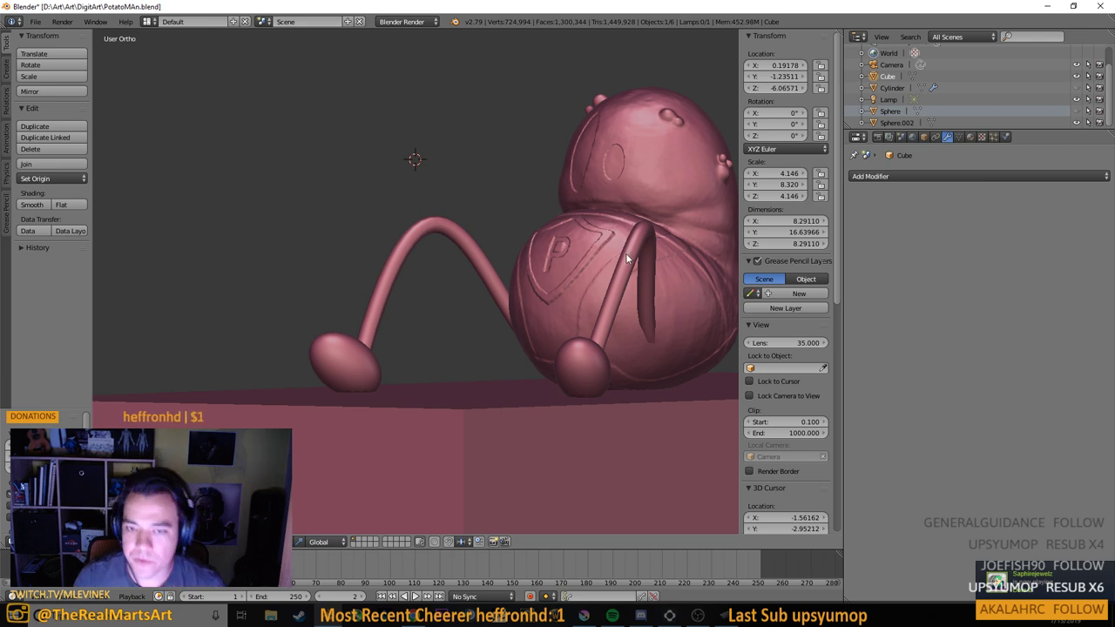
{"action": "left_click_drag", "start_coordinate": [636, 253], "coordinate": [566, 261]}
{"action": "scroll", "coordinate": [431, 318], "scroll_direction": "up", "scroll_amount": 2}
{"action": "scroll", "coordinate": [433, 317], "scroll_direction": "up", "scroll_amount": 2}
{"action": "left_click_drag", "start_coordinate": [246, 255], "coordinate": [248, 205]}
{"action": "scroll", "coordinate": [248, 198], "scroll_direction": "down", "scroll_amount": 1}
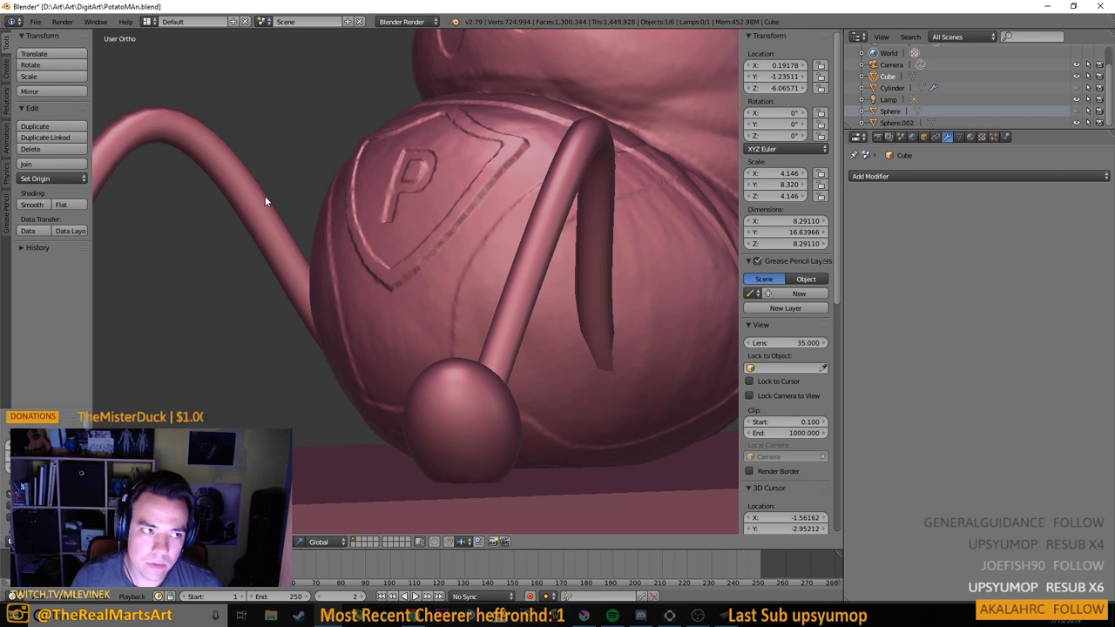
{"action": "left_click_drag", "start_coordinate": [536, 248], "coordinate": [408, 254]}
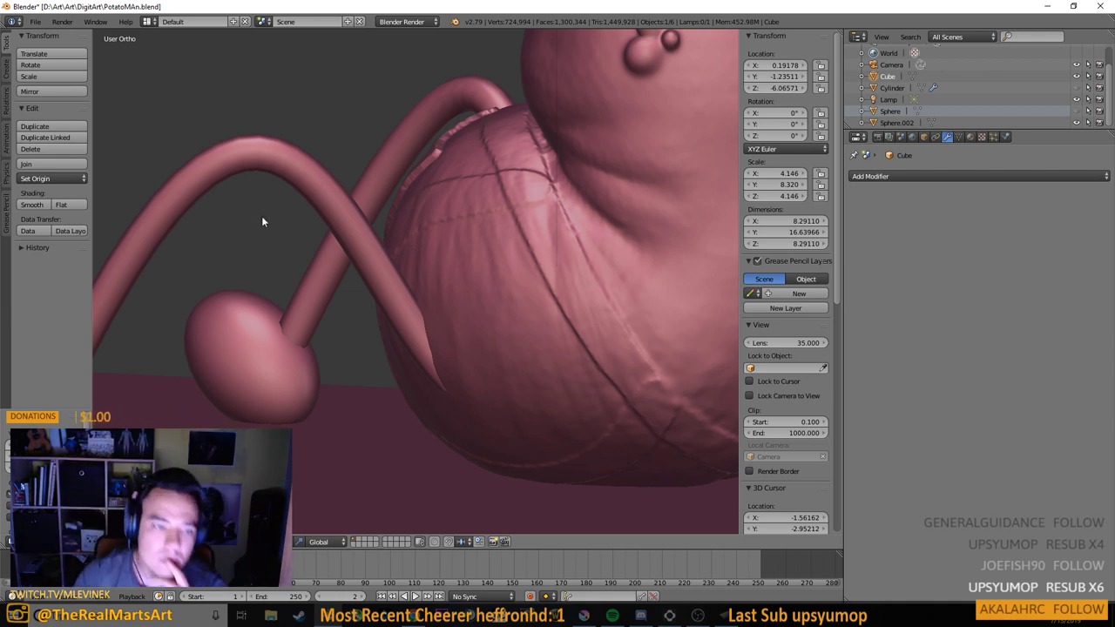
Examine the limbs, the foot joints and the whole seated character from behind, from above and from the front
{"action": "scroll", "coordinate": [263, 218], "scroll_direction": "down", "scroll_amount": 4}
{"action": "left_click_drag", "start_coordinate": [262, 296], "coordinate": [271, 320]}
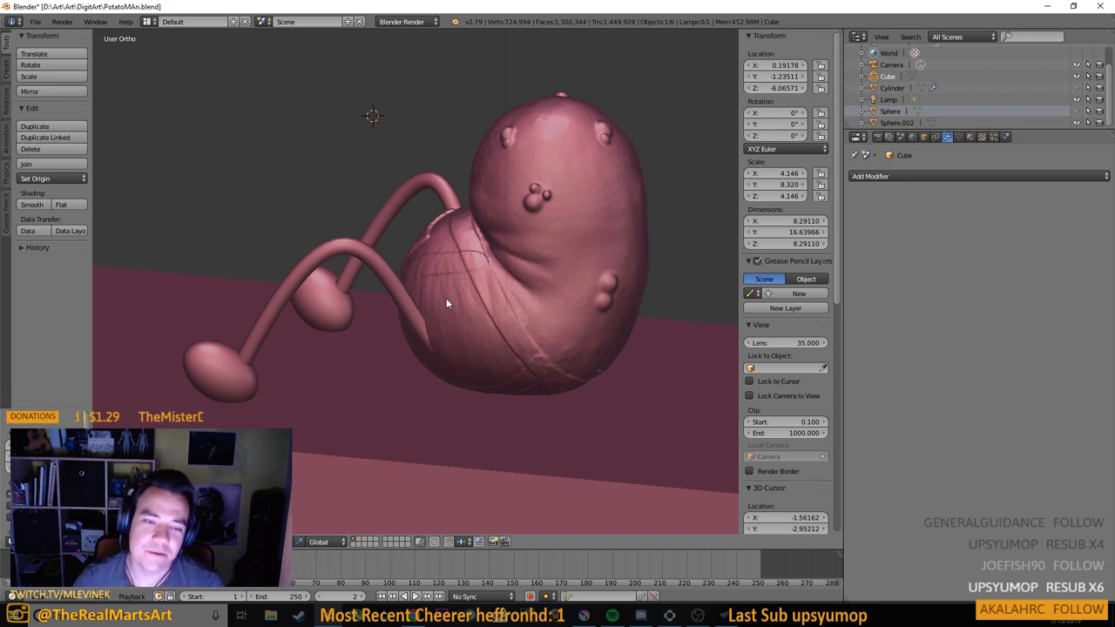
{"action": "scroll", "coordinate": [446, 298], "scroll_direction": "up", "scroll_amount": 3}
{"action": "left_click_drag", "start_coordinate": [433, 328], "coordinate": [481, 272]}
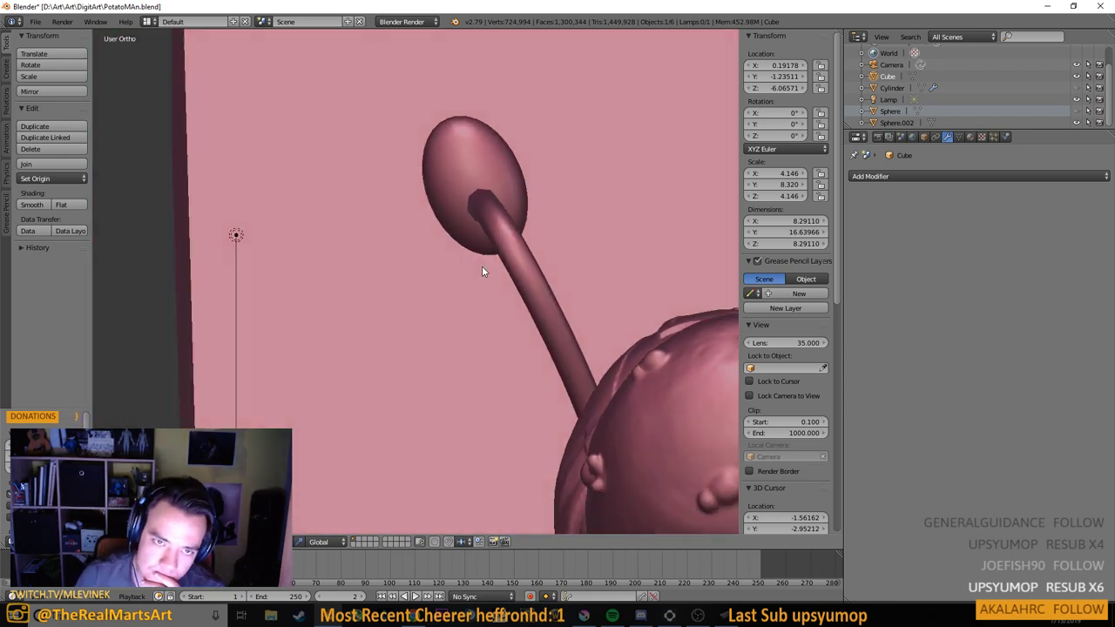
{"action": "right_click", "coordinate": [525, 250]}
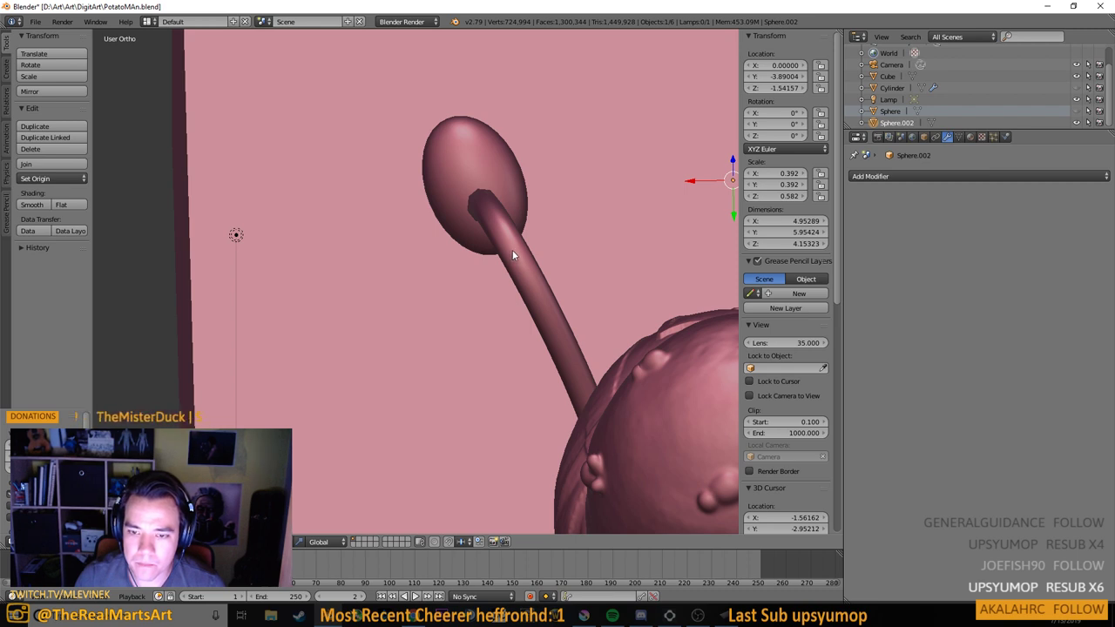
{"action": "scroll", "coordinate": [512, 249], "scroll_direction": "down", "scroll_amount": 5}
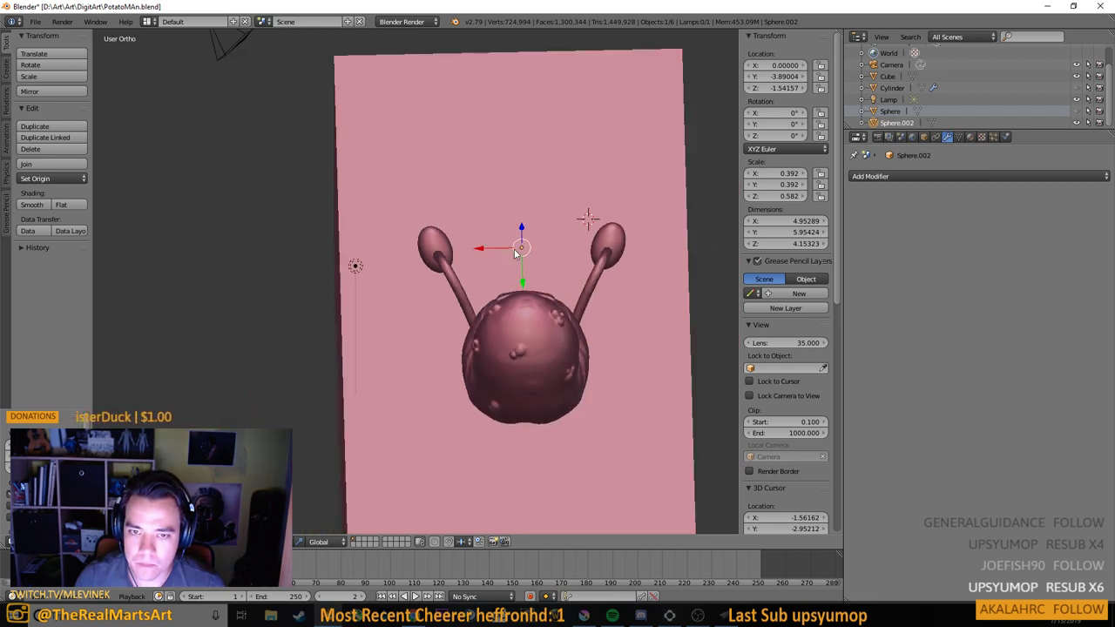
{"action": "scroll", "coordinate": [513, 250], "scroll_direction": "up", "scroll_amount": 2}
{"action": "scroll", "coordinate": [513, 251], "scroll_direction": "up", "scroll_amount": 3}
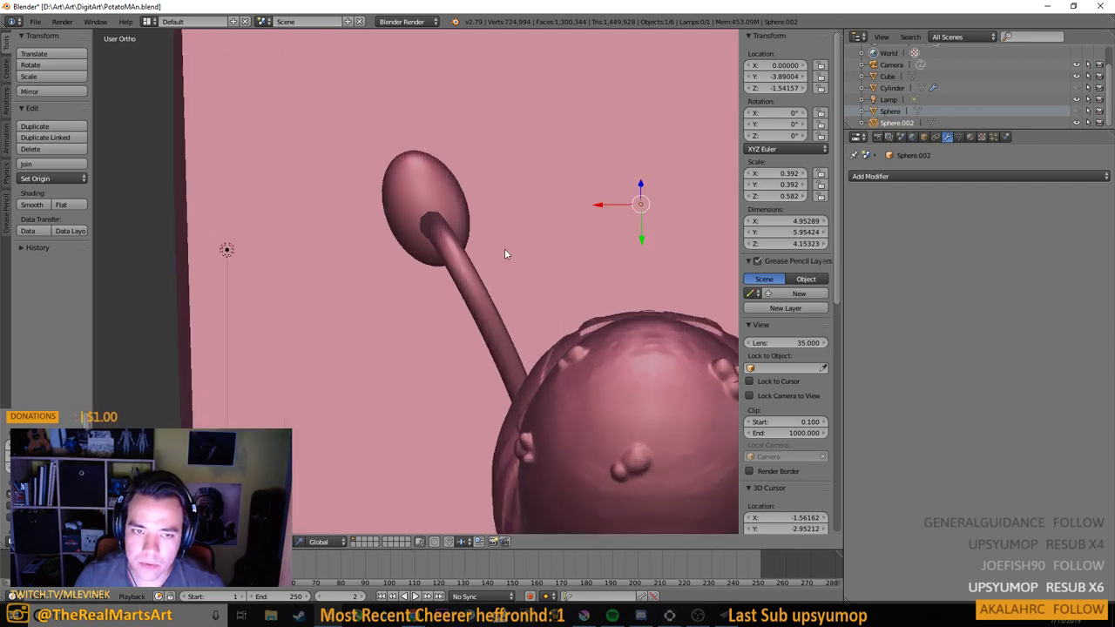
{"action": "scroll", "coordinate": [410, 269], "scroll_direction": "down", "scroll_amount": 4}
{"action": "left_click_drag", "start_coordinate": [524, 261], "coordinate": [697, 214]}
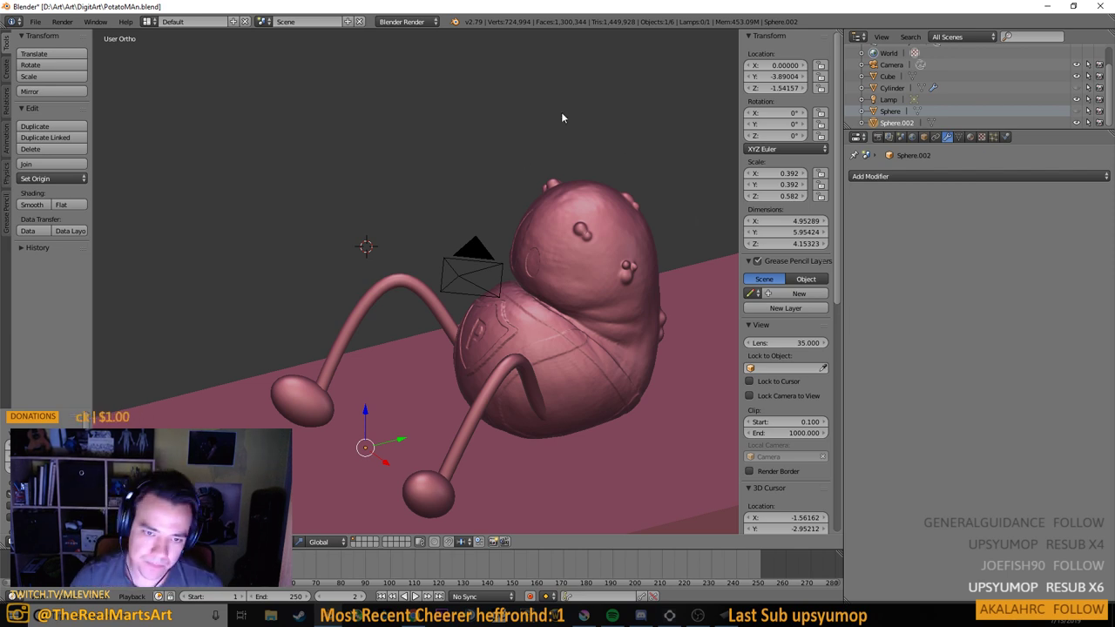
{"action": "left_click_drag", "start_coordinate": [562, 115], "coordinate": [531, 298]}
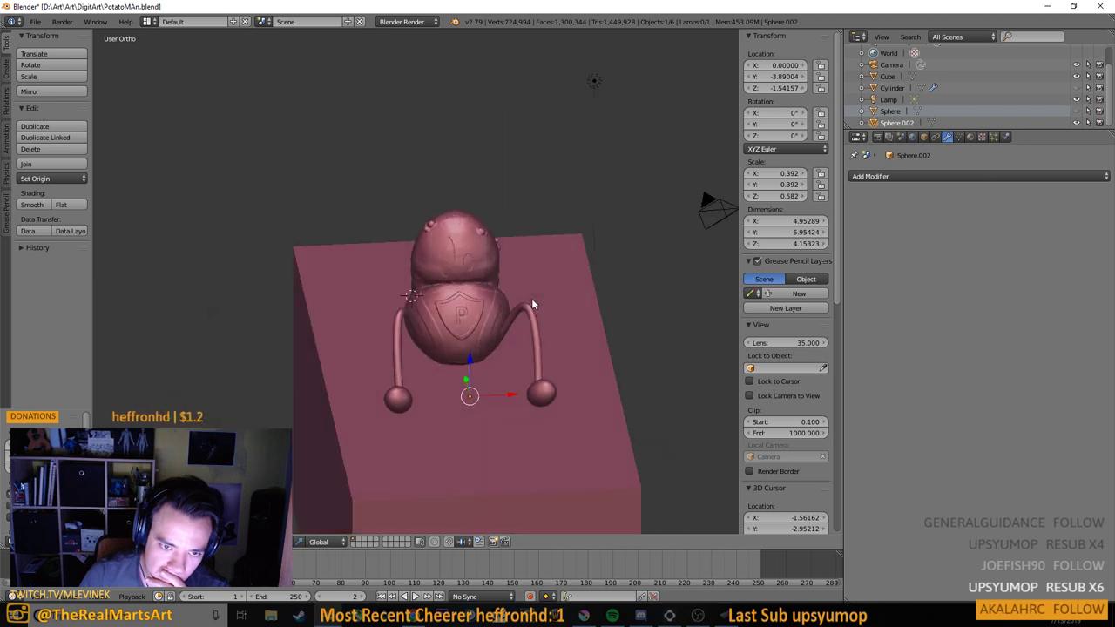
{"action": "scroll", "coordinate": [533, 302], "scroll_direction": "up", "scroll_amount": 4}
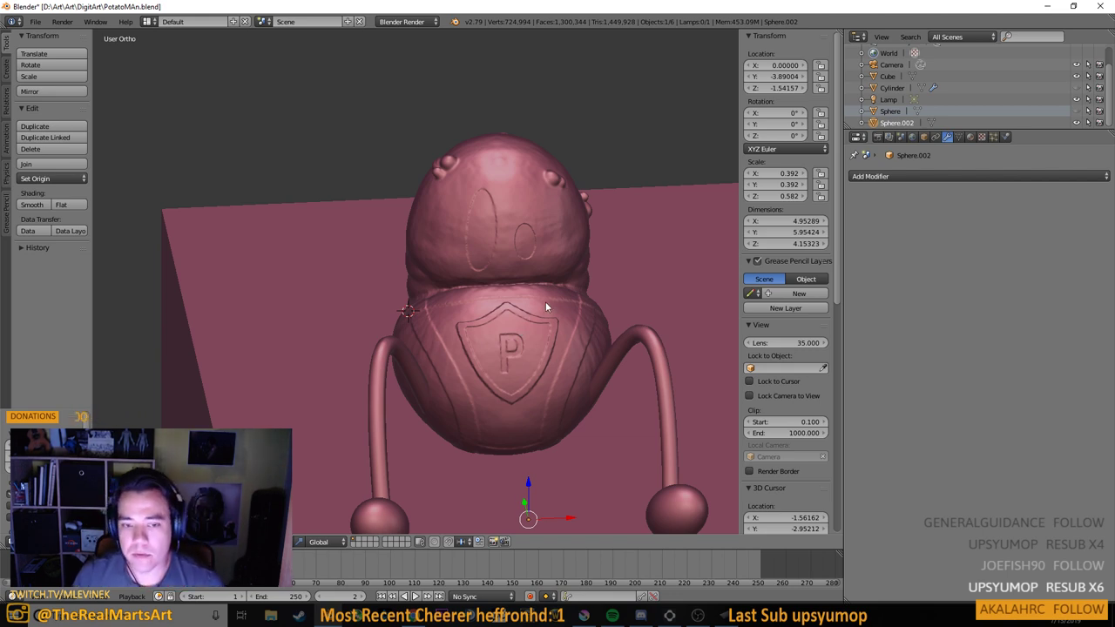
Undo the base block's moves along X and the removal of its Boolean modifier
{"action": "right_click", "coordinate": [544, 302]}
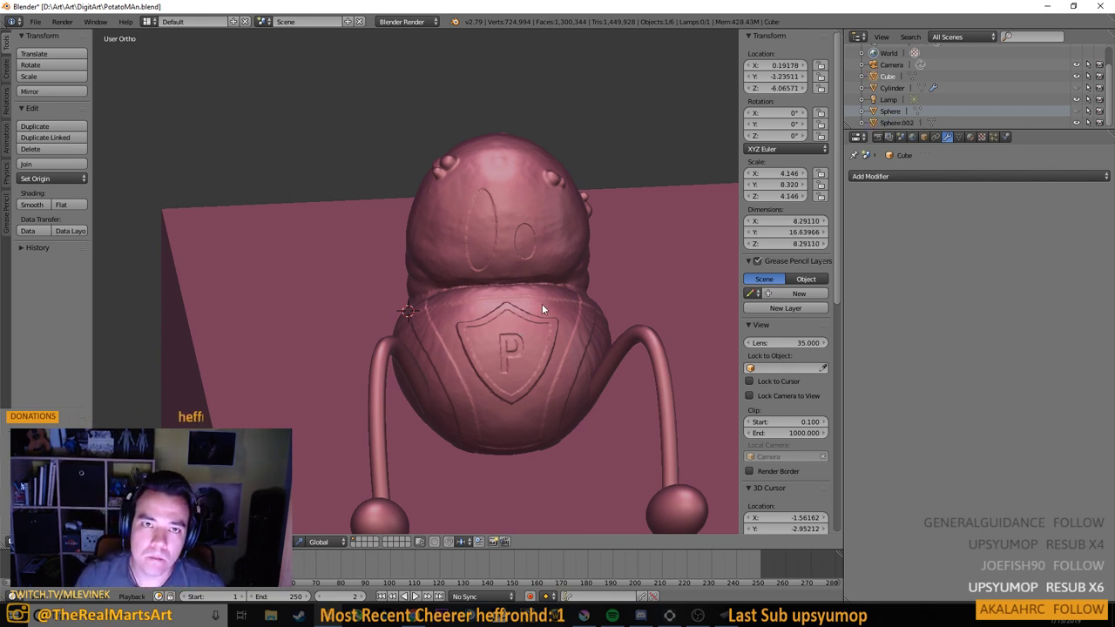
{"action": "key", "text": "ctrl+z"}
{"action": "key", "text": "ctrl+z"}
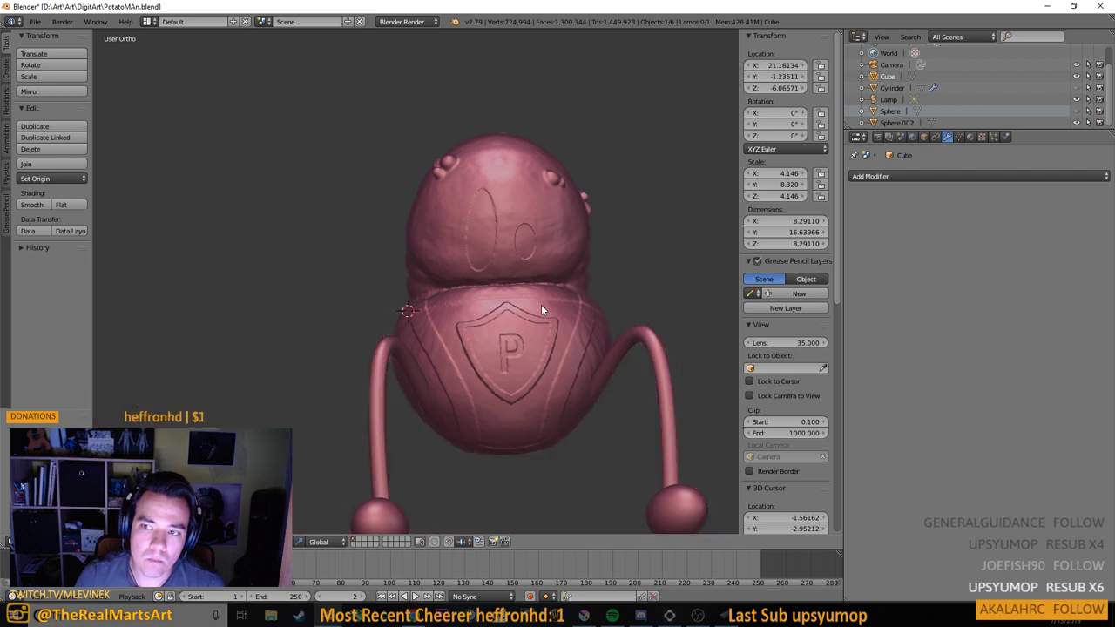
{"action": "key", "text": "ctrl+z"}
{"action": "key", "text": "ctrl+z"}
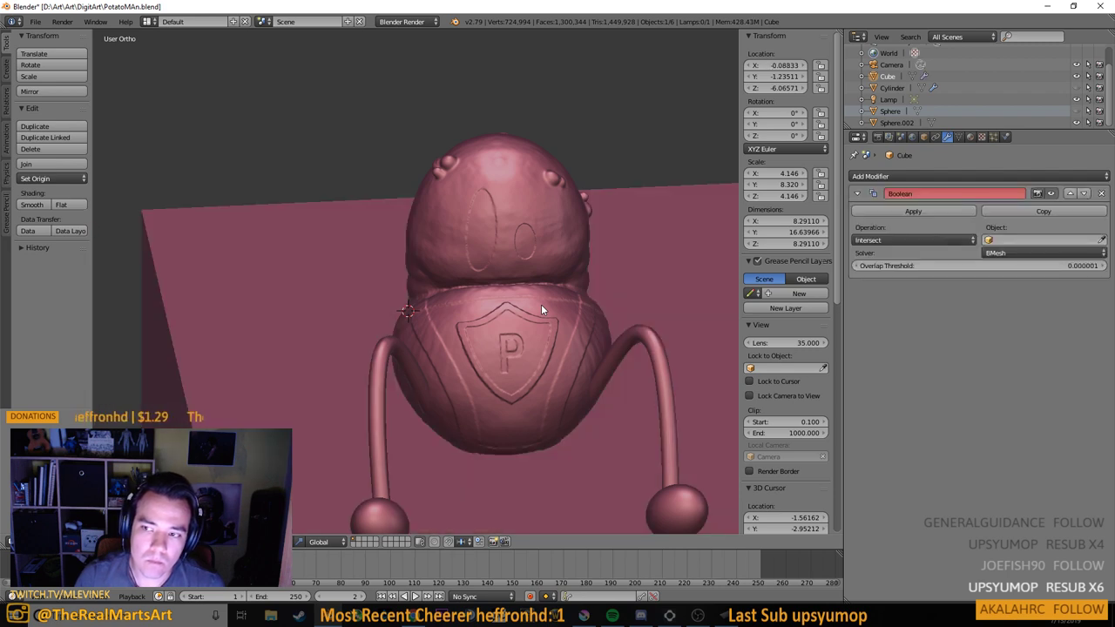
Undo the Boolean cut of the character's underside and the Boolean modifiers added to the character and the base block
{"action": "key", "text": "ctrl+z"}
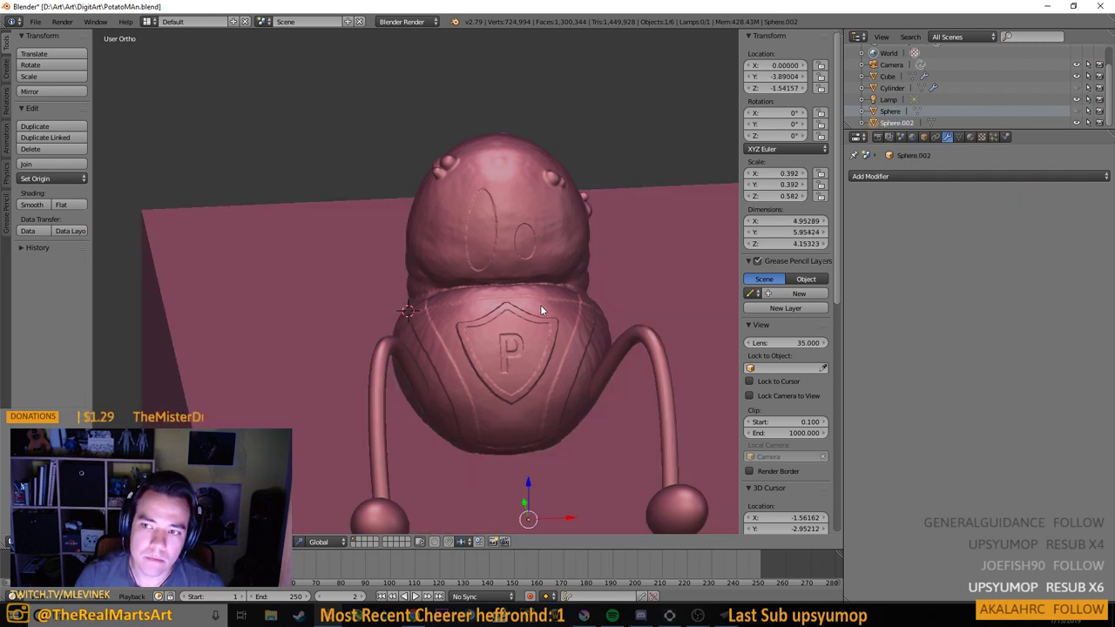
{"action": "key", "text": "ctrl+z"}
{"action": "key", "text": "ctrl+z"}
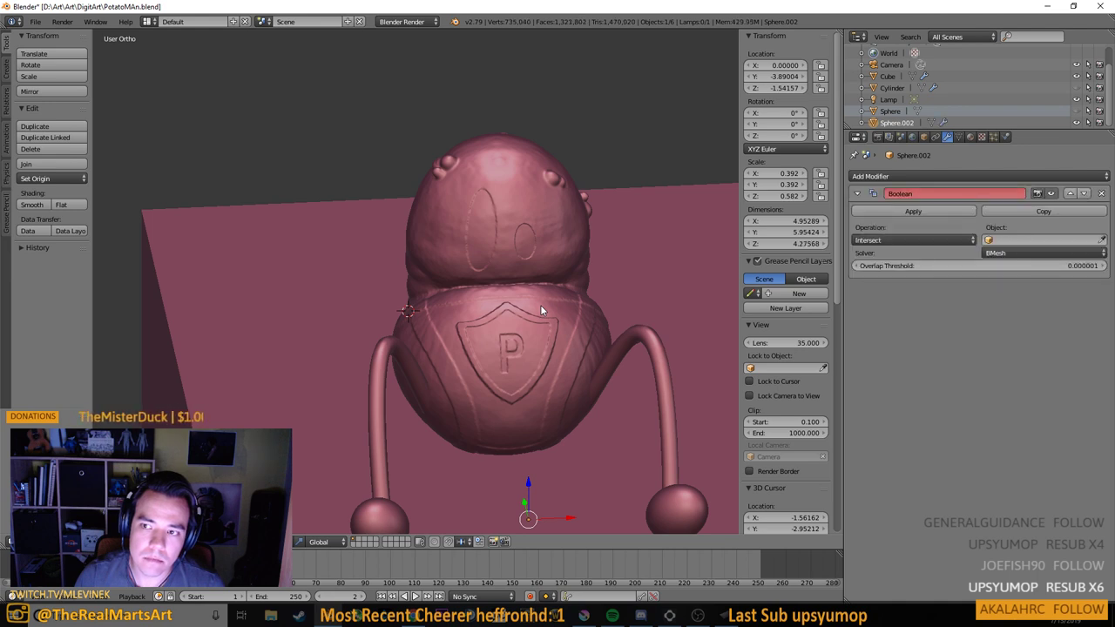
{"action": "key", "text": "ctrl+z"}
{"action": "key", "text": "ctrl+z"}
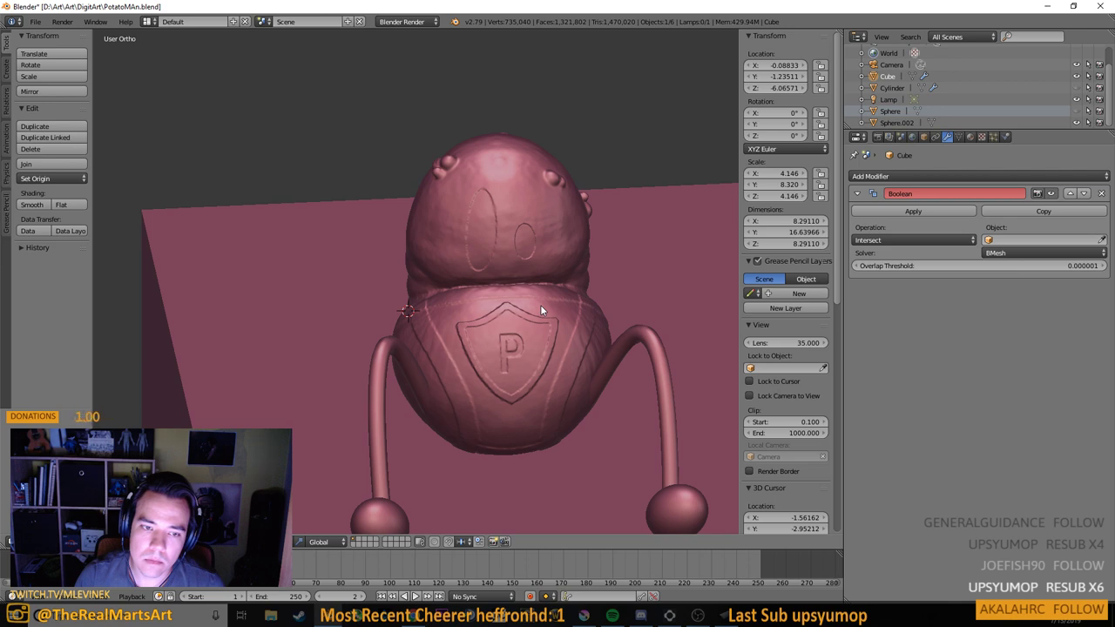
{"action": "key", "text": "ctrl+z"}
{"action": "key", "text": "ctrl+z"}
{"action": "key", "text": "ctrl+z"}
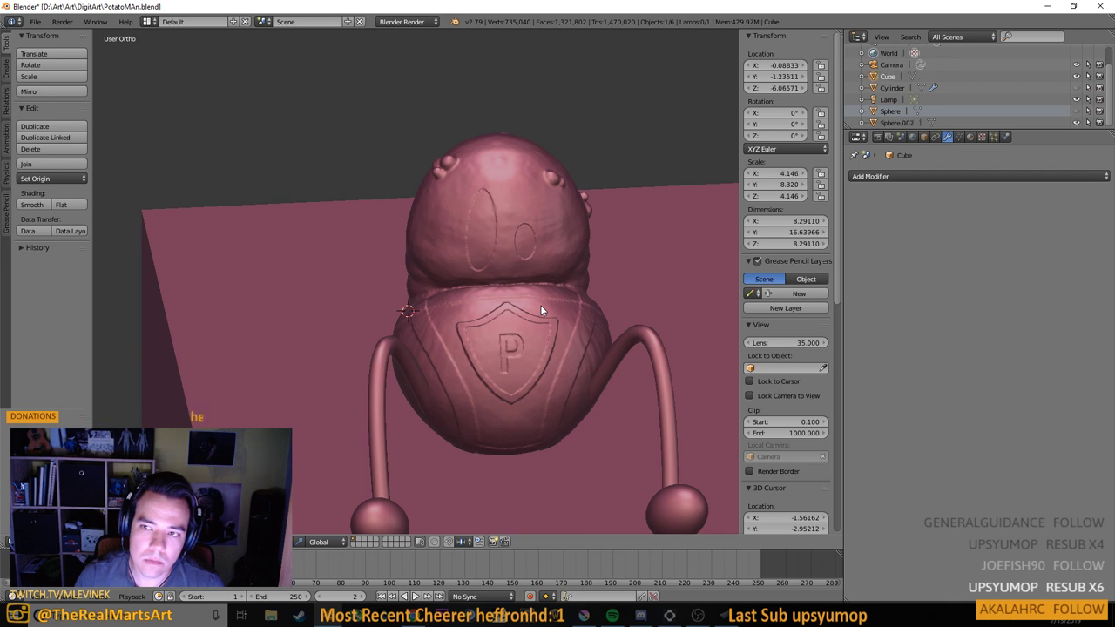
Undo the joining of the body, limbs and feet so they are separate objects again
{"action": "key", "text": "ctrl+z"}
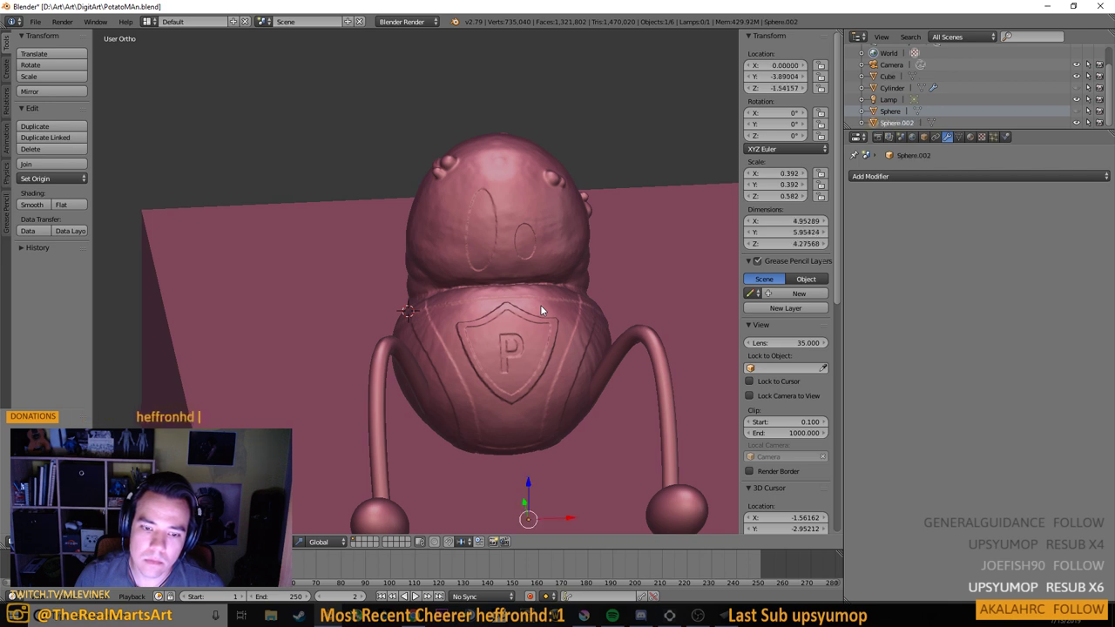
{"action": "key", "text": "ctrl+z"}
{"action": "key", "text": "ctrl+z"}
{"action": "key", "text": "ctrl+z"}
{"action": "key", "text": "ctrl+z"}
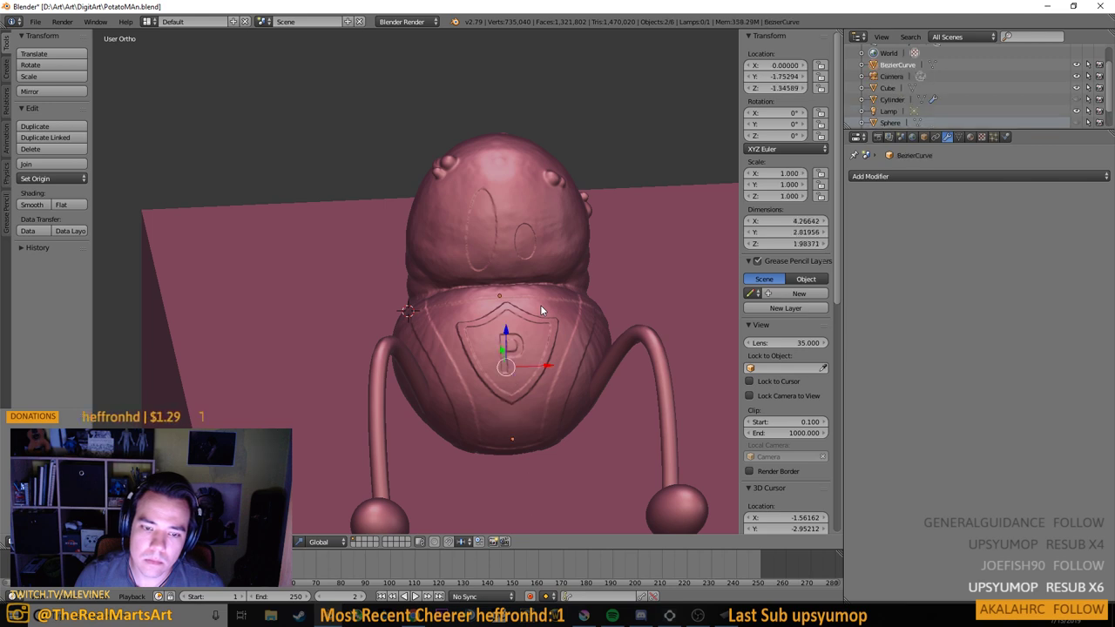
Undo the applied Mirror modifiers on the feet and the limbs, back to where only the limbs are selected
{"action": "key", "text": "ctrl+z"}
{"action": "key", "text": "ctrl+z"}
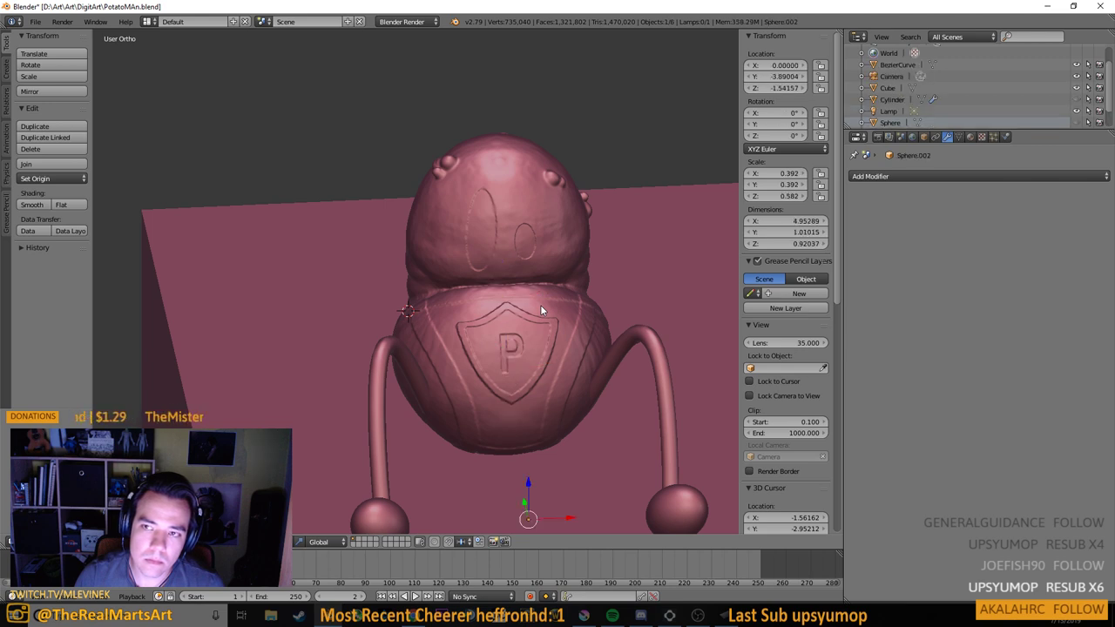
{"action": "key", "text": "ctrl+z"}
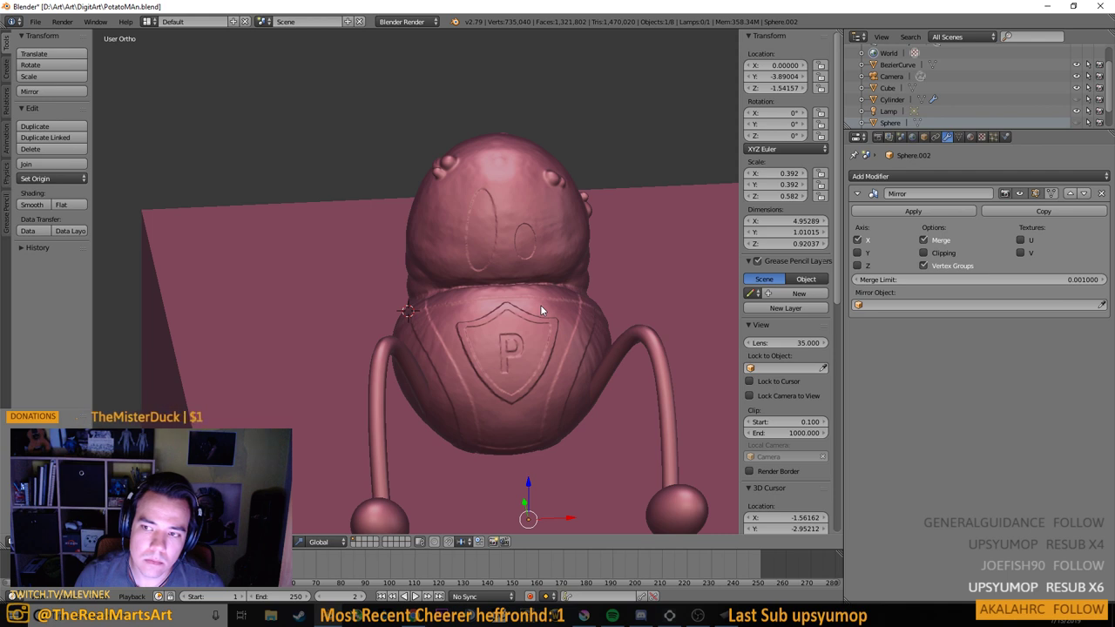
{"action": "key", "text": "ctrl+z"}
{"action": "key", "text": "ctrl+z"}
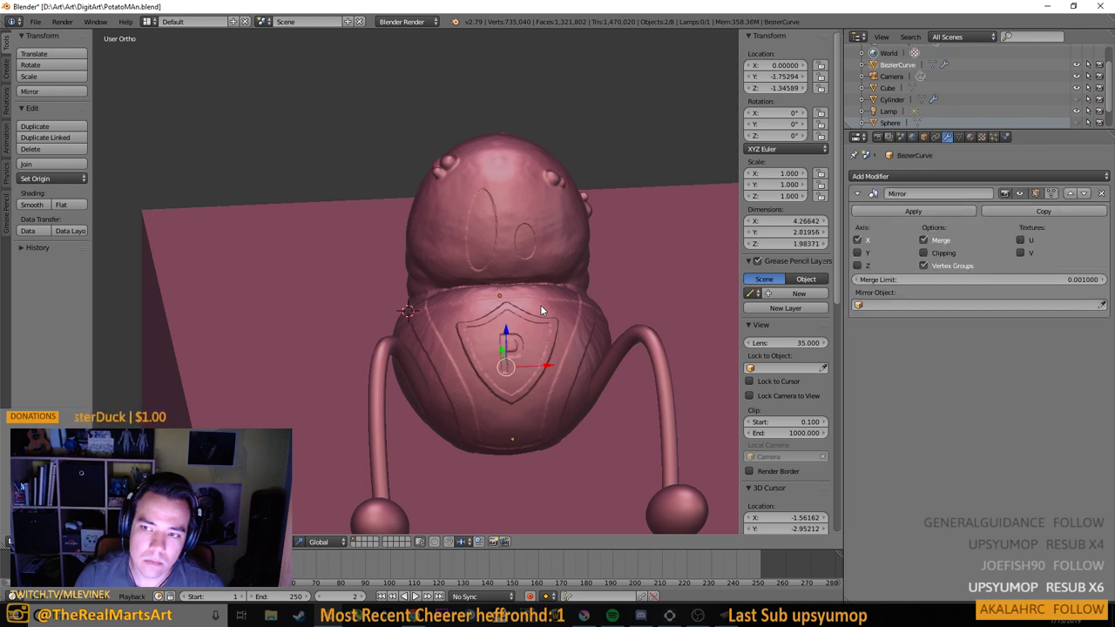
{"action": "key", "text": "ctrl+z"}
{"action": "key", "text": "ctrl+z"}
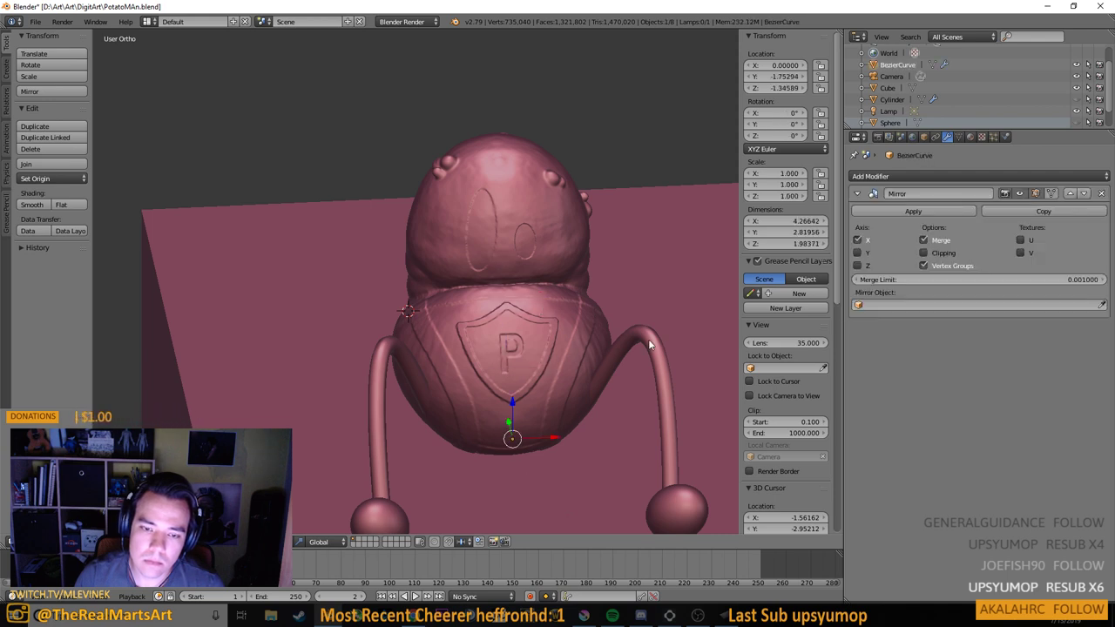
Select the bent limbs and temporarily hide the body, then the feet, to examine where the limbs enter the body
{"action": "scroll", "coordinate": [954, 81], "scroll_direction": "down", "scroll_amount": 1}
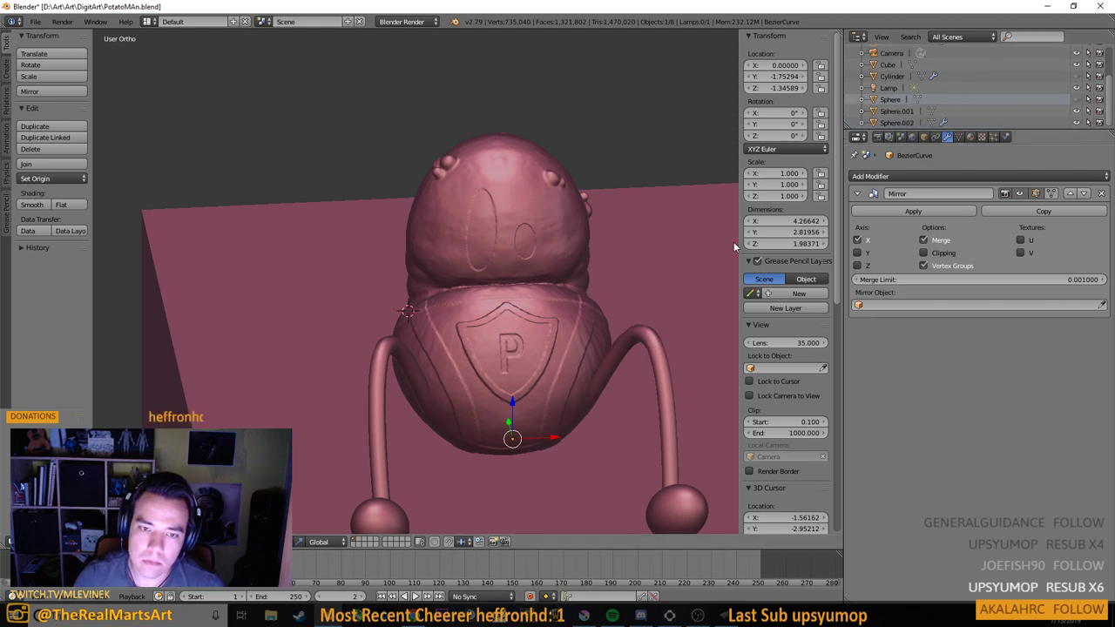
{"action": "right_click", "coordinate": [666, 337]}
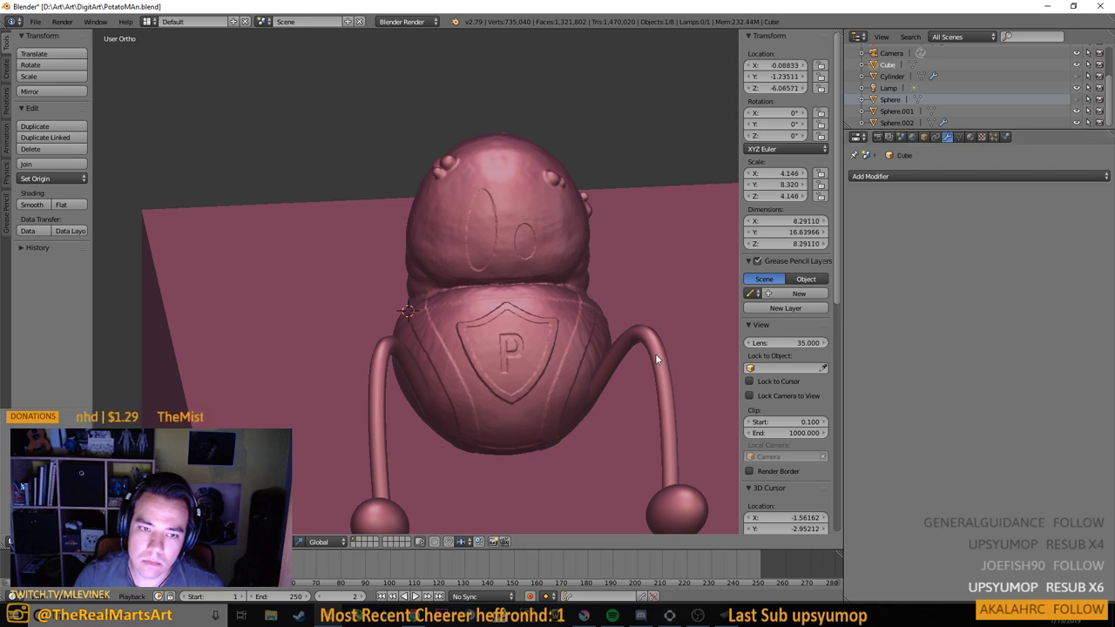
{"action": "right_click", "coordinate": [655, 353]}
{"action": "left_click_drag", "start_coordinate": [656, 354], "coordinate": [579, 331]}
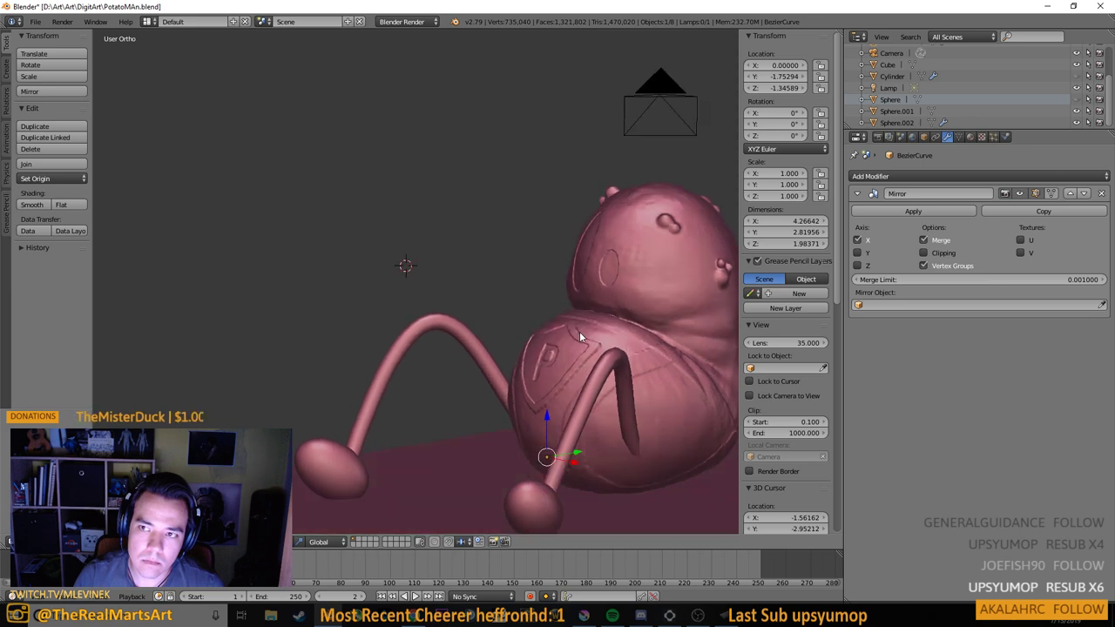
{"action": "left_click", "coordinate": [1077, 111]}
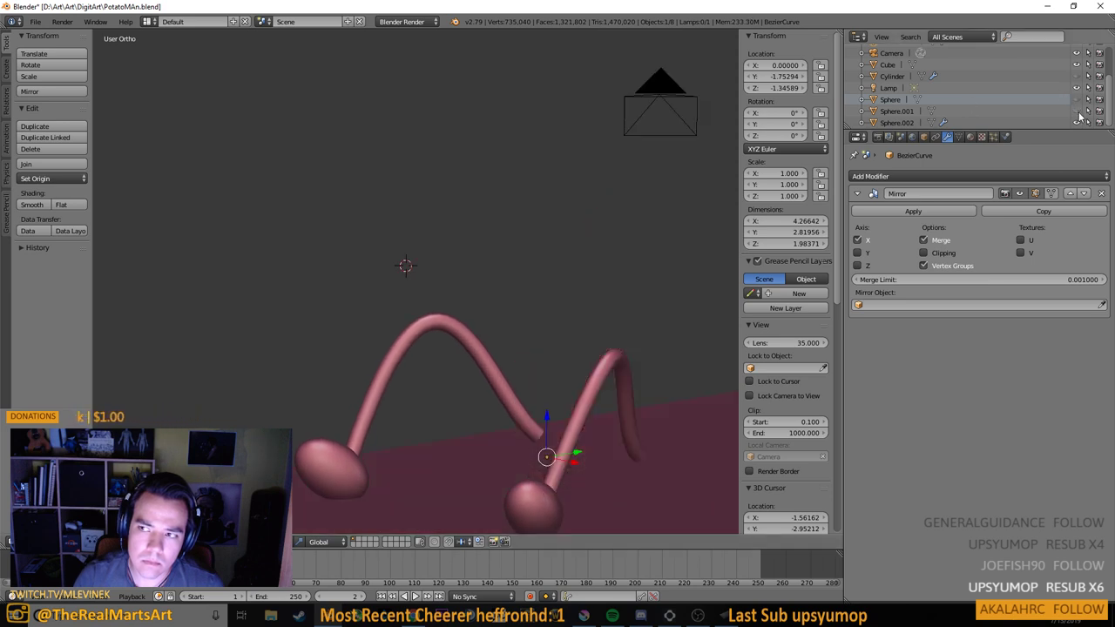
{"action": "left_click", "coordinate": [1077, 112]}
{"action": "left_click", "coordinate": [1077, 111]}
{"action": "left_click", "coordinate": [1078, 113]}
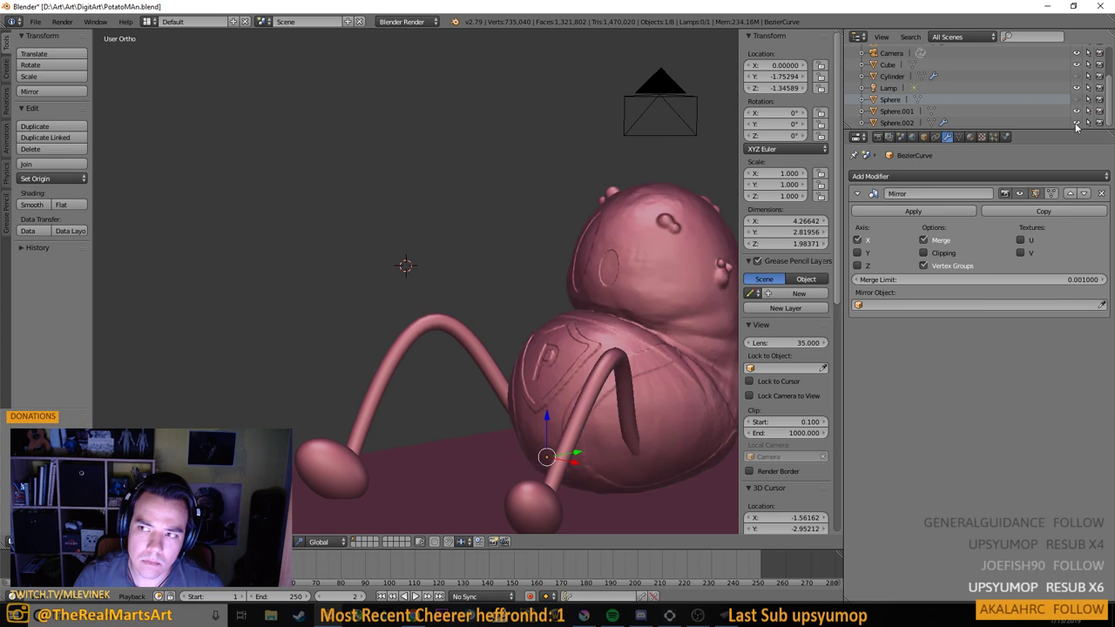
{"action": "left_click", "coordinate": [1076, 124]}
{"action": "left_click", "coordinate": [1076, 125]}
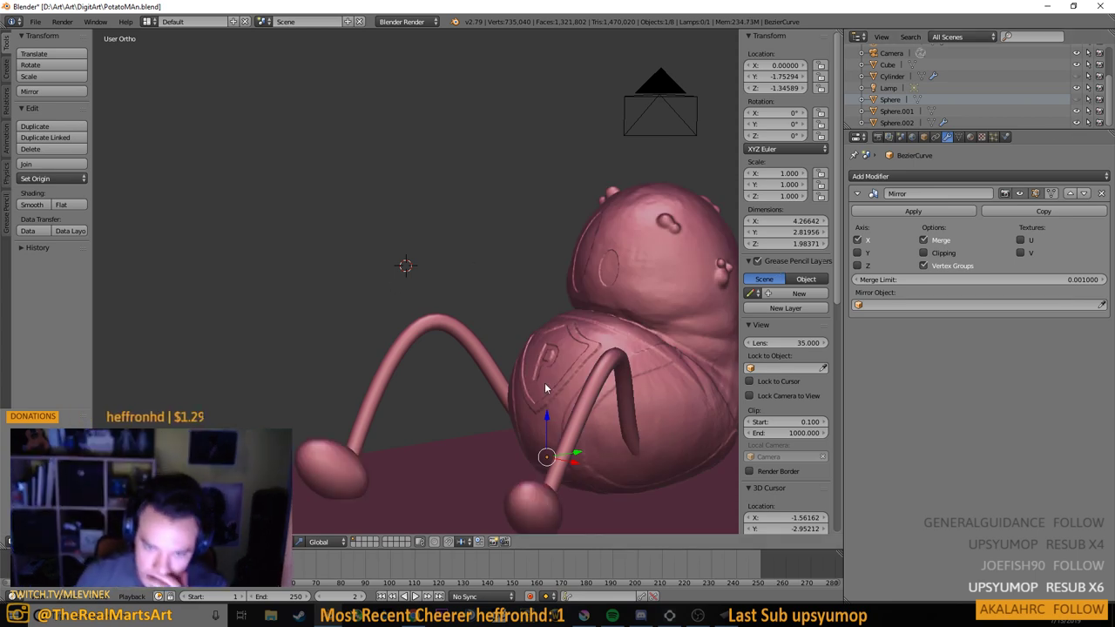
Select the potato body on its own and open the choice of modifiers for it
{"action": "right_click", "coordinate": [600, 394]}
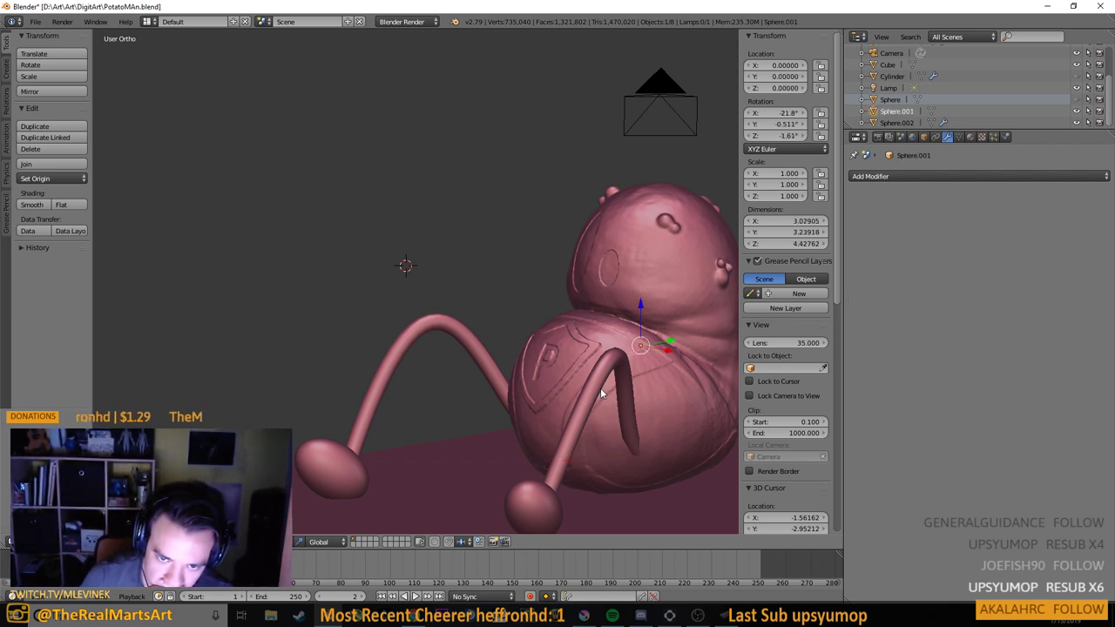
{"action": "left_click", "coordinate": [895, 178]}
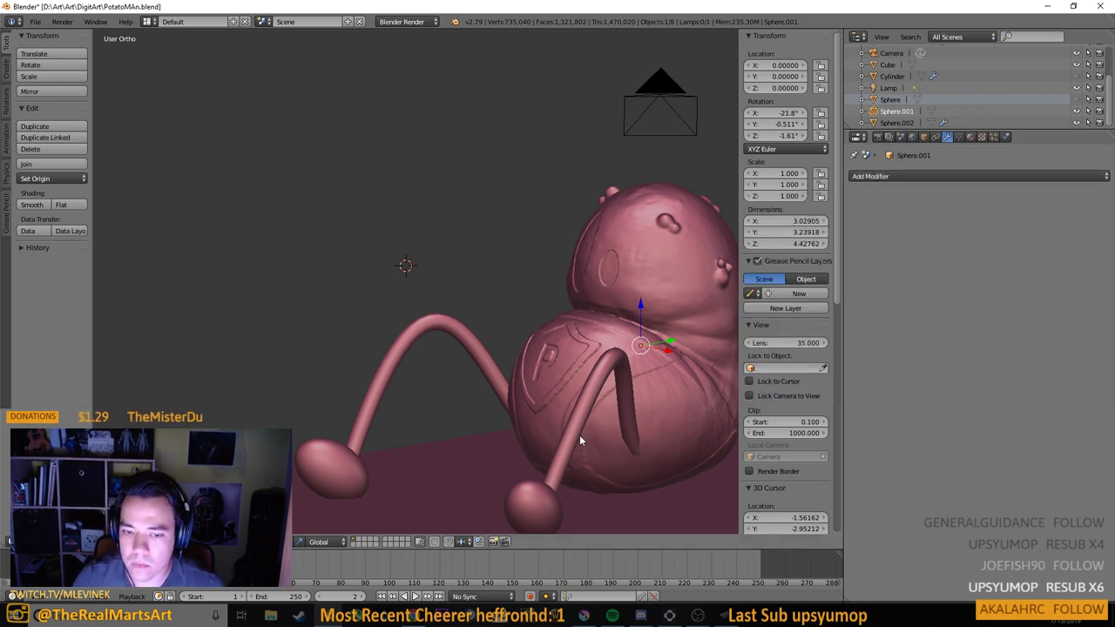
Apply the Mirror modifiers on the leg curve and the feet
{"action": "right_click", "coordinate": [579, 435]}
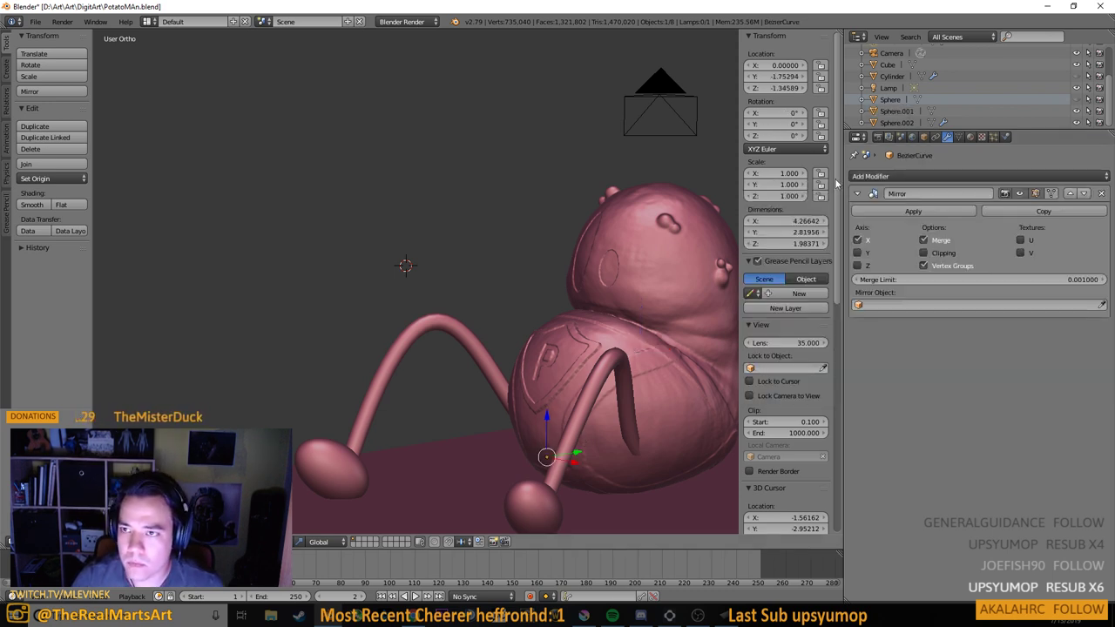
{"action": "left_click", "coordinate": [913, 212]}
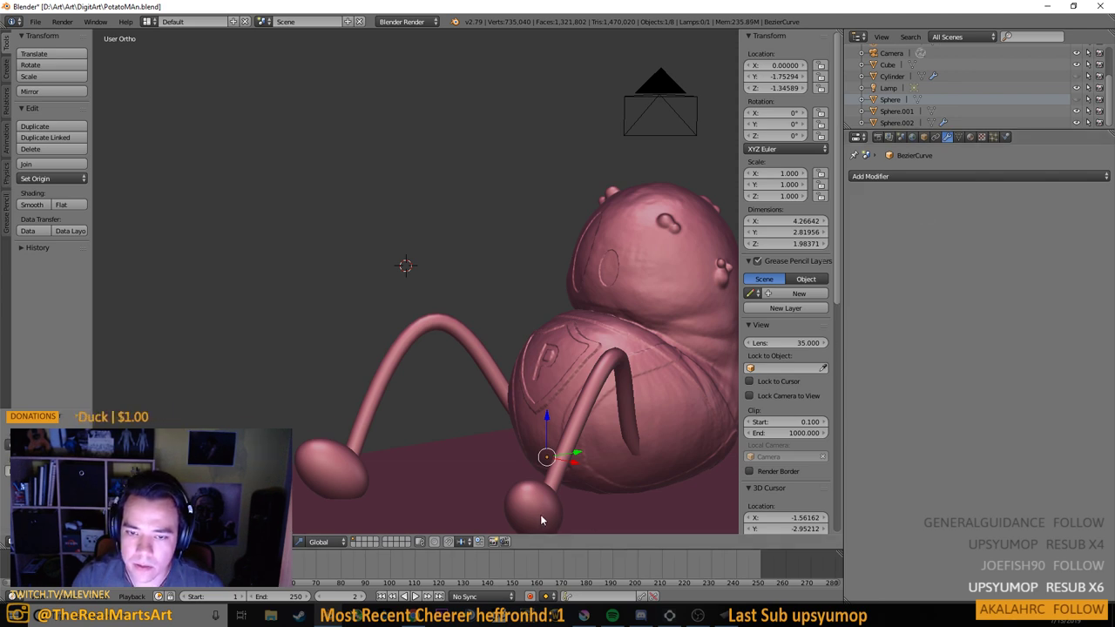
{"action": "right_click", "coordinate": [540, 520]}
{"action": "left_click", "coordinate": [912, 212]}
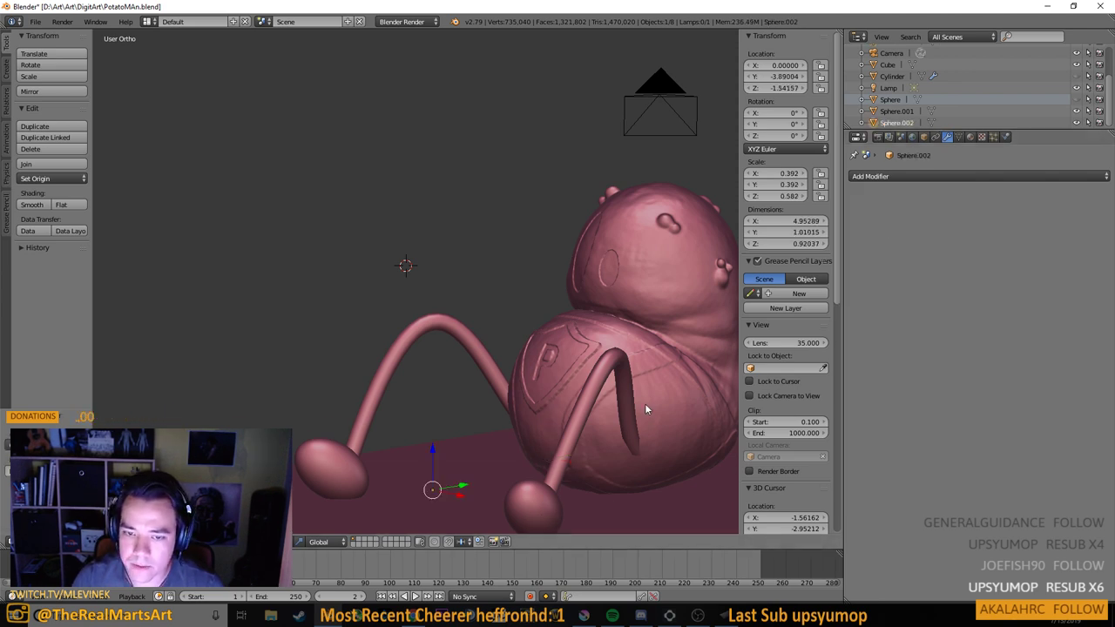
Add a Boolean modifier to the potato body and set its operation to Difference
{"action": "right_click", "coordinate": [645, 403]}
{"action": "left_click", "coordinate": [897, 176]}
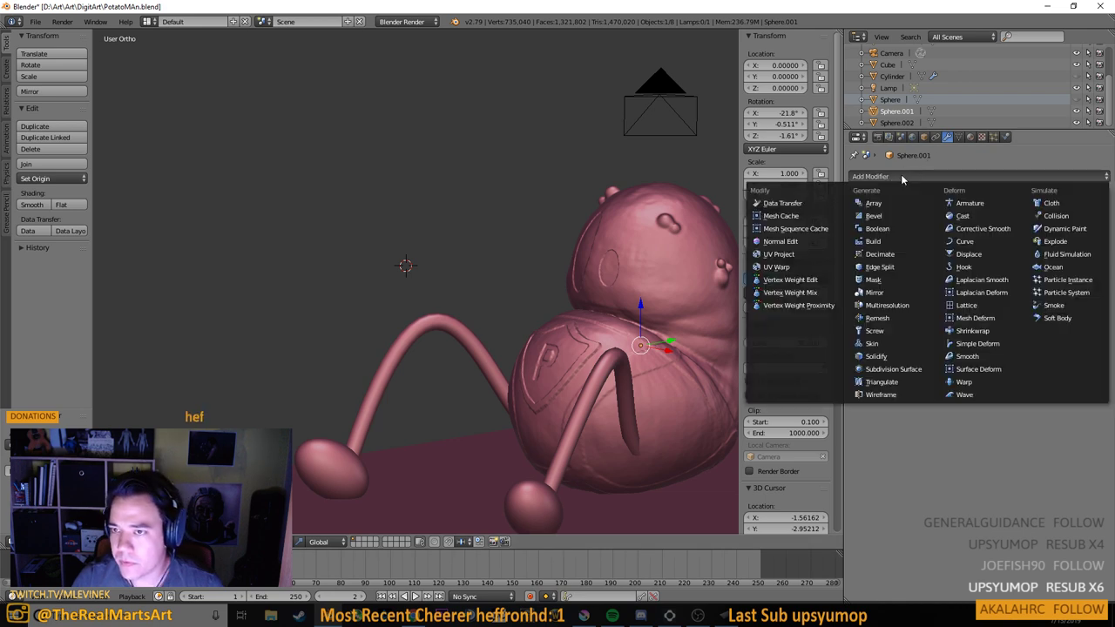
{"action": "left_click", "coordinate": [906, 174]}
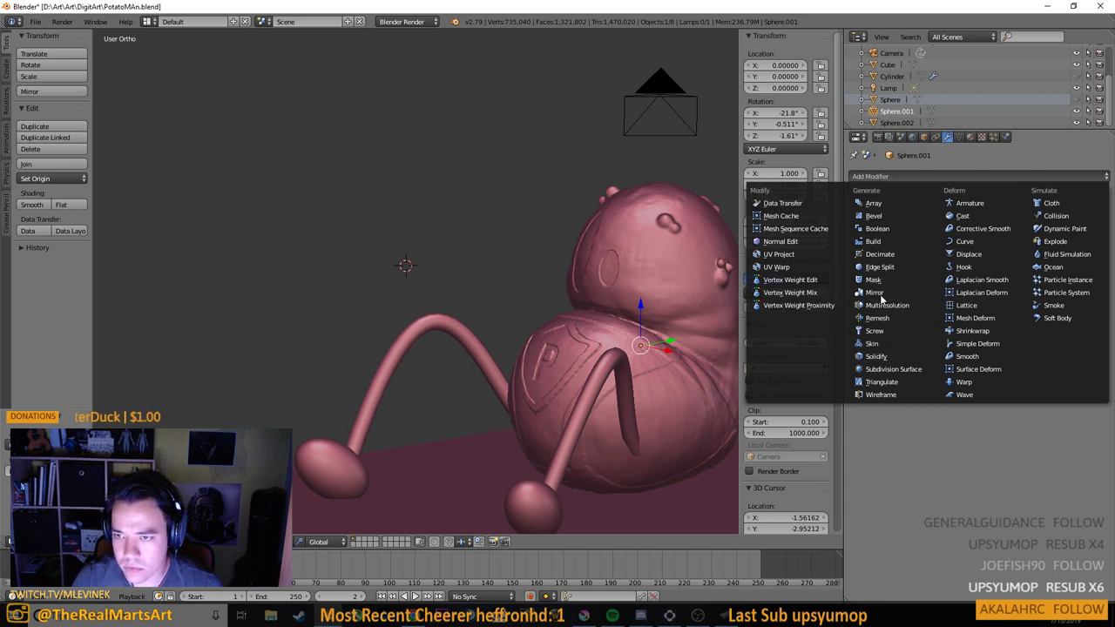
{"action": "left_click", "coordinate": [885, 228]}
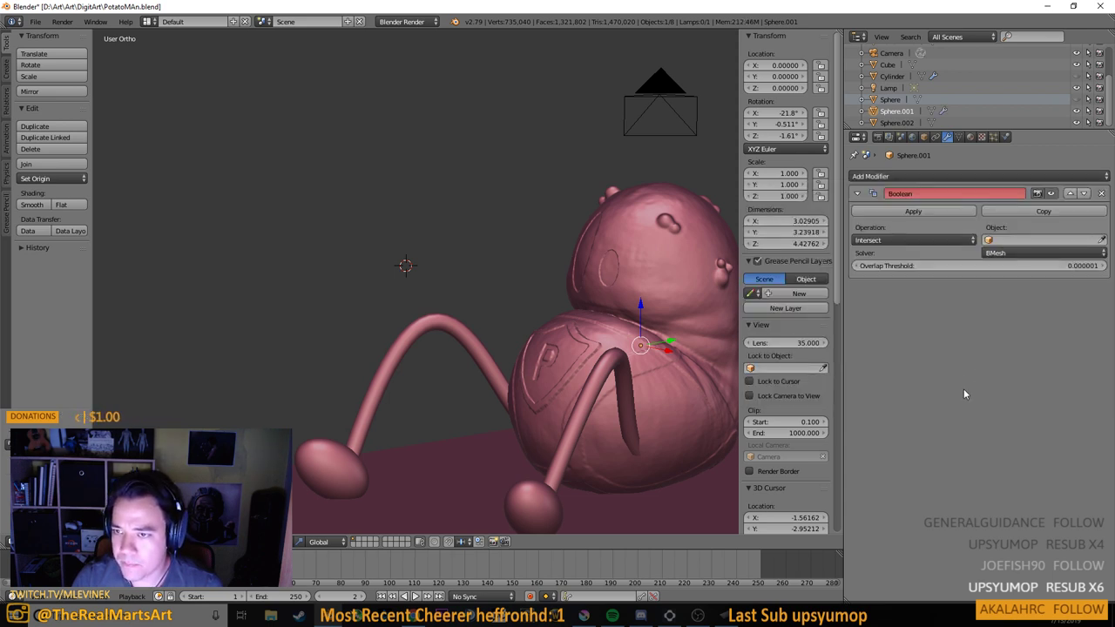
{"action": "left_click", "coordinate": [900, 241]}
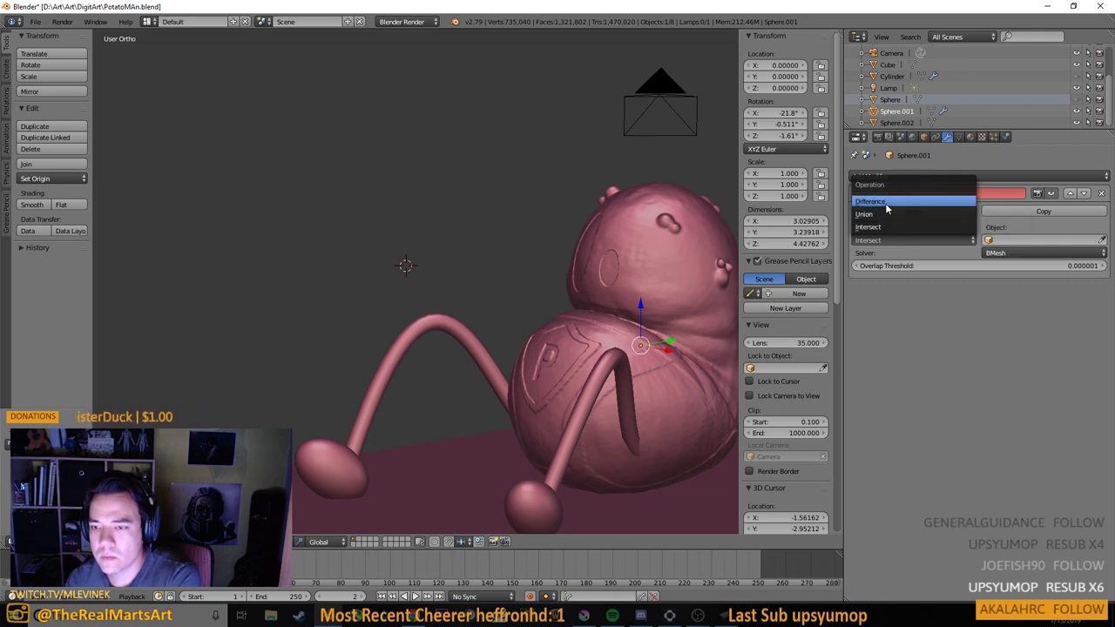
{"action": "left_click", "coordinate": [887, 205]}
Set the body's Boolean modifier object to Sphere
{"action": "scroll", "coordinate": [584, 511], "scroll_direction": "down", "scroll_amount": 3}
{"action": "scroll", "coordinate": [584, 512], "scroll_direction": "down", "scroll_amount": 1}
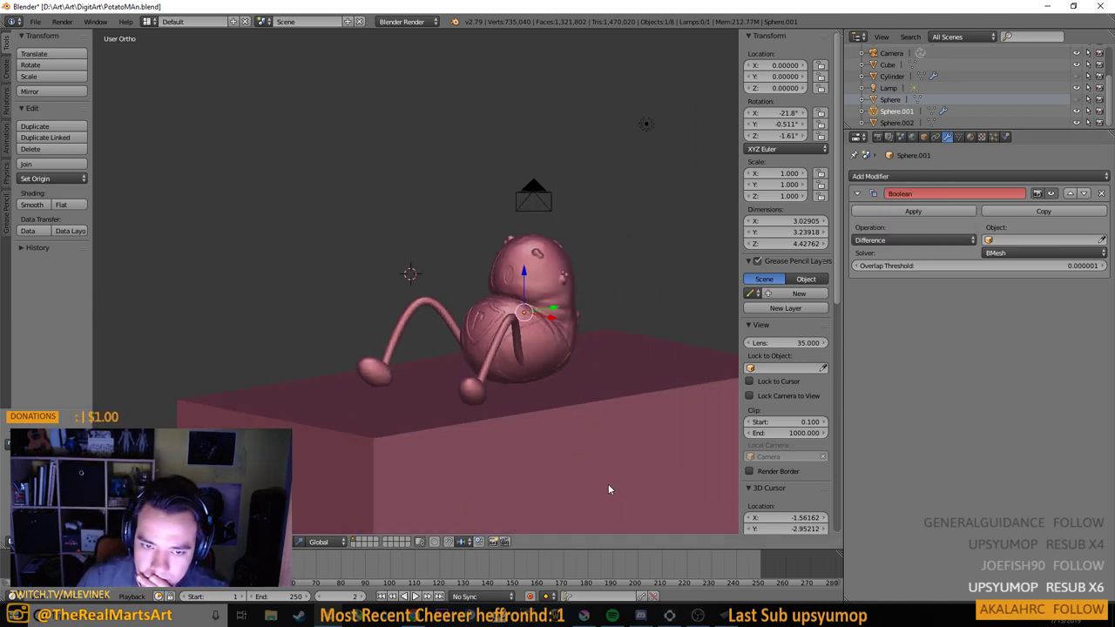
{"action": "left_click_drag", "start_coordinate": [609, 489], "coordinate": [557, 464]}
{"action": "scroll", "coordinate": [557, 464], "scroll_direction": "up", "scroll_amount": 3}
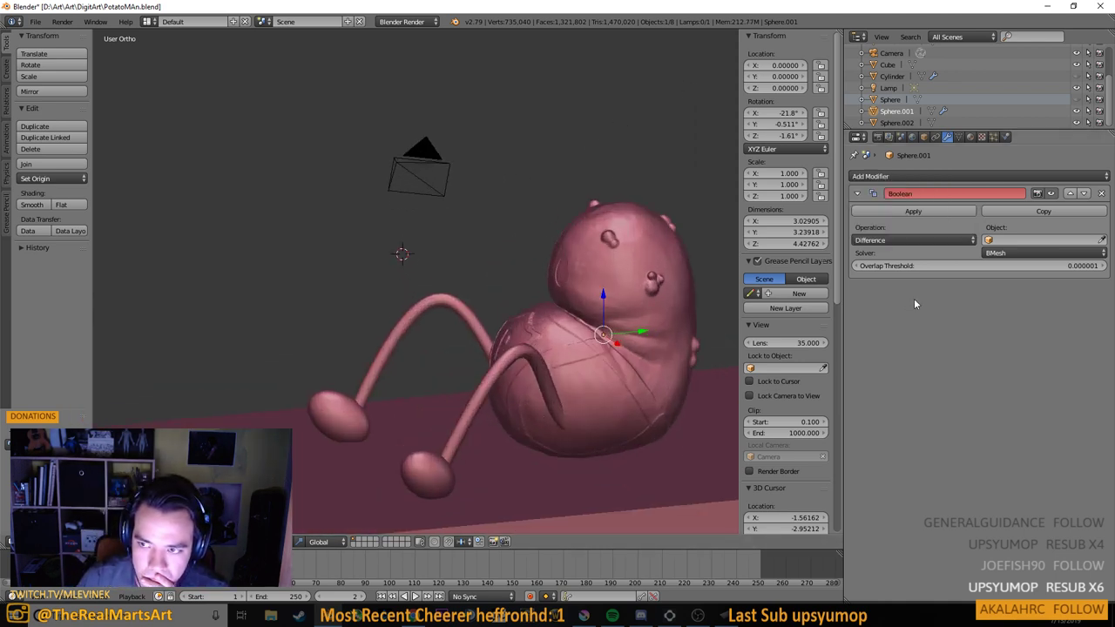
{"action": "left_click", "coordinate": [1010, 240]}
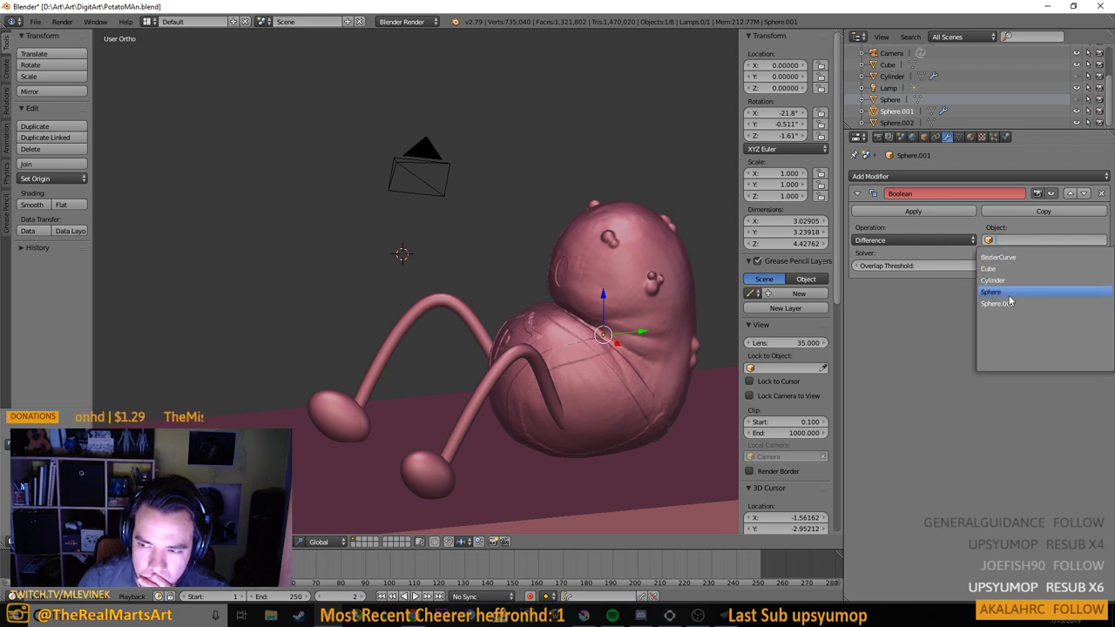
{"action": "left_click", "coordinate": [1008, 295]}
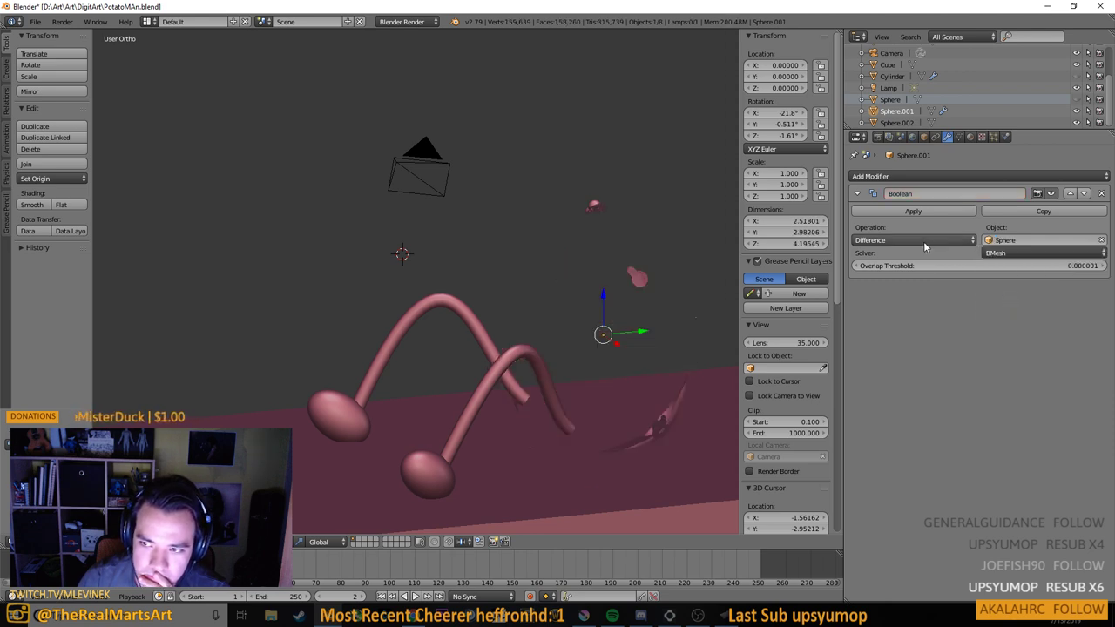
Save the file and inspect the Boolean result around the legs from other angles
{"action": "left_click_drag", "start_coordinate": [611, 324], "coordinate": [557, 304]}
{"action": "key", "text": "ctrl+s"}
{"action": "left_click", "coordinate": [562, 310]}
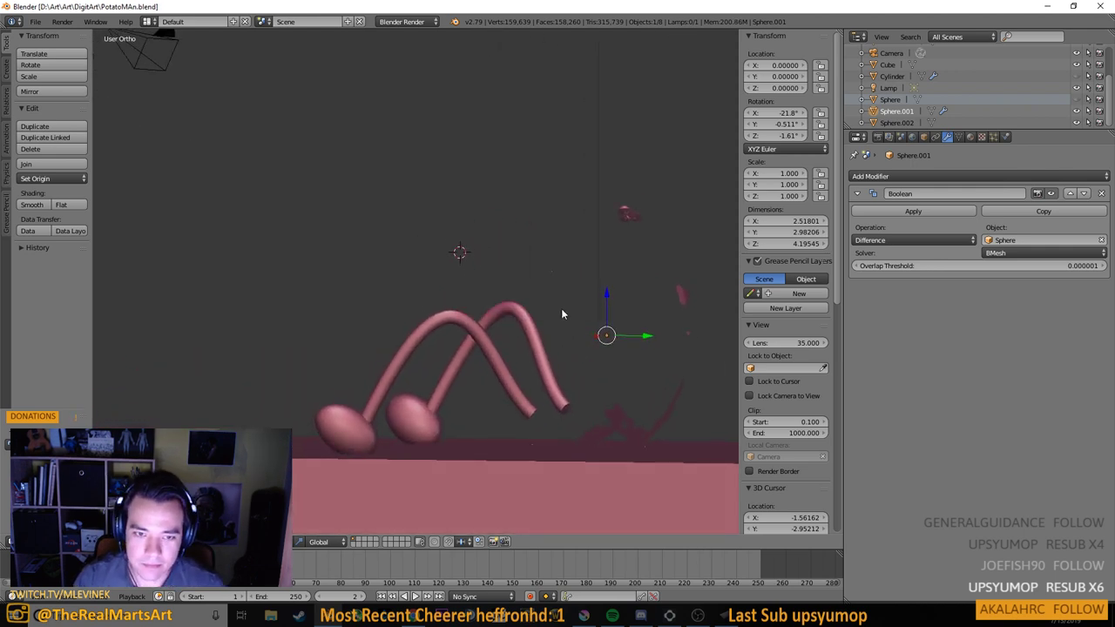
{"action": "left_click_drag", "start_coordinate": [533, 340], "coordinate": [513, 258]}
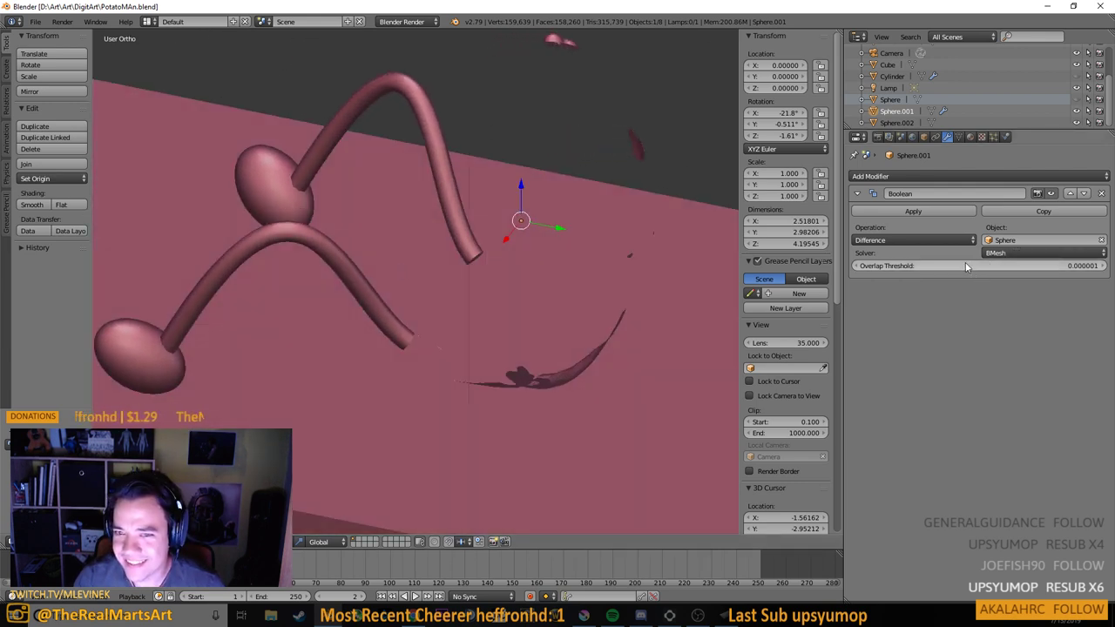
Change the Boolean modifier's object to Sphere.002 and inspect the body
{"action": "left_click", "coordinate": [1010, 241]}
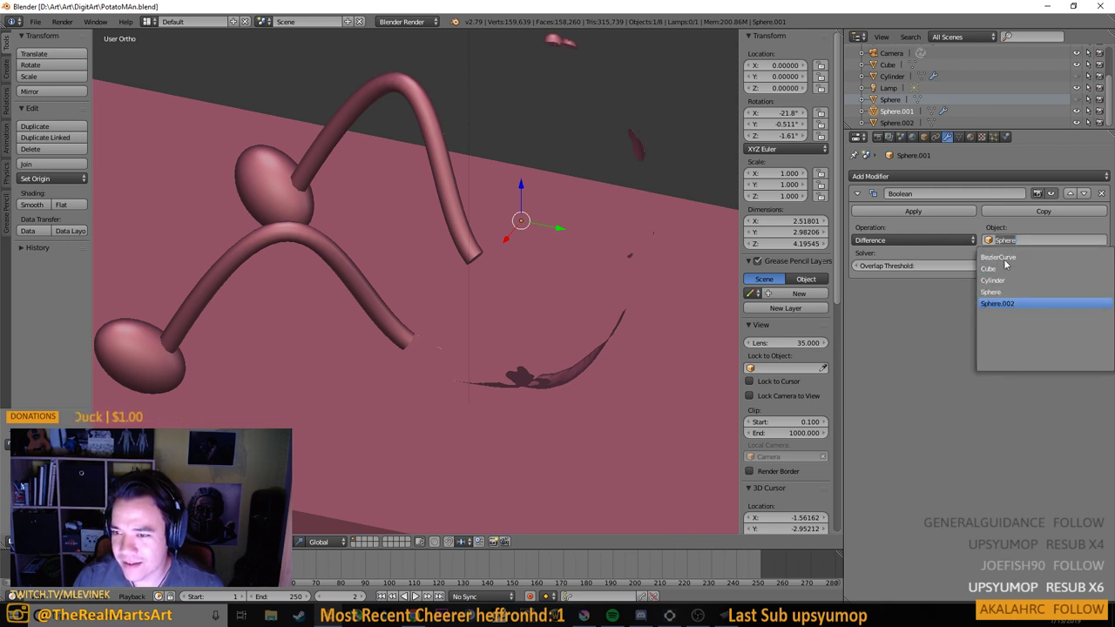
{"action": "key", "text": "Return"}
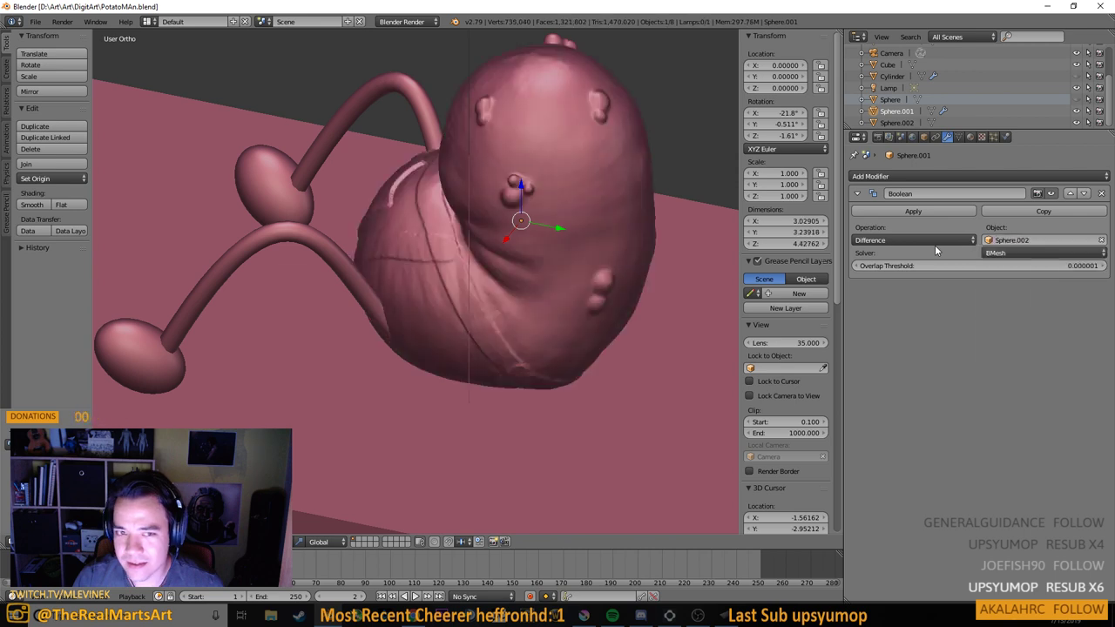
{"action": "left_click", "coordinate": [1010, 240]}
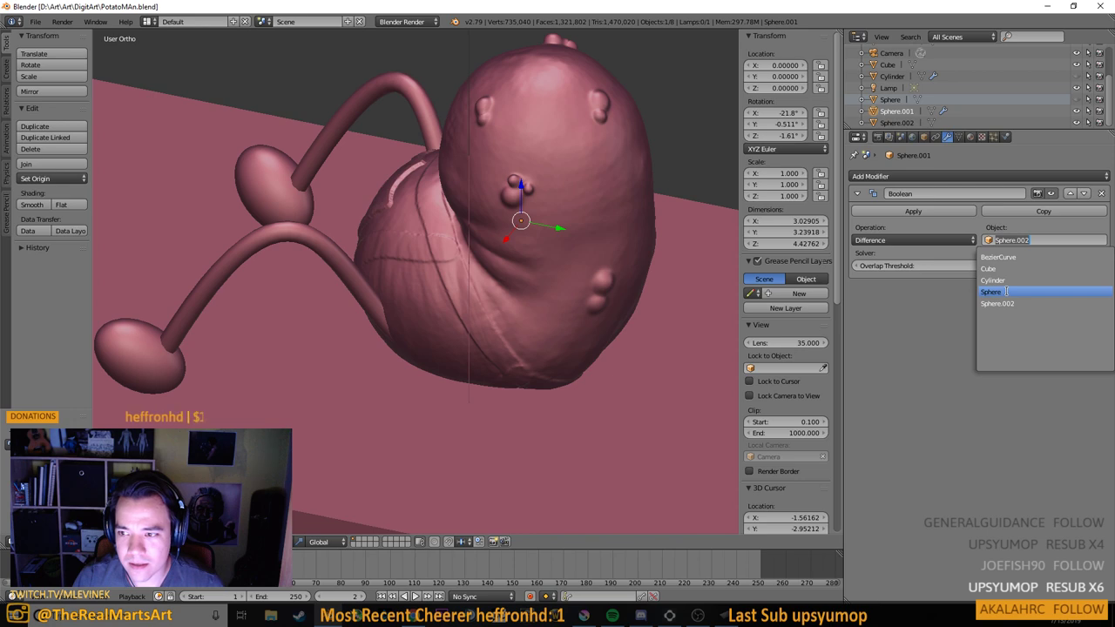
{"action": "left_click", "coordinate": [881, 329]}
{"action": "left_click_drag", "start_coordinate": [351, 279], "coordinate": [413, 249]}
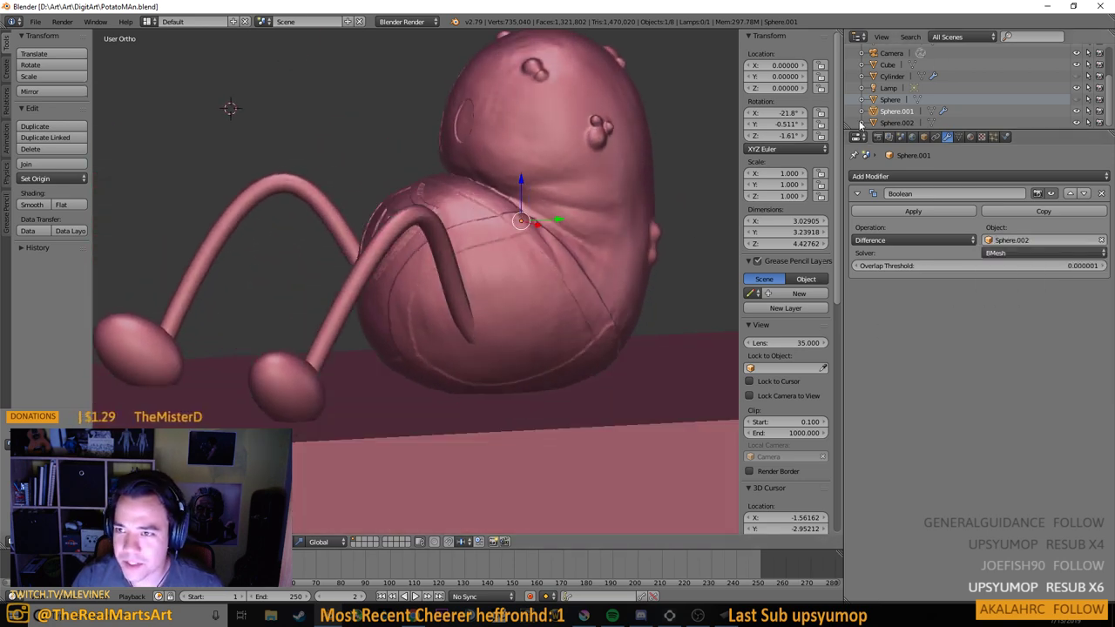
Select Sphere.002, Sphere.001 and Sphere in turn to identify which part each one is, ending on Sphere.001
{"action": "left_click", "coordinate": [897, 124]}
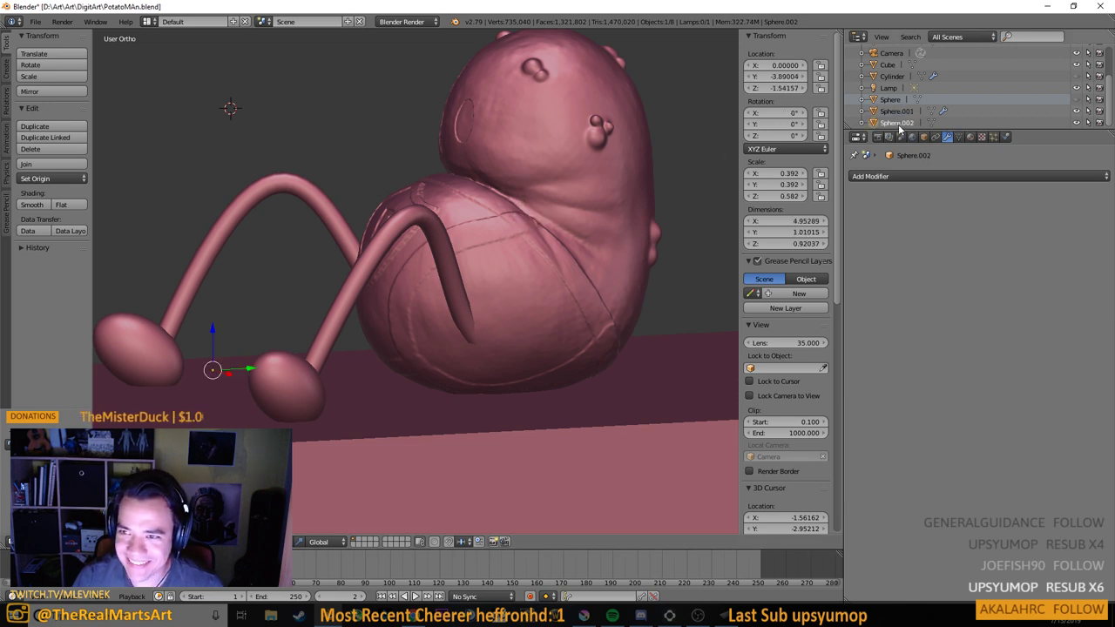
{"action": "left_click", "coordinate": [897, 112]}
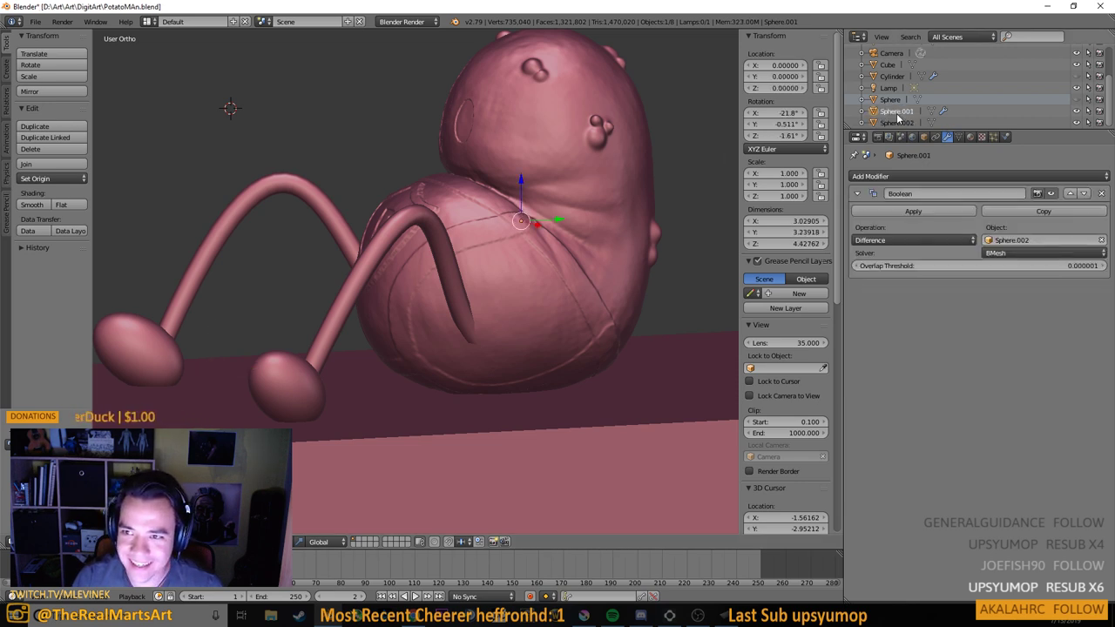
{"action": "left_click", "coordinate": [892, 102]}
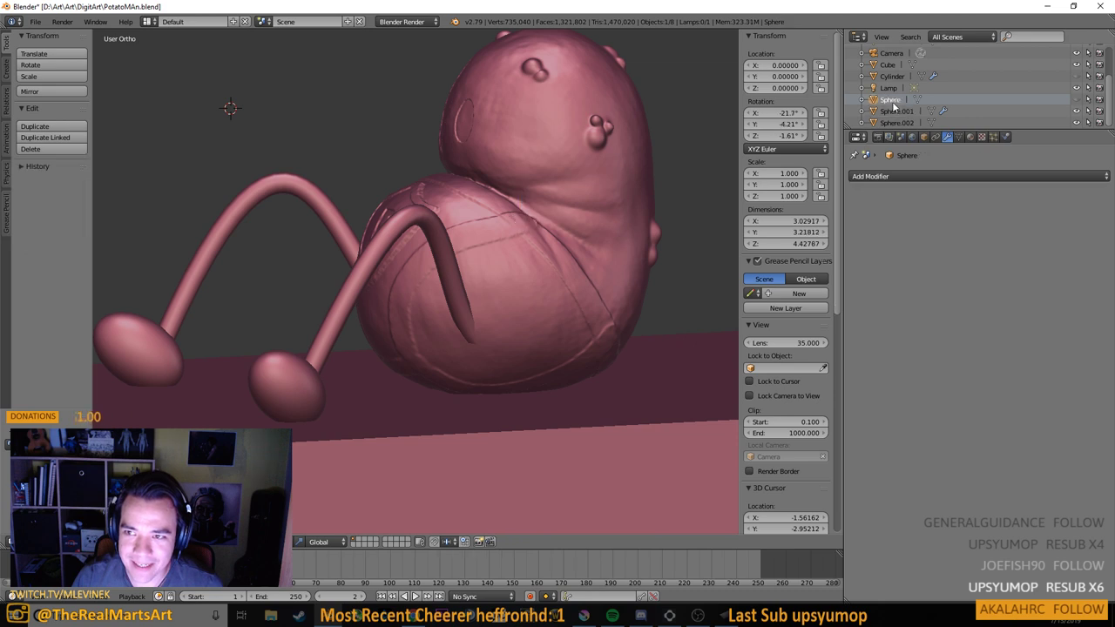
{"action": "scroll", "coordinate": [559, 145], "scroll_direction": "down", "scroll_amount": 8}
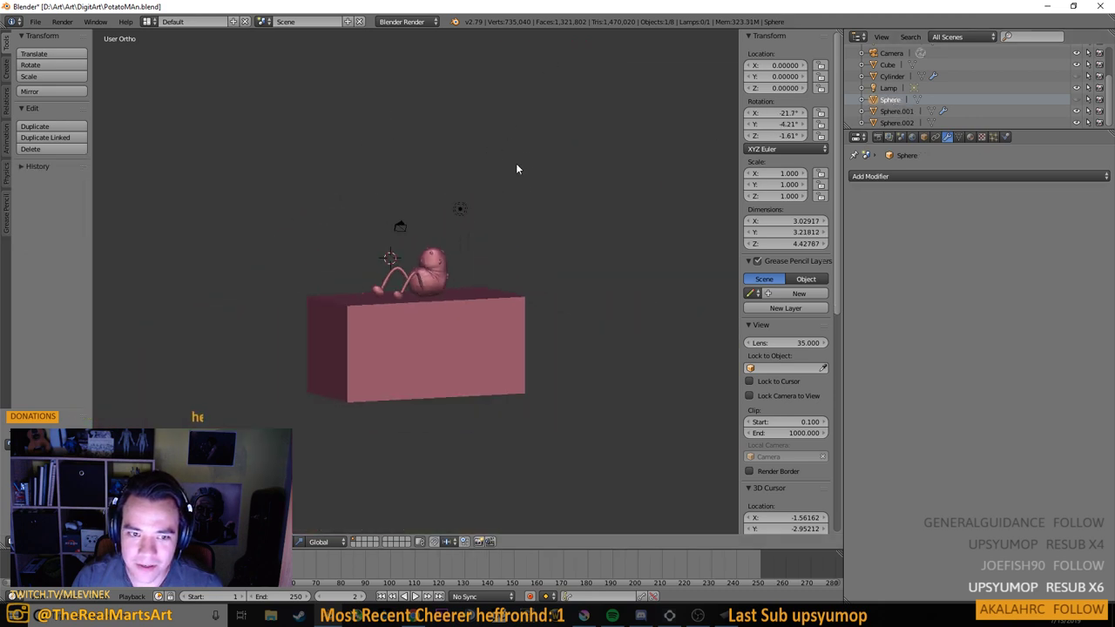
{"action": "scroll", "coordinate": [670, 183], "scroll_direction": "up", "scroll_amount": 2}
{"action": "left_click", "coordinate": [897, 113]}
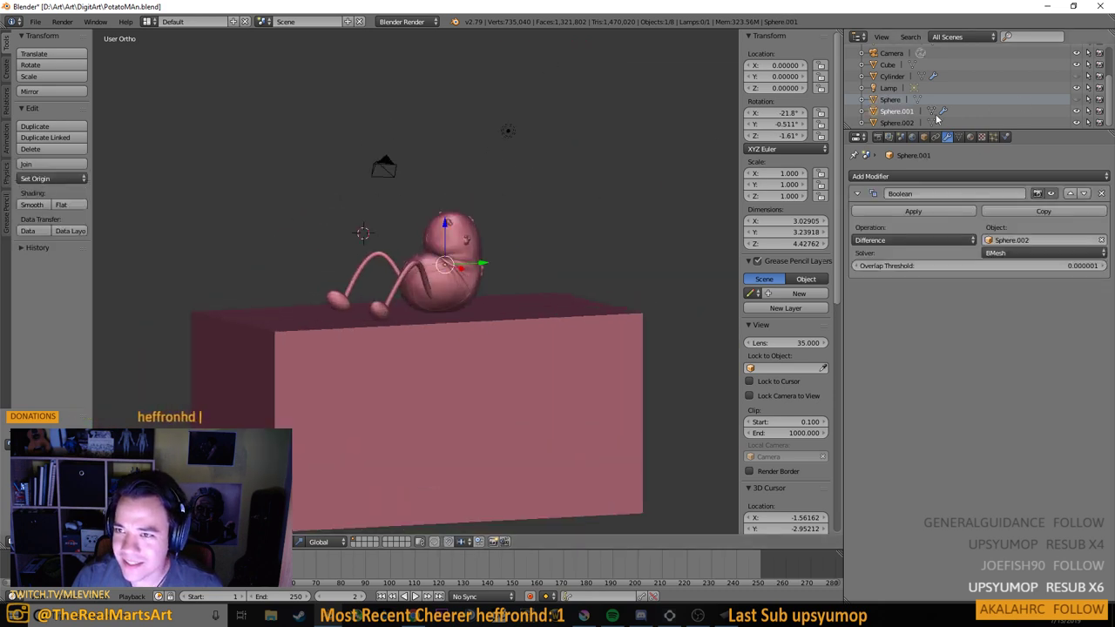
Toggle the visibility of Sphere.001 and Sphere.002 off and on to check which parts they are, keeping Sphere.001 selected
{"action": "left_click", "coordinate": [1077, 111]}
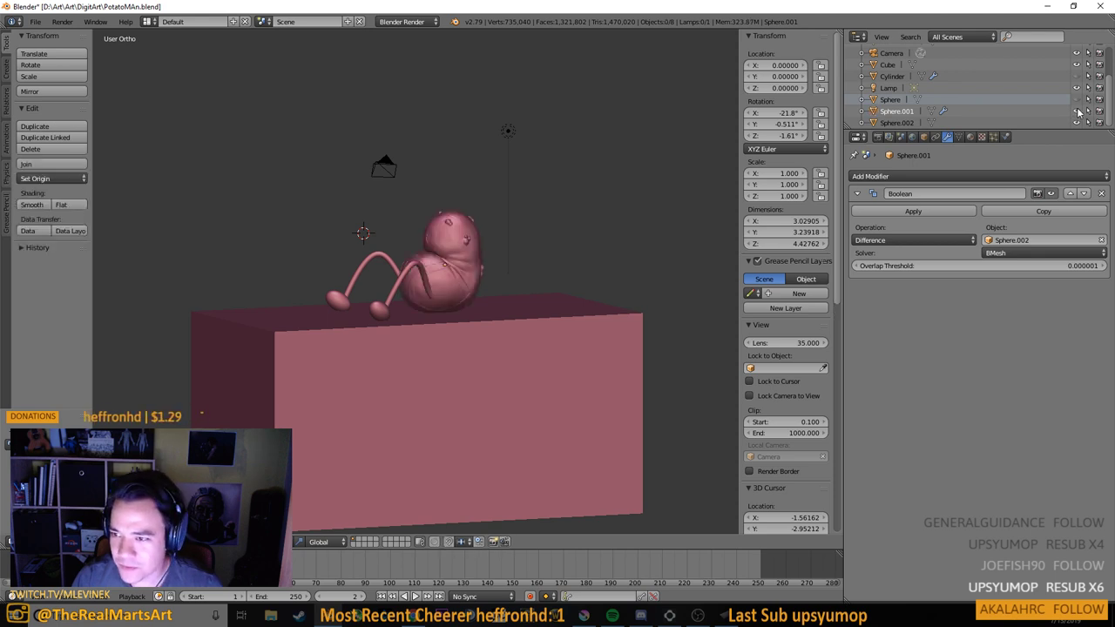
{"action": "left_click", "coordinate": [905, 114]}
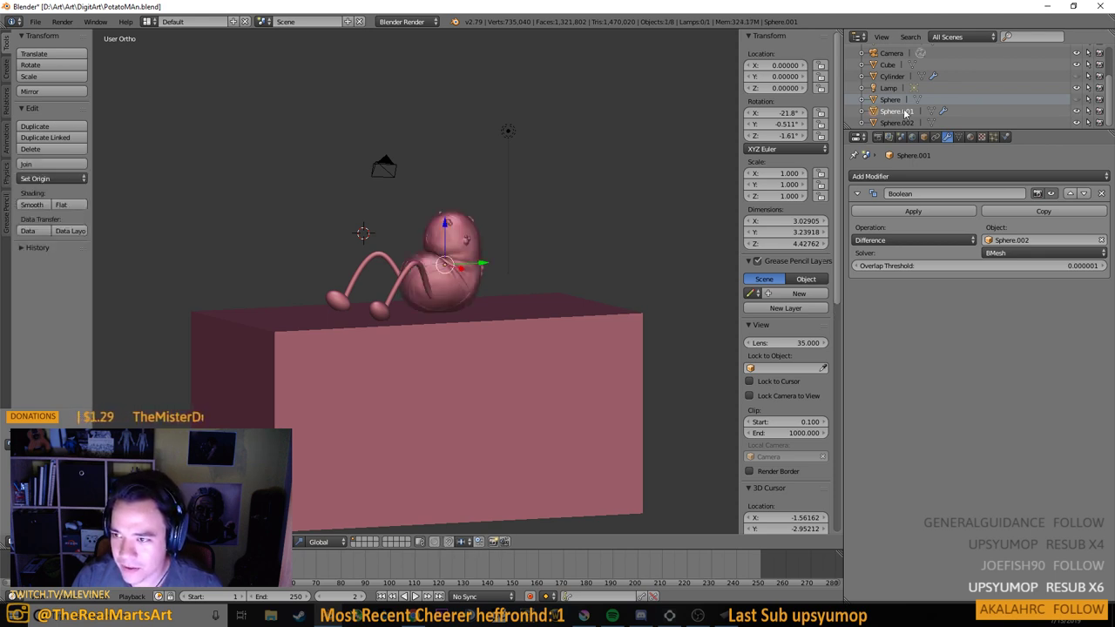
{"action": "left_click", "coordinate": [1077, 124]}
{"action": "left_click", "coordinate": [1077, 123]}
{"action": "left_click", "coordinate": [1077, 123]}
{"action": "left_click", "coordinate": [1077, 124]}
{"action": "left_click", "coordinate": [1077, 124]}
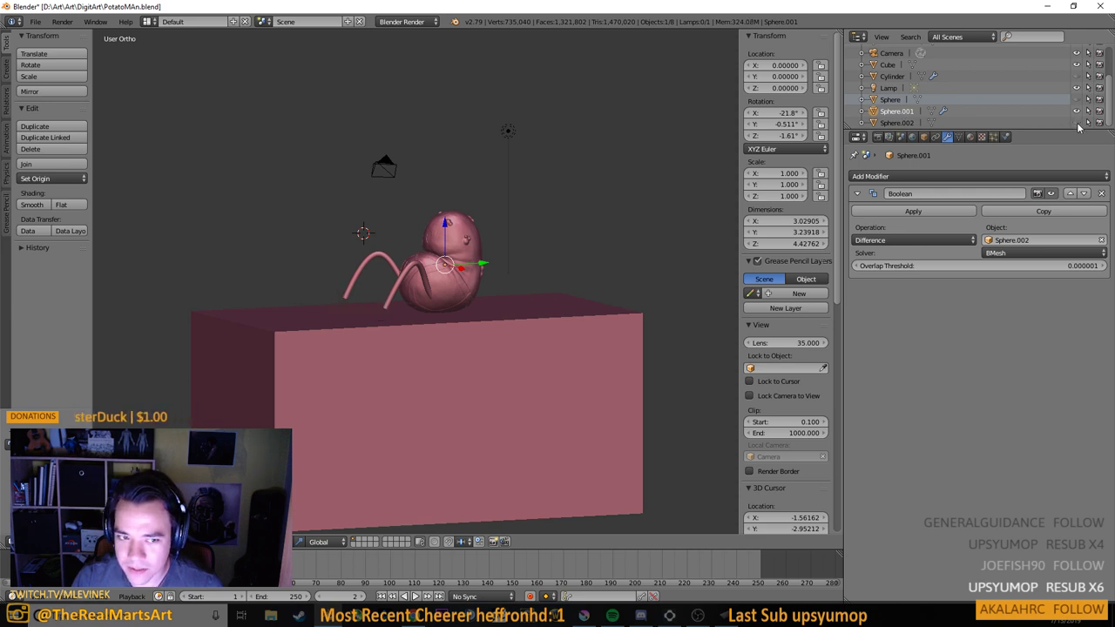
{"action": "left_click", "coordinate": [1077, 124]}
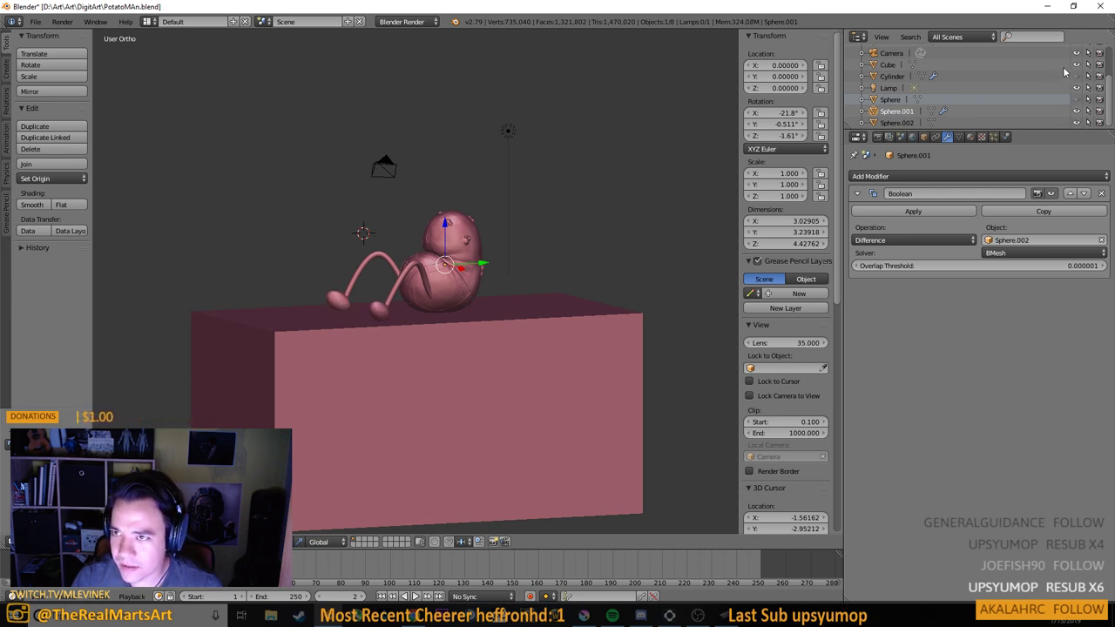
Toggle the visibility of BezierCurve off and on to check which part it is
{"action": "scroll", "coordinate": [1064, 72], "scroll_direction": "up", "scroll_amount": 3}
{"action": "left_click", "coordinate": [1076, 86]}
{"action": "left_click", "coordinate": [1077, 86]}
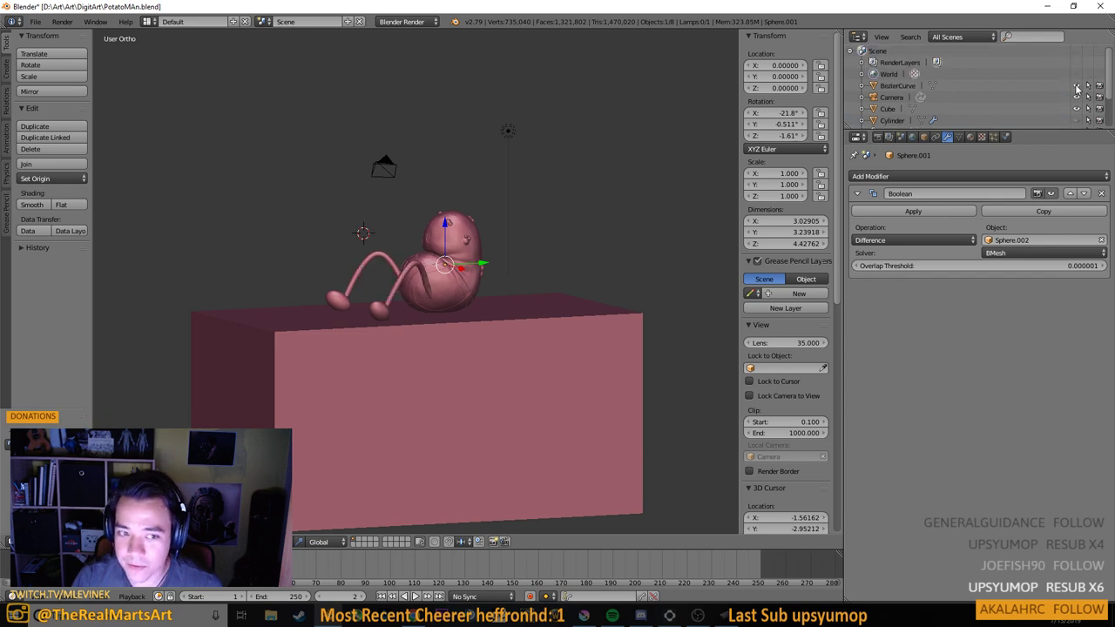
{"action": "left_click", "coordinate": [1076, 87]}
{"action": "left_click", "coordinate": [1077, 86]}
Set the Boolean modifier's object to BezierCurve and inspect where the legs meet the body
{"action": "scroll", "coordinate": [1076, 86], "scroll_direction": "down", "scroll_amount": 3}
{"action": "left_click", "coordinate": [1012, 239]}
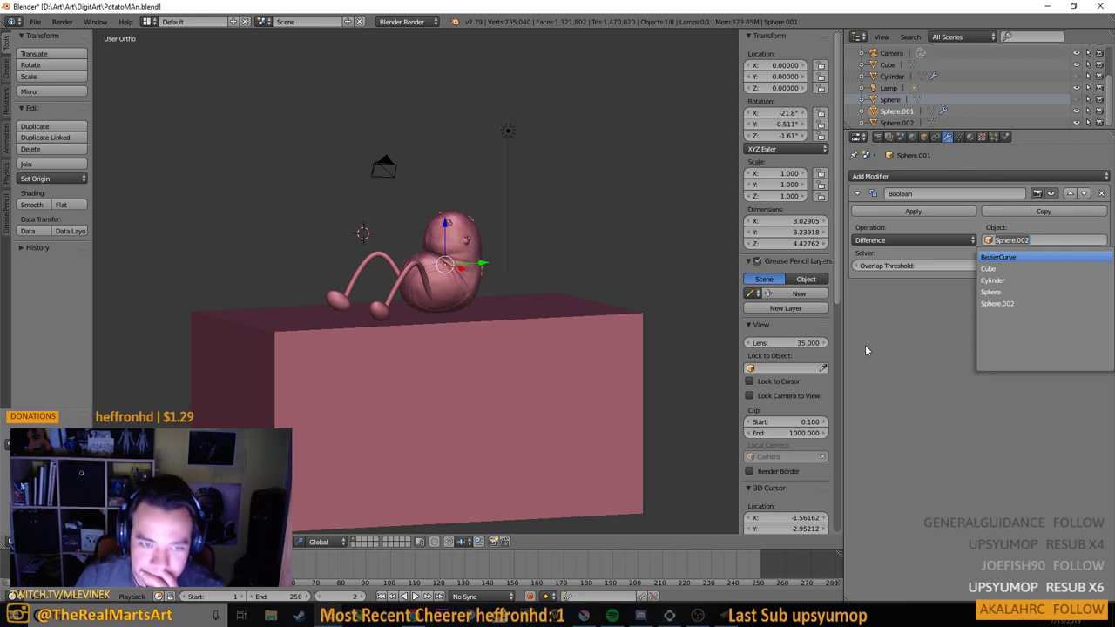
{"action": "key", "text": "Return"}
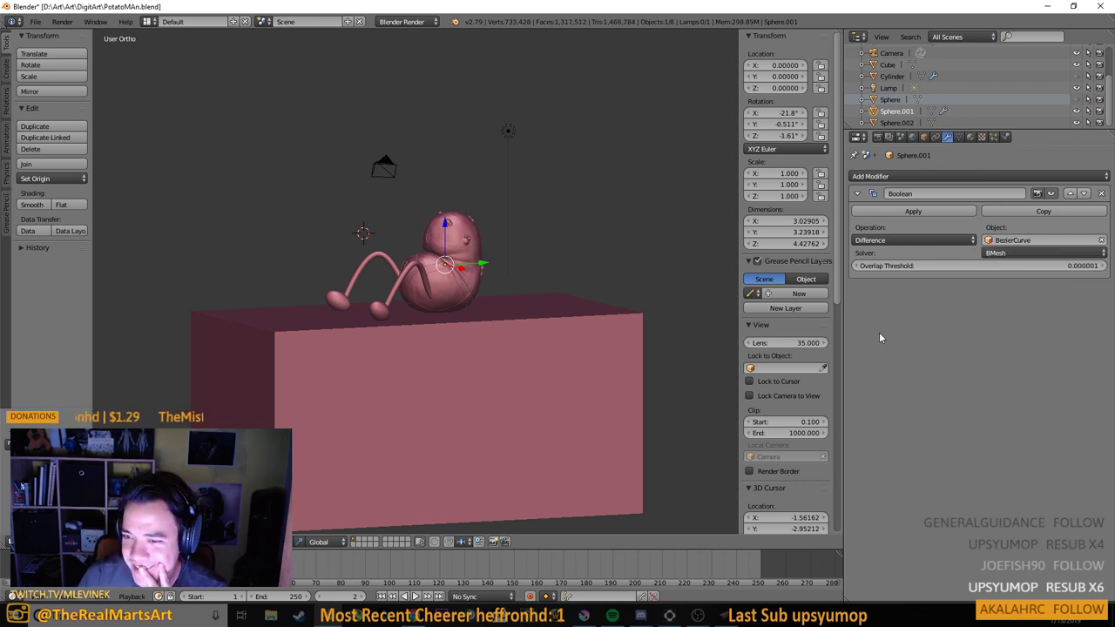
{"action": "scroll", "coordinate": [436, 290], "scroll_direction": "up", "scroll_amount": 5}
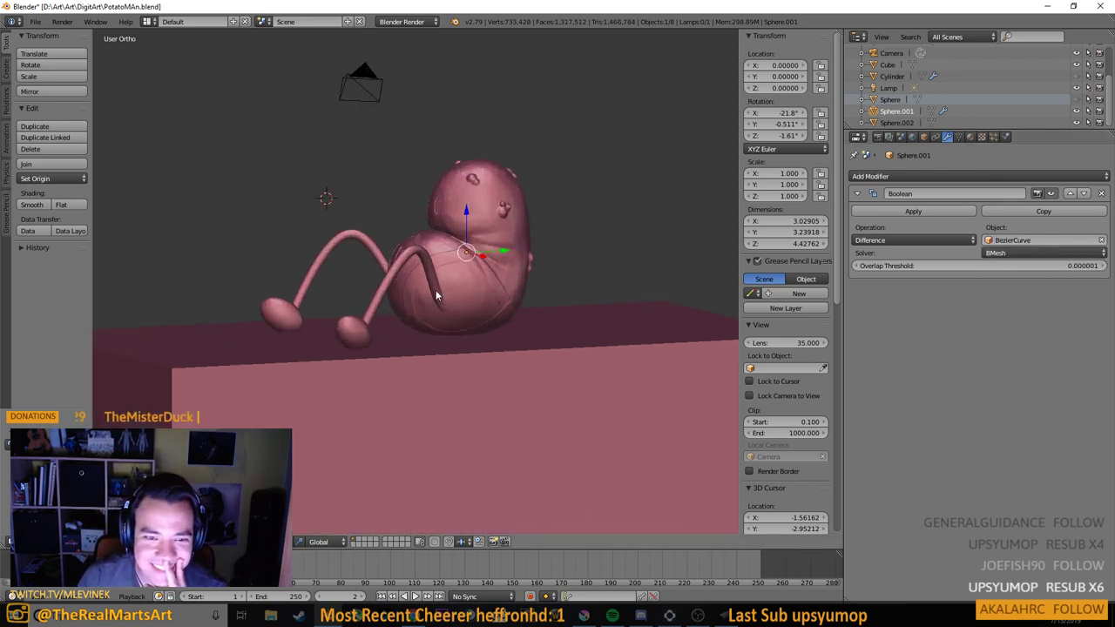
{"action": "left_click_drag", "start_coordinate": [486, 288], "coordinate": [474, 291]}
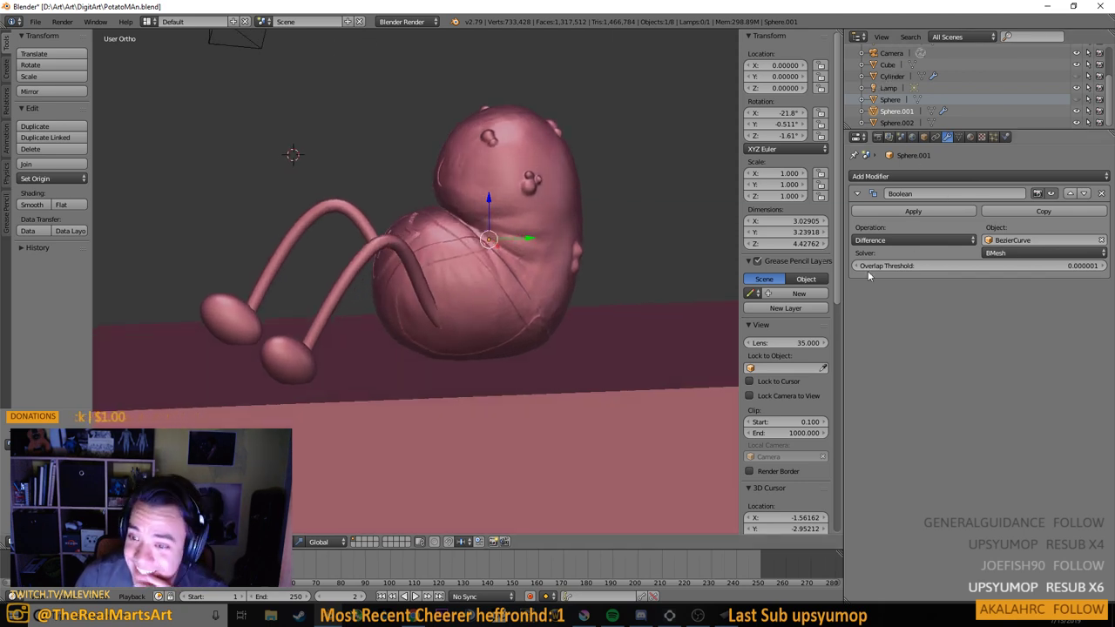
{"action": "left_click", "coordinate": [914, 268]}
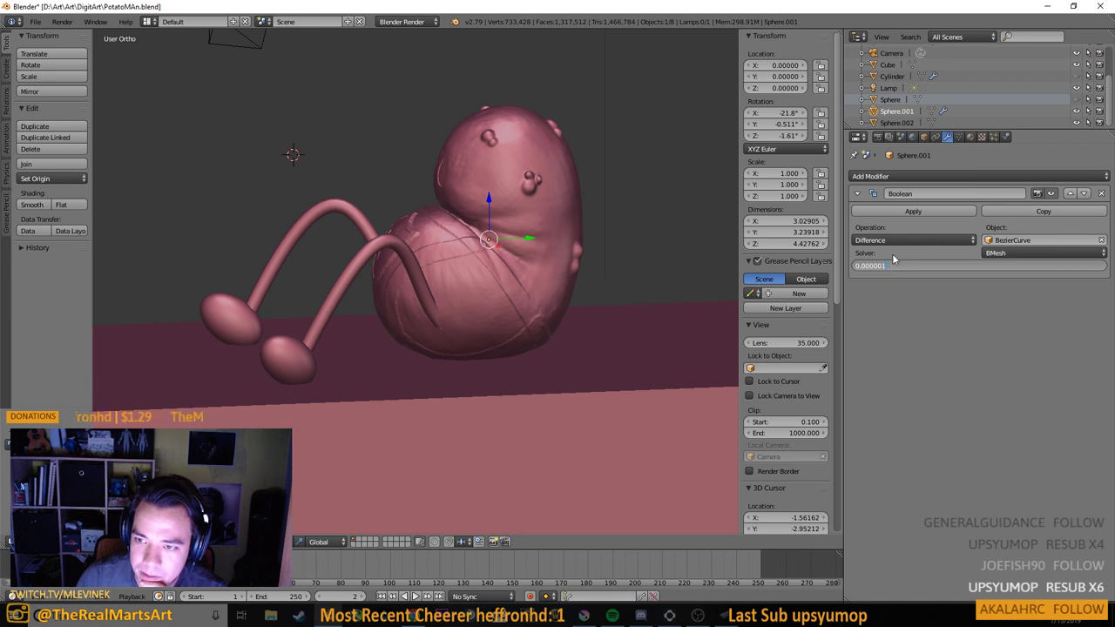
{"action": "key", "text": "Return"}
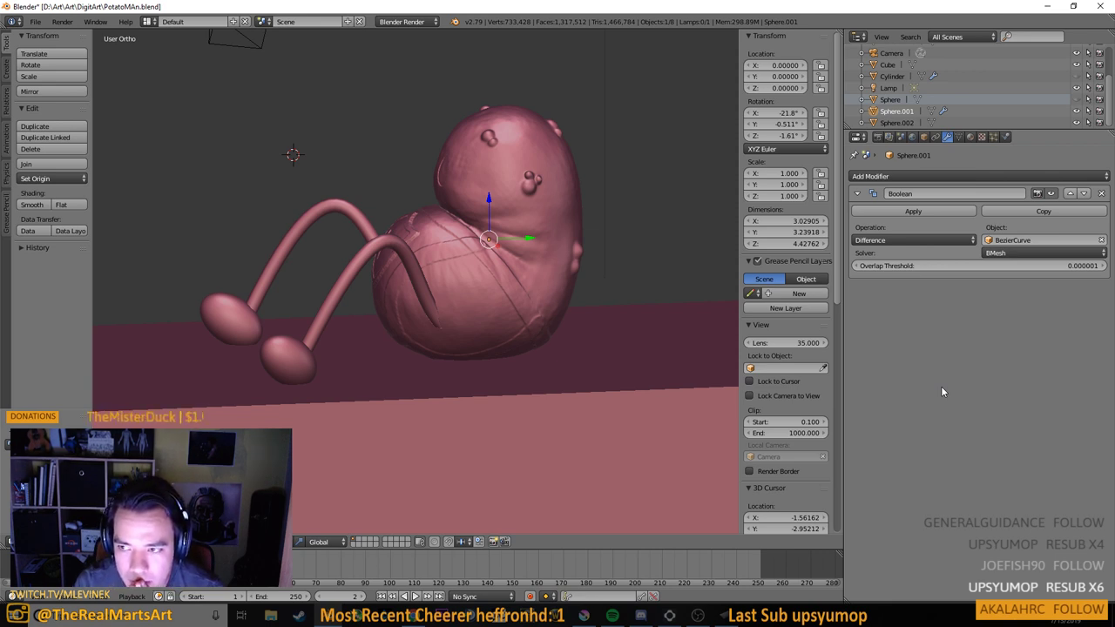
{"action": "left_click", "coordinate": [994, 254]}
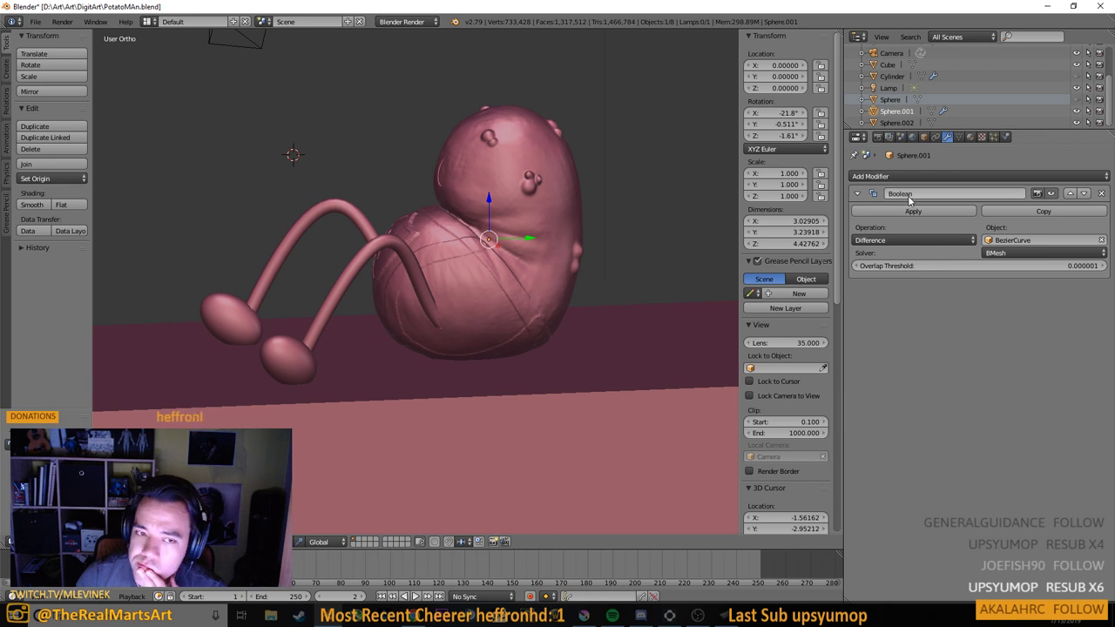
Check BezierCurve for modifiers, reselect Sphere.001 and examine where the leg enters the body
{"action": "right_click", "coordinate": [414, 278]}
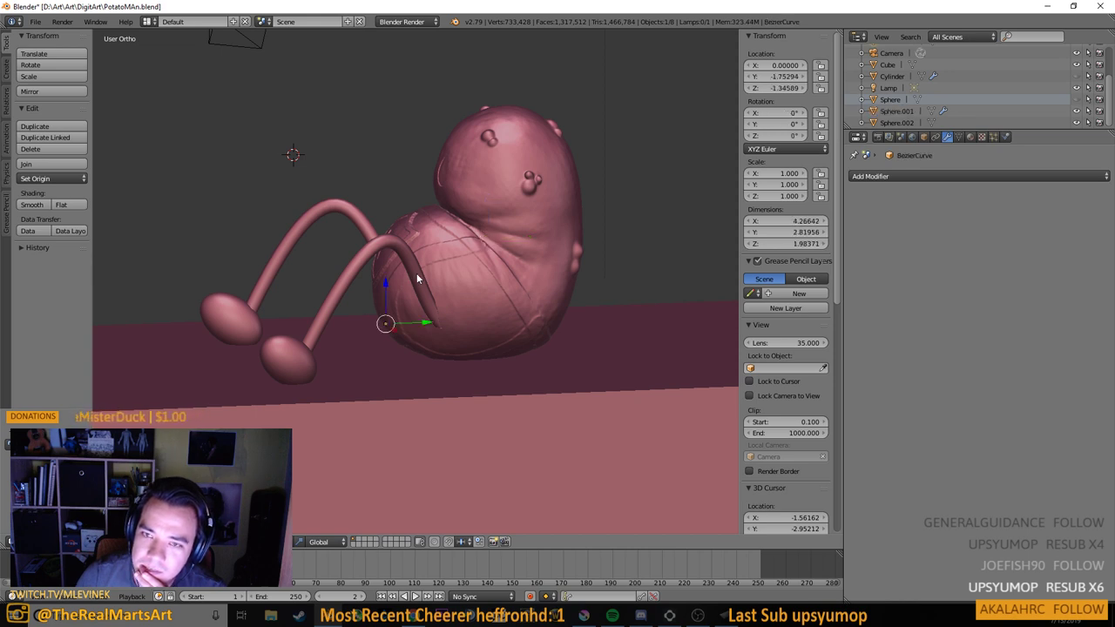
{"action": "left_click", "coordinate": [969, 137]}
{"action": "left_click", "coordinate": [951, 137]}
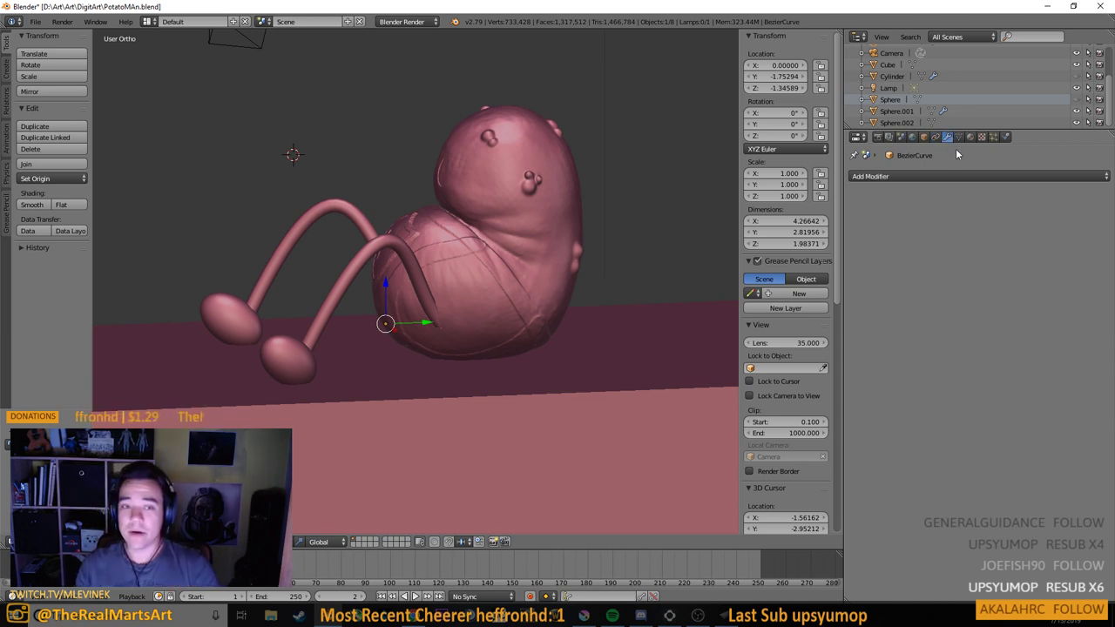
{"action": "scroll", "coordinate": [439, 314], "scroll_direction": "up", "scroll_amount": 5}
{"action": "right_click", "coordinate": [540, 248]}
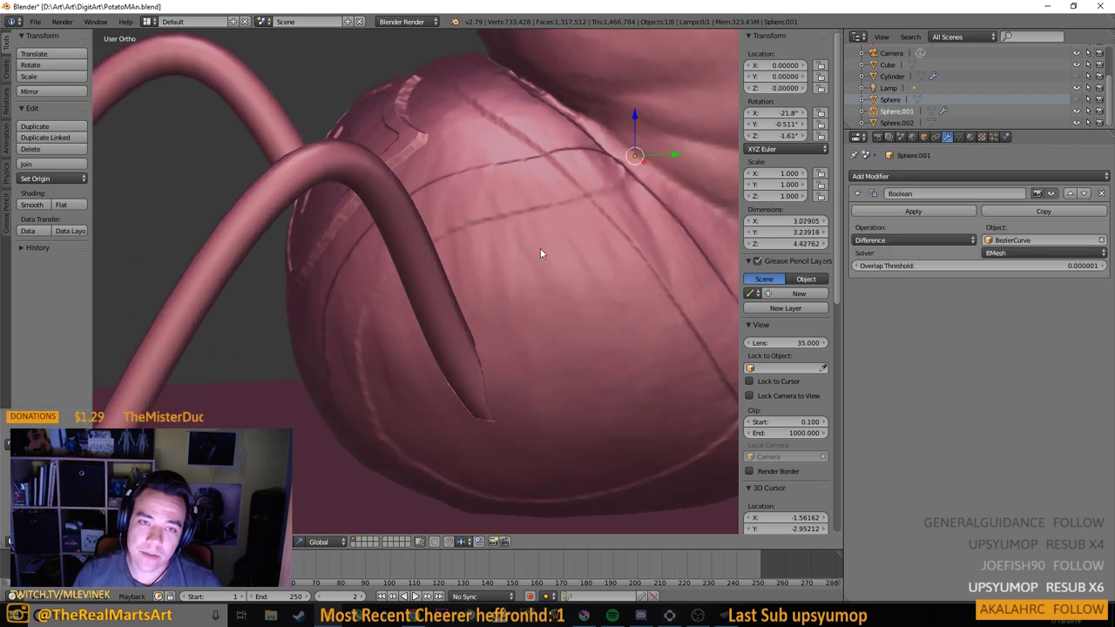
{"action": "scroll", "coordinate": [479, 357], "scroll_direction": "down", "scroll_amount": 4}
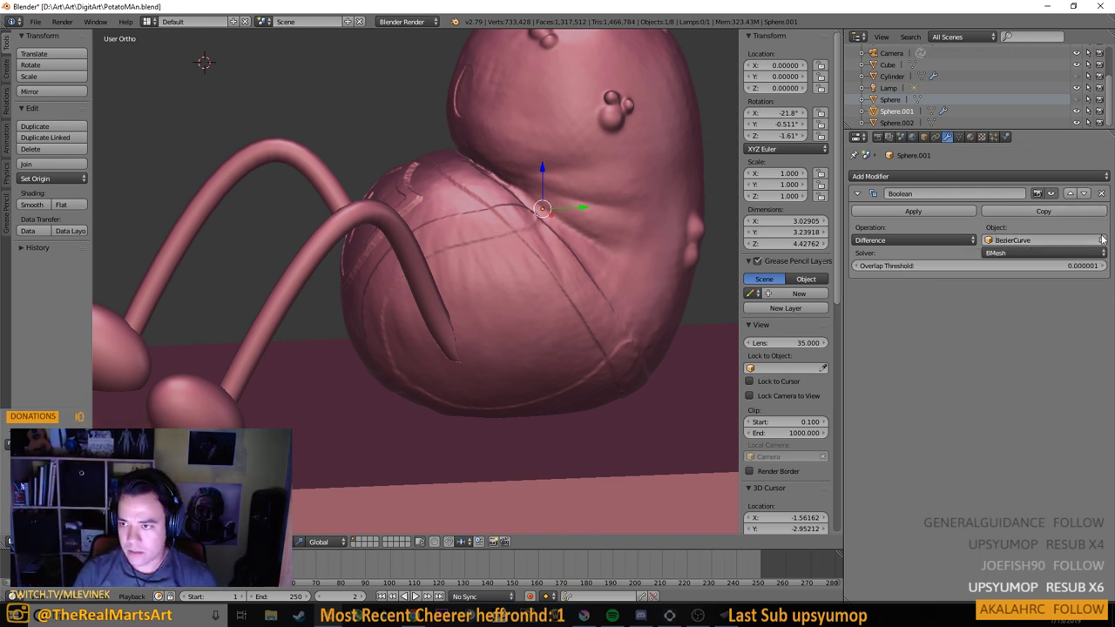
Undo the change of the Boolean modifier's object to BezierCurve and step back through the preceding visibility and selection changes
{"action": "key", "text": "ctrl+z"}
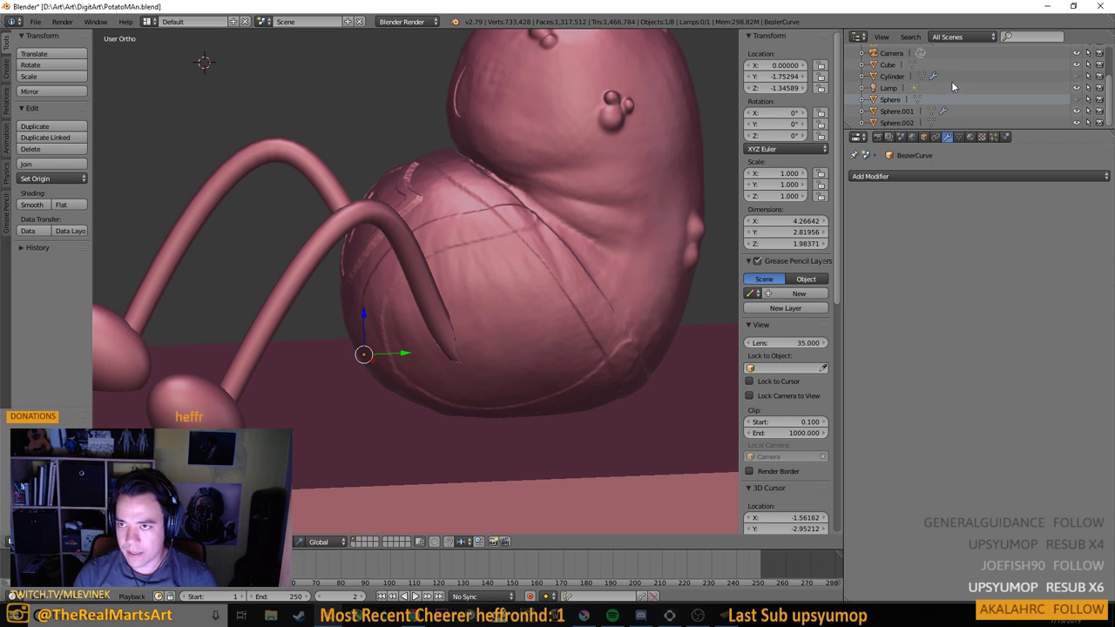
{"action": "key", "text": "ctrl+z"}
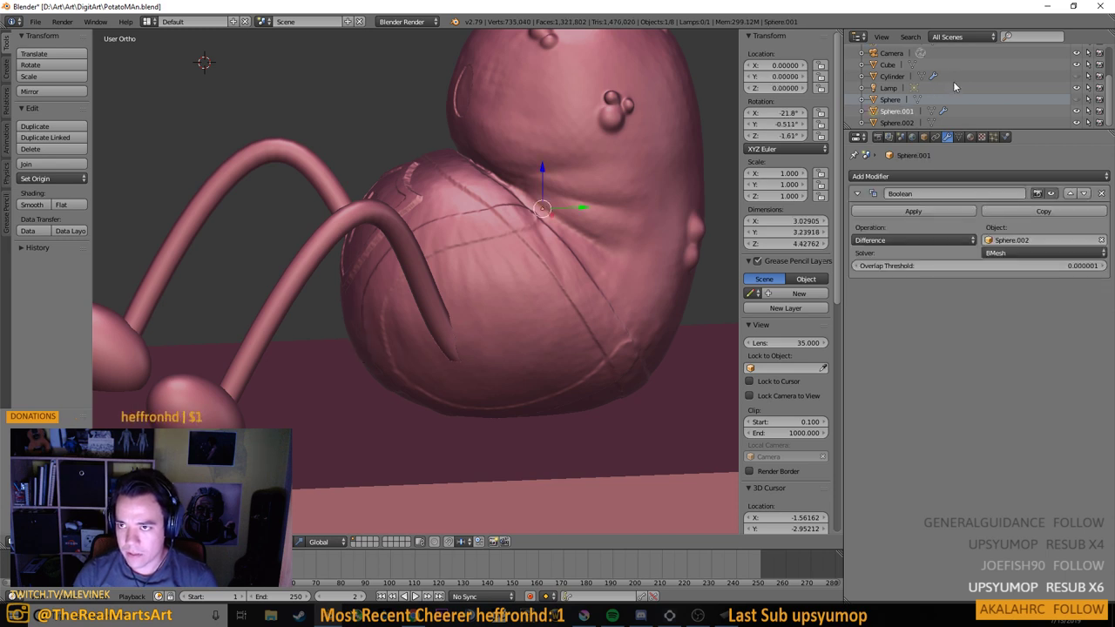
{"action": "key", "text": "ctrl+z"}
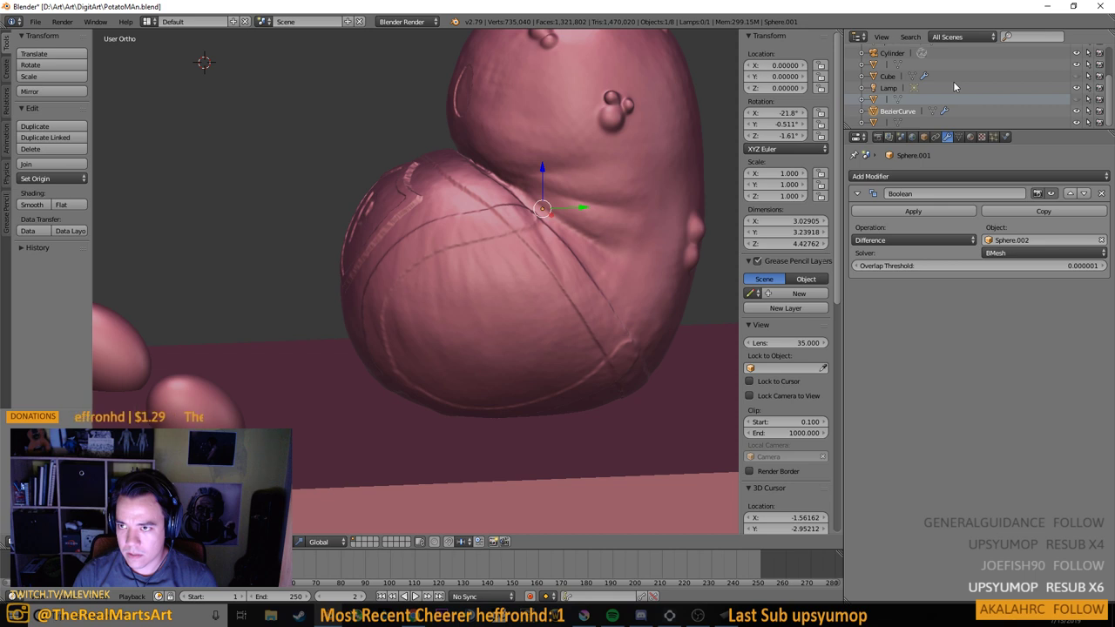
{"action": "key", "text": "ctrl+shift+z"}
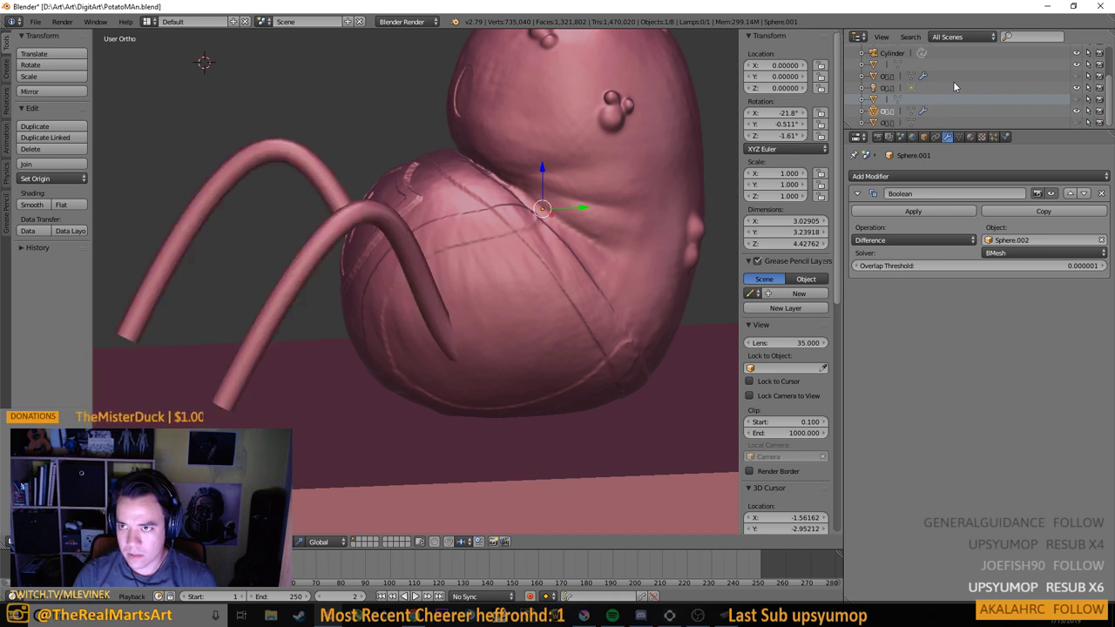
{"action": "key", "text": "ctrl+shift+z"}
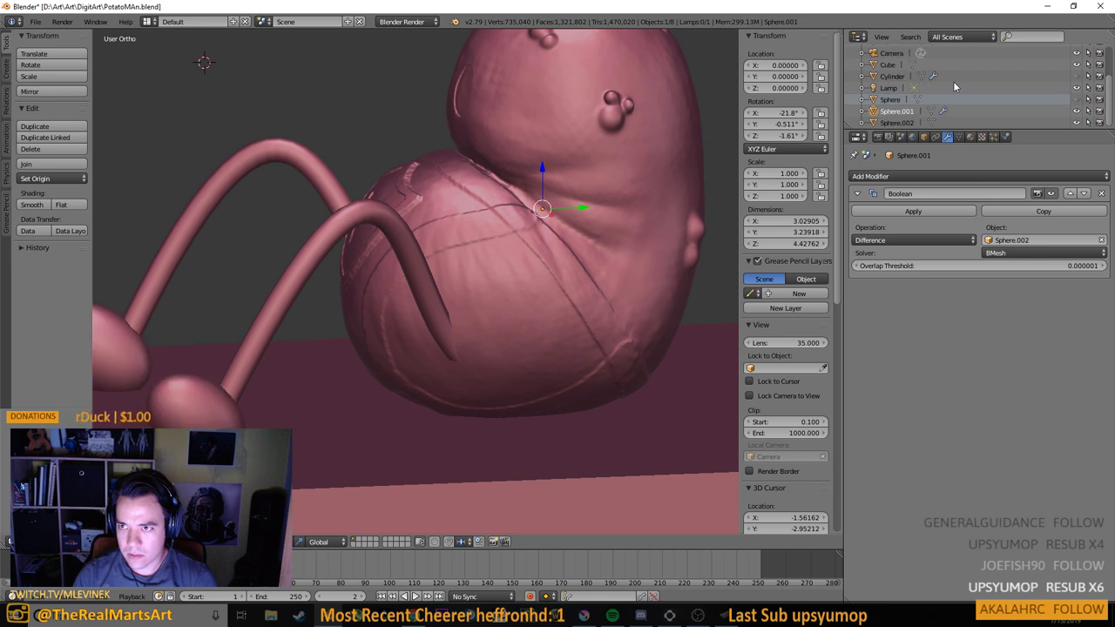
{"action": "scroll", "coordinate": [954, 86], "scroll_direction": "up", "scroll_amount": 3}
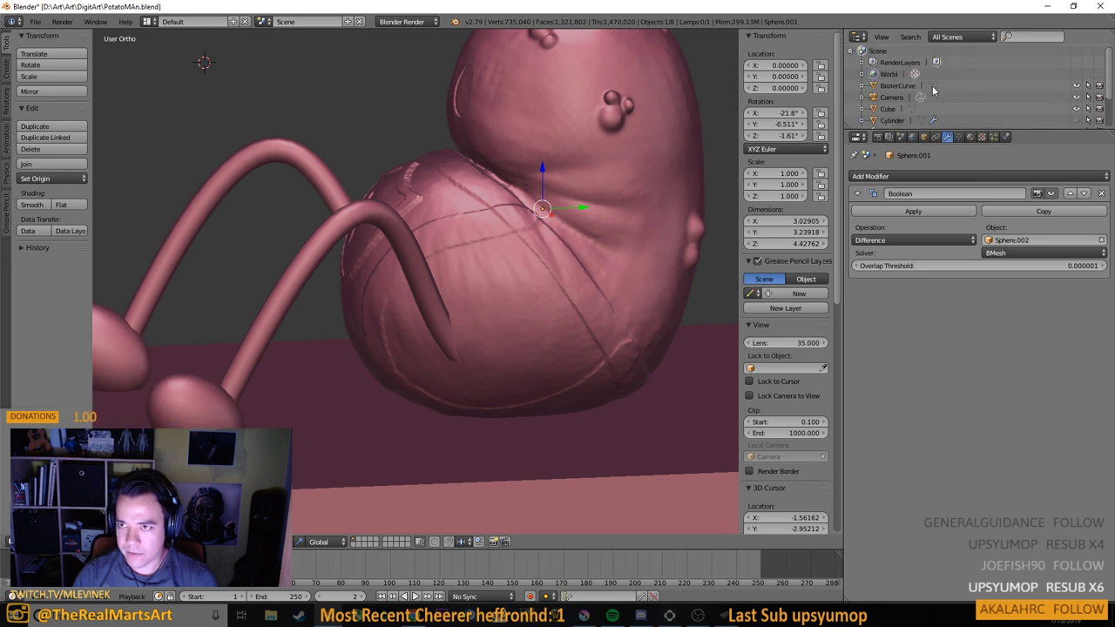
{"action": "key", "text": "ctrl+z"}
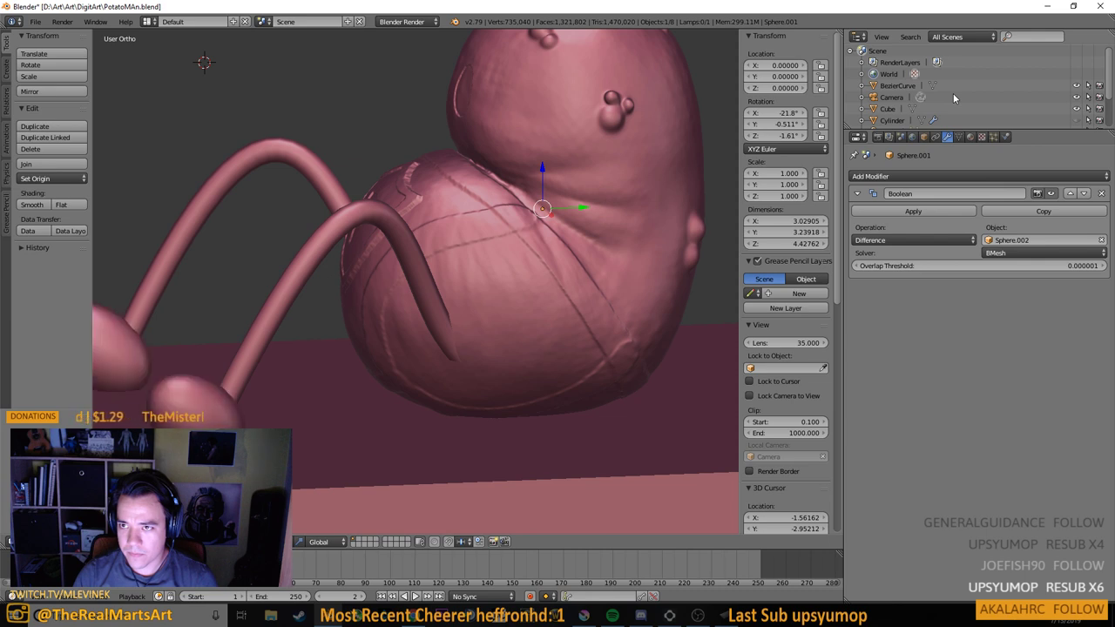
{"action": "key", "text": "ctrl+z"}
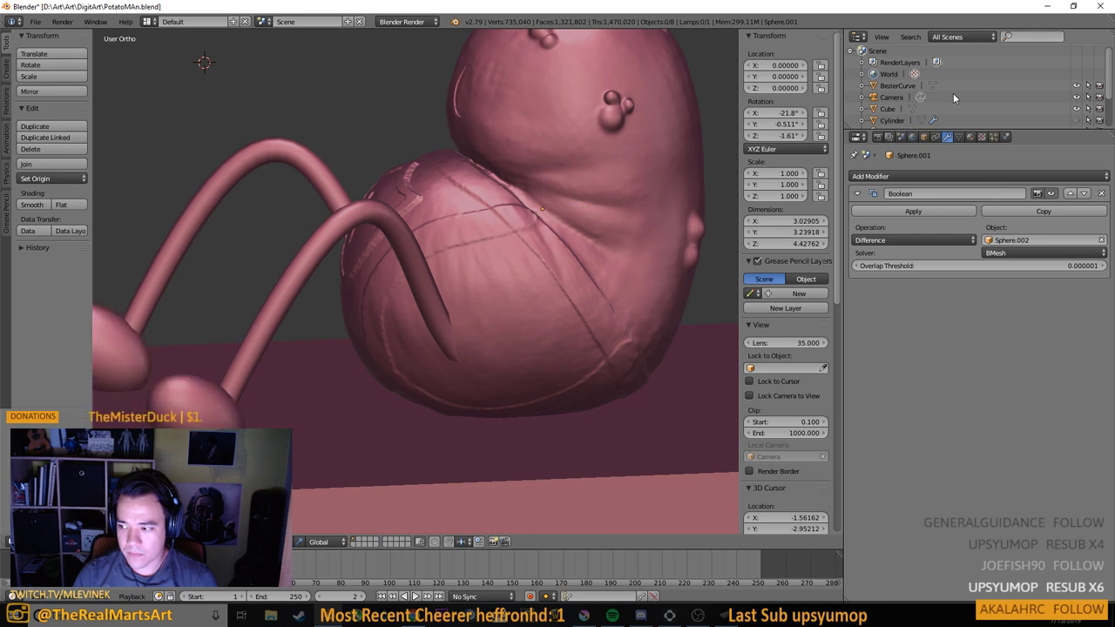
{"action": "key", "text": "ctrl+z"}
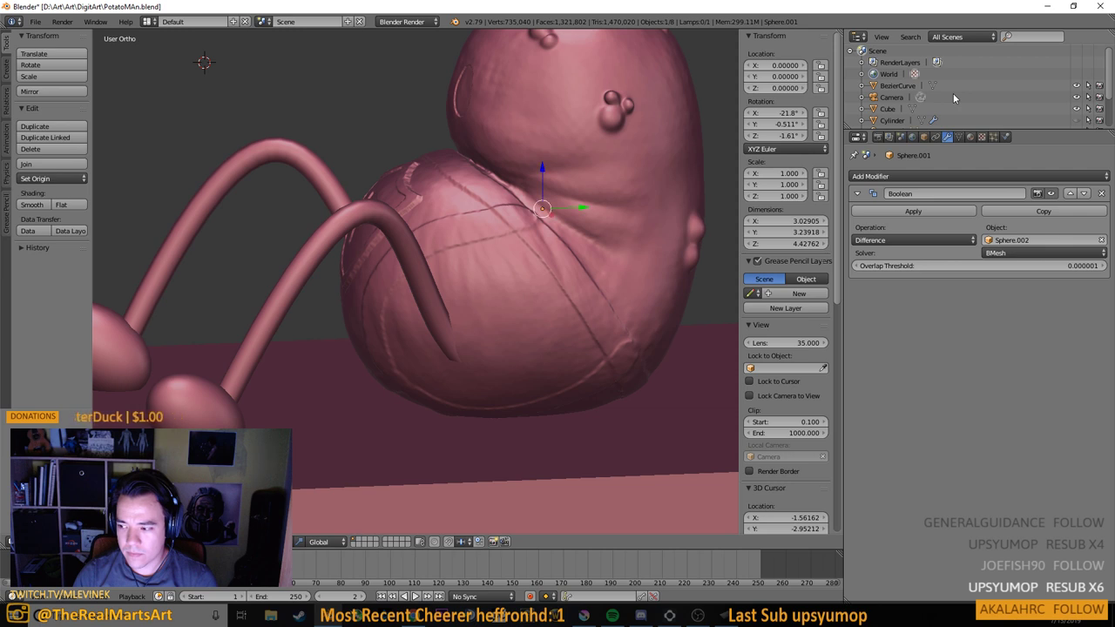
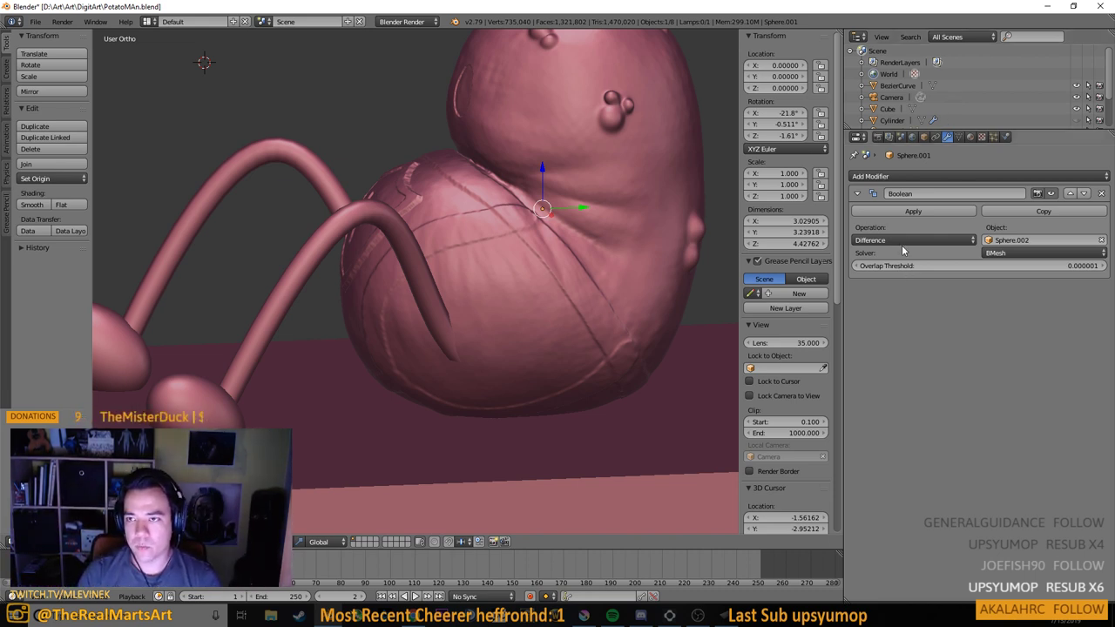
{"action": "scroll", "coordinate": [919, 100], "scroll_direction": "down", "scroll_amount": 2}
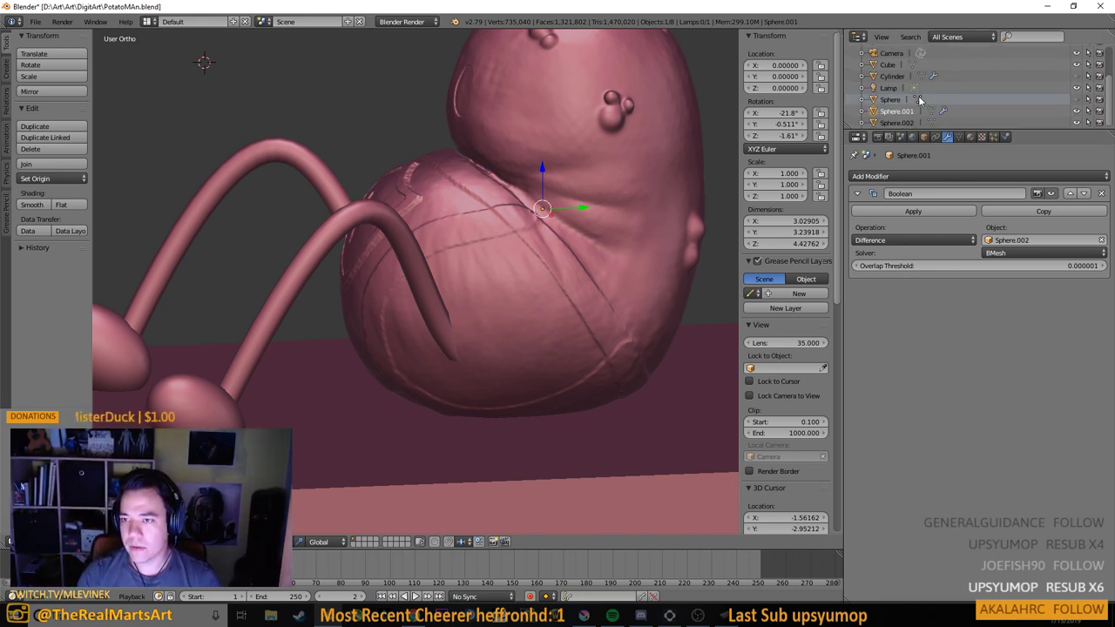
{"action": "scroll", "coordinate": [919, 101], "scroll_direction": "up", "scroll_amount": 2}
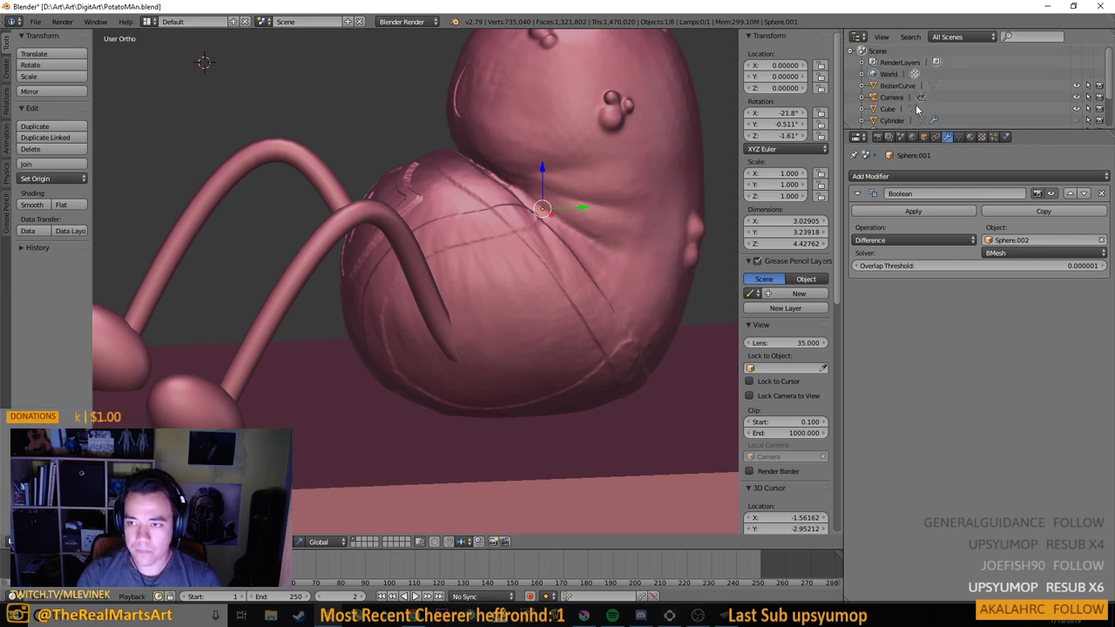
Undo further, back to before the body's Boolean modifier was added and BezierCurve's Mirror modifier was applied
{"action": "key", "text": "ctrl+z"}
{"action": "key", "text": "ctrl+z"}
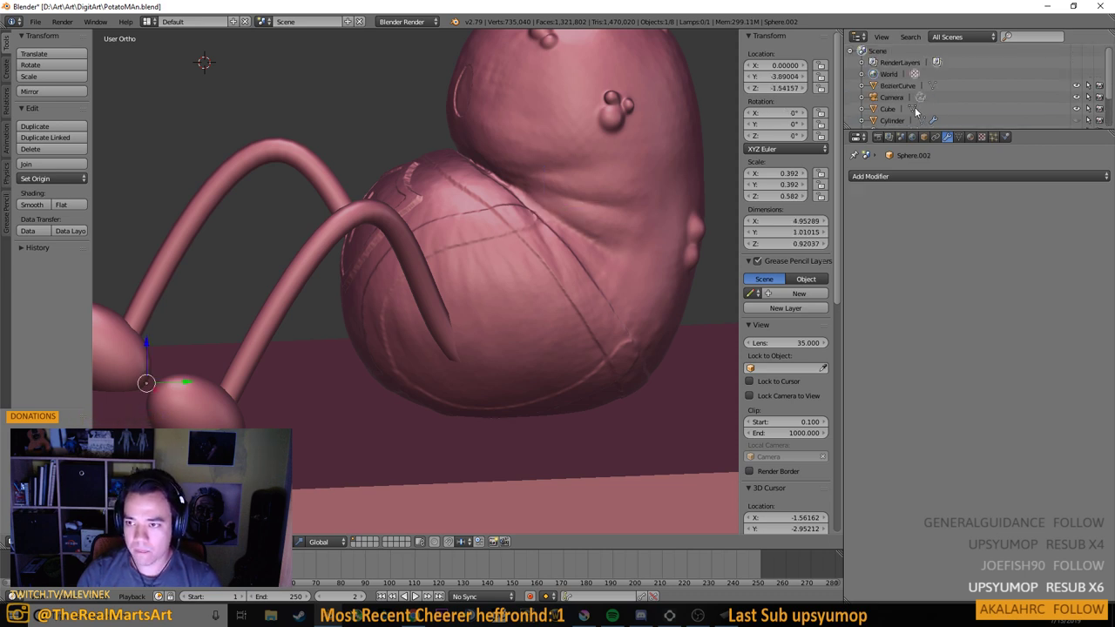
{"action": "key", "text": "ctrl+z"}
{"action": "key", "text": "ctrl+z"}
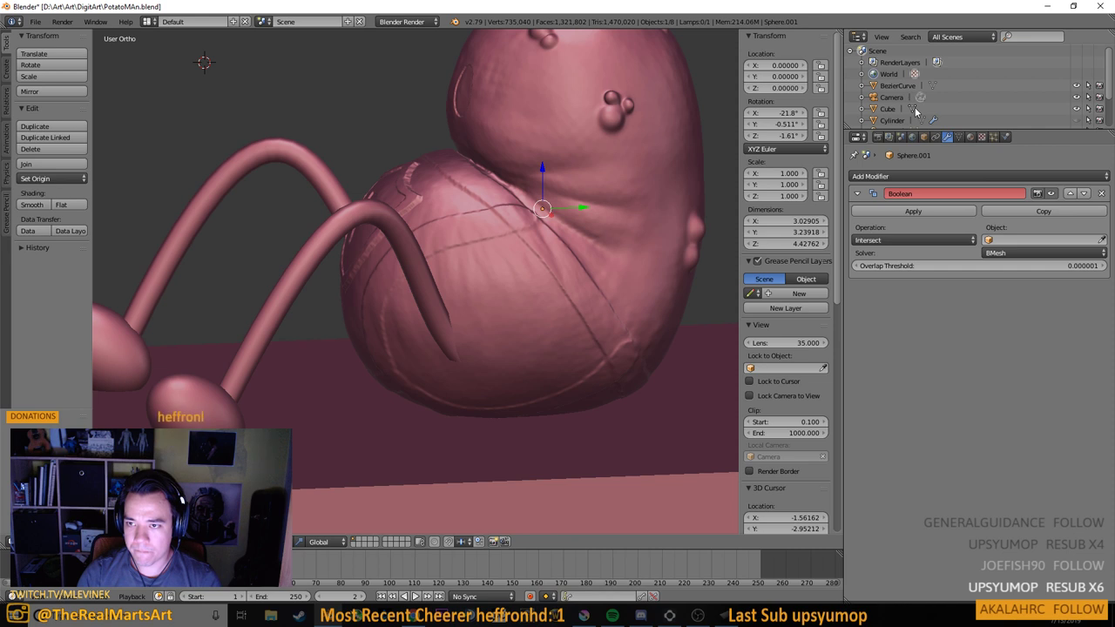
{"action": "key", "text": "ctrl+z"}
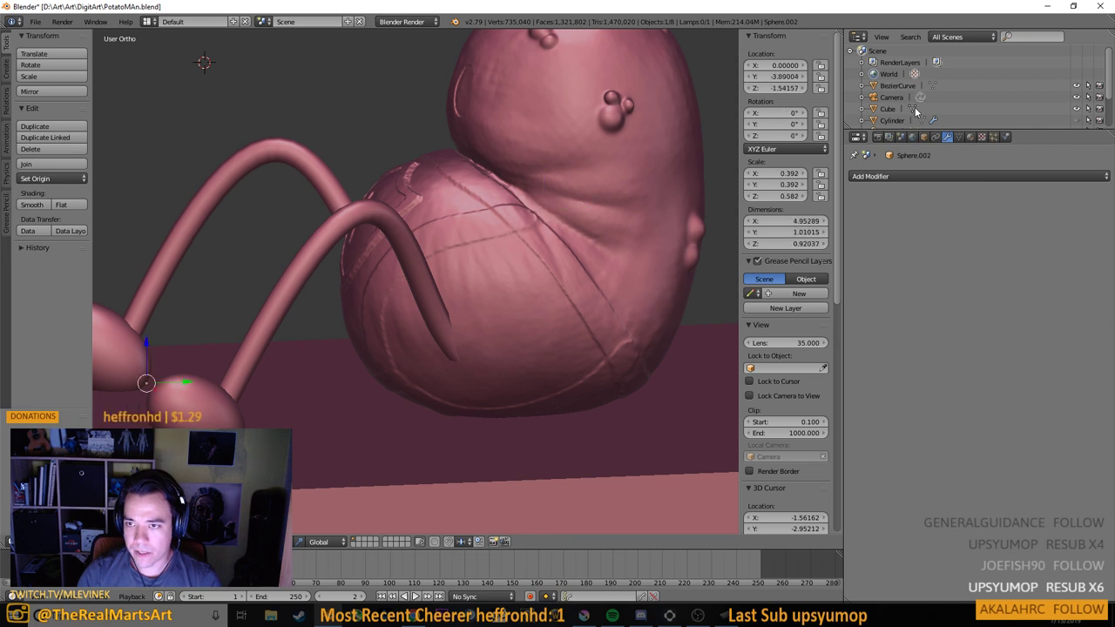
{"action": "key", "text": "ctrl+z"}
{"action": "key", "text": "ctrl+z"}
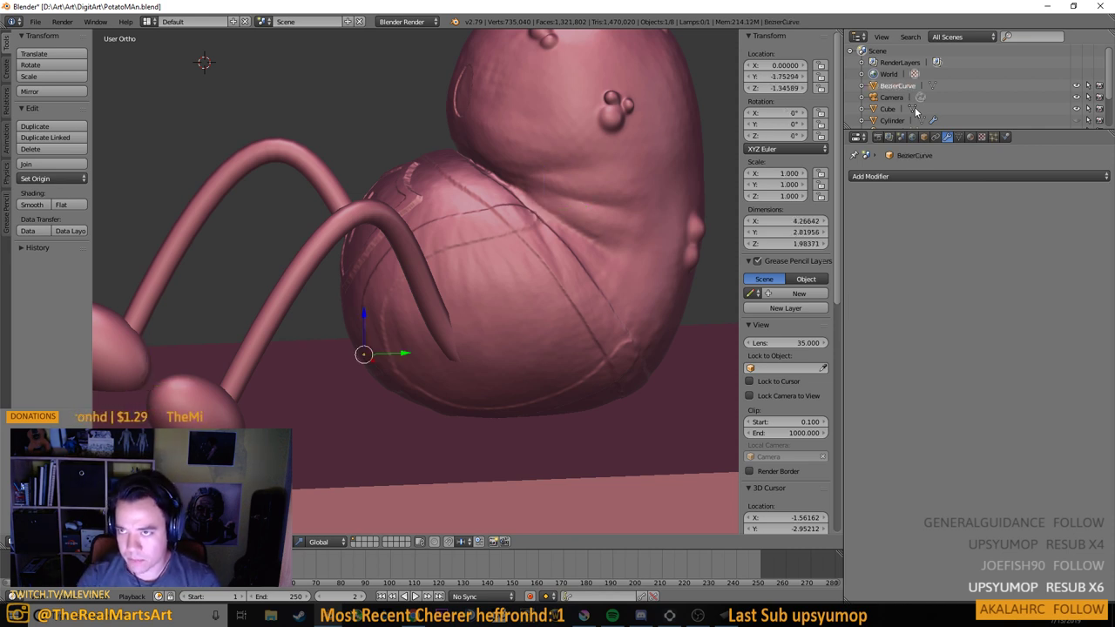
{"action": "key", "text": "ctrl+shift+z"}
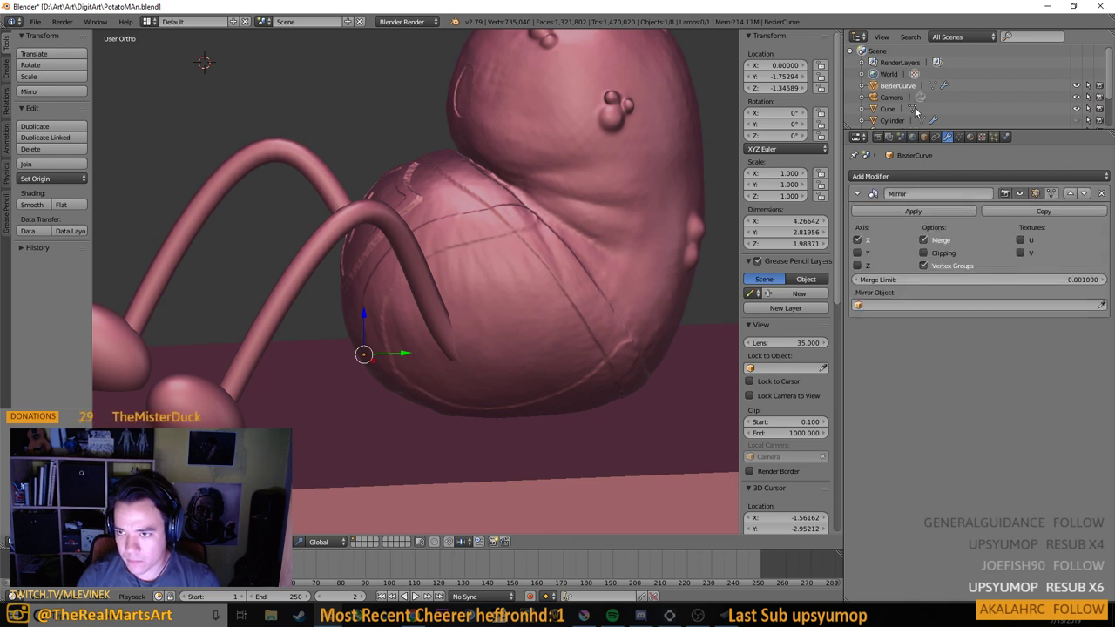
{"action": "key", "text": "ctrl+z"}
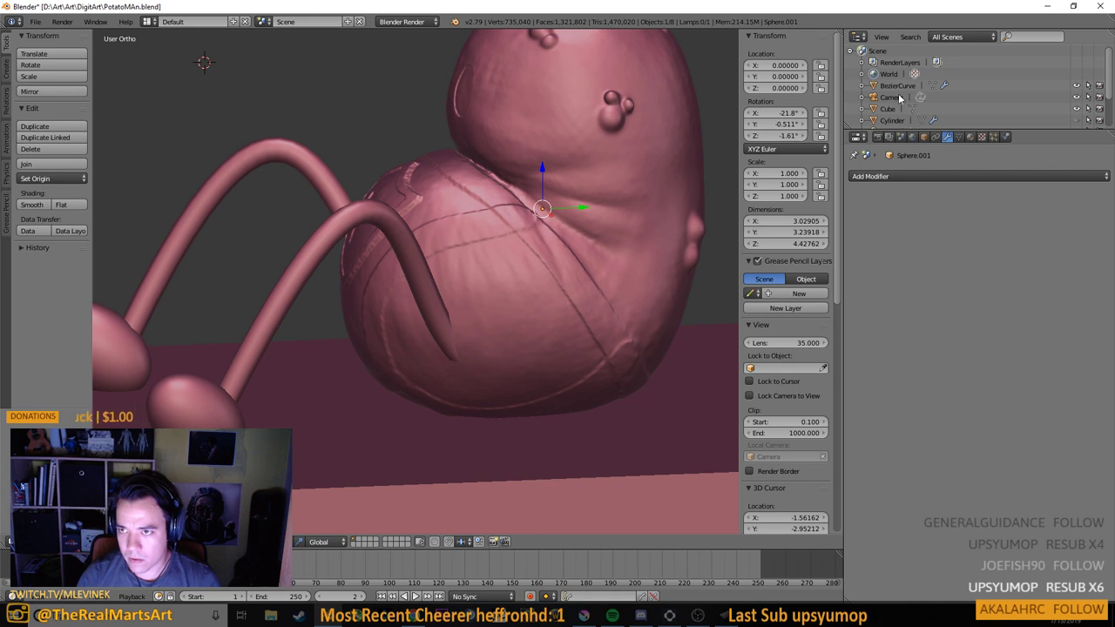
Duplicate the BezierCurve legs in place and open the copy's mesh for editing
{"action": "left_click", "coordinate": [884, 89]}
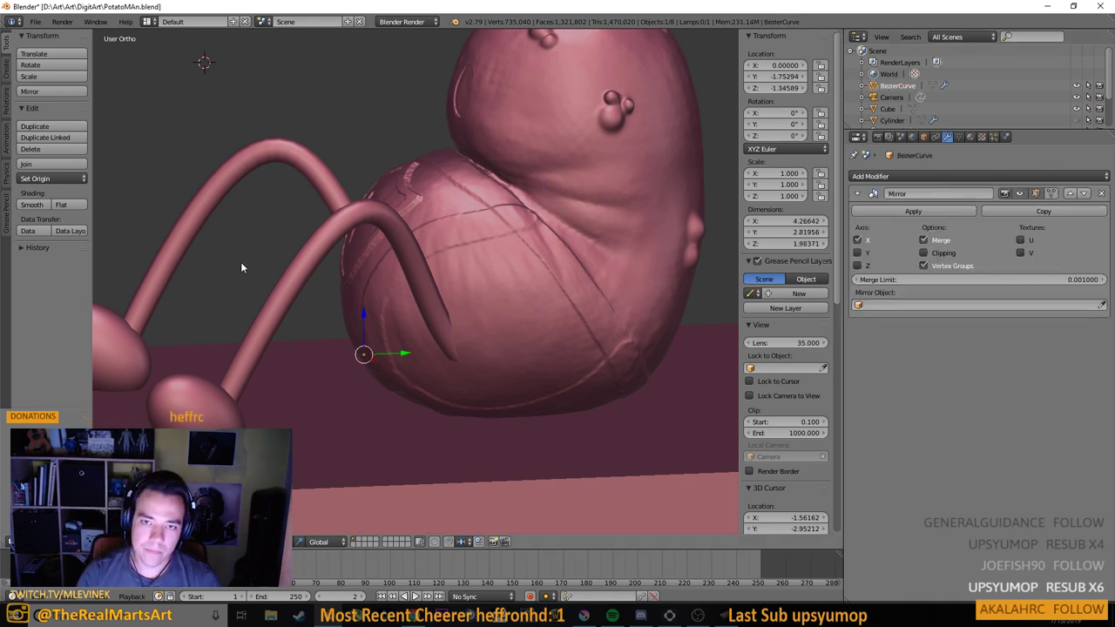
{"action": "left_click_drag", "start_coordinate": [250, 261], "coordinate": [318, 257]}
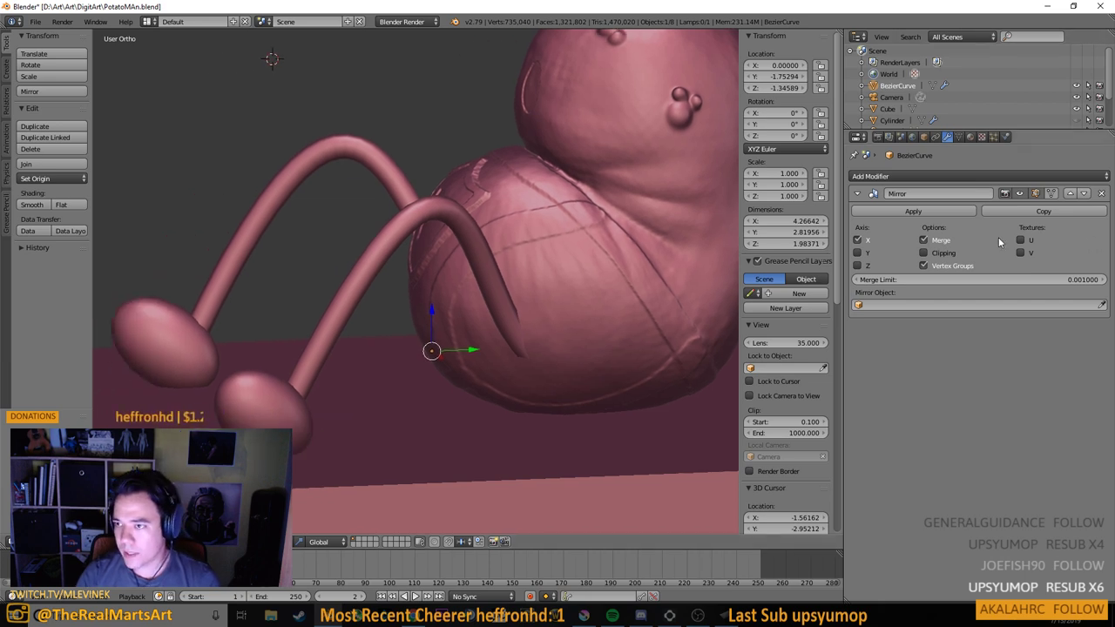
{"action": "right_click", "coordinate": [893, 89]}
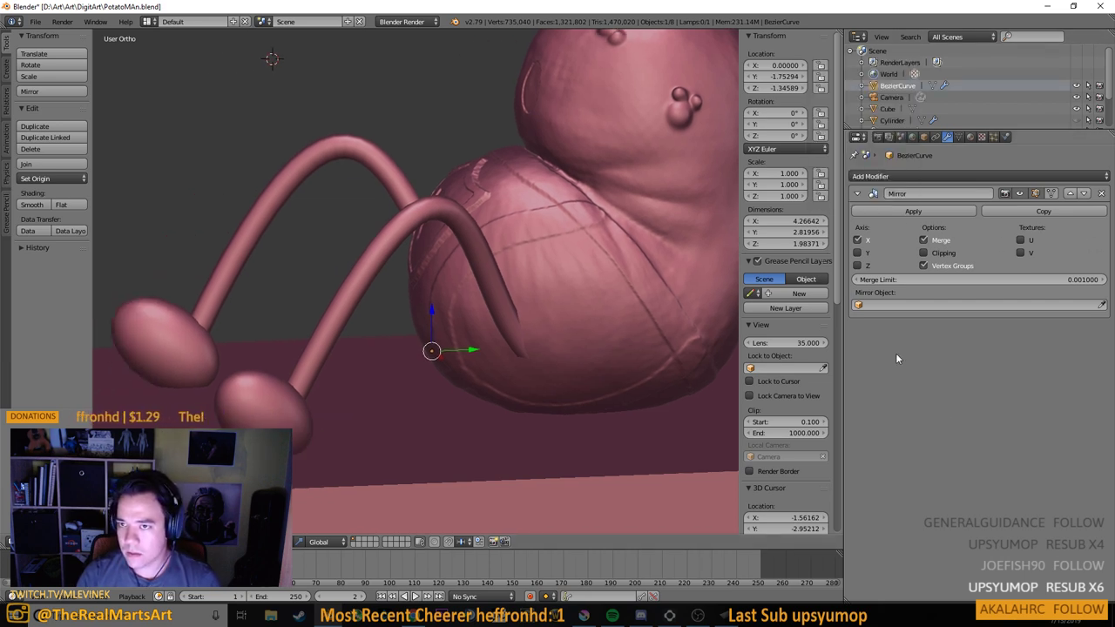
{"action": "key", "text": "shift+d"}
{"action": "right_click", "coordinate": [361, 228]}
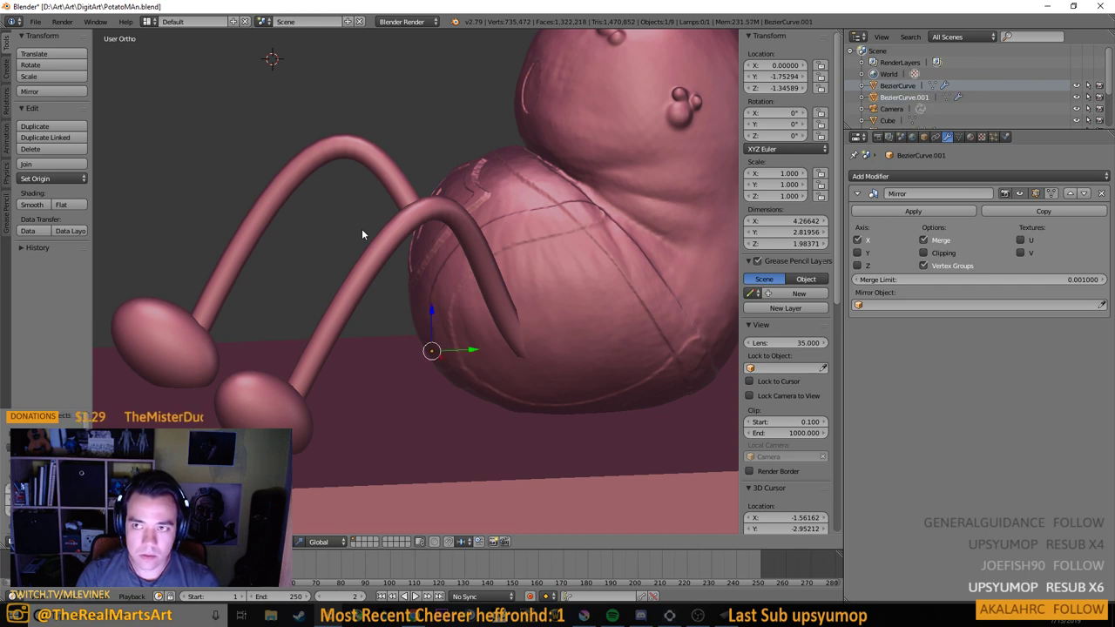
{"action": "left_click_drag", "start_coordinate": [602, 169], "coordinate": [588, 243]}
{"action": "key", "text": "Tab"}
{"action": "scroll", "coordinate": [394, 281], "scroll_direction": "up", "scroll_amount": 4}
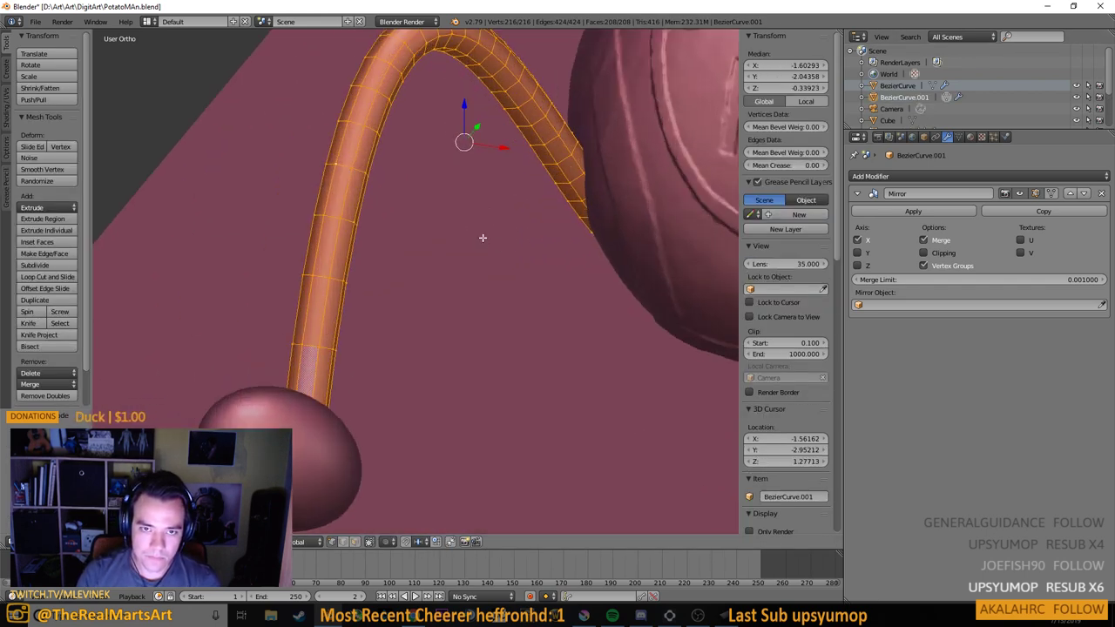
Try to scale up the whole mesh of the duplicated leg
{"action": "key", "text": "s"}
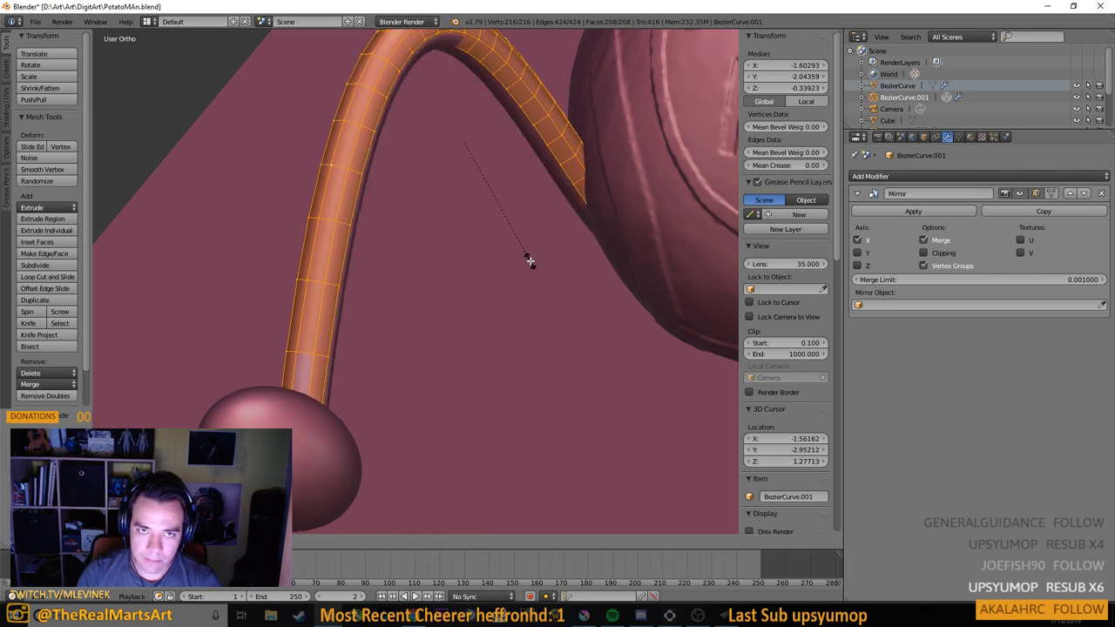
{"action": "right_click", "coordinate": [531, 261]}
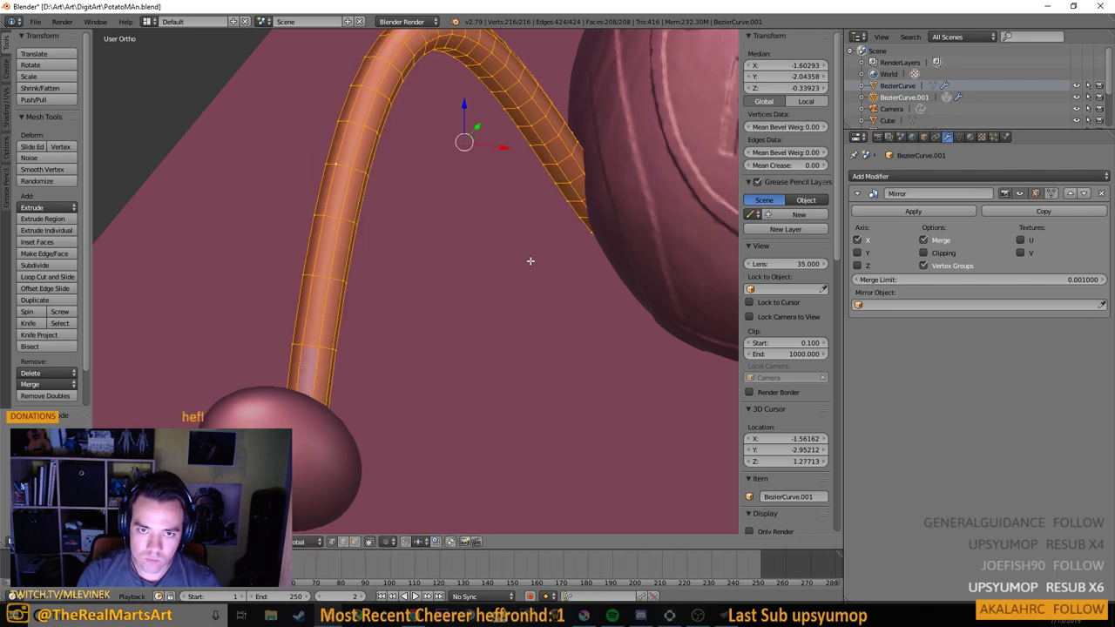
{"action": "key", "text": "s"}
{"action": "left_click", "coordinate": [539, 255]}
{"action": "left_click_drag", "start_coordinate": [542, 254], "coordinate": [494, 125]}
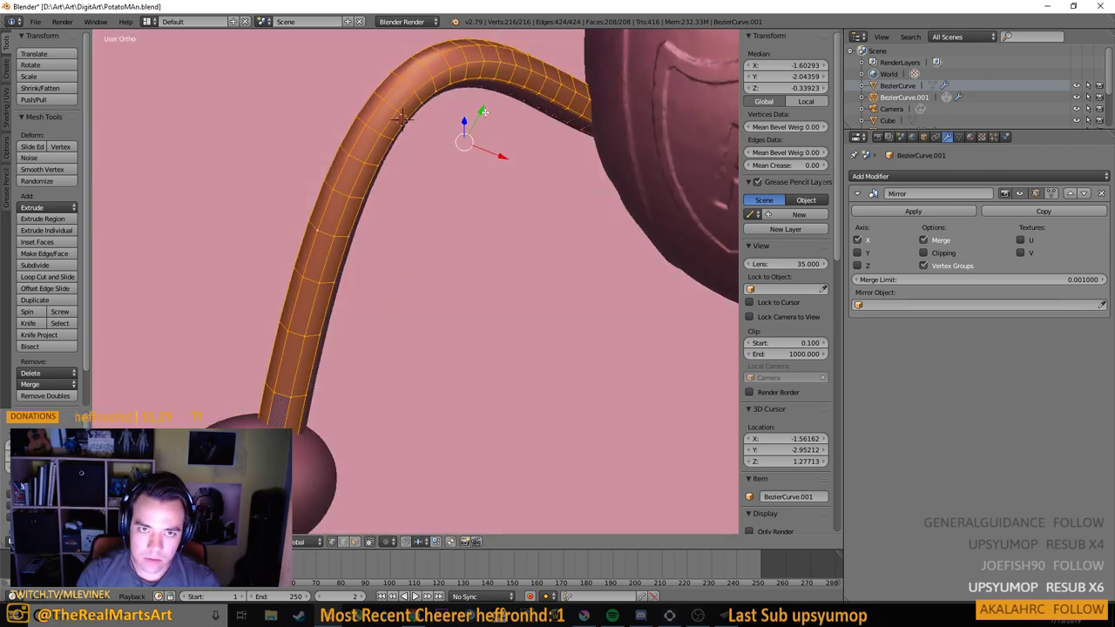
{"action": "key", "text": "ctrl+z"}
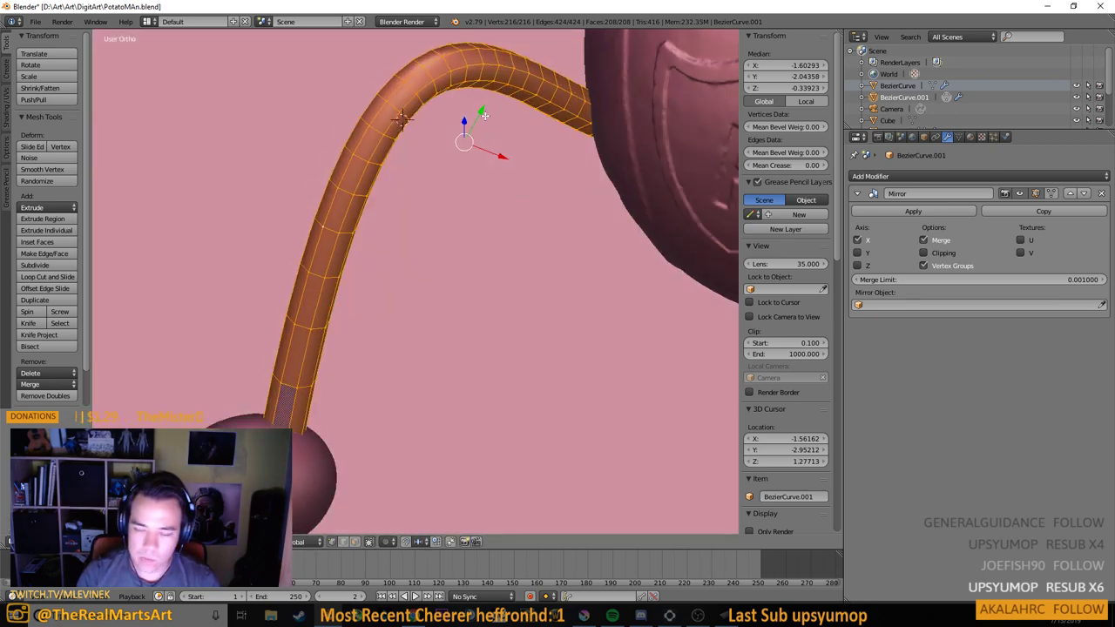
Switch to wireframe, clear the selection and circle-select the vertices at the duplicated leg's end inside the body
{"action": "left_click_drag", "start_coordinate": [573, 169], "coordinate": [446, 204]}
{"action": "key", "text": "z"}
{"action": "scroll", "coordinate": [547, 158], "scroll_direction": "up", "scroll_amount": 3}
{"action": "left_click_drag", "start_coordinate": [424, 304], "coordinate": [445, 76]}
{"action": "scroll", "coordinate": [448, 165], "scroll_direction": "up", "scroll_amount": 2}
{"action": "left_click_drag", "start_coordinate": [448, 176], "coordinate": [451, 247]}
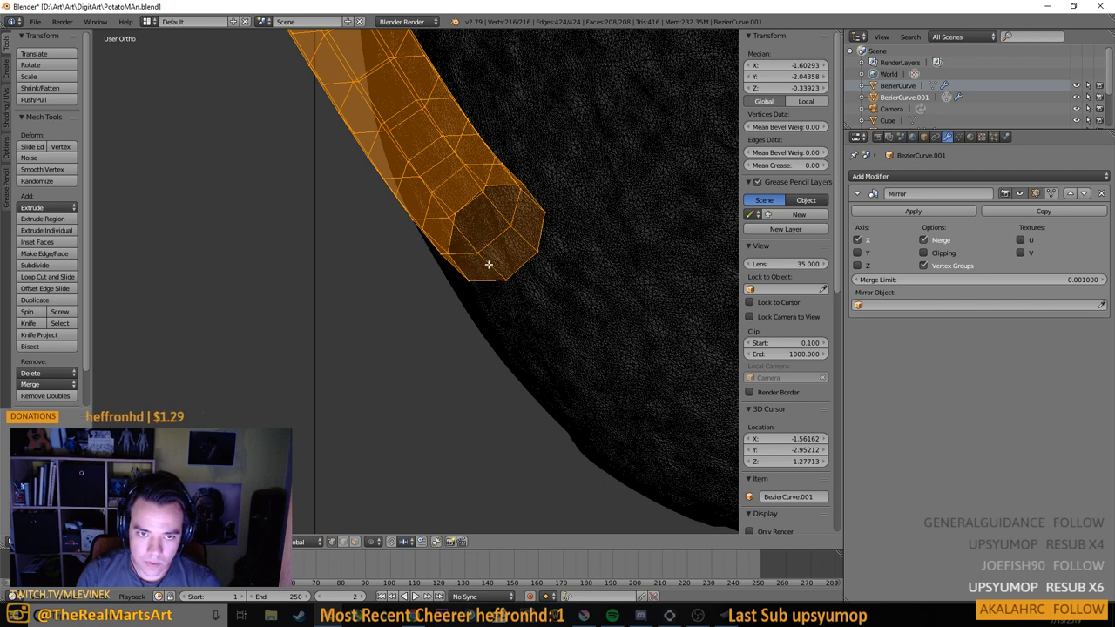
{"action": "key", "text": "a"}
{"action": "key", "text": "c"}
{"action": "mouse_move", "coordinate": [478, 271]}
{"action": "left_mouse_down"}
{"action": "mouse_move", "coordinate": [549, 187]}
{"action": "mouse_move", "coordinate": [417, 235]}
{"action": "mouse_move", "coordinate": [402, 216]}
{"action": "mouse_move", "coordinate": [439, 141]}
{"action": "mouse_move", "coordinate": [456, 116]}
{"action": "mouse_move", "coordinate": [473, 134]}
{"action": "mouse_move", "coordinate": [400, 128]}
{"action": "mouse_move", "coordinate": [415, 134]}
{"action": "mouse_move", "coordinate": [418, 123]}
{"action": "mouse_move", "coordinate": [323, 92]}
{"action": "left_mouse_up"}
{"action": "key", "text": "c"}
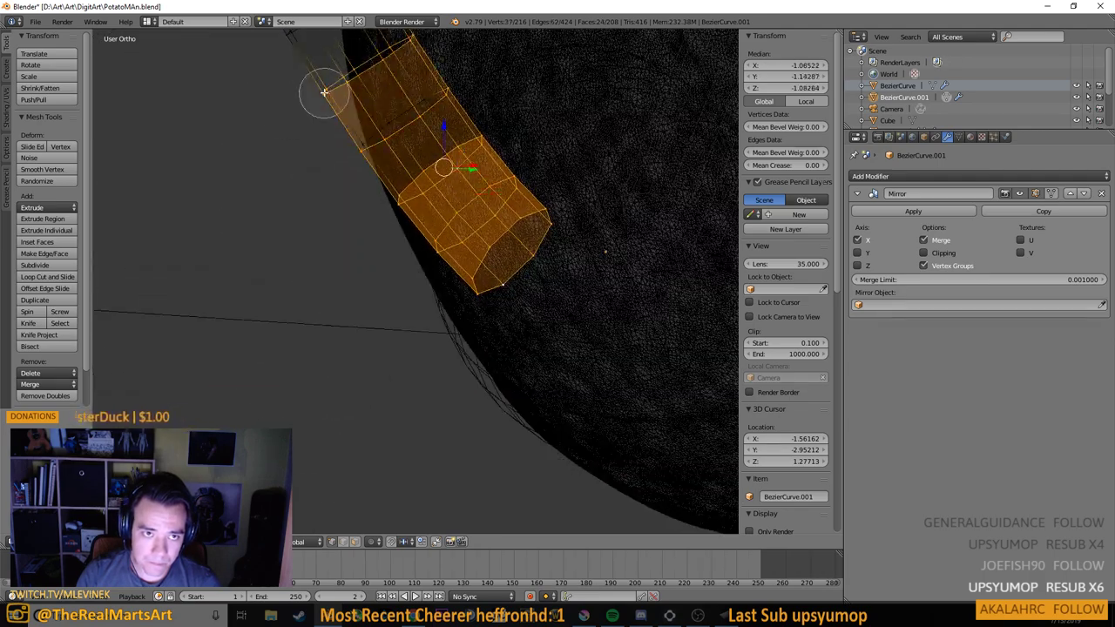
Extend the selection to all remaining vertices around the leg section embedded in the body, filling the gaps between rings
{"action": "right_click", "coordinate": [335, 88]}
{"action": "left_click_drag", "start_coordinate": [382, 74], "coordinate": [400, 206]}
{"action": "key", "text": "c"}
{"action": "left_click_drag", "start_coordinate": [406, 97], "coordinate": [241, 190]}
{"action": "right_click", "coordinate": [349, 131]}
{"action": "mouse_move", "coordinate": [374, 79]}
{"action": "left_mouse_down"}
{"action": "mouse_move", "coordinate": [410, 130]}
{"action": "mouse_move", "coordinate": [295, 150]}
{"action": "left_mouse_up"}
{"action": "key", "text": "c"}
{"action": "right_click", "coordinate": [399, 103]}
{"action": "left_click_drag", "start_coordinate": [441, 198], "coordinate": [502, 221]}
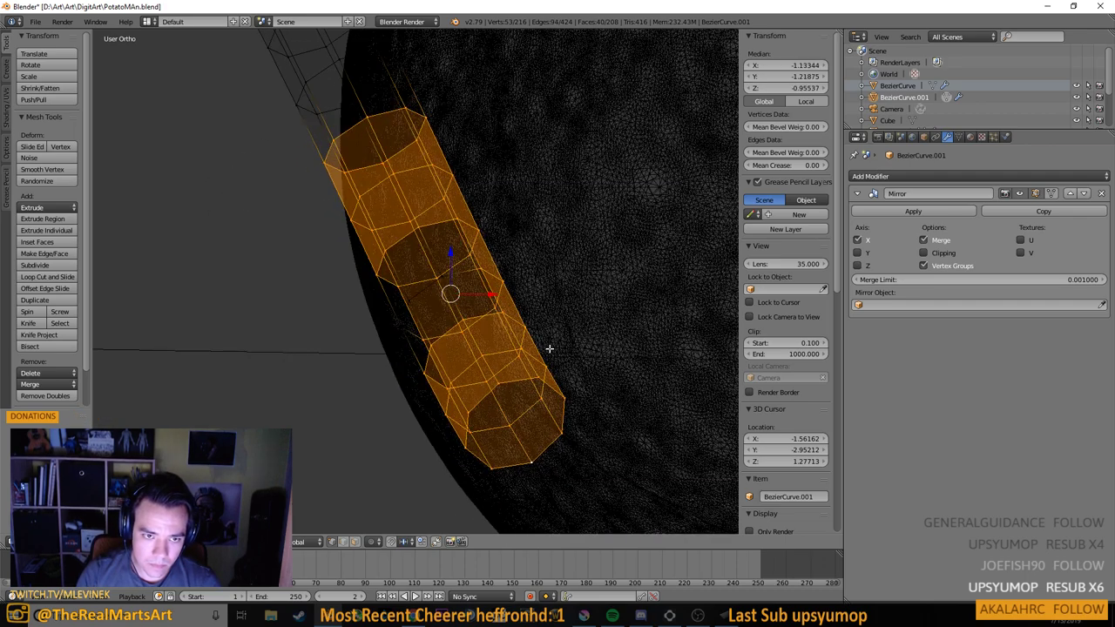
{"action": "key", "text": "c"}
{"action": "left_click_drag", "start_coordinate": [453, 273], "coordinate": [388, 327]}
{"action": "right_click", "coordinate": [396, 356]}
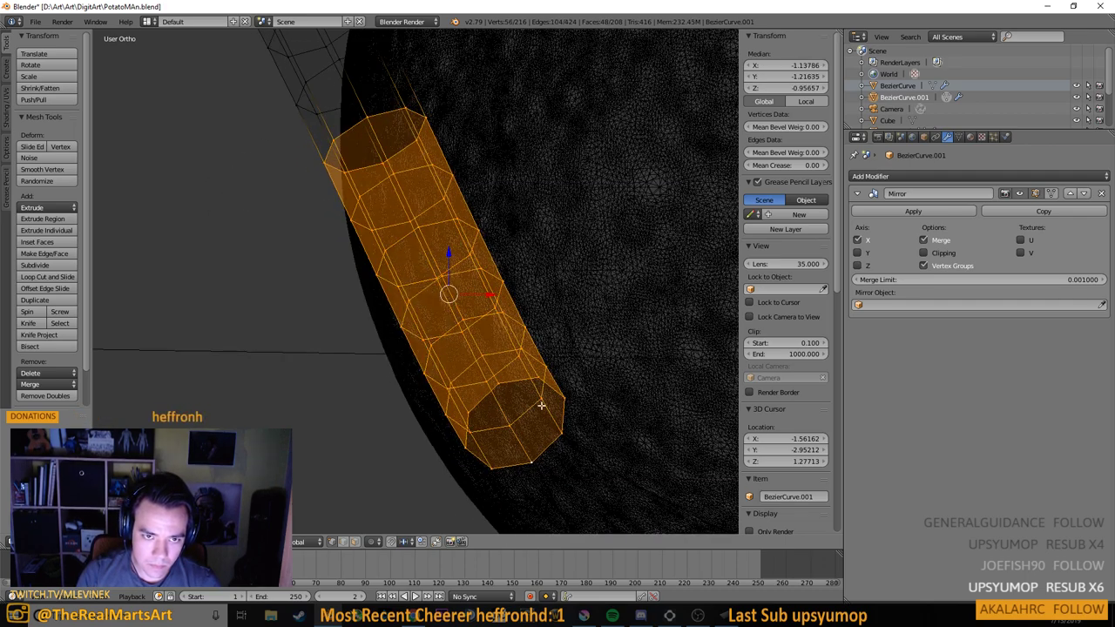
Scale up the selected section of the duplicated leg embedded in the body slightly beyond the original leg's thickness
{"action": "key", "text": "s"}
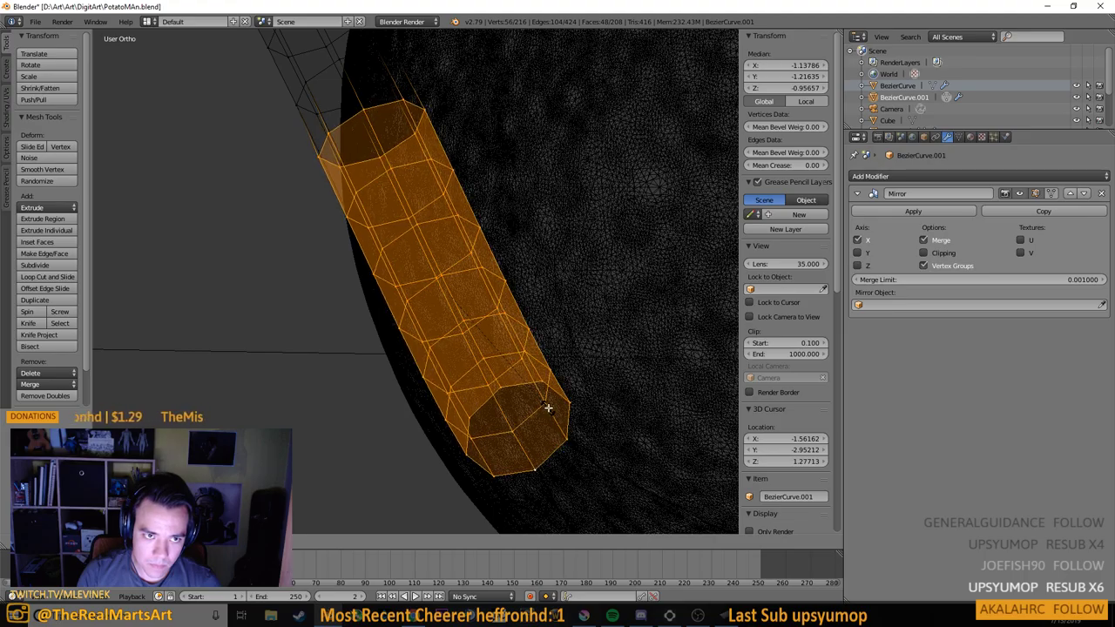
{"action": "left_click", "coordinate": [549, 407]}
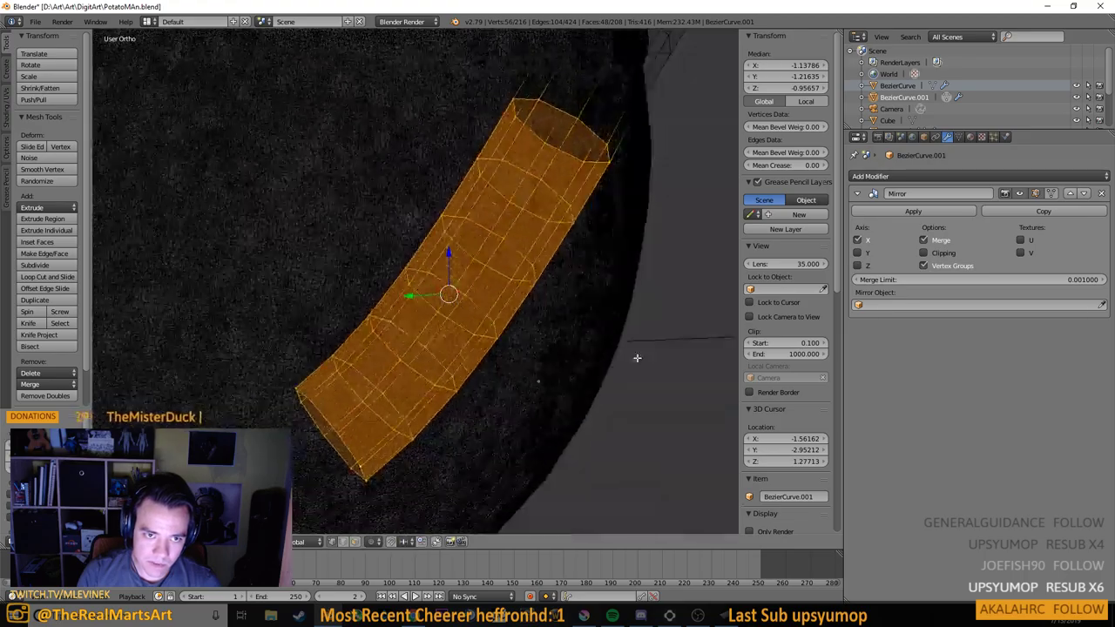
{"action": "left_click_drag", "start_coordinate": [659, 352], "coordinate": [634, 329]}
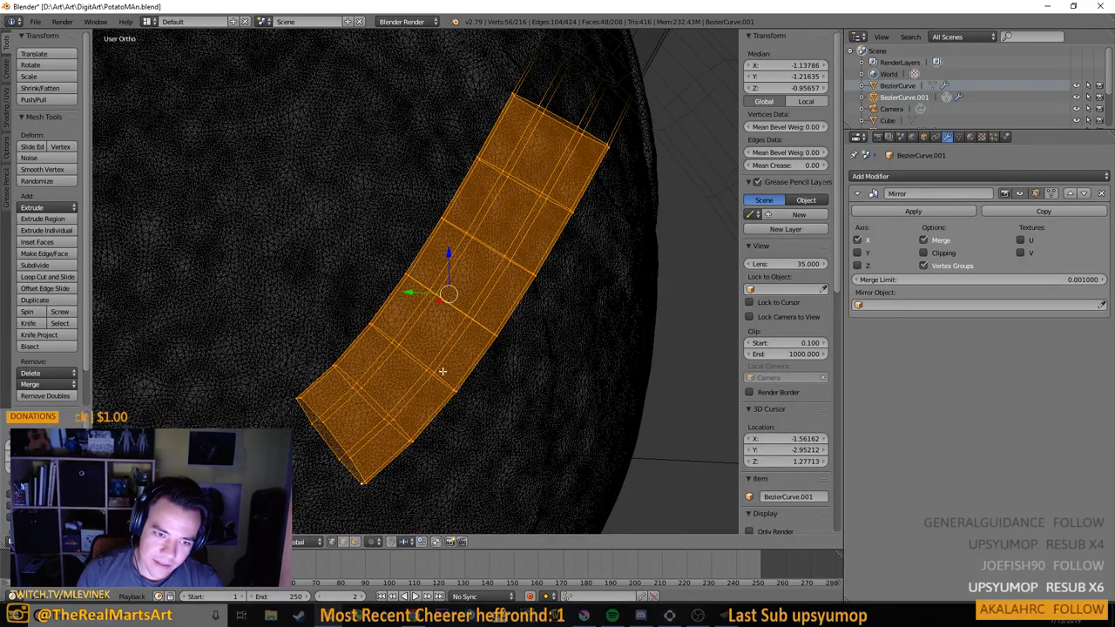
{"action": "left_click_drag", "start_coordinate": [443, 371], "coordinate": [485, 277]}
{"action": "key", "text": "c"}
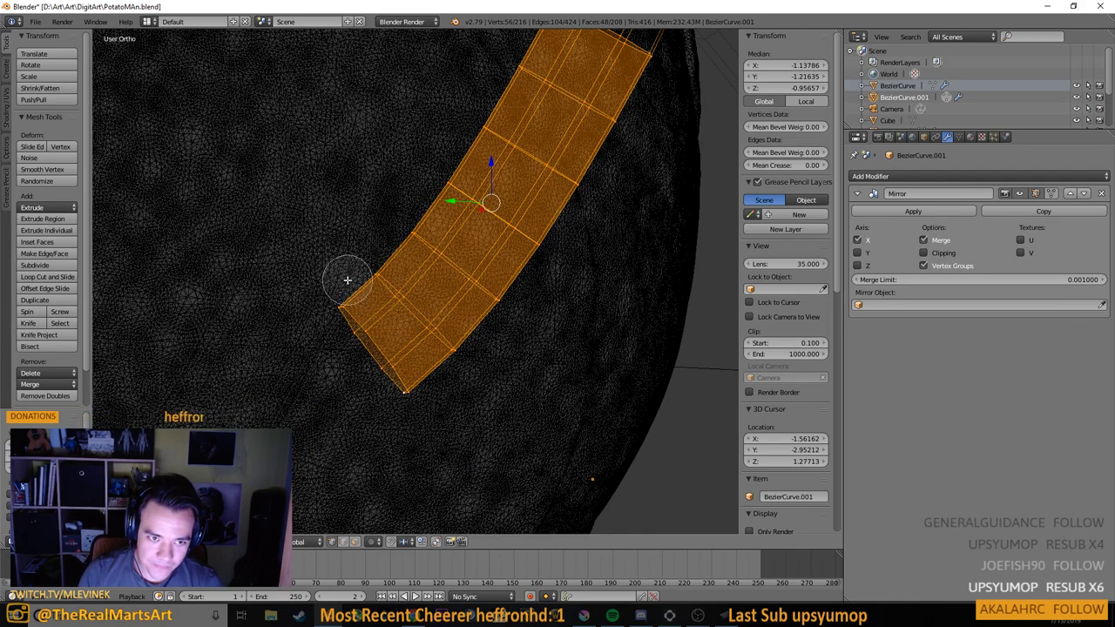
{"action": "key", "text": "Escape"}
{"action": "scroll", "coordinate": [480, 308], "scroll_direction": "down", "scroll_amount": 5}
{"action": "mouse_move", "coordinate": [517, 310]}
{"action": "left_mouse_down"}
{"action": "mouse_move", "coordinate": [470, 303]}
{"action": "mouse_move", "coordinate": [538, 300]}
{"action": "mouse_move", "coordinate": [513, 311]}
{"action": "left_mouse_up"}
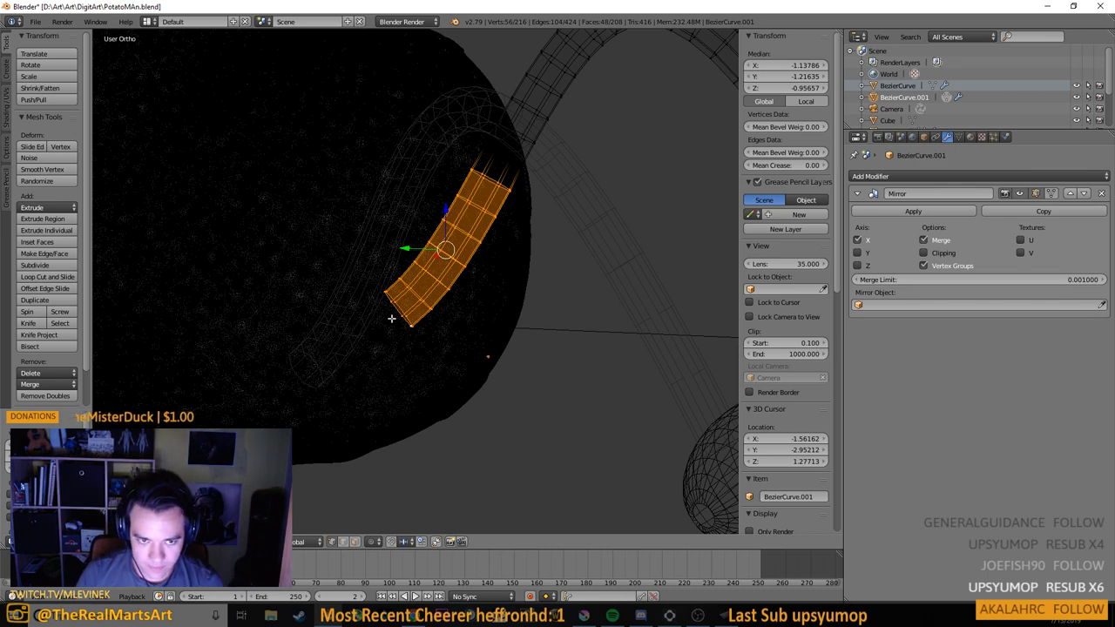
{"action": "mouse_move", "coordinate": [386, 302]}
{"action": "left_mouse_down"}
{"action": "mouse_move", "coordinate": [391, 266]}
{"action": "mouse_move", "coordinate": [383, 279]}
{"action": "left_mouse_up"}
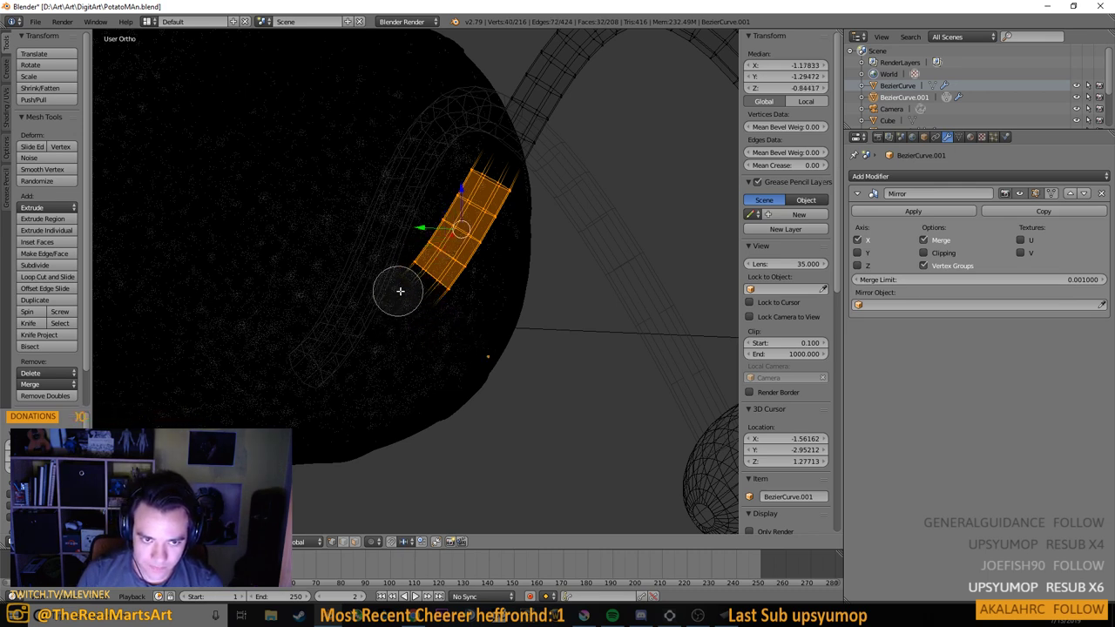
{"action": "key", "text": "Escape"}
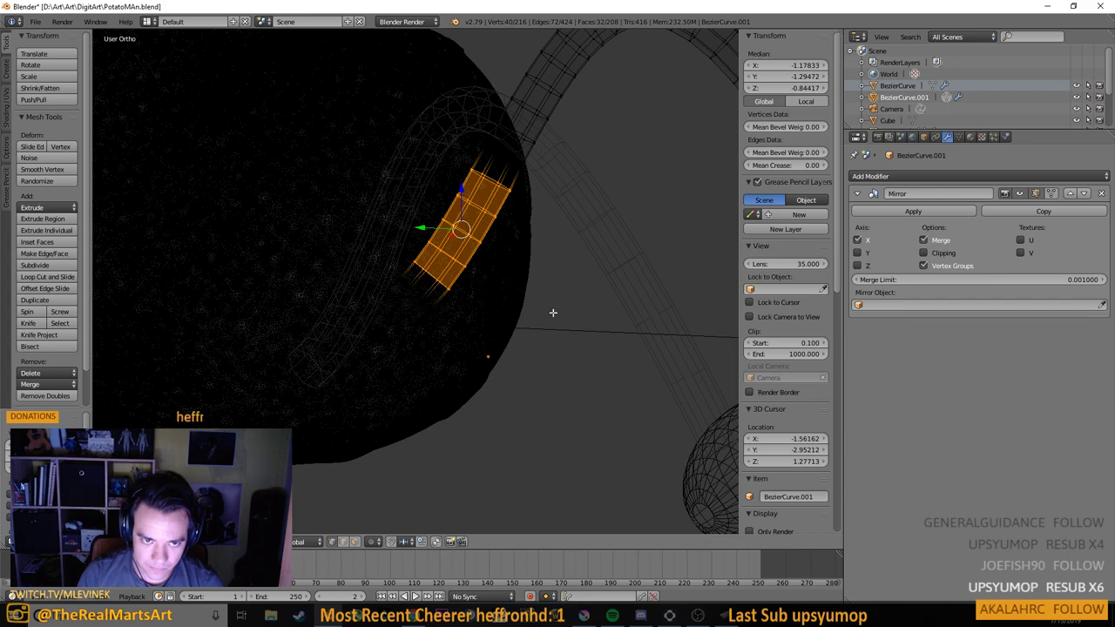
{"action": "mouse_move", "coordinate": [554, 313]}
{"action": "left_mouse_down"}
{"action": "mouse_move", "coordinate": [518, 264]}
{"action": "mouse_move", "coordinate": [608, 256]}
{"action": "mouse_move", "coordinate": [642, 302]}
{"action": "mouse_move", "coordinate": [615, 321]}
{"action": "mouse_move", "coordinate": [592, 319]}
{"action": "mouse_move", "coordinate": [600, 331]}
{"action": "mouse_move", "coordinate": [567, 323]}
{"action": "left_mouse_up"}
{"action": "key", "text": "e"}
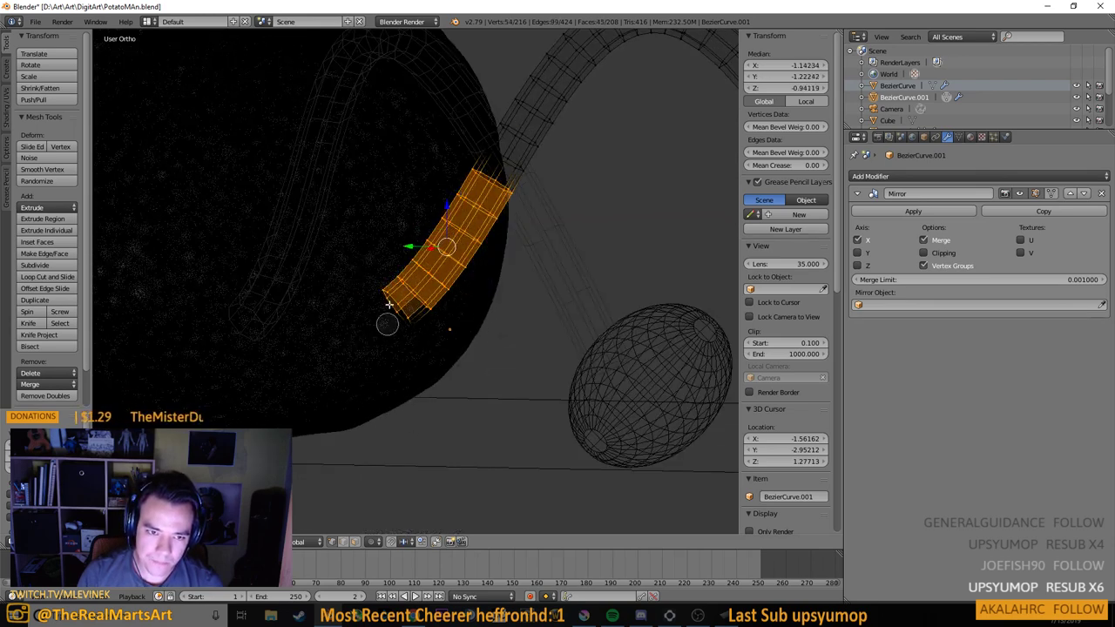
{"action": "left_click_drag", "start_coordinate": [576, 303], "coordinate": [511, 310]}
Select the two vertex rings of the duplicated leg's last segment, where it enters the foot
{"action": "scroll", "coordinate": [542, 311], "scroll_direction": "down", "scroll_amount": 4}
{"action": "scroll", "coordinate": [603, 334], "scroll_direction": "up", "scroll_amount": 4}
{"action": "left_click_drag", "start_coordinate": [603, 334], "coordinate": [304, 296]}
{"action": "scroll", "coordinate": [496, 281], "scroll_direction": "up", "scroll_amount": 4}
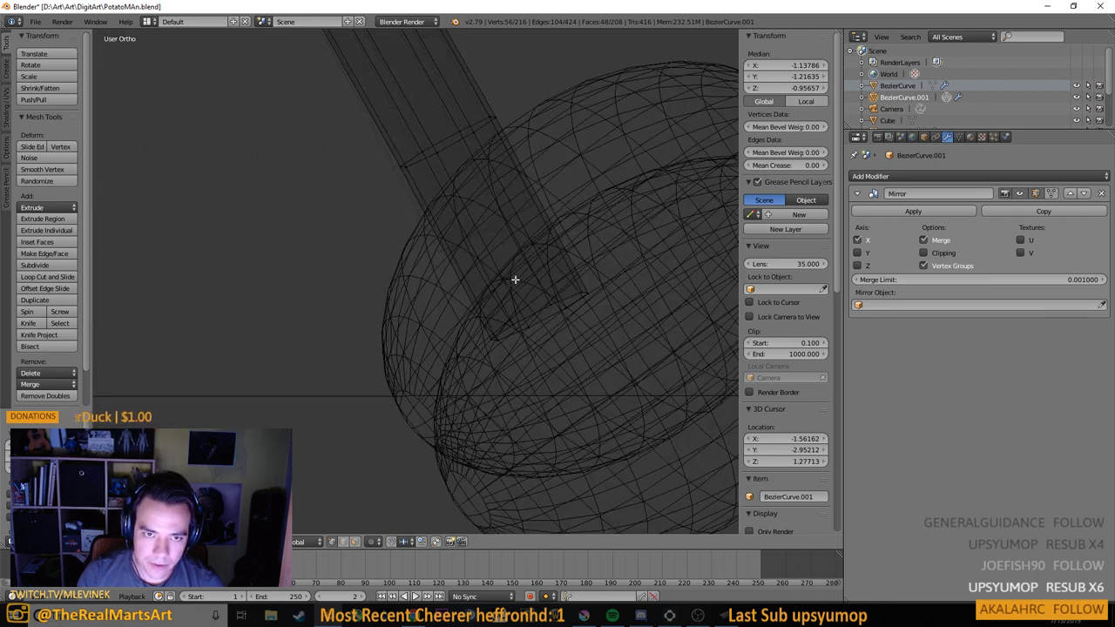
{"action": "left_click_drag", "start_coordinate": [516, 278], "coordinate": [491, 284]}
{"action": "right_click", "coordinate": [560, 305]}
{"action": "scroll", "coordinate": [560, 306], "scroll_direction": "up", "scroll_amount": 1}
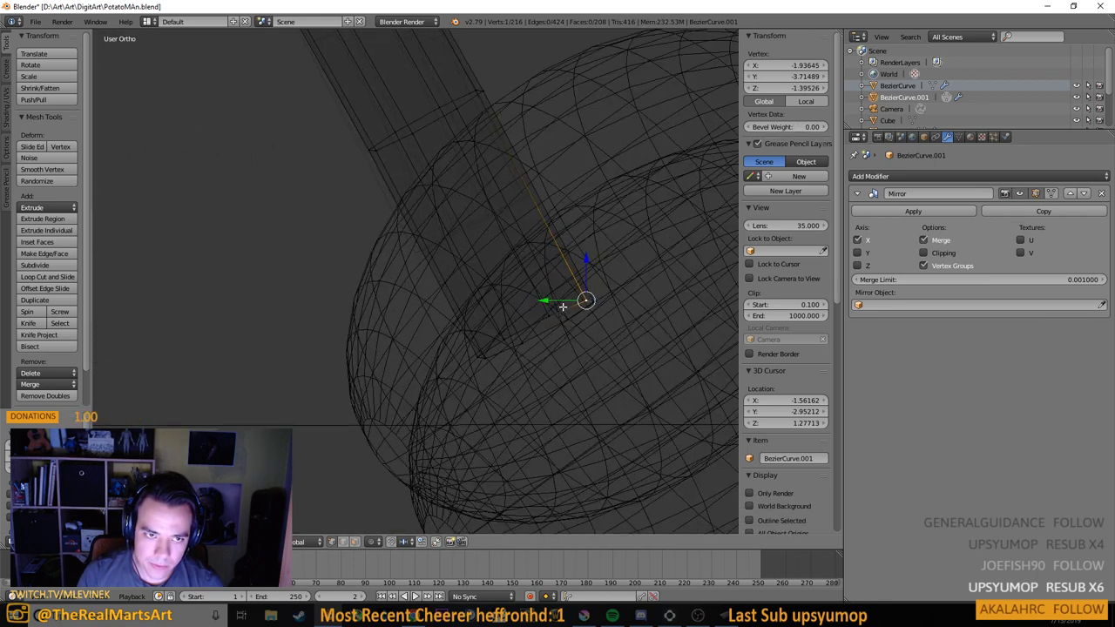
{"action": "left_click_drag", "start_coordinate": [563, 307], "coordinate": [576, 315]}
{"action": "key", "text": "c"}
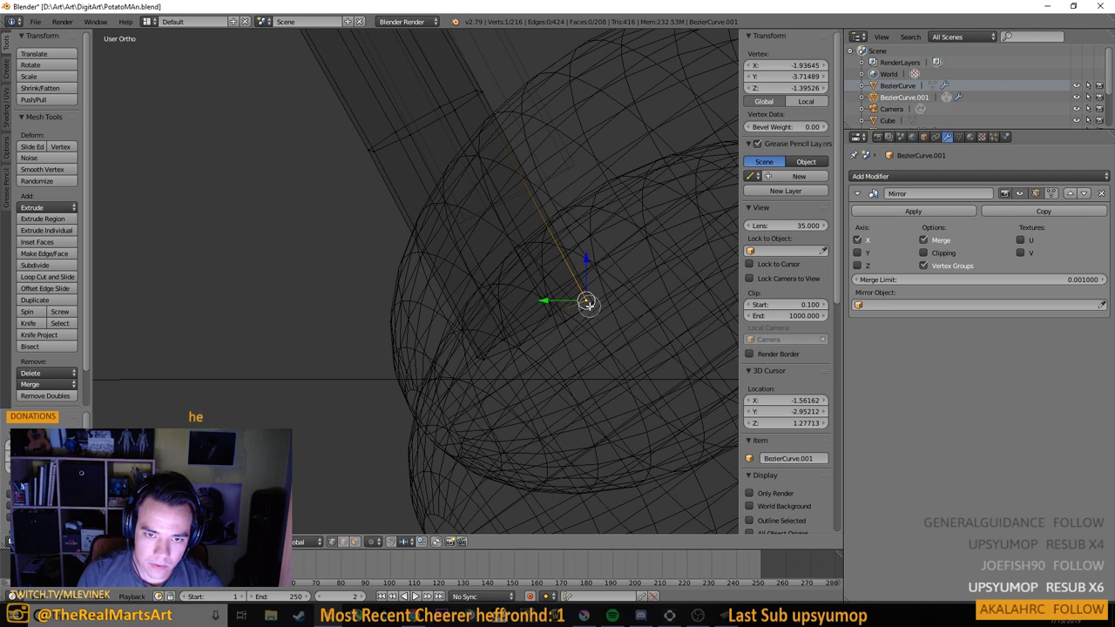
{"action": "right_click", "coordinate": [594, 299], "text": "alt"}
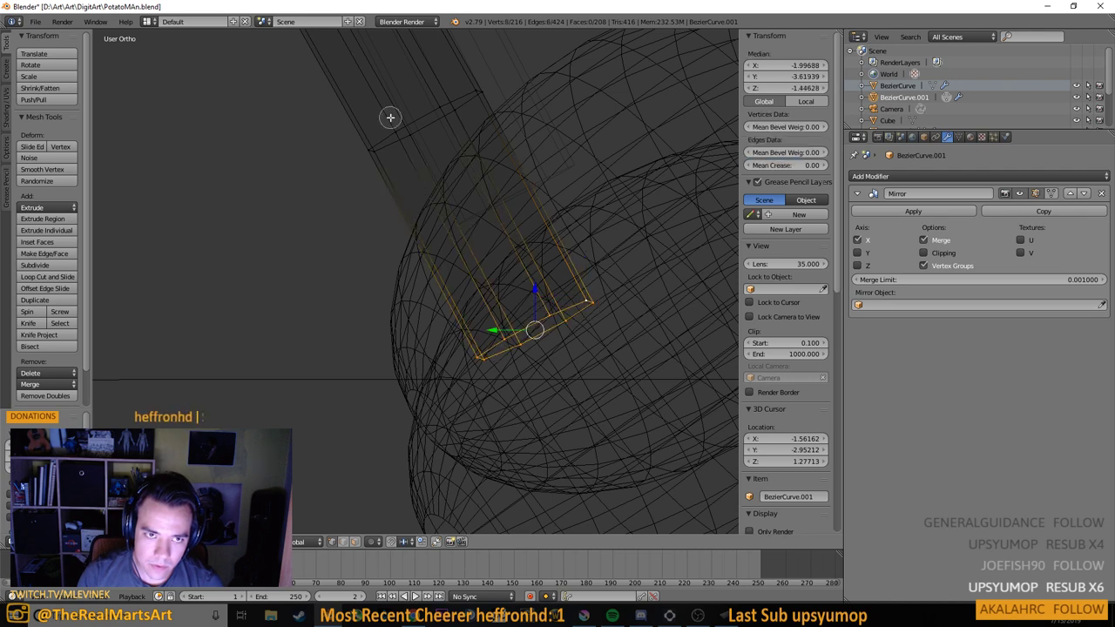
{"action": "right_click", "coordinate": [574, 329]}
{"action": "key", "text": "c"}
{"action": "mouse_move", "coordinate": [589, 303]}
{"action": "left_mouse_down"}
{"action": "mouse_move", "coordinate": [559, 316]}
{"action": "mouse_move", "coordinate": [582, 300]}
{"action": "mouse_move", "coordinate": [485, 364]}
{"action": "left_mouse_up"}
{"action": "right_click", "coordinate": [369, 137], "text": "alt+shift"}
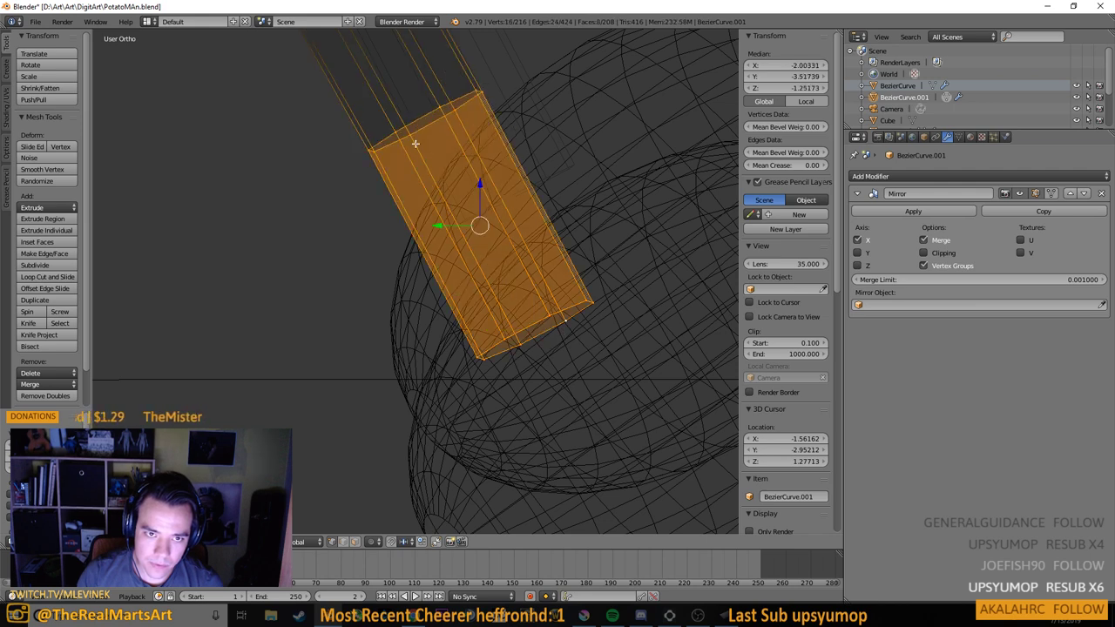
Scale up the selected segment at the foot slightly and leave mesh editing of the duplicated leg
{"action": "key", "text": "s"}
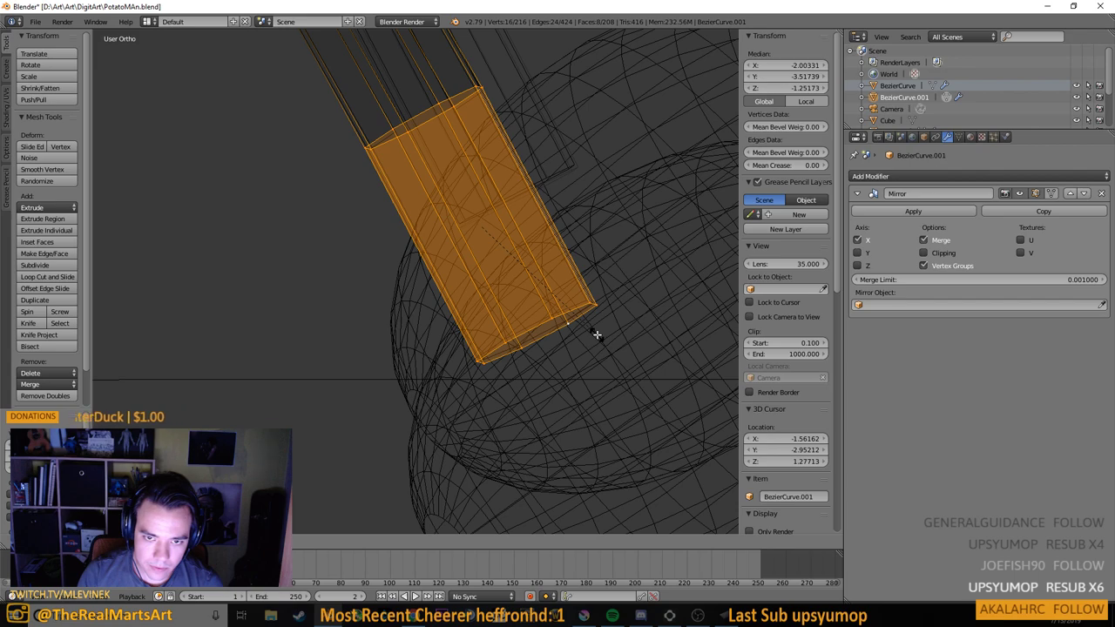
{"action": "left_click", "coordinate": [596, 335]}
{"action": "scroll", "coordinate": [614, 334], "scroll_direction": "down", "scroll_amount": 10}
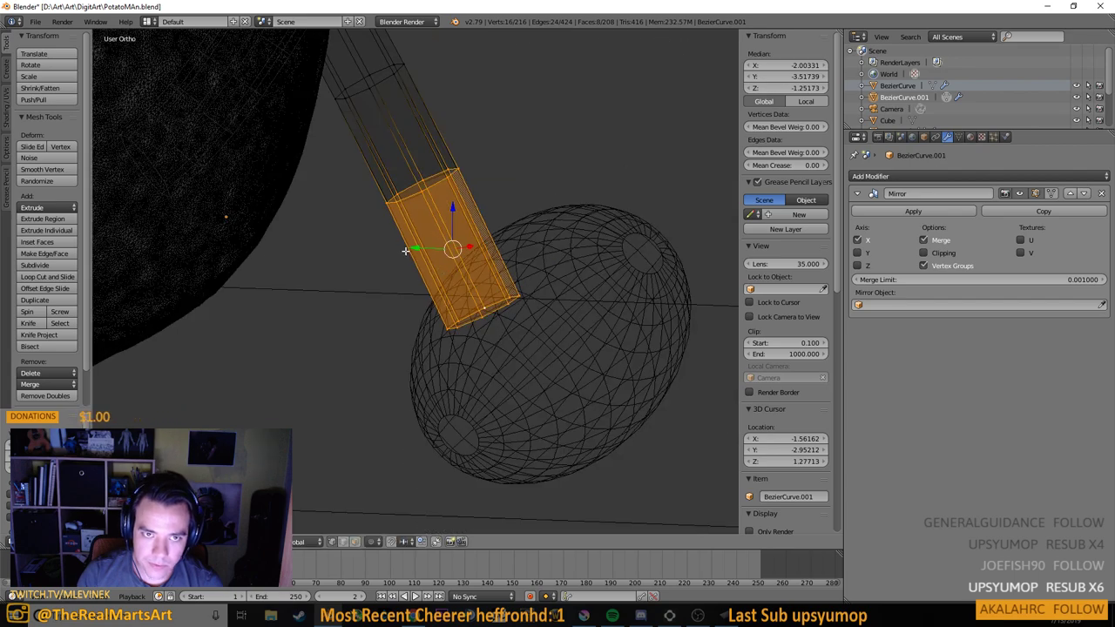
{"action": "left_click_drag", "start_coordinate": [550, 290], "coordinate": [415, 317]}
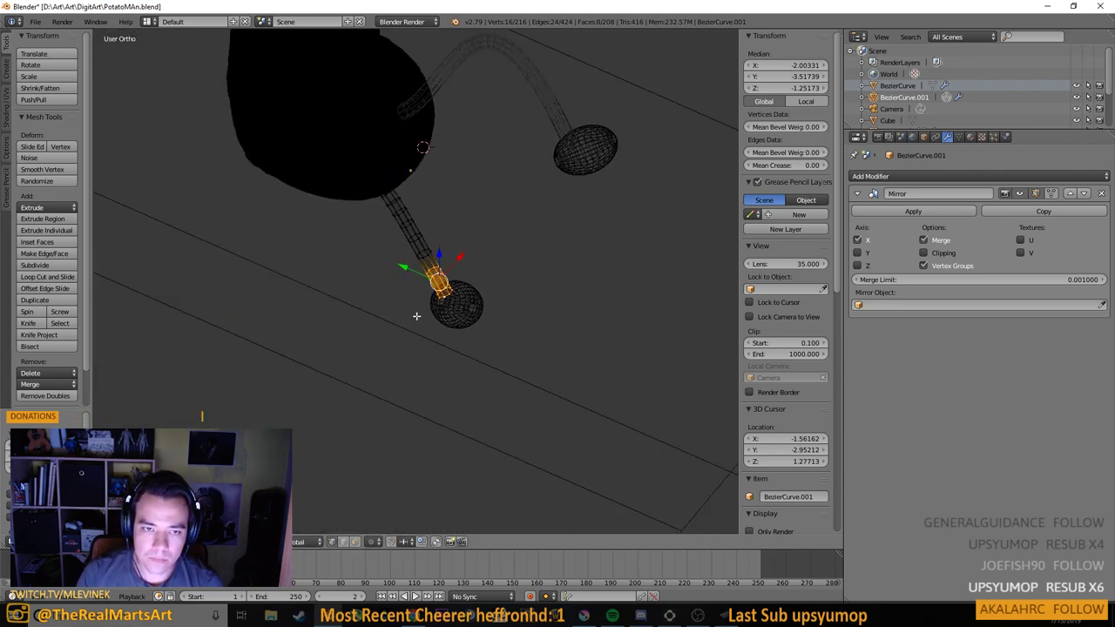
{"action": "left_click_drag", "start_coordinate": [558, 169], "coordinate": [407, 318]}
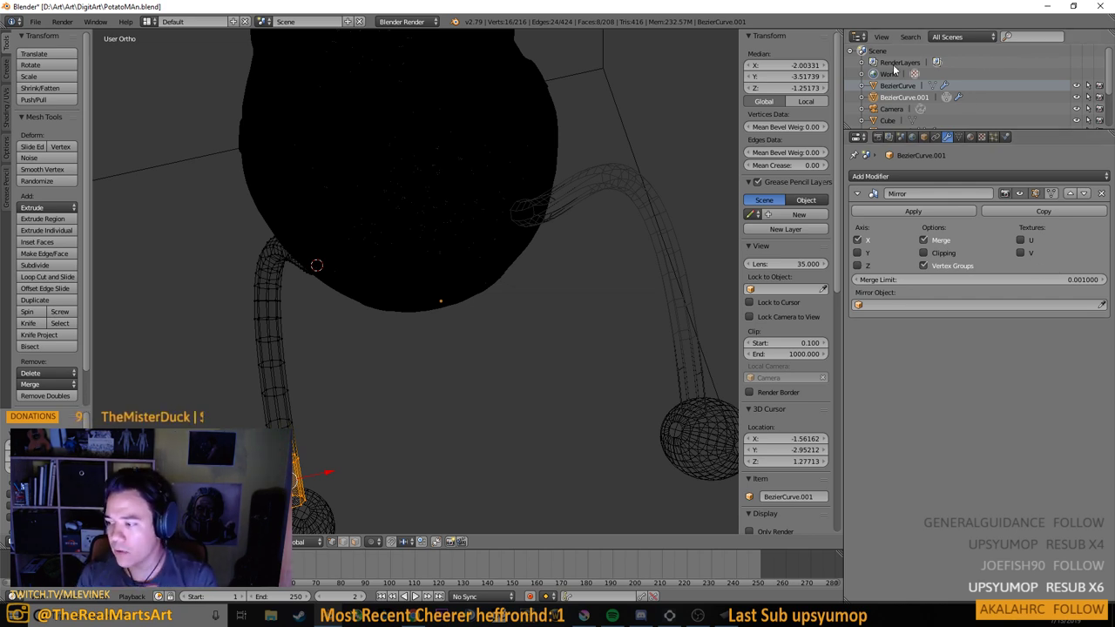
{"action": "scroll", "coordinate": [326, 206], "scroll_direction": "down", "scroll_amount": 3}
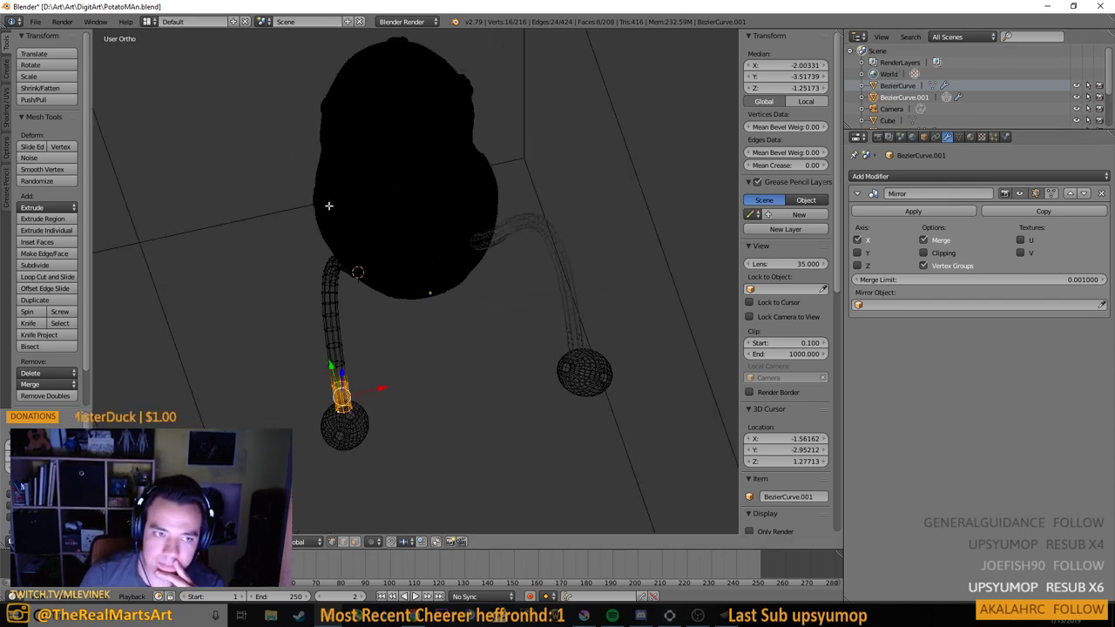
{"action": "left_click_drag", "start_coordinate": [327, 205], "coordinate": [322, 188]}
{"action": "key", "text": "Tab"}
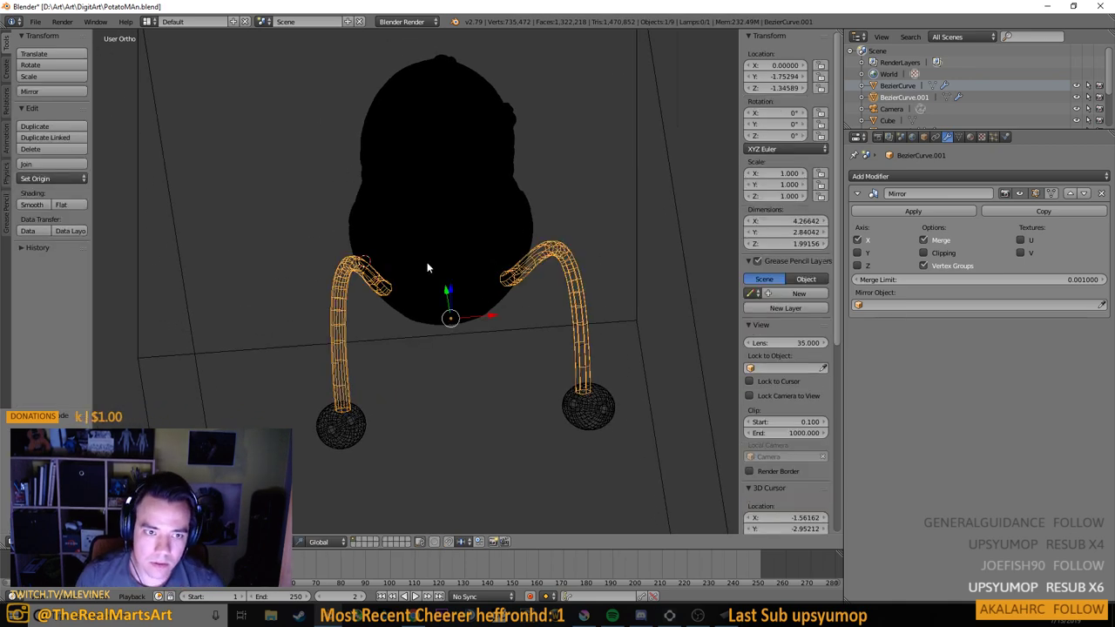
Rename the enlarged leg copy BezierCurve.001 to BIGLEG and the original BezierCurve to LEG
{"action": "left_click_drag", "start_coordinate": [426, 268], "coordinate": [386, 261]}
{"action": "left_click_drag", "start_coordinate": [450, 274], "coordinate": [567, 258]}
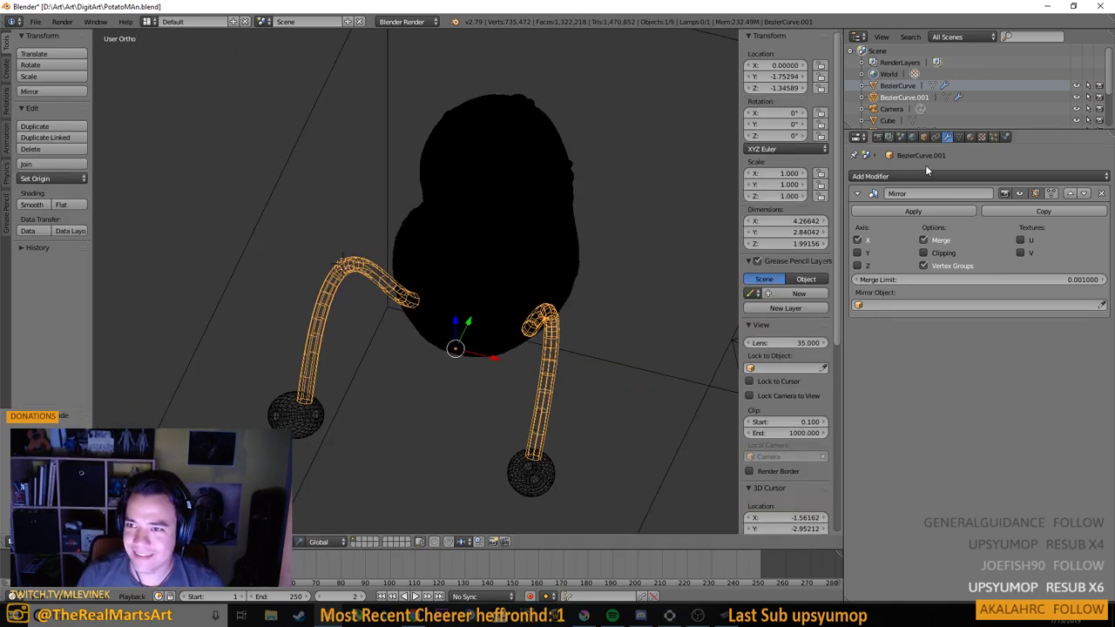
{"action": "double_click", "coordinate": [904, 98]}
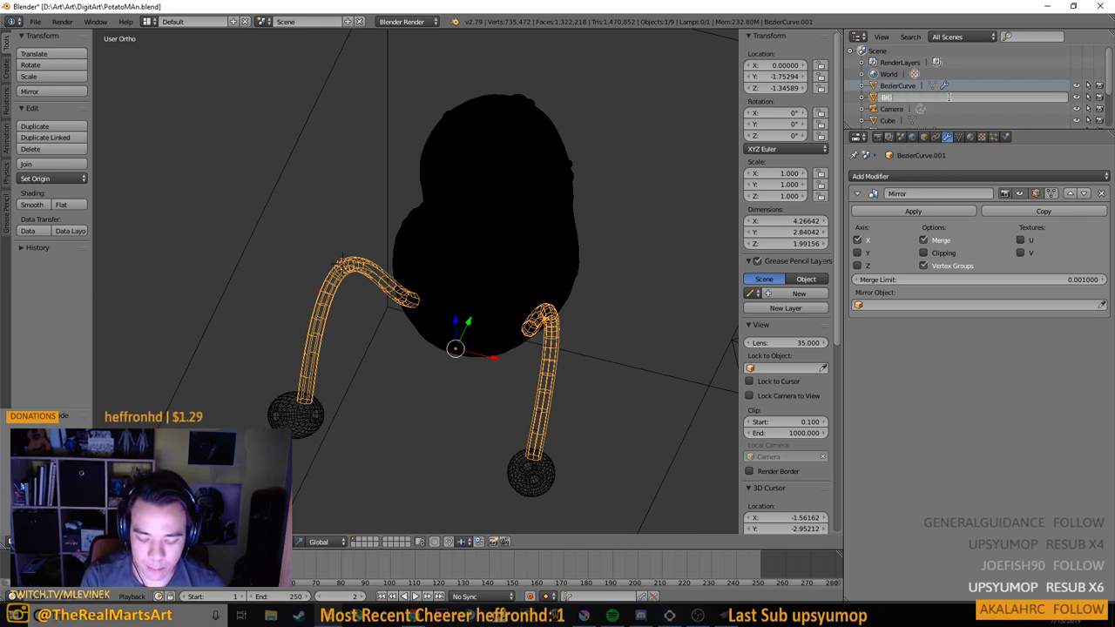
{"action": "key", "text": "Return"}
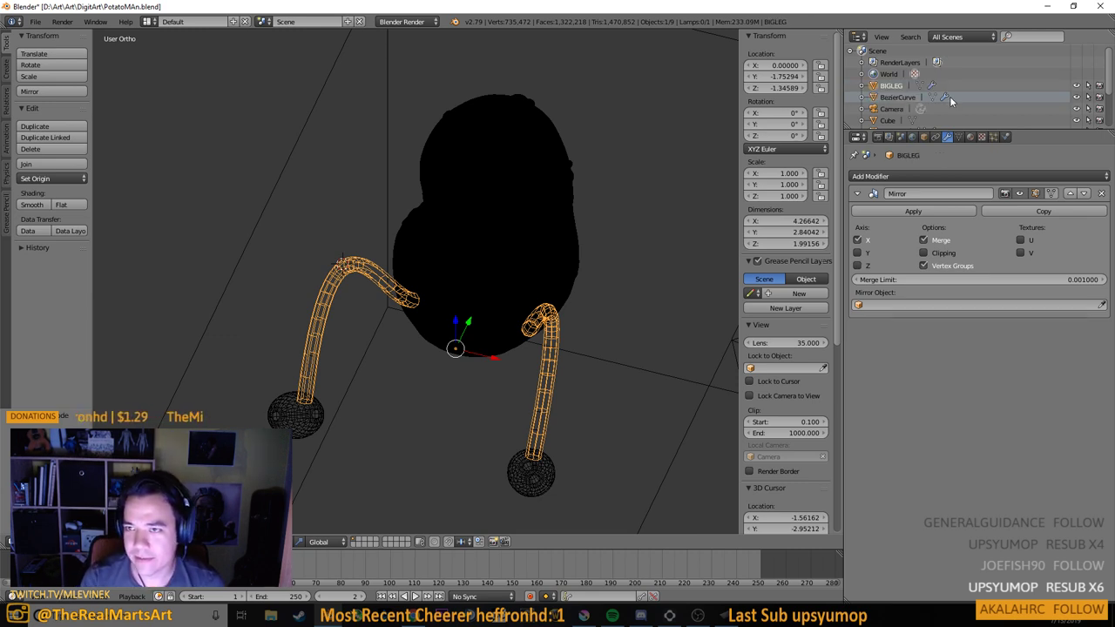
{"action": "double_click", "coordinate": [902, 97]}
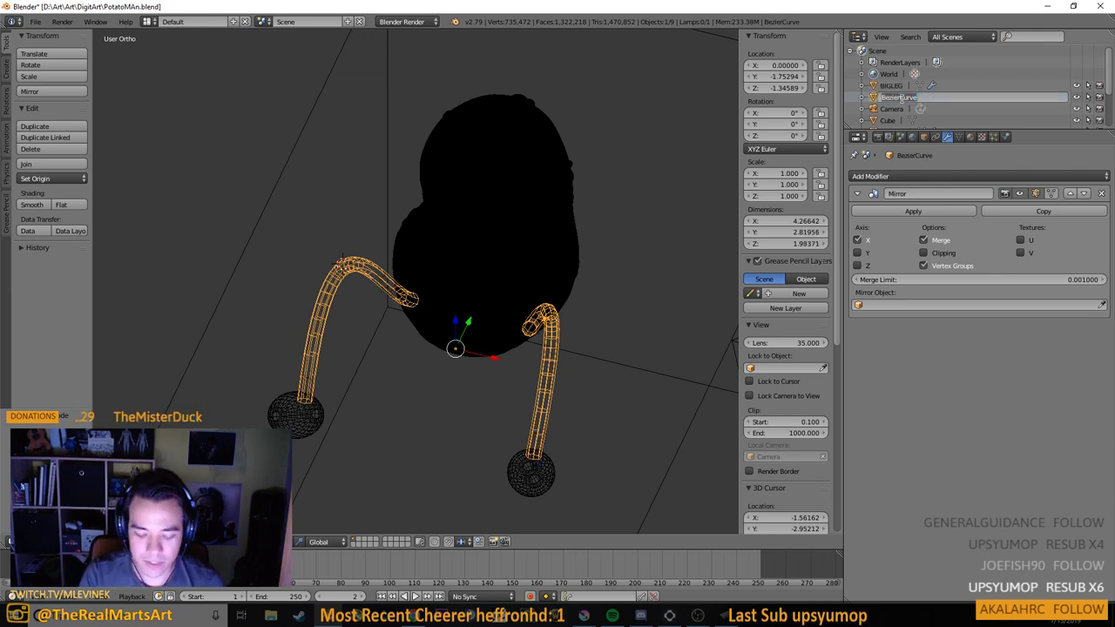
{"action": "type", "text": "LEG"}
{"action": "key", "text": "Return"}
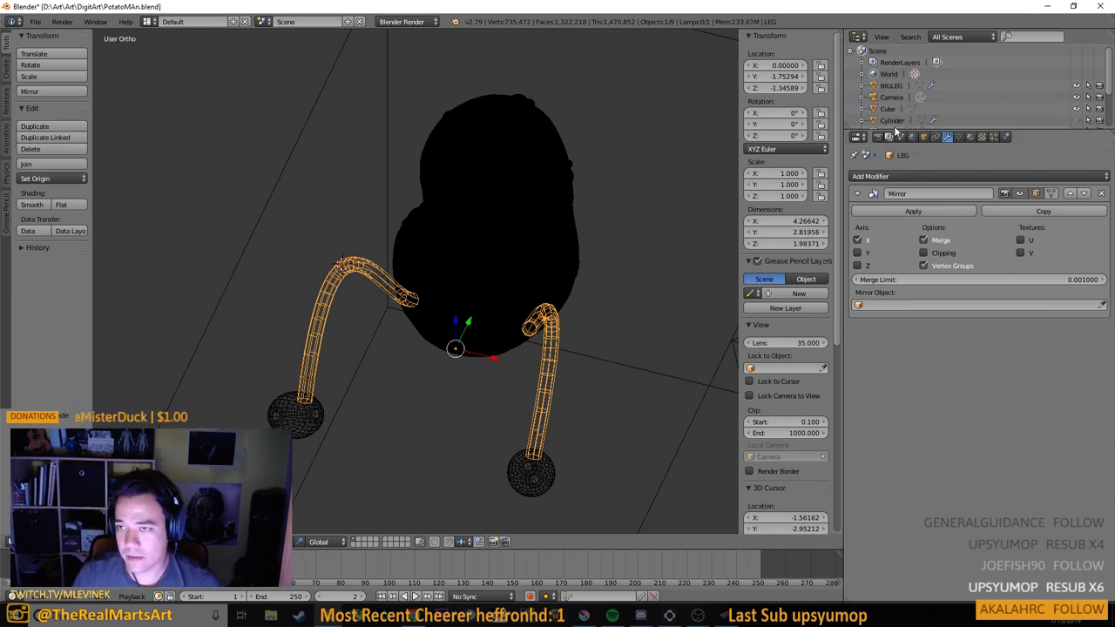
Apply the Mirror modifiers of both the BIGLEG and LEG objects
{"action": "scroll", "coordinate": [903, 103], "scroll_direction": "down", "scroll_amount": 1}
{"action": "left_click", "coordinate": [891, 63]}
{"action": "left_click", "coordinate": [911, 210]}
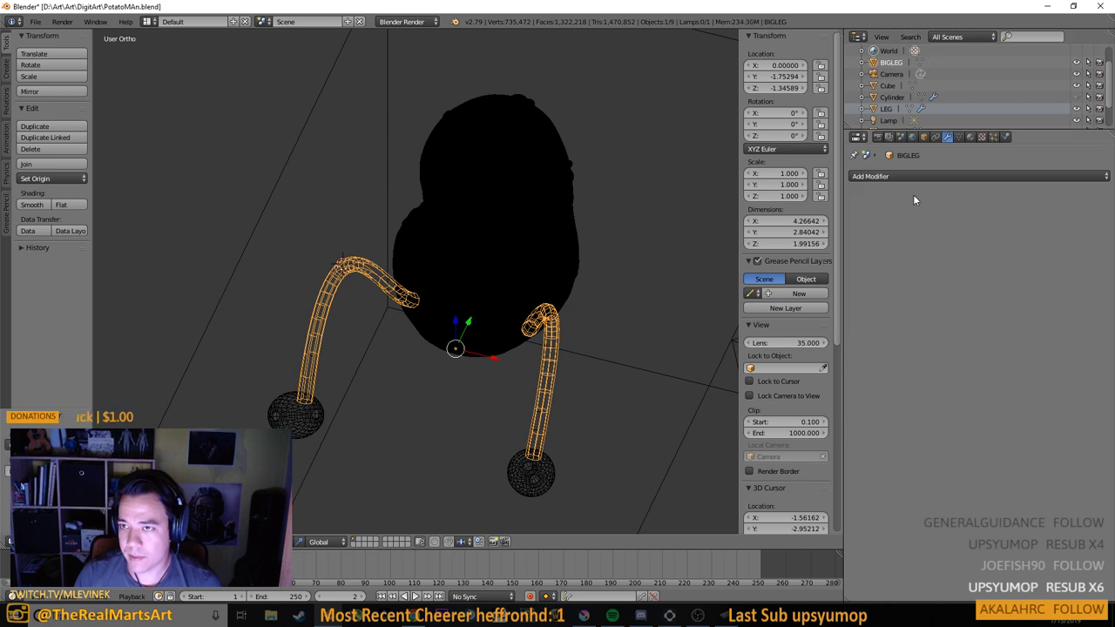
{"action": "left_click", "coordinate": [887, 110]}
{"action": "left_click", "coordinate": [900, 211]}
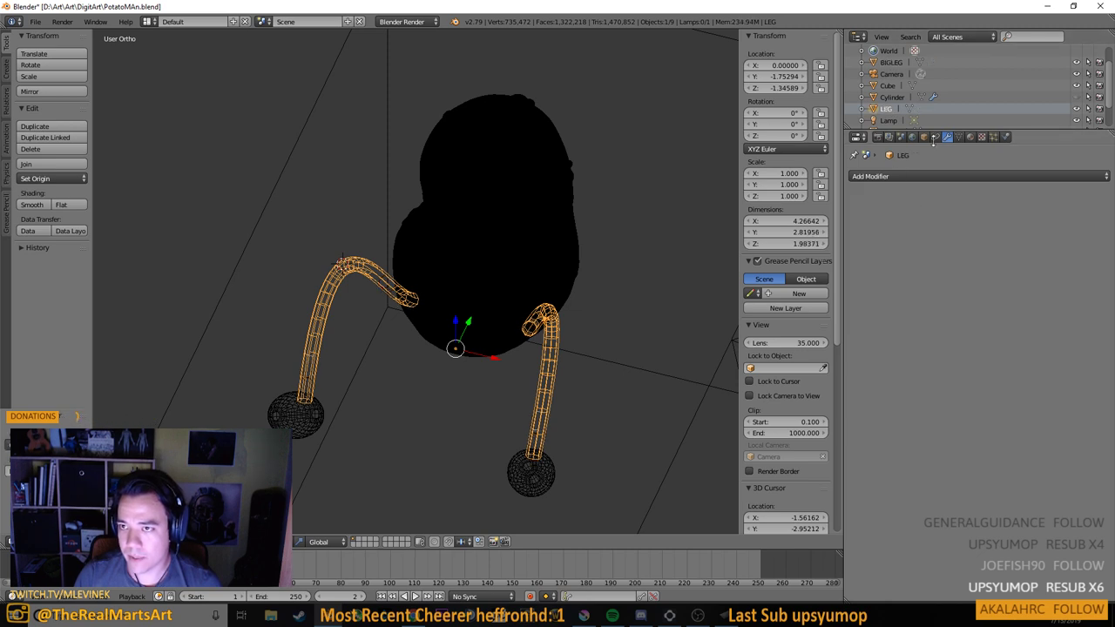
Apply the Mirror modifier of the foot spheres and rename that object to FEET
{"action": "scroll", "coordinate": [887, 116], "scroll_direction": "down", "scroll_amount": 2}
{"action": "right_click", "coordinate": [541, 461]}
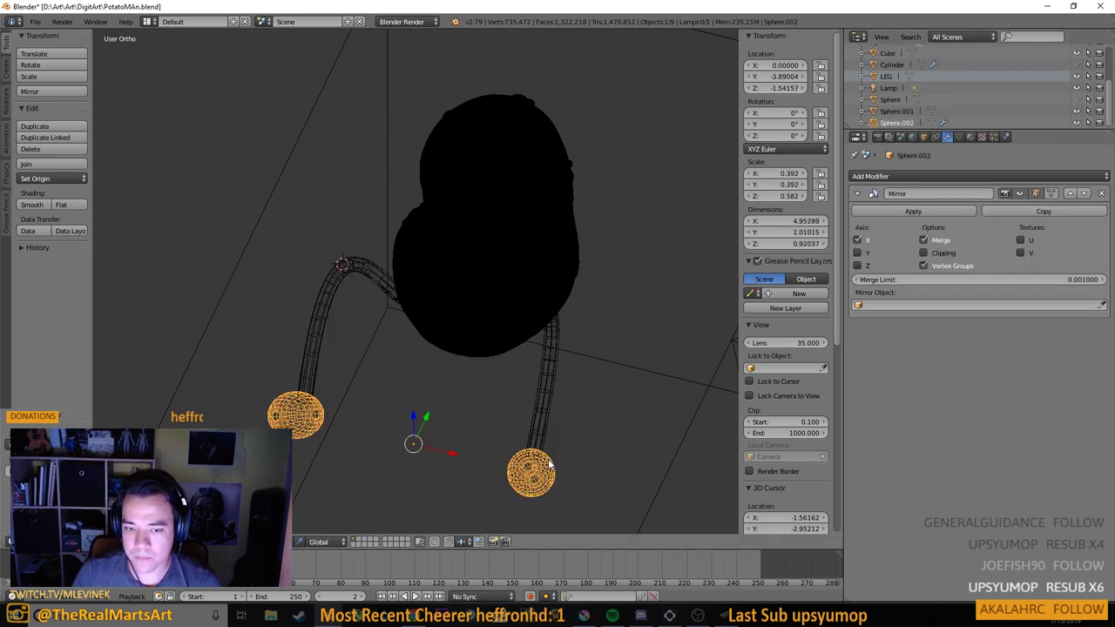
{"action": "left_click", "coordinate": [914, 212]}
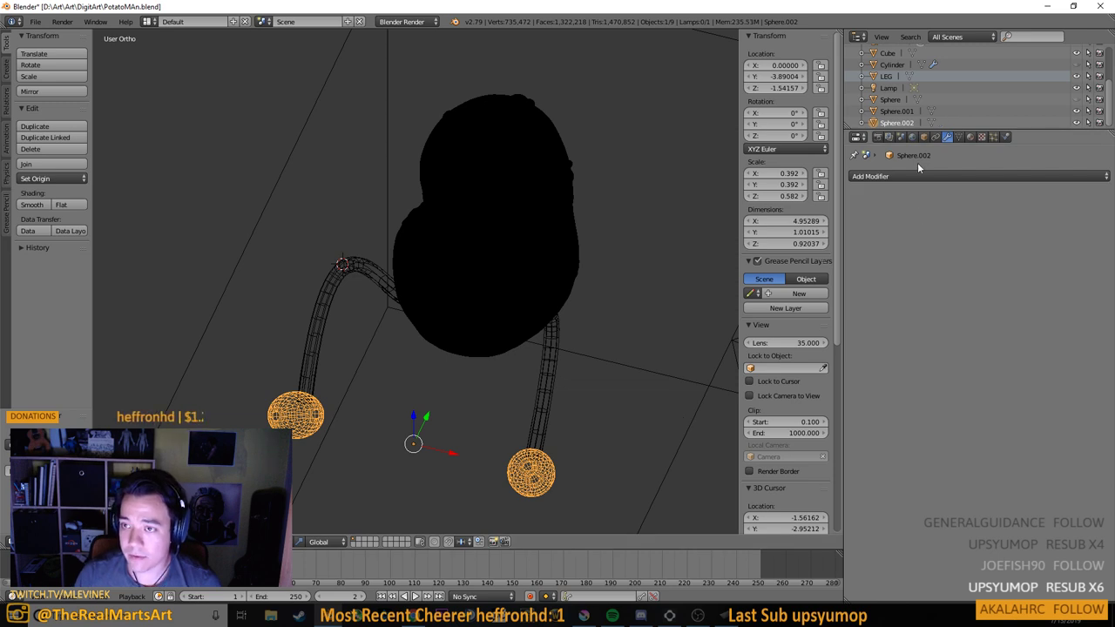
{"action": "double_click", "coordinate": [902, 123]}
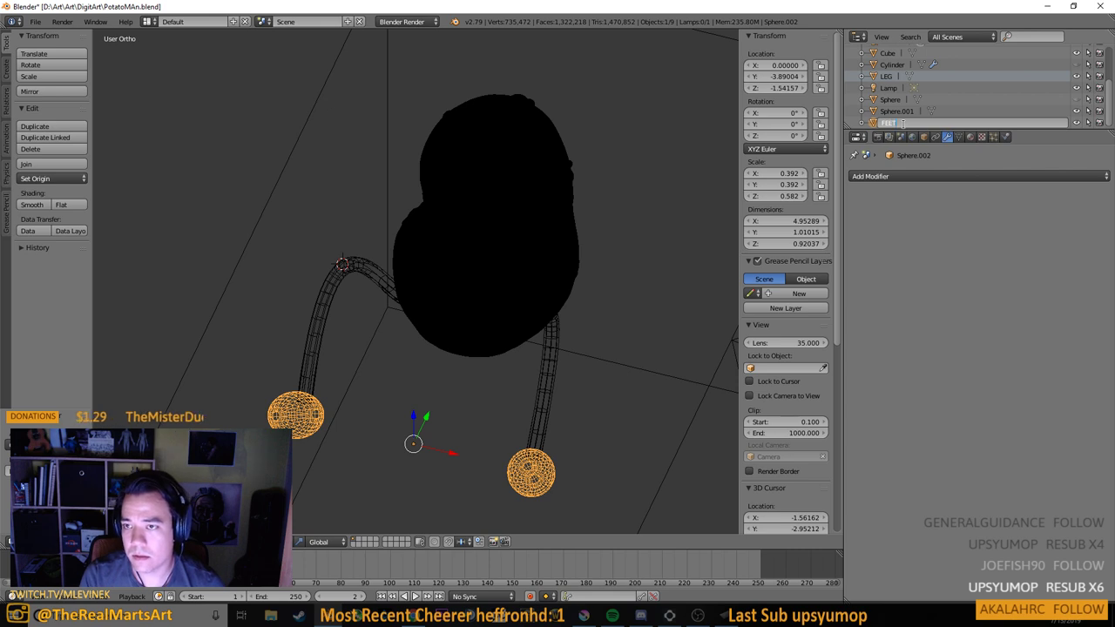
{"action": "type", "text": "FEET"}
{"action": "key", "text": "Return"}
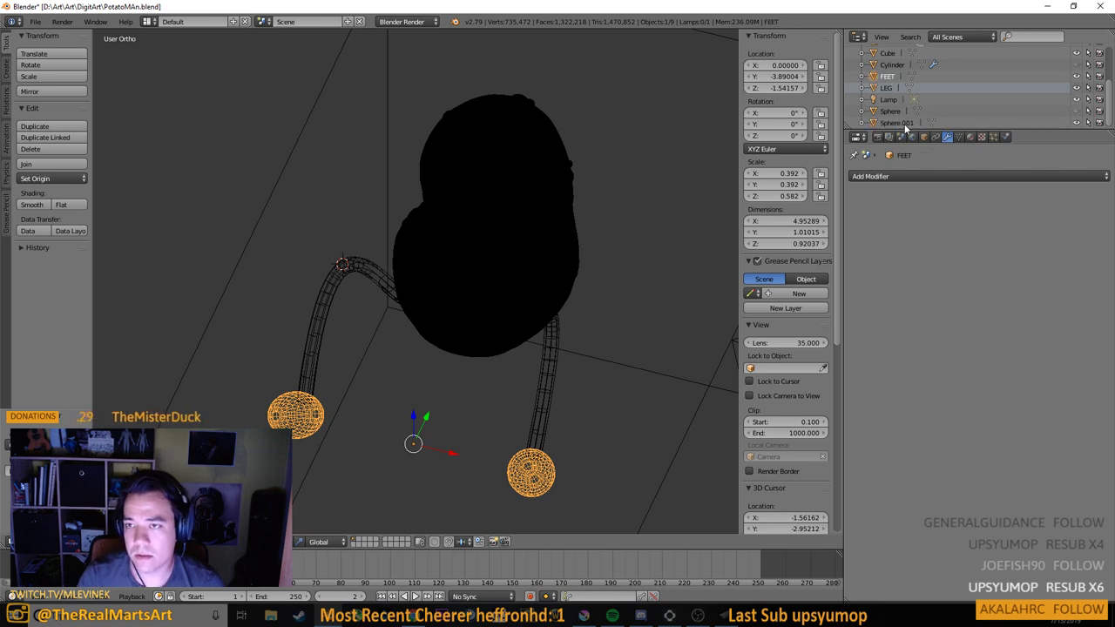
Rename the potato body object Sphere.001 to Boi
{"action": "left_click", "coordinate": [897, 122]}
{"action": "double_click", "coordinate": [898, 123]}
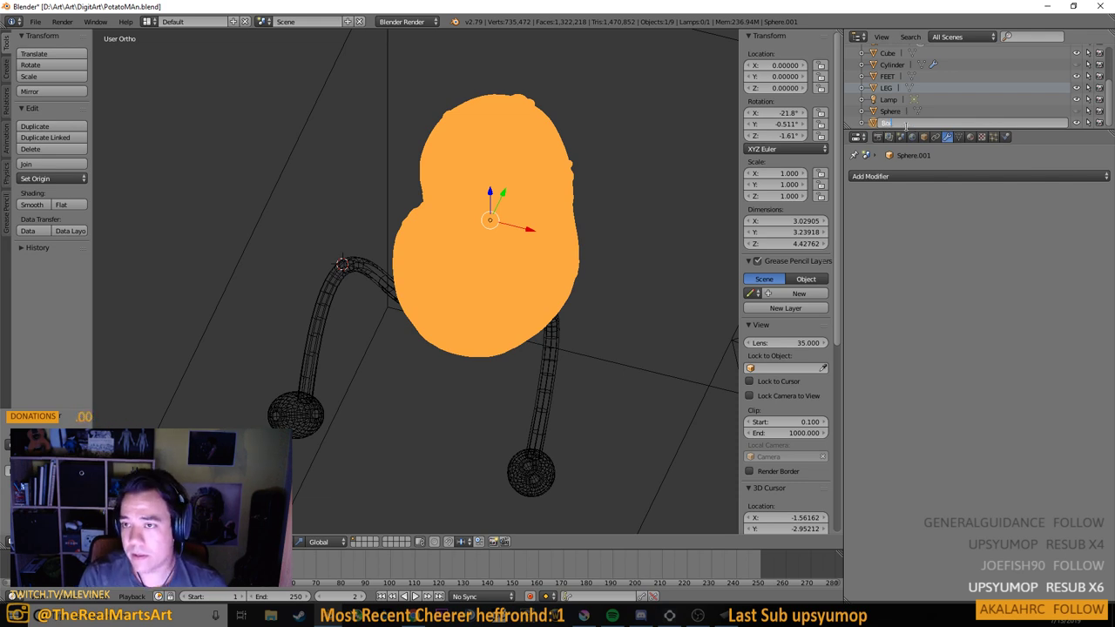
{"action": "type", "text": "Boi"}
{"action": "key", "text": "Return"}
{"action": "scroll", "coordinate": [921, 98], "scroll_direction": "up", "scroll_amount": 2}
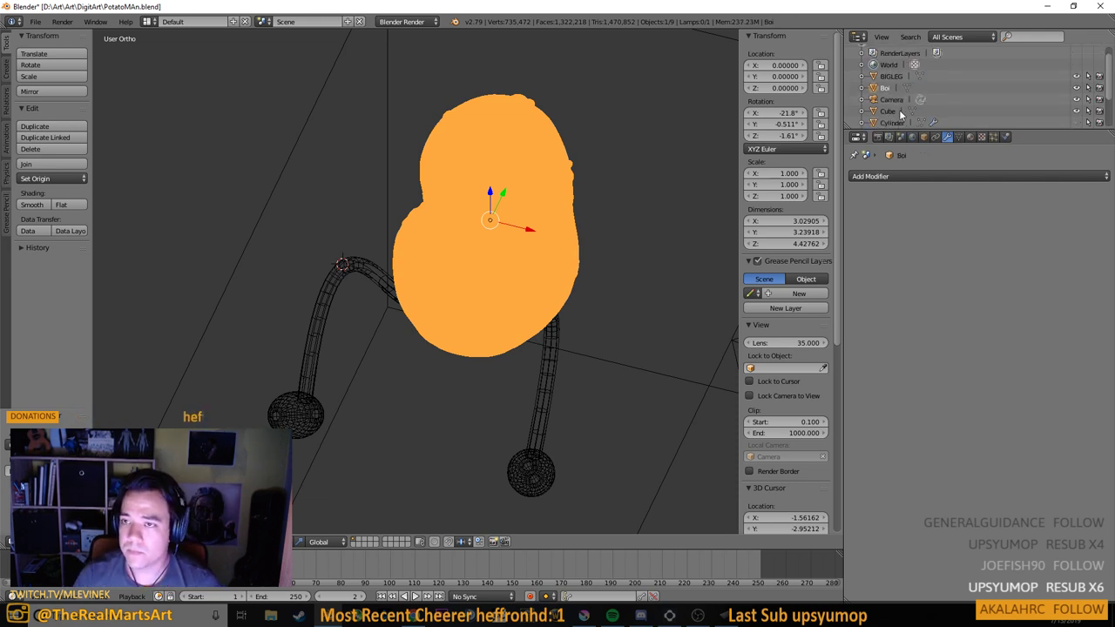
{"action": "left_click", "coordinate": [890, 112]}
{"action": "left_click", "coordinate": [896, 122]}
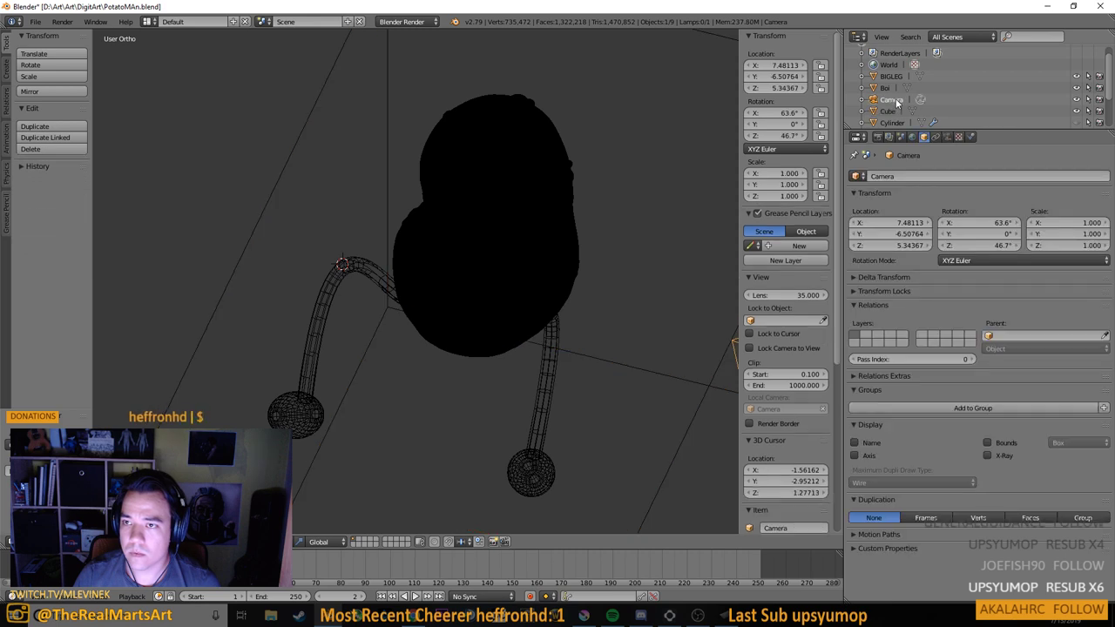
{"action": "scroll", "coordinate": [897, 107], "scroll_direction": "down", "scroll_amount": 2}
{"action": "left_click", "coordinate": [895, 88]}
{"action": "left_click", "coordinate": [895, 77]}
Cut the BIGLEG shape out of the Boi body with a Boolean modifier set to Difference, and apply it
{"action": "right_click", "coordinate": [511, 255]}
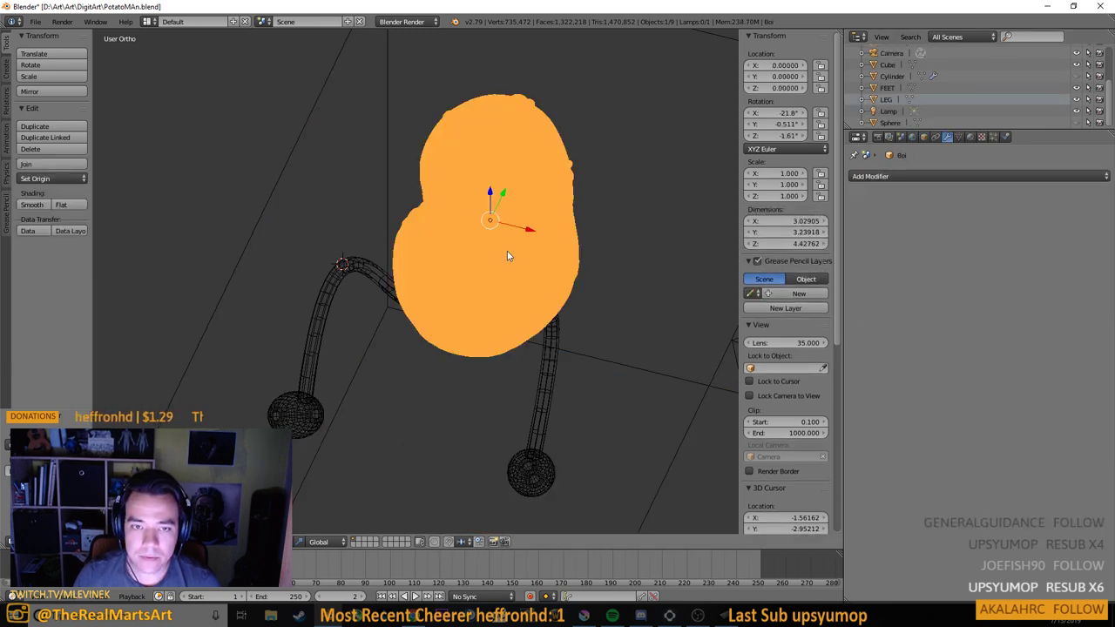
{"action": "left_click", "coordinate": [894, 177]}
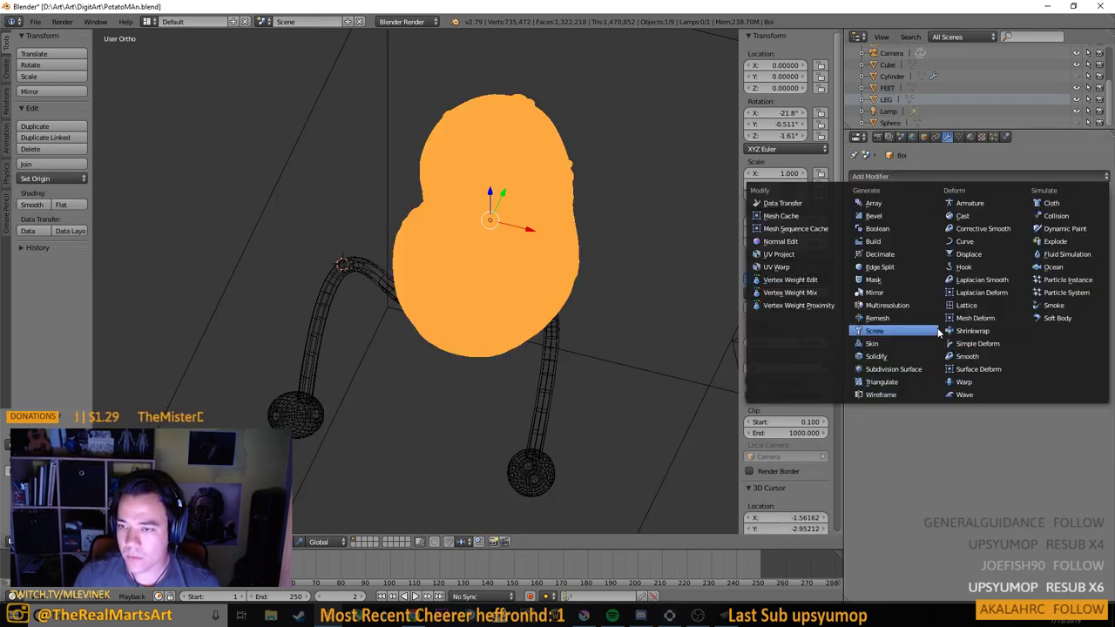
{"action": "left_click", "coordinate": [893, 228]}
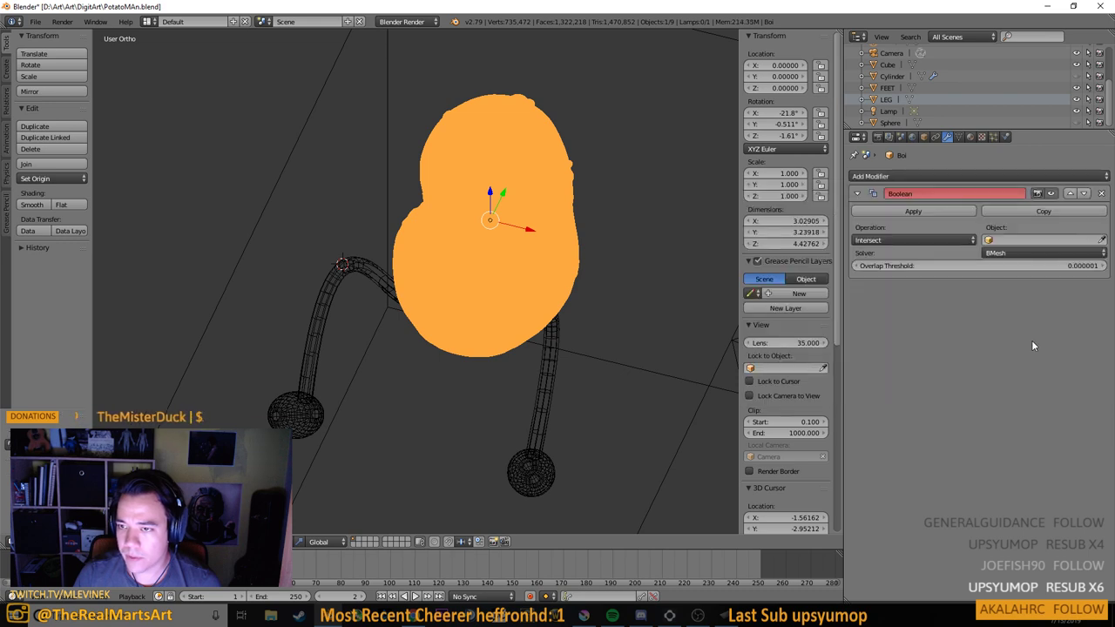
{"action": "left_click", "coordinate": [1017, 241]}
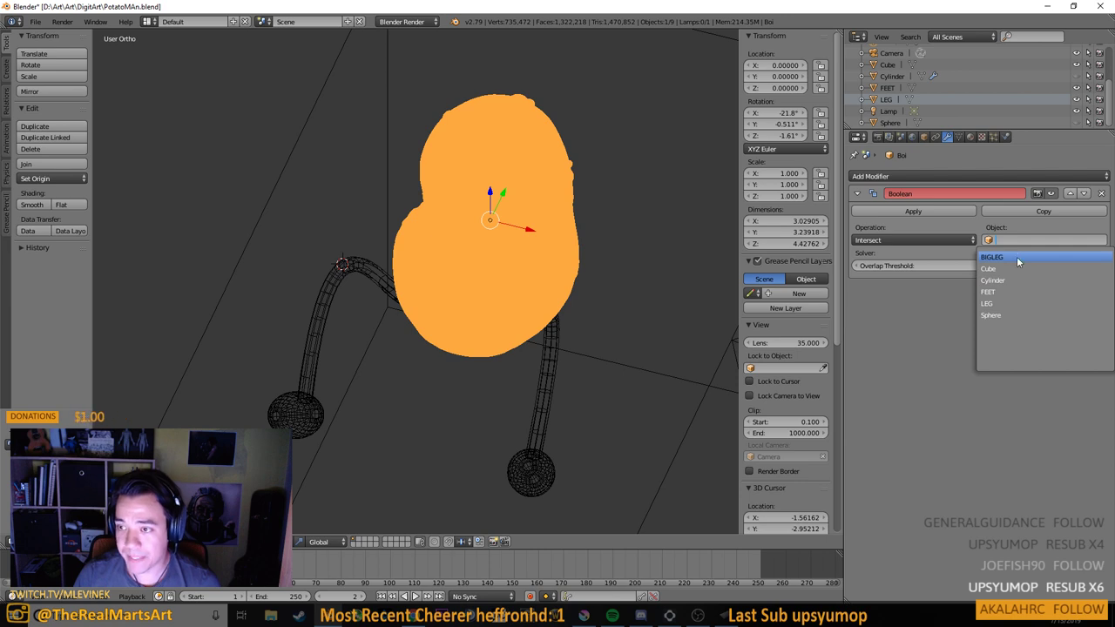
{"action": "left_click", "coordinate": [1003, 263]}
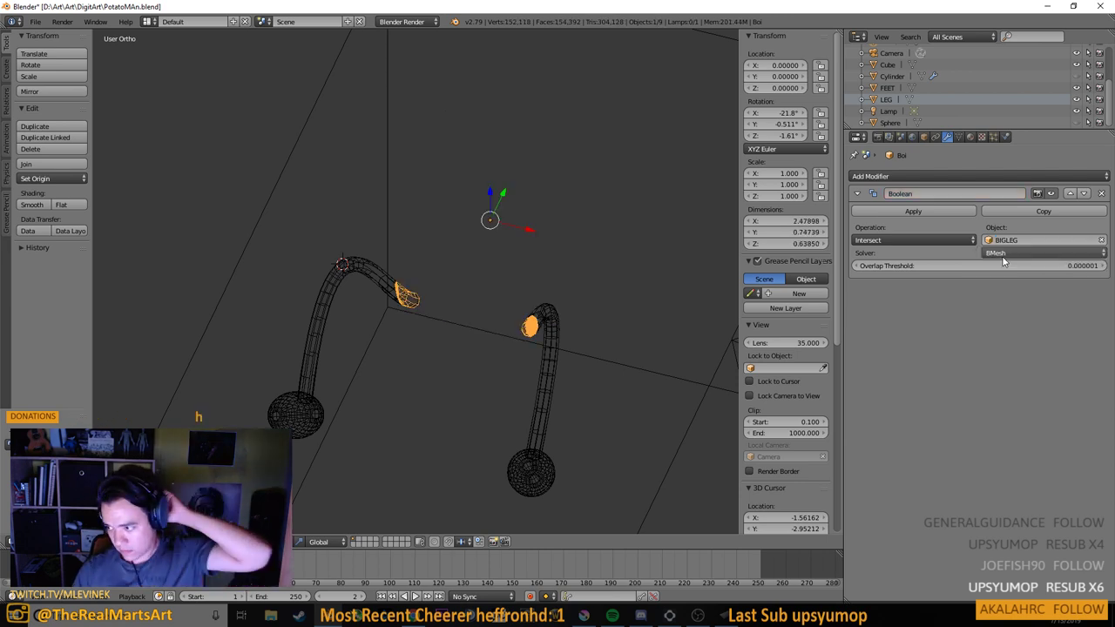
{"action": "left_click", "coordinate": [923, 242]}
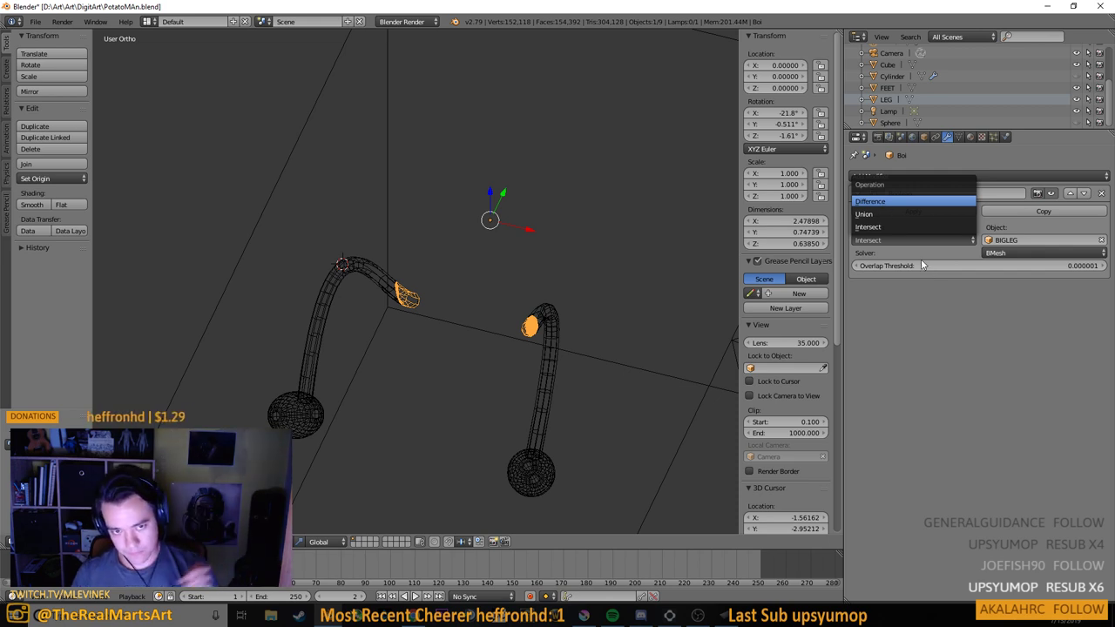
{"action": "key", "text": "Return"}
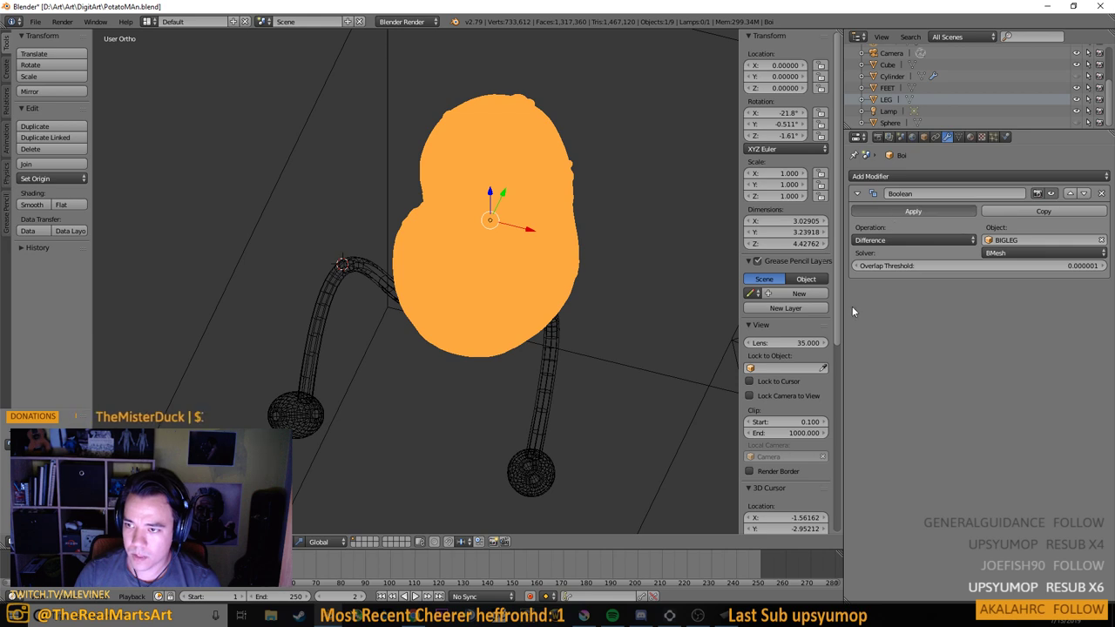
{"action": "key", "text": "ctrl+a"}
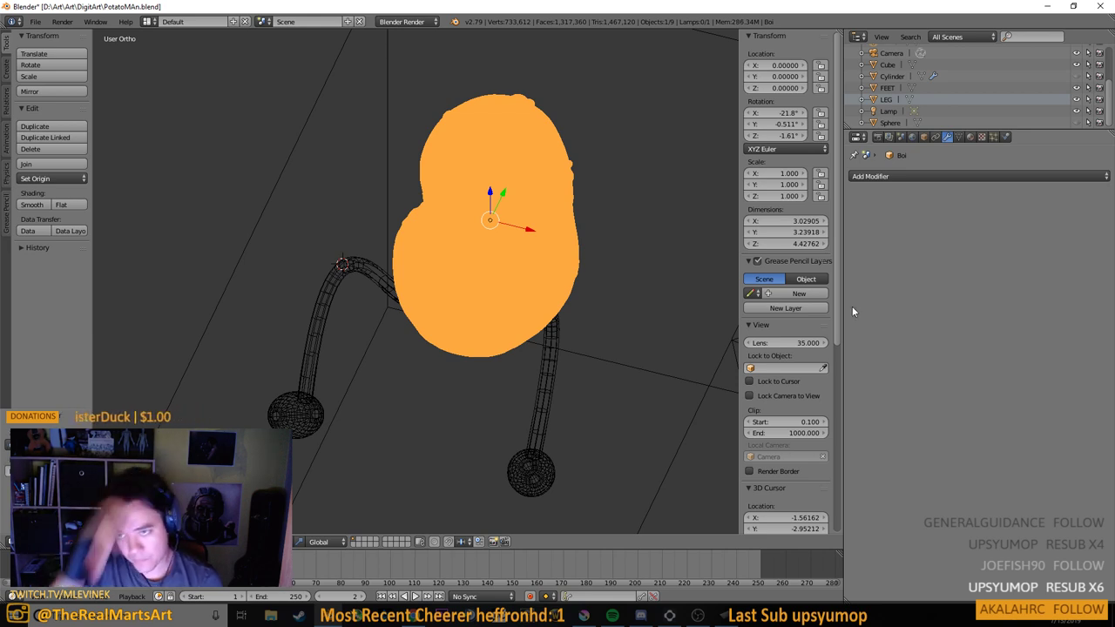
Cut BIGLEG out of the FEET object with a Boolean Difference modifier and apply it
{"action": "right_click", "coordinate": [517, 485]}
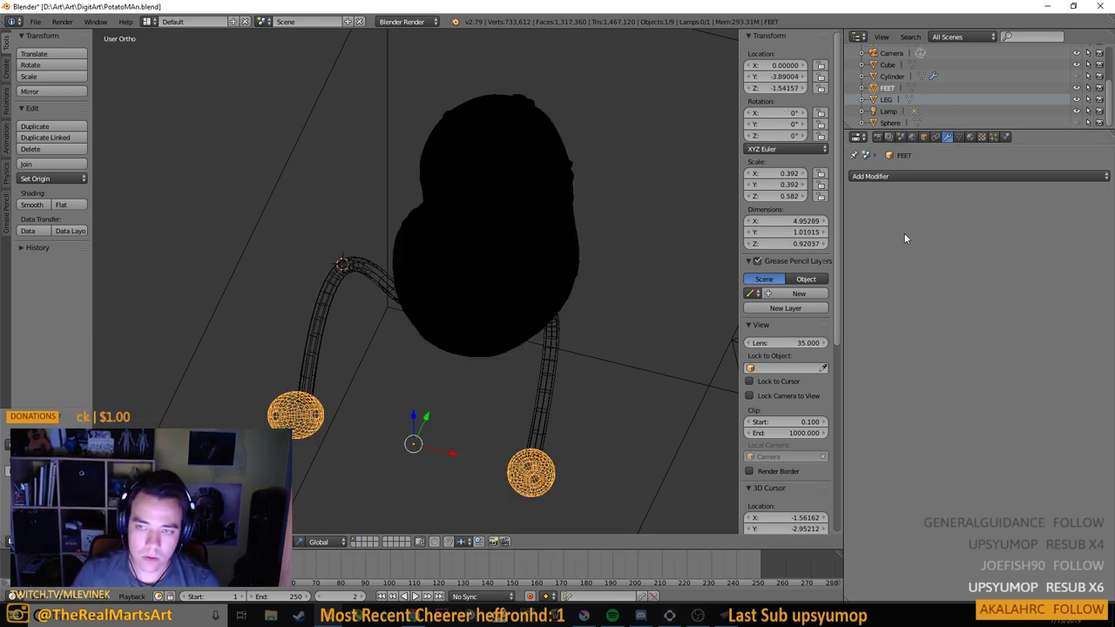
{"action": "left_click", "coordinate": [909, 181]}
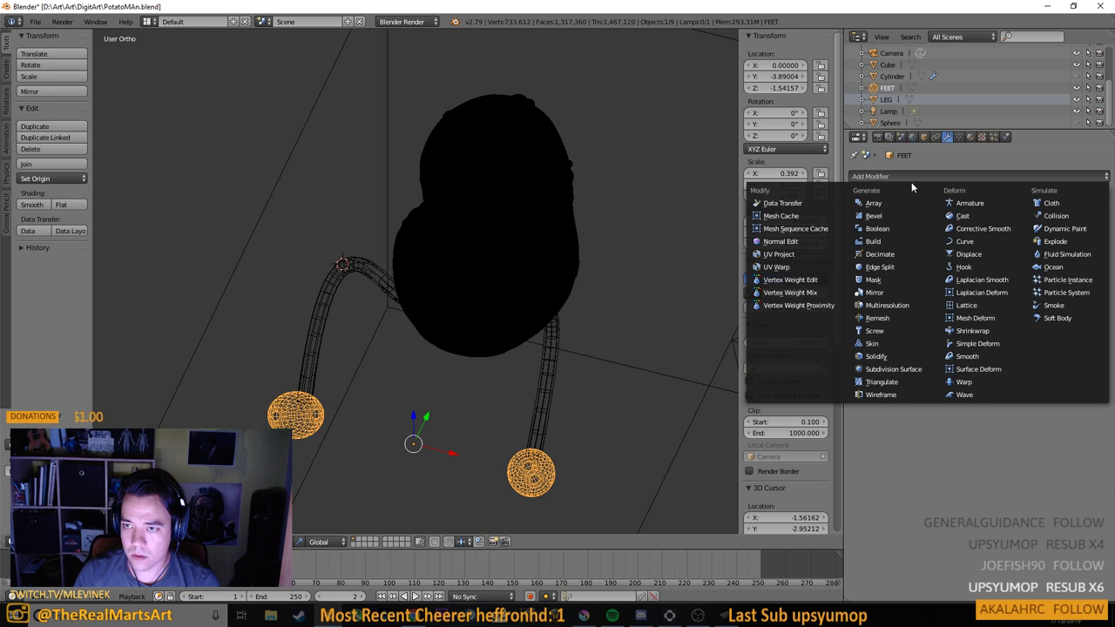
{"action": "left_click", "coordinate": [877, 228]}
{"action": "left_click", "coordinate": [1010, 240]}
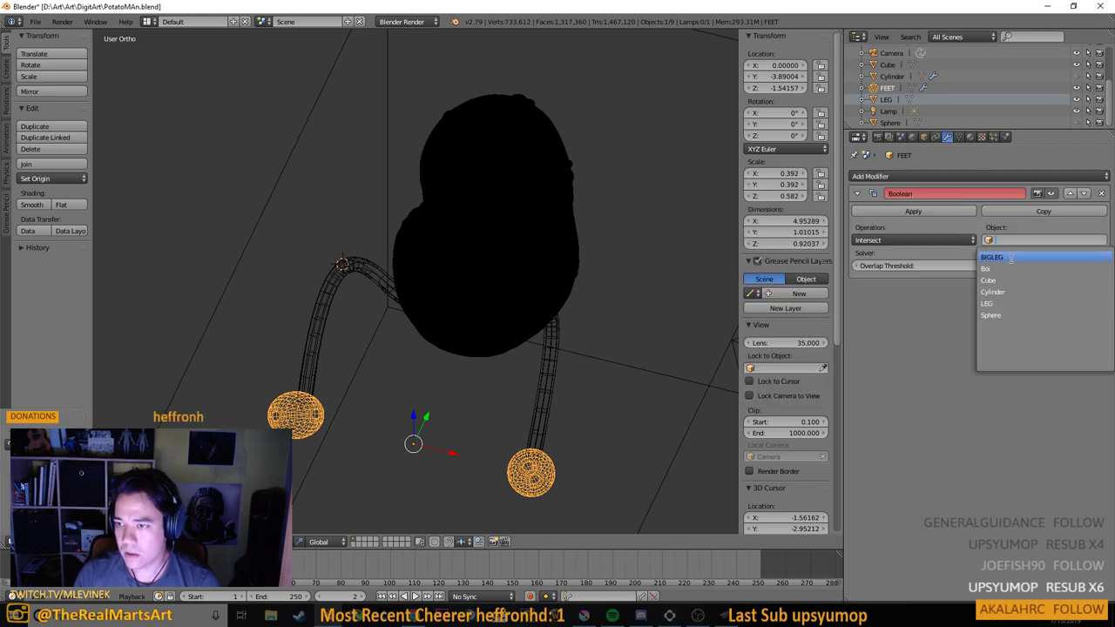
{"action": "left_click", "coordinate": [1010, 258]}
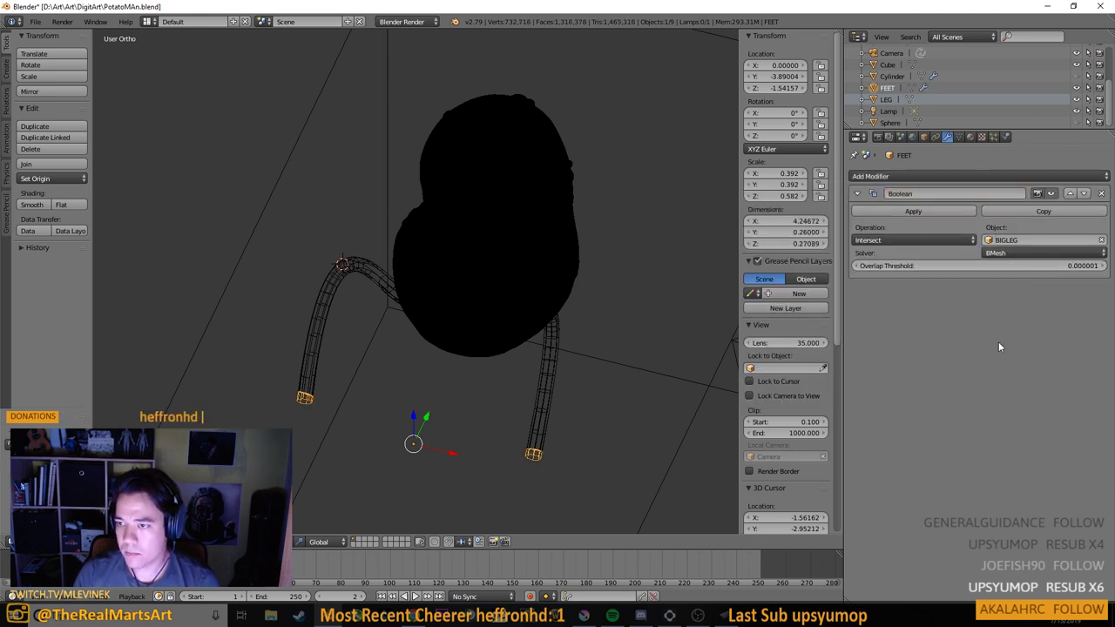
{"action": "left_click", "coordinate": [914, 240]}
{"action": "left_click", "coordinate": [905, 202]}
{"action": "left_click", "coordinate": [902, 212]}
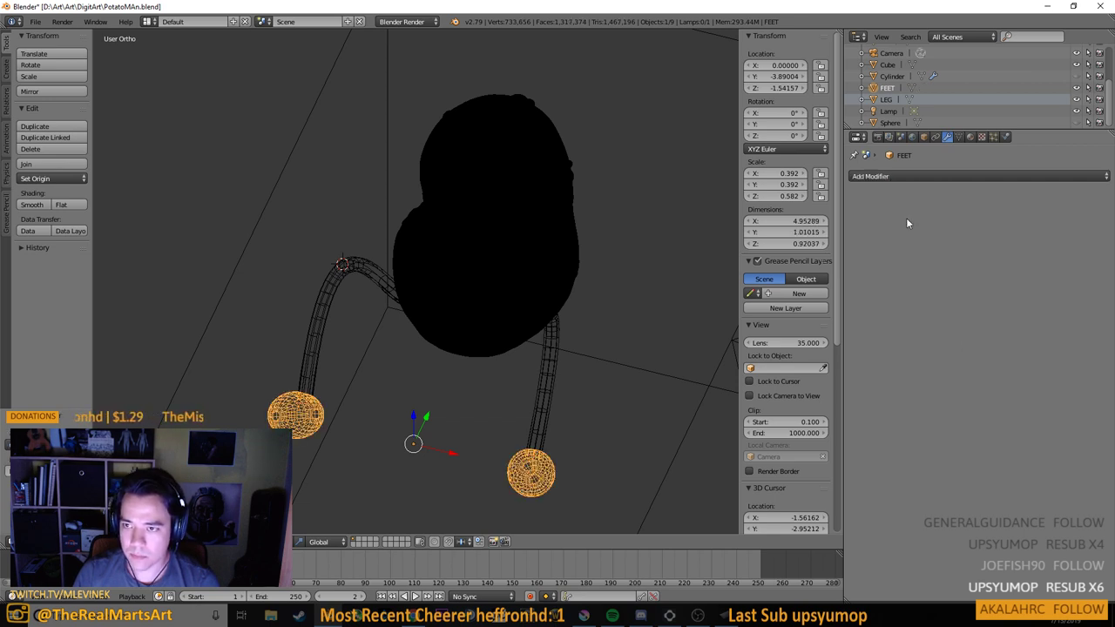
Examine from the side how the legs meet the body and the feet
{"action": "left_click_drag", "start_coordinate": [528, 445], "coordinate": [449, 421]}
{"action": "left_click_drag", "start_coordinate": [552, 425], "coordinate": [570, 332]}
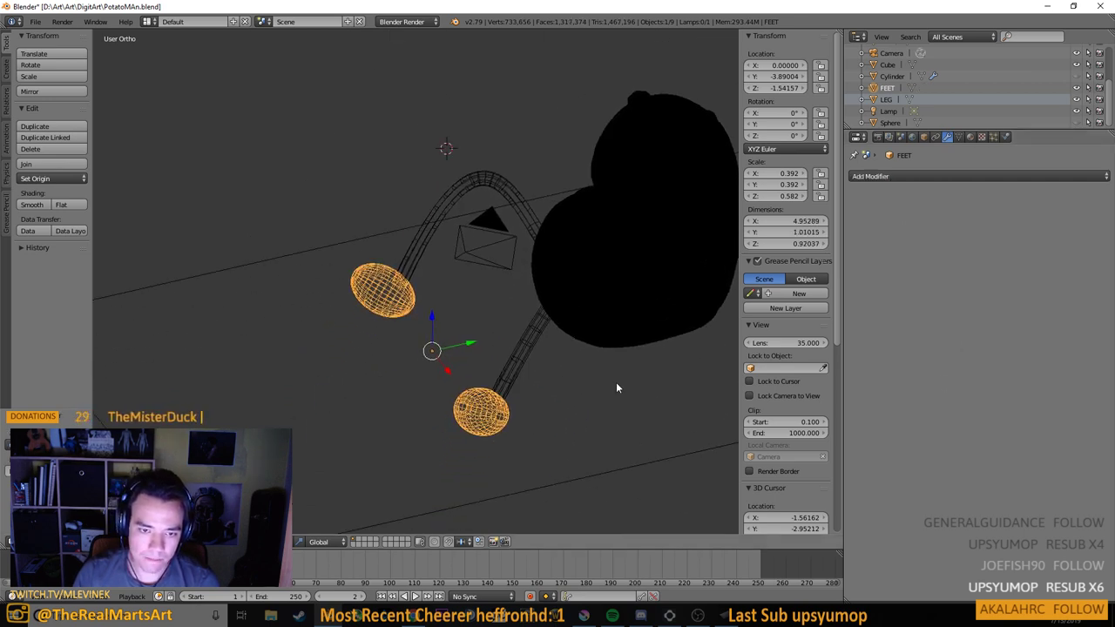
{"action": "key", "text": "g"}
{"action": "right_click", "coordinate": [616, 405]}
{"action": "left_click_drag", "start_coordinate": [619, 405], "coordinate": [613, 373]}
{"action": "scroll", "coordinate": [611, 346], "scroll_direction": "down", "scroll_amount": 3}
{"action": "right_click", "coordinate": [571, 280]}
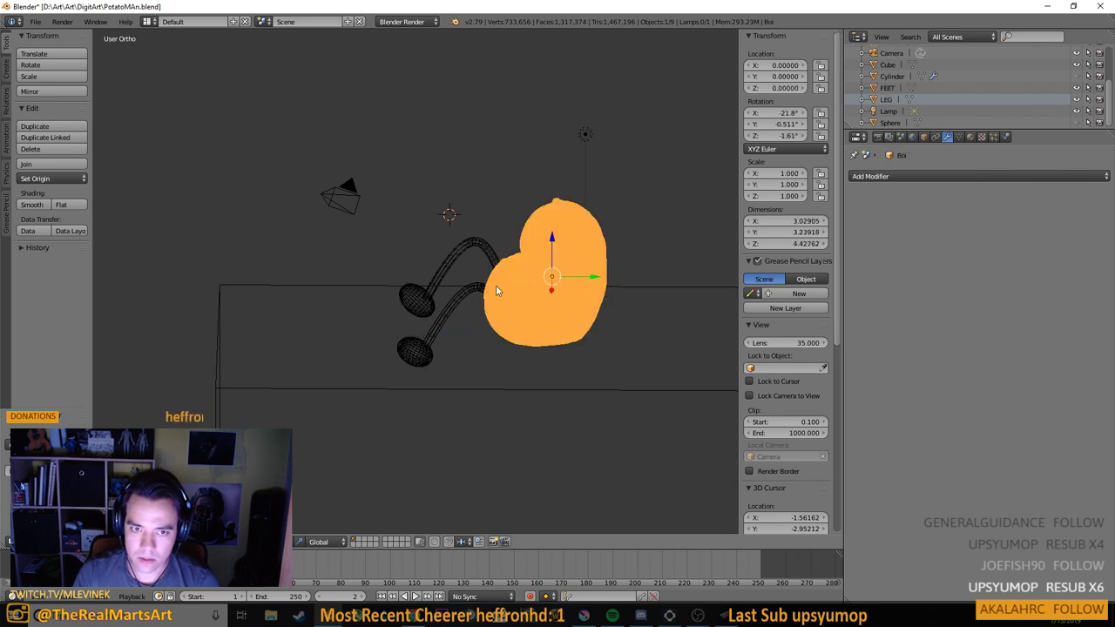
{"action": "right_click", "coordinate": [466, 294]}
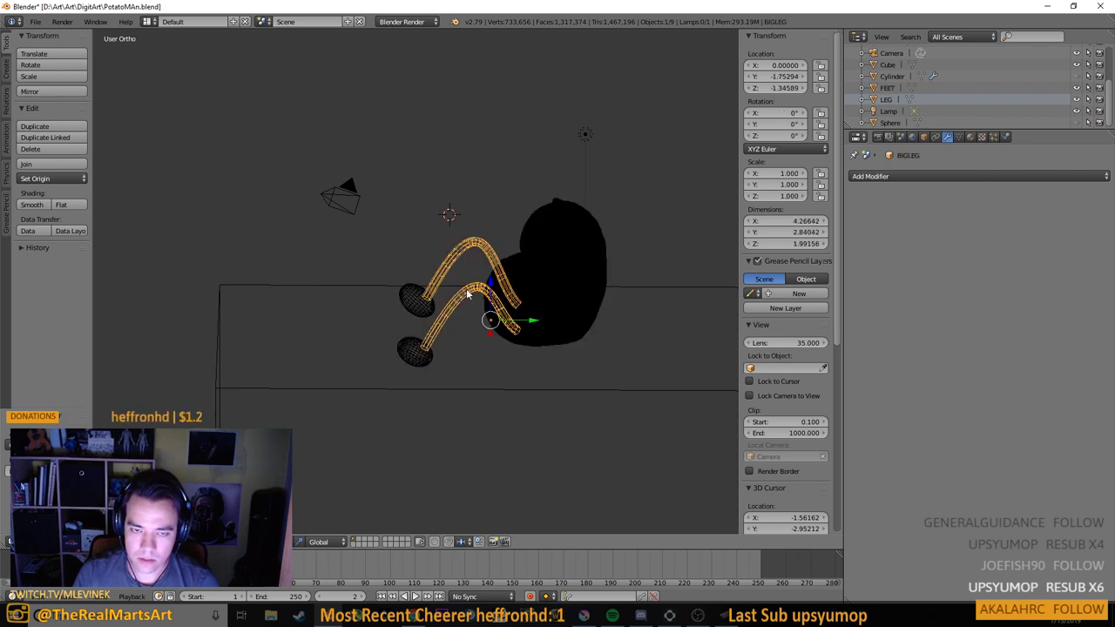
{"action": "left_click_drag", "start_coordinate": [467, 294], "coordinate": [624, 325]}
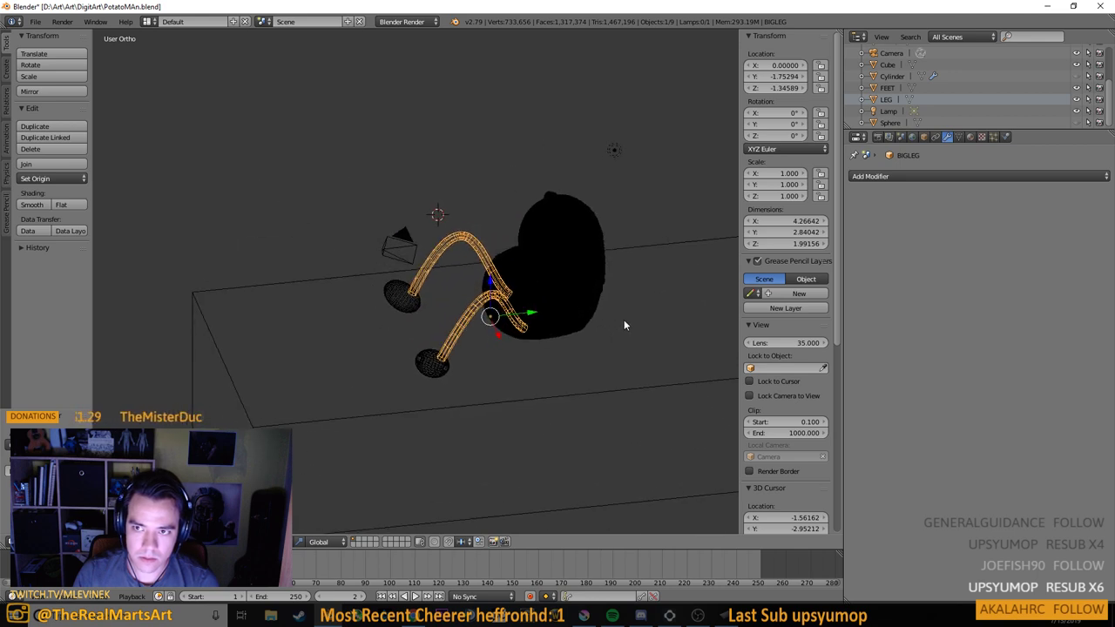
{"action": "right_click", "coordinate": [623, 323]}
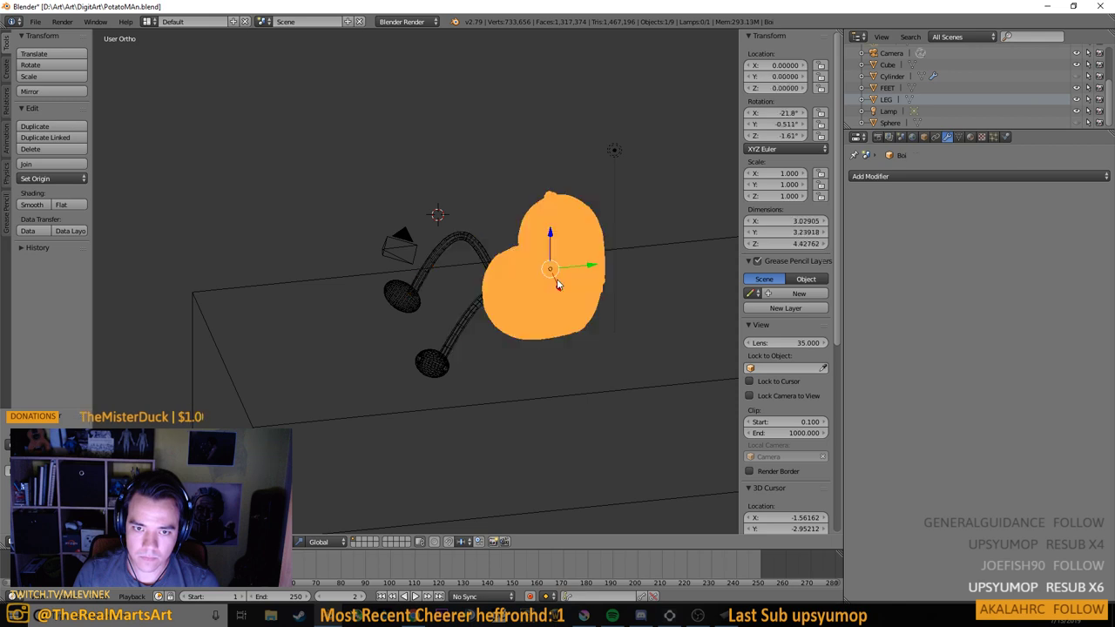
{"action": "right_click", "coordinate": [620, 385]}
Add a Boolean modifier to the Boi body, set to Difference with the Cube as its object
{"action": "right_click", "coordinate": [572, 237]}
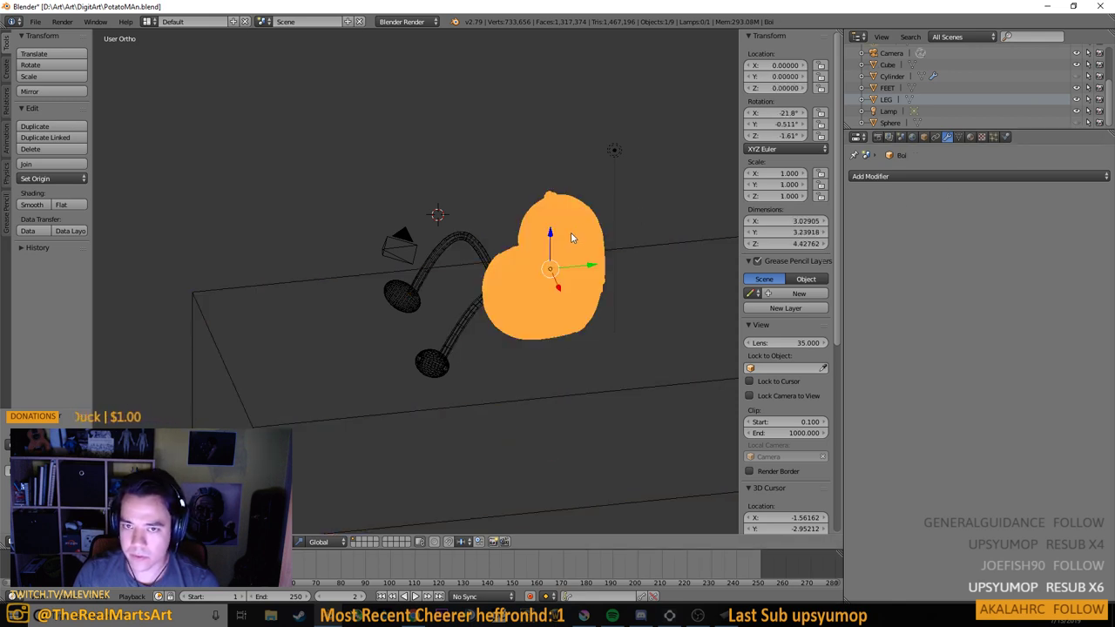
{"action": "left_click", "coordinate": [921, 178]}
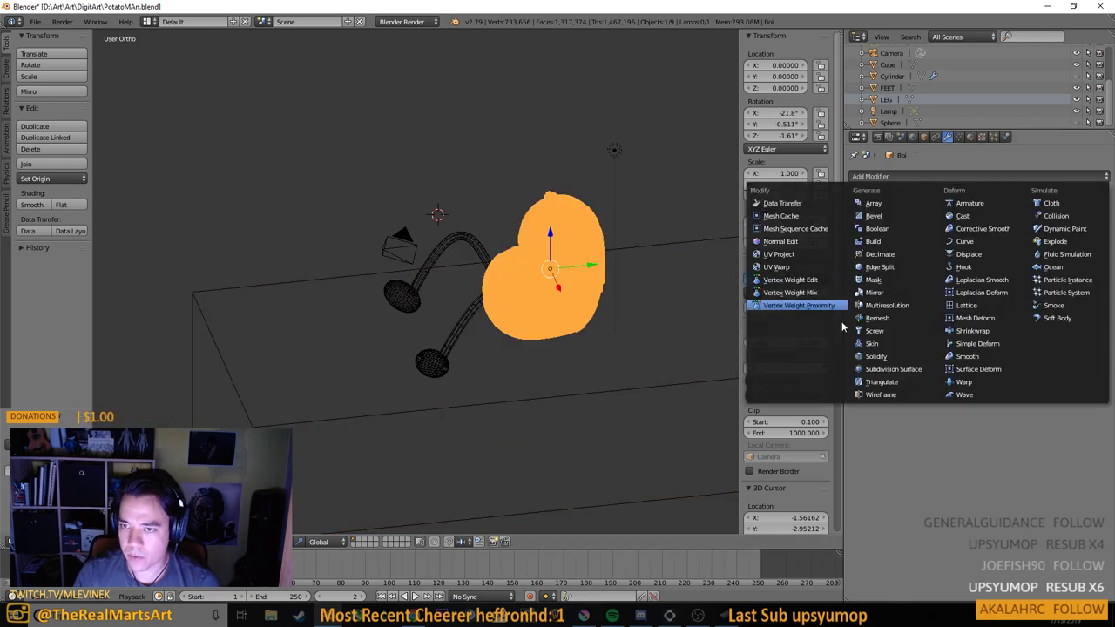
{"action": "left_click", "coordinate": [881, 230]}
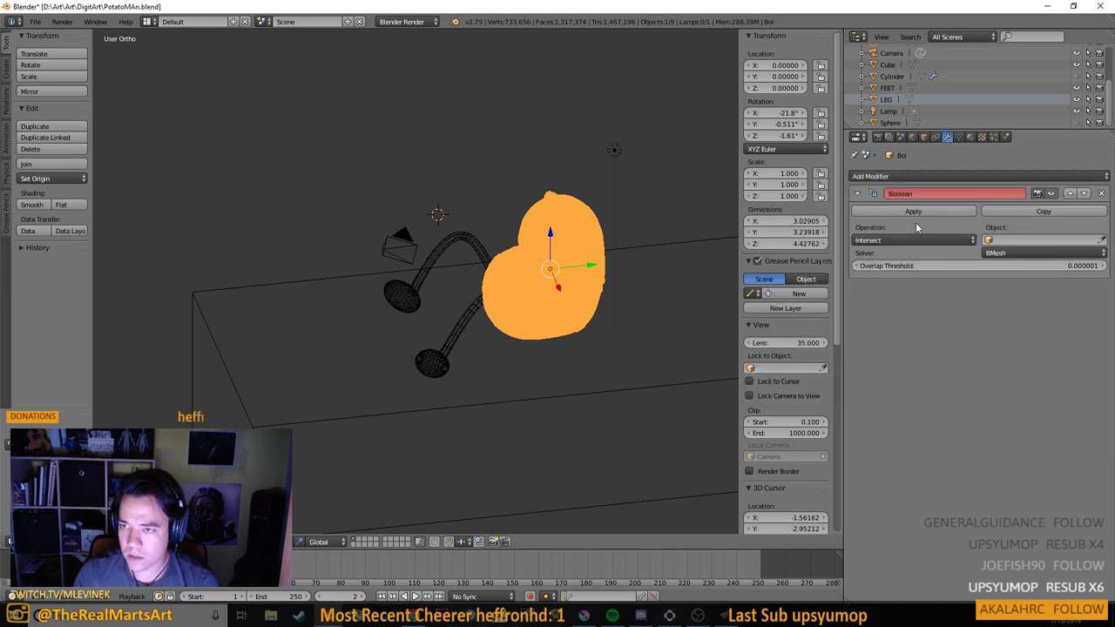
{"action": "left_click", "coordinate": [1001, 241]}
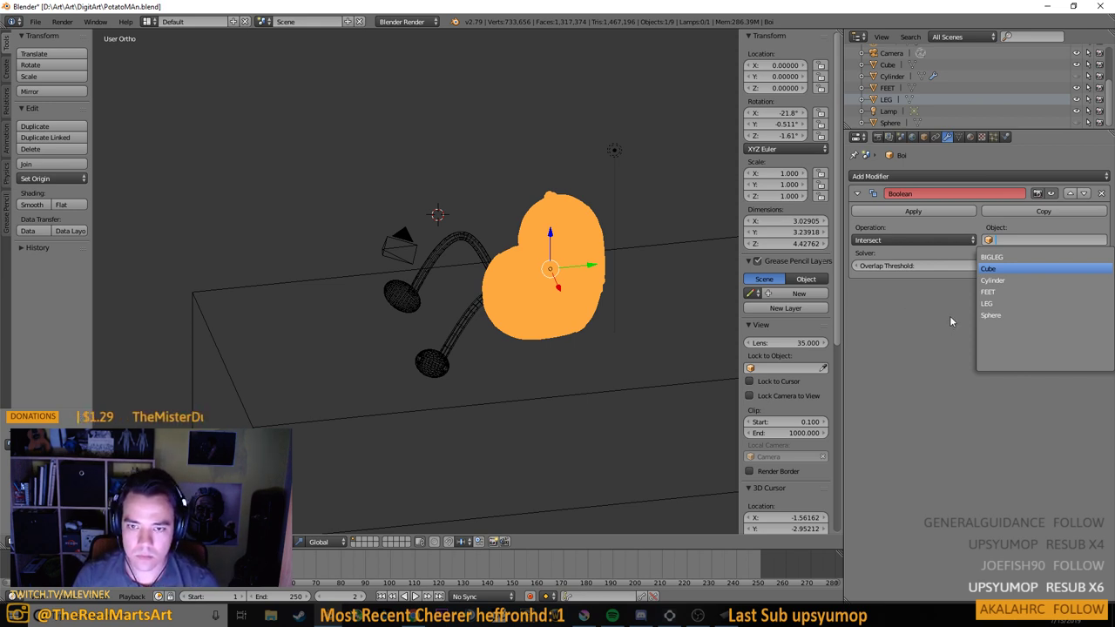
{"action": "key", "text": "Return"}
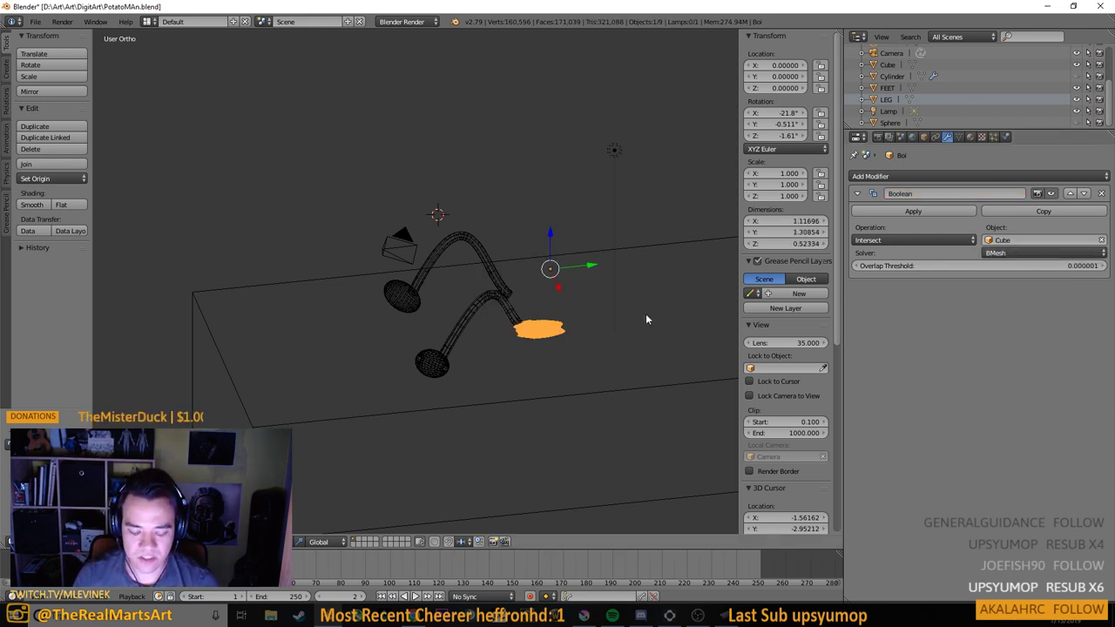
{"action": "left_click", "coordinate": [919, 241]}
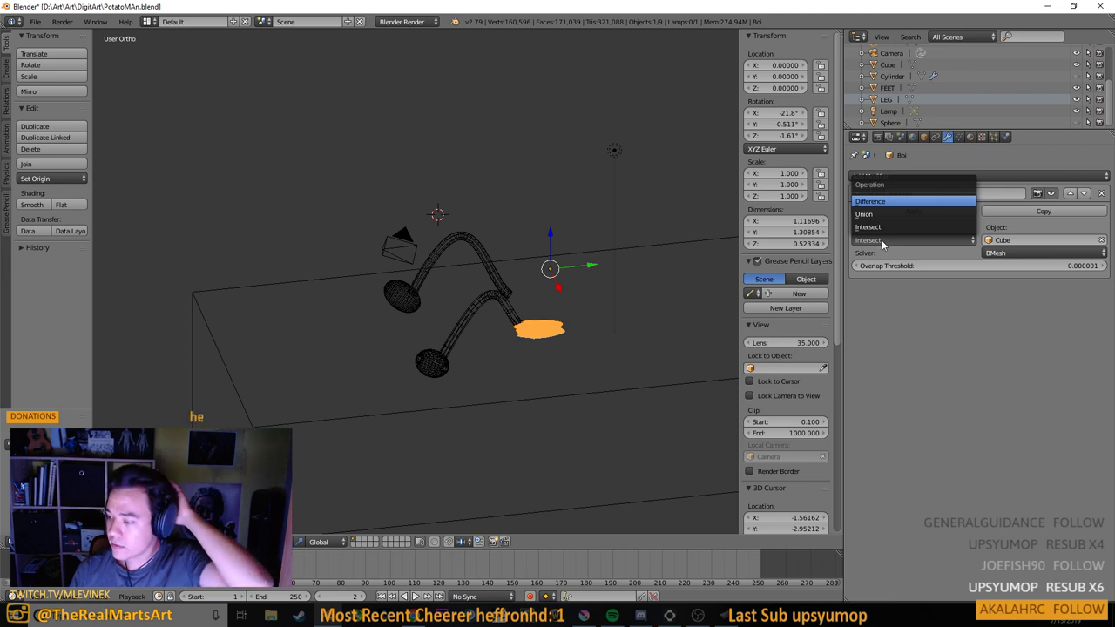
{"action": "key", "text": "Return"}
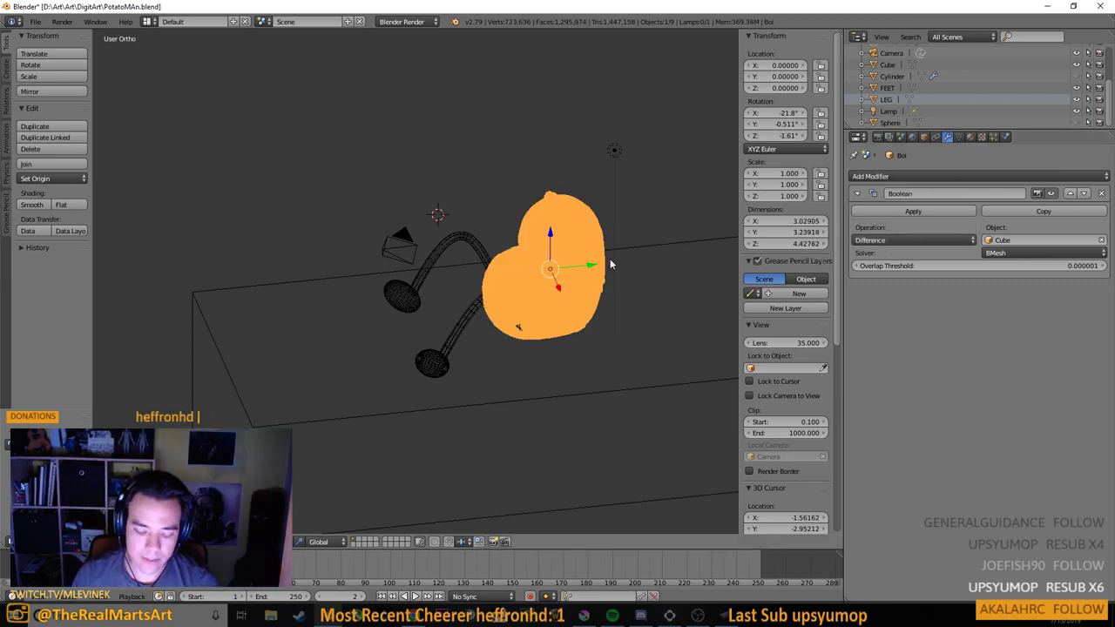
Save the blend file and apply the Boolean modifier on the Boi body
{"action": "key", "text": "shift+s"}
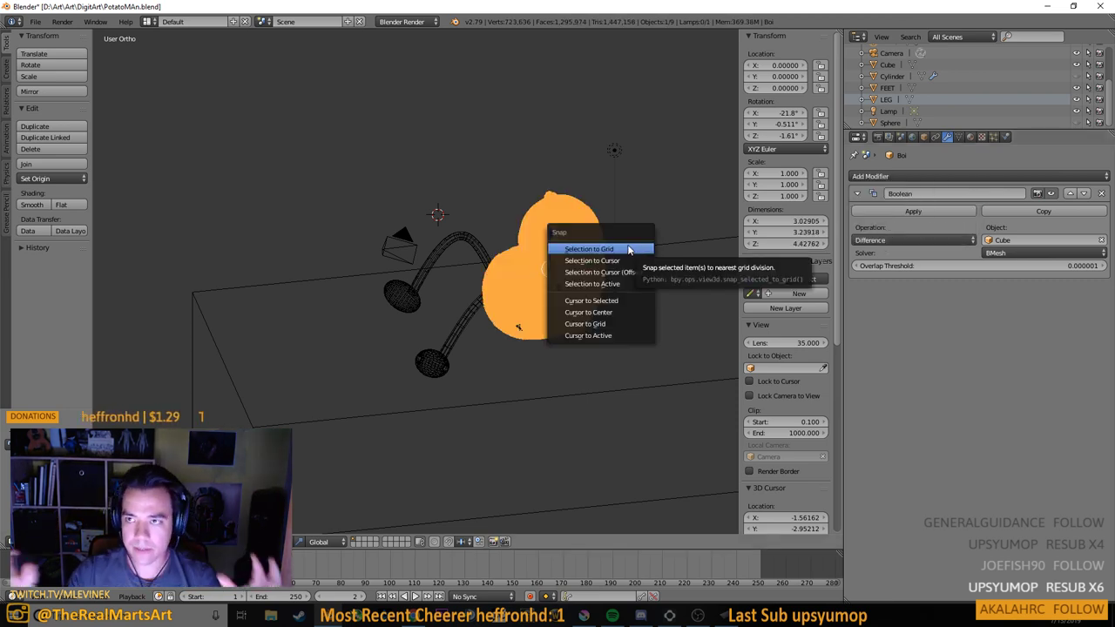
{"action": "left_click", "coordinate": [618, 249]}
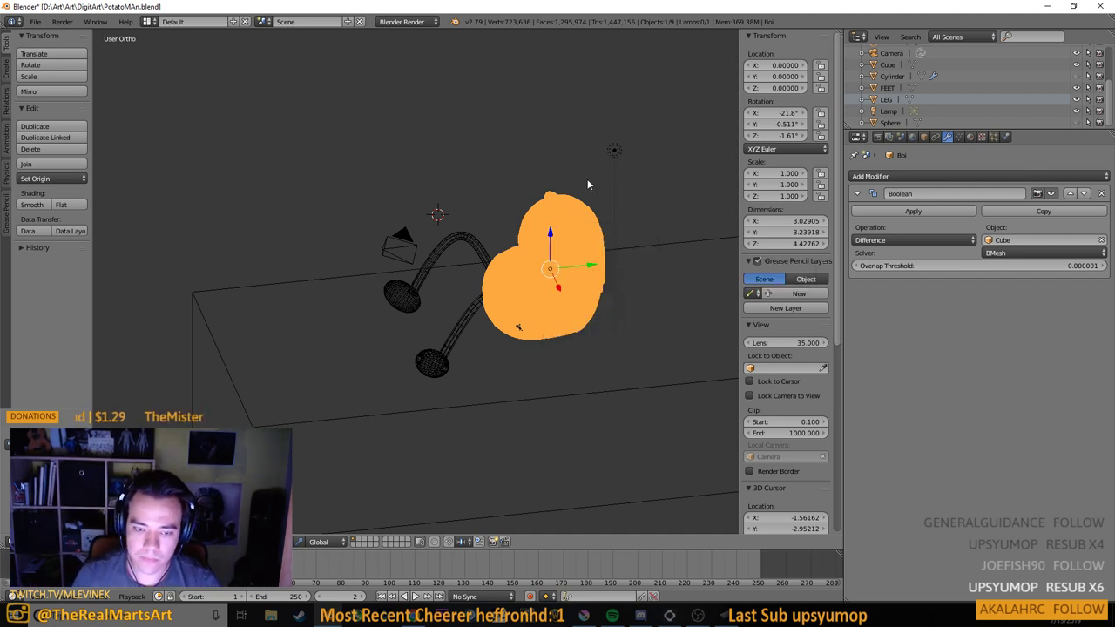
{"action": "key", "text": "ctrl+s"}
{"action": "left_click", "coordinate": [578, 197]}
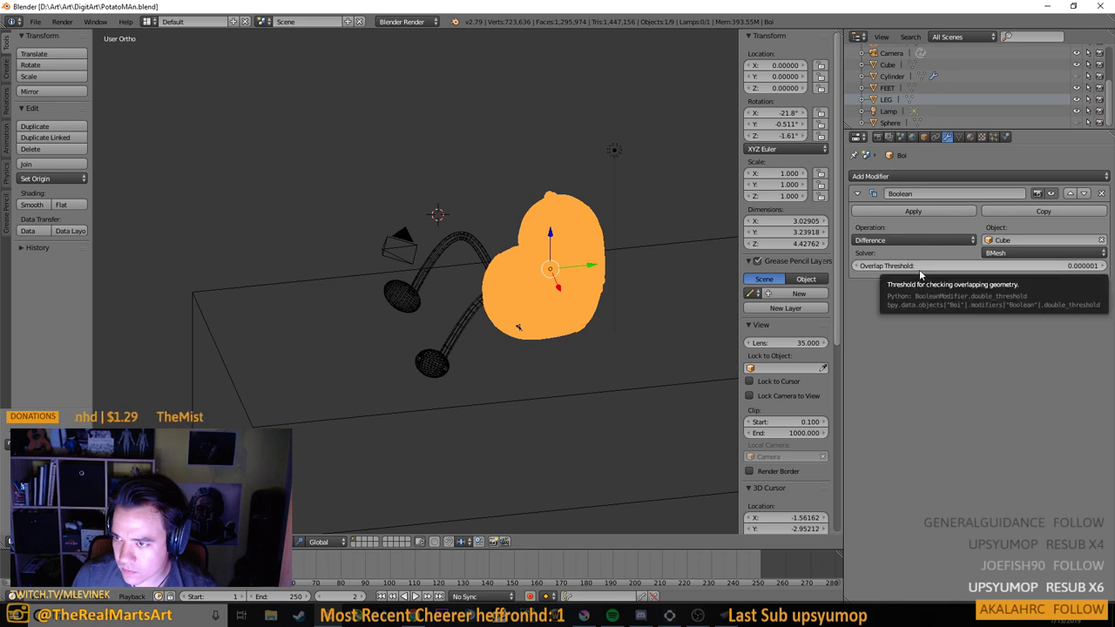
{"action": "left_click", "coordinate": [930, 211]}
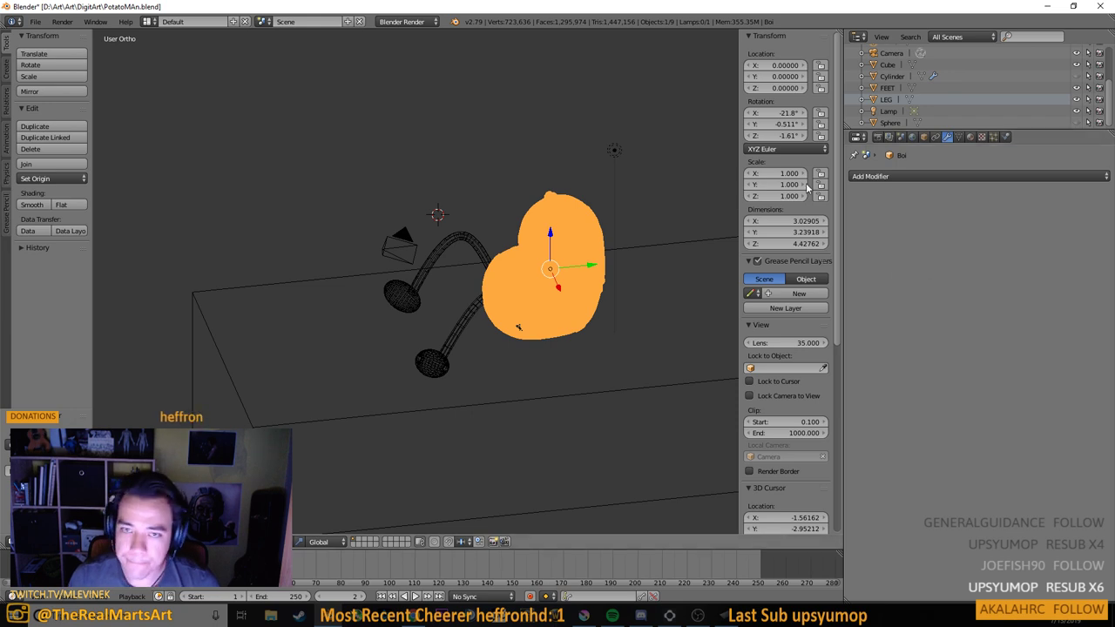
Add a Boolean modifier to FEET with the Cube as its object, keep the Intersect operation, and apply it
{"action": "right_click", "coordinate": [405, 300]}
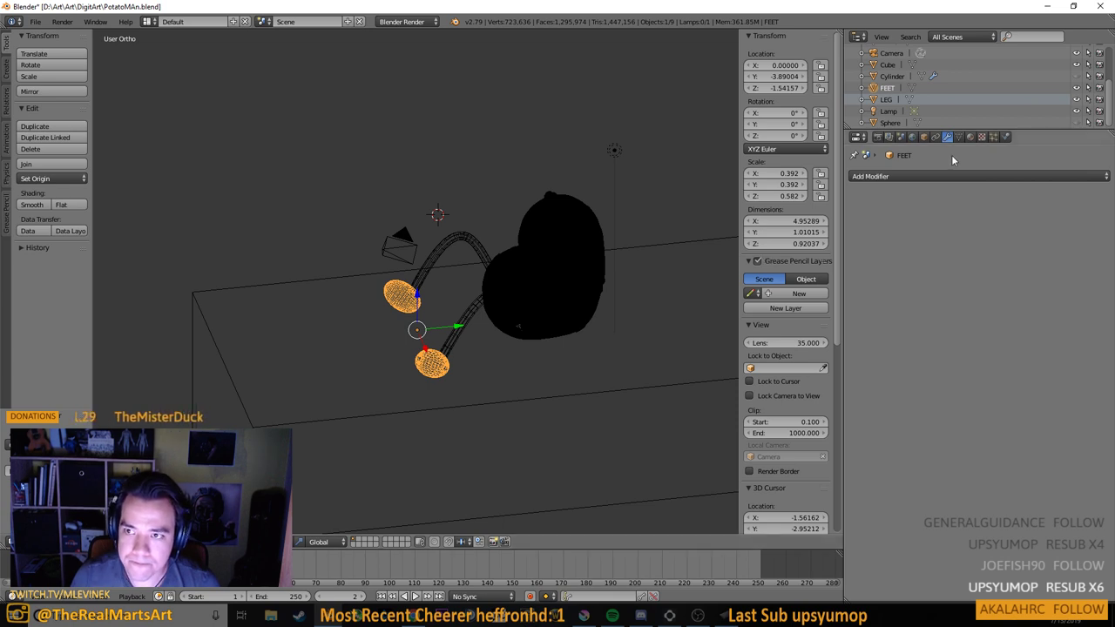
{"action": "left_click", "coordinate": [946, 176]}
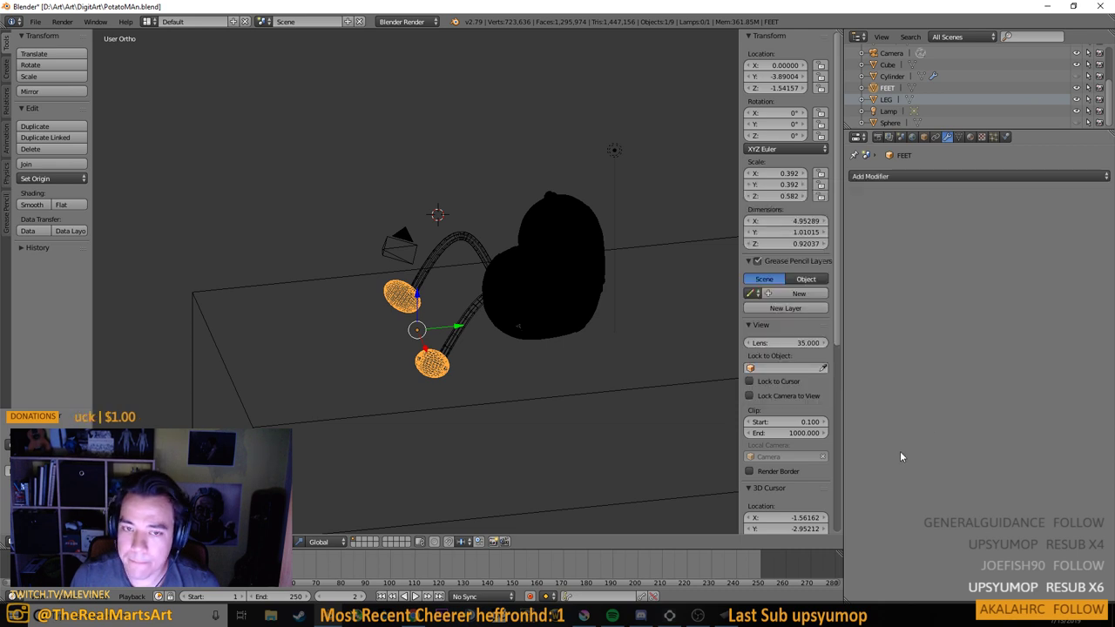
{"action": "left_click", "coordinate": [914, 174]}
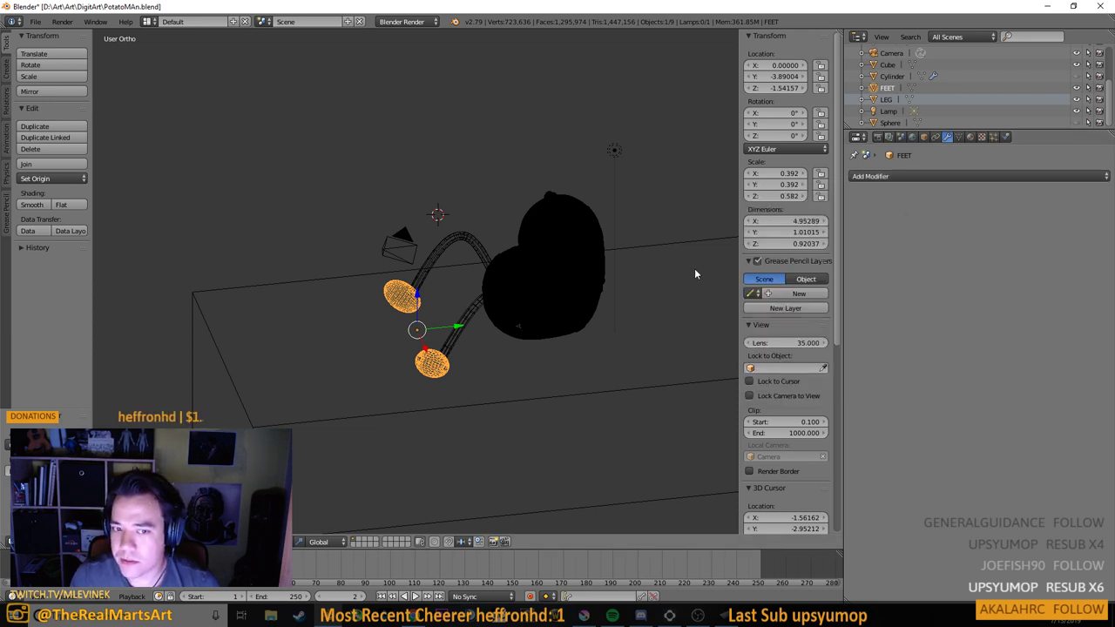
{"action": "left_click", "coordinate": [905, 176]}
{"action": "left_click", "coordinate": [890, 232]}
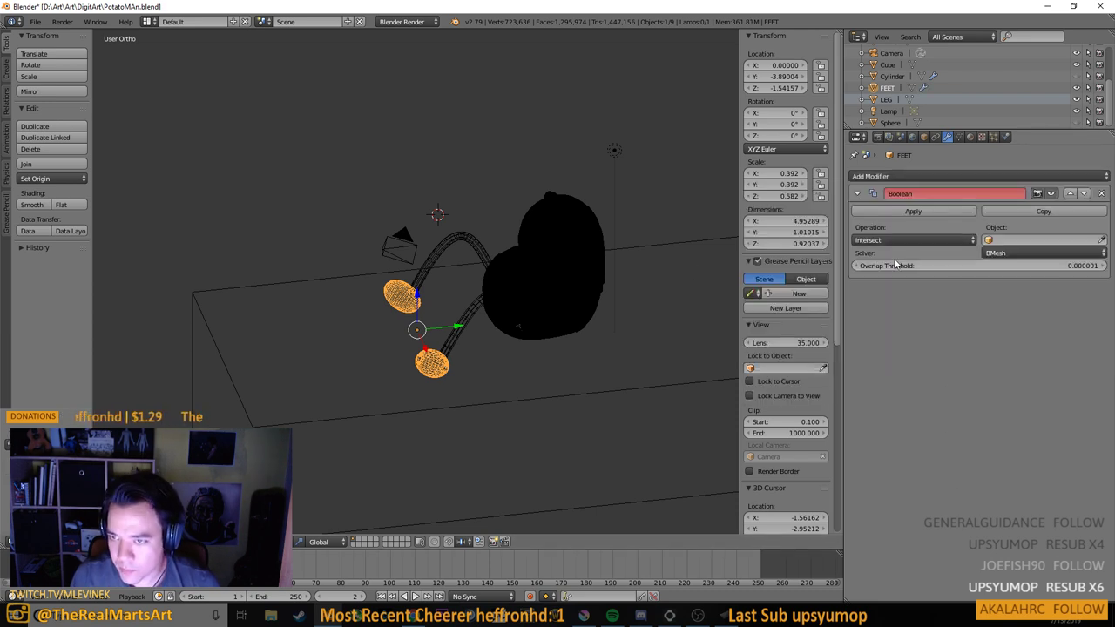
{"action": "left_click", "coordinate": [988, 240]}
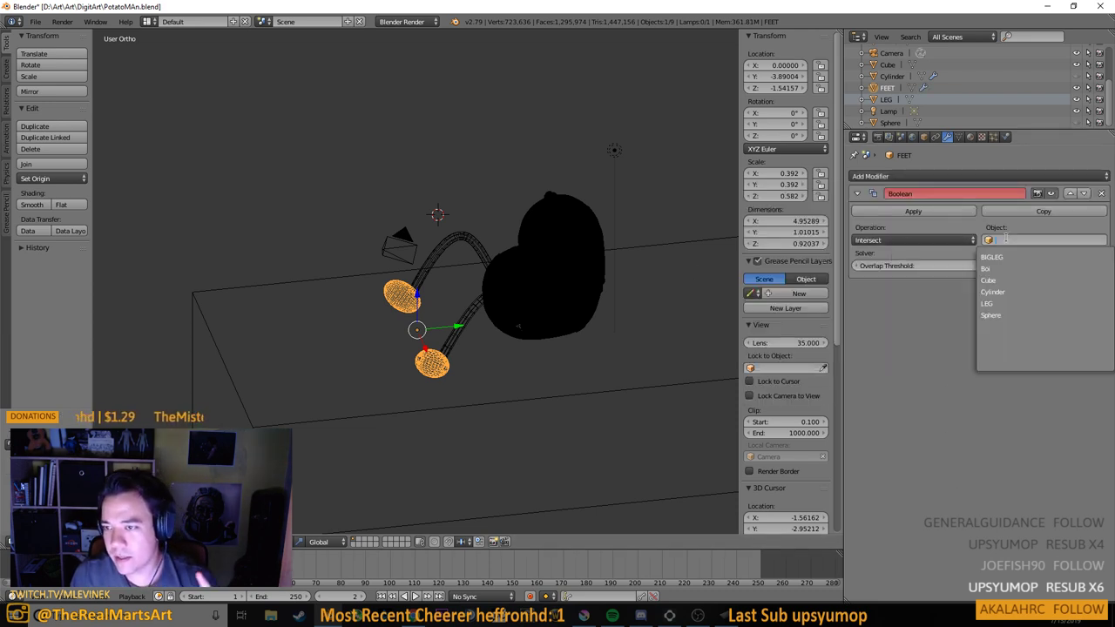
{"action": "left_click", "coordinate": [997, 279]}
{"action": "left_click", "coordinate": [905, 212]}
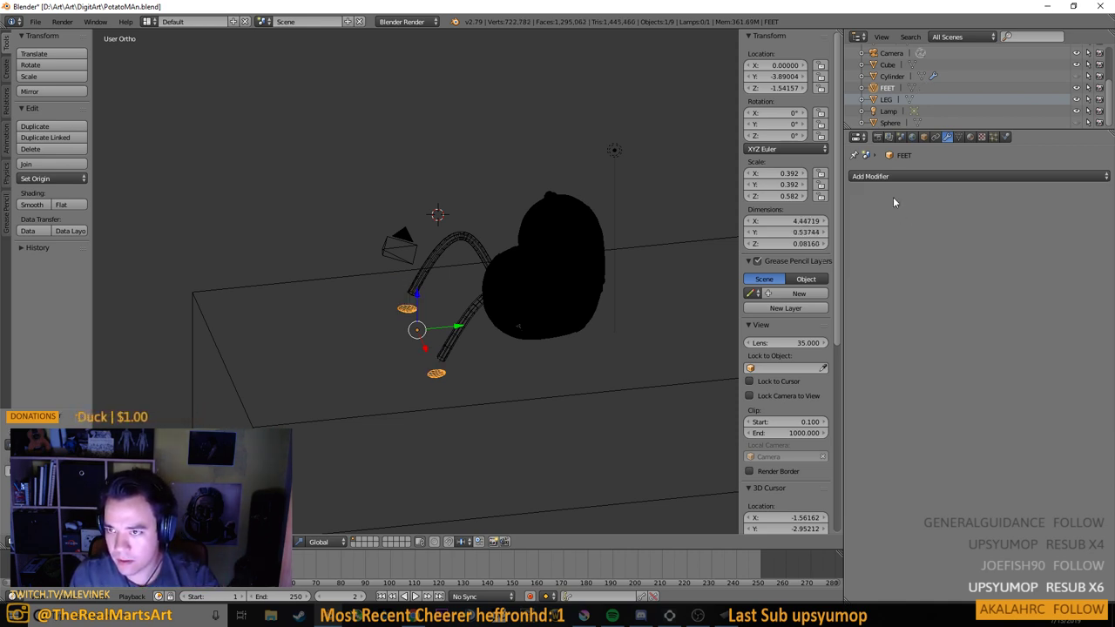
Undo the applied Intersect on FEET, set its Boolean modifier to Difference with the Cube as object, and apply it
{"action": "key", "text": "ctrl+z"}
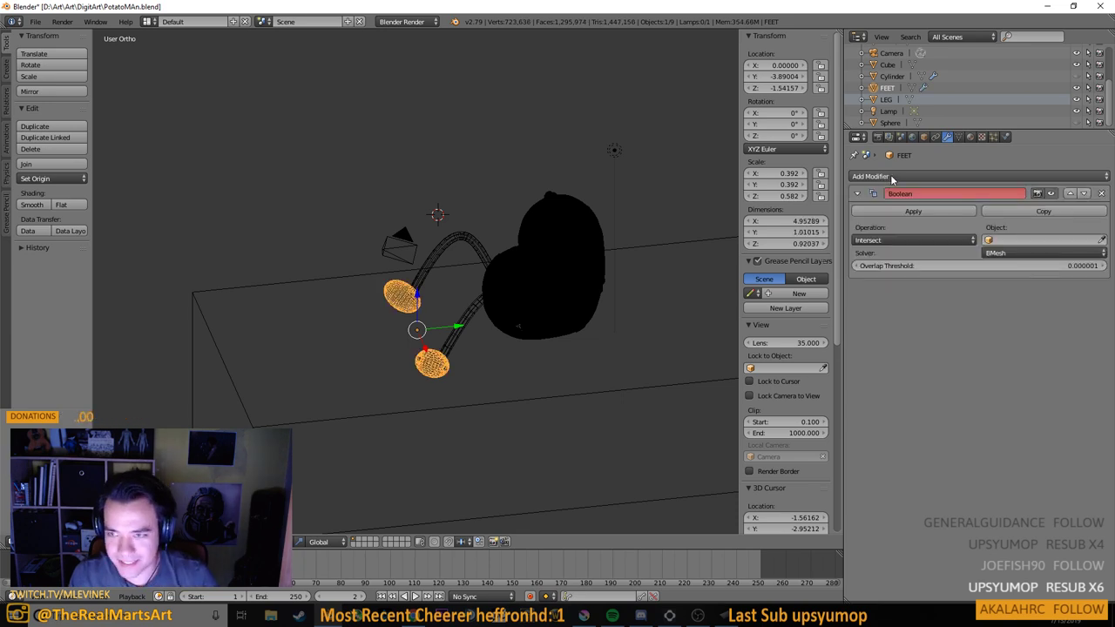
{"action": "left_click", "coordinate": [897, 240]}
{"action": "left_click", "coordinate": [871, 201]}
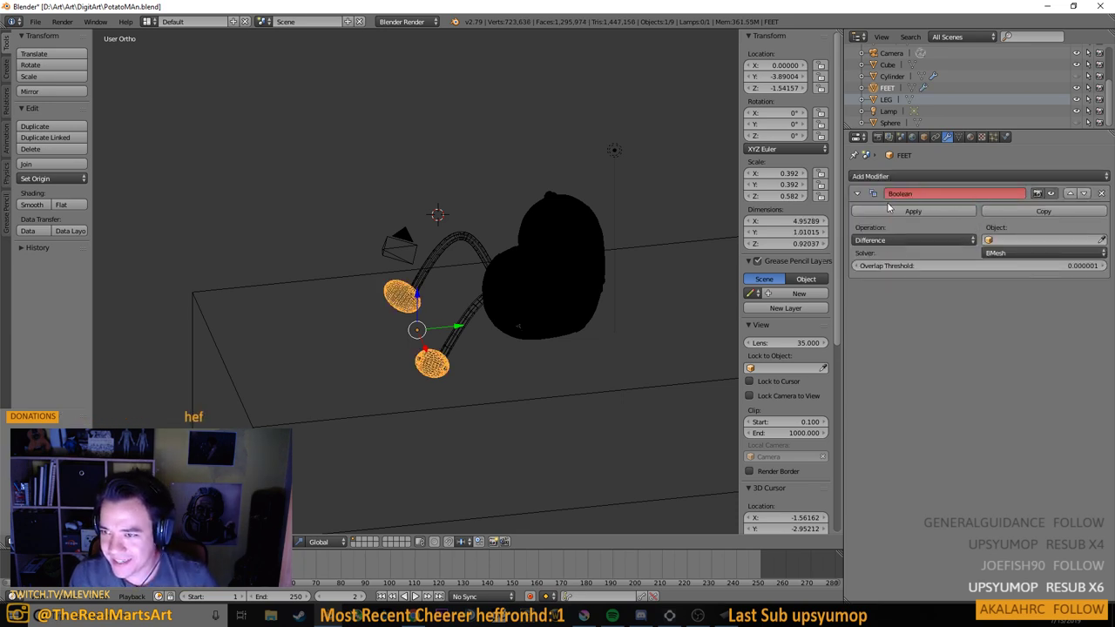
{"action": "left_click", "coordinate": [1001, 239]}
{"action": "left_click", "coordinate": [994, 278]}
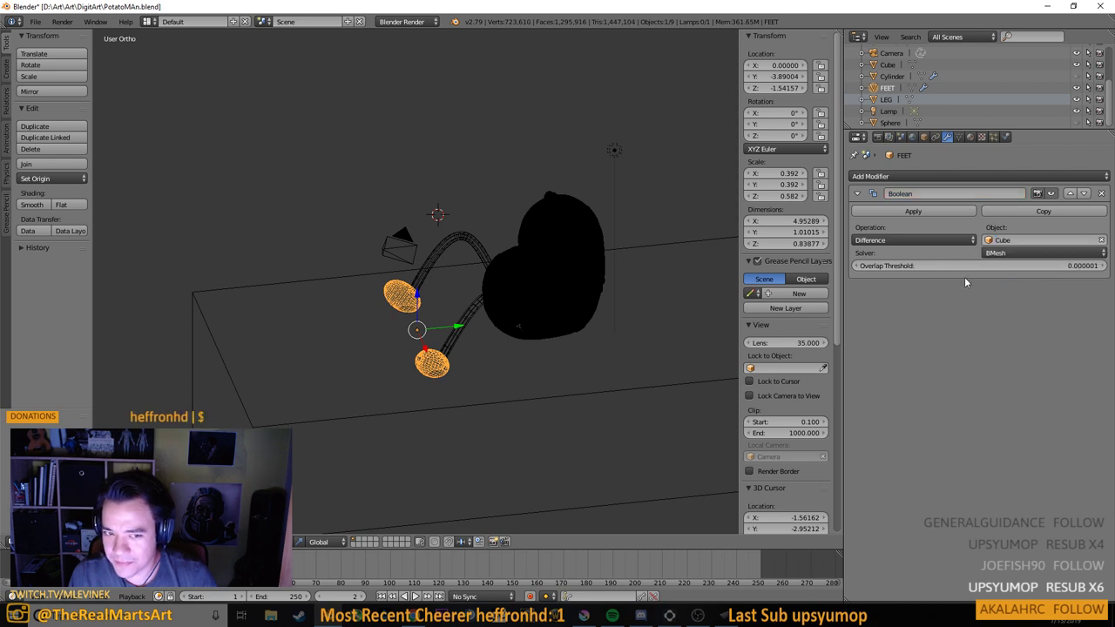
{"action": "left_click", "coordinate": [908, 209]}
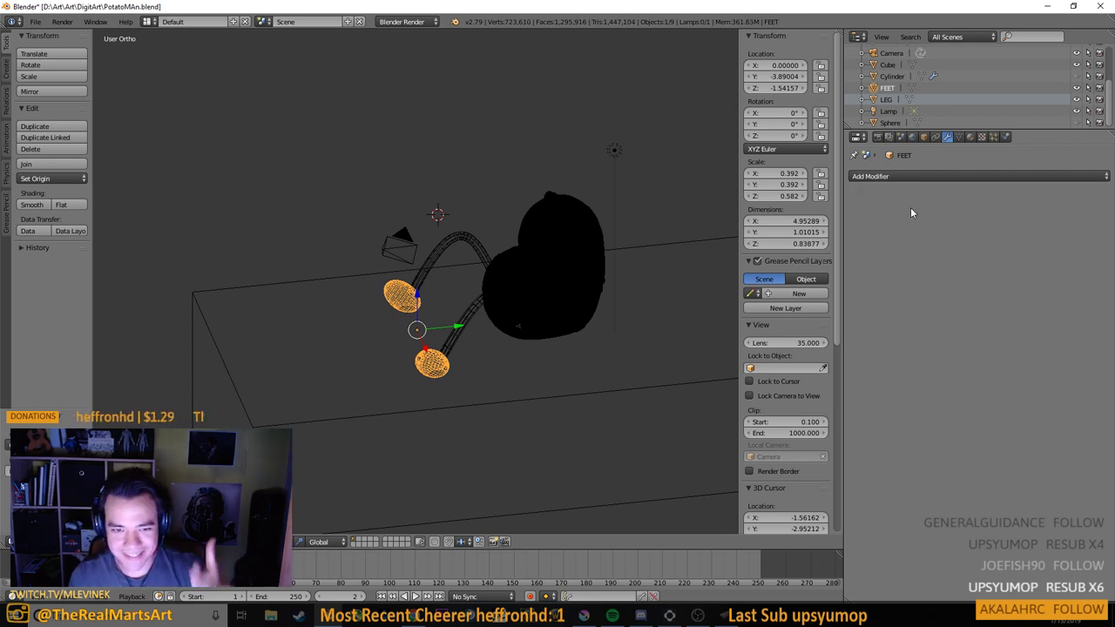
Add a Triangulate modifier to FEET and apply it
{"action": "left_click", "coordinate": [952, 176]}
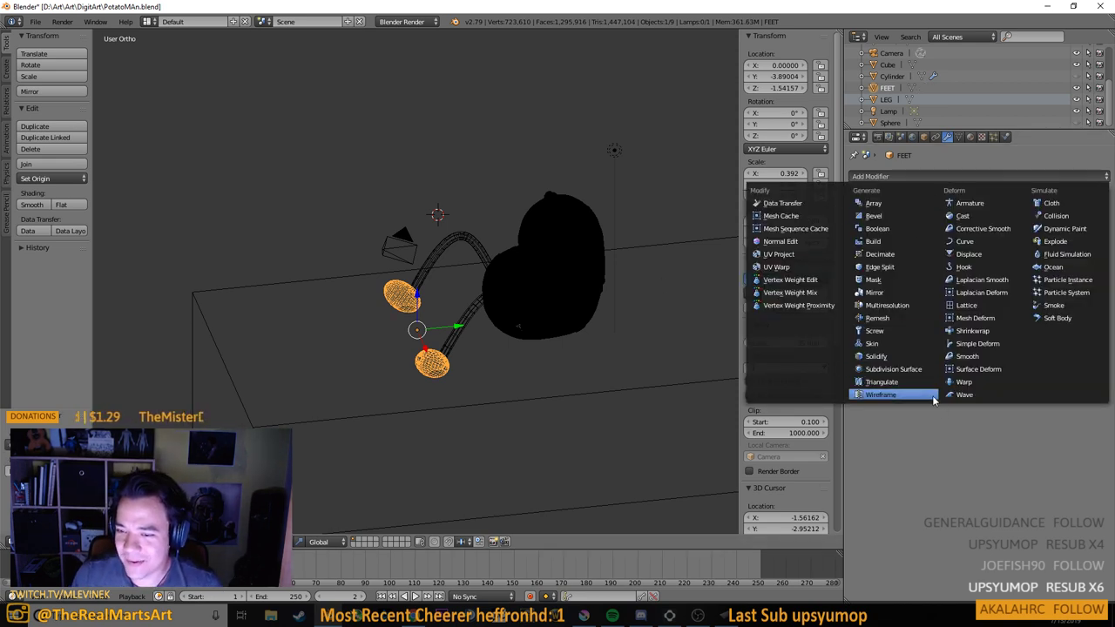
{"action": "left_click", "coordinate": [900, 382]}
{"action": "left_click", "coordinate": [903, 212]}
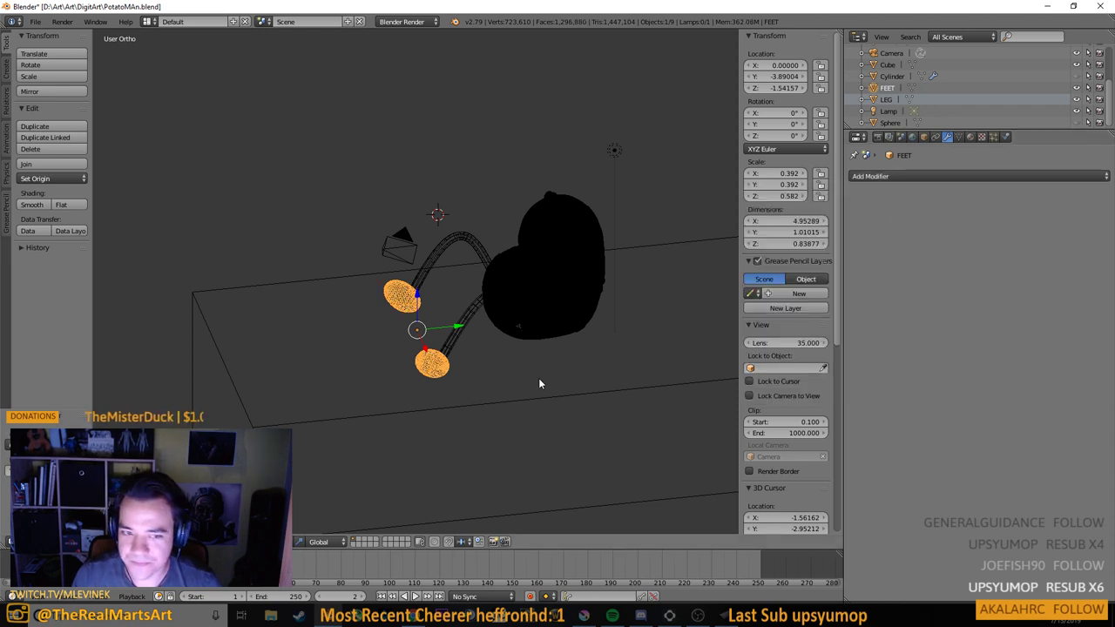
Select LEG, add a Triangulate modifier to it, and apply the modifier
{"action": "right_click", "coordinate": [466, 319]}
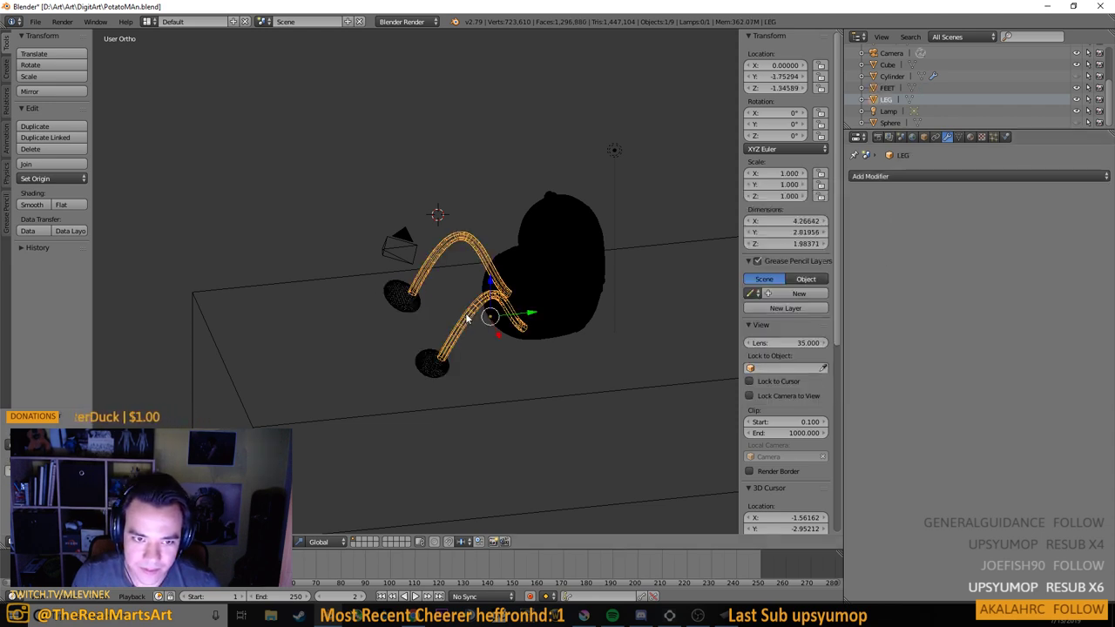
{"action": "left_click", "coordinate": [905, 178]}
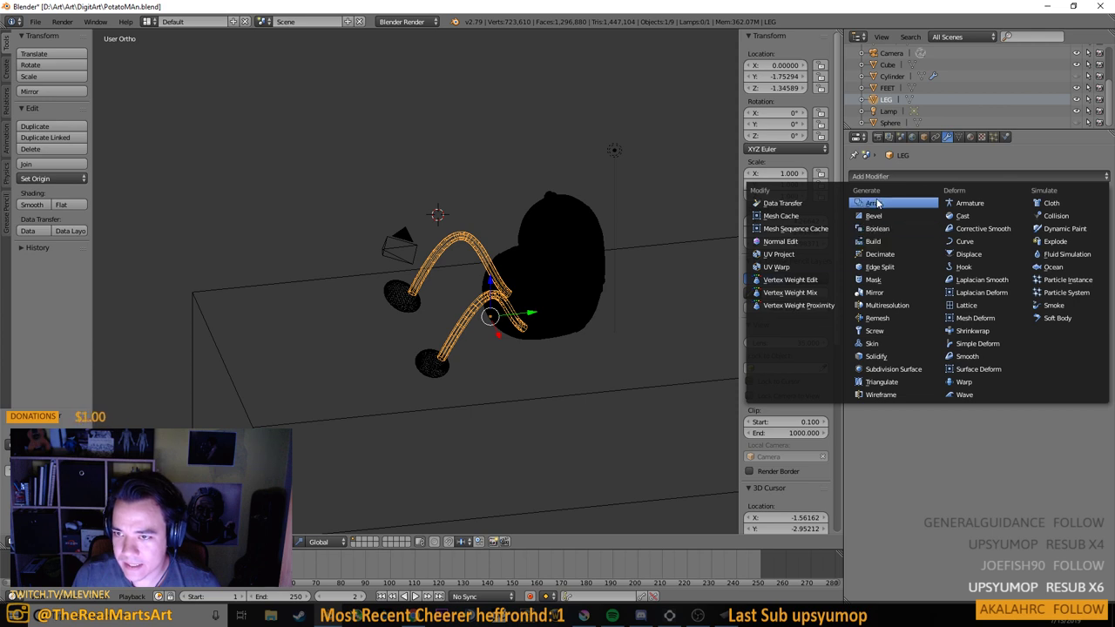
{"action": "key", "text": "Escape"}
{"action": "left_click", "coordinate": [895, 177]}
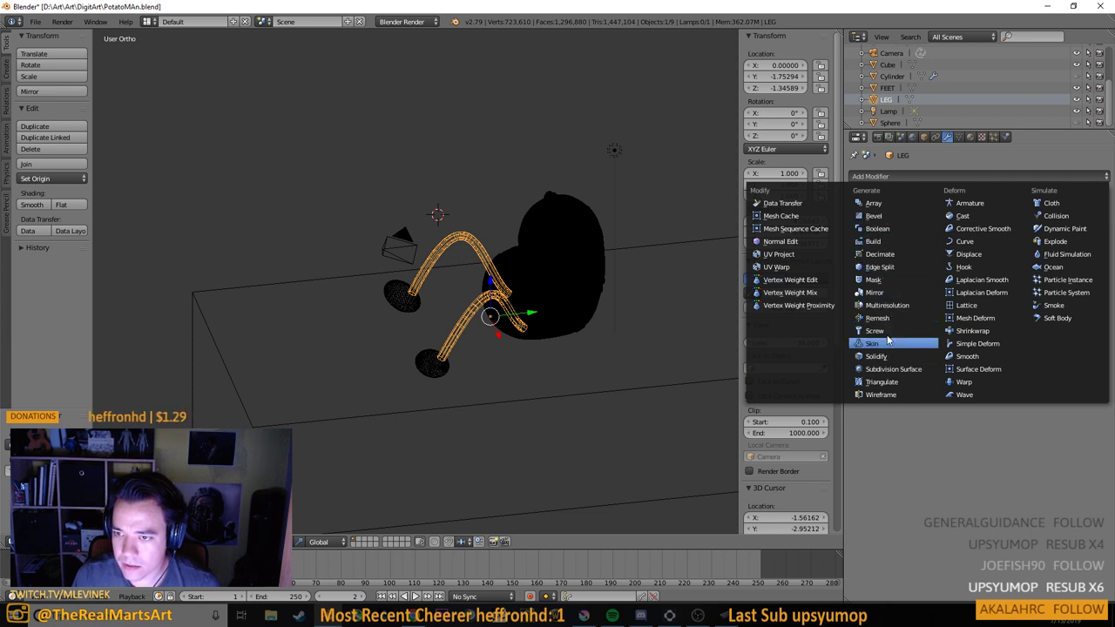
{"action": "left_click", "coordinate": [909, 381]}
{"action": "left_click", "coordinate": [906, 212]}
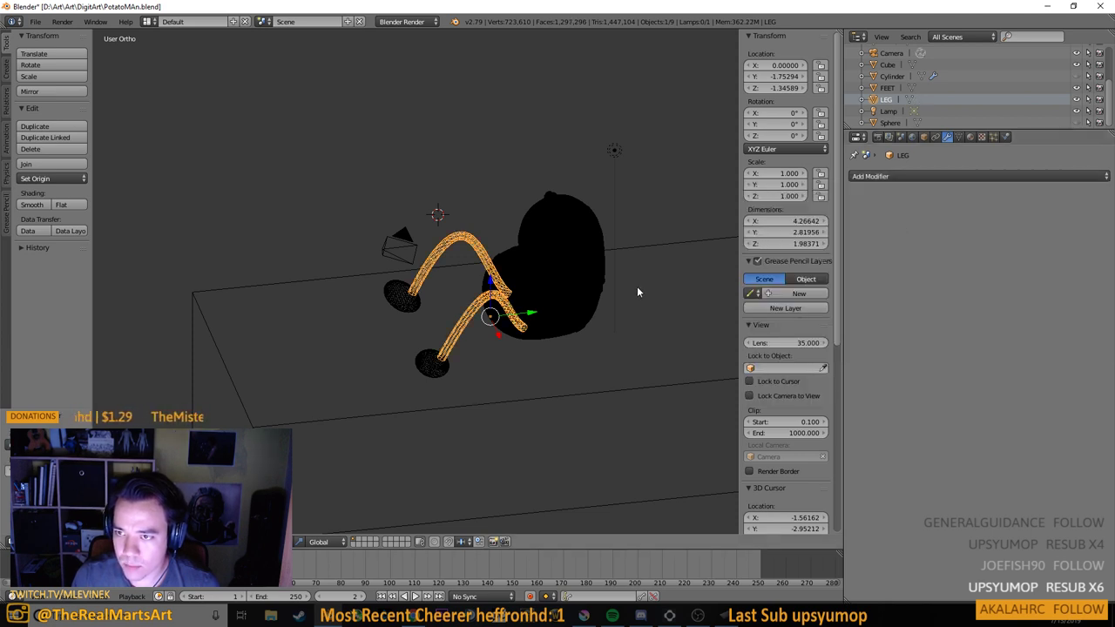
Select the Boi body, add a Triangulate modifier with its default methods, and apply it
{"action": "right_click", "coordinate": [549, 264]}
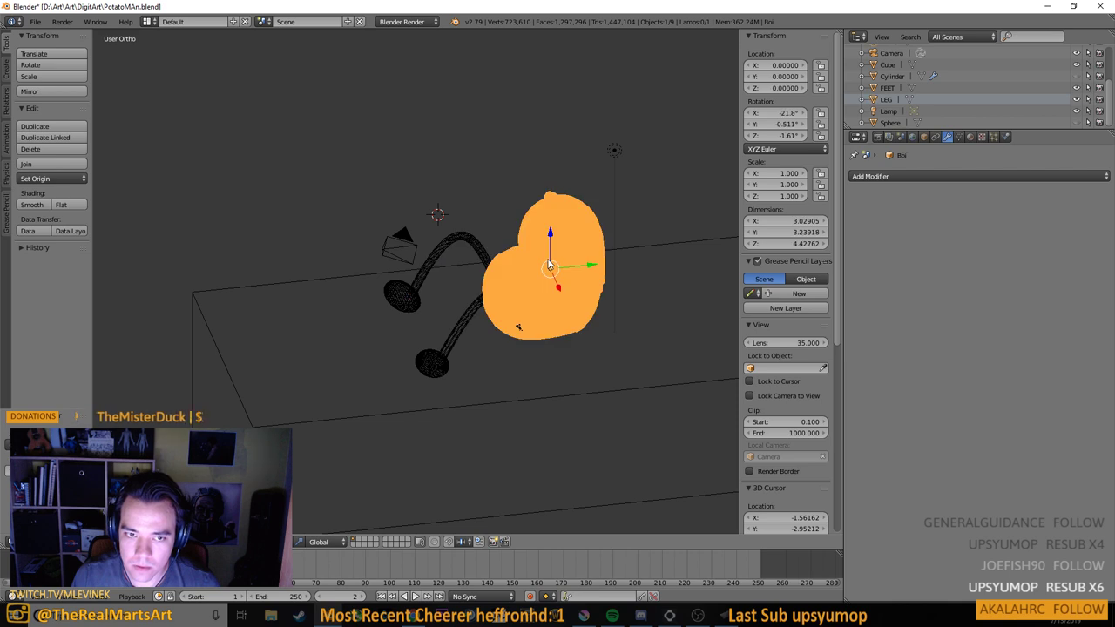
{"action": "left_click", "coordinate": [862, 176]}
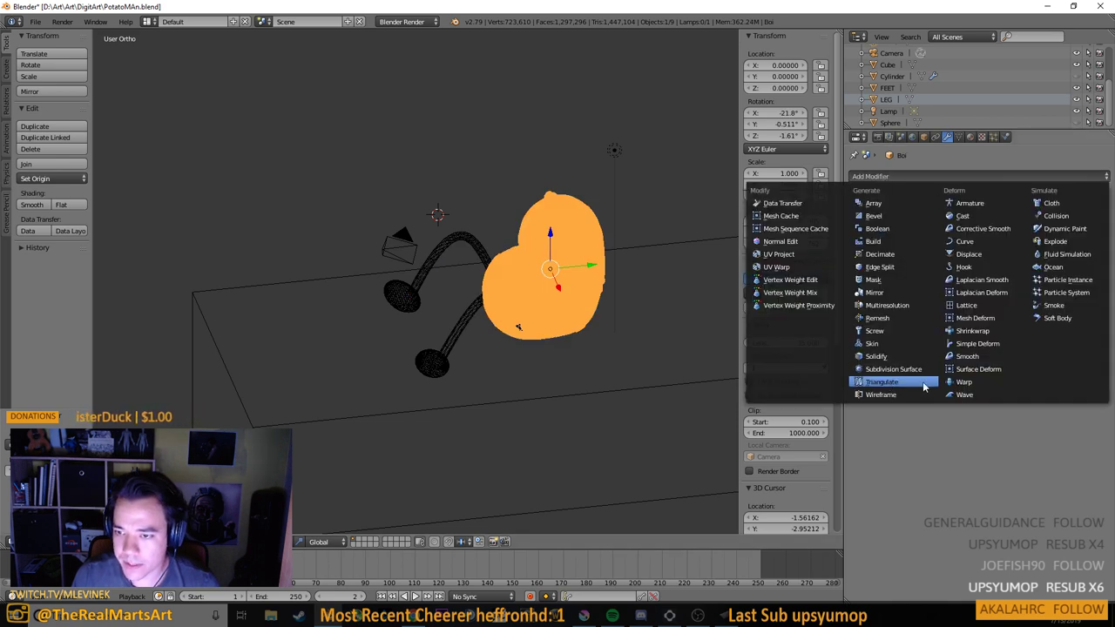
{"action": "key", "text": "Return"}
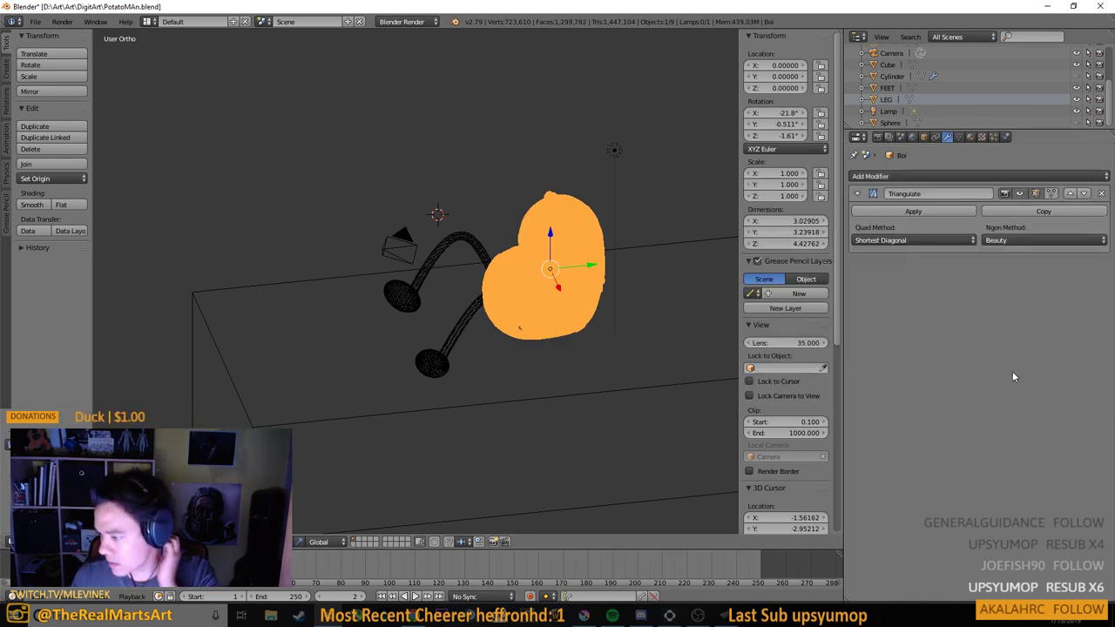
{"action": "left_click", "coordinate": [905, 212]}
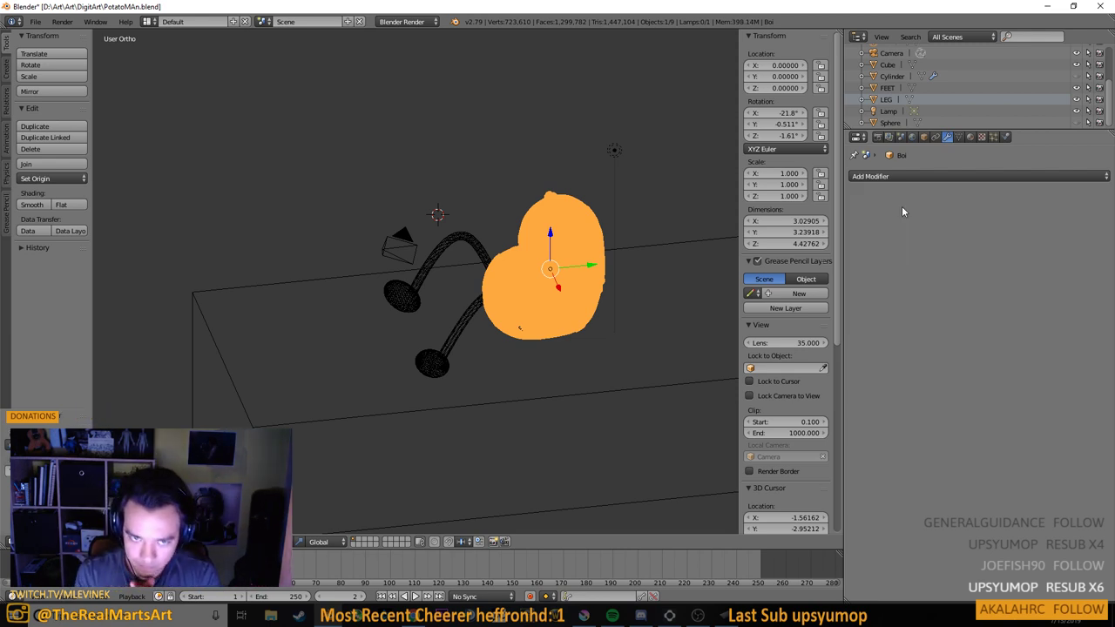
Inspect the Boi mesh in Edit Mode with solid viewport shading, then return to Object Mode
{"action": "left_click_drag", "start_coordinate": [499, 376], "coordinate": [575, 365]}
{"action": "scroll", "coordinate": [942, 102], "scroll_direction": "up", "scroll_amount": 2}
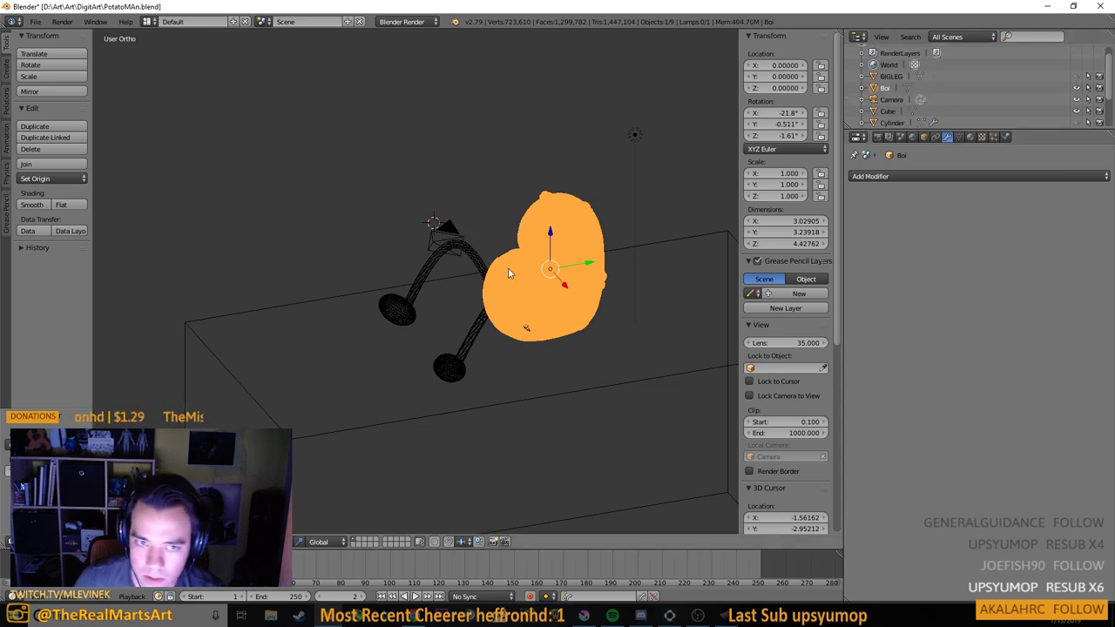
{"action": "left_click_drag", "start_coordinate": [508, 267], "coordinate": [400, 313]}
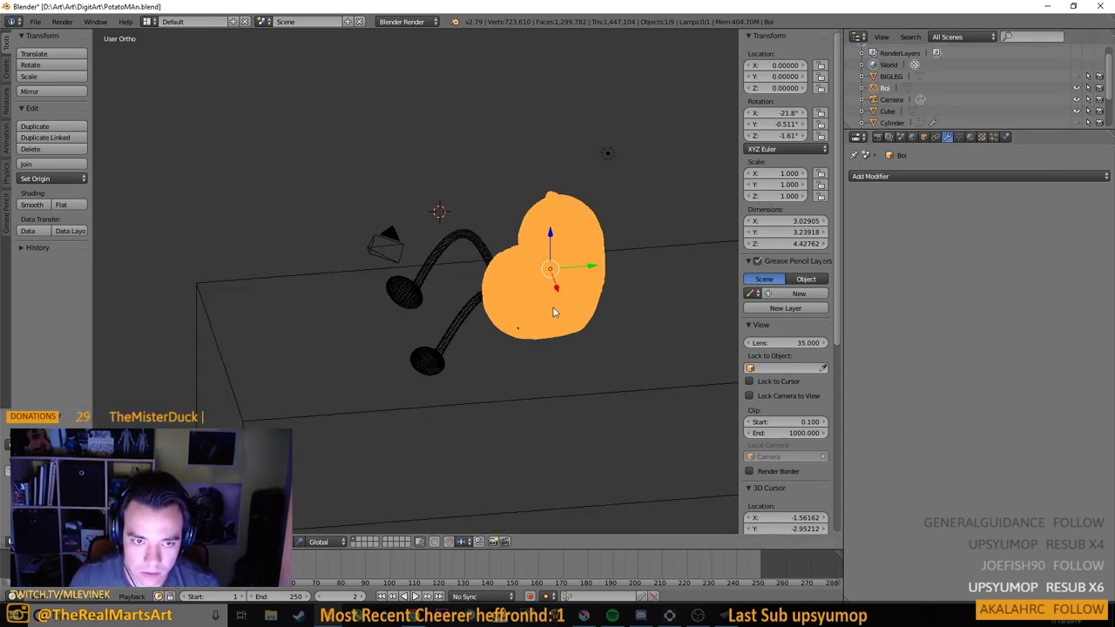
{"action": "key", "text": "Tab"}
{"action": "key", "text": "z"}
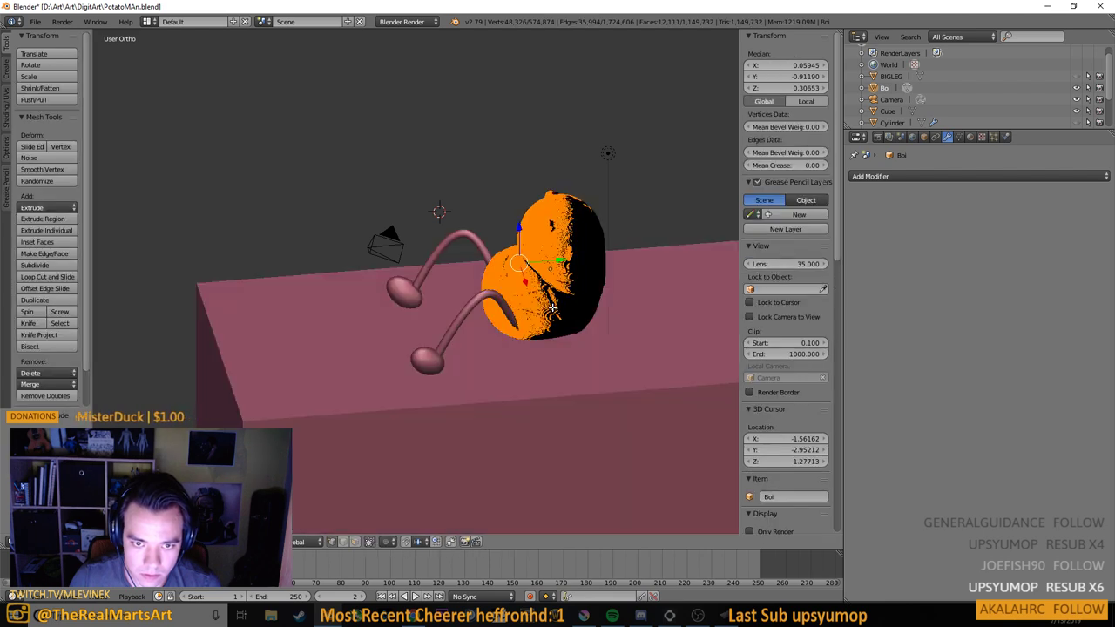
{"action": "key", "text": "Tab"}
Examine in solid shading how the legs sit in the body and how the character rests on the cube
{"action": "mouse_move", "coordinate": [552, 308]}
{"action": "left_mouse_down"}
{"action": "mouse_move", "coordinate": [573, 336]}
{"action": "mouse_move", "coordinate": [538, 319]}
{"action": "mouse_move", "coordinate": [703, 324]}
{"action": "mouse_move", "coordinate": [613, 356]}
{"action": "mouse_move", "coordinate": [534, 312]}
{"action": "left_mouse_up"}
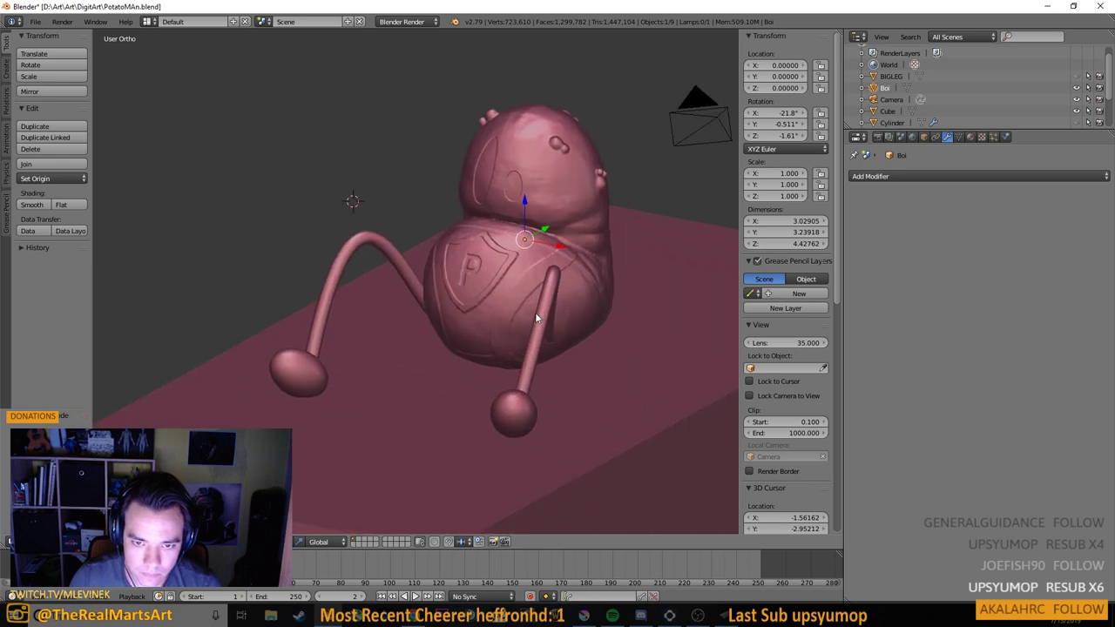
{"action": "scroll", "coordinate": [602, 358], "scroll_direction": "up", "scroll_amount": 6}
{"action": "mouse_move", "coordinate": [579, 352]}
{"action": "left_mouse_down"}
{"action": "mouse_move", "coordinate": [573, 333]}
{"action": "mouse_move", "coordinate": [583, 346]}
{"action": "left_mouse_up"}
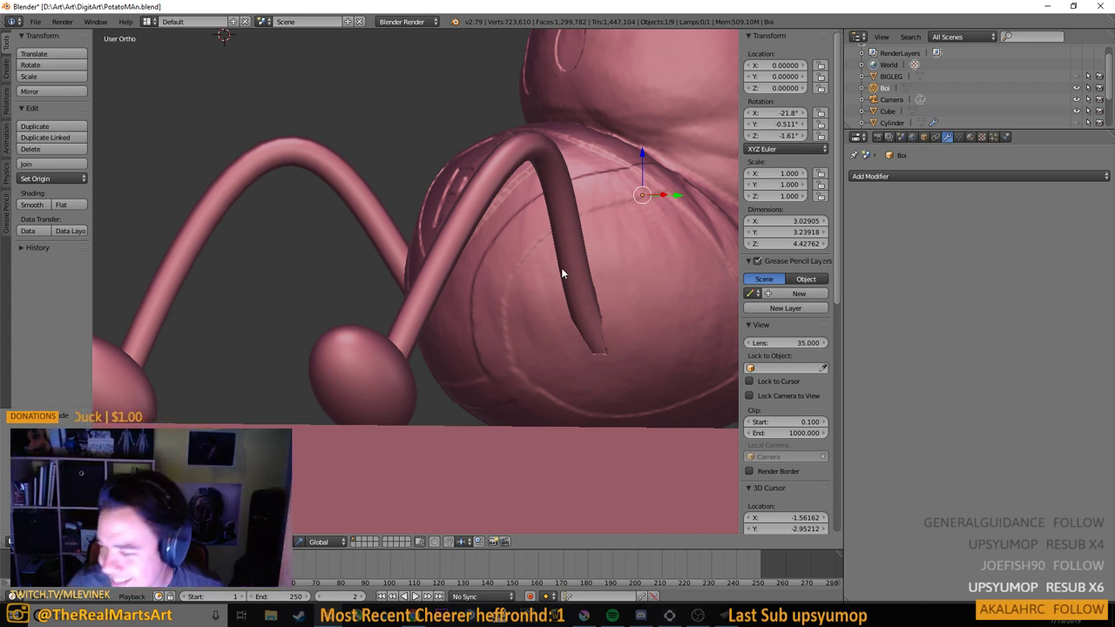
{"action": "left_click_drag", "start_coordinate": [474, 264], "coordinate": [491, 312]}
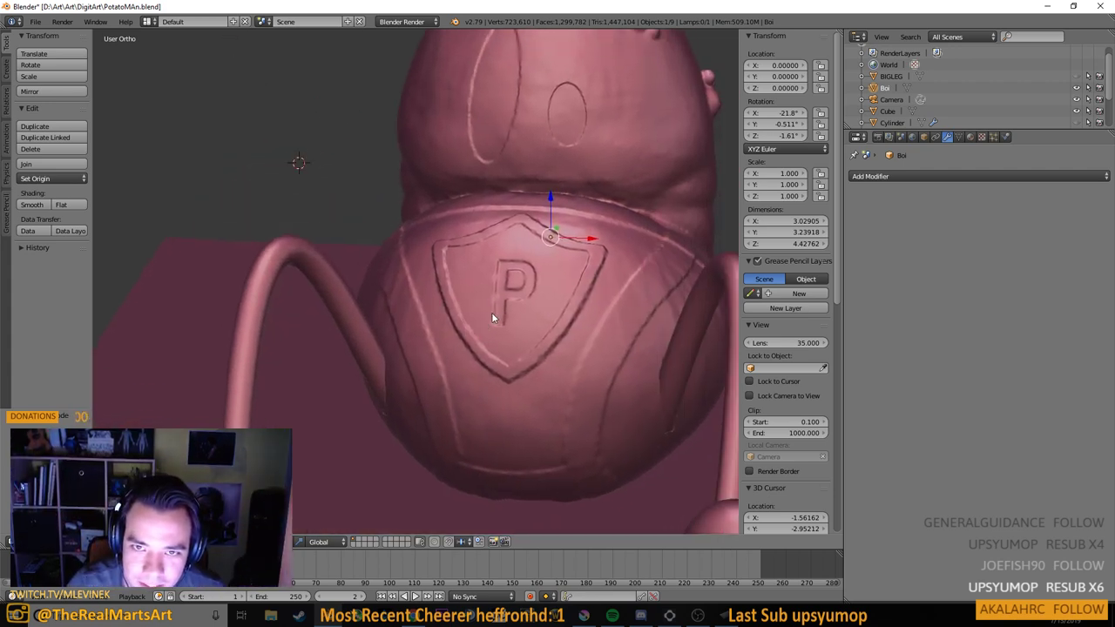
{"action": "scroll", "coordinate": [547, 279], "scroll_direction": "down", "scroll_amount": 5}
{"action": "left_click_drag", "start_coordinate": [548, 278], "coordinate": [500, 325]}
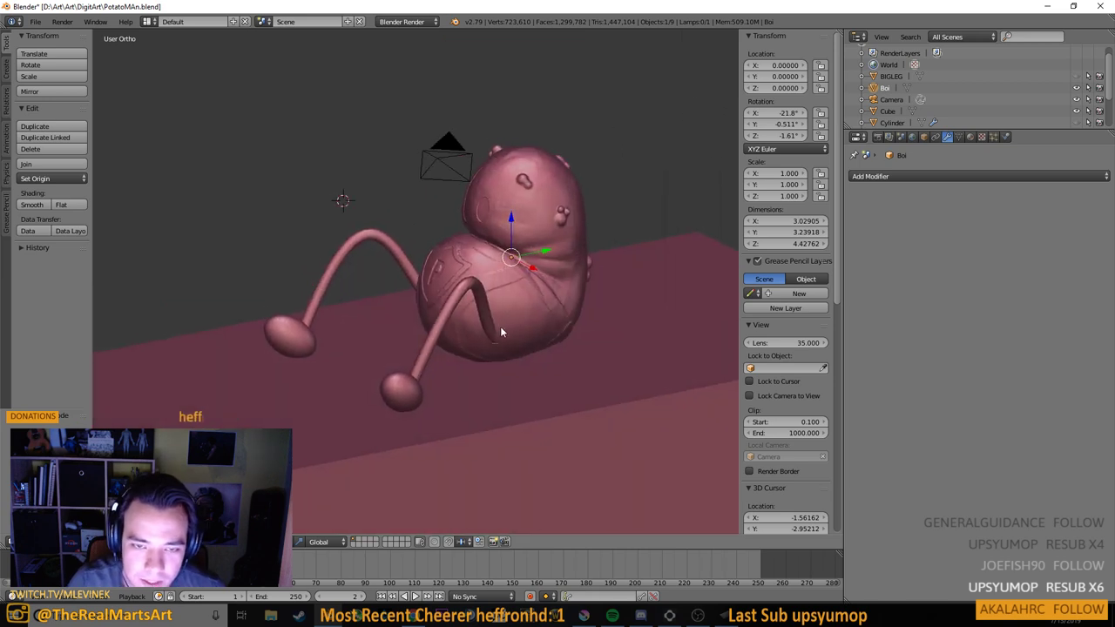
{"action": "scroll", "coordinate": [587, 400], "scroll_direction": "down", "scroll_amount": 4}
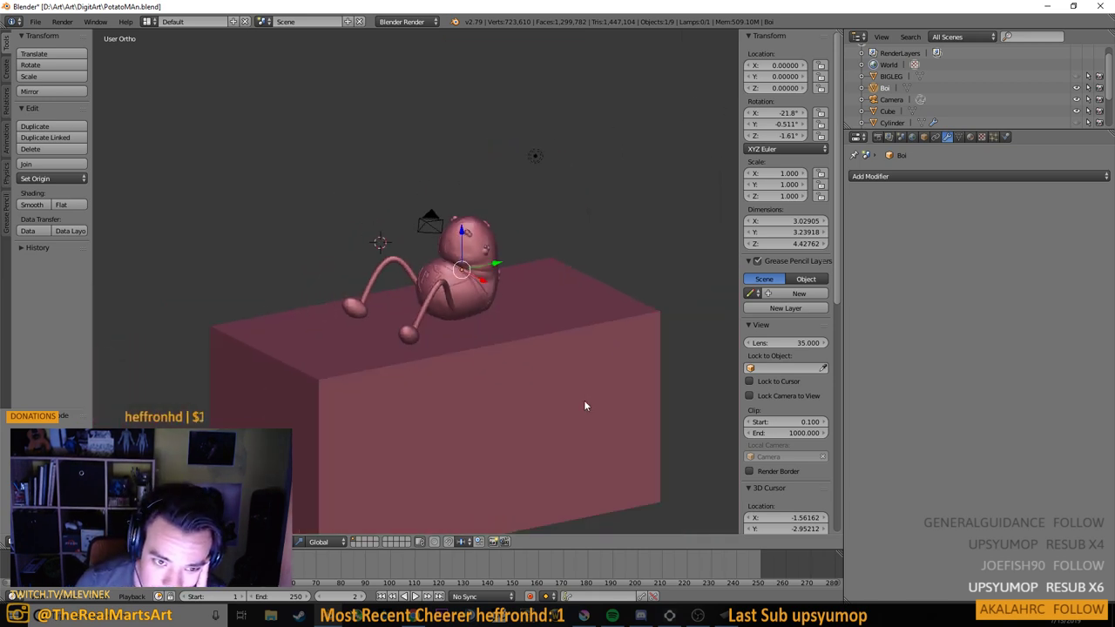
{"action": "scroll", "coordinate": [499, 368], "scroll_direction": "up", "scroll_amount": 5}
{"action": "scroll", "coordinate": [548, 299], "scroll_direction": "up", "scroll_amount": 1}
Select BIGLEG and export to Wavefront OBJ in D:\Art\Art\DigitArt under a file name extended from PotatoMAn
{"action": "right_click", "coordinate": [548, 300]}
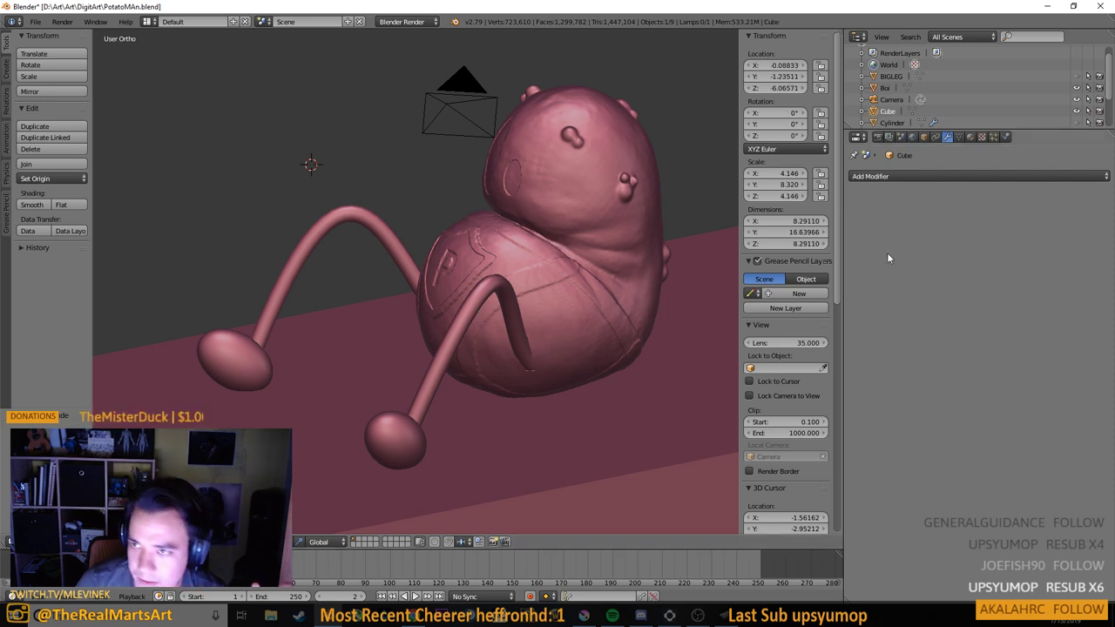
{"action": "left_click", "coordinate": [891, 76]}
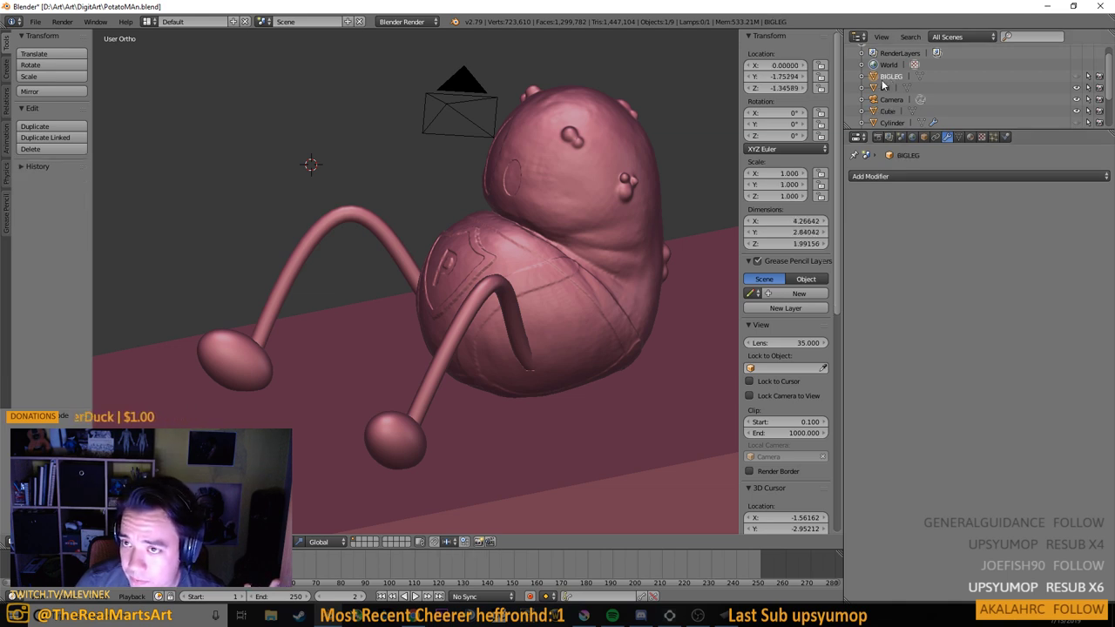
{"action": "left_click", "coordinate": [35, 21]}
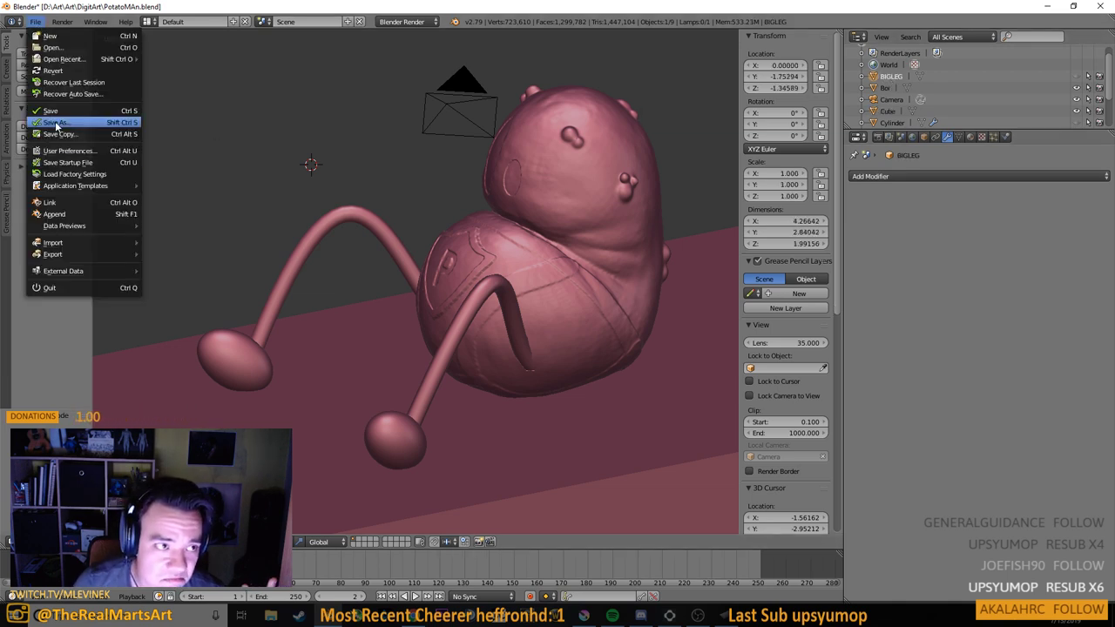
{"action": "mouse_move", "coordinate": [50, 254]}
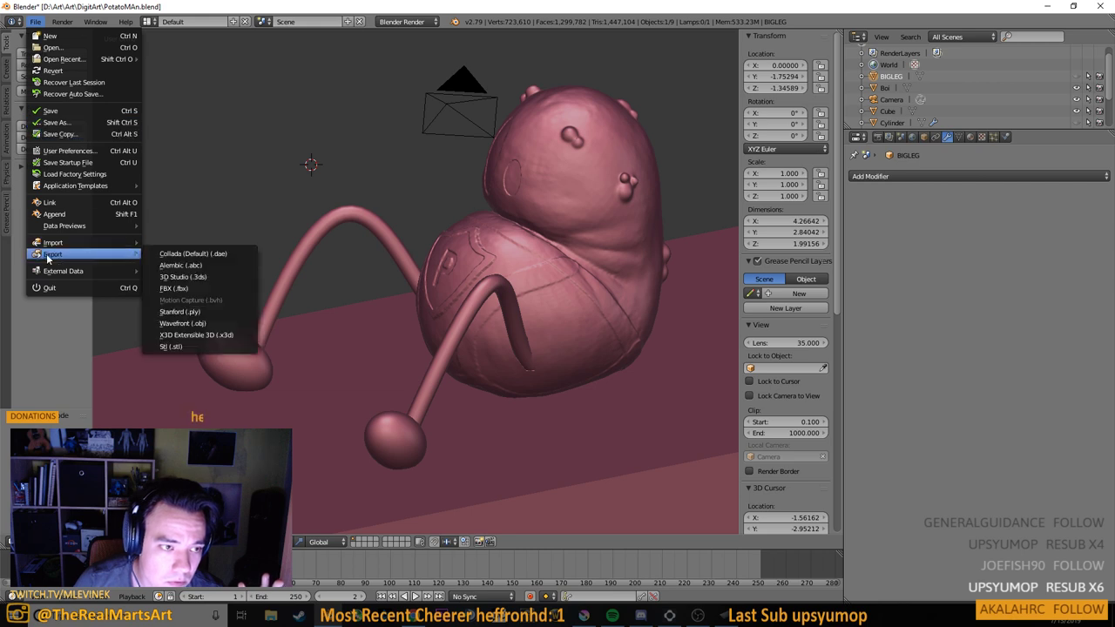
{"action": "left_click", "coordinate": [219, 322]}
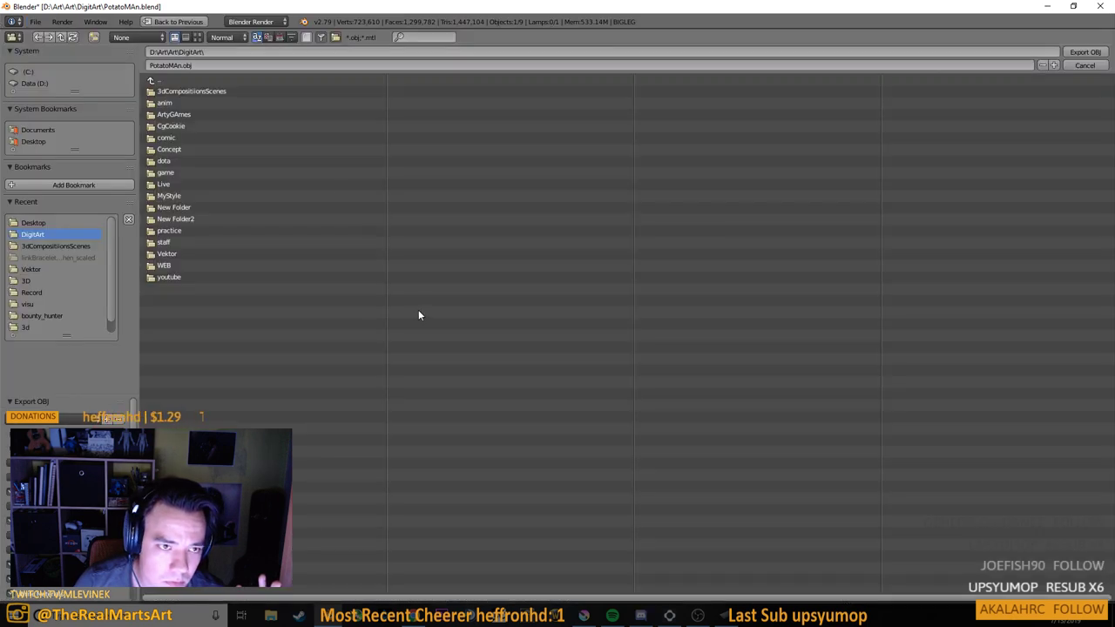
{"action": "left_click", "coordinate": [201, 66]}
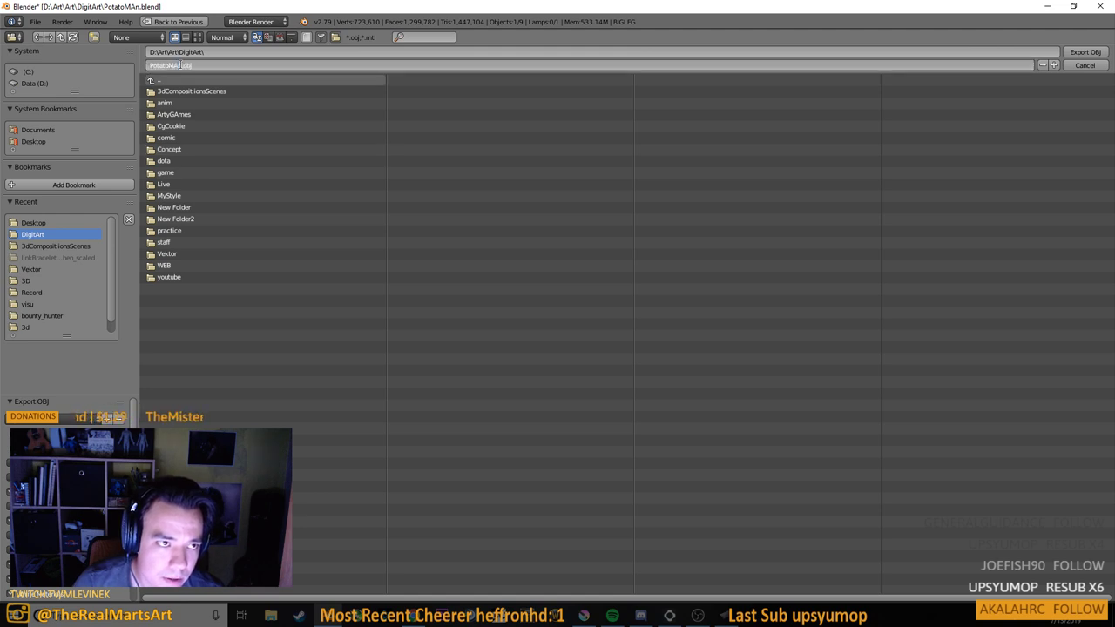
{"action": "key", "text": "Return"}
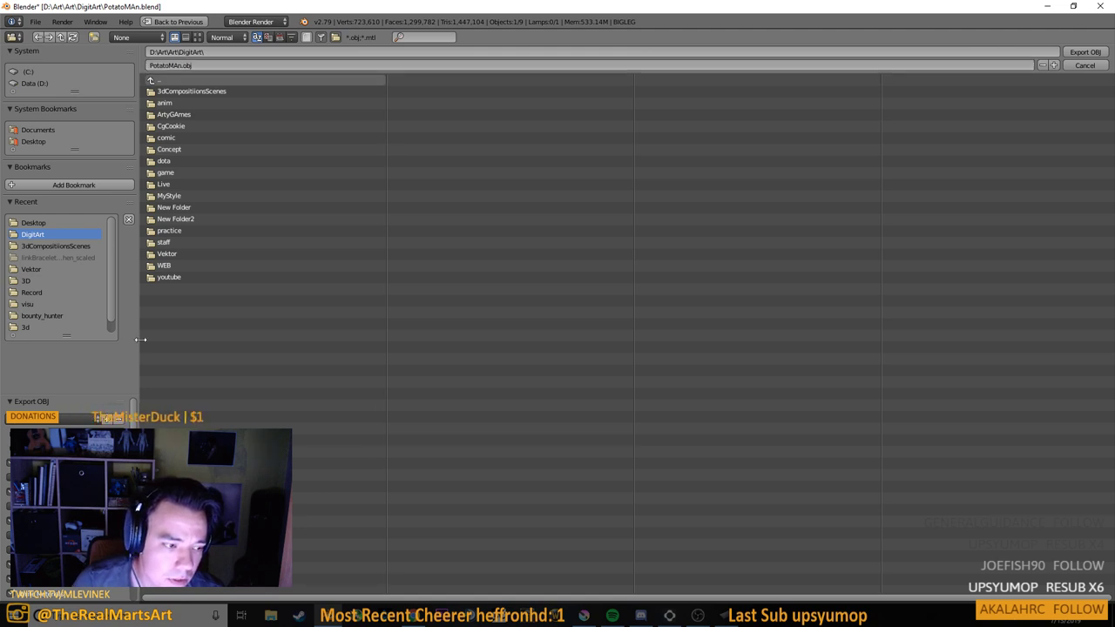
{"action": "left_click", "coordinate": [316, 66]}
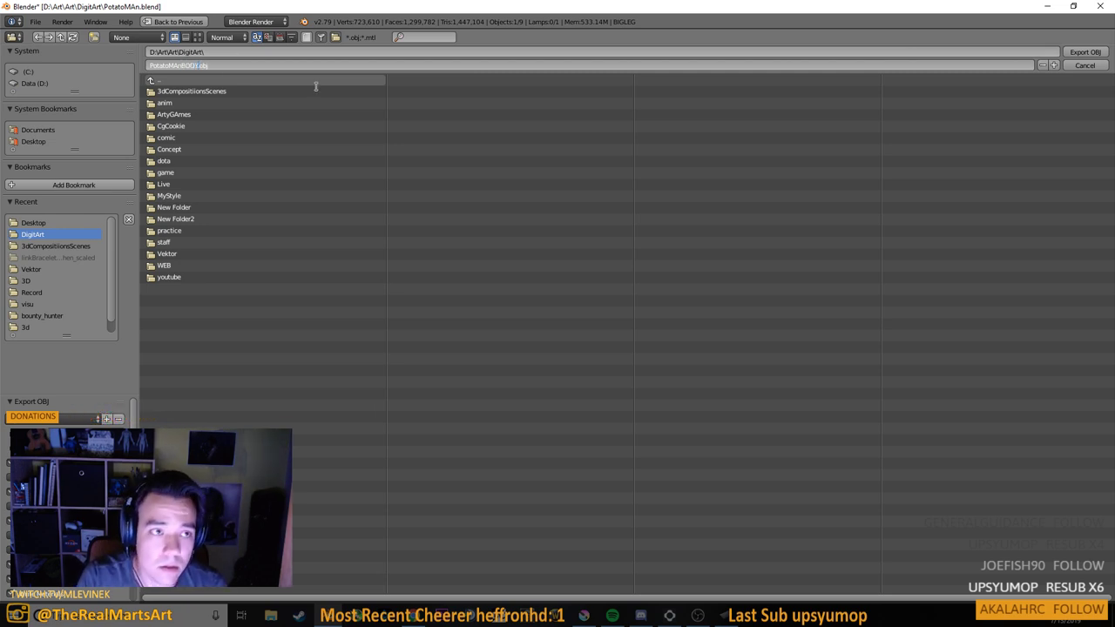
{"action": "left_click", "coordinate": [1084, 51]}
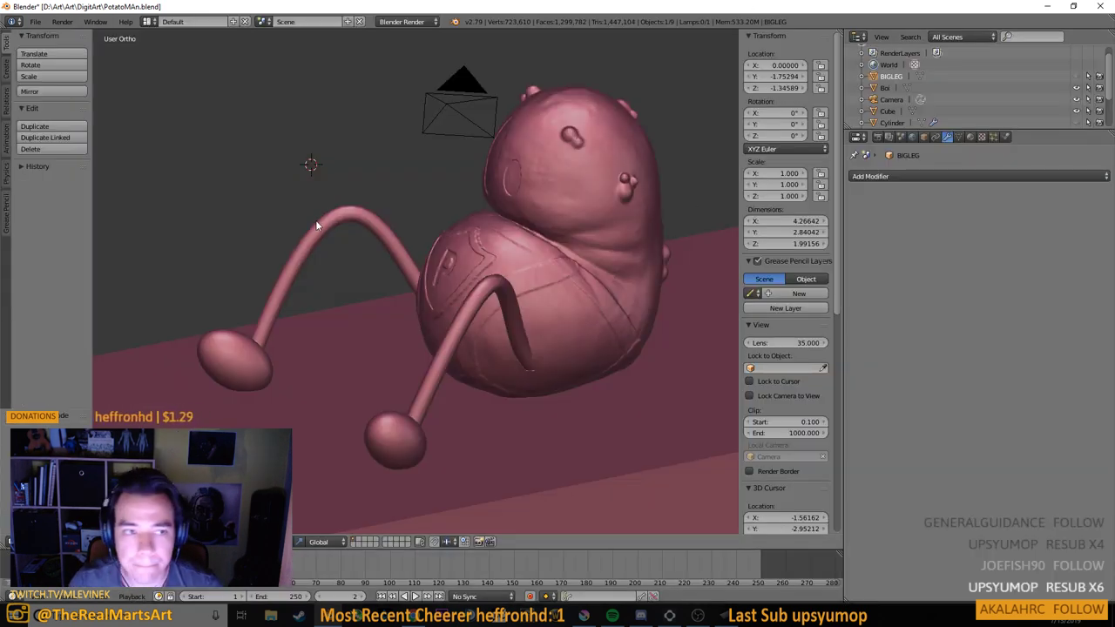
Select the LEG object and open it in Edit Mode with wireframe shading
{"action": "right_click", "coordinate": [332, 230]}
{"action": "left_click_drag", "start_coordinate": [327, 228], "coordinate": [447, 328]}
{"action": "key", "text": "Tab"}
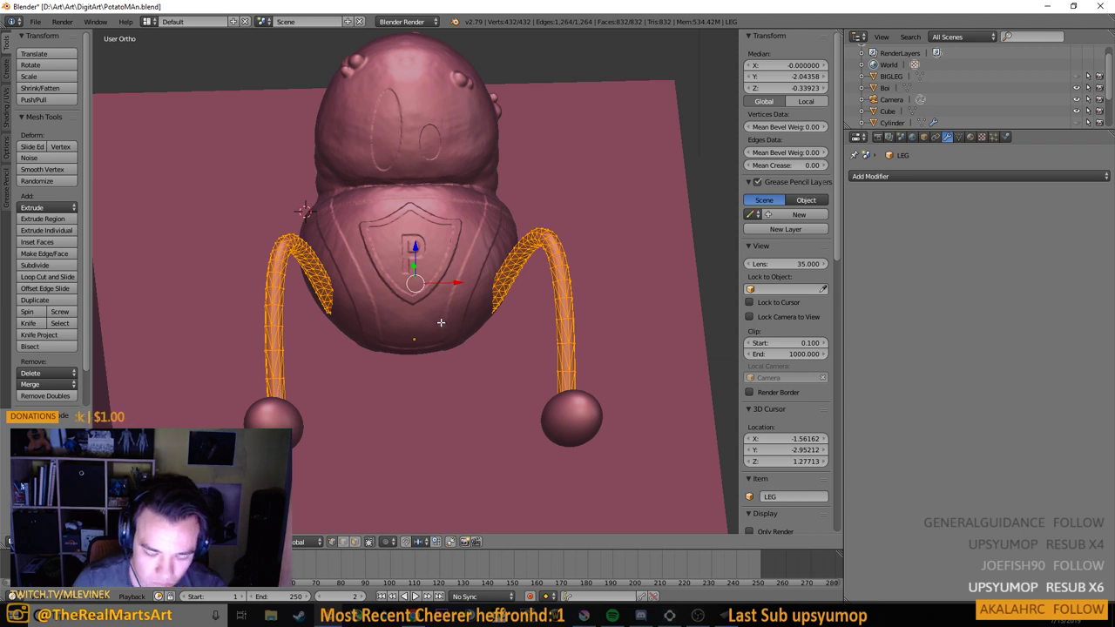
{"action": "key", "text": "z"}
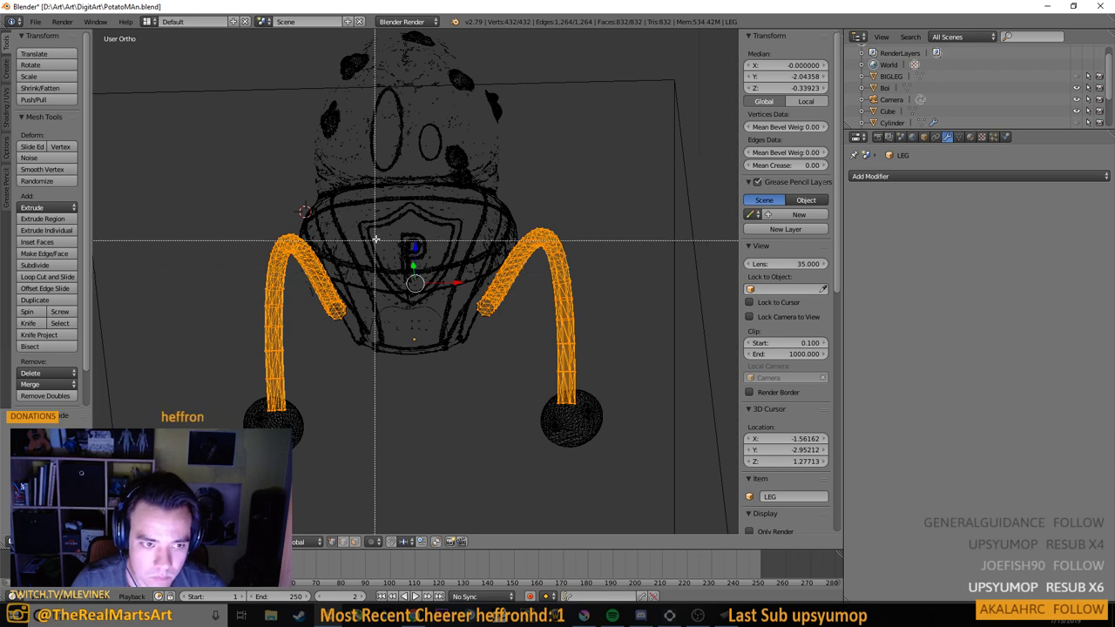
{"action": "right_click", "coordinate": [329, 312]}
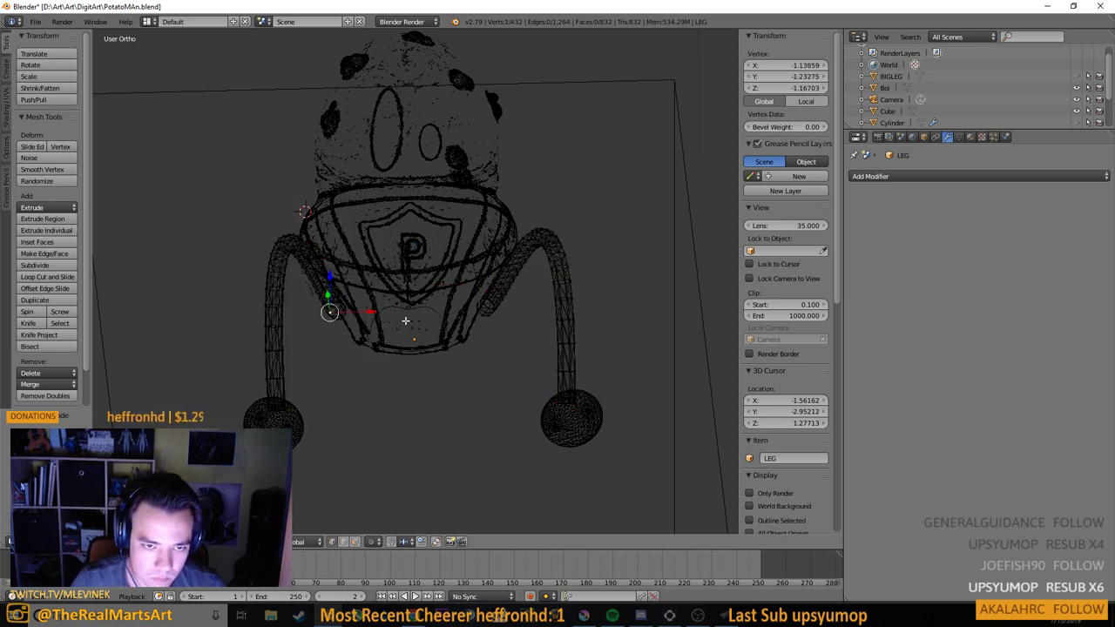
{"action": "right_click", "coordinate": [502, 300]}
{"action": "key", "text": "b"}
{"action": "left_click_drag", "start_coordinate": [425, 207], "coordinate": [613, 439]}
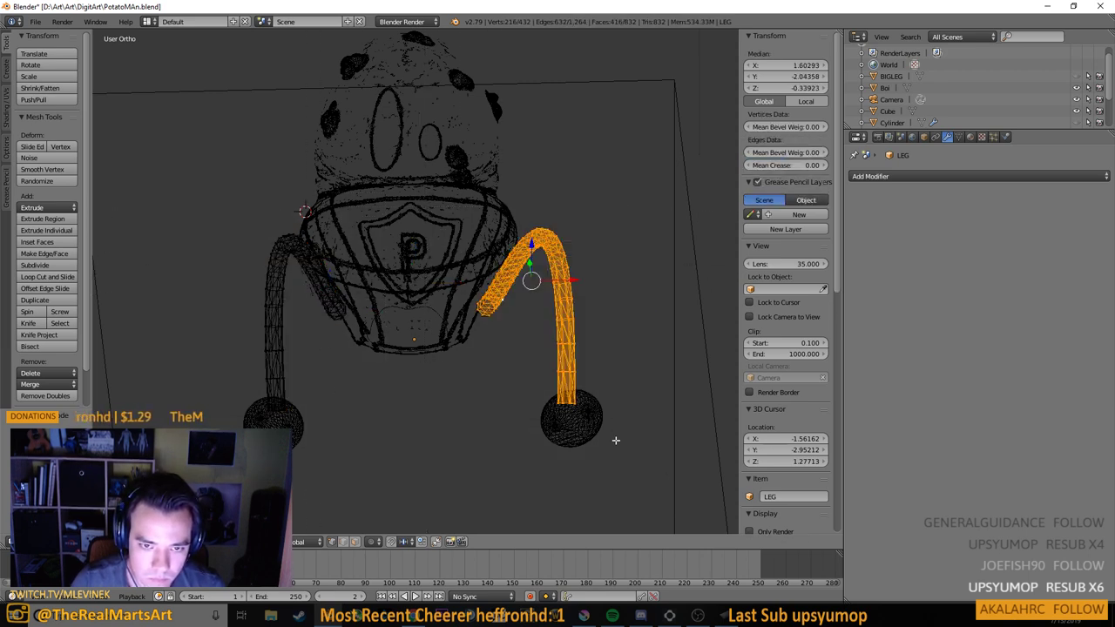
{"action": "key", "text": "space"}
{"action": "key", "text": "Escape"}
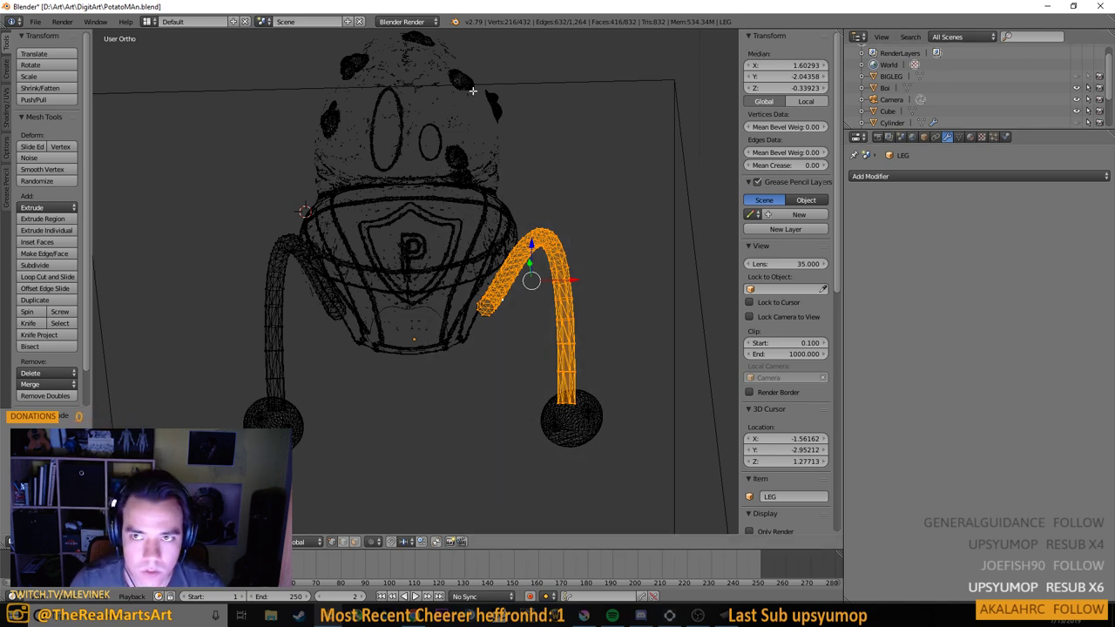
Select the open vertex ring where the LEFTLEG-side leg enters its foot and fill it with a face
{"action": "left_click_drag", "start_coordinate": [553, 398], "coordinate": [355, 209]}
{"action": "scroll", "coordinate": [633, 391], "scroll_direction": "up", "scroll_amount": 6}
{"action": "scroll", "coordinate": [611, 230], "scroll_direction": "up", "scroll_amount": 2}
{"action": "right_click", "coordinate": [678, 232]}
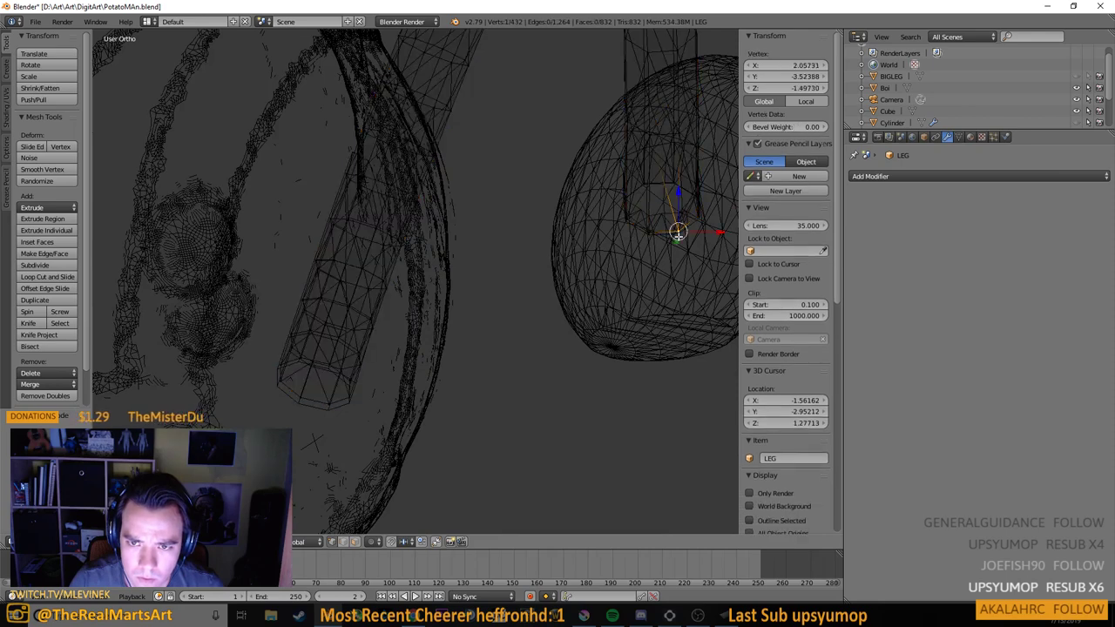
{"action": "key", "text": "c"}
{"action": "mouse_move", "coordinate": [703, 221]}
{"action": "left_mouse_down"}
{"action": "mouse_move", "coordinate": [645, 237]}
{"action": "mouse_move", "coordinate": [619, 217]}
{"action": "mouse_move", "coordinate": [690, 190]}
{"action": "mouse_move", "coordinate": [619, 194]}
{"action": "left_mouse_up"}
{"action": "right_click", "coordinate": [619, 194]}
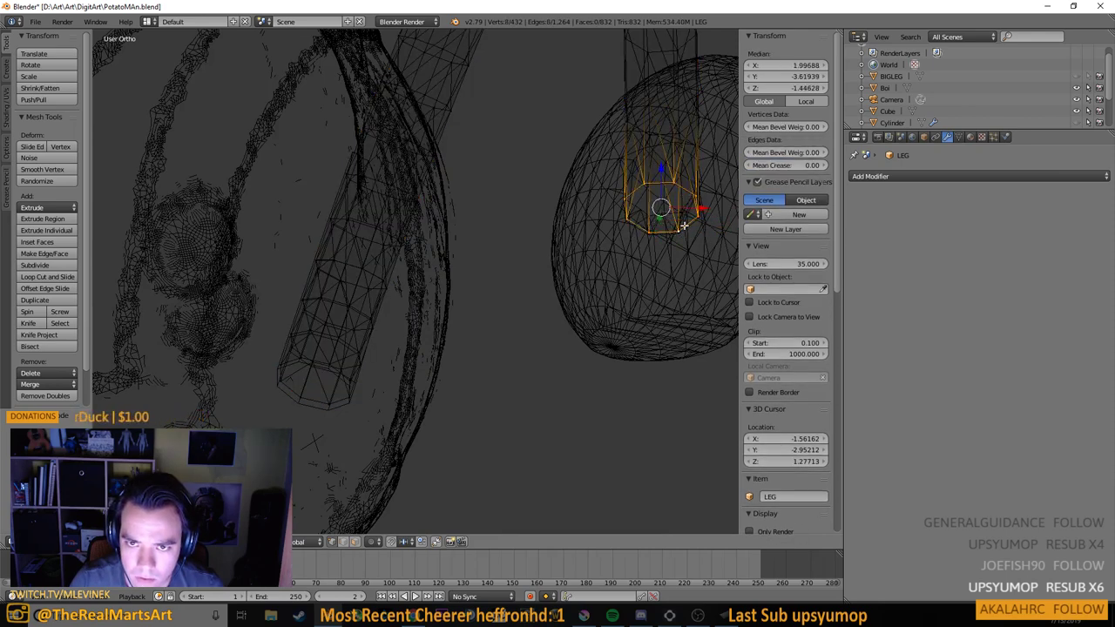
{"action": "mouse_move", "coordinate": [685, 226]}
{"action": "left_mouse_down"}
{"action": "mouse_move", "coordinate": [734, 227]}
{"action": "mouse_move", "coordinate": [606, 252]}
{"action": "left_mouse_up"}
{"action": "key", "text": "f"}
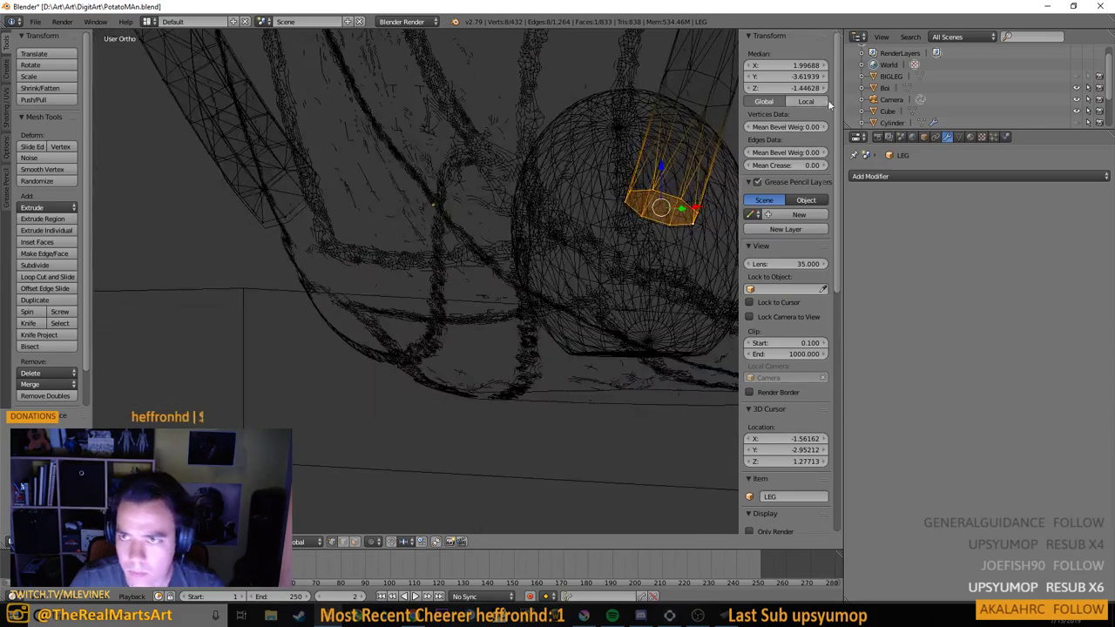
Try to fill the same leg's open end inside the body starting from a single rim vertex
{"action": "left_click_drag", "start_coordinate": [600, 200], "coordinate": [468, 252]}
{"action": "left_click_drag", "start_coordinate": [543, 259], "coordinate": [499, 280]}
{"action": "right_click", "coordinate": [618, 292]}
{"action": "mouse_move", "coordinate": [619, 292]}
{"action": "left_mouse_down"}
{"action": "mouse_move", "coordinate": [634, 315]}
{"action": "mouse_move", "coordinate": [639, 296]}
{"action": "left_mouse_up"}
{"action": "right_click", "coordinate": [648, 325]}
{"action": "key", "text": "f"}
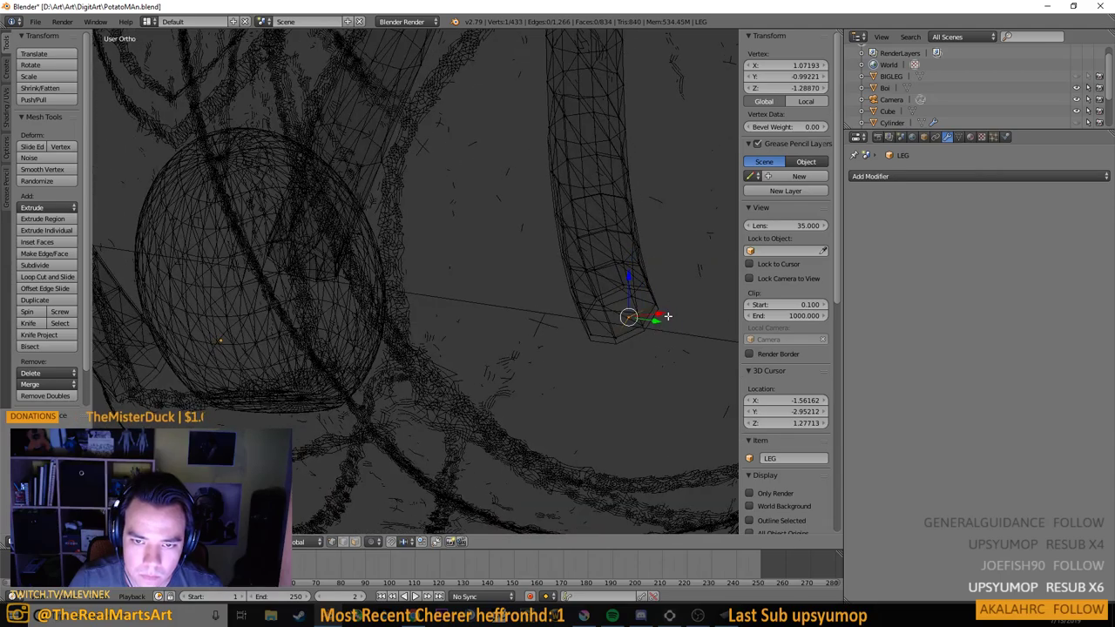
{"action": "key", "text": "ctrl+z"}
Select the full vertex ring at that leg's end inside the body and fill it with a face
{"action": "scroll", "coordinate": [644, 322], "scroll_direction": "up", "scroll_amount": 2}
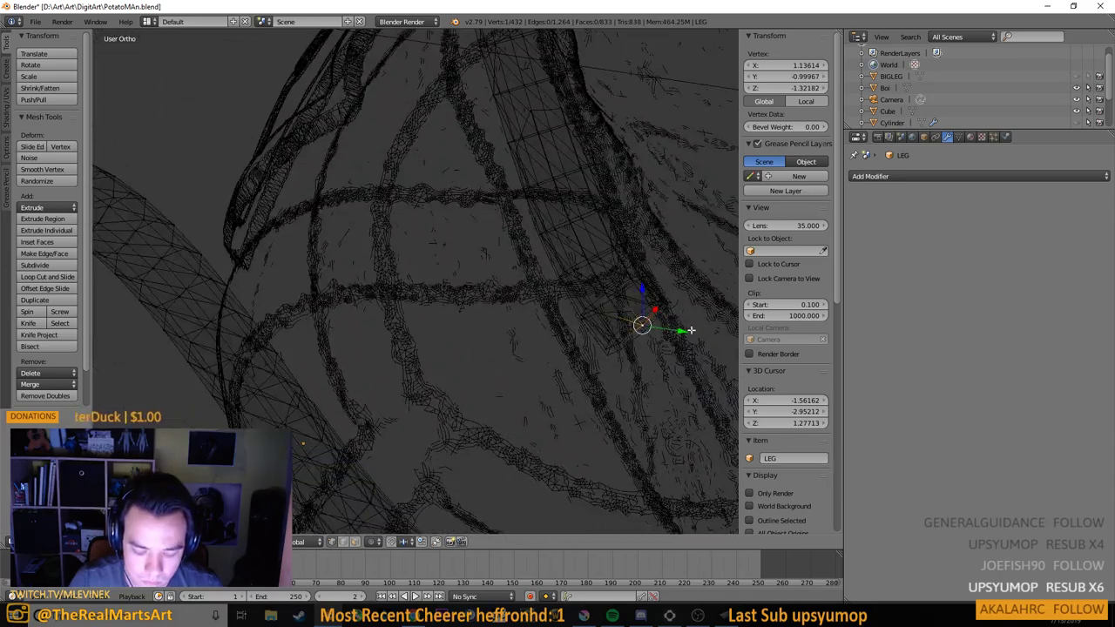
{"action": "key", "text": "c"}
{"action": "left_click_drag", "start_coordinate": [665, 305], "coordinate": [609, 350]}
{"action": "right_click", "coordinate": [613, 351]}
{"action": "scroll", "coordinate": [660, 384], "scroll_direction": "down", "scroll_amount": 8}
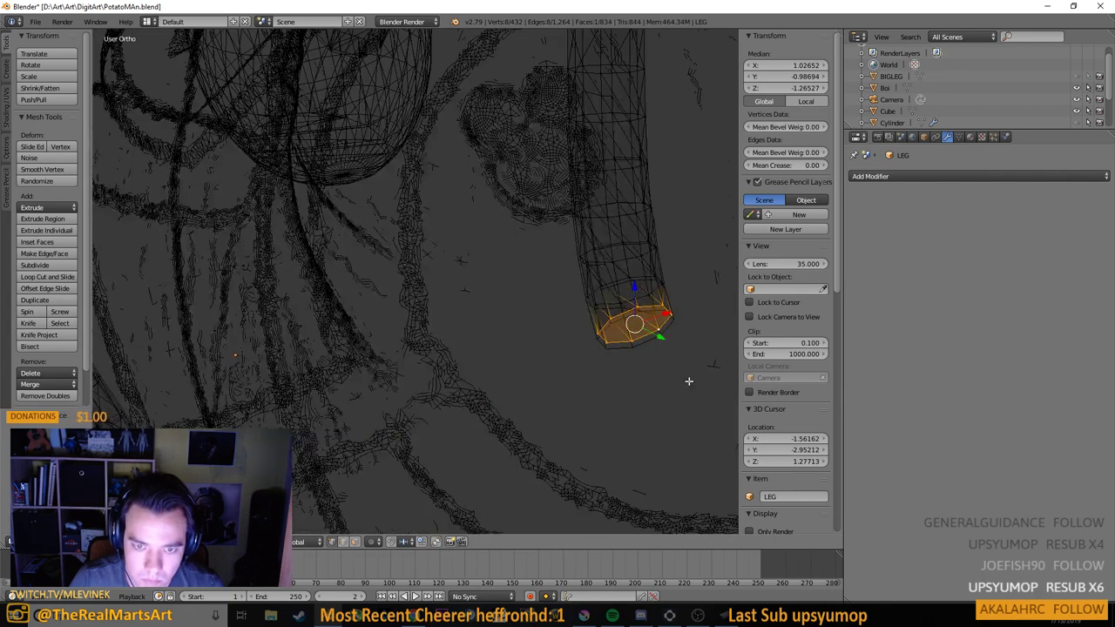
{"action": "scroll", "coordinate": [534, 293], "scroll_direction": "down", "scroll_amount": 3}
{"action": "left_click_drag", "start_coordinate": [534, 293], "coordinate": [487, 320]}
{"action": "scroll", "coordinate": [541, 333], "scroll_direction": "up", "scroll_amount": 3}
{"action": "scroll", "coordinate": [541, 333], "scroll_direction": "up", "scroll_amount": 1}
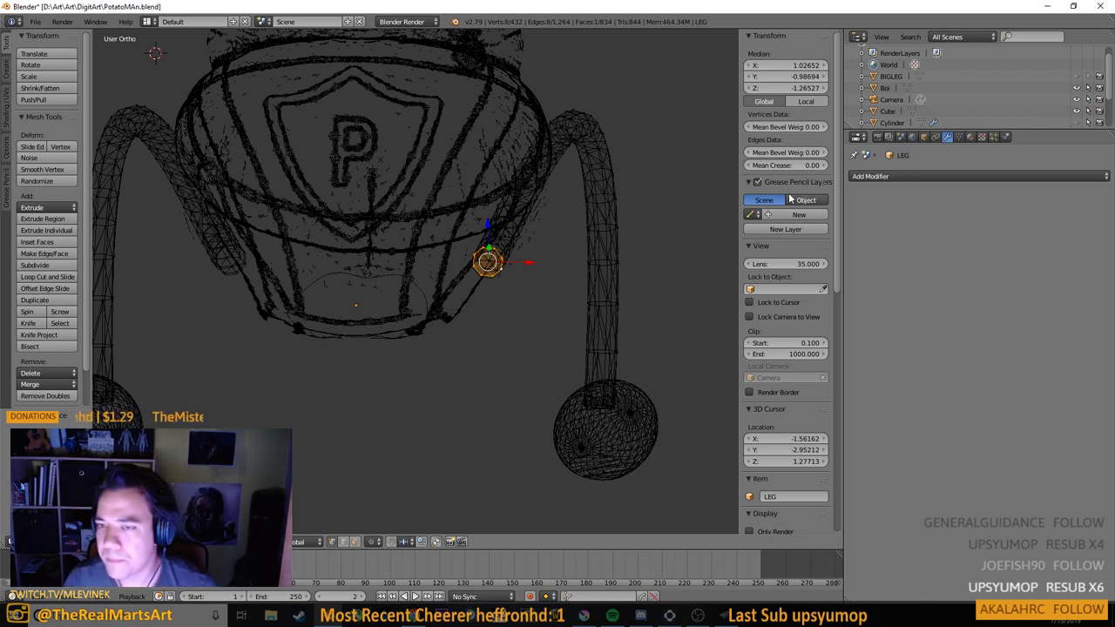
{"action": "left_click_drag", "start_coordinate": [551, 342], "coordinate": [517, 266]}
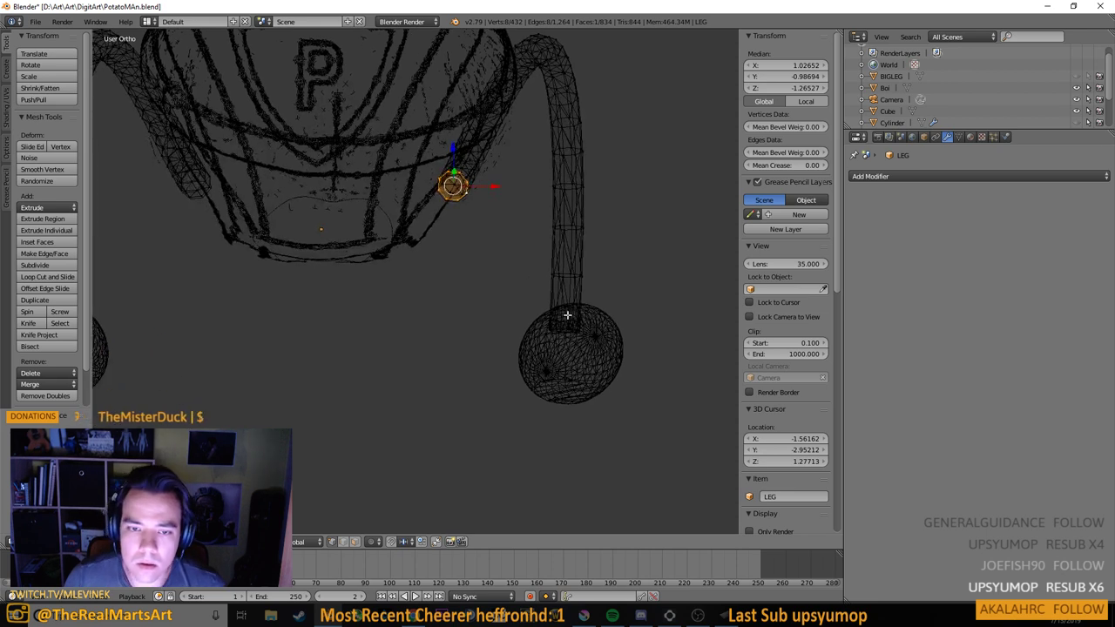
{"action": "left_click", "coordinate": [917, 174]}
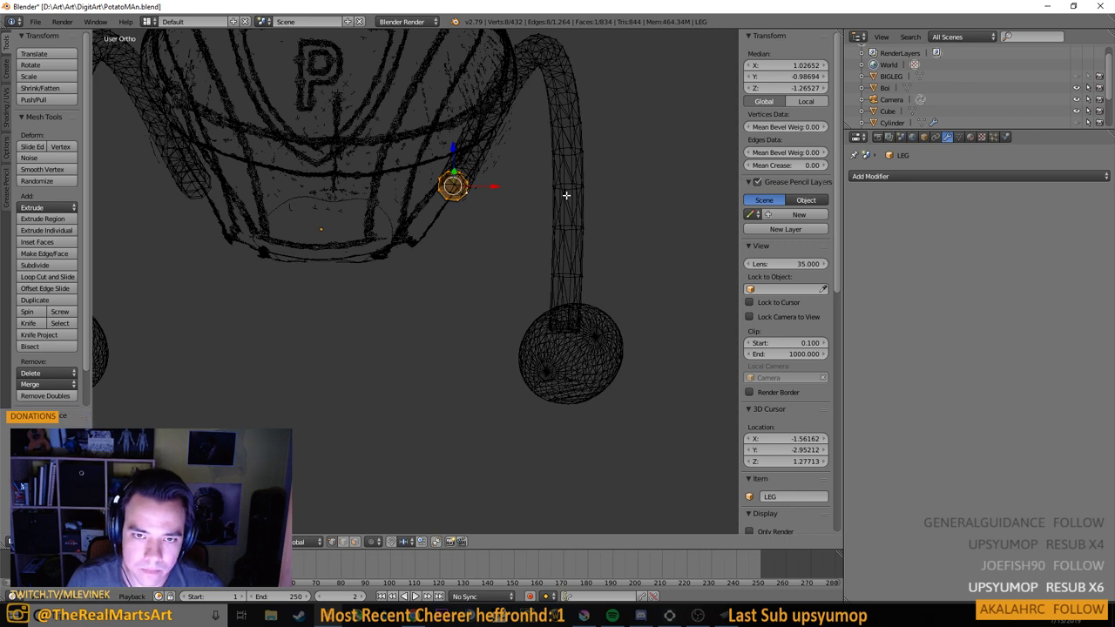
Select all connected geometry of the capped leg and separate the selection into its own object
{"action": "right_click", "coordinate": [471, 172]}
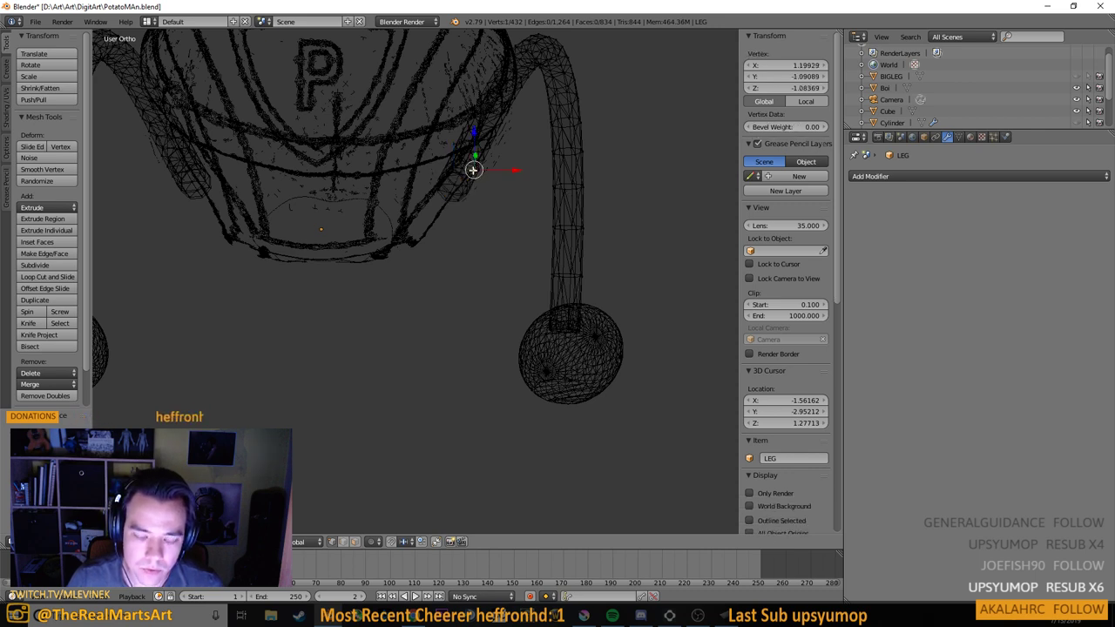
{"action": "scroll", "coordinate": [475, 189], "scroll_direction": "down", "scroll_amount": 15}
{"action": "mouse_move", "coordinate": [478, 204]}
{"action": "left_mouse_down"}
{"action": "mouse_move", "coordinate": [504, 112]}
{"action": "mouse_move", "coordinate": [571, 230]}
{"action": "mouse_move", "coordinate": [548, 266]}
{"action": "left_mouse_up"}
{"action": "right_click", "coordinate": [550, 264]}
{"action": "key", "text": "space"}
{"action": "type", "text": "separe"}
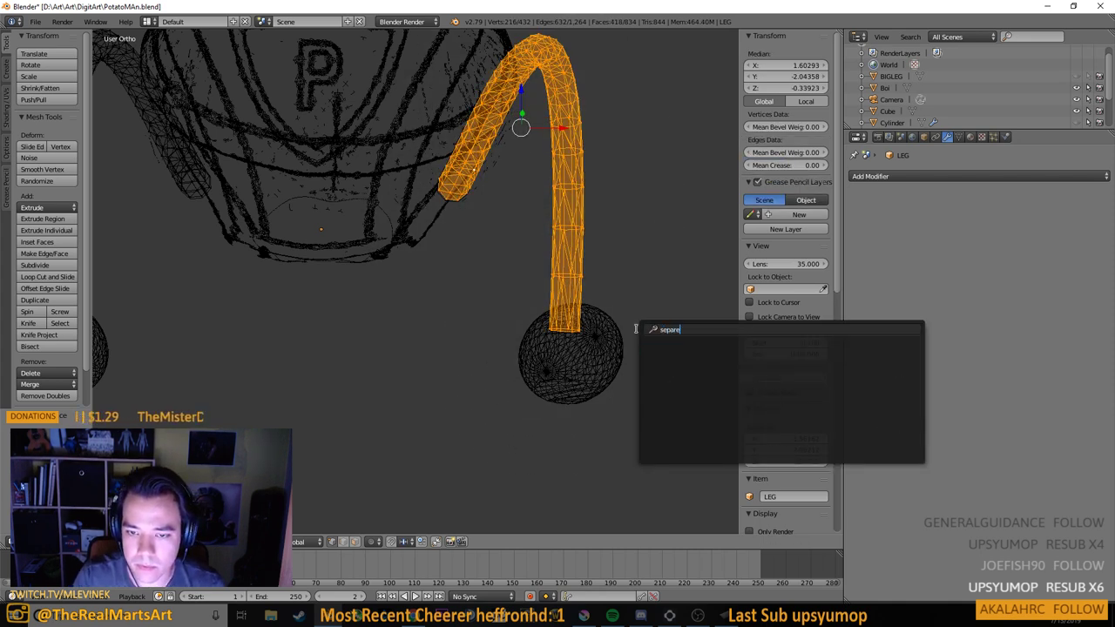
{"action": "key", "text": "Return"}
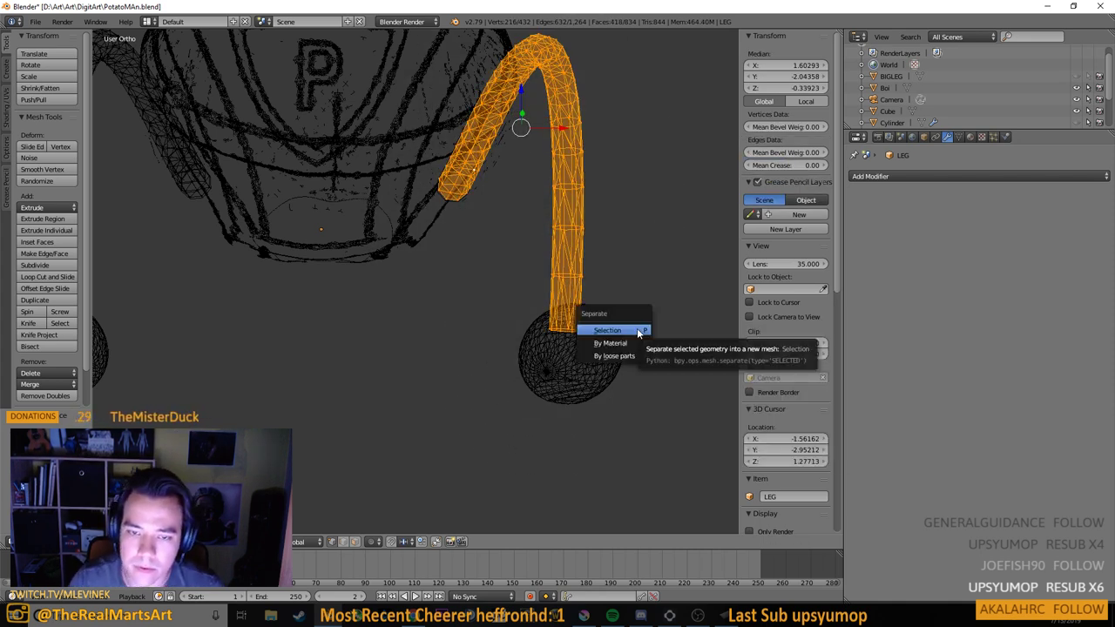
{"action": "left_click", "coordinate": [625, 344]}
Return to Object Mode and rename the separated leg object LEG.001 as LEFTLEG
{"action": "key", "text": "Tab"}
{"action": "right_click", "coordinate": [560, 142]}
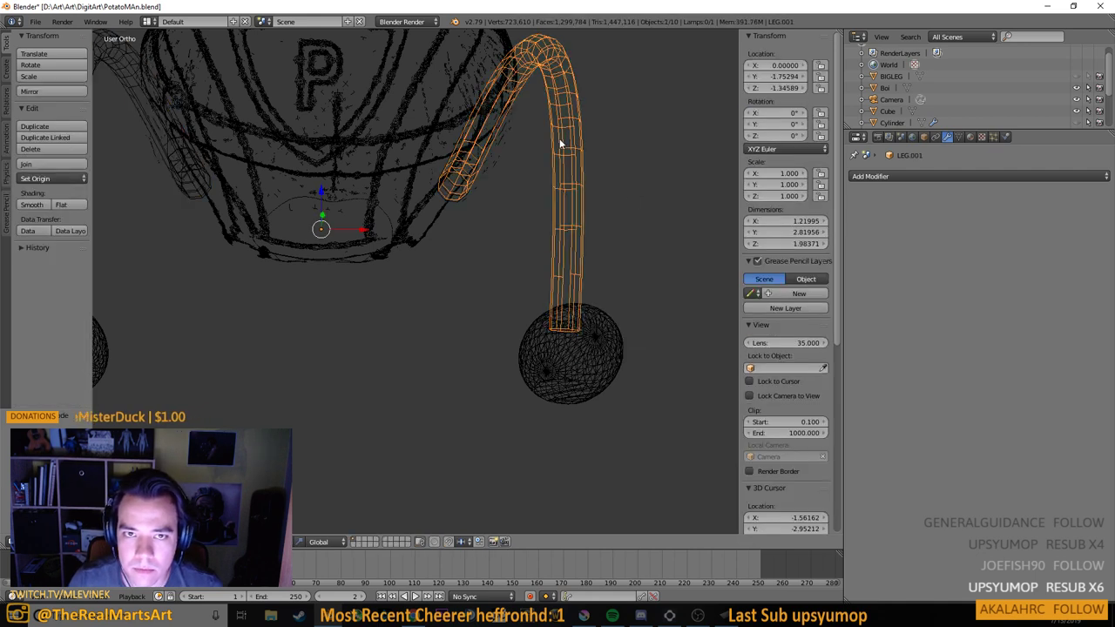
{"action": "scroll", "coordinate": [972, 82], "scroll_direction": "down", "scroll_amount": 3}
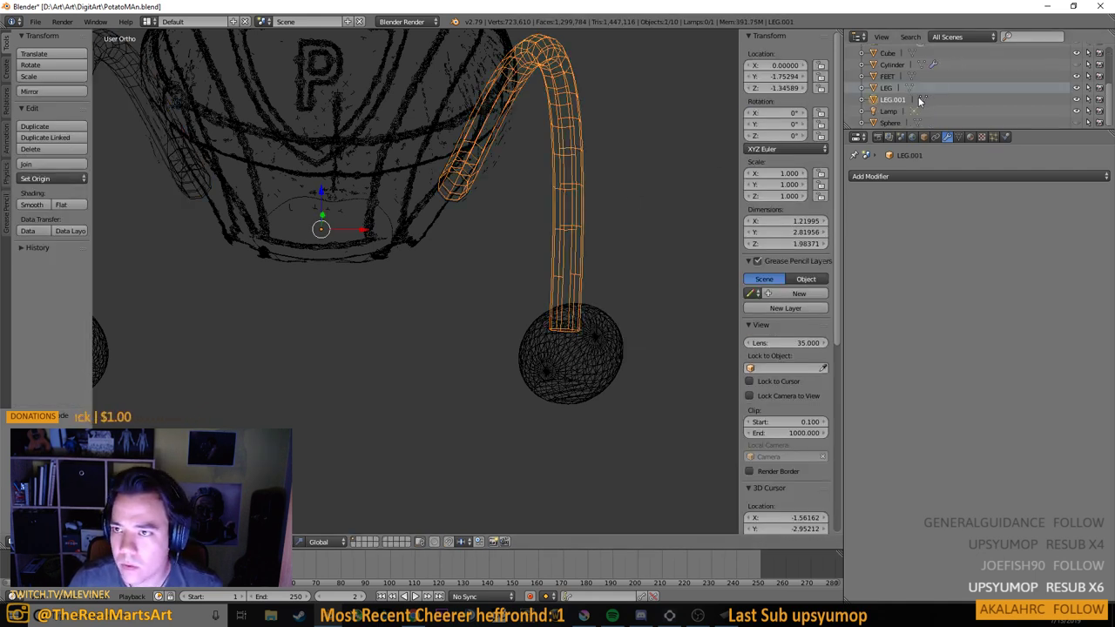
{"action": "double_click", "coordinate": [889, 102]}
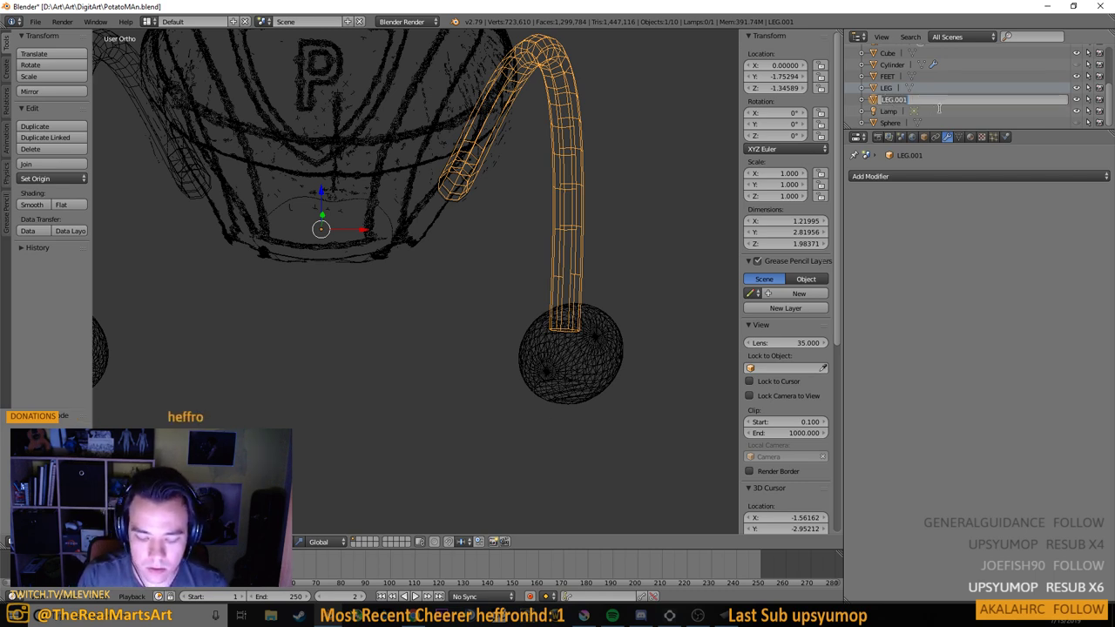
{"action": "type", "text": "LEFTLEG"}
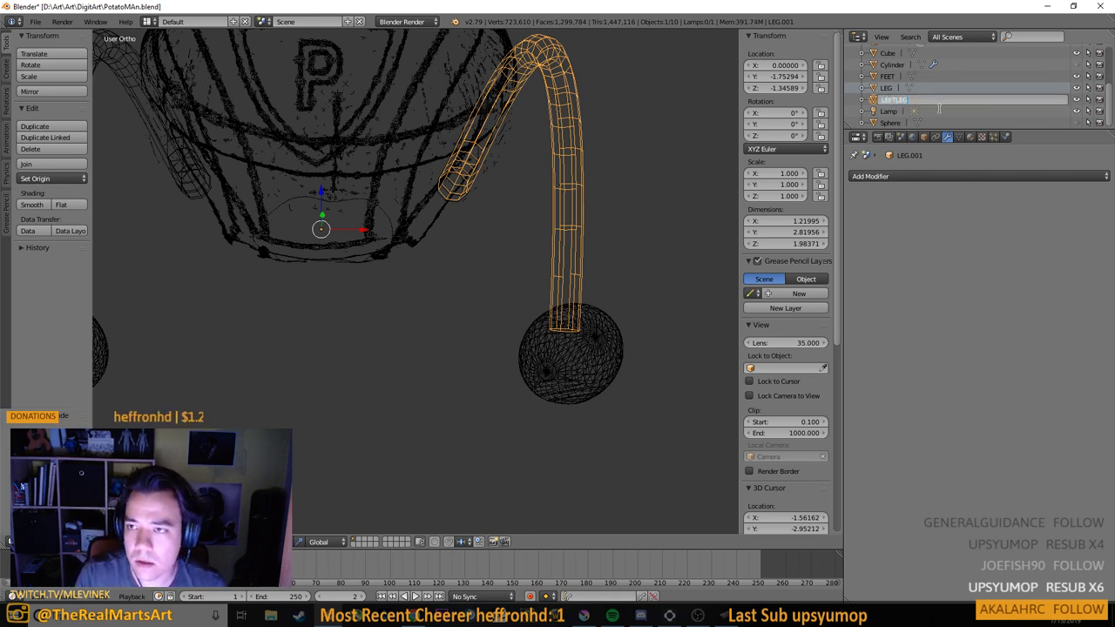
{"action": "key", "text": "Return"}
Open FEET in Edit Mode and deselect the other foot, keeping only the foot under LEFTLEG selected
{"action": "right_click", "coordinate": [559, 366]}
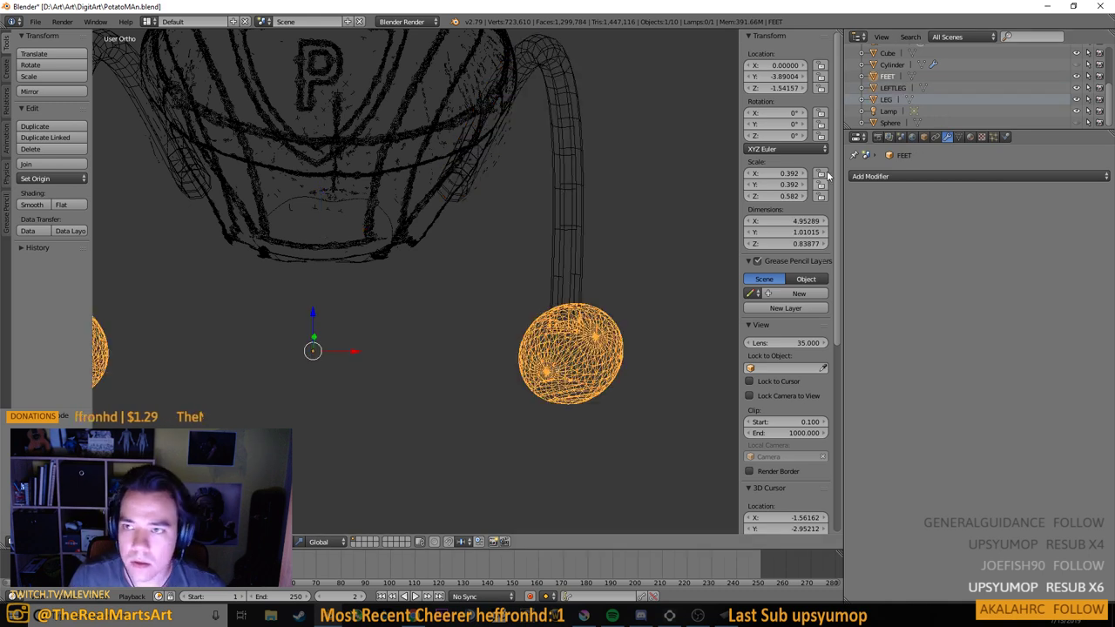
{"action": "key", "text": "Tab"}
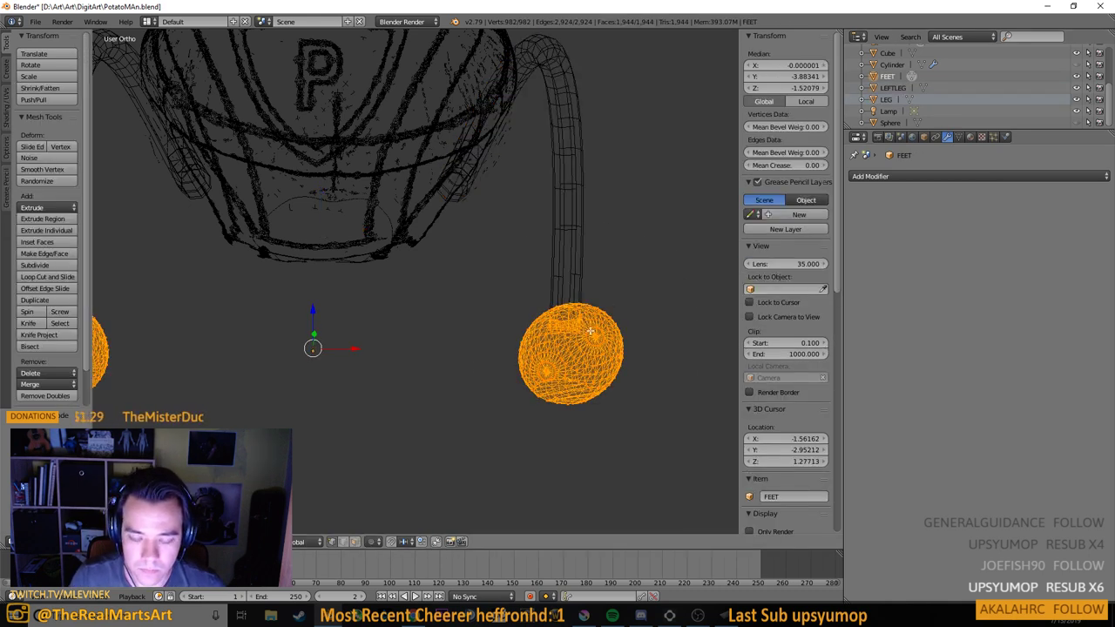
{"action": "key", "text": "c"}
{"action": "middle_click", "coordinate": [155, 341]}
{"action": "scroll", "coordinate": [157, 341], "scroll_direction": "down", "scroll_amount": 2}
{"action": "right_click", "coordinate": [160, 342]}
{"action": "scroll", "coordinate": [182, 344], "scroll_direction": "down", "scroll_amount": 3}
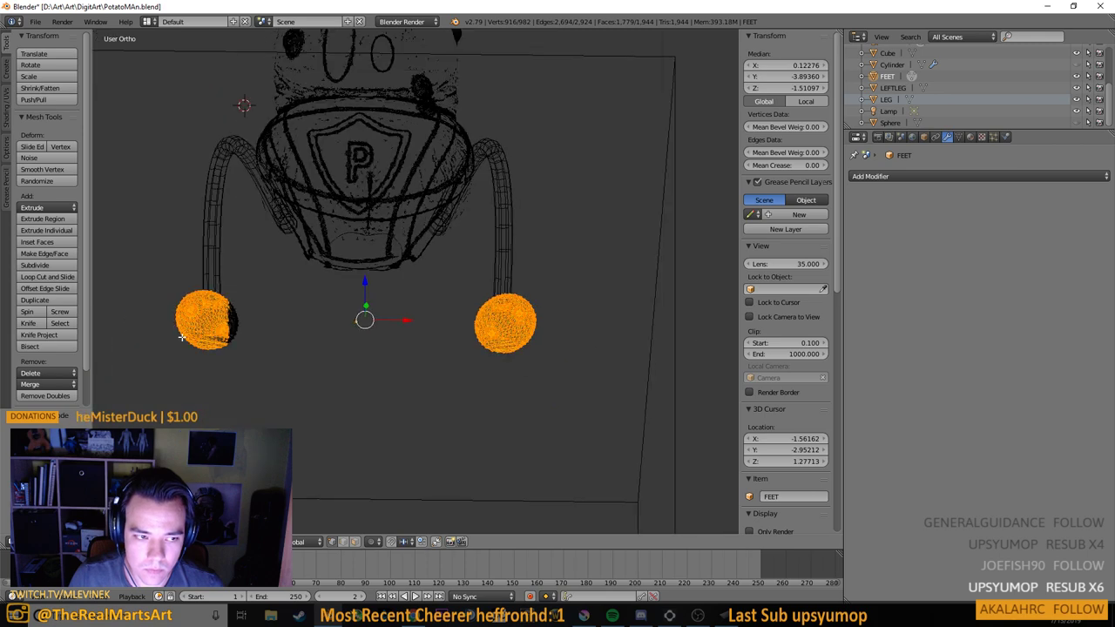
{"action": "key", "text": "c"}
{"action": "middle_click", "coordinate": [200, 328]}
{"action": "right_click", "coordinate": [204, 326]}
{"action": "scroll", "coordinate": [522, 321], "scroll_direction": "up", "scroll_amount": 3}
{"action": "left_click_drag", "start_coordinate": [505, 299], "coordinate": [455, 327]}
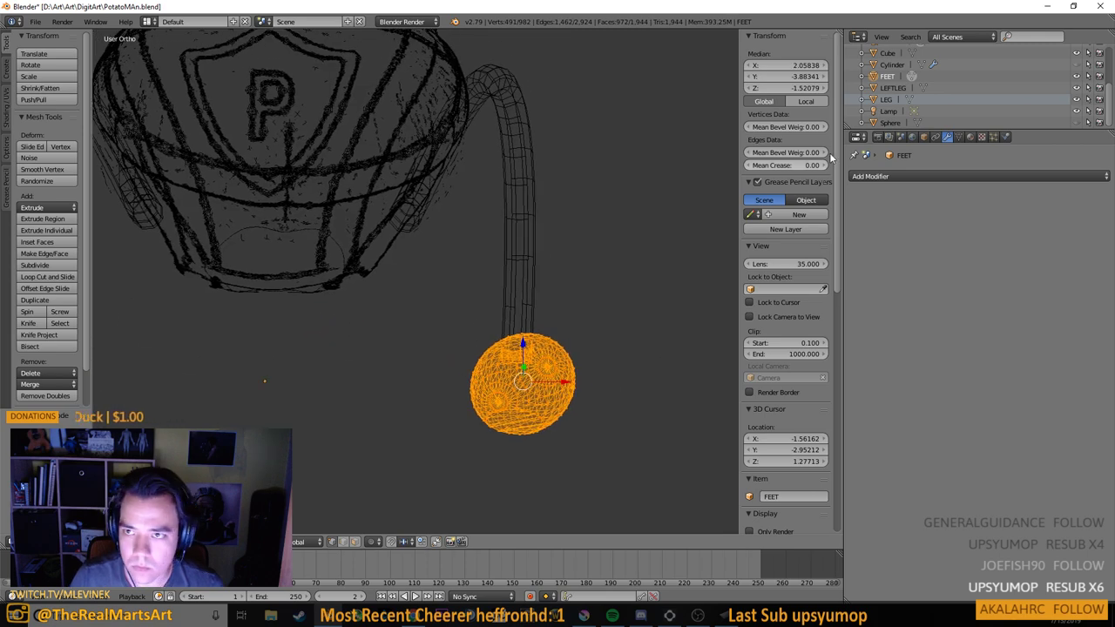
Separate the selected foot from FEET into its own object
{"action": "key", "text": "space"}
{"action": "type", "text": "se"}
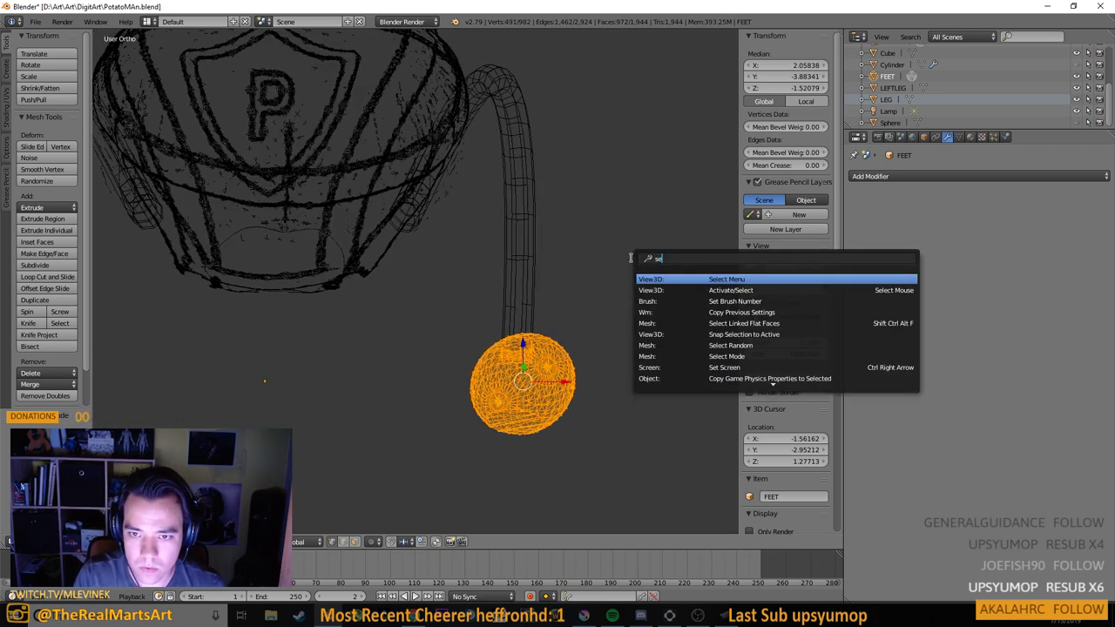
{"action": "type", "text": "pa"}
{"action": "key", "text": "Return"}
{"action": "left_click", "coordinate": [634, 257]}
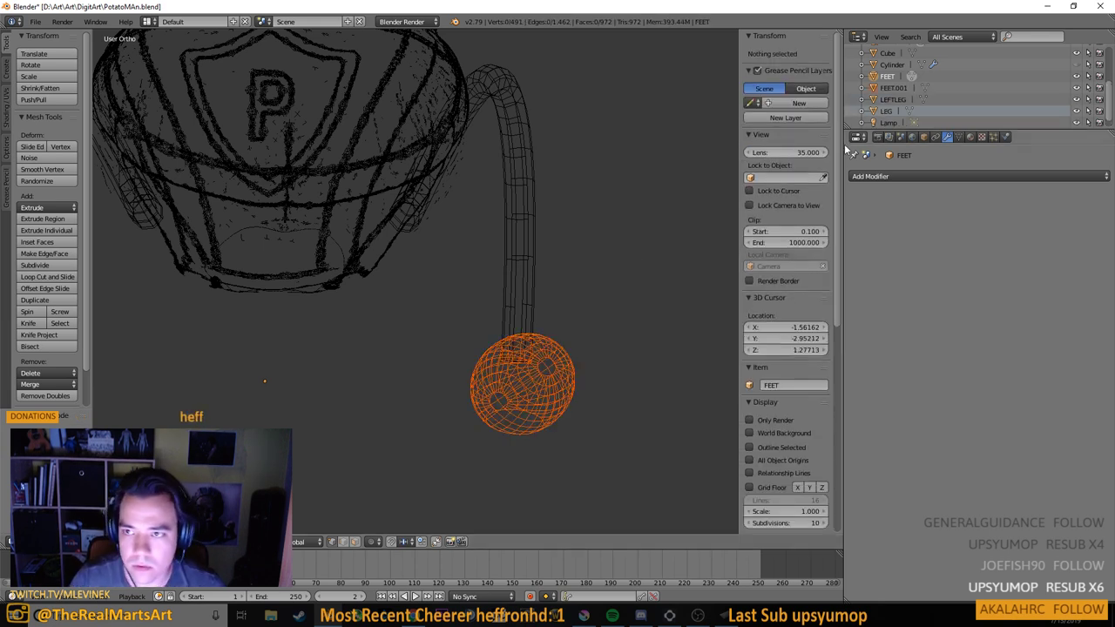
Rename the FEET object as leftFEET
{"action": "double_click", "coordinate": [887, 77]}
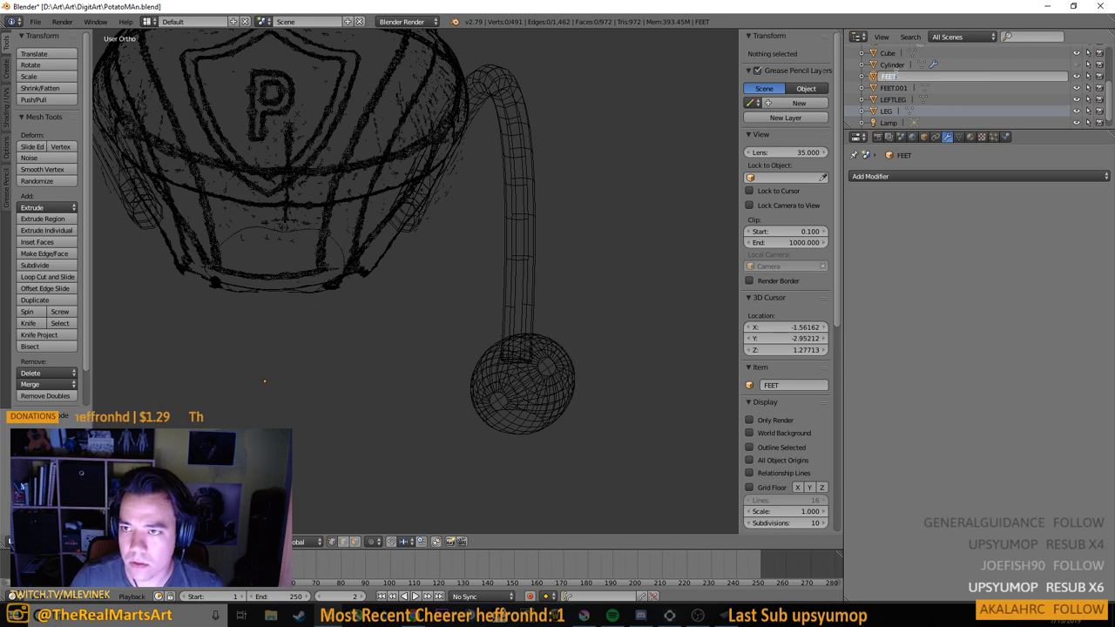
{"action": "type", "text": "LEFT"}
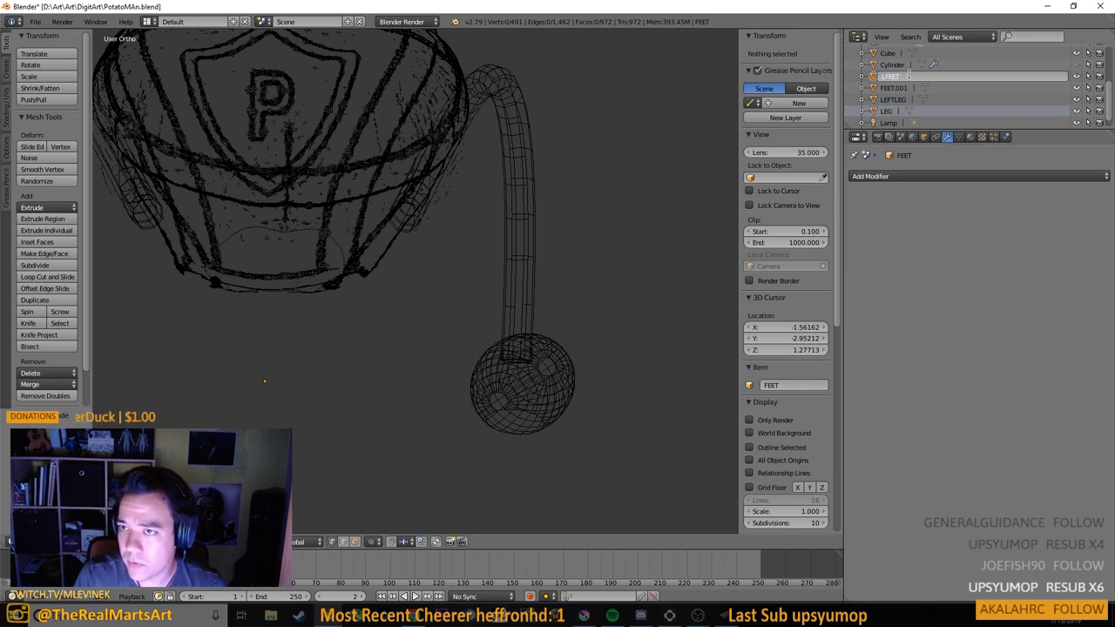
{"action": "type", "text": "left"}
{"action": "key", "text": "Return"}
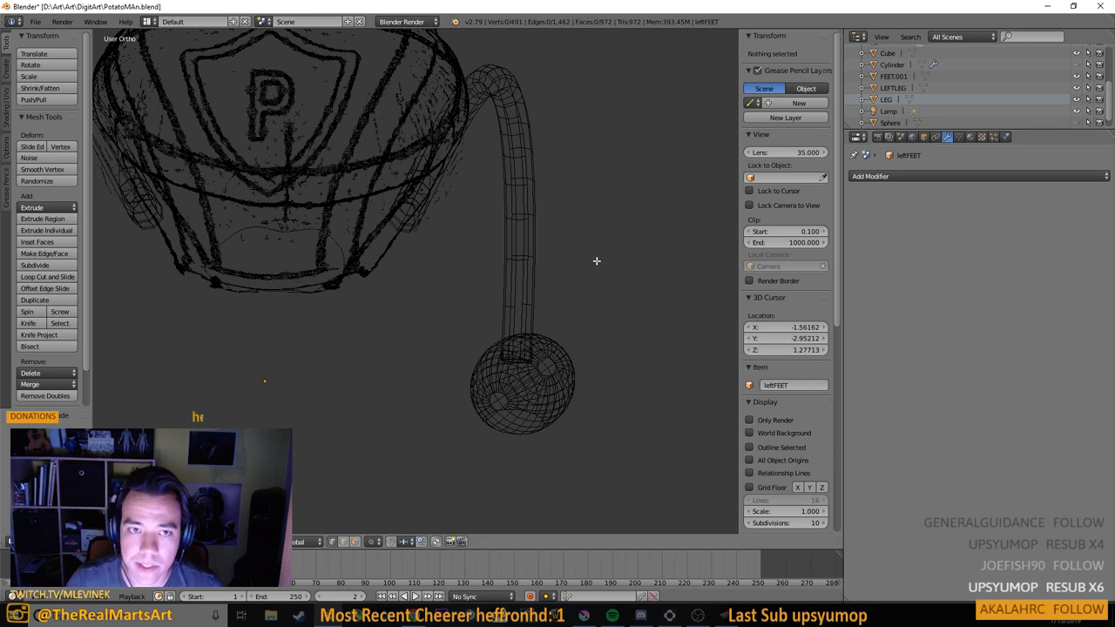
Return to Object Mode, then add a Triangulate modifier to LEFTLEG and apply it
{"action": "scroll", "coordinate": [453, 248], "scroll_direction": "down", "scroll_amount": 4}
{"action": "scroll", "coordinate": [410, 243], "scroll_direction": "up", "scroll_amount": 3}
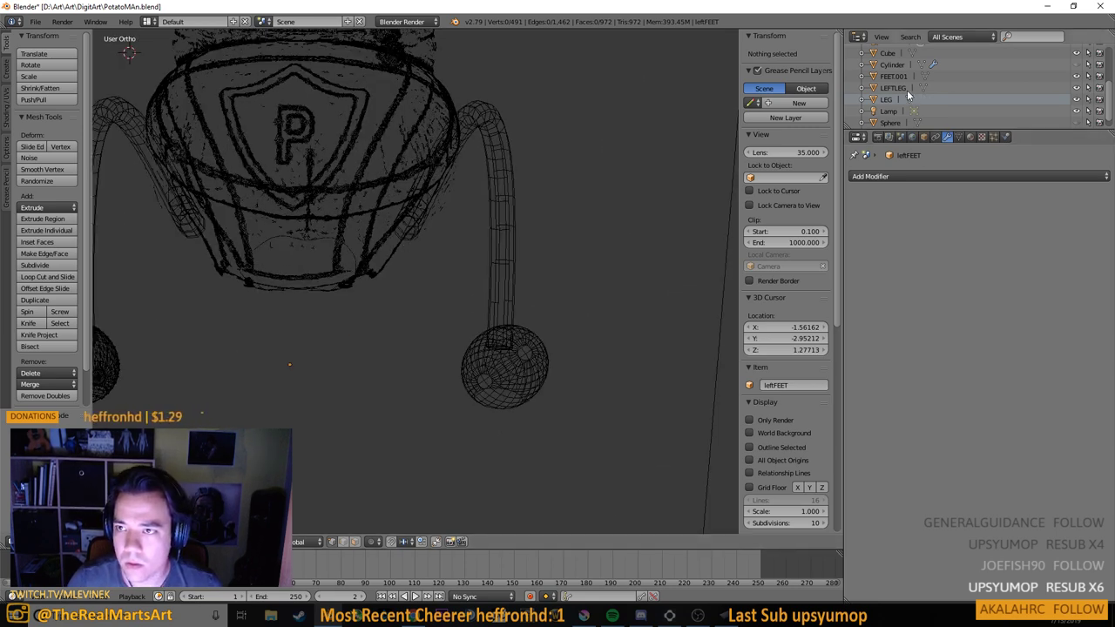
{"action": "key", "text": "Tab"}
{"action": "right_click", "coordinate": [507, 357]}
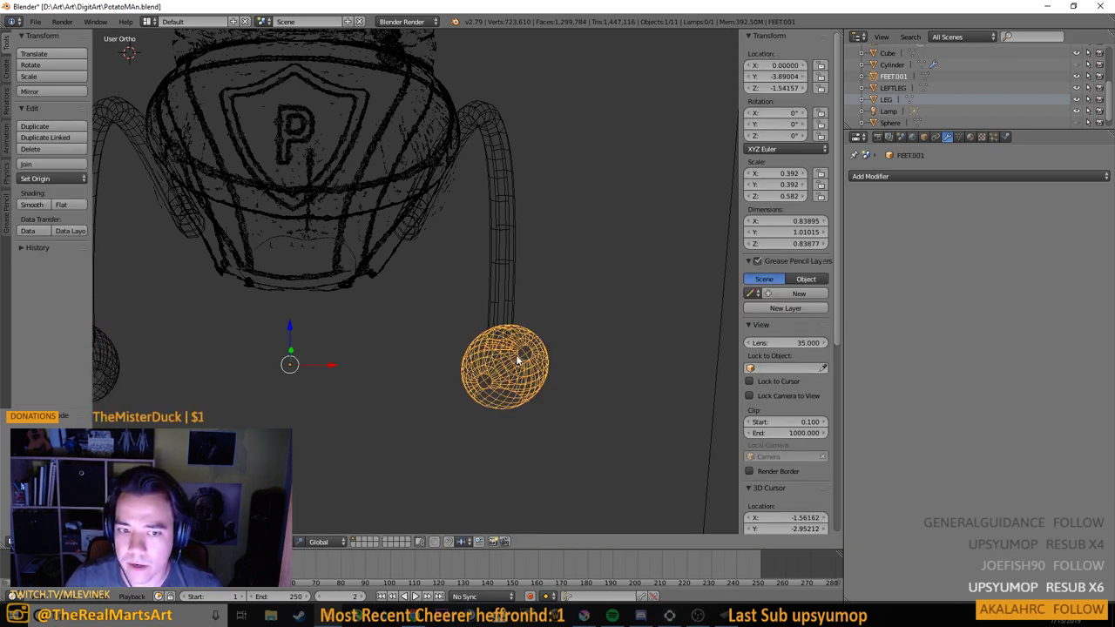
{"action": "right_click", "coordinate": [502, 298]}
{"action": "left_click_drag", "start_coordinate": [418, 226], "coordinate": [476, 273]}
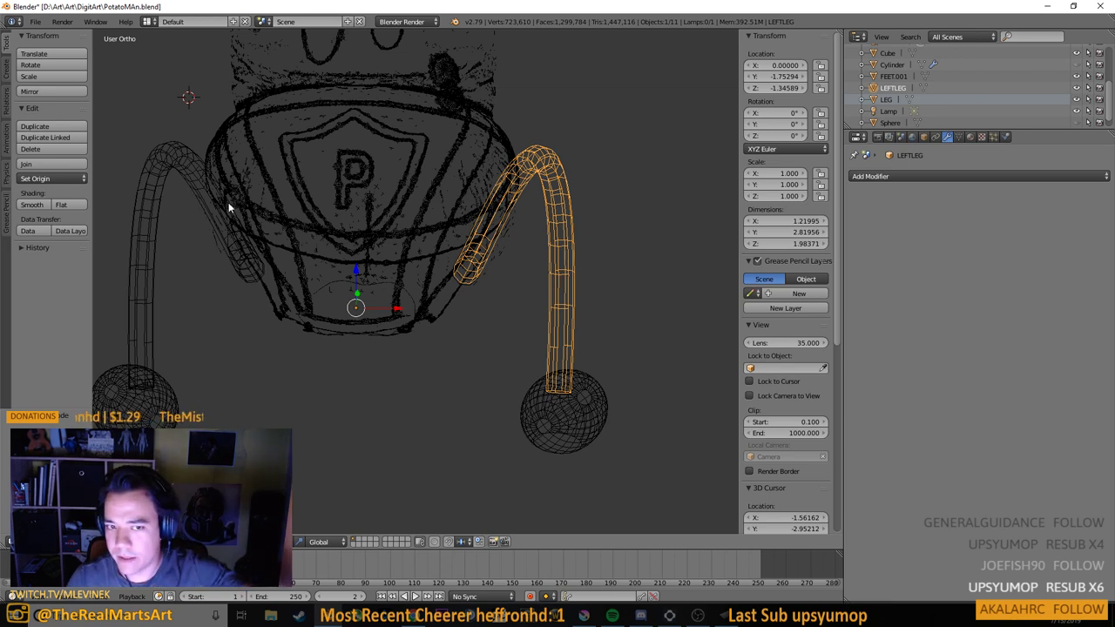
{"action": "left_click_drag", "start_coordinate": [591, 232], "coordinate": [649, 216]}
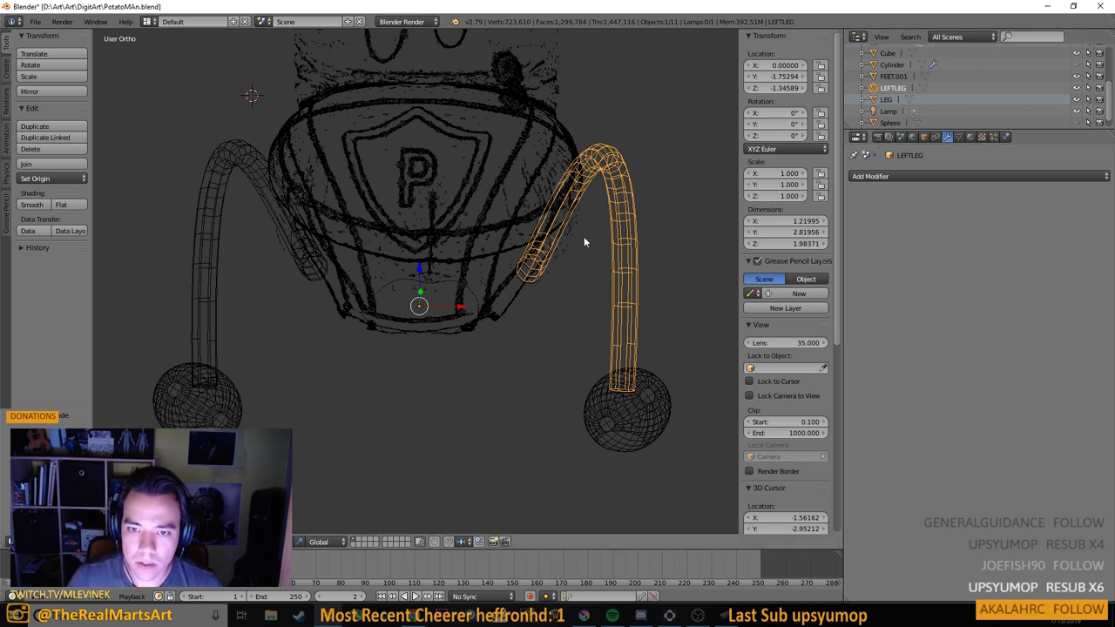
{"action": "left_click", "coordinate": [888, 175]}
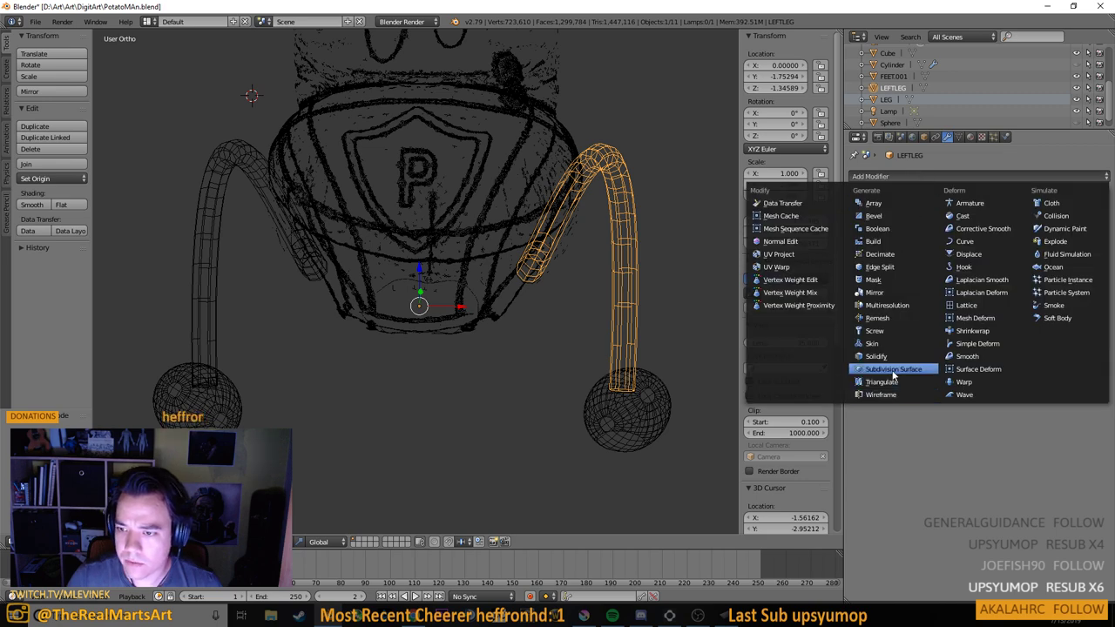
{"action": "left_click", "coordinate": [888, 380]}
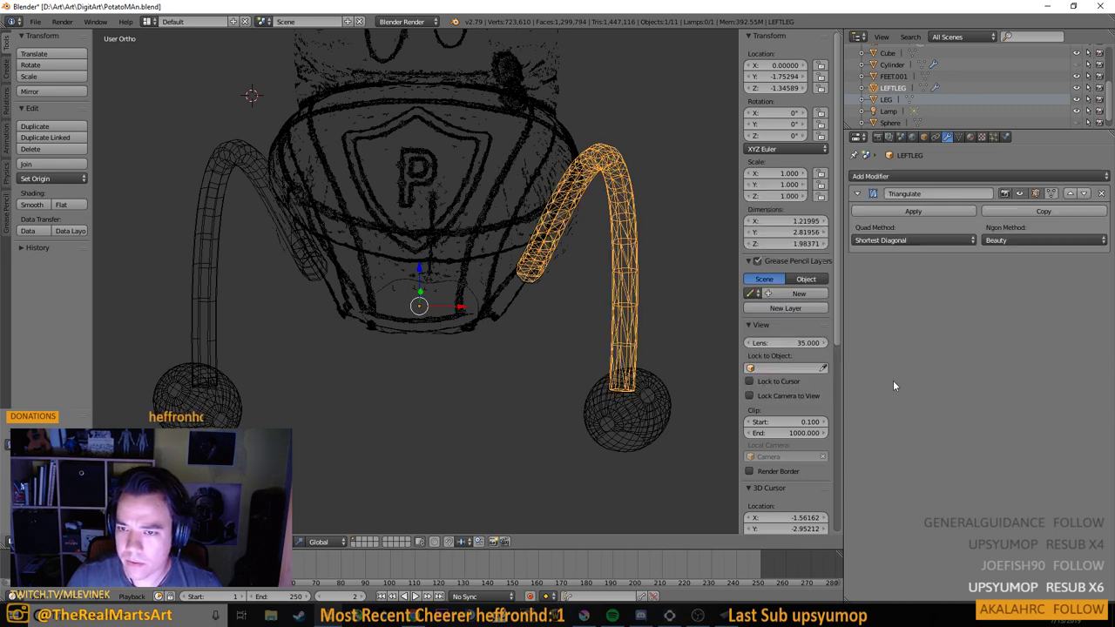
{"action": "left_click", "coordinate": [913, 212]}
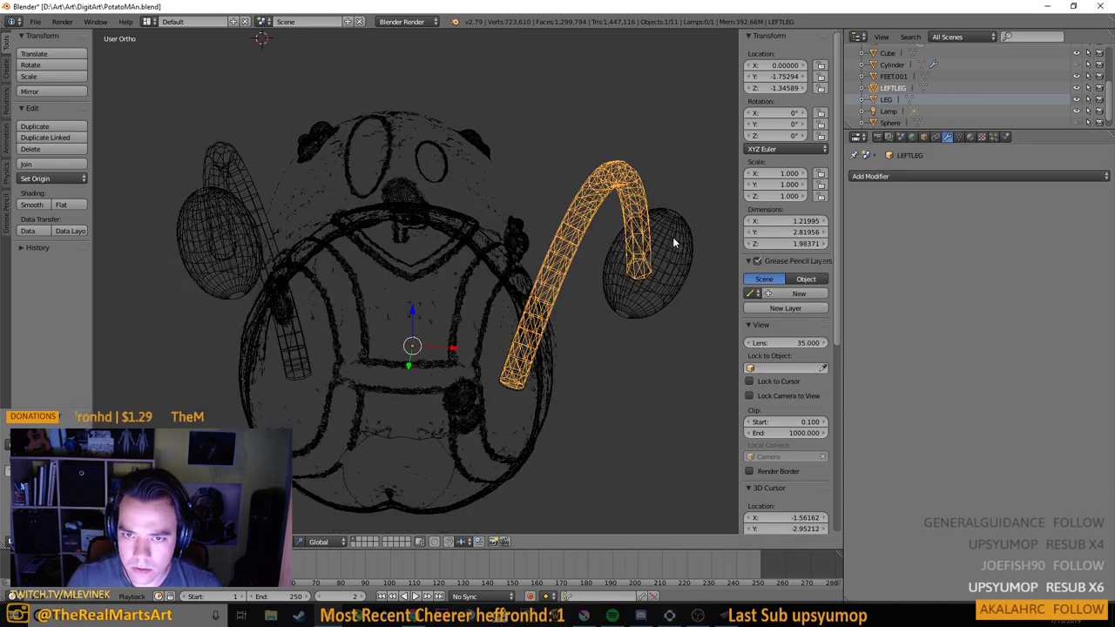
Add a Triangulate modifier to FEET.001, the foot under LEFTLEG, and apply it
{"action": "left_click_drag", "start_coordinate": [673, 242], "coordinate": [527, 335]}
{"action": "left_click_drag", "start_coordinate": [544, 412], "coordinate": [593, 348]}
{"action": "right_click", "coordinate": [585, 402]}
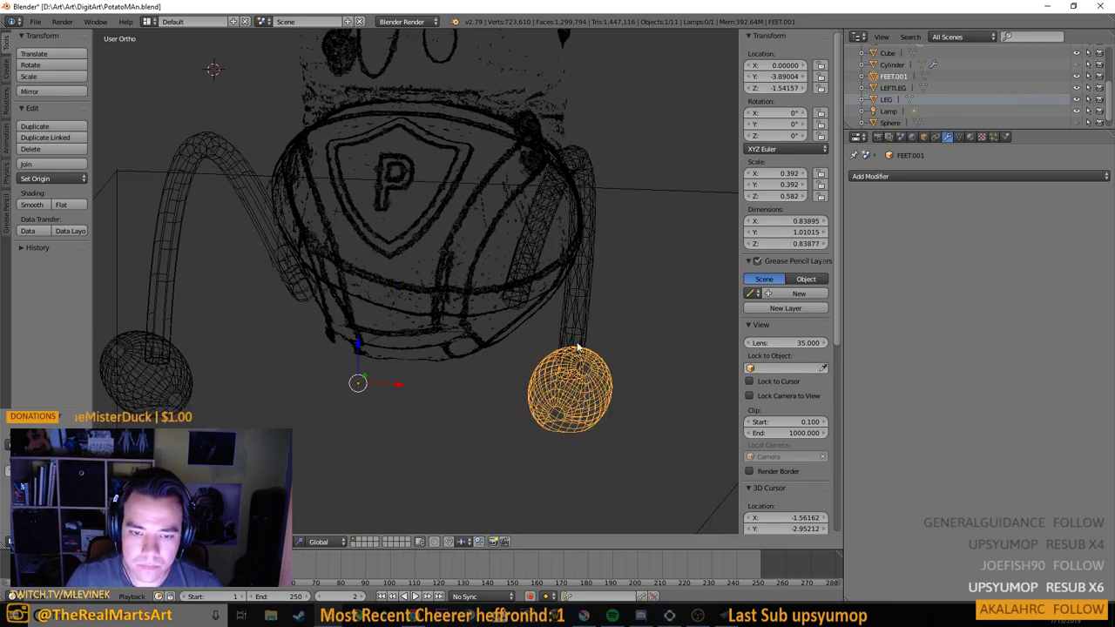
{"action": "left_click", "coordinate": [884, 176]}
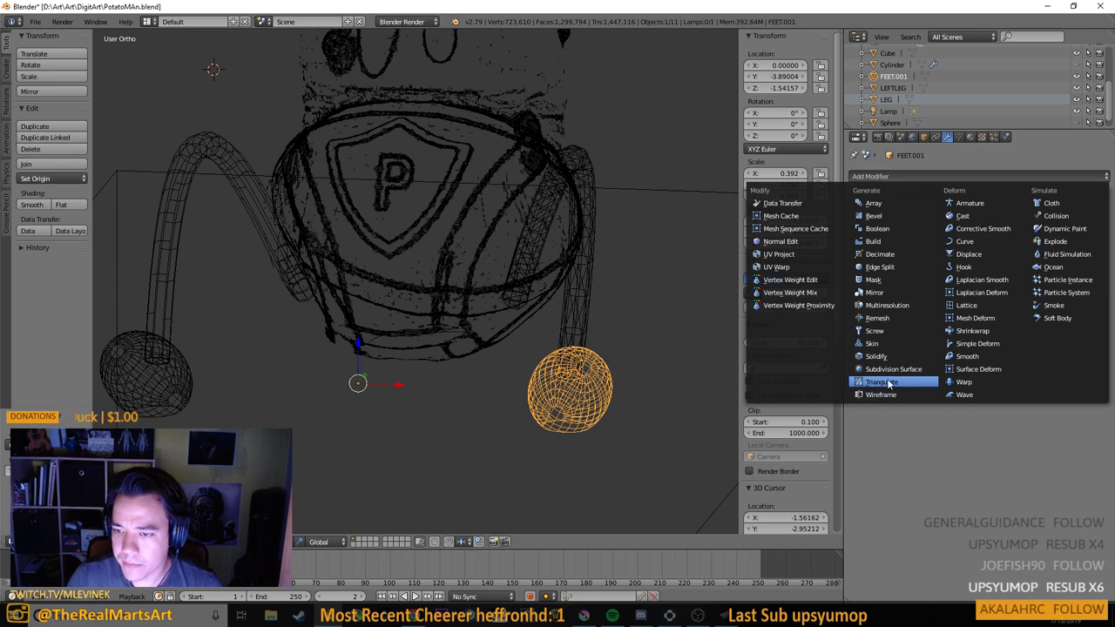
{"action": "left_click", "coordinate": [889, 384]}
{"action": "left_click", "coordinate": [888, 214]}
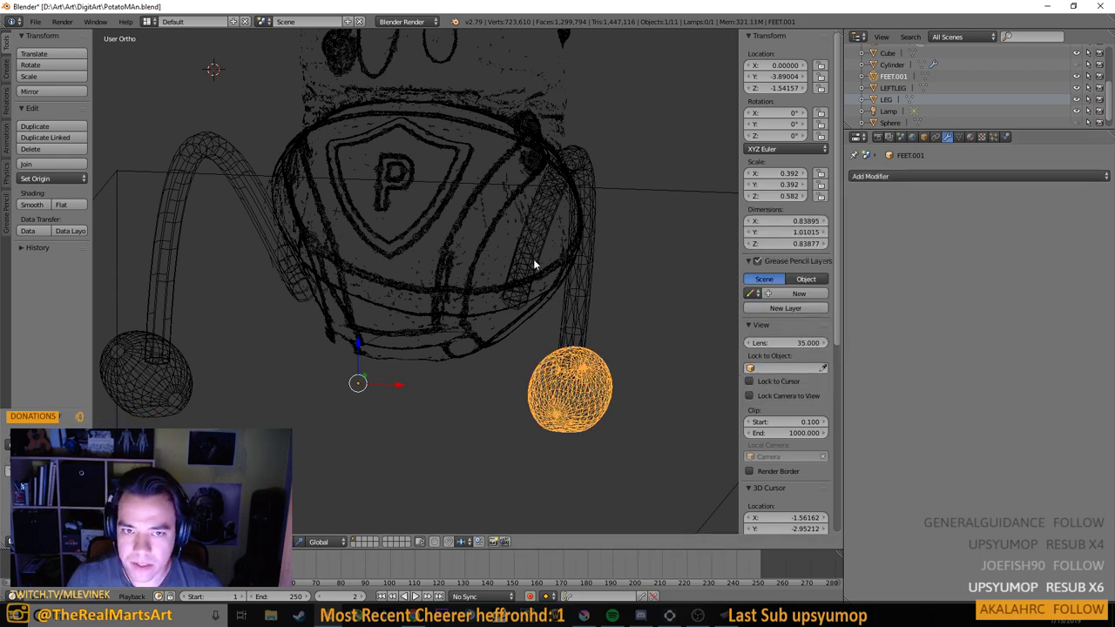
Inspect the triangulated LEFTLEG and FEET.001 meshes from several angles, and finish with LEFTLEG selected
{"action": "right_click", "coordinate": [579, 285]}
{"action": "left_click_drag", "start_coordinate": [580, 285], "coordinate": [598, 320]}
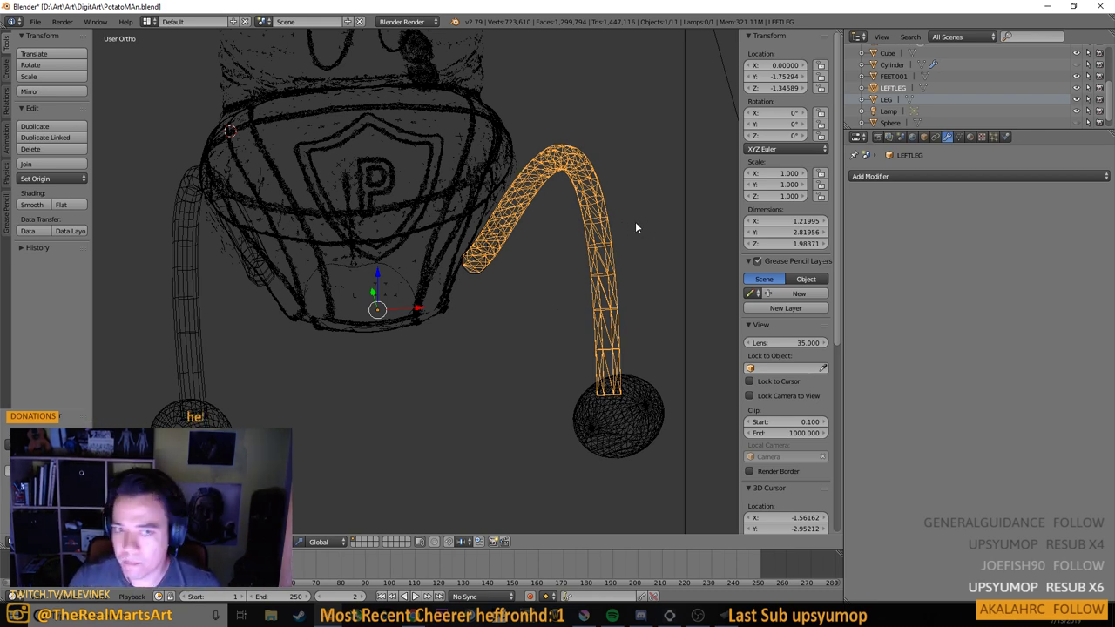
{"action": "left_click", "coordinate": [35, 21]}
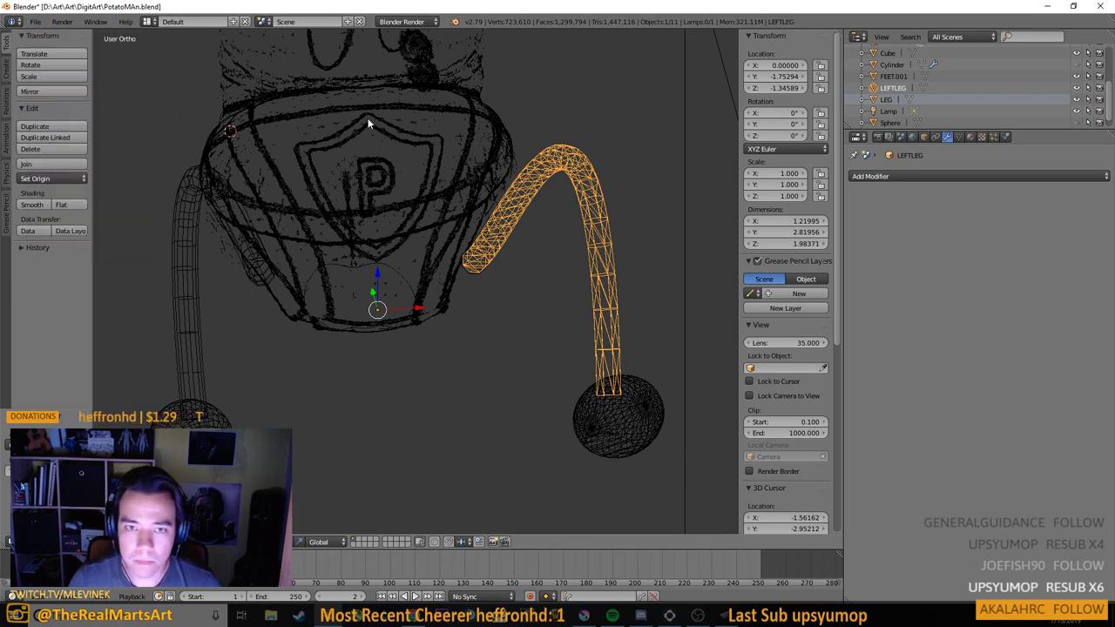
{"action": "left_click_drag", "start_coordinate": [610, 203], "coordinate": [517, 202]}
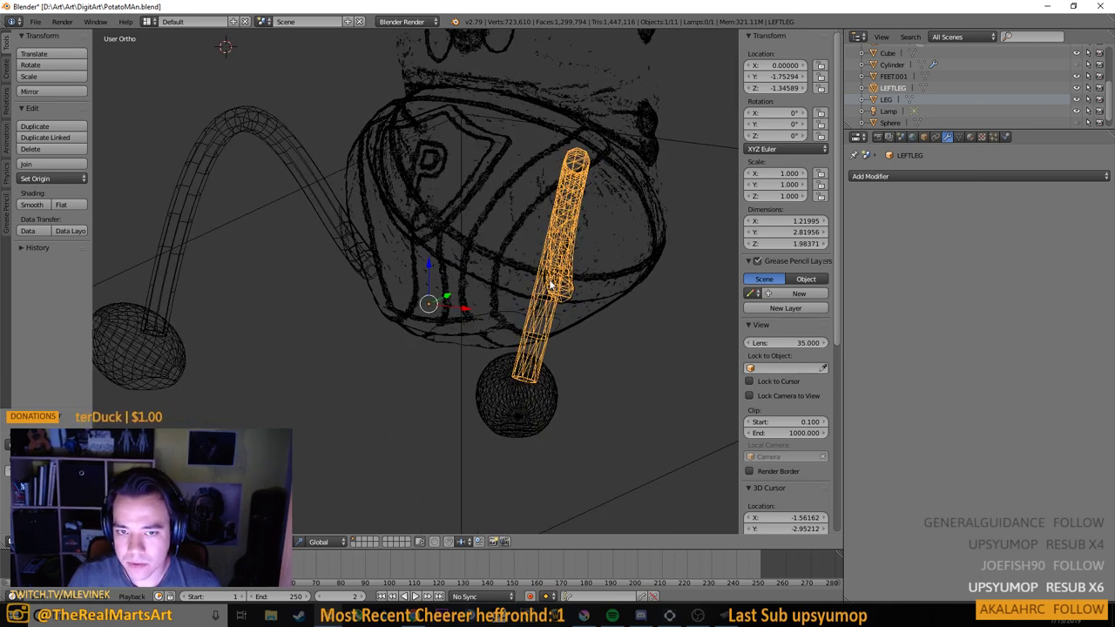
{"action": "left_click_drag", "start_coordinate": [555, 288], "coordinate": [560, 292]}
{"action": "left_click_drag", "start_coordinate": [514, 238], "coordinate": [465, 258]}
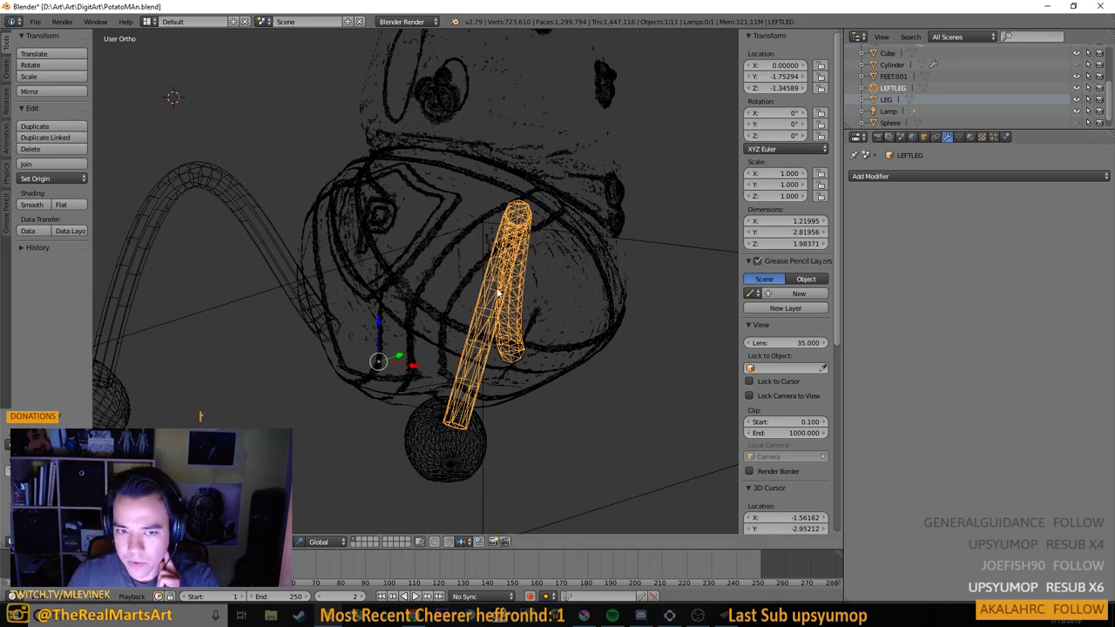
{"action": "left_click", "coordinate": [873, 177]}
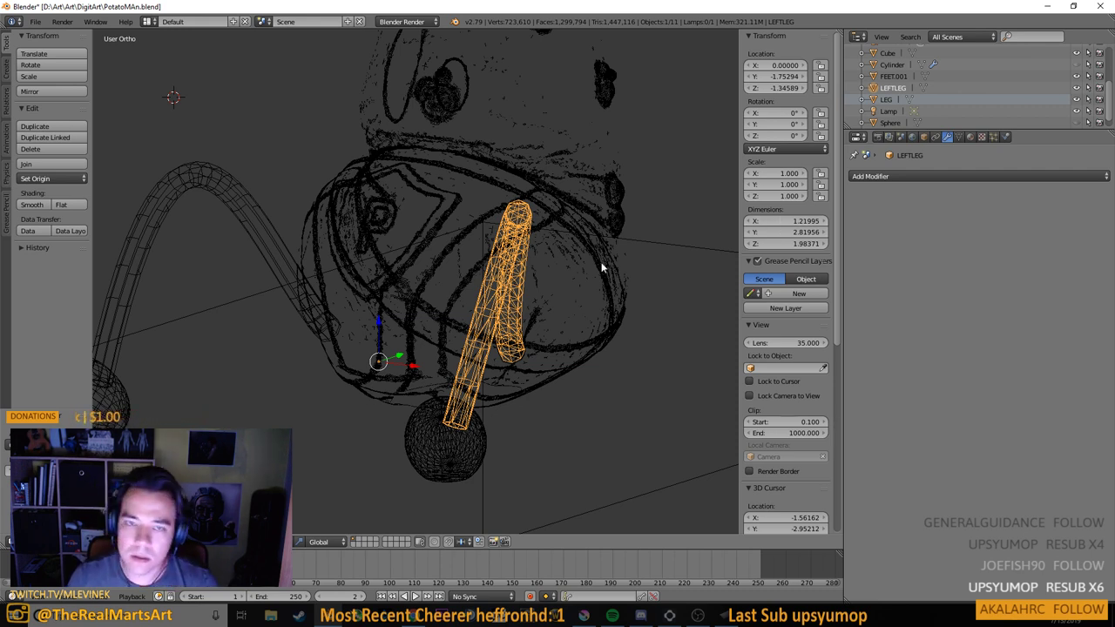
{"action": "scroll", "coordinate": [470, 279], "scroll_direction": "down", "scroll_amount": 4}
{"action": "left_click_drag", "start_coordinate": [394, 292], "coordinate": [413, 303]}
{"action": "scroll", "coordinate": [393, 295], "scroll_direction": "up", "scroll_amount": 5}
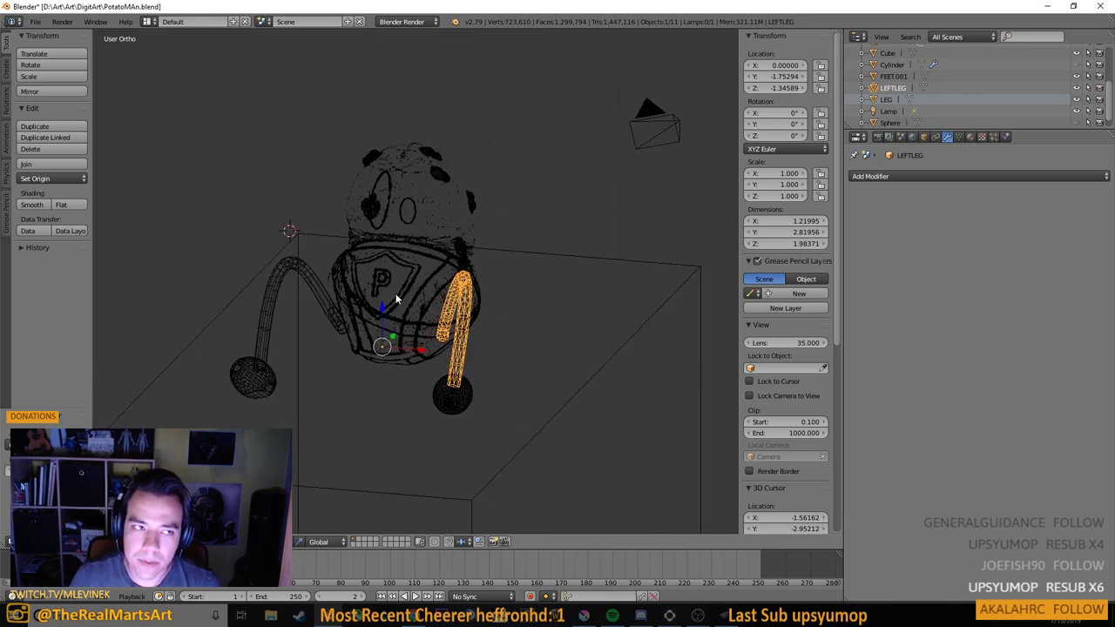
{"action": "left_click_drag", "start_coordinate": [397, 344], "coordinate": [483, 273]}
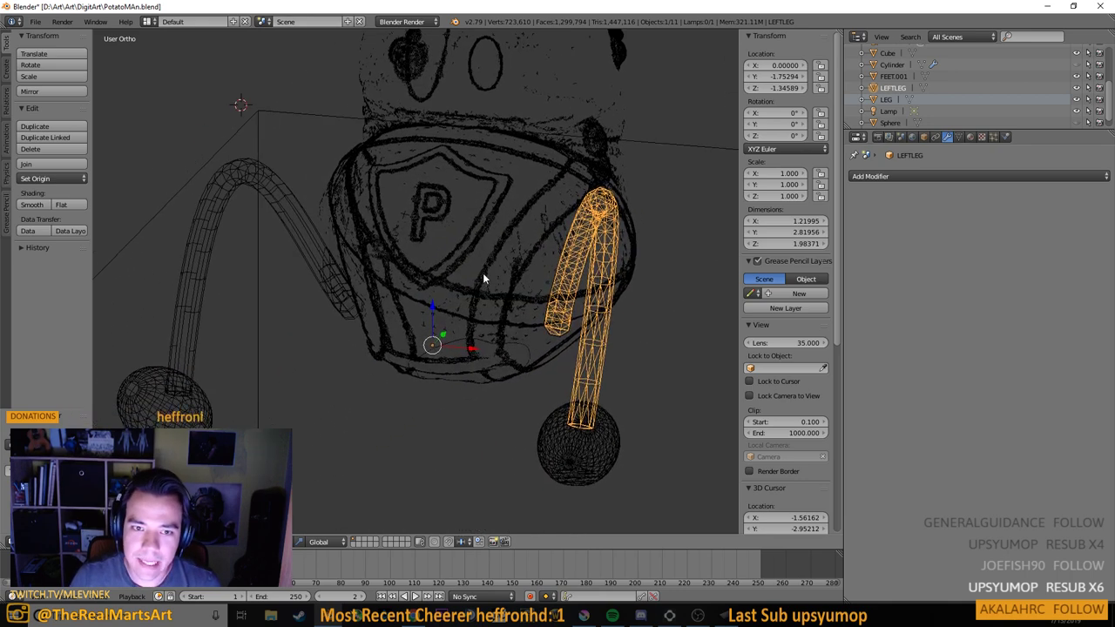
{"action": "left_click", "coordinate": [914, 176]}
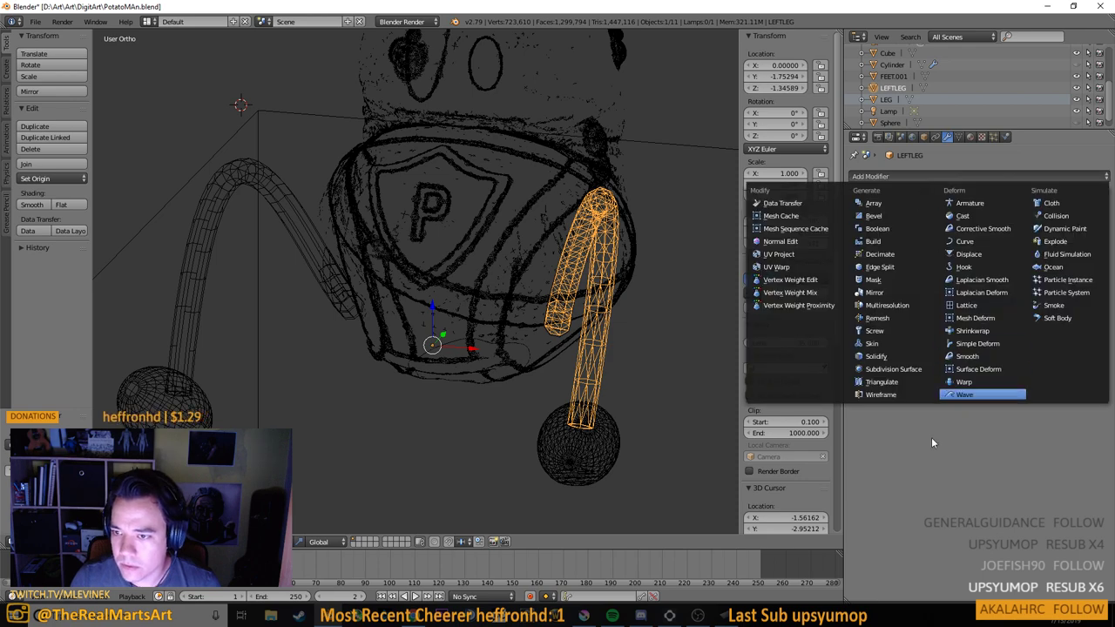
{"action": "left_click_drag", "start_coordinate": [626, 356], "coordinate": [512, 300]}
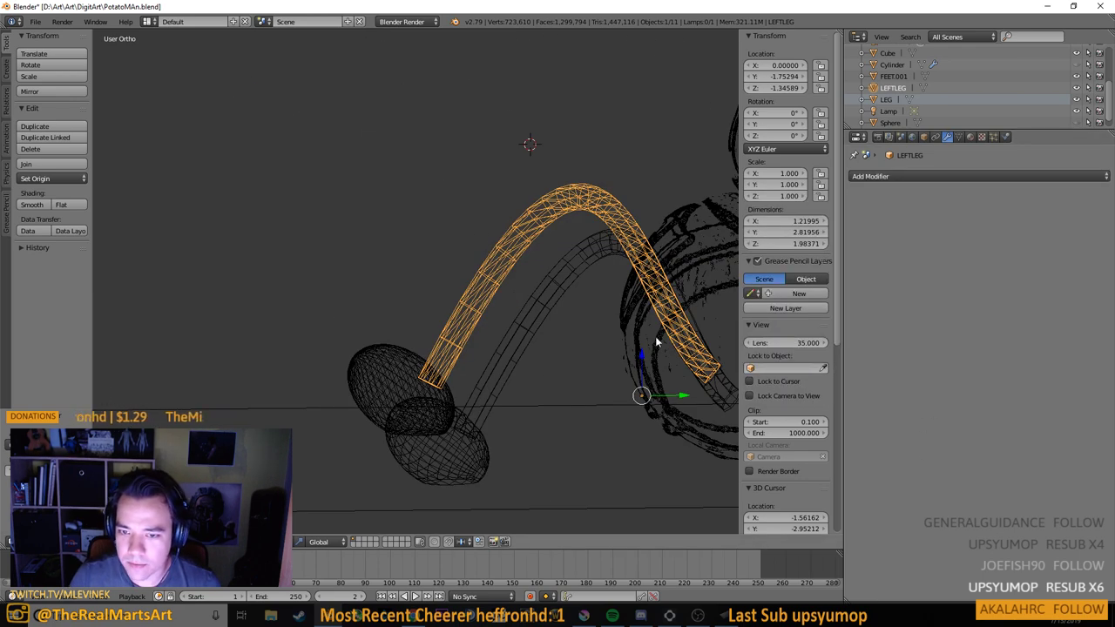
{"action": "left_click_drag", "start_coordinate": [654, 336], "coordinate": [653, 300]}
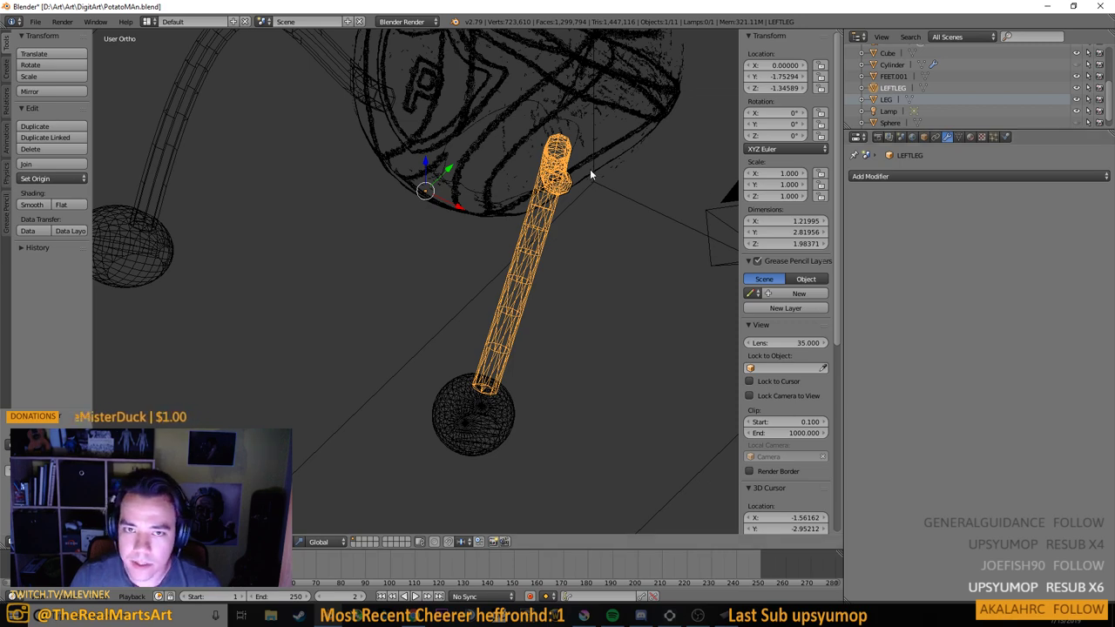
{"action": "left_click_drag", "start_coordinate": [556, 183], "coordinate": [600, 214]}
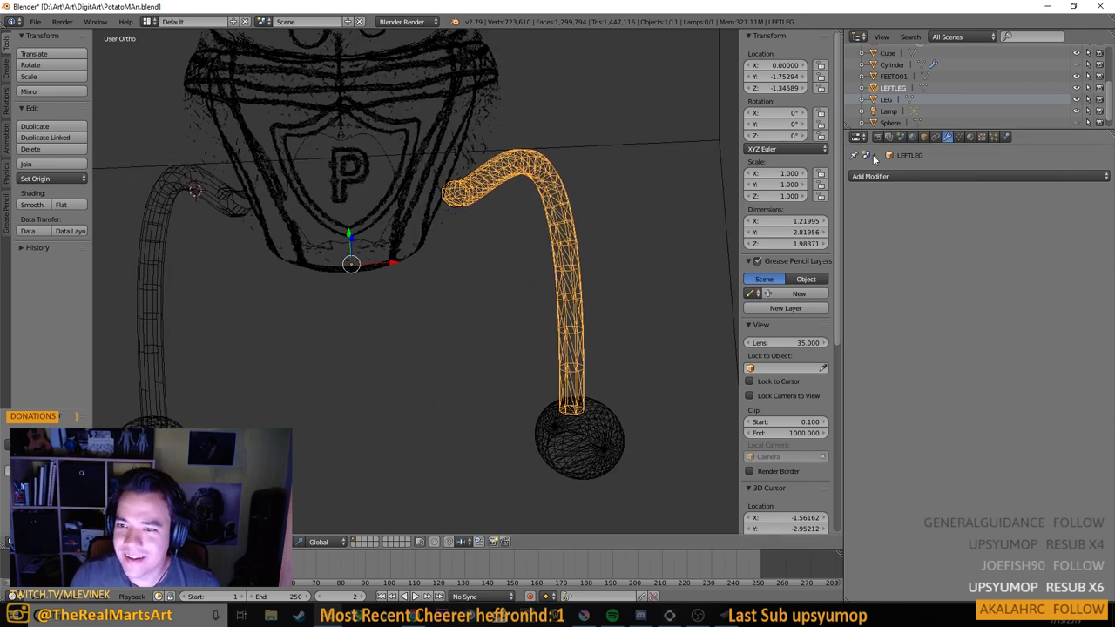
{"action": "left_click", "coordinate": [966, 176]}
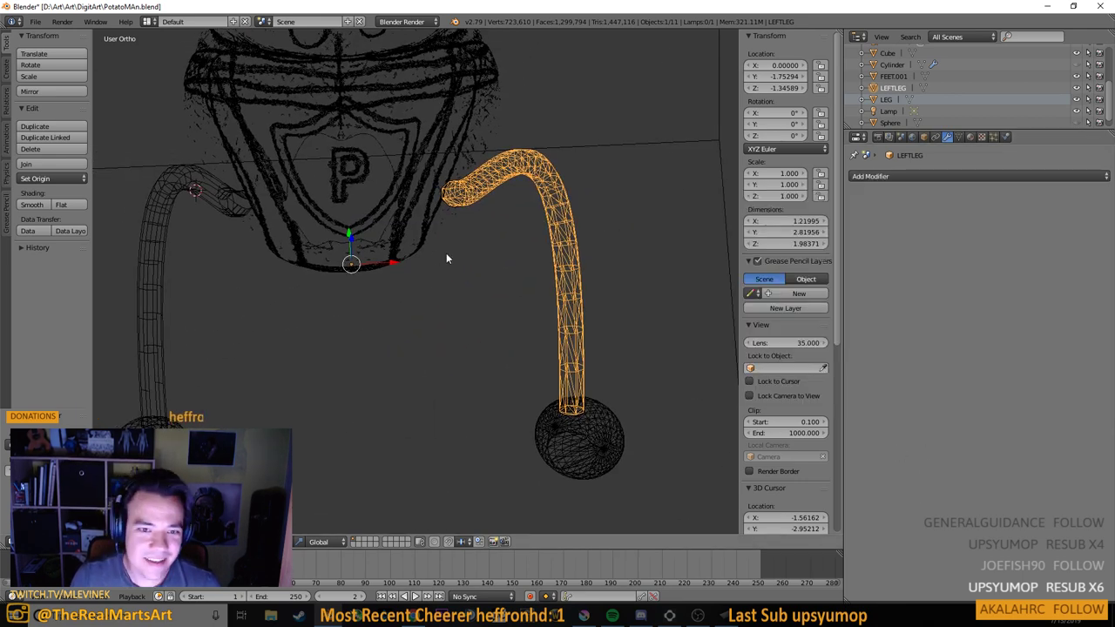
{"action": "left_click_drag", "start_coordinate": [446, 252], "coordinate": [599, 423]}
{"action": "right_click", "coordinate": [601, 423]}
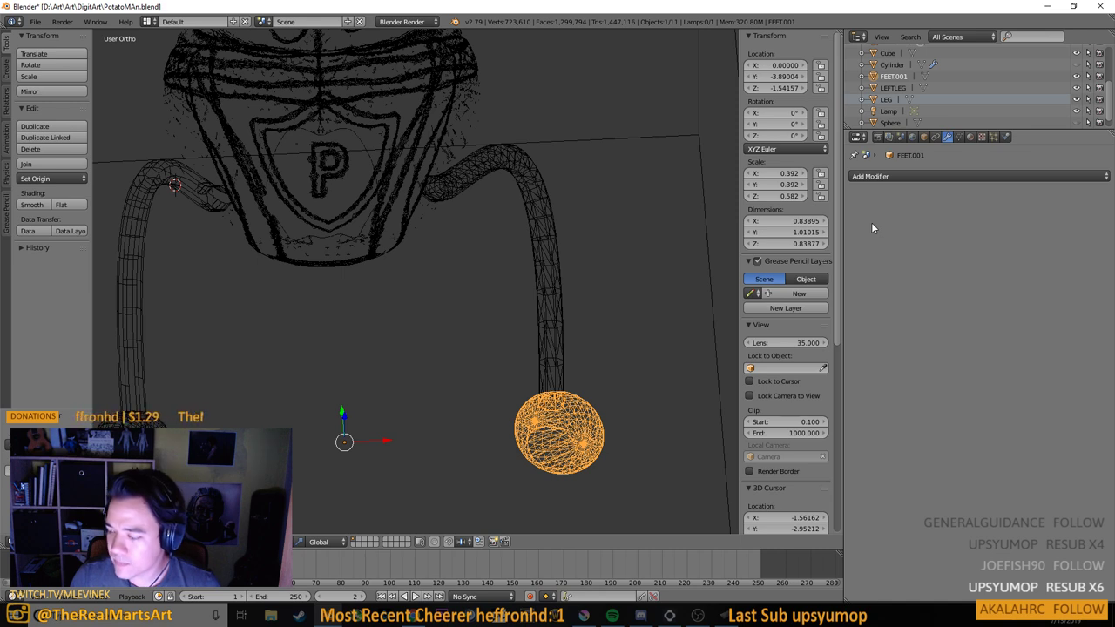
{"action": "left_click_drag", "start_coordinate": [473, 307], "coordinate": [515, 250]}
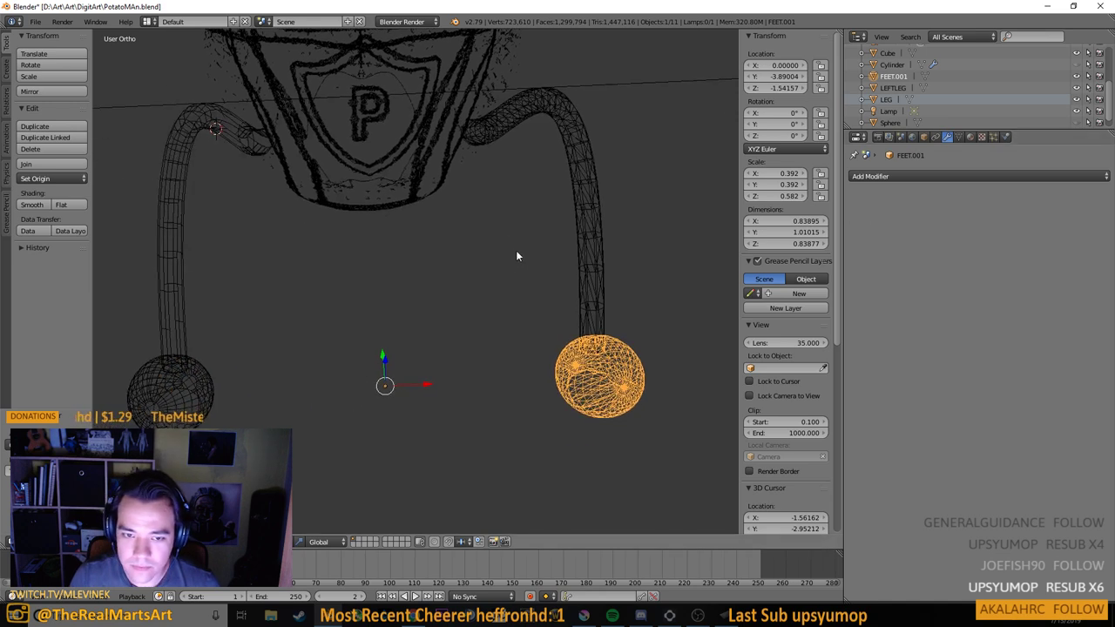
{"action": "left_click", "coordinate": [899, 178]}
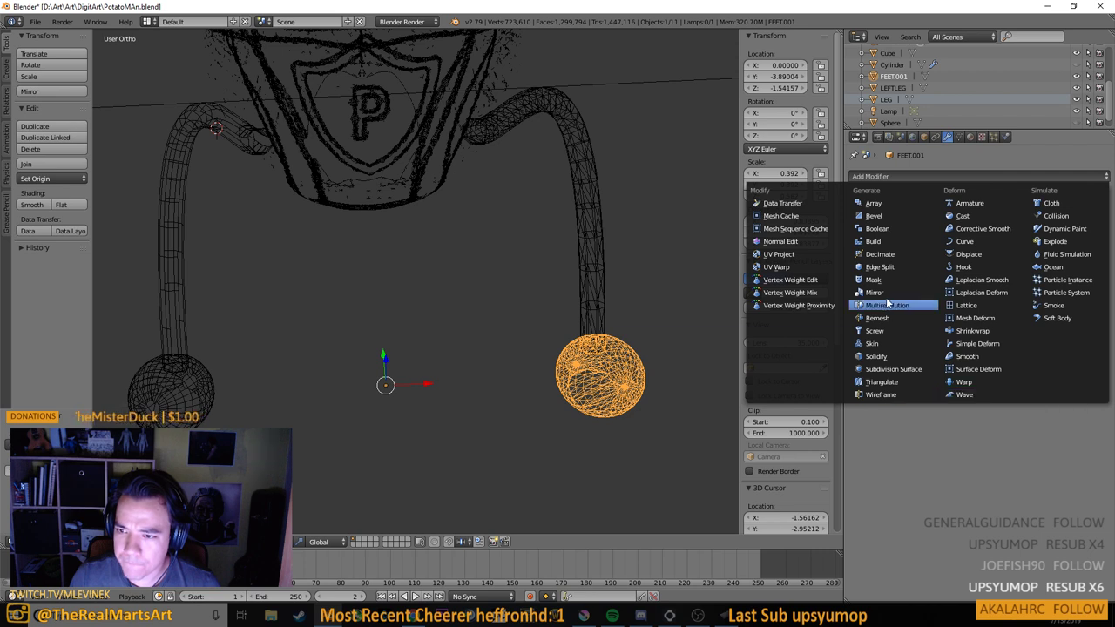
{"action": "right_click", "coordinate": [599, 246]}
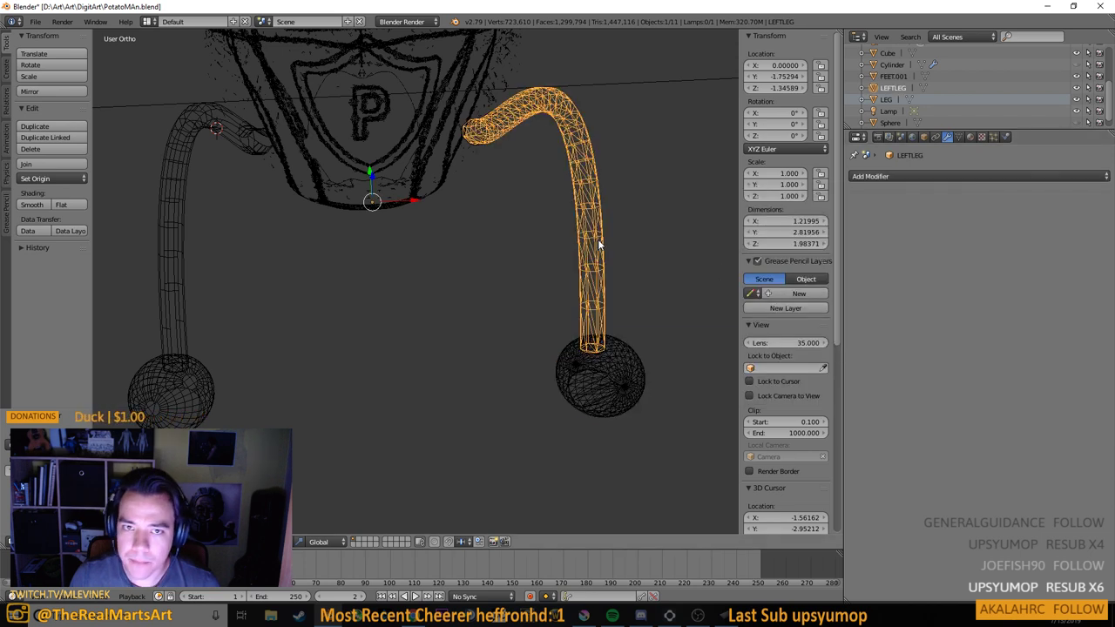
{"action": "key", "text": "space"}
{"action": "type", "text": "Separat"}
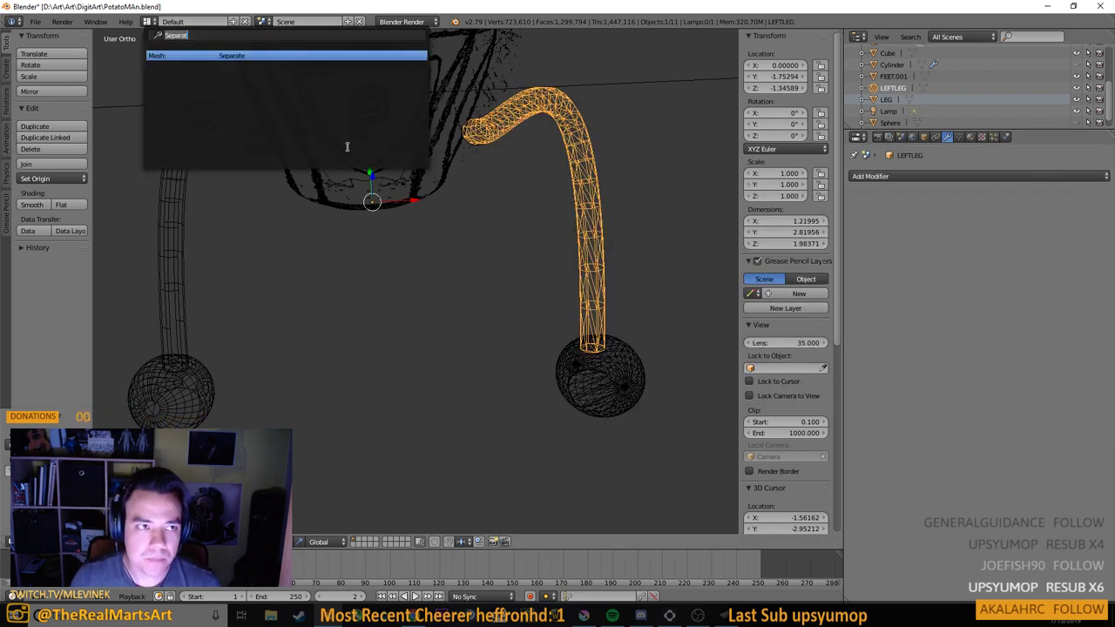
{"action": "key", "text": "Escape"}
Export LEFTLEG as a Wavefront OBJ file named PotatoMAnLEFTLEG.obj in the DigitArt folder
{"action": "left_click", "coordinate": [35, 20]}
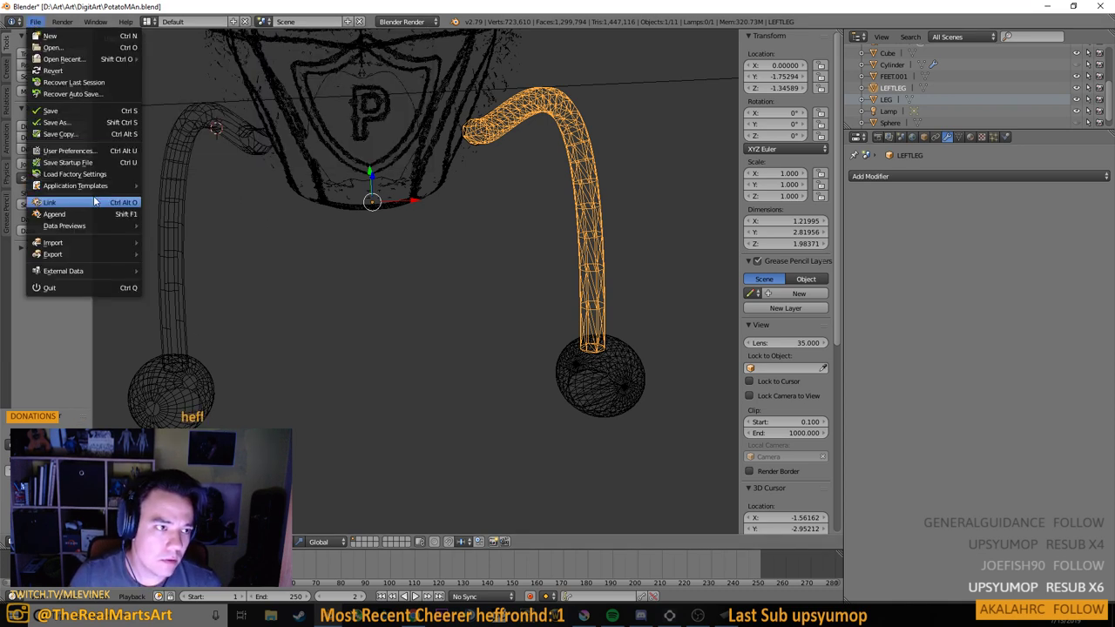
{"action": "mouse_move", "coordinate": [83, 253]}
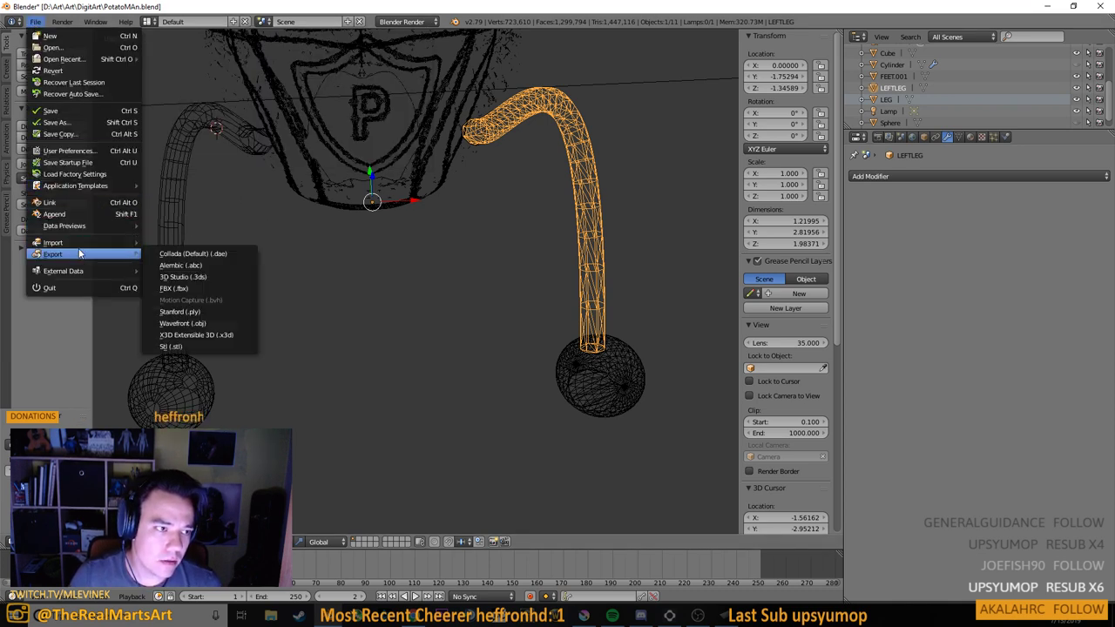
{"action": "left_click", "coordinate": [217, 323]}
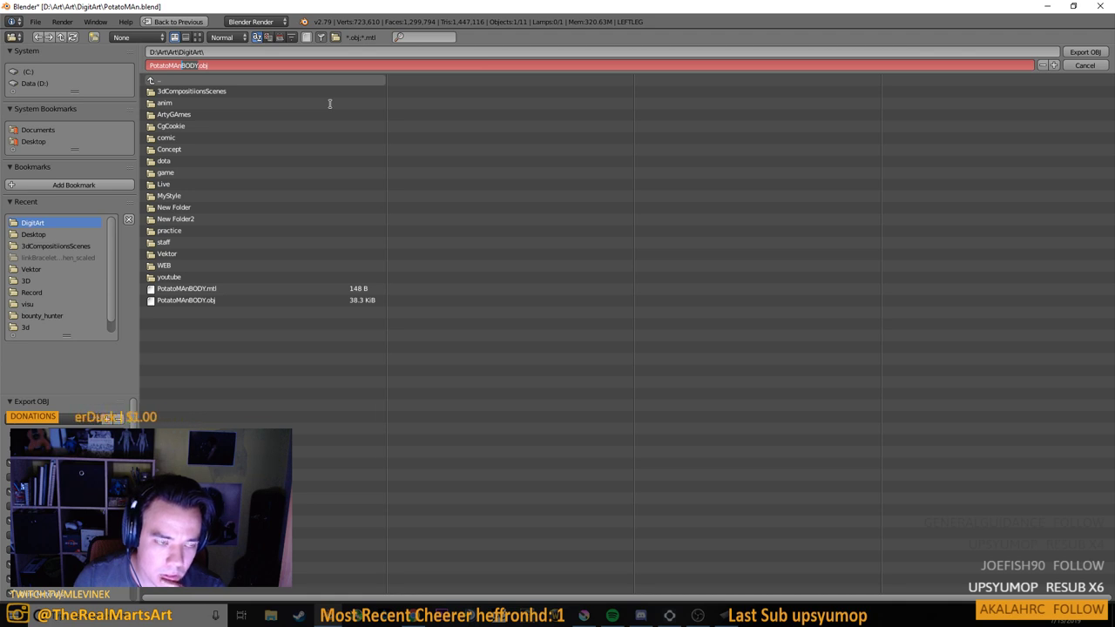
{"action": "type", "text": "LEFT"}
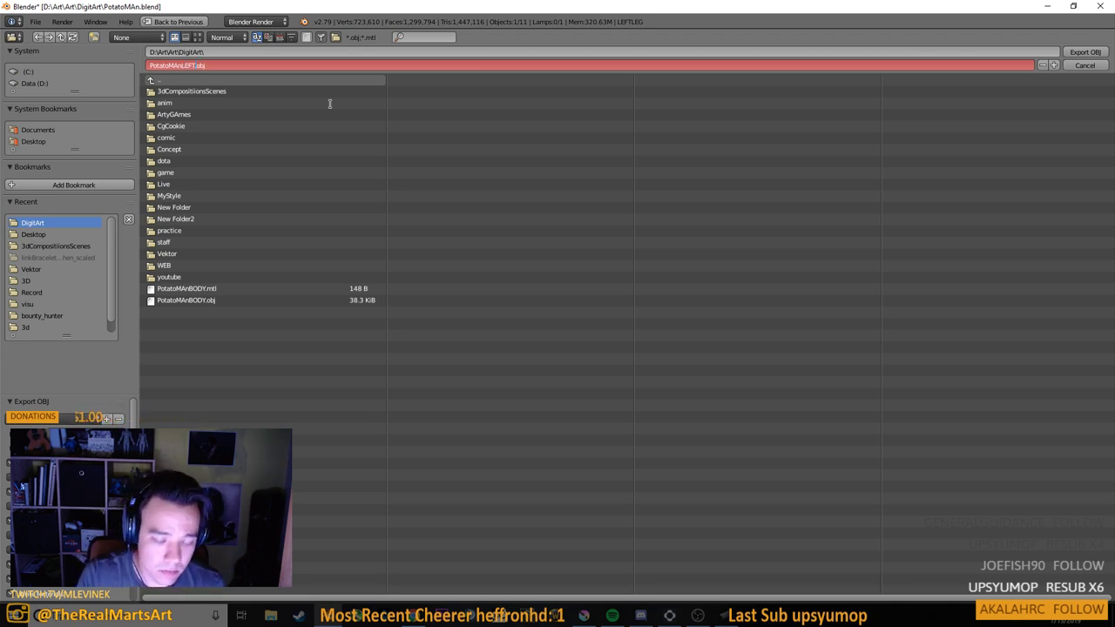
{"action": "type", "text": "LEG"}
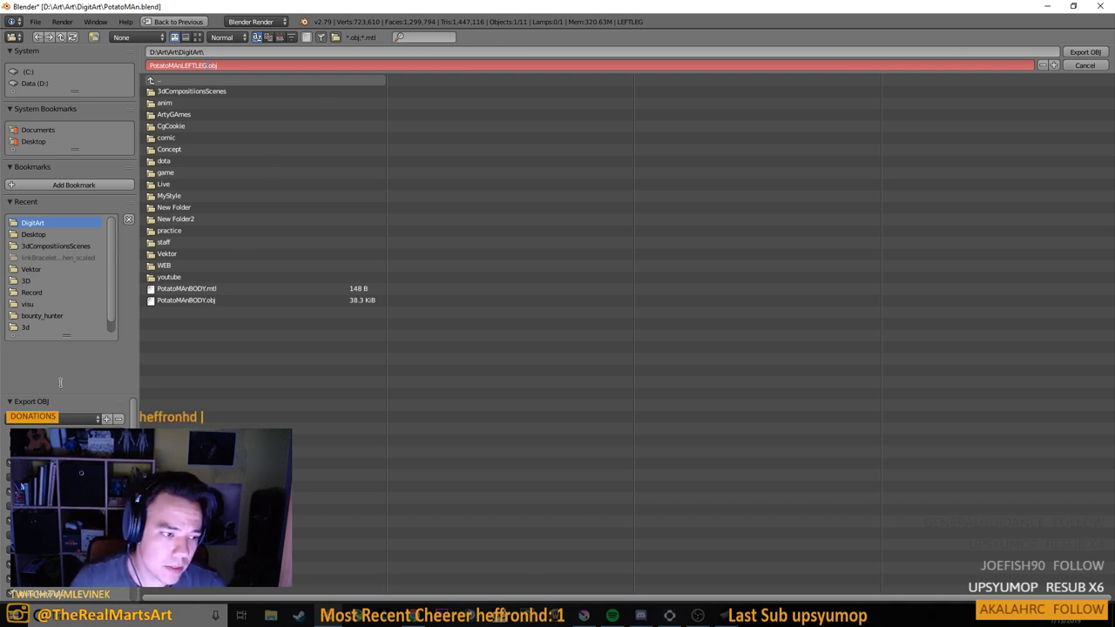
{"action": "key", "text": "Return"}
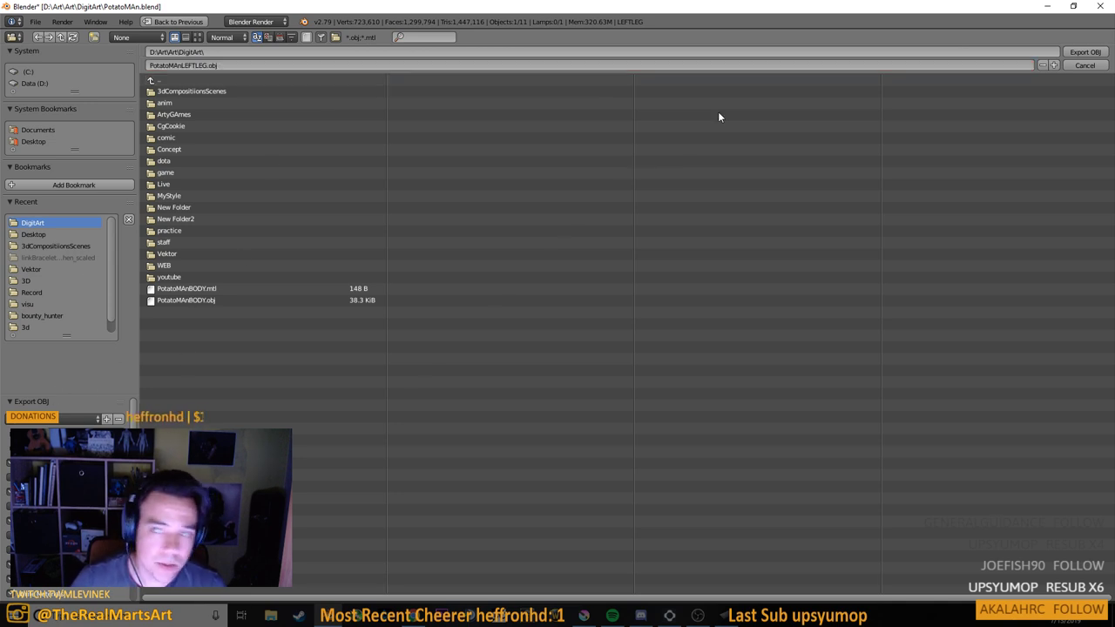
{"action": "left_click", "coordinate": [1085, 53]}
Export FEET.001, the foot under LEFTLEG, as a Wavefront OBJ file named PotatoMAnLEFTFEET.obj in the DigitArt folder
{"action": "right_click", "coordinate": [599, 396]}
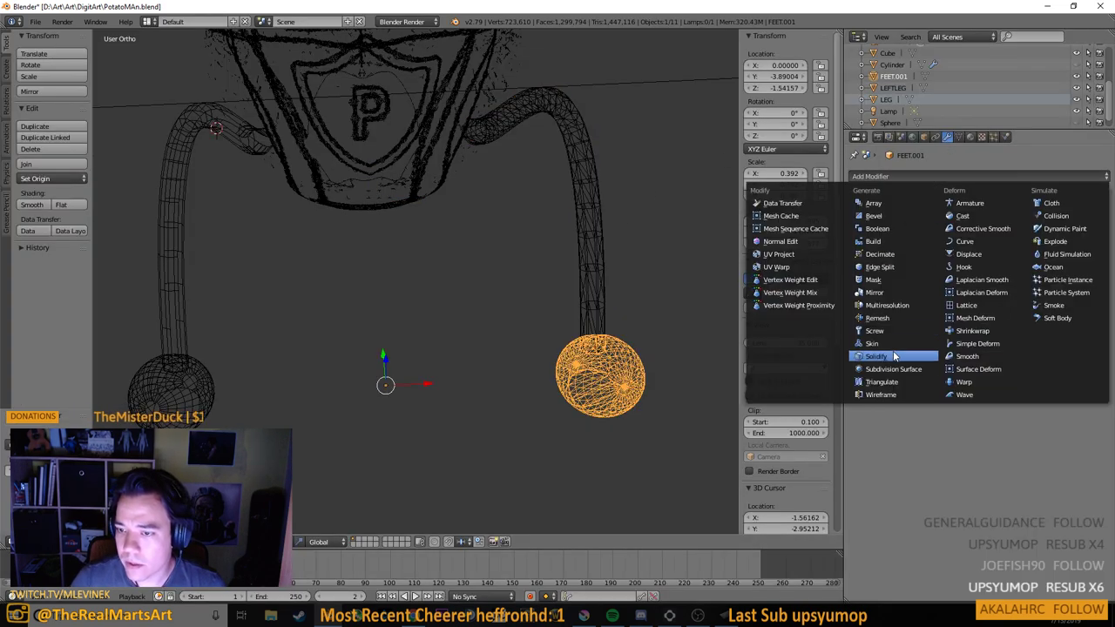
{"action": "left_click", "coordinate": [35, 21]}
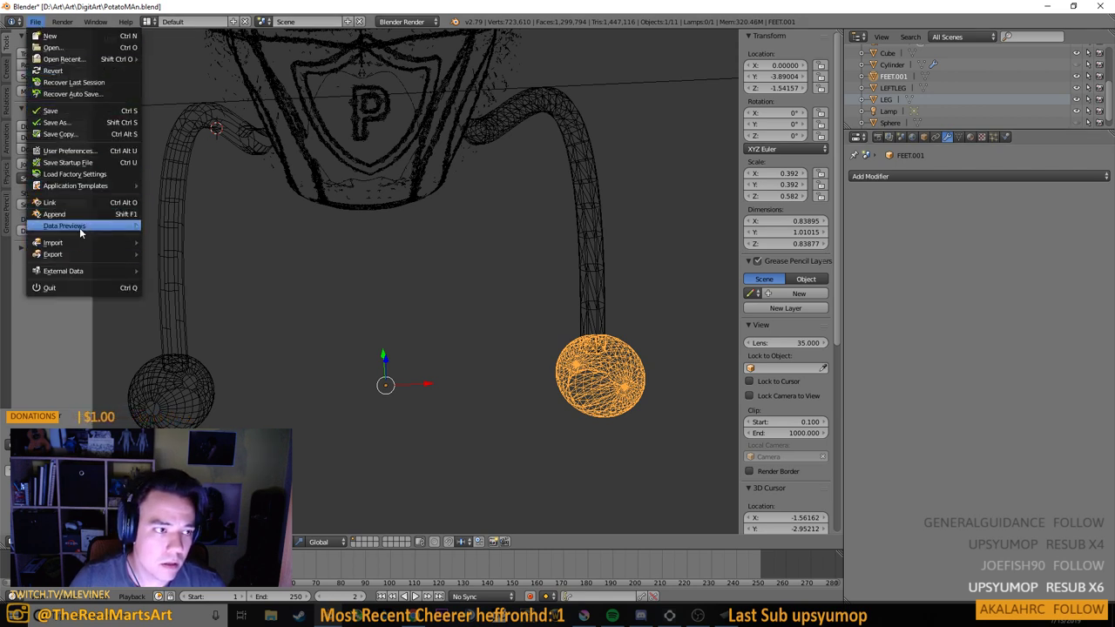
{"action": "mouse_move", "coordinate": [110, 254]}
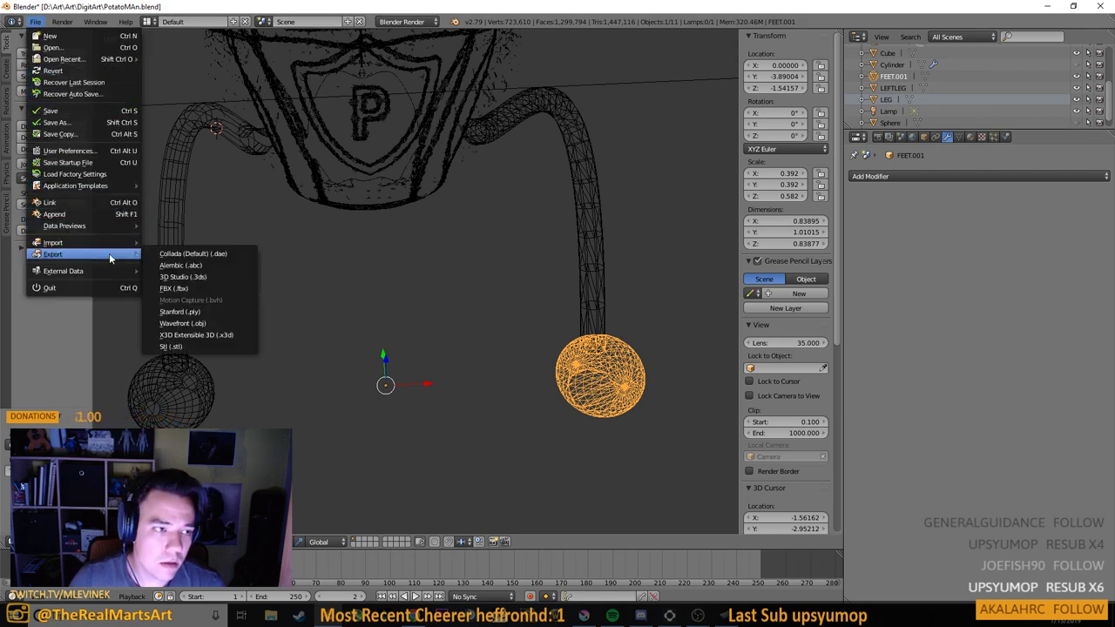
{"action": "left_click", "coordinate": [217, 326]}
{"action": "left_click", "coordinate": [193, 64]}
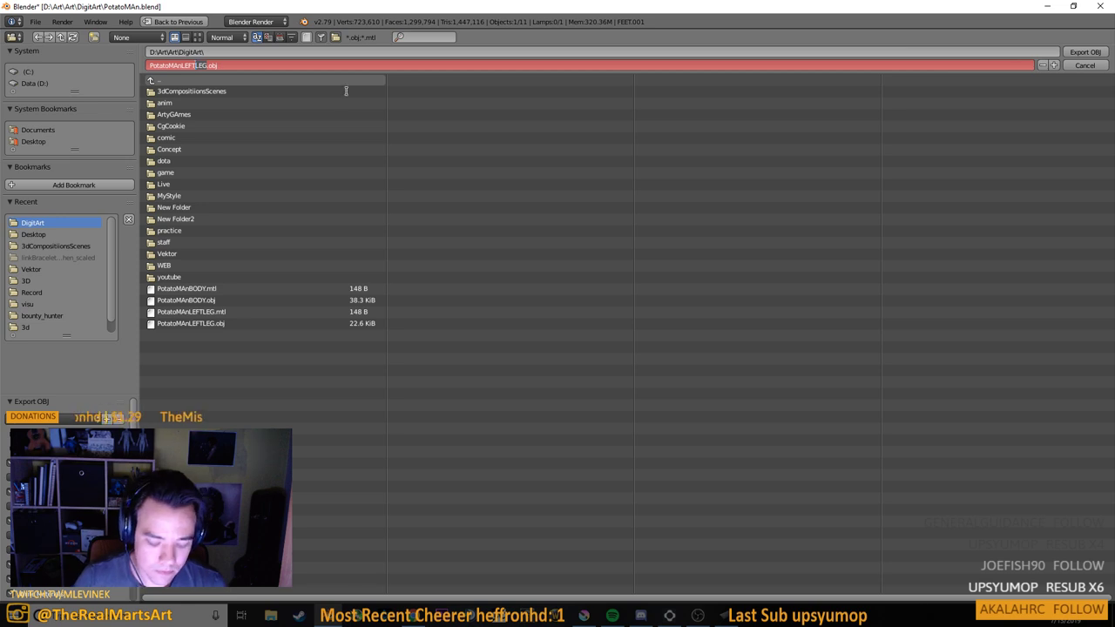
{"action": "type", "text": "FEET"}
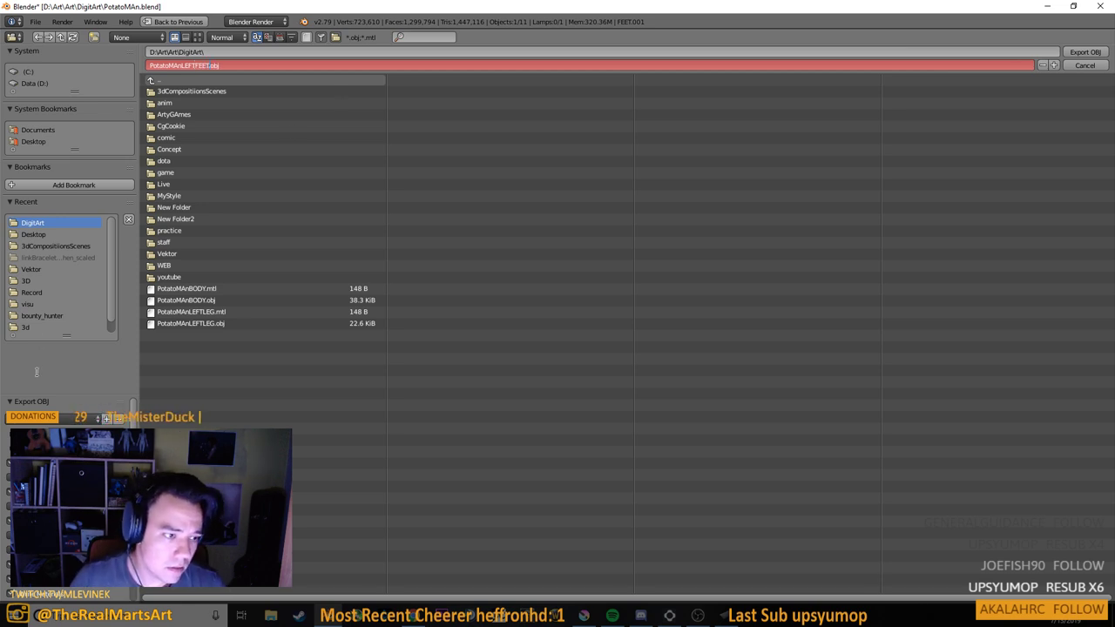
{"action": "key", "text": "Return"}
{"action": "left_click", "coordinate": [1087, 52]}
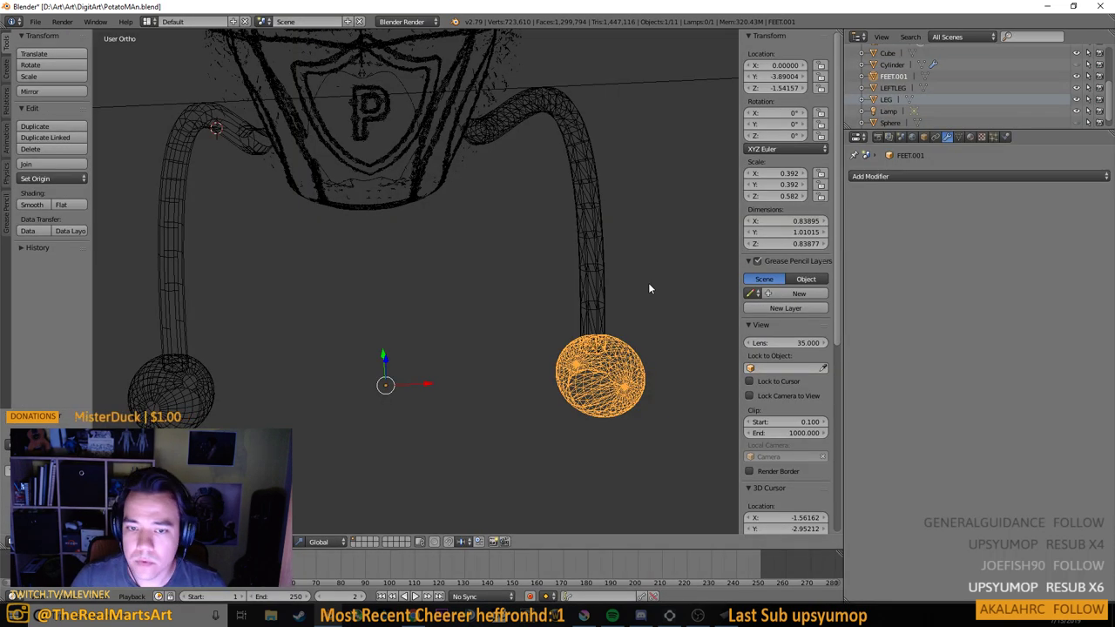
Flip FEET.001 to the character's other side by scaling it by -1 along the X axis
{"action": "key", "text": "space"}
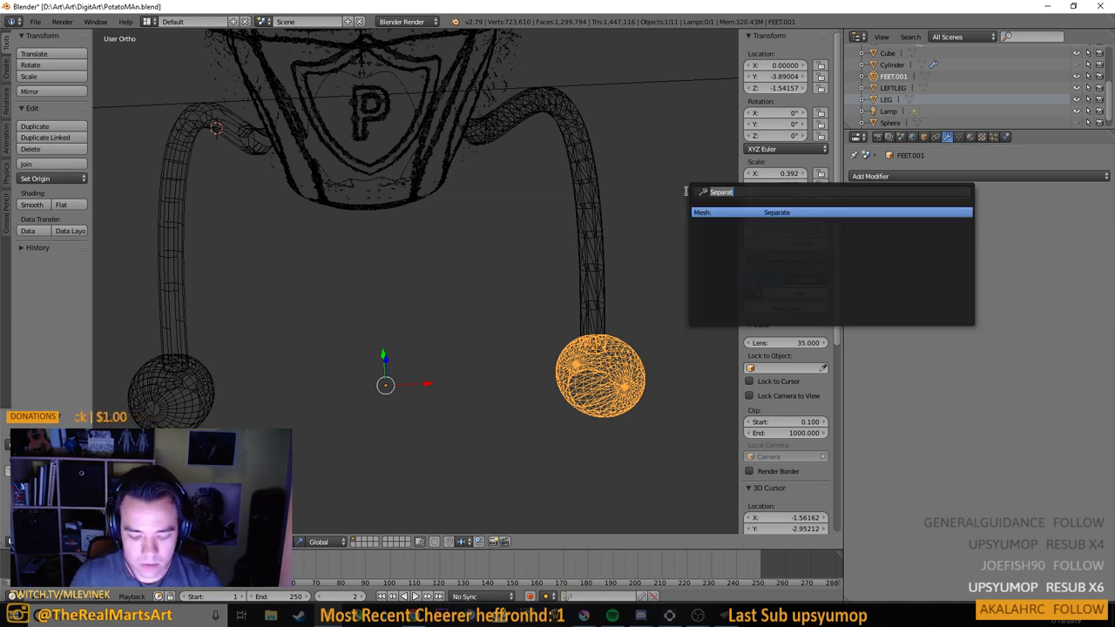
{"action": "left_click", "coordinate": [654, 206]}
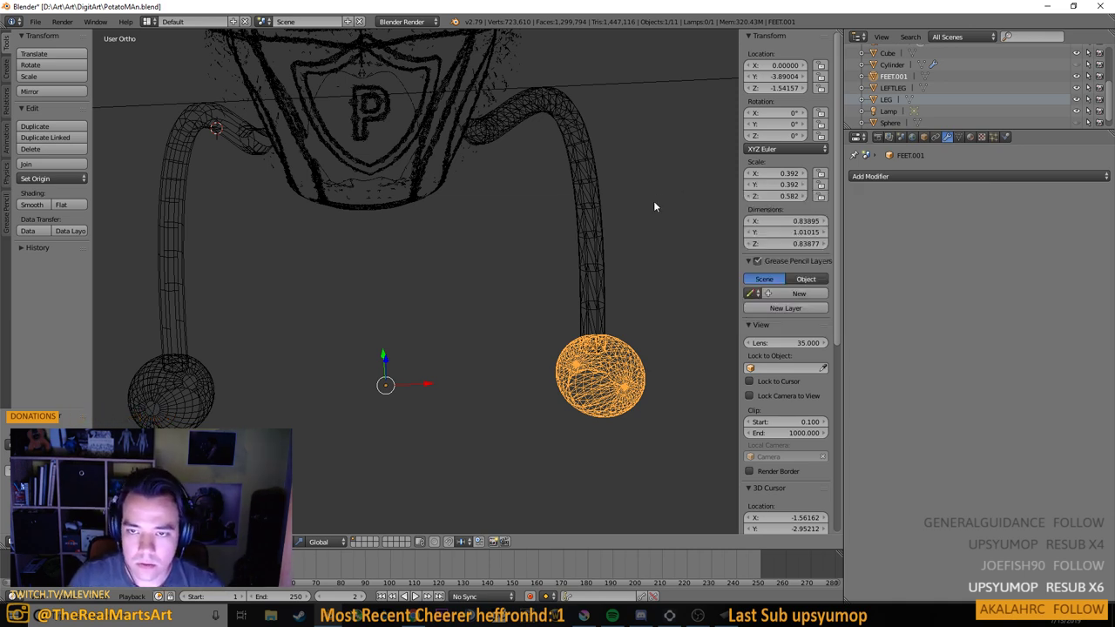
{"action": "key", "text": "s"}
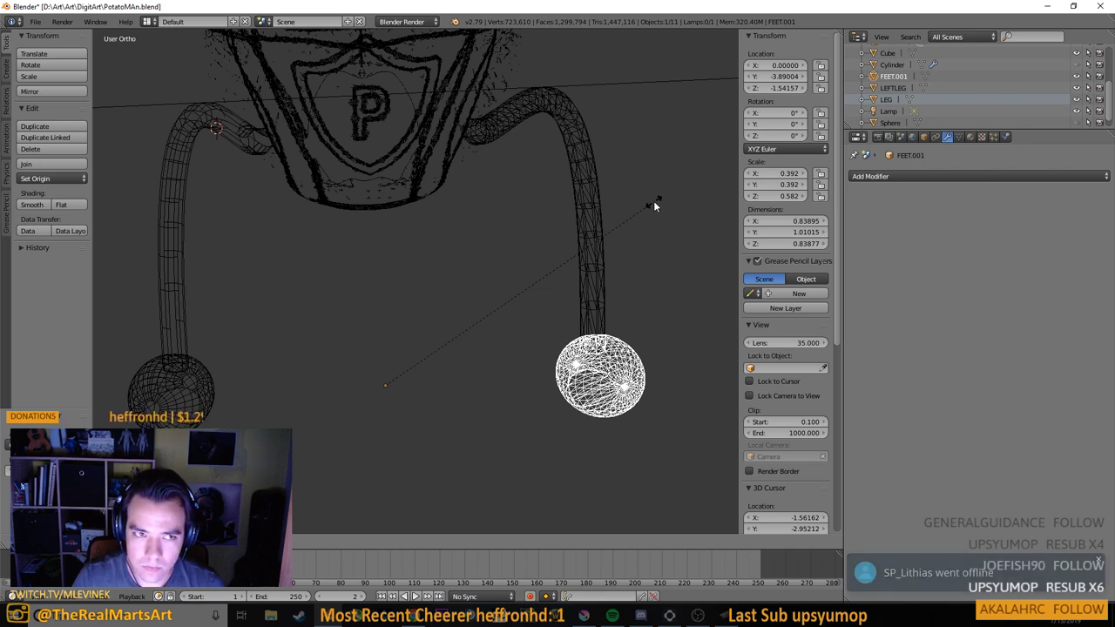
{"action": "type", "text": "x-1"}
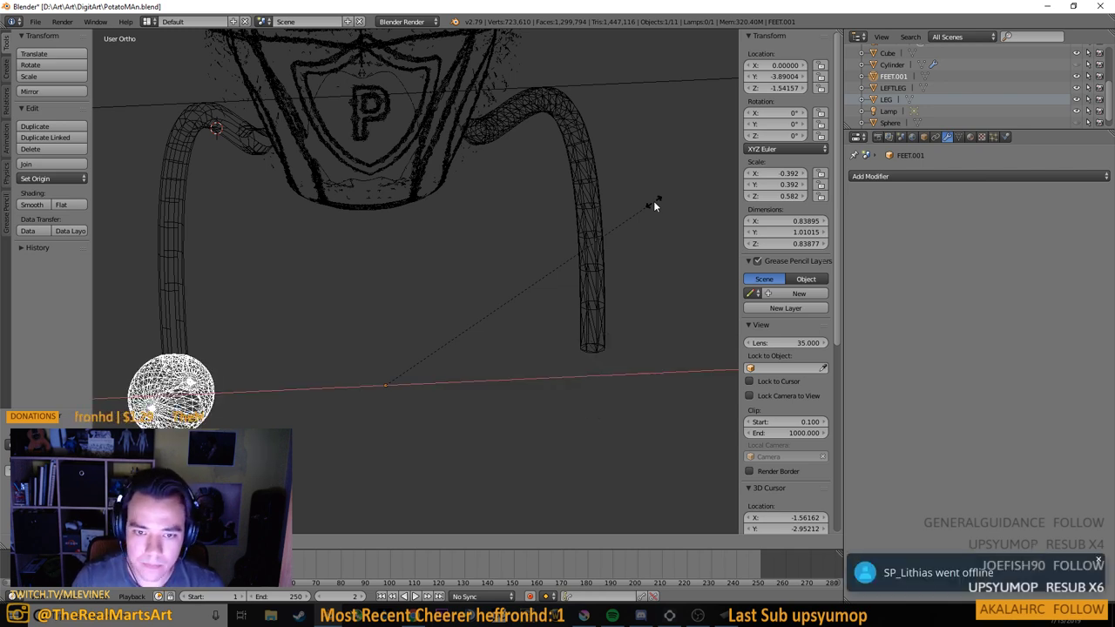
{"action": "key", "text": "Return"}
Flip LEFTLEG to the character's other side by scaling it by -1 along the X axis
{"action": "right_click", "coordinate": [589, 252]}
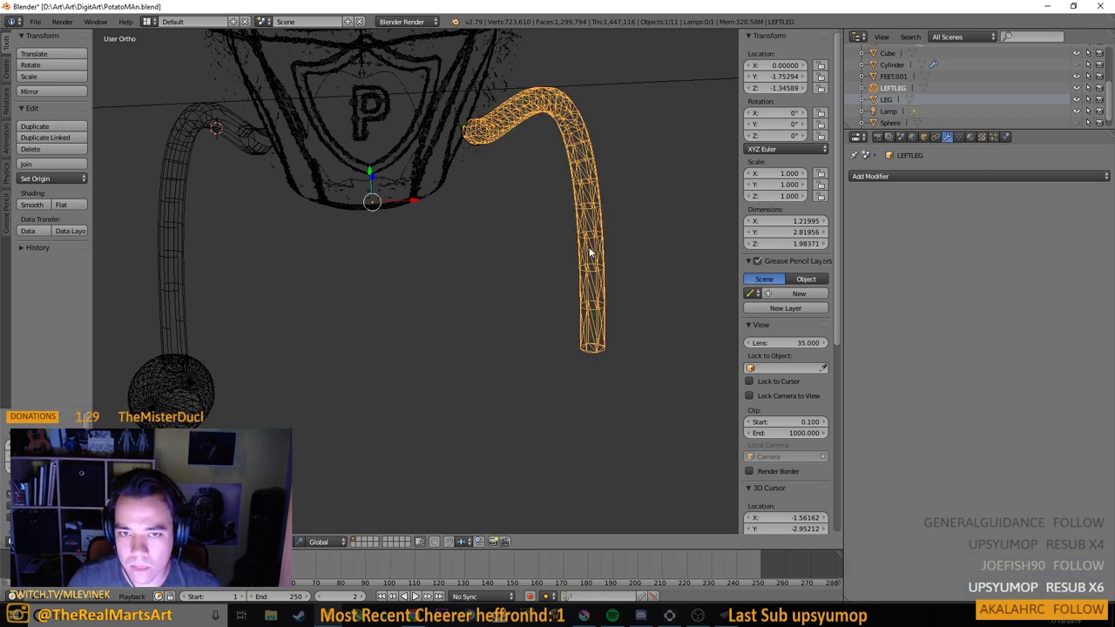
{"action": "type", "text": "sx"}
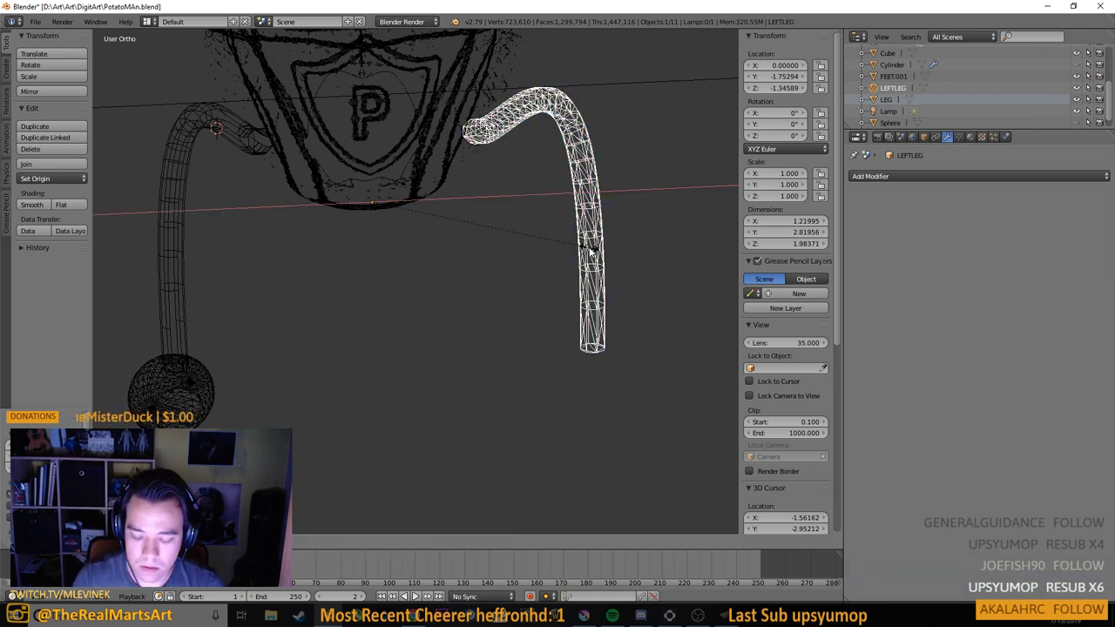
{"action": "type", "text": "-1"}
{"action": "key", "text": "Return"}
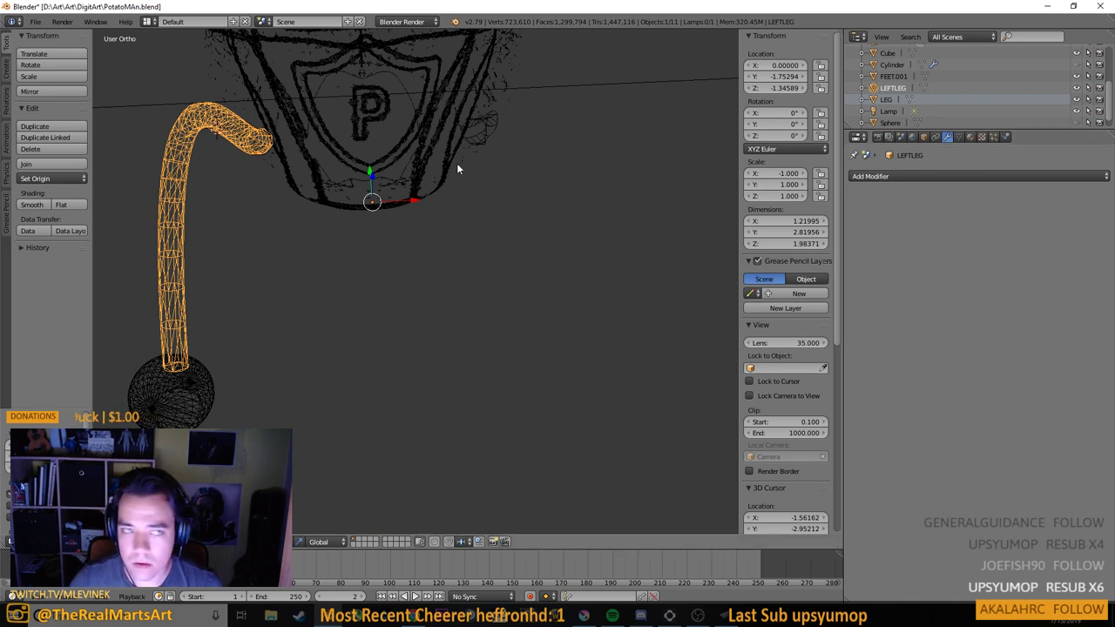
Export the flipped LEFTLEG as a Wavefront OBJ file named PotatoMAnRIGHTFEET.obj in the DigitArt folder
{"action": "left_click", "coordinate": [34, 21]}
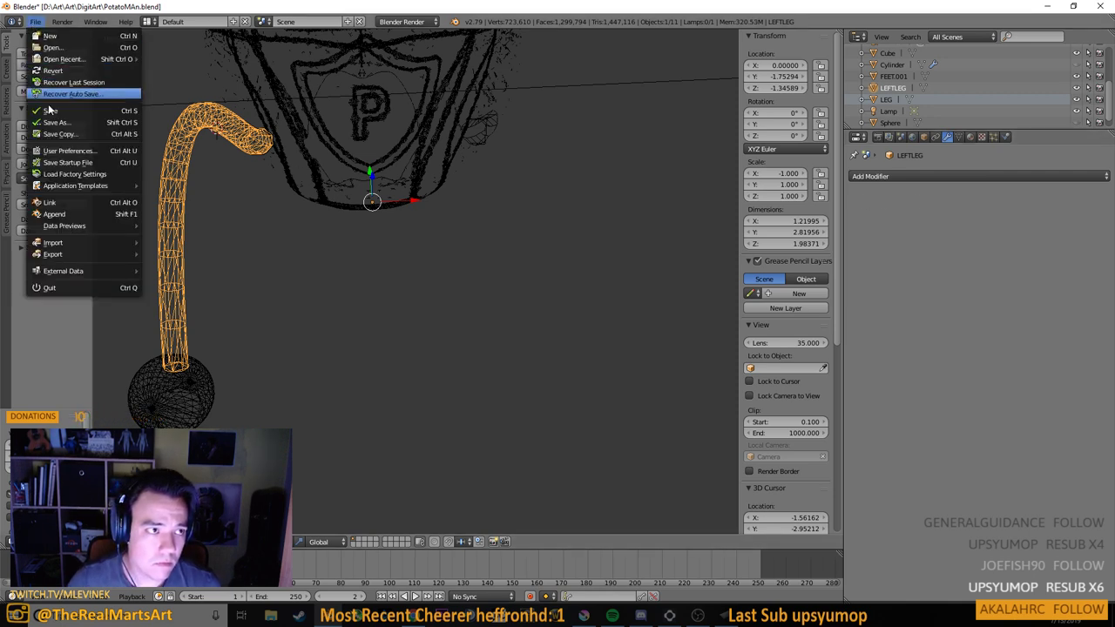
{"action": "mouse_move", "coordinate": [72, 259]}
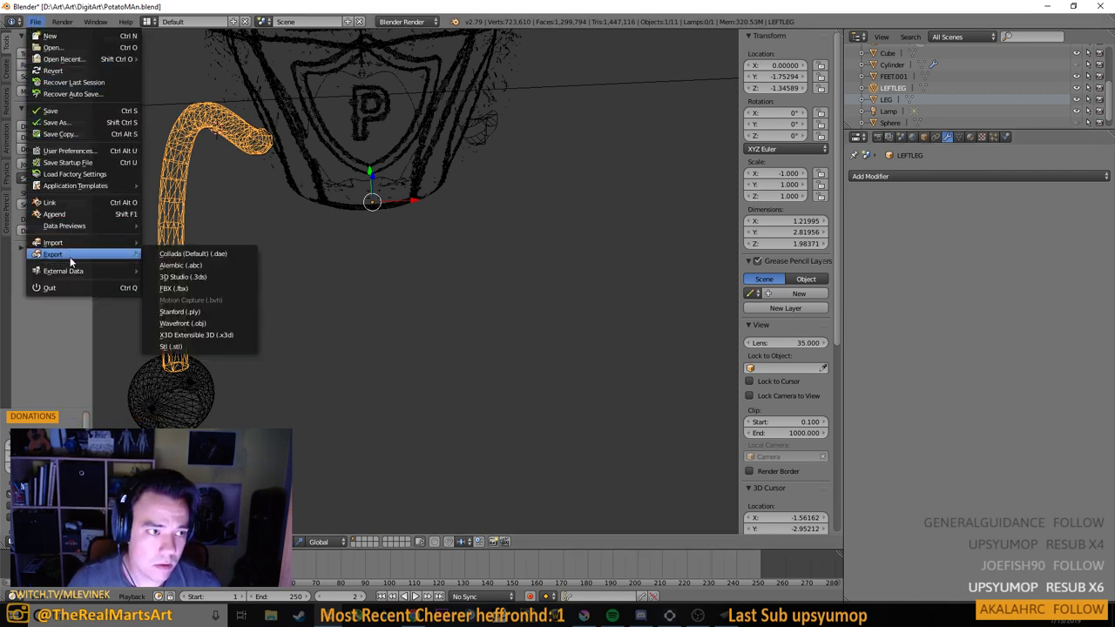
{"action": "left_click", "coordinate": [209, 323]}
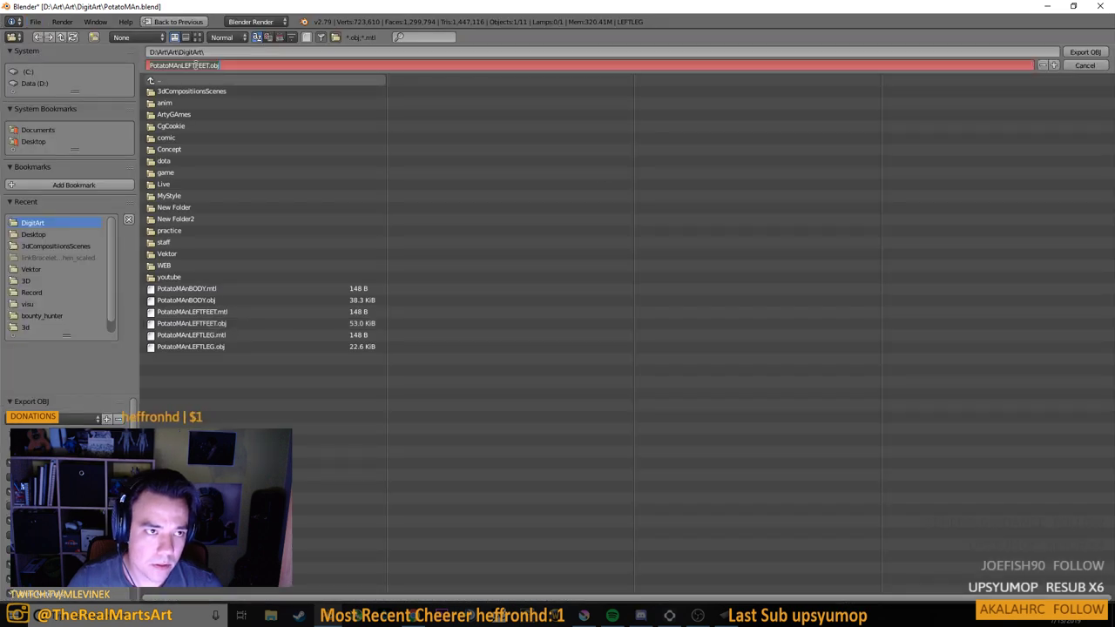
{"action": "left_click", "coordinate": [183, 65]}
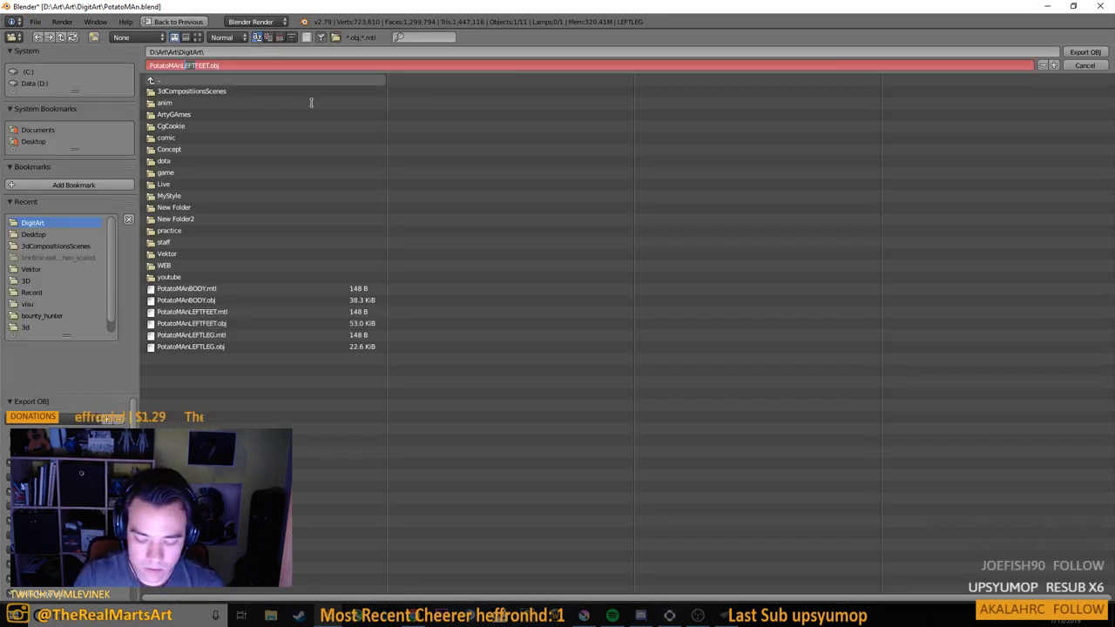
{"action": "key", "text": "Delete"}
{"action": "key", "text": "Delete"}
{"action": "key", "text": "Delete"}
{"action": "key", "text": "Delete"}
{"action": "type", "text": "RIGHT"}
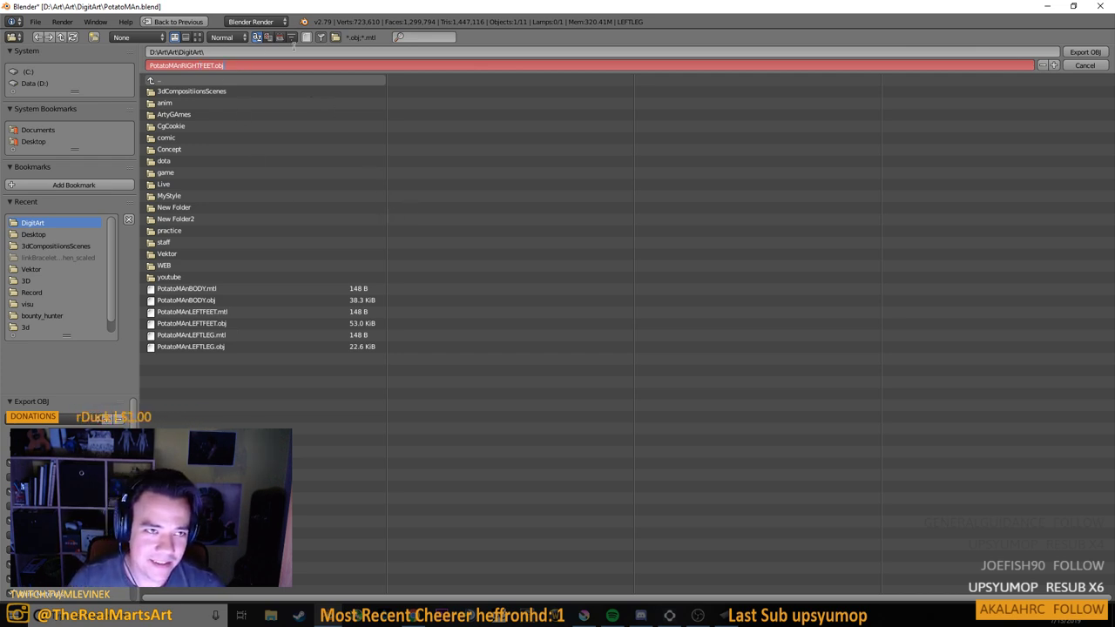
{"action": "left_click", "coordinate": [1080, 55]}
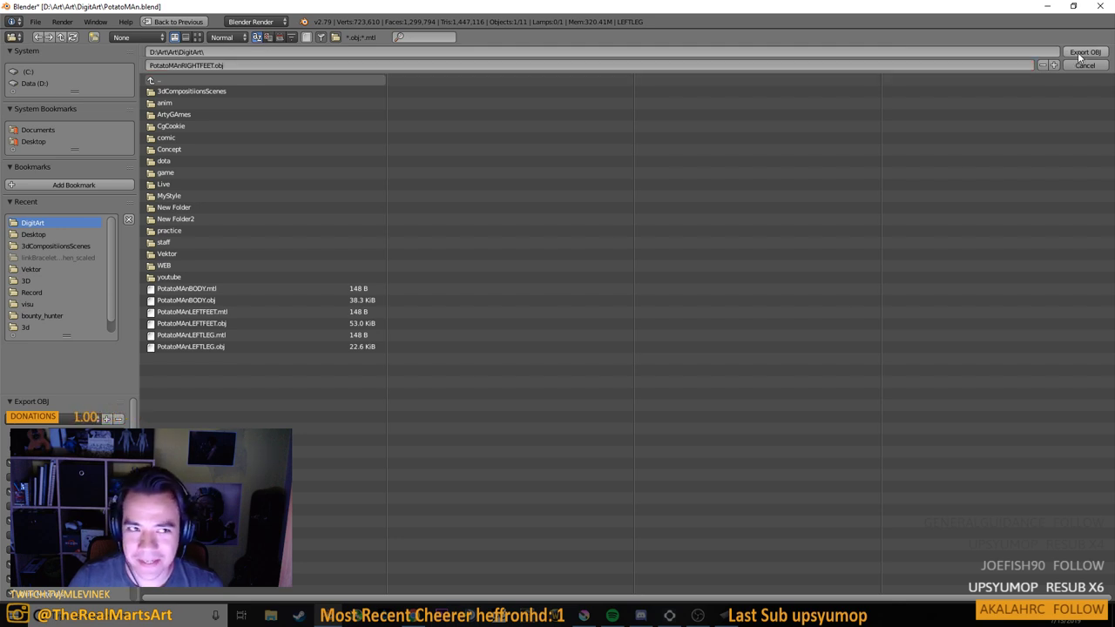
{"action": "left_click", "coordinate": [1080, 55]}
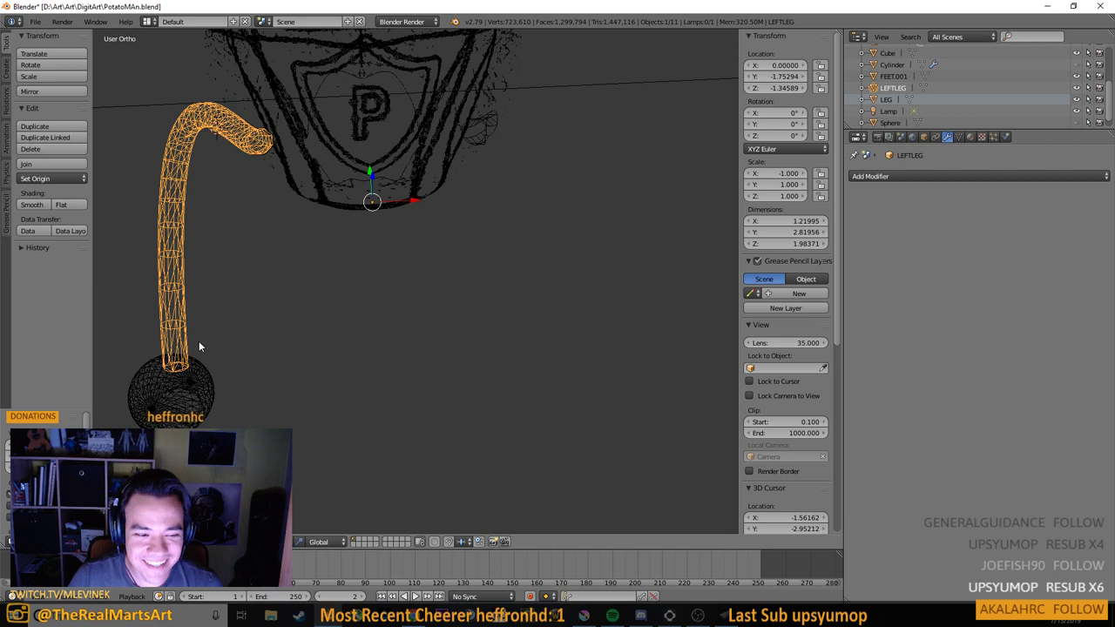
Select the leftFEET object at the end of the flipped leg and save the scene over PotatoMAn.blend
{"action": "right_click", "coordinate": [202, 388]}
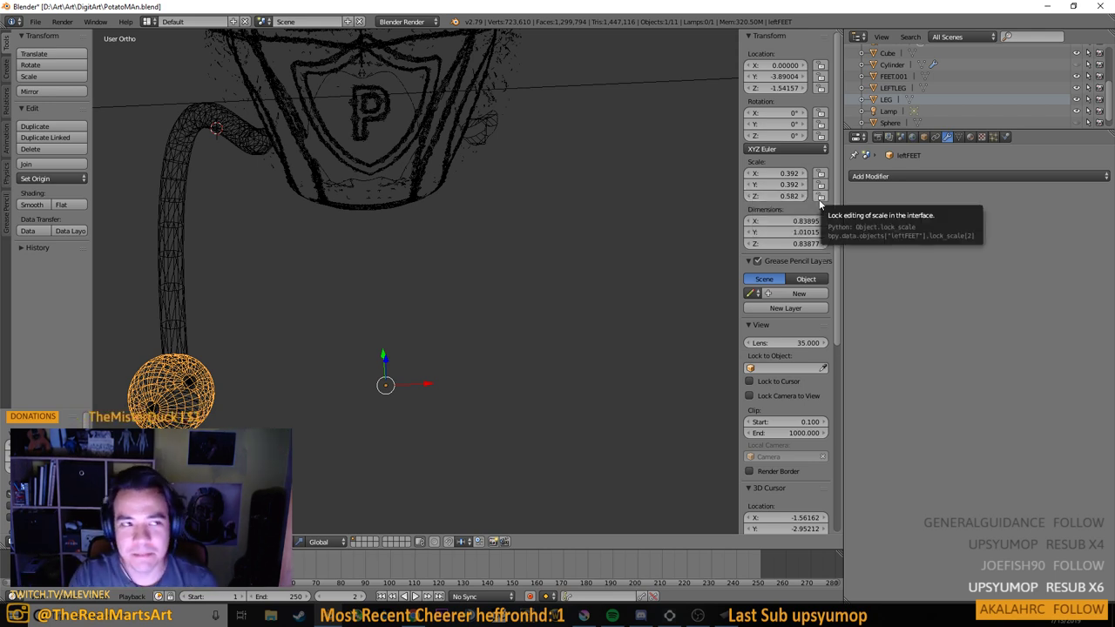
{"action": "key", "text": "space"}
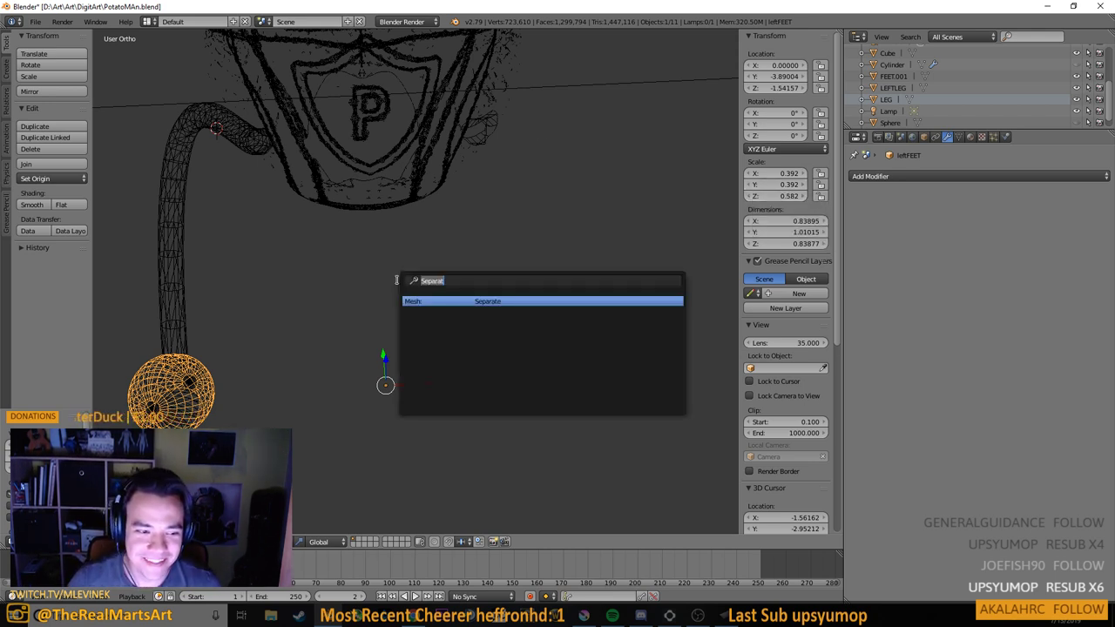
{"action": "key", "text": "Escape"}
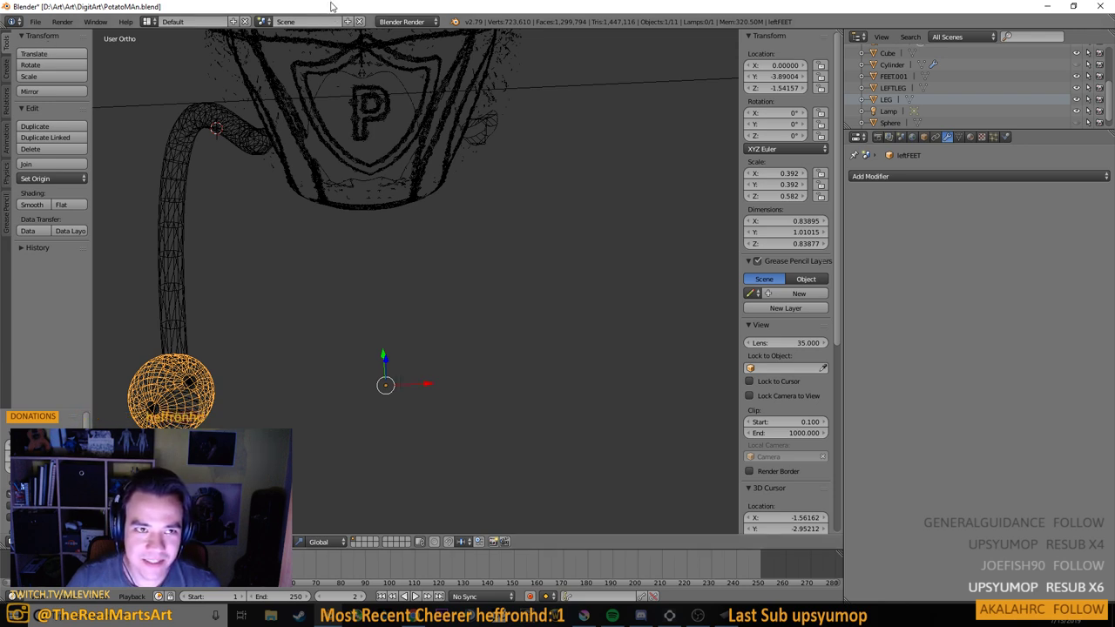
{"action": "left_click_drag", "start_coordinate": [333, 6], "coordinate": [648, 23]}
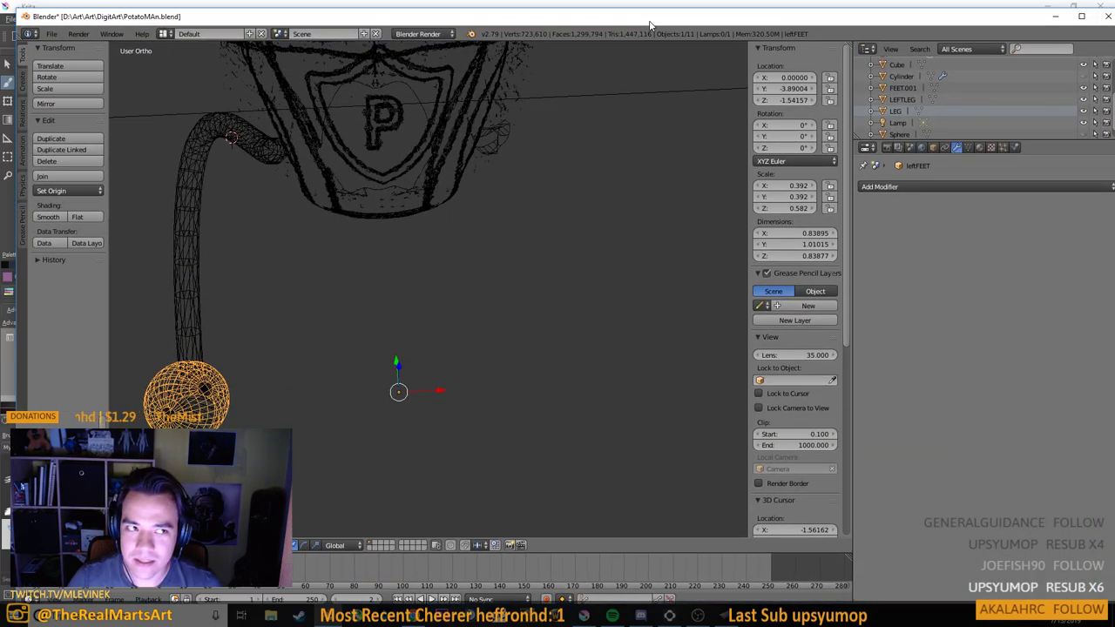
{"action": "key", "text": "ctrl+s"}
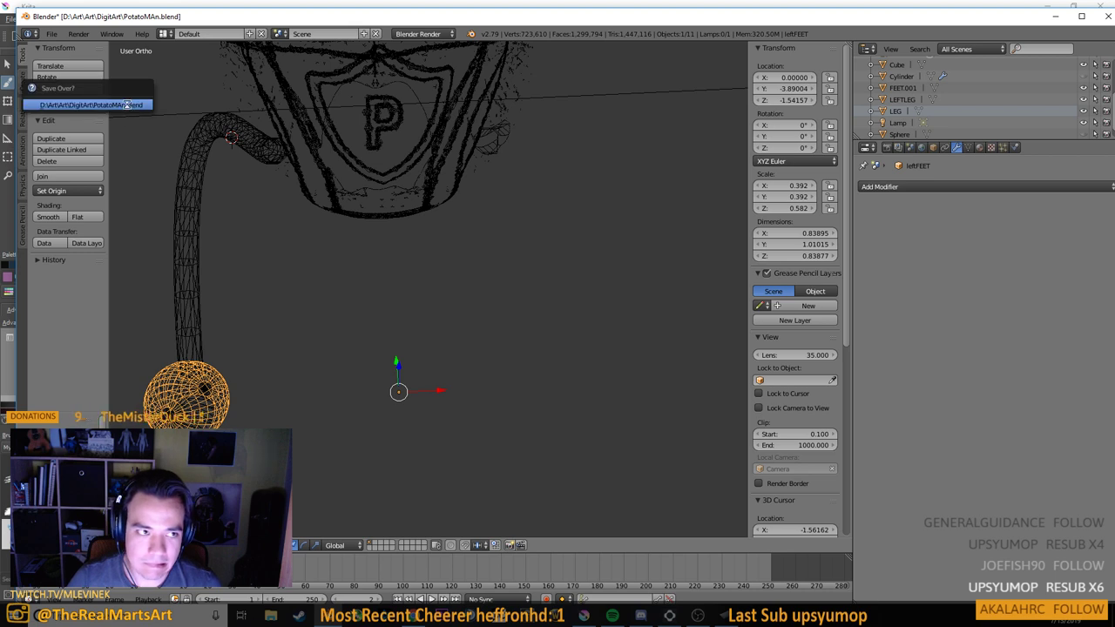
{"action": "left_click", "coordinate": [127, 105]}
Export leftFEET as a Wavefront OBJ file, overwriting PotatoMAnRIGHTFEET.obj in the DigitArt folder
{"action": "left_click", "coordinate": [51, 33]}
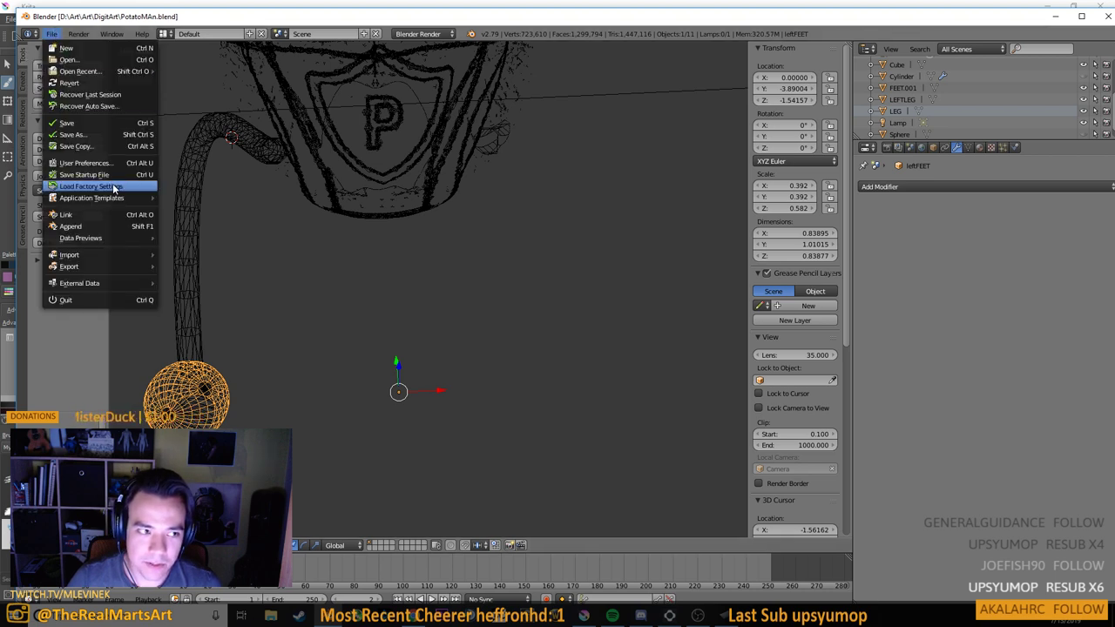
{"action": "mouse_move", "coordinate": [96, 266]}
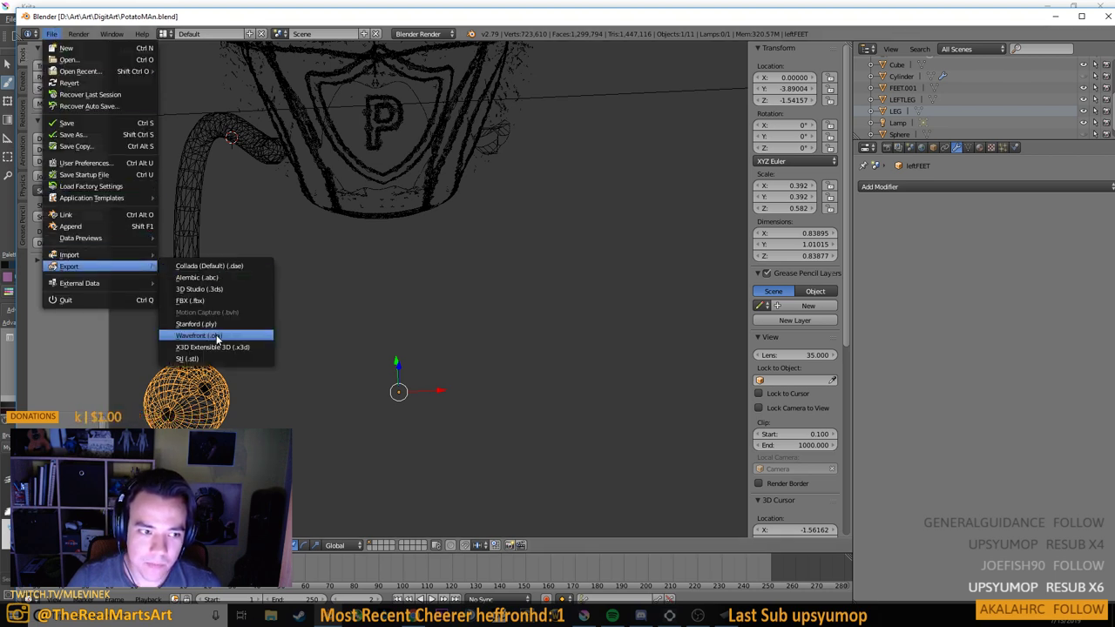
{"action": "left_click", "coordinate": [222, 336]}
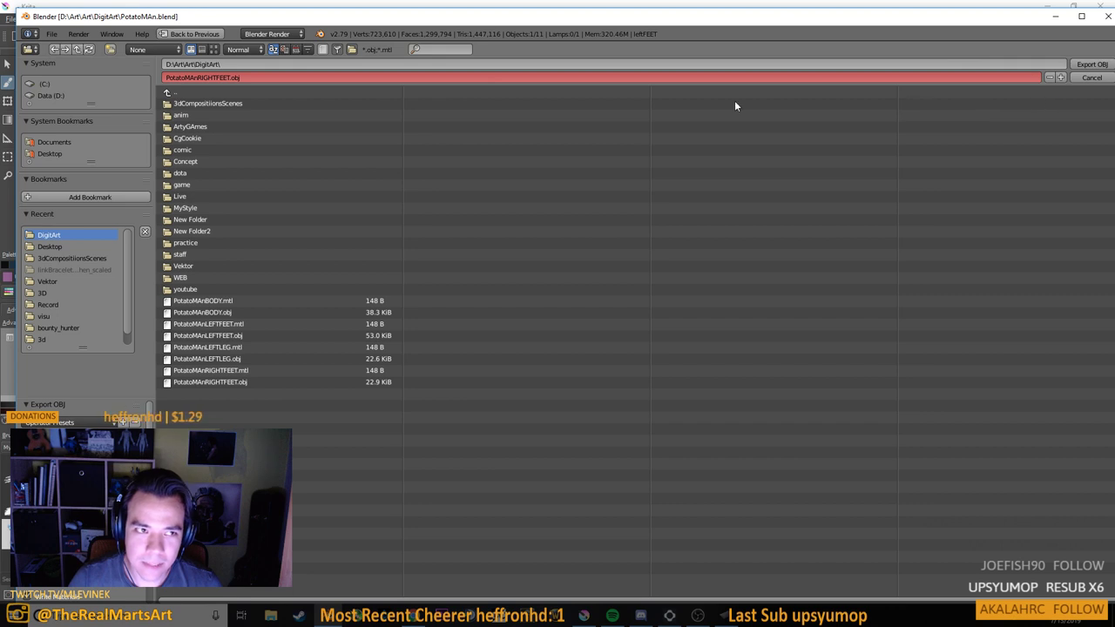
{"action": "left_click", "coordinate": [209, 77]}
{"action": "left_click", "coordinate": [211, 78]}
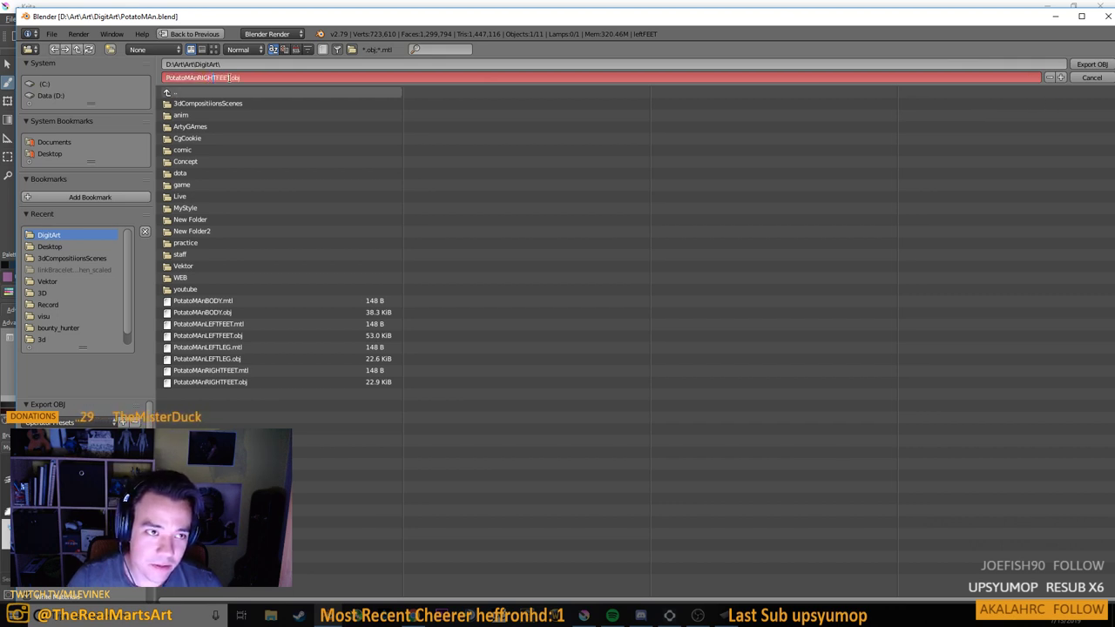
{"action": "key", "text": "Return"}
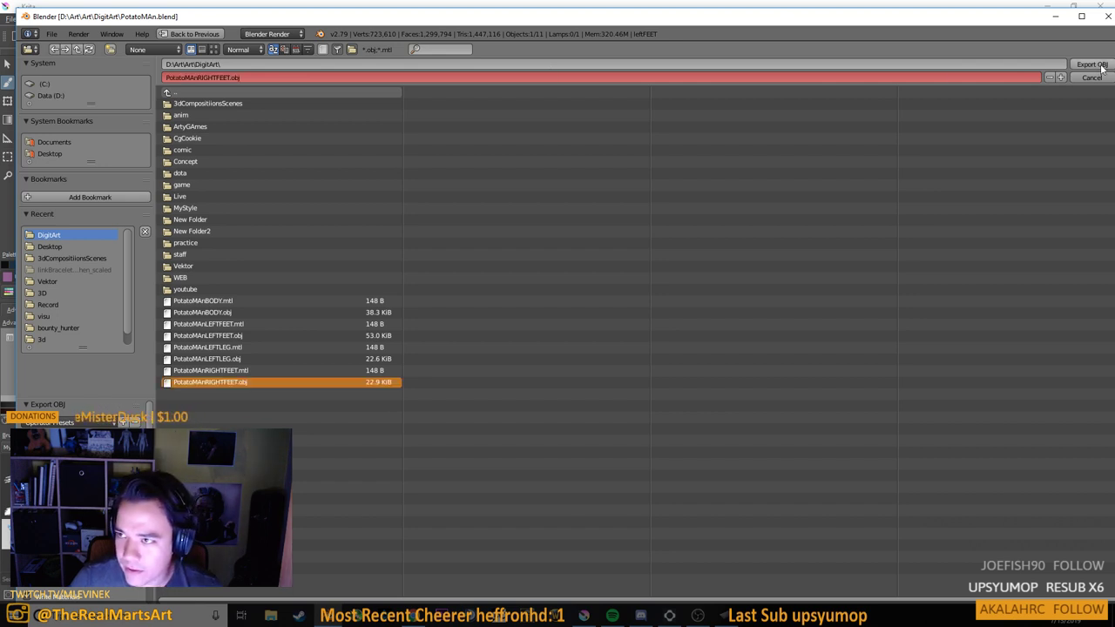
{"action": "left_click", "coordinate": [1091, 64]}
Select the LEG object and export it as a Wavefront OBJ file named PotatoMAnRIGHTLEG.obj in the DigitArt folder
{"action": "right_click", "coordinate": [184, 265]}
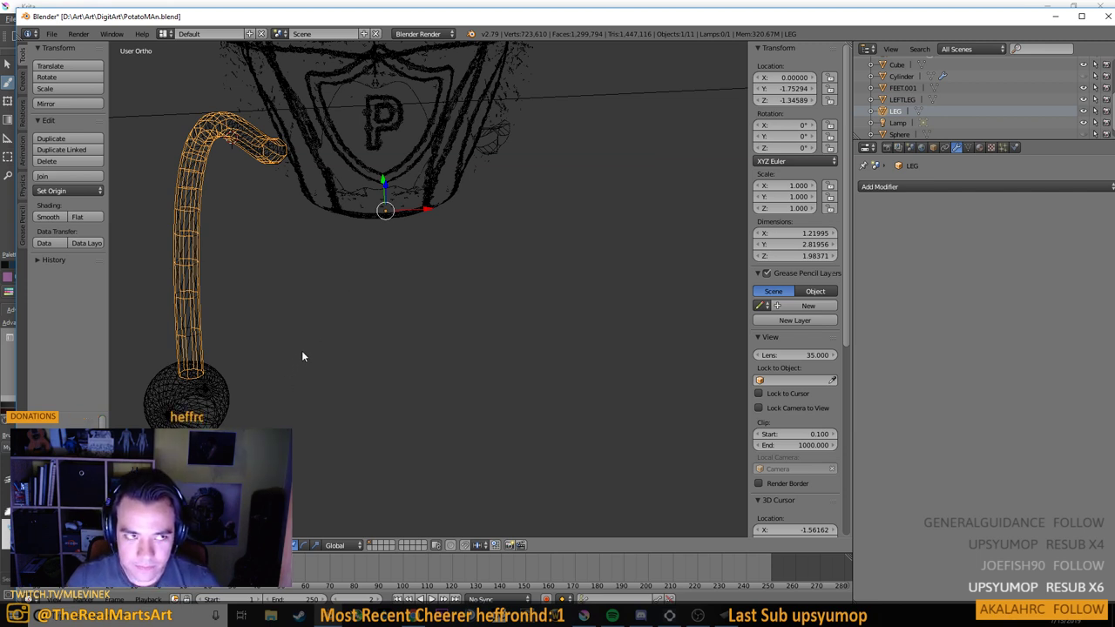
{"action": "left_click", "coordinate": [53, 35]}
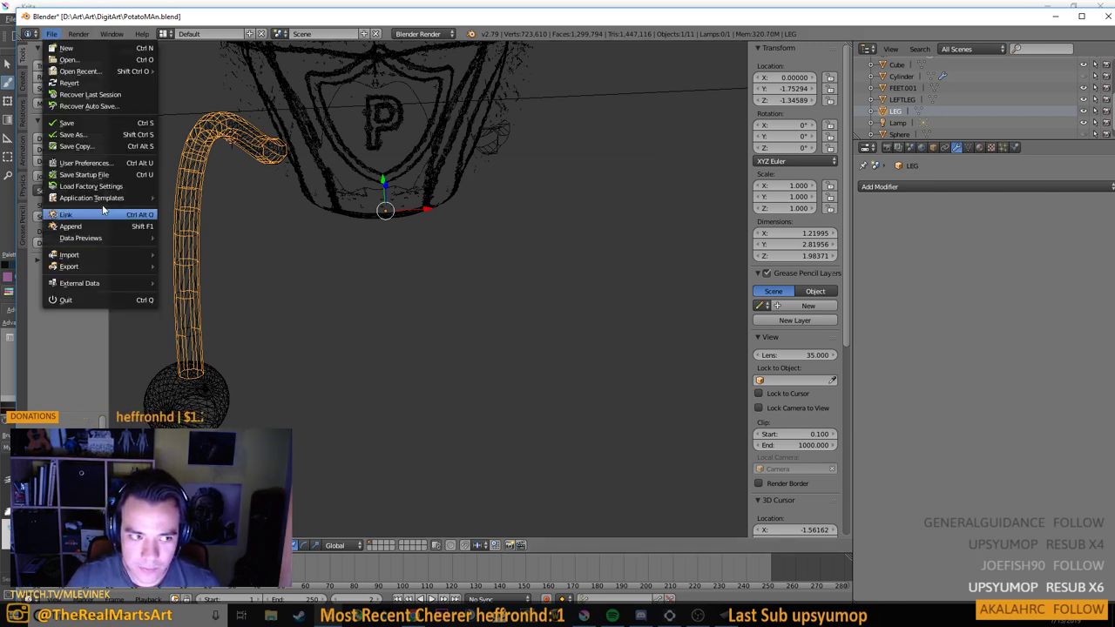
{"action": "left_click", "coordinate": [155, 266]}
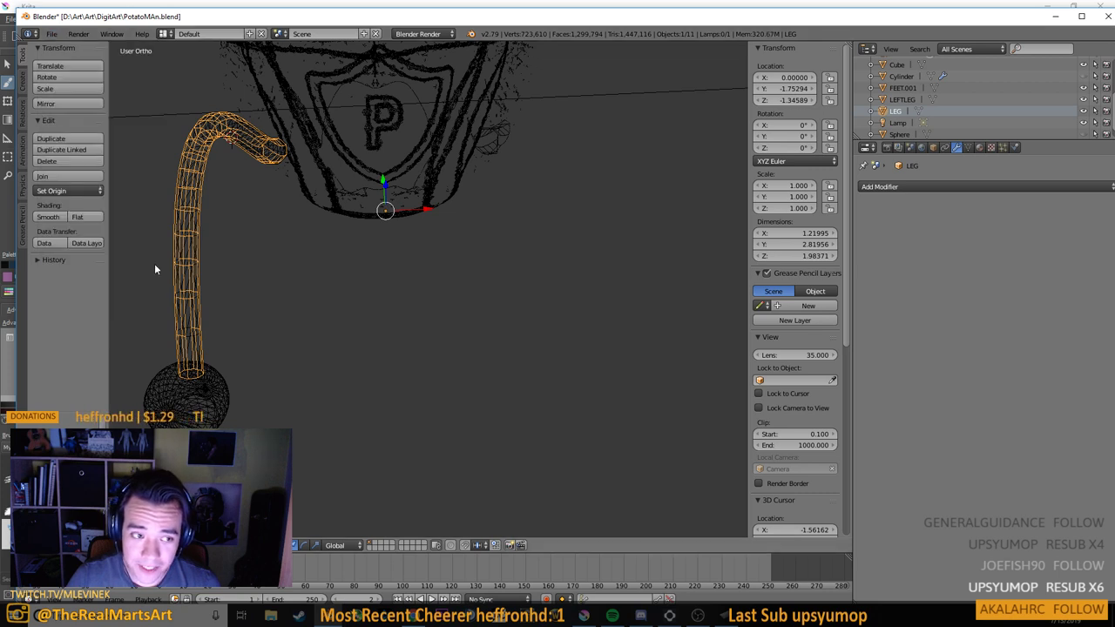
{"action": "left_click", "coordinate": [51, 34]}
{"action": "mouse_move", "coordinate": [91, 267]}
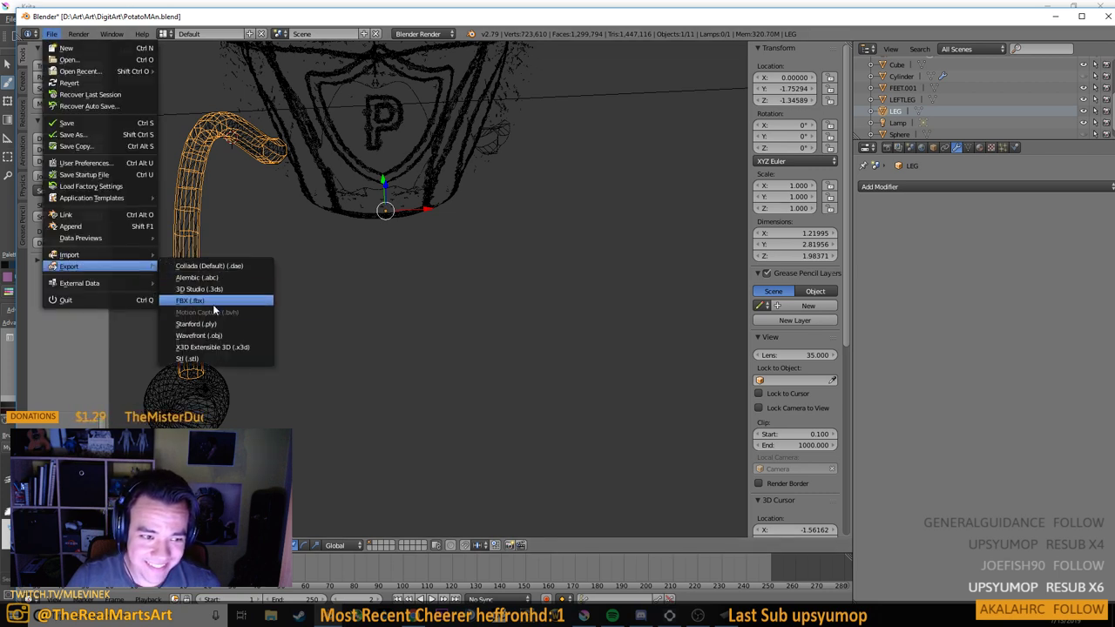
{"action": "left_click", "coordinate": [198, 335]}
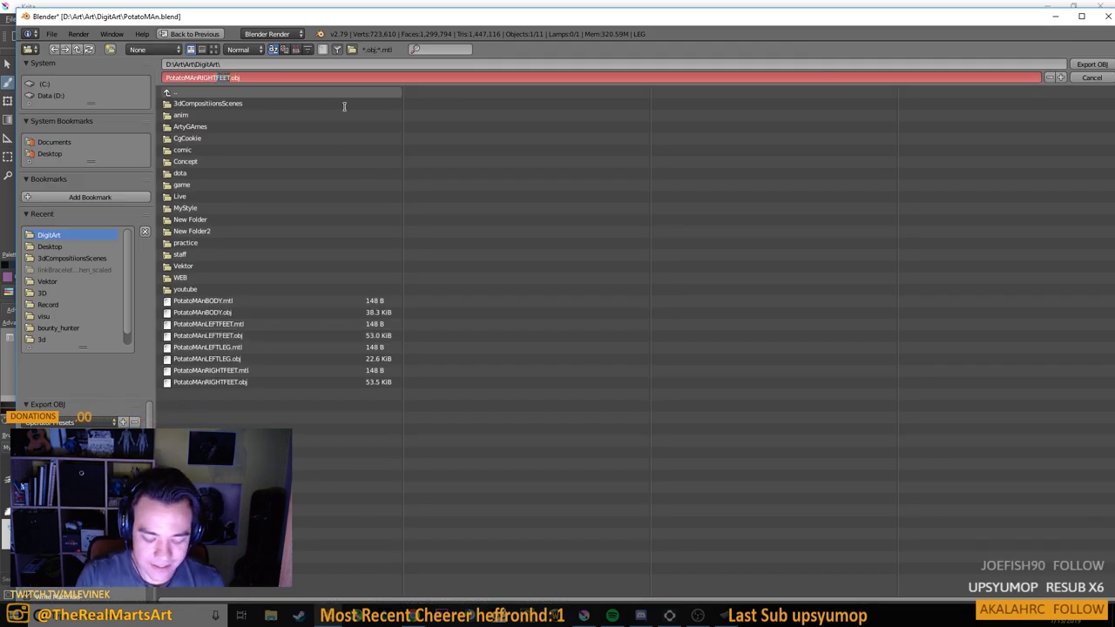
{"action": "key", "text": "Return"}
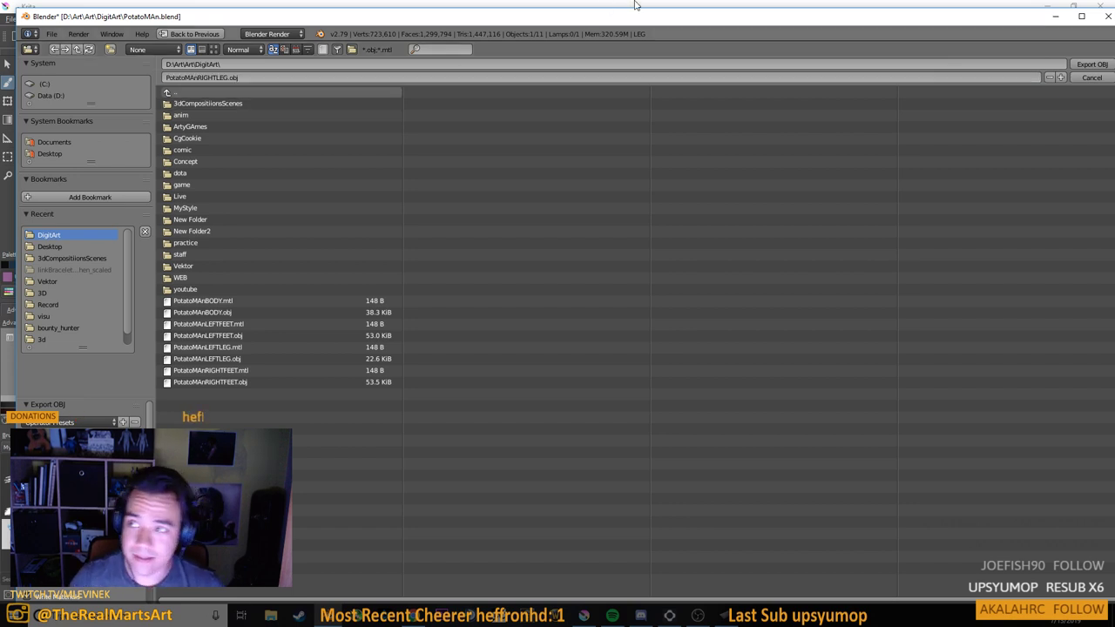
{"action": "left_click", "coordinate": [1088, 67]}
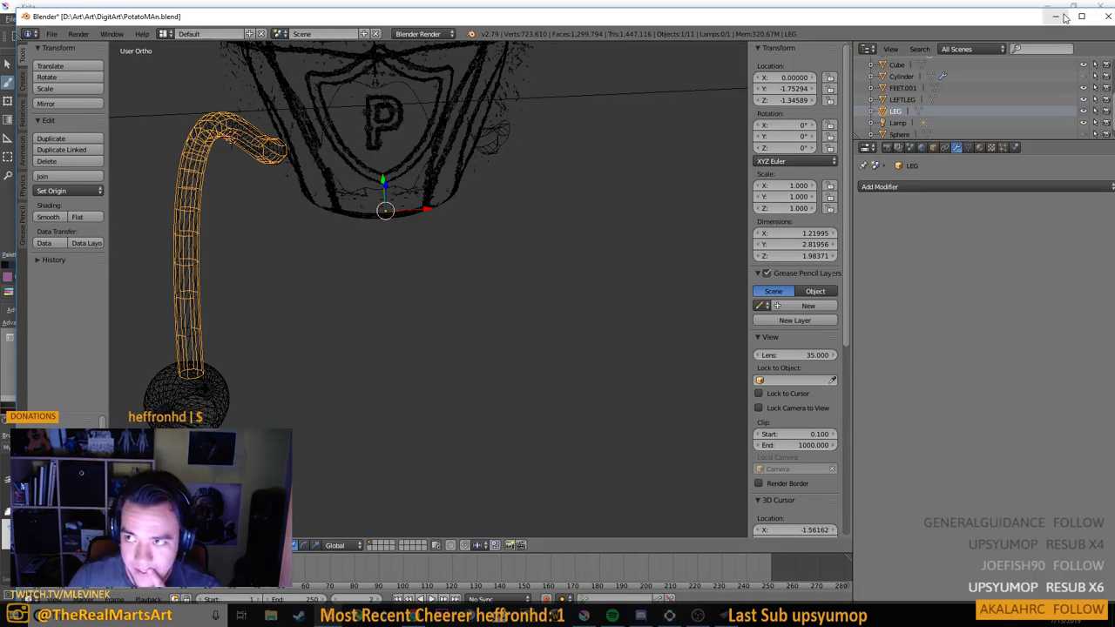
Minimize Blender and launch Ultimaker Cura 4.0.0
{"action": "left_click", "coordinate": [1054, 19]}
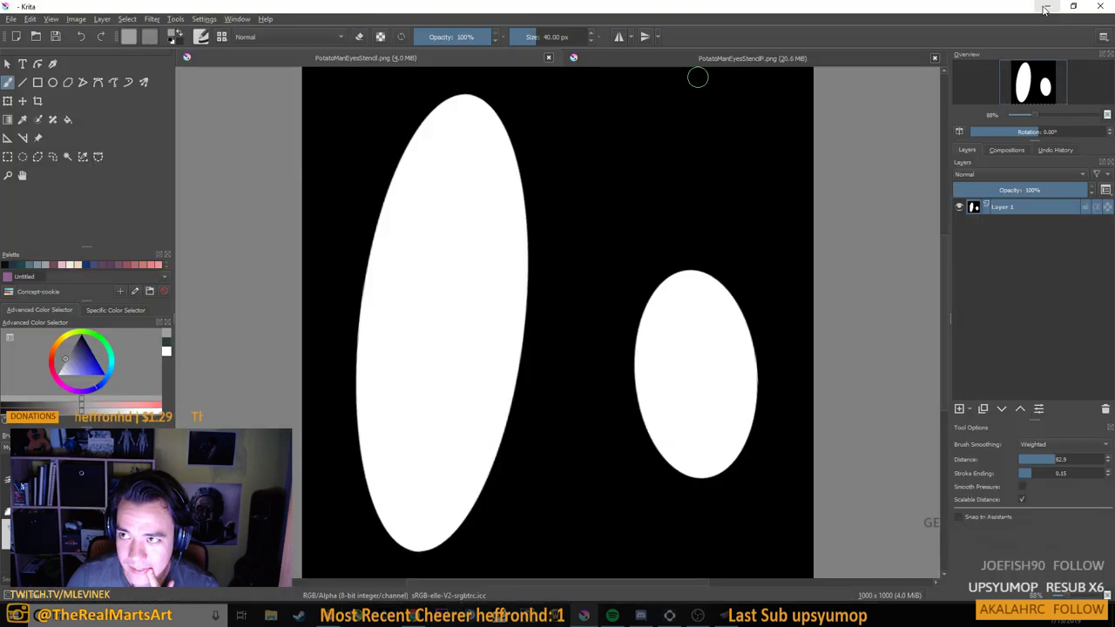
{"action": "key", "text": "super"}
{"action": "type", "text": "cura"}
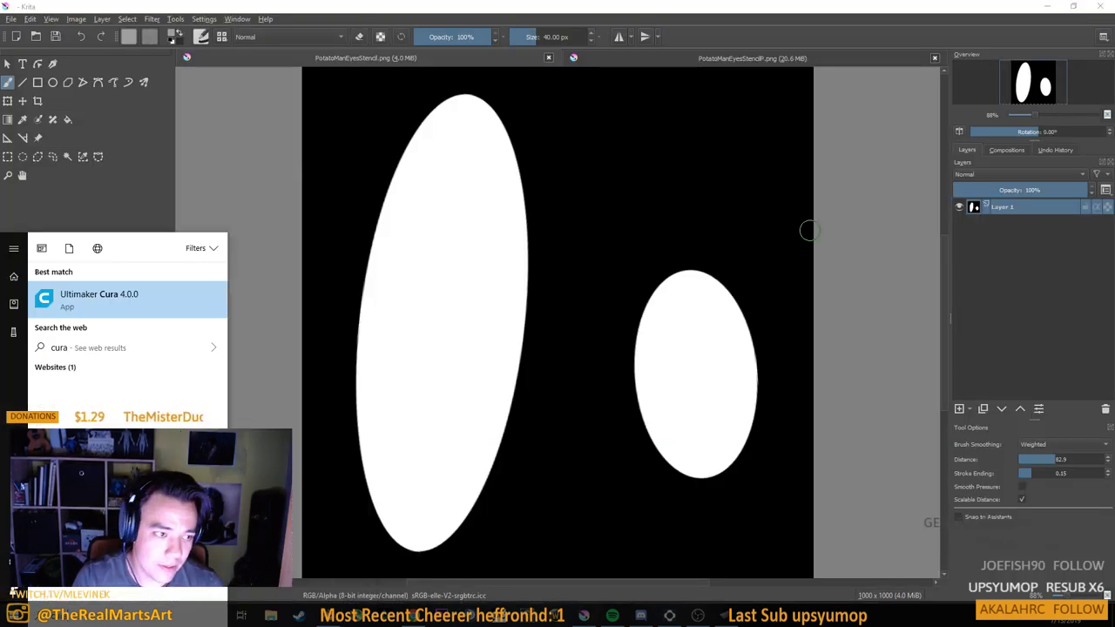
{"action": "key", "text": "Return"}
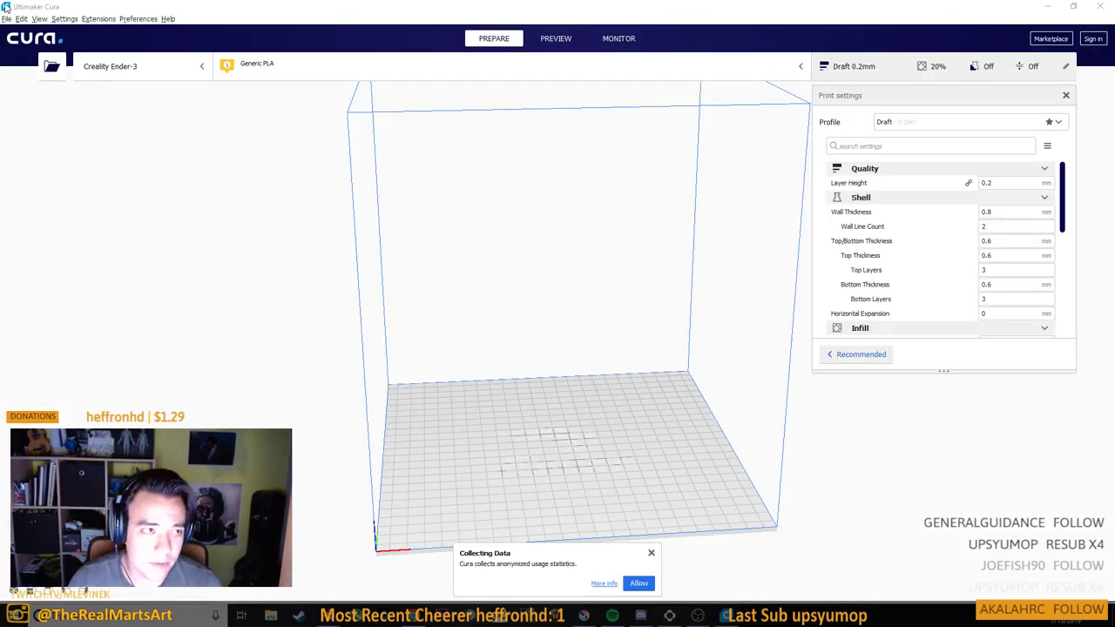
{"action": "left_click", "coordinate": [6, 18]}
{"action": "left_click", "coordinate": [35, 41]}
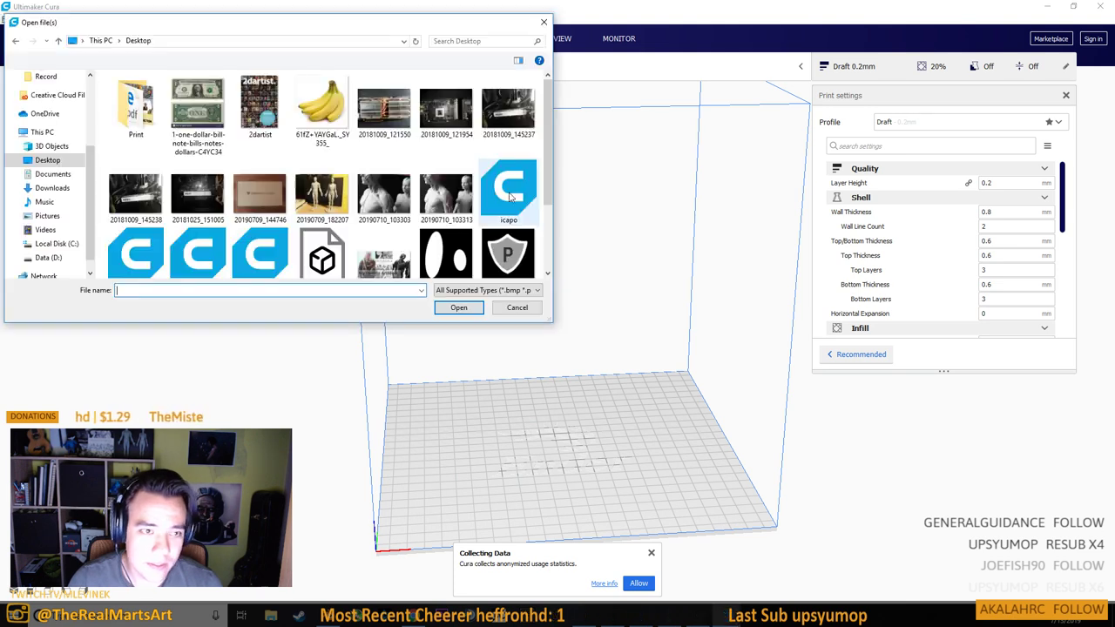
{"action": "scroll", "coordinate": [409, 199], "scroll_direction": "down", "scroll_amount": 2}
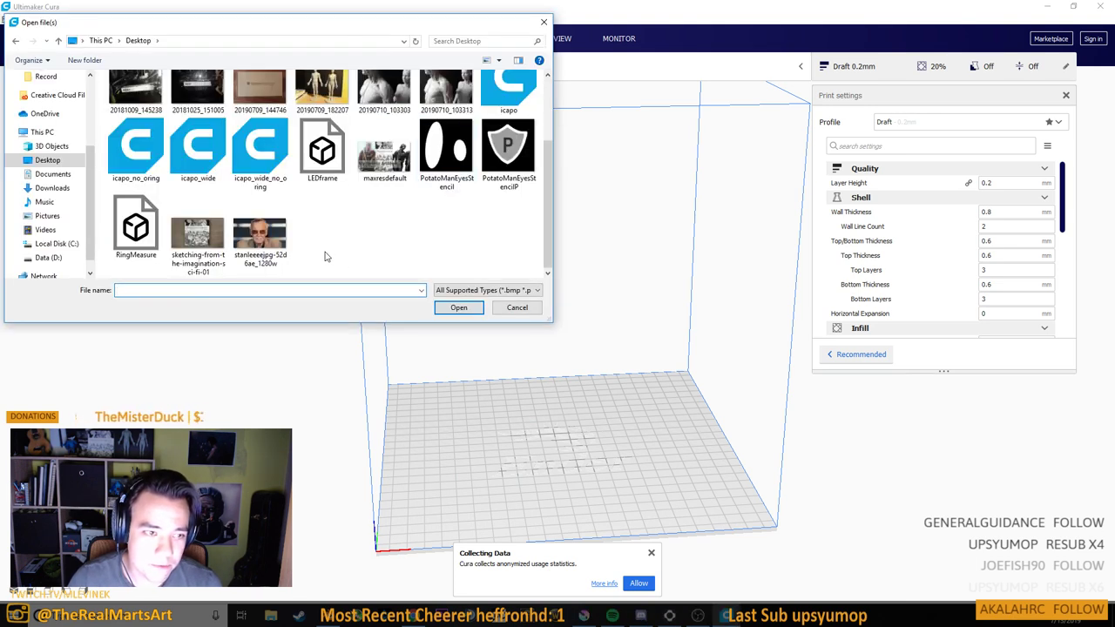
{"action": "scroll", "coordinate": [310, 222], "scroll_direction": "up", "scroll_amount": 2}
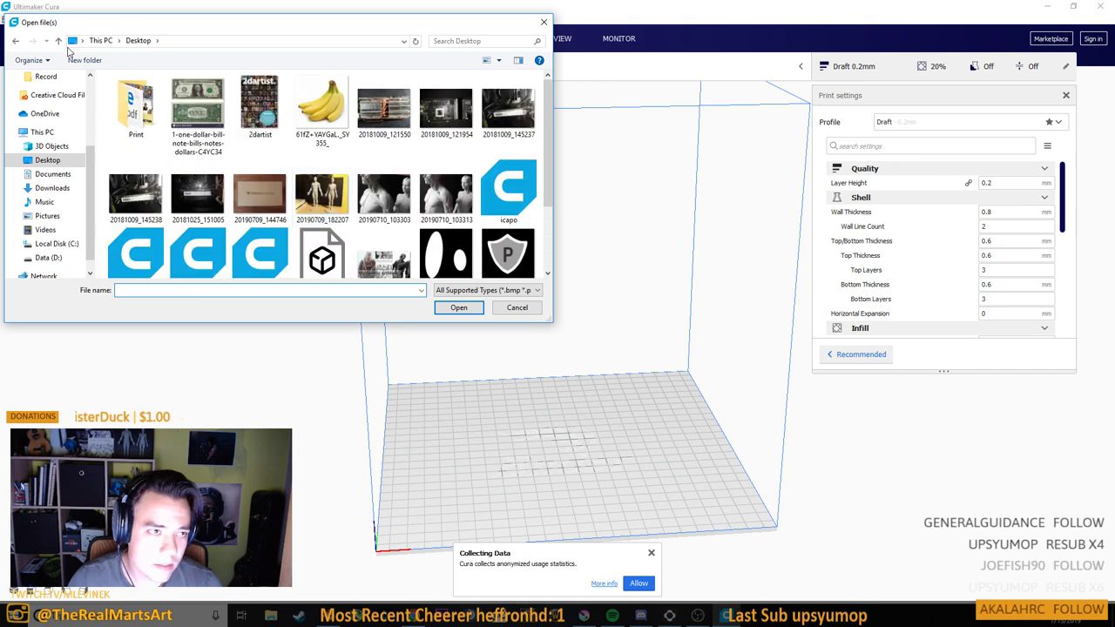
{"action": "left_click", "coordinate": [543, 22]}
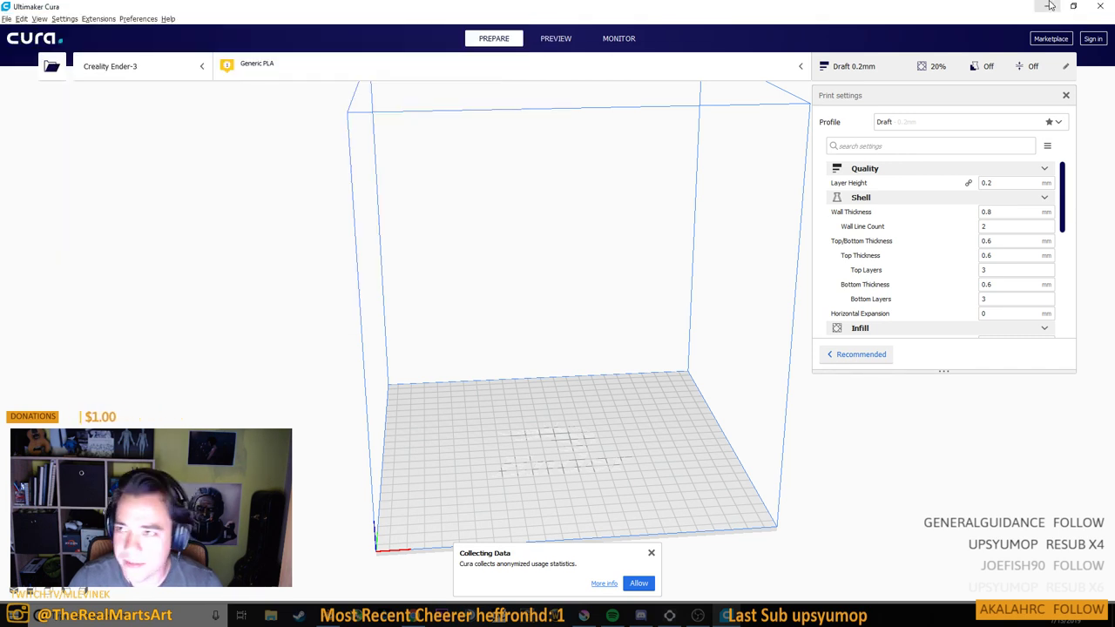
Switch back to Blender and check in the OBJ export browser which folder holds the exported parts
{"action": "left_click", "coordinate": [1046, 6]}
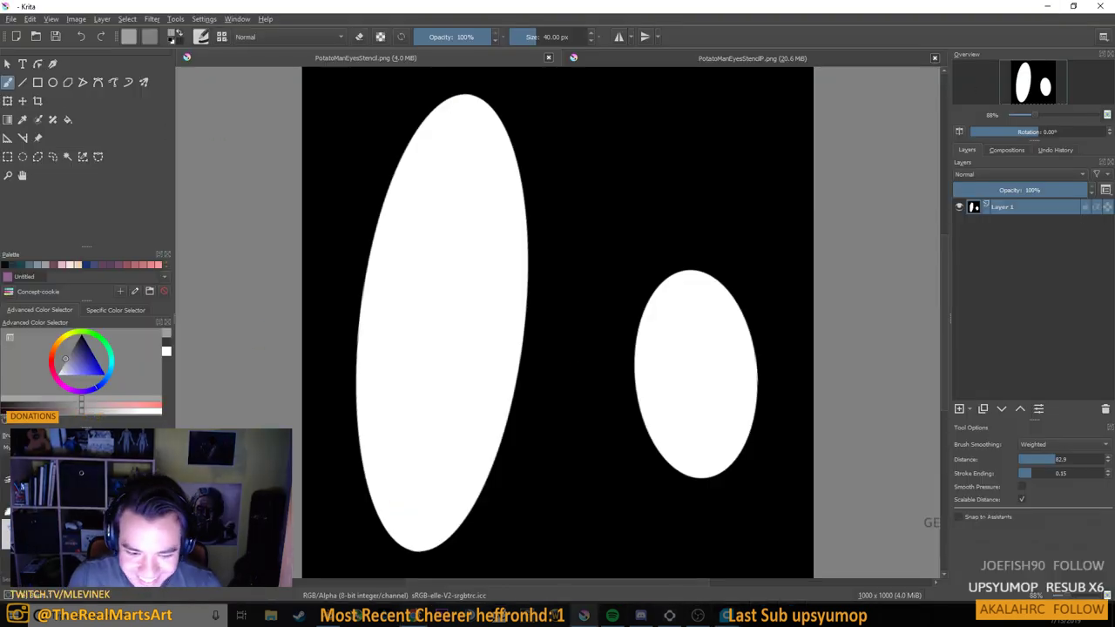
{"action": "left_click", "coordinate": [271, 615]}
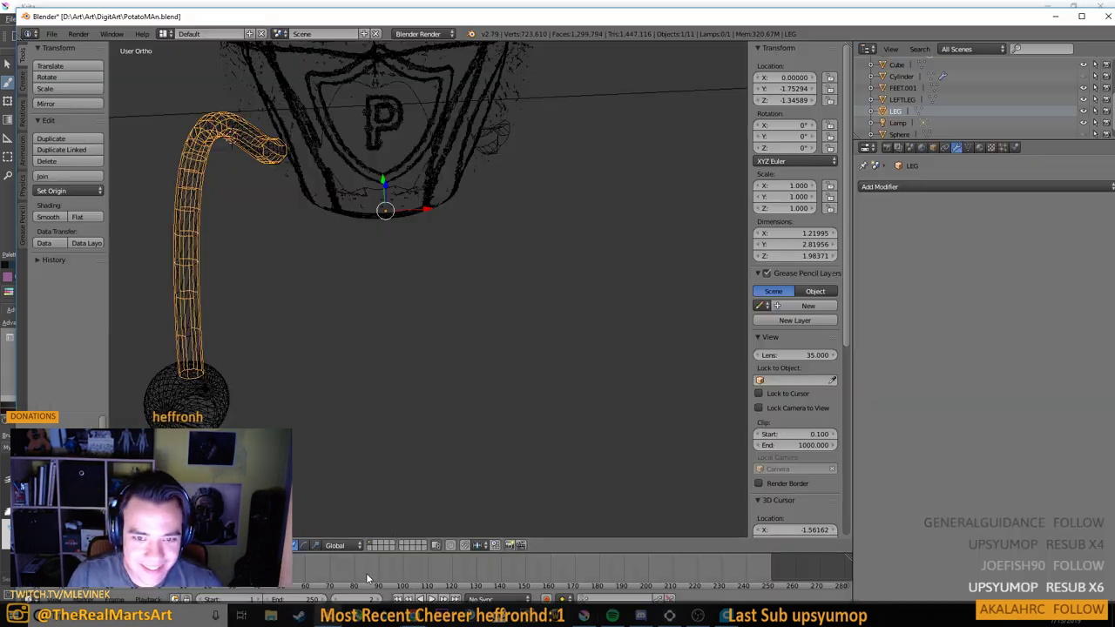
{"action": "left_click", "coordinate": [51, 33]}
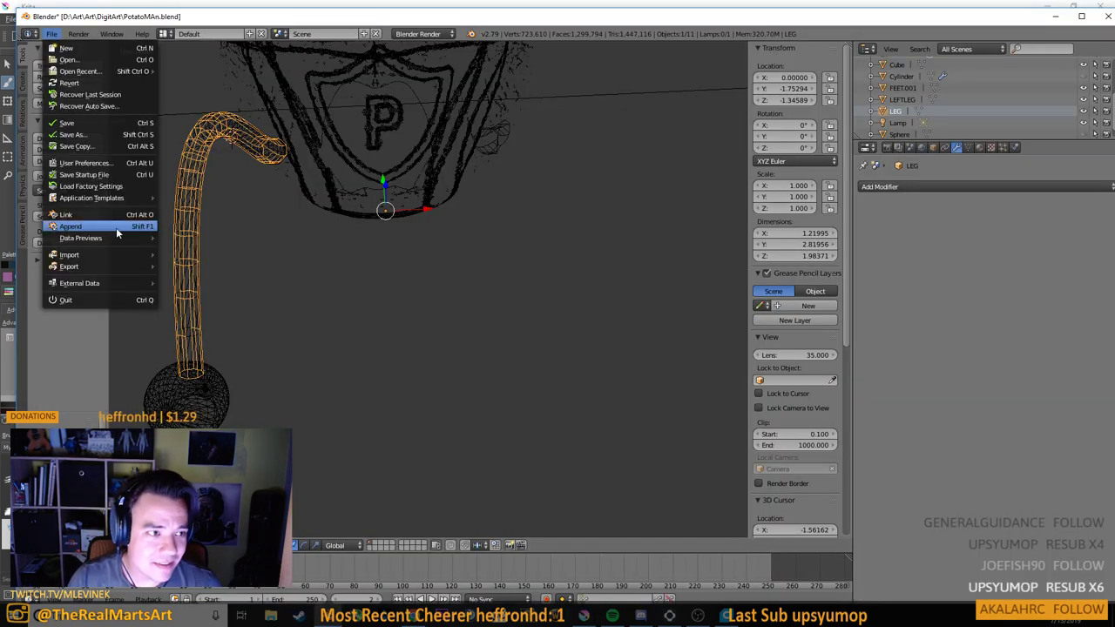
{"action": "mouse_move", "coordinate": [113, 230]}
{"action": "mouse_move", "coordinate": [106, 266]}
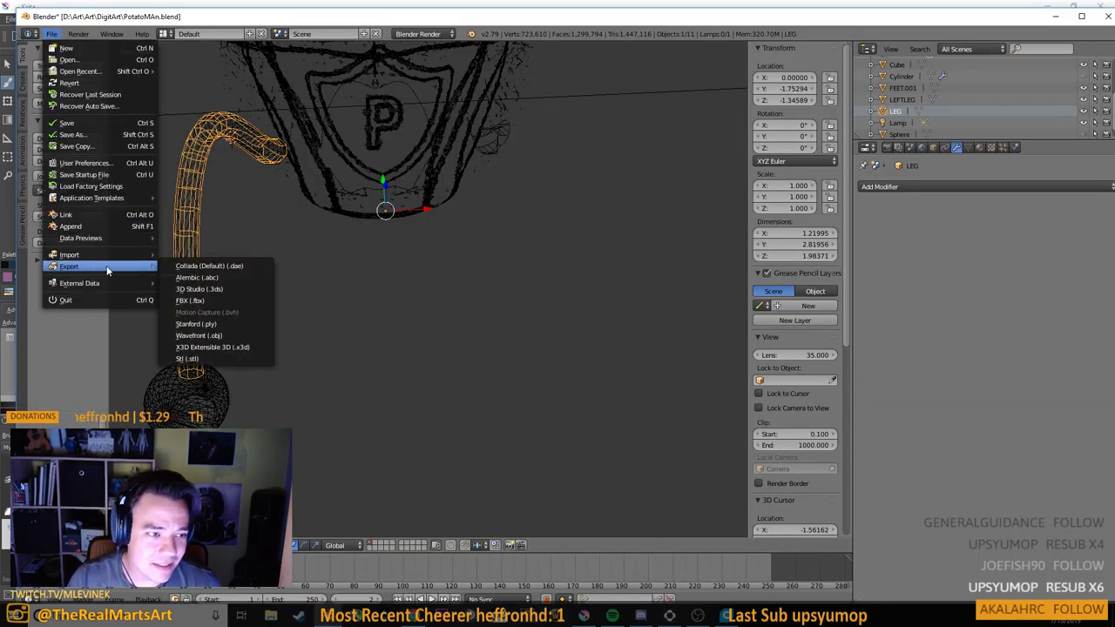
{"action": "left_click", "coordinate": [234, 341]}
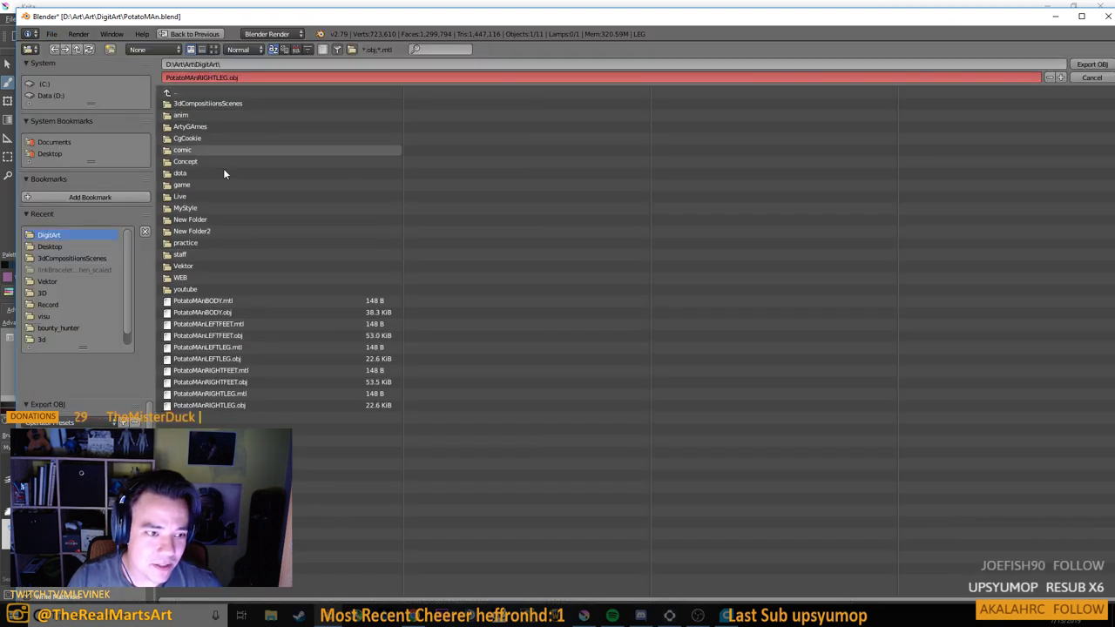
{"action": "left_click", "coordinate": [1054, 16]}
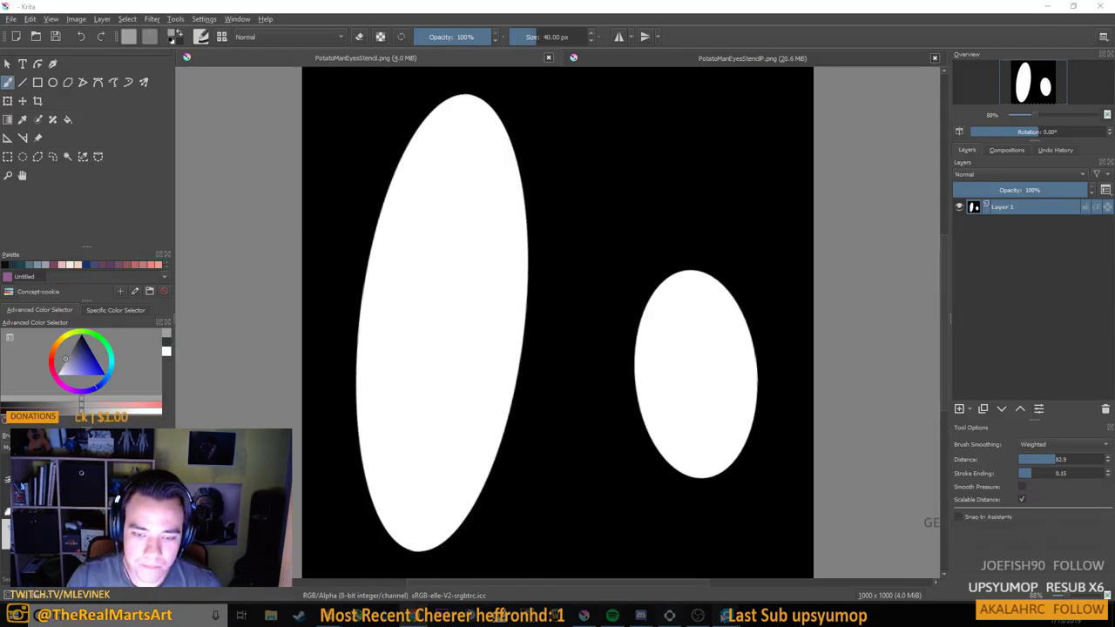
Switch to Cura and load the exported potato character OBJ parts onto the build plate
{"action": "left_click", "coordinate": [726, 615]}
{"action": "left_click", "coordinate": [7, 19]}
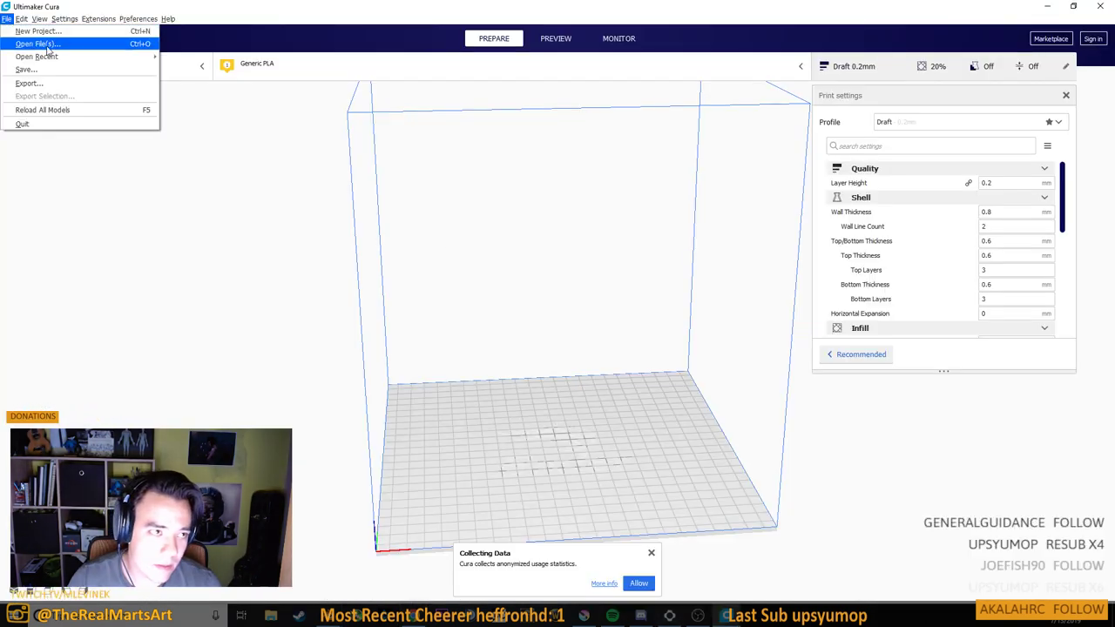
{"action": "left_click", "coordinate": [47, 46]}
{"action": "left_click_drag", "start_coordinate": [181, 29], "coordinate": [1114, 169]}
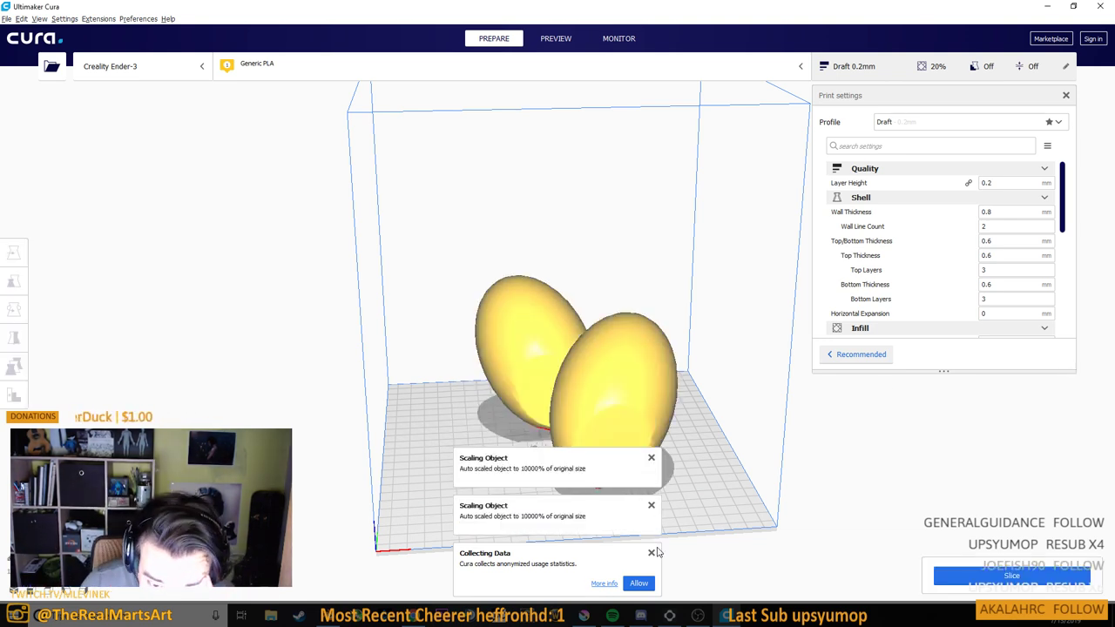
Dismiss the usage-statistics notice and the object scaling messages covering the build plate
{"action": "scroll", "coordinate": [693, 502], "scroll_direction": "down", "scroll_amount": 5}
{"action": "scroll", "coordinate": [641, 392], "scroll_direction": "up", "scroll_amount": 8}
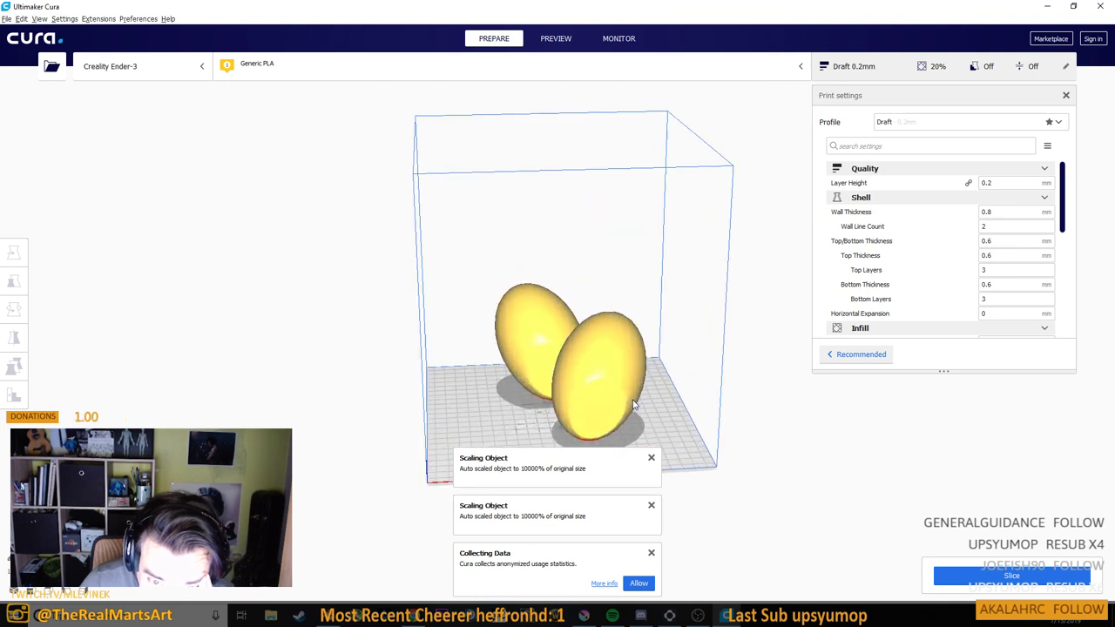
{"action": "left_click_drag", "start_coordinate": [605, 398], "coordinate": [536, 394]}
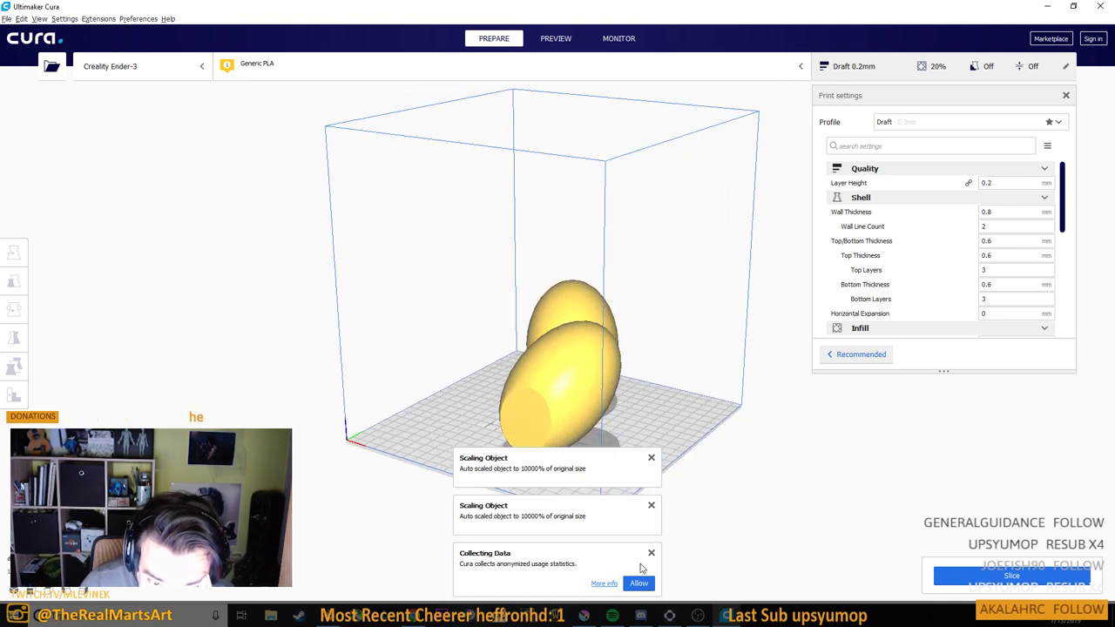
{"action": "left_click", "coordinate": [652, 553]}
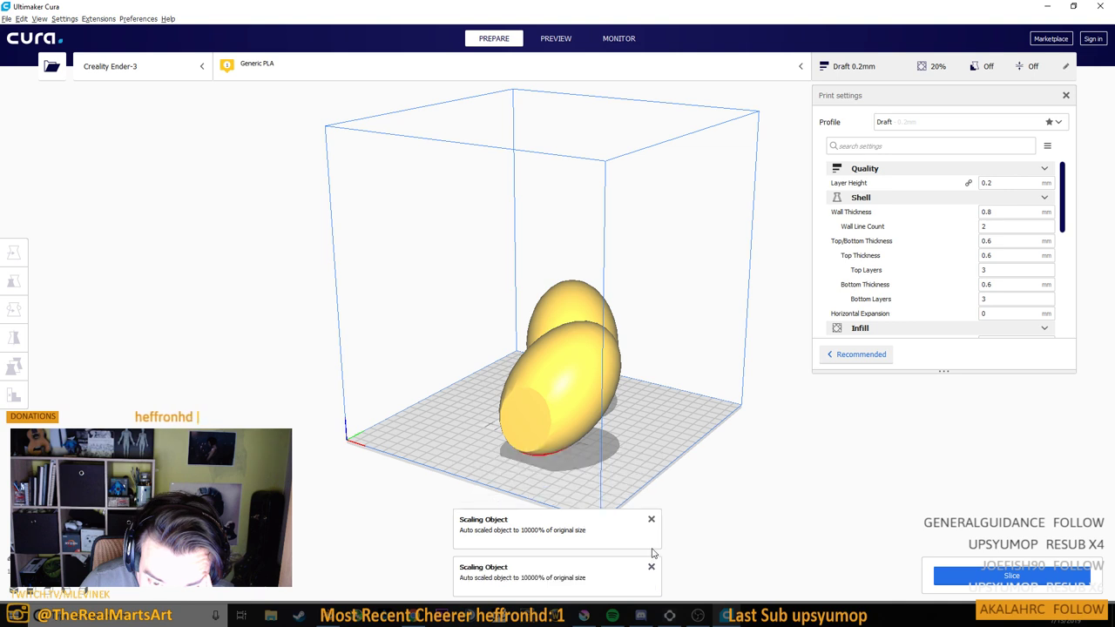
{"action": "left_click", "coordinate": [652, 566]}
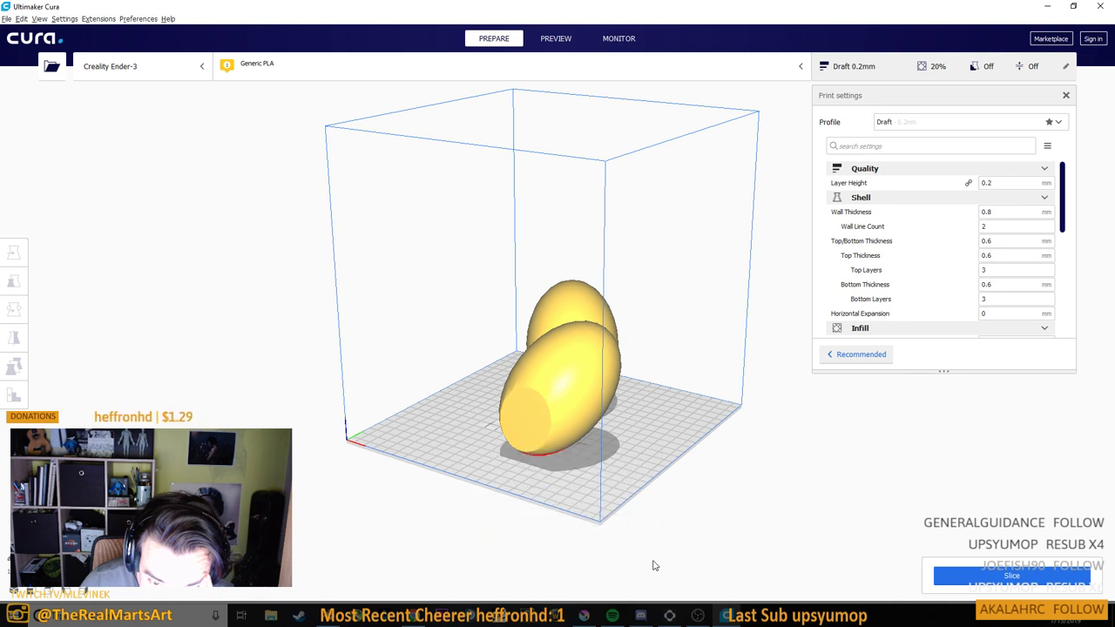
Move the front egg-shaped model off the build plate to about X -102.6 mm, Y 32 mm
{"action": "right_click", "coordinate": [551, 396]}
{"action": "left_click_drag", "start_coordinate": [741, 350], "coordinate": [510, 427]}
{"action": "scroll", "coordinate": [544, 474], "scroll_direction": "up", "scroll_amount": 5}
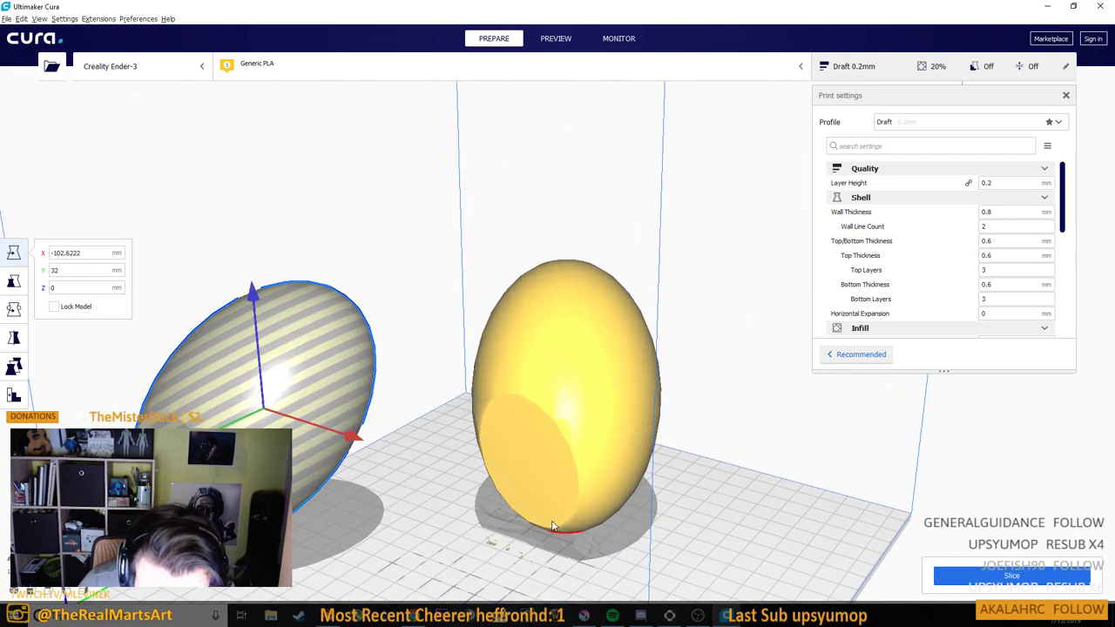
Examine the tiny curved models beside the remaining egg-shaped model's base, selecting individual ones to compare their scale
{"action": "scroll", "coordinate": [552, 526], "scroll_direction": "up", "scroll_amount": 10}
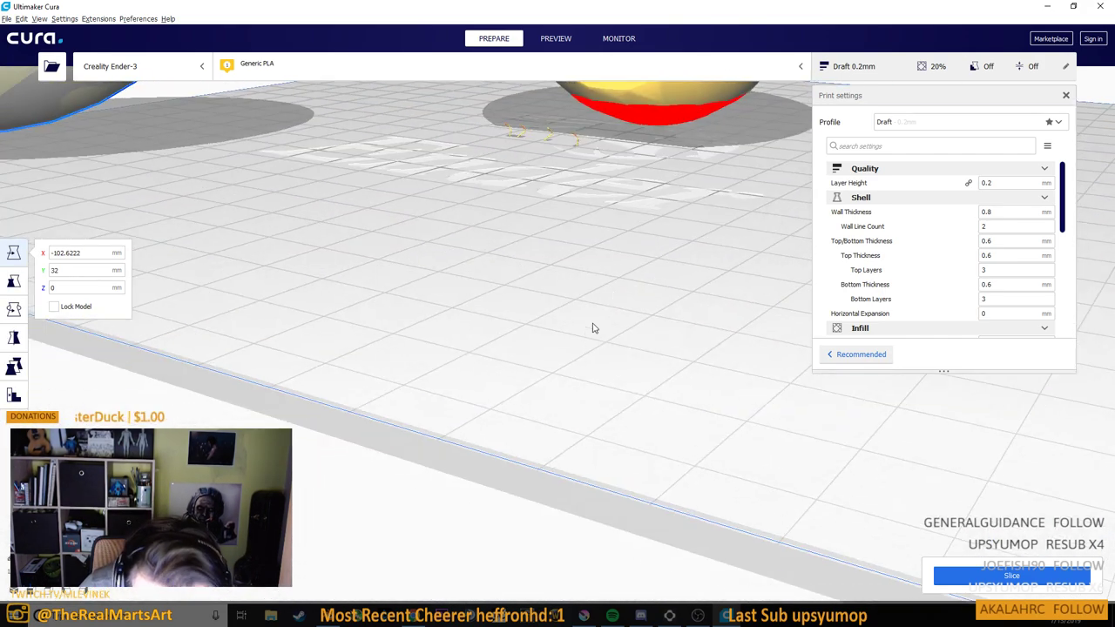
{"action": "scroll", "coordinate": [585, 306], "scroll_direction": "up", "scroll_amount": 3}
{"action": "left_click_drag", "start_coordinate": [600, 152], "coordinate": [559, 339]}
{"action": "scroll", "coordinate": [544, 409], "scroll_direction": "up", "scroll_amount": 3}
{"action": "left_click_drag", "start_coordinate": [543, 411], "coordinate": [596, 304]}
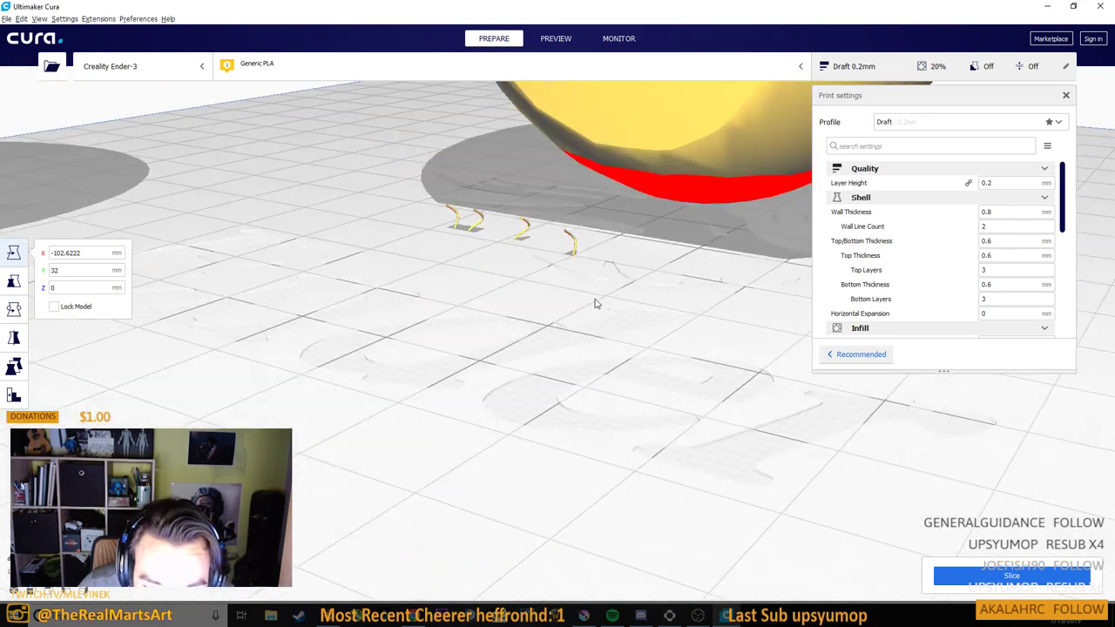
{"action": "scroll", "coordinate": [595, 303], "scroll_direction": "up", "scroll_amount": 4}
{"action": "scroll", "coordinate": [600, 356], "scroll_direction": "down", "scroll_amount": 3}
{"action": "scroll", "coordinate": [617, 364], "scroll_direction": "up", "scroll_amount": 3}
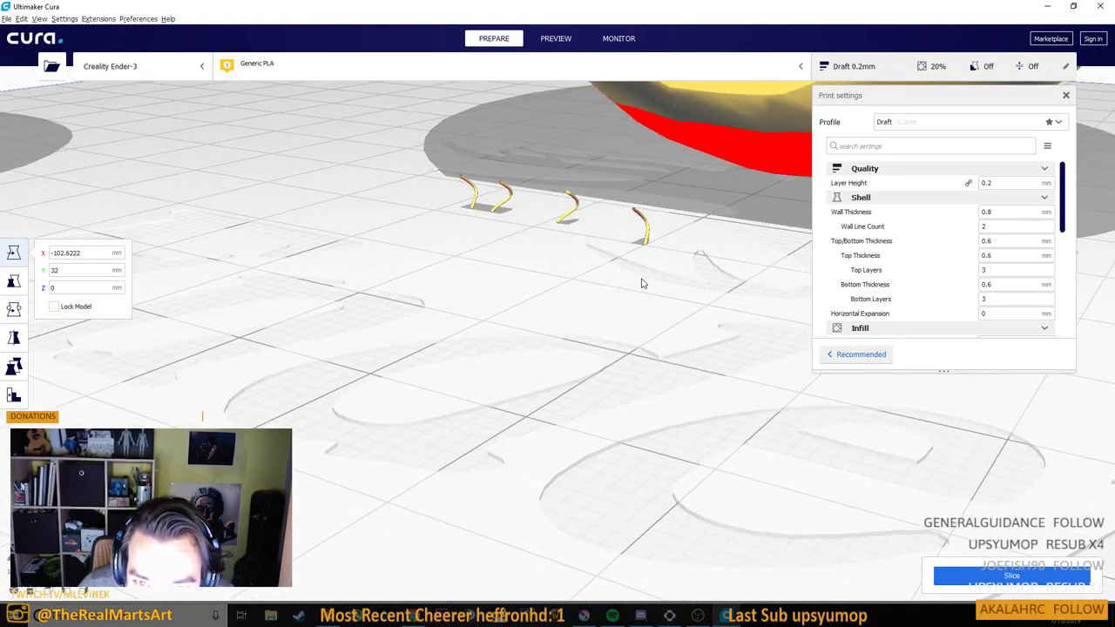
{"action": "right_click", "coordinate": [647, 234]}
{"action": "left_click", "coordinate": [647, 226]}
{"action": "left_click", "coordinate": [647, 227]}
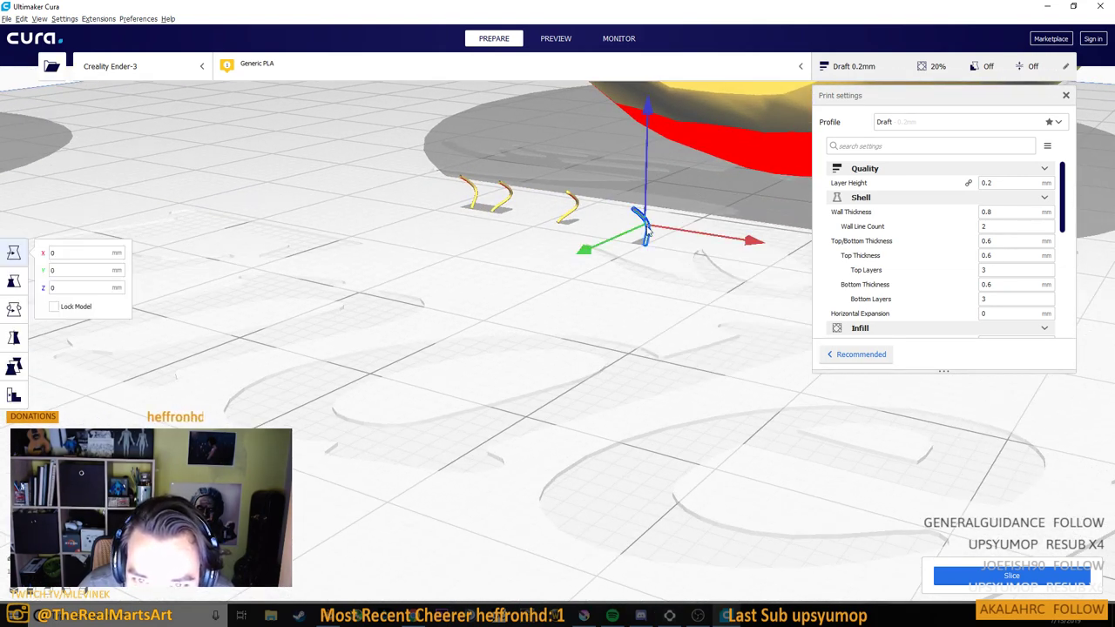
{"action": "left_click", "coordinate": [571, 213]}
Clear all models from the build plate
{"action": "scroll", "coordinate": [577, 215], "scroll_direction": "down", "scroll_amount": 6}
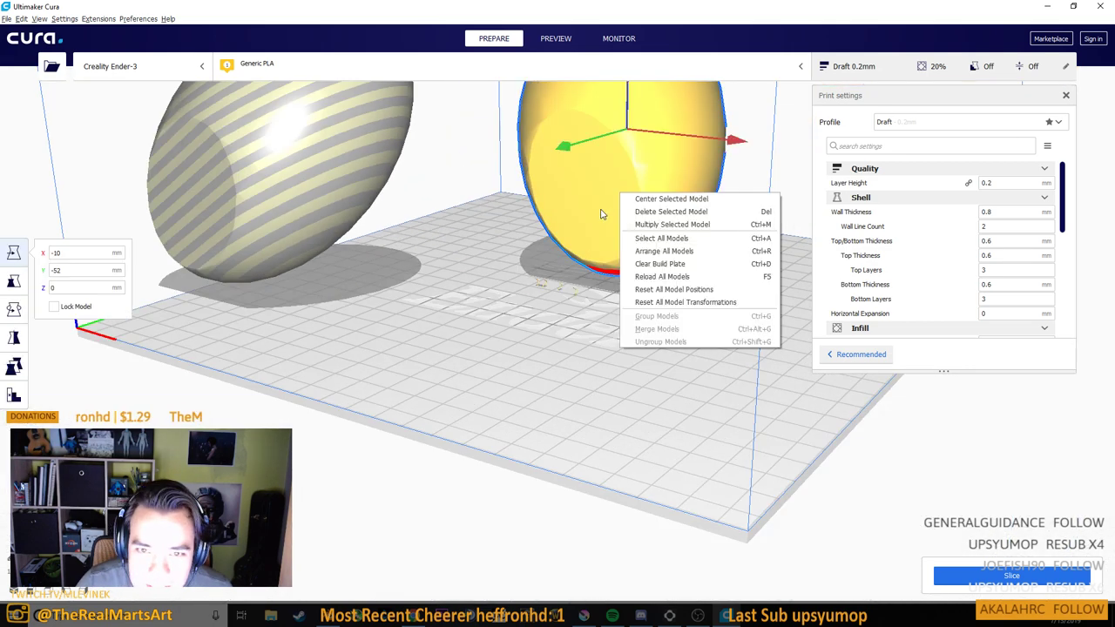
{"action": "left_click", "coordinate": [587, 193]}
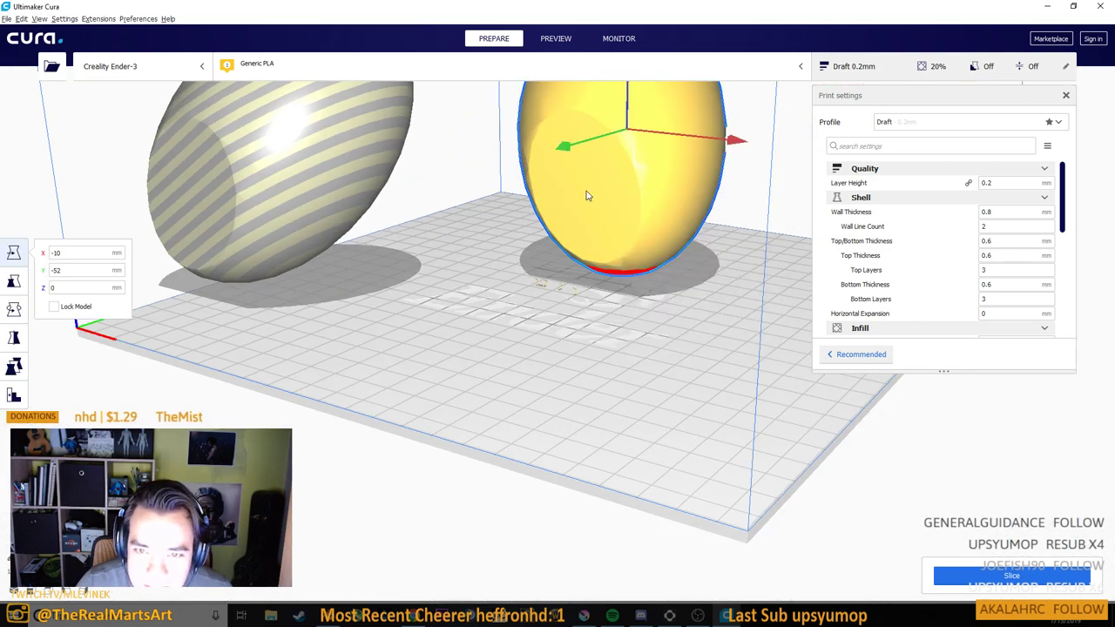
{"action": "left_click_drag", "start_coordinate": [551, 199], "coordinate": [558, 204]}
{"action": "right_click", "coordinate": [571, 266]}
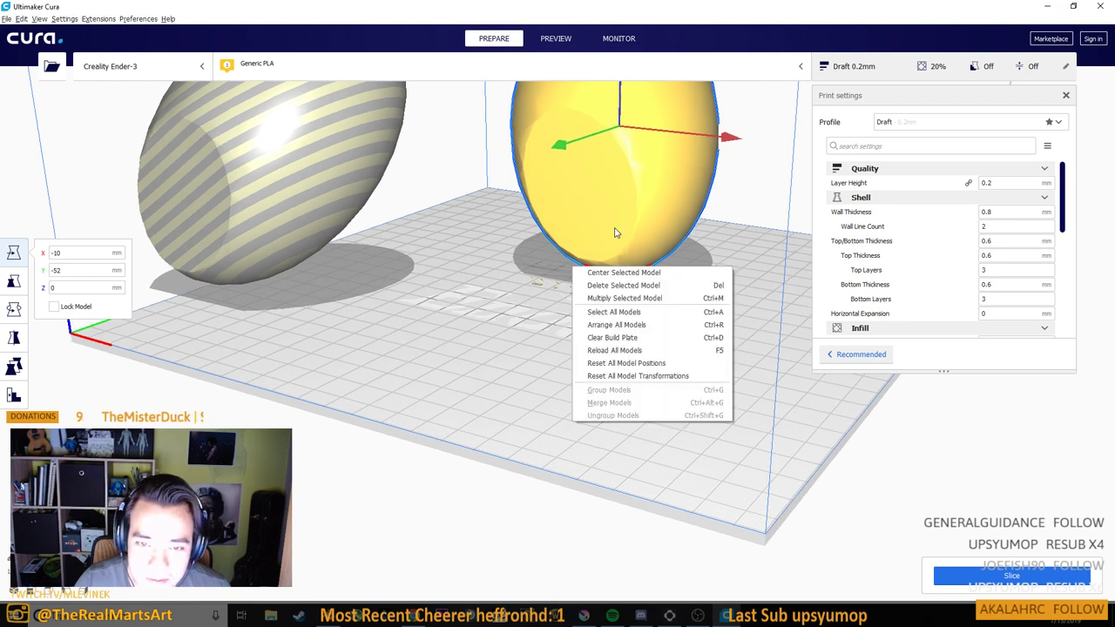
{"action": "left_click", "coordinate": [641, 340]}
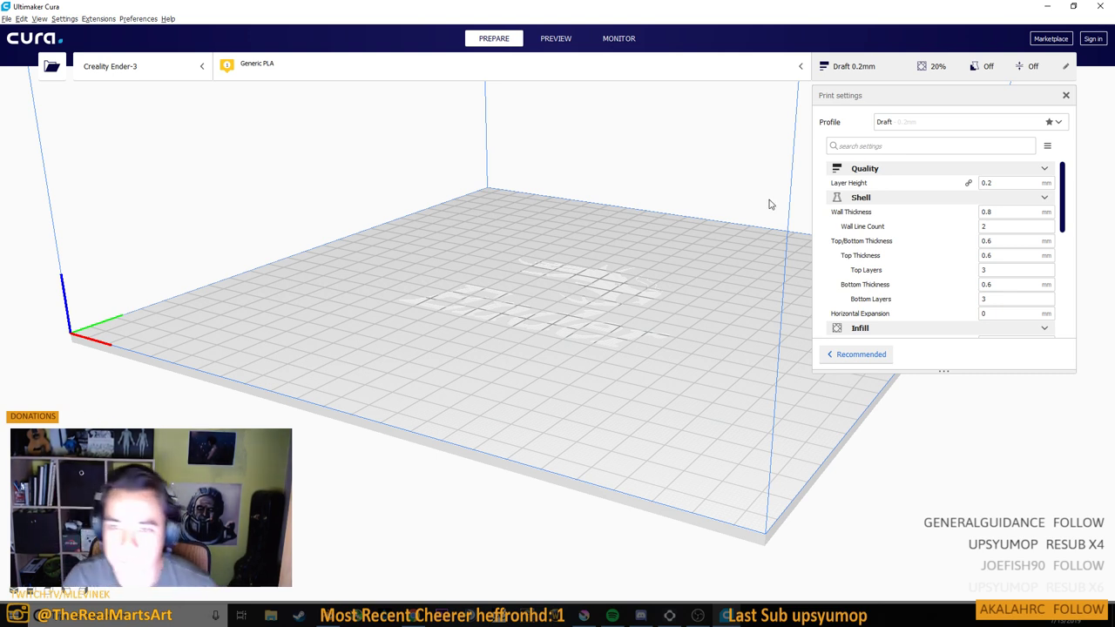
Load a model file onto the empty build plate, select the small pair of curved parts it contains and delete it
{"action": "left_click", "coordinate": [6, 19]}
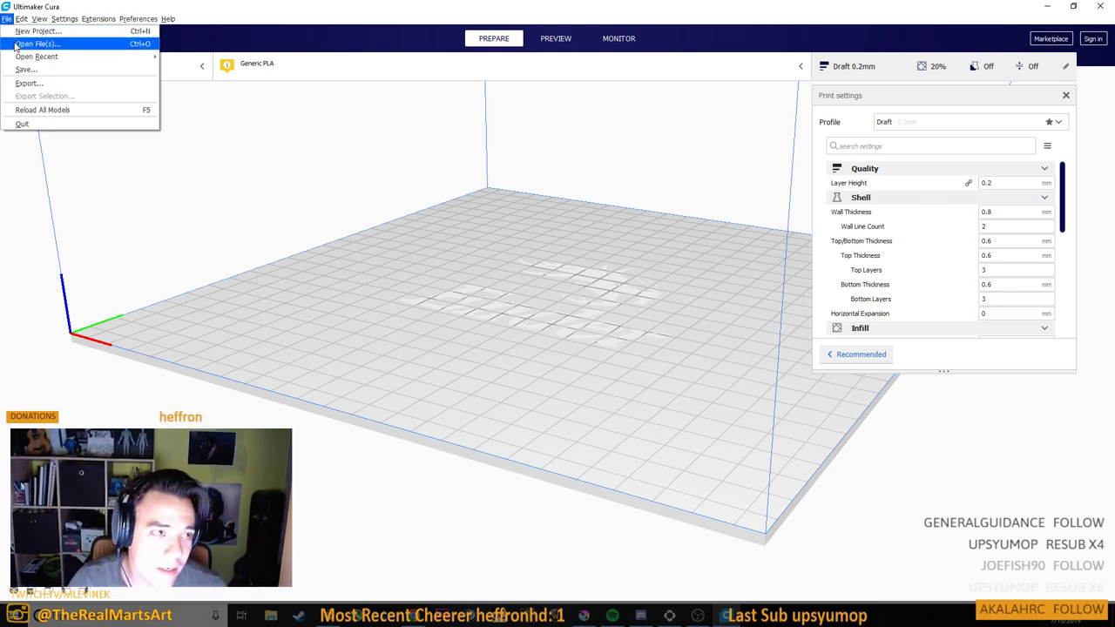
{"action": "left_click", "coordinate": [37, 44]}
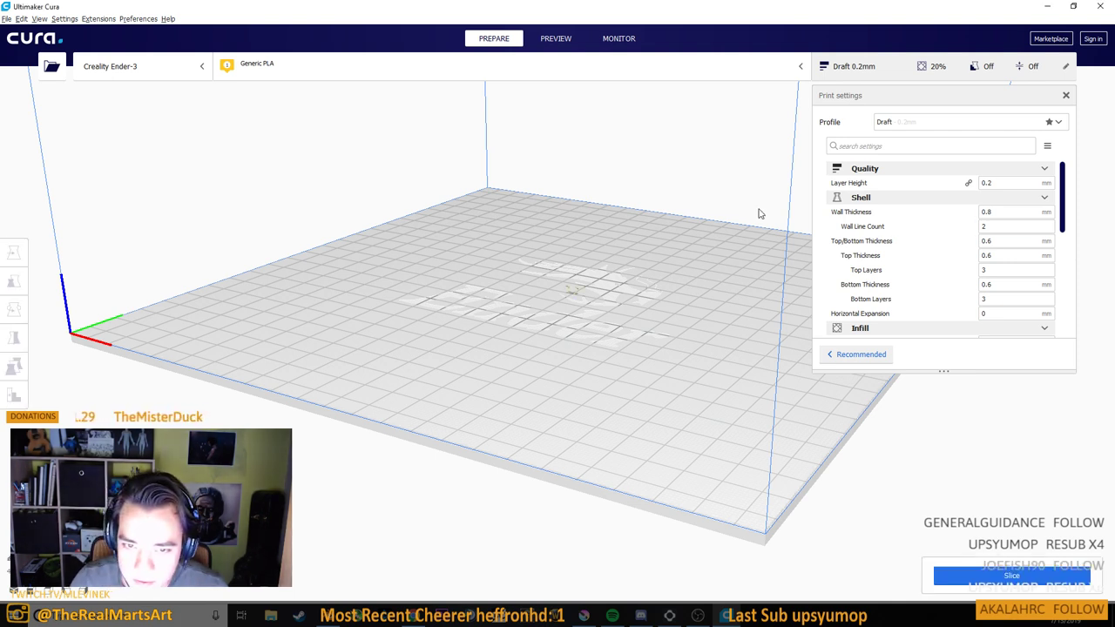
{"action": "scroll", "coordinate": [636, 302], "scroll_direction": "up", "scroll_amount": 8}
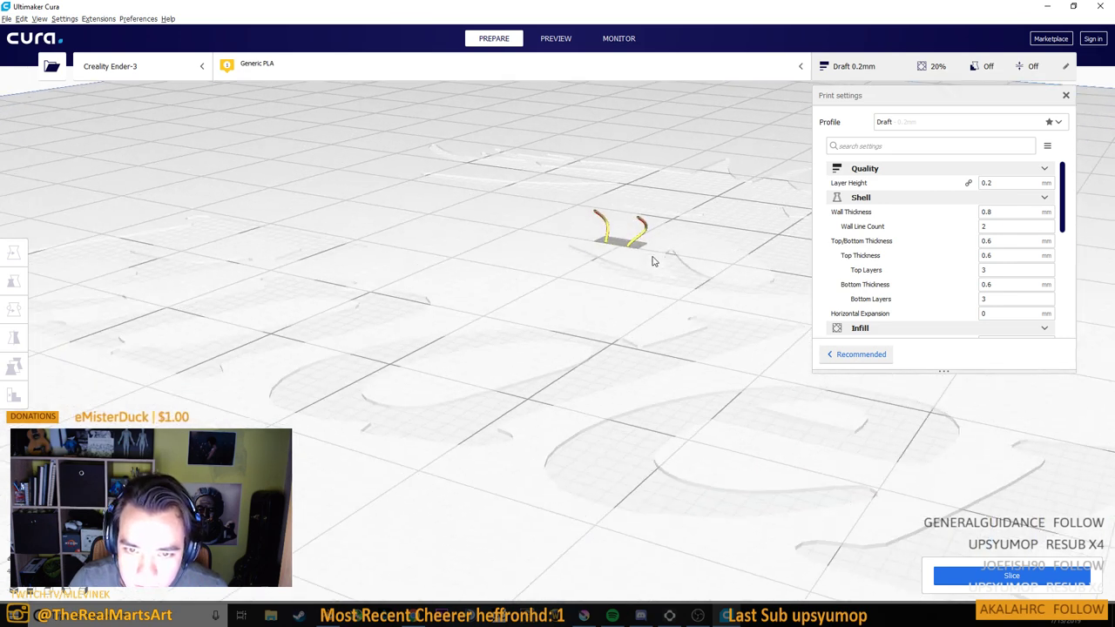
{"action": "right_click", "coordinate": [645, 235]}
{"action": "left_click", "coordinate": [687, 189]}
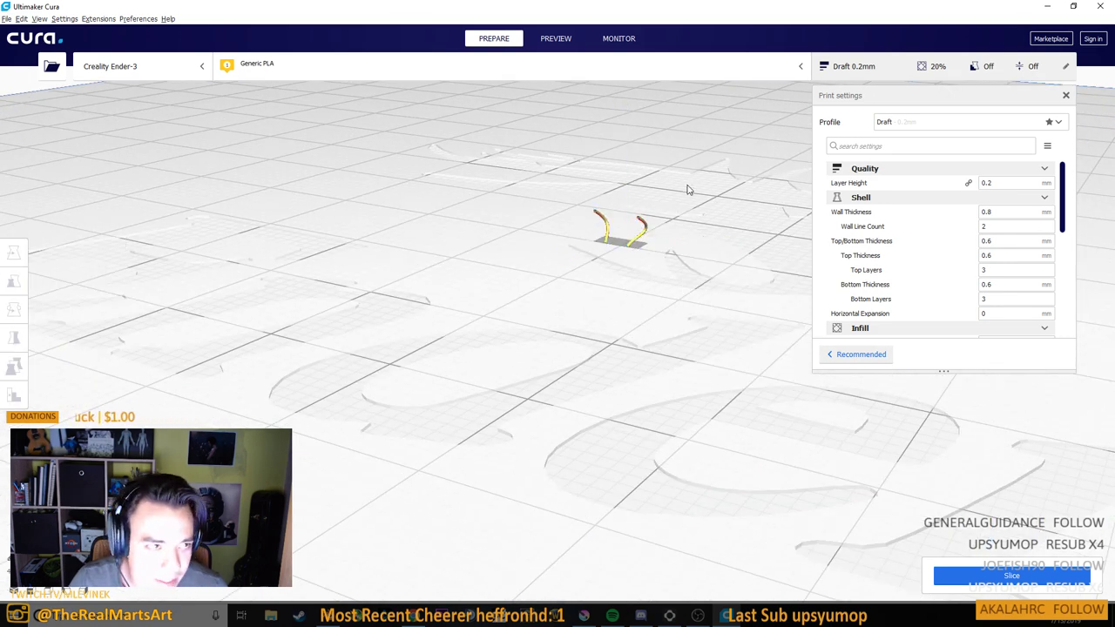
{"action": "right_click", "coordinate": [642, 228]}
{"action": "right_click", "coordinate": [650, 228]}
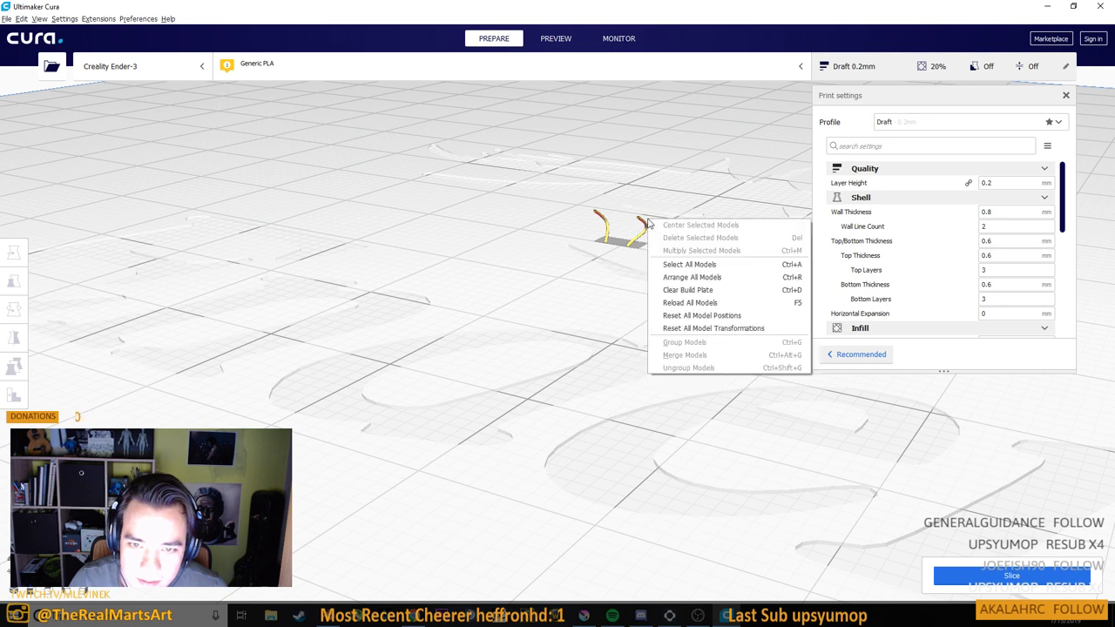
{"action": "left_click", "coordinate": [645, 227]}
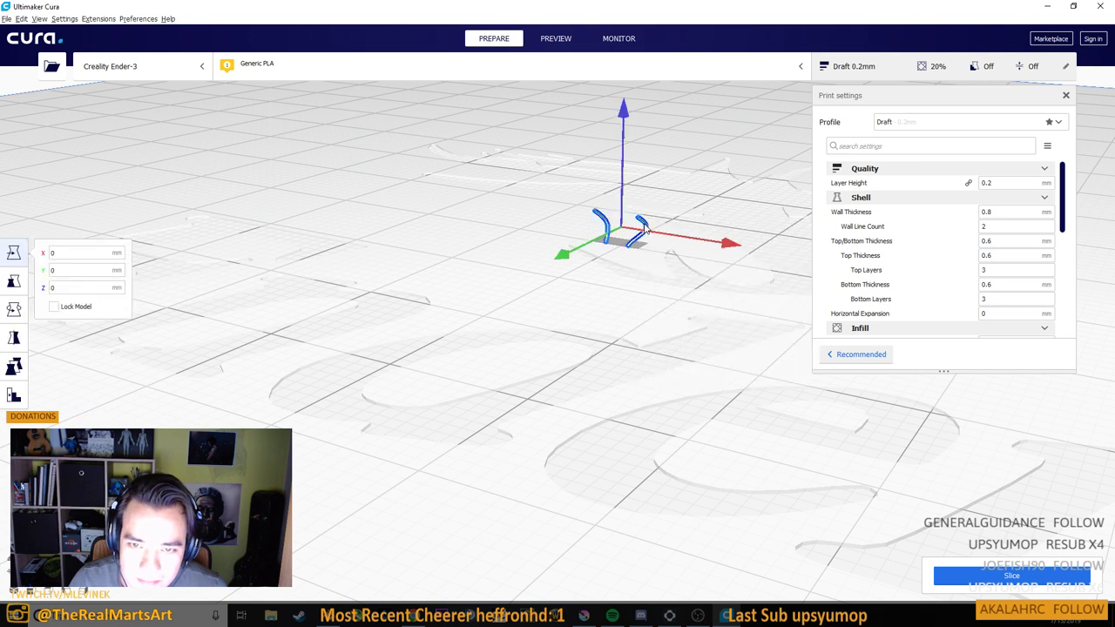
{"action": "left_click", "coordinate": [653, 395]}
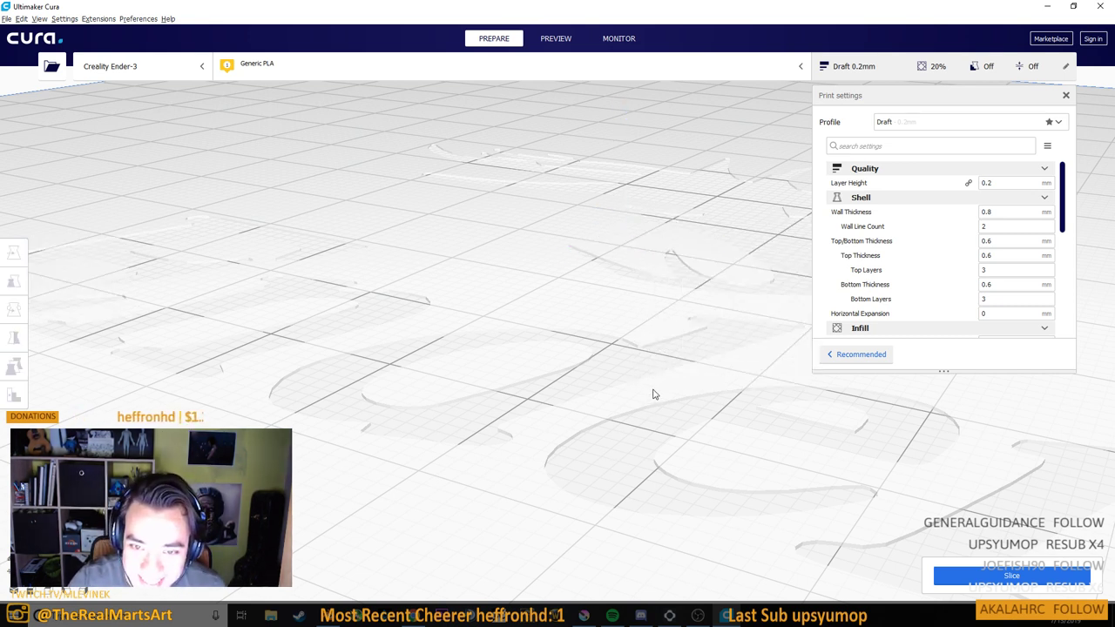
Switch to Blender, cancel the pending PotatoMAnRIGHTLEG.obj export and select the potato character's body with the P shield
{"action": "left_click", "coordinate": [414, 615]}
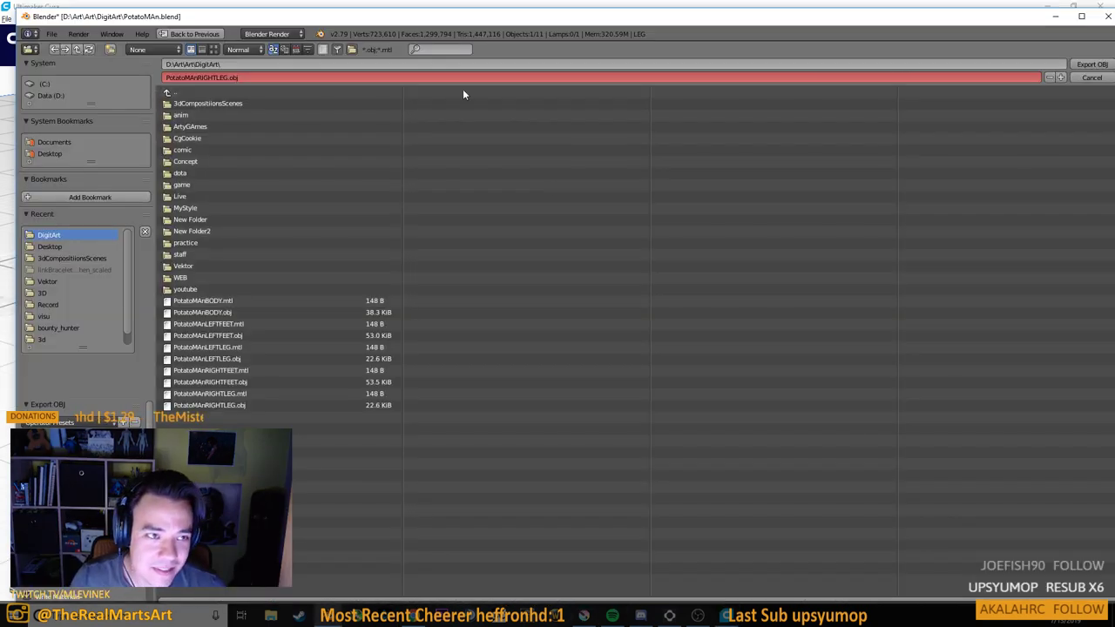
{"action": "left_click", "coordinate": [1091, 77]}
{"action": "right_click", "coordinate": [397, 105]}
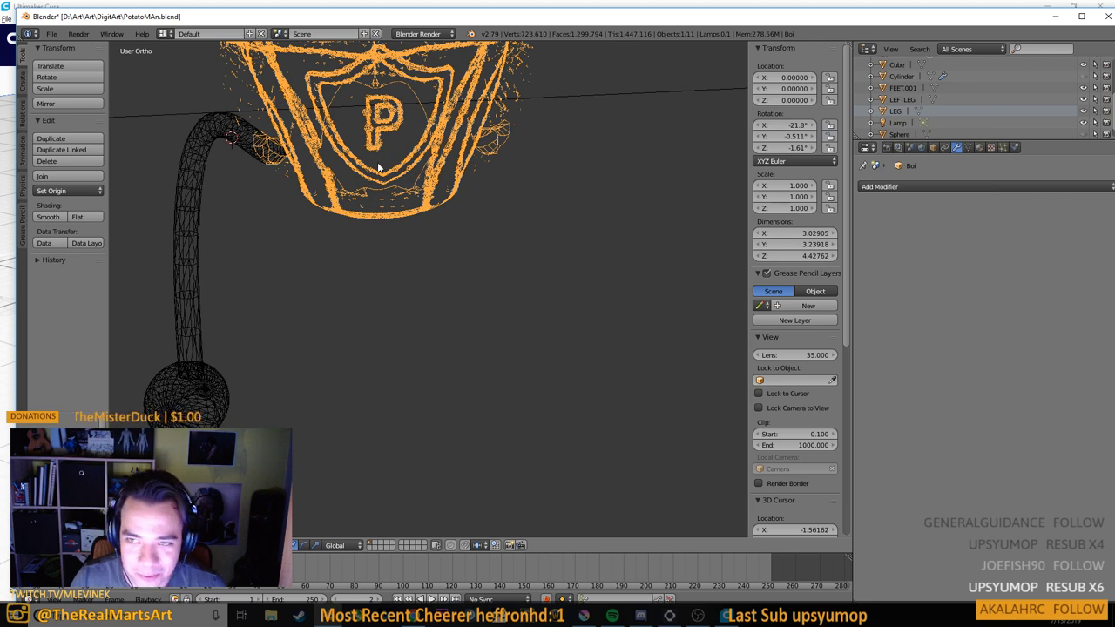
Export the selected body as a Wavefront OBJ, overwriting PotatoMAnBODY.obj in the DigitArt folder
{"action": "left_click", "coordinate": [51, 33]}
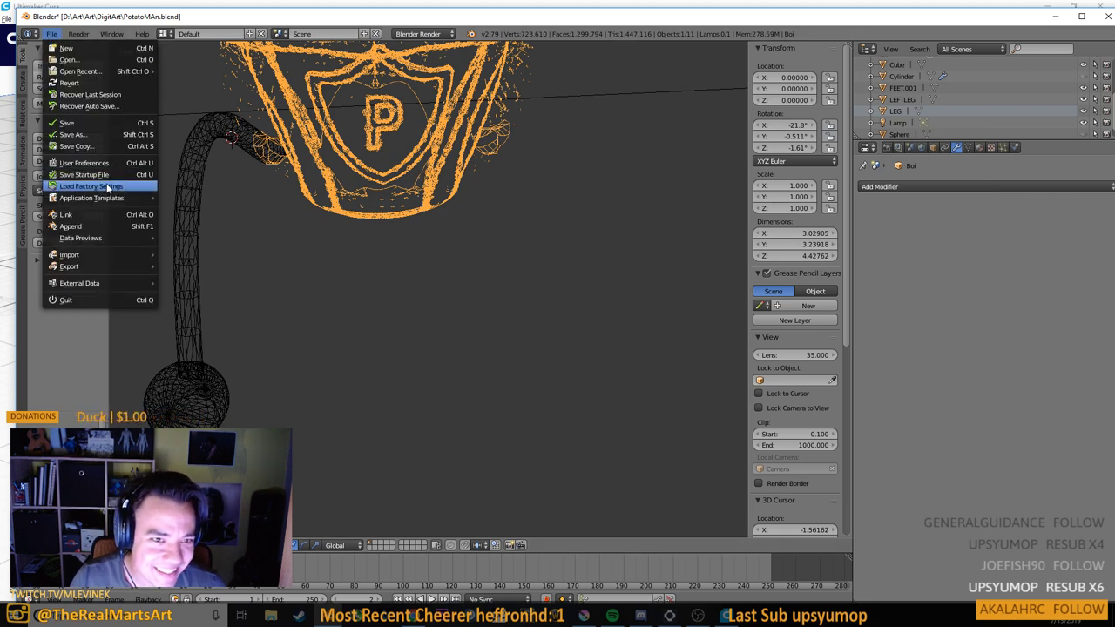
{"action": "scroll", "coordinate": [936, 108], "scroll_direction": "up", "scroll_amount": 3}
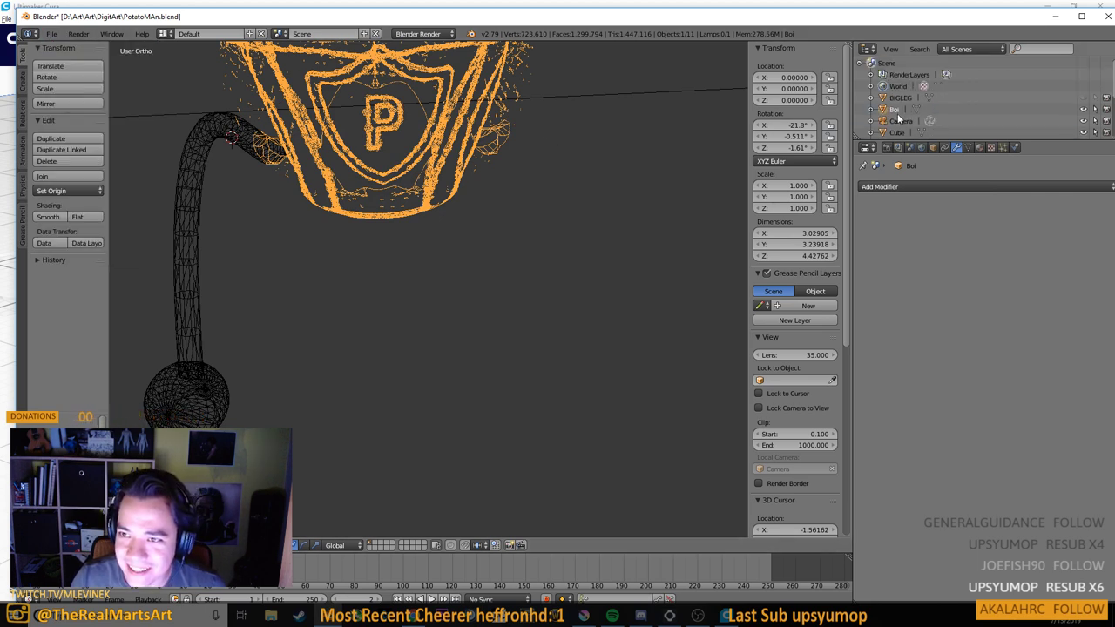
{"action": "left_click", "coordinate": [51, 33]}
{"action": "mouse_move", "coordinate": [78, 238]}
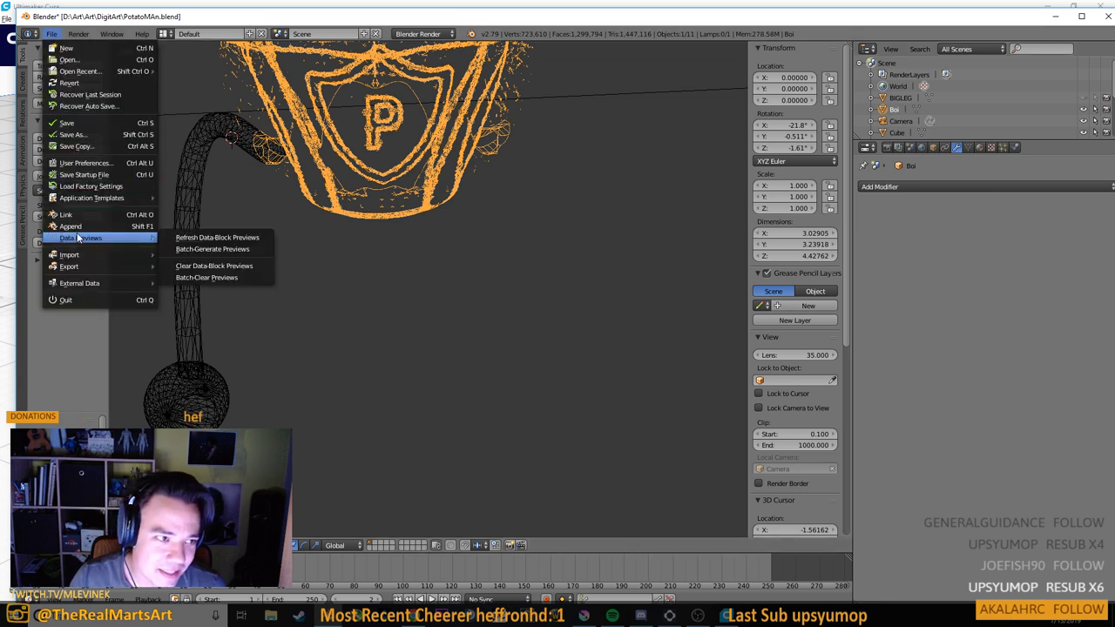
{"action": "mouse_move", "coordinate": [104, 267]}
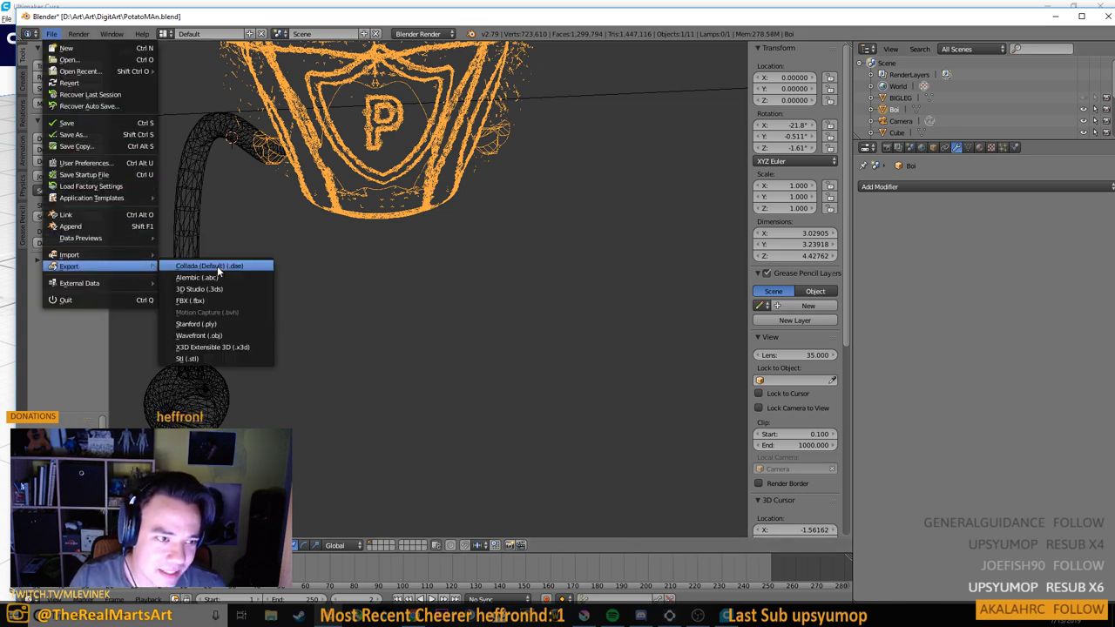
{"action": "left_click", "coordinate": [197, 337]}
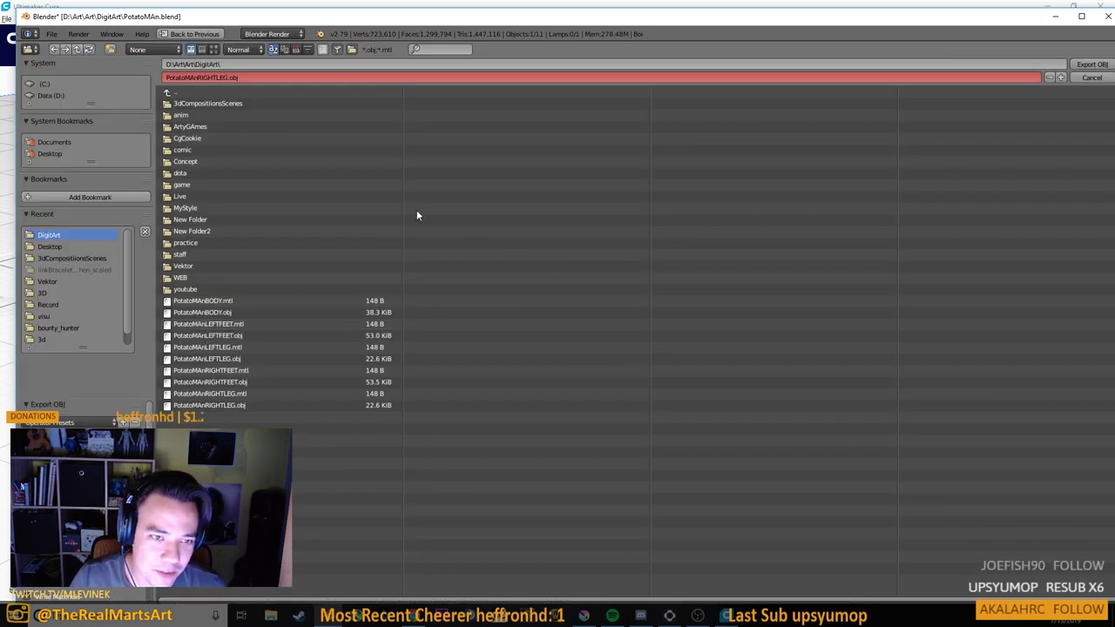
{"action": "left_click", "coordinate": [209, 312]}
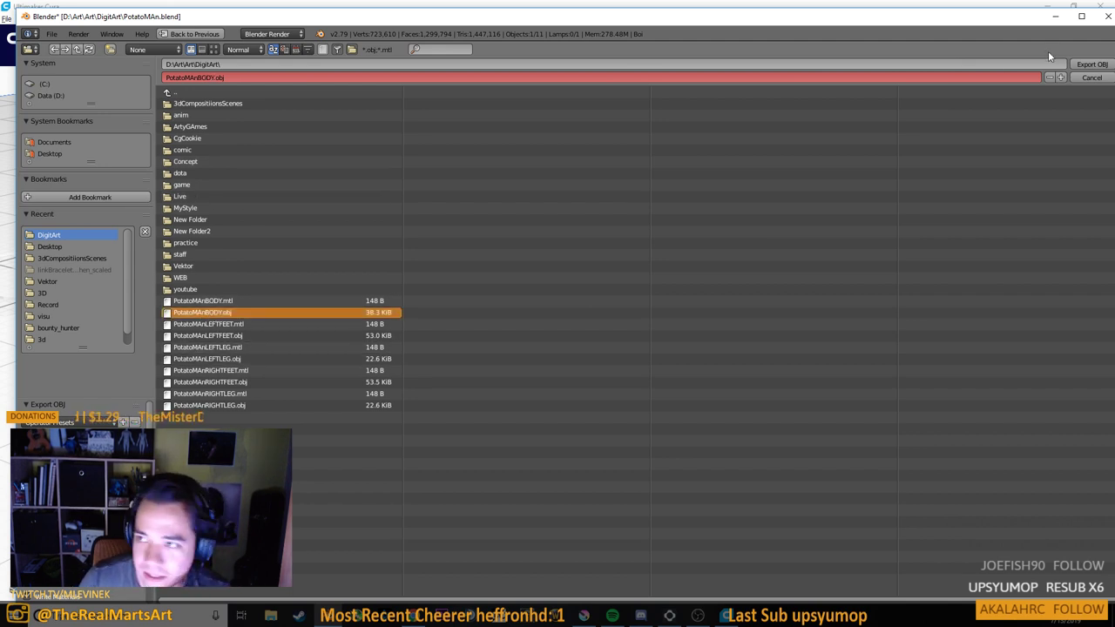
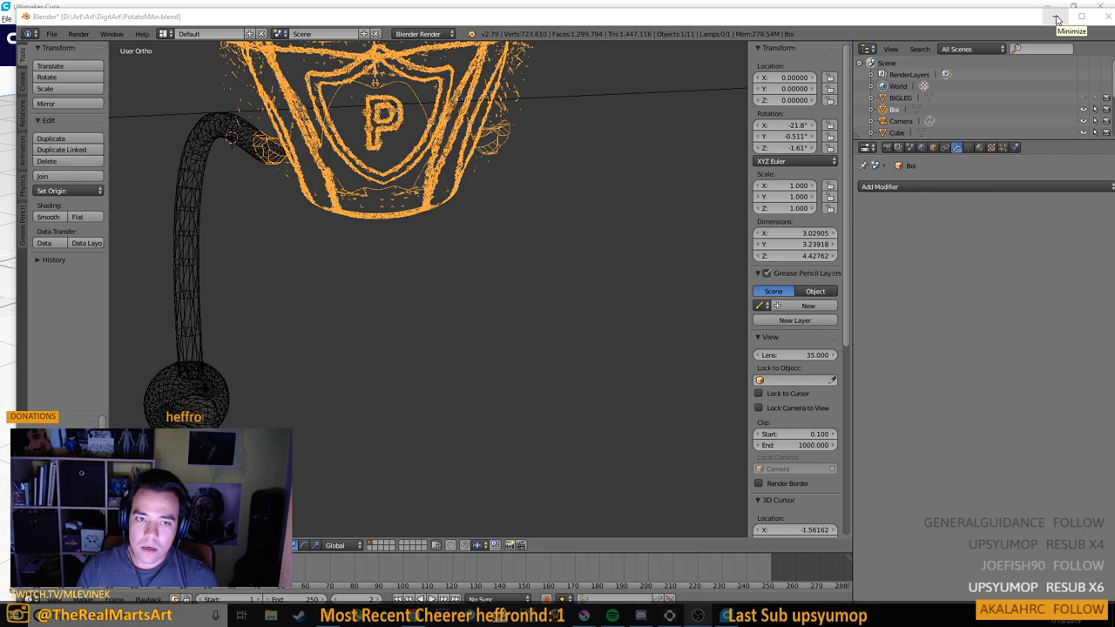
Add a Triangulate modifier to the potato body with its default methods and apply it
{"action": "left_click_drag", "start_coordinate": [631, 245], "coordinate": [578, 178]}
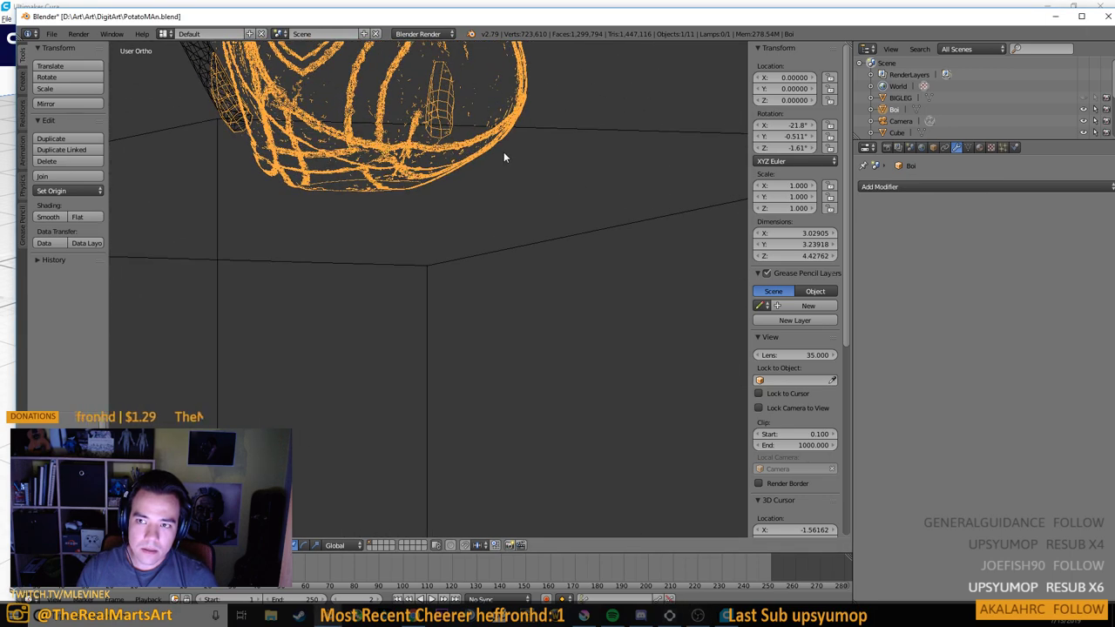
{"action": "left_click", "coordinate": [881, 186]}
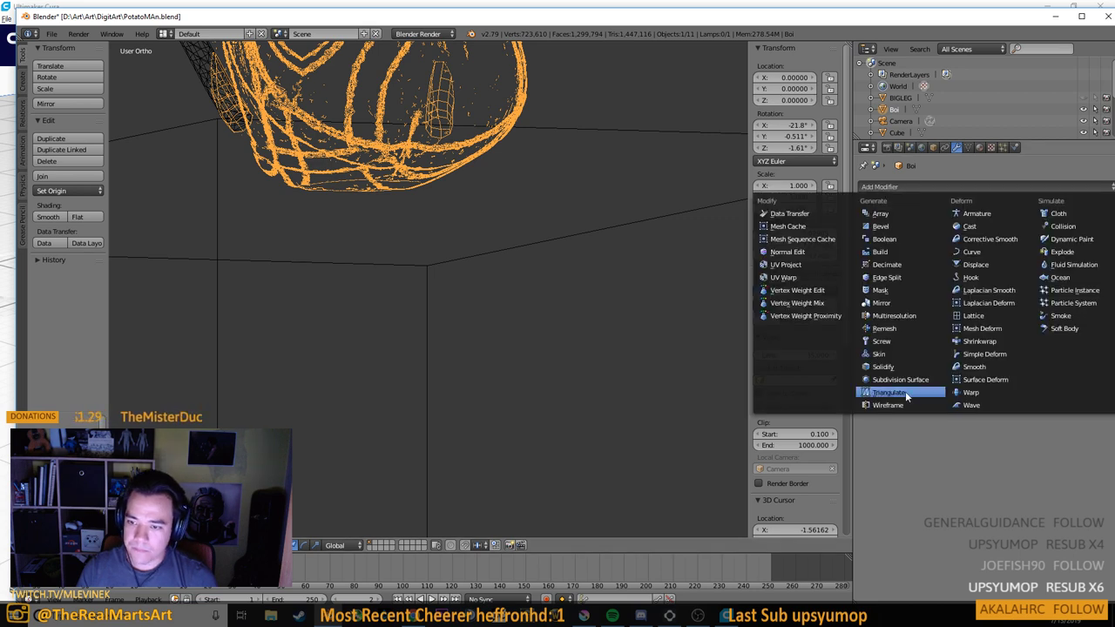
{"action": "key", "text": "Return"}
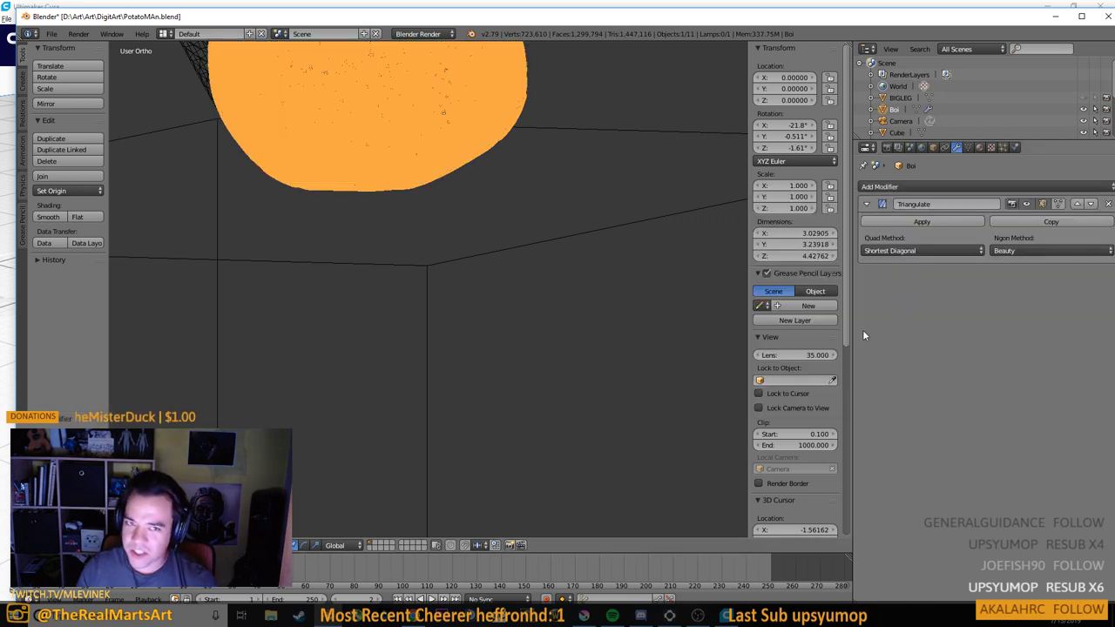
{"action": "left_click", "coordinate": [924, 220]}
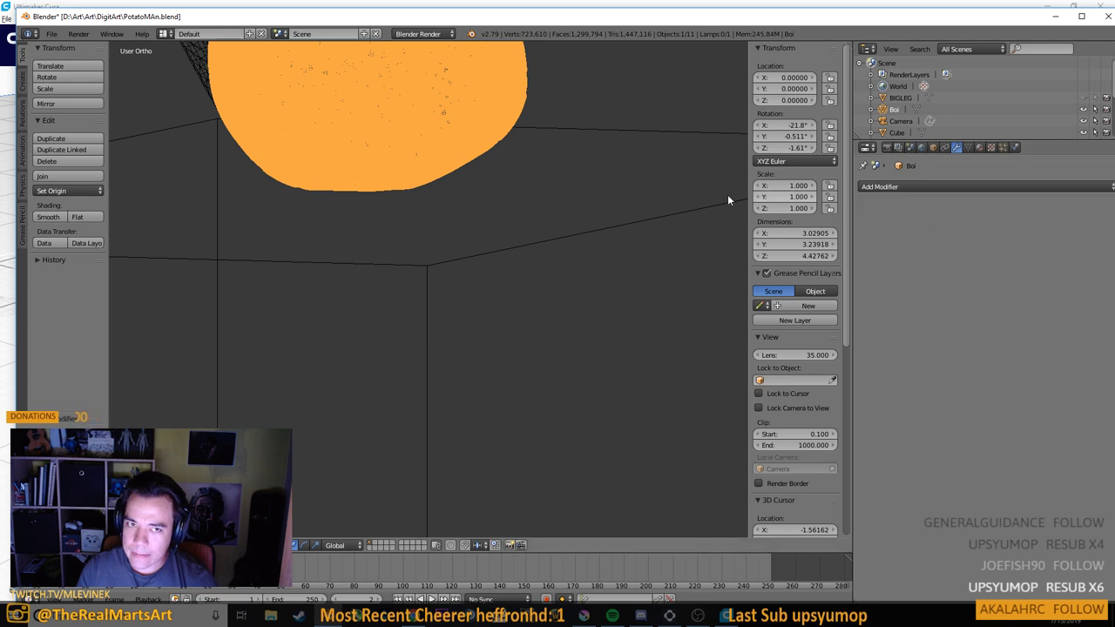
Export the triangulated body as a Wavefront OBJ, overwriting PotatoMAnBODY.obj in the DigitArt folder
{"action": "left_click", "coordinate": [51, 33]}
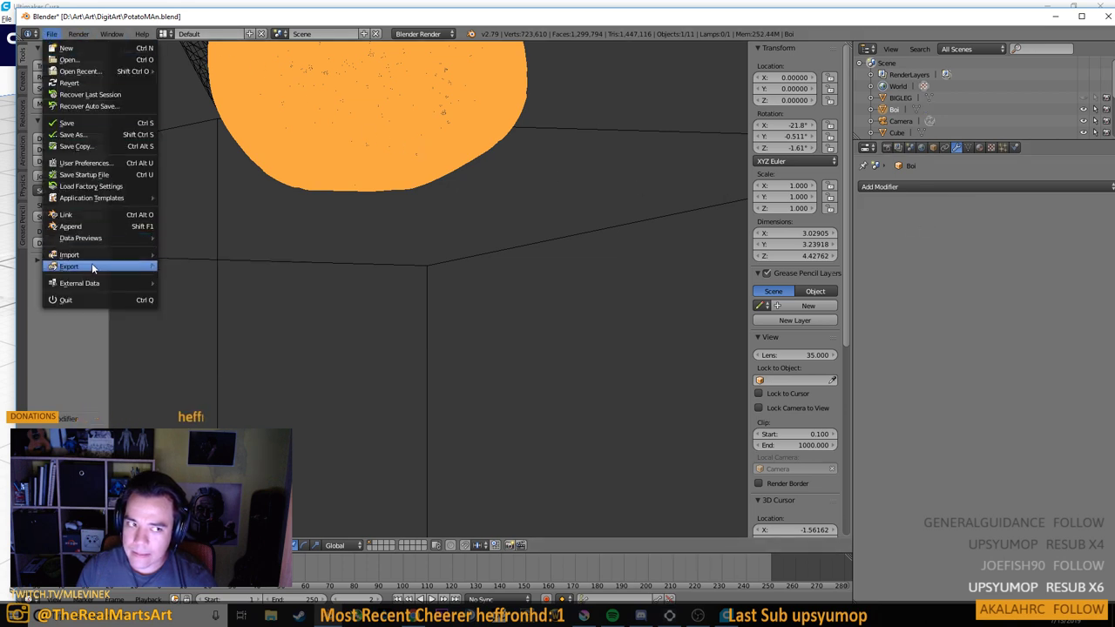
{"action": "mouse_move", "coordinate": [91, 264]}
{"action": "left_click", "coordinate": [199, 335]}
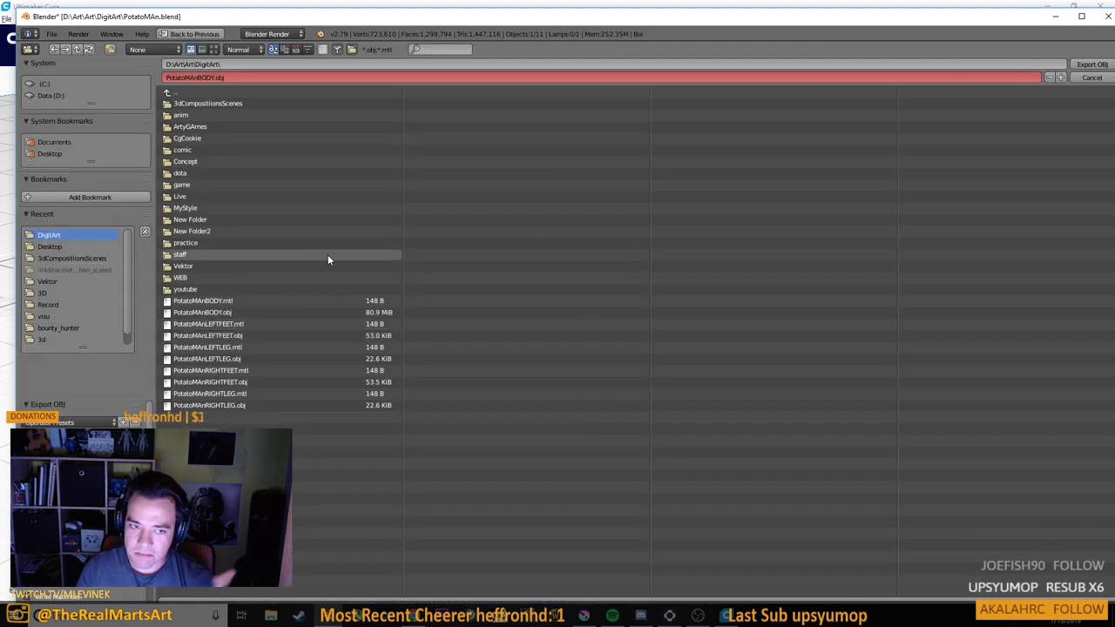
{"action": "left_click", "coordinate": [223, 314]}
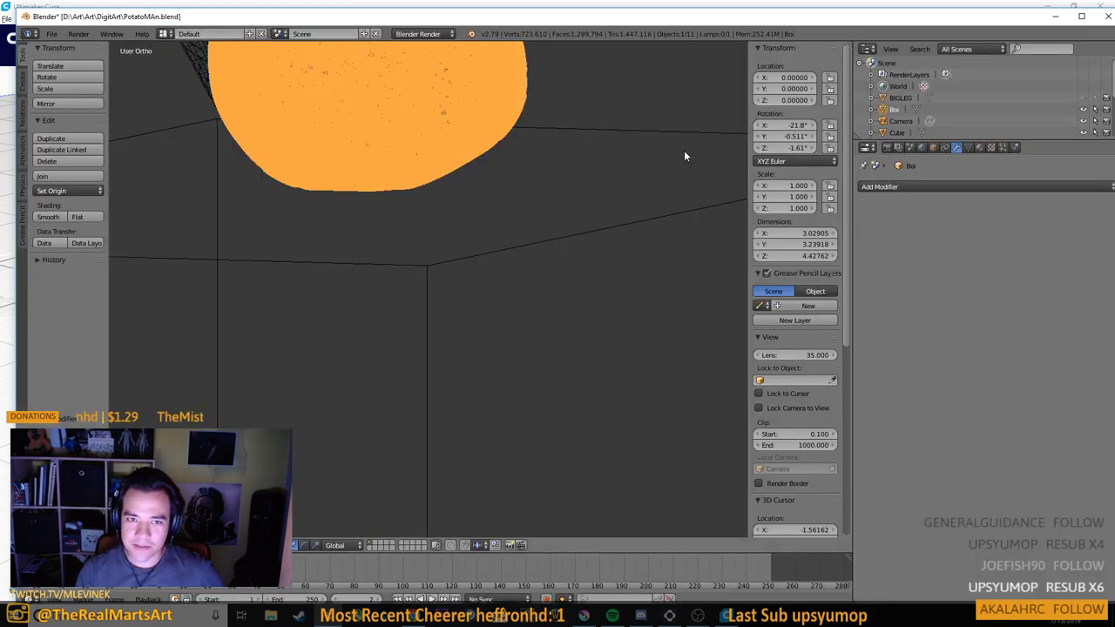
Switch back to Cura and load PotatoMAnBODY.obj onto the empty build plate
{"action": "left_click", "coordinate": [1055, 17]}
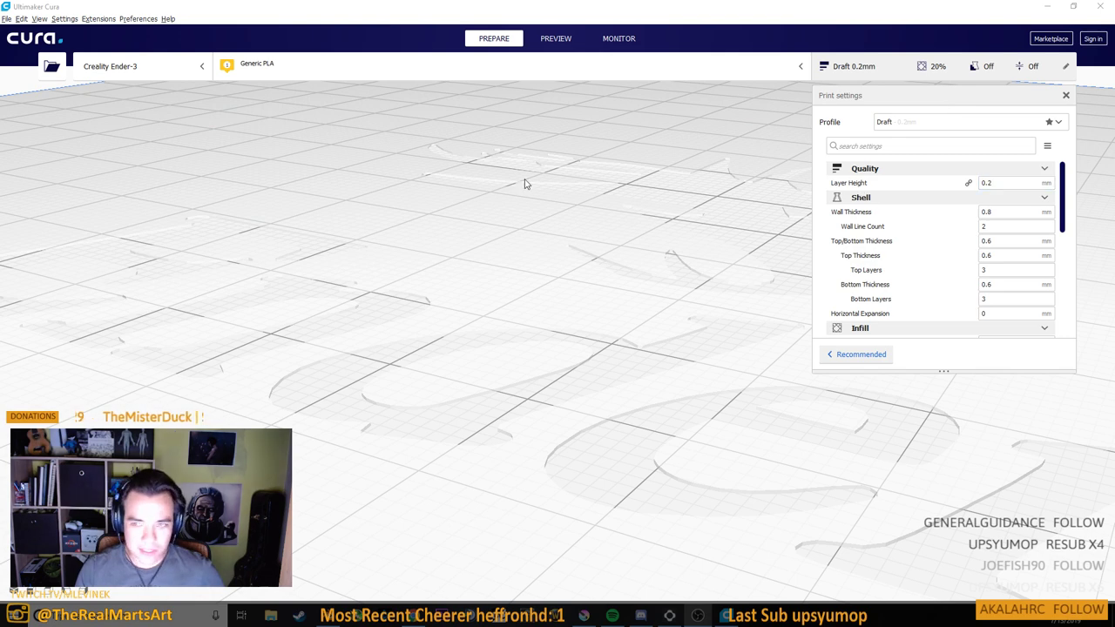
{"action": "scroll", "coordinate": [522, 182], "scroll_direction": "down", "scroll_amount": 5}
{"action": "scroll", "coordinate": [527, 213], "scroll_direction": "down", "scroll_amount": 3}
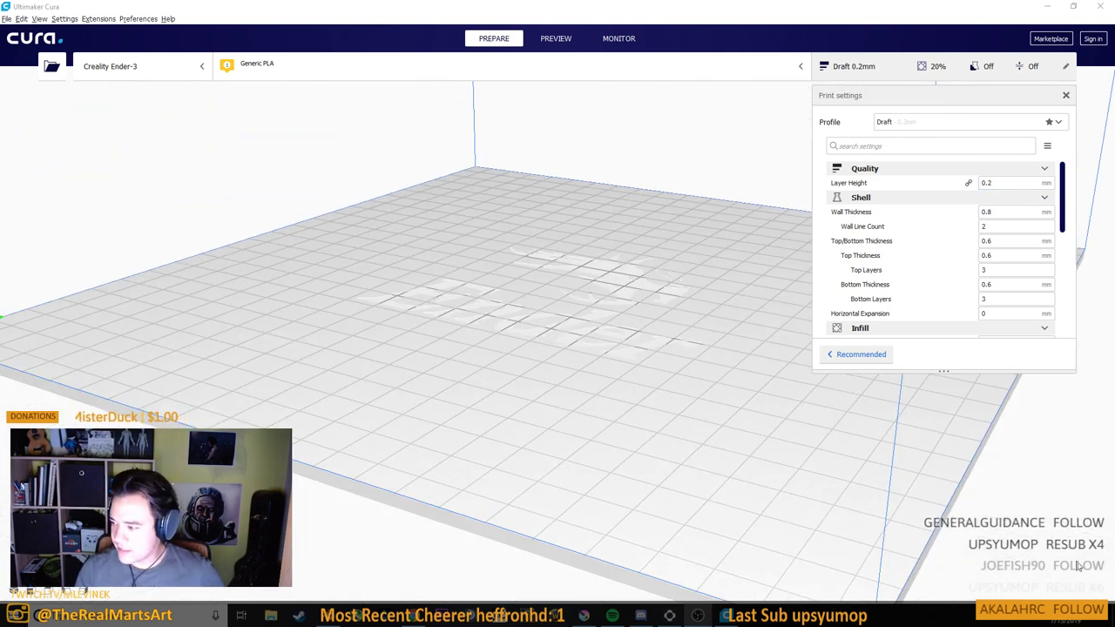
{"action": "left_click", "coordinate": [6, 18]}
{"action": "key", "text": "Escape"}
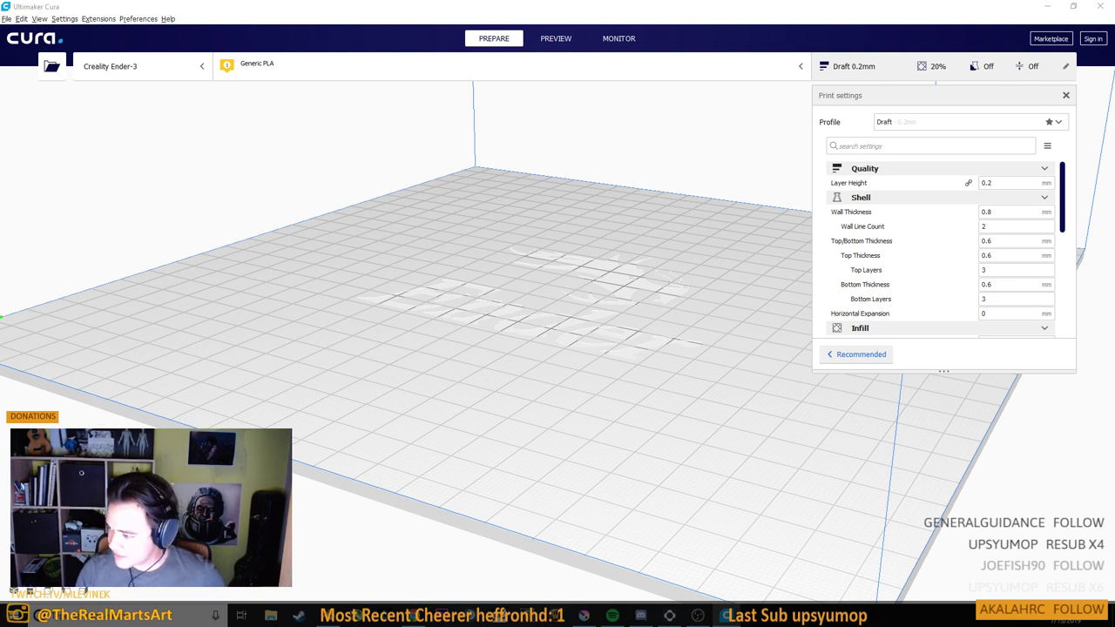
{"action": "key", "text": "Return"}
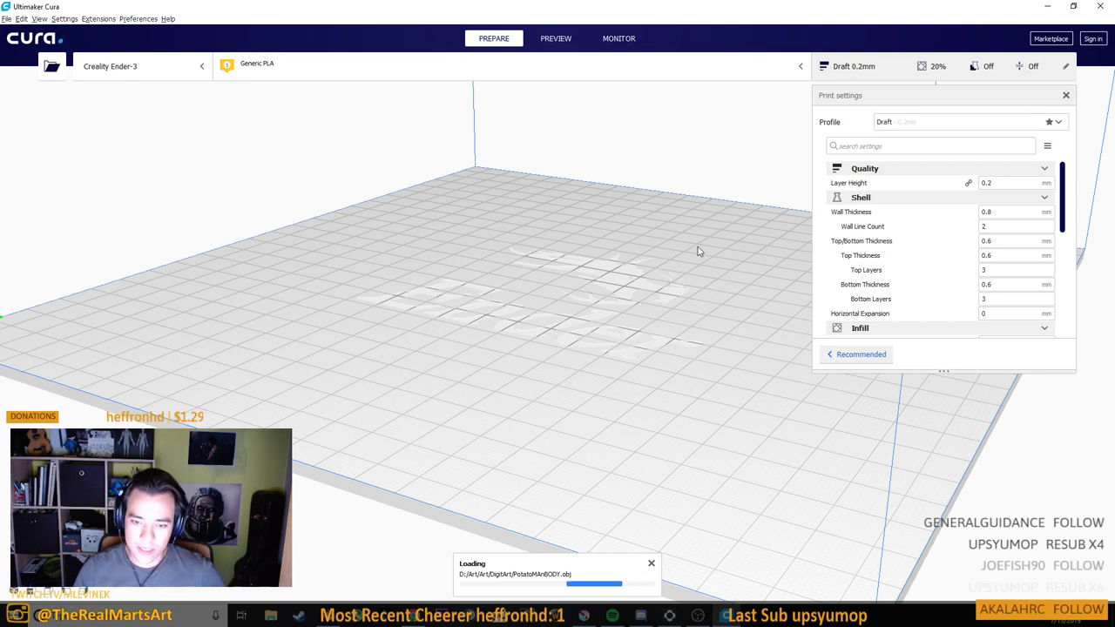
{"action": "scroll", "coordinate": [642, 221], "scroll_direction": "down", "scroll_amount": 10}
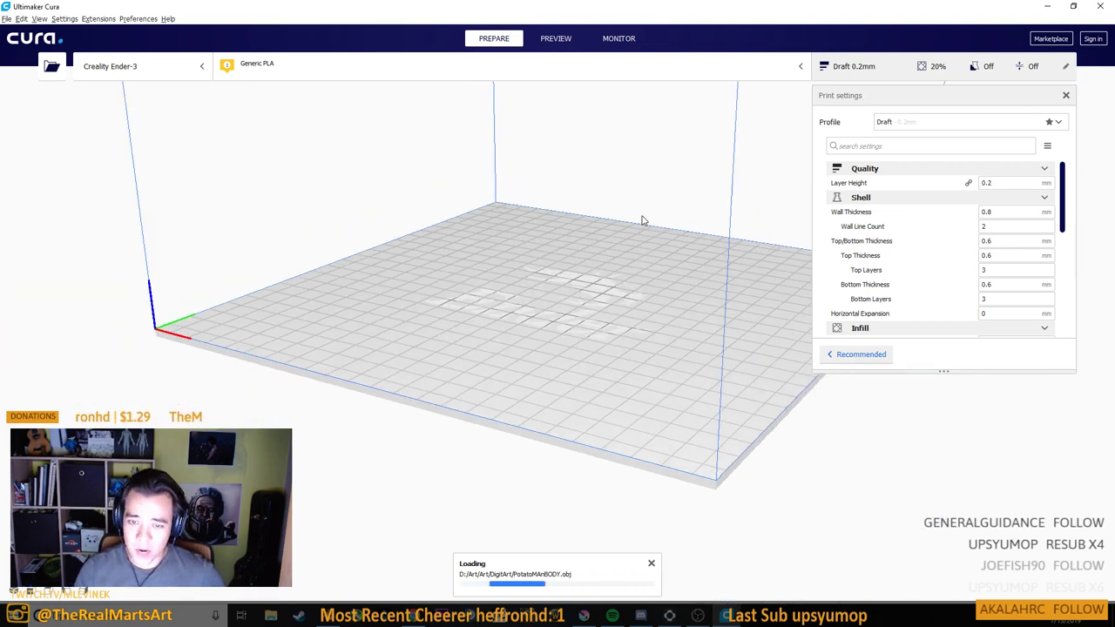
{"action": "scroll", "coordinate": [642, 220], "scroll_direction": "up", "scroll_amount": 2}
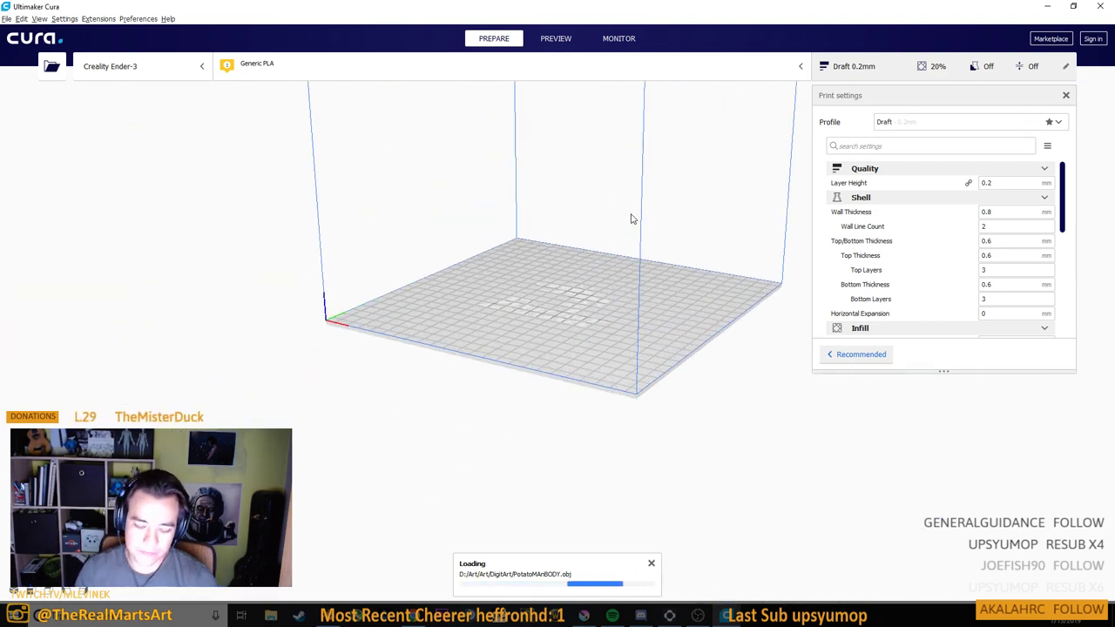
{"action": "left_click_drag", "start_coordinate": [517, 224], "coordinate": [500, 512]}
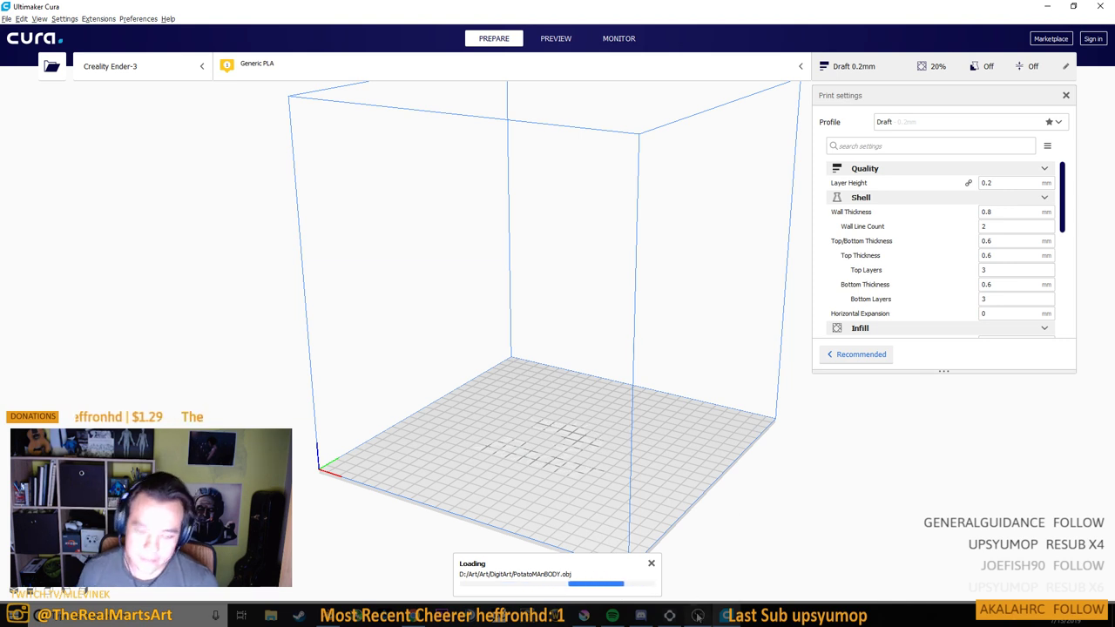
{"action": "mouse_move", "coordinate": [698, 616]}
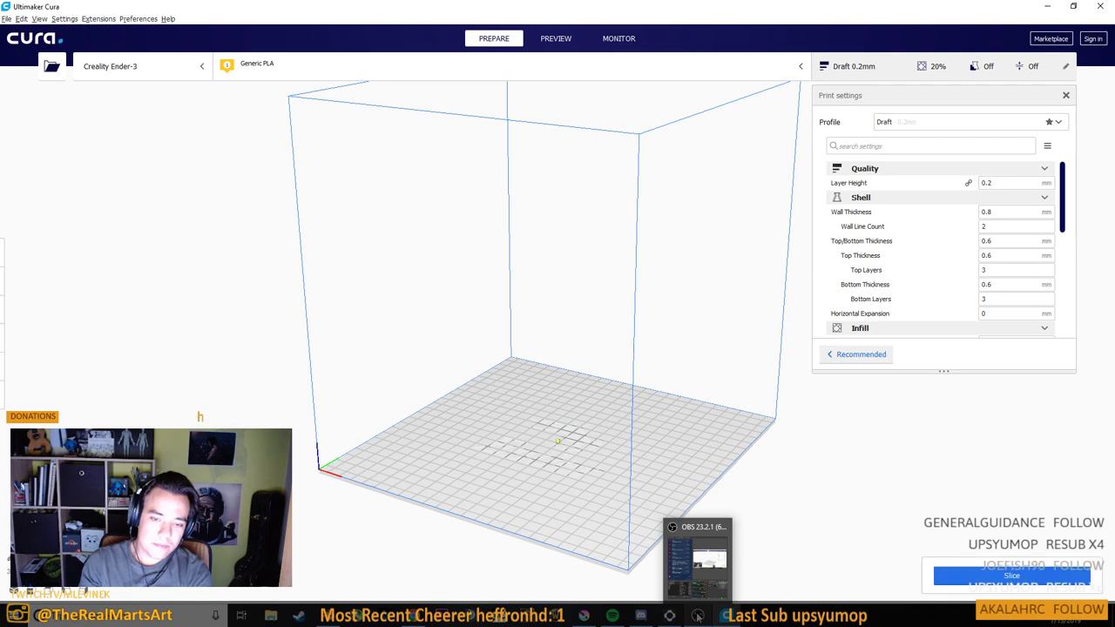
Select the loaded potato body and scale it uniformly to 1000%
{"action": "left_click", "coordinate": [555, 443]}
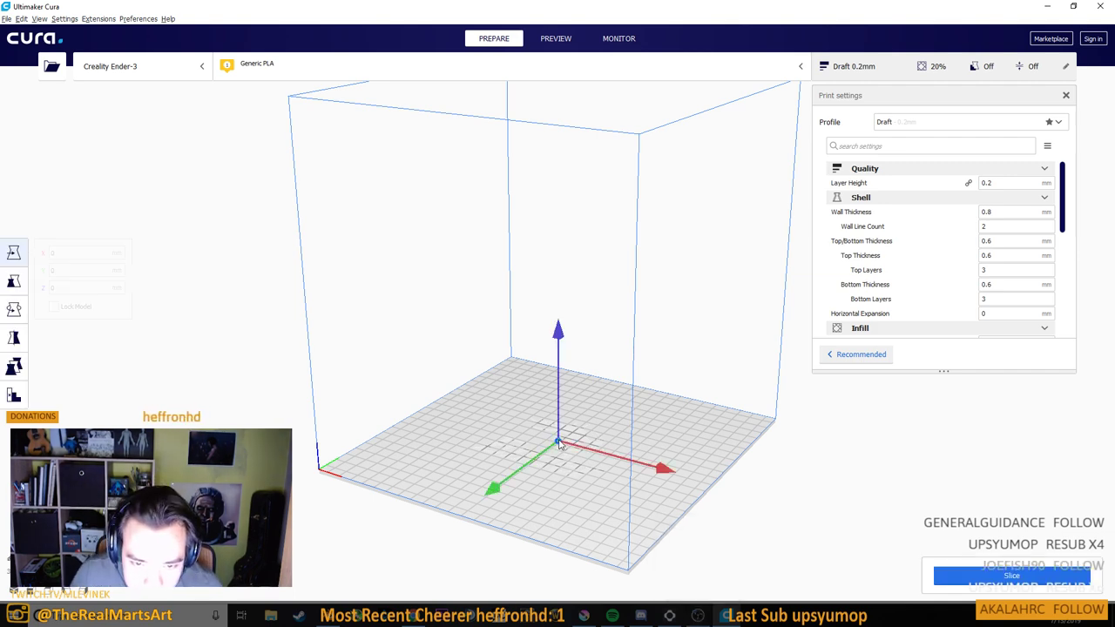
{"action": "scroll", "coordinate": [602, 275], "scroll_direction": "up", "scroll_amount": 5}
{"action": "scroll", "coordinate": [592, 441], "scroll_direction": "up", "scroll_amount": 5}
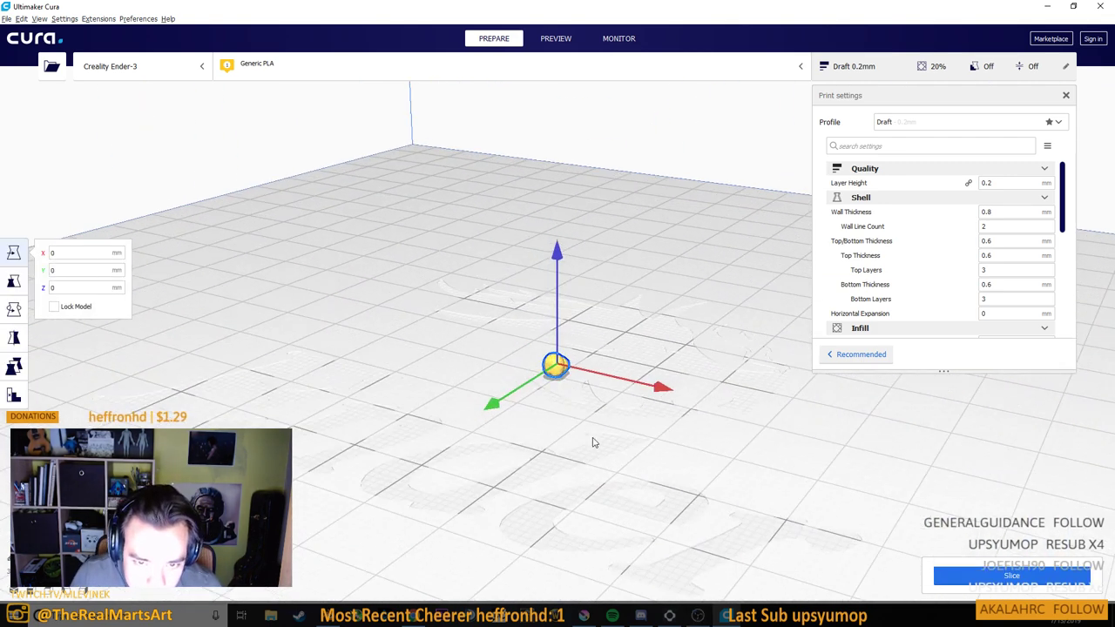
{"action": "scroll", "coordinate": [554, 339], "scroll_direction": "down", "scroll_amount": 2}
{"action": "scroll", "coordinate": [554, 338], "scroll_direction": "down", "scroll_amount": 2}
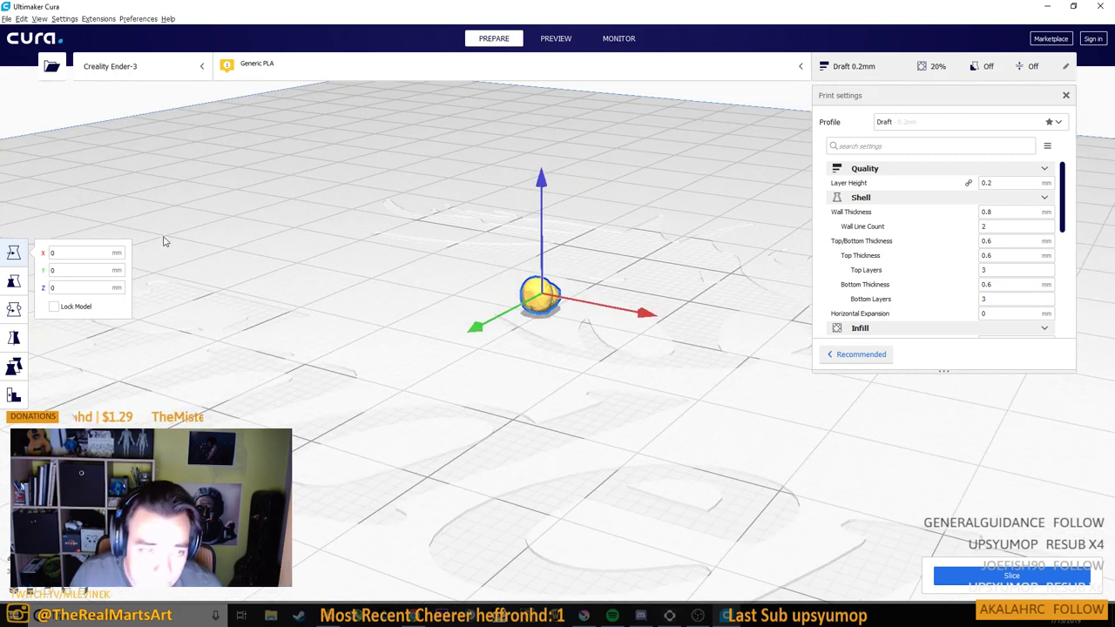
{"action": "left_click", "coordinate": [13, 280]}
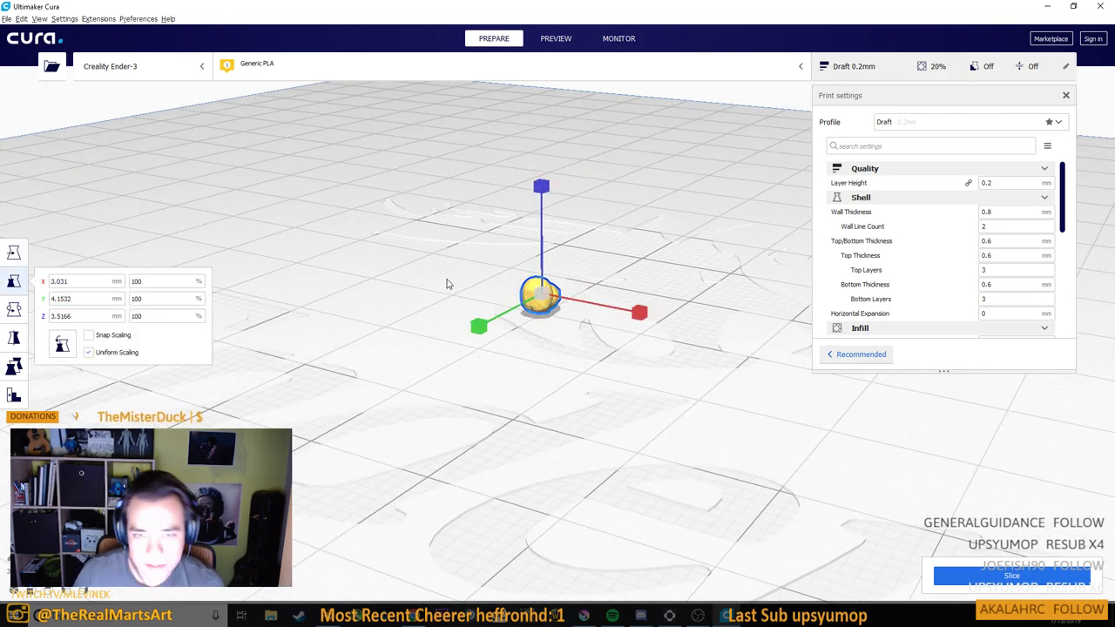
{"action": "left_click", "coordinate": [148, 281]}
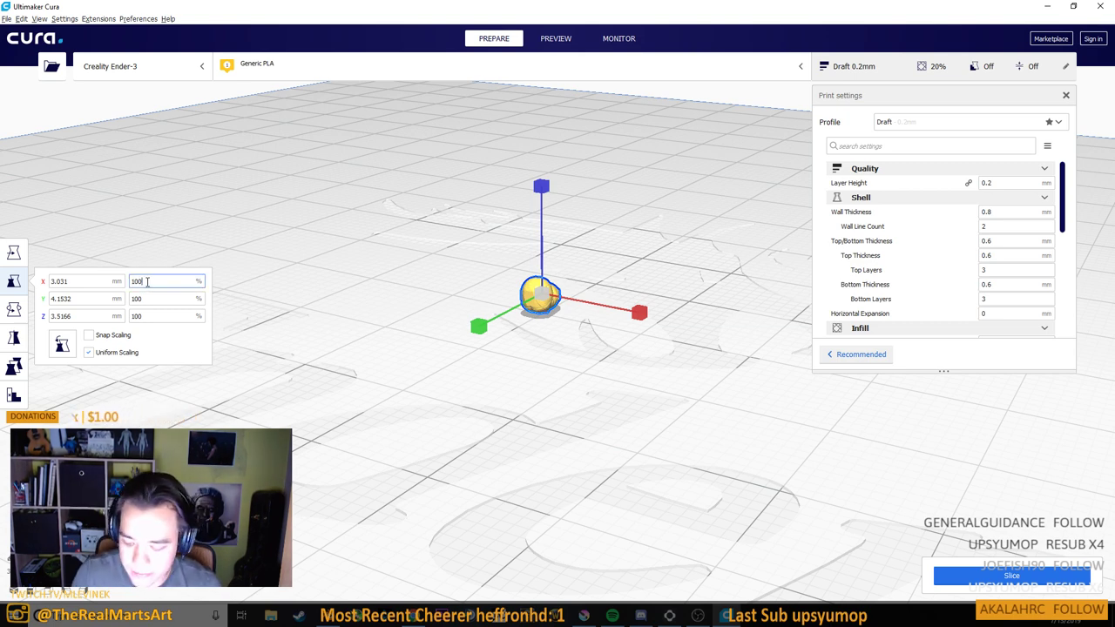
{"action": "type", "text": "1"}
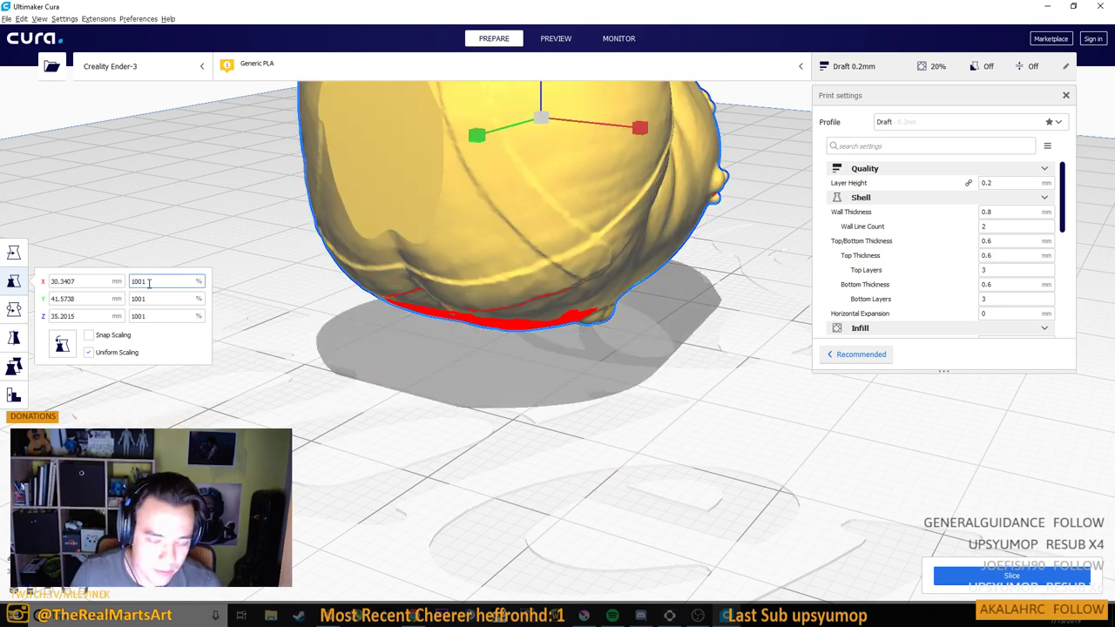
{"action": "type", "text": "0"}
{"action": "key", "text": "Return"}
{"action": "scroll", "coordinate": [554, 236], "scroll_direction": "down", "scroll_amount": 6}
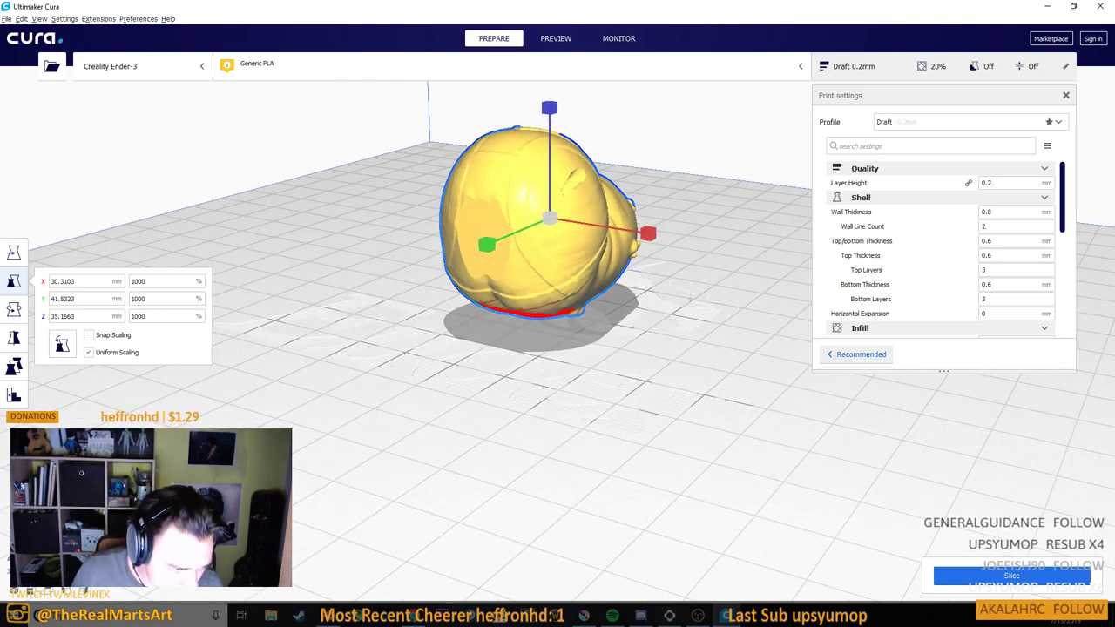
{"action": "left_click_drag", "start_coordinate": [598, 311], "coordinate": [517, 349]}
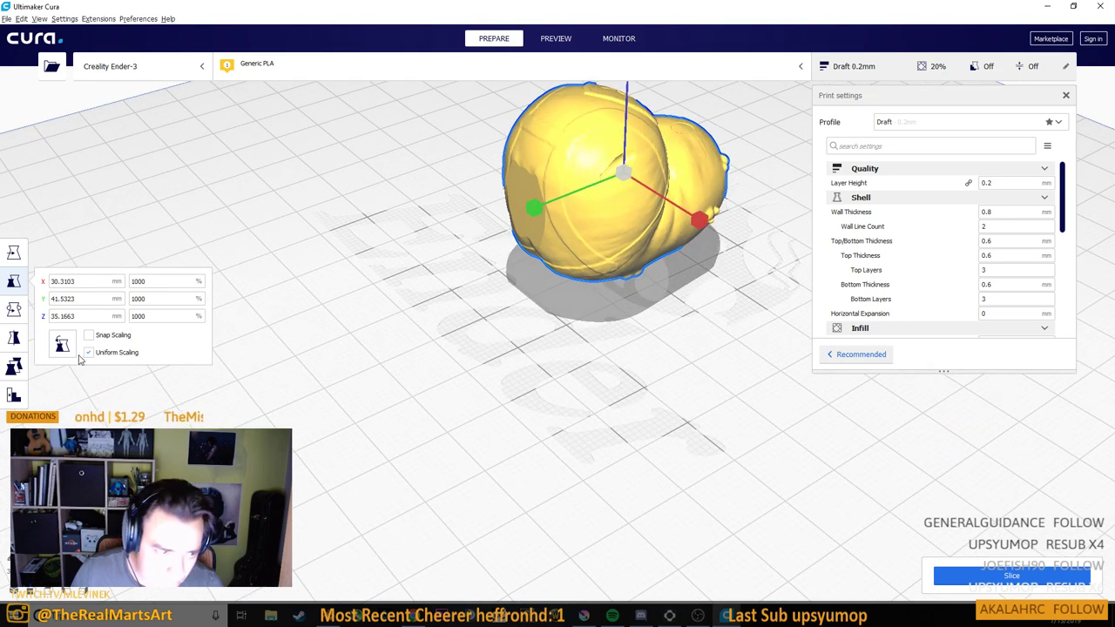
Set the body's uniform scale to 3000%
{"action": "left_click", "coordinate": [160, 281]}
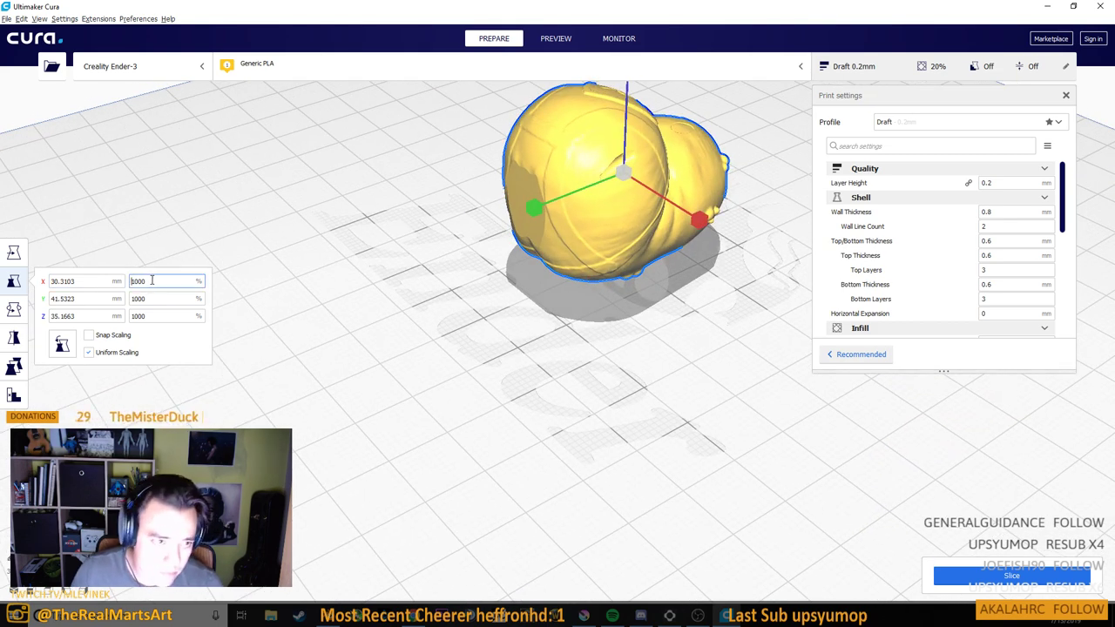
{"action": "left_click_drag", "start_coordinate": [152, 281], "coordinate": [89, 288]}
{"action": "type", "text": "300"}
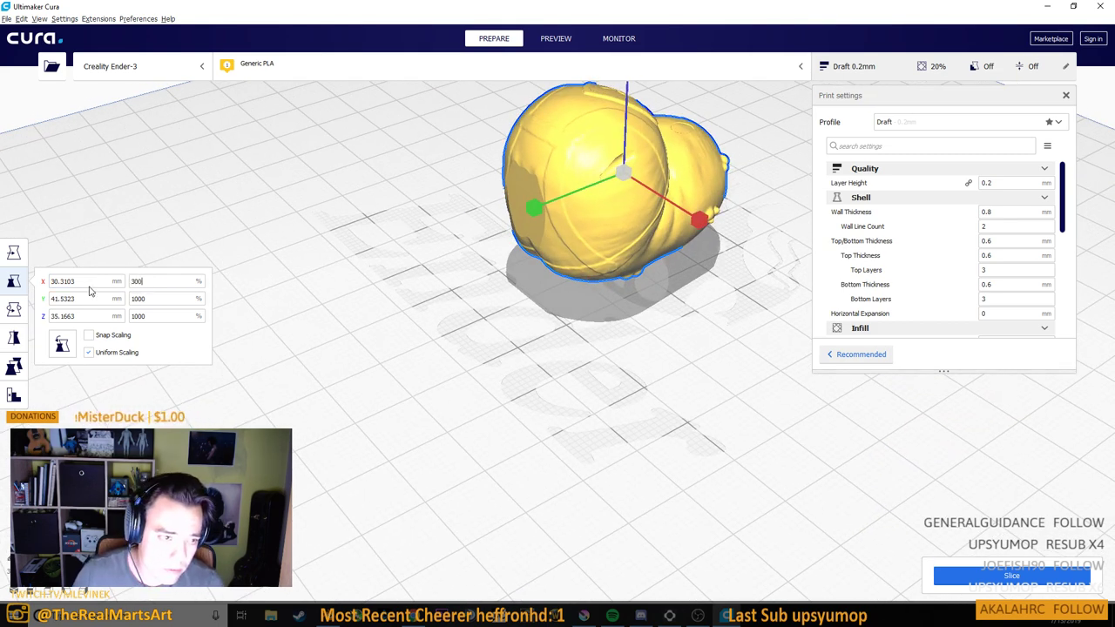
{"action": "type", "text": "0"}
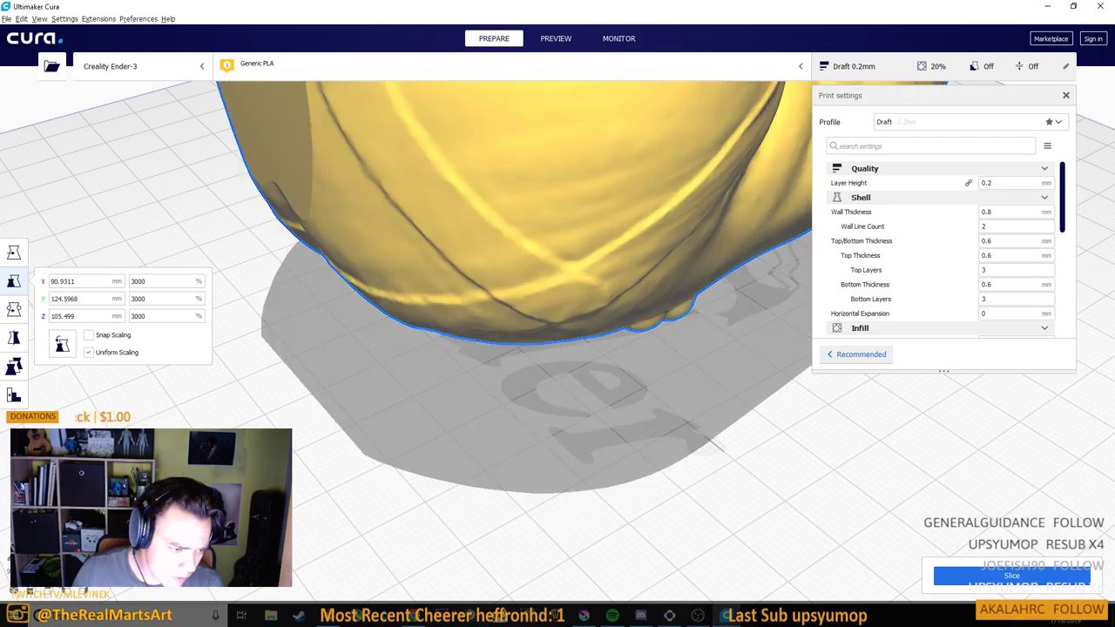
{"action": "scroll", "coordinate": [590, 249], "scroll_direction": "down", "scroll_amount": 12}
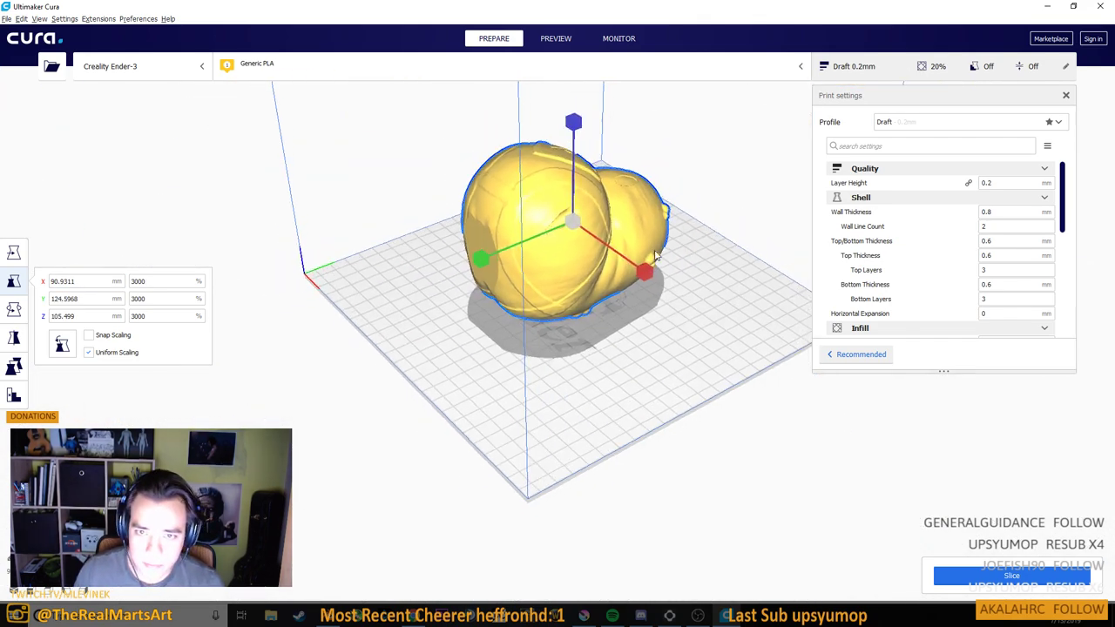
Rotate the body about its X axis so it stands upright on the build plate, and check its front and underside
{"action": "left_click_drag", "start_coordinate": [714, 266], "coordinate": [612, 272]}
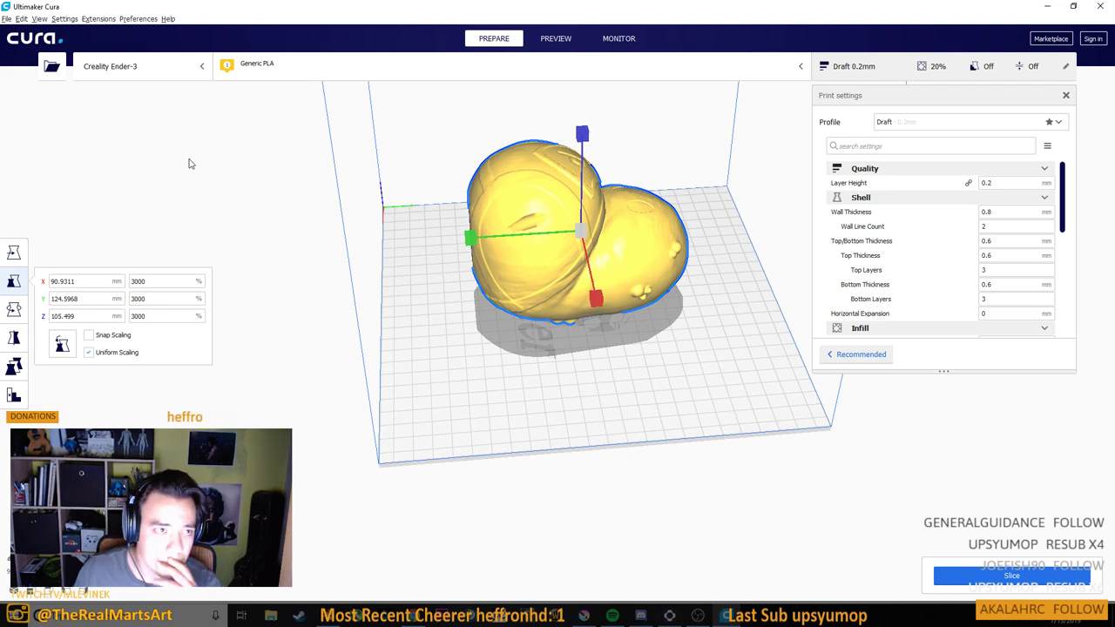
{"action": "left_click", "coordinate": [21, 314]}
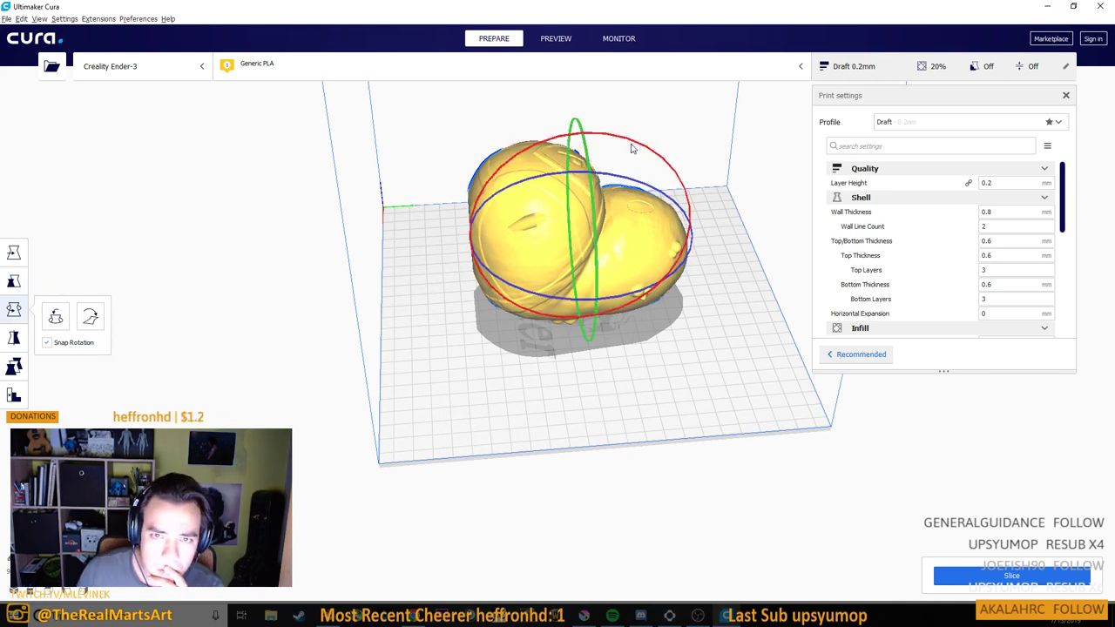
{"action": "left_click_drag", "start_coordinate": [636, 146], "coordinate": [496, 193]}
{"action": "left_click_drag", "start_coordinate": [620, 262], "coordinate": [631, 206]}
{"action": "scroll", "coordinate": [641, 185], "scroll_direction": "up", "scroll_amount": 6}
{"action": "left_click_drag", "start_coordinate": [620, 165], "coordinate": [643, 383]}
{"action": "scroll", "coordinate": [627, 392], "scroll_direction": "down", "scroll_amount": 10}
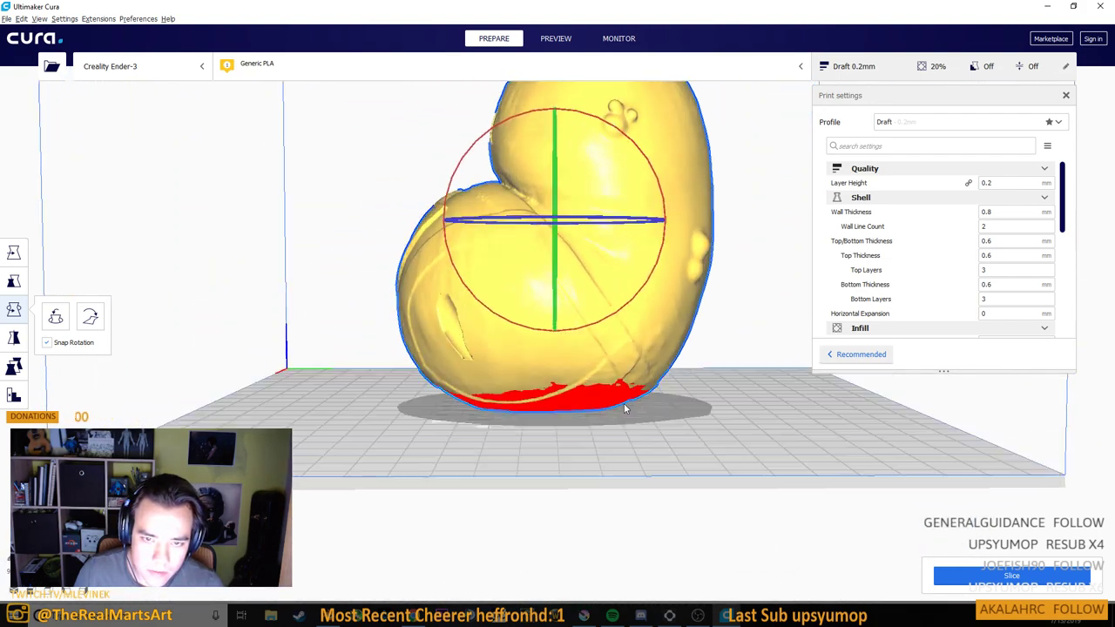
{"action": "left_click_drag", "start_coordinate": [572, 336], "coordinate": [446, 359]}
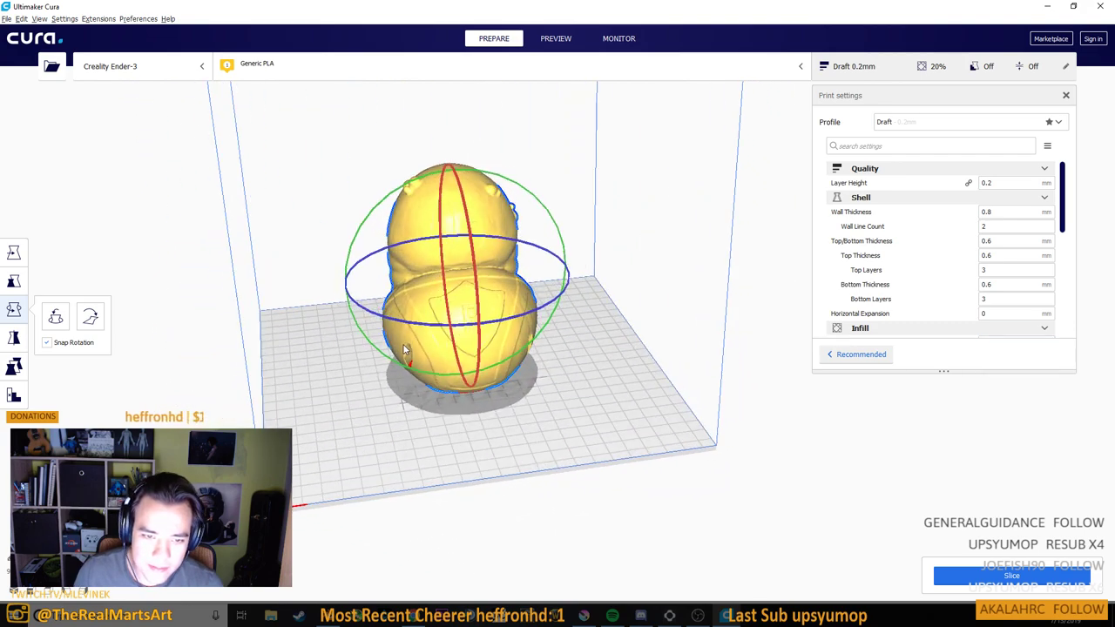
{"action": "scroll", "coordinate": [446, 358], "scroll_direction": "up", "scroll_amount": 8}
{"action": "left_click_drag", "start_coordinate": [525, 408], "coordinate": [608, 451]}
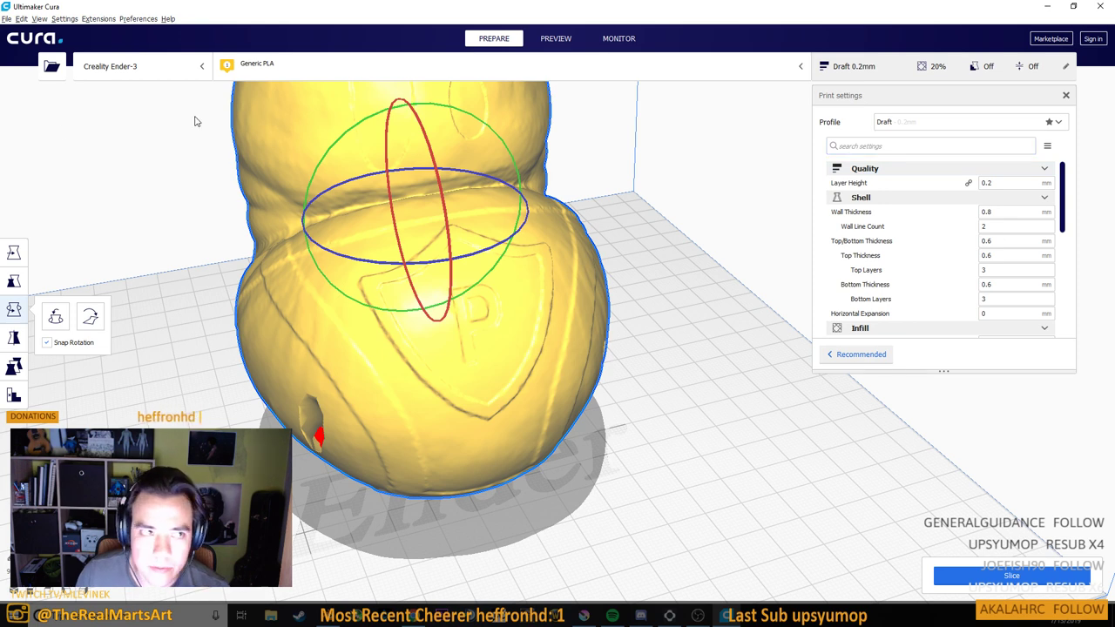
Review the print settings from quality to mesh fixes and the available quality profiles, keeping Draft 0.2 mm
{"action": "scroll", "coordinate": [930, 250], "scroll_direction": "down", "scroll_amount": 10}
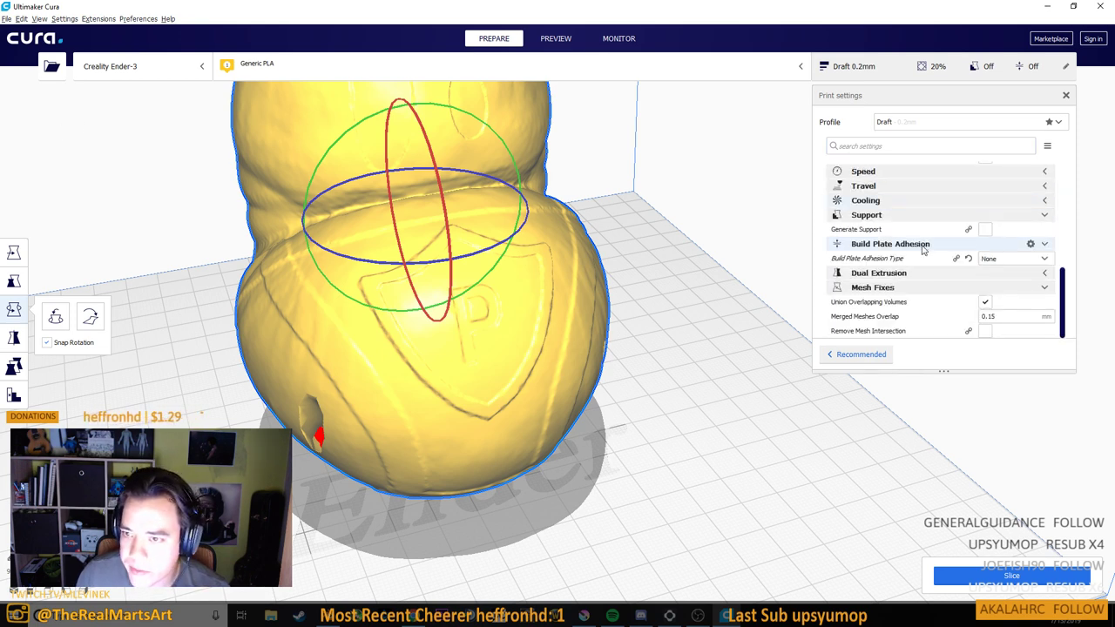
{"action": "scroll", "coordinate": [919, 248], "scroll_direction": "up", "scroll_amount": 2}
{"action": "scroll", "coordinate": [916, 248], "scroll_direction": "down", "scroll_amount": 2}
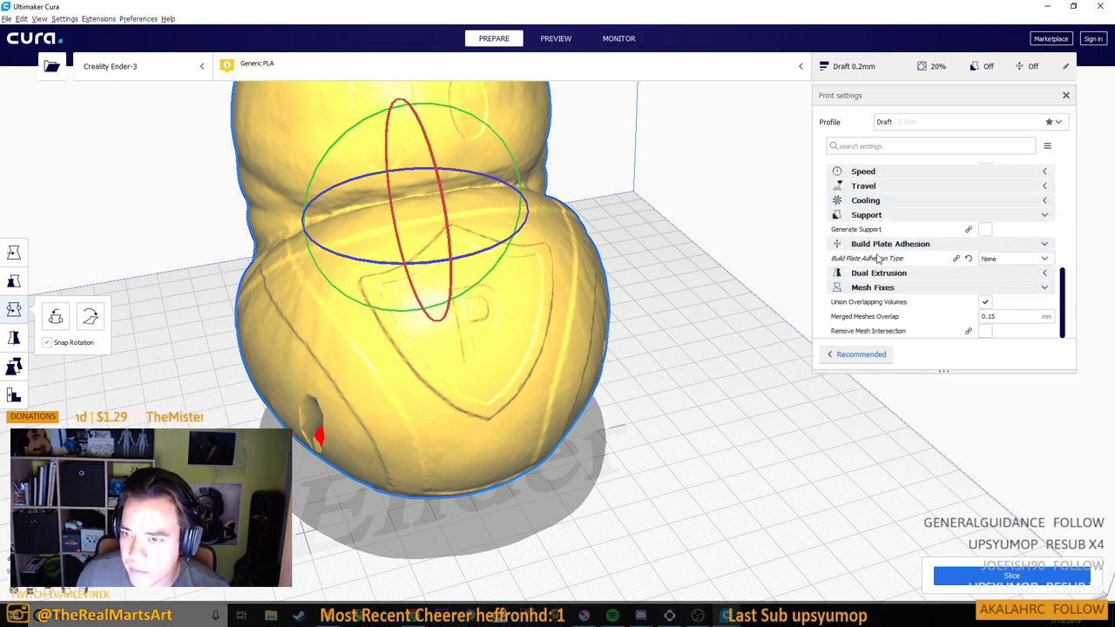
{"action": "scroll", "coordinate": [879, 257], "scroll_direction": "up", "scroll_amount": 10}
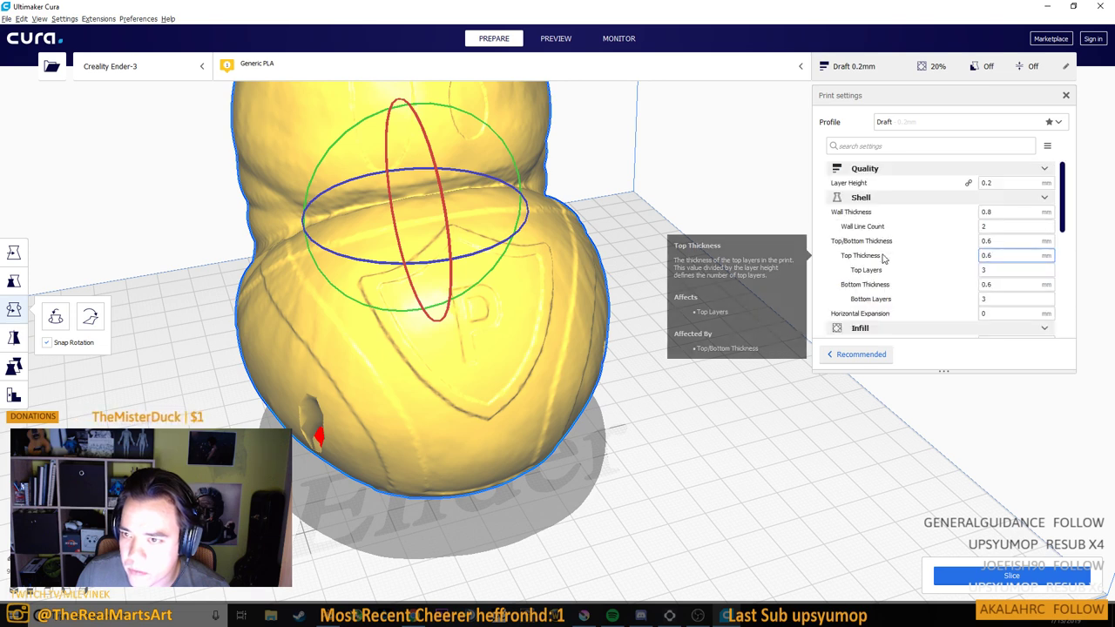
{"action": "scroll", "coordinate": [882, 257], "scroll_direction": "down", "scroll_amount": 10}
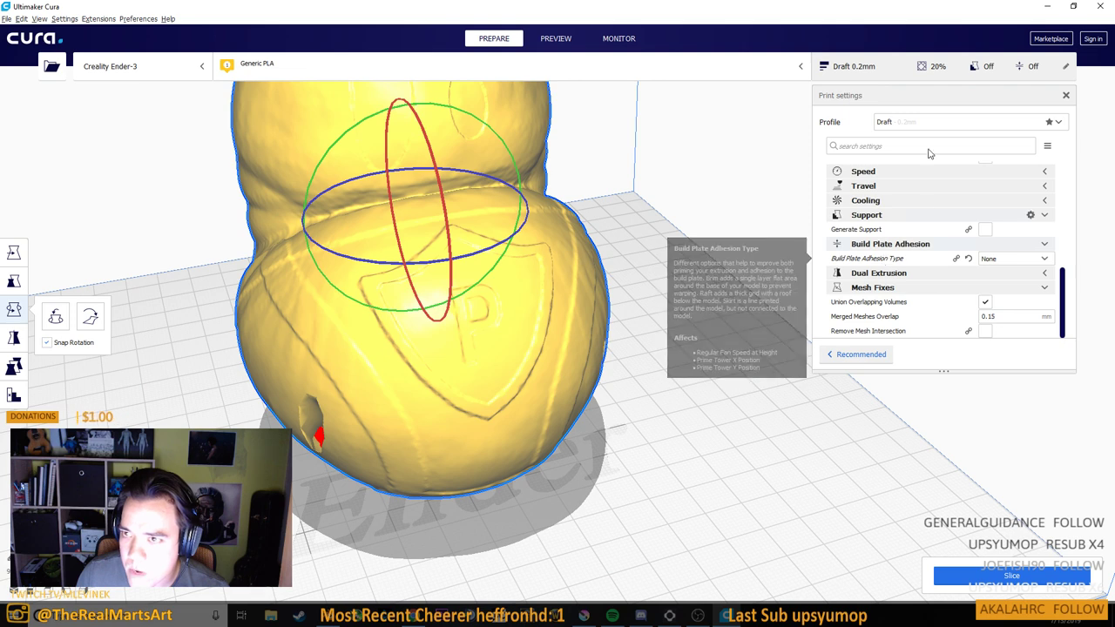
{"action": "left_click", "coordinate": [895, 125]}
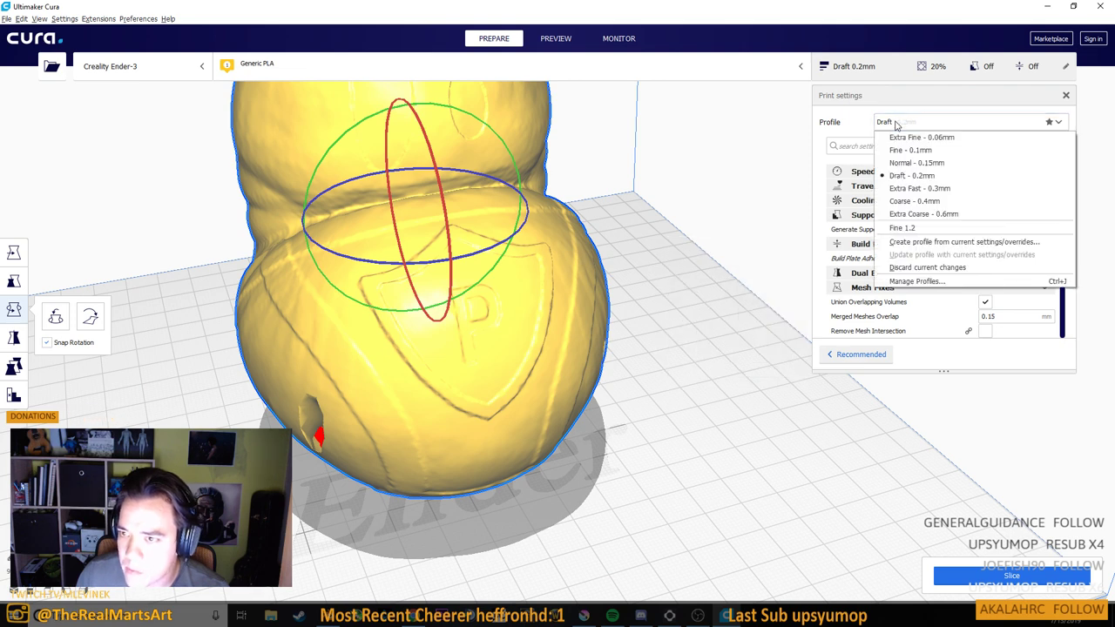
{"action": "left_click", "coordinate": [866, 121]}
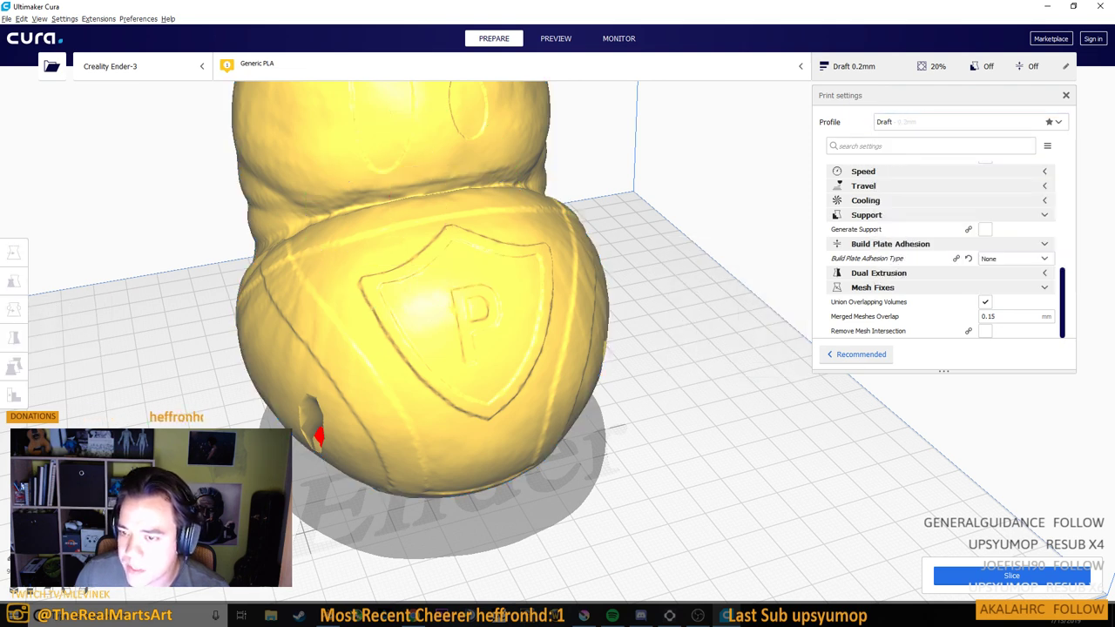
Slice the upright body with the Draft 0.2 mm profile and open its layer preview
{"action": "left_click", "coordinate": [1020, 579]}
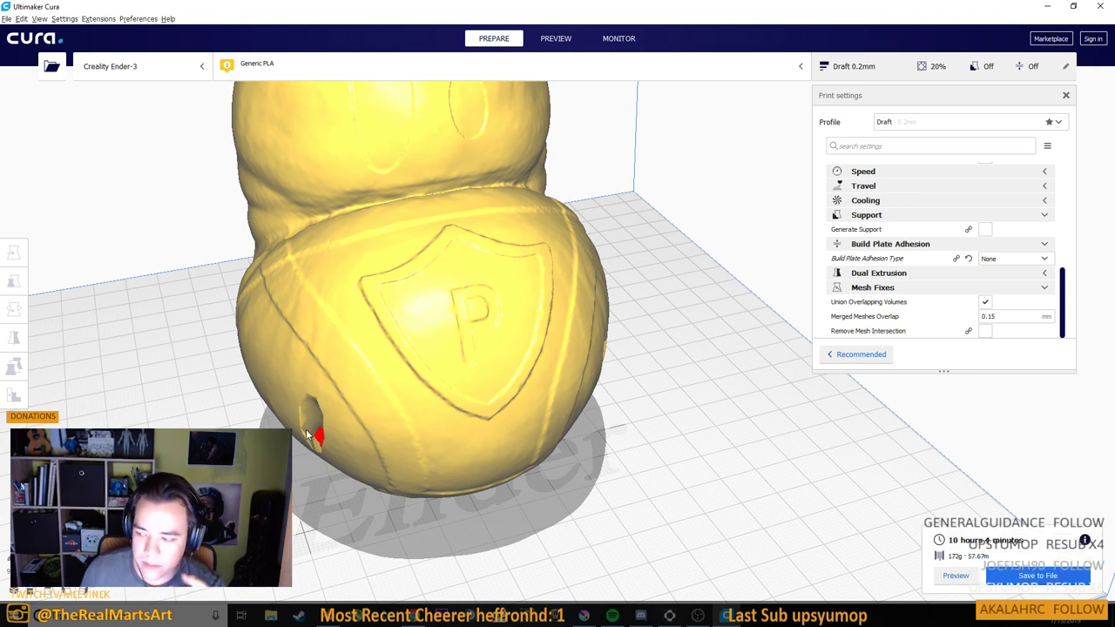
{"action": "left_click_drag", "start_coordinate": [730, 470], "coordinate": [715, 470]}
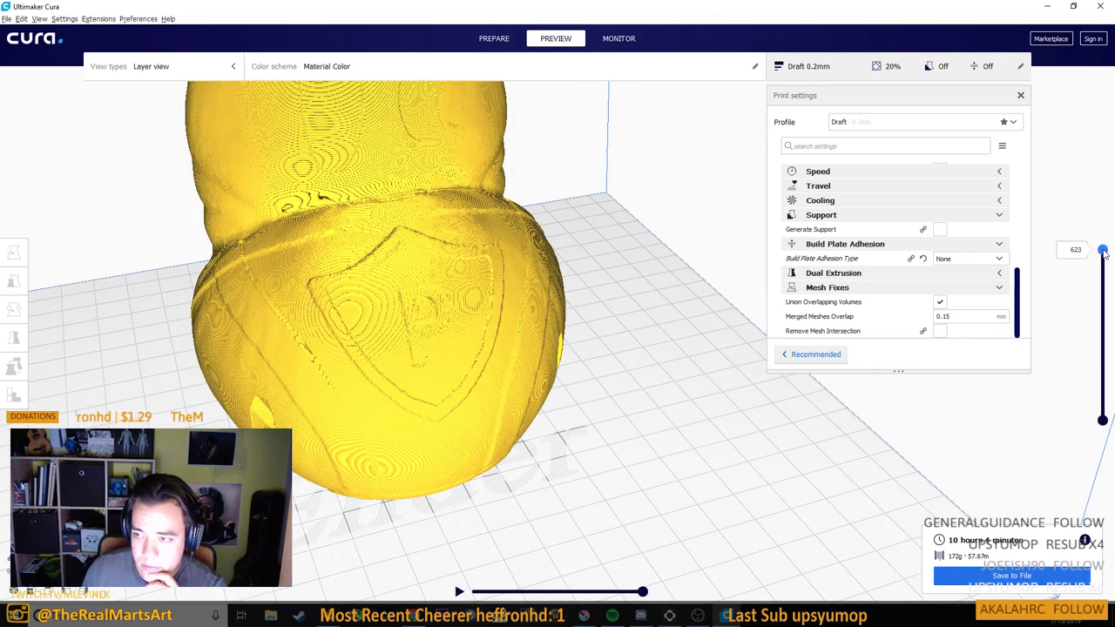
Examine the sliced body's uppermost layers and its outer surface from several sides in the layer preview
{"action": "left_click_drag", "start_coordinate": [1101, 250], "coordinate": [1077, 258]}
{"action": "scroll", "coordinate": [601, 235], "scroll_direction": "down", "scroll_amount": 6}
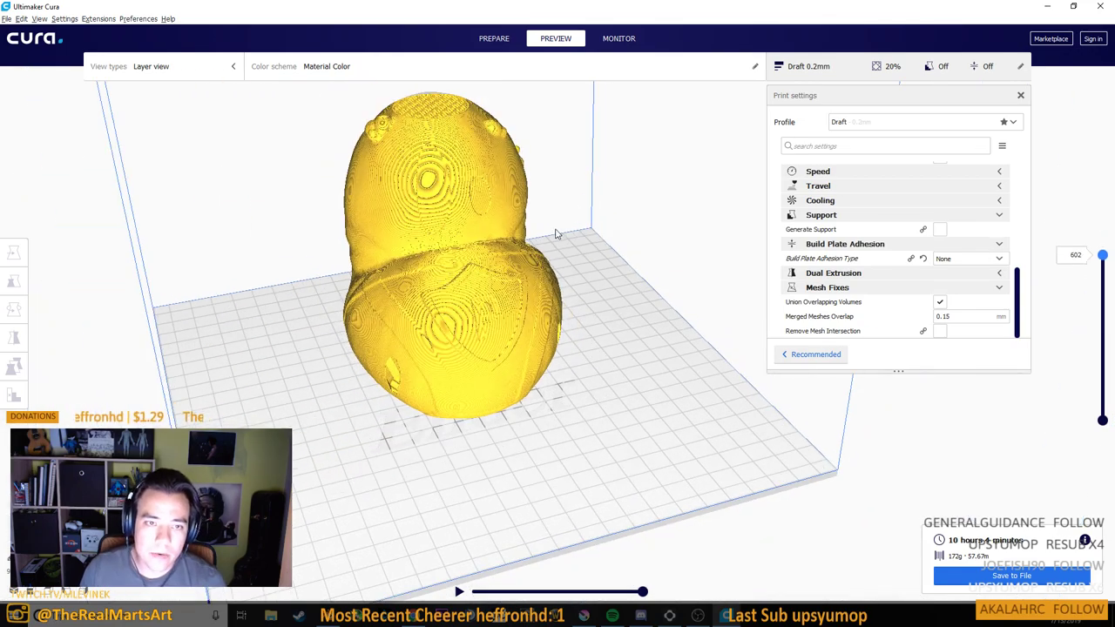
{"action": "left_click_drag", "start_coordinate": [598, 248], "coordinate": [414, 231]}
{"action": "left_click_drag", "start_coordinate": [560, 231], "coordinate": [548, 365]}
{"action": "mouse_move", "coordinate": [1100, 261]}
{"action": "left_mouse_down"}
{"action": "mouse_move", "coordinate": [1100, 428]}
{"action": "mouse_move", "coordinate": [1101, 250]}
{"action": "left_mouse_up"}
{"action": "mouse_move", "coordinate": [680, 377]}
{"action": "left_mouse_down"}
{"action": "mouse_move", "coordinate": [623, 326]}
{"action": "mouse_move", "coordinate": [490, 305]}
{"action": "mouse_move", "coordinate": [557, 384]}
{"action": "mouse_move", "coordinate": [519, 392]}
{"action": "mouse_move", "coordinate": [660, 384]}
{"action": "left_mouse_up"}
{"action": "mouse_move", "coordinate": [1102, 250]}
{"action": "left_mouse_down"}
{"action": "mouse_move", "coordinate": [1103, 404]}
{"action": "mouse_move", "coordinate": [1102, 251]}
{"action": "left_mouse_up"}
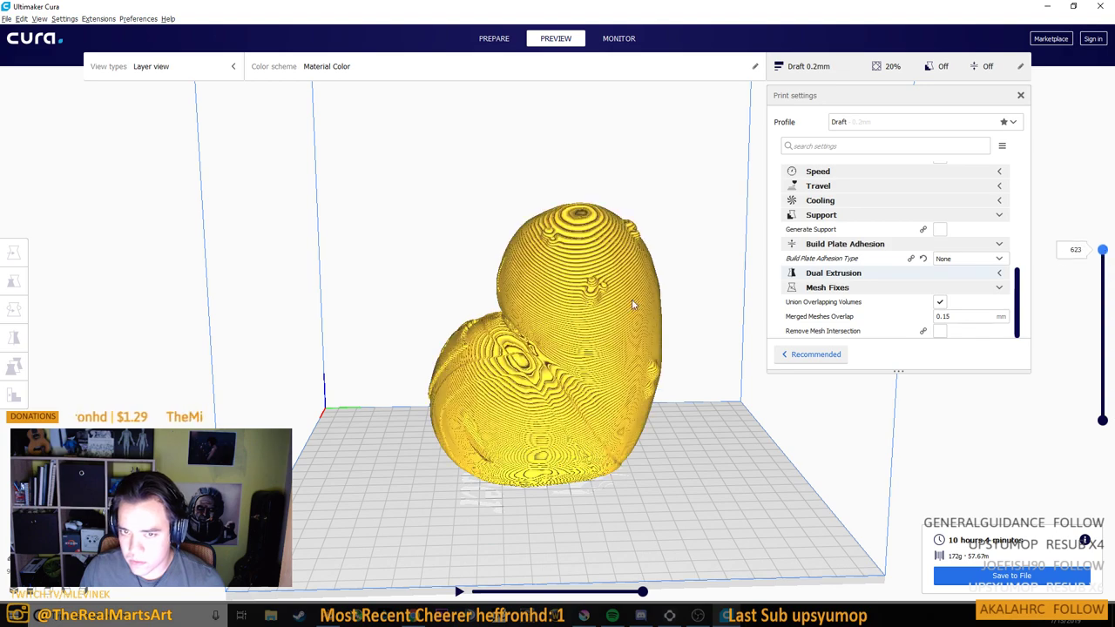
{"action": "right_click", "coordinate": [501, 345]}
{"action": "left_click", "coordinate": [682, 291]}
{"action": "right_click", "coordinate": [681, 288]}
{"action": "left_click", "coordinate": [560, 368]}
{"action": "left_click_drag", "start_coordinate": [560, 368], "coordinate": [712, 407]}
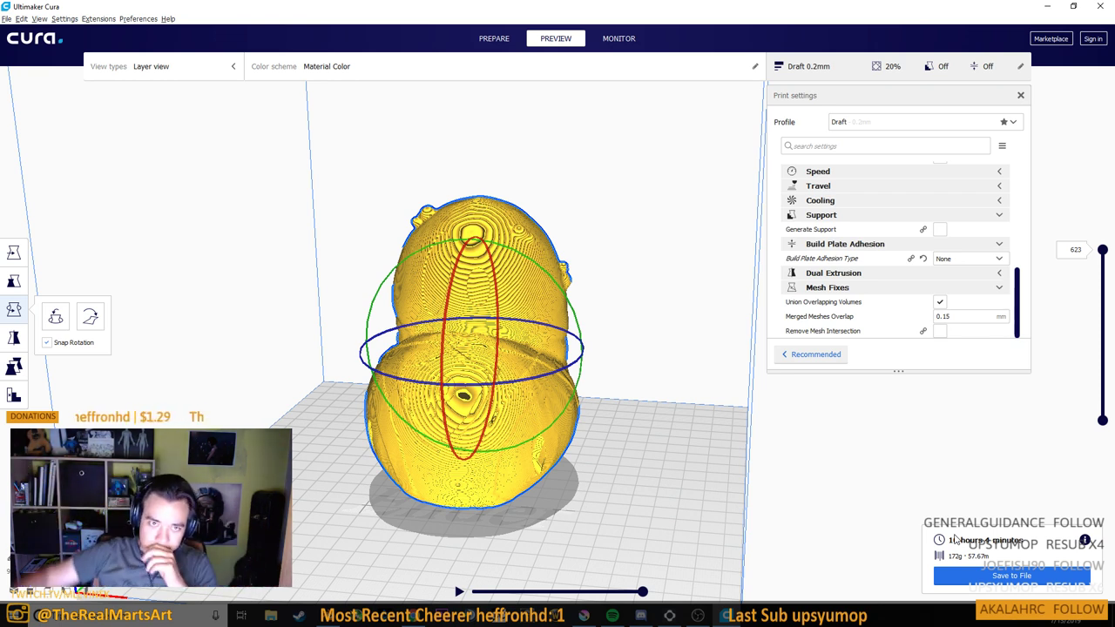
{"action": "scroll", "coordinate": [532, 300], "scroll_direction": "down", "scroll_amount": 4}
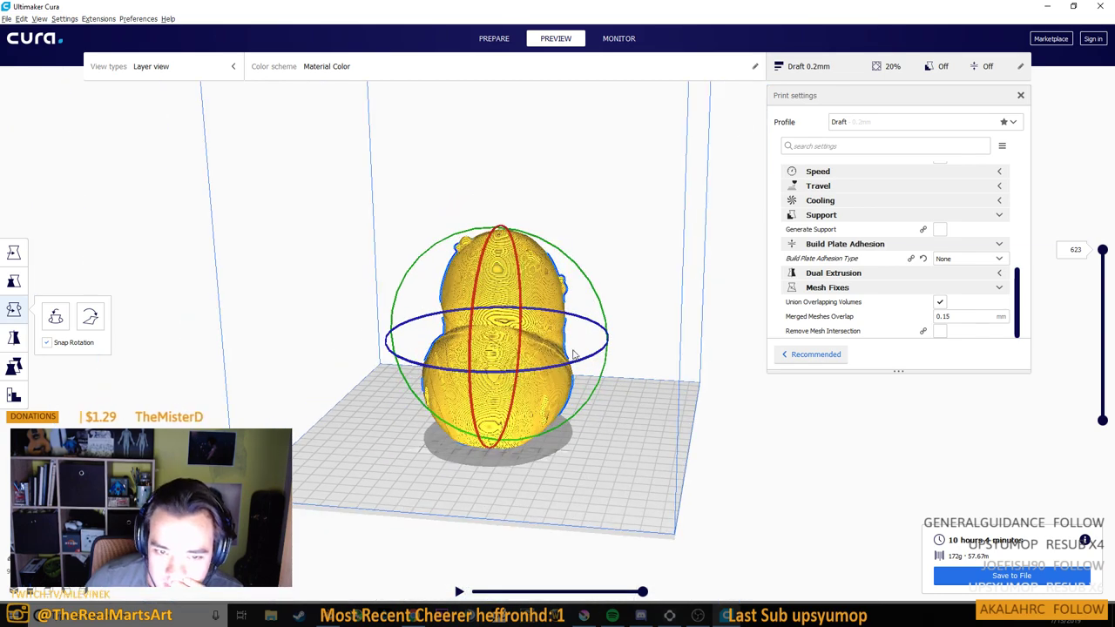
{"action": "left_click_drag", "start_coordinate": [571, 349], "coordinate": [398, 356]}
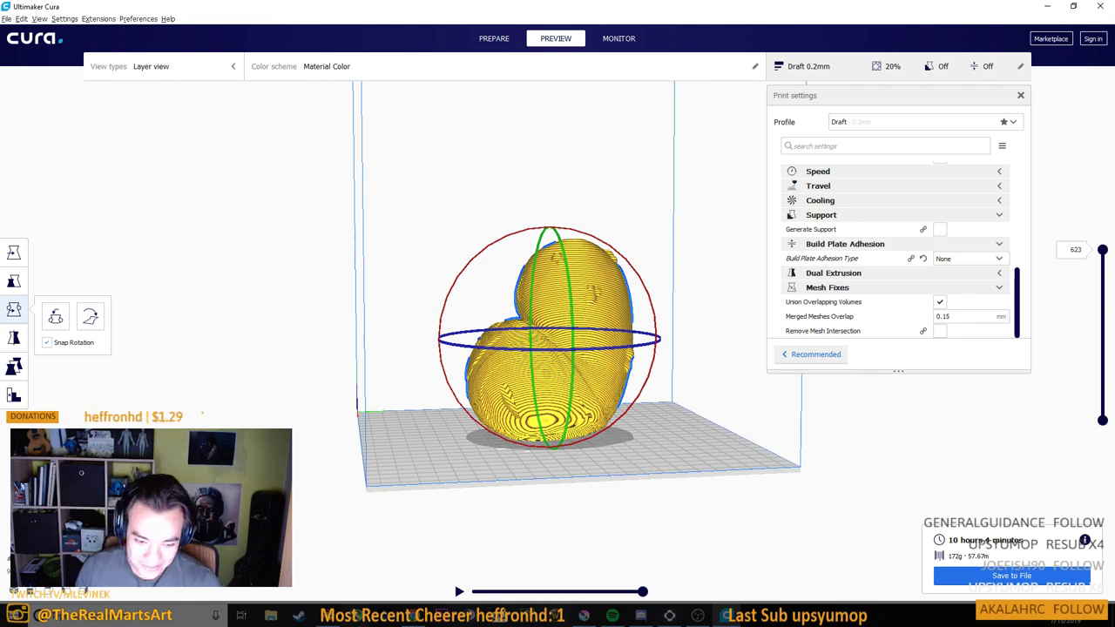
{"action": "mouse_move", "coordinate": [328, 616]}
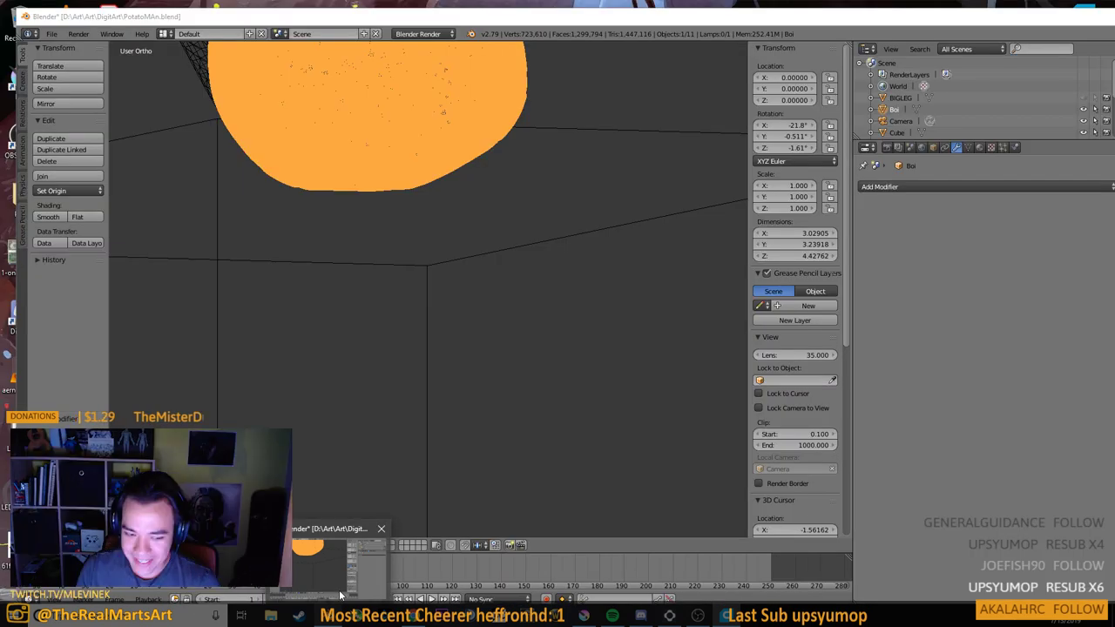
{"action": "mouse_move", "coordinate": [698, 615]}
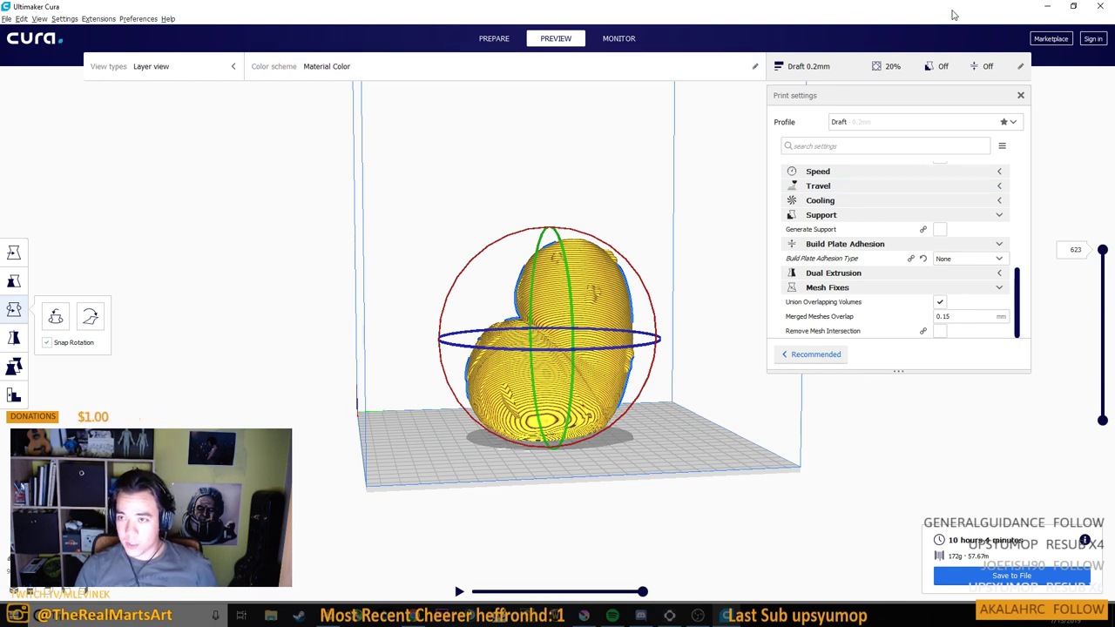
{"action": "left_click", "coordinate": [1062, 114]}
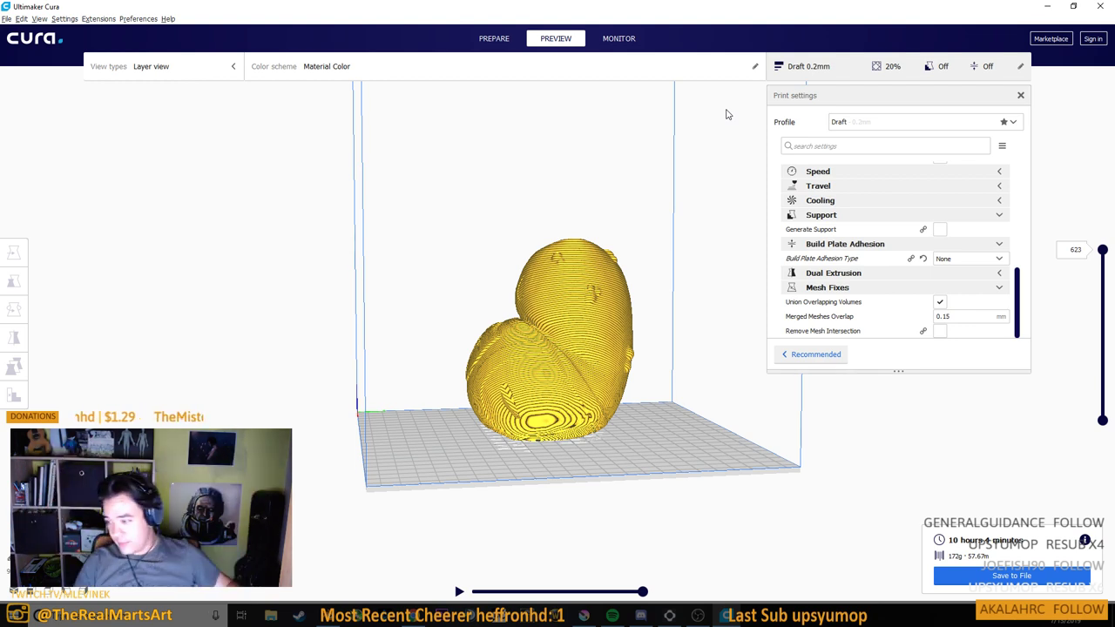
{"action": "left_click_drag", "start_coordinate": [728, 114], "coordinate": [726, 92]}
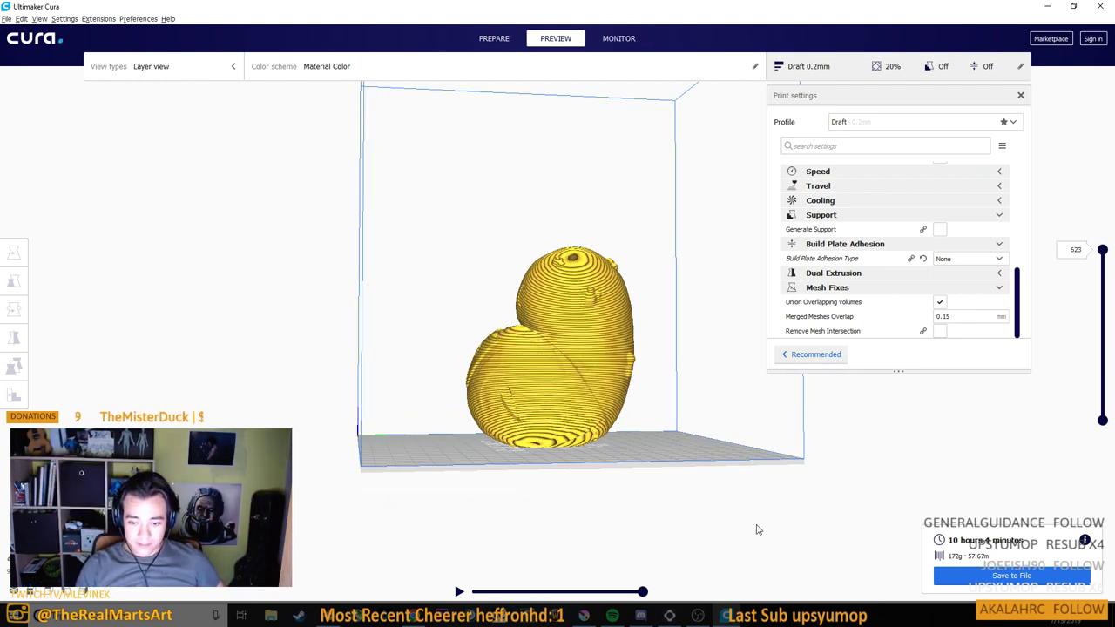